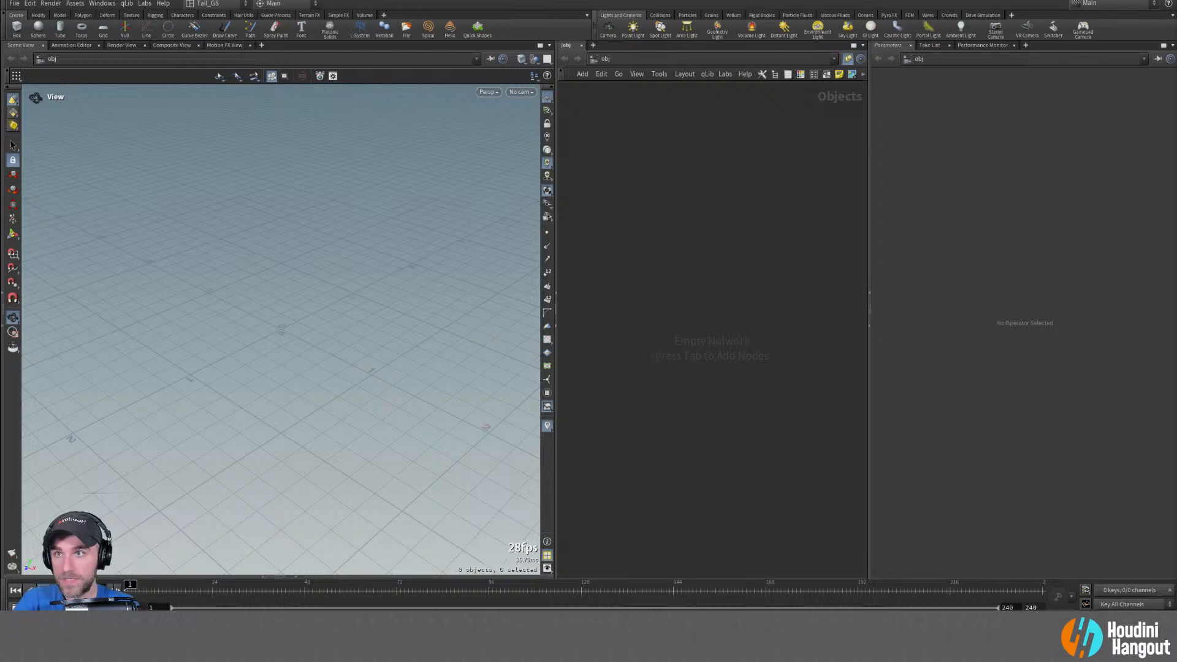
left_click(29, 4)
left_click(71, 300)
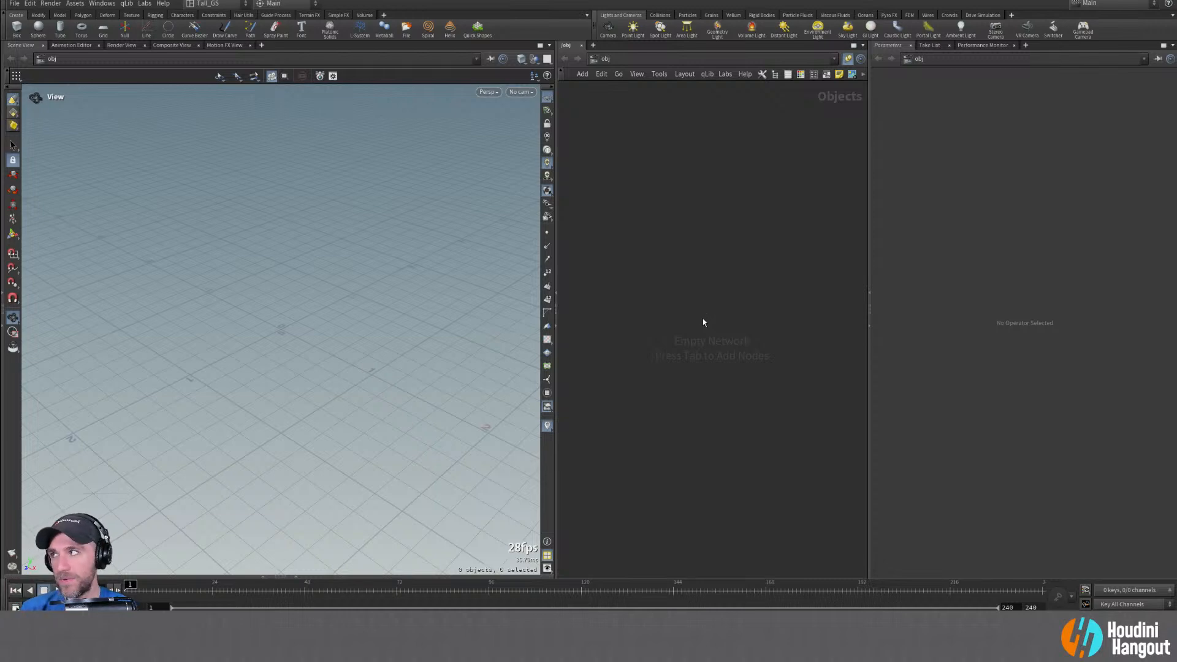
key("Tab")
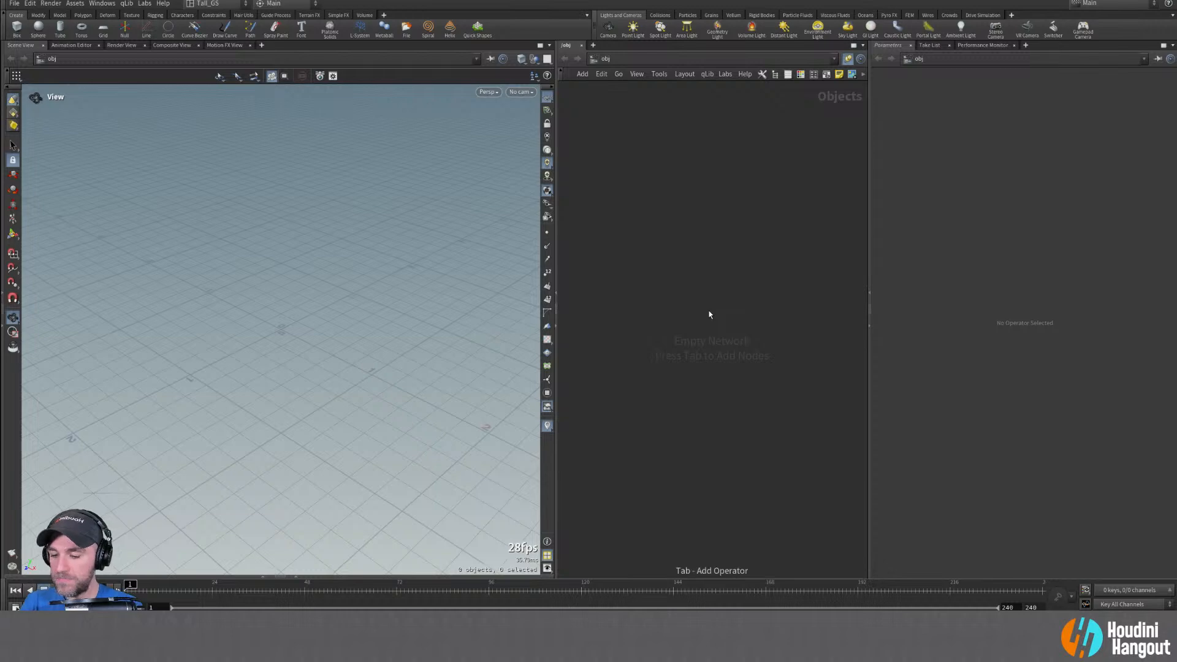
key("Tab")
key("Escape")
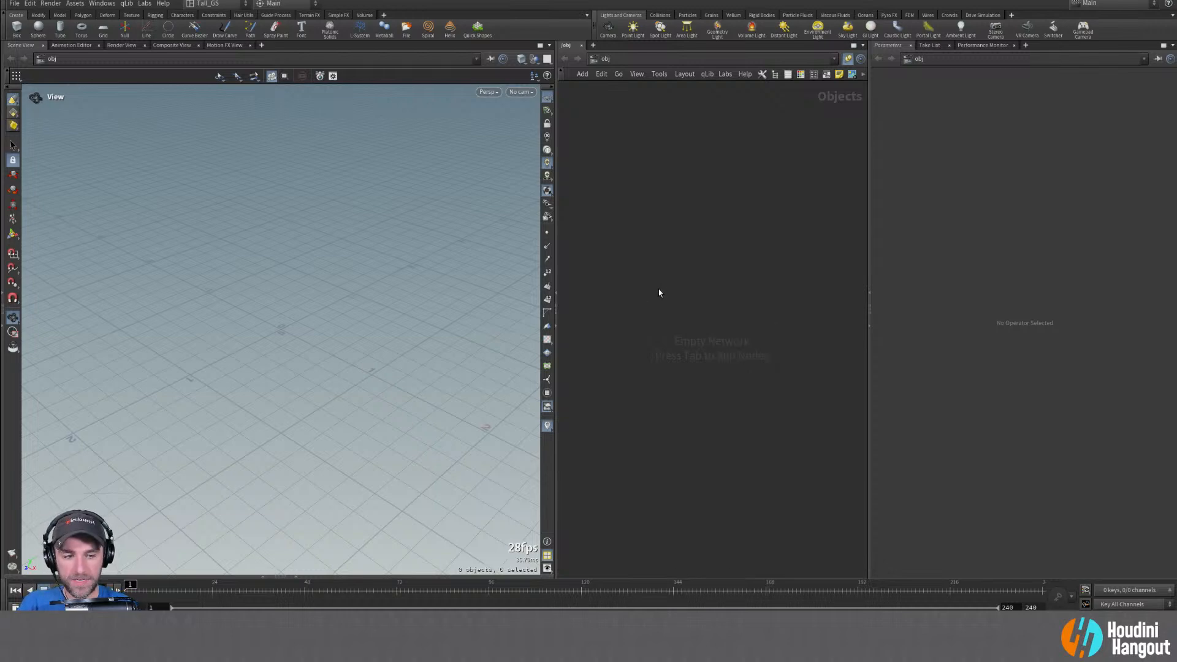
key("Tab")
key("Escape")
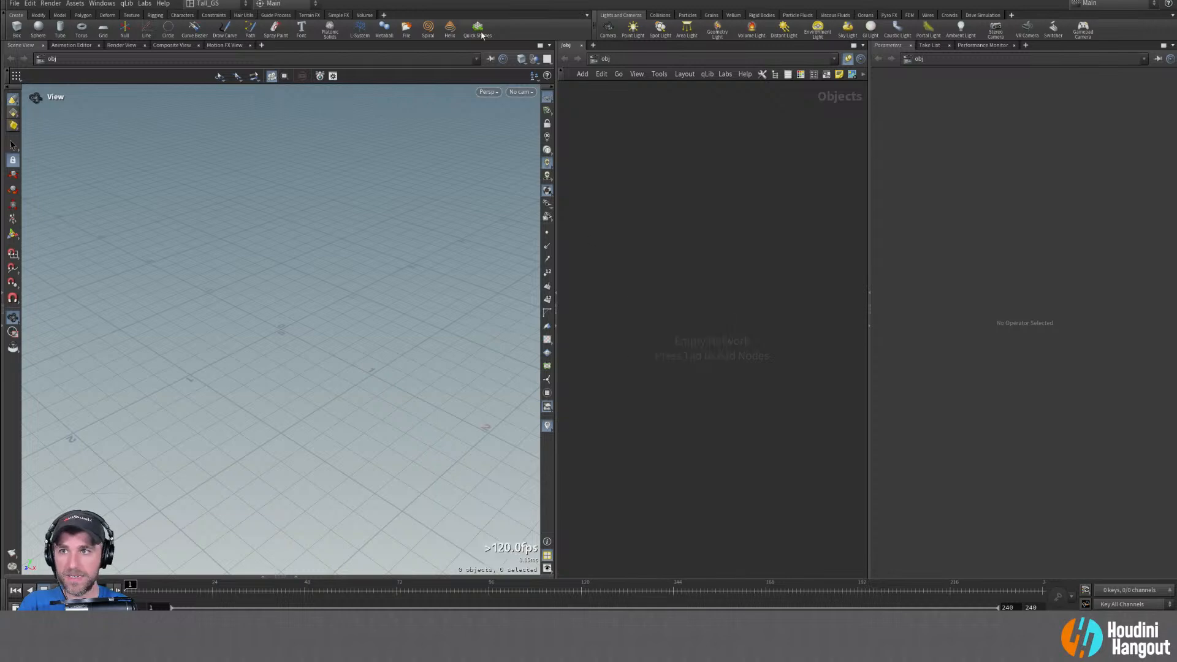
left_click_drag(393, 0, 448, 56)
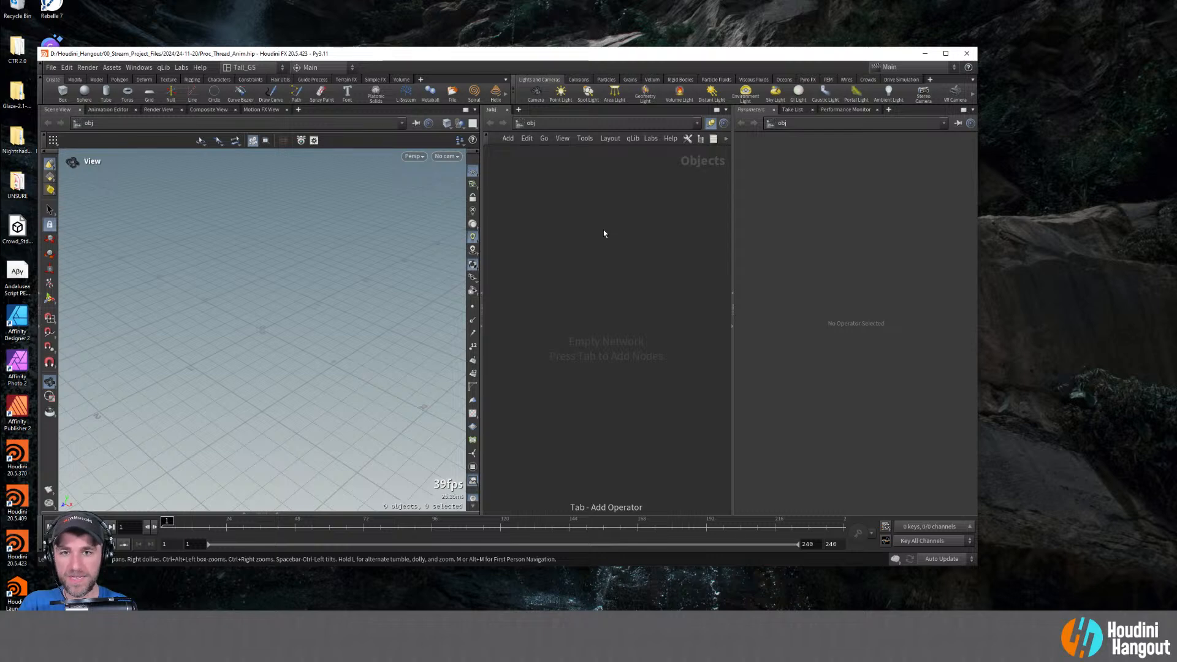
key("Tab")
left_click(528, 238)
key("Tab")
left_click_drag(577, 54, 607, 0)
key("Tab")
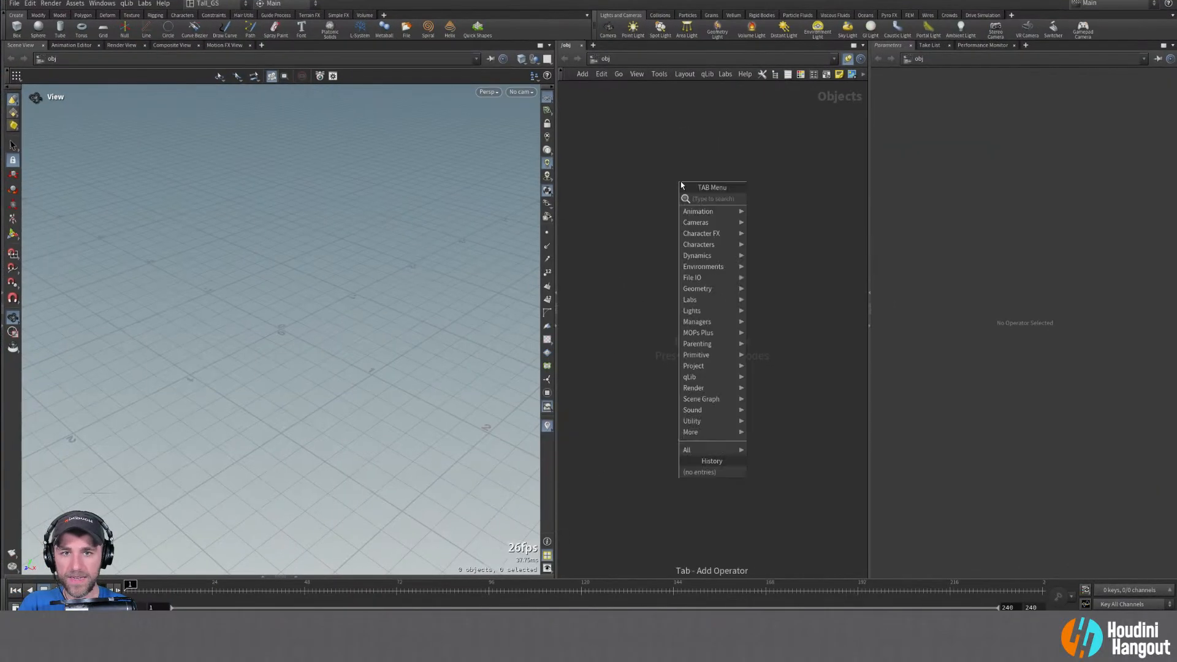
left_click(536, 216)
key("Tab")
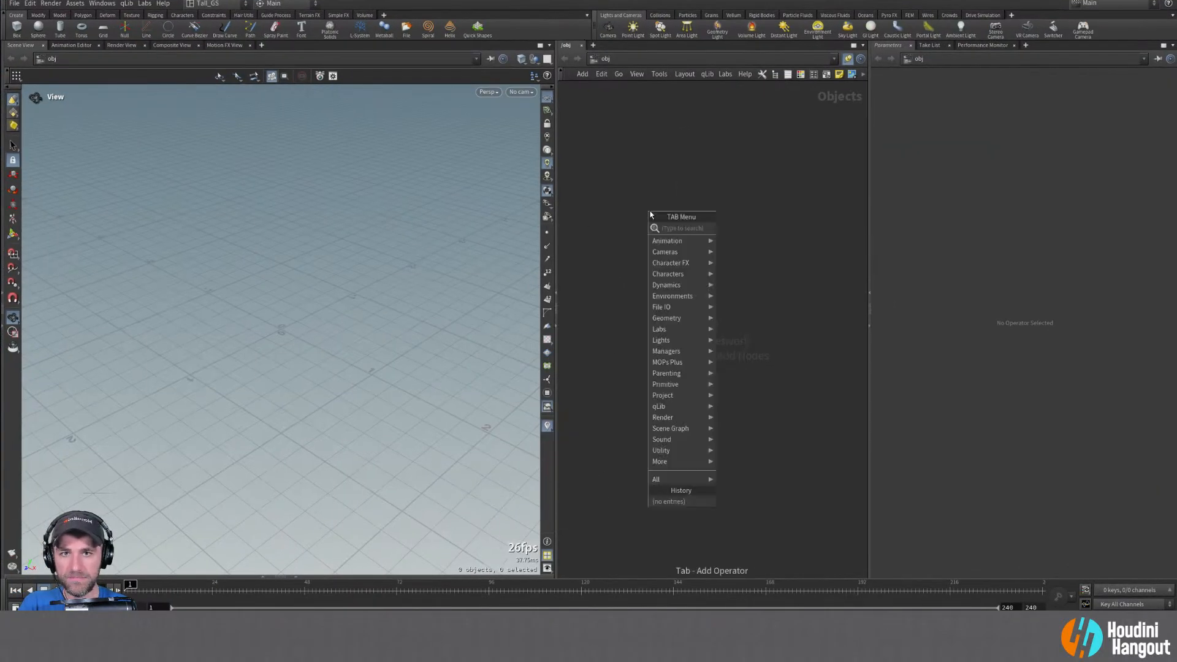
left_click(634, 148)
key("Tab")
left_click(601, 171)
key("Tab")
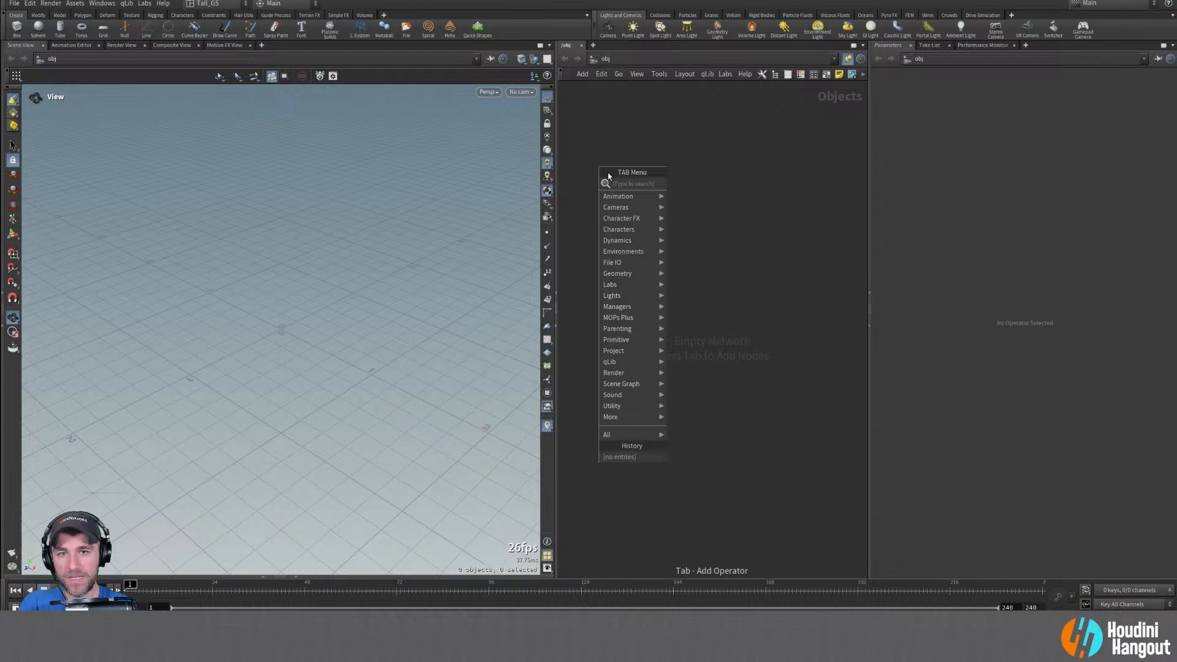
left_click(660, 147)
Add a Geometry object to the empty object network and place it near the middle of the network
key("Tab")
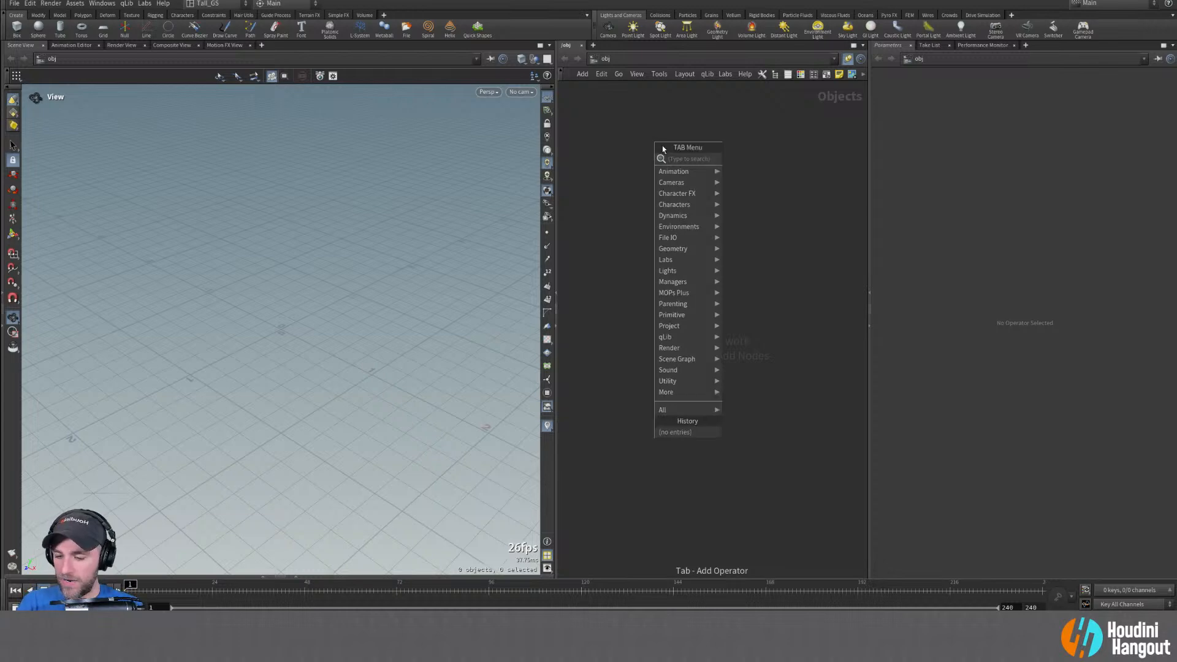
type("geo")
key("Return")
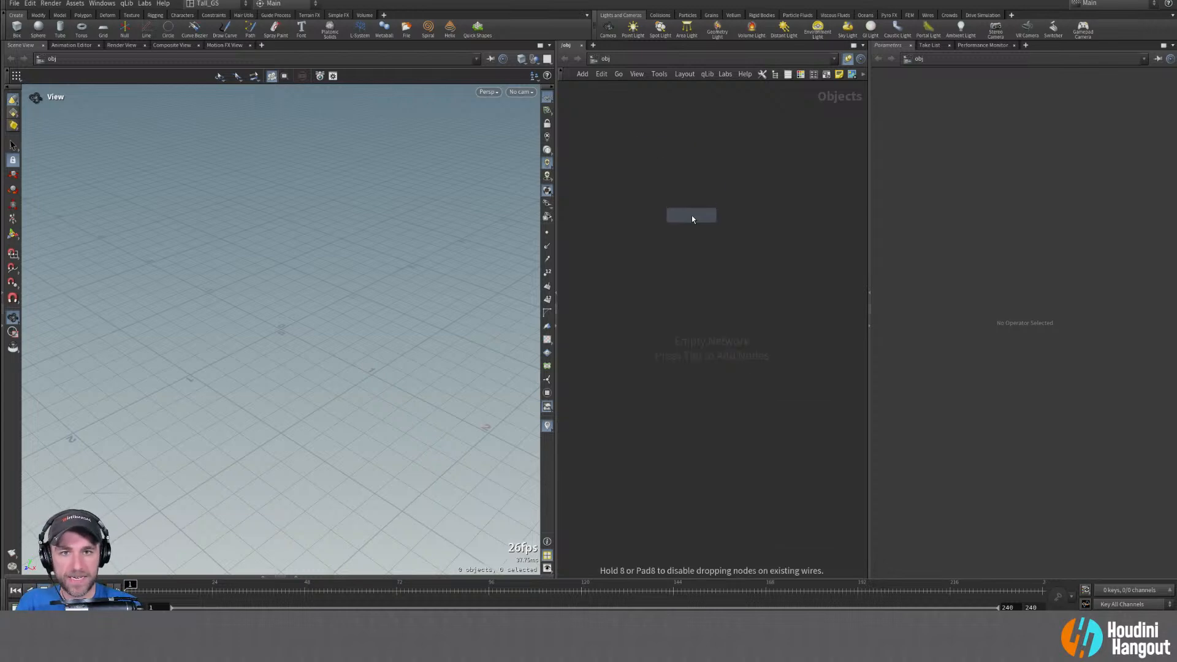
left_click(691, 216)
left_click_drag(691, 216, 679, 271)
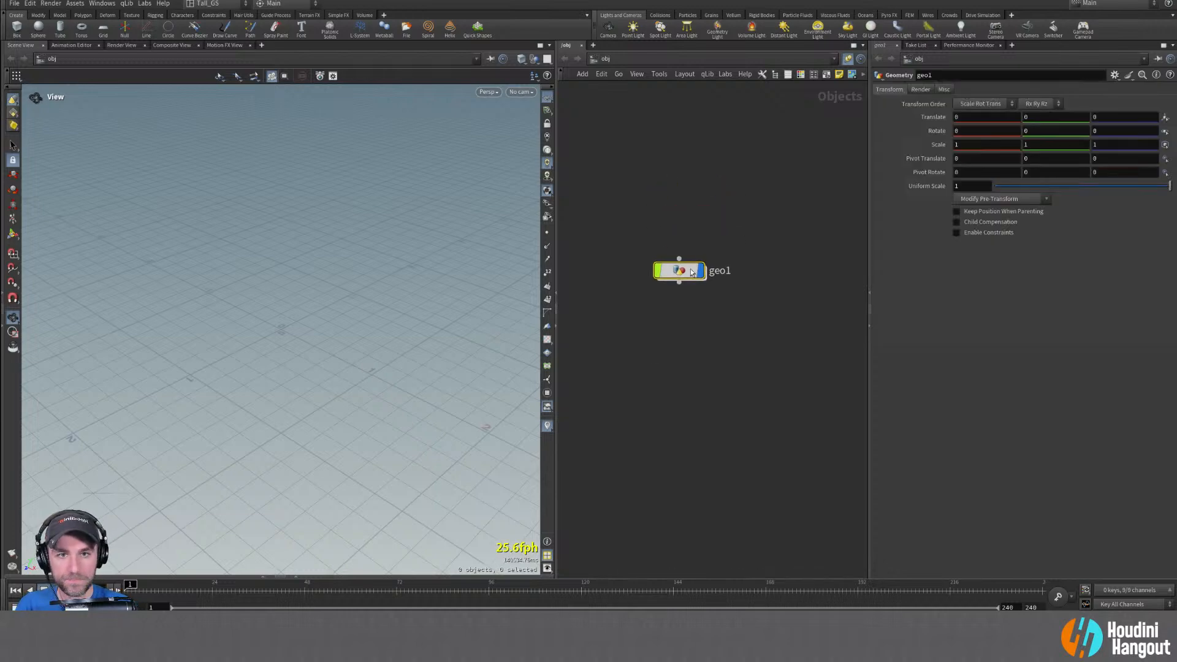
Rename the new geometry object to geo_thread_anim and color its node green
left_click(727, 270)
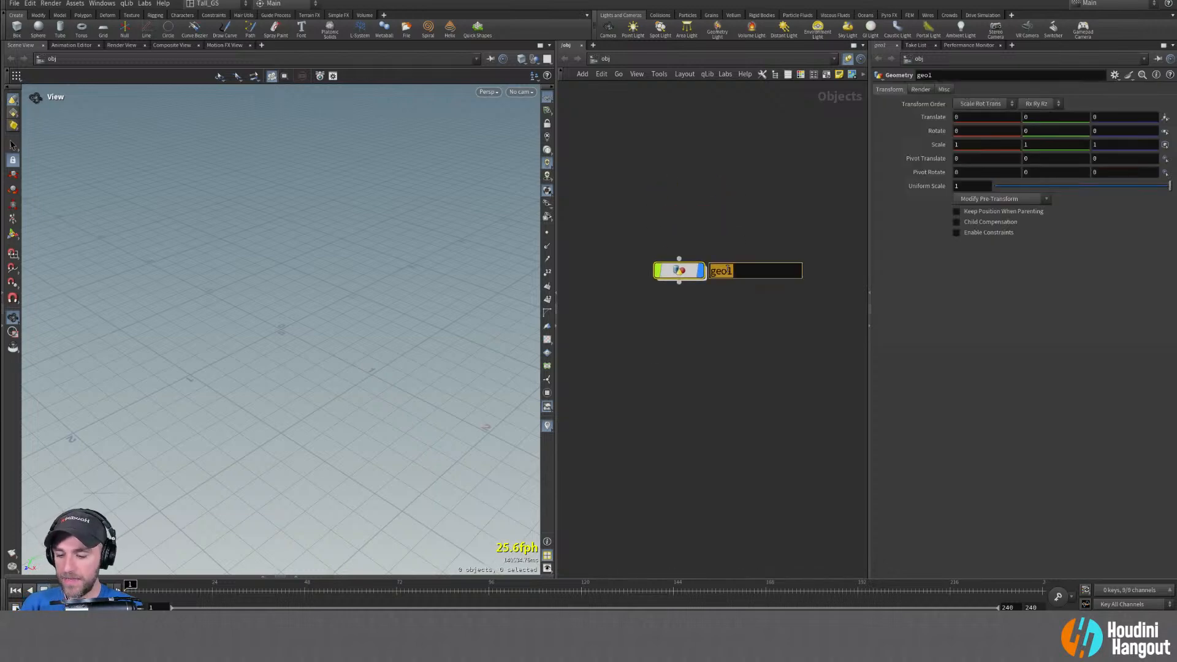
type("geo_")
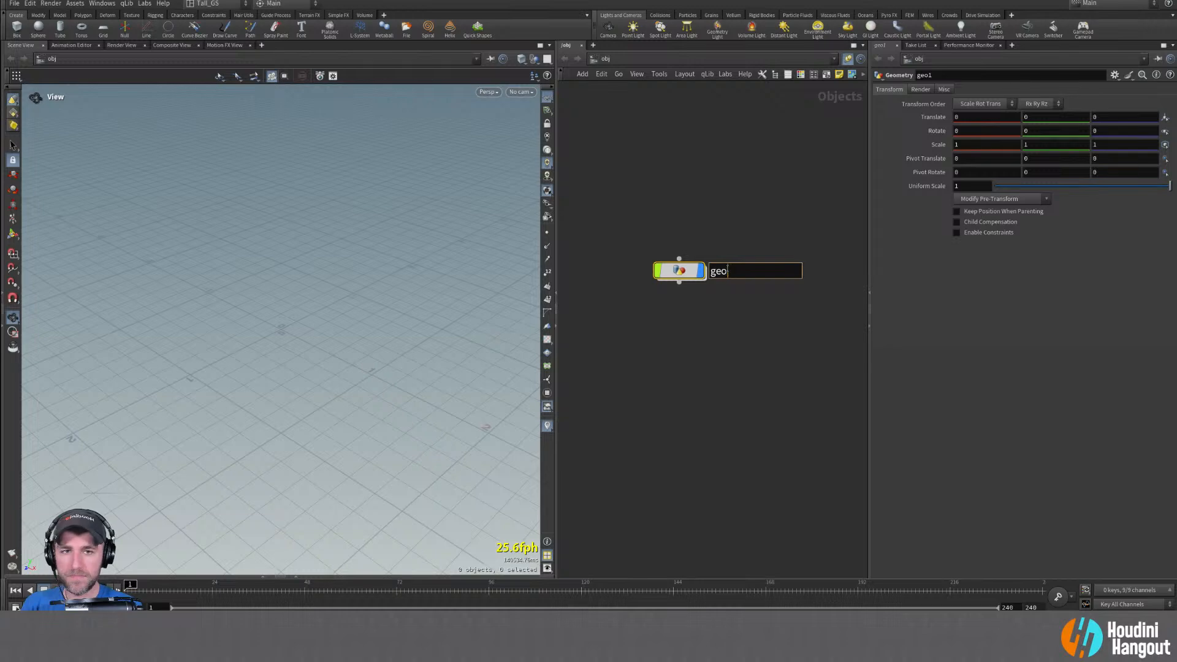
type("thre")
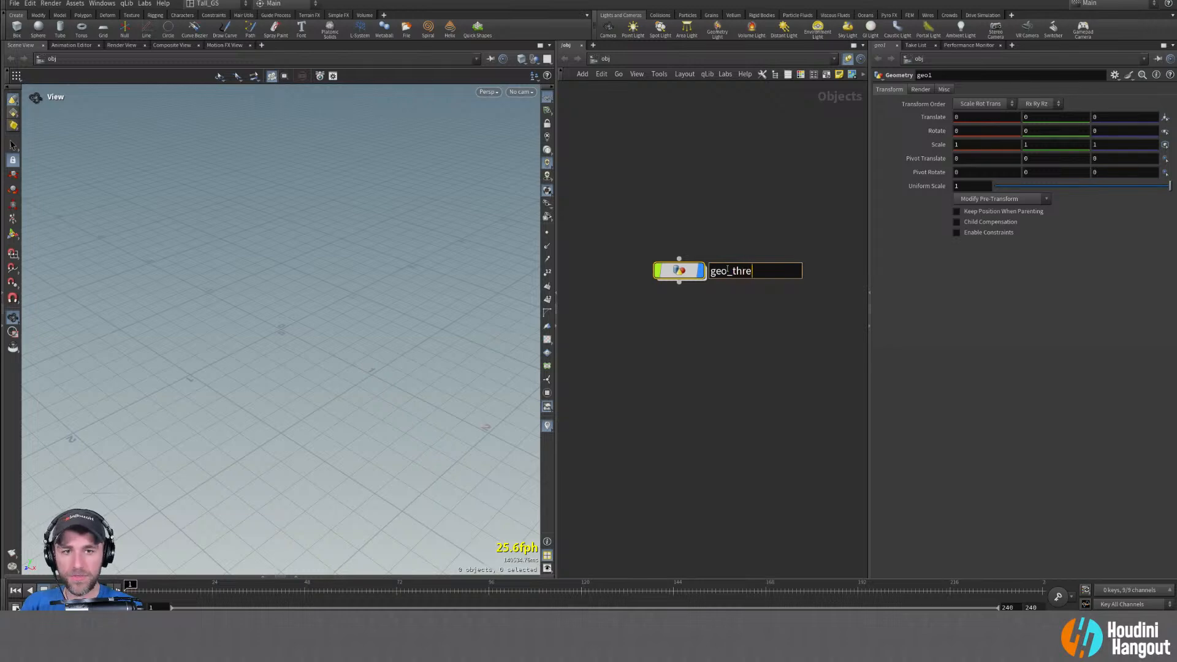
type("ad_anim")
key("Return")
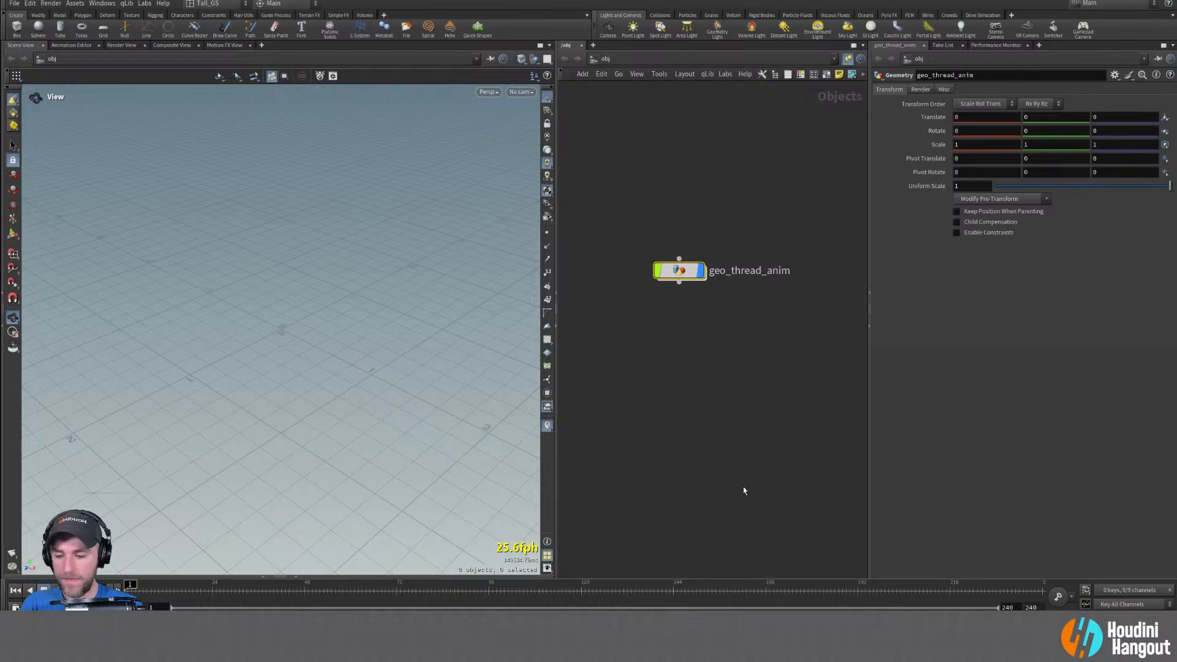
key("c")
left_click(824, 537)
Go inside the geo_thread_anim object and add a Line node to its network
double_click(677, 271)
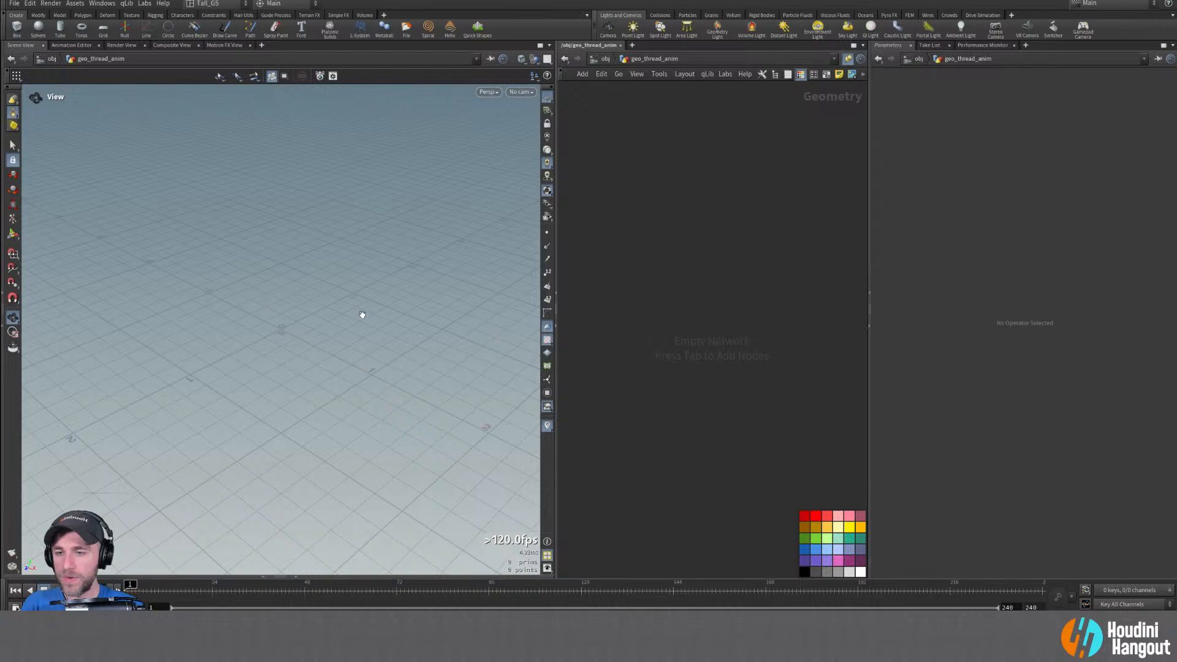
right_click_drag(323, 319, 479, 244)
left_click_drag(478, 245, 299, 321)
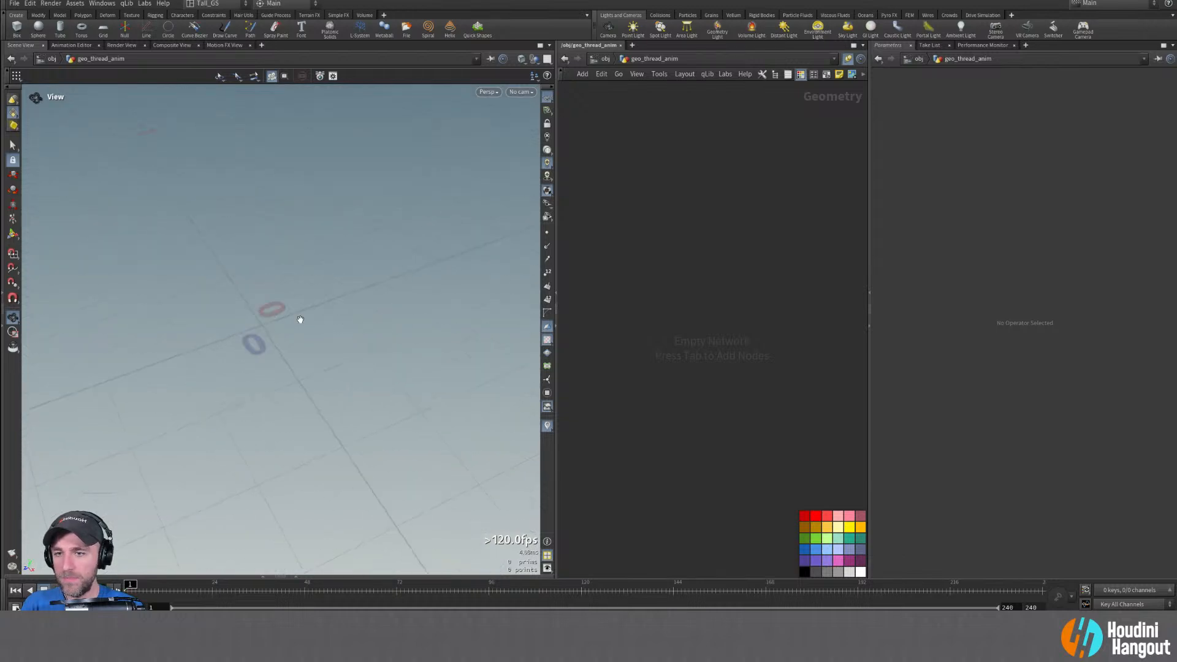
right_click_drag(299, 321, 145, 337)
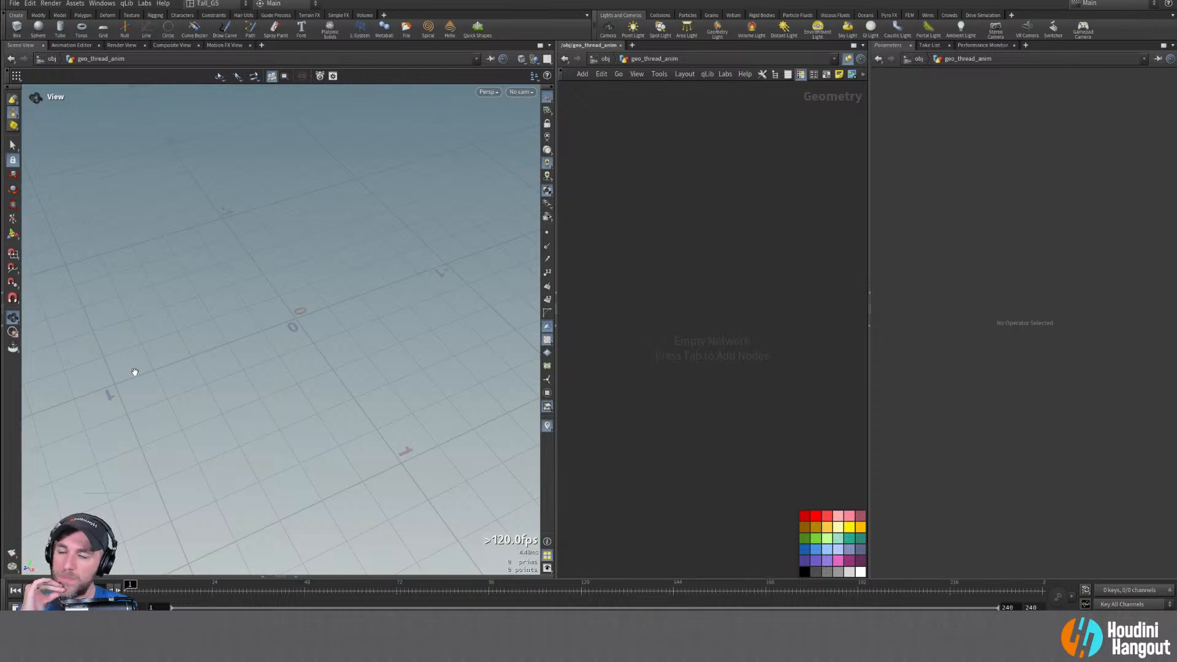
key("Tab")
mouse_move(675, 204)
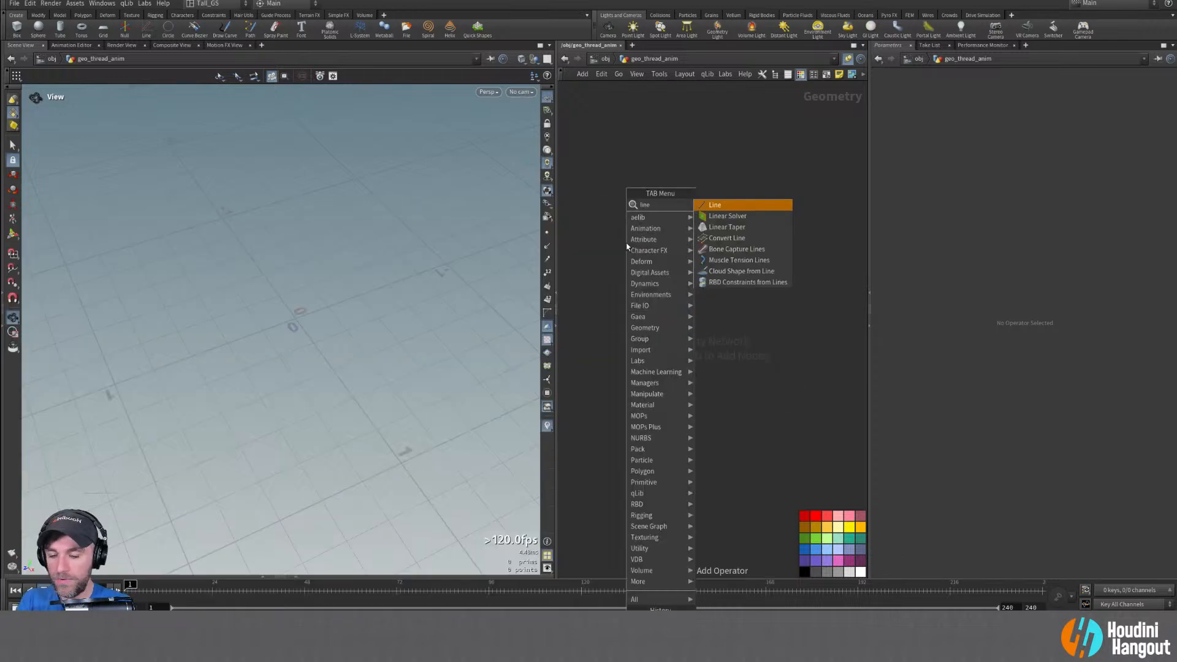
left_click(744, 203)
left_click(651, 202)
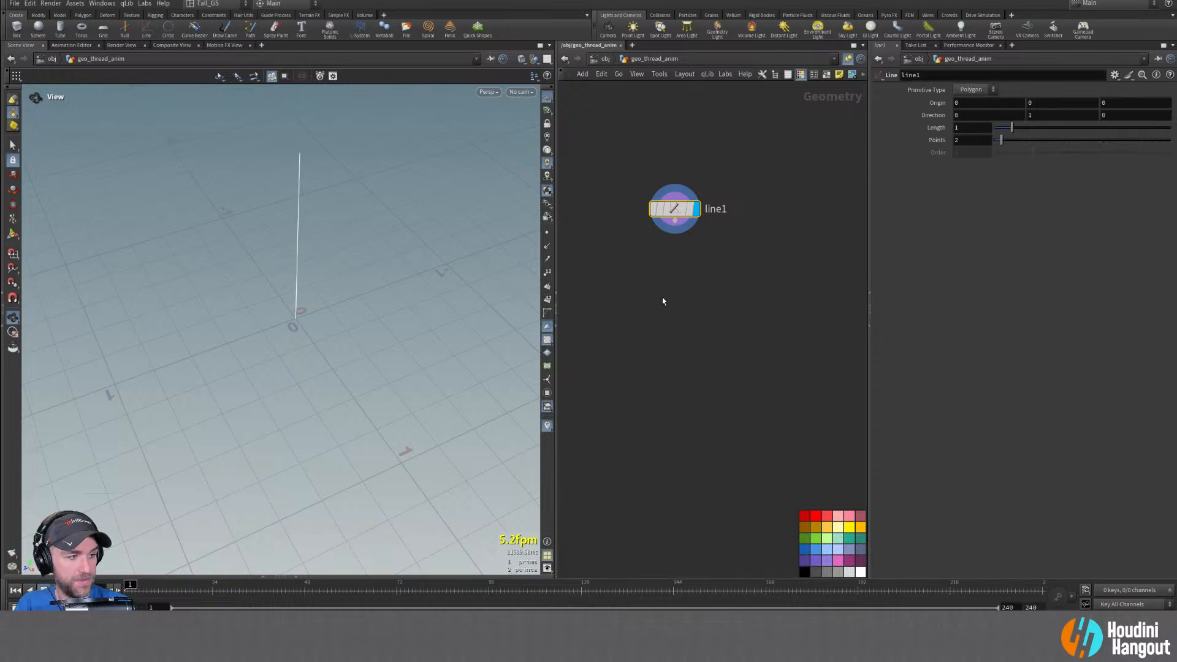
left_click(675, 141)
Set the line's direction to 0, 0, 1 so it runs along the Z axis
left_click_drag(324, 239, 287, 263)
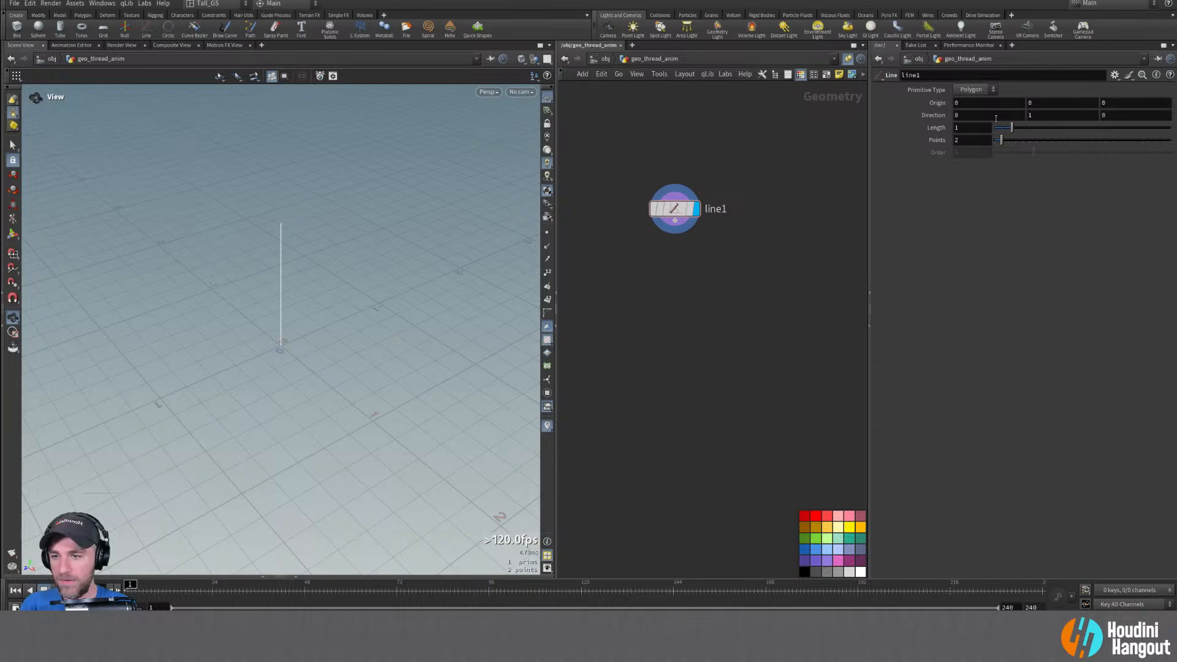
left_click(1032, 115)
type("0")
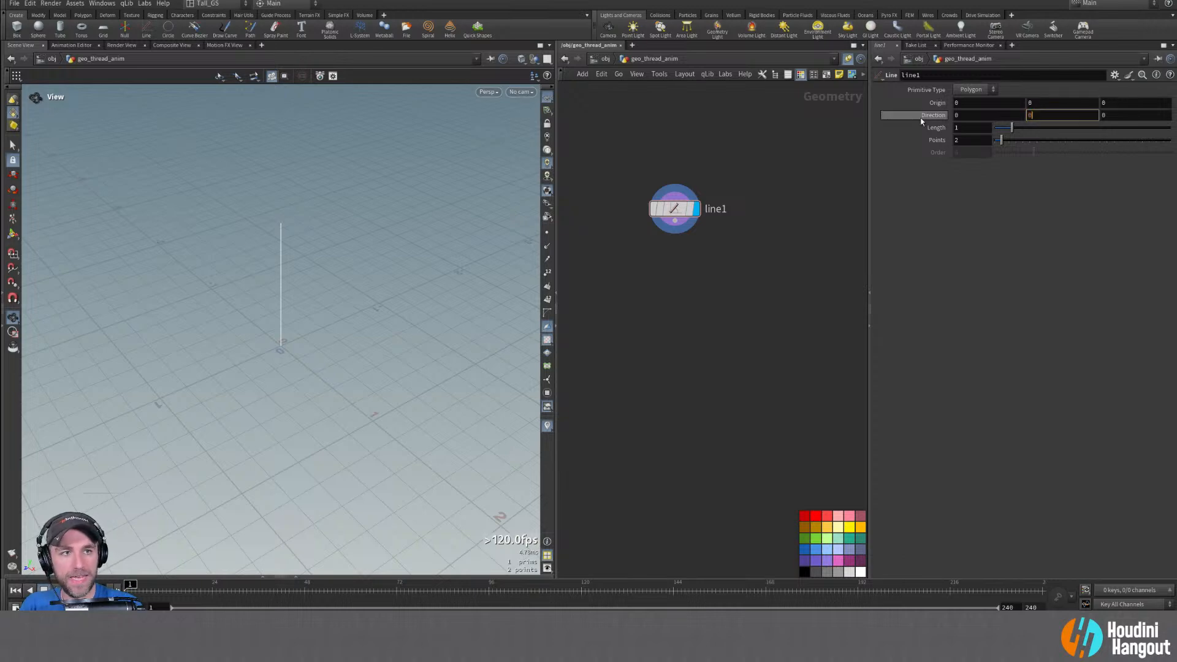
type("0")
key("Tab")
type("1")
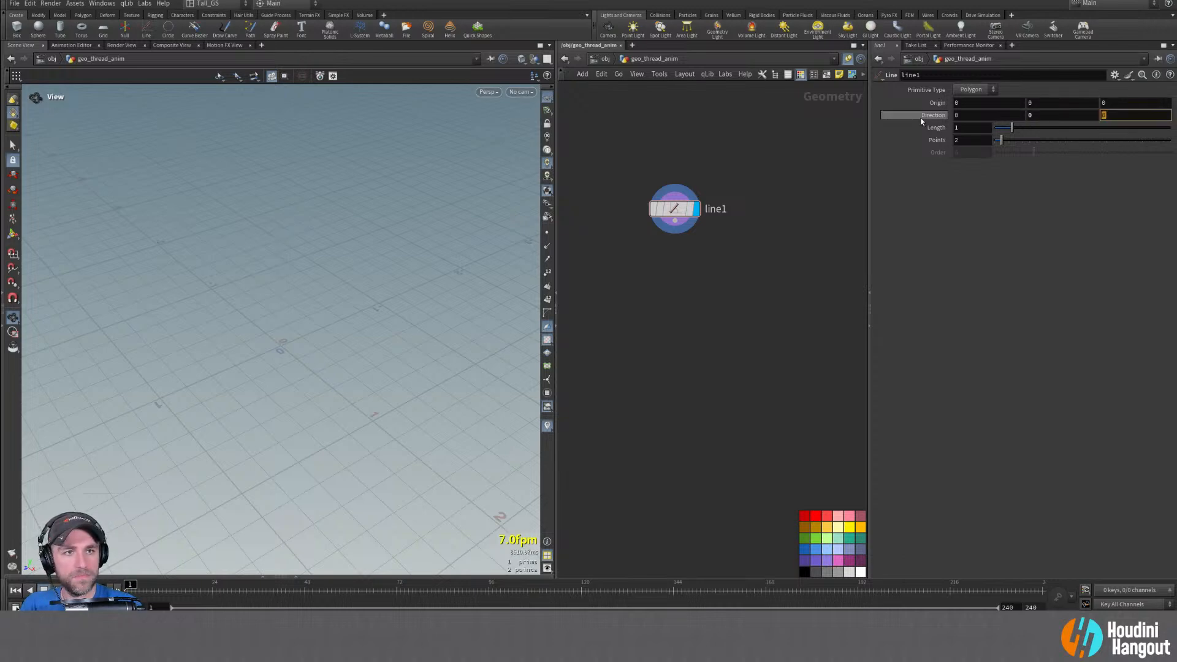
key("Return")
key("c")
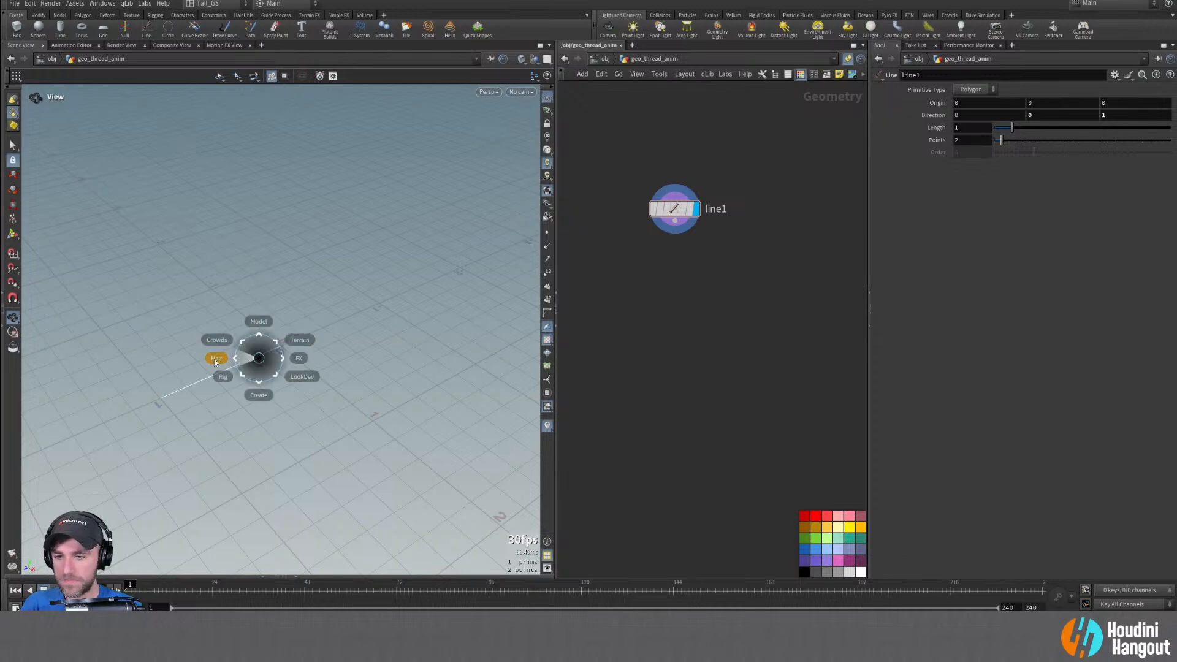
key("Escape")
Turn on the display of points in the viewport for the line
left_click_drag(232, 363, 295, 330)
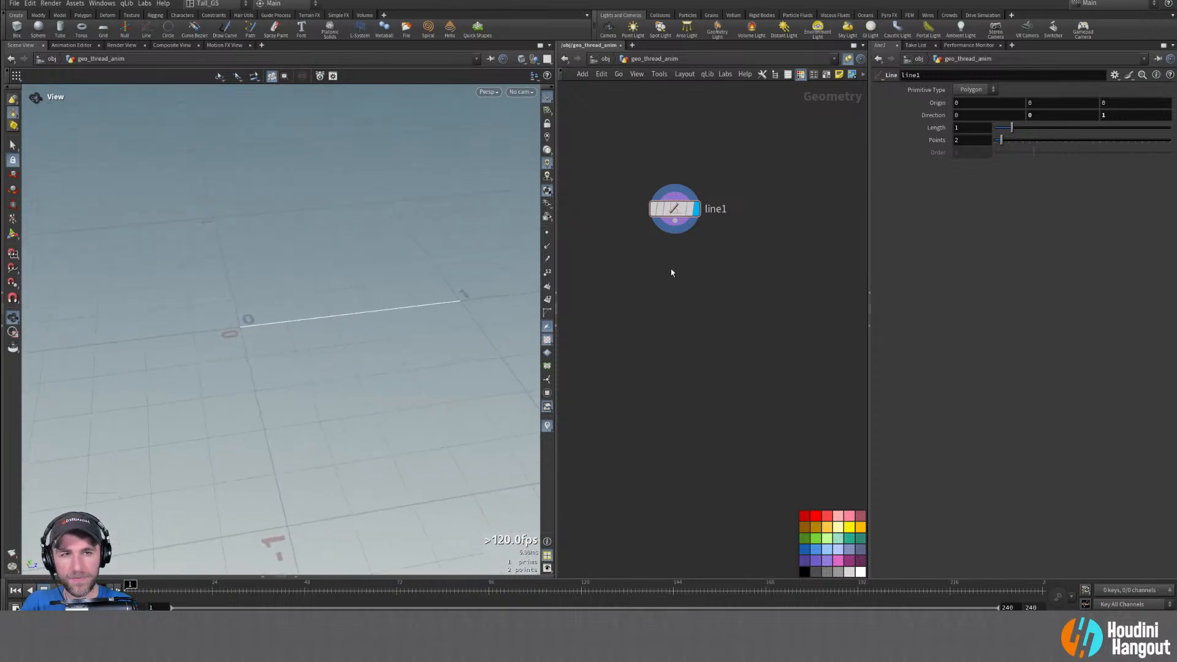
right_click_drag(412, 310, 482, 260)
left_click(547, 233)
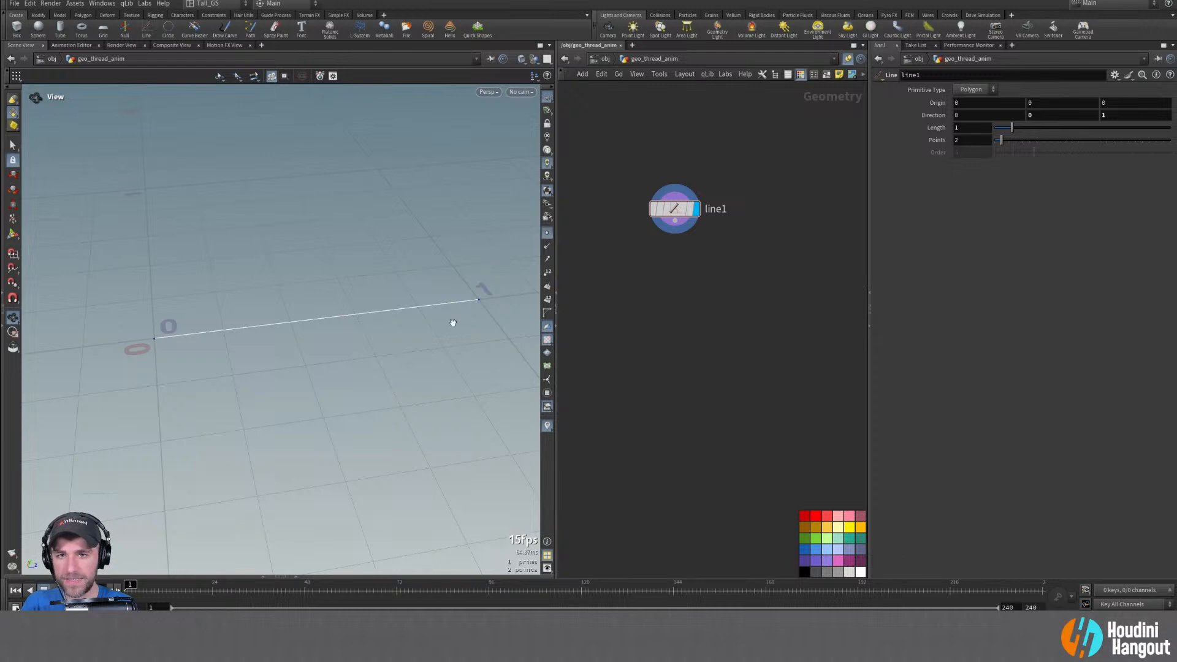
left_click_drag(323, 318, 302, 342)
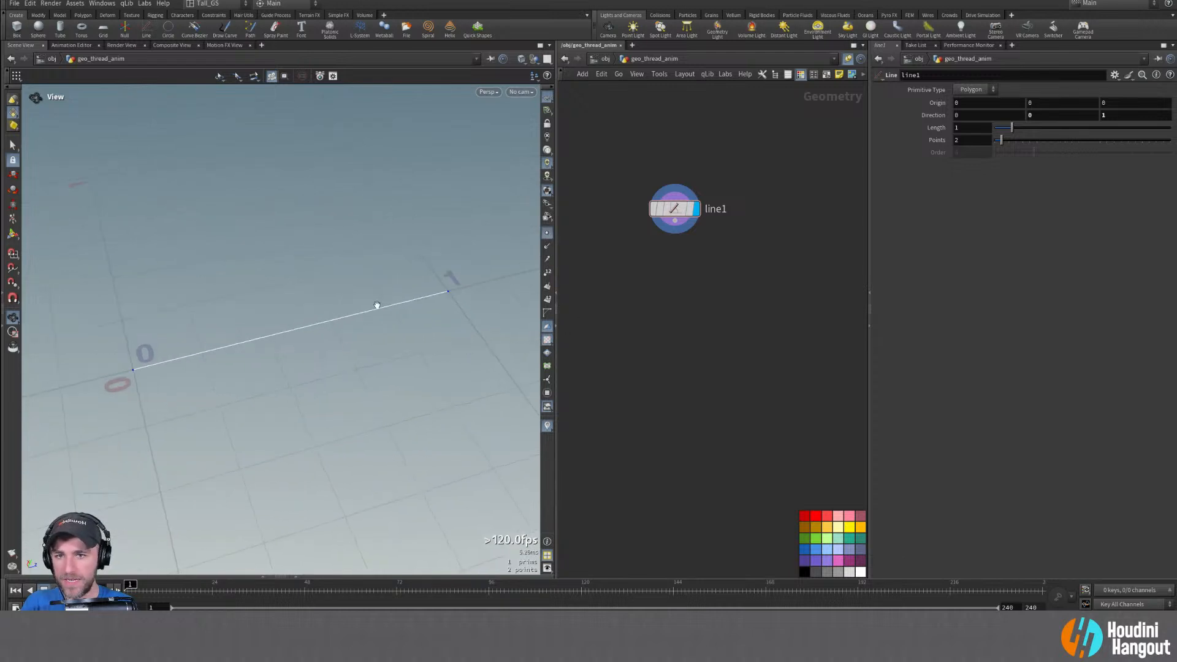
Set the particle point size to 6 pixels in the viewport's geometry display options
key("d")
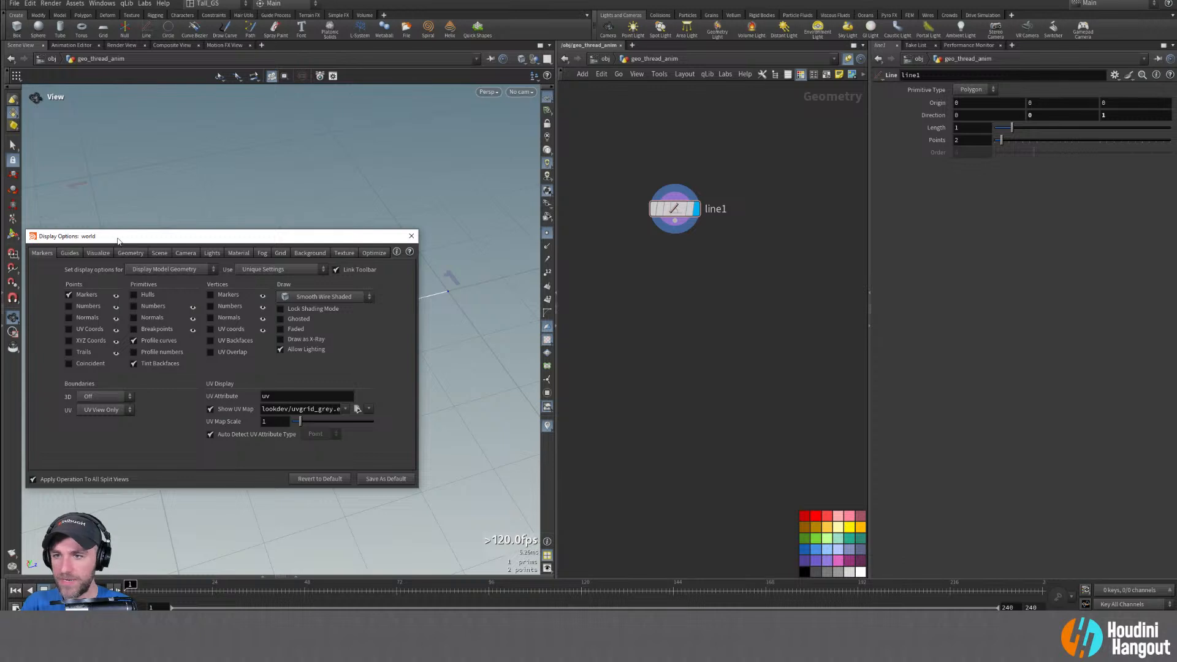
left_click(99, 252)
left_click(130, 253)
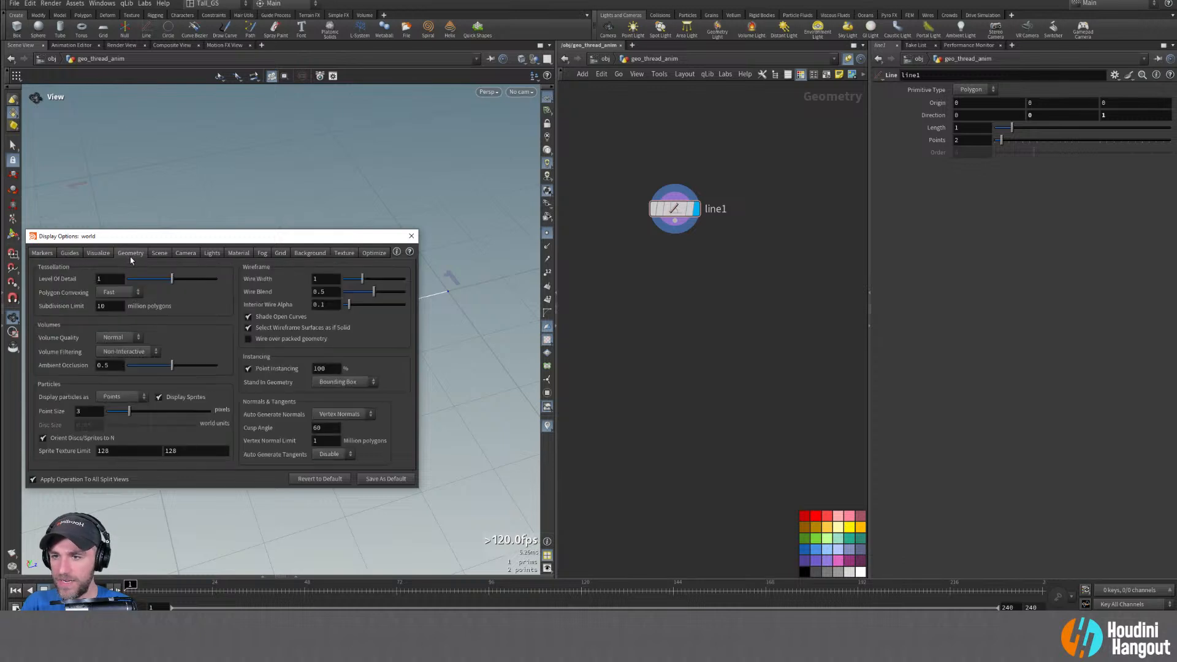
double_click(86, 412)
type("6")
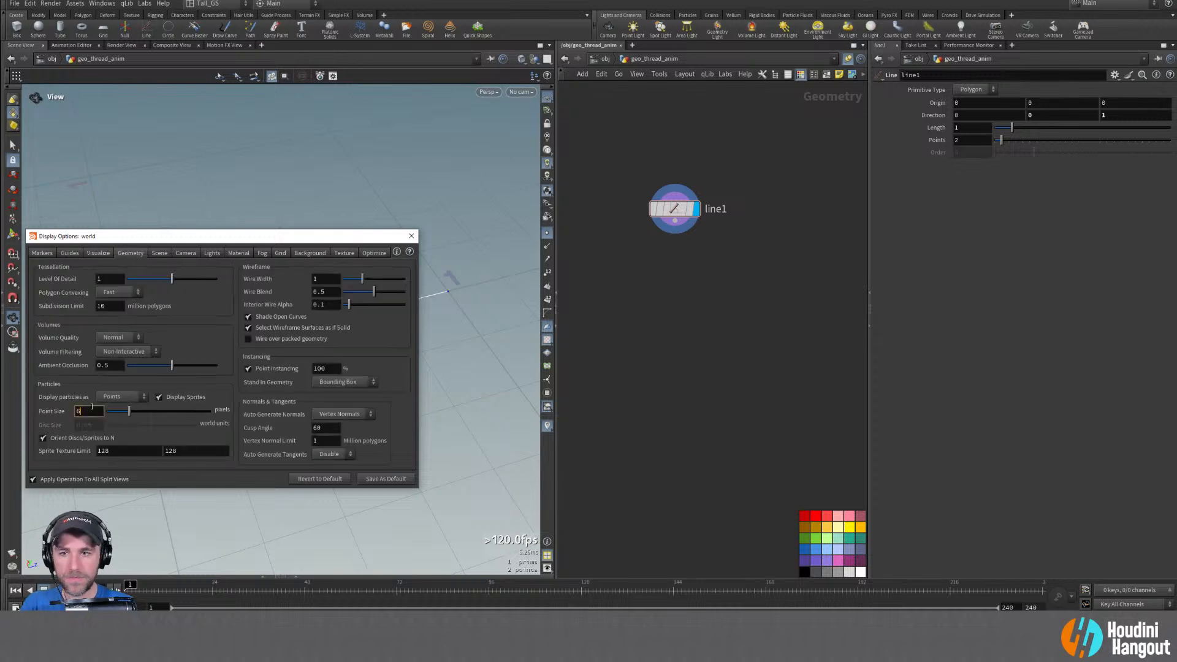
key("Return")
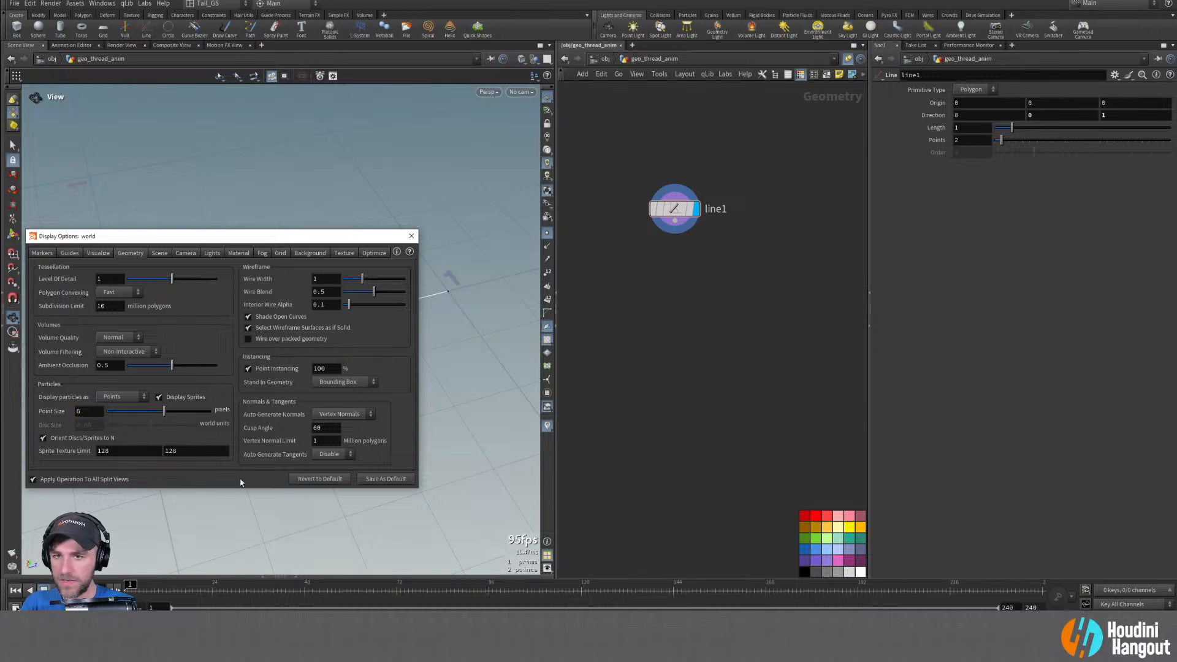
Set the point marker size to 6 in the viewport's guide display options and close the options
left_click(69, 253)
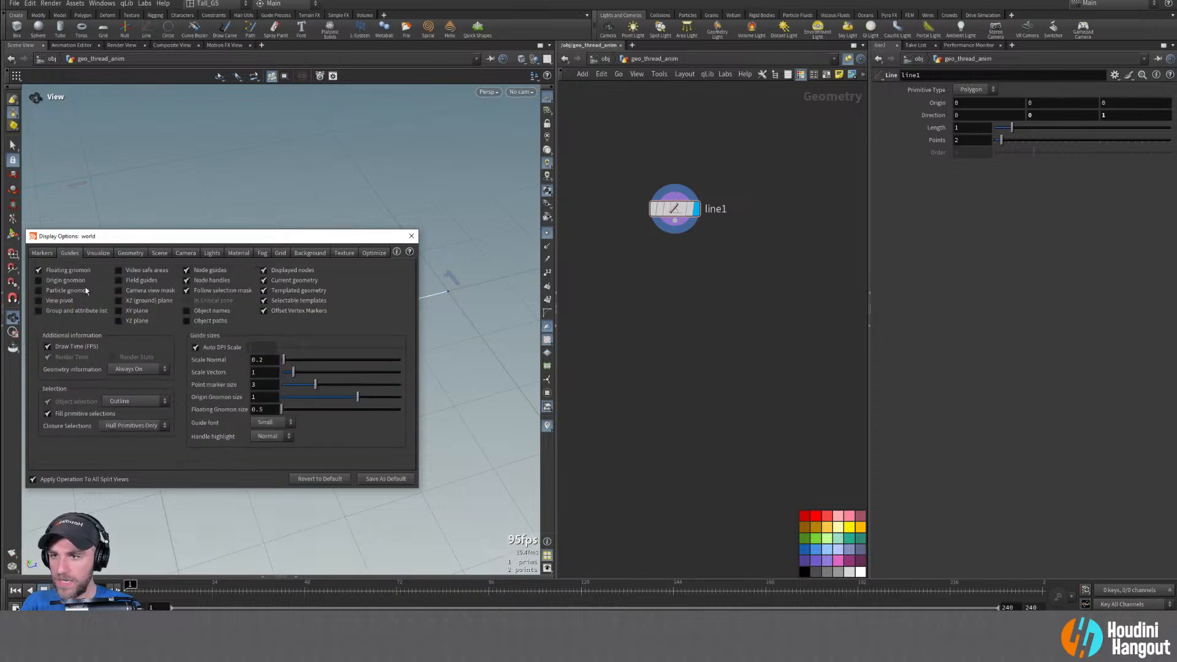
left_click(264, 385)
type("7")
key("Return")
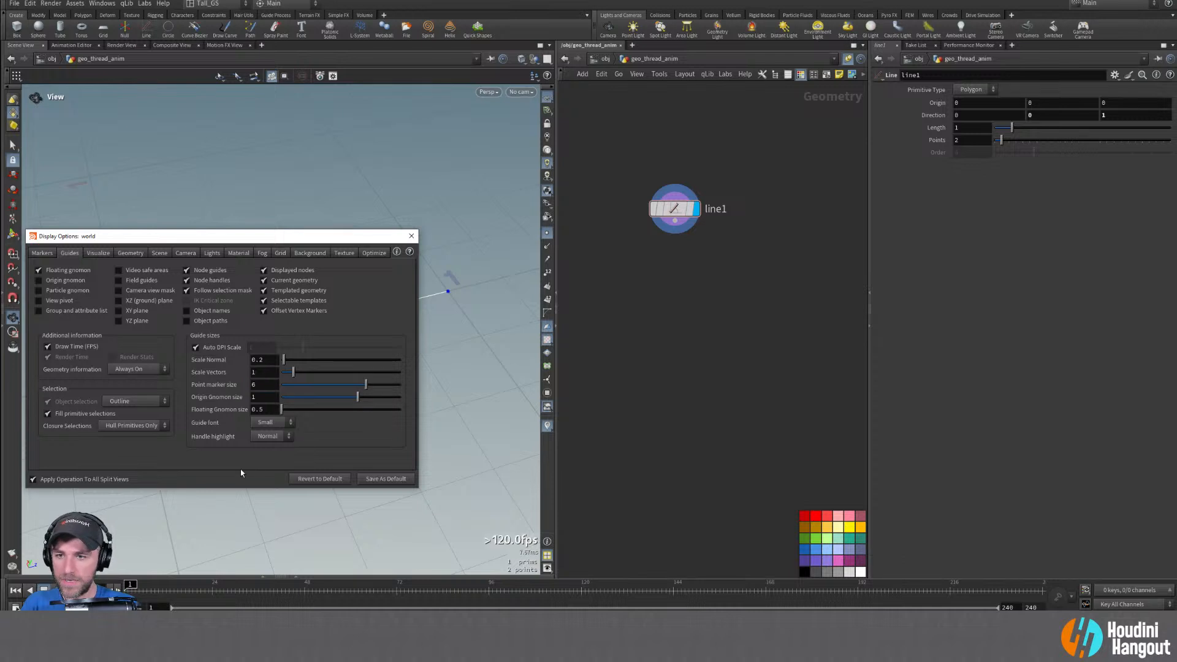
left_click(412, 236)
Set the number of points on the line to 20
left_click_drag(249, 362, 242, 339)
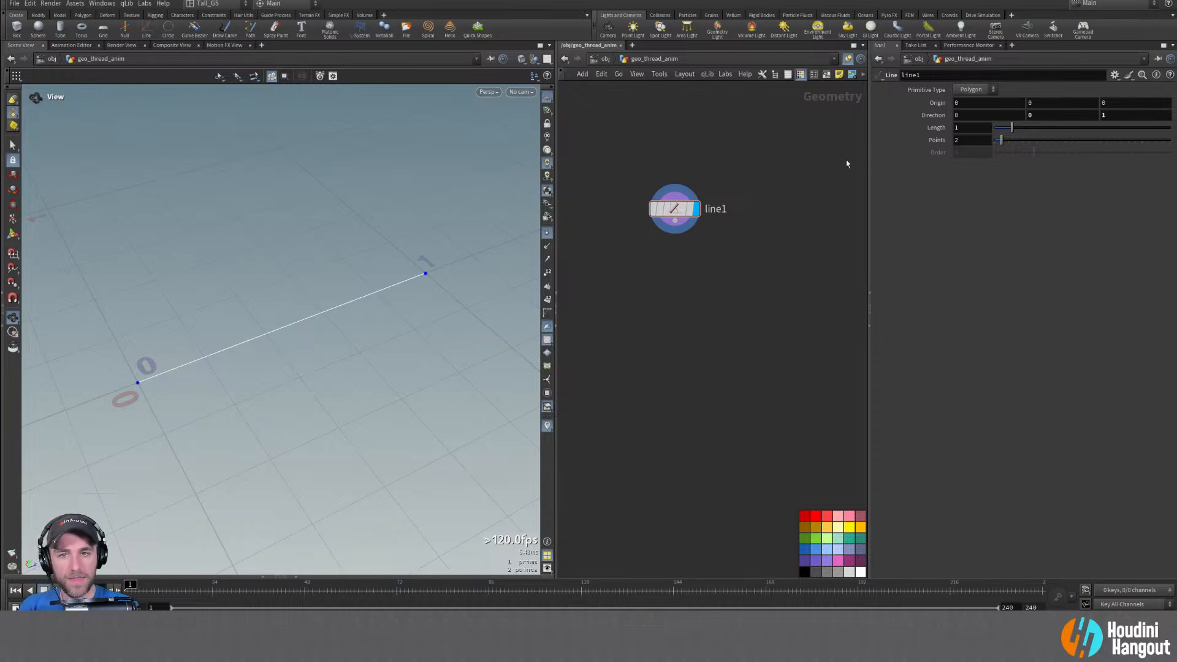
left_click_drag(1002, 141, 1065, 144)
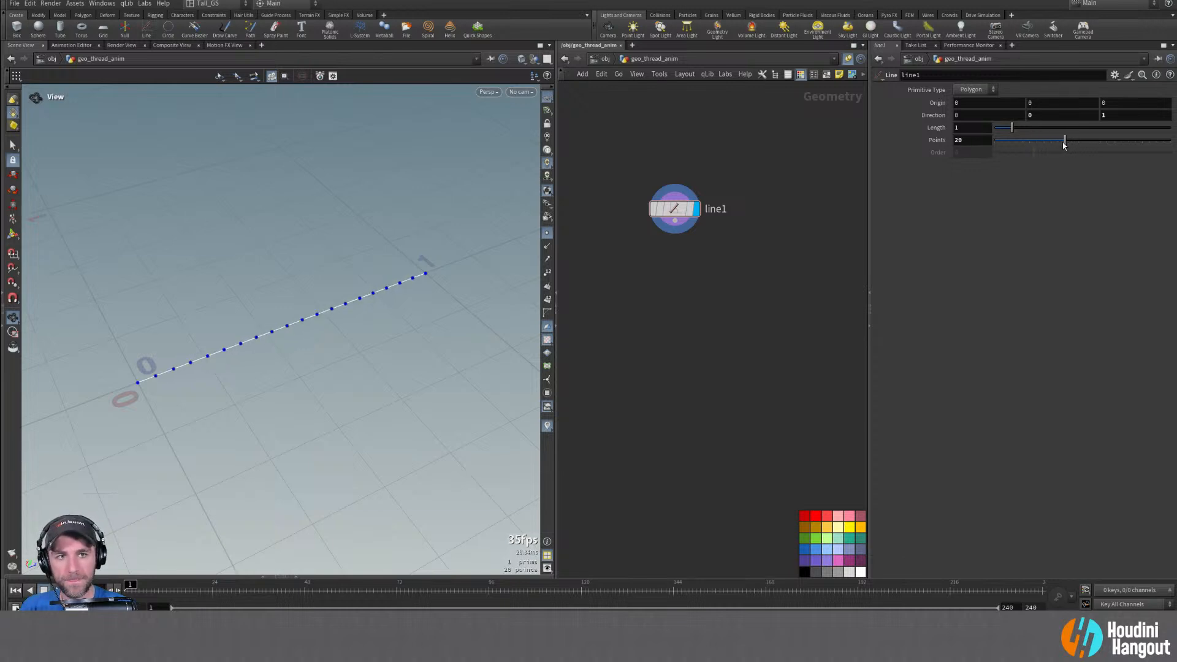
Set the number of points on the line to 40
left_click_drag(299, 315, 252, 295)
left_click_drag(974, 141, 758, 148)
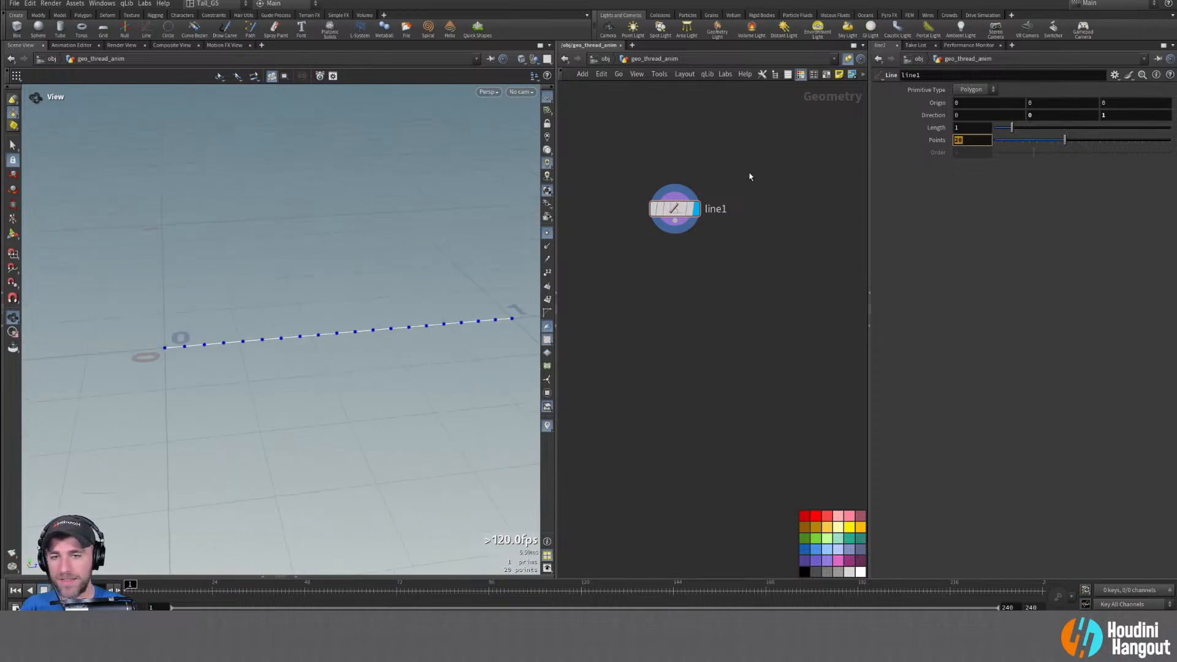
type("40")
key("Return")
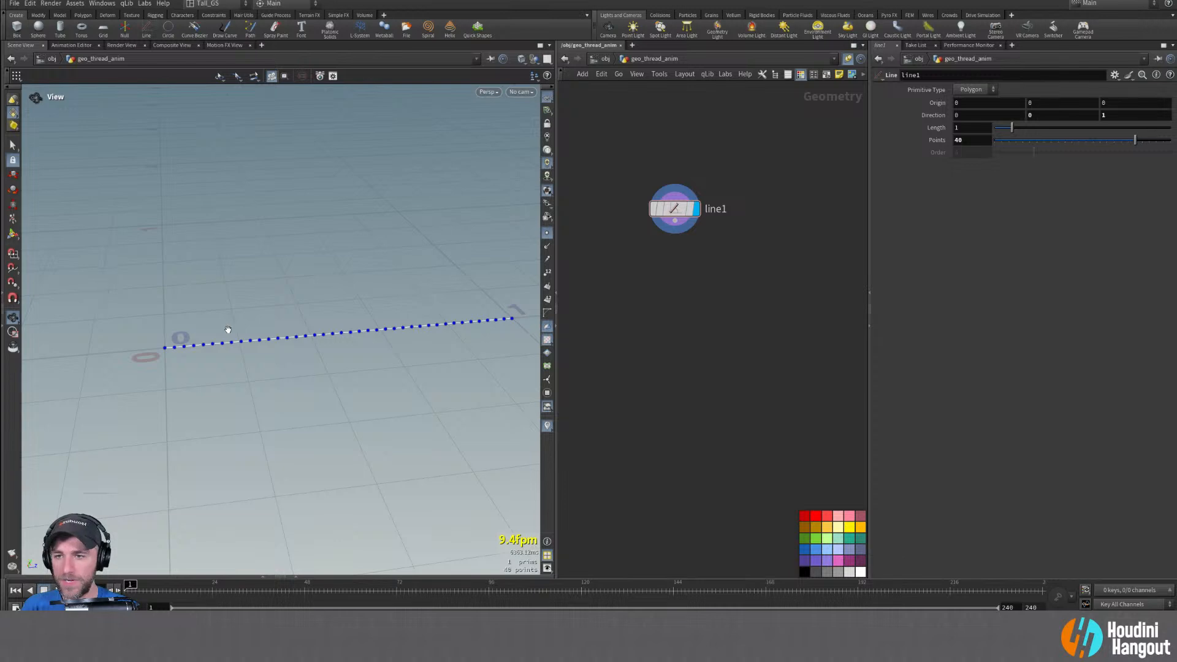
left_click_drag(229, 335, 237, 357)
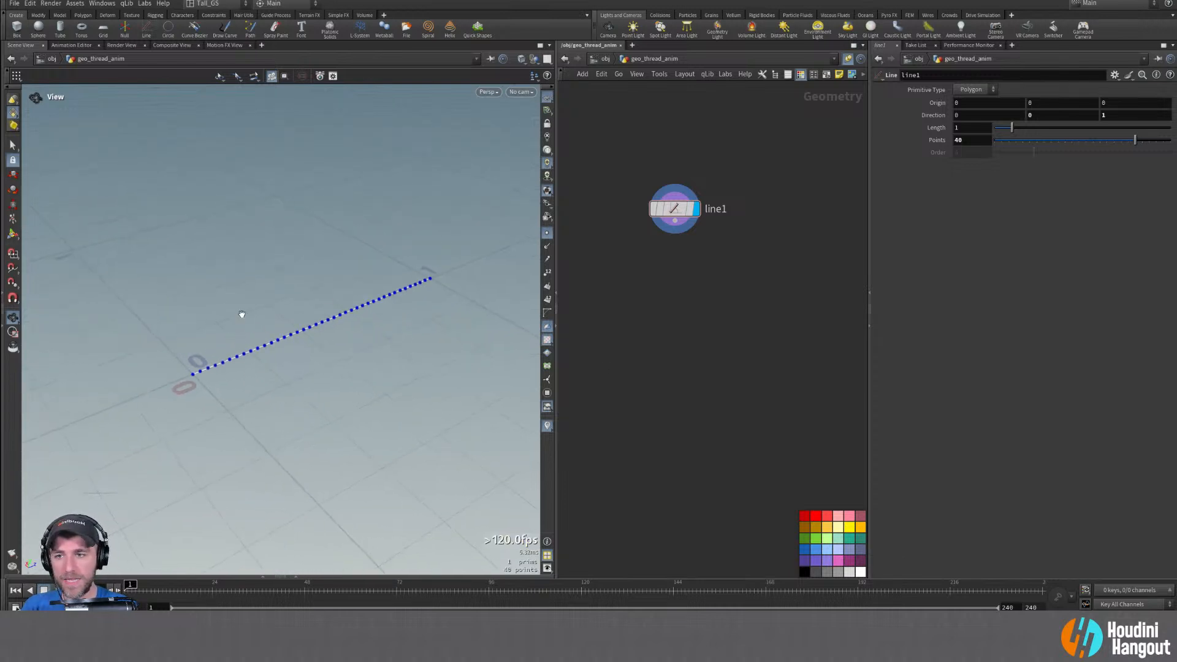
Add a Resample node fed by the line, align it beneath line1 and make it the displayed node
key("Tab")
key("Escape")
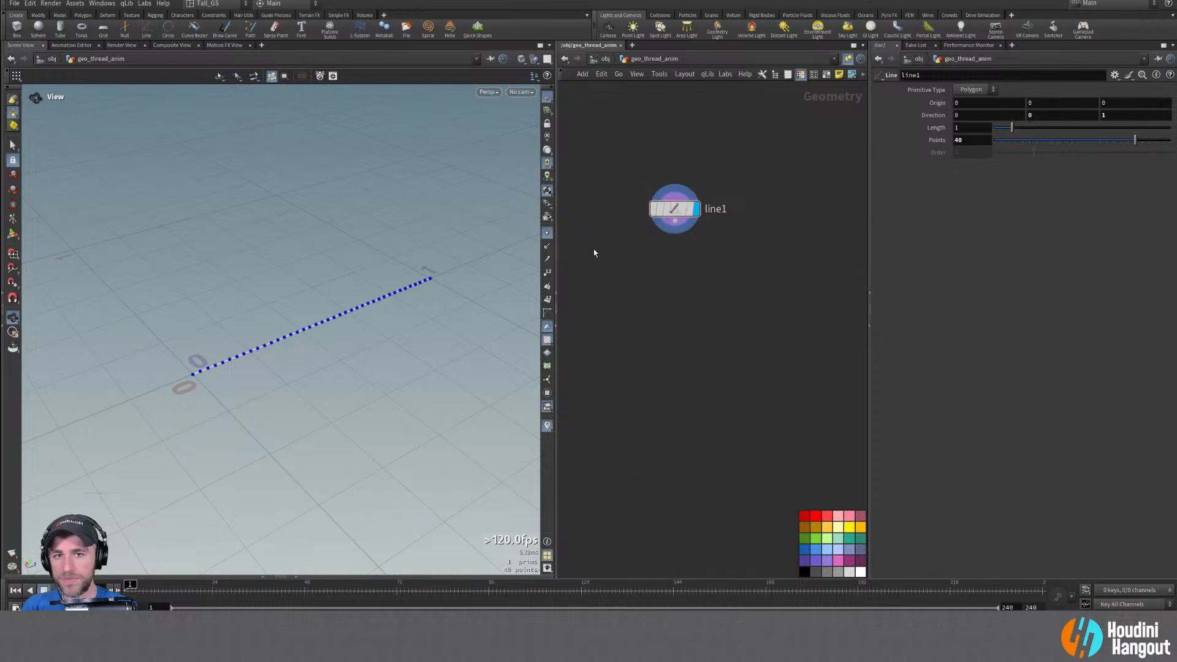
key("Tab")
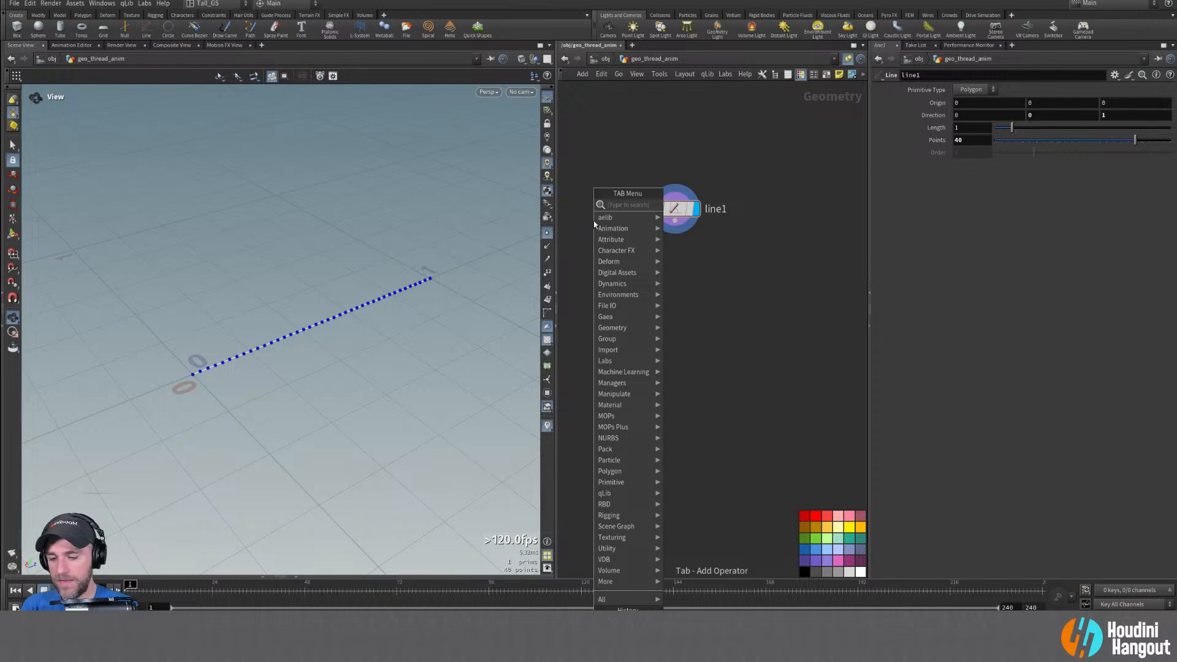
type("resam")
key("Return")
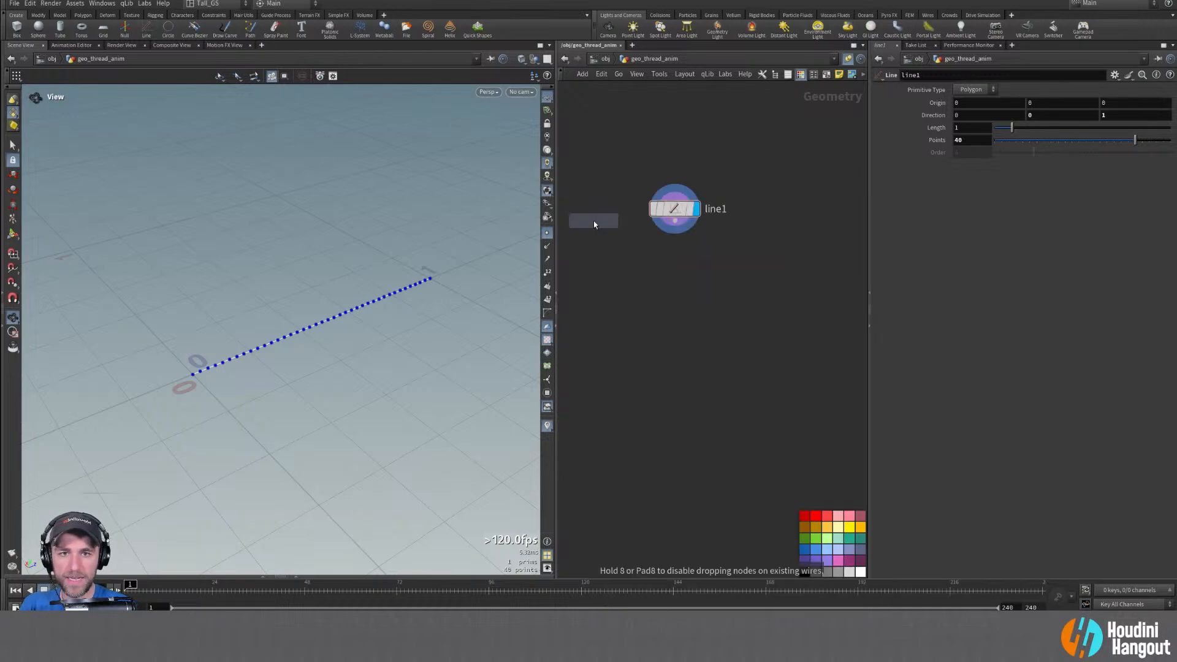
left_click(682, 258)
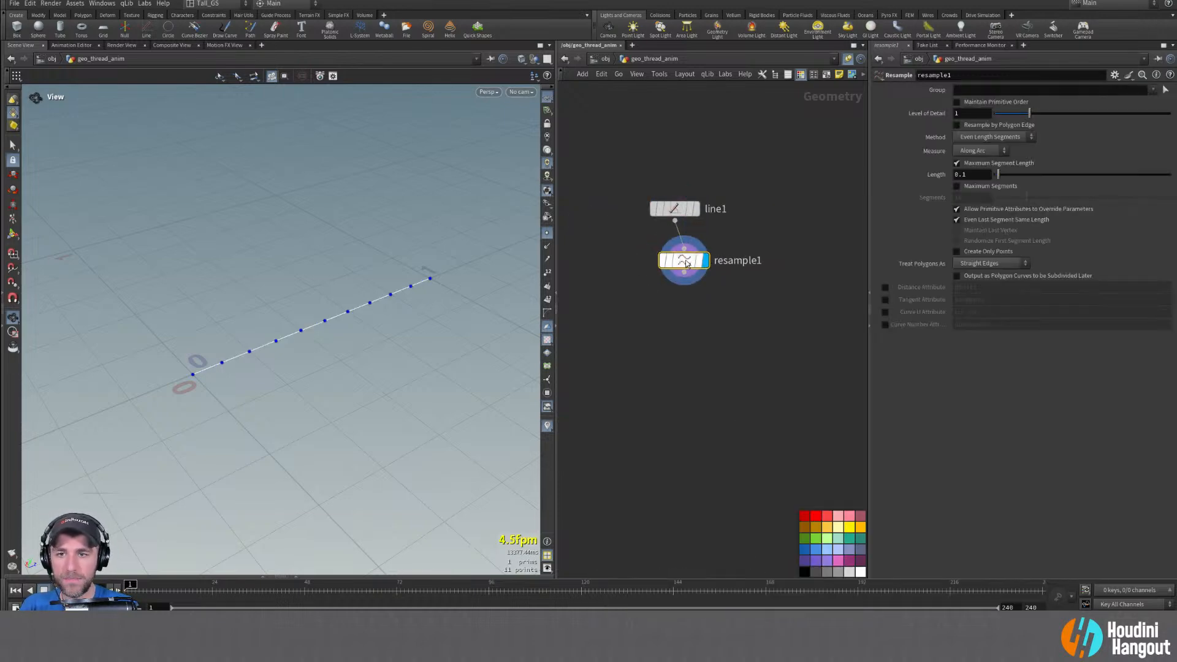
left_click_drag(687, 264, 678, 262)
Turn off Maximum Segment Length on the resample node and enable its Curve U Attribute output as curveu
left_click(957, 163)
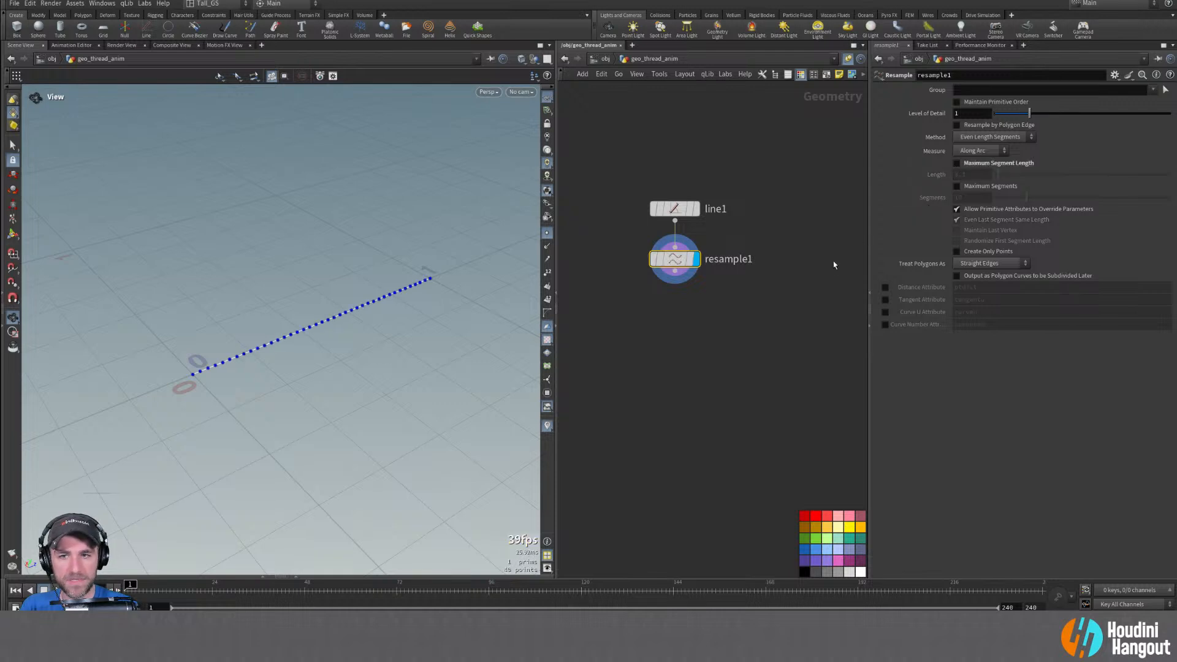
left_click(885, 311)
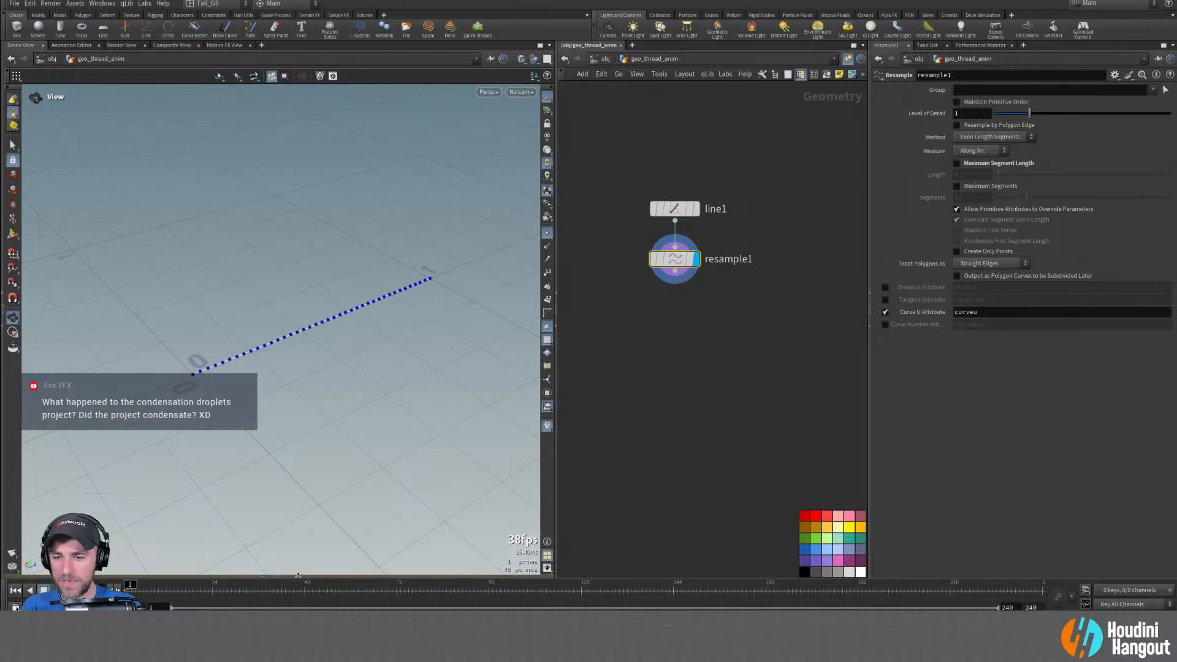
Open the geometry spreadsheet beneath the viewport and examine the curveu values along the line's points
left_click(298, 576)
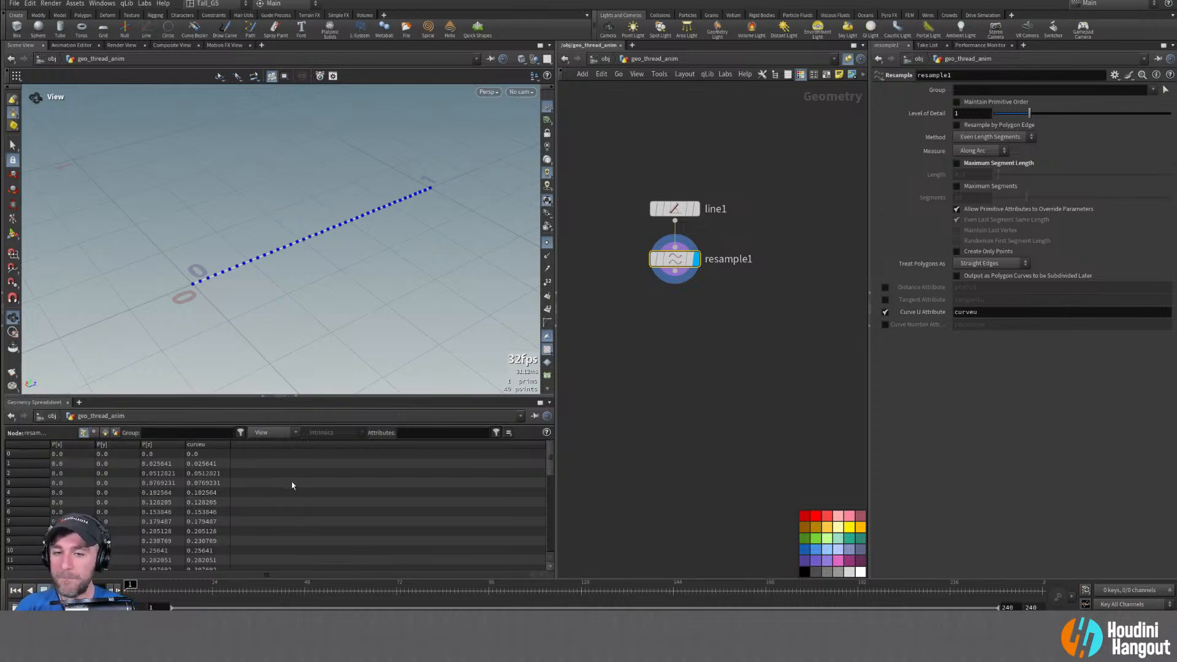
scroll(295, 488, "down", 5)
scroll(294, 487, "up", 5)
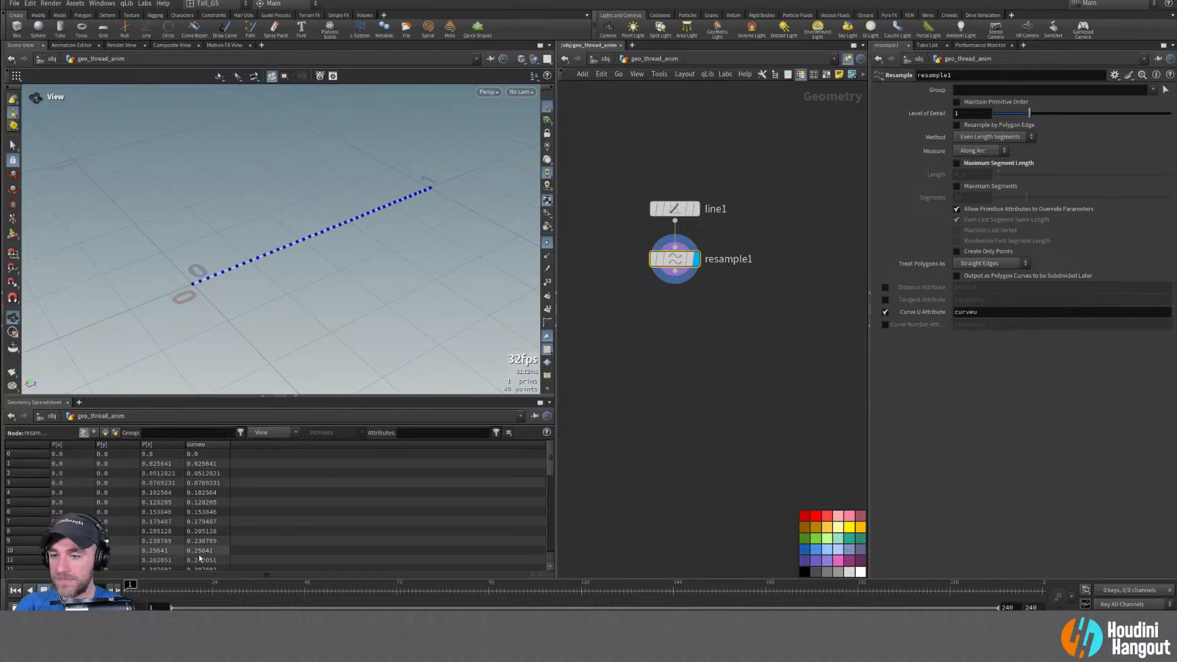
scroll(209, 490, "down", 3)
scroll(209, 491, "up", 3)
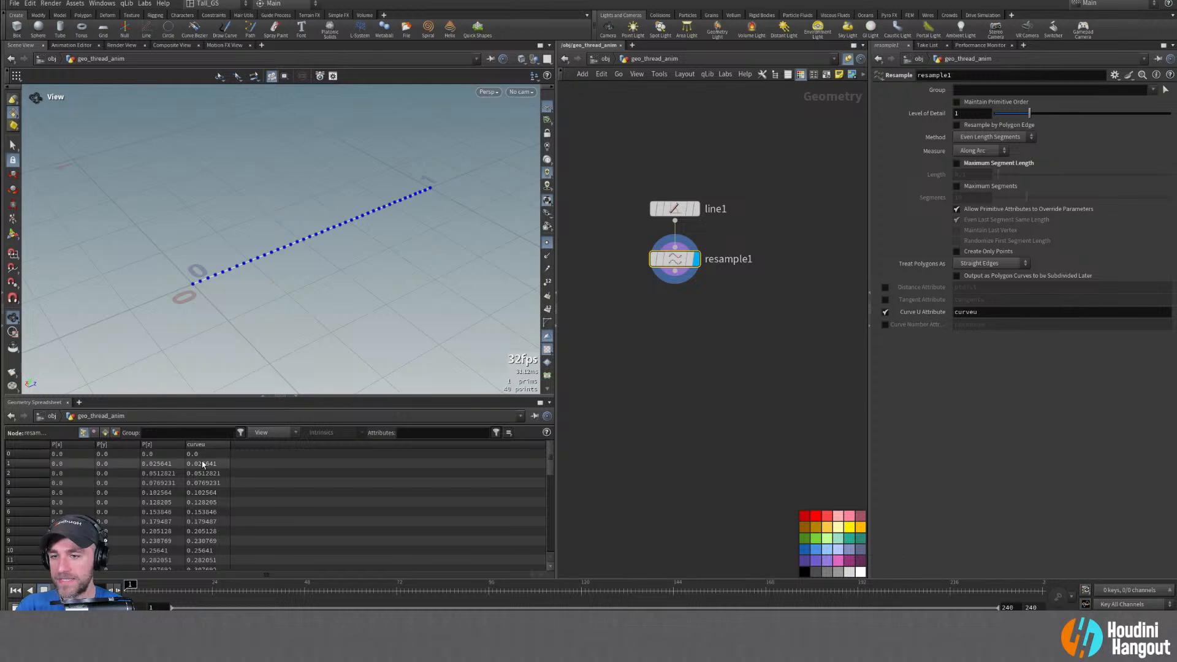
scroll(207, 552, "down", 5)
scroll(207, 552, "up", 5)
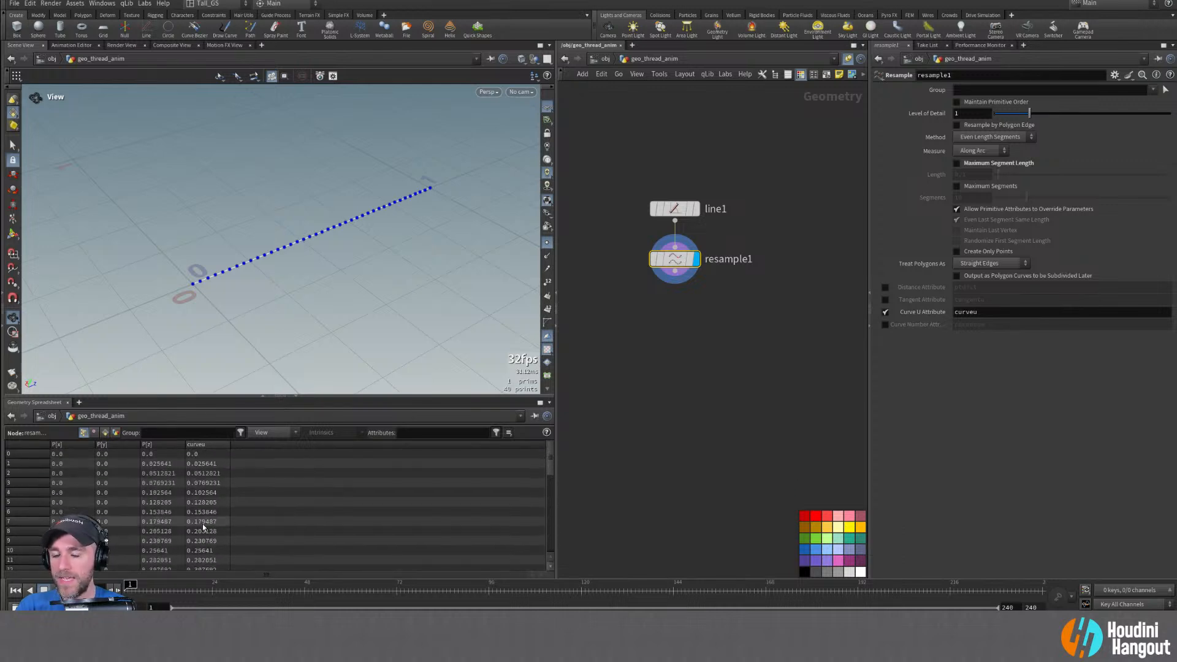
left_click(627, 419)
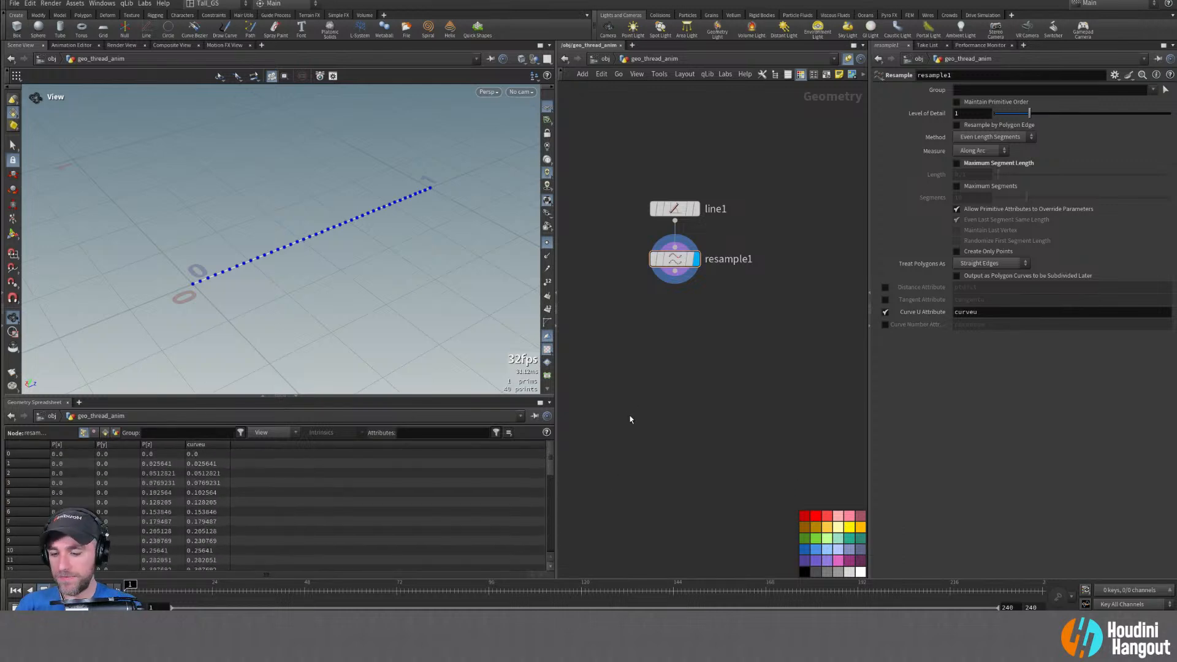
key("BackSpace")
key("Escape")
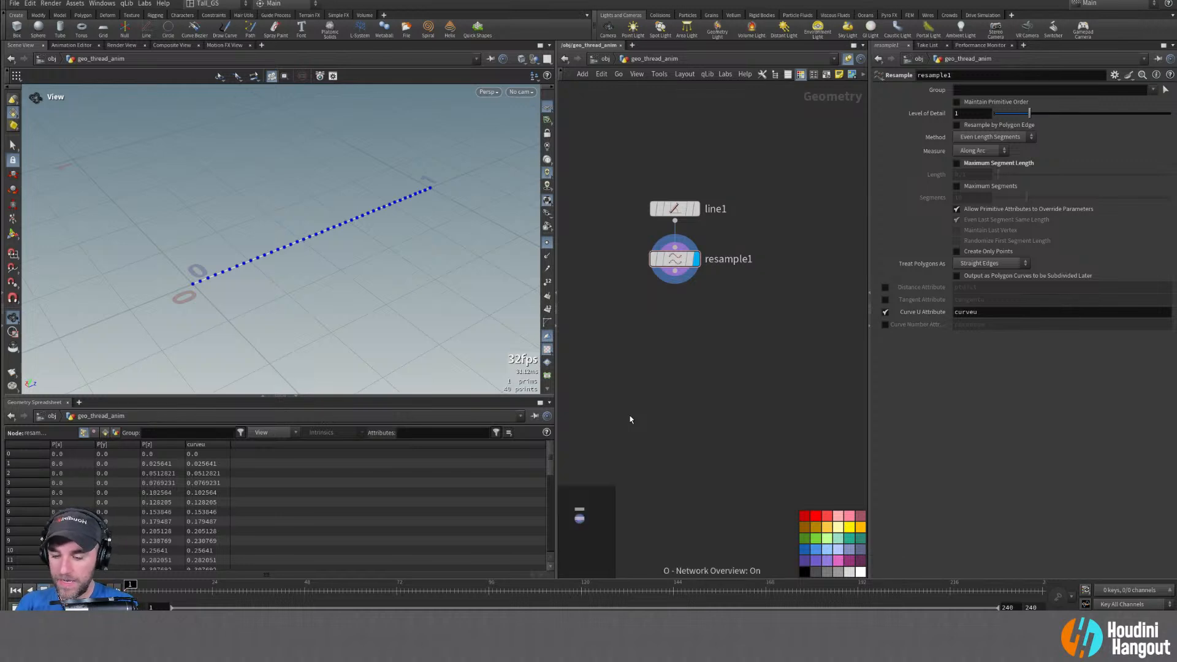
key("Tab")
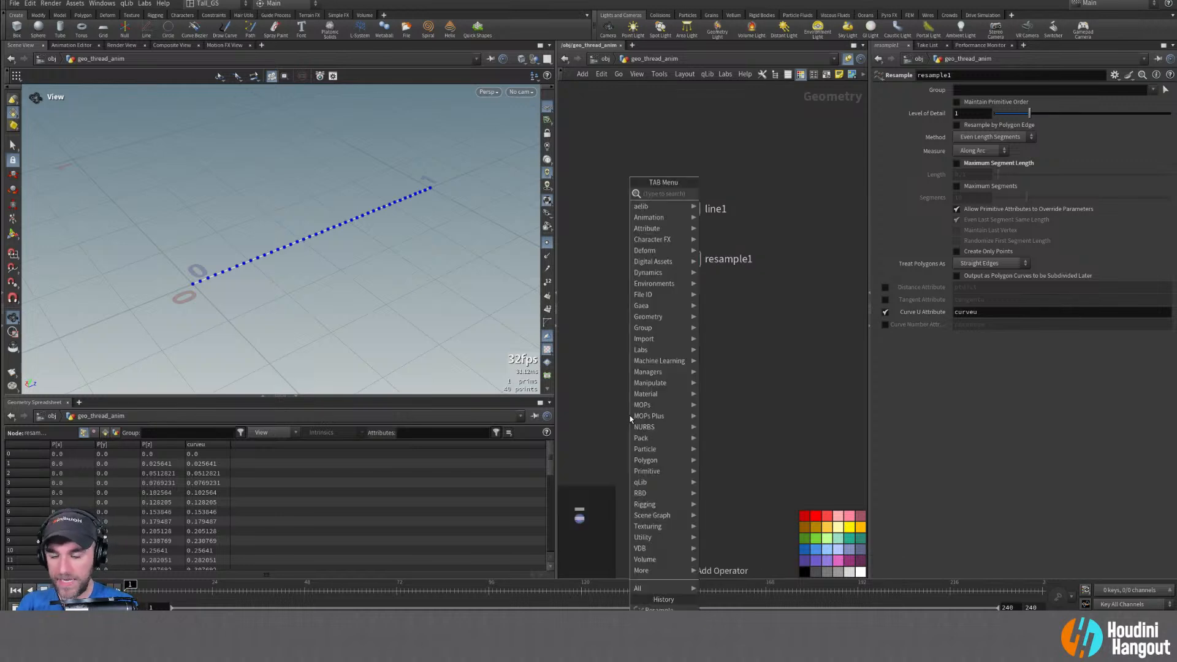
key("Escape")
key("p")
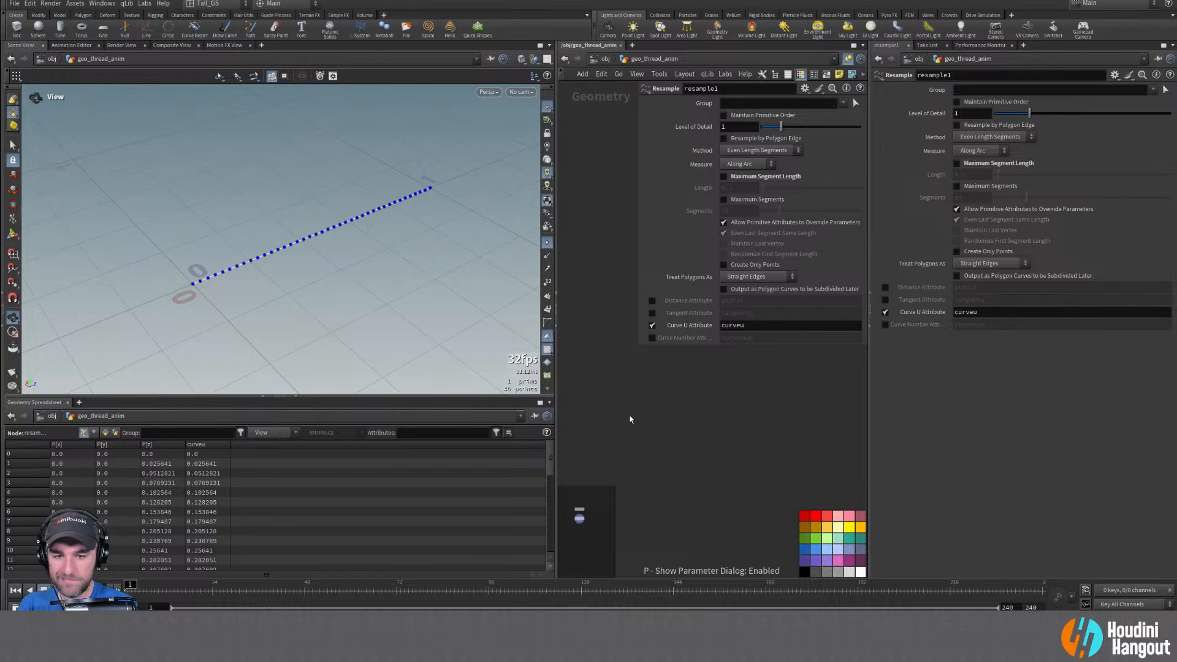
key("p")
key("o")
key("o")
key("o")
key("o")
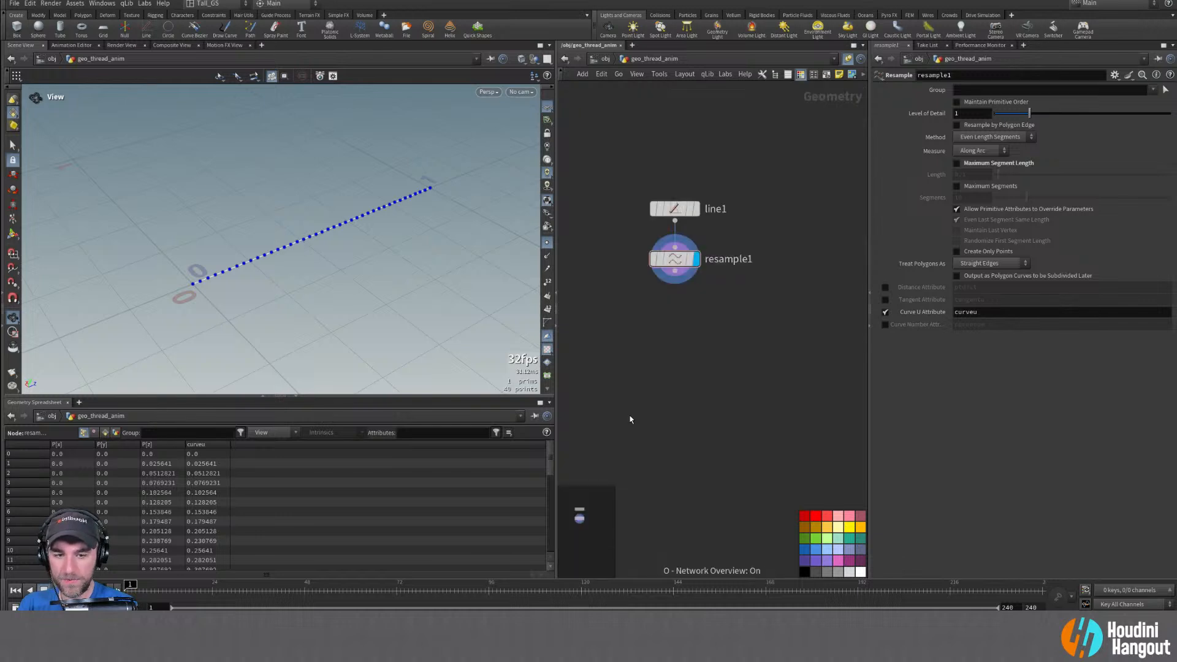
scroll(698, 343, "up", 4)
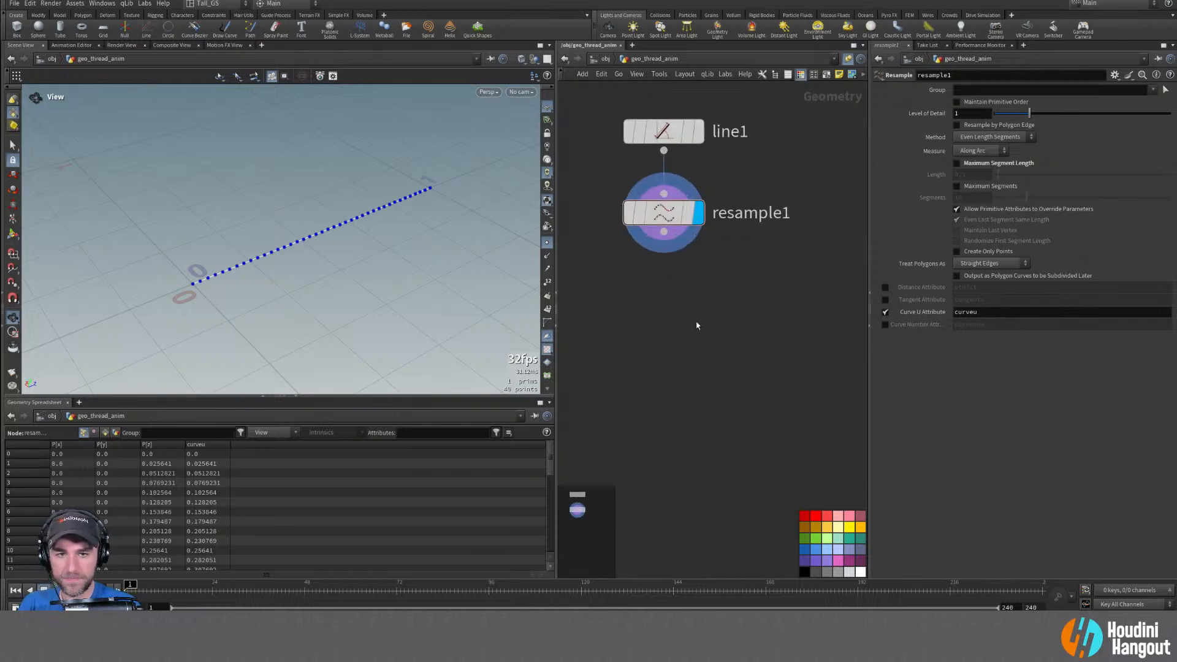
key("o")
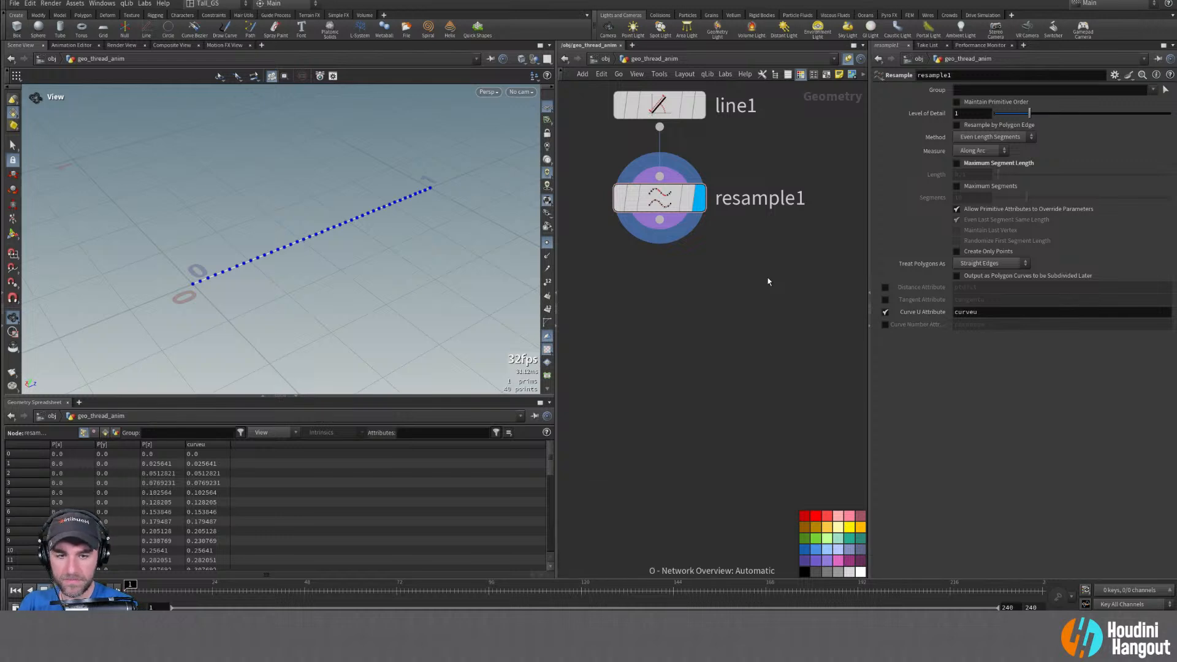
scroll(769, 282, "down", 5)
key("o")
key("o")
key("o")
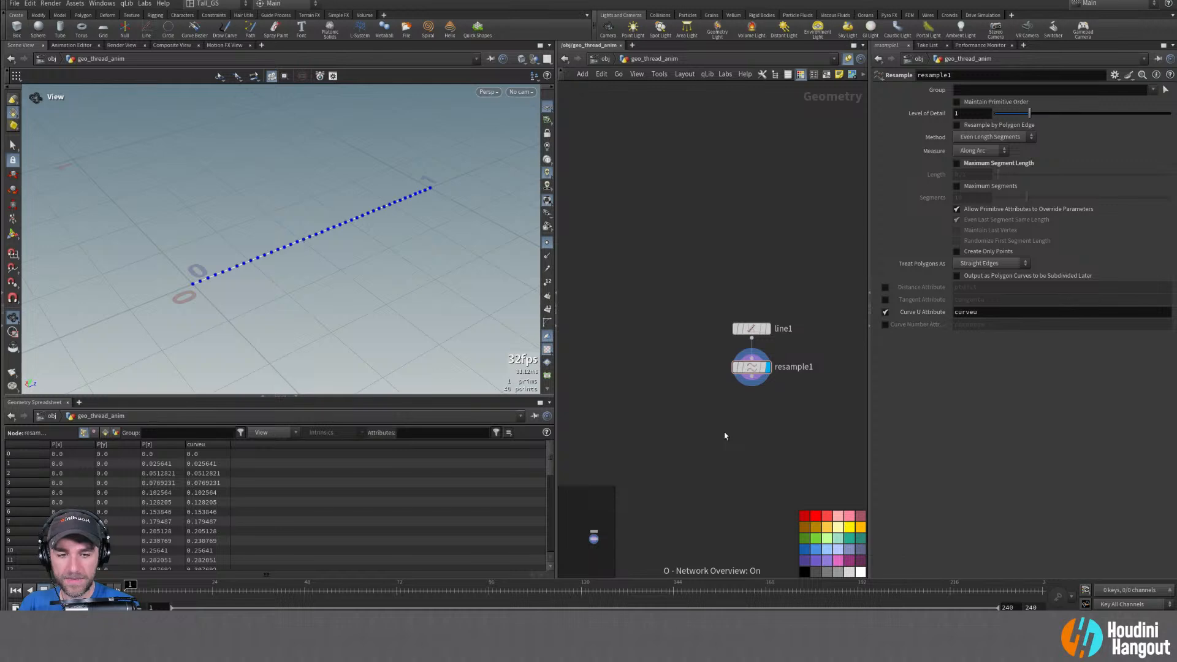
key("o")
key("d")
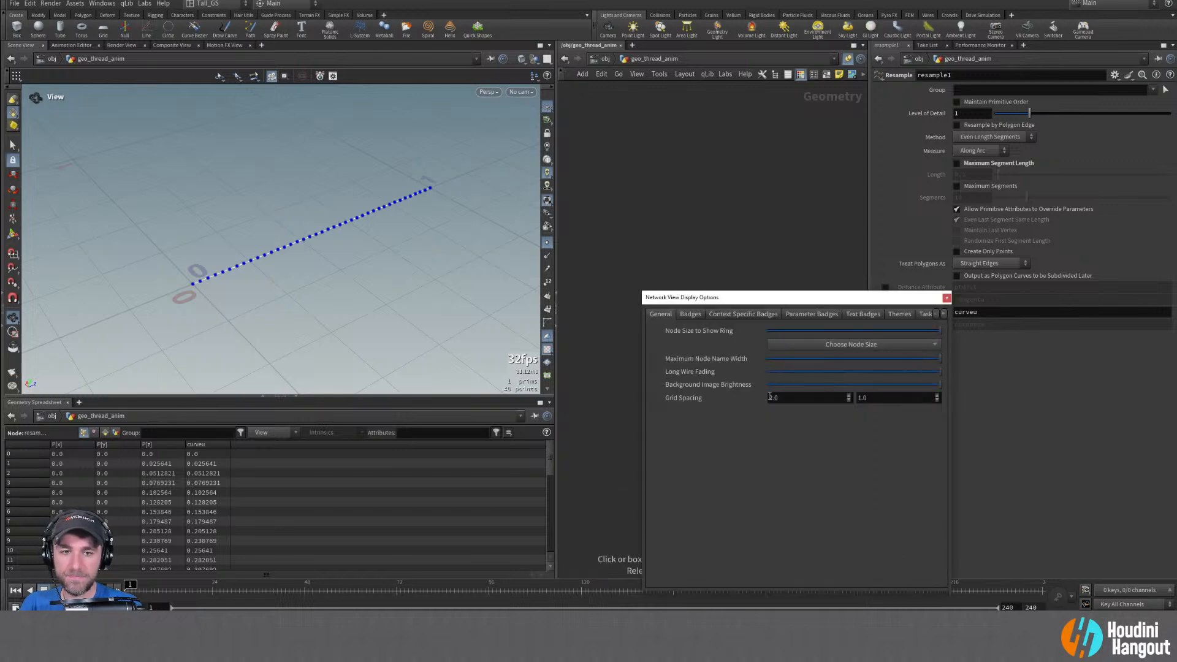
left_click(946, 299)
key("h")
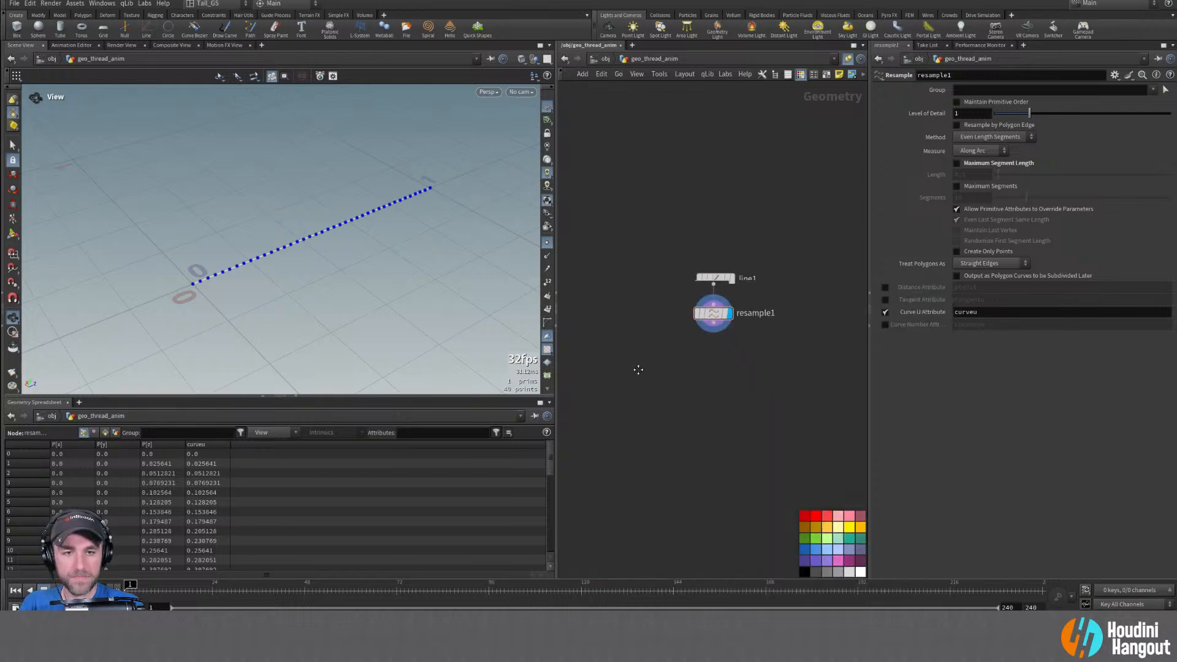
Add a Point VOP node after the resample node and place it directly beneath as the displayed node
right_click_drag(672, 386, 694, 352)
middle_click_drag(736, 335, 669, 389)
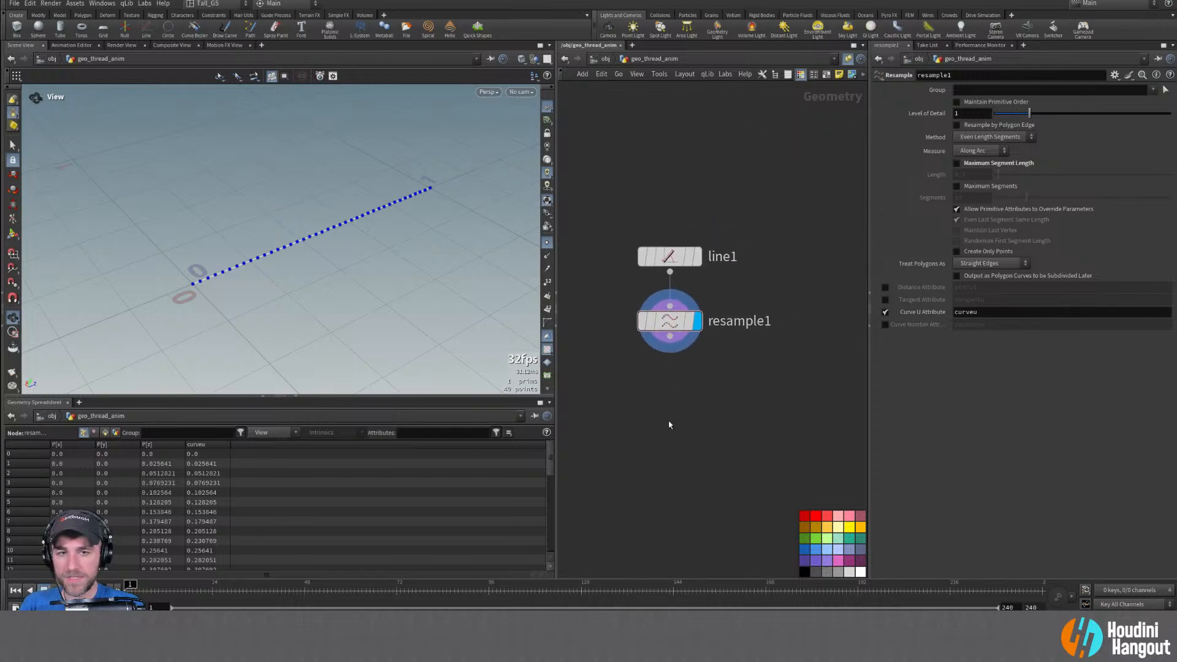
key("Tab")
type("point cv")
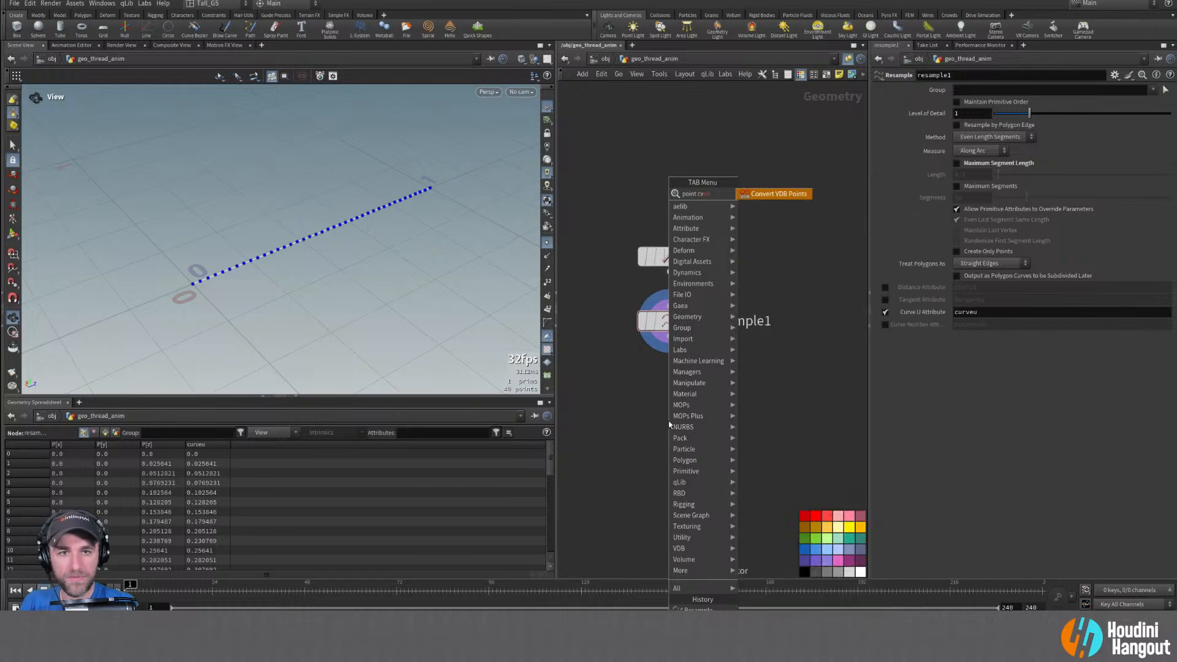
key("BackSpace")
key("BackSpace")
type("v")
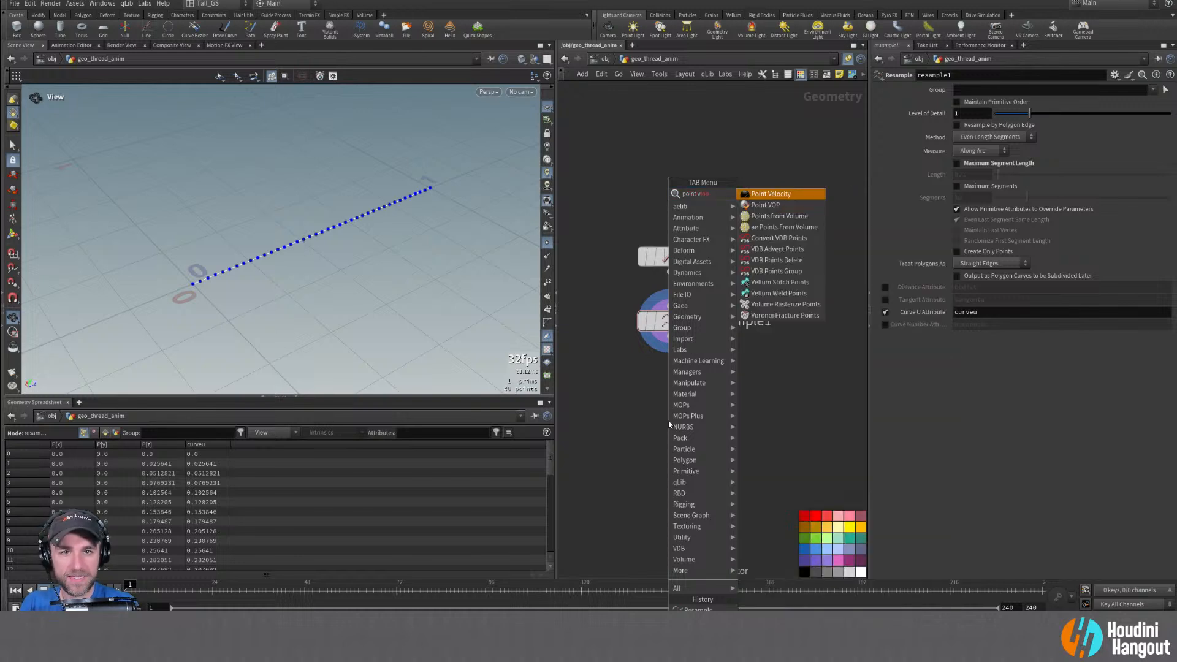
key("Down")
key("Return")
left_click(670, 339)
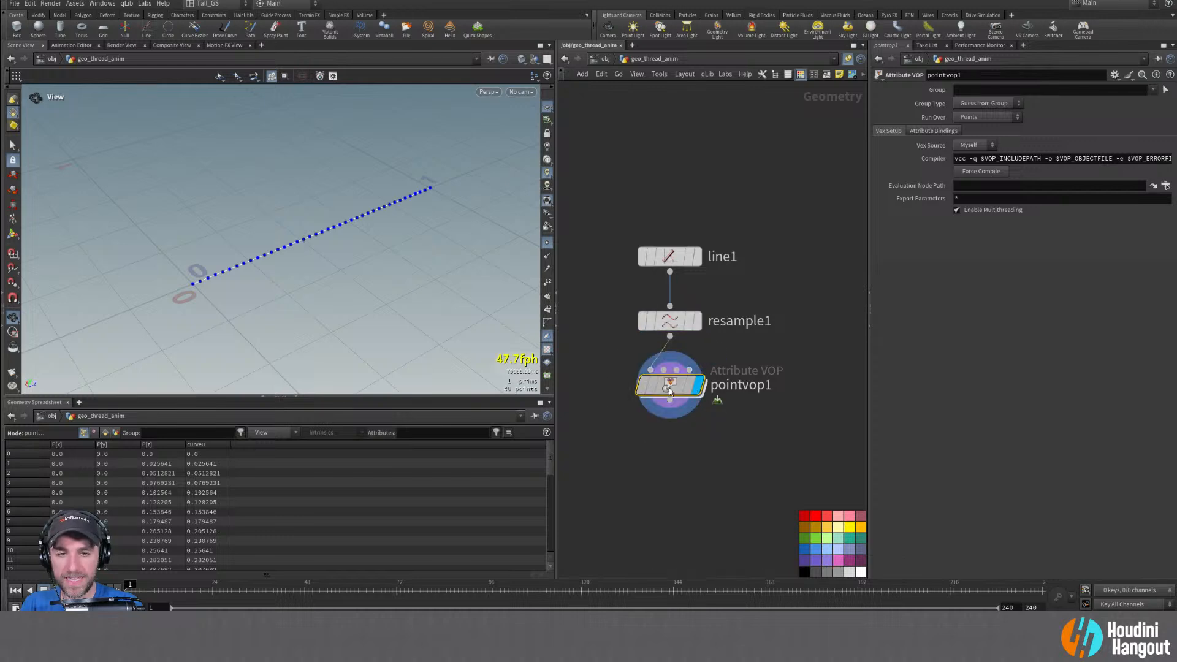
left_click_drag(670, 391, 671, 396)
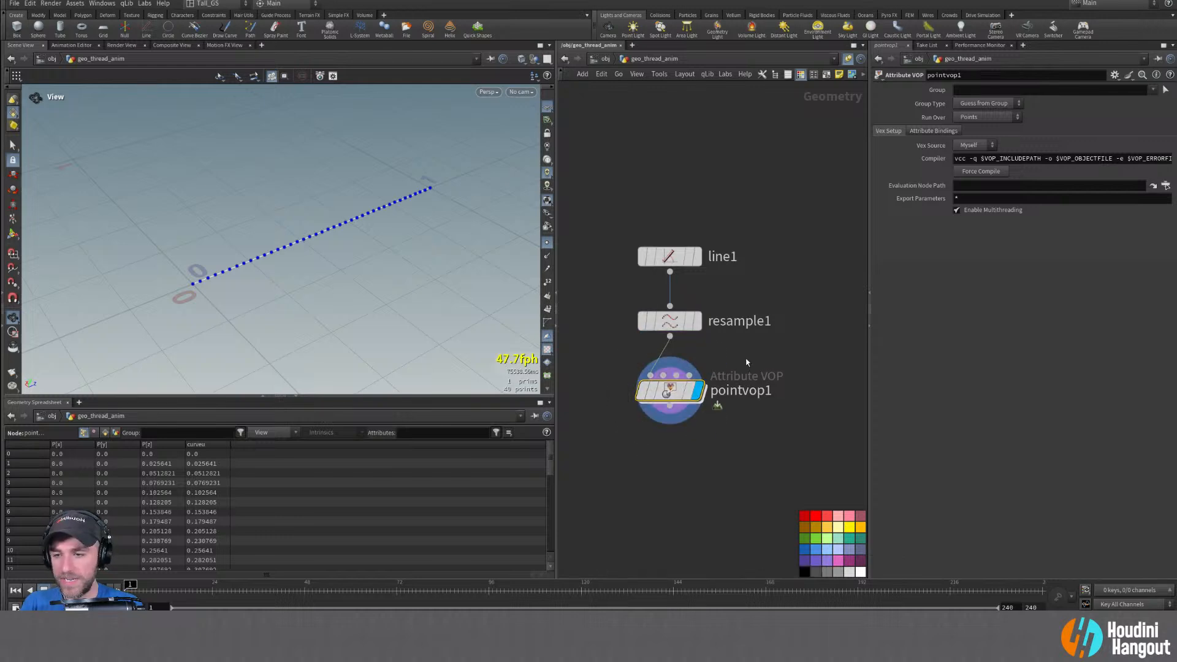
Enter the point VOP network, raise the global parameters node and place a Bind node below it
double_click(674, 392)
left_click_drag(599, 298, 600, 228)
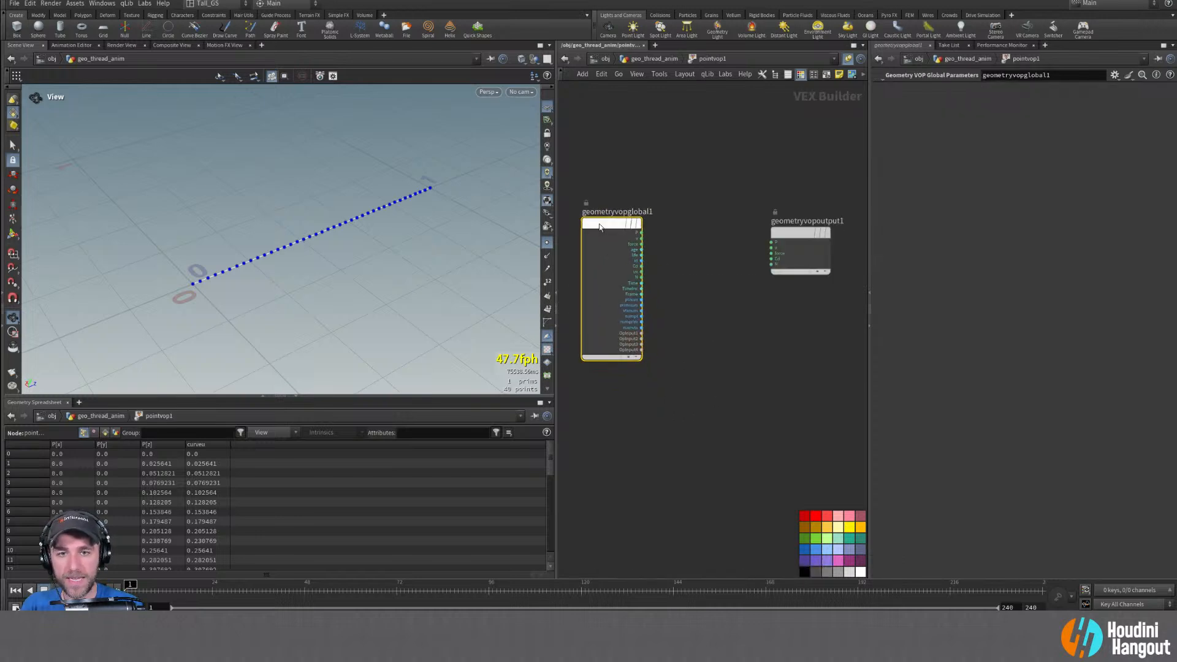
left_click(609, 435)
key("Tab")
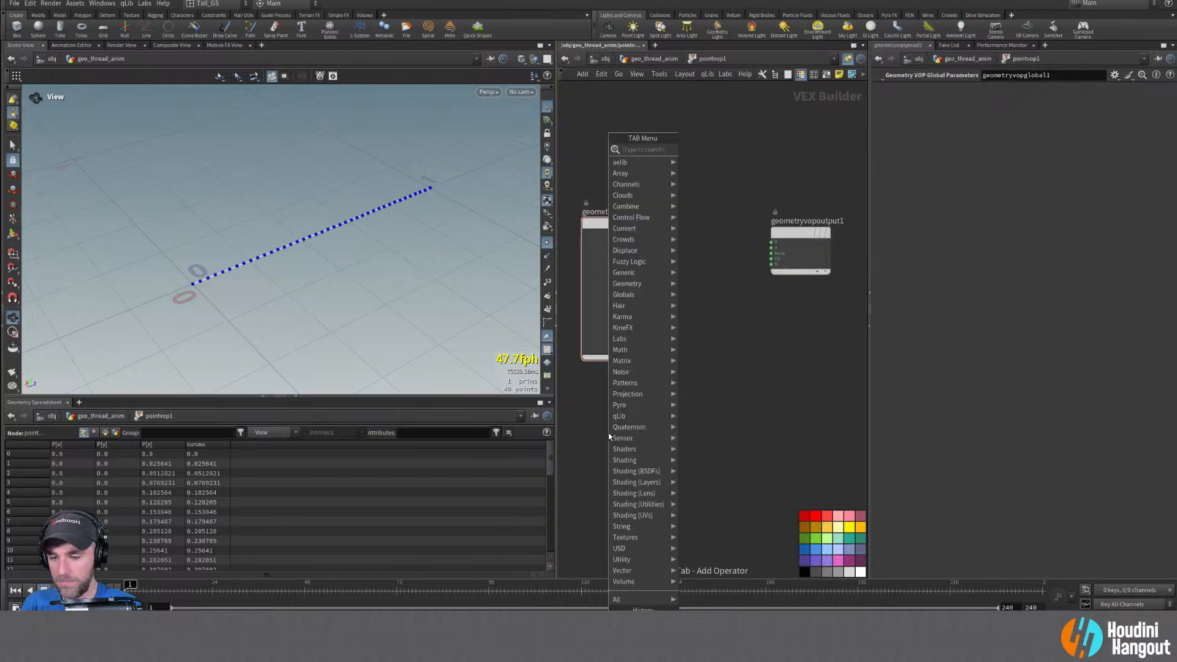
type("bind")
key("Return")
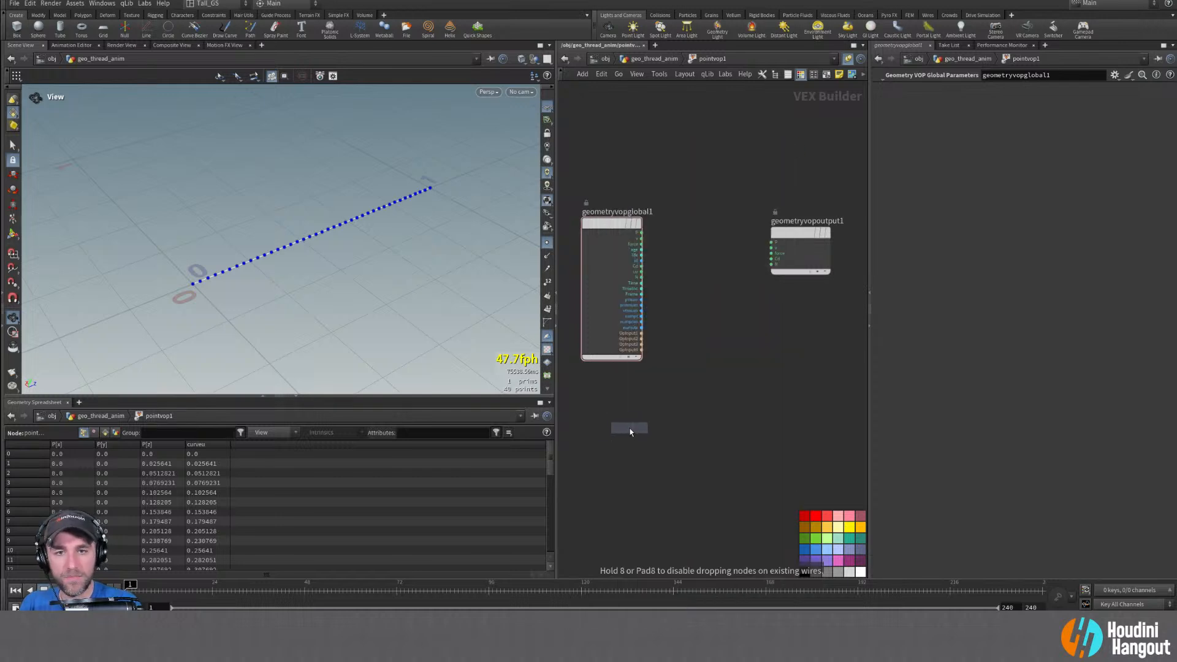
left_click(606, 417)
Set the Bind node's attribute name to curveu and align the node beneath the global parameters node
double_click(960, 89)
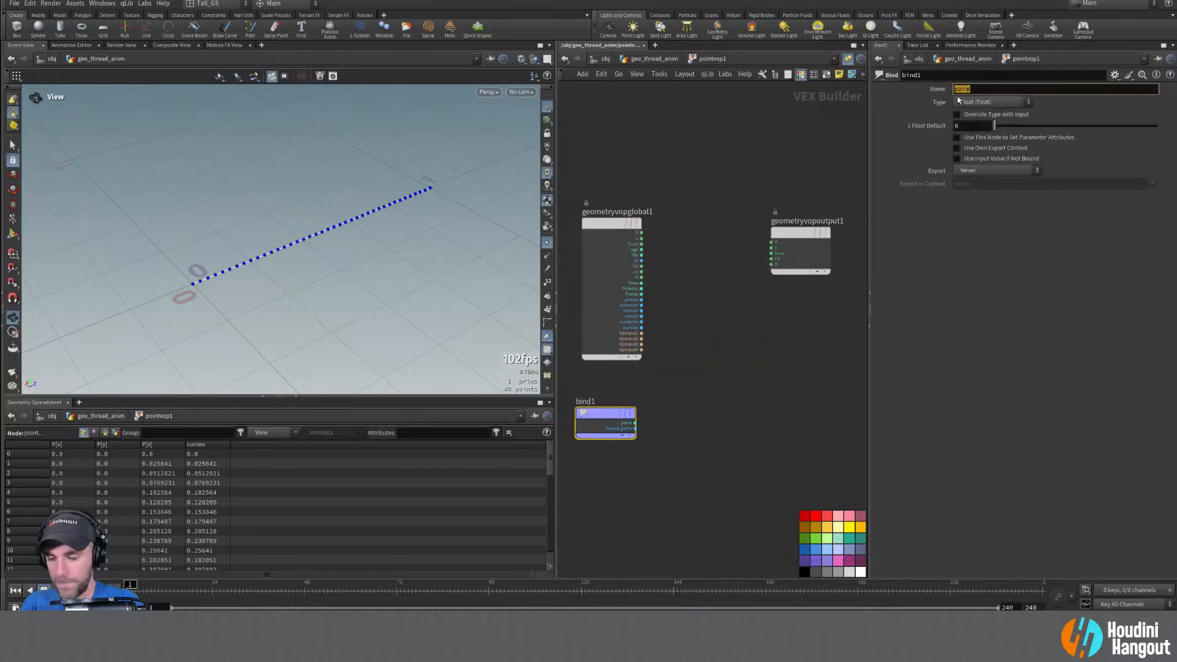
type("curveu")
key("Return")
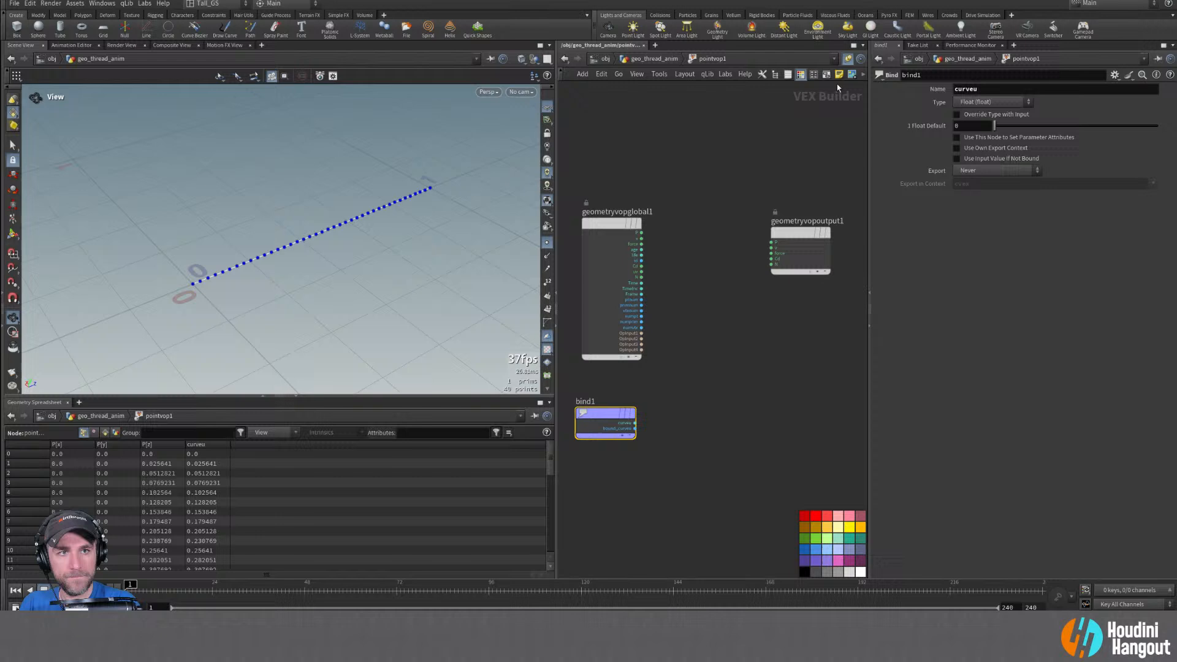
left_click(42, 2)
left_click(79, 297)
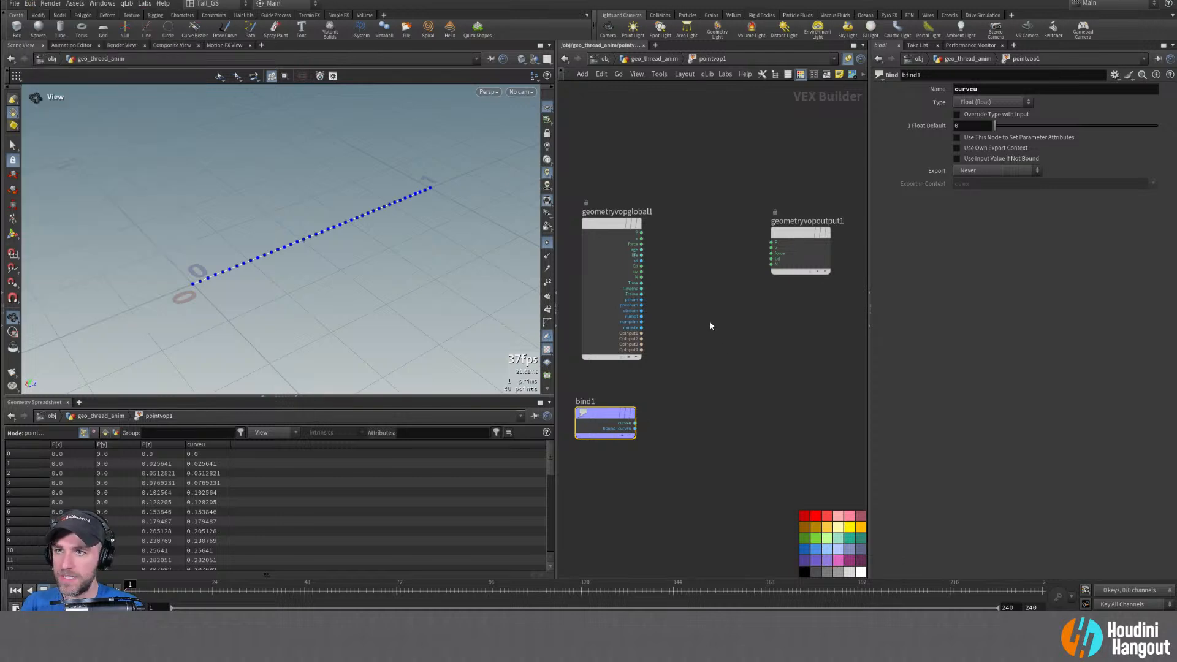
left_click_drag(591, 412, 598, 412)
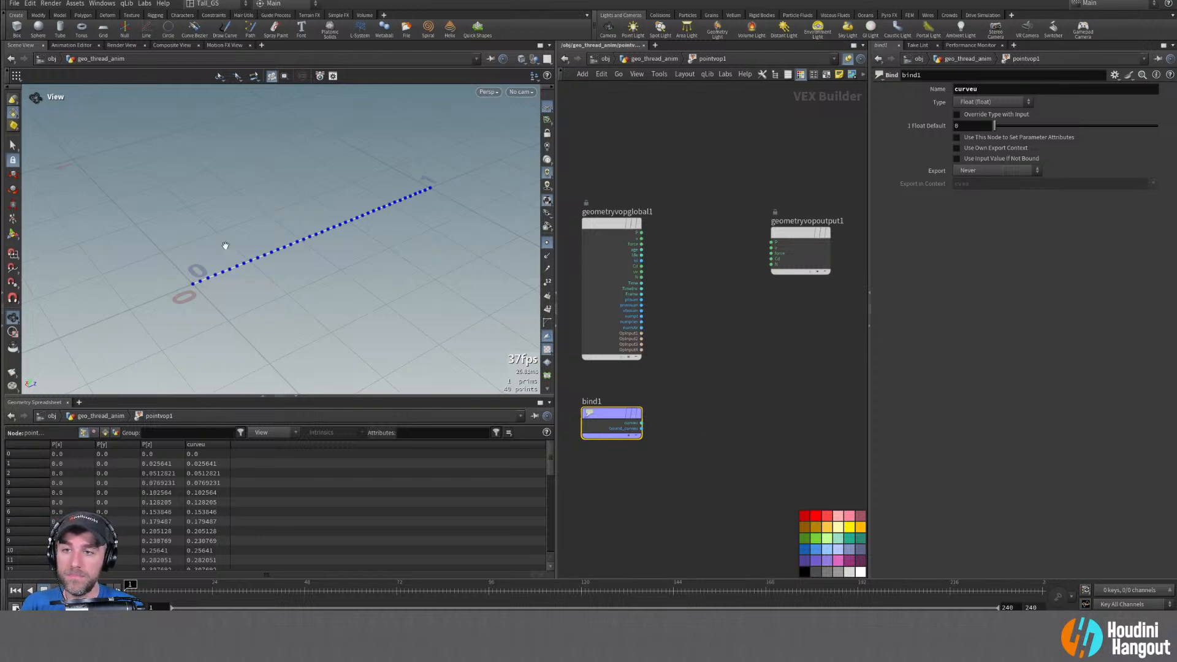
Return to the geometry network and raise the line and resample nodes to leave room above the point VOP
key("u")
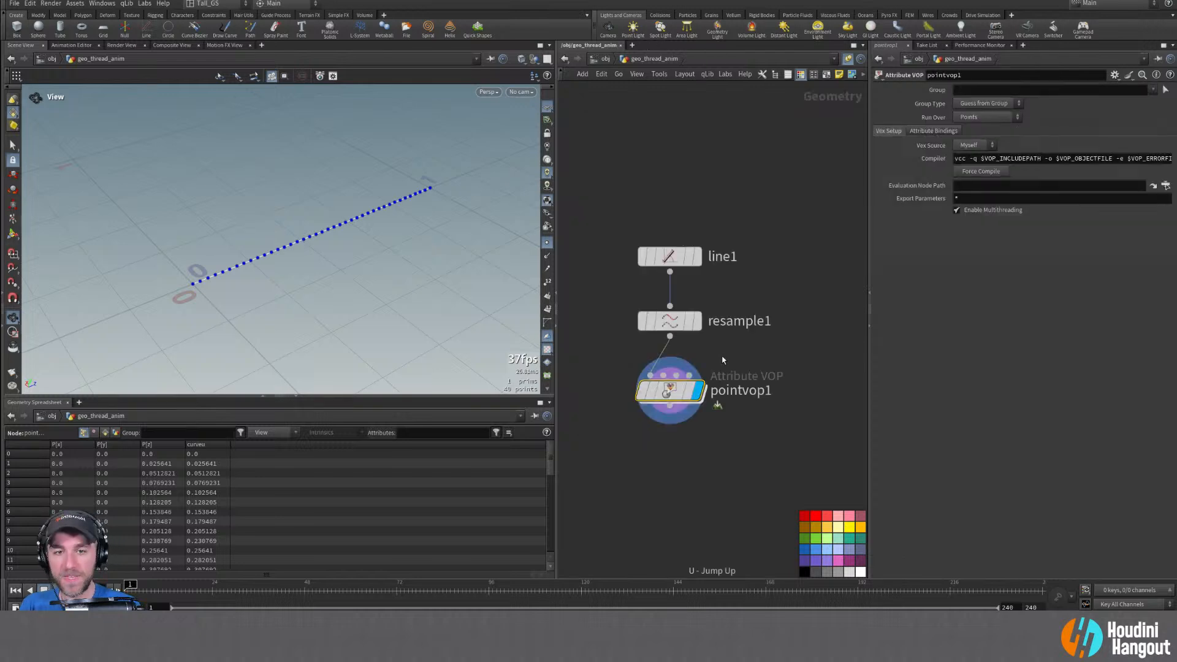
left_click_drag(599, 163, 670, 253)
left_click(617, 333)
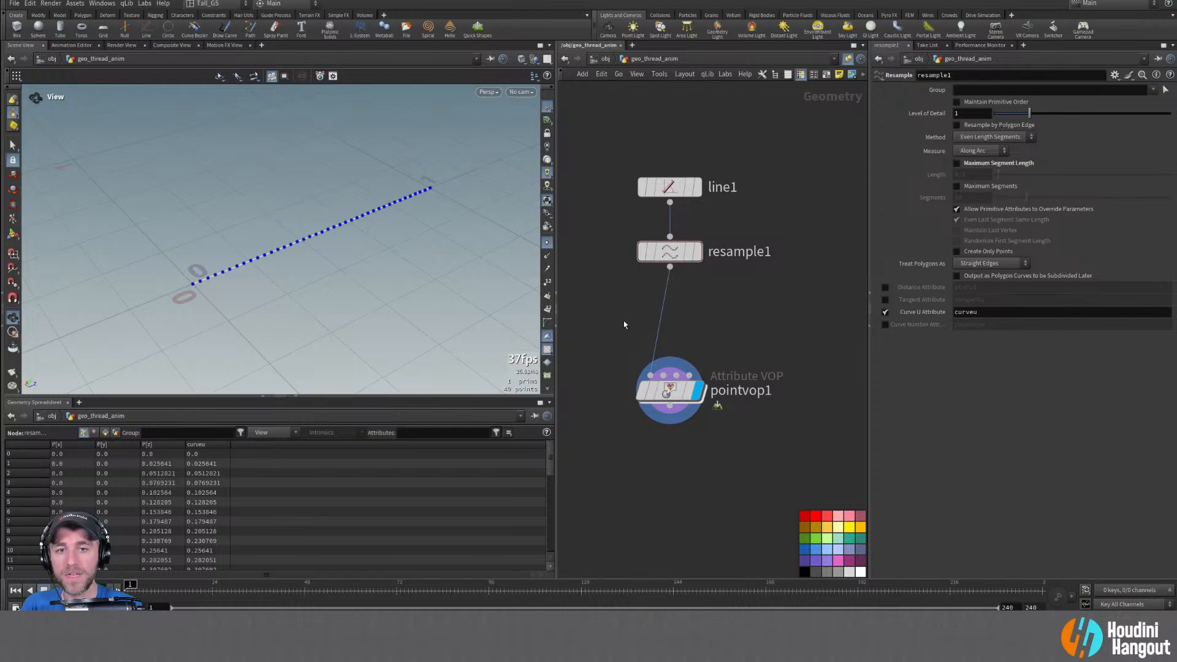
key("Tab")
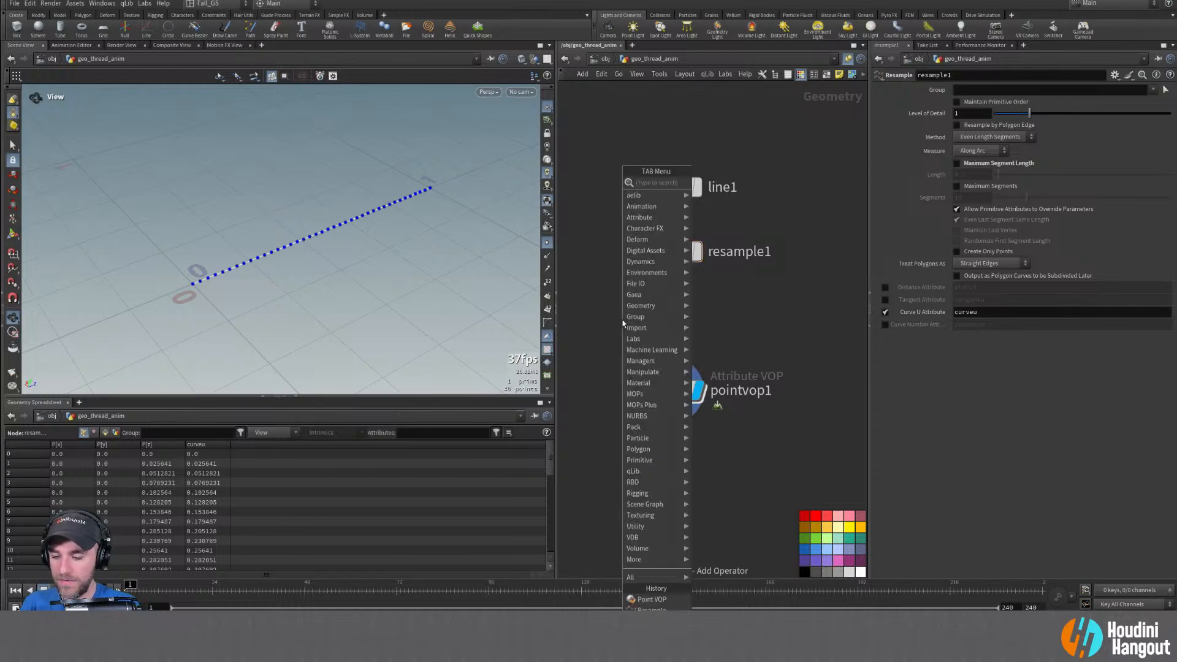
type("att")
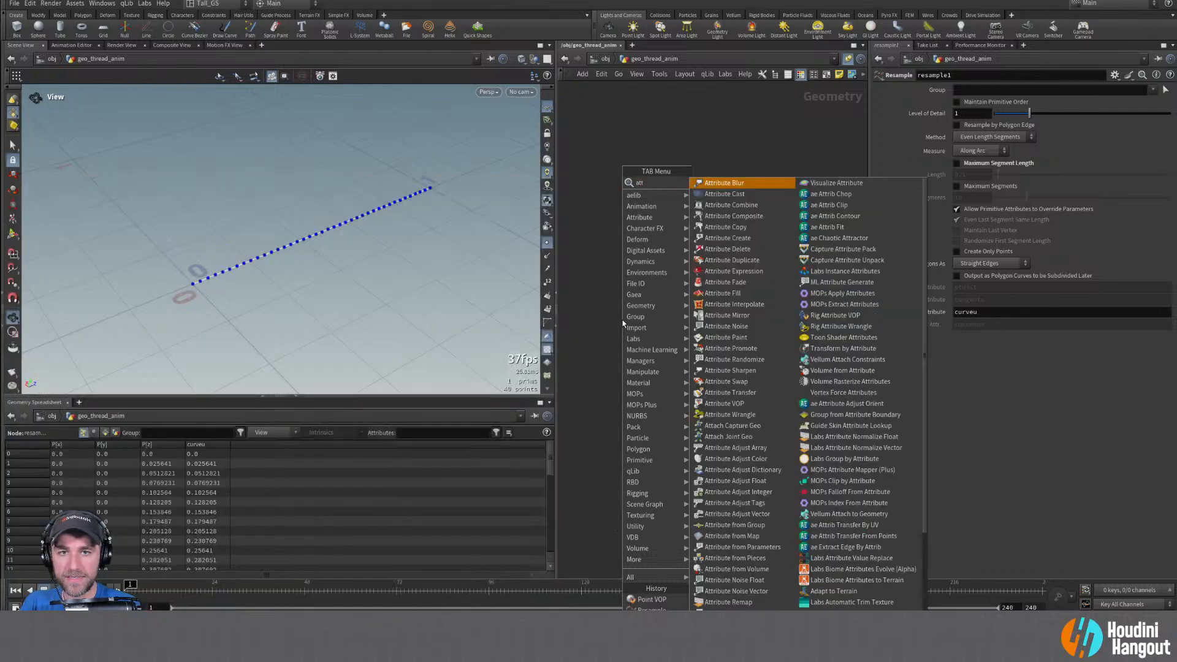
left_click(724, 403)
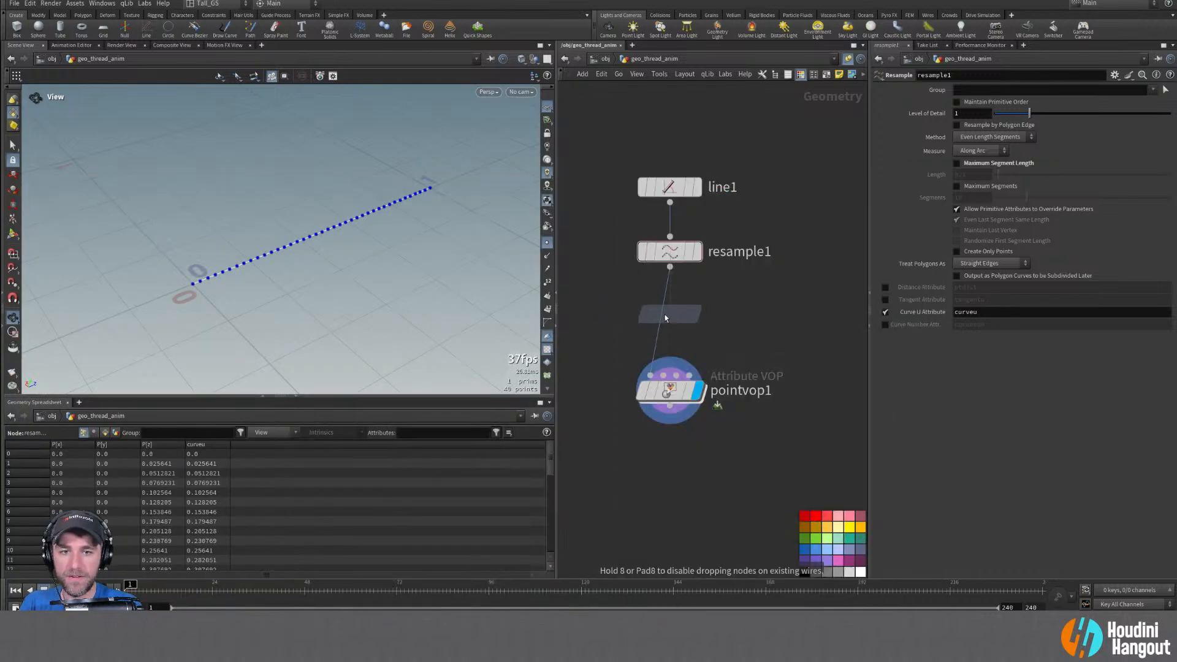
left_click(667, 317)
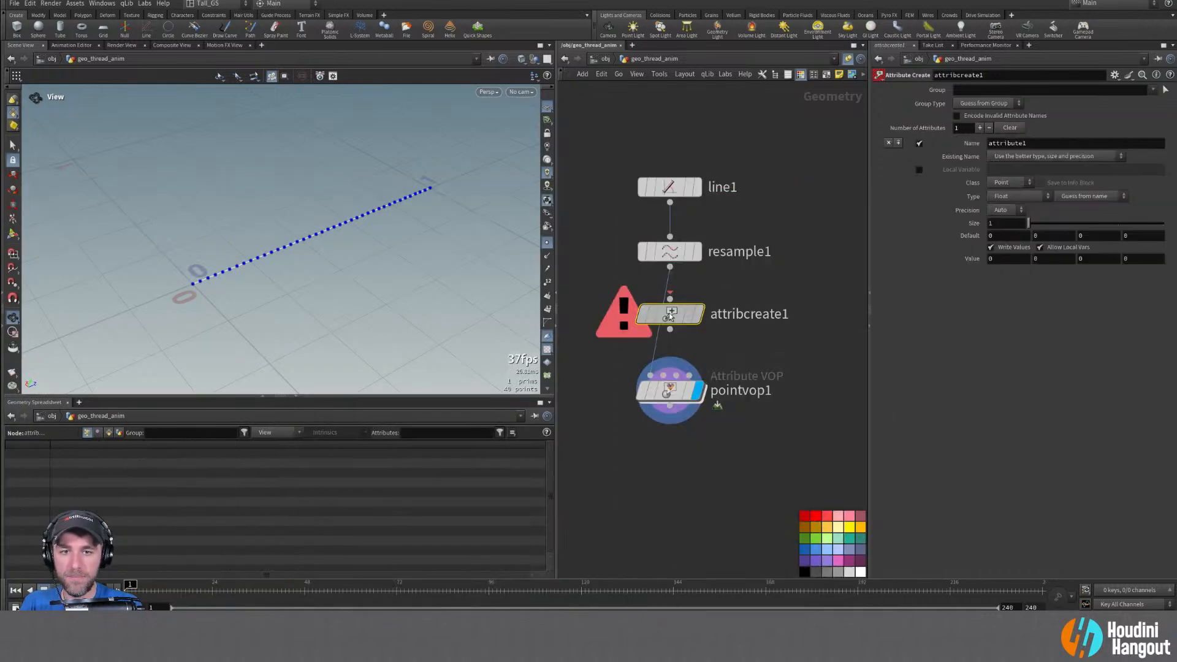
double_click(1015, 144)
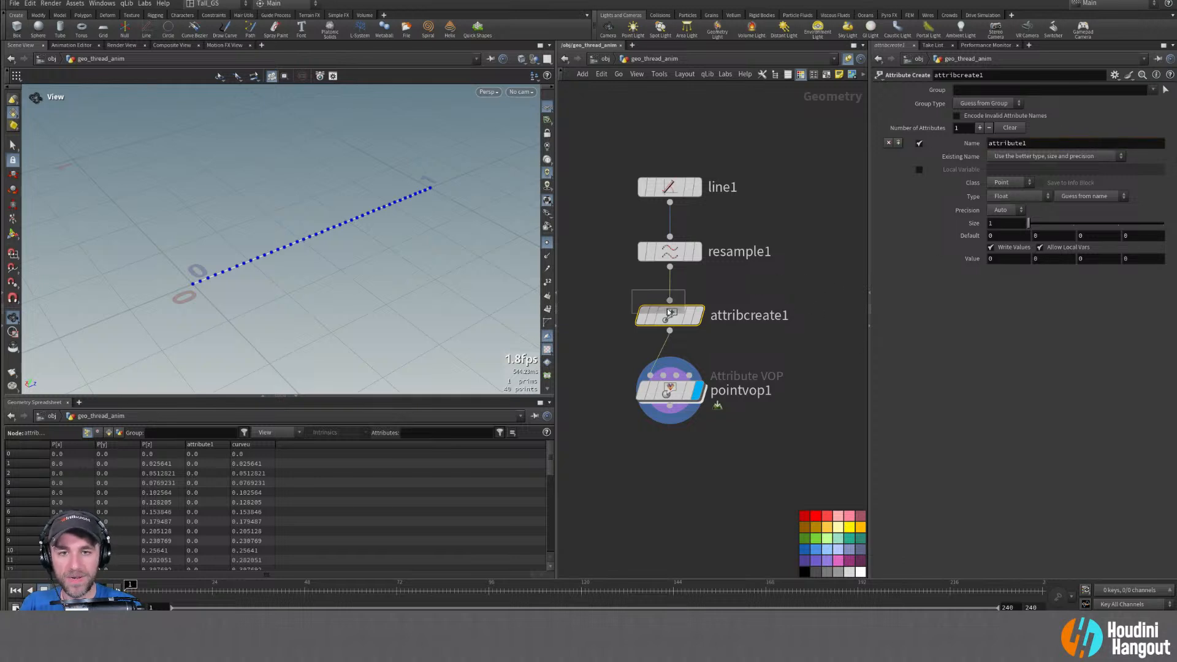
key("Delete")
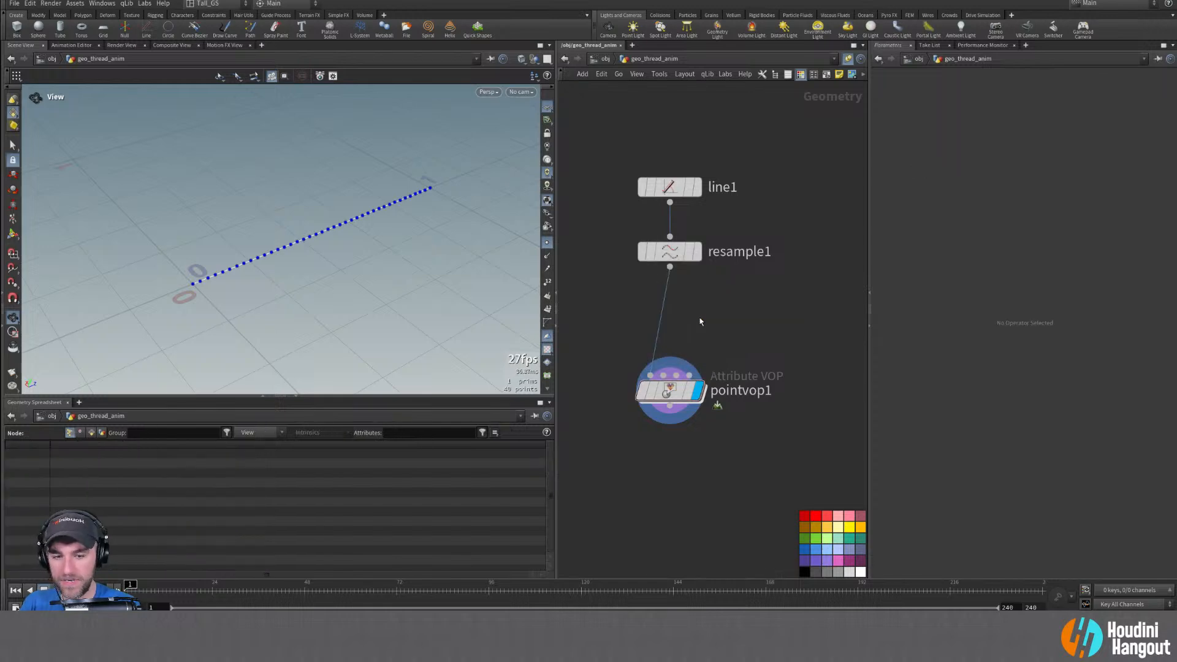
Insert an Attribute Adjust Vector node on the wire between the resample node and the point VOP
key("Tab")
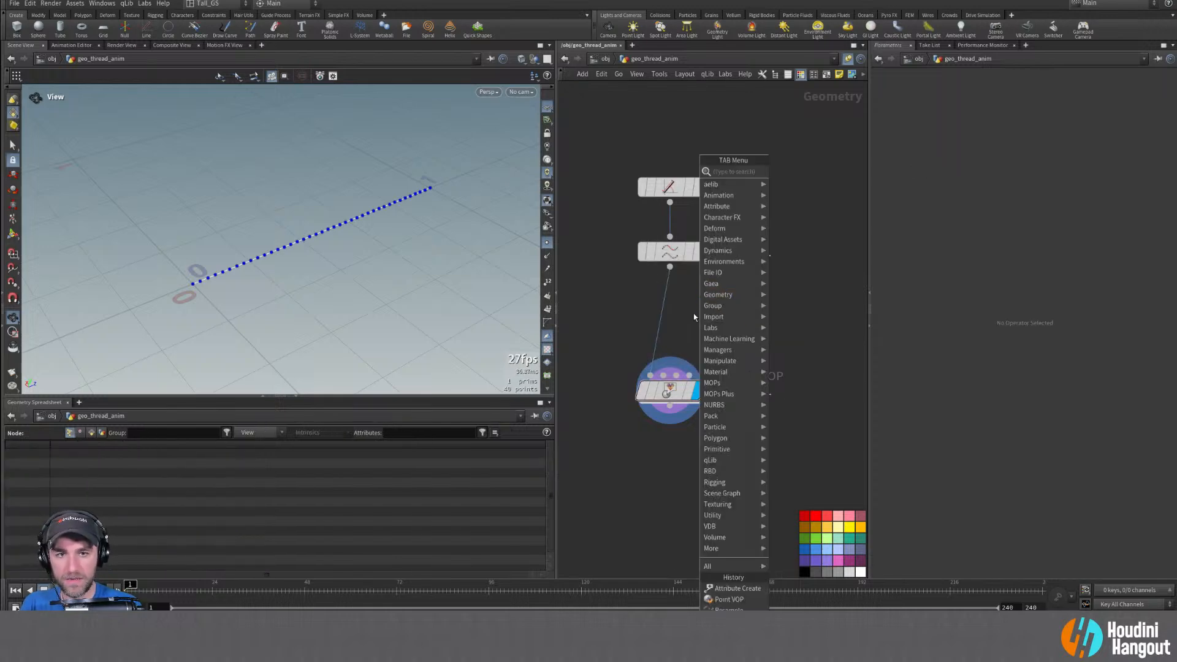
type("att adjust")
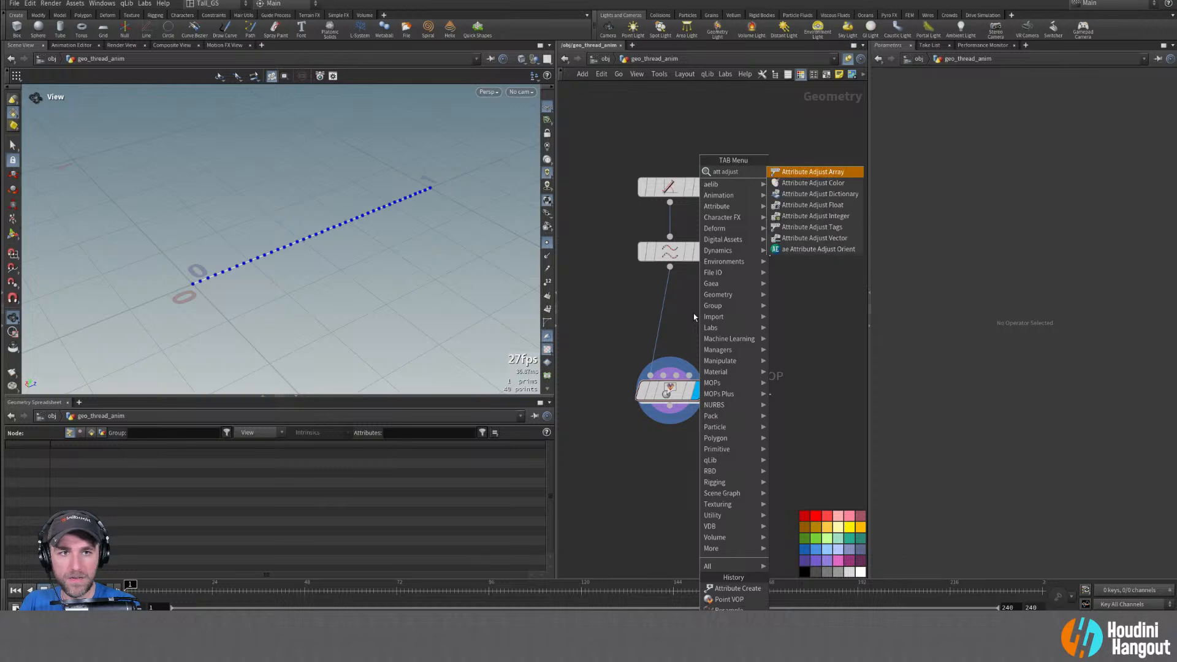
key("Down")
key("Down")
key("Down")
key("Down")
key("Down")
key("Down")
key("Return")
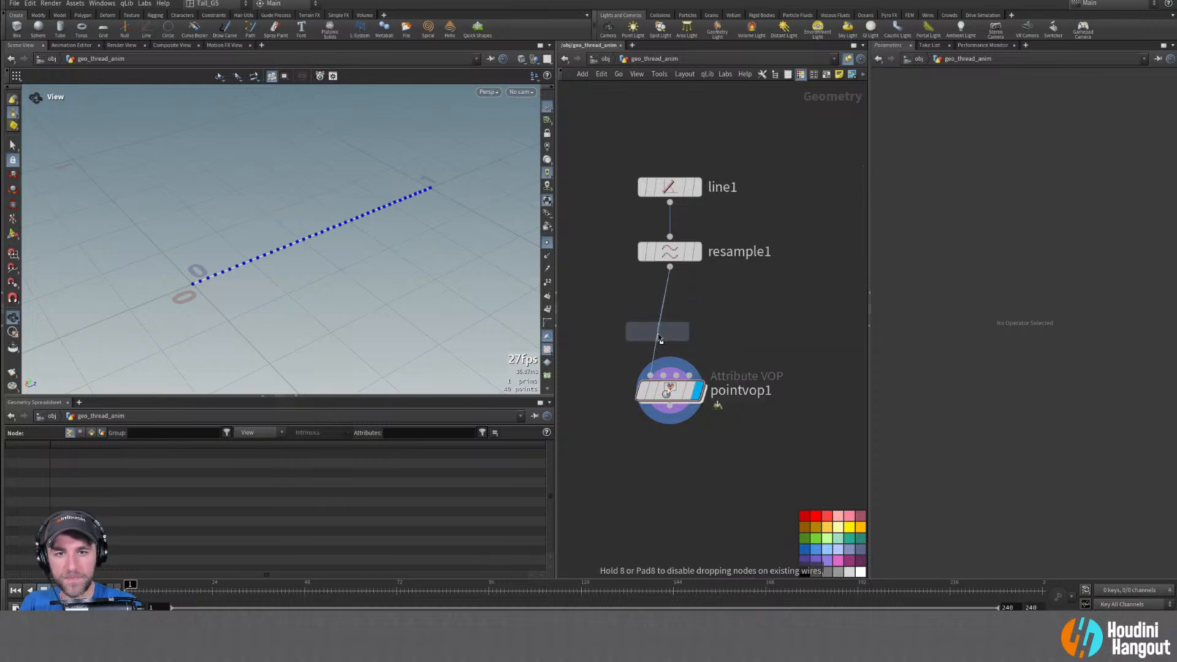
left_click(661, 328)
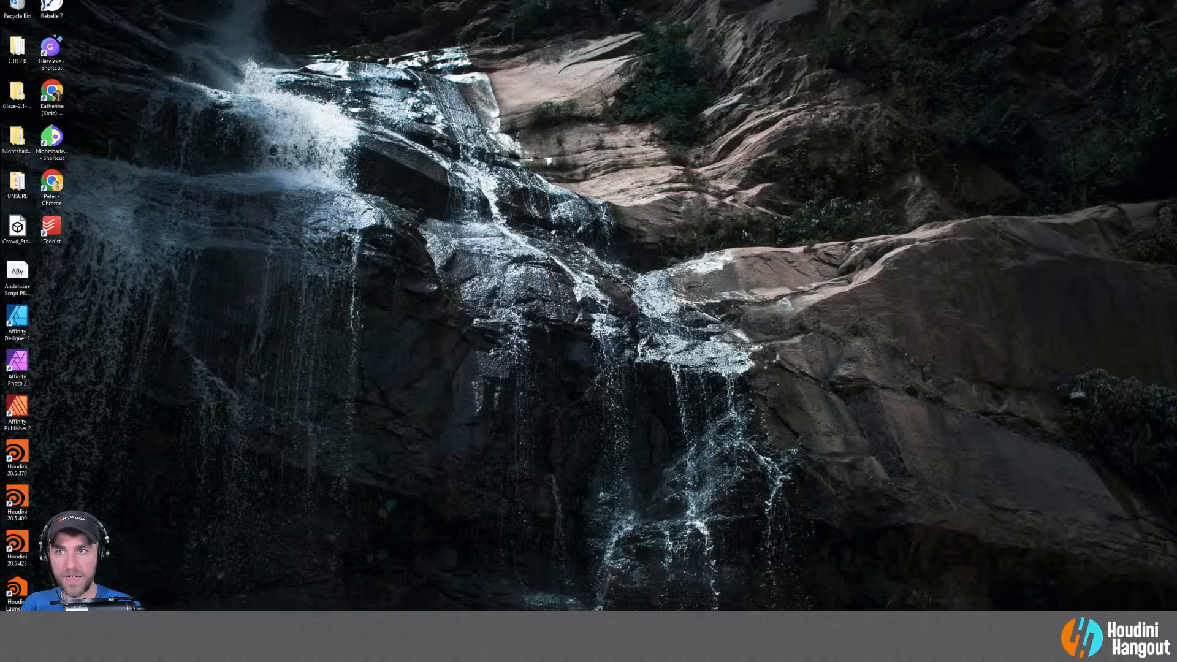
Relaunch Houdini from the desktop and reopen the thread animation scene from the recent files
double_click(19, 542)
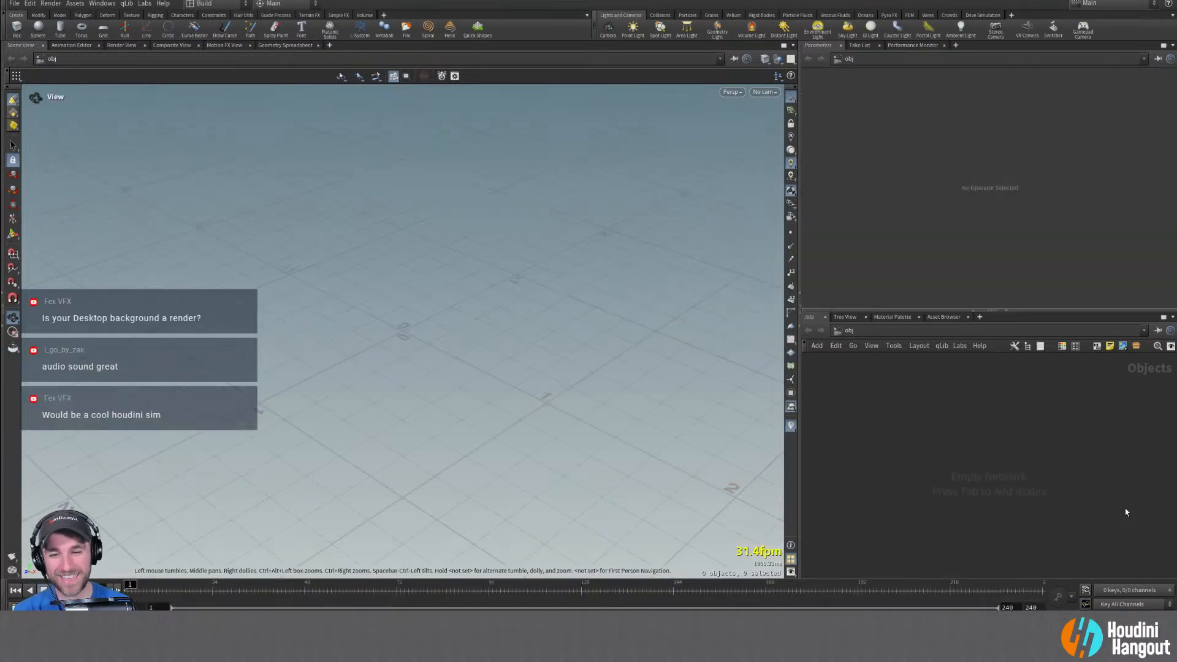
left_click(13, 9)
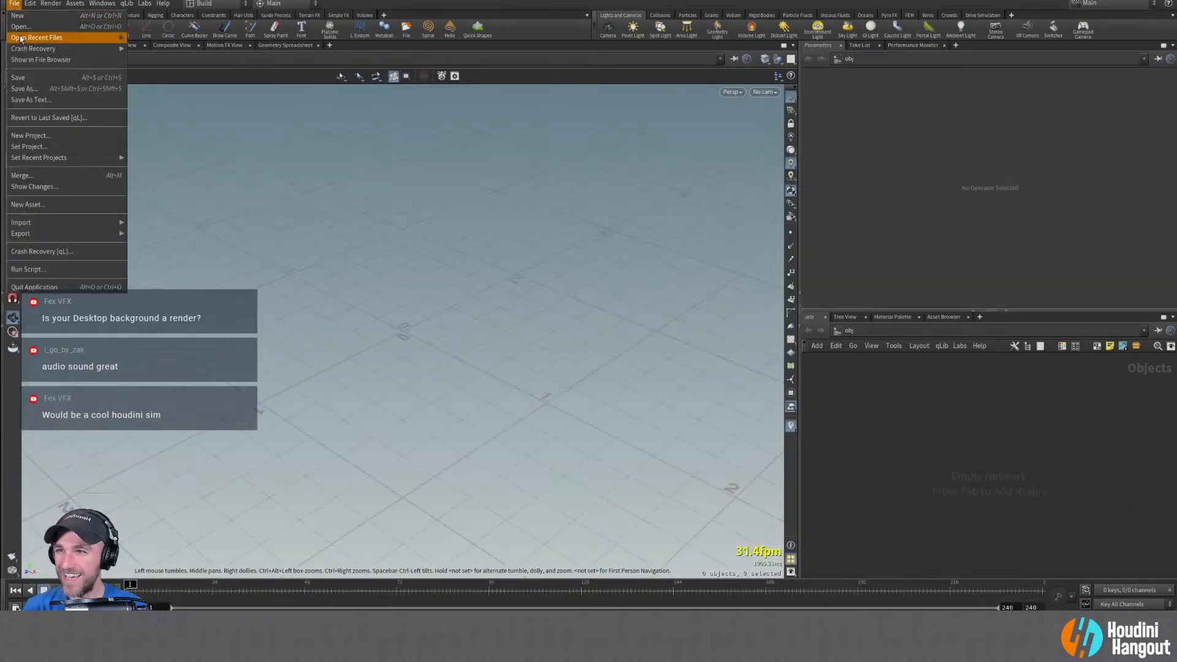
mouse_move(25, 38)
left_click(183, 43)
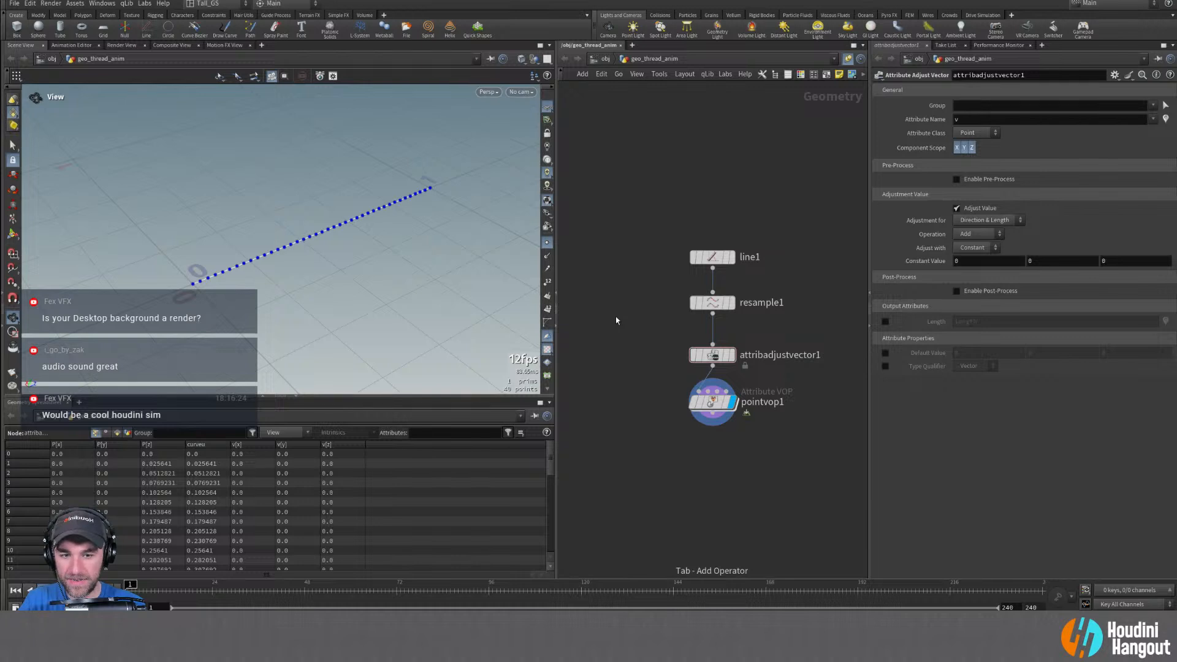
key("Tab")
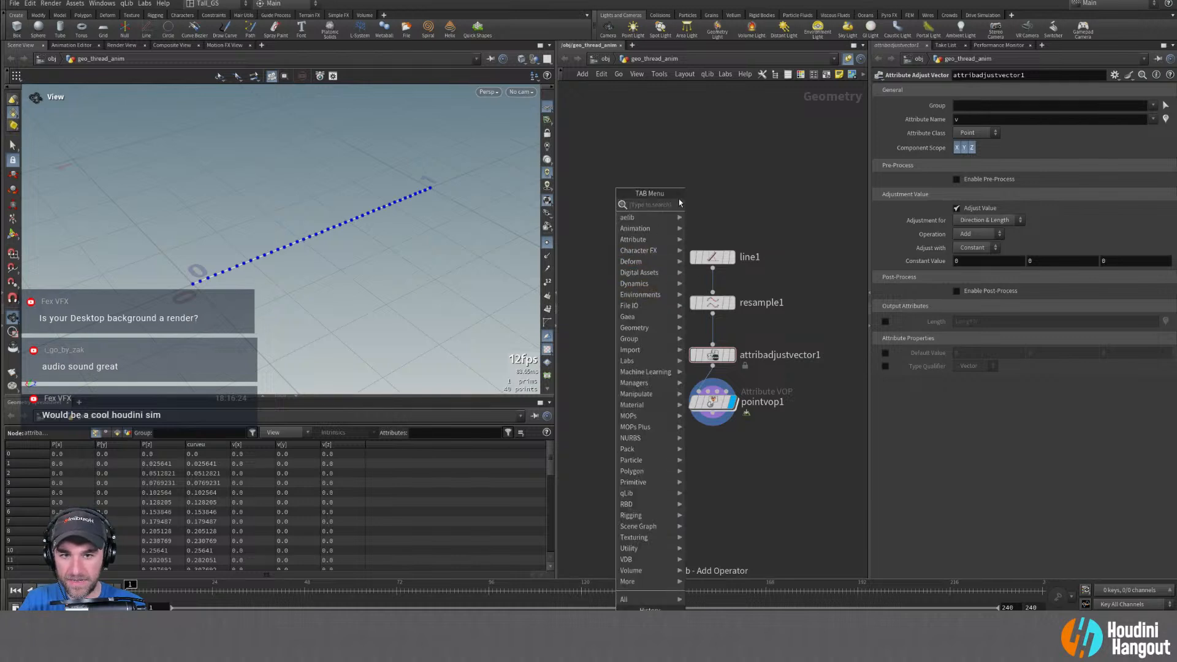
key("Escape")
key("Tab")
key("Escape")
key("Tab")
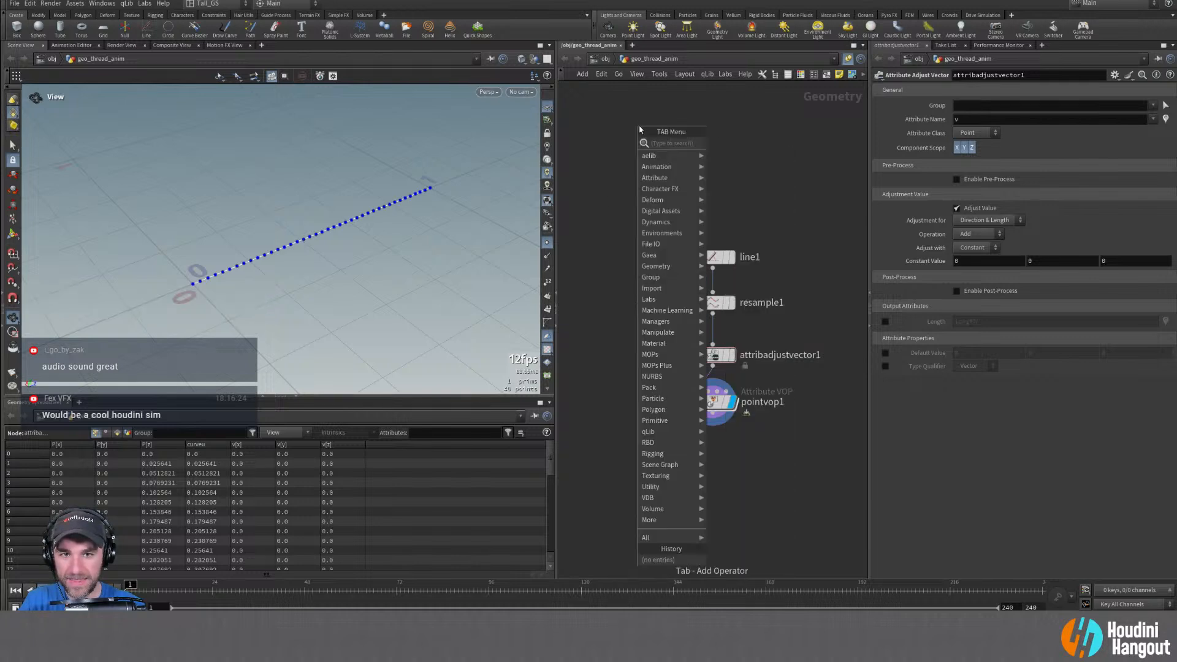
key("Escape")
key("Tab")
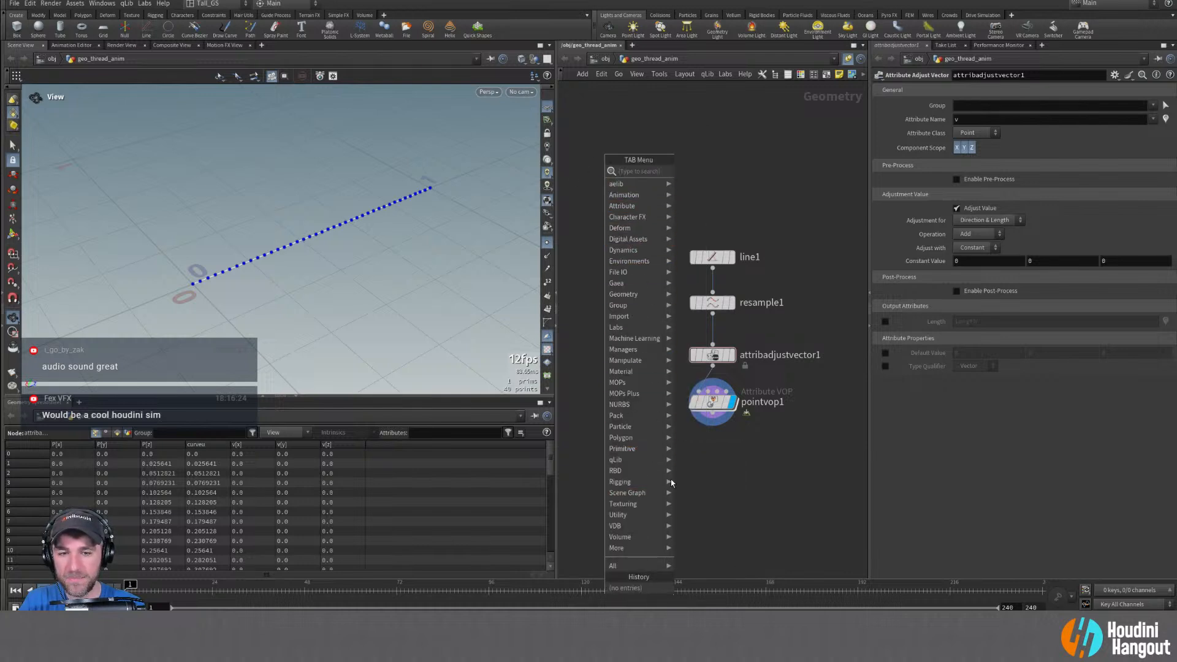
key("Escape")
key("Tab")
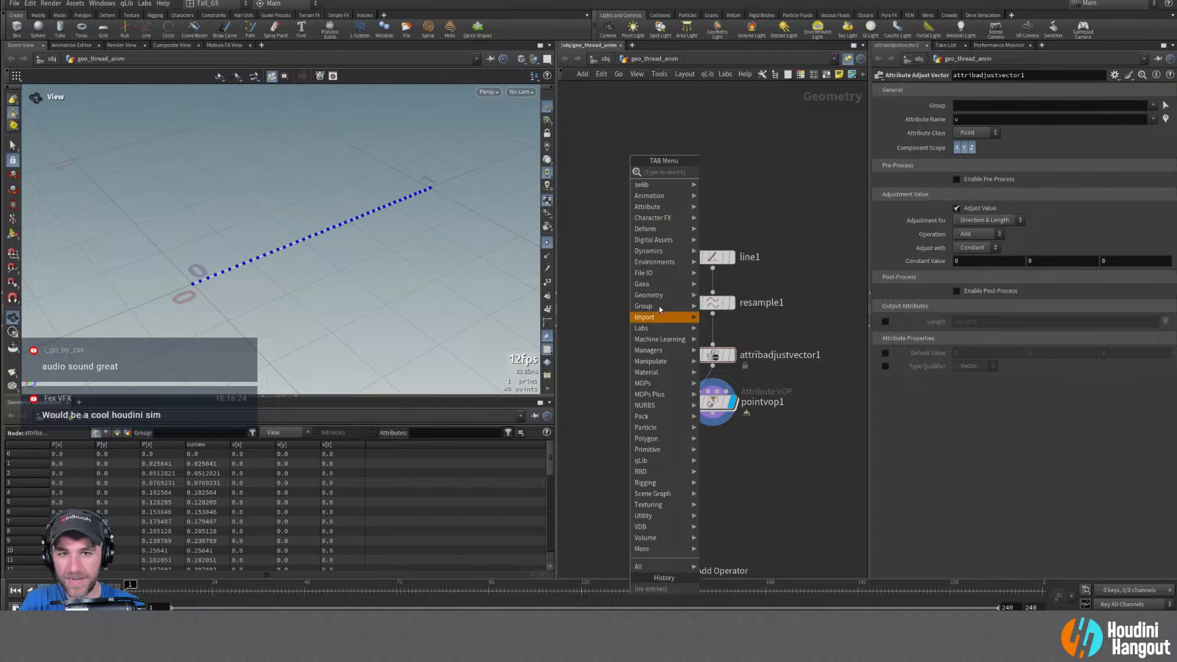
mouse_move(669, 196)
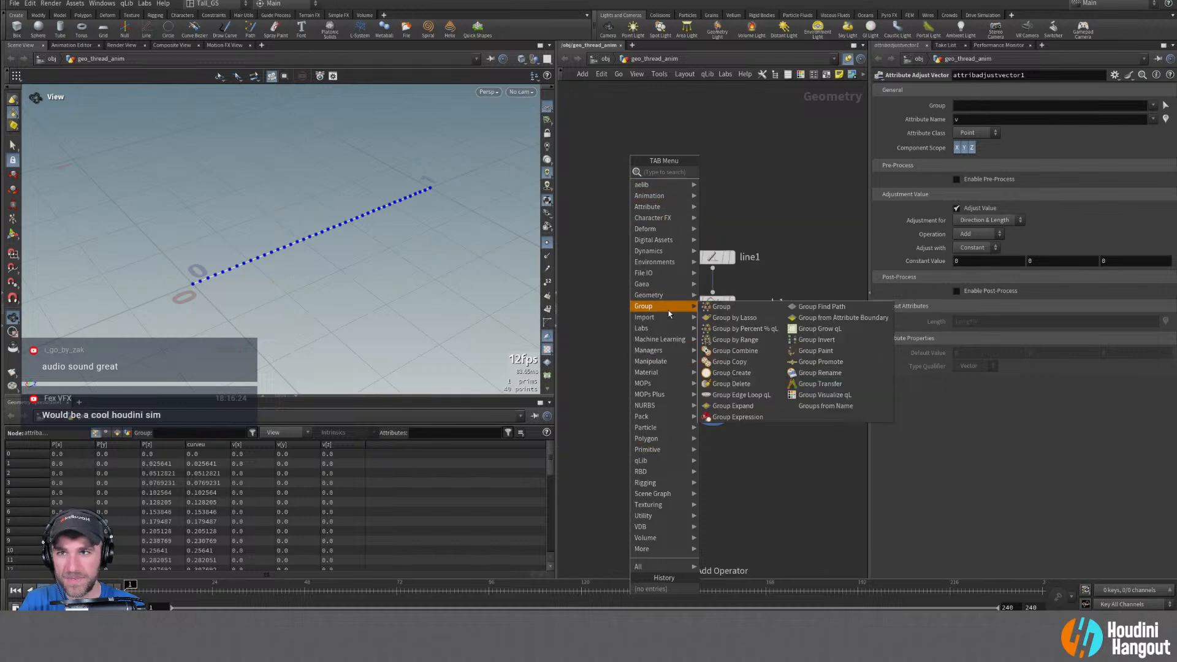
left_click(619, 109)
key("Tab")
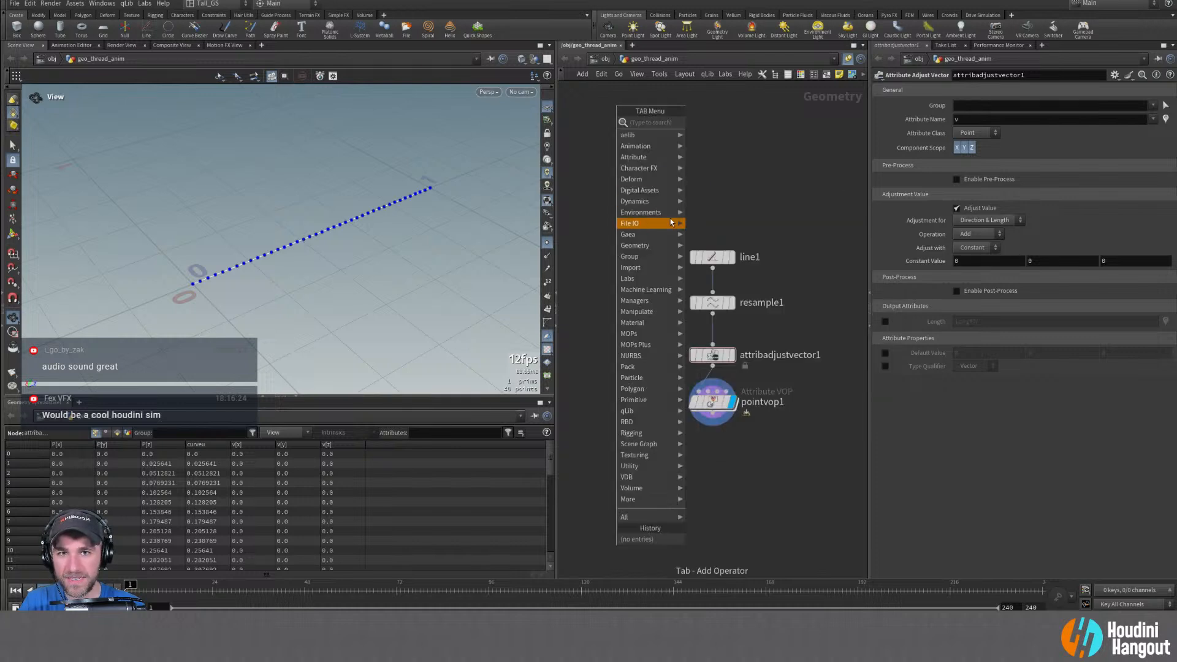
left_click(719, 466)
middle_click_drag(730, 507, 692, 475)
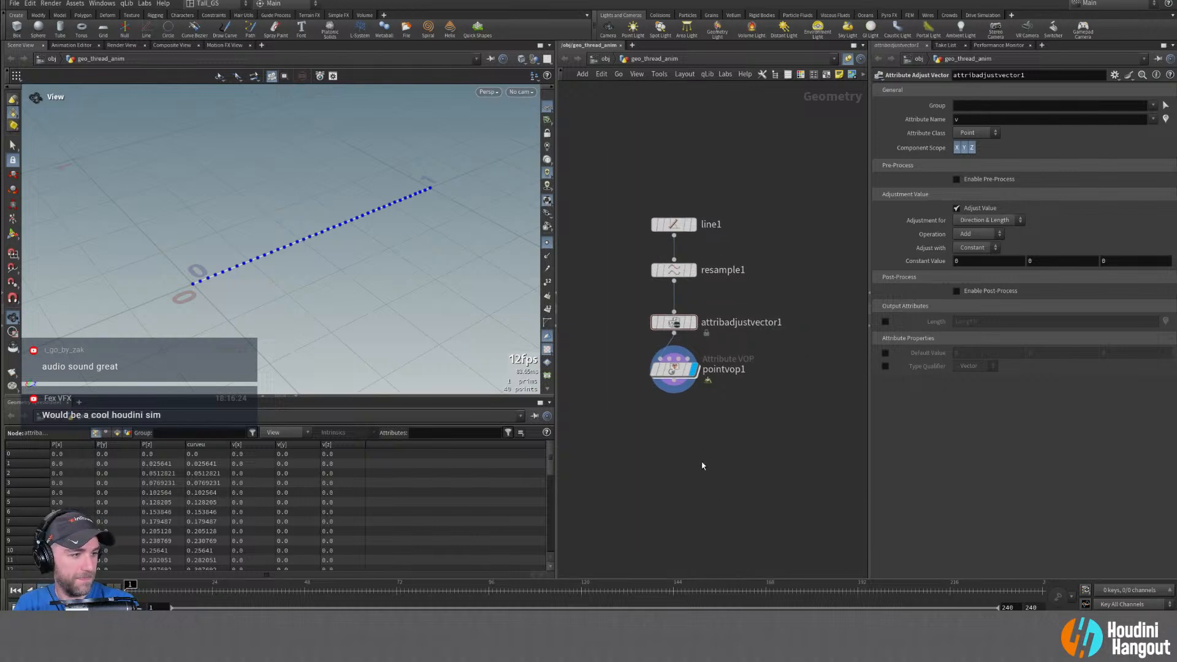
Set the attribute name of the Attribute Adjust Vector node to N
left_click(674, 323)
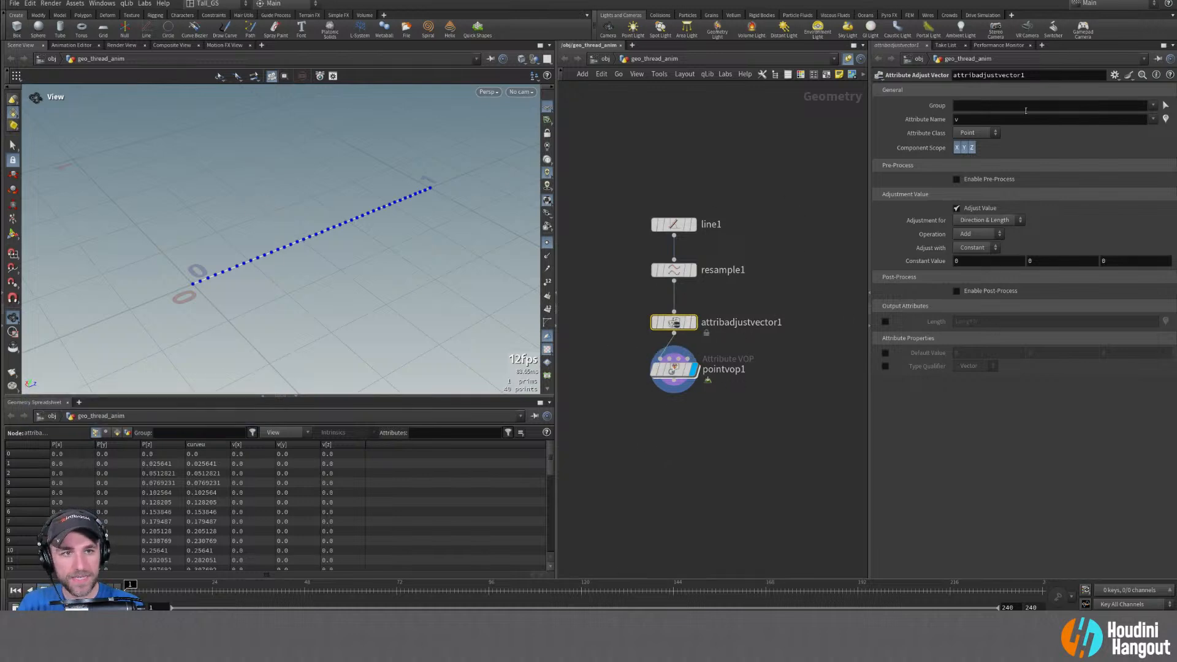
left_click(997, 119)
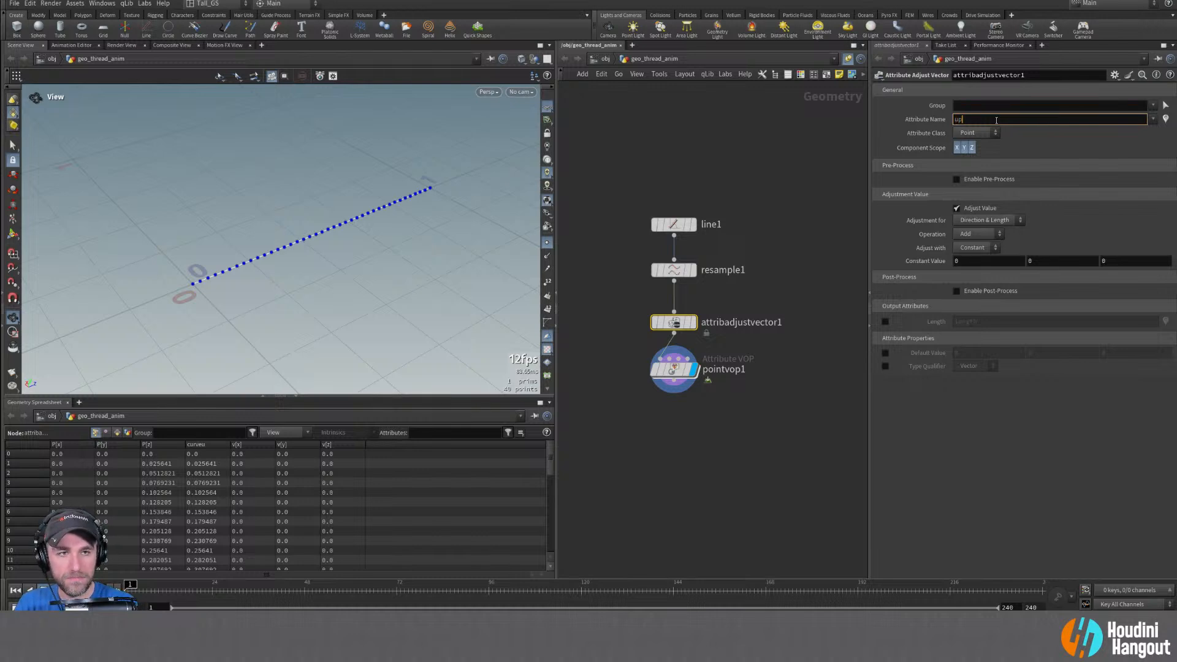
key("BackSpace")
key("BackSpace")
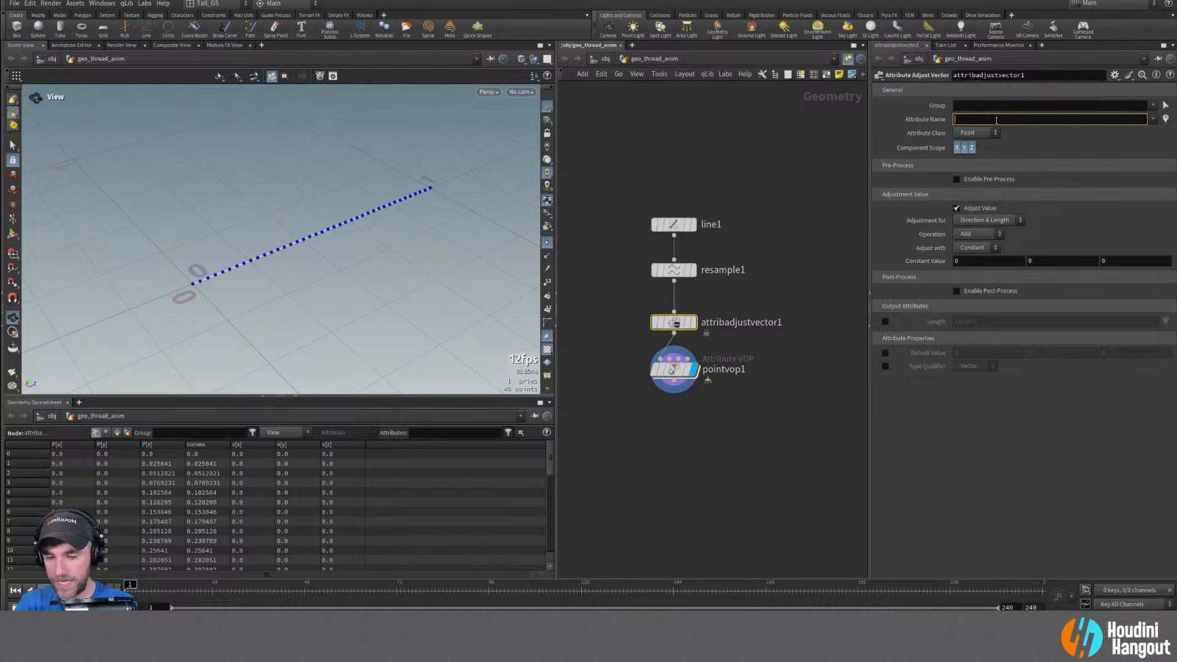
key("Return")
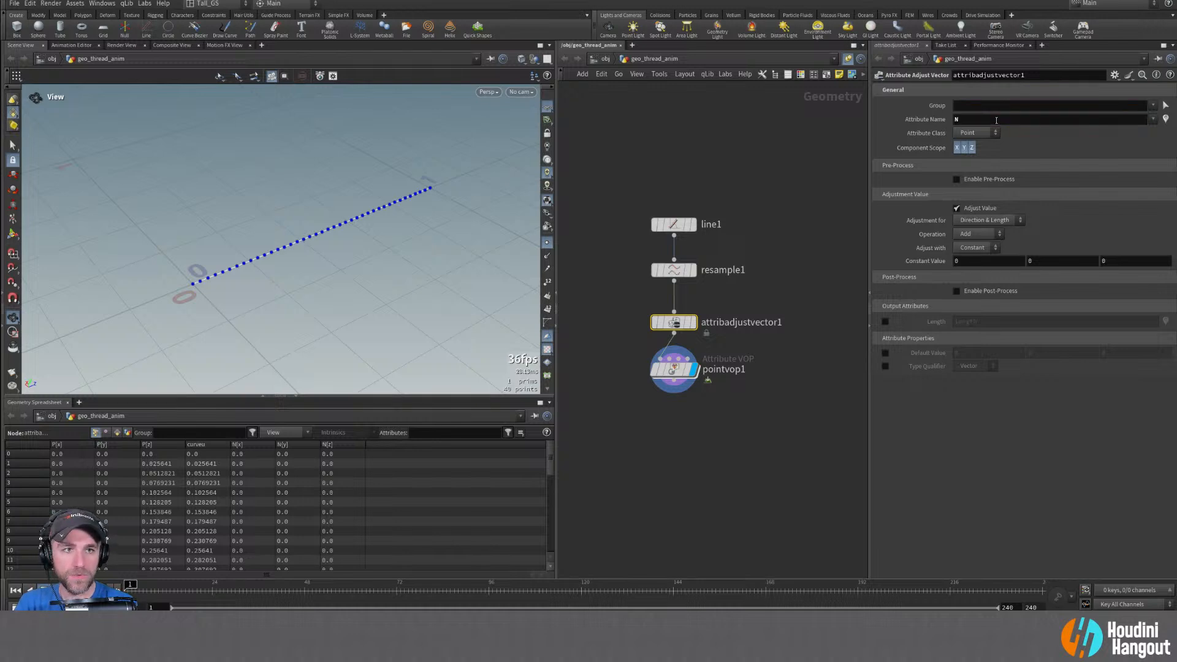
Set the Y component of the adjustment's constant value to 1 and display the point normals in the viewport
left_click(1047, 261)
type("1")
key("Return")
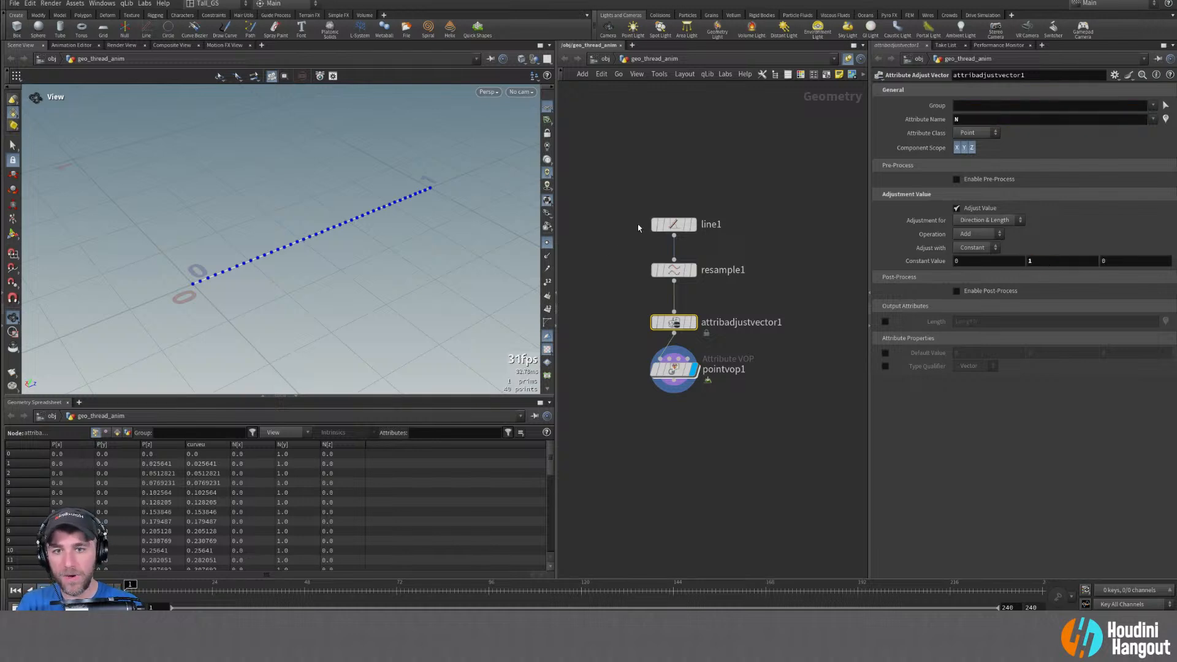
left_click_drag(280, 242, 215, 236)
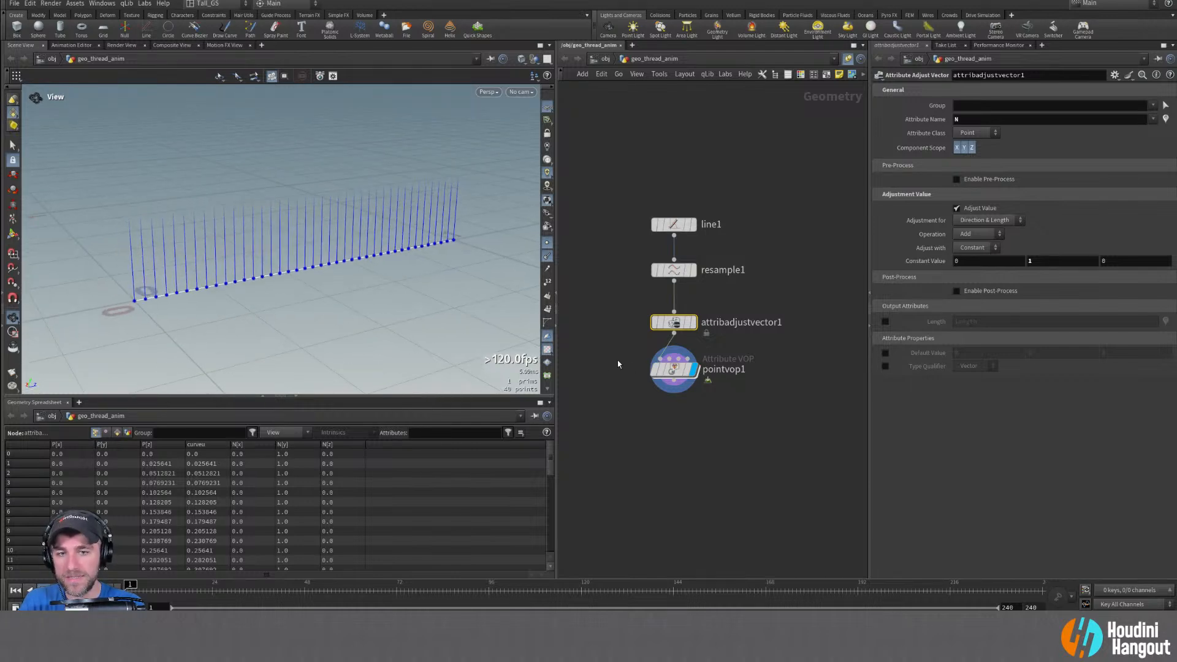
Enter the point VOP network and place a Displace Along Normal node between the global parameters and output nodes
double_click(674, 369)
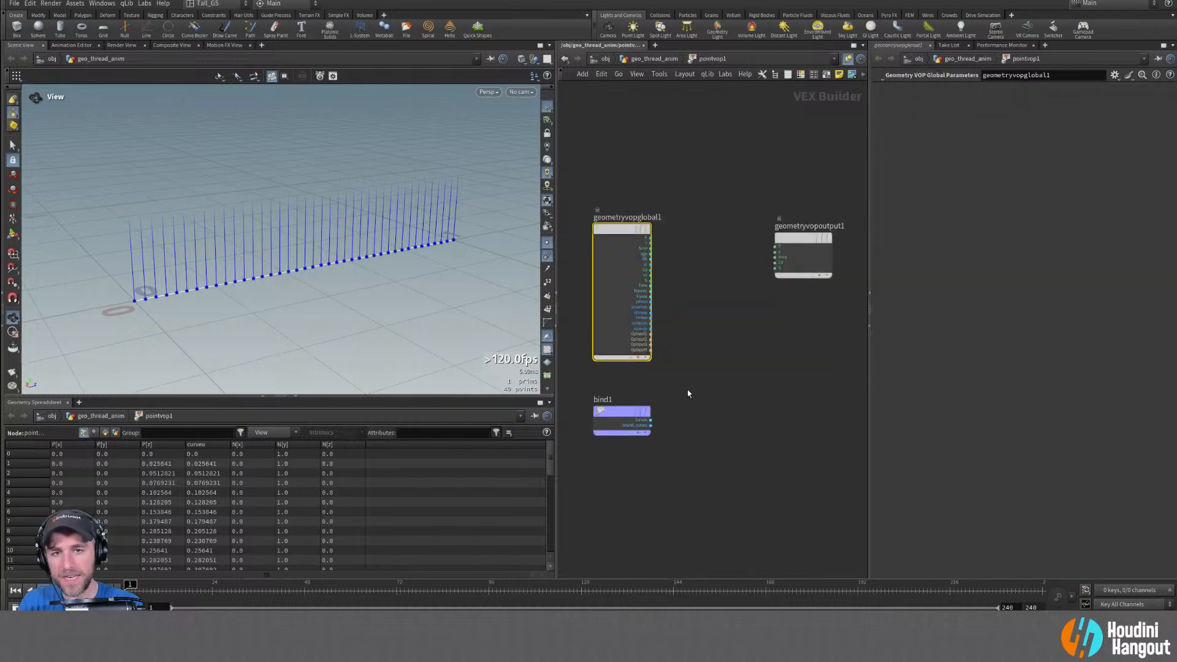
key("Tab")
type("anti")
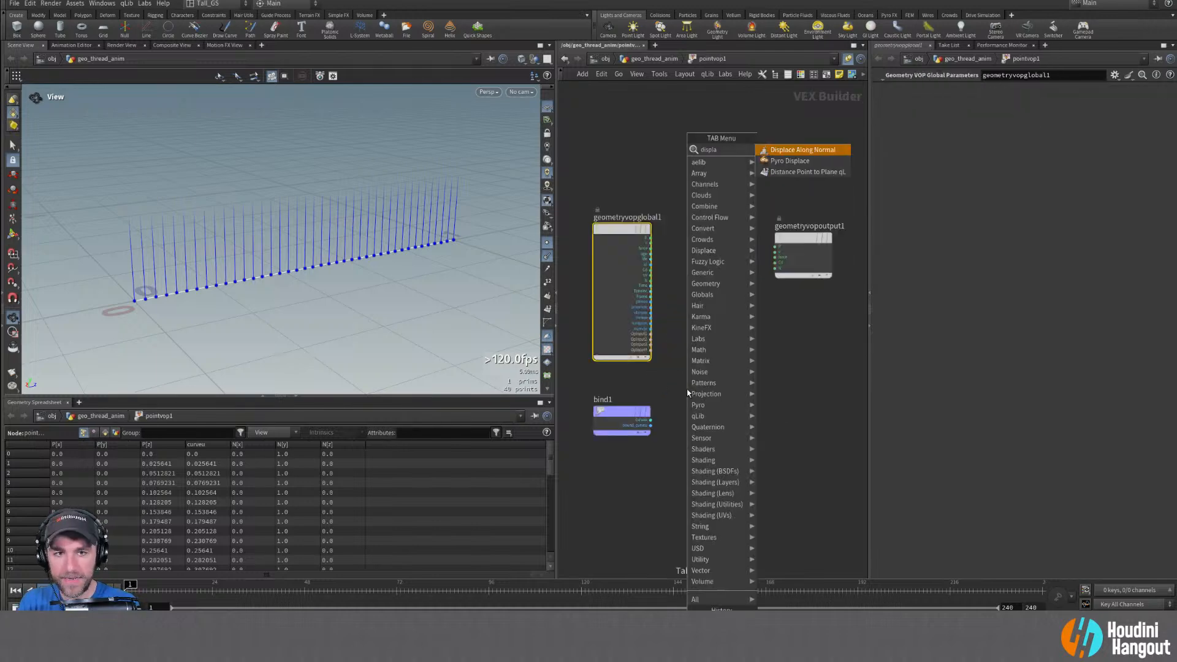
key("Return")
left_click(715, 249)
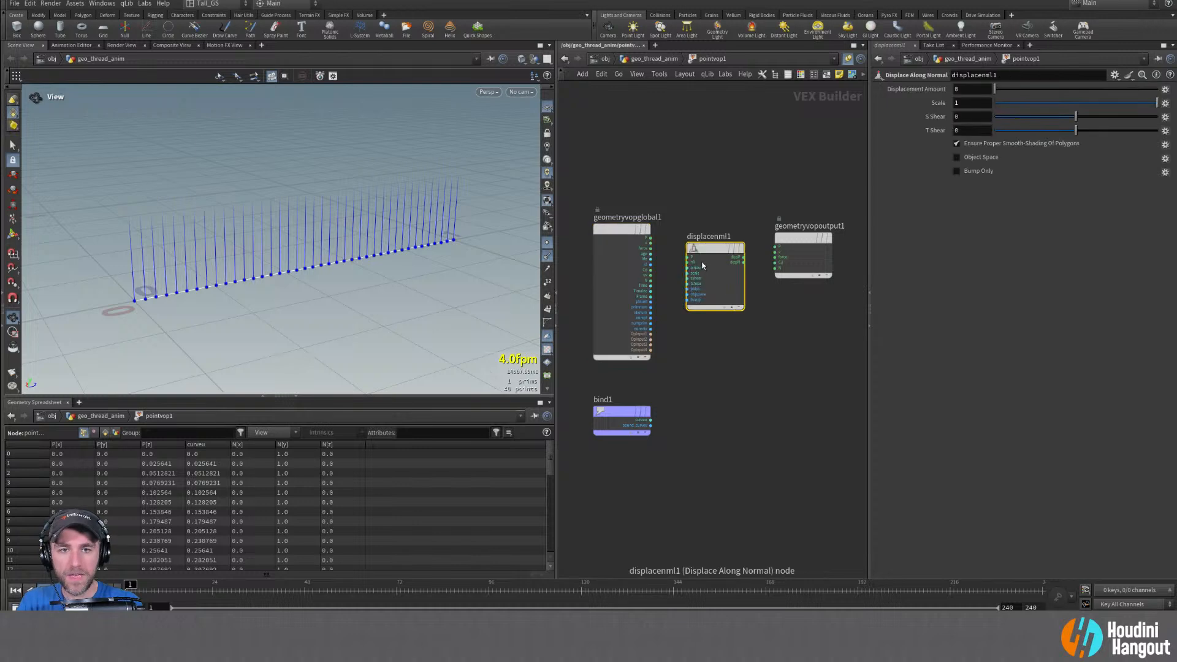
Wire the global P and N into the Displace Along Normal node, and its displaced position and normal into the output's P and N
left_click_drag(650, 237, 687, 263)
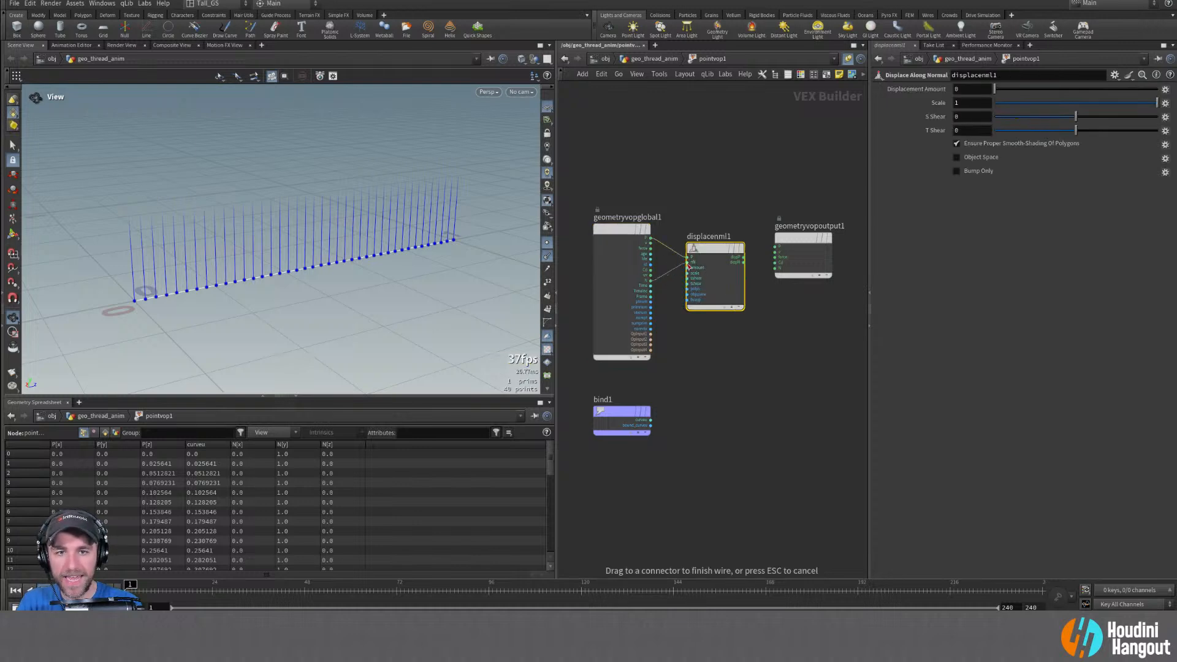
scroll(699, 252, "up", 3)
left_click_drag(763, 260, 807, 275)
scroll(734, 437, "down", 2)
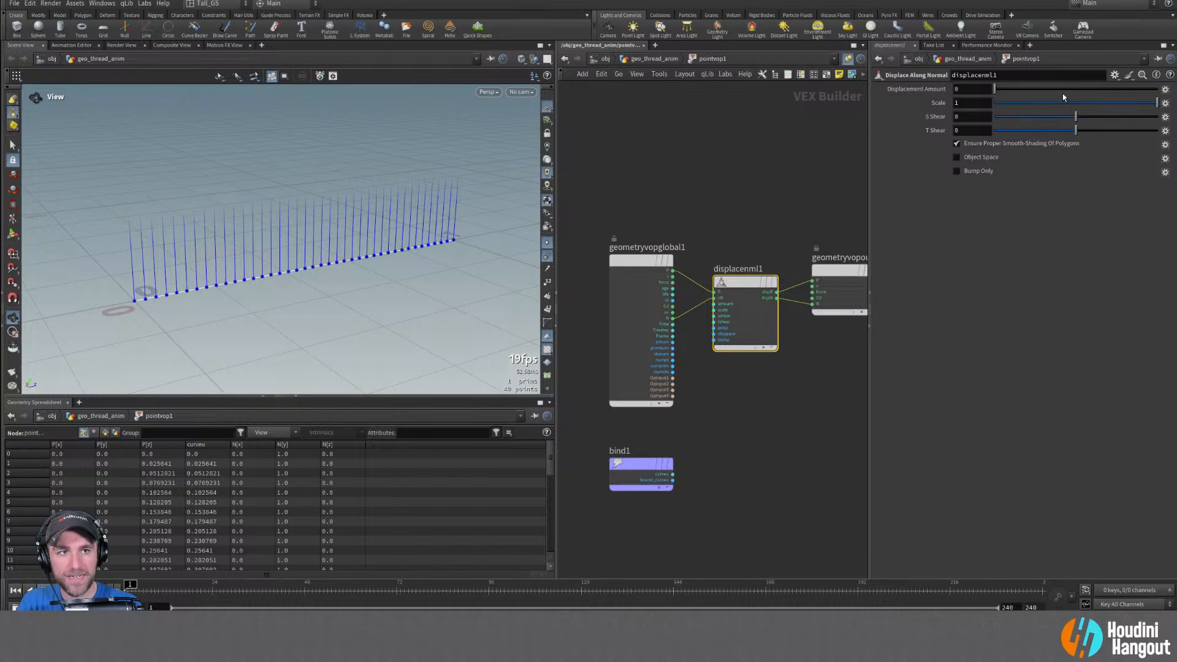
Try out the displacement amount on the Displace Along Normal node, returning it to 0, and inspect the line
mouse_move(994, 91)
left_mouse_down()
mouse_move(1018, 92)
mouse_move(995, 92)
left_mouse_up()
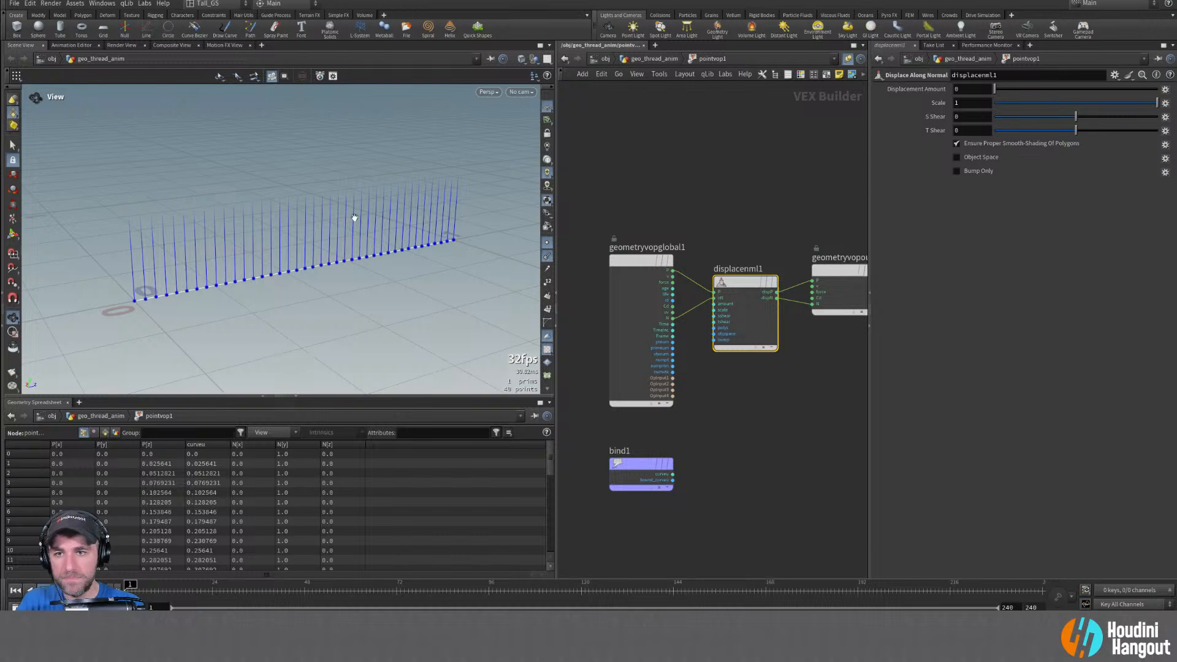
scroll(354, 219, "down", 3)
left_click_drag(316, 237, 271, 256)
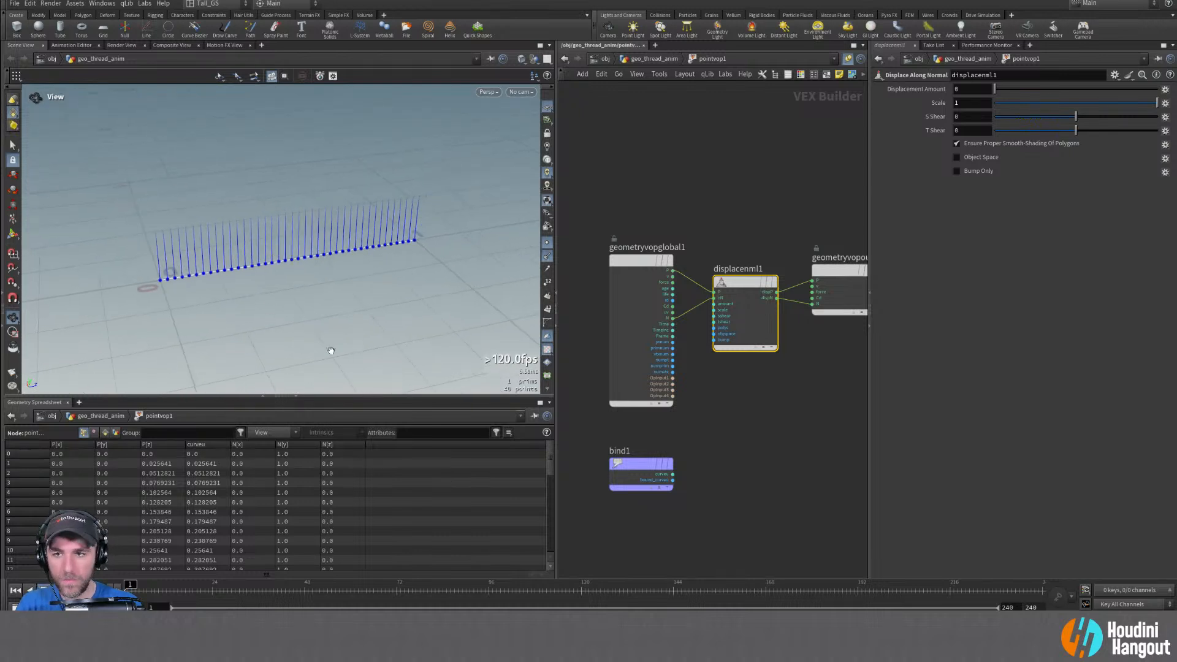
Add a Ramp Parameter node to the VOP network and wire the bind node's curveu output into its input
left_click_drag(304, 264, 297, 215)
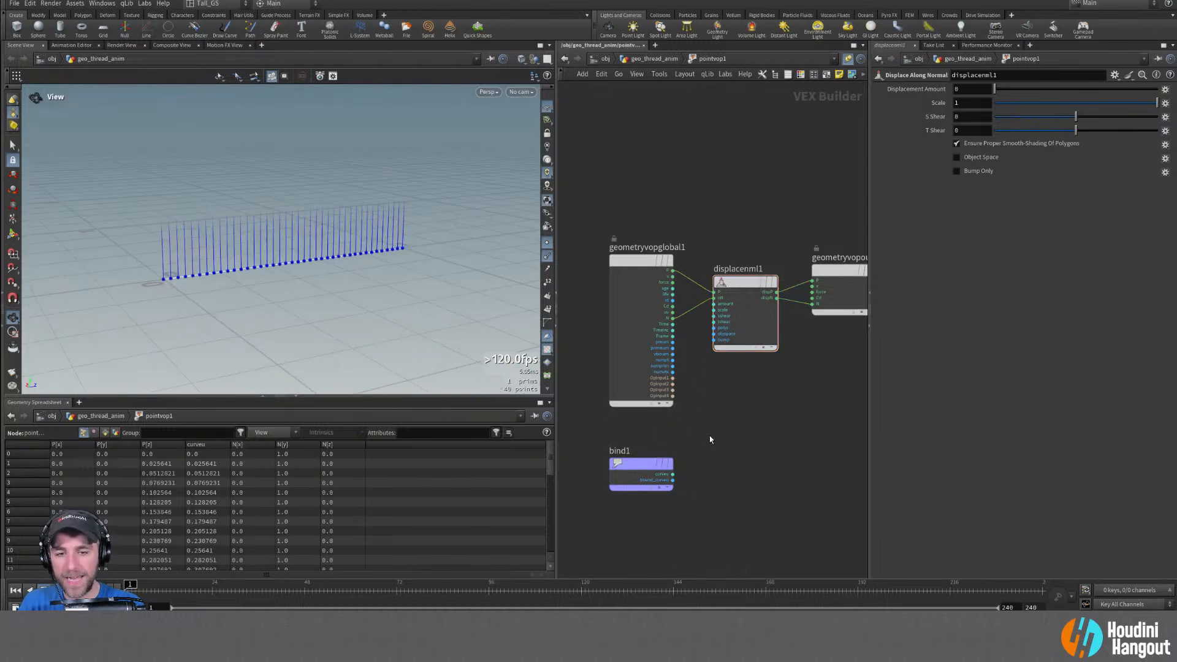
key("Tab")
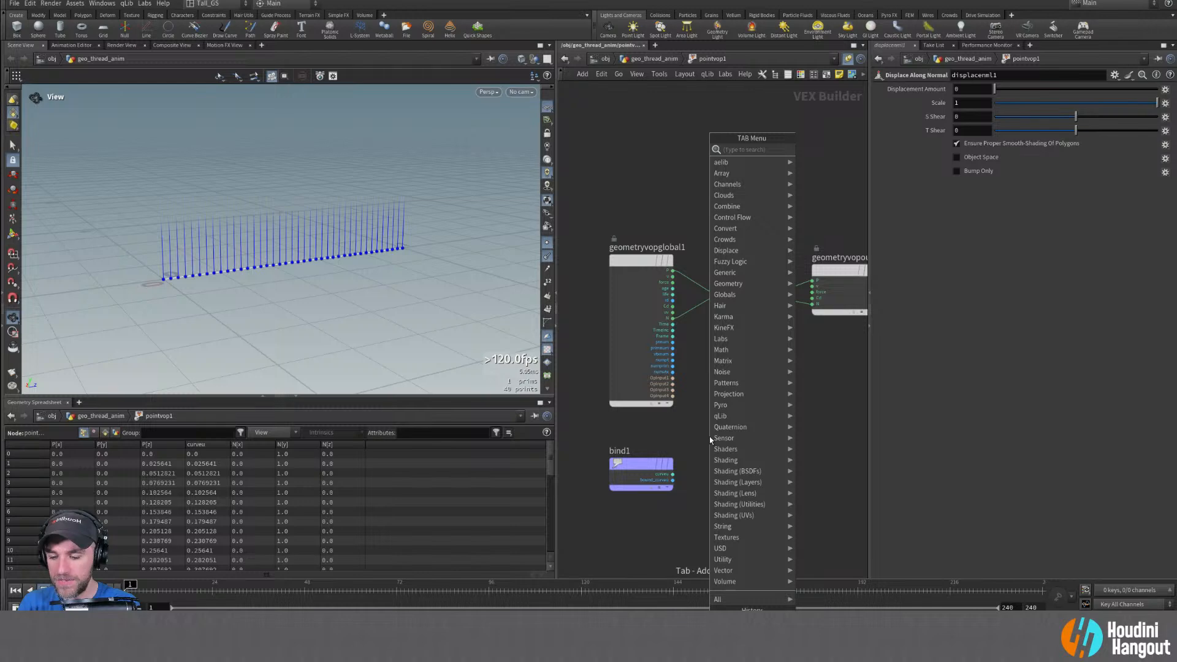
type("ramp pa")
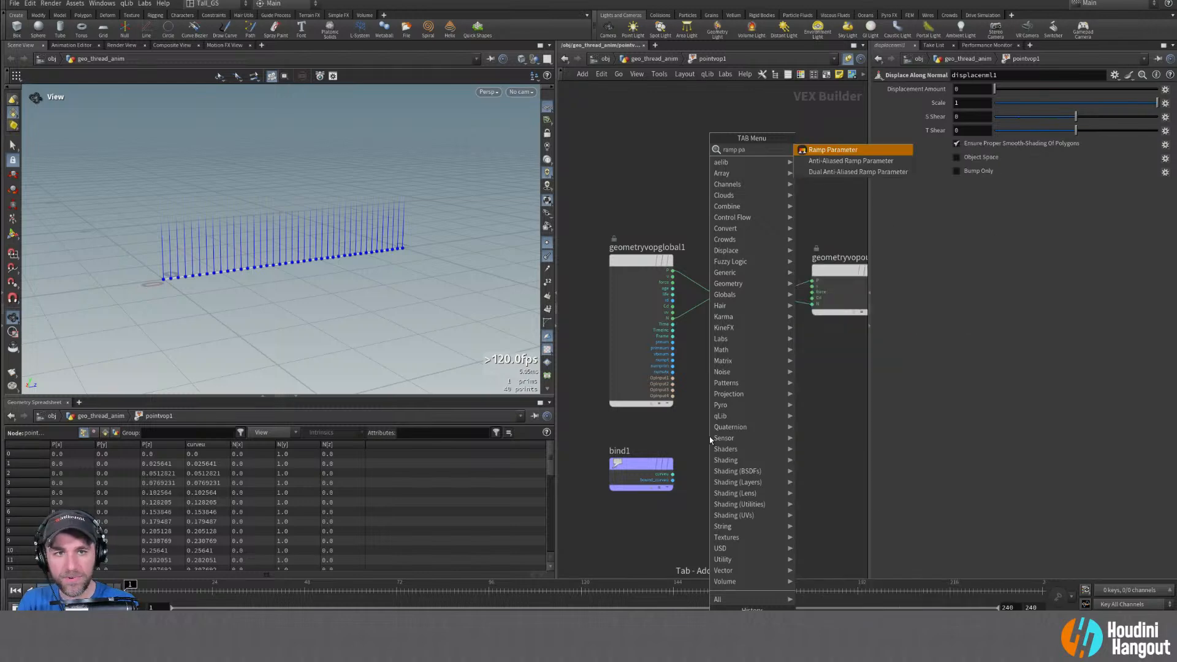
key("Return")
left_click(709, 447)
left_click_drag(673, 479, 692, 460)
left_click_drag(615, 467, 635, 453)
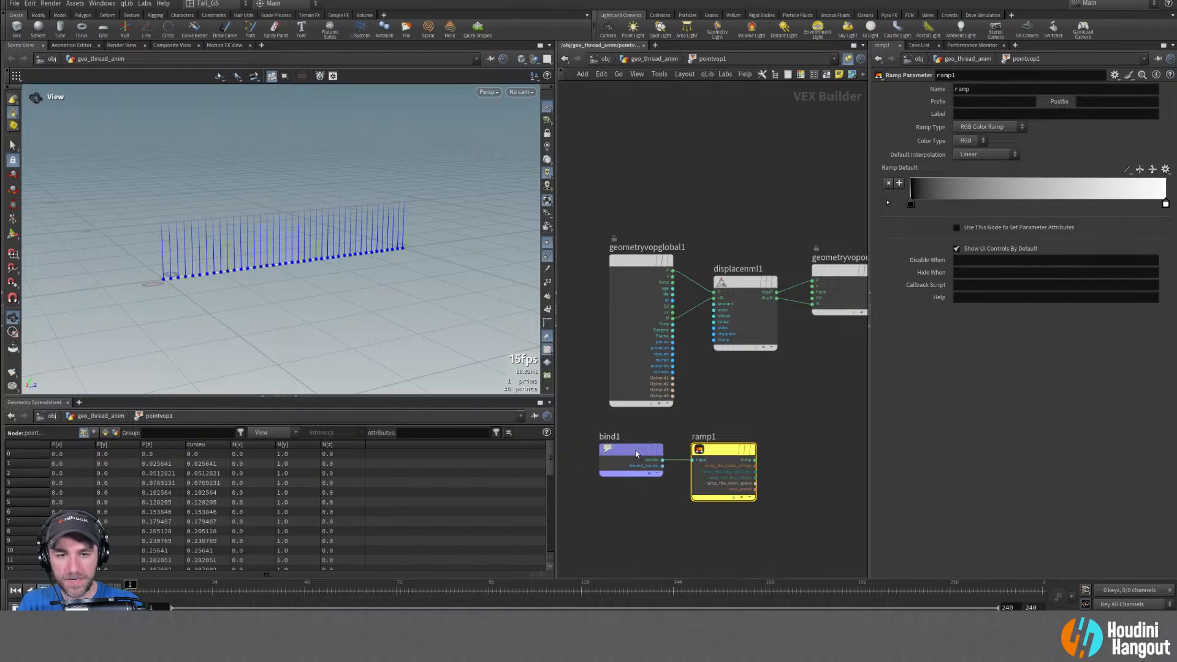
left_click_drag(715, 451, 725, 451)
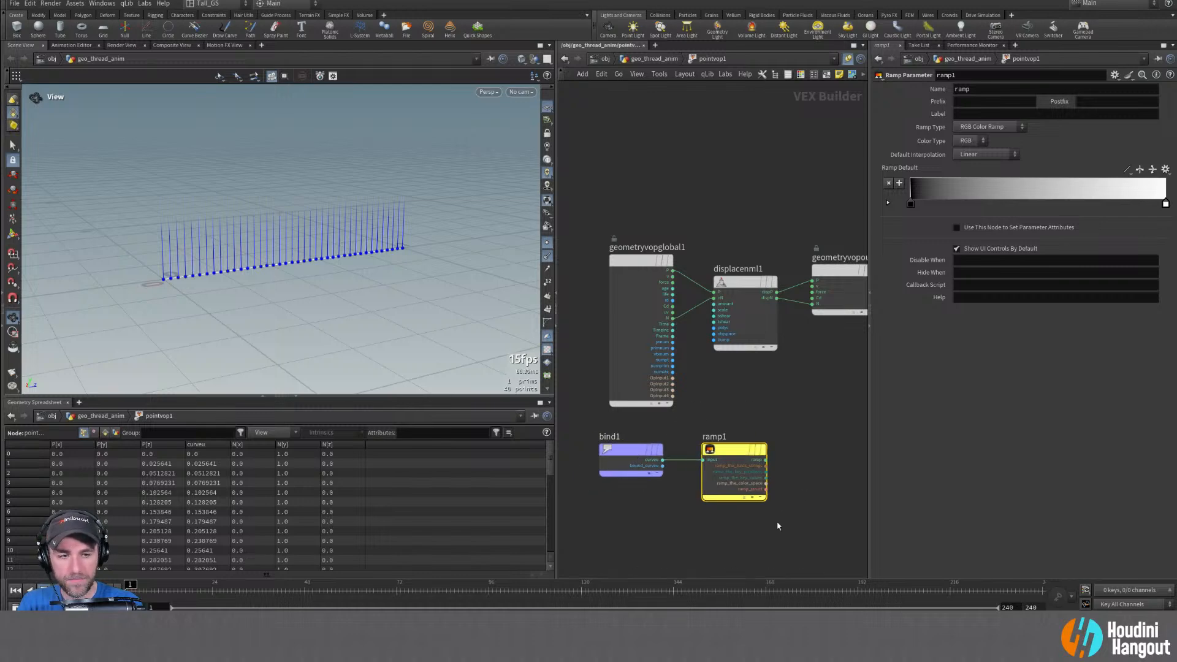
Wire the ramp's output into the Displace Along Normal node's amount input and tidy the bind and ramp nodes beneath it
left_click_drag(765, 460, 714, 304)
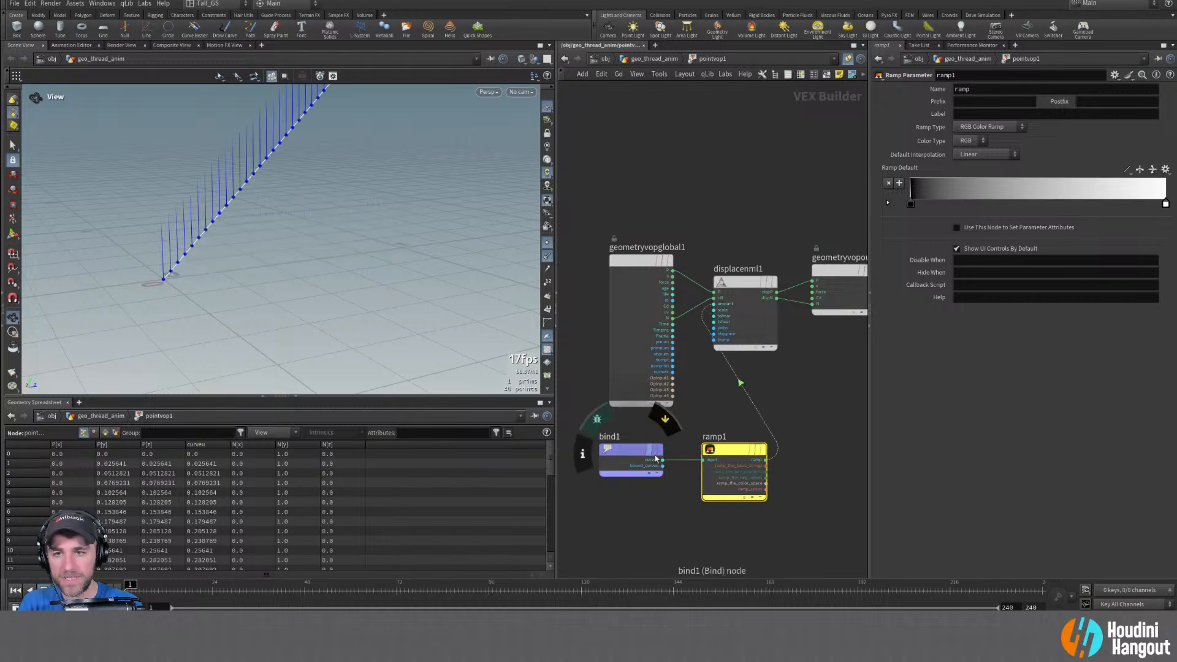
left_click_drag(635, 452, 646, 451)
left_click_drag(747, 451, 715, 451)
left_click_drag(628, 454, 609, 454)
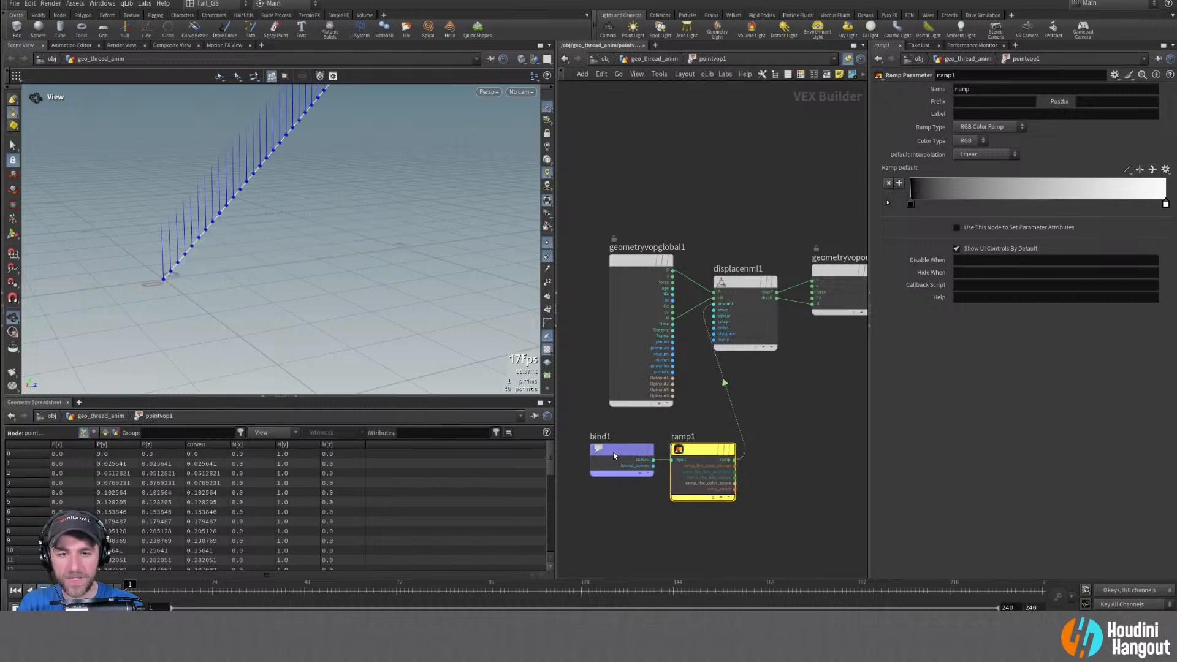
left_click_drag(585, 509, 736, 413)
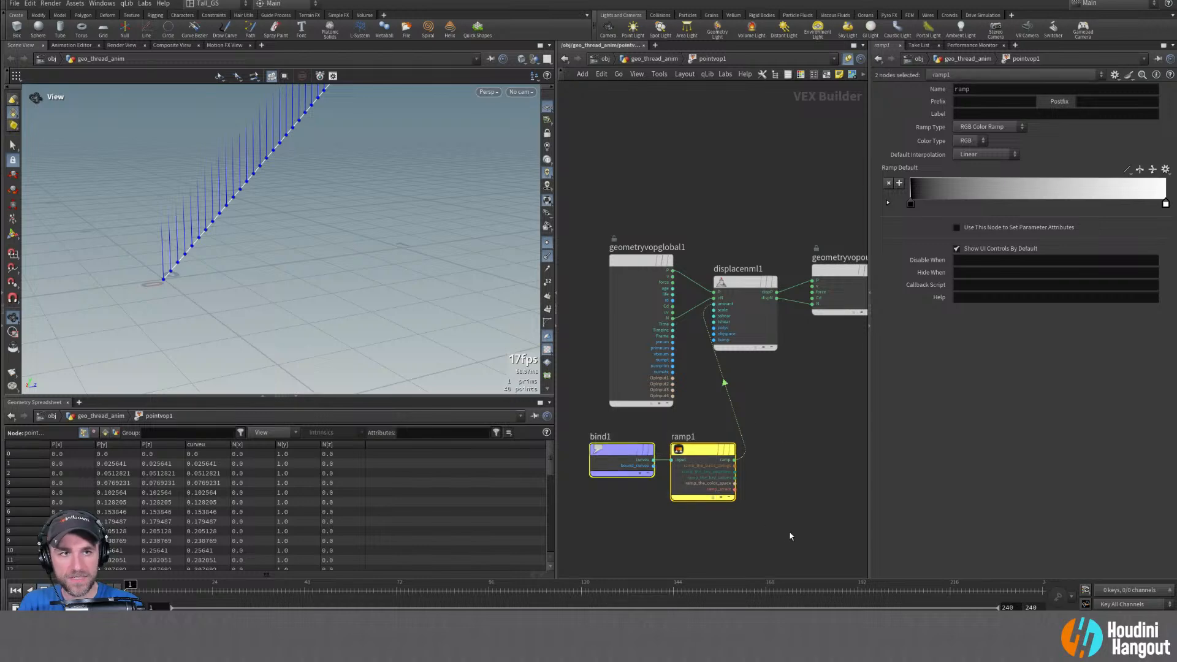
Change the ramp parameter's type to Spline Ramp (float)
left_click(705, 491)
left_click(988, 127)
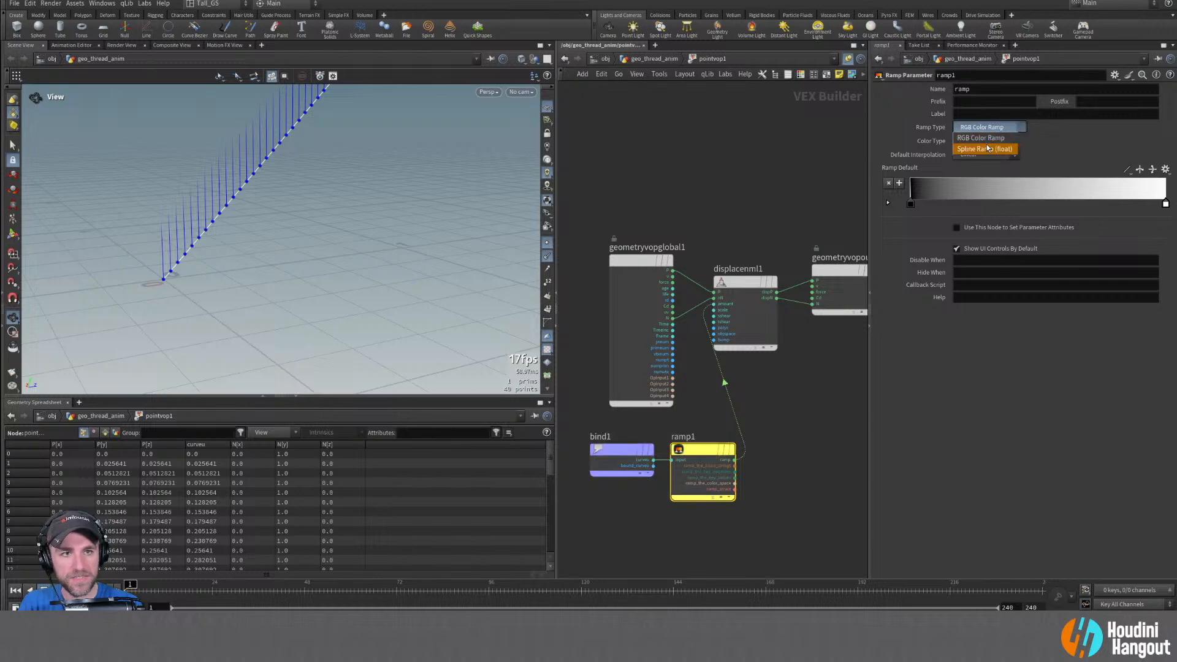
left_click(985, 149)
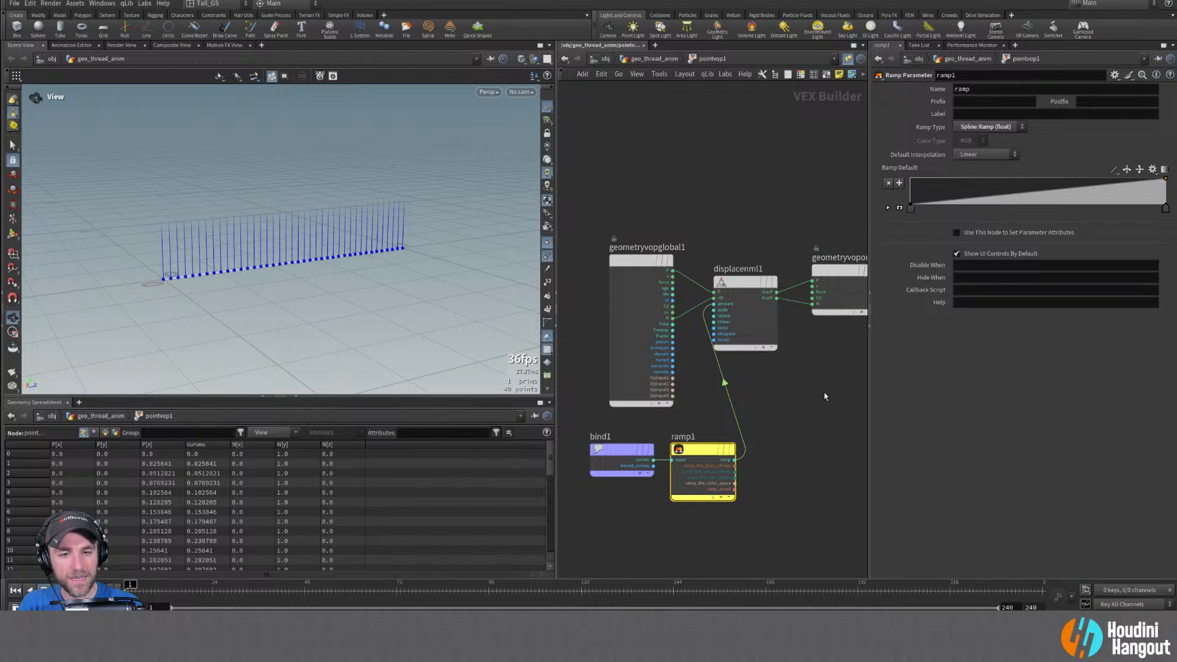
Return to the geometry network and shape the point VOP's ramp into a plateau, adding inner points near each end, the first around position 0.119, value 0.464
key("u")
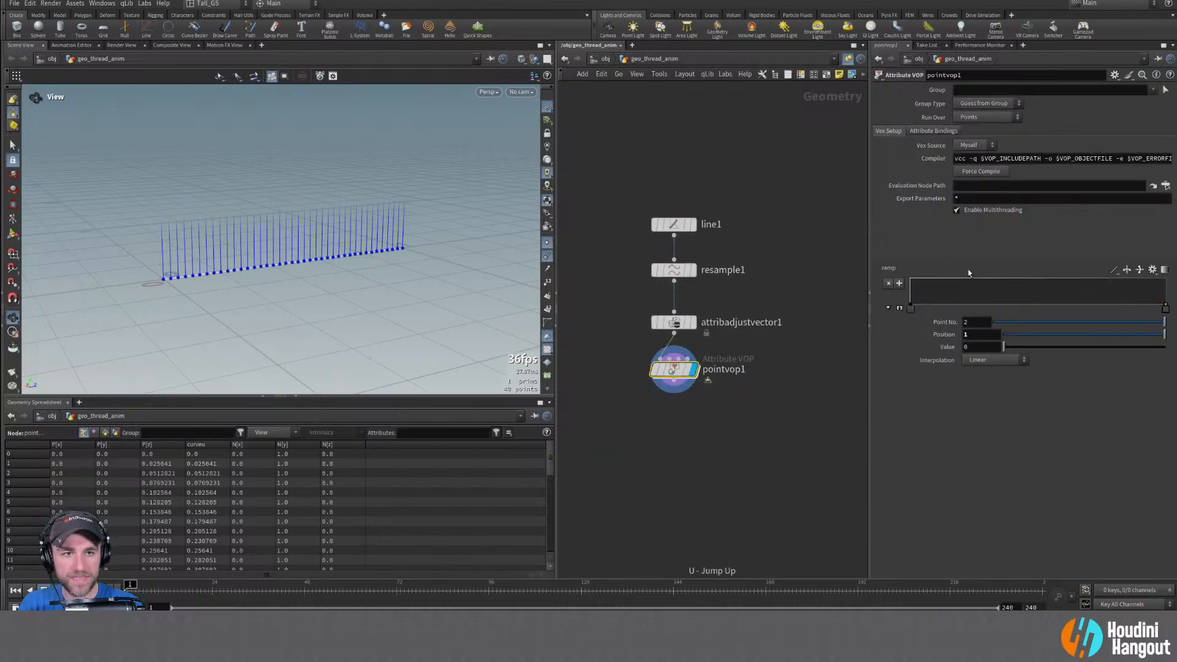
left_click_drag(976, 303, 966, 297)
left_click_drag(1115, 303, 1119, 295)
left_click_drag(962, 298, 942, 292)
Rename the point VOP node to thread_profile
left_click_drag(674, 372, 680, 381)
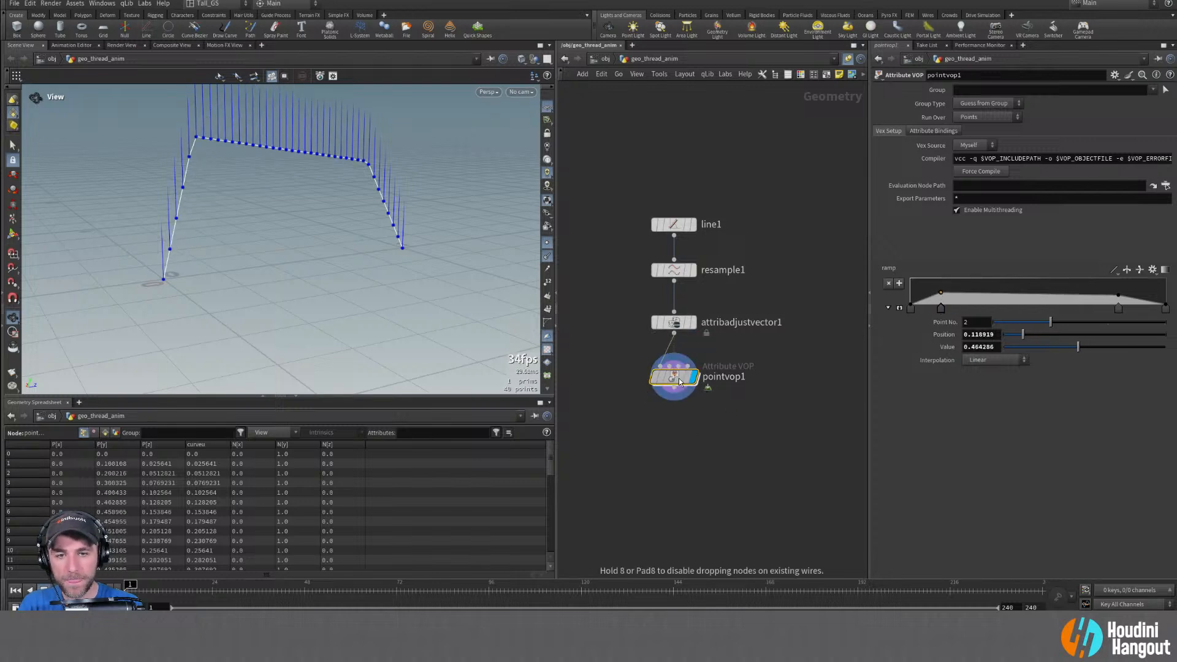
double_click(736, 376)
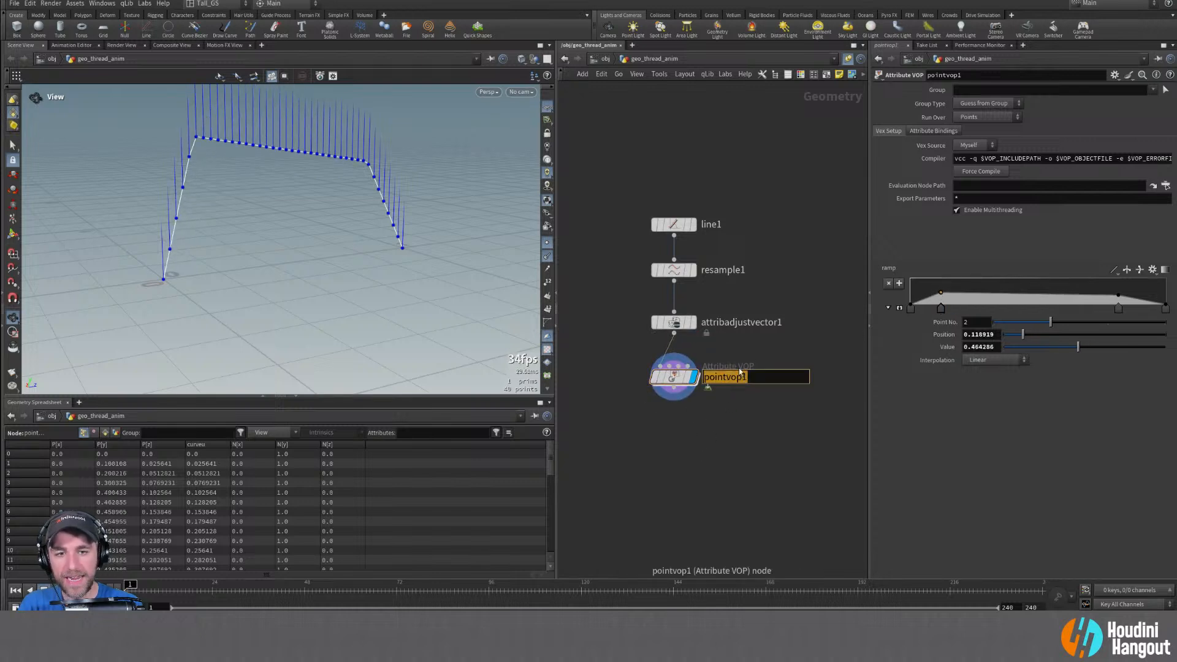
type("thread_p")
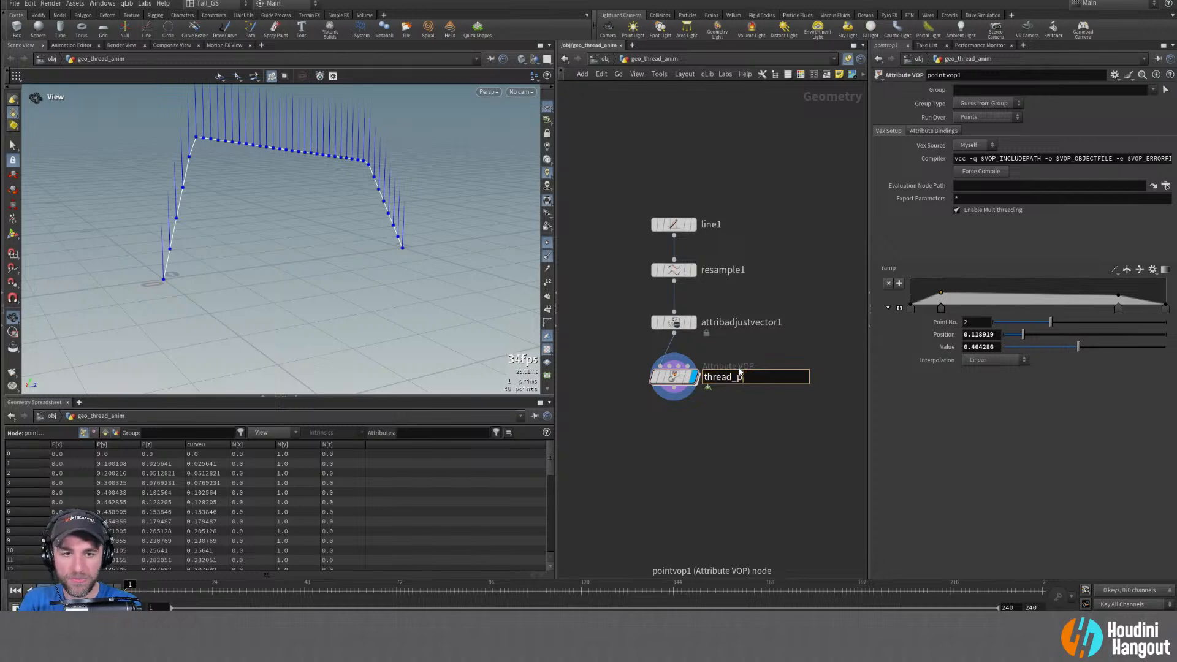
type("rofile")
key("Return")
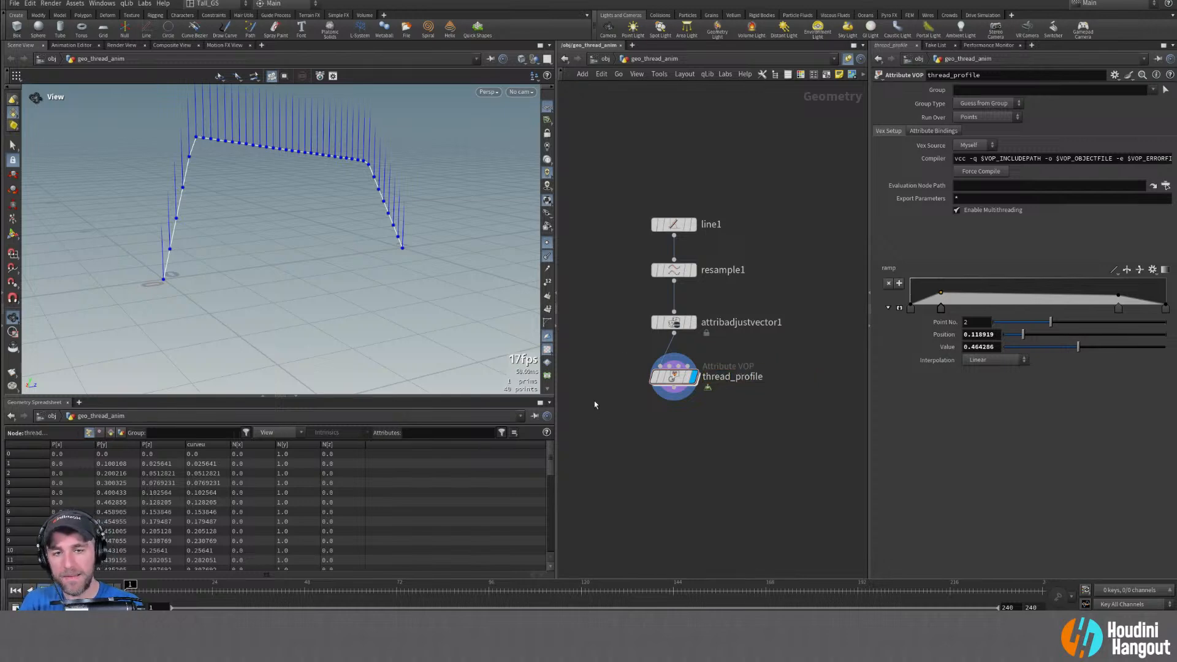
Rename the Attribute Adjust Vector node to init_N
double_click(721, 323)
type("N_vec")
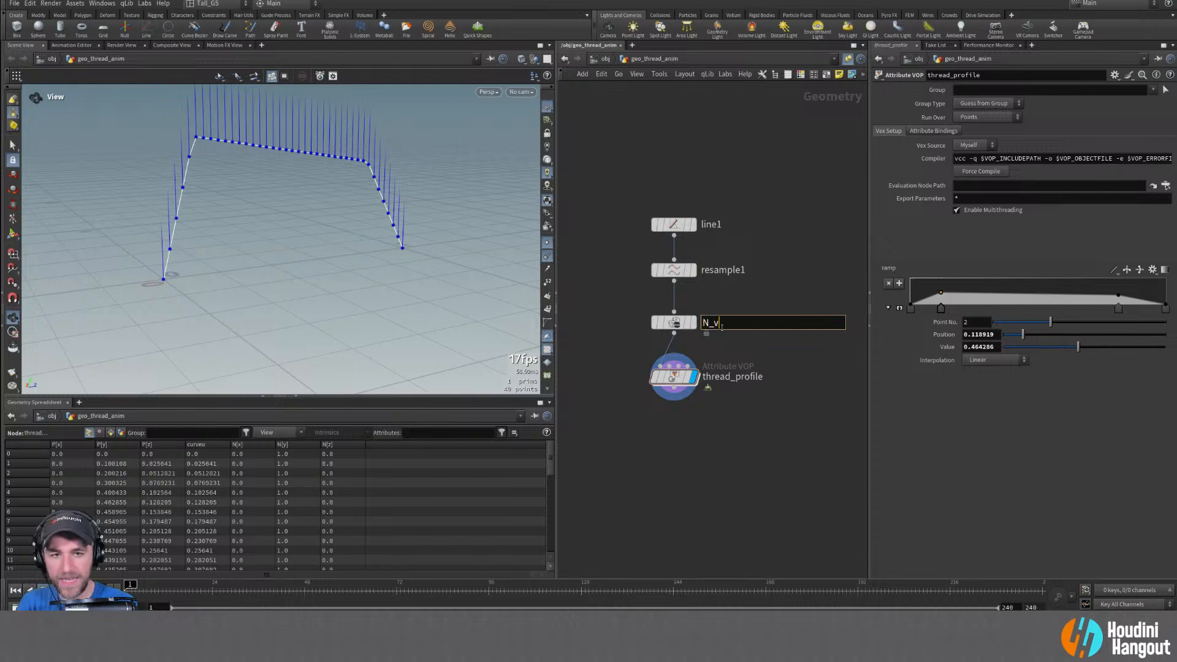
key("BackSpace")
key("BackSpace")
key("BackSpace")
key("BackSpace")
key("BackSpace")
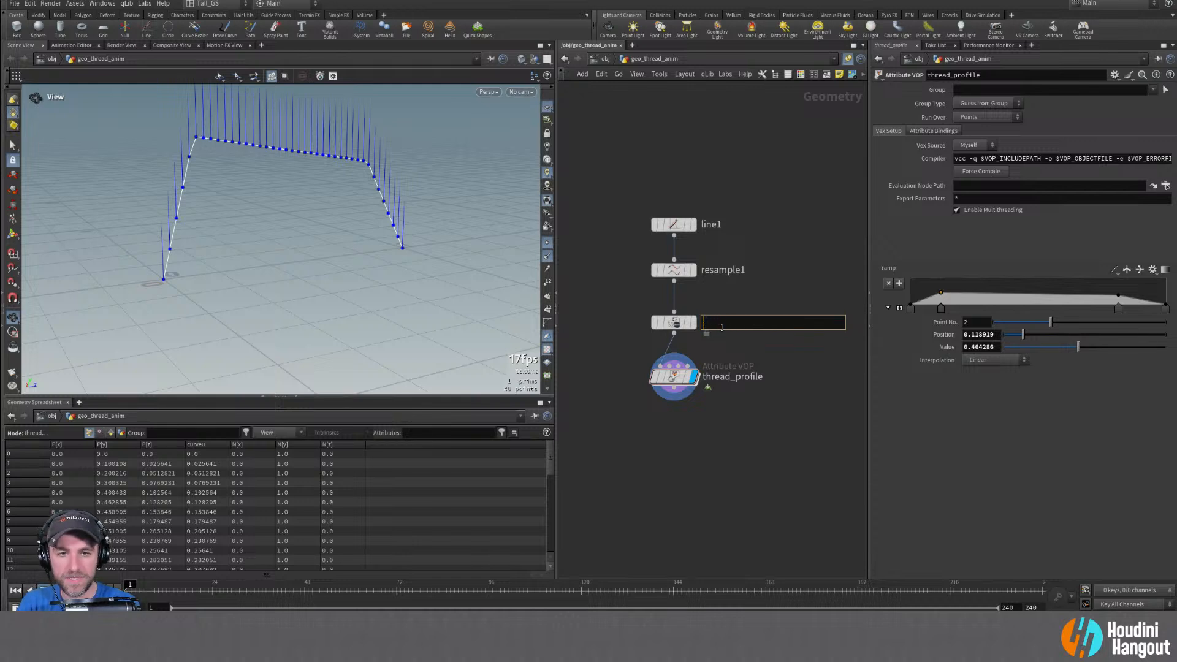
type("init_")
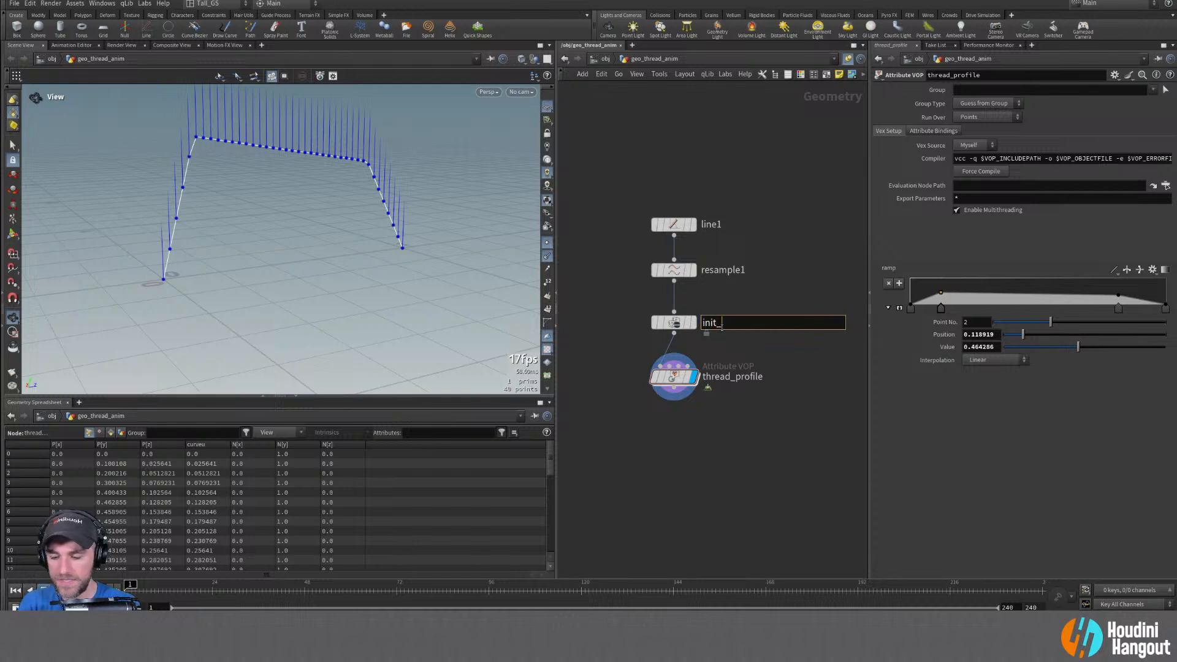
type("N")
key("Return")
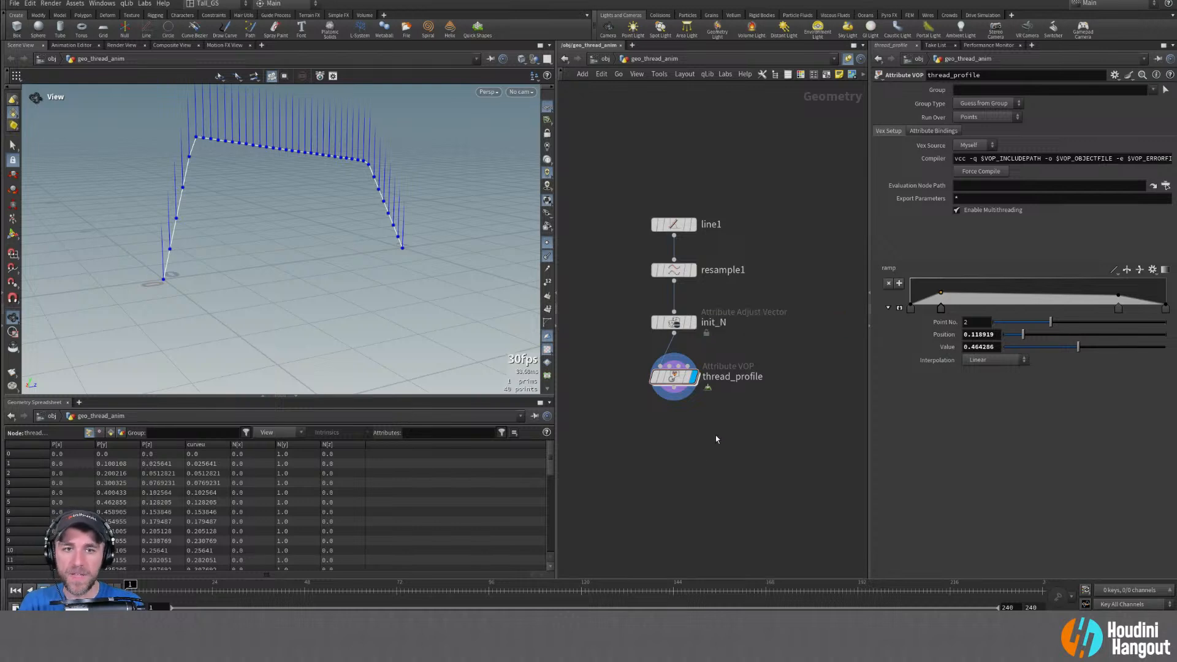
Set the line node's length to 0.025
left_click(672, 377)
left_click_drag(359, 228, 257, 242)
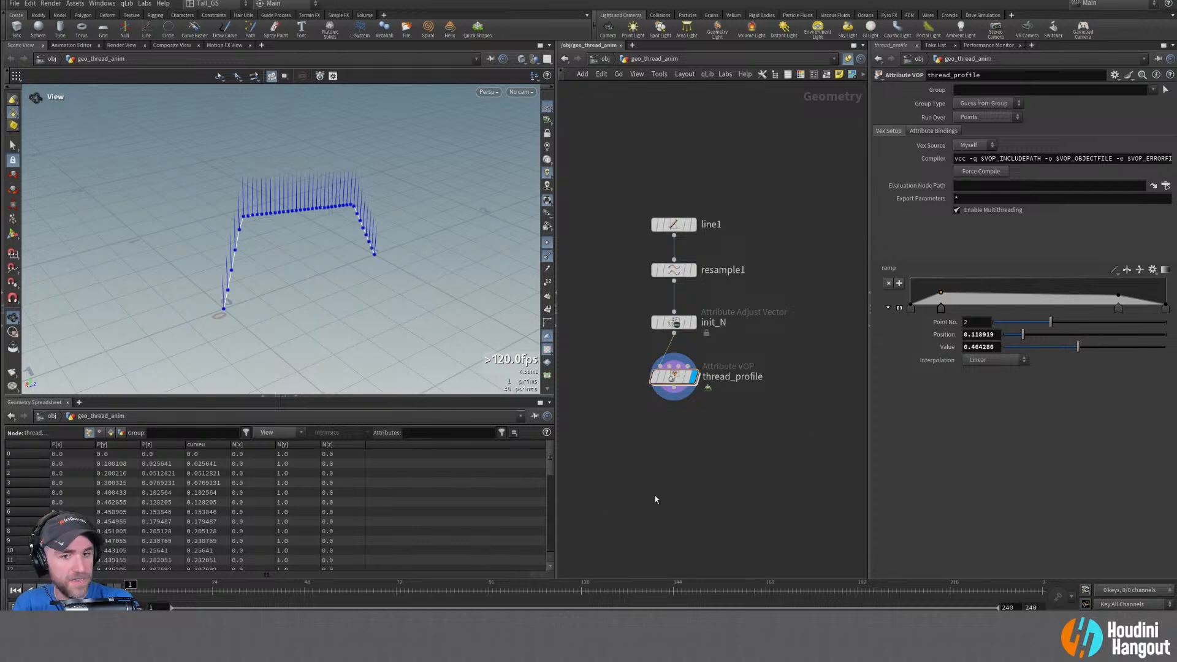
left_click(674, 225)
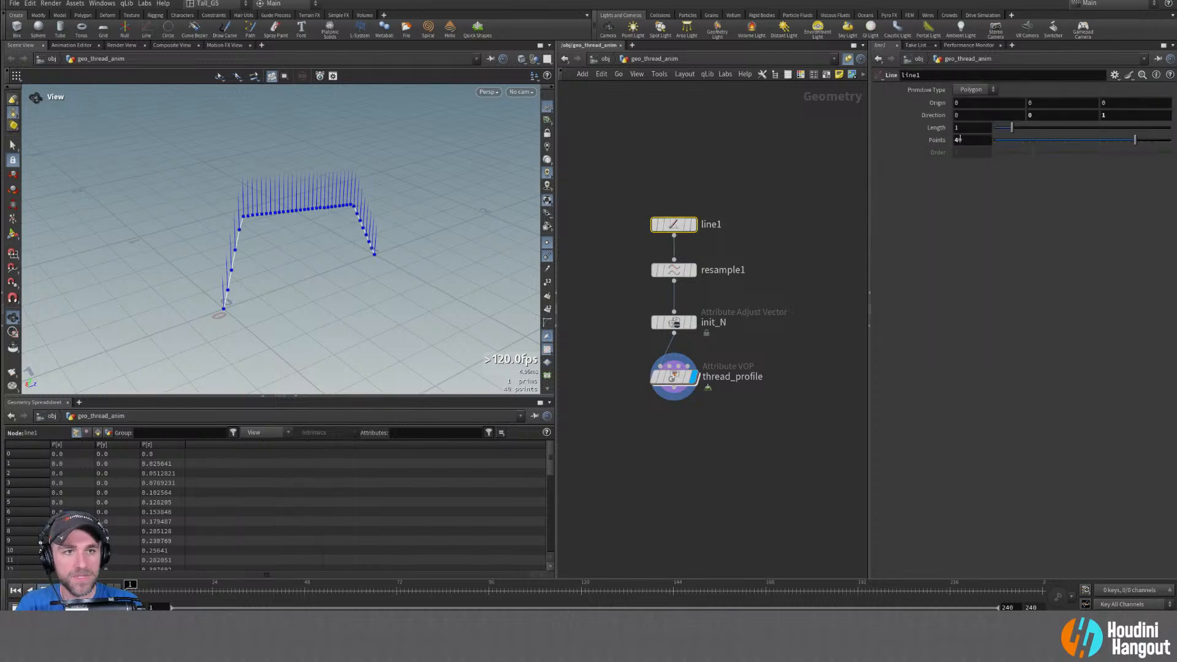
left_click(986, 129)
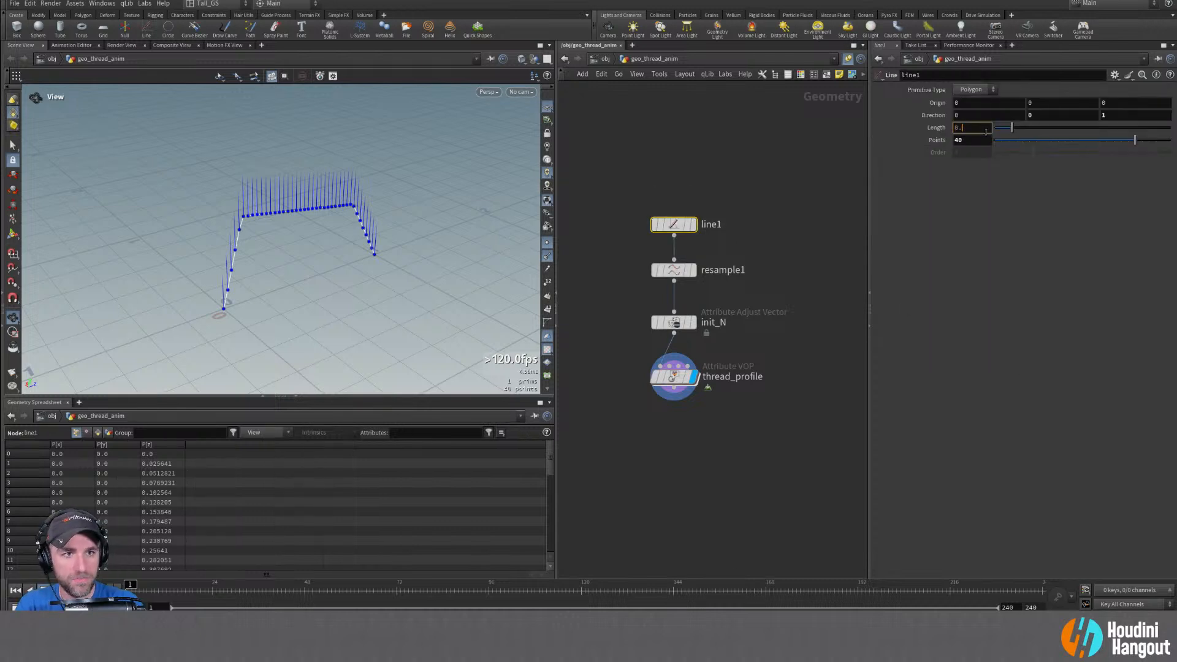
type("0.025")
key("Return")
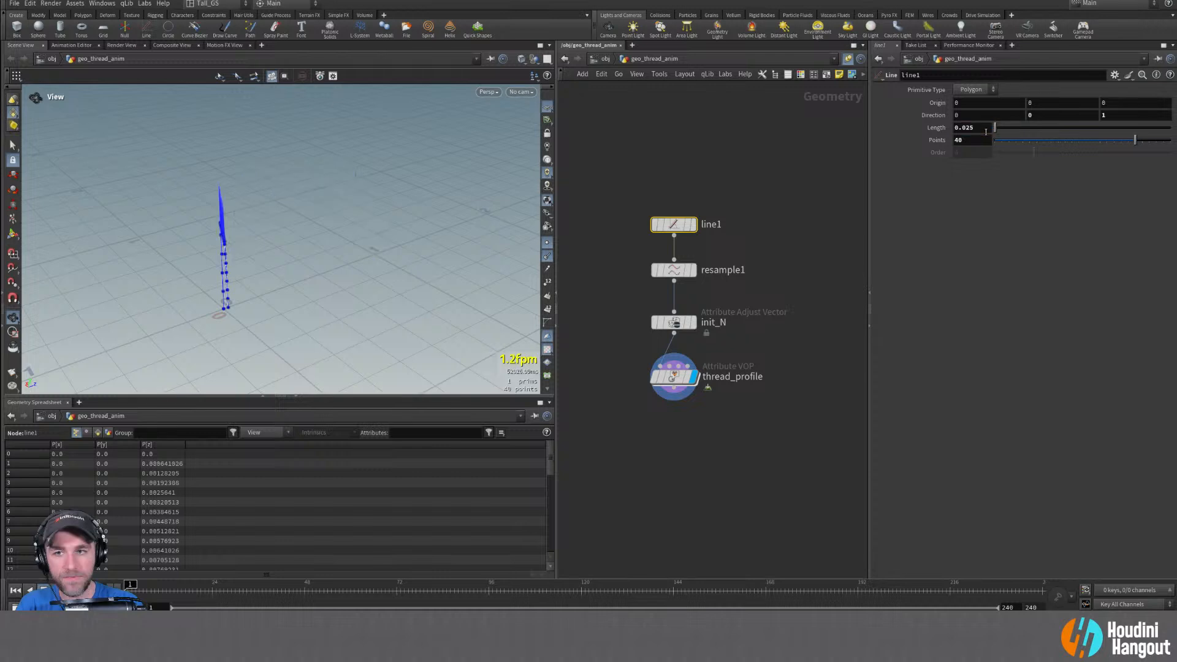
scroll(263, 255, "up", 6)
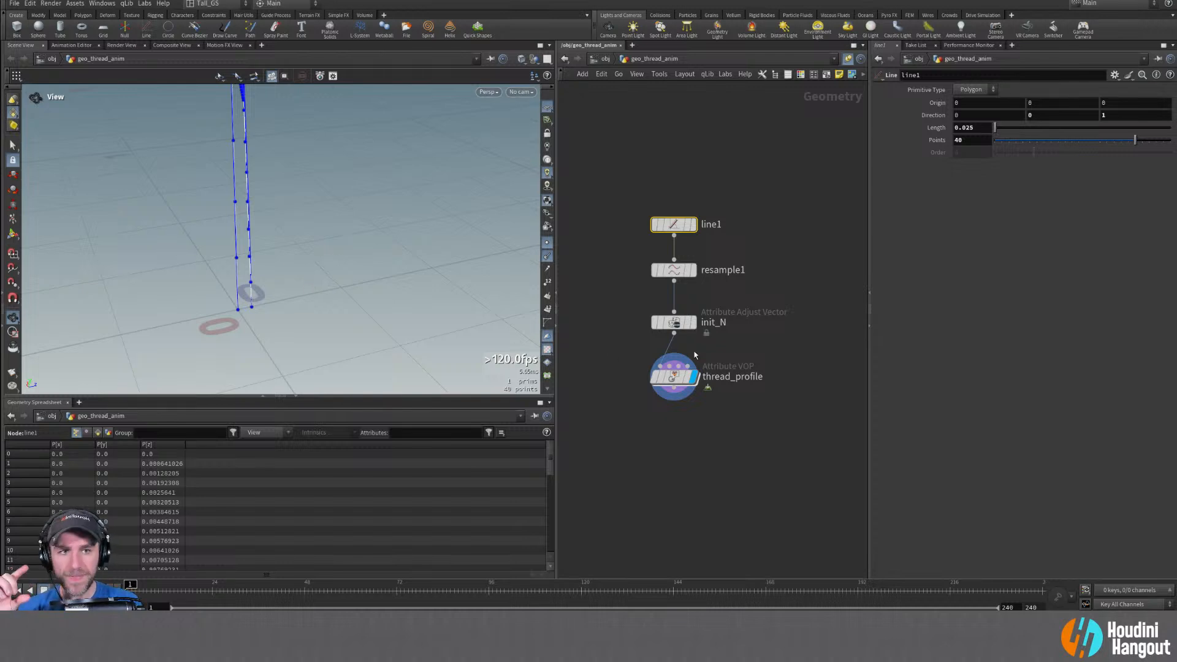
Inside thread_profile, move the Displace Along Normal node clear of the others and promote its Scale input to a parameter
double_click(675, 380)
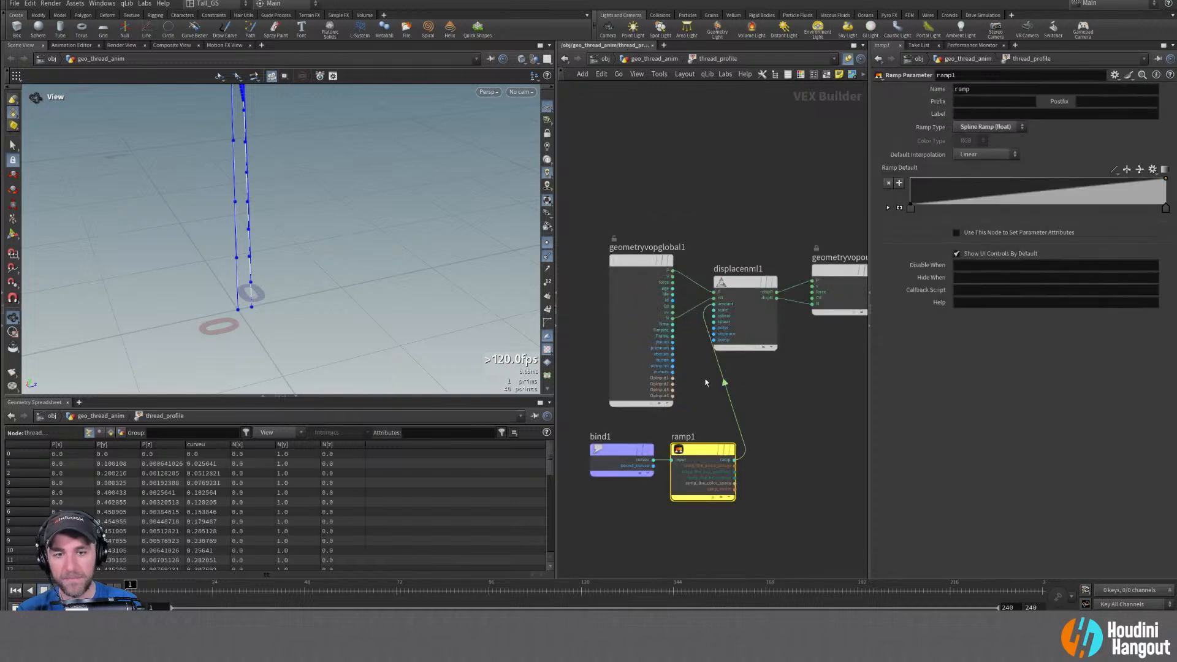
middle_click_drag(733, 406, 751, 385)
left_click_drag(773, 227, 777, 272)
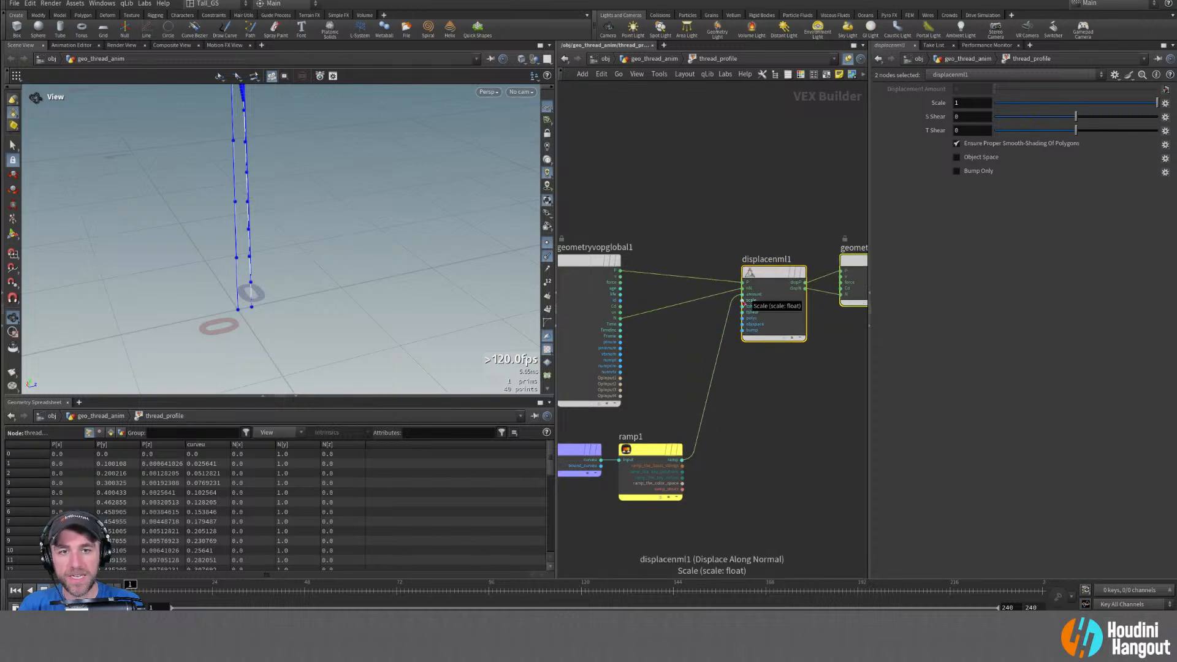
middle_click(743, 301)
left_click(753, 308)
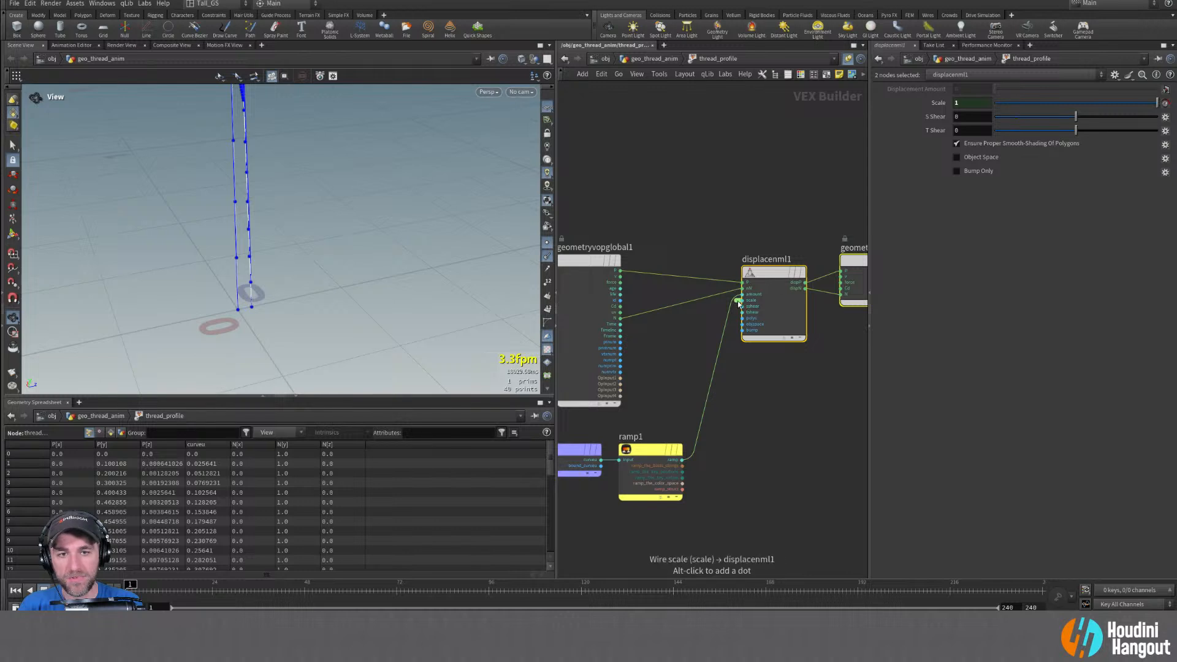
Name the promoted scale parameter threadHeight and label it Thread Height
left_click(738, 300)
double_click(983, 88)
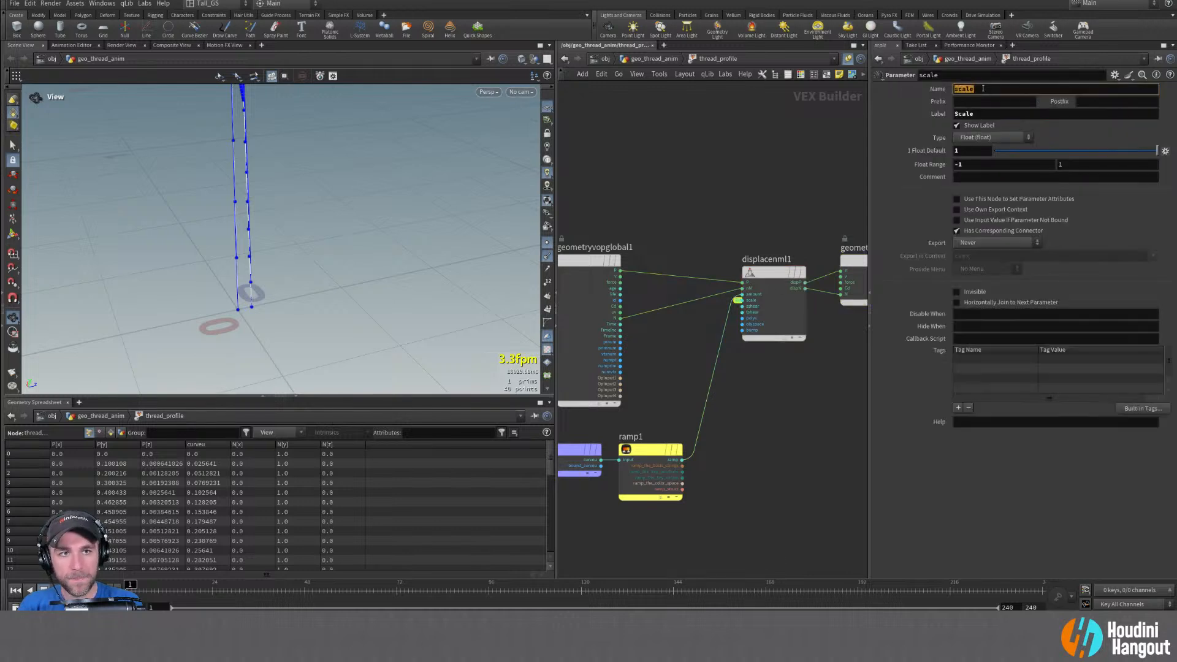
type("threadHeight")
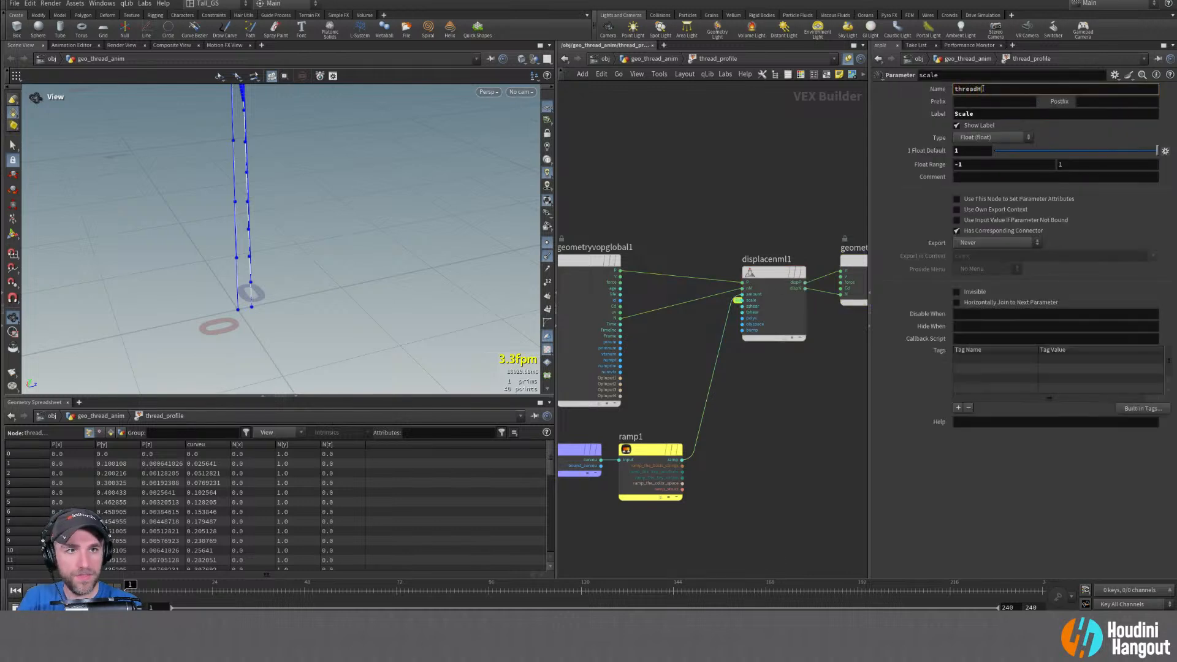
key("Tab")
key("Tab")
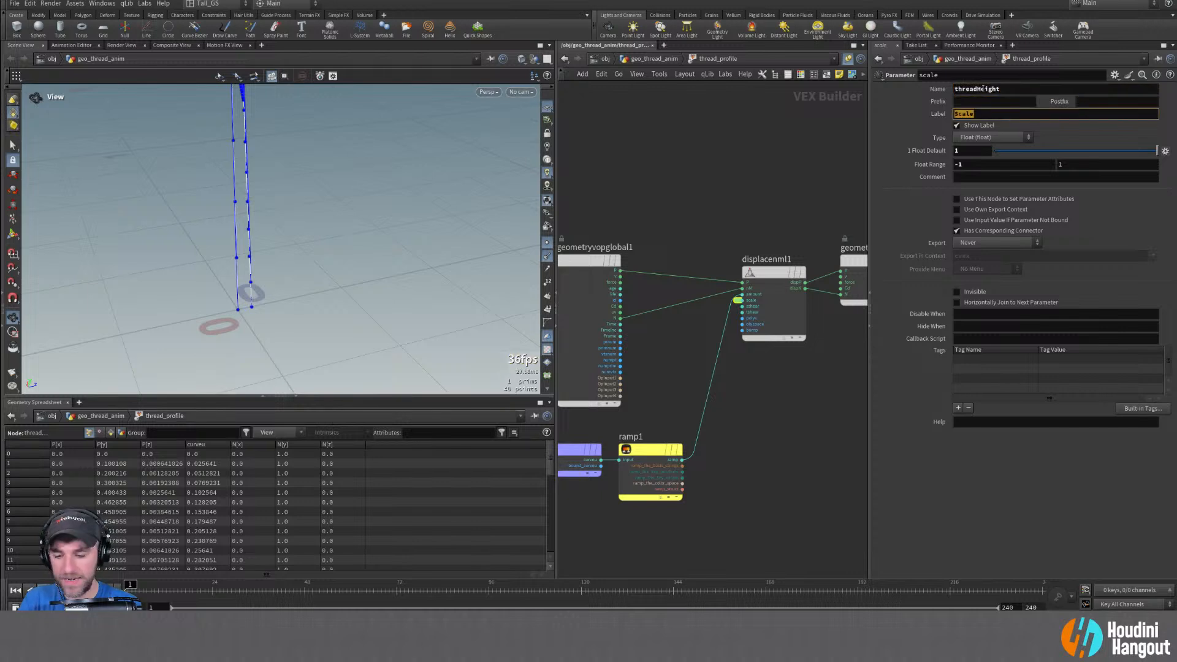
type("Thread HGe")
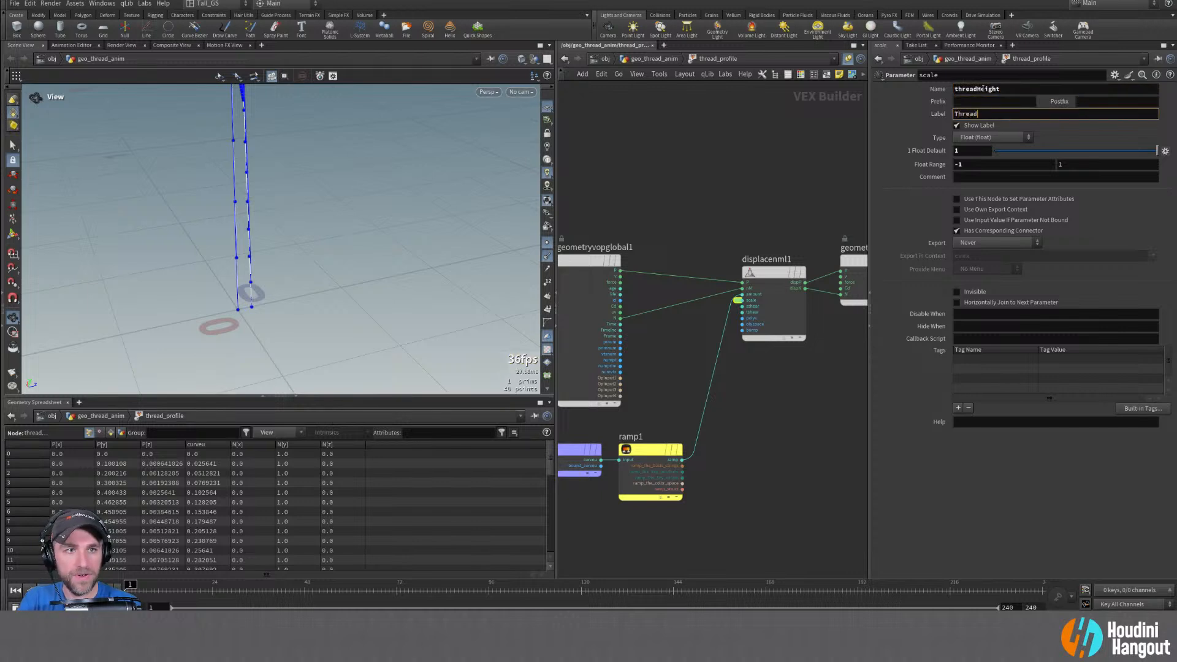
key("BackSpace")
key("BackSpace")
type("eight")
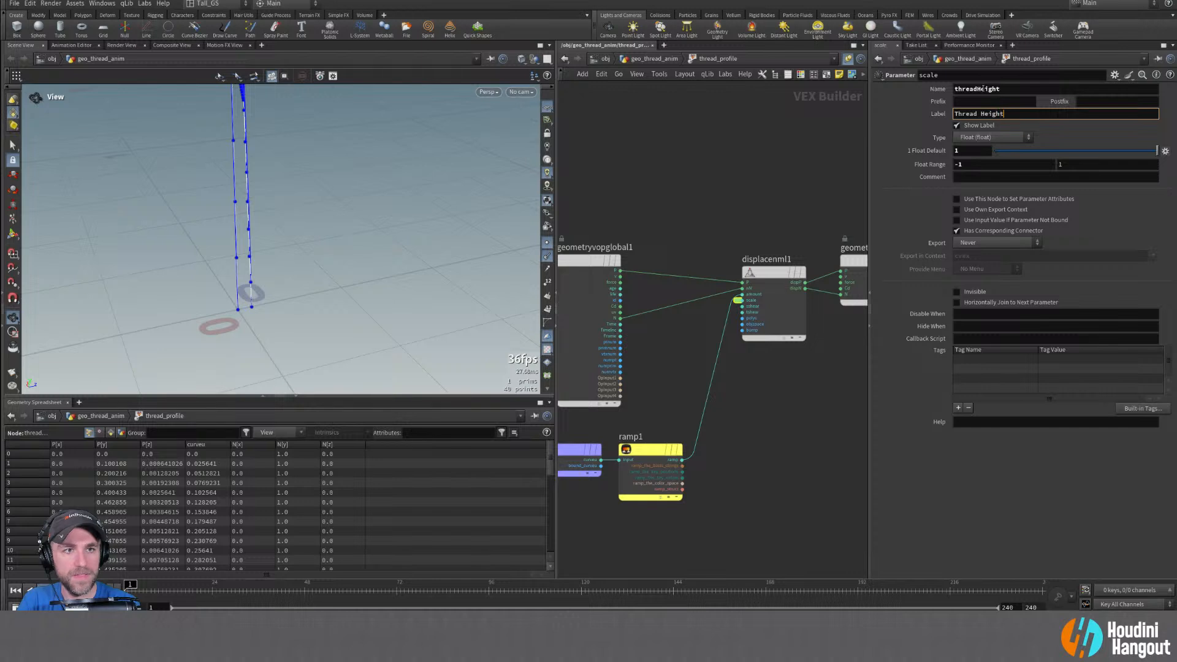
key("Return")
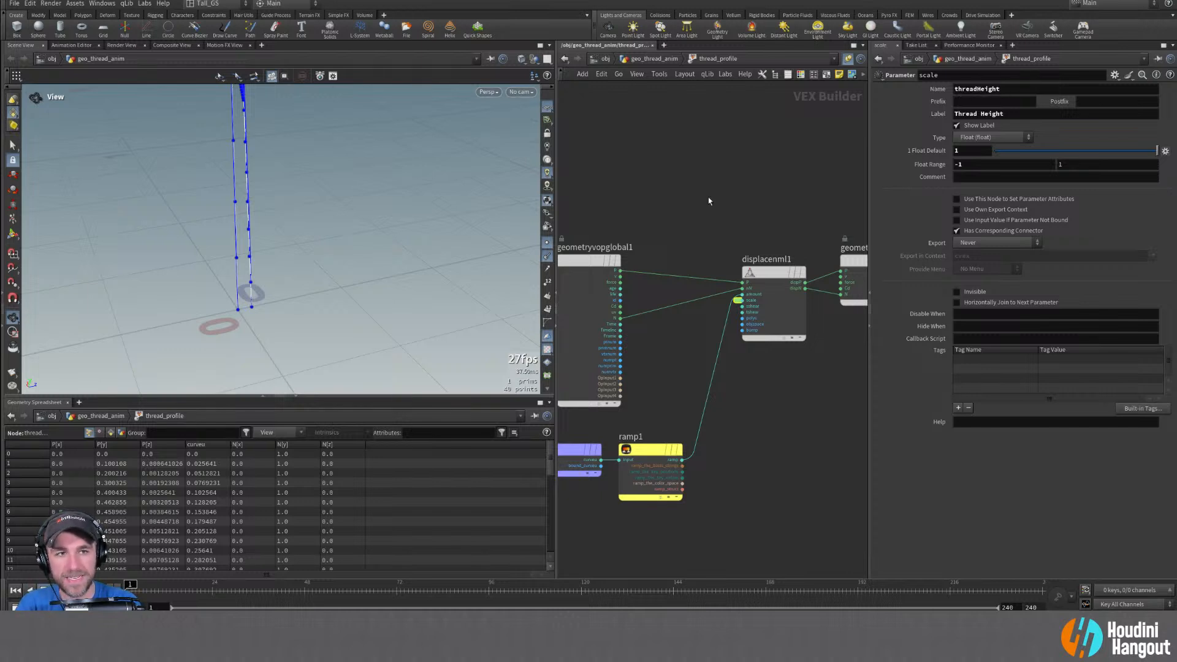
Return to the geometry network and lower Thread Height on the thread_profile node to 0.094
key("u")
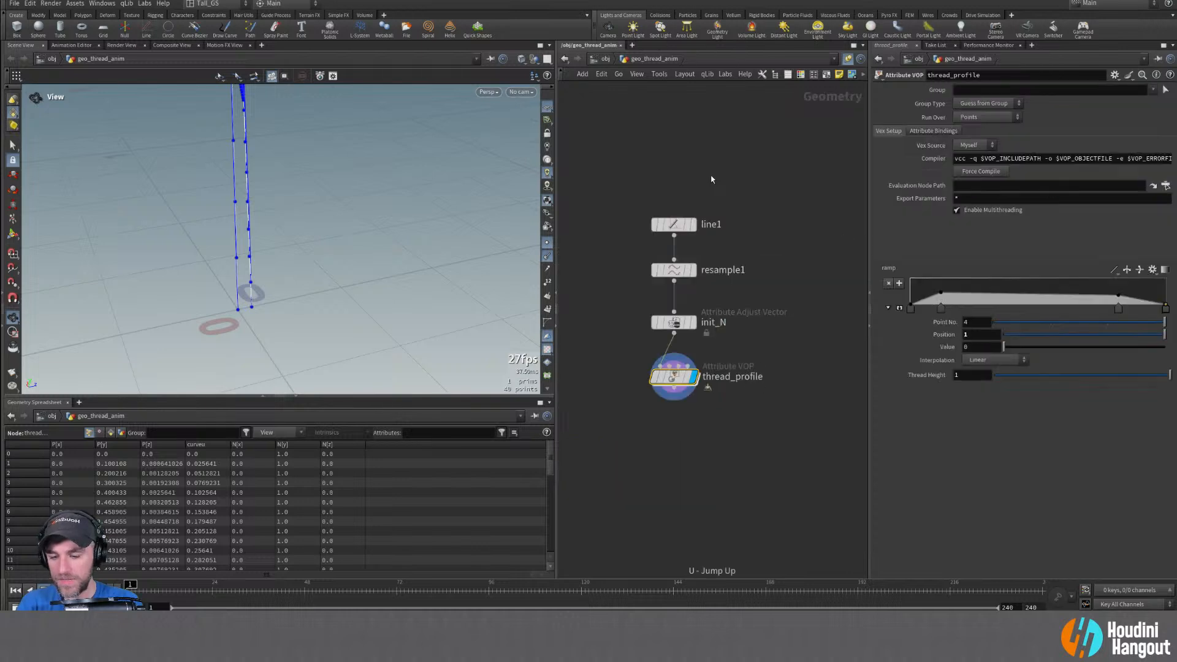
left_click_drag(1020, 375, 1091, 375)
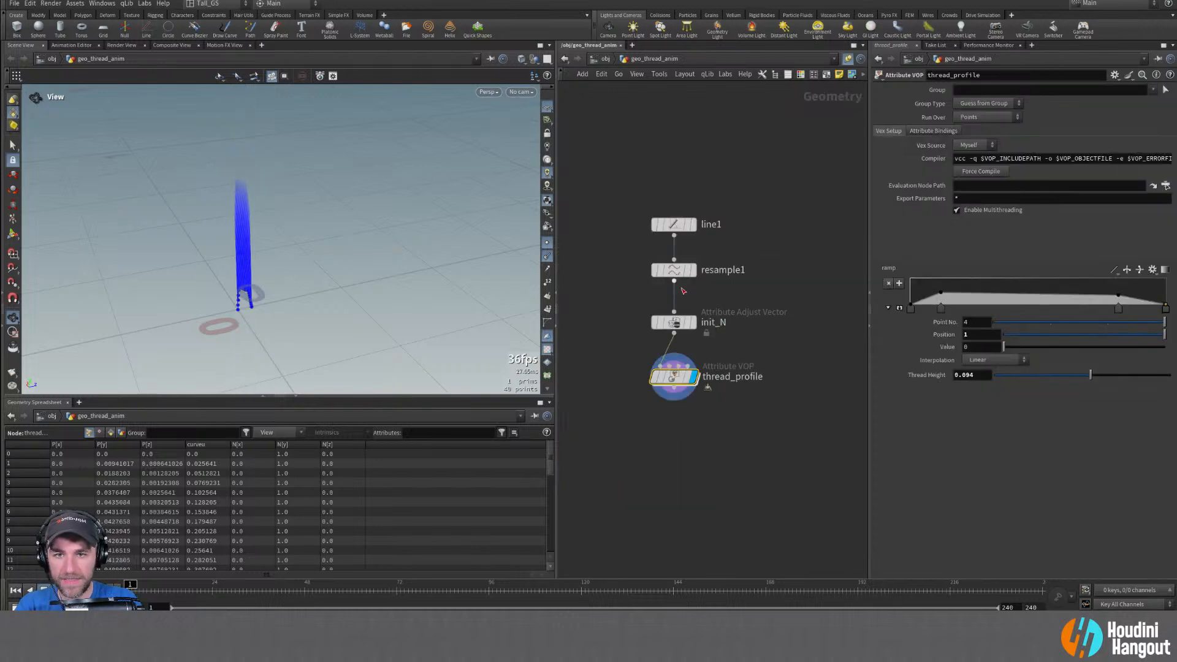
left_click_drag(184, 277, 227, 176)
key("g")
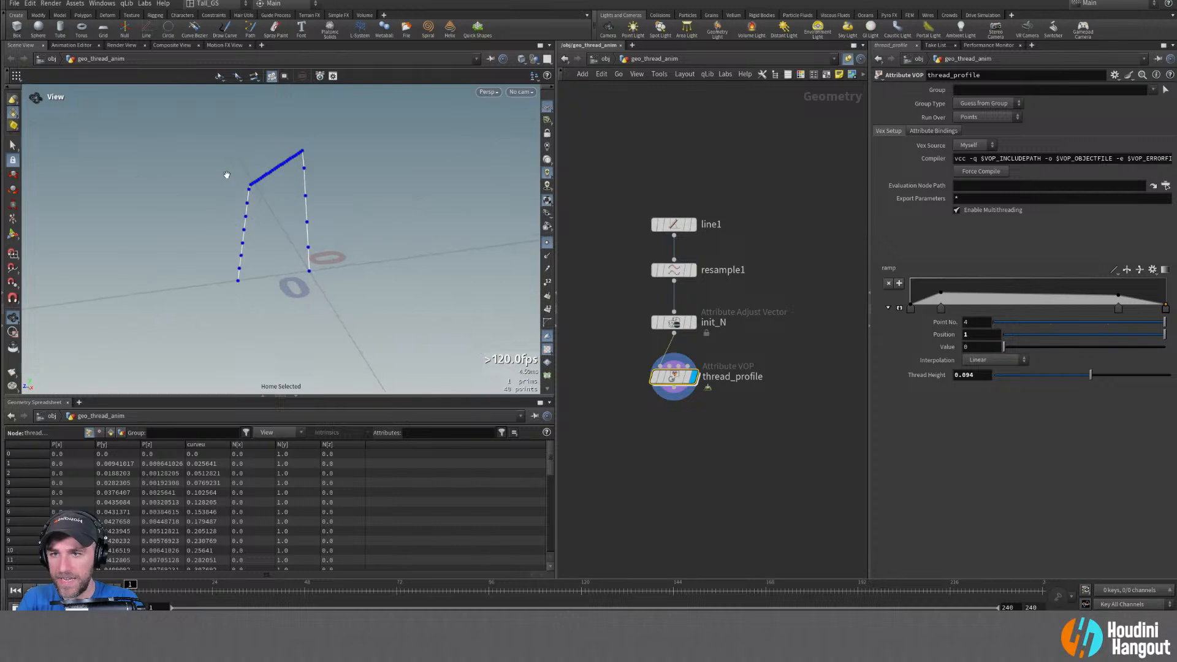
left_click(975, 374)
left_click_drag(974, 375, 968, 374)
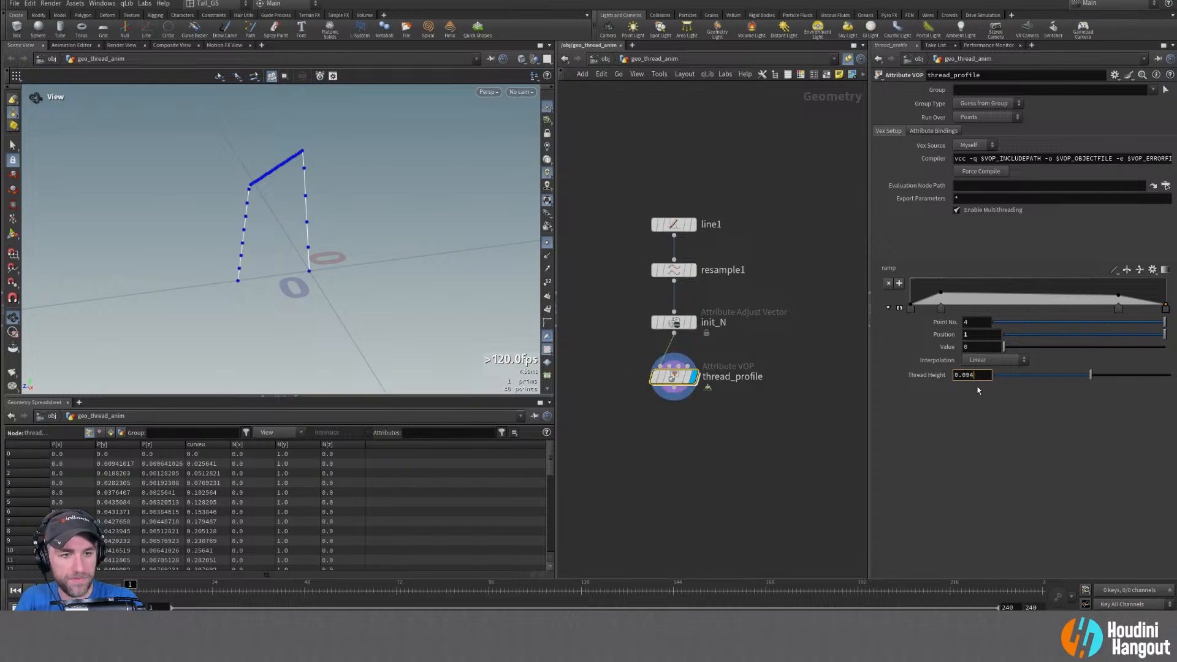
type("0")
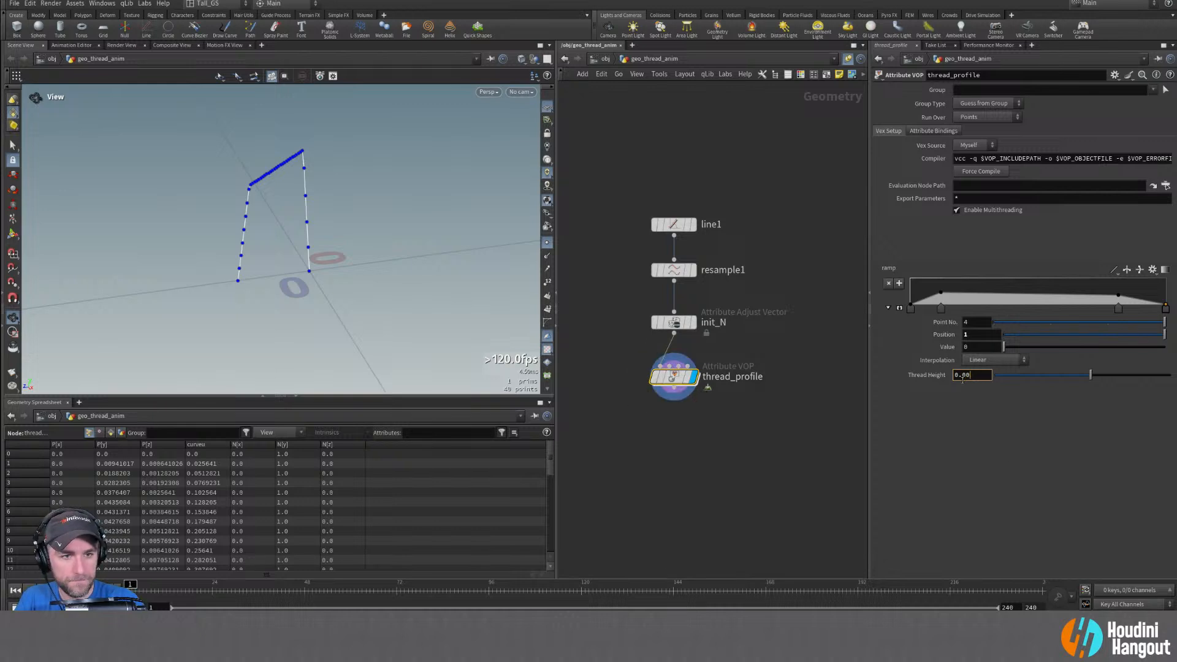
type(".15")
key("Return")
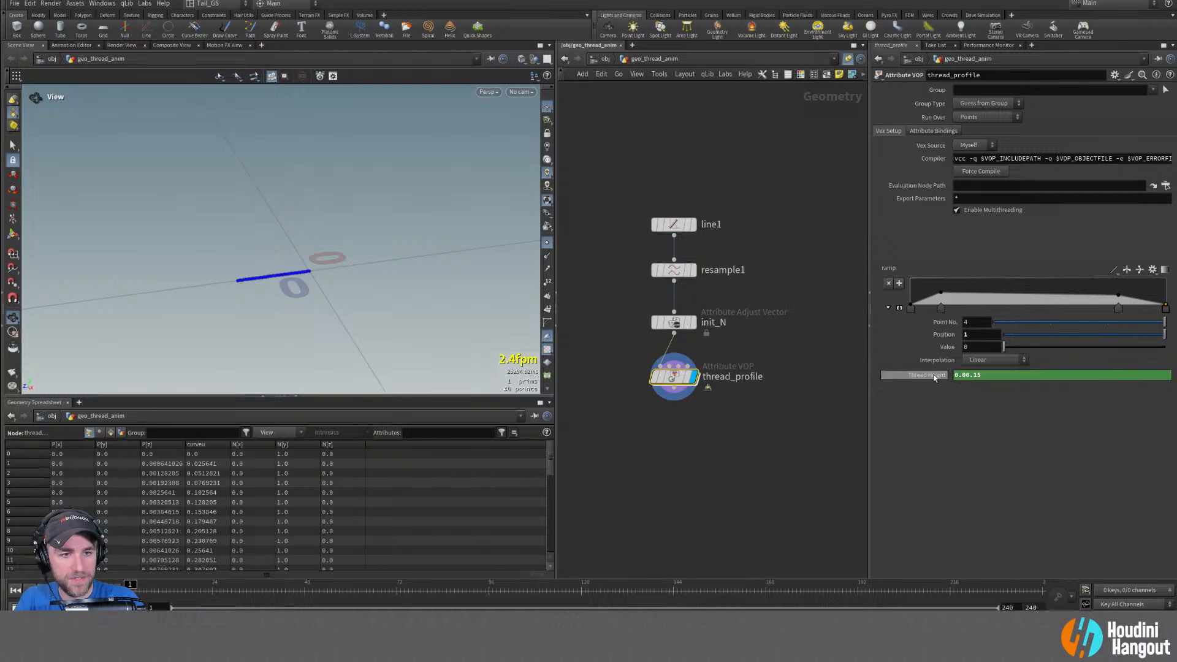
left_click(934, 377, "ctrl+shift")
right_click(935, 378)
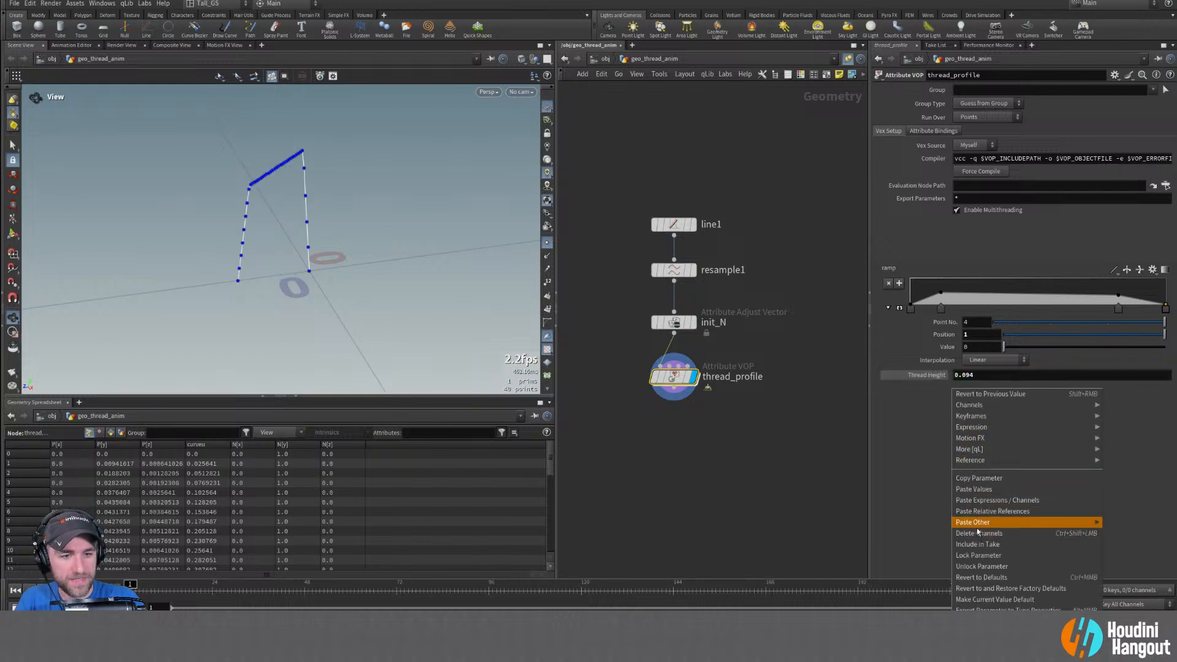
left_click(907, 421)
Set Thread Height on the thread_profile node to 0.0015
left_click_drag(976, 375, 967, 376)
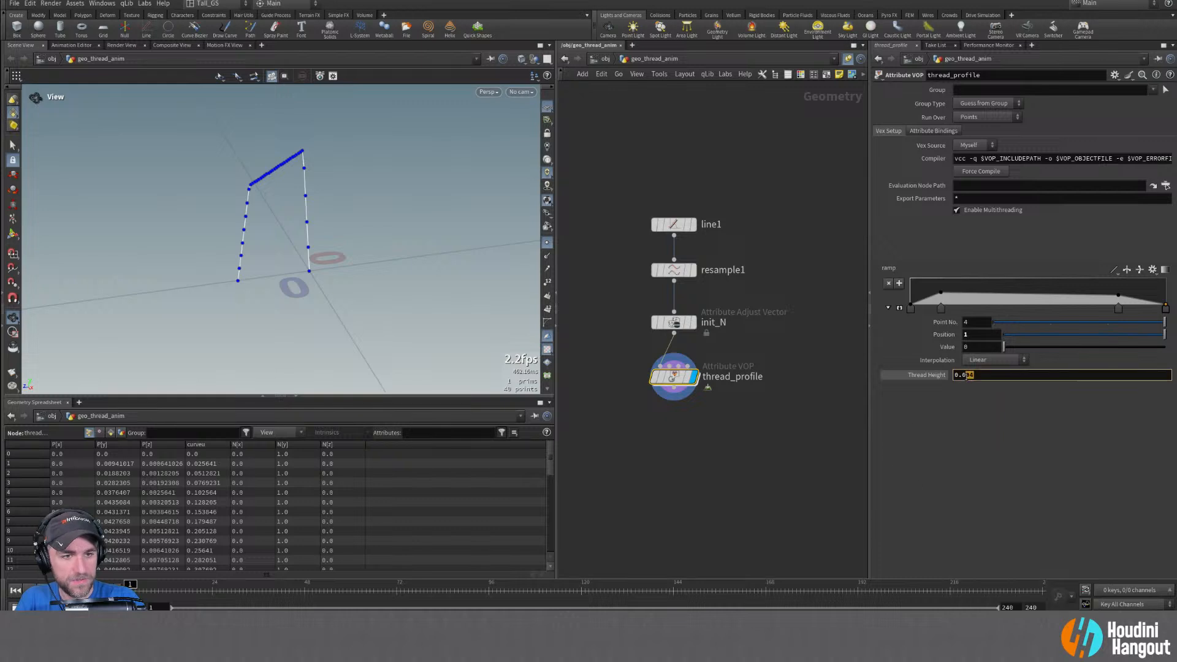
key("BackSpace")
type("015")
key("Return")
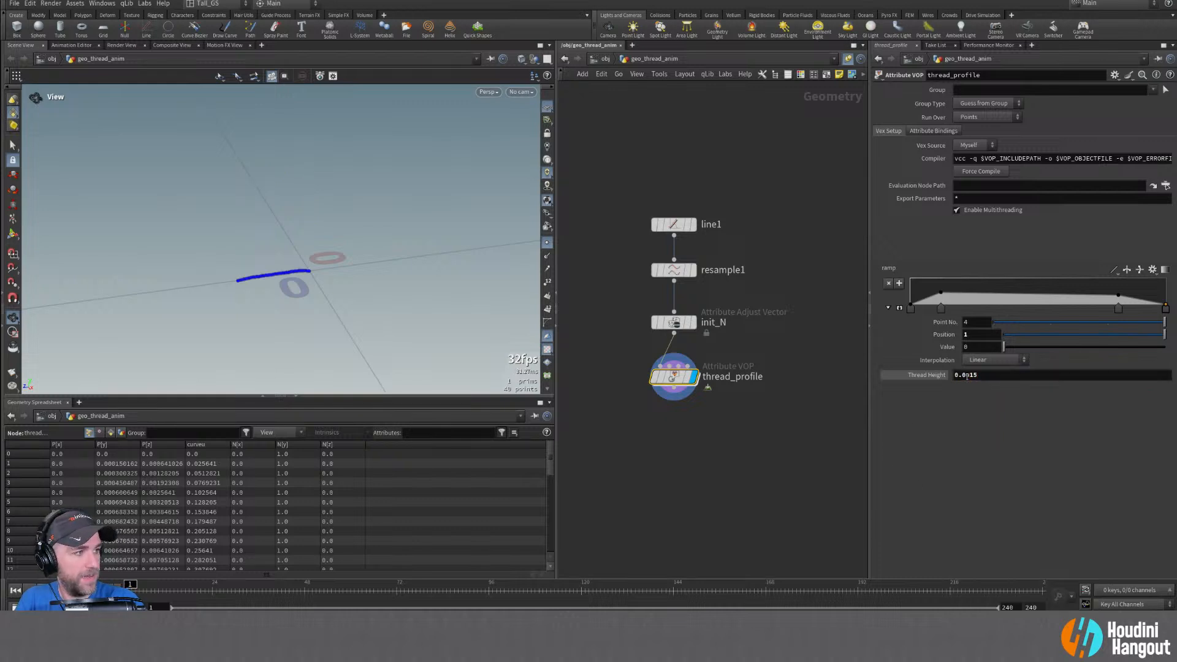
Raise the two middle points of the thread_profile ramp to a value of 1 for a flat-topped profile
mouse_move(285, 261)
left_mouse_down()
mouse_move(307, 258)
mouse_move(305, 240)
mouse_move(300, 266)
left_mouse_up()
left_click_drag(942, 293, 942, 278)
left_click_drag(1116, 294, 1122, 278)
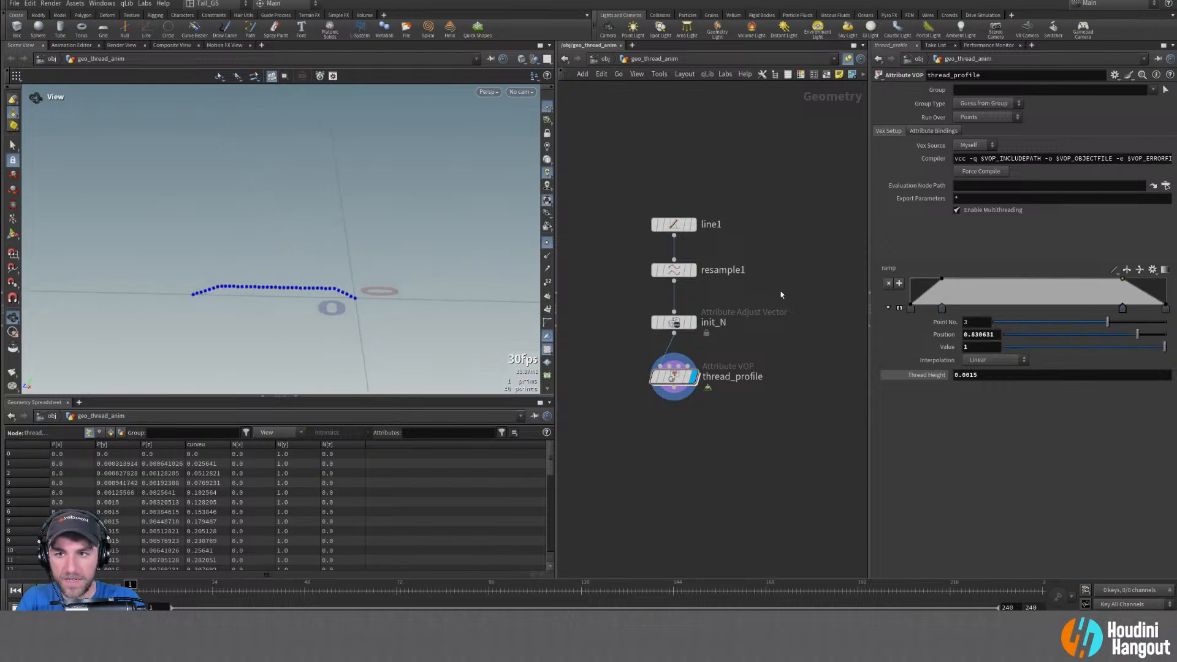
left_click_drag(334, 272, 98, 270)
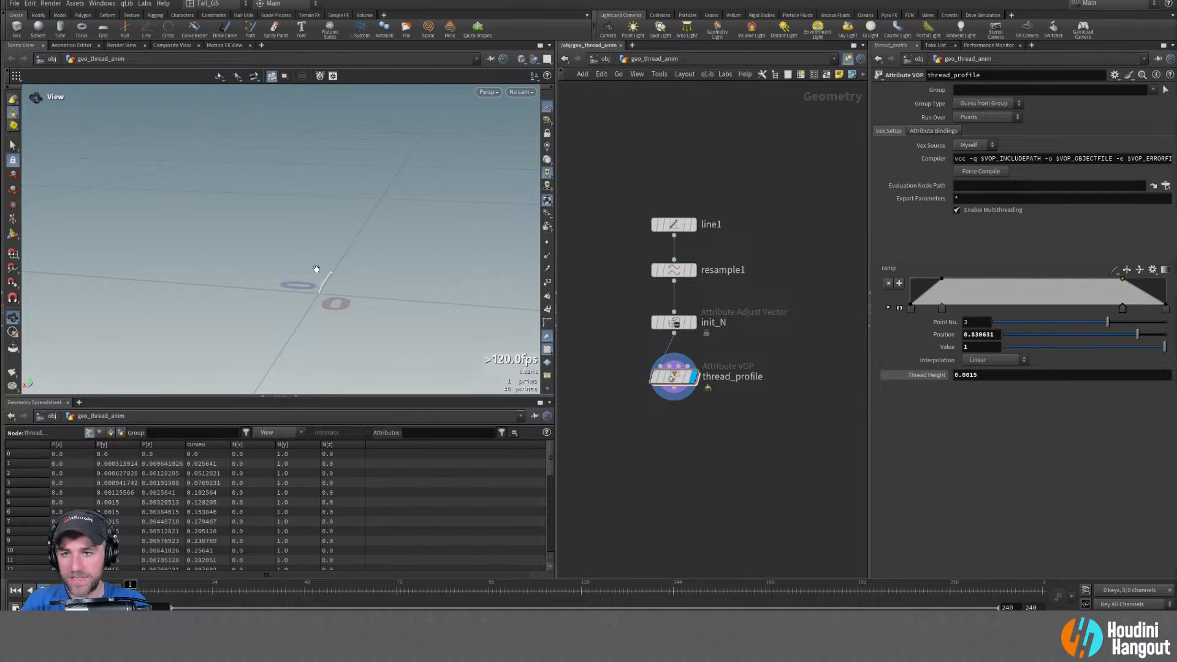
left_click_drag(318, 268, 351, 235)
Change the viewport background color scheme to Dark Grey in the display options
key("d")
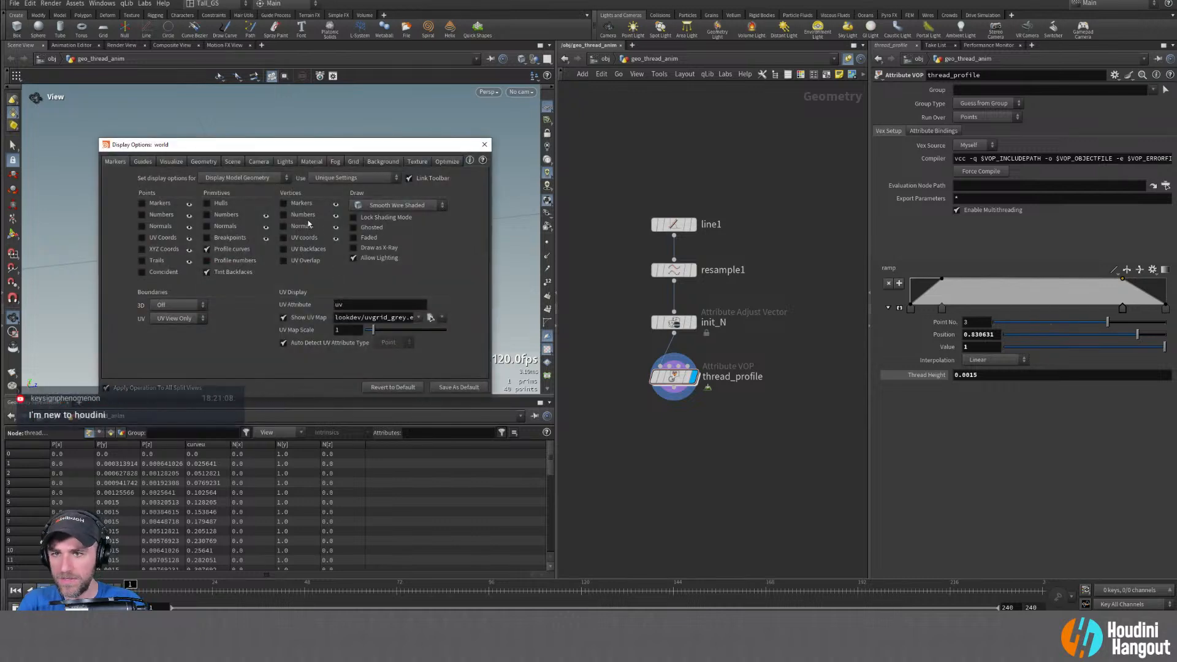
left_click(393, 163)
left_click(191, 178)
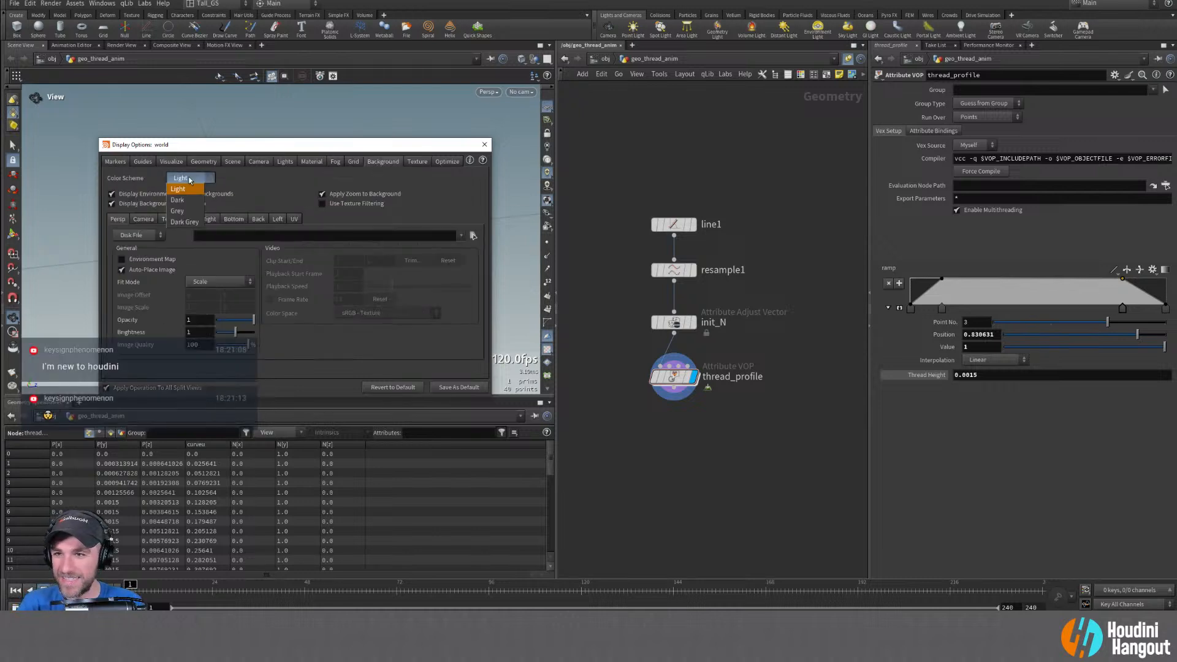
left_click(184, 224)
left_click(484, 146)
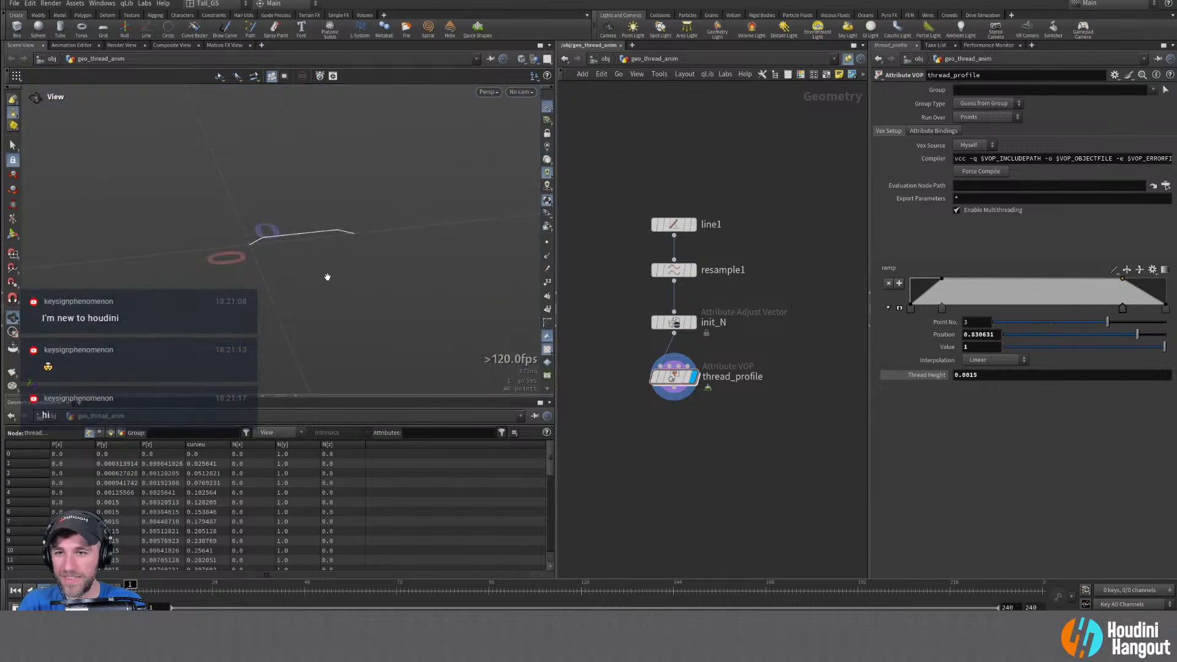
Set Thread Height on the thread_profile node to 0.0025
left_click_drag(329, 274, 316, 216)
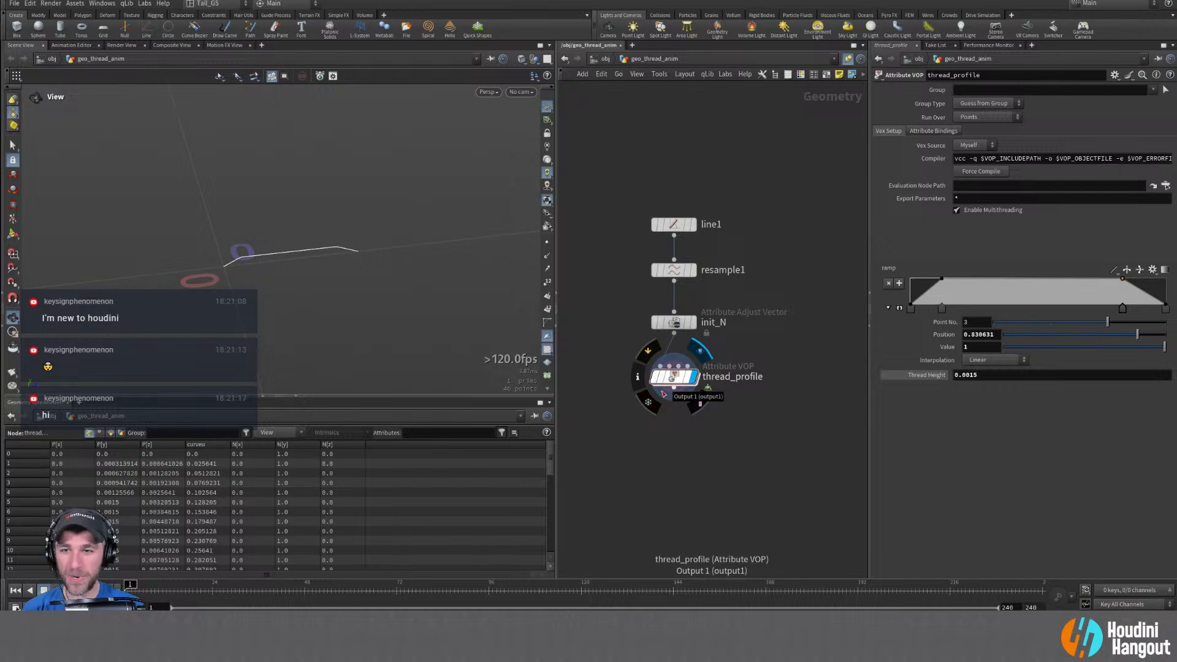
left_click_drag(315, 228, 261, 253)
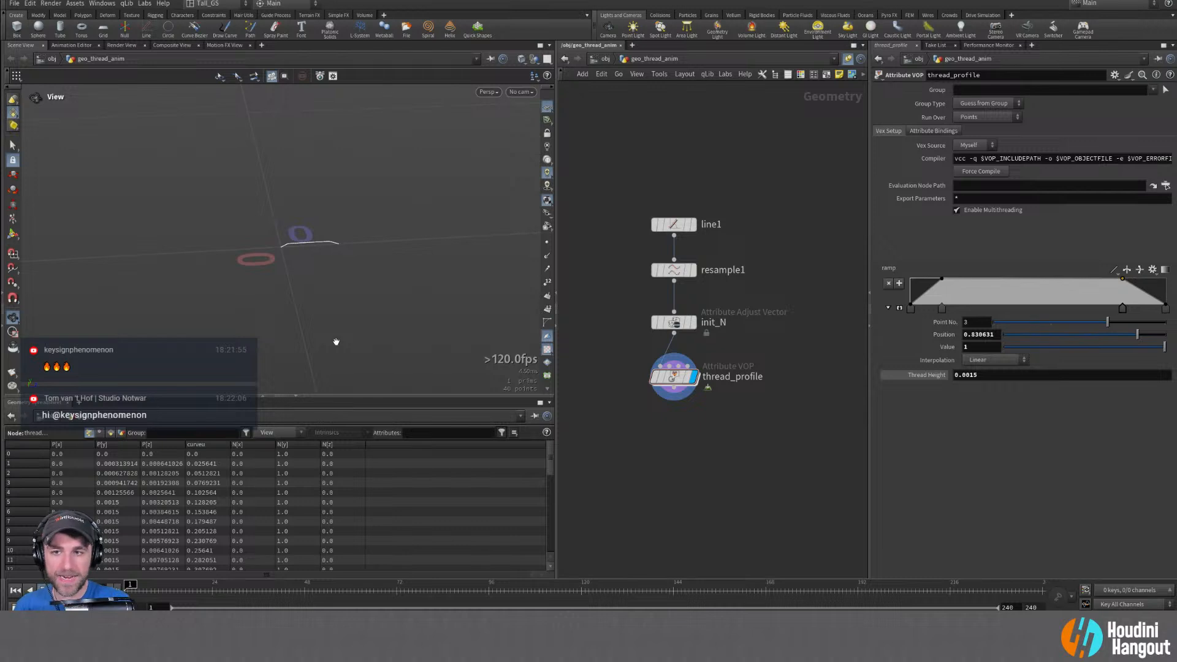
mouse_move(281, 263)
left_mouse_down("alt")
mouse_move(355, 231)
mouse_move(288, 265)
left_mouse_up("alt")
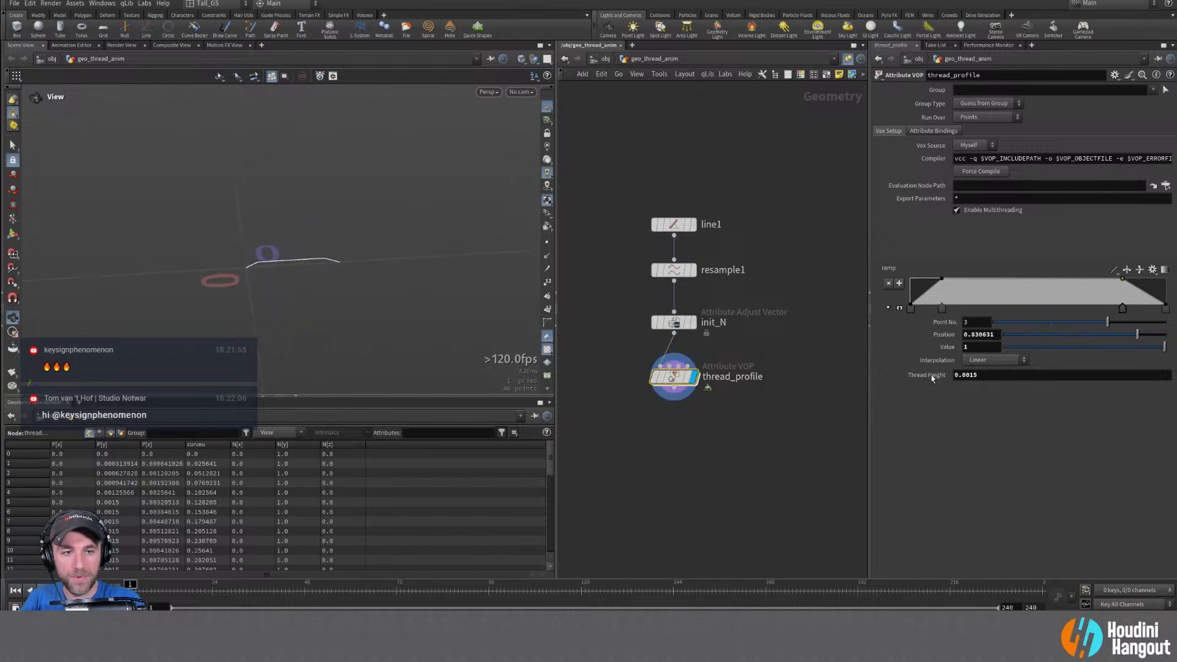
left_click_drag(979, 376, 971, 376)
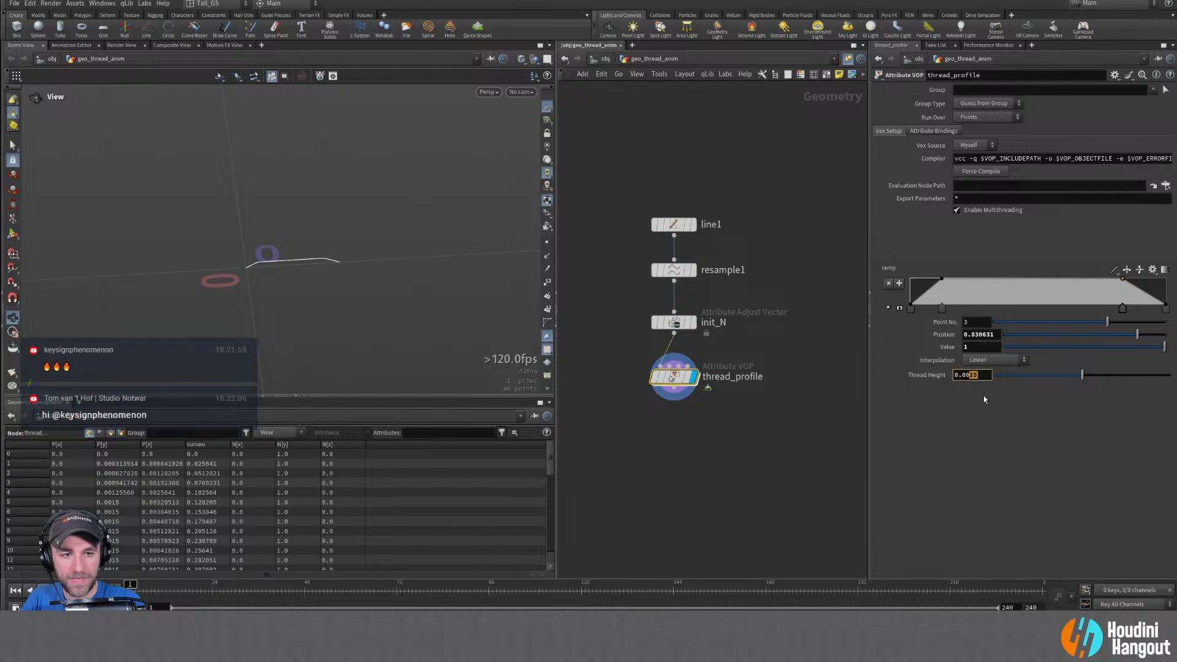
key("Return")
left_click_drag(270, 255, 344, 273)
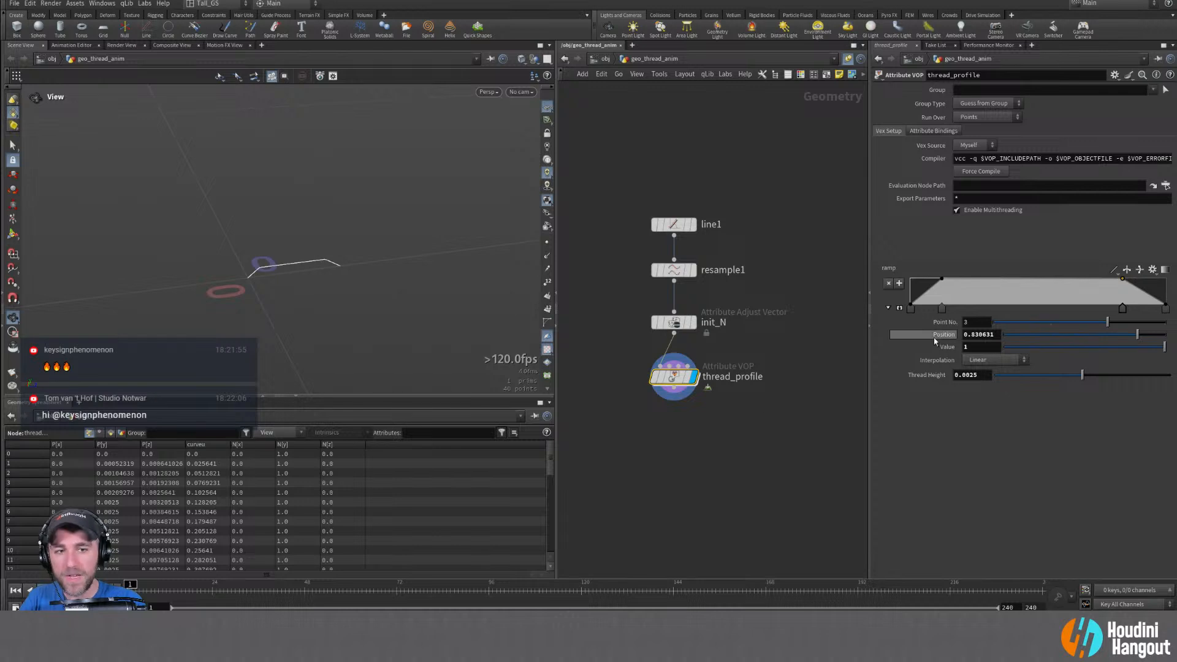
left_click(900, 308)
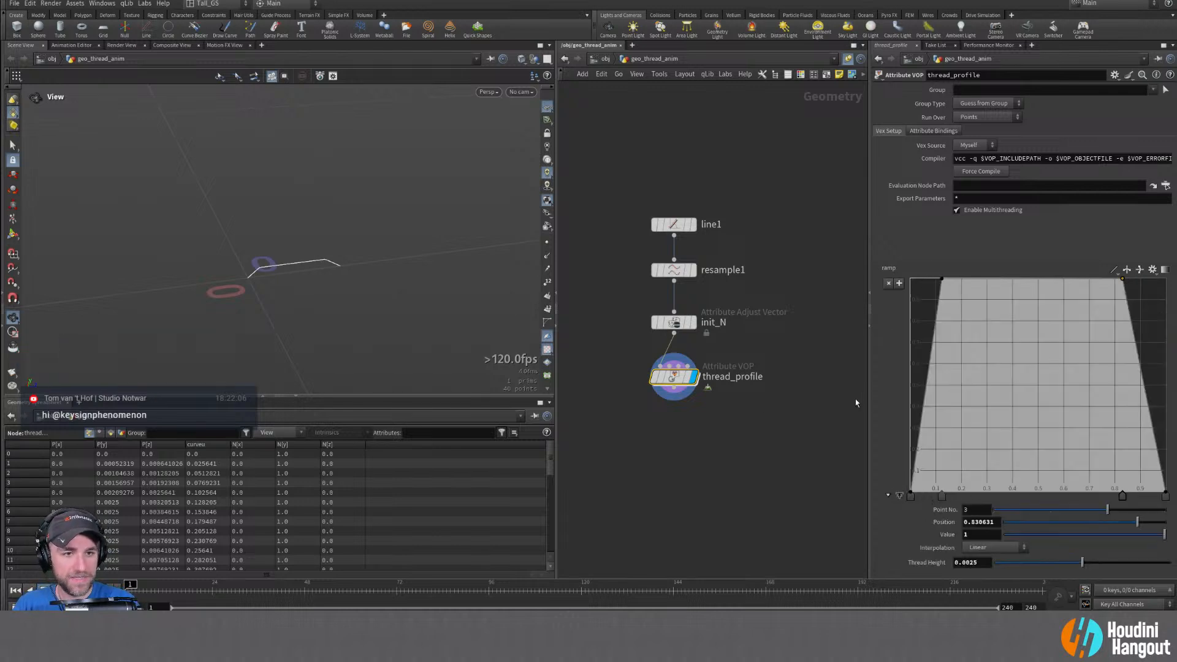
left_click(899, 496)
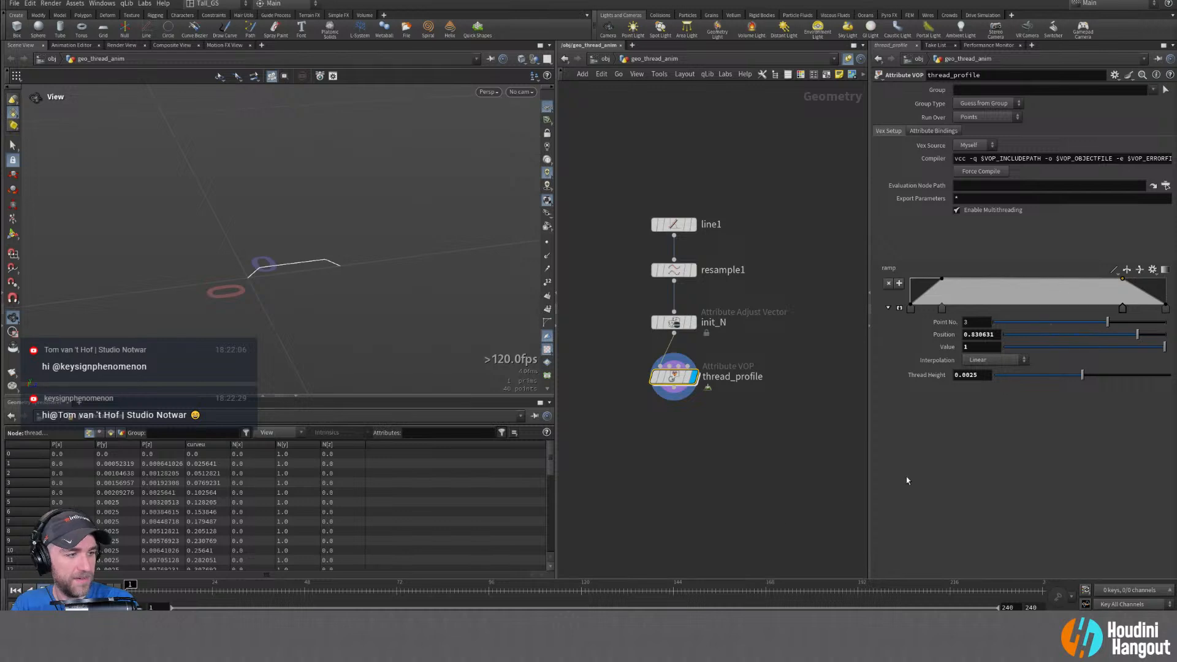
left_click(910, 309)
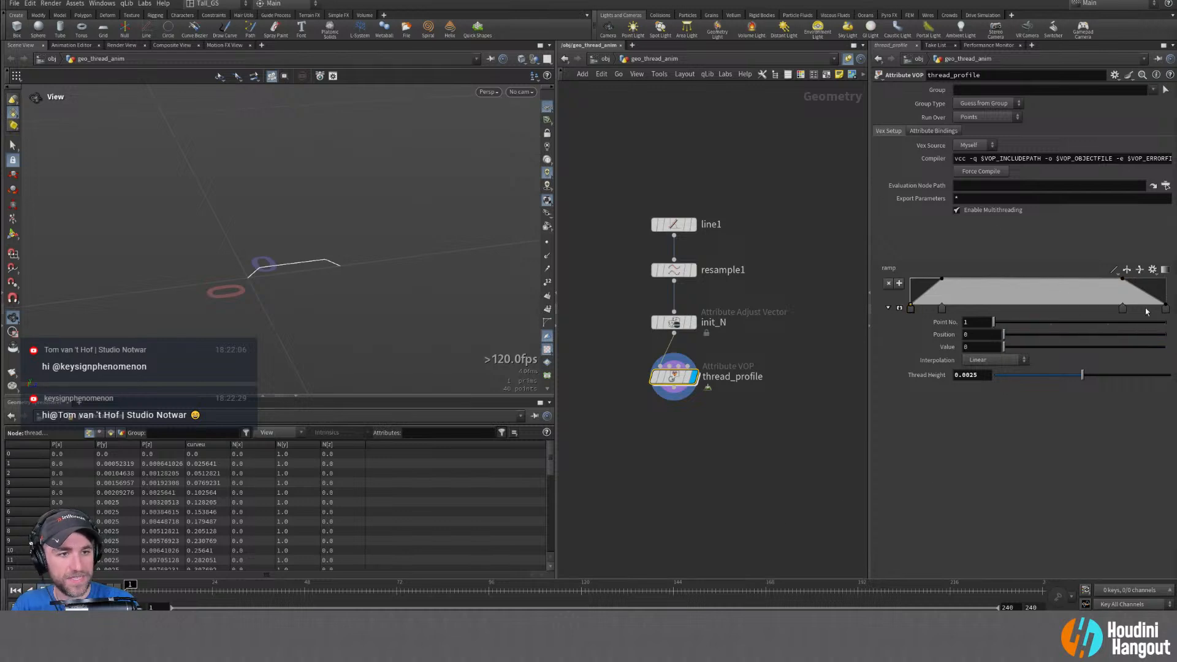
left_click(1166, 308)
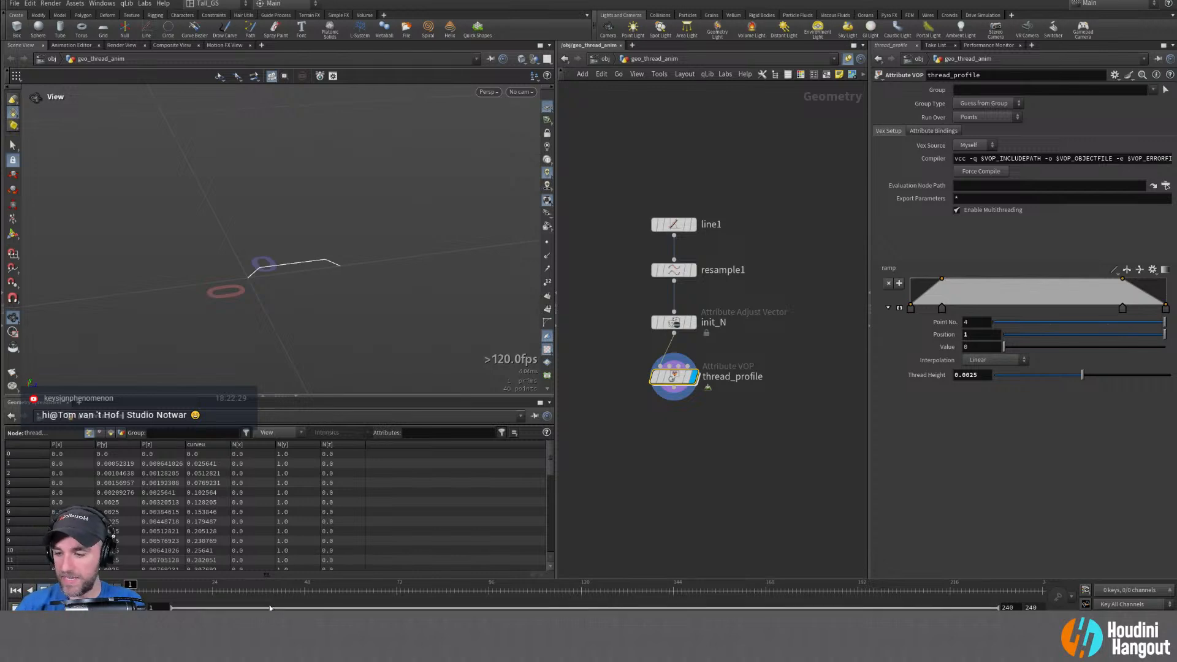
left_click(3, 13)
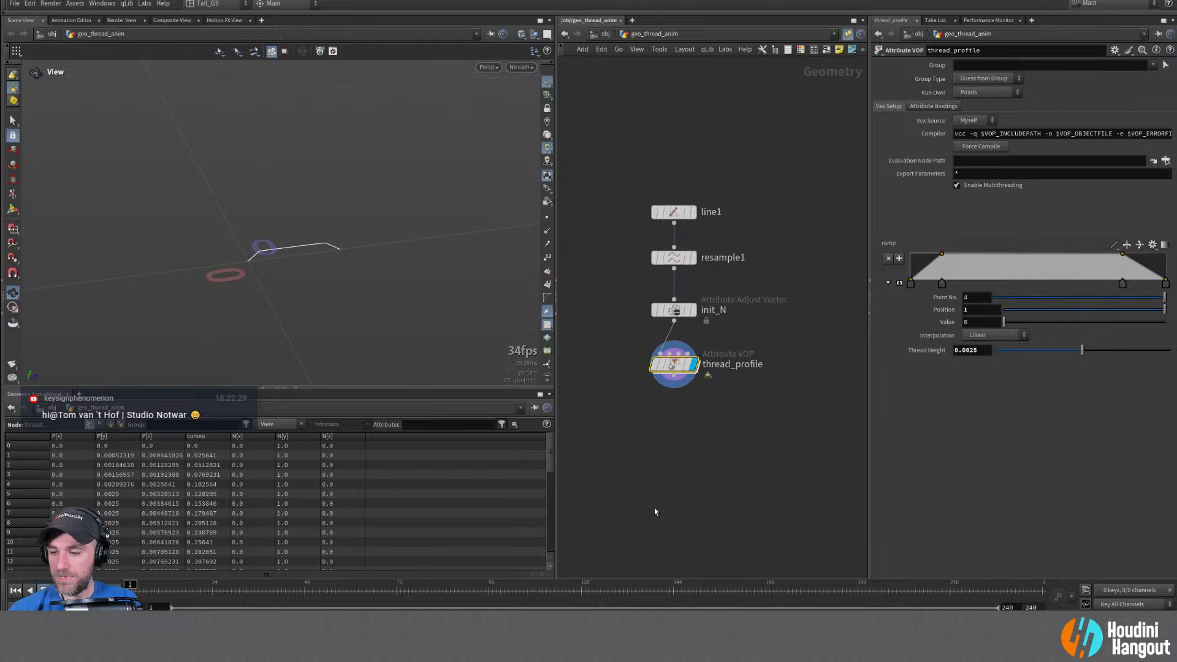
Select the first and last points of the thread_profile ramp and switch the interpolation to Bezier
left_click(911, 284)
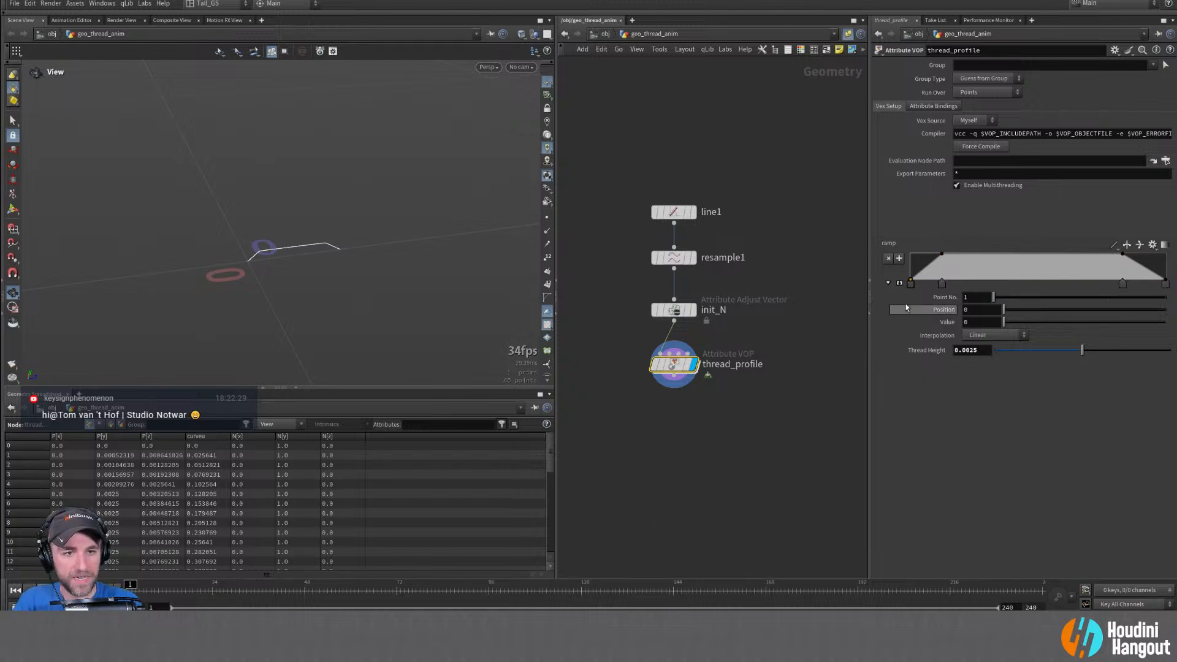
left_click(1165, 284, "shift")
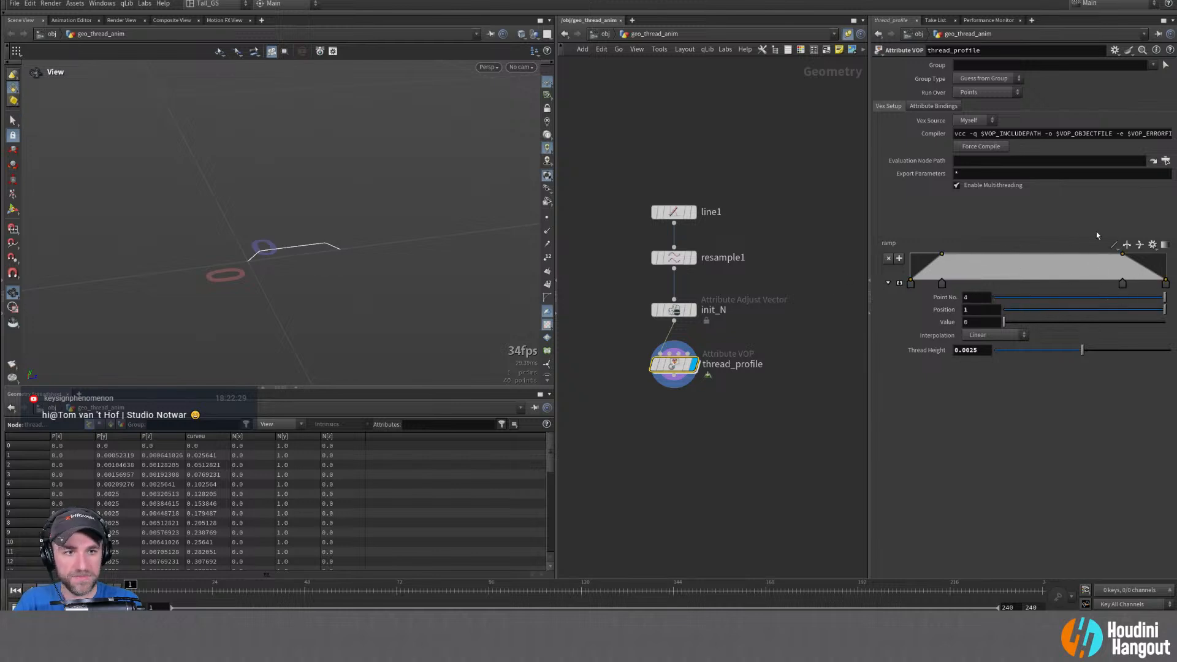
left_click(1115, 245)
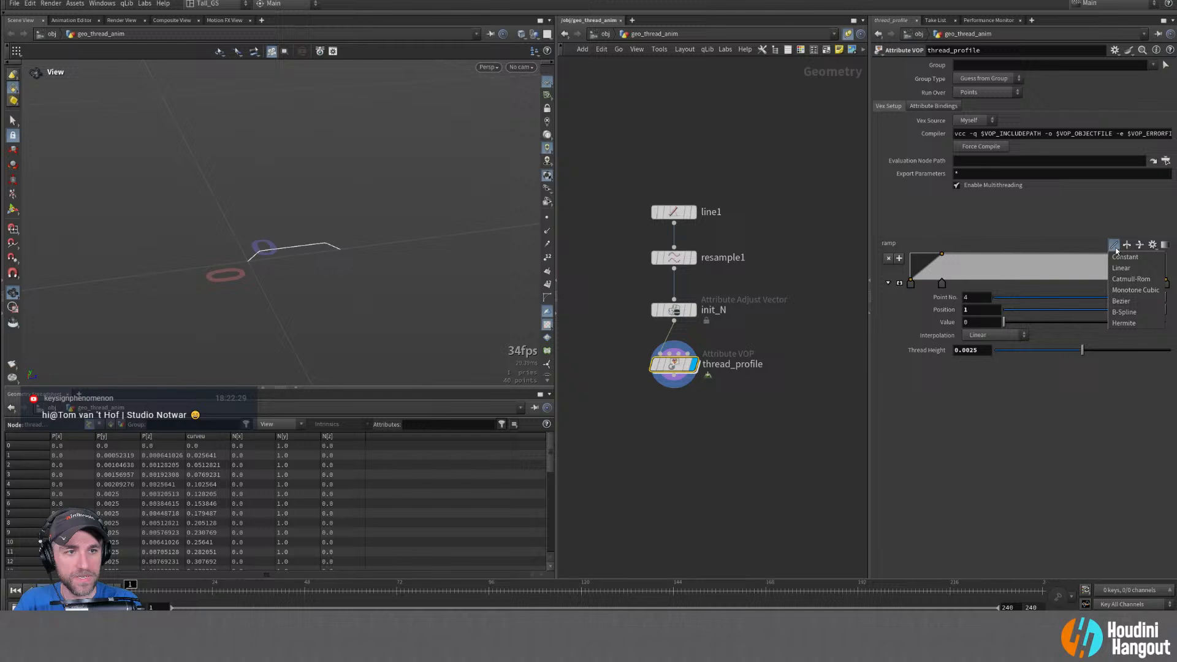
left_click(1122, 302)
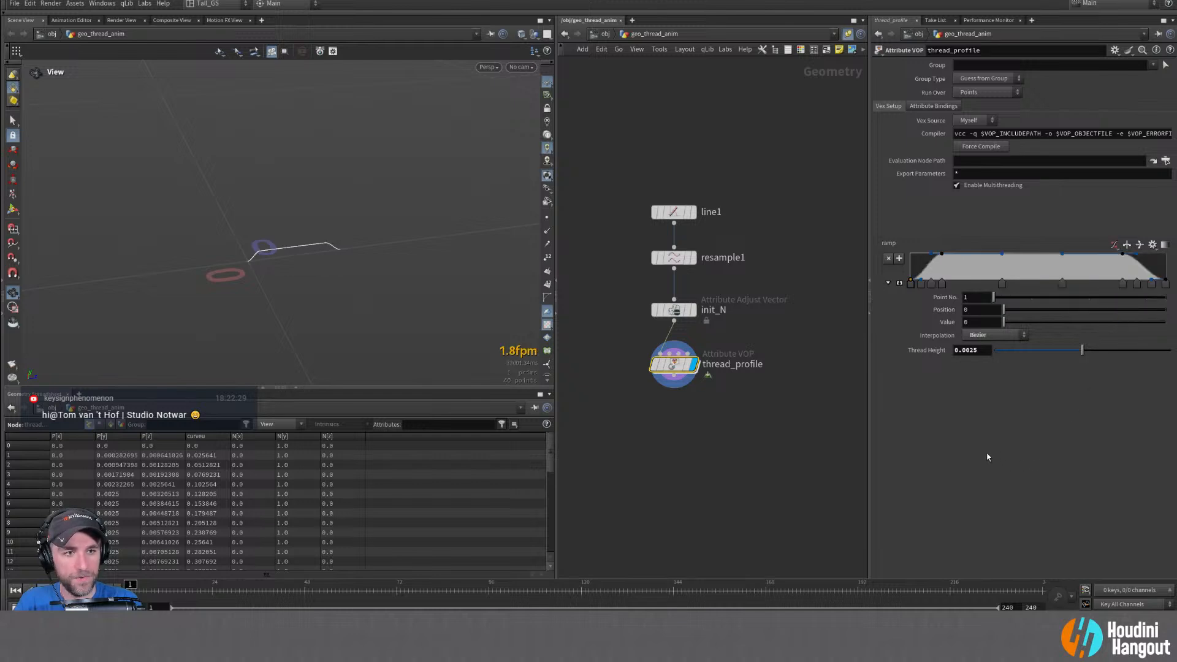
Delete the two inner peak points from the Bezier ramp, keeping the end points and their handles
left_click(943, 285)
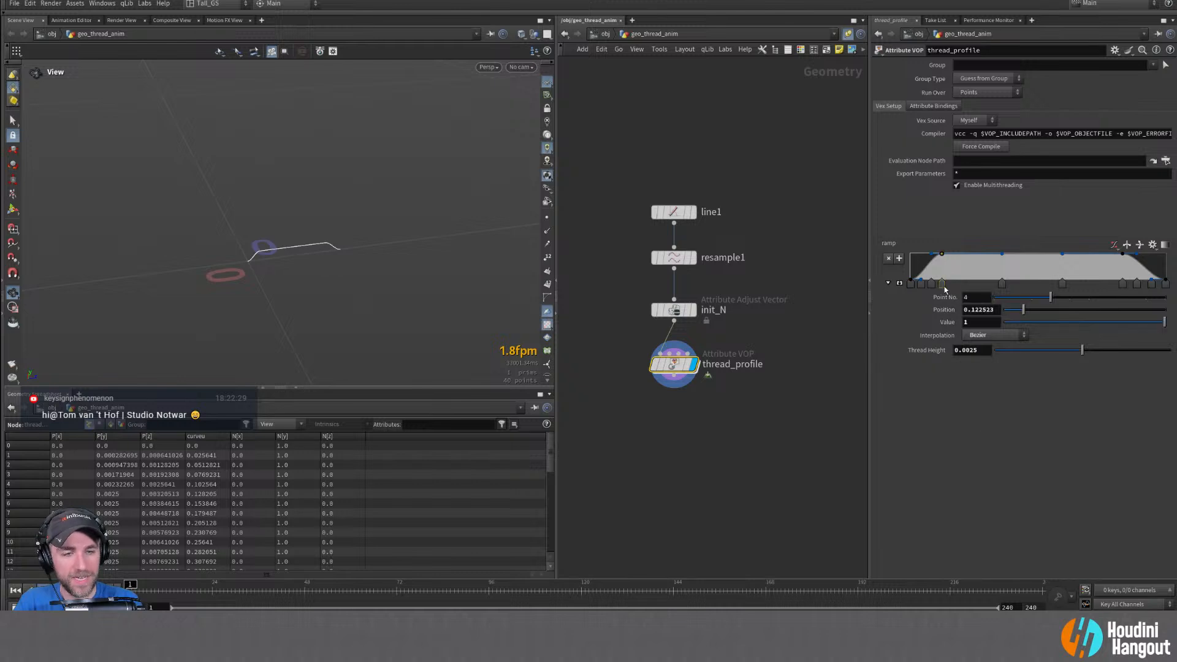
key("Delete")
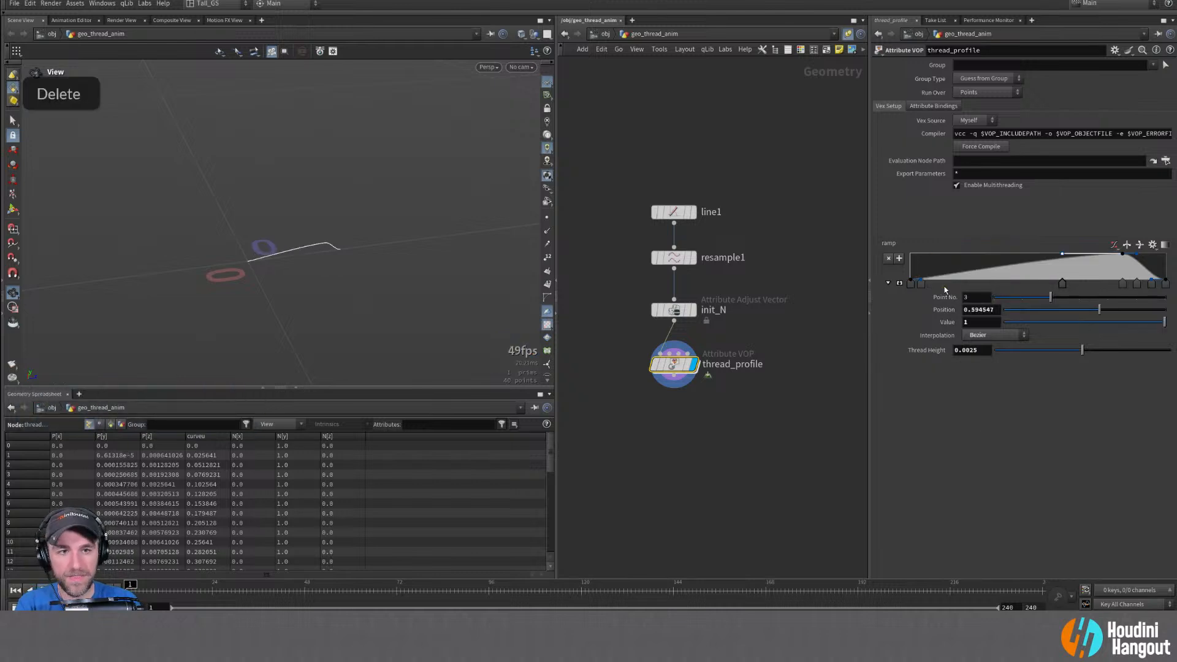
left_click(1123, 284)
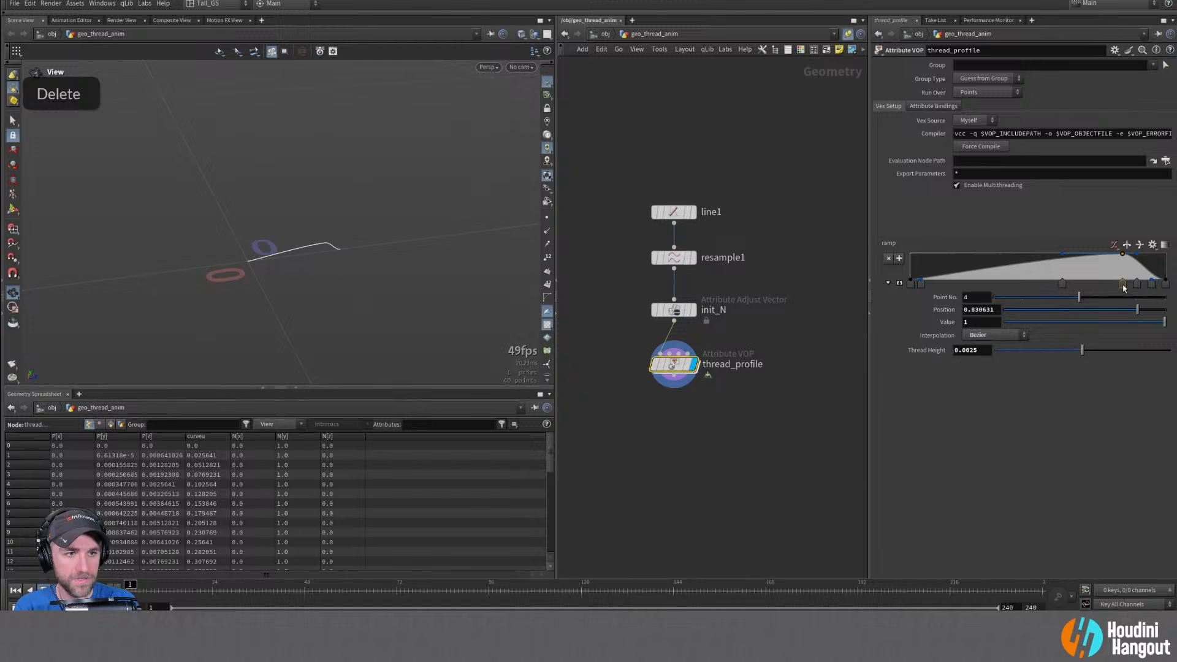
key("Delete")
Raise the Bezier handles of both ramp end points to a value of 2 to round the profile
left_click_drag(921, 277, 923, 253)
left_click_drag(1153, 277, 1154, 255)
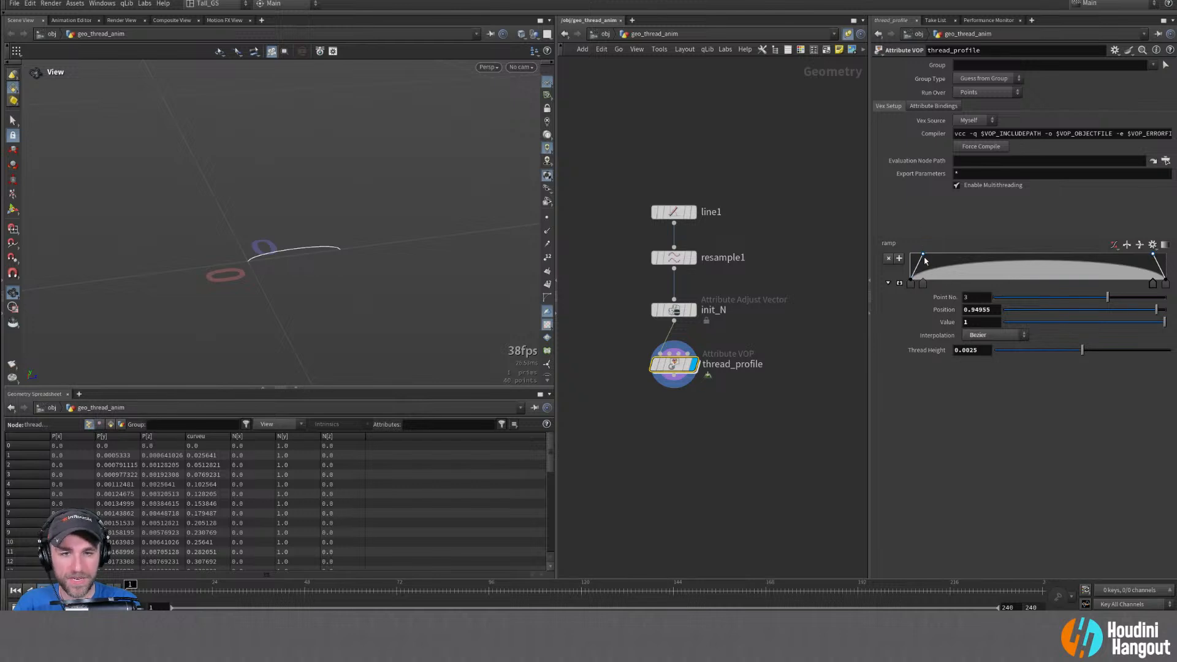
left_click(924, 255)
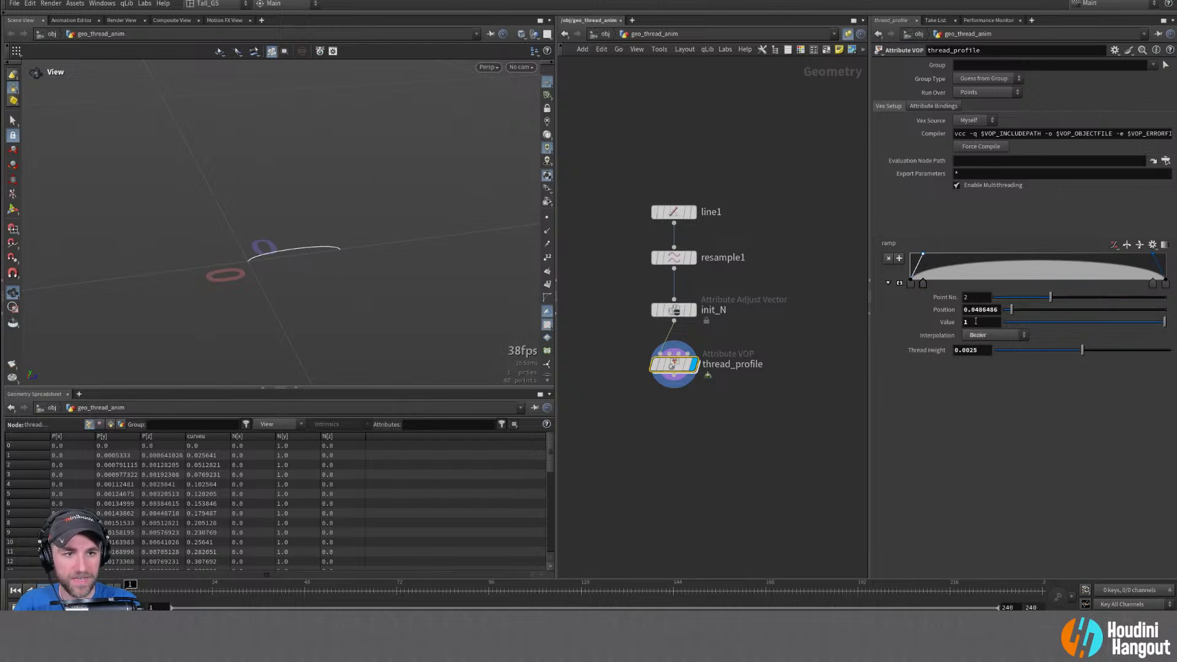
middle_click_drag(975, 322, 1033, 318)
left_click(1153, 267)
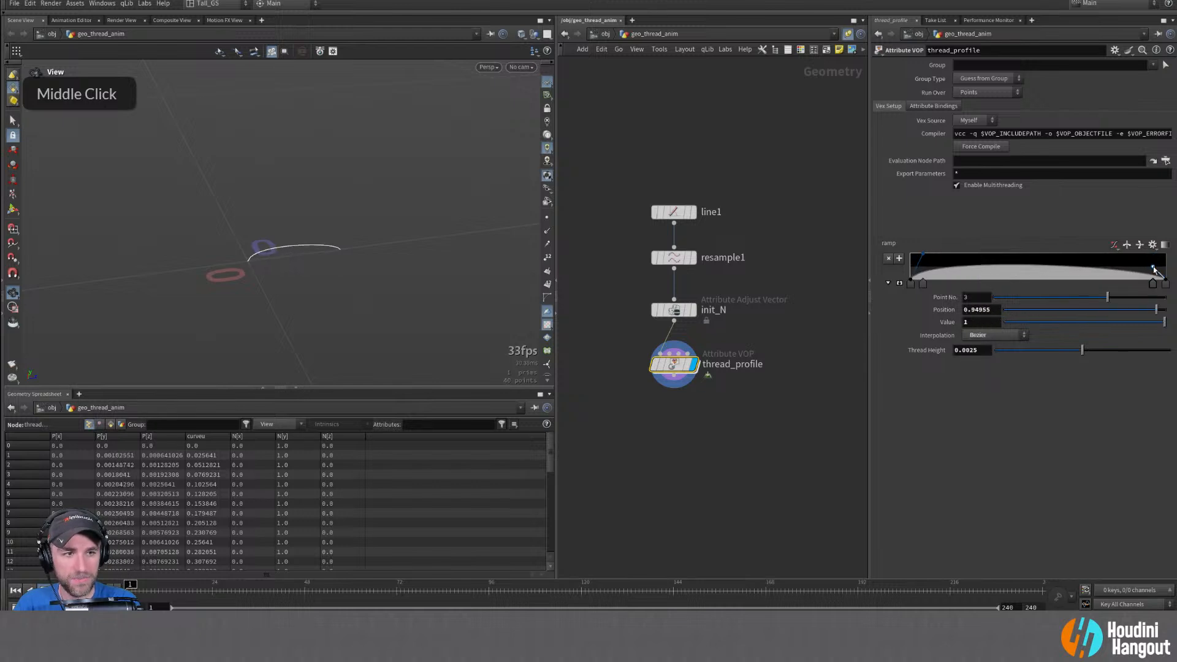
middle_click_drag(979, 322, 1040, 317)
Move the two Bezier handles outward to the ramp's ends, at about positions 0 and 1
left_click_drag(258, 202, 275, 211, "alt")
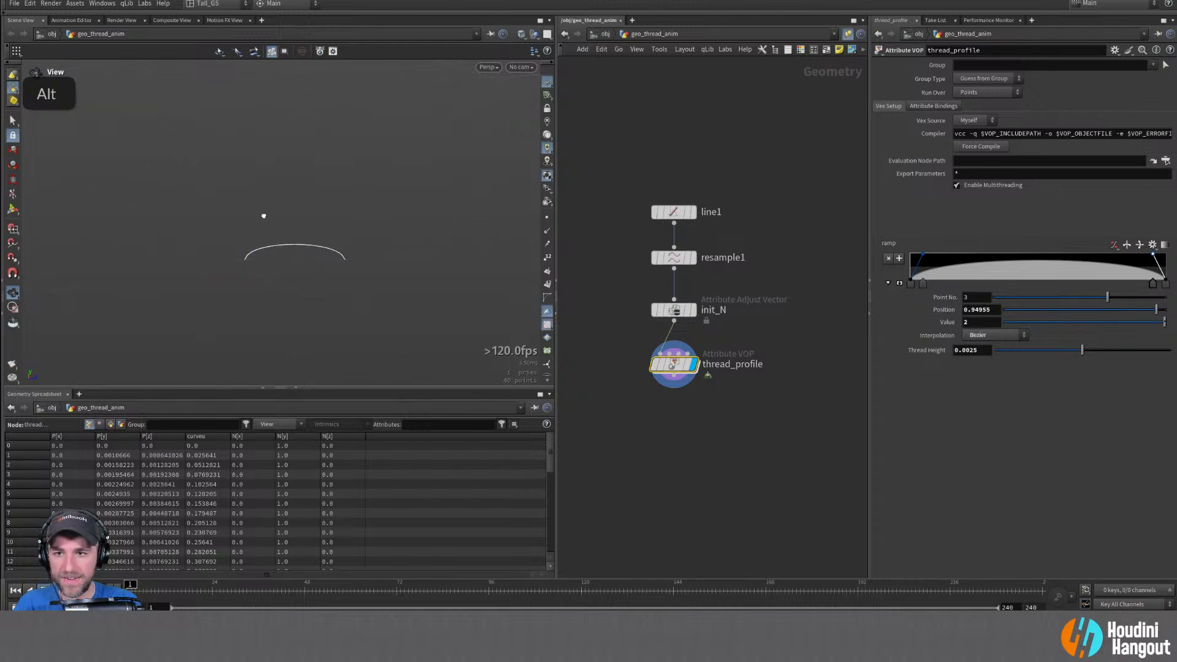
left_click_drag(921, 255, 903, 252)
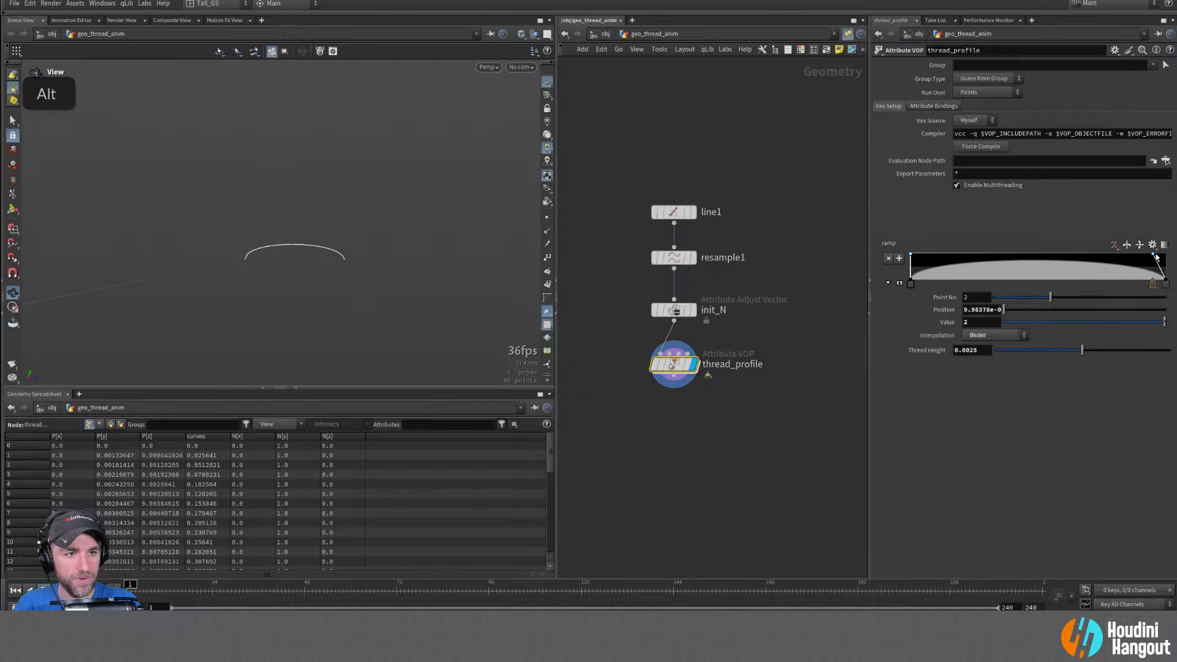
left_click_drag(1153, 254, 1166, 253)
left_click_drag(283, 269, 312, 244, "alt")
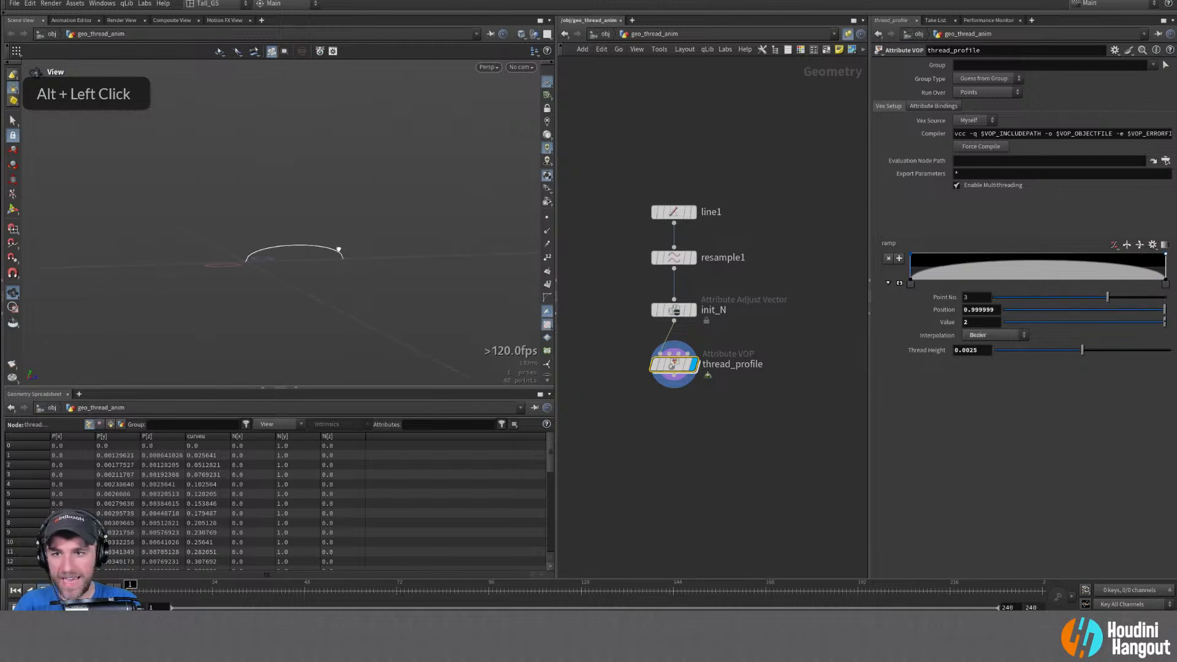
Pull the two Bezier handles of the thread_profile ramp slightly inward, to about positions 0.056 and 0.962, keeping both at value 2
right_click_drag(314, 247, 294, 257, "alt")
left_click_drag(294, 257, 280, 260, "alt")
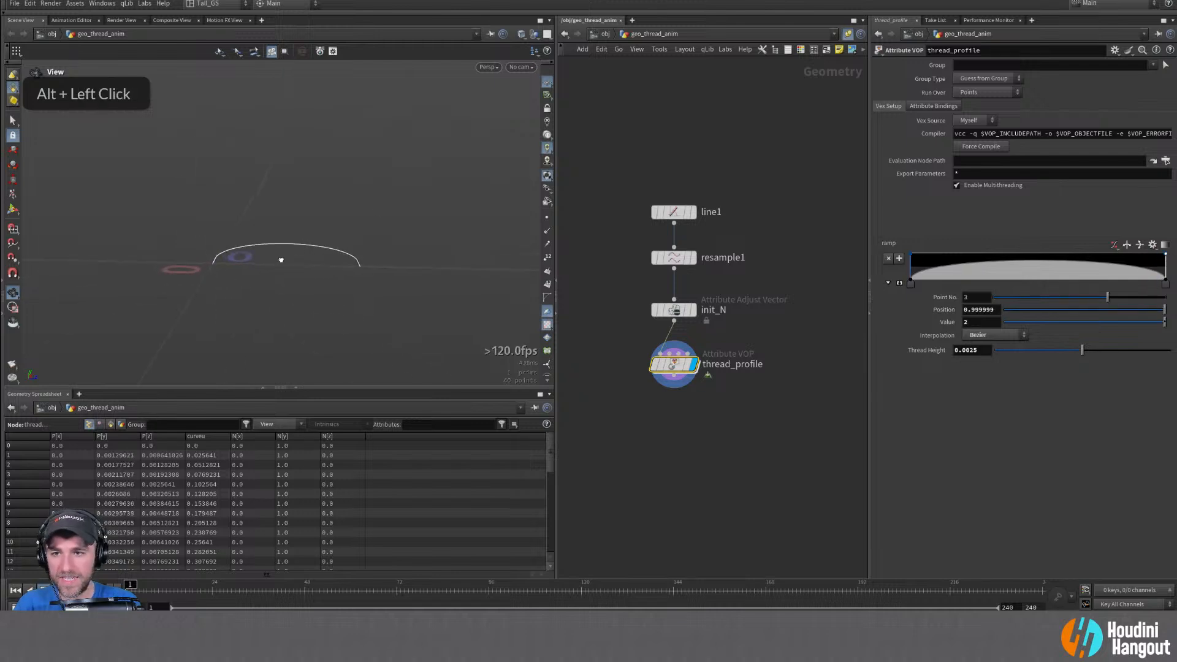
left_click_drag(912, 258, 919, 255)
key("ctrl+z")
left_click(919, 258)
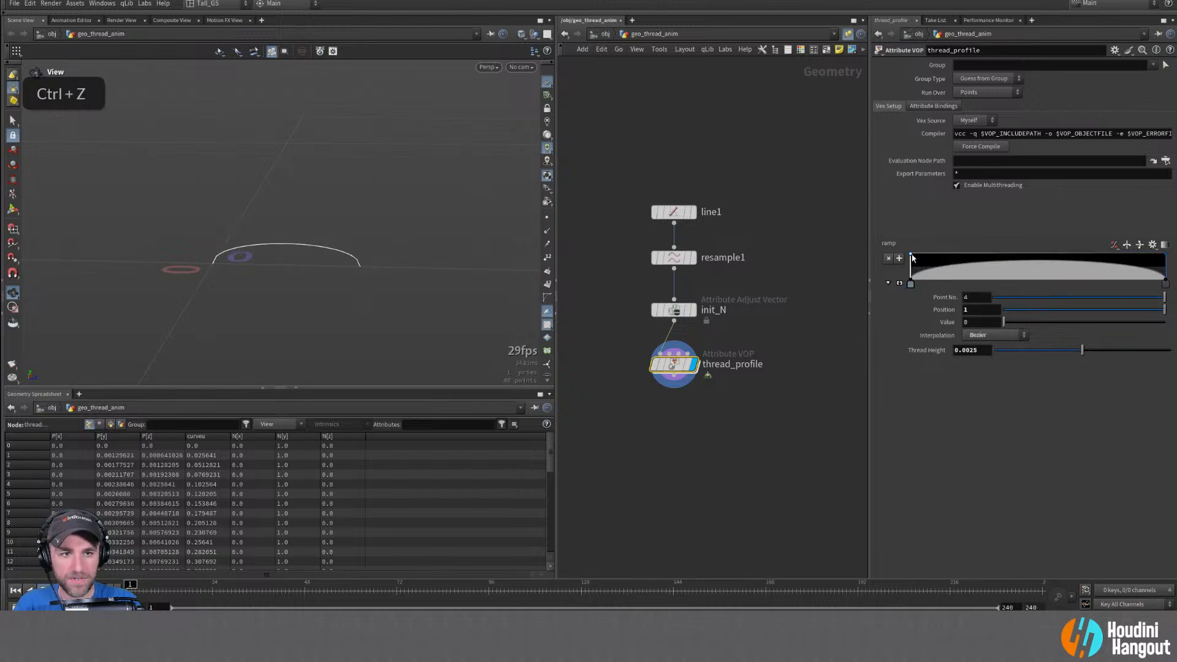
left_click_drag(920, 259, 926, 256)
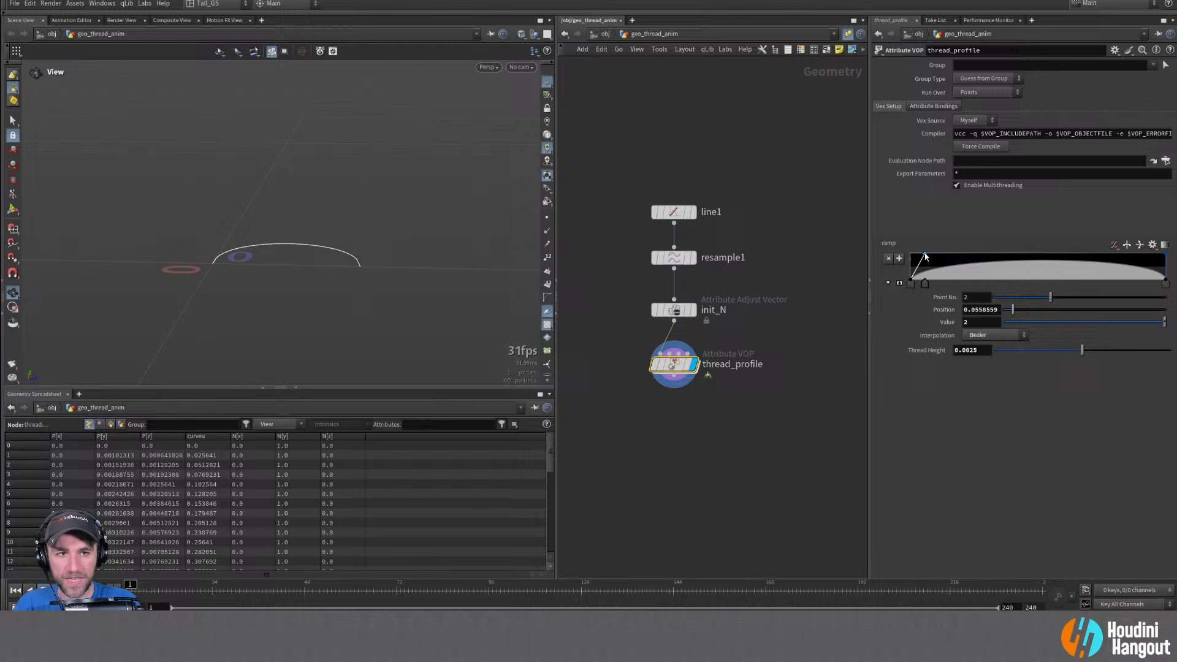
left_click(1157, 256)
left_click_drag(1158, 256, 1157, 256)
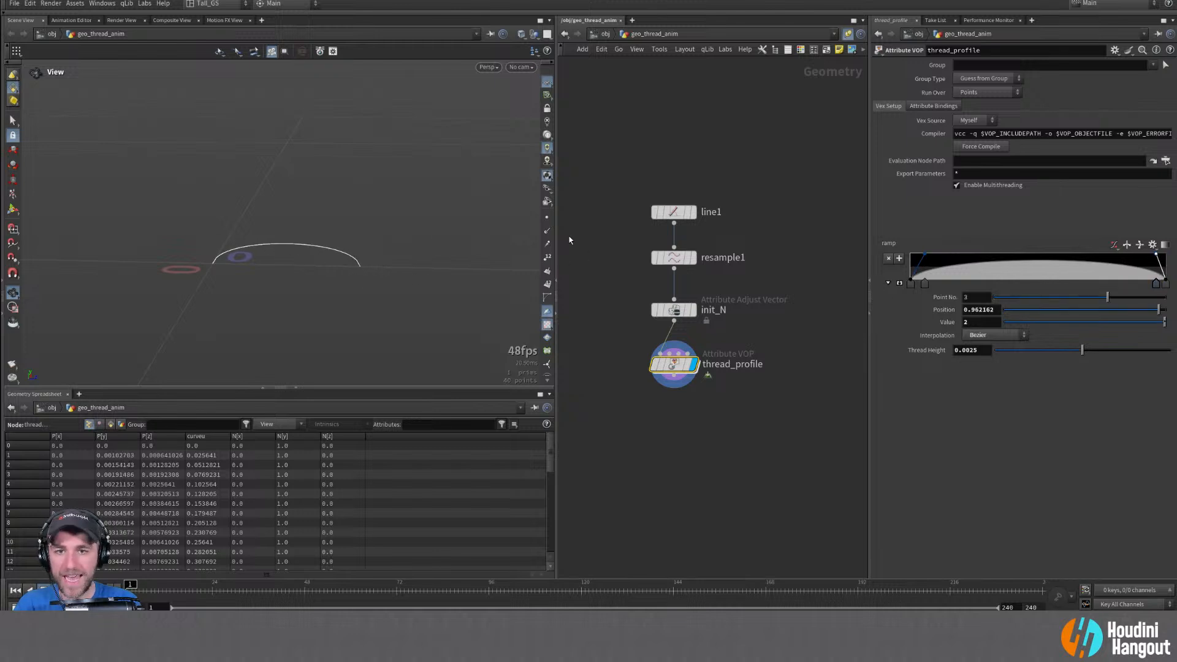
Turn on point display in the viewport and examine the point spacing along the curved profile
left_click(547, 218)
left_click_drag(337, 259, 400, 262, "alt")
right_click_drag(400, 261, 260, 263, "alt")
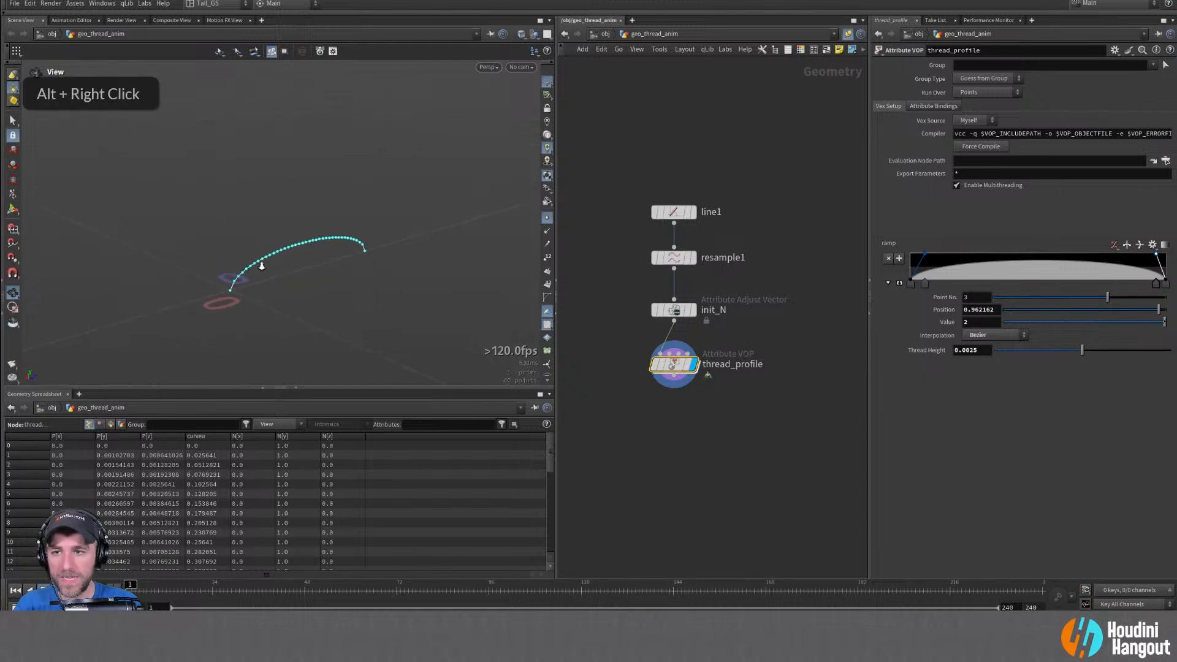
mouse_move(260, 263)
left_mouse_down("alt")
mouse_move(389, 244)
mouse_move(184, 273)
mouse_move(259, 265)
mouse_move(231, 252)
mouse_move(257, 256)
left_mouse_up("alt")
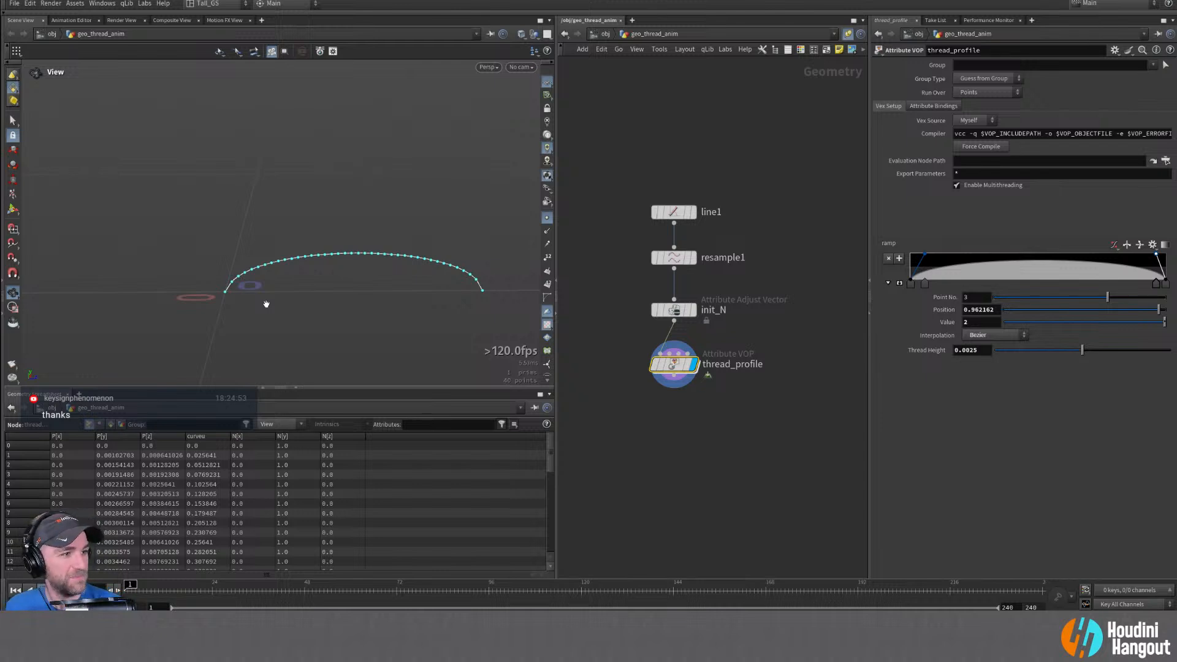
left_click_drag(360, 202, 344, 258)
right_click_drag(344, 257, 399, 239)
middle_click_drag(398, 238, 324, 236)
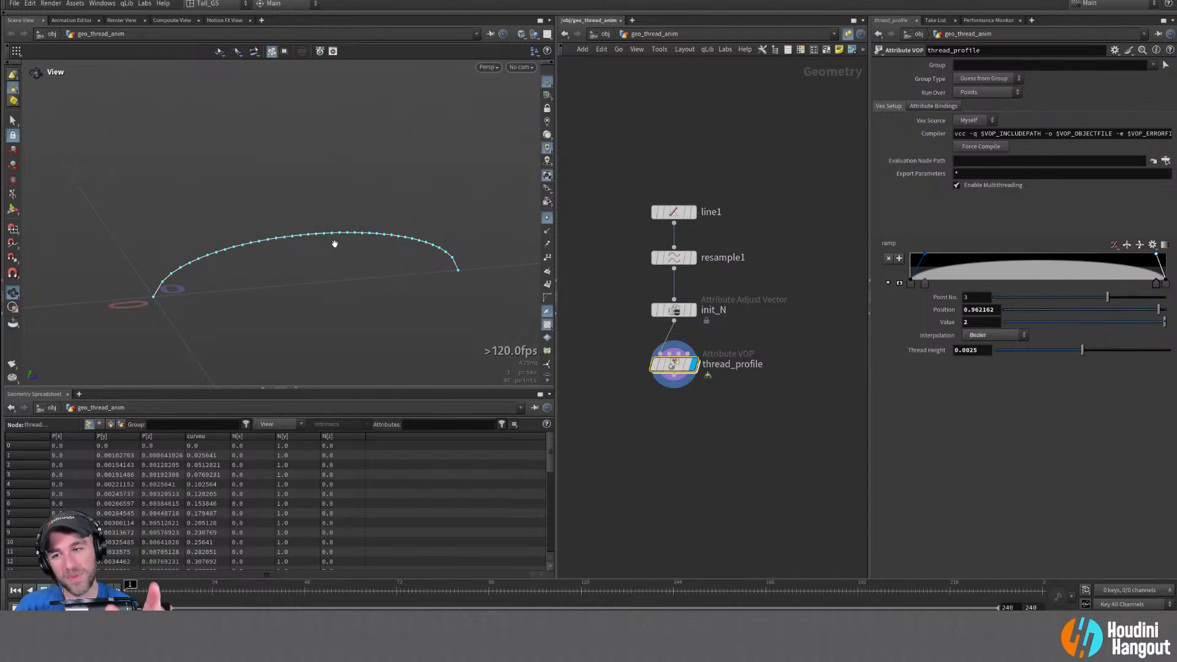
left_click_drag(337, 242, 313, 233)
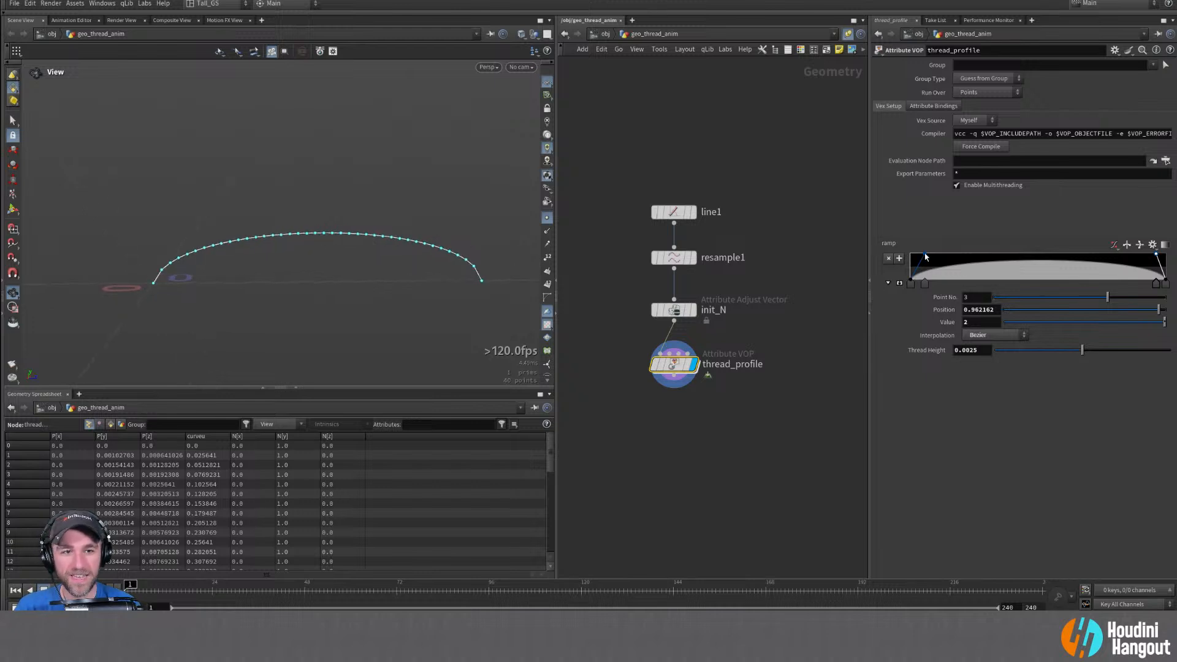
Move the ramp's first Bezier handle to about position 0.041 and inspect the profile's end corner
left_click_drag(925, 257, 923, 257)
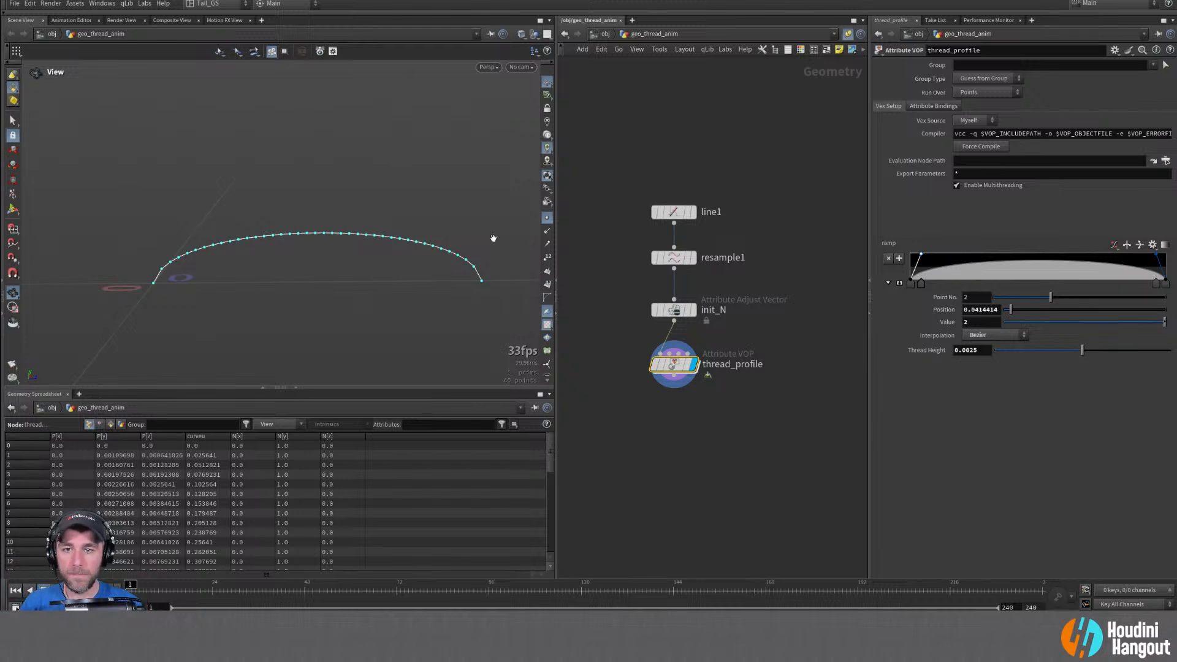
right_click_drag(478, 265, 494, 259, "alt")
right_click_drag(487, 281, 367, 300, "alt")
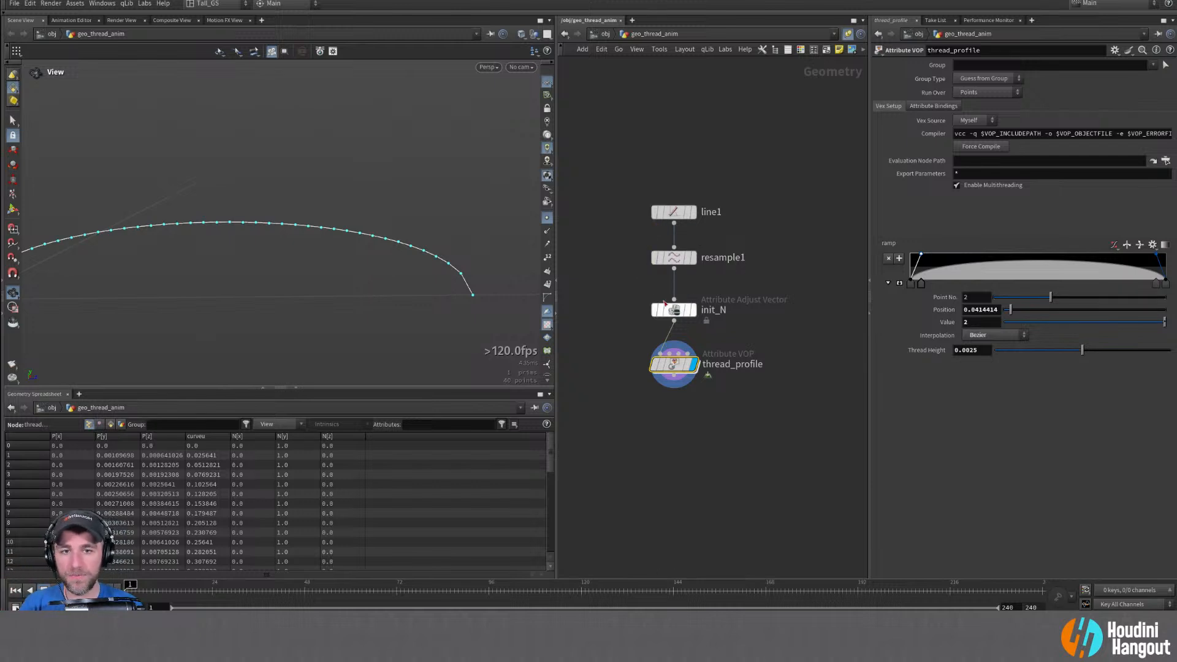
Try higher point counts of 60 and 100 on line1 to smooth the ends of the profile
left_click(674, 212)
double_click(966, 115)
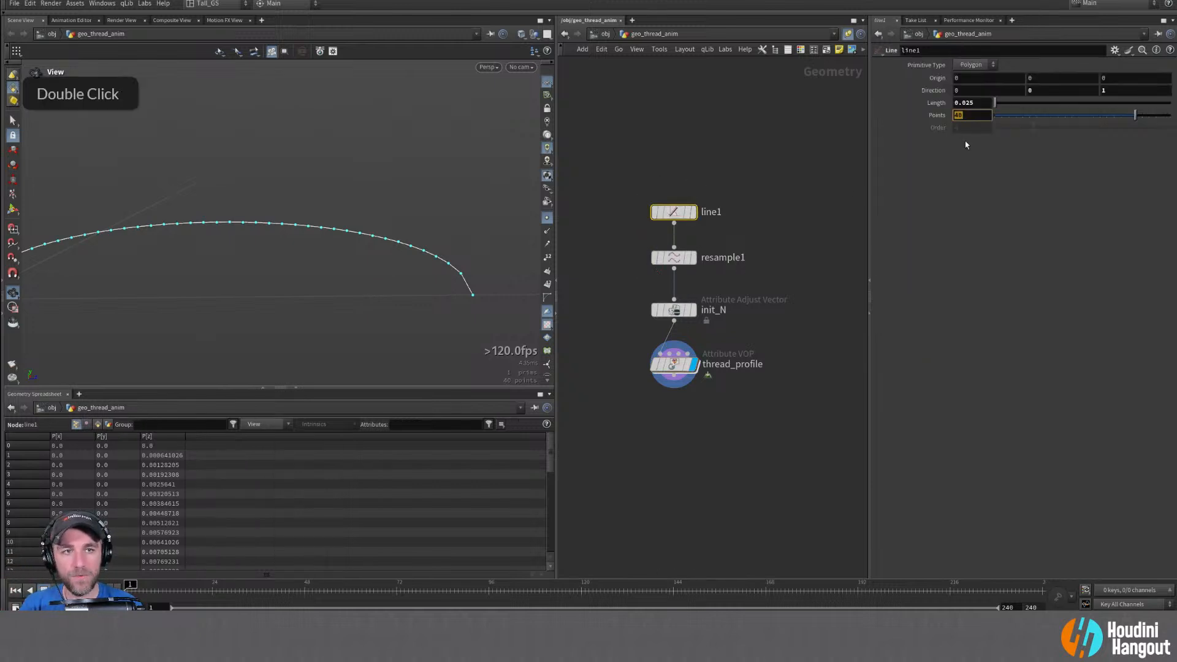
type("60")
key("Return")
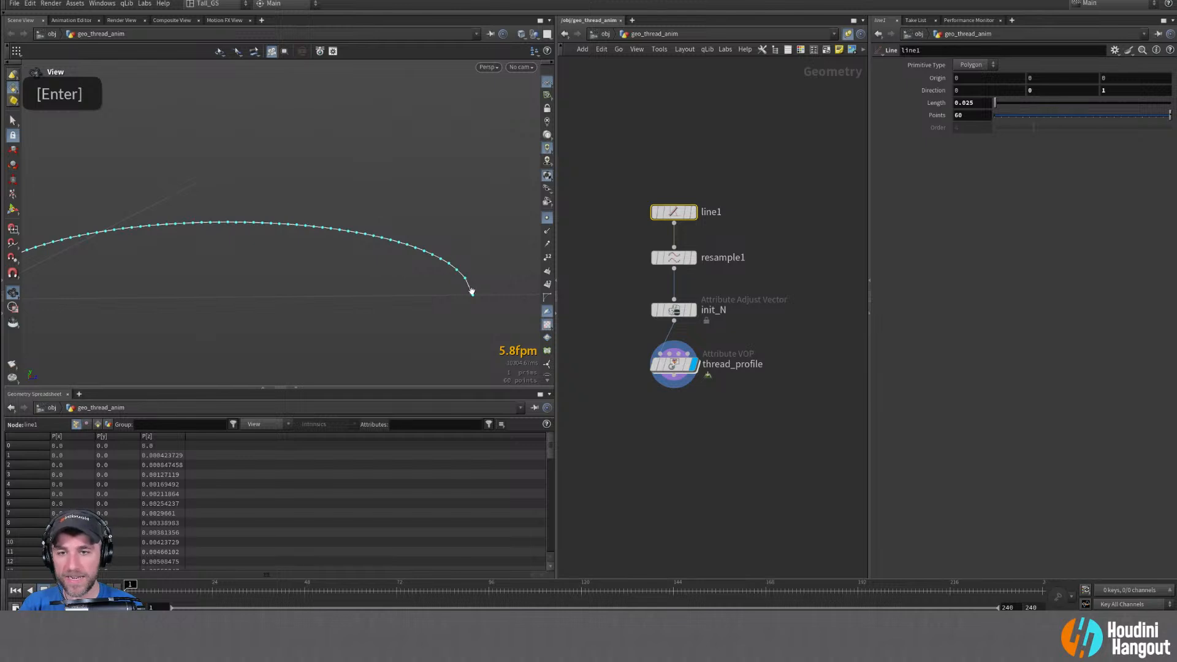
type("100")
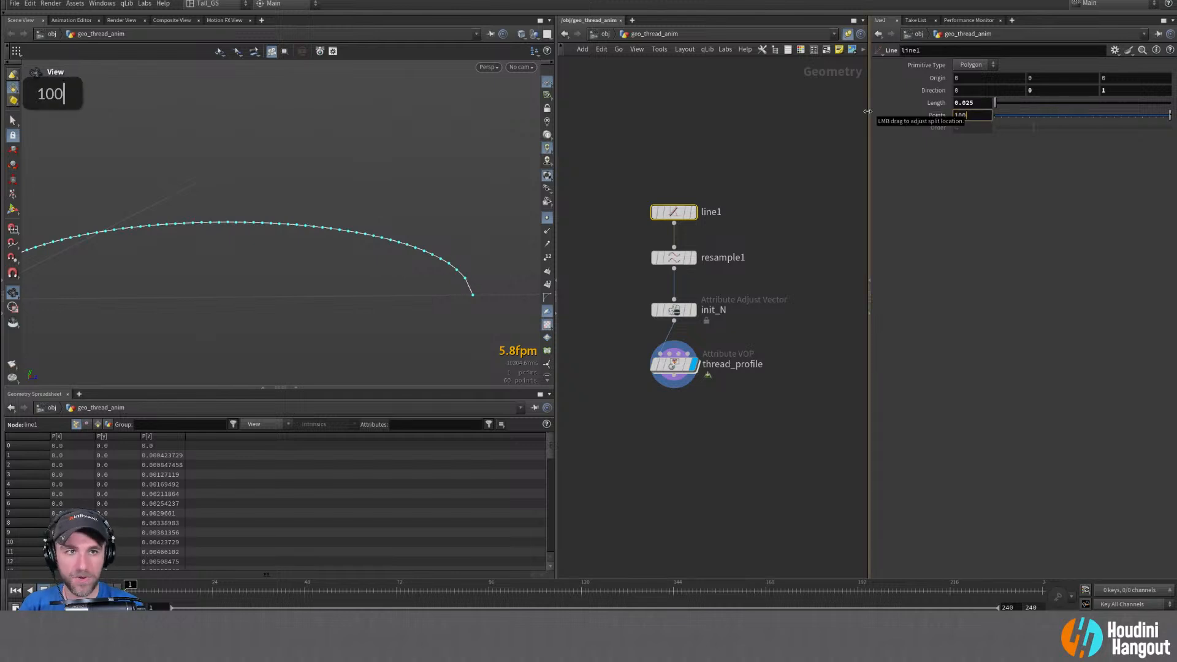
key("Return")
left_click_drag(468, 284, 436, 284, "alt")
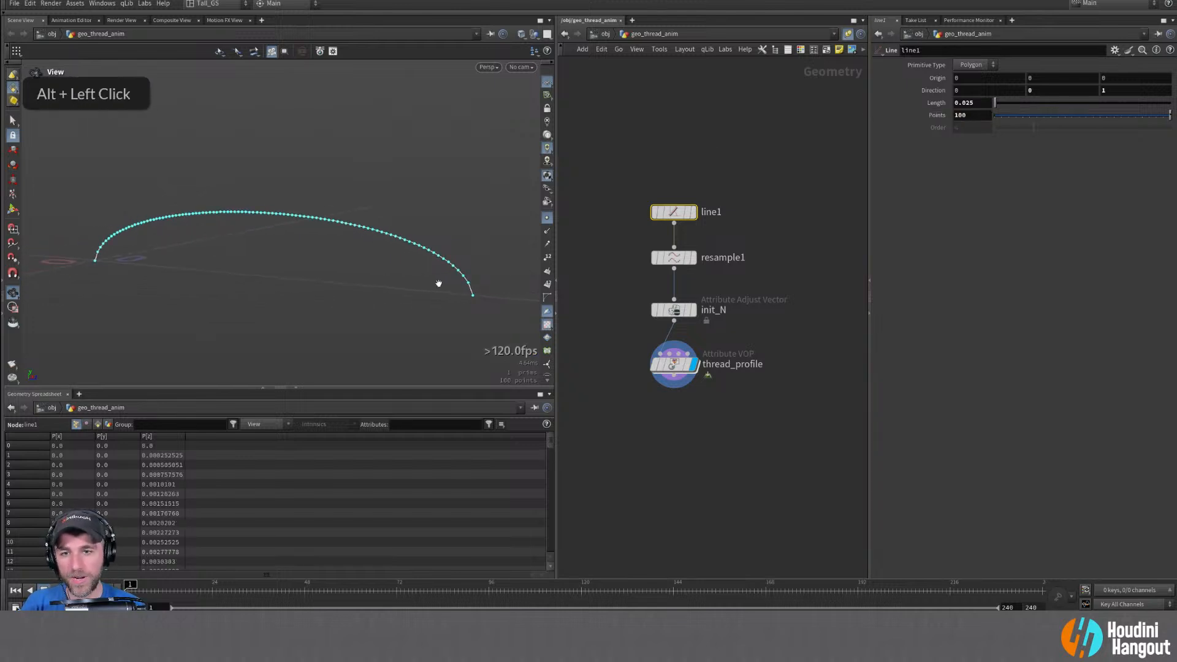
right_click_drag(436, 284, 489, 263, "alt")
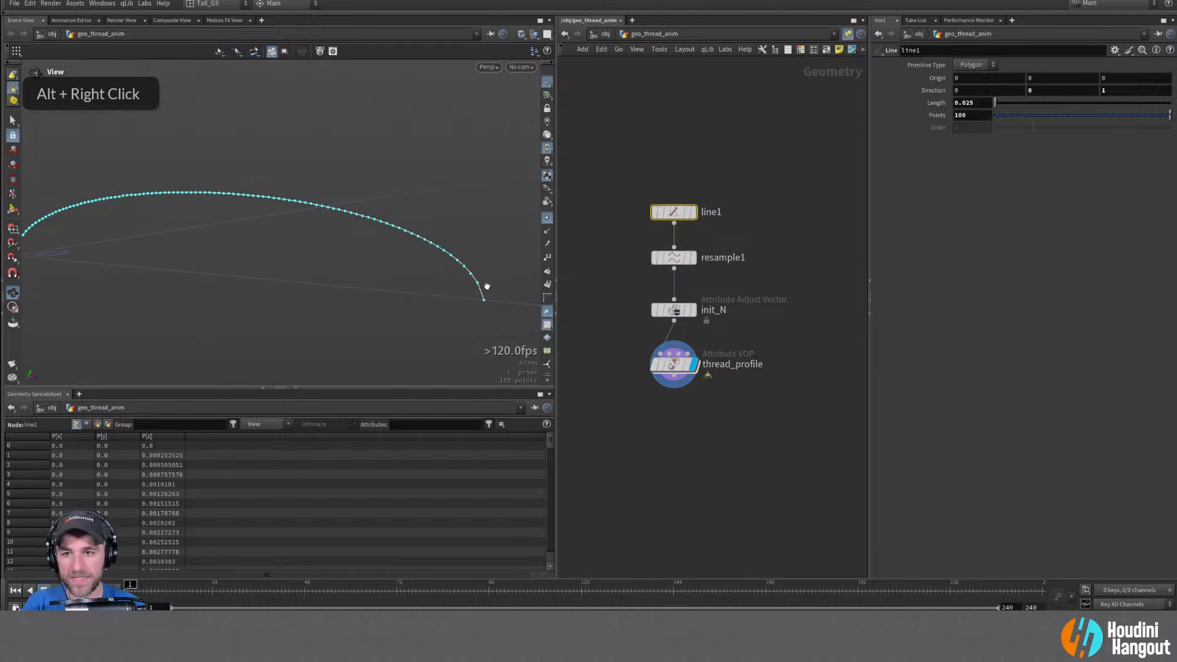
Try reducing line1 to 10 points and check the coarser profile
left_click(980, 116)
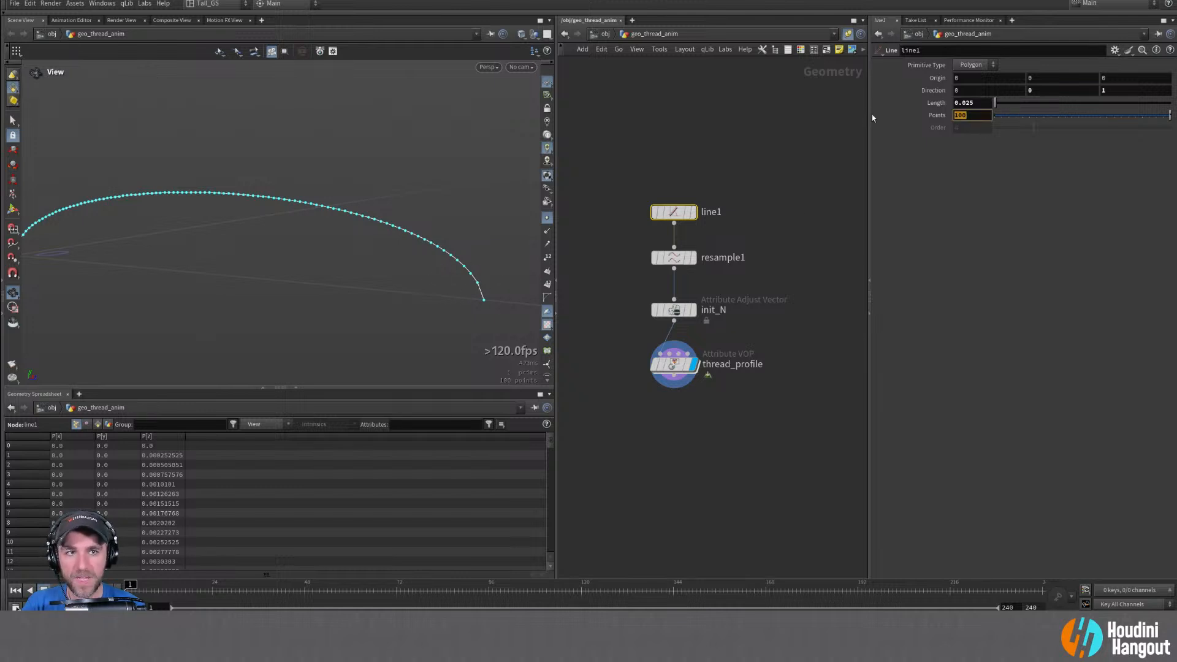
key("BackSpace")
key("Return")
left_click_drag(368, 206, 386, 209, "alt")
Set line1's point count to 20 and review the whole profile curve
double_click(972, 115)
type("20")
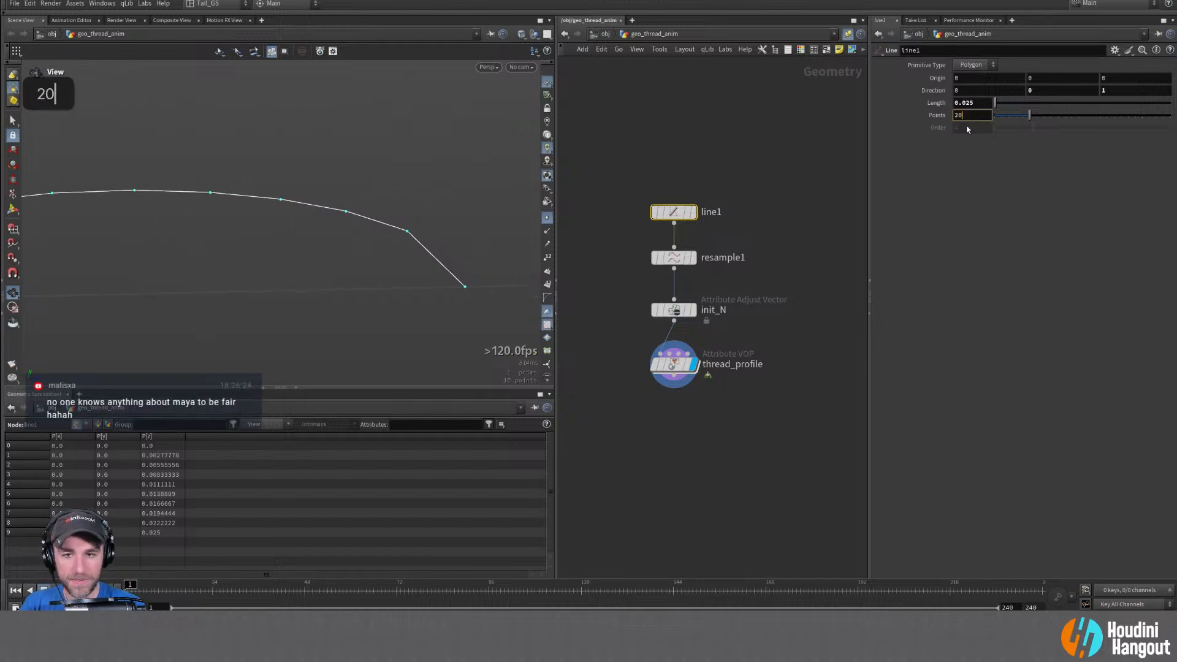
key("Return")
right_click(459, 200, "alt")
right_click_drag(459, 200, 310, 226, "alt")
left_click_drag(310, 226, 297, 240, "alt")
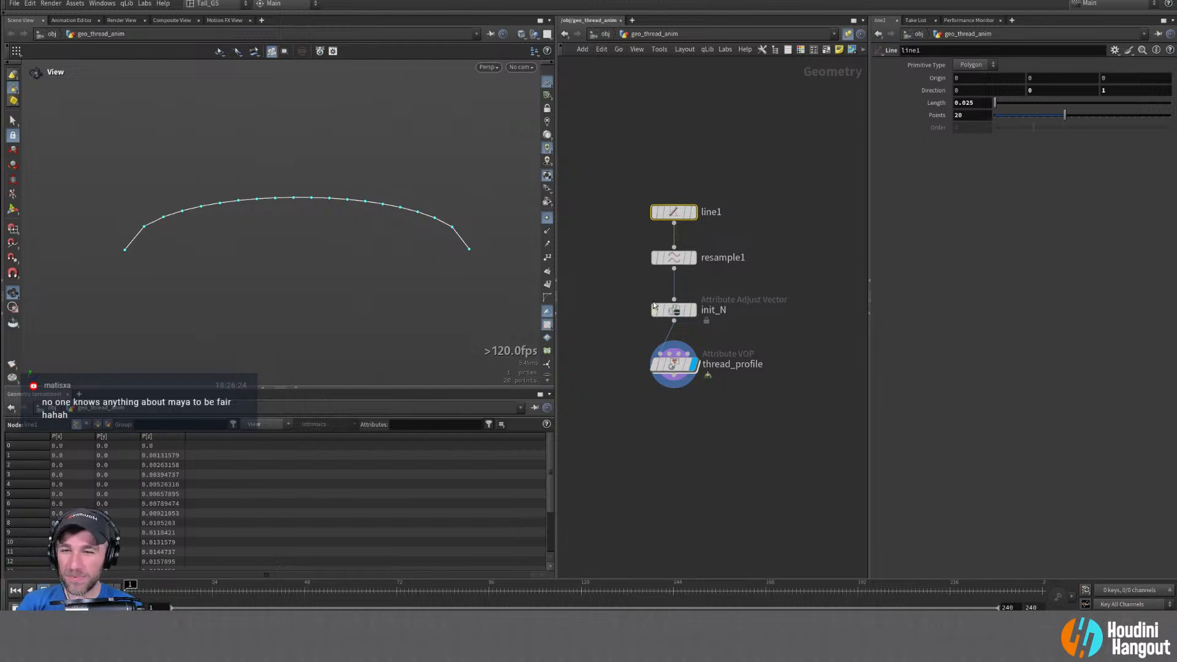
Add a second Resample node below thread_profile, connect it to that node's output and display its result
middle_click_drag(652, 451, 661, 400)
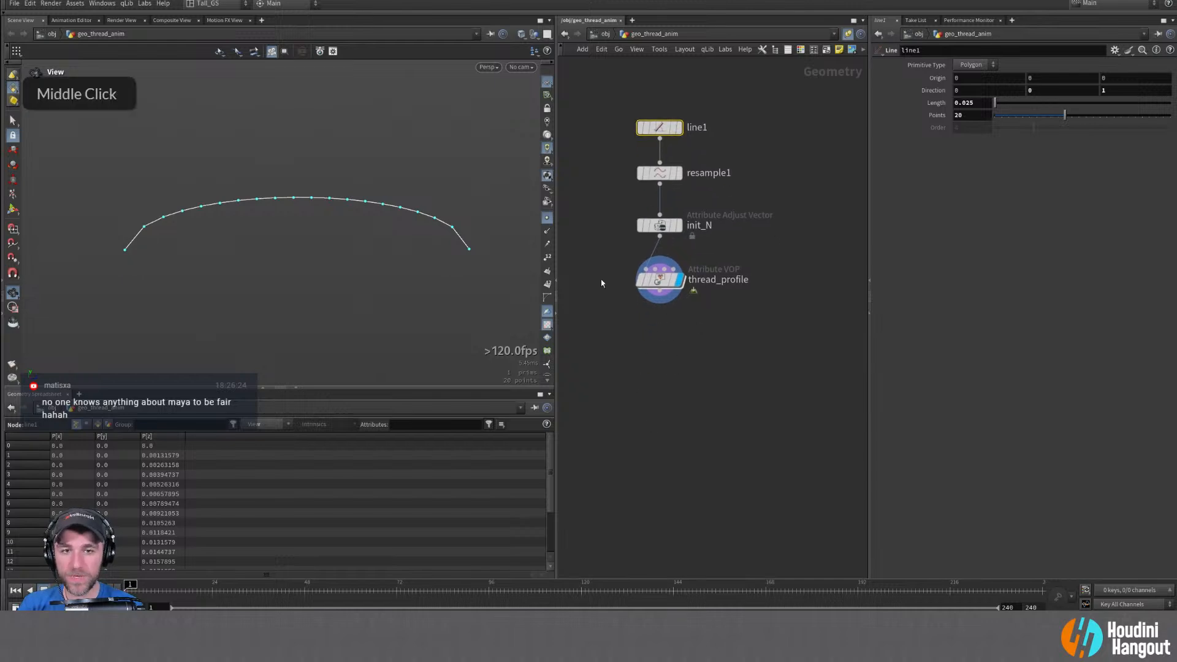
key("Tab")
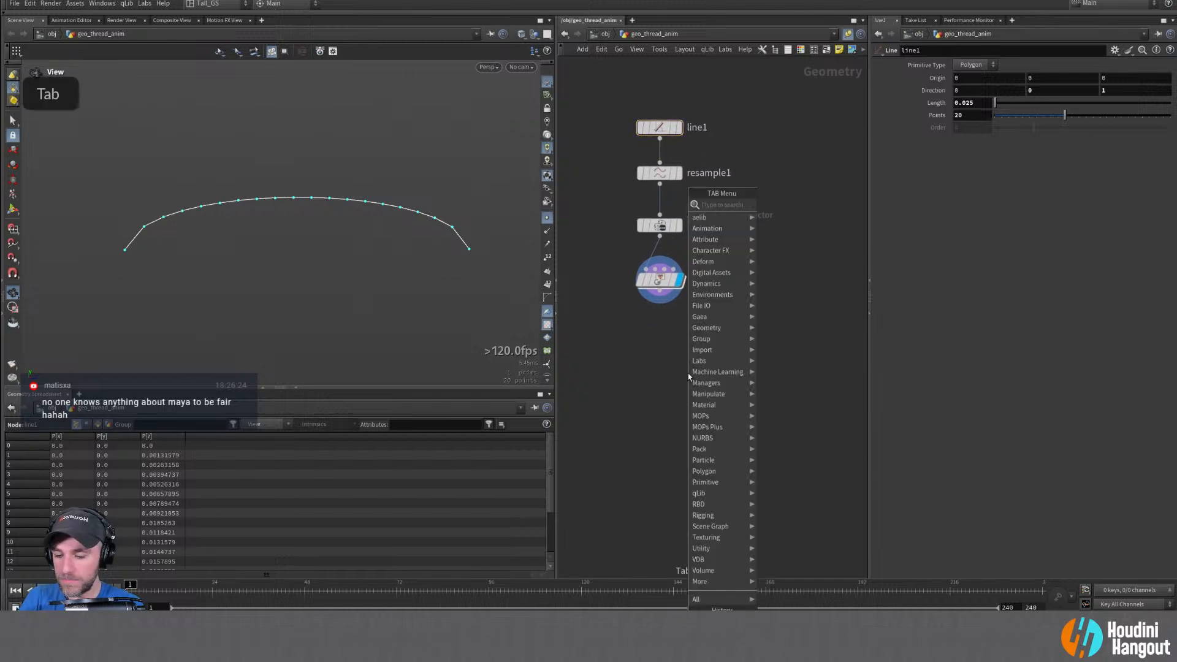
type("respos")
key("BackSpace")
key("BackSpace")
key("BackSpace")
type("am")
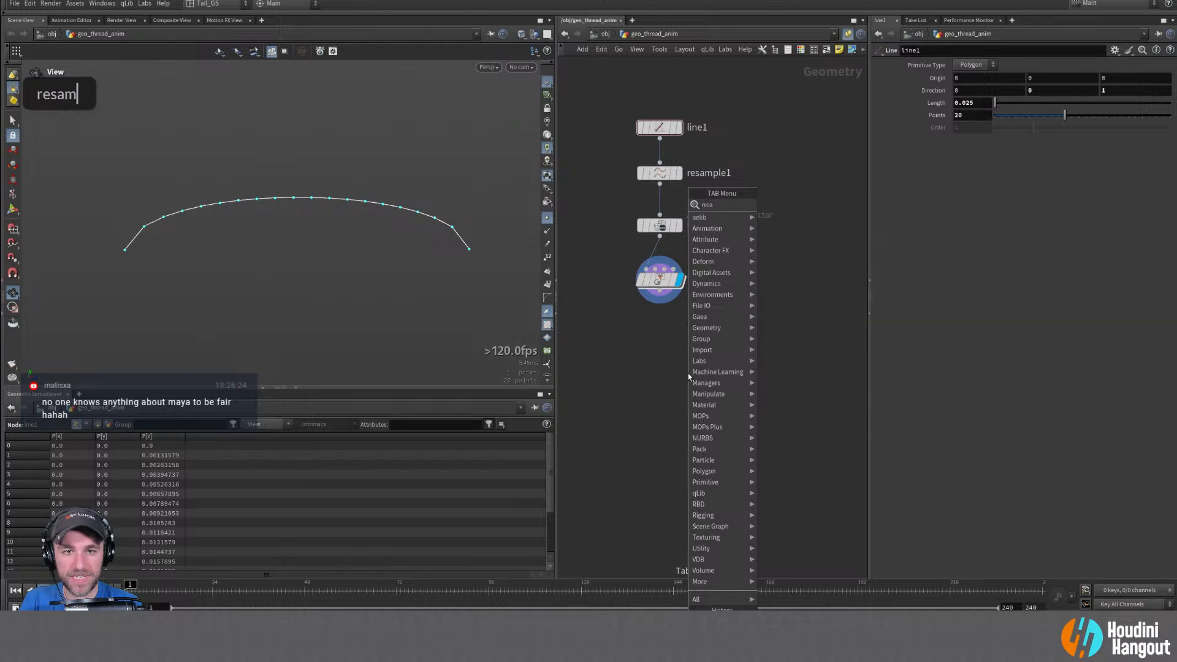
key("Return")
left_click(661, 339)
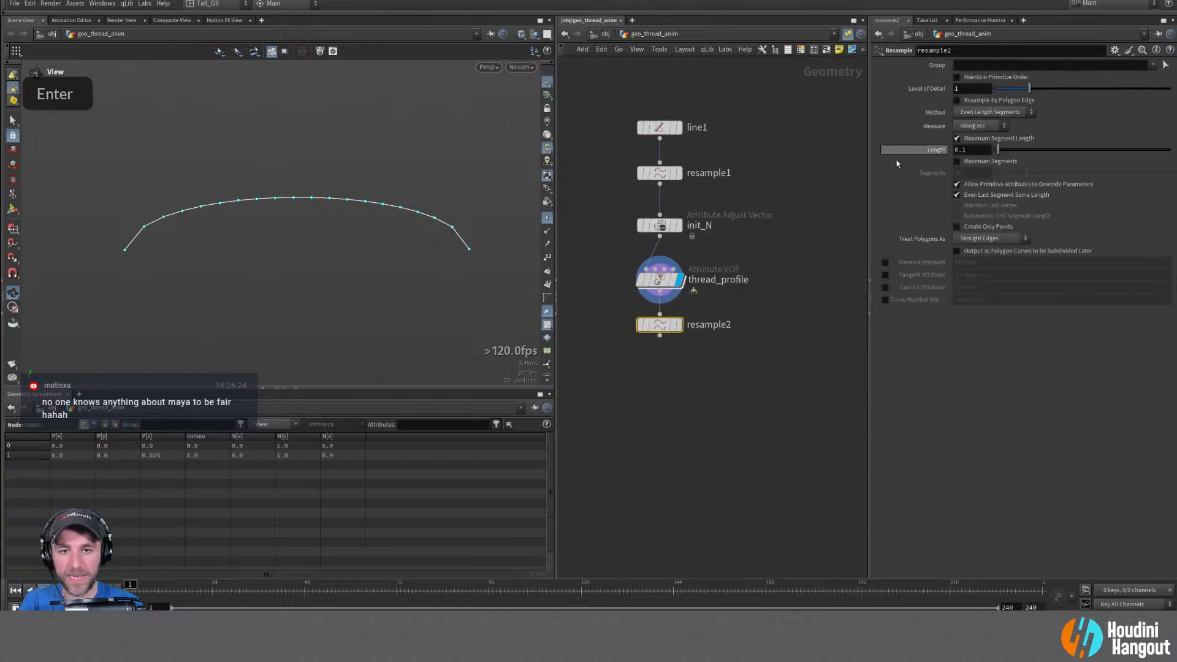
left_click(679, 324)
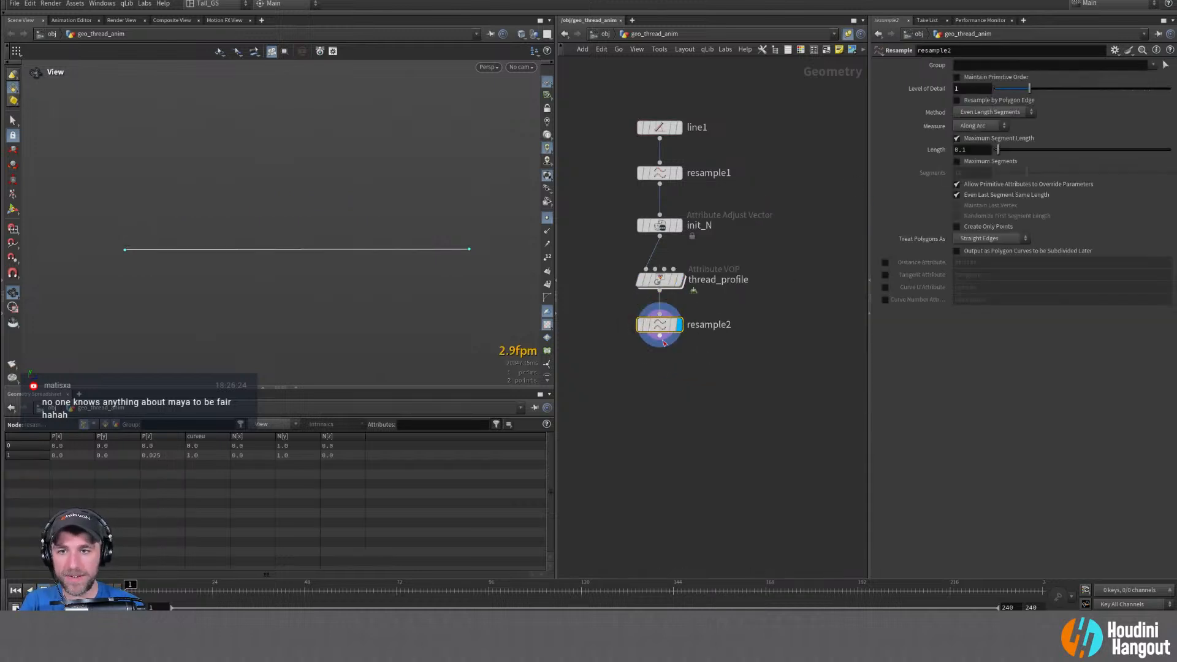
Set the maximum segment length of resample2 to 0.001
left_click_drag(395, 217, 384, 273, "alt")
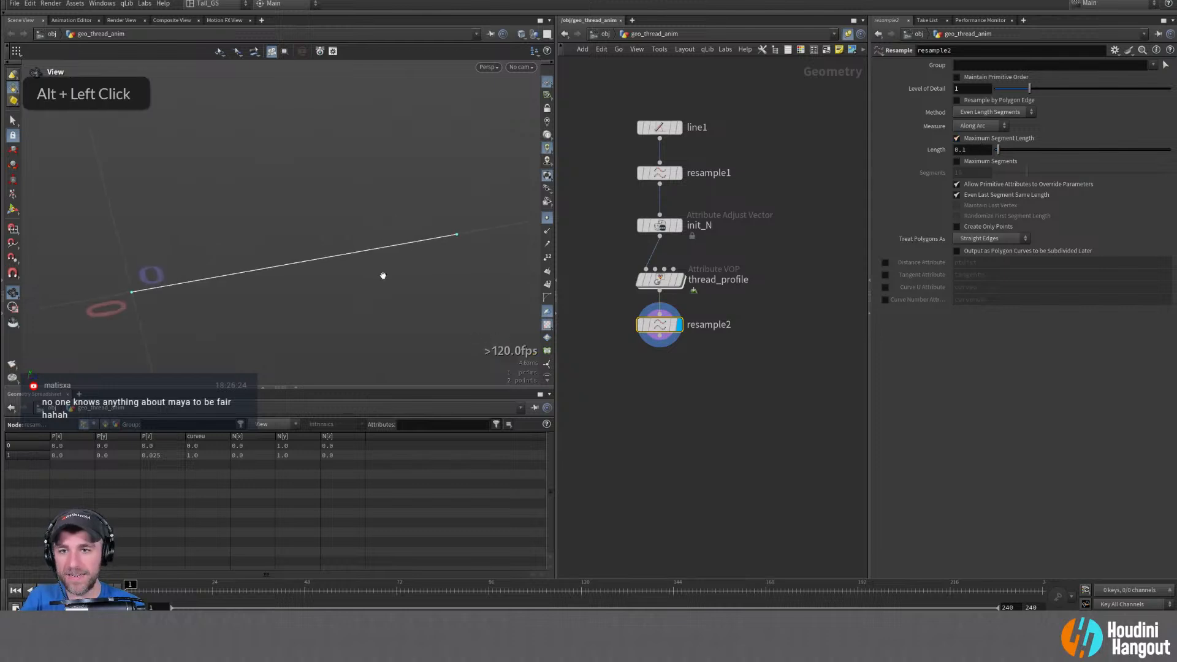
right_click_drag(384, 274, 761, 230, "alt")
left_click(959, 150)
key("Right")
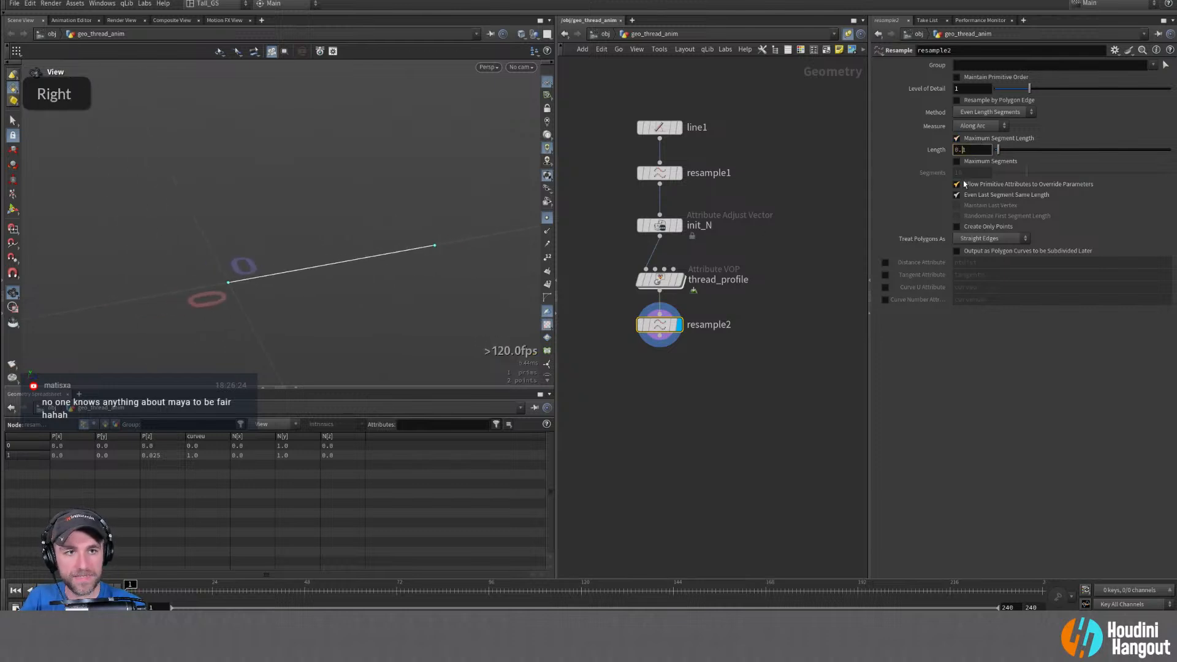
type("00")
key("Return")
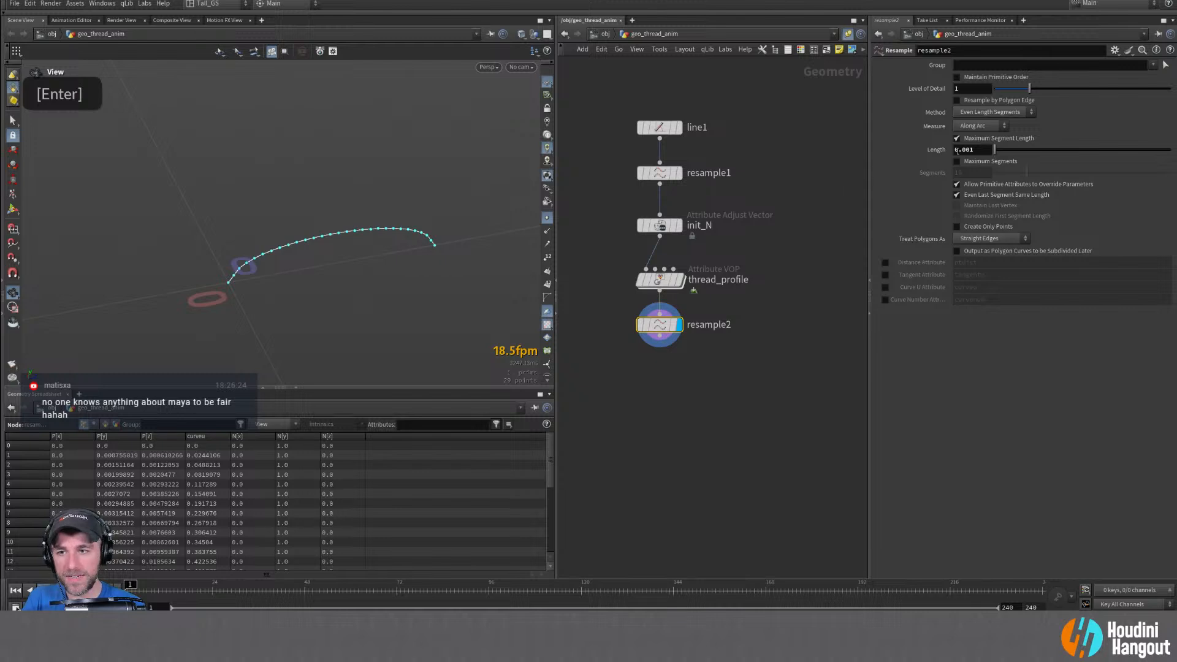
Try a finer segment length of 0.0005 on resample2 and check the resulting curve
middle_click_drag(977, 150, 950, 208)
left_click_drag(402, 179, 360, 182, "alt")
right_click_drag(360, 182, 435, 164, "alt")
middle_click_drag(436, 164, 400, 218, "alt")
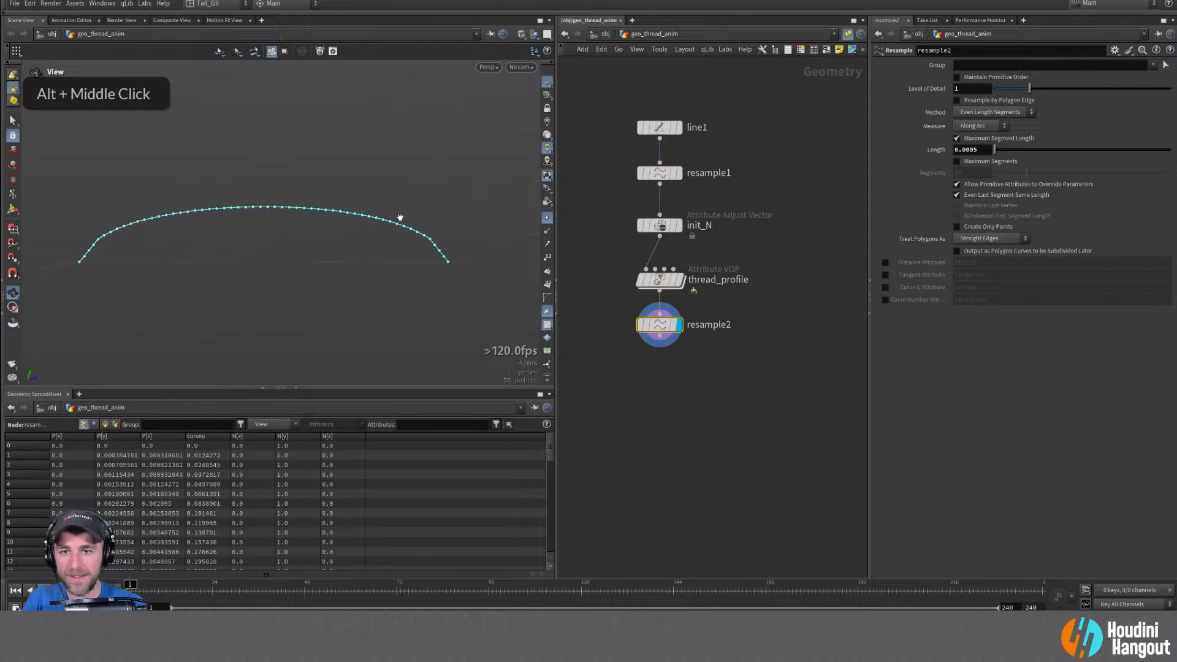
Set resample2 to treat polygons as Subdivision Curves so the profile's corners are rounded
right_click_drag(400, 219, 454, 231, "alt")
left_click(976, 238)
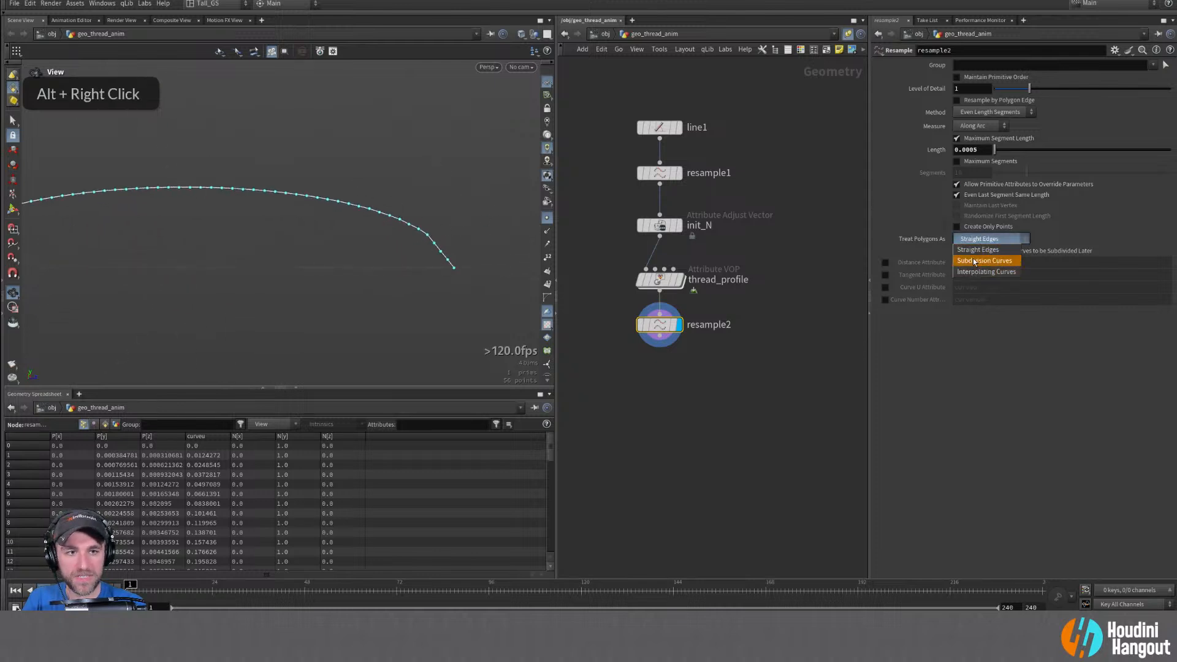
left_click(975, 262)
left_click_drag(384, 221, 326, 210, "alt")
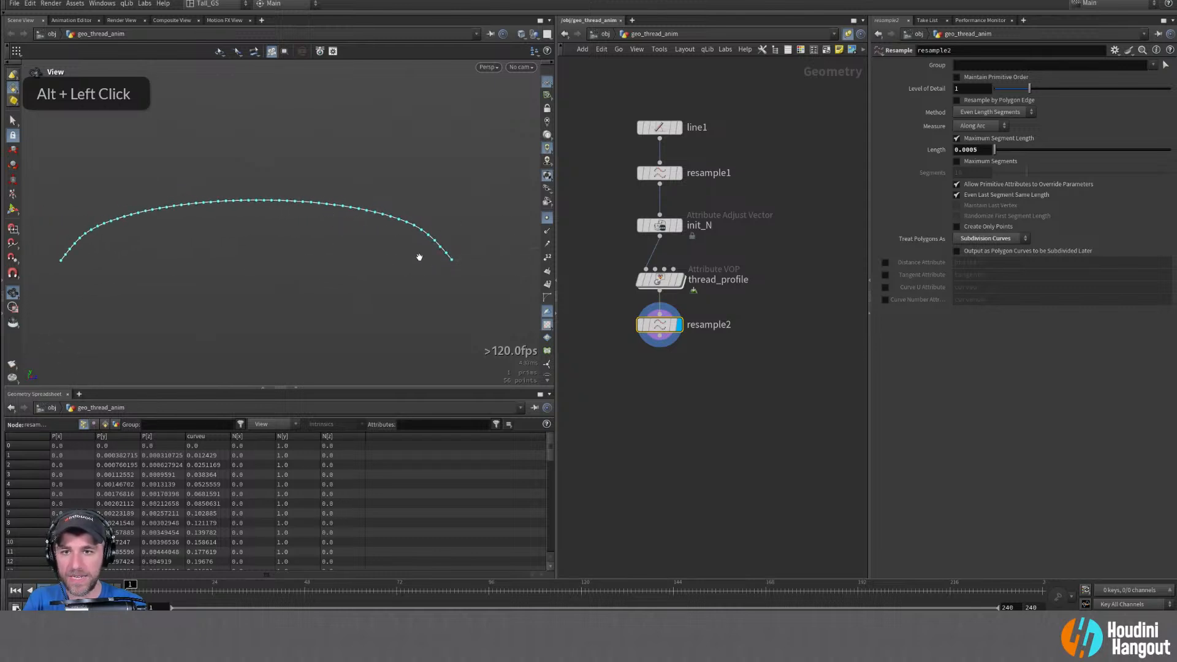
Set resample2's segment length back to 0.001 and toggle the node's bypass to compare the profile with and without it
left_click_drag(982, 151, 965, 151)
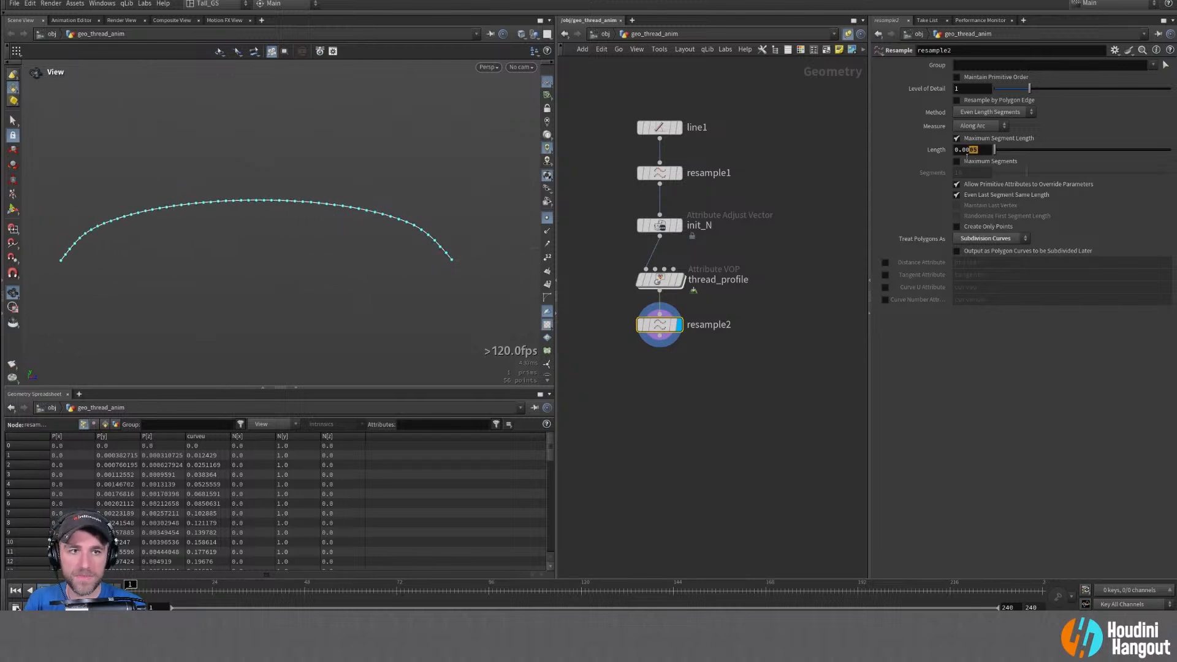
type("1")
key("Return")
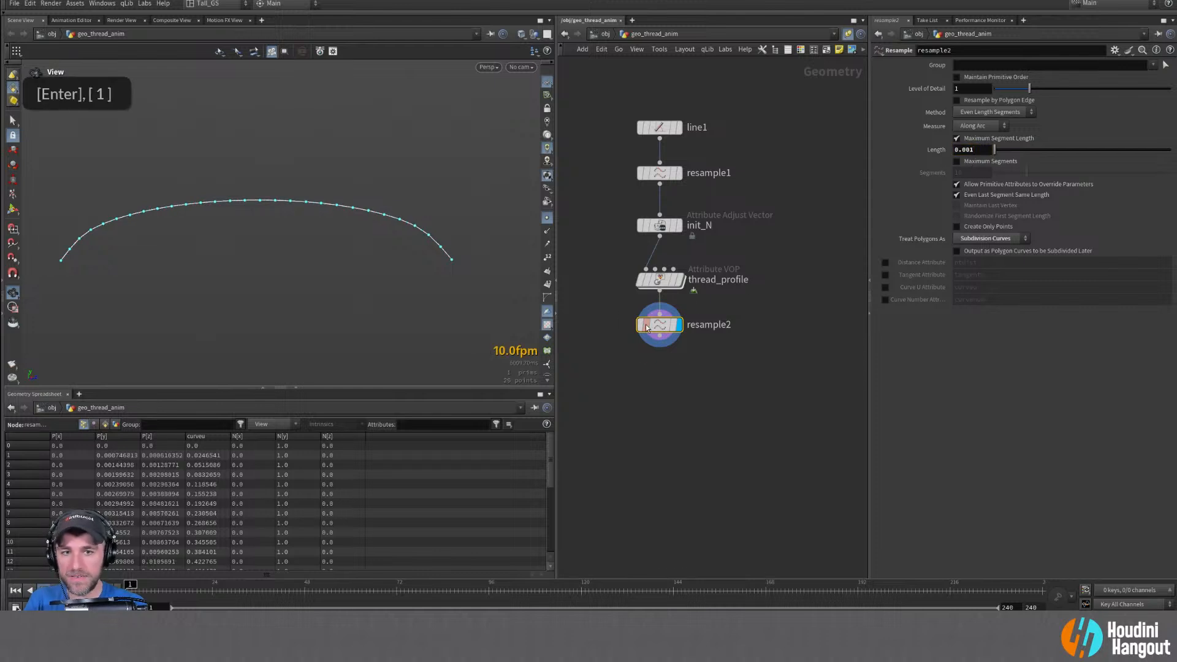
double_click(642, 327)
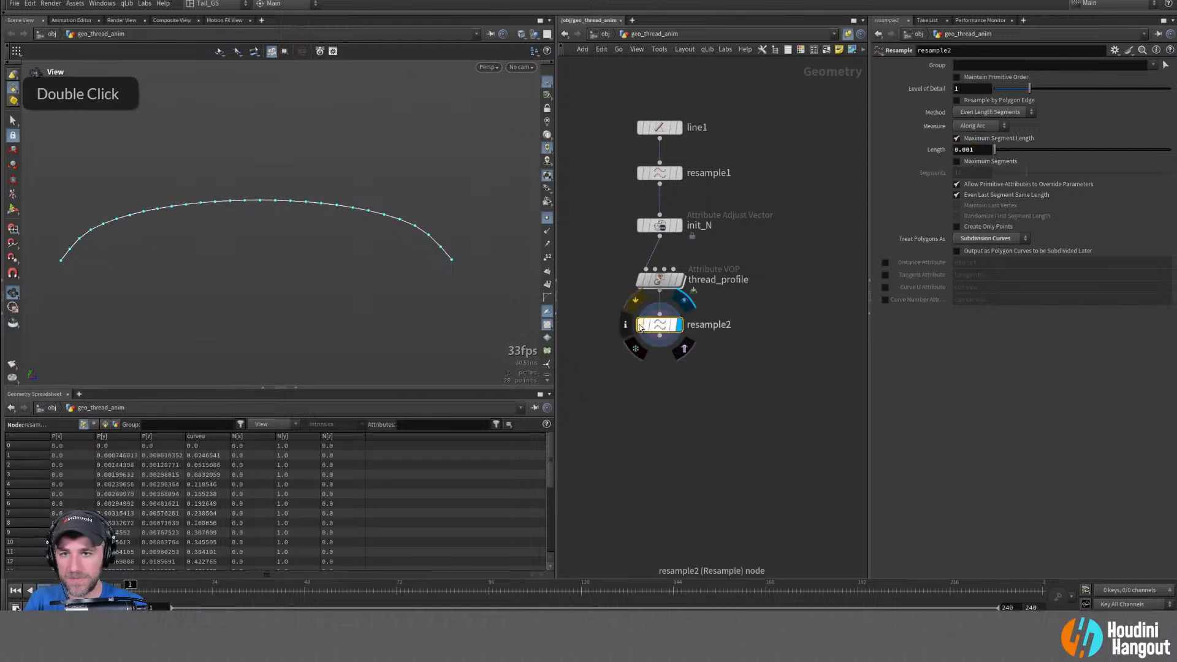
left_click_drag(284, 210, 326, 211, "alt")
right_click_drag(325, 210, 278, 213, "alt")
left_click_drag(278, 213, 260, 216, "alt")
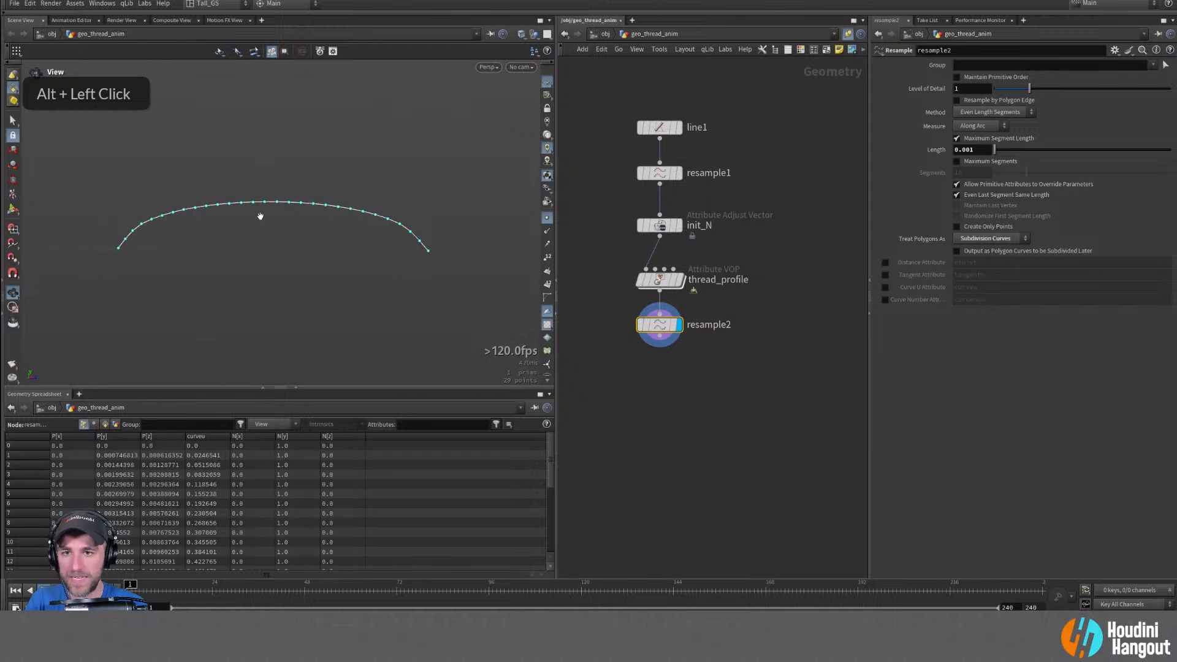
Try 10 points on line1 and check how the smoothed thread profile changes
mouse_move(666, 285)
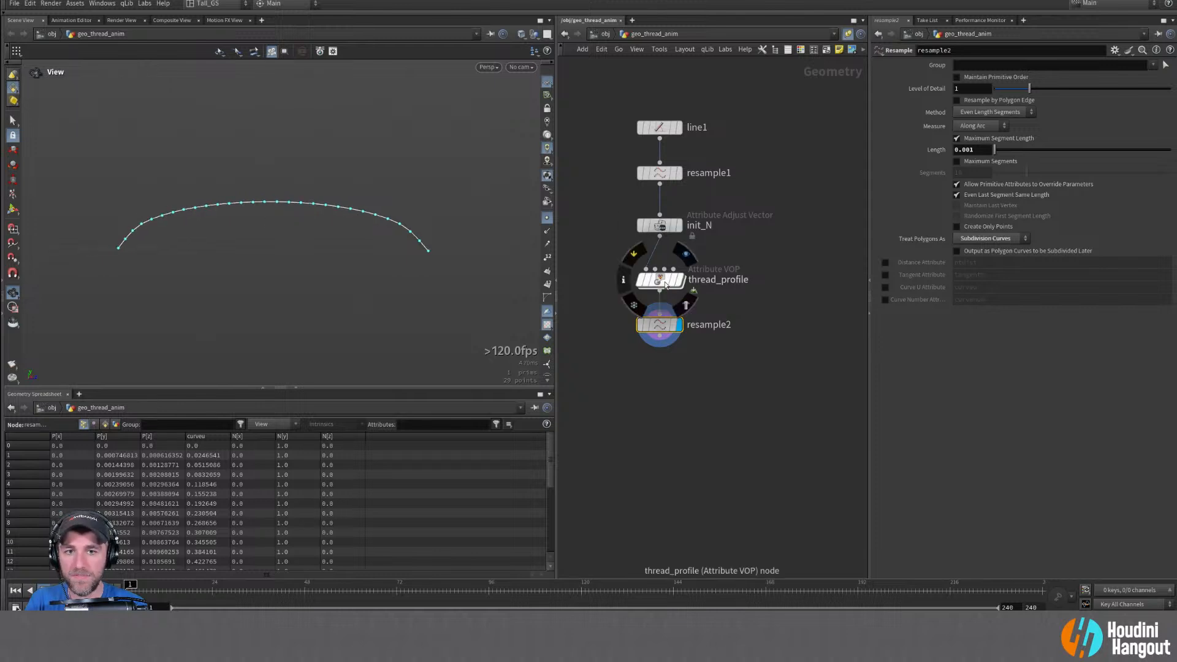
left_click(659, 127)
left_click(973, 115)
type("1")
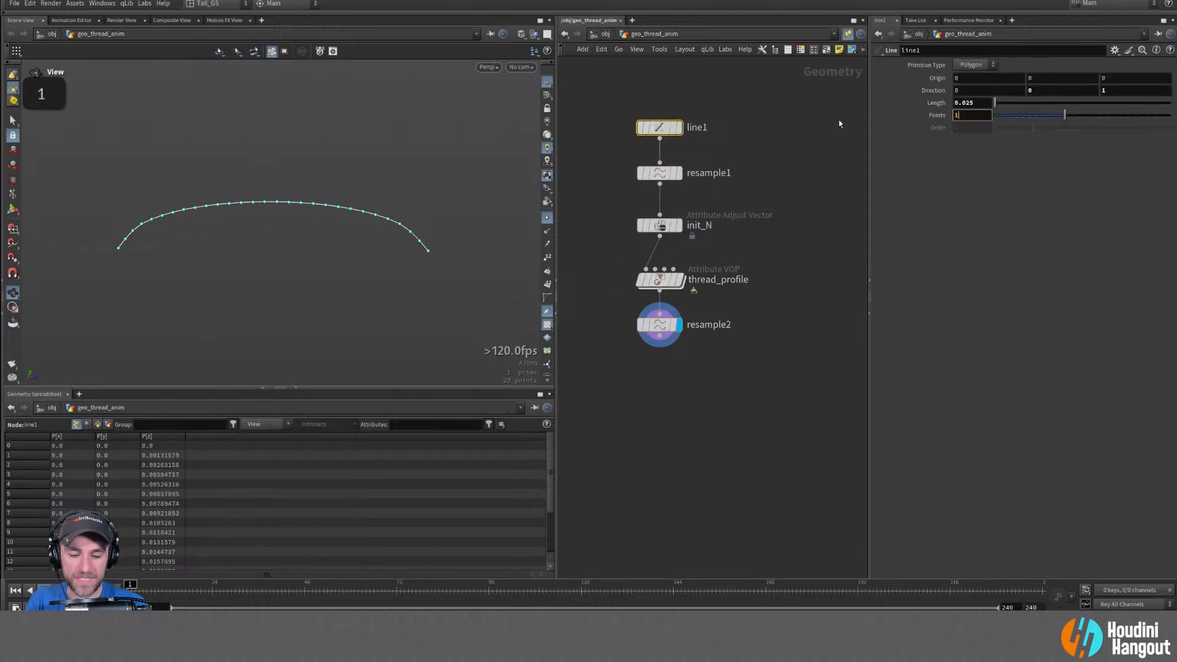
type("0")
key("Return")
left_click_drag(221, 188, 328, 214, "alt")
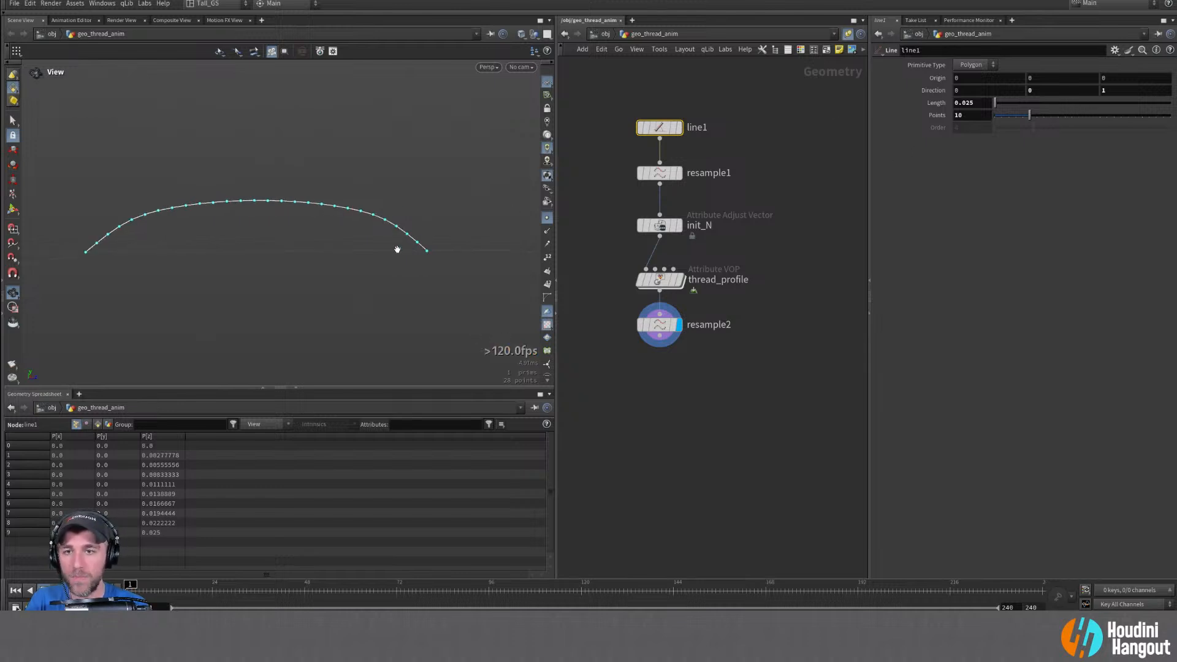
Set line1's point count back to 20 and compare the thread_profile output with the resample2 output
left_click(679, 280)
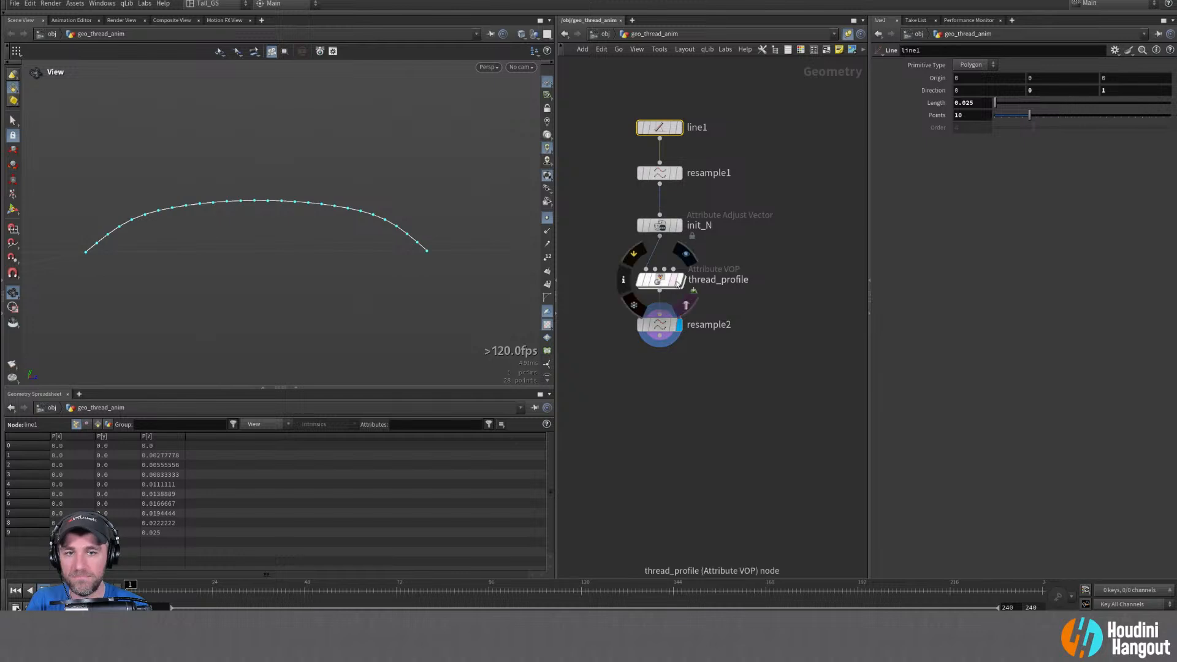
double_click(964, 116)
type("20")
key("Return")
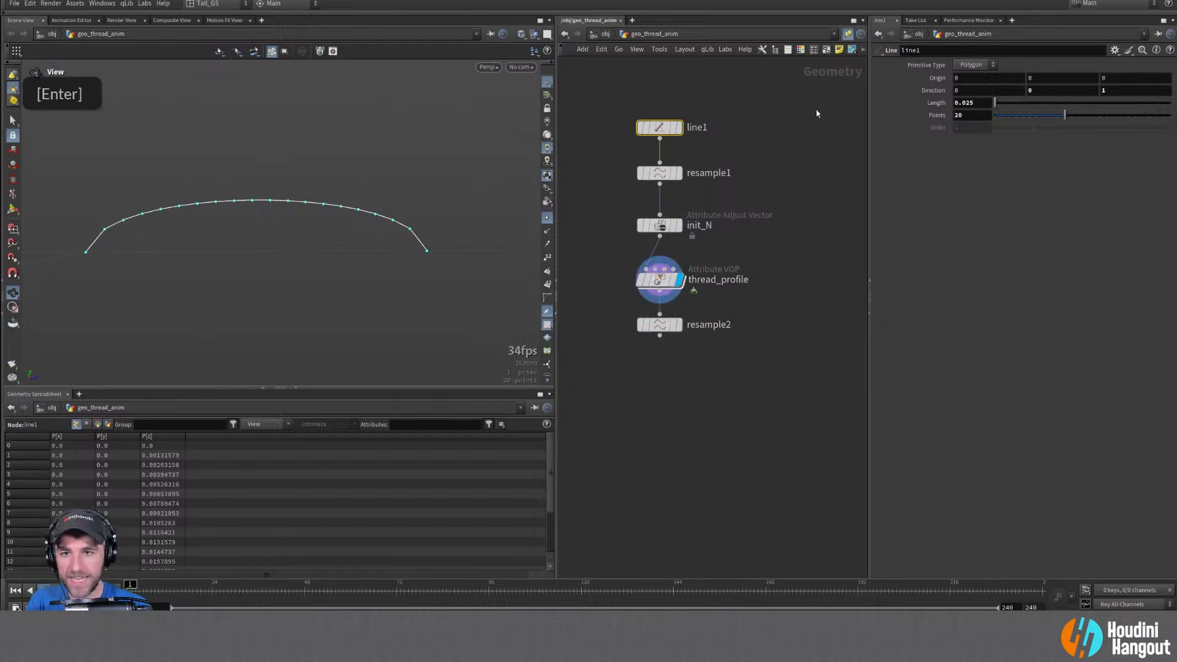
left_click(680, 325)
left_click(660, 325)
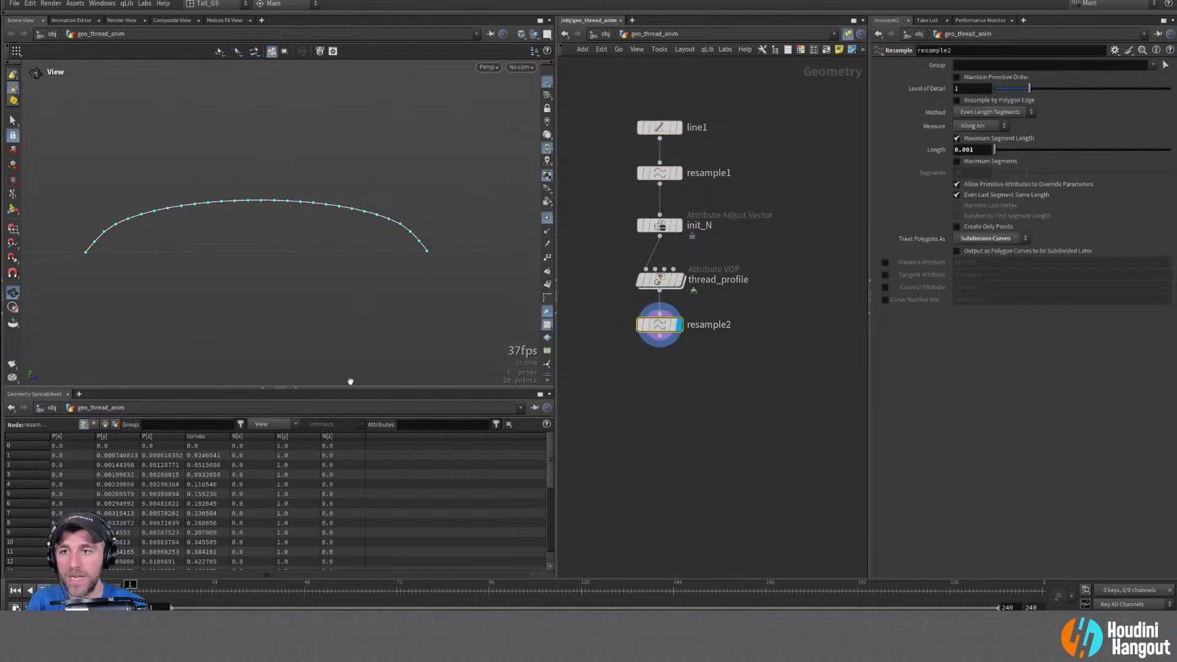
Examine the smoothed thread profile curve from several angles and distances
left_click_drag(147, 334, 370, 231, "alt")
right_click_drag(370, 232, 234, 244, "alt")
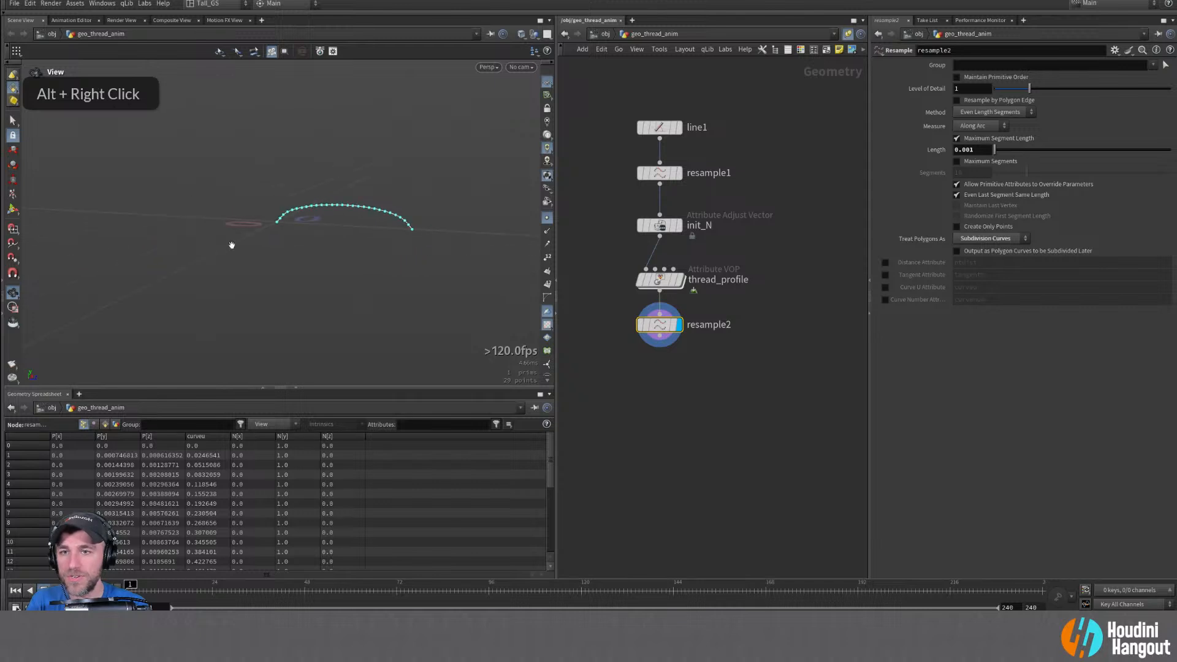
left_click_drag(234, 245, 315, 265, "alt")
right_click_drag(297, 199, 342, 203, "alt")
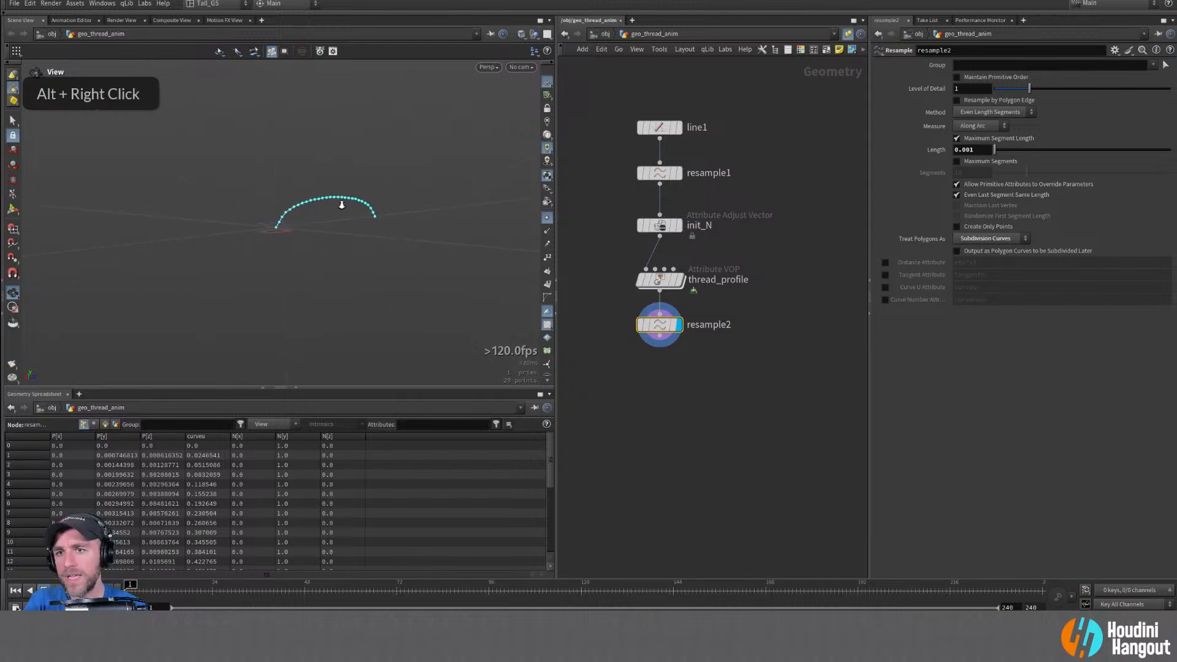
left_click_drag(341, 202, 344, 189, "alt")
middle_click_drag(344, 189, 296, 206, "alt")
right_click_drag(296, 206, 323, 192, "alt")
left_click_drag(323, 192, 149, 164, "alt")
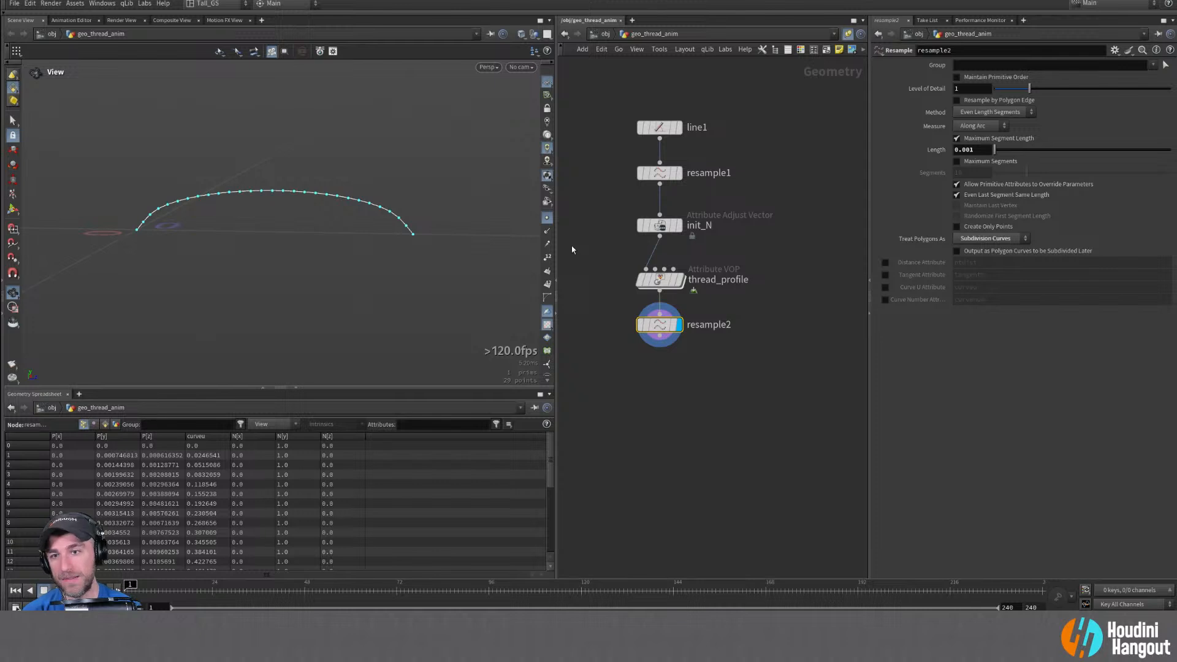
left_click_drag(504, 197, 344, 204, "alt")
right_click_drag(344, 205, 339, 226, "alt")
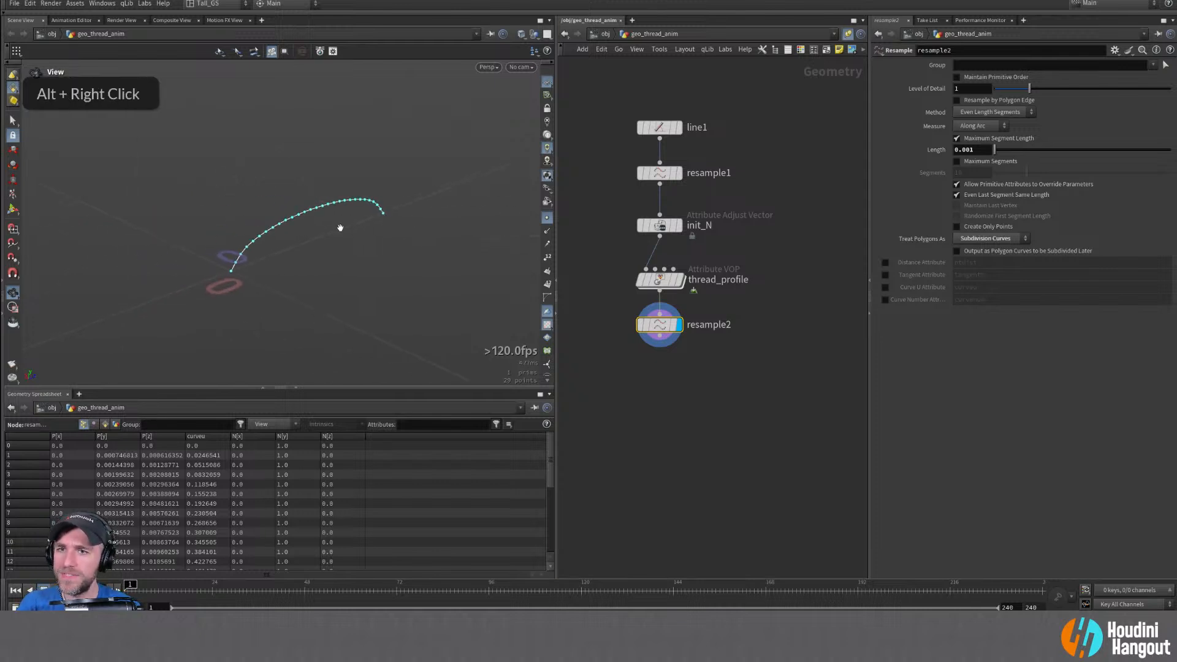
left_click_drag(339, 227, 322, 229, "alt")
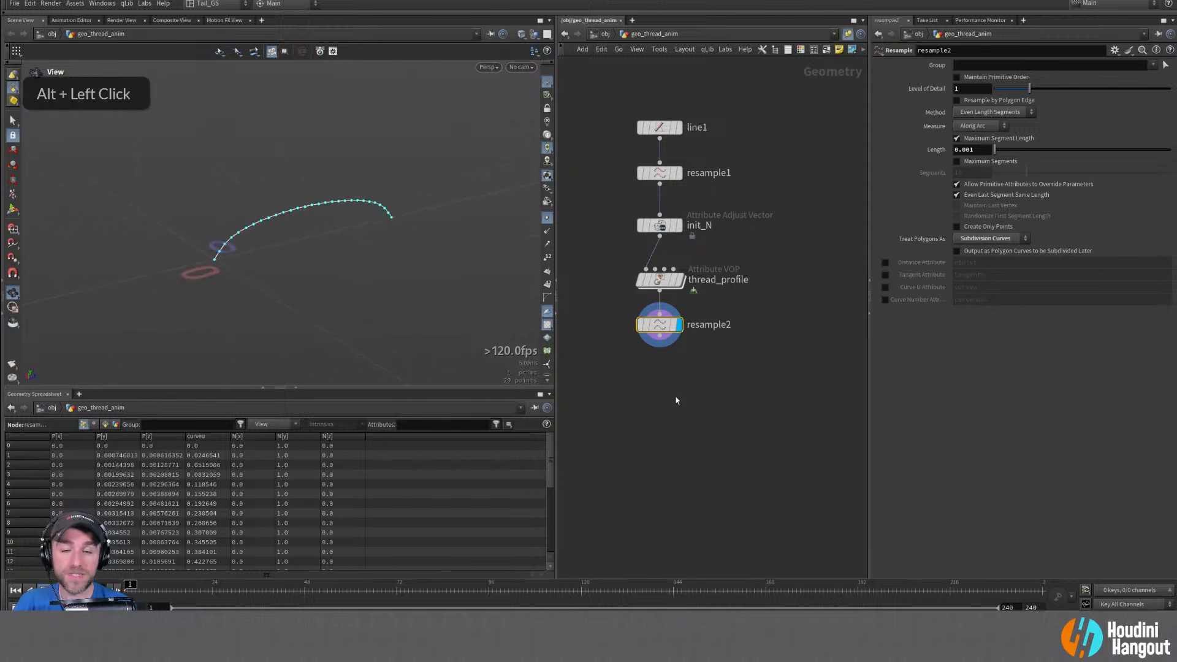
Add a Carve node after resample2 and display its result
key("Tab")
type("carve")
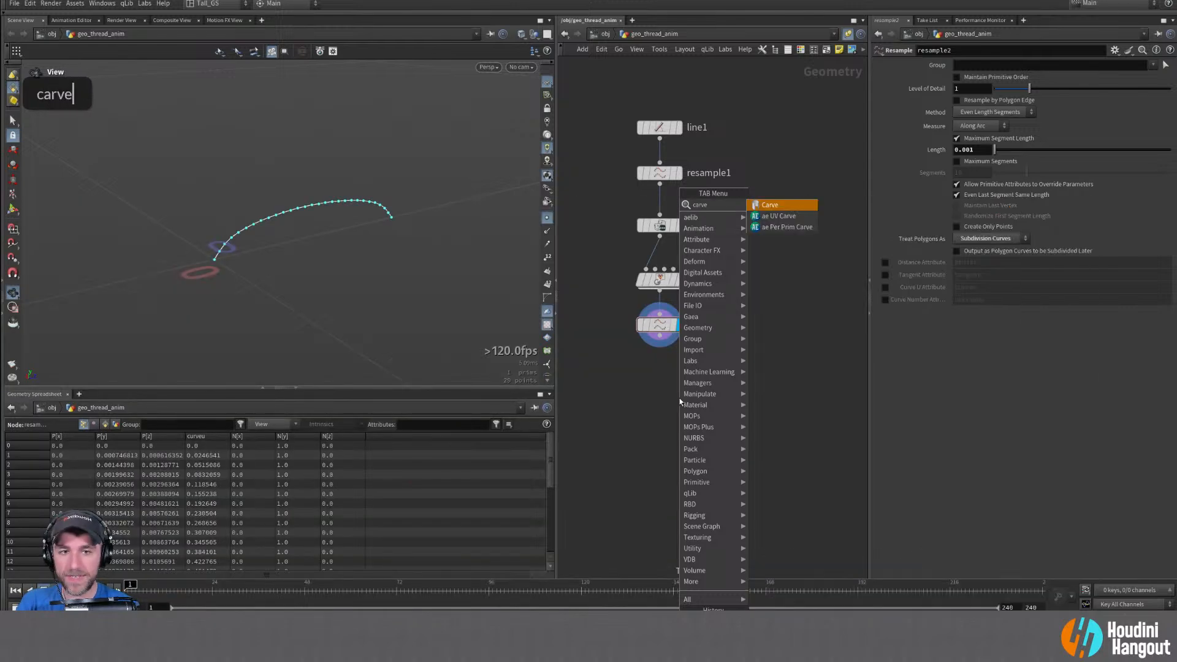
key("Return")
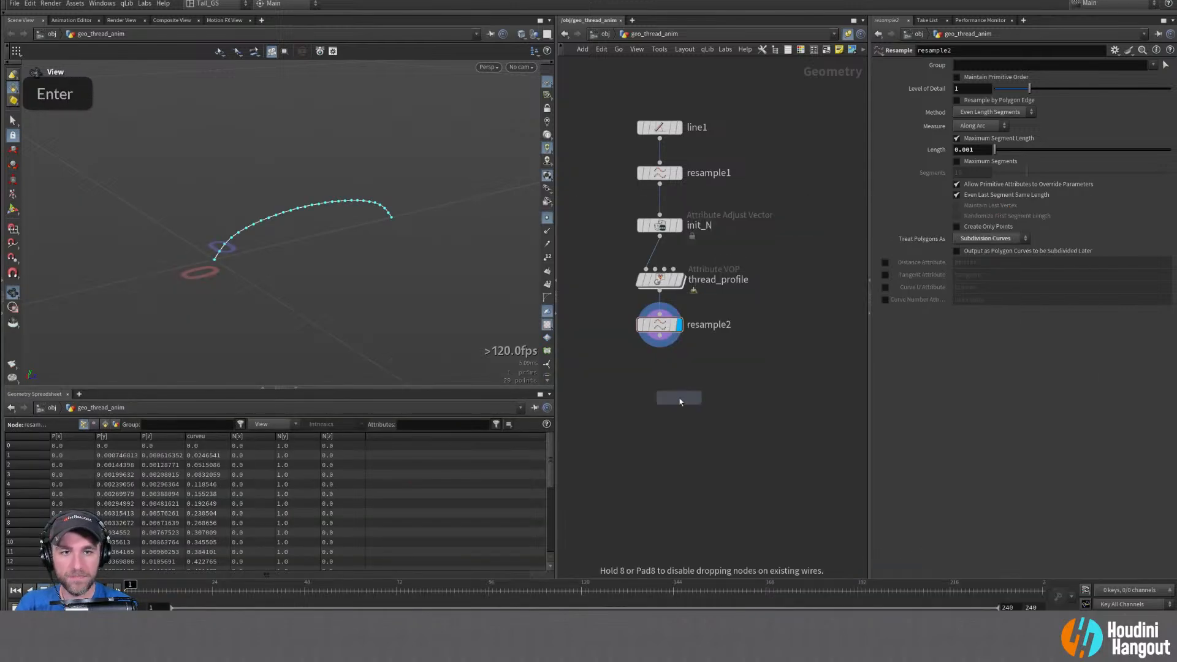
left_click(689, 374)
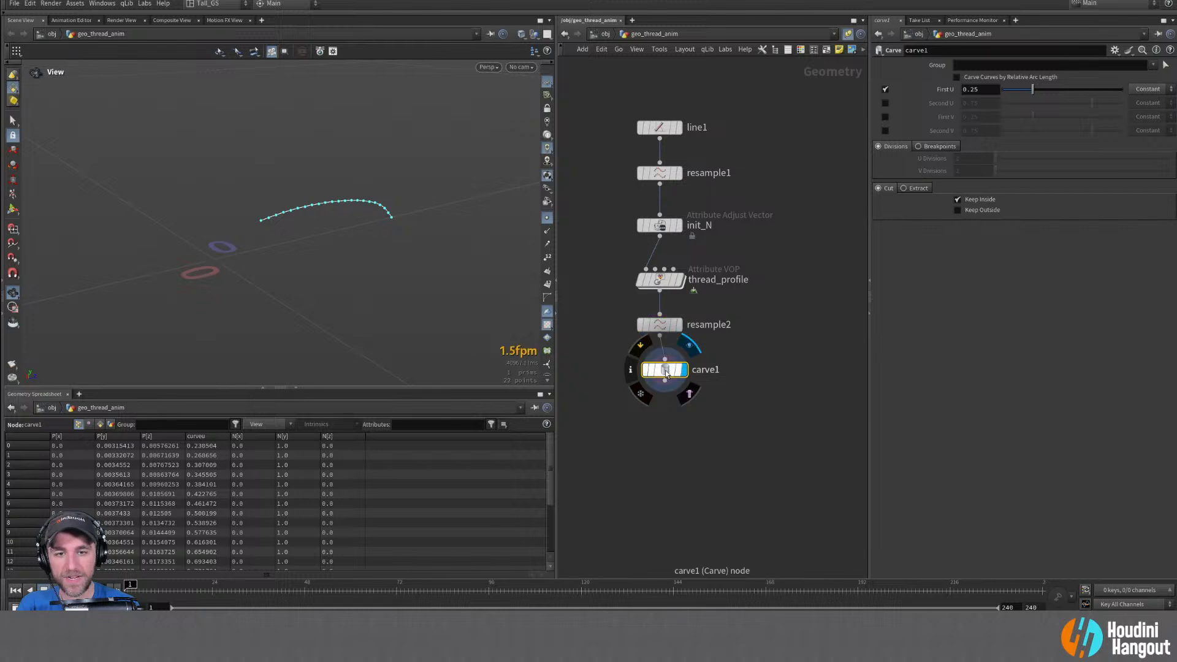
double_click(667, 370)
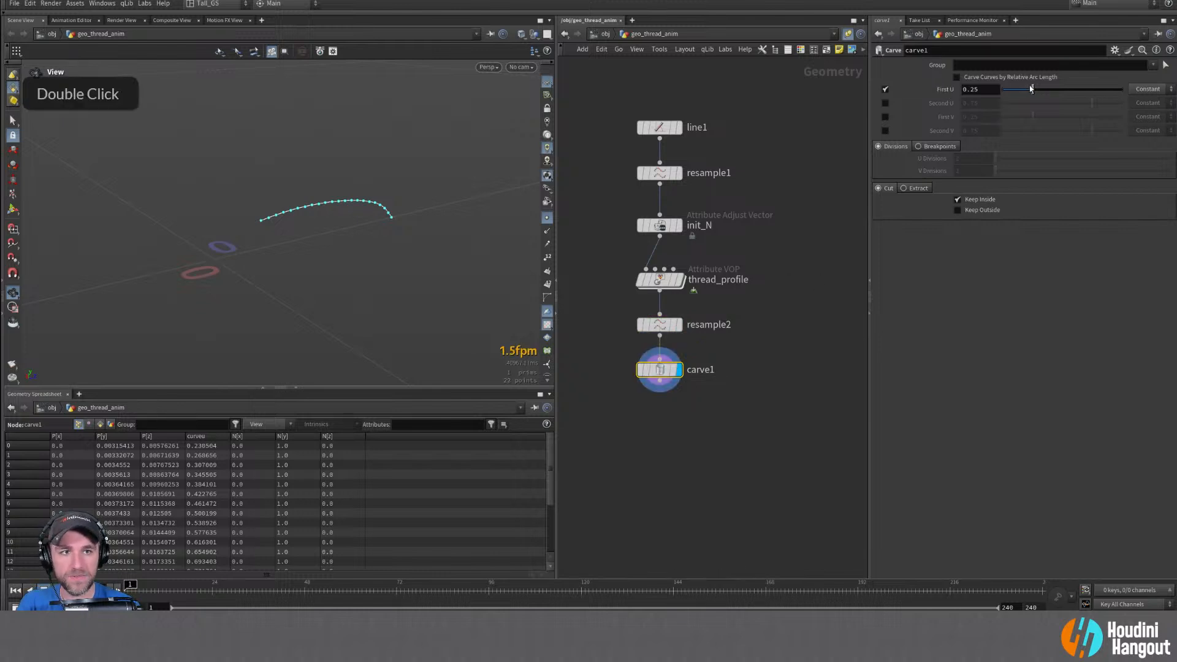
Set carve1's First U to 0 and disable it, then enable Second U with a value of 1
left_click_drag(1031, 89, 1003, 90)
left_click(885, 90)
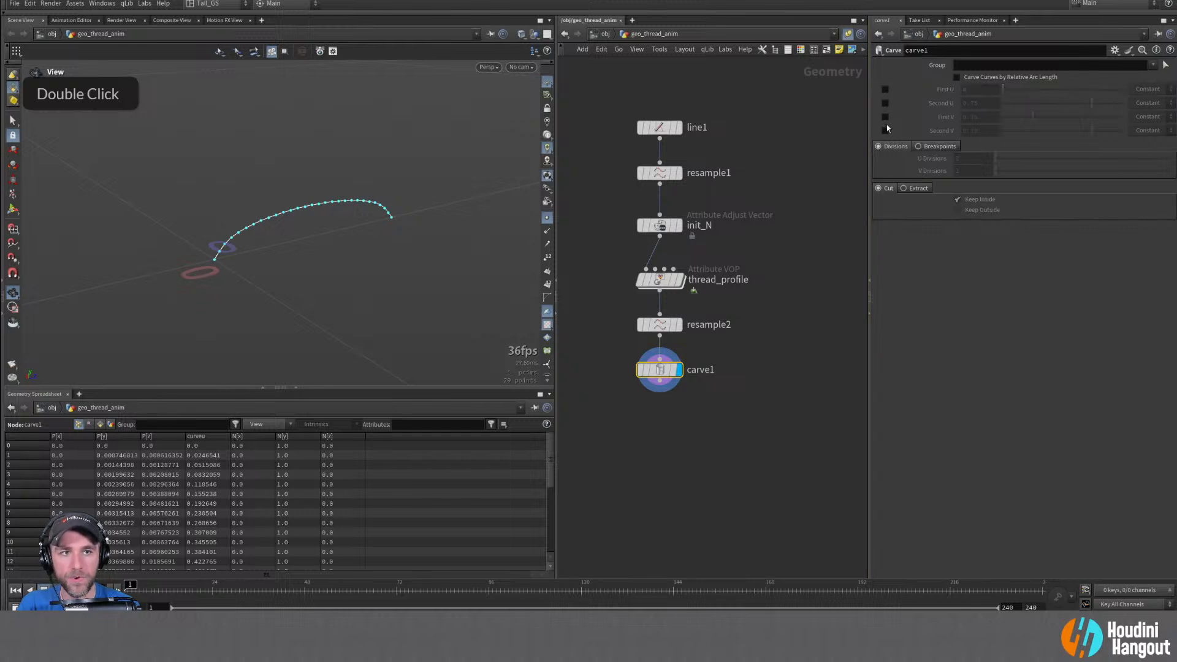
left_click(885, 103)
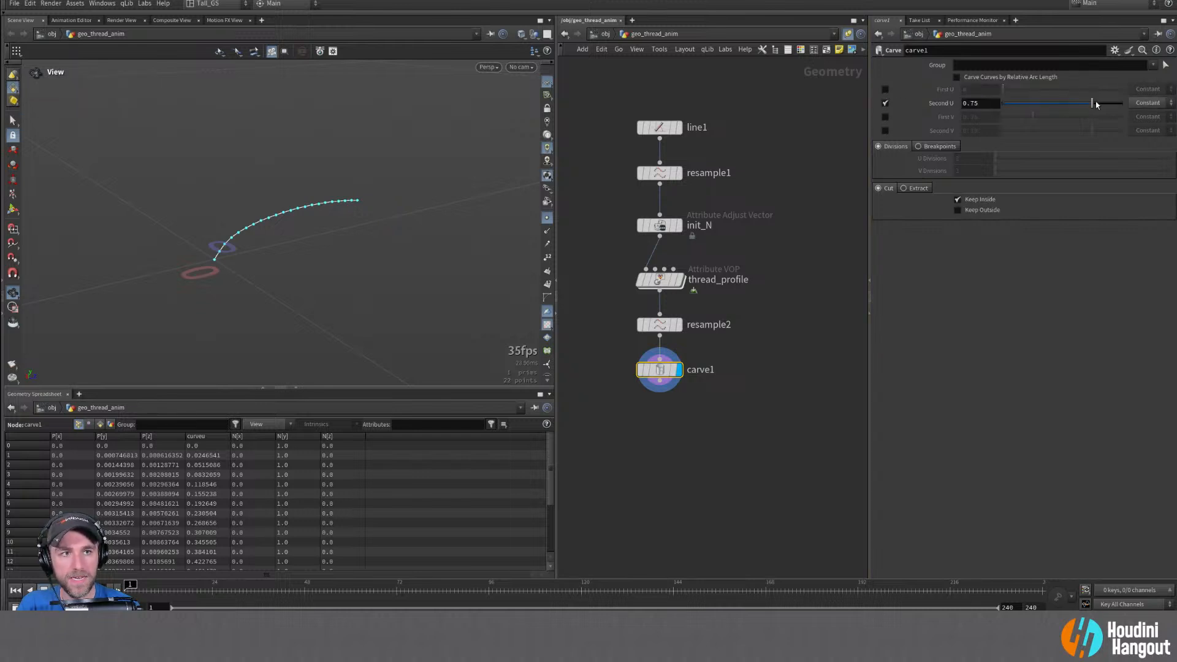
left_click_drag(1096, 103, 1128, 130)
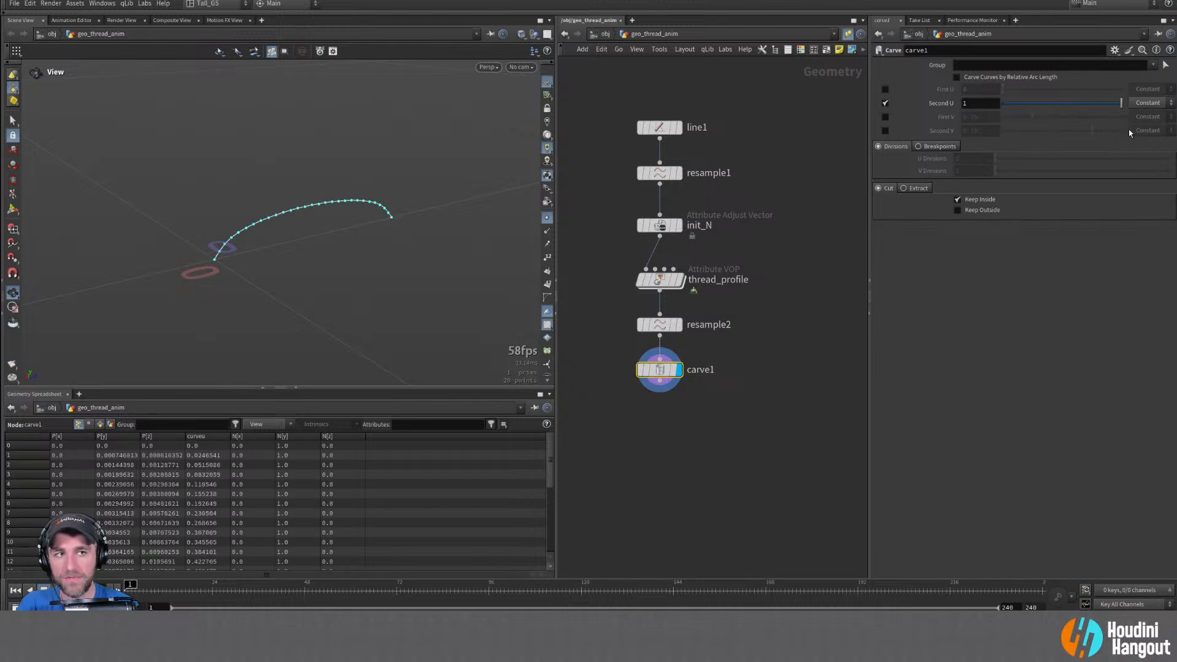
Switch carve1's Second U from a constant value to Attribute control
left_click(1148, 102)
left_click(1147, 116)
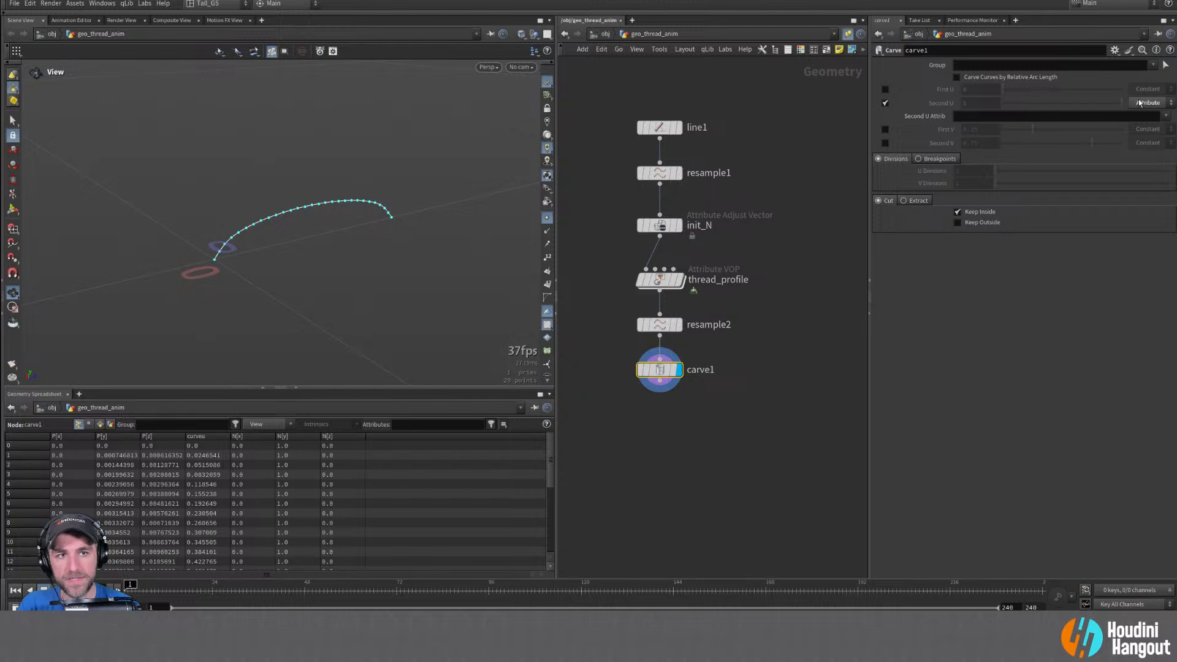
left_click(1139, 103)
left_click(1145, 116)
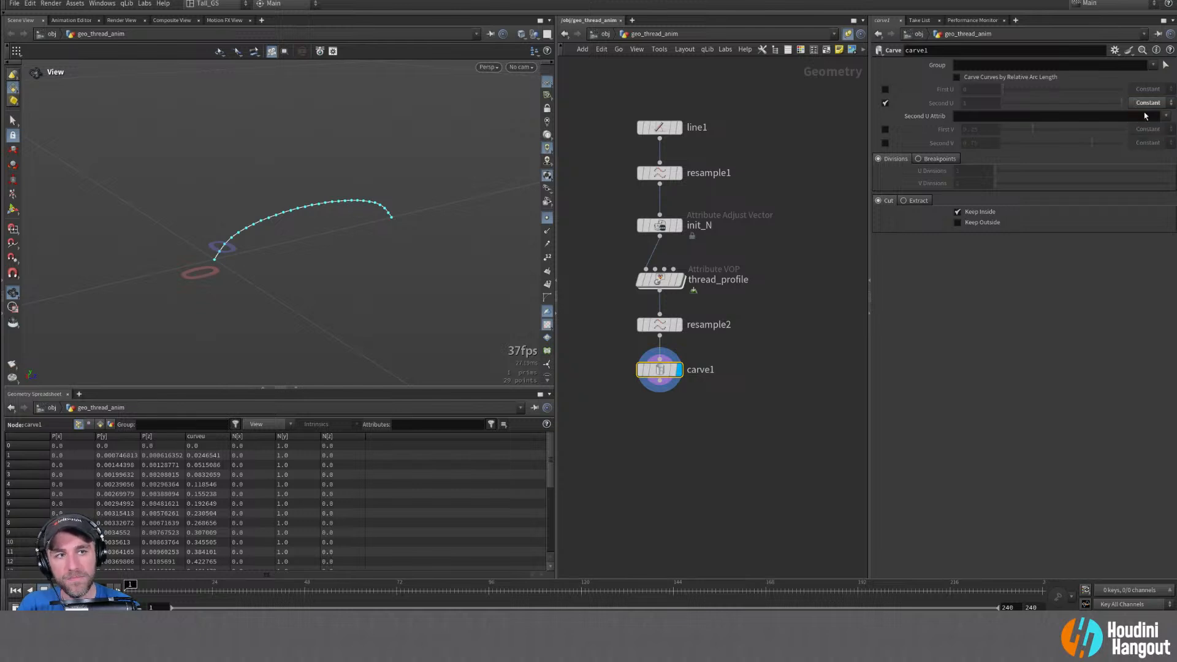
left_click(1148, 103)
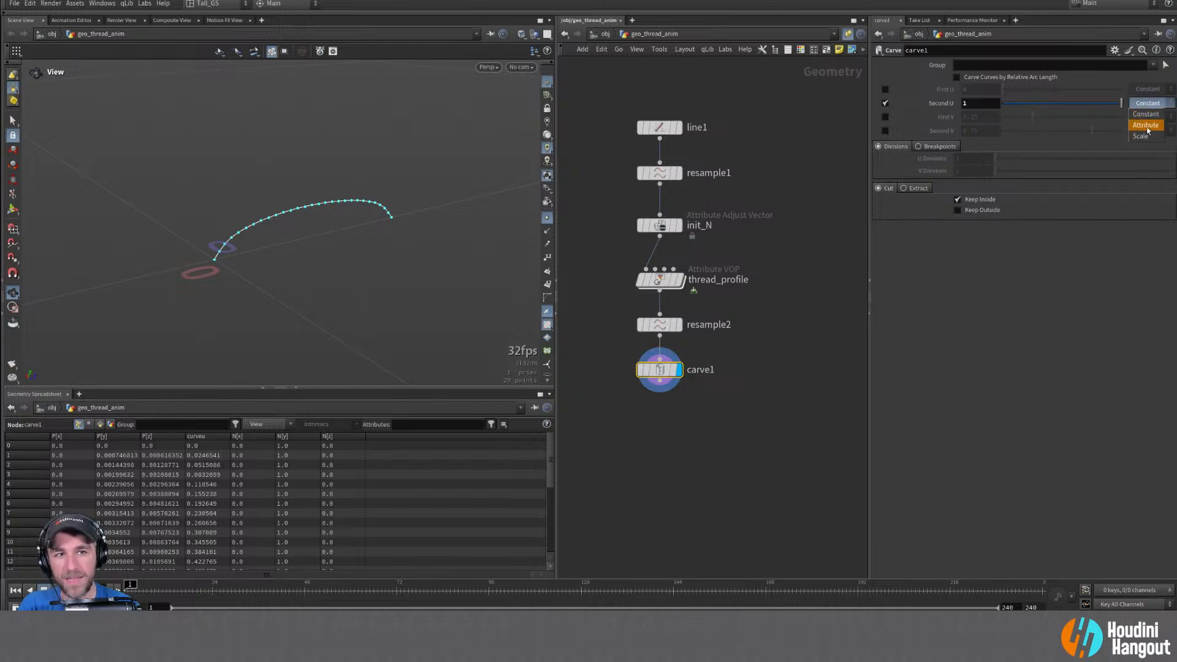
left_click(1145, 124)
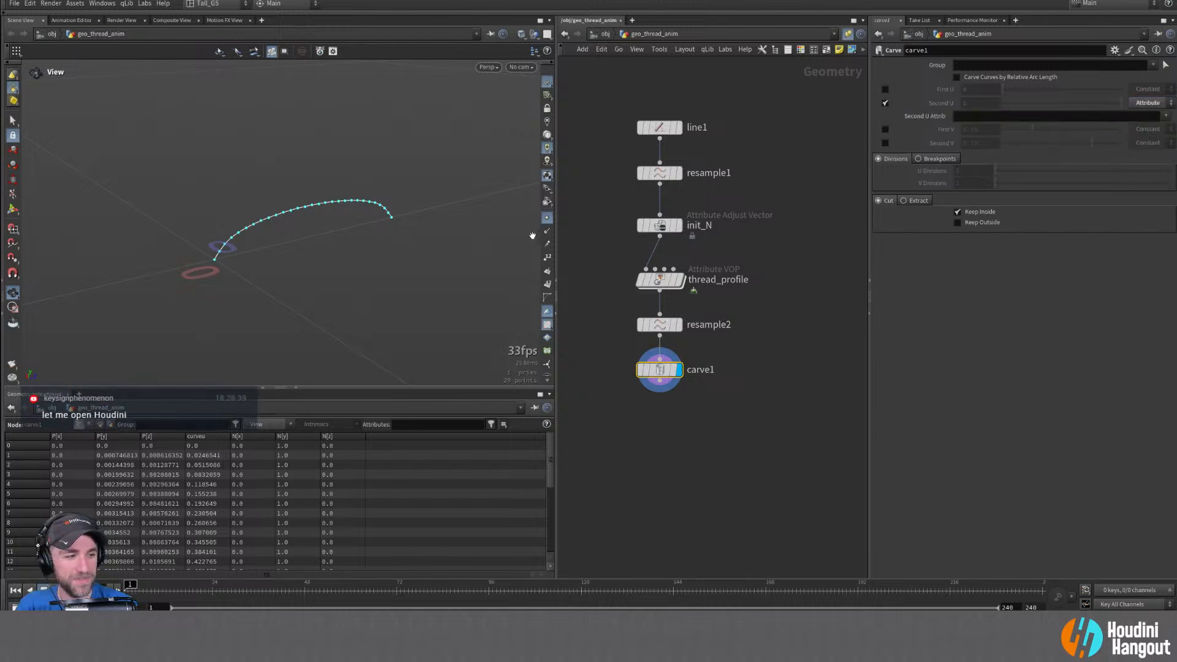
left_click_drag(249, 198, 315, 216, "alt")
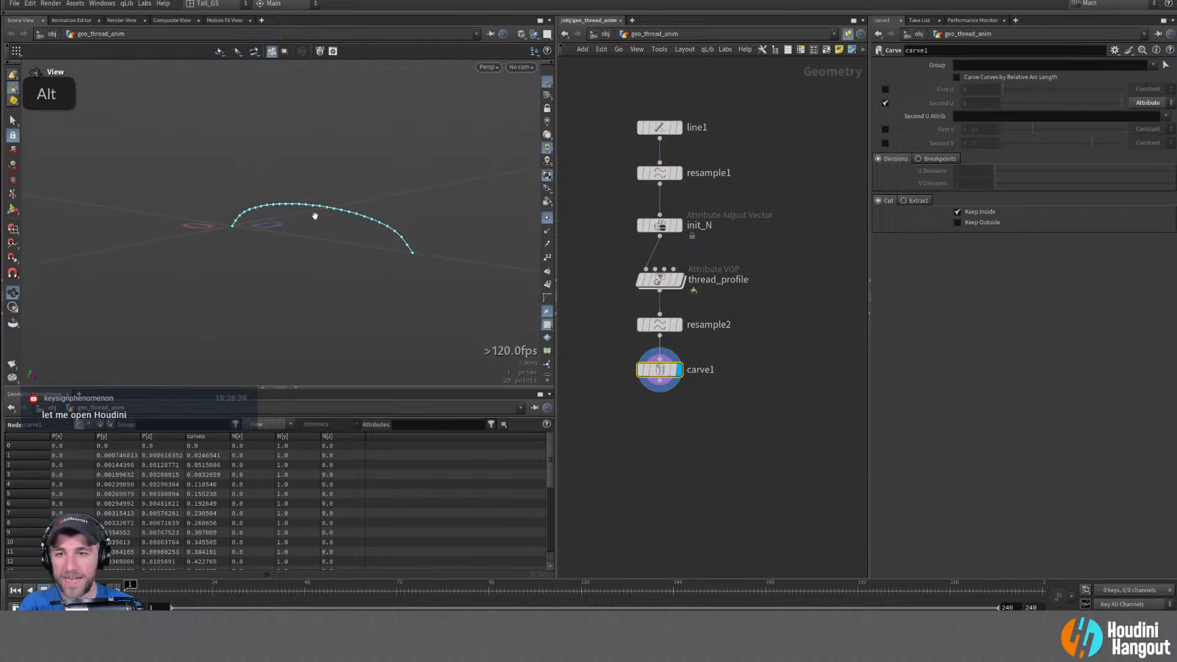
right_click_drag(315, 216, 341, 241, "alt")
left_click_drag(340, 241, 389, 231, "alt")
right_click_drag(389, 231, 345, 230, "alt")
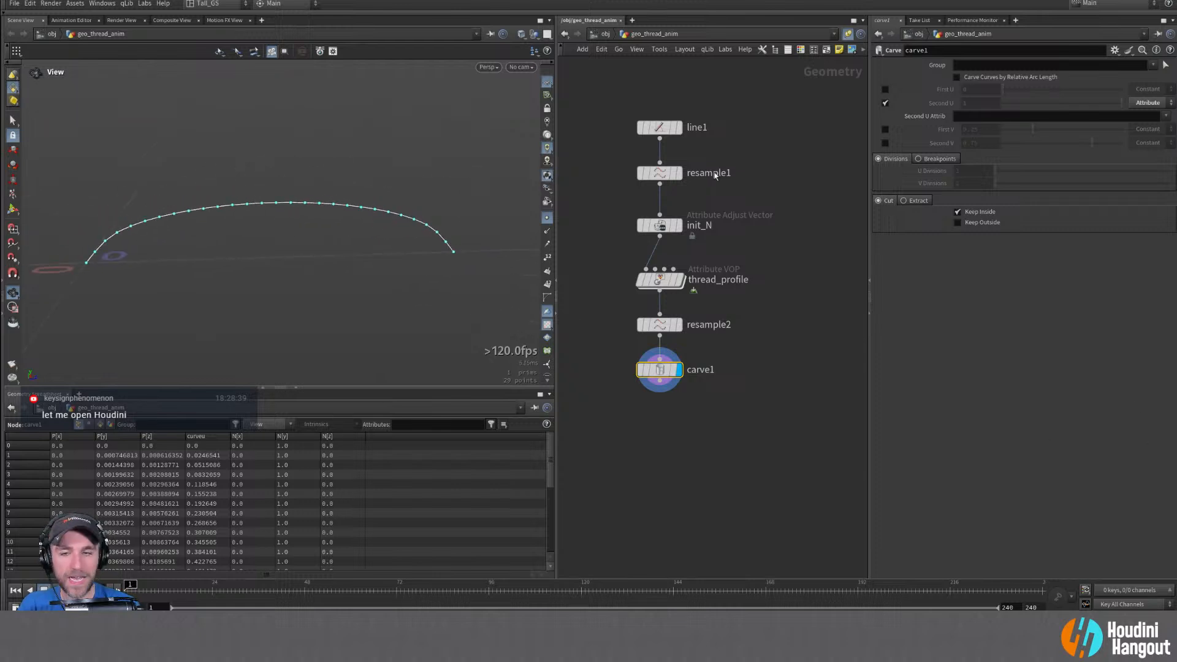
left_click_drag(319, 218, 368, 219, "alt")
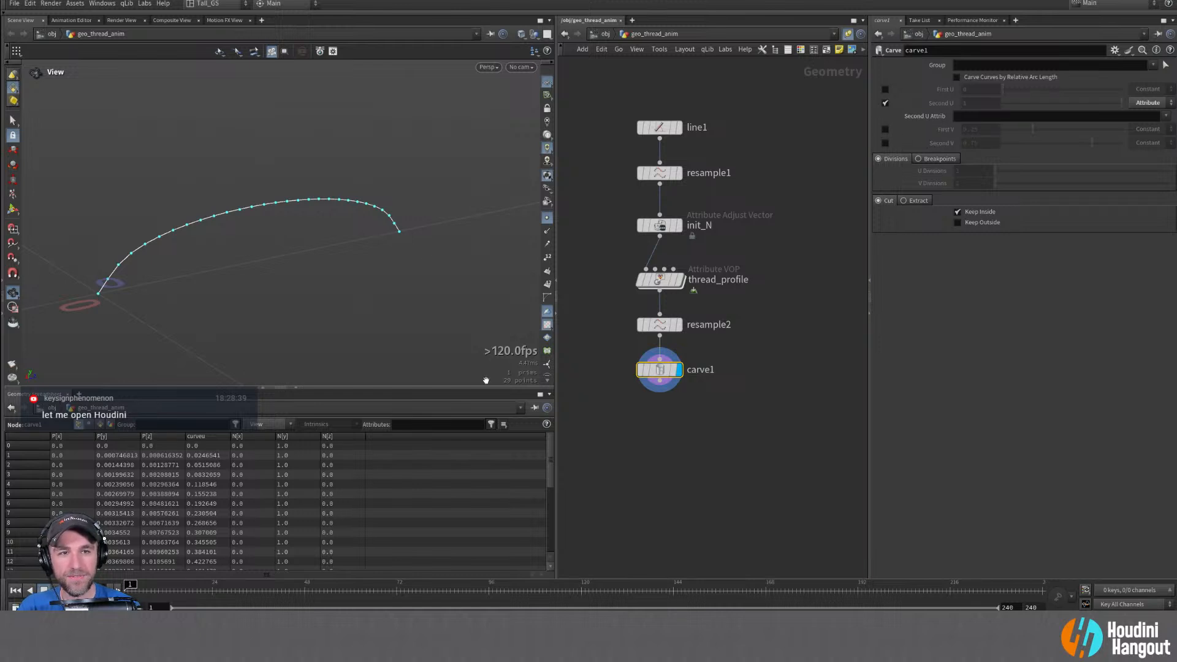
left_click(1167, 102)
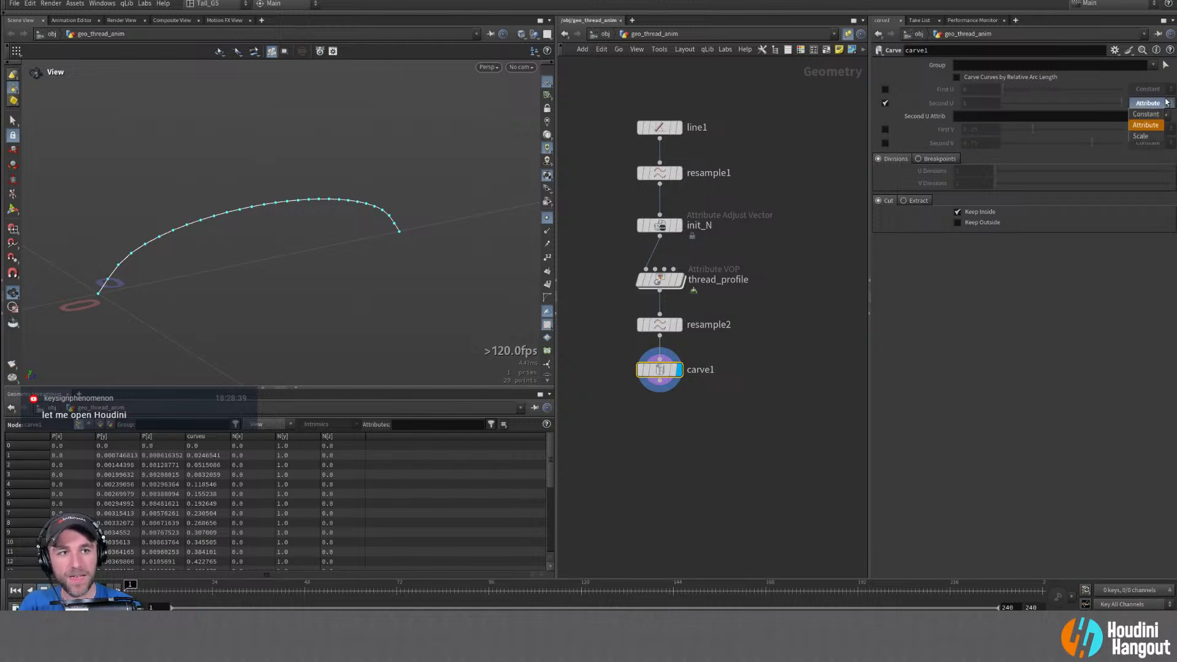
left_click(1145, 125)
Add a Clip node beside carve1, feed it from resample2, and display its result
right_click_drag(395, 184, 344, 202, "alt")
key("Tab")
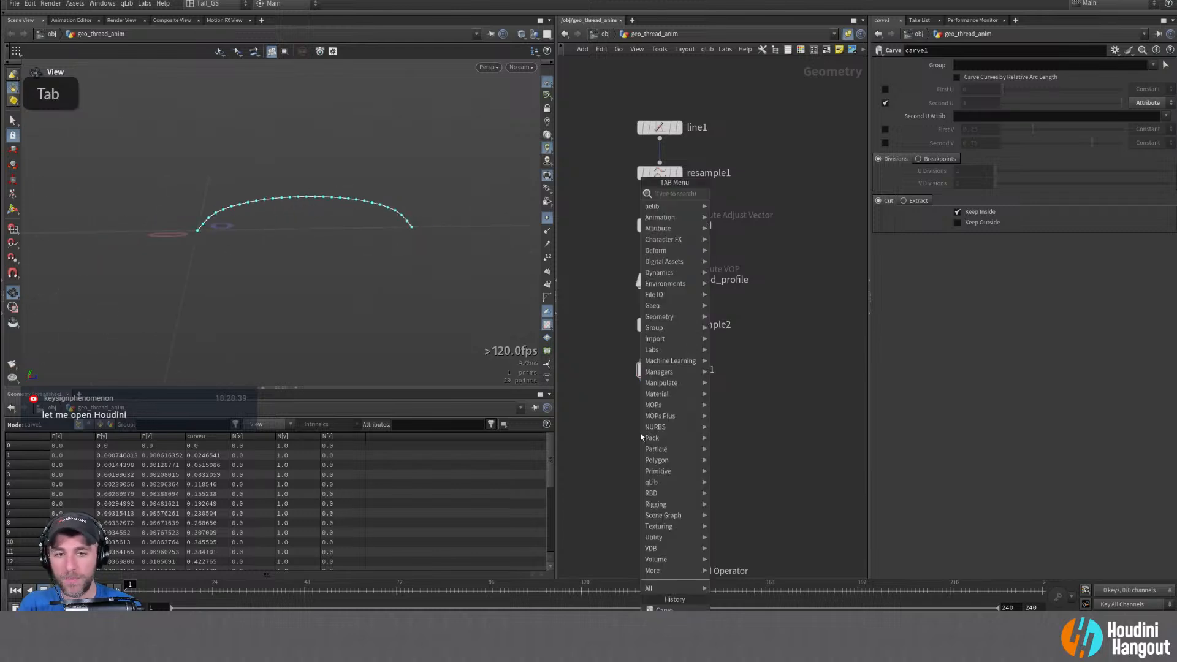
type("clip")
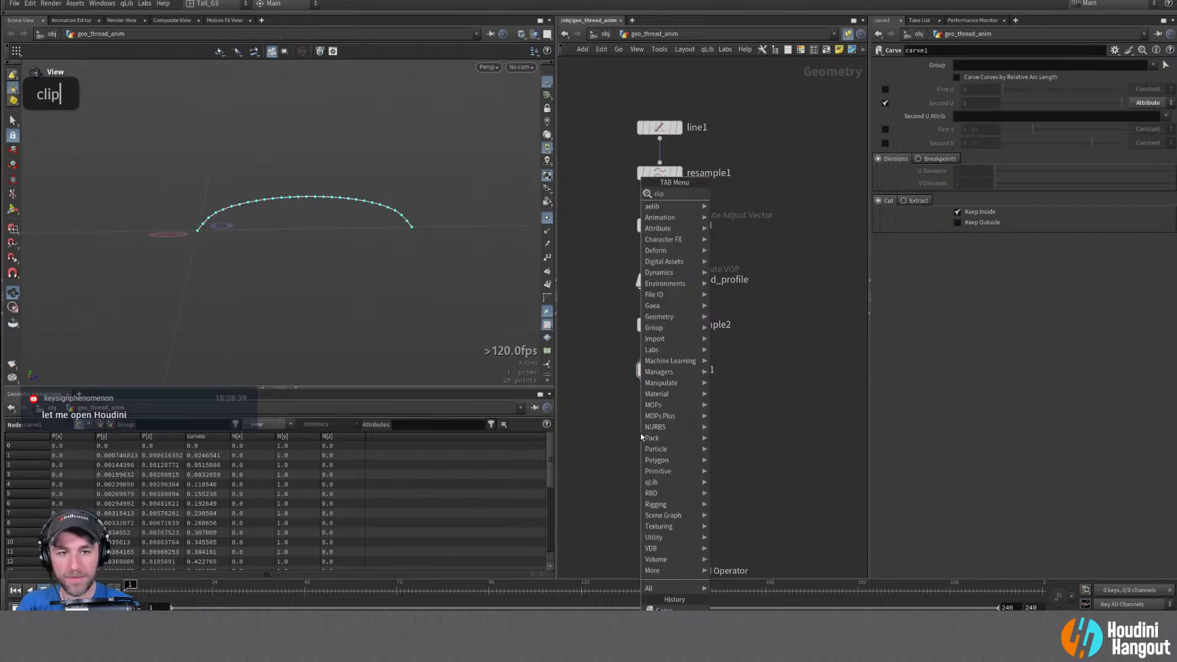
key("Return")
left_click(643, 436)
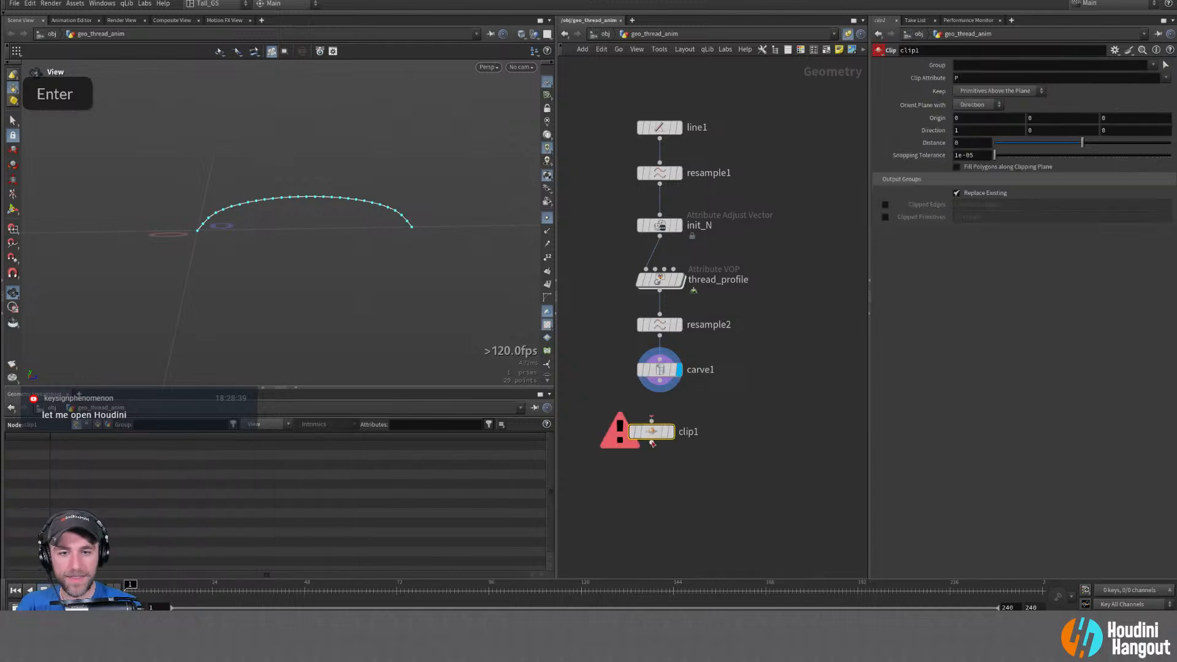
left_click_drag(644, 437, 713, 420)
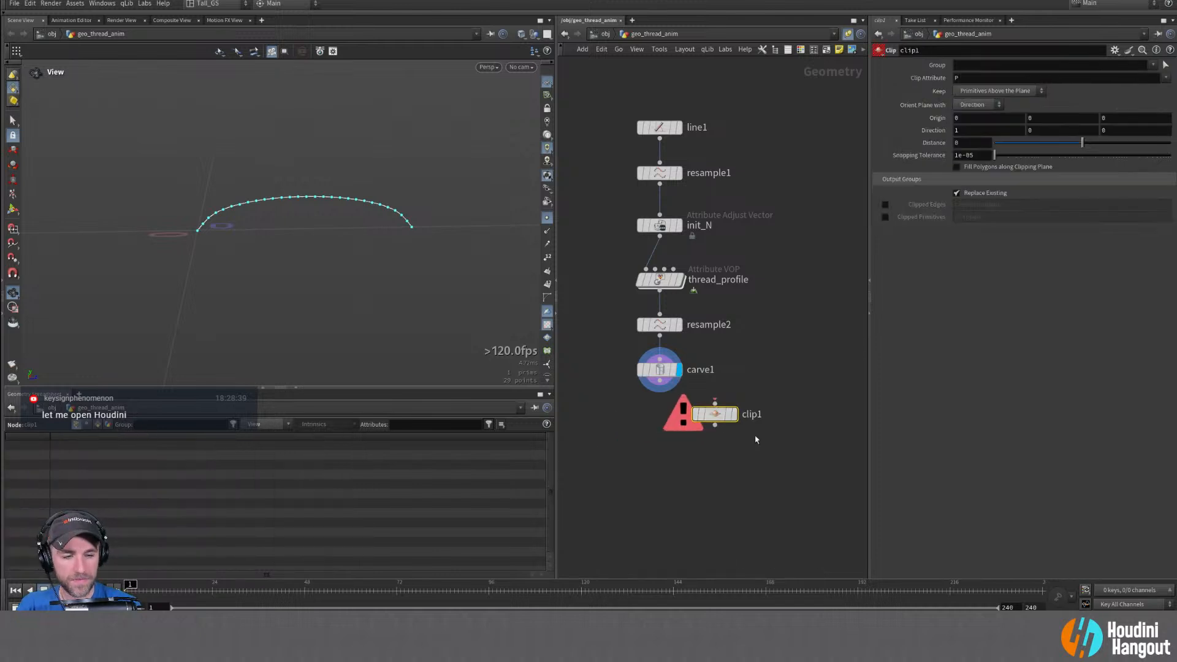
left_click(715, 403)
left_click(660, 336)
left_click_drag(716, 414, 757, 369)
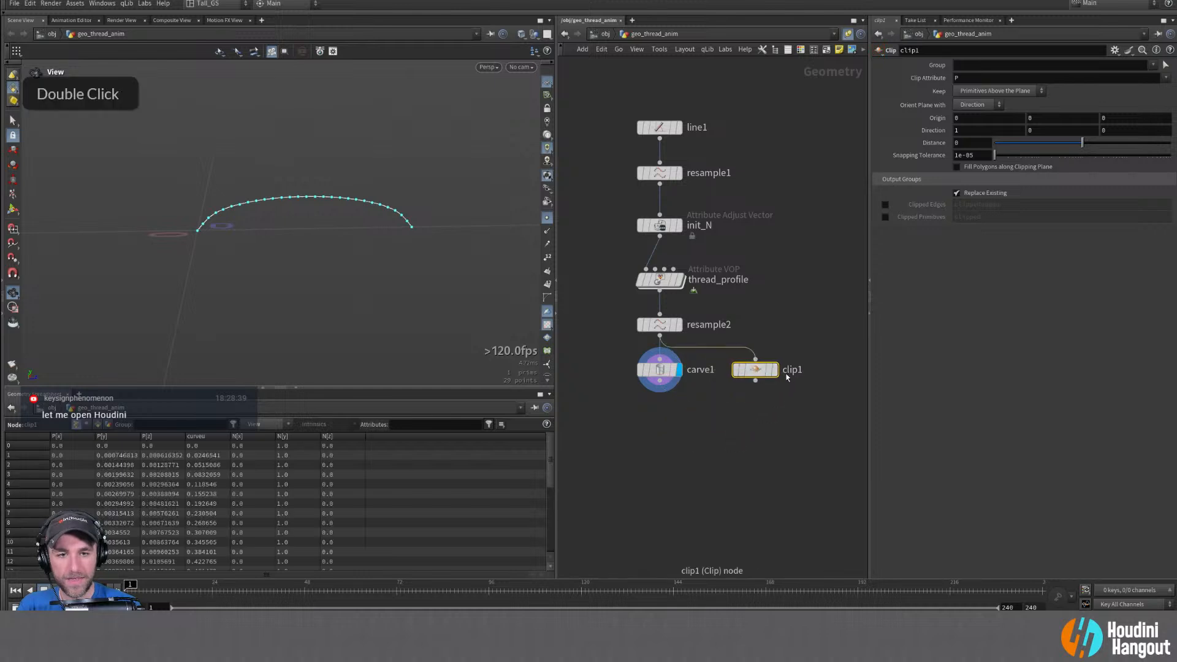
left_click(775, 369)
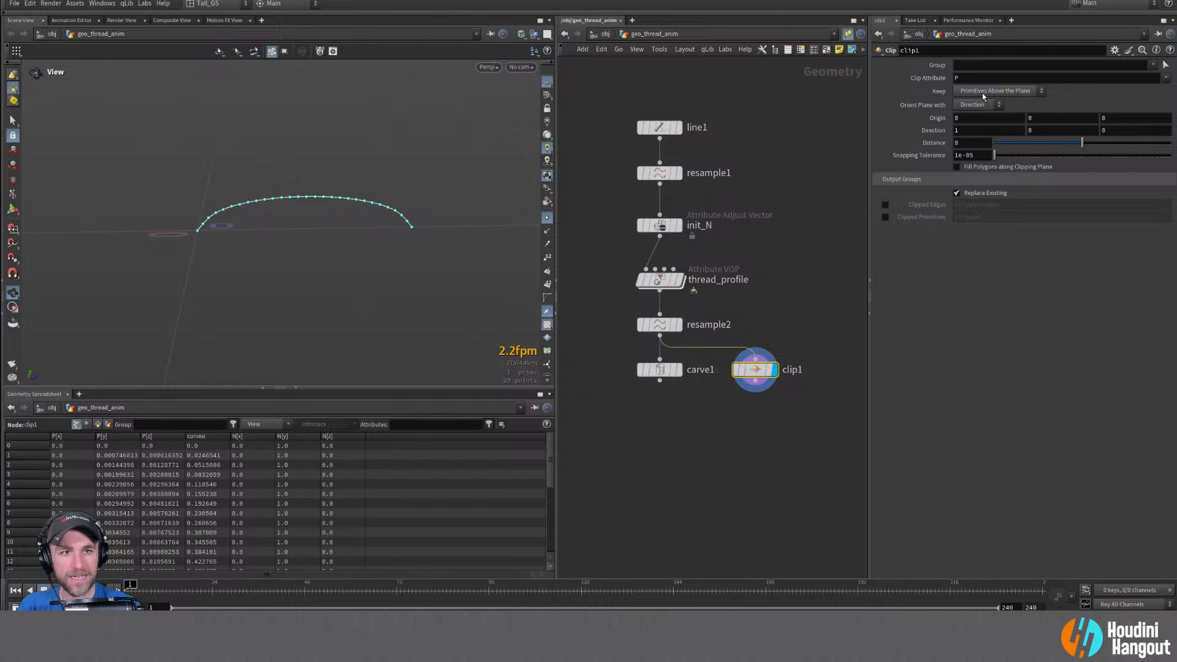
Set clip1 to clip by the curveu attribute, keep Primitives Below the Plane, and use a Distance of 0.97
left_click(1166, 77)
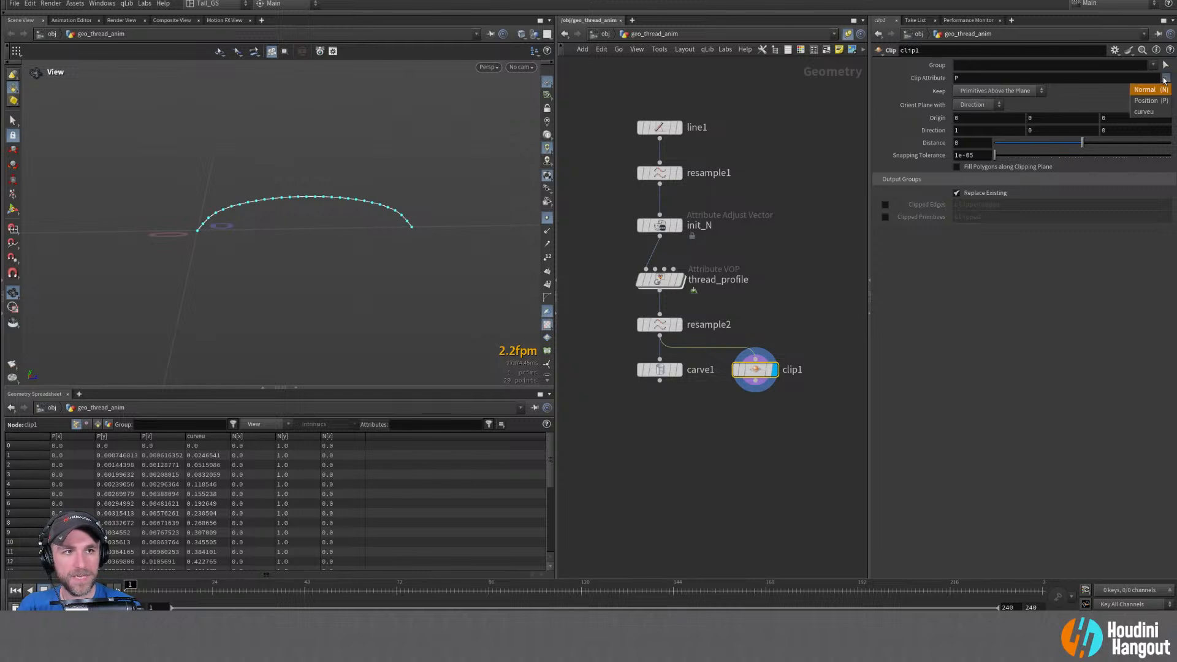
left_click(1150, 114)
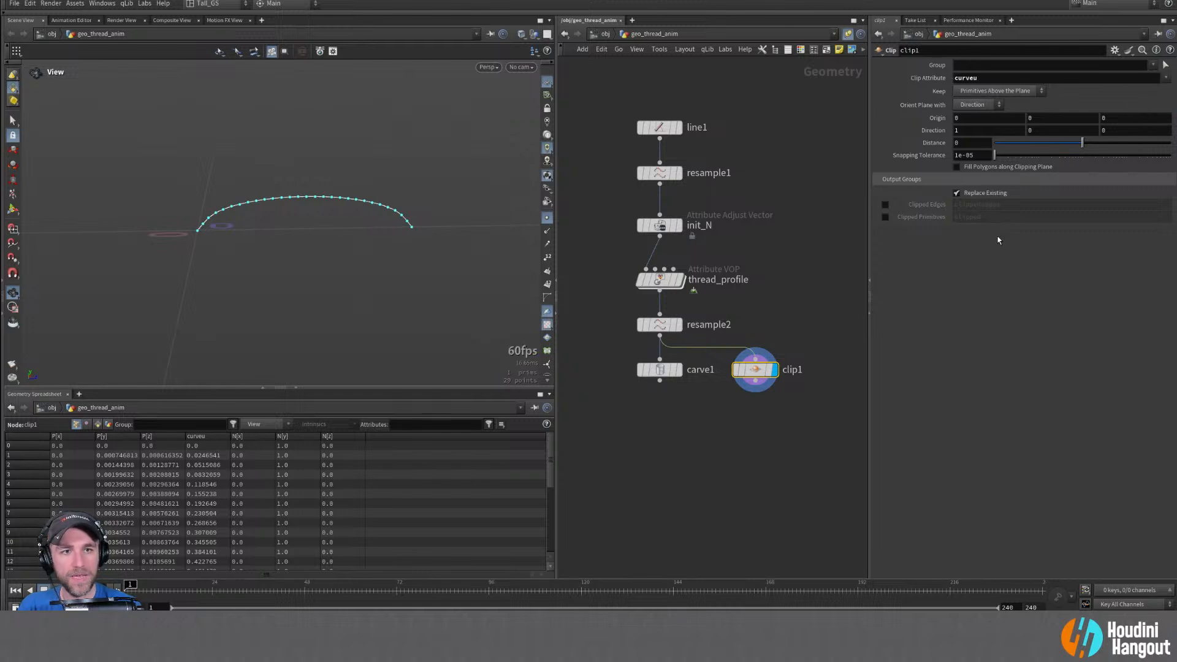
left_click_drag(767, 386, 778, 386)
mouse_move(1083, 143)
left_mouse_down()
mouse_move(1105, 143)
mouse_move(1083, 142)
left_mouse_up()
left_click(1000, 90)
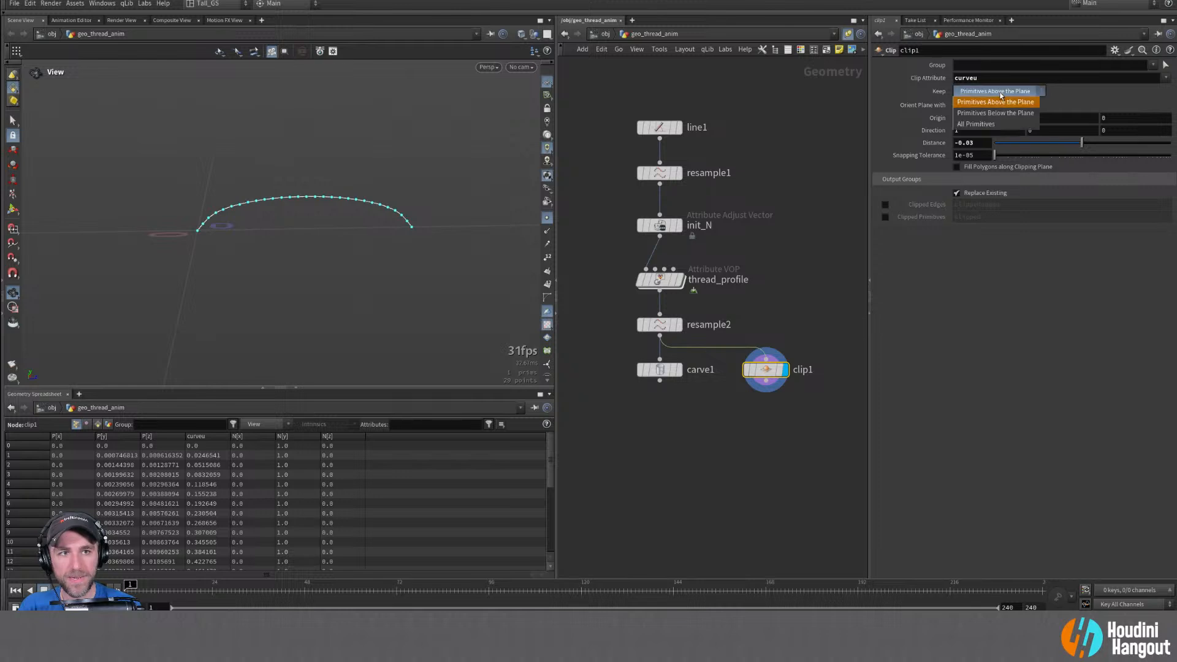
left_click(1000, 113)
left_click_drag(1081, 147, 1102, 149)
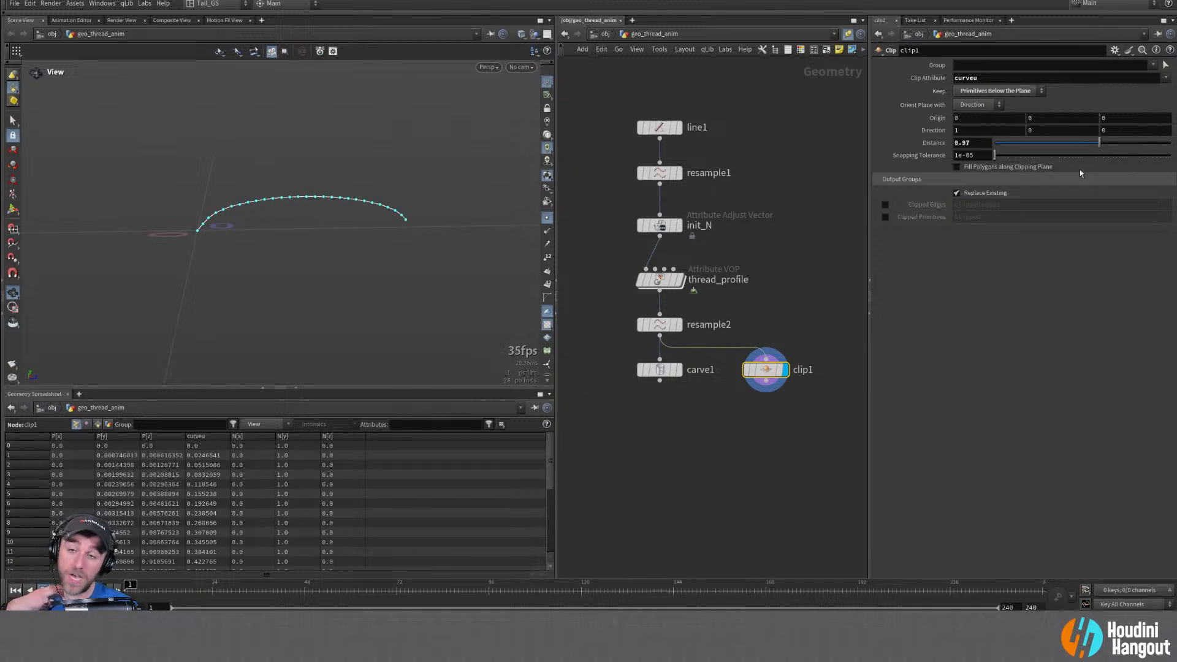
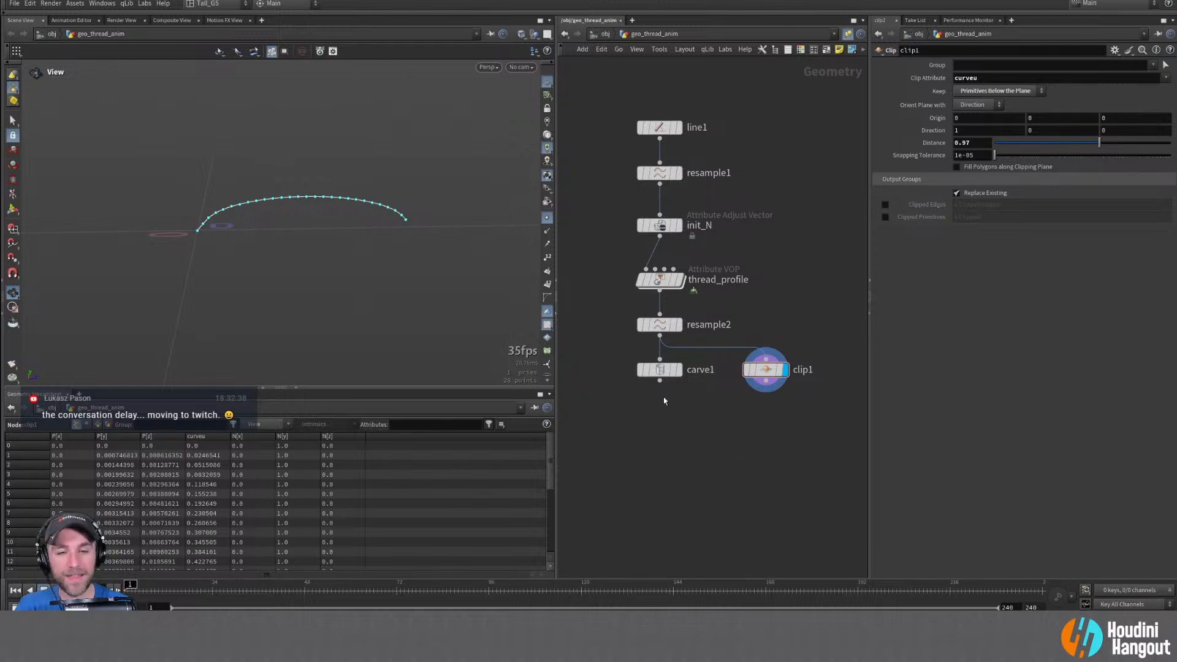
Test a larger clipping distance on clip1 and compare it with carve1, finishing with clip1's Distance at exactly 1
left_click_drag(760, 369, 758, 369)
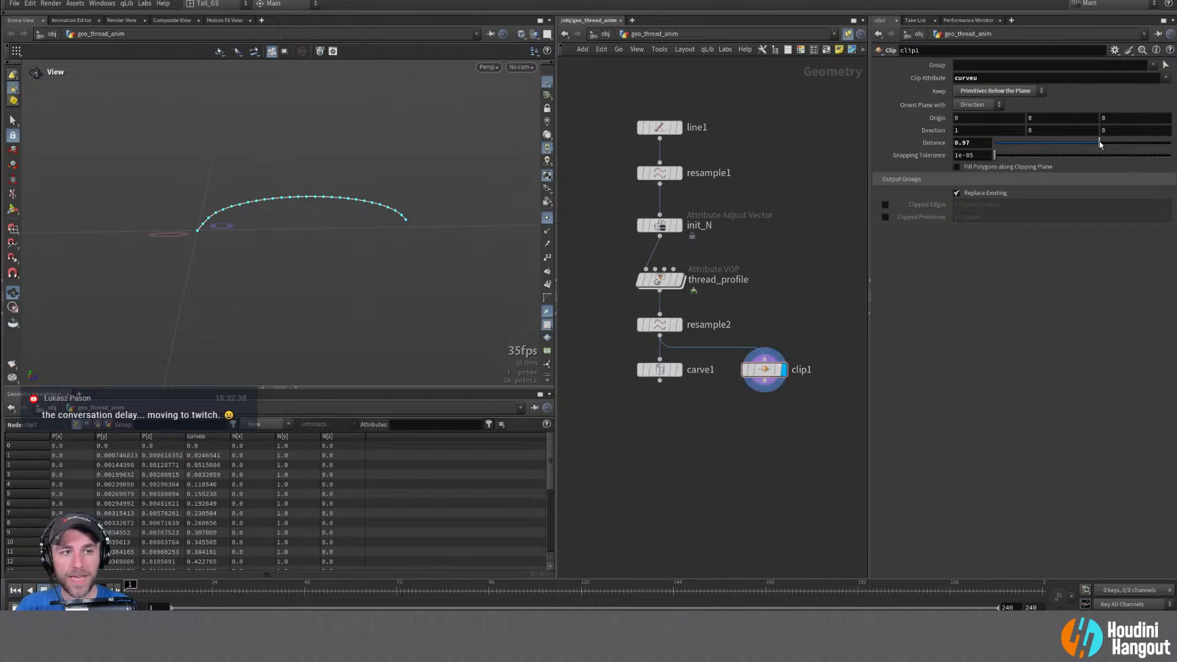
left_click_drag(1102, 142, 1108, 144)
left_click(658, 371)
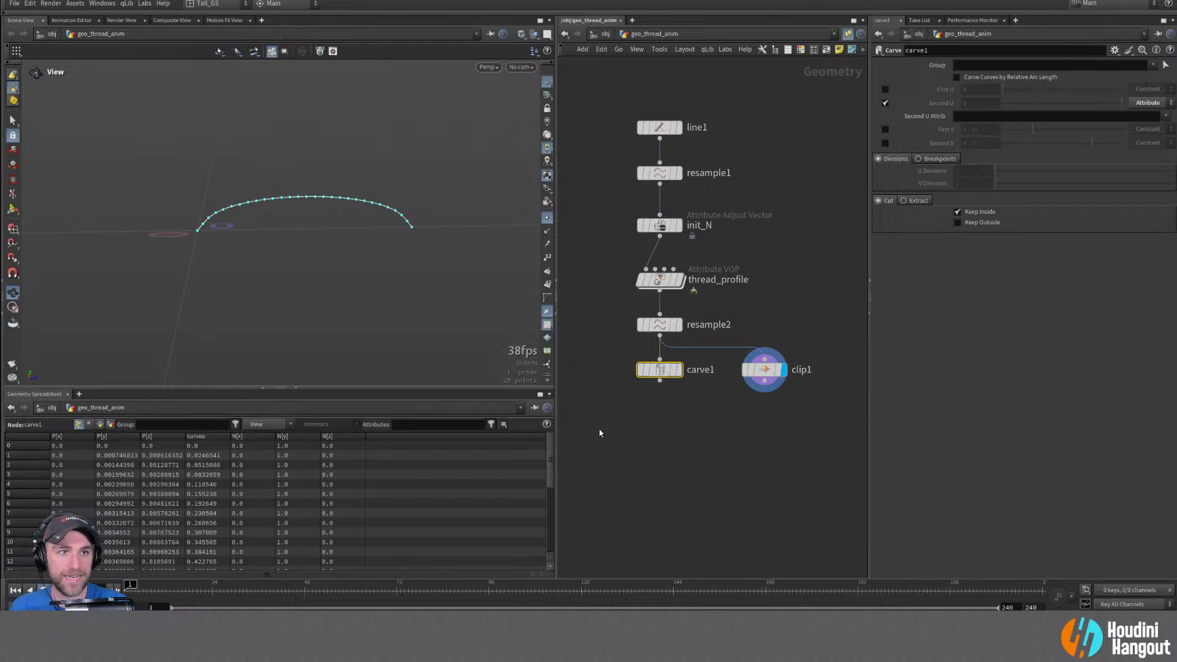
left_click(764, 369)
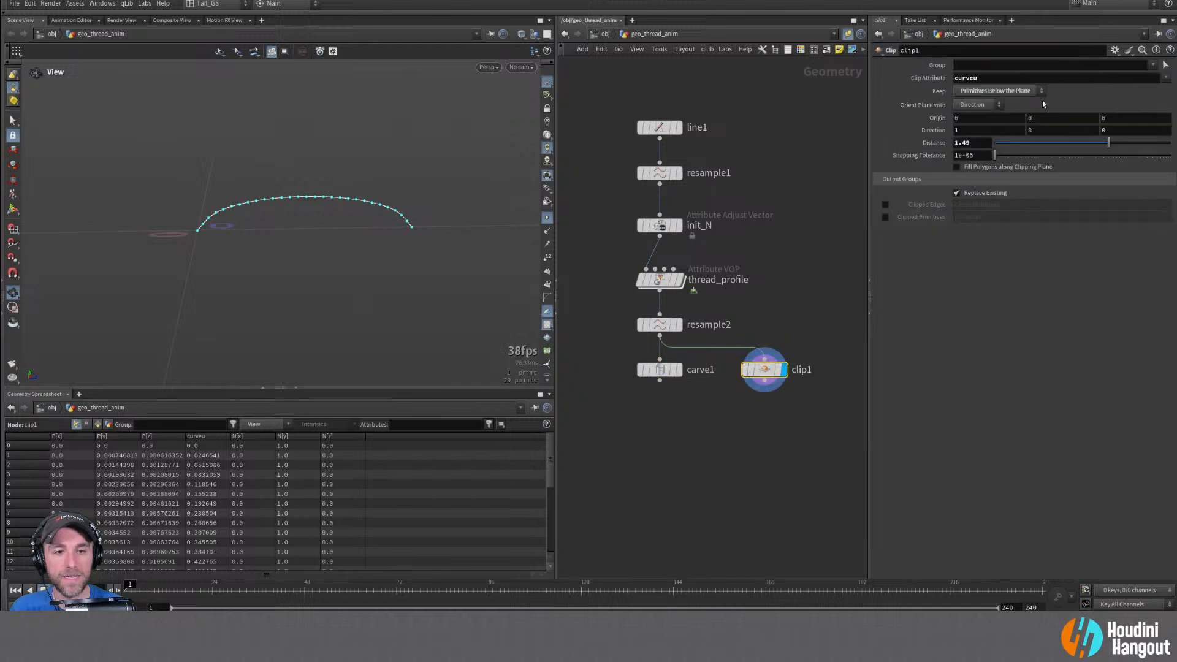
double_click(975, 143)
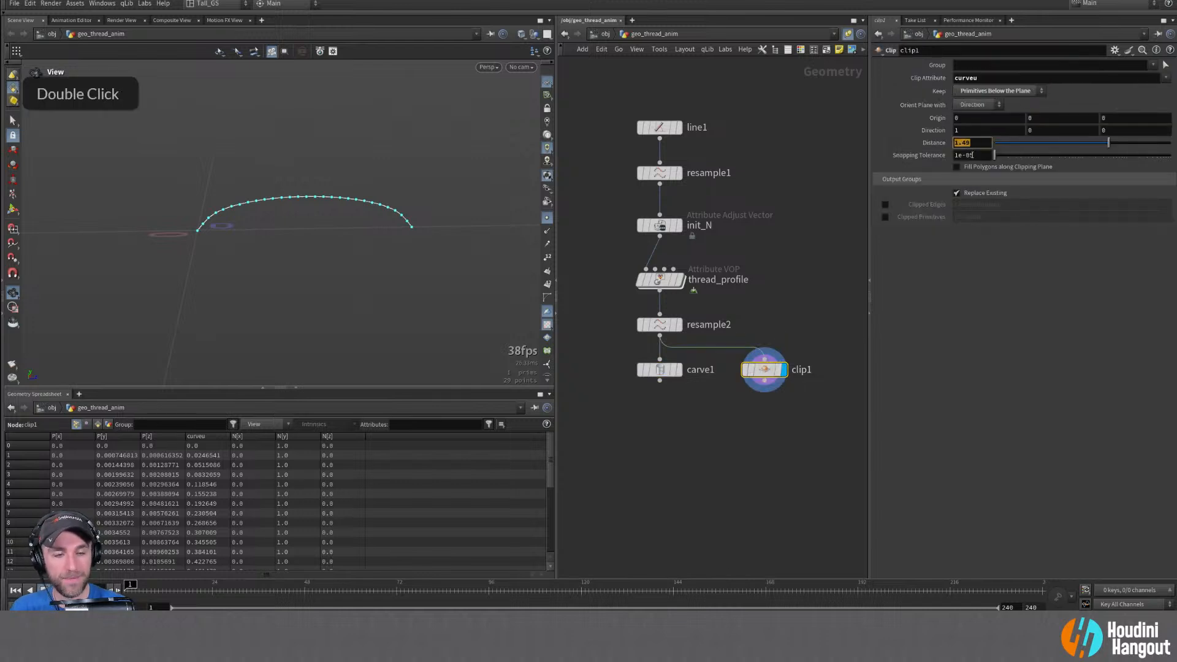
type("1")
key("Return")
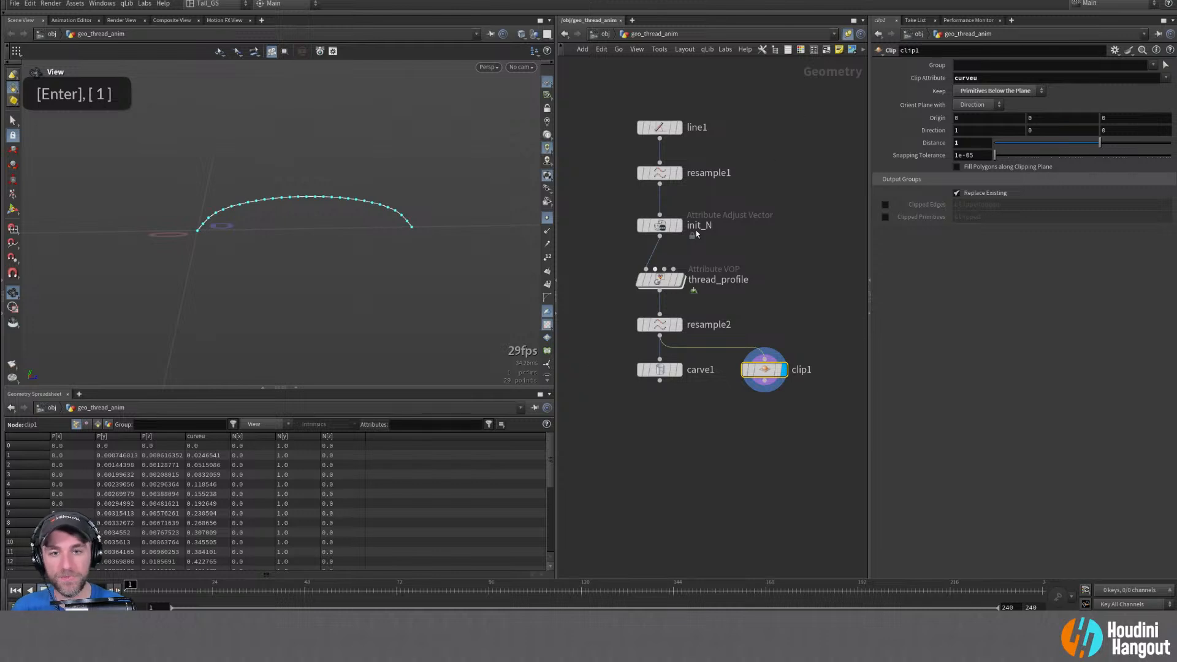
Move carve1 and clip1 farther down the network to make room below resample2
right_click_drag(697, 234, 668, 242)
left_click(642, 363, "shift")
left_click_drag(643, 363, 646, 451)
left_click(604, 423)
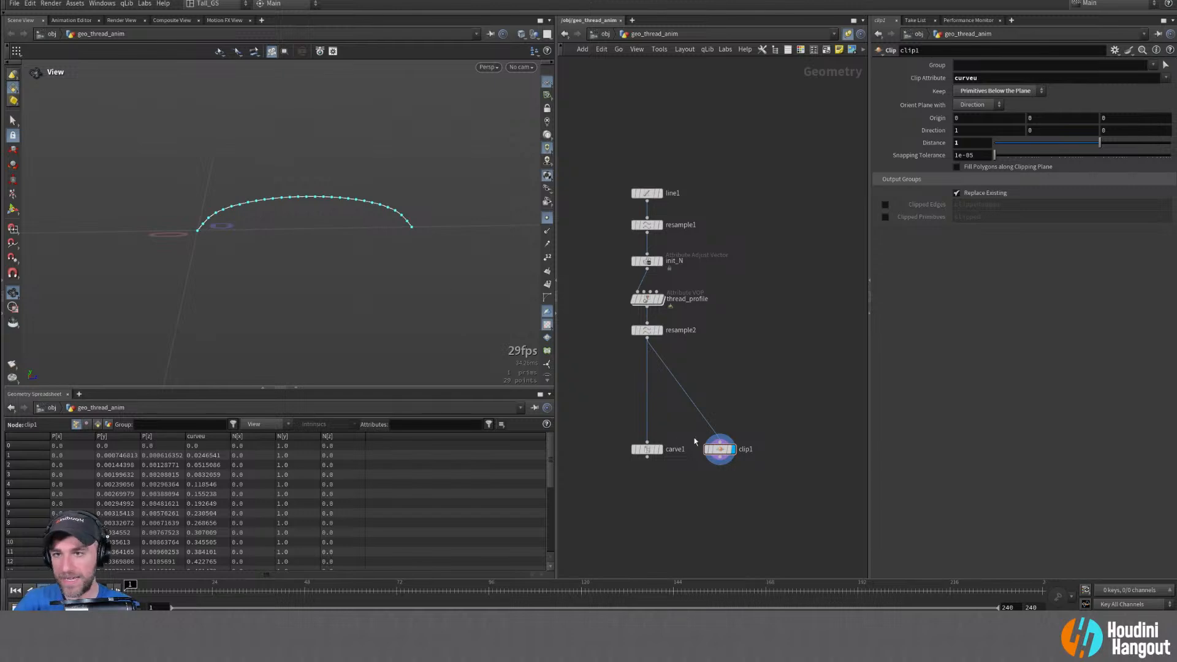
Insert an Attribute Adjust Float node between resample2 and the carve1 and clip1 nodes, with its attribute named mask
key("Tab")
type("att adjust m")
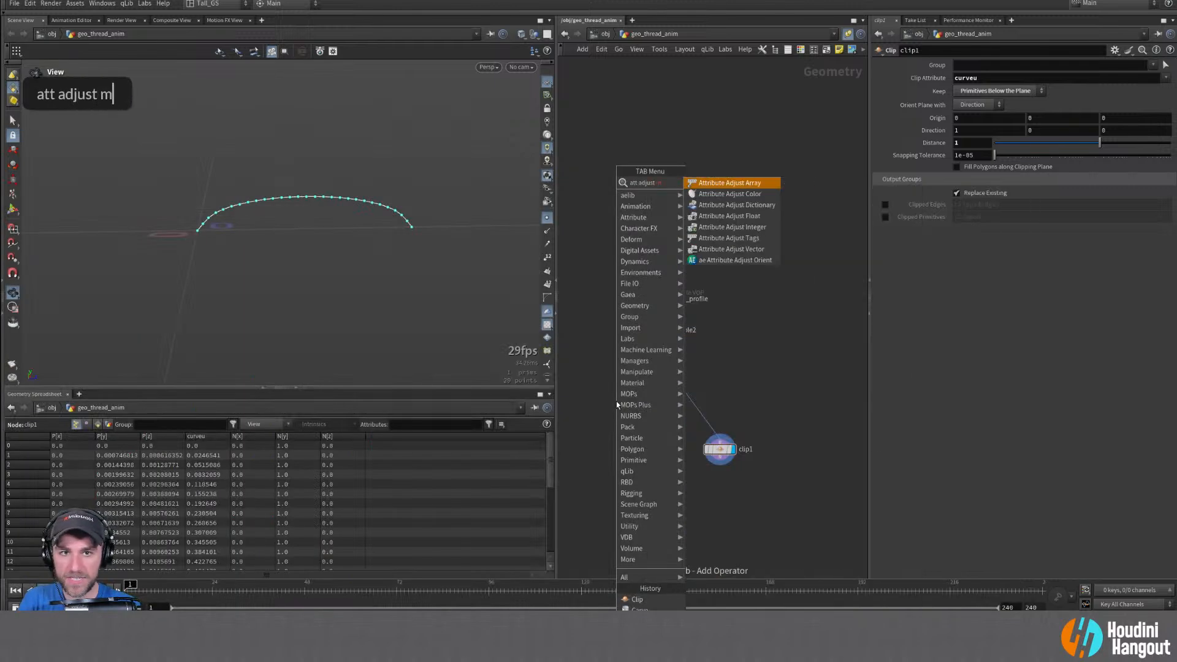
key("BackSpace")
type("flo")
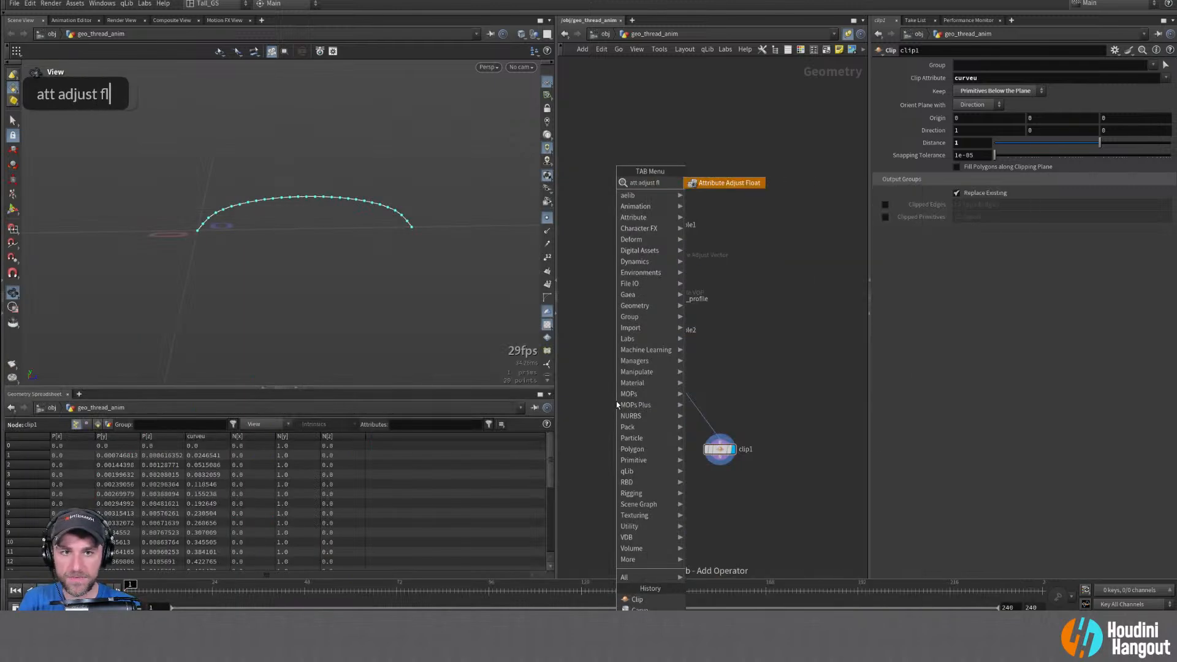
key("Return")
left_click(651, 376)
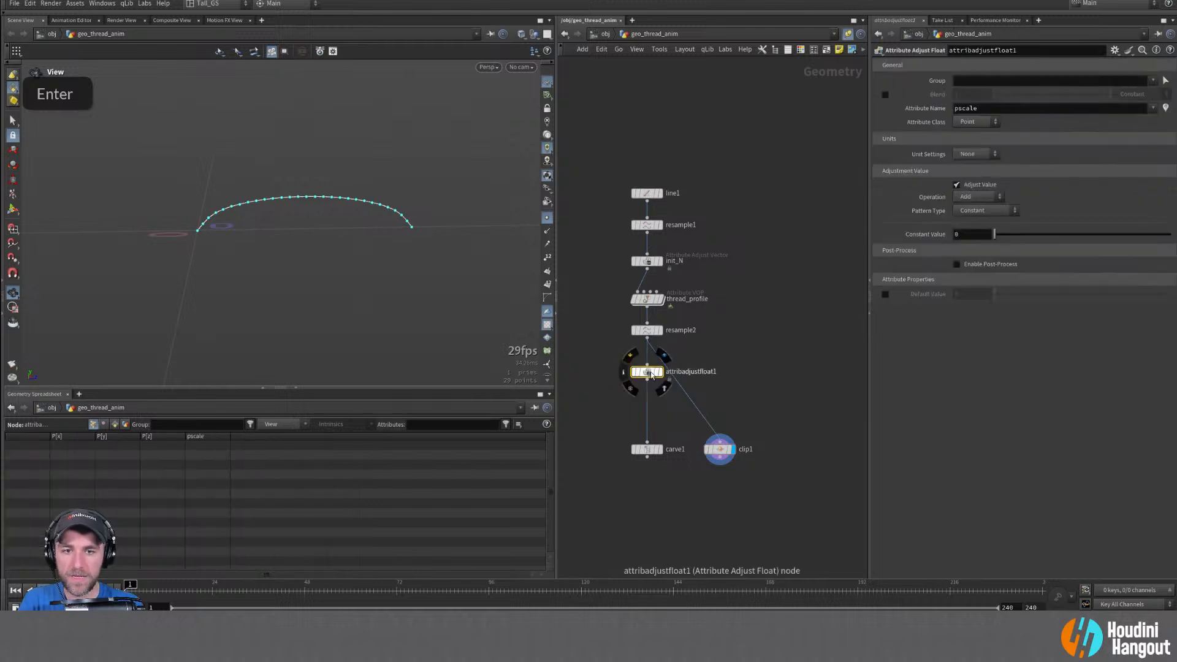
left_click_drag(677, 383, 648, 366)
double_click(987, 108)
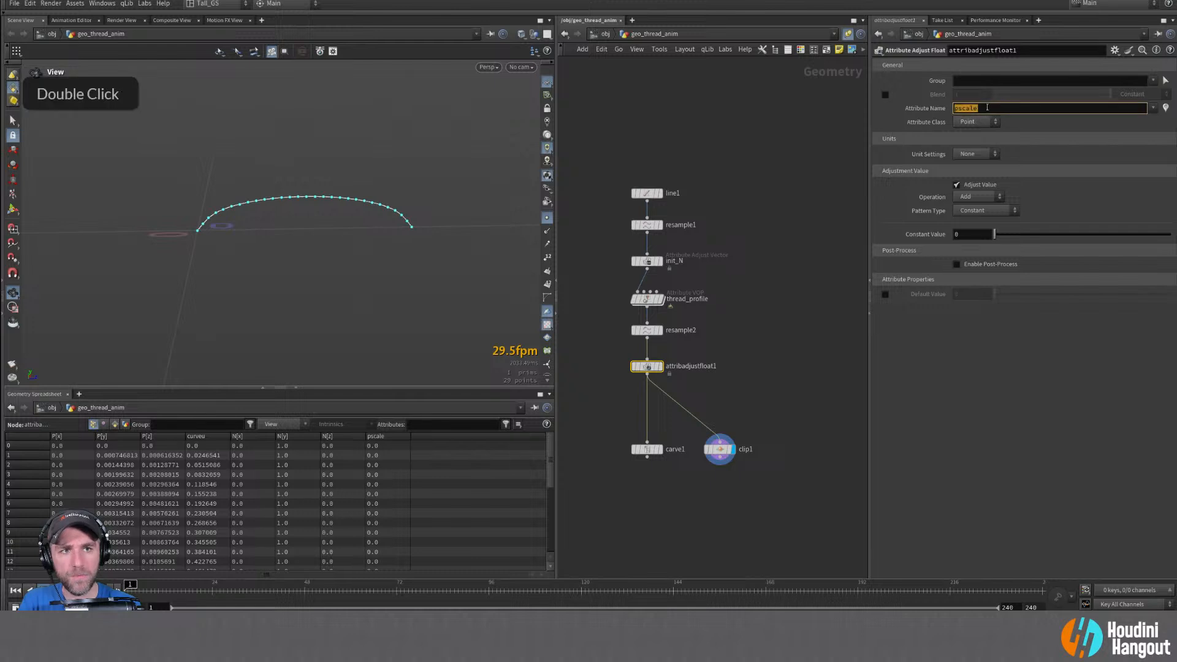
type("mask")
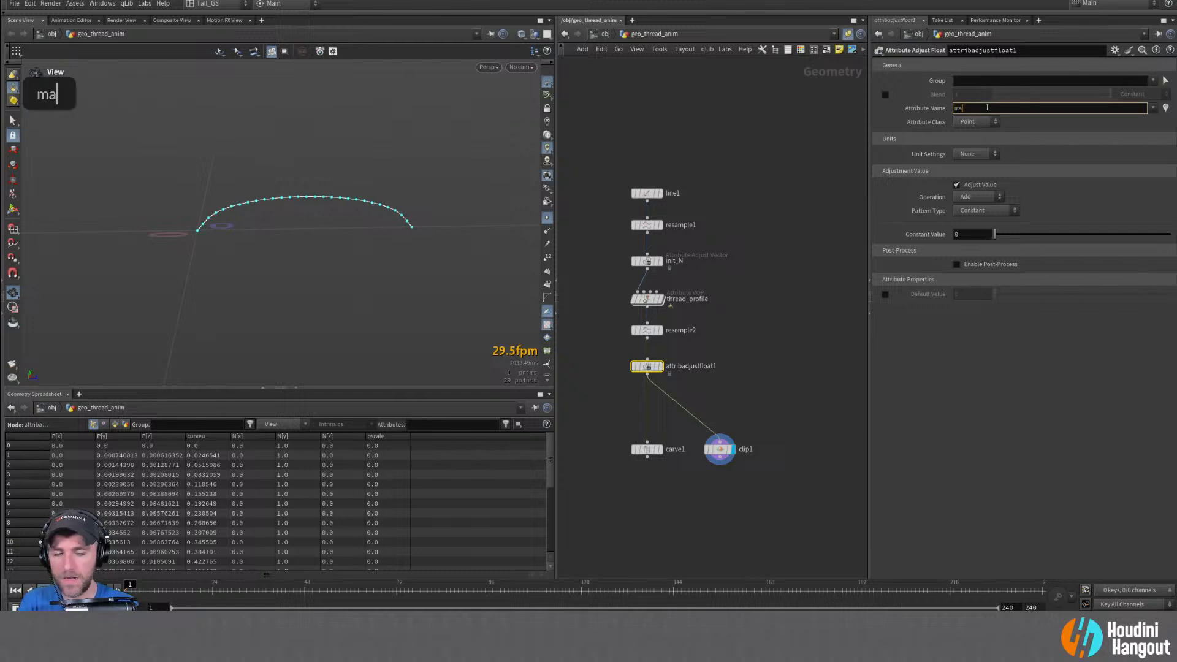
key("Return")
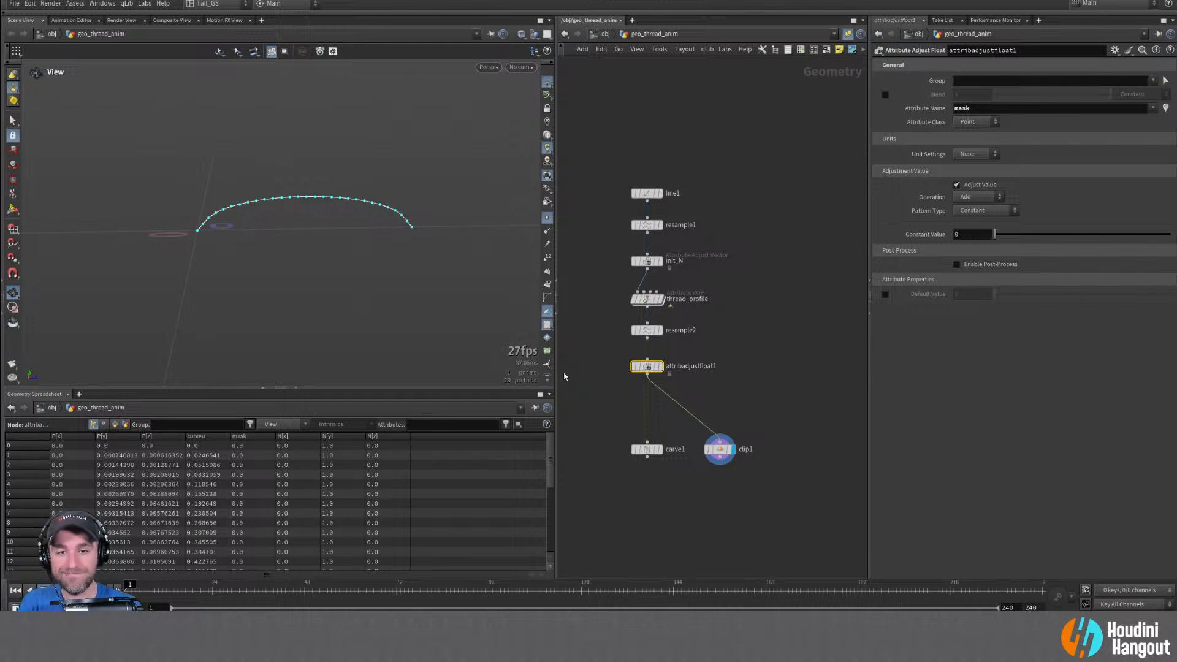
Delete the Attribute Adjust Float node below resample2
key("Tab")
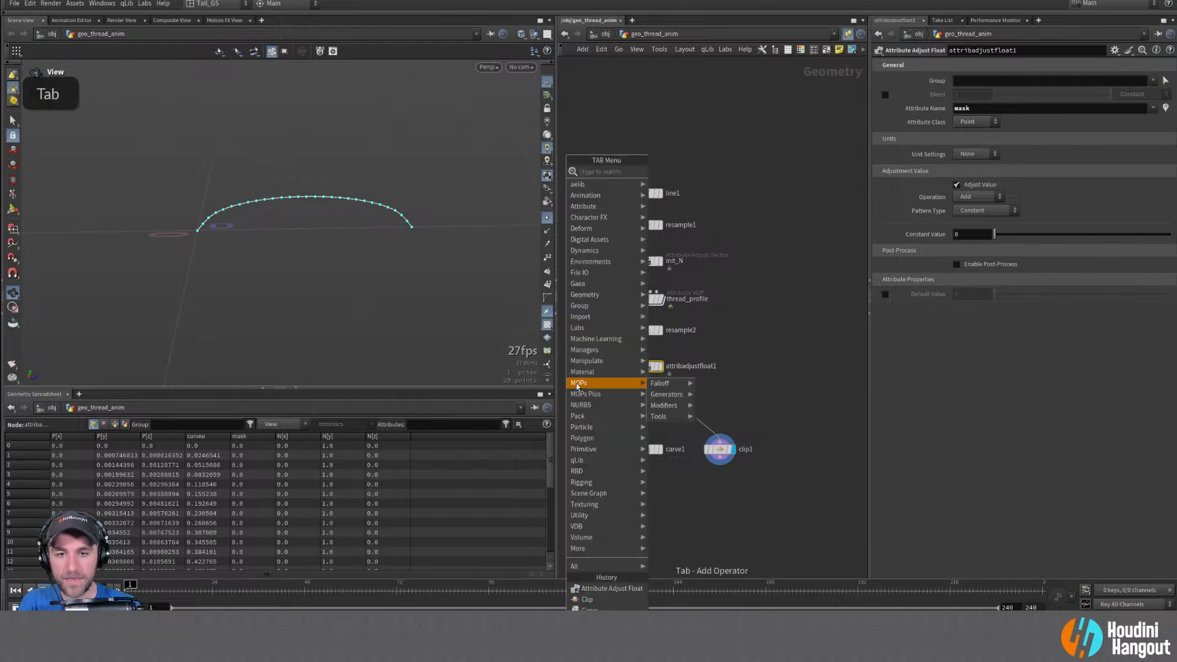
left_click(809, 352)
left_click_drag(608, 348, 698, 386)
key("Delete")
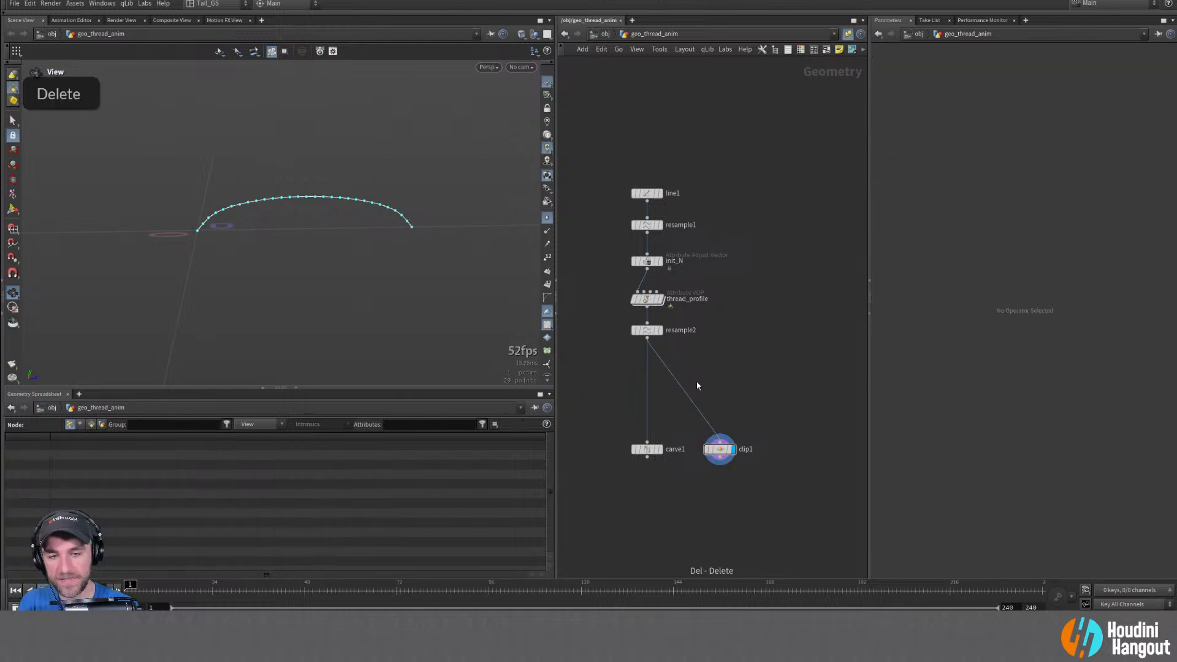
Insert a MOPs Shape Falloff node between resample2 and the carve1 and clip1 nodes, and display its result
right_click_drag(276, 113, 197, 192, "alt")
left_click_drag(196, 192, 302, 186, "alt")
right_click_drag(302, 186, 294, 208, "alt")
key("Tab")
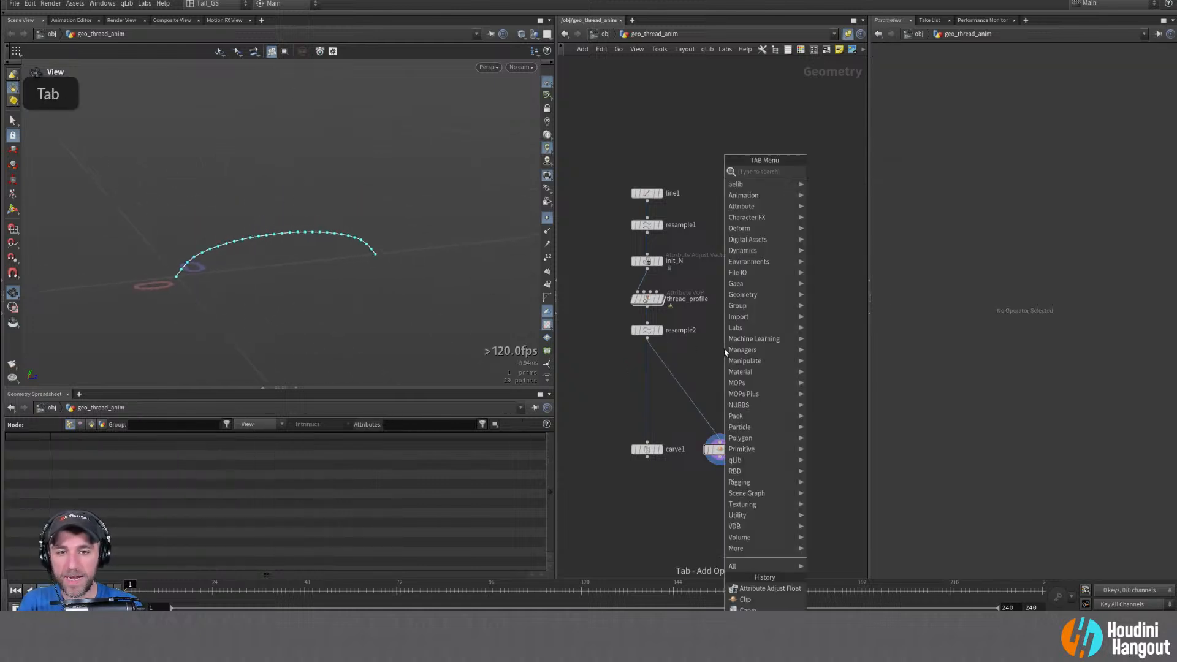
type("falloff")
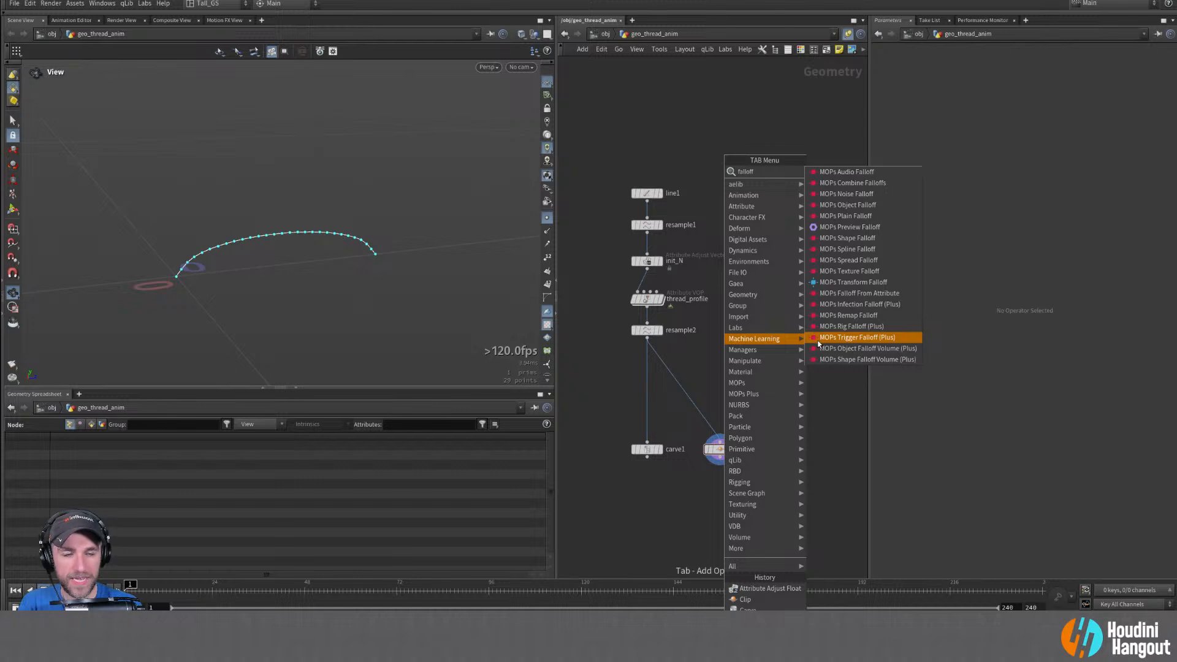
left_click(848, 238)
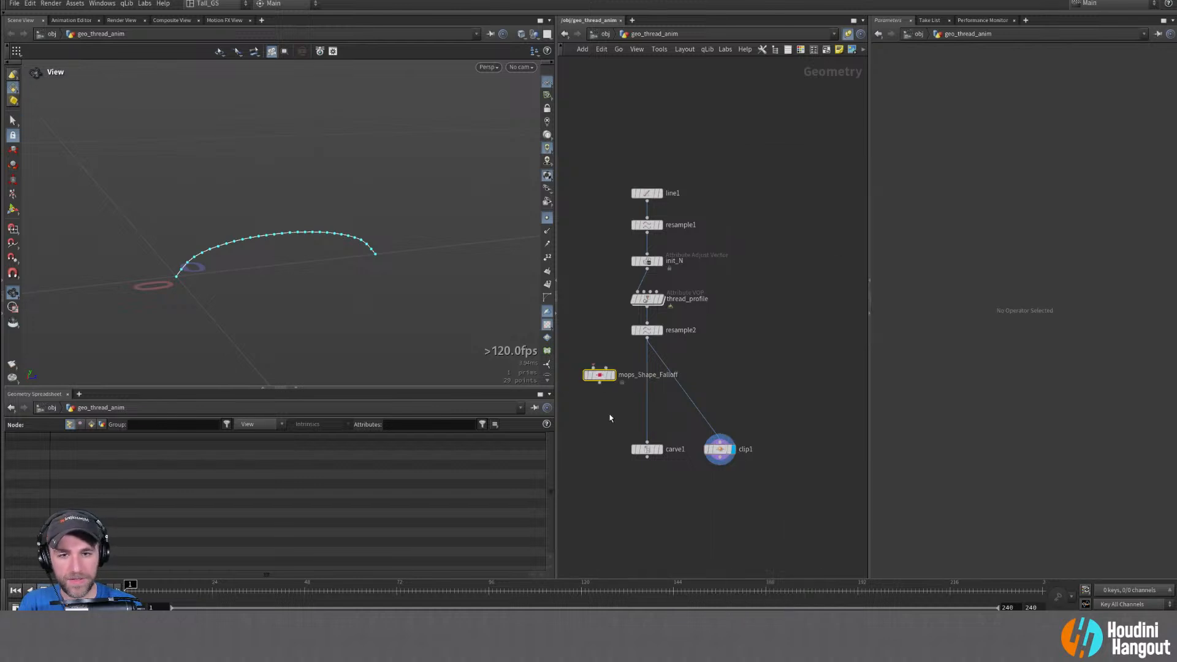
left_click(595, 371)
double_click(599, 375)
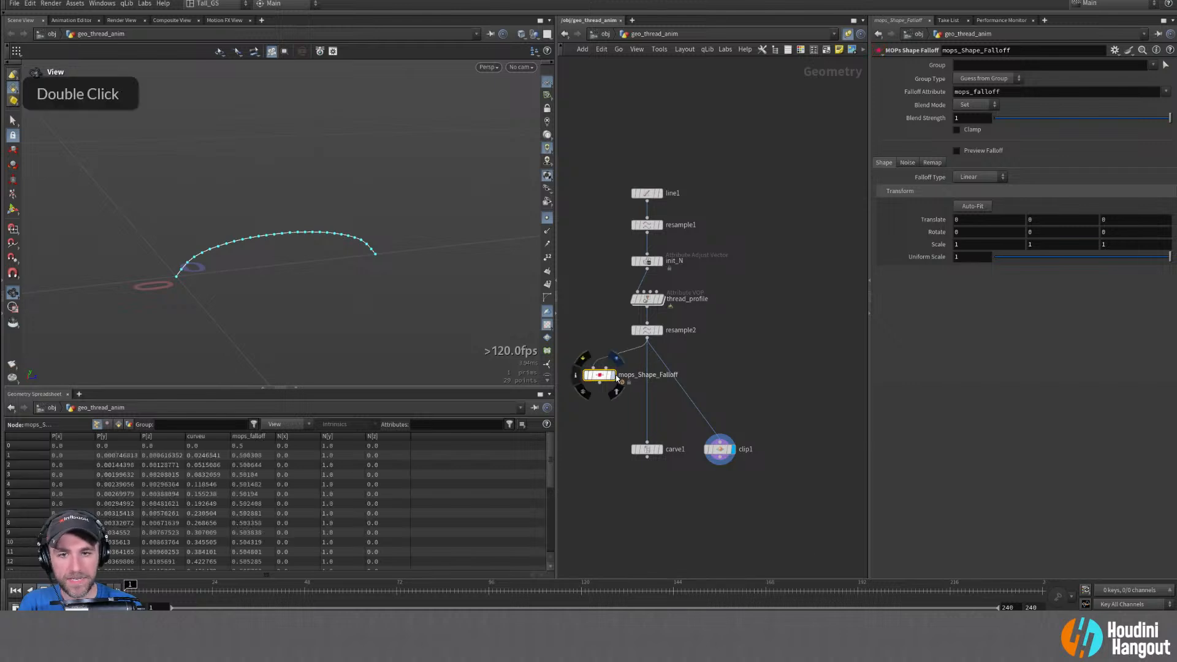
left_click_drag(600, 380, 647, 379)
left_click(648, 384)
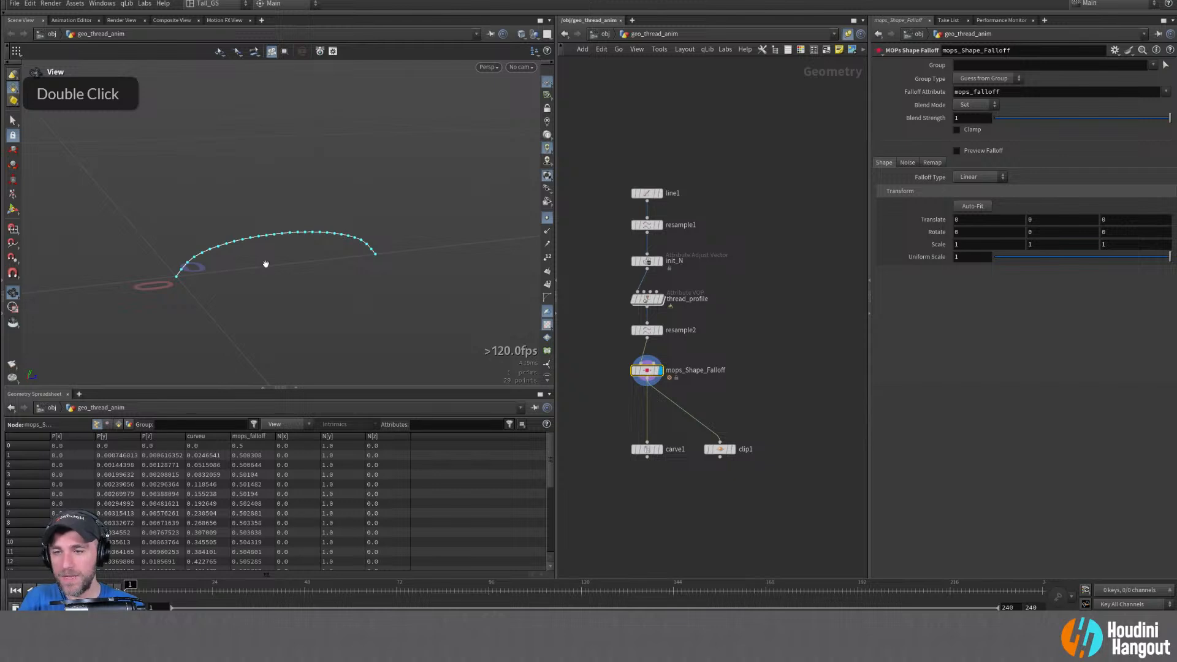
Show the MOPs Shape Falloff's transform handle in the viewport
key("Return")
right_click_drag(255, 264, 233, 277, "alt")
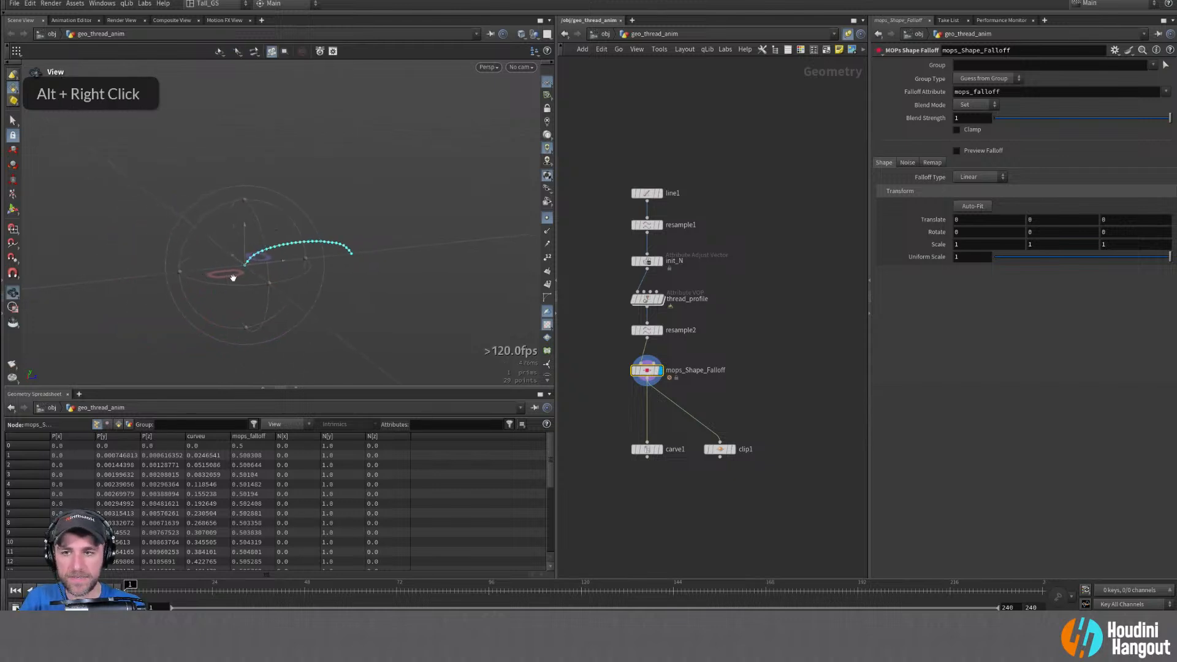
left_click_drag(233, 277, 336, 304, "alt")
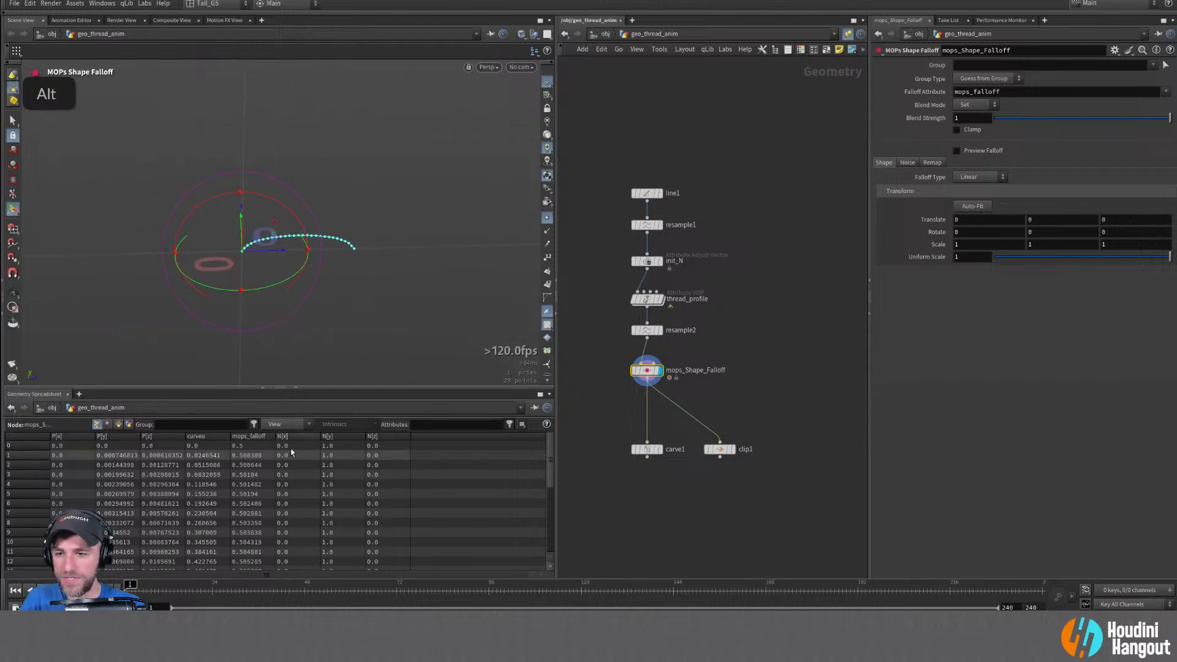
Try moving the falloff along its Z axis past the curve, and undo the move
left_click_drag(273, 252, 439, 255)
key("ctrl+z")
right_click_drag(408, 271, 276, 281, "alt")
right_click_drag(421, 255, 444, 173, "alt")
middle_click_drag(279, 251, 252, 248, "alt")
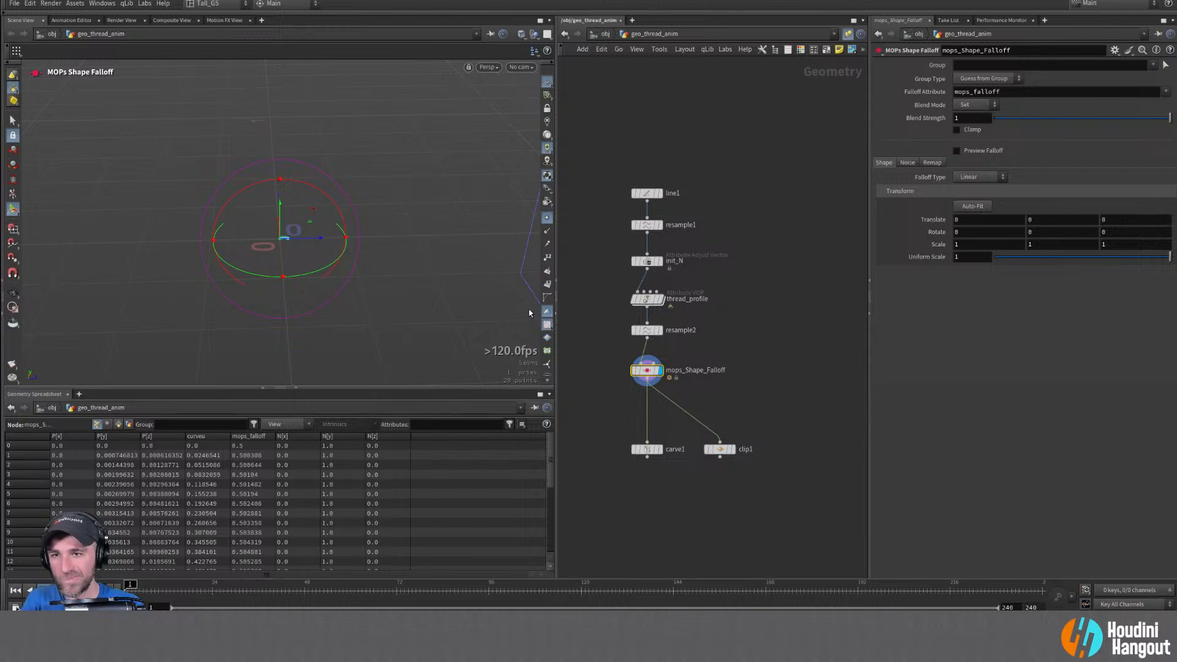
Set the falloff's Uniform Scale to 0.01 and move it back along Z, away from the curve's start
left_click(970, 256)
type("0.01")
key("Return")
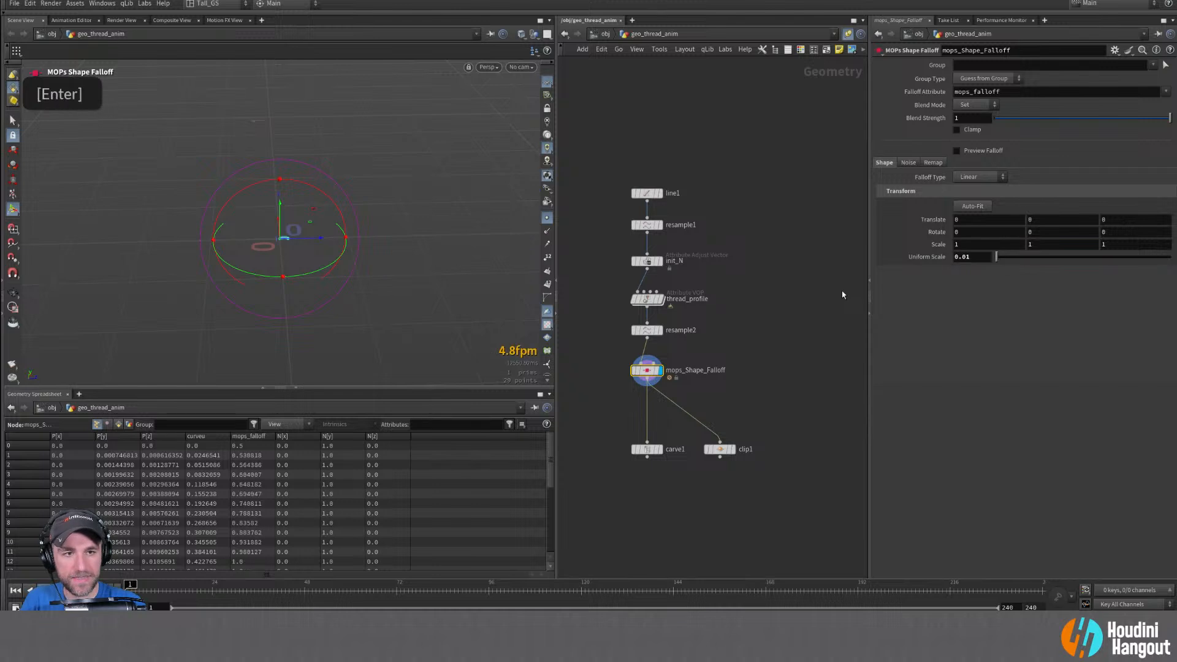
right_click_drag(284, 241, 446, 172, "alt")
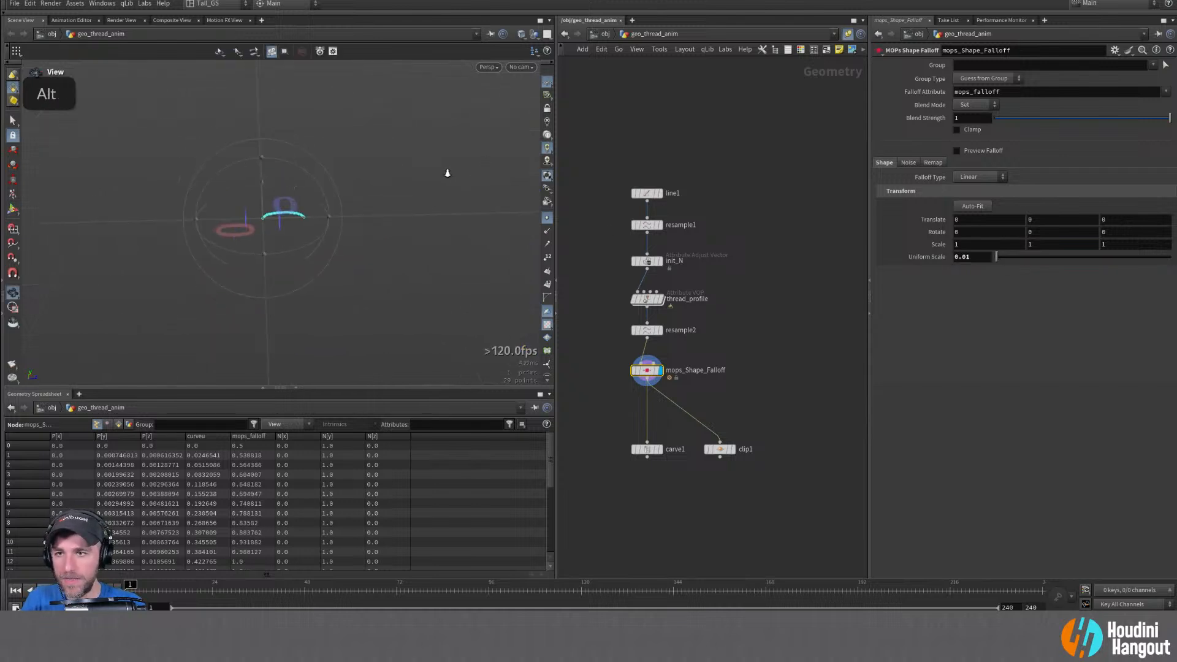
left_click_drag(293, 219, 232, 220)
Enable Fit in the falloff's remap settings and invert it with Output Min 1 and Output Max 0
left_click(934, 163)
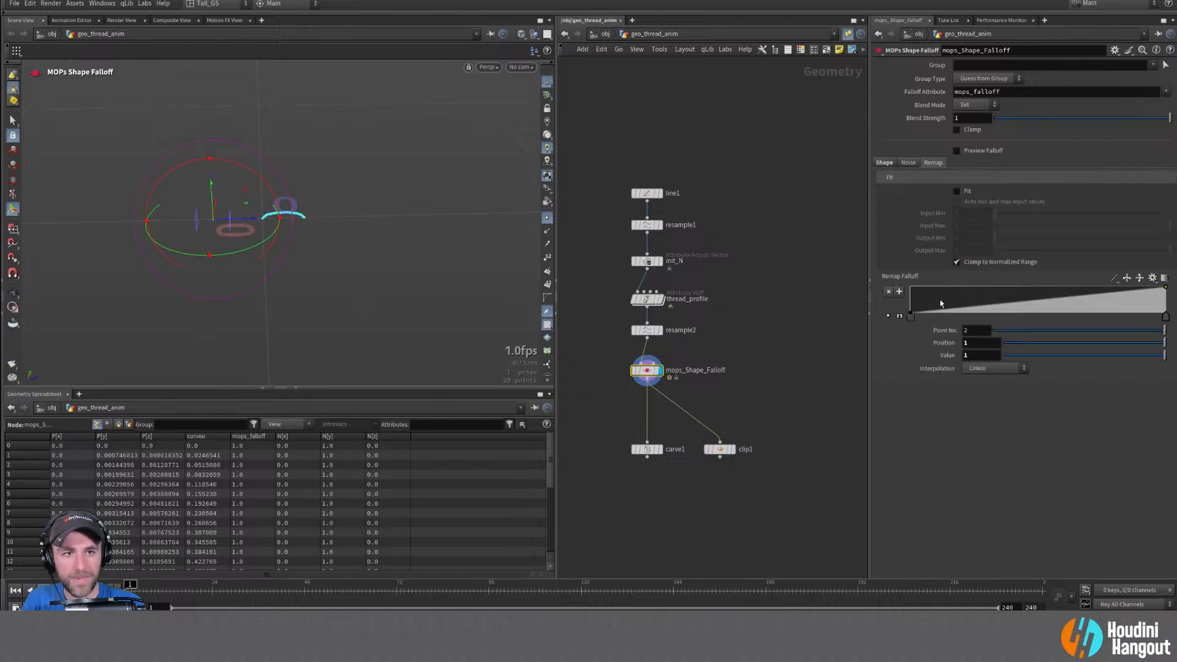
left_click(957, 192)
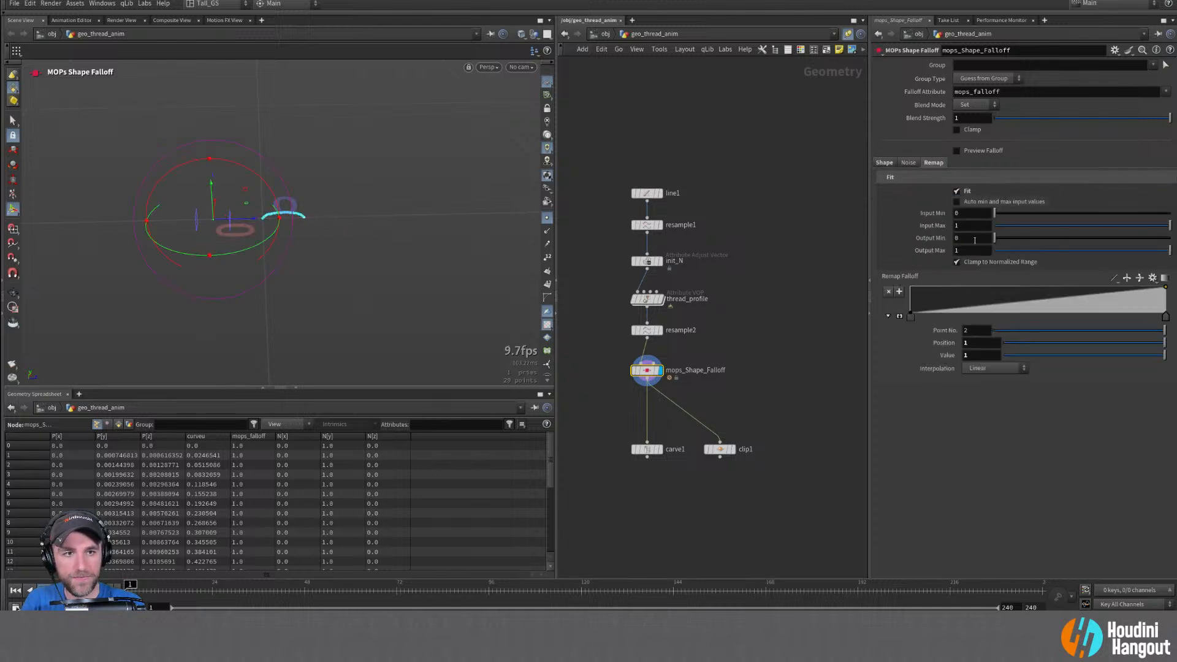
left_click(975, 240)
type("1")
key("Tab")
type("0")
key("Return")
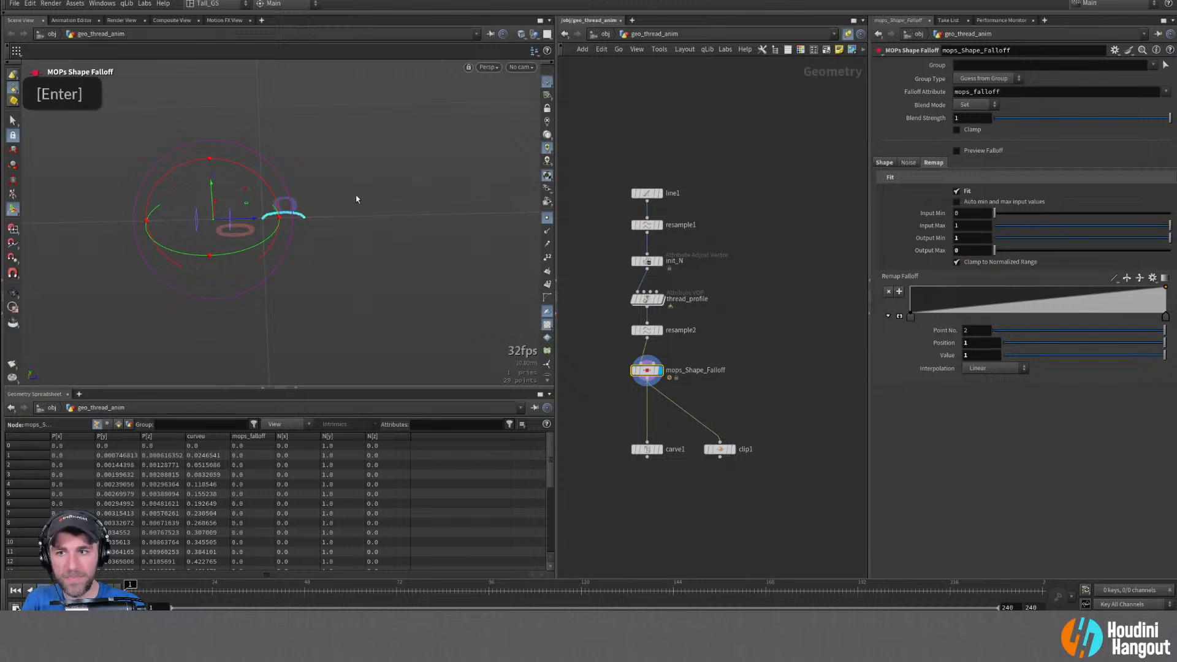
Reposition the falloff along Z just before the curve's start and hide the point markers in the viewport
mouse_move(250, 221)
left_mouse_down()
mouse_move(353, 223)
mouse_move(246, 225)
left_mouse_up()
right_click_drag(287, 196, 327, 176, "alt")
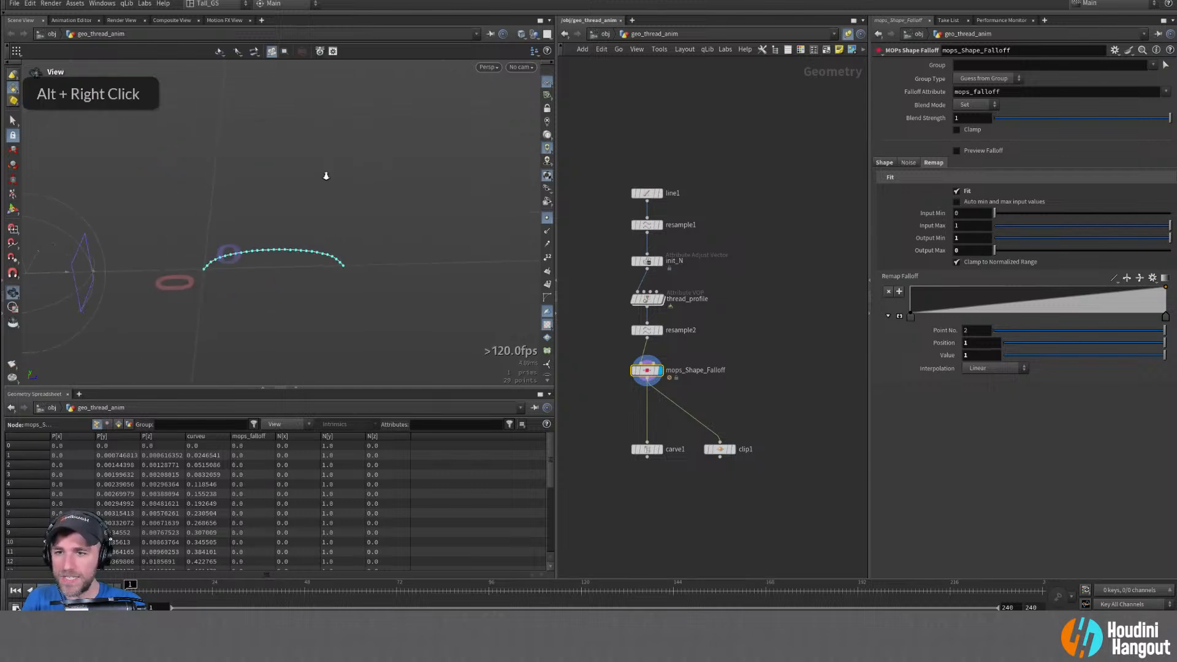
middle_click_drag(326, 176, 313, 178, "alt")
right_click_drag(313, 178, 332, 163, "alt")
middle_click_drag(331, 163, 268, 244, "alt")
left_click_drag(158, 263, 204, 281)
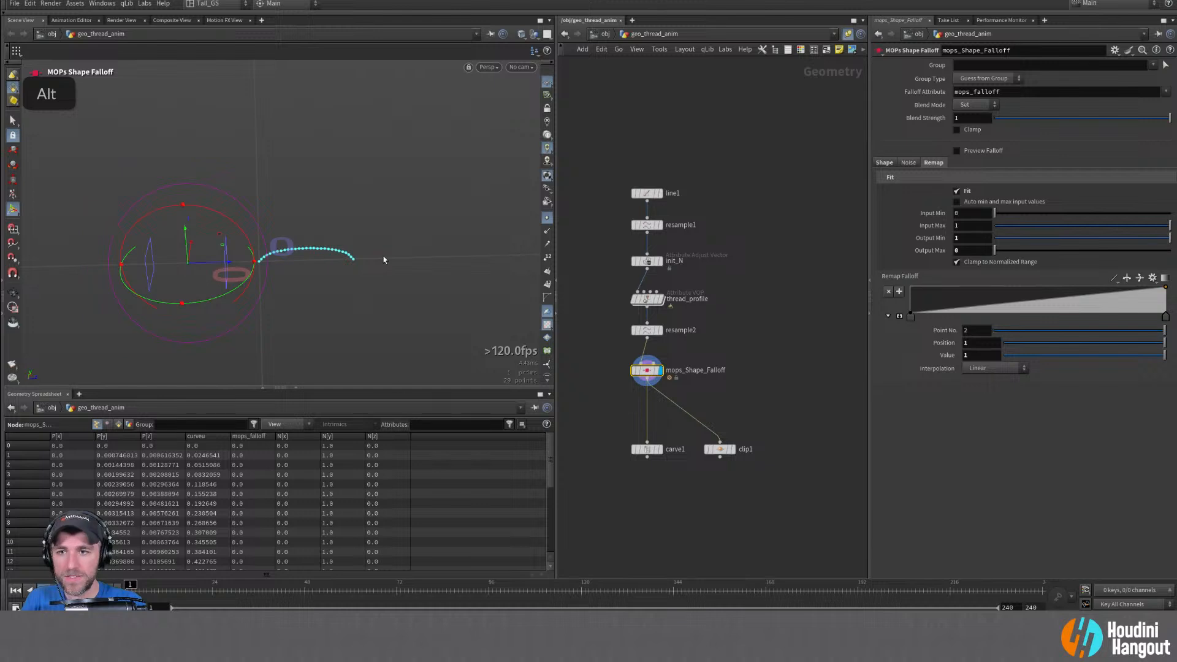
left_click(547, 218)
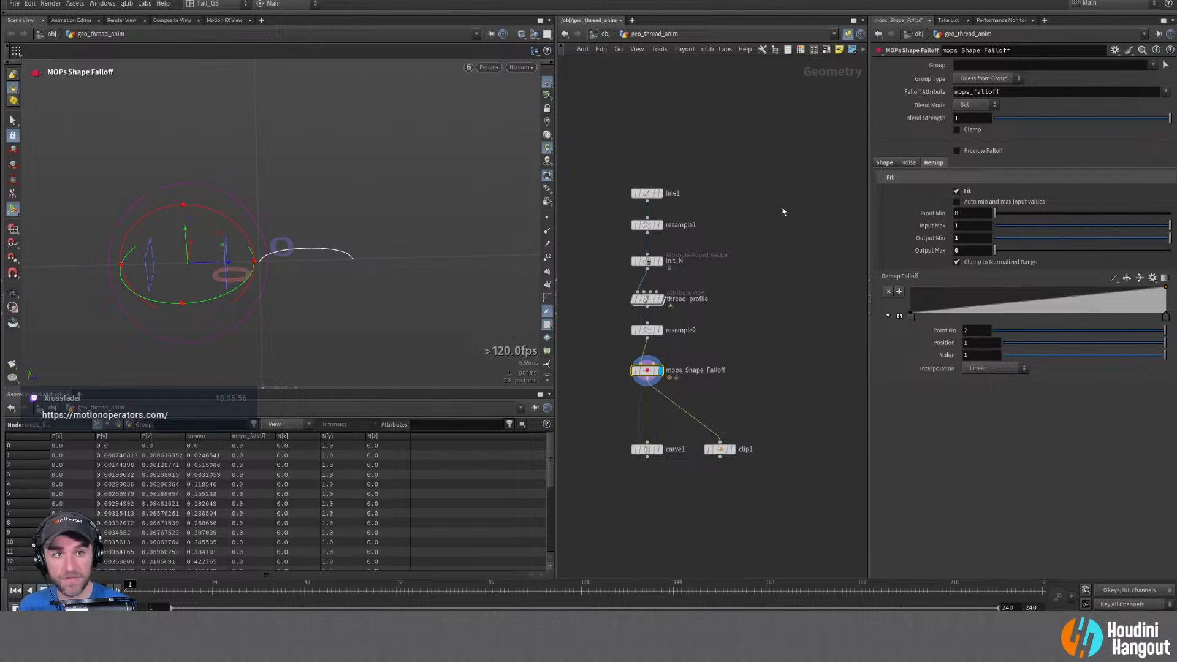
Enable Preview Falloff on the shape falloff and move it along Z to sit just before the curve's start
right_click(307, 254)
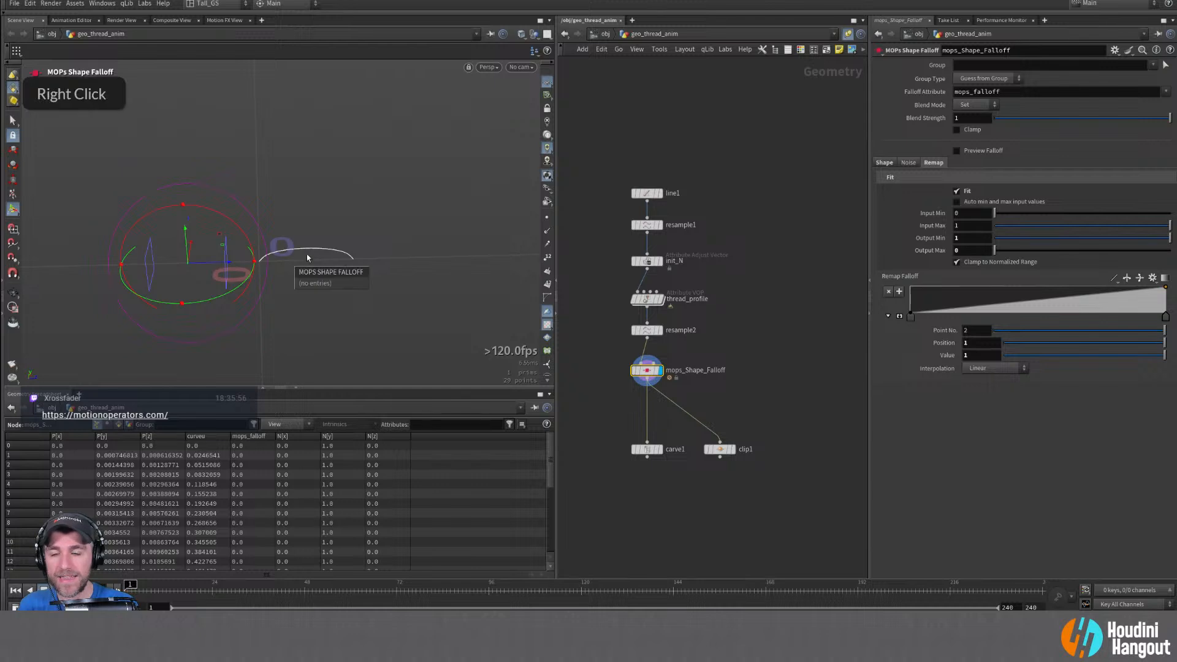
left_click(957, 150)
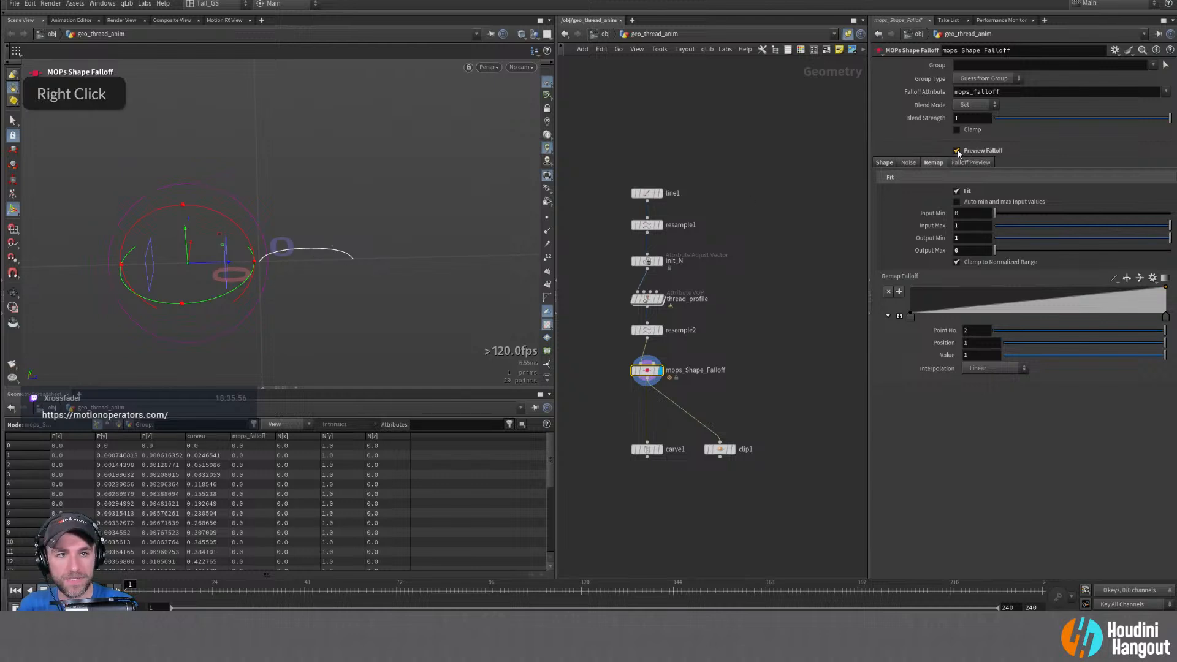
left_click_drag(289, 272, 249, 287)
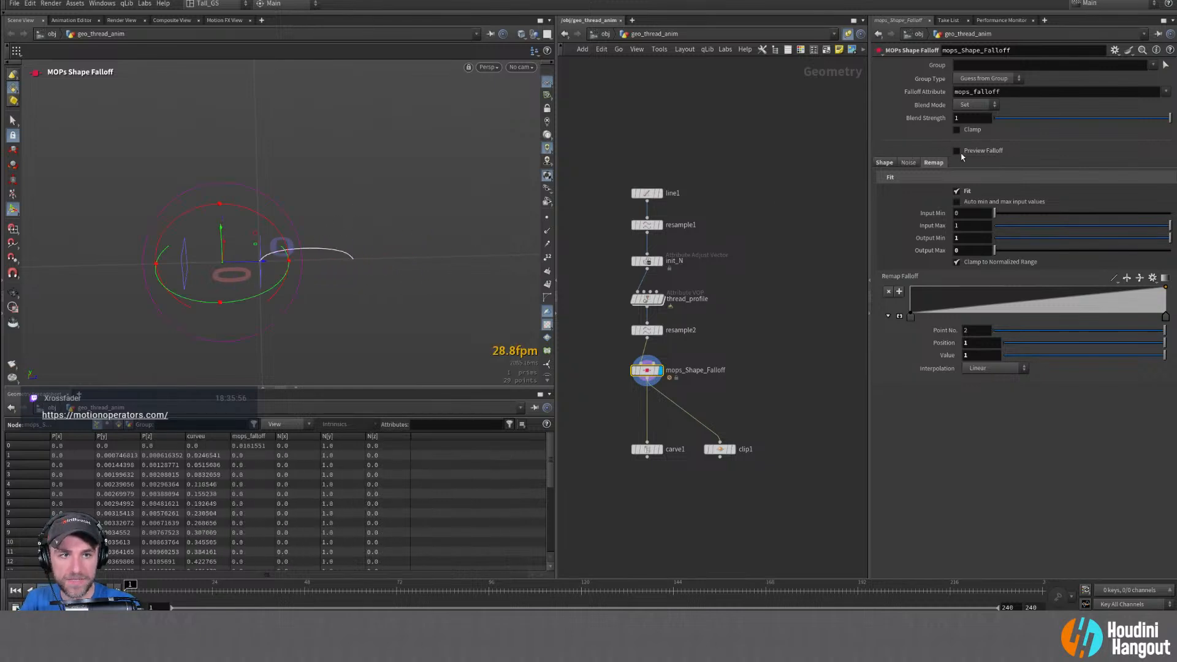
right_click_drag(507, 178, 385, 185, "alt")
middle_click_drag(386, 185, 368, 216, "alt")
key("g")
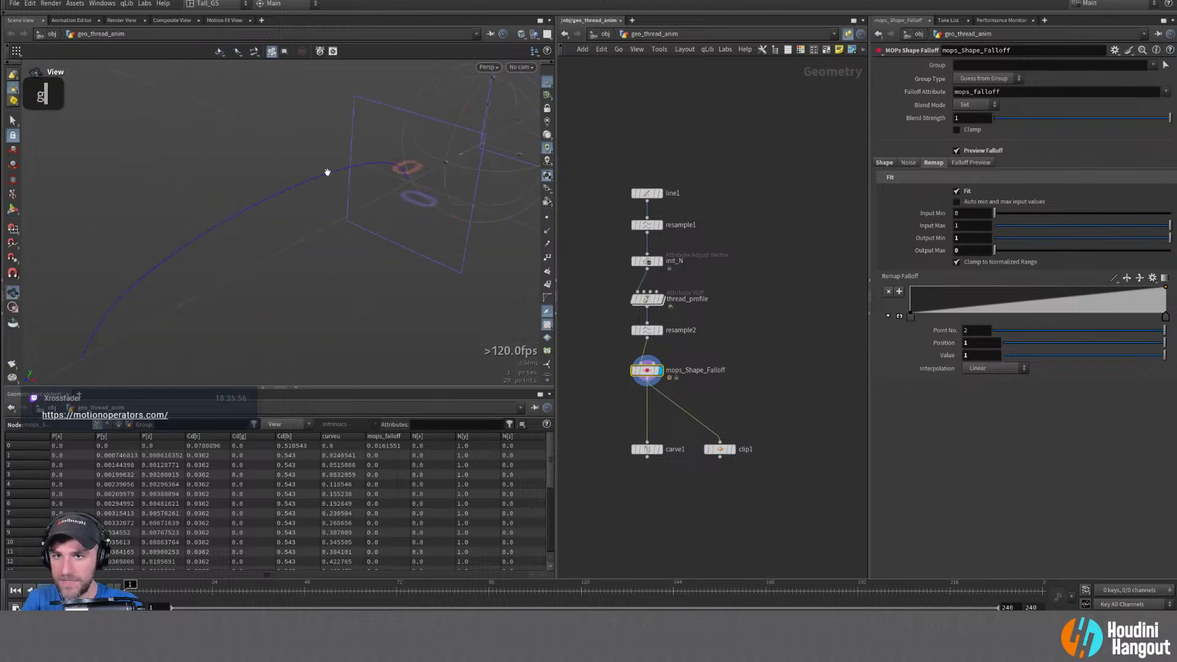
left_click_drag(329, 176, 507, 176, "alt")
middle_click_drag(508, 176, 454, 179, "alt")
left_click_drag(454, 179, 367, 184, "alt")
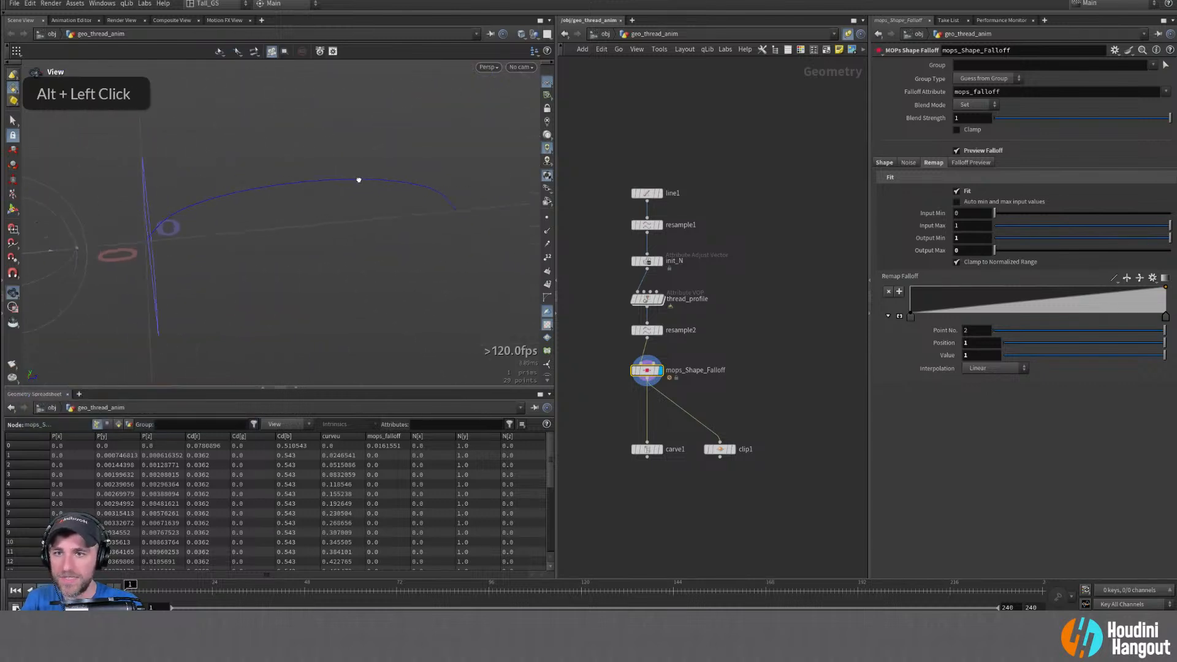
middle_click_drag(368, 184, 334, 178, "alt")
mouse_move(101, 241)
left_mouse_down()
mouse_move(446, 231)
mouse_move(466, 268)
mouse_move(624, 236)
mouse_move(317, 253)
mouse_move(132, 245)
mouse_move(331, 255)
mouse_move(613, 234)
mouse_move(272, 247)
mouse_move(245, 233)
mouse_move(92, 246)
mouse_move(295, 234)
mouse_move(620, 239)
mouse_move(171, 250)
mouse_move(618, 247)
mouse_move(55, 239)
mouse_move(344, 242)
mouse_move(70, 241)
mouse_move(86, 237)
left_mouse_up()
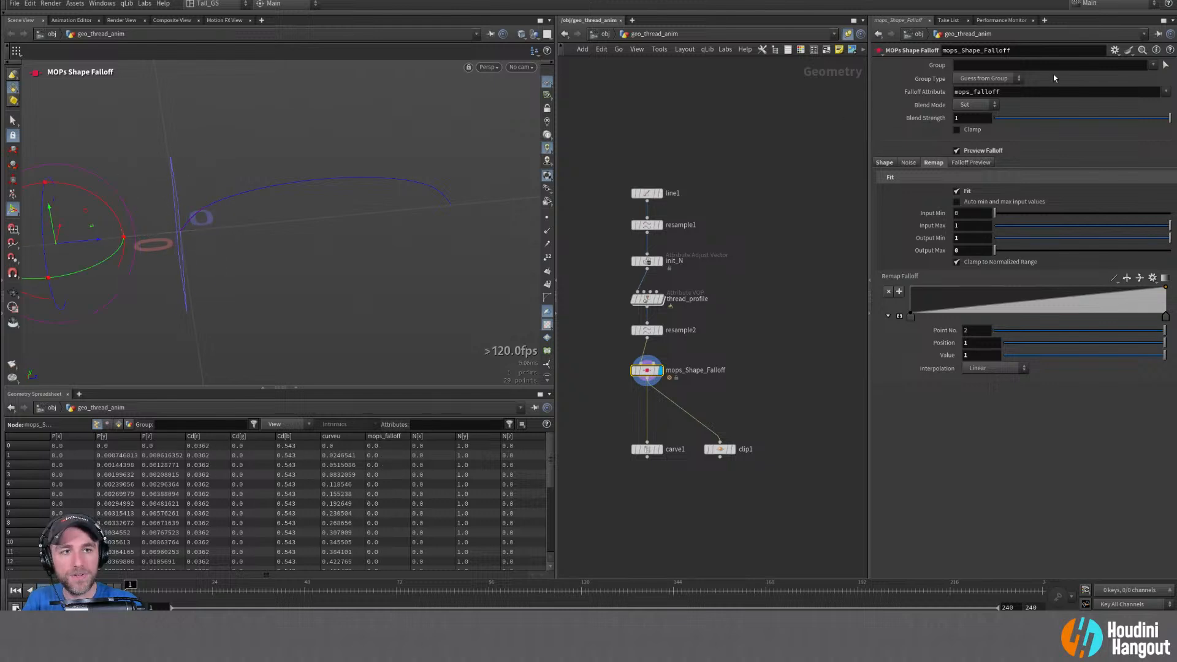
Try renaming the falloff attribute to mask and moving the falloff along Z past the curve, and undo both changes
double_click(1018, 91)
type("mask")
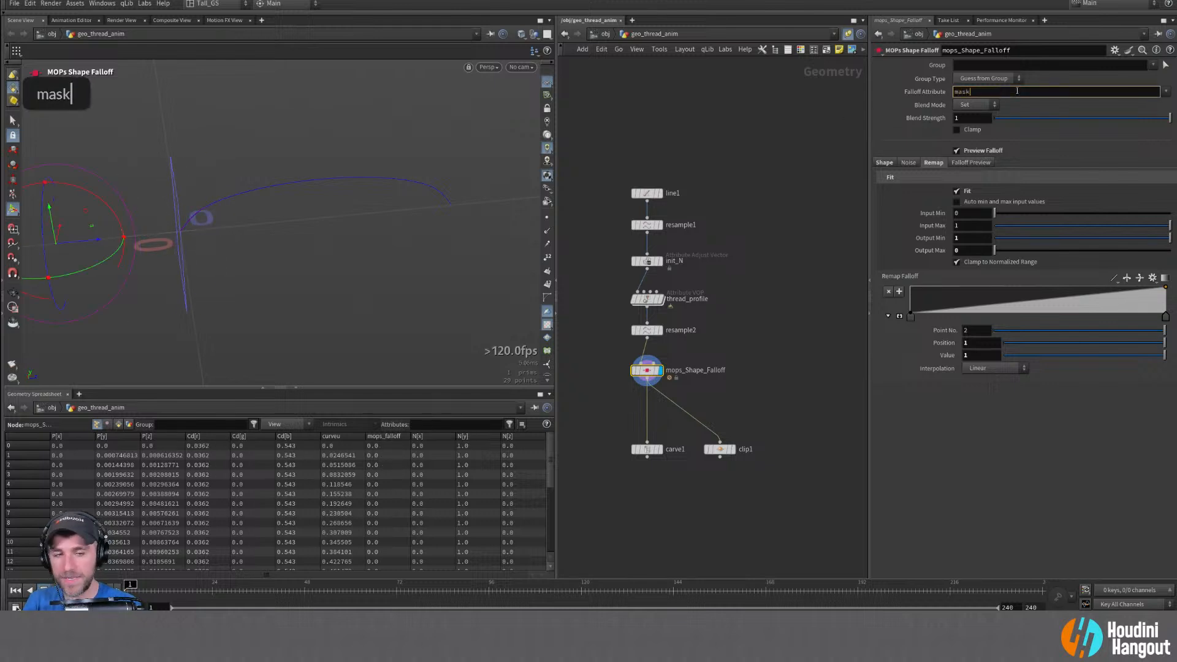
key("Return")
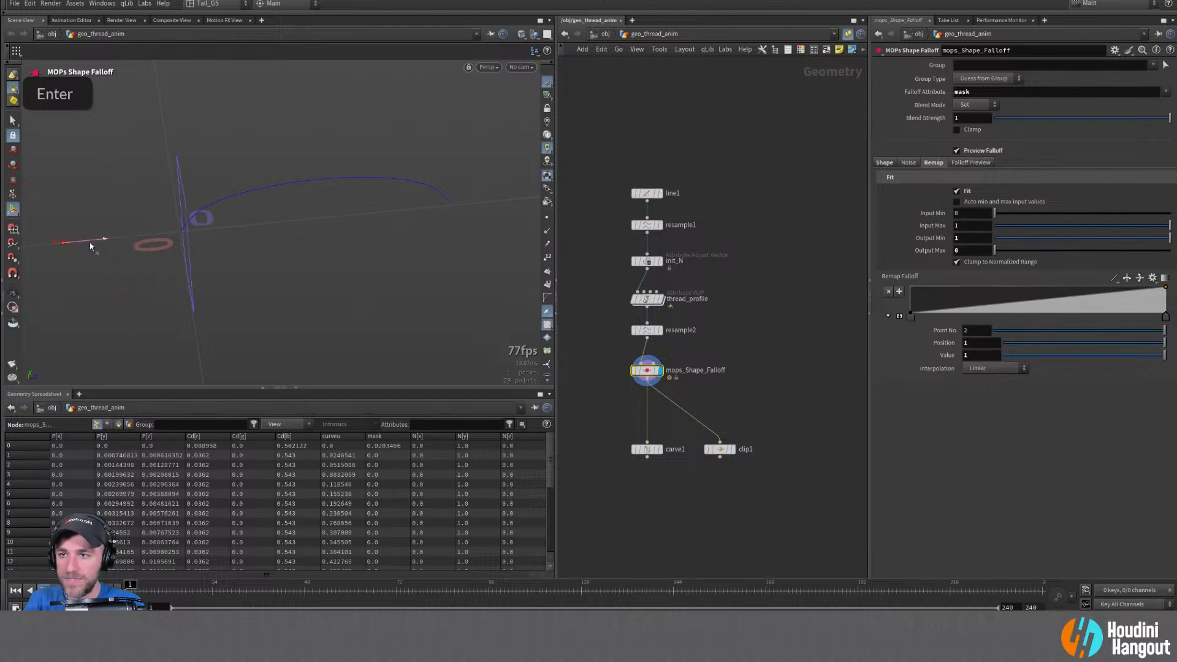
mouse_move(411, 237)
left_mouse_down()
mouse_move(592, 238)
mouse_move(86, 241)
mouse_move(432, 244)
left_mouse_up()
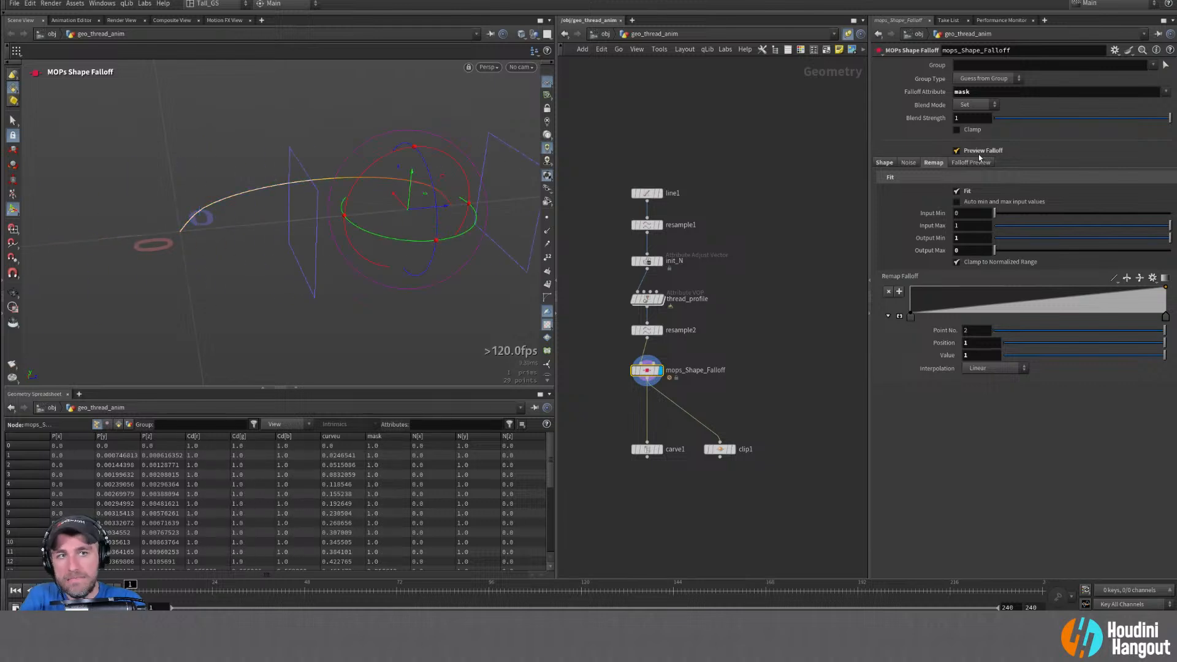
key("ctrl+z")
key("ctrl+z")
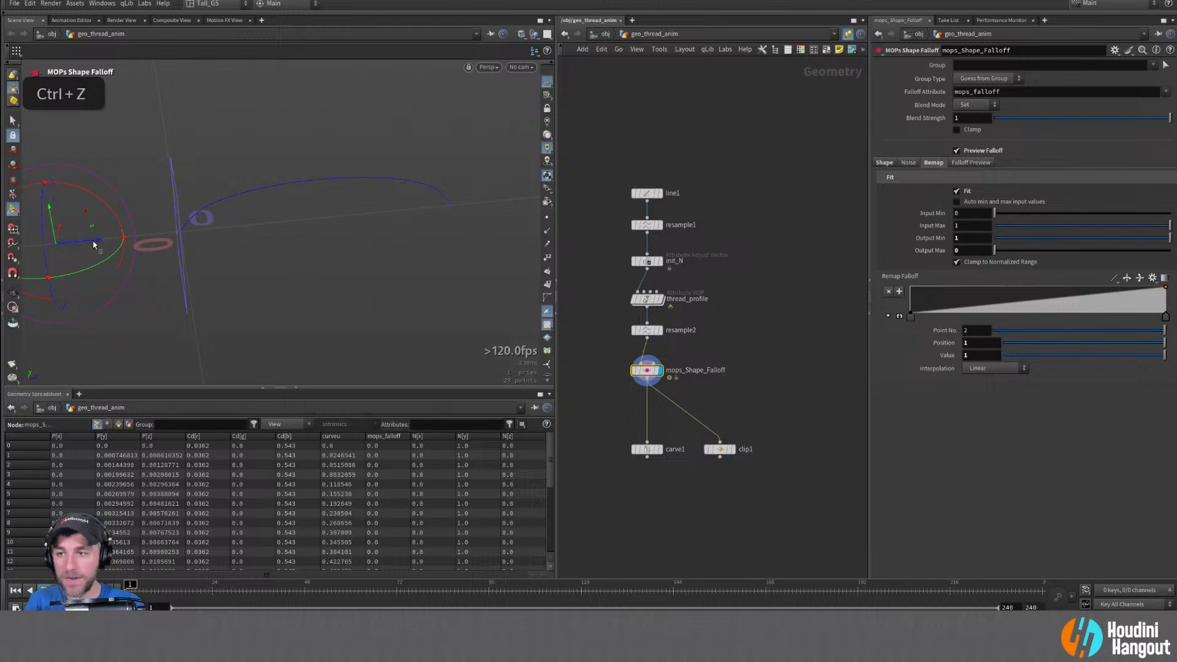
Move the falloff slightly further back along Z and compare the carve1 and clip1 nodes, leaving clip1 displayed
left_click_drag(97, 246, 75, 268)
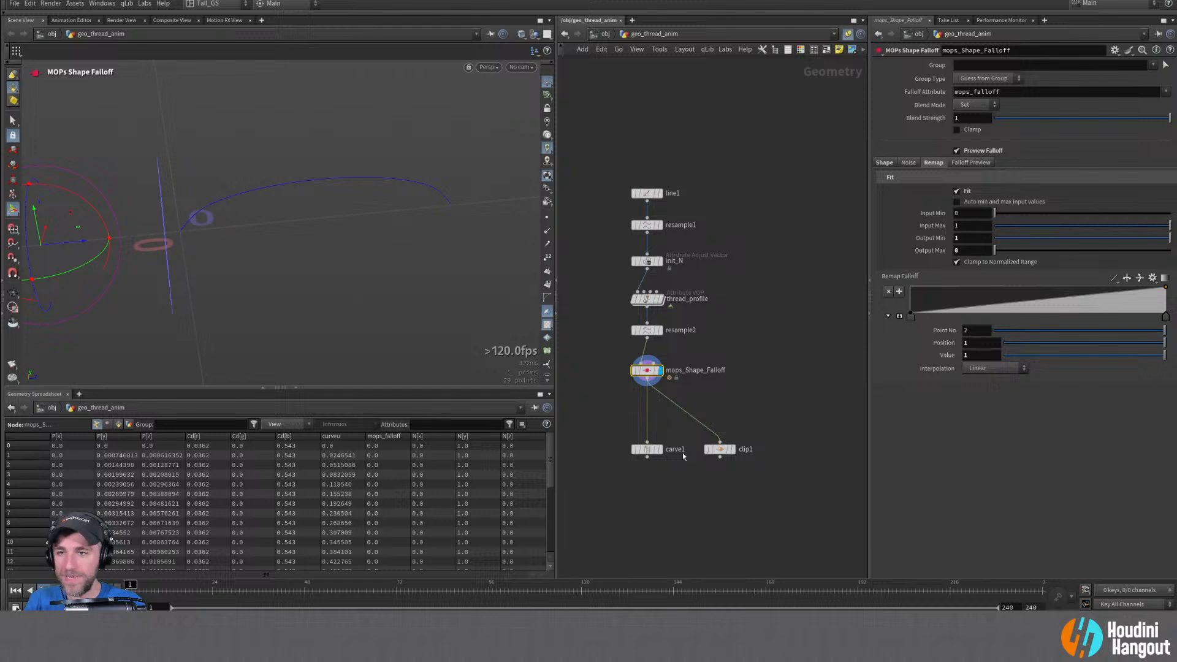
double_click(649, 452)
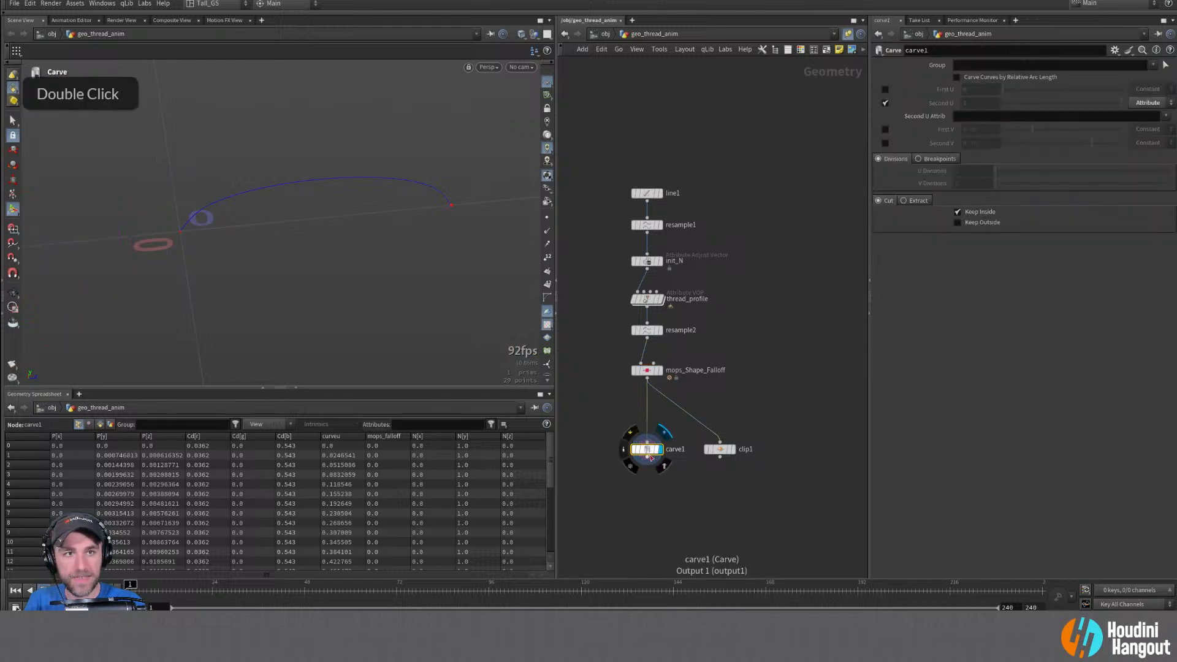
left_click(647, 375)
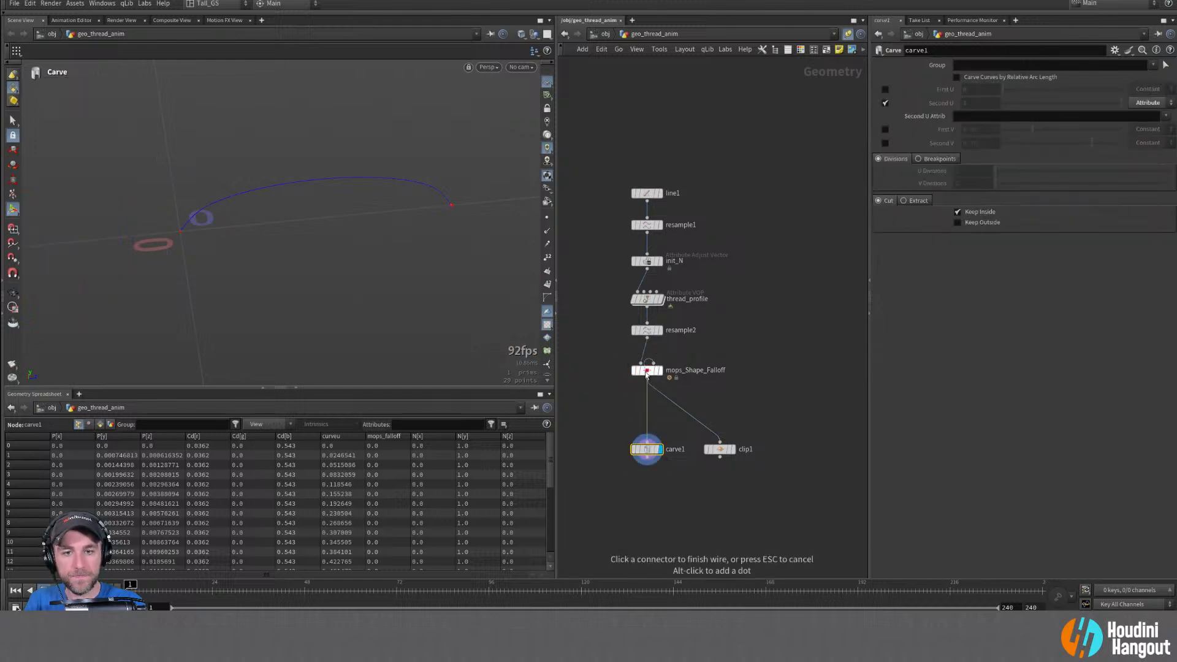
key("Escape")
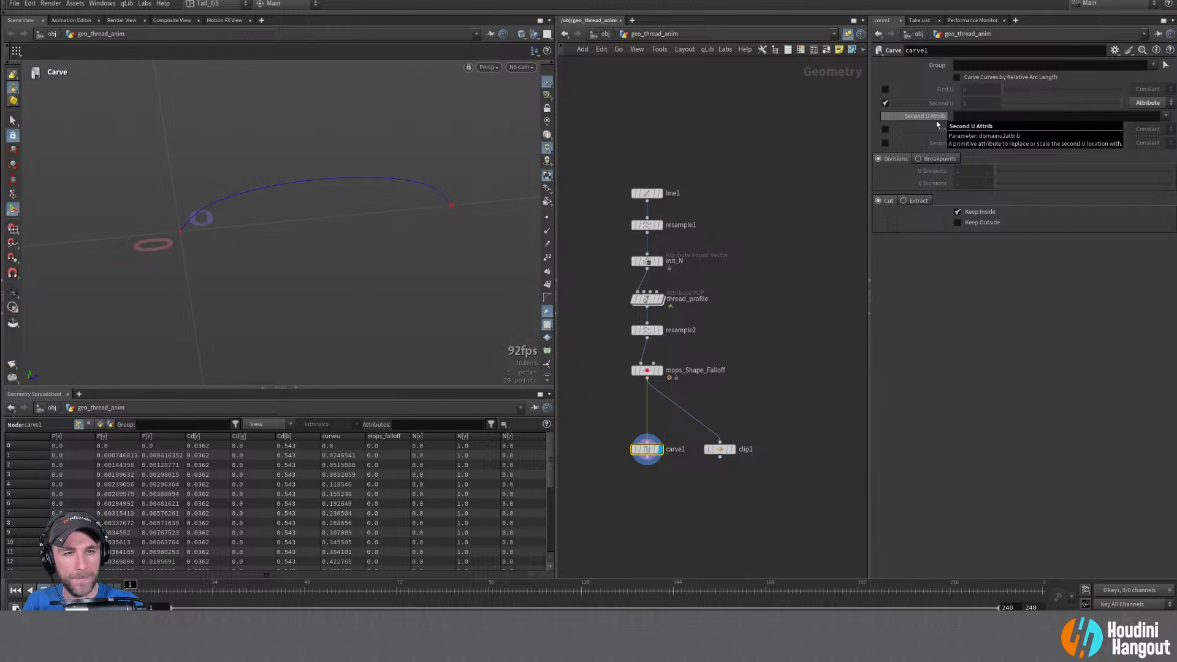
double_click(721, 451)
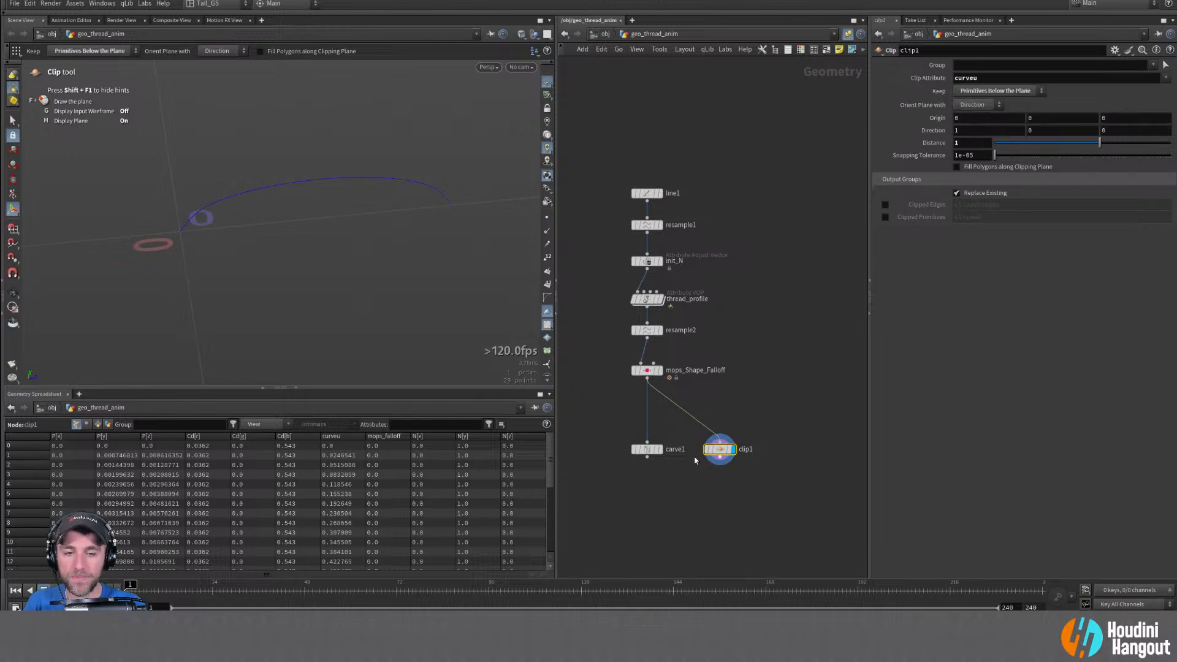
left_click(647, 449)
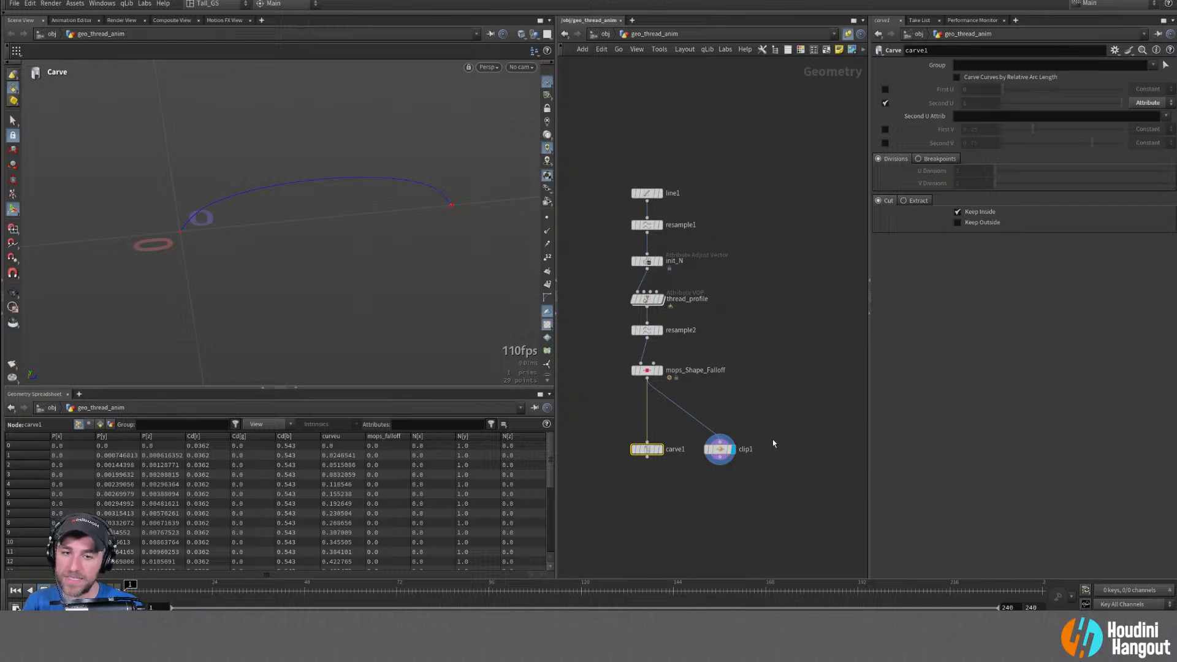
left_click(720, 450)
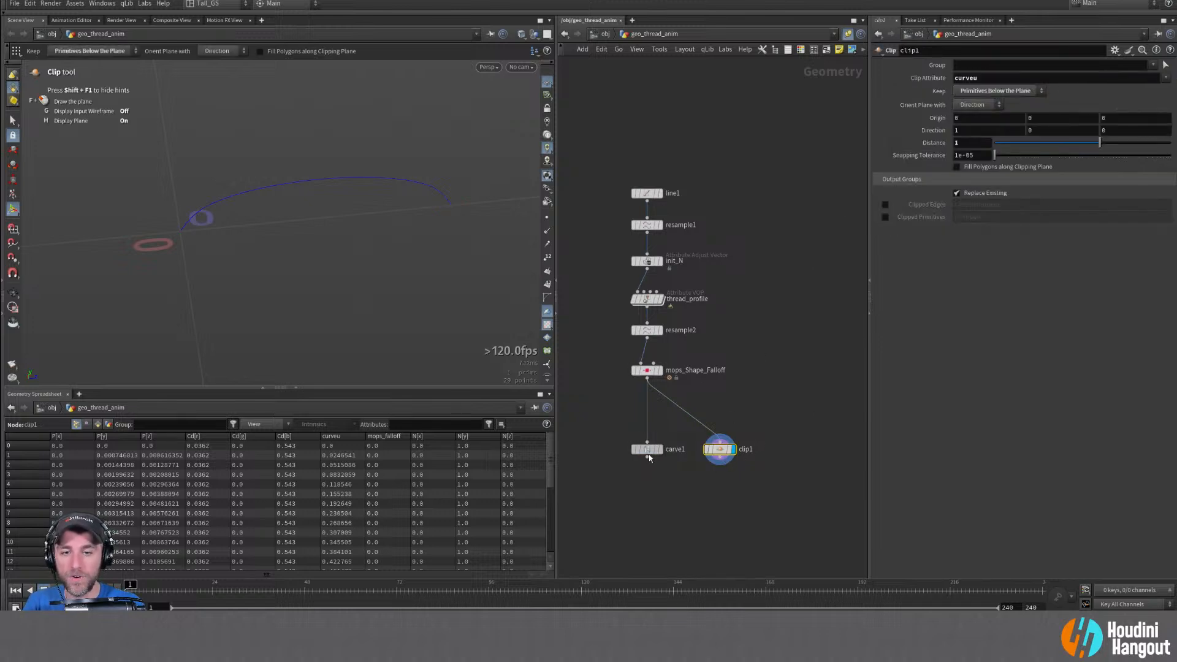
Move carve1 aside, place clip1 directly below the falloff node, and set its Clip Attribute to mops_falloff
left_click_drag(649, 455, 590, 453)
right_click_drag(644, 438, 681, 429, "alt")
left_click_drag(762, 460, 647, 406)
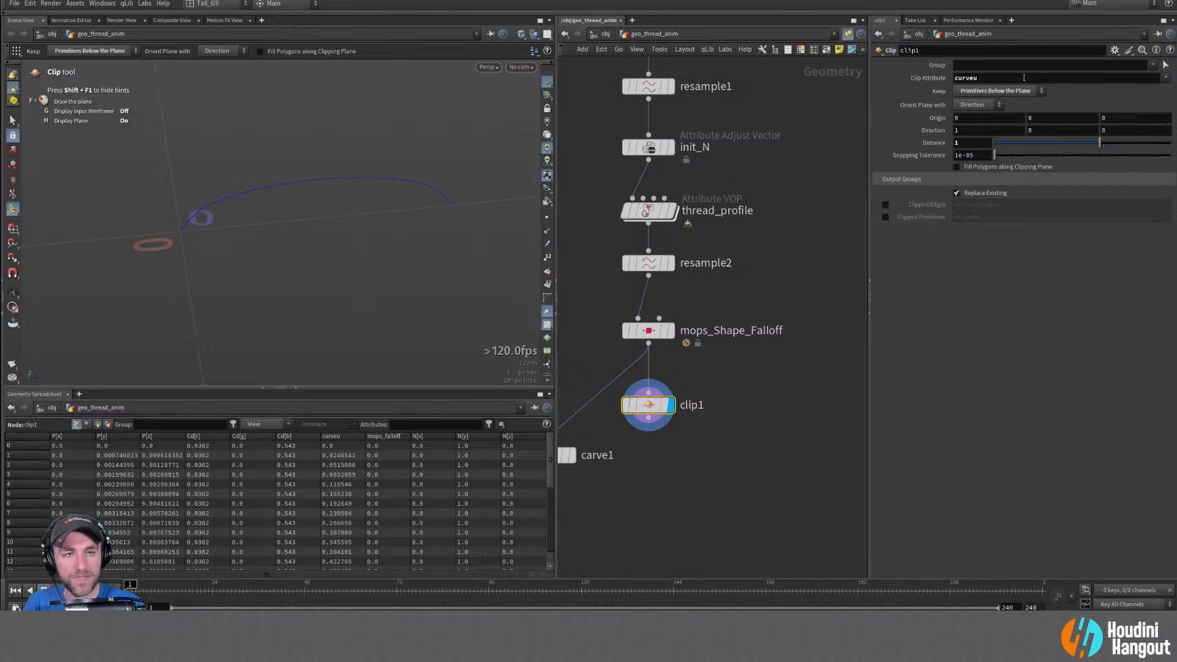
left_click(1166, 78)
left_click(1151, 136)
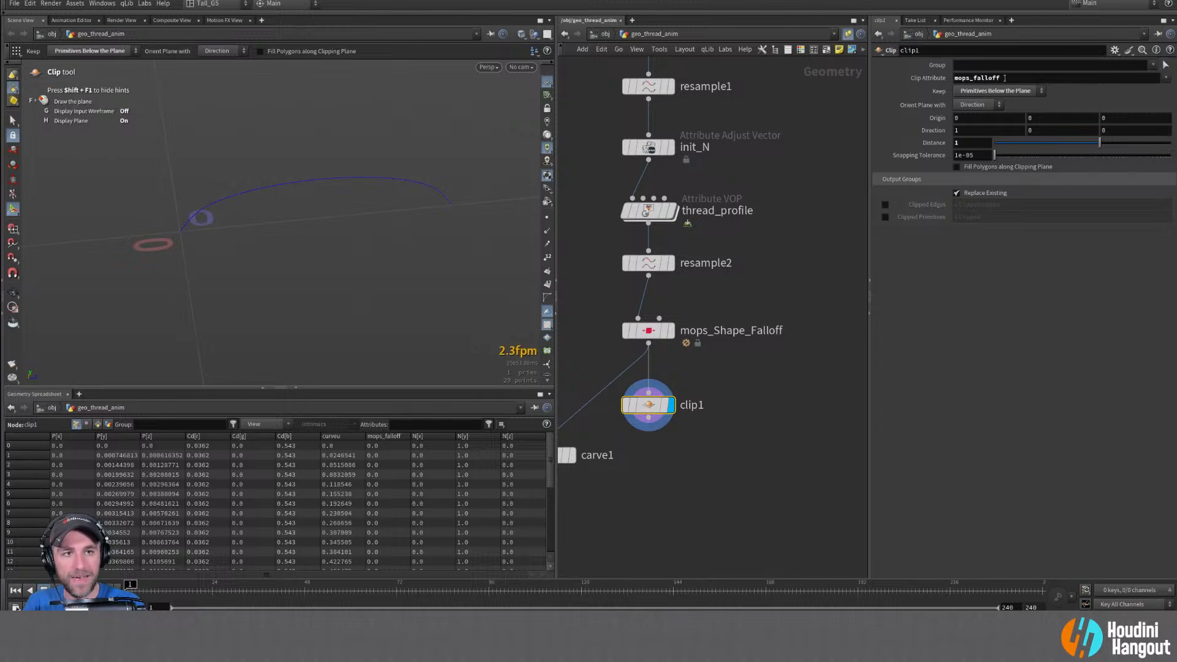
Move the shape falloff along its Z axis past the far end of the curve to test the clip
right_click_drag(368, 176, 344, 178, "alt")
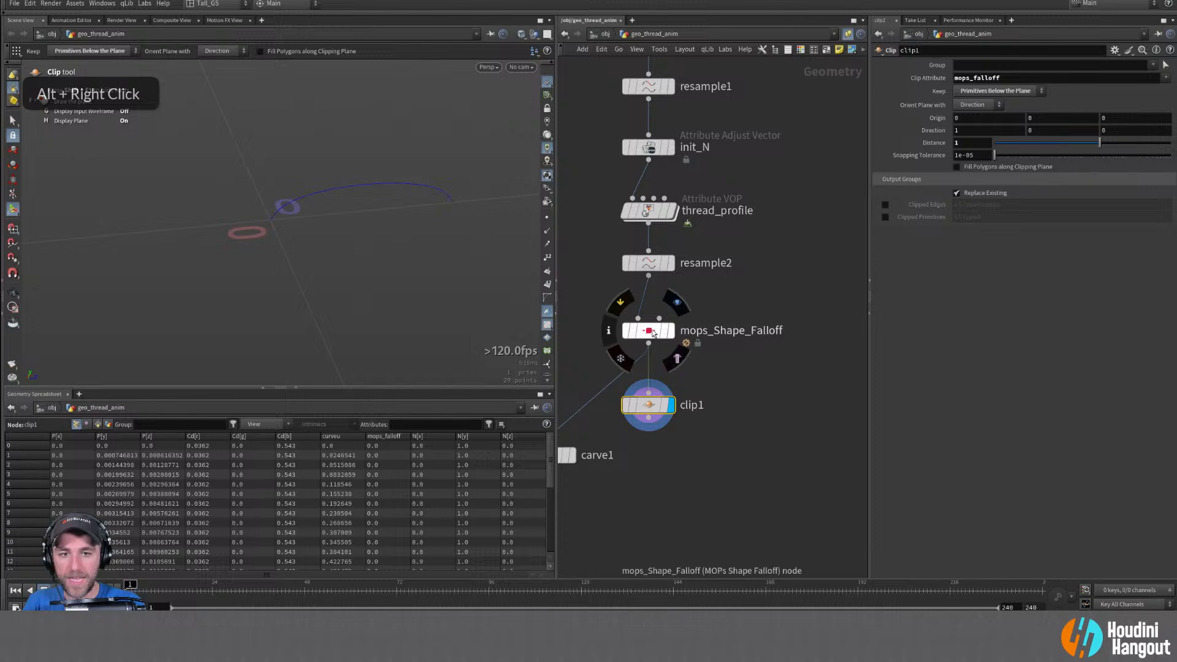
left_click(652, 334)
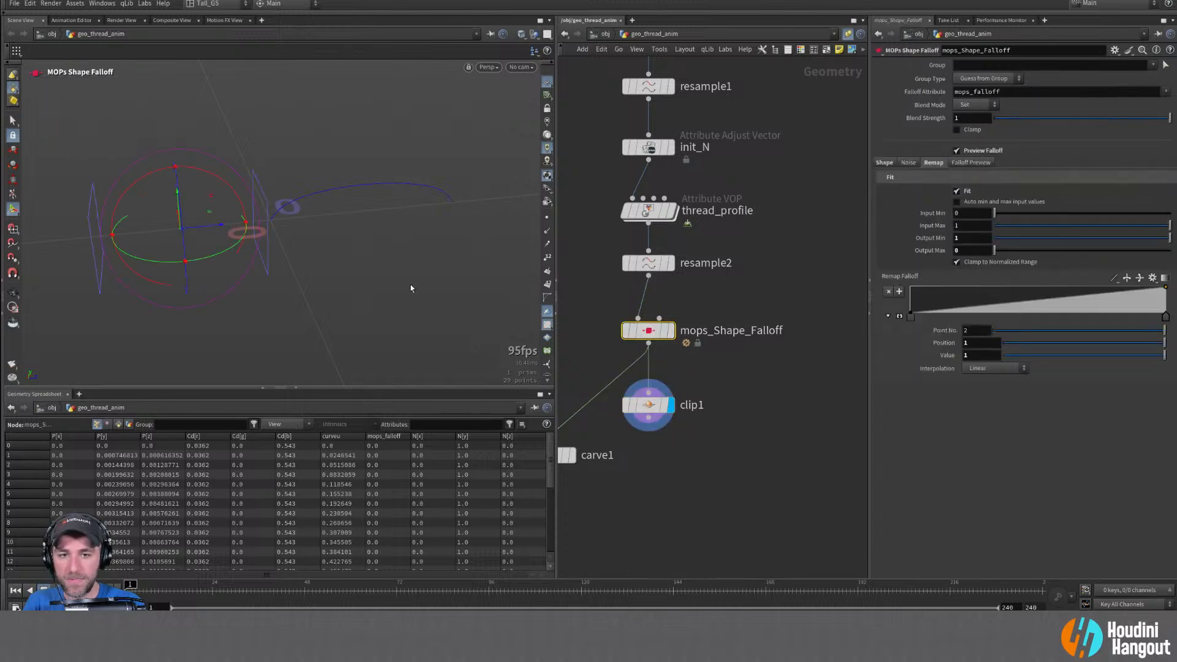
left_click_drag(214, 229, 563, 216)
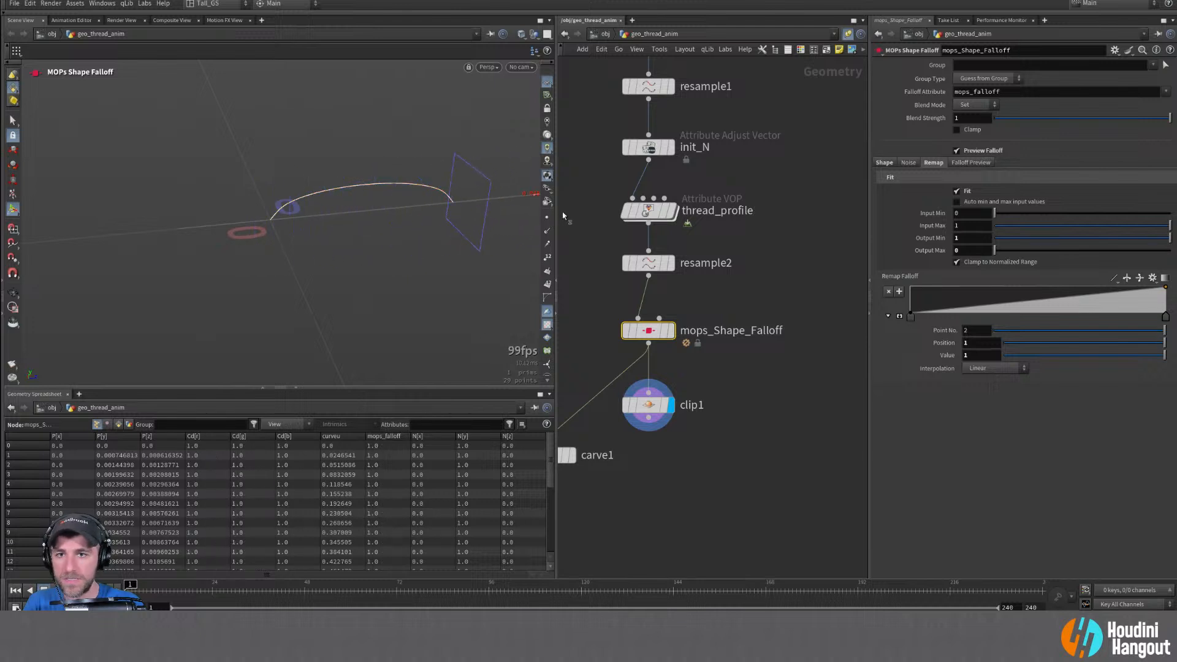
Set clip1 to keep Primitives Above the Plane and its Distance to 1.05
left_click(649, 405)
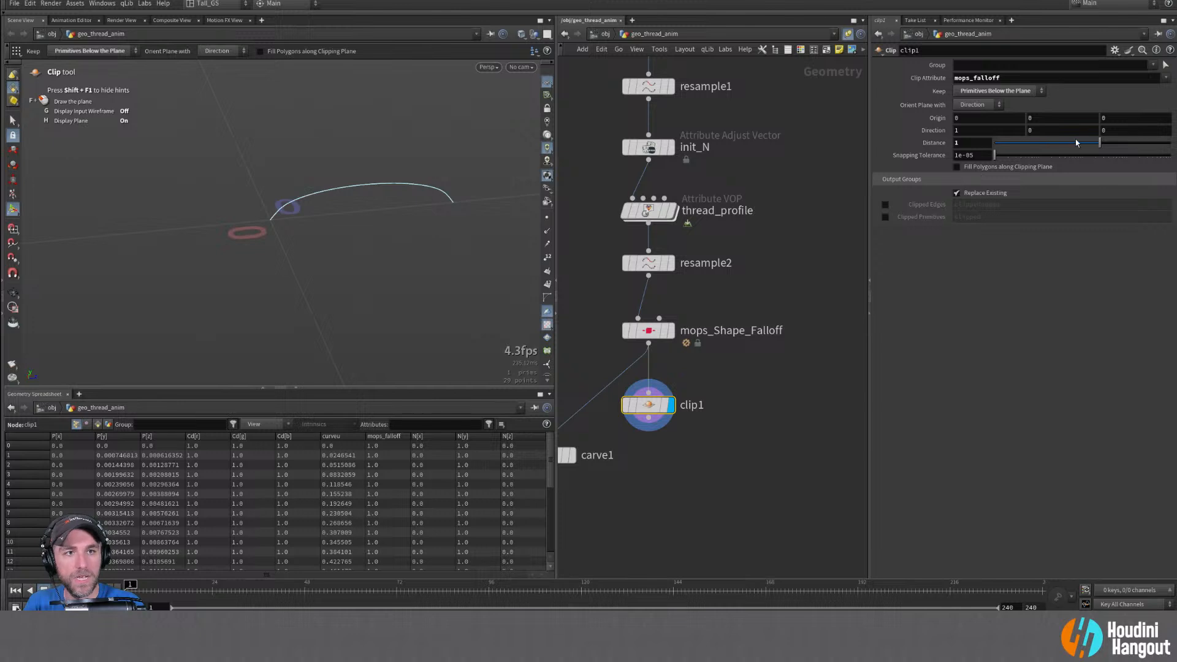
left_click(1030, 91)
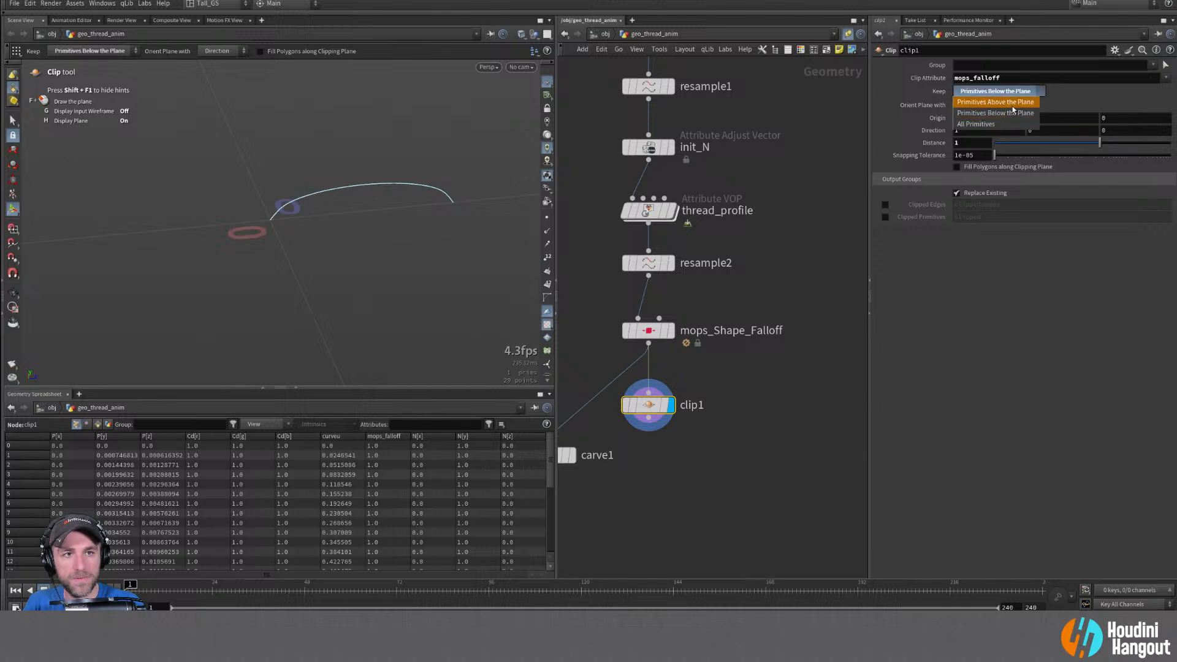
left_click(1013, 105)
mouse_move(1100, 143)
left_mouse_down()
mouse_move(1051, 143)
mouse_move(1103, 148)
left_mouse_up()
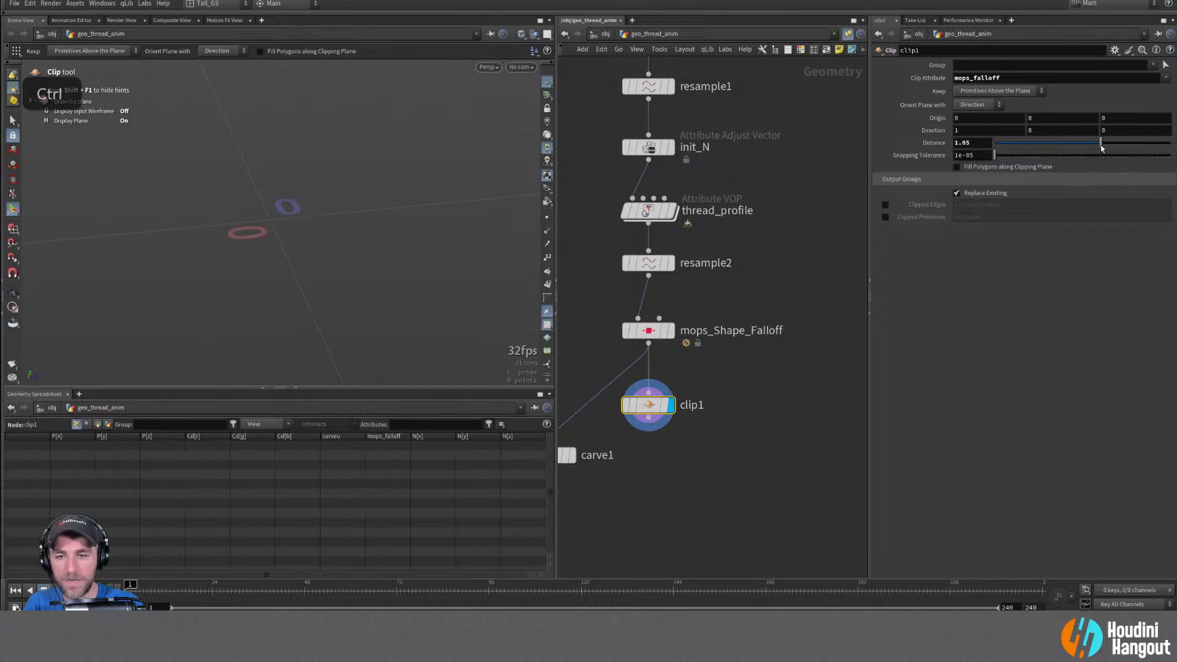
Move the shape falloff back along its Z axis to just before the curve's start
left_click(641, 333)
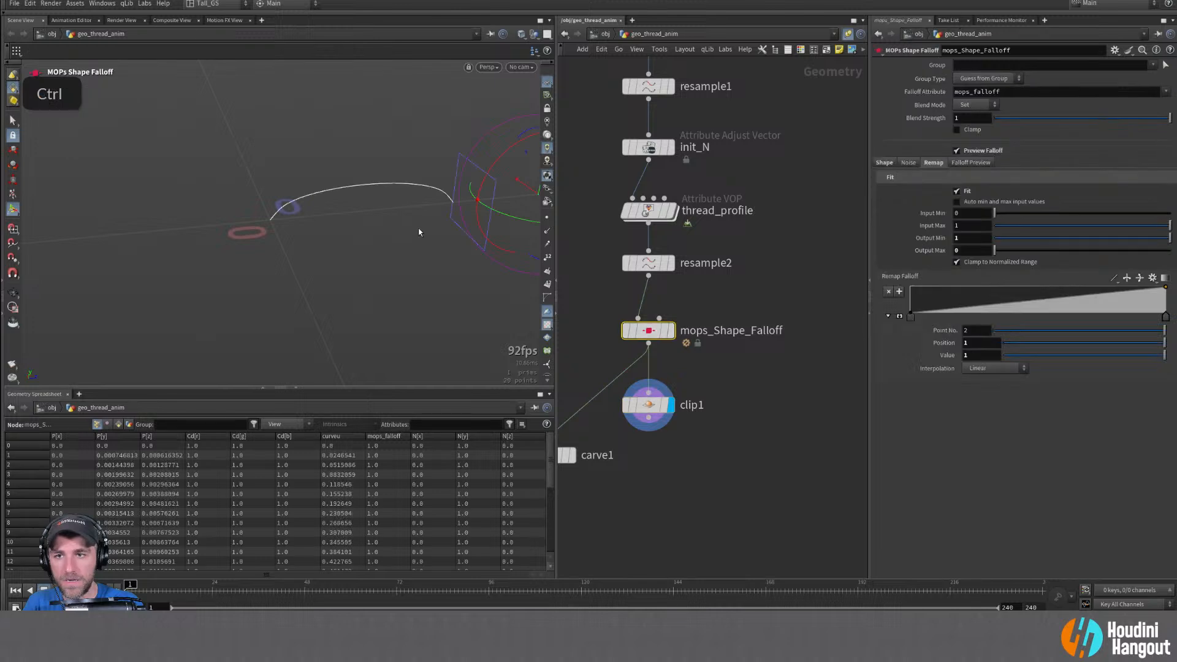
middle_click_drag(432, 315, 344, 331, "alt")
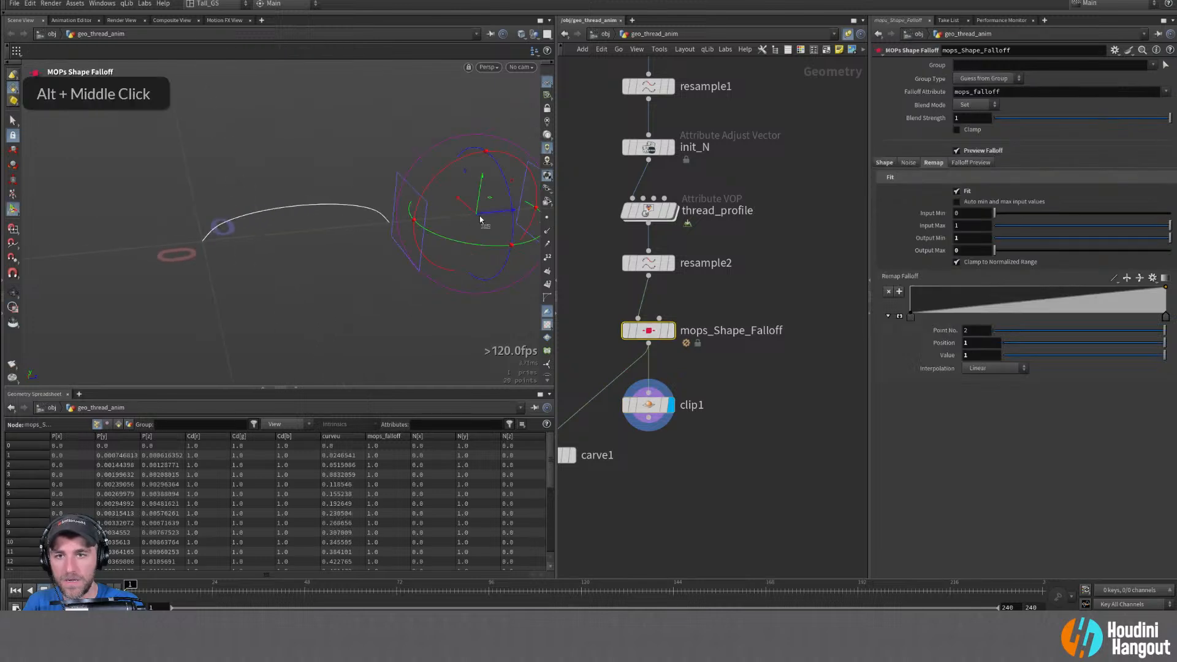
left_click_drag(460, 221, 123, 270)
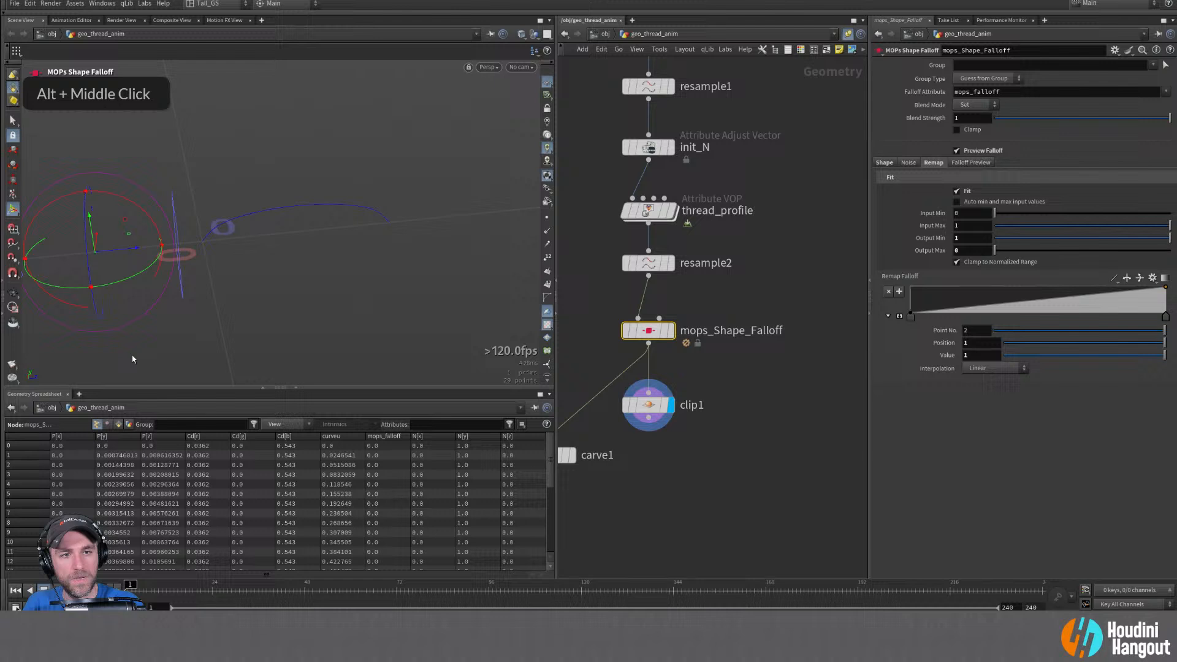
left_click(646, 409)
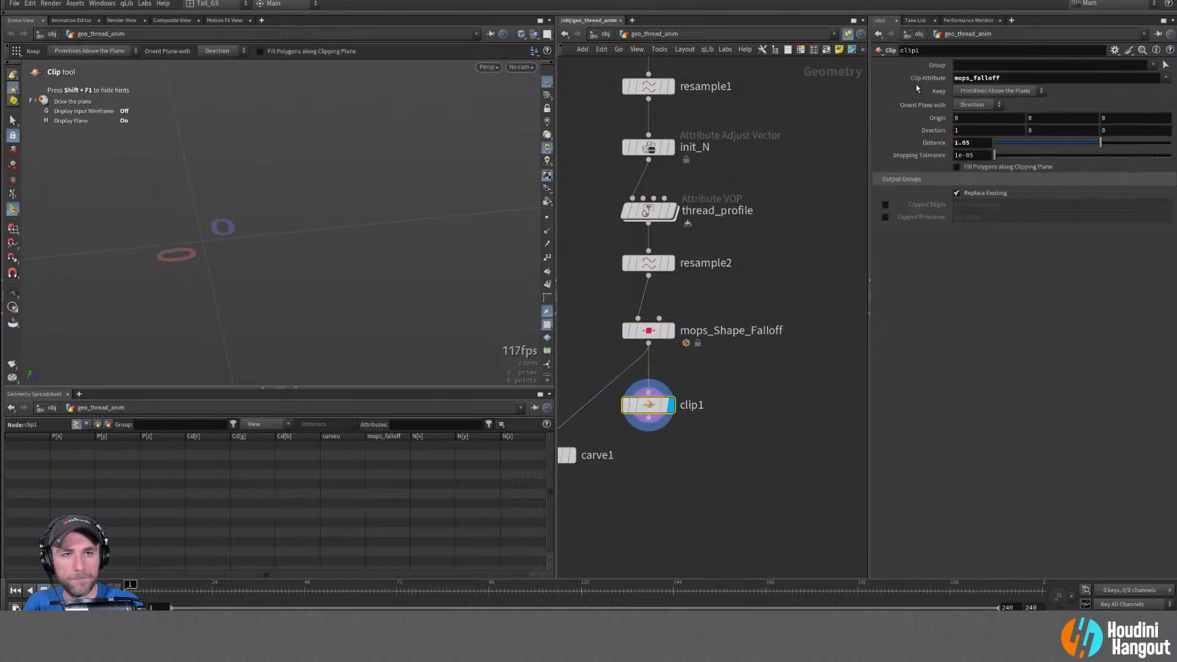
left_click(957, 105)
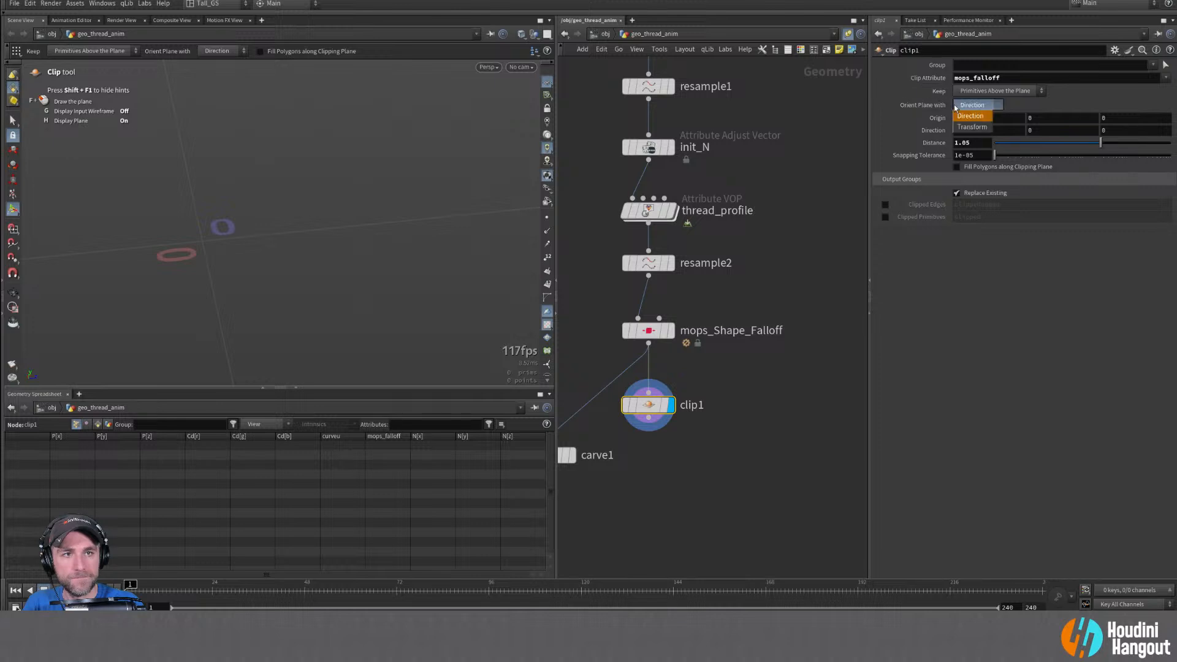
left_click(1053, 106)
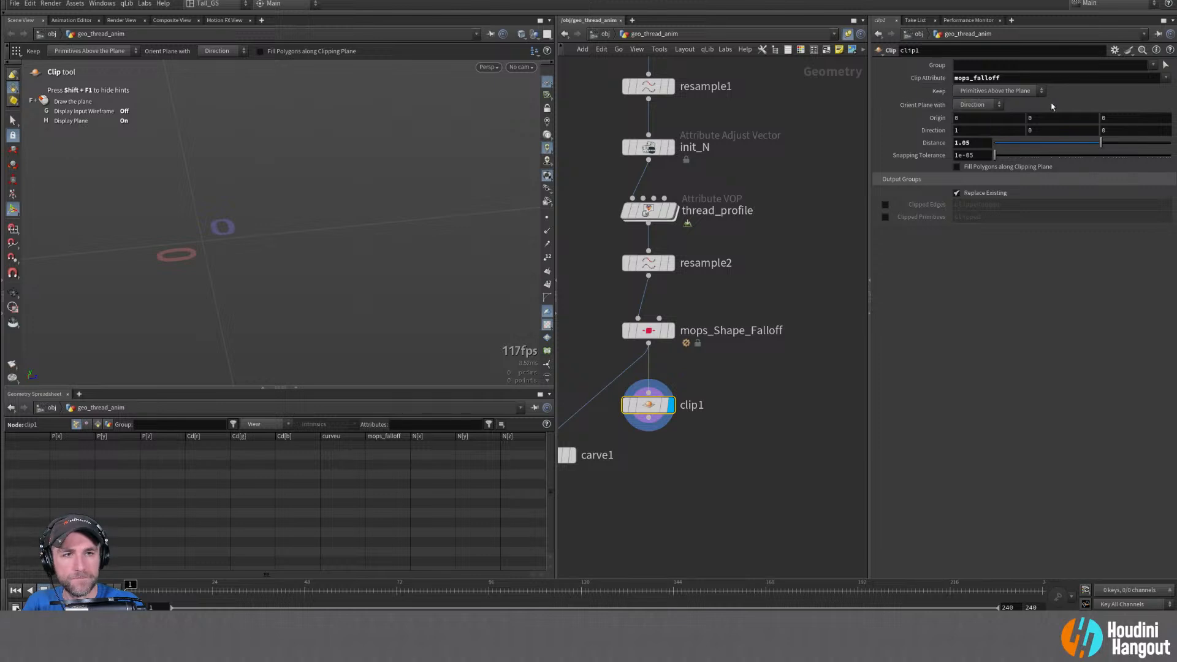
left_click(1024, 92)
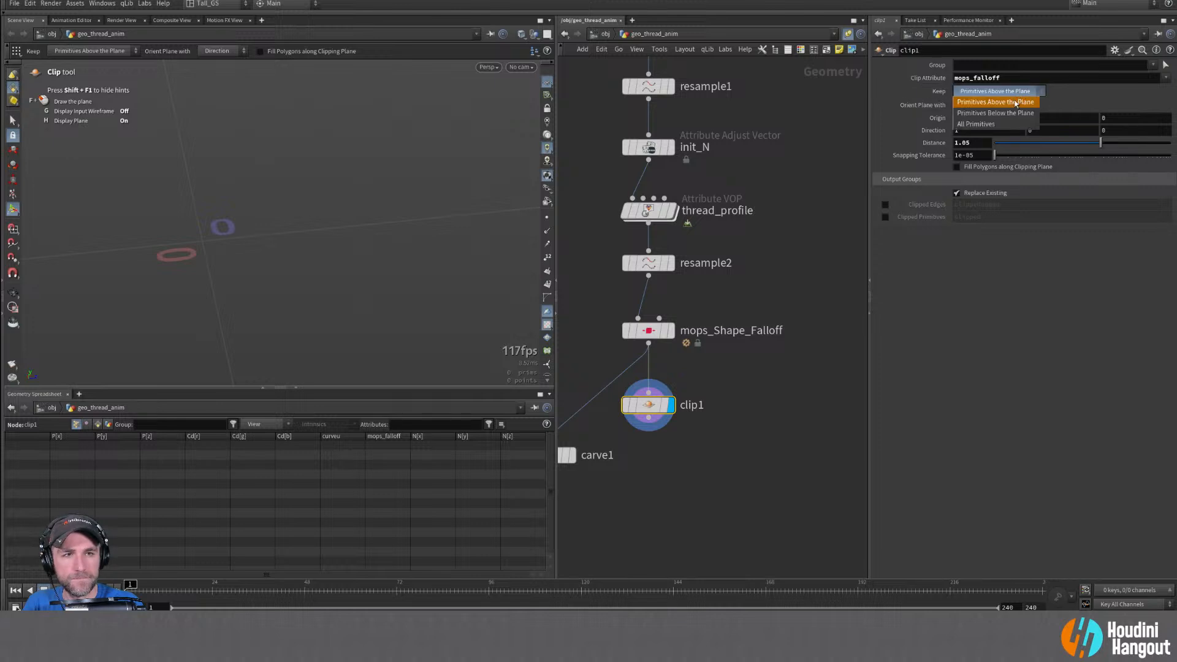
left_click(1016, 103)
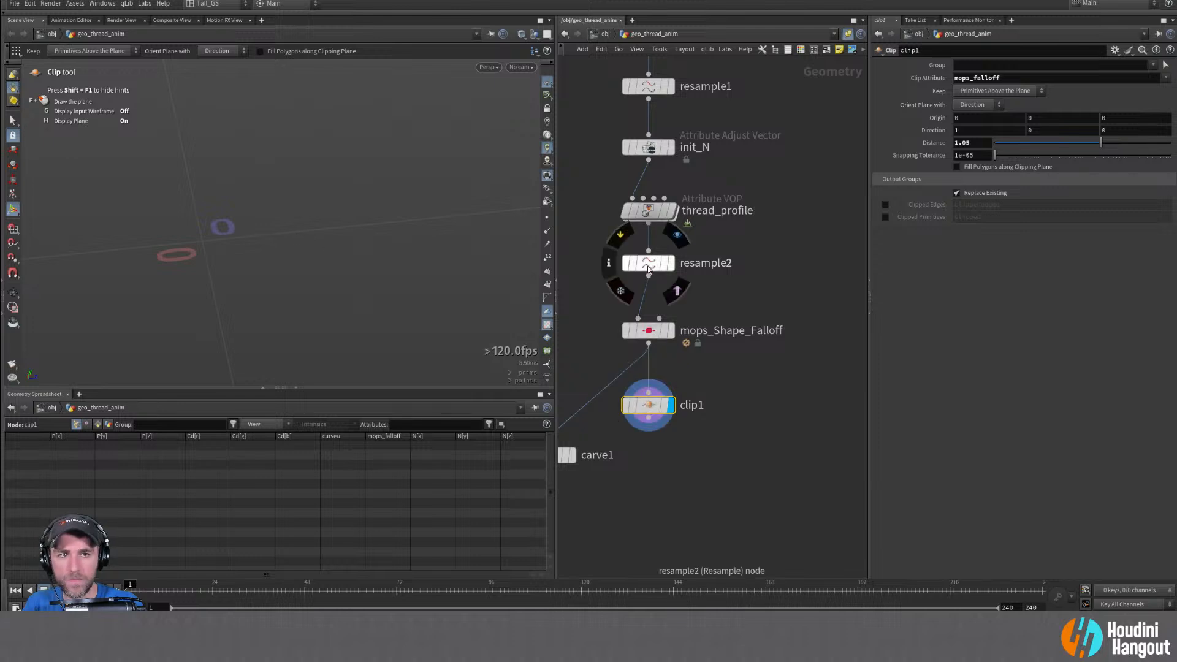
Reset clip1's Distance, try a value of 1, and set the Distance to 0.5
middle_click(929, 142, "ctrl")
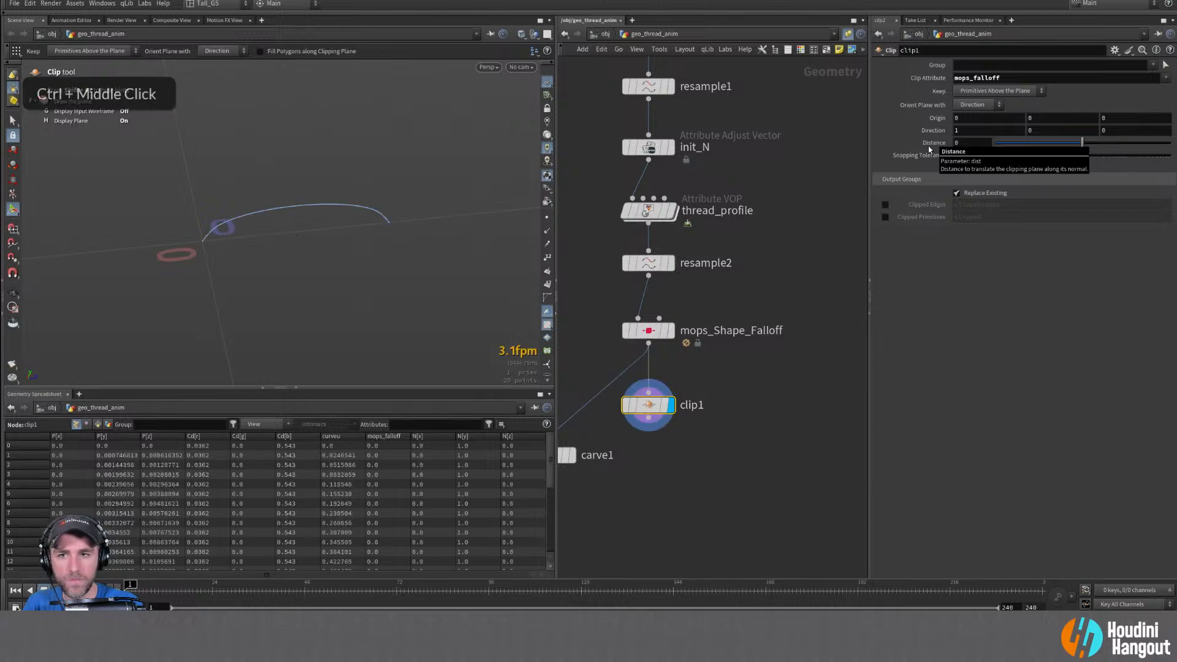
left_click_drag(1083, 142, 1102, 142)
double_click(975, 149)
type("1")
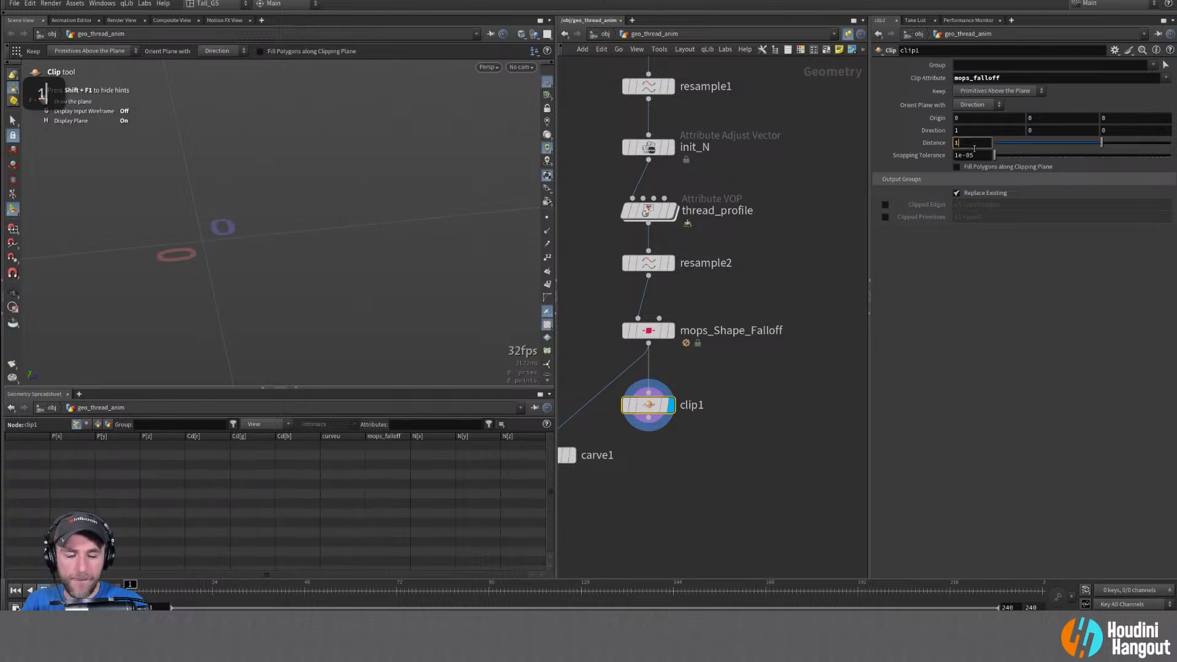
key("Return")
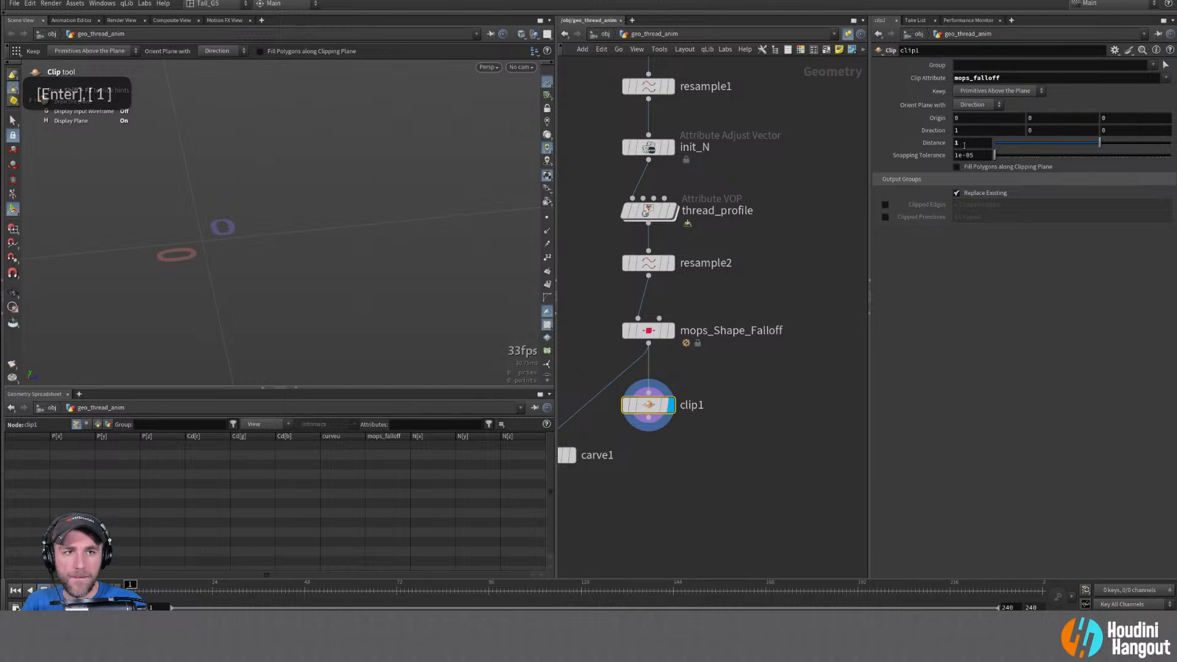
double_click(972, 142)
type("0.5")
key("Return")
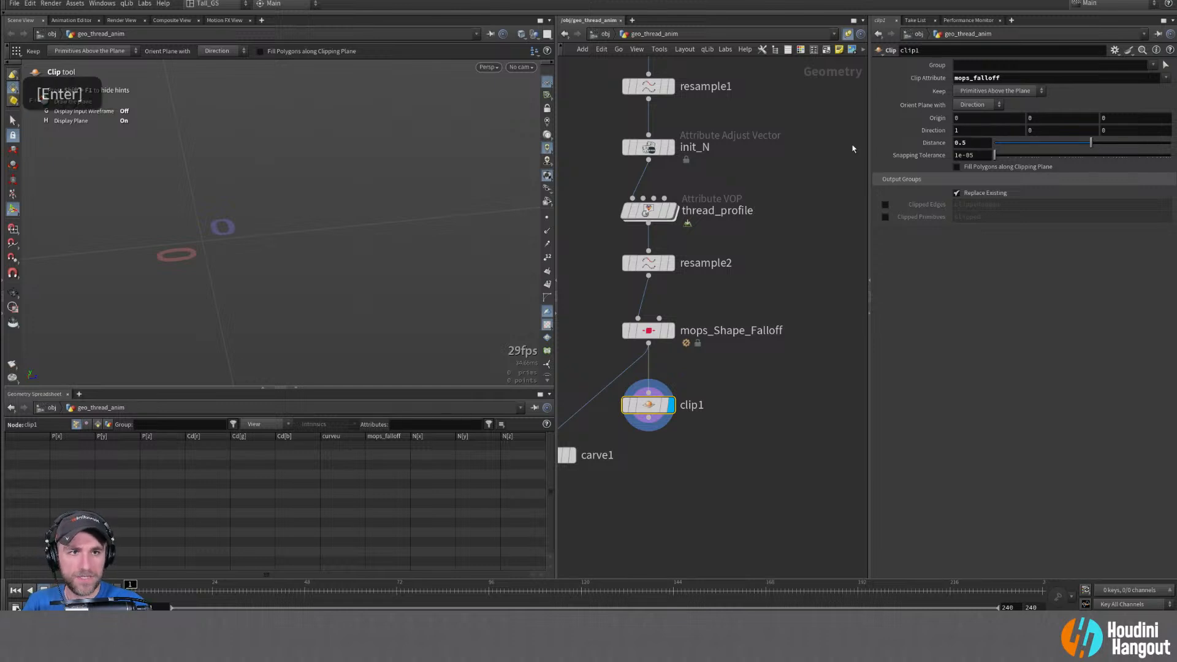
Nudge the shape falloff along Z toward the curve's start, try a slightly lower Distance on clip1 and undo the Distance change
left_click(649, 330)
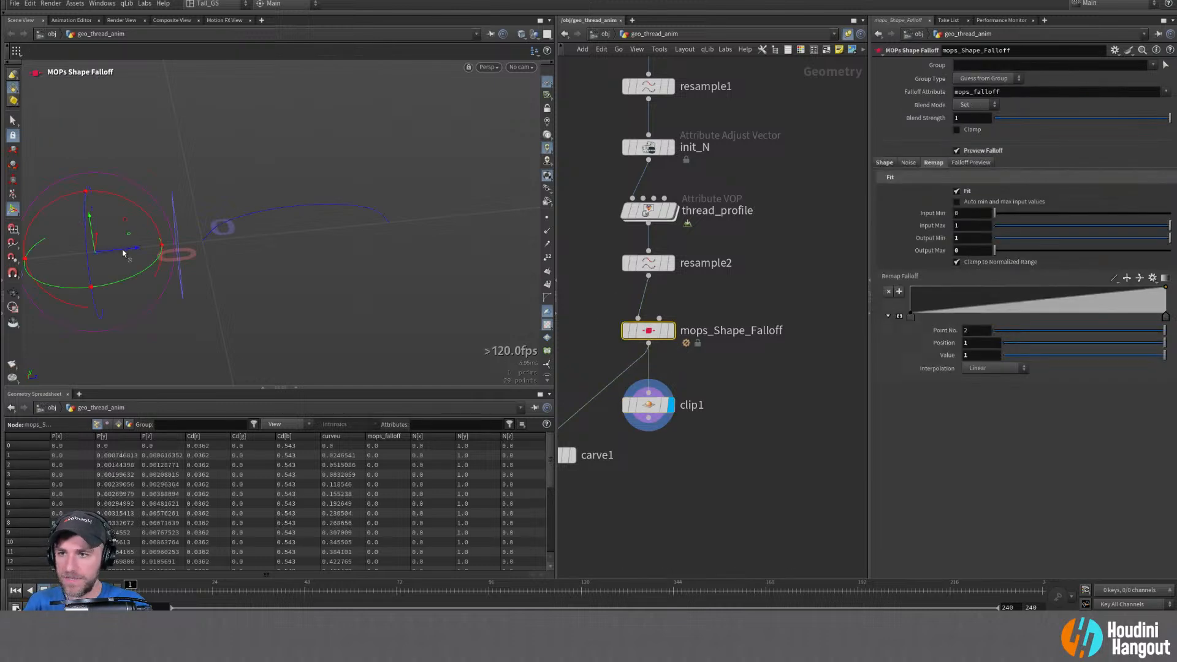
left_click(655, 411)
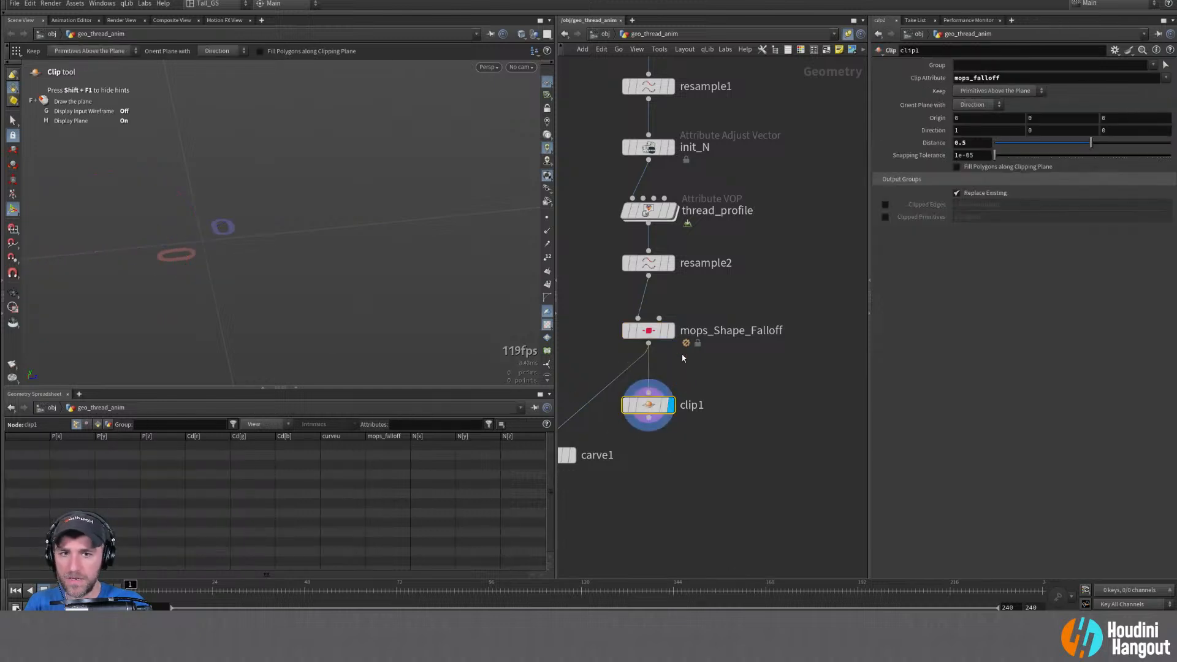
left_click(649, 334)
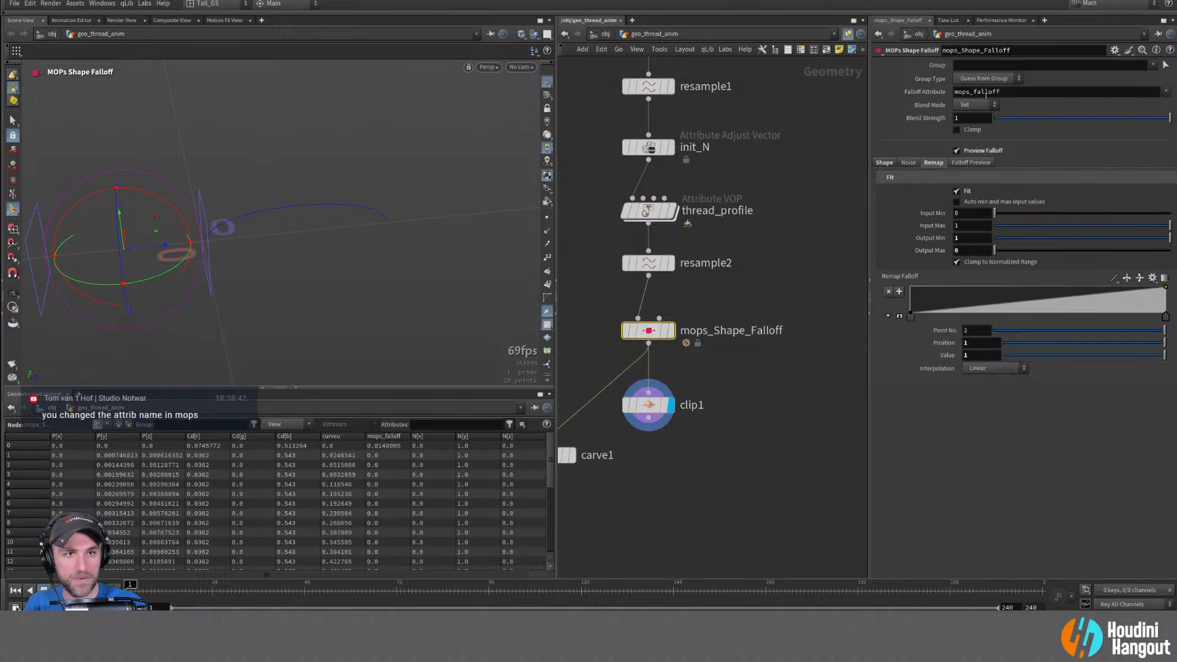
left_click(647, 406)
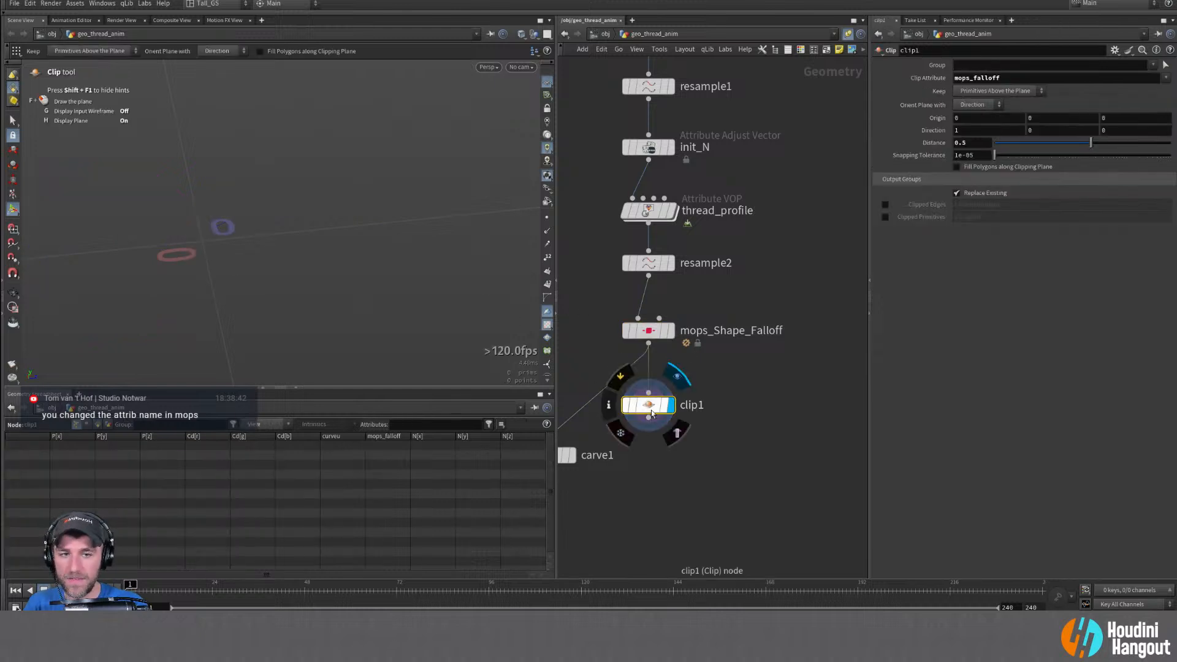
left_click_drag(1089, 145, 1083, 145)
key("ctrl+z")
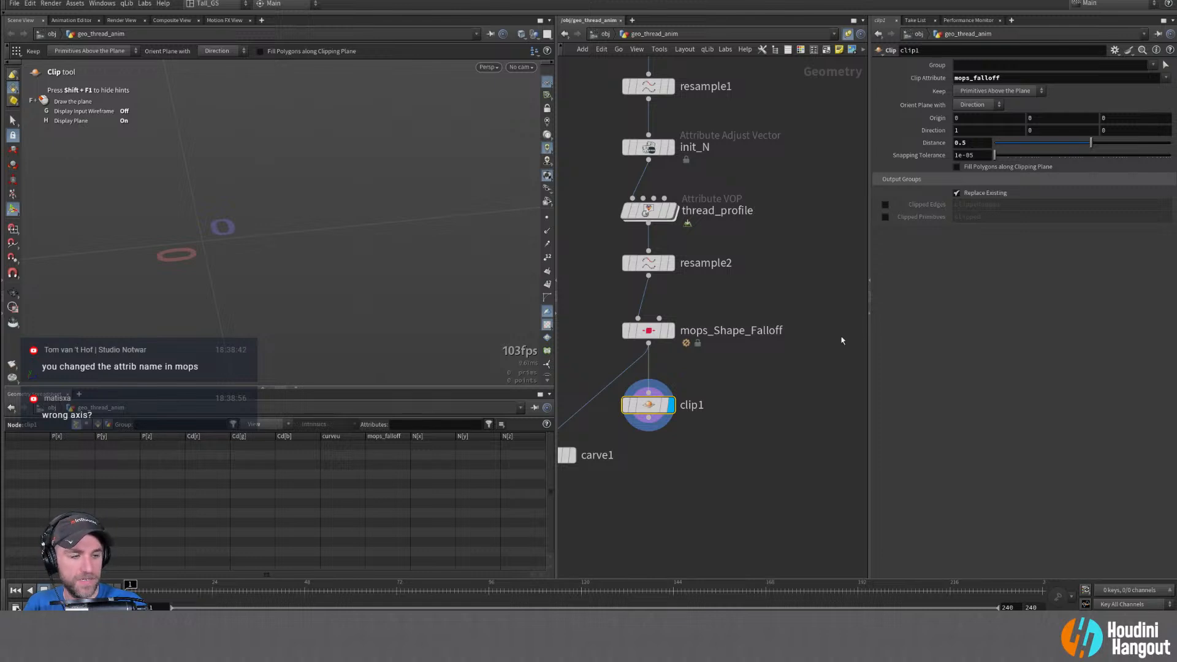
Move the shape falloff slightly back along Z to -0.0108441 and keyframe its Translate at frame 1
left_click(661, 333)
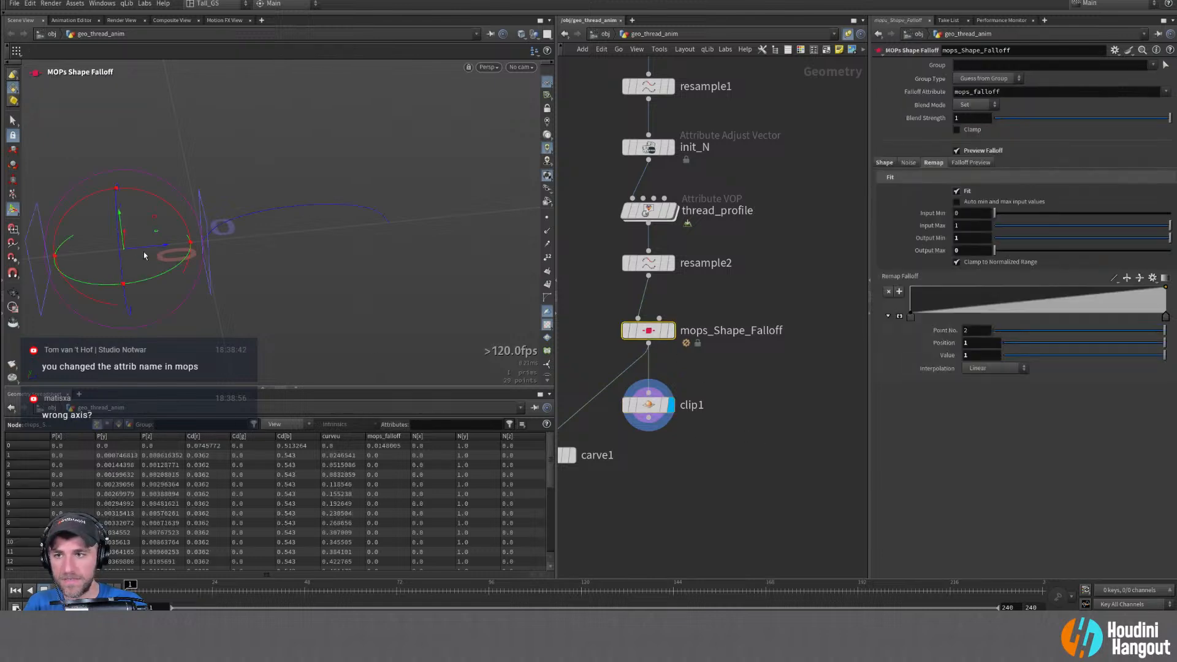
left_click_drag(152, 246, 149, 247)
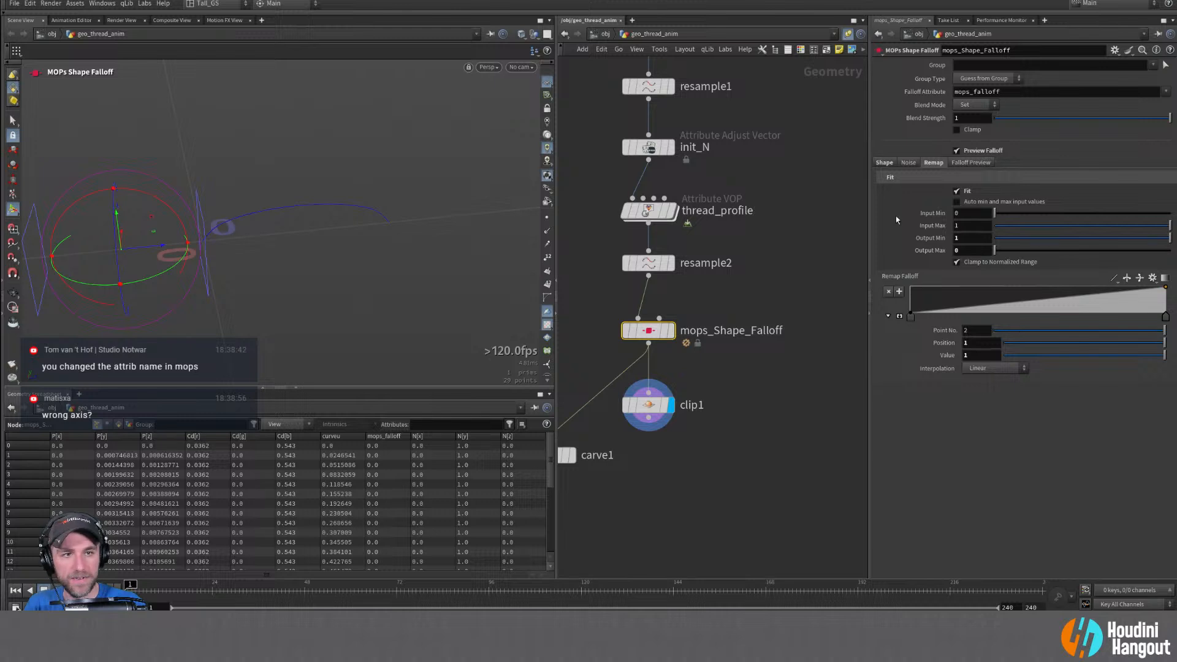
left_click(885, 163)
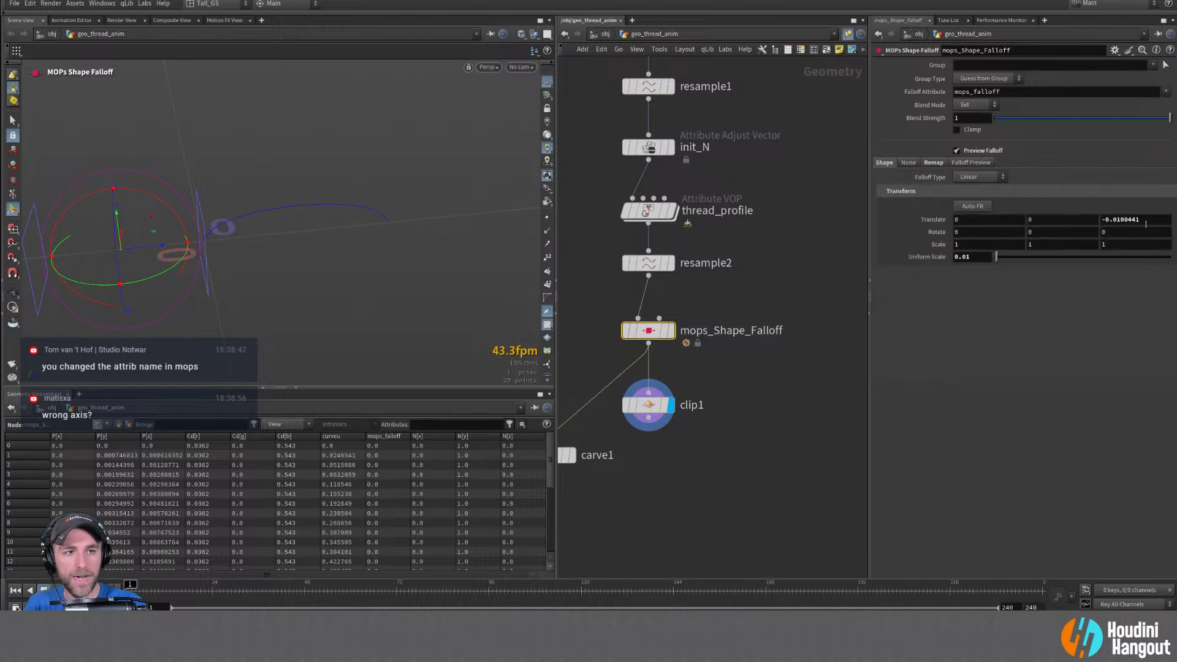
left_click(929, 222, "alt")
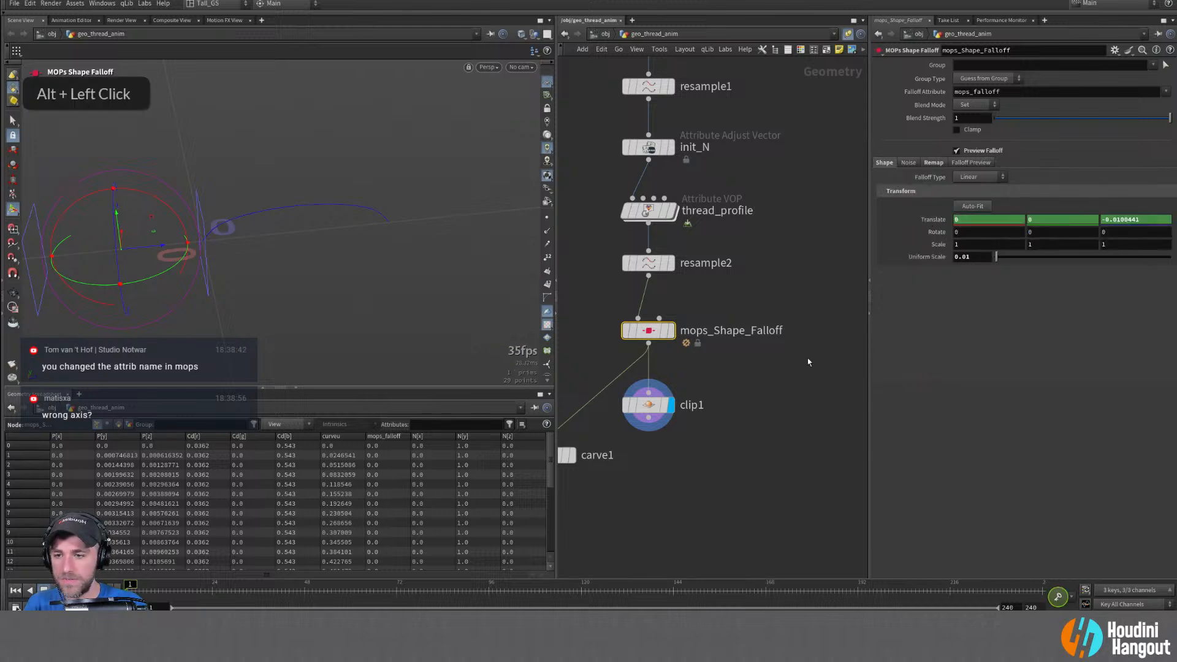
At frame 24, move the shape falloff along Z past the curve's far end to 0.038193 and keyframe its Translate
left_click(306, 590)
left_click(212, 592)
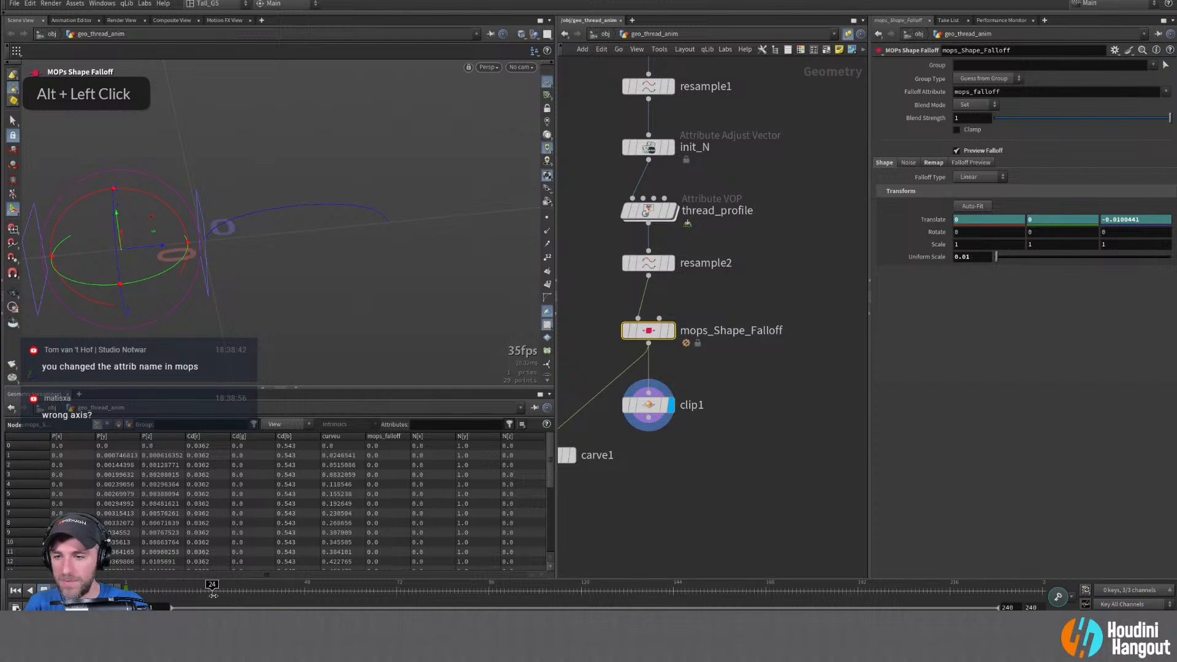
left_click_drag(148, 248, 505, 233)
left_click(937, 223, "alt")
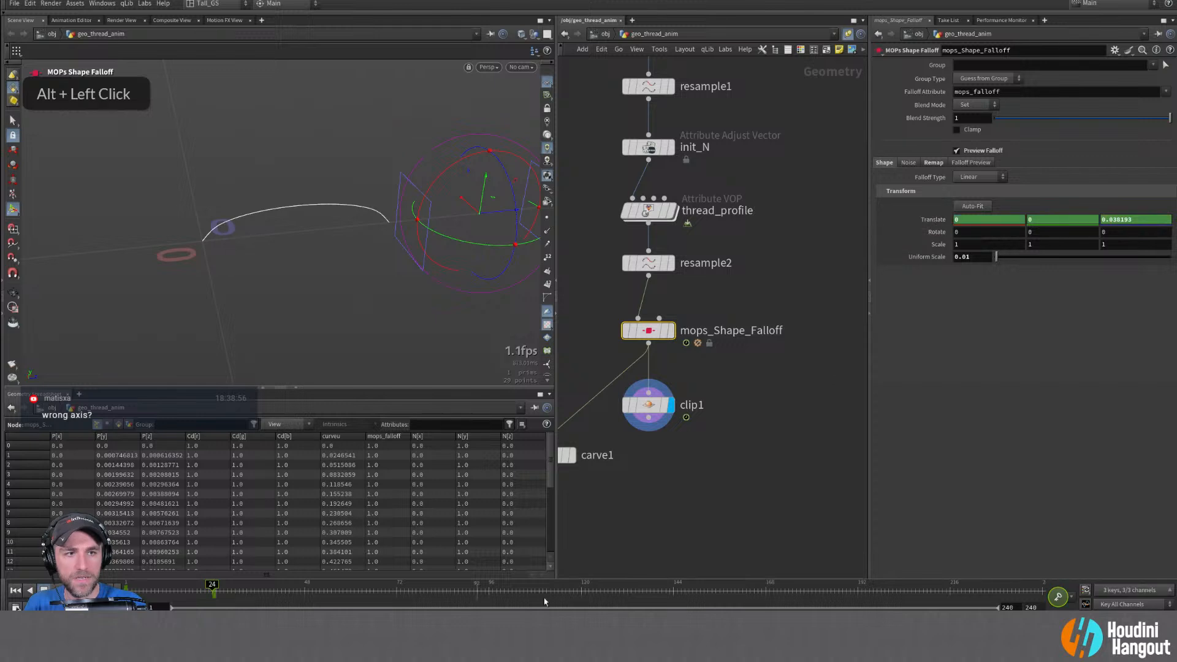
Scrub the timeline back from frame 24 to about frame 14 and compare clip1's trimmed curve with the falloff's position
left_click(702, 405)
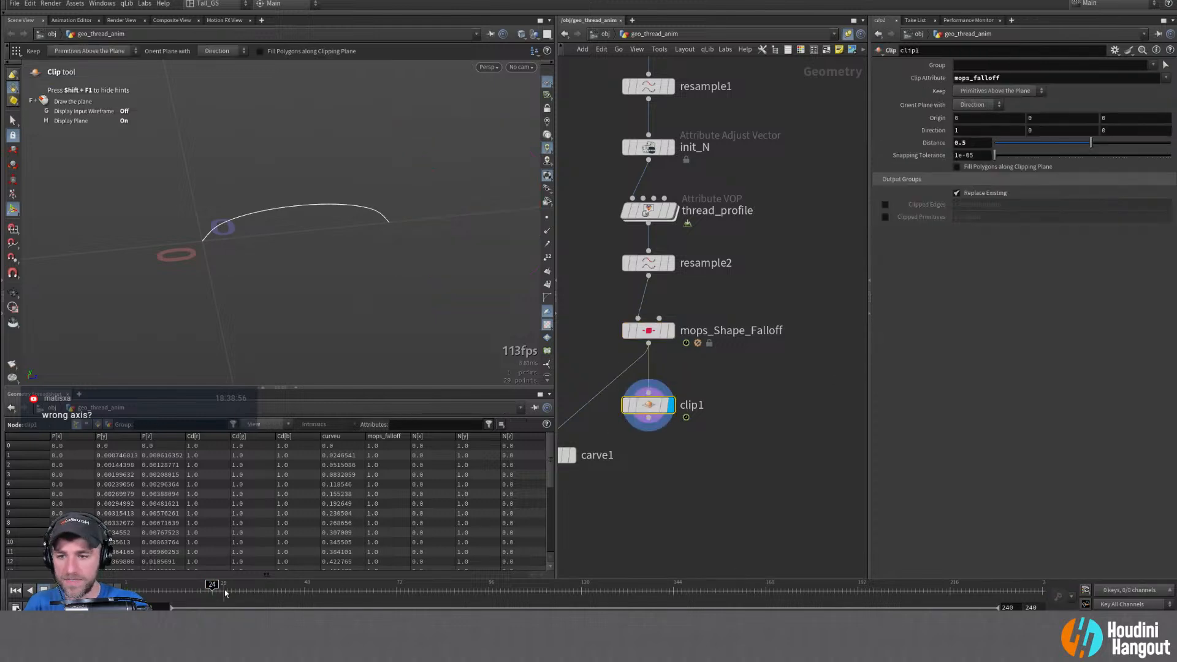
left_click(189, 589)
mouse_move(189, 586)
left_mouse_down()
mouse_move(153, 586)
mouse_move(196, 586)
mouse_move(178, 588)
left_mouse_up()
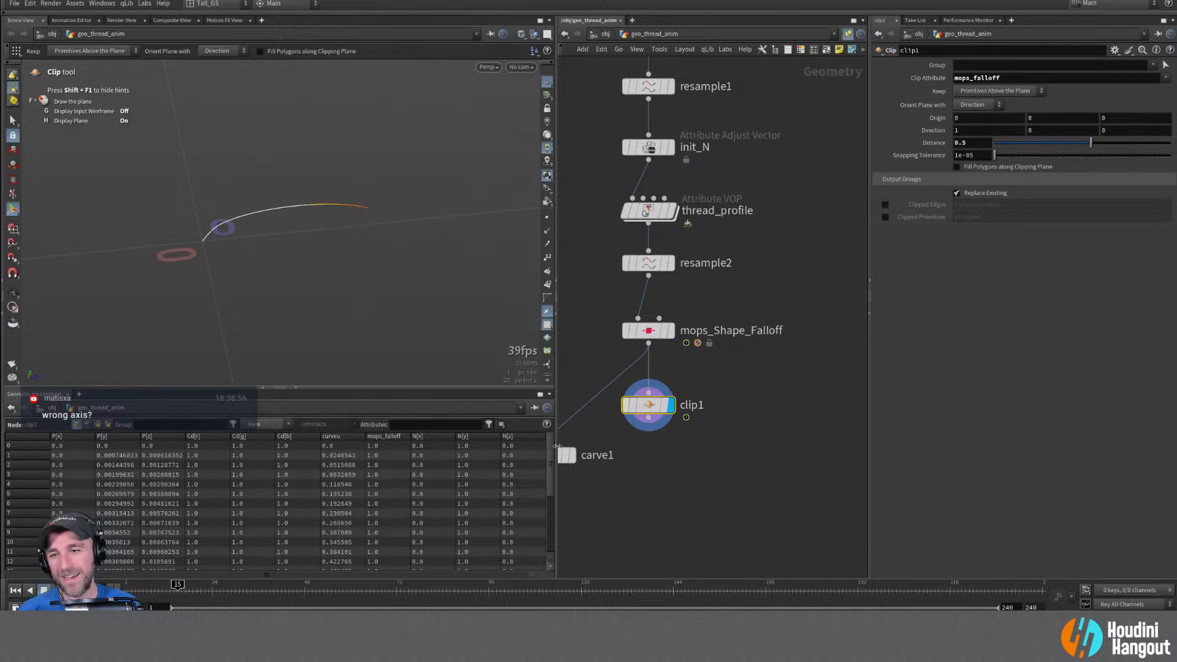
left_click(647, 334)
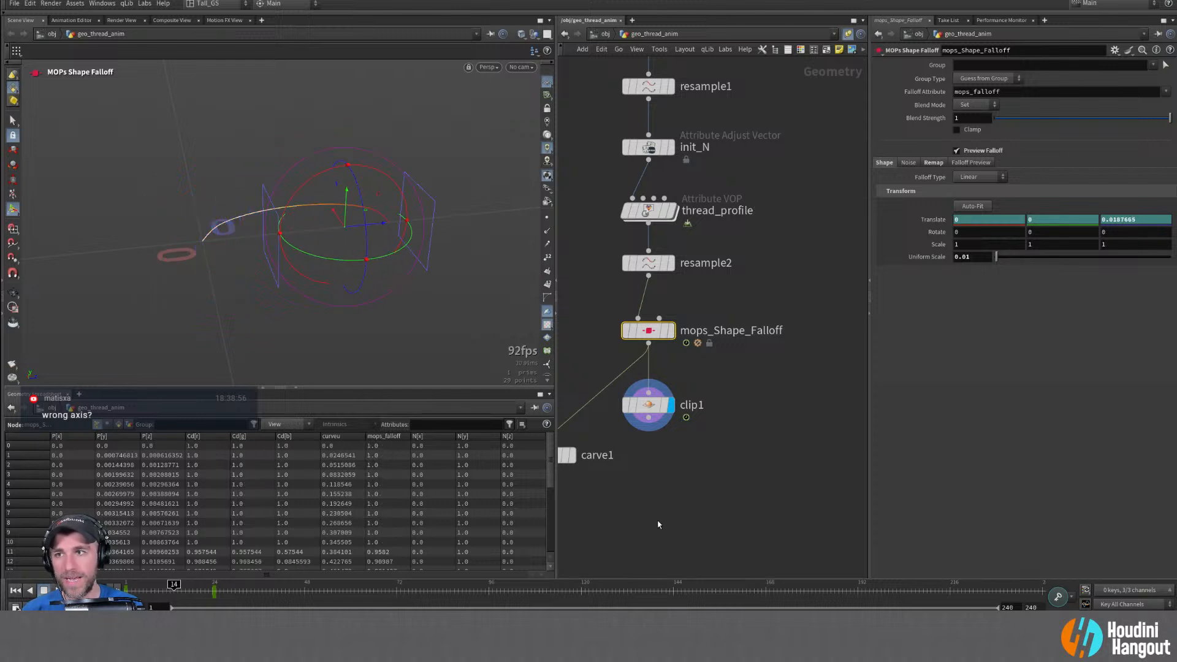
left_click(691, 498)
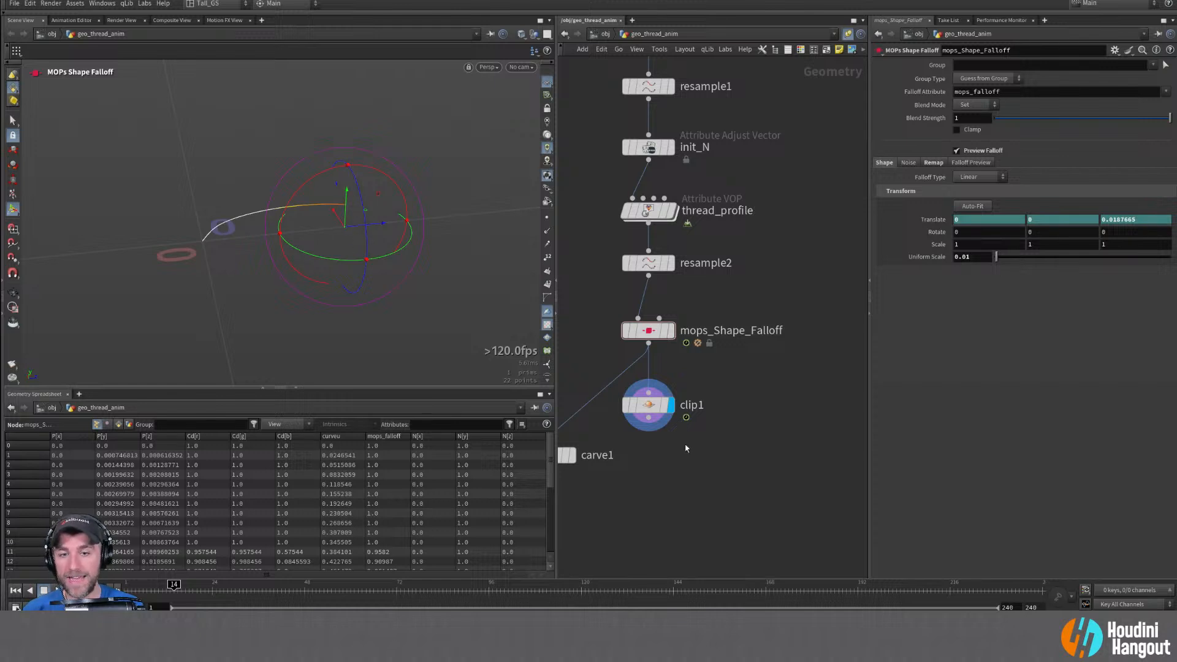
left_click(649, 404)
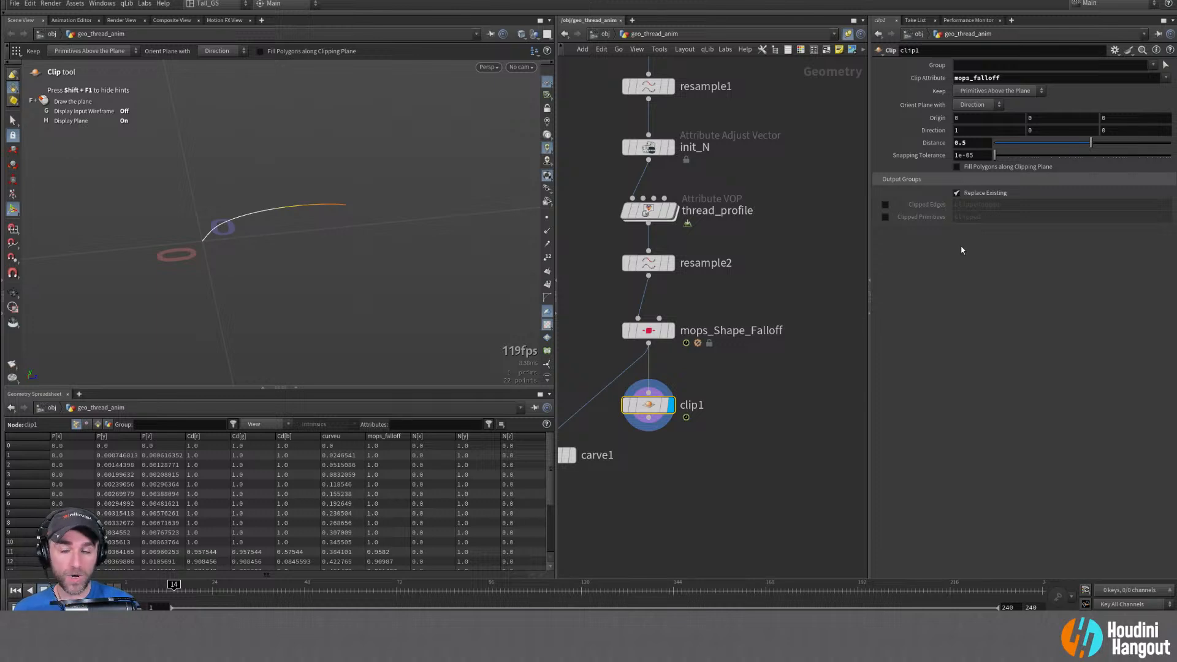
Examine the mops_falloff values of clip1's points in the spreadsheet, scrubbing between about frames 9 and 14
scroll(364, 543, "down", 3)
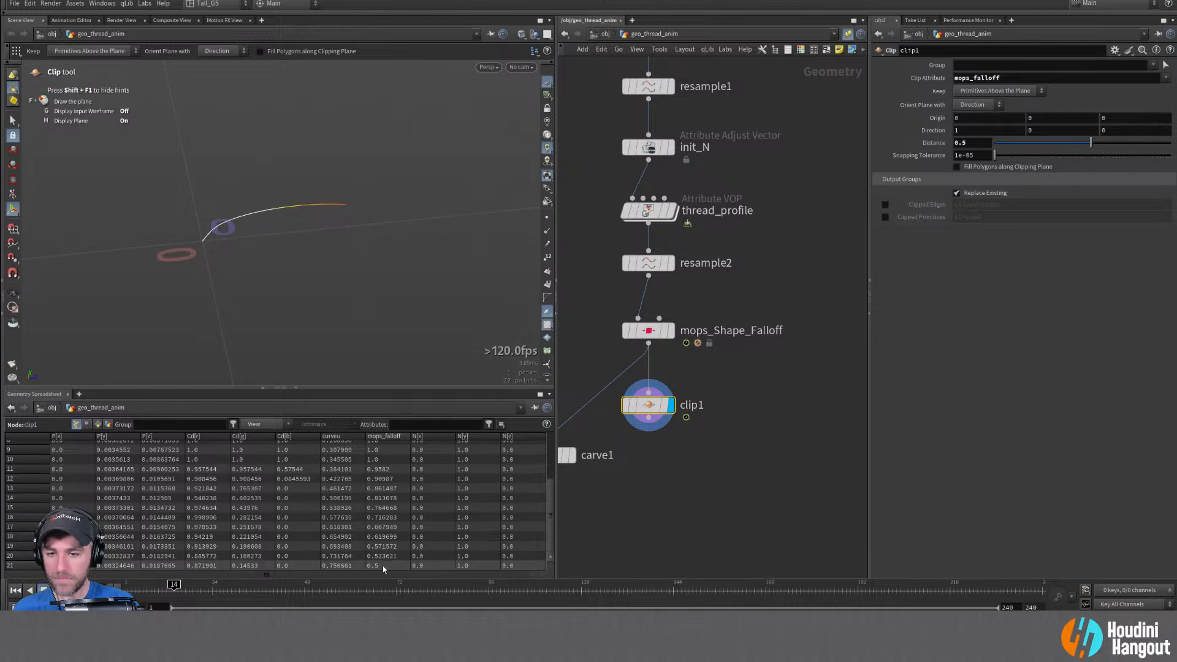
scroll(382, 569, "up", 3)
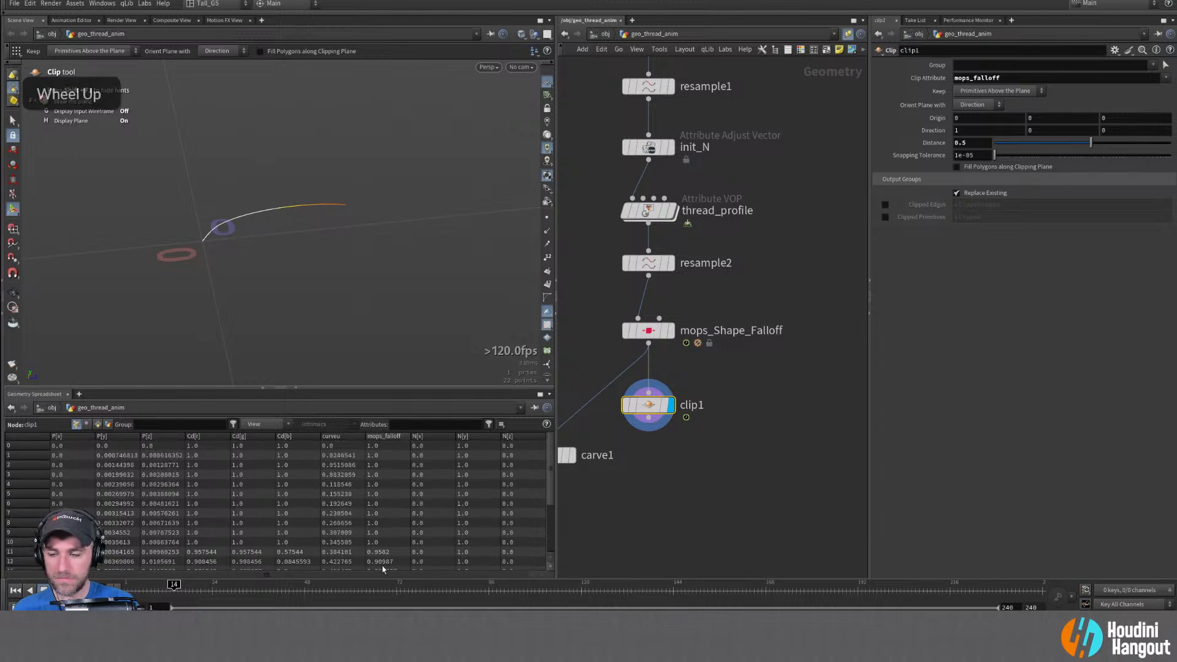
scroll(437, 502, "down", 3)
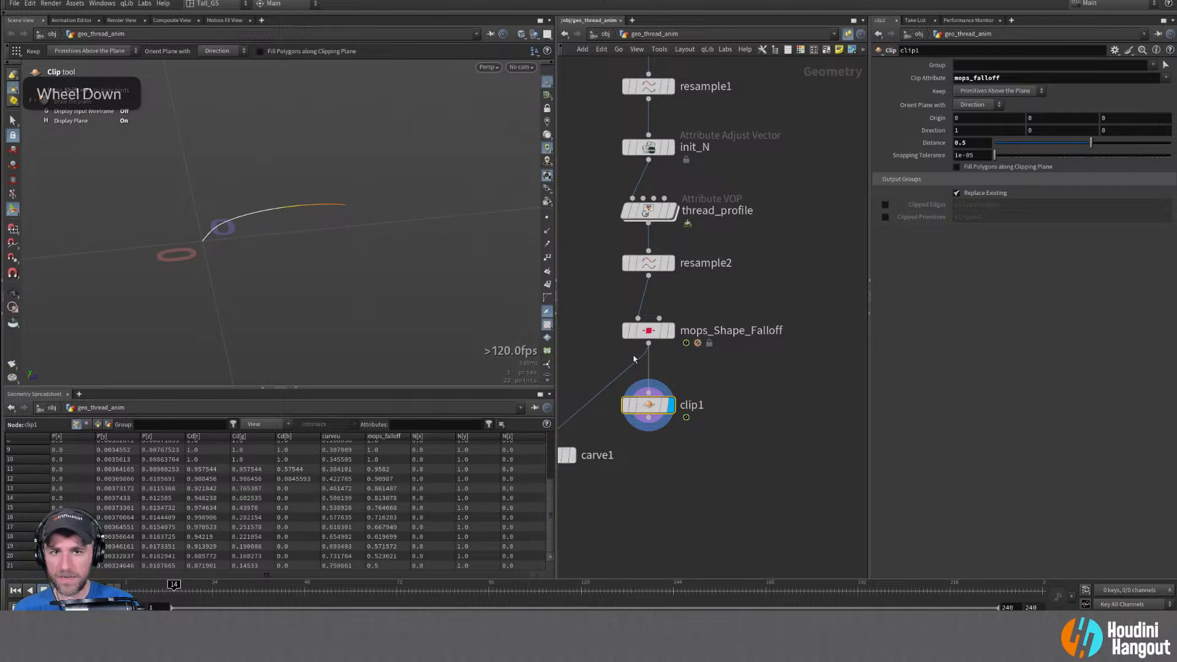
mouse_move(161, 590)
left_mouse_down()
mouse_move(138, 586)
mouse_move(191, 589)
mouse_move(147, 590)
mouse_move(188, 594)
mouse_move(155, 596)
left_mouse_up()
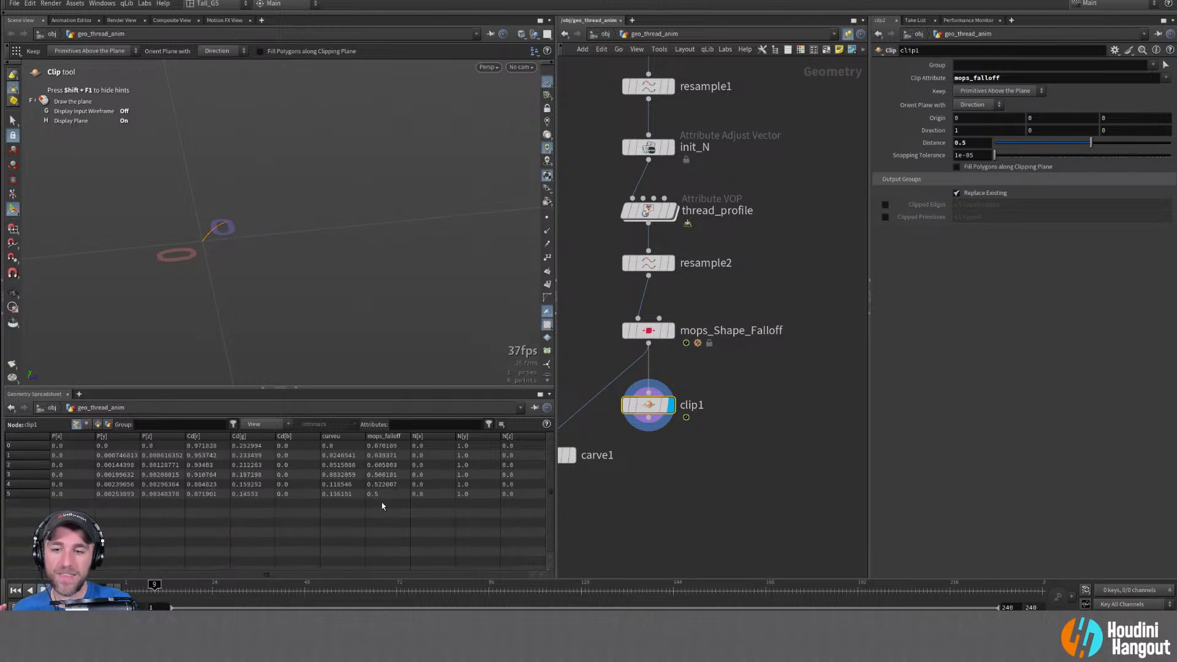
left_click_drag(154, 586, 174, 587)
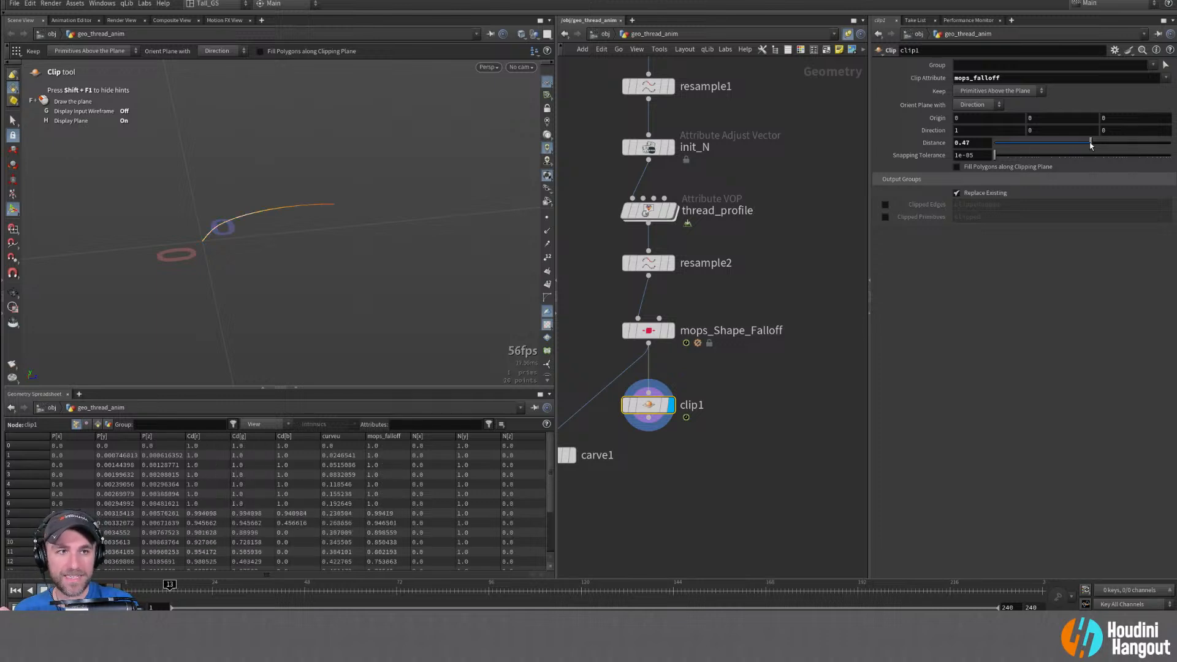
Lower clip1's Distance to 0 and scrub forward from frame 1 to about frame 9 to check the trimming
mouse_move(1091, 144)
left_mouse_down()
mouse_move(1102, 145)
mouse_move(1085, 143)
left_mouse_up()
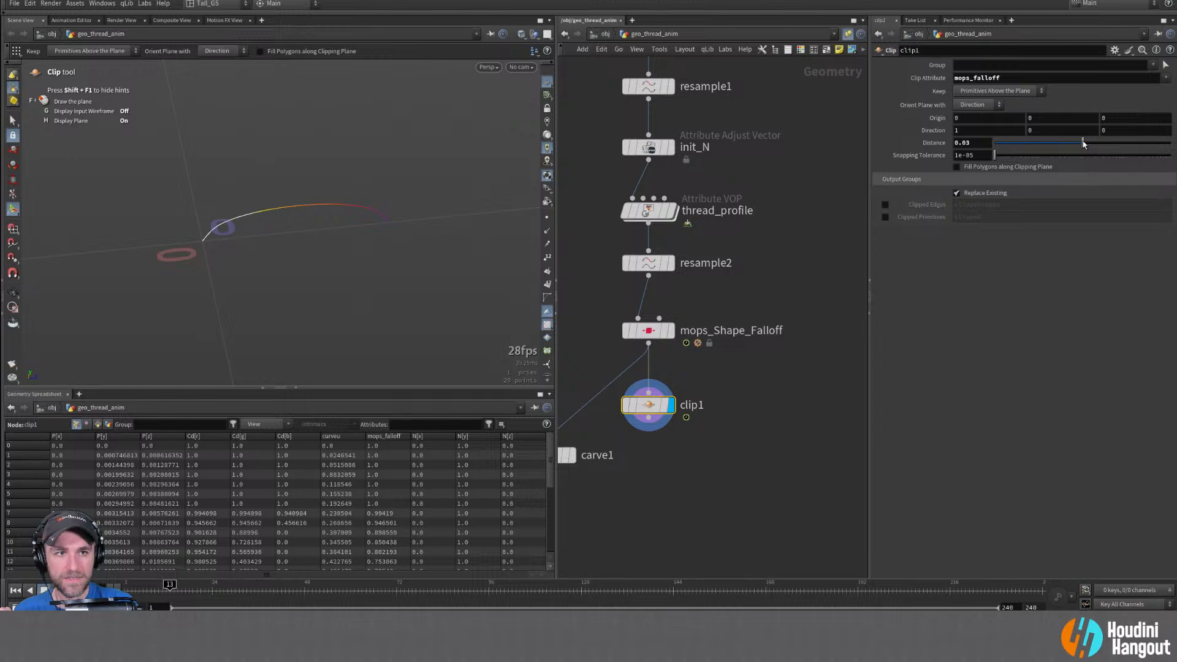
double_click(990, 148)
type("0")
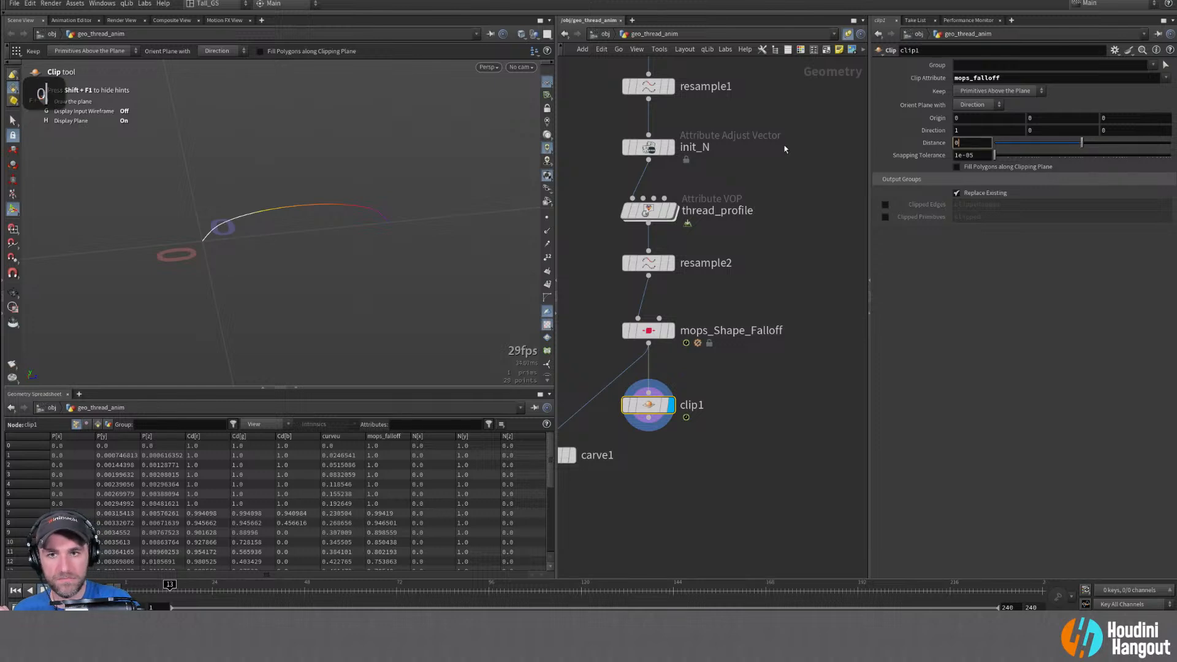
key("Return")
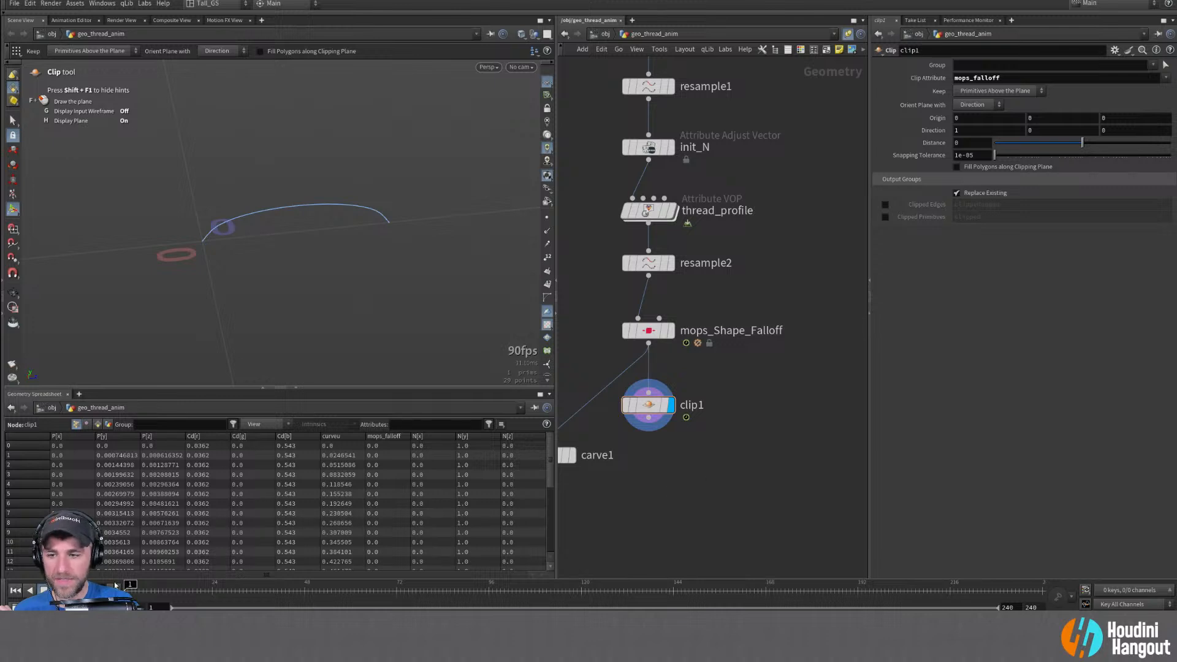
left_click_drag(130, 585, 157, 585)
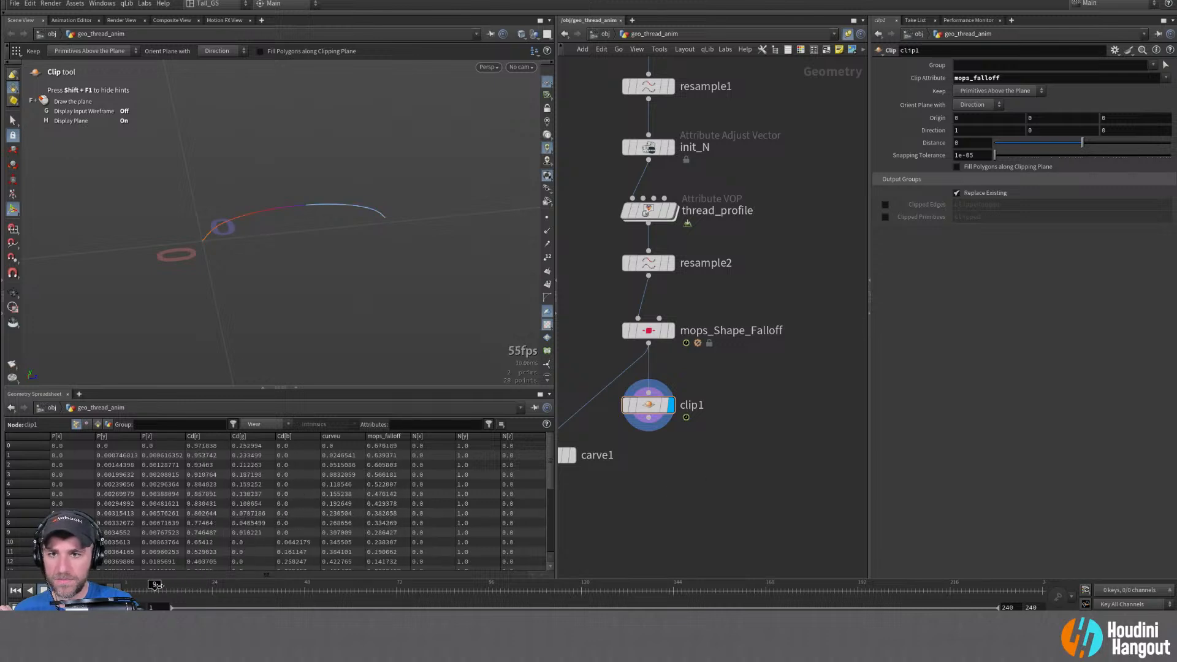
Set the clip1 distance to 0.05 and scrub the timeline to frame 11
middle_click_drag(964, 143, 998, 160)
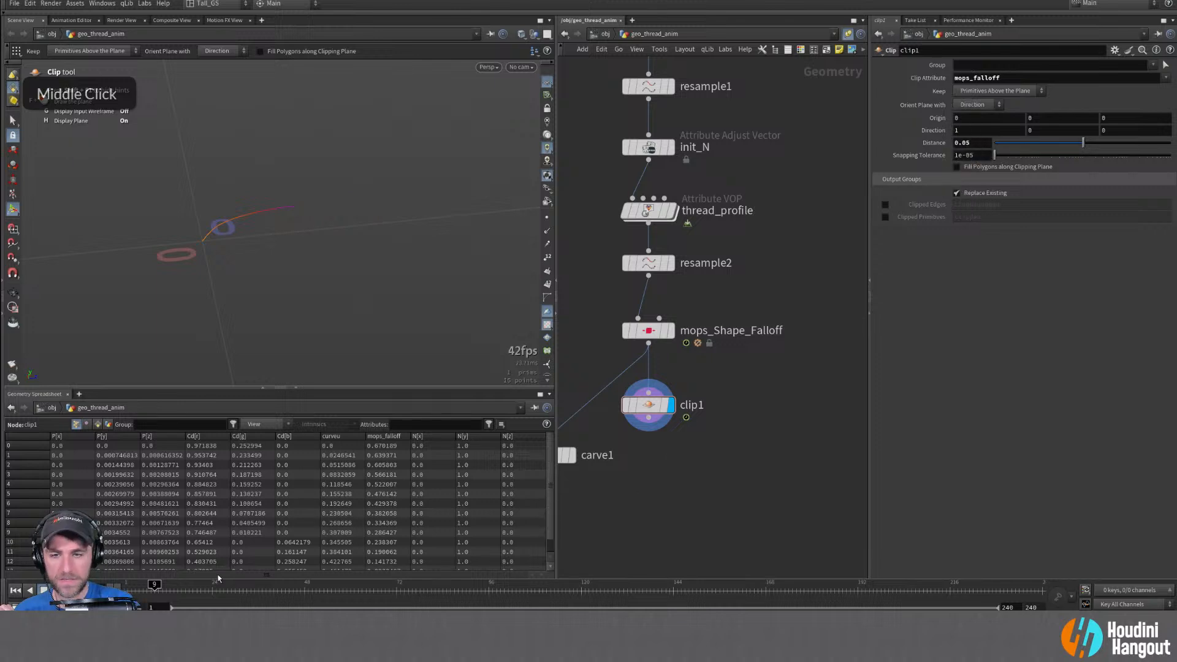
mouse_move(151, 585)
left_mouse_down()
mouse_move(132, 586)
mouse_move(199, 587)
mouse_move(128, 587)
mouse_move(230, 601)
mouse_move(126, 589)
mouse_move(220, 592)
mouse_move(177, 602)
mouse_move(127, 592)
mouse_move(204, 591)
mouse_move(127, 591)
mouse_move(165, 592)
mouse_move(167, 607)
left_mouse_up()
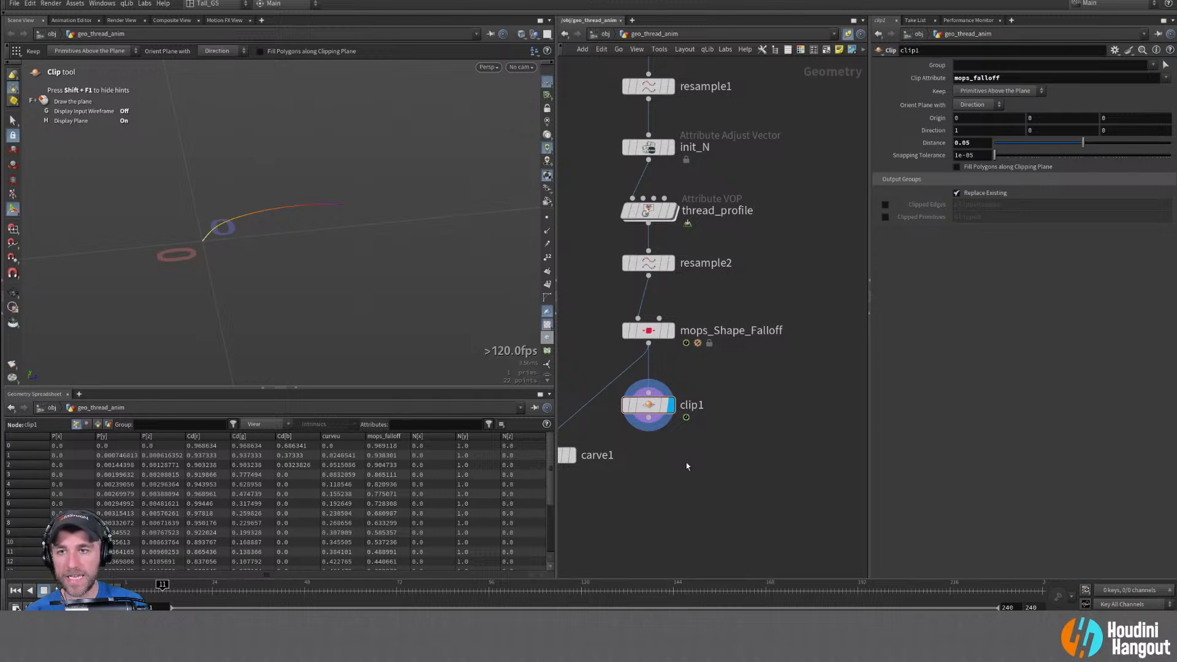
Add a Wireframe node after clip1 and make it the displayed node
middle_click_drag(667, 494, 670, 480)
key("Tab")
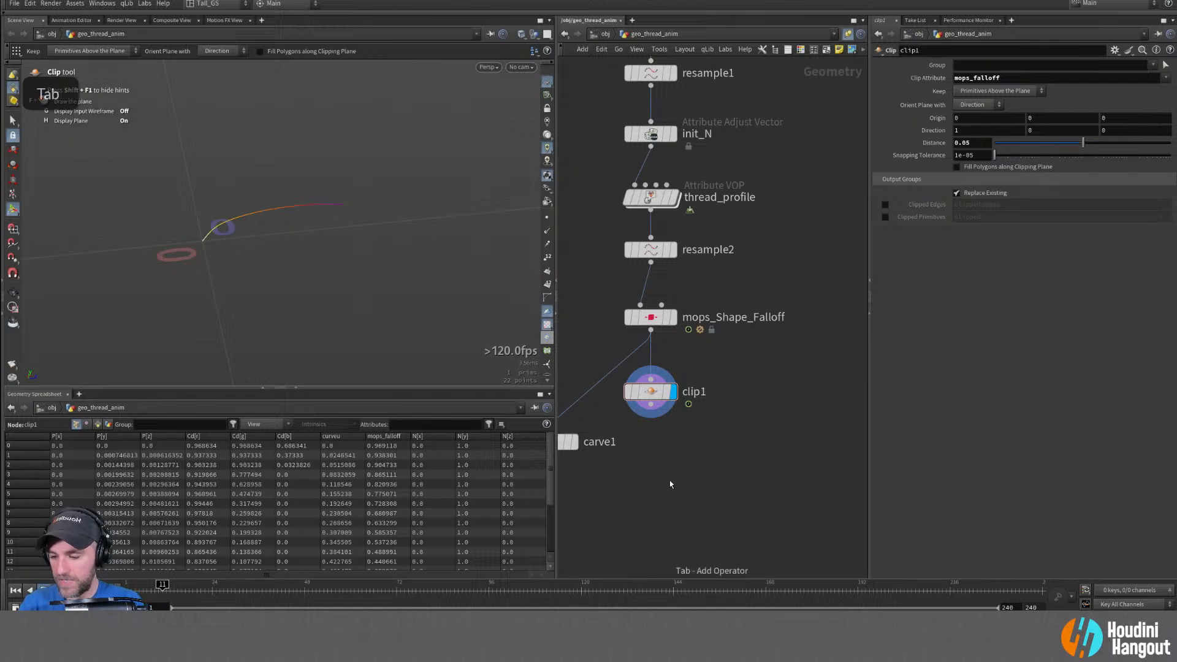
type("wire")
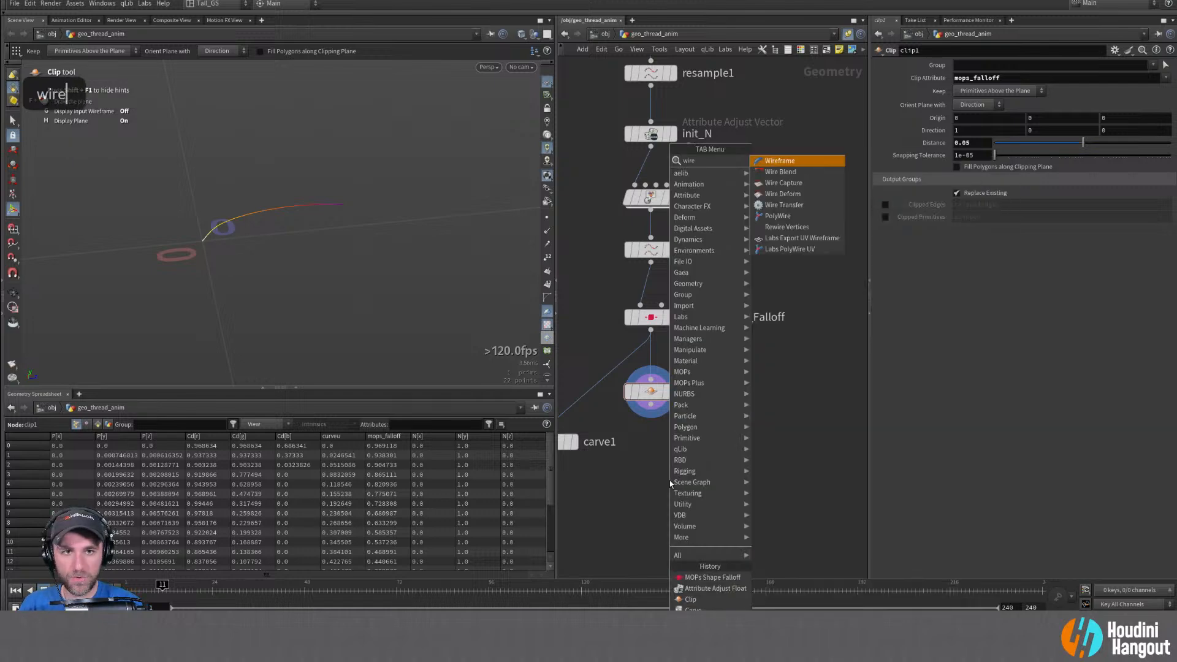
key("Return")
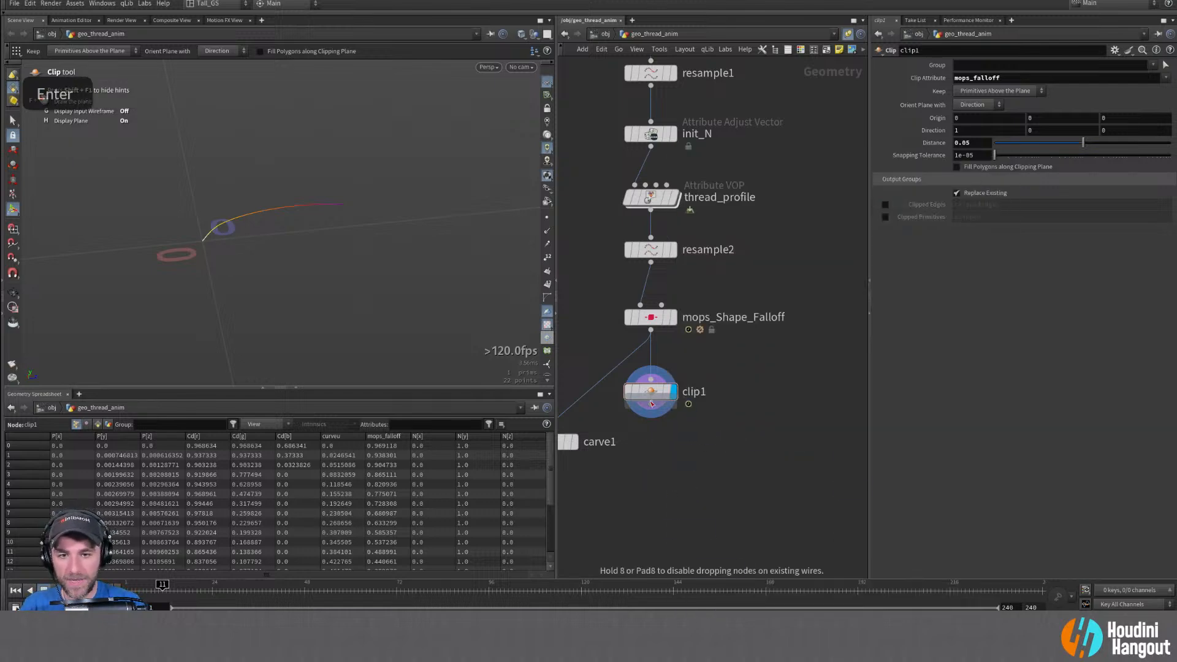
left_click(655, 444)
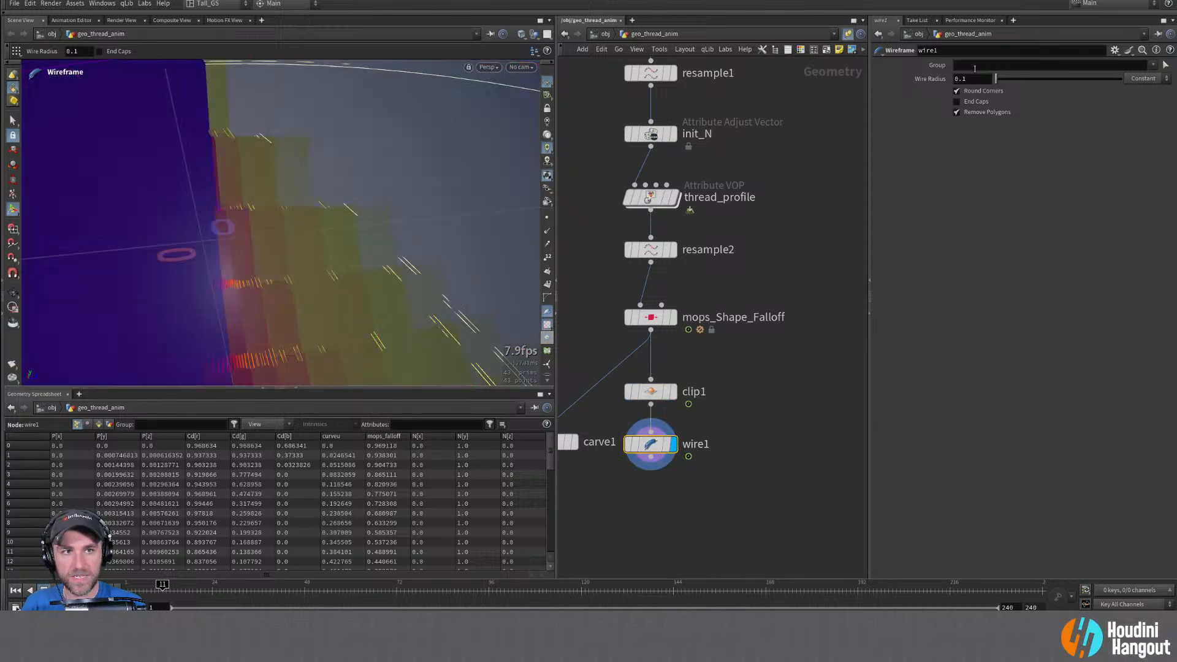
Set the wire radius of wire1 to 0.001
left_click(960, 79)
type("00")
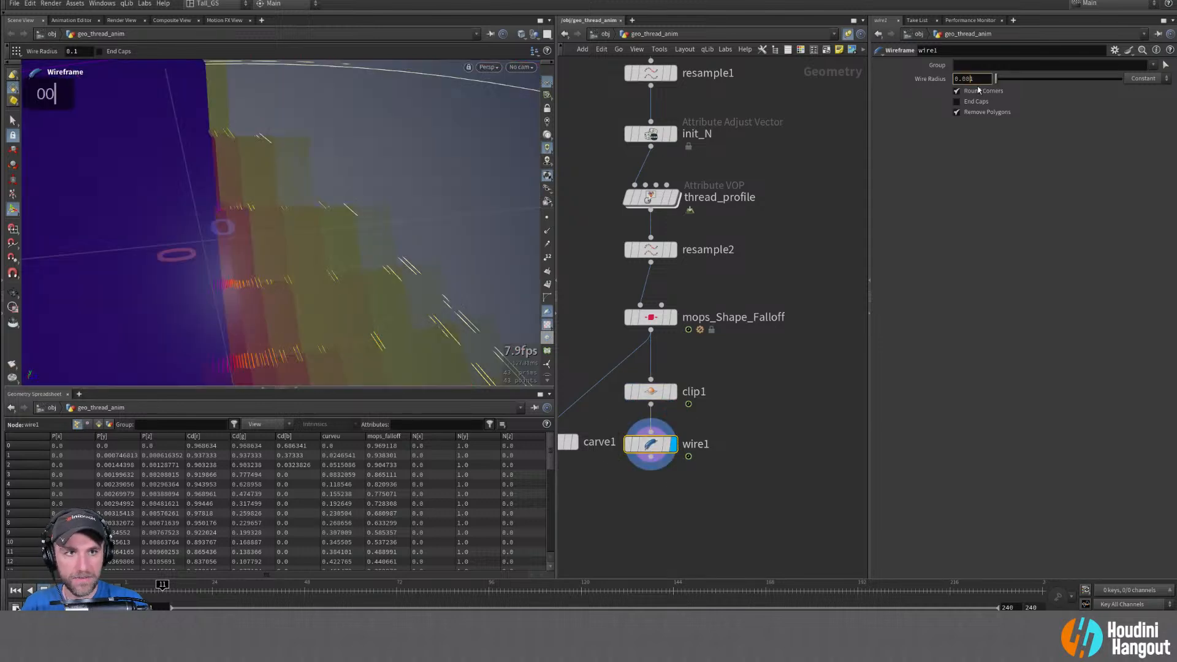
key("Return")
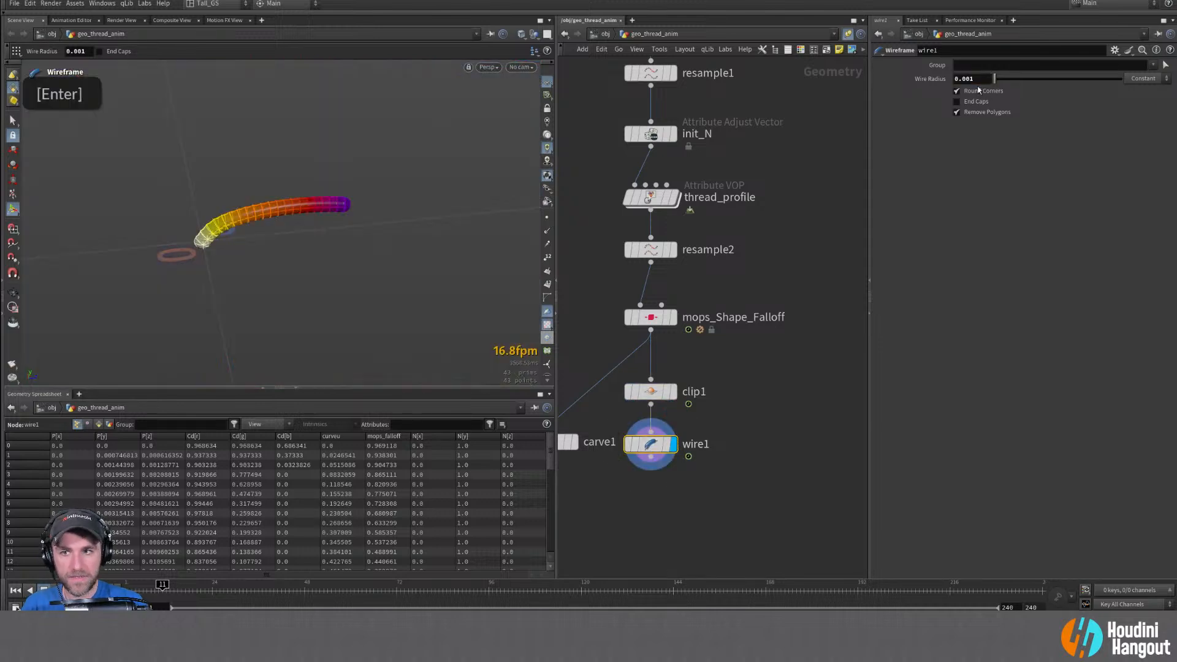
Delete the animation channels on the Translate parameter of mops_Shape_Falloff
left_click(641, 386)
key("Up")
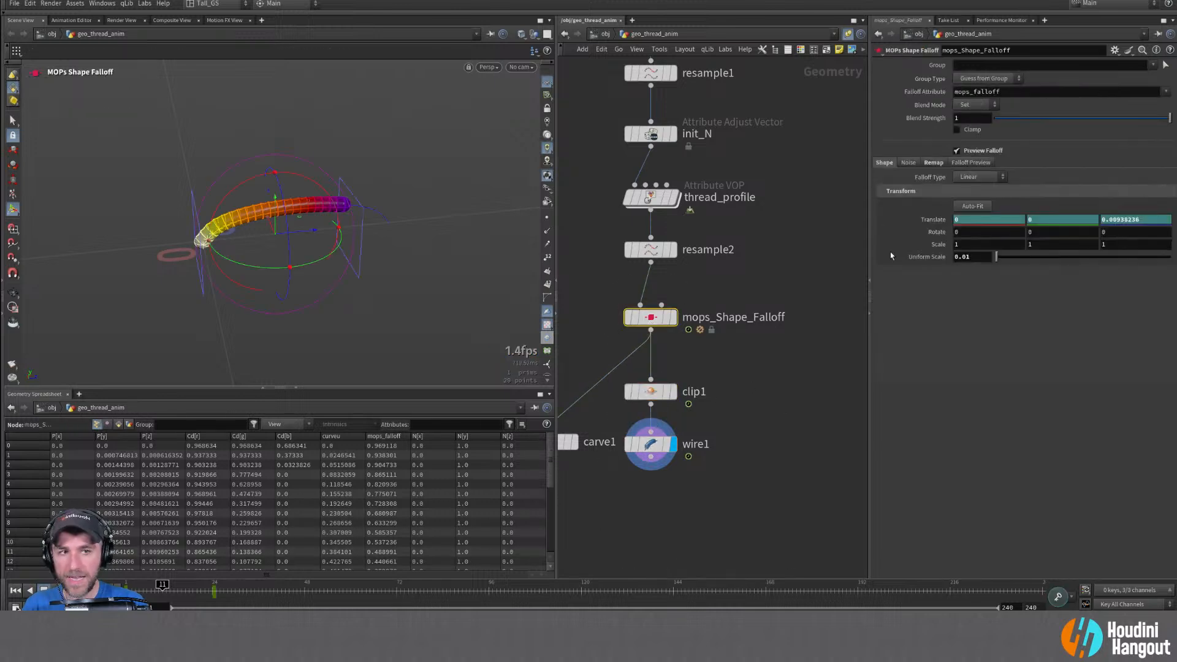
right_click(932, 220)
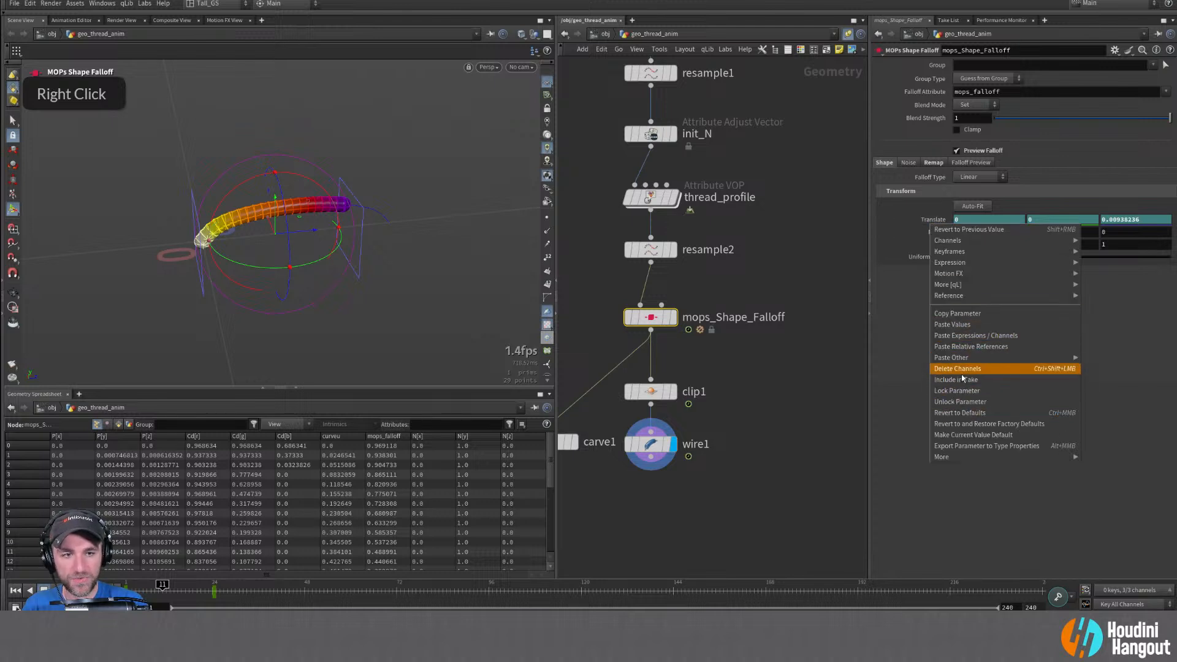
left_click(961, 368)
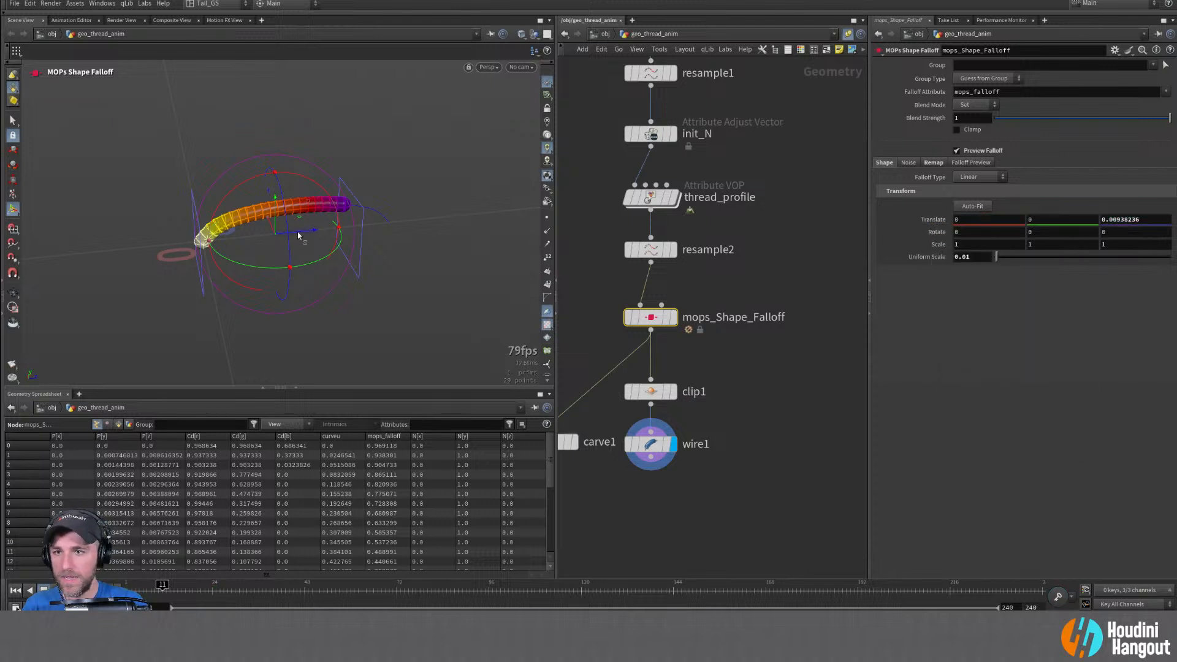
Move the shape falloff backwards along Z to about -0.0093, undoing the extra adjustment made after it
left_click_drag(298, 236, 310, 161)
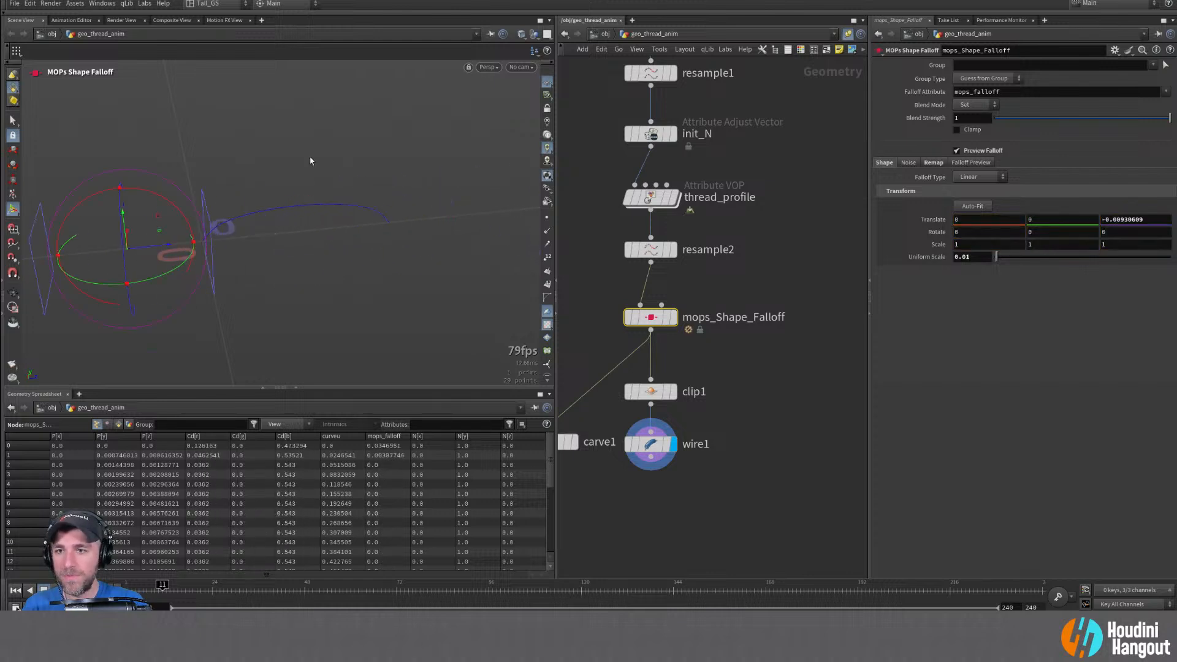
mouse_move(147, 250)
left_mouse_down()
mouse_move(262, 223)
mouse_move(329, 231)
mouse_move(389, 215)
mouse_move(295, 252)
mouse_move(257, 248)
mouse_move(294, 252)
mouse_move(393, 214)
mouse_move(190, 264)
mouse_move(137, 262)
left_mouse_up()
key("ctrl+z")
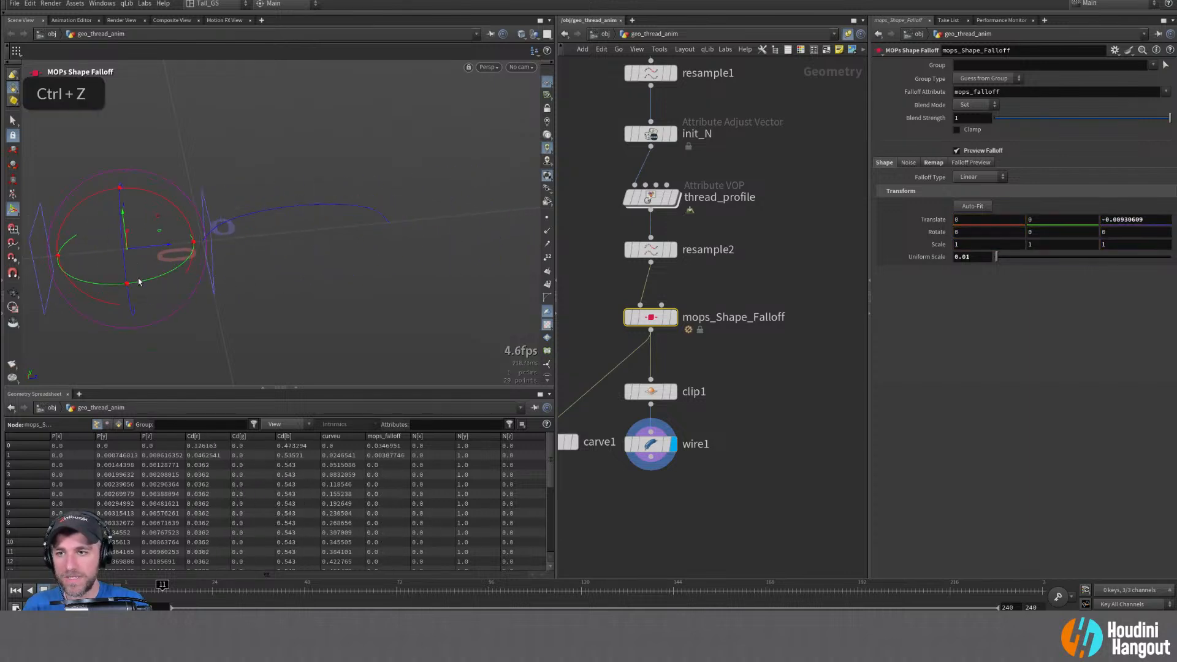
Return the timeline to frame 1 with carve1, clip1 and wire1 in view
mouse_move(650, 455)
middle_click_drag(650, 455, 745, 430)
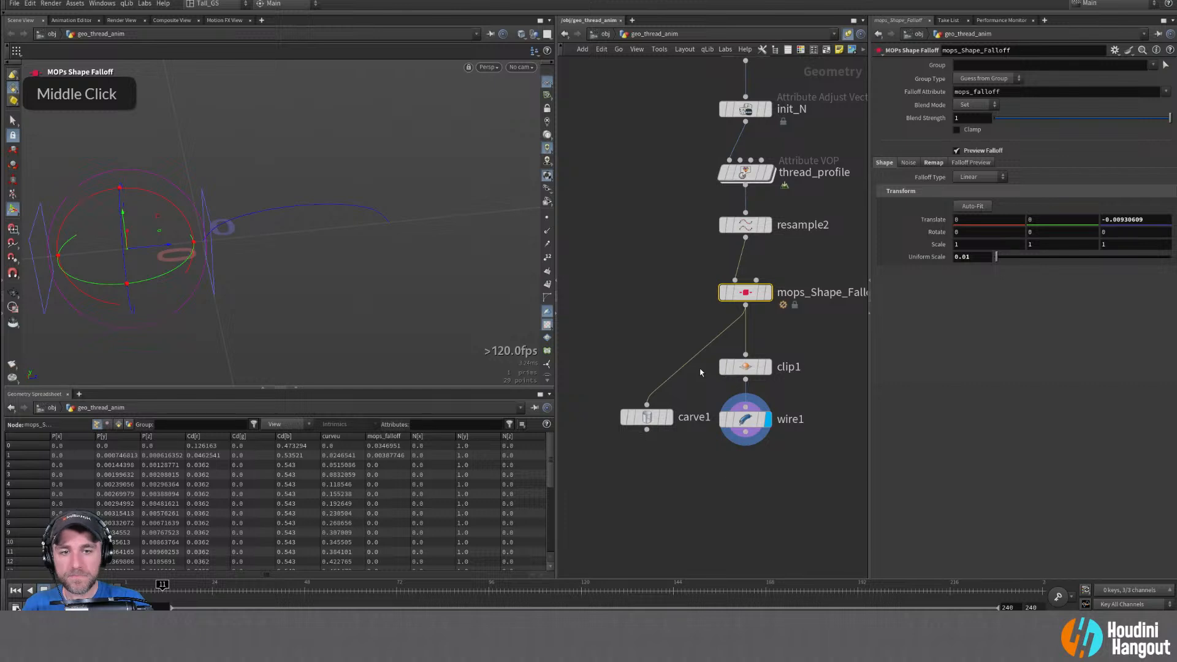
left_click(158, 586)
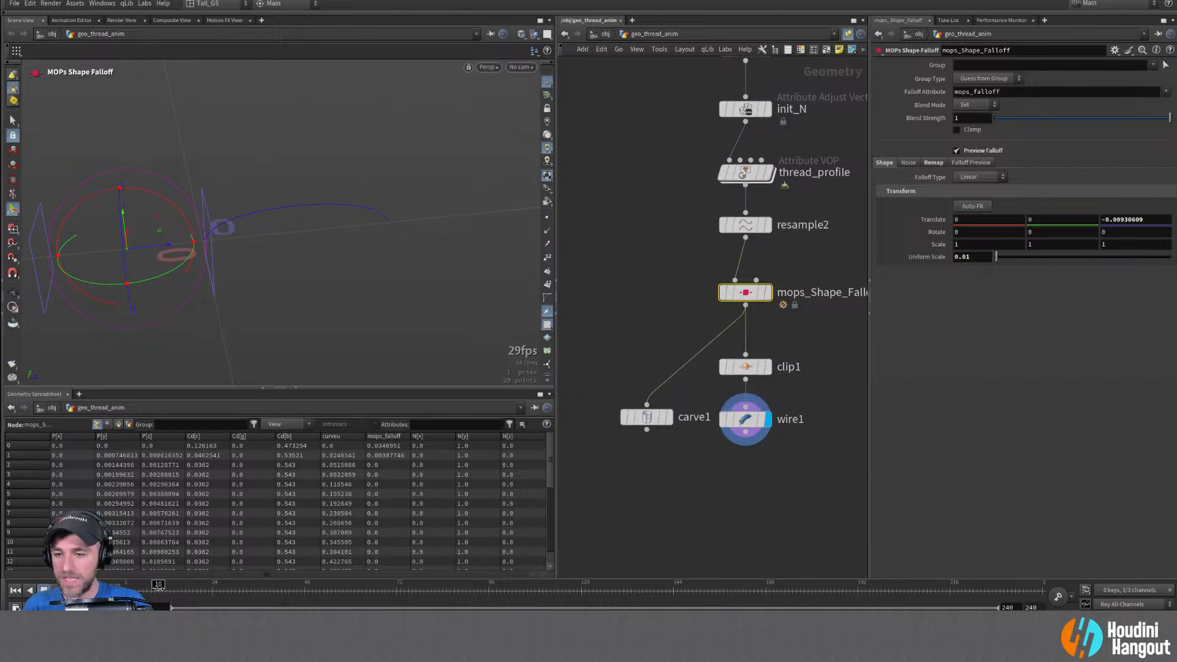
left_click_drag(156, 587, 130, 586)
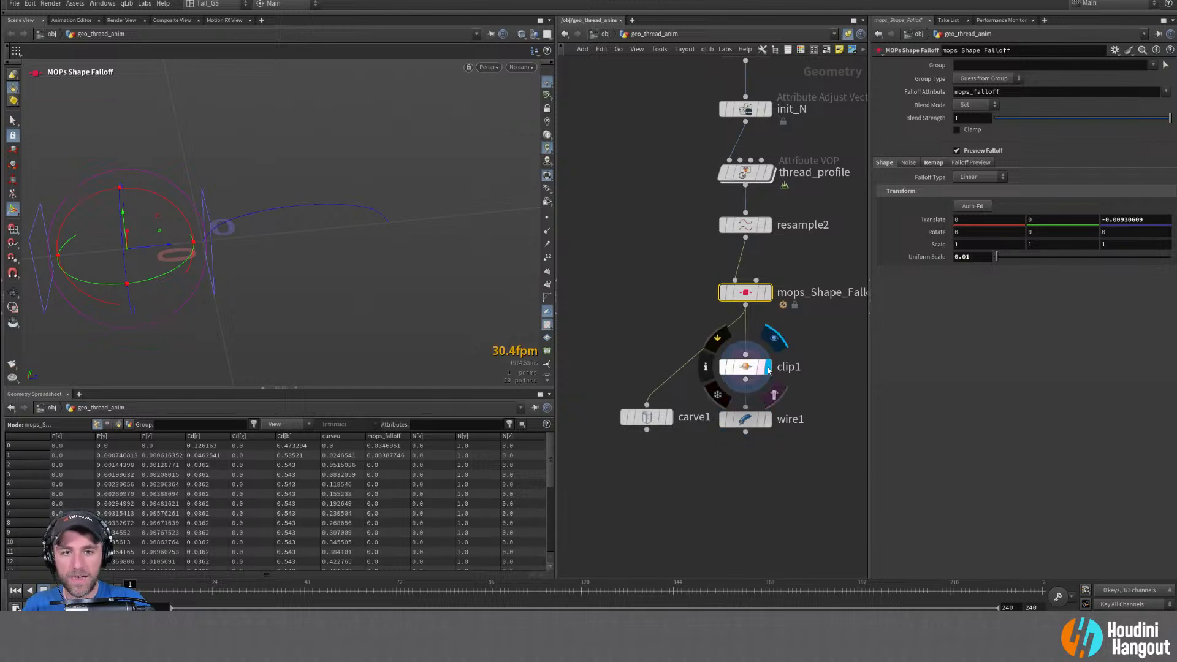
Display wire1, then shift clip1 and wire1 down the network, leaving a wide gap between the two nodes
double_click(767, 419)
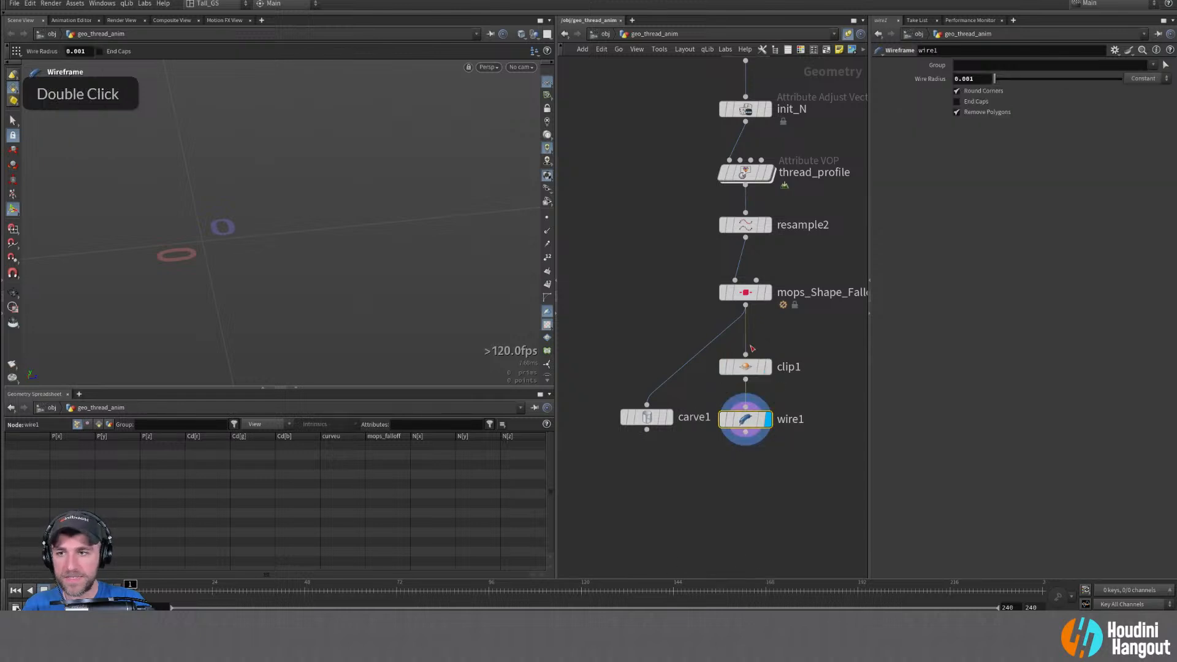
left_click(745, 367, "shift")
left_click_drag(746, 366, 746, 392)
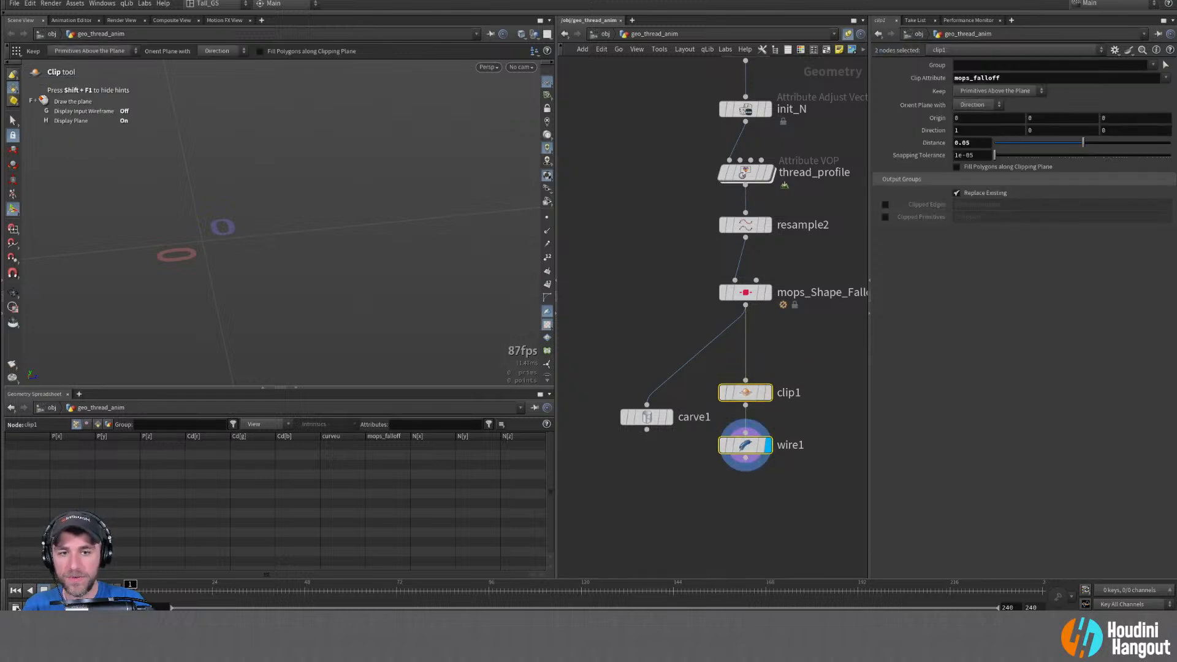
double_click(748, 502)
left_click_drag(746, 446, 746, 528)
Insert a Switch node on the connection between clip1 and wire1
key("Tab")
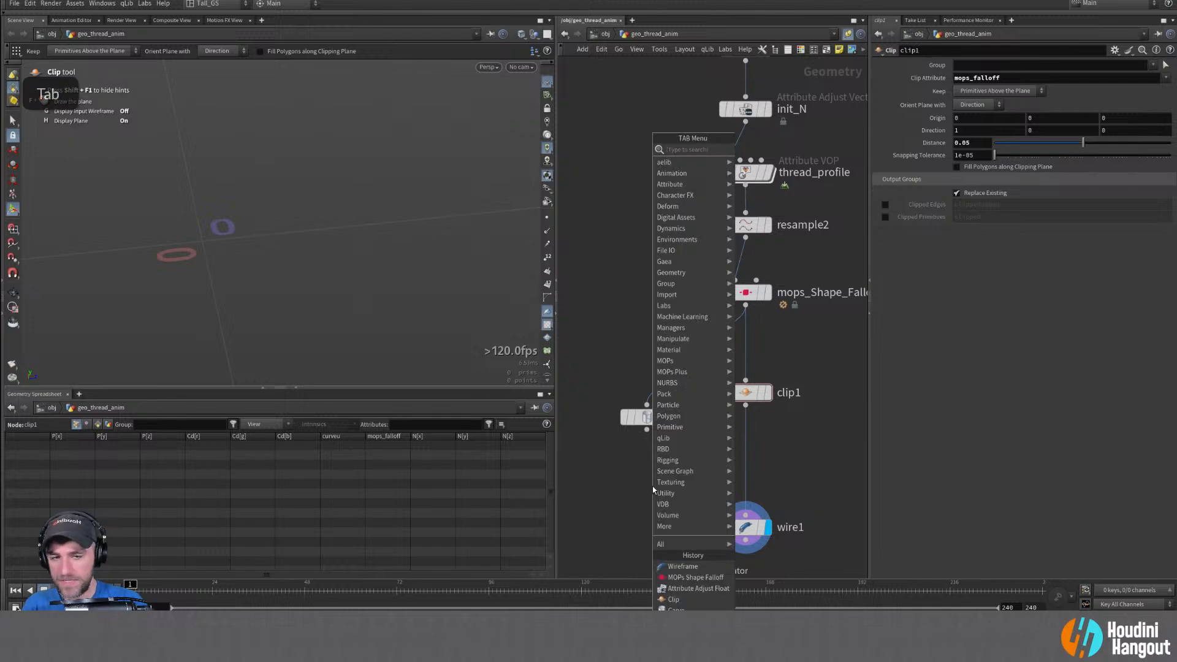
type("switch")
key("Return")
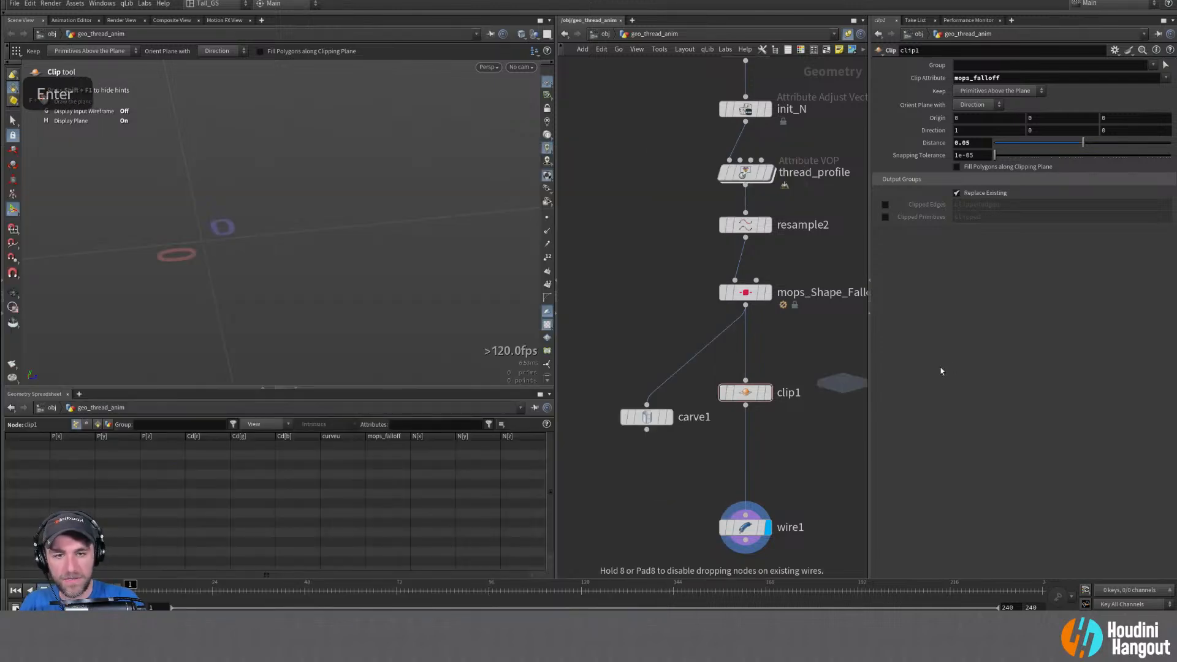
left_click(736, 465)
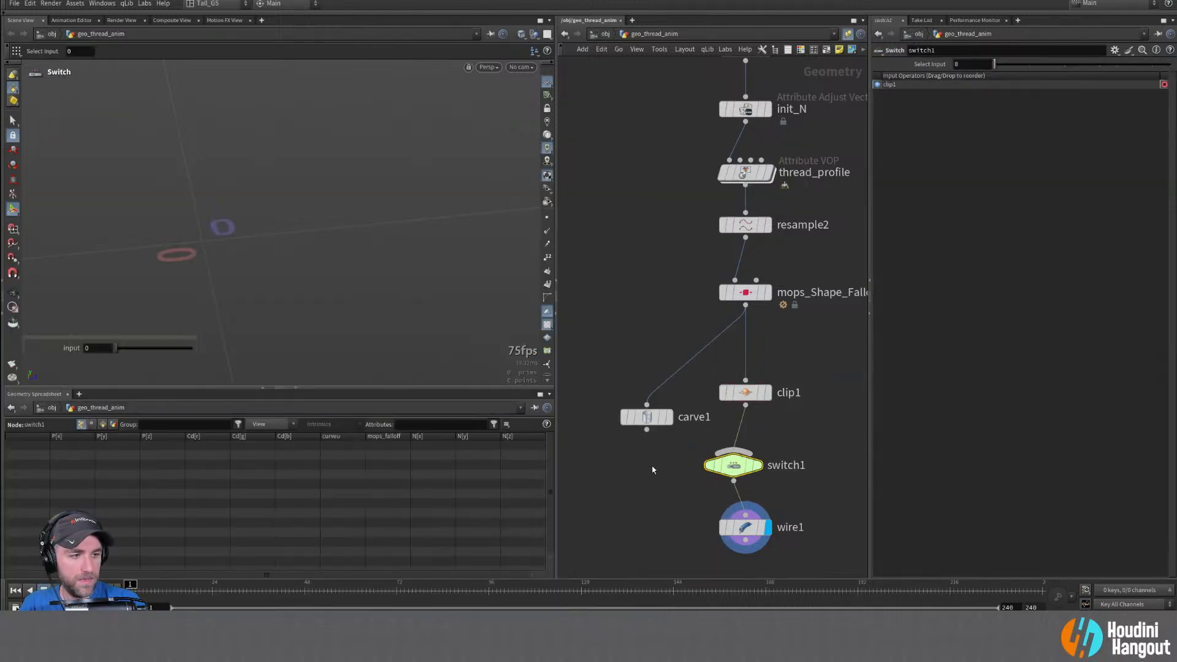
Connect carve1 into switch1 and reorder the inputs so carve1 comes before clip1
left_click(647, 430)
left_click(734, 465)
key("shift+r")
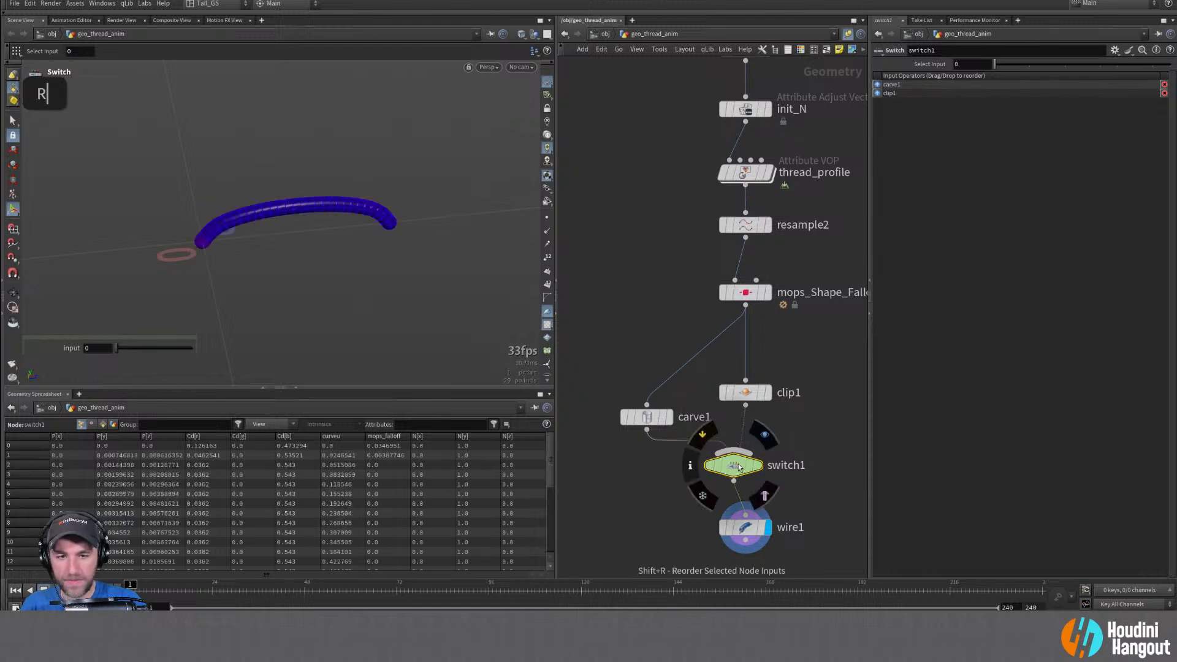
Tidy the layout of carve1, clip1, switch1 and wire1, leaving free space below mops_Shape_Falloff
left_click_drag(734, 479, 724, 493)
left_click_drag(755, 532, 733, 530)
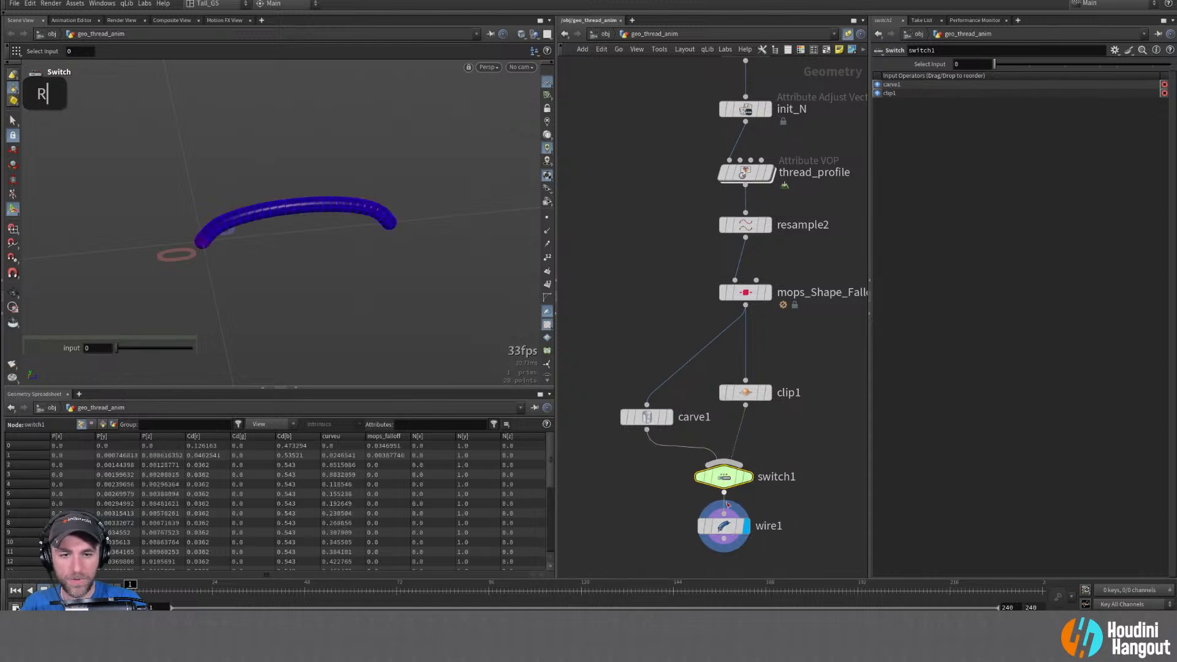
left_click_drag(650, 426, 644, 413)
double_click(643, 408)
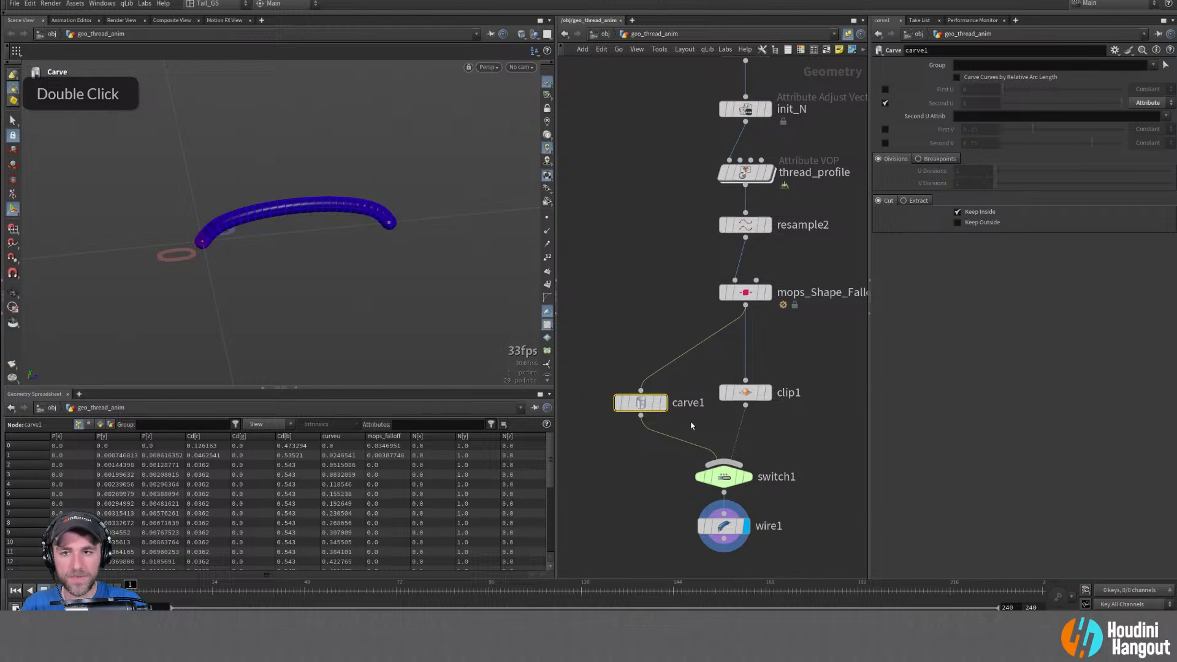
left_click_drag(610, 355, 871, 565)
left_click_drag(639, 402, 609, 412)
left_click(613, 396)
left_click_drag(586, 355, 816, 573)
left_click_drag(732, 415, 745, 435)
left_click(712, 406)
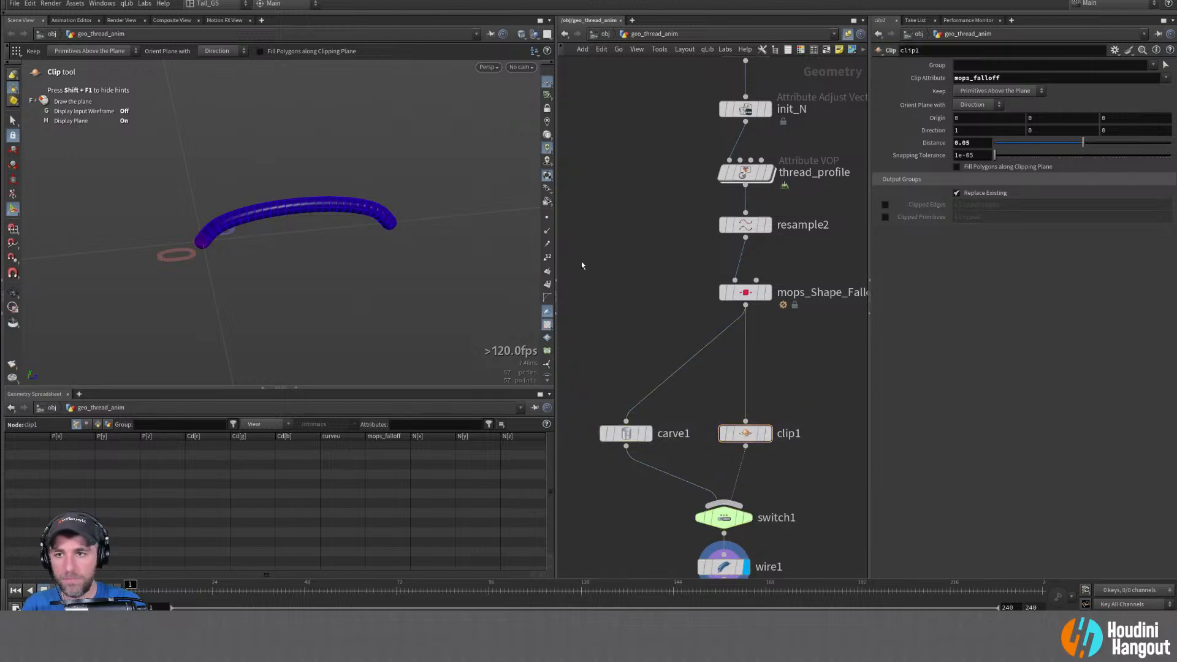
Insert an Attribute Promote node between mops_Shape_Falloff and carve1, and line it up above carve1
key("Tab")
type("att")
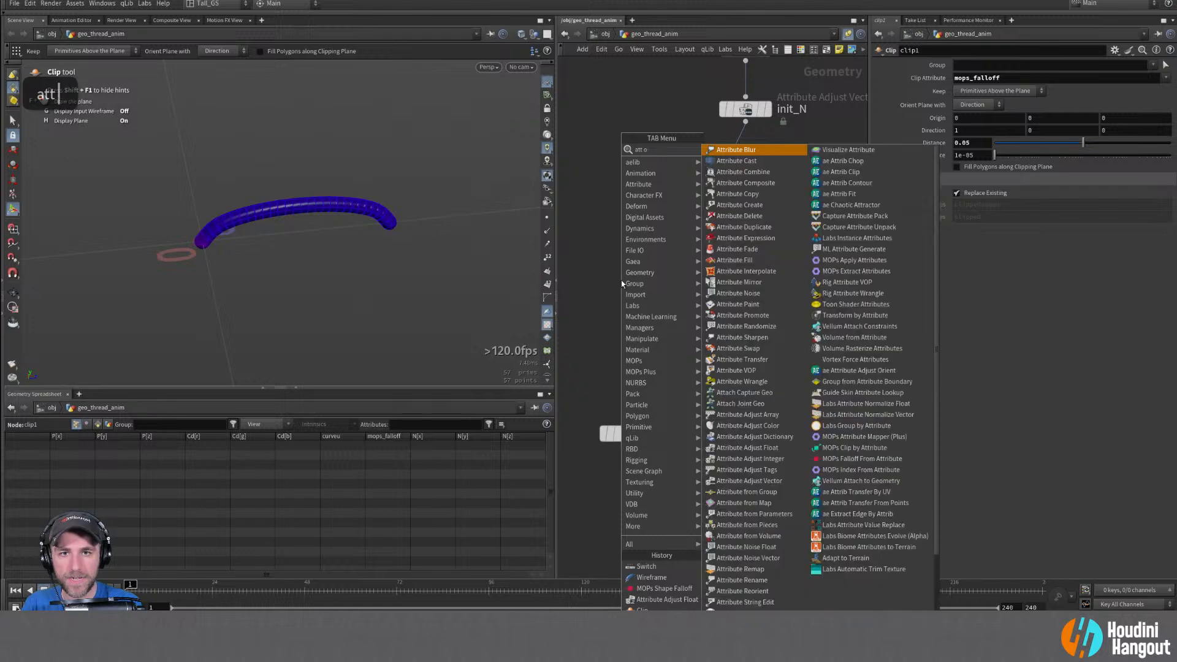
type(" pro")
key("Return")
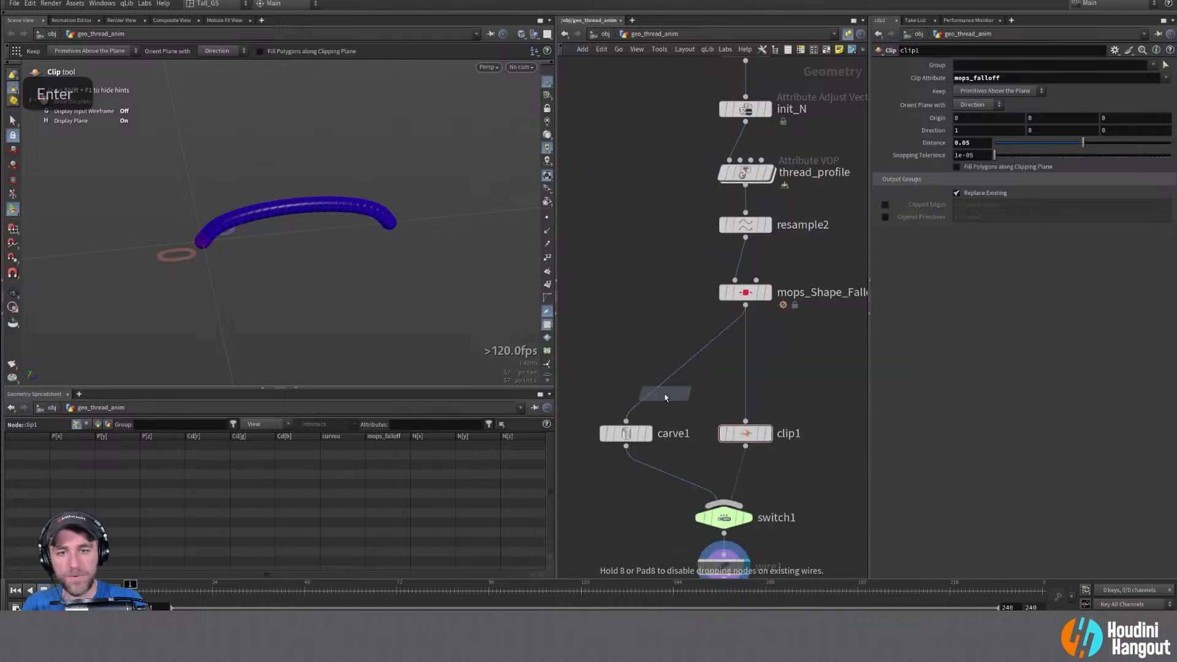
left_click(678, 370)
left_click_drag(678, 369, 626, 380)
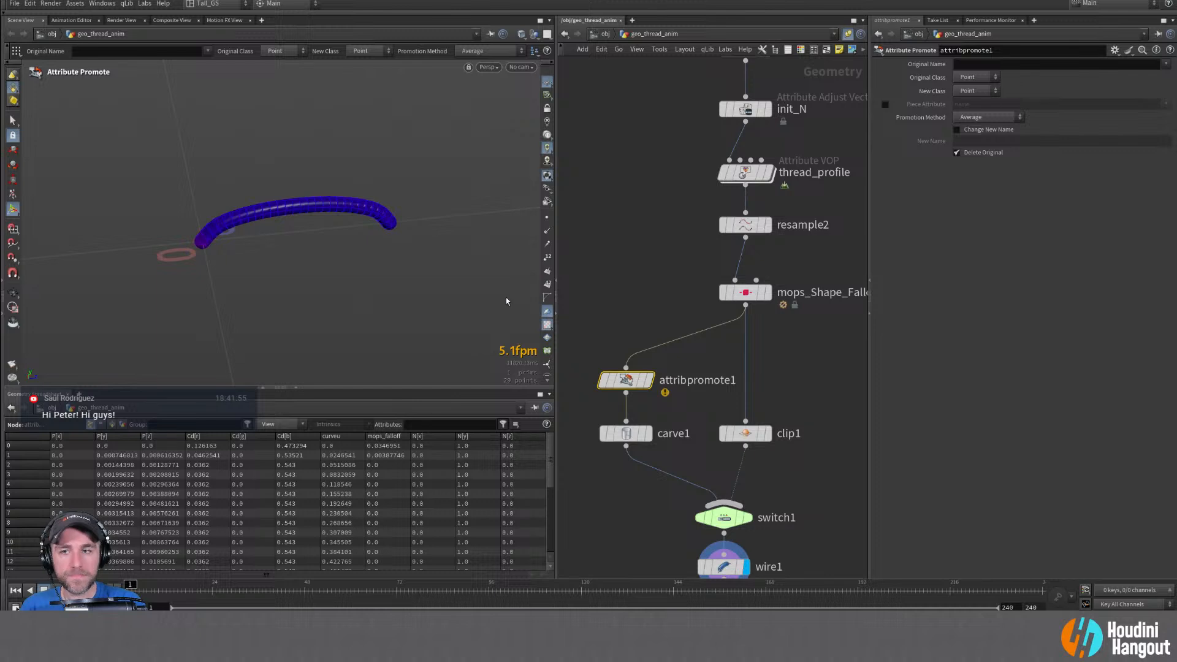
Configure attribpromote1 to promote mops_falloff from the Point class to the Primitive class
left_click(1169, 66)
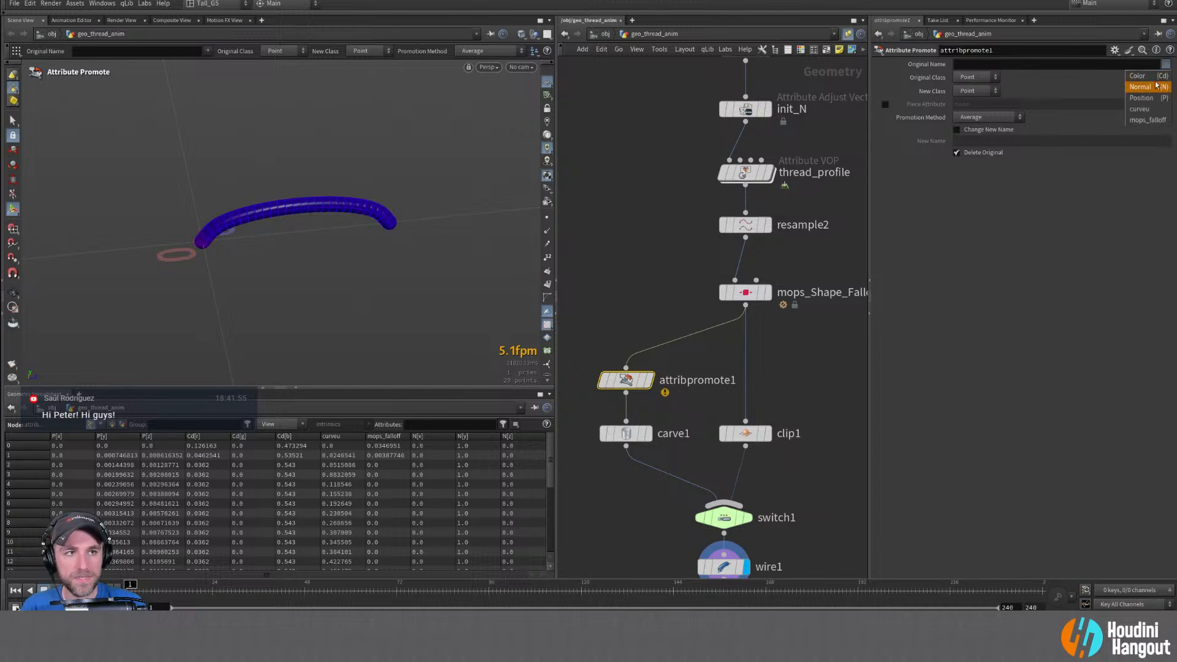
left_click(1147, 116)
left_click(966, 92)
left_click(970, 112)
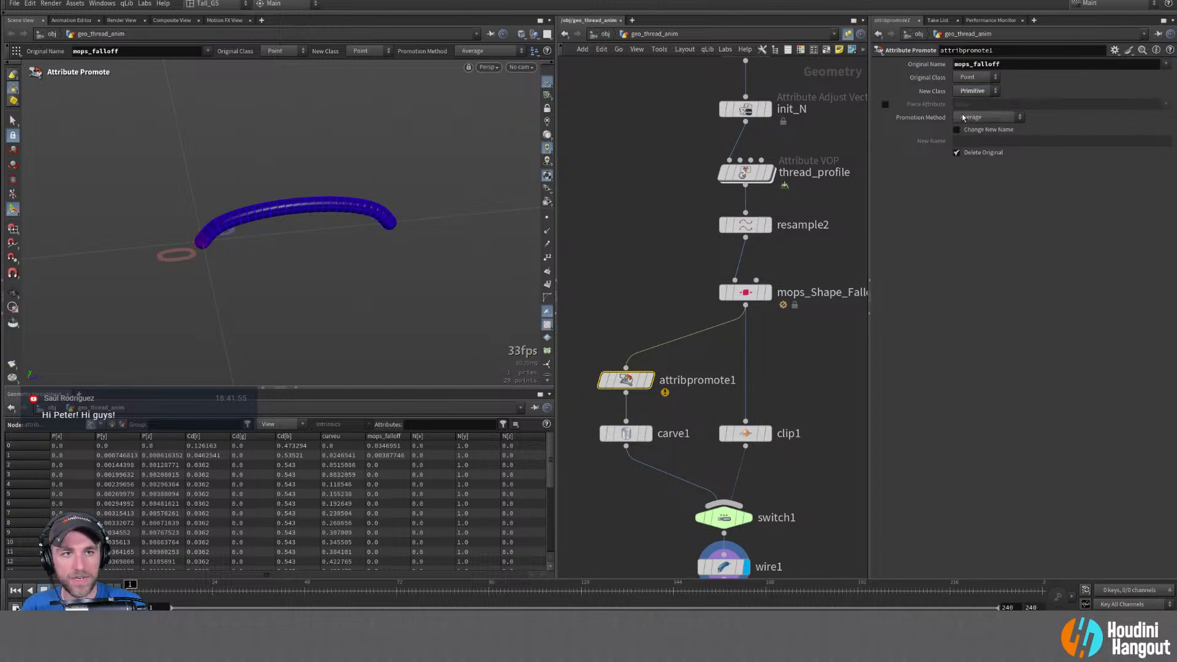
Set the Second U attribute of carve1 to mops_falloff
left_click(640, 438)
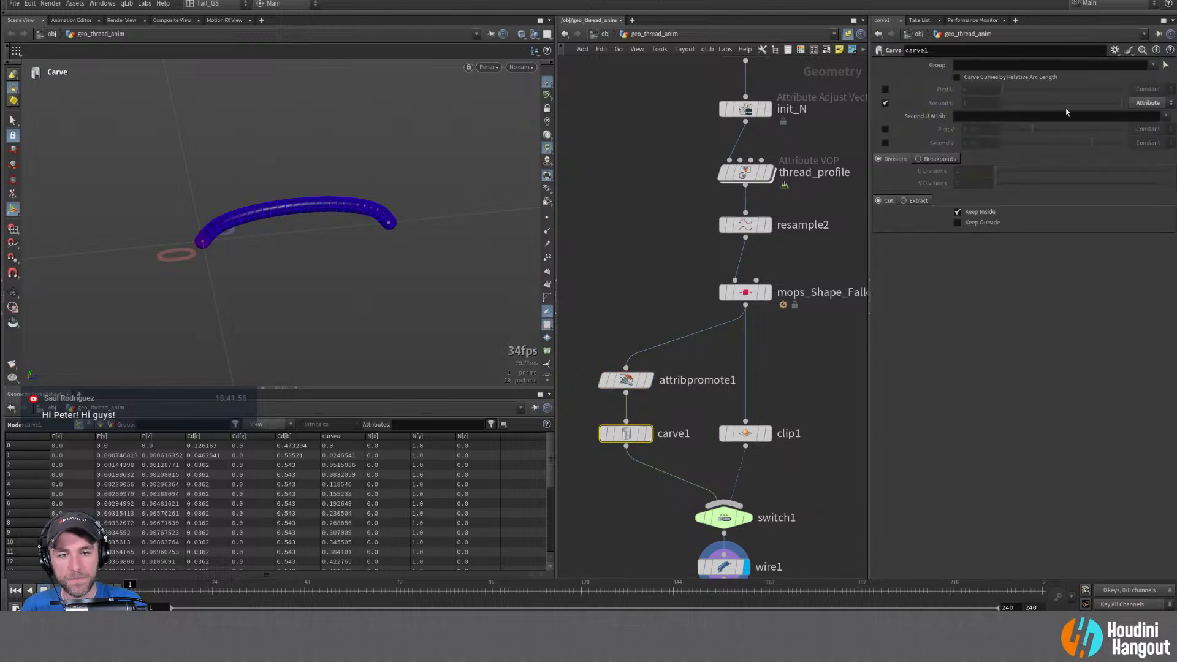
double_click(1165, 117)
left_click(1160, 129)
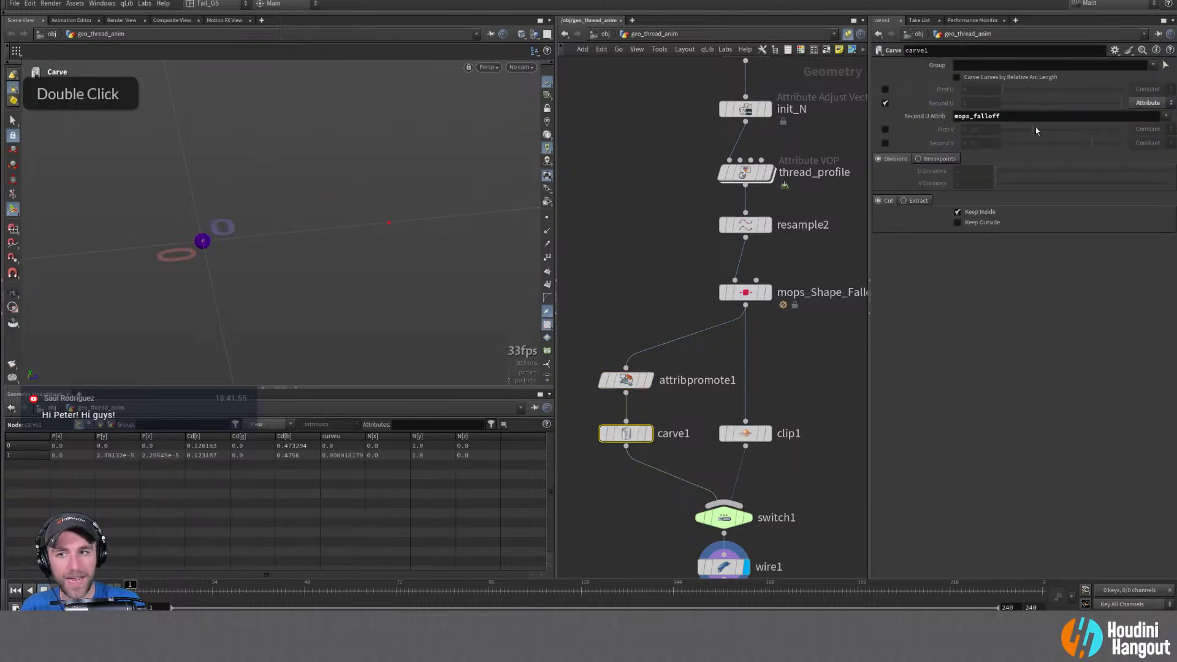
Inspect the primitive attributes of attribpromote1 in the geometry spreadsheet
left_click(626, 380)
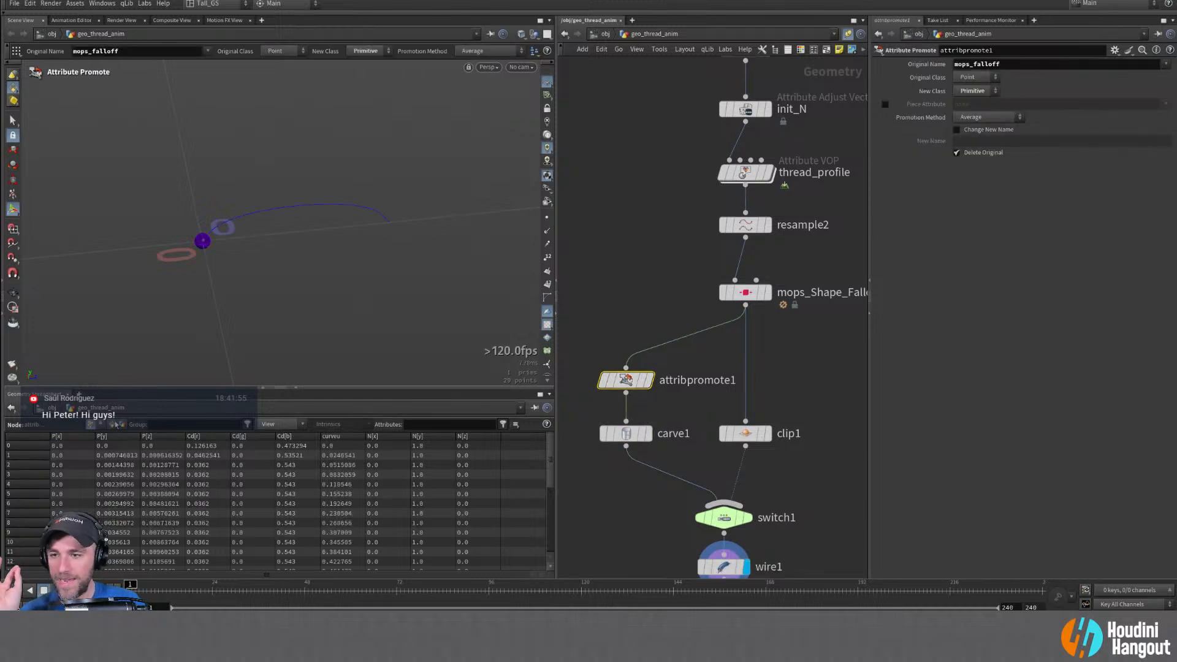
left_click(111, 424)
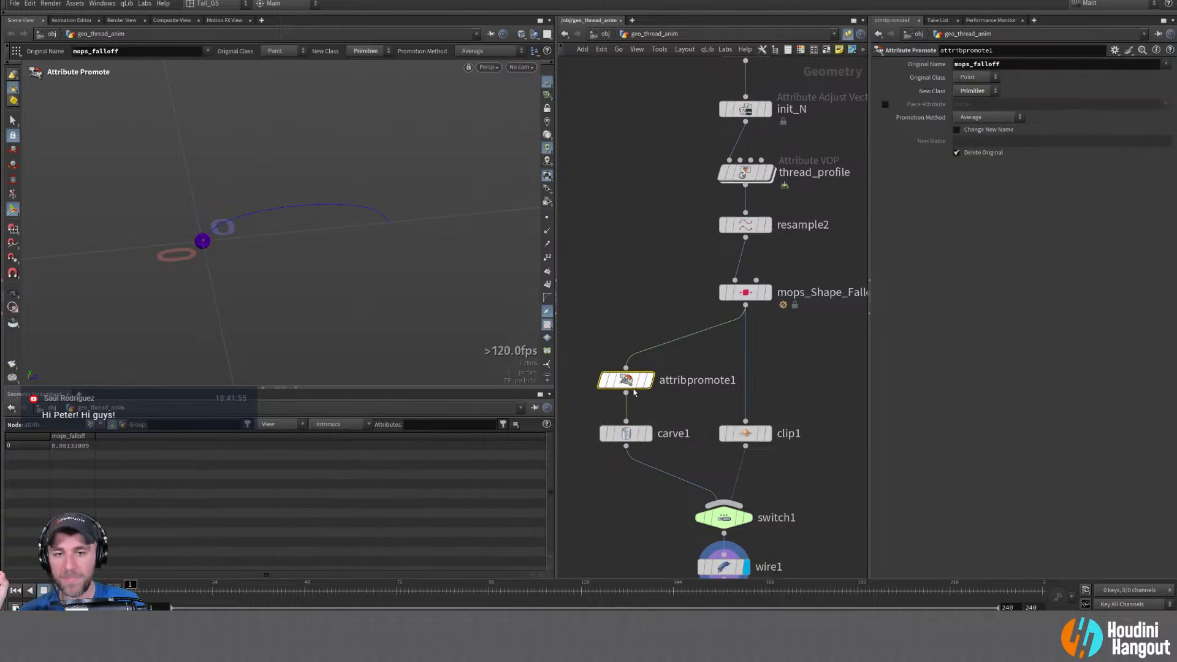
mouse_move(625, 378)
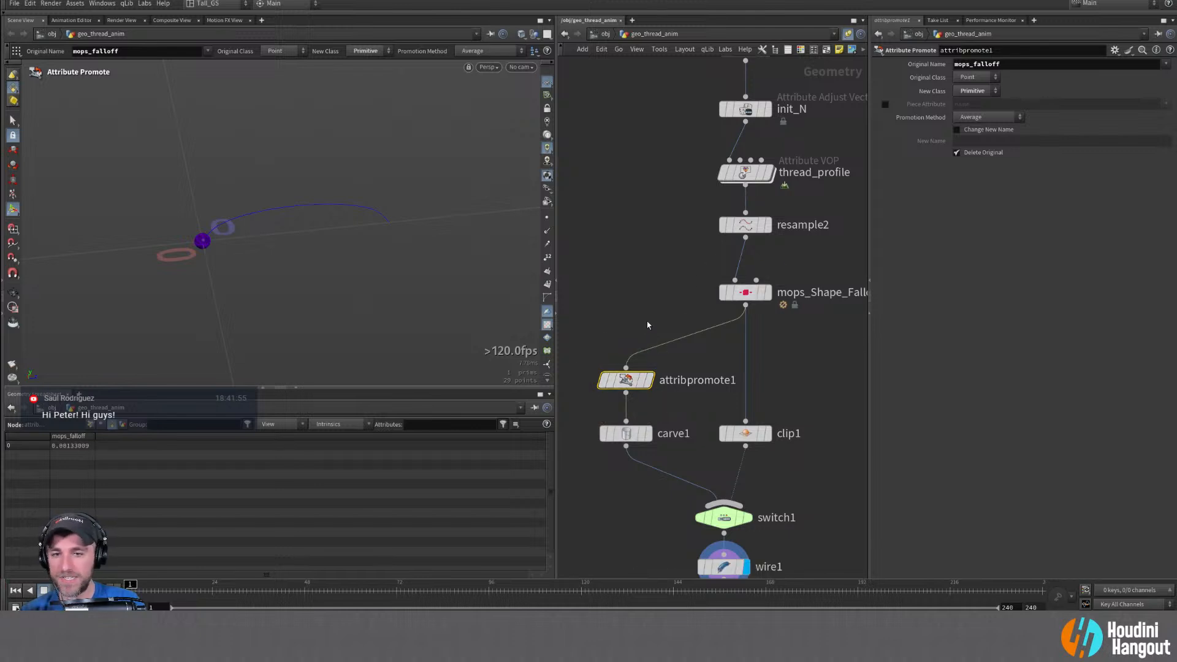
Try the Maximum and Minimum promotion methods on attribpromote1, sliding the MOPs falloff along the thread to test the carve result
left_click(745, 292)
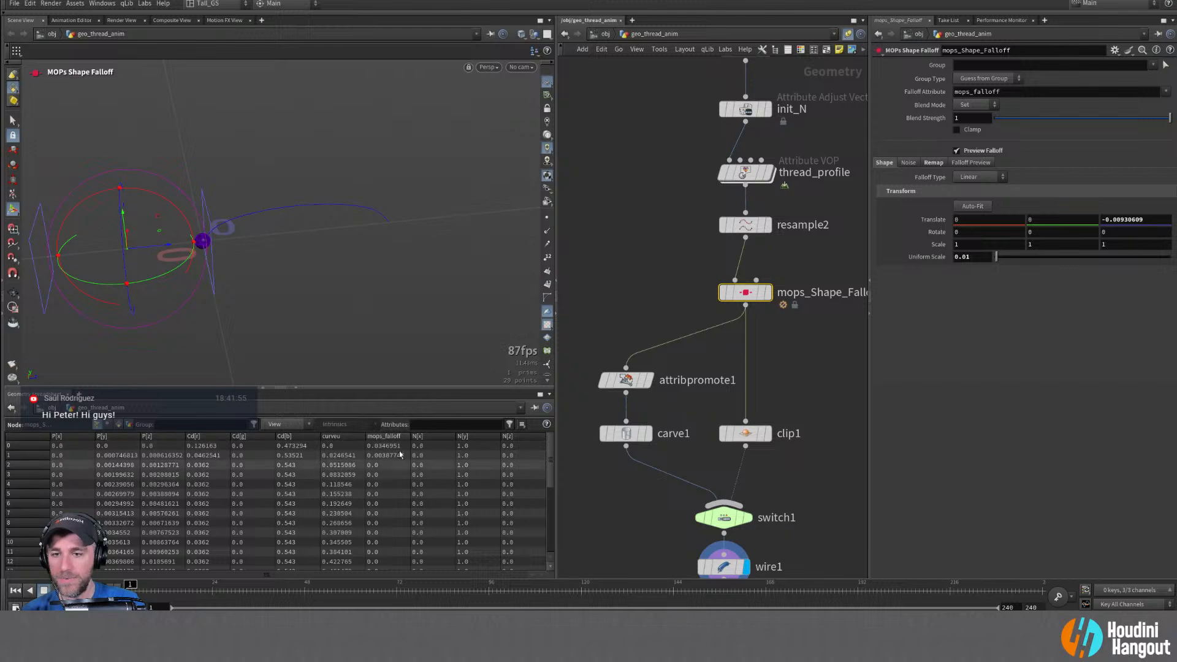
left_click(625, 379)
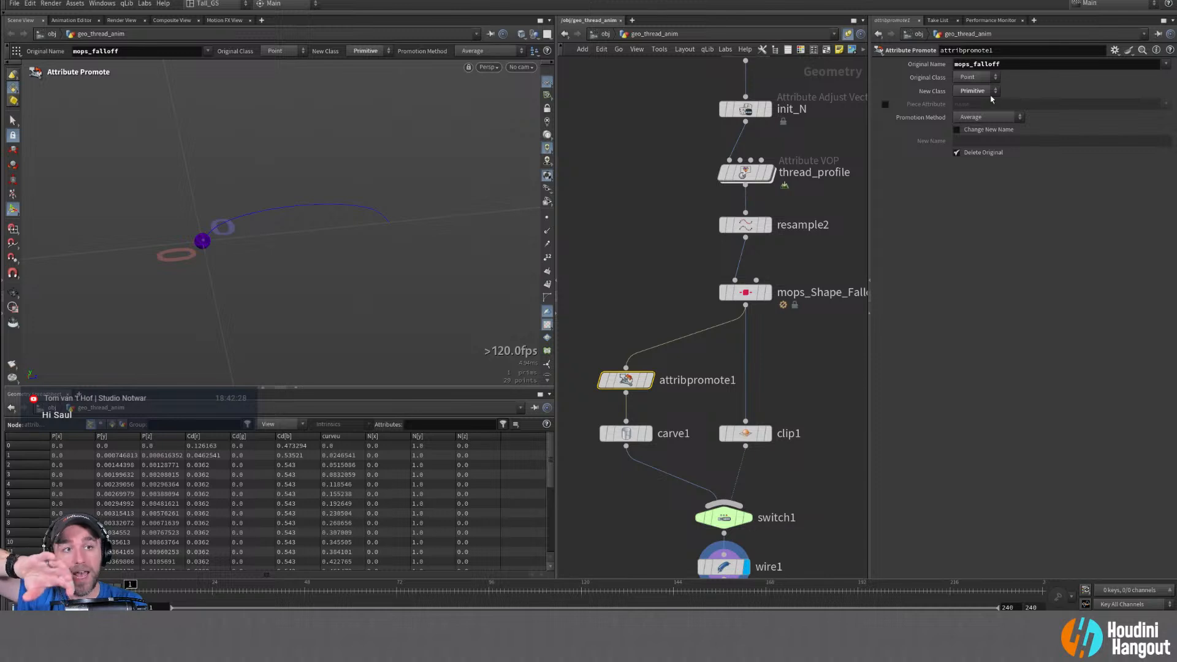
left_click(981, 118)
left_click(978, 128)
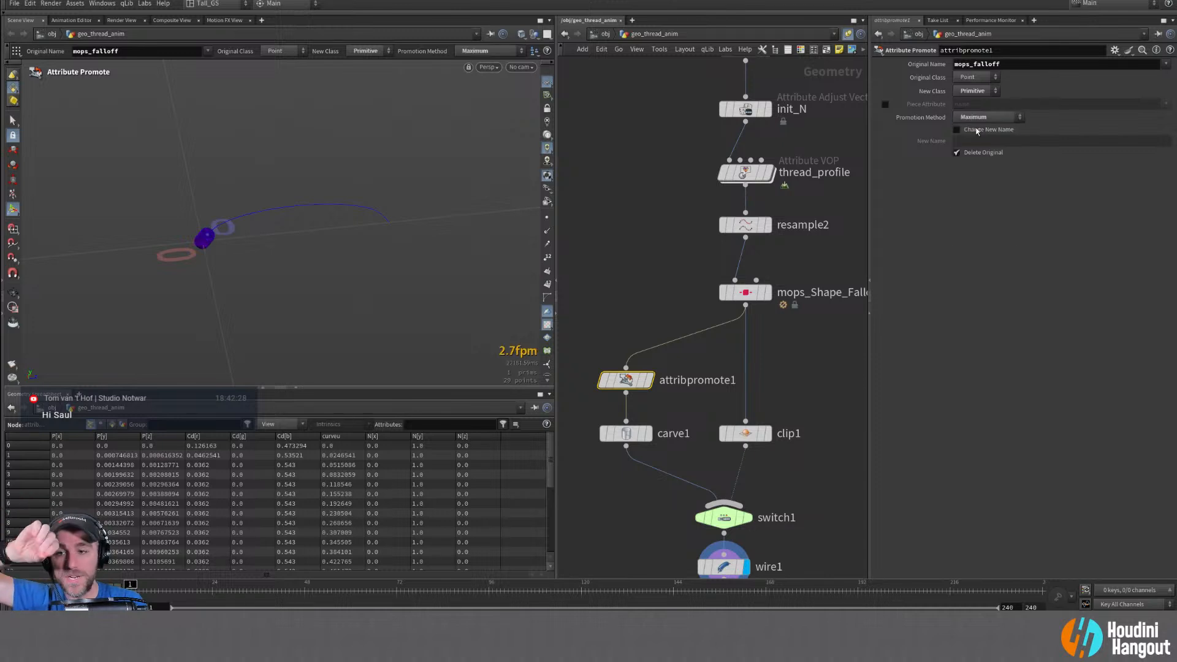
left_click(979, 115)
left_click(979, 129)
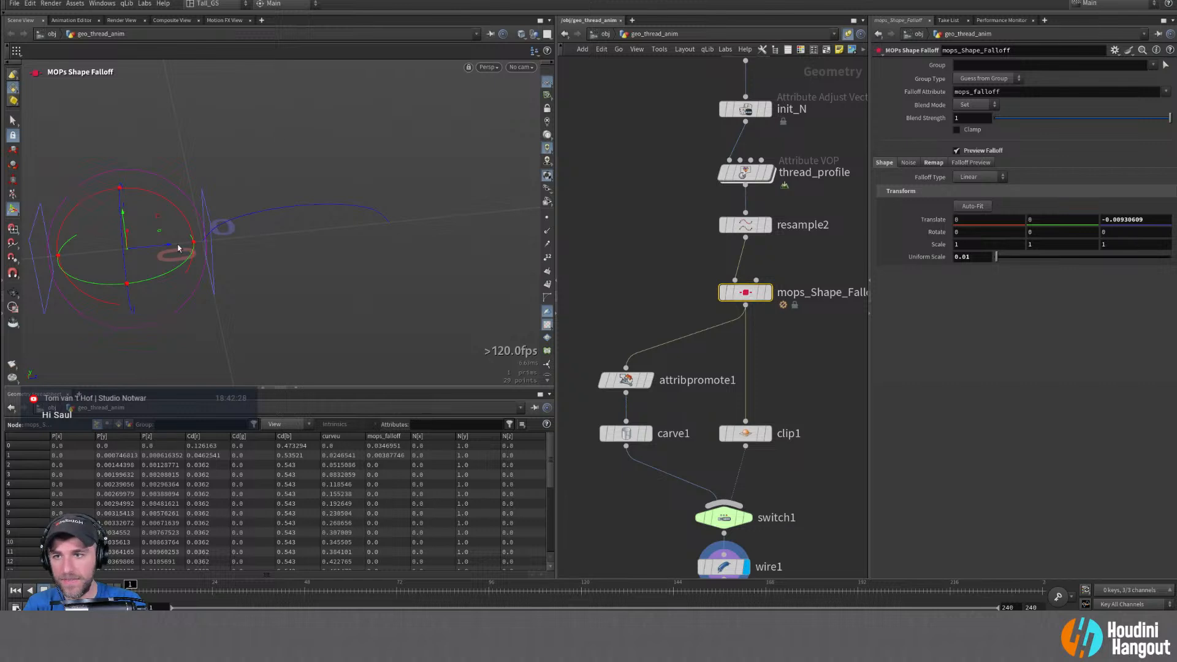
left_click_drag(162, 246, 352, 225)
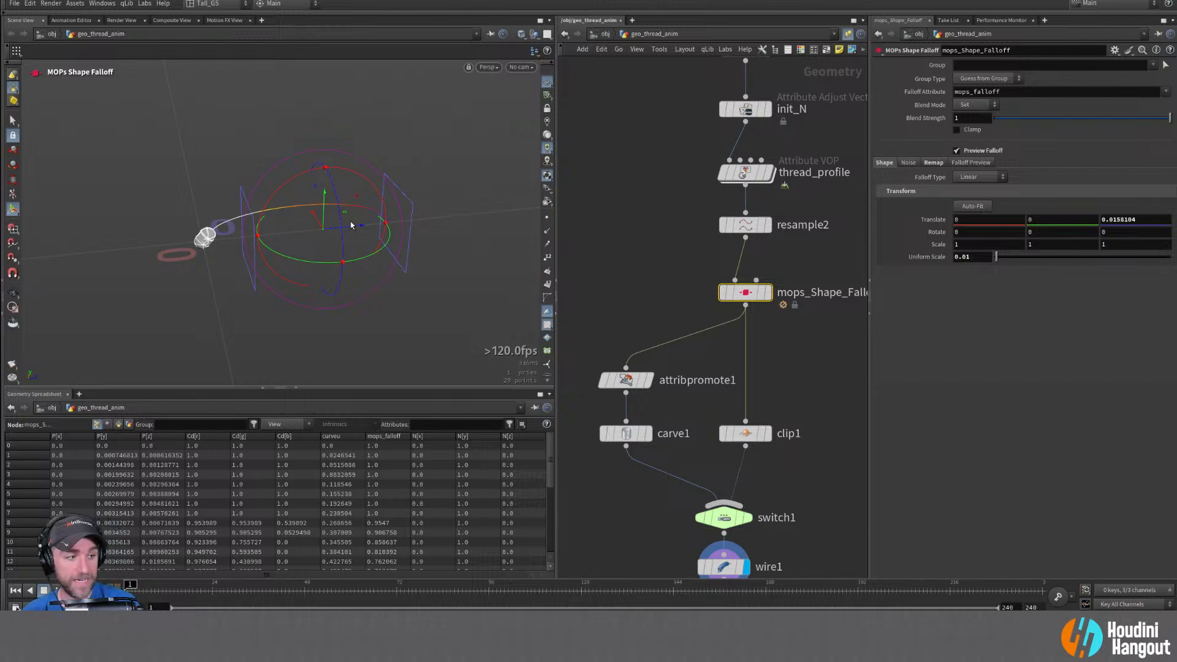
left_click_drag(357, 230, 200, 238)
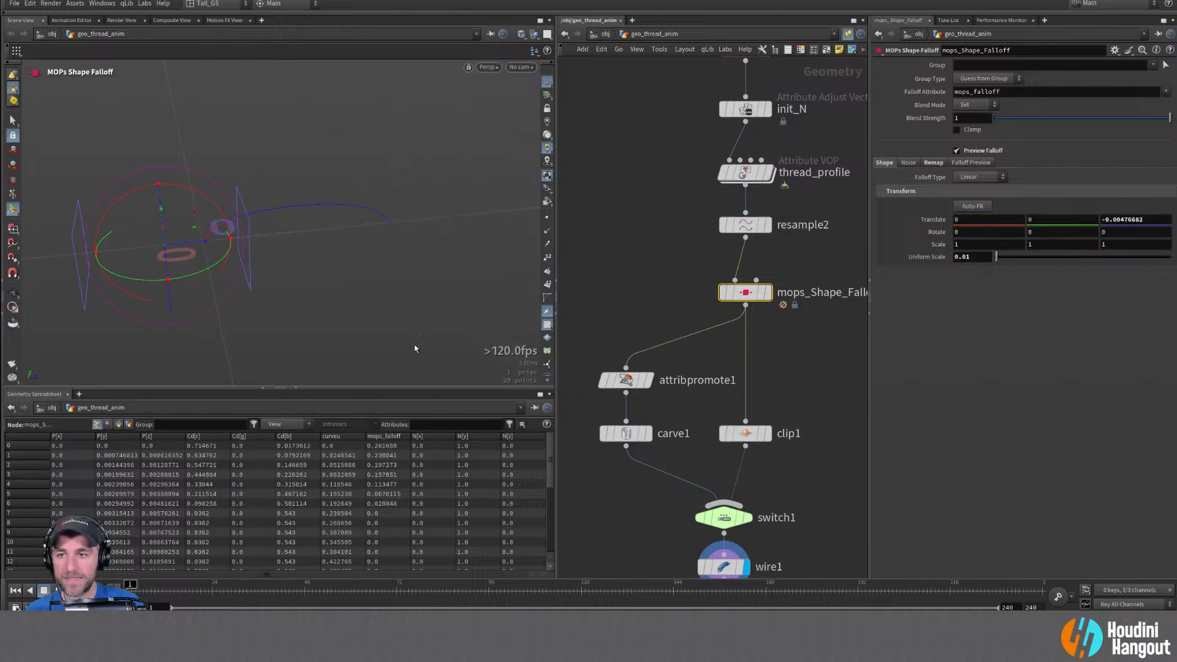
Set Select Input of switch1 to 1 for the clip1 branch, and slide the MOPs falloff along the thread to about 0.0108 in Z
left_click(745, 433)
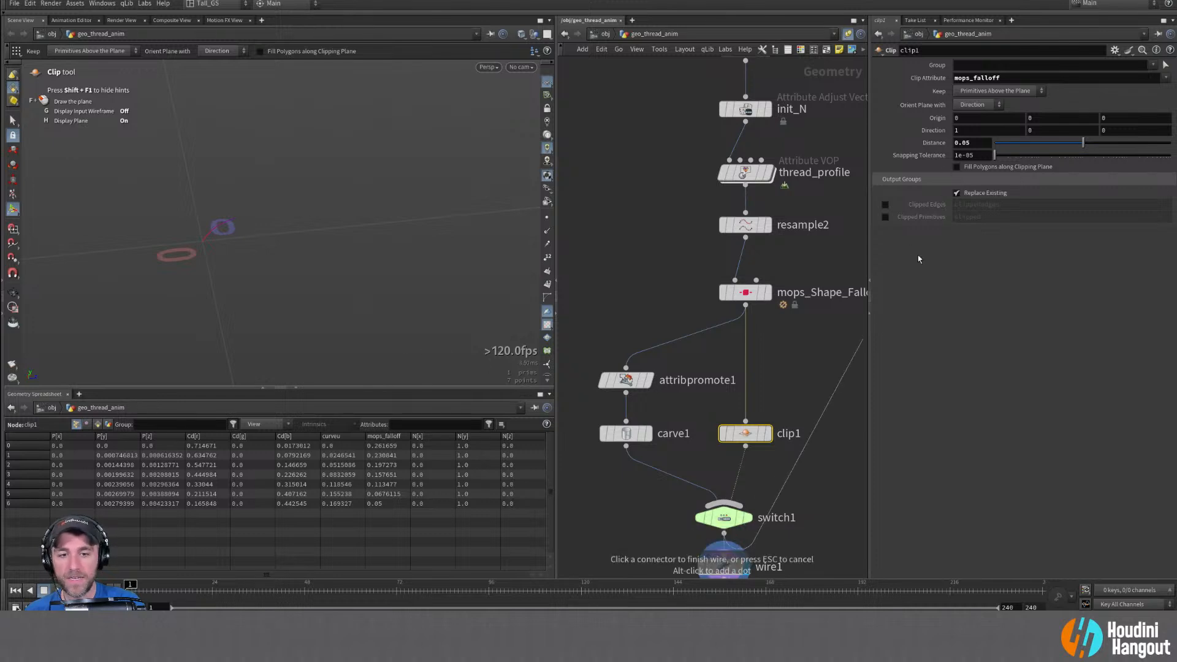
key("Escape")
left_click(726, 517)
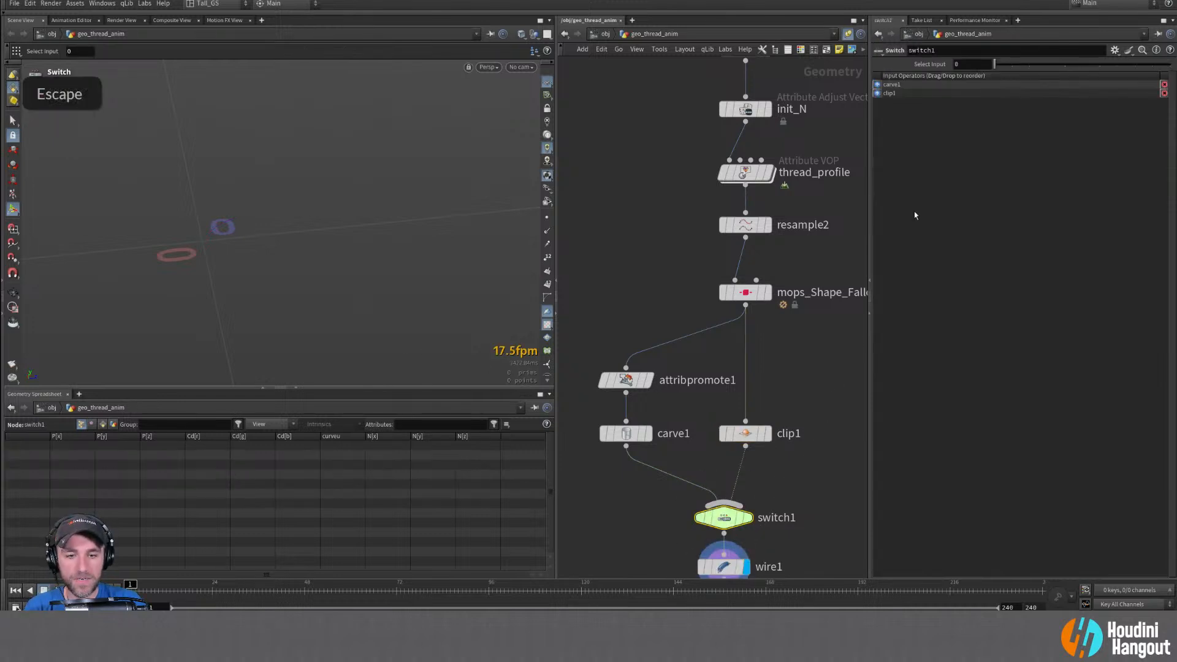
left_click(1011, 65)
middle_click_drag(360, 307, 357, 262, "alt")
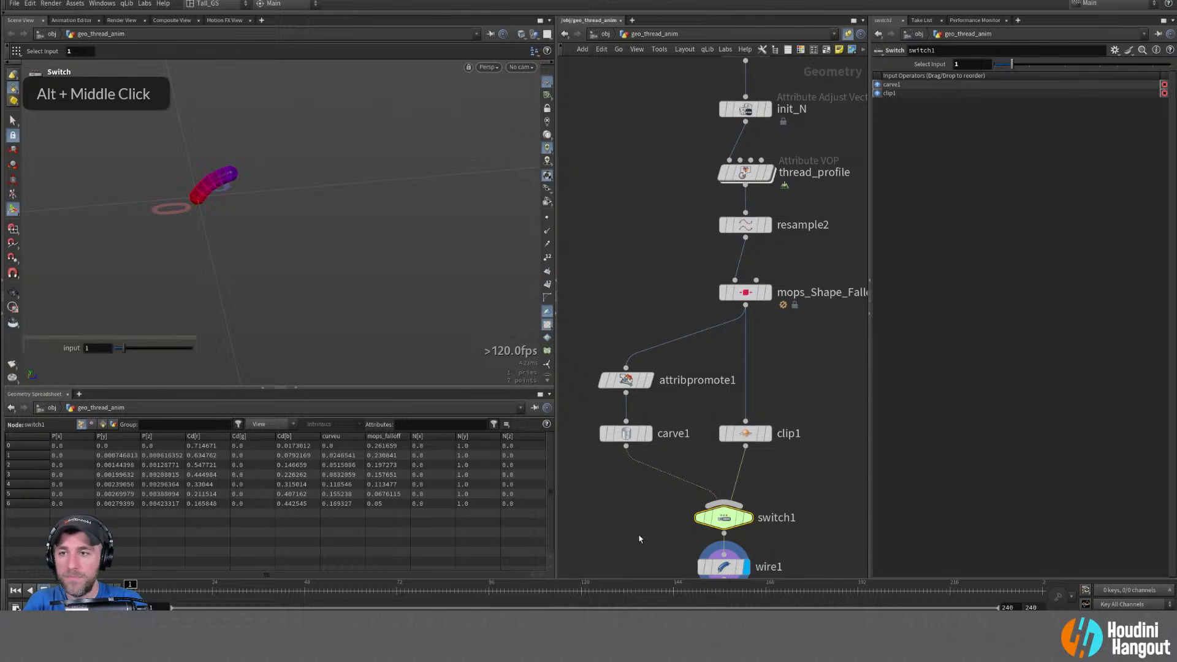
left_click(749, 291)
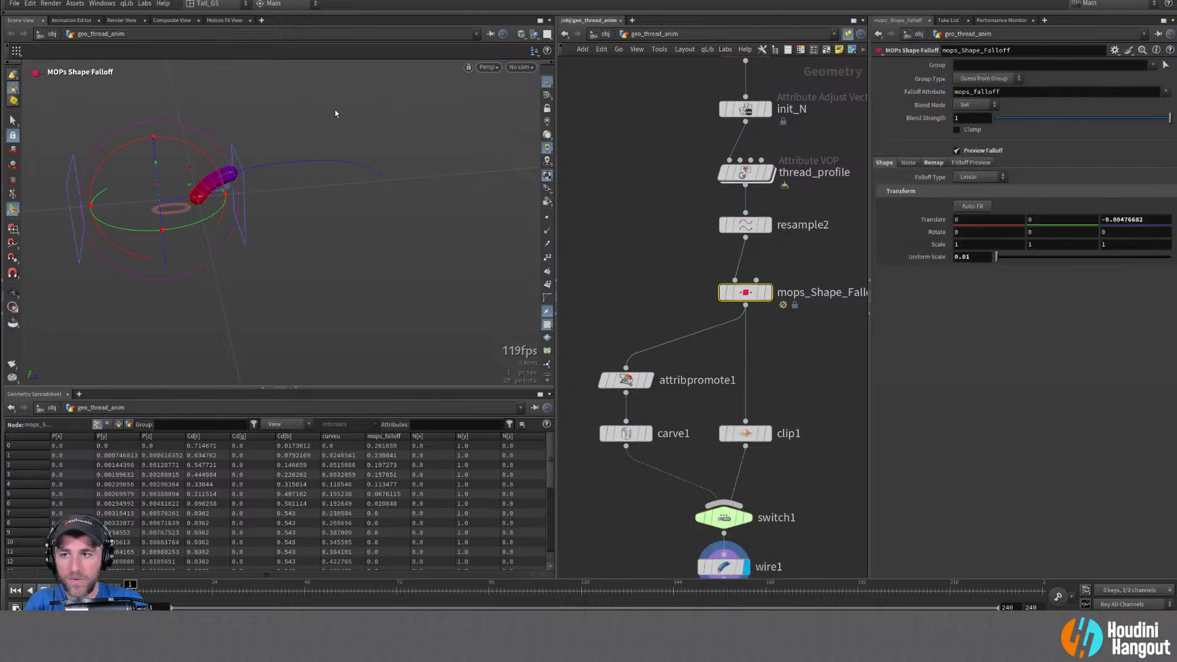
left_click_drag(184, 205, 307, 228)
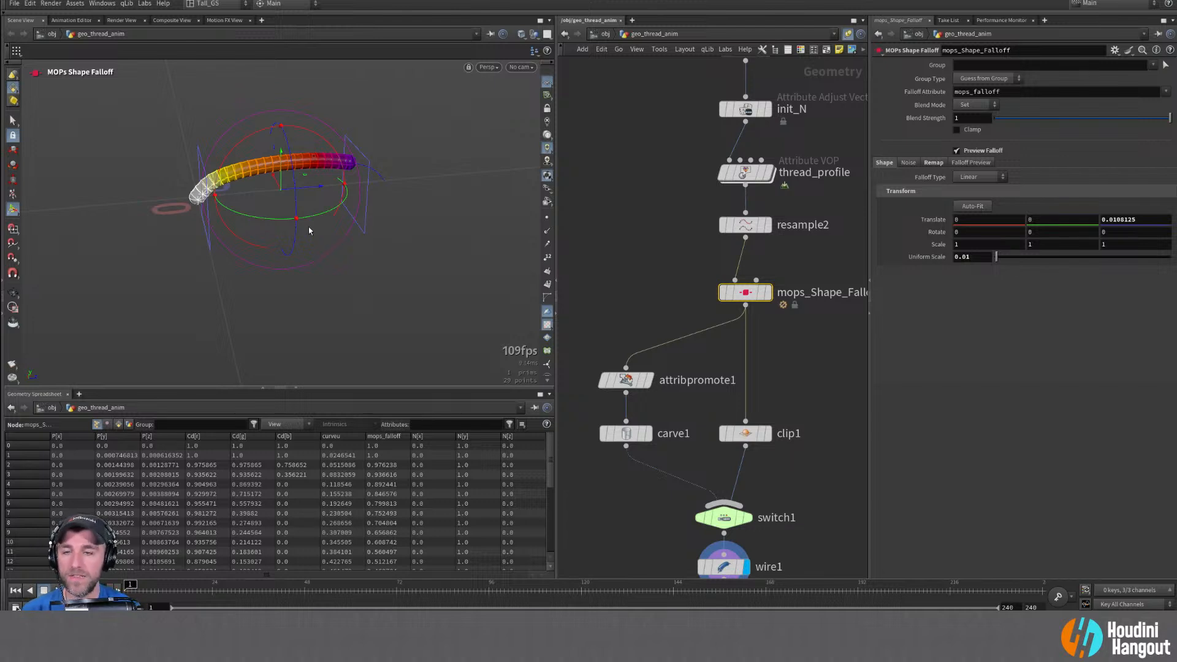
Set the Promotion Method of attribpromote1 to Average
left_click(627, 437)
left_click(626, 380)
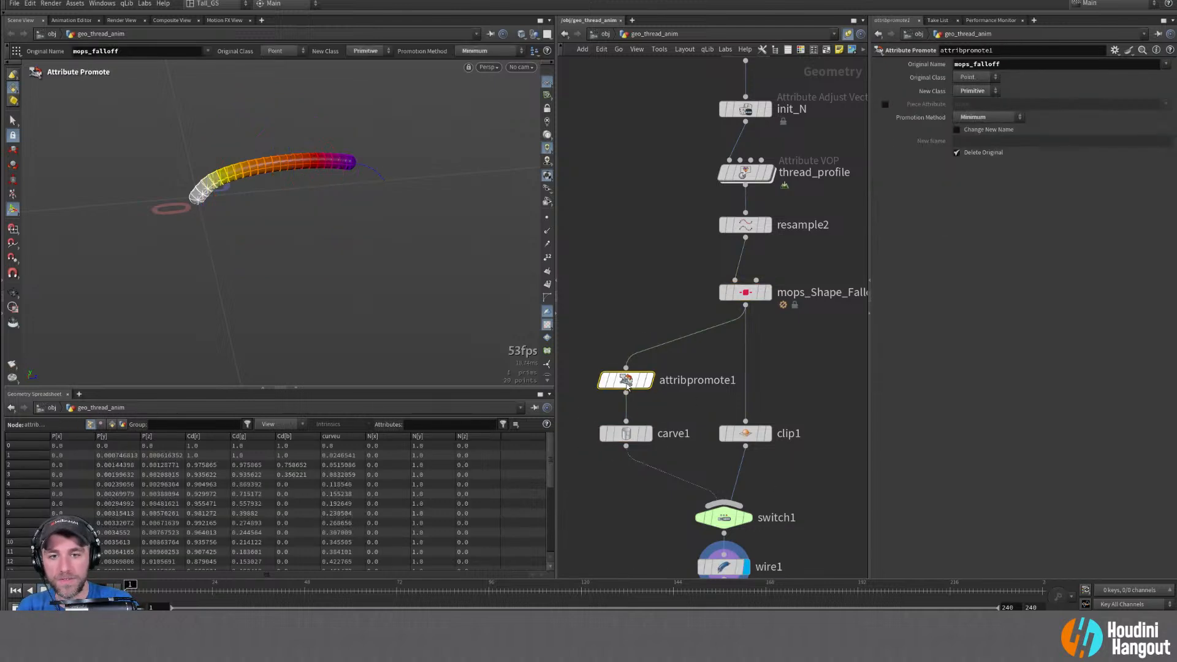
left_click(969, 117)
left_click(973, 150)
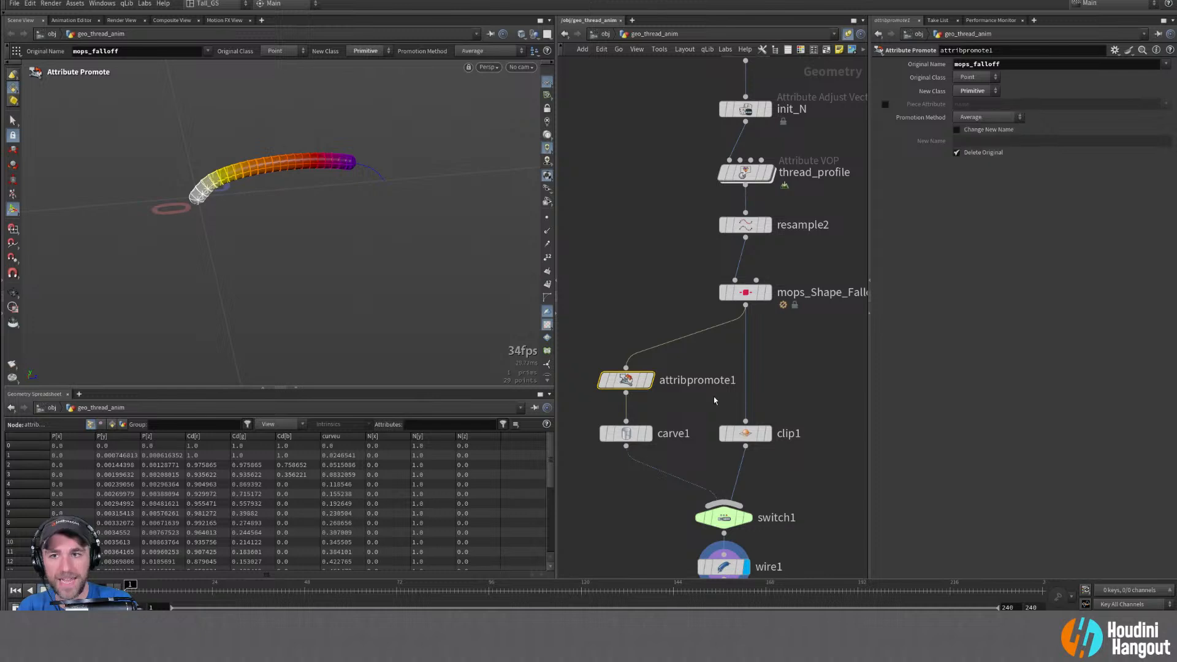
Slide the MOPs shape falloff forward and back along the thread, leaving it at about 0.005 in Z
left_click(746, 292)
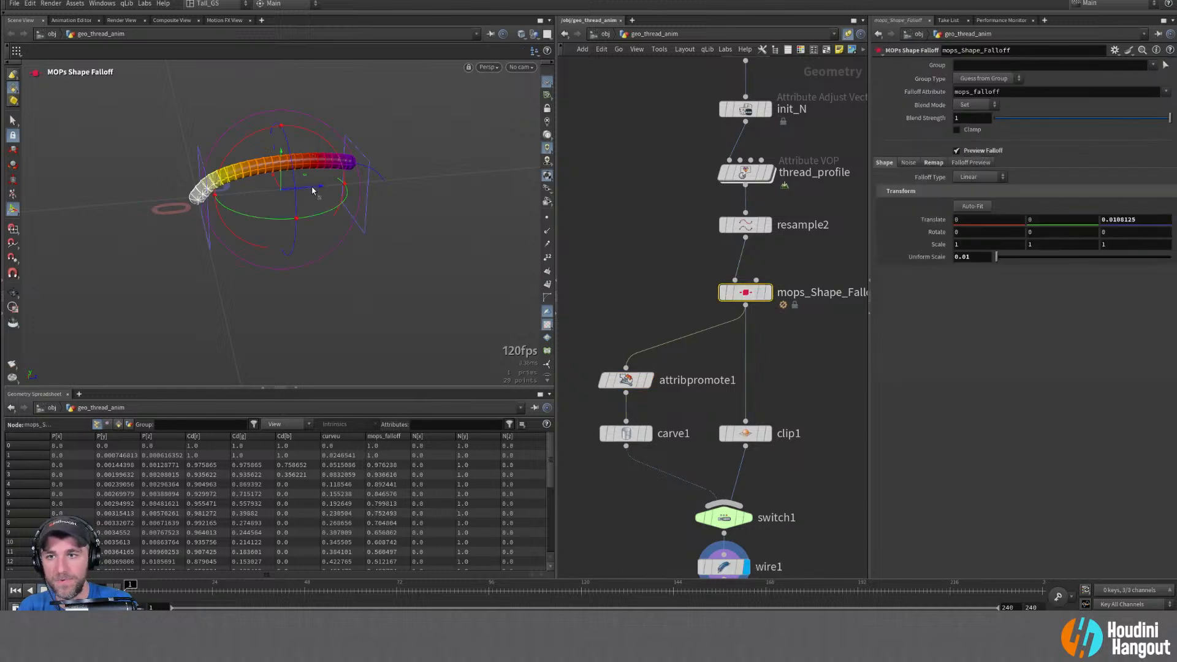
left_click_drag(313, 191, 376, 240)
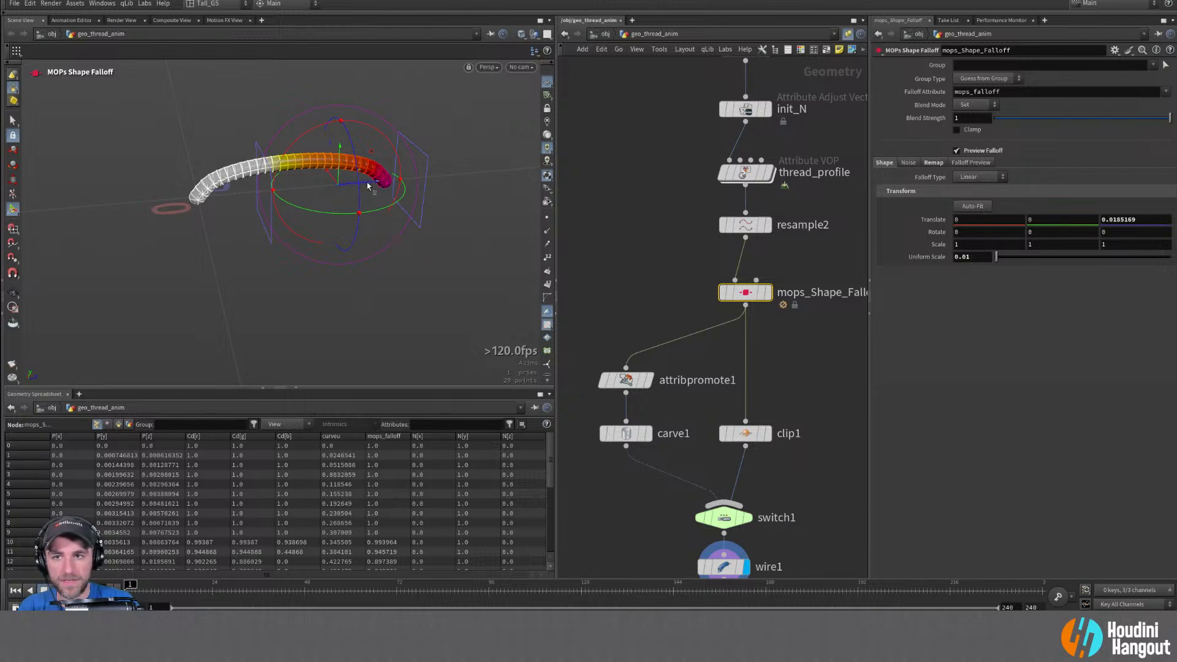
left_click_drag(368, 186, 255, 202)
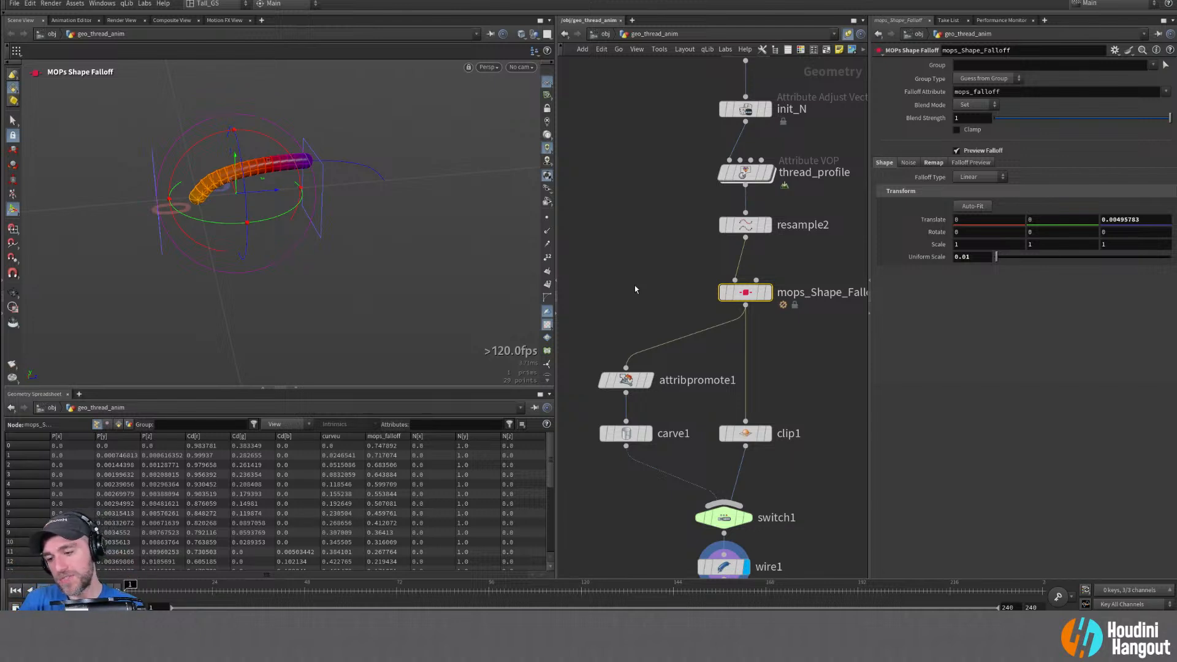
Duplicate the thread_profile node and insert the copy between carve1 and switch1
left_click(745, 172)
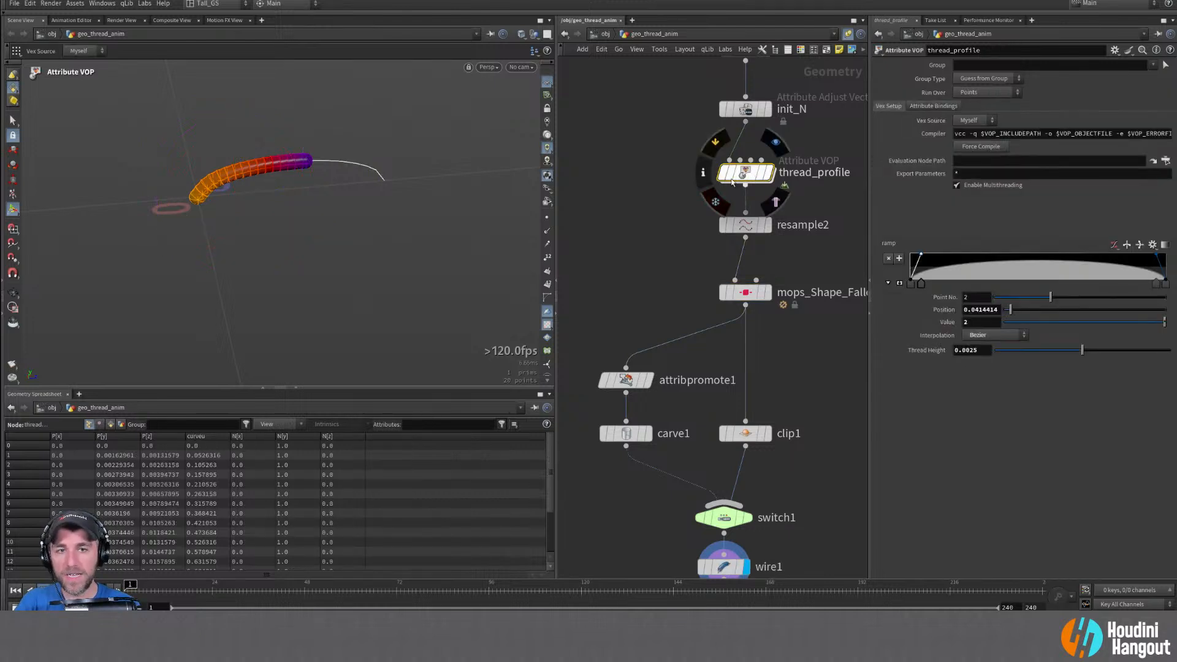
left_click_drag(749, 175, 624, 289, "alt")
middle_click_drag(603, 344, 651, 297)
left_click_drag(692, 255, 680, 442)
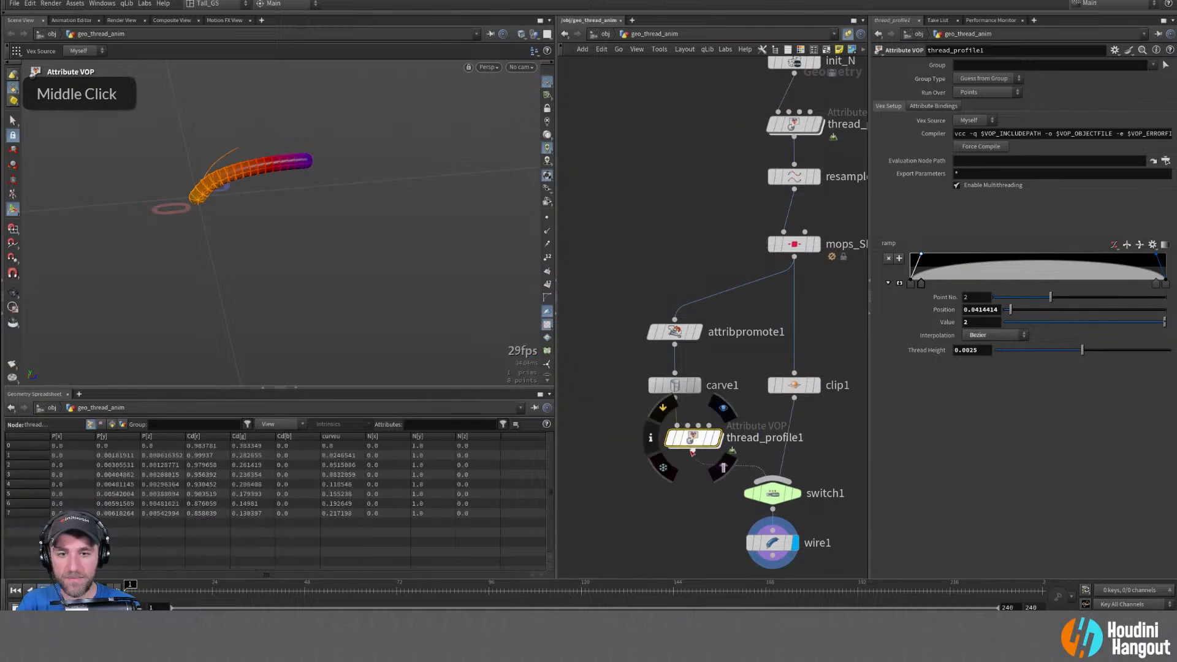
middle_click(677, 444)
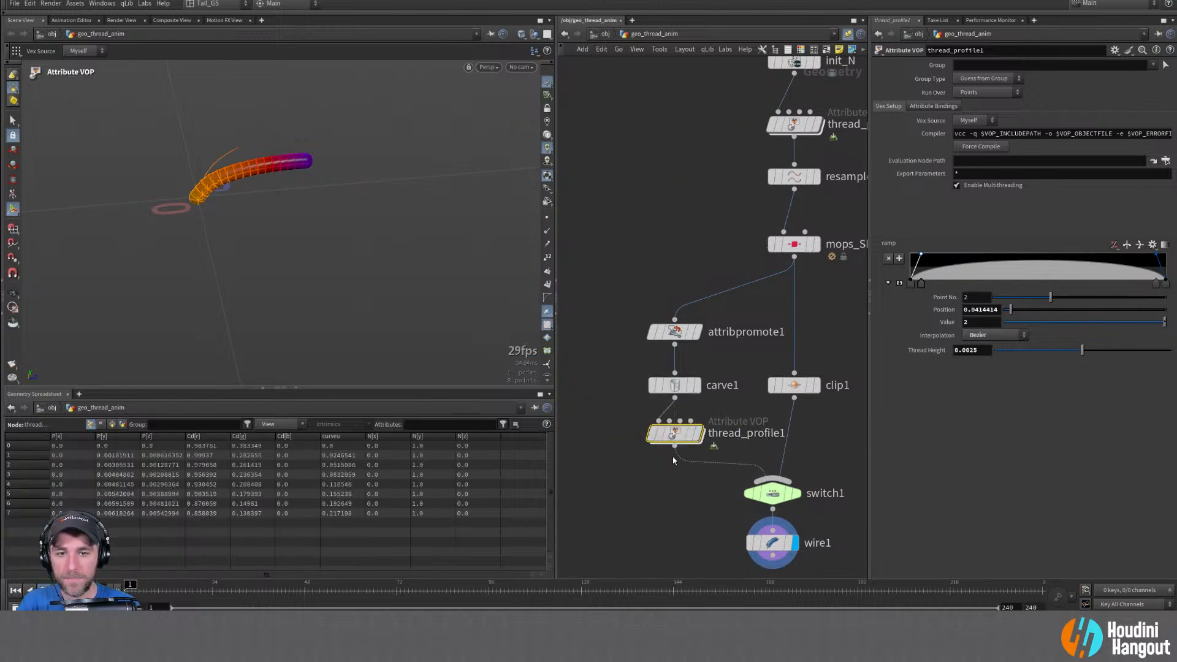
Set the attribute name of bind1 inside thread_profile1 to mops_falloff, and slide the MOPs shape falloff slightly forward along the thread
double_click(678, 435)
left_click(605, 371)
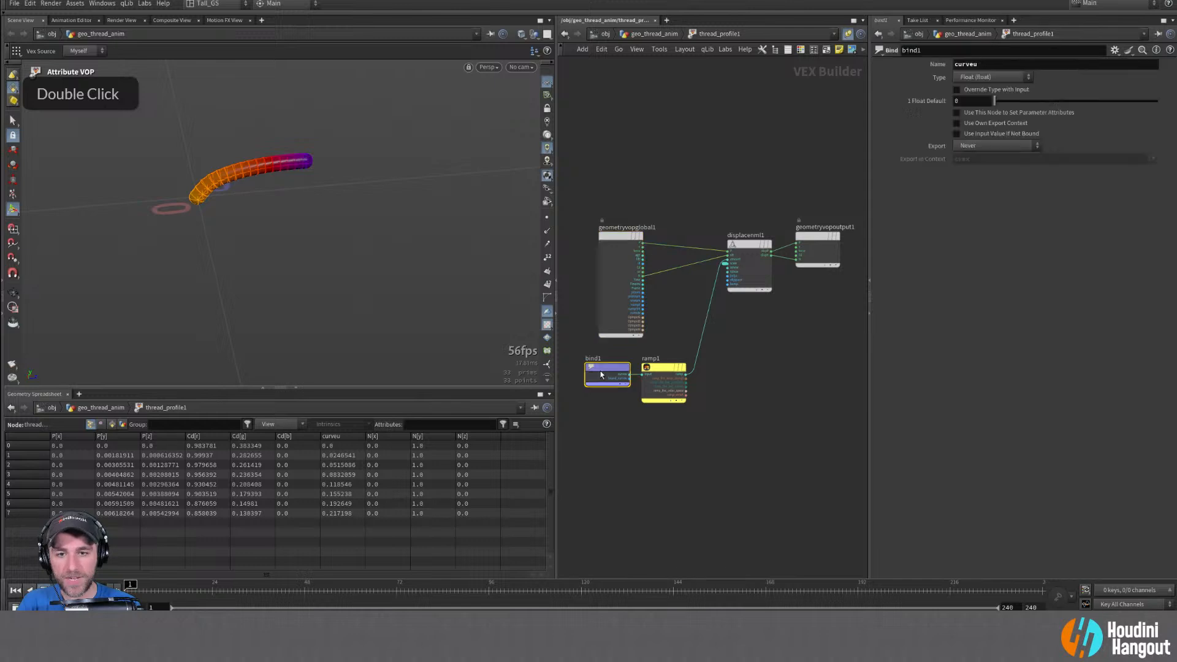
double_click(966, 64)
type("maps")
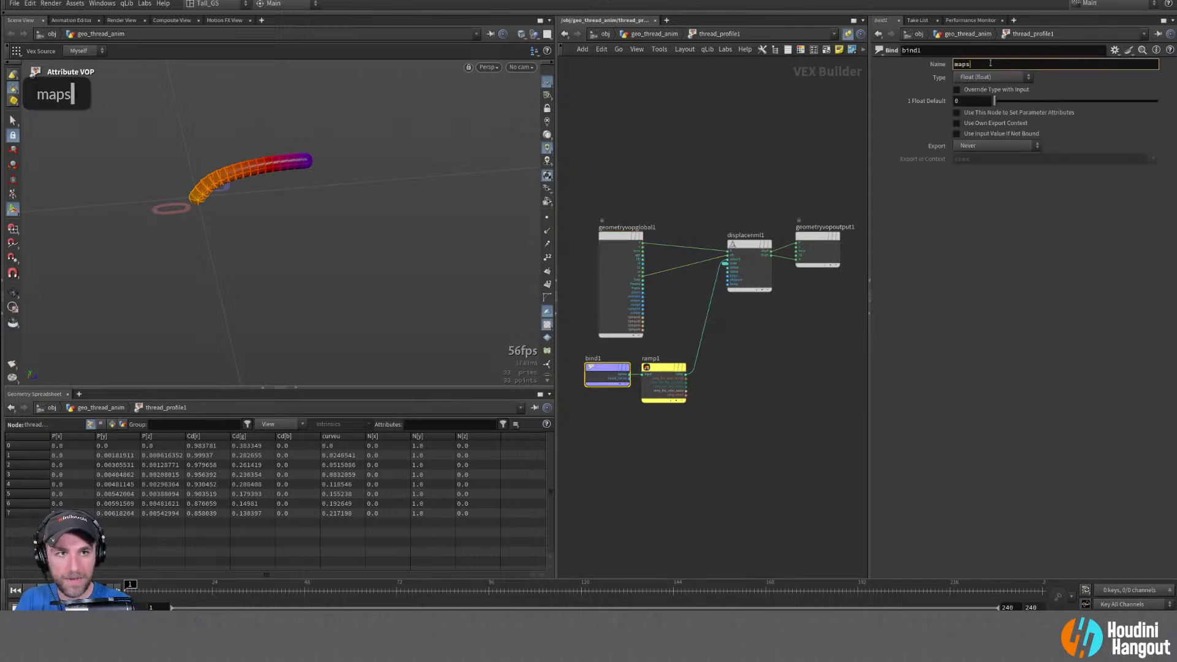
key("BackSpace")
key("BackSpace")
key("BackSpace")
type("ops_")
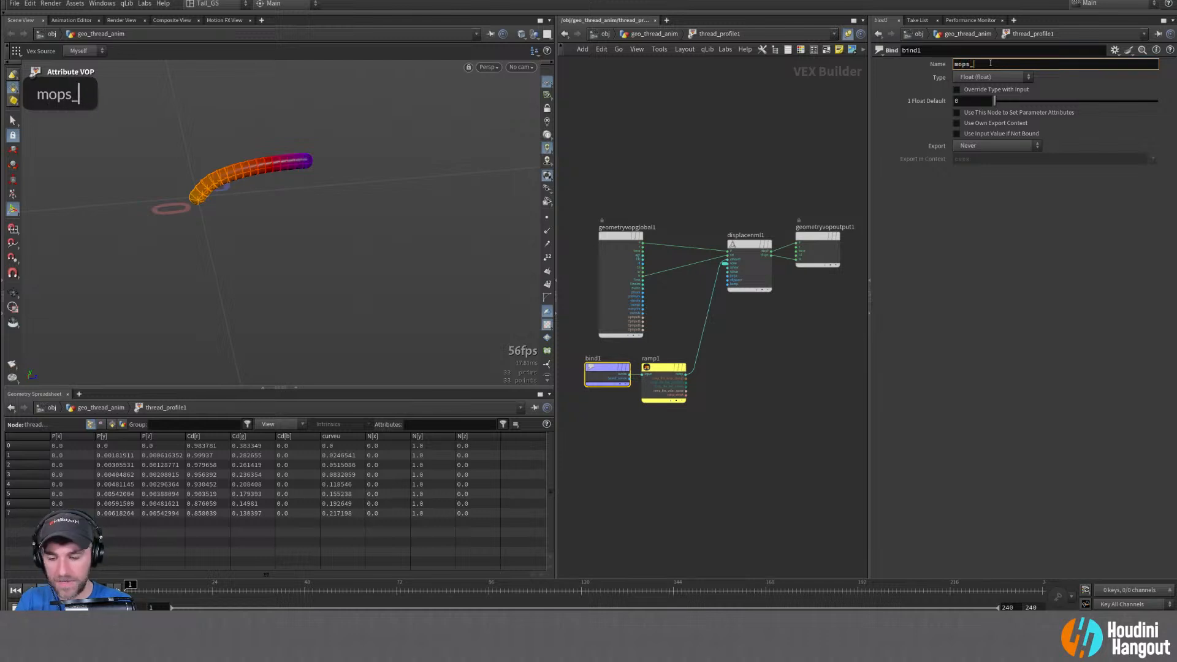
type("falloff")
key("Return")
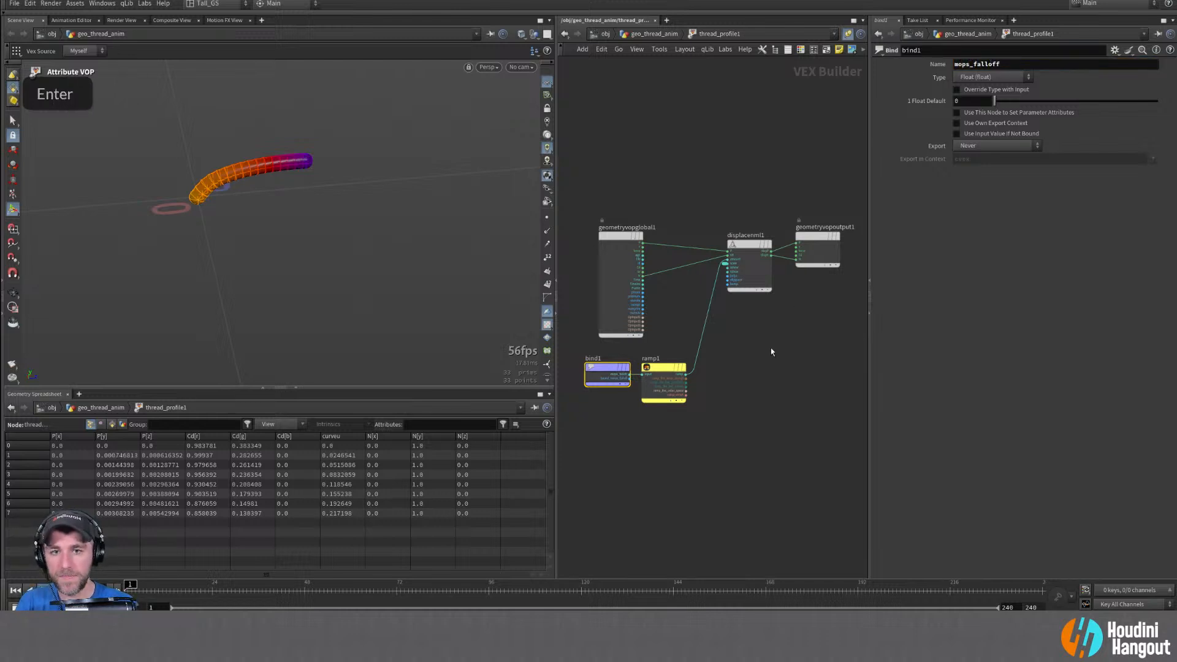
key("u")
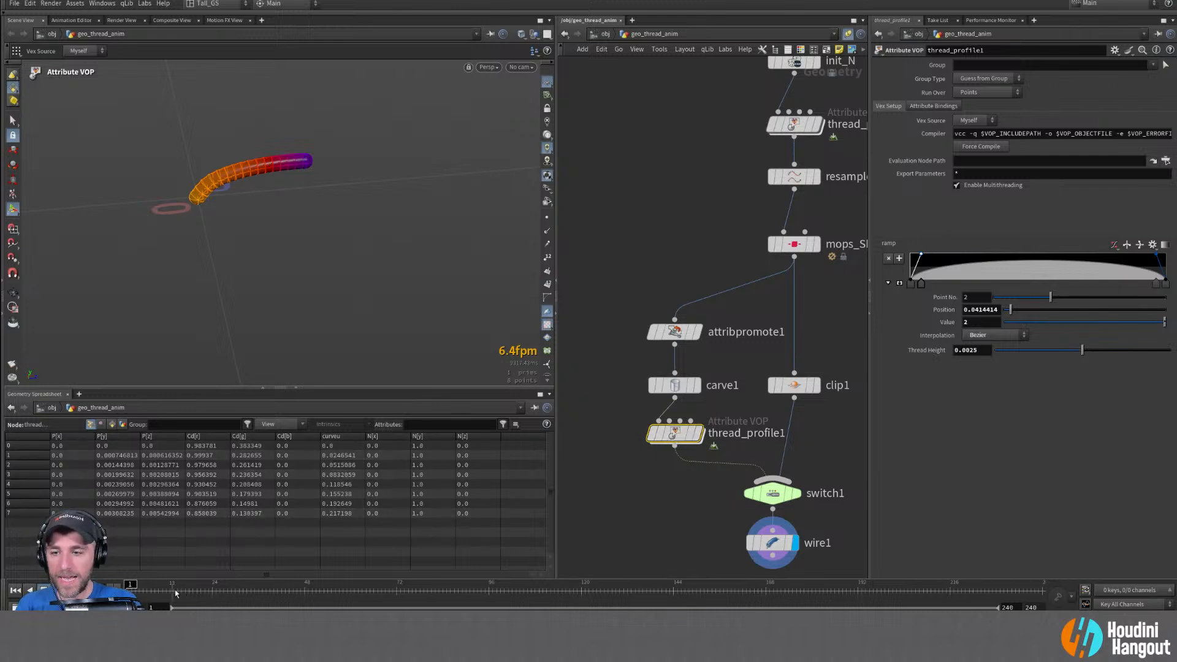
left_click(794, 244)
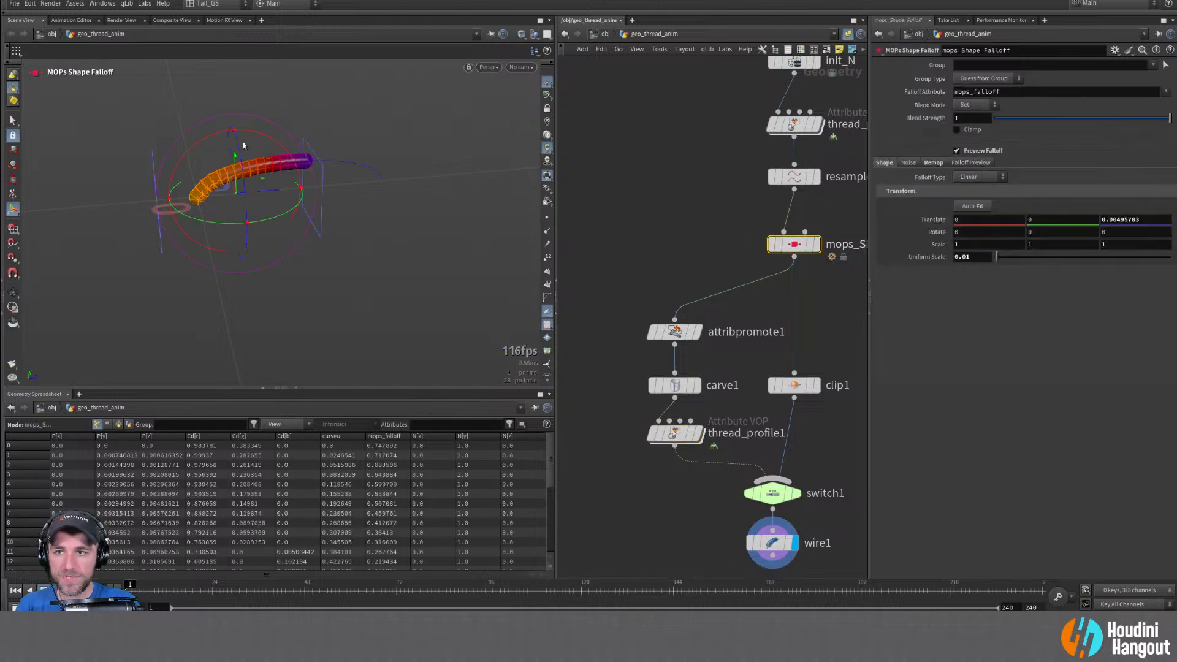
left_click_drag(265, 193, 285, 203)
Delete ramp1 inside thread_profile1 so bind1 feeds displacenml1 directly, and return to the geometry network
double_click(675, 433)
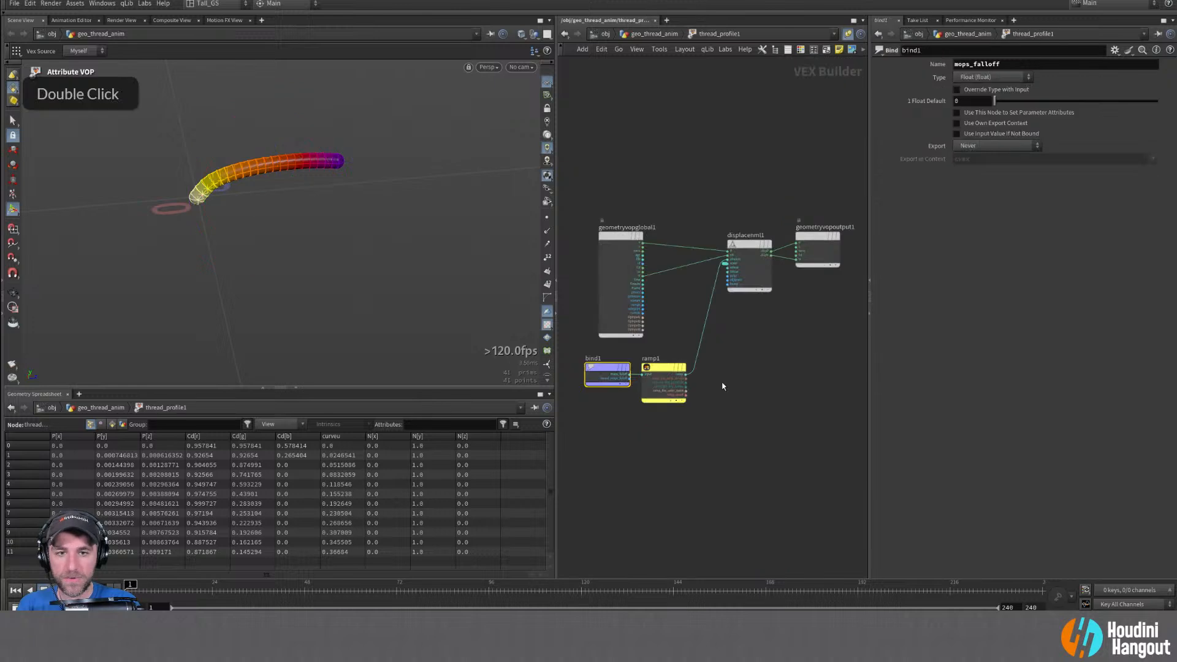
left_click(671, 365)
key("Delete")
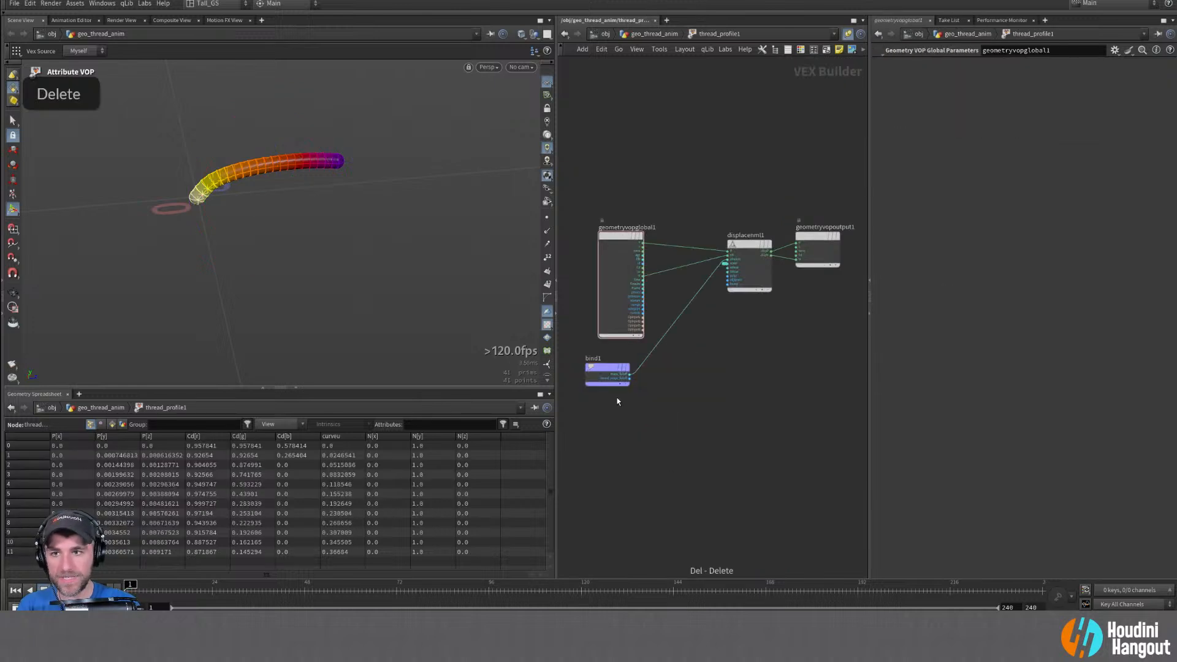
left_click_drag(630, 375, 677, 382)
left_click(684, 396)
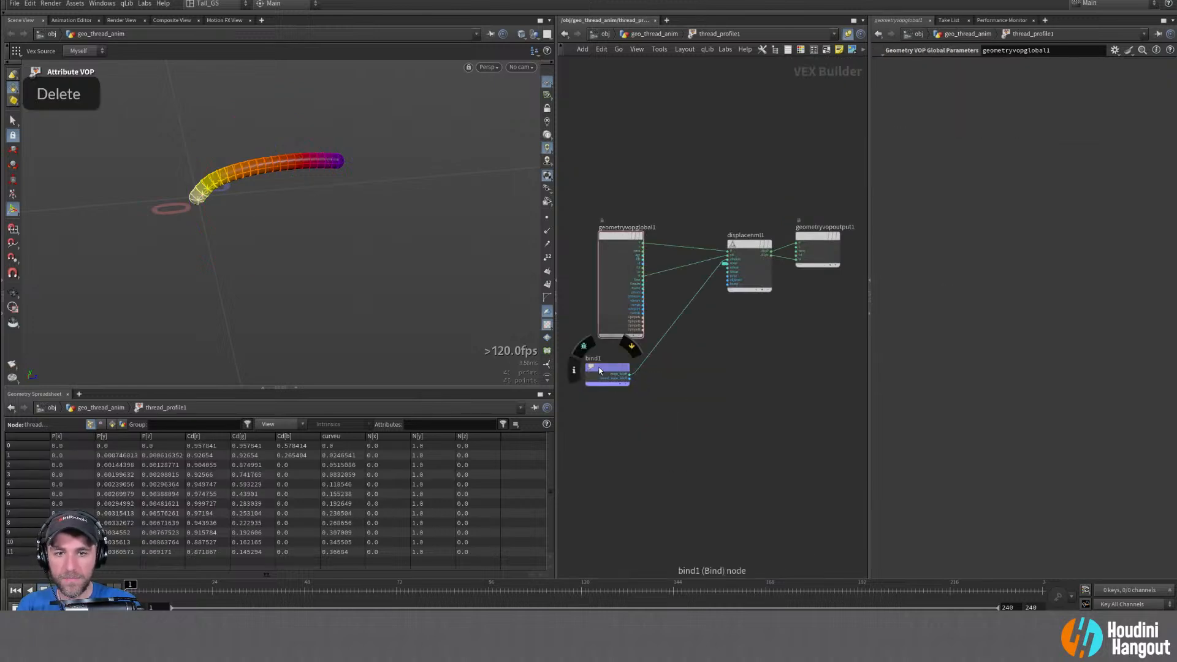
left_click_drag(599, 371, 629, 375)
left_click(750, 258)
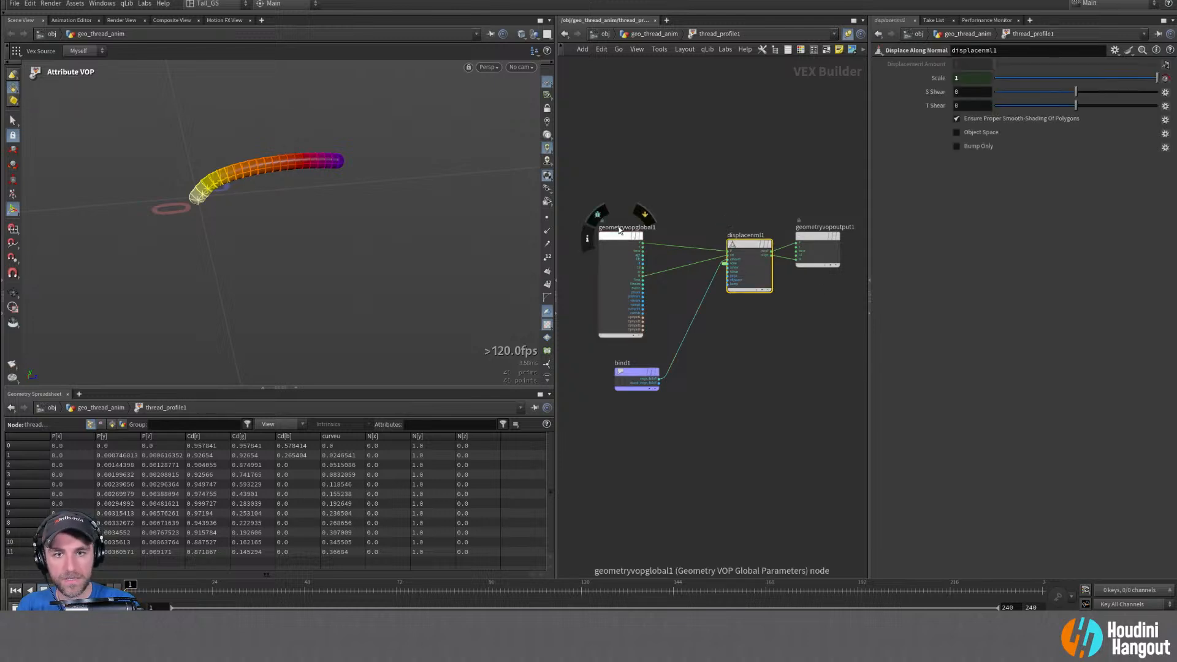
double_click(649, 176)
key("u")
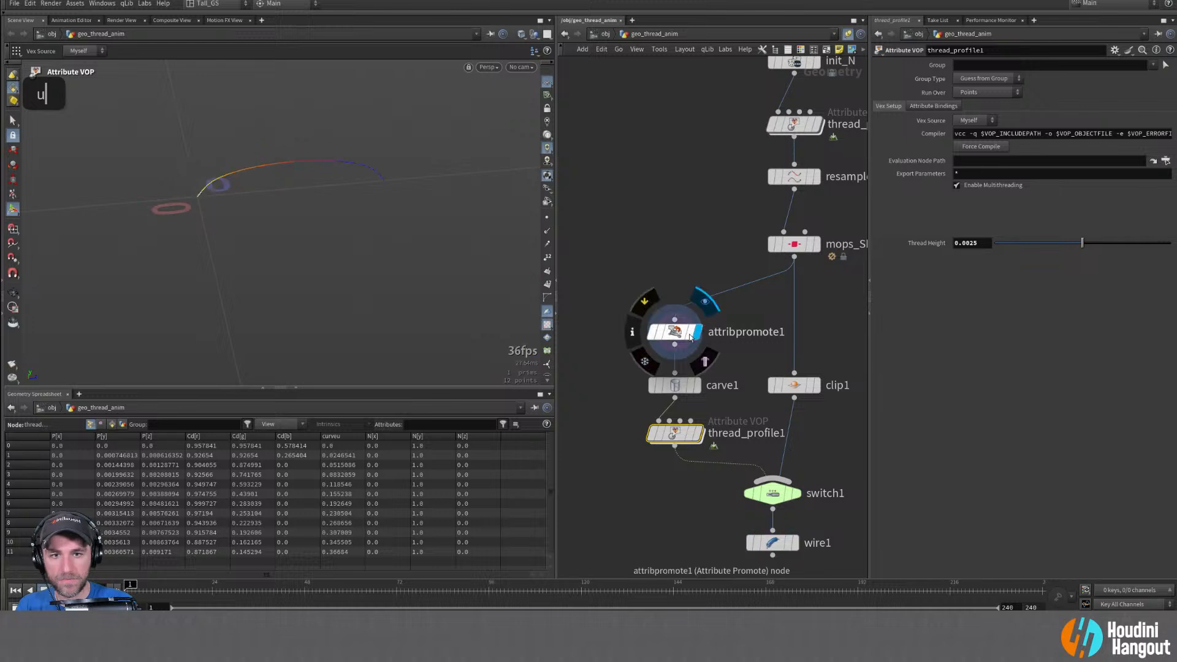
Compare the curve at attribpromote1, carve1 and thread_profile1, and check the node connections inside thread_profile1
double_click(674, 332)
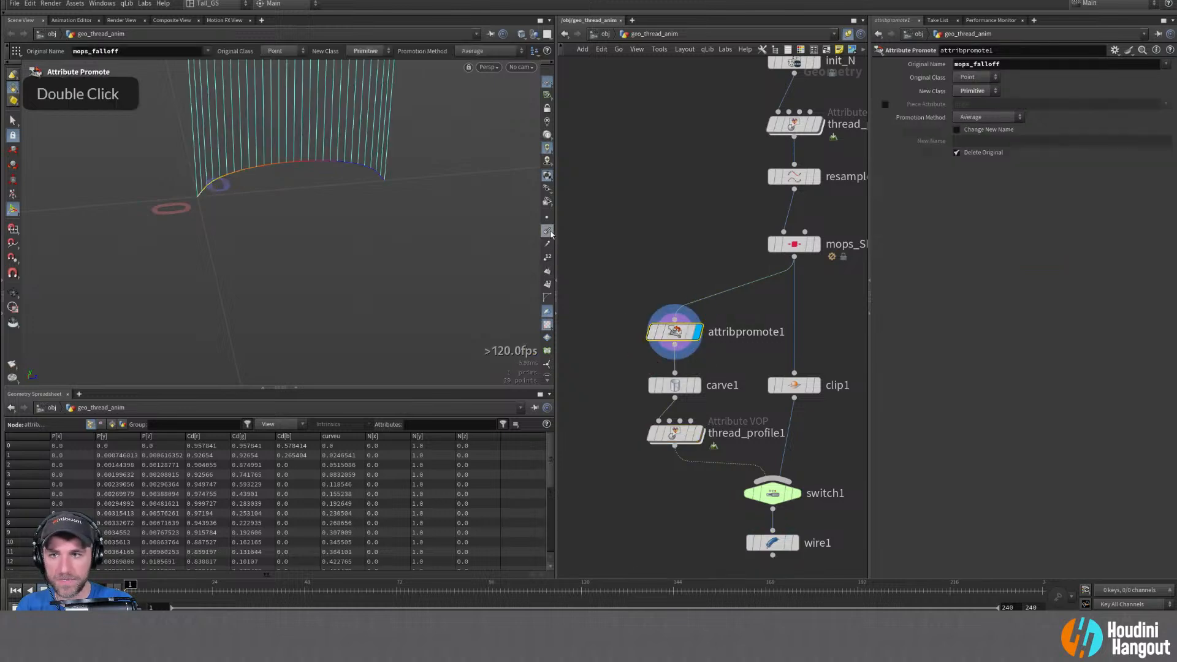
double_click(674, 385)
double_click(673, 441)
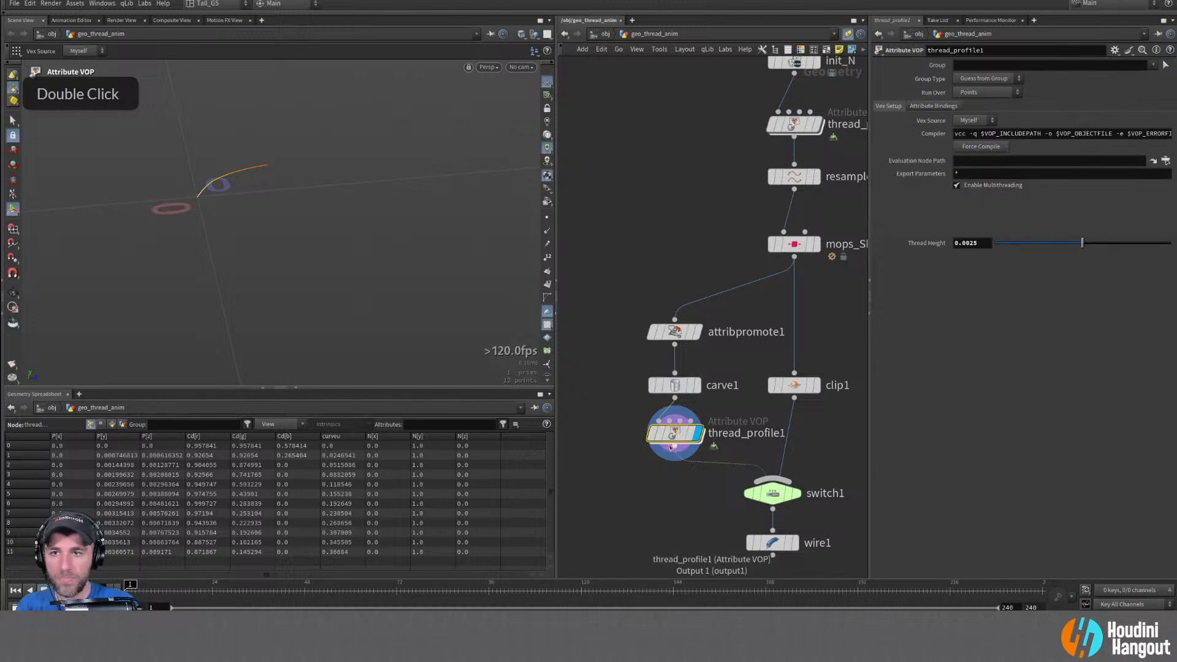
double_click(671, 444)
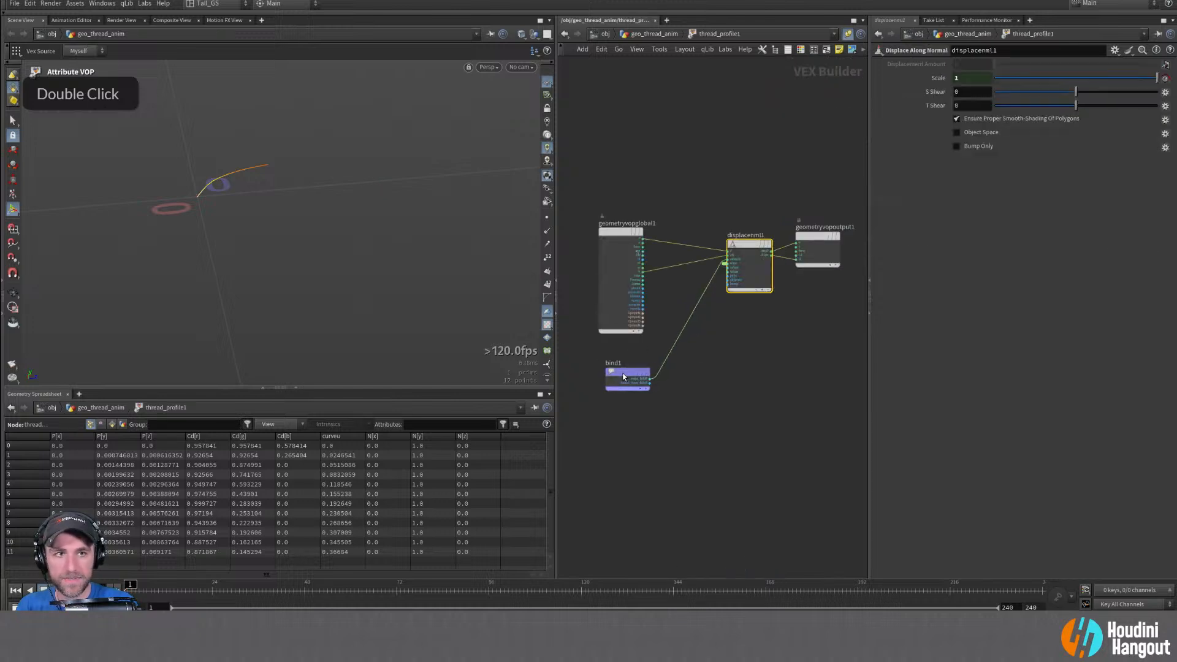
key("u")
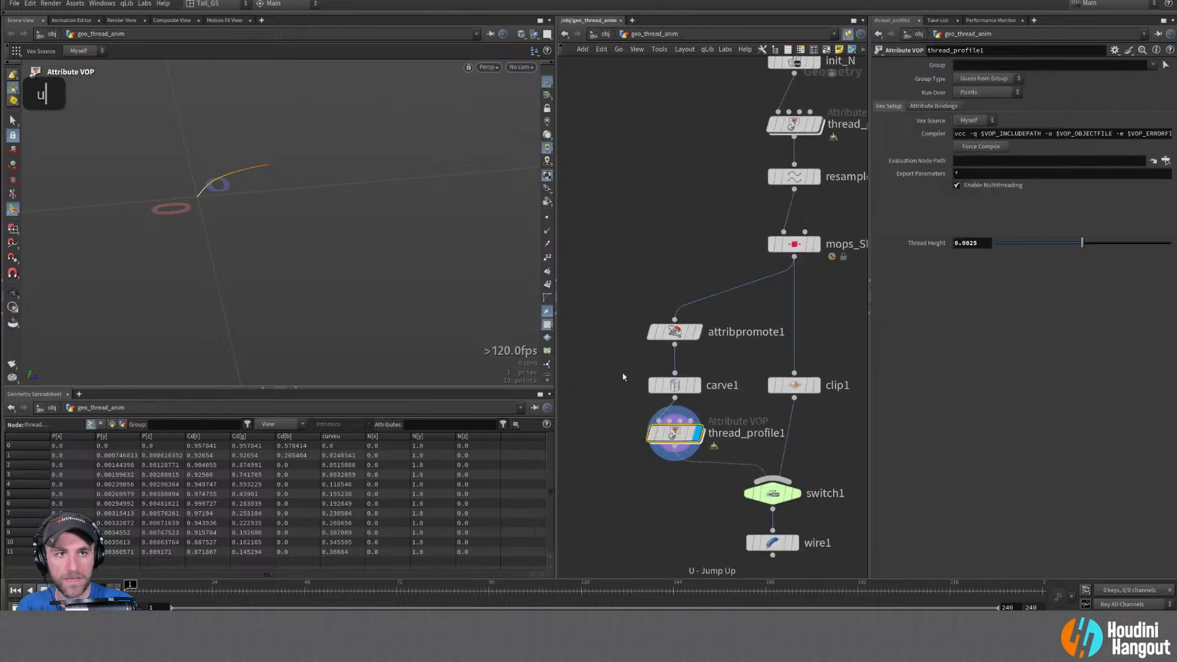
double_click(675, 434)
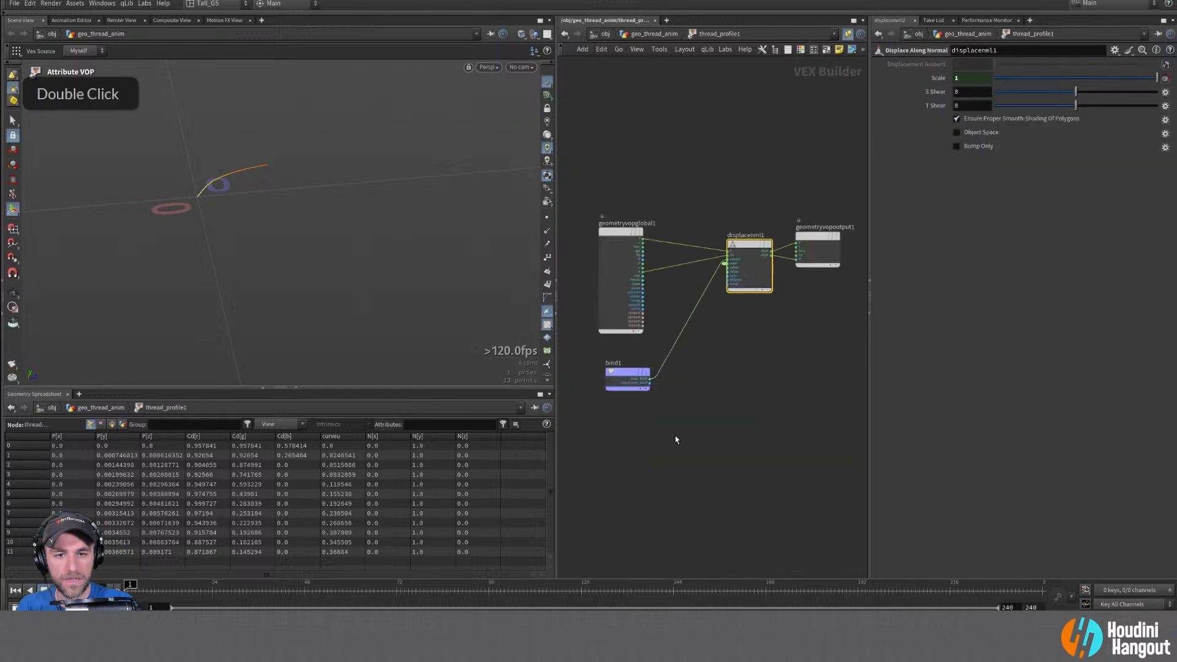
Set the minimum of the threadHeight parameter's float range to 0 inside thread_profile1, and return to the geometry network
left_click(724, 264)
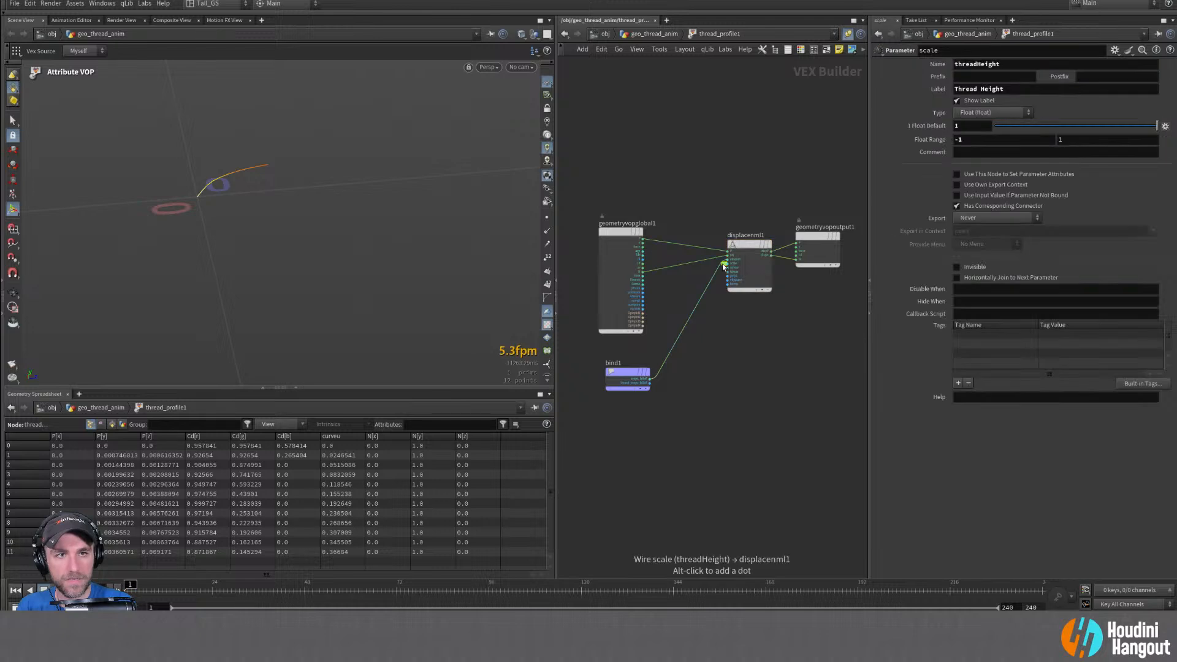
left_click(964, 141)
type("0")
key("Return")
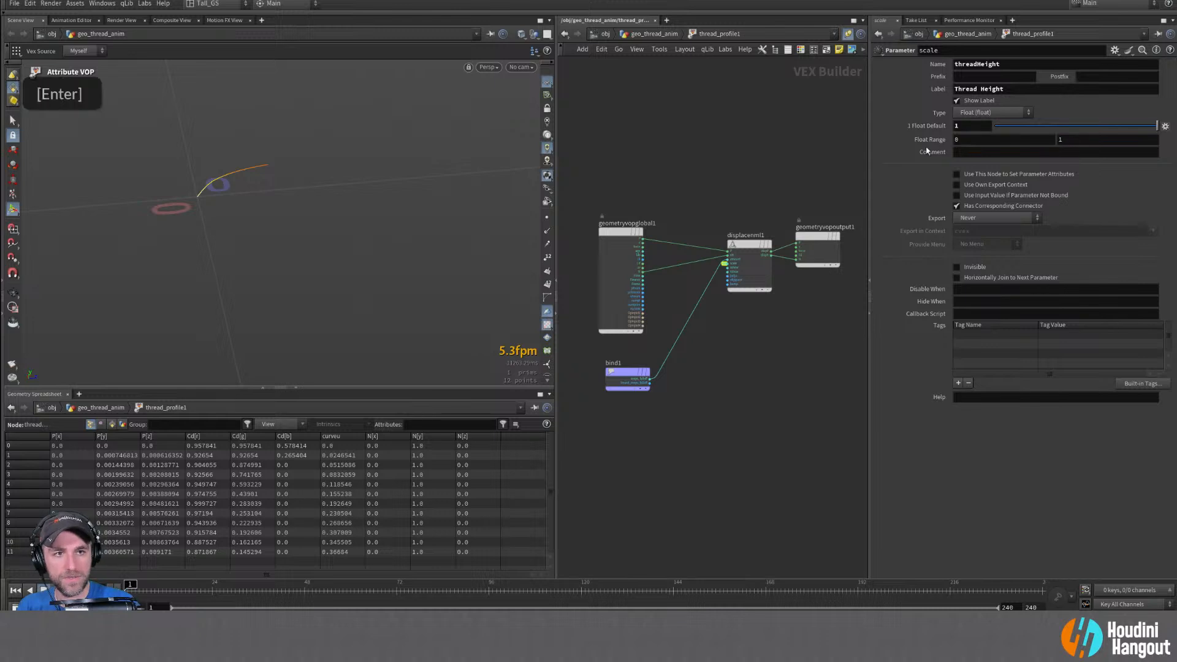
key("u")
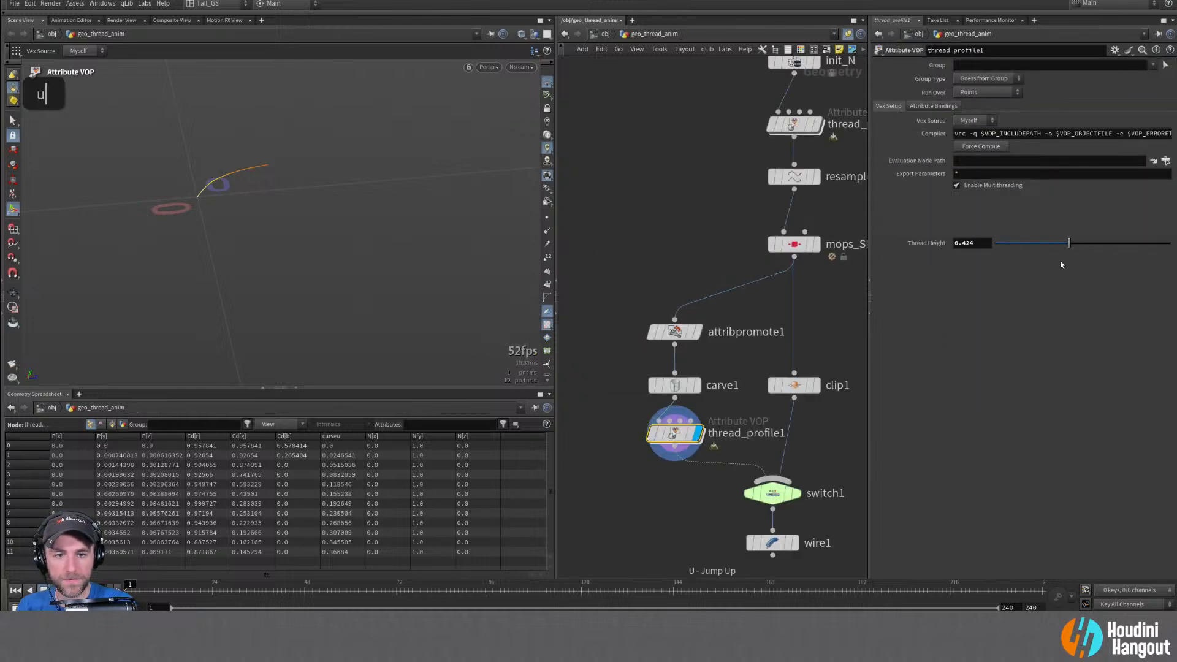
Try a Thread Height of 0.204 on thread_profile1, and check bind1's attribute settings inside it
left_click_drag(1062, 265, 1021, 266)
double_click(674, 433)
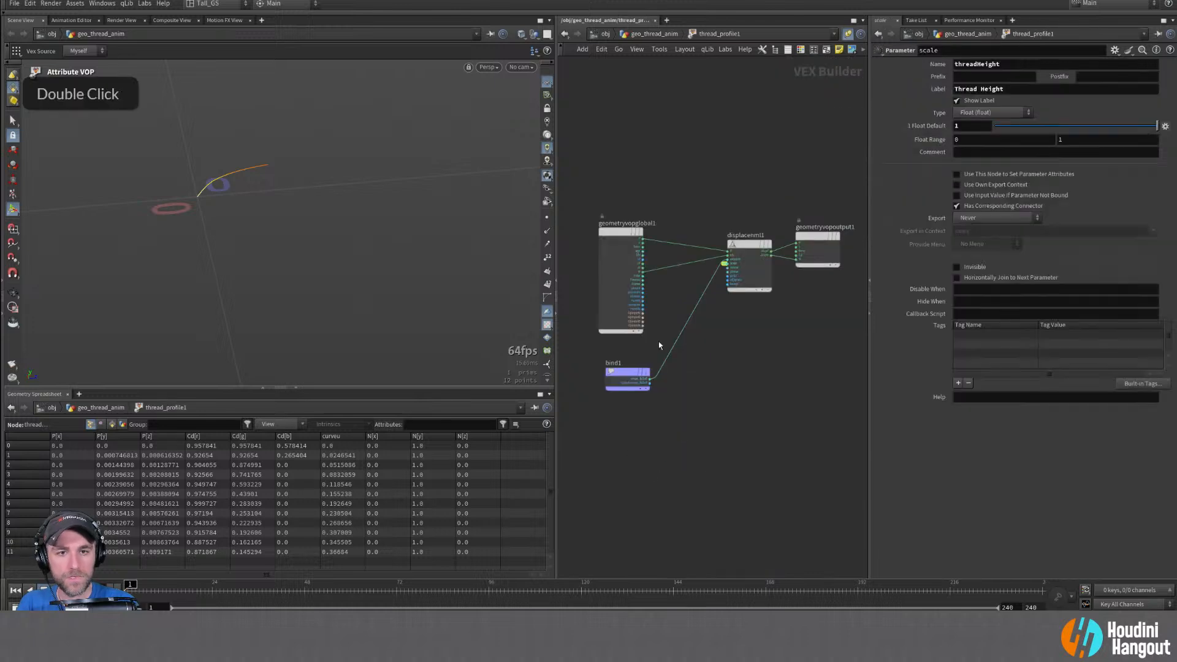
left_click(624, 370)
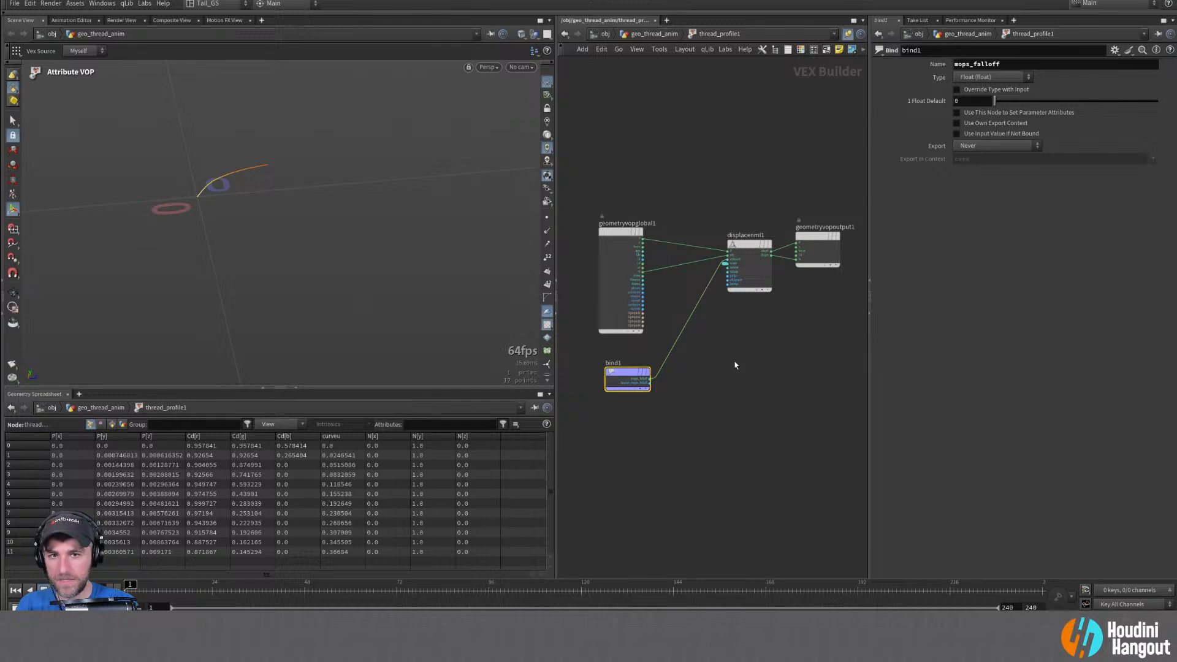
key("u")
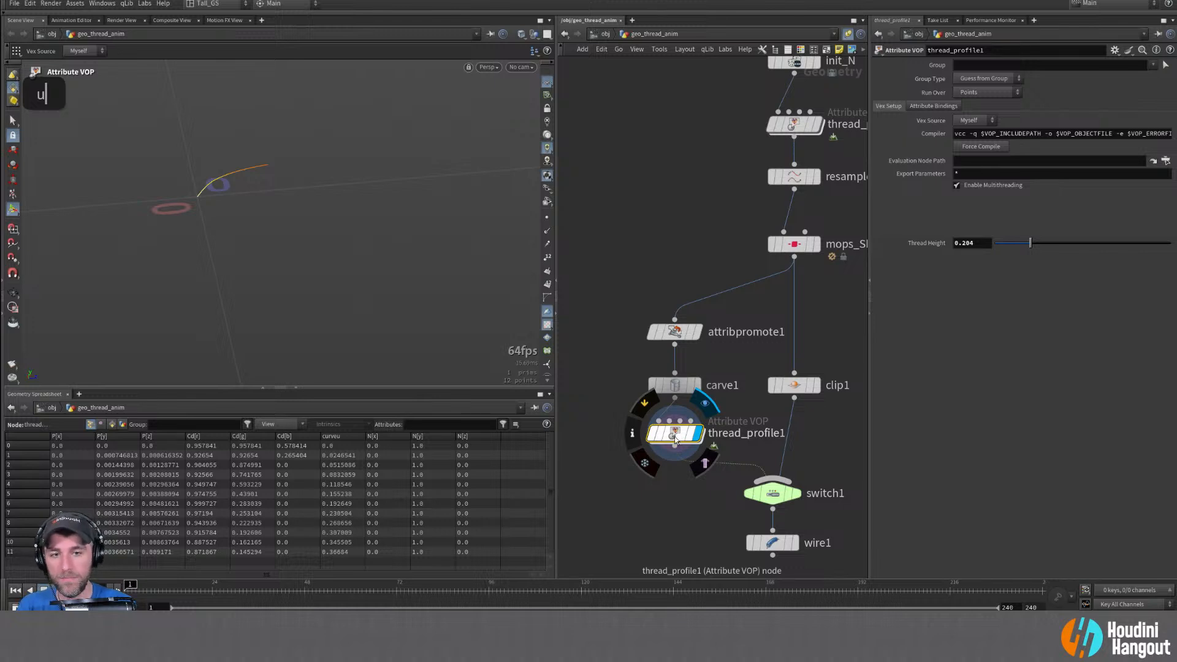
Try keeping the original attribute on attribpromote1 and resetting thread_profile1's Thread Height, and undo back through the earlier height changes
left_click(674, 331)
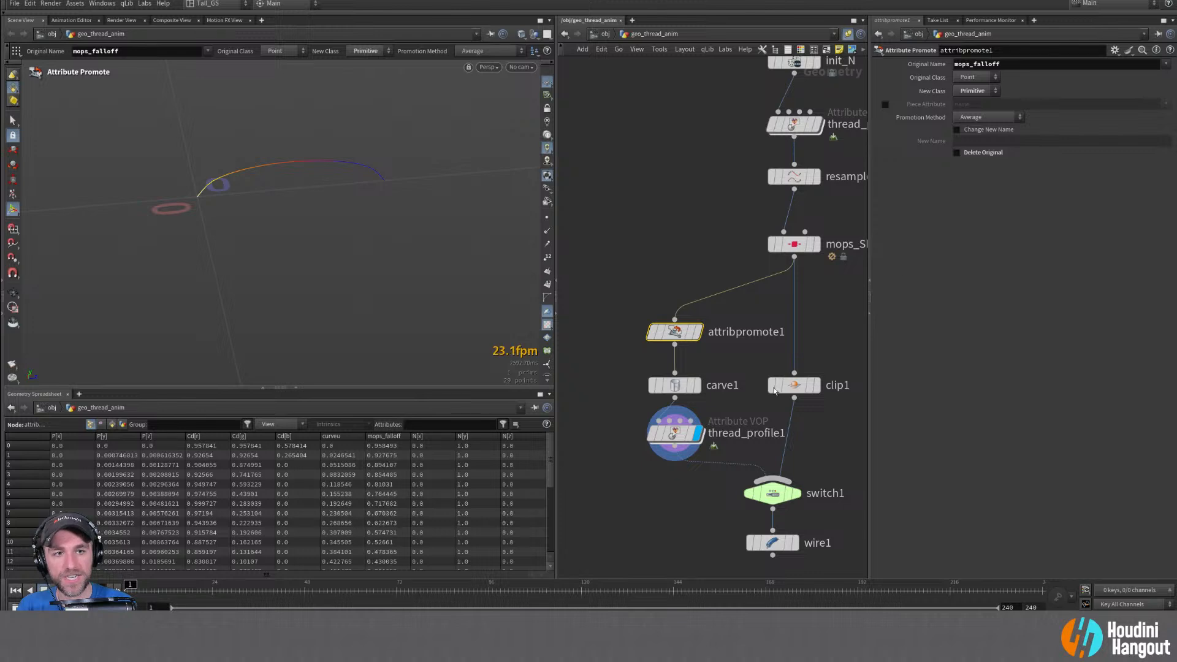
left_click(675, 434)
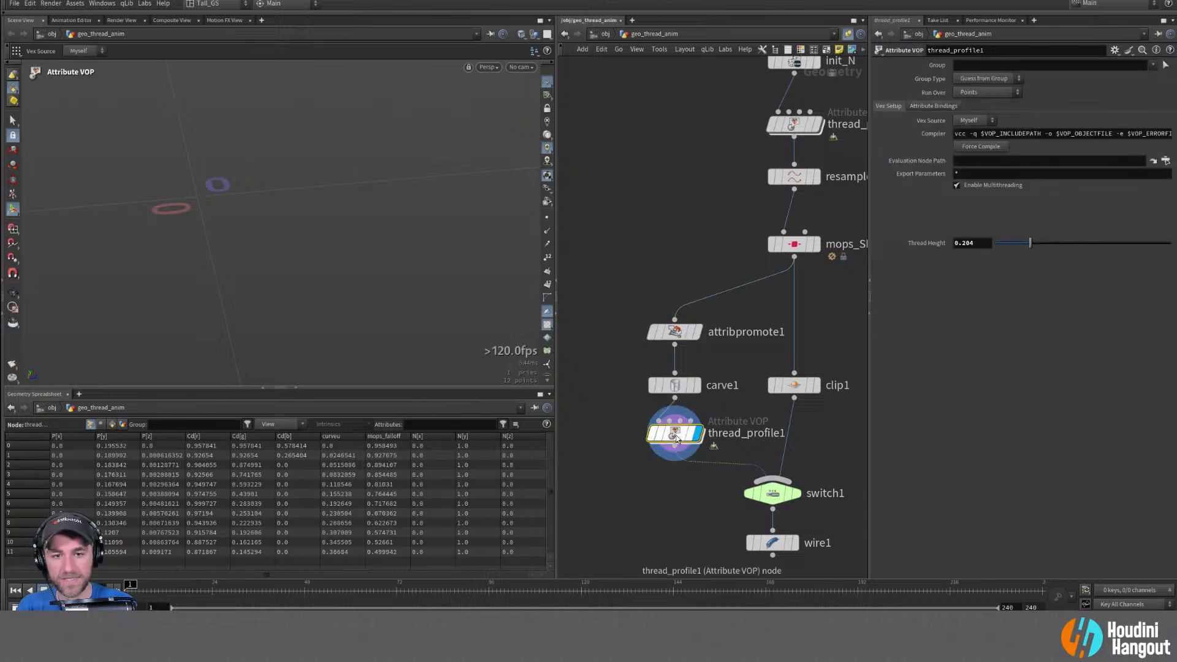
middle_click(926, 242, "ctrl")
key("ctrl+z")
key("ctrl+z")
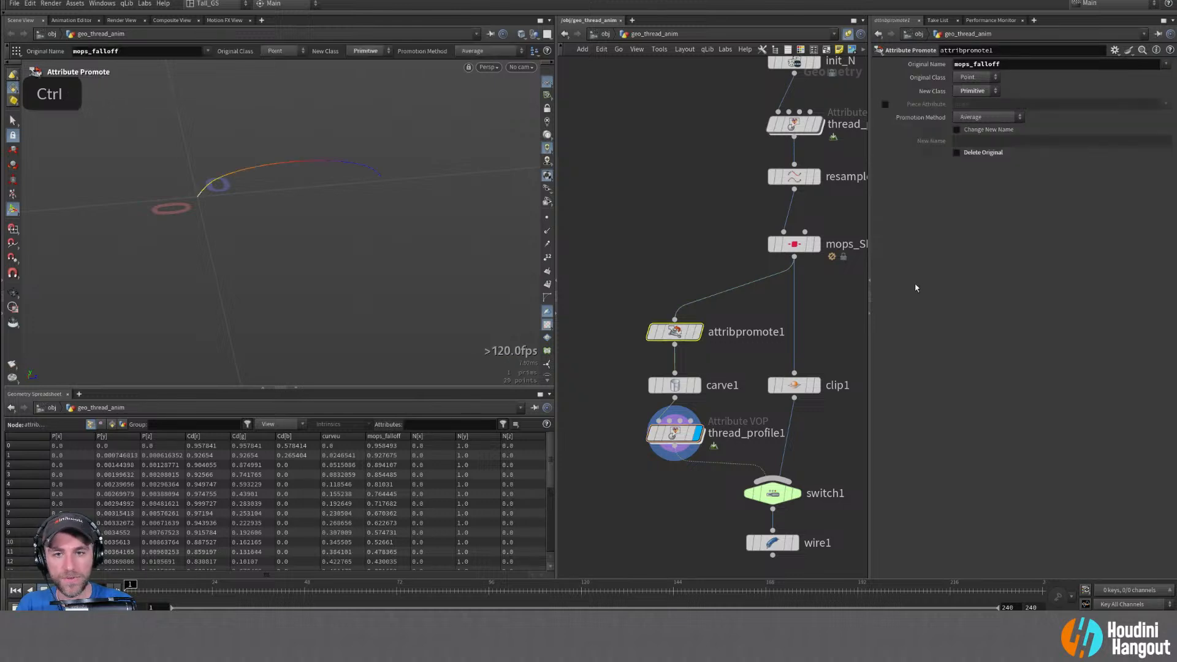
key("ctrl+z")
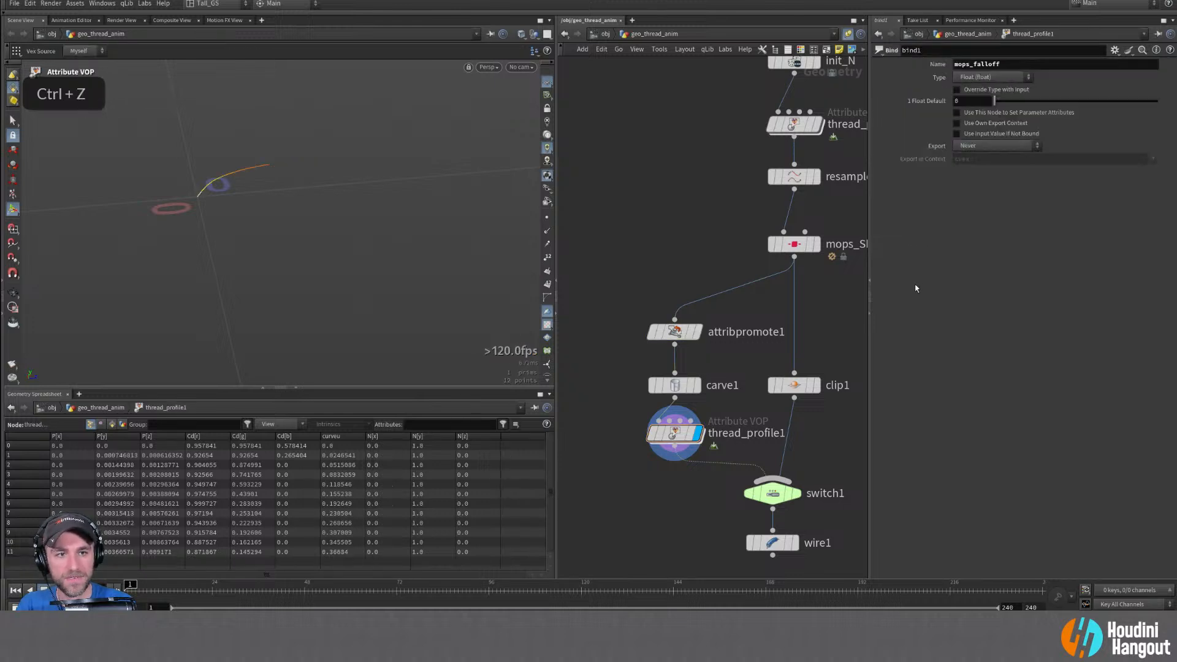
key("ctrl+z")
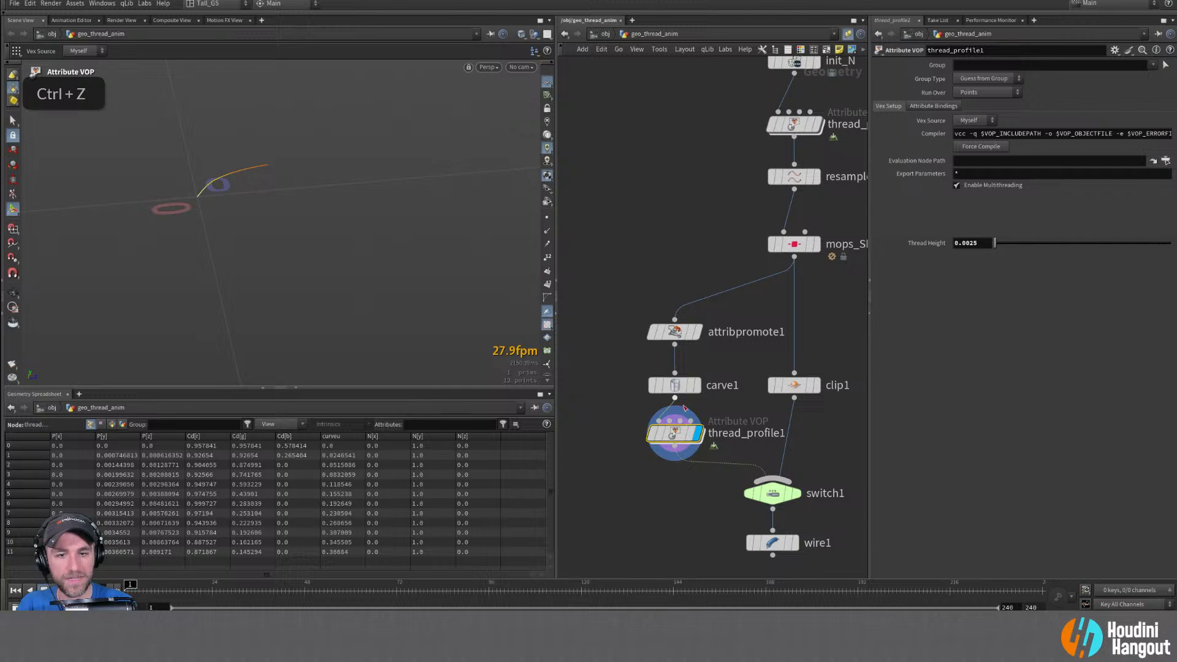
Turn off Delete Original on attribpromote1, and check the mops_falloff values on both primitives and points
left_click(675, 332)
left_click(956, 153)
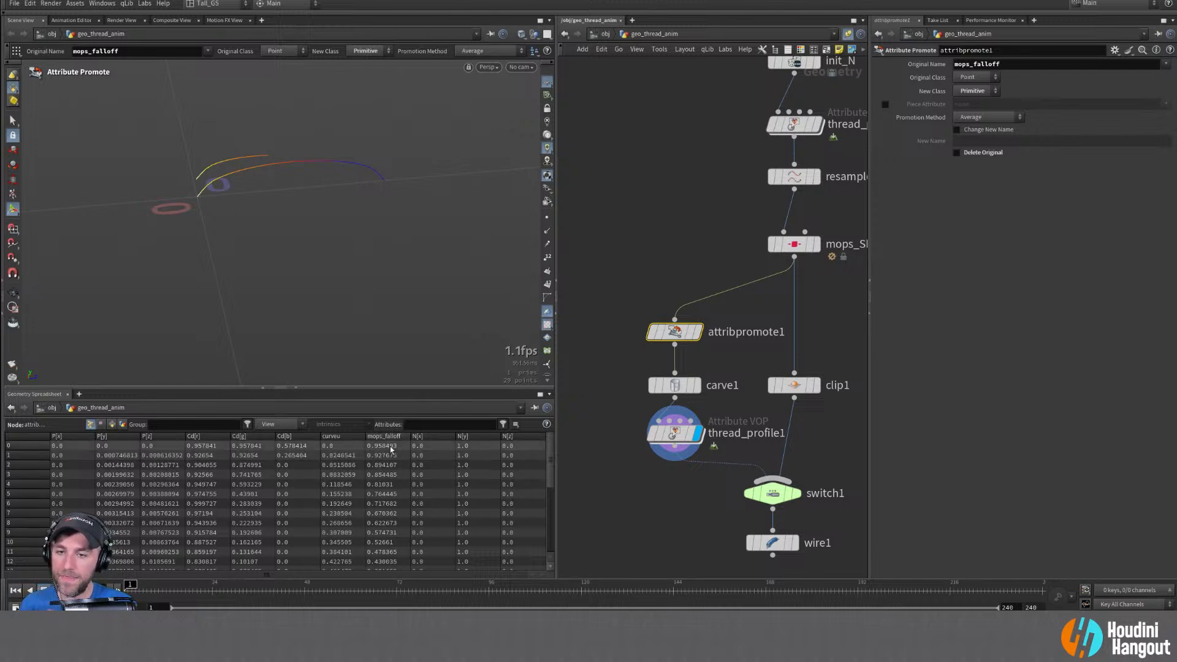
left_click(112, 424)
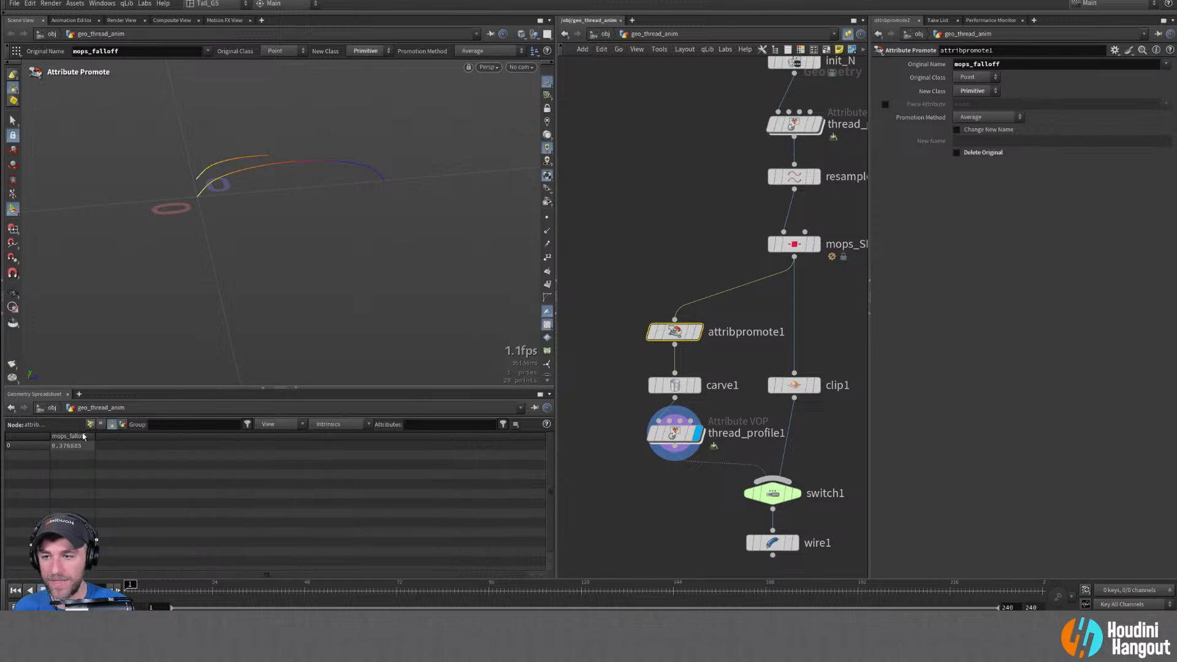
left_click(91, 424)
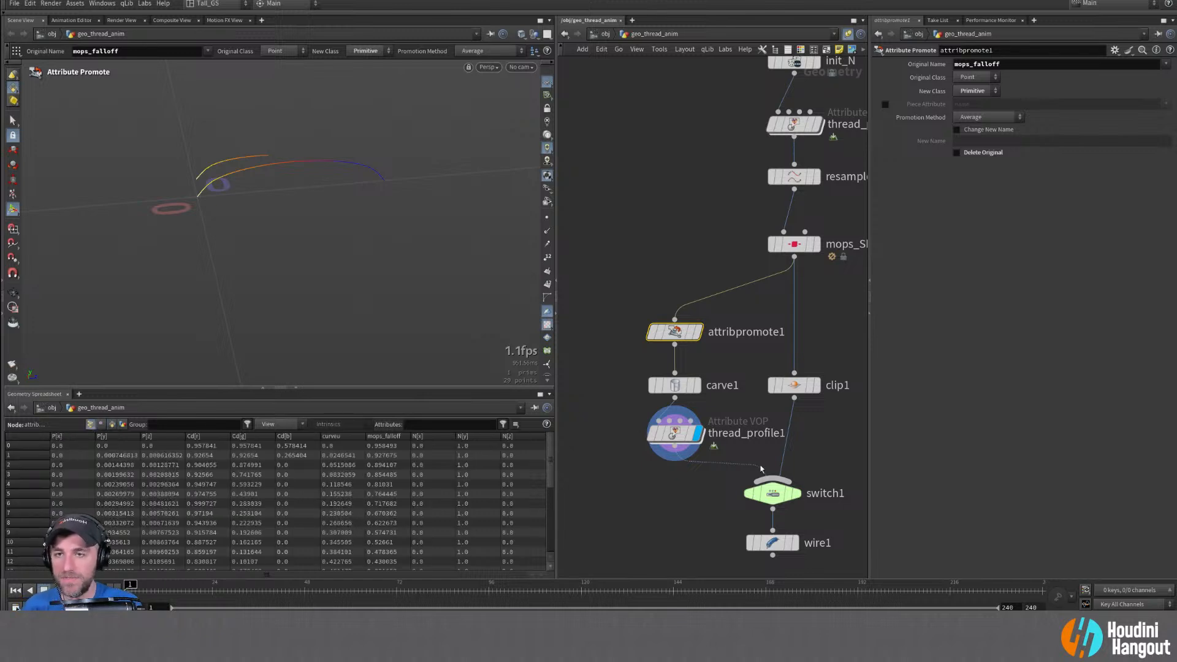
Try a slightly different Thread Height on thread_profile1, and undo the change
left_click(675, 433)
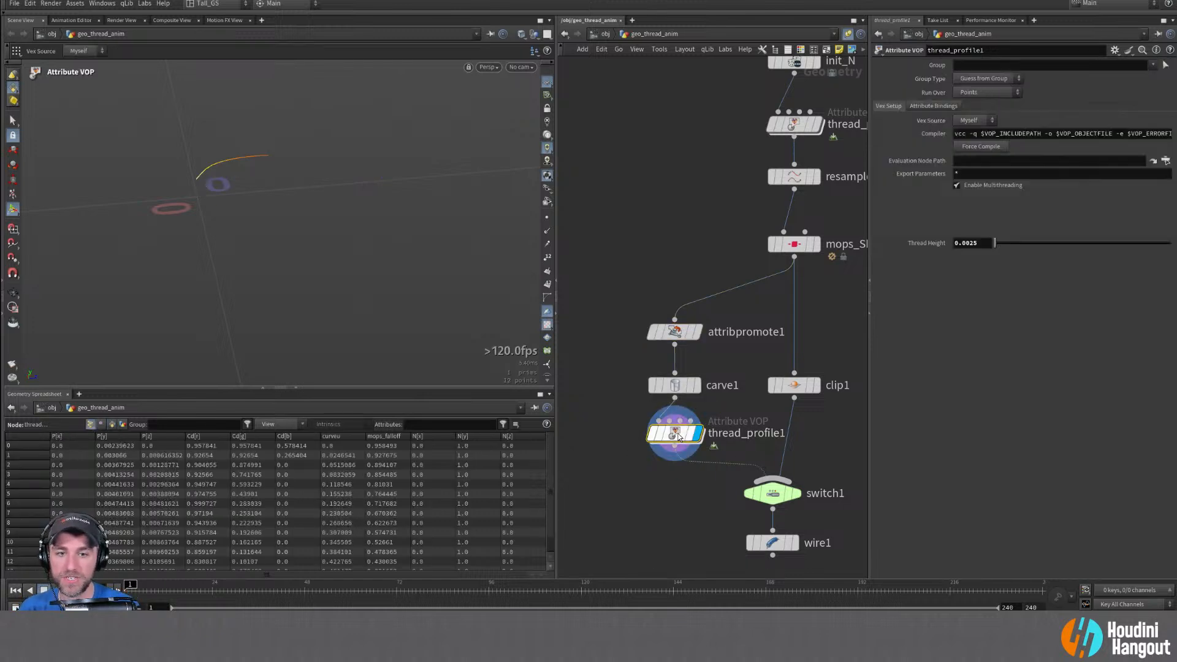
left_click_drag(995, 243, 999, 247)
key("ctrl+z")
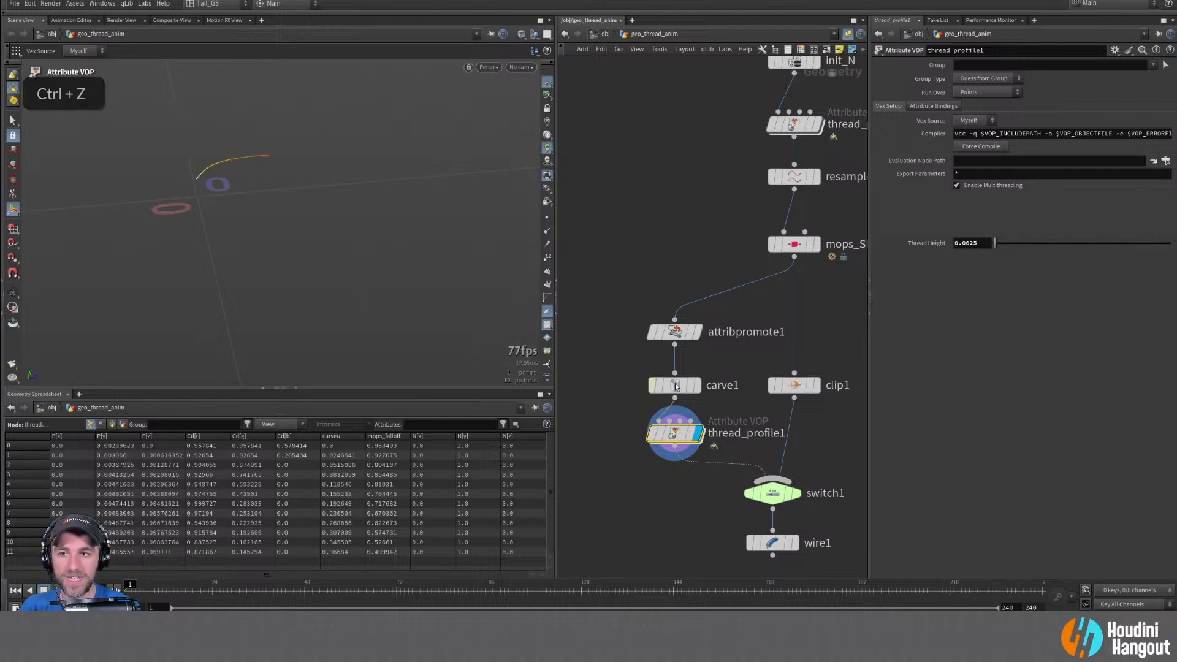
Insert a Fit Range node on the wire between bind1 and displacenml1 inside thread_profile1
left_click_drag(266, 153, 444, 293, "alt")
double_click(675, 432)
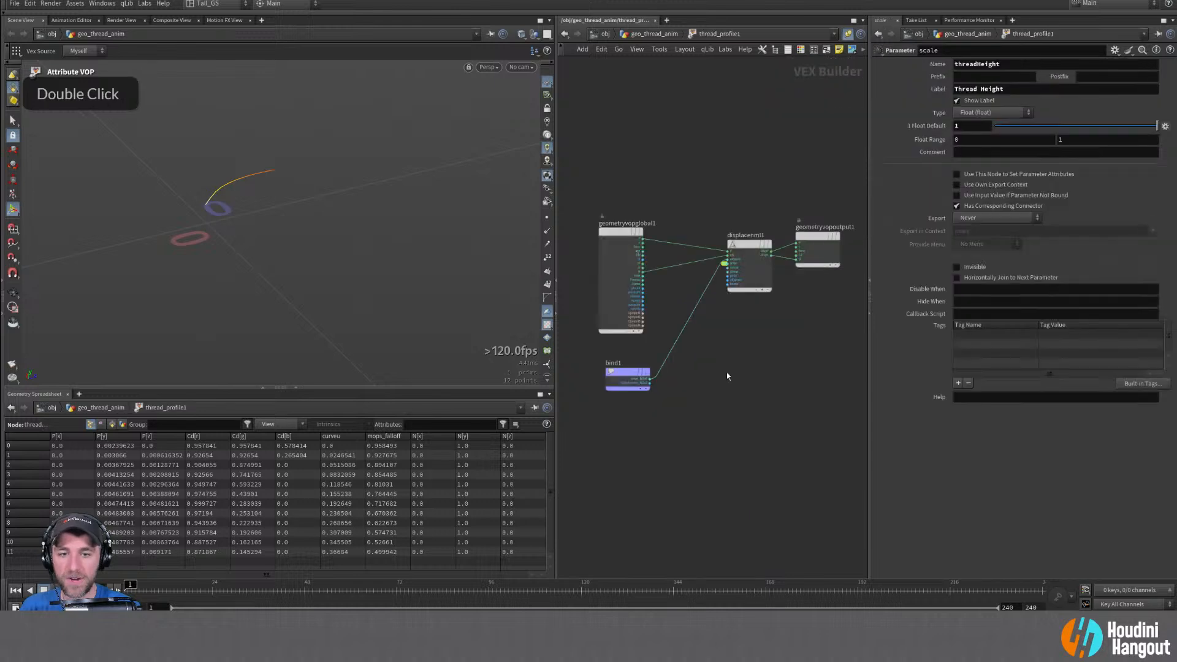
left_click_drag(627, 369, 620, 370)
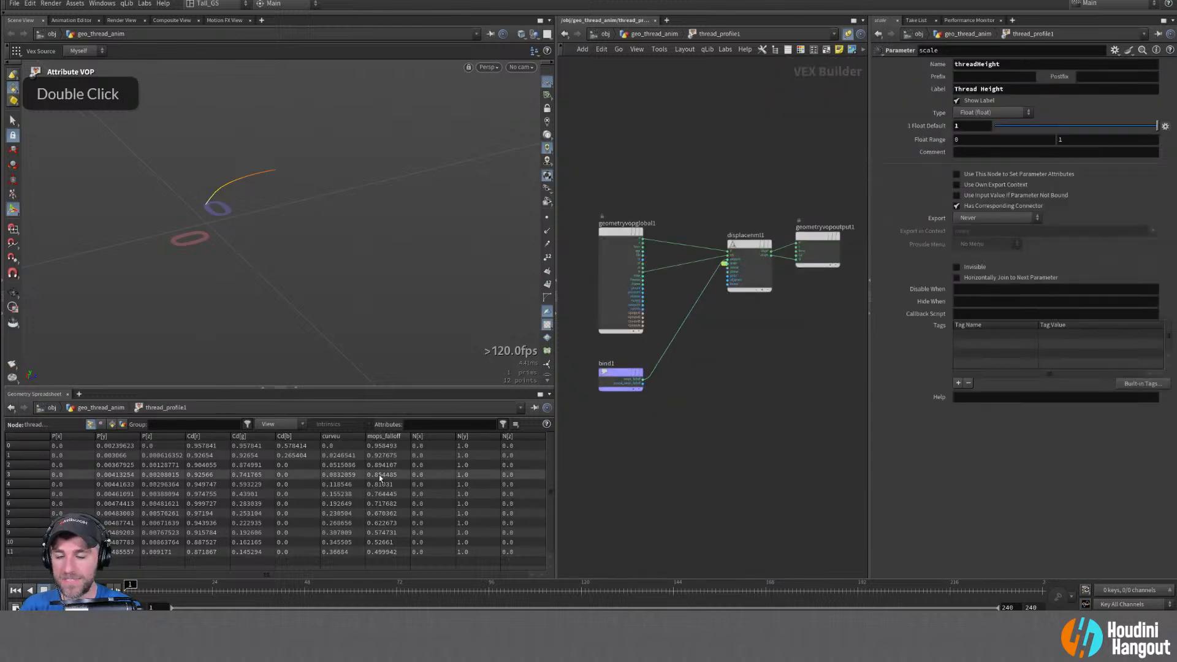
key("Tab")
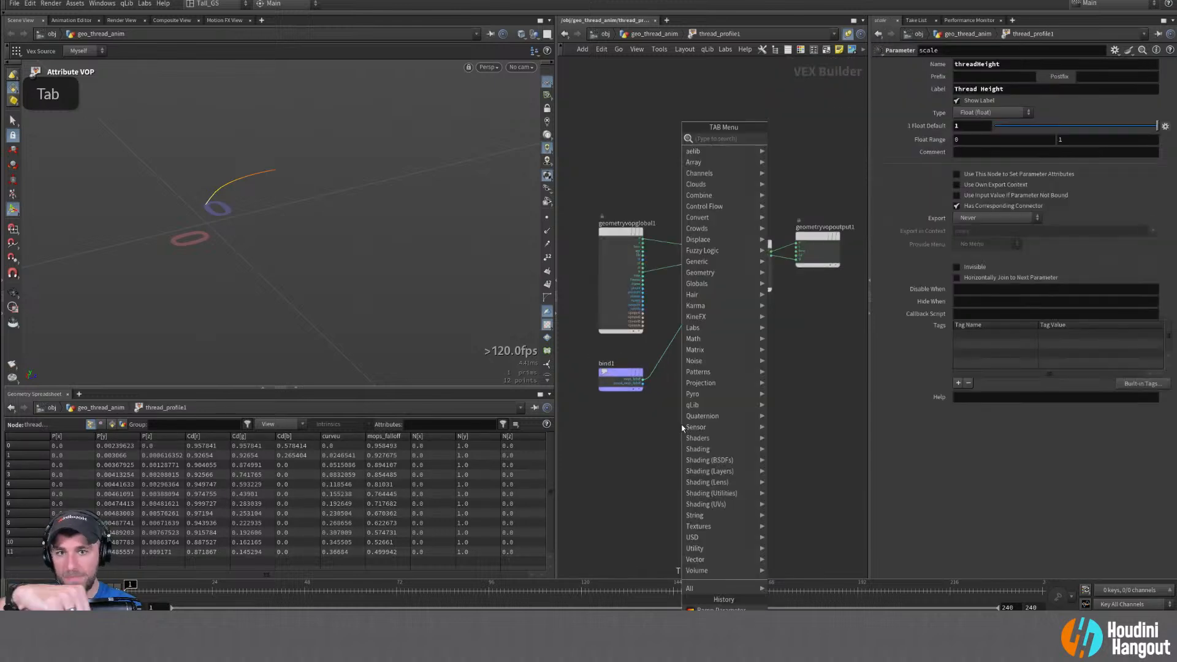
key("Tab")
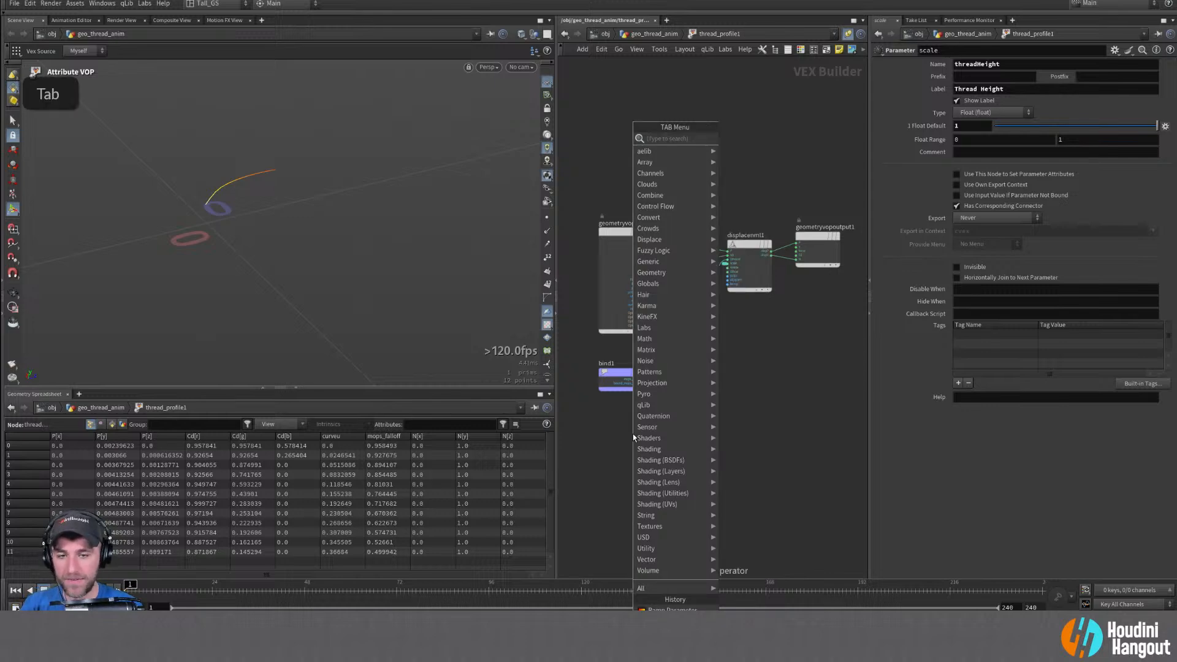
type("mult")
key("Return")
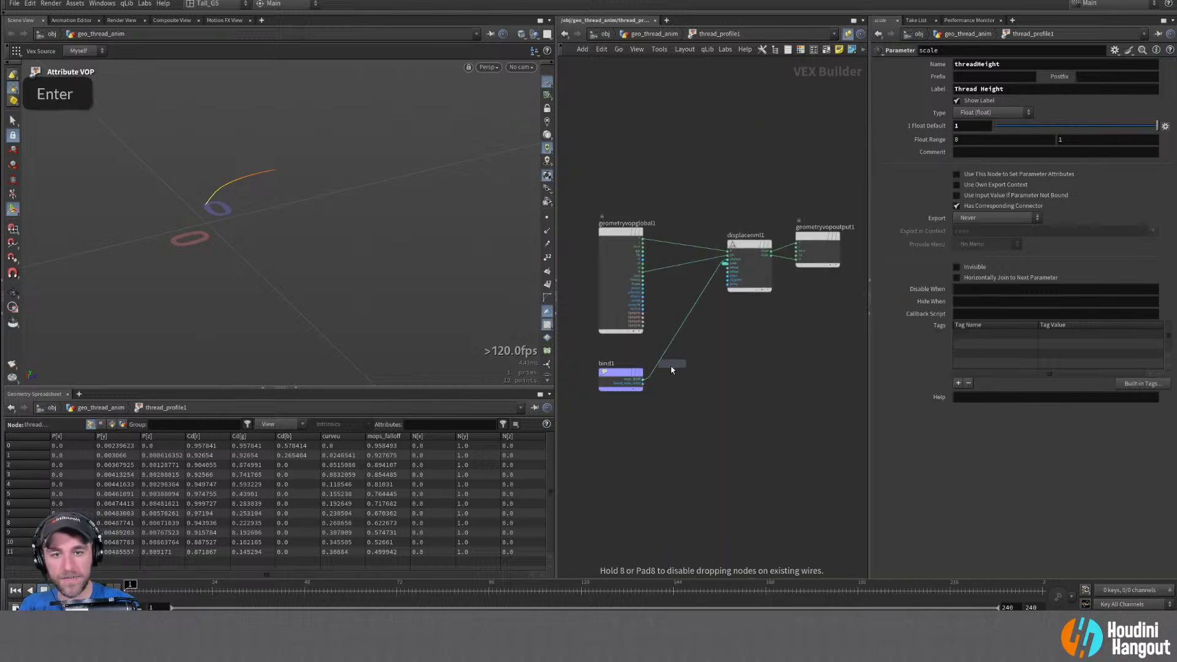
left_click(689, 366)
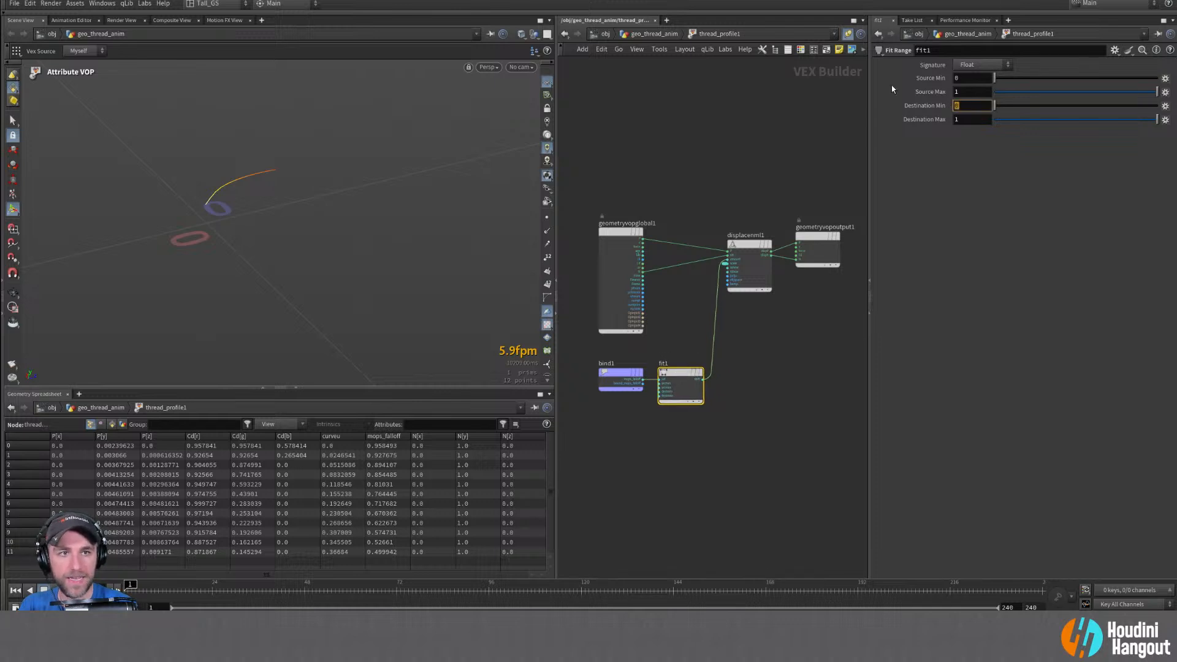
Invert the range of fit1 with Destination Min 1 and Destination Max 0, and return to the geometry network
type("1")
key("Tab")
type("0")
key("Return")
left_click_drag(428, 139, 294, 233, "alt")
key("u")
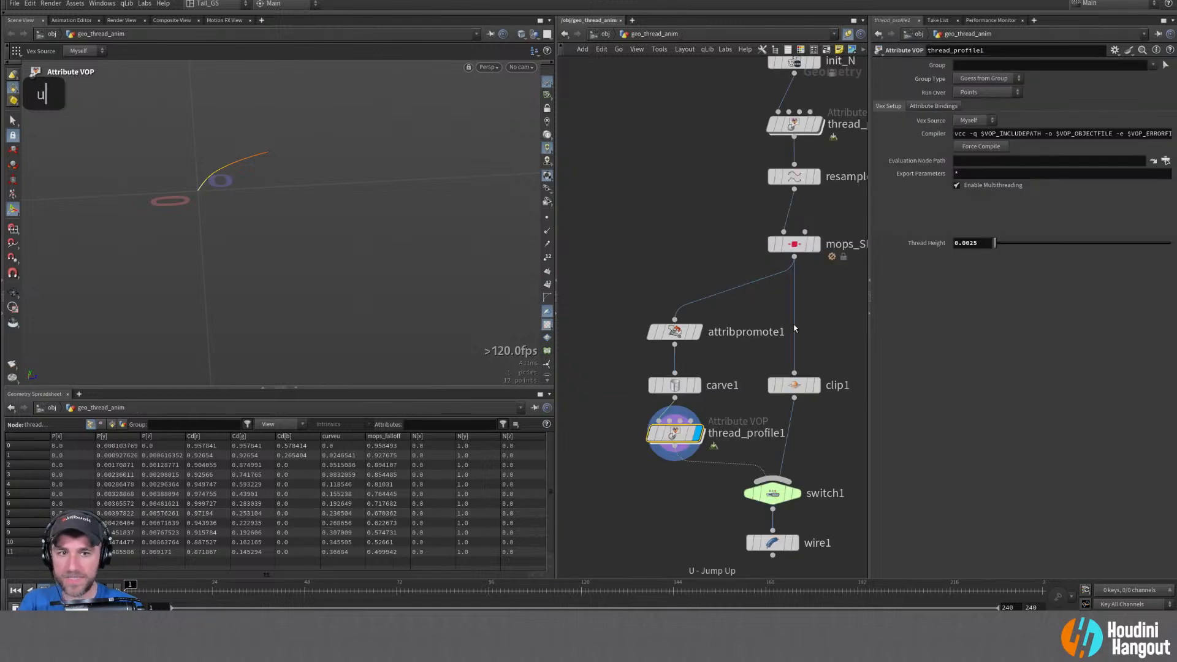
Set the Thread Height of thread_profile1 to 0.01, and slide the MOPs shape falloff along the thread to about 0.0153 in Z
left_click(794, 244)
left_click_drag(304, 185, 265, 297)
left_click(675, 433)
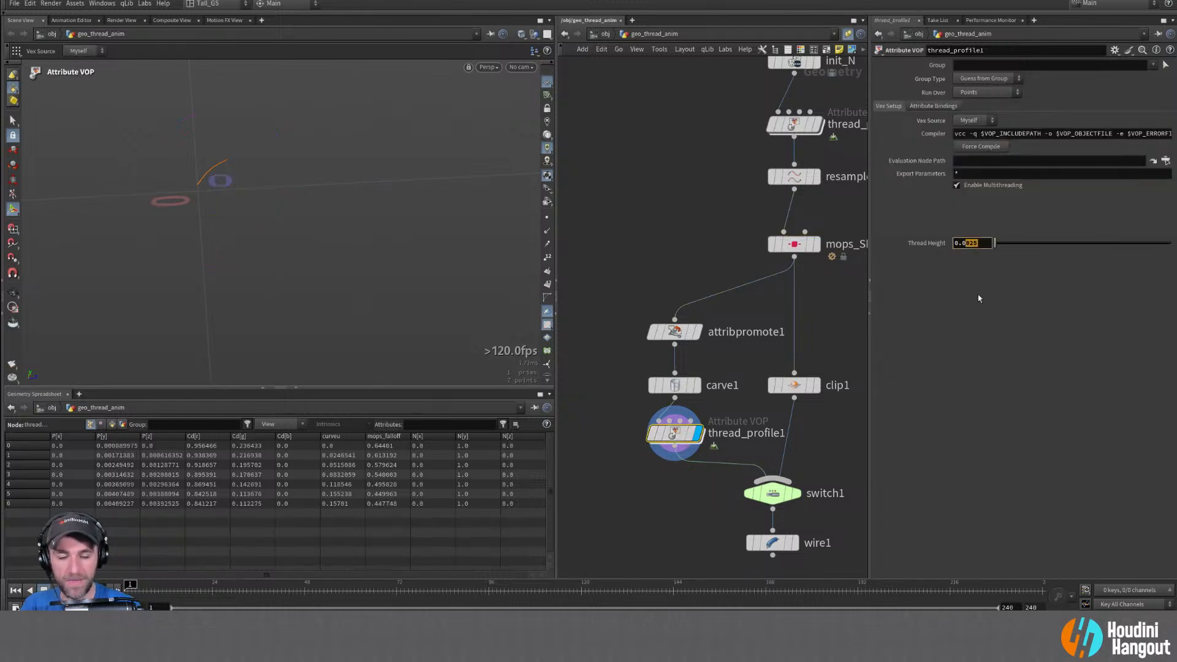
type("1")
key("Return")
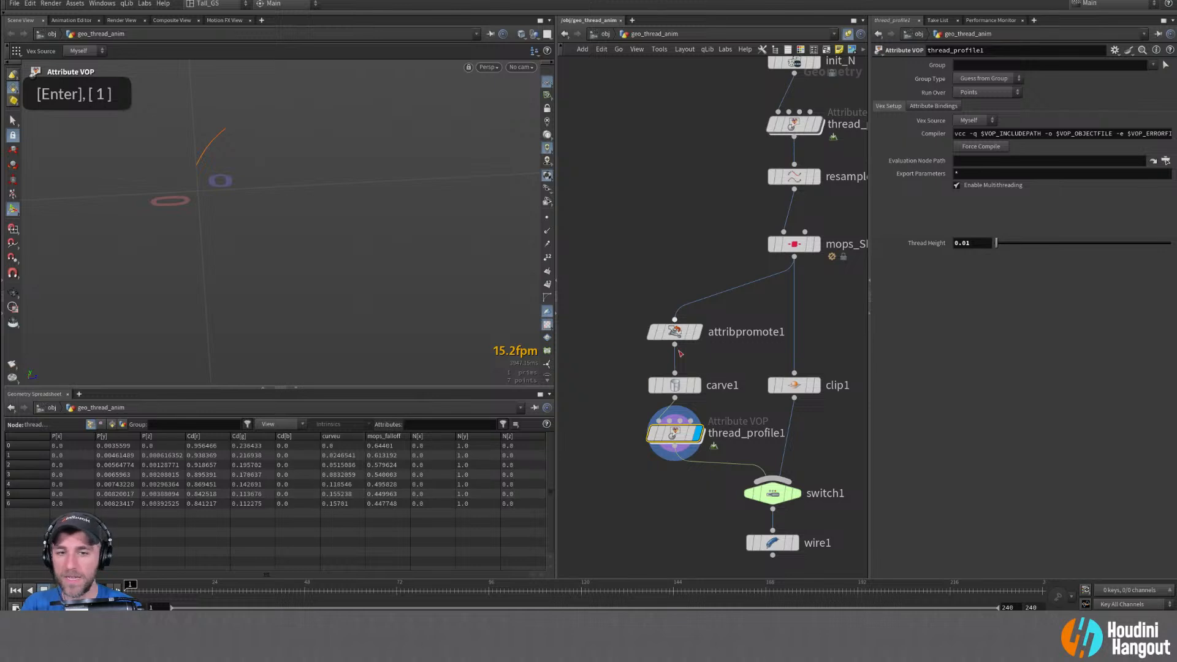
left_click(794, 244)
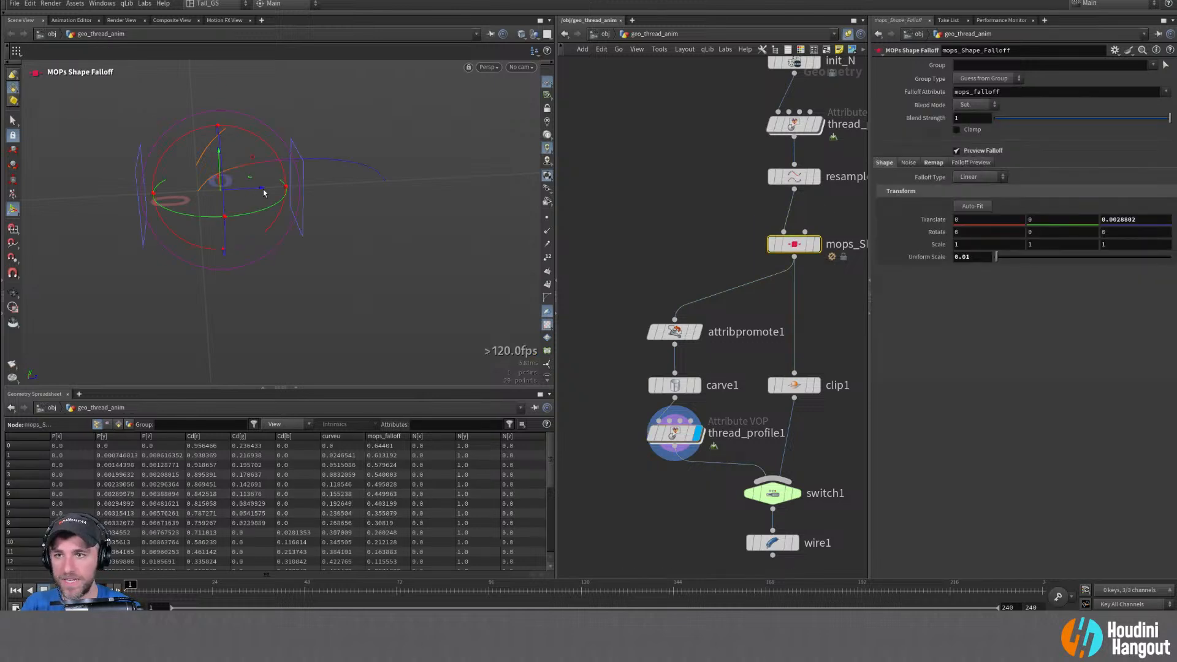
left_click_drag(265, 193, 361, 341)
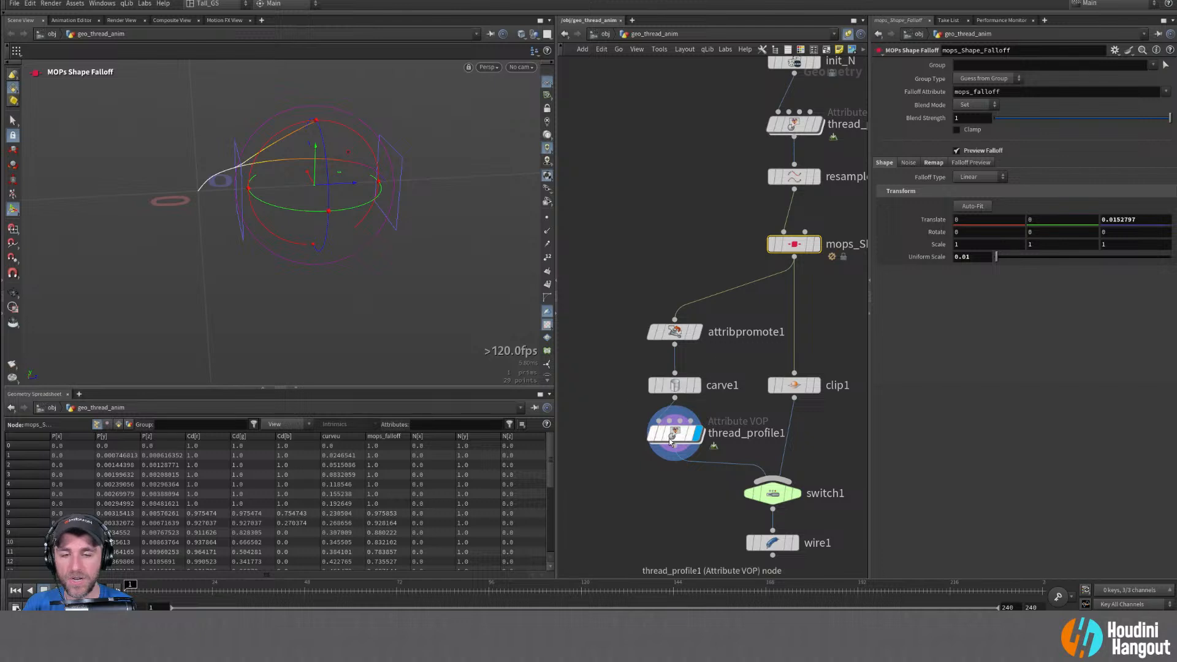
Try different Source Min and Source Max values on fit1 inside thread_profile1, and set Source Max to 0.75
left_click(673, 434)
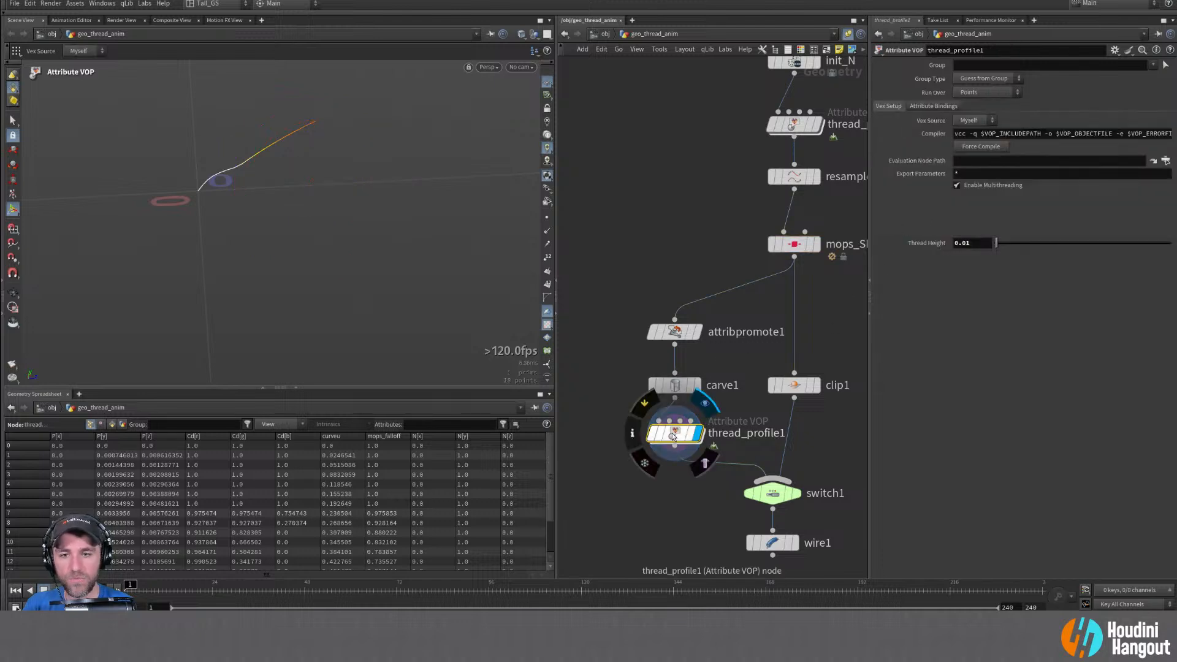
double_click(672, 433)
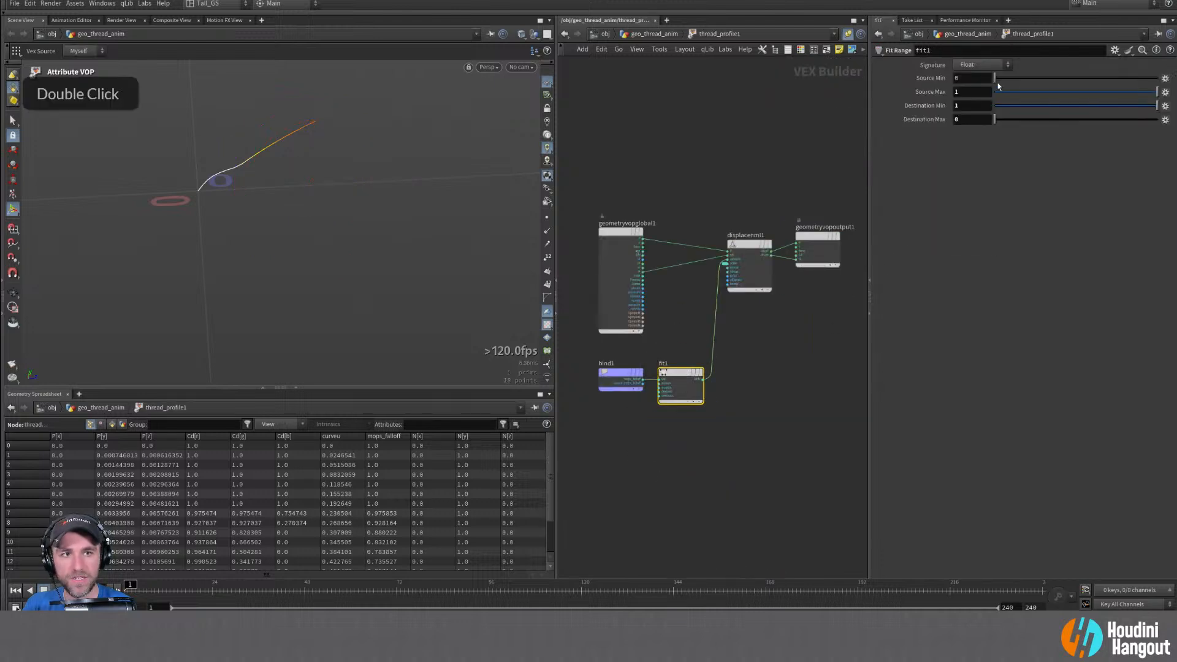
mouse_move(996, 78)
left_mouse_down()
mouse_move(1070, 81)
mouse_move(982, 84)
left_mouse_up()
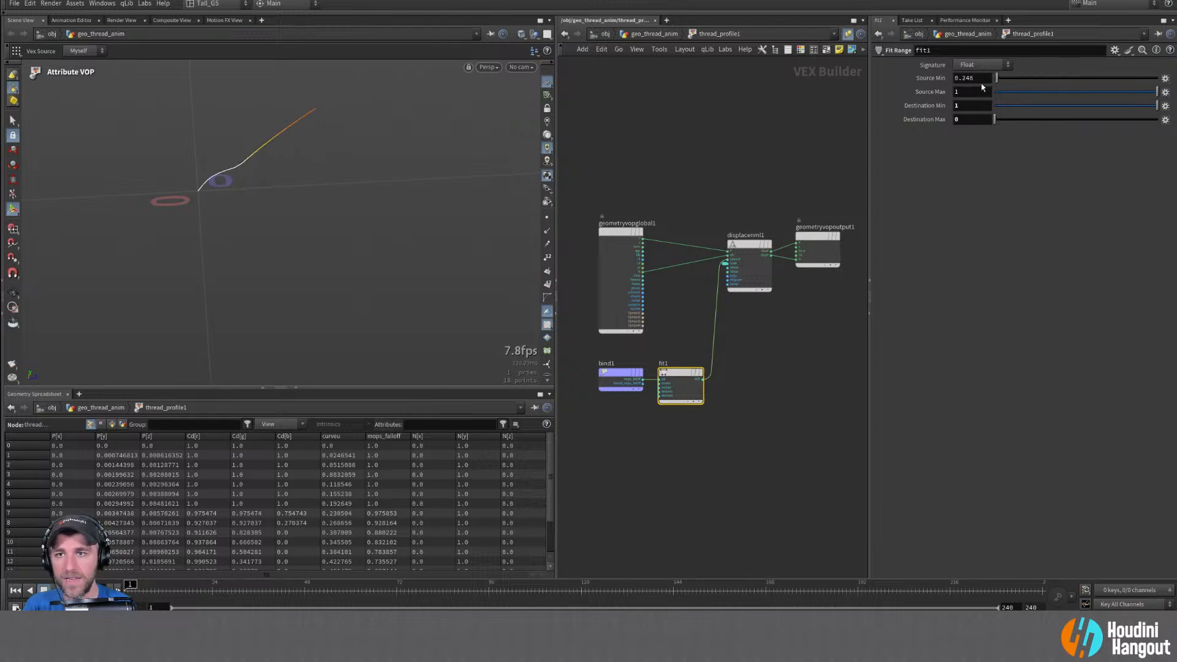
left_click_drag(1157, 93, 1095, 100)
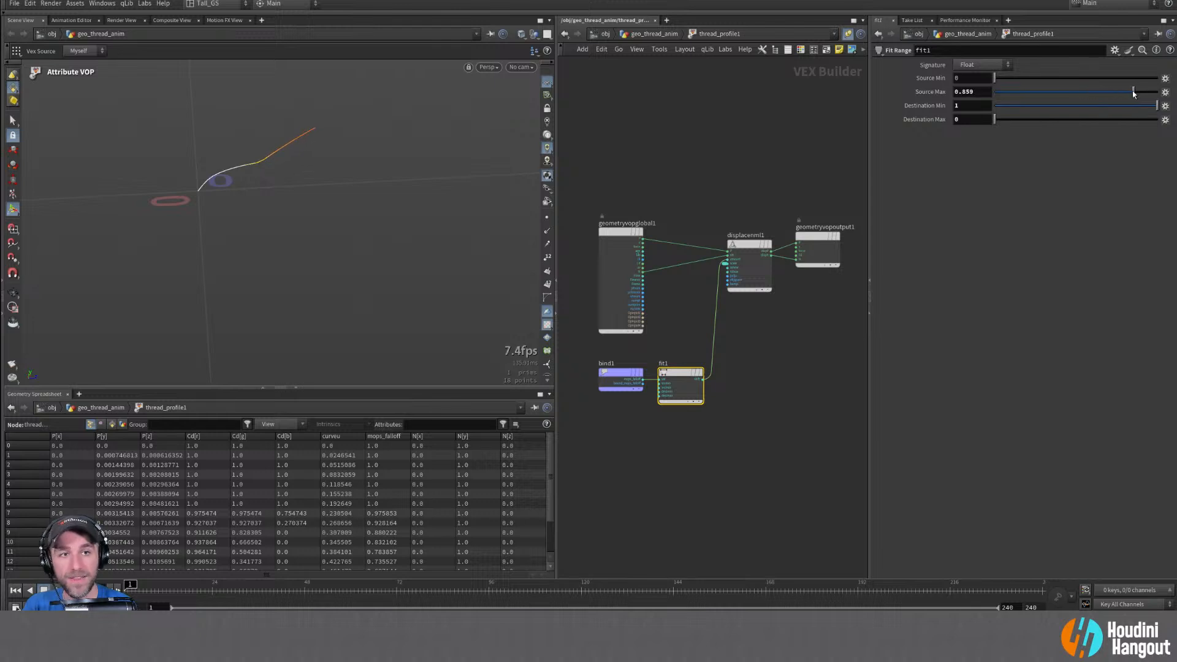
left_click_drag(1136, 90, 1132, 92)
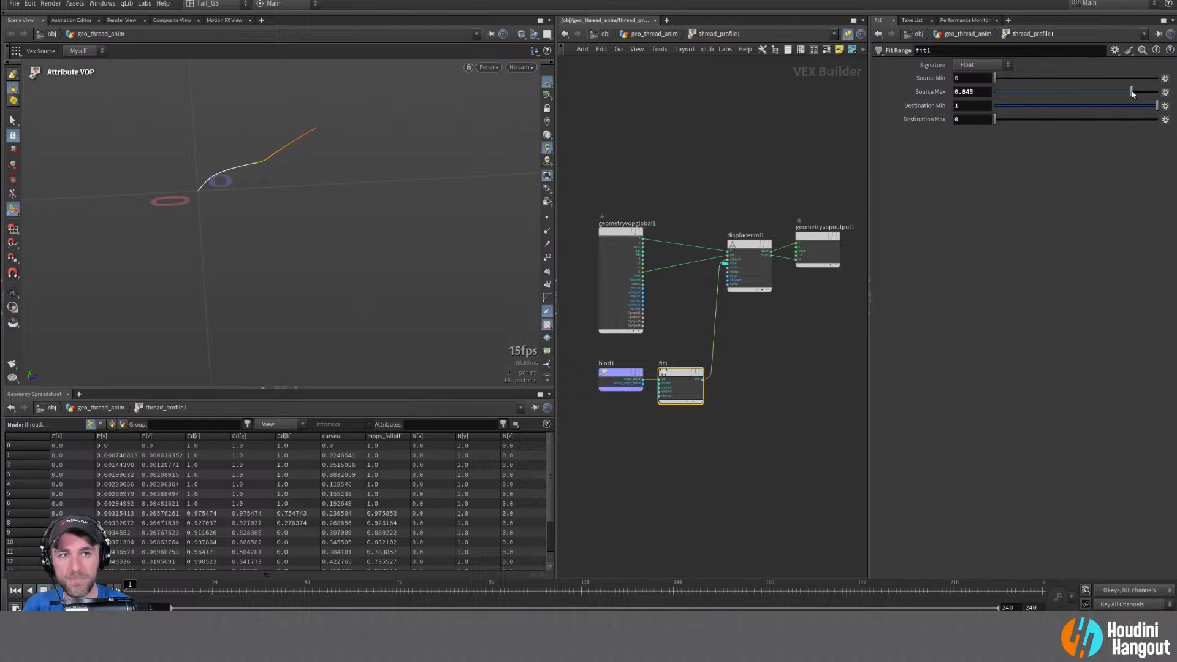
middle_click(929, 93, "ctrl")
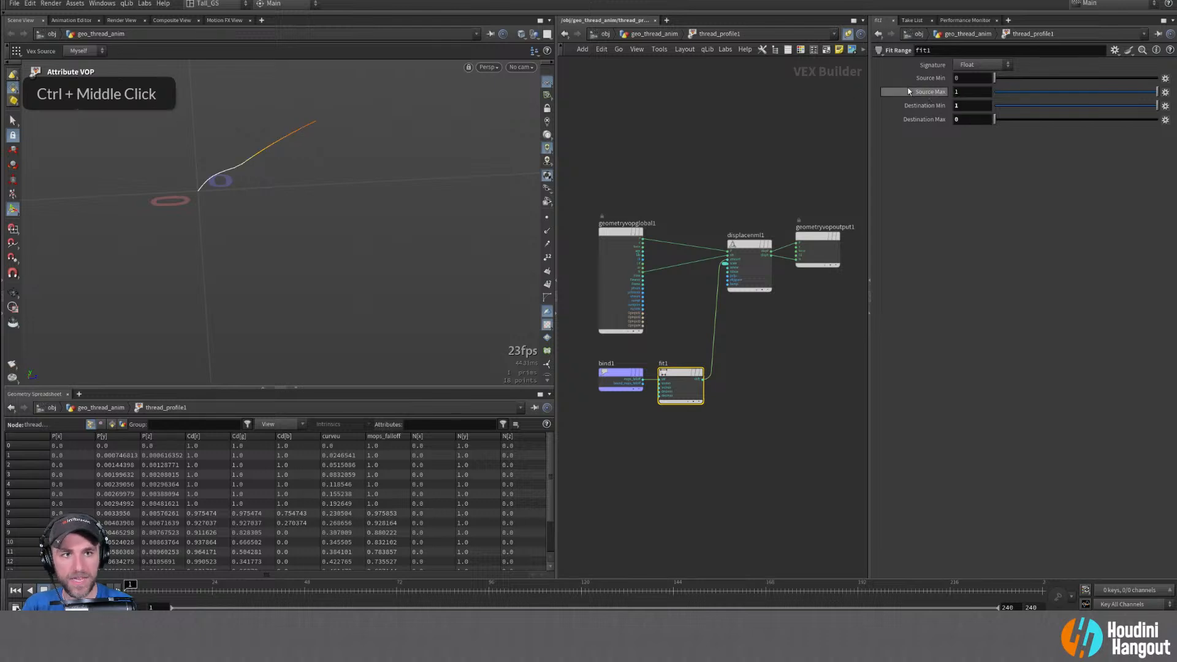
double_click(958, 91)
type("0.75")
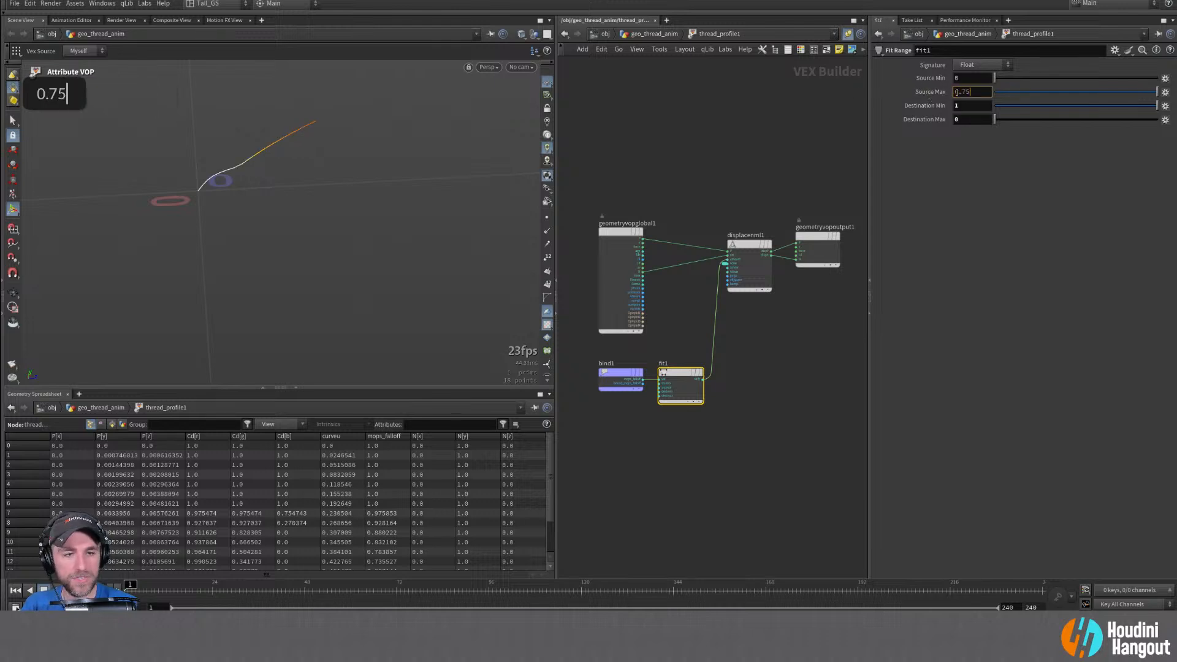
key("Return")
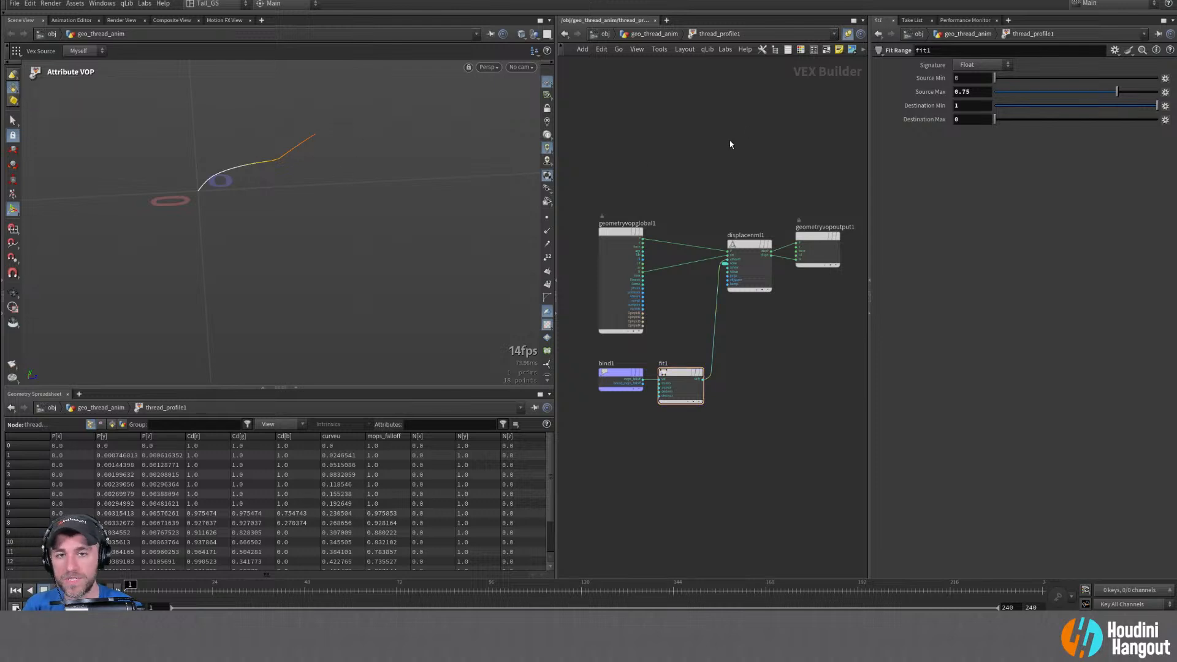
Return to the geometry network and slide the MOPs shape falloff back and forth along the thread, ending at about -0.0049 in Z
key("u")
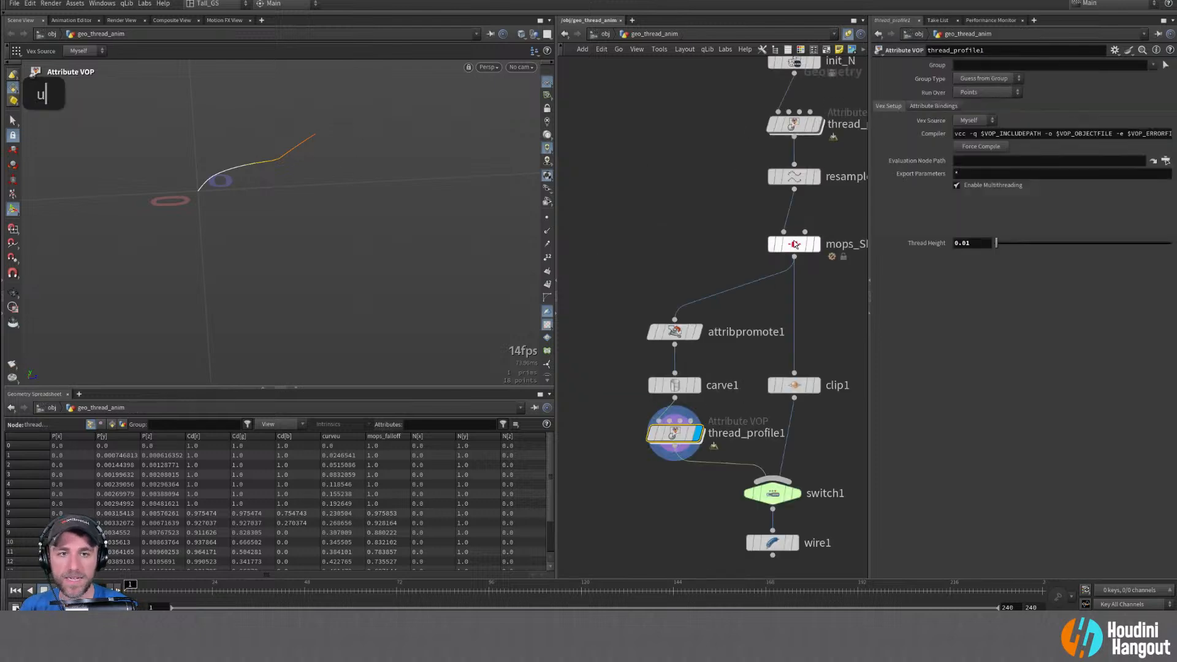
left_click(795, 244)
left_click_drag(348, 185, 391, 263)
scroll(386, 527, "down", 5)
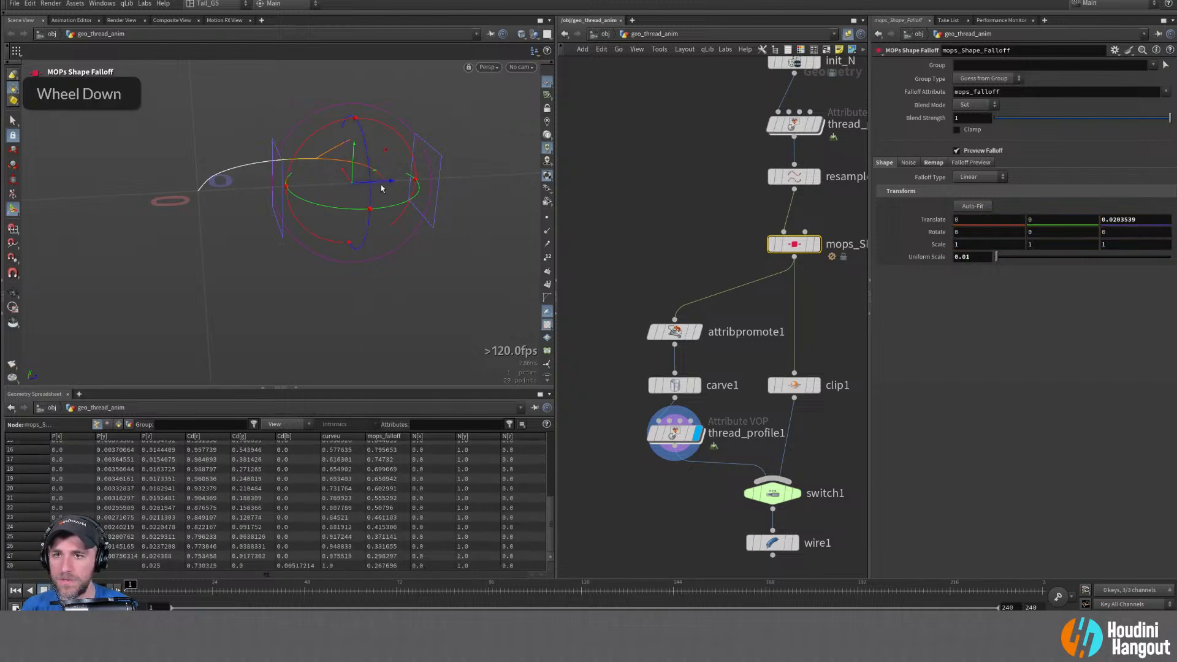
left_click_drag(380, 185, 236, 212)
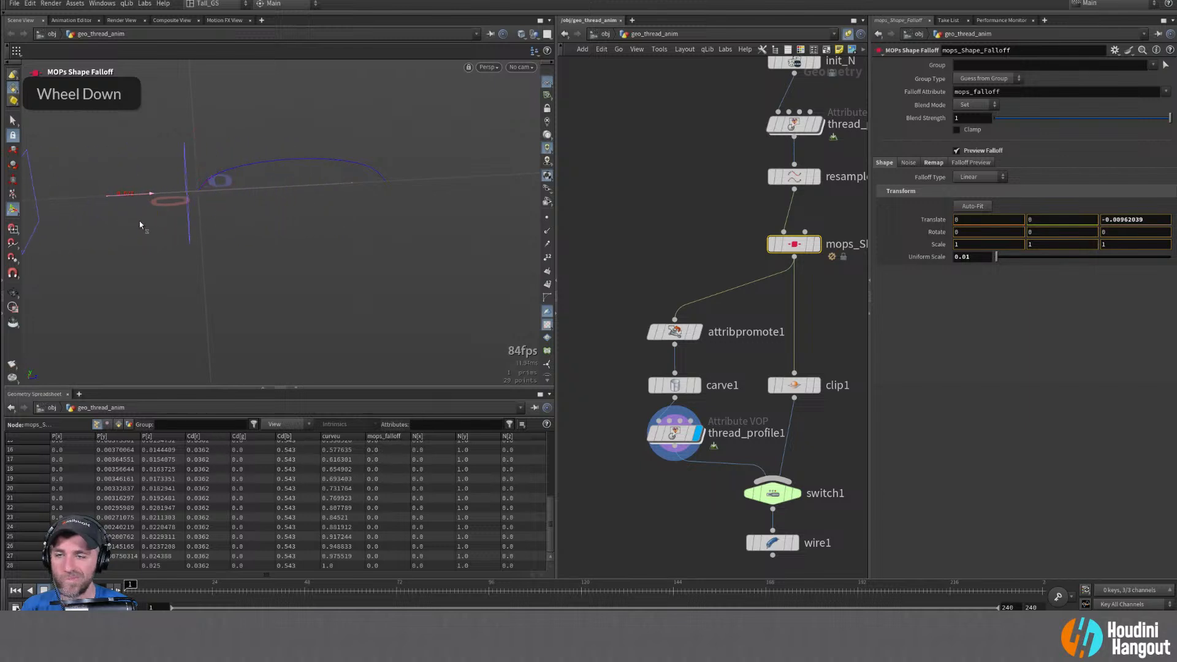
mouse_move(170, 225)
left_mouse_down()
mouse_move(469, 229)
mouse_move(164, 237)
mouse_move(456, 249)
mouse_move(195, 267)
left_mouse_up()
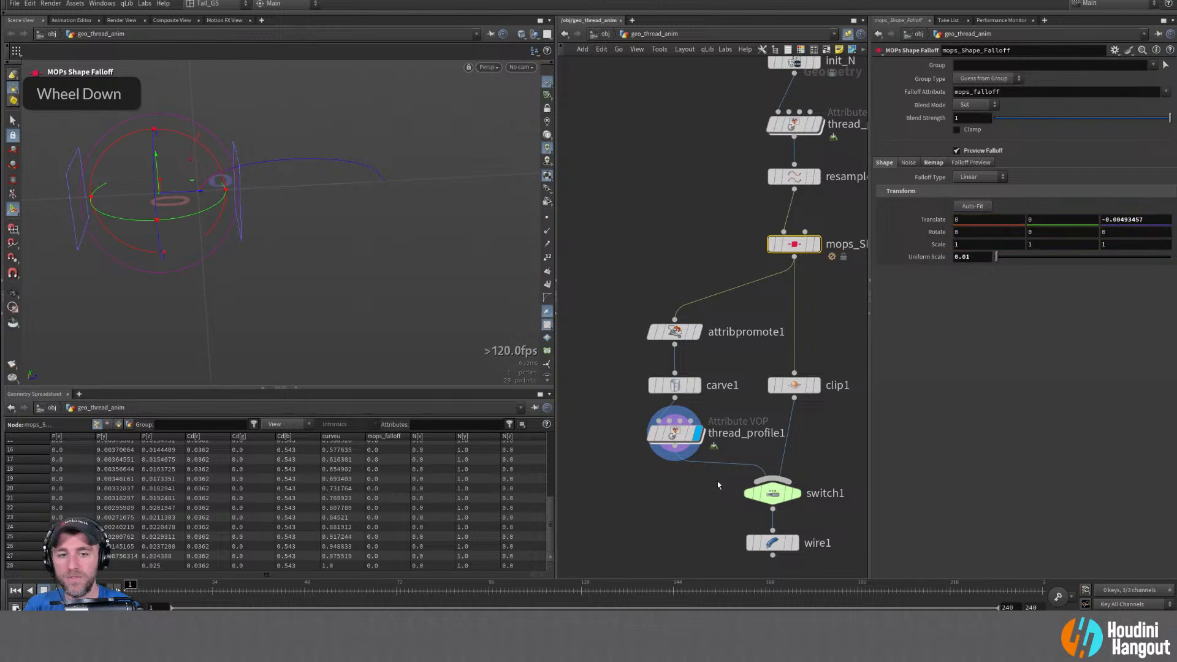
Display wire1, slide the MOPs shape falloff forward along the thread, and switch switch1 to its thread_profile1 input
left_click(795, 543)
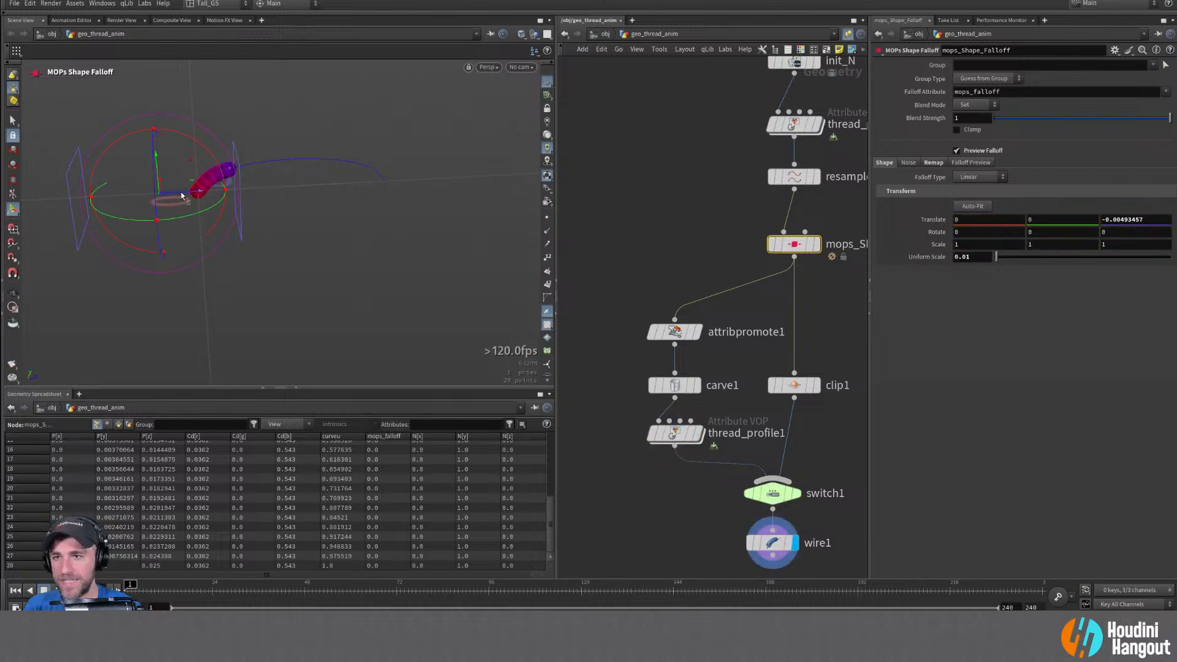
left_click_drag(197, 193, 325, 204)
left_click(773, 496)
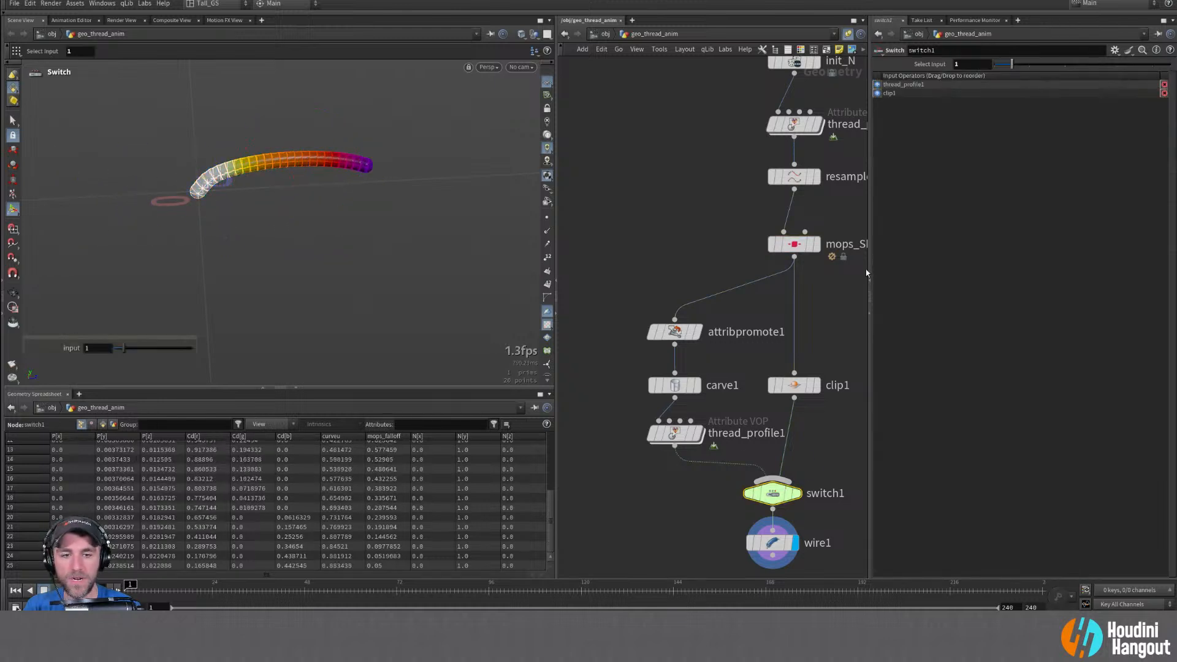
left_click(997, 63)
left_click(759, 552)
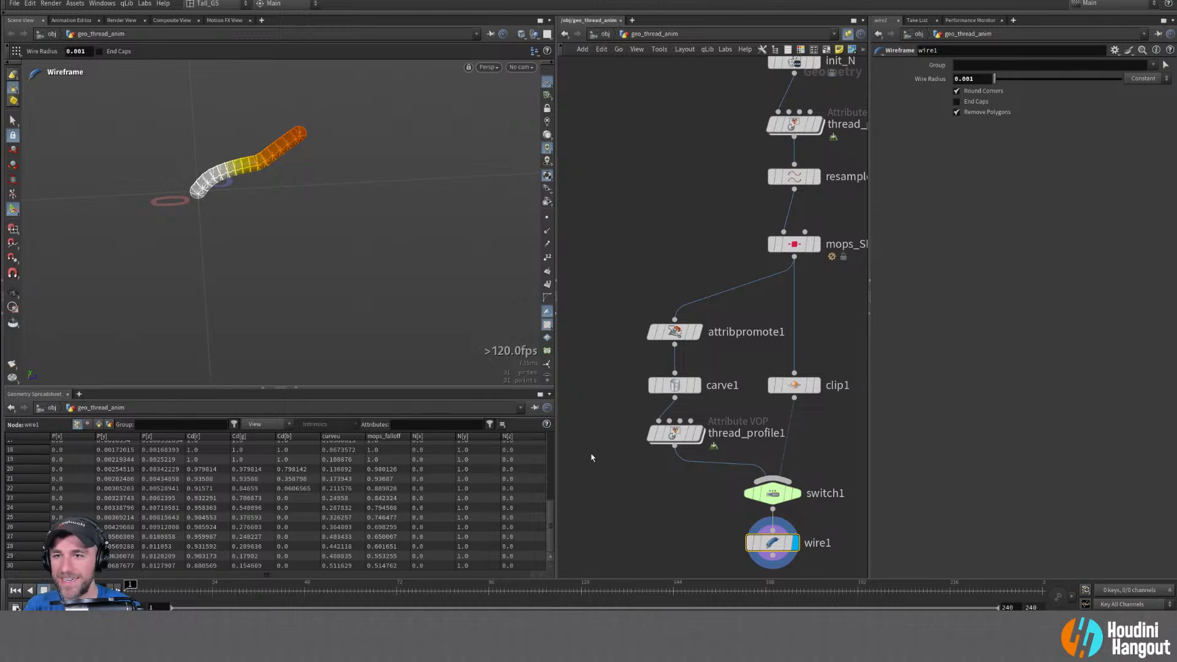
Slide the MOPs shape falloff back near the start of the thread, to about 0.0012 in Z
left_click(778, 244)
left_click_drag(315, 199, 229, 263)
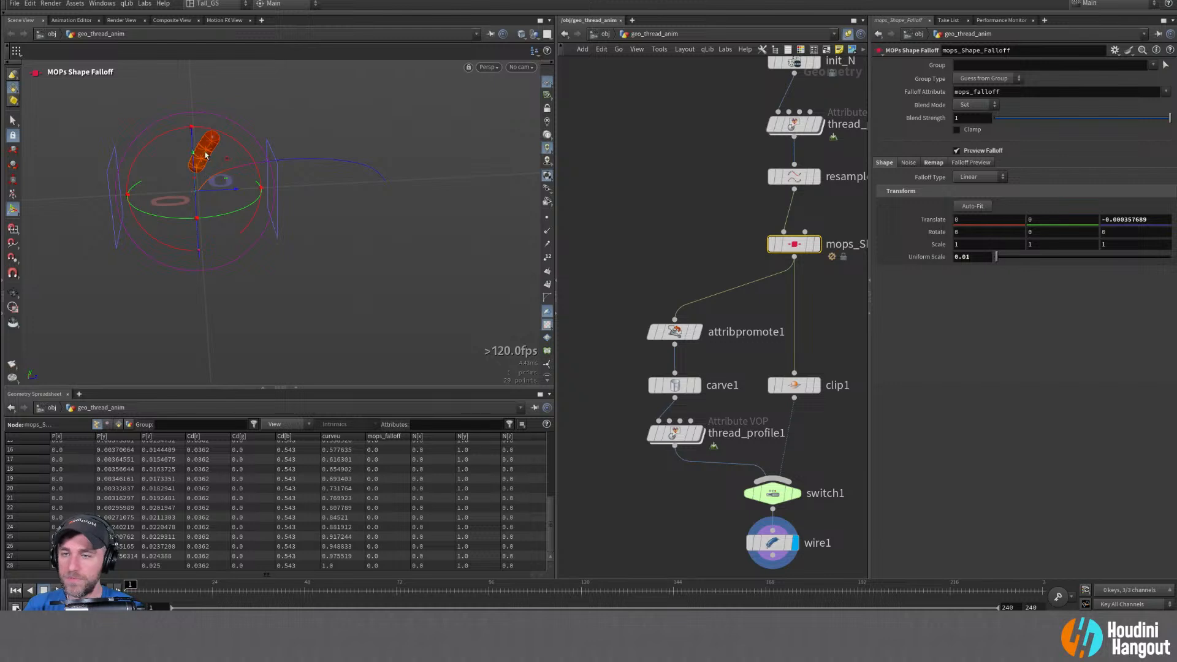
left_click_drag(228, 191, 248, 221)
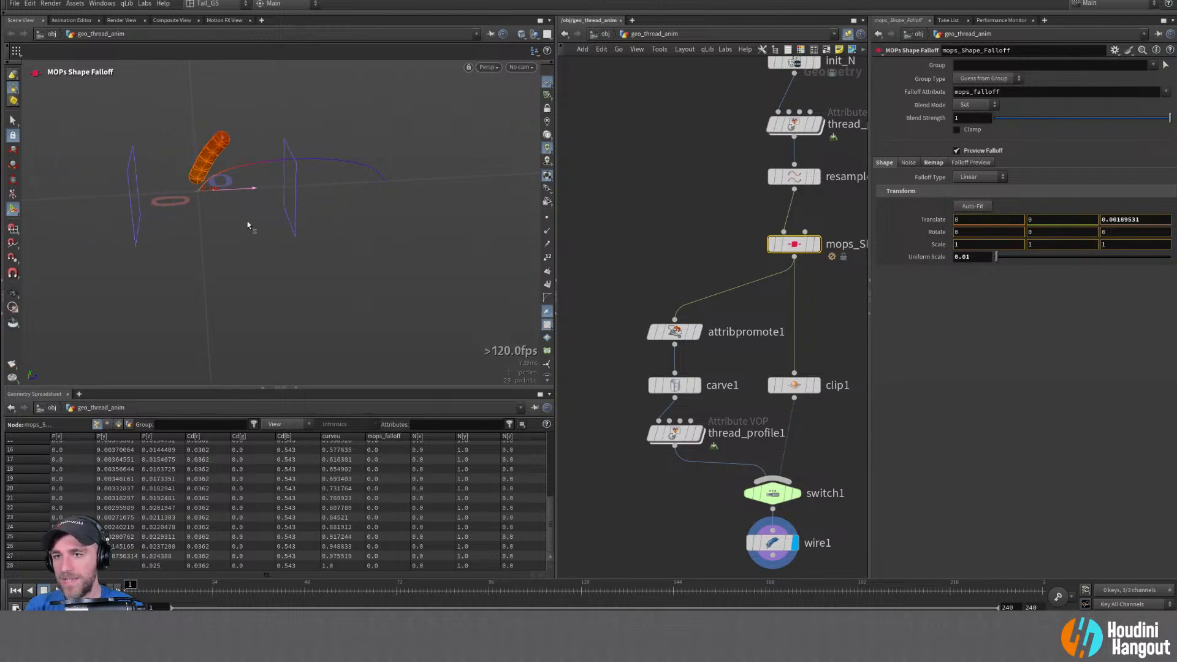
left_click_drag(241, 192, 238, 192)
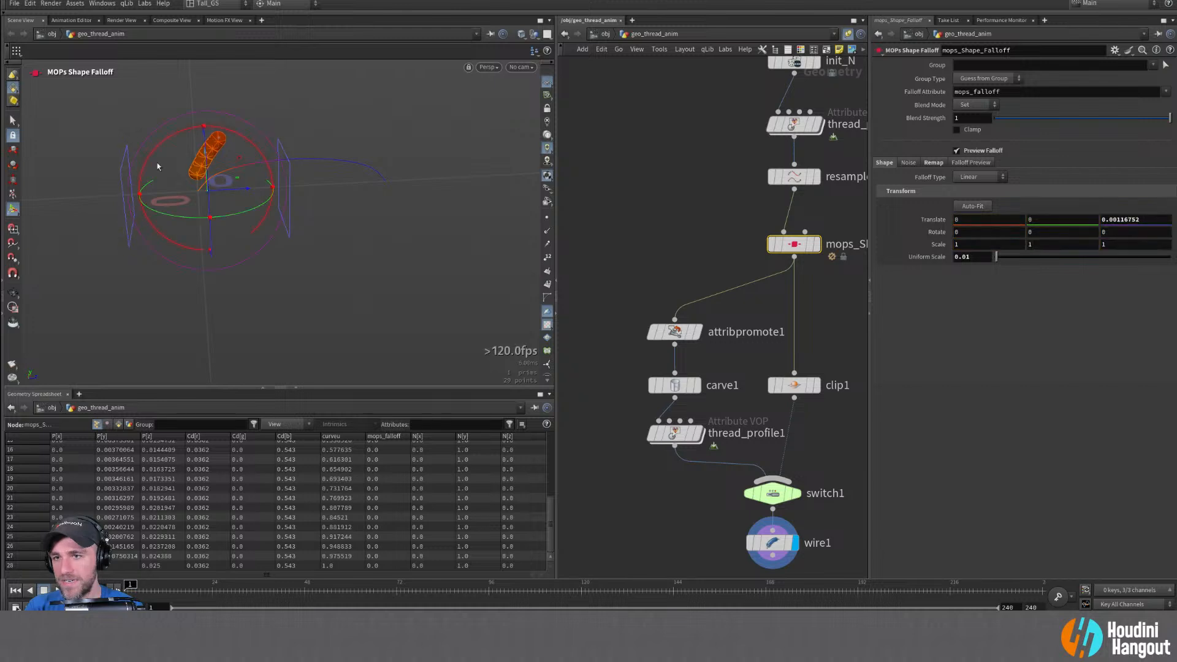
Add a Bind node inside thread_profile1 below bind1 and set its name to curveu
double_click(675, 435)
key("Tab")
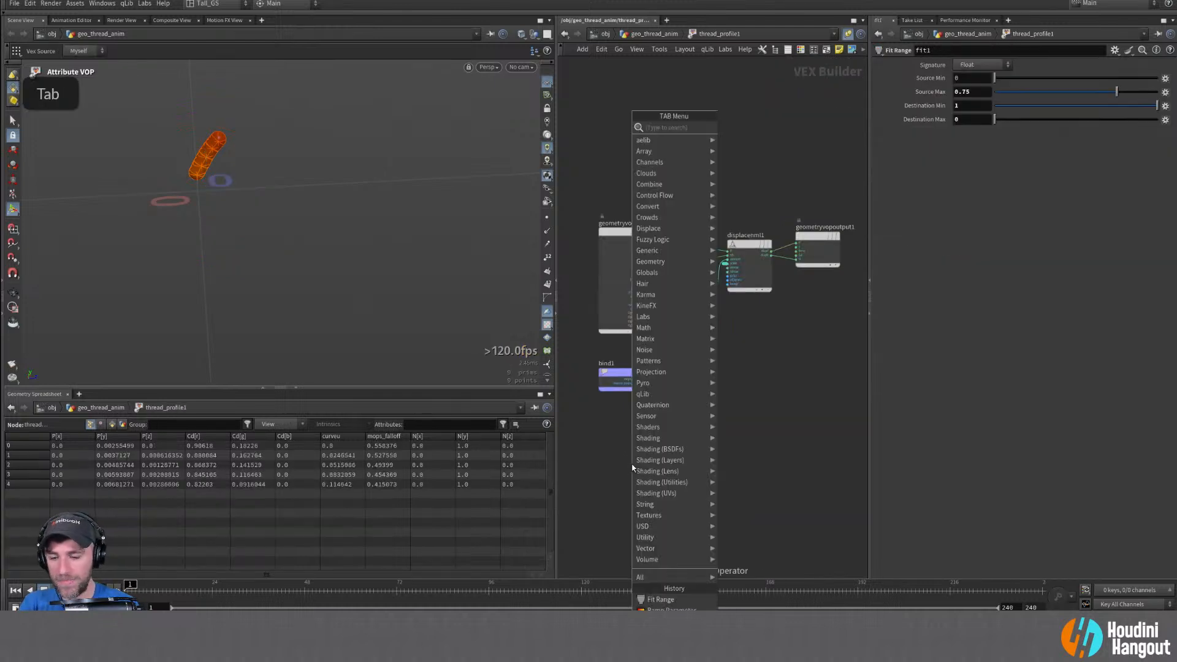
type("bind")
key("Return")
left_click(618, 454)
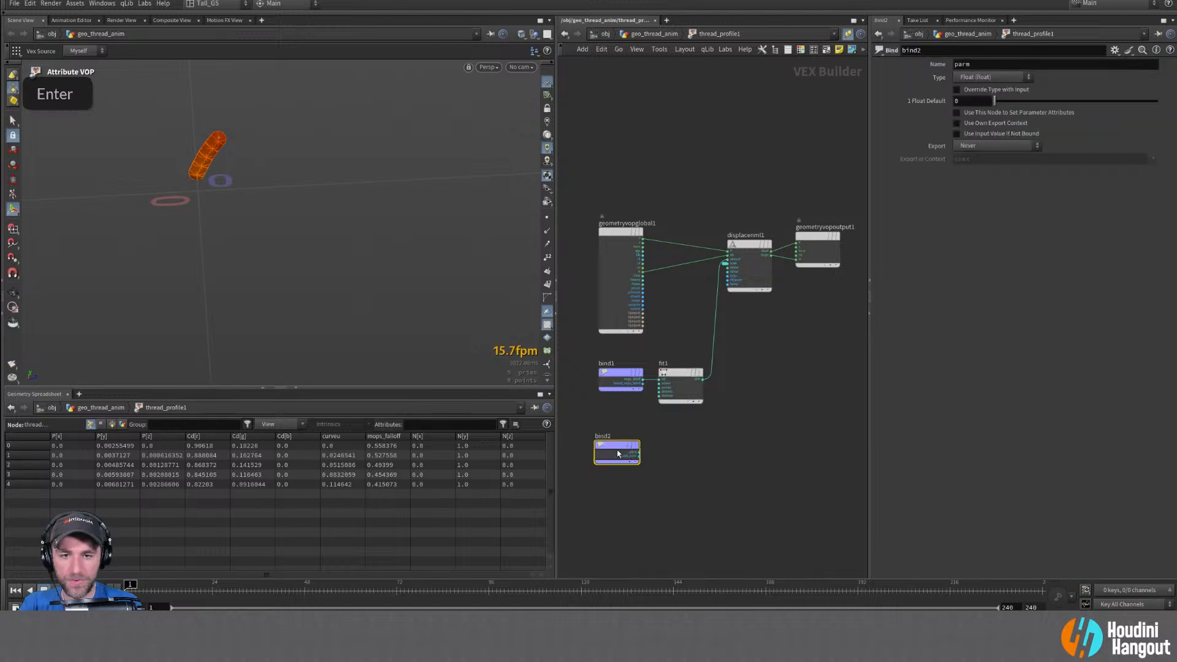
mouse_move(616, 449)
right_mouse_down()
mouse_move(631, 413)
mouse_move(627, 461)
right_mouse_up()
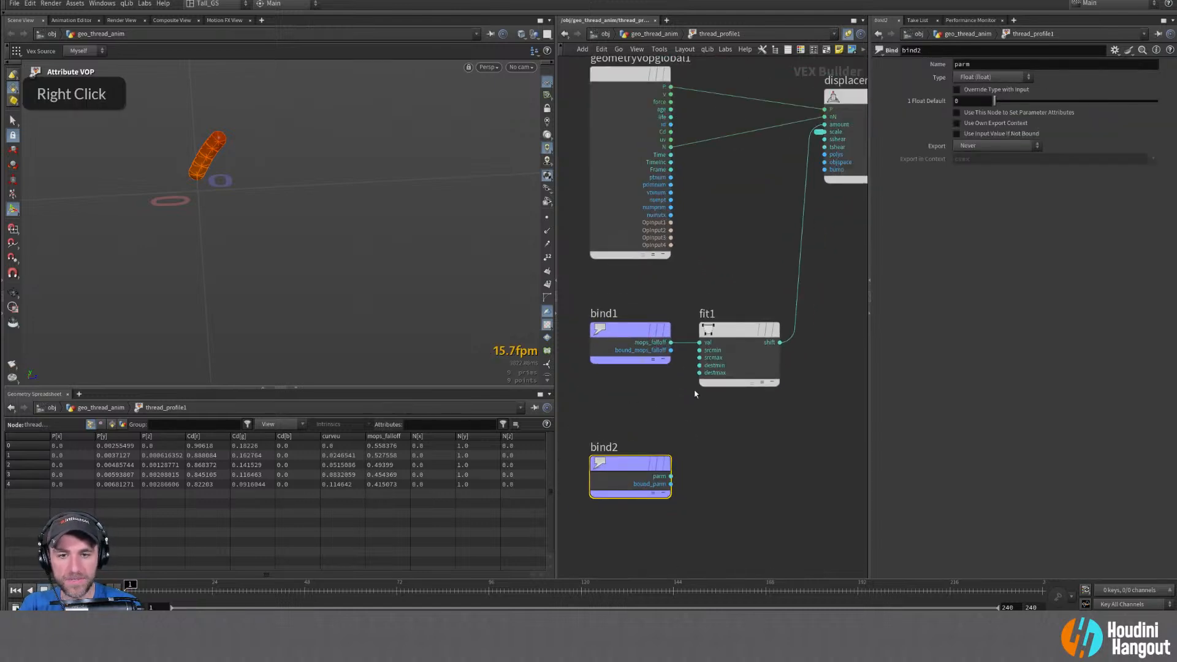
double_click(991, 64)
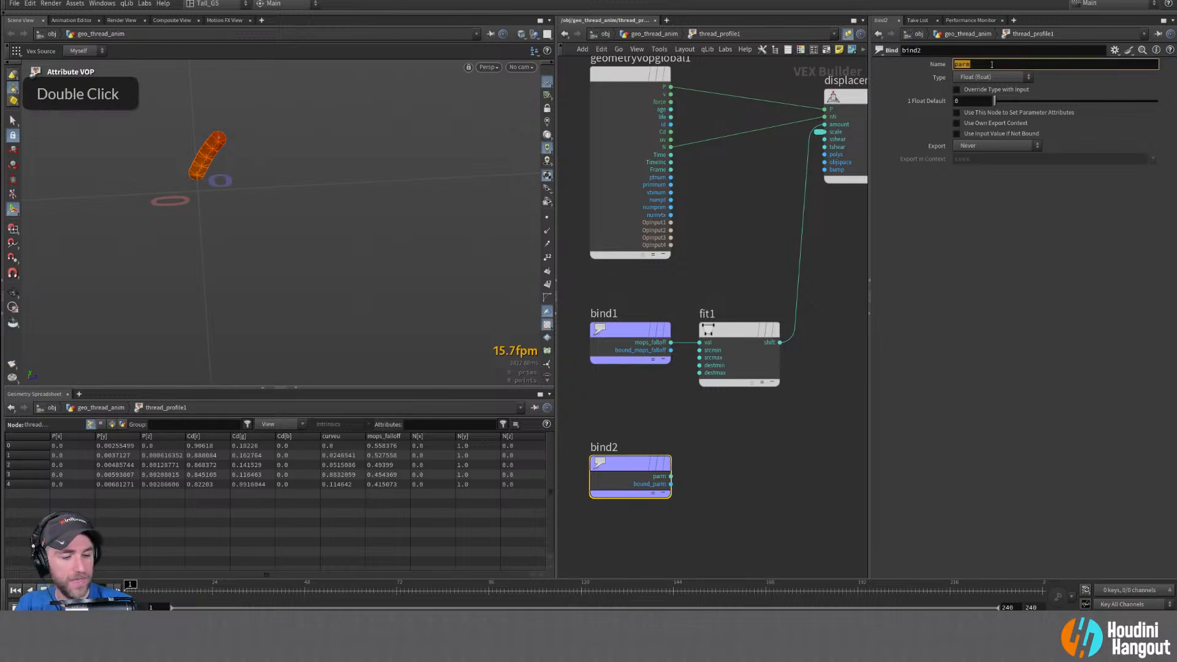
type("curveu")
key("Return")
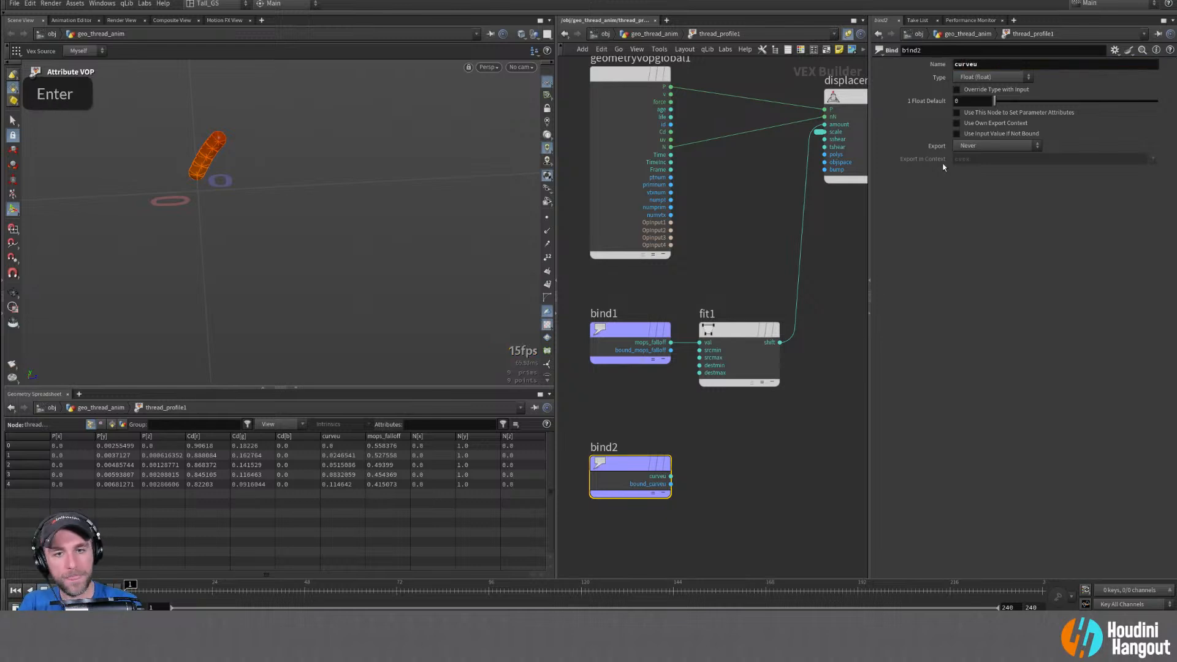
Shift bind1 and fit1 to make room and insert a Multiply node on the wire between fit1 and displacenml1
middle_click_drag(823, 403, 804, 405)
middle_click_drag(714, 302, 754, 298)
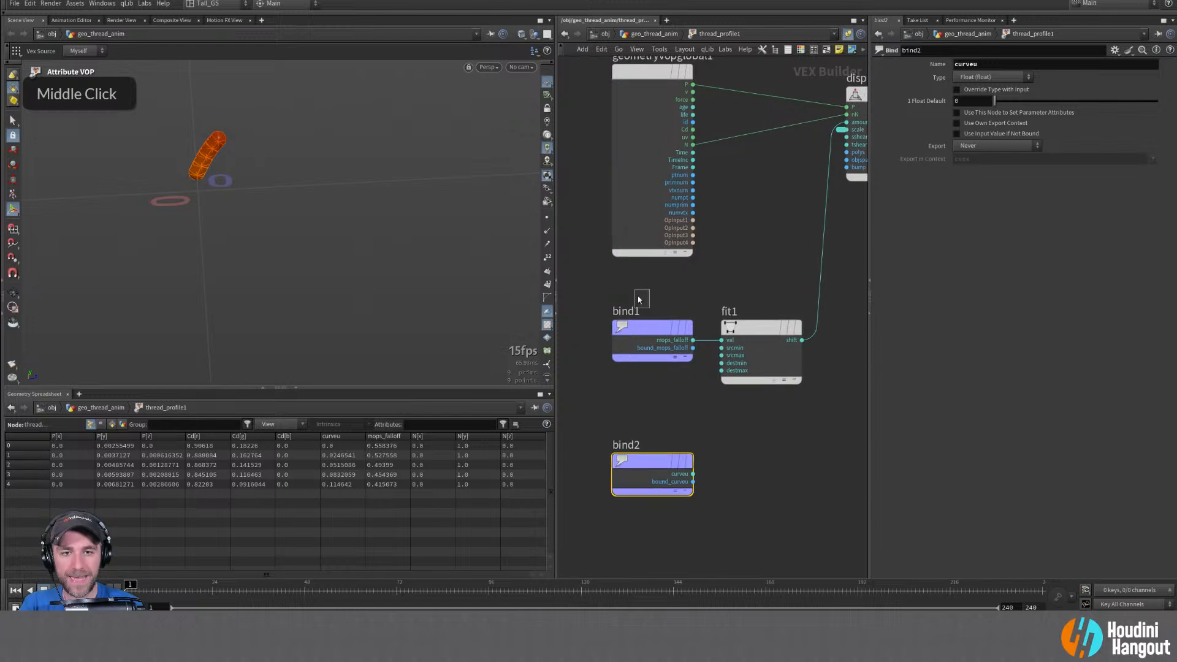
left_click_drag(604, 313, 644, 339)
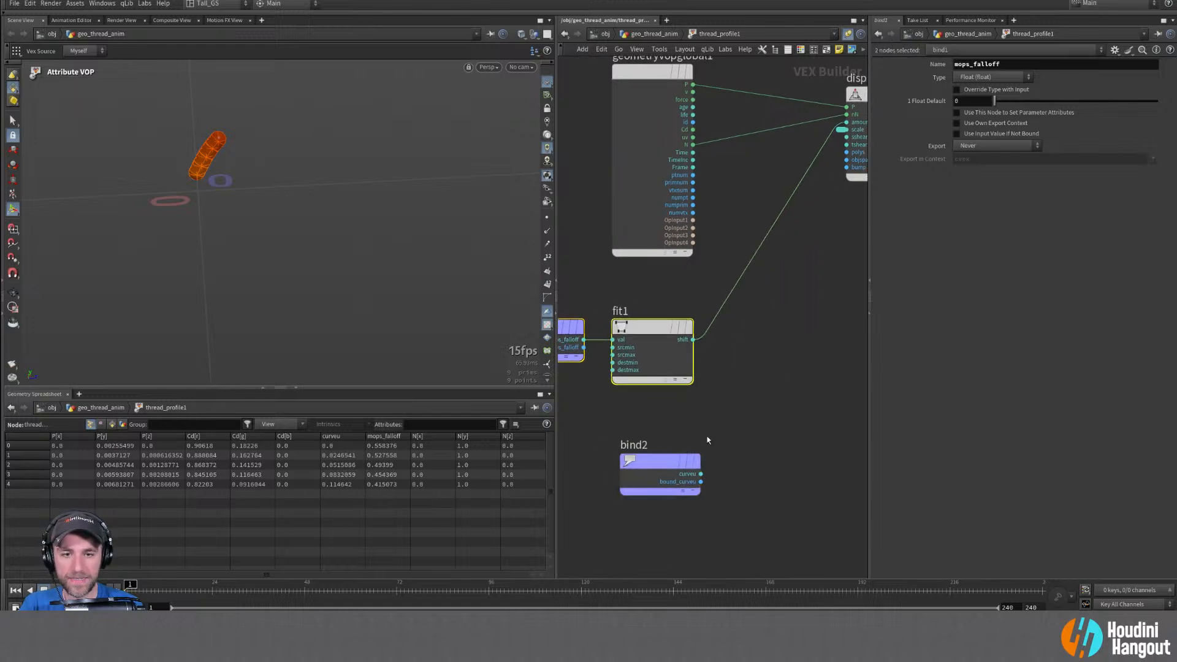
middle_click_drag(794, 423, 704, 439)
key("Tab")
type("mult")
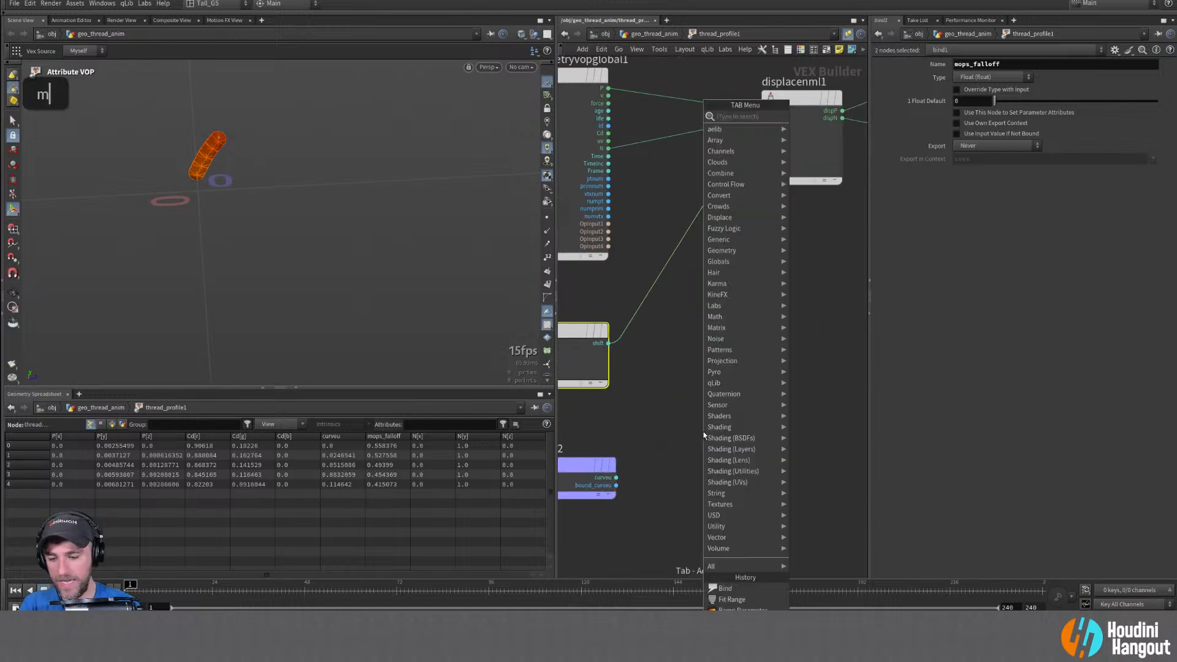
key("Return")
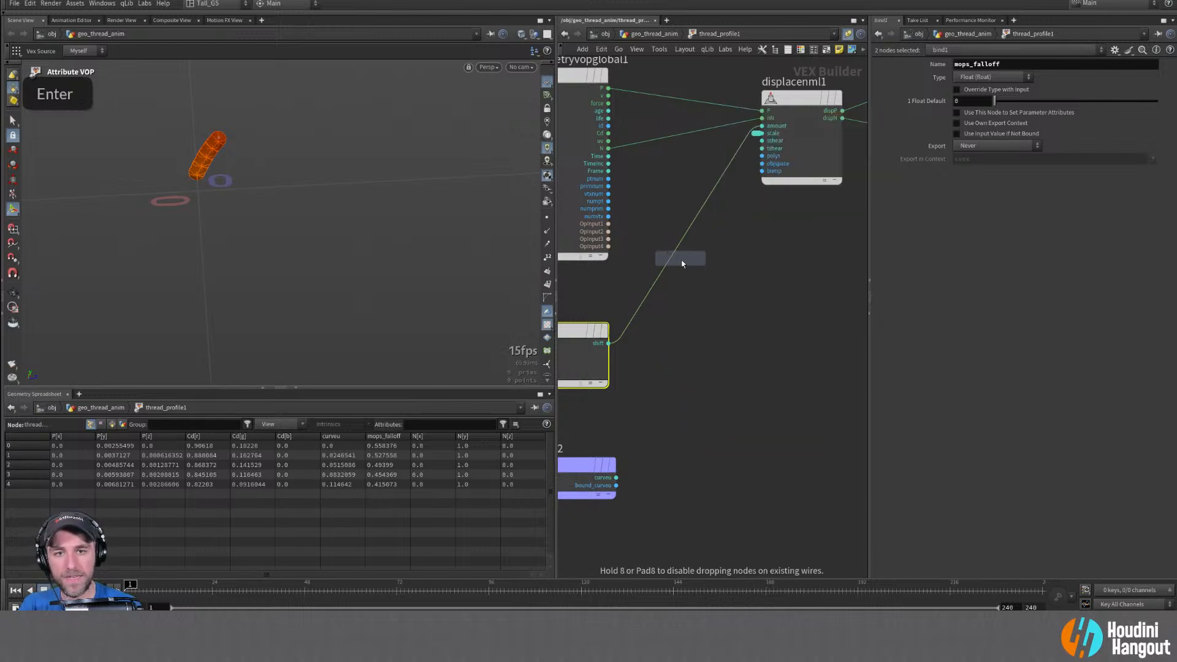
left_click(675, 265)
left_click_drag(672, 269, 672, 328)
Rearrange displacenml1, the geometry output node and bind2 around the new multiply1 node
middle_click_drag(796, 109, 749, 140)
left_click_drag(749, 140, 760, 205)
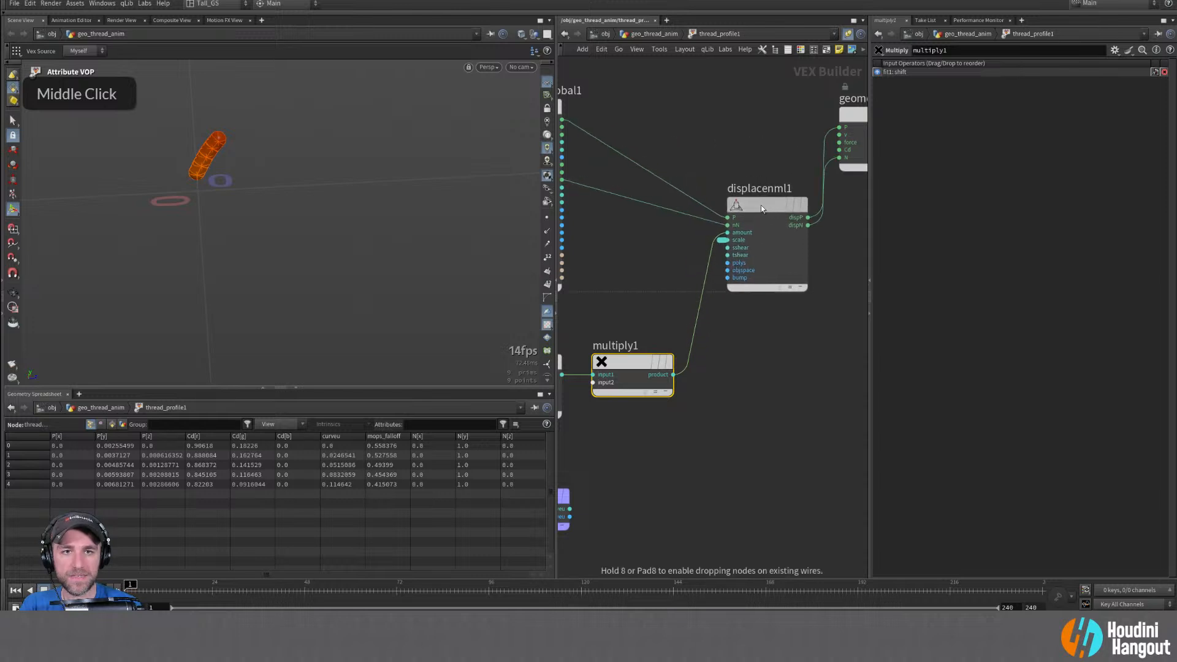
middle_click_drag(760, 205, 707, 218)
left_click_drag(812, 130, 849, 208)
middle_click_drag(666, 418, 837, 359)
left_click_drag(646, 448, 630, 450)
Add a second Fit Range node beside bind2 and connect the curveu output to its value input
left_click(738, 411)
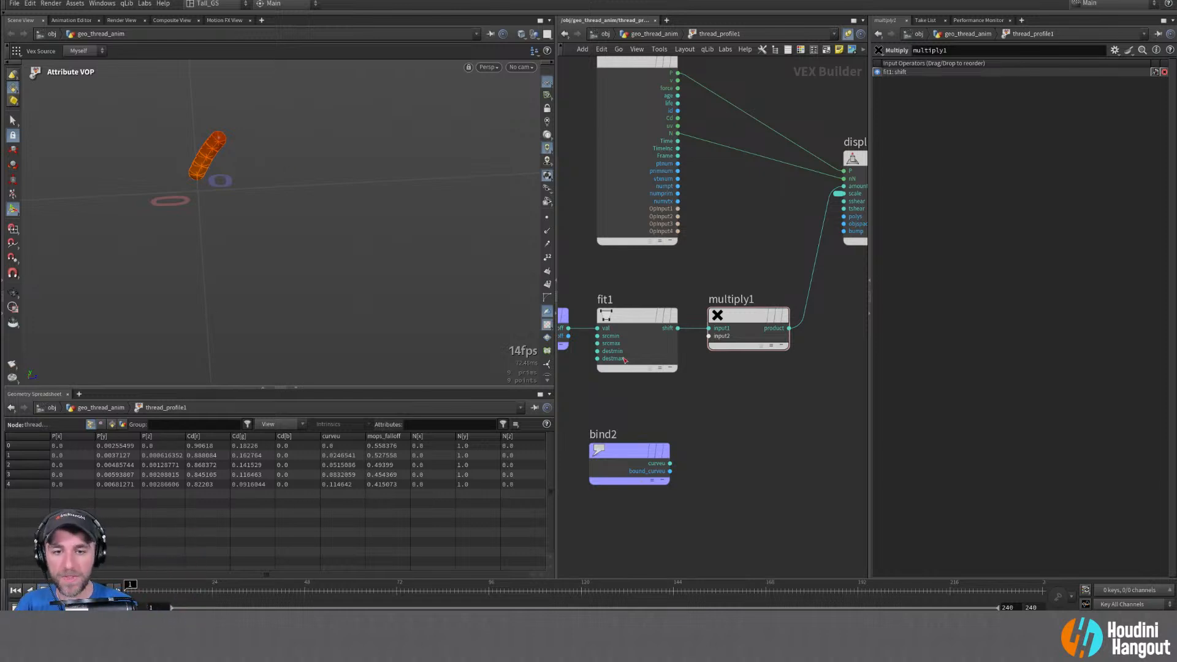
key("Tab")
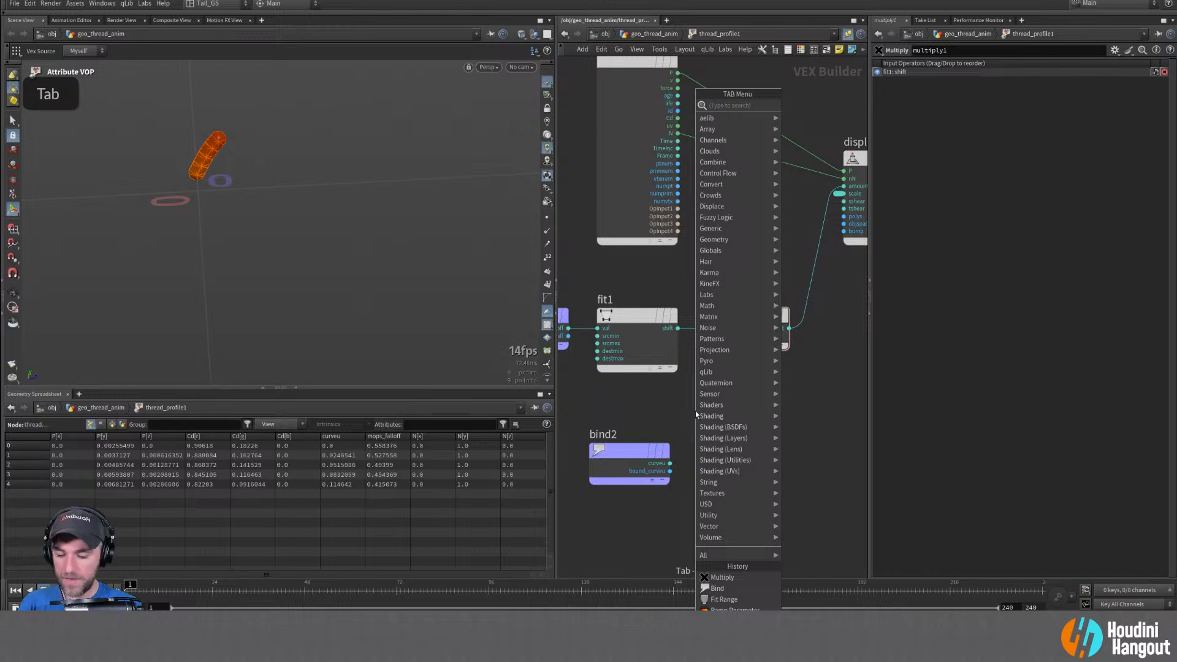
type("fit")
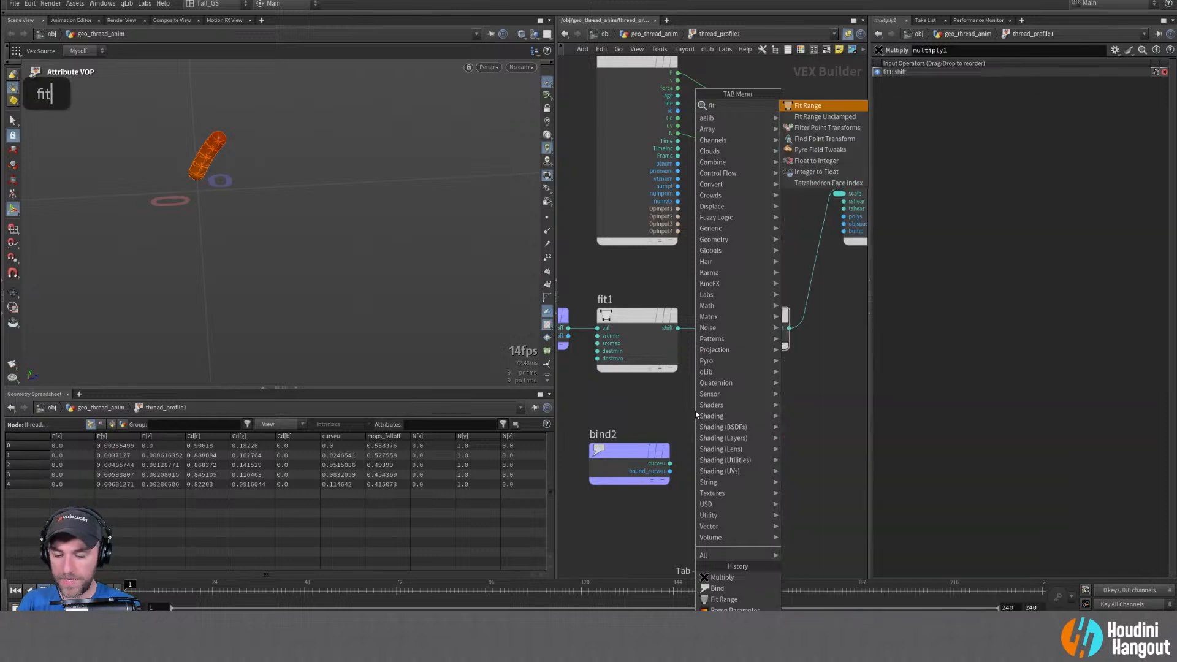
key("Return")
left_click(734, 445)
left_click_drag(670, 464, 696, 455)
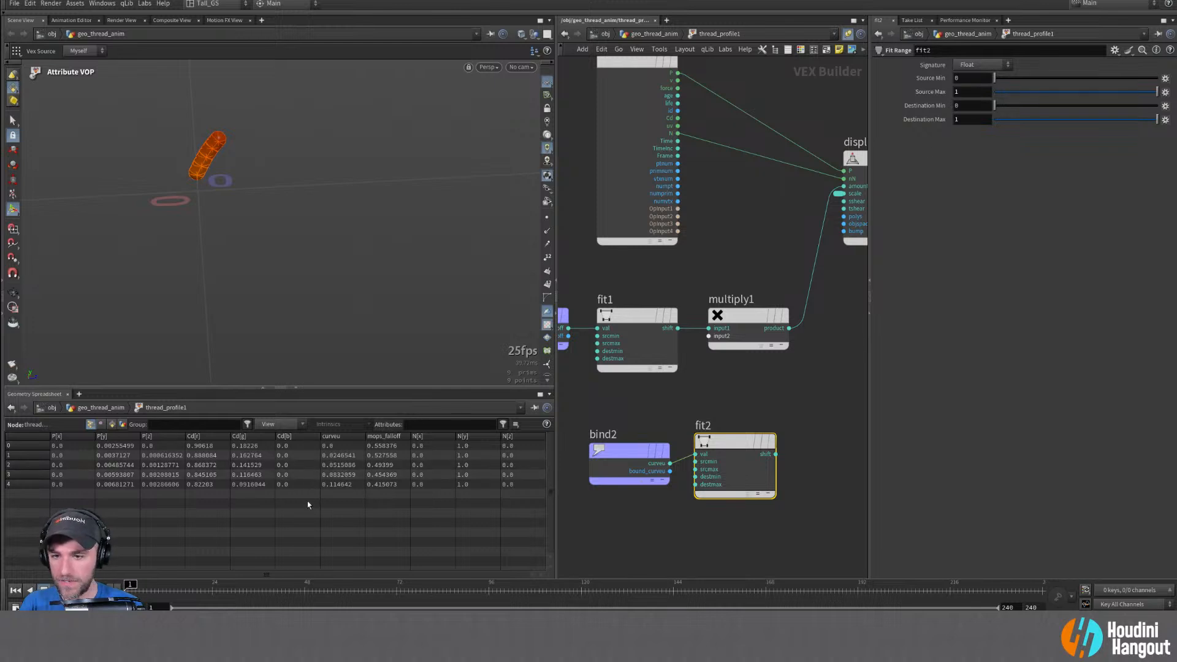
Set Source Max of fit2 to 0.15 and connect its output to the second input of multiply1
left_click(978, 91)
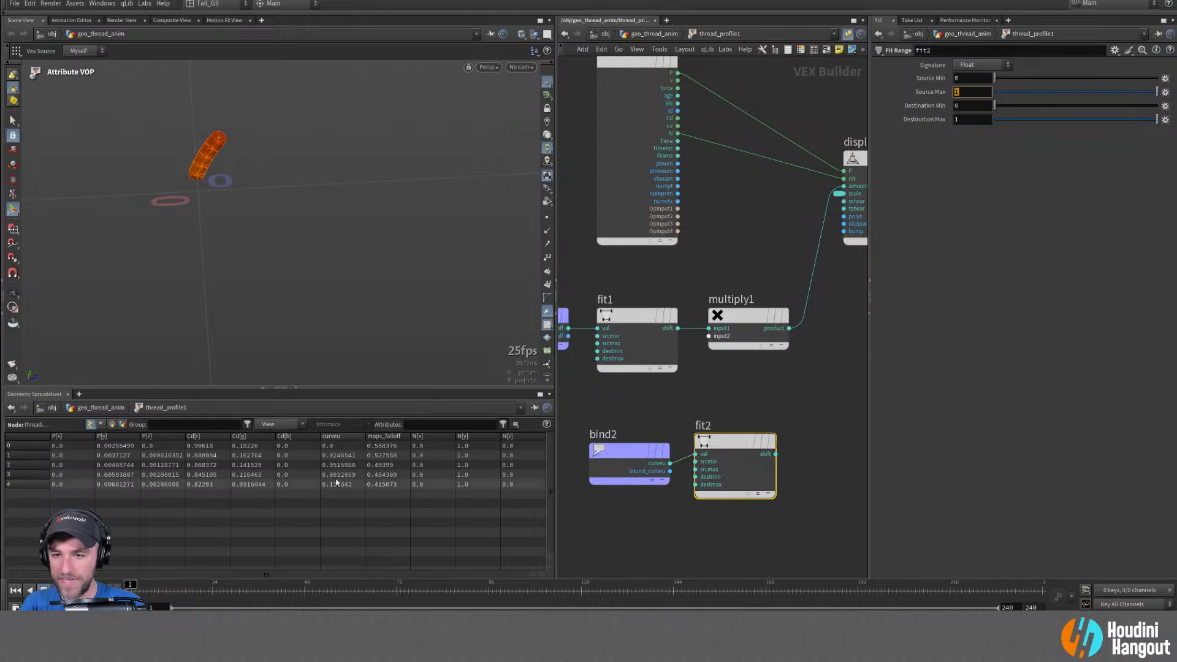
type("0.15")
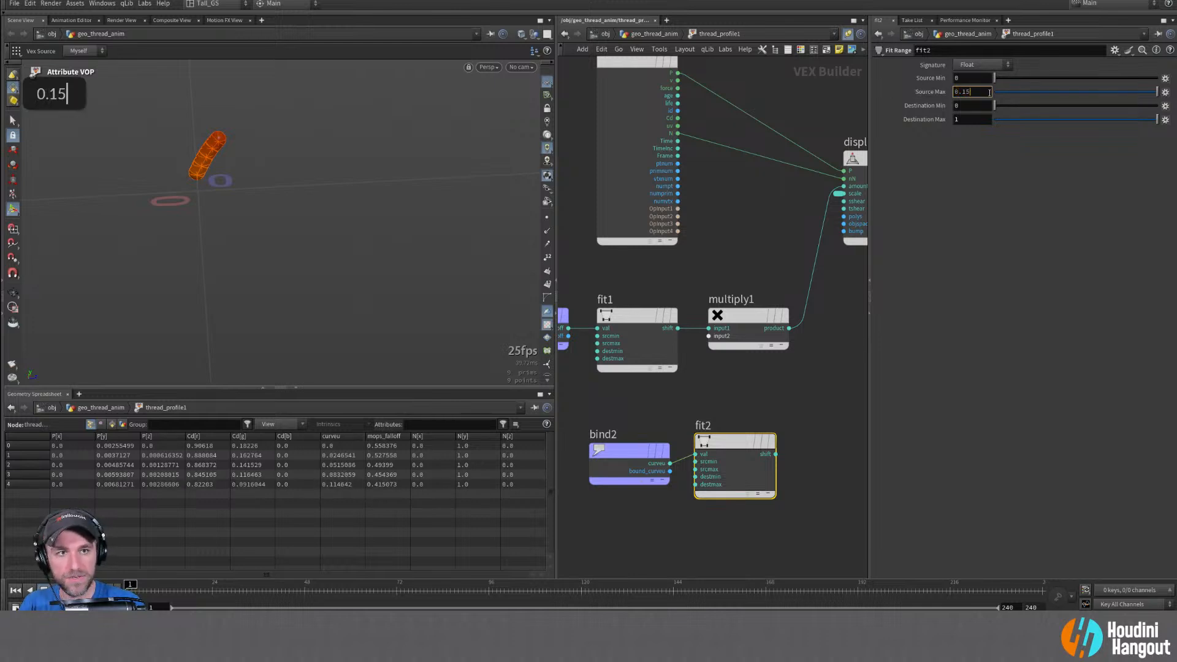
key("Return")
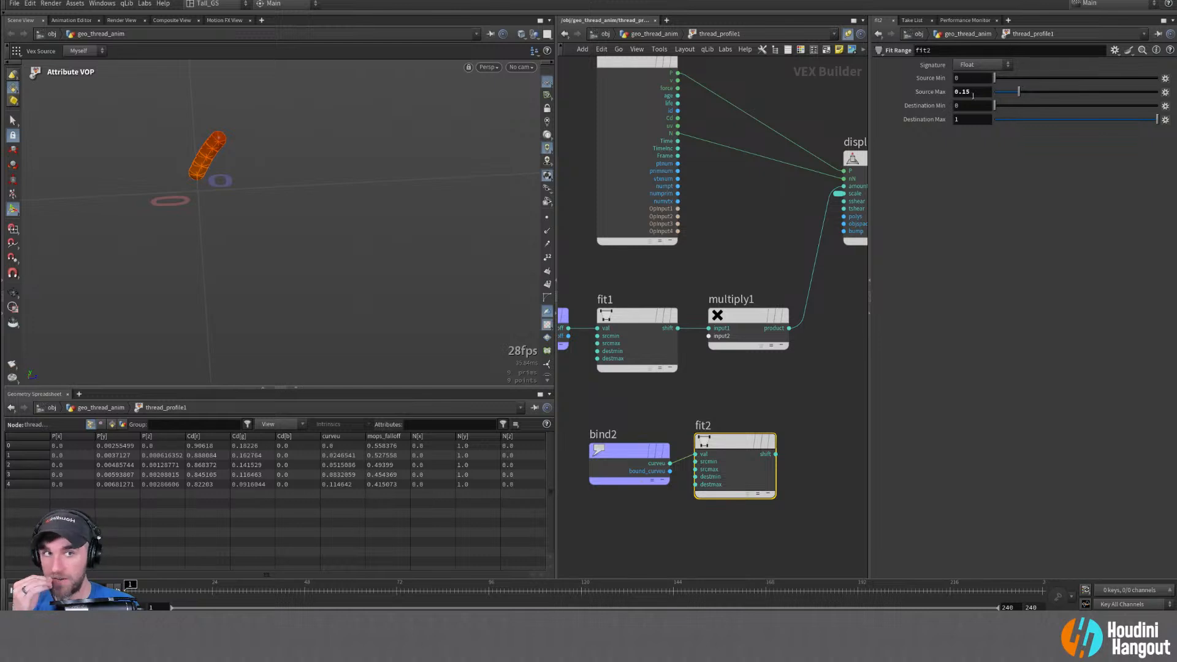
left_click_drag(970, 79, 900, 79)
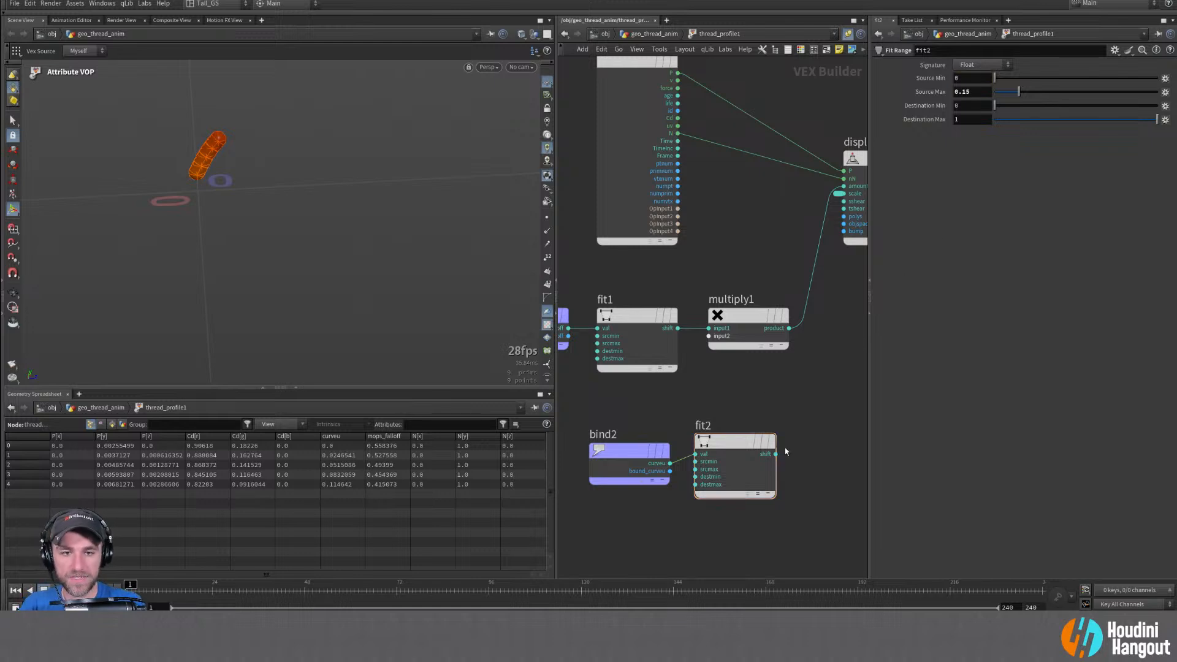
left_click_drag(776, 453, 709, 336)
right_click_drag(729, 217, 732, 217)
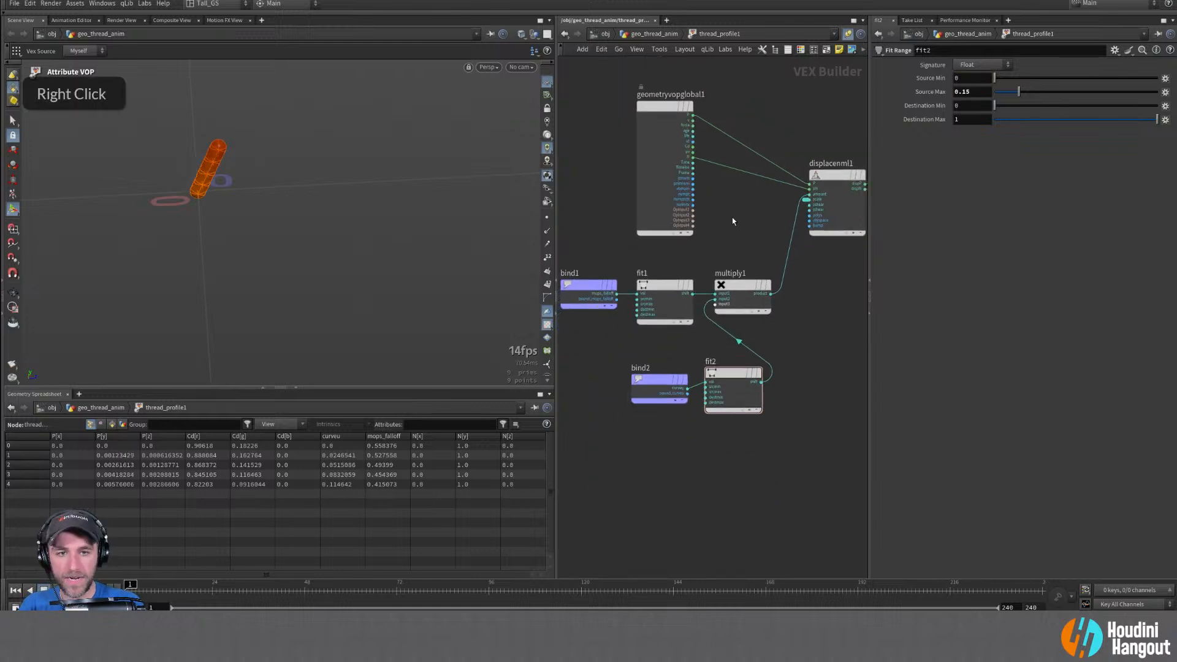
middle_click_drag(732, 217, 721, 236)
Return to the geometry network and slide the MOPs shape falloff along the thread to about 0.0099 in Z
key("u")
left_click(793, 244)
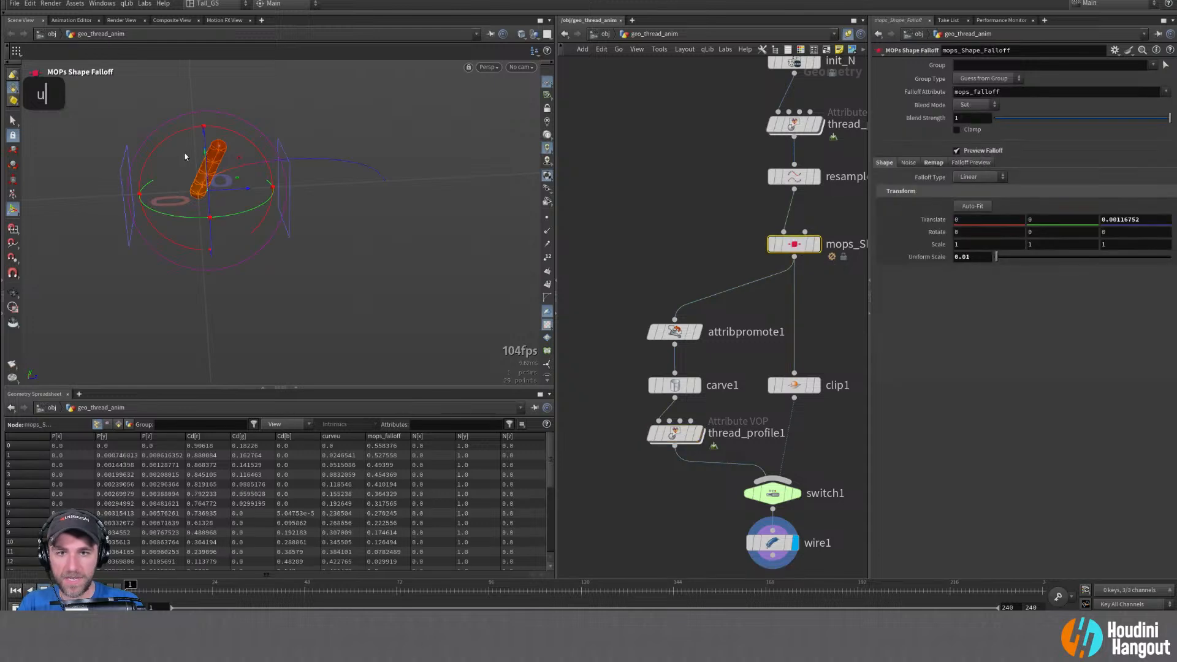
left_click_drag(233, 195, 315, 294)
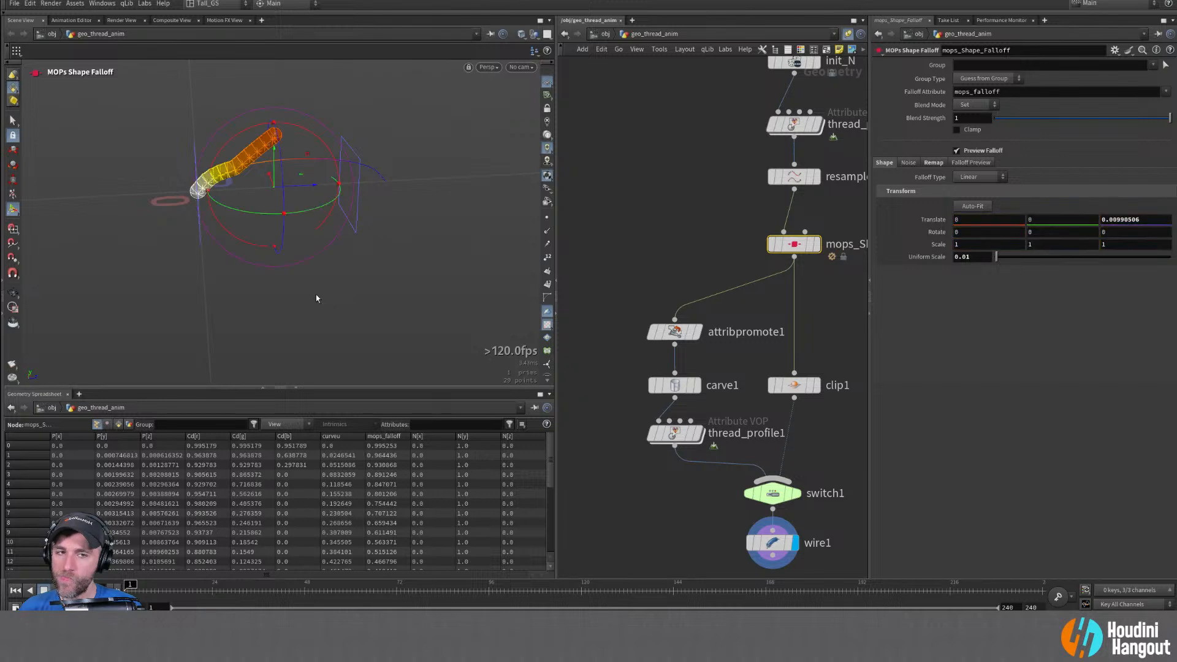
Set the Thread Height of thread_profile1 to 0.025
left_click(675, 433)
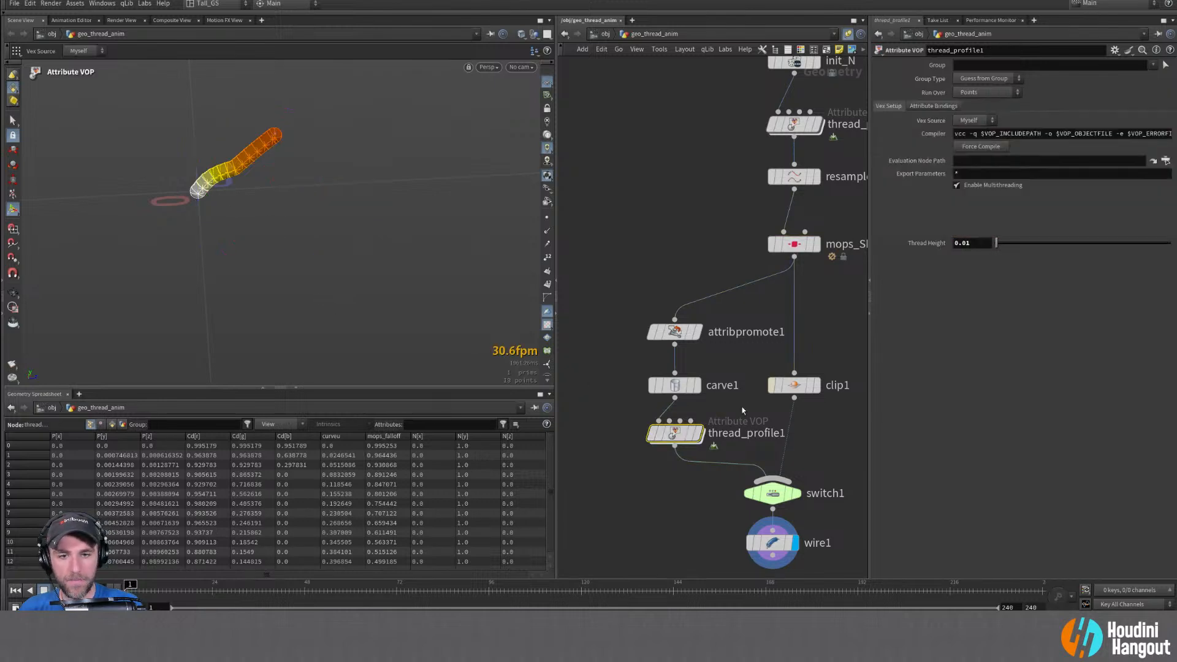
type("25")
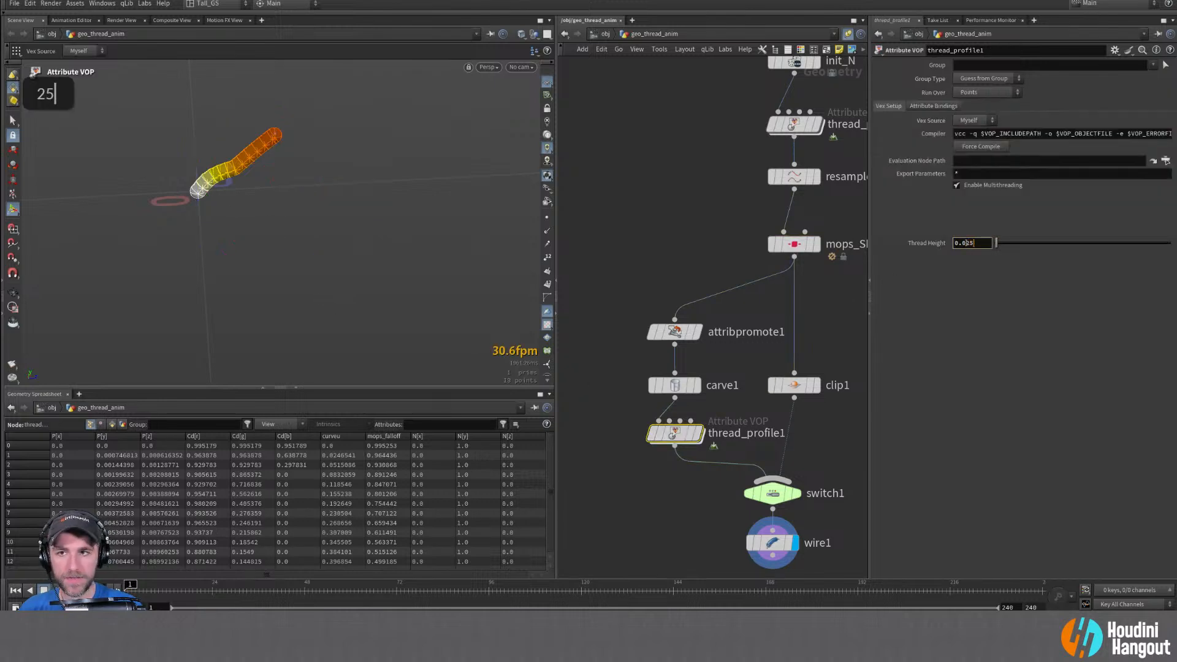
key("Return")
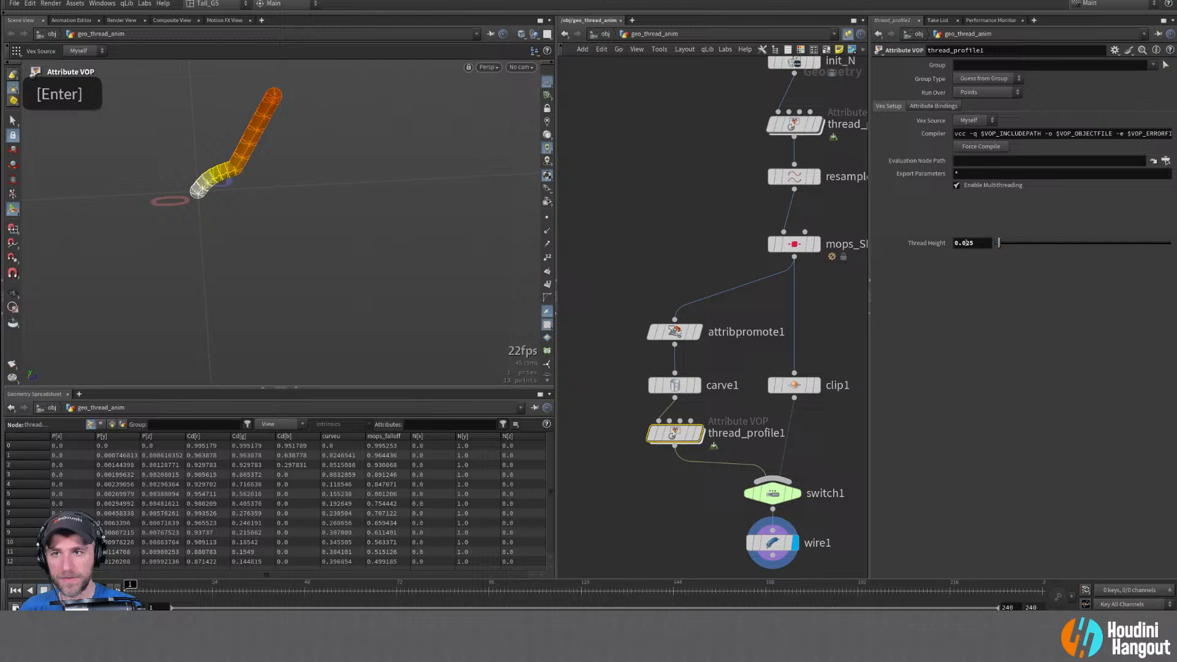
Open the thread_profile1 VOP network and move multiply1, bind2 and fit2 away from fit1 to make room for another node
double_click(680, 437)
mouse_move(785, 365)
middle_mouse_down()
mouse_move(716, 389)
mouse_move(749, 385)
middle_mouse_up()
left_click_drag(685, 279, 703, 401)
left_click_drag(604, 388, 688, 447)
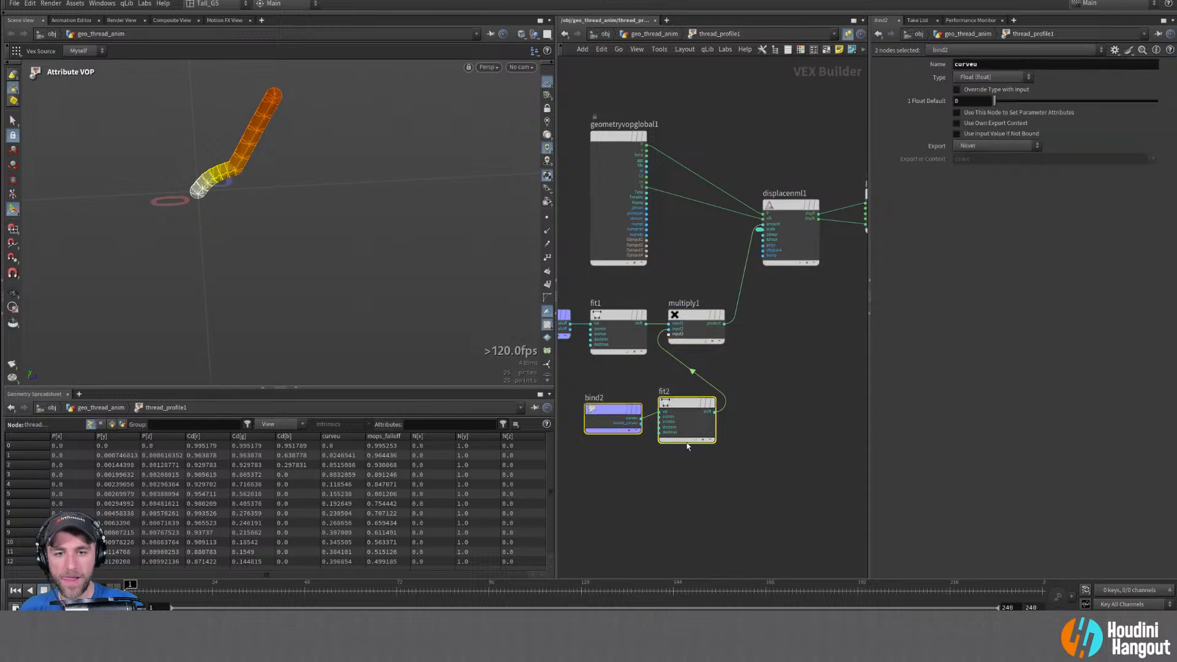
left_click_drag(680, 289, 689, 471)
left_click(598, 399, "shift")
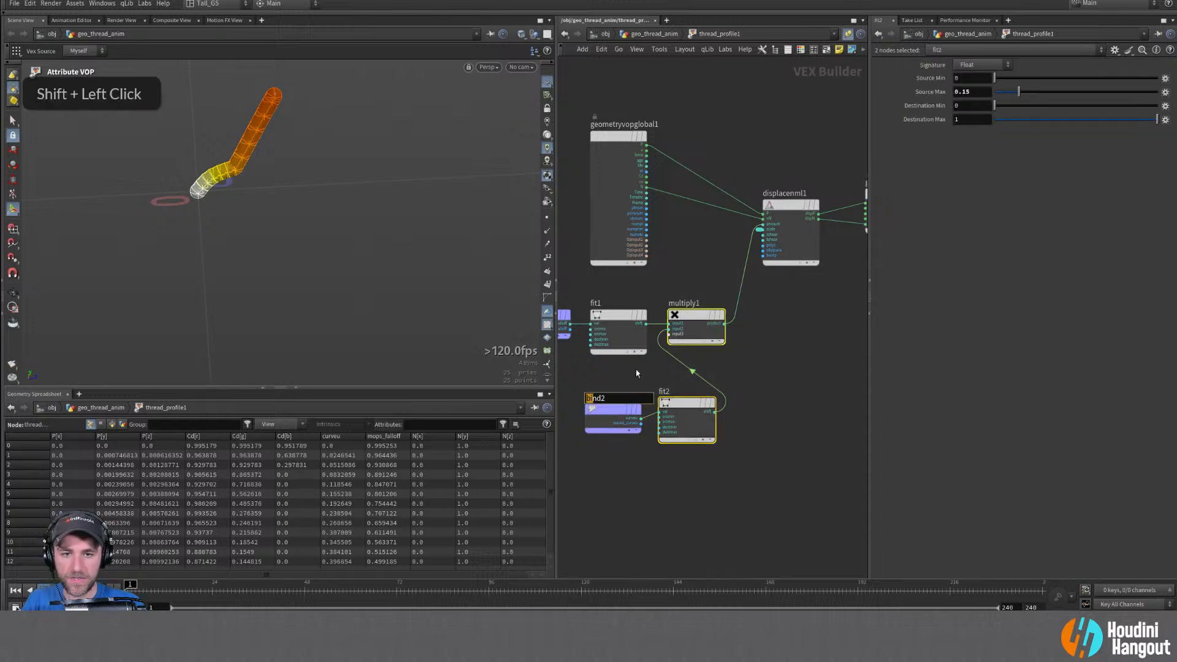
double_click(606, 375)
left_click_drag(685, 319, 737, 315, "shift")
middle_click_drag(620, 292, 701, 288)
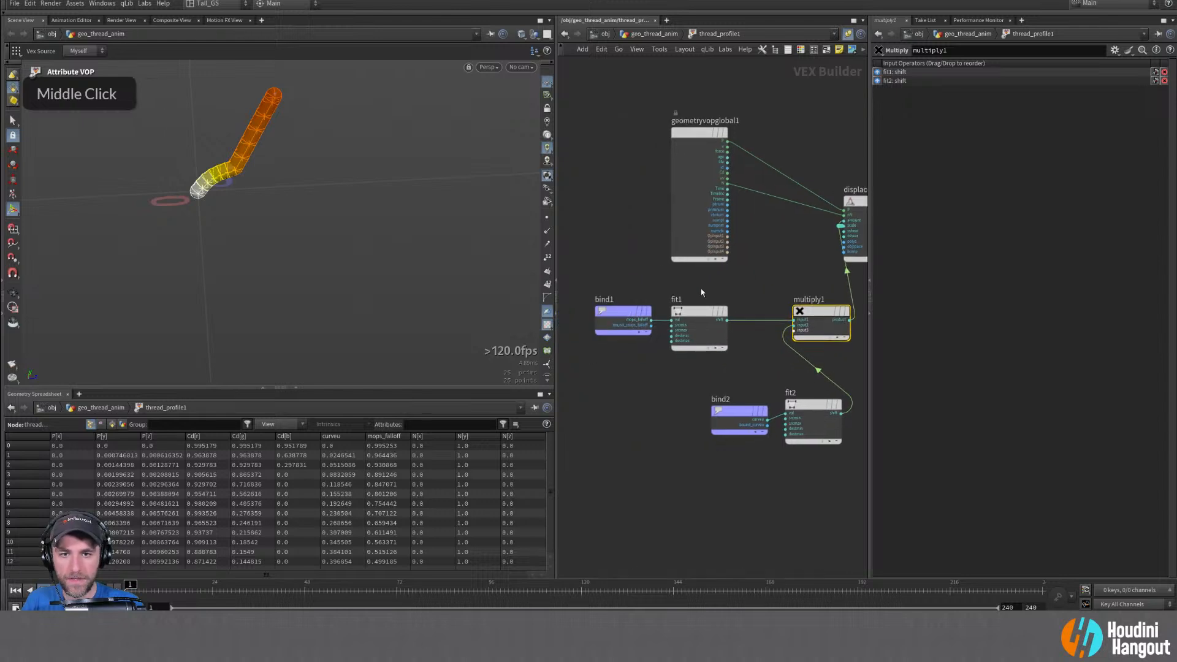
Insert a Ramp Parameter node into the wire between fit1 and multiply1
left_click_drag(607, 282, 720, 329)
middle_click_drag(720, 329, 665, 325)
key("Tab")
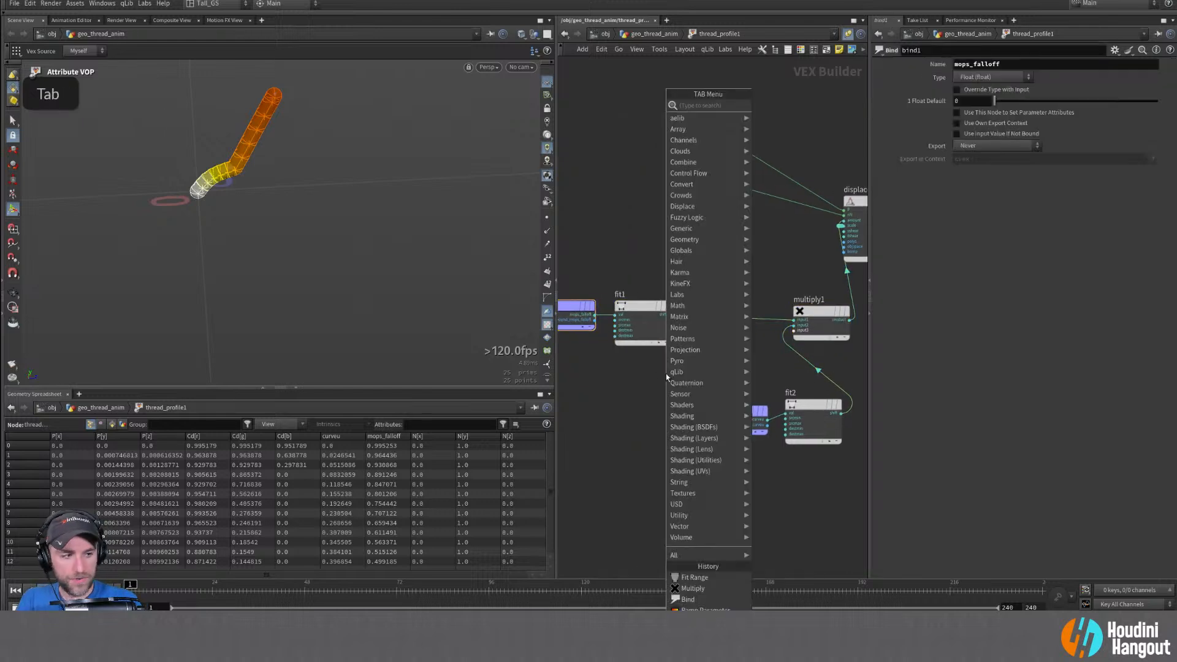
type("ramp")
key("Return")
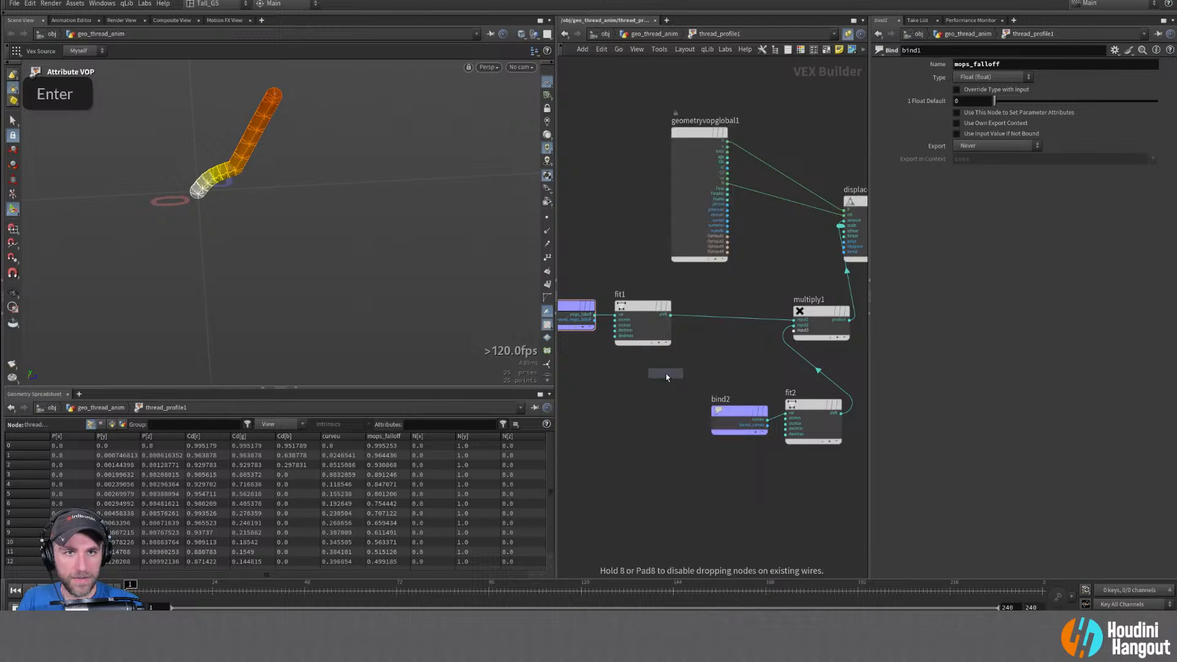
left_click(728, 304)
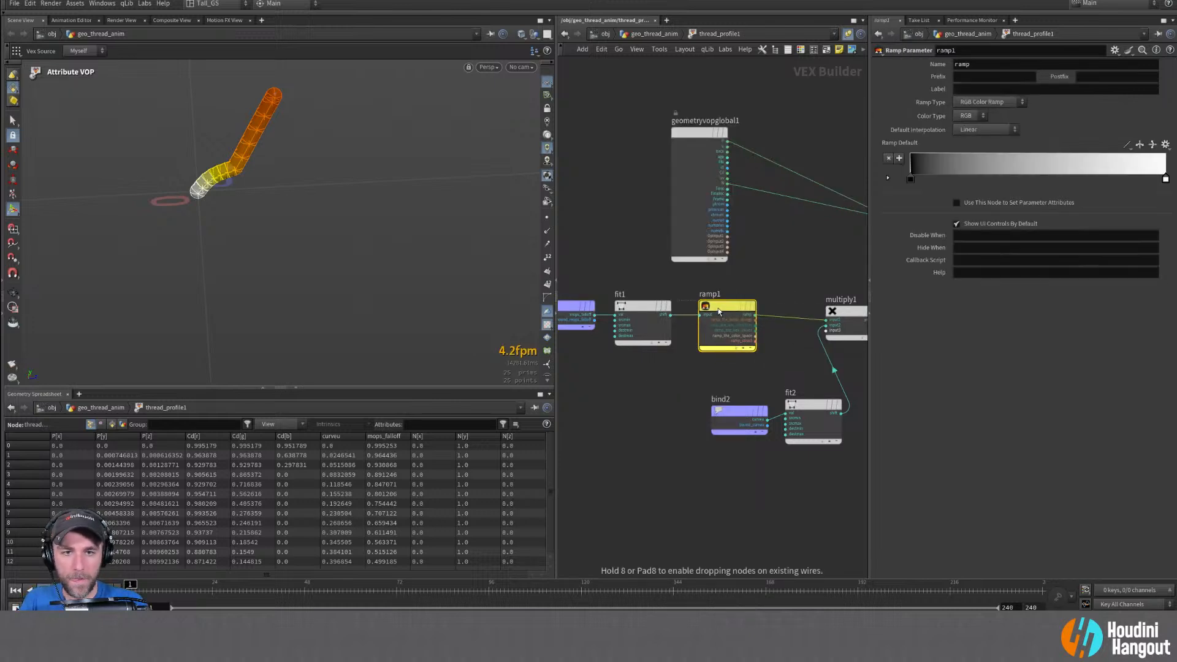
Tidy the network by moving multiply1 closer to ramp1 and placing bind2 and fit2 underneath the ramp node
middle_click_drag(784, 299, 731, 293)
left_click(793, 310)
left_click_drag(793, 310, 764, 310)
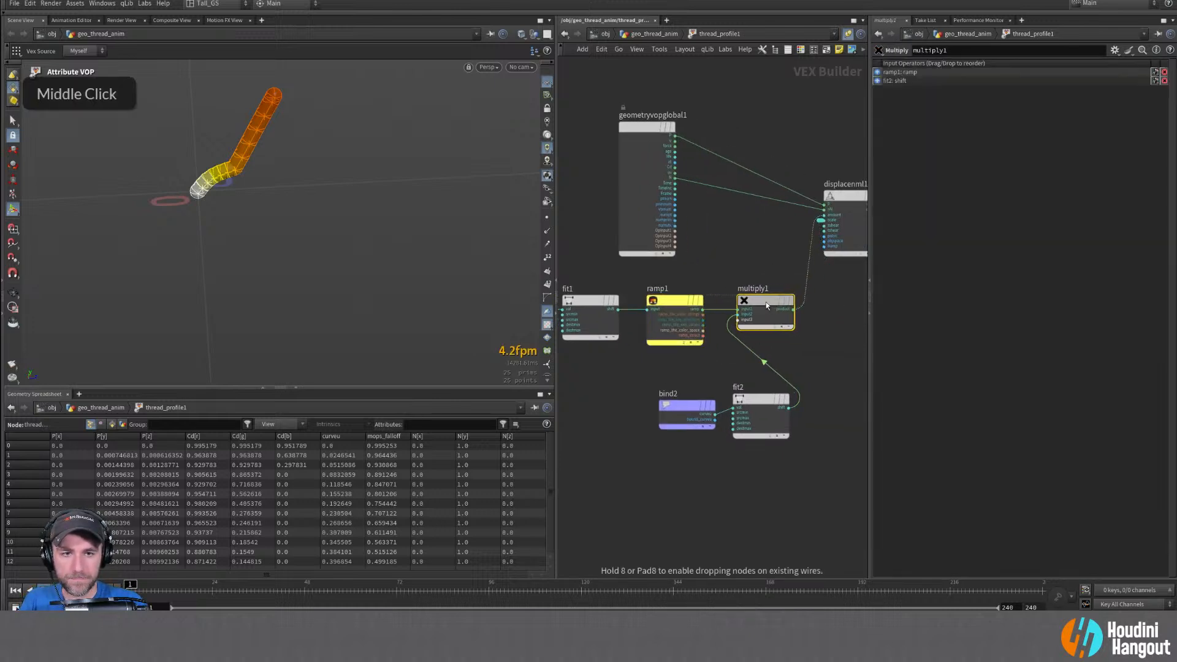
left_click_drag(655, 387, 759, 457)
left_click_drag(761, 405, 675, 403)
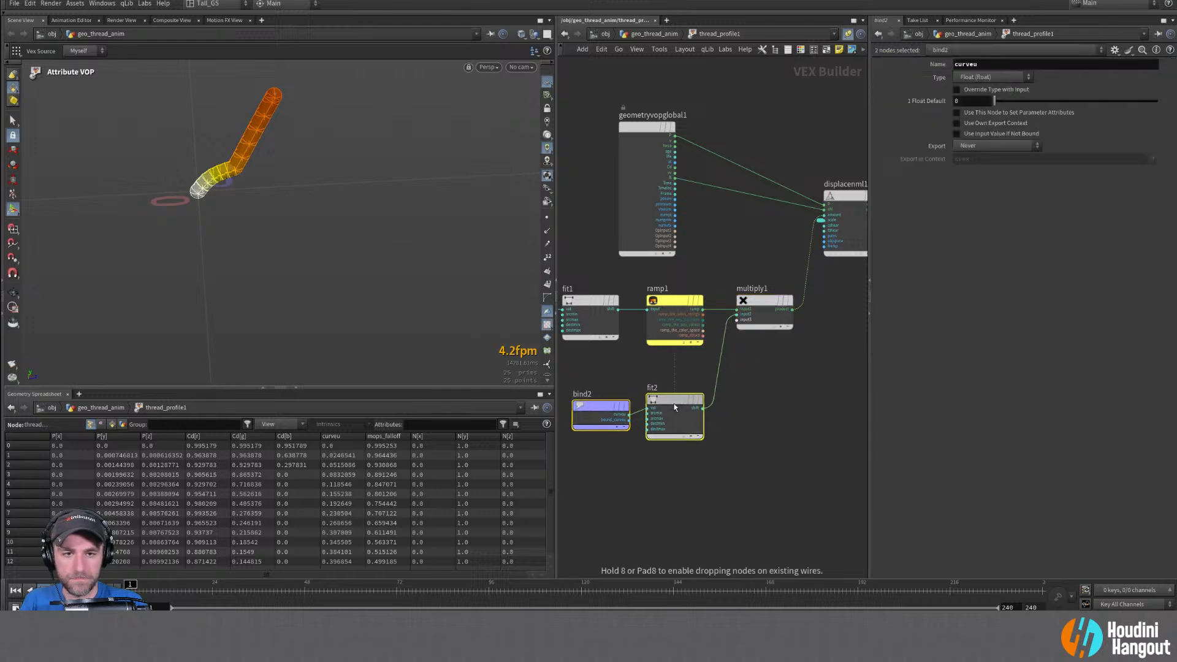
middle_click_drag(637, 381, 699, 399)
Set the Ramp Type of ramp1 to Spline Ramp (float)
left_click(734, 319)
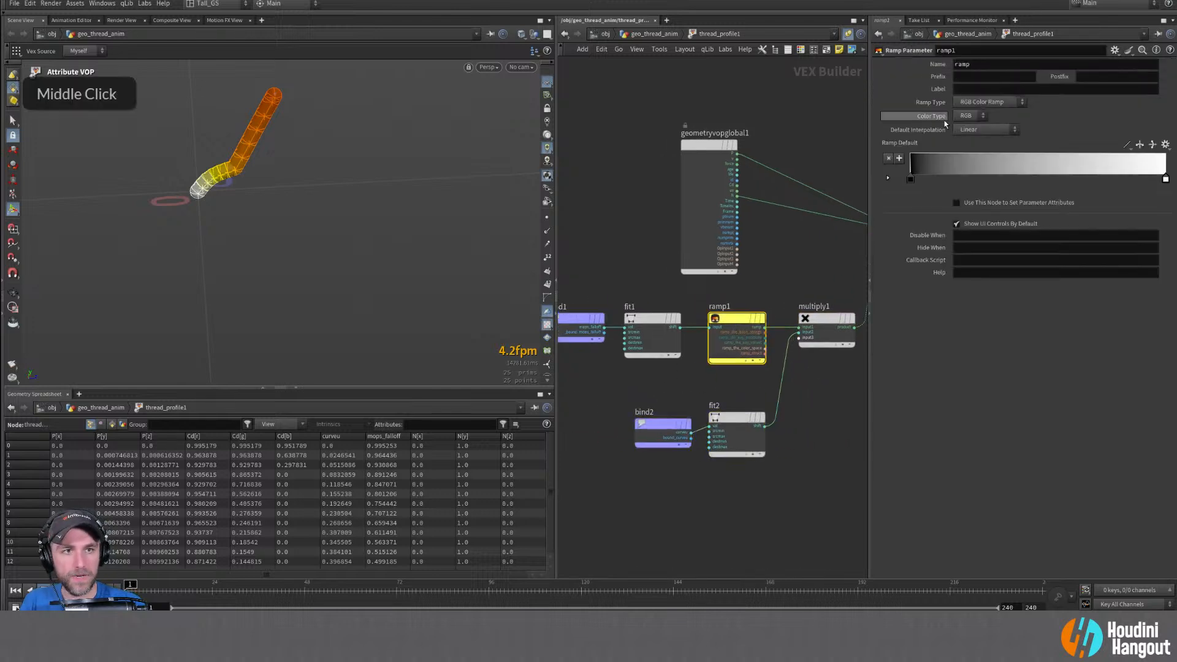
left_click(976, 90)
double_click(977, 101)
left_click(984, 127)
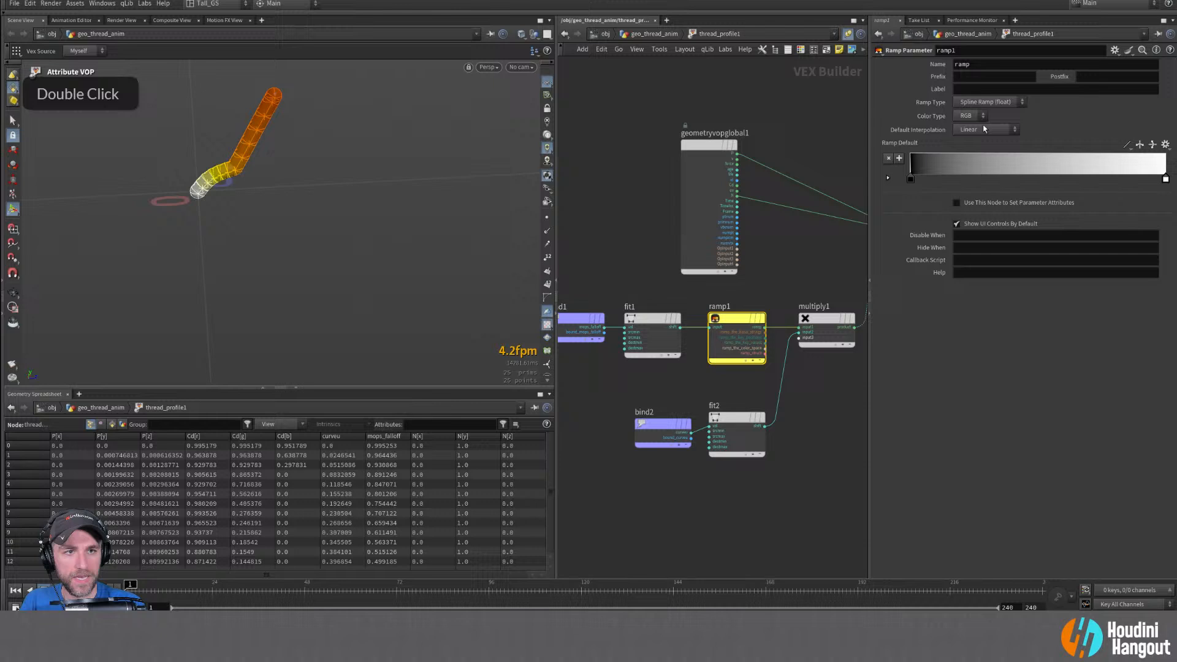
Name the ramp parameter leadingEdge and give it the label Leading Edge Shape
double_click(983, 64)
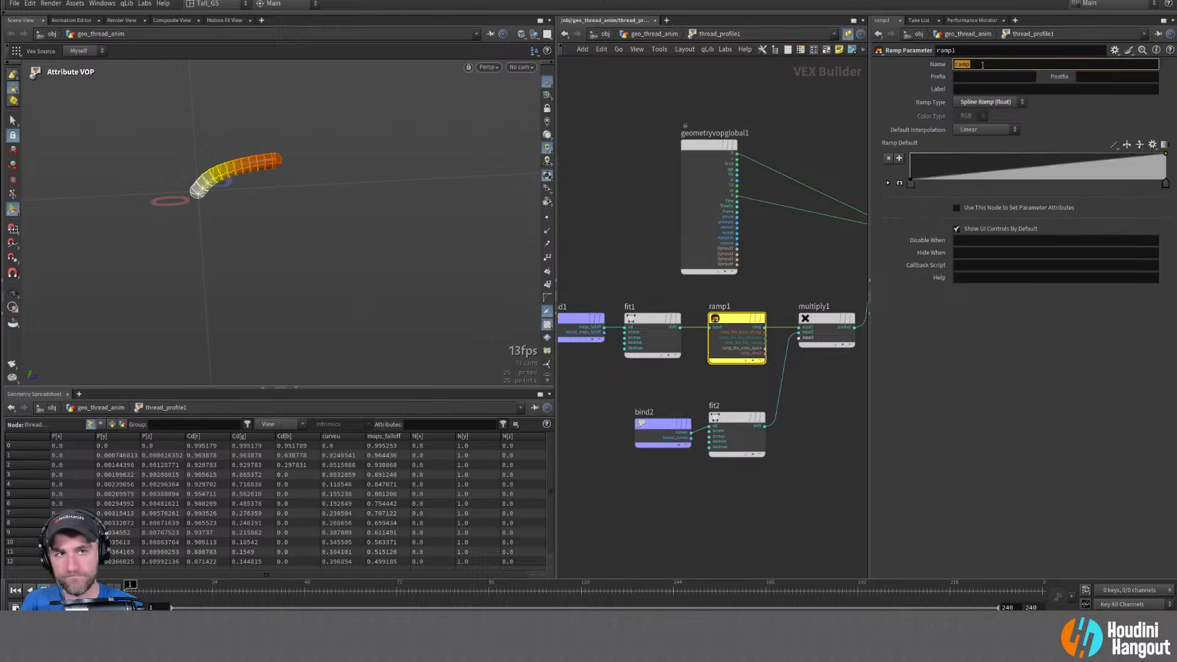
type("leadingEdge")
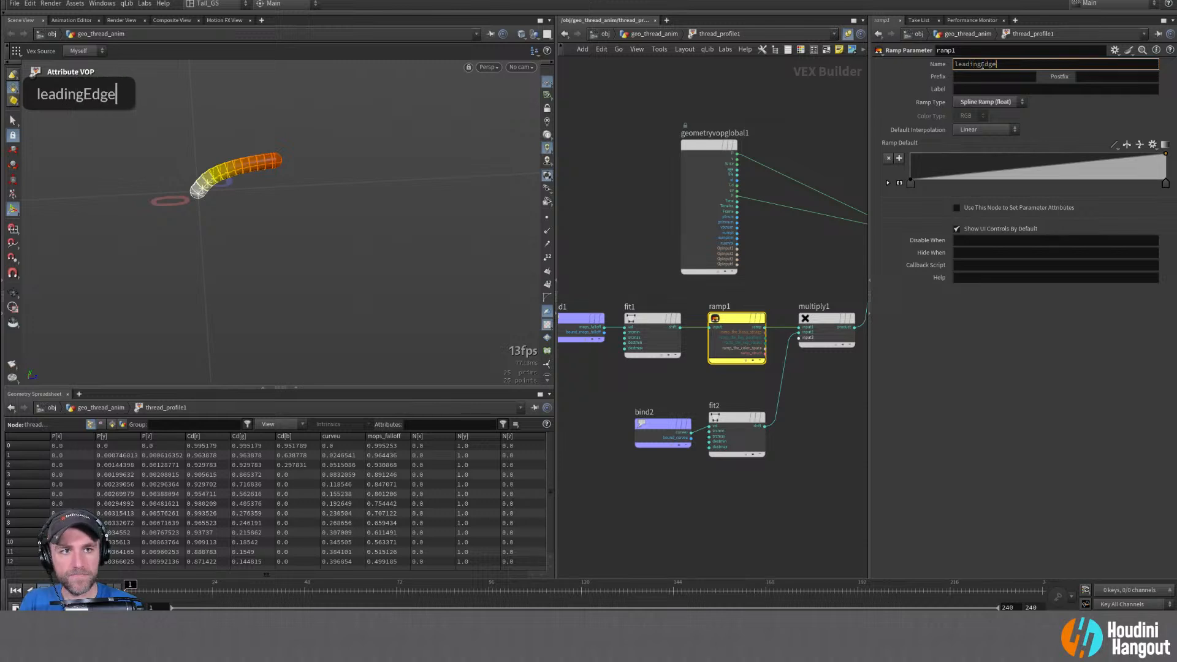
key("Tab")
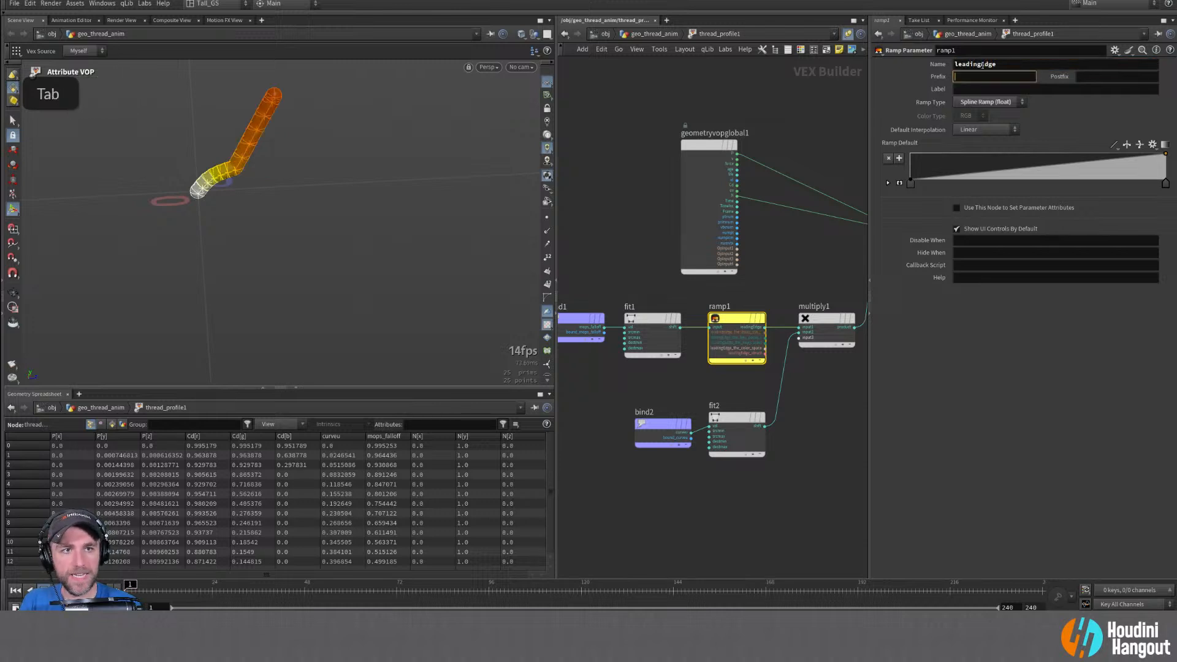
left_click(1017, 89)
type("L")
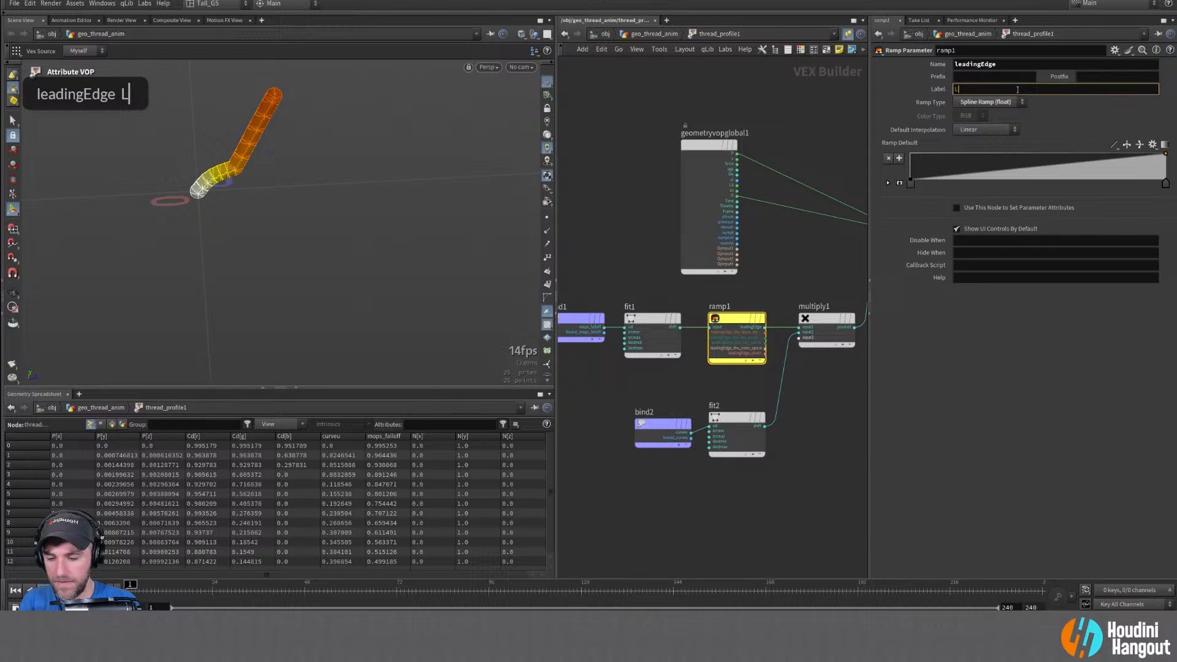
type("eading Edge Shape")
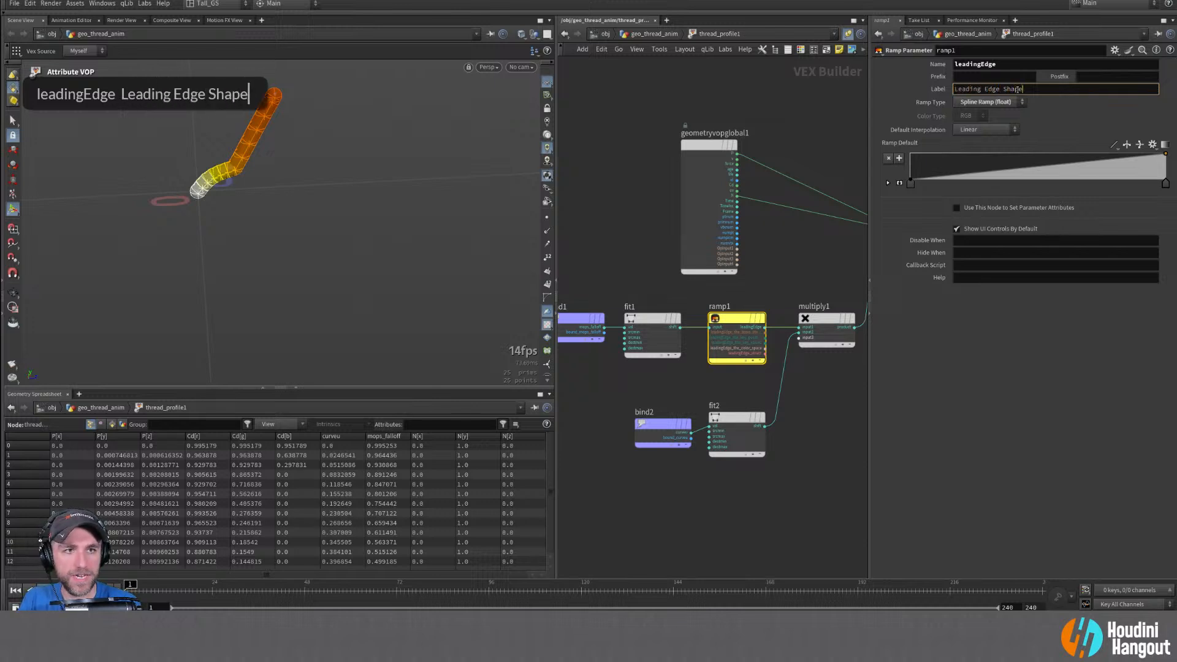
key("Return")
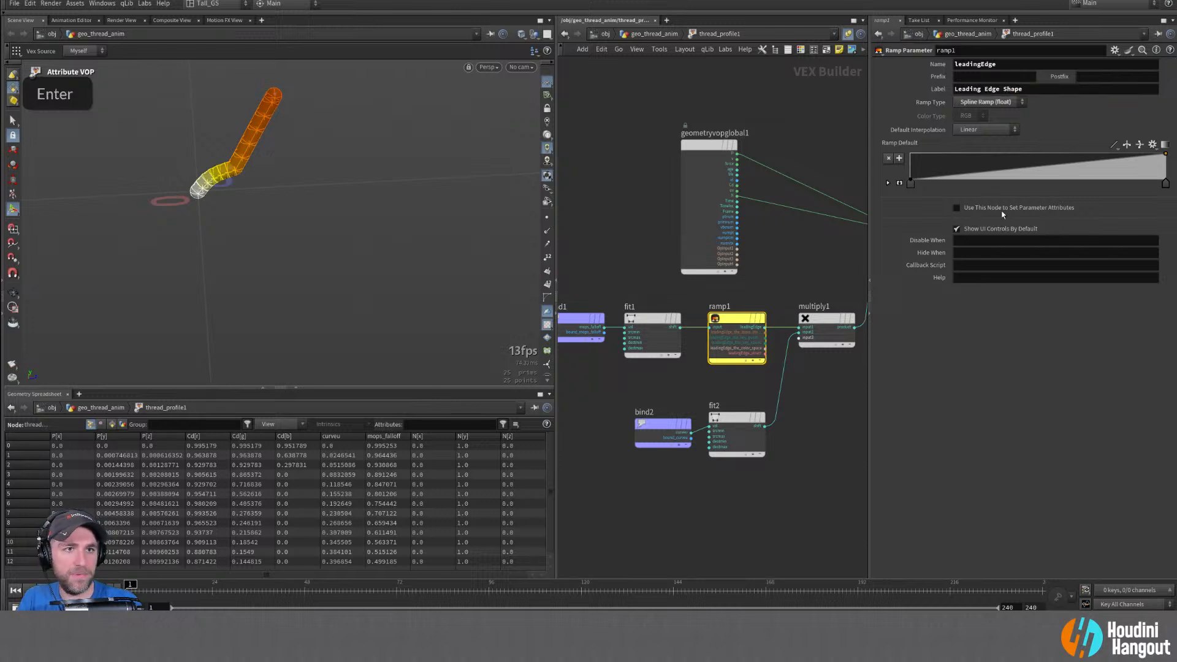
Return to the geometry network, set the Leading Edge Shape ramp to B-Spline and add points at about 0.335 (value 0.14) and 0.595 (value 1)
key("u")
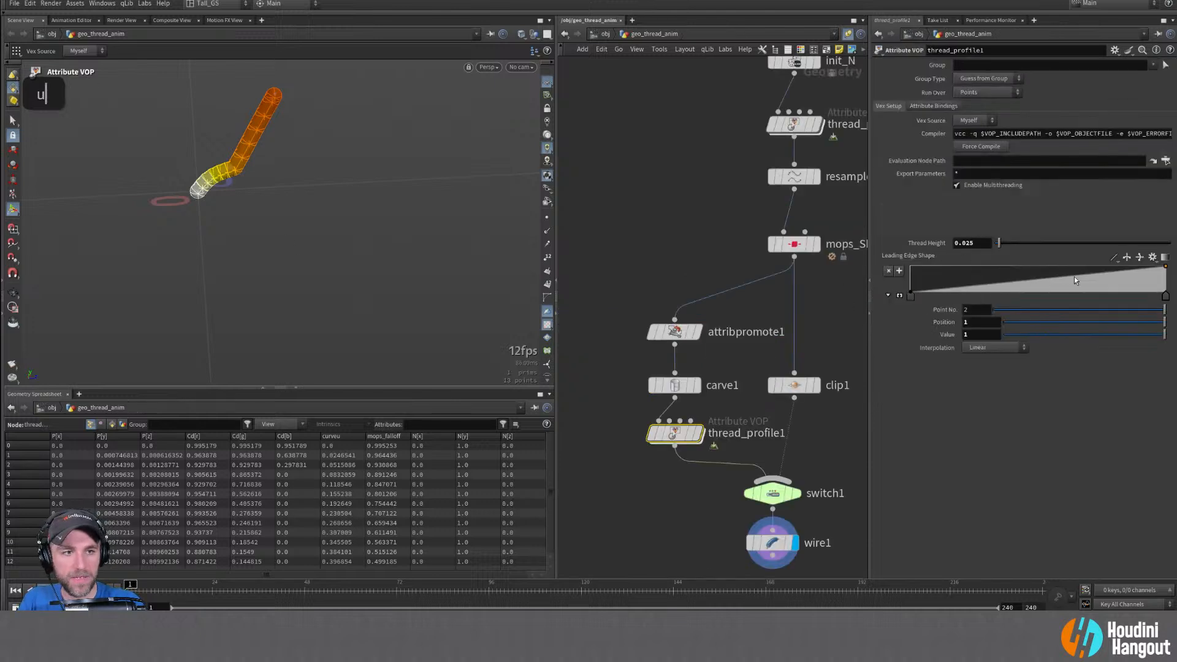
left_click(912, 296, "shift")
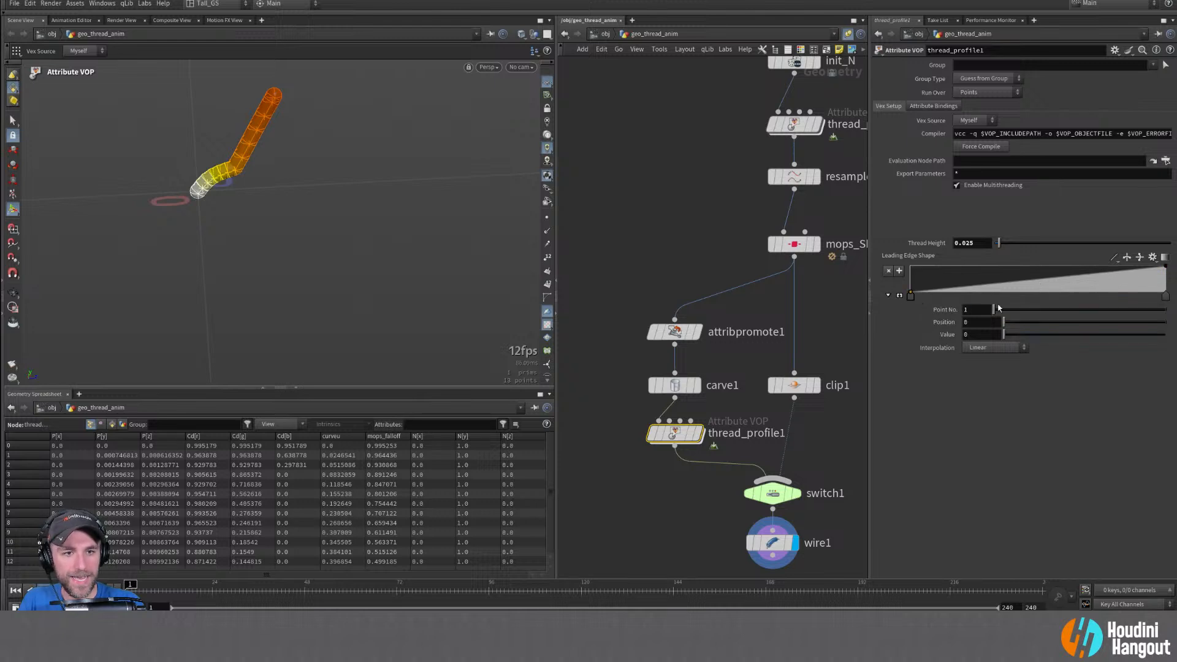
double_click(1114, 266)
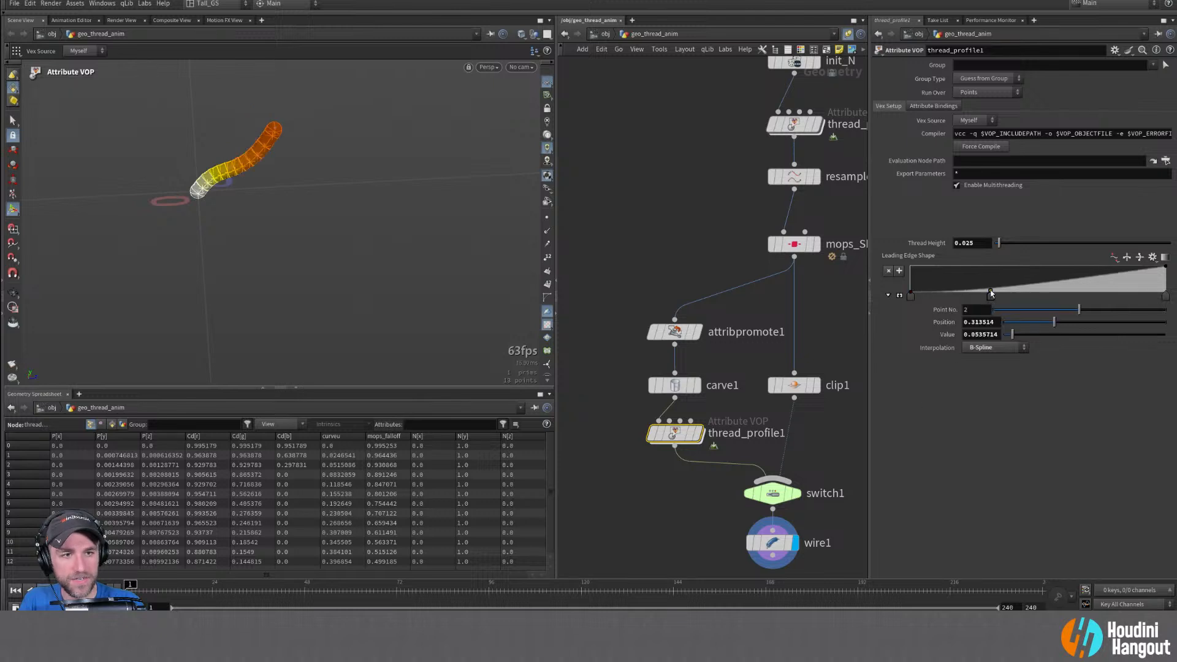
left_click(995, 288)
left_click_drag(1053, 286, 1062, 266)
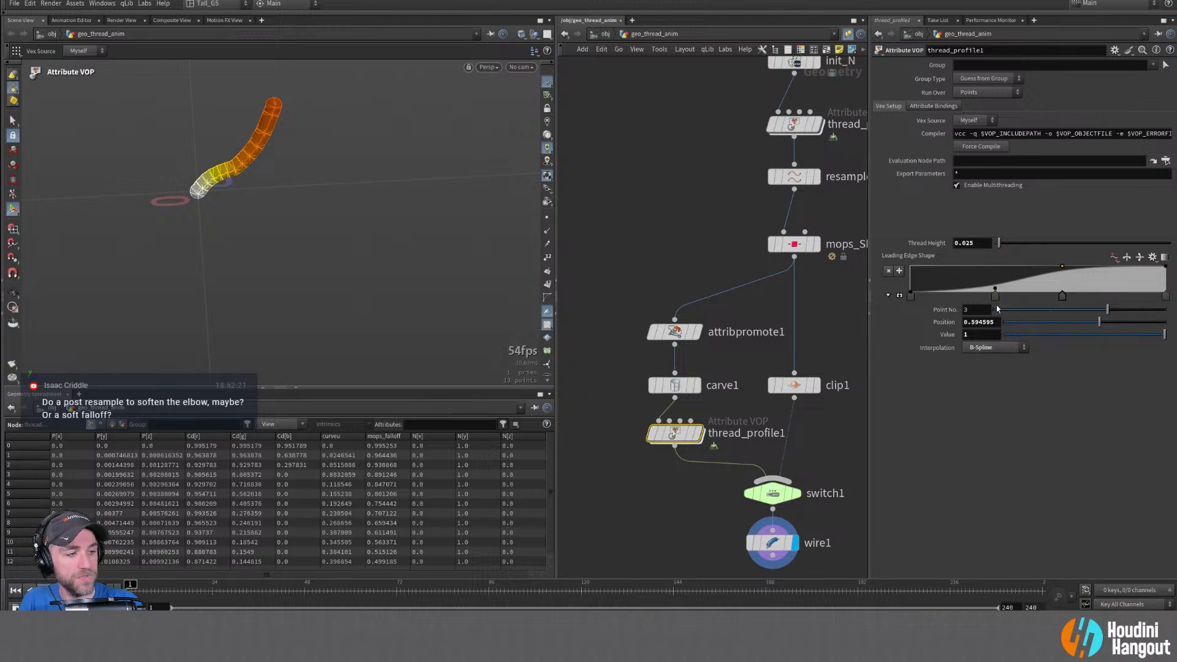
Move the ramp's two inner points to about 0.15 and 0.46, lowering the second one's value to about 0.23
left_click(995, 296)
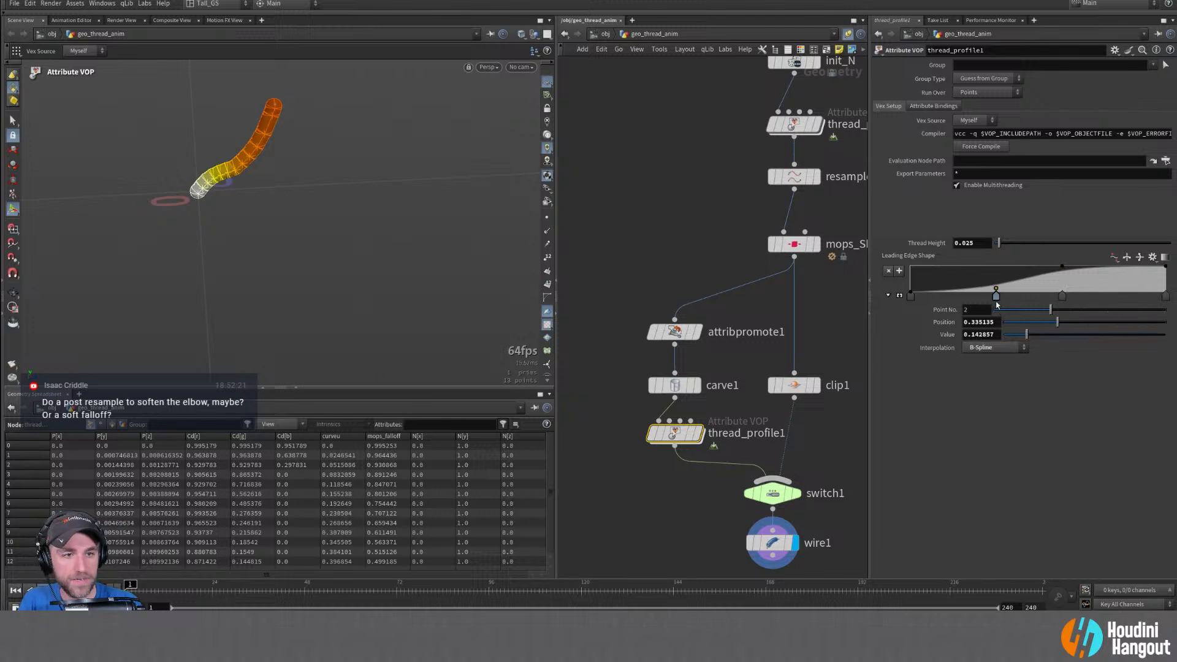
mouse_move(996, 296)
left_mouse_down()
mouse_move(1062, 297)
mouse_move(964, 297)
mouse_move(974, 297)
left_mouse_up()
left_click_drag(1049, 297, 1146, 288)
left_click_drag(976, 303, 950, 300)
left_click_drag(1142, 297, 1028, 301)
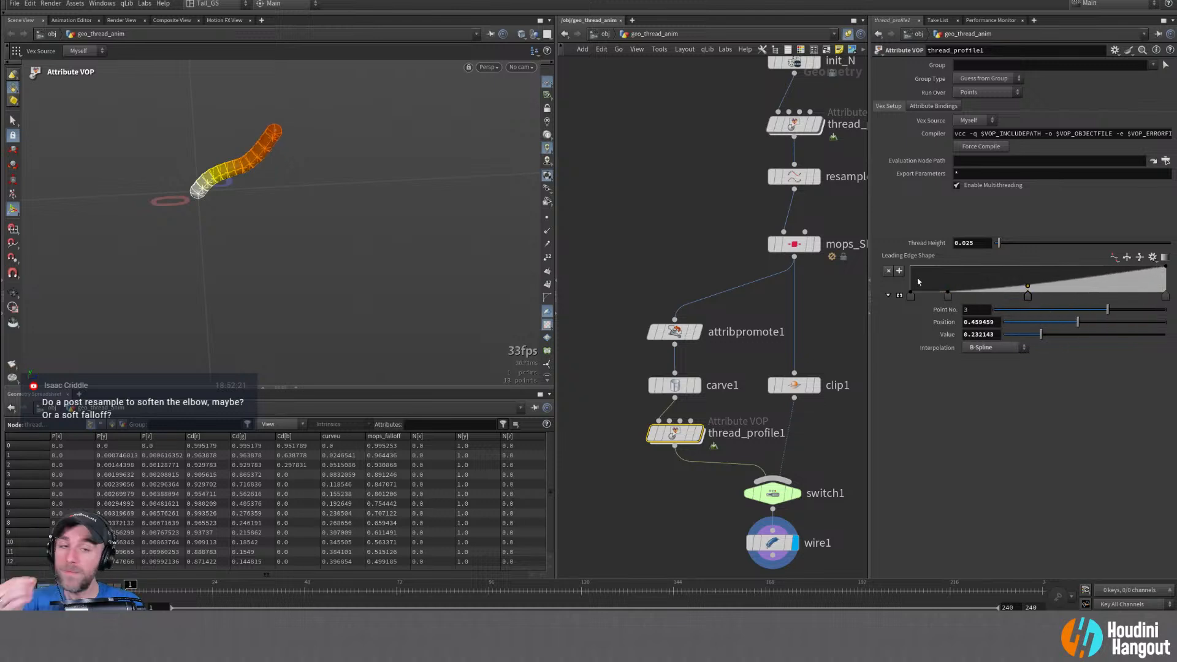
Flatten the ramp by lowering its end point to about 0.29, sliding an inner point near the end, and placing a point at 0.146, value 0.018
left_click_drag(948, 295, 949, 286)
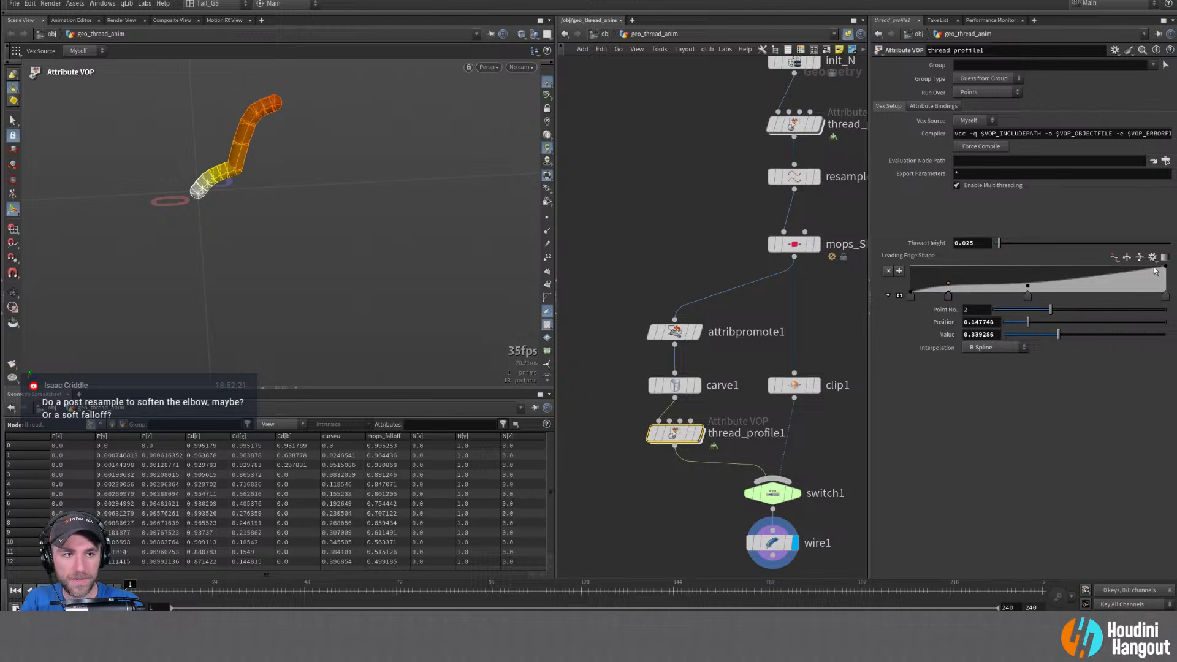
left_click_drag(1165, 268, 1168, 289)
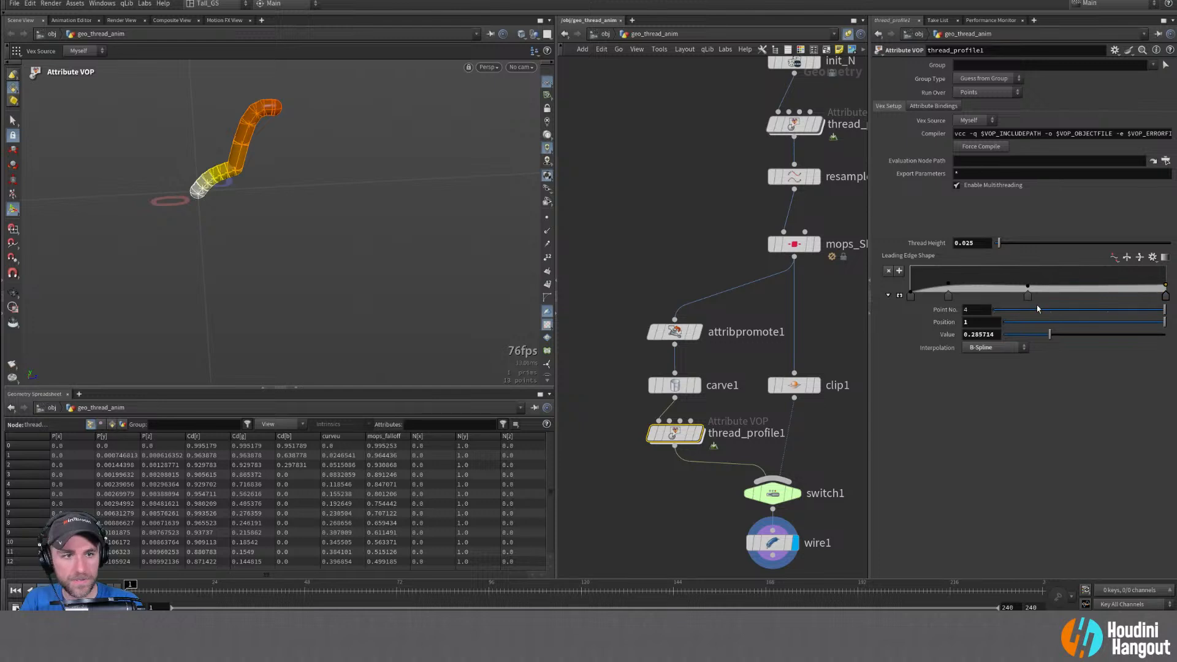
left_click_drag(1028, 304, 1140, 304)
mouse_move(949, 297)
left_mouse_down()
mouse_move(978, 297)
mouse_move(901, 300)
mouse_move(948, 296)
left_mouse_up()
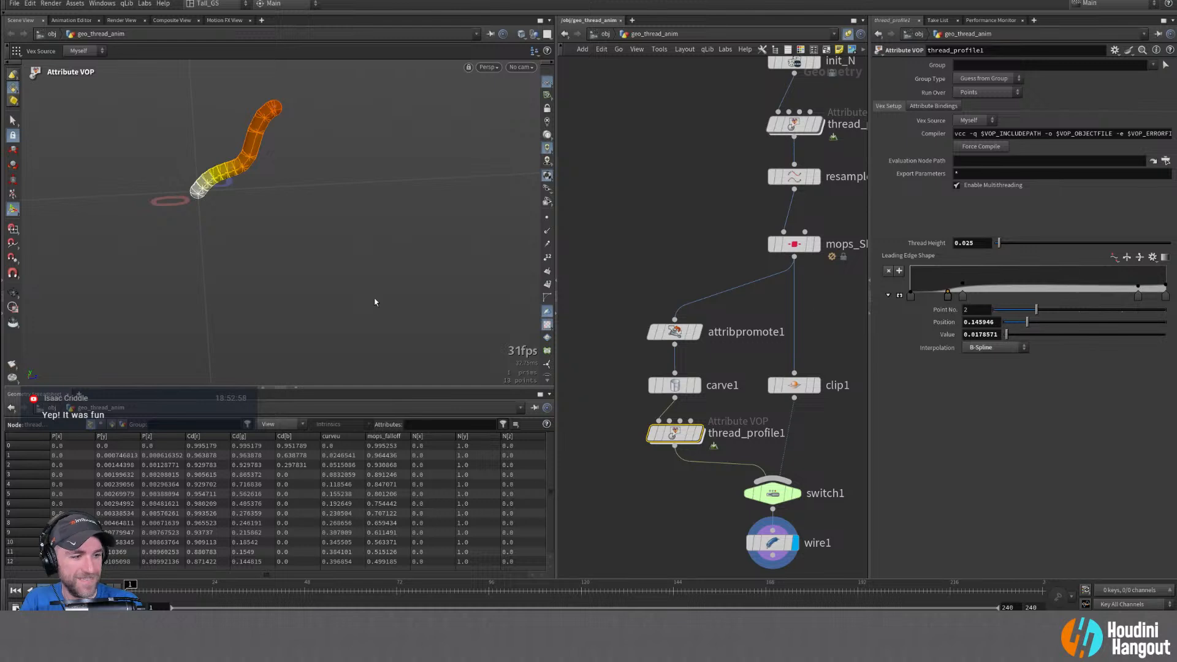
Display the thread_profile1 output instead of the wire geometry and show its points in a closer view
right_click(284, 150)
left_click(284, 152)
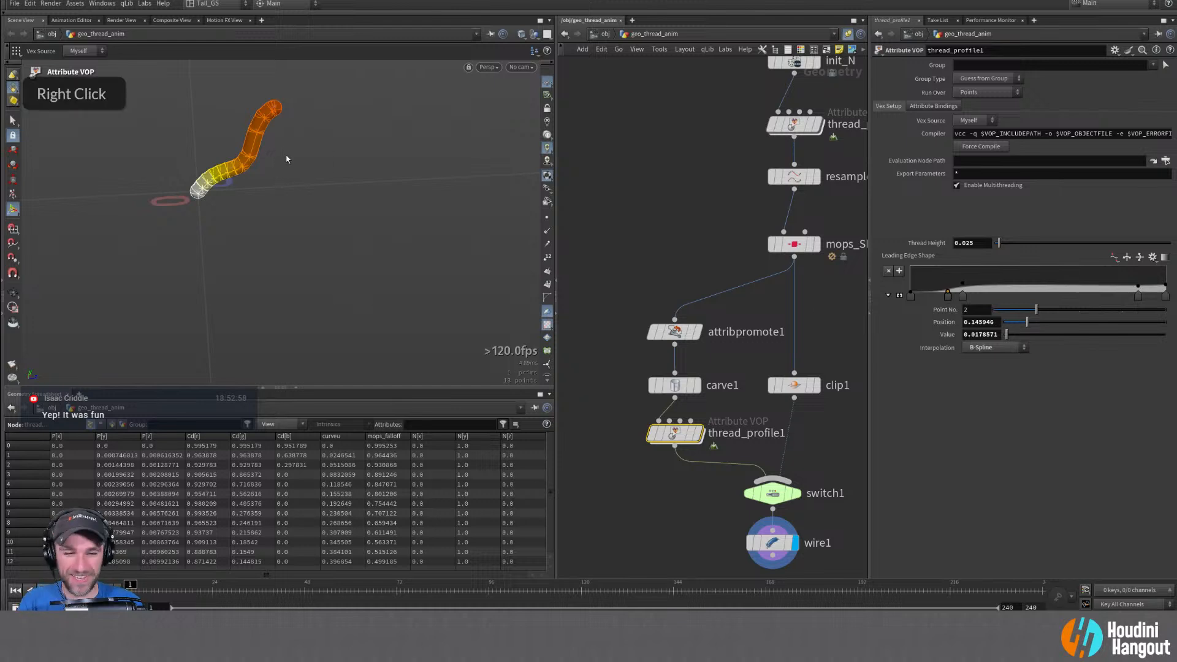
left_click_drag(267, 180, 257, 168, "alt")
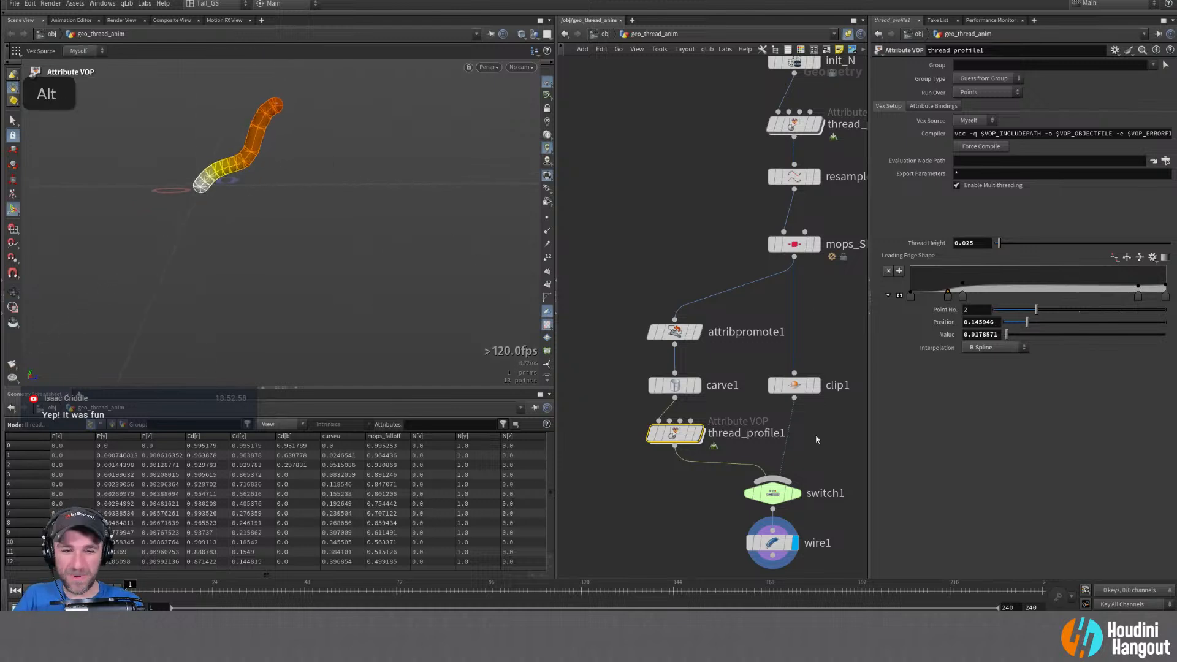
right_click_drag(281, 237, 284, 114, "alt")
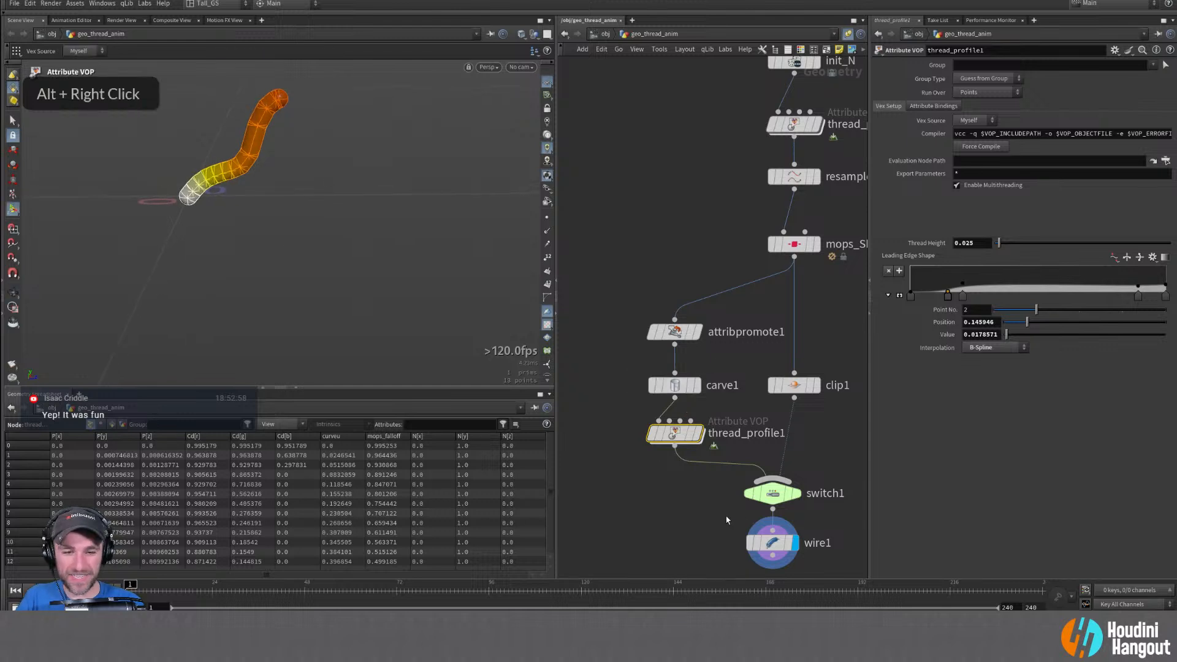
middle_click_drag(728, 522, 723, 452, "alt")
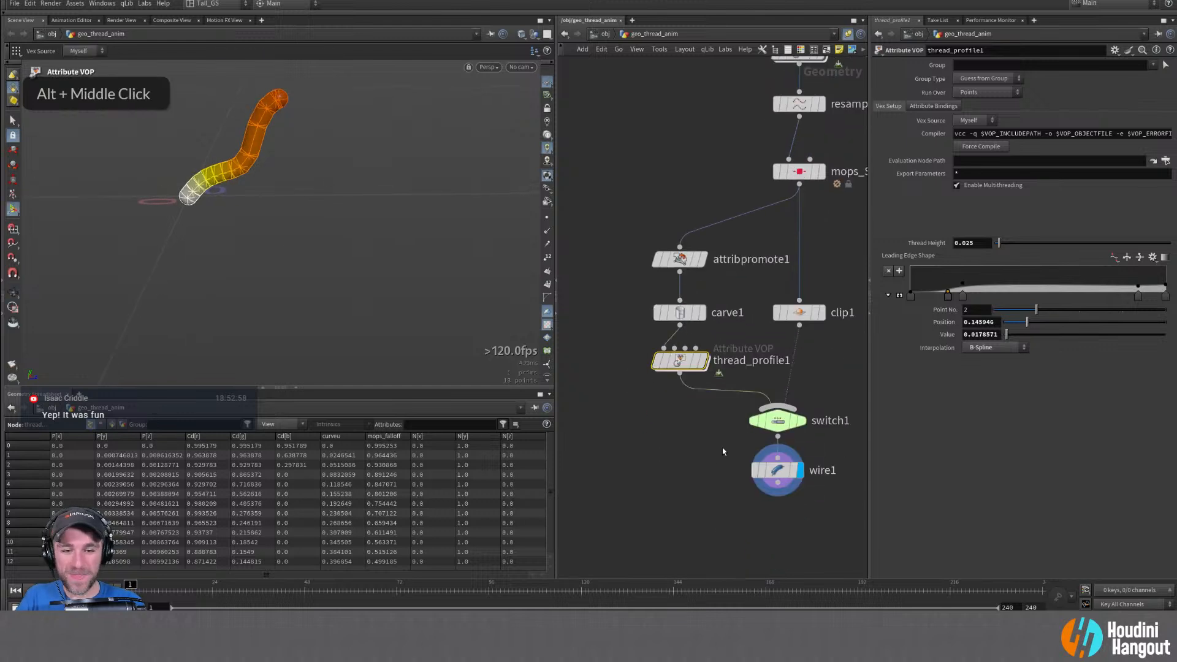
double_click(703, 360)
left_click(547, 218)
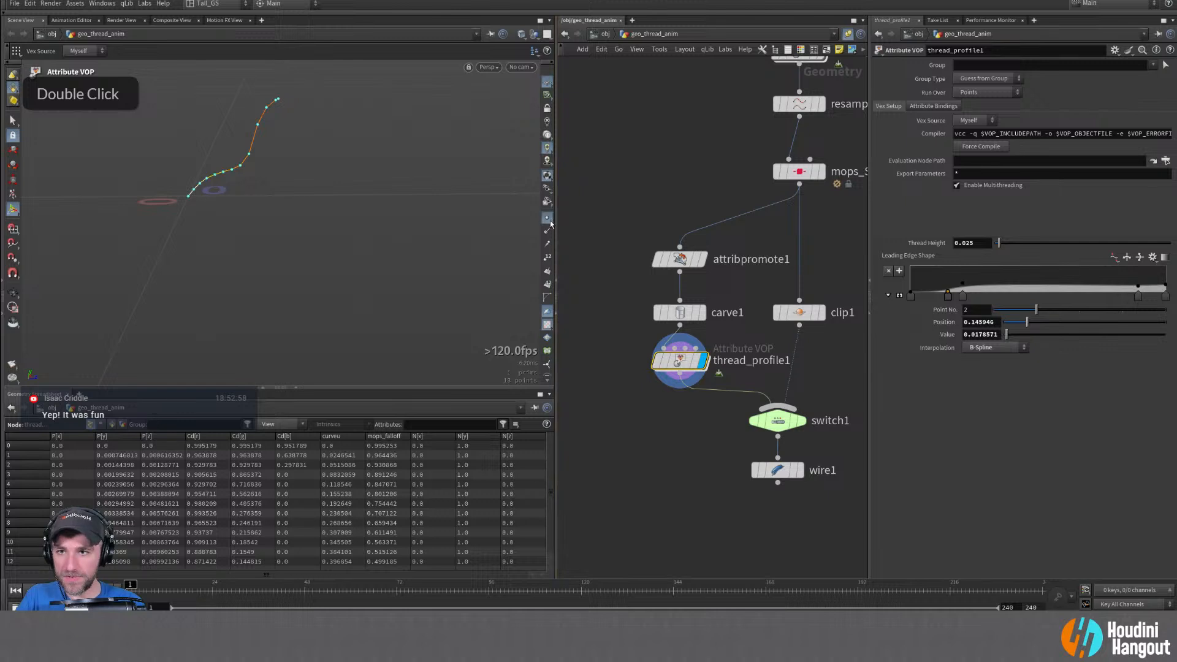
key("alt")
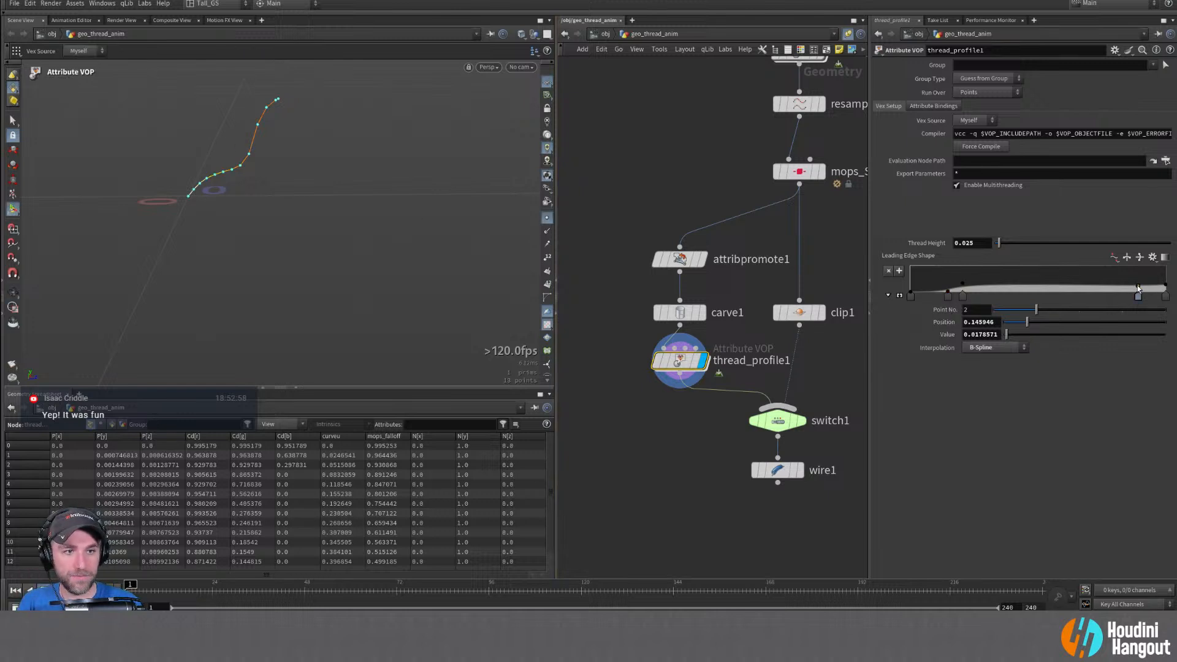
Raise the ramp's last two points to 1, move the third point to about 0.256 with value 1, and set Thread Height to 0.01
left_click_drag(1139, 288, 1167, 262)
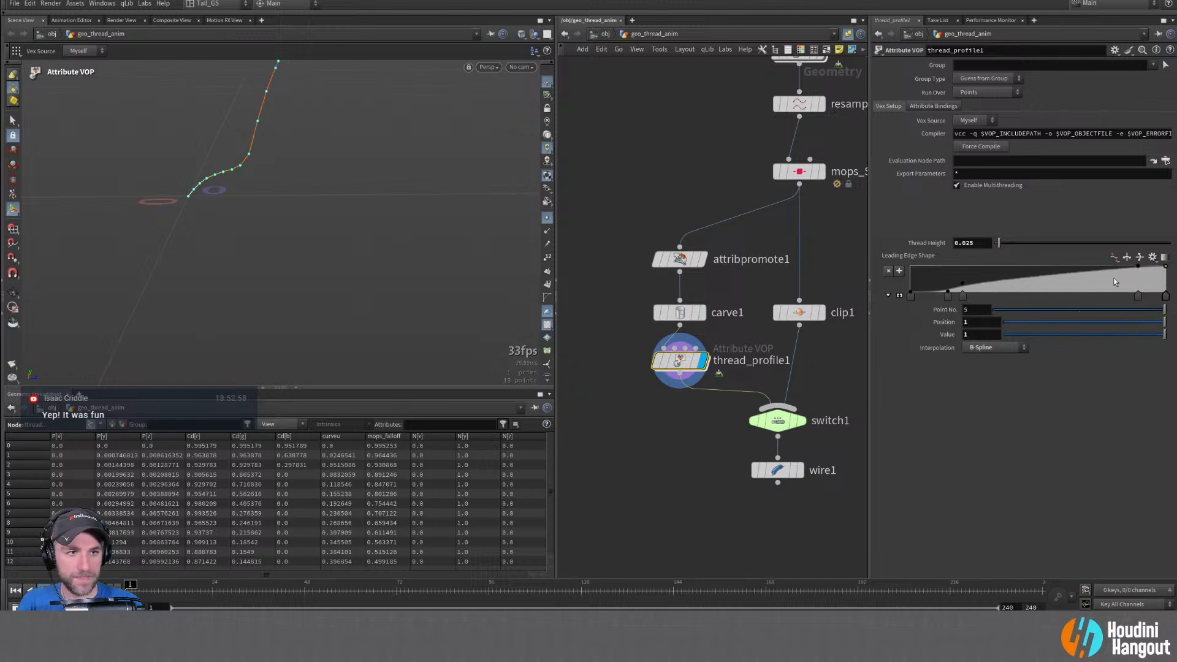
left_click_drag(962, 283, 976, 266)
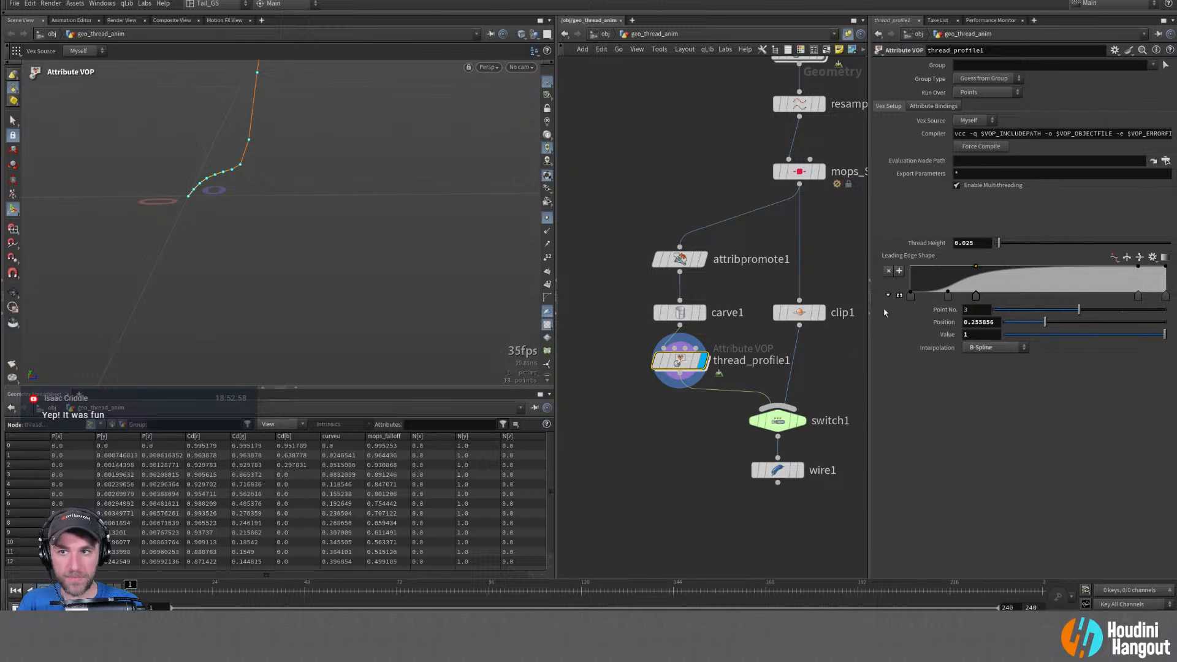
double_click(966, 243)
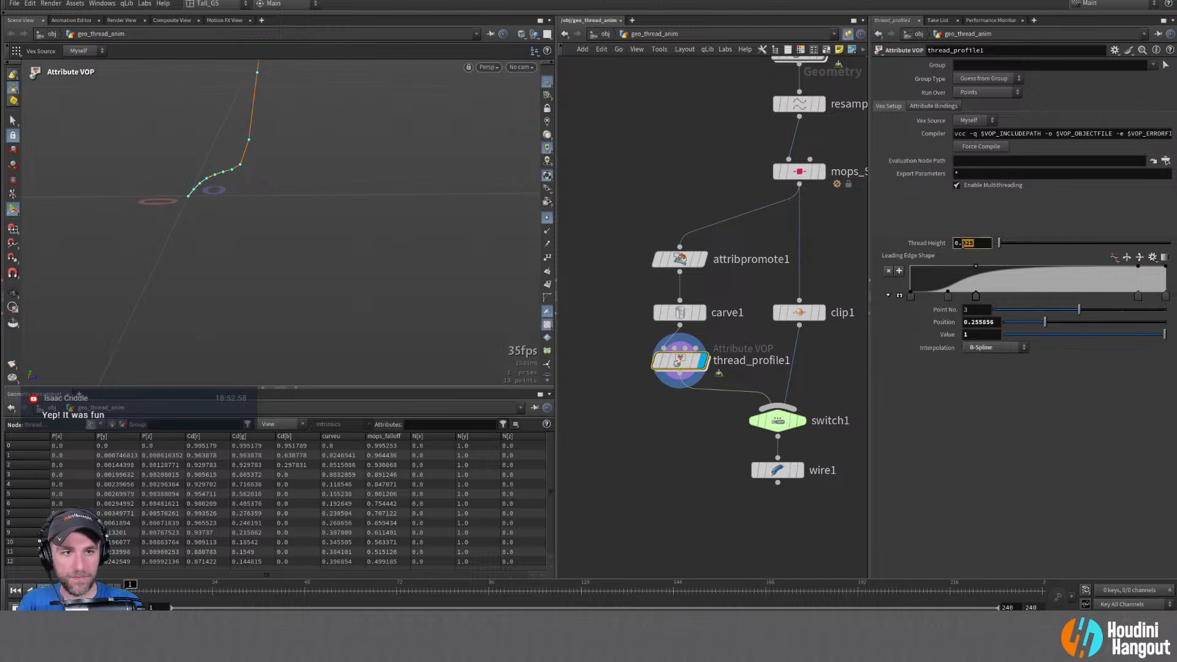
type("01")
key("Return")
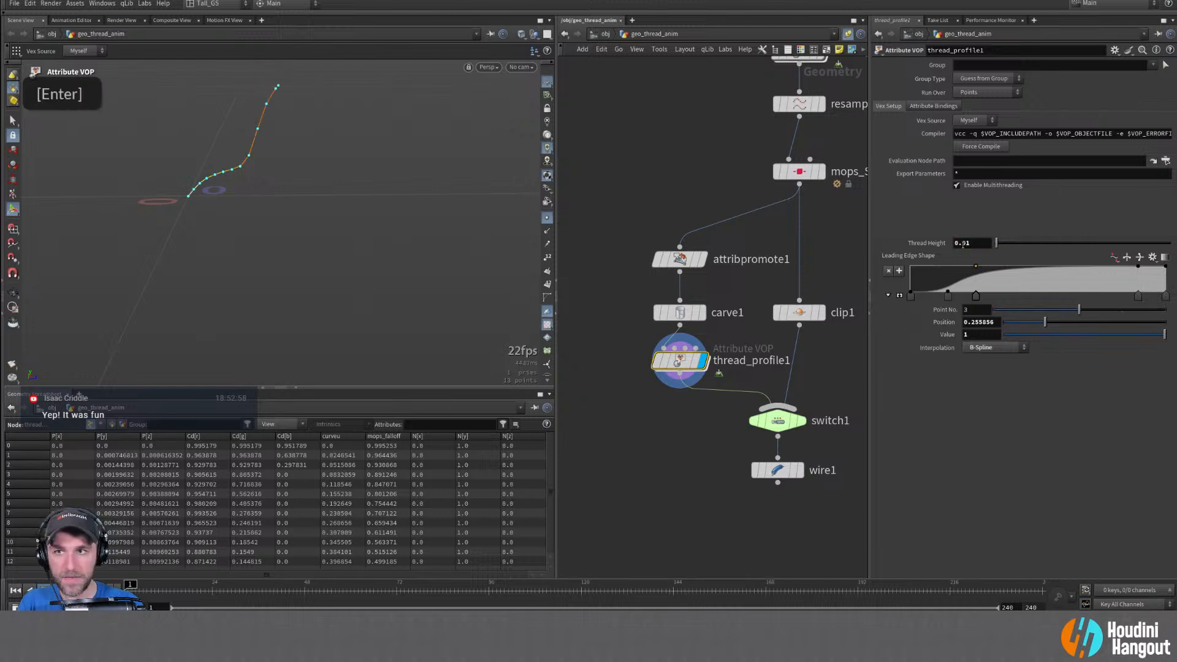
Lower the Thread Height of thread_profile1 to 0.005
mouse_move(960, 243)
middle_mouse_down()
mouse_move(974, 267)
mouse_move(964, 270)
mouse_move(976, 244)
middle_mouse_up()
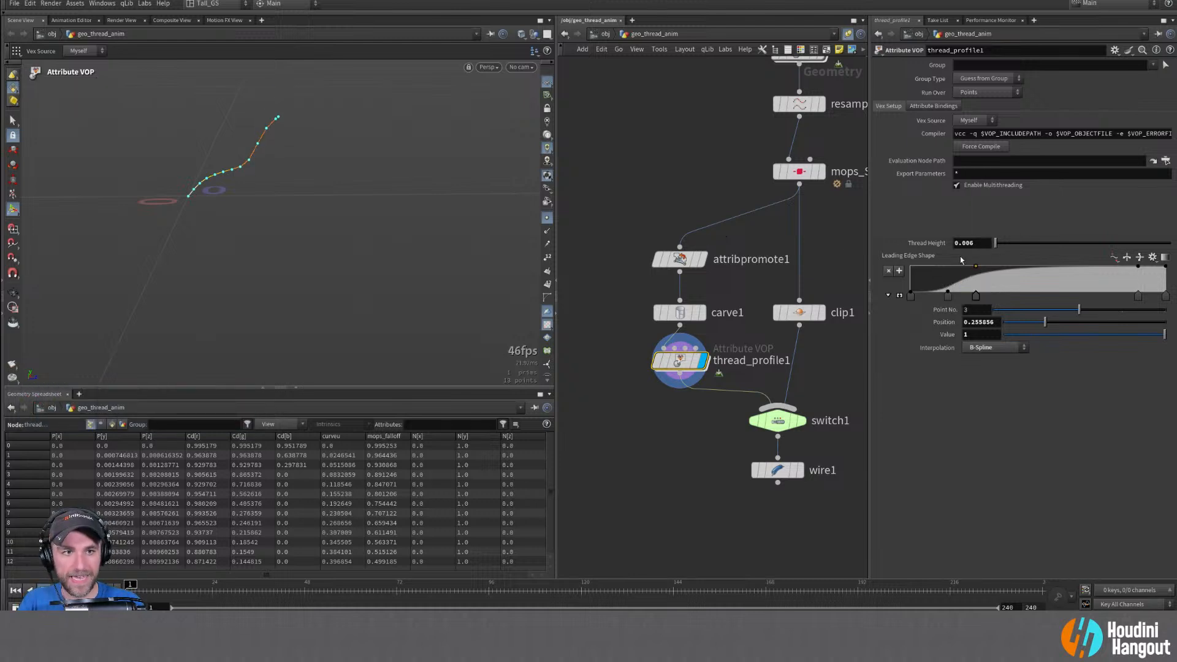
left_click_drag(984, 243, 970, 243)
type("5")
key("Return")
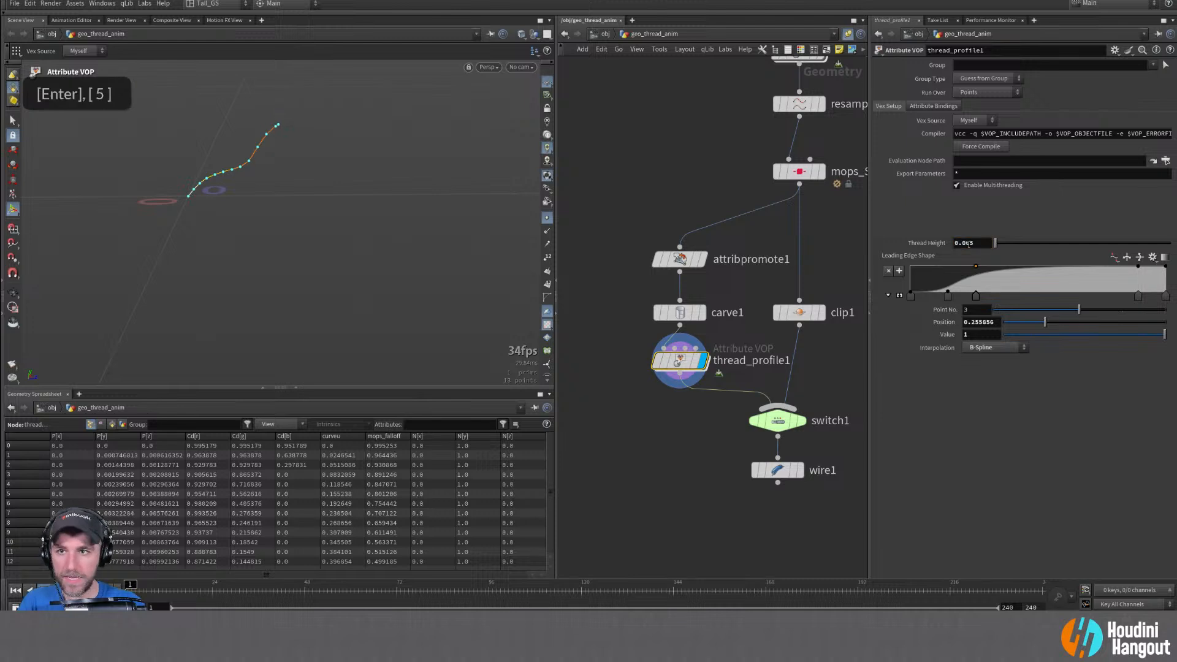
Slide the MOPs Shape Falloff back and forth along the curve, leaving its Z translate at about 0.0127
left_click_drag(231, 166, 248, 175, "alt")
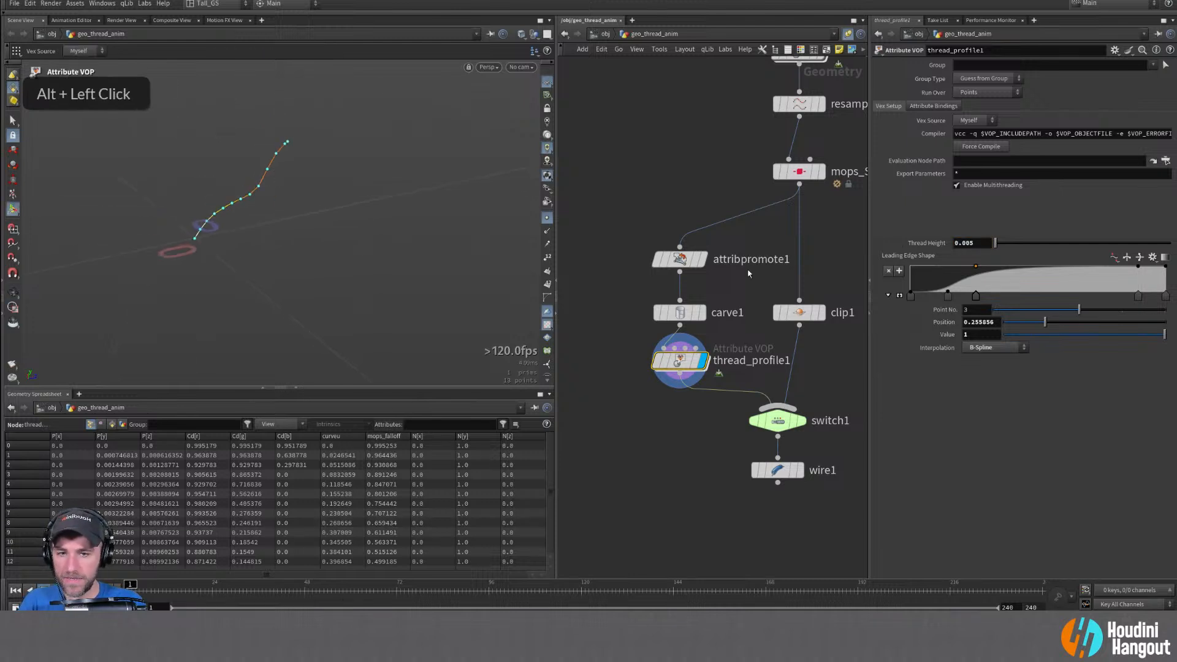
left_click(799, 172)
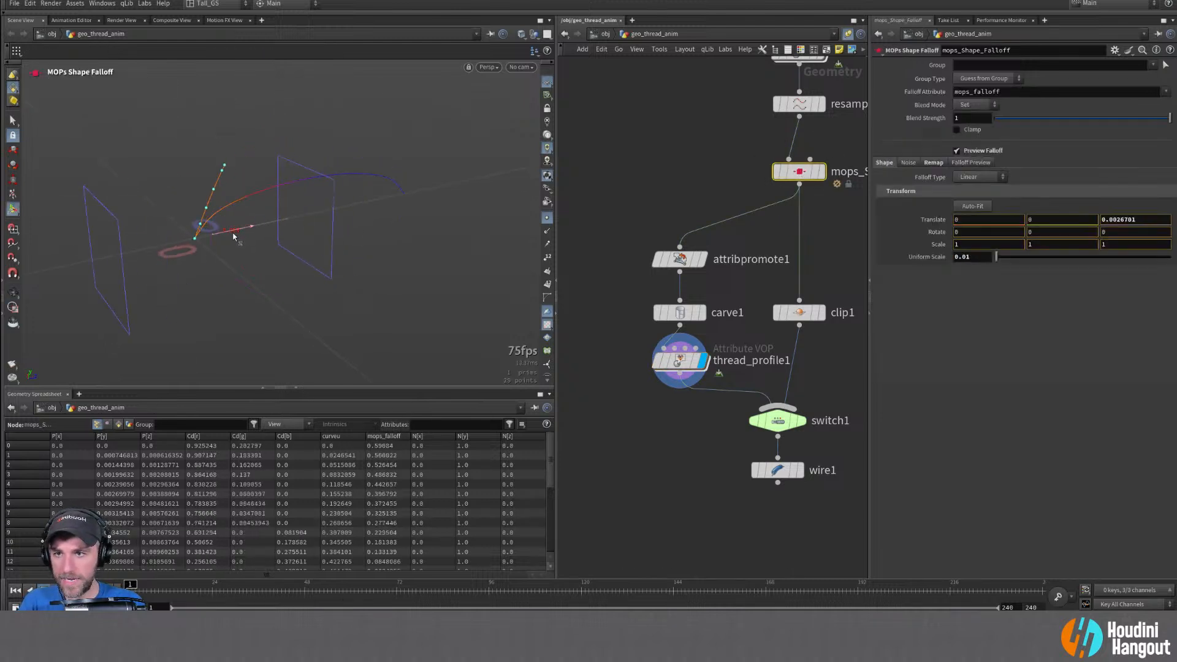
left_click_drag(127, 275, 426, 342)
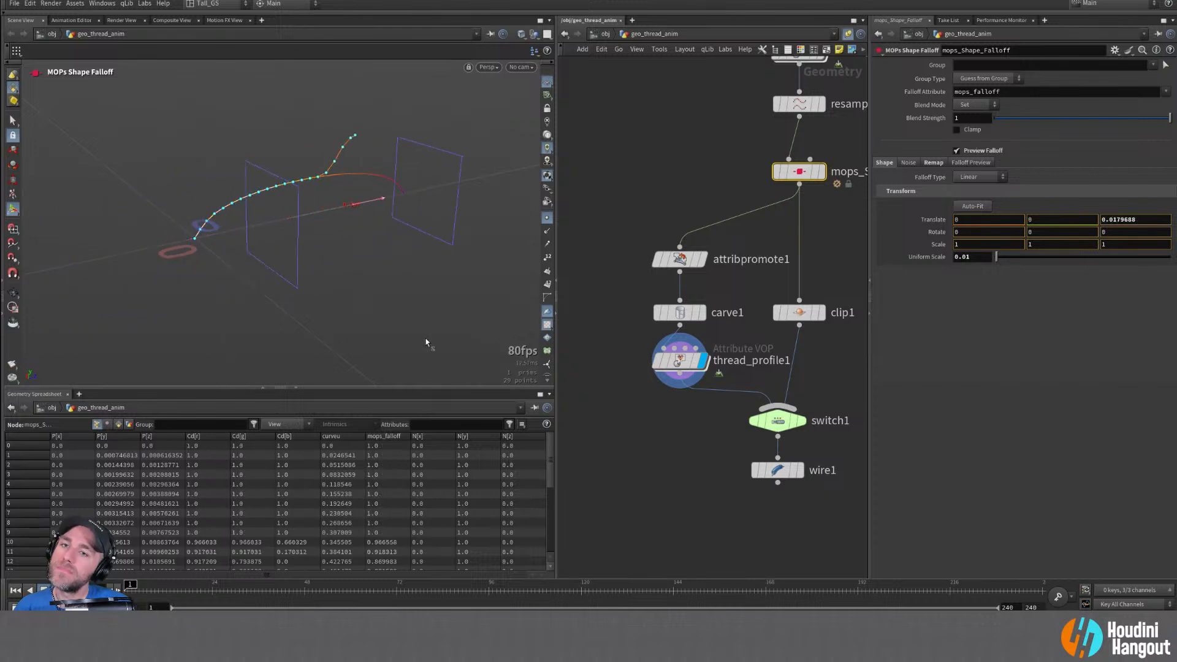
key("Return")
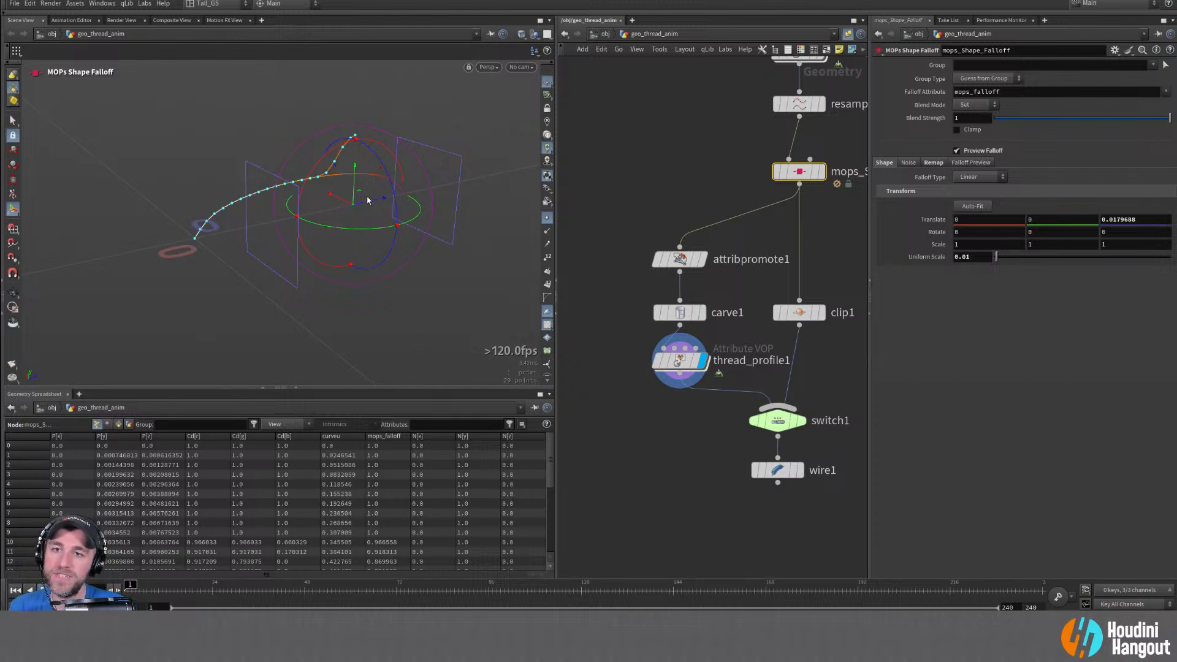
left_click_drag(369, 200, 241, 308)
key("r")
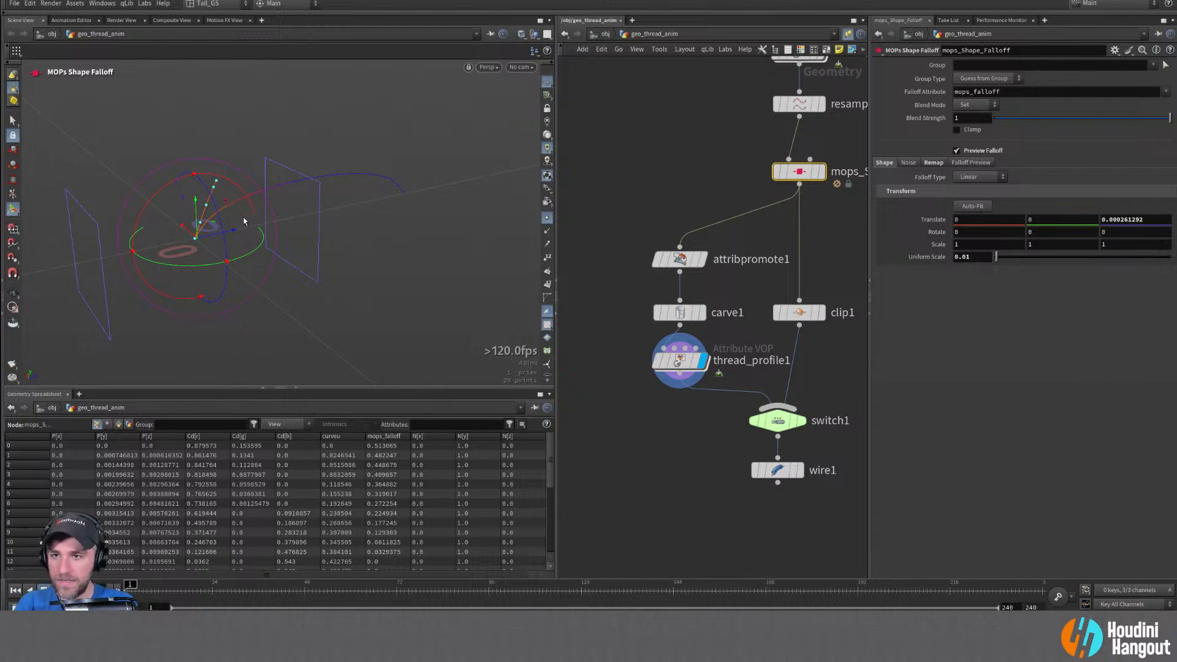
left_click_drag(216, 238, 329, 222)
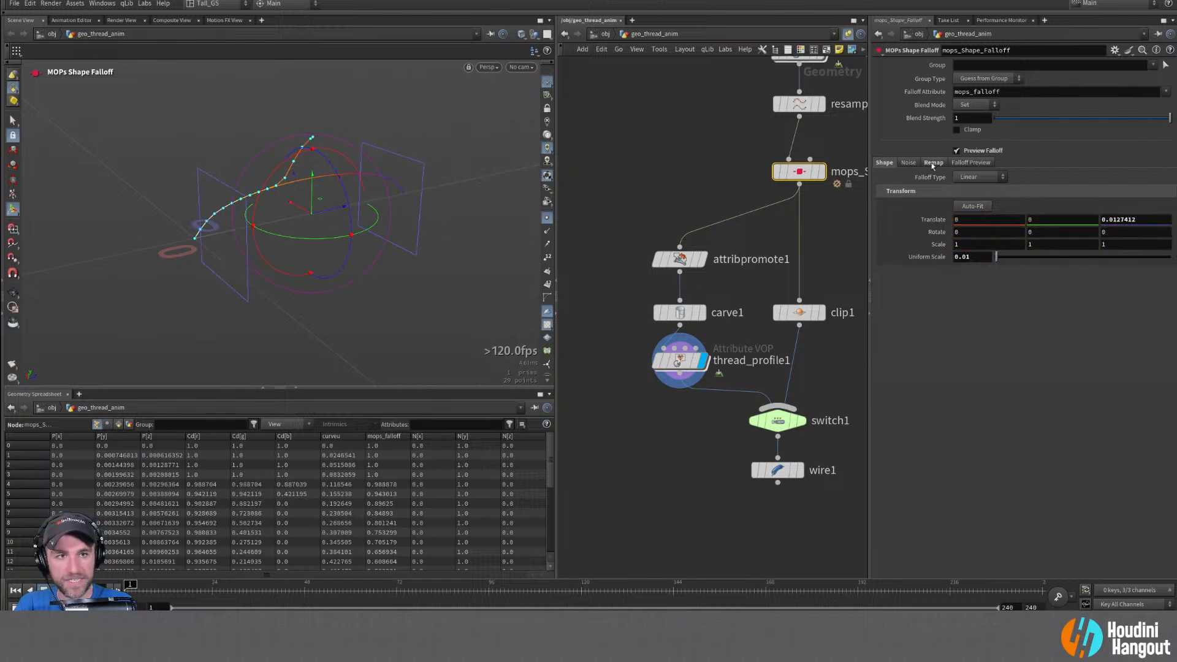
Move the second point of thread_profile1's Leading Edge Shape ramp to the very start, at position 1e-06
left_click(678, 359)
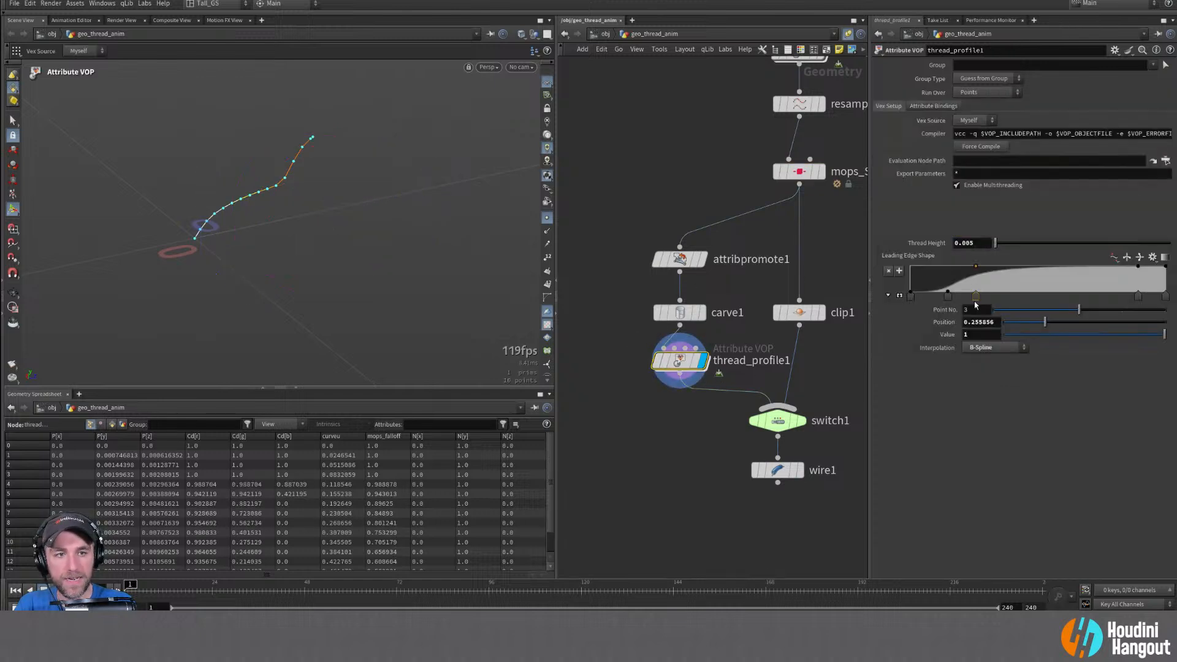
left_click_drag(976, 302, 911, 301)
left_click_drag(257, 161, 243, 173, "alt")
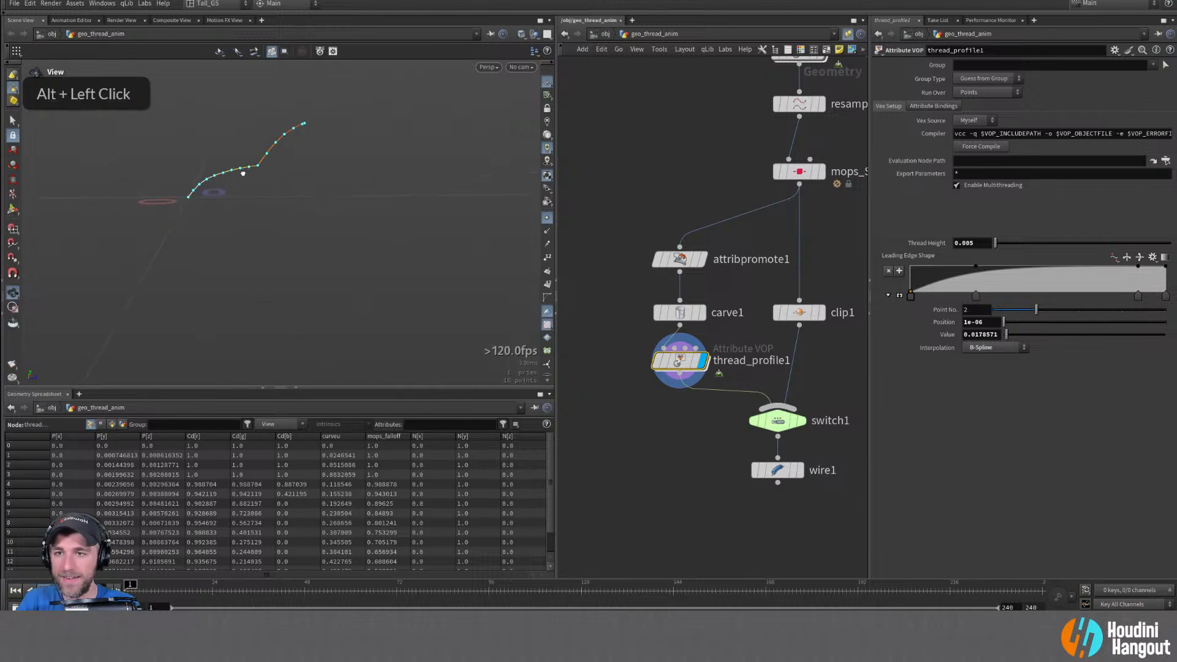
right_click_drag(243, 174, 264, 178, "alt")
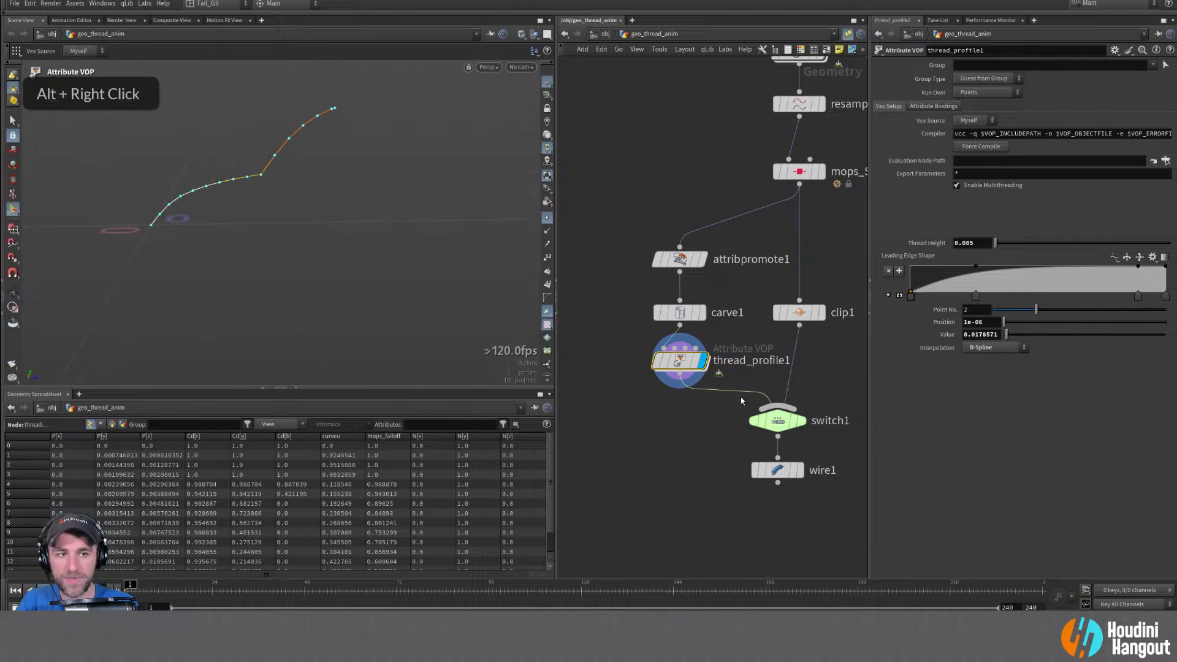
key("Tab")
type("RE")
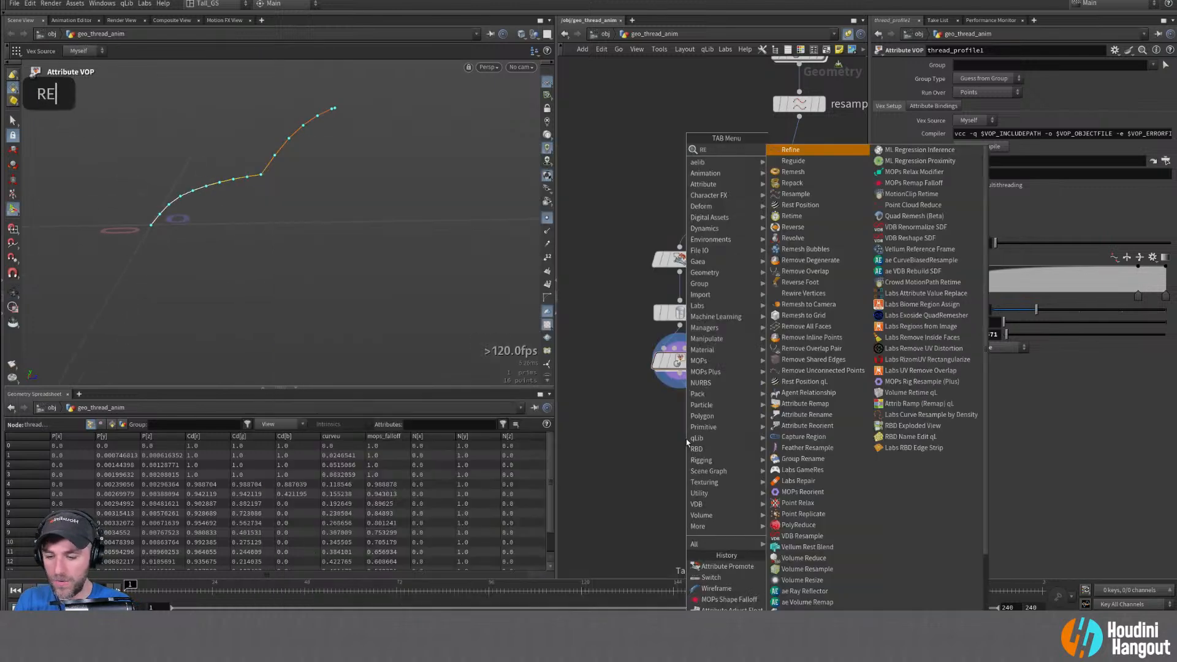
type("DSA")
key("BackSpace")
key("BackSpace")
key("BackSpace")
key("BackSpace")
key("BackSpace")
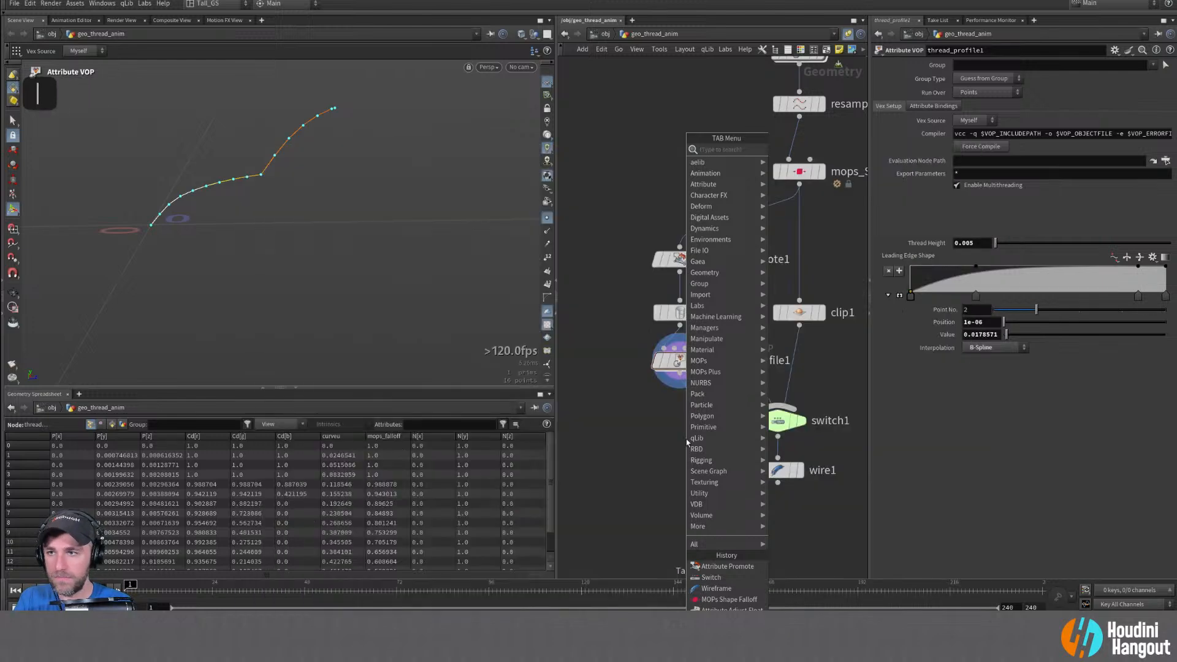
key("Caps_Lock")
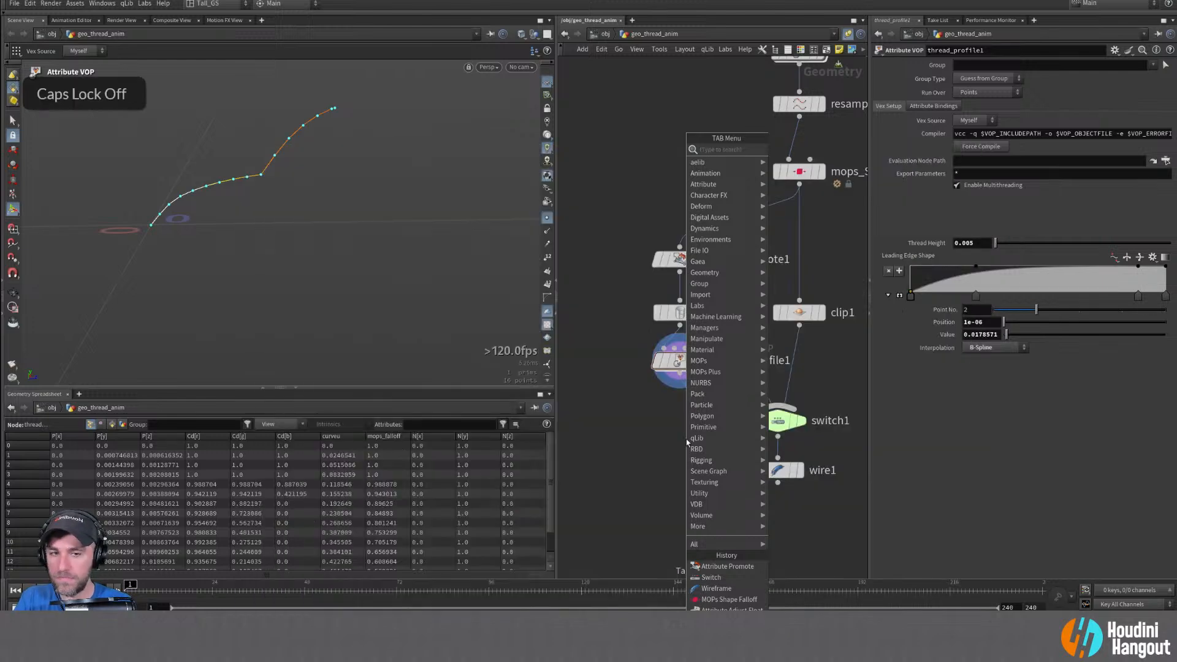
key("Caps_Lock")
key("Caps_Lock")
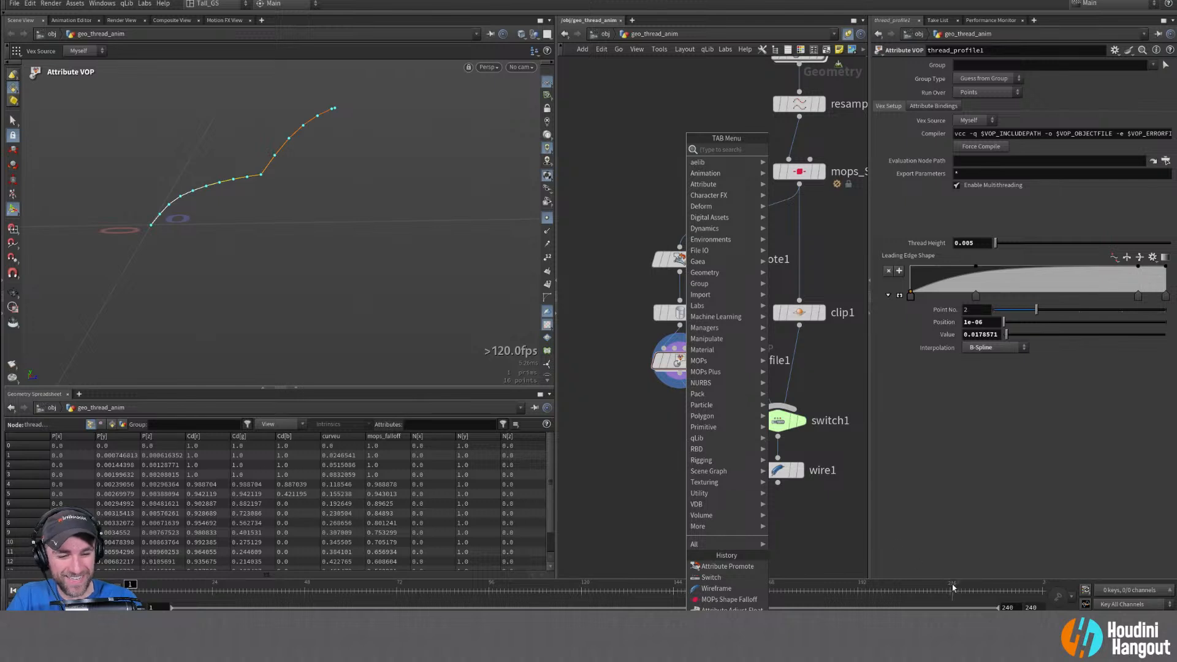
key("Escape")
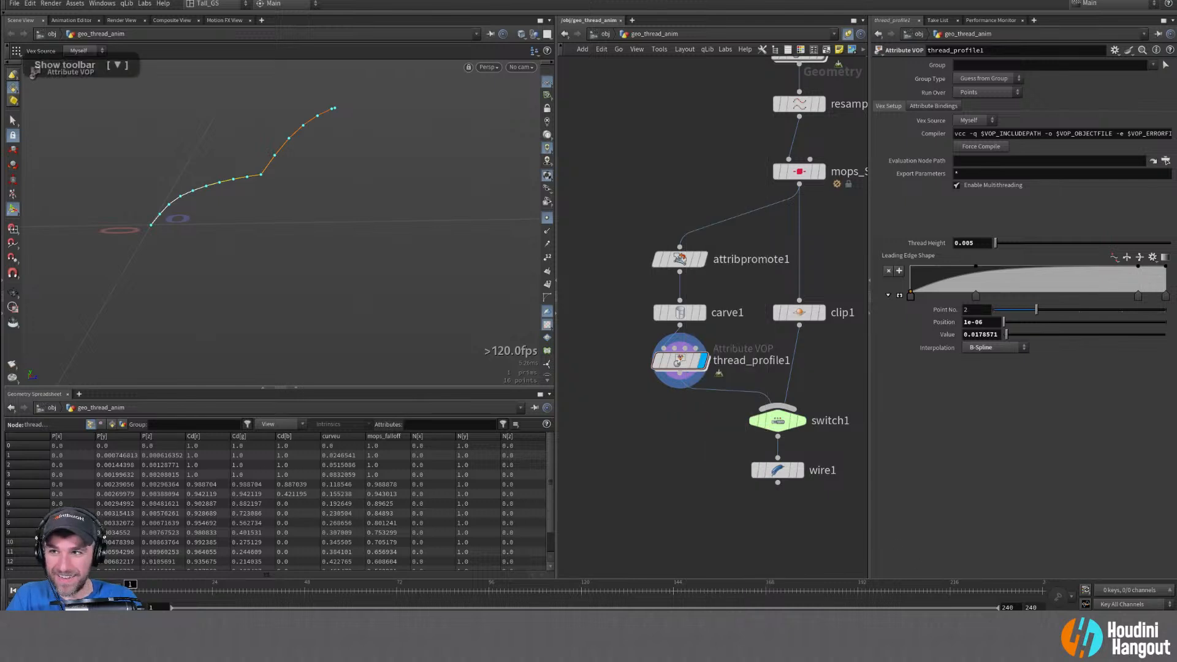
right_click(1013, 642)
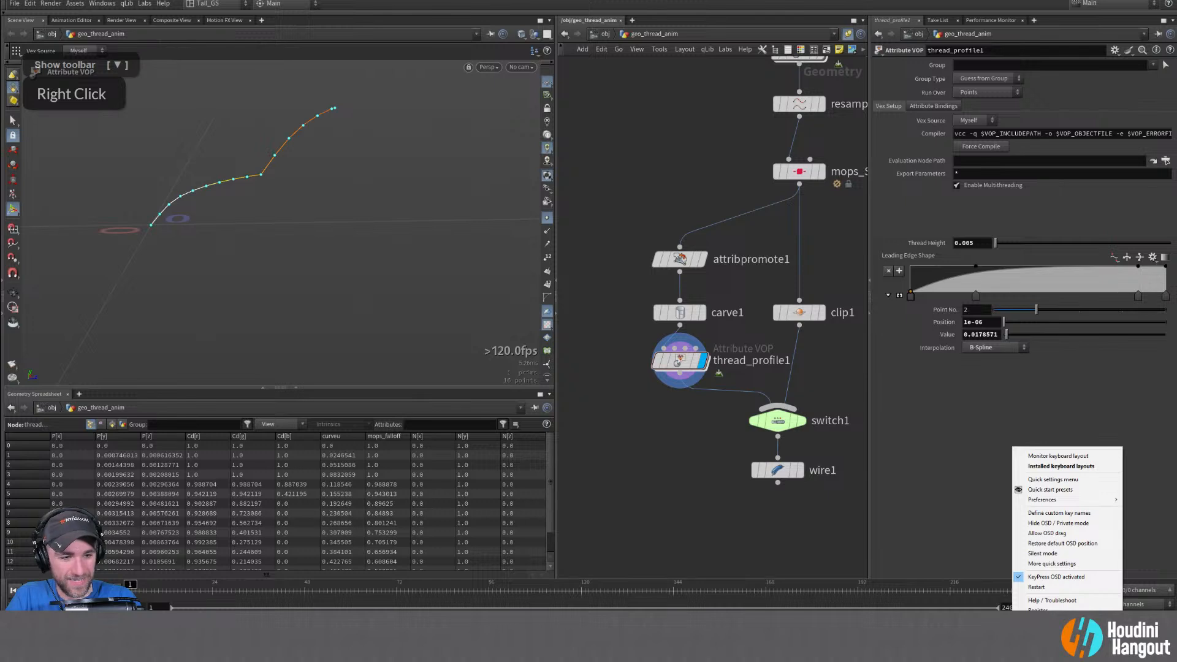
left_click(1015, 555)
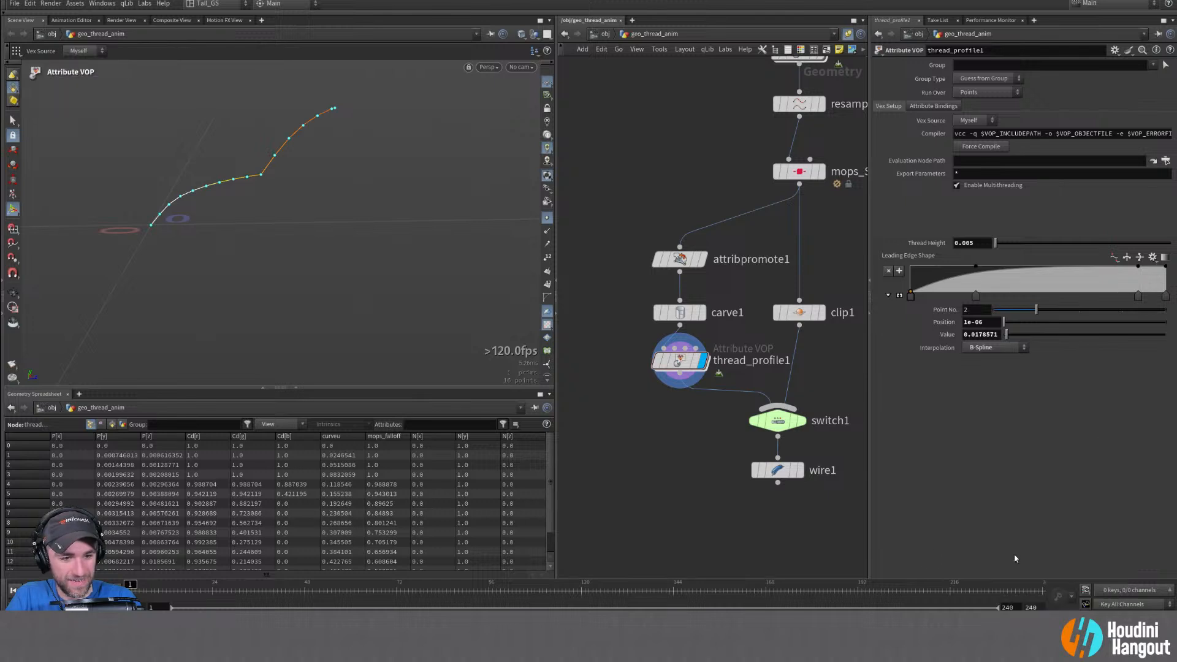
key("Tab")
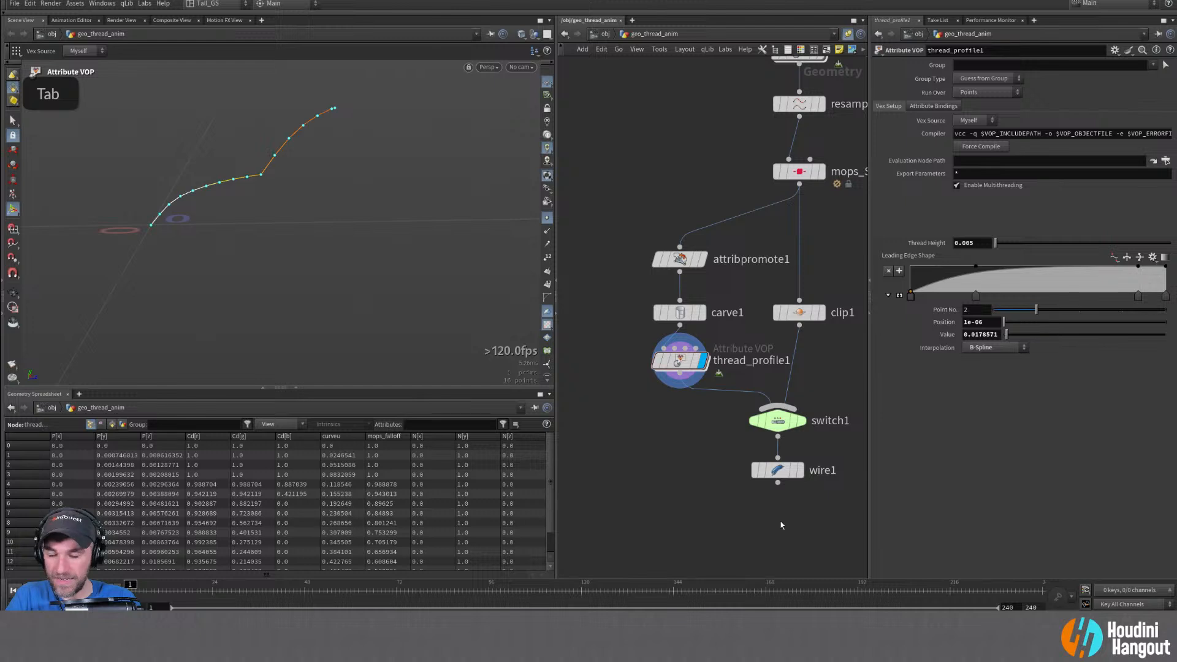
key("Escape")
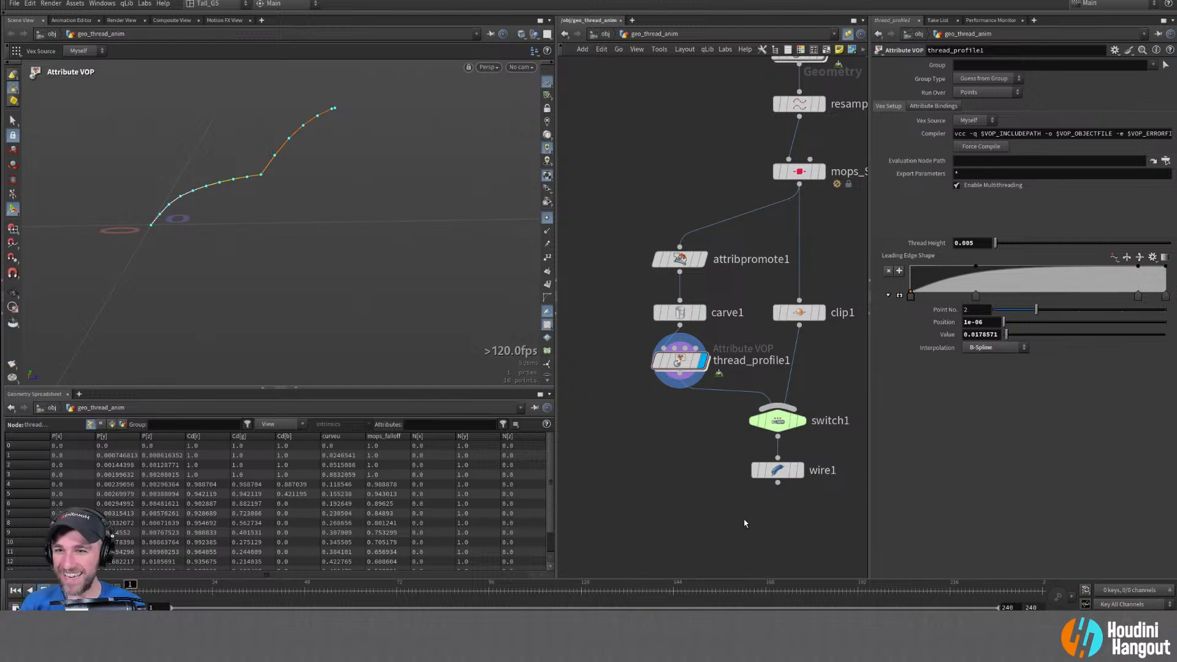
Insert a Resample node between thread_profile1 and switch1, aligned directly beneath thread_profile1
key("Tab")
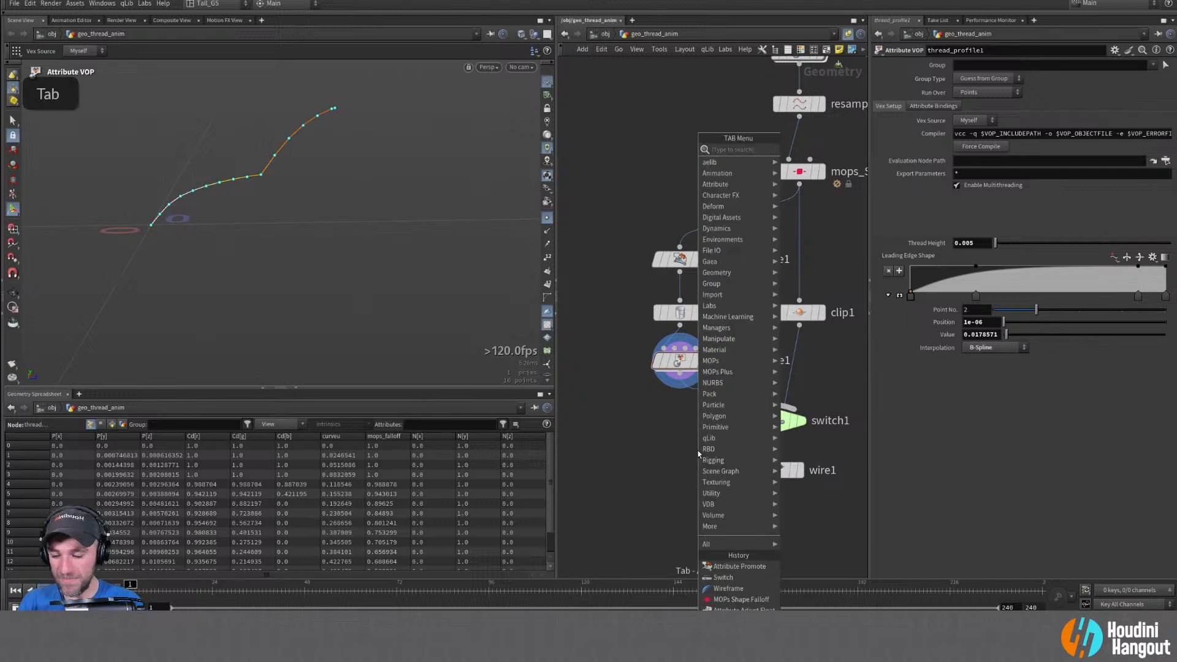
type("resample")
key("Return")
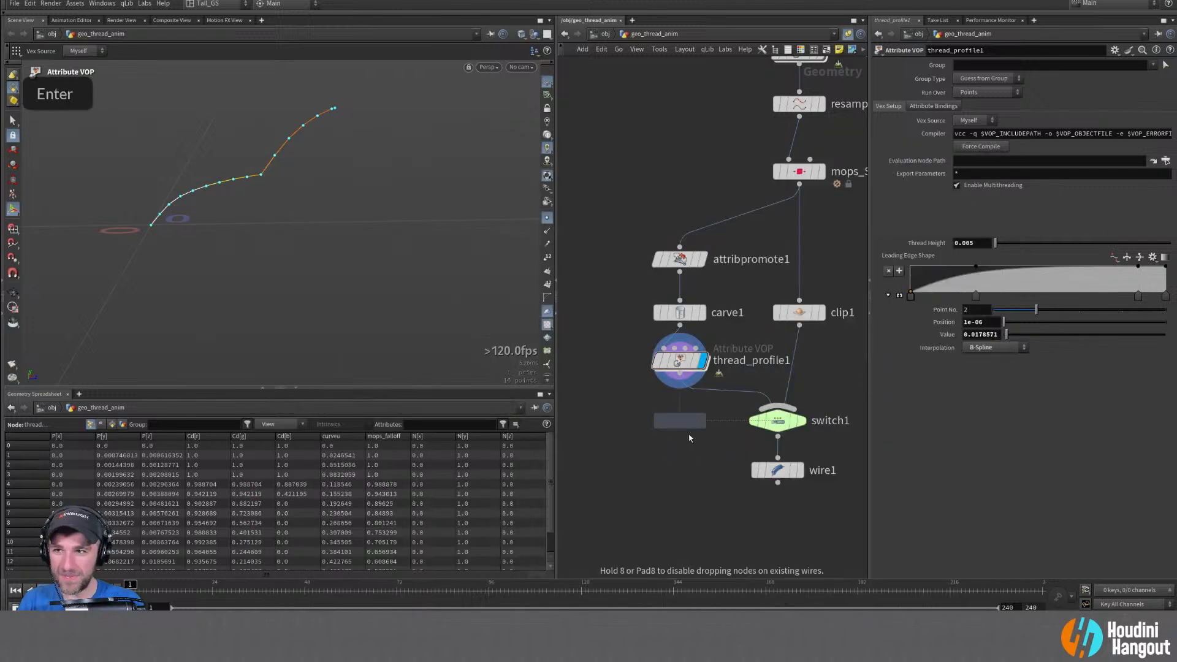
left_click(690, 417)
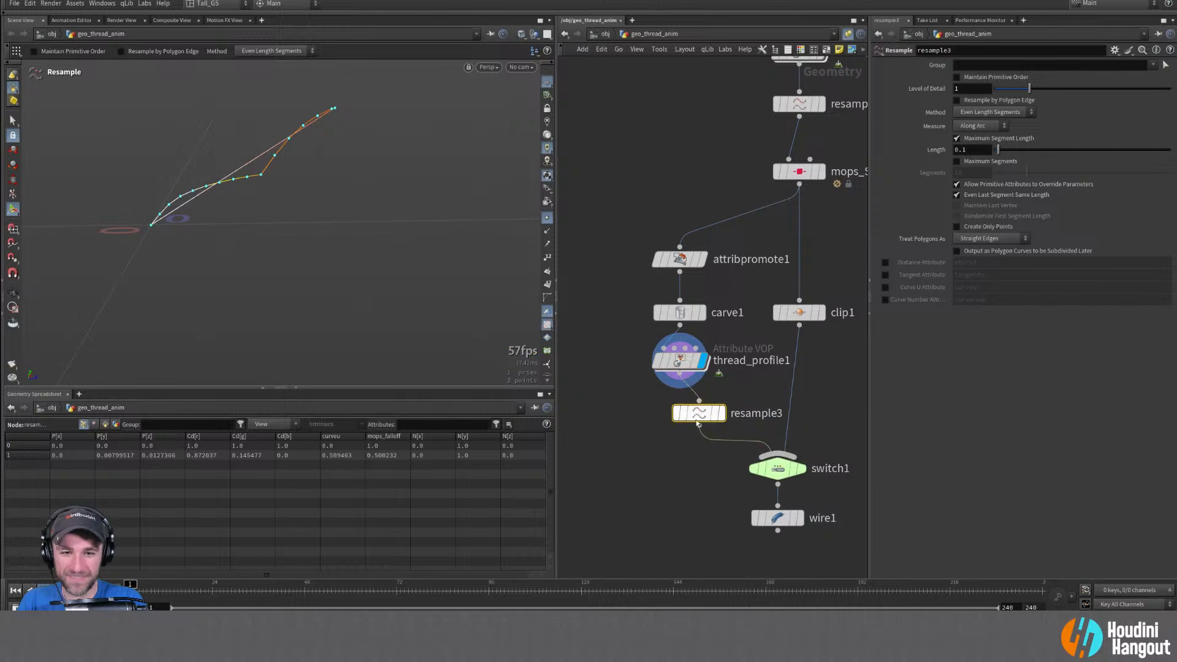
left_click_drag(697, 421, 677, 418)
Set the new resample's segment length to 0.001, display its output, and treat polygons as Subdivision Curves
left_click(965, 151)
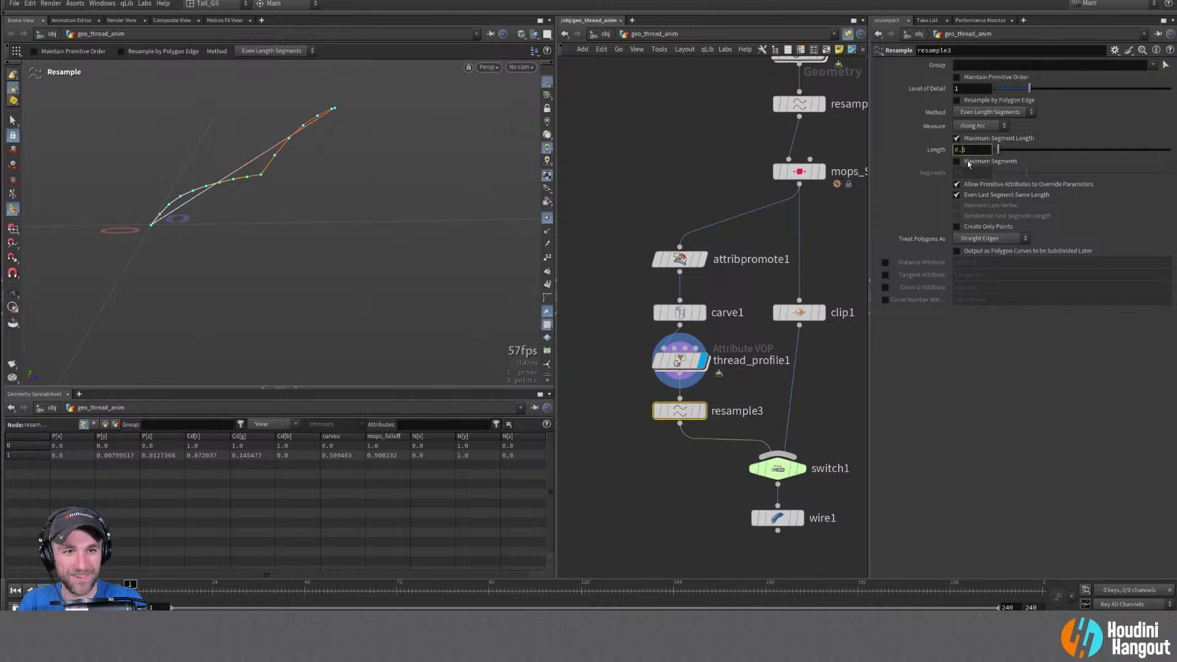
type("001")
key("Return")
double_click(703, 411)
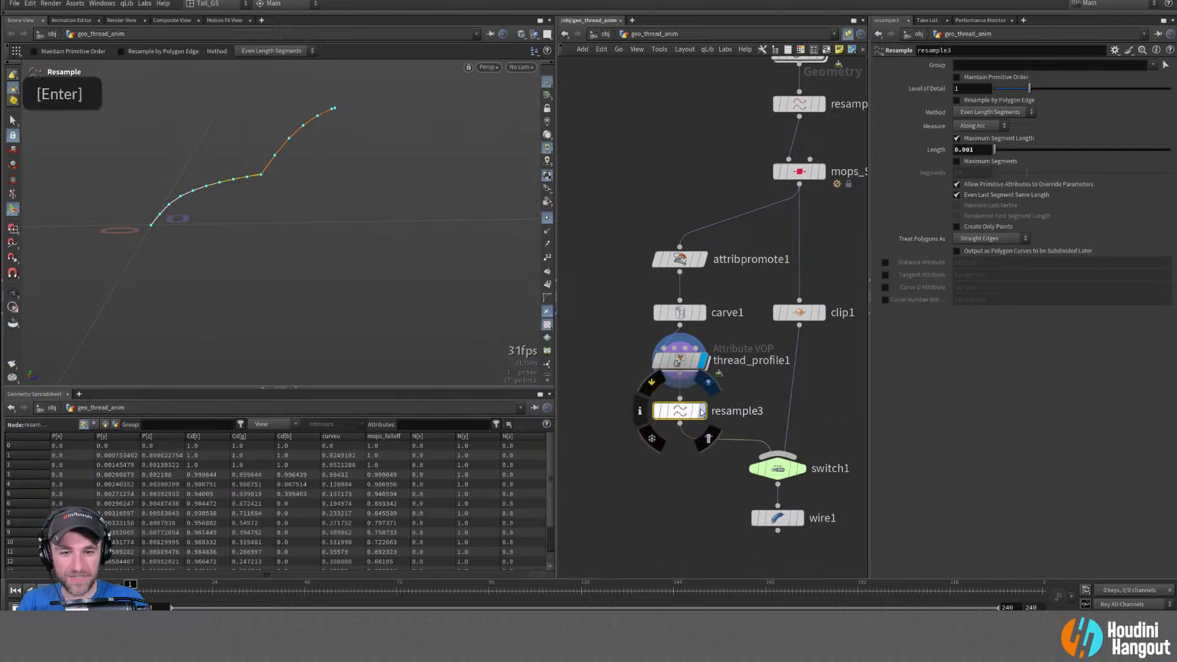
left_click(991, 238)
left_click(984, 261)
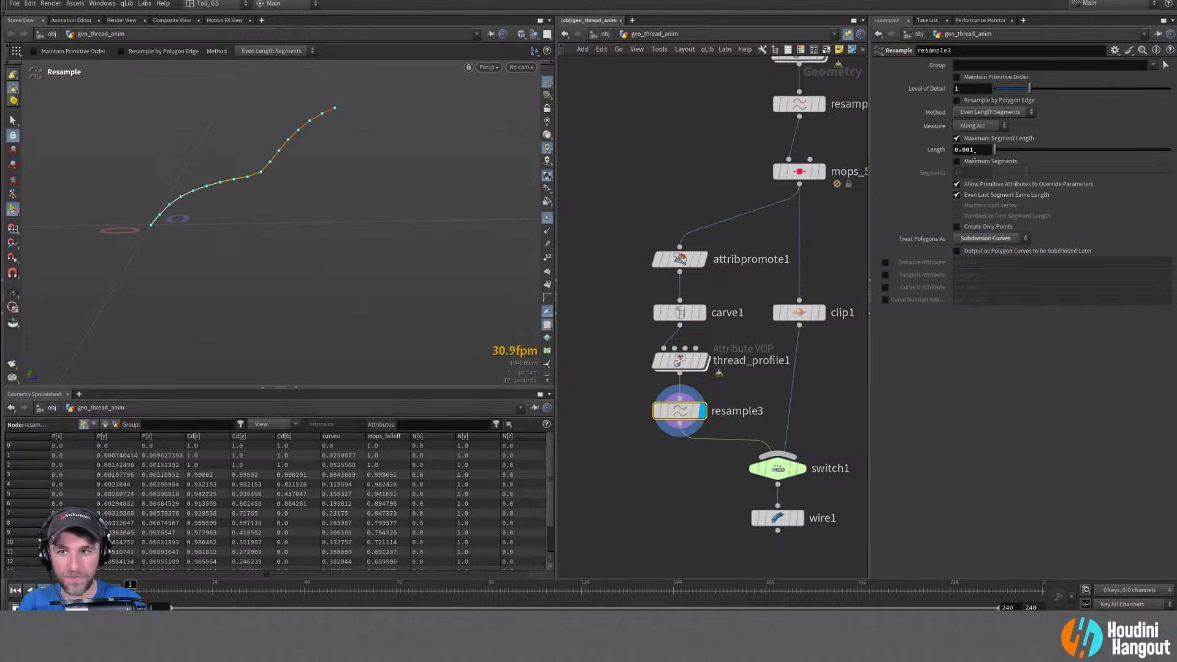
Try a finer segment length of 0.0004 on resample3, and delete that Resample node
middle_click_drag(975, 150, 209, 102)
left_click_drag(210, 106, 305, 153, "alt")
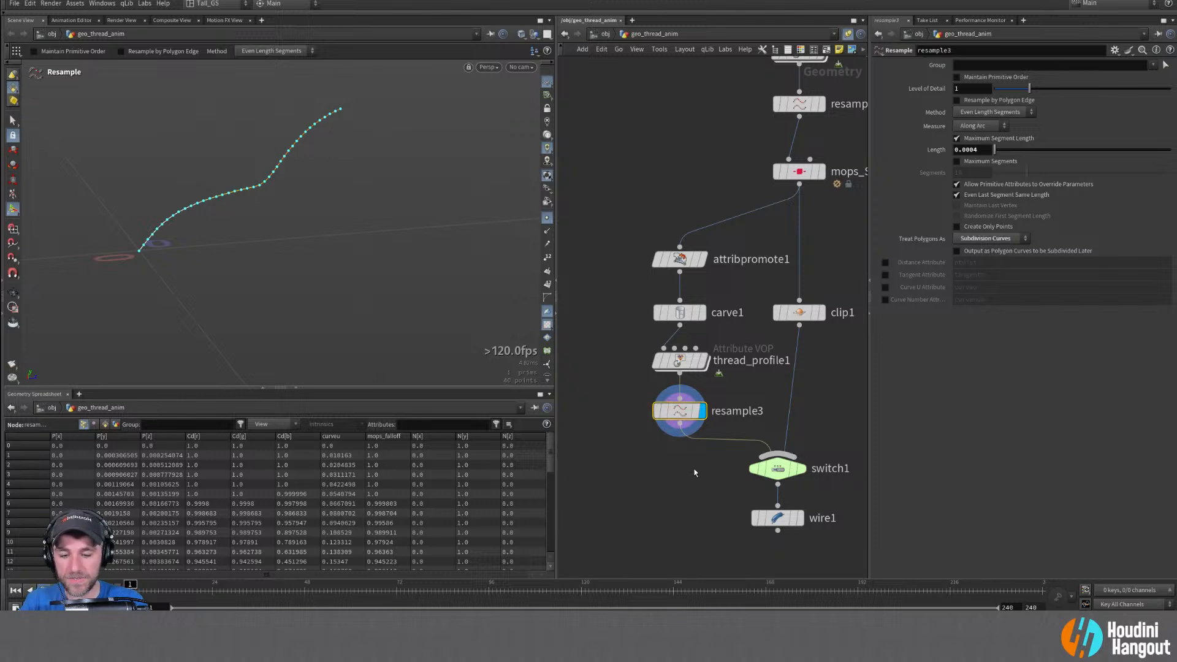
key("Delete")
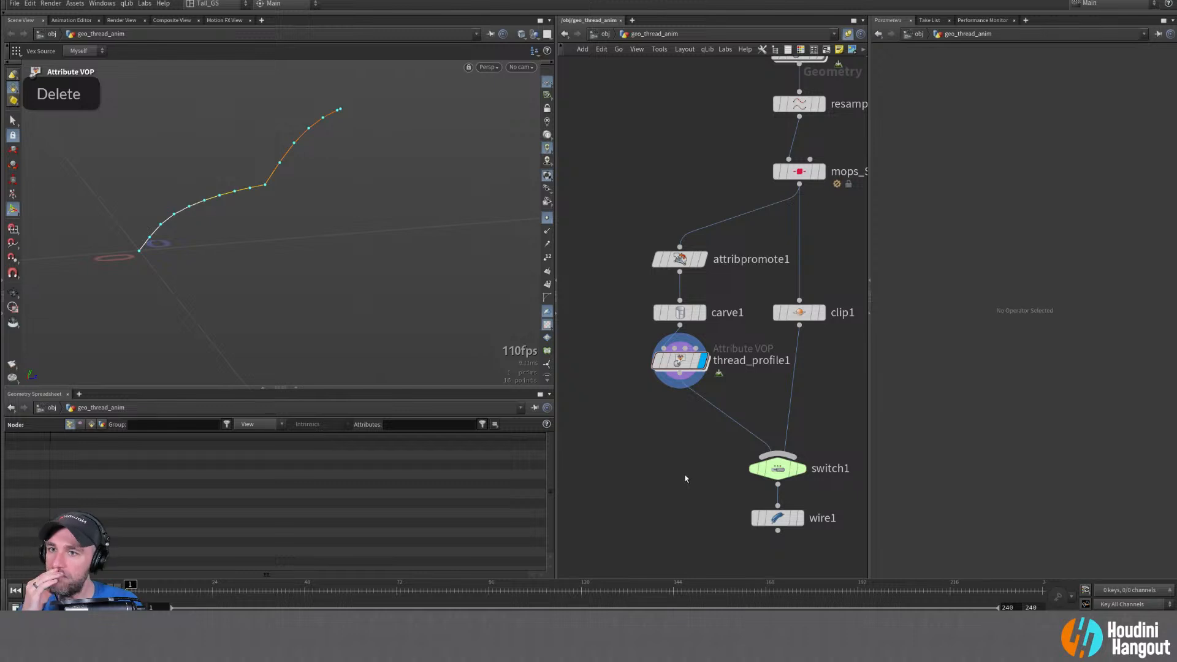
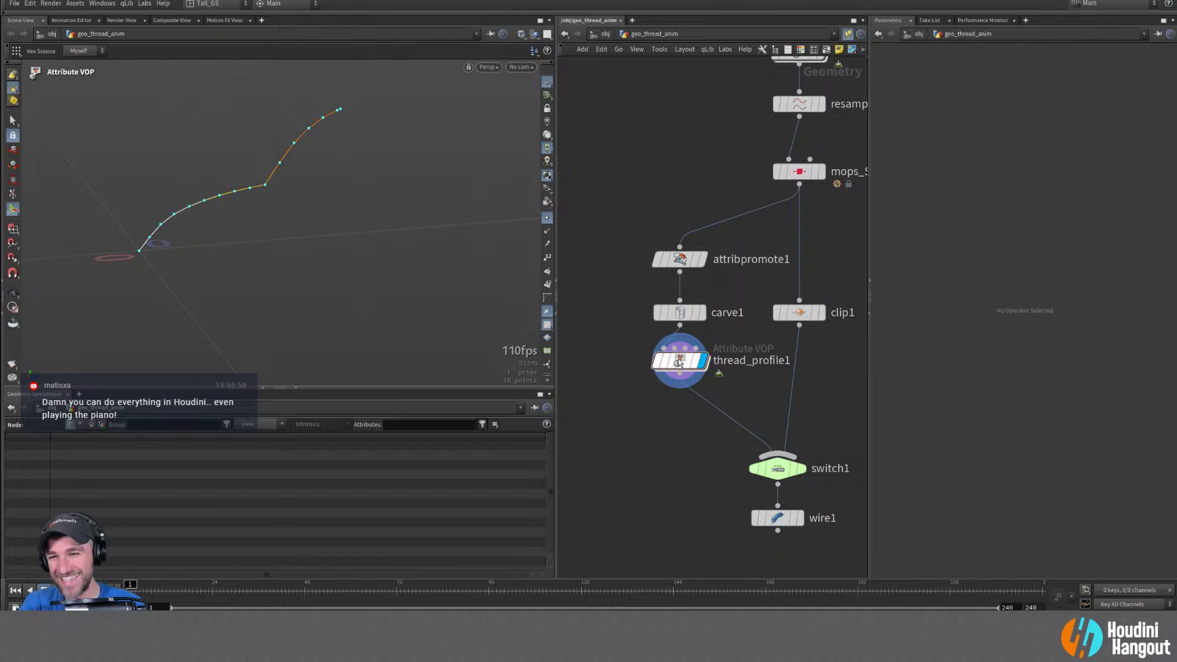
Compare the displayed carve1 curve with the thread_profile1 result, leaving thread_profile1 displayed and selected
left_click_drag(678, 360, 678, 367)
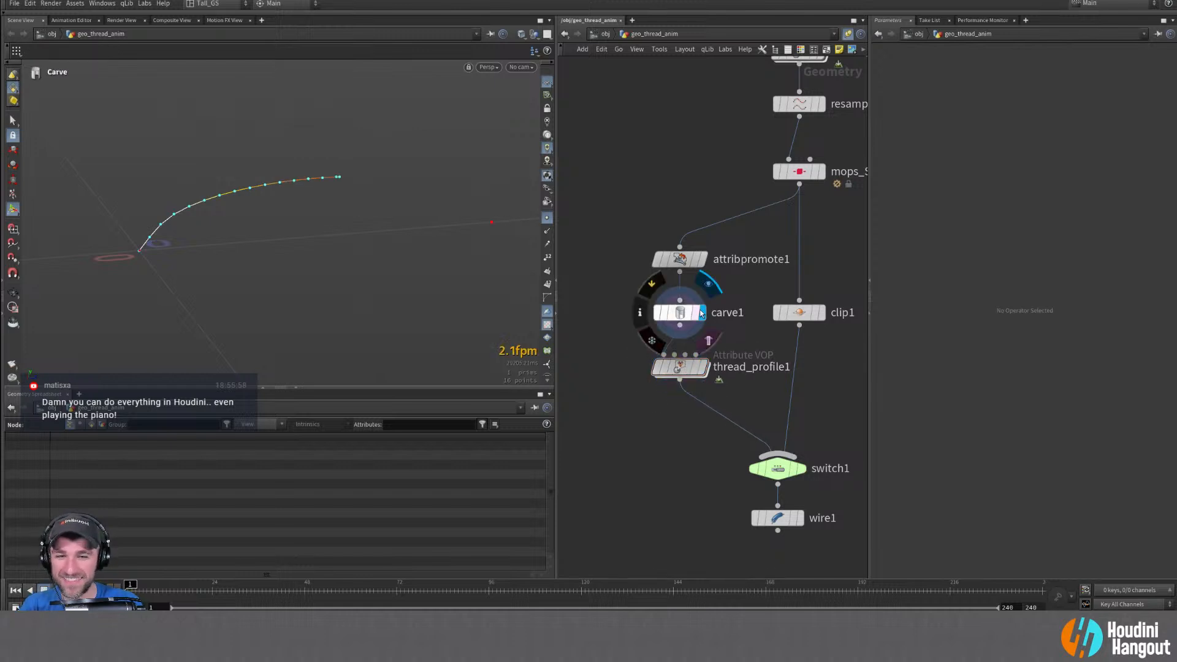
double_click(679, 312)
left_click(695, 375)
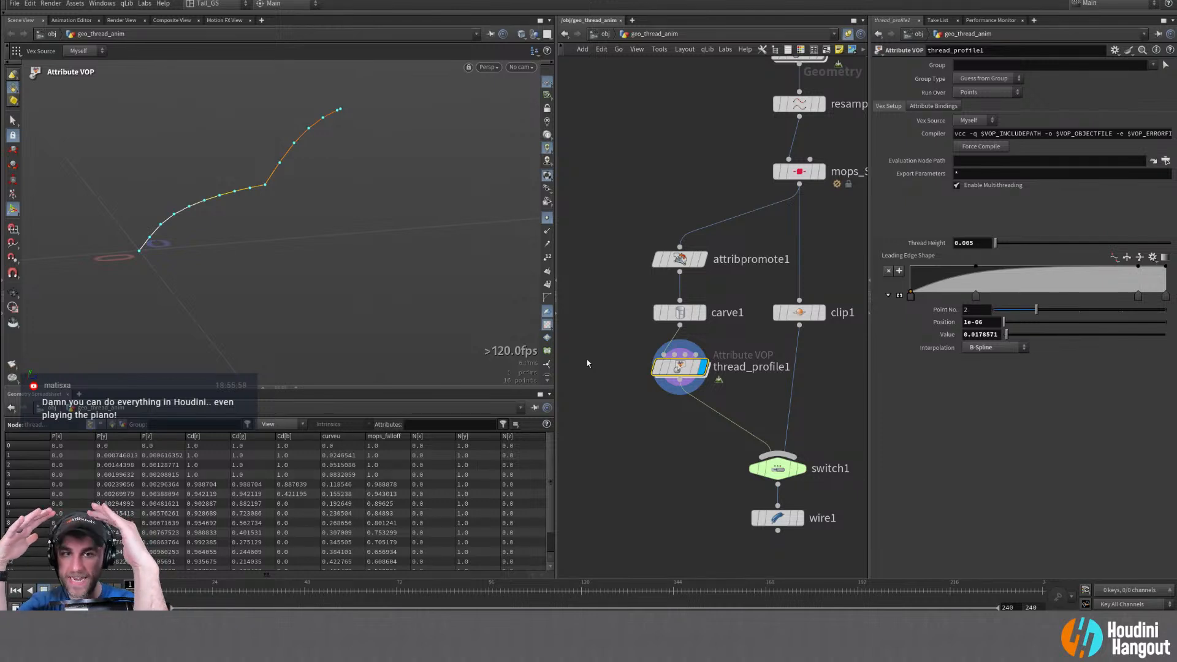
Duplicate the upstream thread_profile node, place the copy beside thread_profile1, and feed it from carve1
middle_click_drag(626, 146, 599, 235)
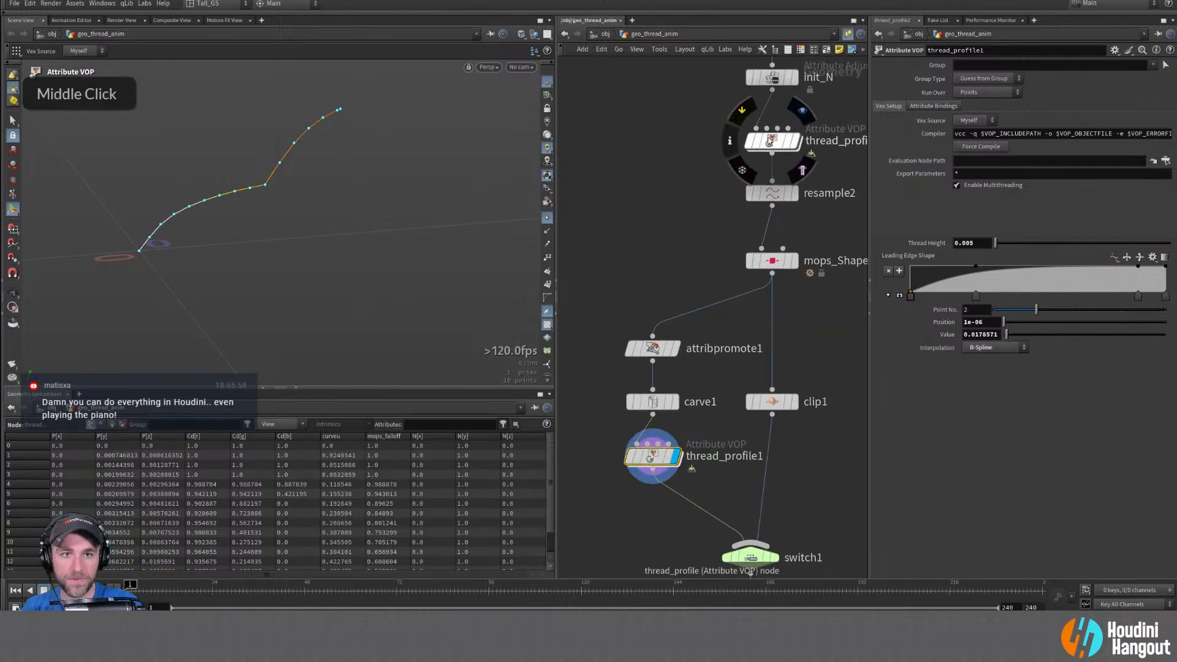
left_click(772, 141)
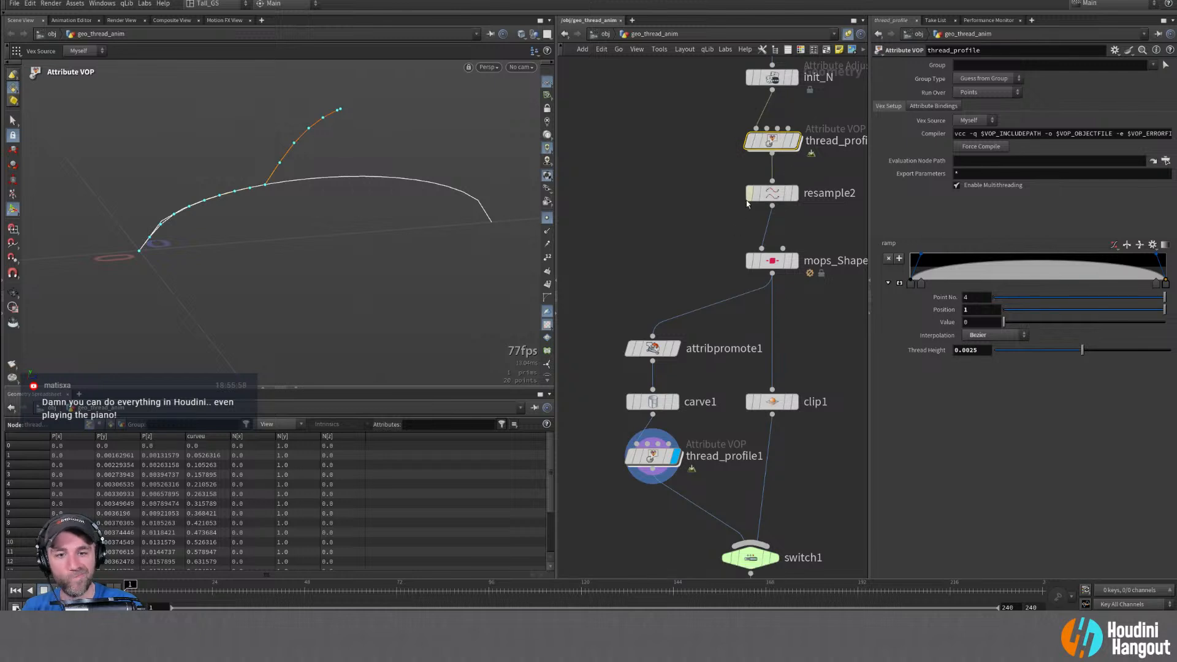
left_click_drag(772, 141, 593, 459, "alt")
middle_click_drag(599, 464, 660, 452)
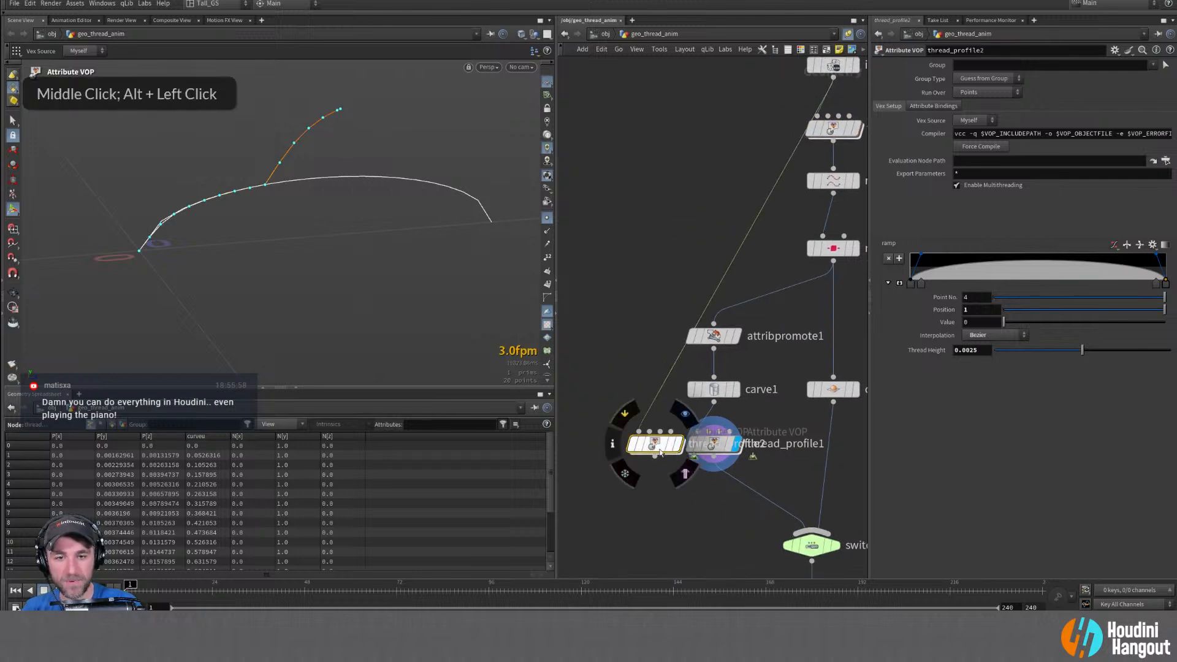
left_click_drag(659, 452, 692, 412)
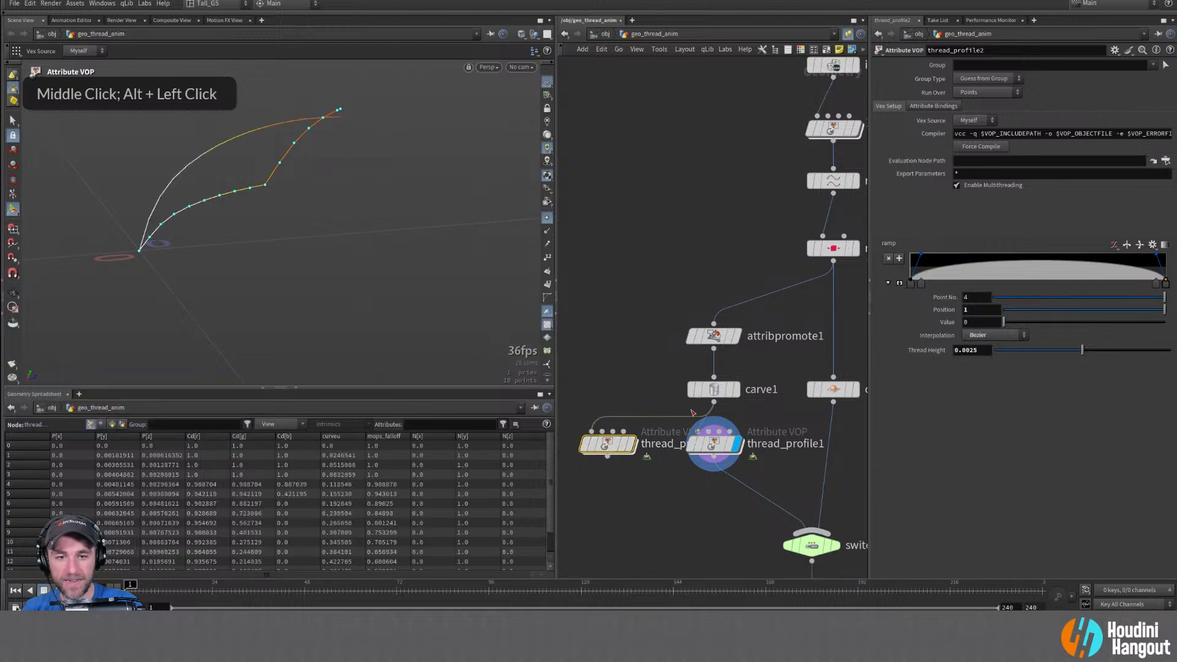
Display the thread_profile2 result and move that node farther away from thread_profile1
double_click(595, 445)
middle_click_drag(626, 456, 671, 457)
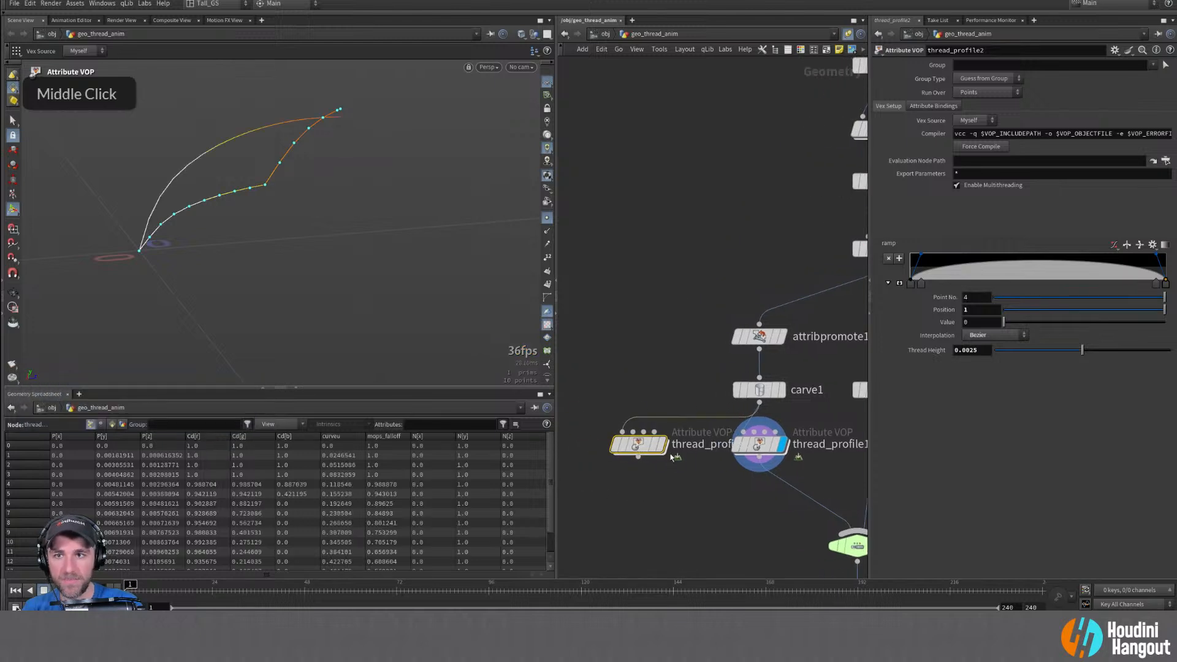
double_click(663, 444)
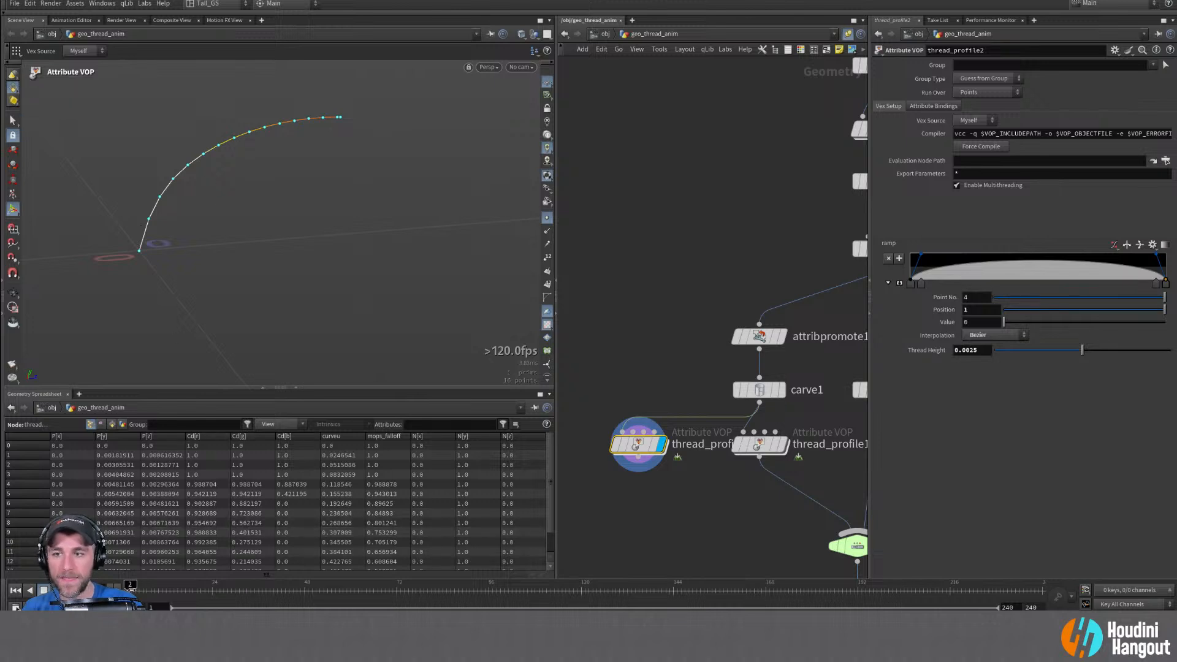
left_click_drag(640, 446, 601, 446)
Move the MOPs Shape Falloff before the curve's root, to Z about -0.0107, and keyframe its Translate at the start of the timeline
right_click_drag(610, 381, 665, 362)
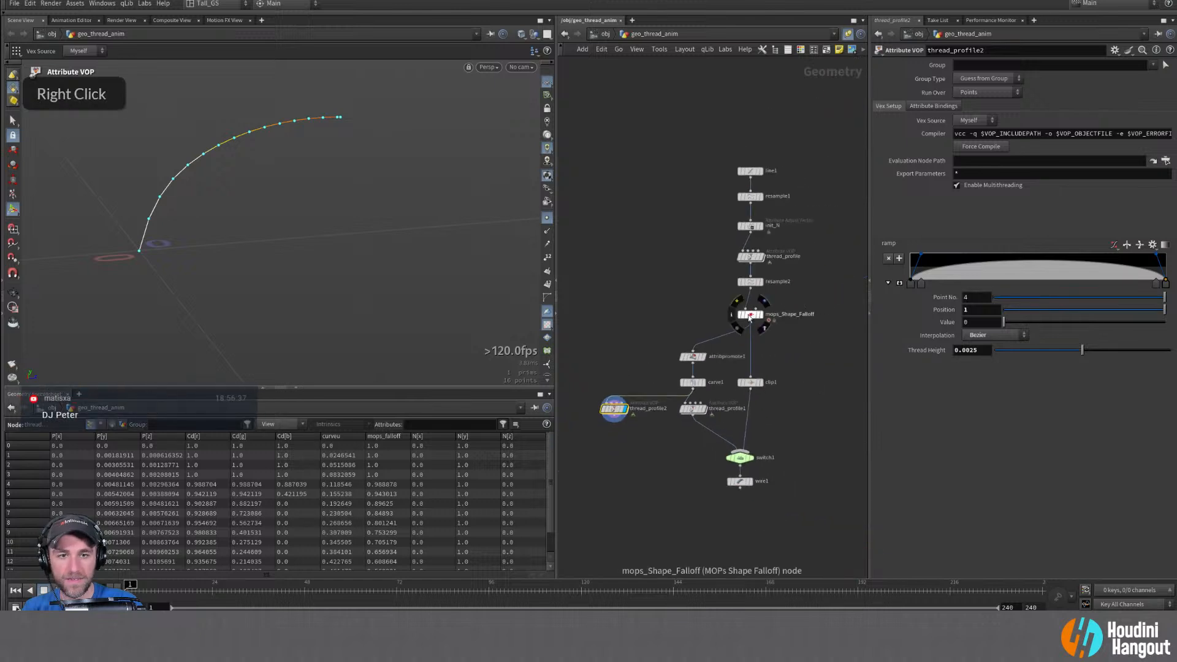
left_click(750, 316)
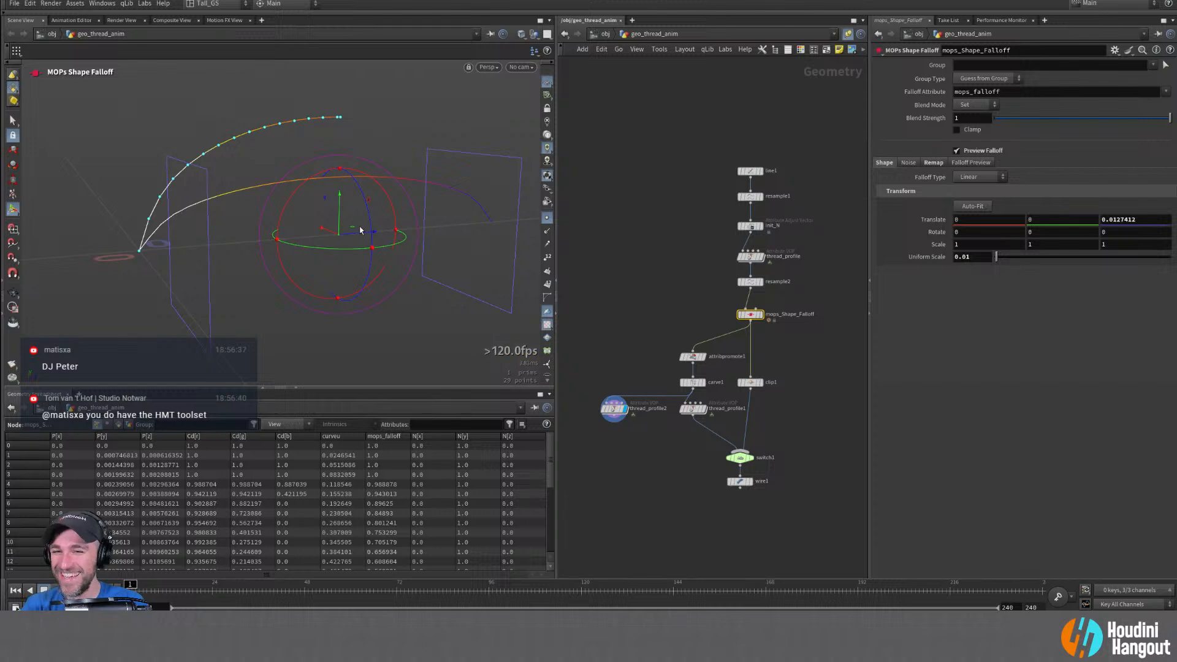
left_click_drag(362, 236, 2, 317)
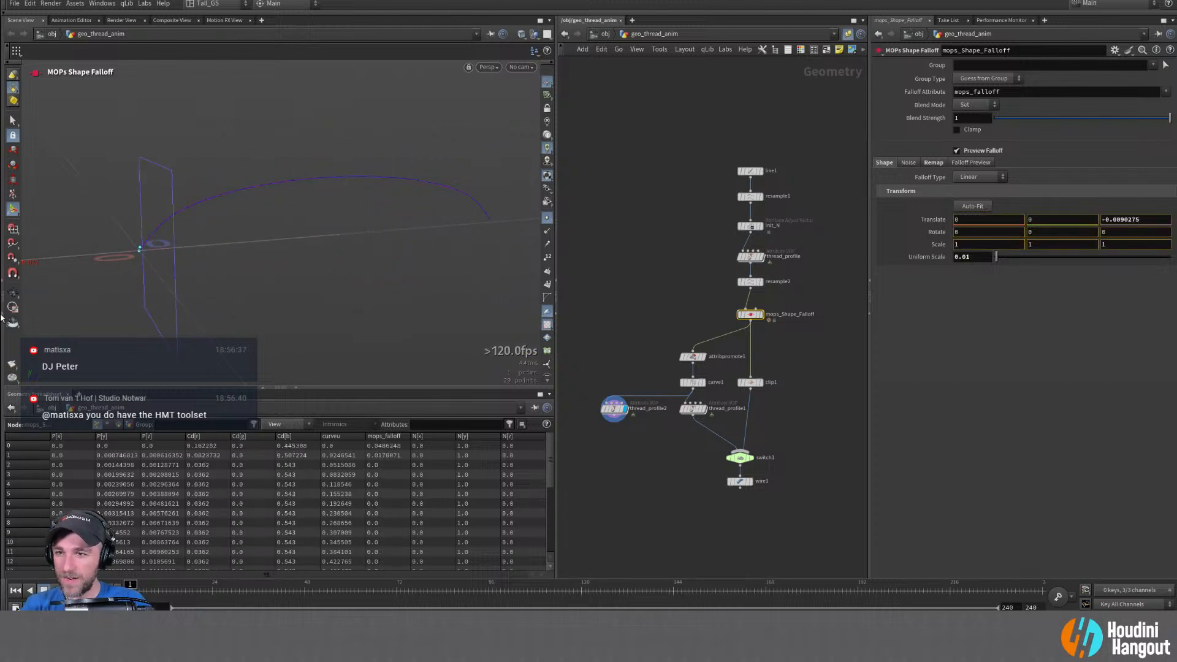
right_click_drag(111, 282, 123, 274, "alt")
middle_click_drag(124, 273, 131, 262, "alt")
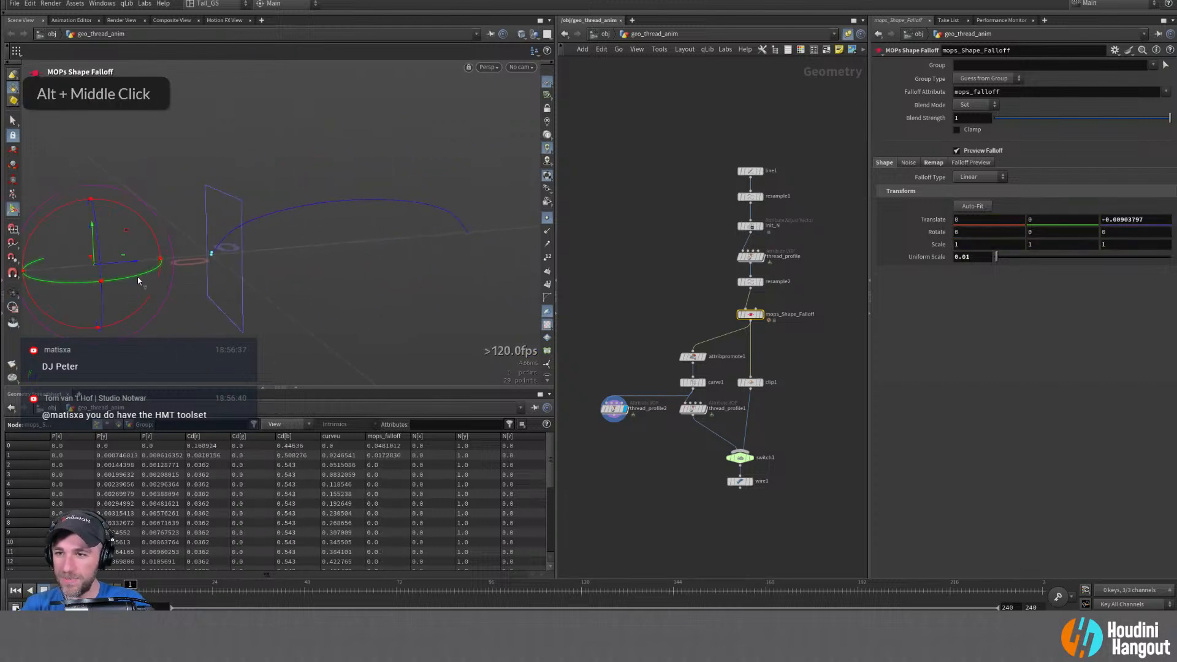
left_click_drag(132, 263, 111, 266)
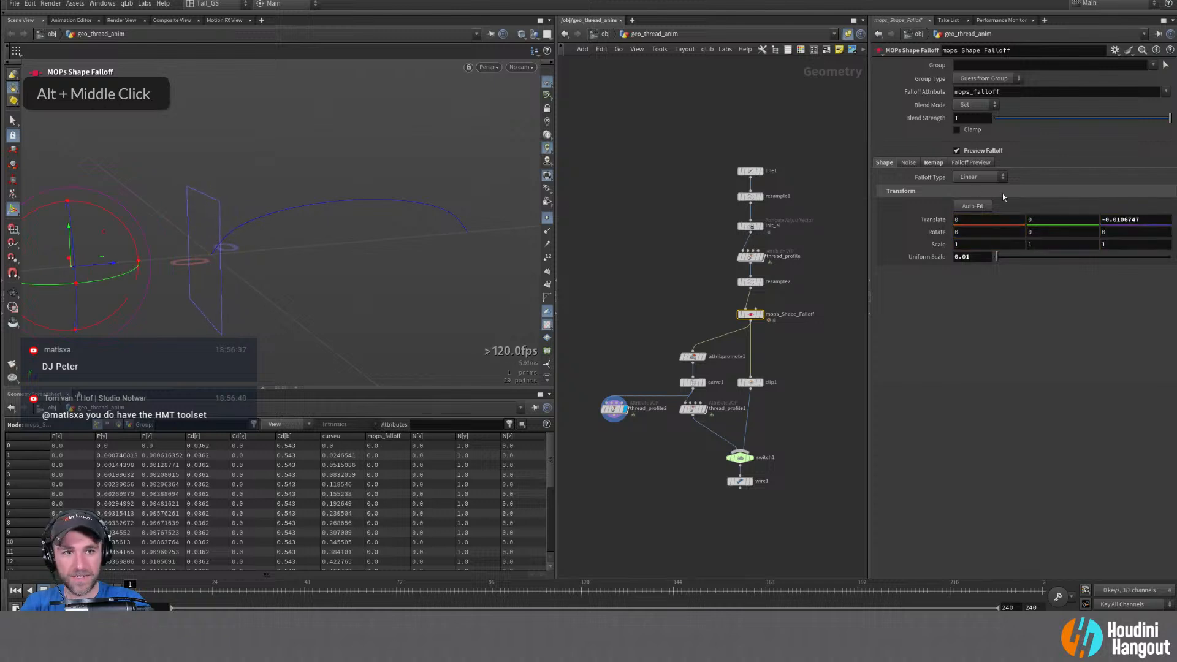
left_click(934, 220, "alt")
At frame 48, move the falloff past the curve's far end to Z about 0.0376 and keyframe its Translate
left_click_drag(194, 591, 205, 590)
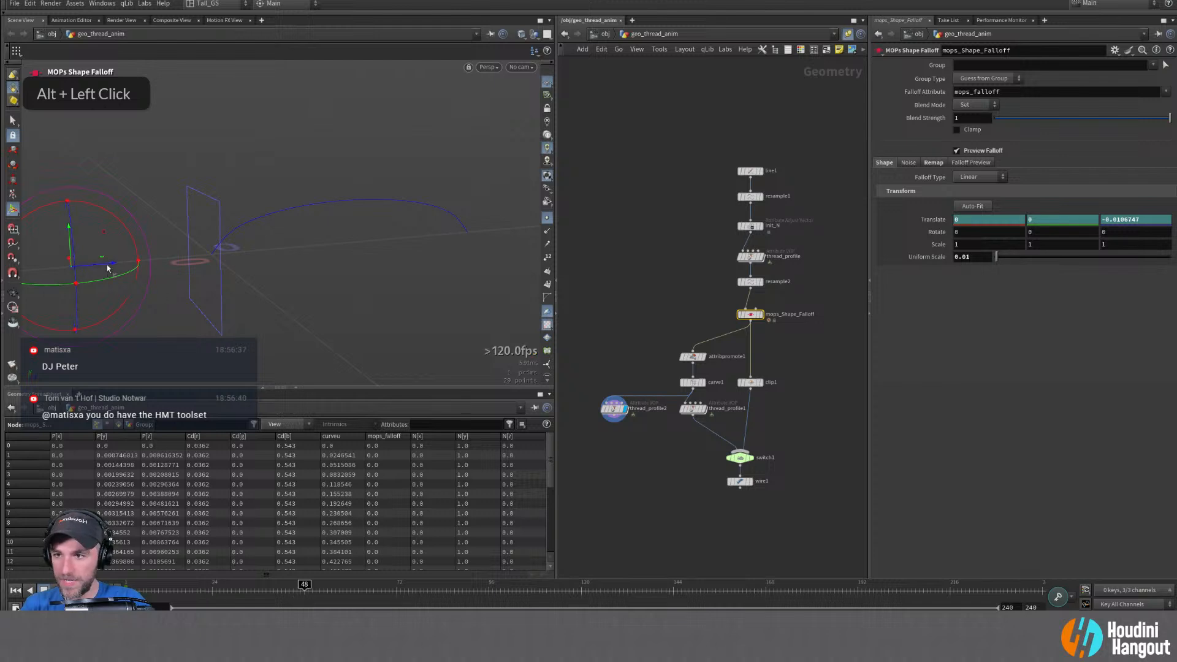
left_click_drag(107, 268, 594, 256)
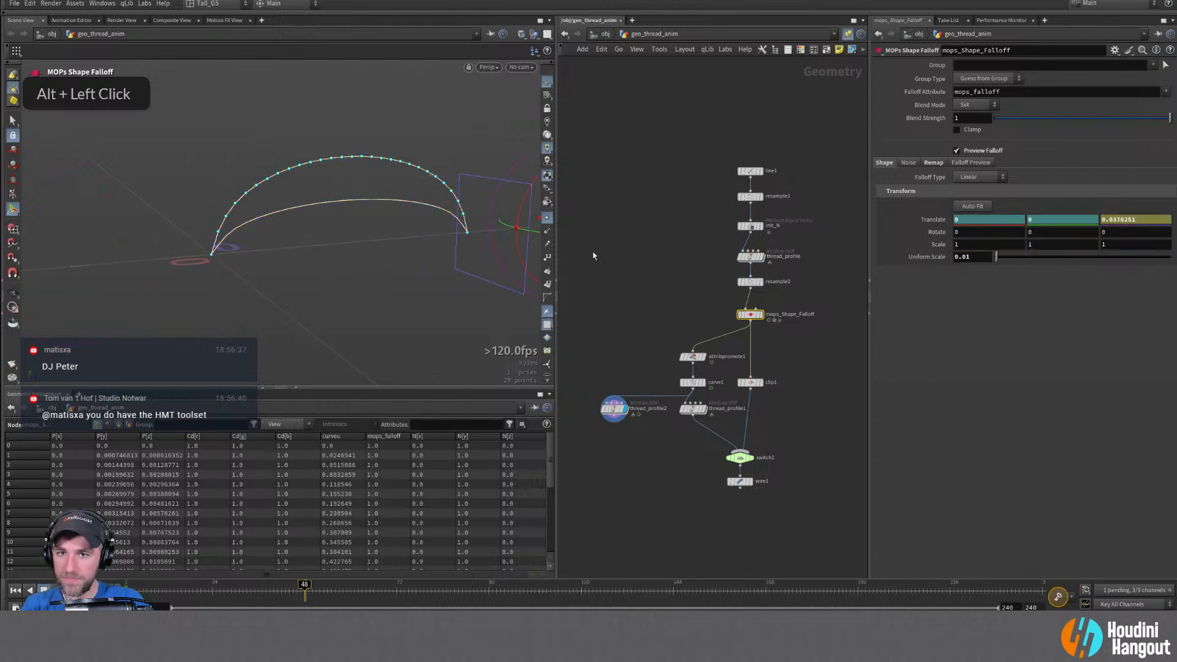
left_click(902, 220, "alt")
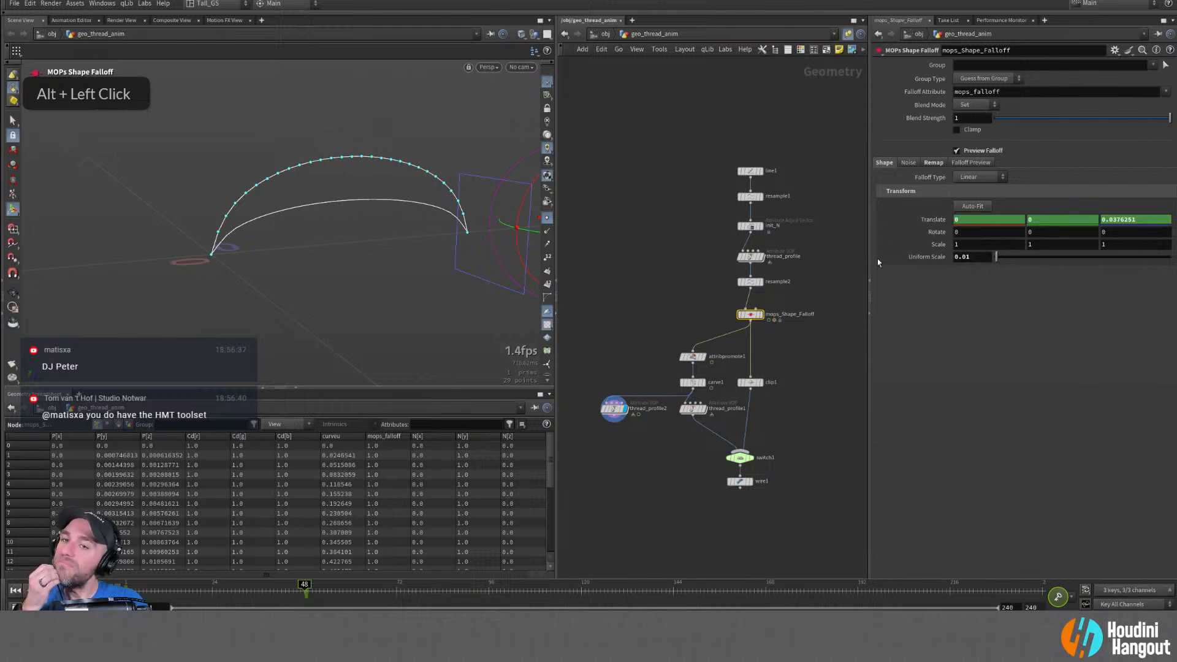
Set thread_profile2's Thread Height to 0.005 and compare its displayed result with the carve1 curve
left_click(615, 409)
left_click_drag(1081, 352, 1083, 352)
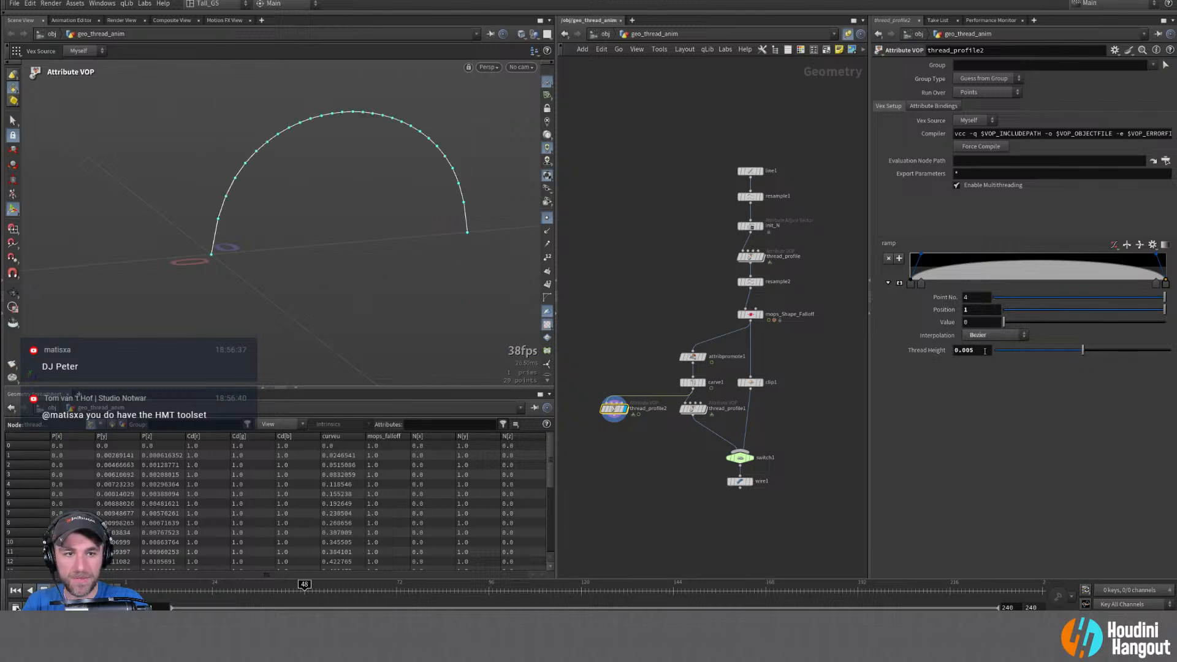
left_click(706, 385)
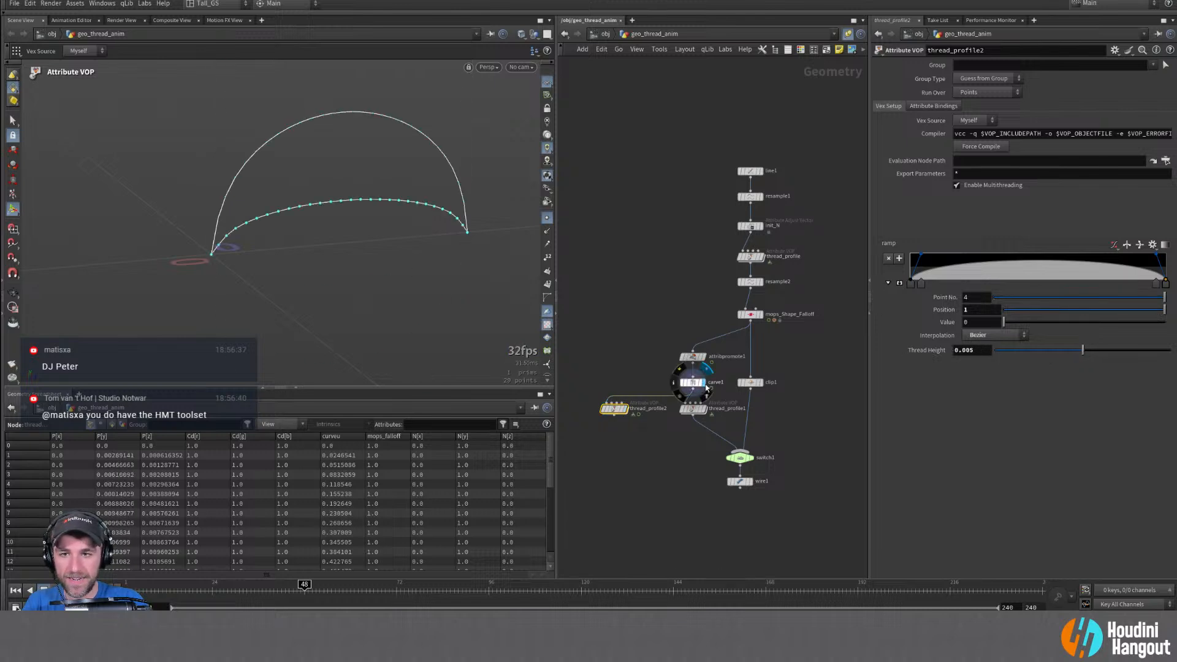
double_click(608, 418)
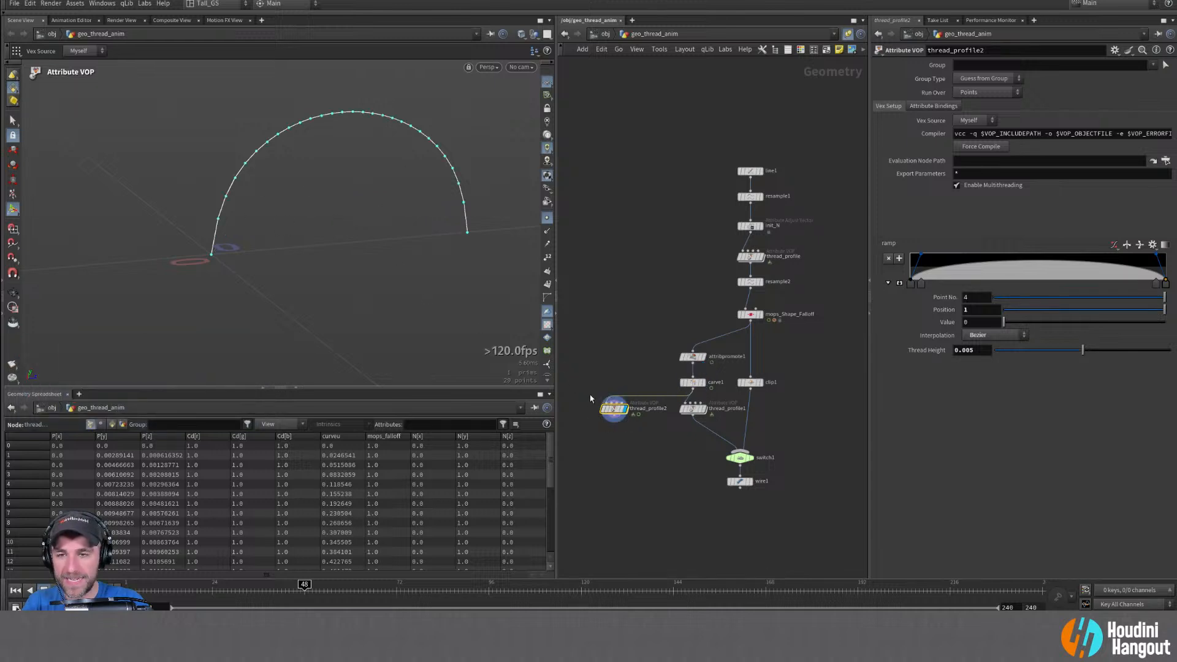
Show the primitive attributes in the Geometry Spreadsheet, and feed the switch from thread_profile2 instead of thread_profile1
double_click(615, 411)
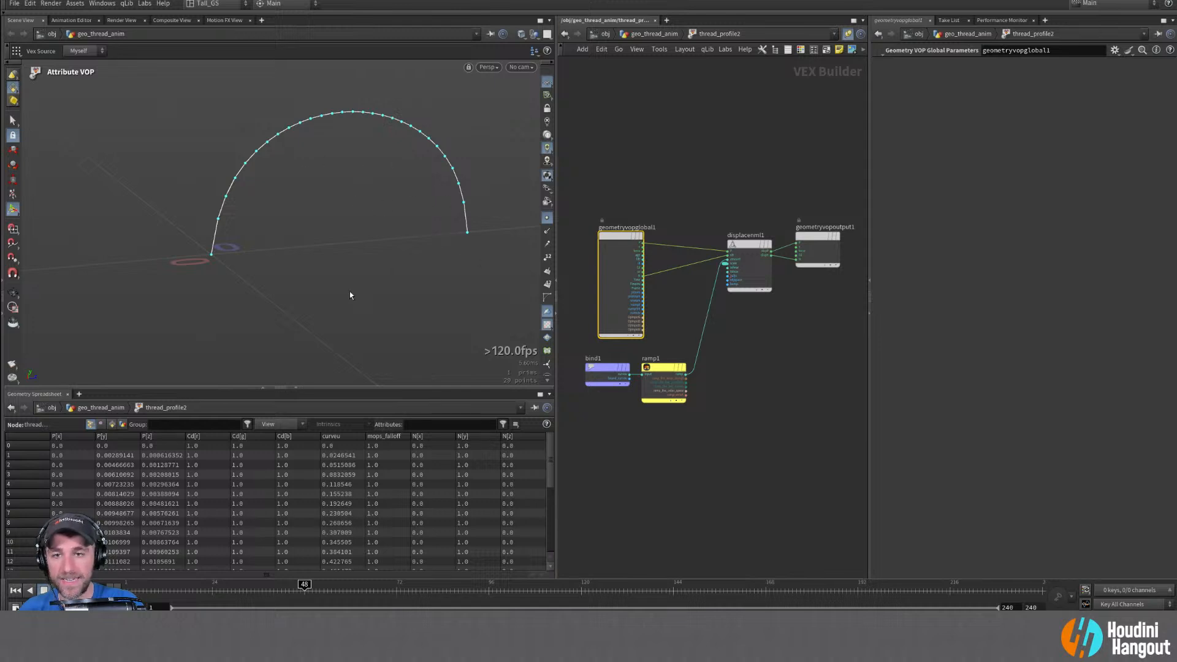
key("u")
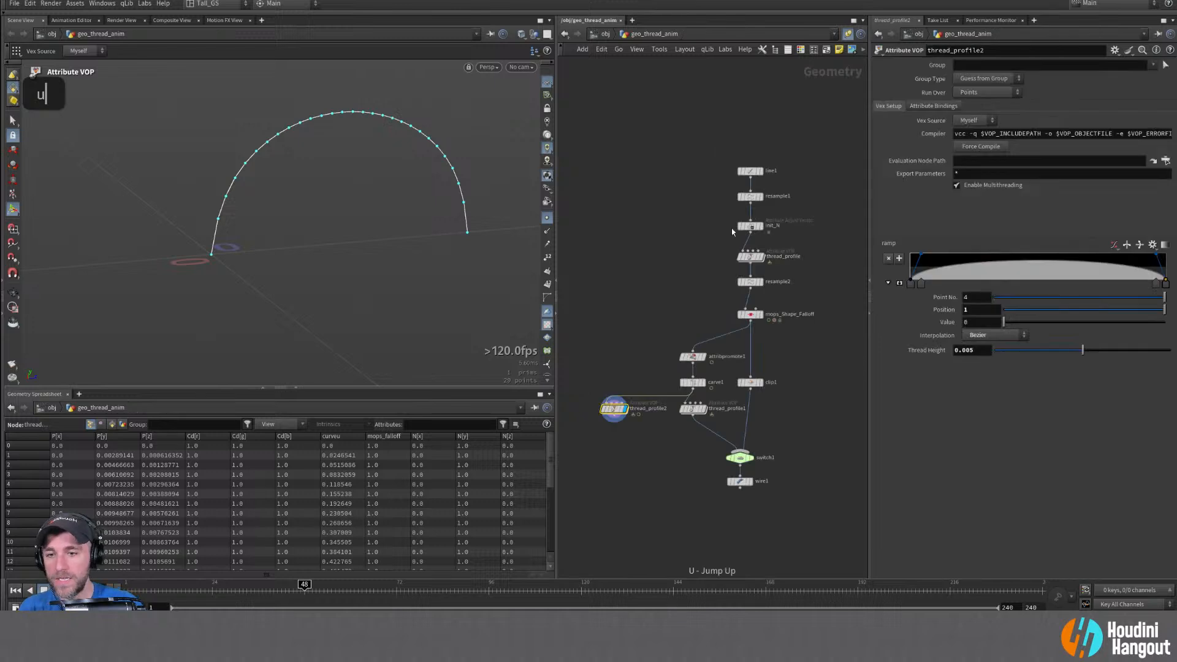
left_click(112, 424)
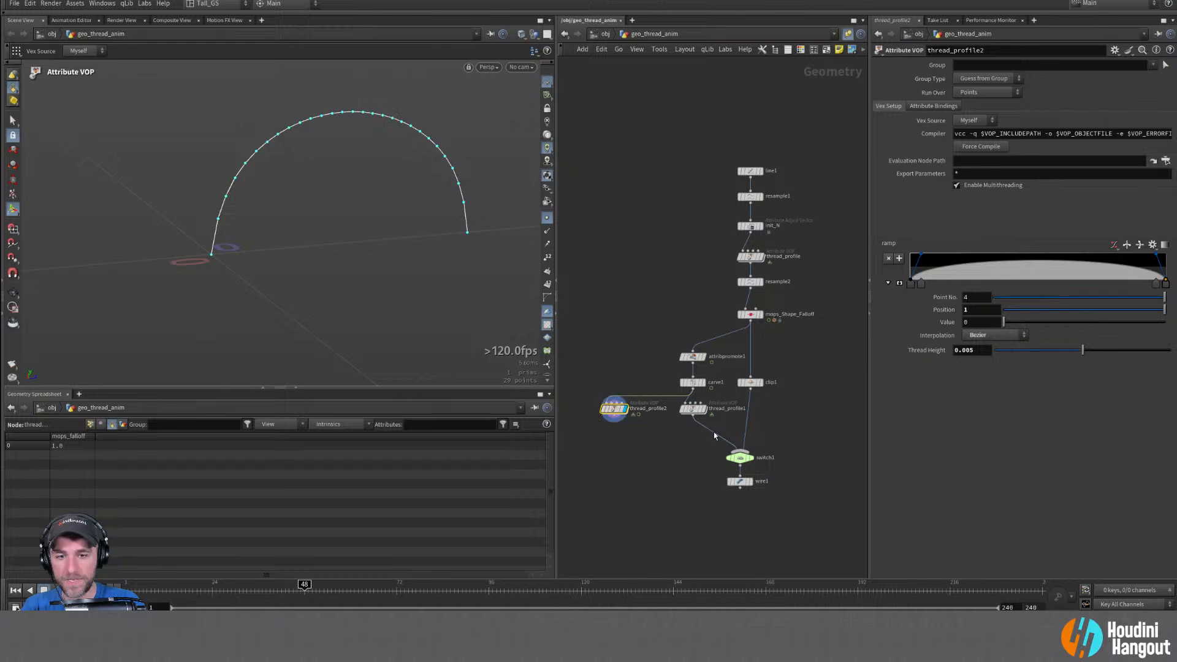
left_click_drag(703, 438, 615, 410)
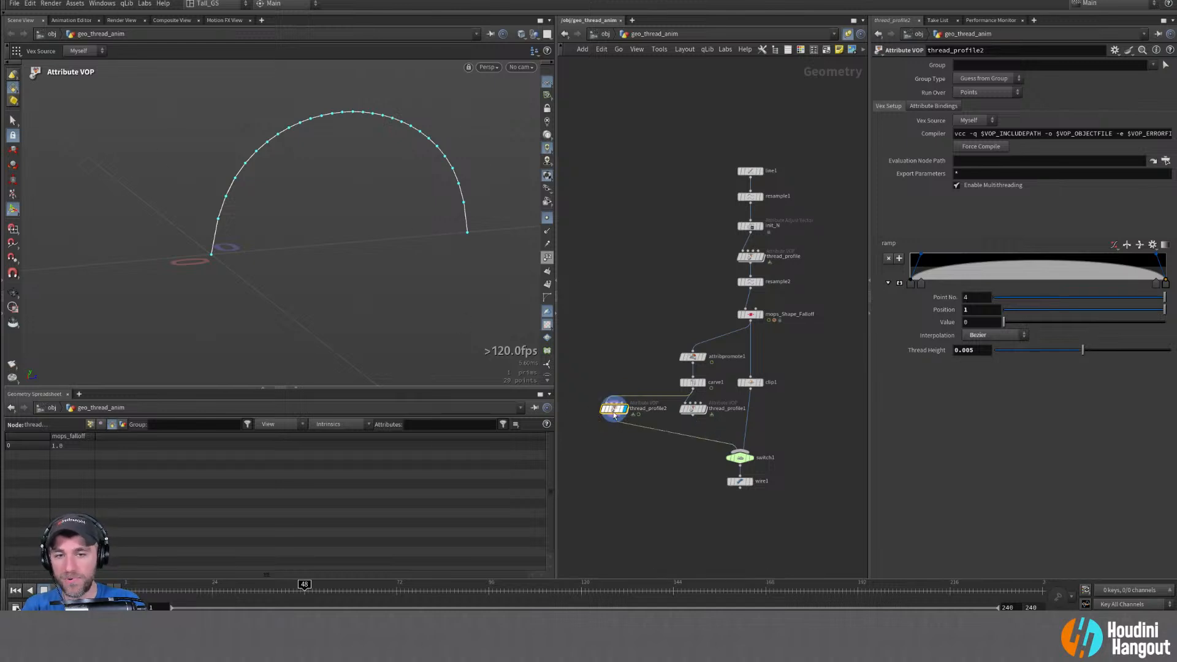
Open thread_profile2's VEX network and reposition bind1 and ramp1 together, with ramp1 directly beneath geometryvopglobal1
double_click(613, 410)
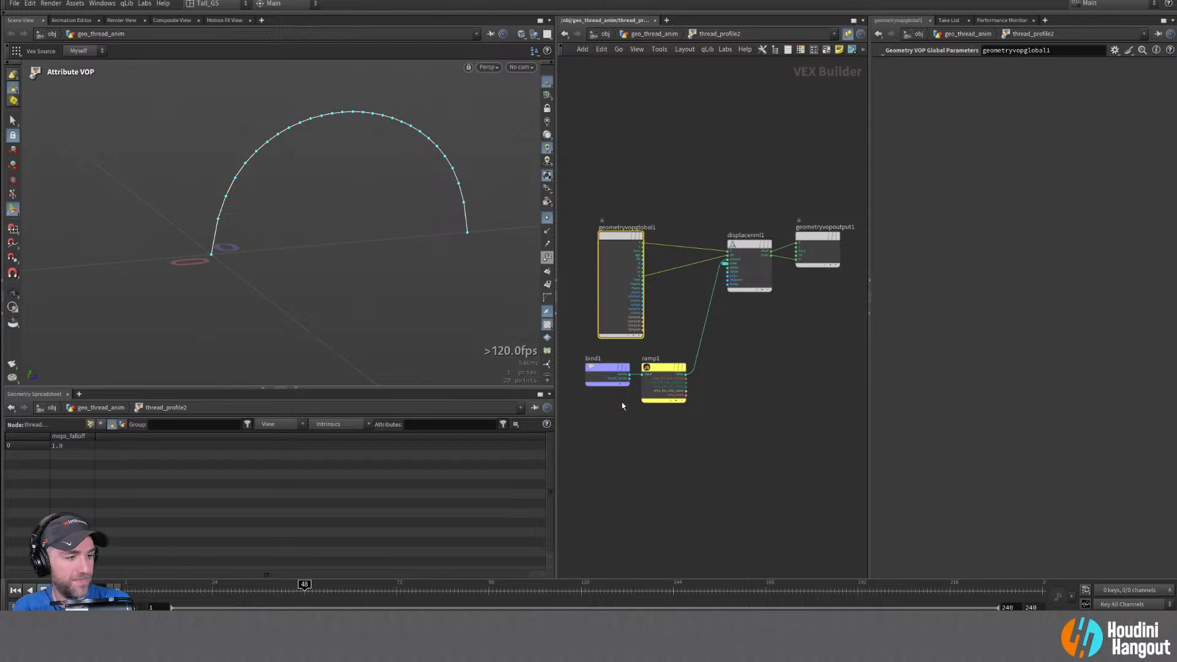
right_click_drag(626, 435, 653, 424)
mouse_move(677, 341)
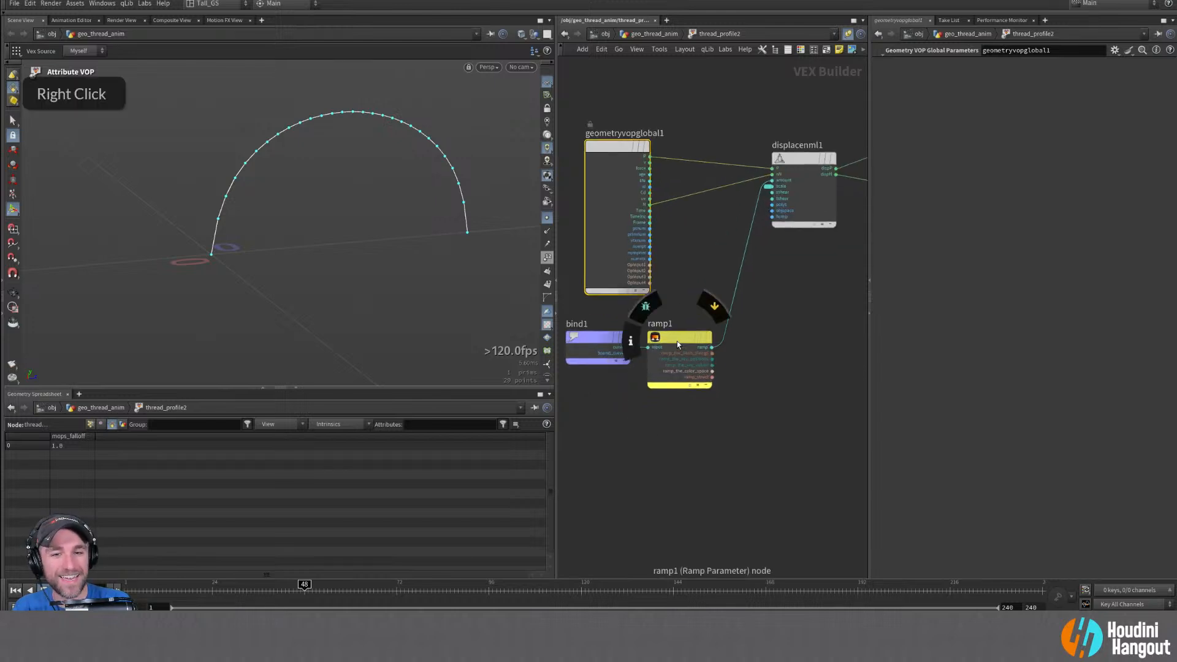
middle_click_drag(591, 337, 644, 339)
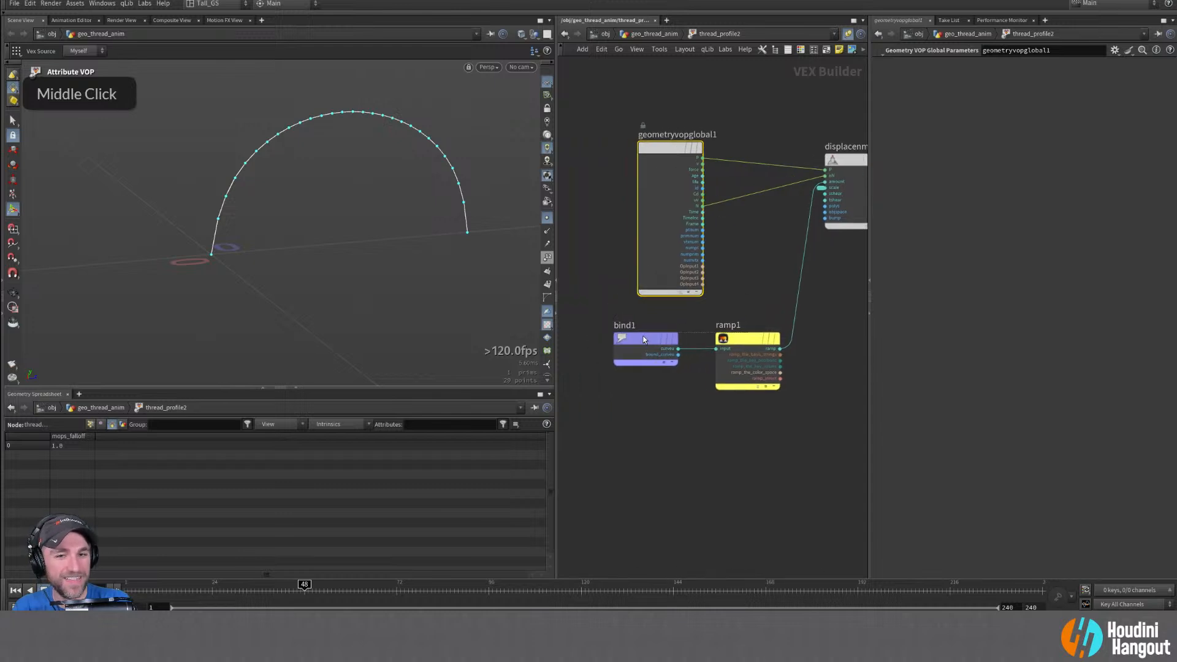
middle_click_drag(647, 427, 687, 458)
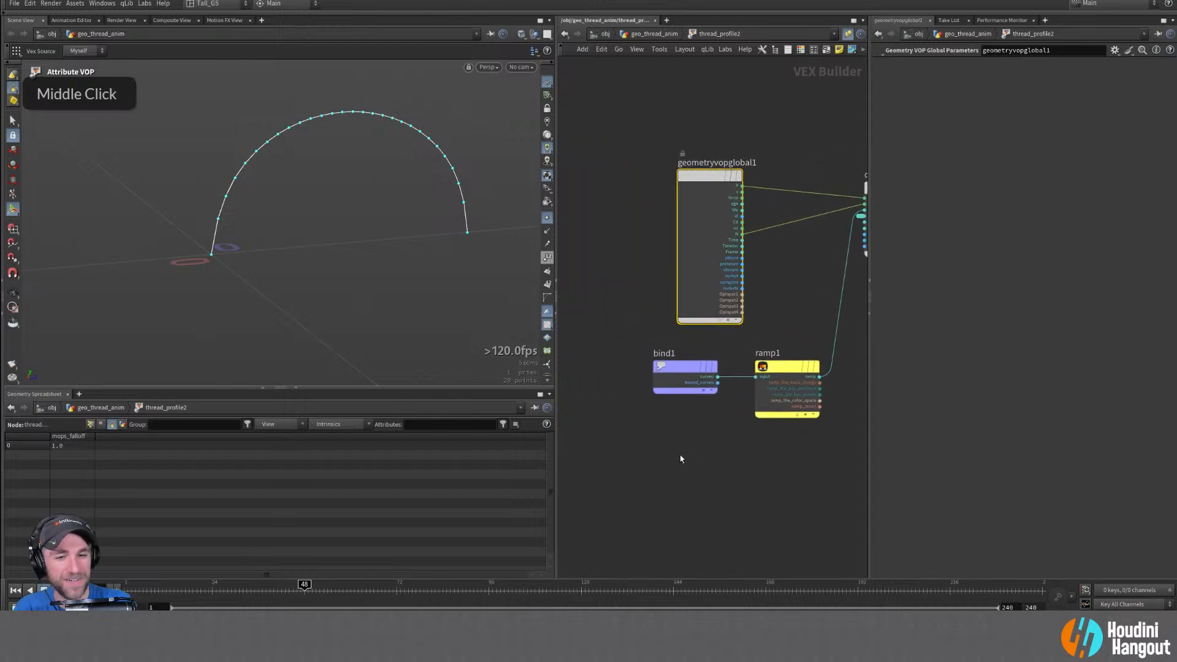
left_click_drag(688, 340, 682, 384)
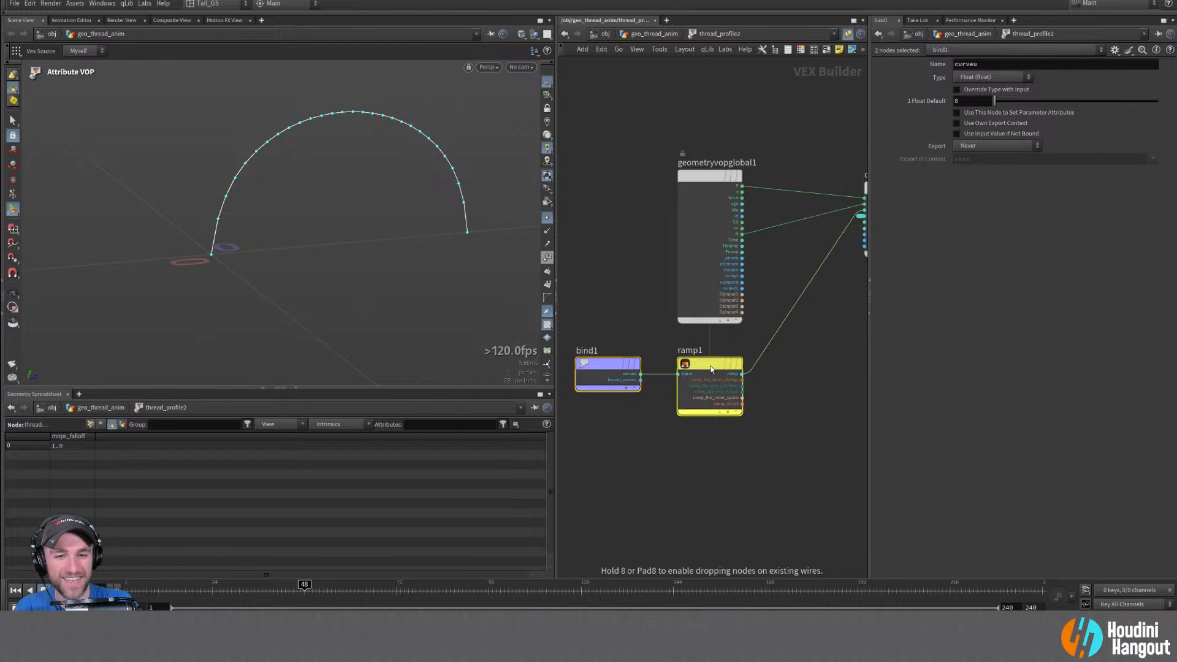
middle_click_drag(647, 302, 674, 283)
left_click(657, 245)
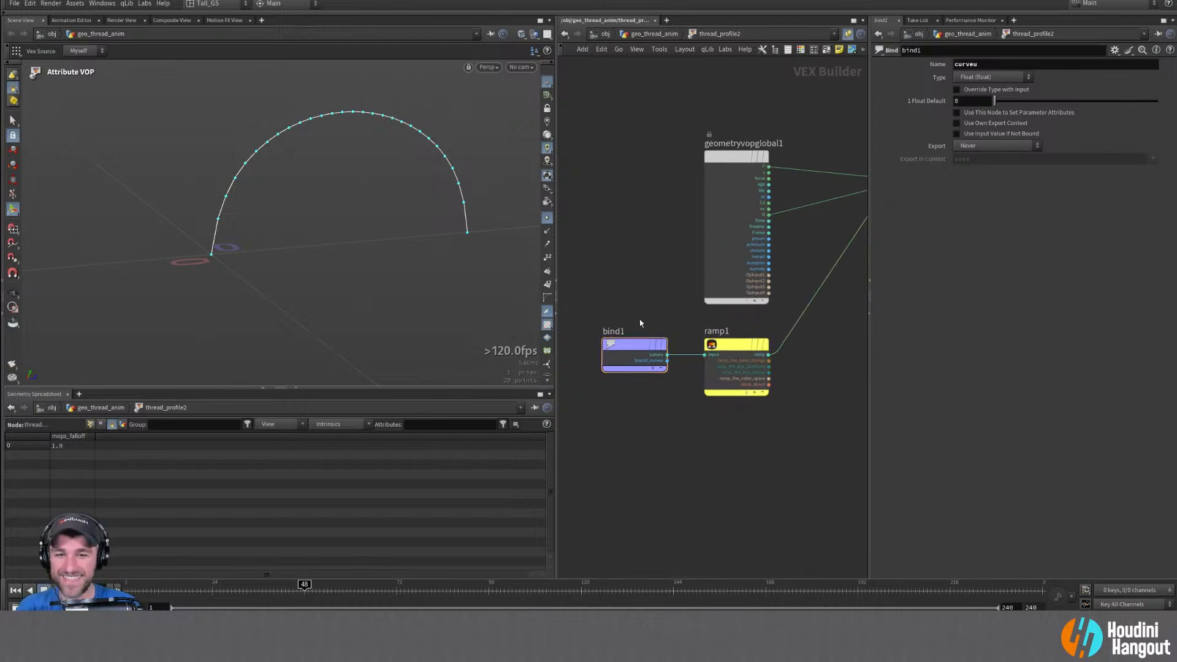
Add an Import Primitive Attribute node below ramp1 and set its Input to First Input
key("Tab")
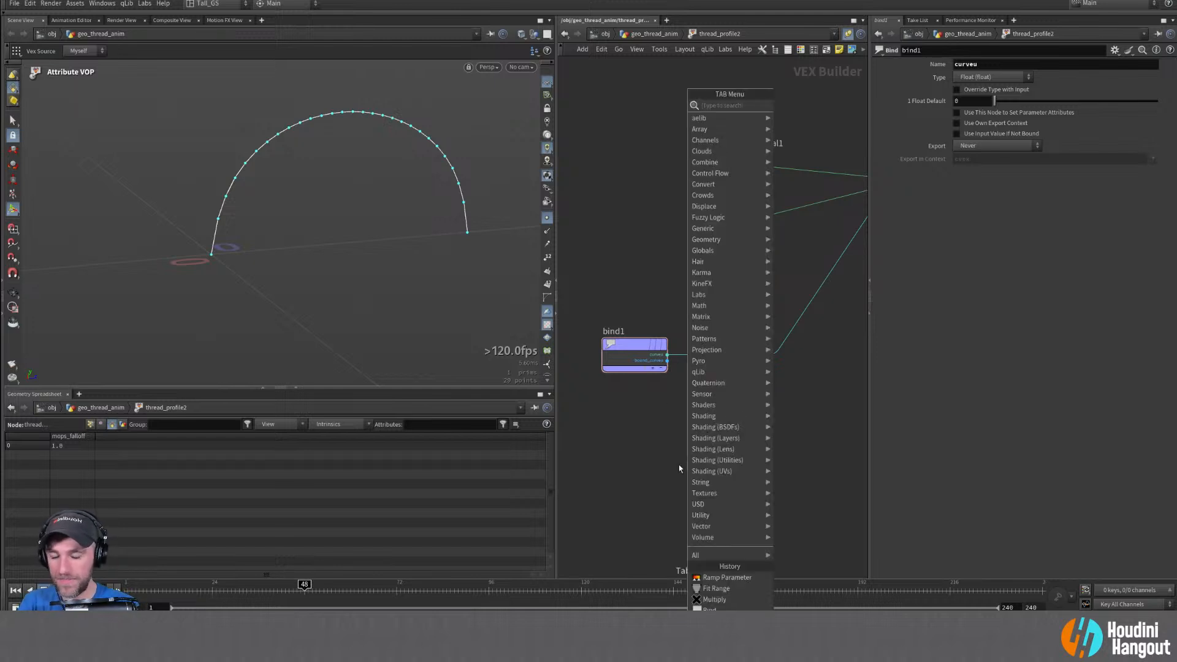
left_click(643, 468)
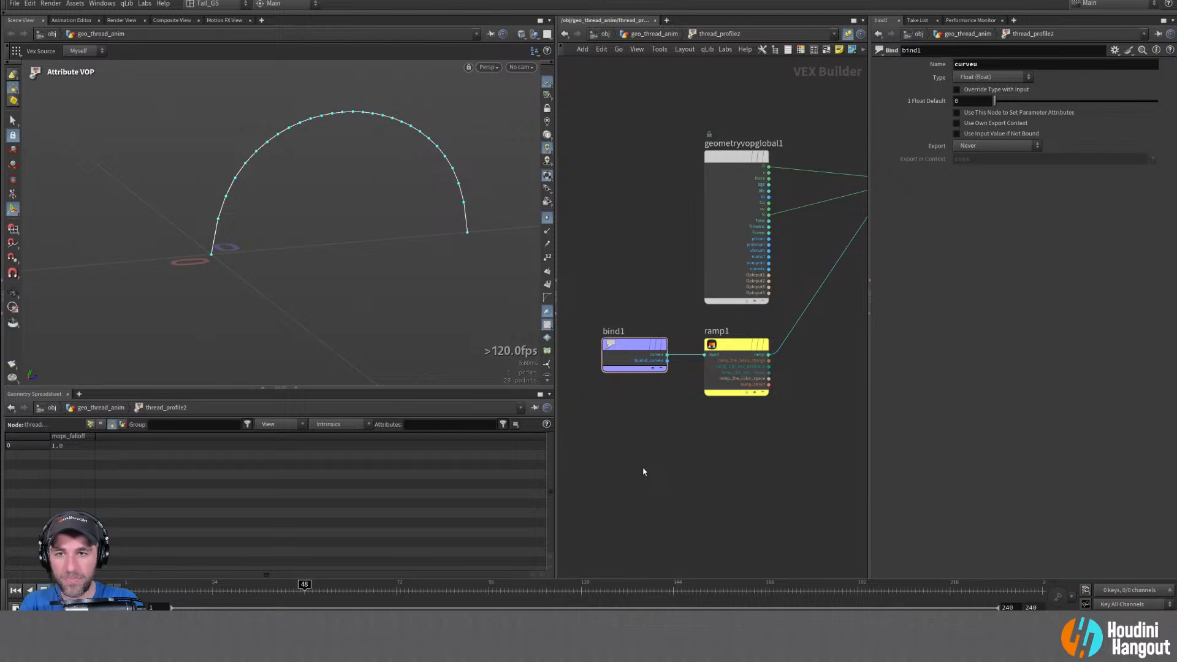
key("Tab")
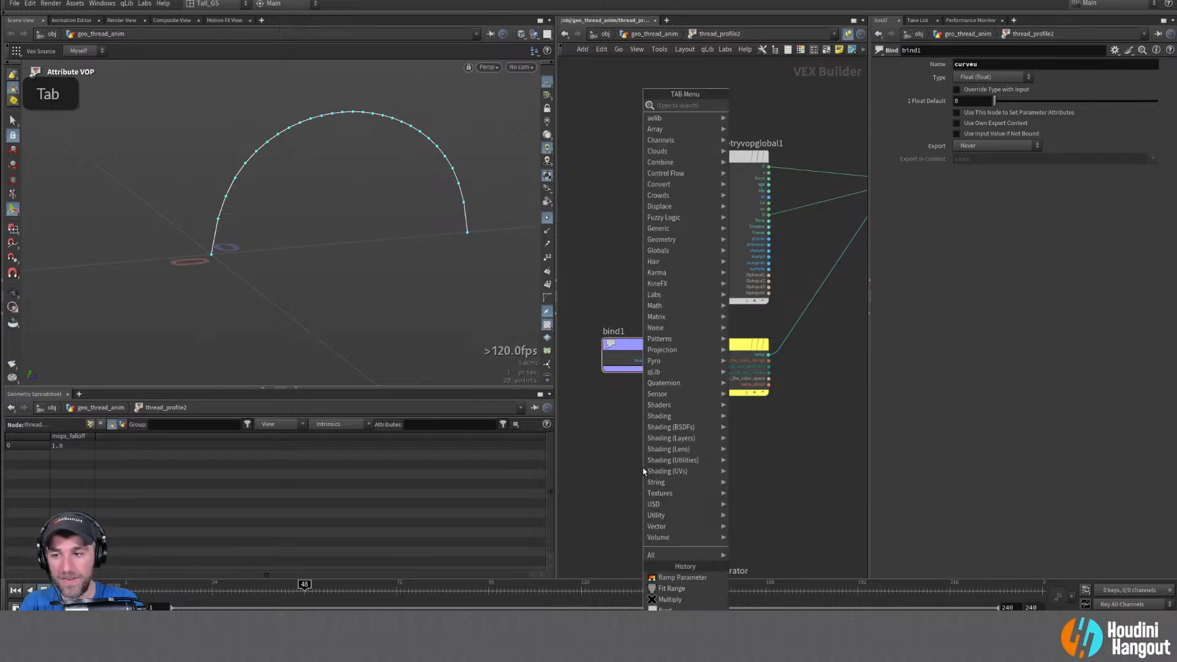
type("import pr")
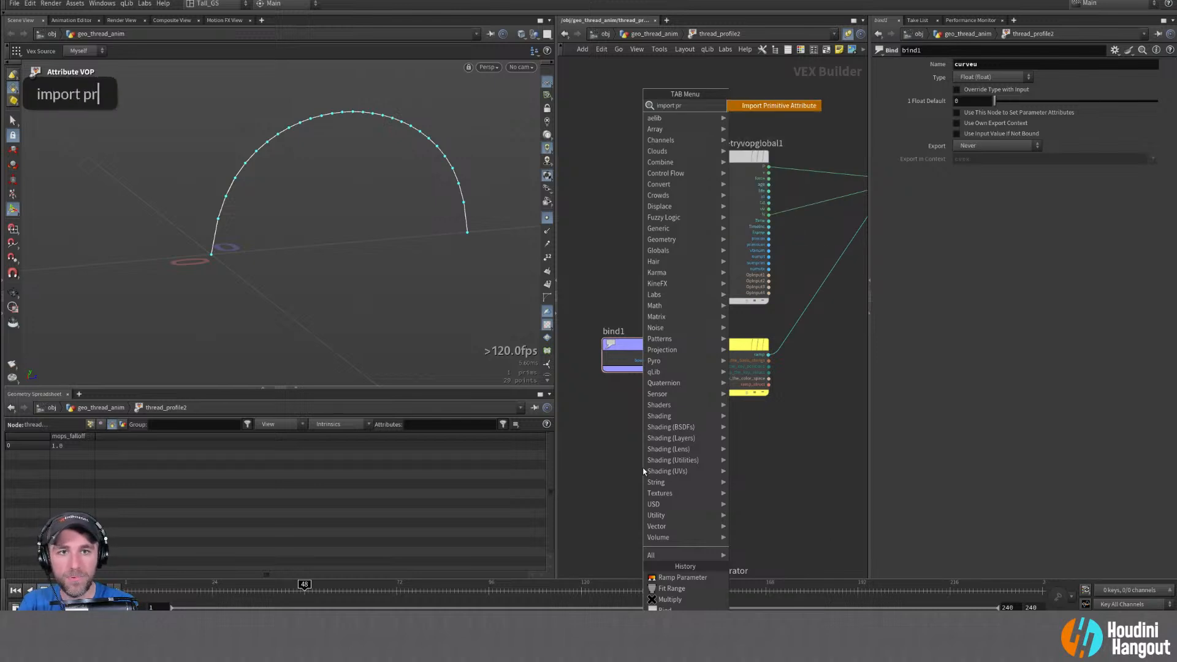
key("Return")
left_click(699, 463)
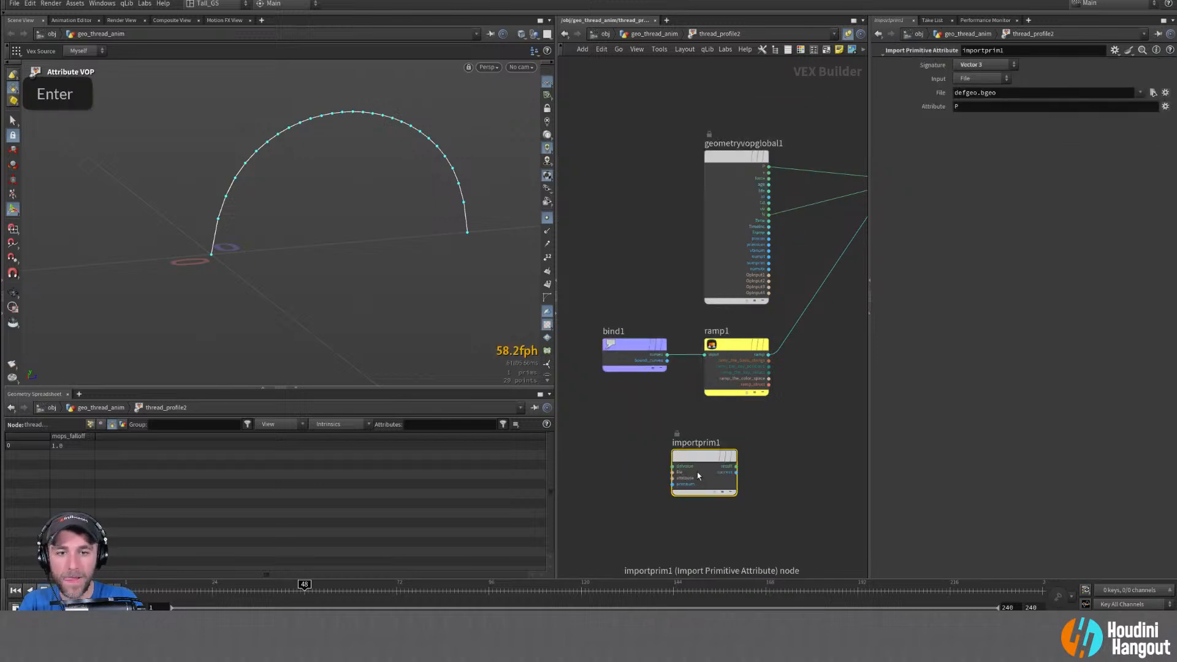
left_click(972, 81)
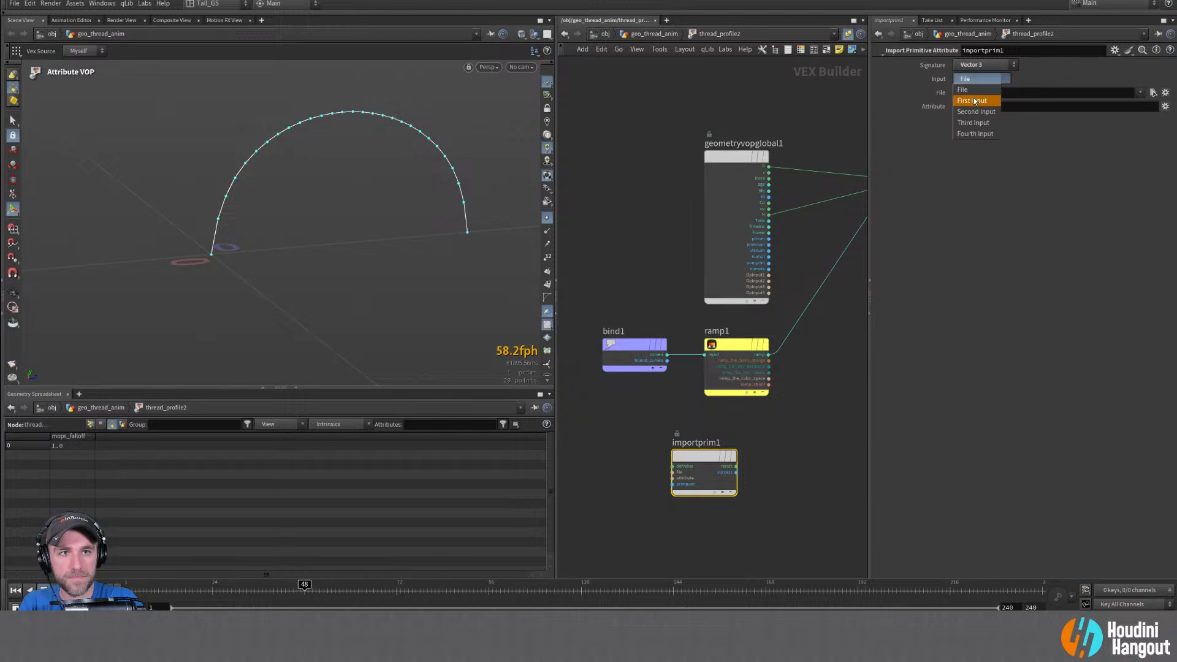
left_click(975, 101)
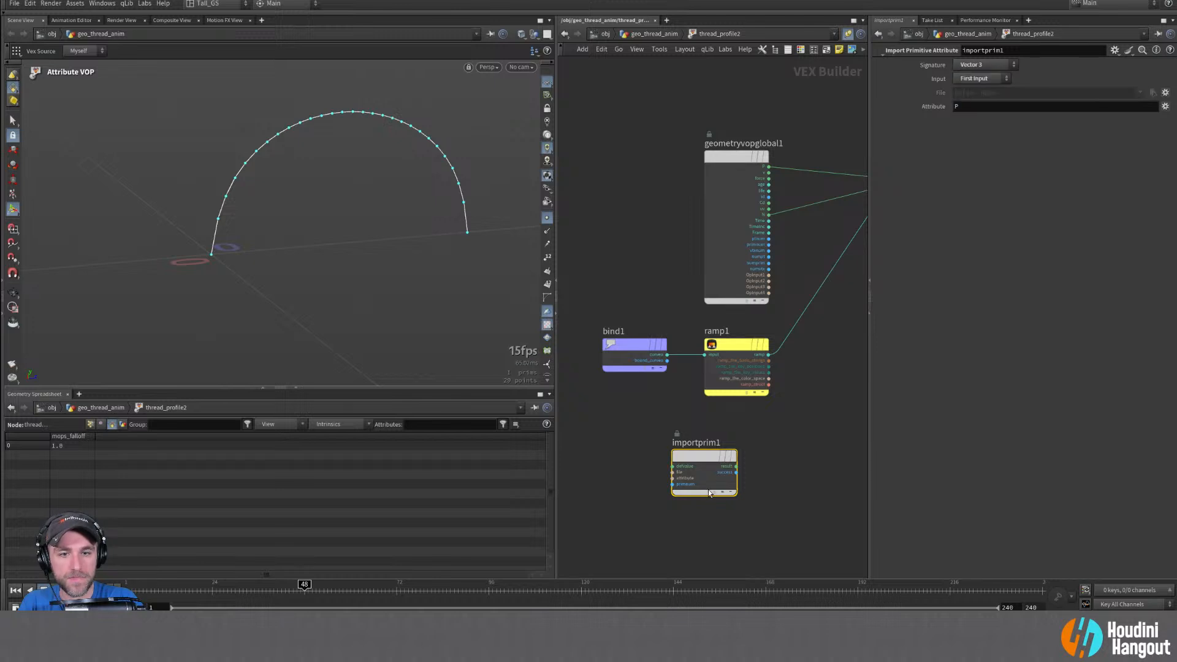
Set importprim1's Attribute to mops_falloff, connect its result to the scale input of displacenml1, and place the node beside ramp1
left_click_drag(702, 457, 792, 427)
middle_click_drag(735, 465, 673, 475)
left_click_drag(731, 443, 755, 441)
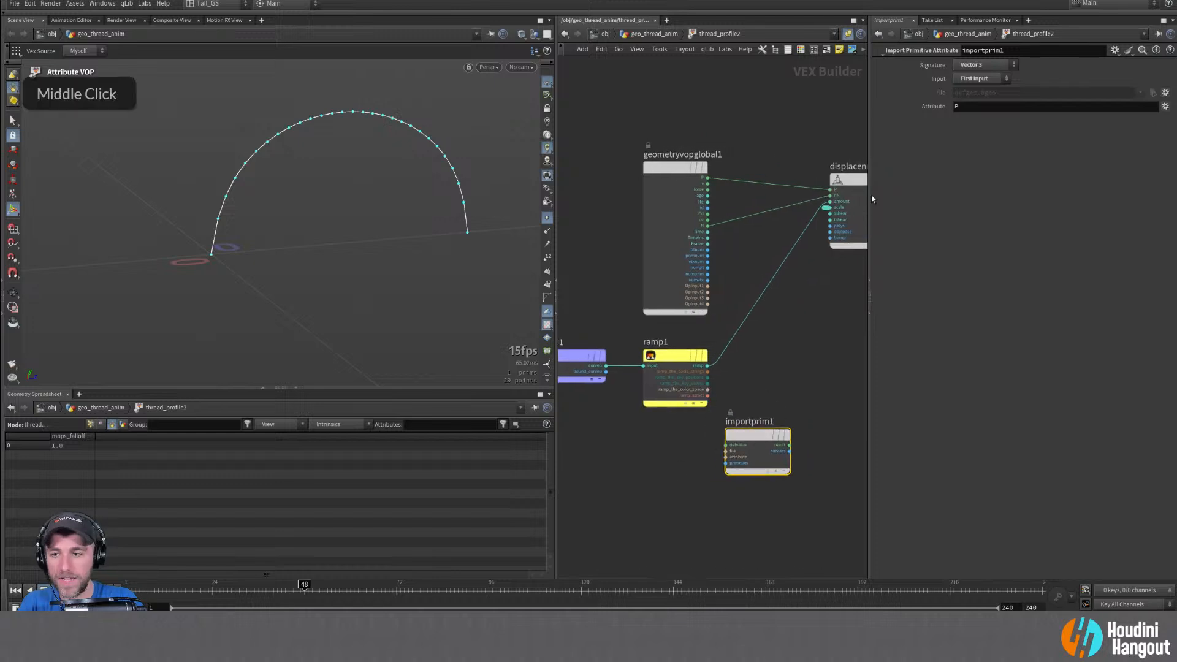
double_click(966, 108)
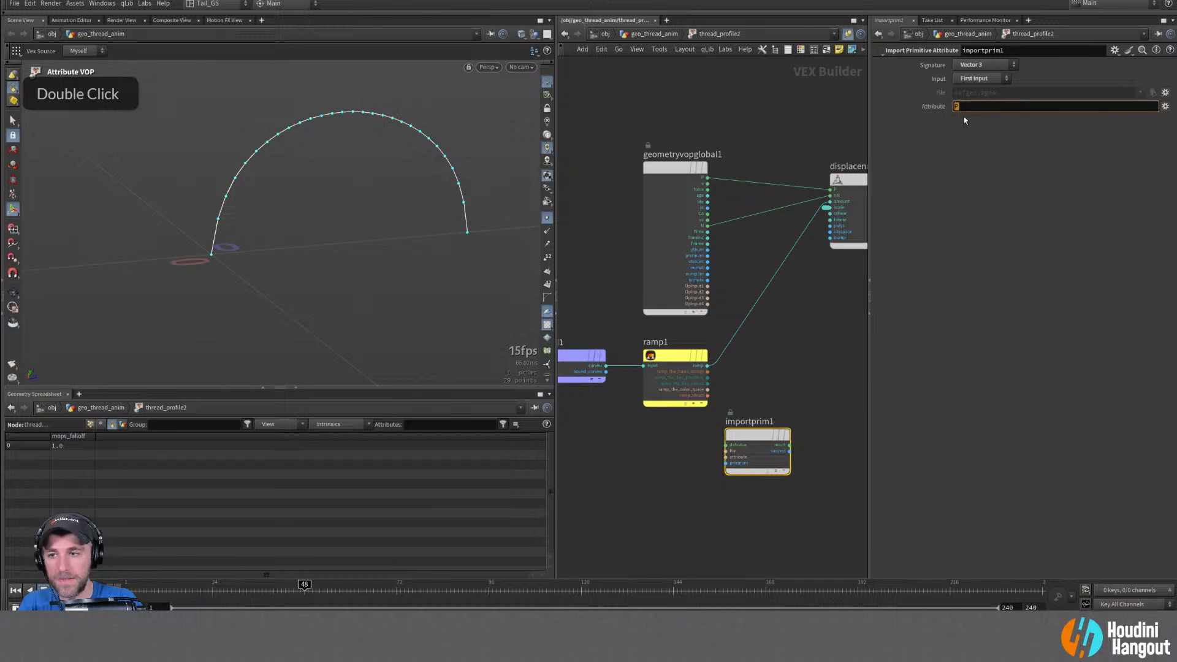
type("mops")
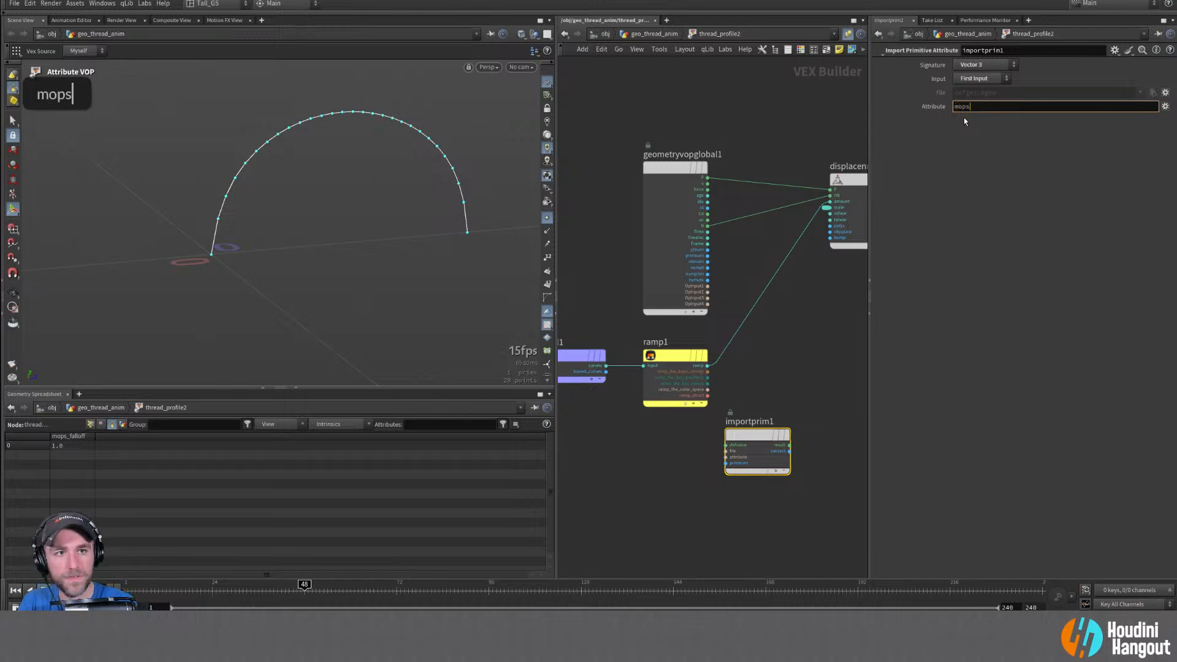
type("_falloff")
key("Return")
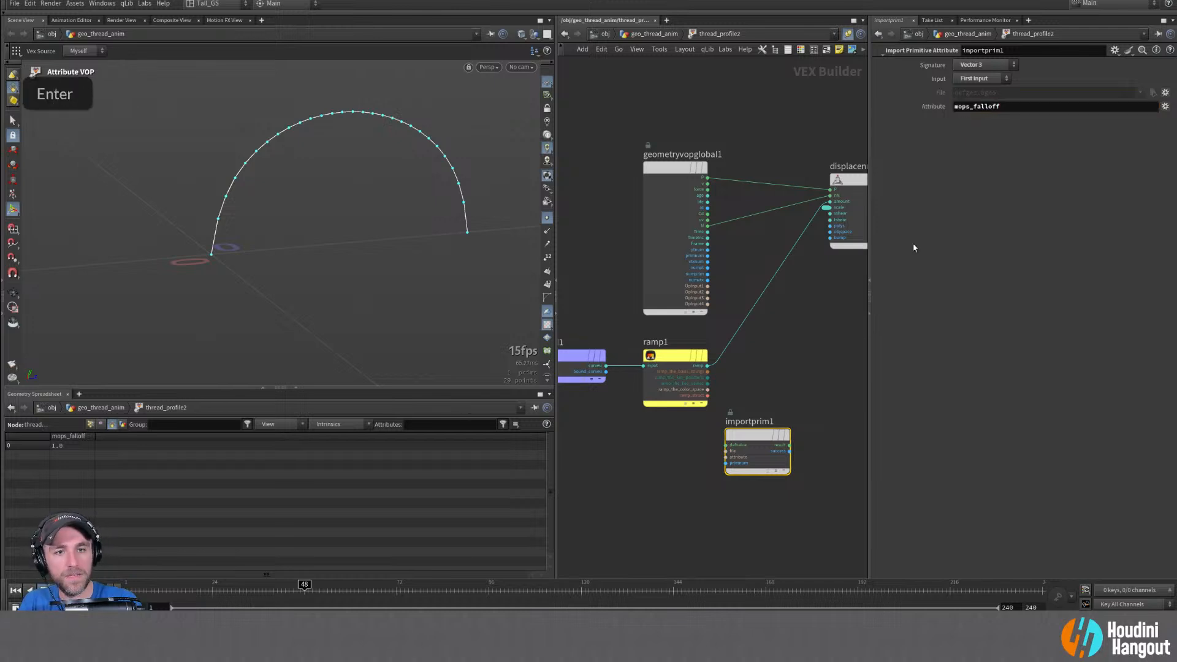
left_click_drag(790, 445, 824, 220)
left_click_drag(757, 449, 787, 383)
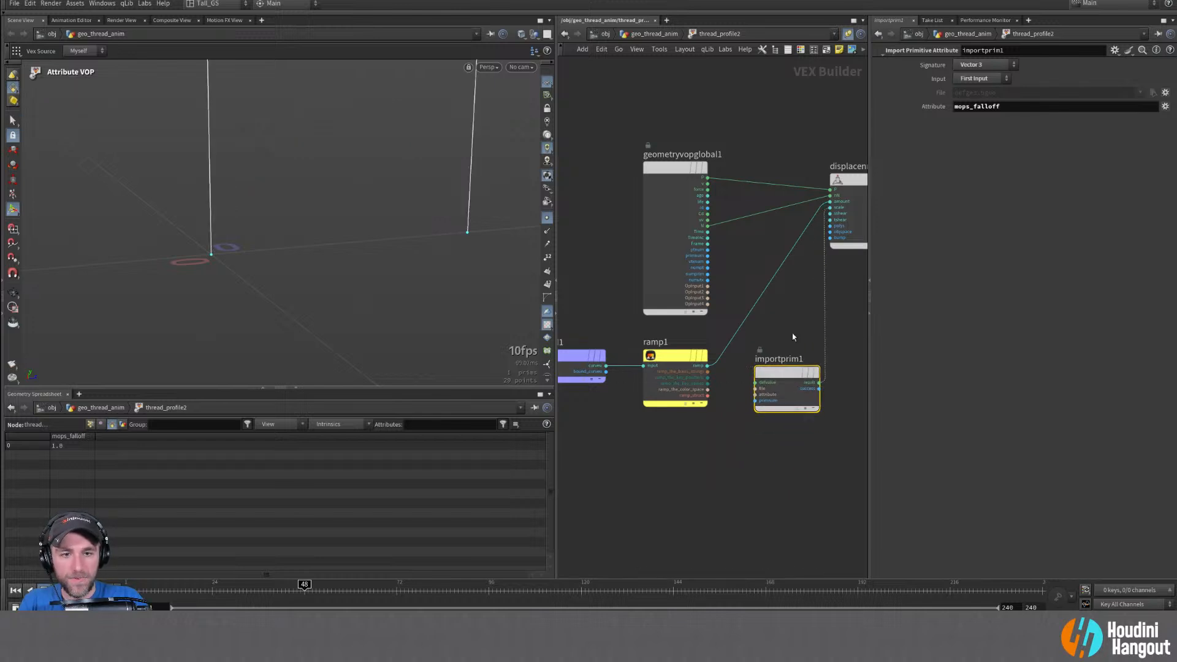
Move displacenml1 and the geometry output node together further away from the ramp1 and importprim1 nodes
middle_click_drag(787, 383, 699, 380)
left_click_drag(699, 372, 689, 372)
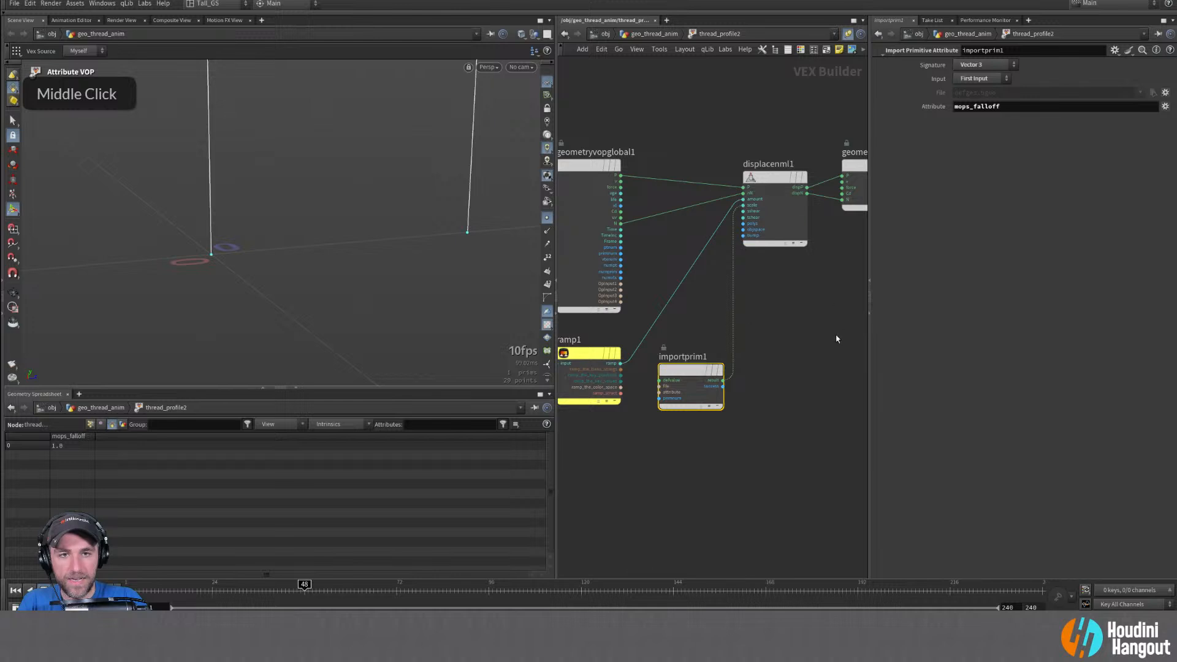
middle_click_drag(829, 337, 727, 348)
left_click_drag(665, 136, 819, 263)
left_click_drag(686, 197, 740, 197)
Change the Signature of the importprim1 node to Float
left_click(592, 393)
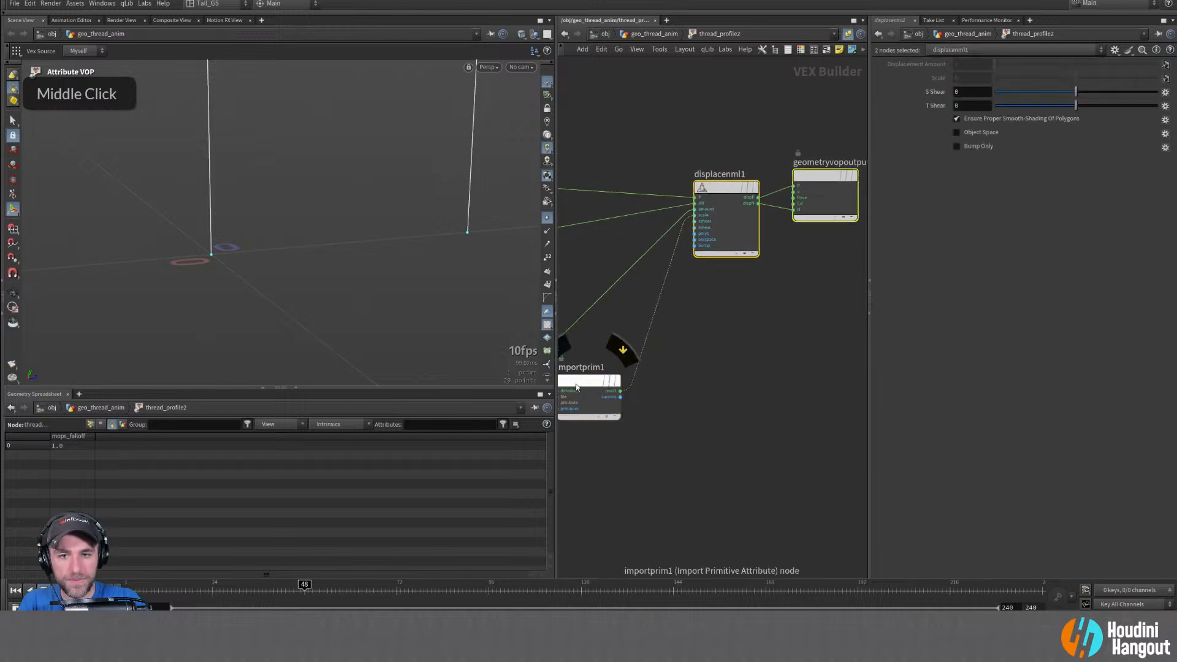
left_click(976, 66)
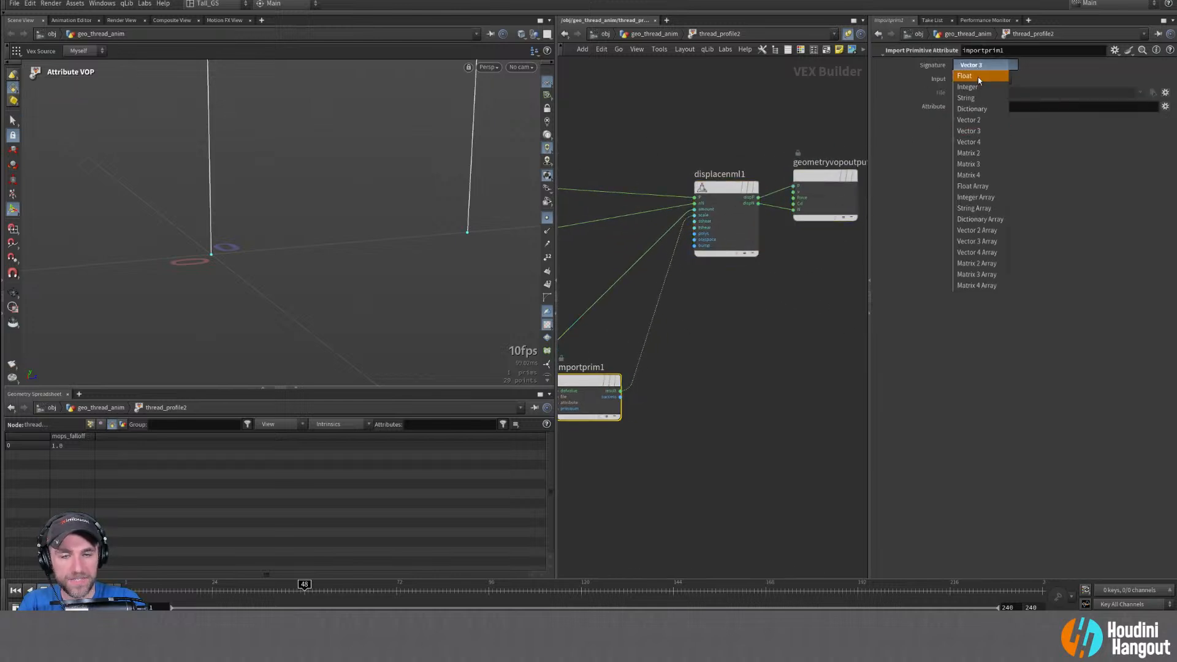
left_click(977, 76)
Insert a Fit Range node on the wire between importprim1 and the scale input of displacenml1
middle_click_drag(648, 352, 721, 351)
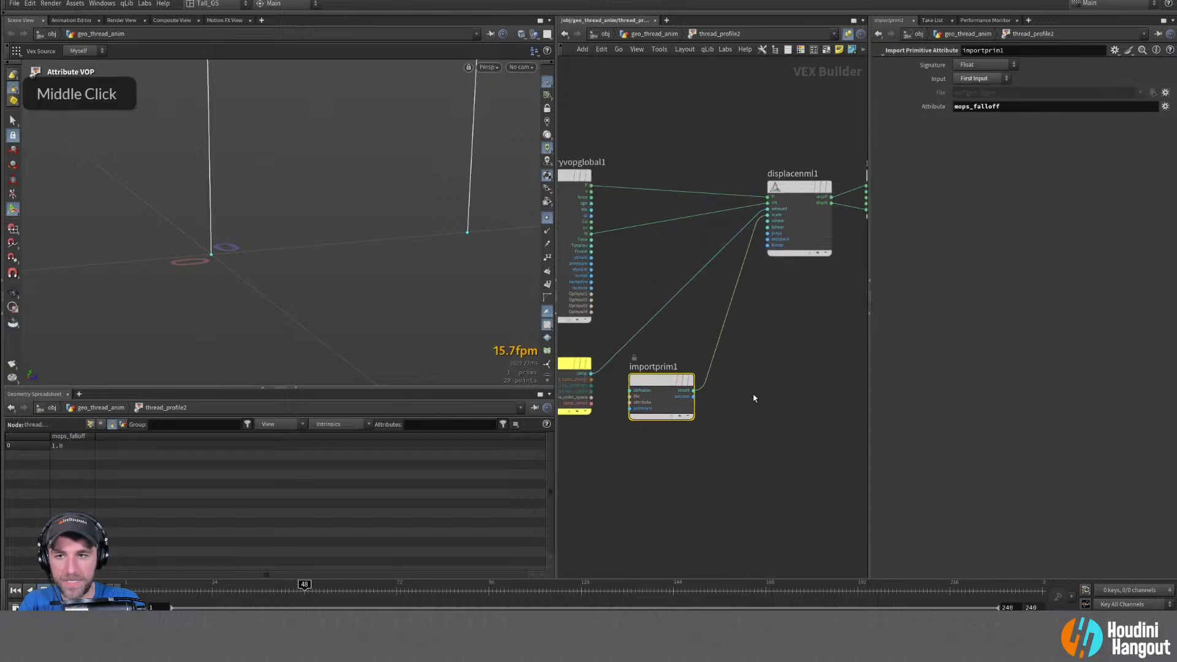
key("Tab")
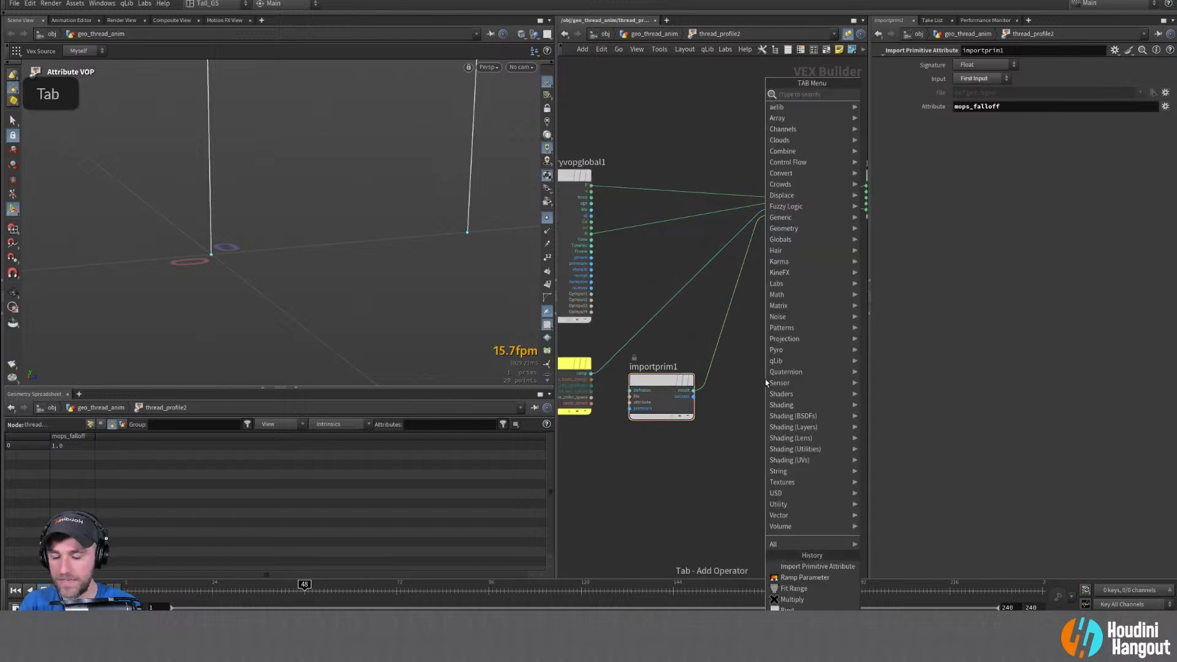
type("fit")
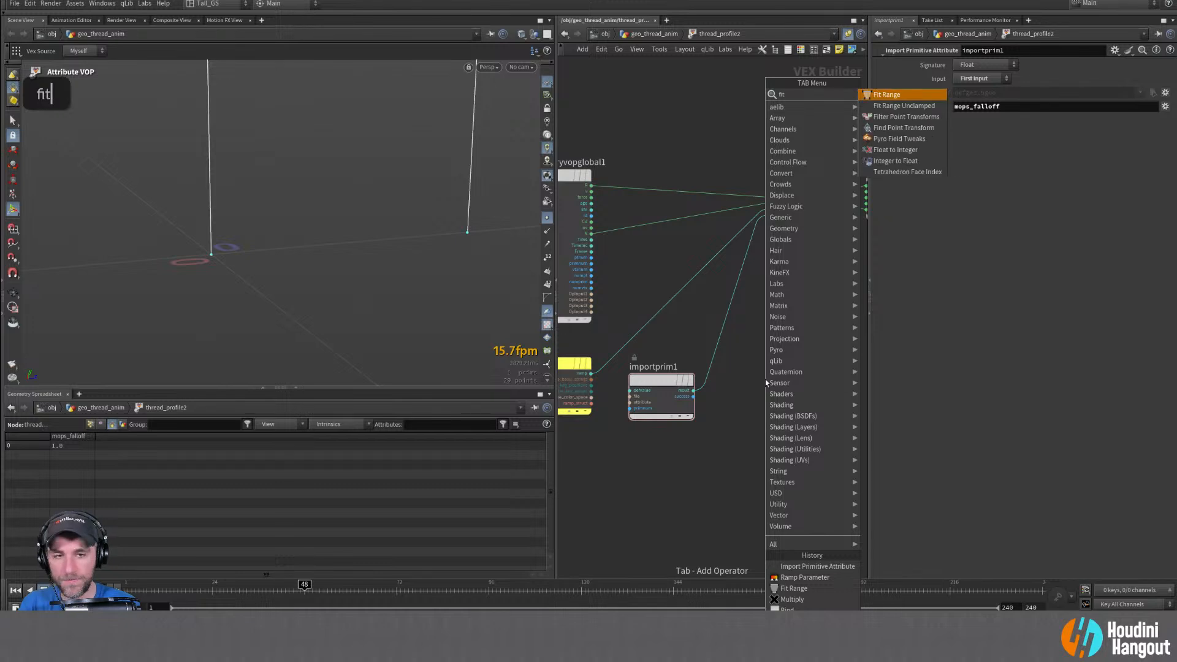
key("Return")
double_click(732, 322)
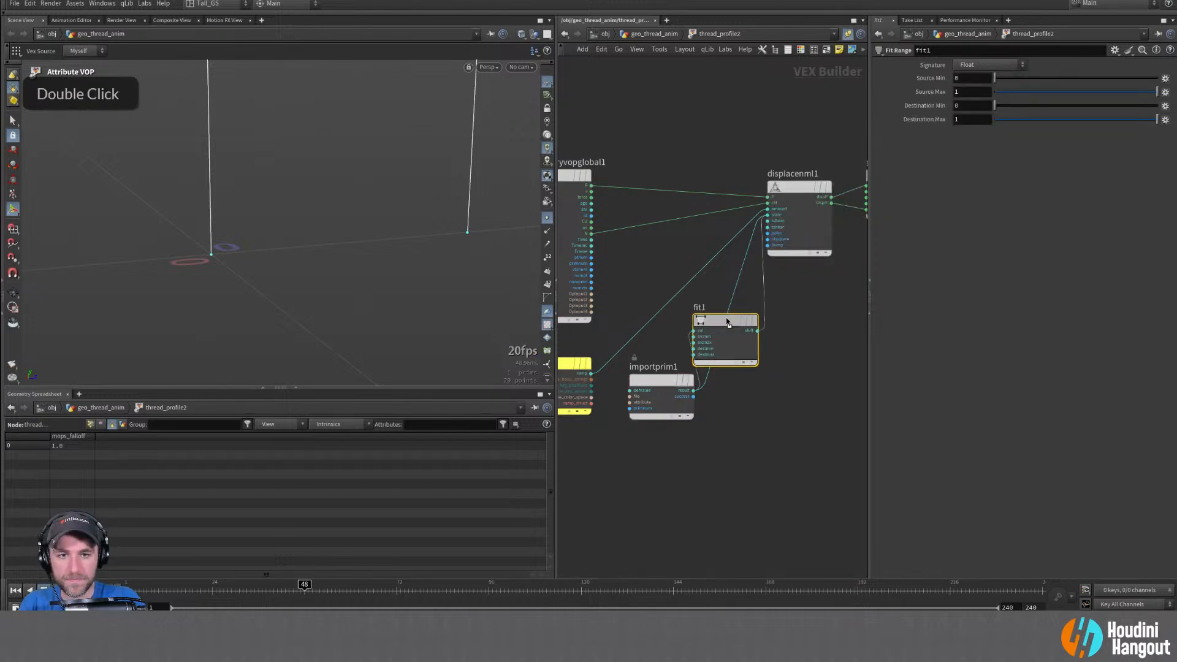
Rearrange importprim1 and fit1 side by side, with importprim1 directly beneath ramp1
left_click_drag(723, 326, 649, 477)
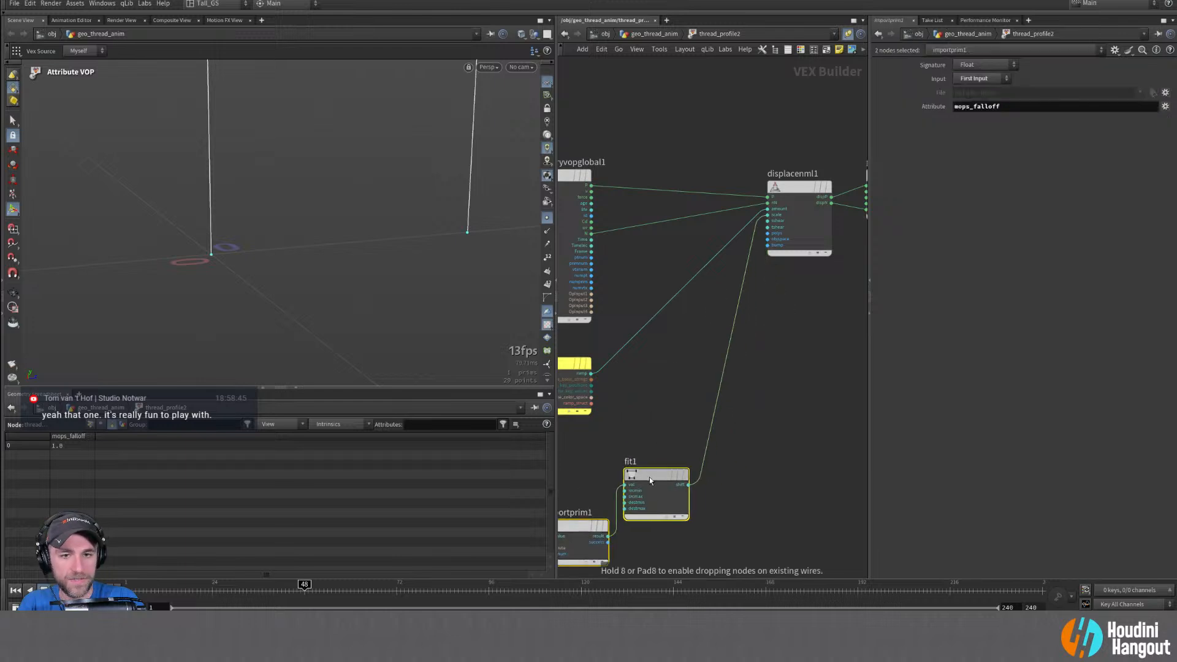
middle_click_drag(649, 477, 697, 448)
double_click(620, 488)
left_click_drag(619, 488, 609, 436)
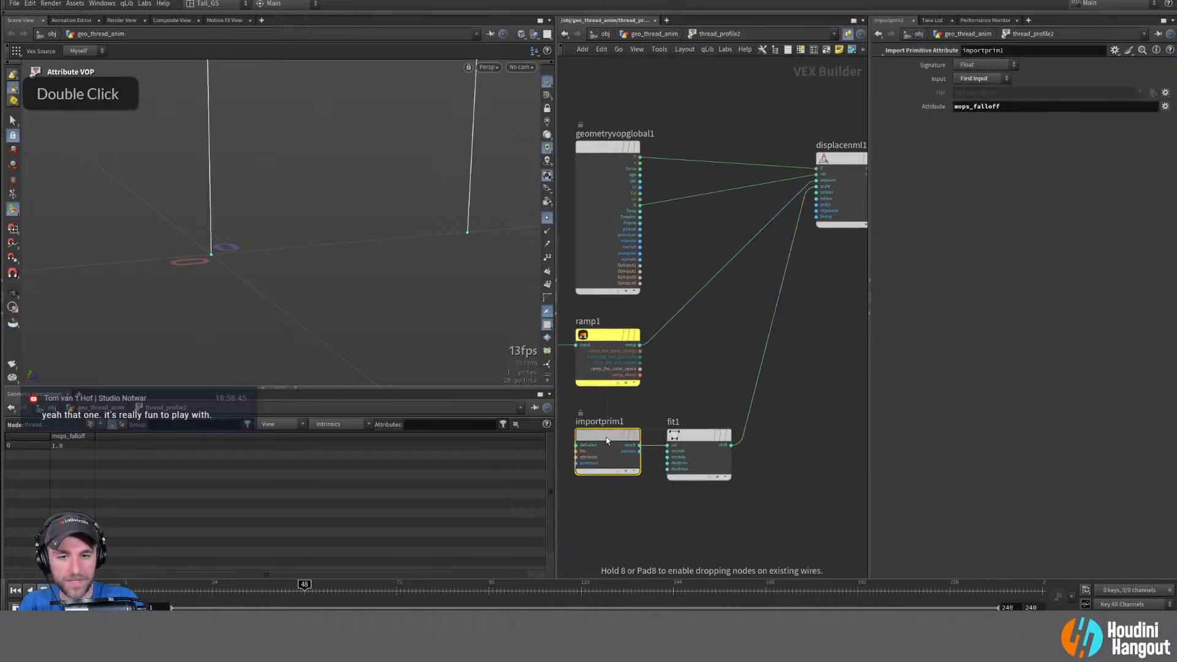
Set fit1's Destination Min to 1 and Destination Max to 0, and scrub between frames 1 and 44 to check the profile's height
left_click(708, 436)
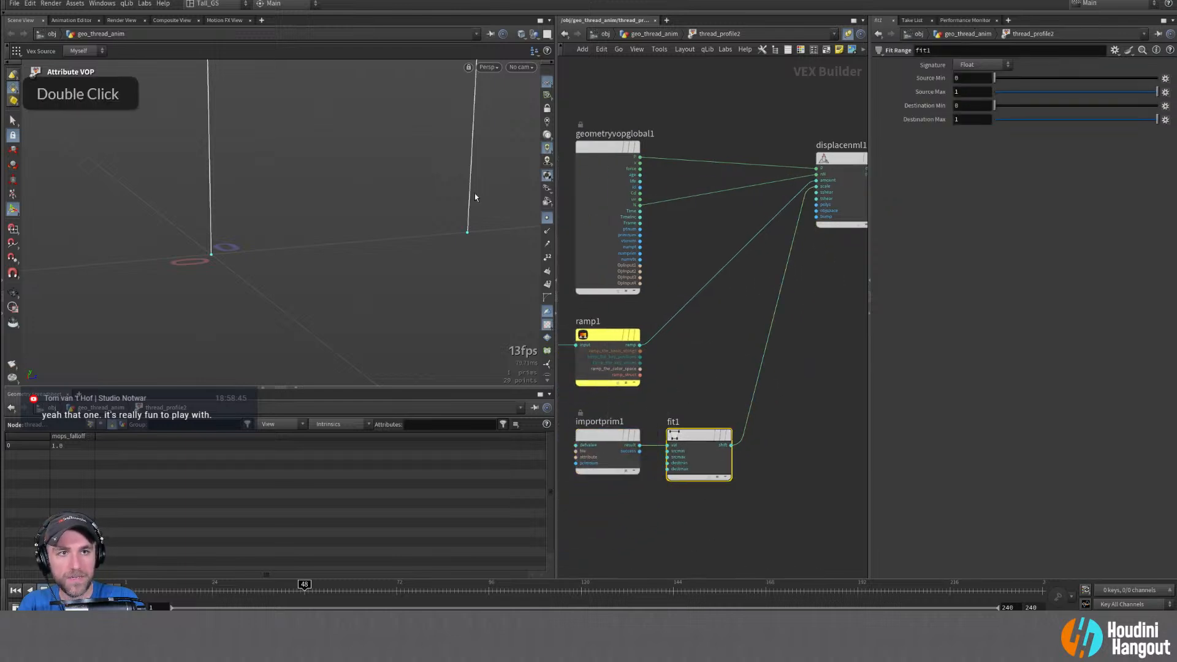
double_click(984, 79)
double_click(970, 105)
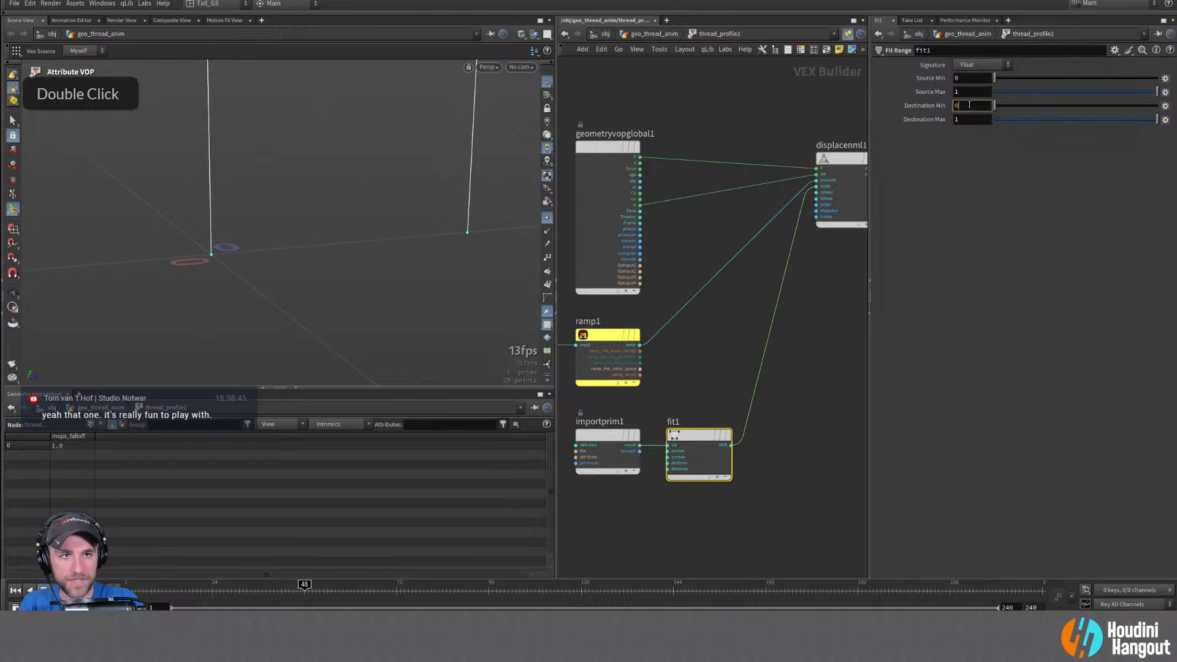
type("1")
key("Tab")
type("0")
key("Return")
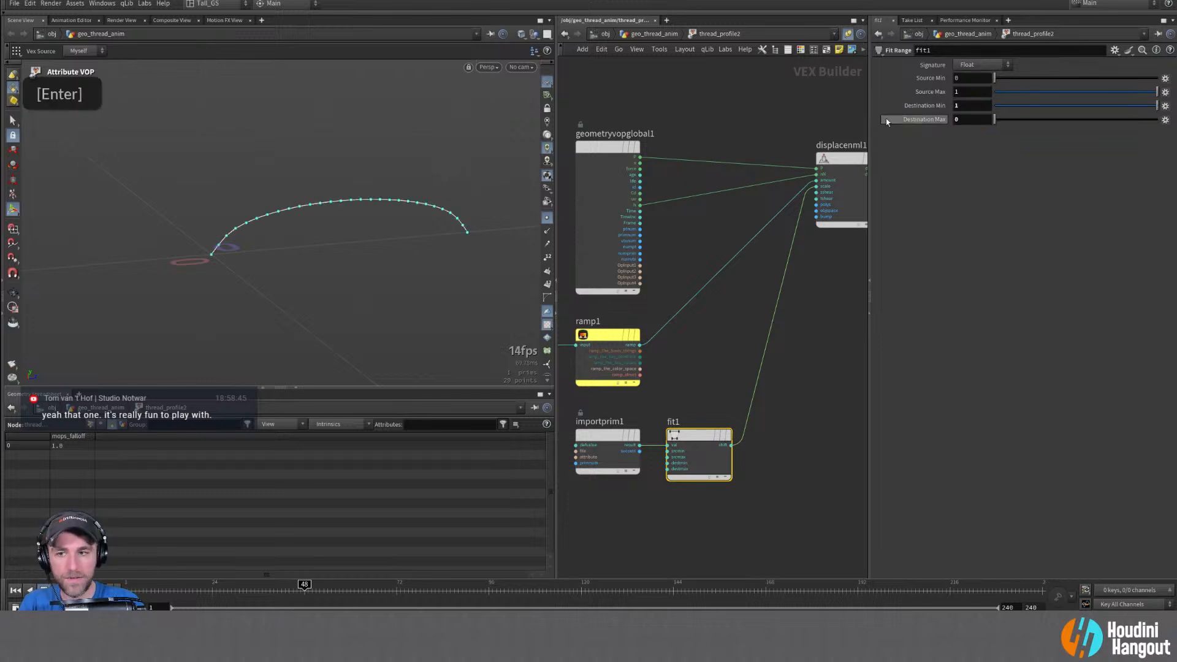
left_click_drag(305, 588, 126, 589)
right_click_drag(288, 279, 260, 236, "alt")
middle_click_drag(260, 237, 208, 524, "alt")
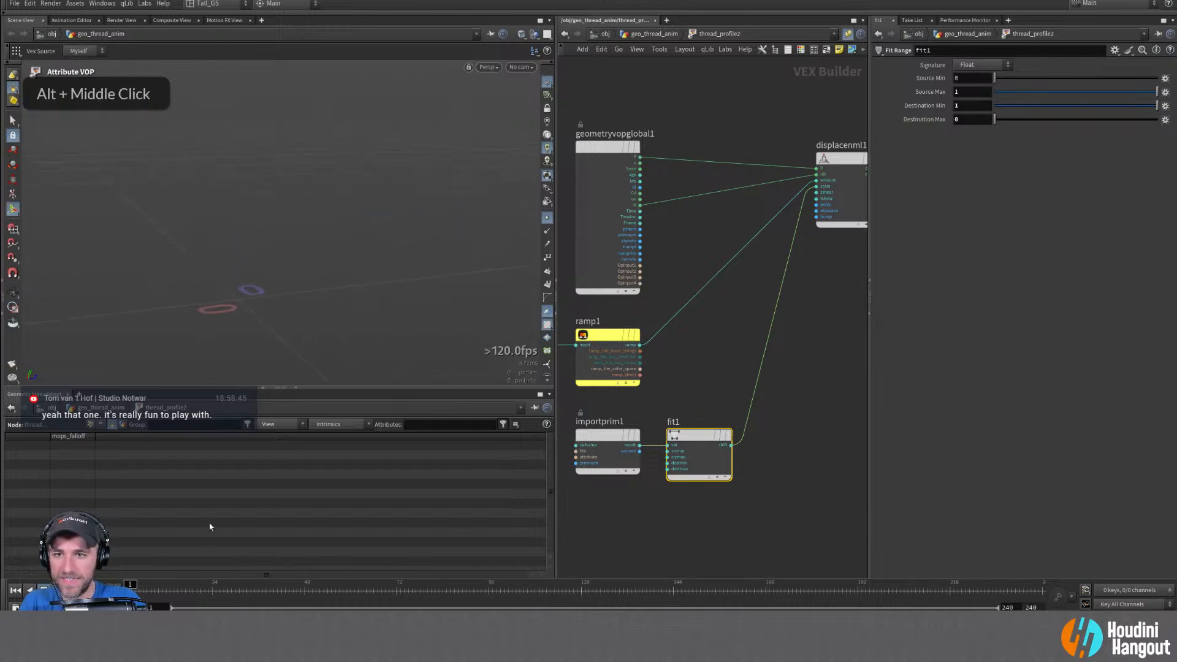
left_click_drag(130, 584, 288, 586)
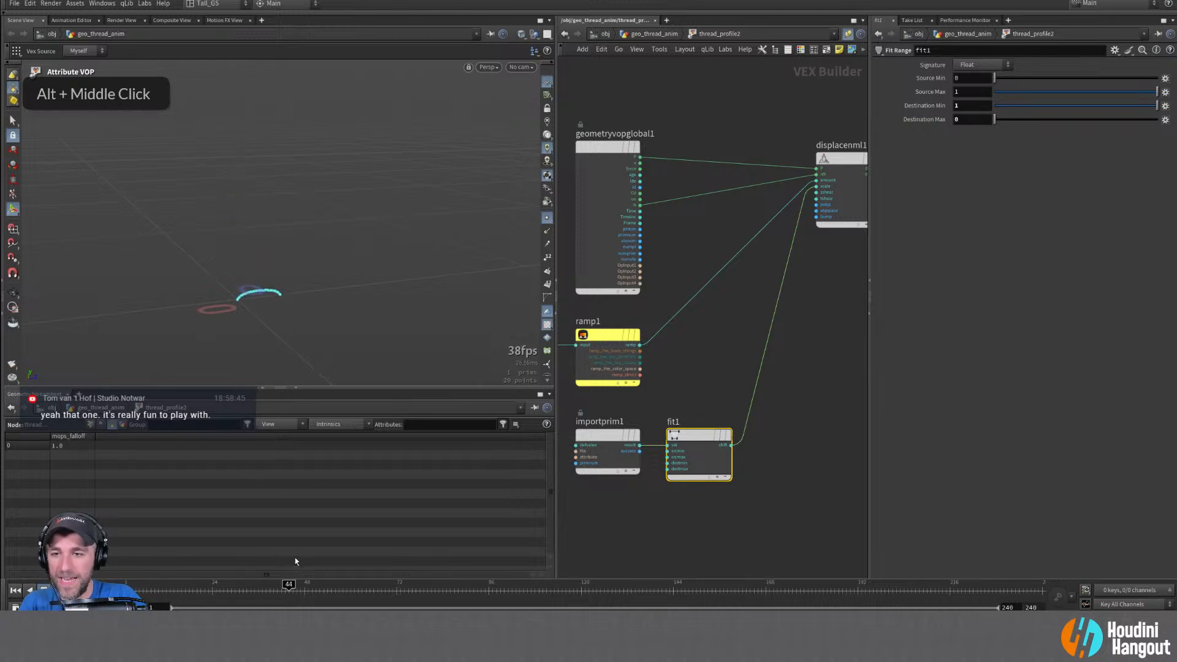
Insert a Multiply node between fit1 and displacenml1's scale input, and place it beside fit1
middle_click_drag(710, 379, 645, 362)
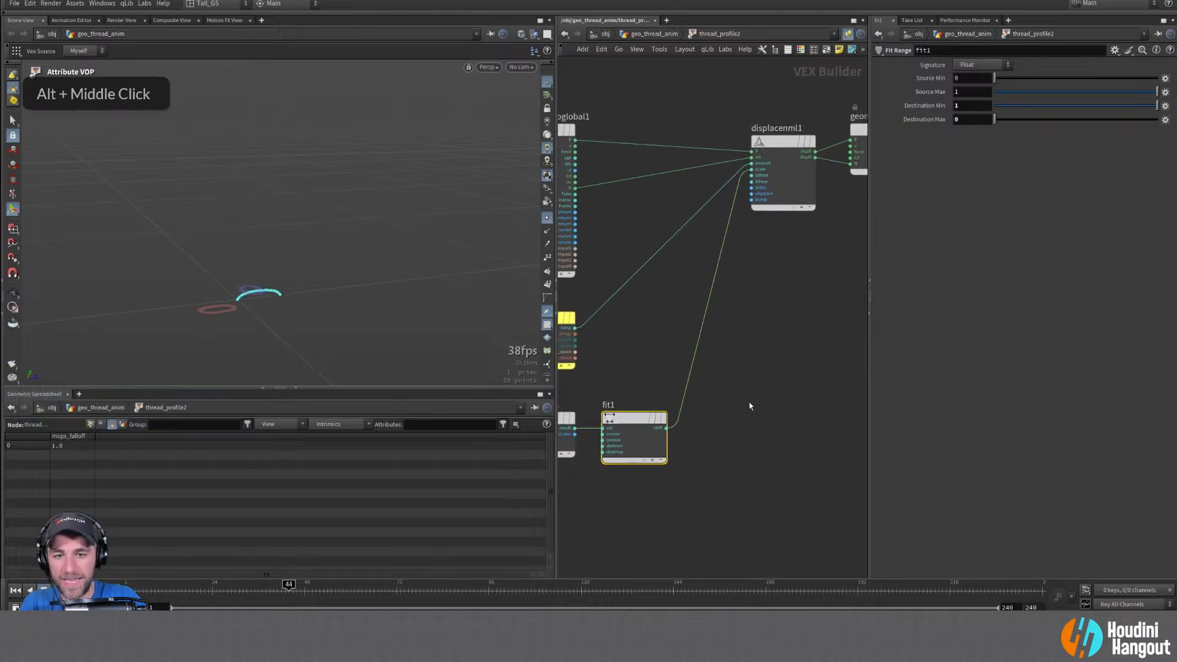
key("Tab")
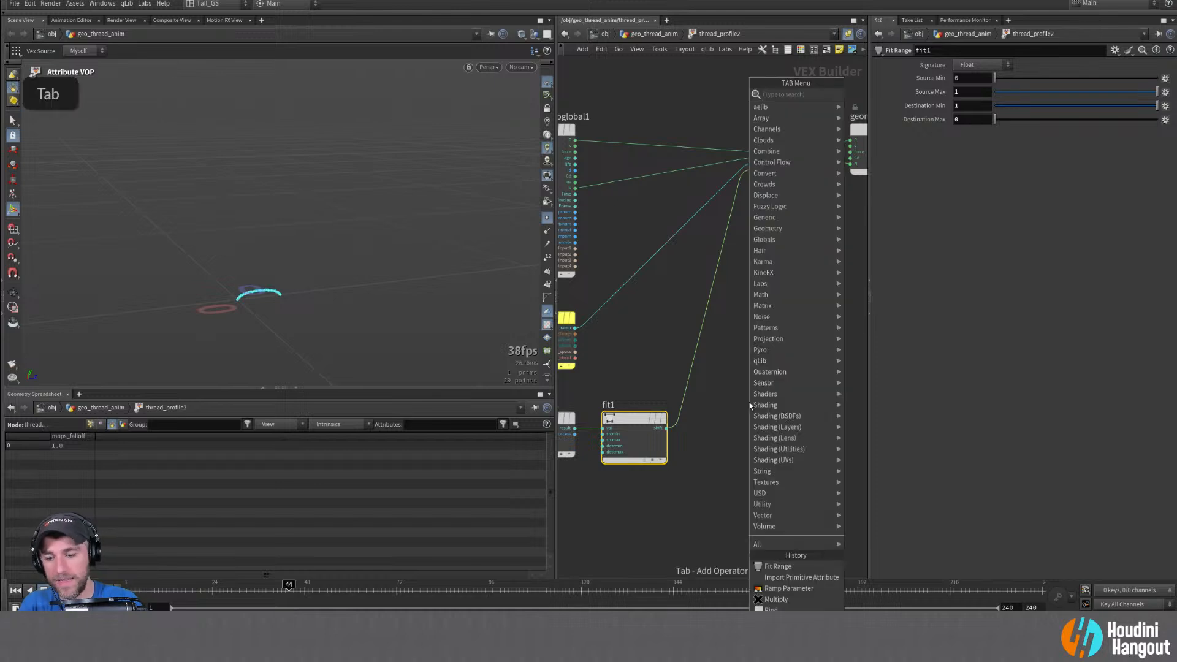
type("mult")
key("Return")
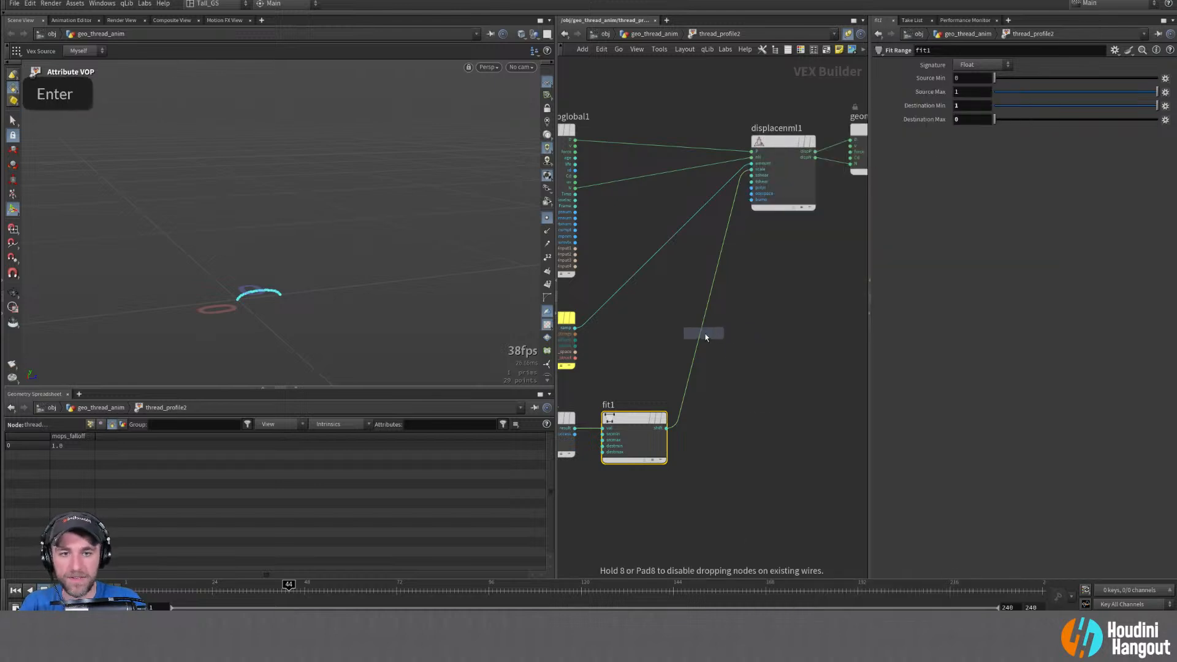
left_click(705, 336)
left_click_drag(710, 334, 741, 398)
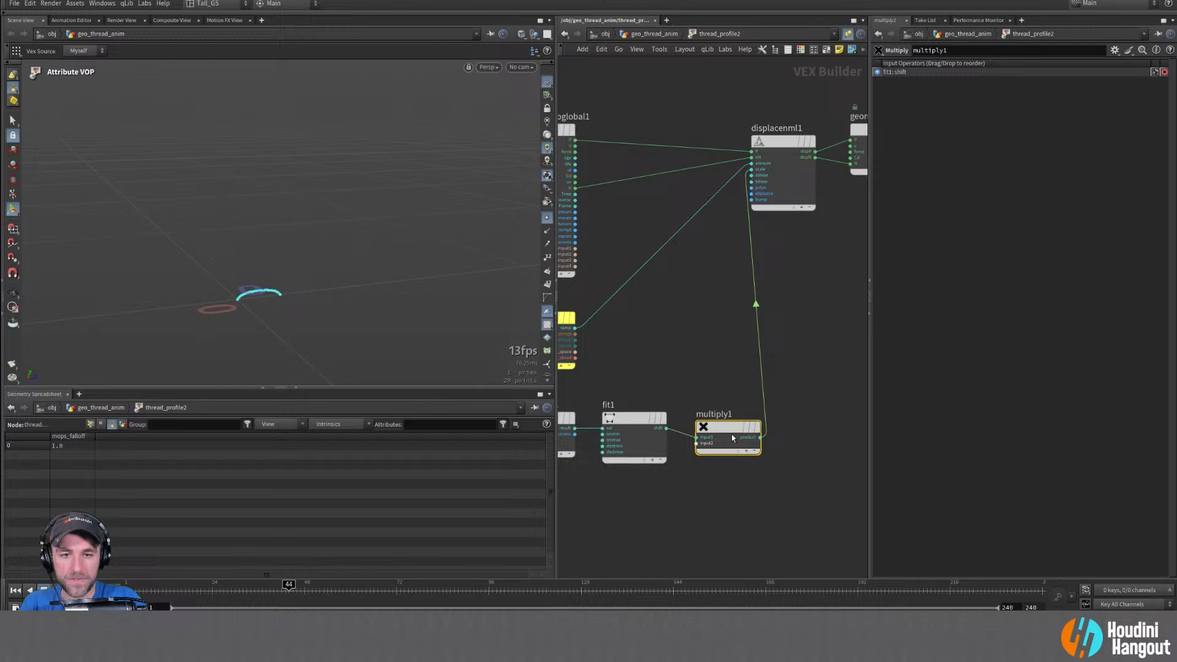
Promote the second input of multiply1 to a parameter and name it extraheight
middle_click(695, 443)
left_click(702, 446)
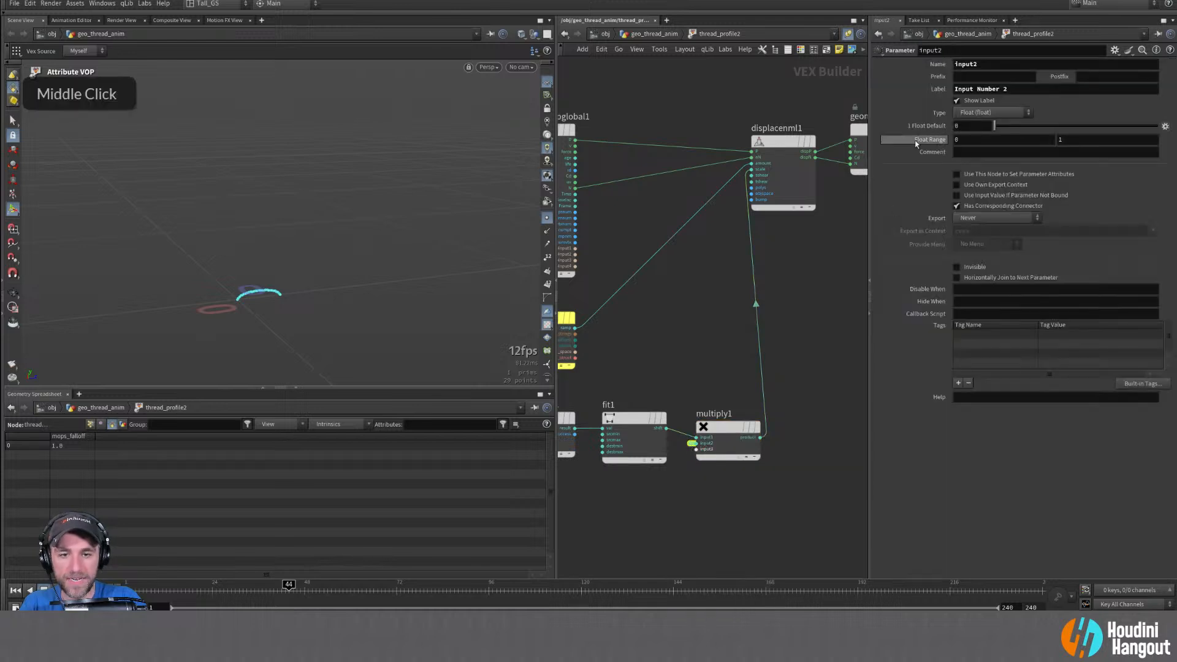
double_click(990, 64)
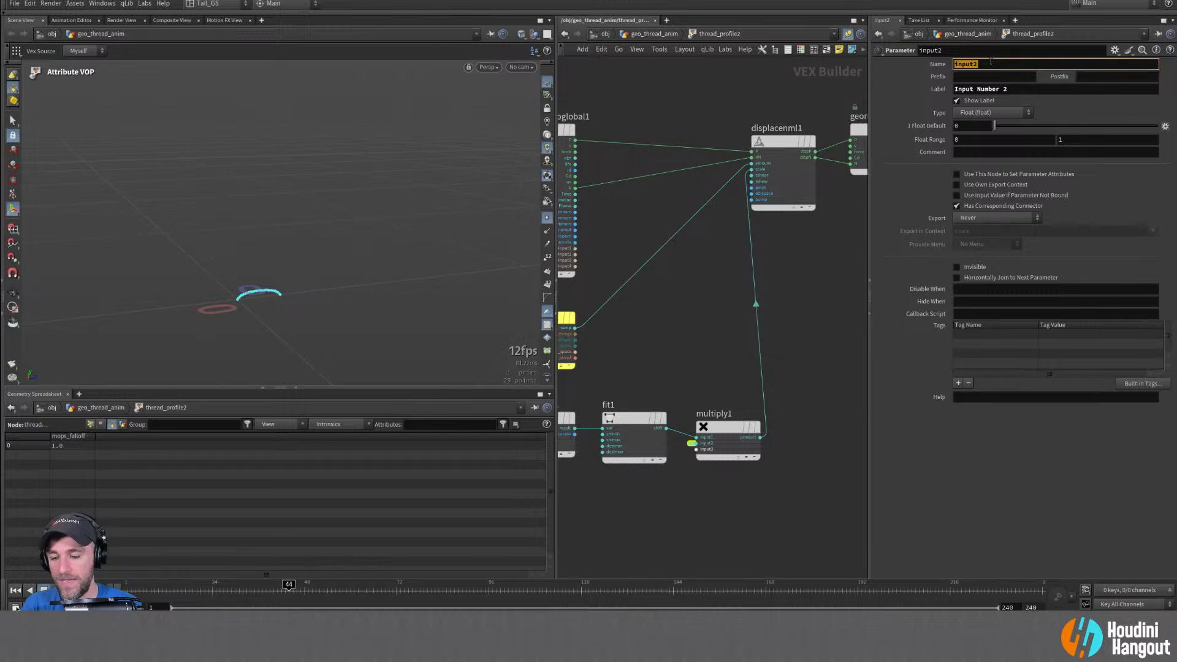
type("e")
type("xtraH")
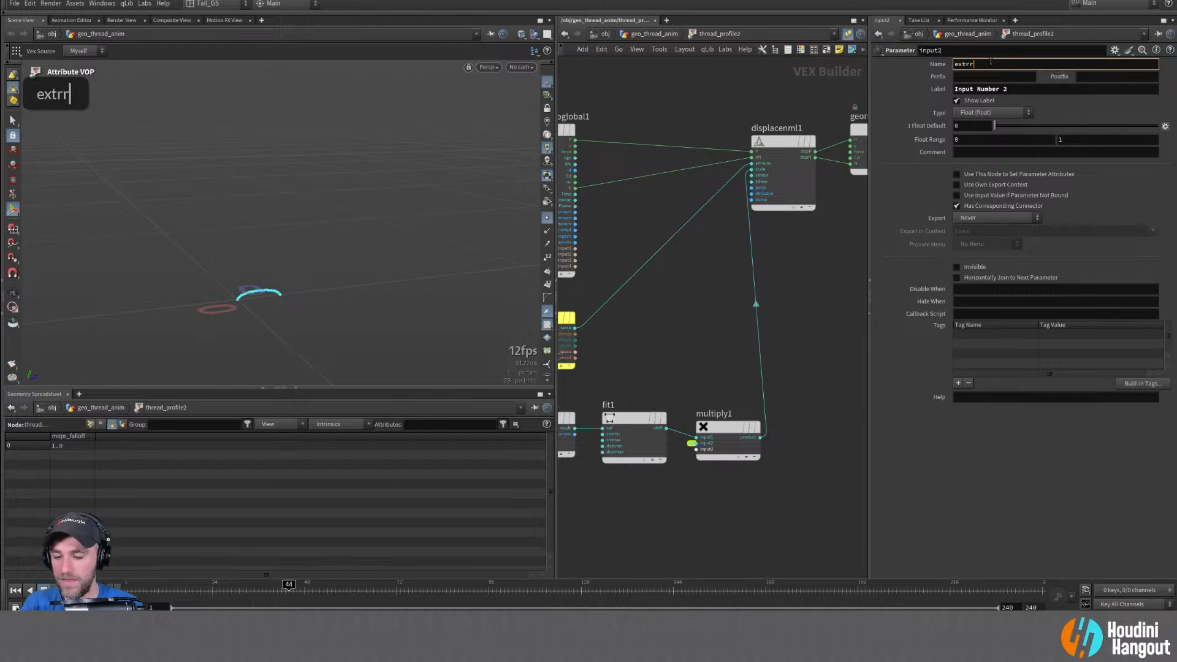
key("BackSpace")
type("height")
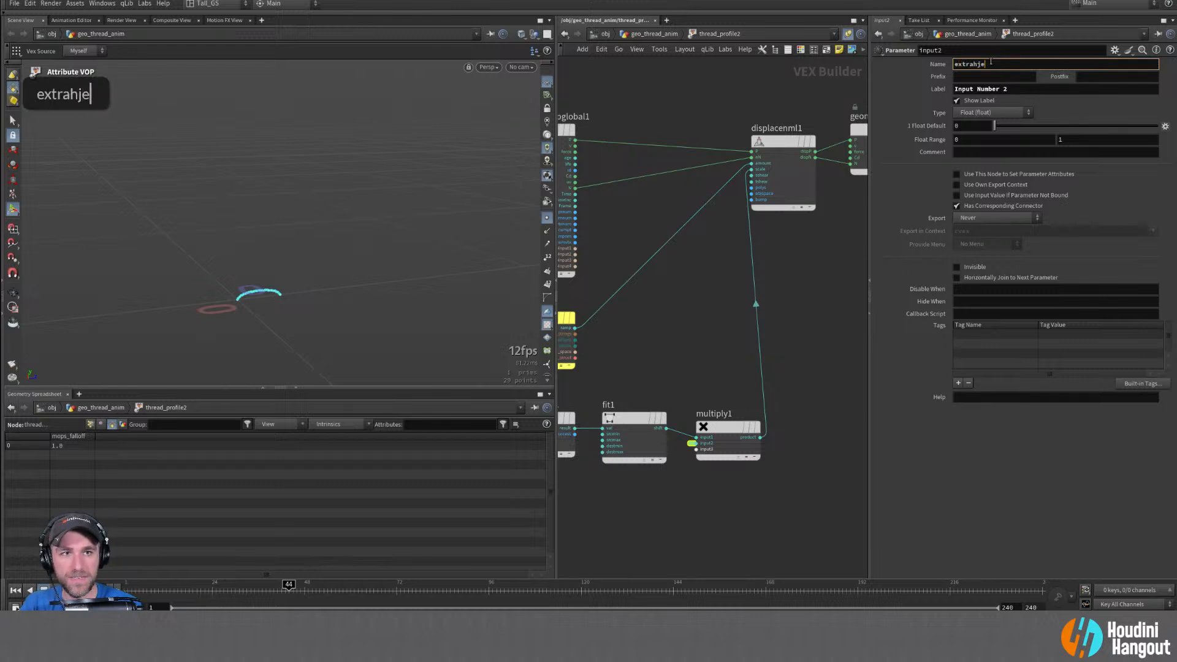
Label the extraheight parameter Extra Thread Height
key("Tab")
key("Tab")
key("Tab")
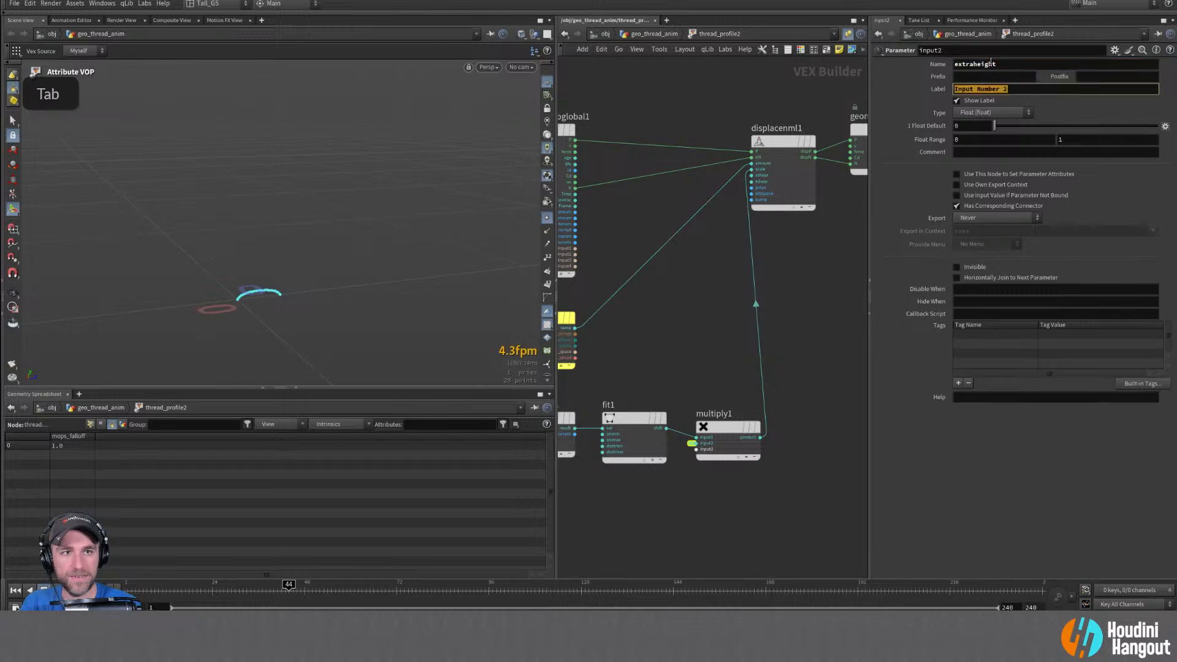
type("Extra Threads")
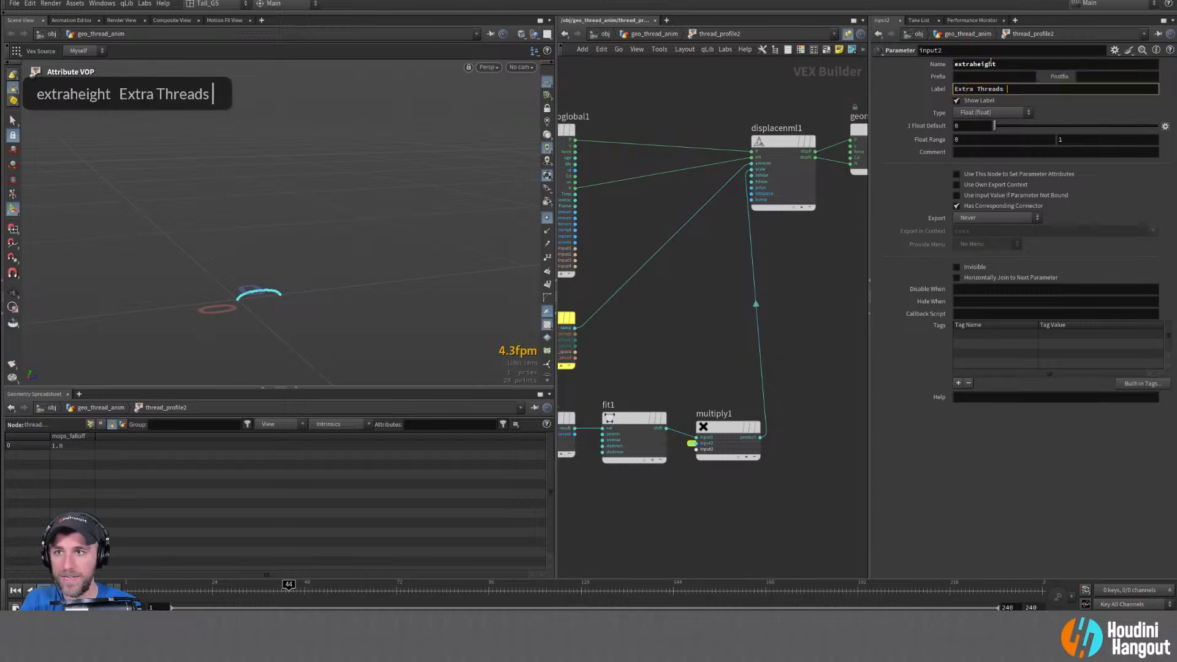
key("BackSpace")
type("Height")
key("Return")
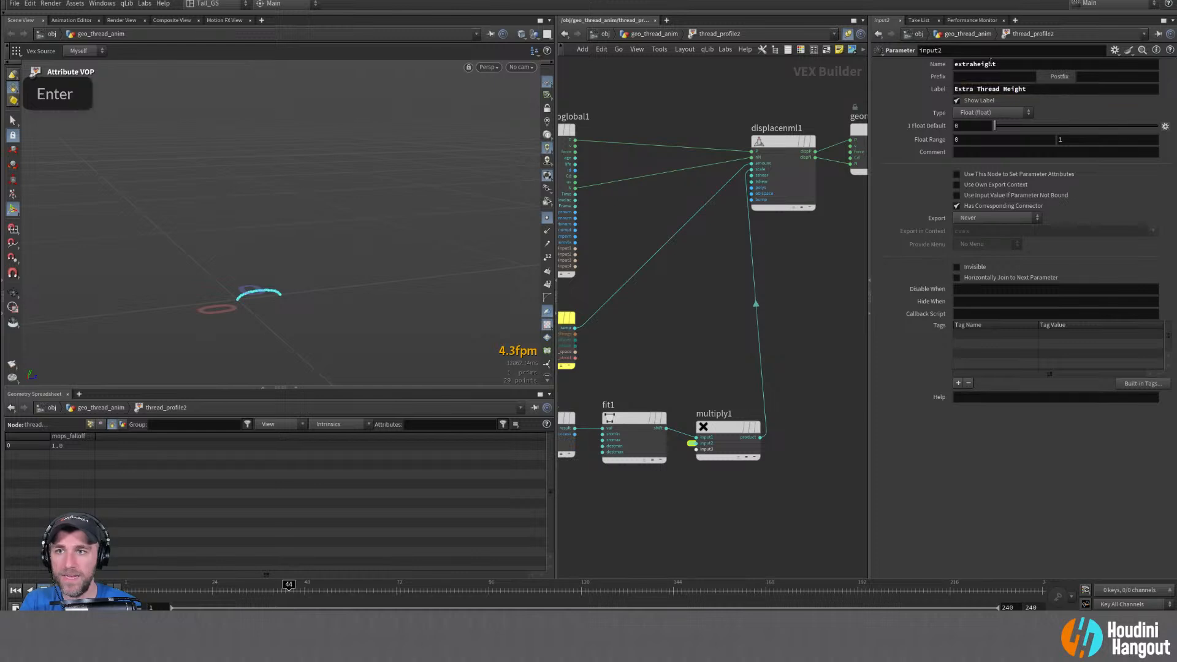
Return to the geo_thread_anim network, set thread_profile2's Extra Thread Height to 0.031, and scrub the opening frames to check the growth
right_click_drag(747, 294, 710, 322)
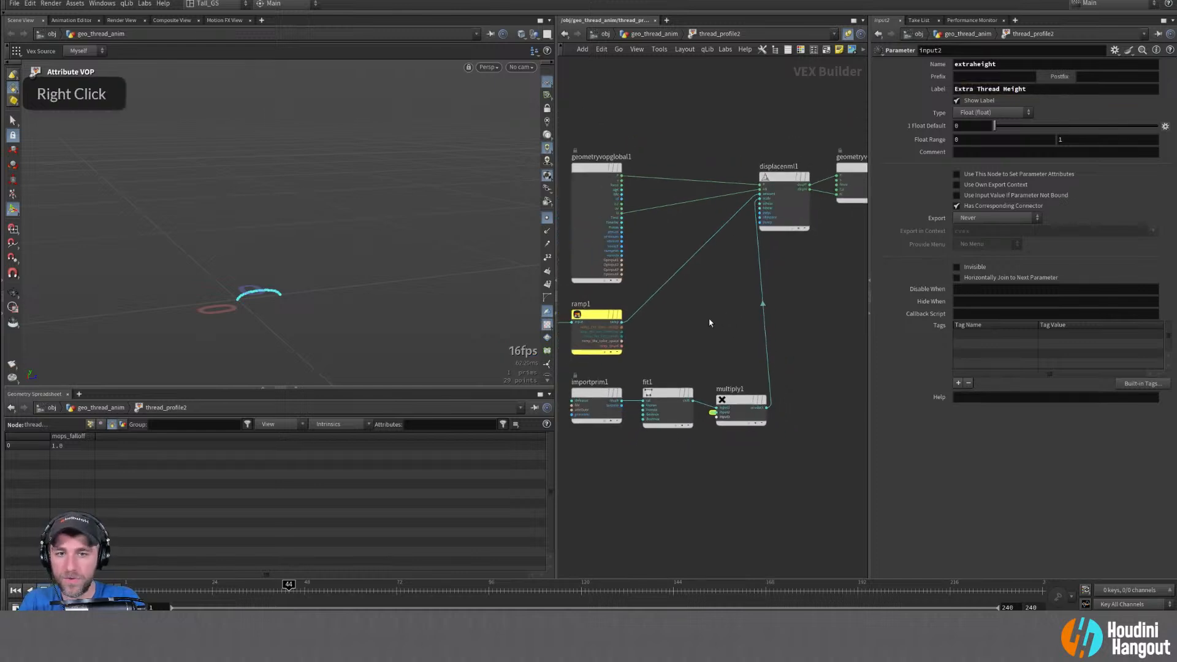
key("u")
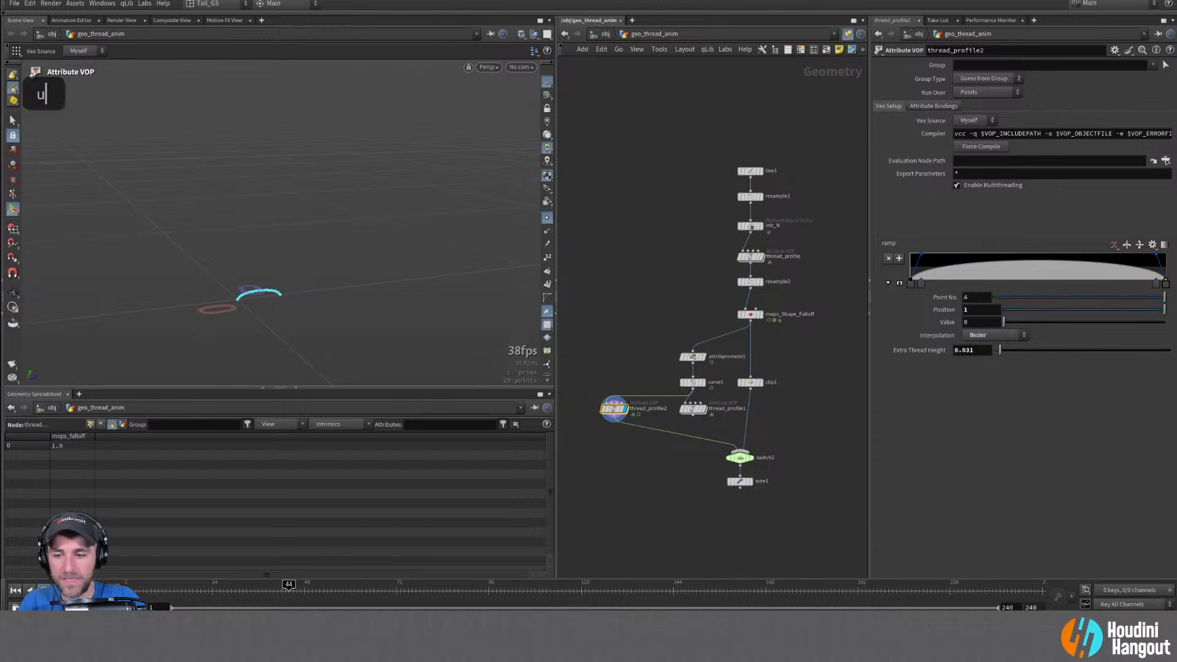
left_click_drag(149, 585, 235, 589)
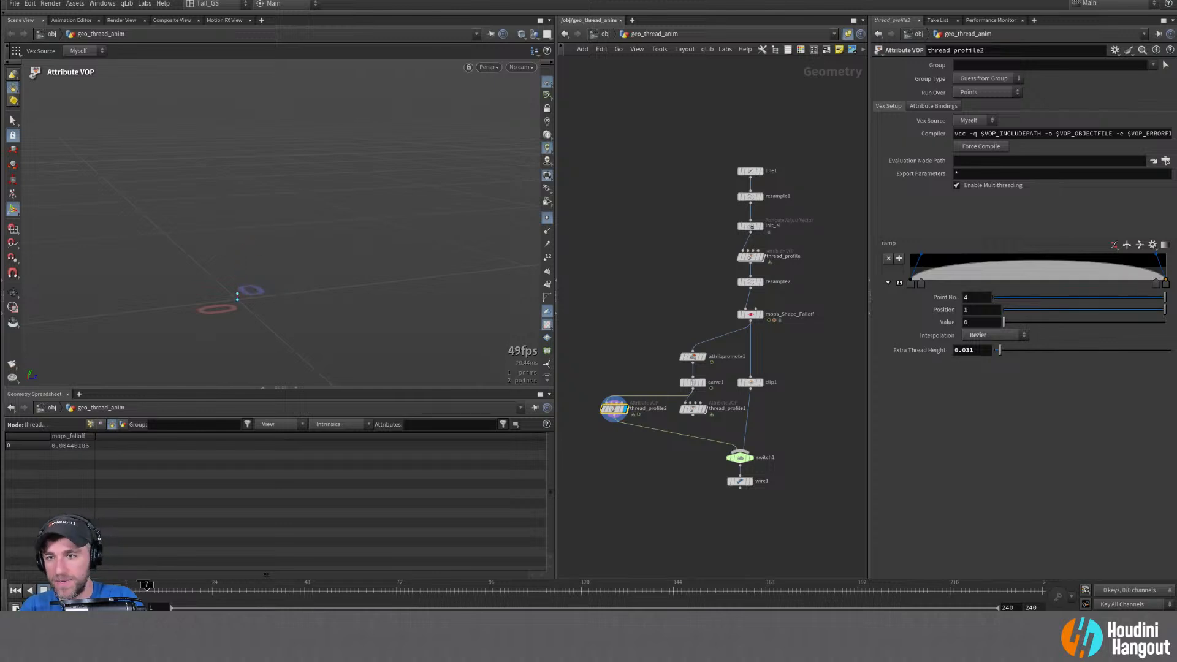
mouse_move(147, 589)
left_mouse_down()
mouse_move(285, 588)
mouse_move(135, 588)
mouse_move(308, 590)
mouse_move(130, 590)
left_mouse_up()
Change mops_Shape_Falloff's Translate Z animation curve from bezier() to linear() interpolation, and scrub the timeline to check the thread's growth
left_click(749, 314)
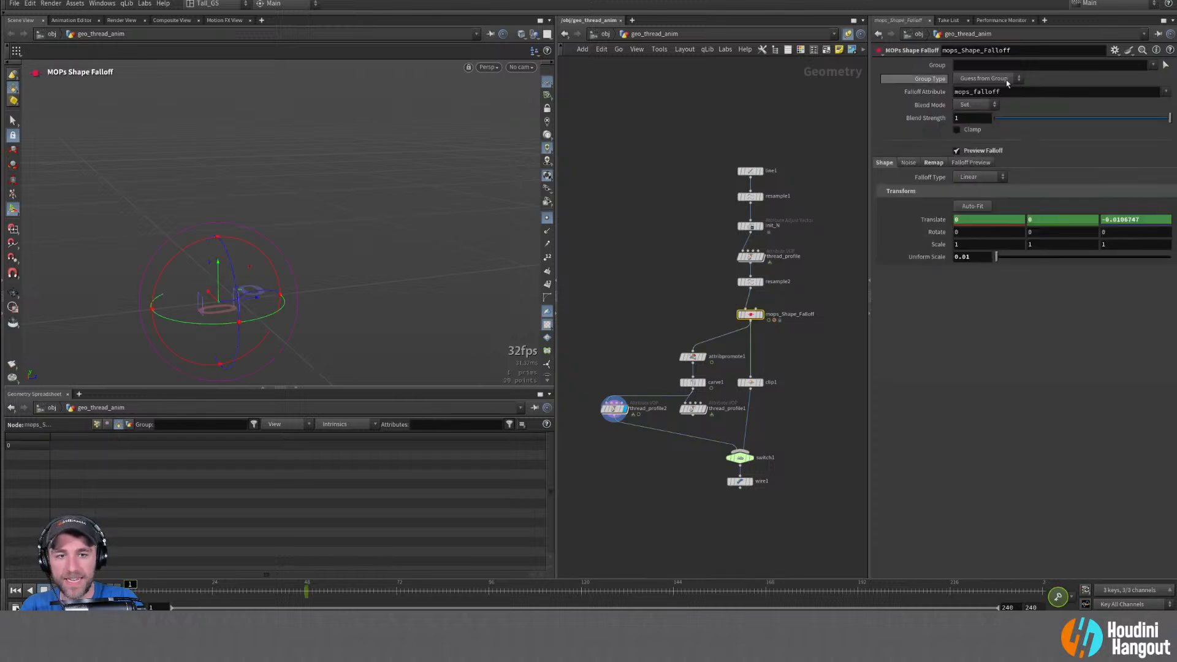
middle_click(904, 225, "shift")
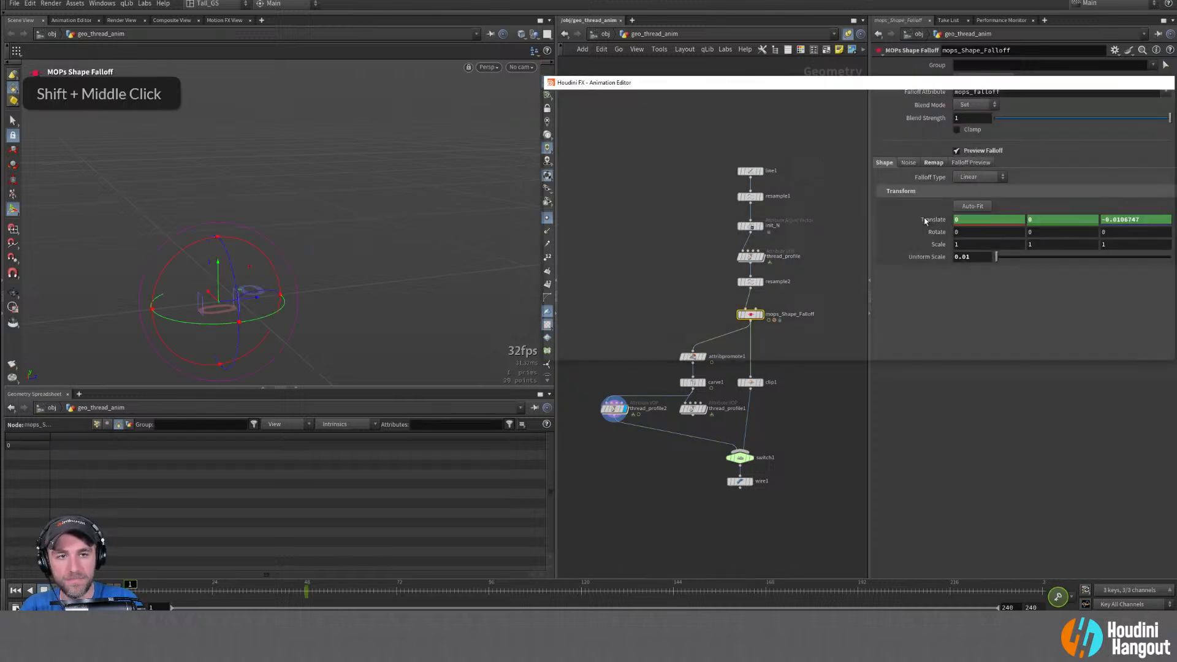
left_click_drag(784, 83, 740, 79)
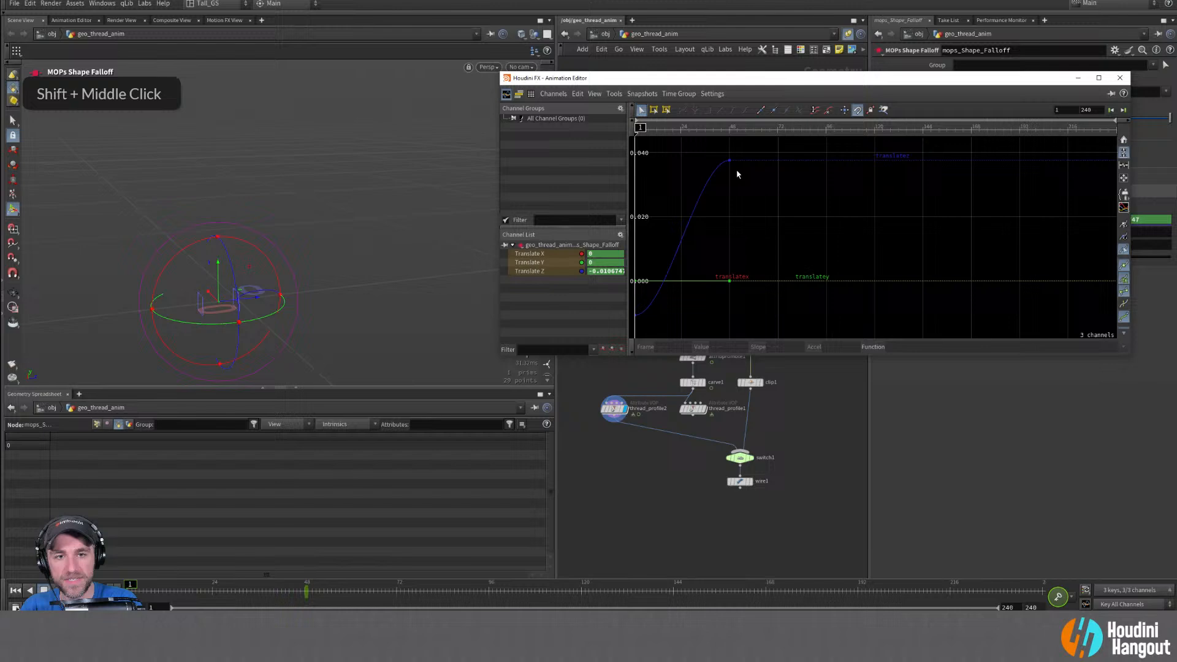
double_click(684, 237)
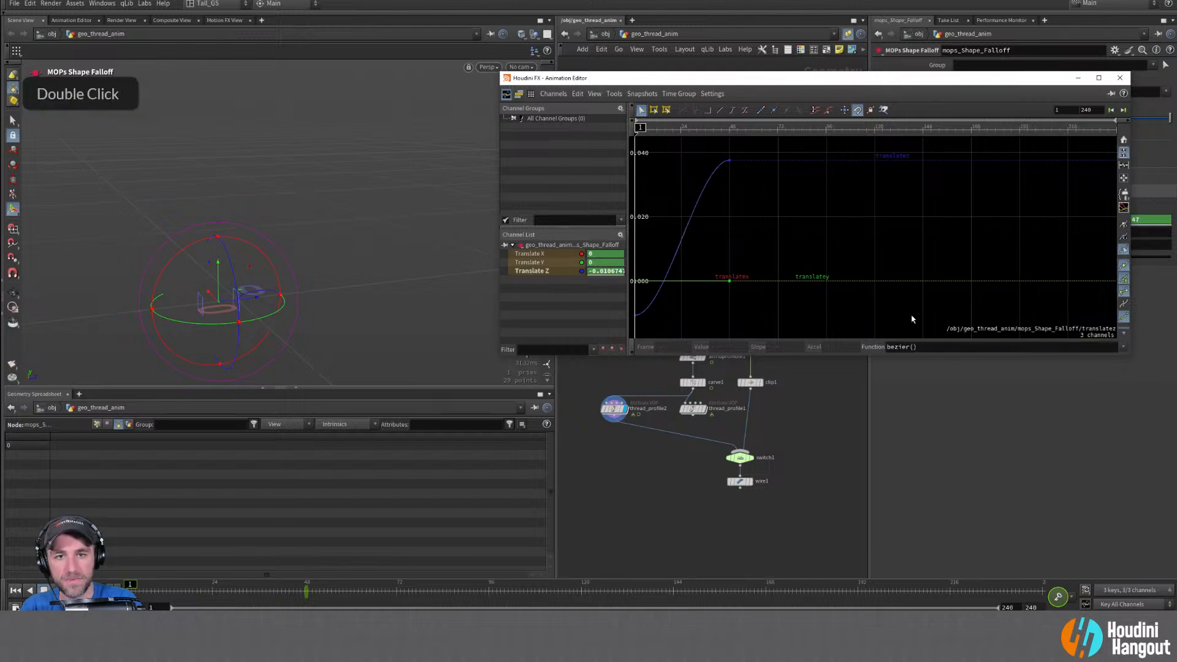
left_click(1124, 347)
left_click(908, 369)
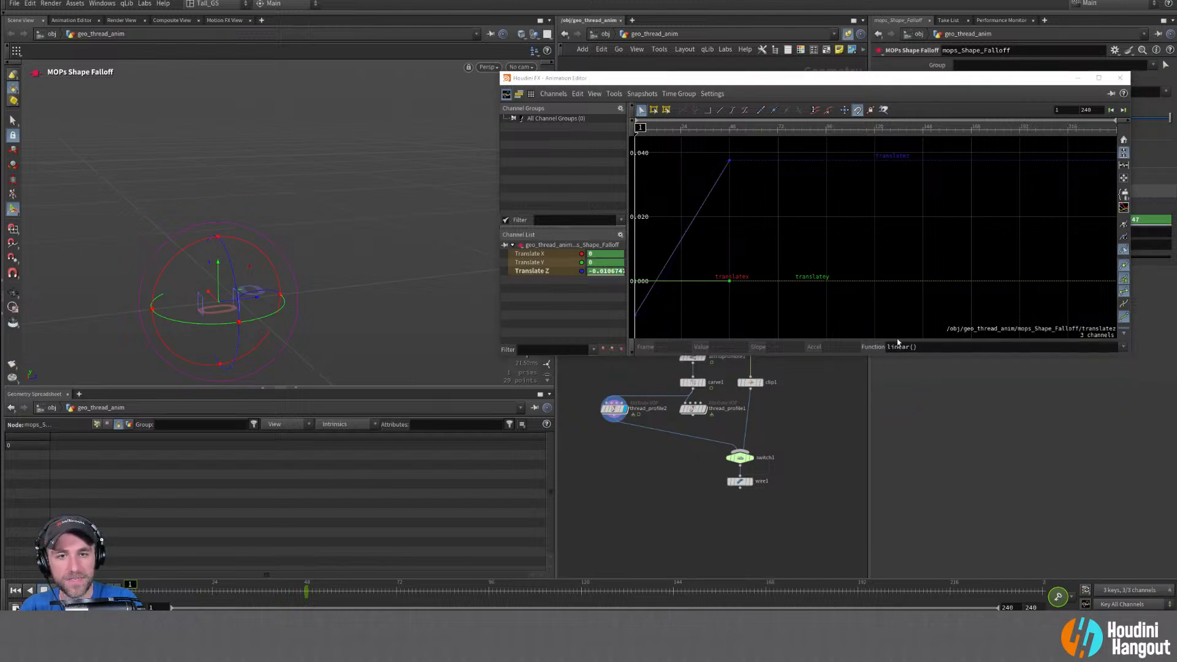
left_click(1120, 78)
left_click(373, 589)
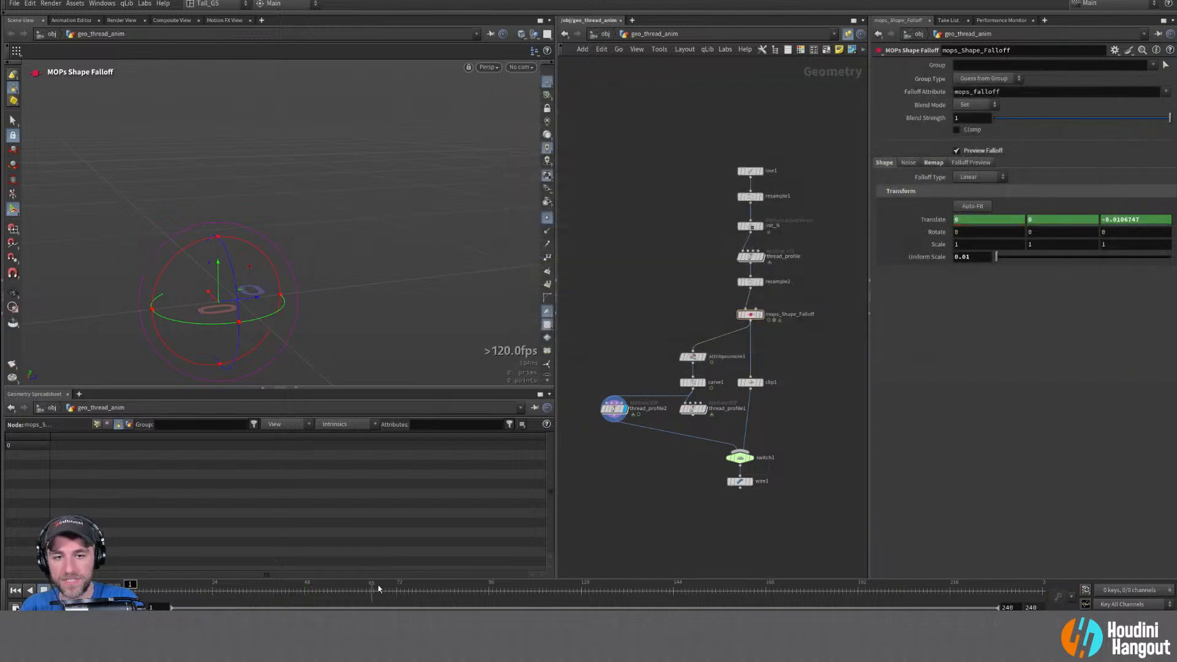
mouse_move(145, 595)
left_mouse_down()
mouse_move(264, 601)
mouse_move(129, 600)
mouse_move(299, 593)
mouse_move(127, 593)
mouse_move(340, 593)
mouse_move(129, 592)
mouse_move(142, 593)
left_mouse_up()
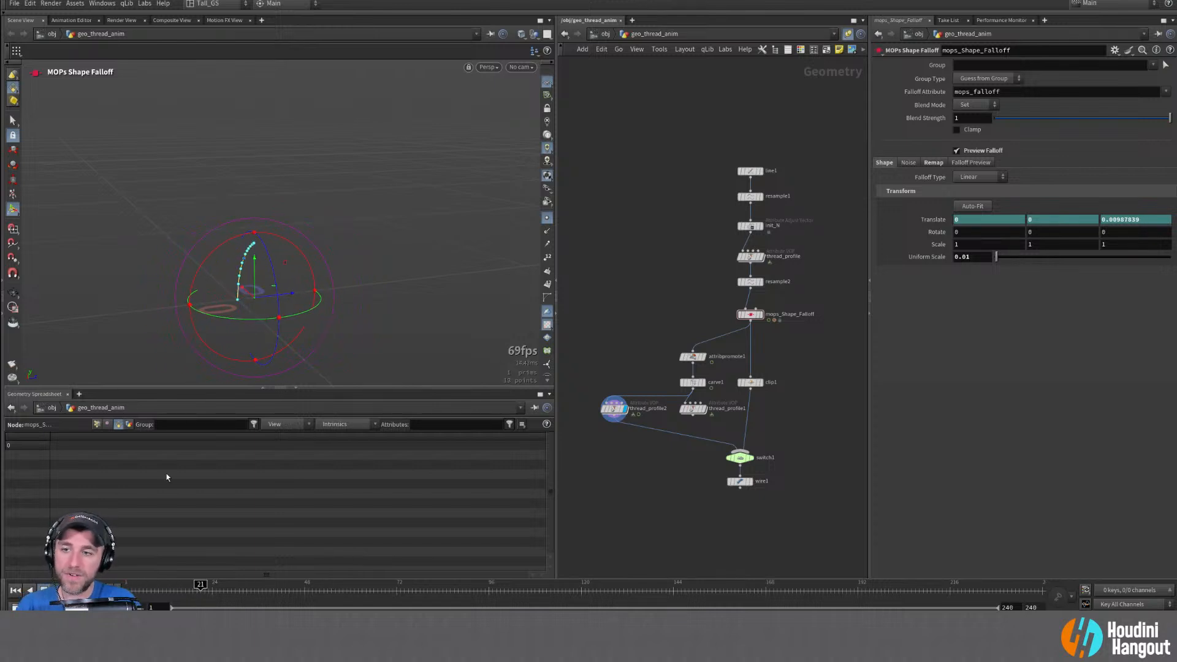
Select thread_profile2 and scrub the timeline to frame 36 and back to frame 1 to check the thread's growth
left_click(617, 415)
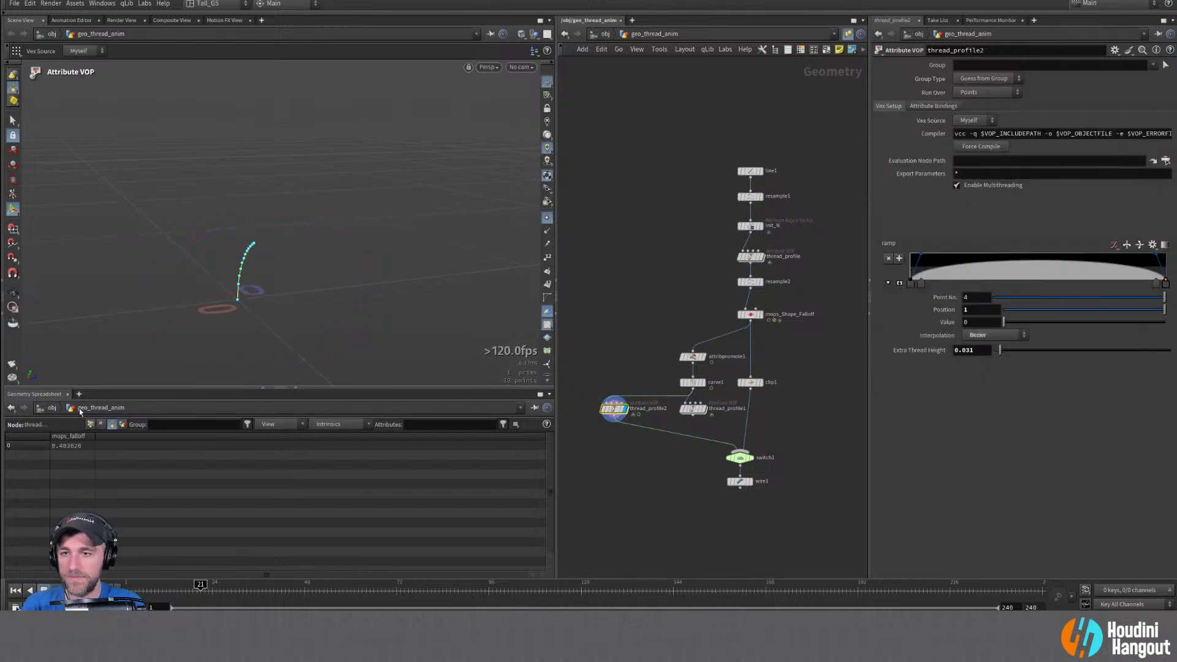
left_click_drag(201, 586, 261, 597)
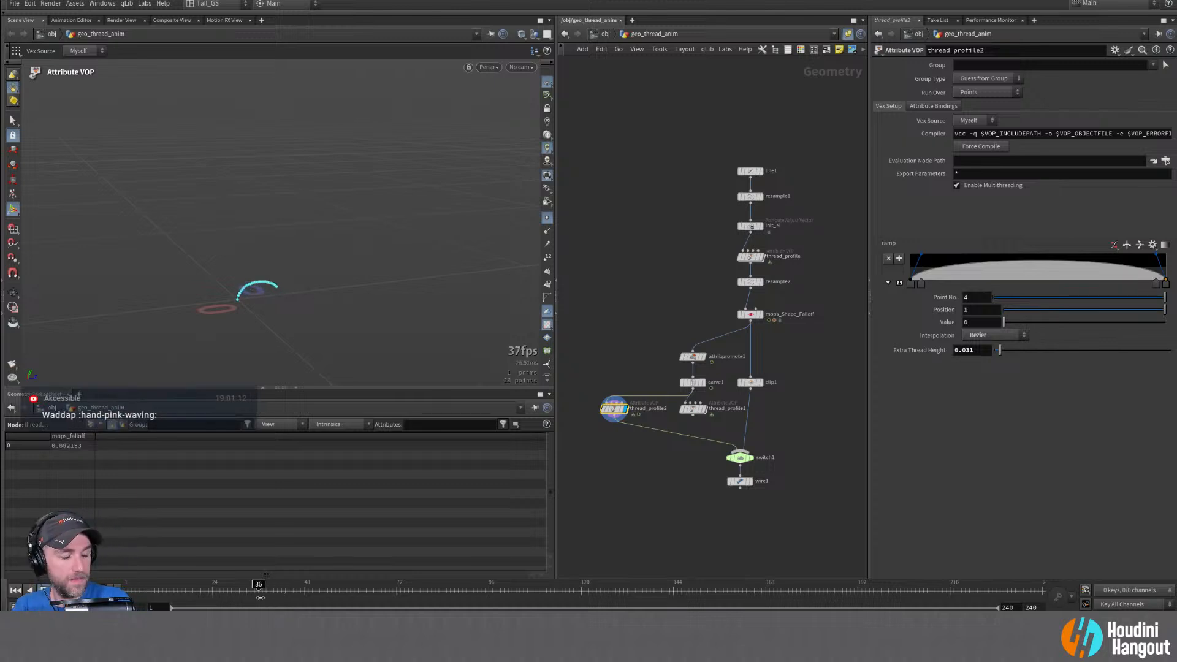
left_click_drag(259, 598, 130, 587)
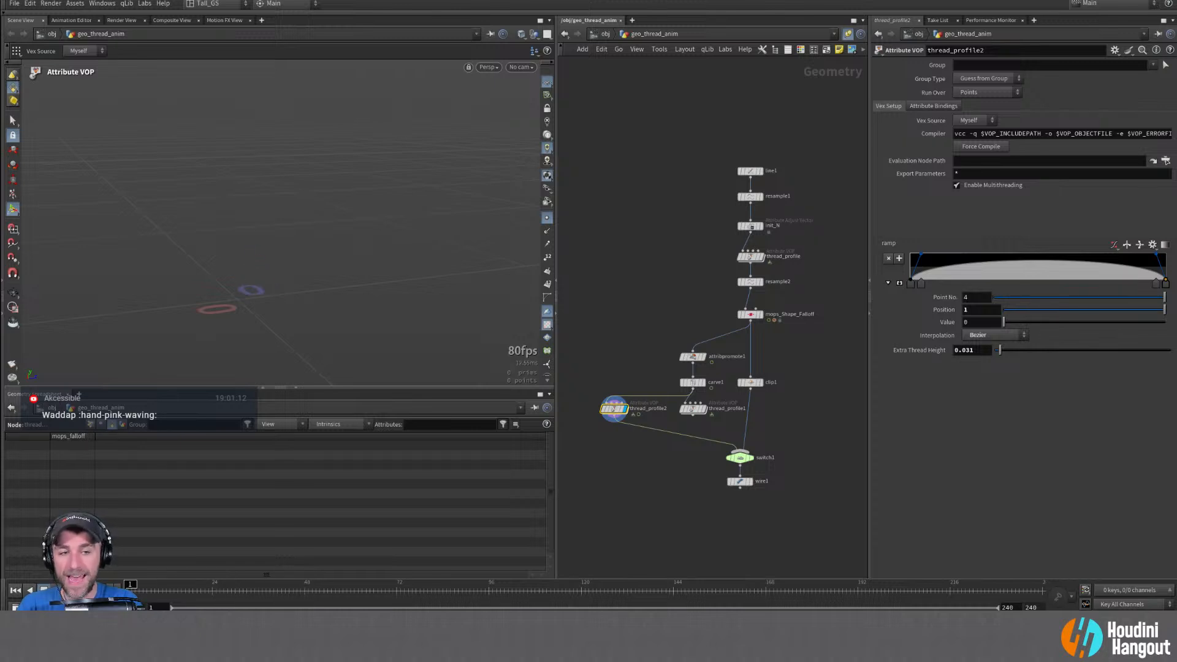
Inside thread_profile2, label the ramp1 parameter Extra Height Profile, and return to the geo_thread_anim network
double_click(614, 409)
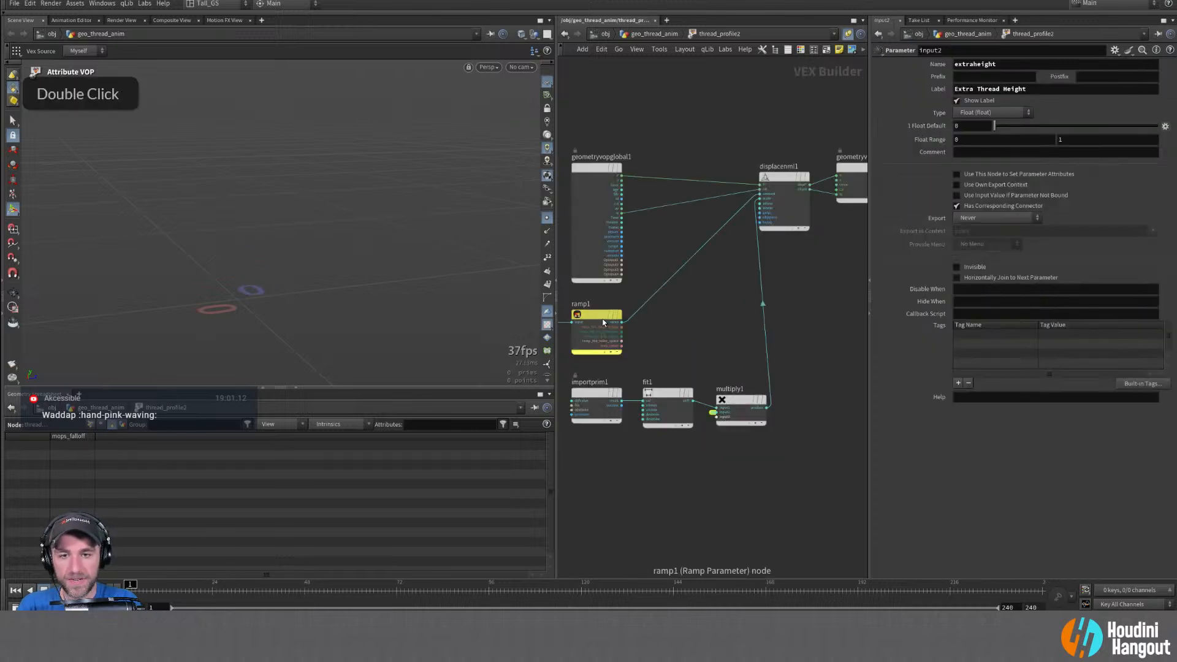
middle_click_drag(711, 301, 741, 317)
left_click(973, 88)
type("Ex")
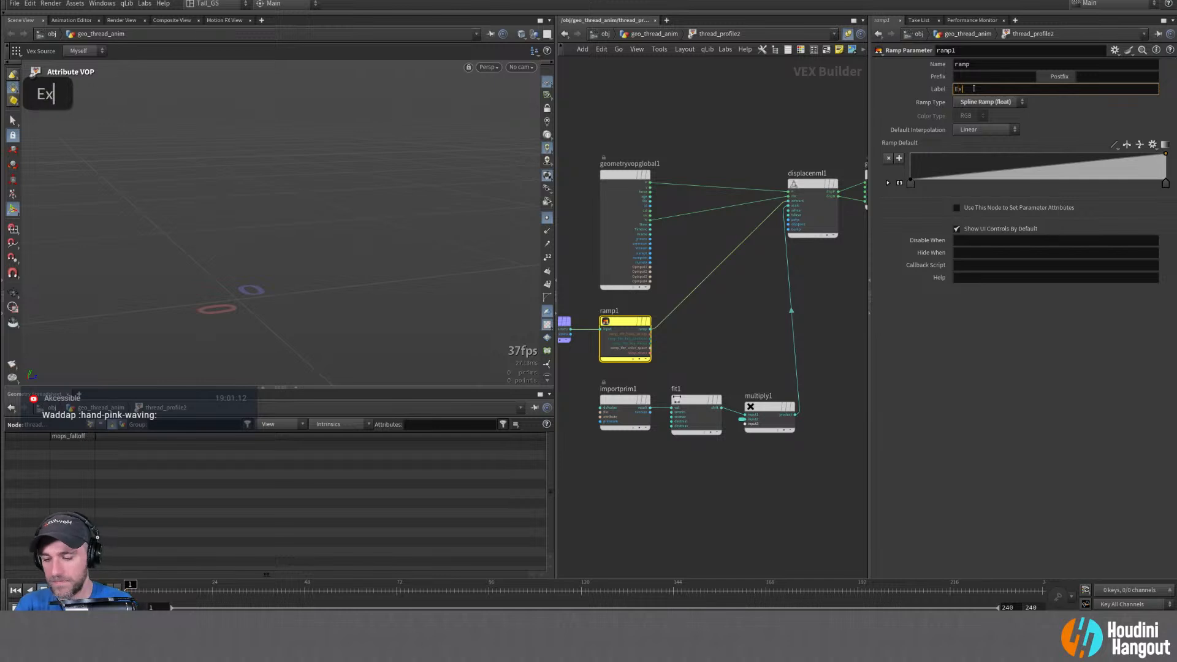
type("tra Height Profile")
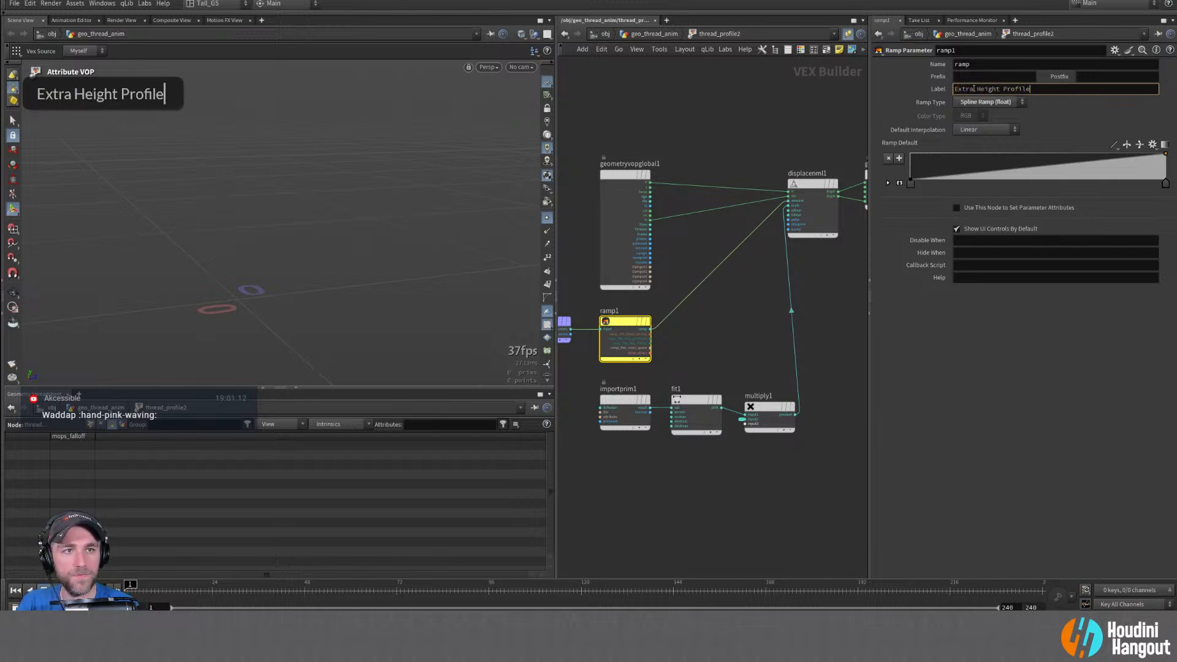
key("ctrl+Return")
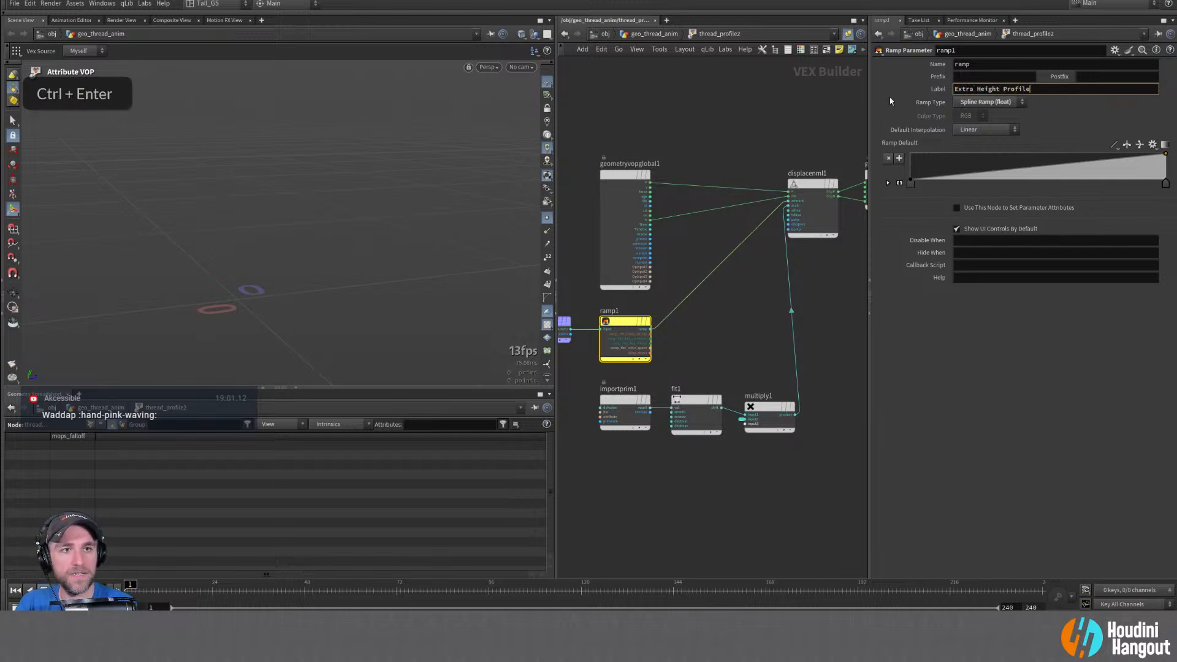
key("u")
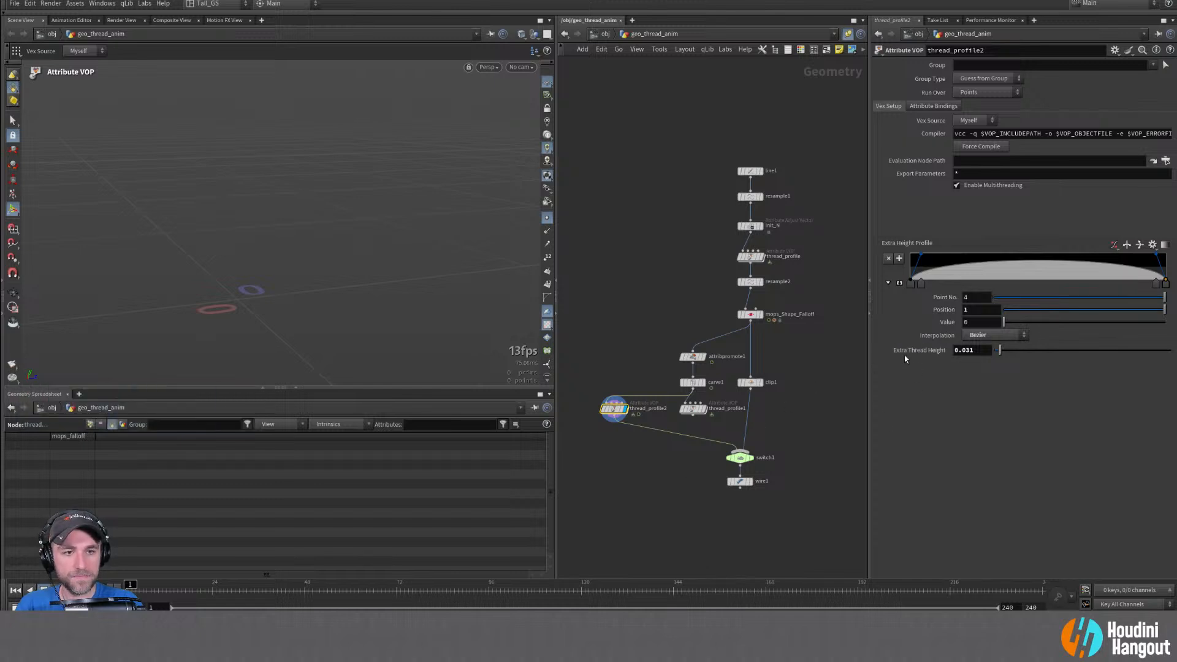
Add a separator between Extra Height Profile and Extra Thread Height in thread_profile2's parameter interface
left_click(1115, 50)
left_click(1111, 58)
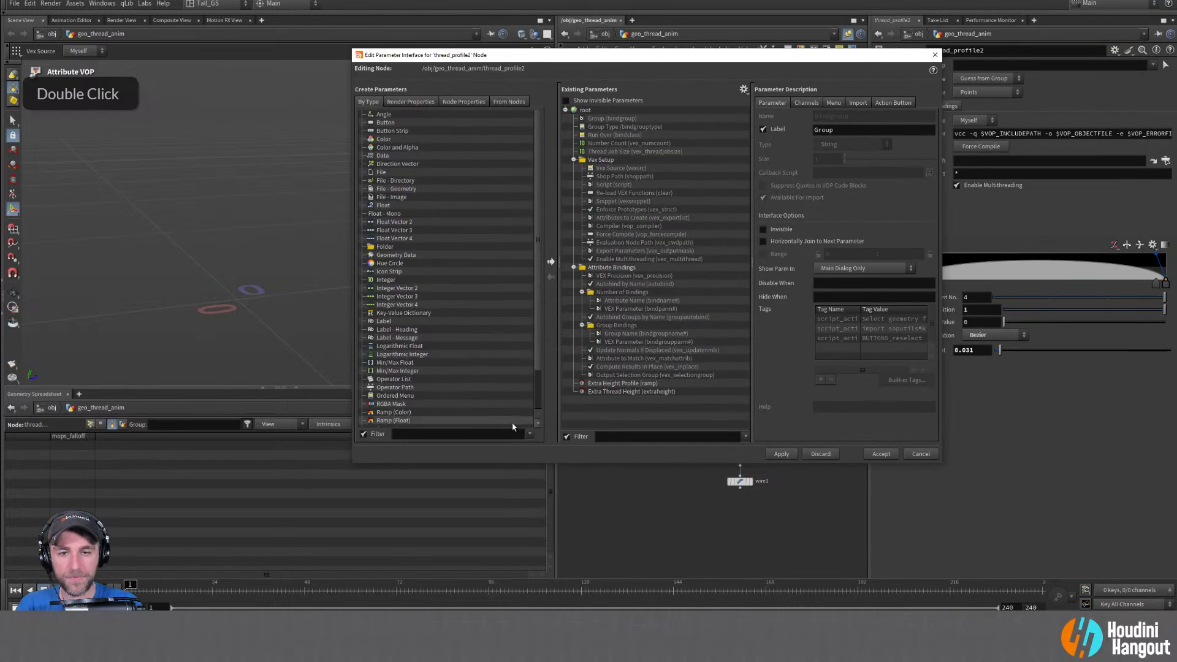
scroll(375, 343, "down", 2)
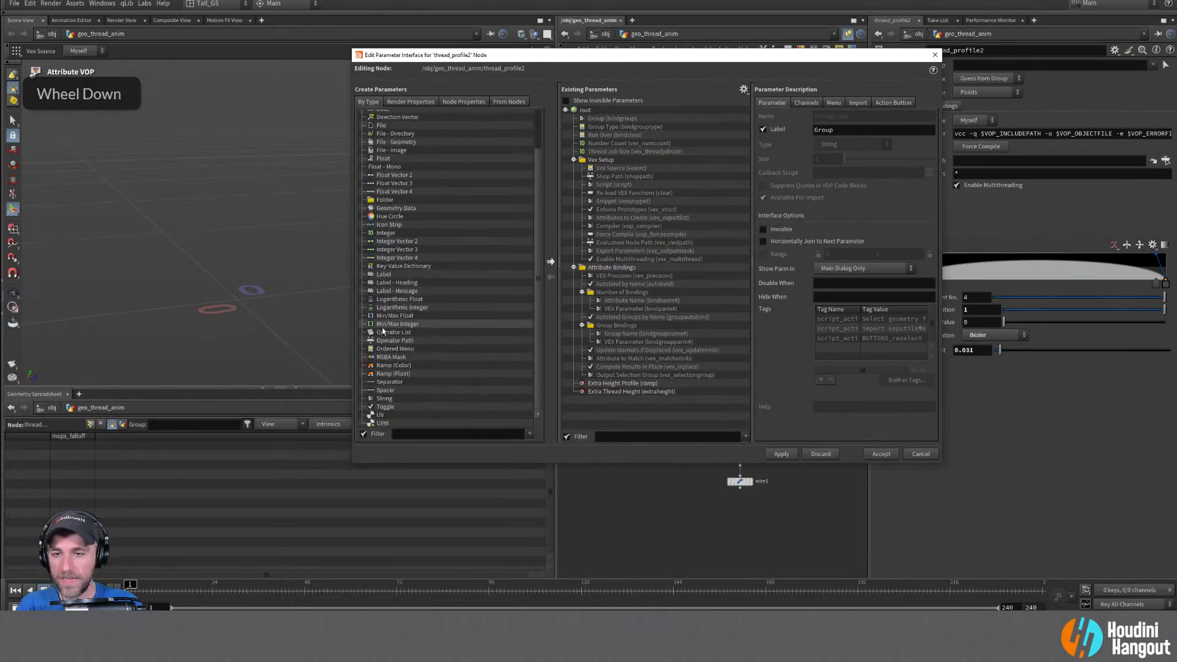
left_click_drag(387, 382, 595, 391)
left_click(780, 455)
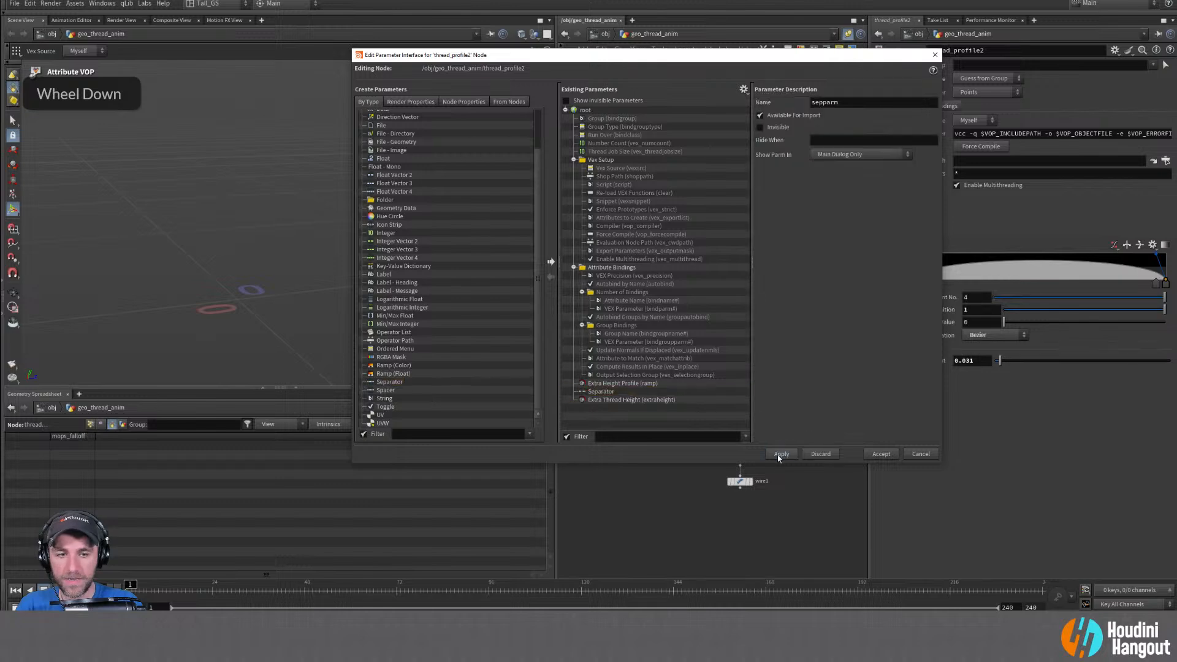
left_click(881, 453)
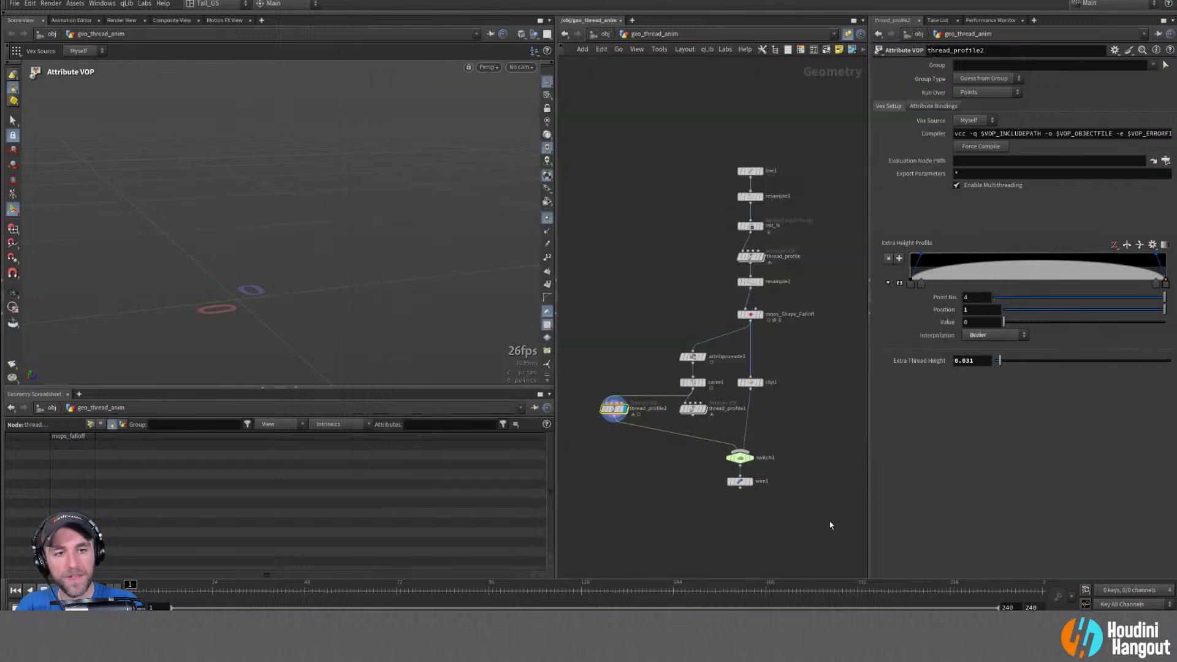
Inside thread_profile2, make room after importprim1 and insert a Ramp Parameter node on the wire between importprim1 and fit1
double_click(614, 409)
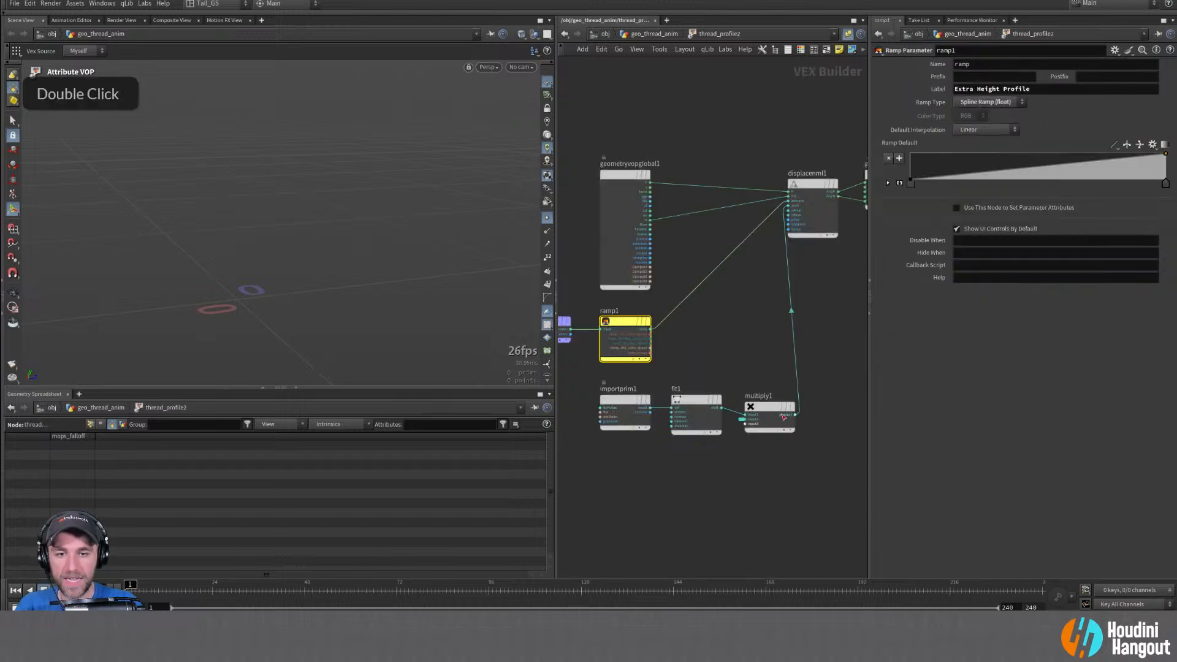
left_click(691, 403)
mouse_move(697, 404)
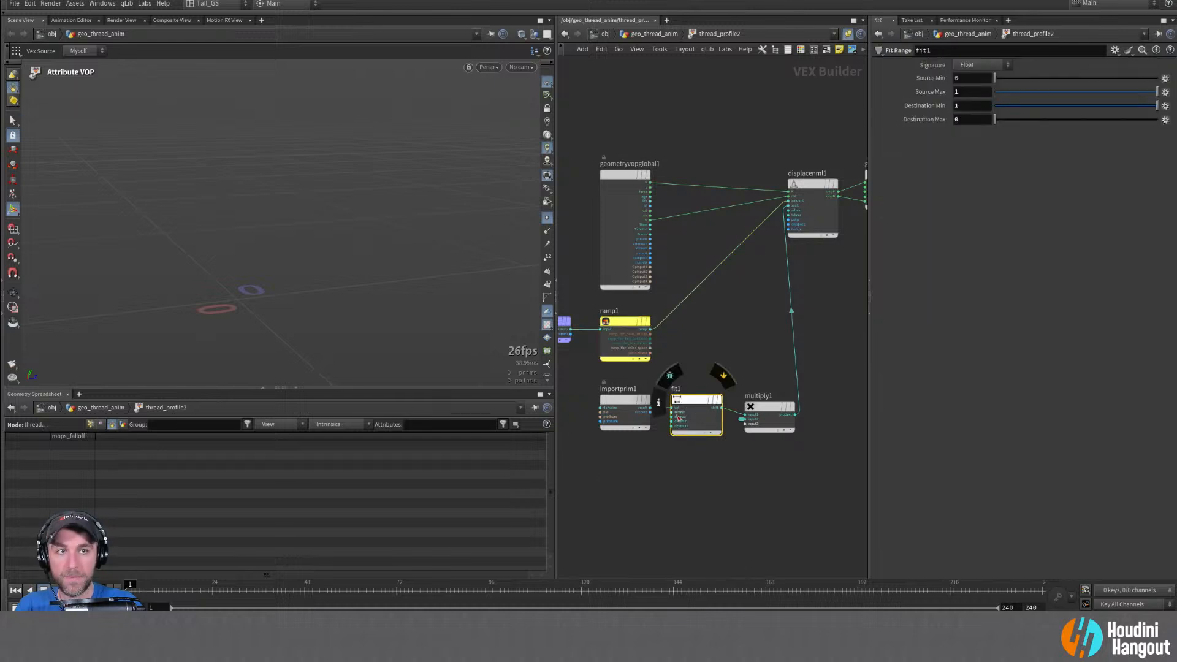
middle_click_drag(653, 462, 685, 466)
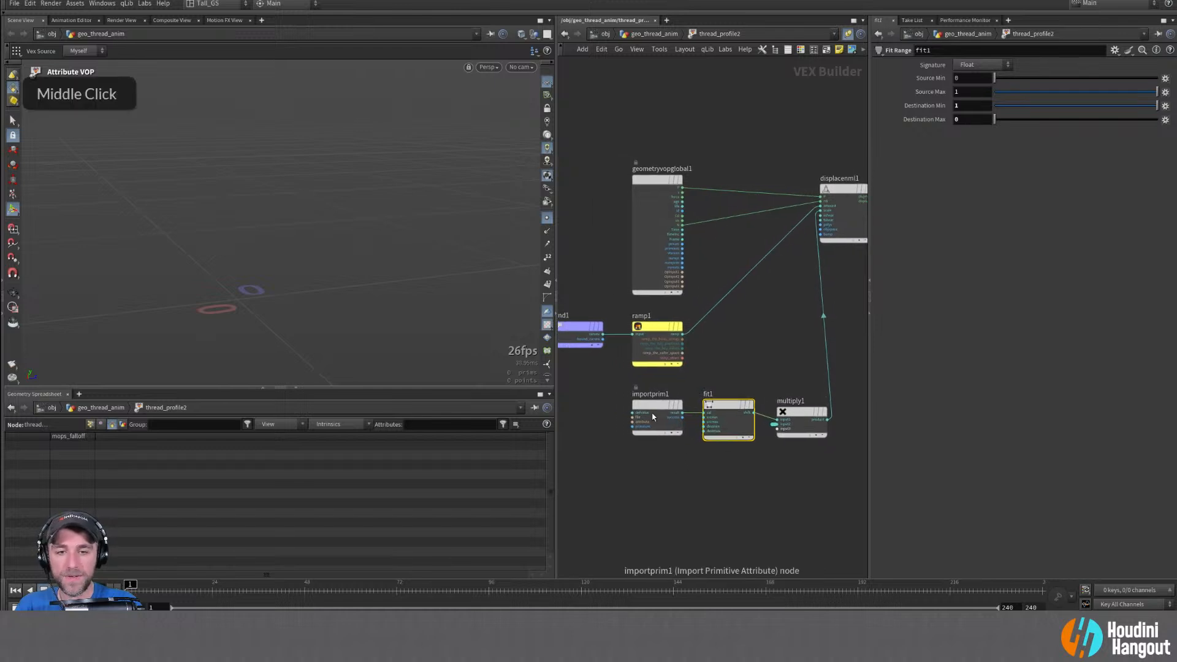
left_click_drag(666, 410, 600, 411)
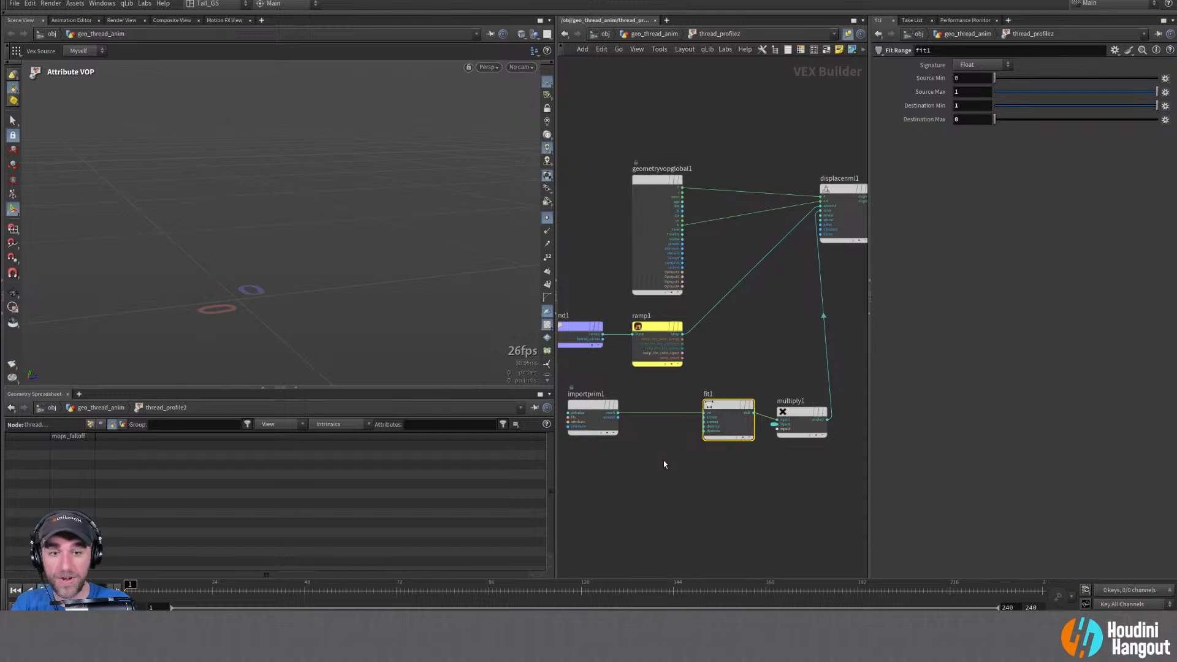
key("Tab")
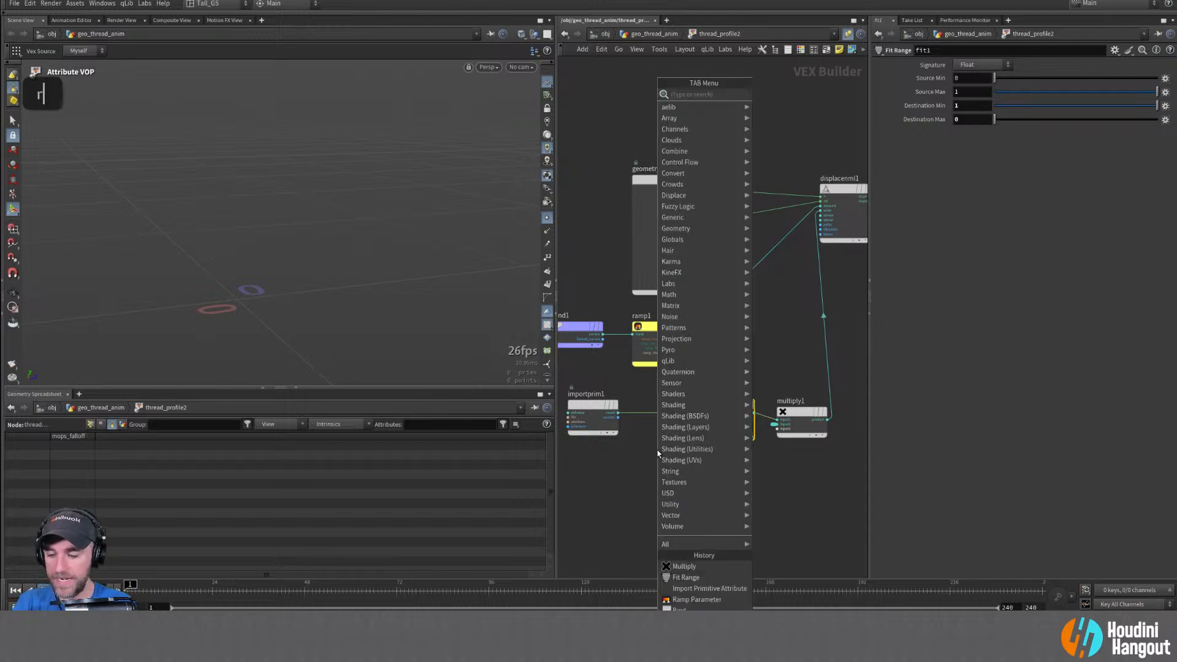
type("ramp")
key("Down")
key("Down")
key("Return")
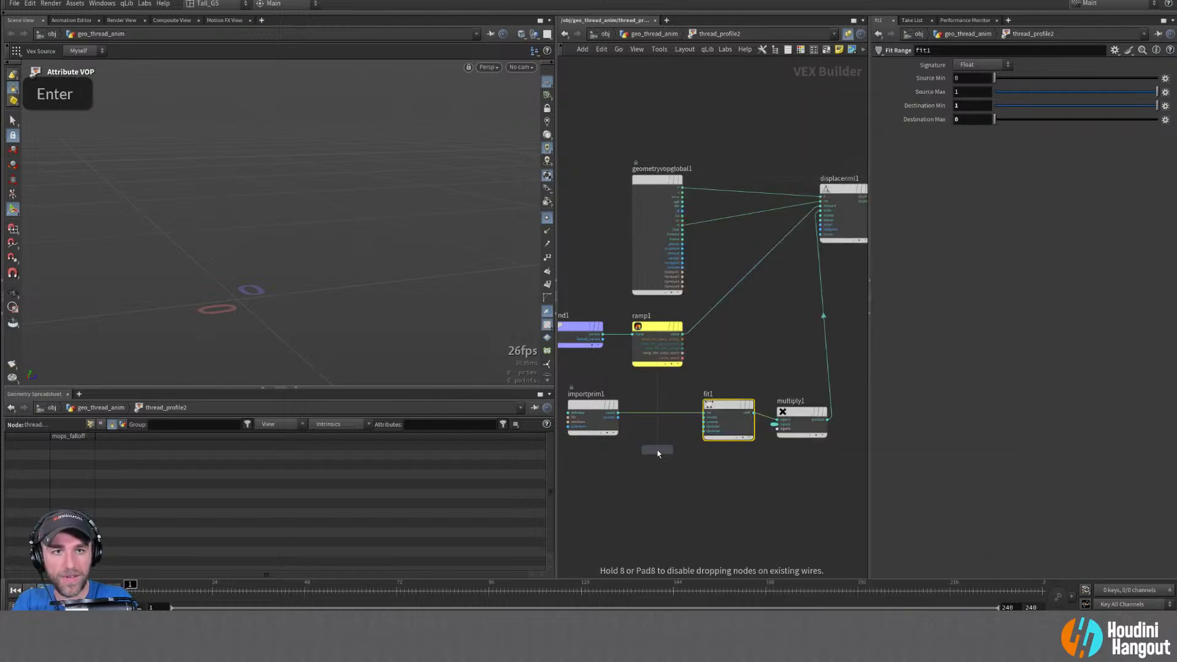
left_click(659, 419)
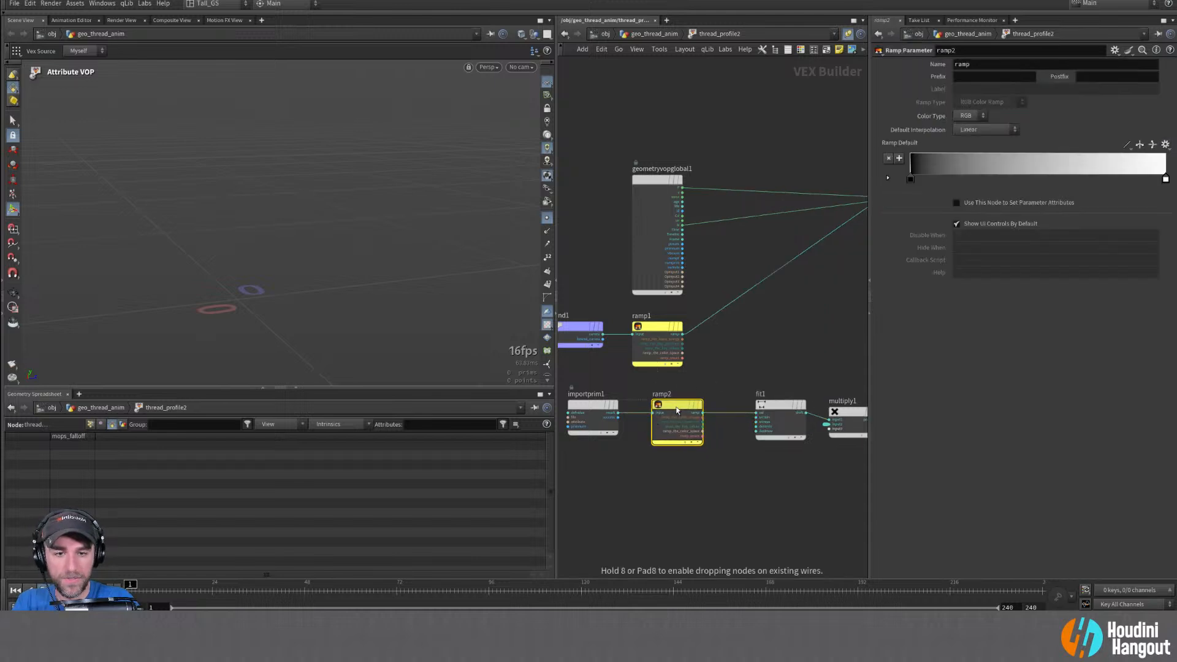
Name the new ramp2 parameter animTiming and label it Thread Animation Timing
double_click(988, 65)
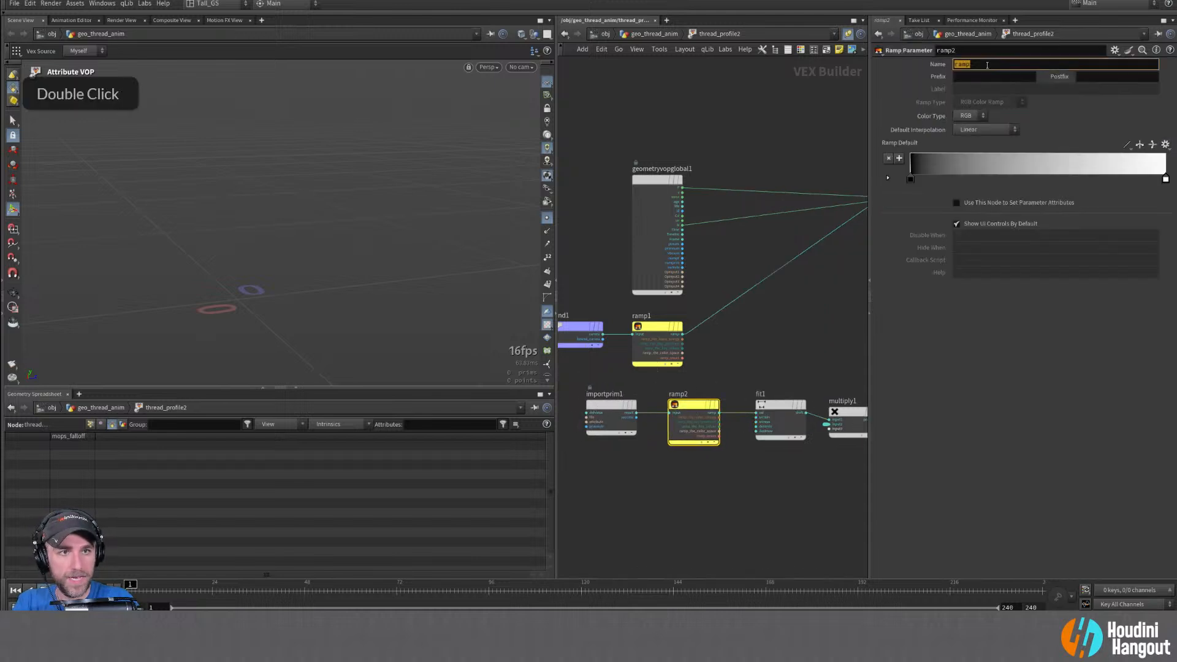
type("animTiming")
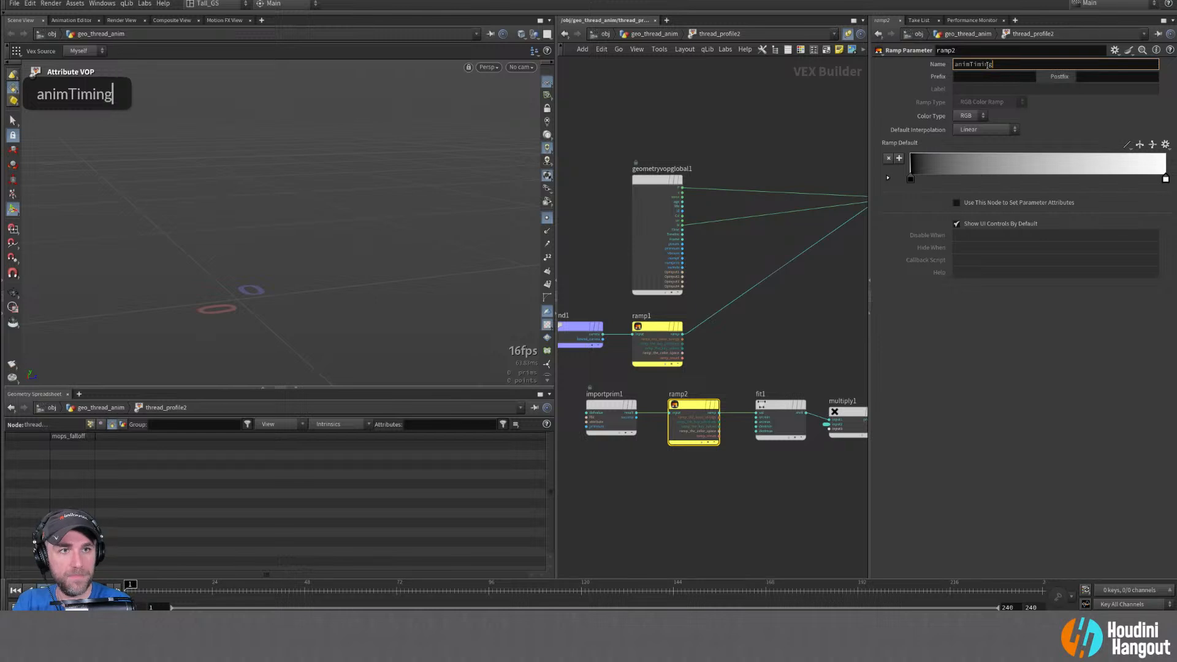
key("Tab")
key("Tab")
type("Threa")
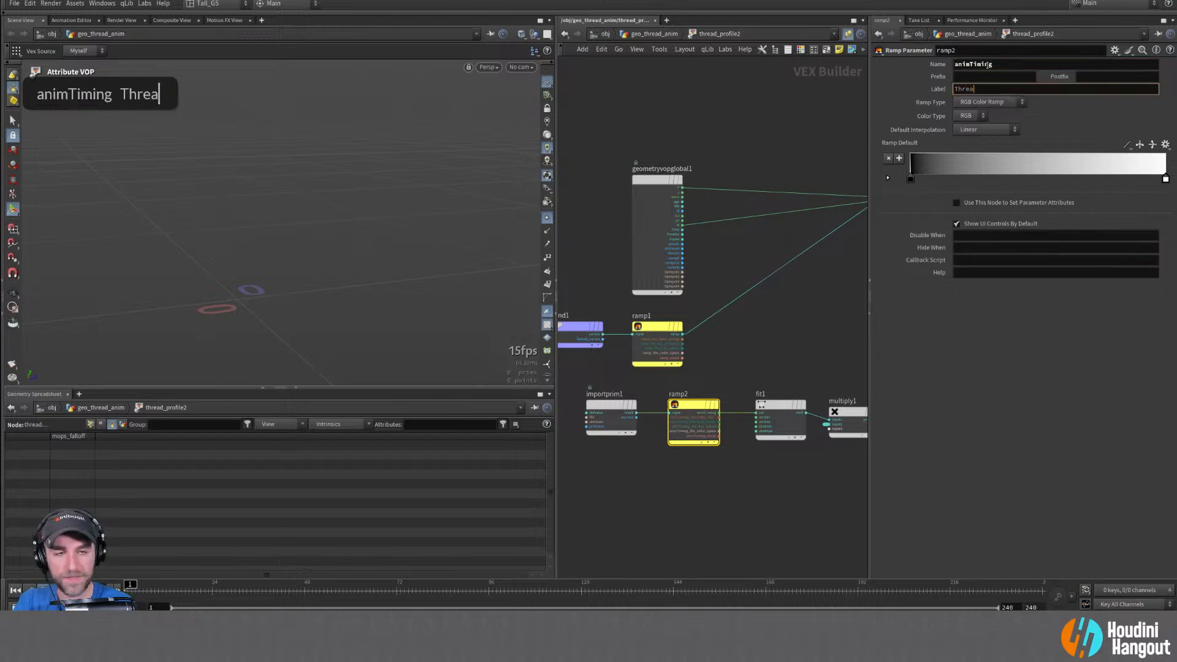
type("d Animation Tim")
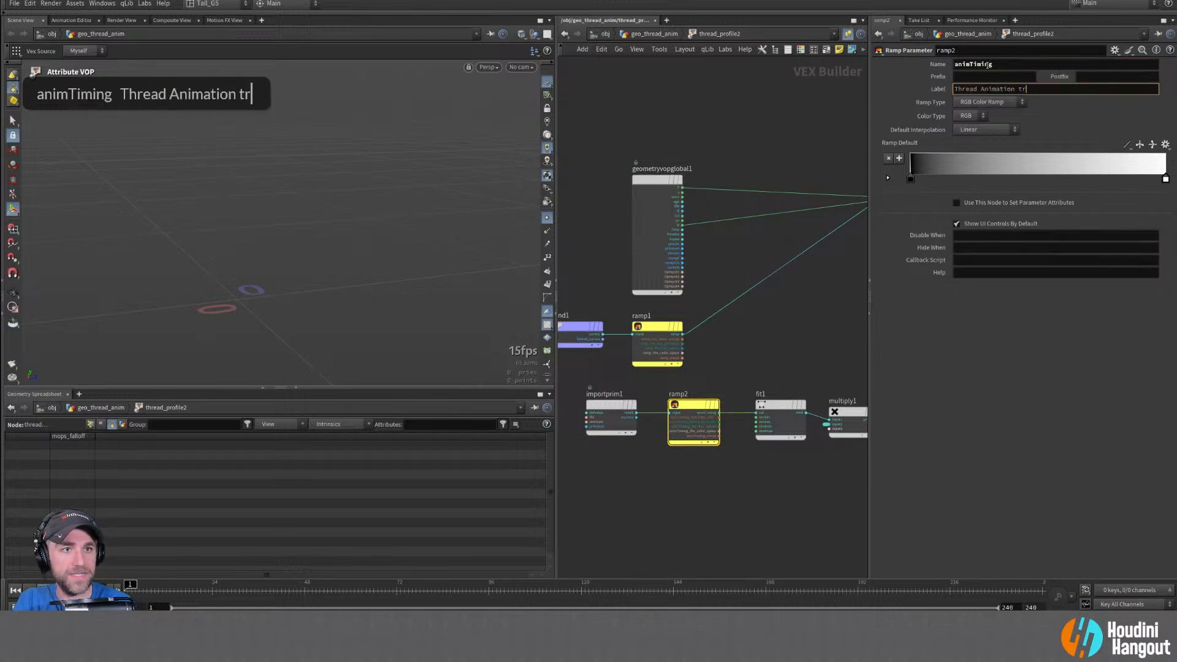
type("ing")
key("Return")
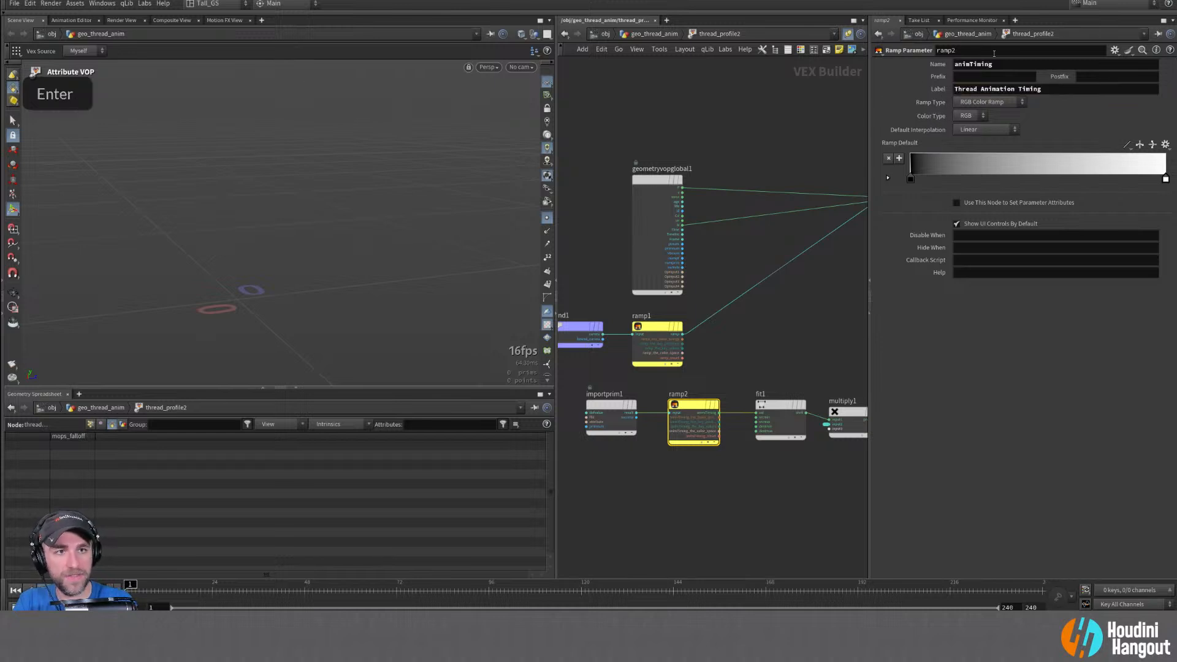
Rename ramp1's parameter to extraHeight
left_click(655, 330)
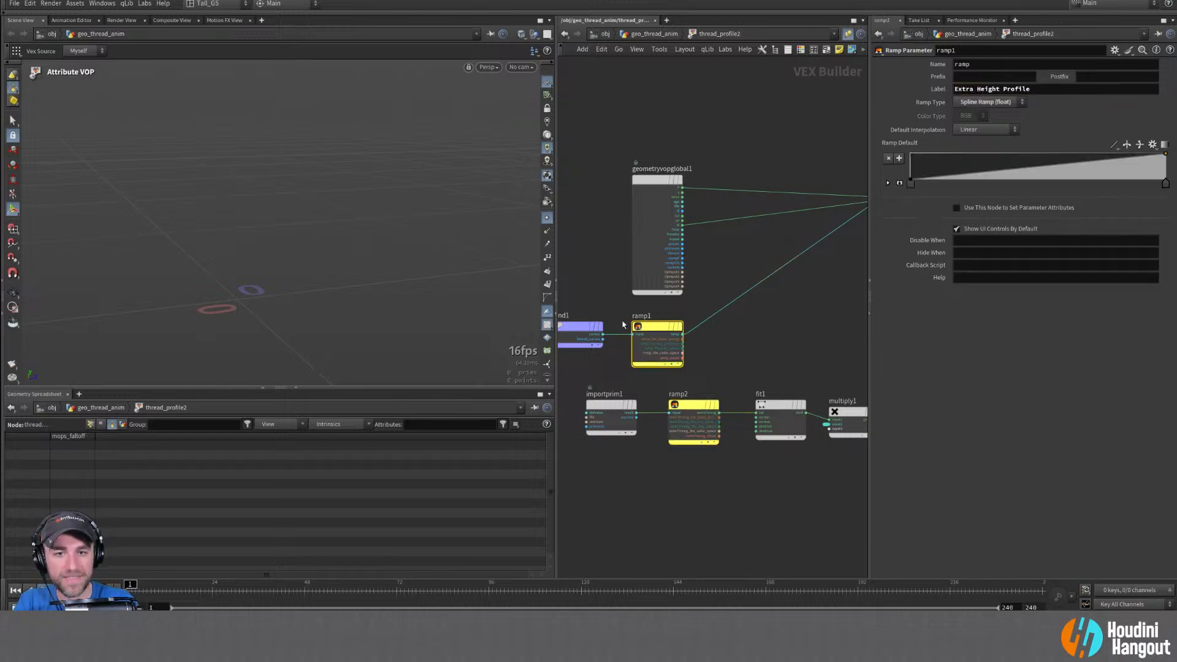
double_click(962, 64)
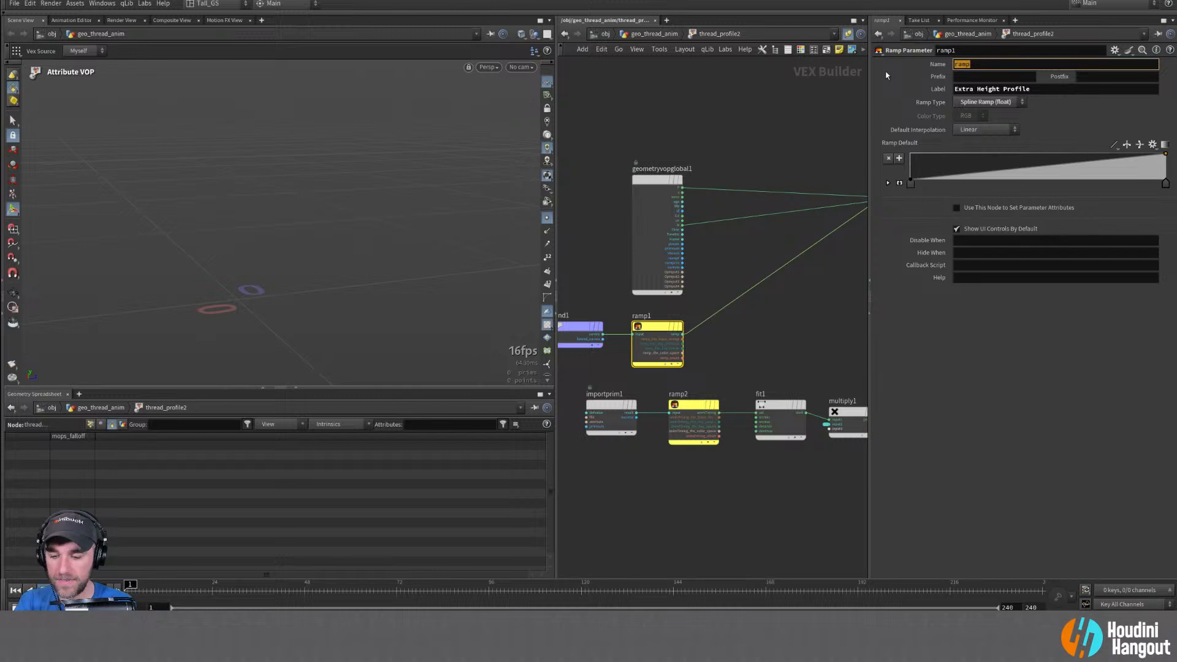
type("extraHeight")
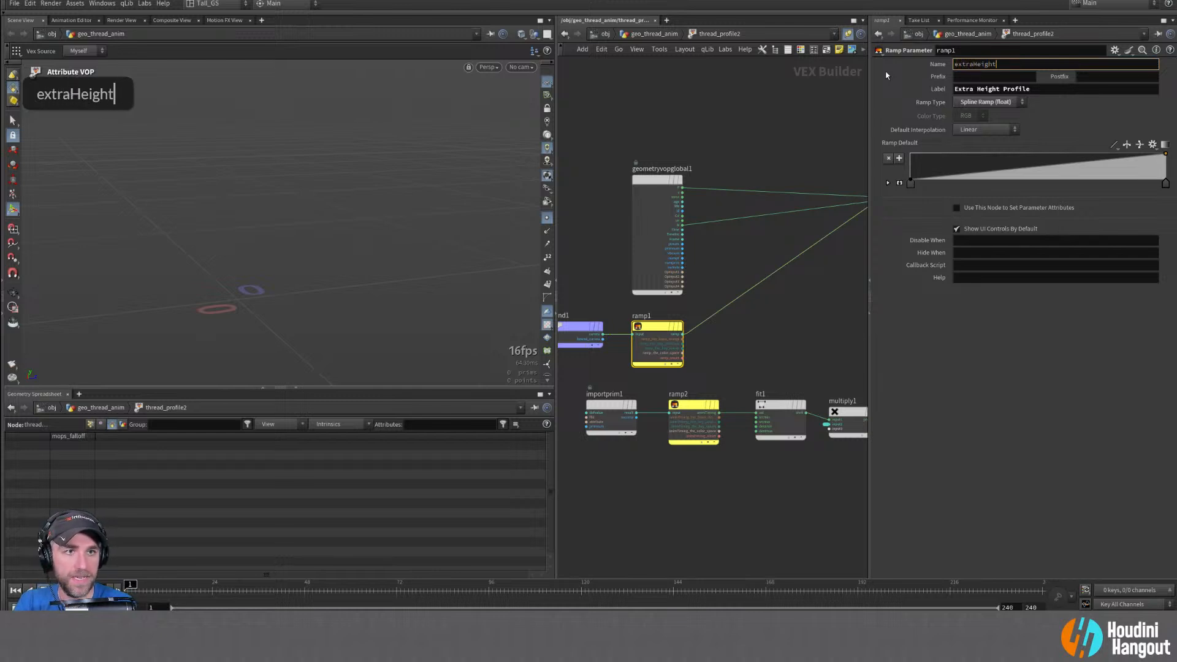
key("Return")
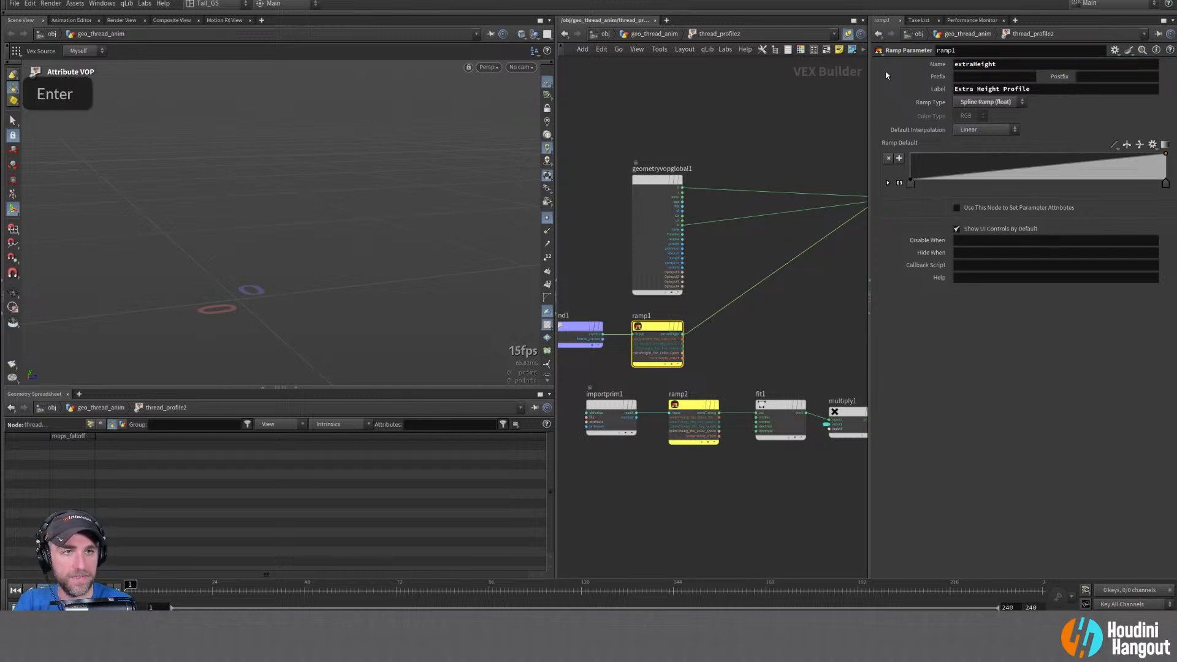
Move the importprim1, ramp2, fit1 and multiply1 chain clear of displacenml1, and return to the geo_thread_anim network
left_click(698, 403)
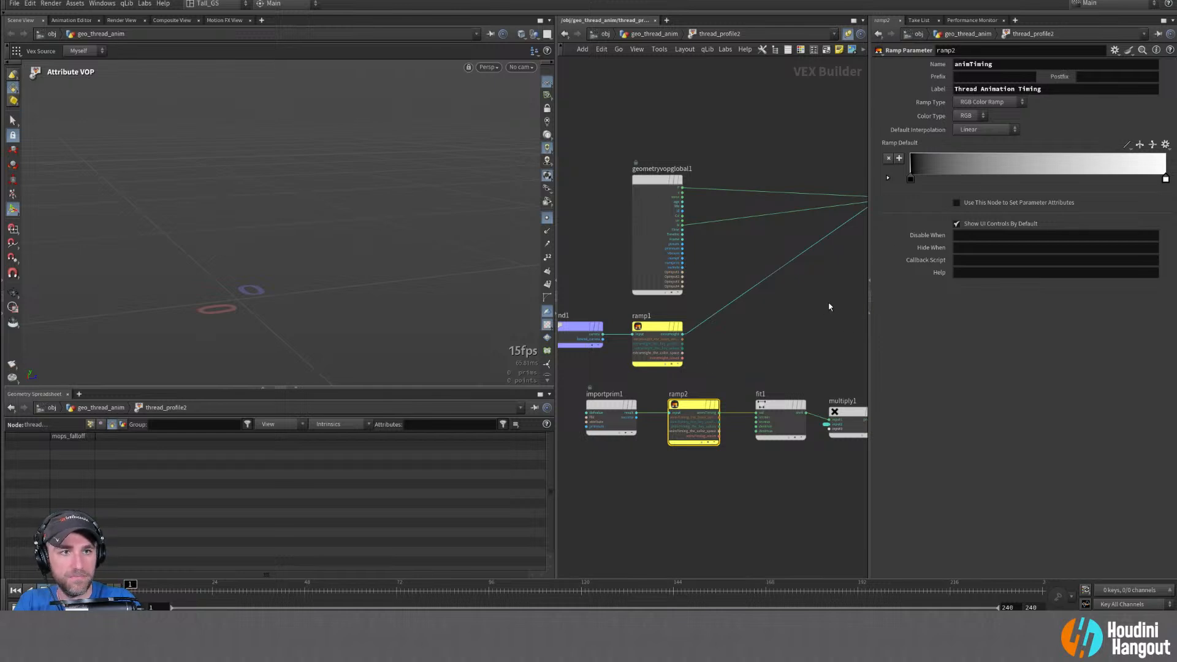
middle_click_drag(829, 306, 786, 322)
left_click_drag(593, 345, 821, 424)
left_click_drag(803, 378, 738, 352)
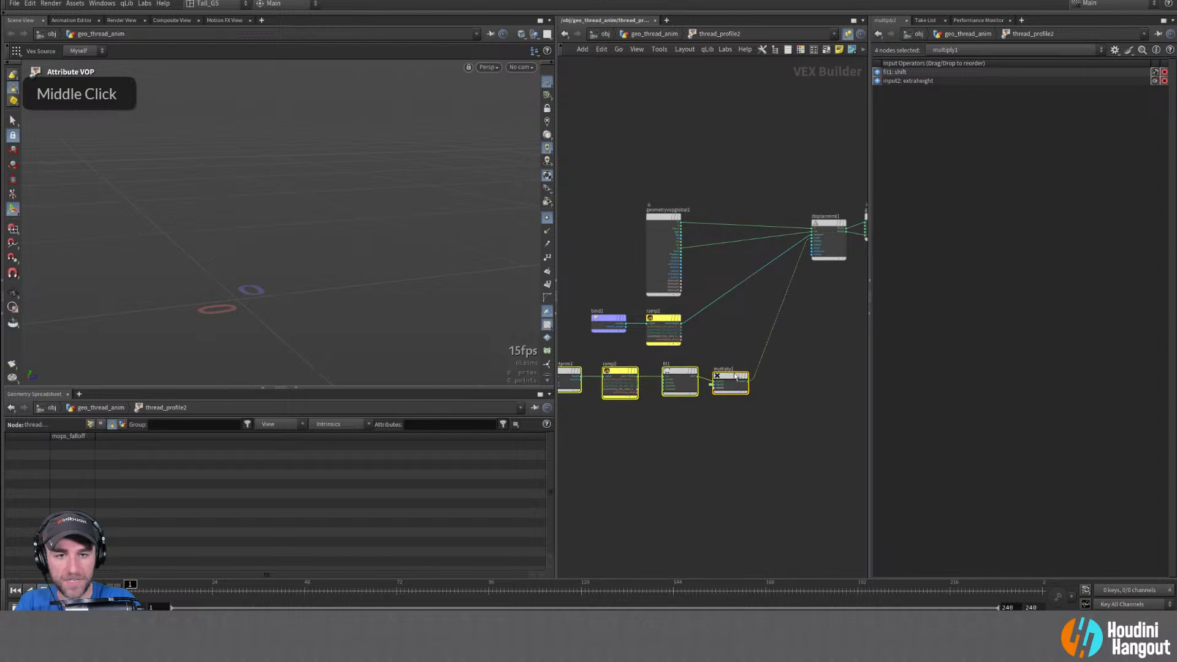
key("u")
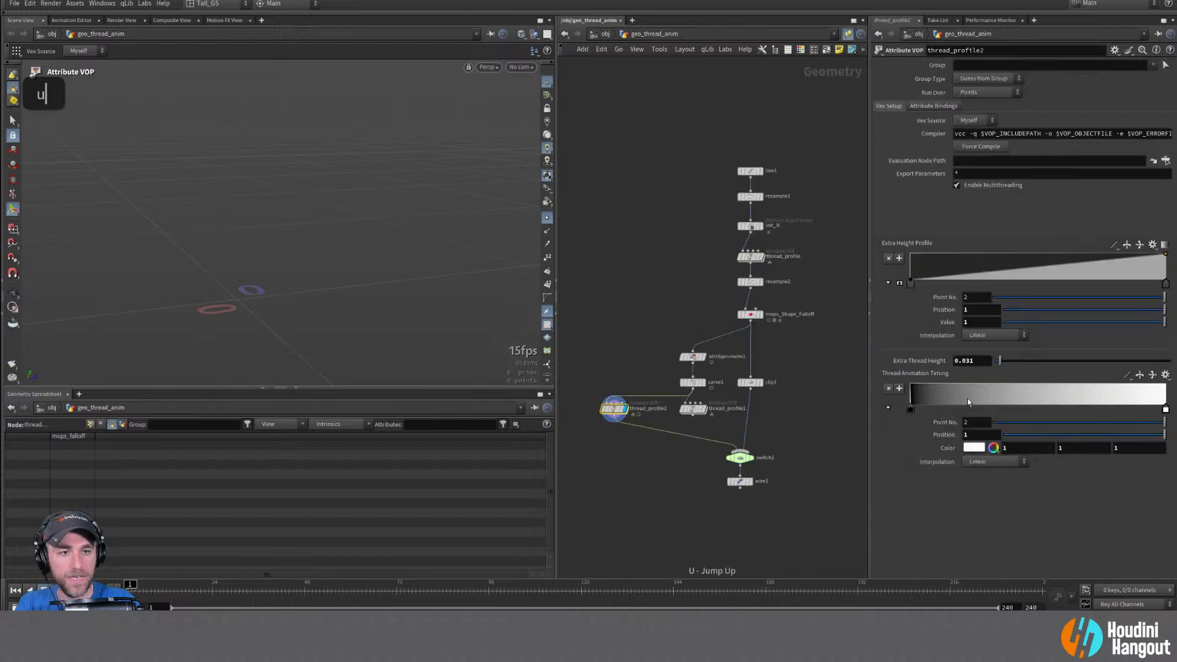
Change ramp2's type to Spline Ramp (float), and raise the last point of thread_profile2's Thread Animation Timing ramp to 1
double_click(614, 409)
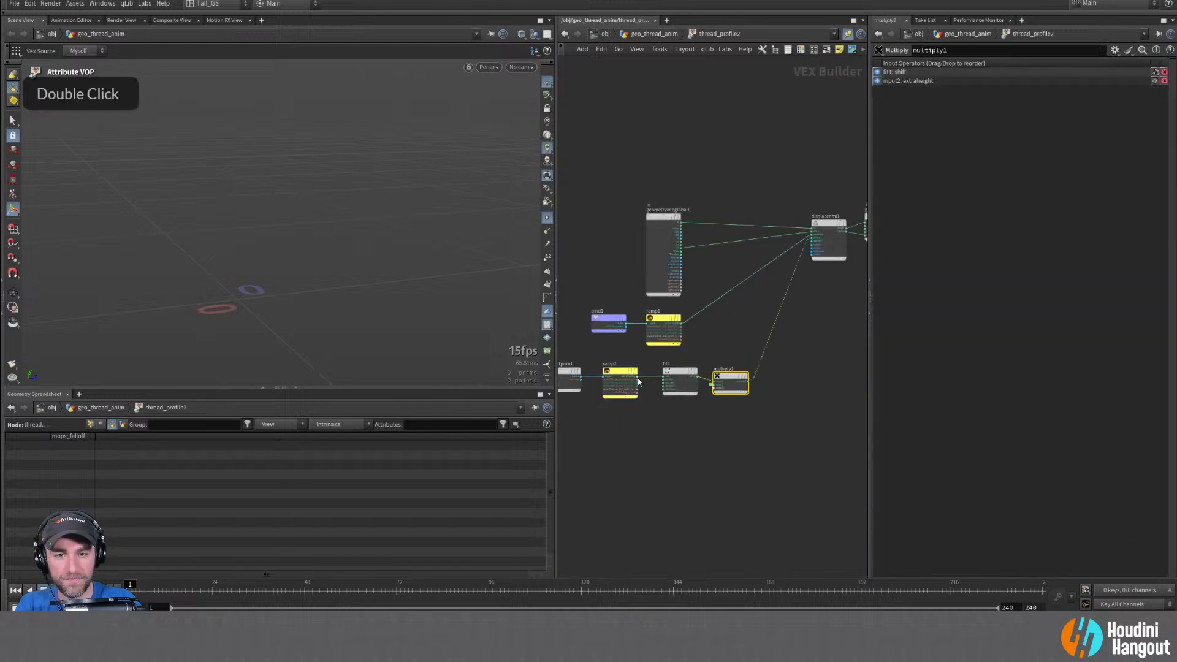
left_click(975, 102)
left_click(984, 115)
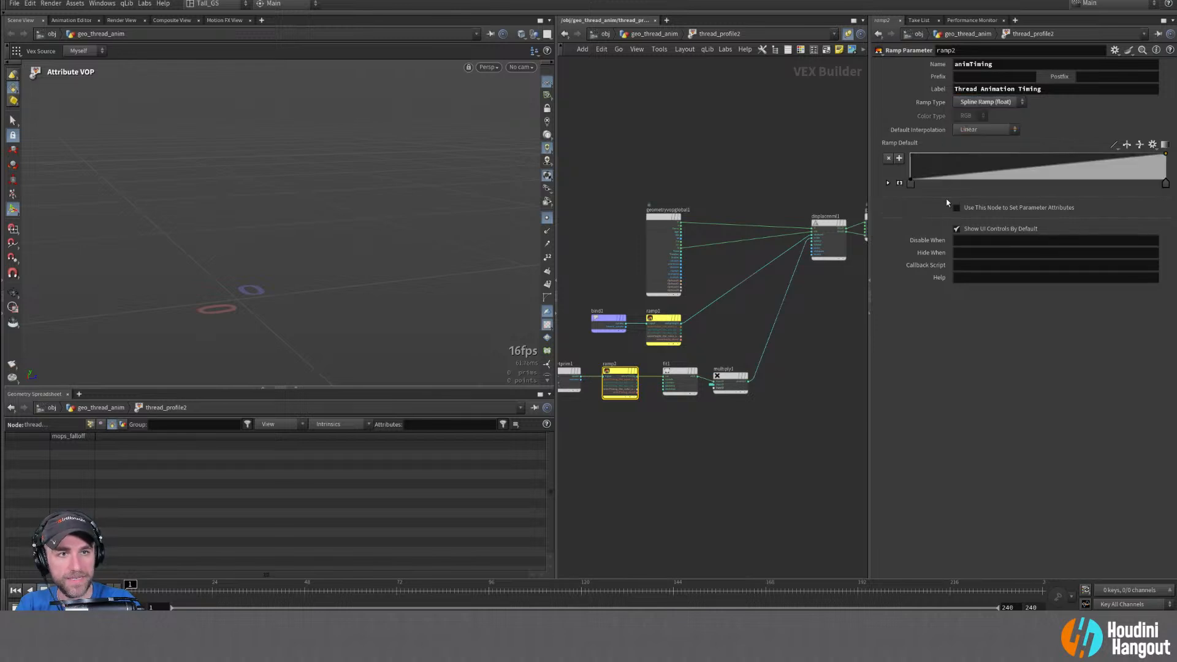
key("u")
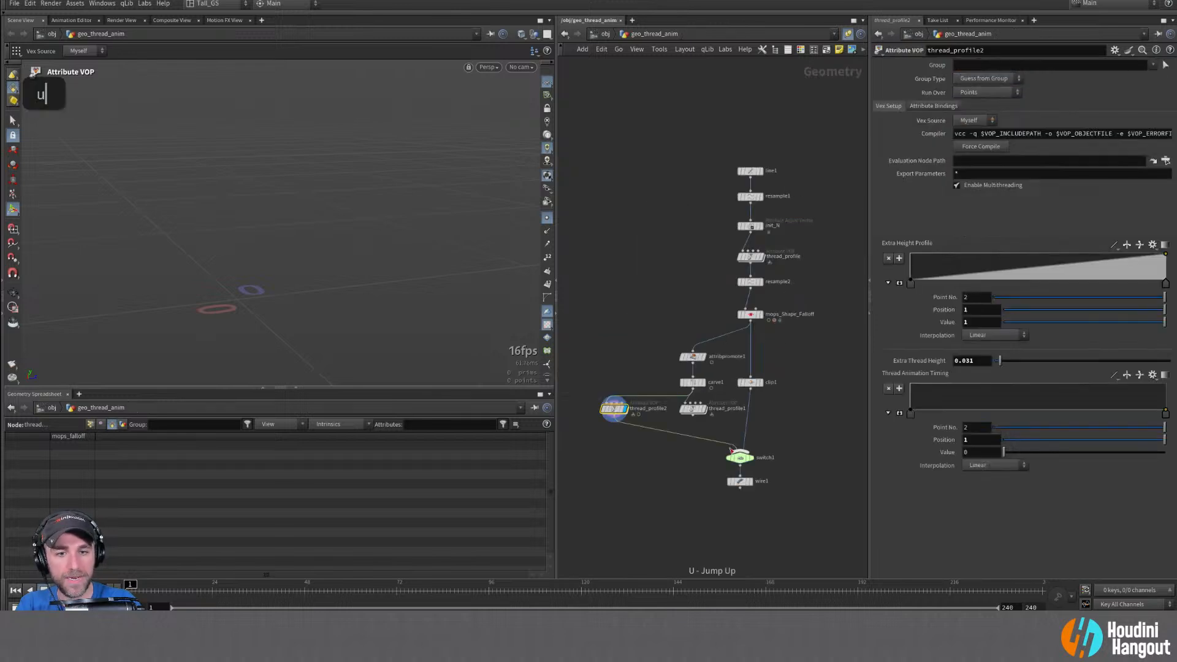
left_click_drag(1167, 411, 1165, 384)
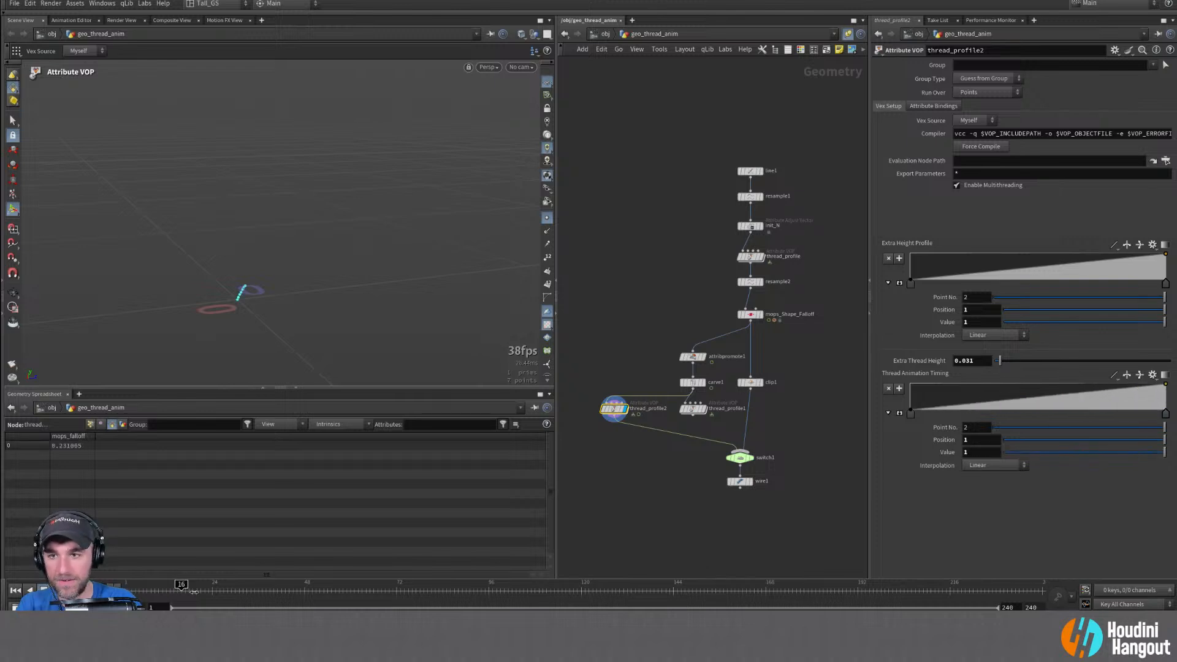
Scrub through the thread growth, and bypass the ramp2 node inside thread_profile2
mouse_move(194, 592)
left_mouse_down()
mouse_move(303, 607)
mouse_move(130, 607)
left_mouse_up()
mouse_move(233, 590)
left_mouse_down()
mouse_move(250, 592)
mouse_move(207, 599)
left_mouse_up()
right_click_drag(607, 454, 636, 452, "alt")
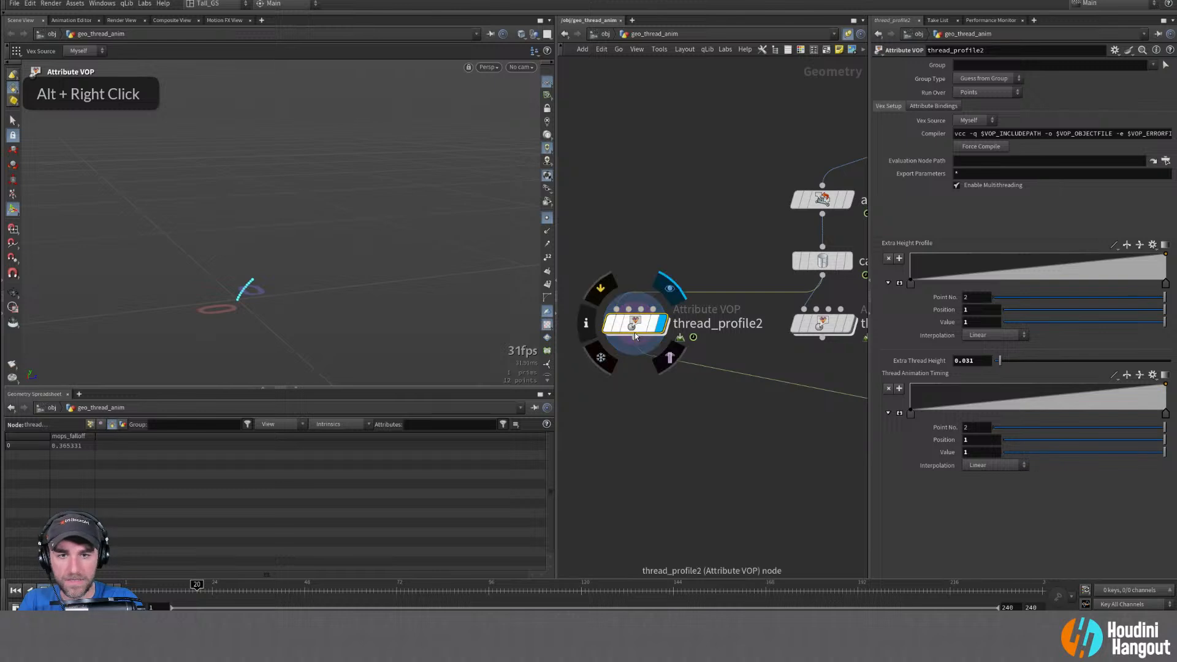
double_click(634, 310)
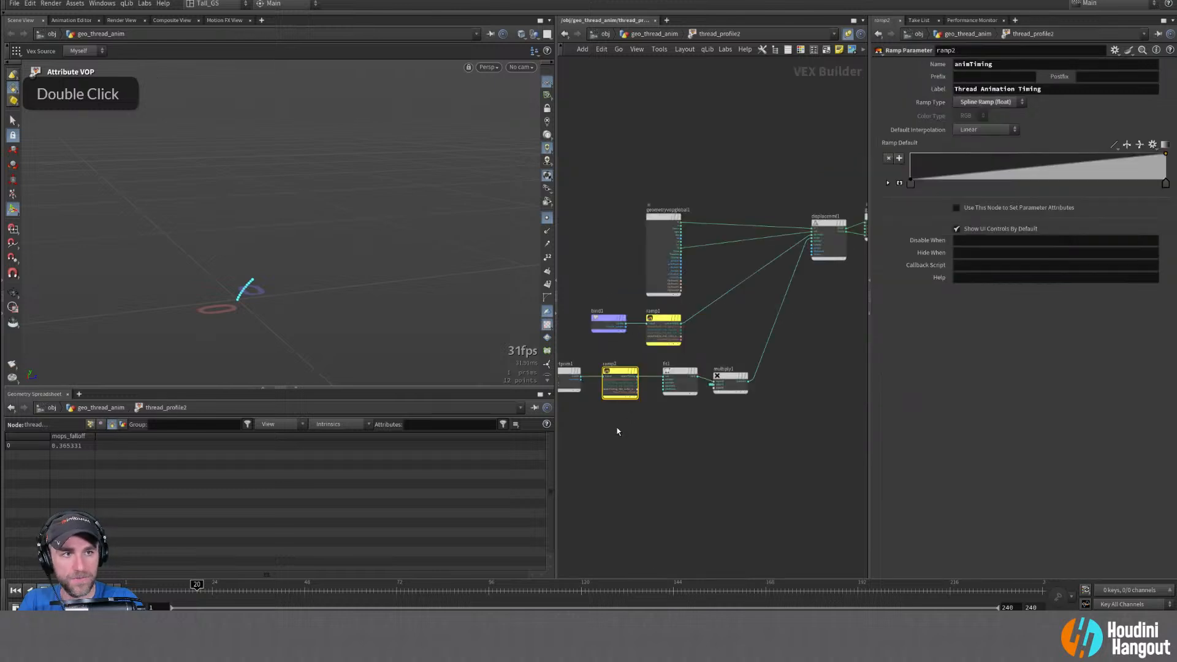
left_click(640, 355)
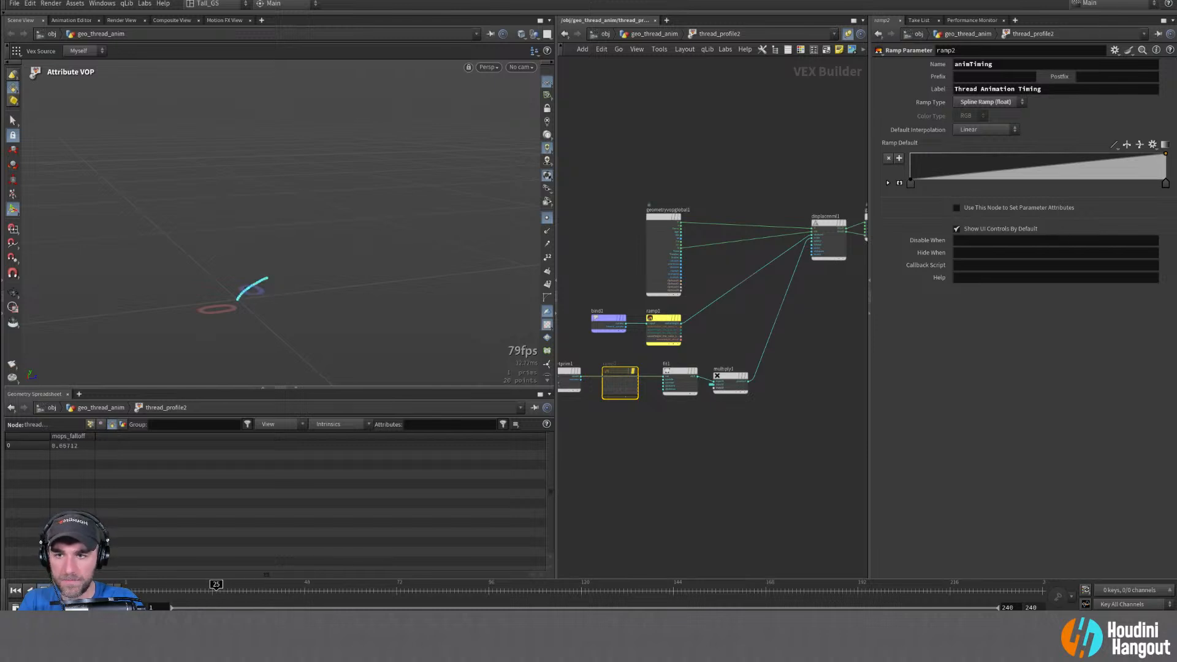
Examine the thread growth across the early frames with ramp2 bypassed and enabled
right_click_drag(258, 362, 281, 328, "alt")
middle_click_drag(281, 328, 325, 289, "alt")
right_click_drag(326, 289, 384, 244, "alt")
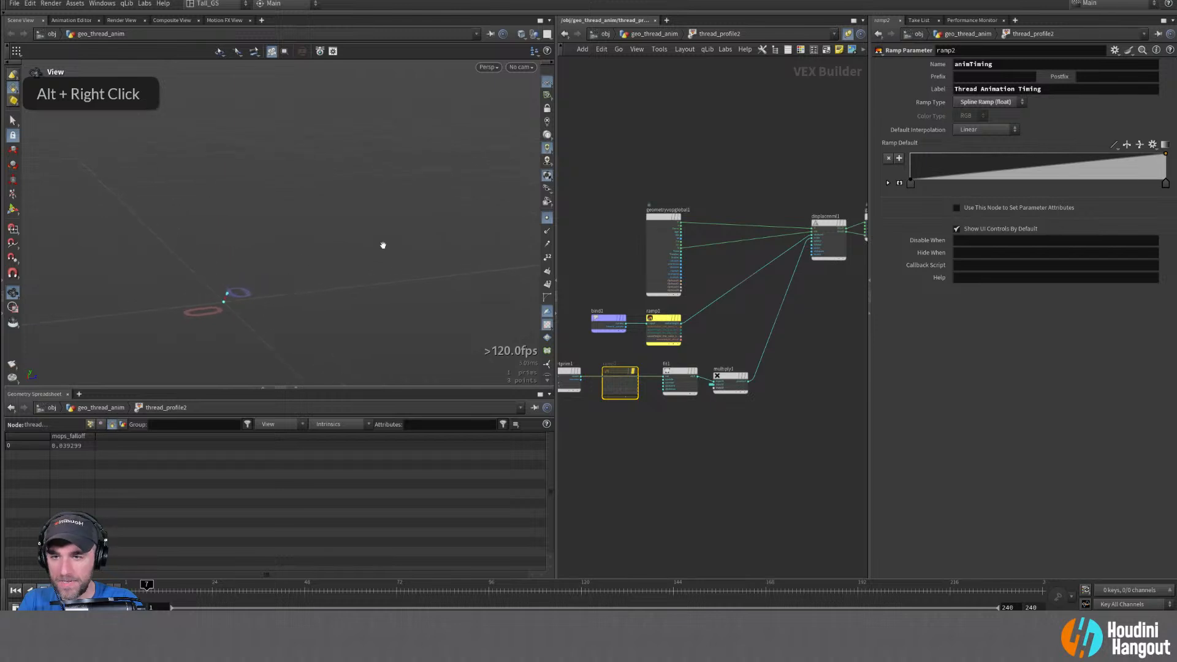
left_click_drag(270, 602, 131, 589)
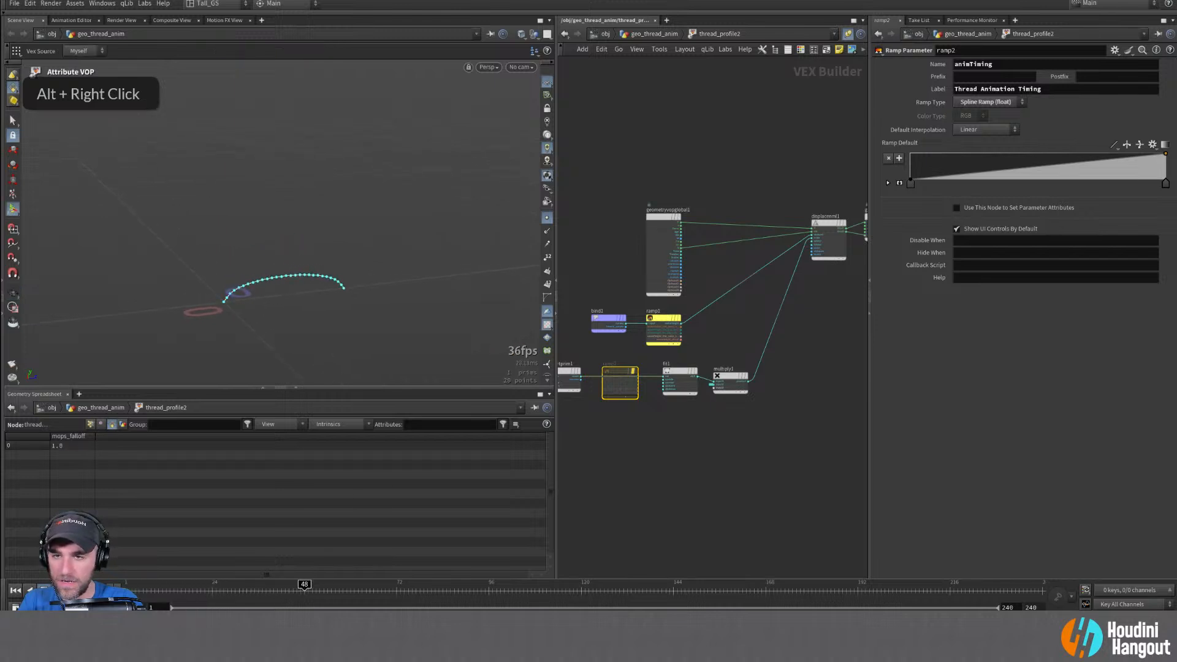
left_click_drag(305, 588, 130, 588)
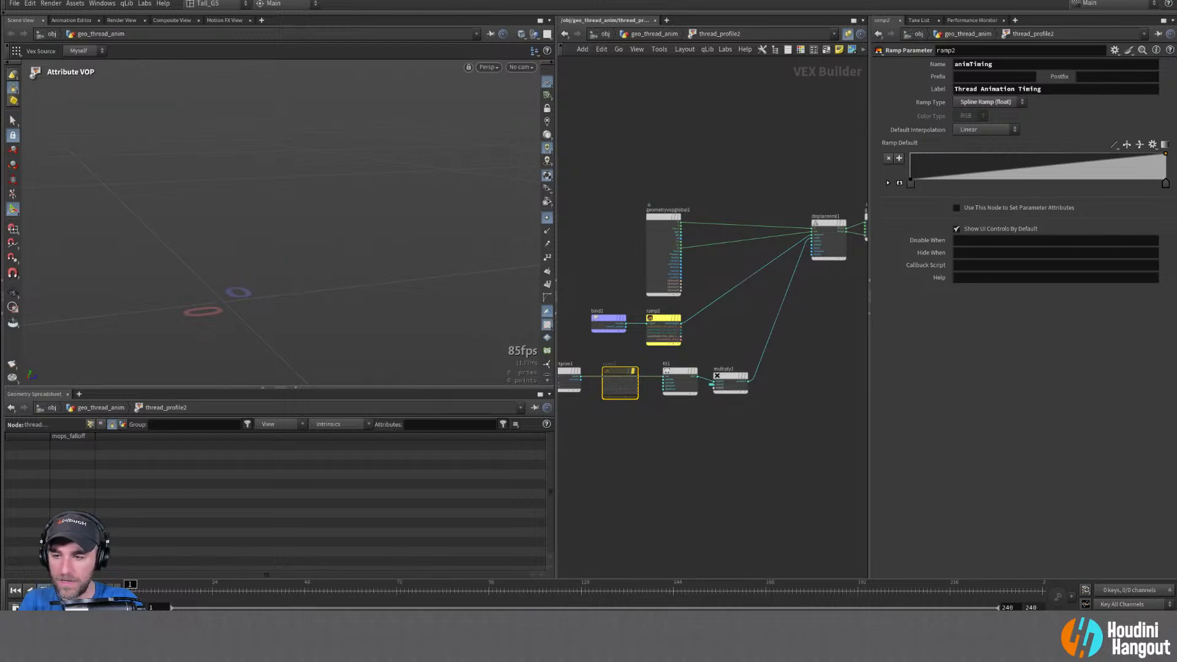
double_click(163, 589)
left_click_drag(164, 590, 135, 605)
left_click_drag(236, 609, 297, 593)
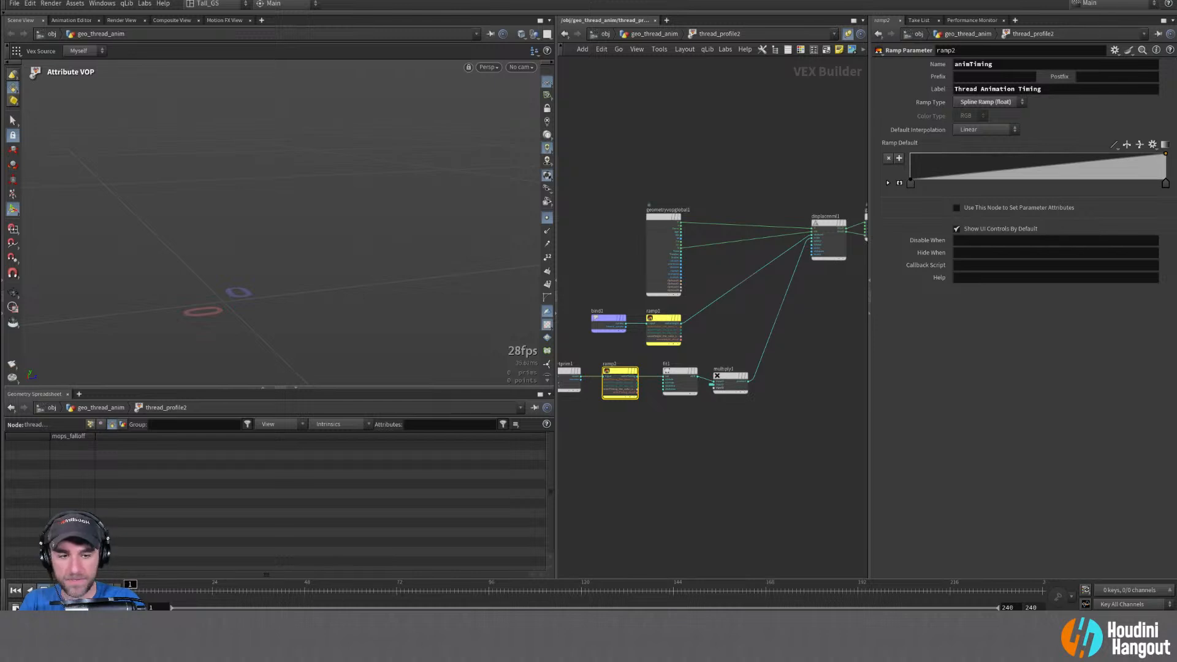
Set the timeline's end frame to 72 and return to the geo_thread_anim network
double_click(1030, 607)
type("72")
key("Return")
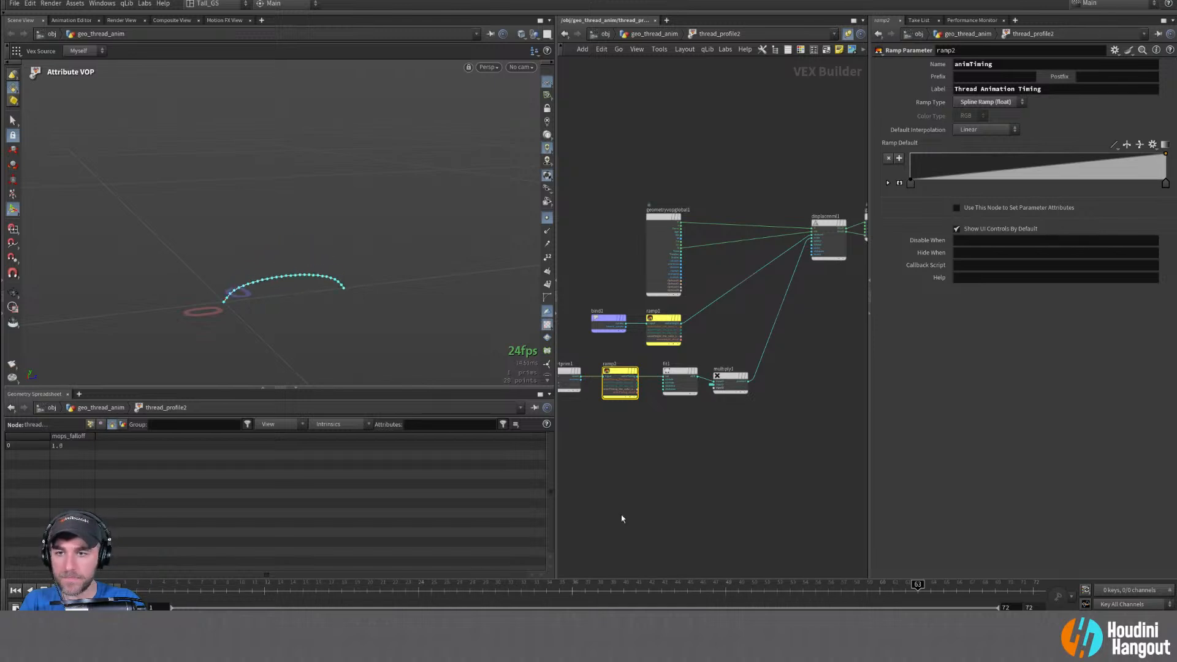
key("u")
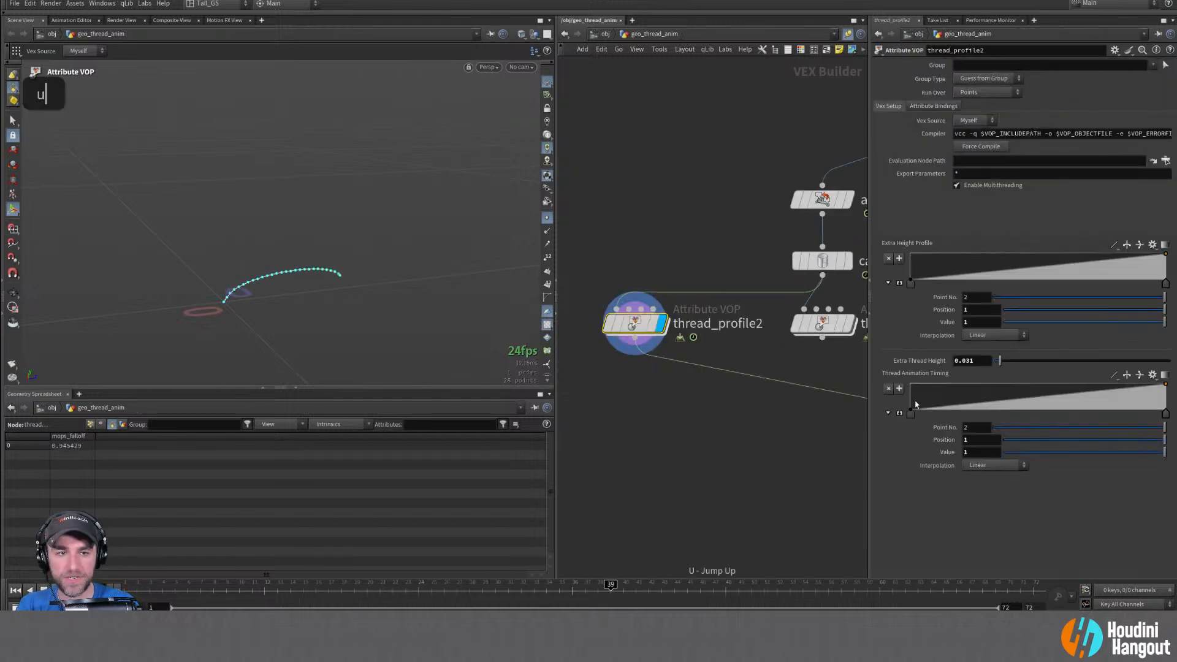
Add points to thread_profile2's Thread Animation Timing ramp at position 0.185586 with value 1 and position 0.704504 with value 0
left_click_drag(973, 403, 970, 385)
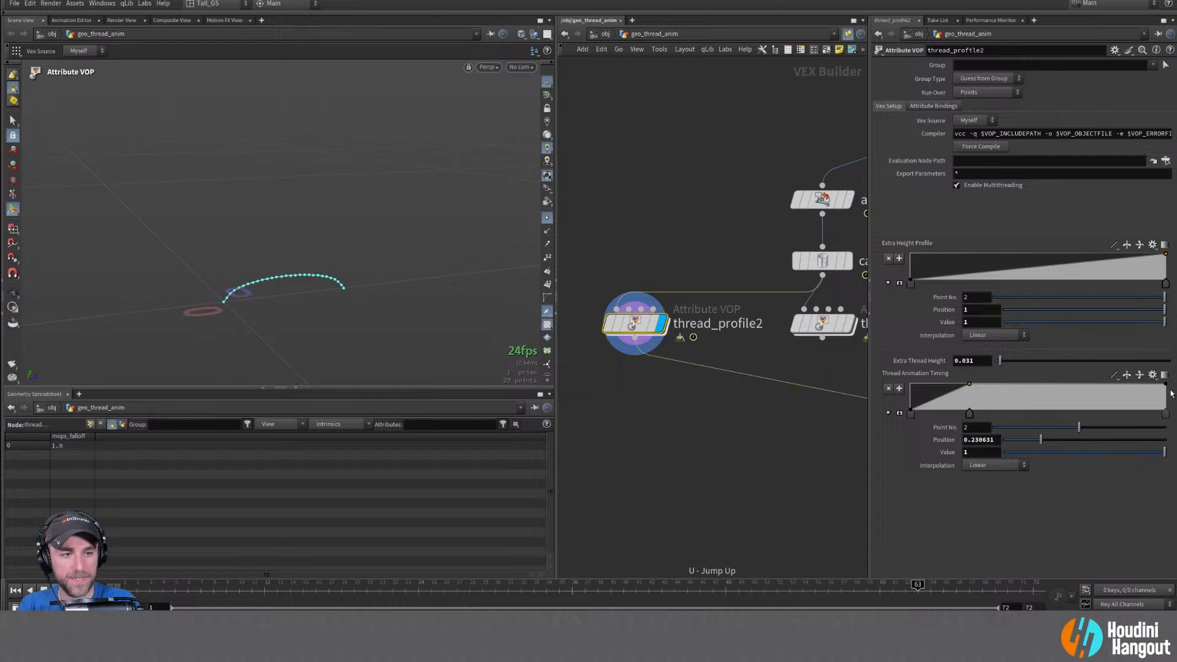
mouse_move(970, 384)
left_mouse_down()
mouse_move(1147, 388)
mouse_move(1128, 404)
mouse_move(958, 384)
left_mouse_up()
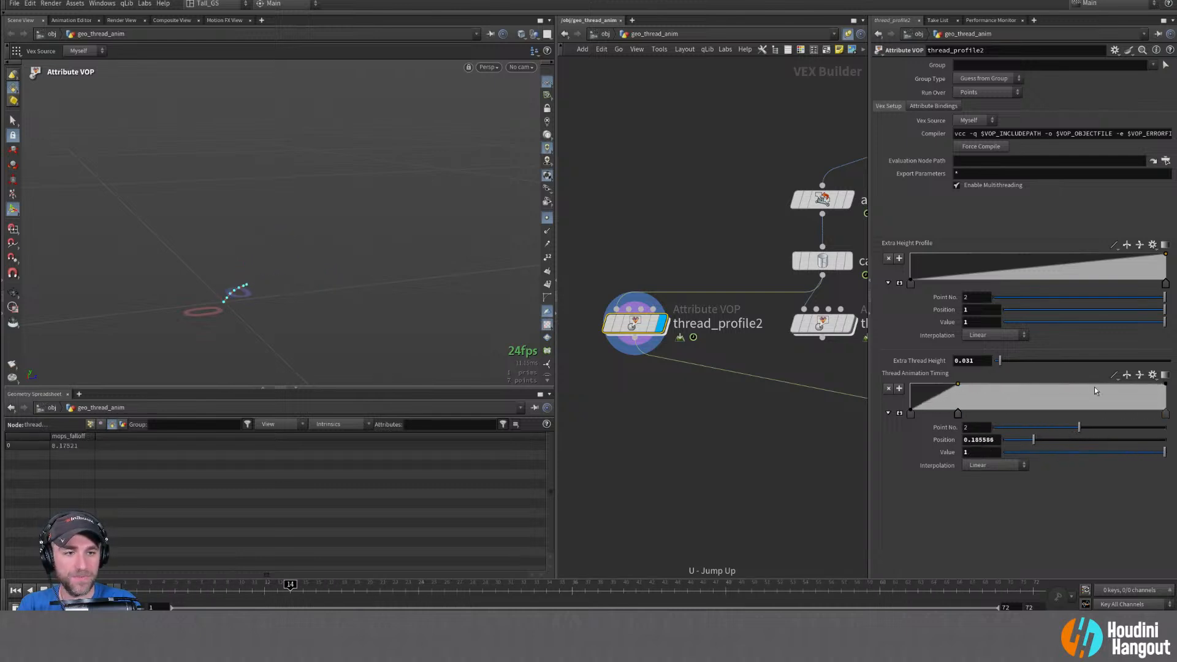
left_click_drag(1091, 387, 1091, 411)
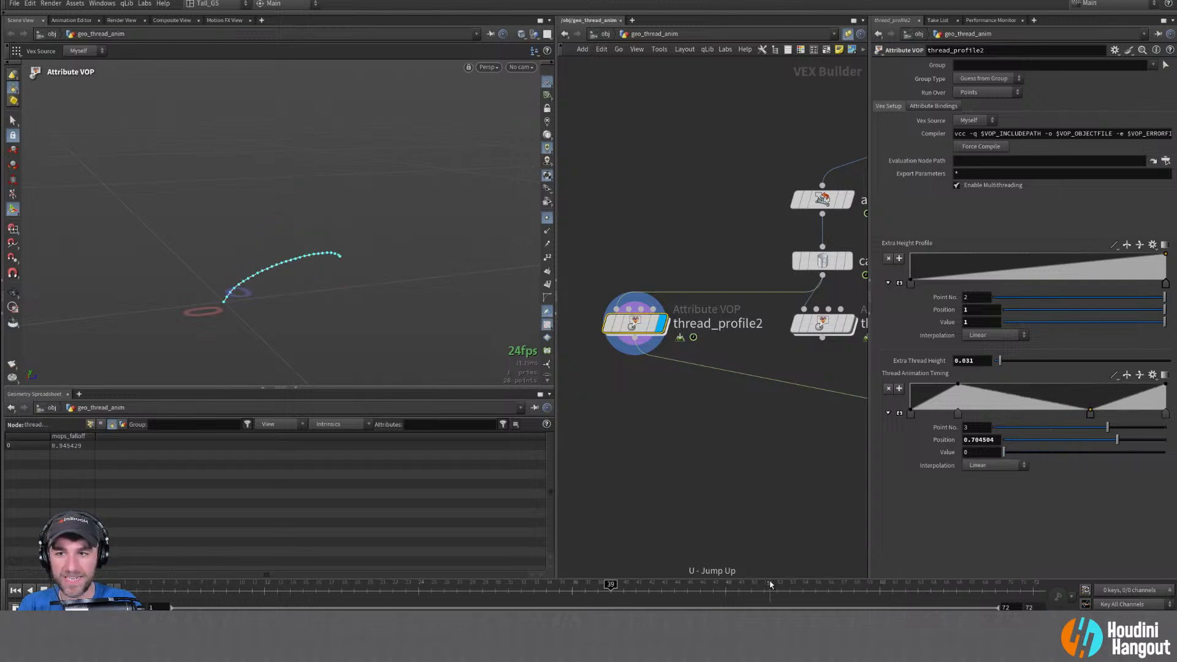
Remove the two added points from the Thread Animation Timing ramp and restore its end point to position 1, value 1
mouse_move(802, 202)
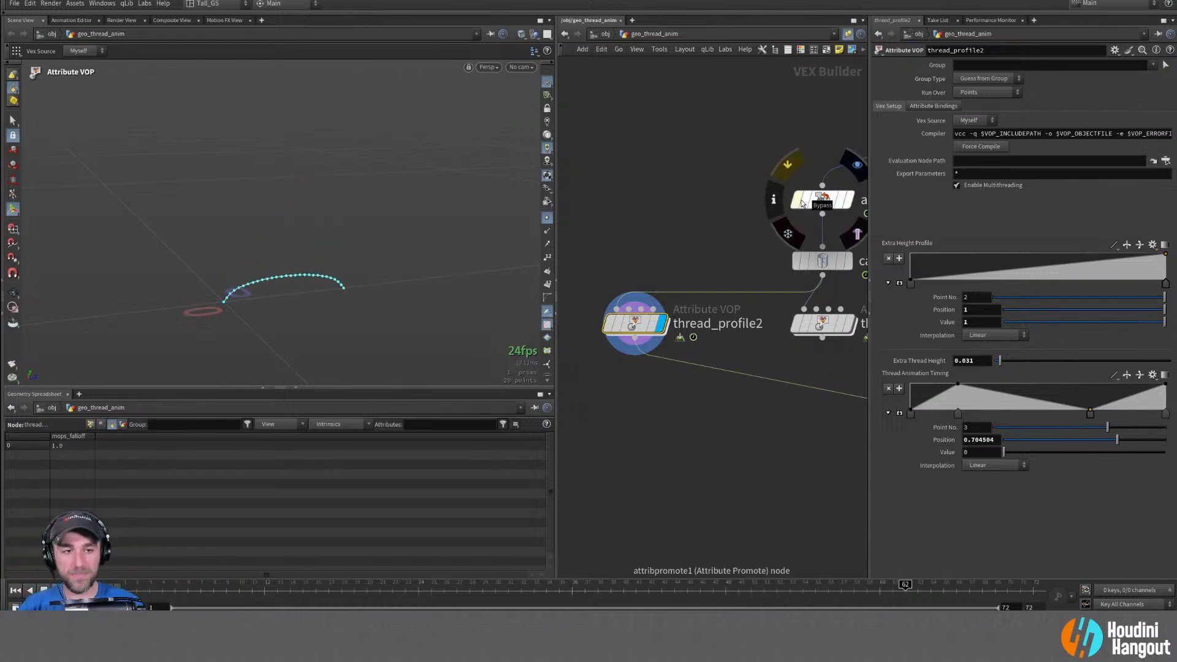
key("Delete")
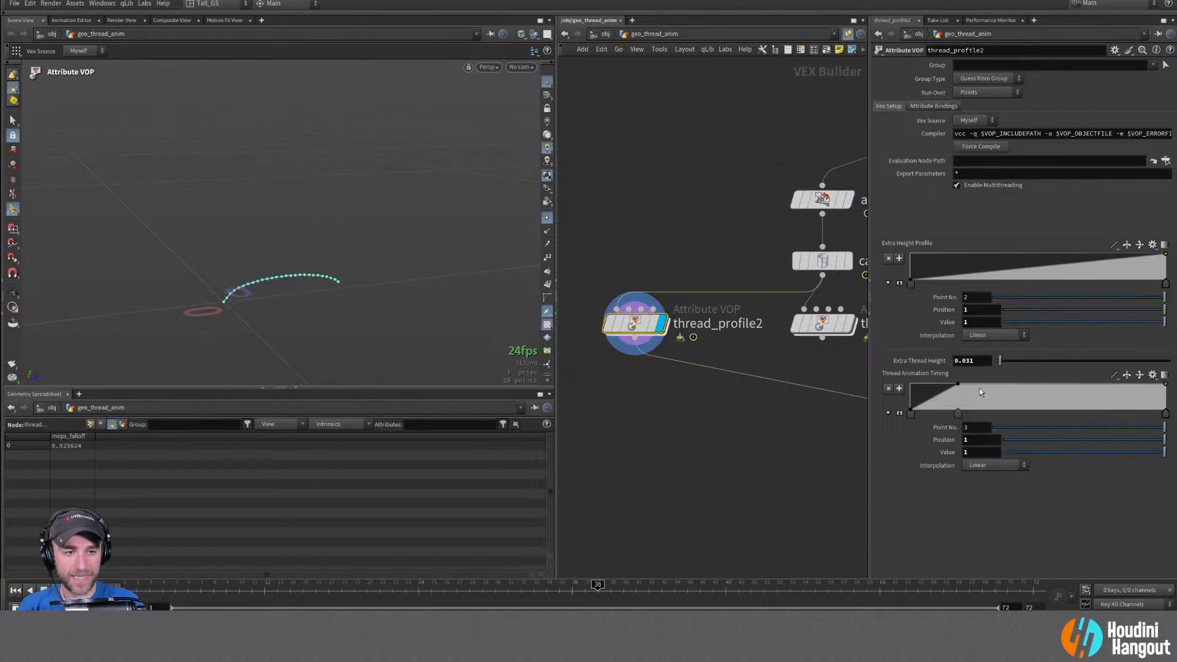
left_click(959, 385)
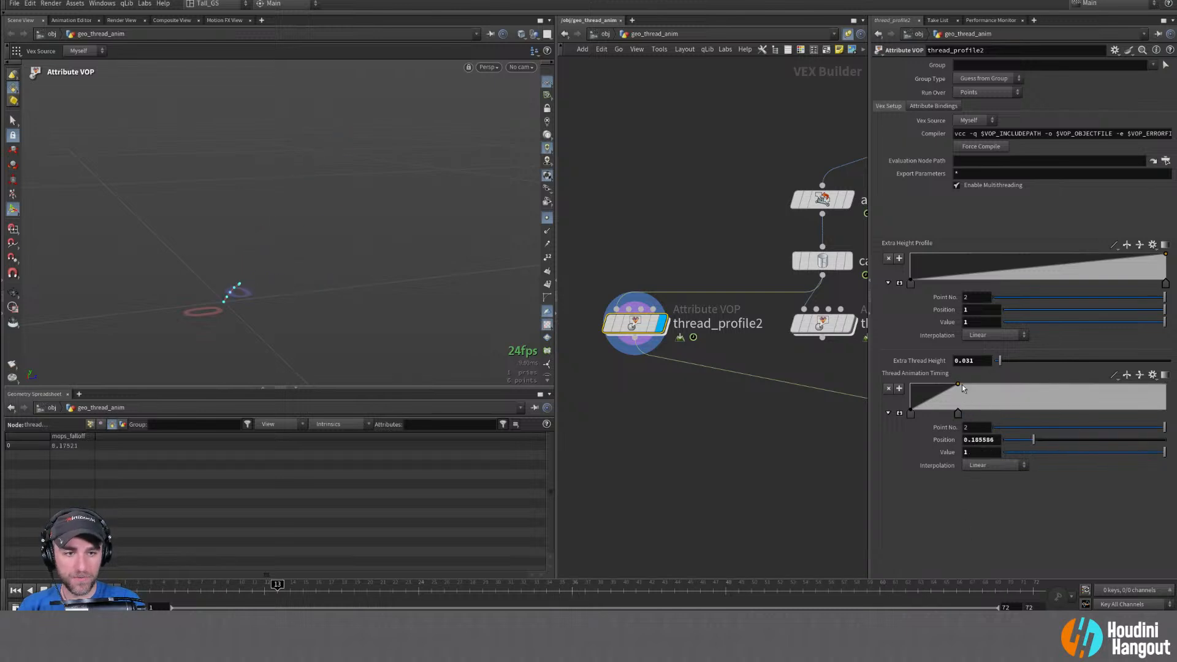
key("Delete")
left_click(1162, 408)
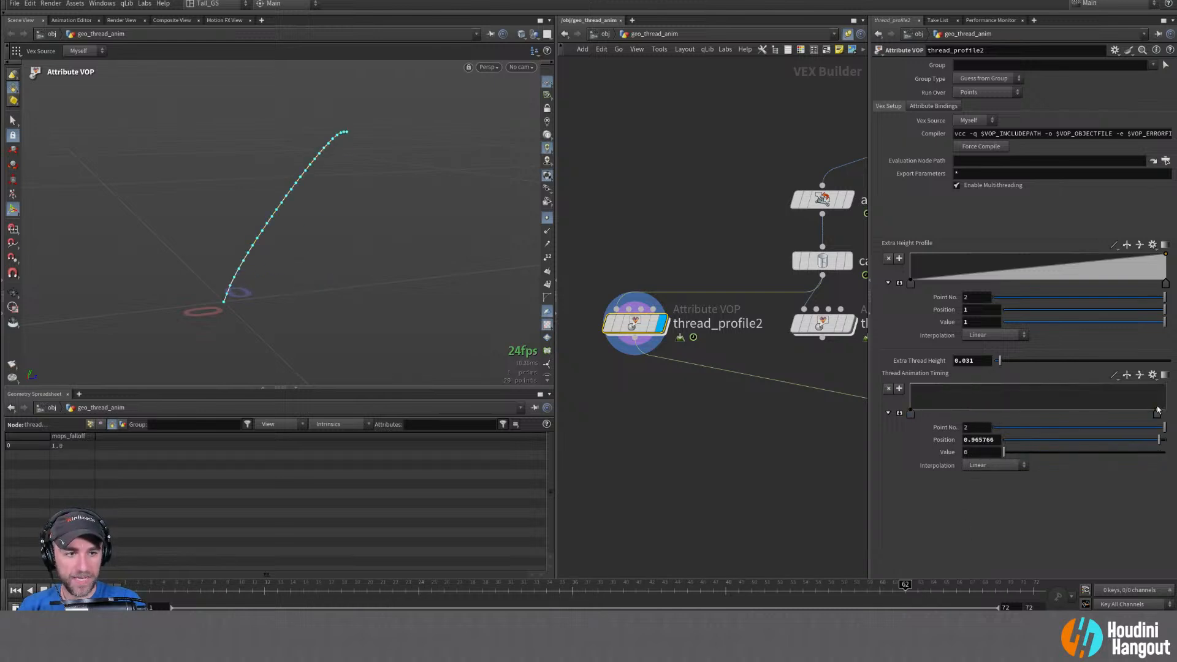
left_click_drag(1163, 409, 1172, 383)
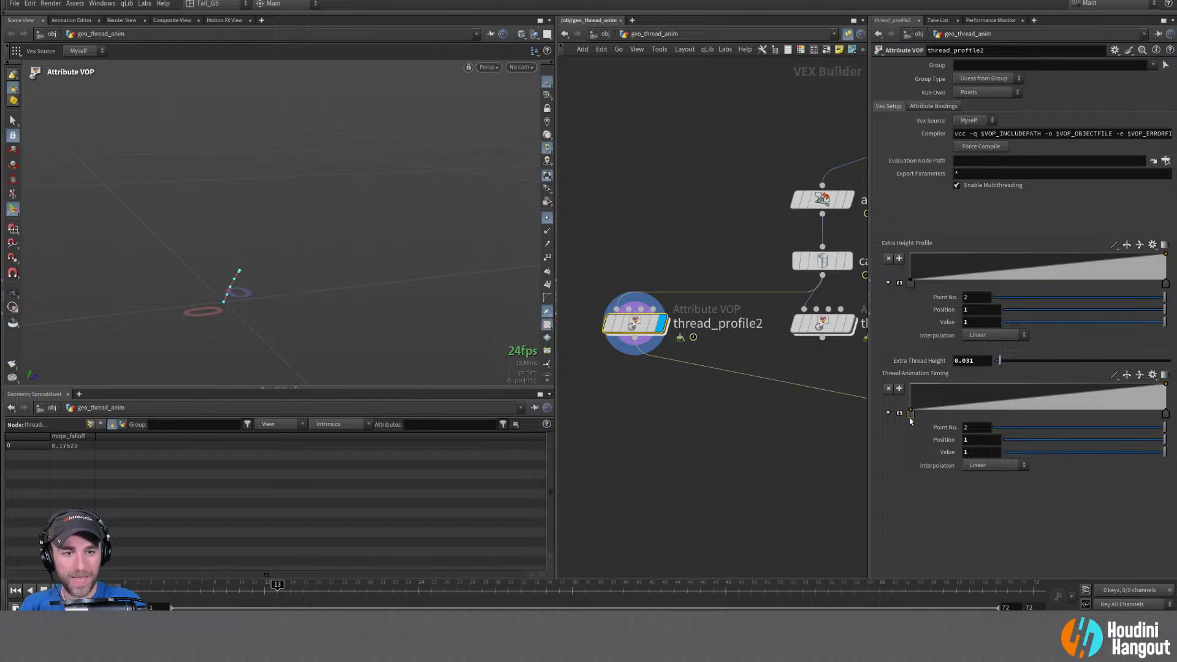
left_click(1166, 415, "shift")
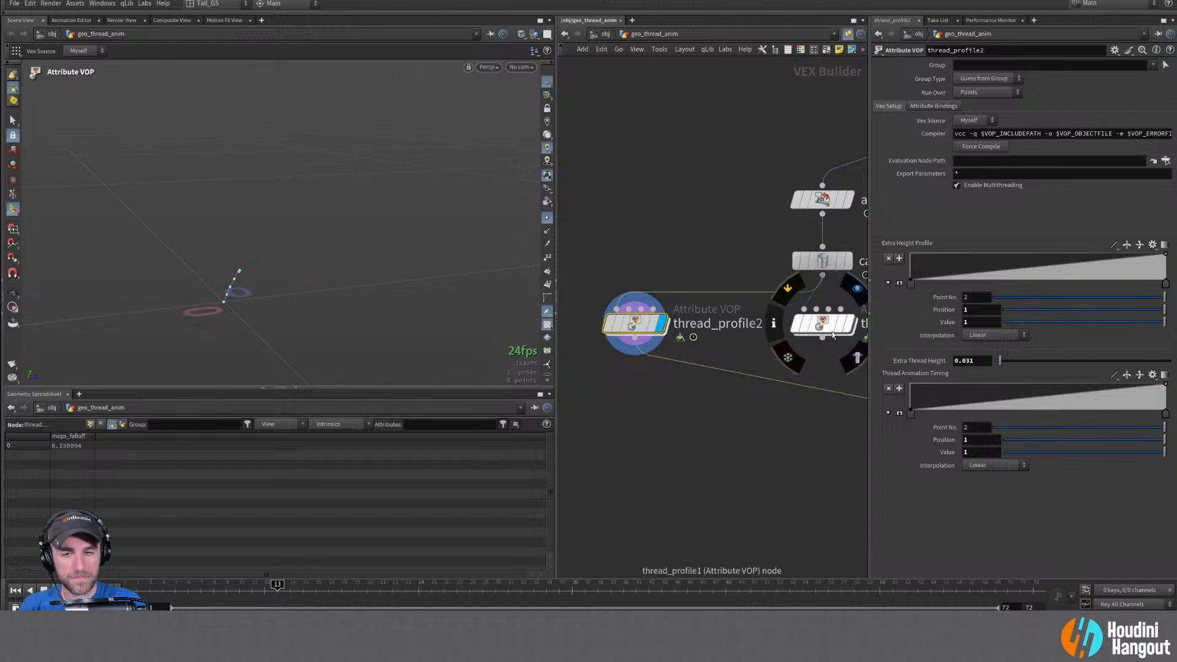
Add a point to thread_profile2's Extra Height Profile ramp at position 0.102703 with value 0.964286
left_click_drag(937, 277, 937, 254)
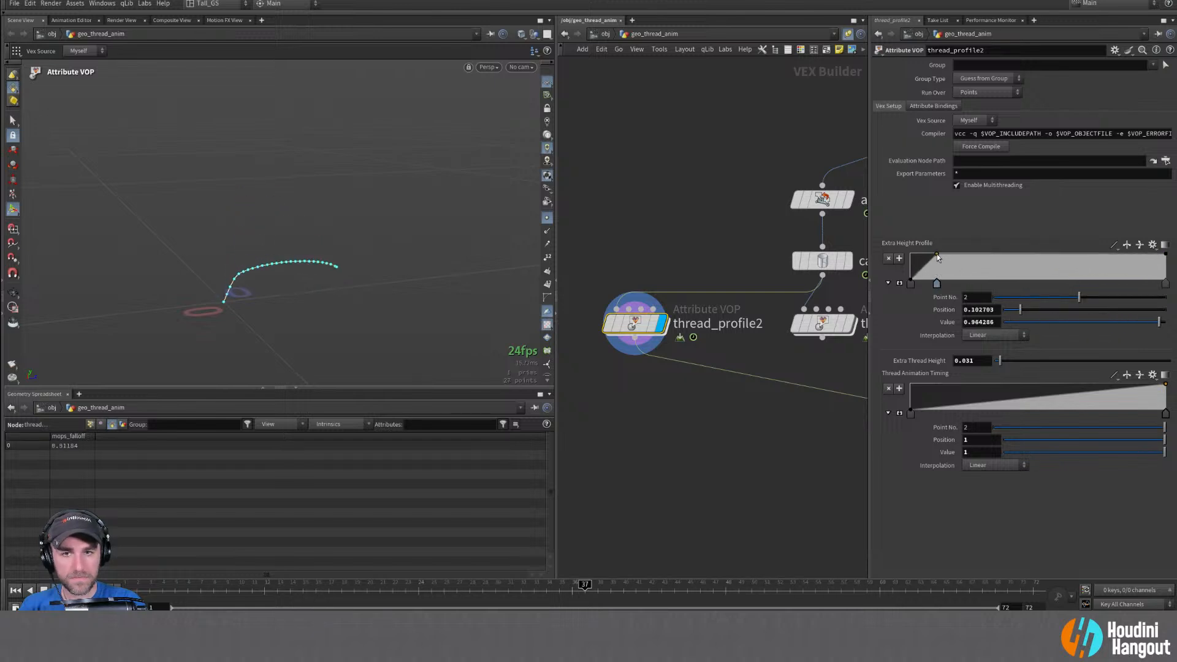
Copy the ramp parameter of the upstream thread_profile node
left_click(814, 325)
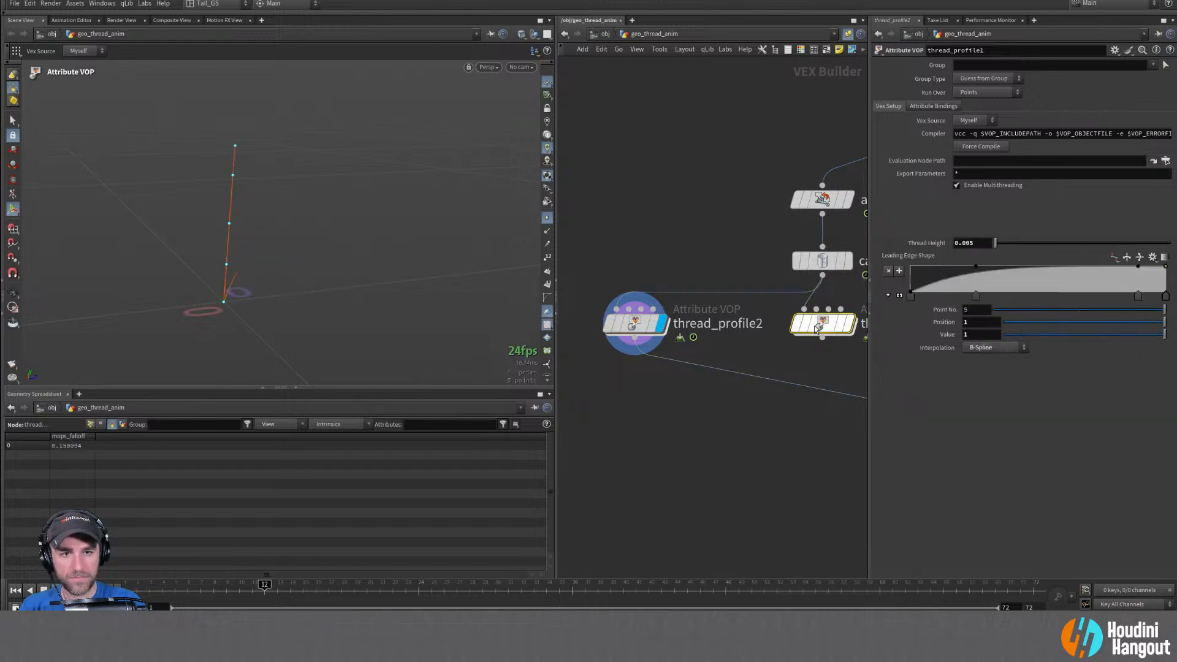
middle_click_drag(750, 256, 595, 281)
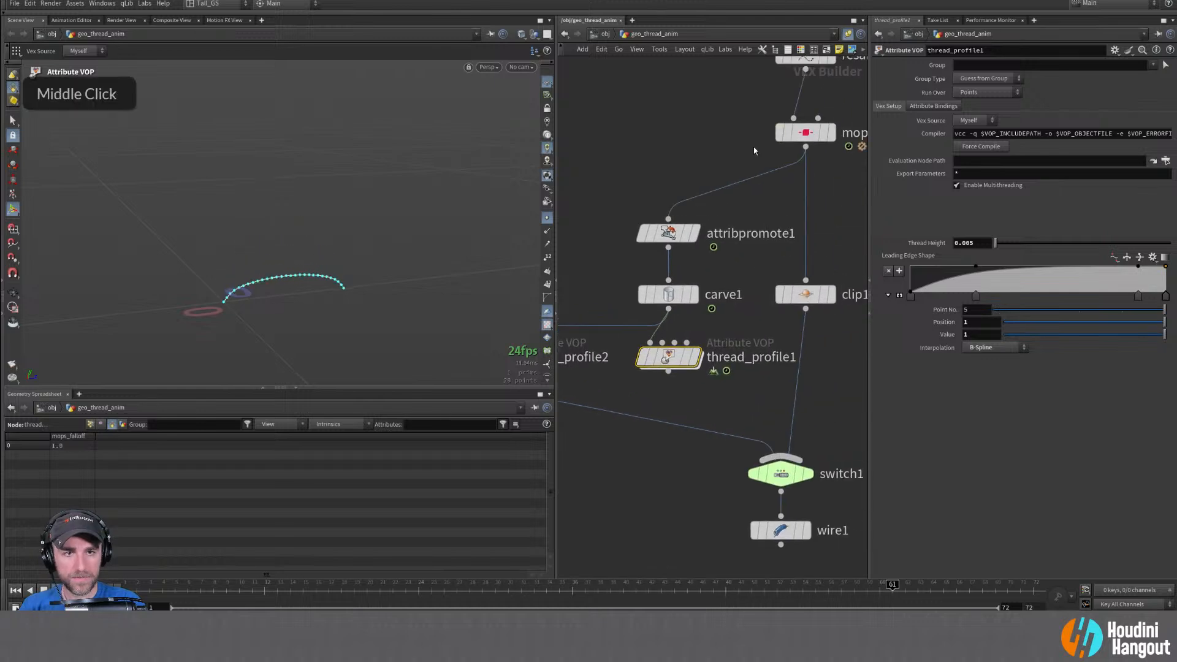
middle_click_drag(754, 151, 735, 244)
left_click(787, 148)
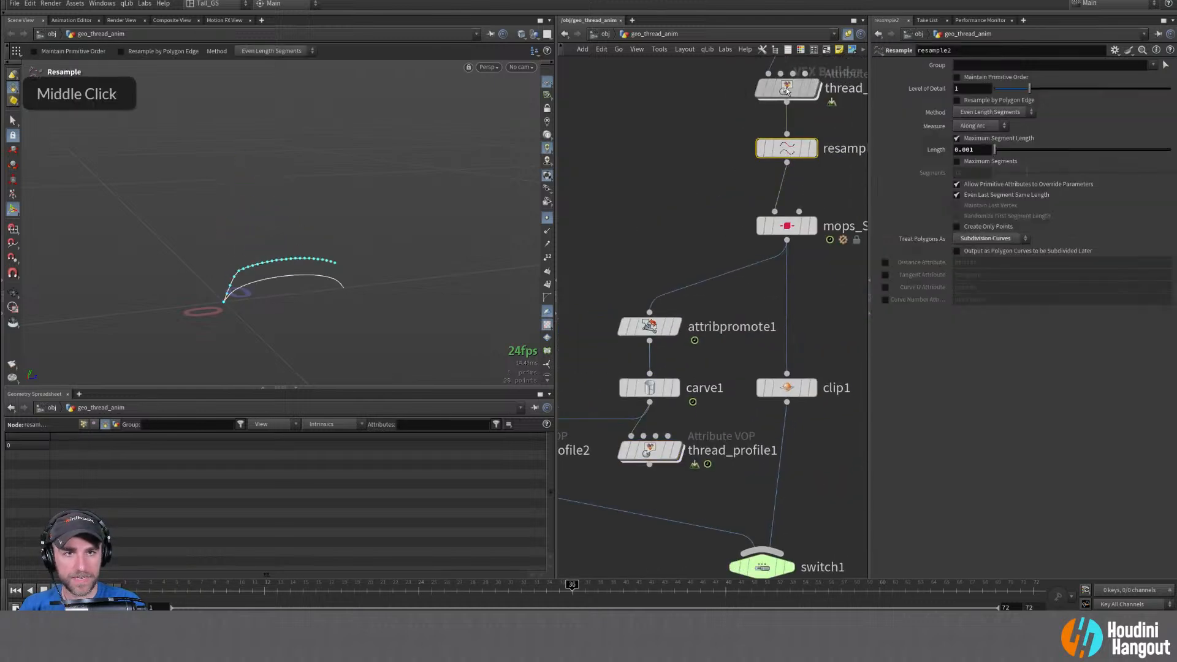
left_click(787, 89)
right_click(891, 247)
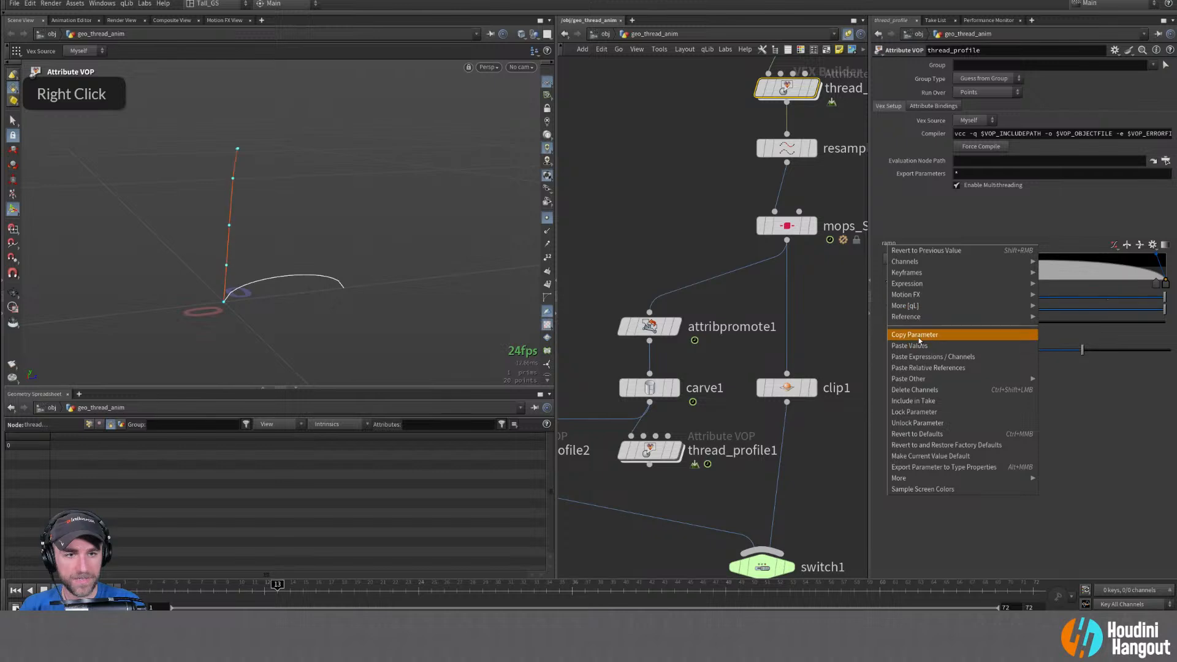
Copy the ramp parameter from thread_profile and paste its values into the Extra Height Profile ramp of thread_profile2
left_click(919, 336)
middle_click_drag(483, 455, 685, 376)
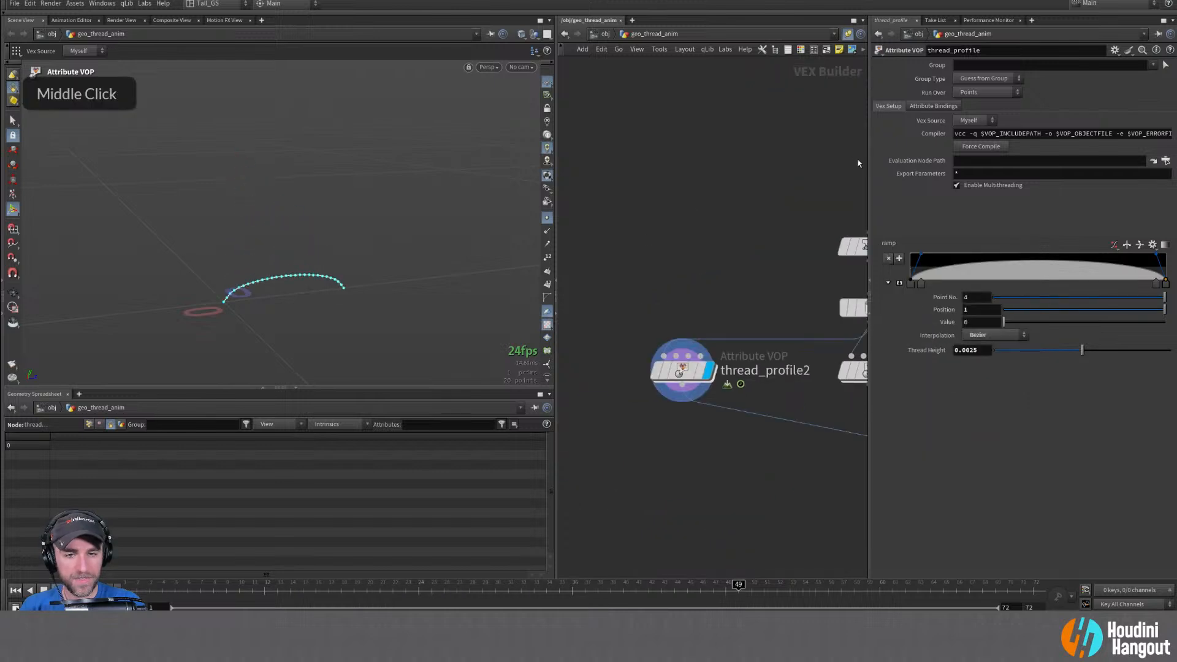
left_click(685, 376)
right_click(906, 244)
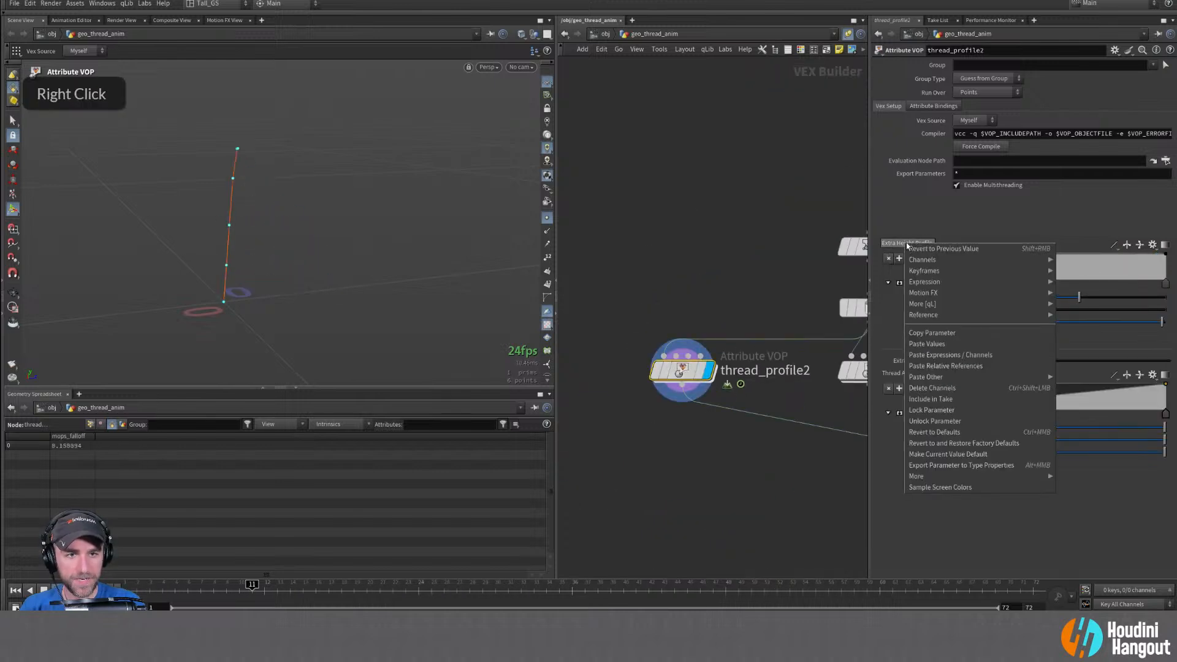
left_click(929, 344)
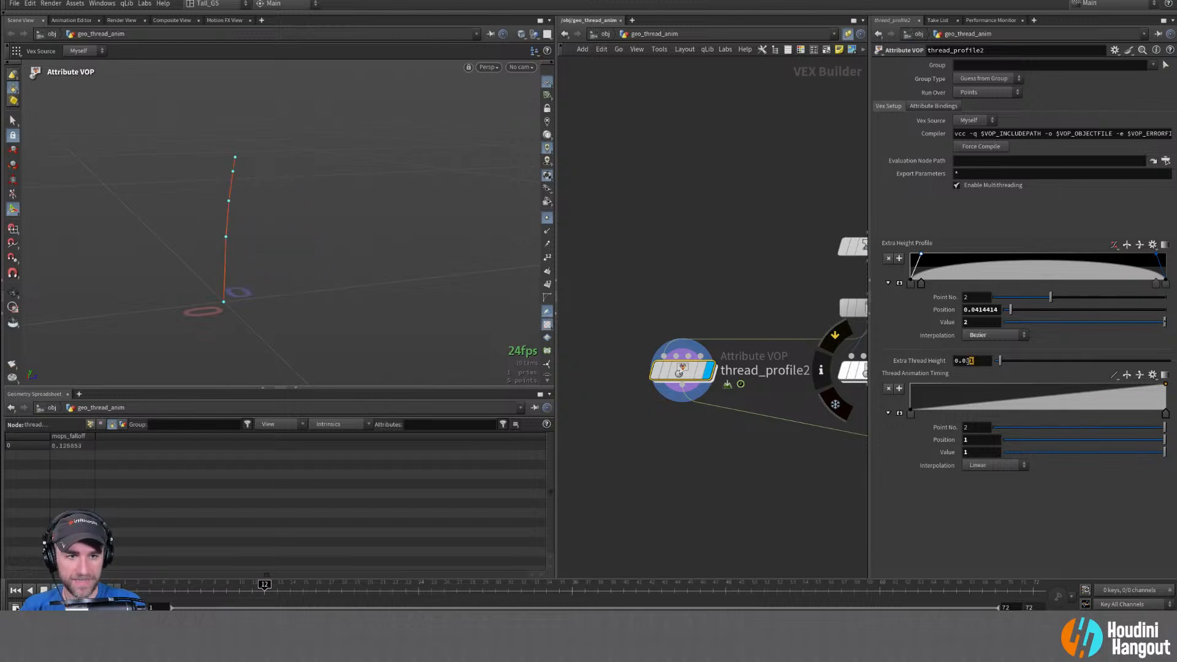
Set Extra Thread Height to 0.05 and then to 0.005, and move the Extra Height Profile's second point to position about 0.045
type("5")
key("Return")
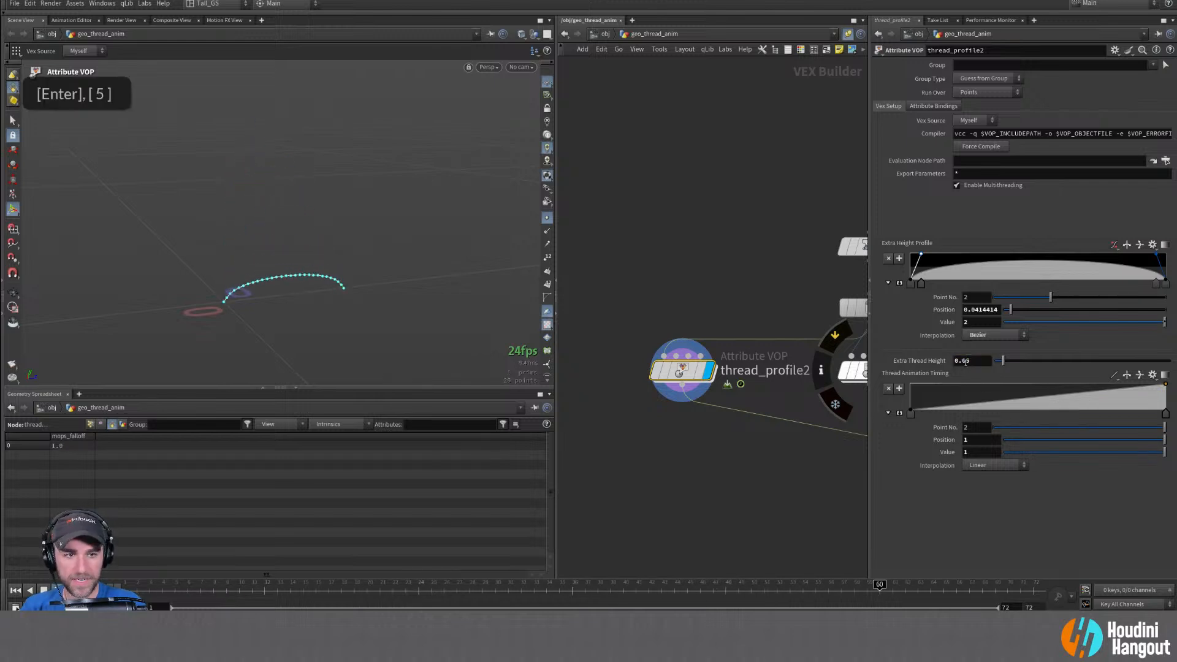
left_click(965, 361)
type("0")
key("Return")
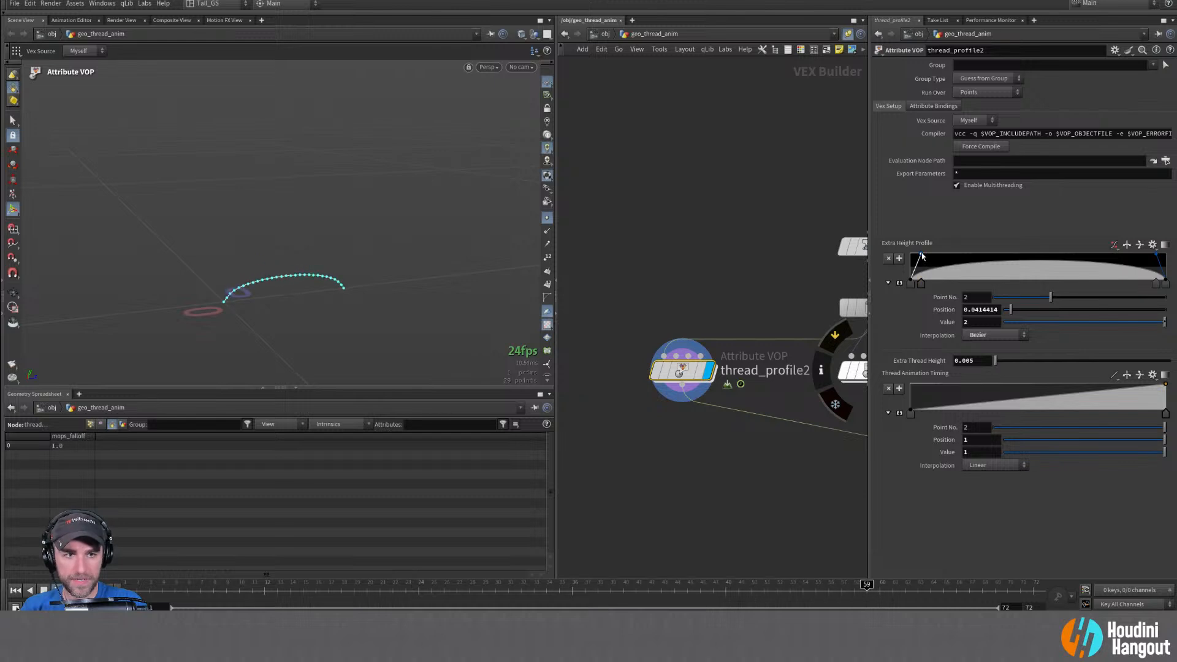
mouse_move(922, 255)
left_mouse_down()
mouse_move(1155, 259)
mouse_move(1155, 271)
mouse_move(929, 254)
mouse_move(1147, 259)
mouse_move(1156, 264)
mouse_move(922, 254)
left_mouse_up()
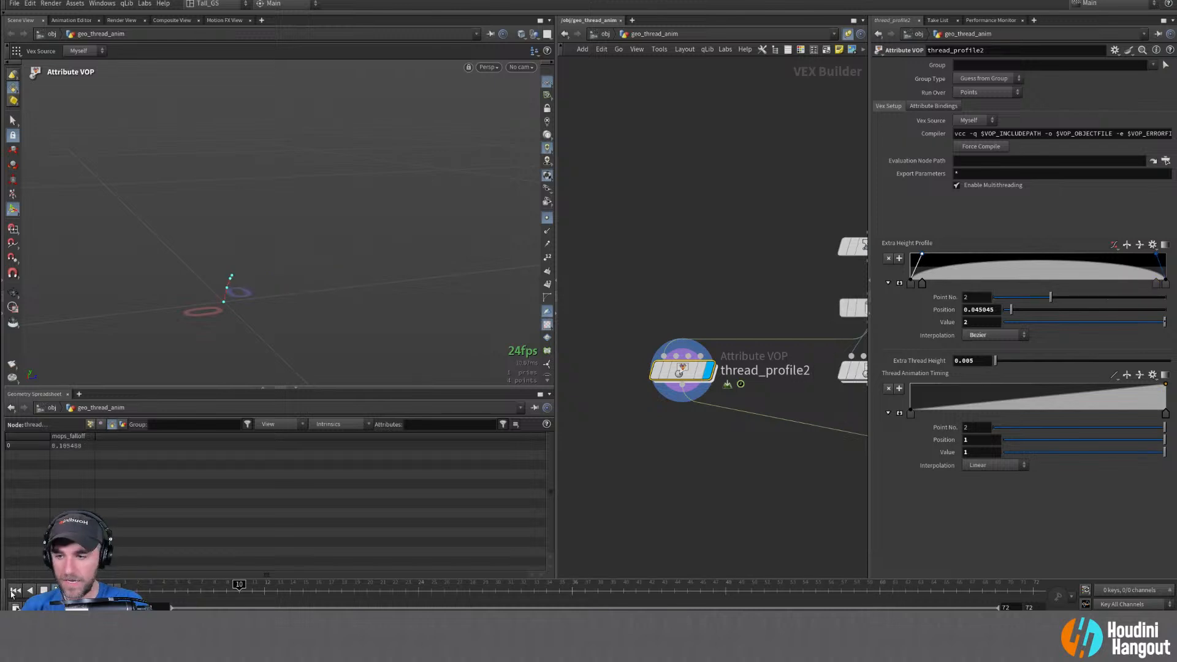
Return to the first frame, turn on Auto Save, and check that the option is enabled
key("ctrl+Up")
left_click(14, 3)
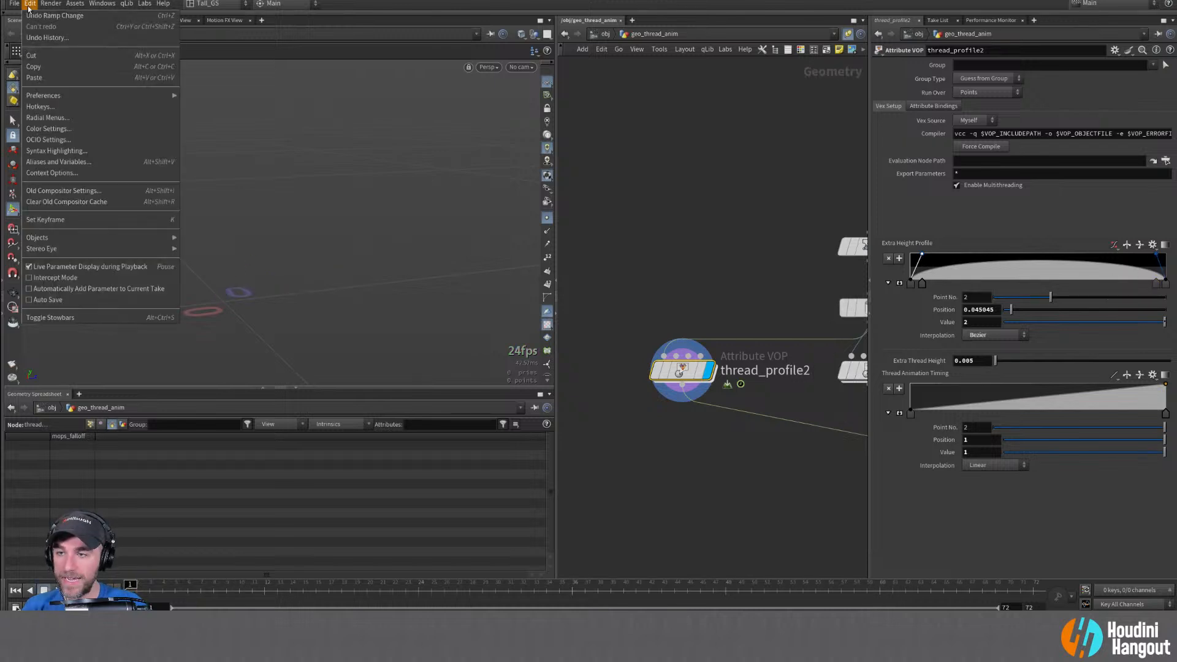
left_click(41, 301)
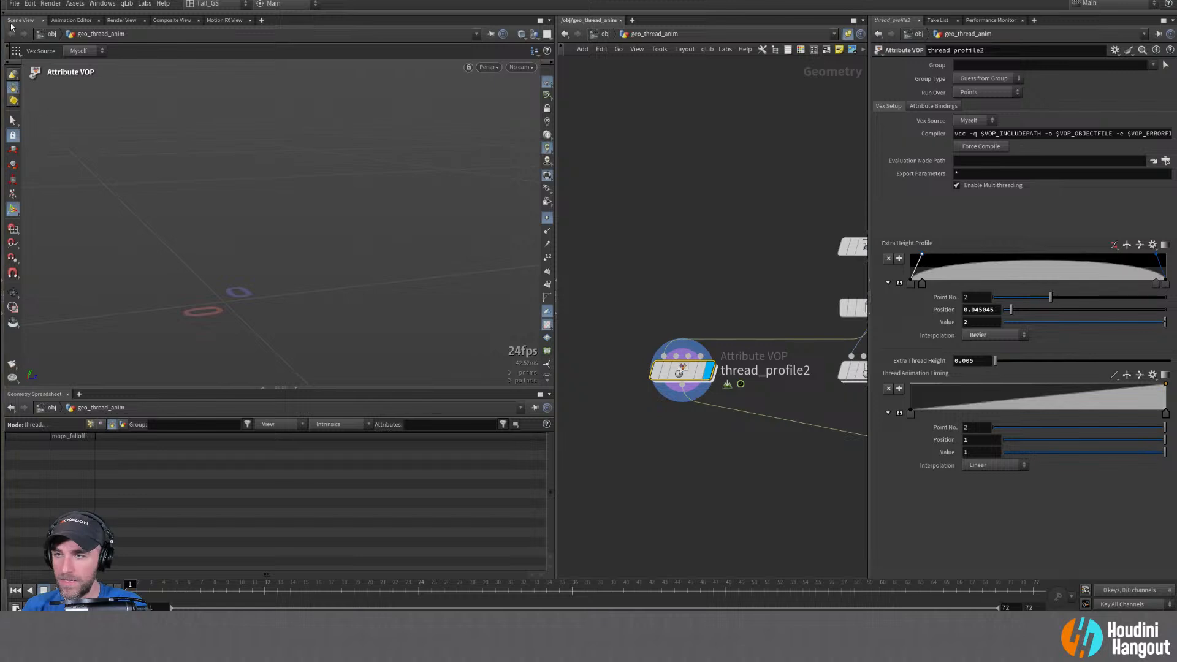
left_click(30, 4)
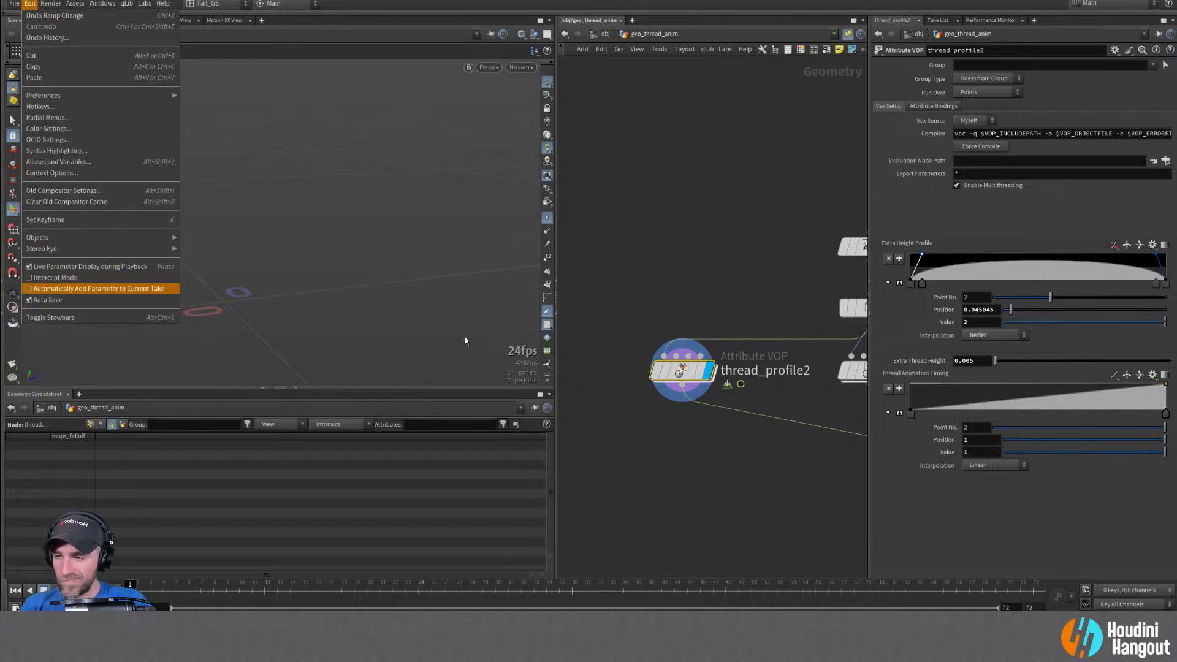
Lower the Extra Height Profile's third point to value about 0.68, set Extra Thread Height to 0.01, and scrub through the opening frames
left_click(1158, 256)
left_click_drag(1157, 258, 1157, 273)
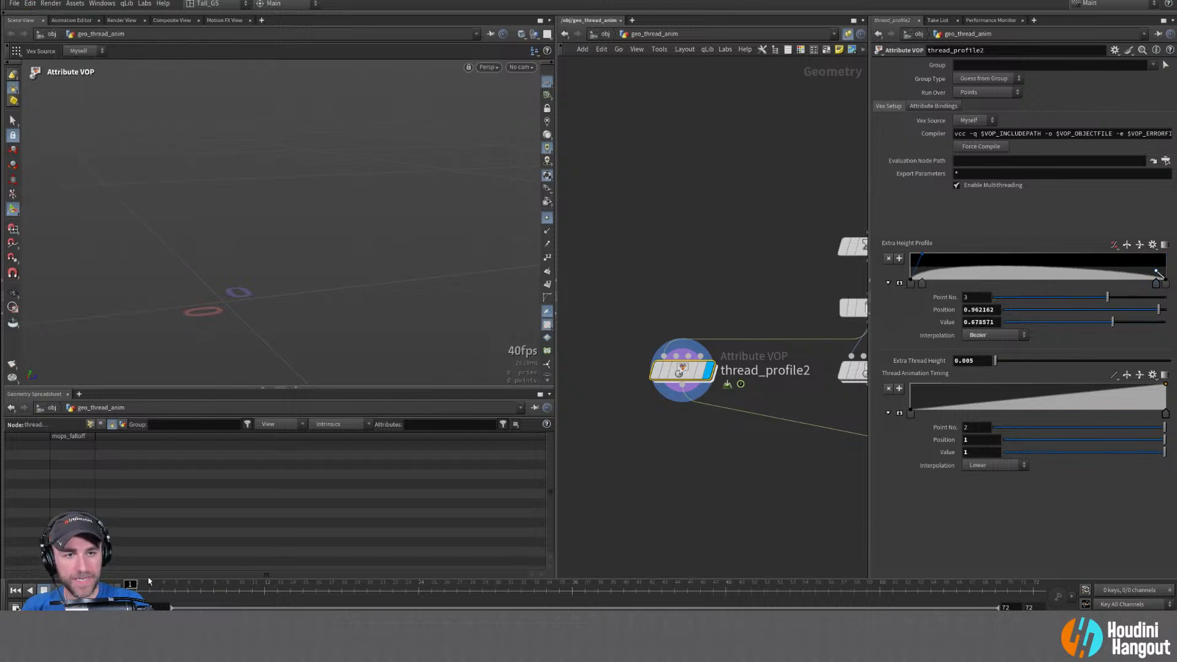
mouse_move(163, 585)
left_mouse_down()
mouse_move(778, 586)
mouse_move(152, 585)
mouse_move(674, 585)
mouse_move(277, 585)
left_mouse_up()
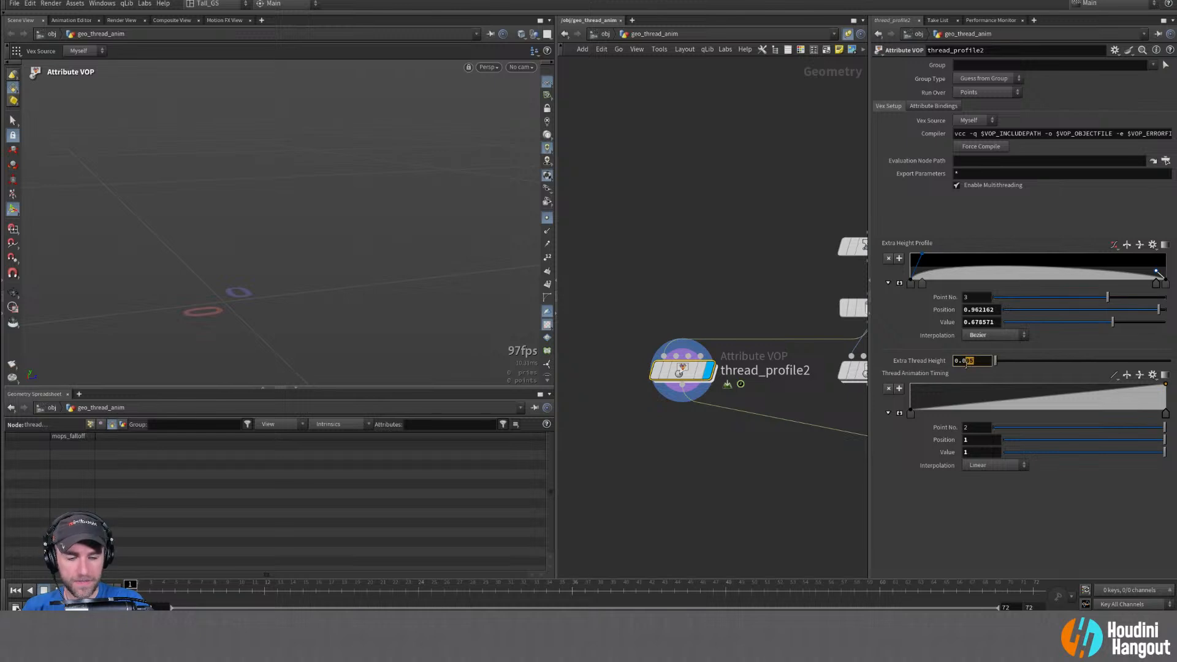
type("1")
key("Return")
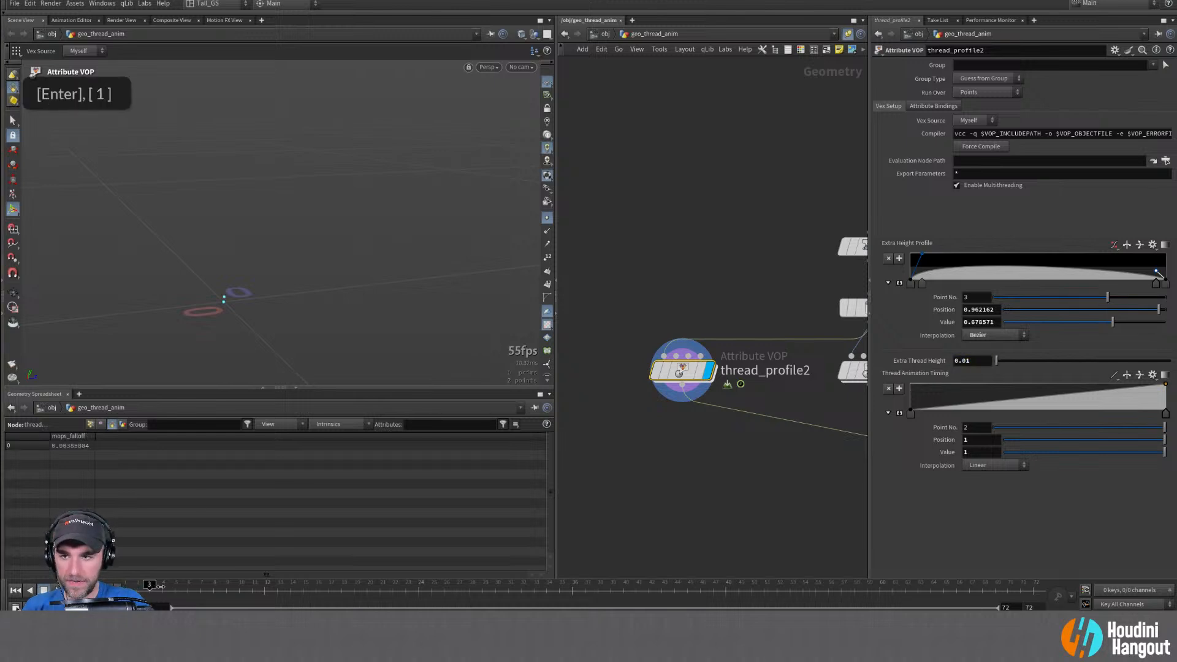
left_click_drag(161, 586, 201, 590)
left_click_drag(276, 587, 308, 601)
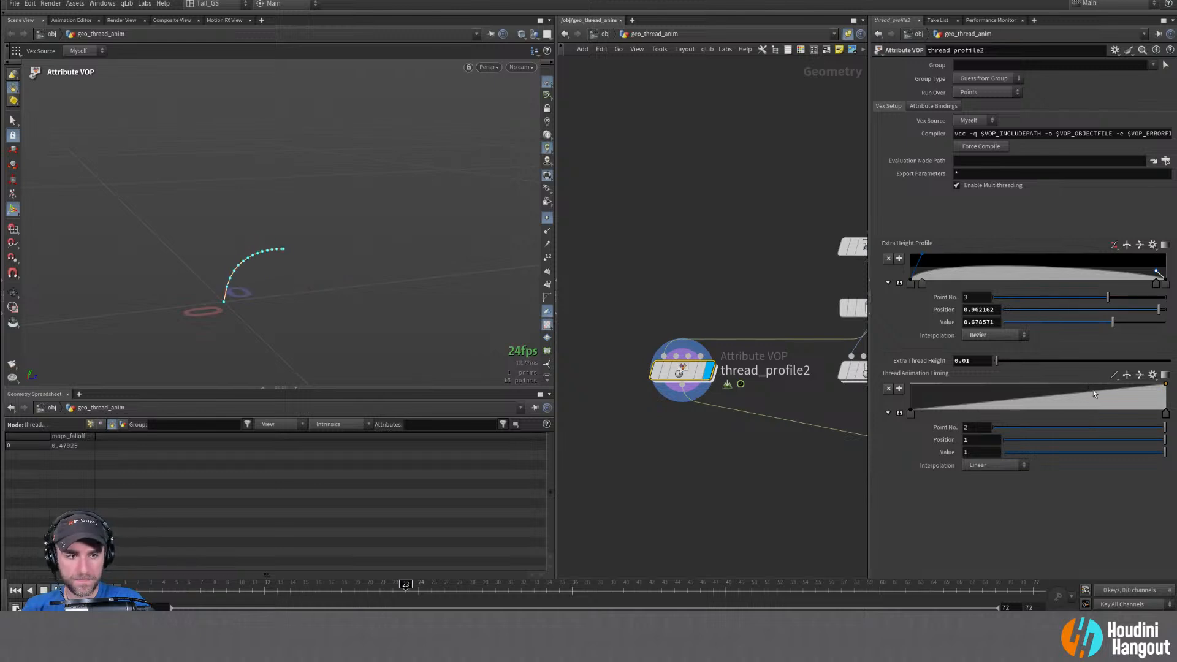
Add a point to the Thread Animation Timing ramp at position about 0.89, value about 0.68, and set the ramp's interpolation to B-Spline
left_click(1128, 386)
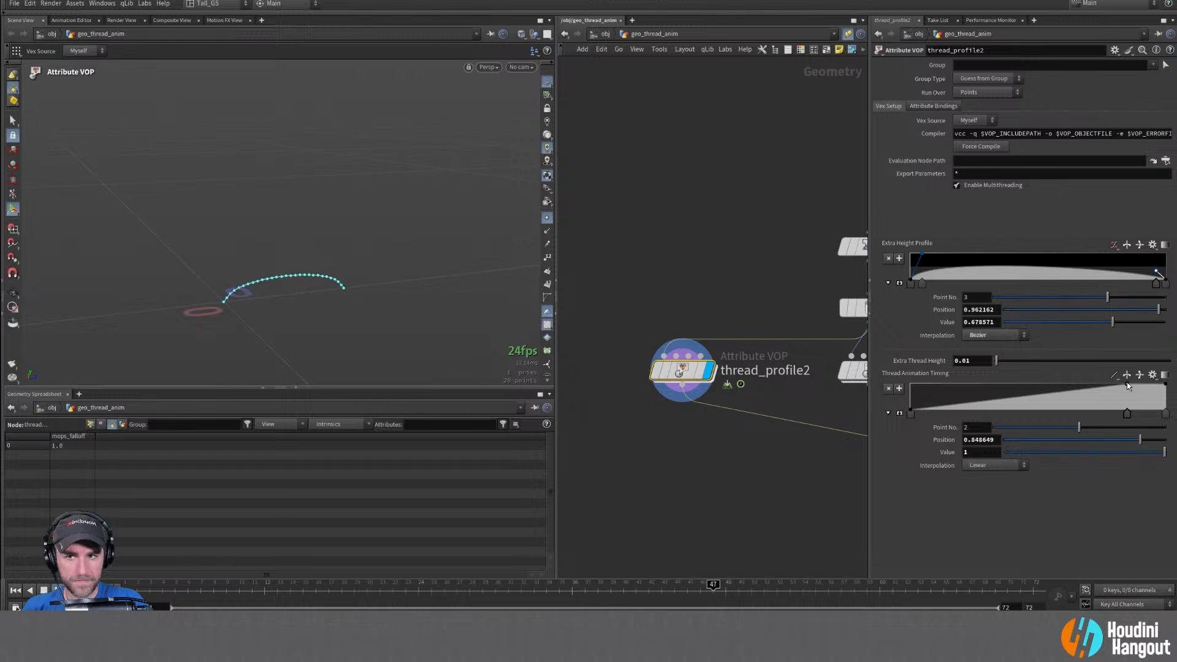
left_click_drag(1128, 384, 1138, 391)
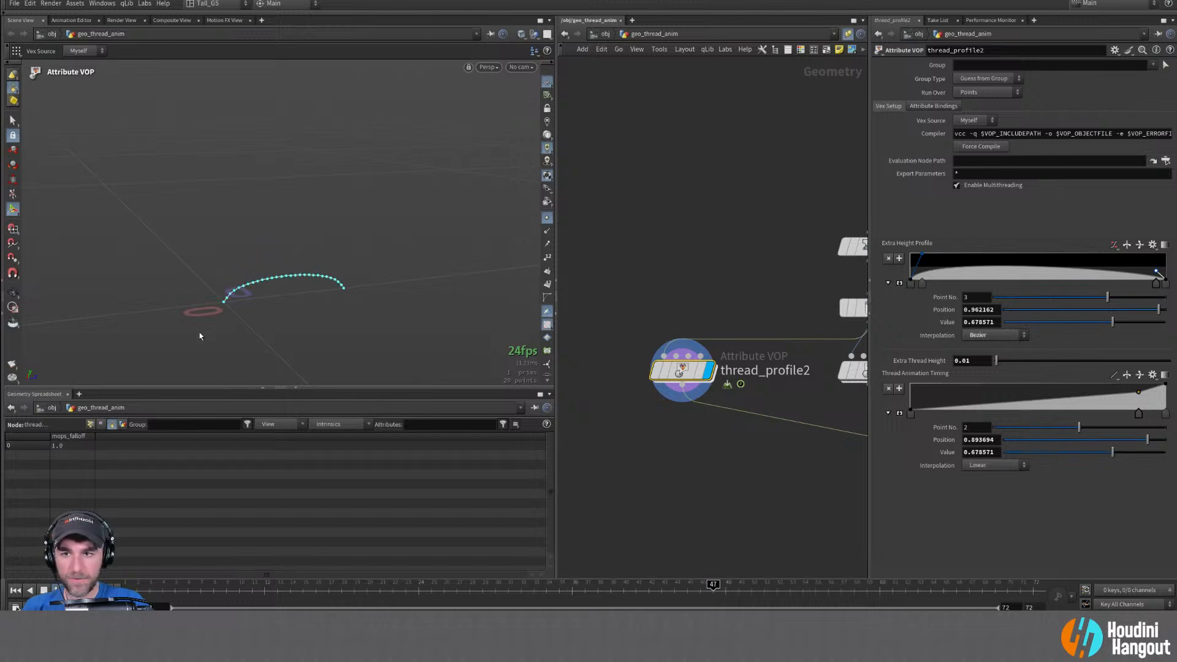
left_click(1163, 439, "shift")
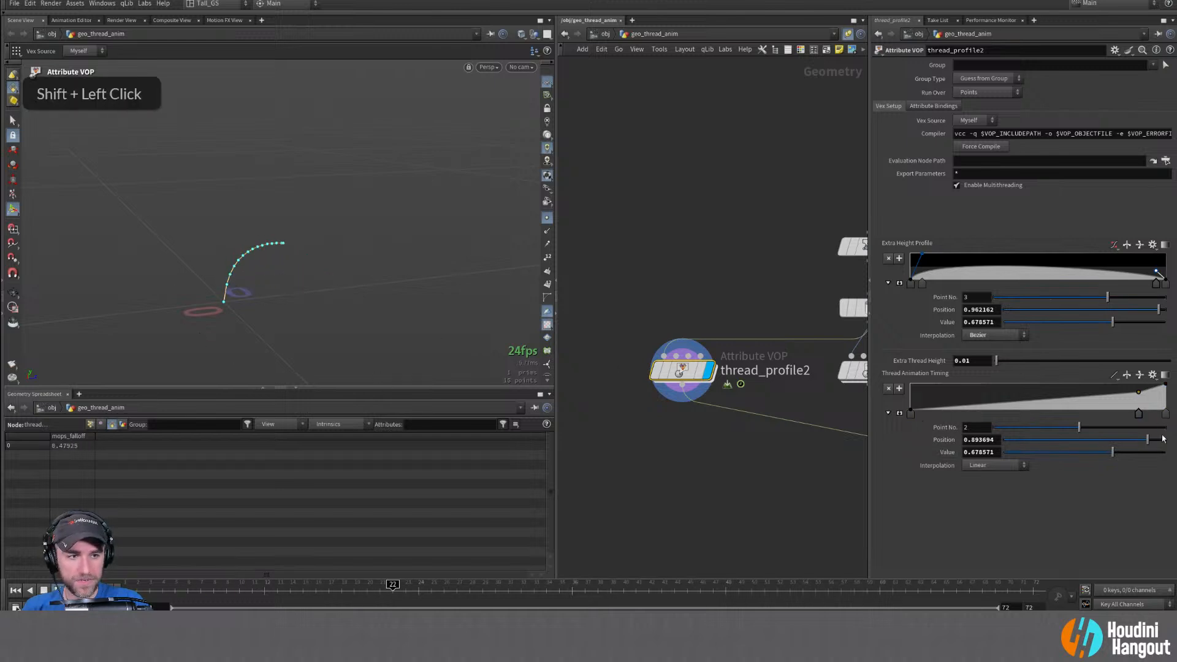
right_click(1163, 440)
left_click(1140, 444)
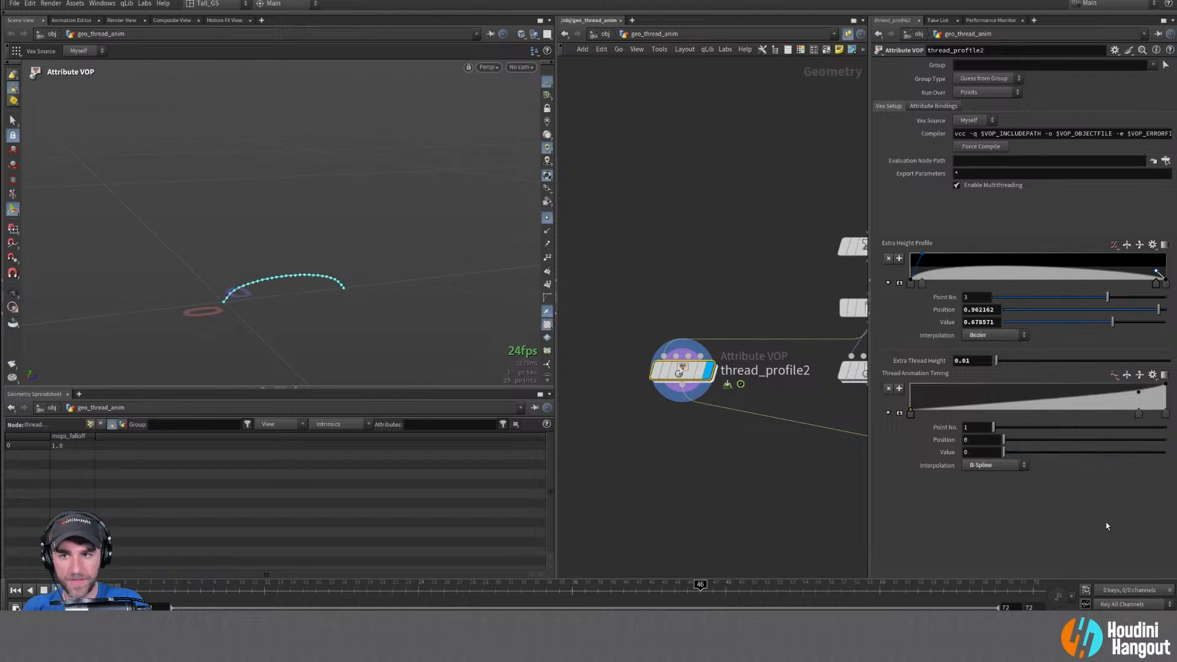
Move the timing ramp's middle point to position about 0.64, value 0.45, and raise the Extra Height Profile's third point to about 1.39
left_click(1144, 396)
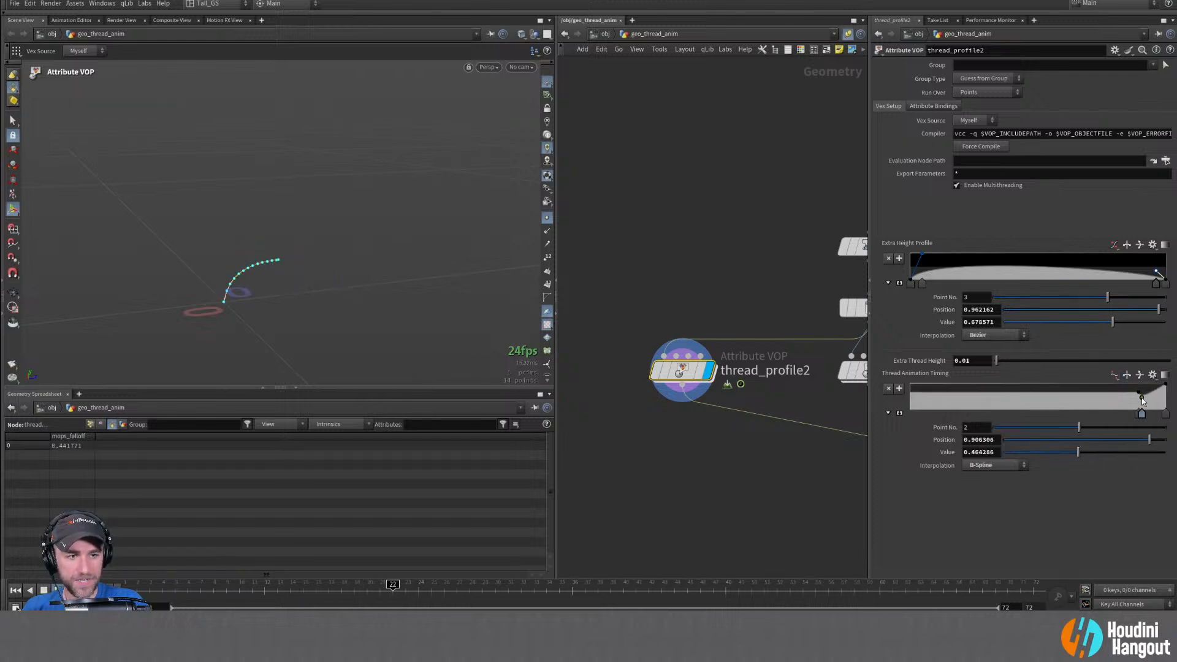
key("ctrl+z")
left_click_drag(1139, 396, 949, 392)
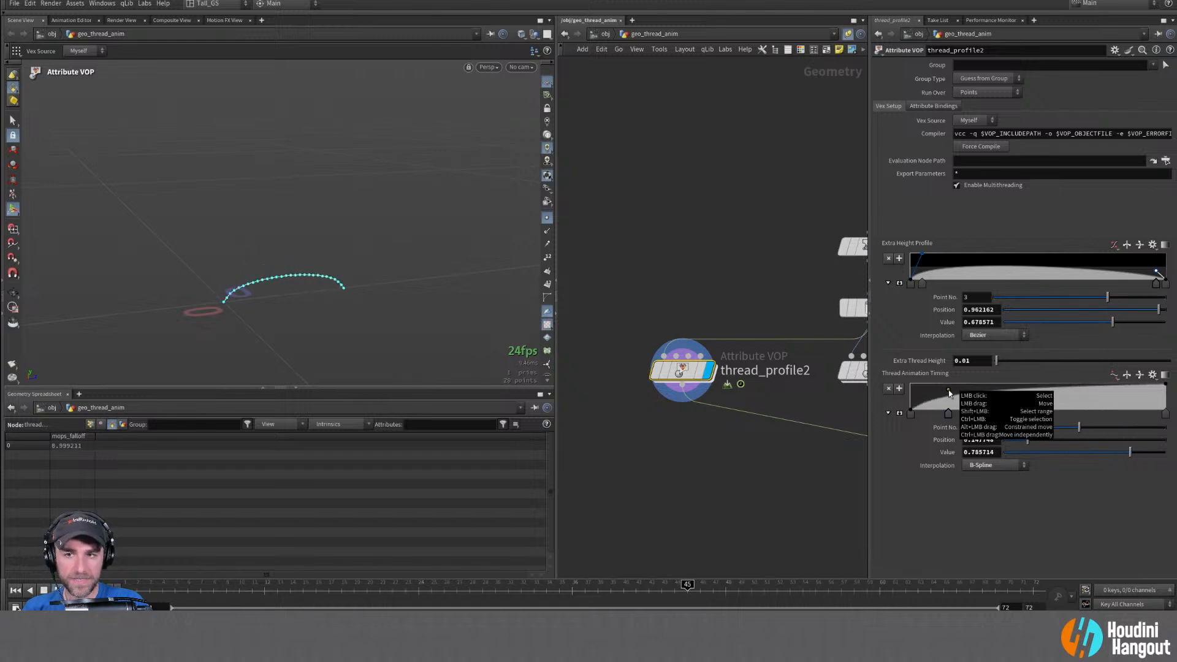
left_click_drag(949, 392, 1117, 405)
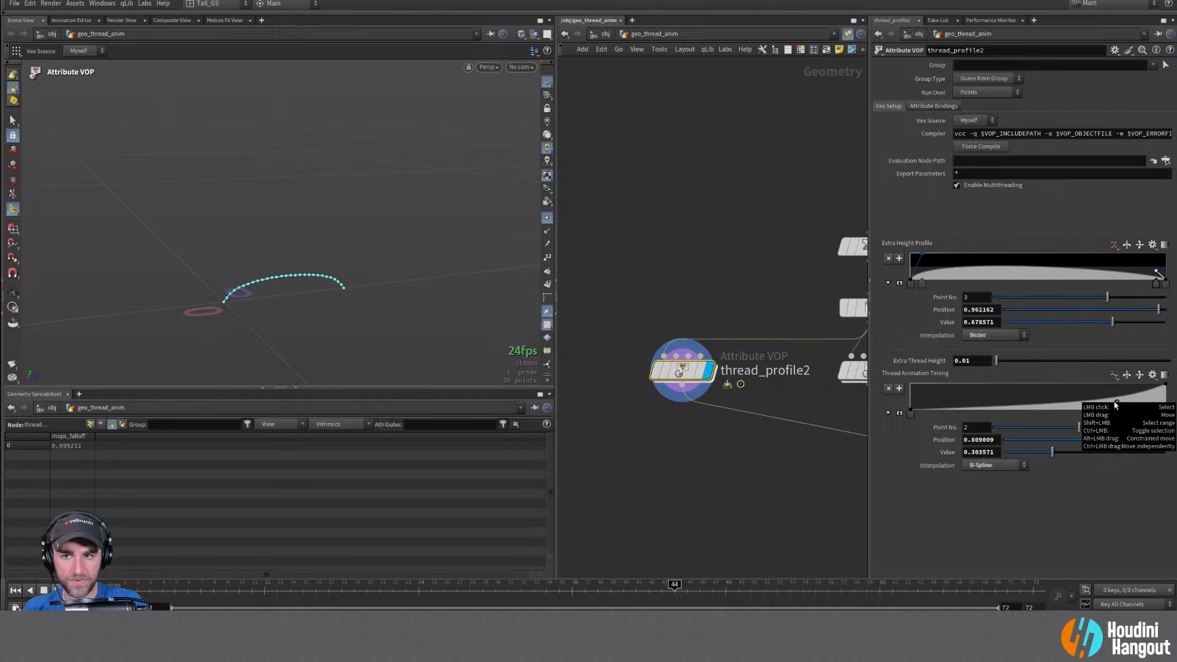
left_click_drag(1116, 405, 1073, 401)
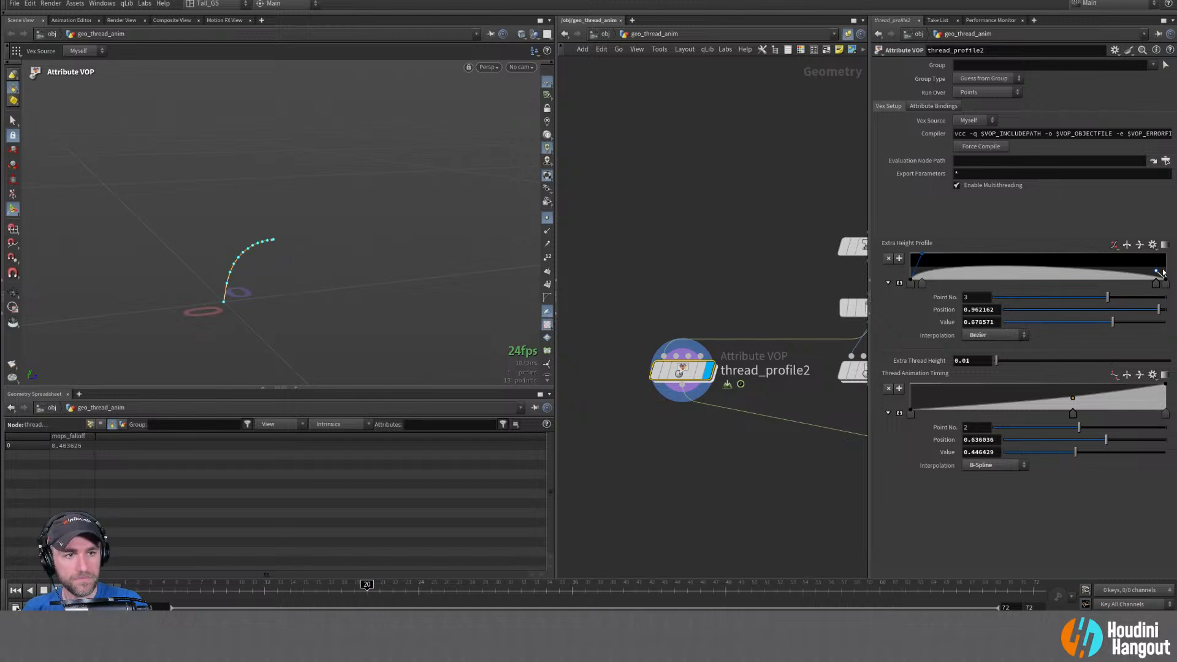
left_click_drag(1157, 274, 1158, 267)
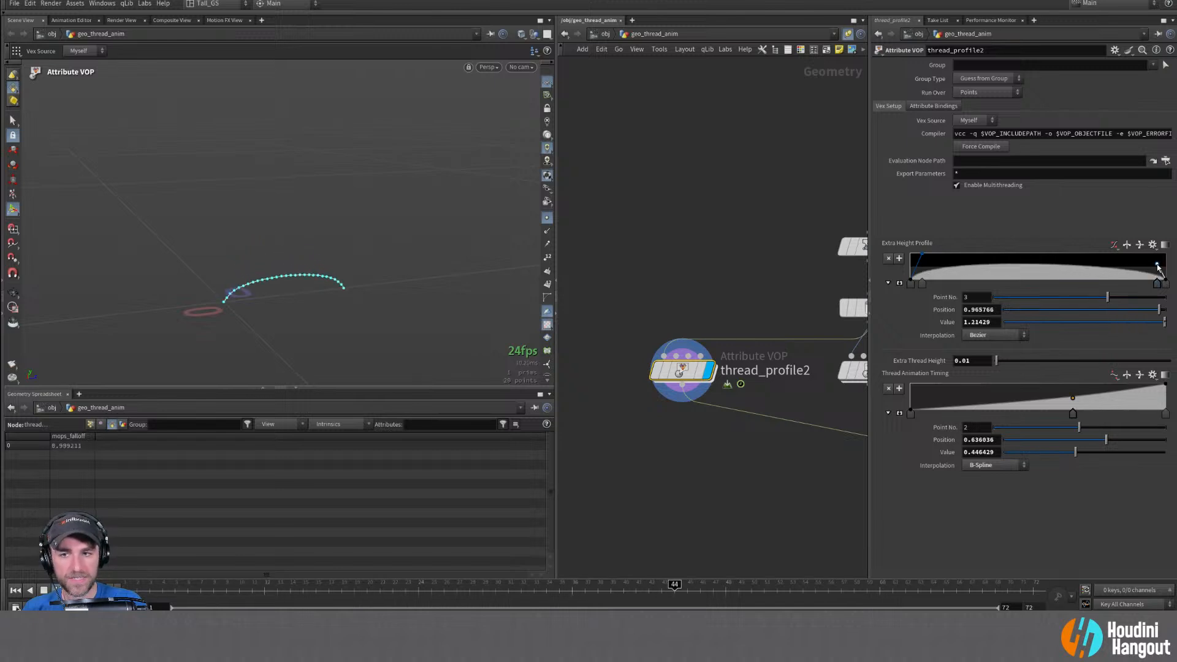
left_click_drag(1159, 267, 1156, 262)
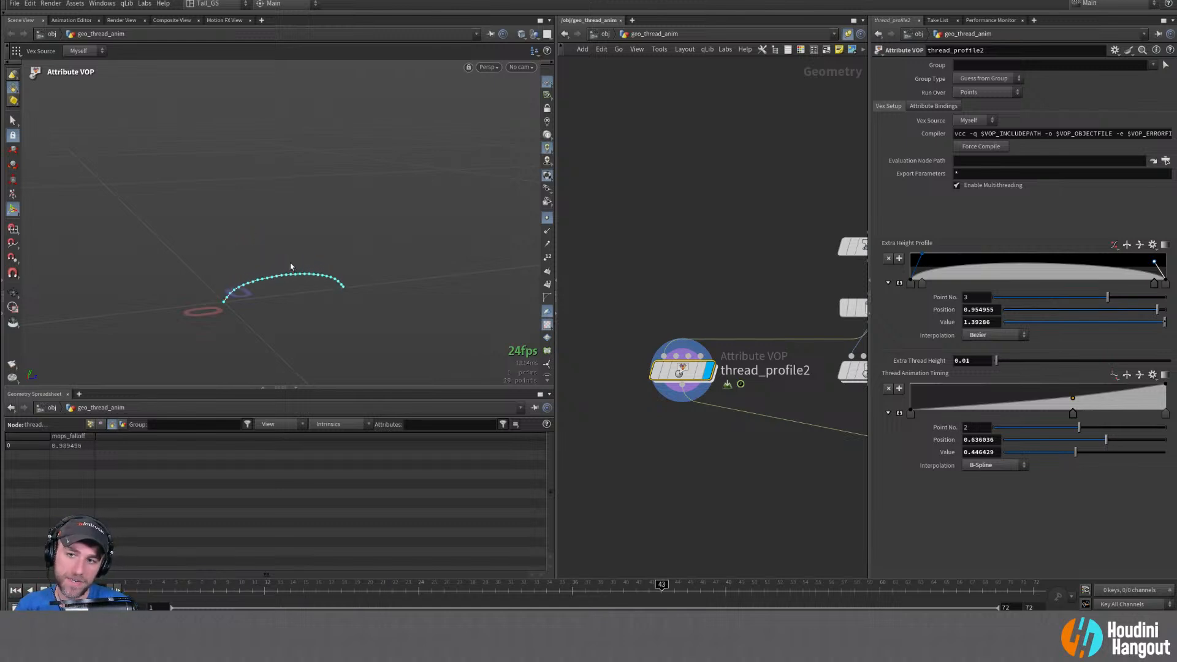
Restart playback from the first frame and display the wire1 node to examine the thread's motion as thick geometry
left_click(16, 591)
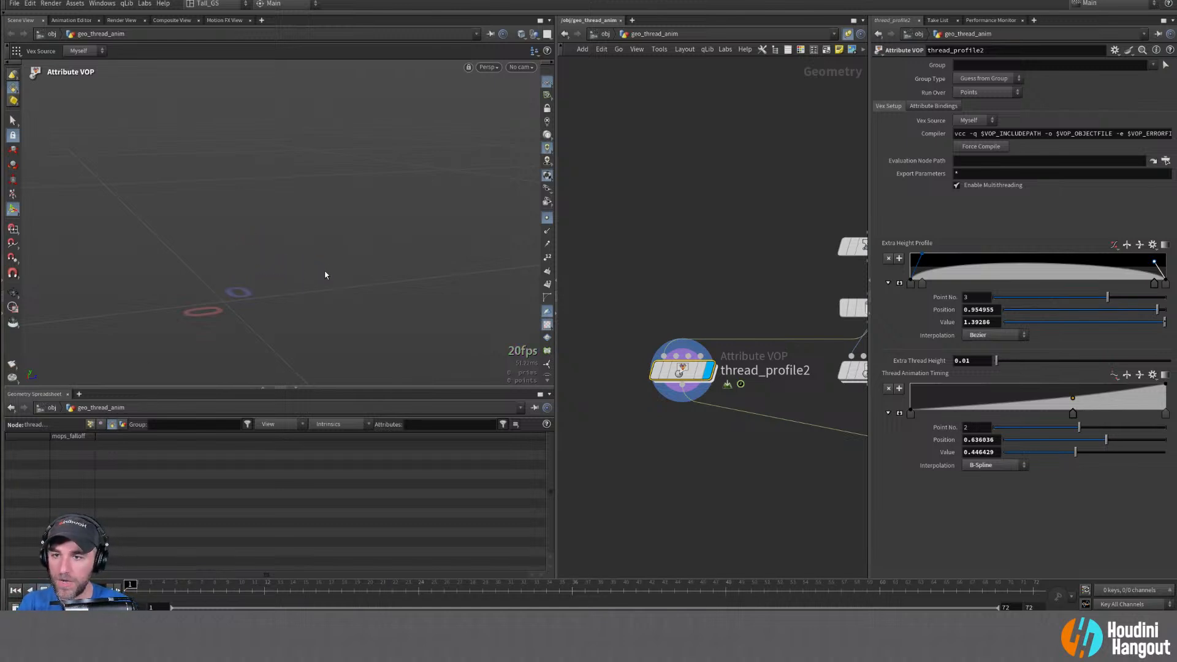
right_click_drag(325, 275, 176, 294, "alt")
middle_click_drag(346, 262, 355, 247, "alt")
right_click_drag(355, 247, 386, 261, "alt")
middle_click_drag(799, 516, 583, 456)
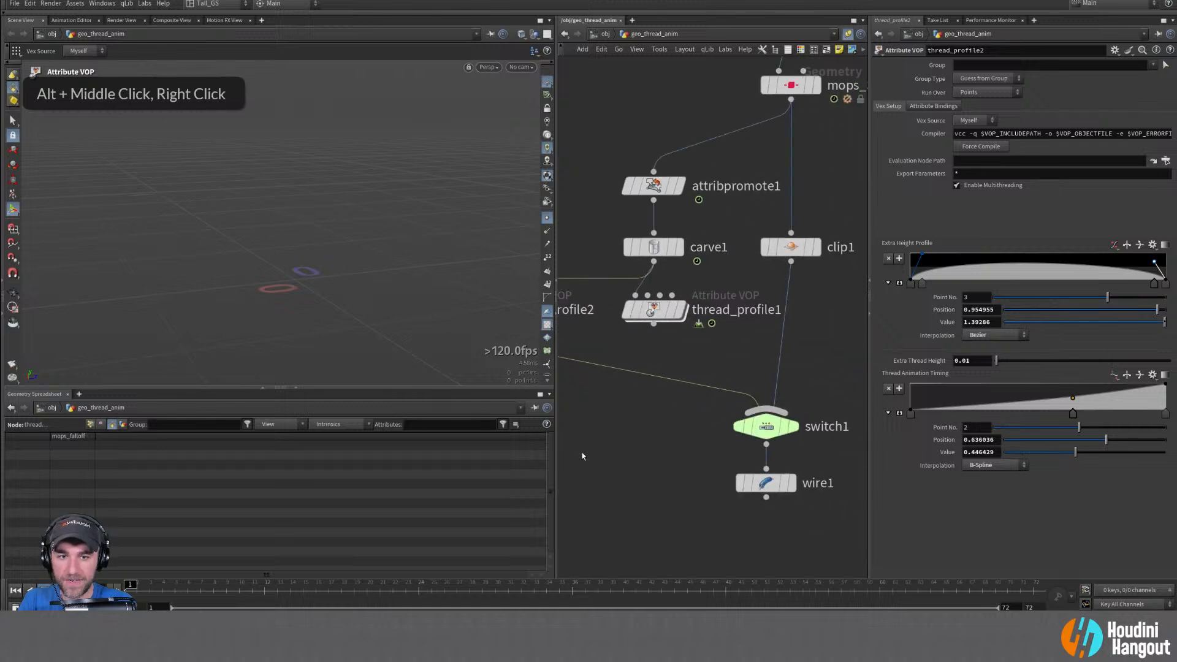
left_click(793, 484)
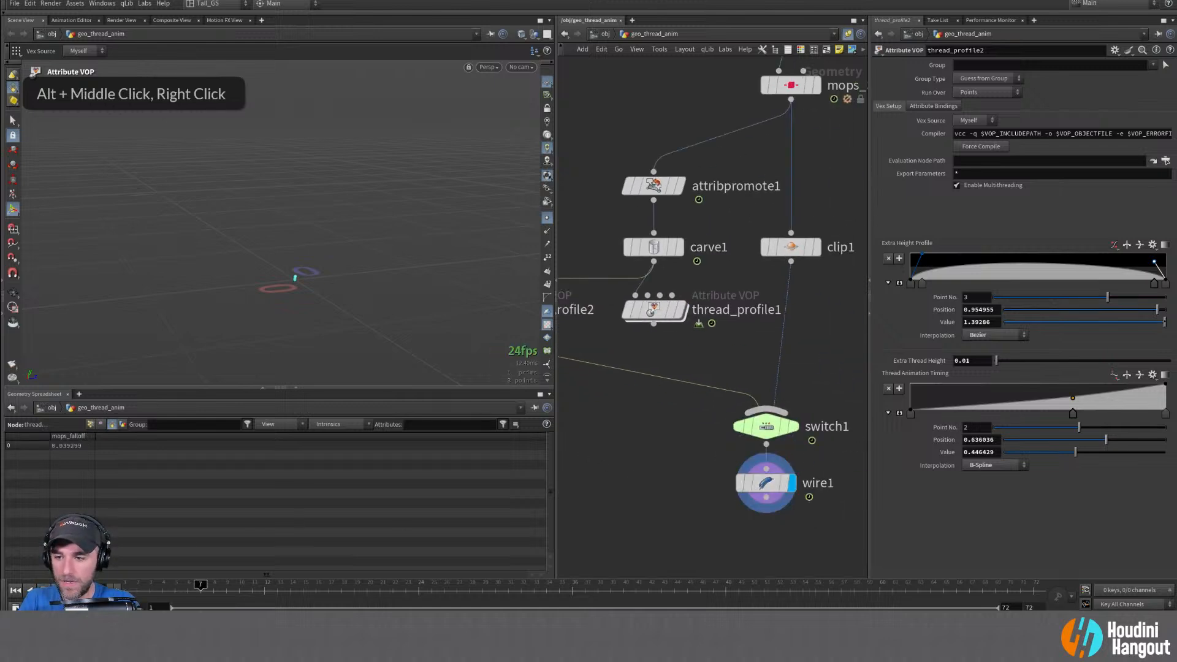
right_click_drag(312, 272, 472, 236, "alt")
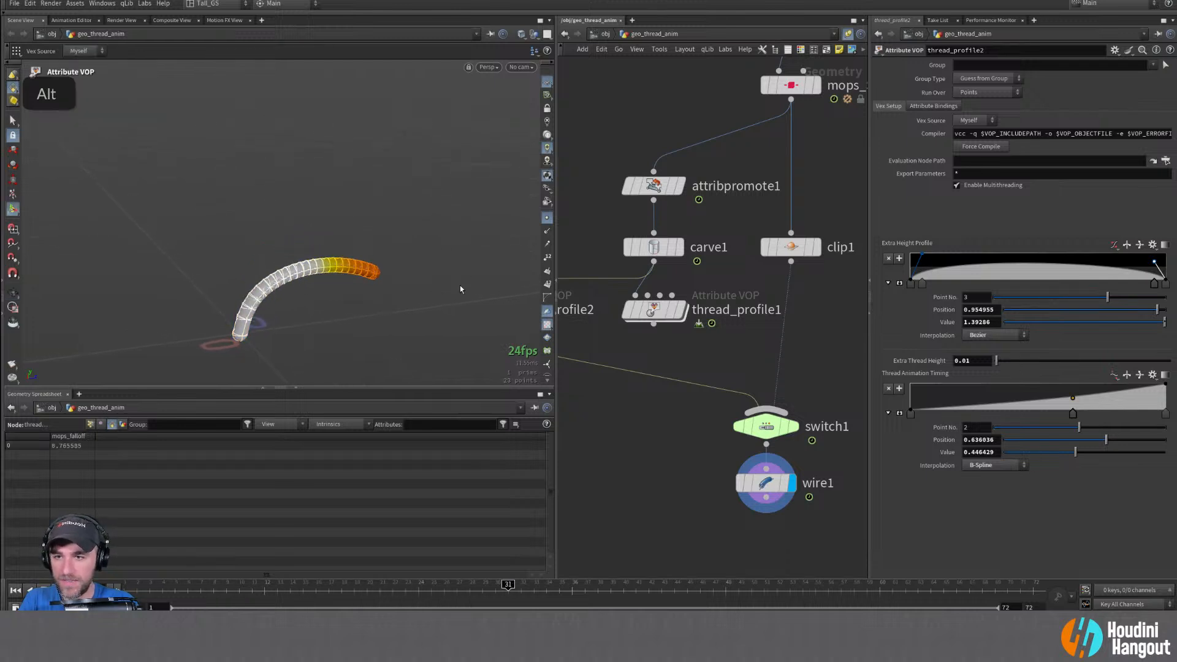
Display and select the switch1 node to view the thread animation as a plain curve
left_click(793, 427)
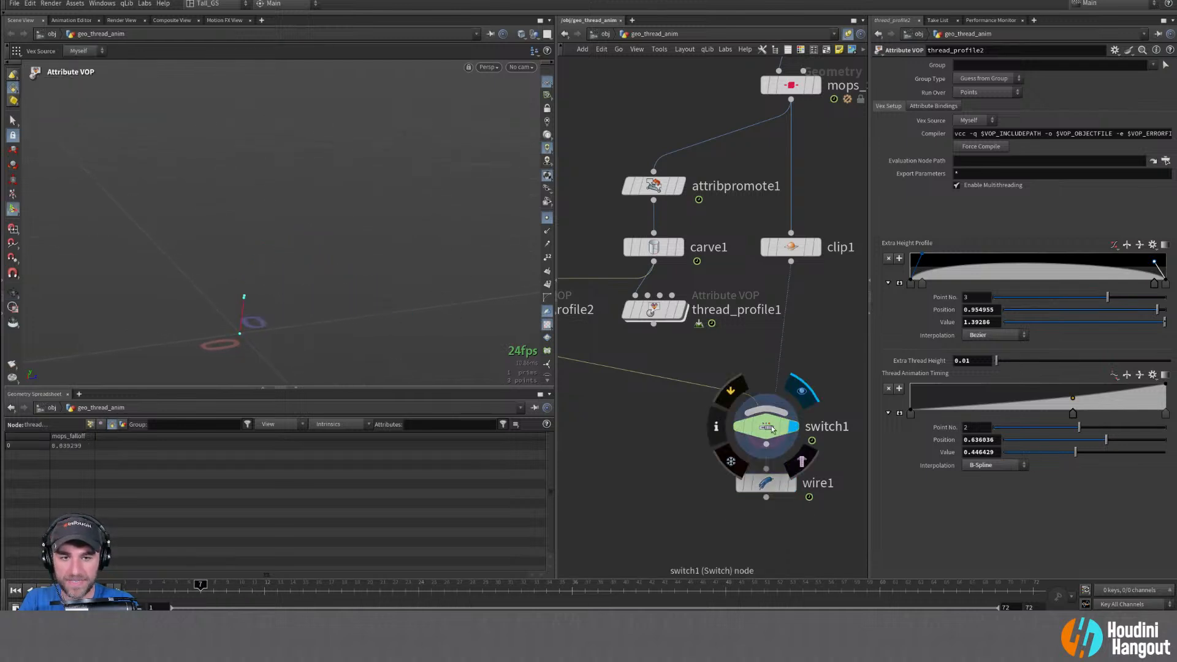
left_click(768, 427)
right_click_drag(230, 260, 192, 297, "alt")
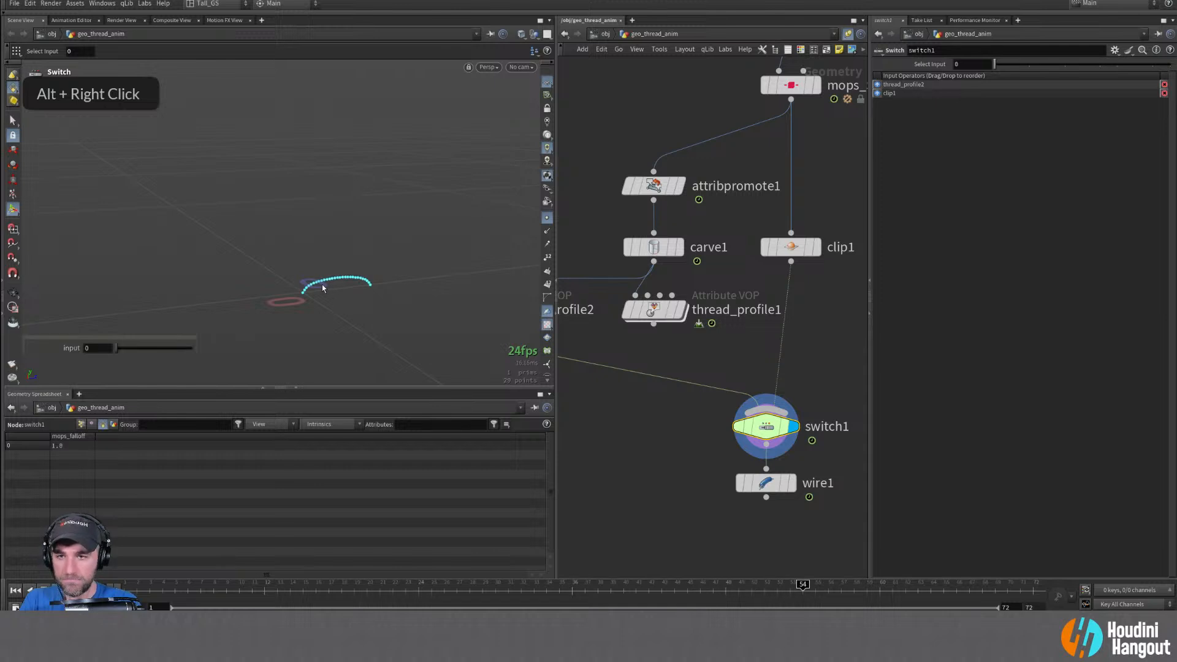
key("Escape")
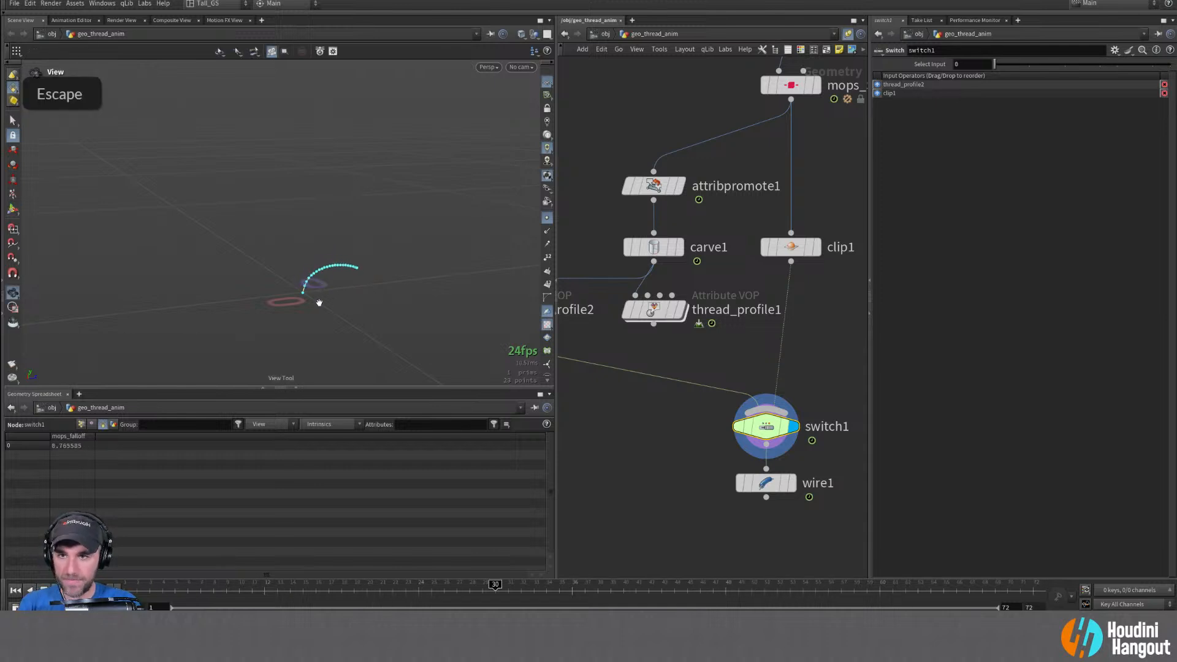
In thread_profile2's Extra Height Profile, set point 3 to position about 0.99, value 0.528, and point 2 to about 0.03, value 3.384
middle_click_drag(600, 330, 675, 363, "alt")
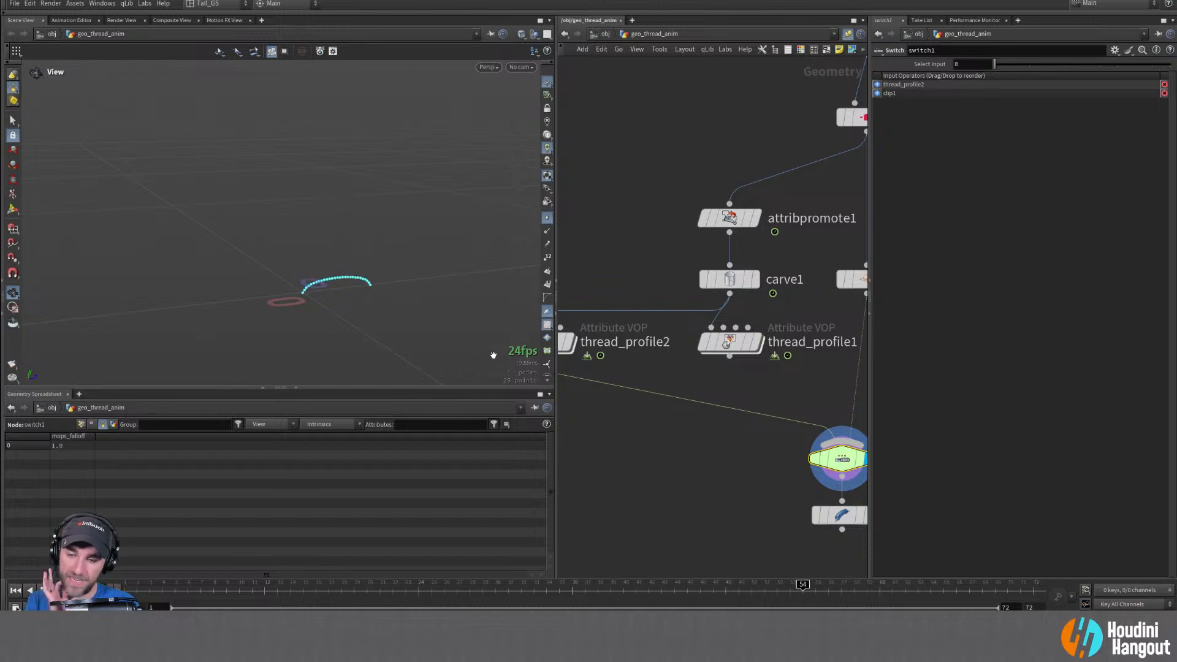
middle_click_drag(599, 366, 661, 379)
left_click(604, 354)
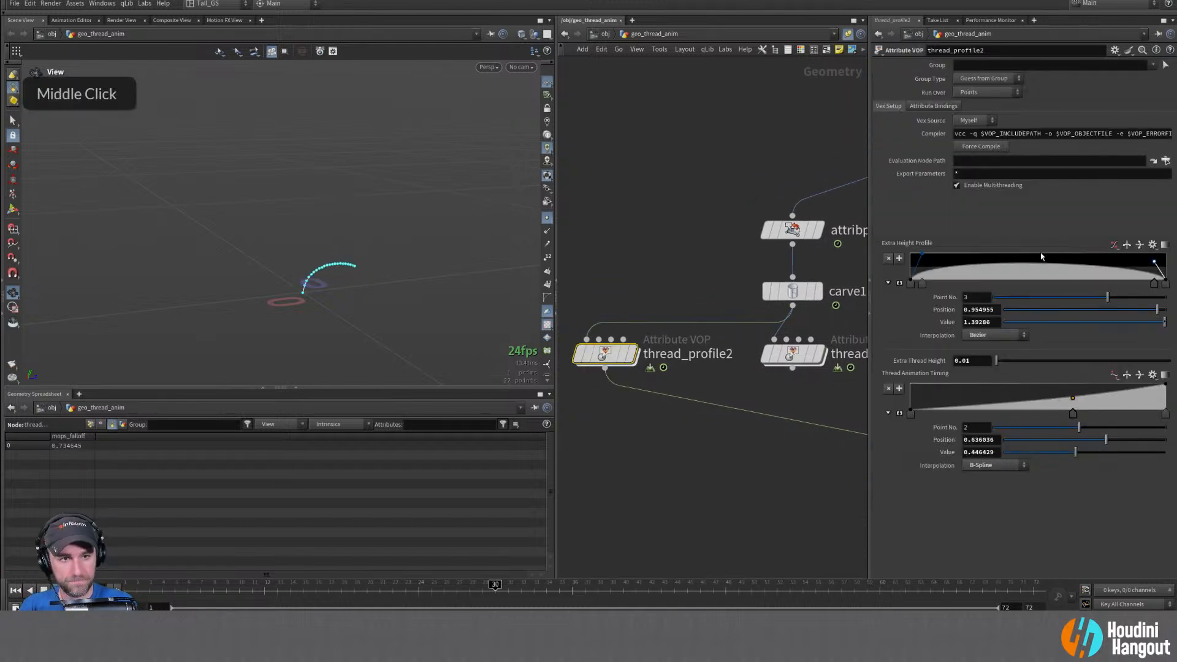
left_click_drag(924, 259, 1006, 426)
left_click(1109, 260)
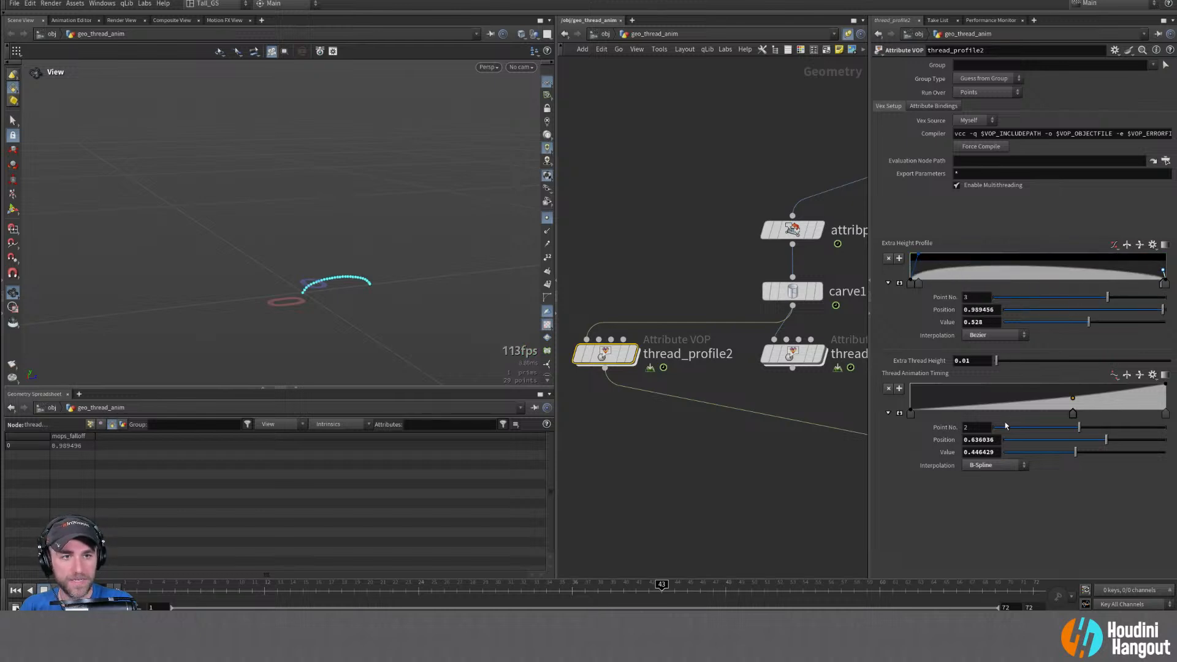
left_click(919, 257)
middle_click_drag(998, 320, 975, 313)
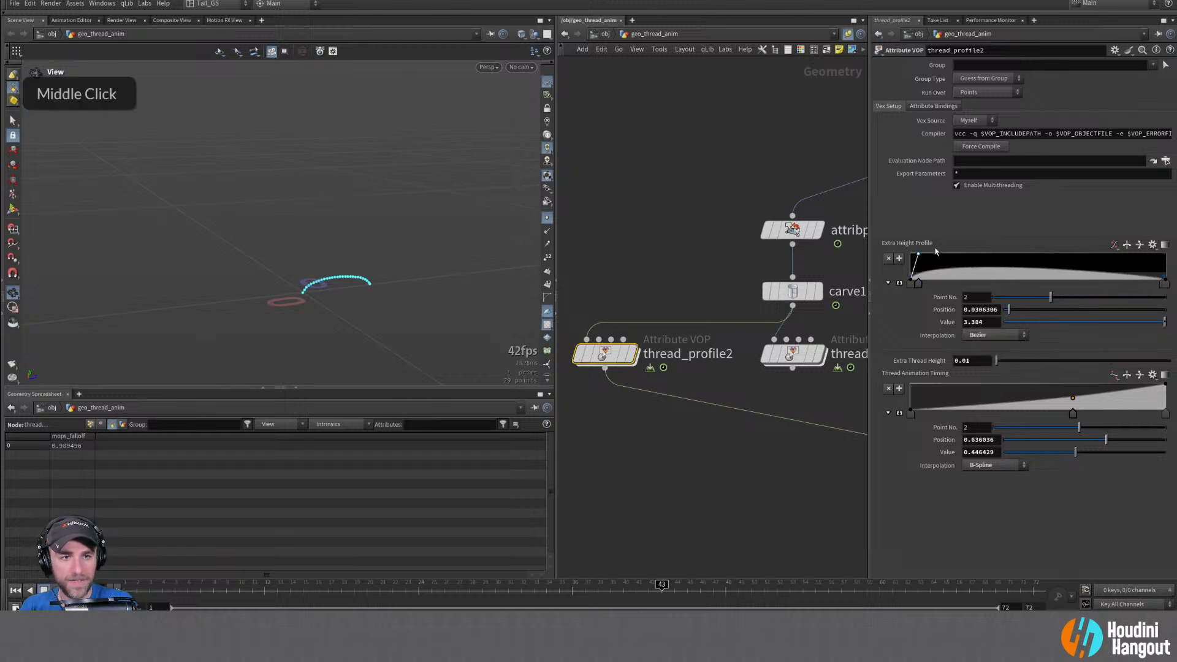
left_click(132, 584)
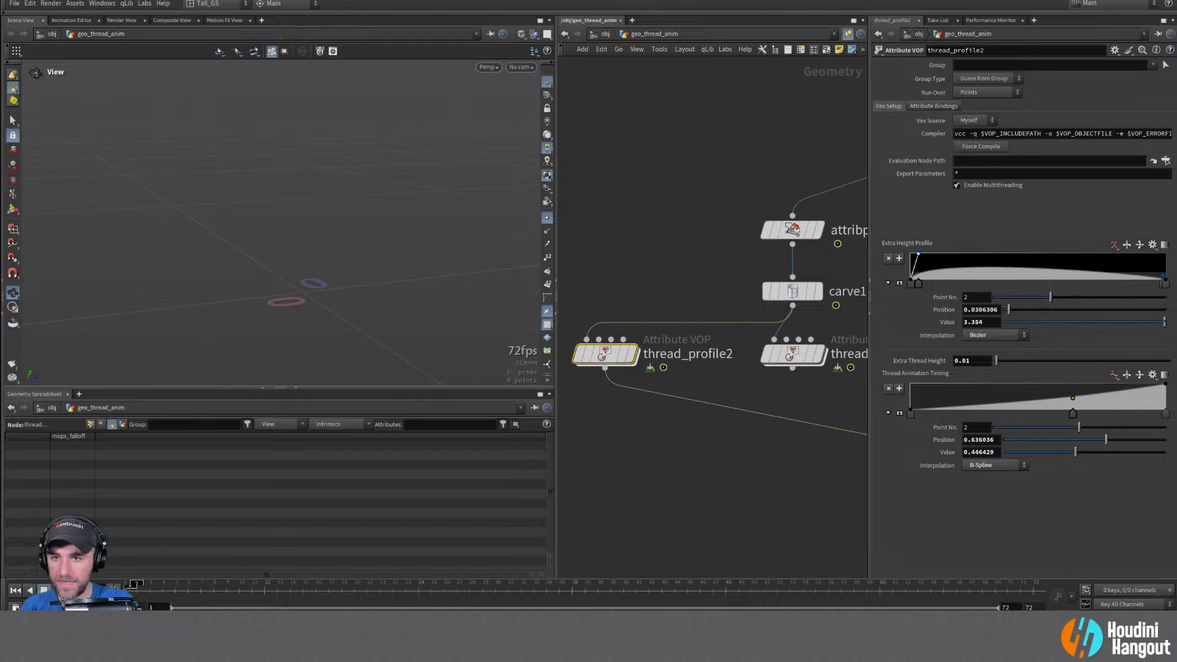
Set Thread Animation Timing point 1 to position about 0.306 and point 2 to about 0.76, value 0.268, and scrub the timeline to check the motion
left_click_drag(277, 586, 559, 607)
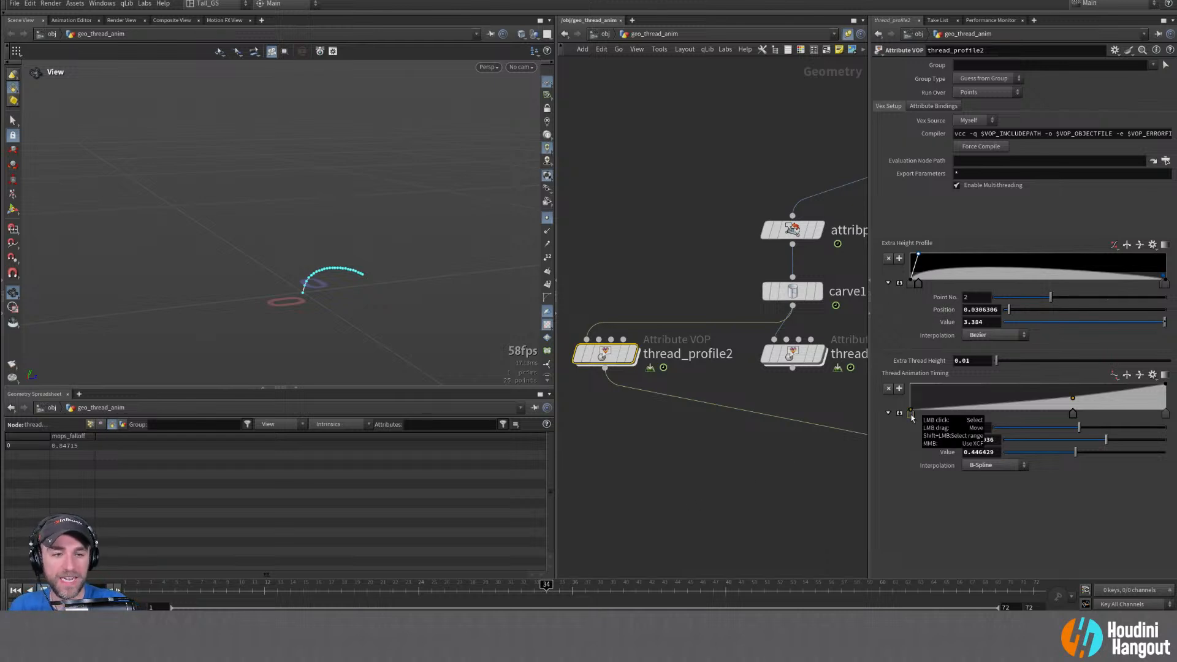
left_click_drag(911, 418, 989, 428)
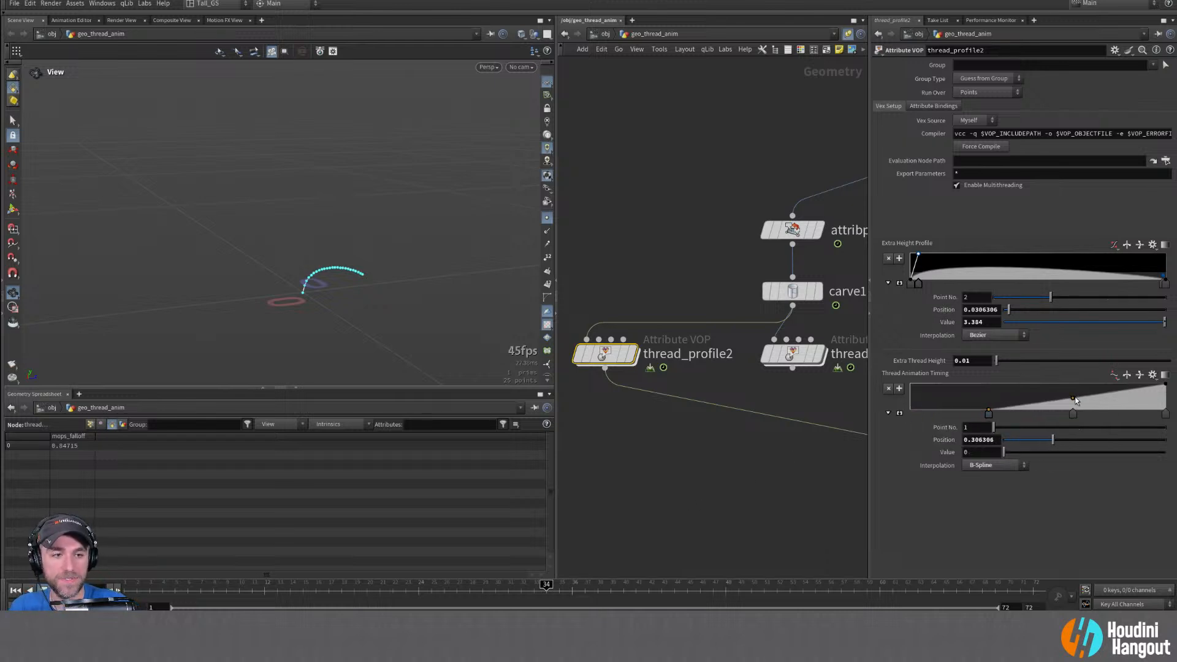
left_click_drag(1075, 398, 1105, 404)
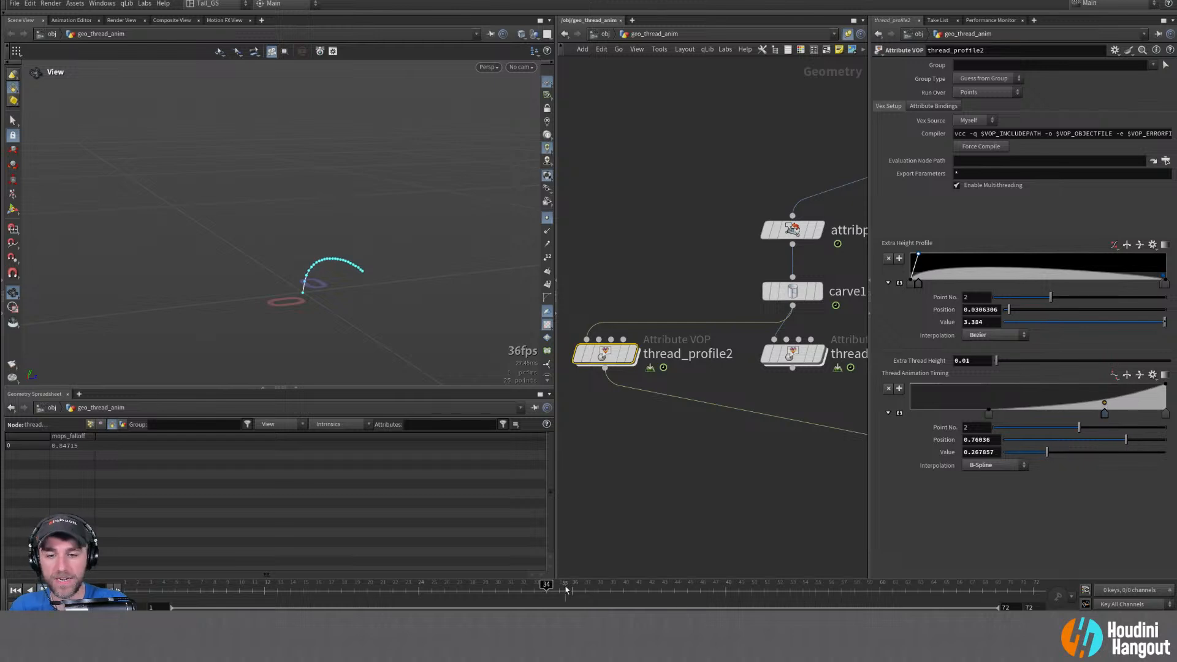
left_click_drag(548, 586, 261, 604)
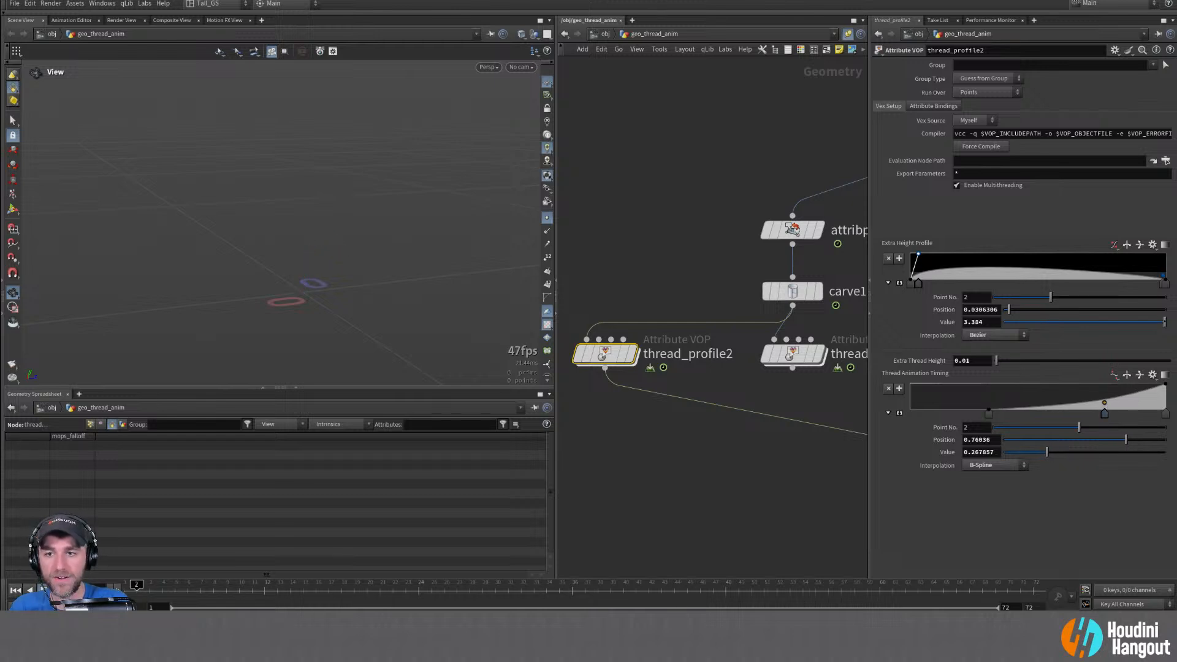
left_click_drag(384, 610, 226, 609)
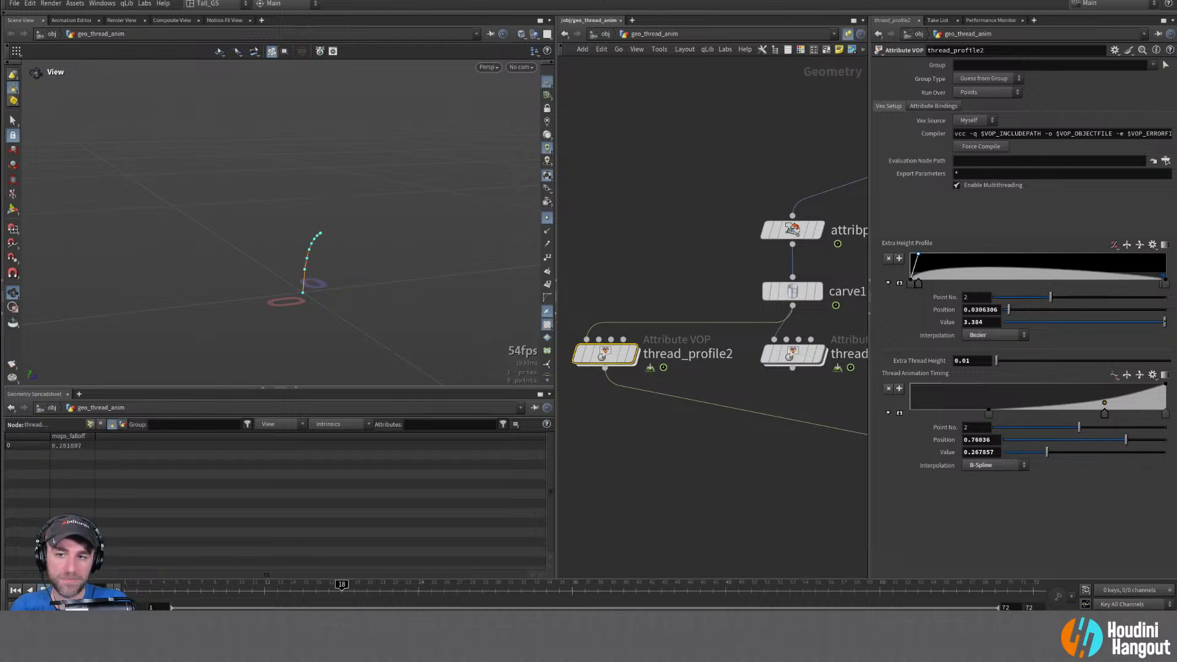
left_click_drag(342, 609, 700, 609)
Move timing point 1 to position about 0.24, revert the Extra Height Profile ramp to its earlier shape, and scrub through the thread animation
left_click_drag(989, 412, 972, 412)
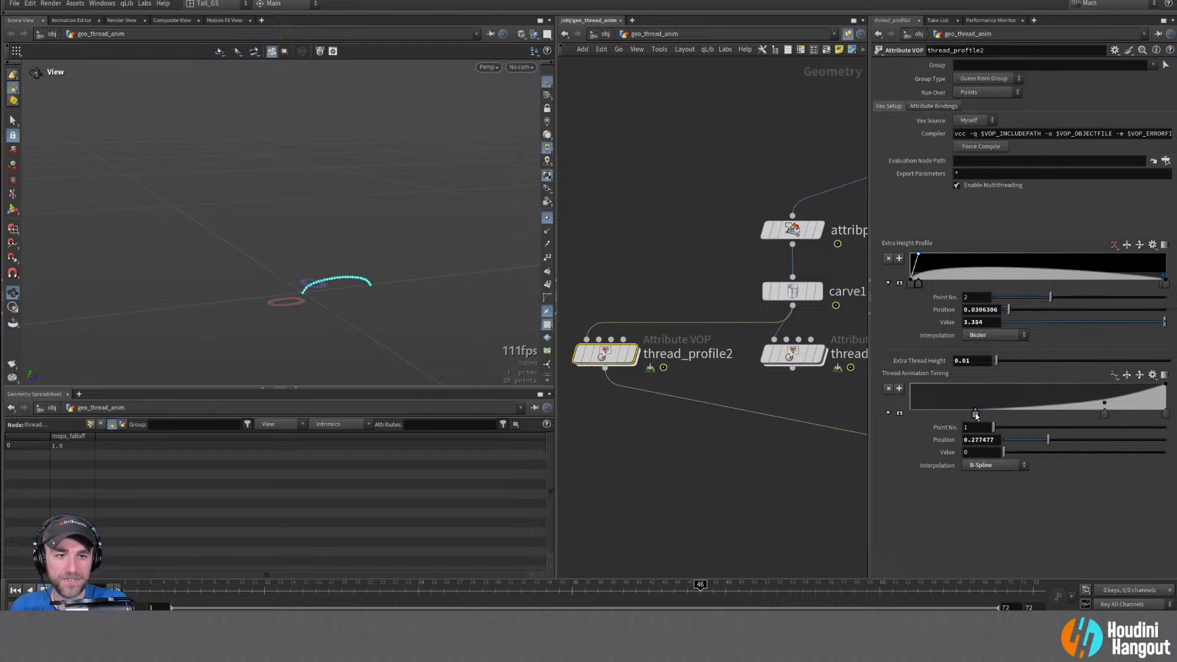
right_click(908, 245)
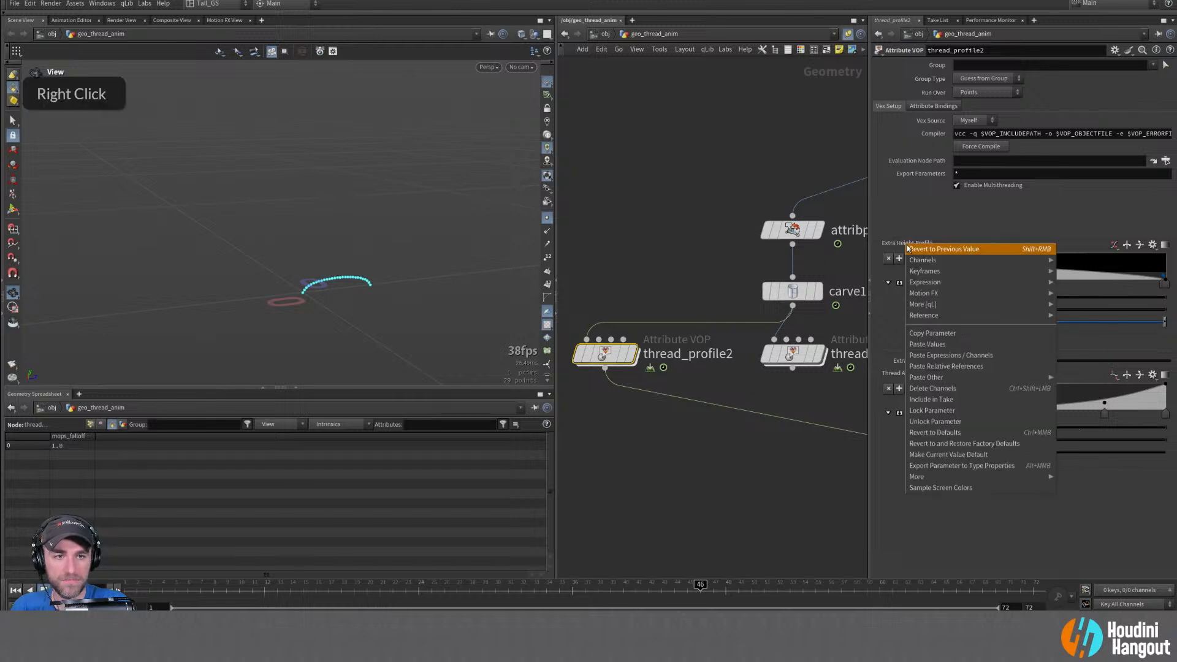
left_click(921, 338)
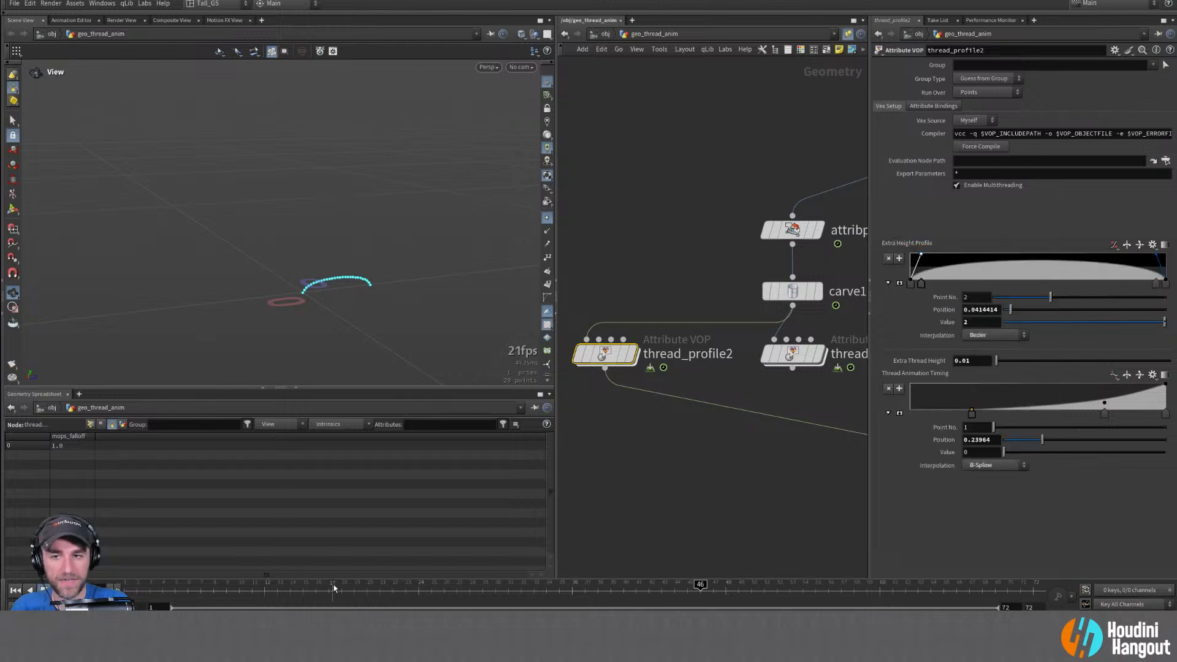
left_click_drag(335, 588, 188, 598)
left_click_drag(383, 608, 340, 608)
left_click_drag(496, 598, 354, 598)
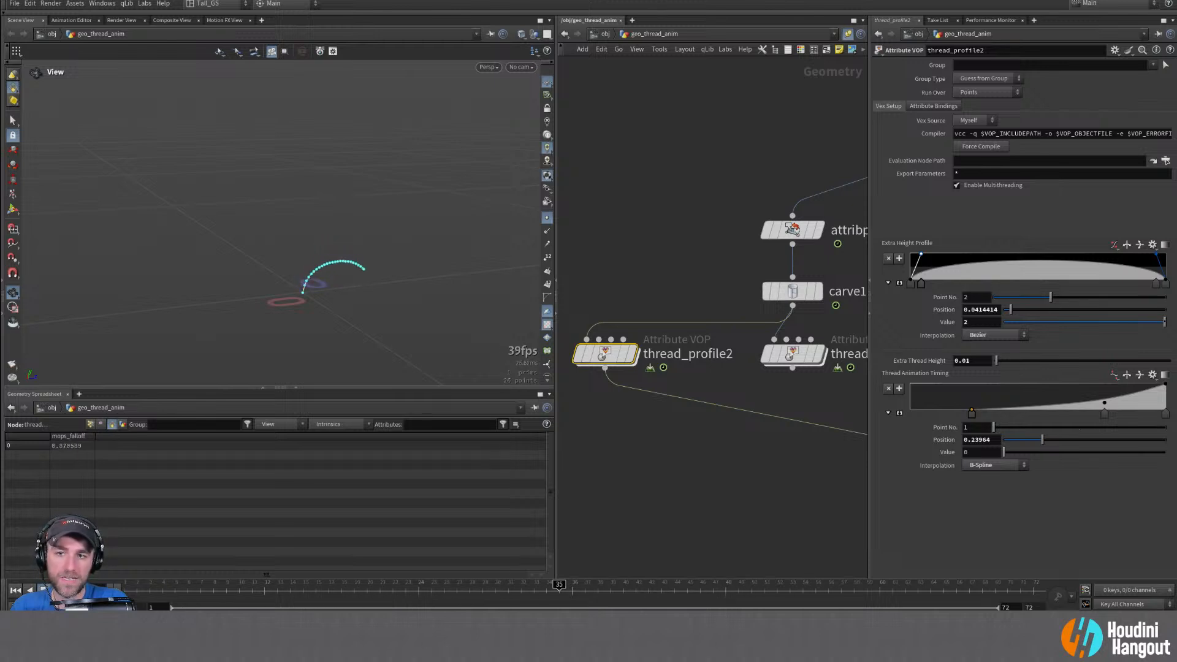
left_click_drag(713, 596, 367, 596)
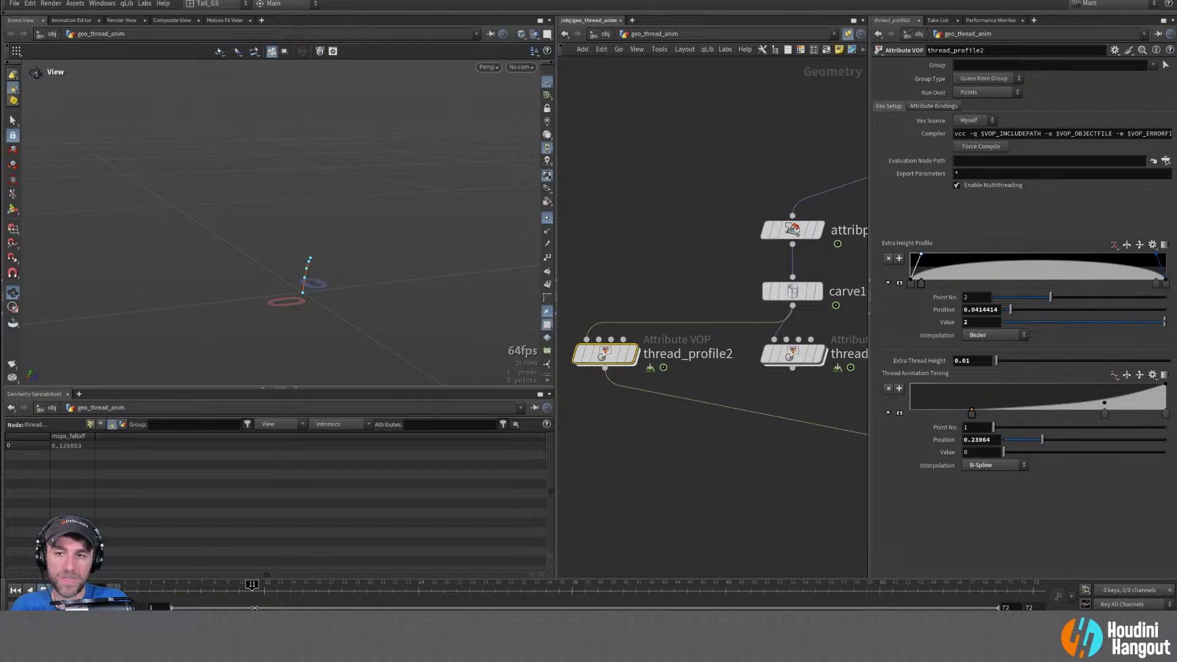
Delay the timing ramp's rise by adding a point at about 0.715, value 0.071, moving point 3 to about 0.924, value 0.286, and scrub the result
left_click_drag(972, 414, 1138, 416)
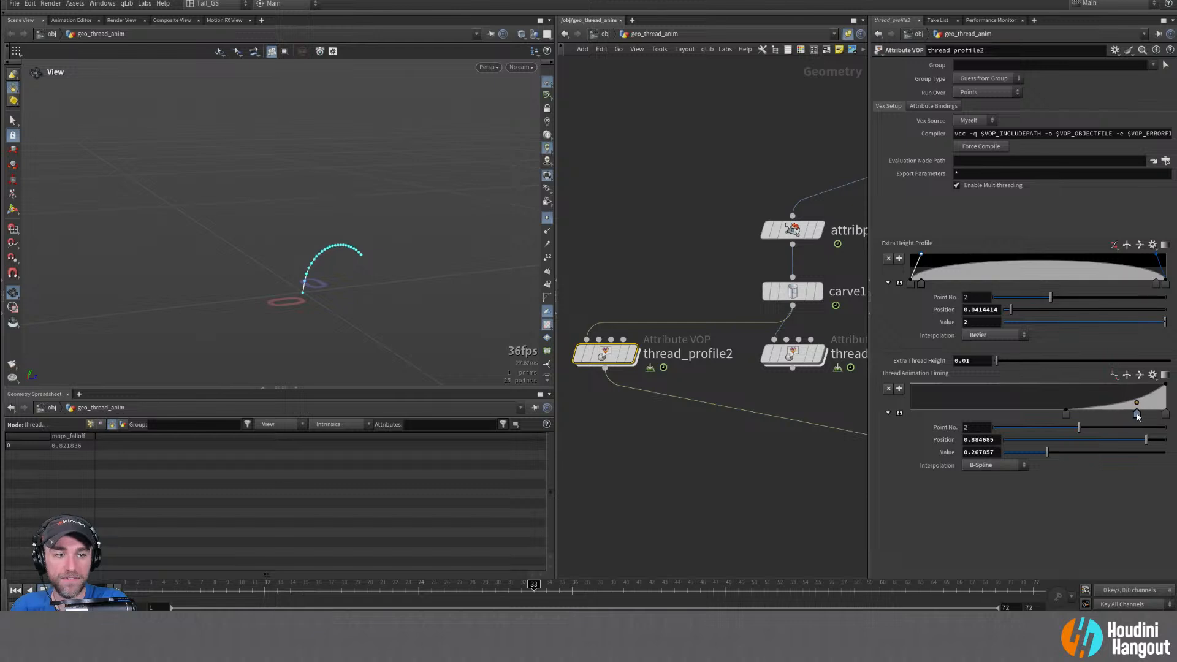
left_click_drag(295, 597, 393, 593)
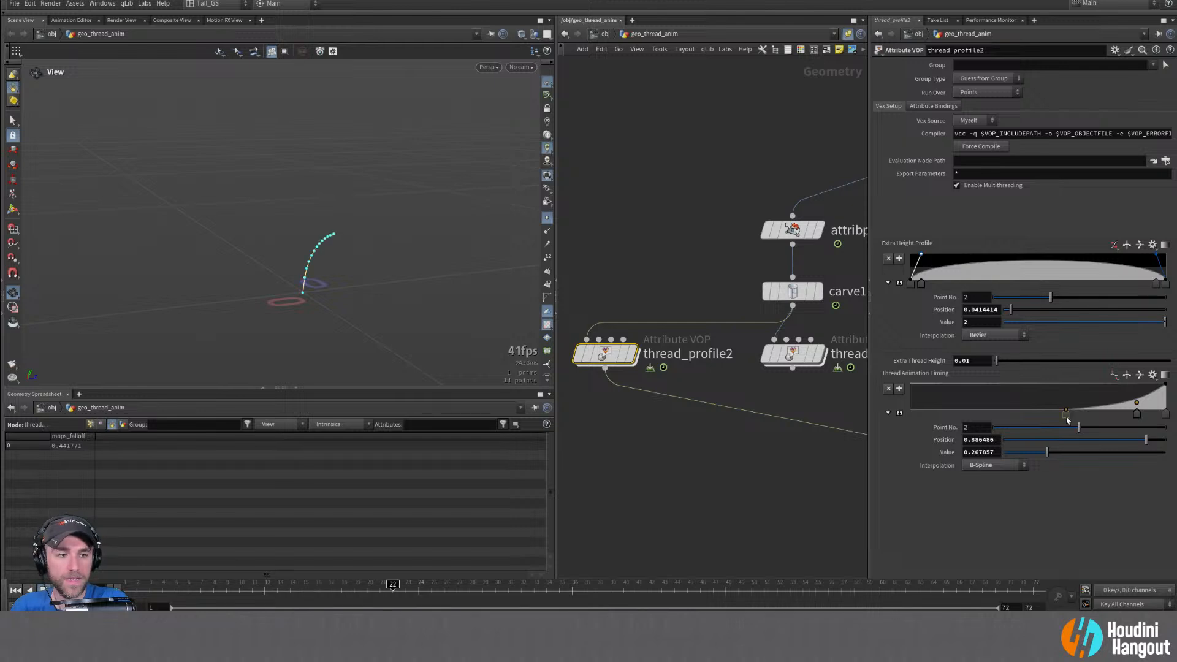
left_click_drag(1067, 419, 999, 423)
left_click_drag(1096, 407, 1094, 412)
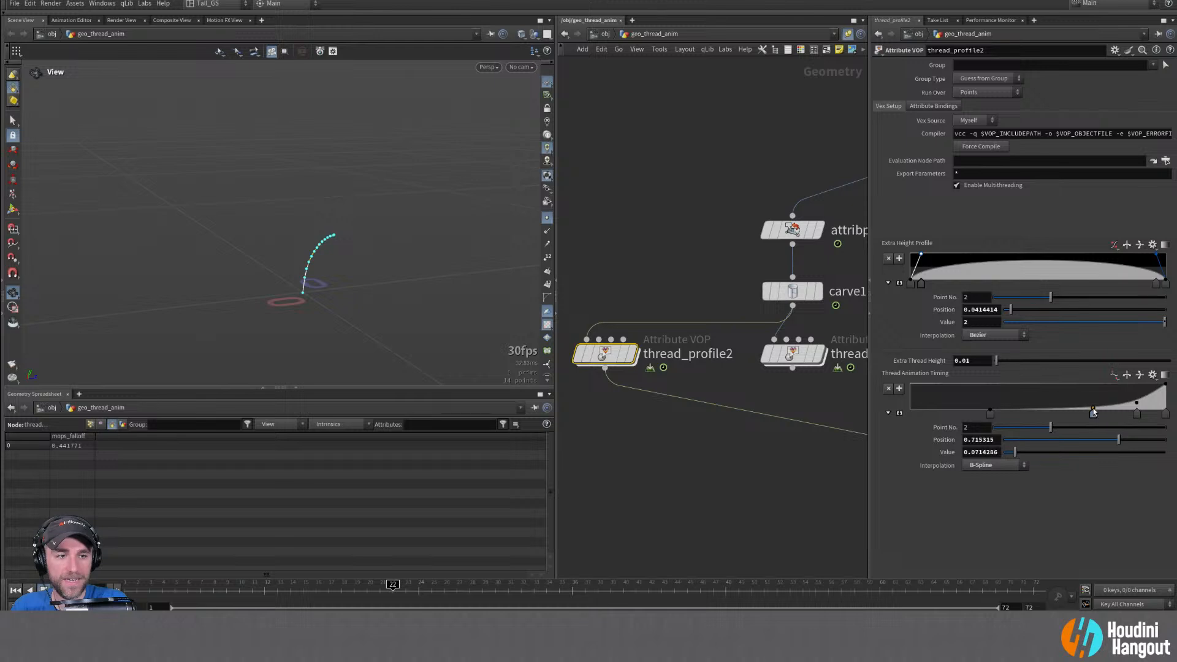
left_click_drag(1135, 403, 1147, 402)
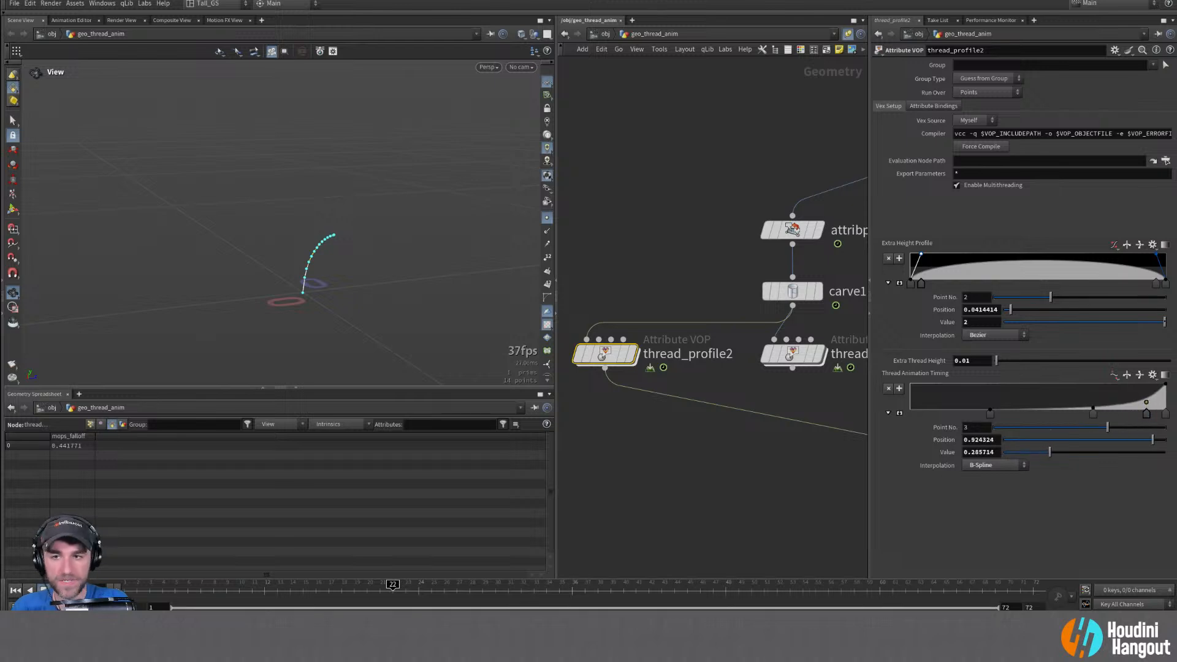
left_click(383, 587)
mouse_move(386, 587)
left_mouse_down()
mouse_move(188, 587)
mouse_move(752, 604)
mouse_move(239, 604)
mouse_move(776, 608)
left_mouse_up()
left_click_drag(140, 591, 546, 585)
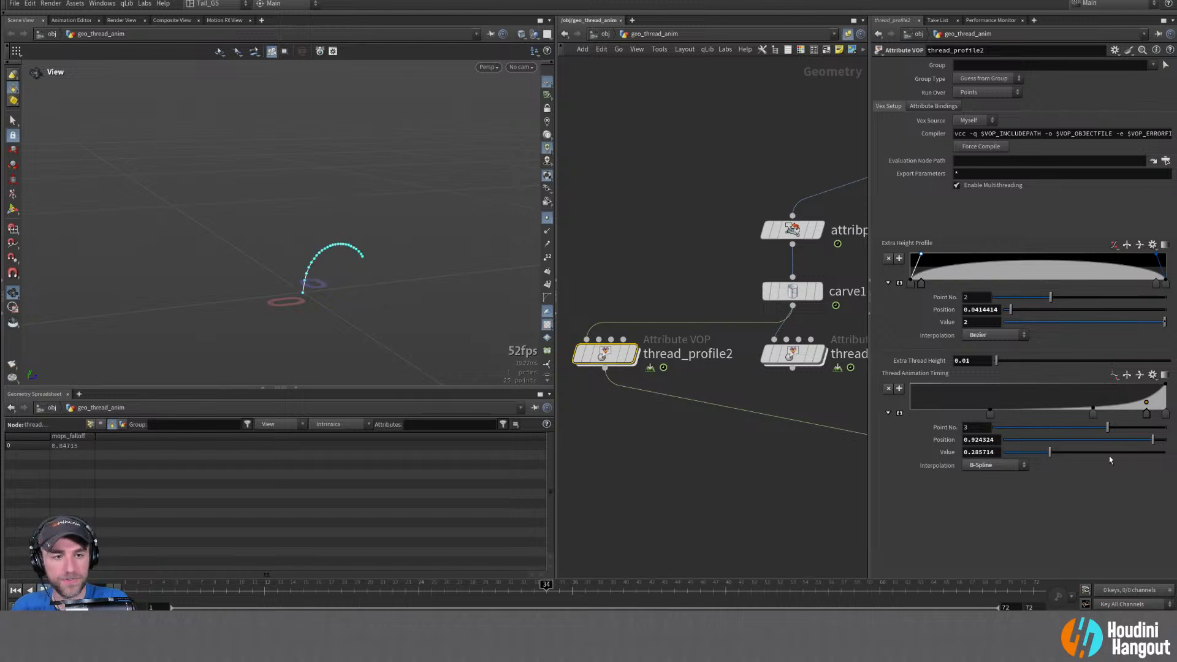
Set timing point 1 to position 0, point 2 to about 0.50, value 0.107, and point 3 to about 0.89, value 0.411, and preview by scrubbing
left_click_drag(987, 417, 872, 416)
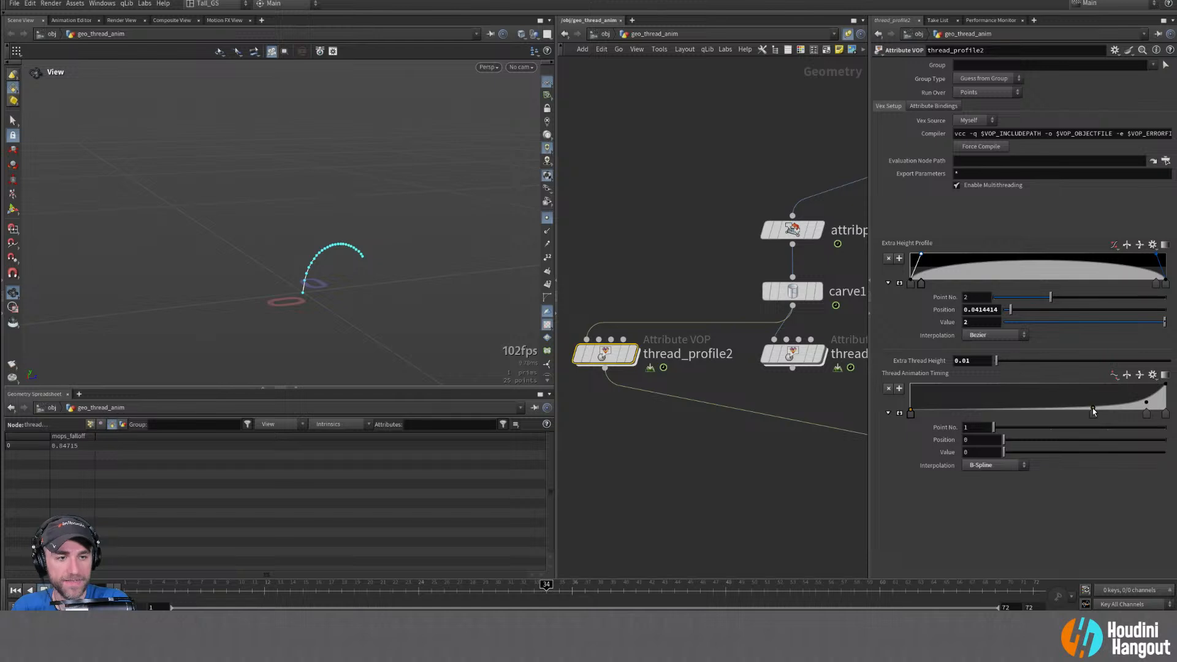
left_click_drag(1092, 409, 1038, 410)
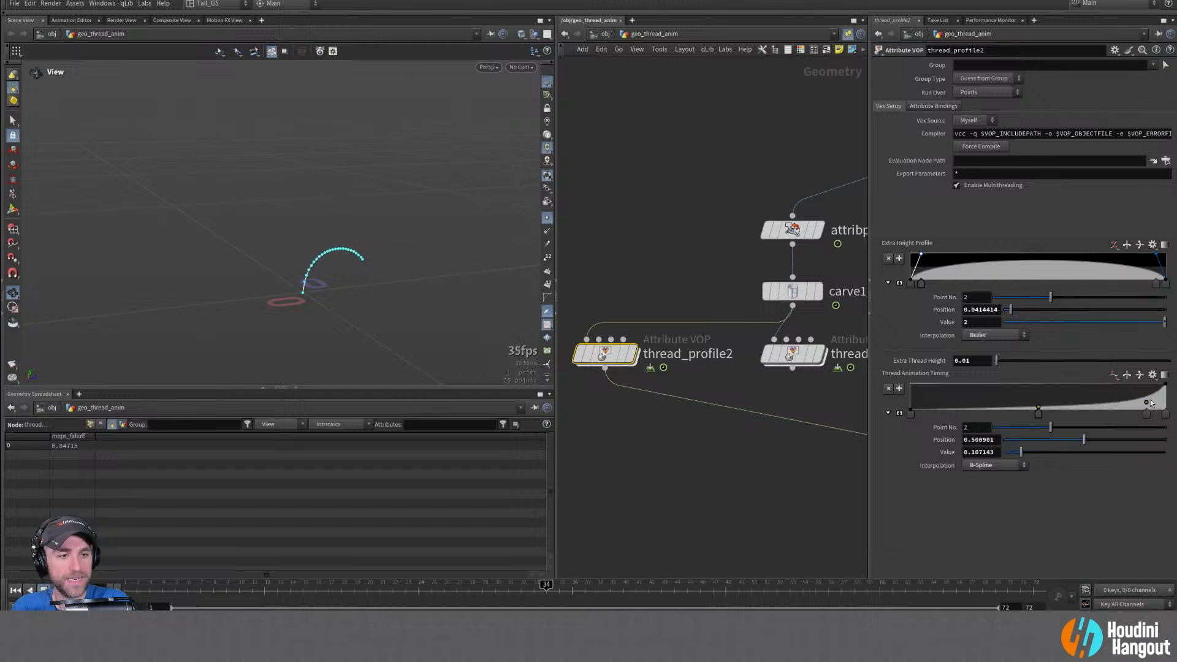
left_click_drag(1151, 403, 1136, 402)
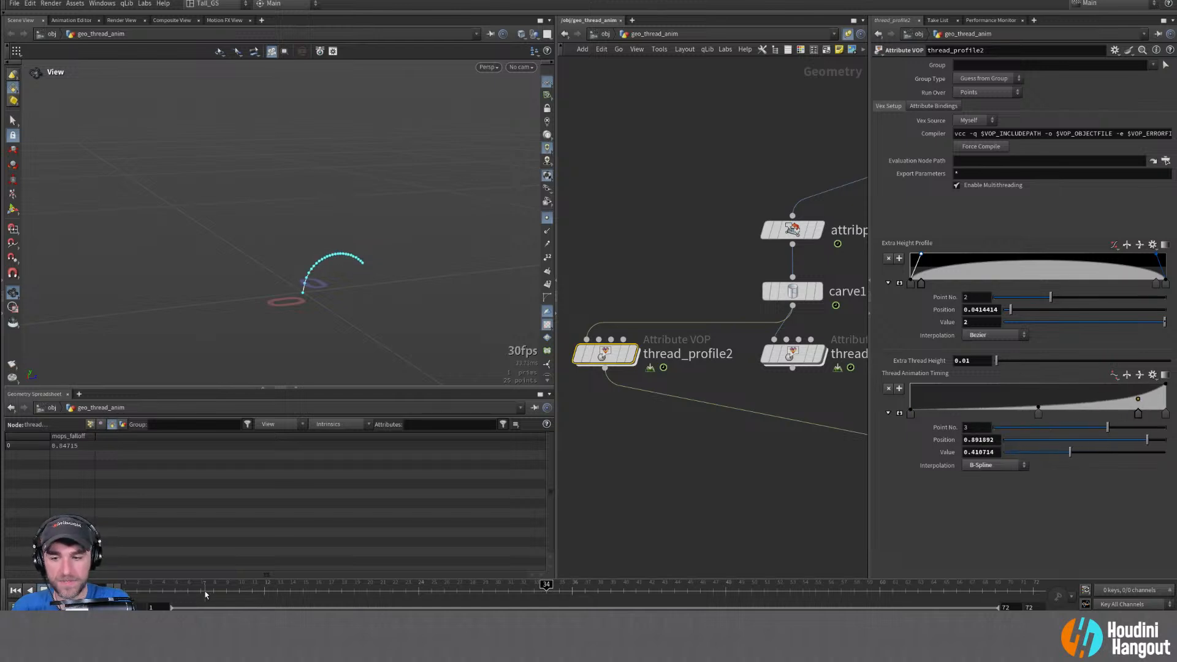
left_click_drag(206, 595, 508, 607)
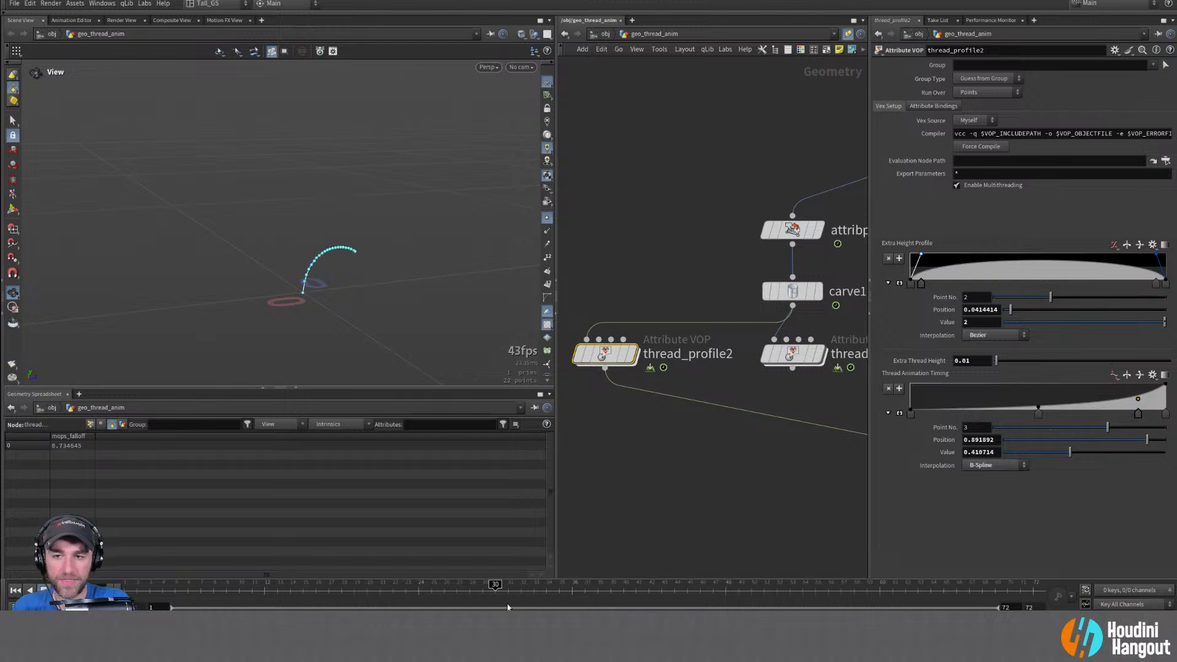
Raise timing point 3 to about 0.643 at position 0.876, place point 2 at about 0.314, value 0, and scrub the animation
left_click_drag(1138, 400, 1135, 397)
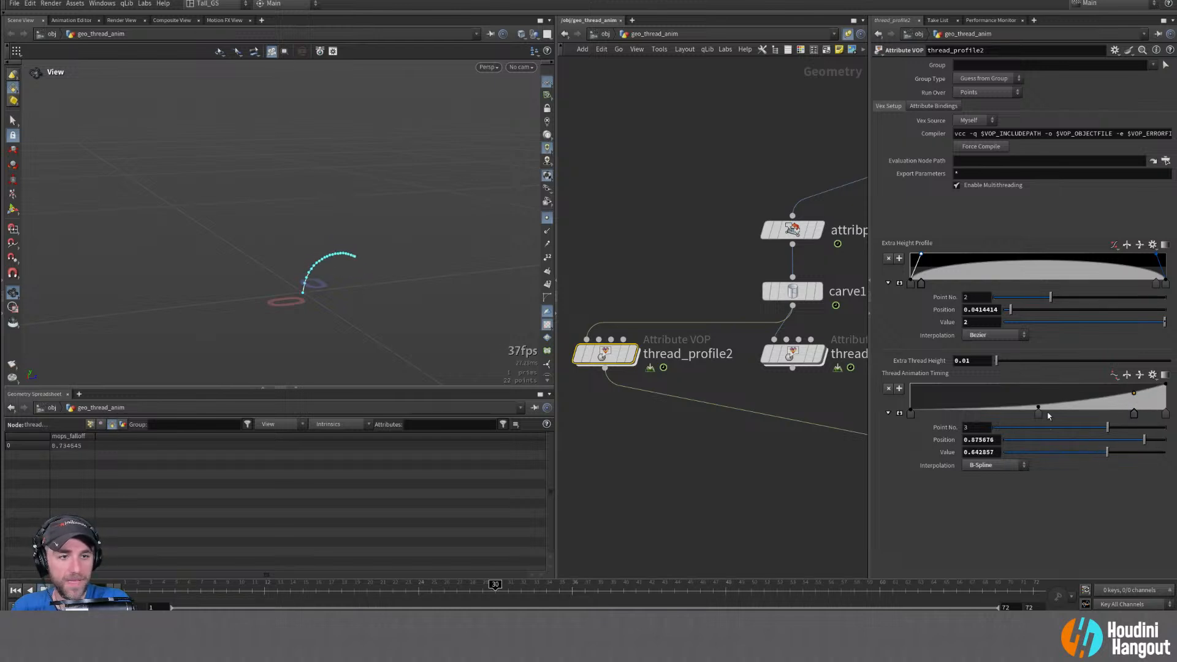
left_click_drag(1040, 415, 994, 415)
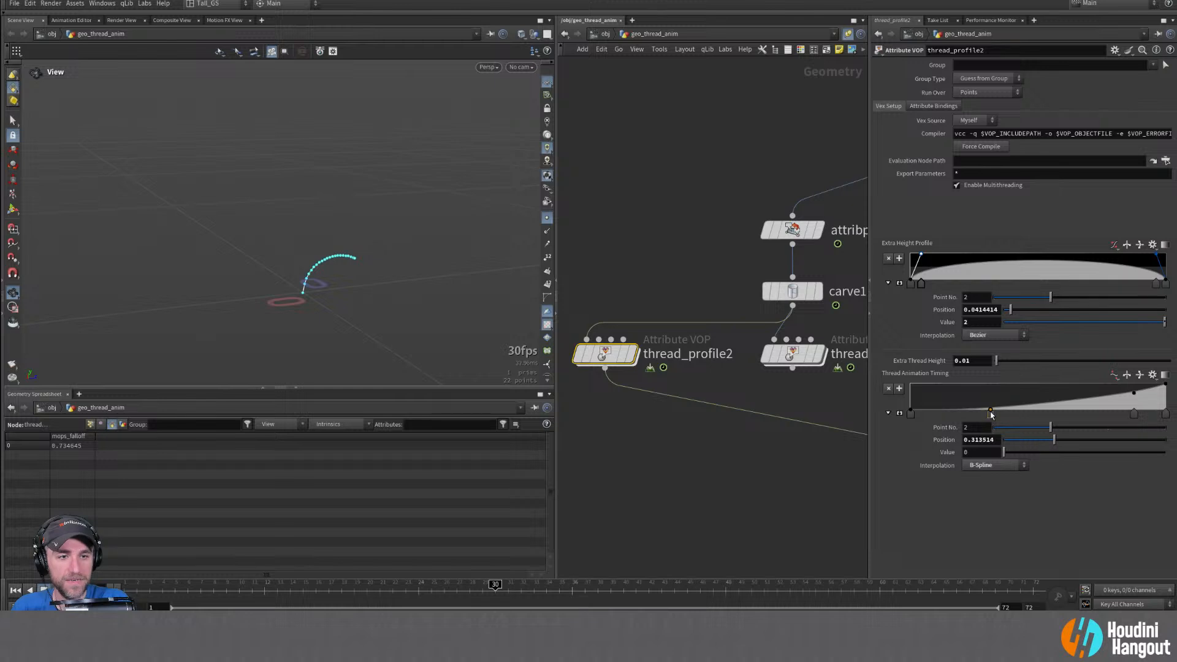
left_click_drag(494, 584, 380, 585)
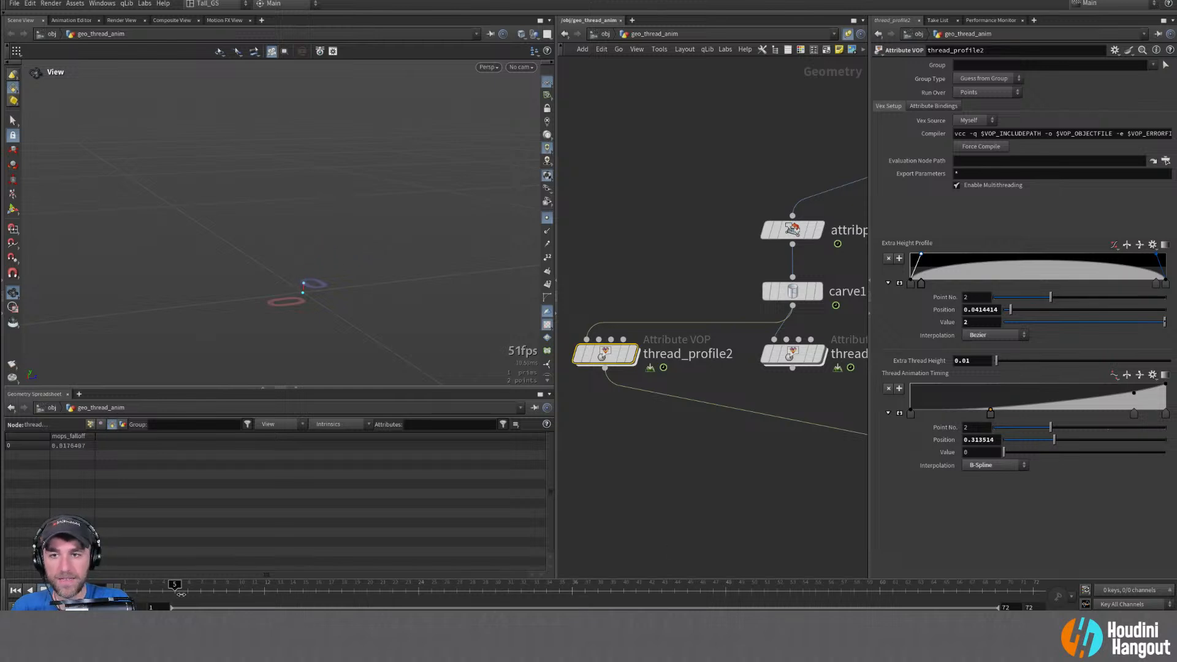
left_click_drag(271, 594, 751, 590)
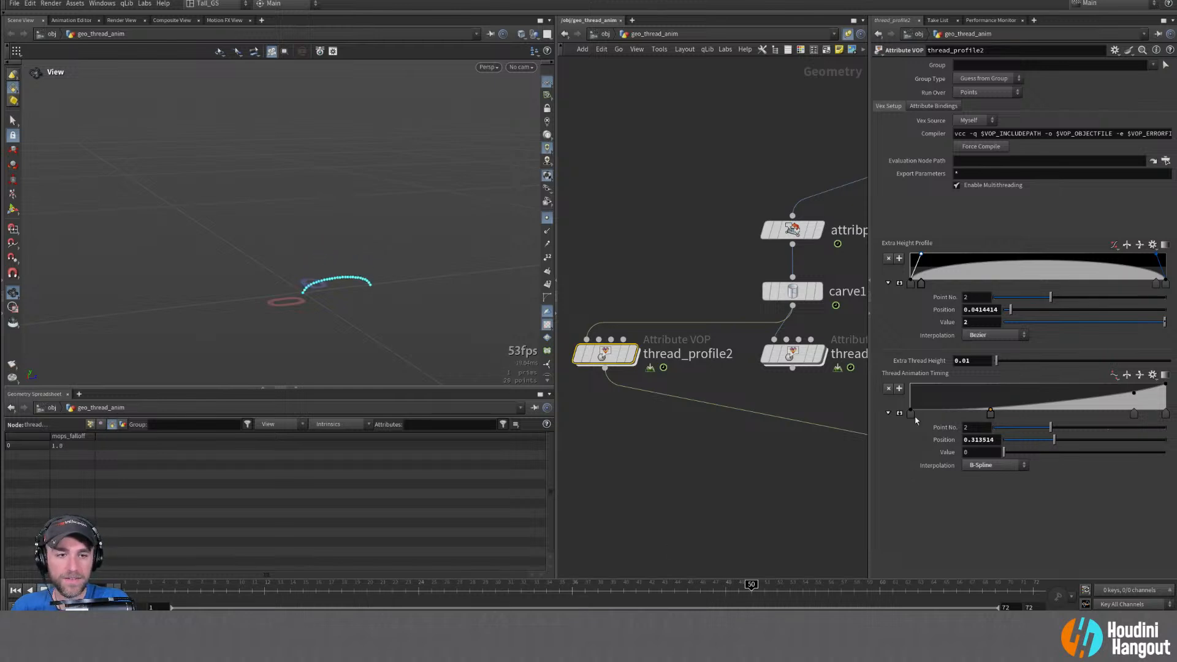
Reduce the timing ramp to three points, with point 2 at about 0.688, value 0.321, and scrub back to frame 1
left_click_drag(911, 415, 1020, 415)
left_click_drag(1135, 393, 1103, 402)
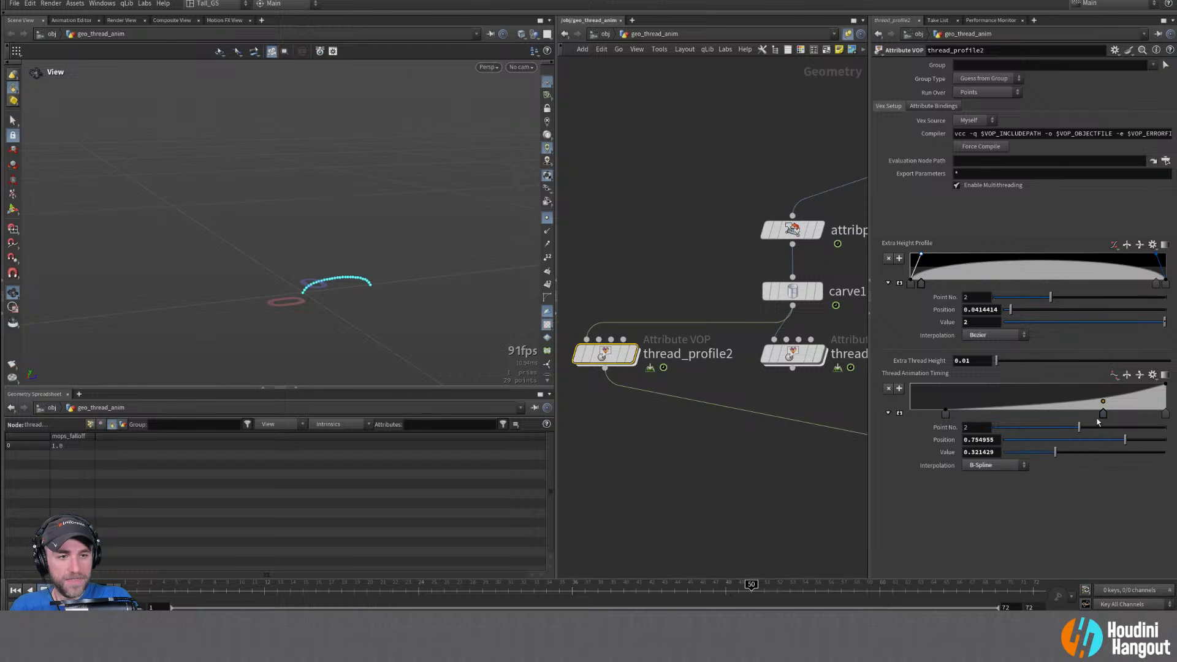
left_click_drag(1103, 414, 1087, 417)
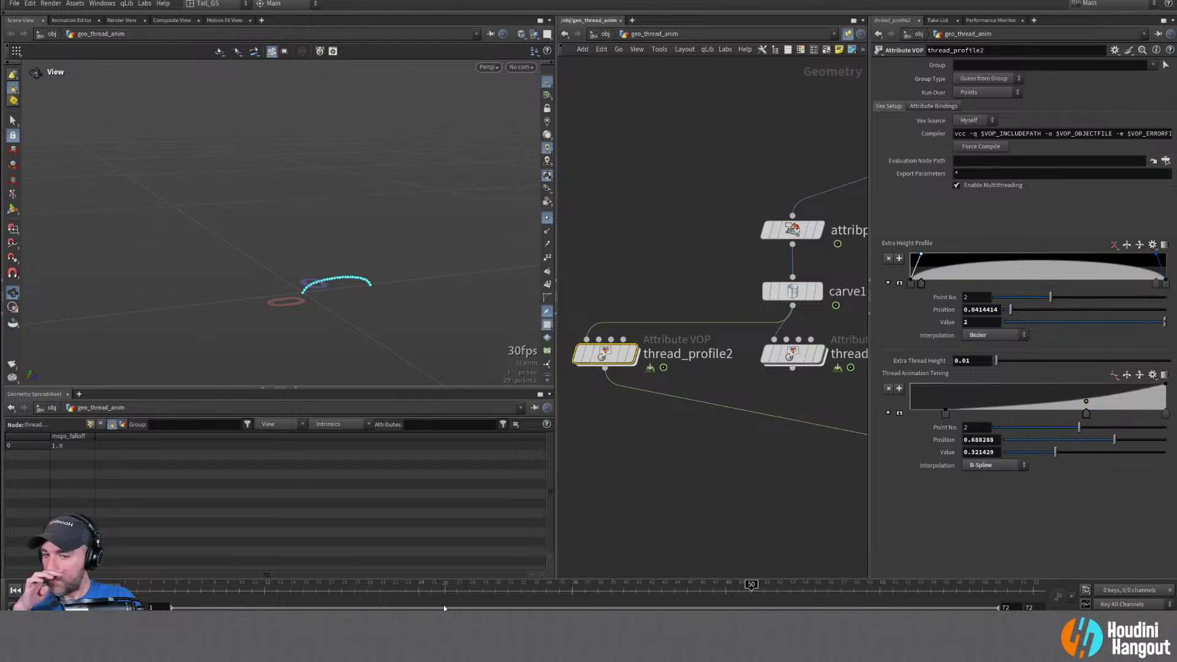
left_click_drag(445, 590, 15, 606)
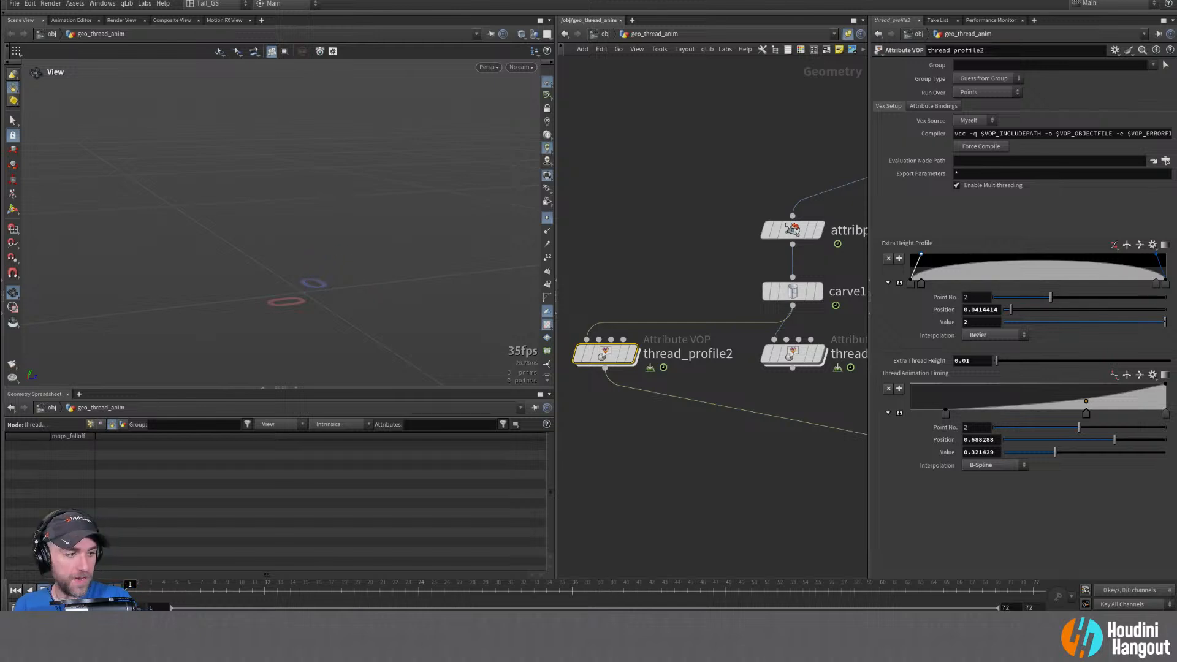
Delete the unused thread_profile1 node and place thread_profile2 directly beneath carve1
key("alt")
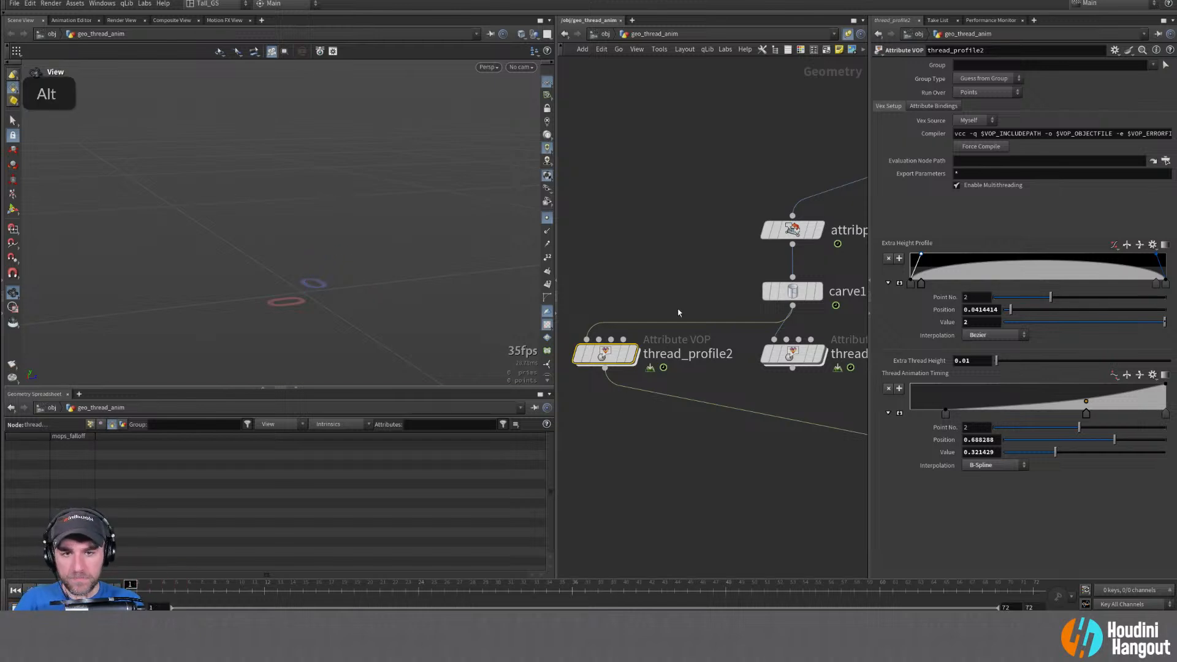
right_click_drag(679, 312, 650, 331, "alt")
left_click(758, 316)
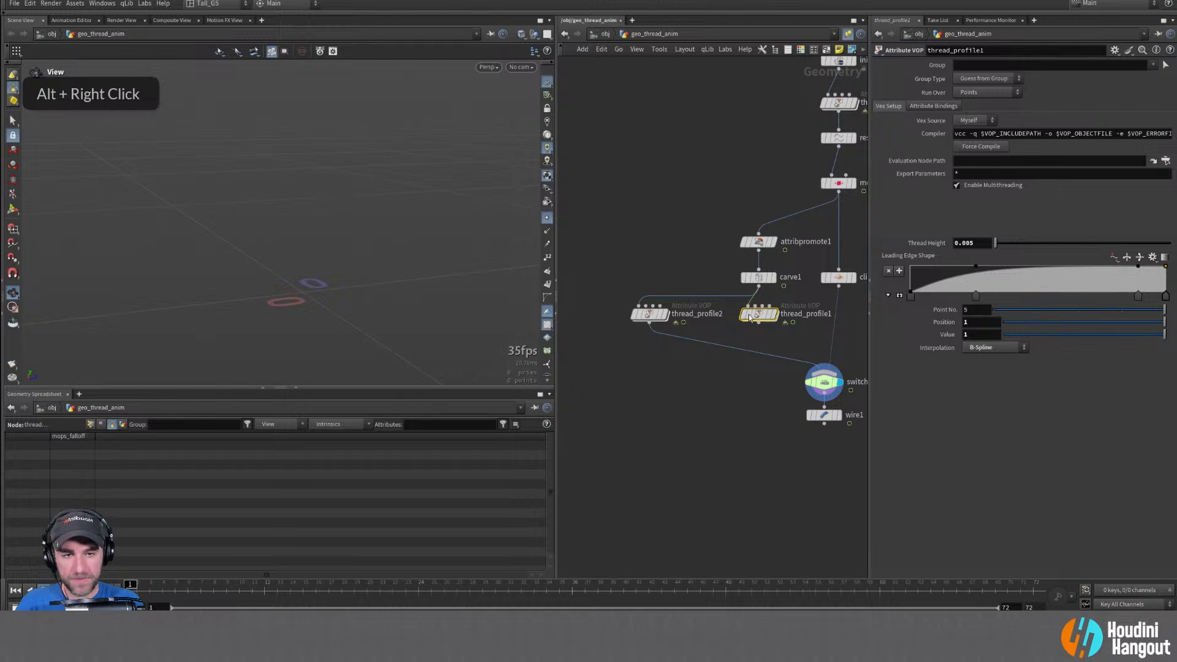
key("Delete")
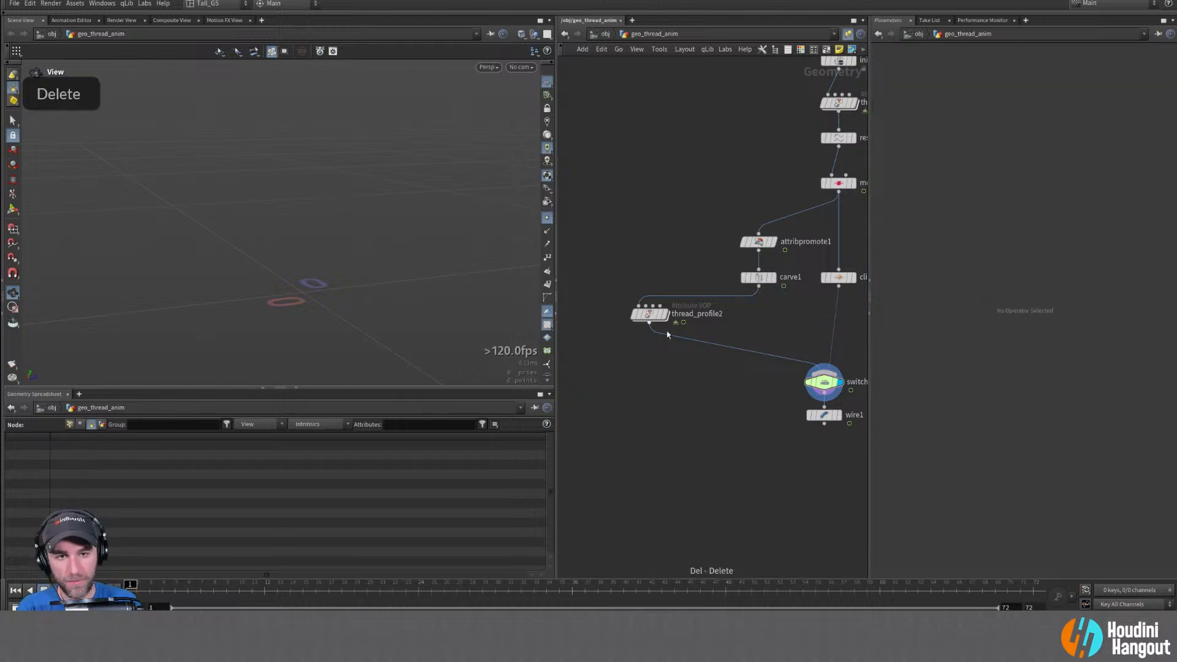
left_click_drag(657, 314, 762, 314)
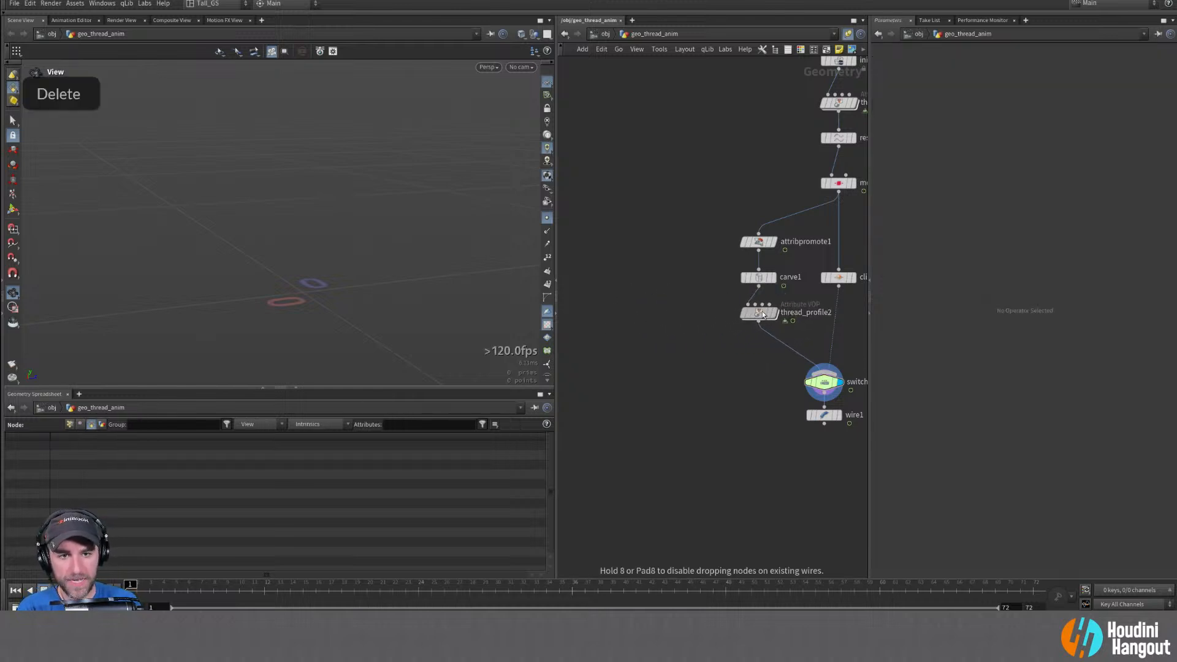
Rename the thread_profile2 node to thread_animation
middle_click_drag(812, 308, 741, 310)
double_click(737, 315)
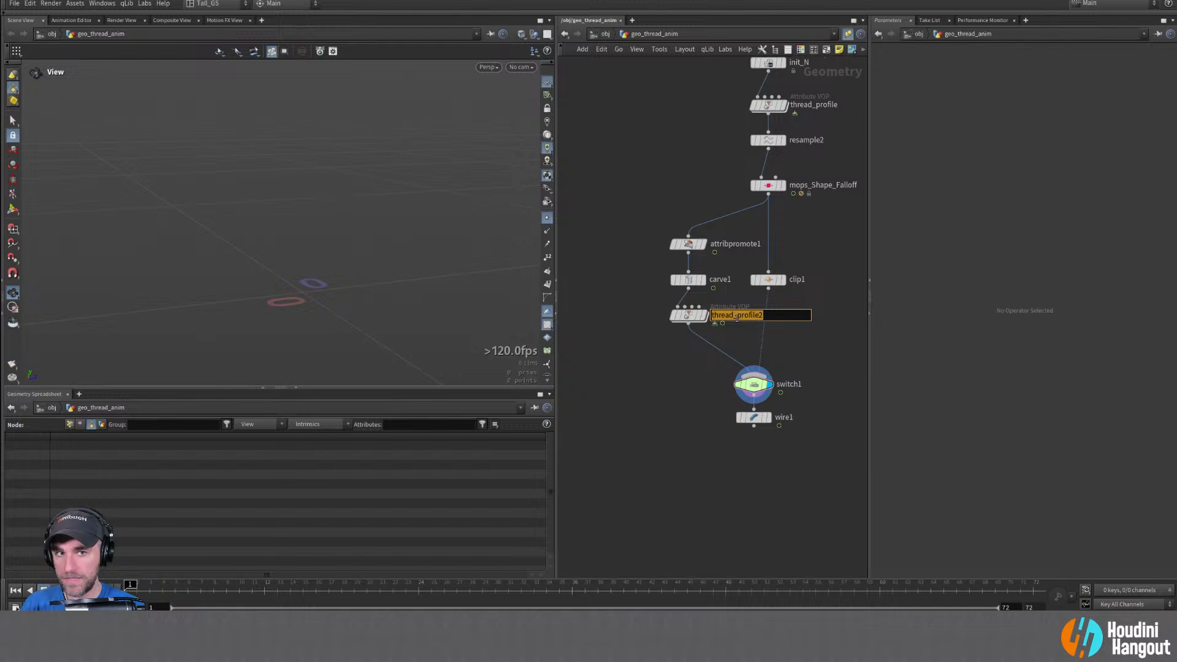
type("threa")
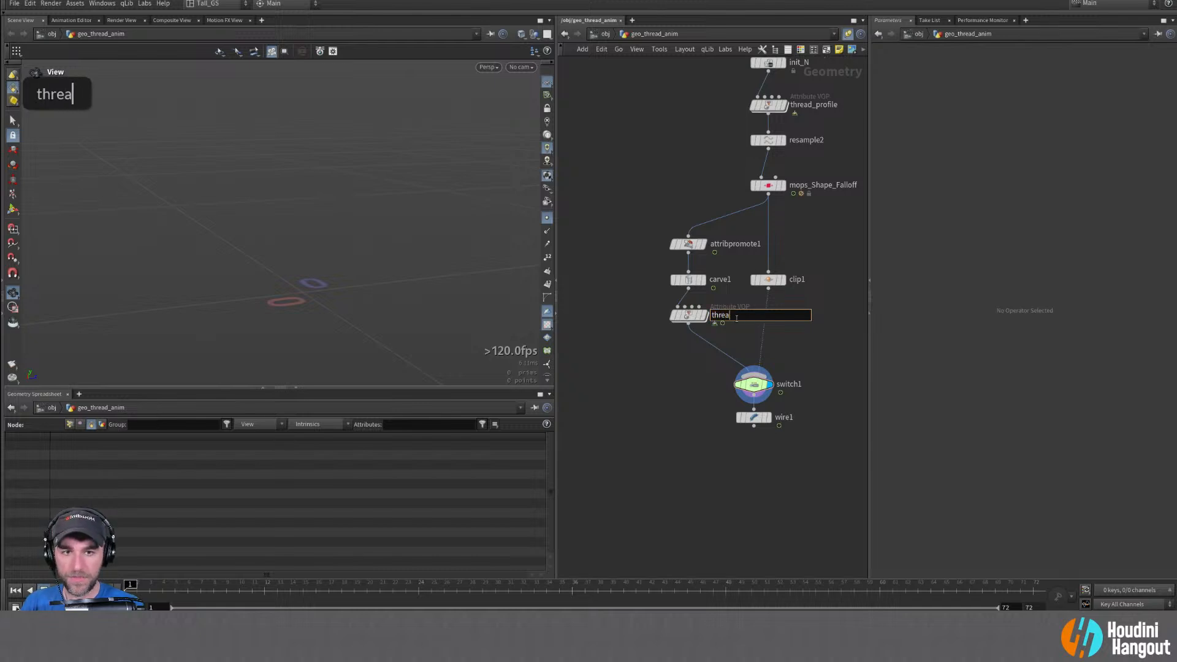
type("d_animation")
key("Return")
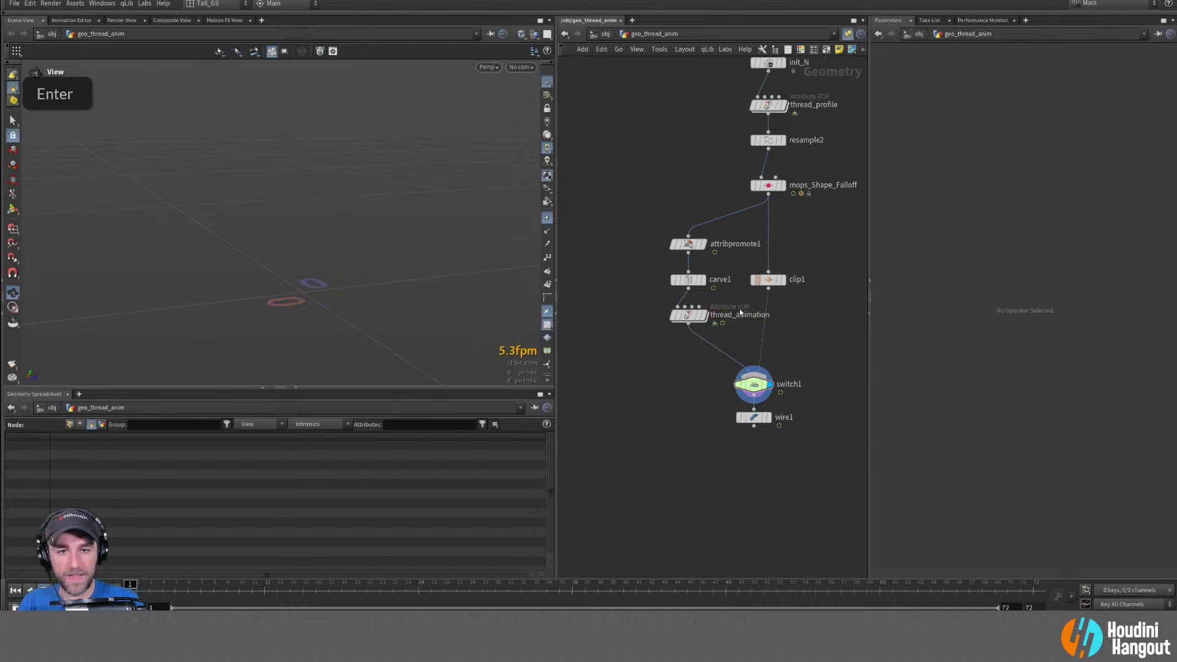
Delete the clip1 node from the branch between mops_Shape_Falloff and switch1
left_click(768, 280)
left_click_drag(768, 281, 804, 269)
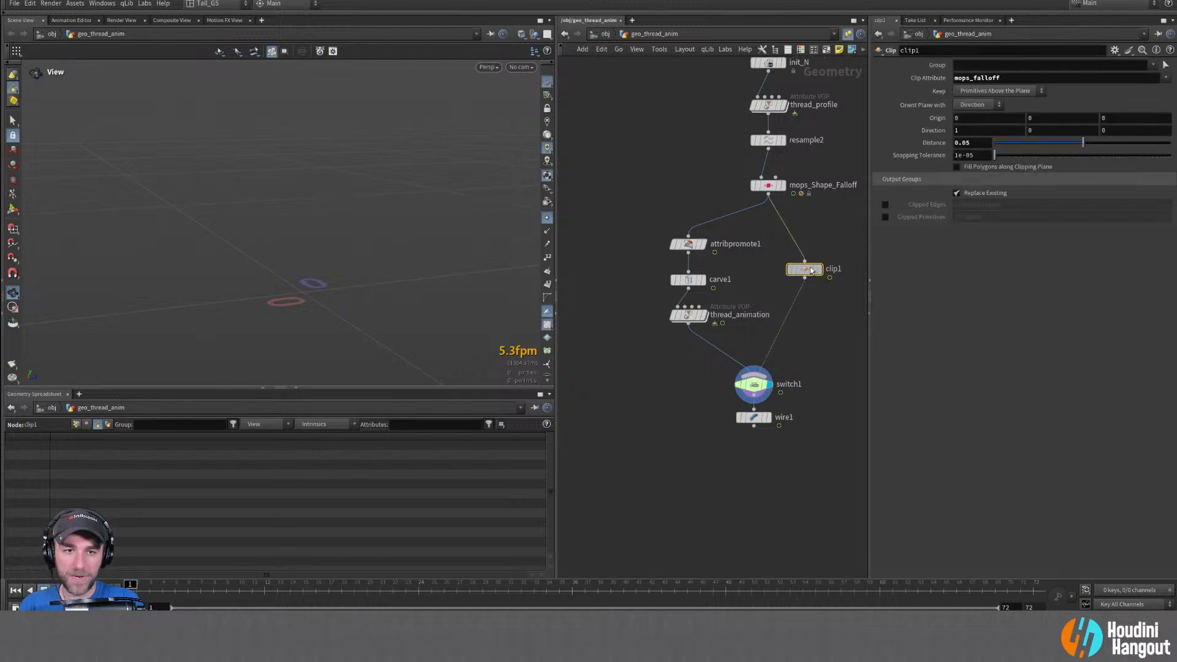
key("Delete")
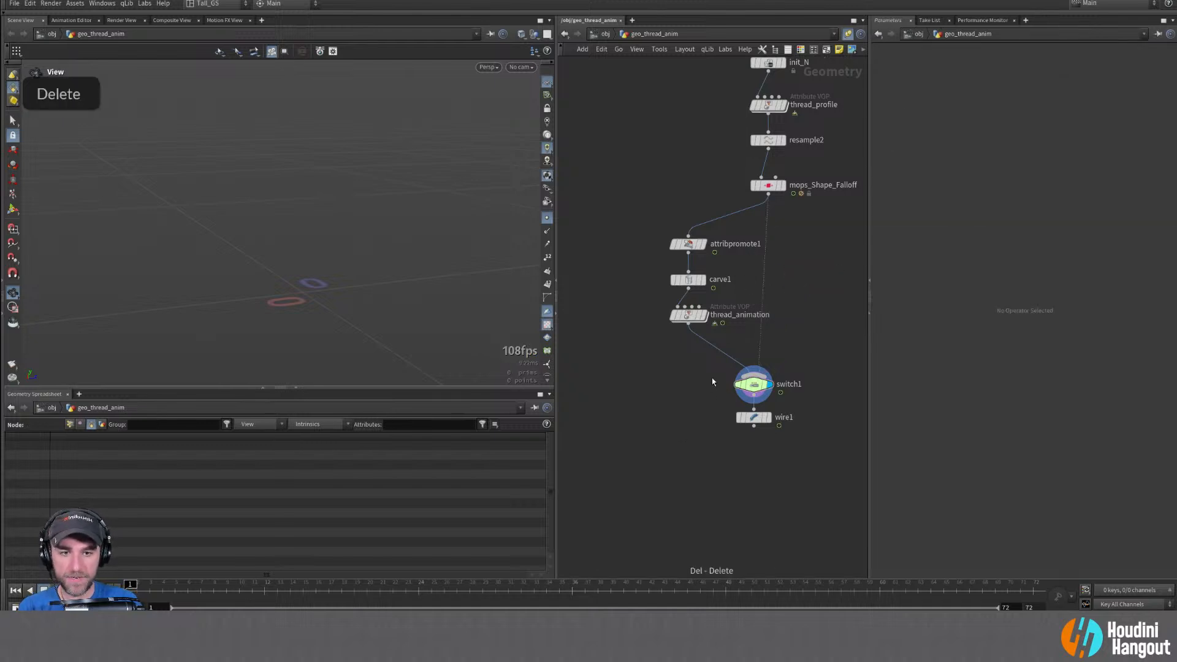
Delete the switch1 node and line up attribpromote1, carve1, thread_animation and wire1 directly beneath mops_Shape_Falloff
key("Delete")
left_click_drag(641, 197, 761, 305)
left_click_drag(753, 422, 770, 345)
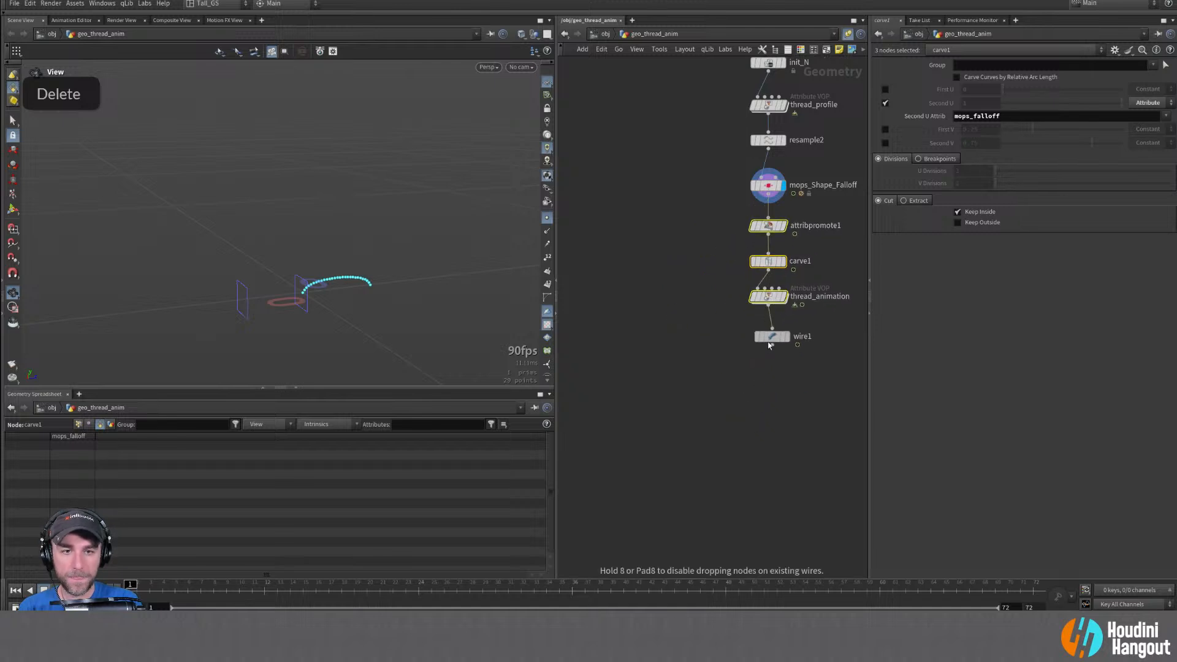
Display the wire1 result, play the thread animation and return to frame 1
double_click(768, 332)
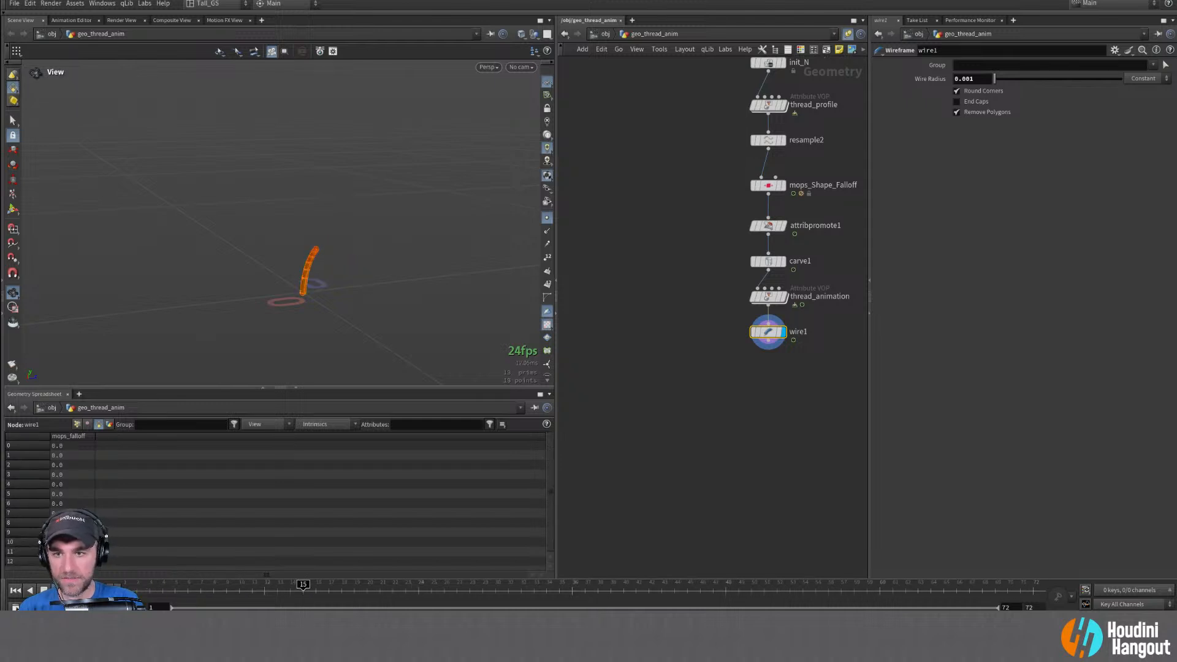
left_click(15, 591)
Space out the nodes from mops_Shape_Falloff down to wire1 and display attribpromote1
middle_click_drag(704, 235, 703, 254)
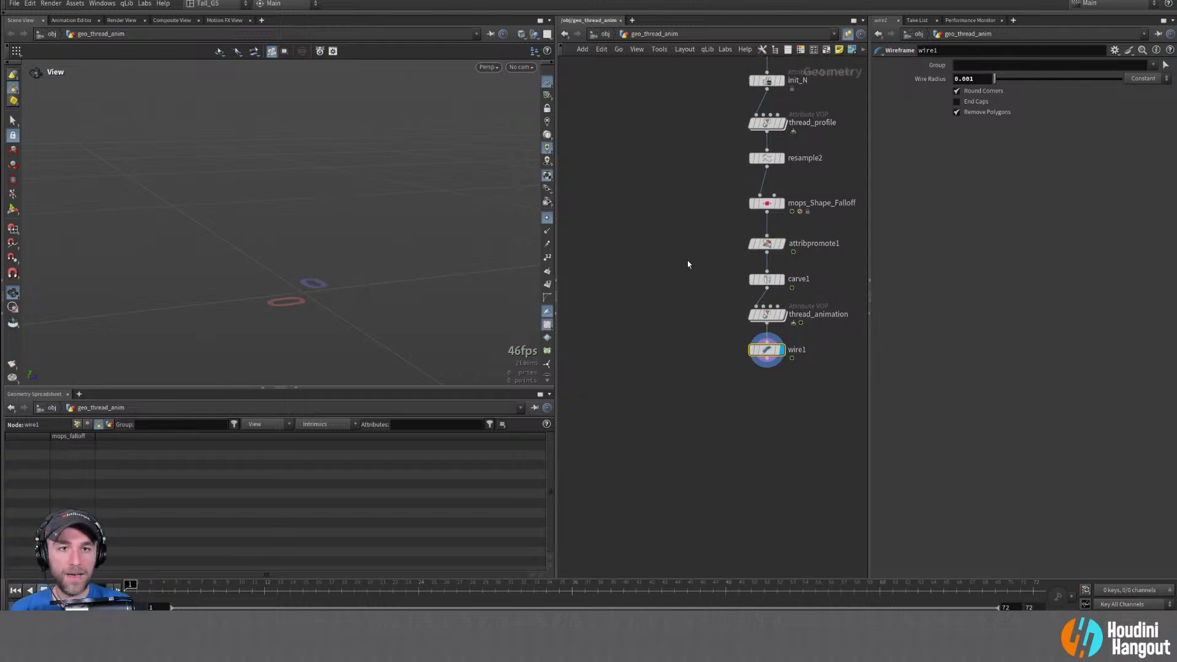
left_click_drag(754, 349, 754, 395)
left_click_drag(771, 319, 772, 351)
left_click_drag(770, 281, 771, 306)
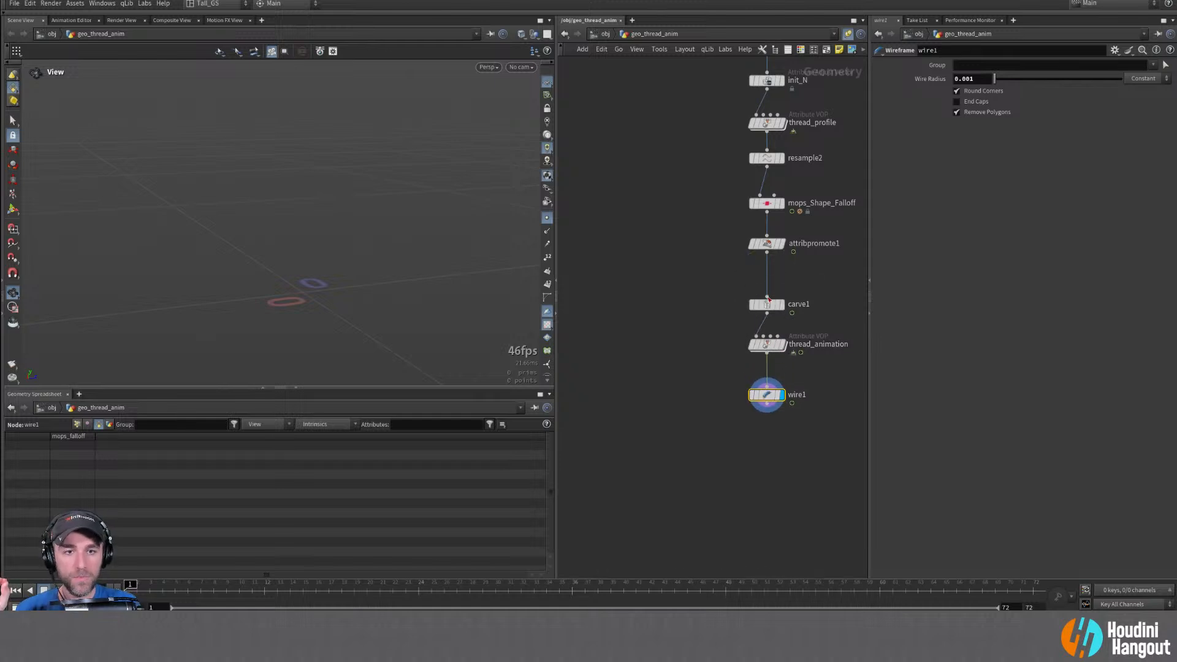
left_click(783, 244)
left_click_drag(771, 246, 768, 268)
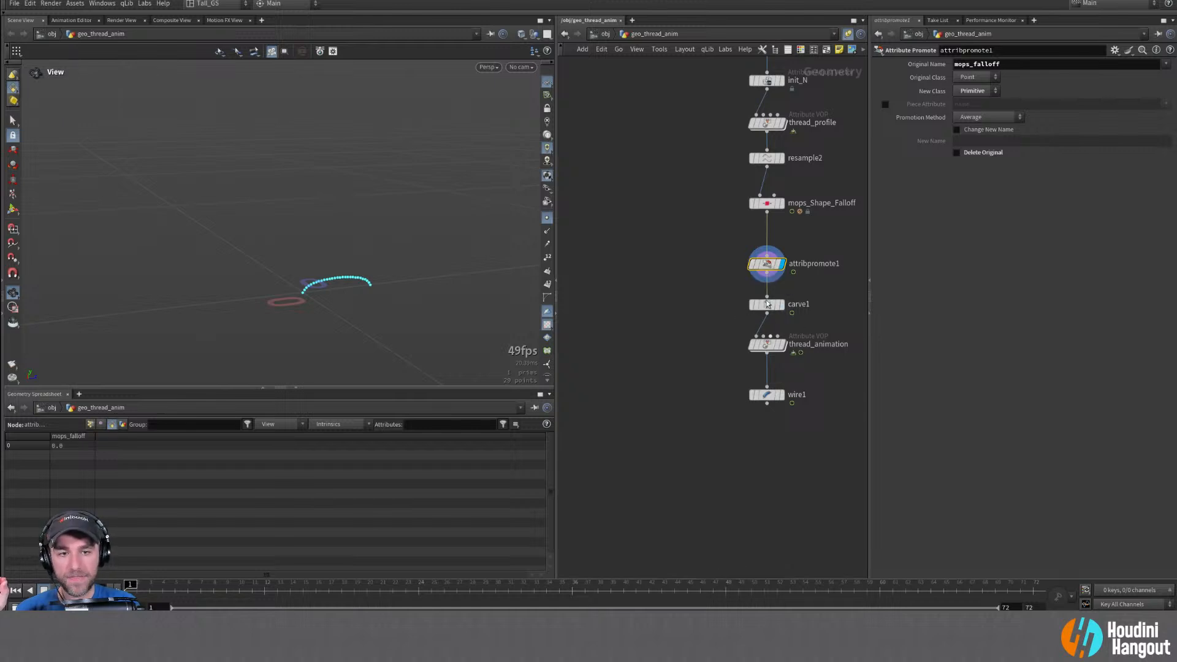
left_click_drag(761, 324, 749, 338)
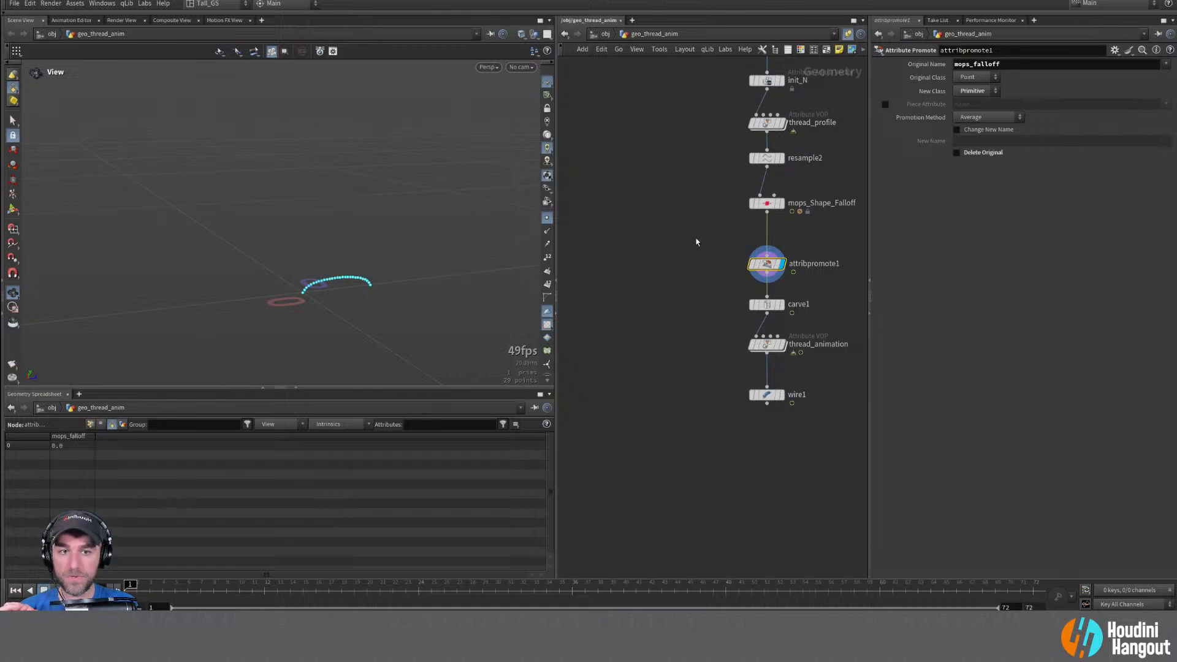
left_click(767, 207)
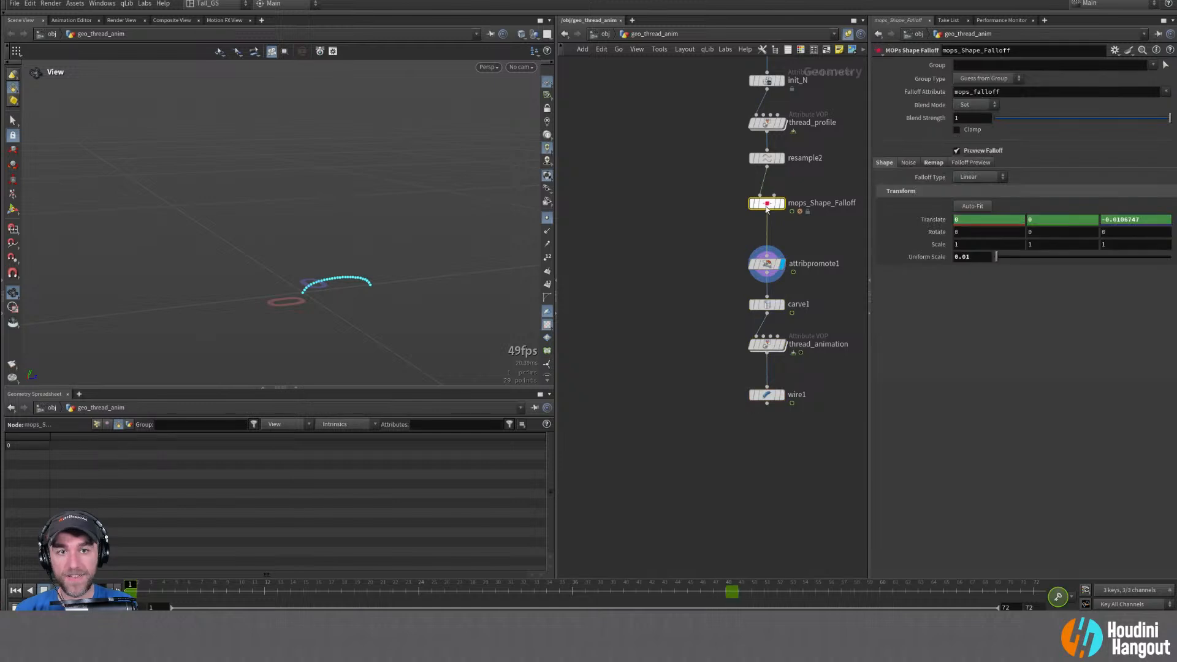
mouse_move(767, 208)
left_mouse_down()
mouse_move(769, 186)
mouse_move(770, 198)
left_mouse_up()
mouse_move(771, 199)
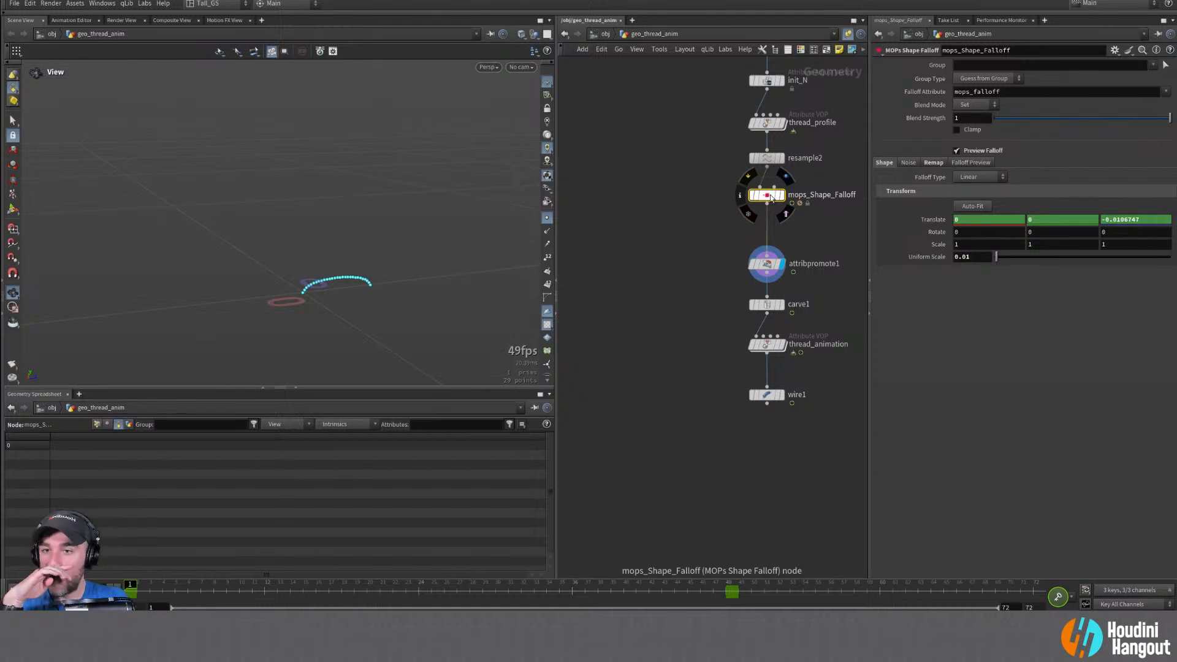
key("Tab")
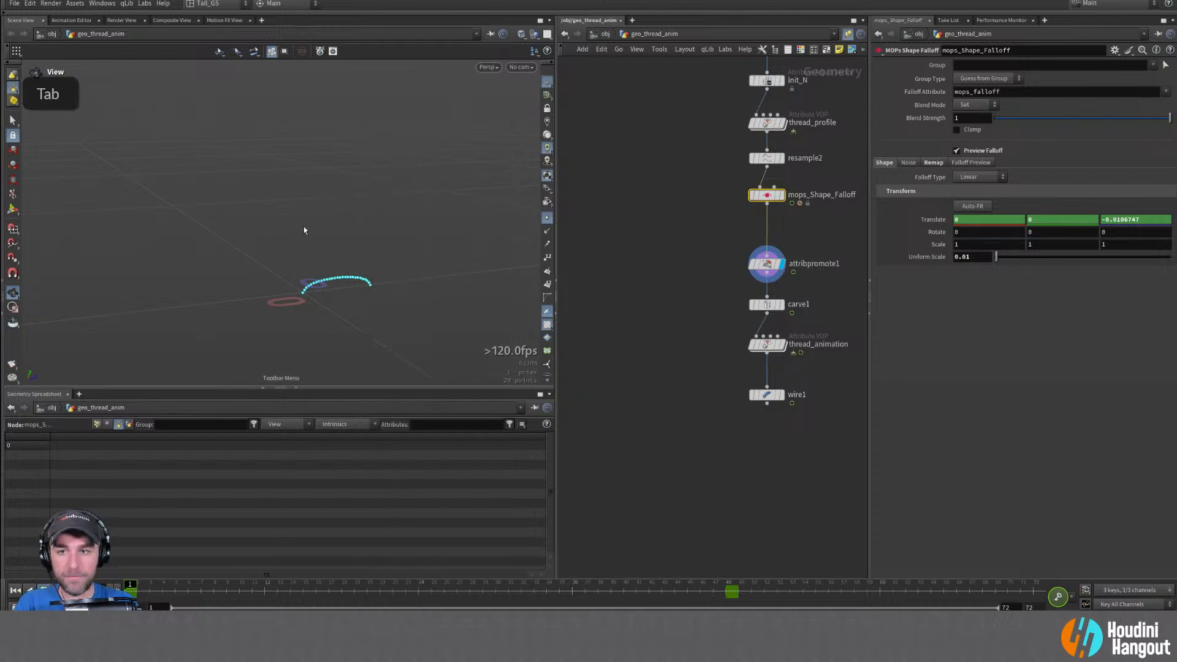
right_click_drag(318, 208, 247, 214, "alt")
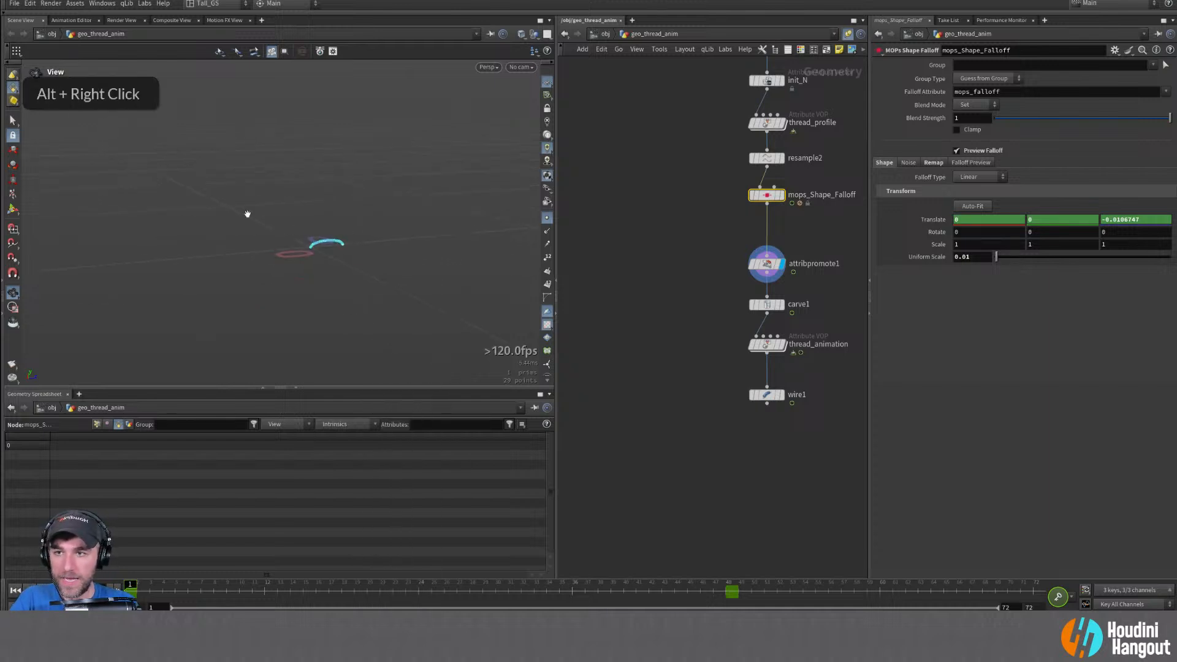
left_click_drag(247, 214, 321, 233, "alt")
key("Tab")
key("Tab")
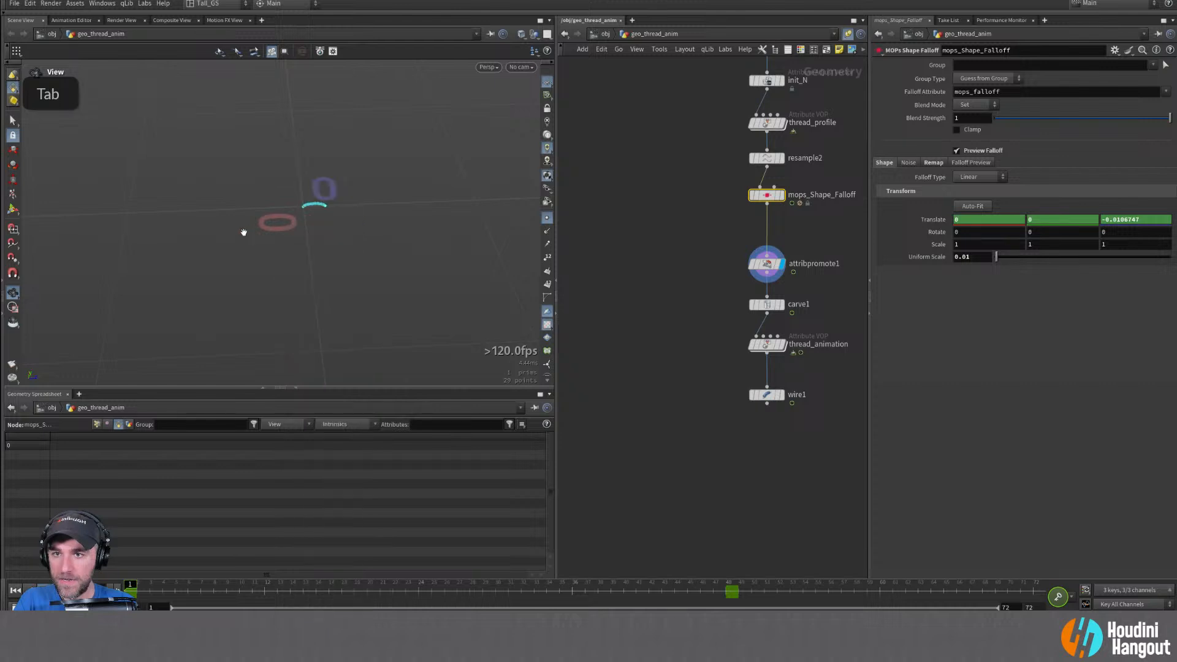
key("x")
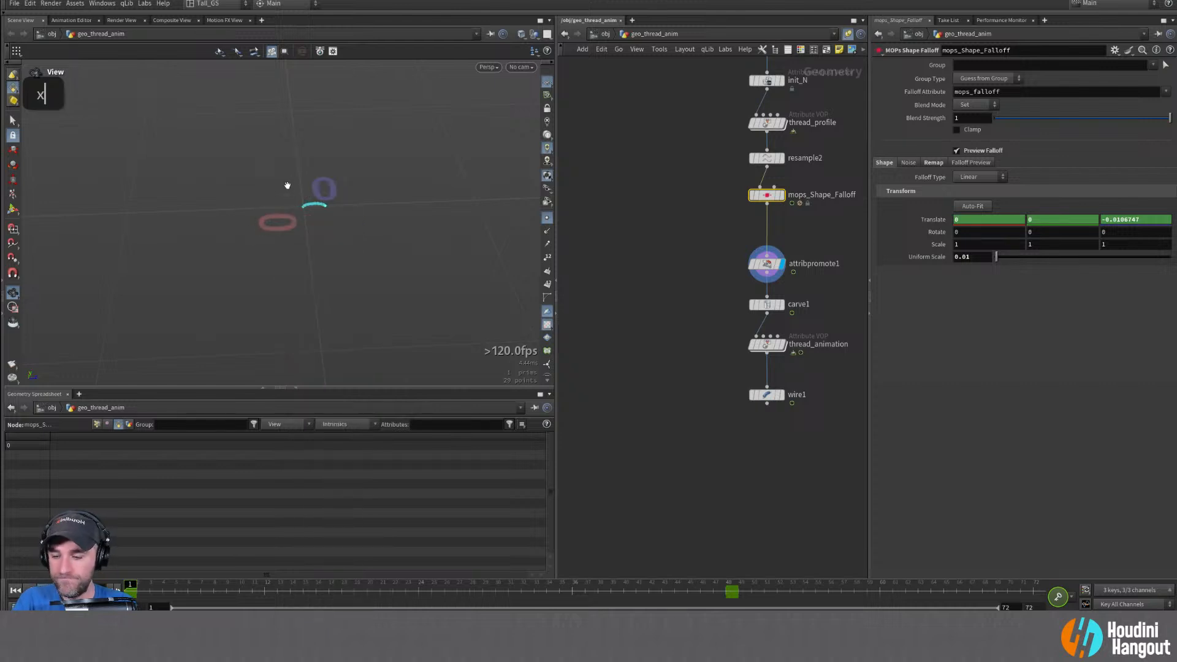
middle_click_drag(288, 185, 289, 218, "alt")
right_click_drag(289, 218, 293, 221, "alt")
Add a Grid node beside the thread chain, level with resample1
middle_click_drag(829, 111, 752, 226)
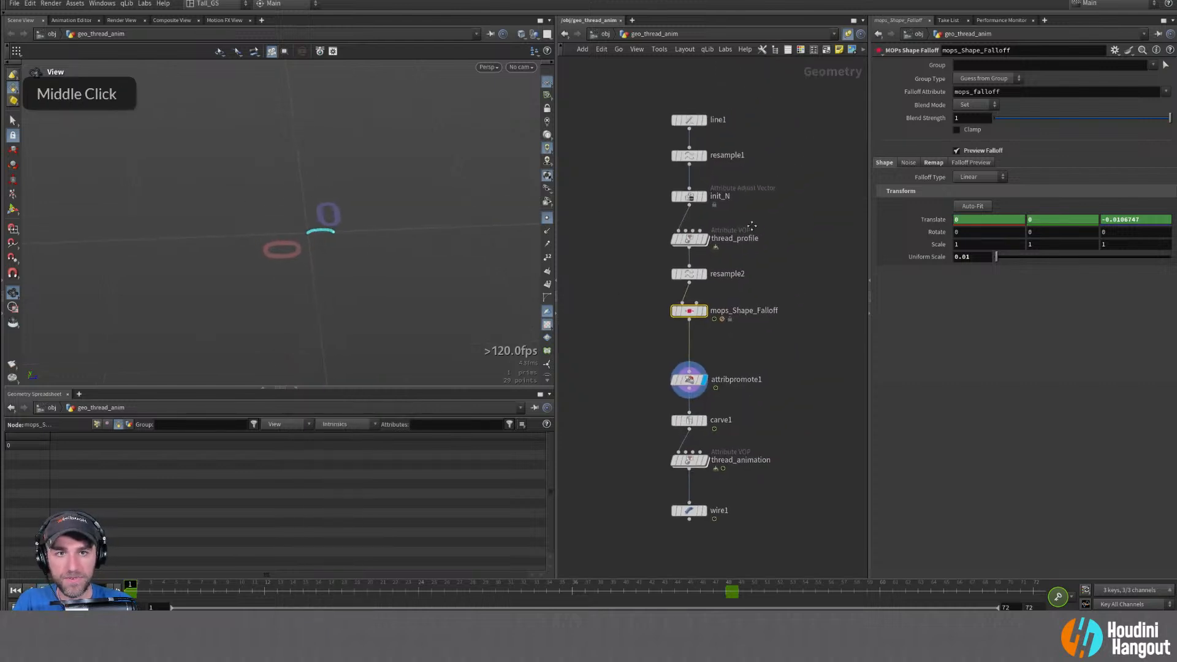
right_click_drag(752, 226, 794, 210)
key("Tab")
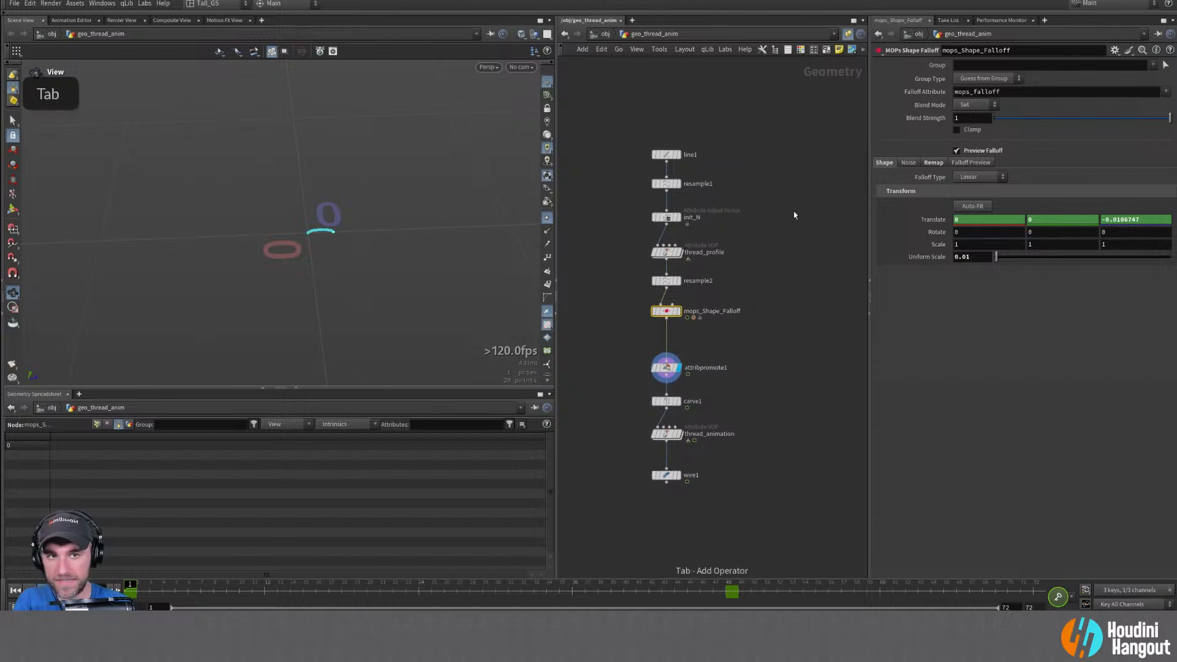
key("Tab")
type("grid")
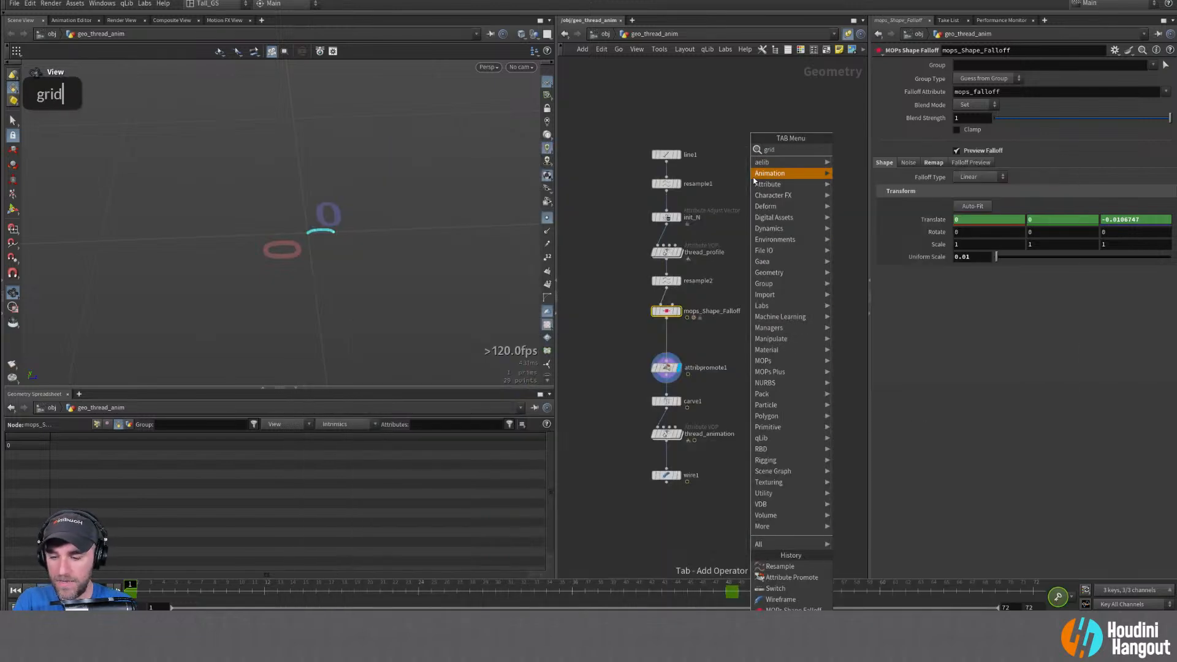
key("Return")
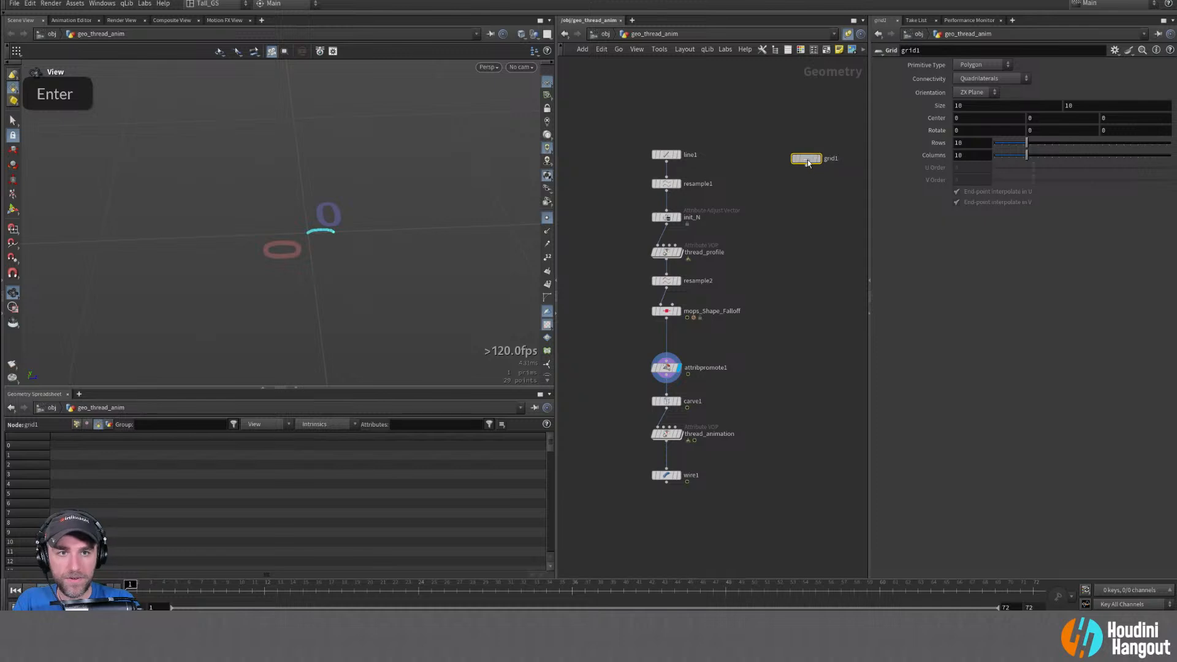
left_click(788, 185)
Add a Scatter node directly beneath grid1, connected to it, and display its points
key("Tab")
type("scatter")
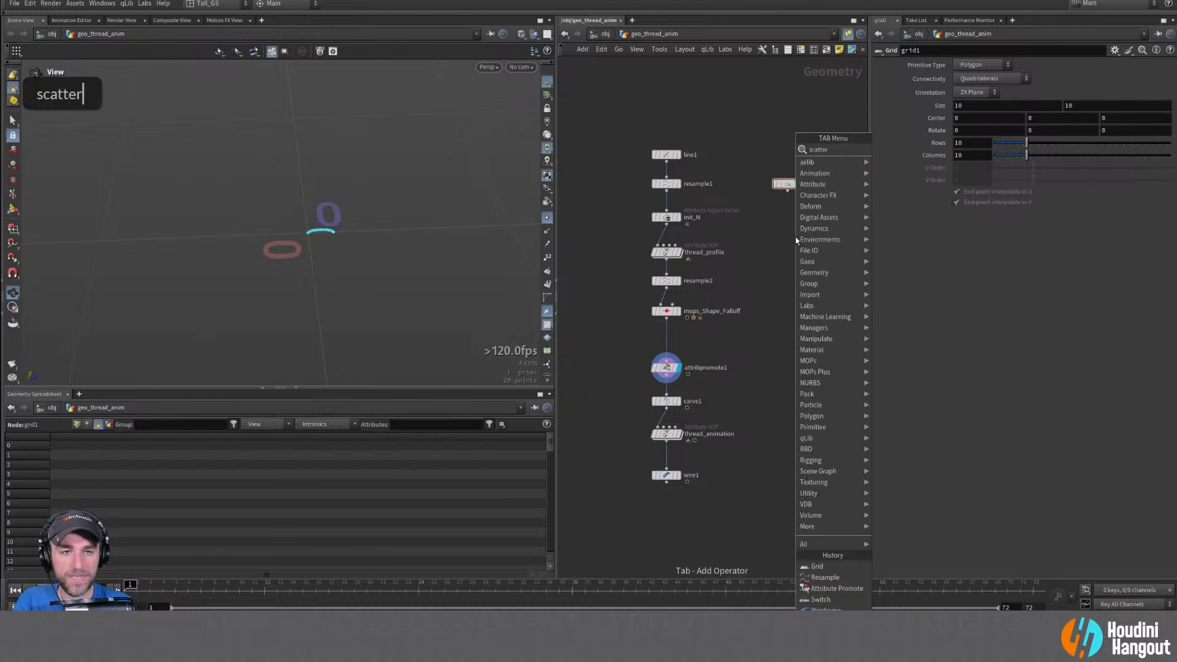
key("Return")
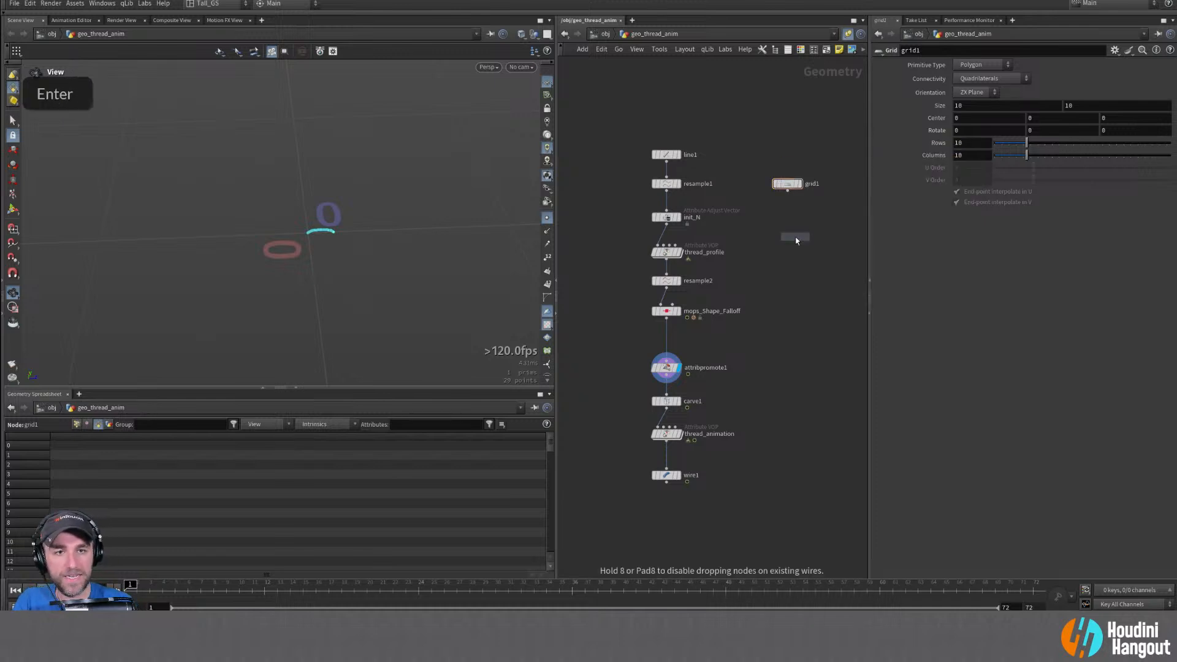
left_click(788, 212)
double_click(797, 212)
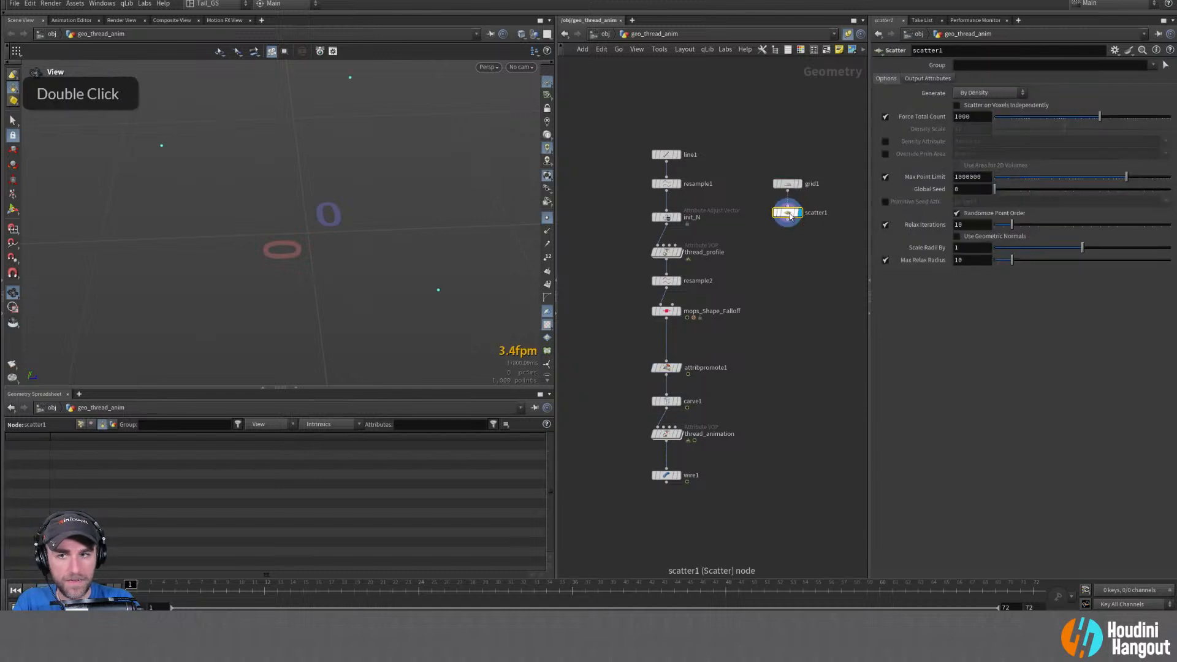
Set the grid1 size to 1 by 1
right_click_drag(379, 216, 129, 227, "alt")
right_click_drag(232, 224, 174, 238, "alt")
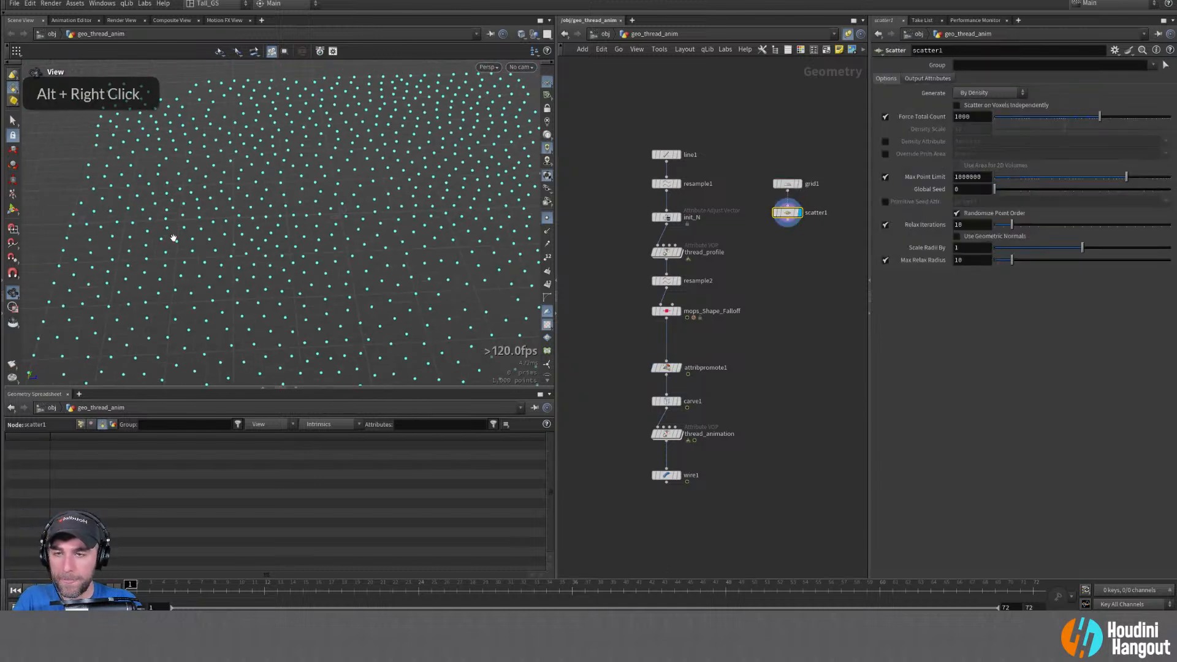
left_click(788, 184)
type("10")
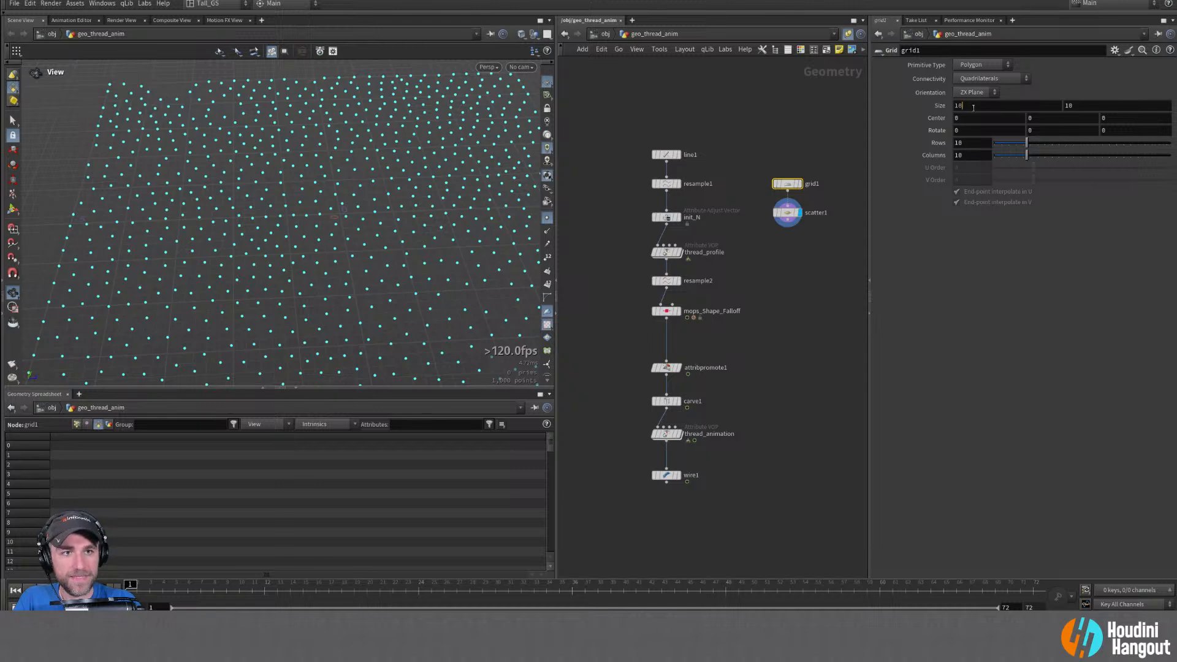
key("Return")
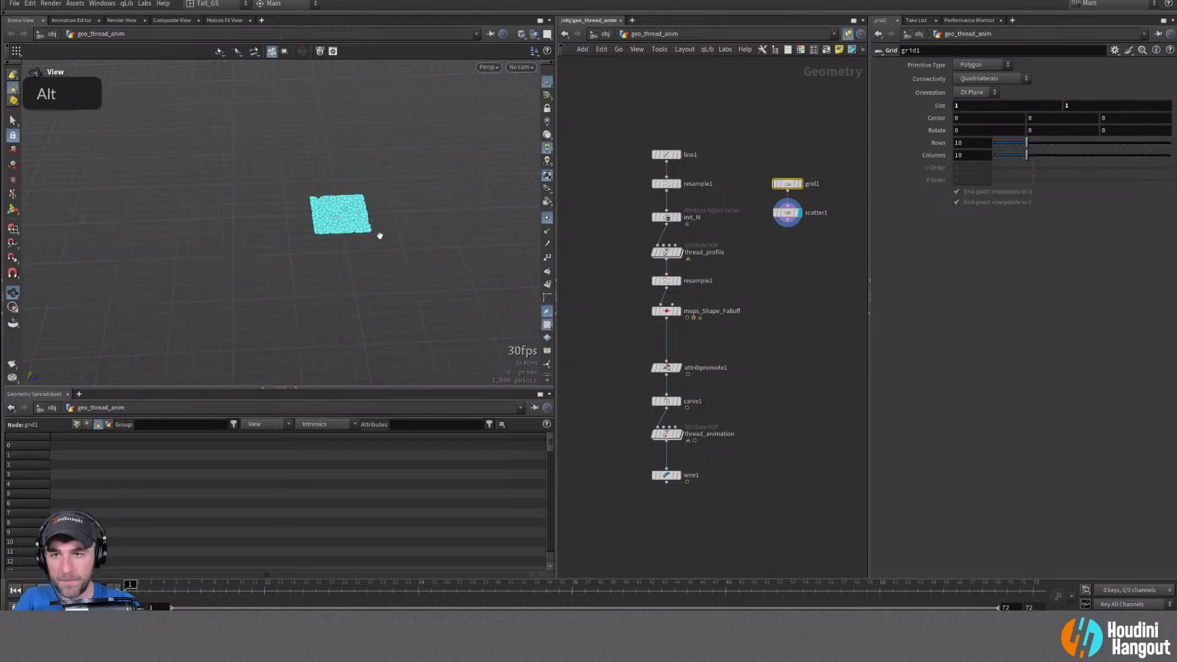
Set the grid1 size to 0.5 by 0.5
right_click_drag(349, 218, 693, 105, "alt")
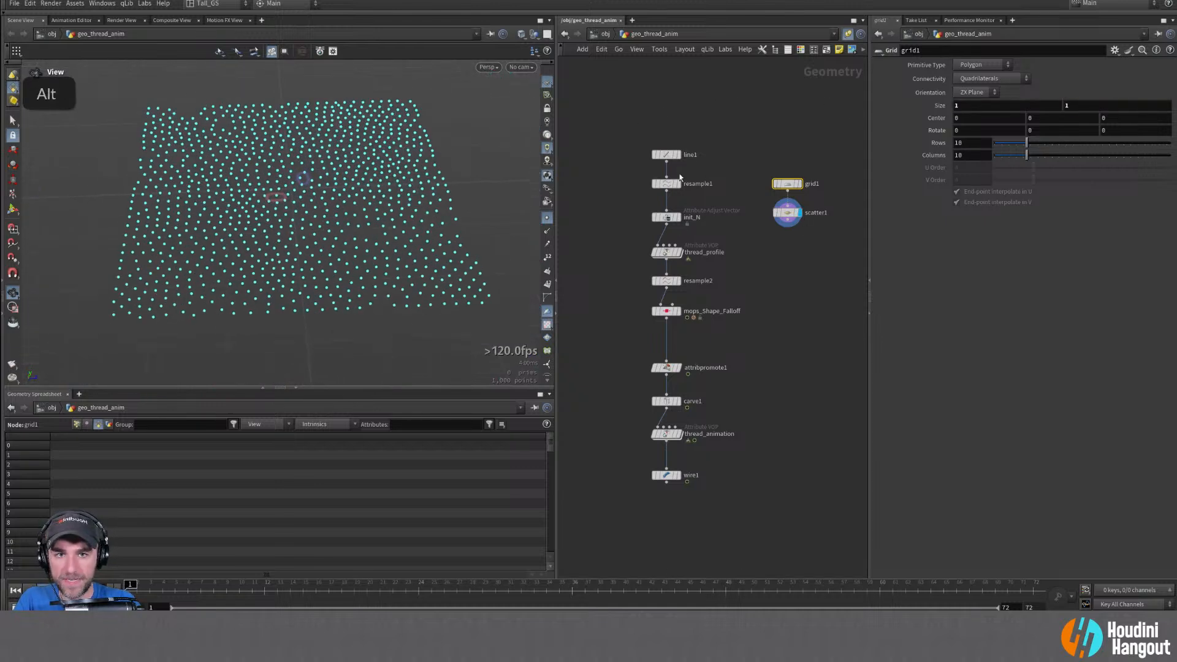
right_click_drag(286, 245, 387, 149, "alt")
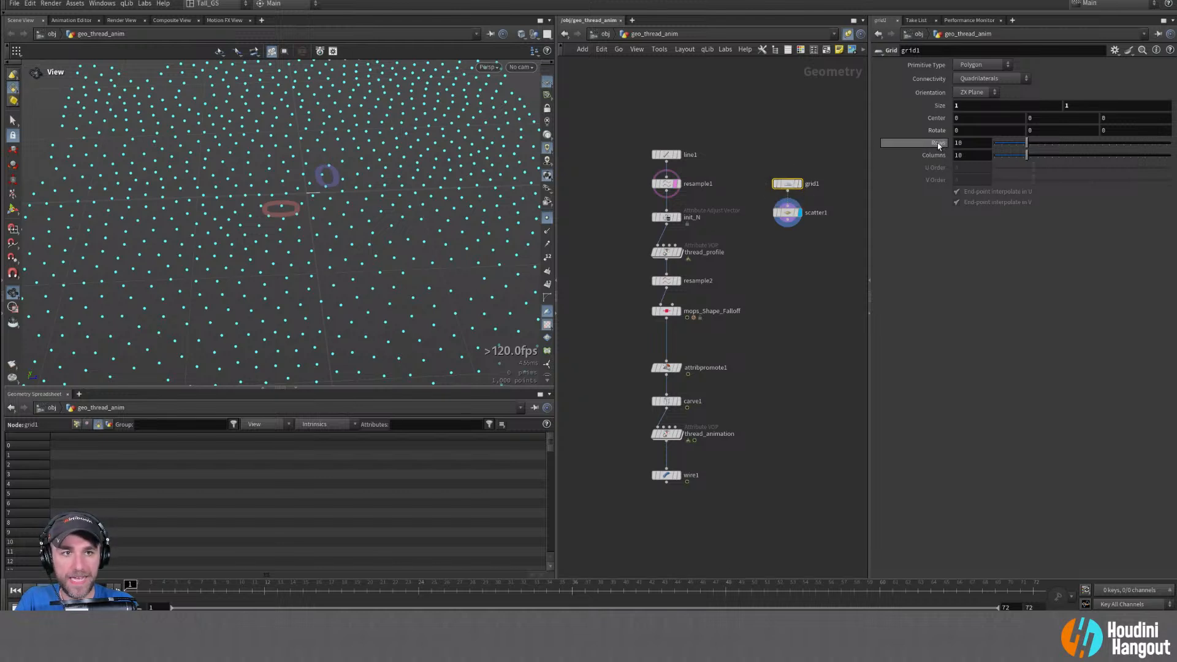
left_click(961, 105)
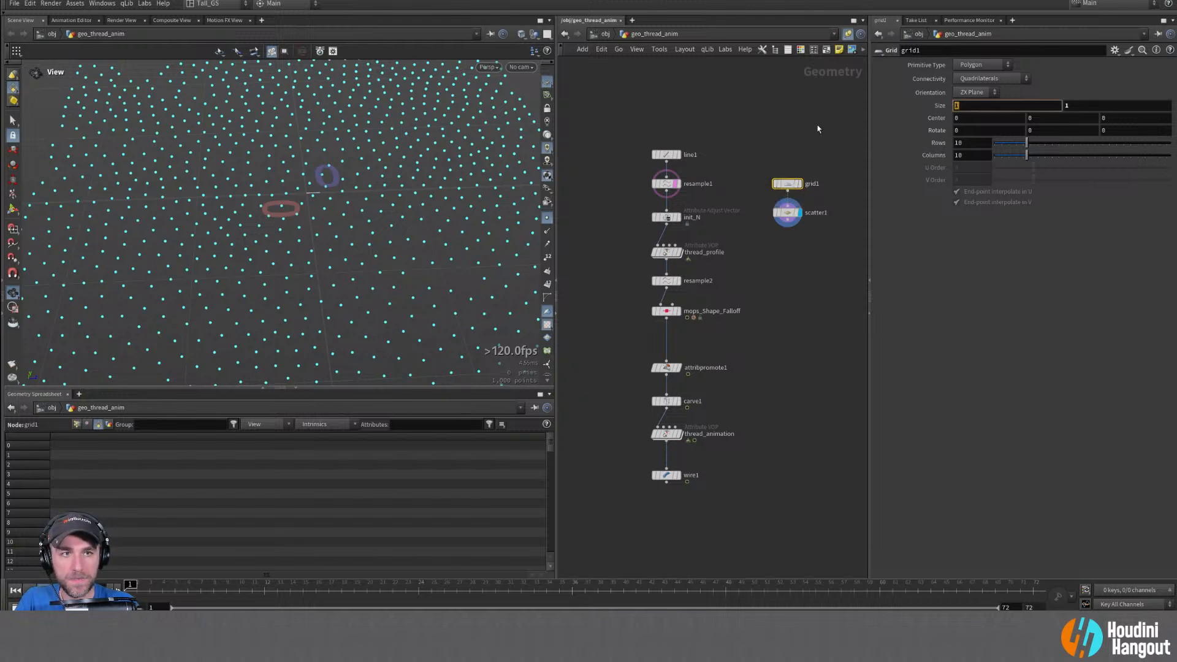
type("0.5")
key("Return")
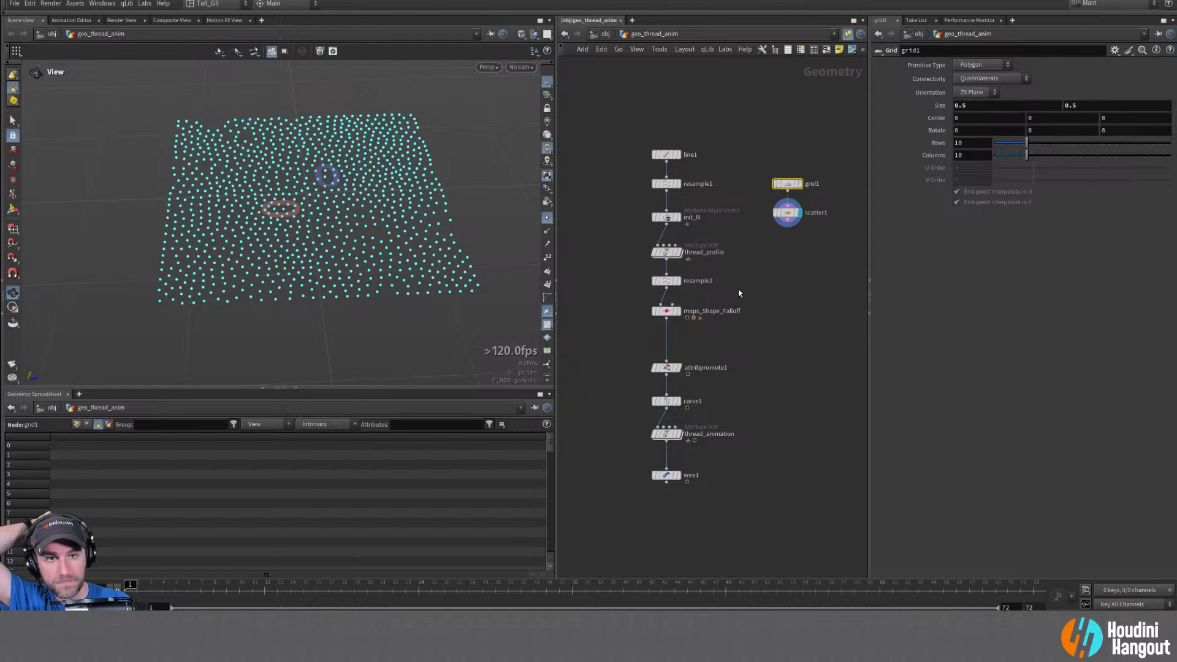
Examine the thread curve at the init_N, thread_profile, resample2 and mops_Shape_Falloff nodes one after another
double_click(665, 253)
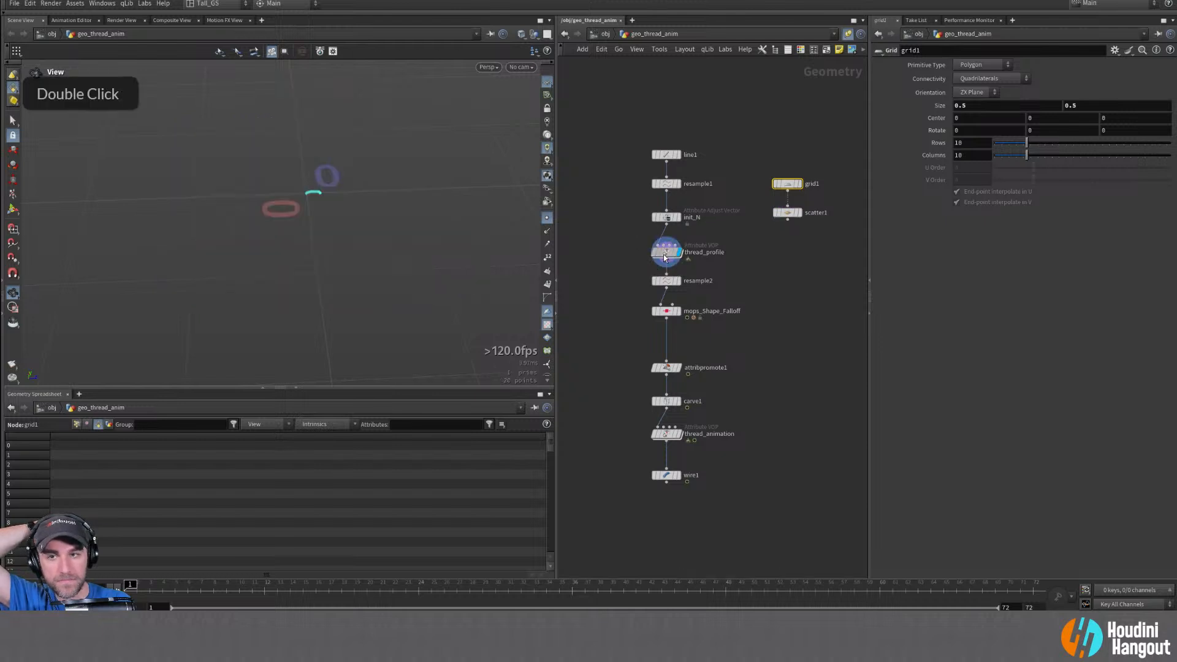
double_click(678, 218)
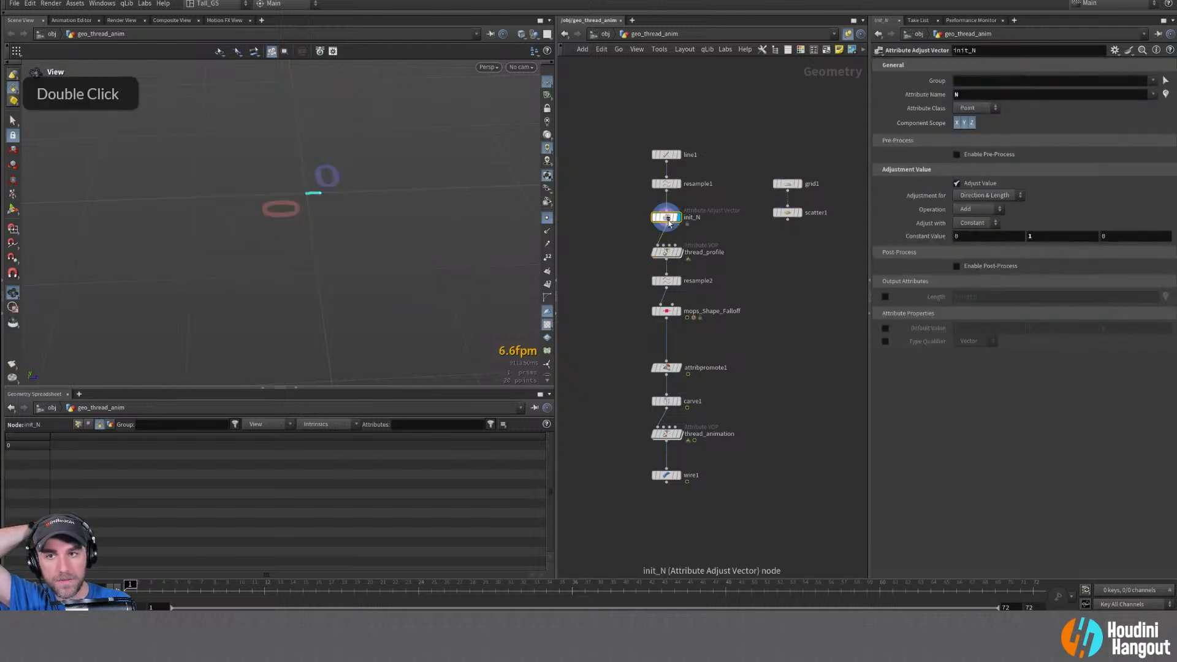
left_click(669, 255)
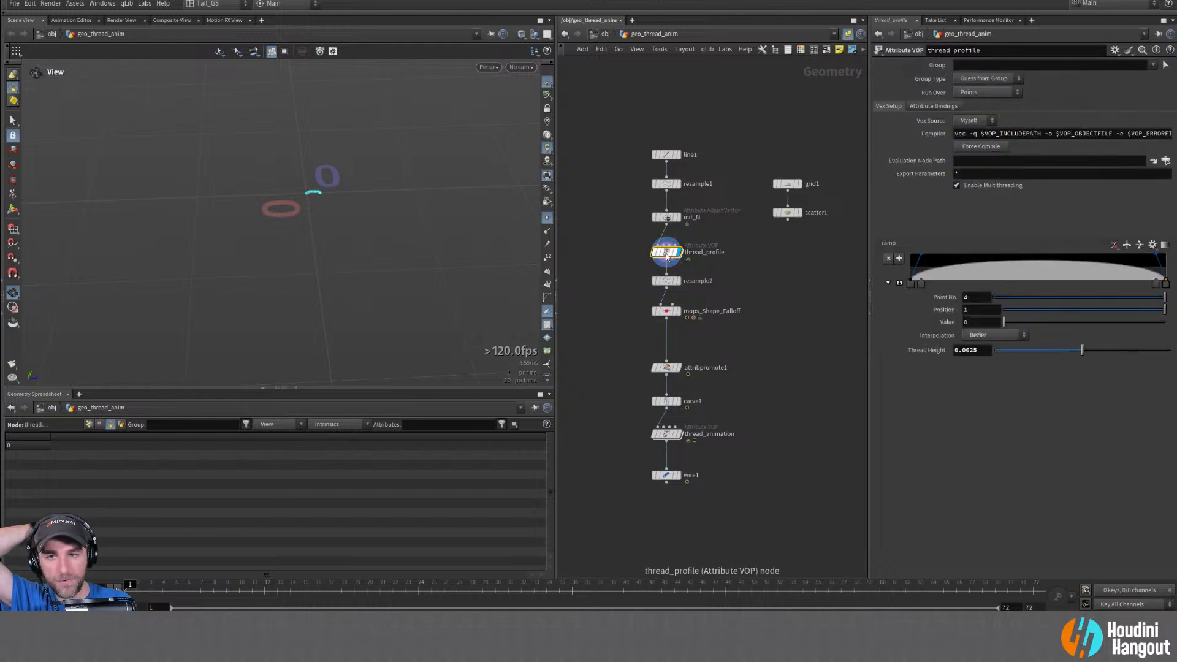
double_click(666, 281)
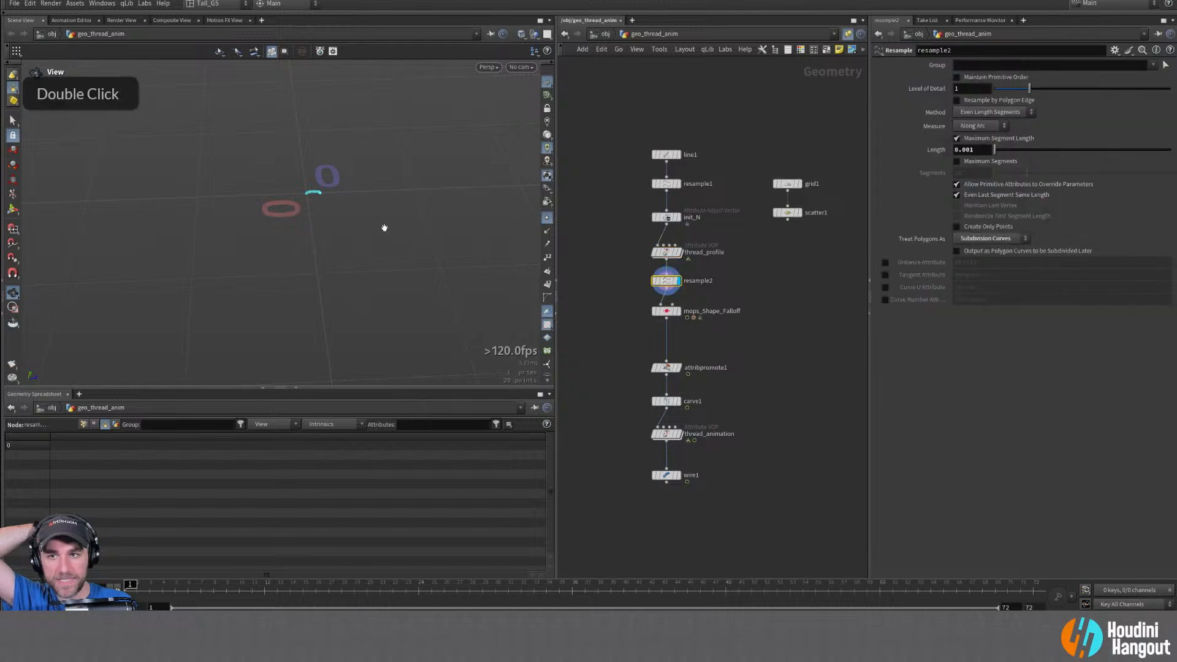
right_click_drag(329, 197, 480, 179)
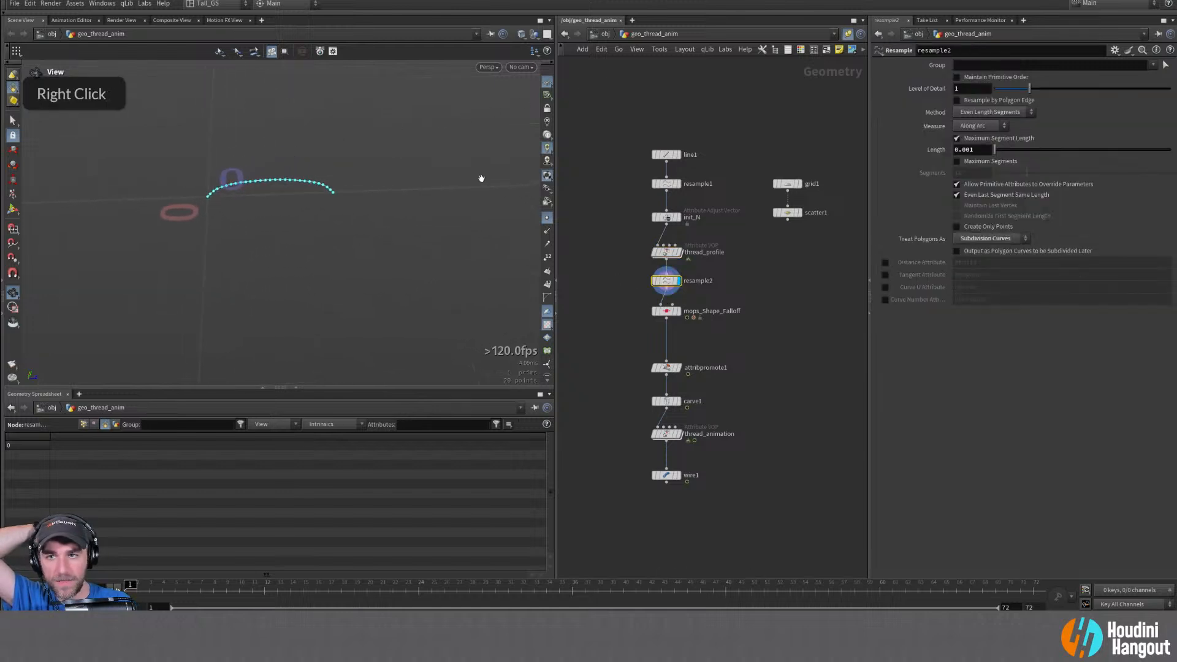
double_click(661, 316)
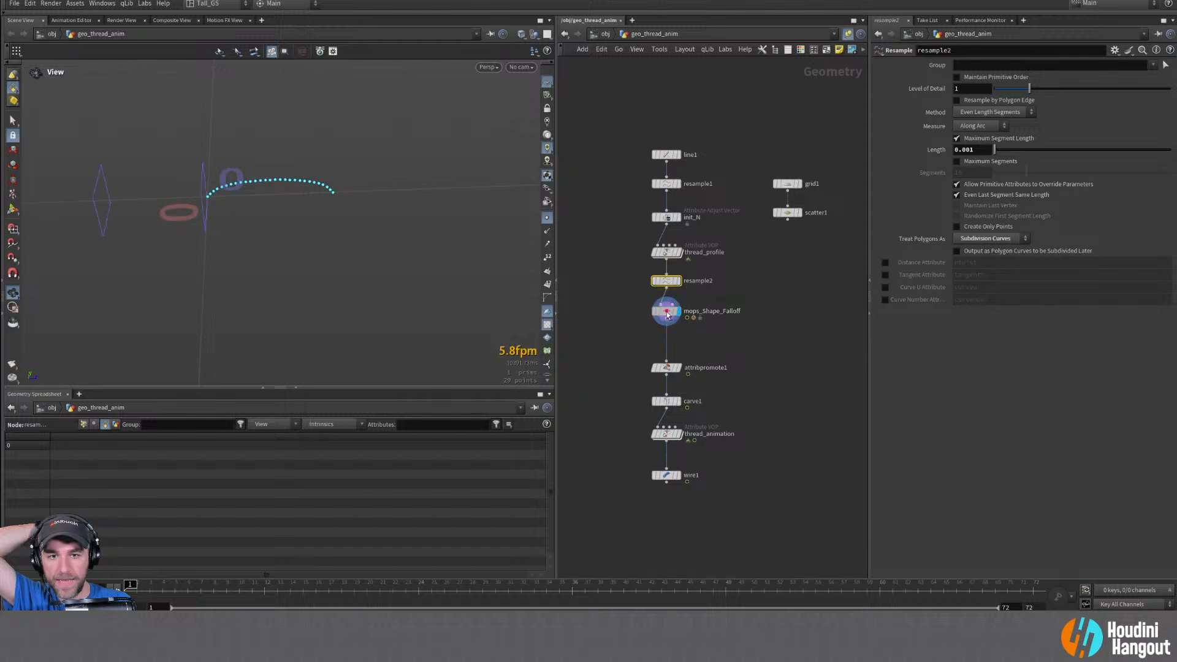
Try pulling mops_Shape_Falloff out of the chain toward the scatter branch, and put it back beneath resample2
left_click_drag(667, 312, 776, 295)
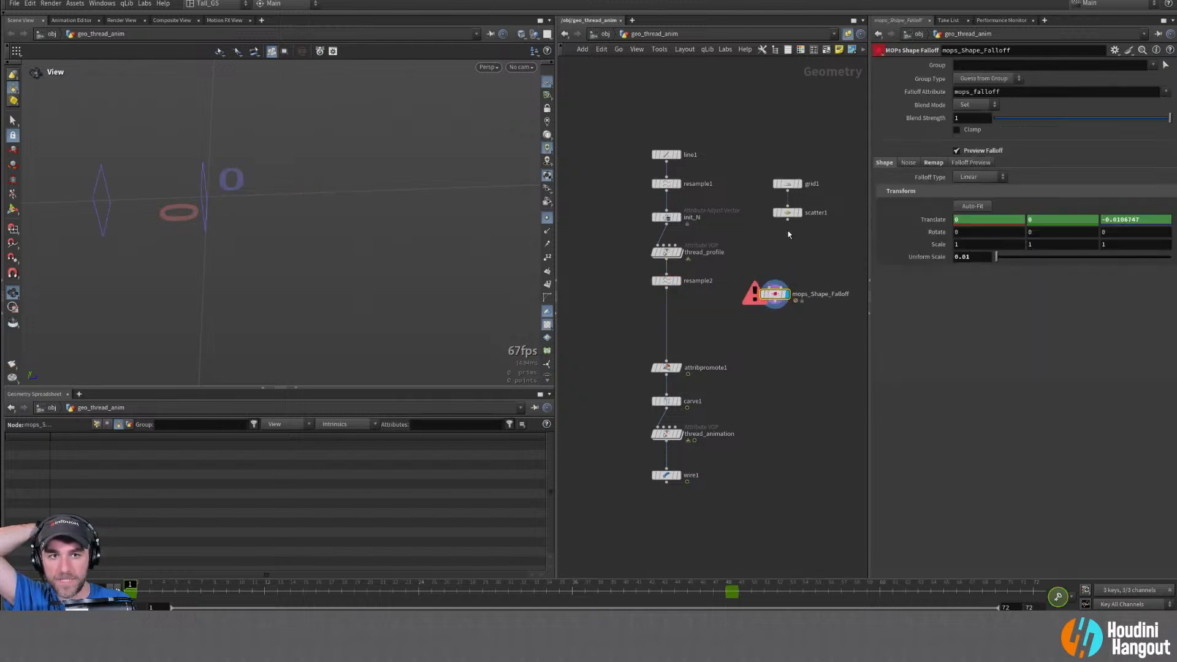
left_click_drag(777, 294, 666, 309)
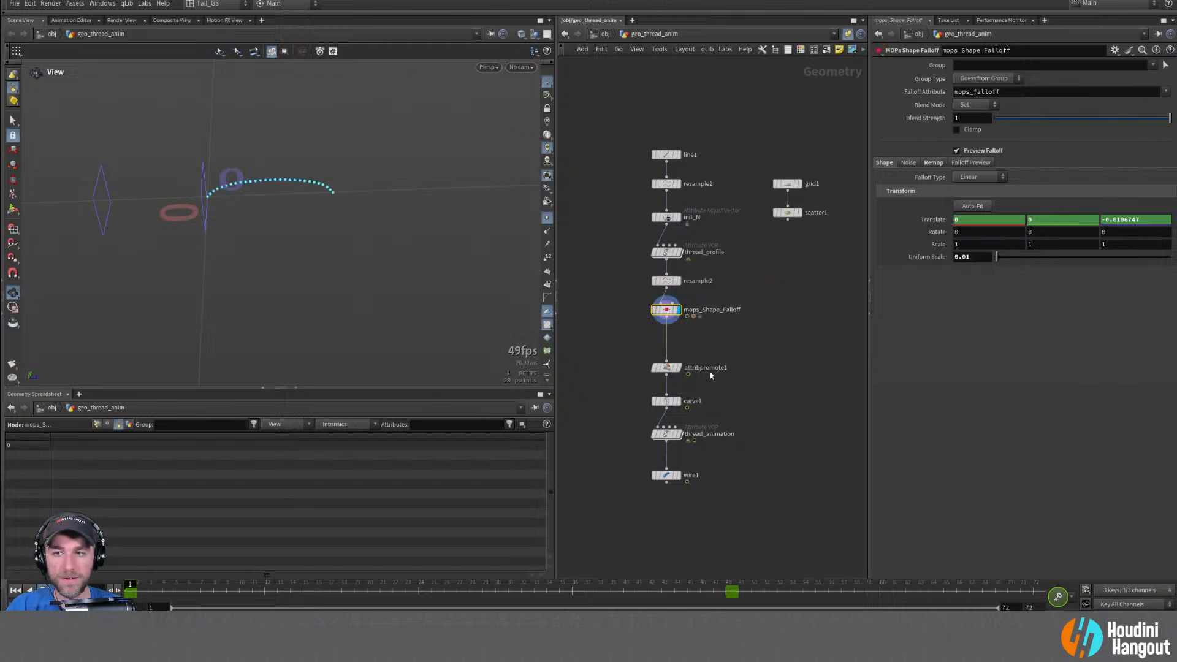
Move attribpromote1, carve1, thread_animation and wire1 down together to open a gap beneath mops_Shape_Falloff
middle_click_drag(727, 391, 719, 415)
left_click_drag(620, 374, 699, 517)
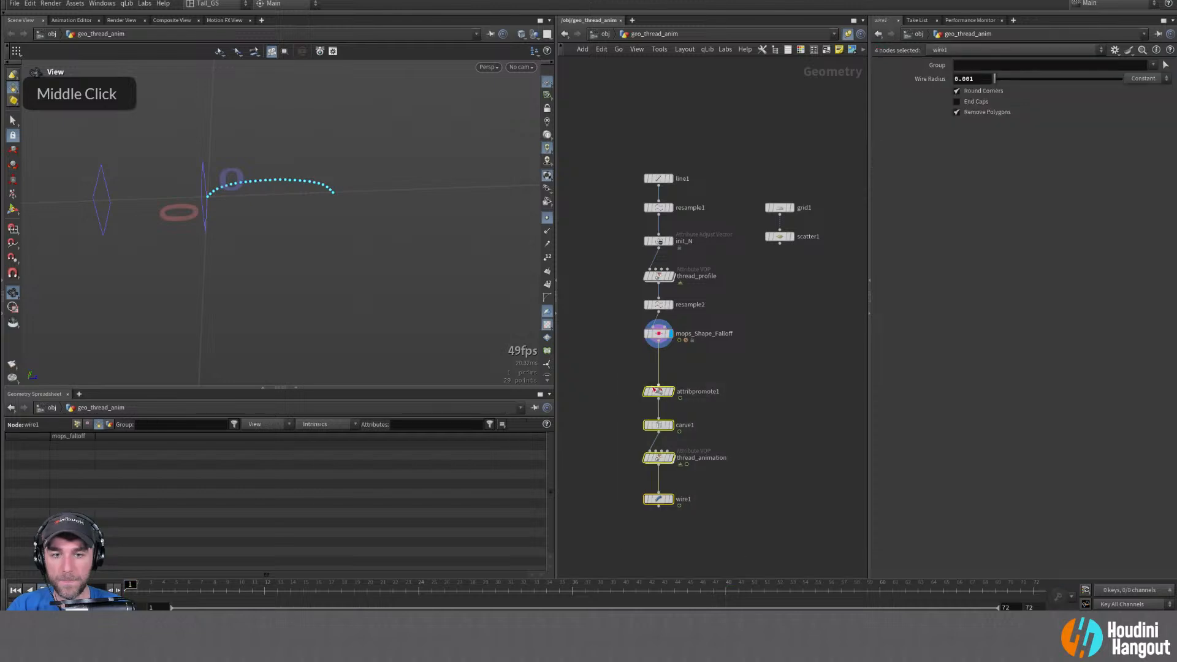
left_click_drag(659, 391, 659, 431)
Add a Copy to Points node in the gap between mops_Shape_Falloff and attribpromote1
left_click(711, 388)
key("Tab")
type("vopy t")
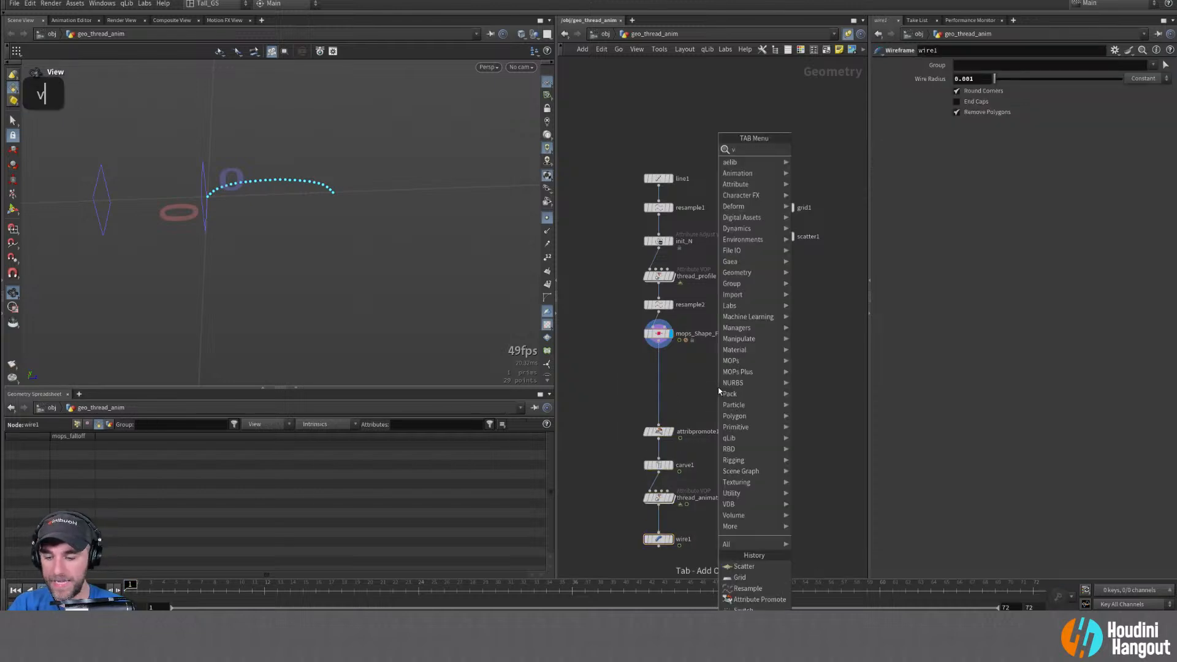
key("BackSpace")
key("BackSpace")
key("BackSpace")
key("BackSpace")
key("BackSpace")
key("BackSpace")
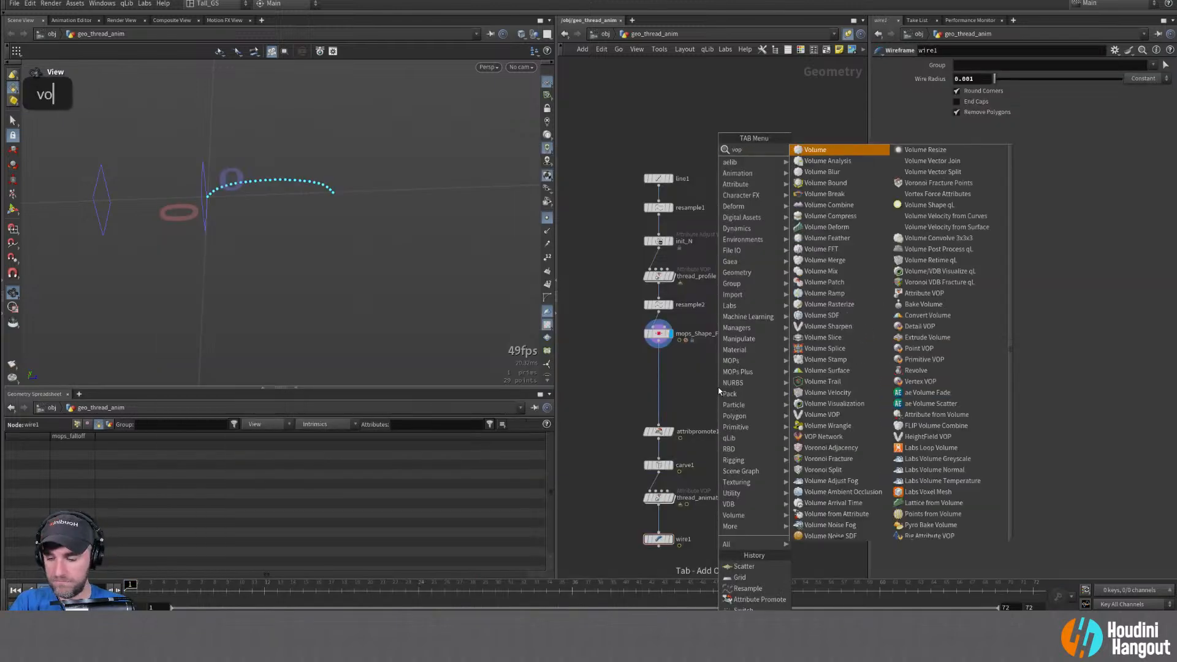
type("copy")
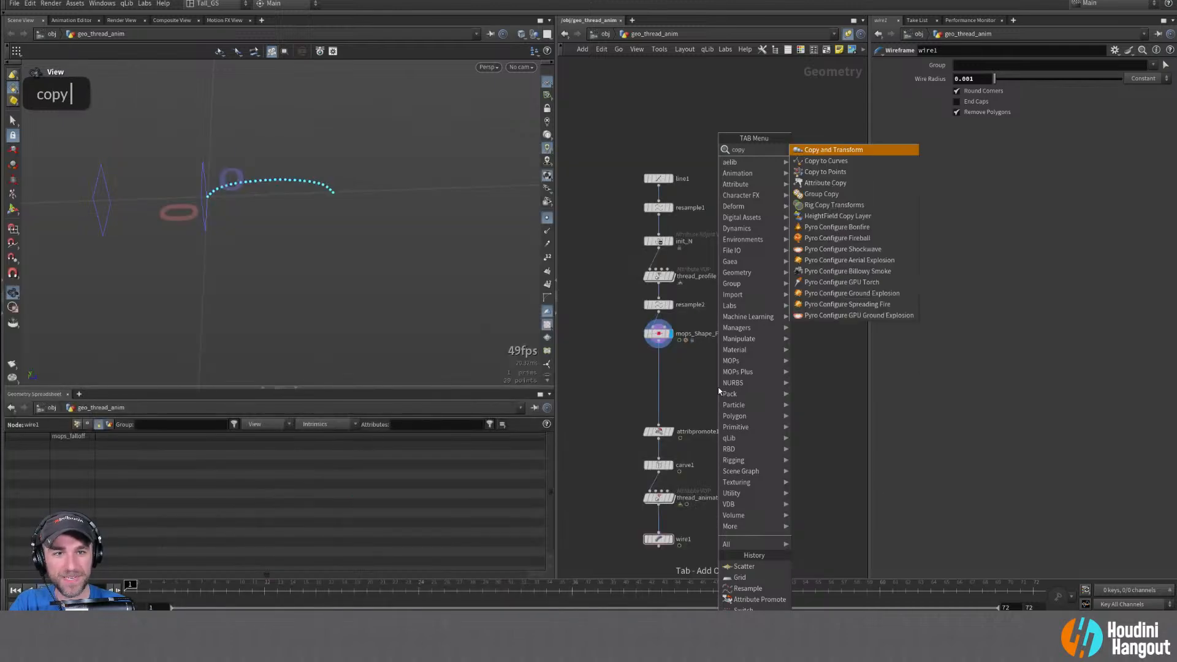
type(" to")
key("Return")
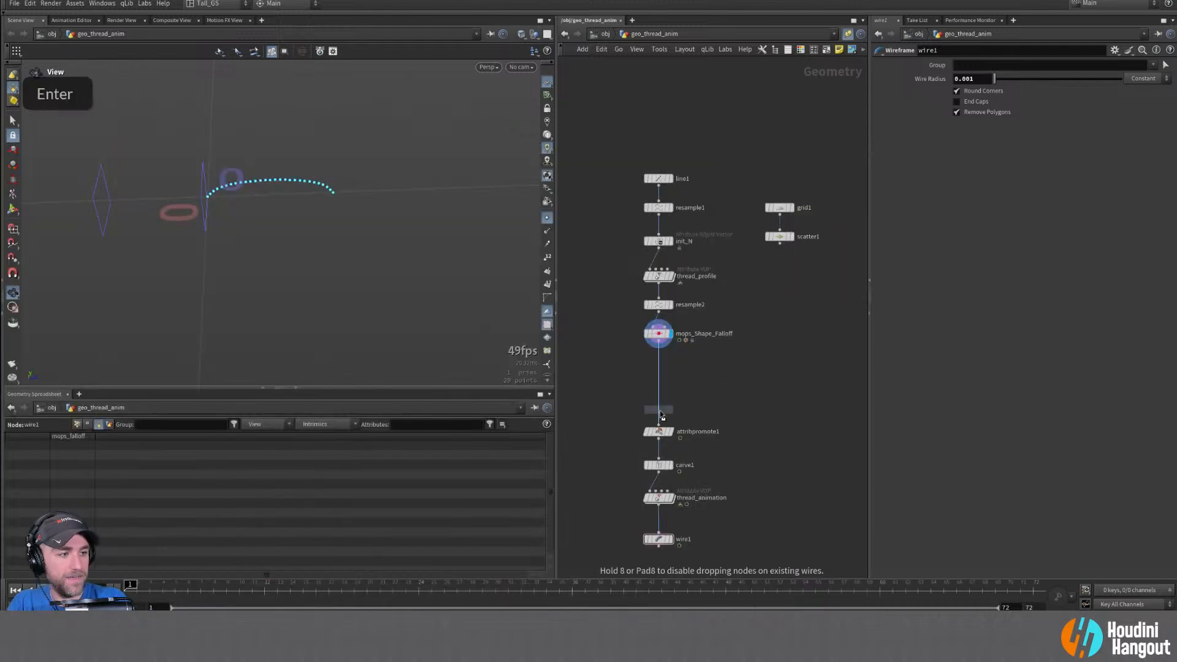
left_click(680, 371)
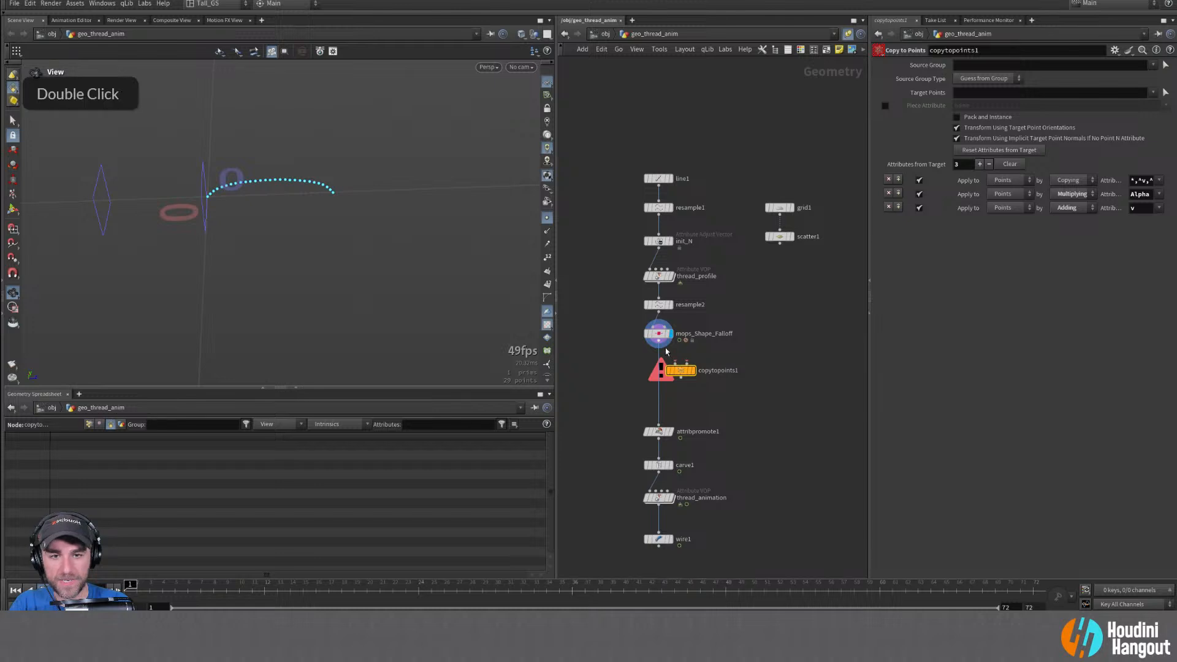
Wire mops_Shape_Falloff and scatter1 into copytopoints1 as source and target points, and display the copied threads
left_click_drag(659, 342, 675, 363)
right_click_drag(719, 352, 754, 318)
right_click_drag(770, 368, 760, 362)
middle_click_drag(769, 345, 750, 372)
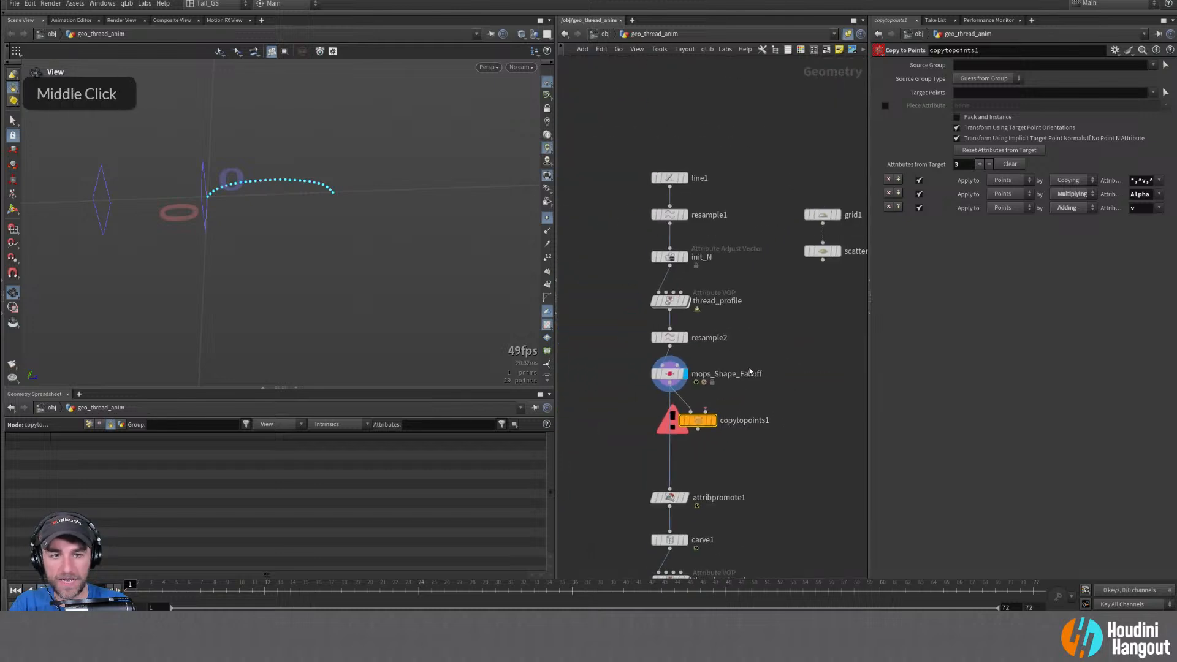
left_click_drag(780, 191, 793, 368)
left_click_drag(698, 421, 793, 376)
double_click(725, 440)
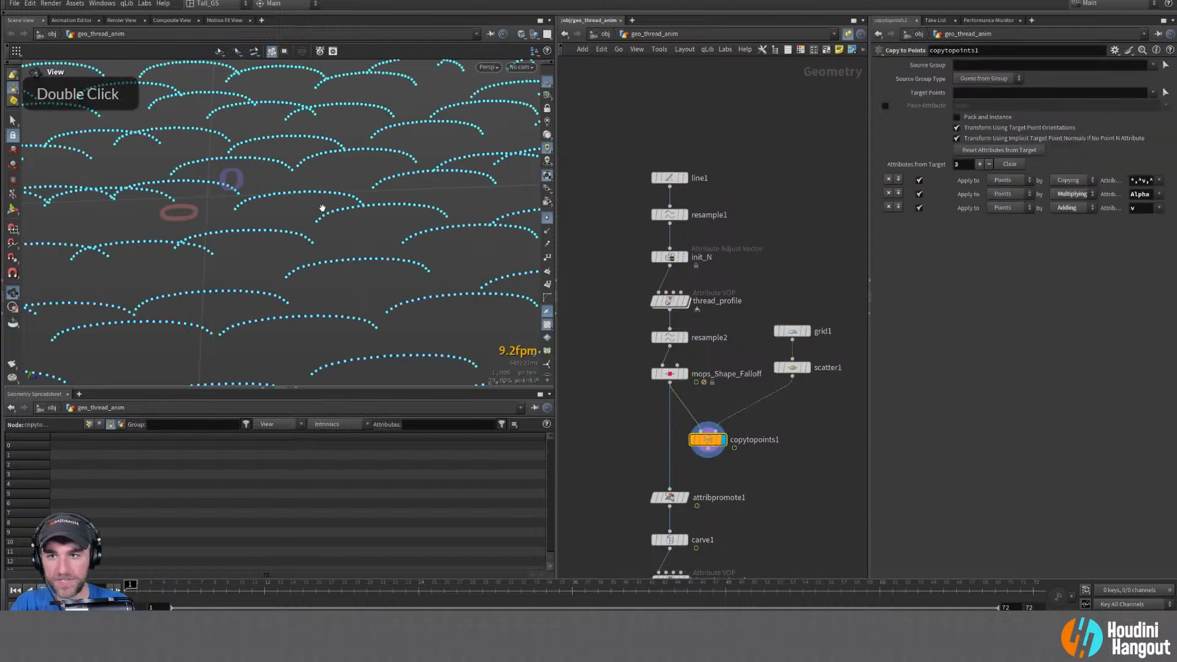
Turn off Preview Falloff on mops_Shape_Falloff to show the copied threads without falloff colours
right_click_drag(323, 209, 447, 231, "alt")
middle_click_drag(447, 231, 368, 242, "alt")
left_click_drag(368, 241, 324, 284, "alt")
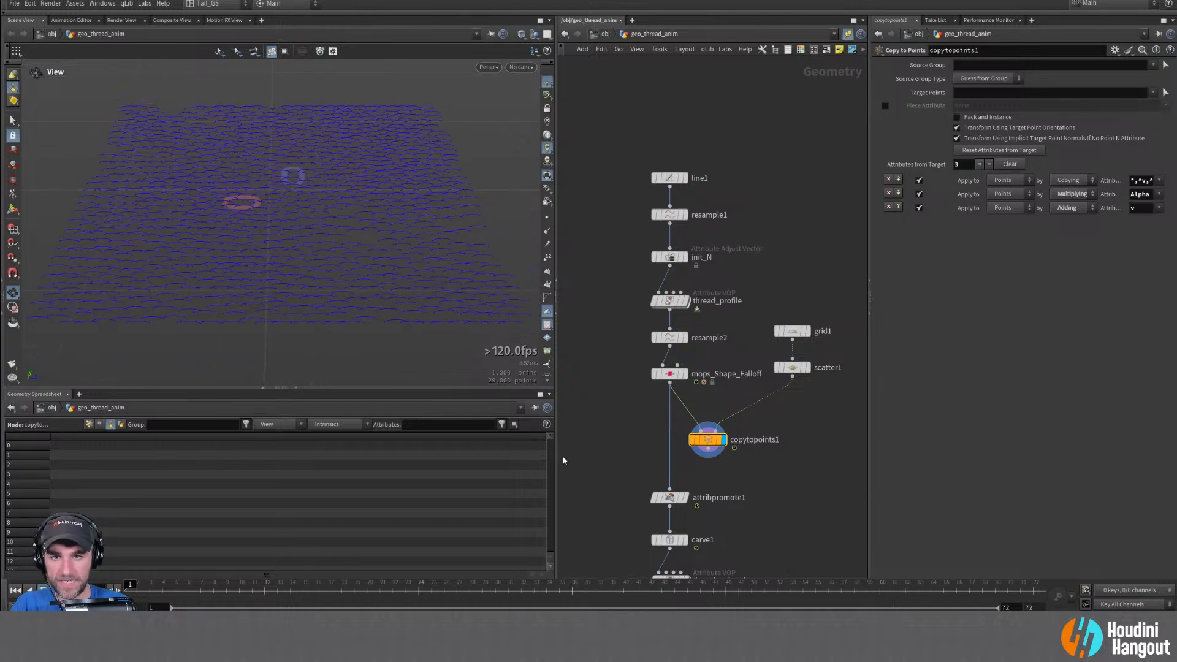
left_click(669, 374)
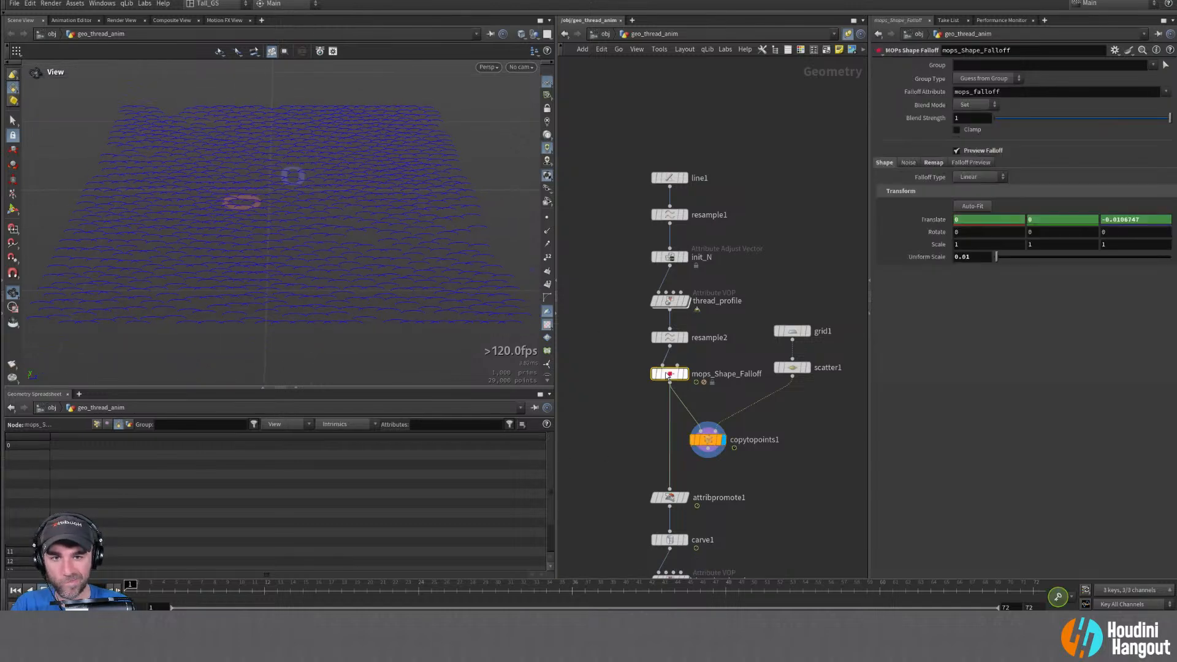
left_click(957, 150)
left_click_drag(486, 258, 284, 250, "alt")
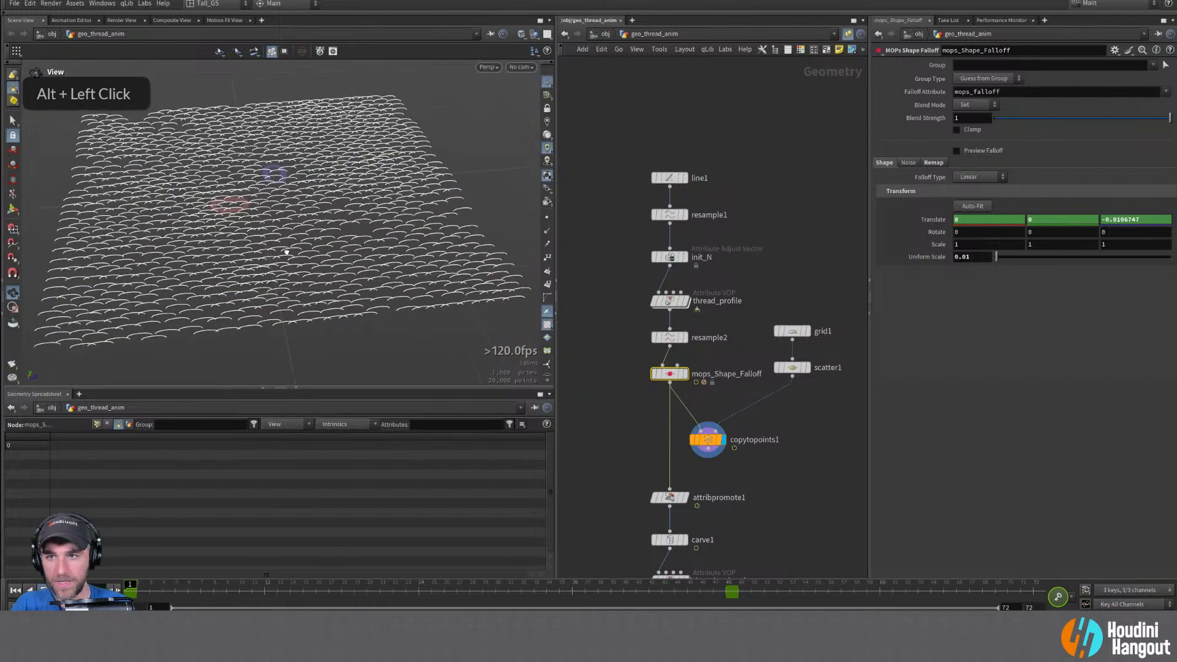
middle_click_drag(284, 250, 270, 239, "alt")
right_click_drag(270, 239, 262, 221, "alt")
mouse_move(262, 221)
left_mouse_down("alt")
mouse_move(248, 242)
mouse_move(244, 209)
left_mouse_up("alt")
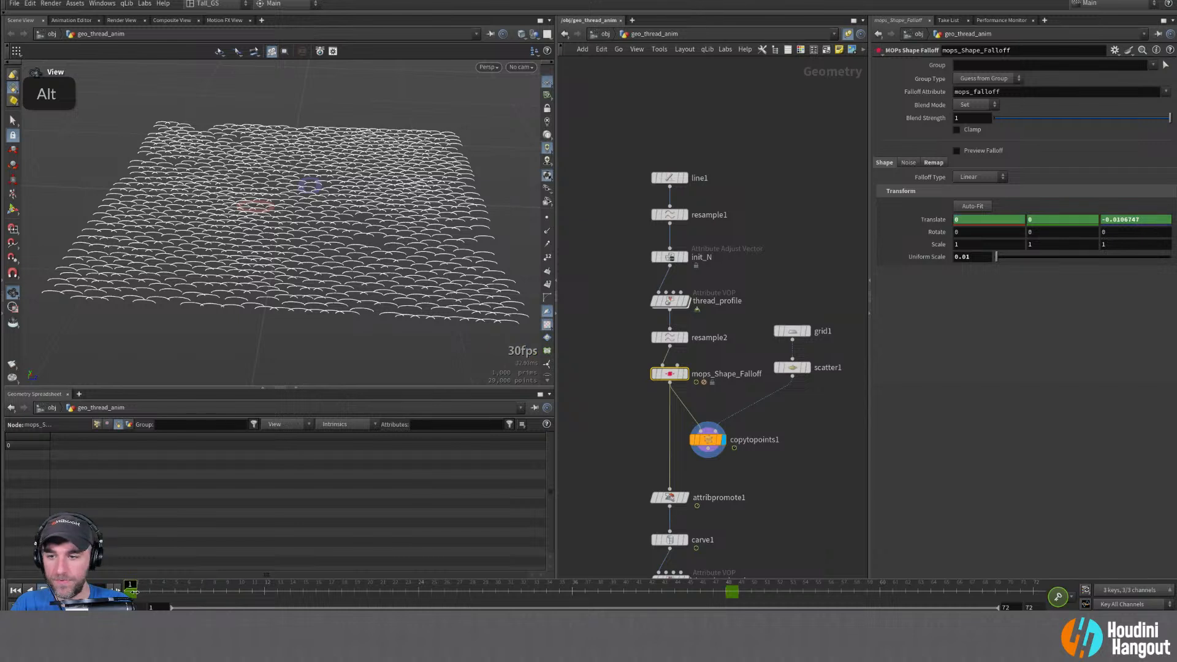
Feed attribpromote1 from copytopoints1 instead of mops_Shape_Falloff, lining copytopoints1 up in the main chain
mouse_move(679, 492)
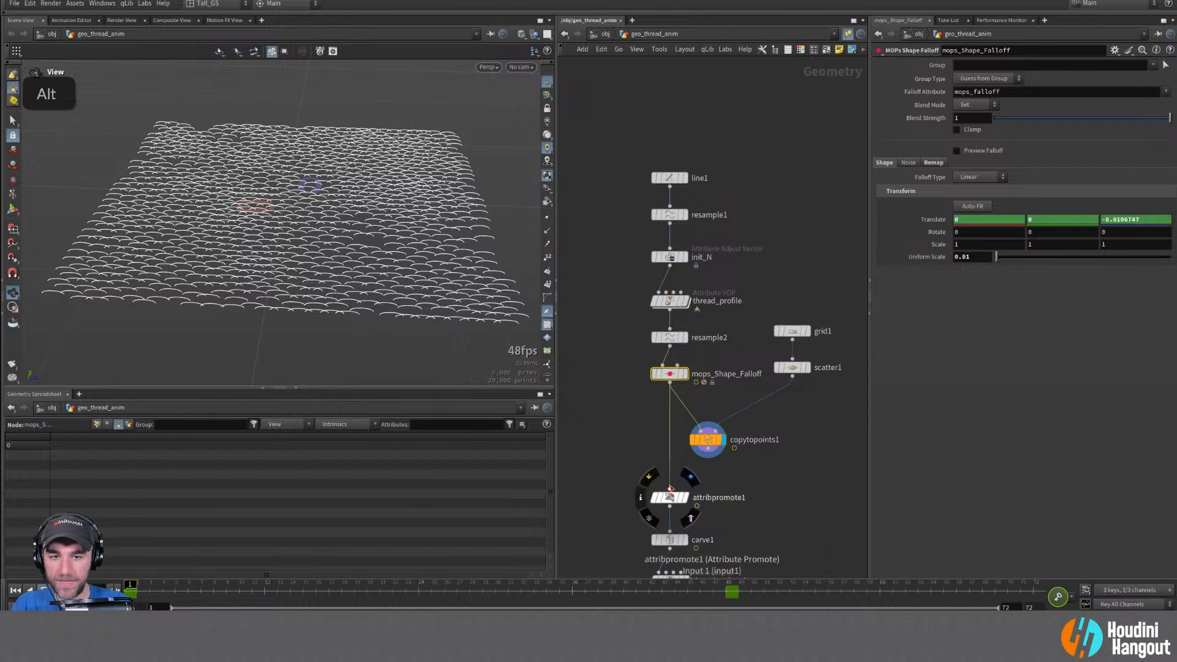
middle_click_drag(749, 497, 744, 438)
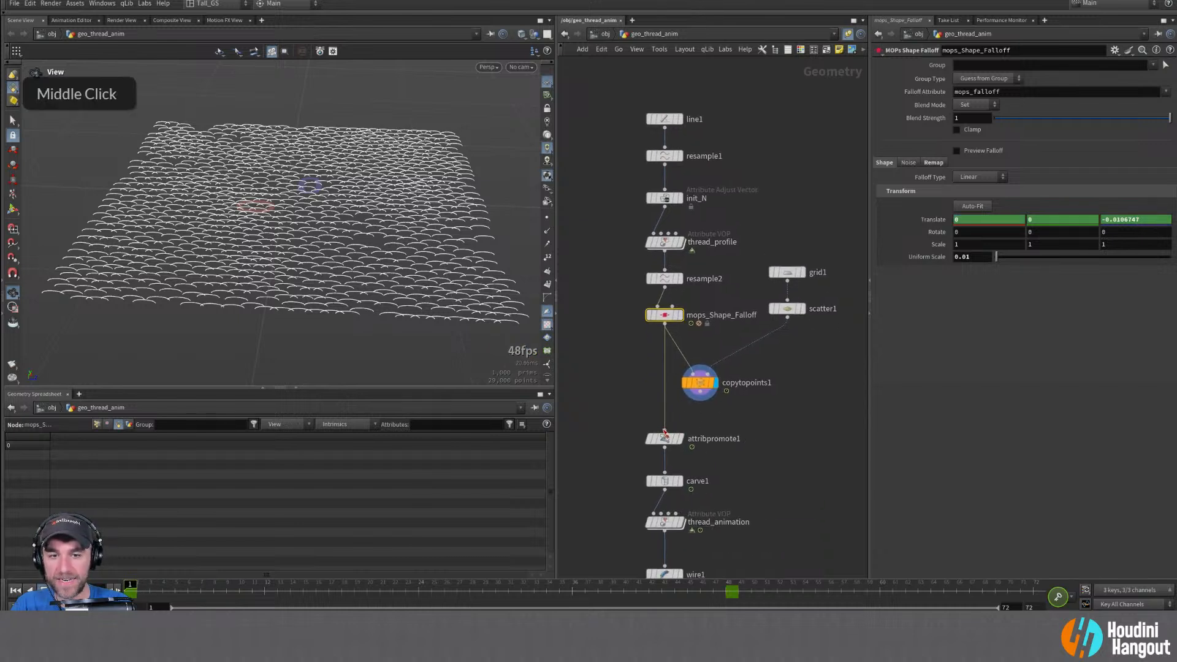
left_click_drag(664, 432, 664, 384)
middle_click_drag(639, 439, 636, 352)
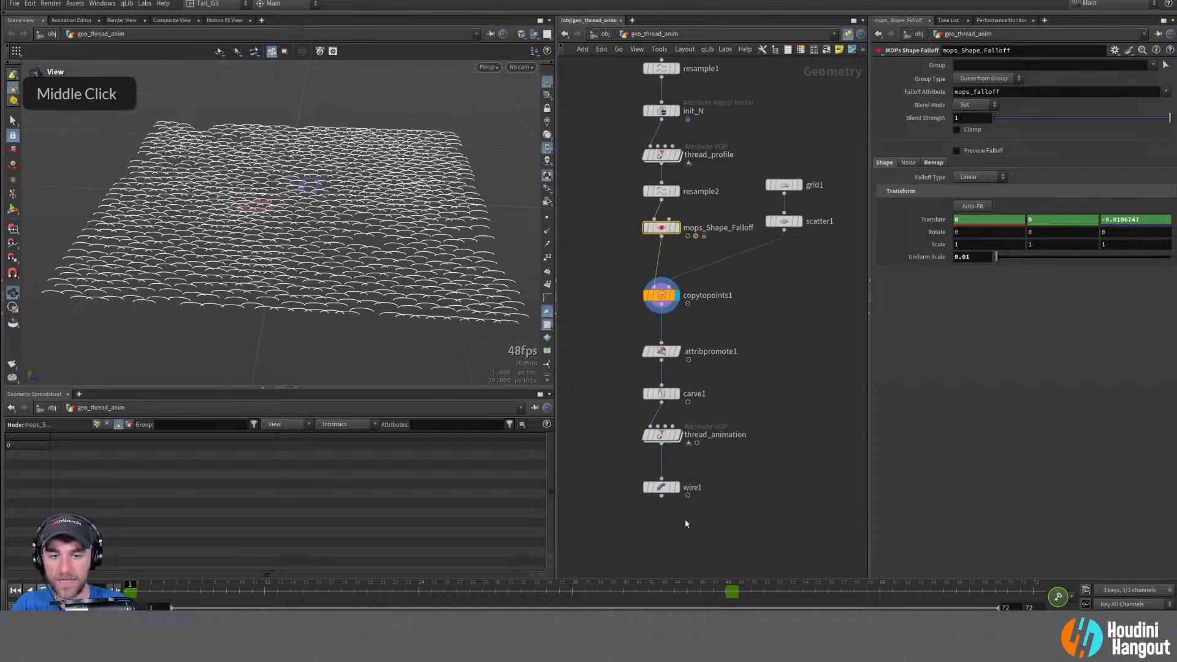
Display thread_animation and scrub through the timeline to examine how the copied threads animate
double_click(673, 434)
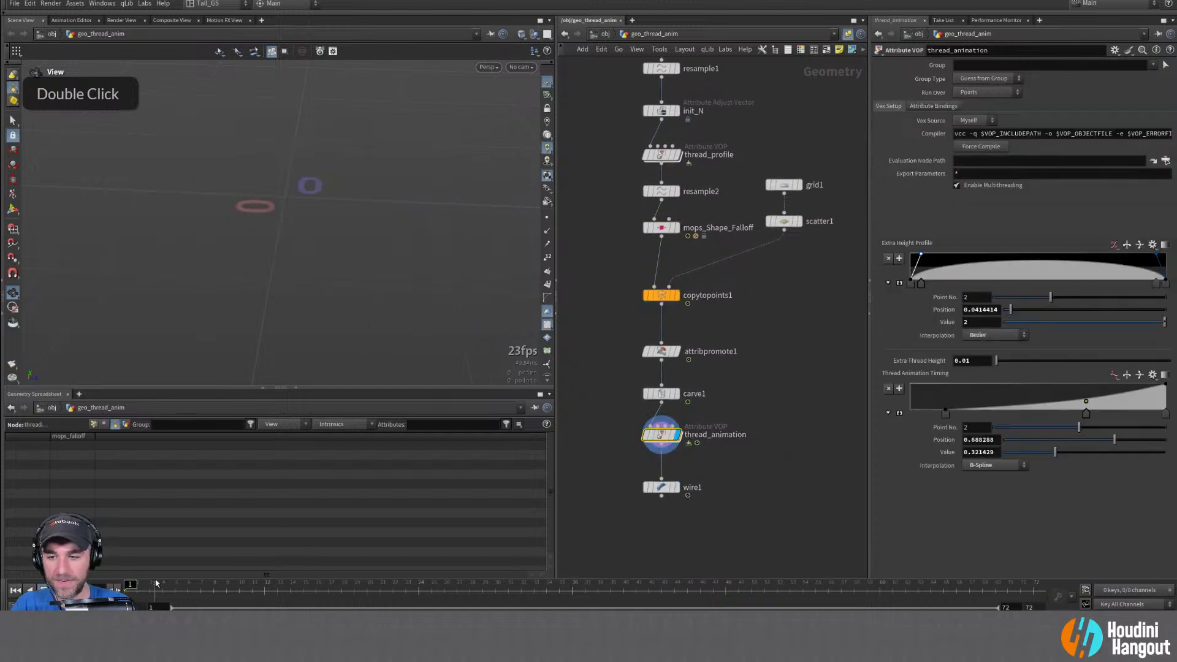
mouse_move(131, 585)
left_mouse_down()
mouse_move(707, 601)
mouse_move(234, 600)
mouse_move(552, 590)
mouse_move(159, 589)
mouse_move(571, 592)
mouse_move(135, 594)
mouse_move(725, 601)
left_mouse_up()
left_click_drag(206, 589, 327, 581)
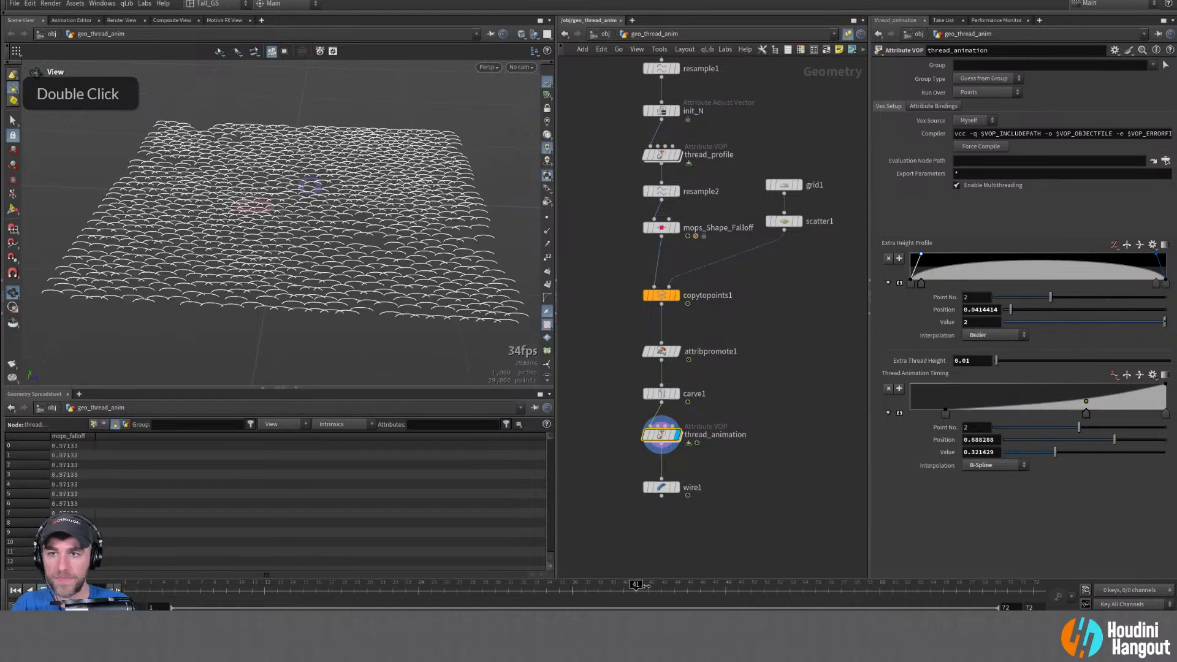
mouse_move(644, 586)
left_mouse_down()
mouse_move(147, 588)
mouse_move(552, 587)
left_mouse_up()
left_click_drag(642, 599, 288, 584)
Move mops_Shape_Falloff between scatter1 and copytopoints1, and space the nodes from copytopoints1 down to wire1 evenly
left_click(661, 228)
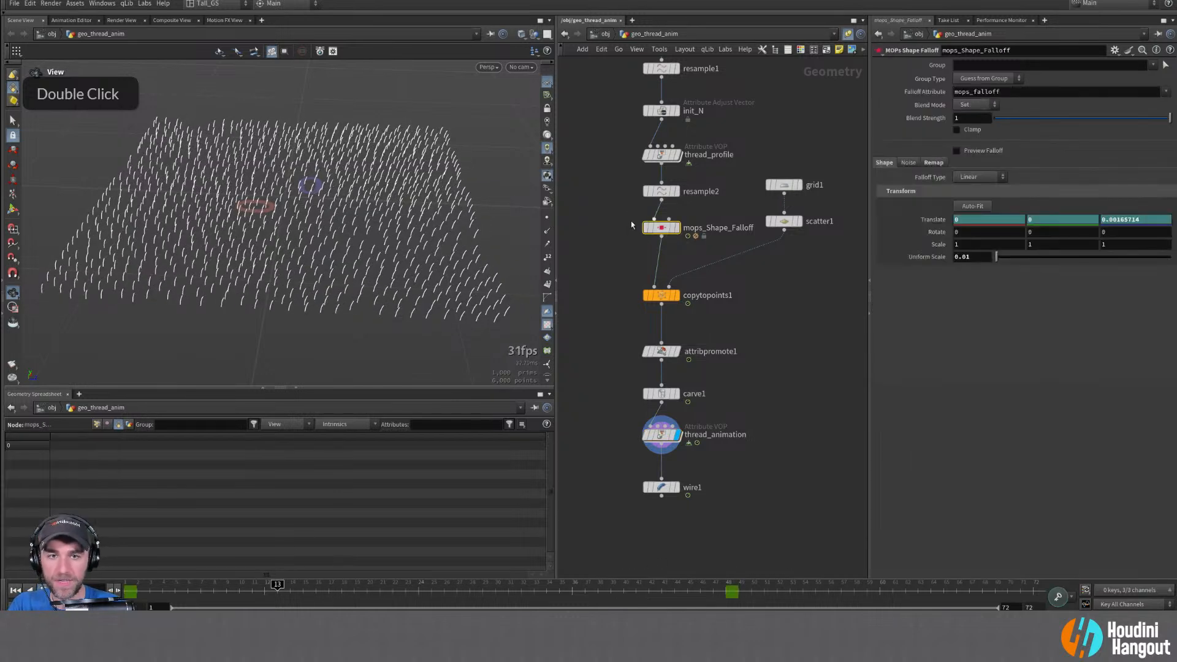
left_click_drag(661, 233, 783, 258)
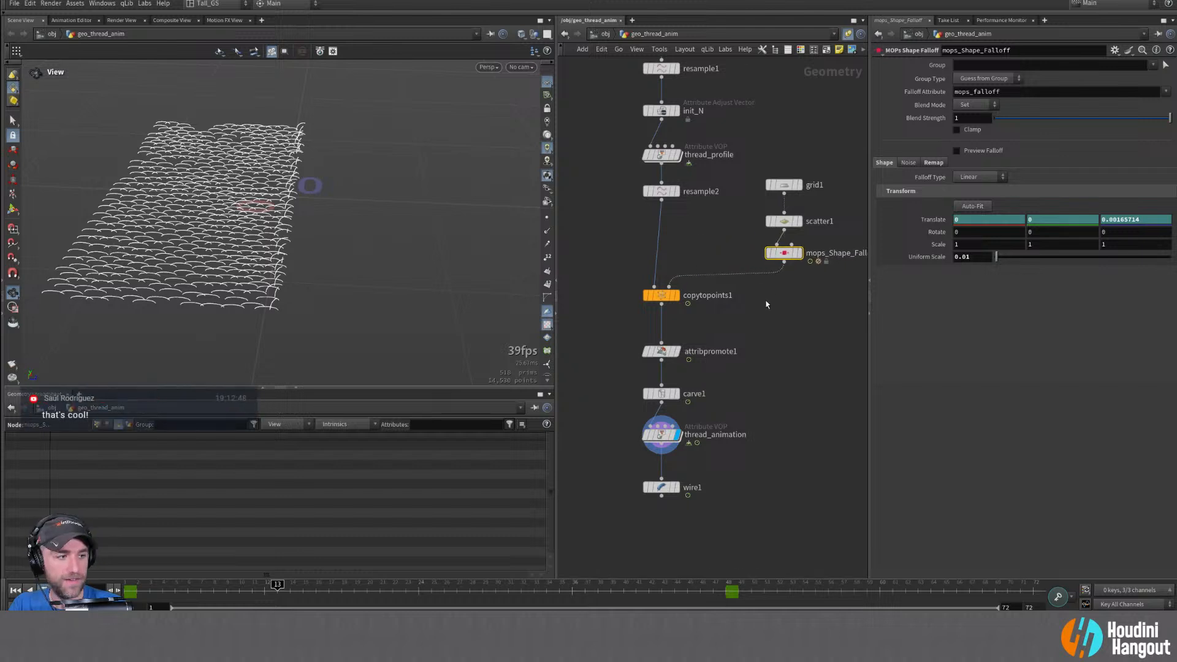
left_click_drag(618, 277, 713, 496)
left_click_drag(657, 296, 657, 329)
double_click(658, 310)
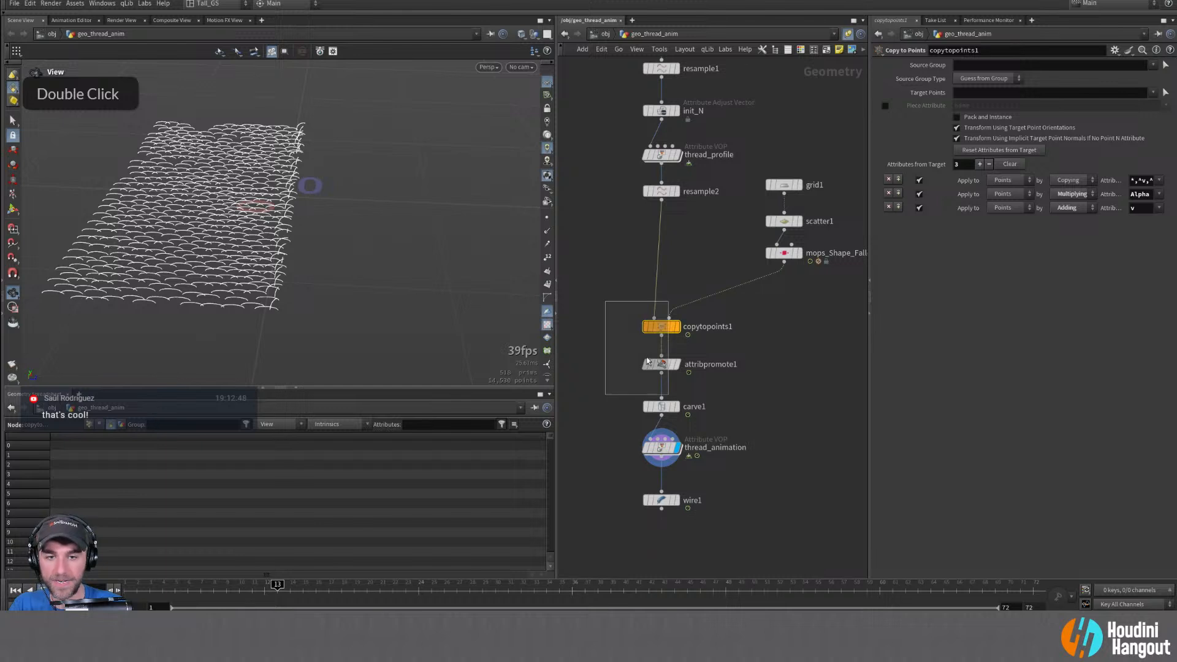
key("alt+a")
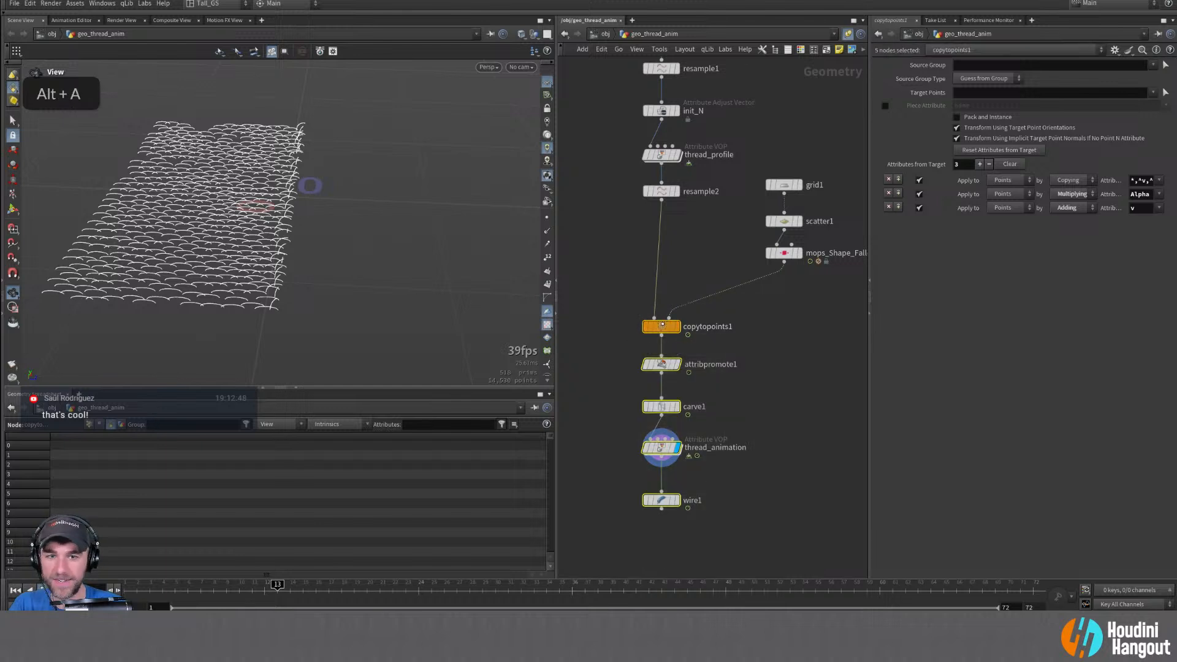
left_click_drag(664, 328, 664, 310)
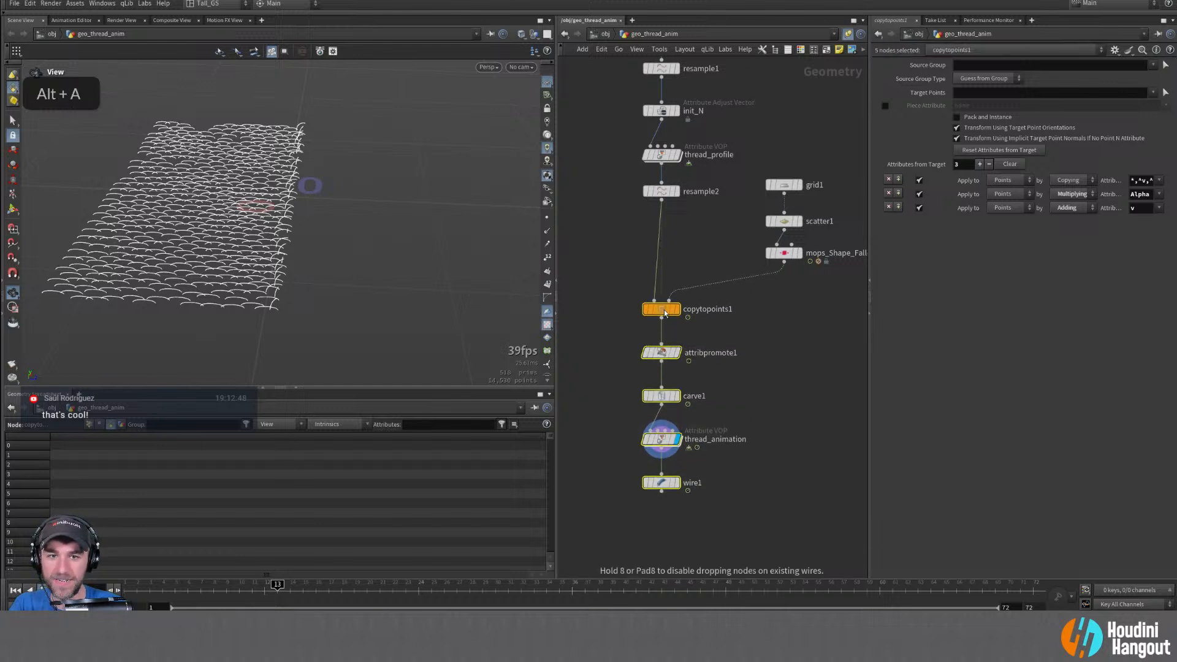
left_click(715, 230)
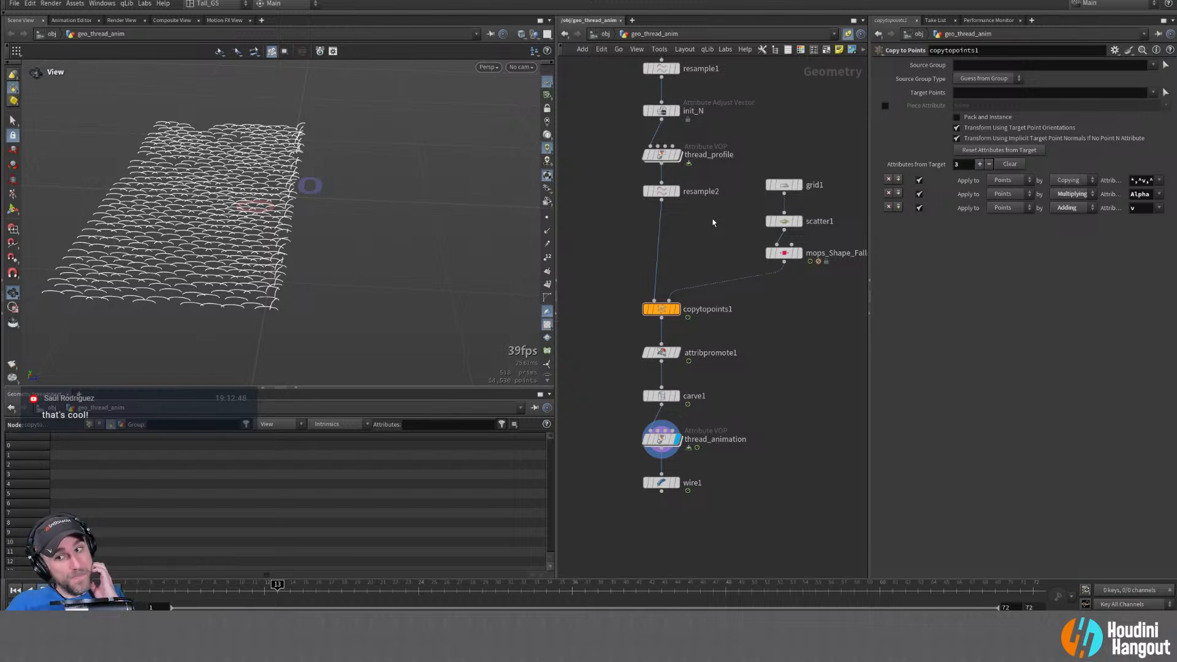
Display mops_Shape_Falloff on the scattered points with its viewport handles, and turn Preview Falloff on
left_click(784, 253)
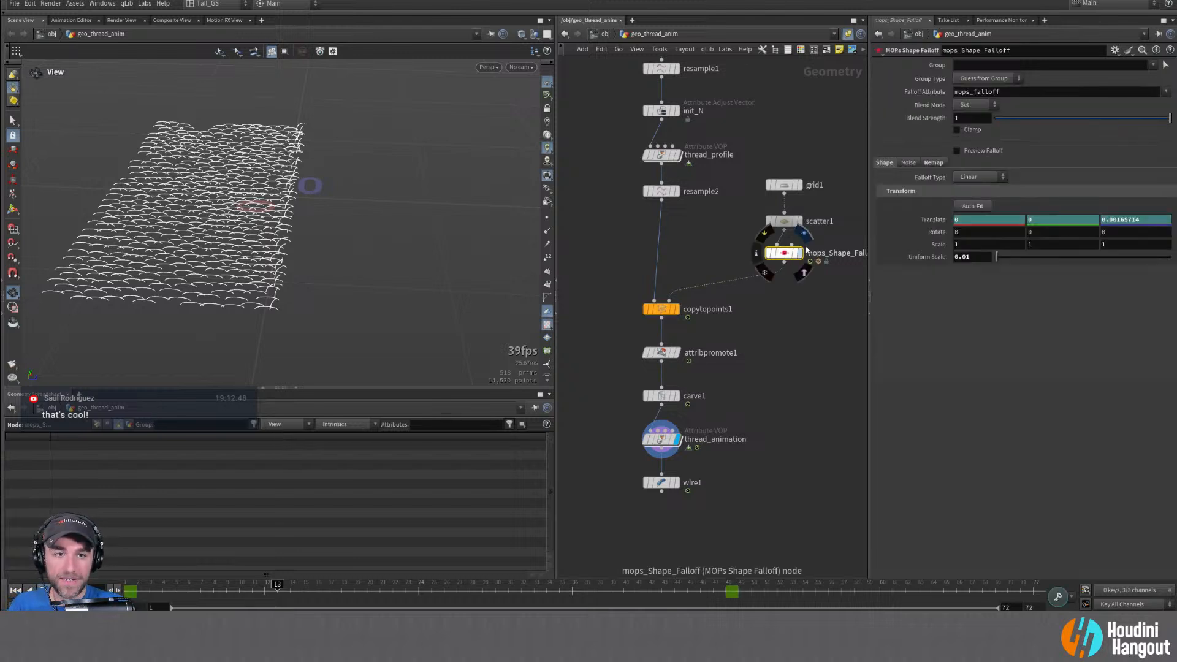
key("Return")
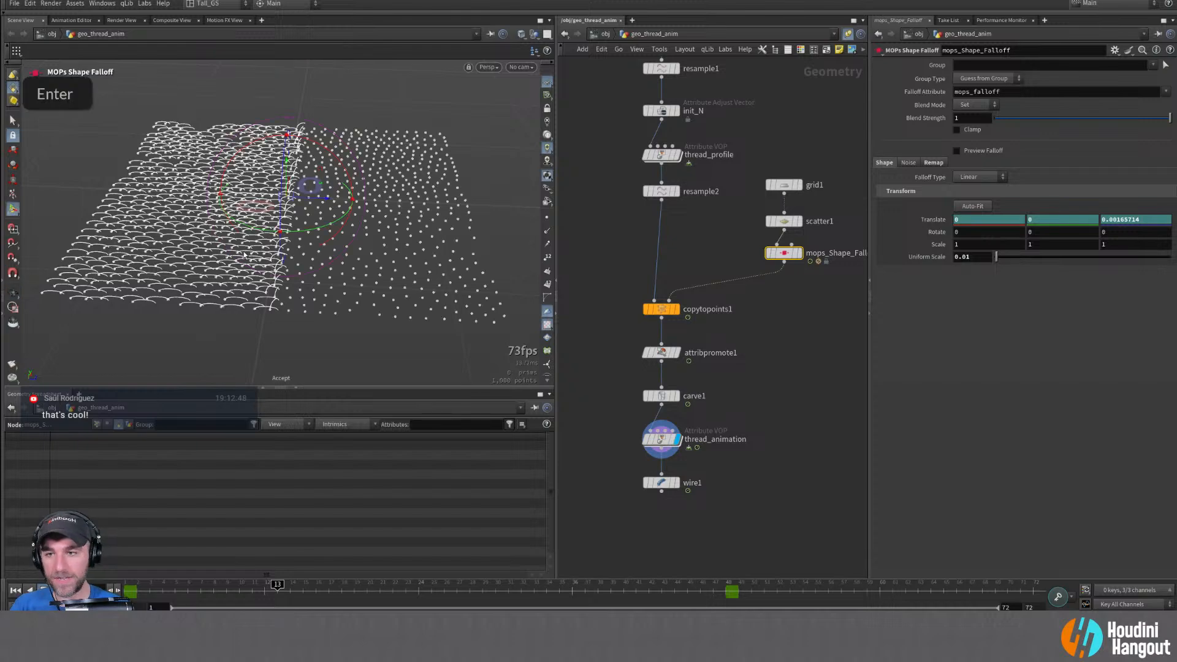
right_click_drag(254, 233, 306, 190, "alt")
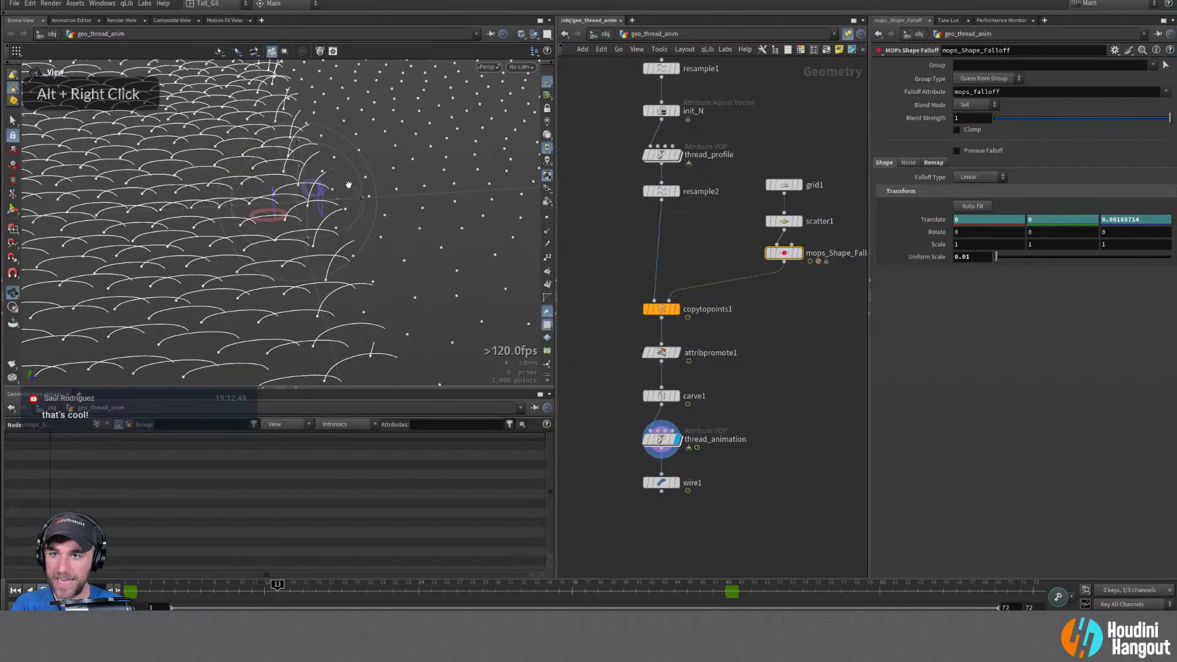
left_click_drag(307, 190, 308, 191, "alt")
right_click_drag(308, 191, 314, 189, "alt")
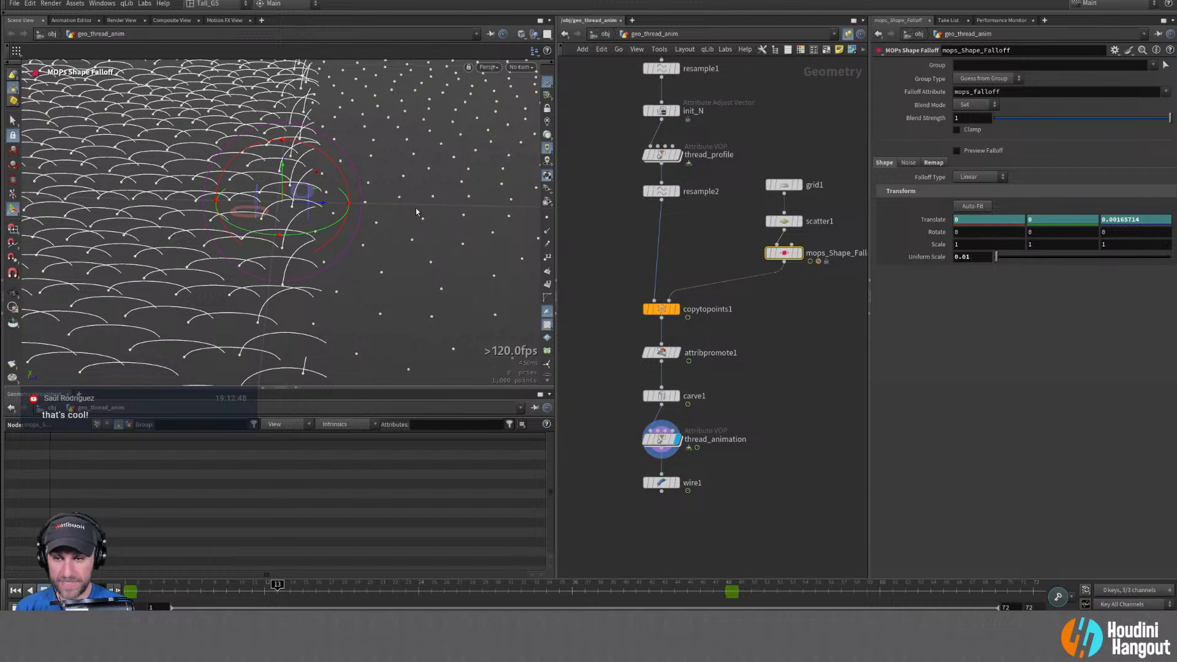
double_click(797, 253)
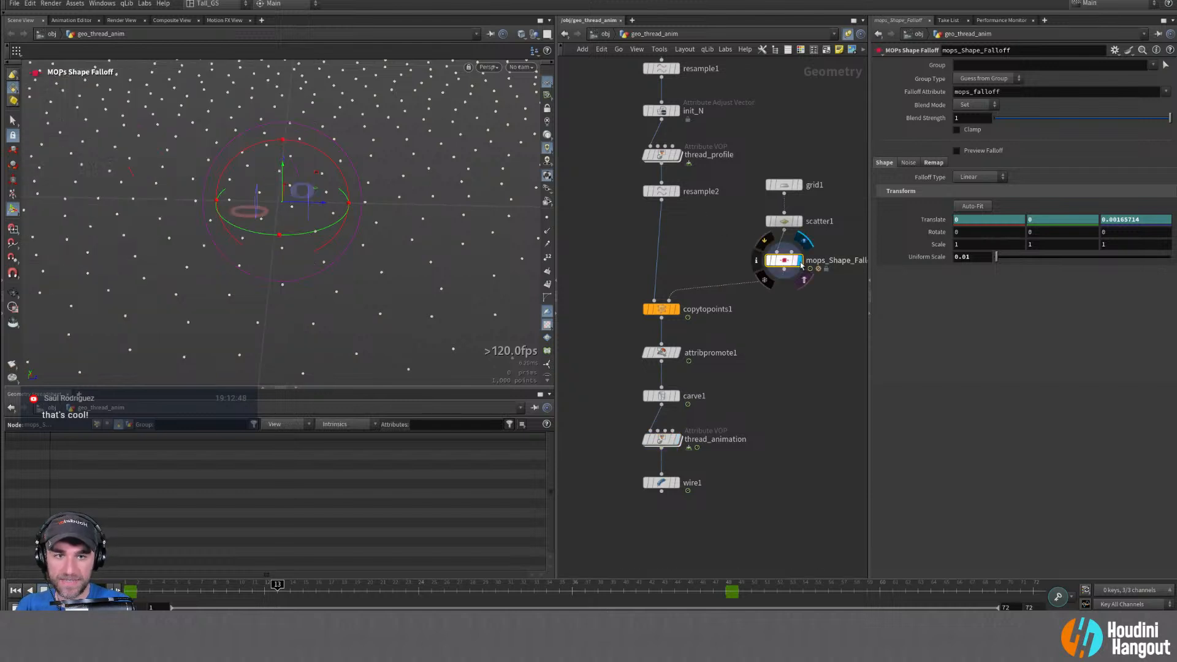
left_click(958, 151)
right_click_drag(447, 197, 387, 207, "alt")
middle_click_drag(392, 221, 337, 218, "alt")
left_click_drag(301, 165, 316, 198, "alt")
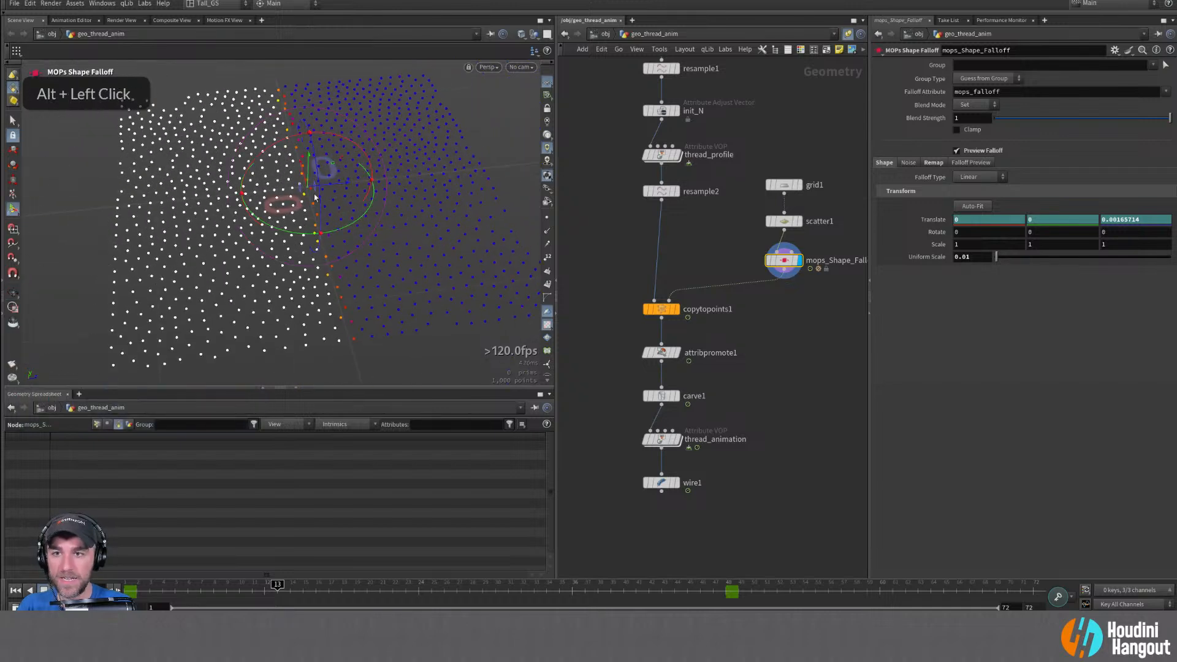
Re-key the falloff's Z translation to sweep the whole grid from frame 1 to frame 48, ending at about 0.278, and scrub to check it
left_click_drag(275, 589, 95, 575)
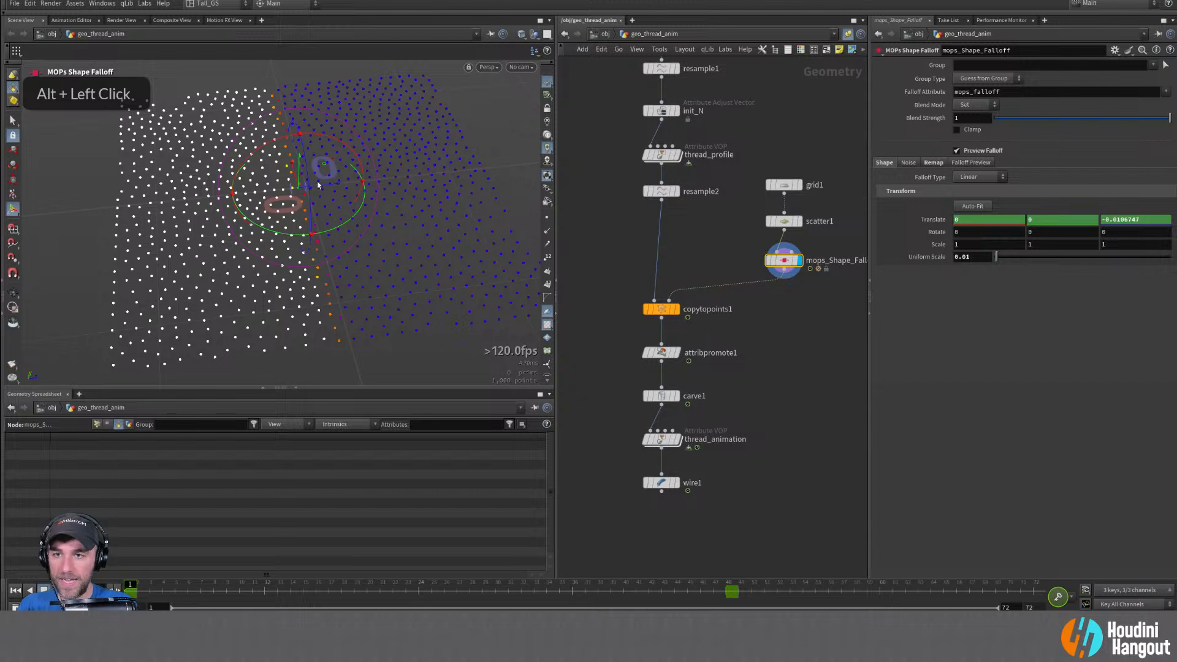
left_click_drag(324, 180, 139, 215)
left_click(726, 592)
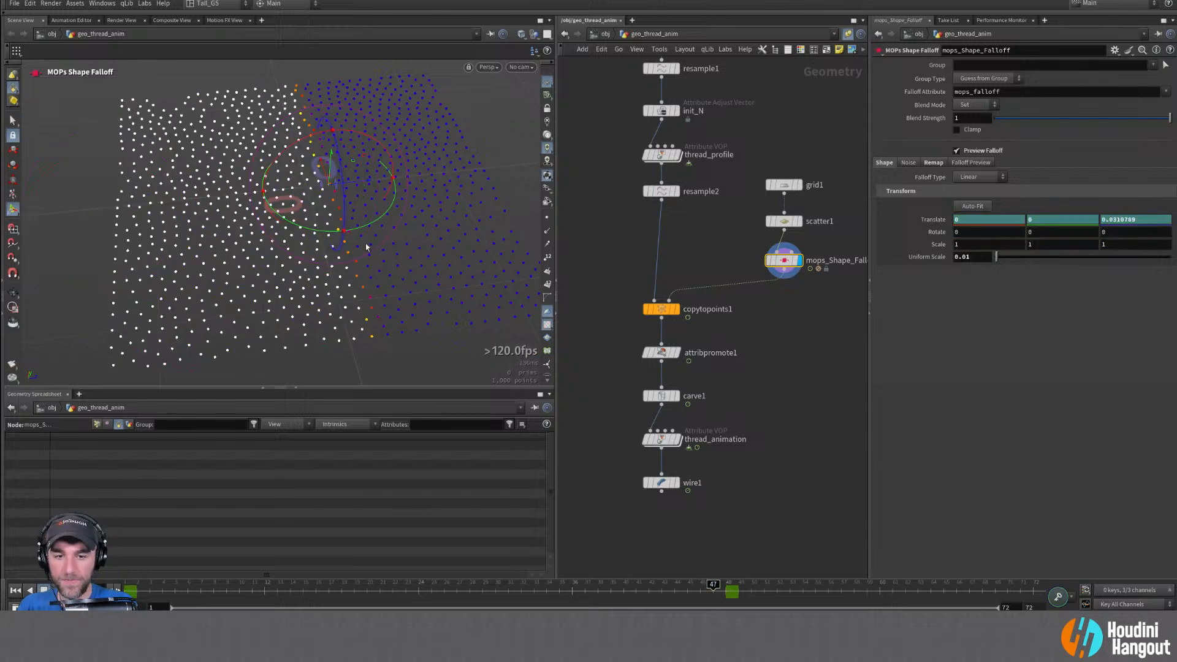
left_click_drag(354, 181, 525, 168)
left_click_drag(714, 586, 727, 585)
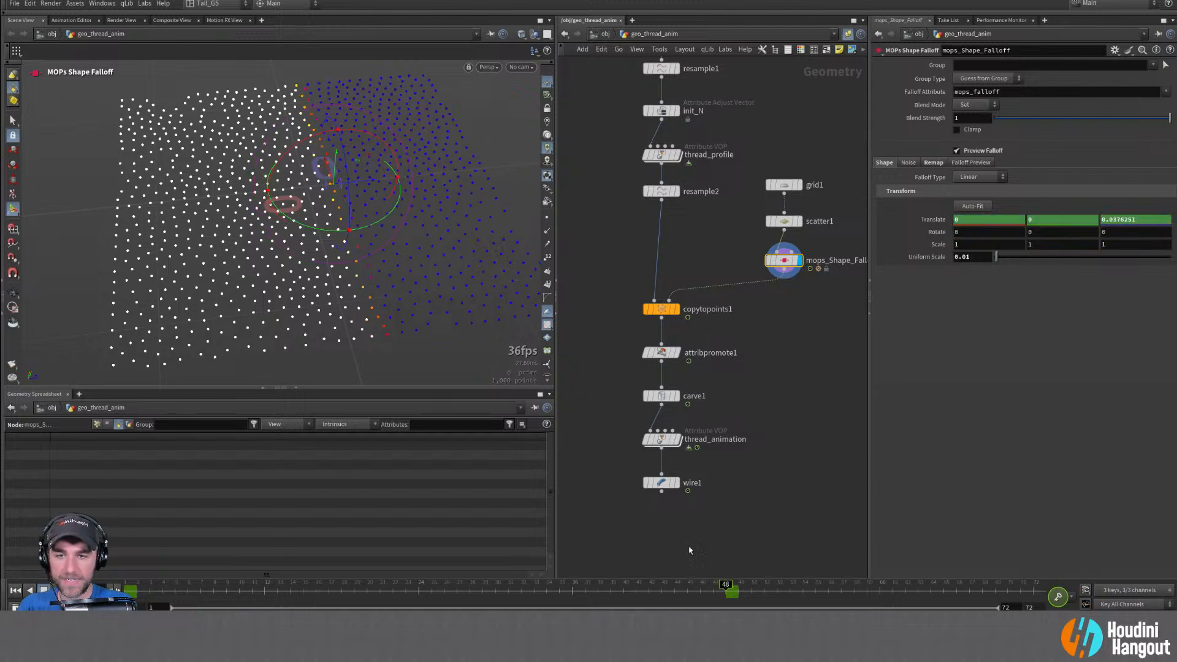
left_click_drag(362, 182, 530, 164)
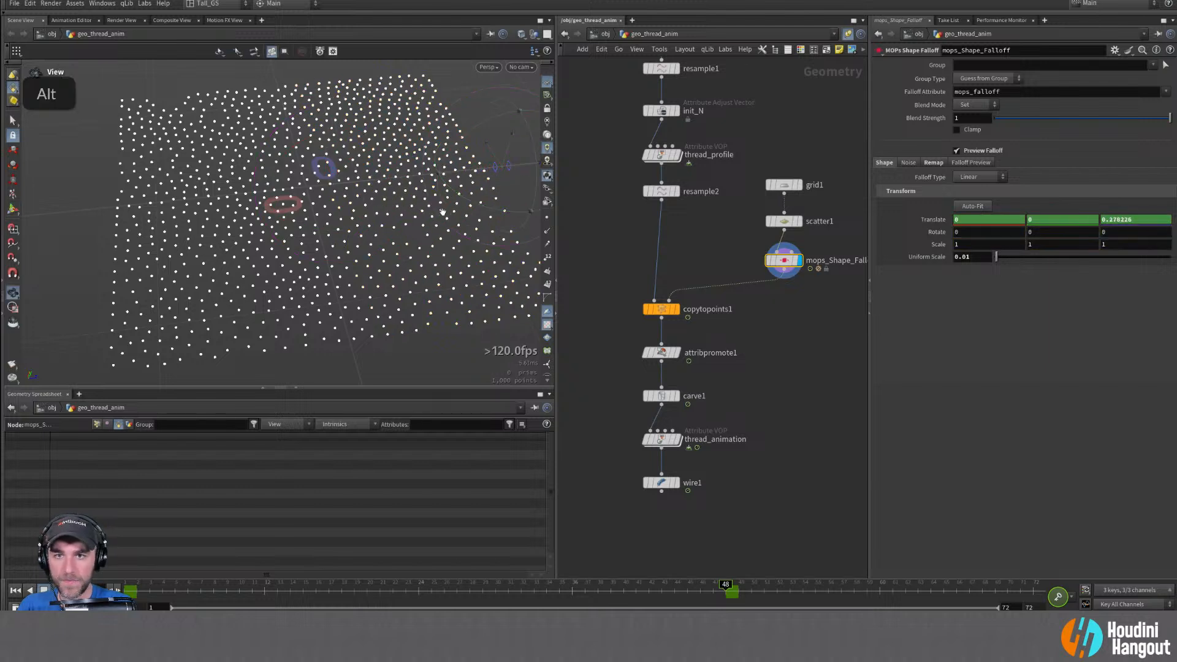
right_click_drag(522, 184, 532, 205, "alt")
left_click_drag(728, 587, 331, 592)
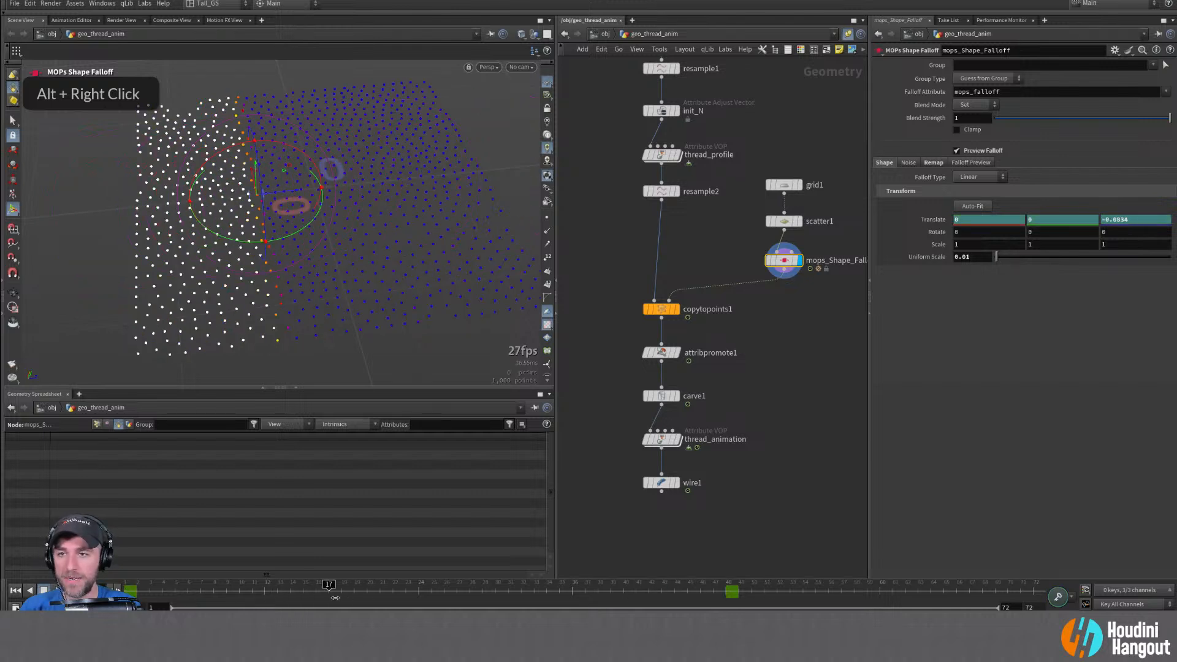
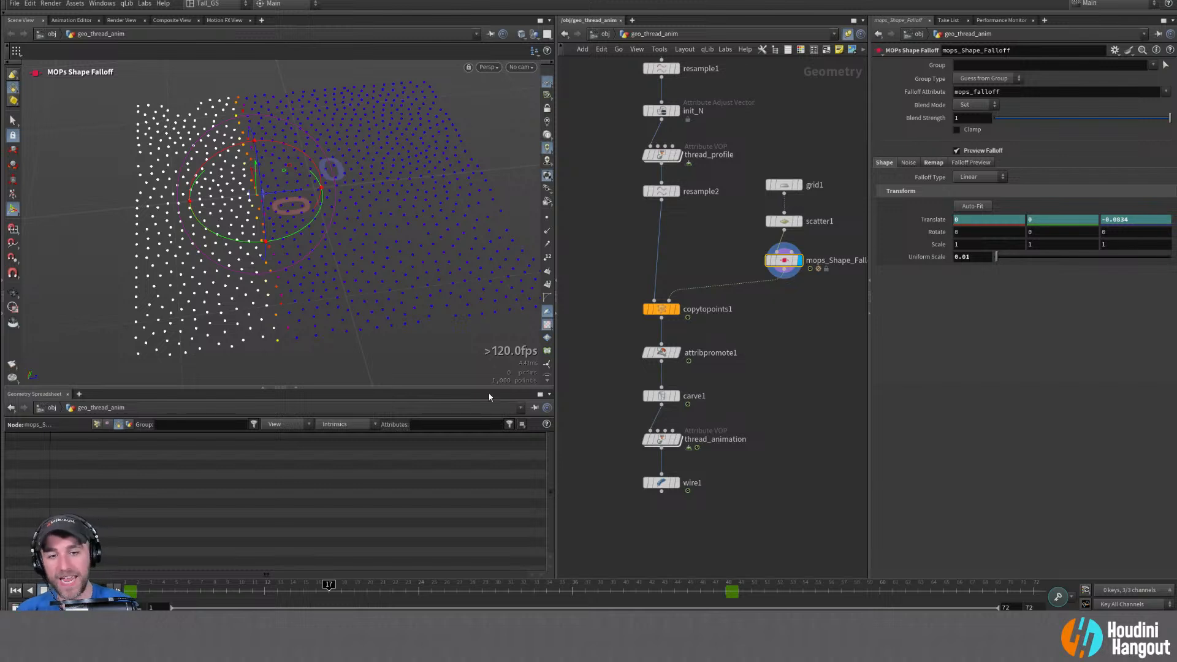
Select thread_animation and play the sequence from frame 1 to examine how the threads grow across the grid
left_click(663, 439)
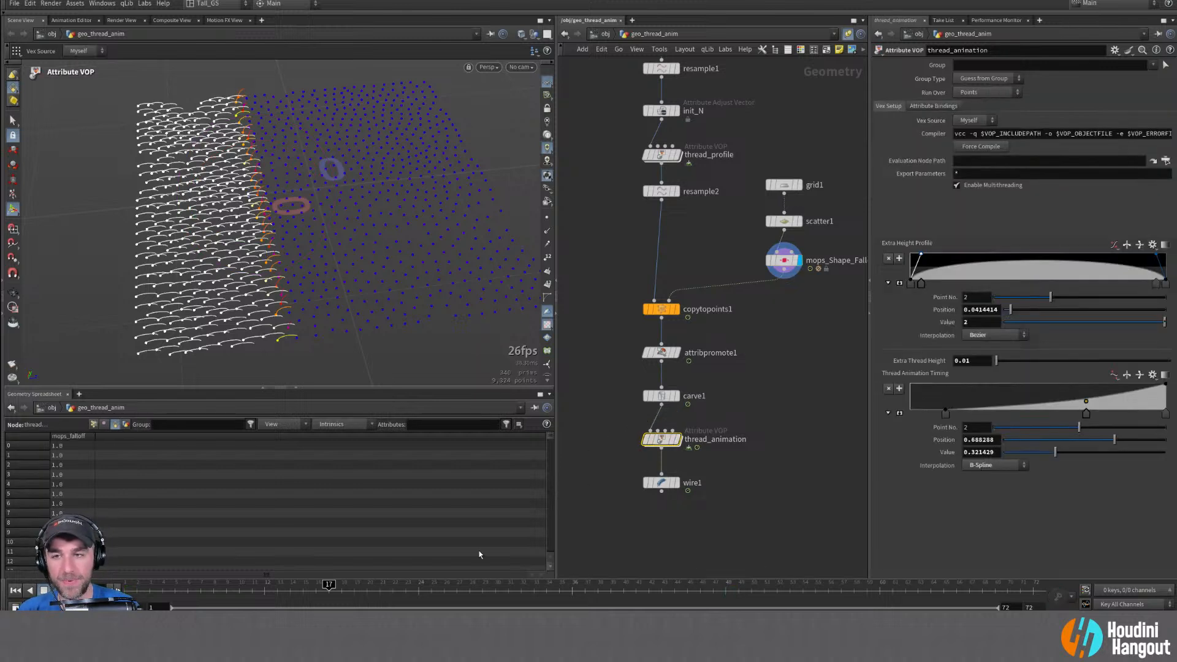
mouse_move(345, 588)
left_mouse_down()
mouse_move(497, 579)
mouse_move(130, 584)
left_mouse_up()
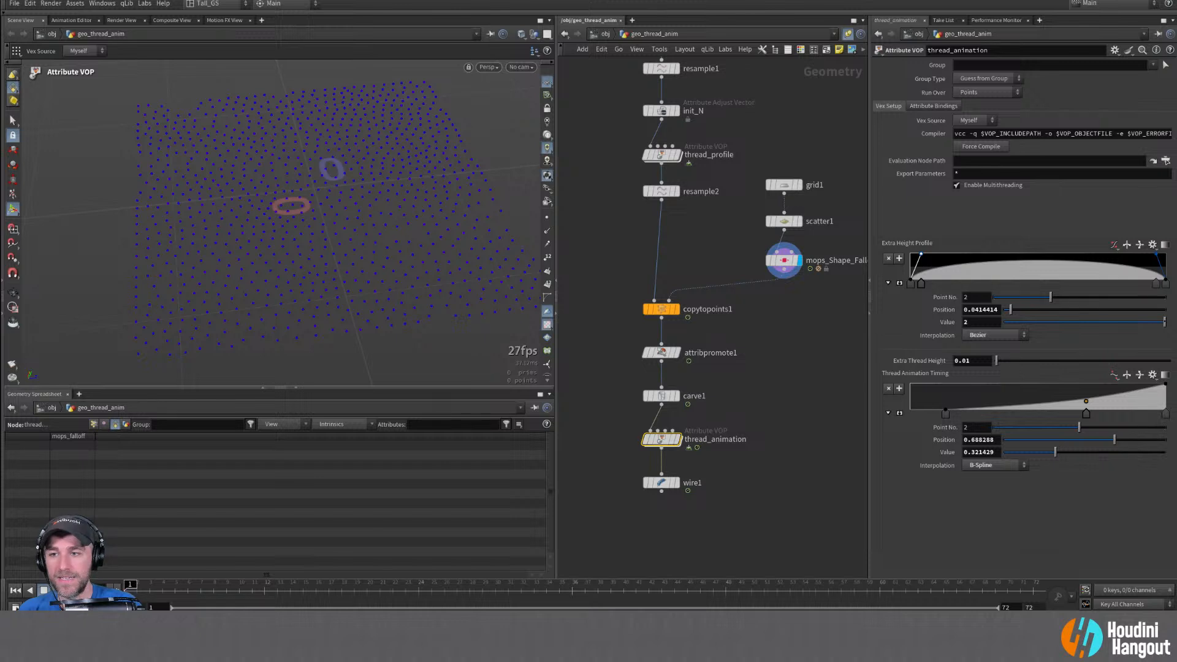
key("Up")
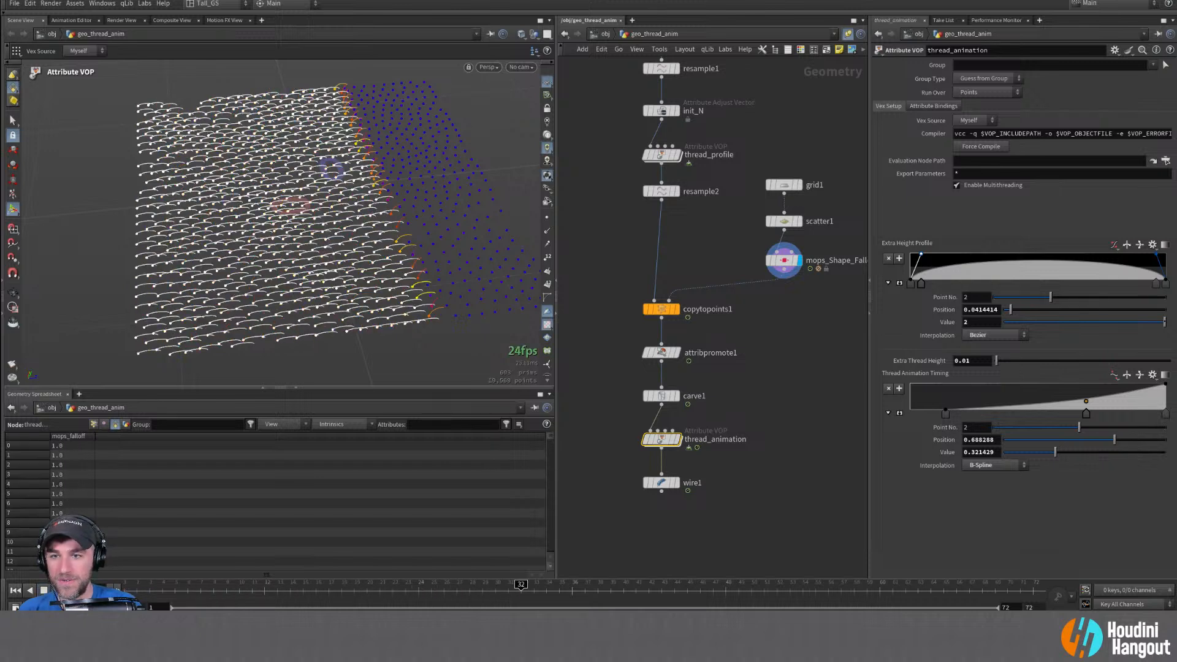
key("ctrl+Up")
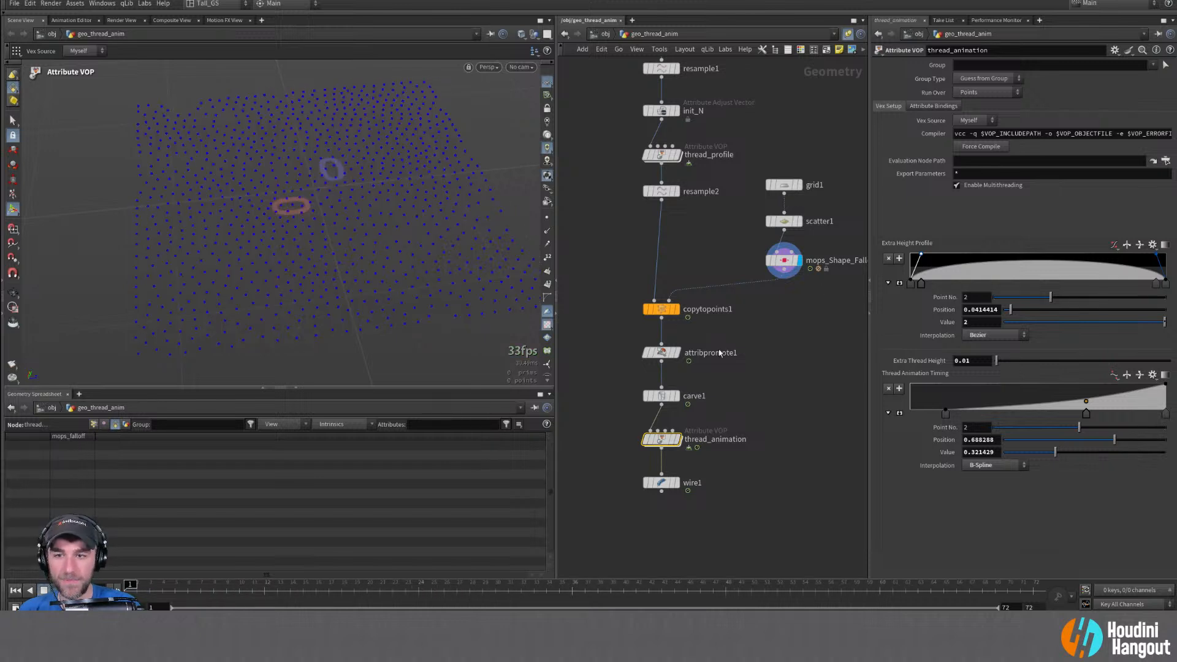
Set the Uniform Scale of mops_Shape_Falloff to 0.1 to widen the falloff's transition
left_click(783, 263)
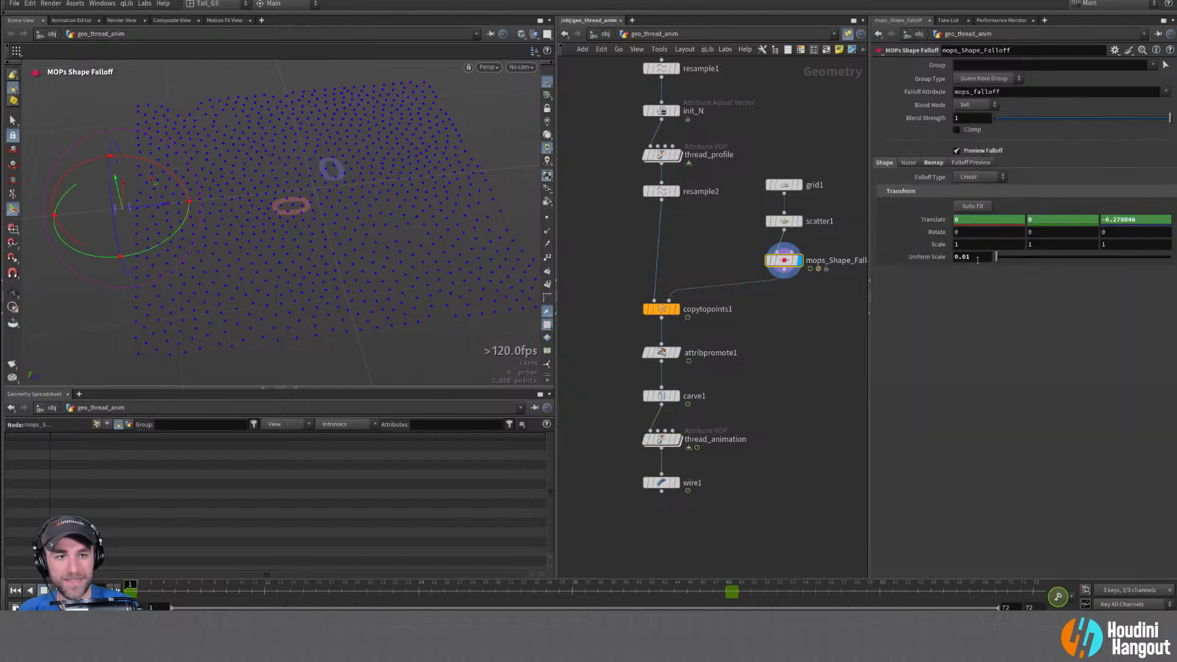
double_click(967, 258)
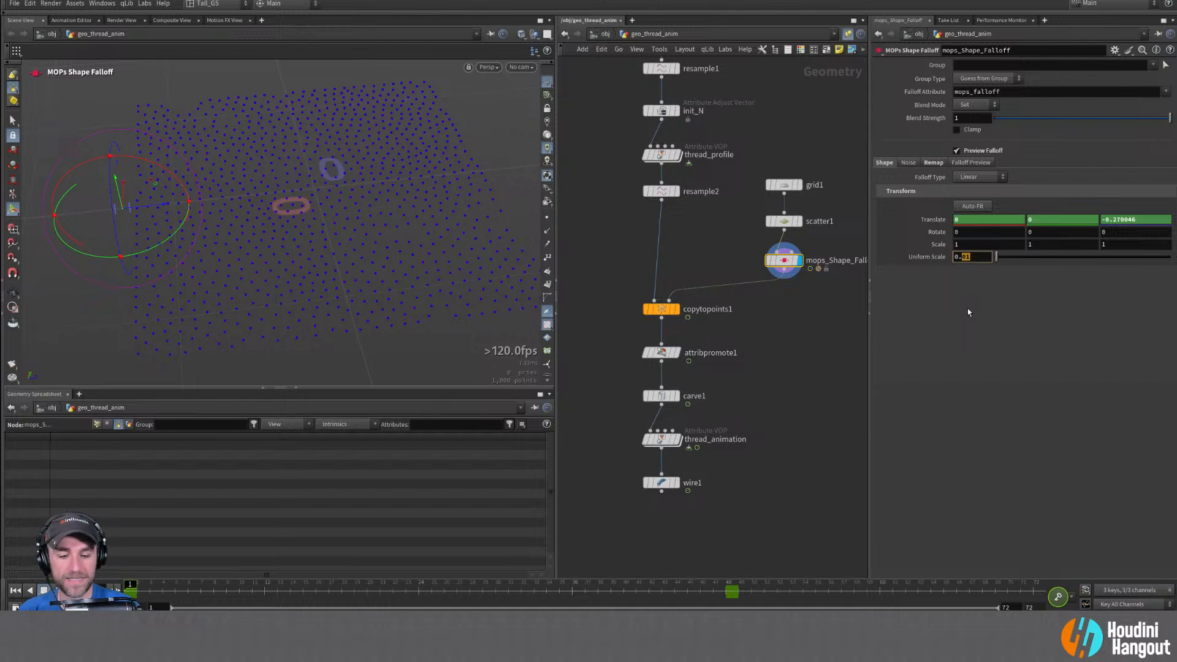
type("1")
key("Return")
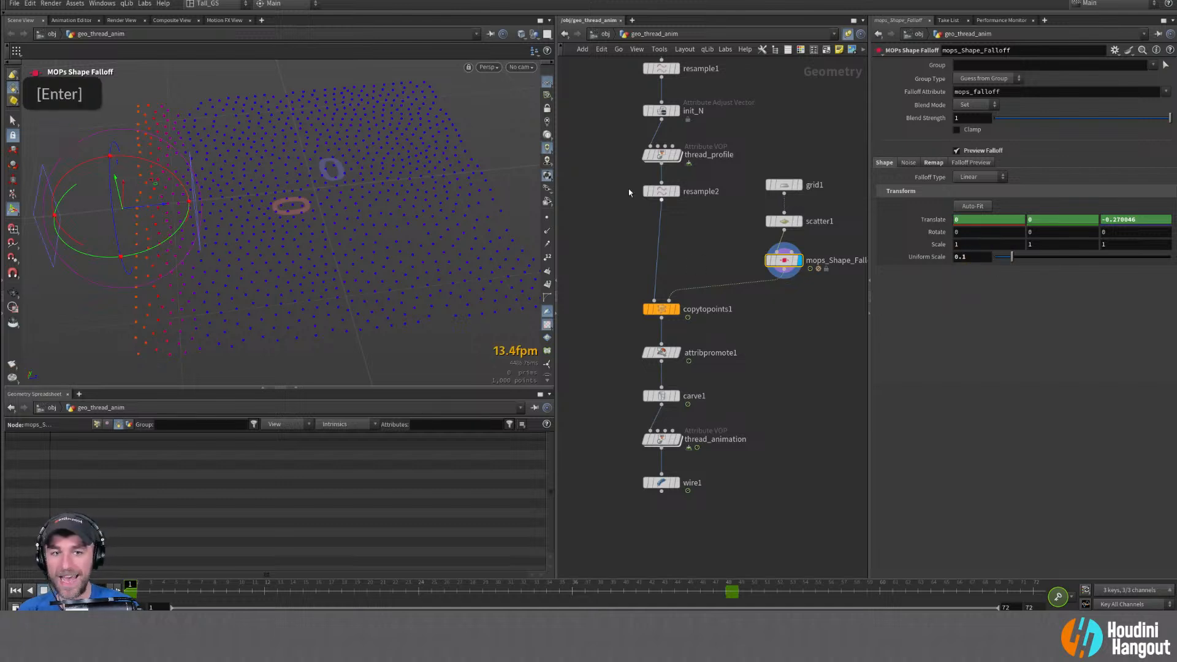
Re-key the falloff to start farther off the grid at frame 1 and end at Z about 0.383 at frame 48, and check the displayed threads
left_click_drag(152, 207, 87, 215)
left_click(158, 587)
left_click_drag(161, 587, 741, 600)
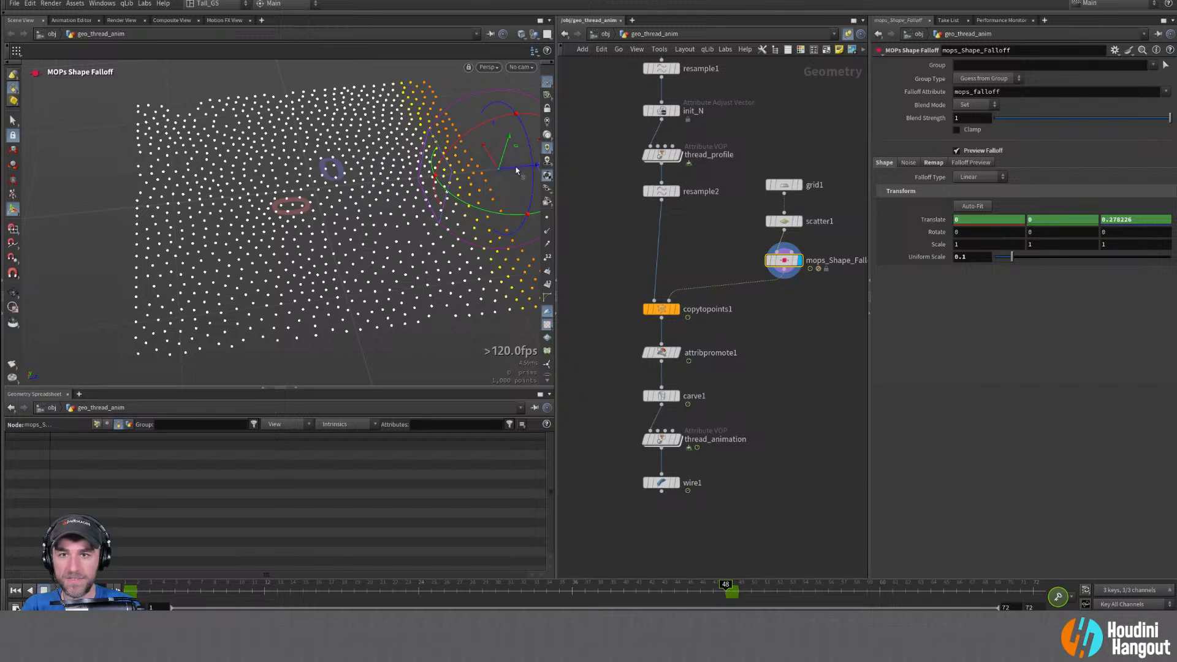
left_click_drag(517, 170, 584, 170)
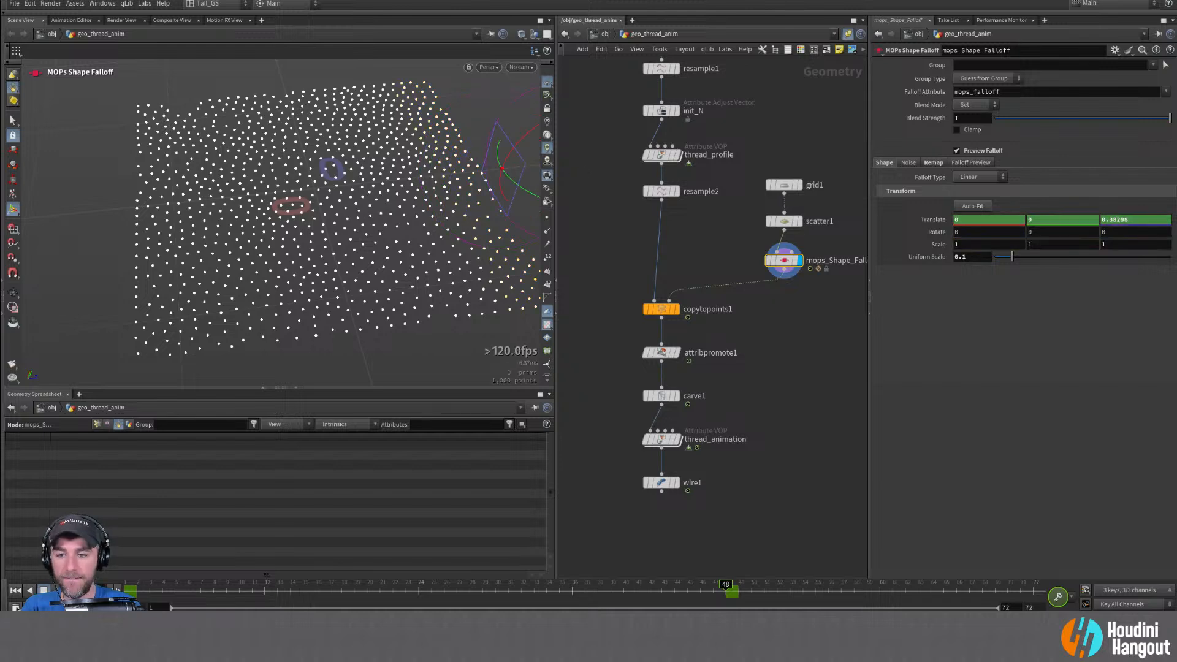
double_click(677, 439)
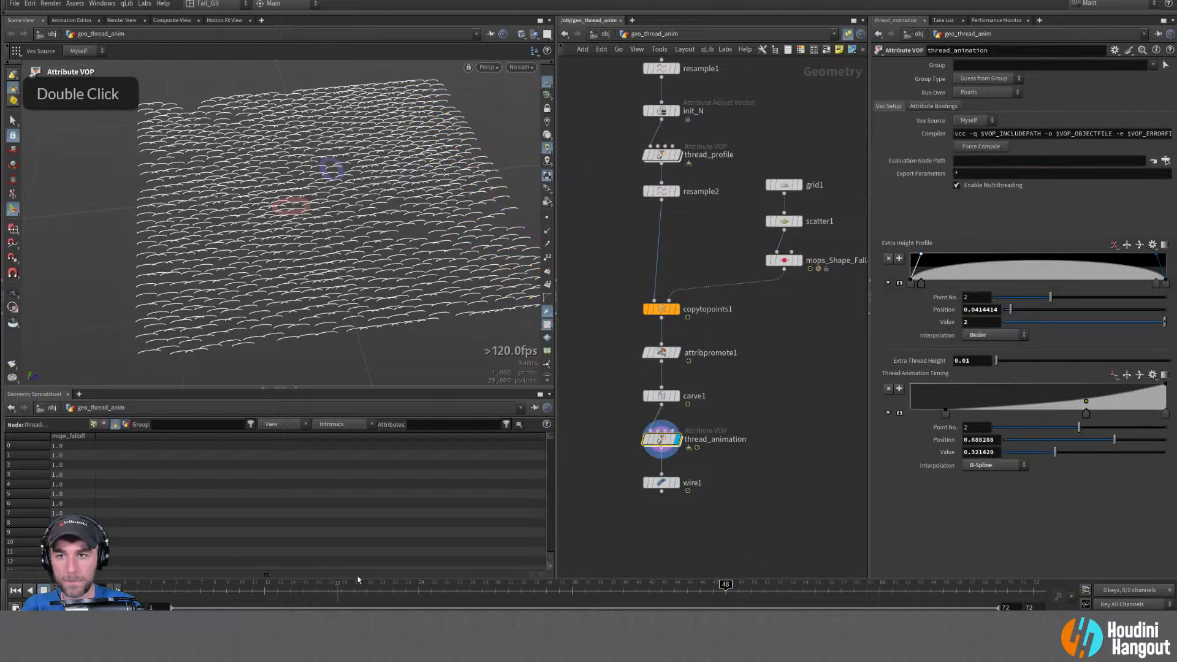
mouse_move(248, 595)
left_mouse_down()
mouse_move(203, 590)
mouse_move(763, 589)
mouse_move(175, 592)
mouse_move(702, 591)
mouse_move(252, 592)
mouse_move(415, 599)
left_mouse_up()
Display attribpromote1 and examine its node information for the point and primitive mops_falloff attributes
left_click(663, 353)
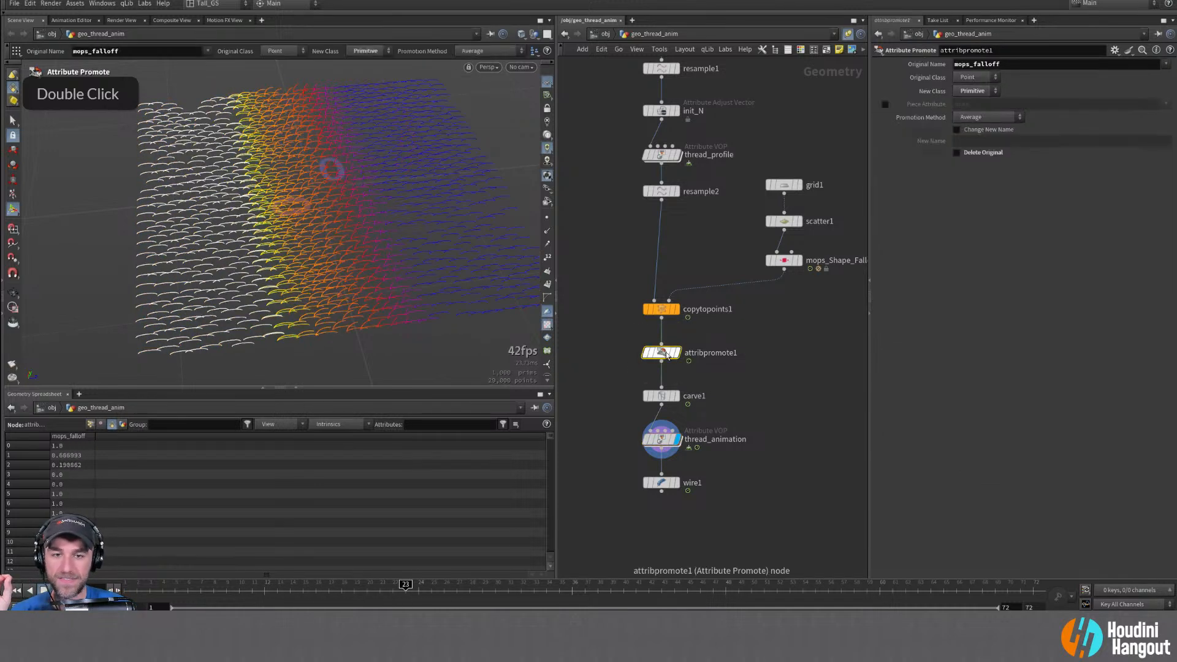
left_click(682, 333)
middle_click(666, 354)
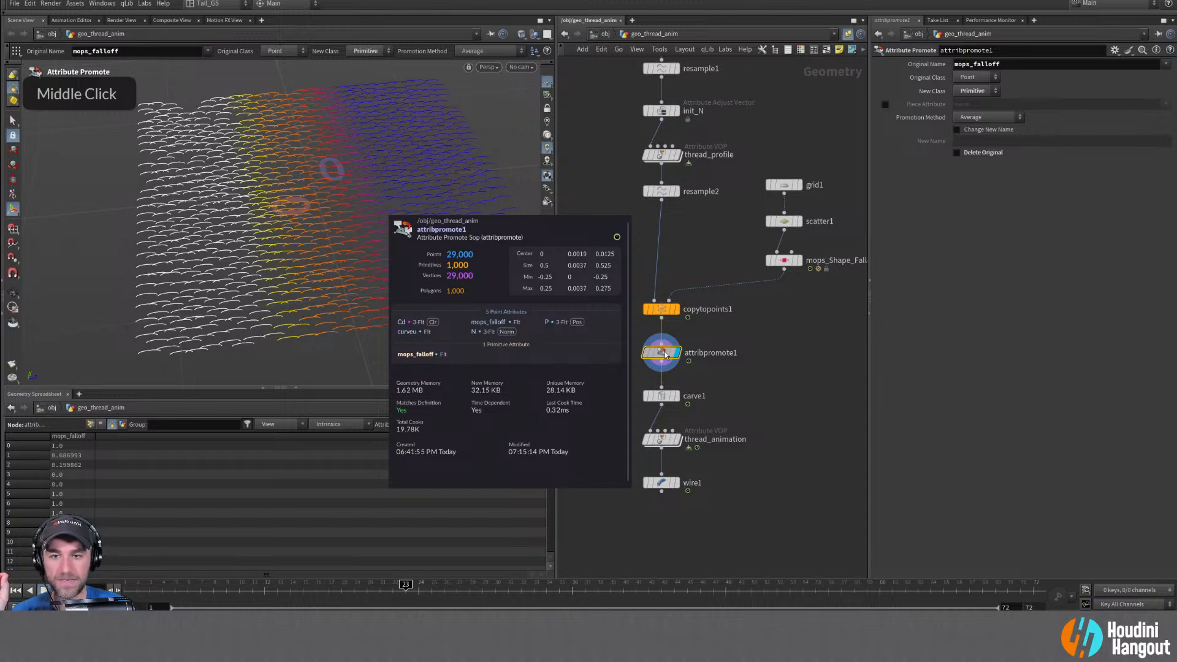
Display copytopoints1, show its point attributes in the spreadsheet, and scrub to compare it with attribpromote1
double_click(663, 311)
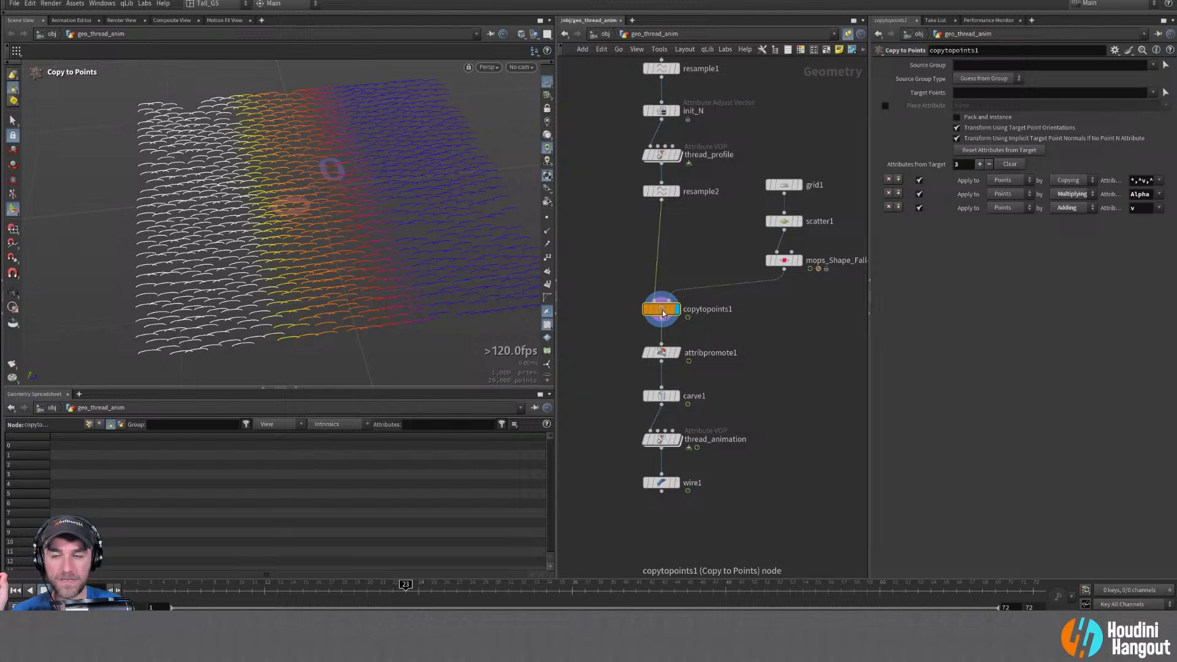
left_click(89, 424)
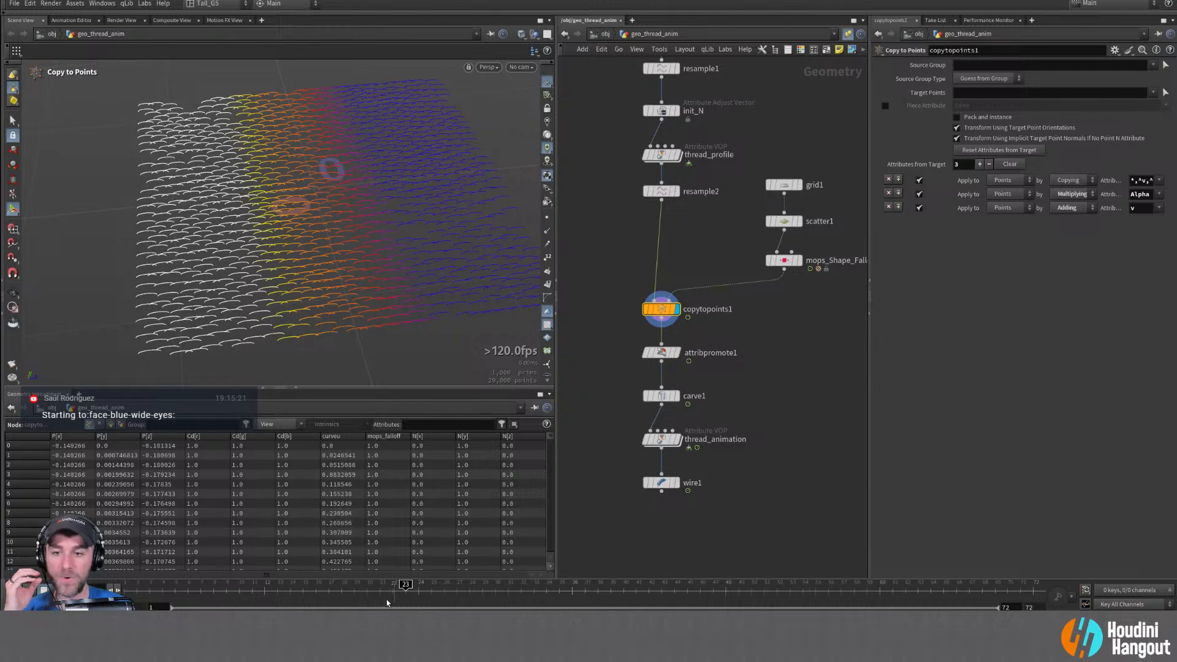
left_click_drag(386, 596, 669, 596)
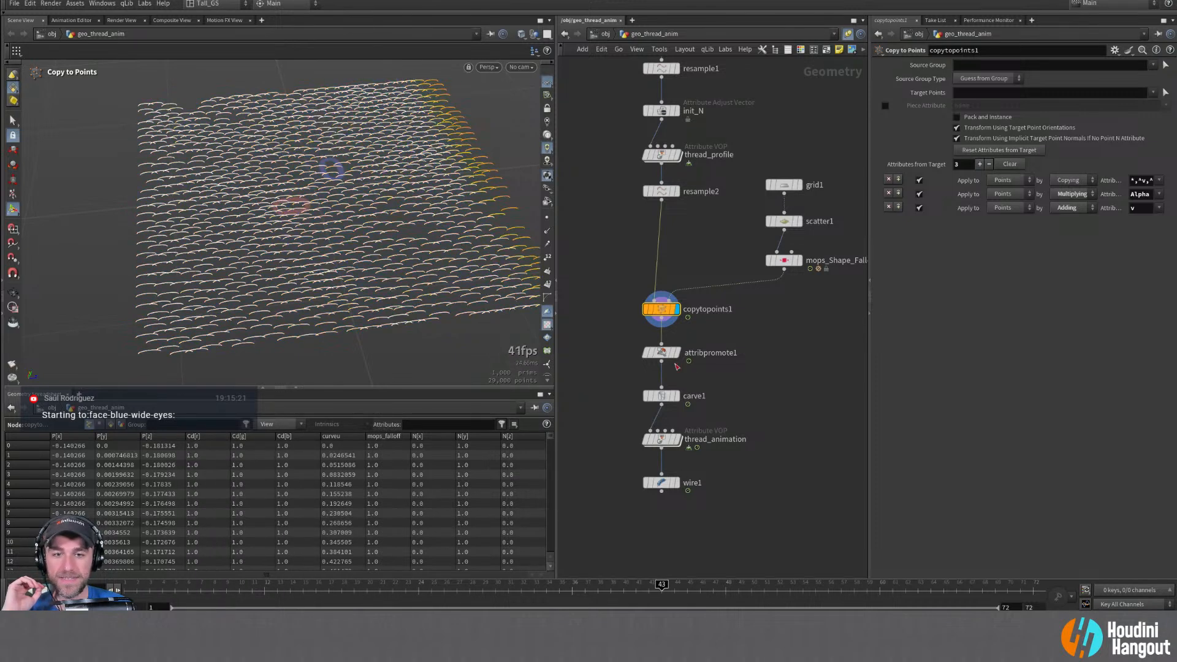
left_click(663, 356)
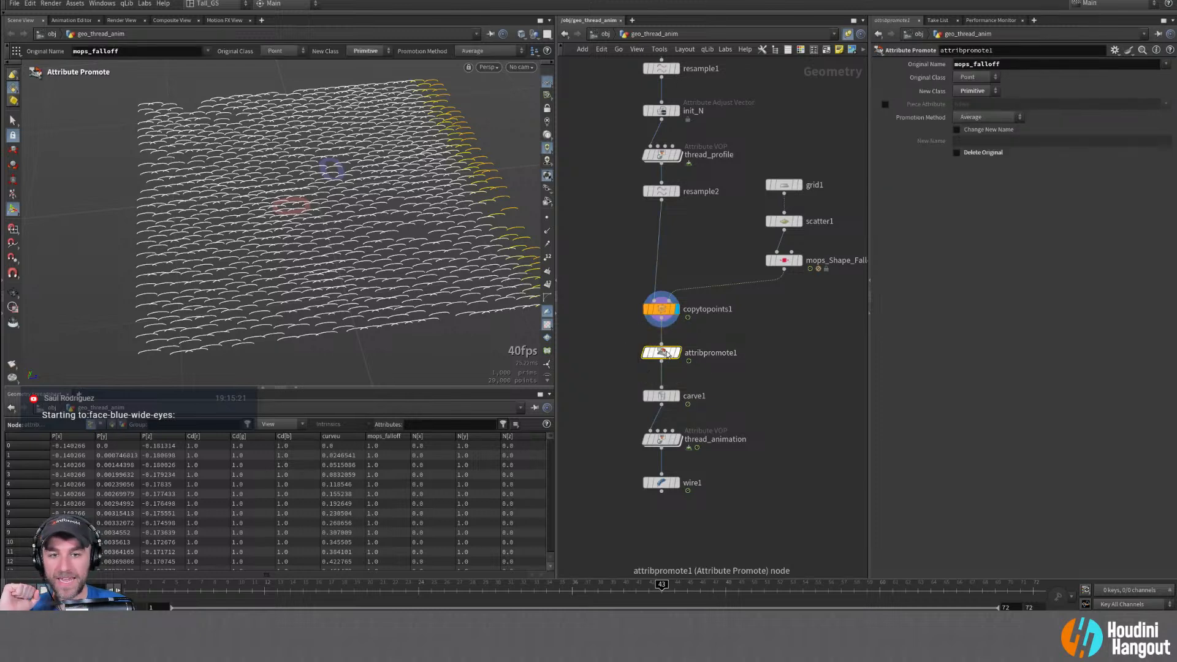
left_click(672, 310)
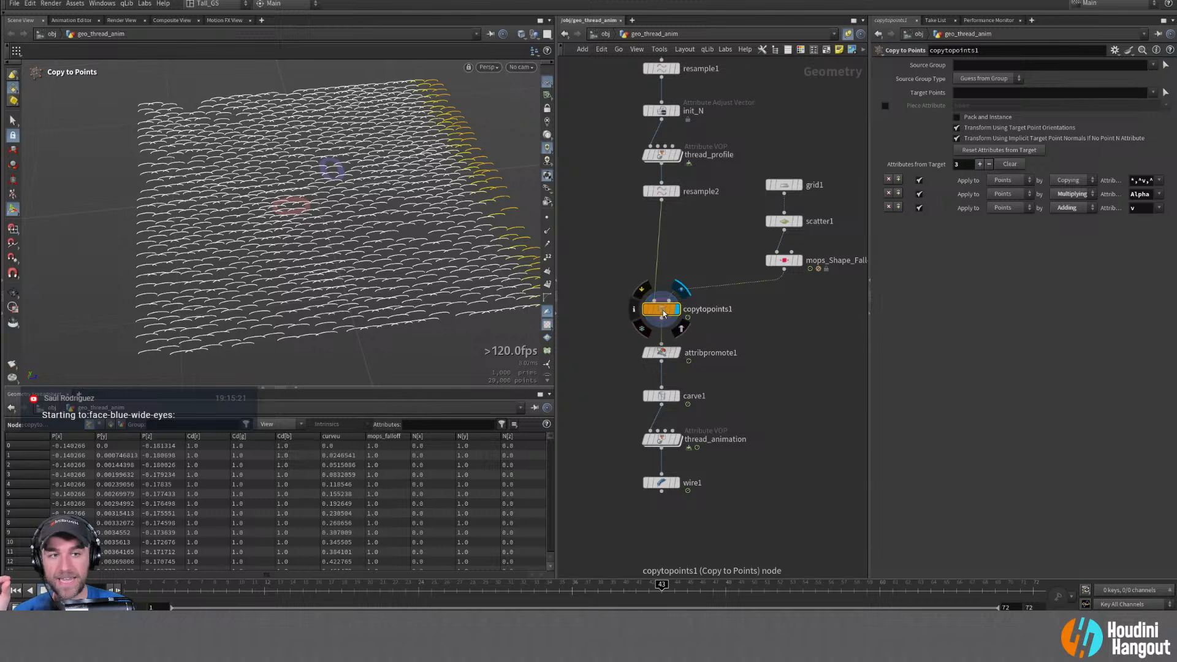
left_click(664, 354)
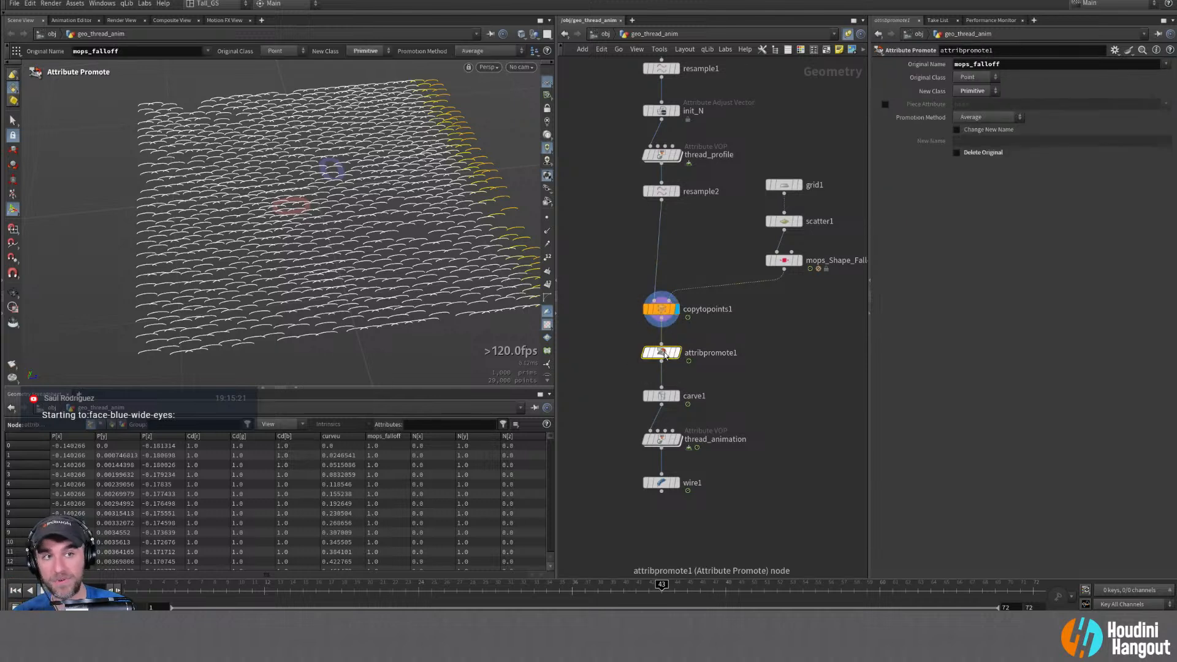
mouse_move(649, 354)
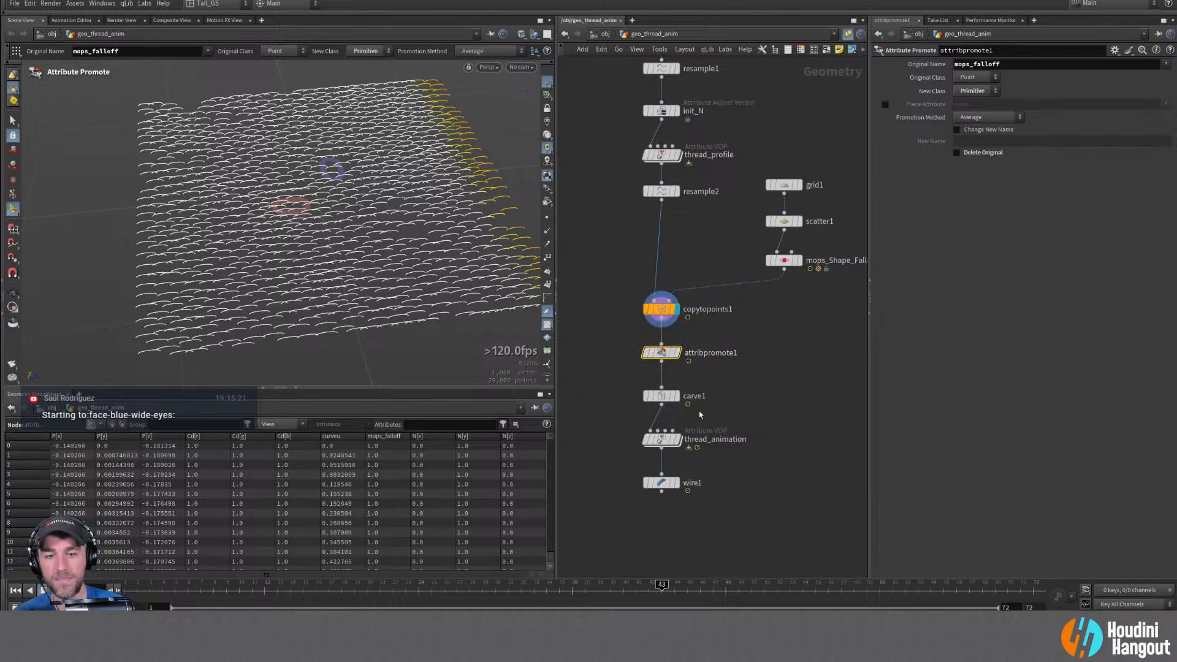
Inspect the bind and Import Primitive Attribute nodes inside thread_animation, and return to the geometry network
double_click(662, 439)
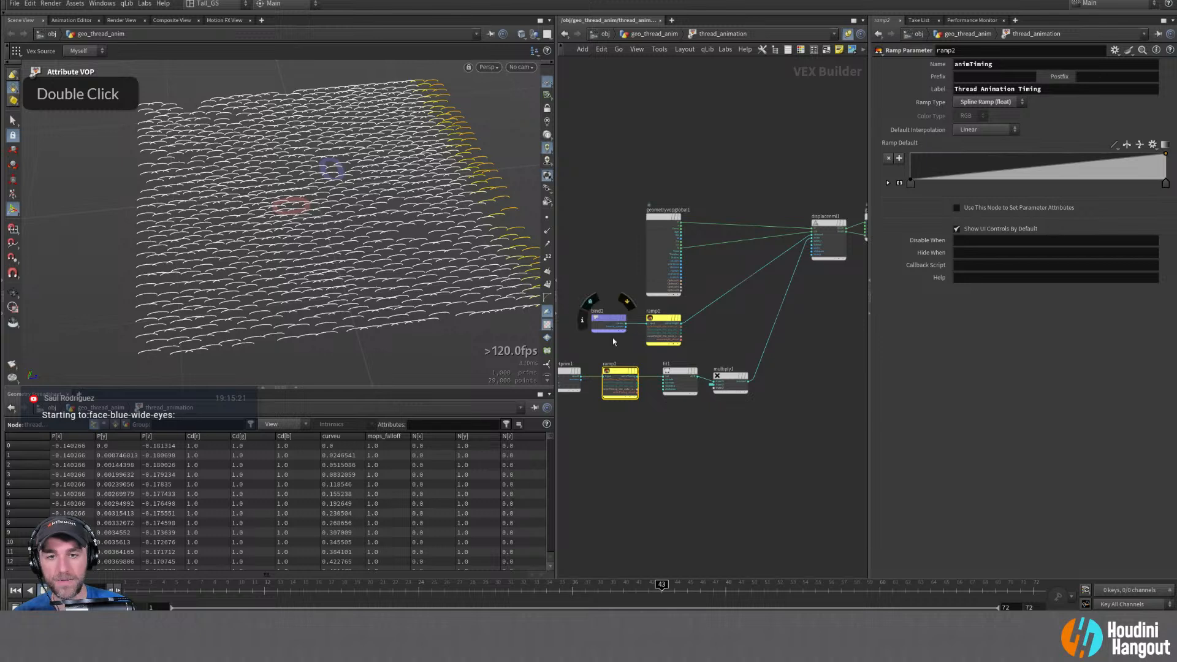
left_click(604, 322)
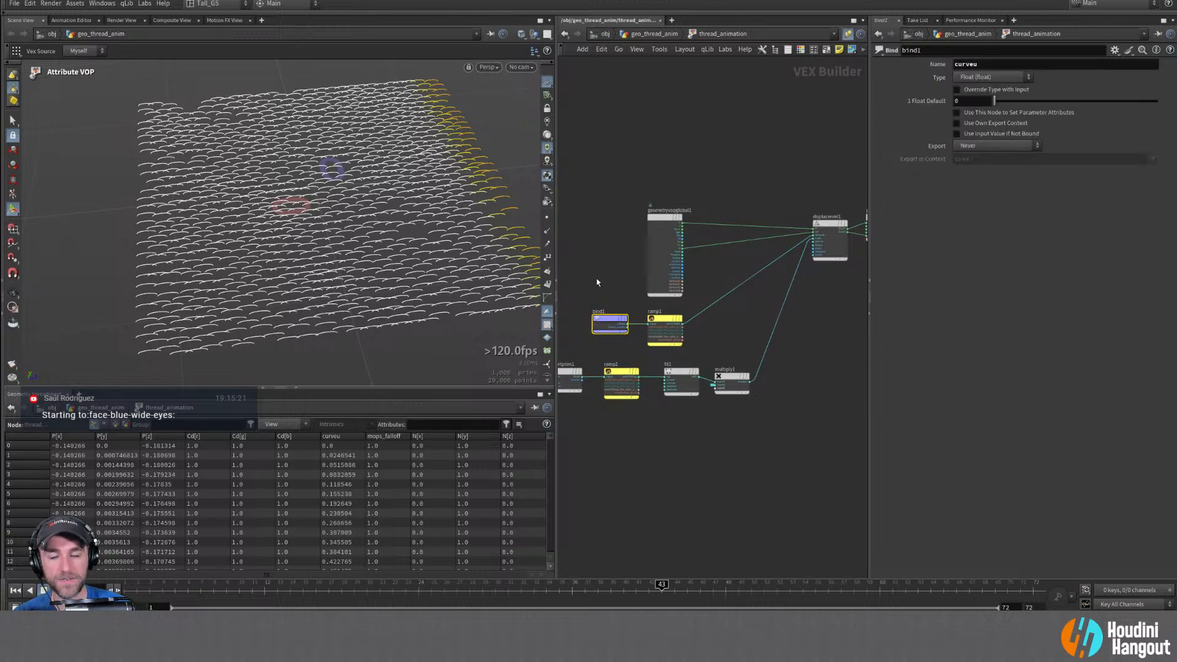
middle_click_drag(588, 313, 633, 315)
left_click(607, 381)
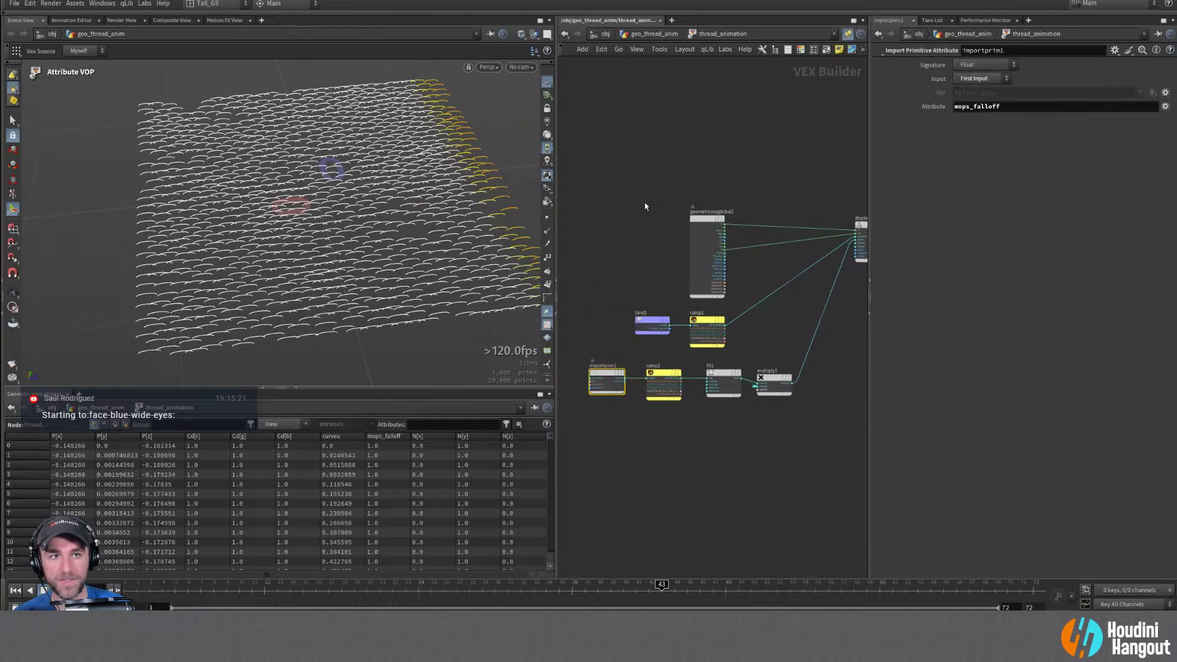
key("u")
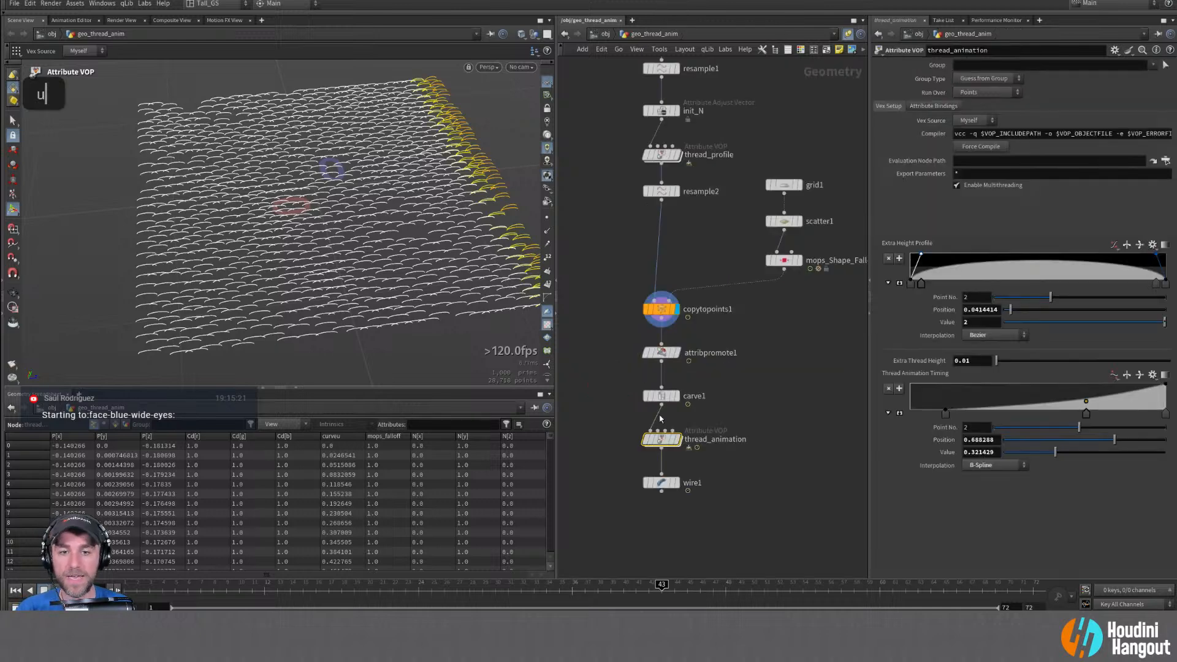
Bypass attribpromote1 and add a fourth target attribute entry on copytopoints1 that copies mops_falloff to primitives
left_click(645, 356)
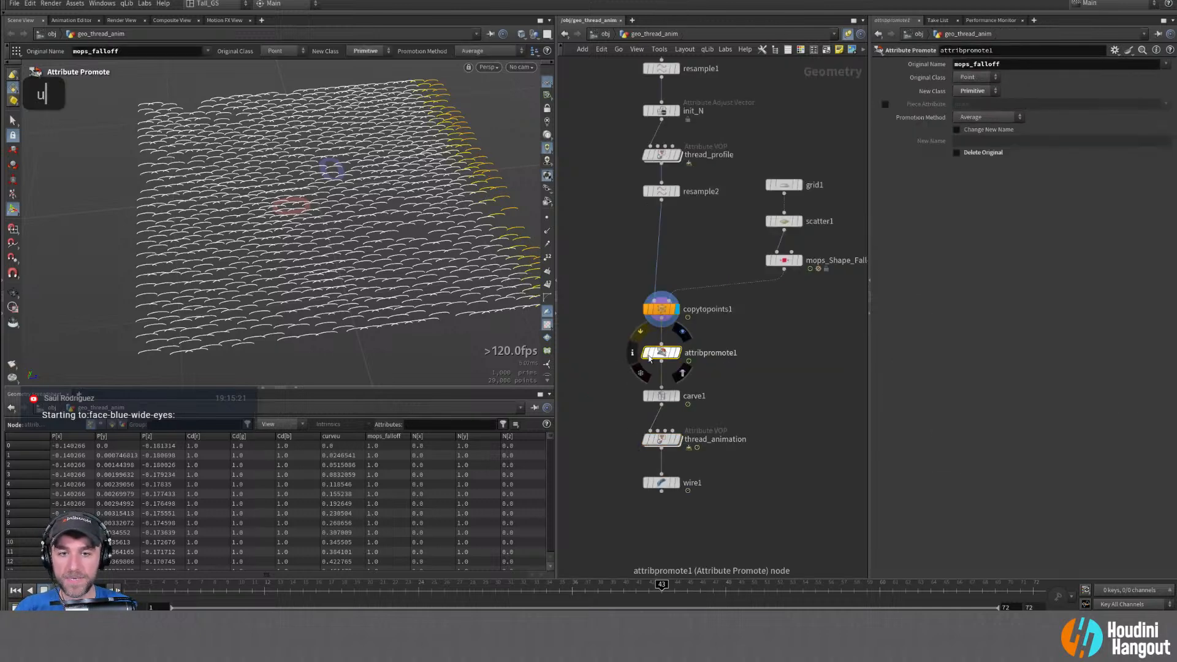
left_click(647, 352)
left_click(660, 312)
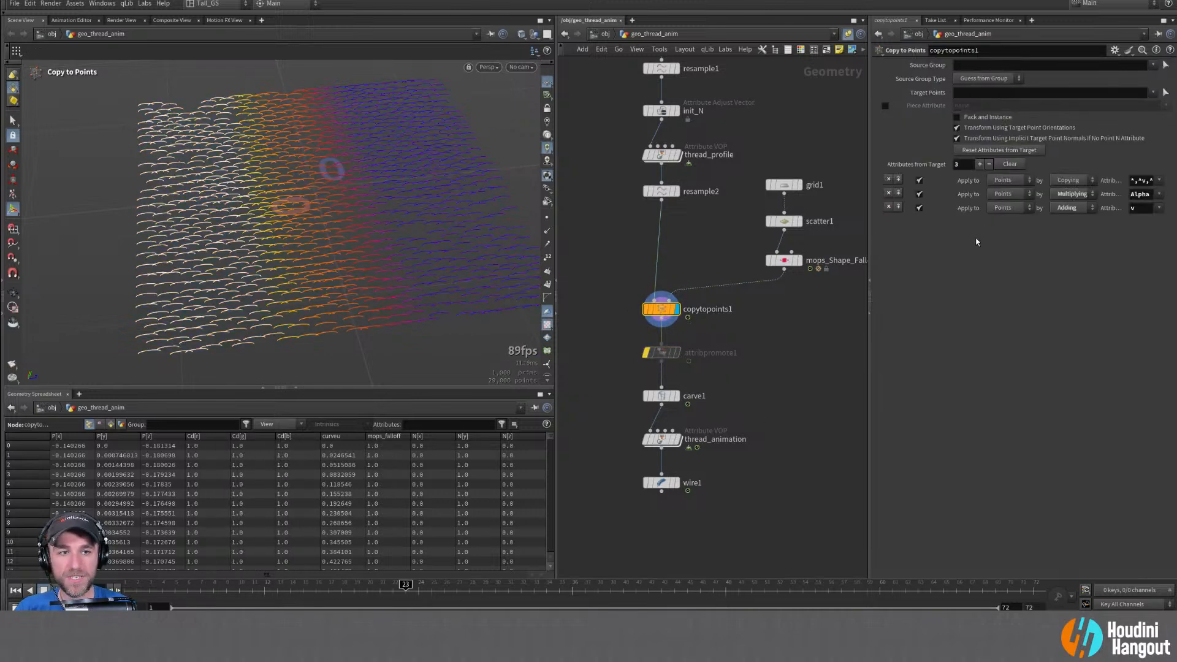
left_click(979, 165)
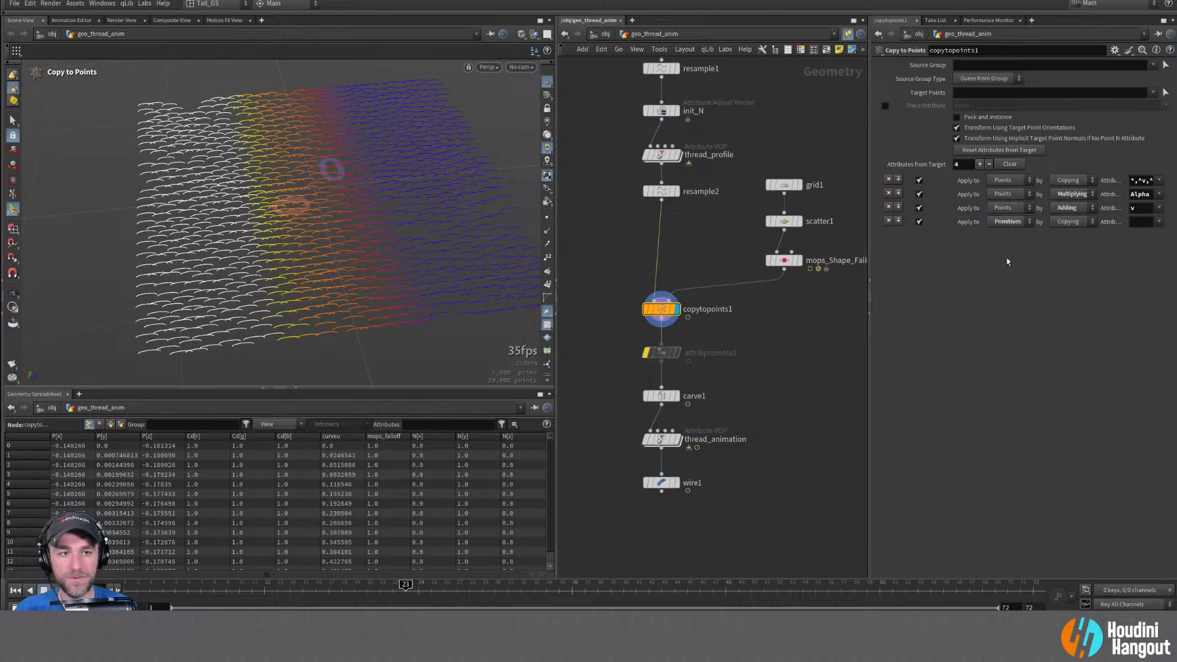
left_click(1059, 222)
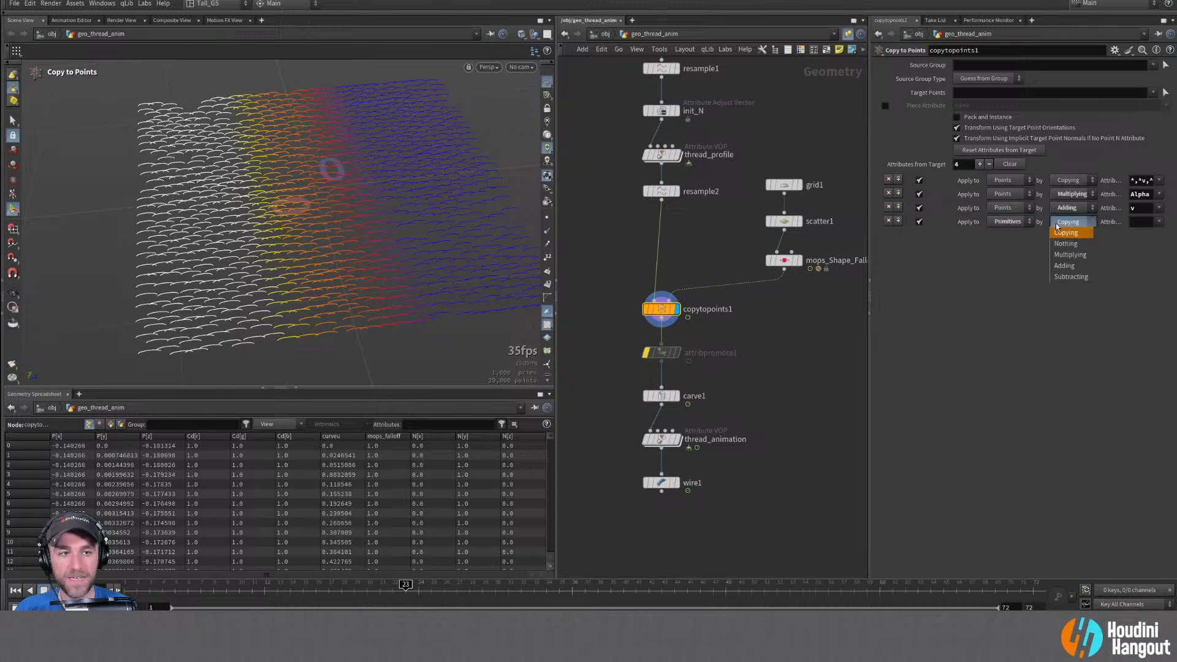
double_click(1159, 222)
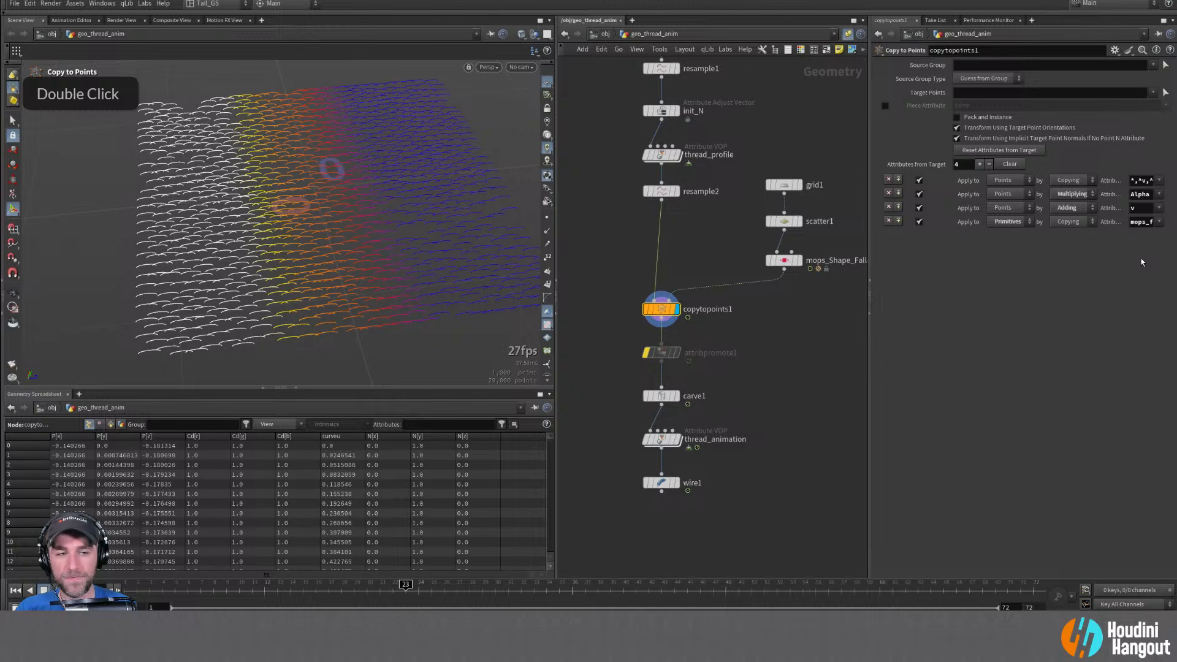
Display thread_animation and scrub through the sweep to check the thread growth from another angle
double_click(680, 440)
left_click_drag(242, 588, 431, 591)
left_click_drag(367, 263, 343, 237, "alt")
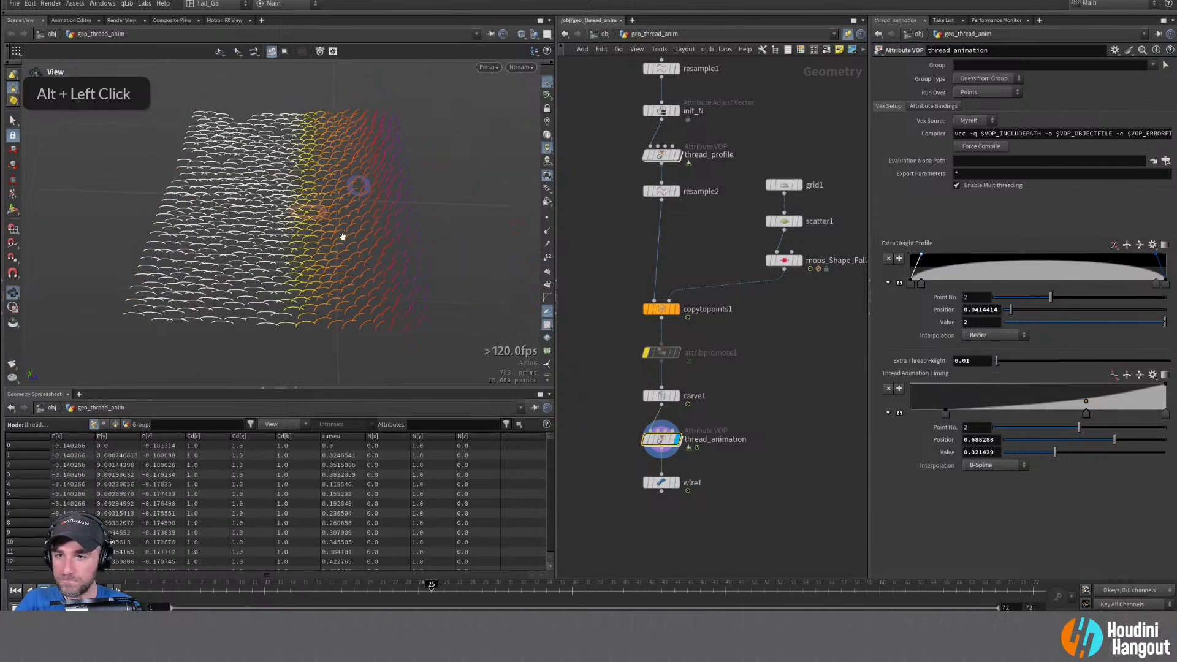
Move grid1, scatter1 and mops_Shape_Falloff up, and insert a MOPs Noise Falloff aligned below them, before copytopoints1
left_click_drag(753, 142, 791, 230)
left_click(810, 300)
middle_click_drag(804, 300, 731, 320)
key("Tab")
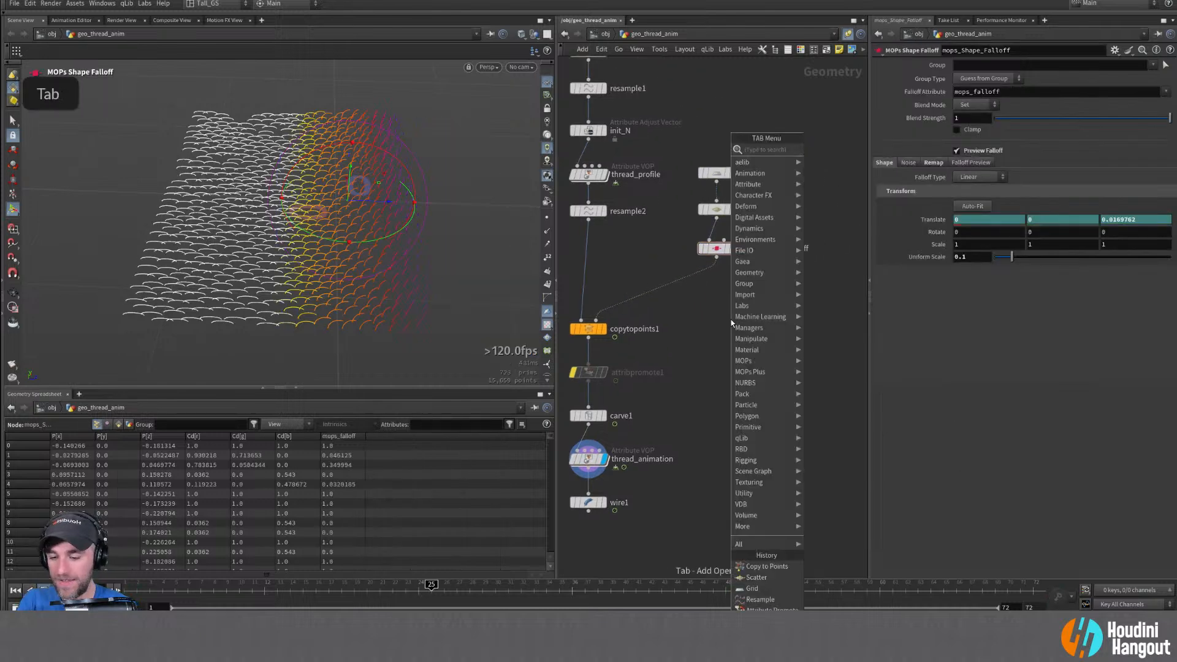
type("noise")
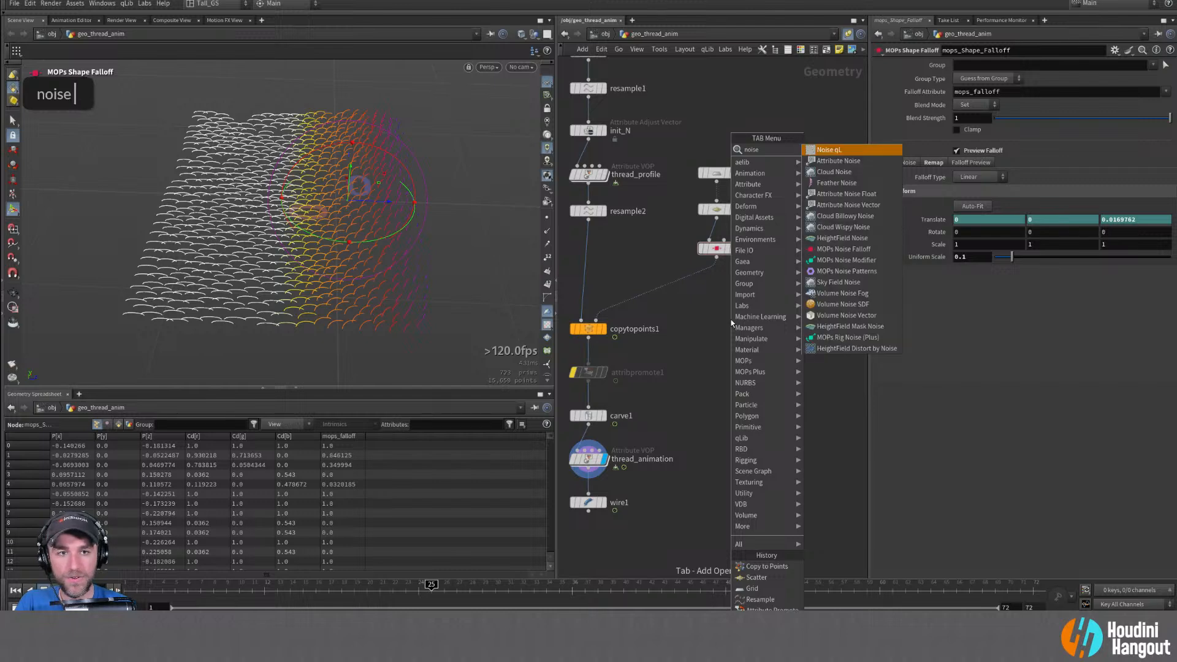
type(" fa")
key("Return")
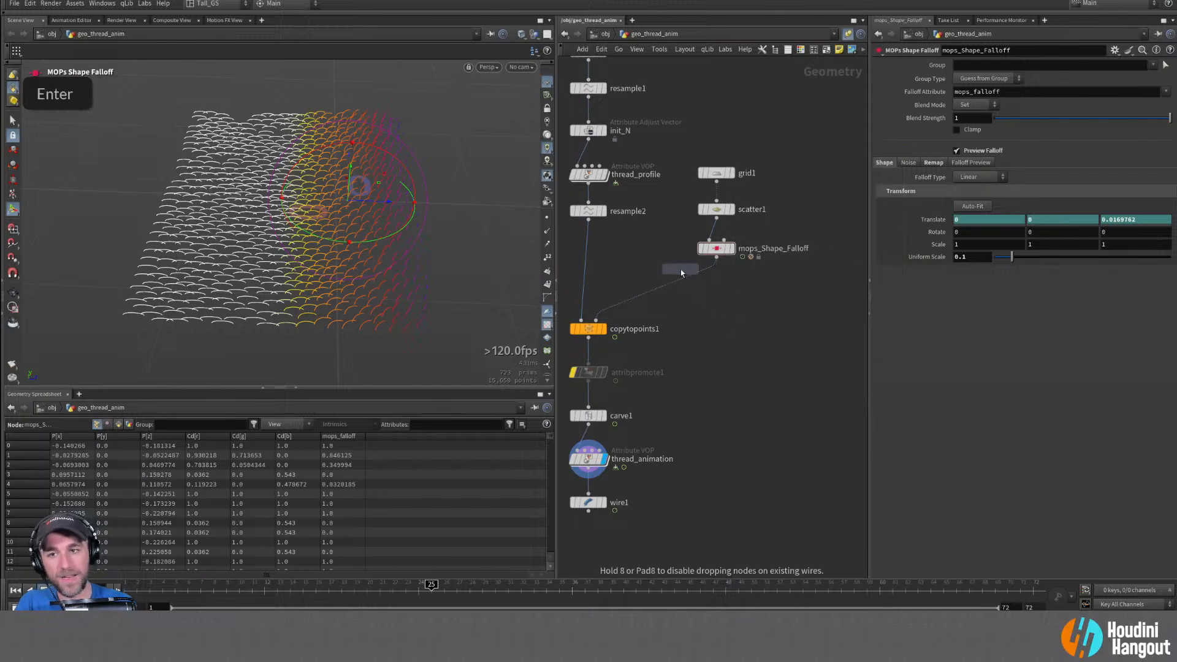
left_click(690, 286)
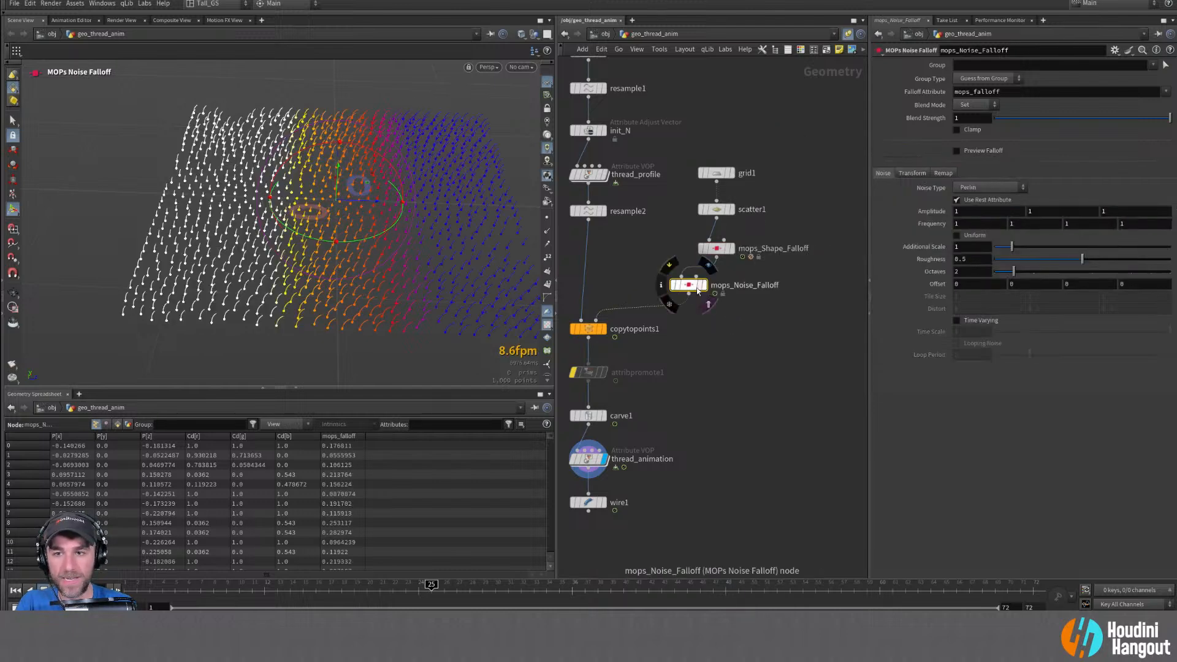
left_click_drag(691, 286, 719, 286)
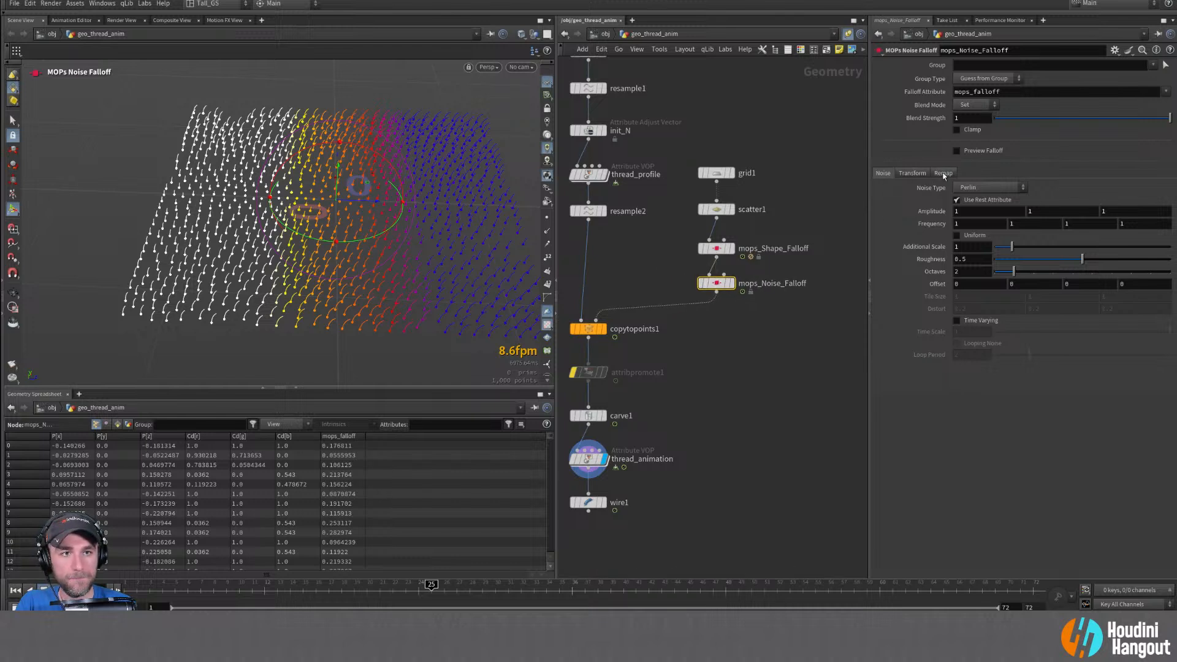
Enable Preview Falloff on mops_Noise_Falloff, display the node, and set its noise frequency to 5.9
left_click(972, 105)
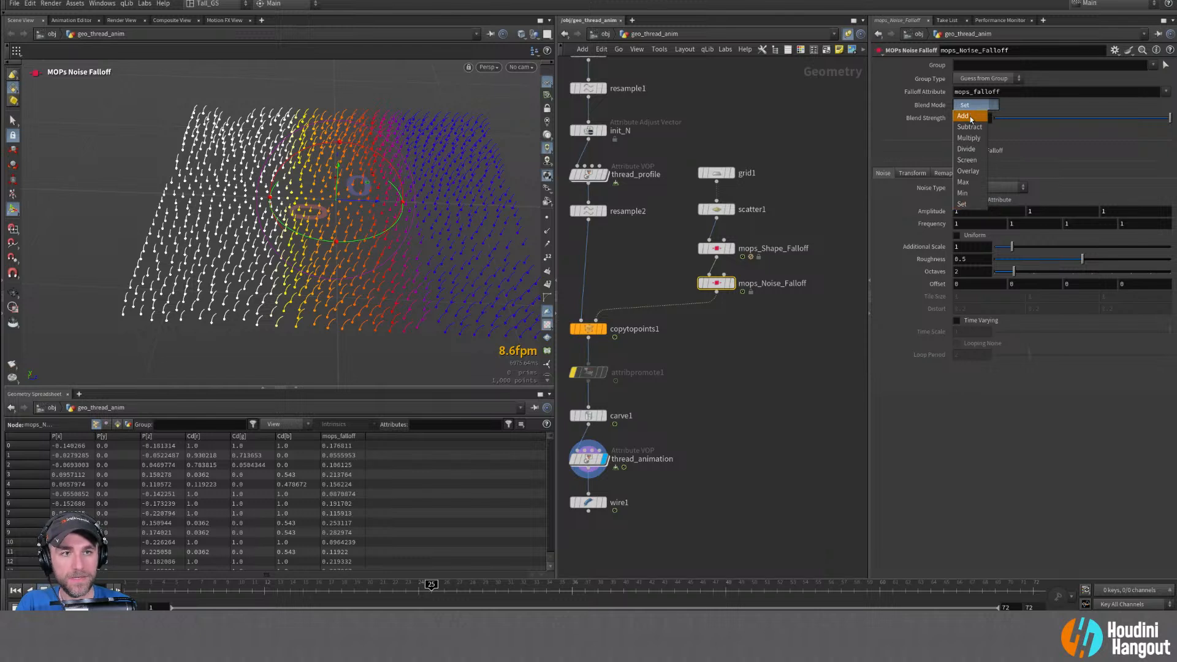
left_click(902, 146)
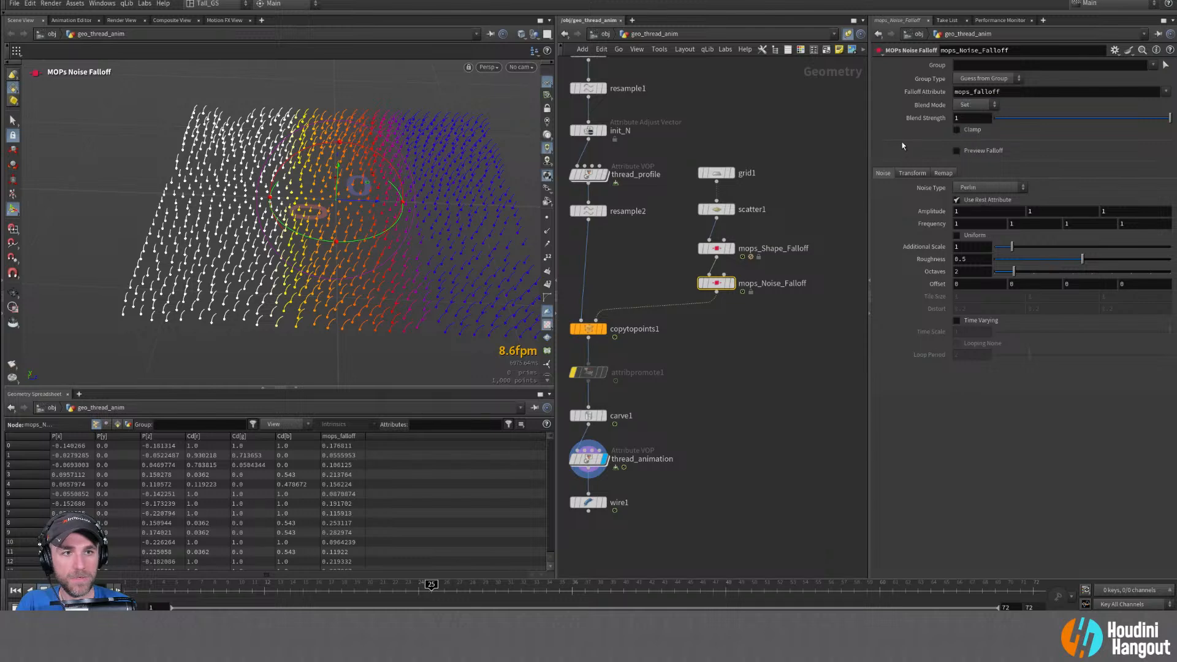
left_click(957, 150)
mouse_move(726, 284)
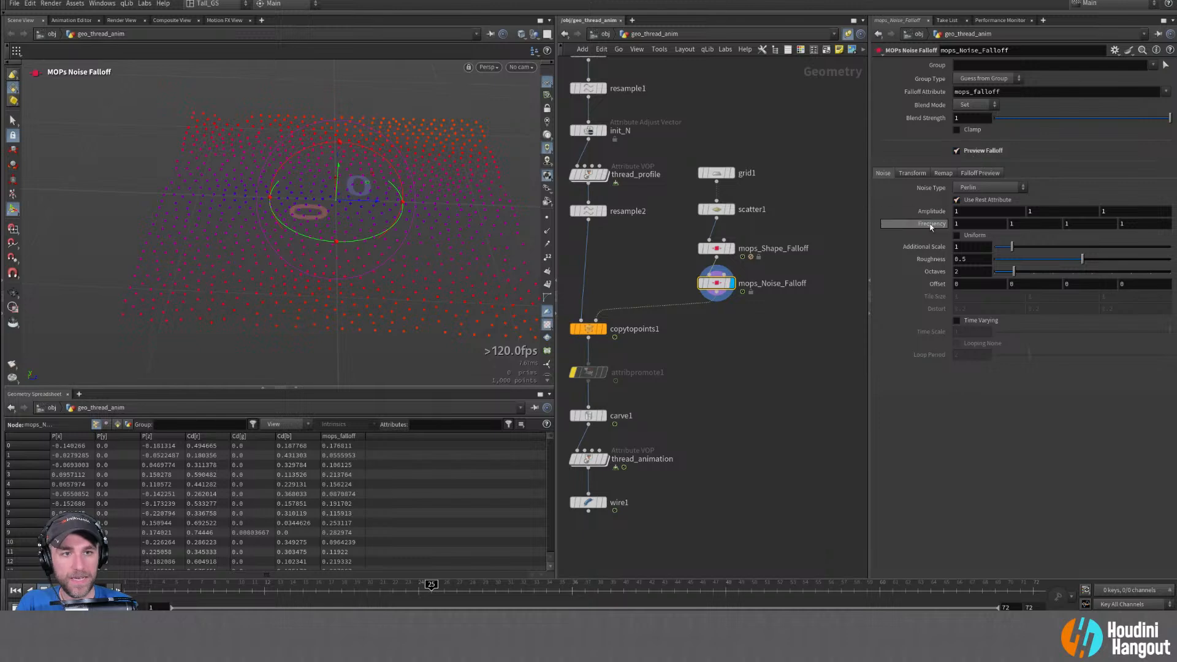
middle_click_drag(931, 225, 1148, 229)
Change mops_Noise_Falloff's blend mode to Add and adjust its frequency to 6.14 on all components
left_click(974, 105)
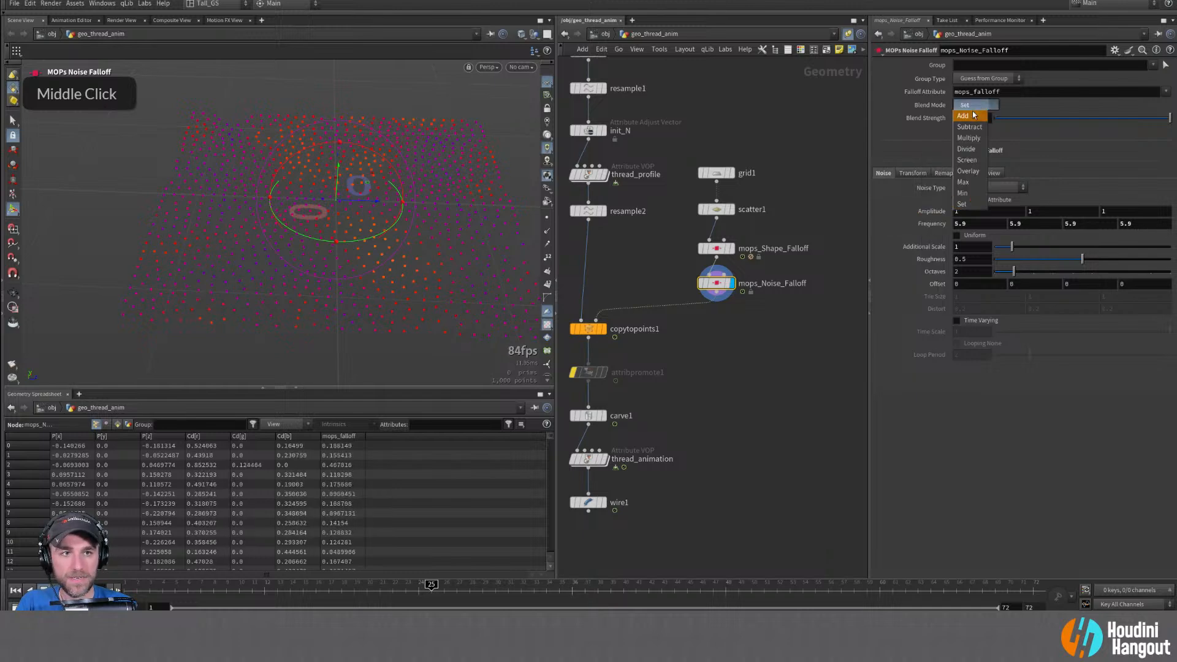
left_click(968, 120)
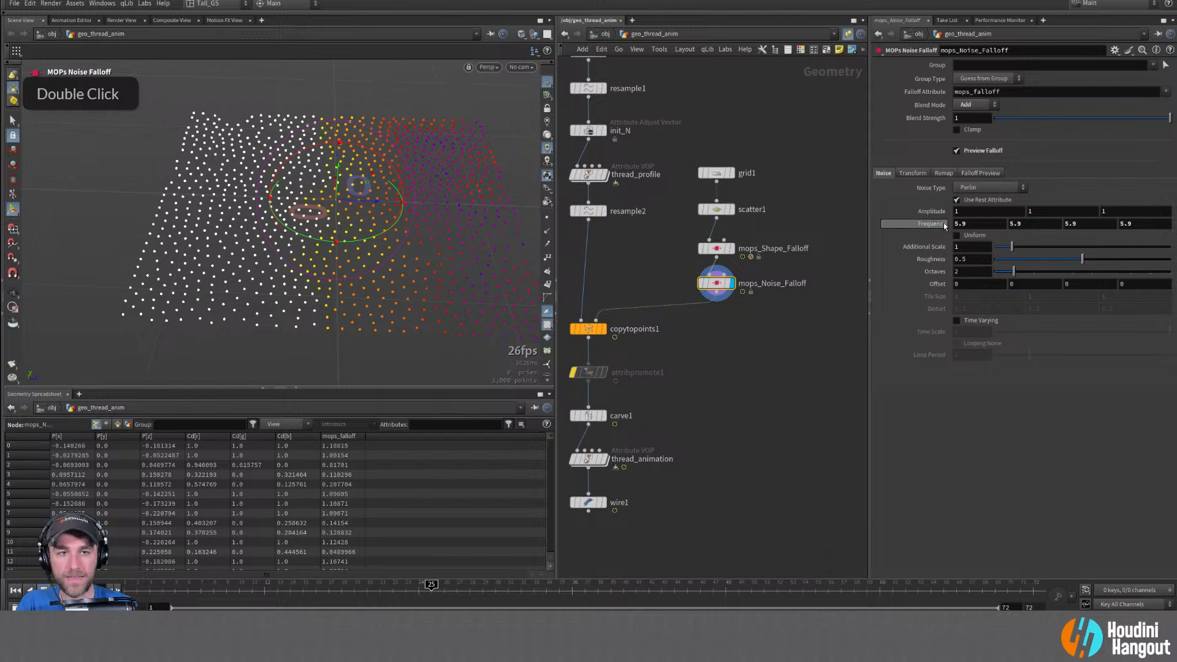
middle_click_drag(945, 227, 868, 245)
middle_click_drag(983, 244, 830, 244)
middle_click_drag(1176, 233, 1051, 231)
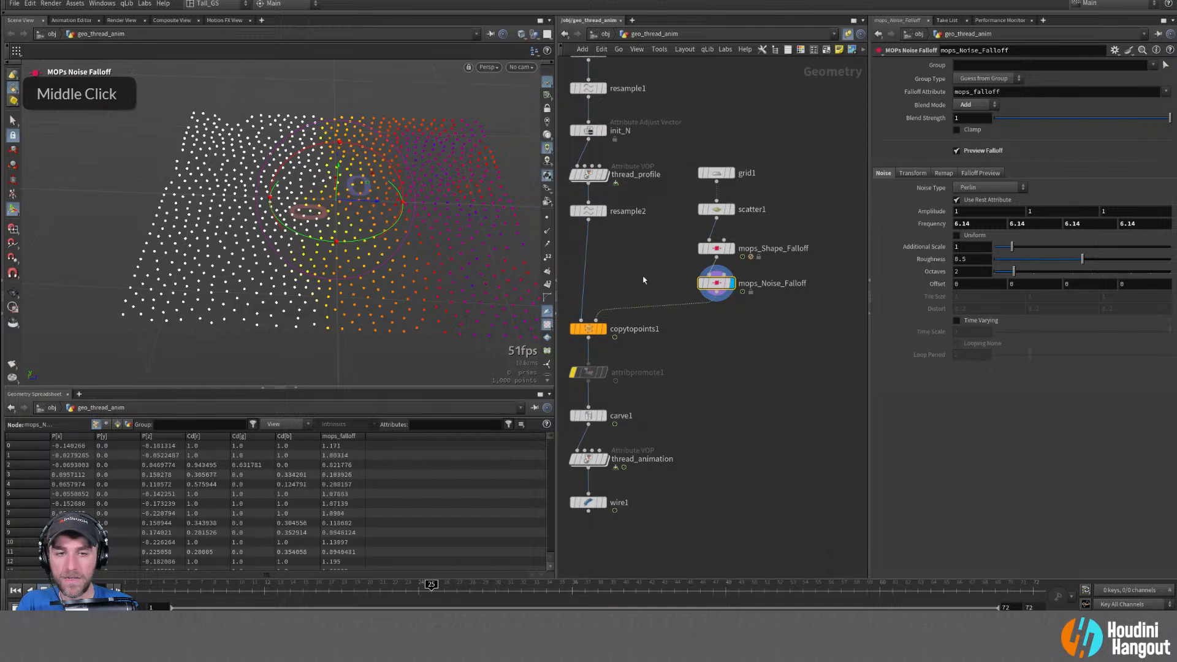
Reorder the falloffs so mops_Noise_Falloff comes before mops_Shape_Falloff, and set the shape falloff's blend mode to Multiply after trying Max
middle_click(716, 283)
left_click_drag(716, 286, 716, 247)
left_click(717, 285)
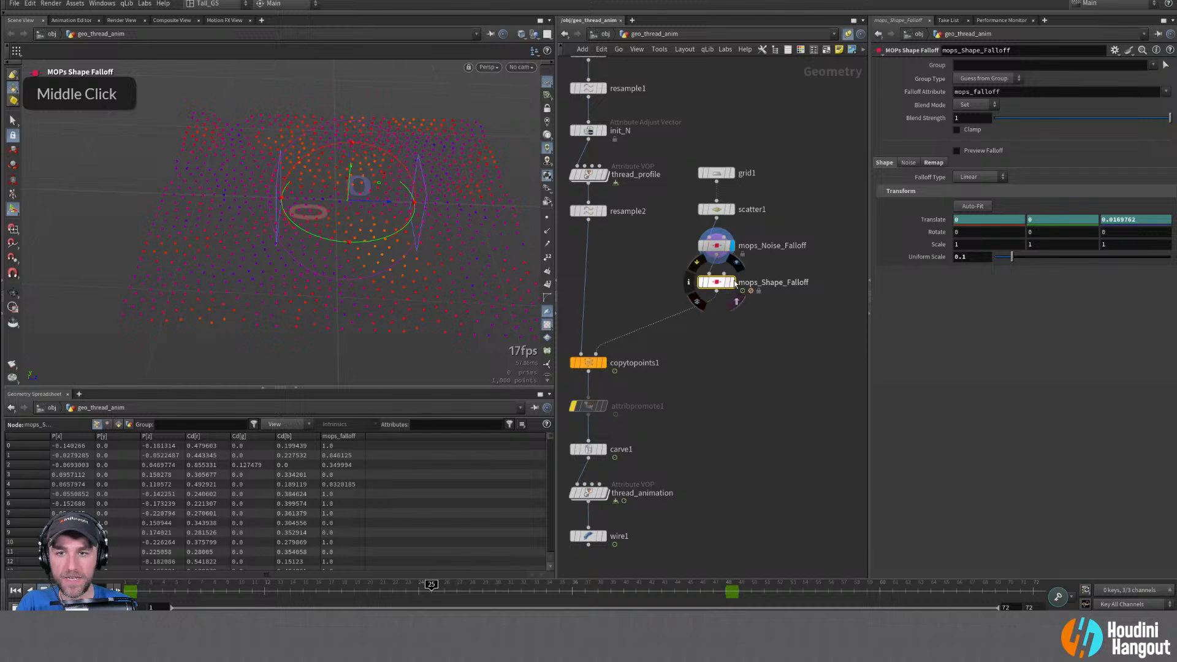
left_click(975, 105)
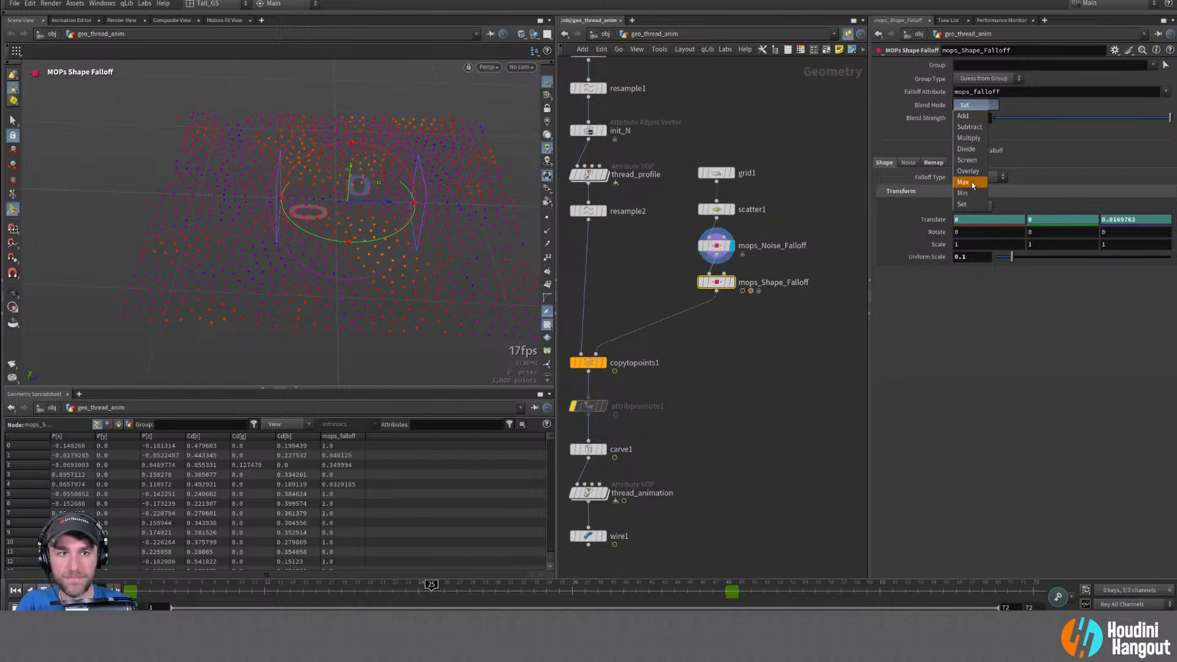
left_click(967, 183)
left_click(970, 104)
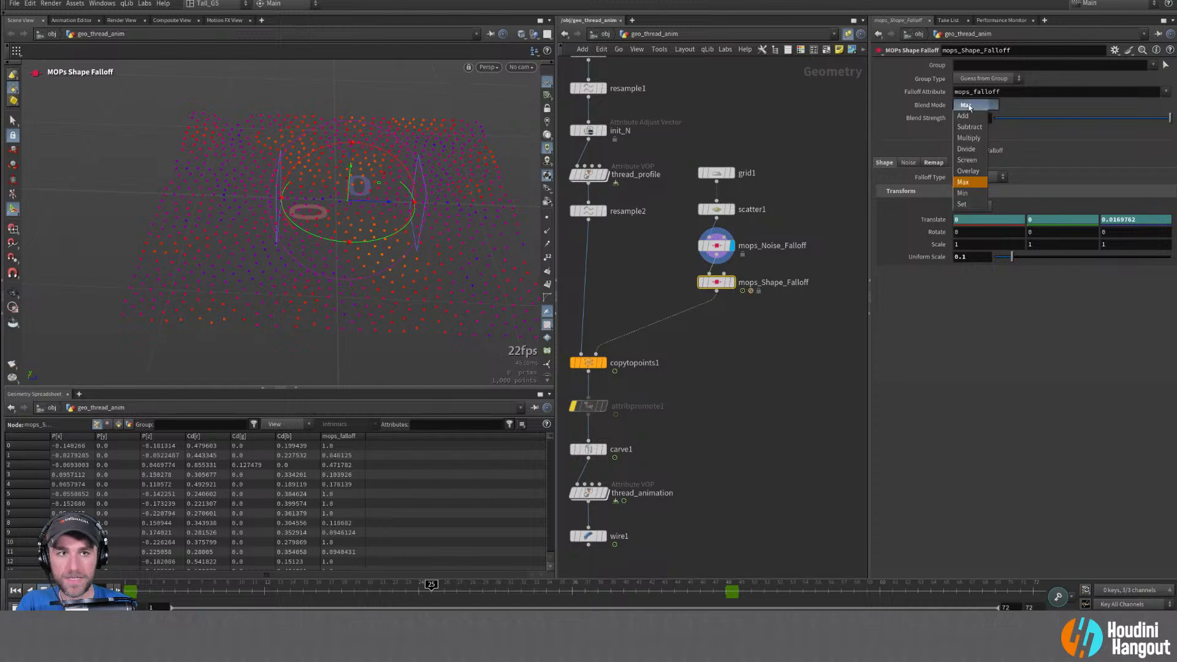
left_click(967, 137)
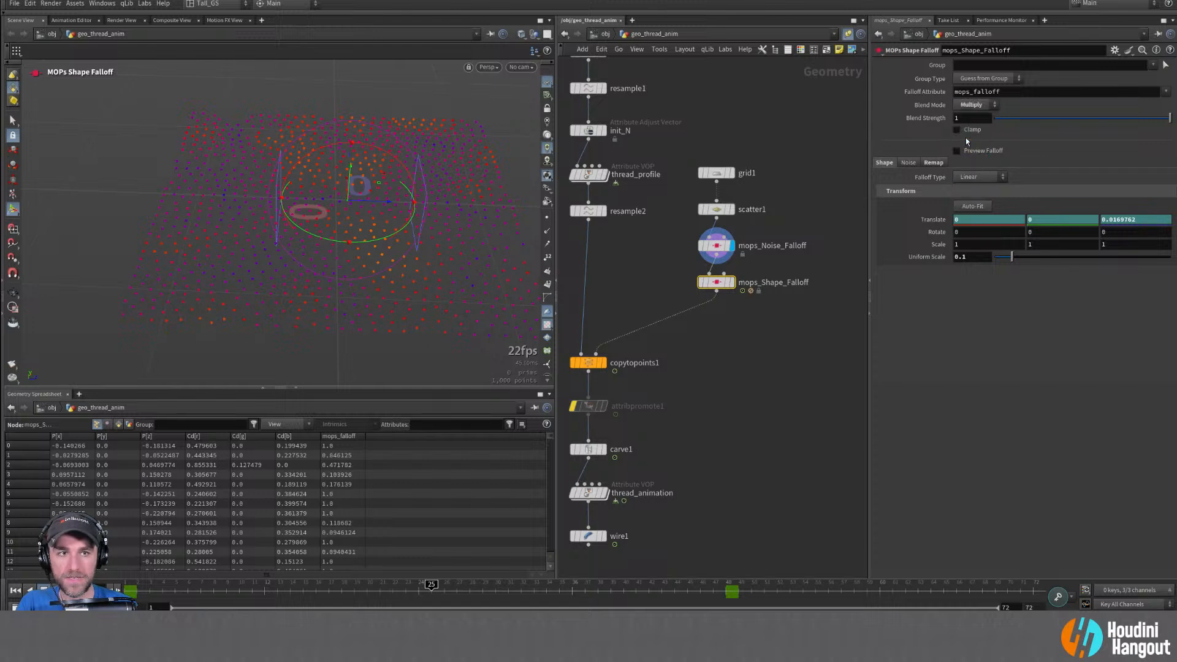
Display mops_Shape_Falloff and replace the separate noise node with built-in noise by deleting mops_Noise_Falloff and enabling Add Noise
double_click(718, 283)
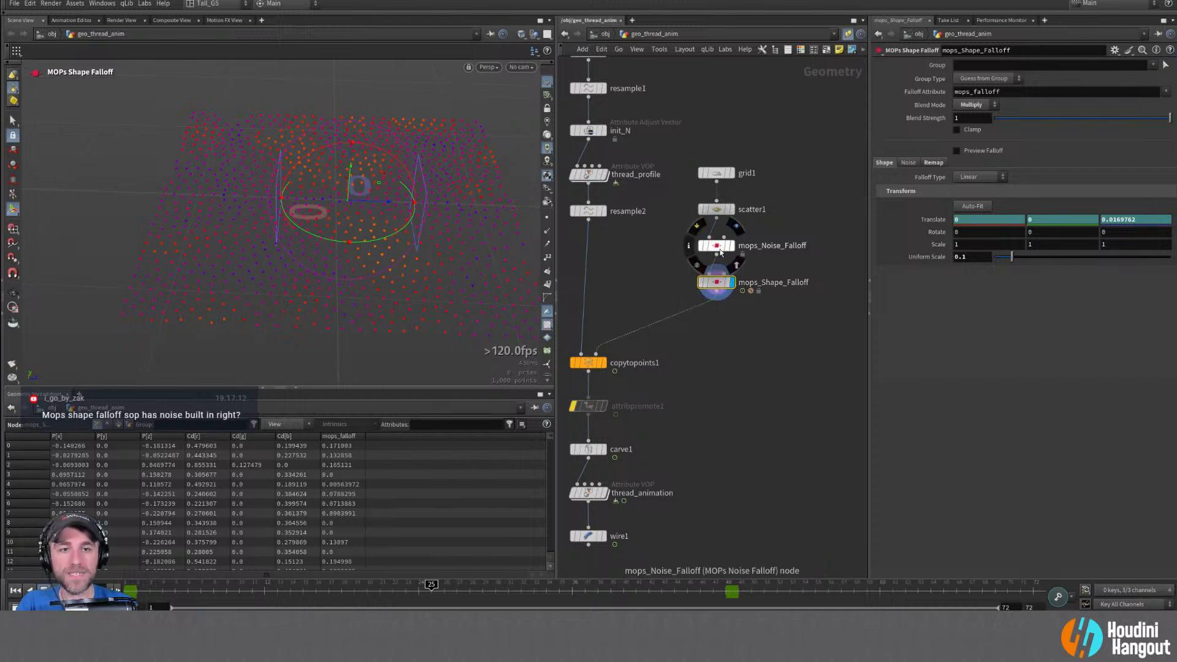
left_click(908, 162)
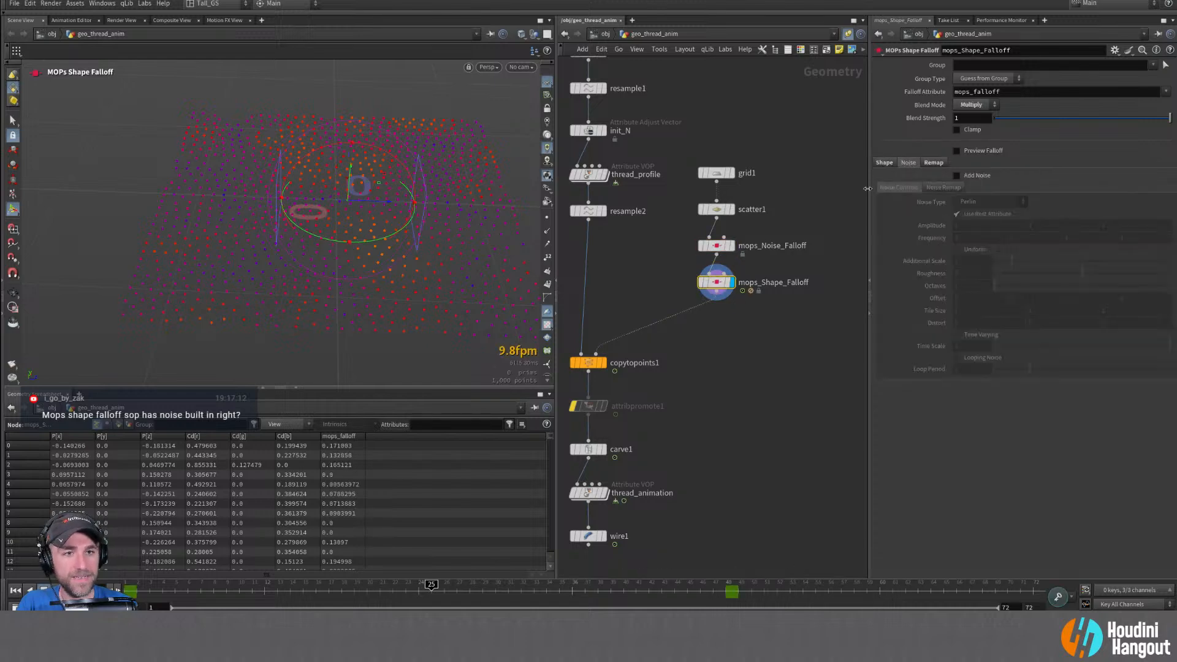
left_click(716, 247)
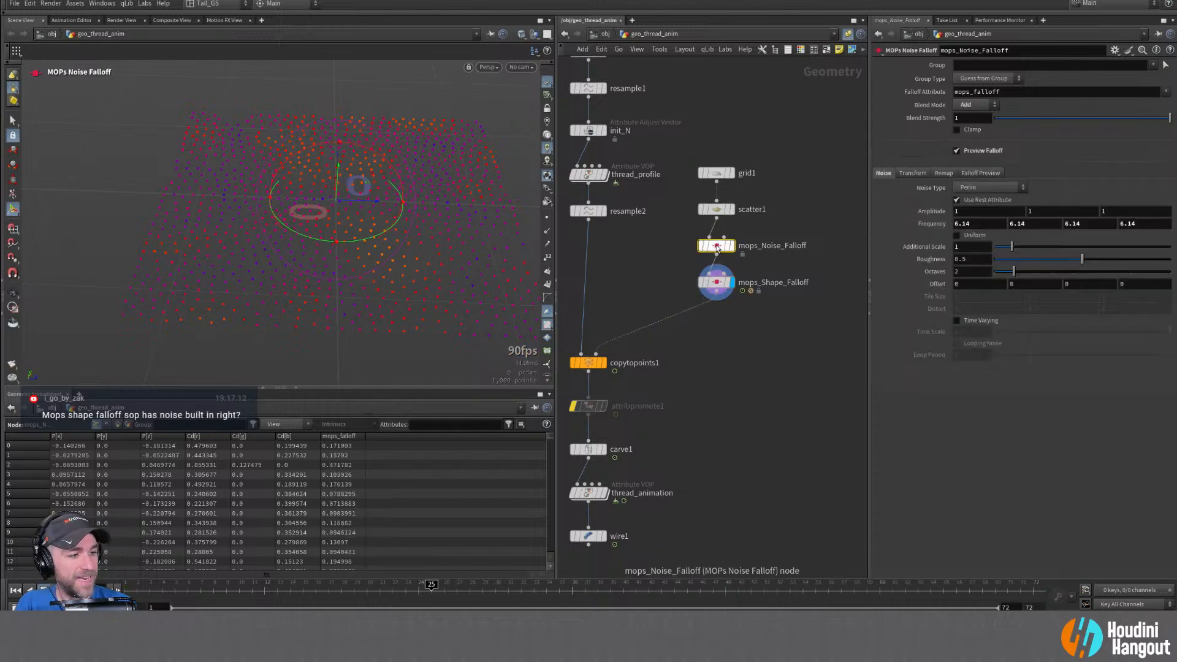
key("Delete")
left_click(716, 283)
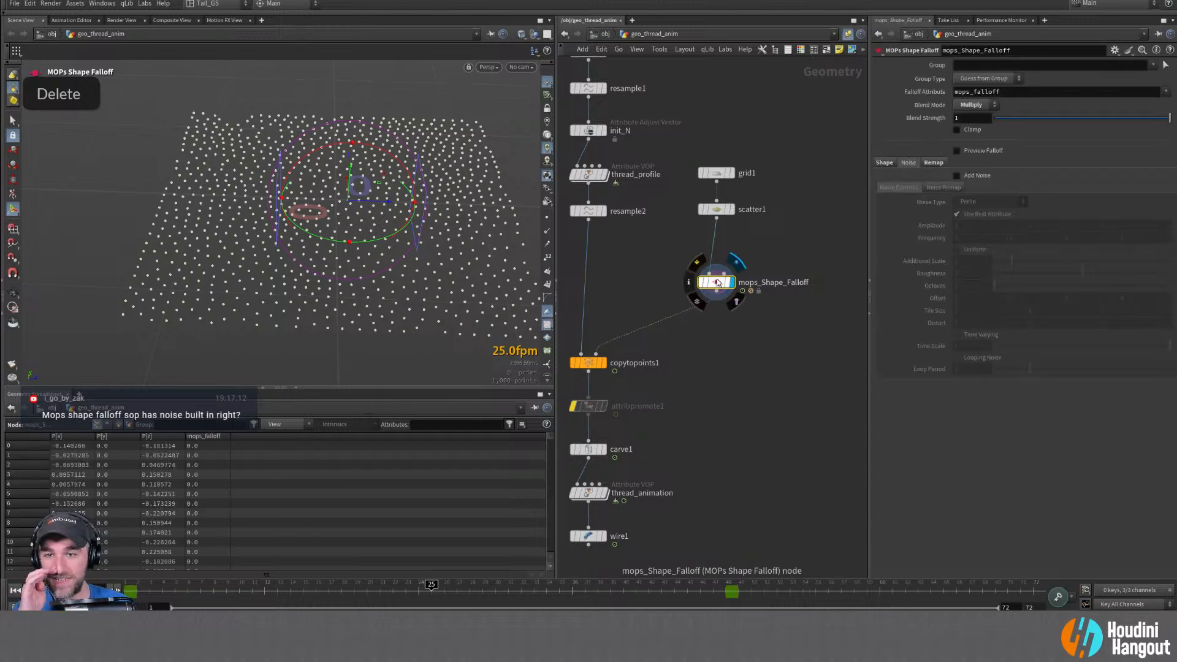
double_click(956, 175)
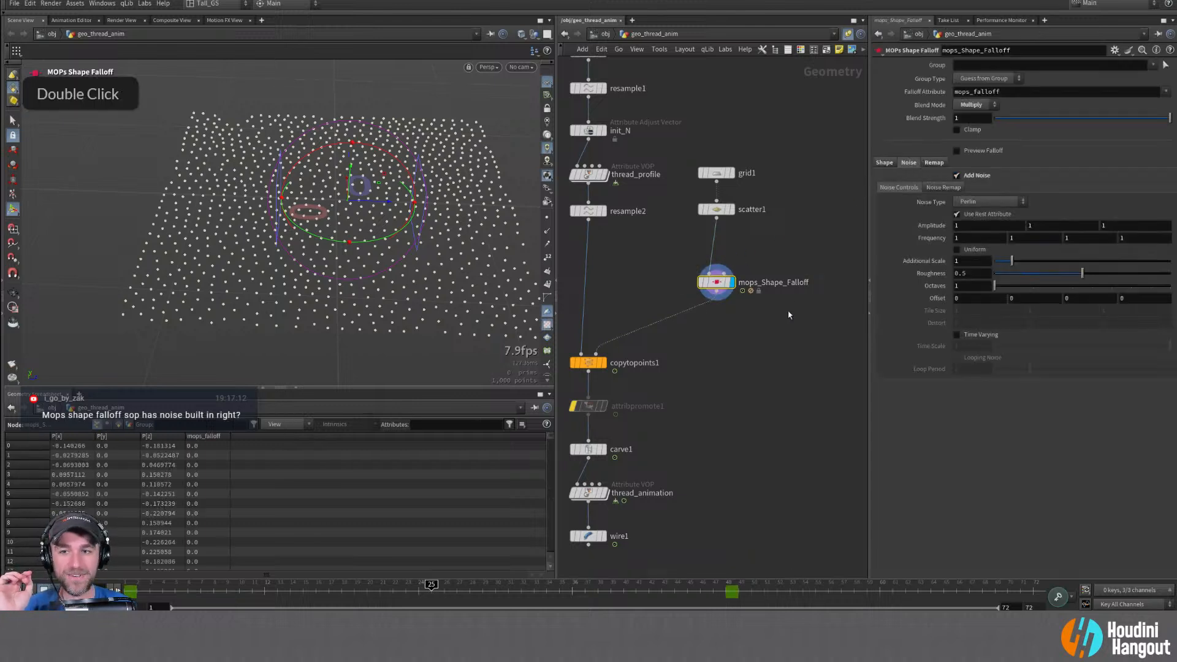
Return mops_Shape_Falloff's blend mode to Set and enable Preview Falloff on it
mouse_move(419, 587)
left_mouse_down()
mouse_move(252, 587)
mouse_move(431, 587)
left_mouse_up()
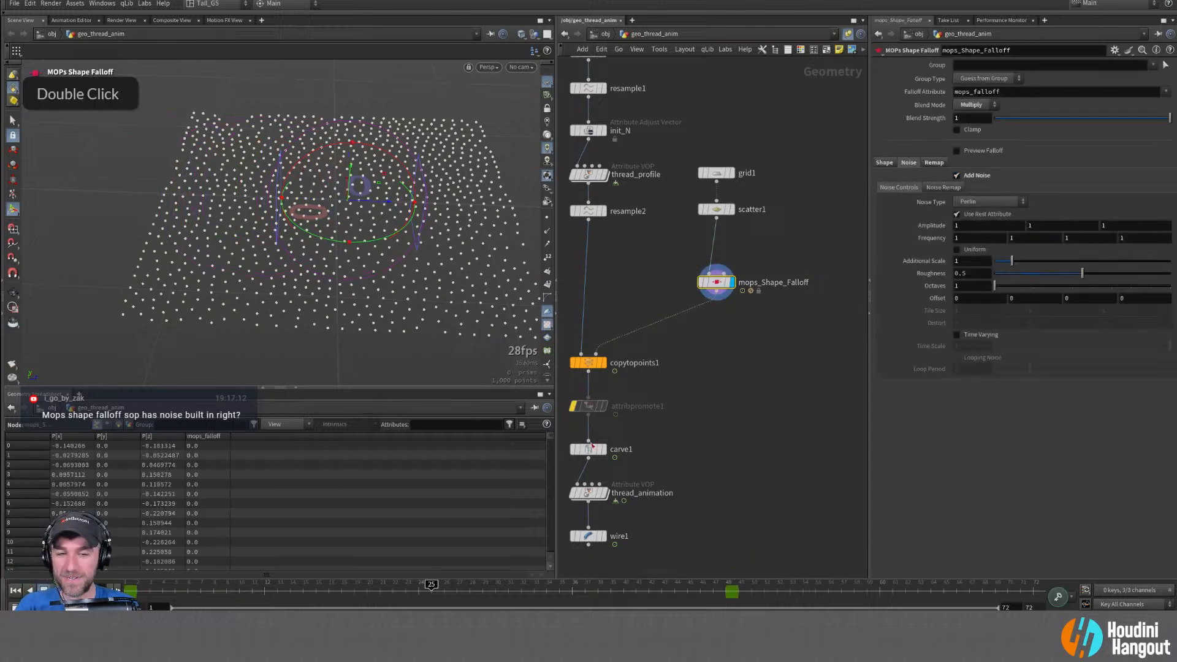
left_click(984, 106)
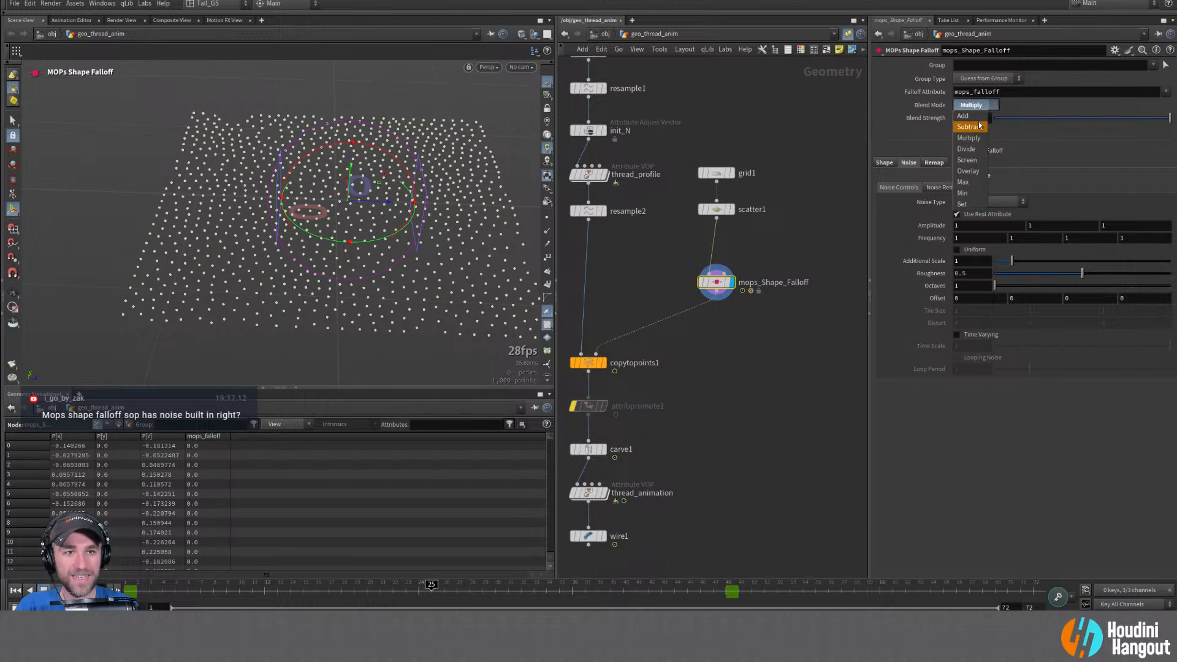
left_click(970, 204)
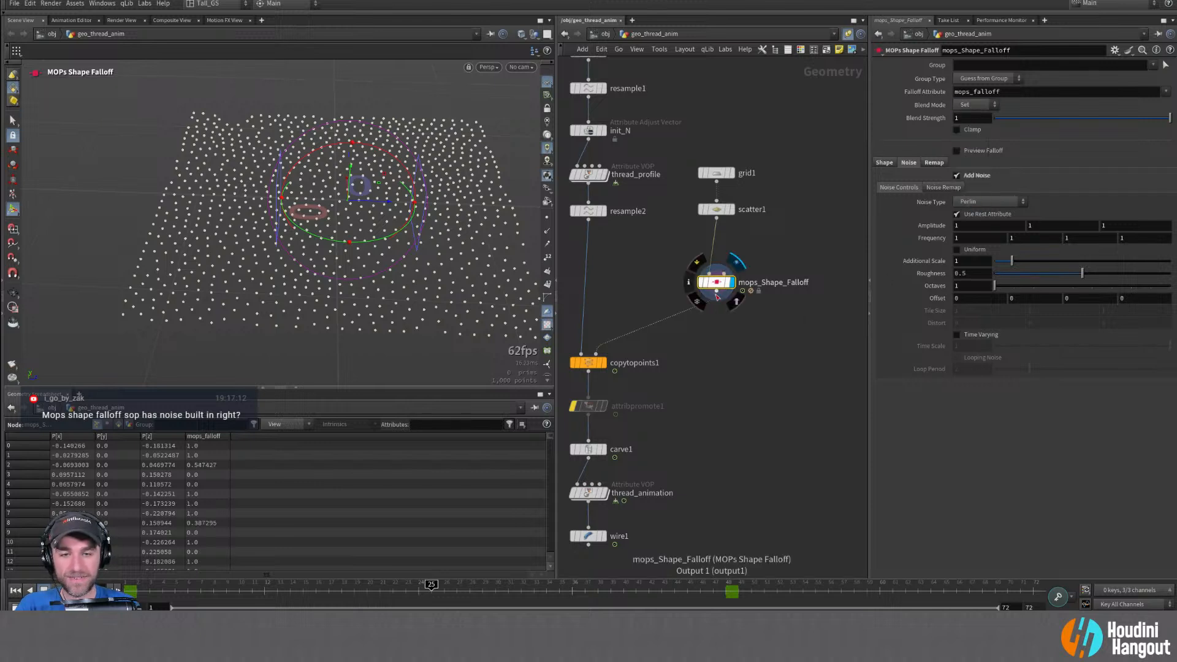
left_click(957, 150)
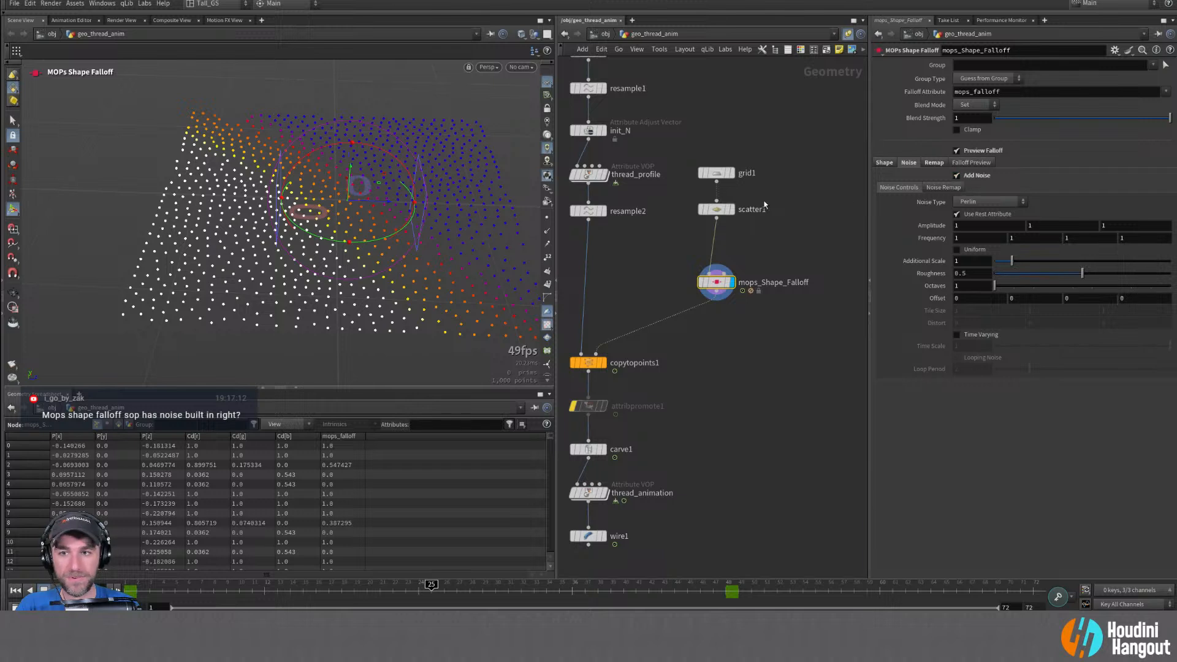
Experiment with the shape falloff's noise frequency, undo the negative value, and set it to 16.4 on all components
middle_click_drag(949, 240, 172, 241)
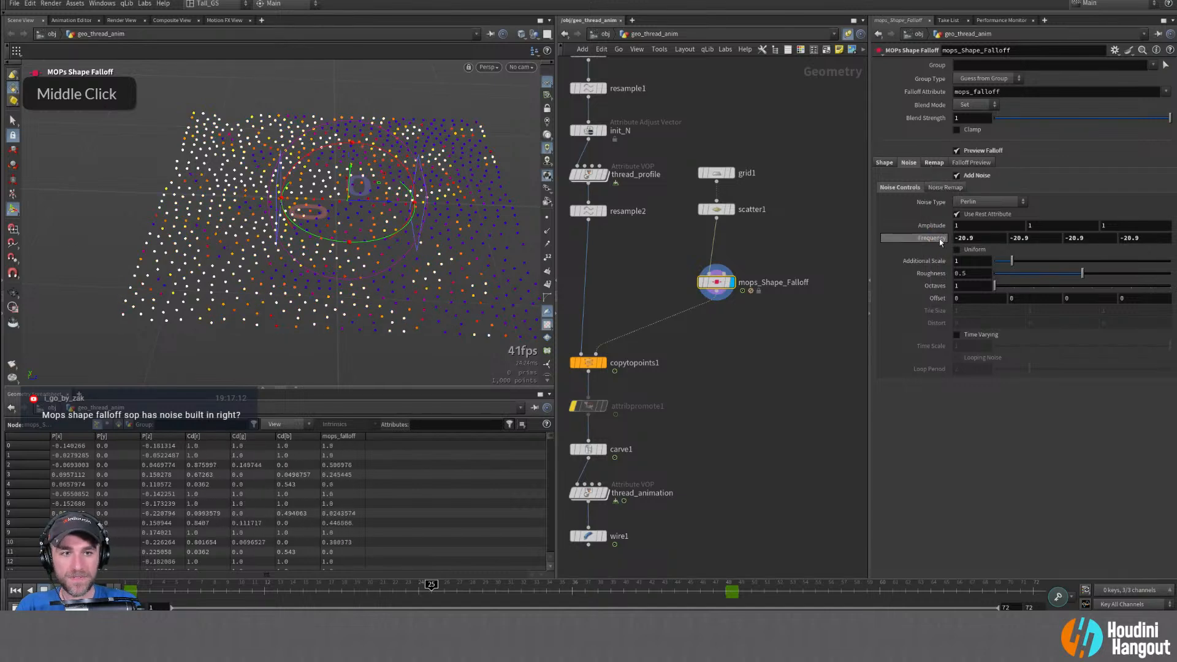
key("ctrl+z")
middle_click_drag(941, 241, 981, 239)
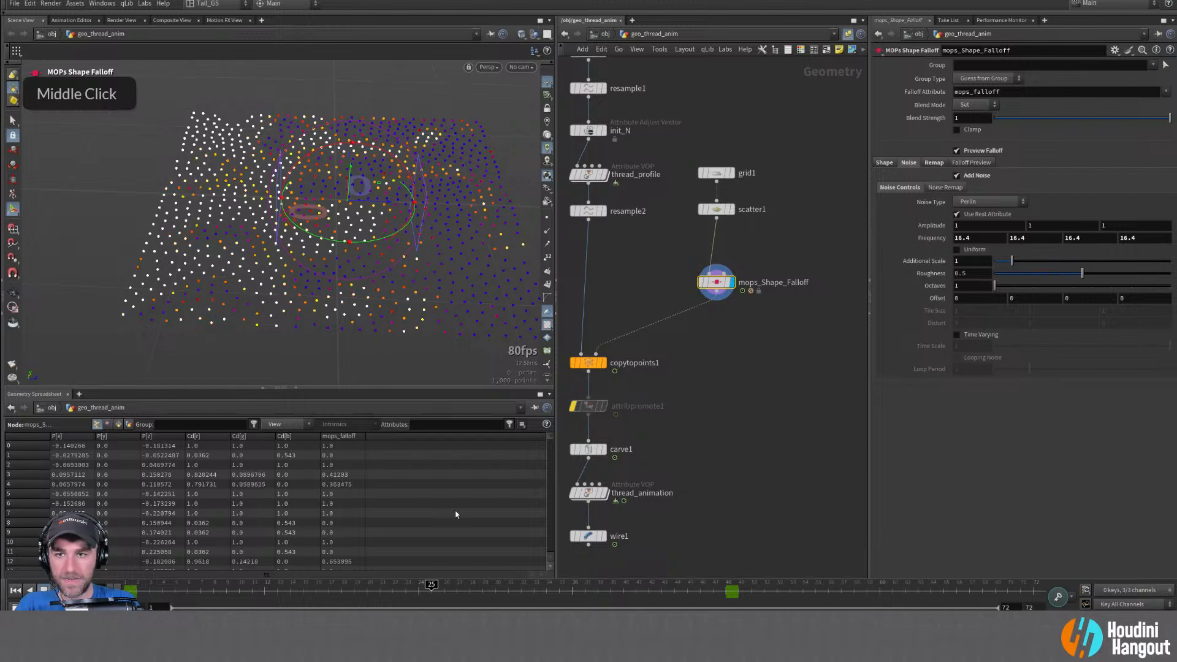
At frame 1, reduce the shape falloff's noise amplitude to 0.16 and scrub the timeline to check the sweep
left_click_drag(427, 587, 130, 588)
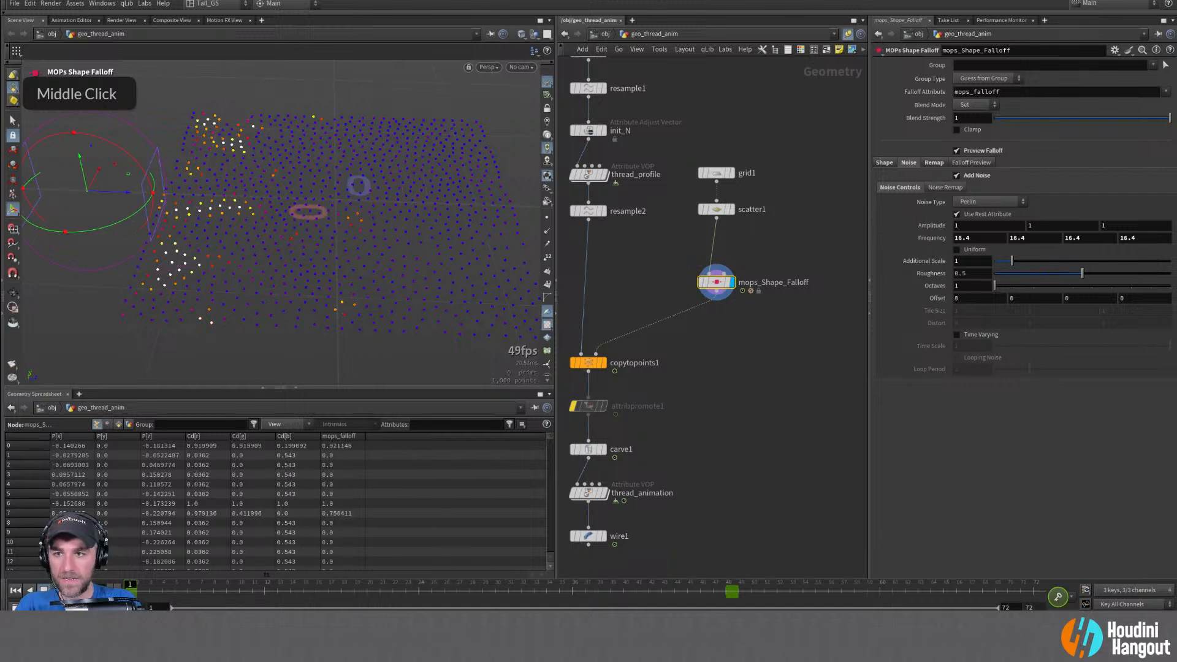
middle_click_drag(939, 225, 937, 243)
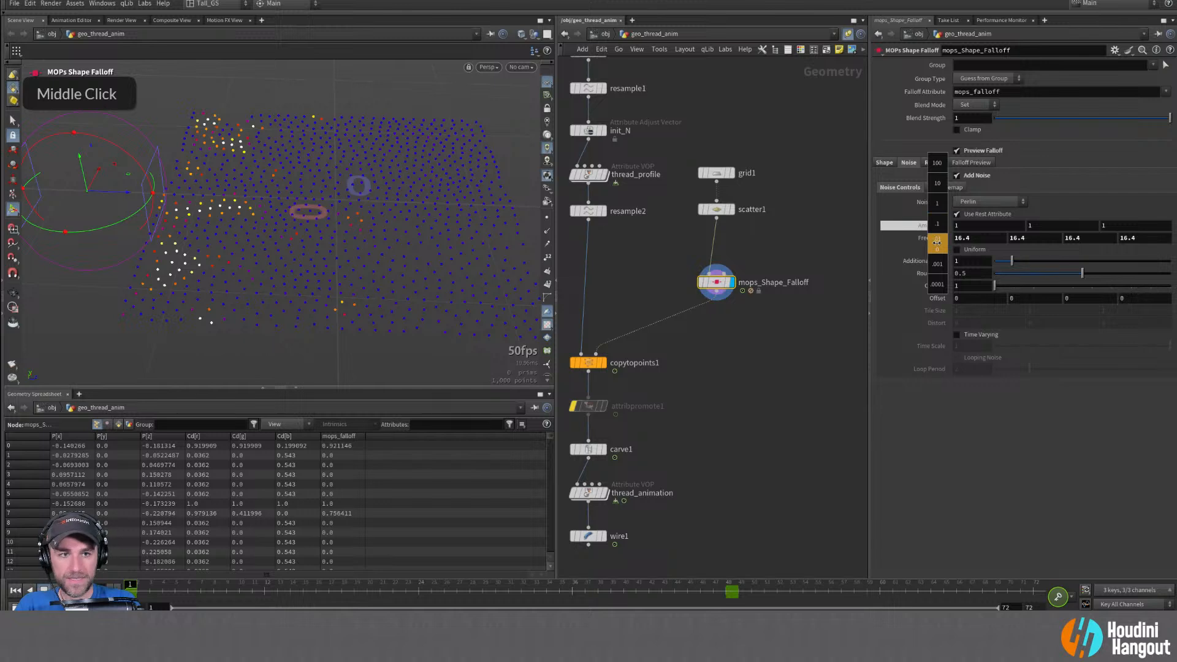
middle_click_drag(816, 243, 584, 240)
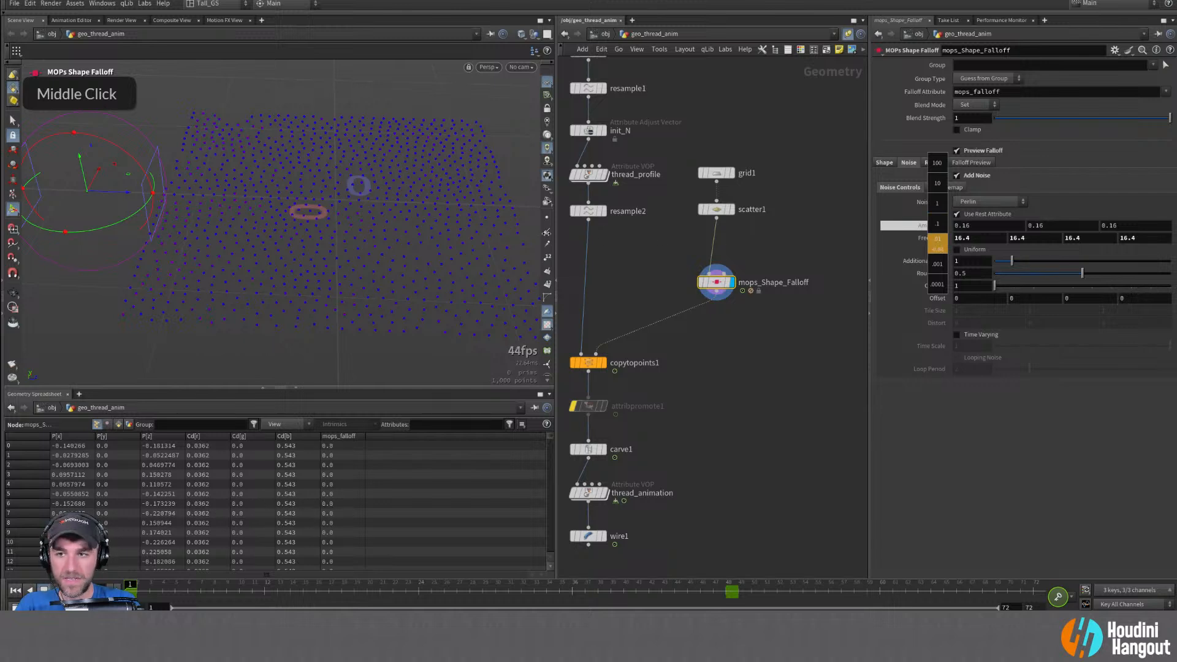
middle_click_drag(547, 233, 546, 233)
left_click_drag(131, 587, 688, 587)
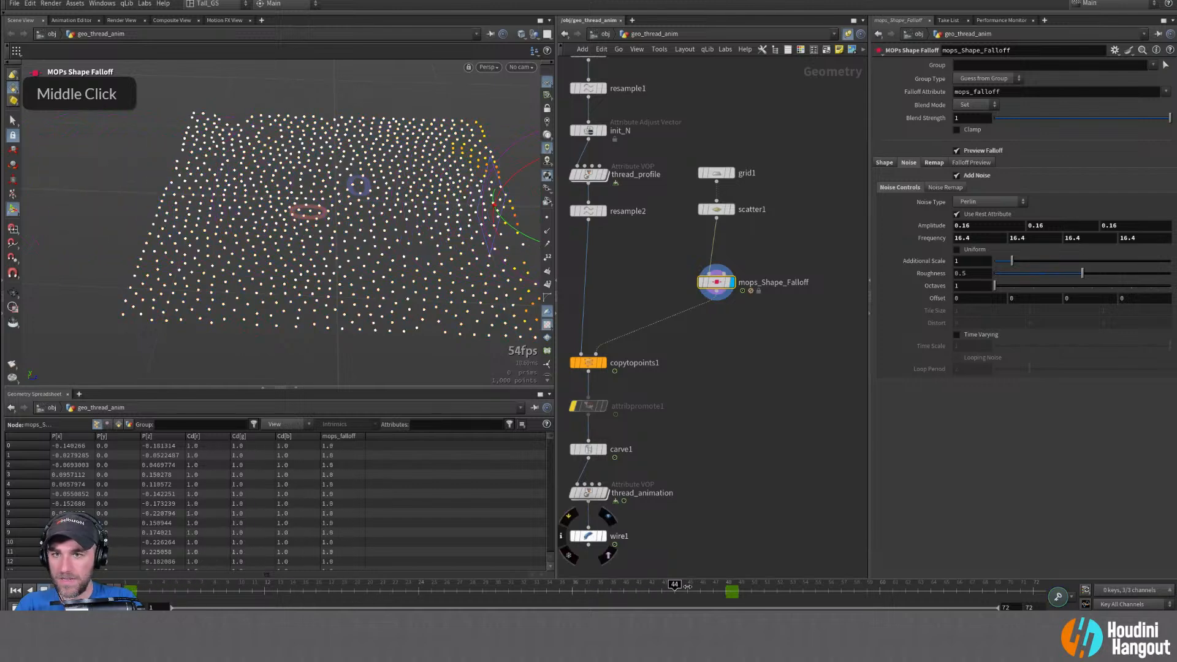
left_click_drag(796, 583, 128, 587)
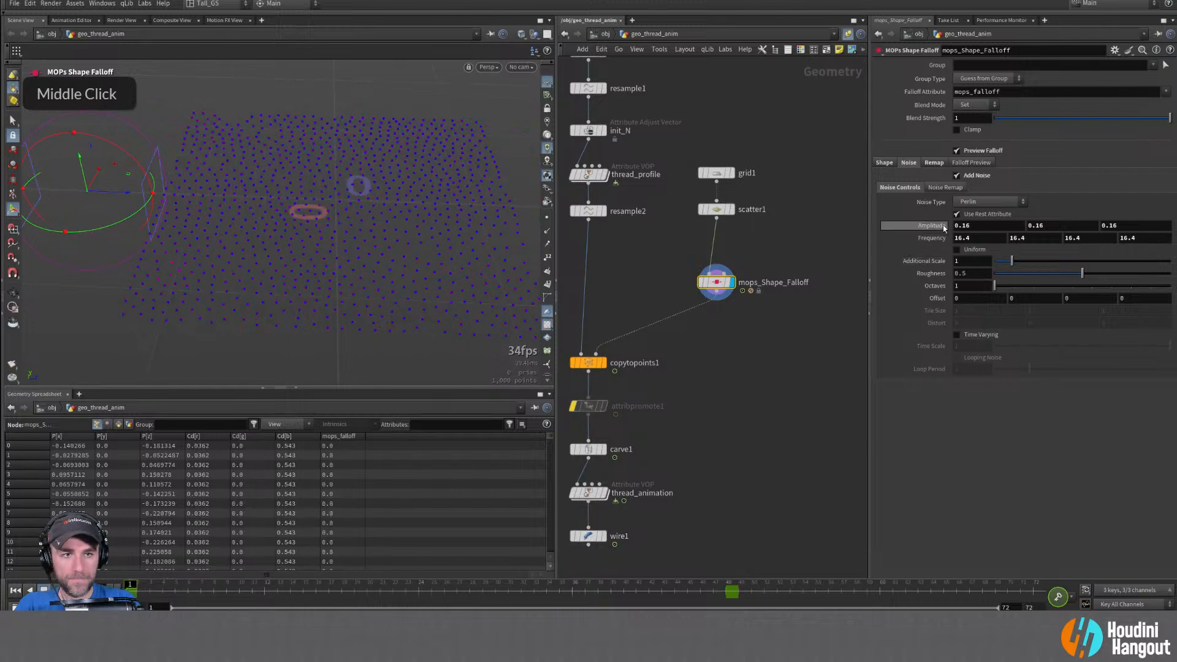
Raise the shape falloff's noise amplitude to 0.4 and test it by sliding the falloff across the grid, undoing the last move
middle_click_drag(943, 225, 942, 241)
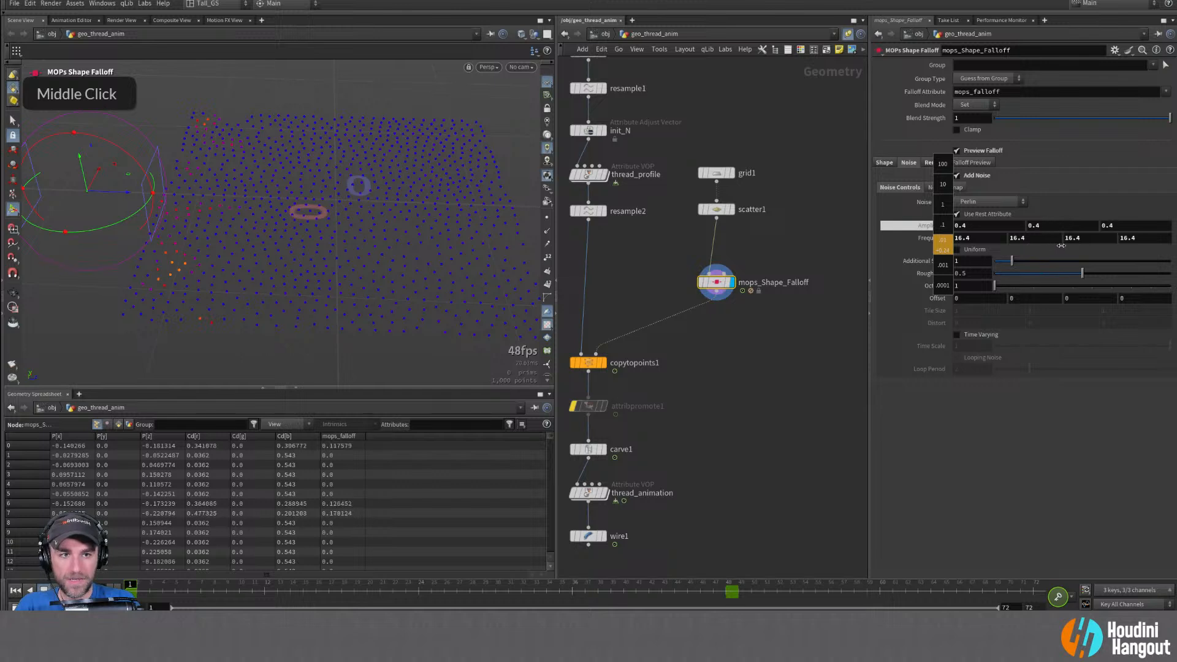
middle_click_drag(1061, 245, 1061, 245)
left_click_drag(118, 194, 533, 208)
key("ctrl+z")
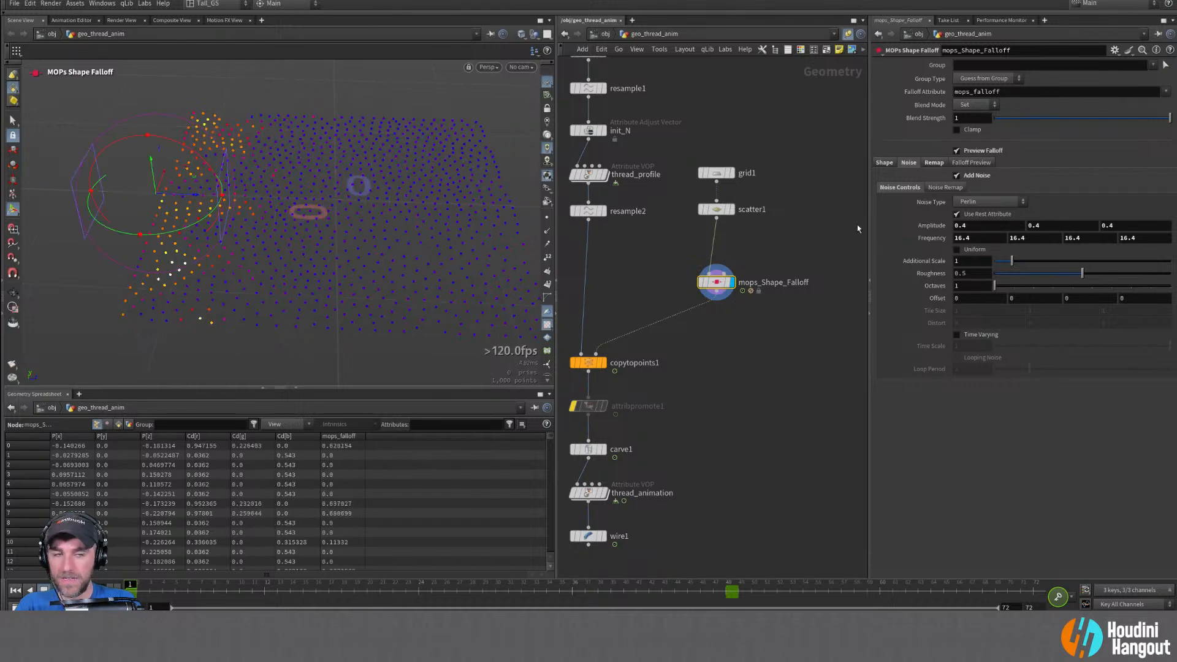
Lower the shape falloff's noise frequency to 7.4, move the falloff off the grid, and scrub to frame 48 to check the sweep
middle_click_drag(940, 240, 891, 217)
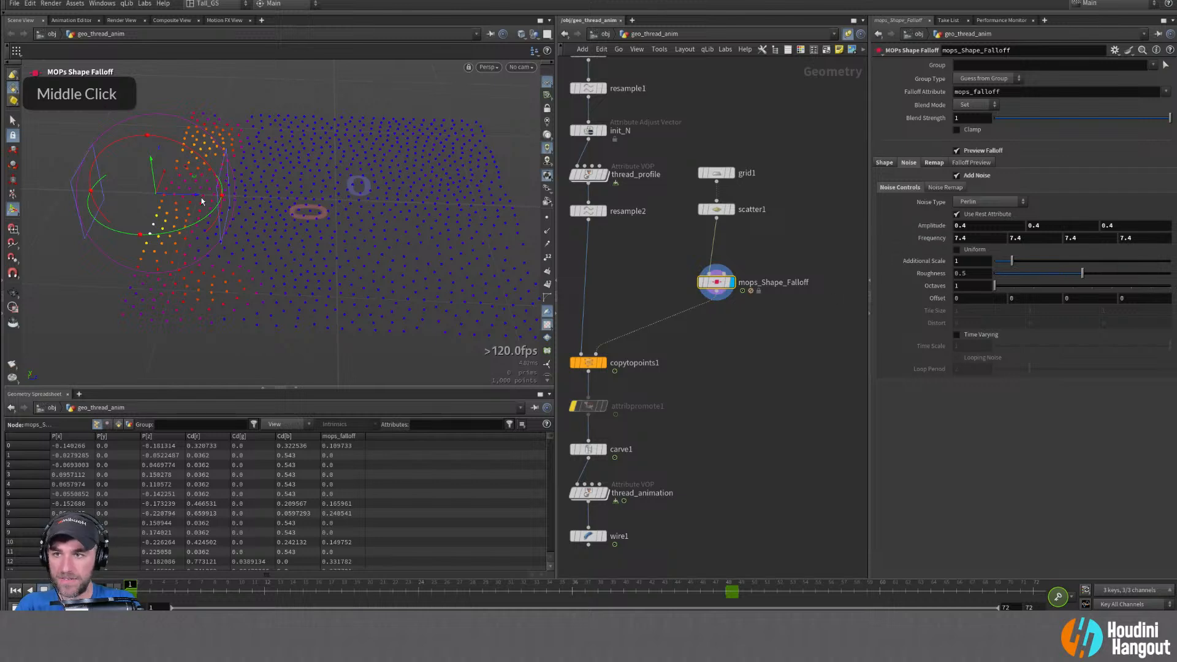
left_click_drag(195, 194, 109, 202)
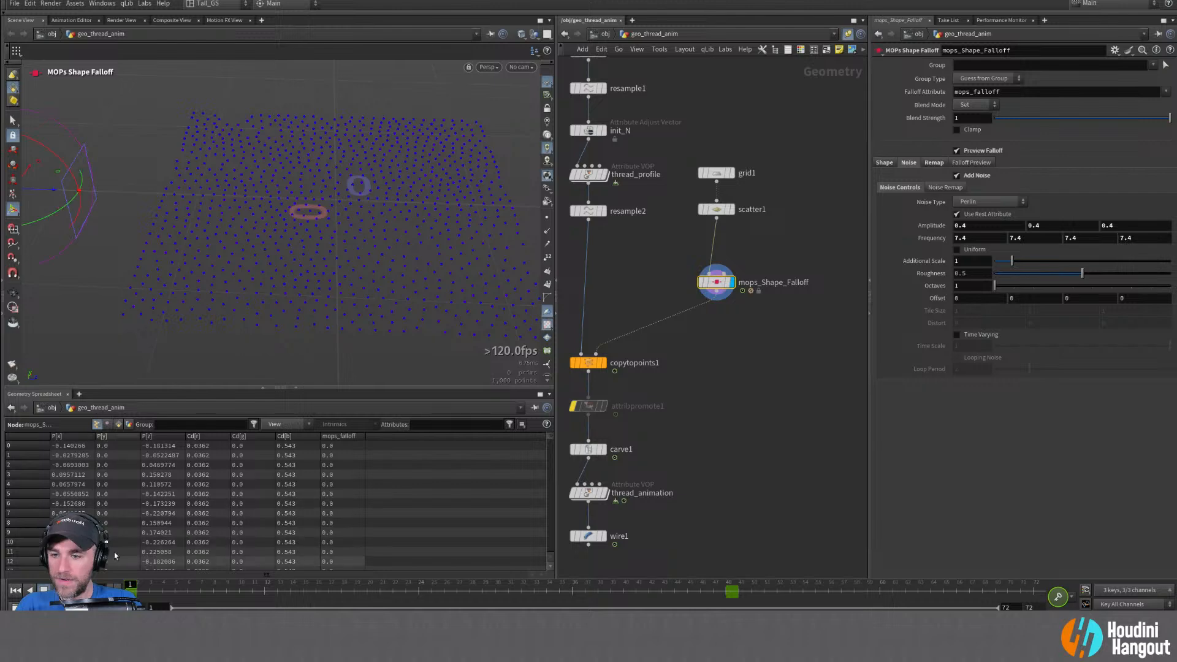
left_click_drag(132, 586, 712, 585)
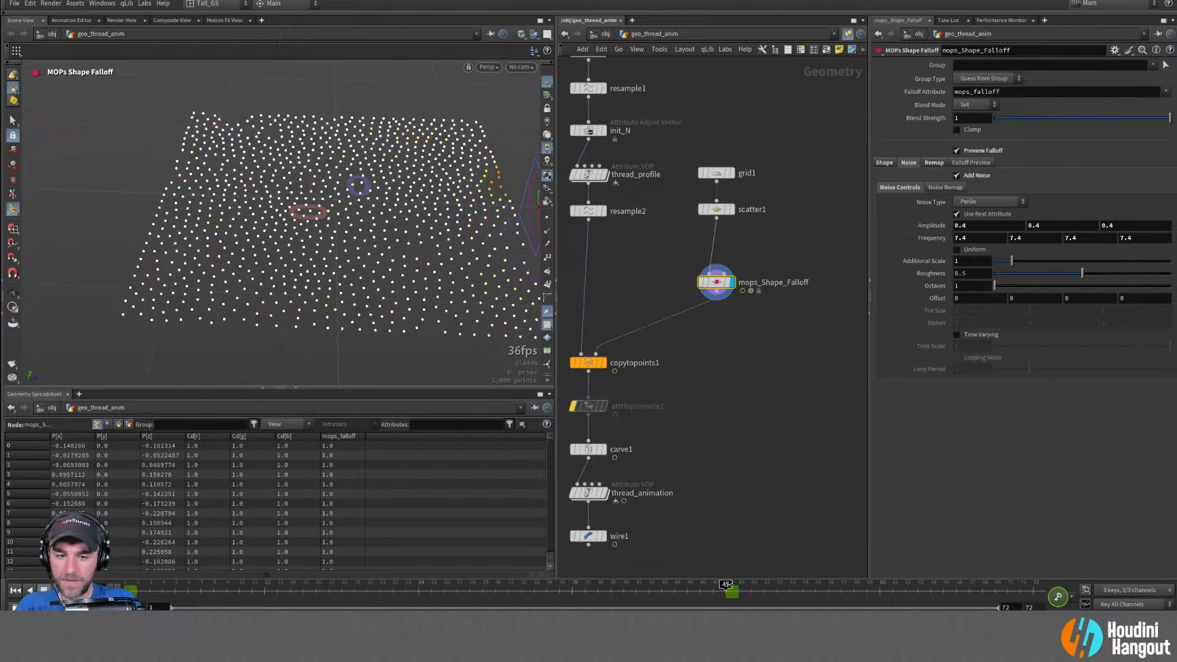
Display thread_animation and scrub to frame 21 to check the noisy thread growth from an angled view
right_click_drag(498, 363, 447, 231, "alt")
middle_click_drag(447, 231, 257, 229, "alt")
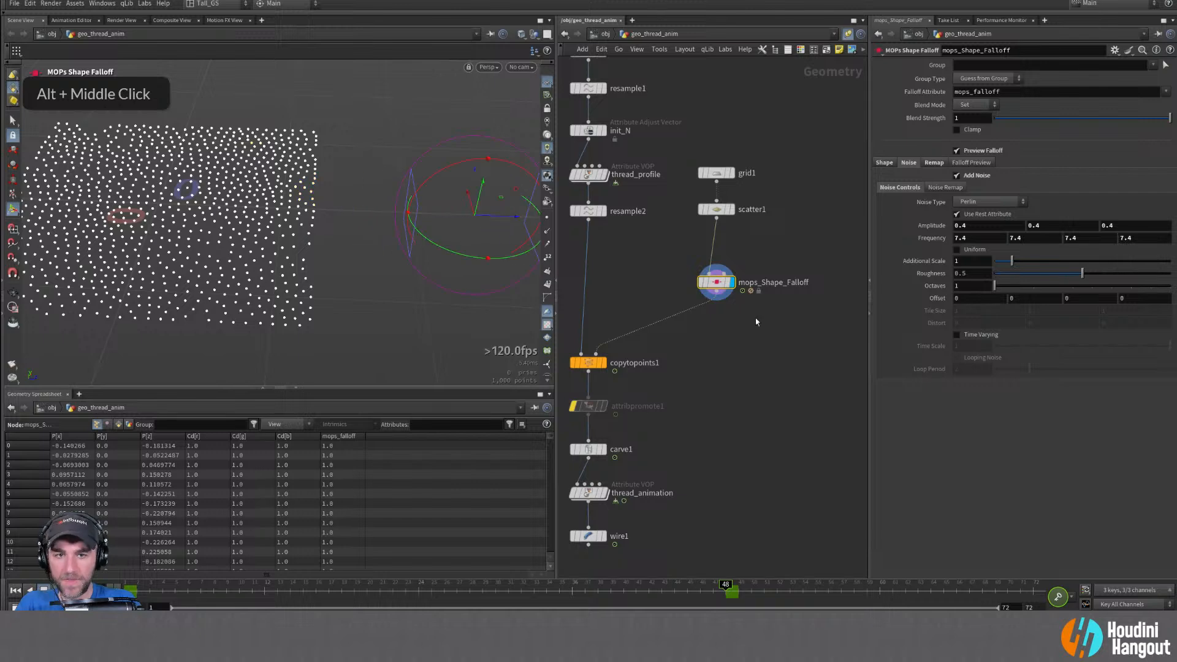
middle_click_drag(730, 438, 745, 417)
left_click(621, 472)
middle_click_drag(138, 211, 211, 215, "alt")
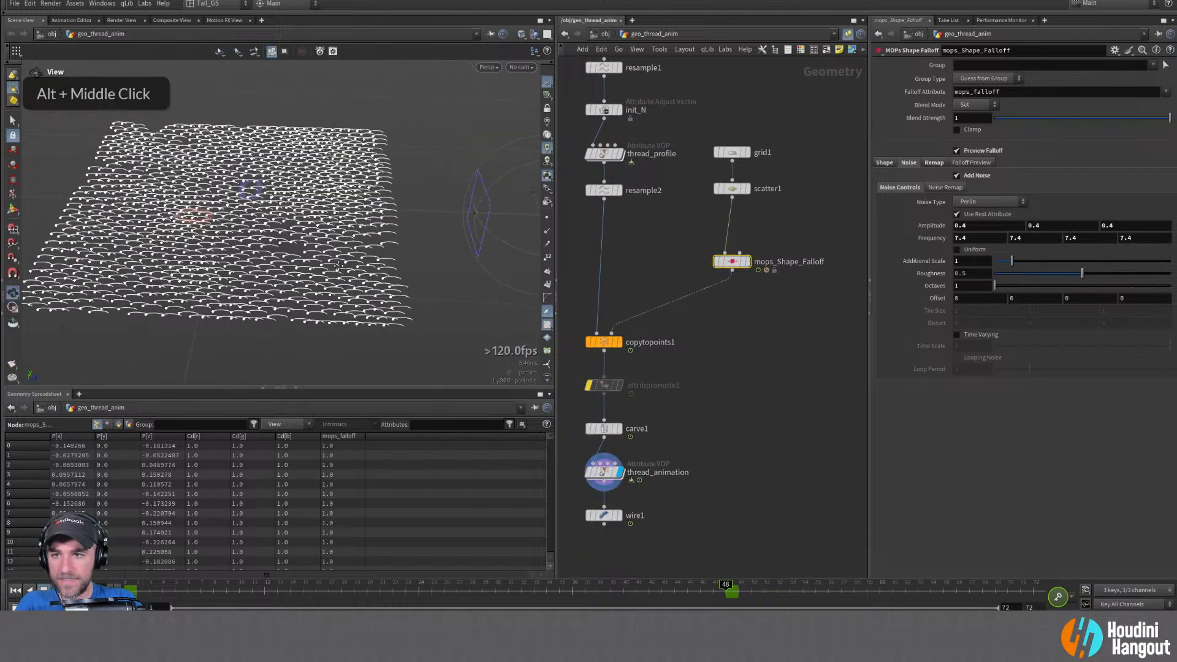
left_click_drag(211, 215, 250, 232, "alt")
middle_click_drag(243, 229, 305, 217, "alt")
left_click_drag(305, 217, 294, 214, "alt")
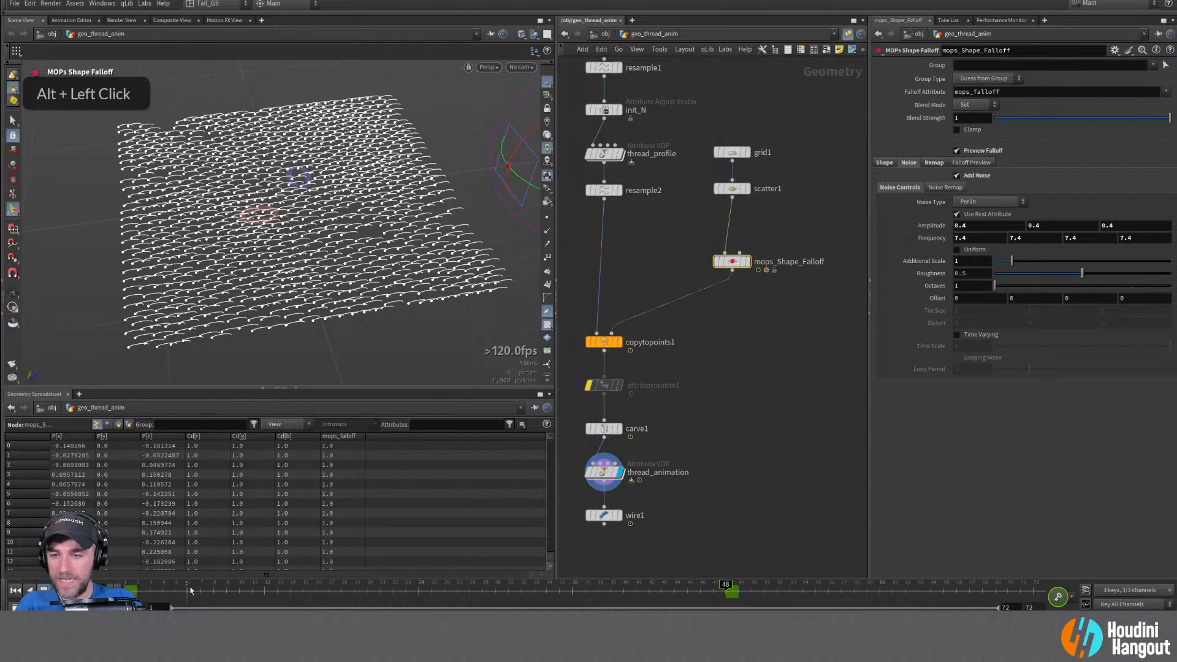
left_click_drag(136, 588, 380, 583)
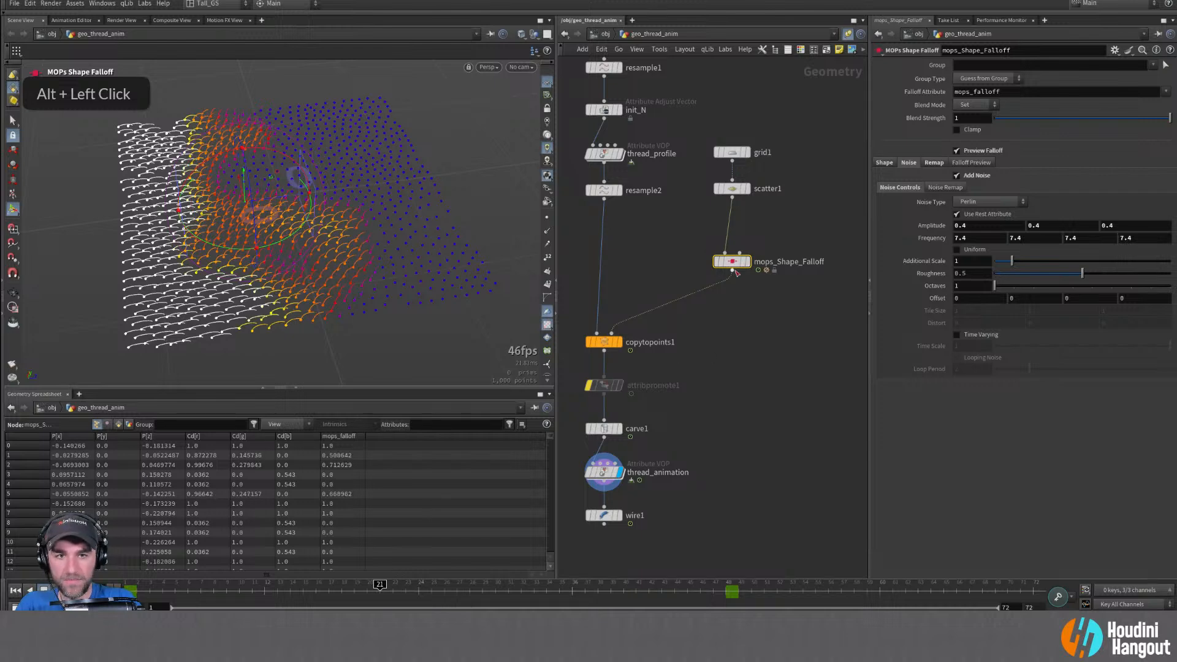
Set the shape falloff's noise frequency to 33 and octaves to 3, with Uniform enabled
middle_click(924, 244, "ctrl")
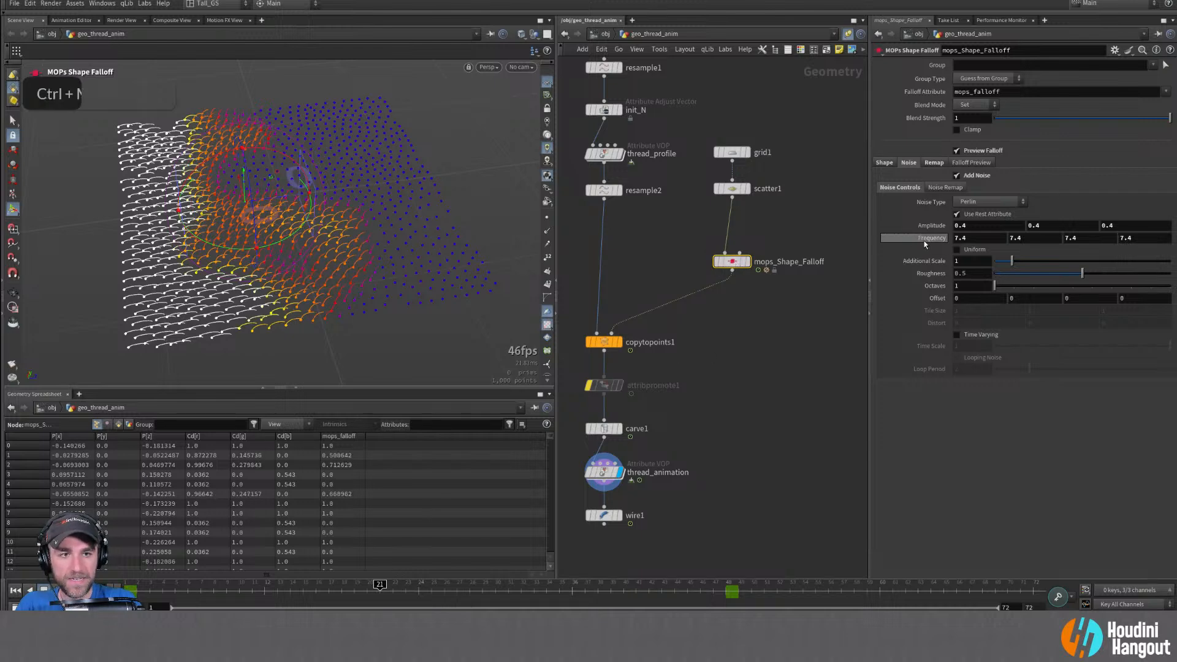
middle_click_drag(930, 241, 1081, 211)
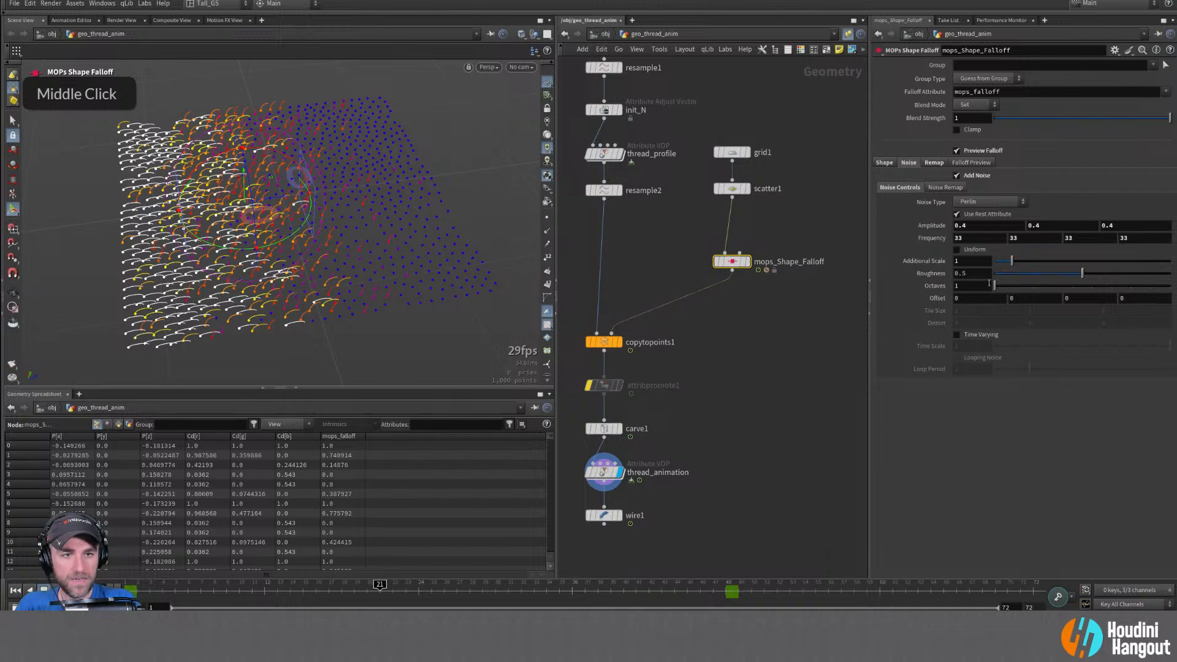
left_click_drag(998, 287, 1041, 287)
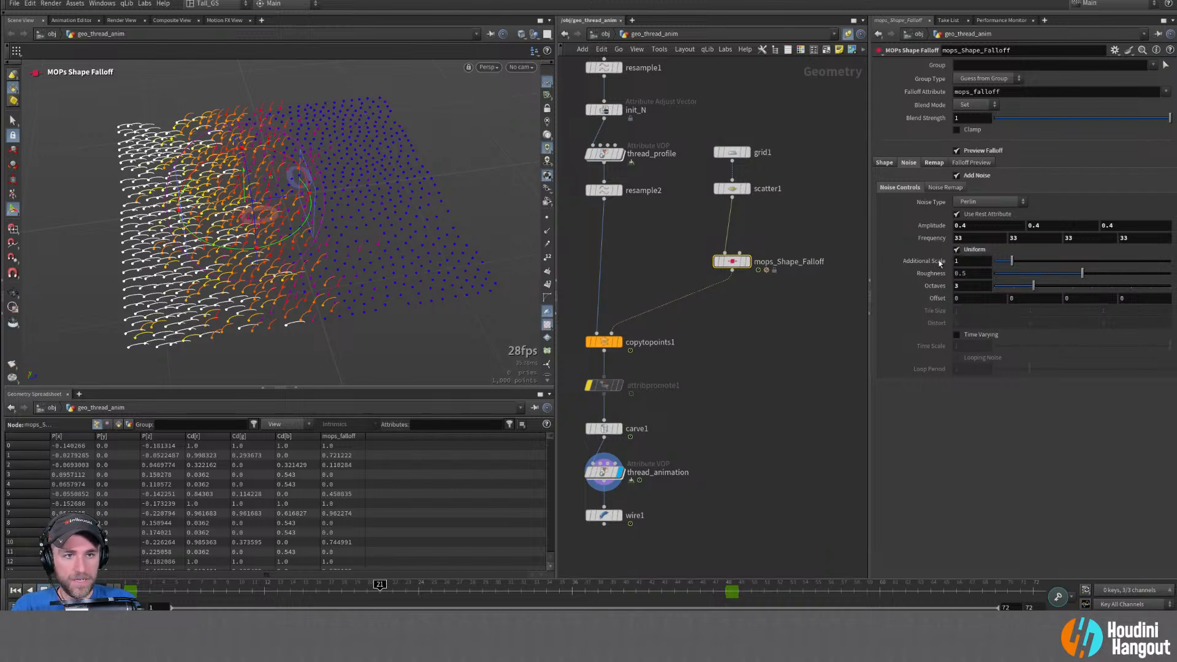
Try the Simplex noise type on the shape falloff, then return it to Perlin
left_click(966, 202)
left_click(968, 224)
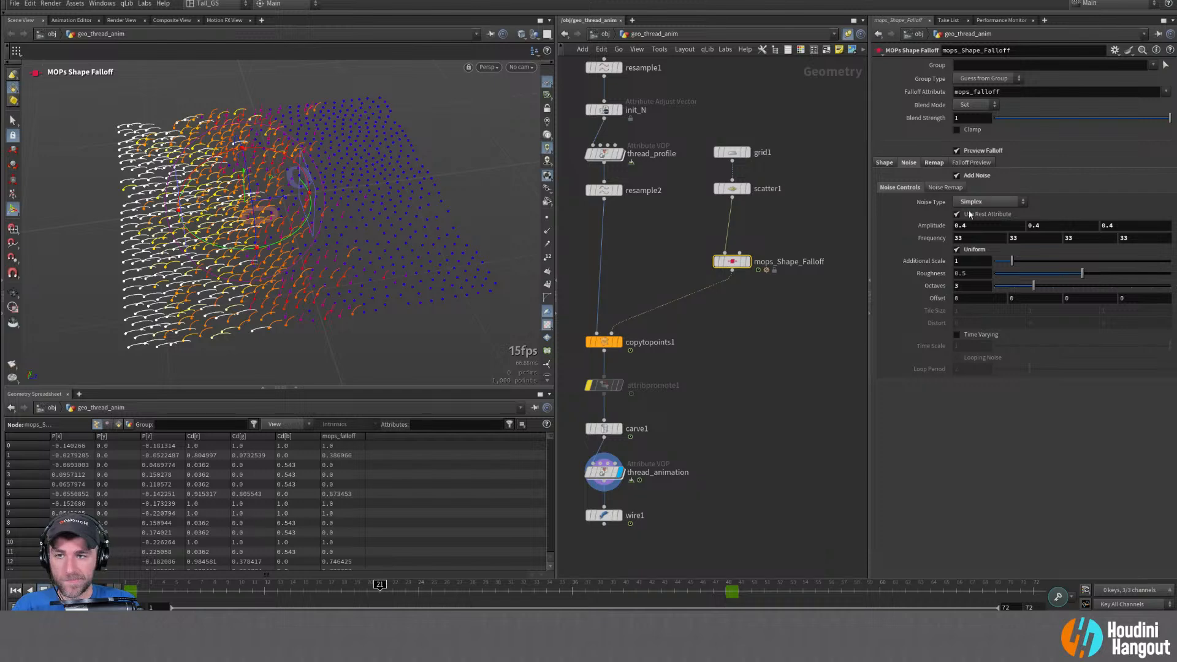
left_click(981, 202)
left_click(978, 213)
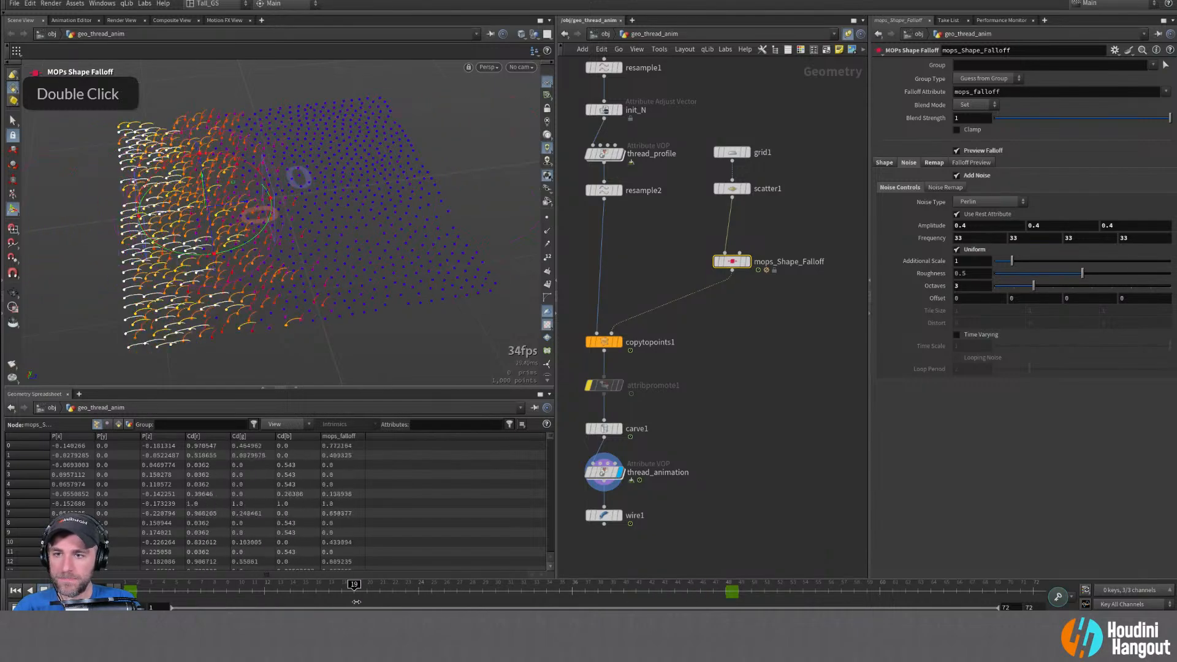
Scrub to frame 25, try rotating the shape falloff for a diagonal sweep, check it along the timeline, and undo the rotation
mouse_move(373, 599)
left_mouse_down()
mouse_move(471, 601)
mouse_move(188, 594)
mouse_move(790, 592)
mouse_move(344, 610)
mouse_move(374, 593)
mouse_move(431, 592)
left_mouse_up()
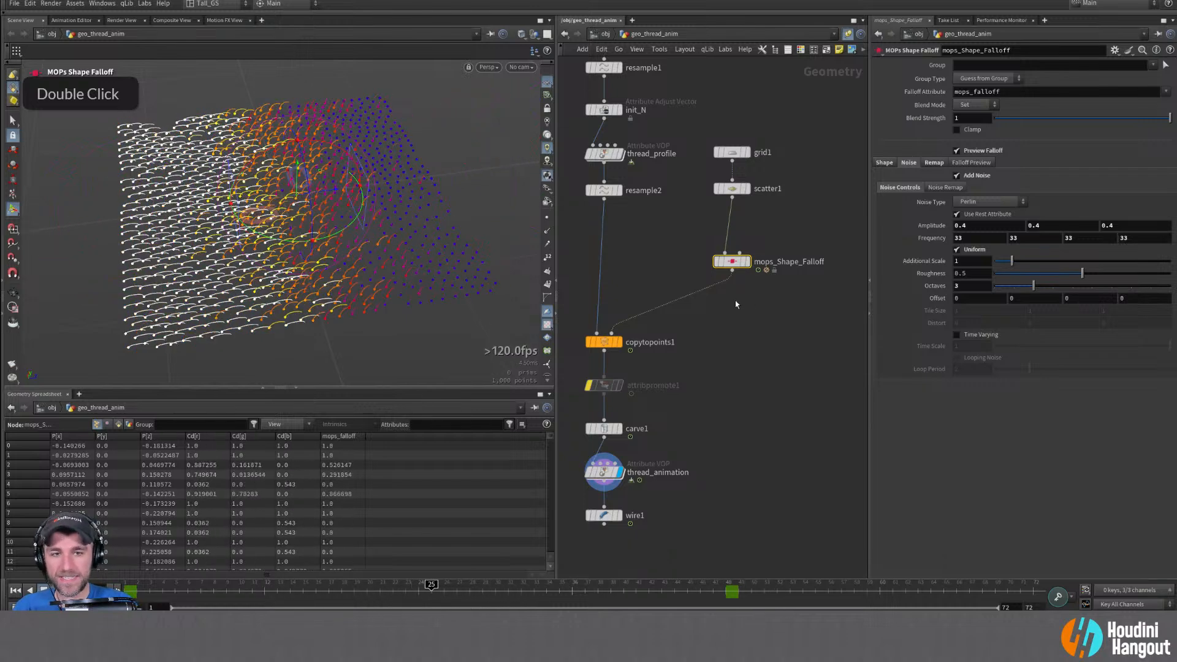
left_click_drag(341, 232, 371, 213)
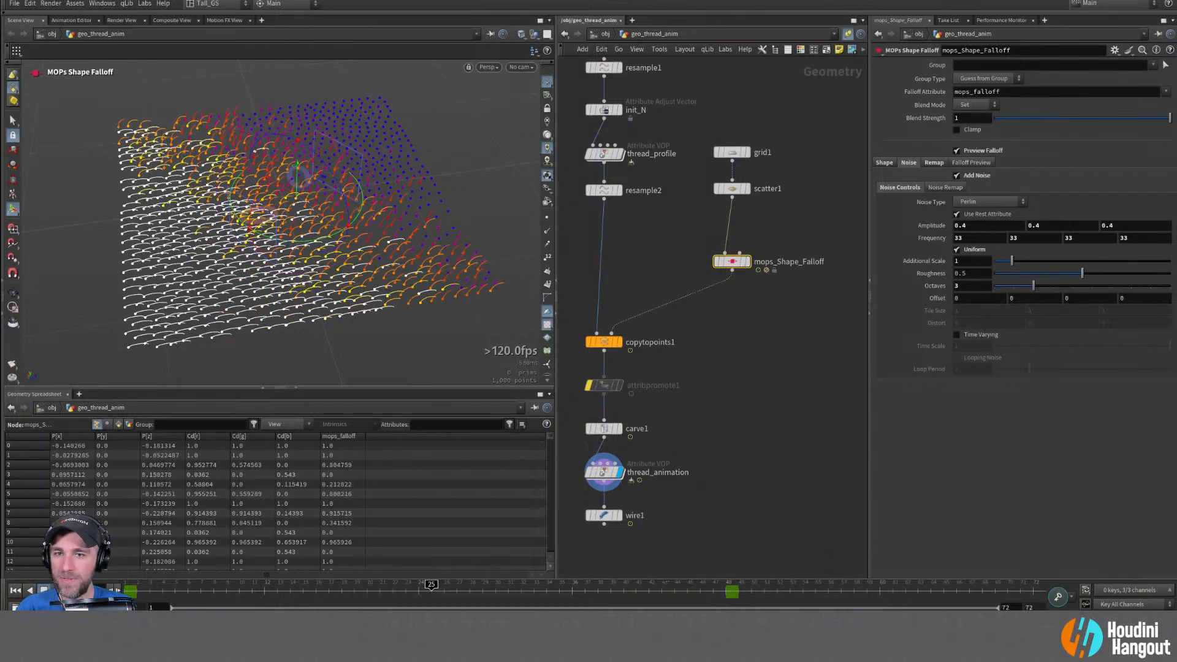
mouse_move(546, 590)
left_mouse_down()
mouse_move(285, 602)
mouse_move(701, 600)
mouse_move(429, 600)
mouse_move(665, 600)
left_mouse_up()
key("ctrl+z")
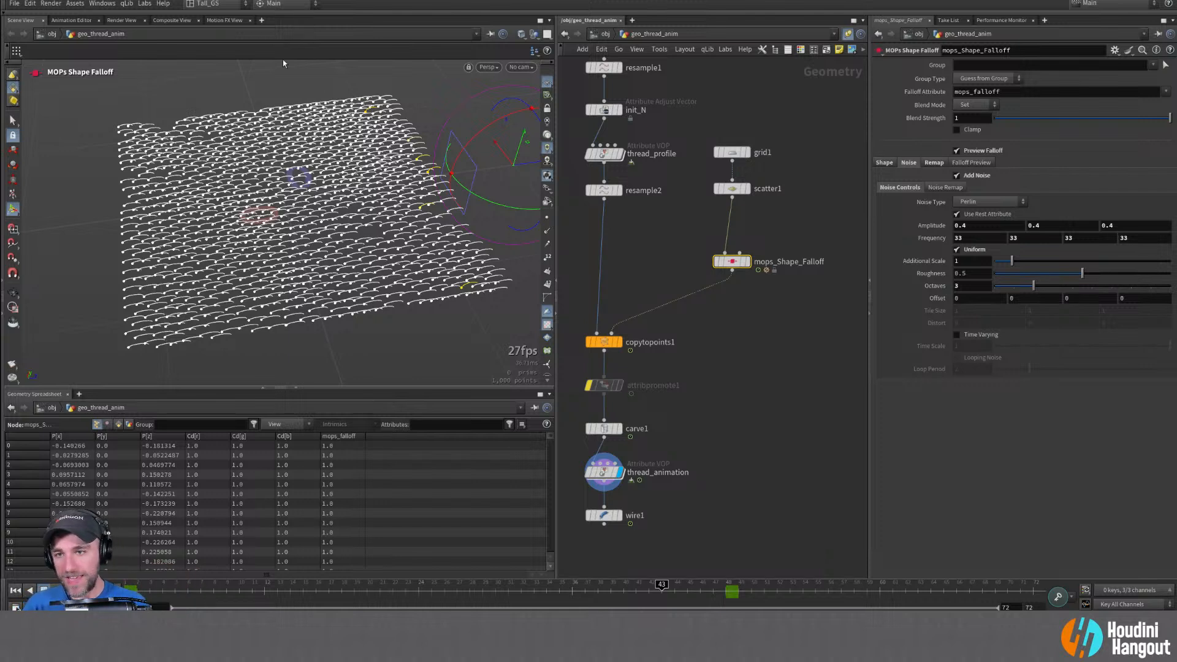
Scrub from the start to frame 27 to check the thread growth from a lower, angled view
left_click_drag(264, 203, 285, 212, "alt")
right_click_drag(285, 211, 295, 227, "alt")
left_click_drag(294, 227, 307, 230, "alt")
right_click_drag(306, 230, 274, 236, "alt")
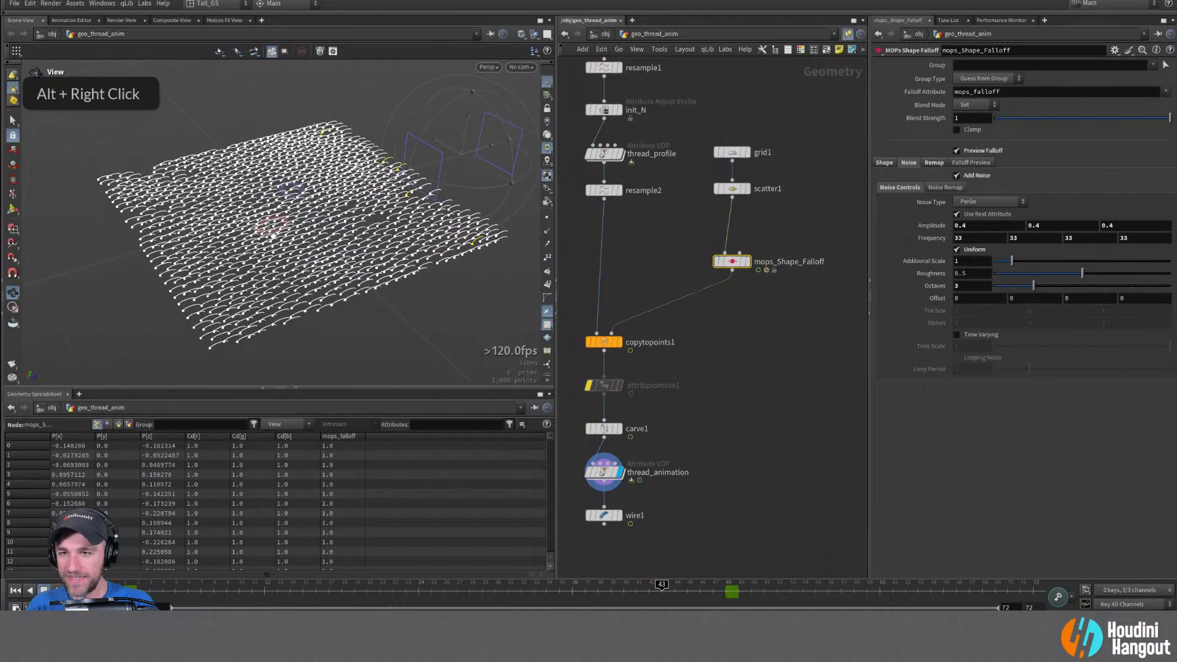
left_click_drag(273, 236, 296, 216, "alt")
left_click_drag(127, 599, 457, 596)
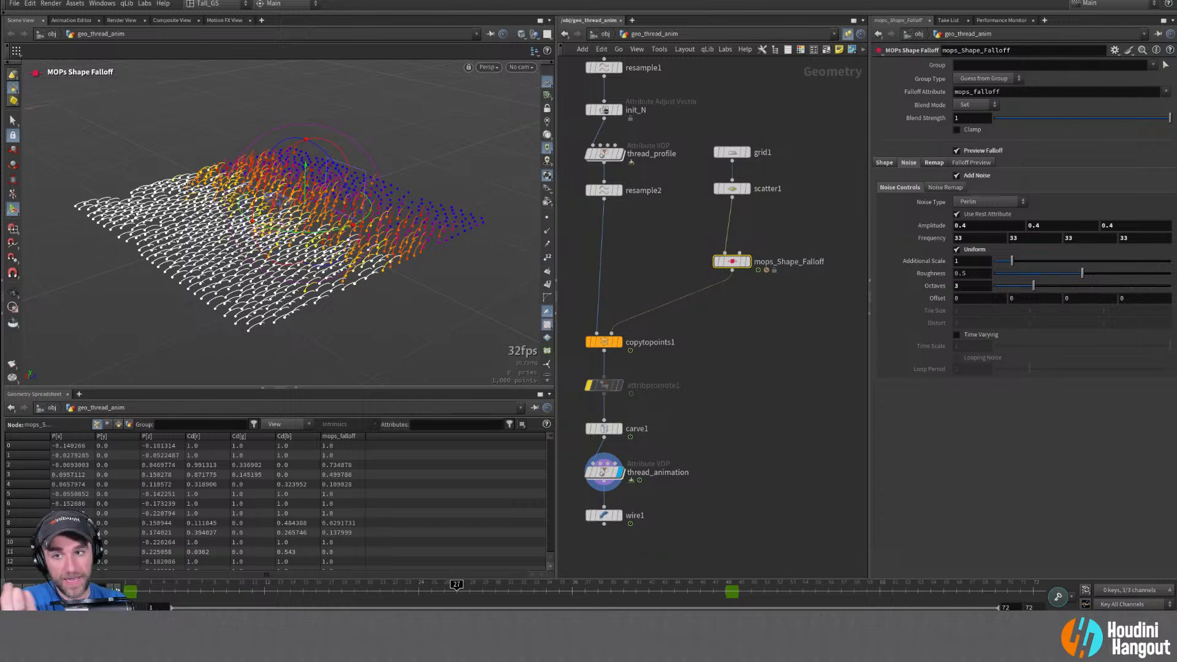
Add a Circle (Polygons) node near grid1 in the network
middle_click_drag(768, 123, 748, 156)
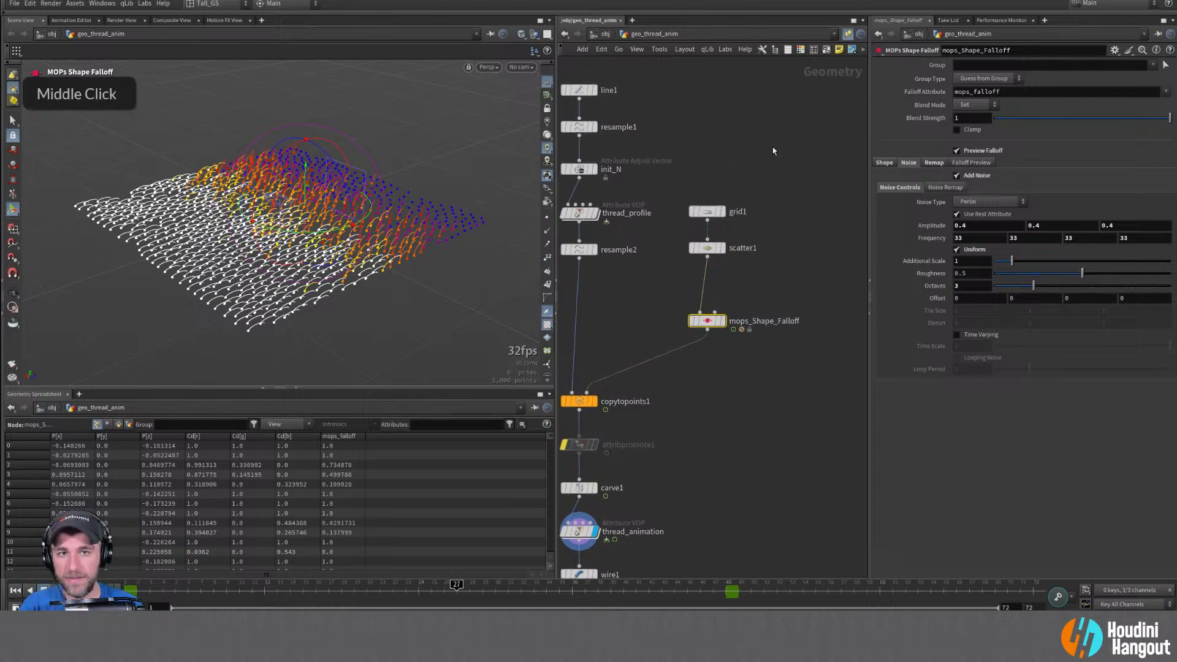
key("Tab")
type("circle")
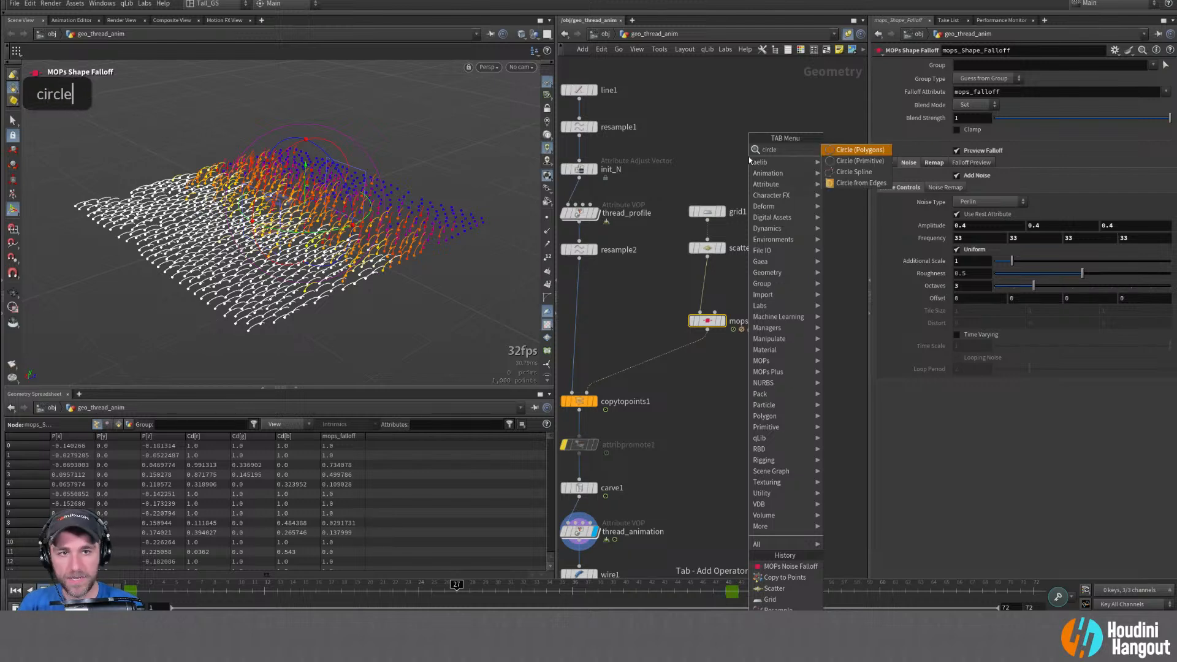
key("Return")
left_click(770, 172)
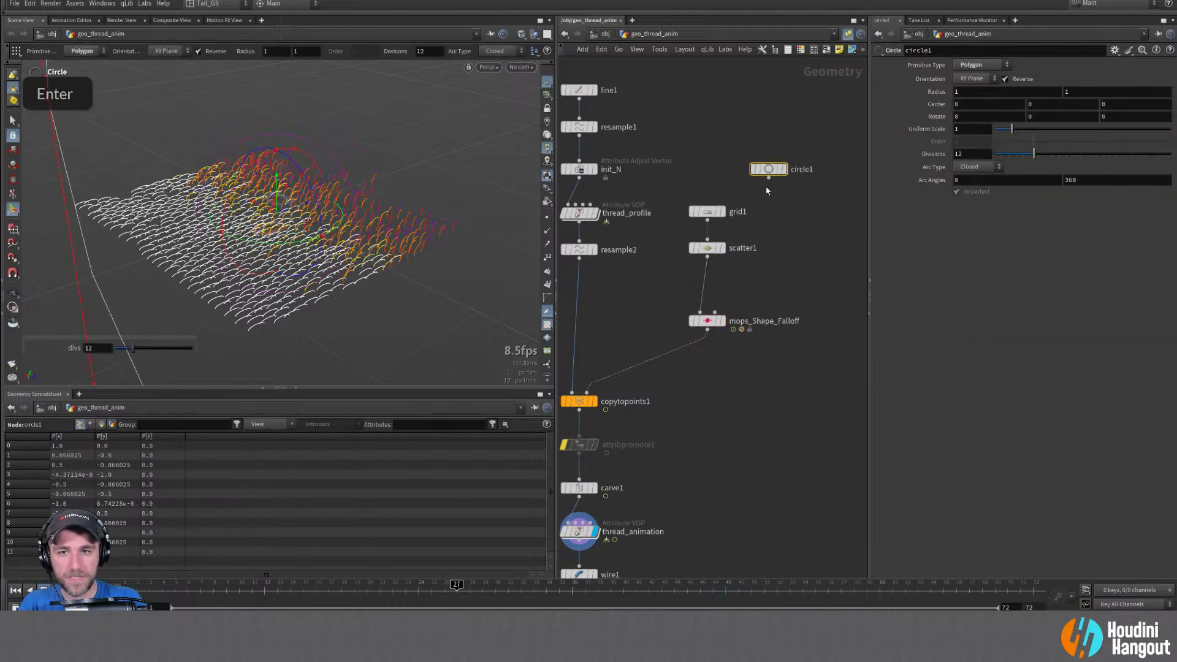
Orient circle1 to the ZX Plane with a uniform scale of 0.31 and 36 divisions
left_click(973, 79)
left_click(969, 104)
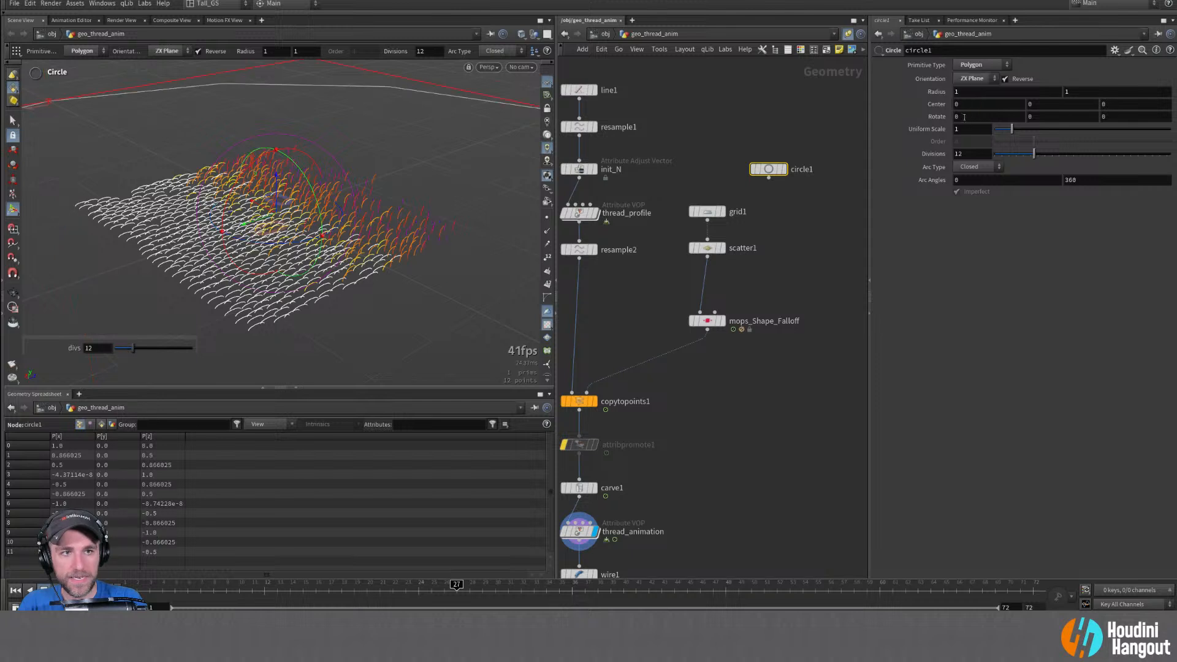
left_click_drag(1012, 129, 1002, 130)
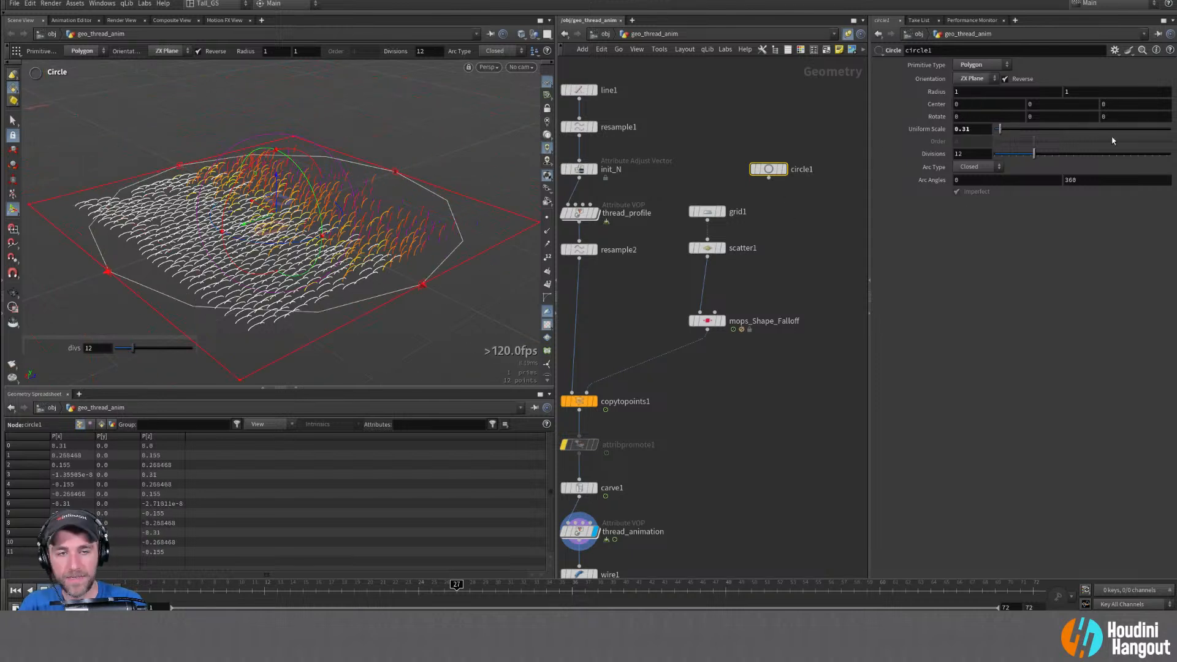
double_click(970, 154)
type("36")
key("Return")
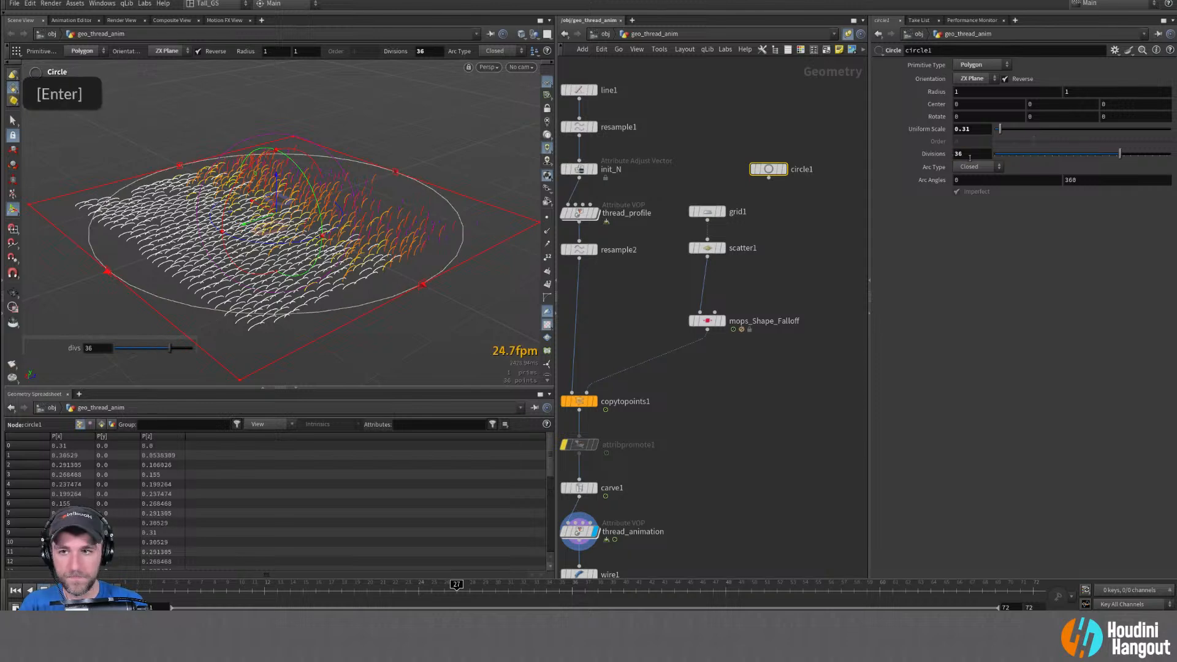
Feed scatter1 from circle1 instead of grid1 to test the threads on a disc, then reconnect grid1
left_click_drag(713, 241, 769, 177)
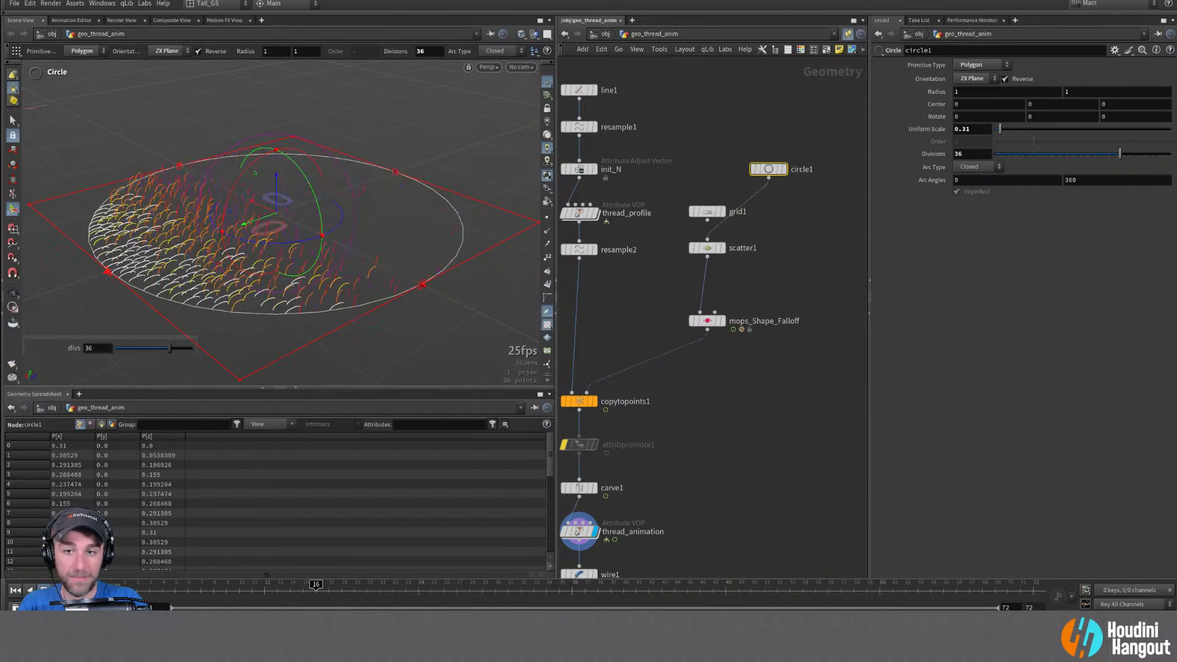
left_click_drag(709, 228, 714, 257)
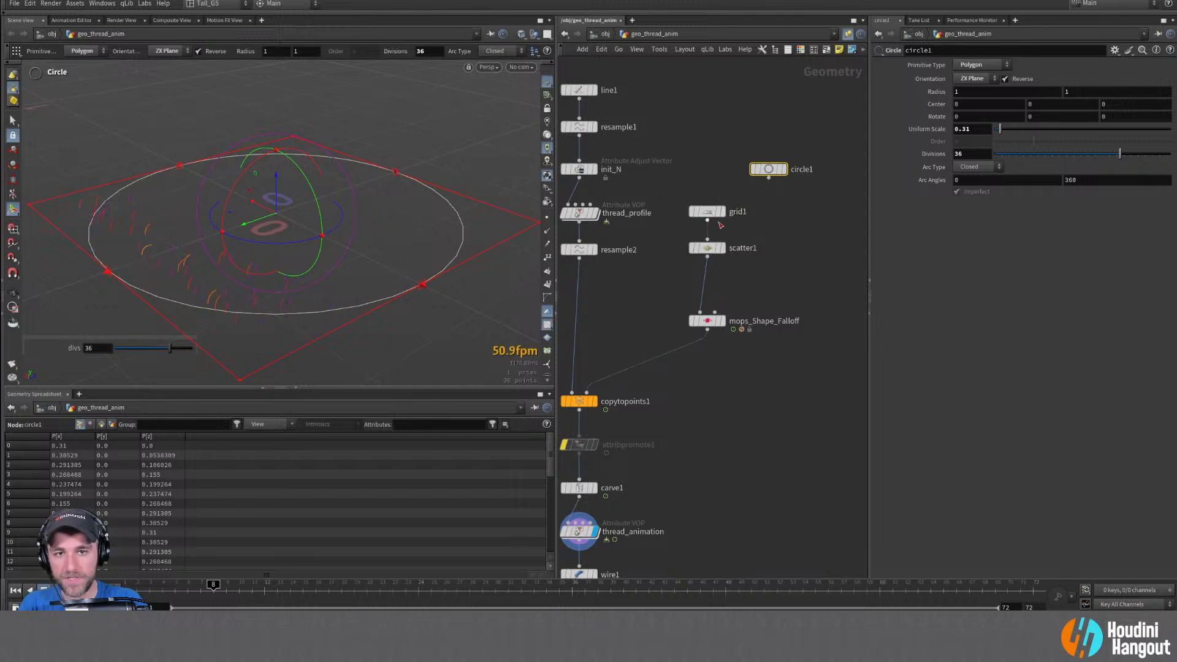
left_click_drag(707, 216, 708, 200)
Rearrange grid1, scatter1 and mops_Shape_Falloff into a compact column above copytopoints1
middle_click_drag(592, 440, 614, 392)
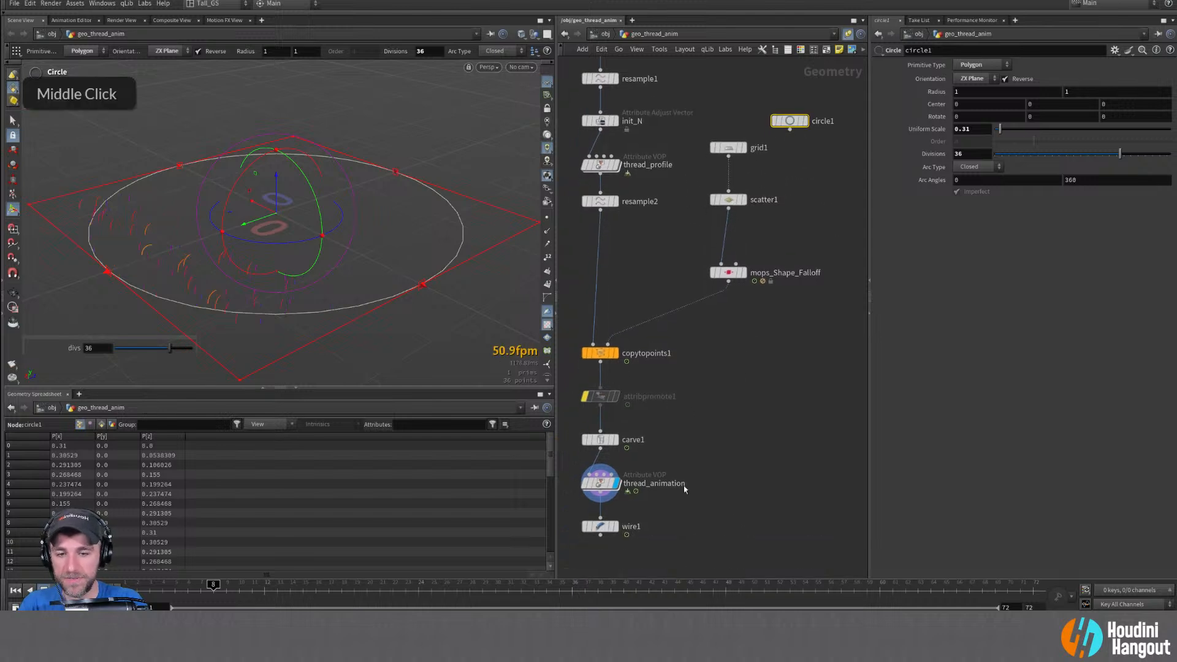
left_click(600, 484)
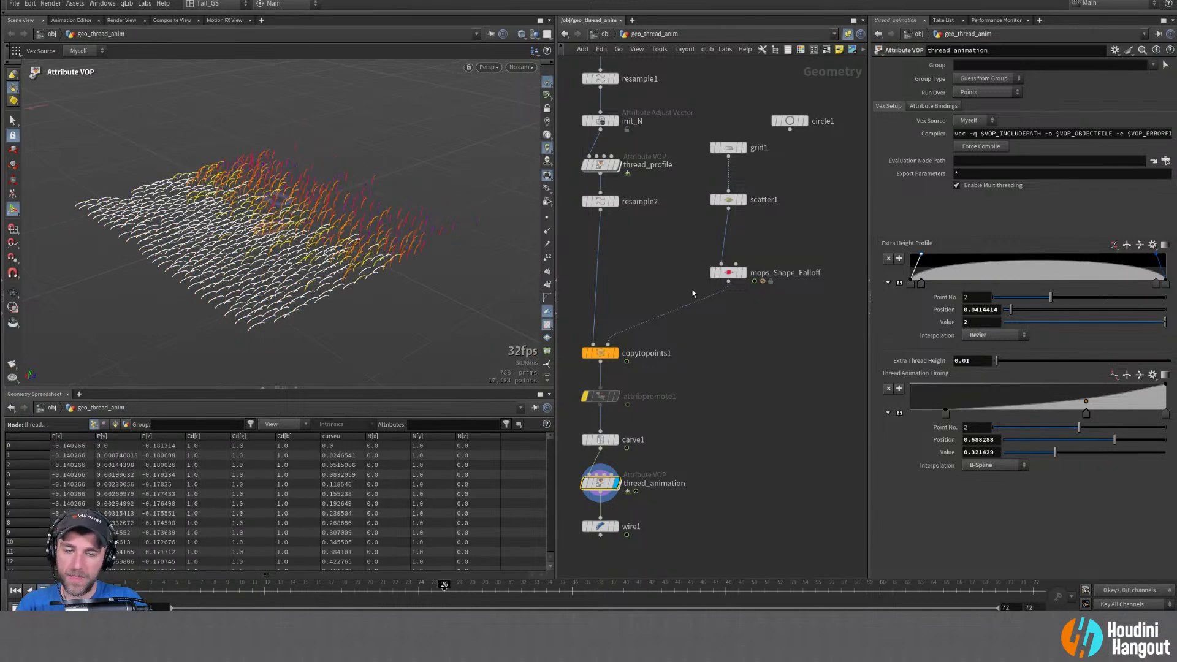
left_click(727, 200)
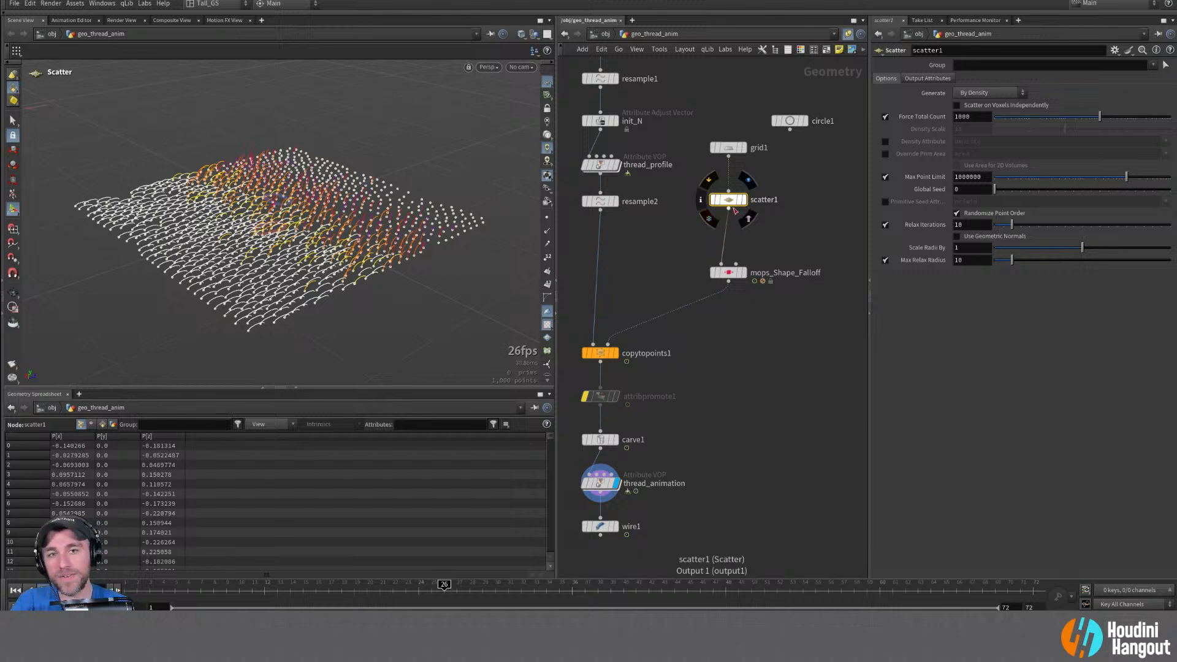
left_click_drag(725, 204, 726, 237)
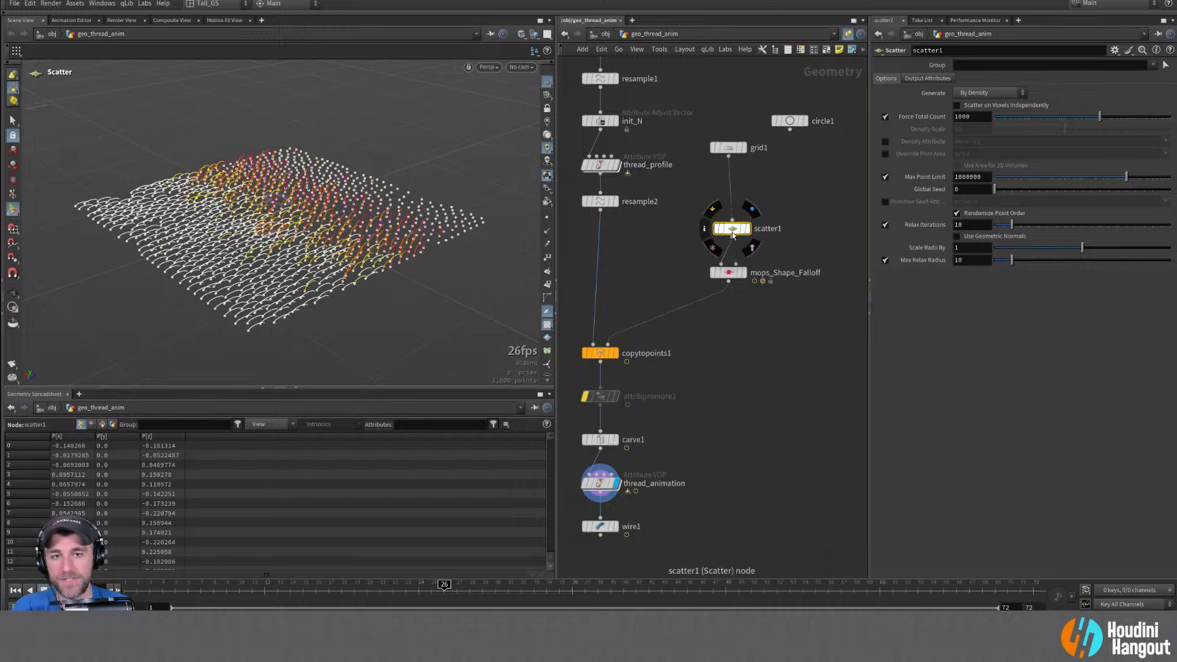
left_click_drag(729, 148, 730, 192)
left_click_drag(705, 144, 771, 326)
left_click_drag(728, 191, 727, 131)
Line up grid1 beside circle1 at the head of the scatter branch and select grid1 alone
left_click_drag(392, 174, 372, 199, "alt")
right_click_drag(372, 199, 394, 184, "alt")
left_click_drag(394, 184, 293, 202, "alt")
key("Return")
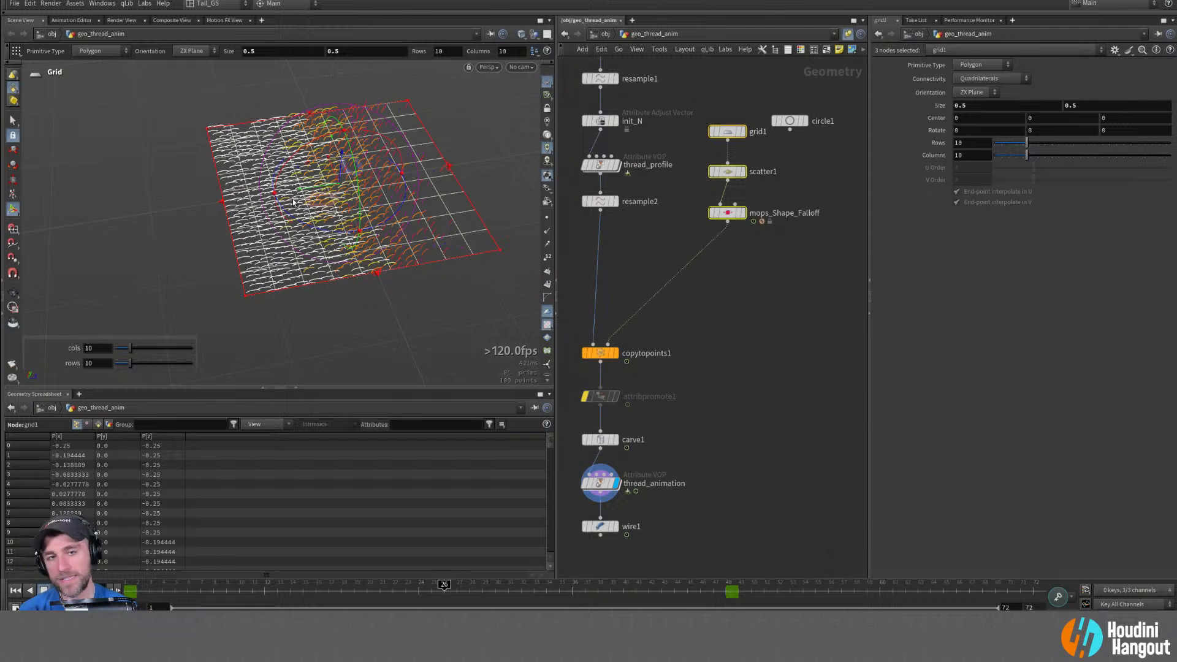
right_click(675, 134)
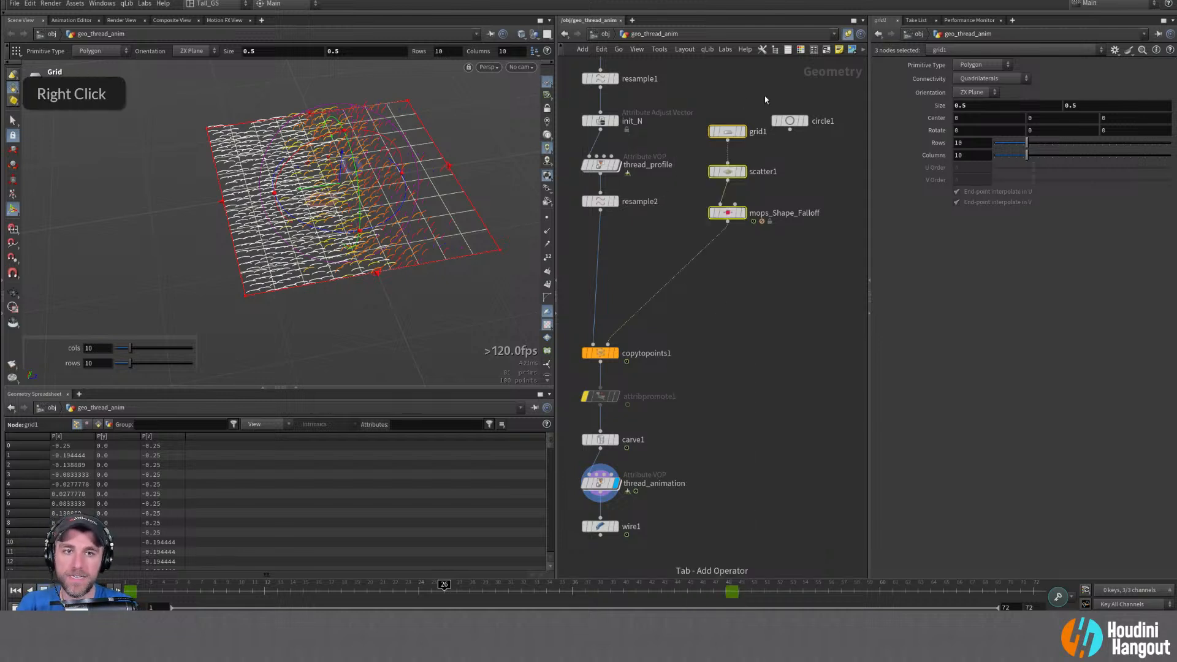
middle_click_drag(764, 96, 681, 135, "alt")
left_click_drag(647, 169, 649, 158)
double_click(647, 160)
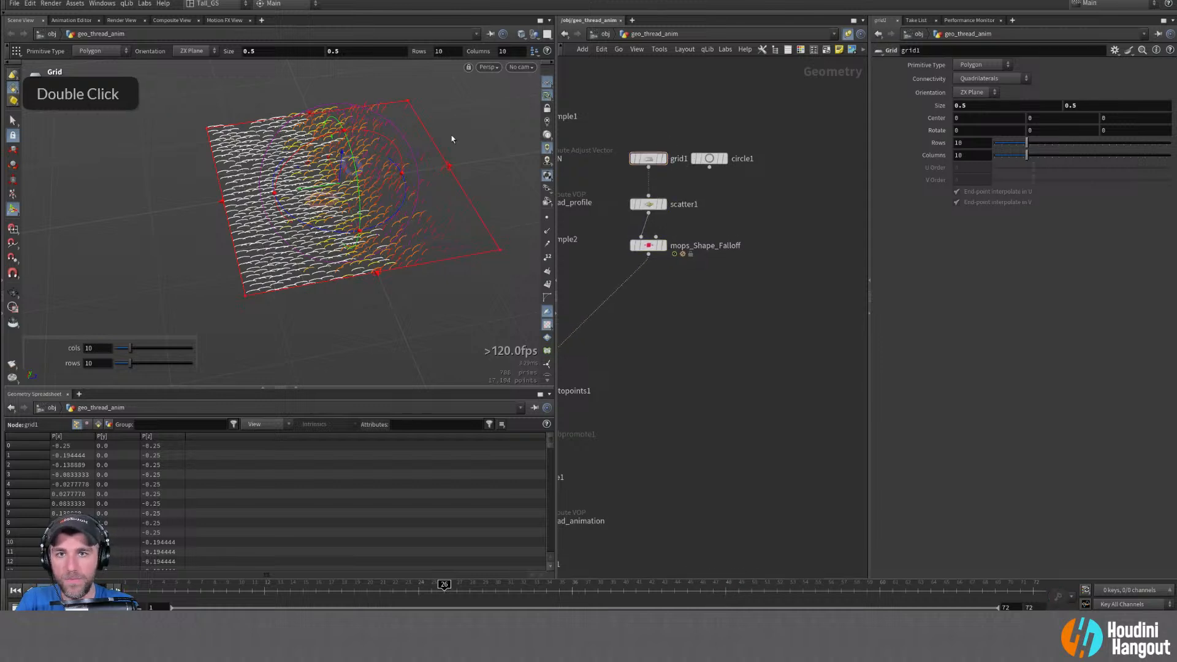
right_click_drag(452, 136, 386, 171, "alt")
middle_click_drag(447, 157, 394, 179, "alt")
key("Tab")
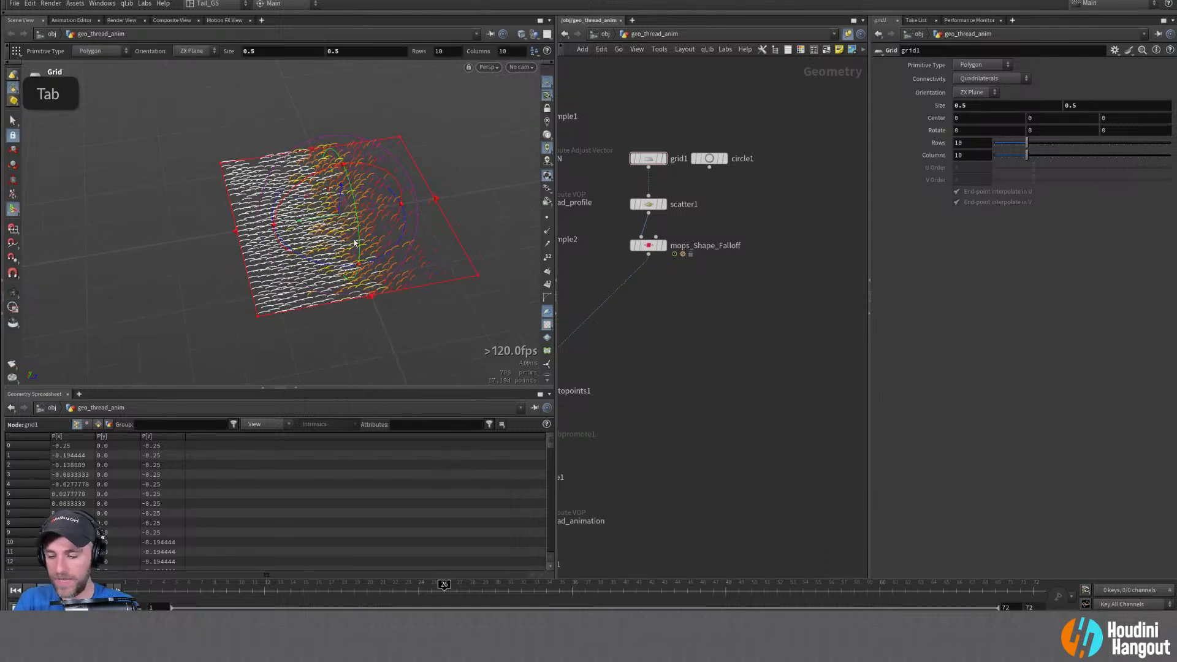
type("curve")
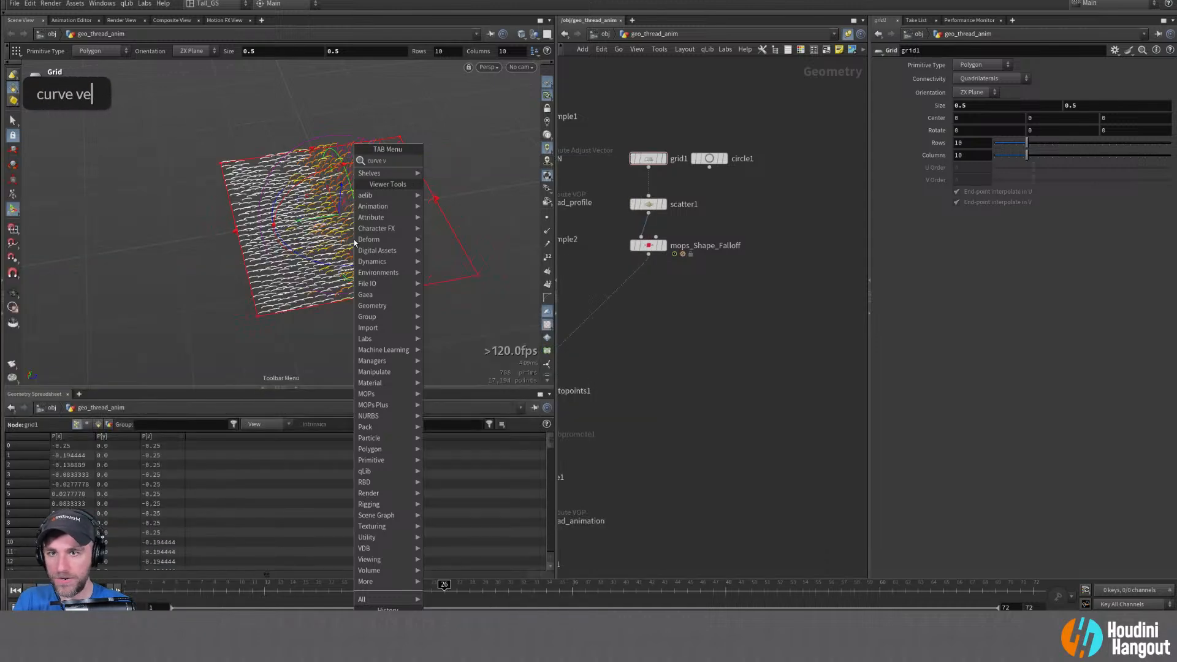
type(" be")
key("Return")
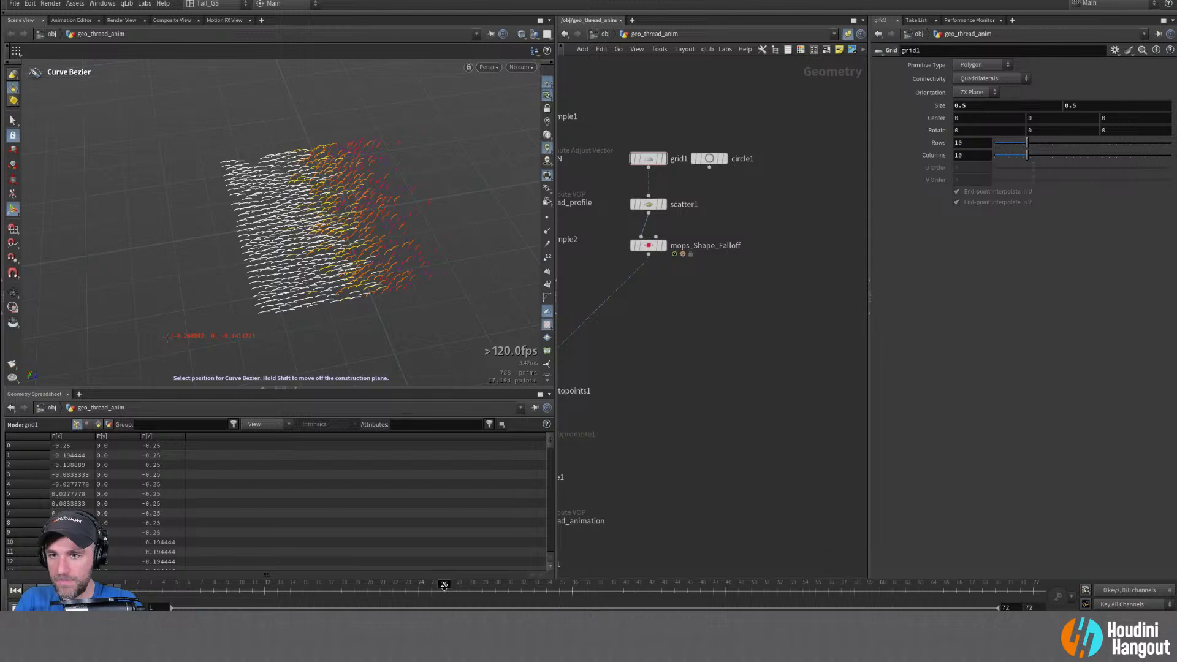
middle_click_drag(140, 337, 184, 303, "alt")
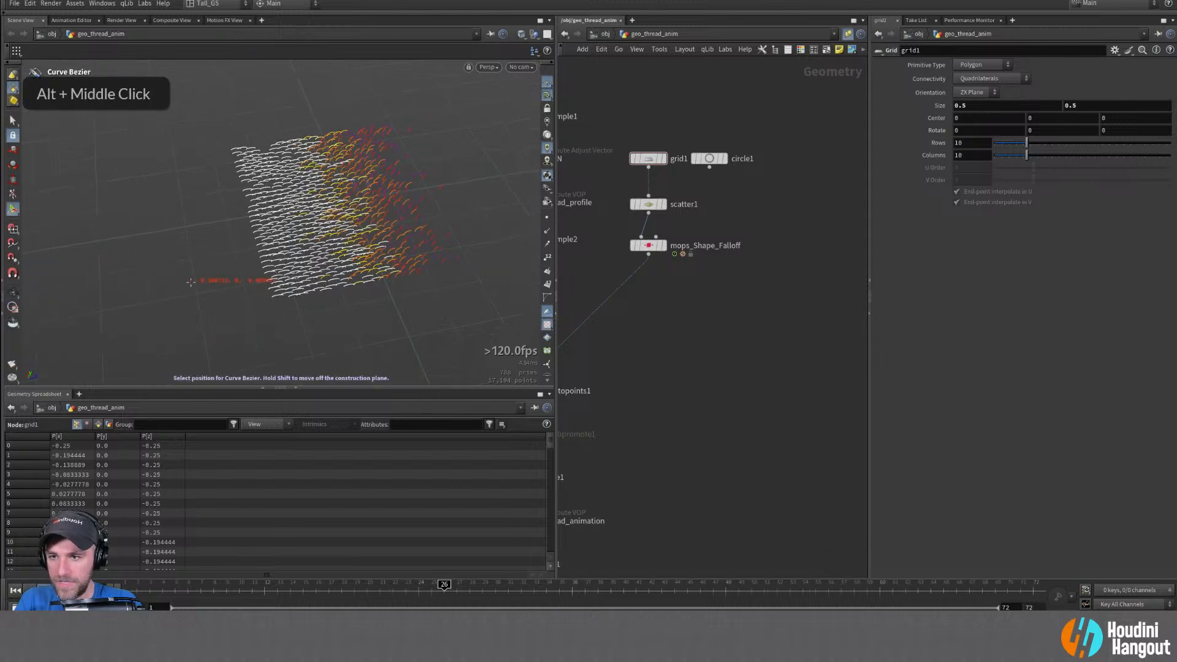
left_click(170, 321)
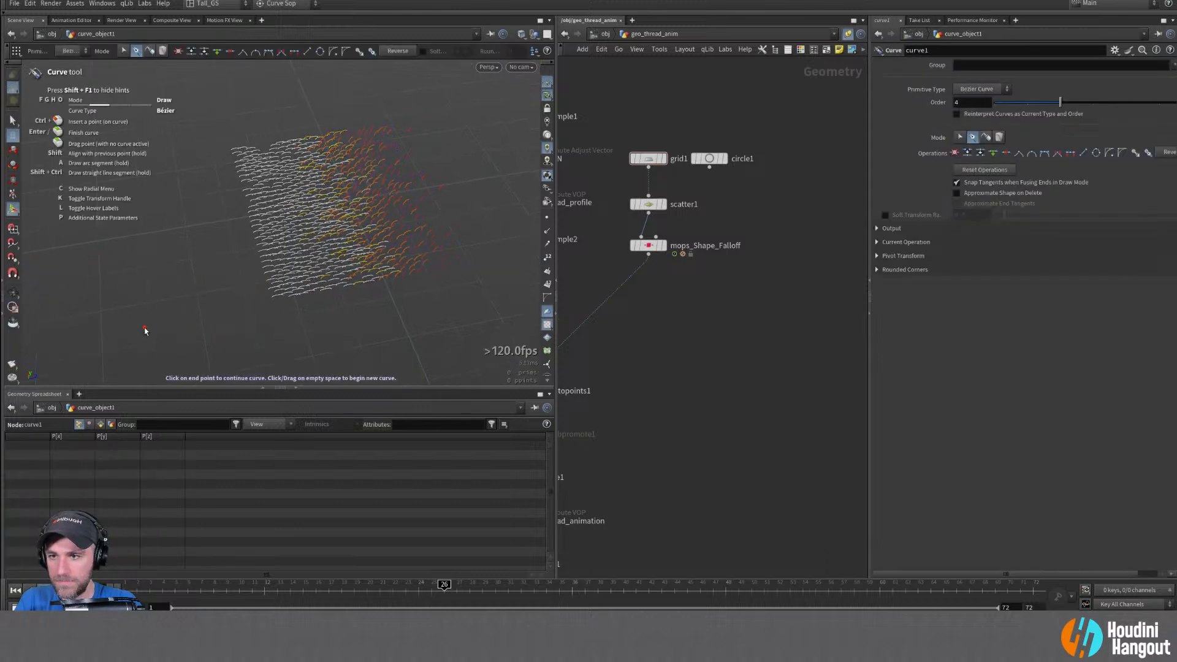
key("ctrl+z")
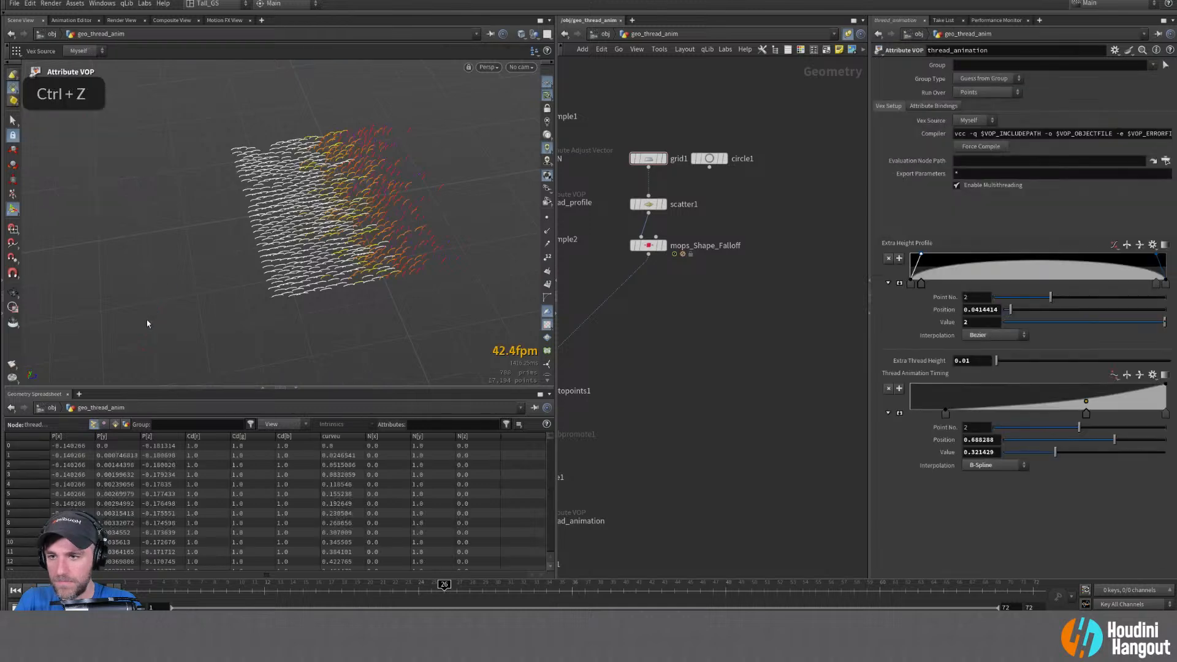
Draw a three-point Bezier curve with the Curve Bezier tool, waving across the thread patch on the construction plane
key("Tab")
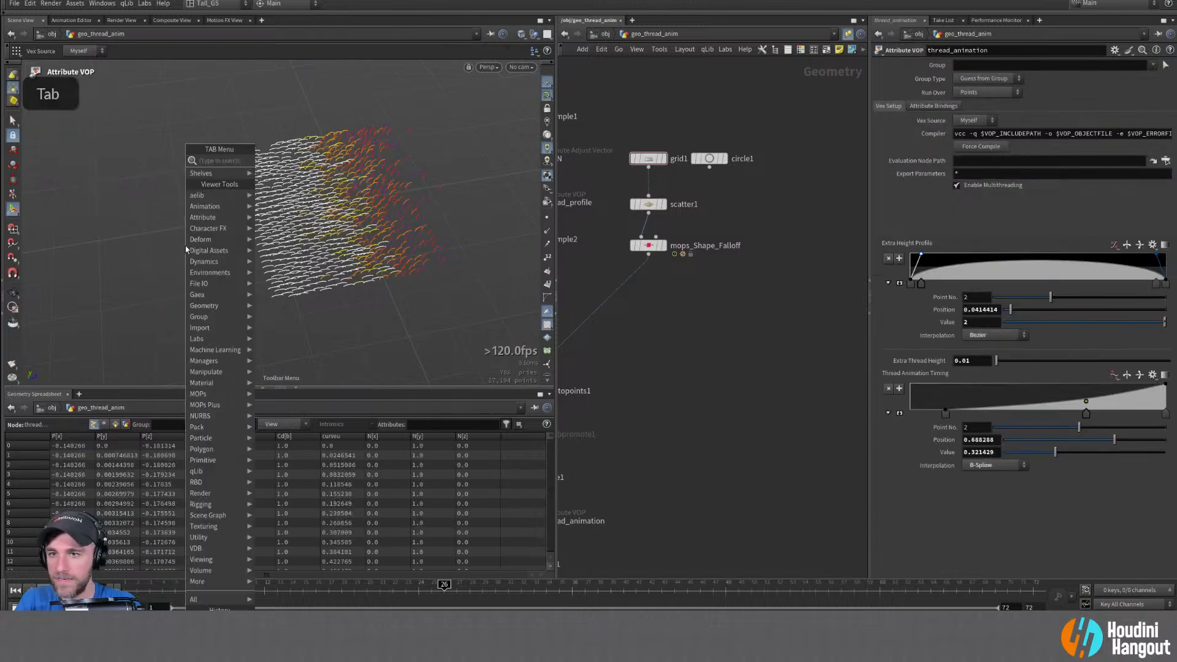
type("bezier")
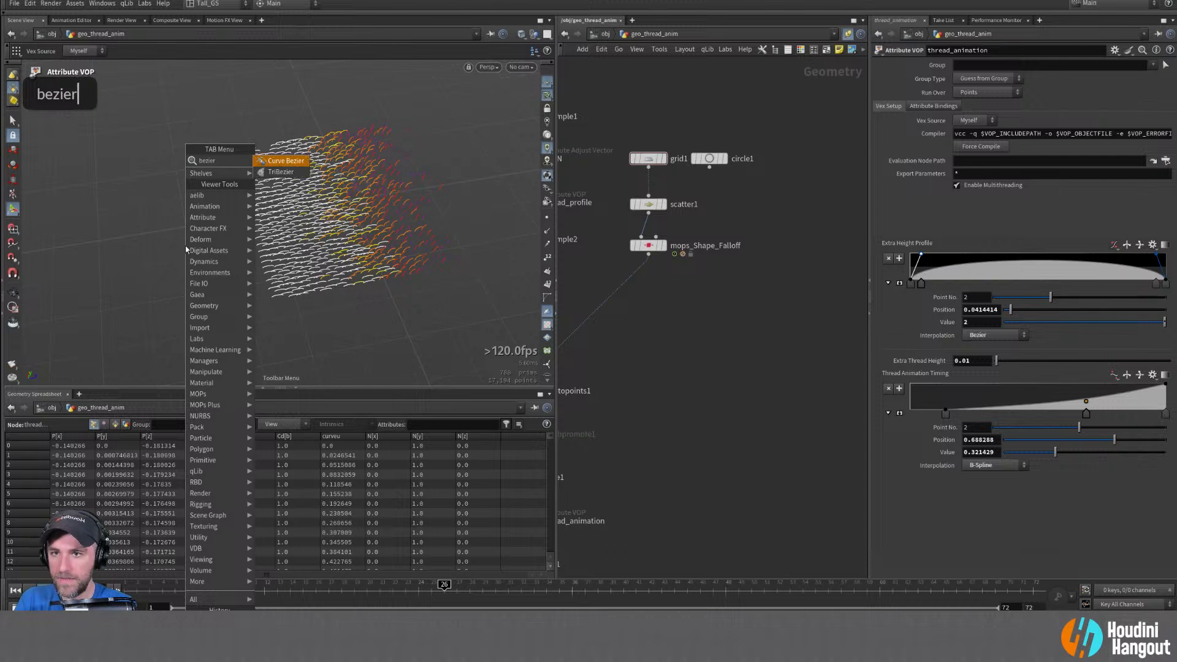
key("Return")
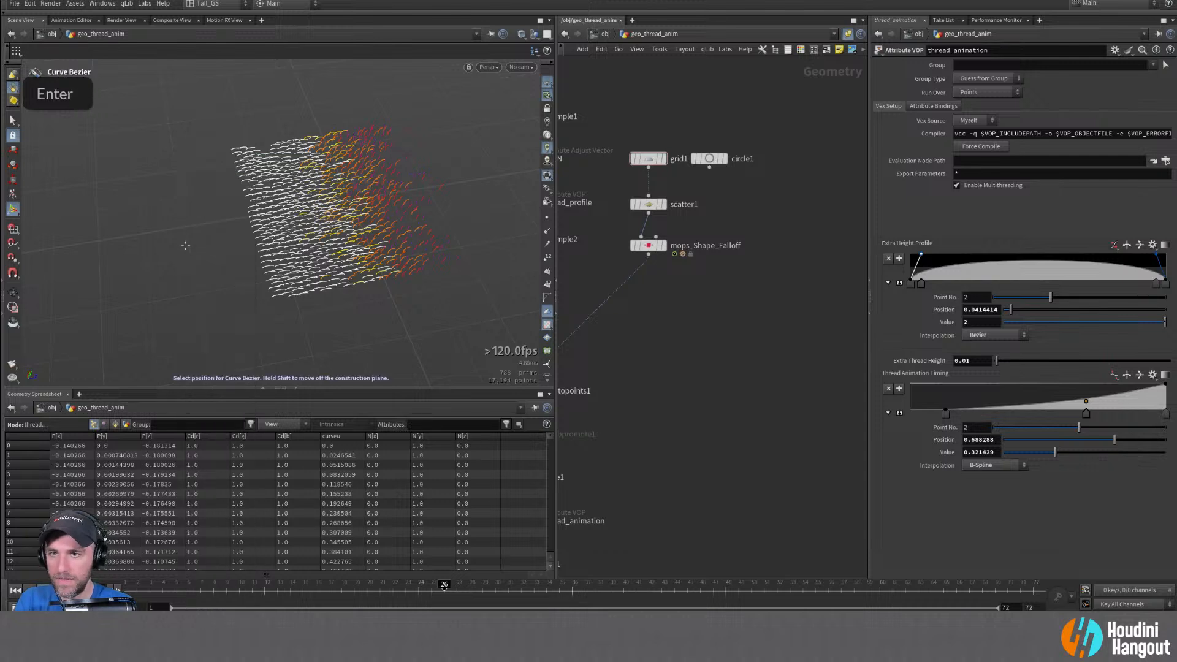
left_click(123, 327)
left_click_drag(123, 326, 150, 265)
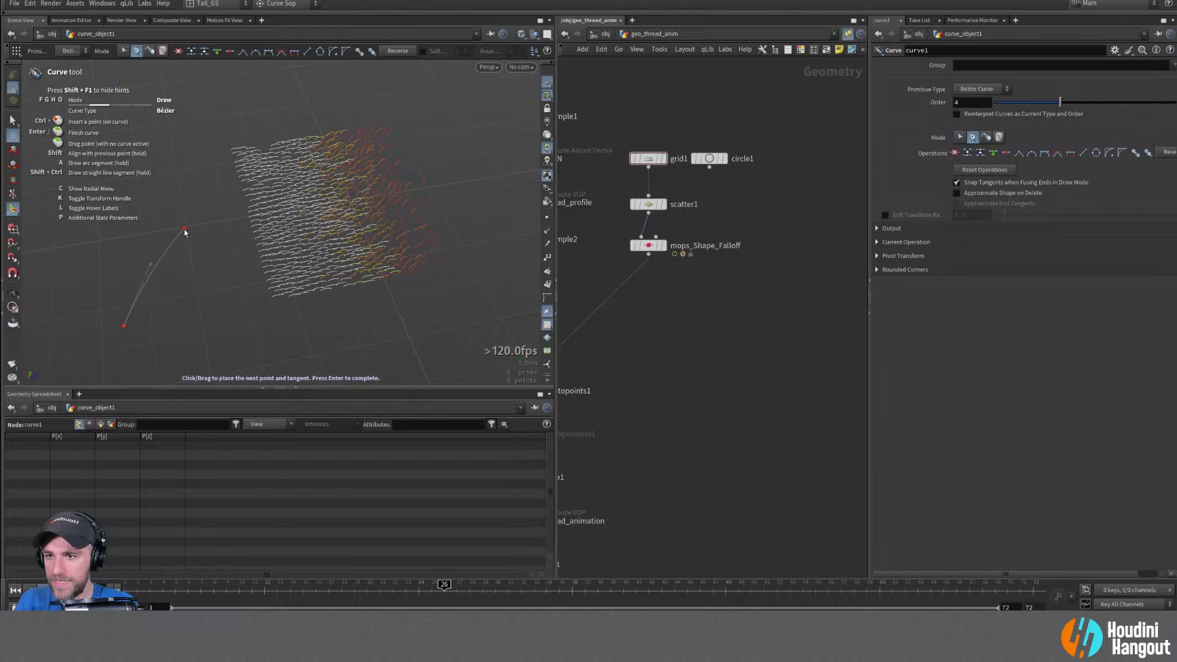
left_click_drag(270, 191, 345, 183)
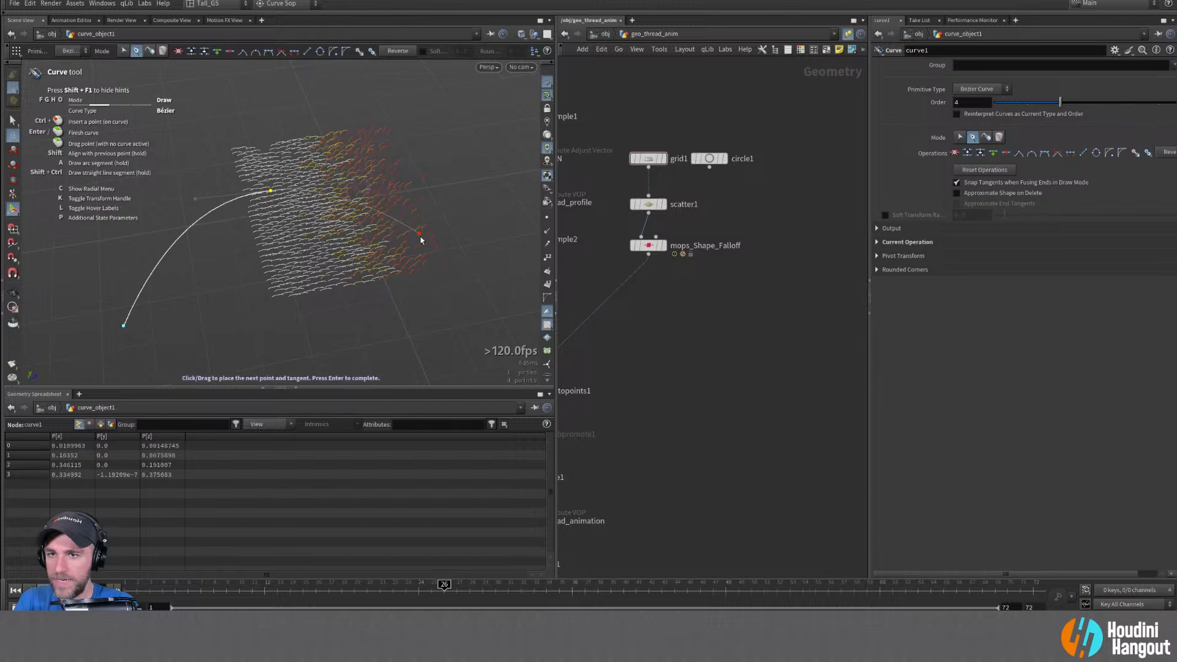
left_click_drag(507, 255, 573, 241)
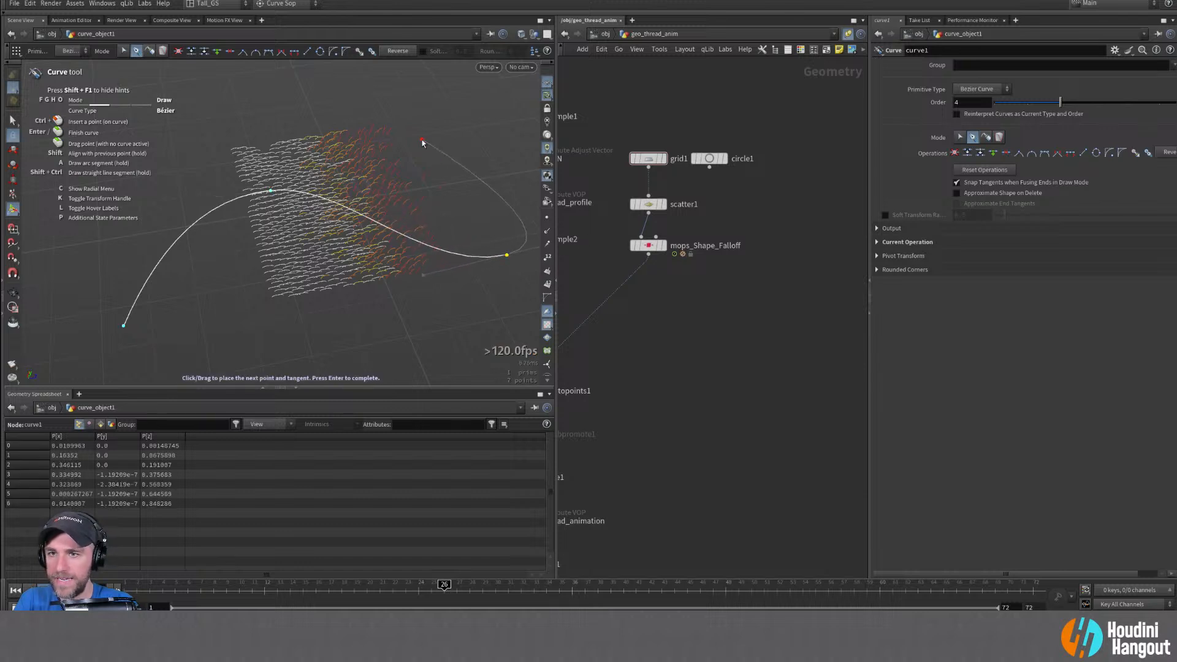
key("Return")
Cut the curve1 node out of curve_object1 and return to the object level
left_click_drag(338, 157, 183, 186, "alt")
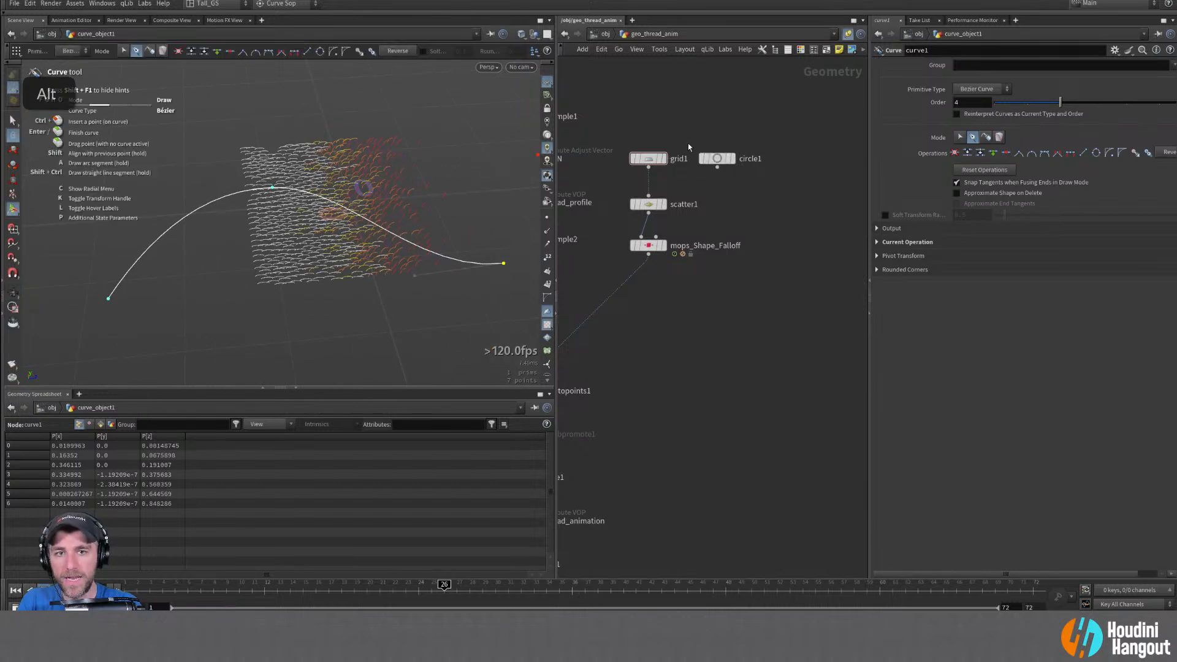
middle_click_drag(688, 142, 757, 160, "alt")
mouse_move(757, 161)
right_mouse_down("alt")
mouse_move(681, 161)
mouse_move(741, 155)
right_mouse_up("alt")
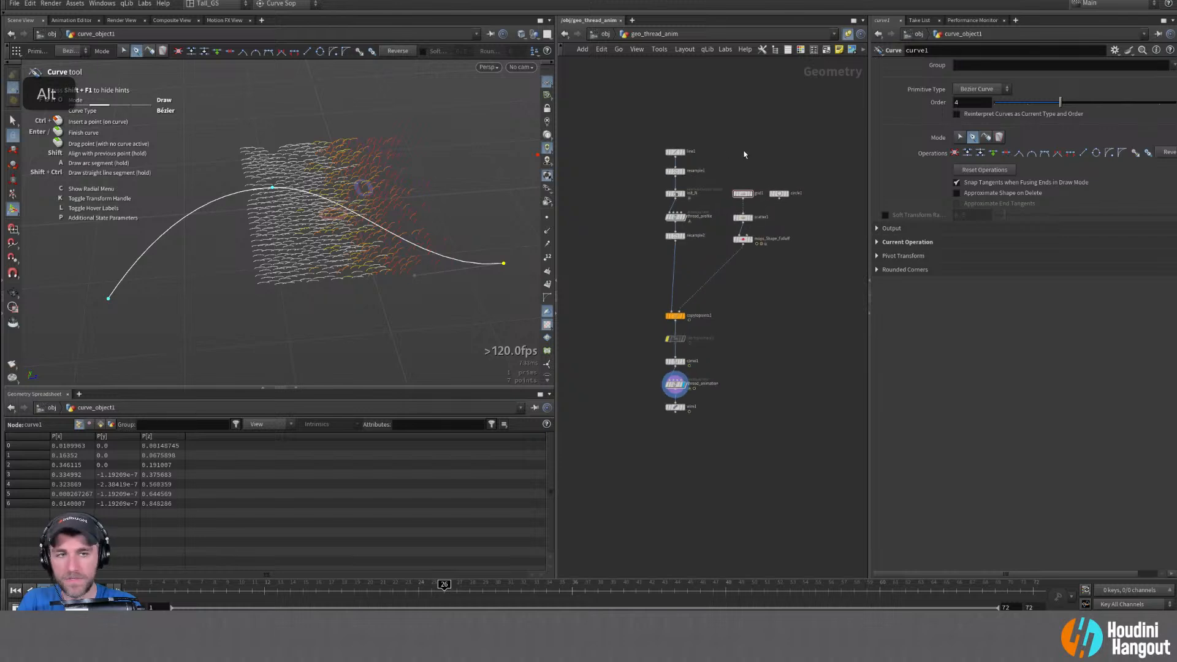
middle_click_drag(746, 151, 723, 158, "alt")
right_click_drag(723, 159, 719, 159, "alt")
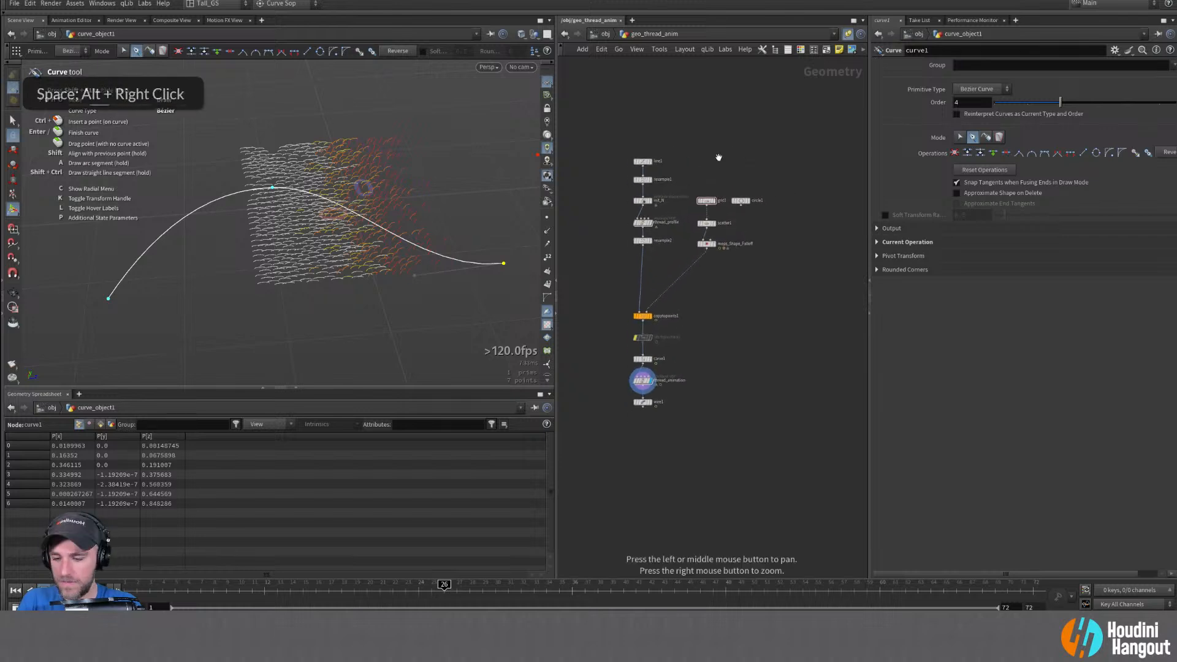
key("space+g")
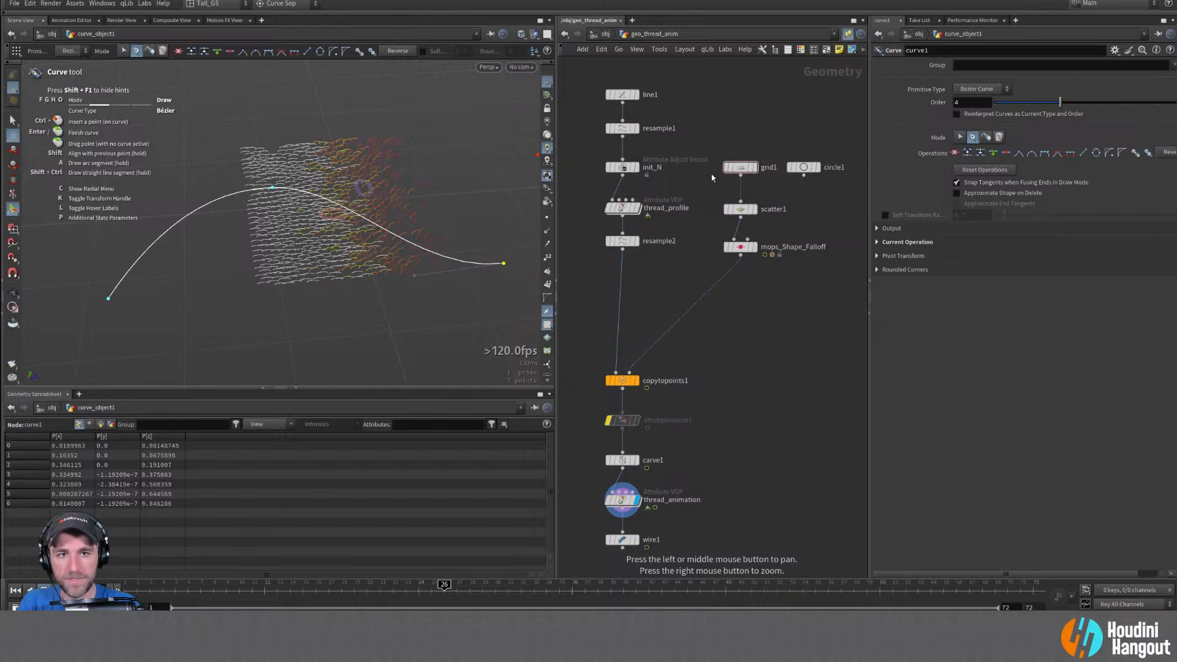
key("u")
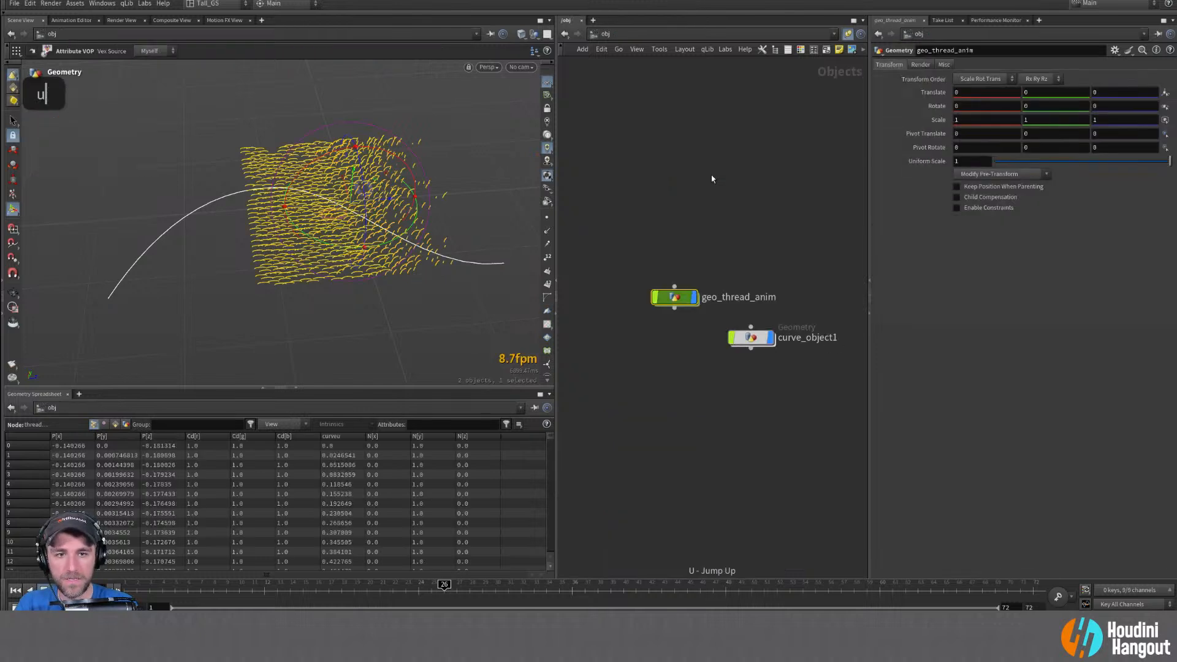
left_click(751, 338)
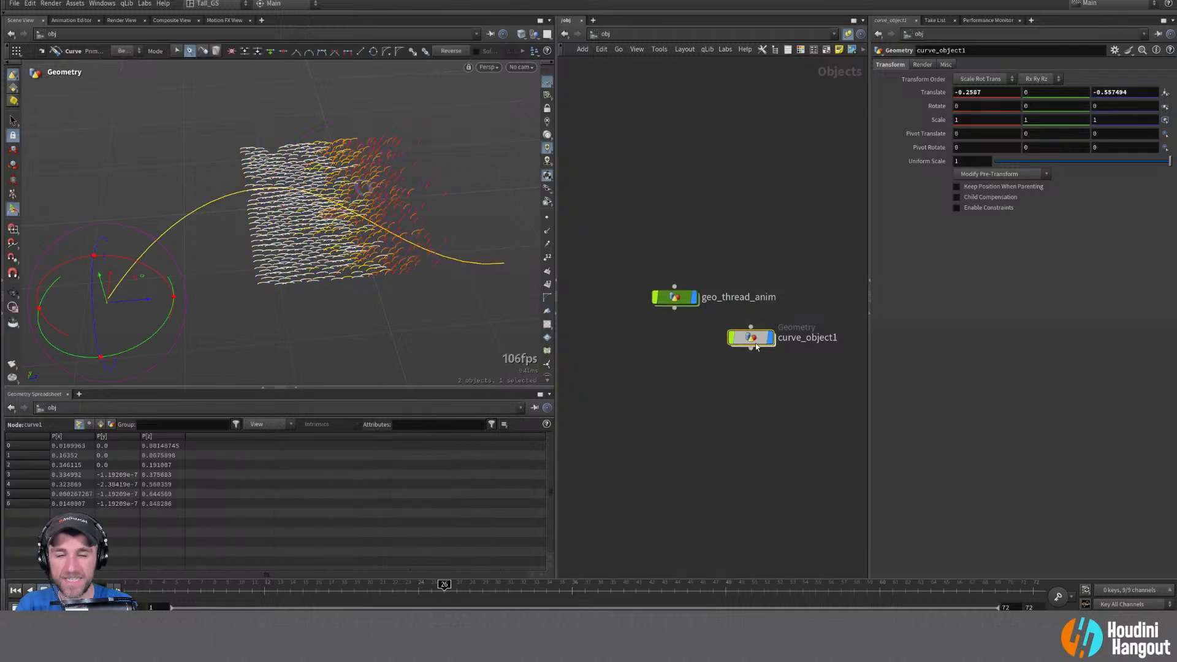
double_click(756, 346)
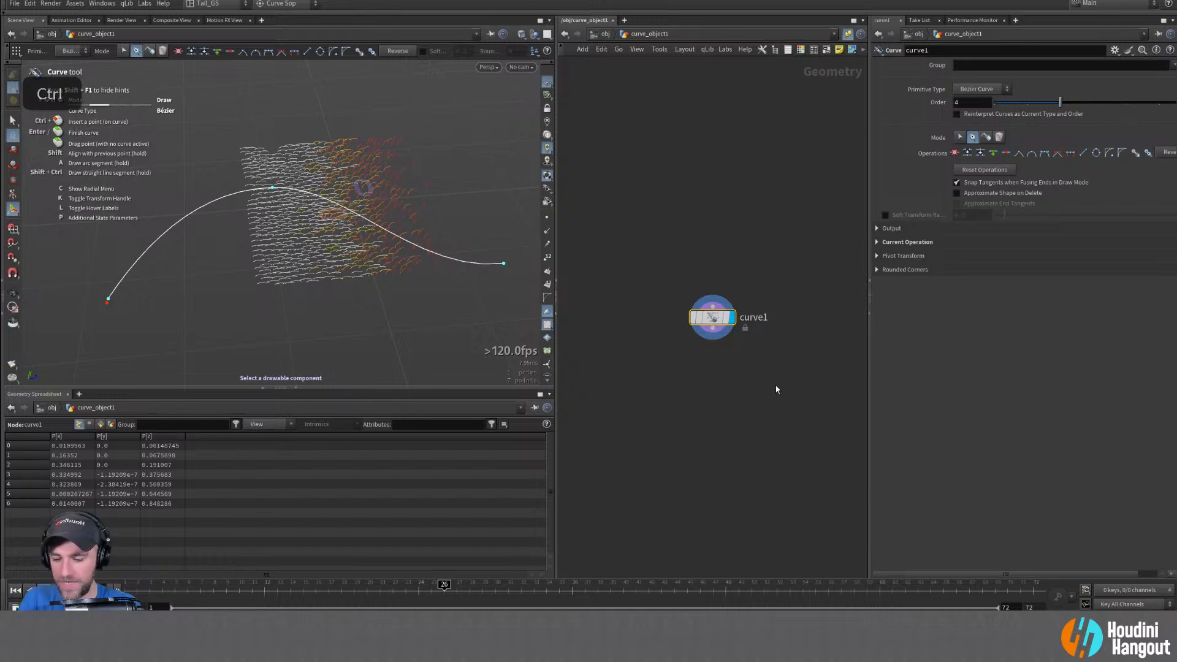
key("ctrl+x")
key("u")
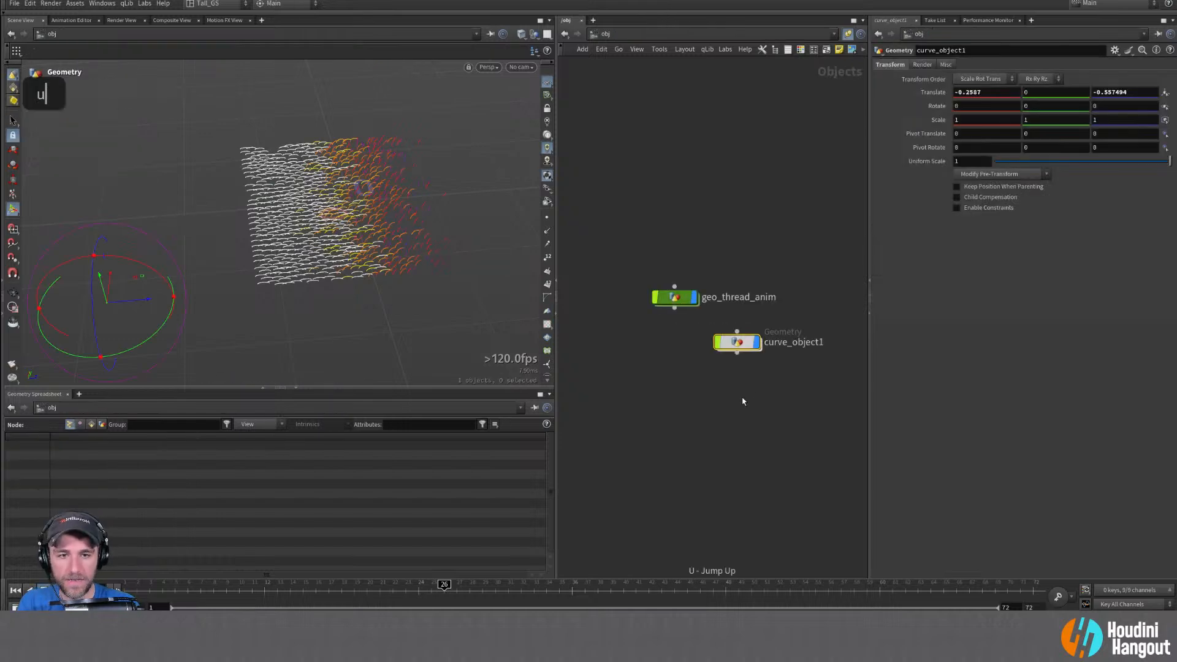
Delete the emptied curve_object1 and paste curve1 into geo_thread_anim, placing it beside circle1
key("Delete")
double_click(675, 298)
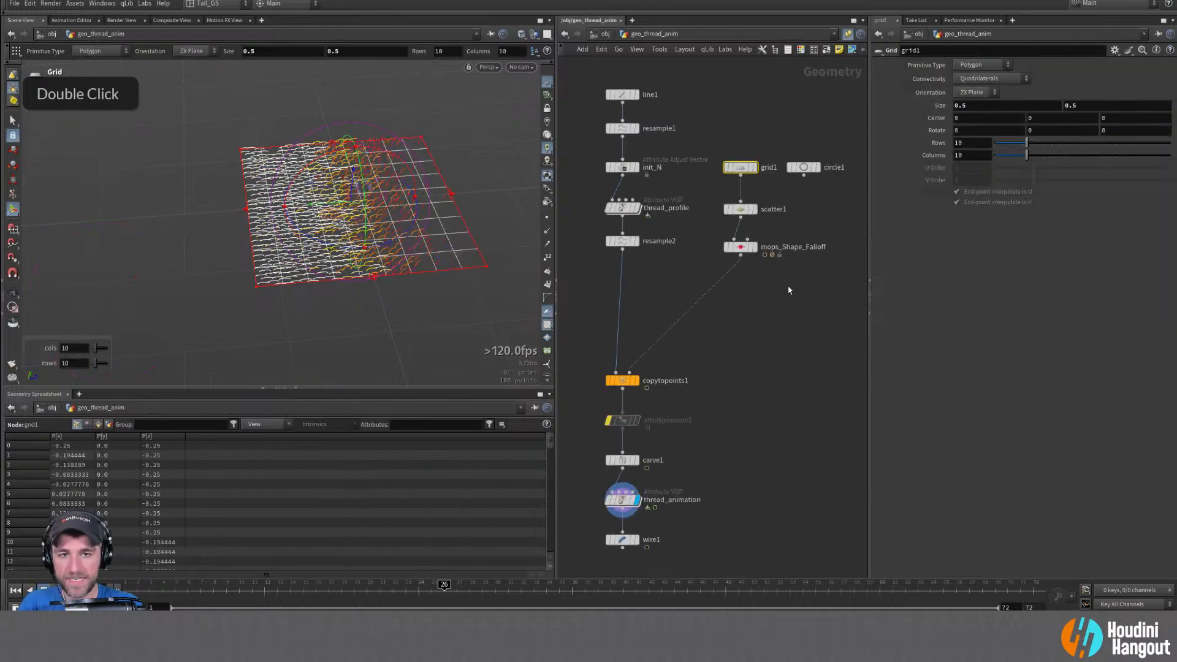
middle_click_drag(790, 290, 709, 302)
key("ctrl+v")
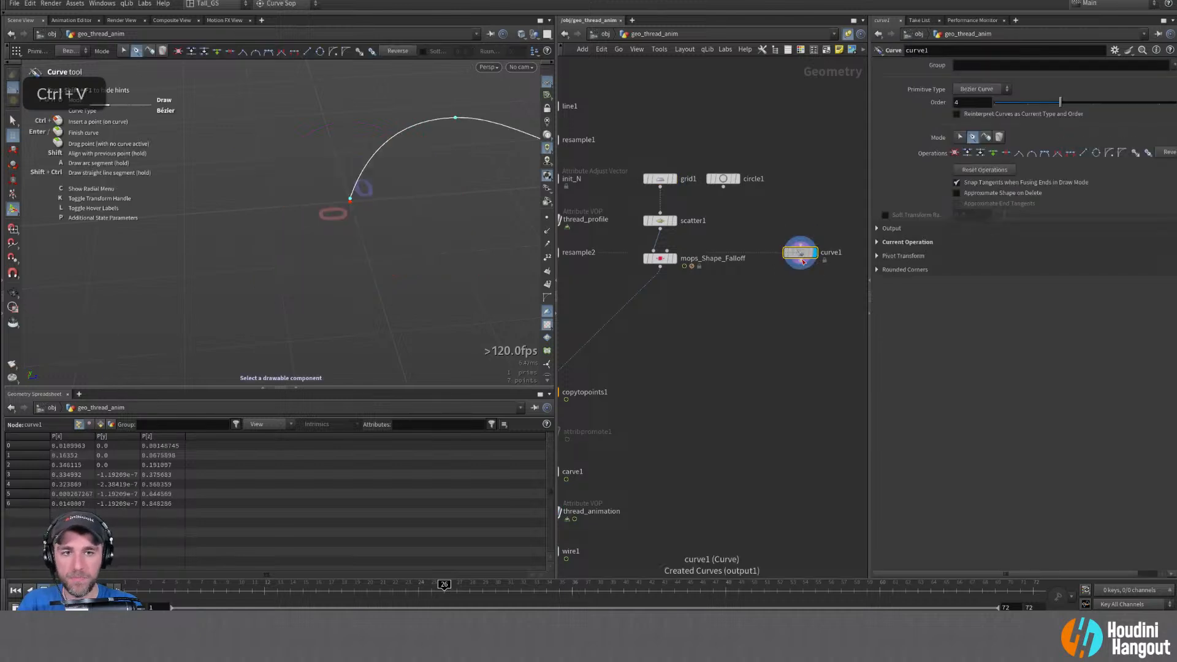
left_click_drag(802, 256, 796, 180)
Add a Sweep node fed by curve1 and display its result
left_click_drag(441, 197, 455, 178, "alt")
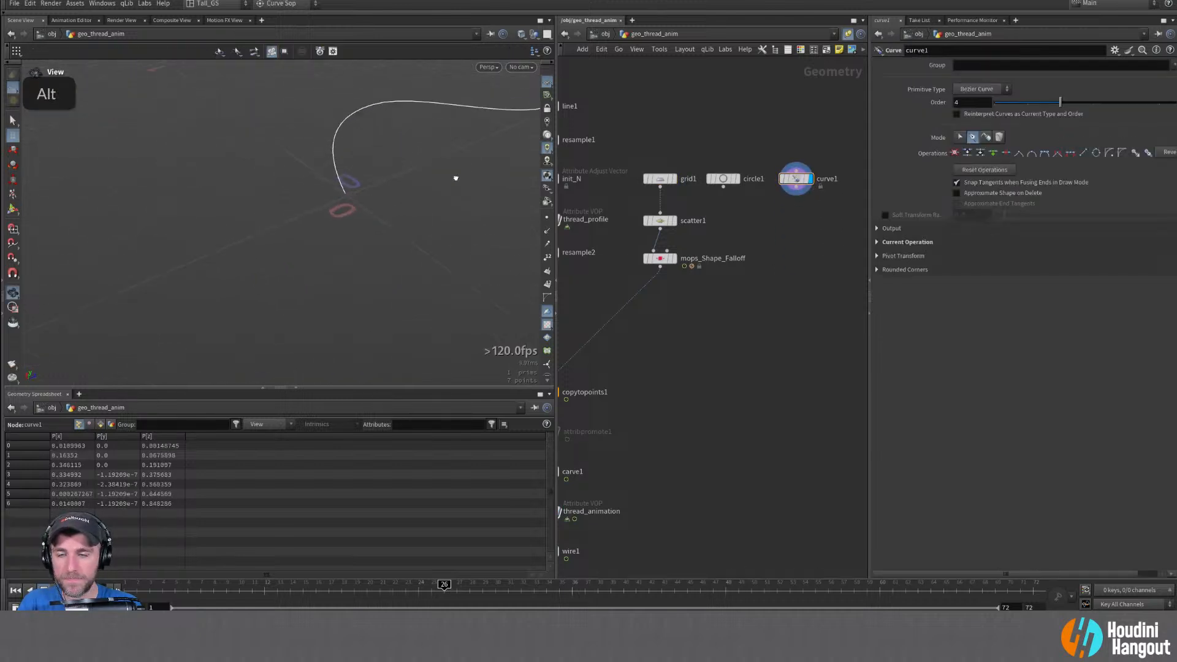
middle_click_drag(456, 178, 368, 208, "alt")
right_click_drag(368, 208, 292, 218, "alt")
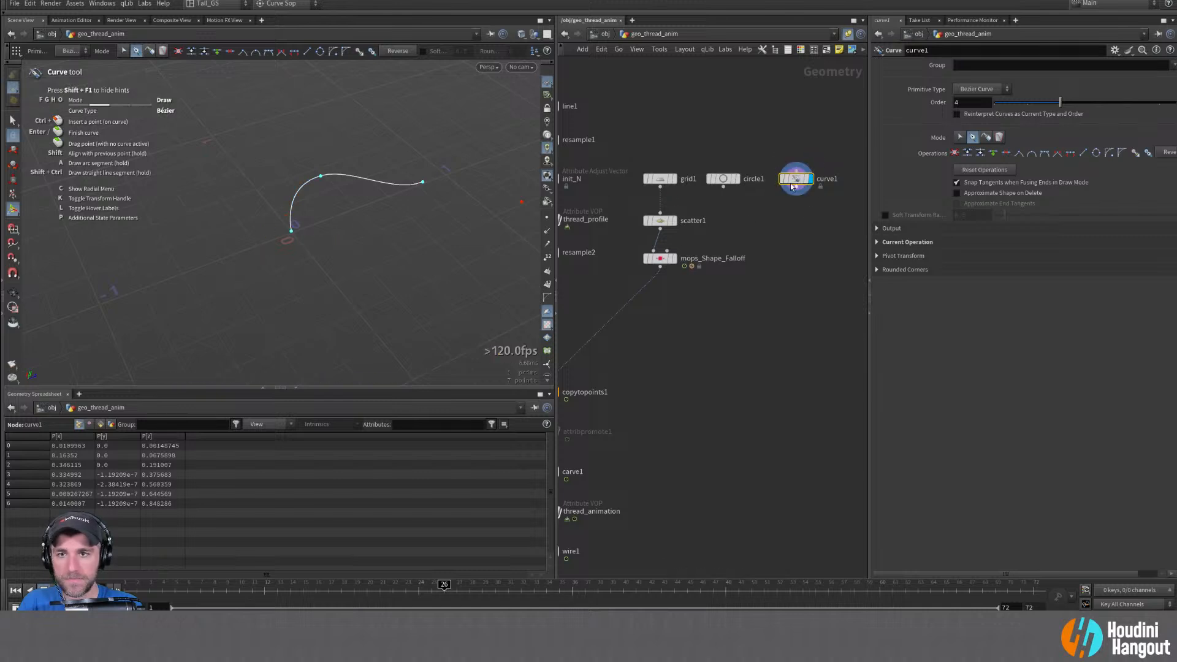
left_click_drag(344, 200, 315, 169, "alt")
right_click_drag(315, 169, 343, 223, "alt")
key("Tab")
type("s")
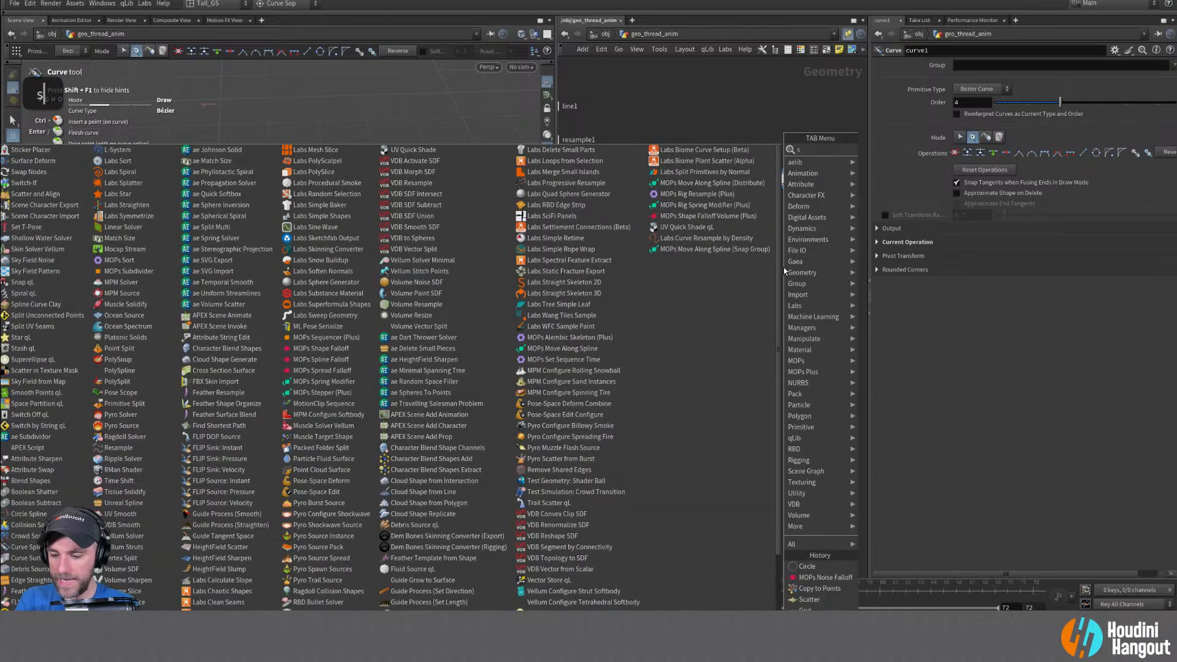
type("weep")
key("Return")
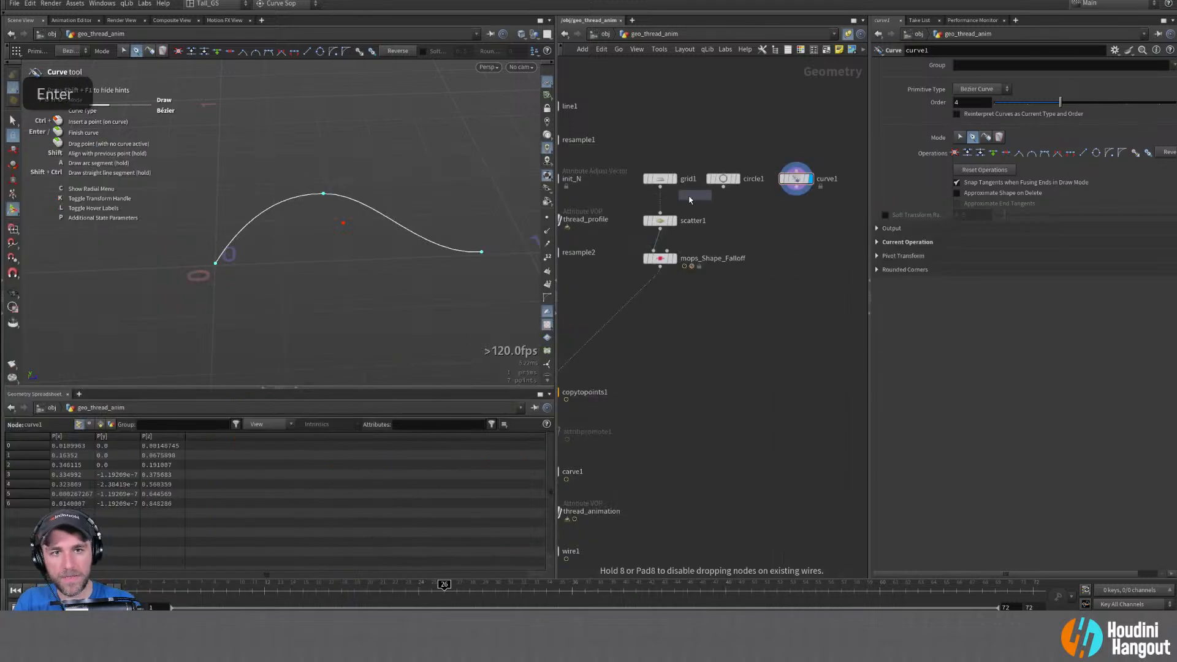
double_click(789, 195)
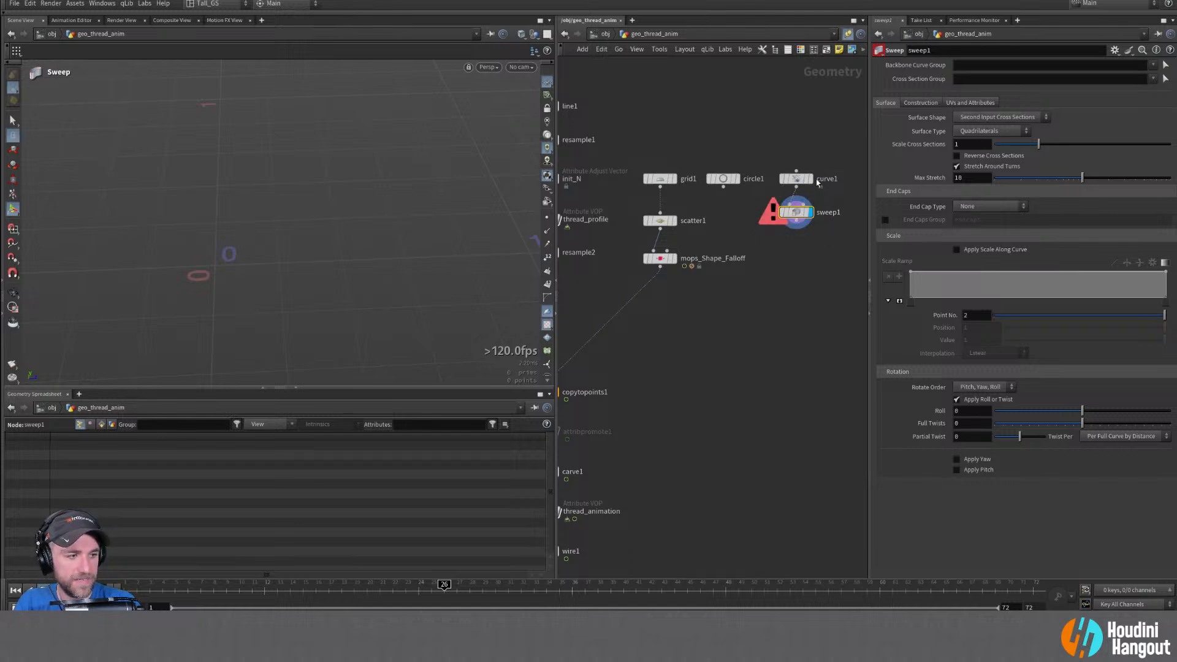
Set sweep1's surface shape to Ribbon and check the resulting strip
middle_click_drag(816, 179, 750, 226, "alt")
right_click_drag(750, 227, 775, 232, "alt")
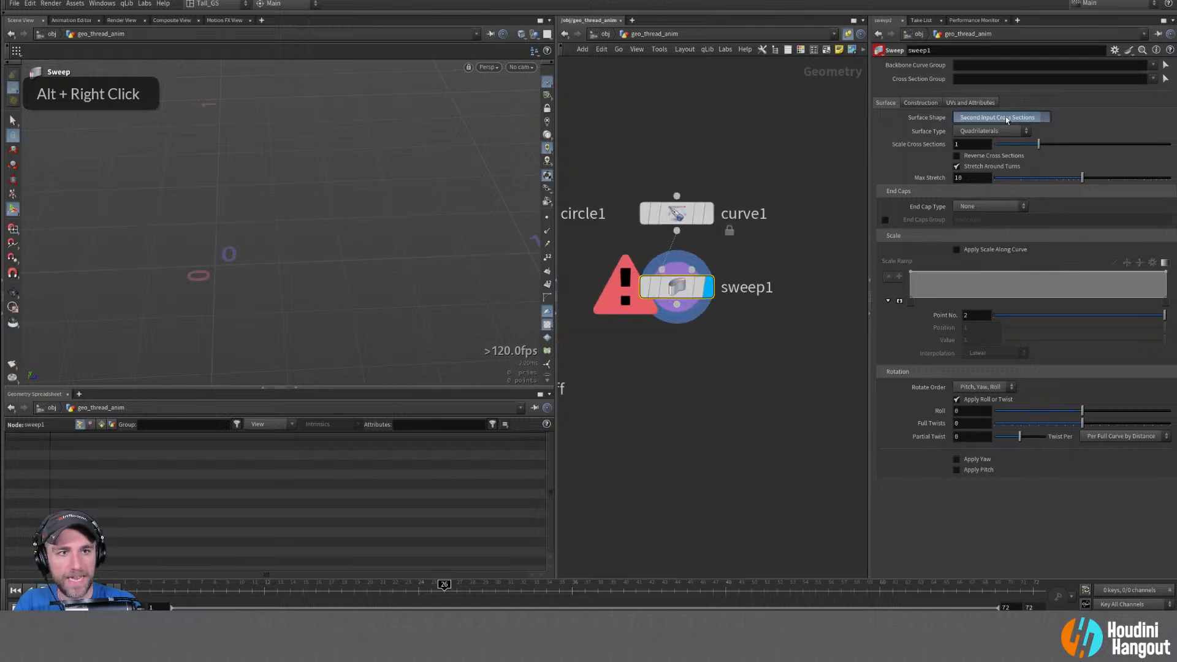
left_click(1007, 120)
left_click(987, 163)
left_click(327, 205, "alt")
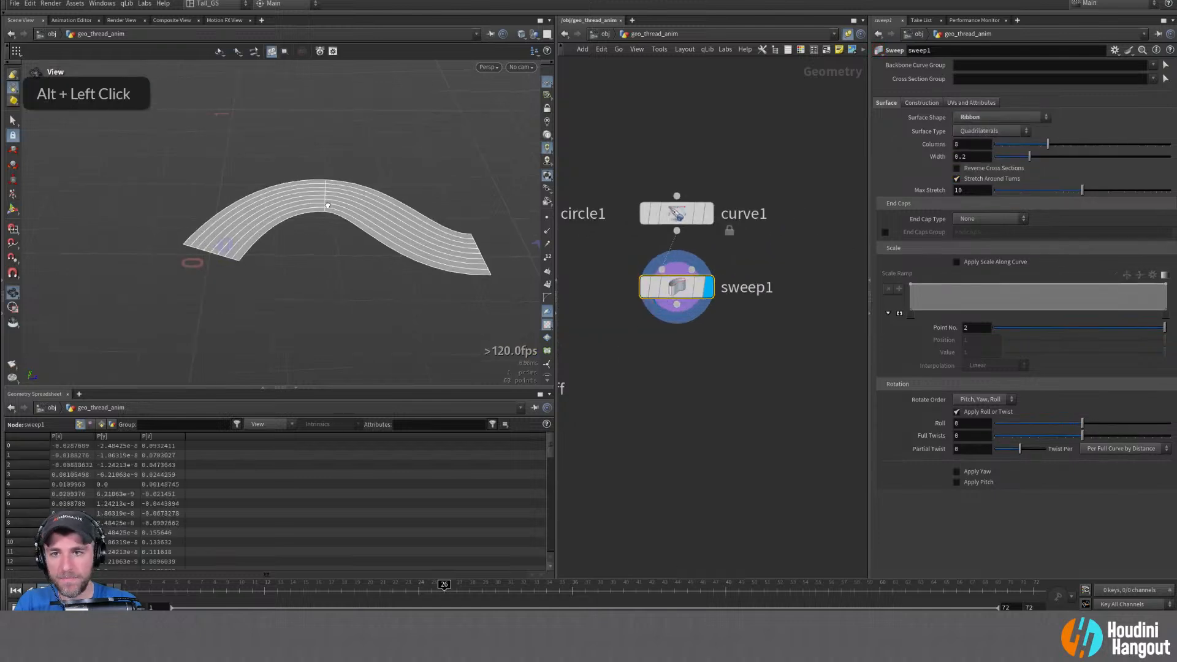
mouse_move(327, 206)
left_mouse_down("alt")
mouse_move(302, 173)
mouse_move(312, 190)
left_mouse_up("alt")
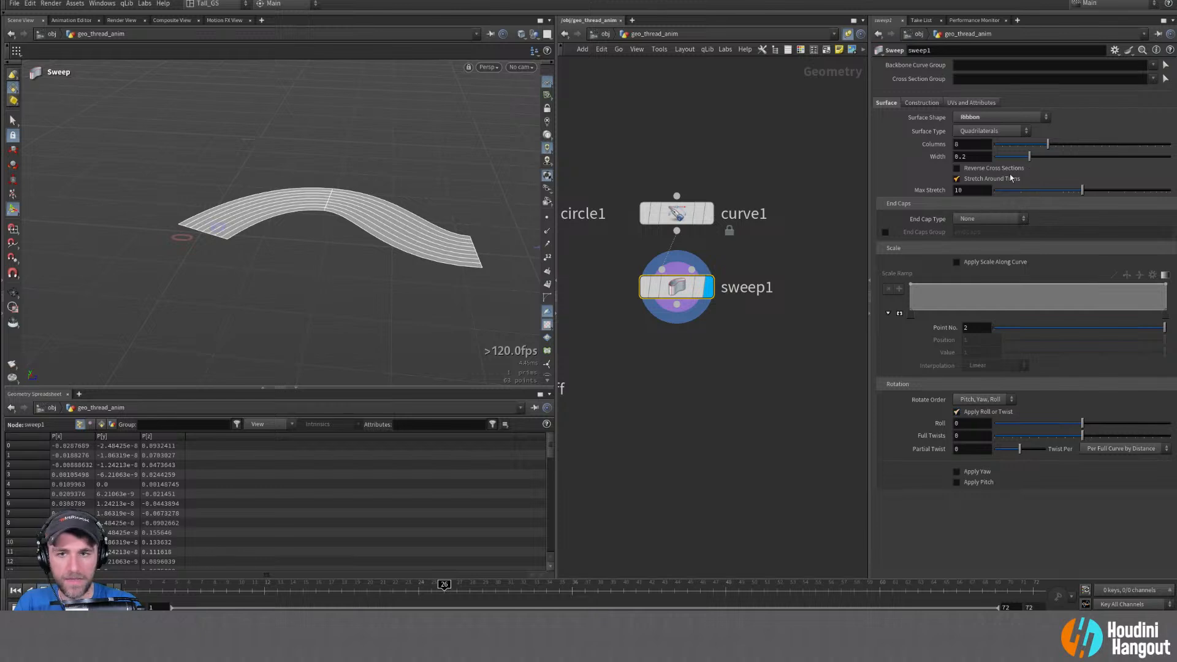
Insert a Resample node between curve1 and sweep1, preview it, then display sweep1 again
left_click_drag(677, 287, 677, 381)
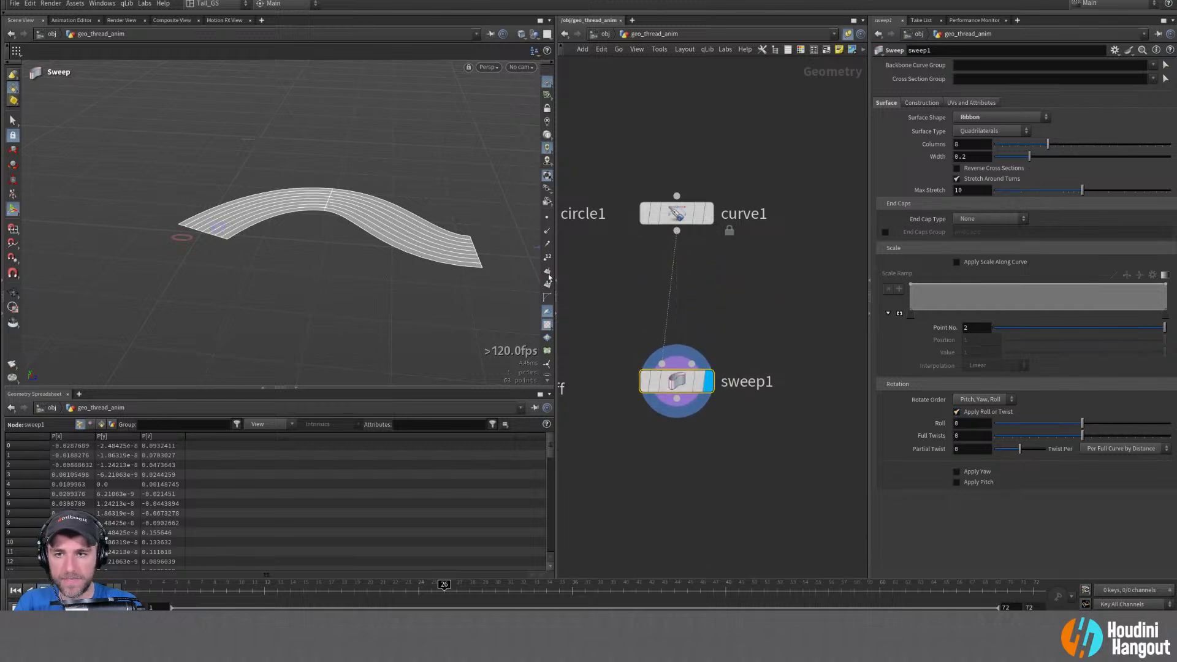
key("Tab")
type("resa")
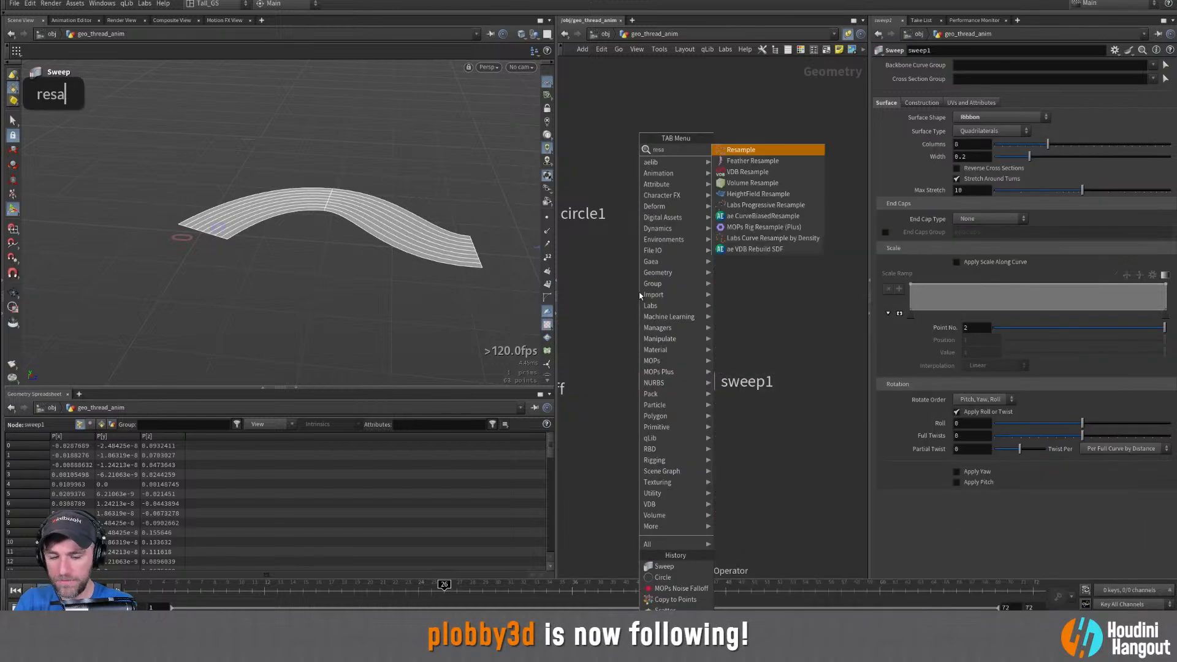
key("Return")
left_click(677, 290)
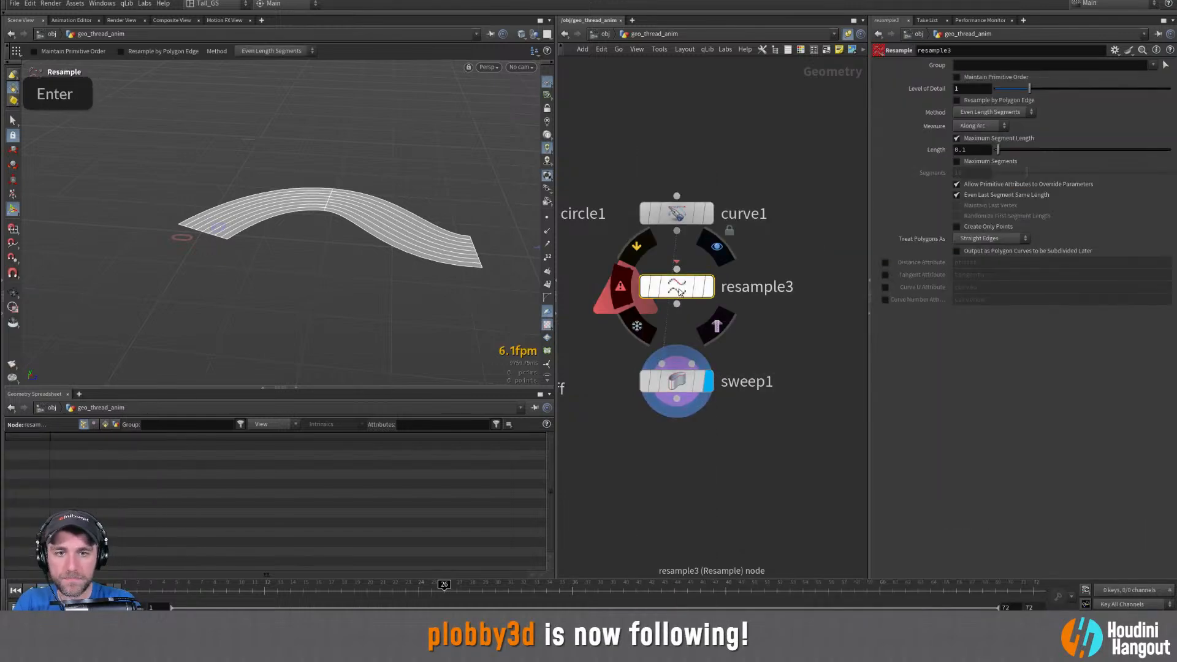
double_click(705, 292)
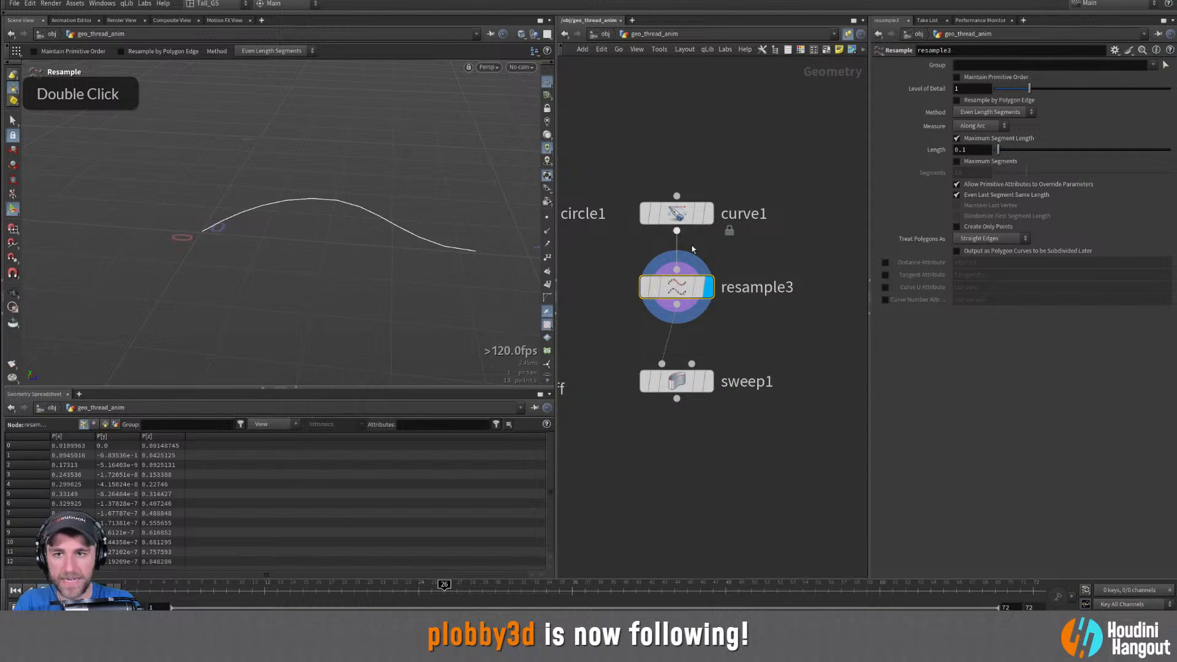
left_click(708, 381)
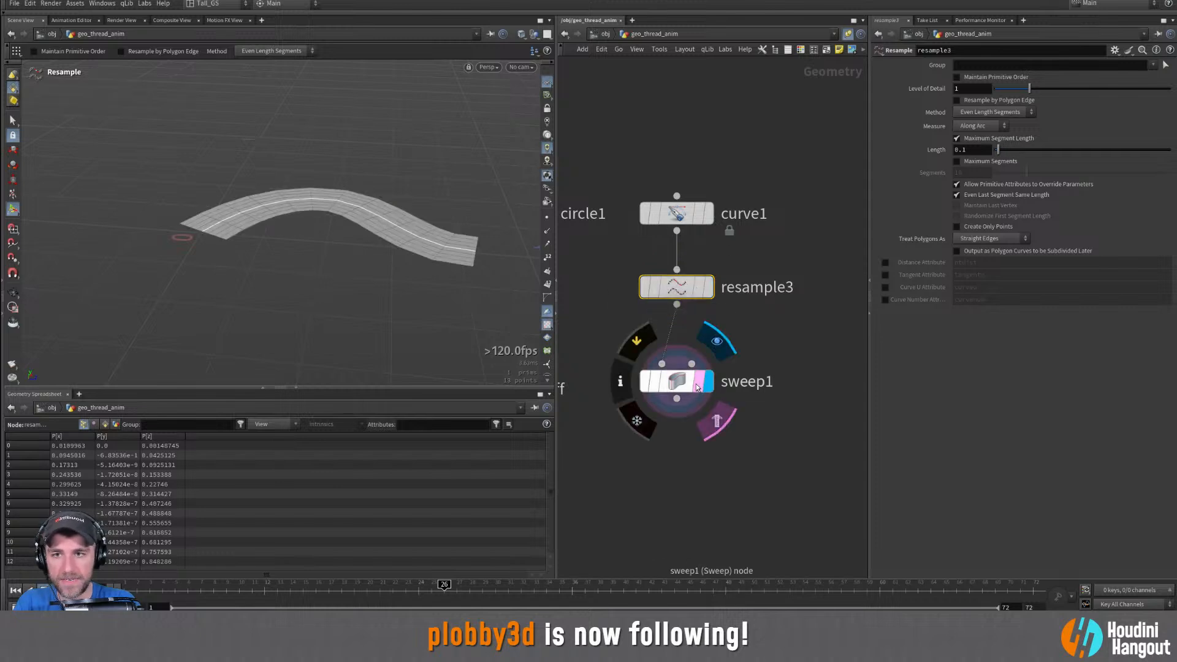
Save the scene, dismiss the callback error, and set resample3's maximum segment length to 0.05
left_click_drag(288, 245, 315, 227, "alt")
right_click_drag(315, 226, 367, 179, "alt")
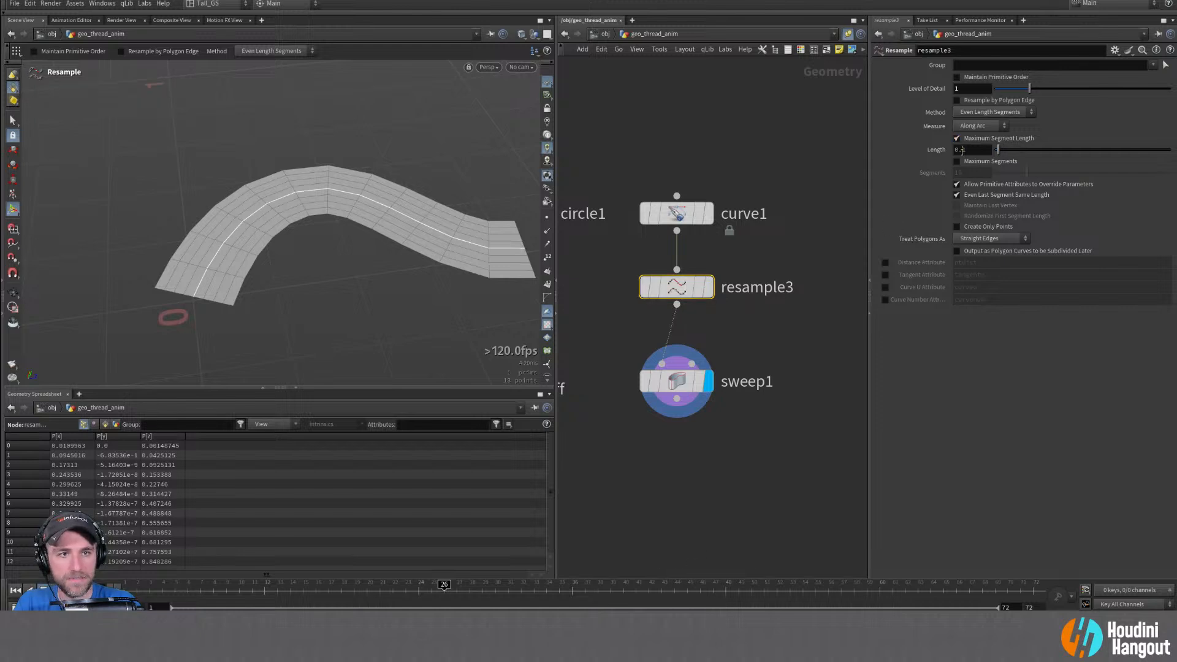
key("ctrl+s")
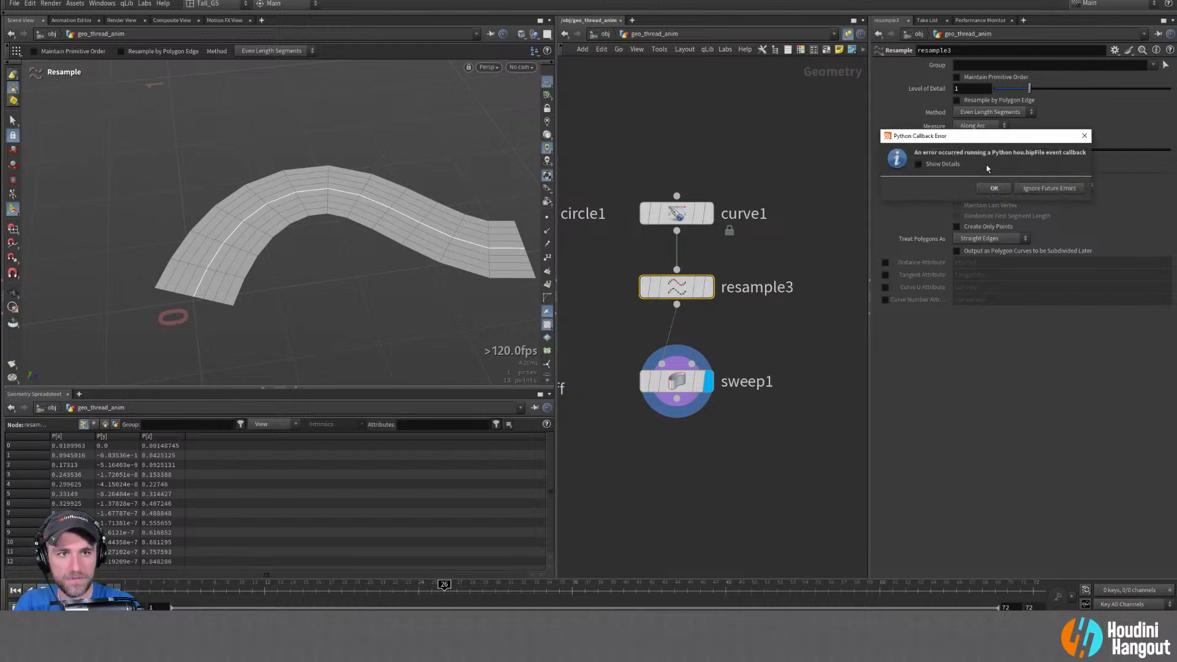
left_click(1035, 191)
type("05")
key("Return")
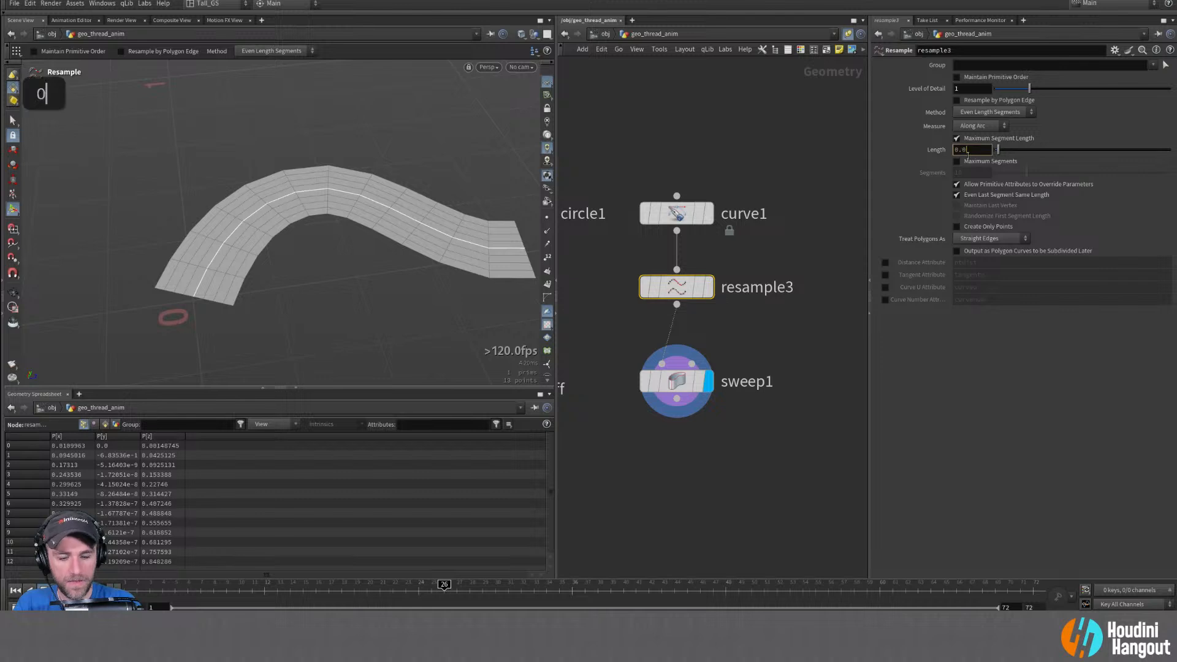
left_click_drag(286, 181, 220, 194, "alt")
Insert an Orientation Along Curve node between resample3 and sweep1, and display it with point normals
left_click(679, 382)
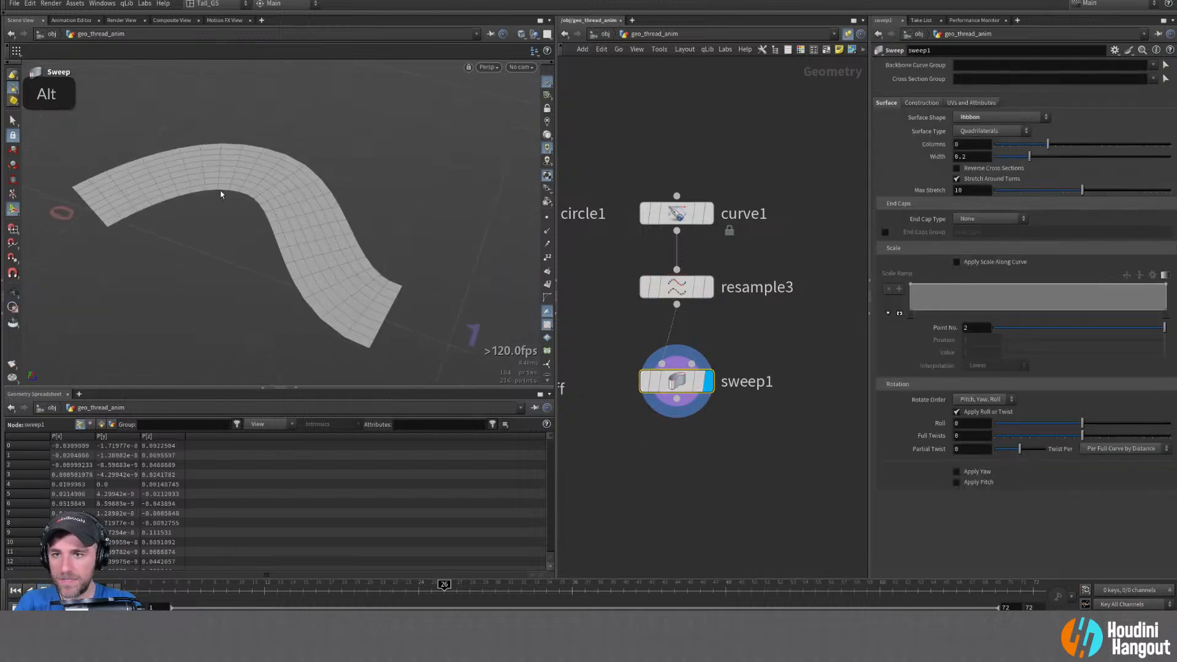
middle_click(678, 289)
left_click_drag(676, 397, 675, 484)
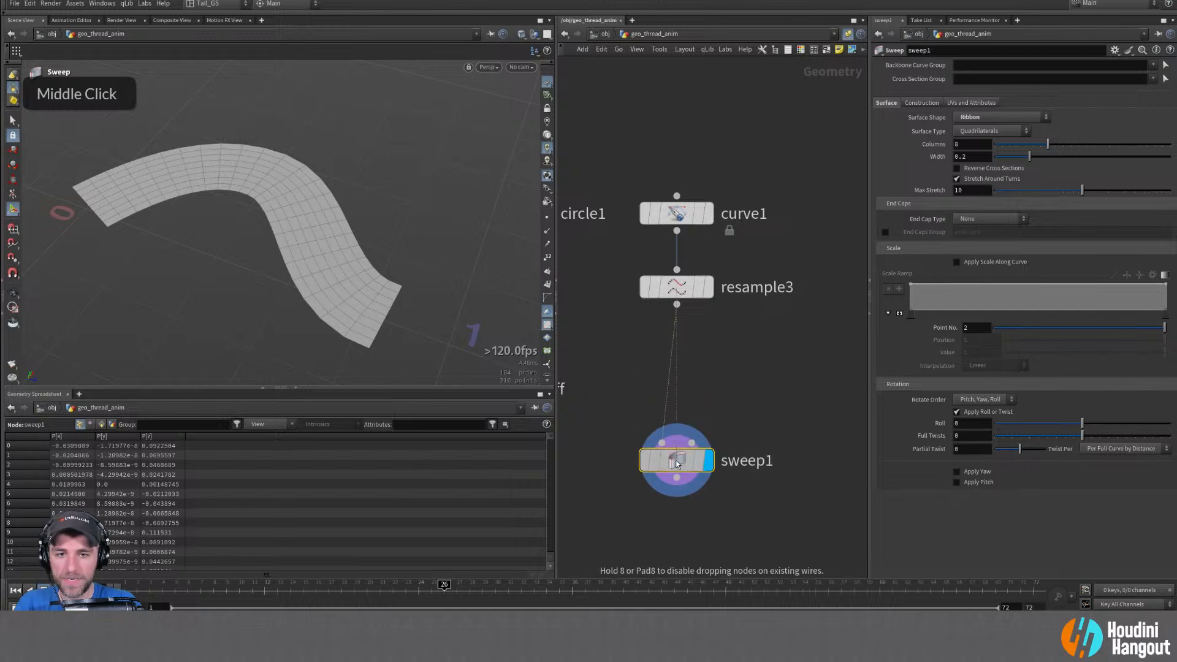
key("Tab")
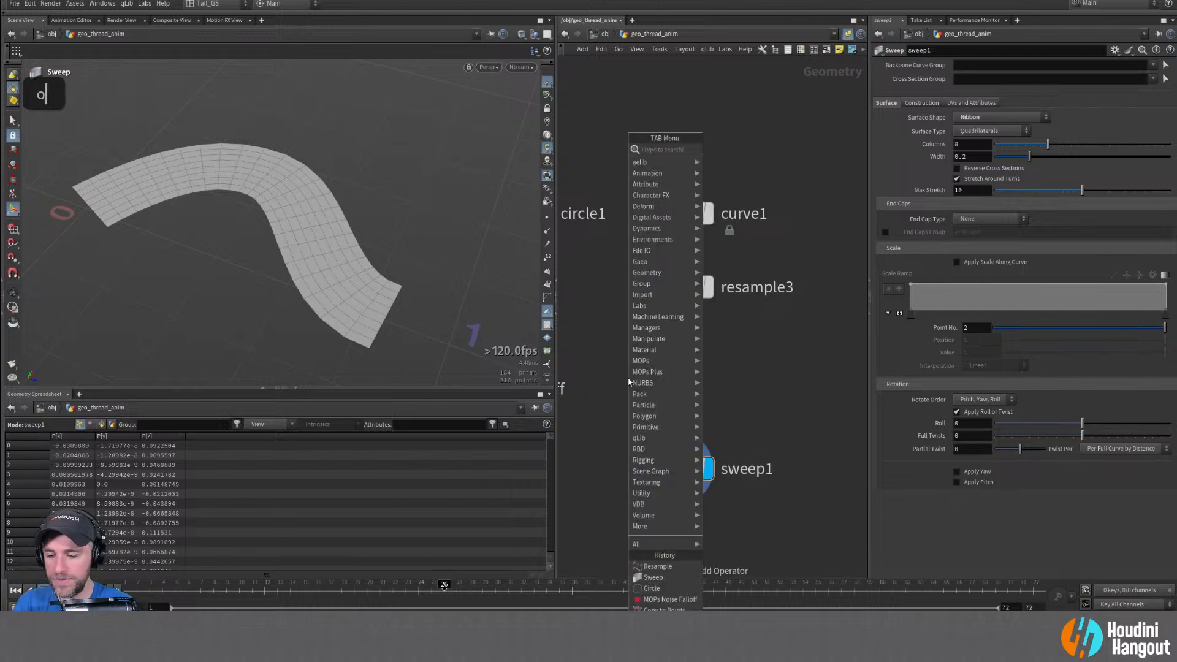
type("orient")
key("Down")
key("Down")
key("Return")
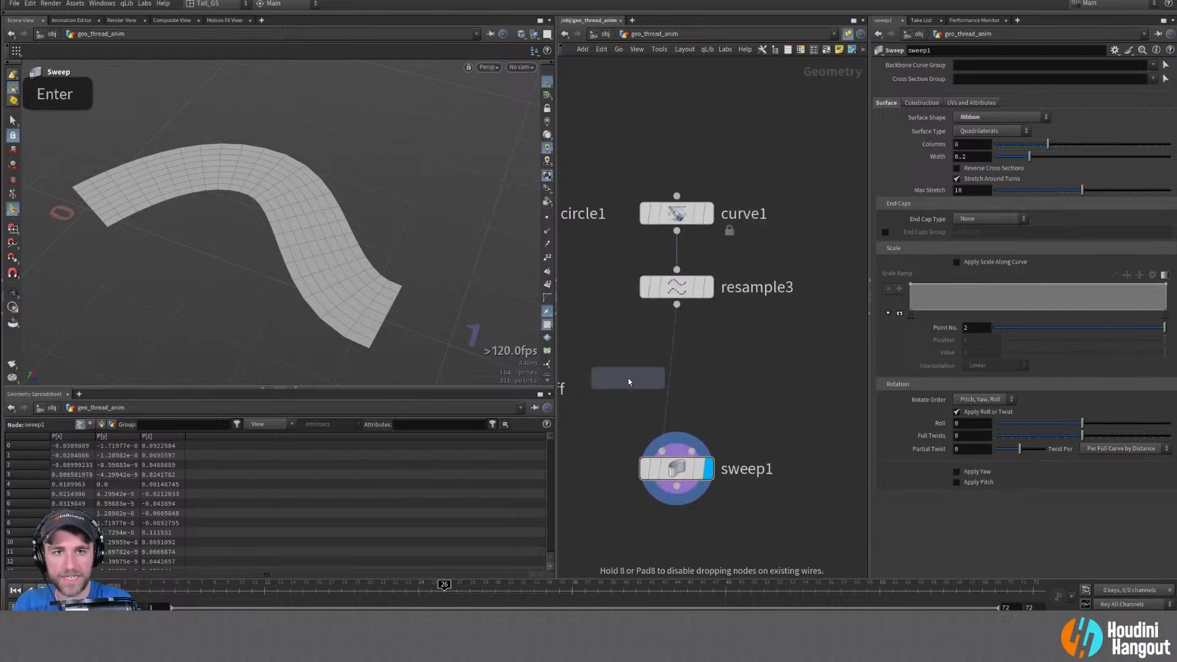
left_click(669, 359)
double_click(708, 361)
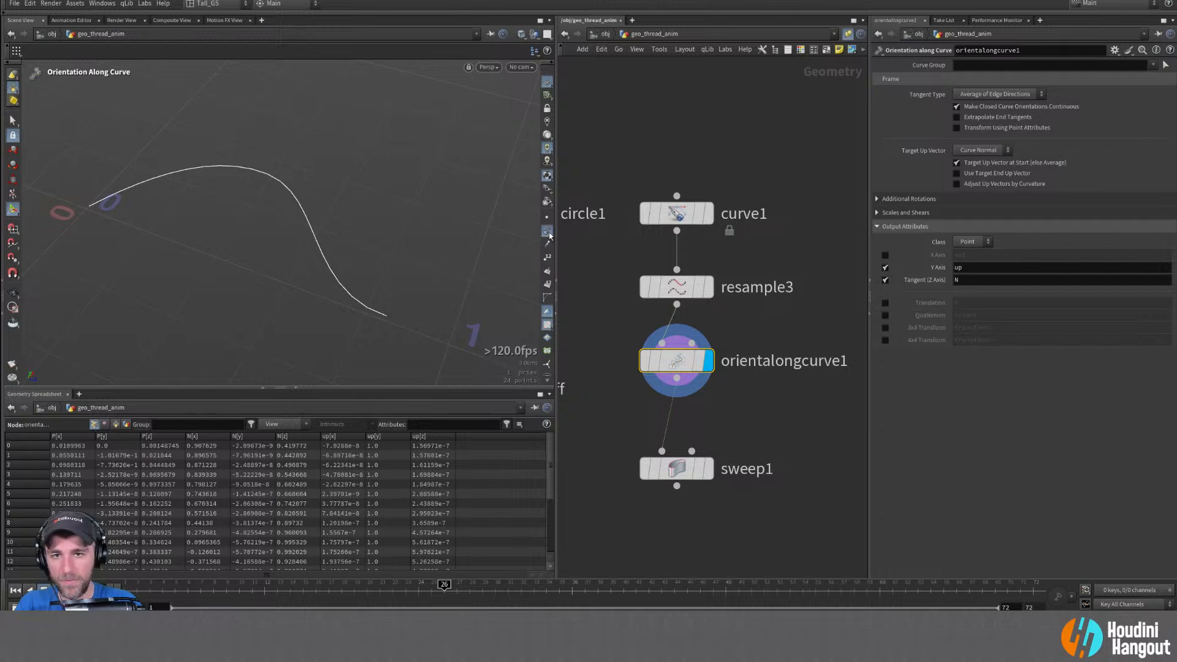
left_click(547, 232)
left_click_drag(173, 176, 422, 312, "alt")
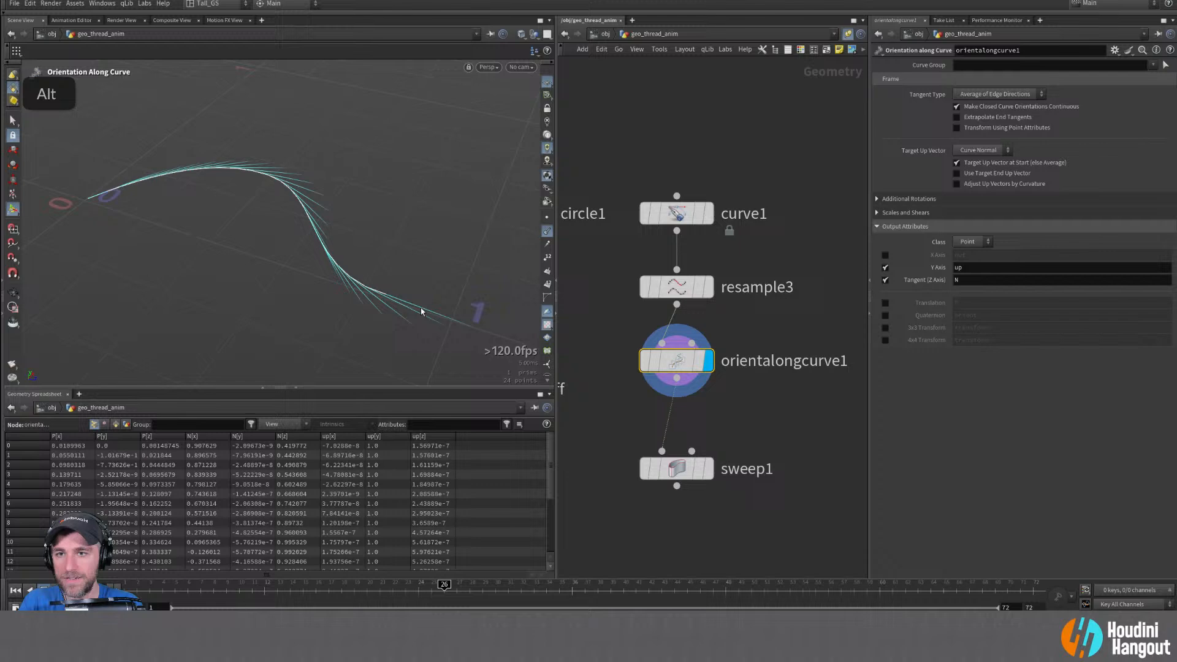
Display sweep1 again and set its ribbon to 4 columns and a width of 0.3
double_click(677, 469)
left_click_drag(258, 197, 451, 256, "alt")
right_click_drag(451, 255, 342, 197, "alt")
left_click_drag(341, 197, 325, 214, "alt")
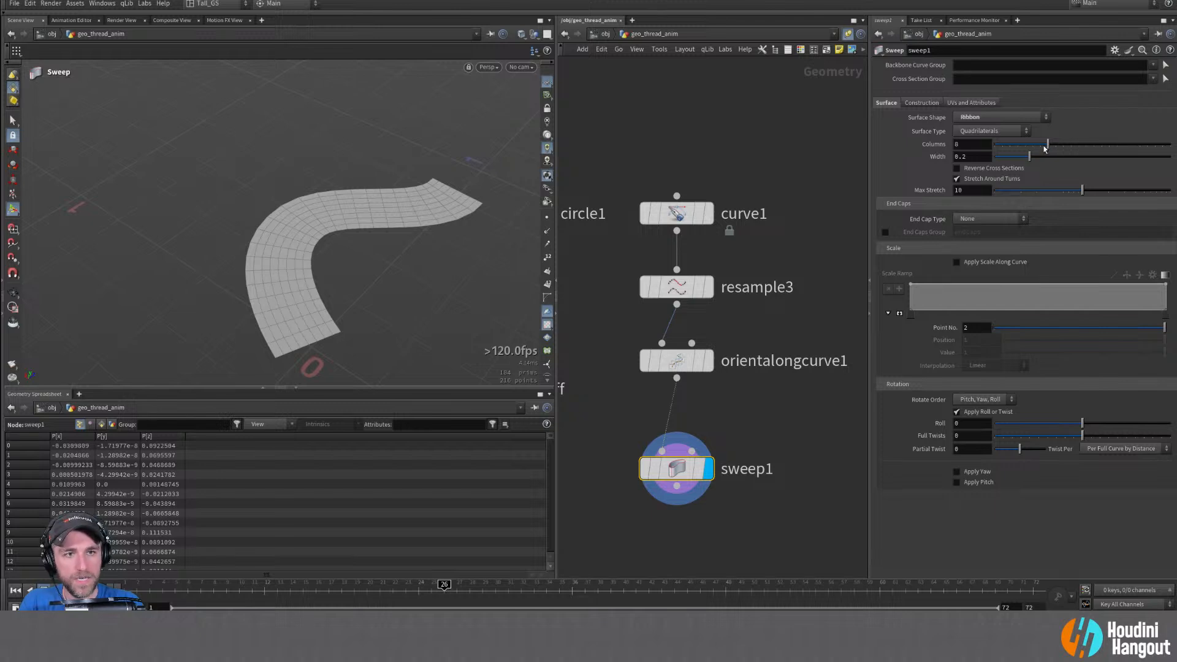
left_click_drag(1048, 148, 1015, 148)
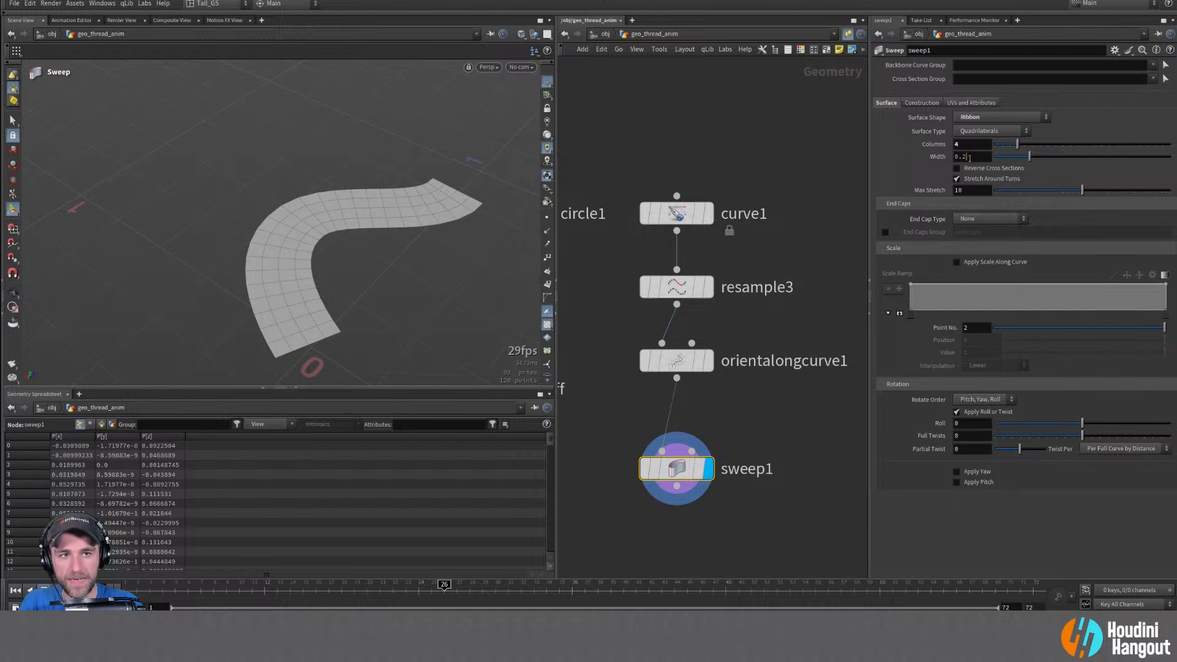
type("0.3")
key("Return")
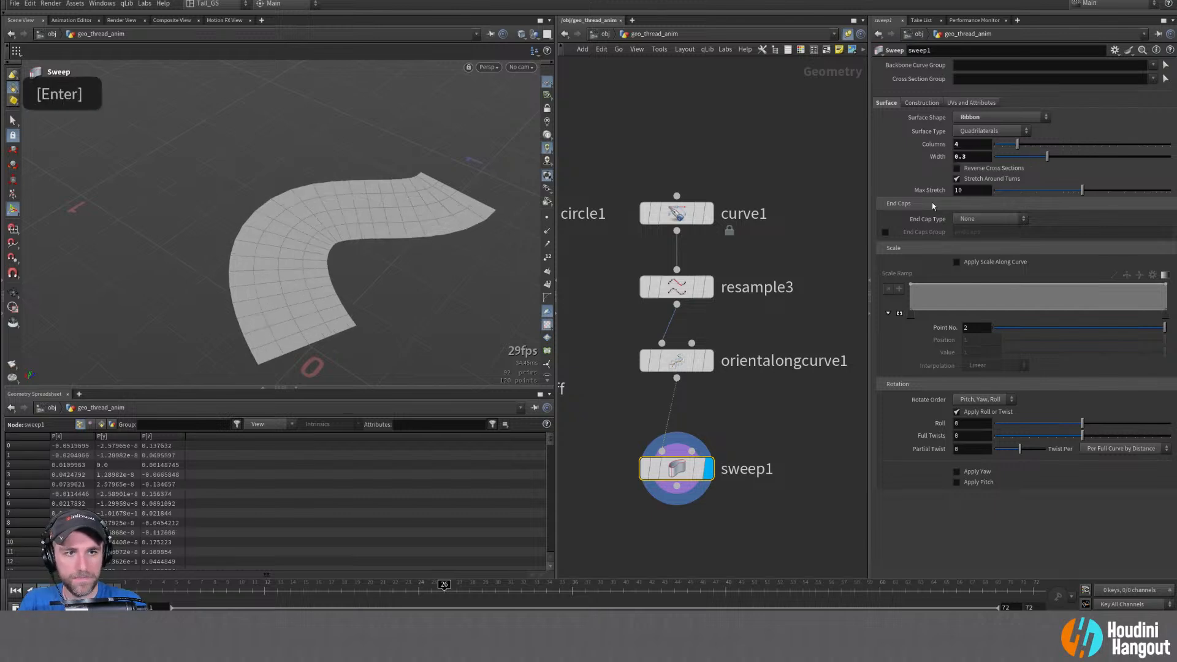
Reshape curve1 in Edit mode by moving its two end anchors and middle anchor outward and adjusting their tangents
left_click(677, 214)
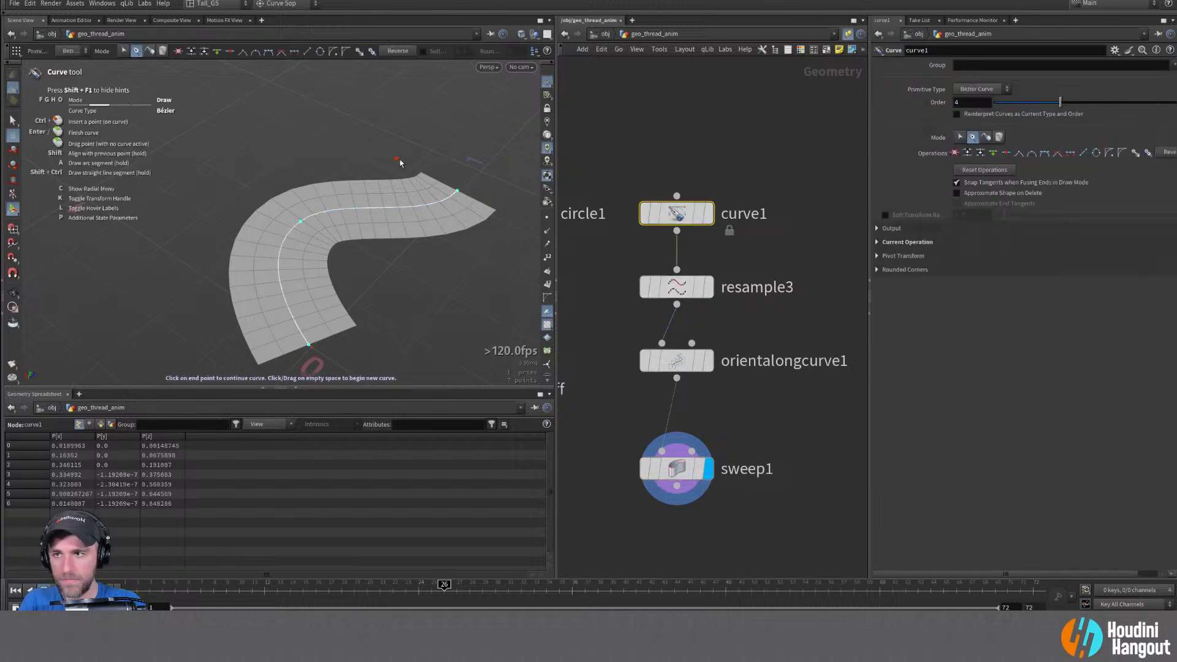
key("f")
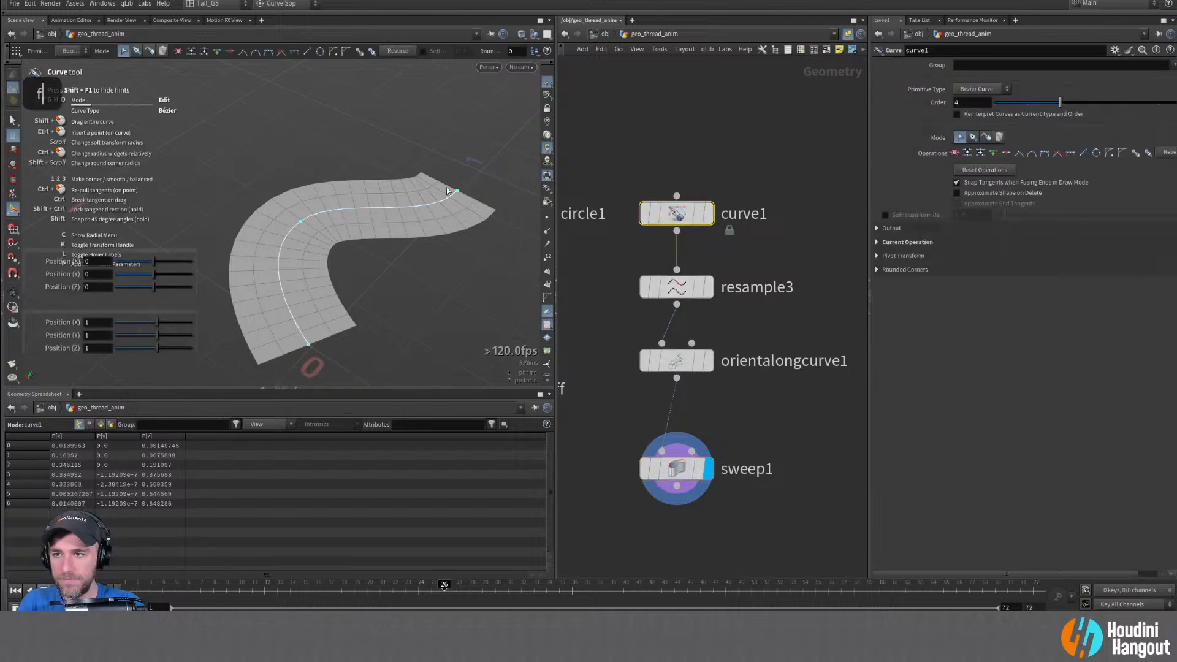
left_click_drag(458, 193, 428, 196)
left_click_drag(308, 347, 264, 379)
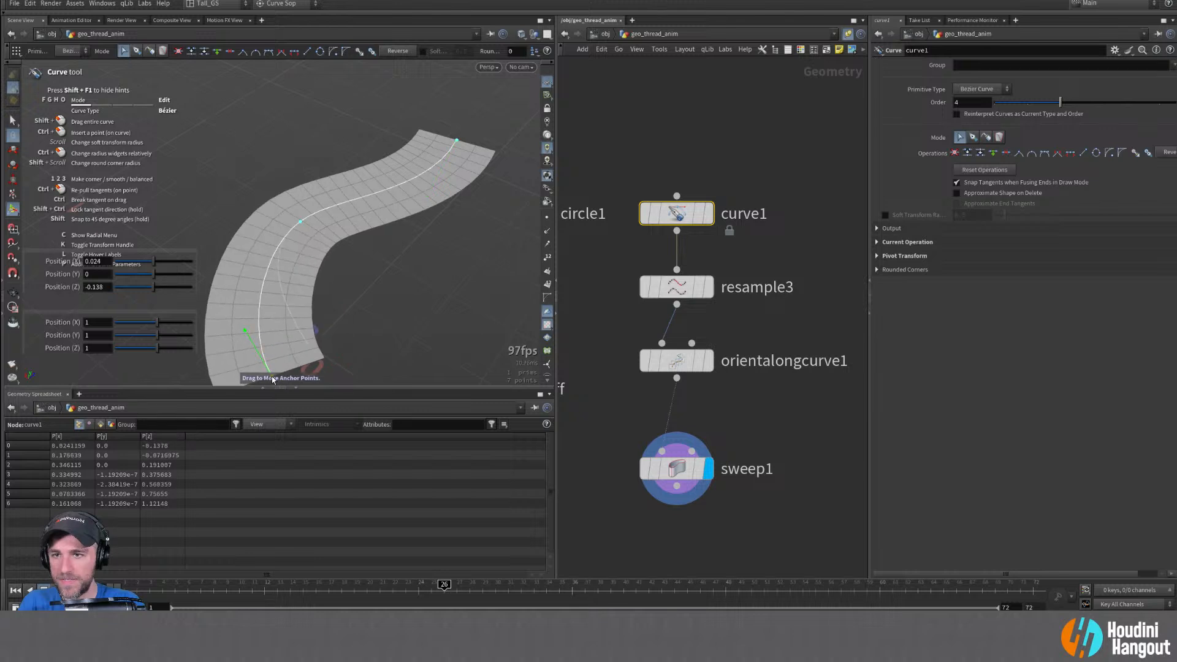
left_click_drag(301, 221, 317, 171)
left_click_drag(238, 228, 214, 246)
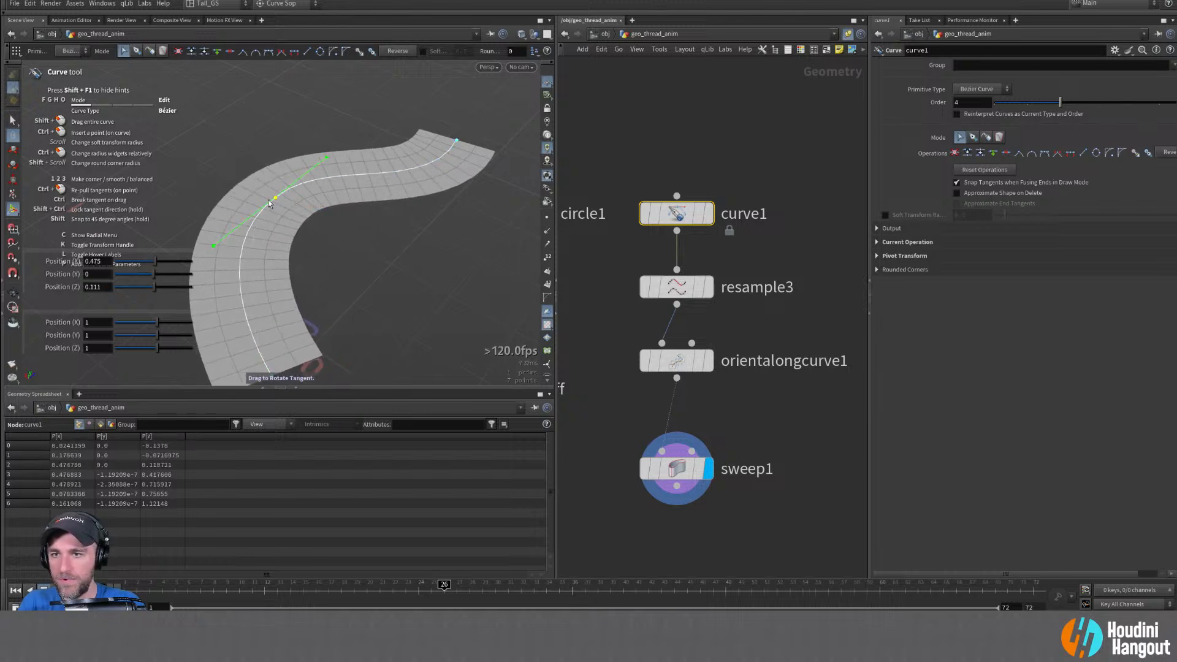
left_click_drag(276, 198, 284, 210)
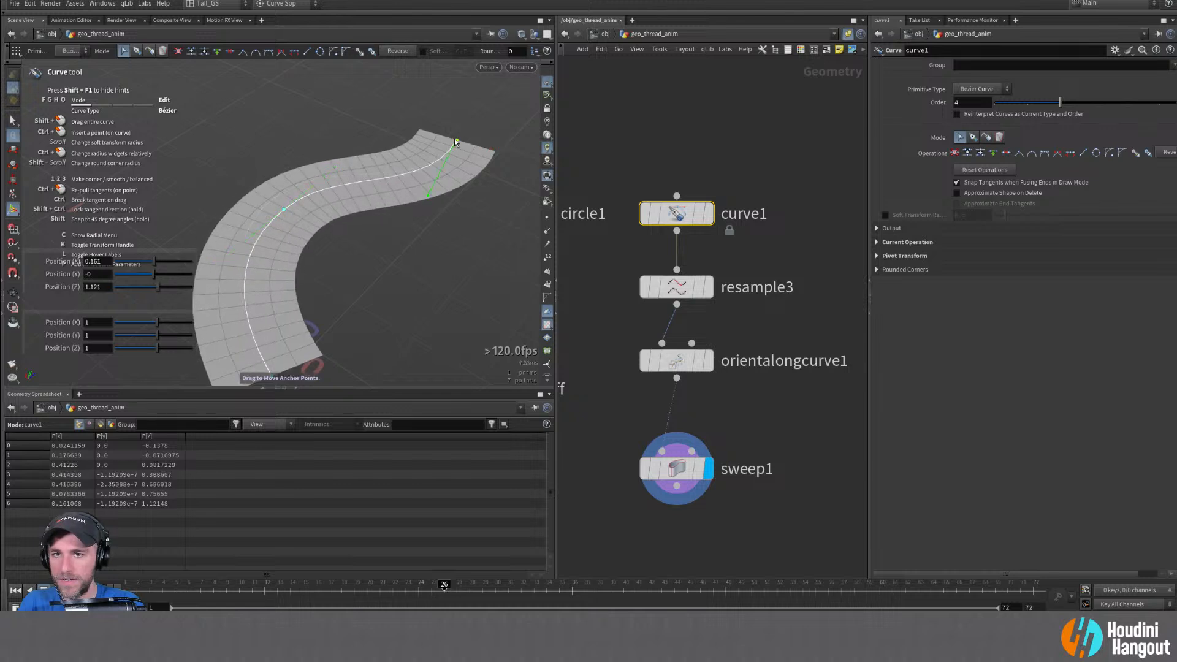
left_click_drag(426, 201, 437, 185)
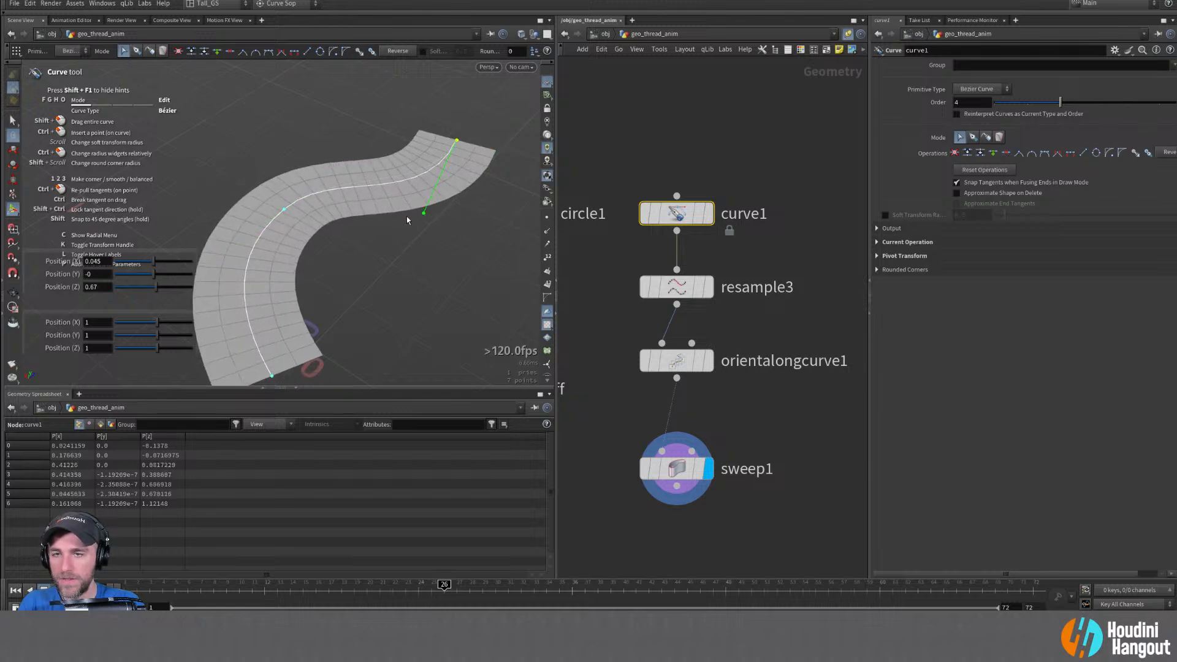
right_click_drag(411, 220, 312, 214, "alt")
left_click_drag(312, 214, 399, 296, "alt")
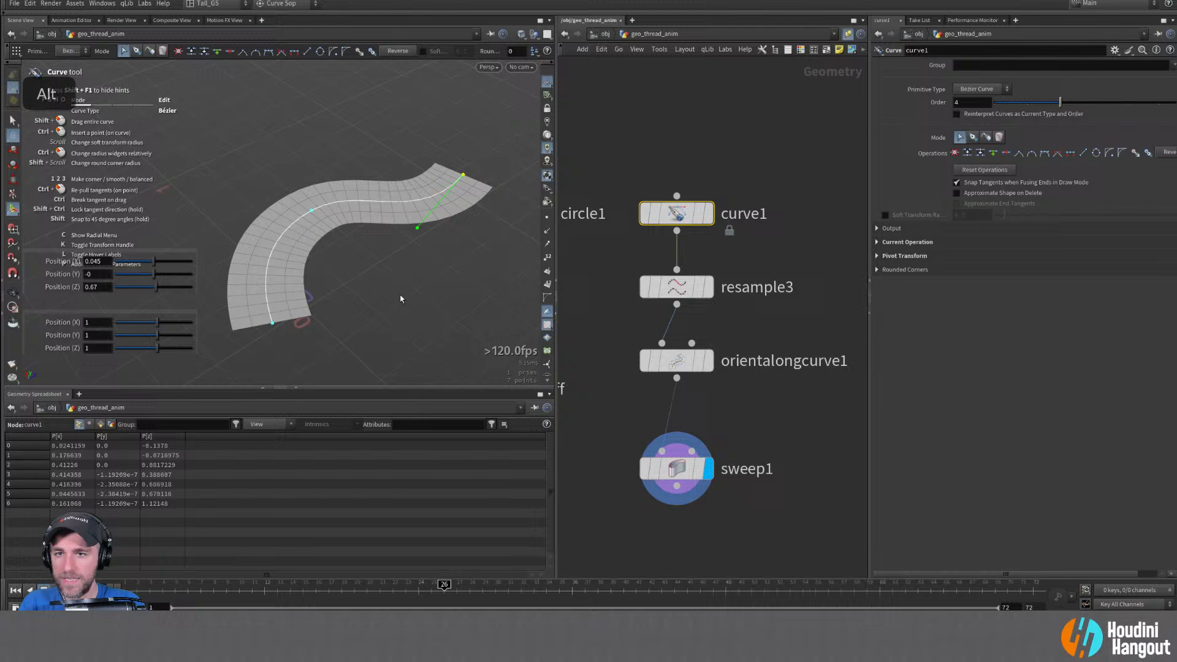
Feed sweep1's ribbon into scatter1 in place of grid1 and display the scattered points
left_click(677, 468)
left_click_drag(679, 473, 678, 446)
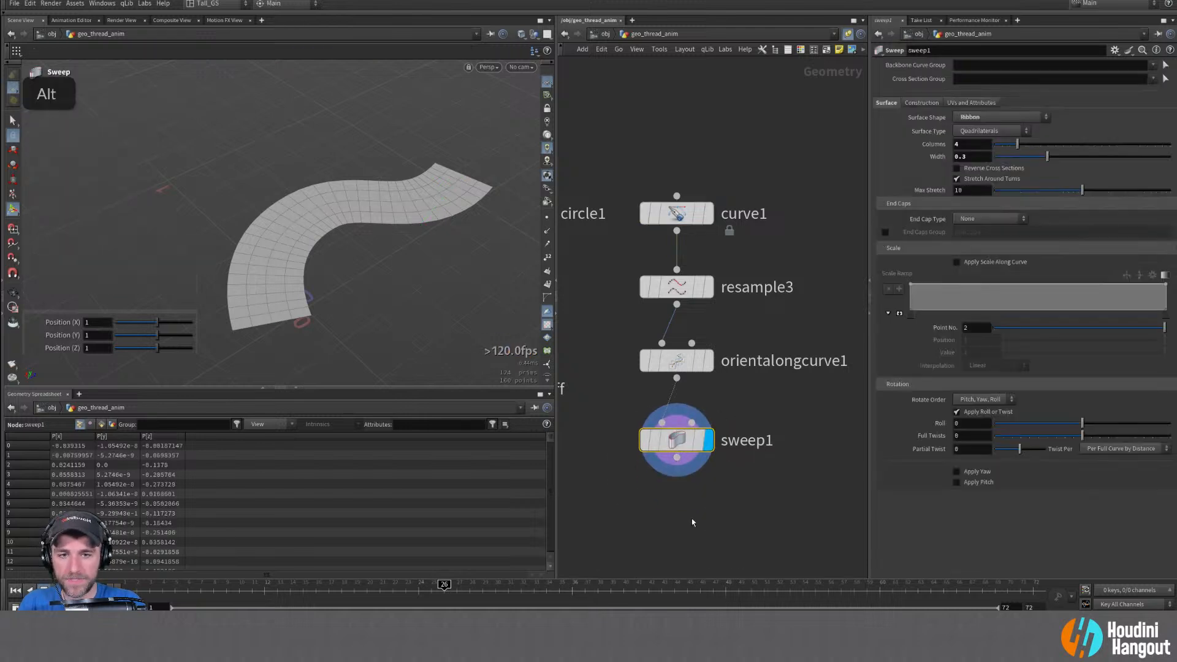
right_click_drag(693, 521, 662, 517, "alt")
middle_click_drag(662, 517, 792, 425, "alt")
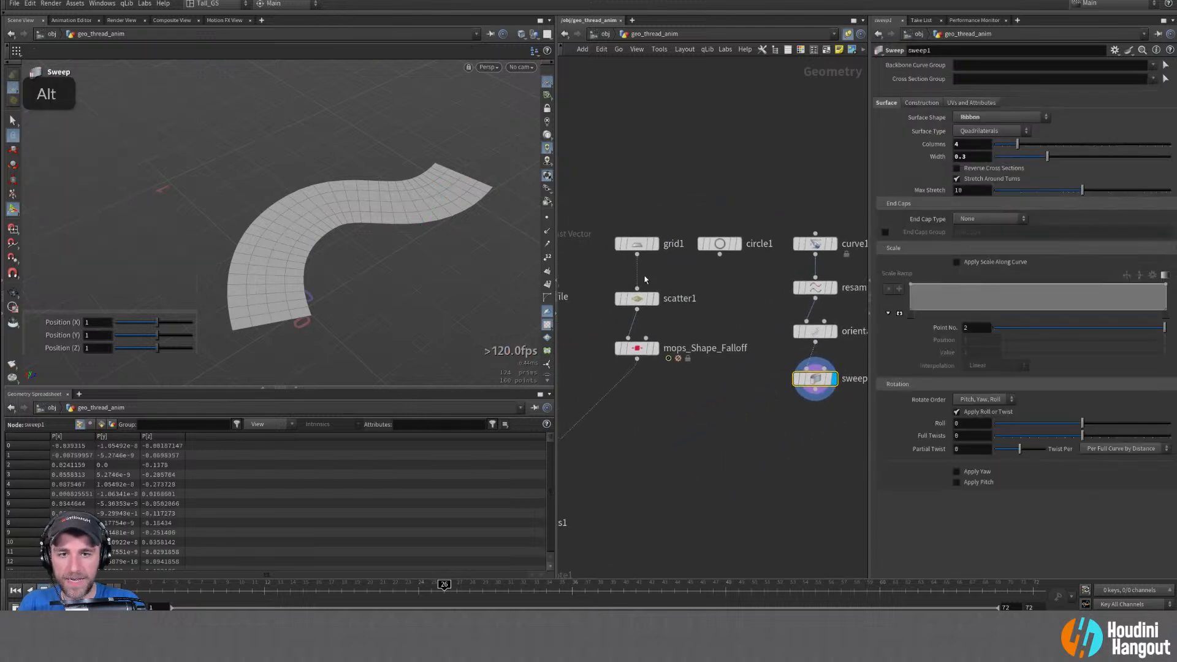
left_click_drag(637, 288, 797, 391)
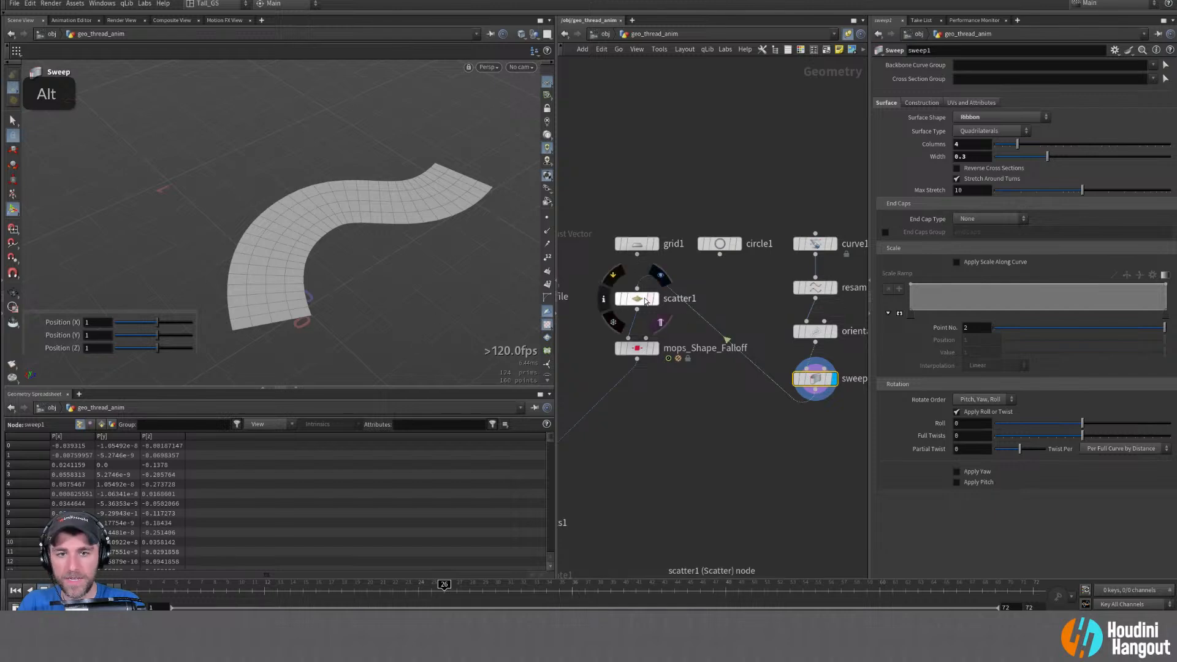
left_click(656, 298)
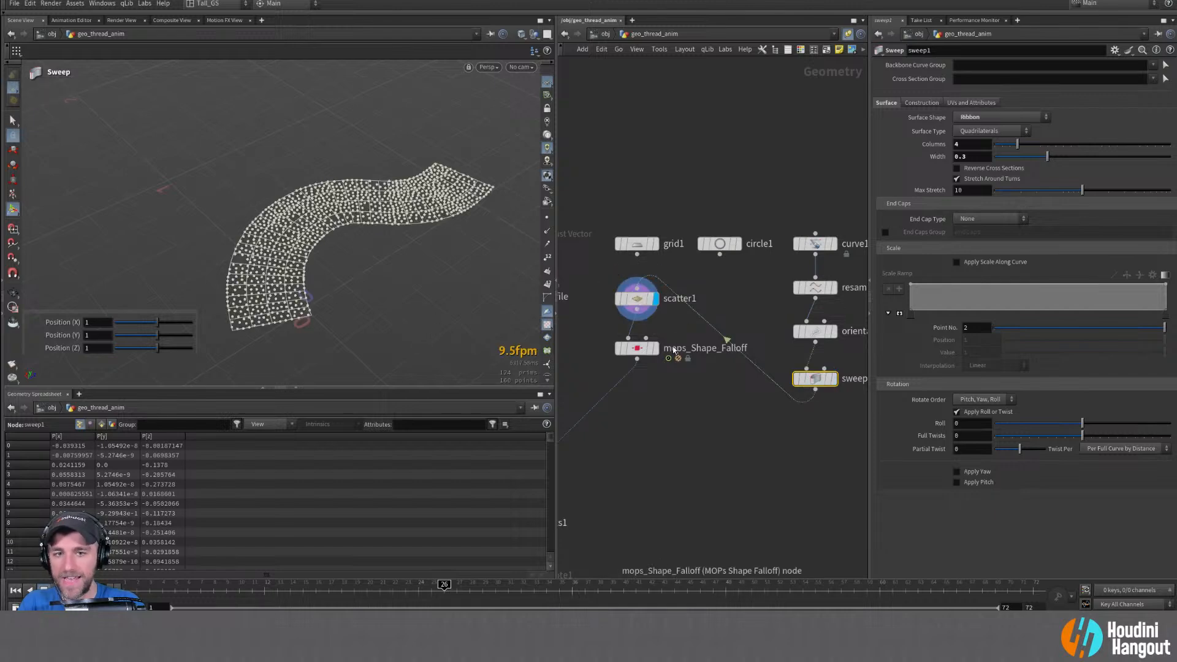
Display mops_Shape_Falloff and scrub the timeline to check how its falloff travels over the ribbon's points
left_click(655, 348)
left_click(637, 348)
left_click_drag(380, 288, 276, 268, "alt")
left_click_drag(236, 233, 206, 237, "alt")
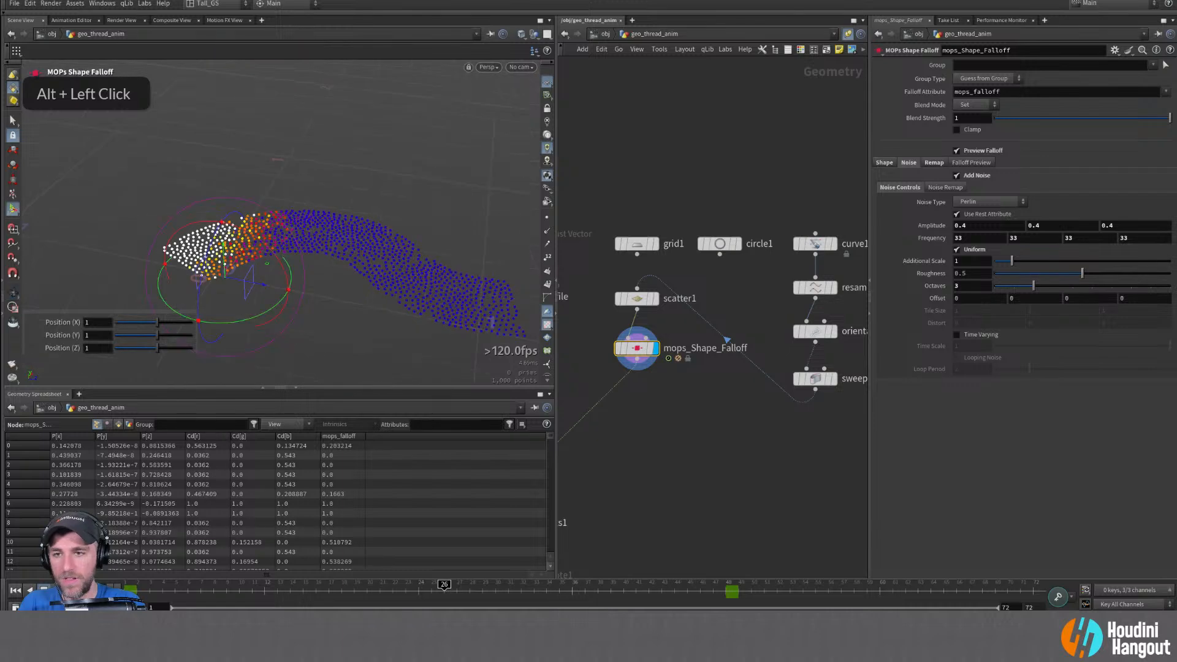
left_click_drag(444, 594, 944, 589)
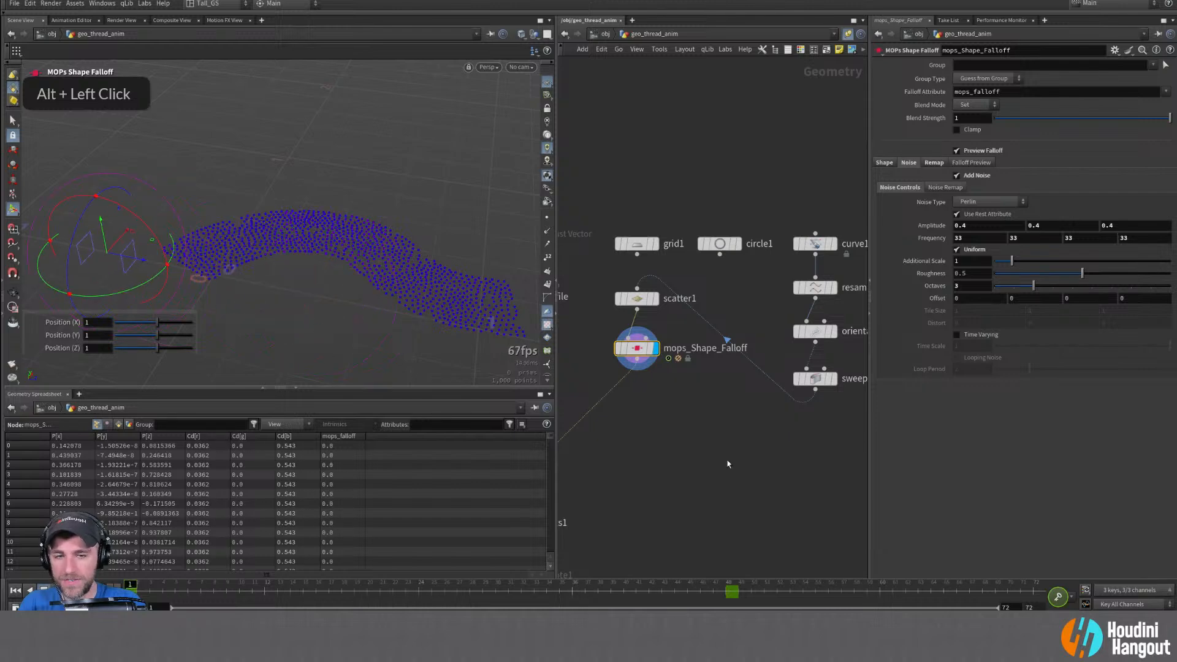
Add a MOPs Spline Falloff node below the scatter and sweep nodes
key("Tab")
type("mops spo")
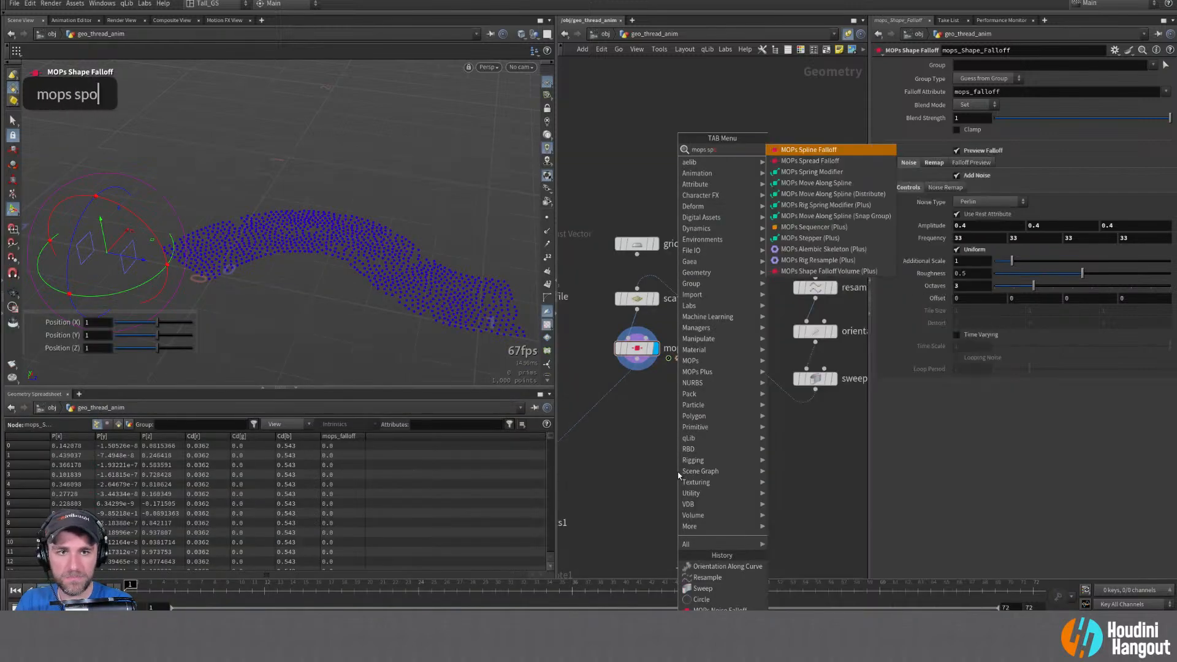
key("Return")
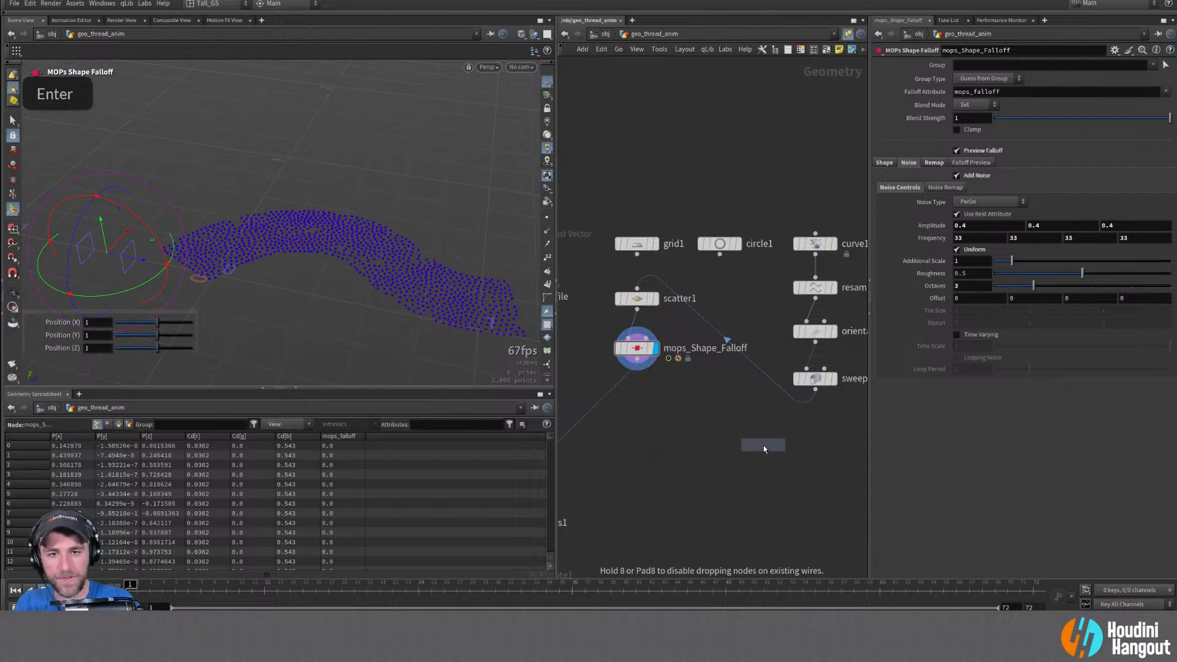
left_click(763, 446)
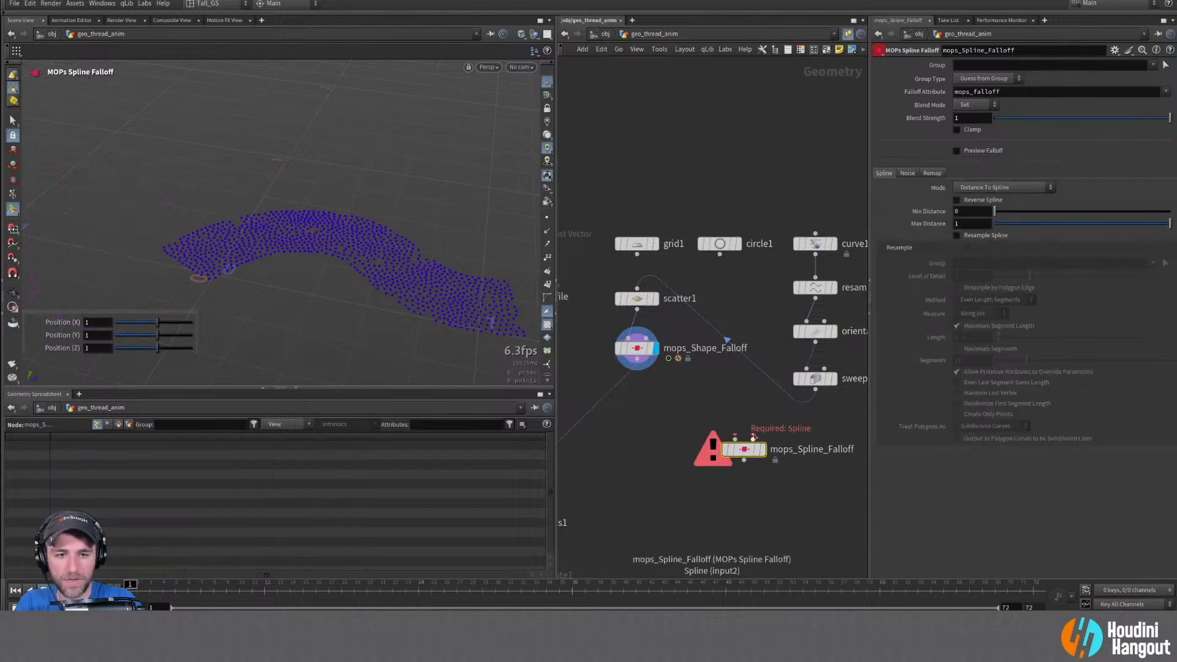
left_click_drag(754, 436, 815, 389)
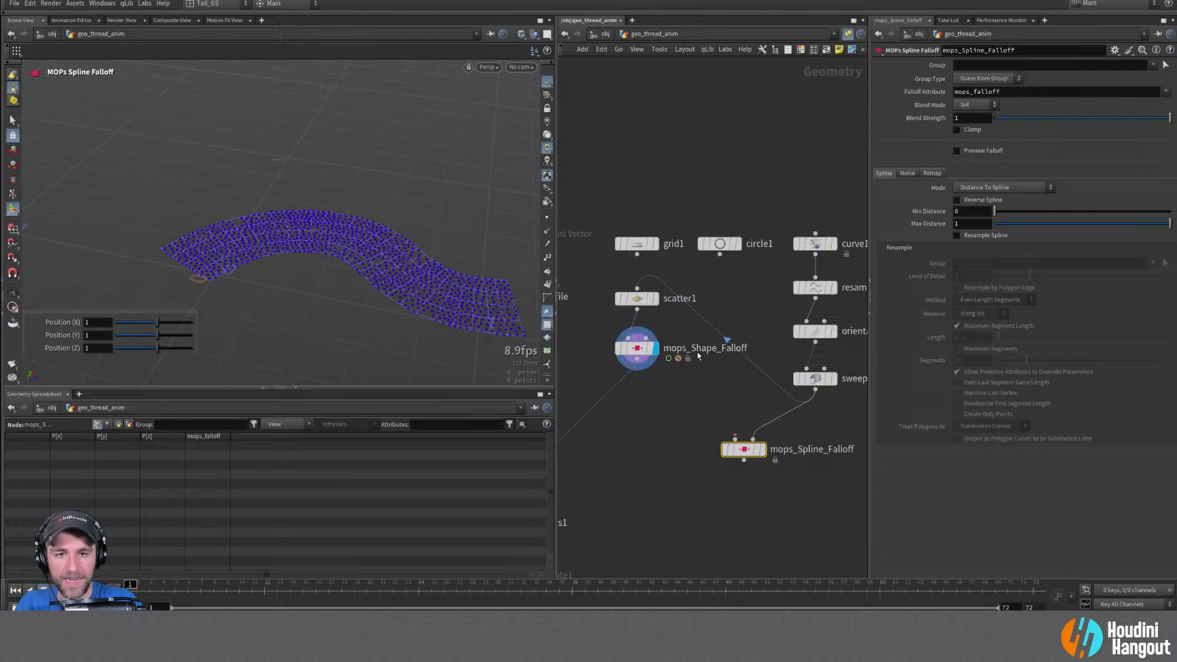
mouse_move(817, 379)
left_mouse_down()
mouse_move(764, 351)
mouse_move(784, 385)
mouse_move(847, 385)
mouse_move(788, 385)
mouse_move(817, 383)
left_mouse_up()
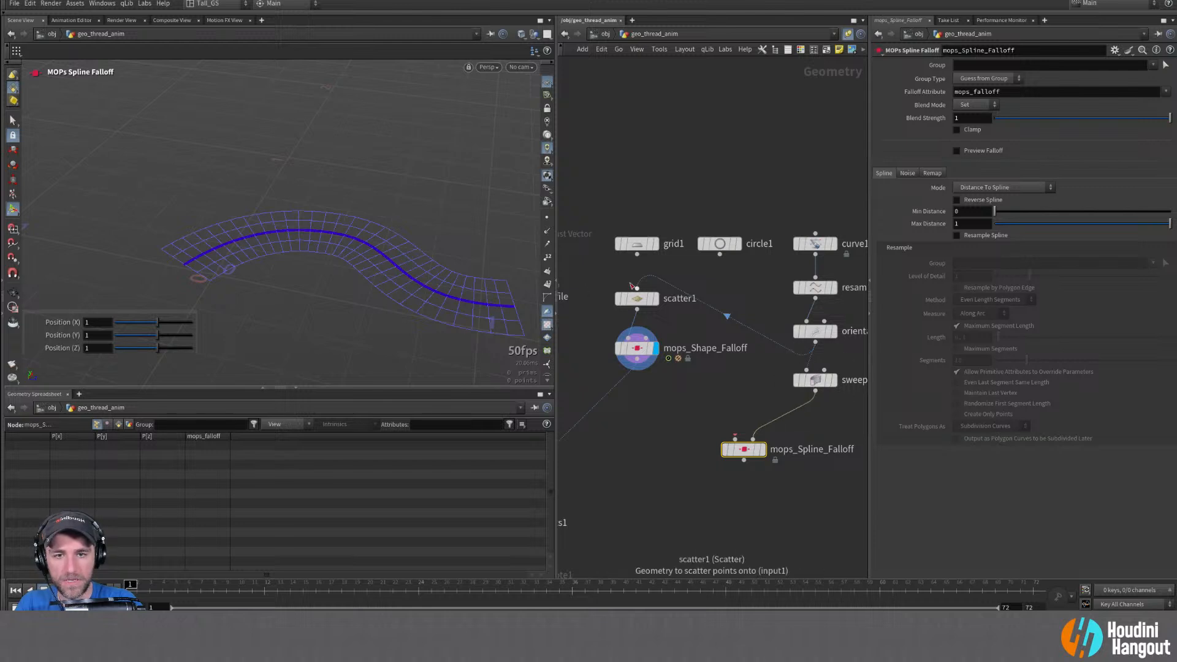
left_click_drag(638, 289, 816, 375)
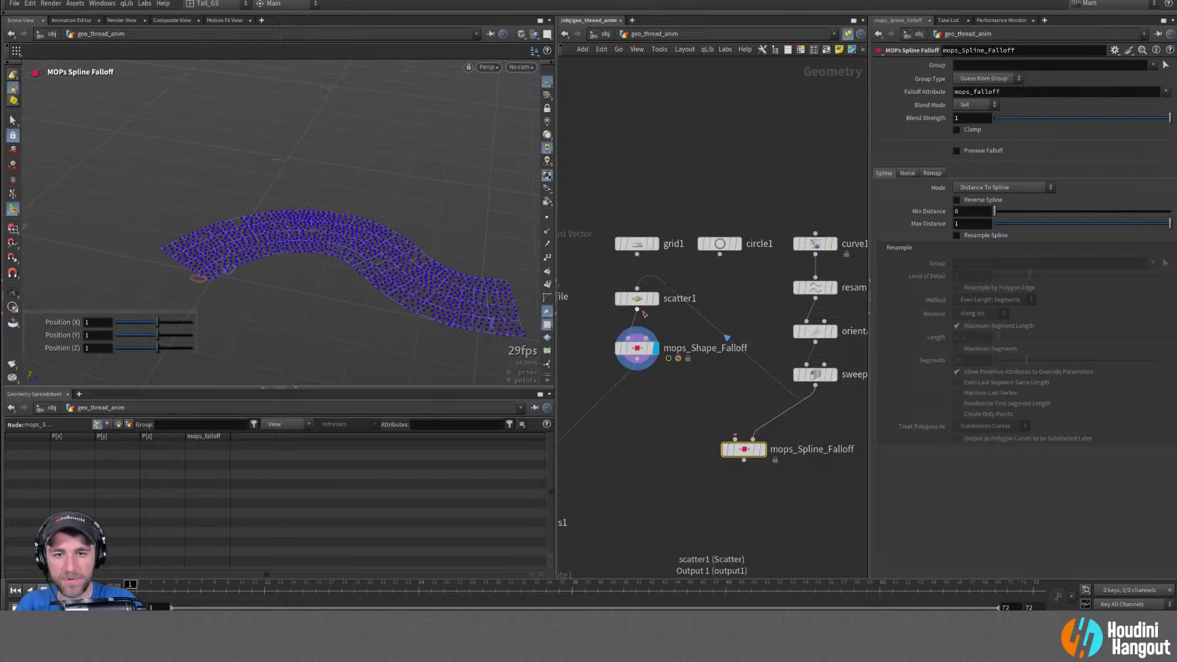
Wire scatter1 into mops_Spline_Falloff's first input and orientalongcurve1 into its Spline input, then display the falloff node
left_click(734, 439)
left_click(637, 309)
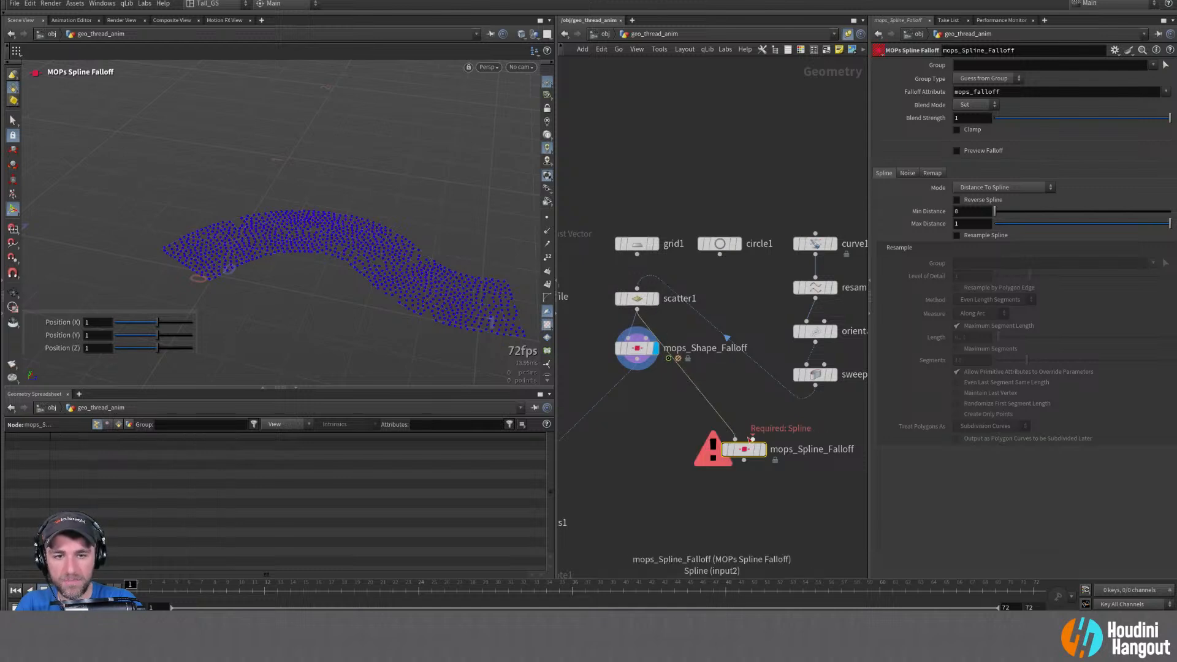
left_click_drag(637, 298, 720, 317)
mouse_move(813, 387)
left_mouse_down()
mouse_move(751, 306)
mouse_move(717, 299)
mouse_move(738, 319)
mouse_move(737, 401)
left_mouse_up()
double_click(816, 331)
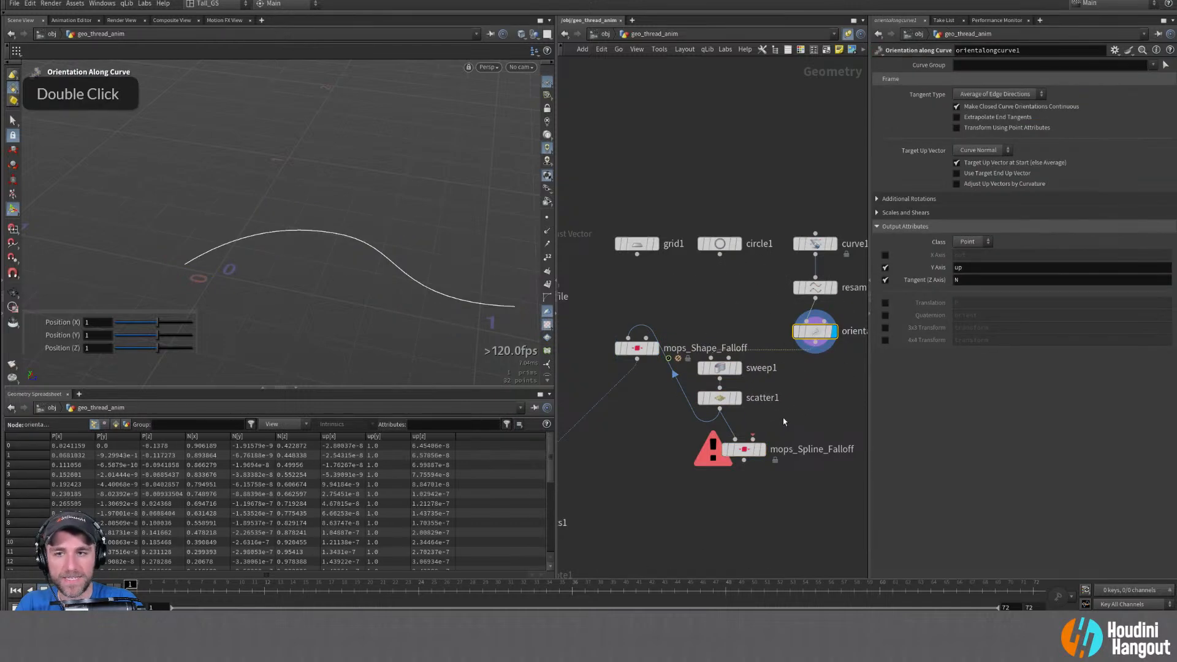
left_click_drag(744, 449, 817, 353)
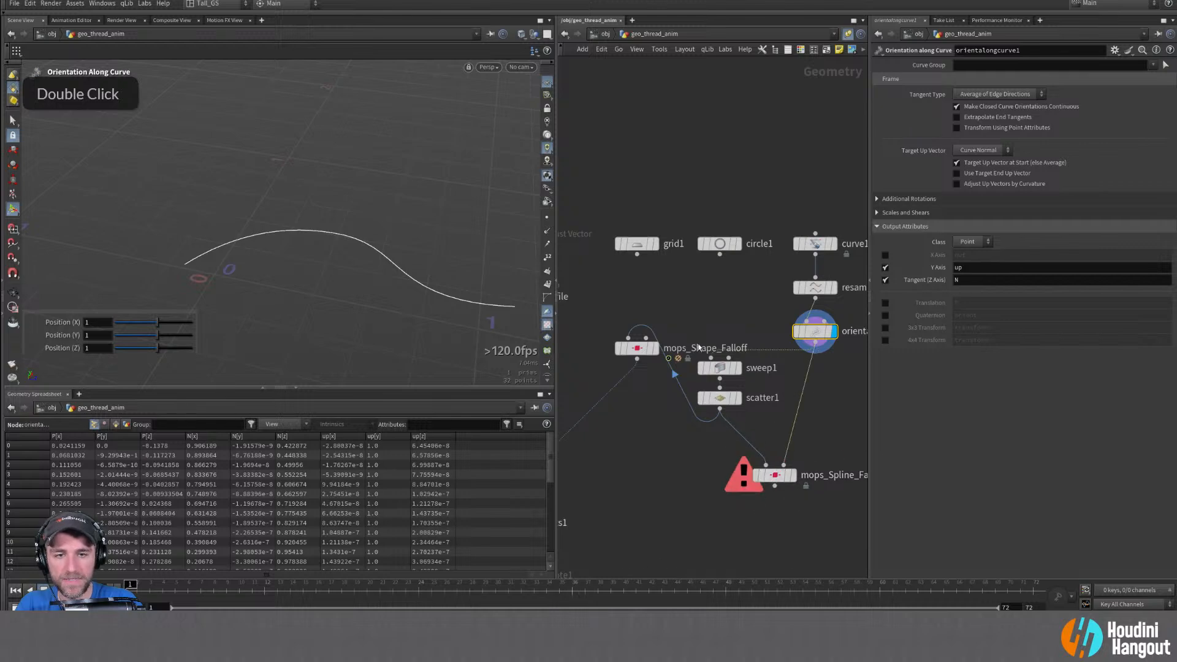
double_click(764, 477)
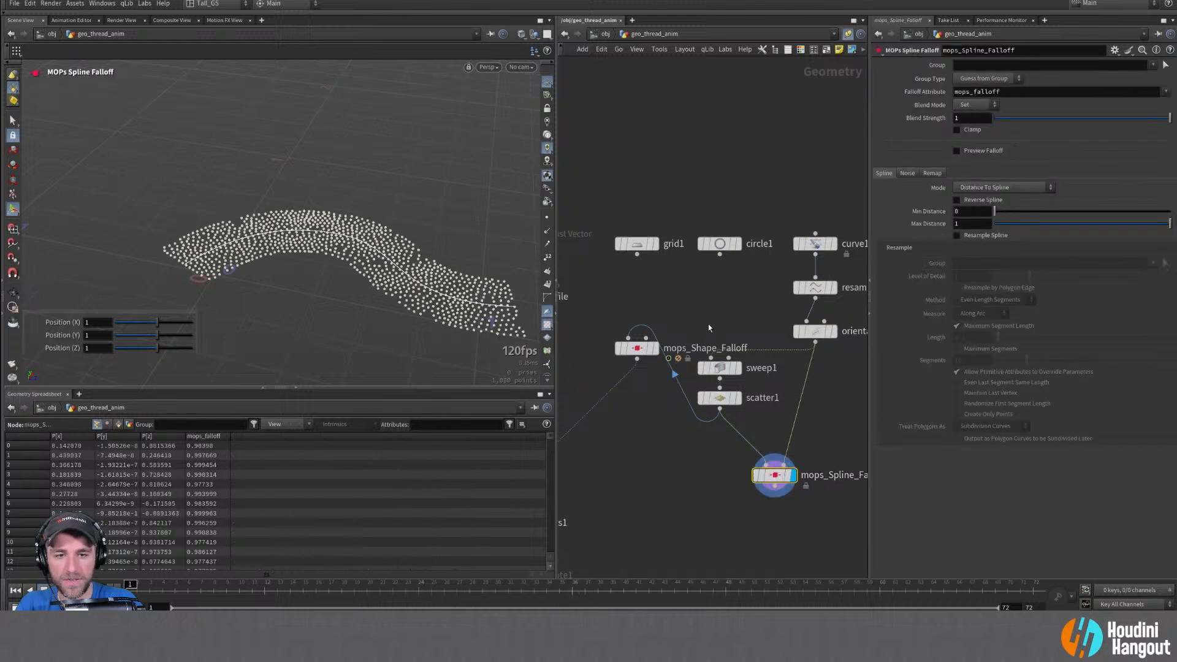
Arrange sweep1 and scatter1 in a column above mops_Spline_Falloff, and open the falloff node's parameters
left_click_drag(708, 328, 739, 420)
left_click(739, 403)
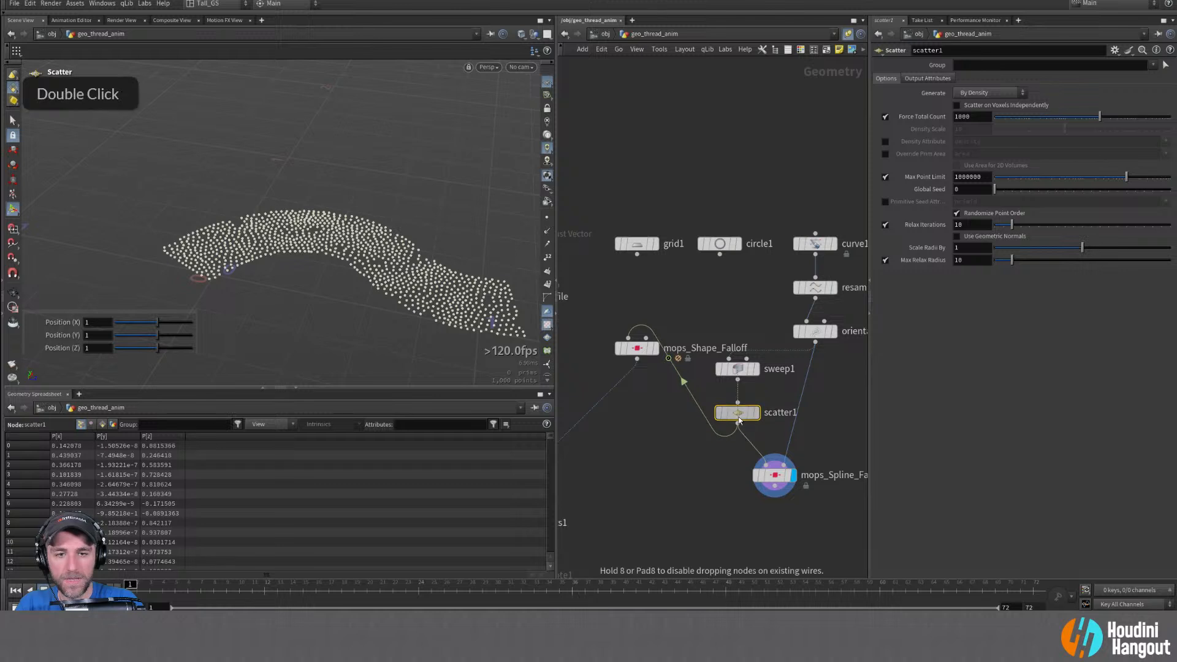
left_click_drag(738, 369, 738, 375)
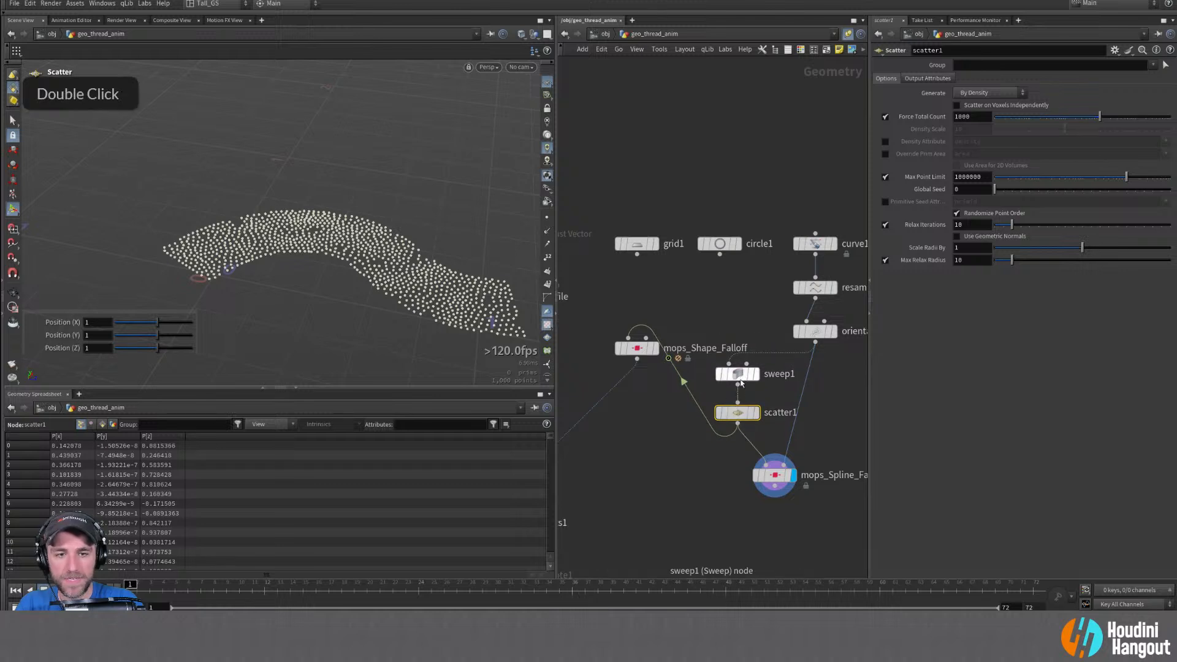
left_click(782, 484)
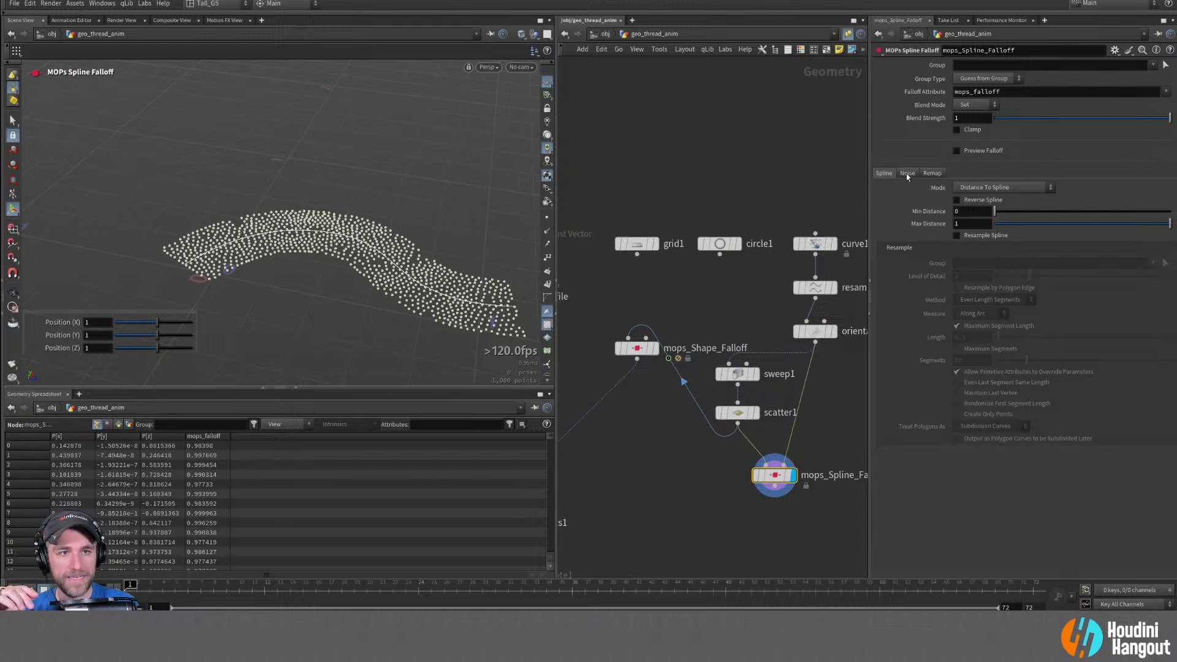
Turn on the spline falloff's preview, try the Curve Position mode, and set the mode to Distance Times Curve Position
left_click(957, 151)
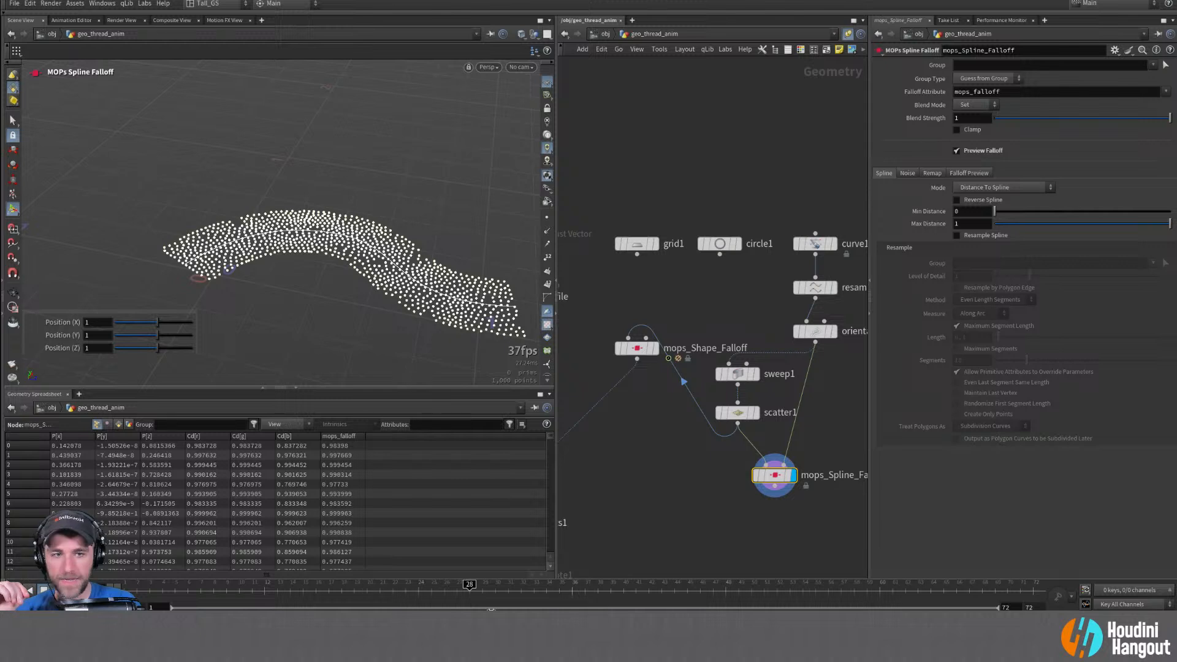
left_click(989, 188)
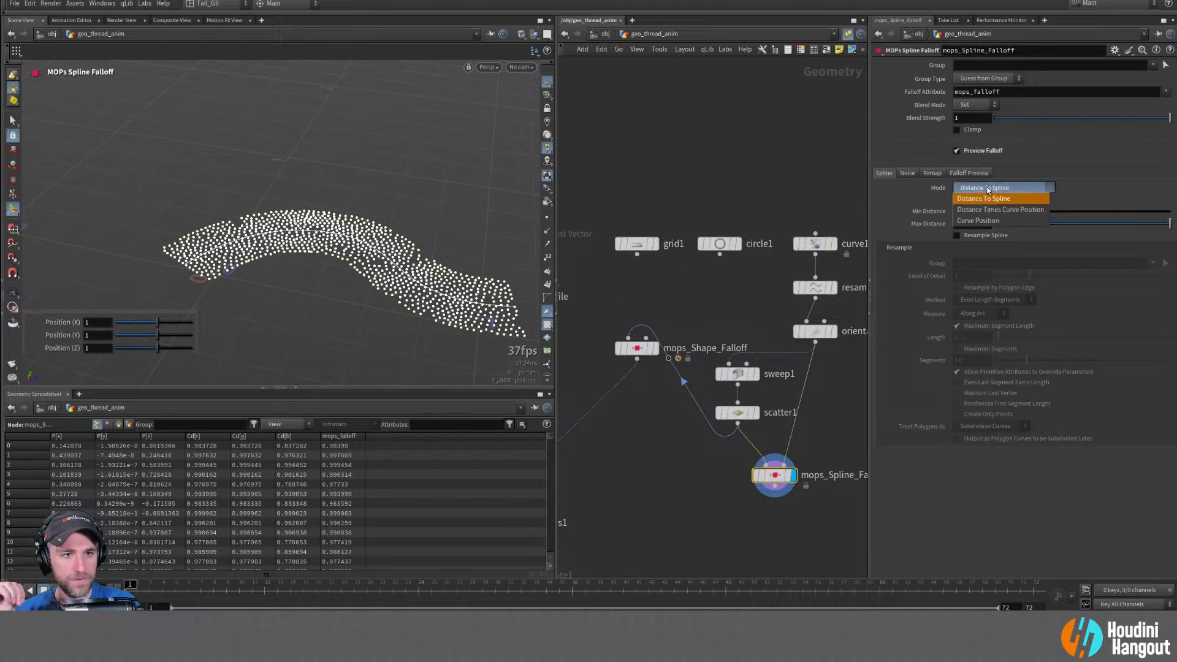
left_click(978, 220)
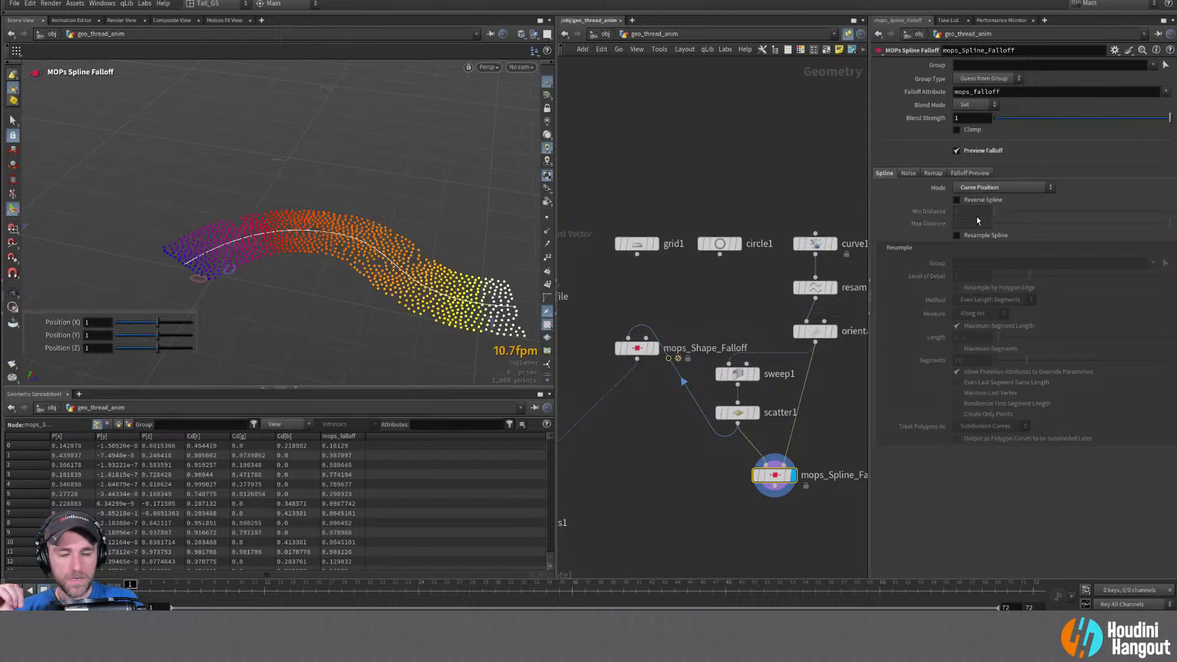
left_click(984, 187)
left_click(973, 209)
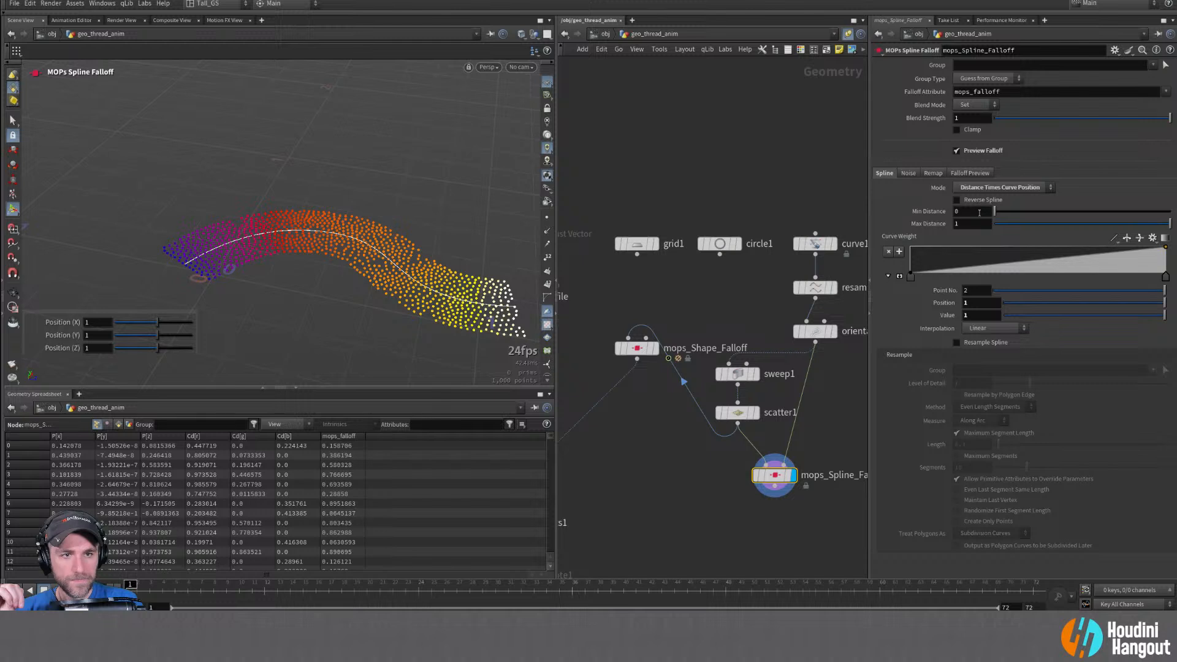
Try shifting Min and Max Distance, toggle the falloff preview off and on, and review the Falloff Preview and Remap settings
mouse_move(996, 212)
left_mouse_down()
mouse_move(1040, 211)
mouse_move(994, 212)
left_mouse_up()
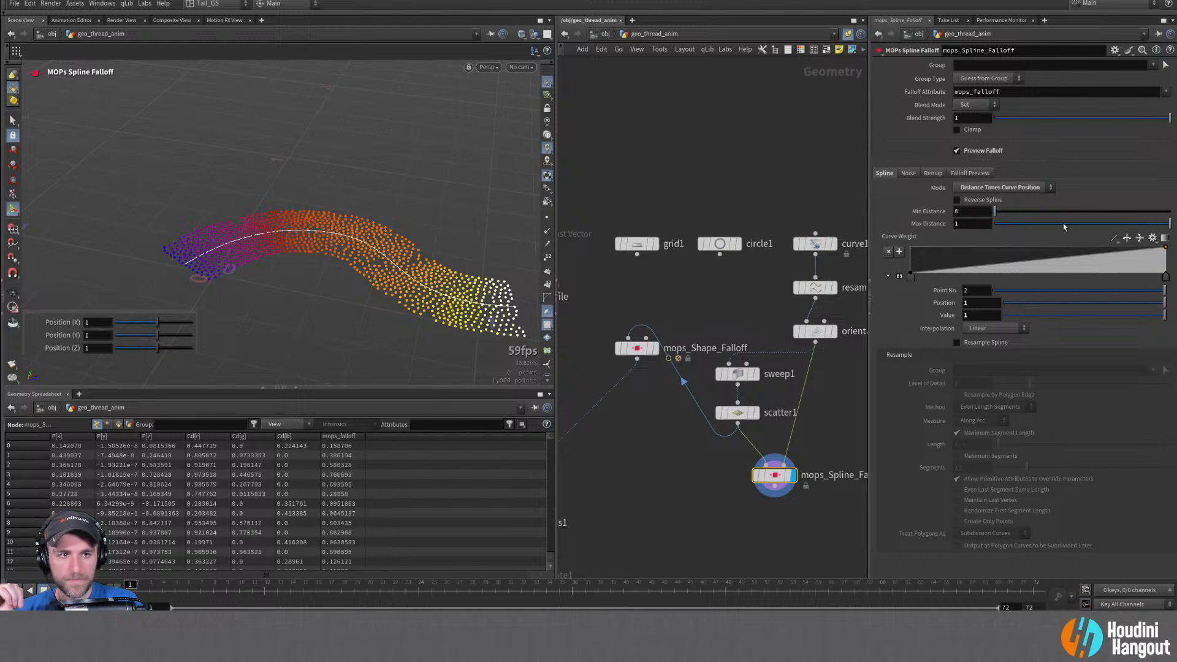
mouse_move(1172, 224)
left_mouse_down()
mouse_move(994, 231)
mouse_move(1155, 225)
left_mouse_up()
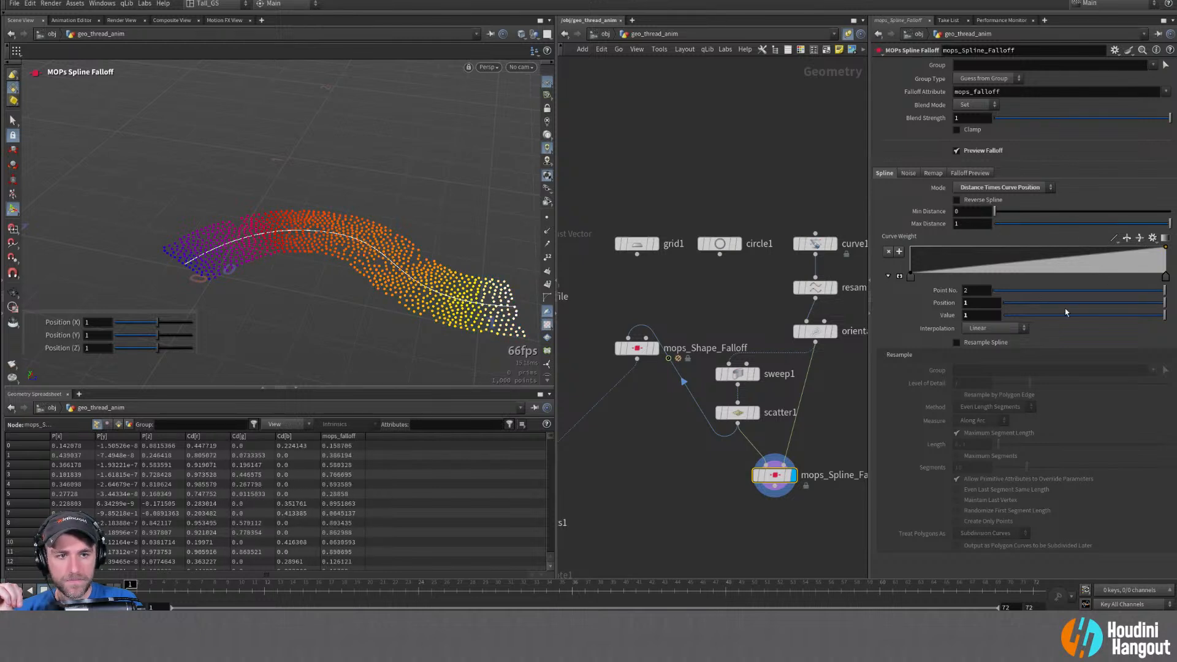
left_click(957, 150)
left_click(957, 150)
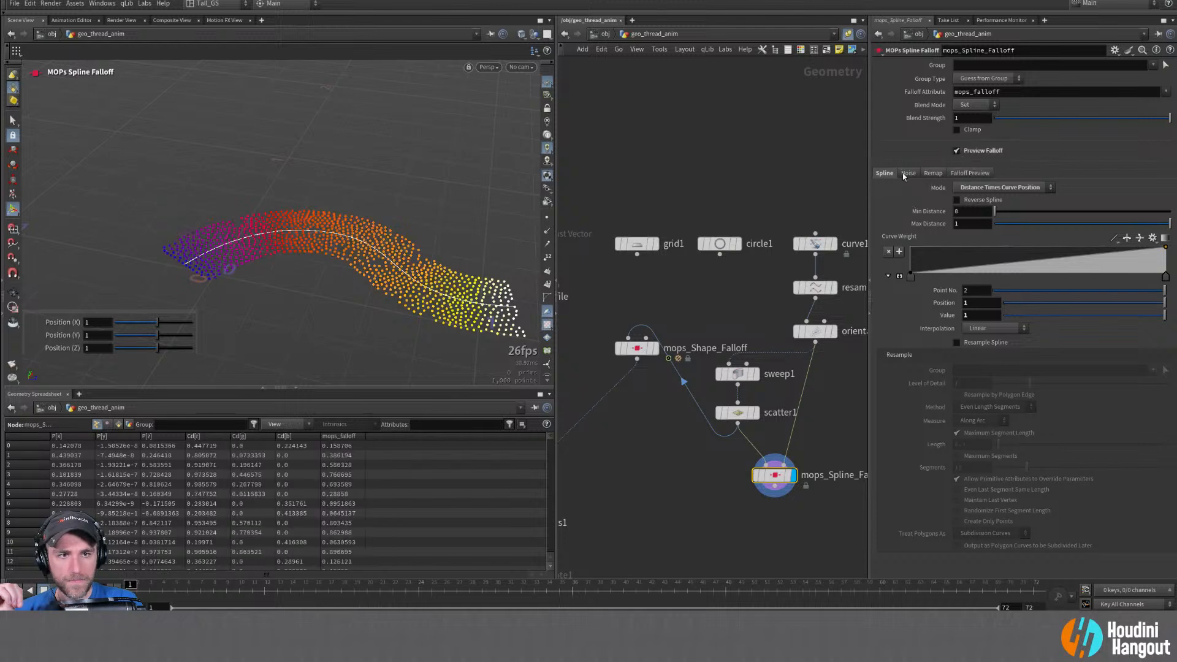
left_click(958, 173)
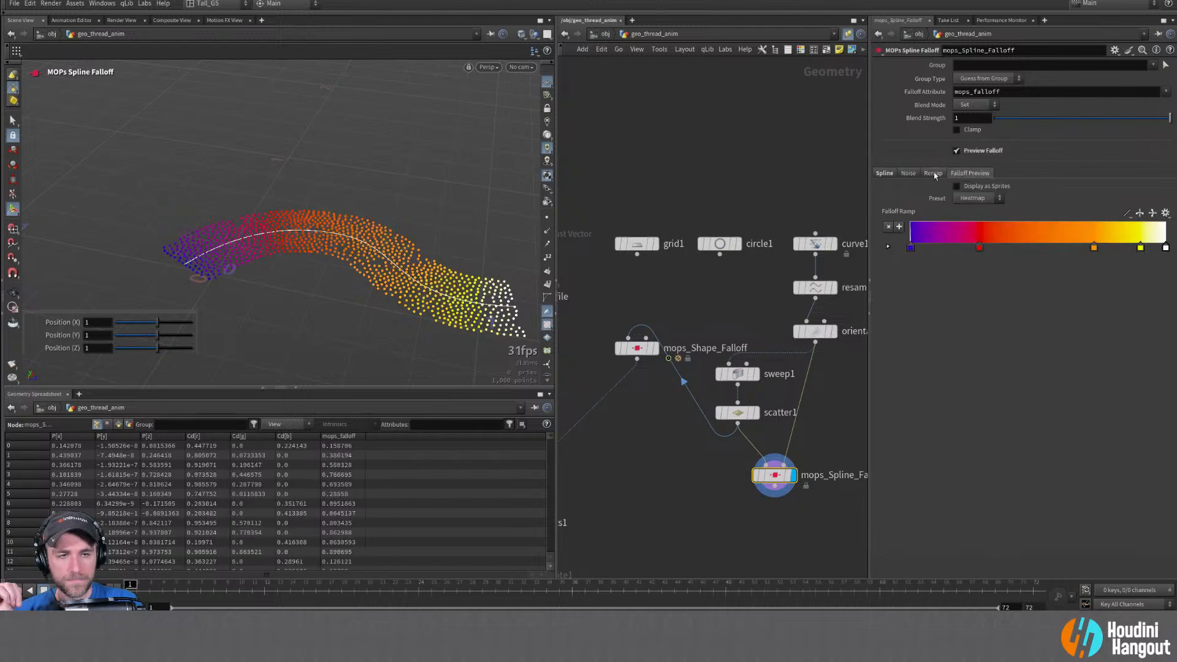
double_click(932, 175)
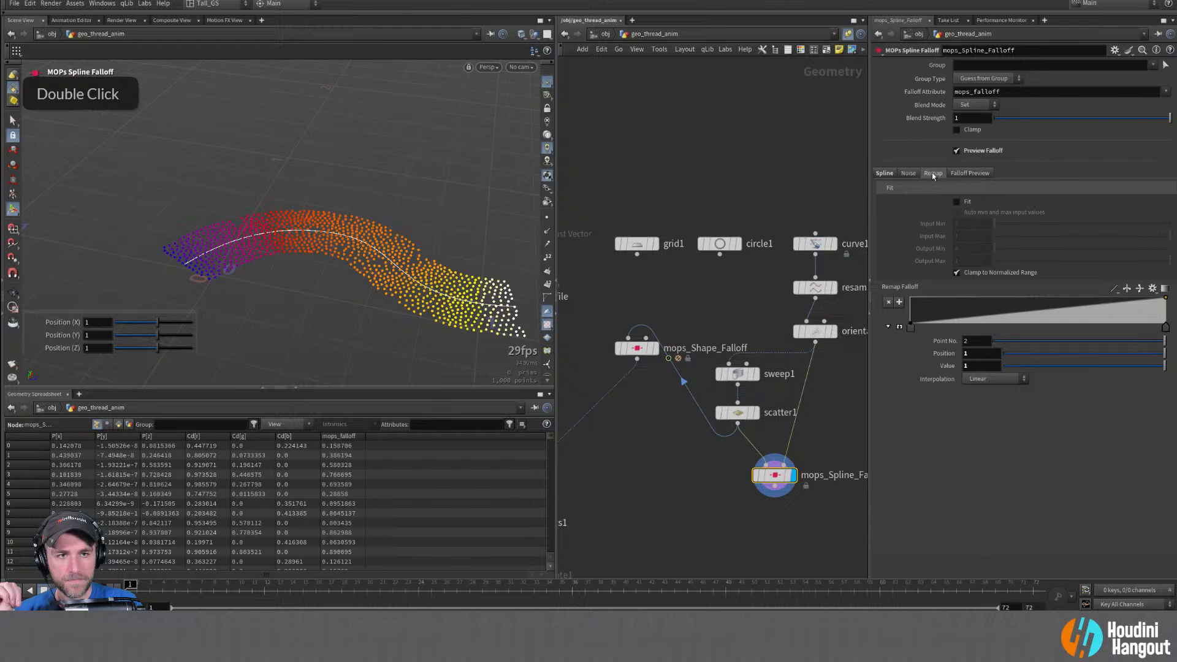
left_click(885, 174)
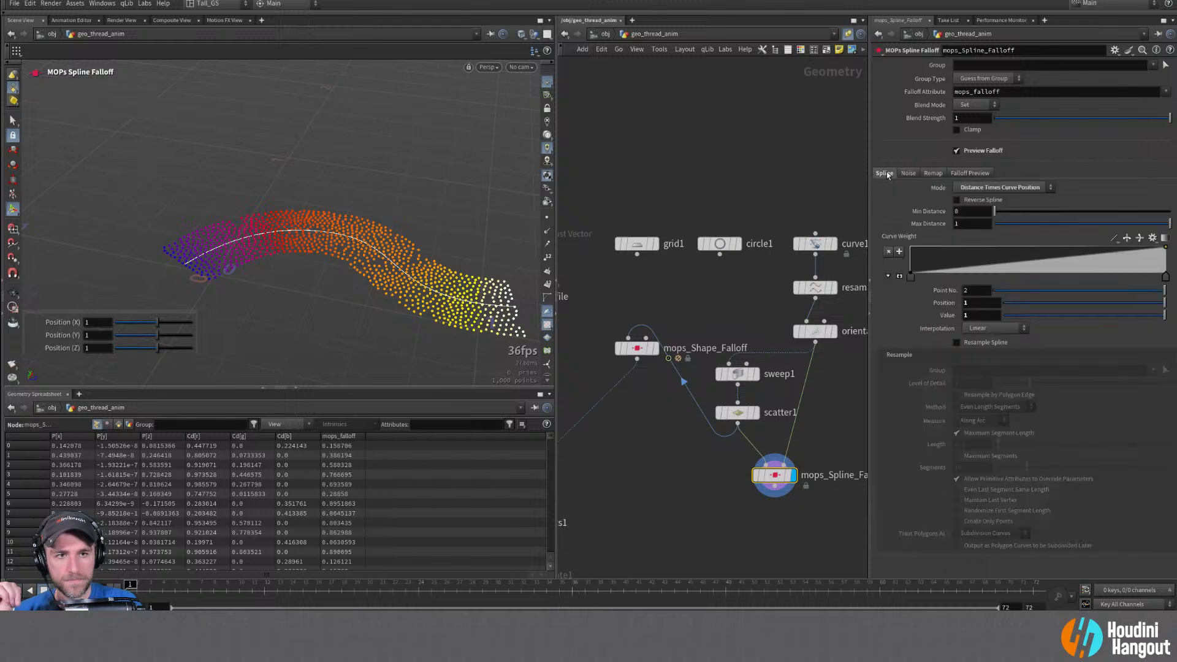
Compare the Distance To Spline and Curve Position modes on the ribbon's points, returning the mode to Distance Times Curve Position
left_click(1000, 188)
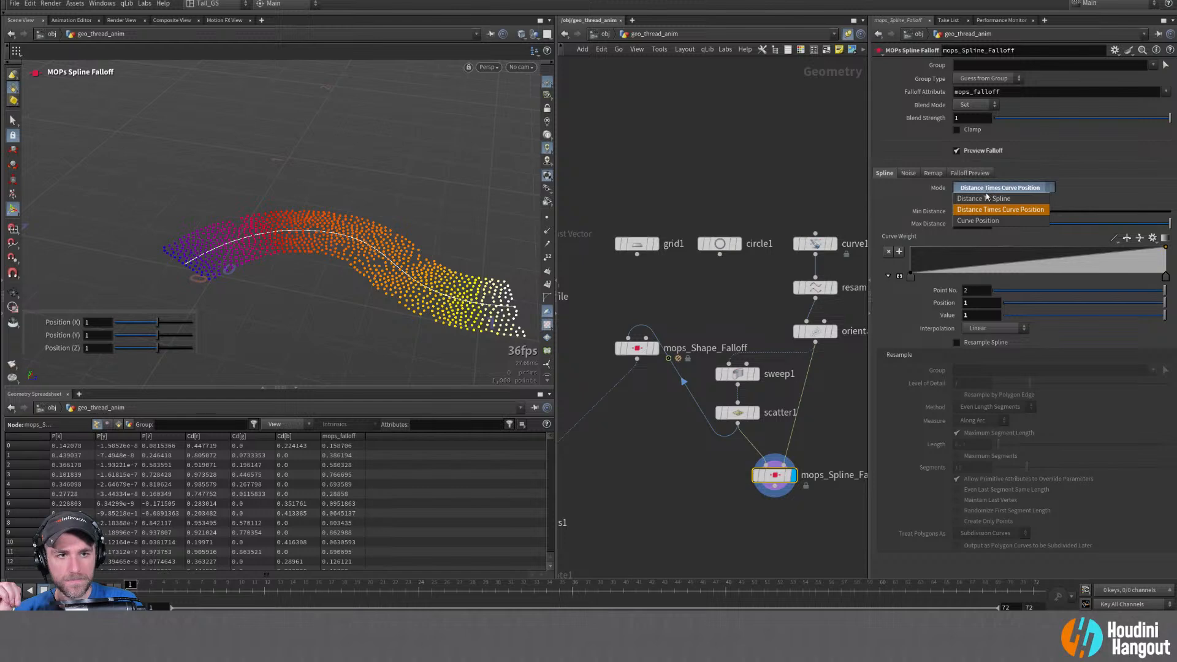
left_click(985, 198)
left_click(988, 188)
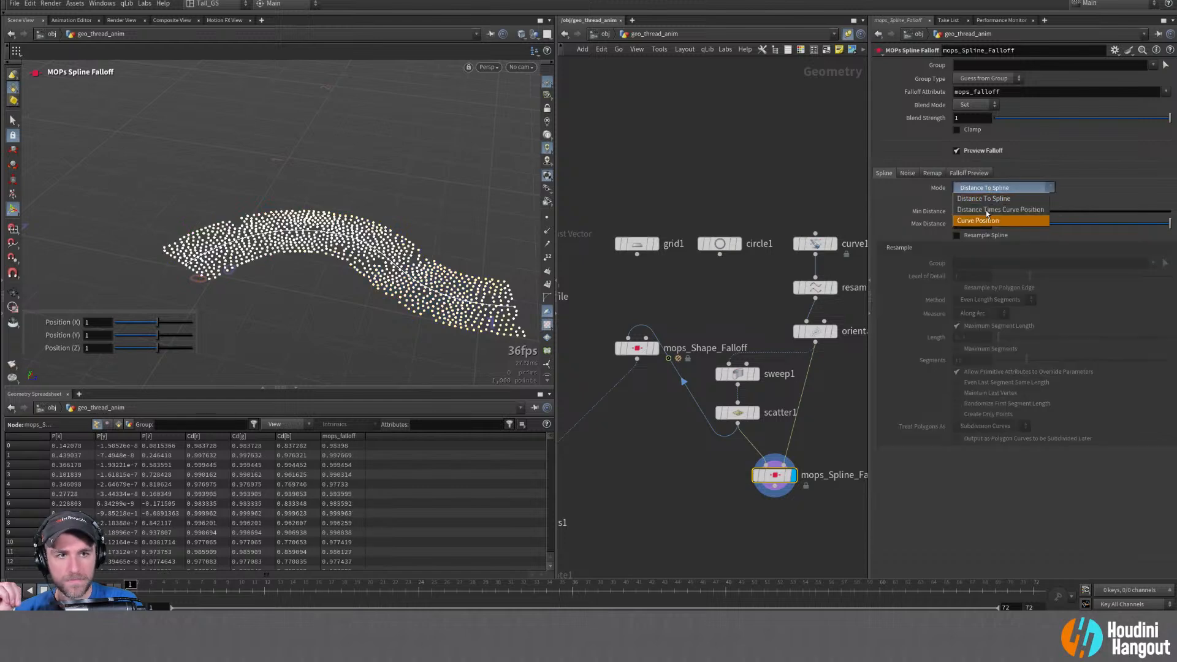
left_click(985, 219)
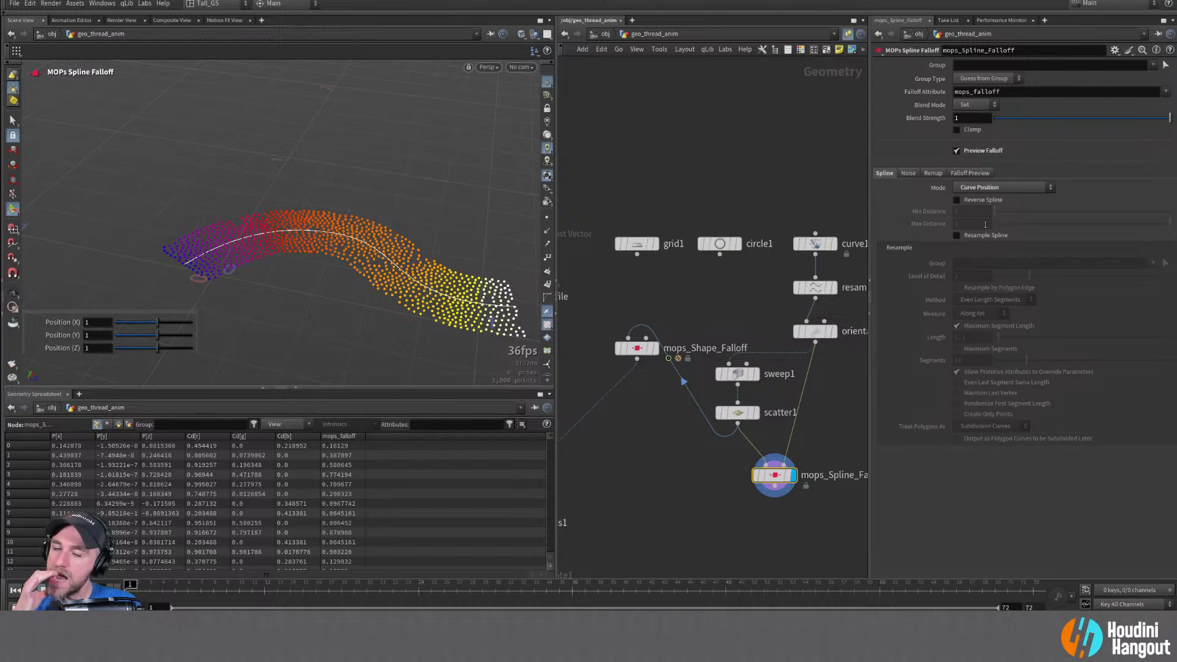
left_click(990, 188)
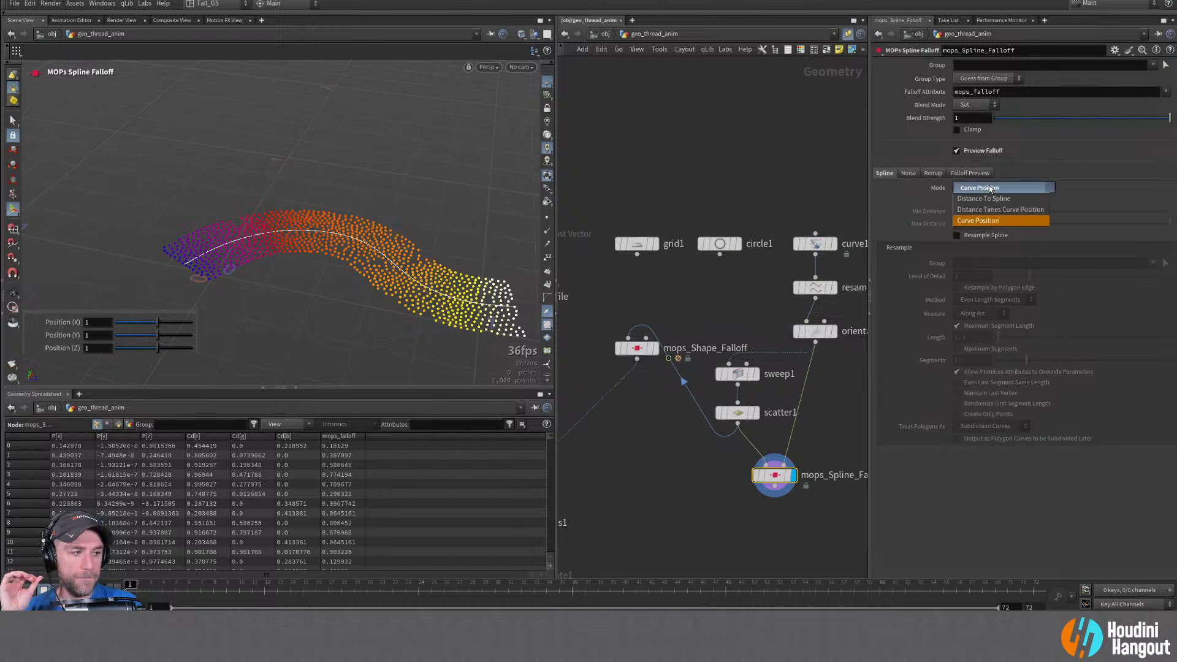
left_click(989, 199)
left_click(990, 188)
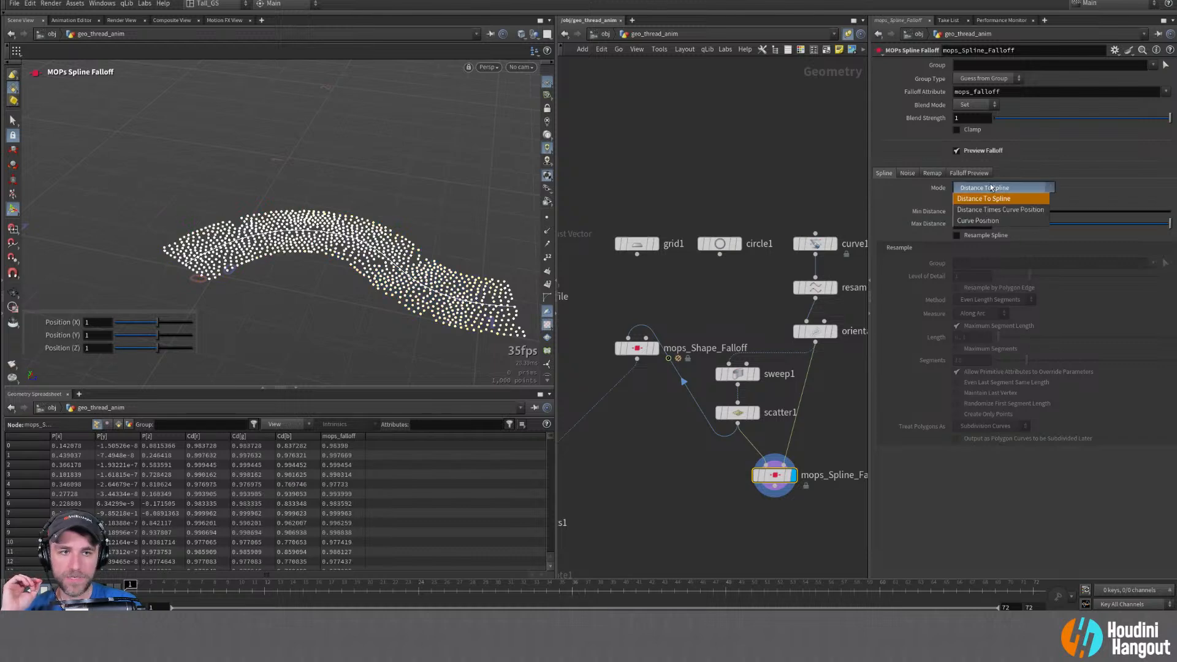
left_click(988, 209)
Enable Fit in the falloff's remapping, try different input ranges, and raise Input Min to 0.702
left_click(933, 173)
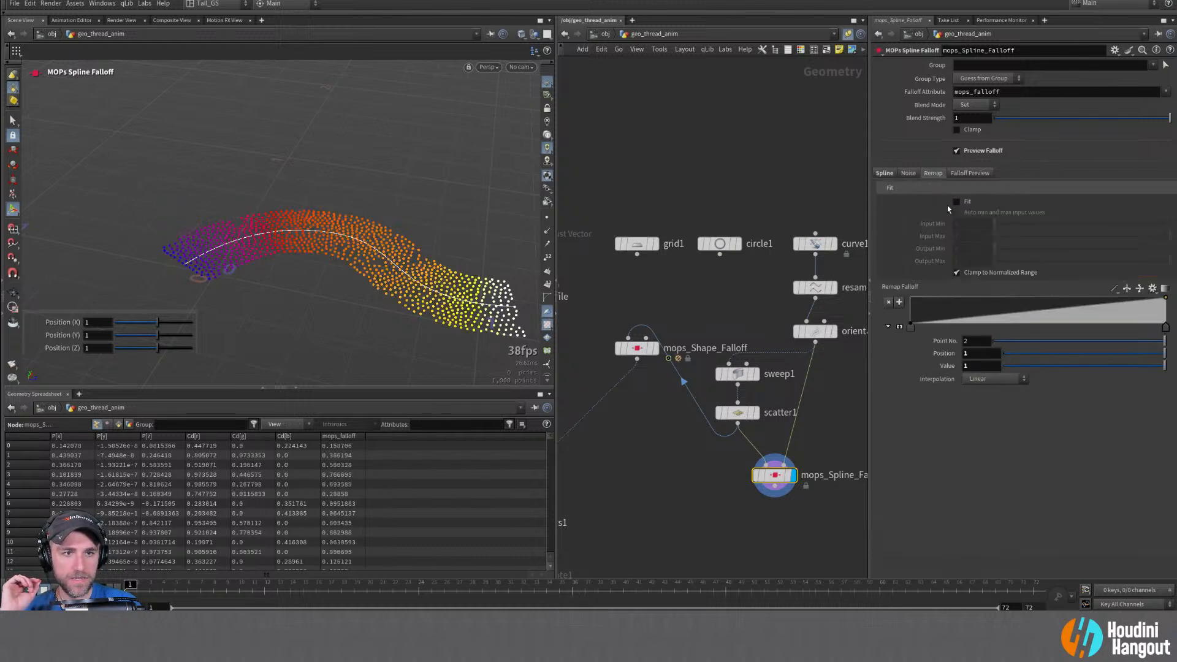
left_click(956, 202)
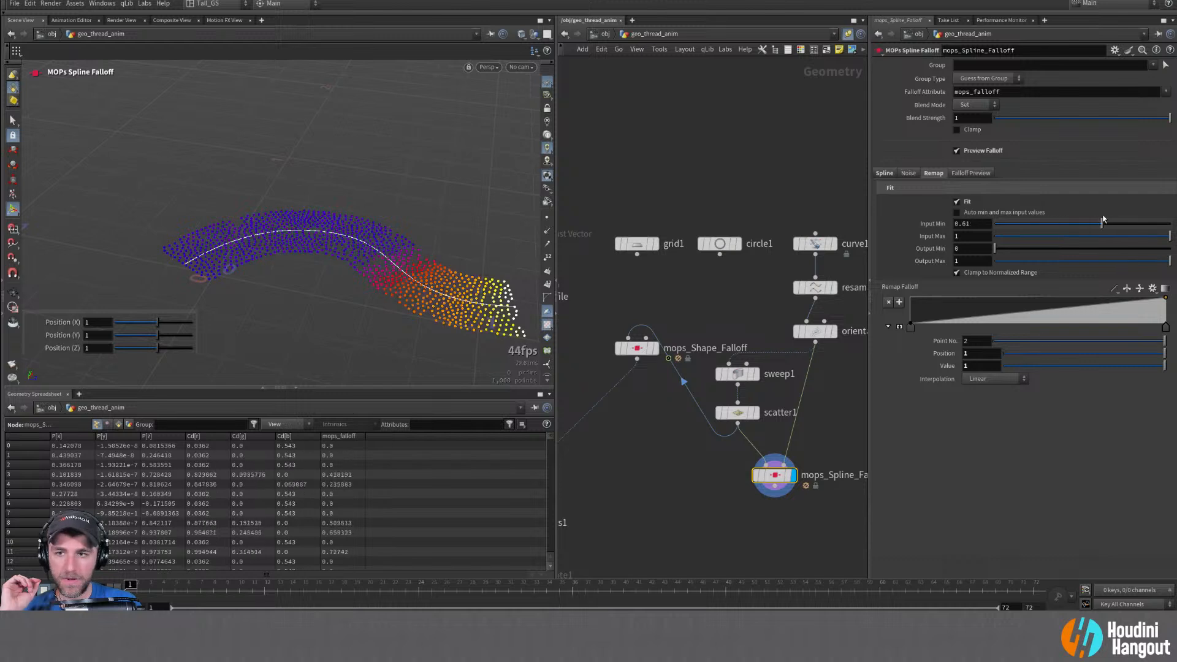
left_click_drag(1169, 224, 995, 224)
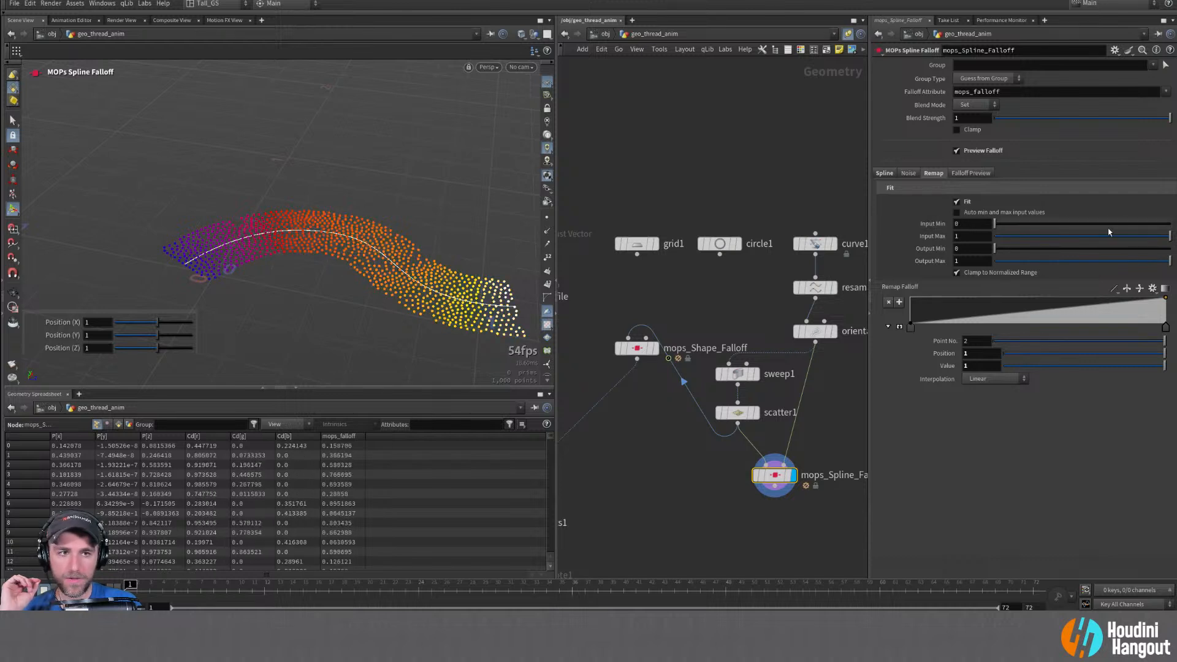
mouse_move(1167, 238)
left_mouse_down()
mouse_move(995, 241)
mouse_move(1170, 240)
left_mouse_up()
left_click_drag(995, 224, 1118, 225)
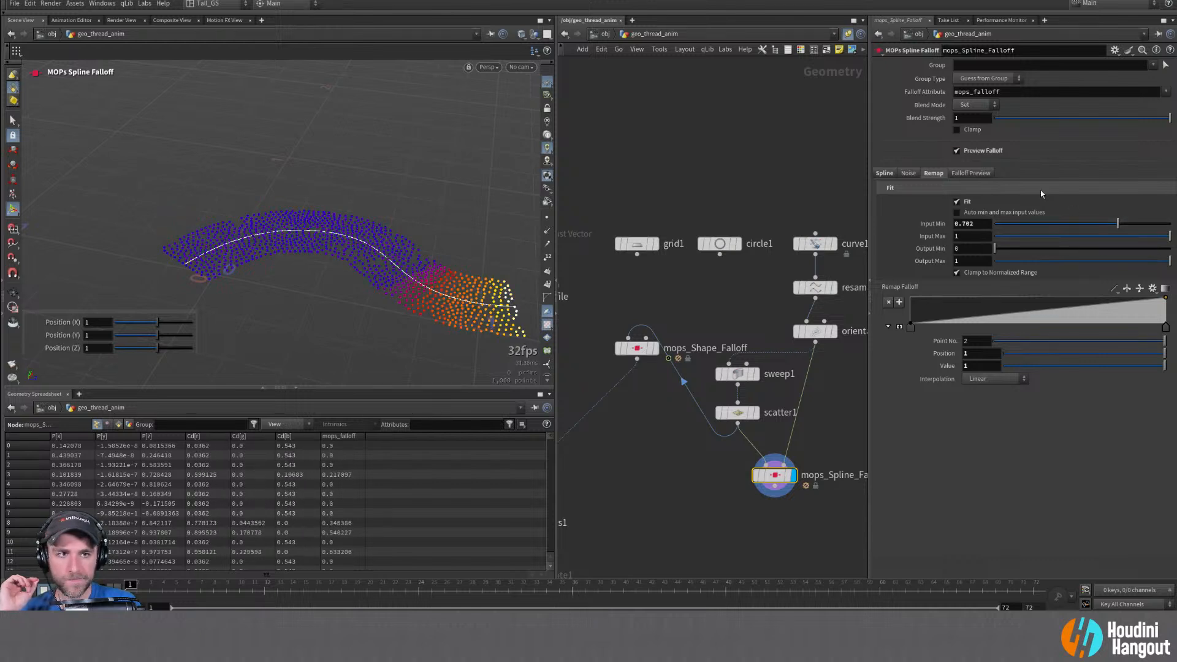
Reverse the spline direction for the falloff, try shifting the fit's Input Min, and return it to 0
left_click(884, 174)
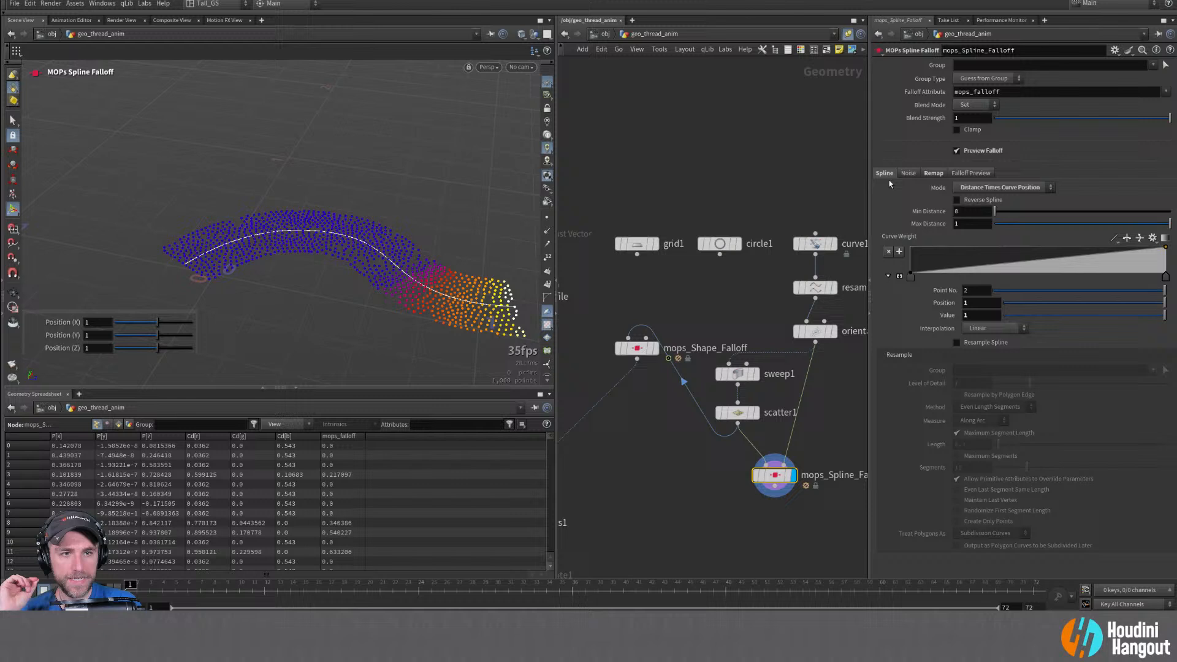
left_click(957, 200)
left_click(934, 174)
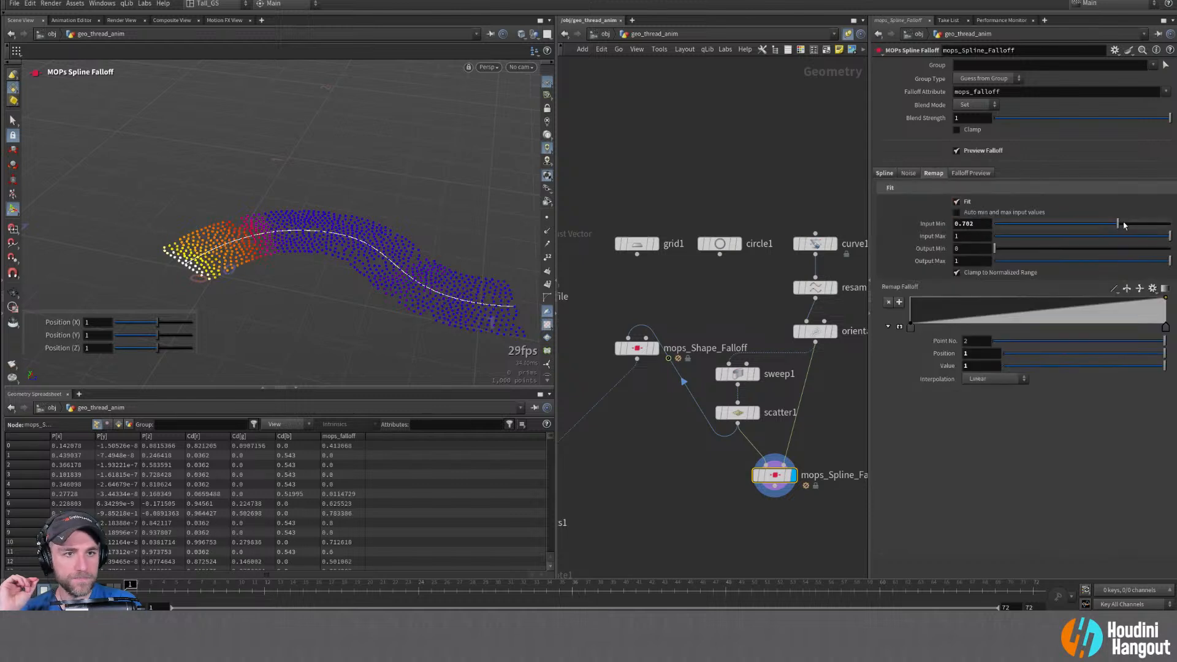
left_click_drag(1119, 225, 1168, 263)
key("ctrl+z")
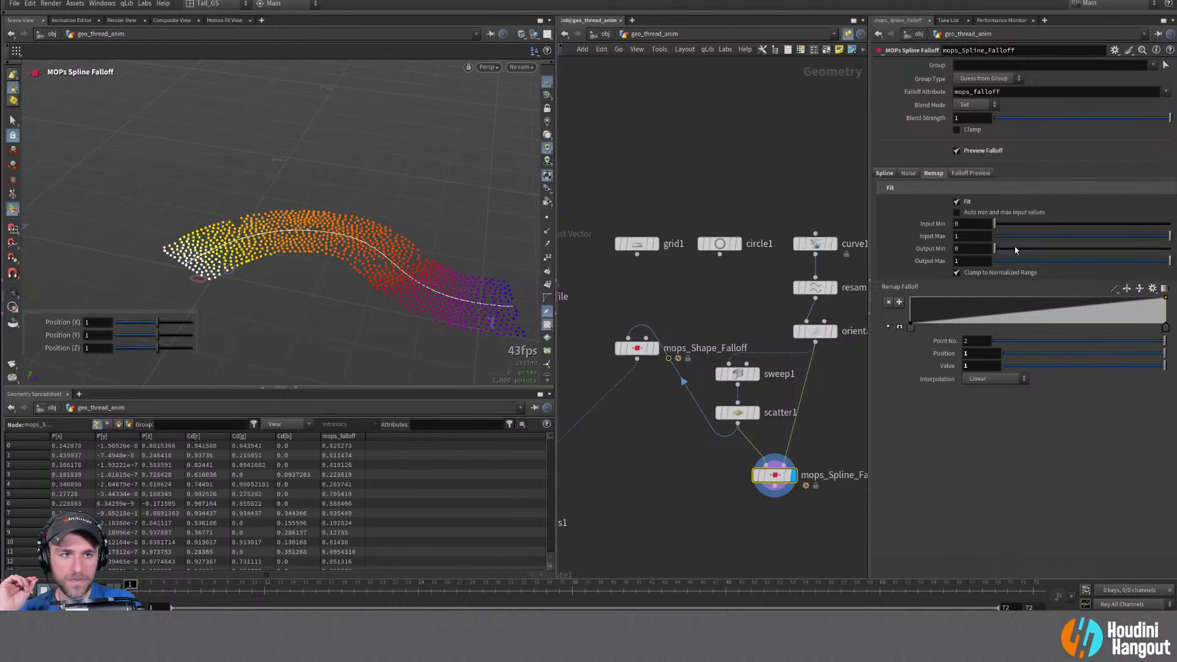
Try shifting the fit's input and output ranges and using automatic min and max input values, returning to manual input with Input Min at 0
mouse_move(995, 249)
left_mouse_down()
mouse_move(1169, 249)
mouse_move(994, 249)
left_mouse_up()
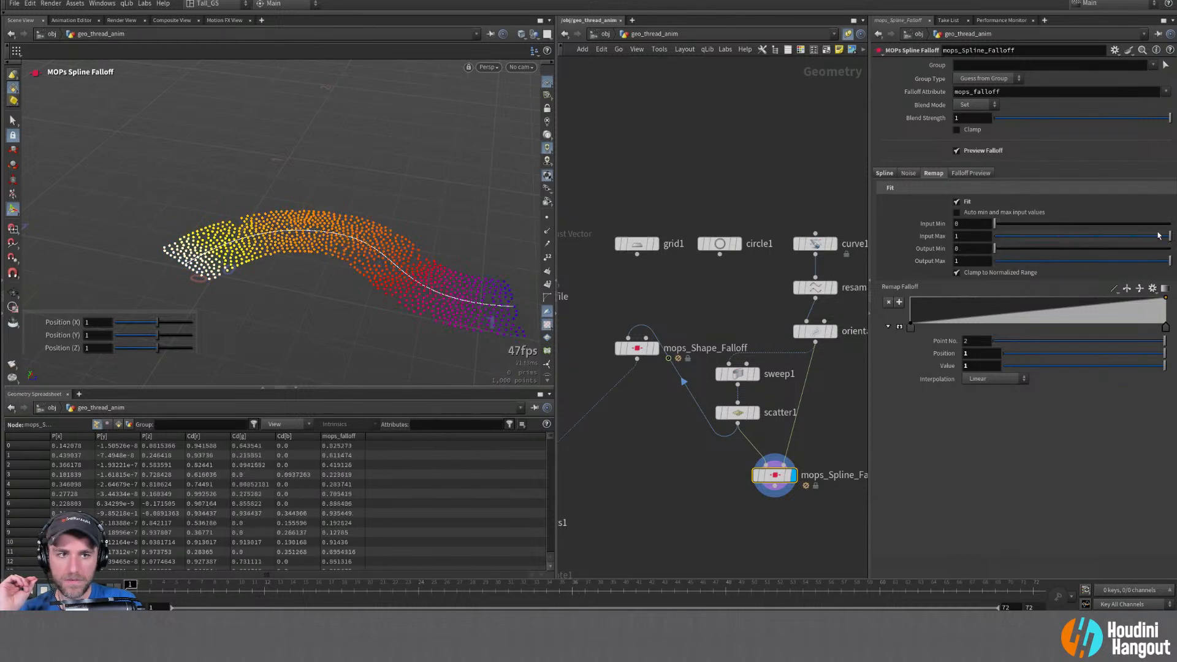
left_click_drag(1169, 236, 1133, 230)
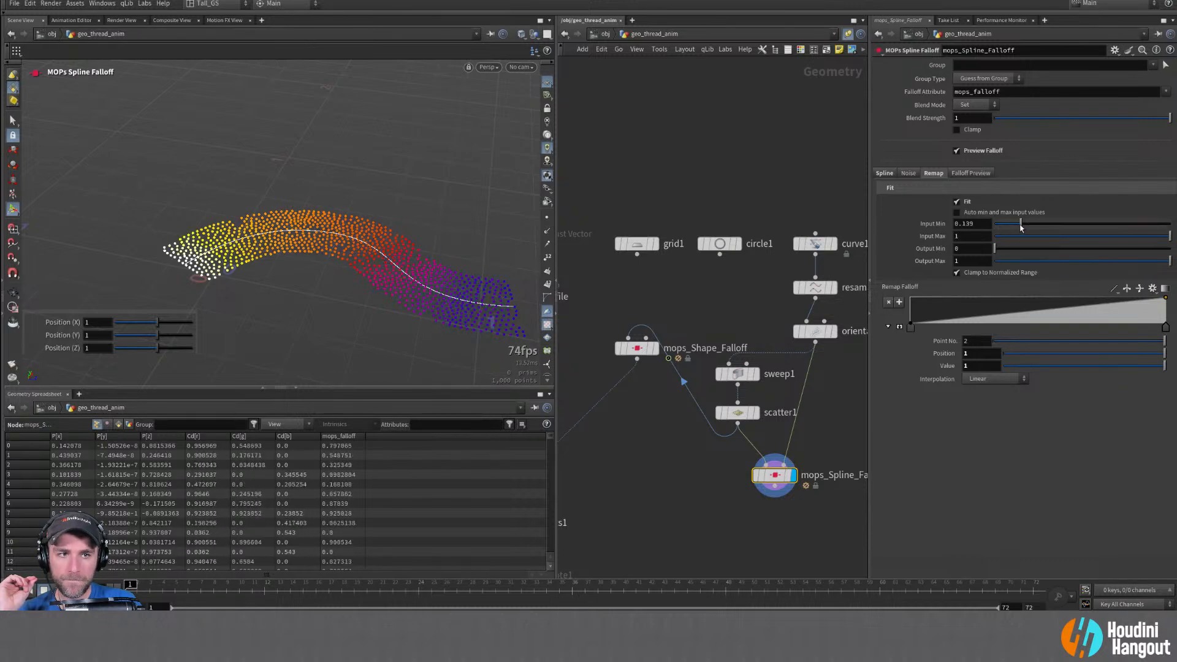
left_click(988, 212)
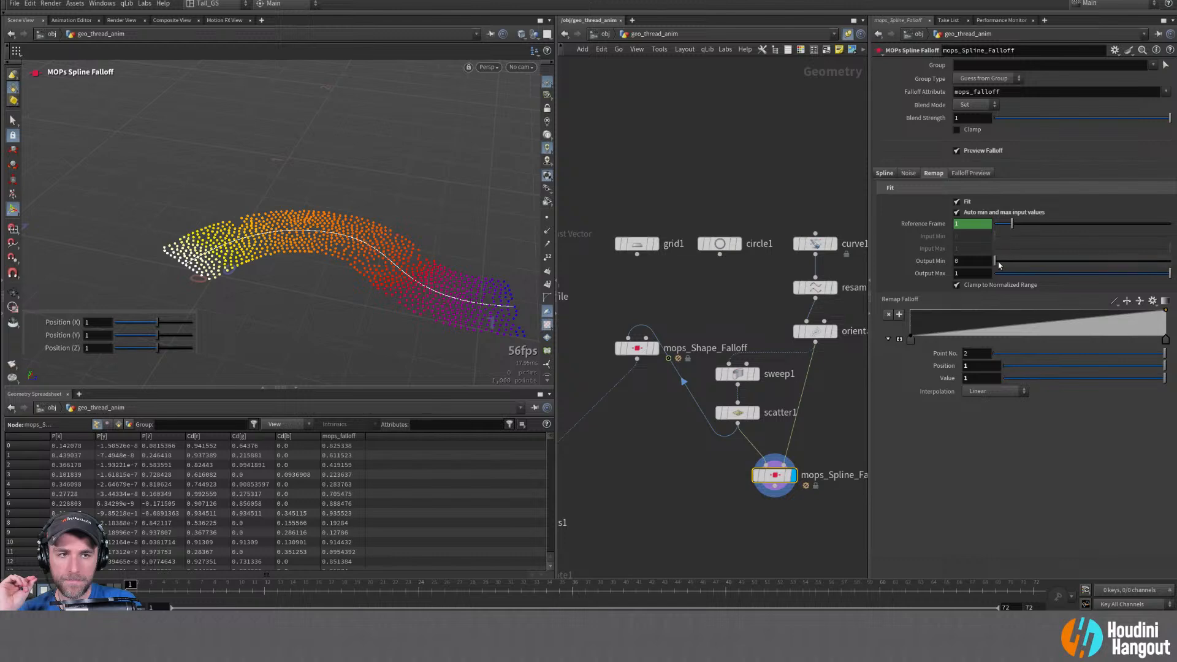
mouse_move(996, 262)
left_mouse_down()
mouse_move(1121, 260)
mouse_move(993, 262)
left_mouse_up()
mouse_move(1169, 274)
left_mouse_down()
mouse_move(995, 276)
mouse_move(1170, 274)
left_mouse_up()
left_click(1005, 285)
left_click(970, 286)
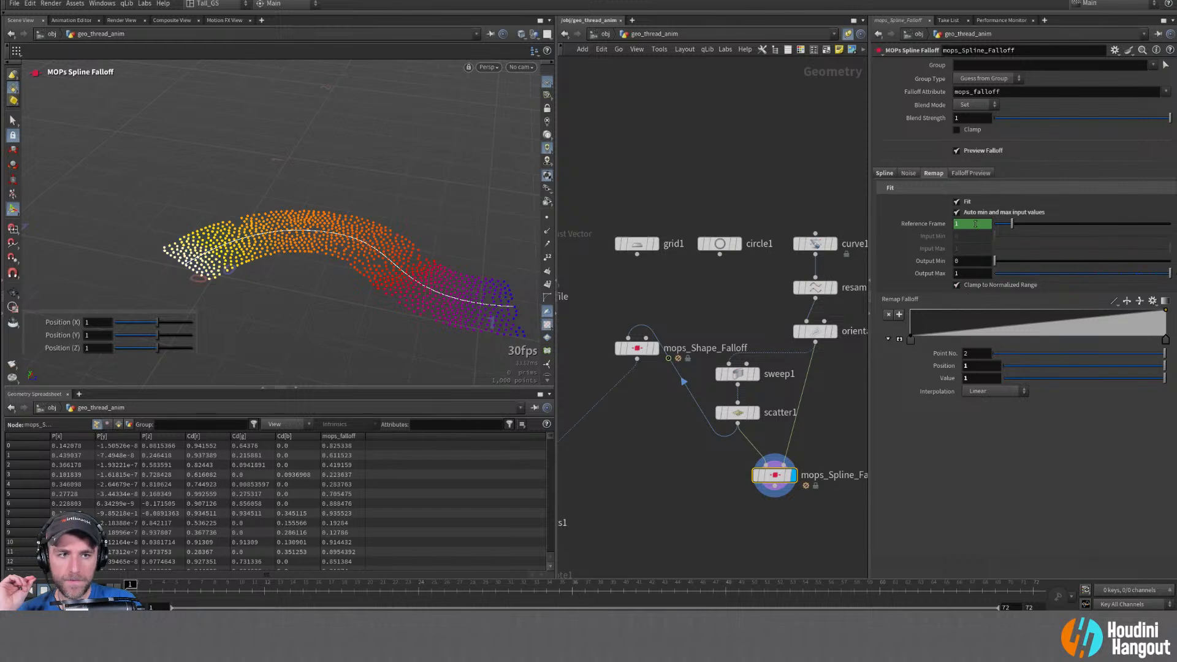
left_click(958, 213)
mouse_move(995, 225)
left_mouse_down()
mouse_move(1170, 224)
mouse_move(987, 245)
mouse_move(1026, 225)
mouse_move(1171, 225)
mouse_move(975, 254)
mouse_move(1171, 251)
mouse_move(1103, 229)
mouse_move(980, 238)
left_mouse_up()
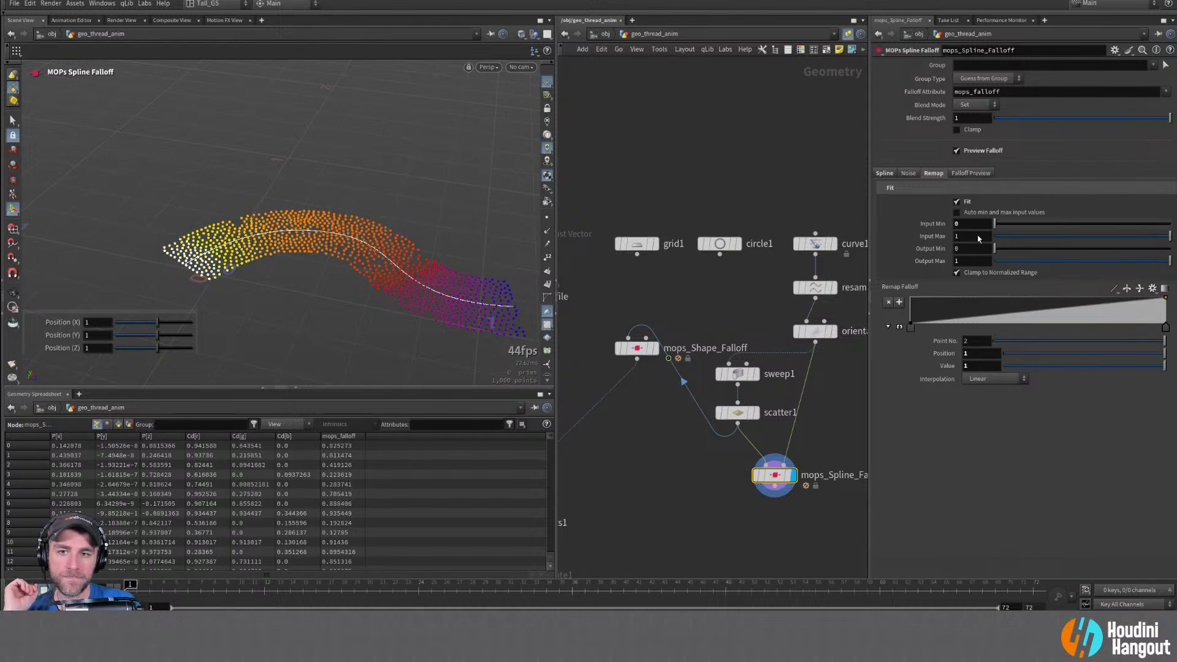
Return to the falloff's spline settings and search the available nodes for "spline"
left_click(885, 174)
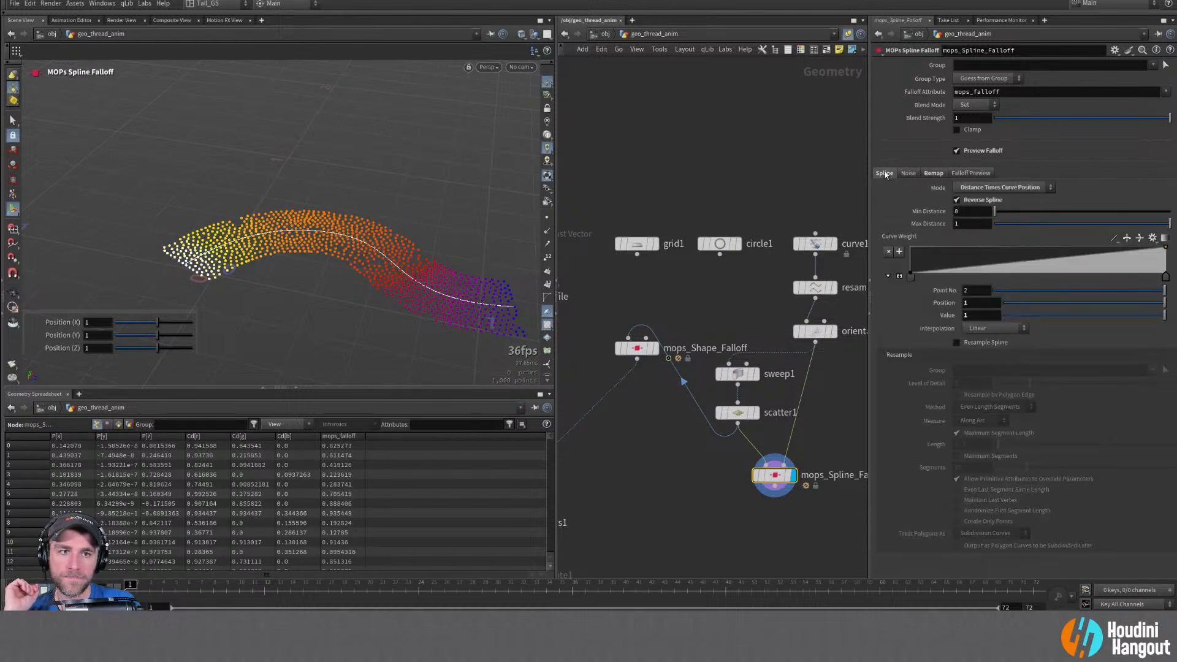
middle_click_drag(731, 283, 666, 252)
key("Tab")
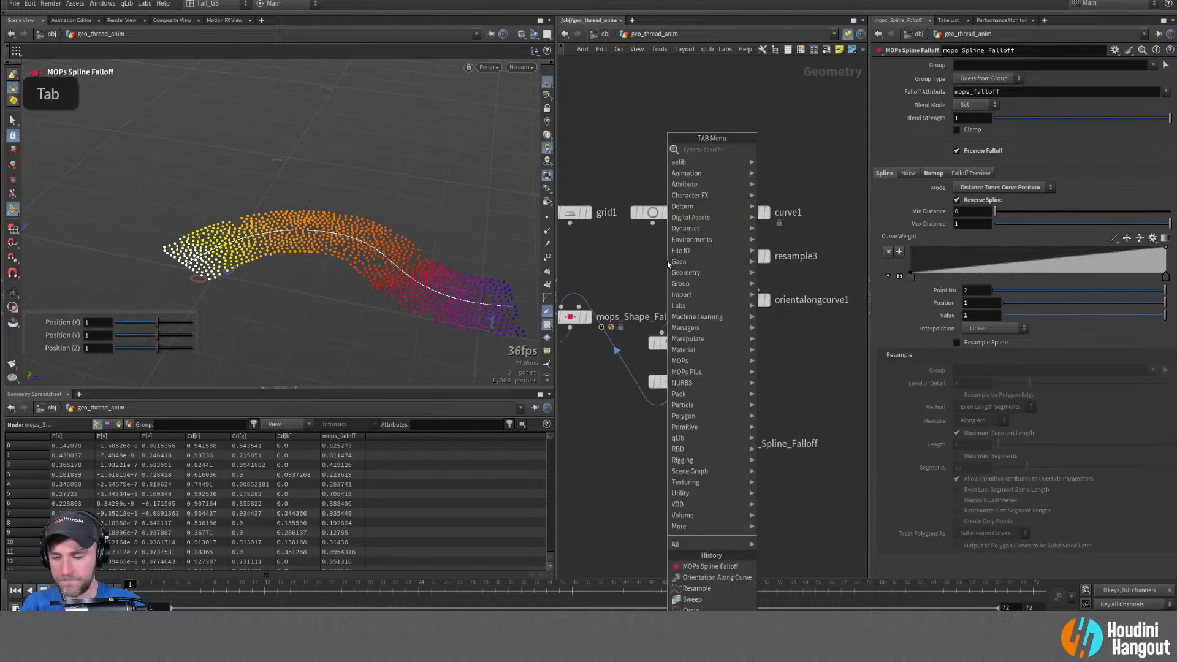
type("splin")
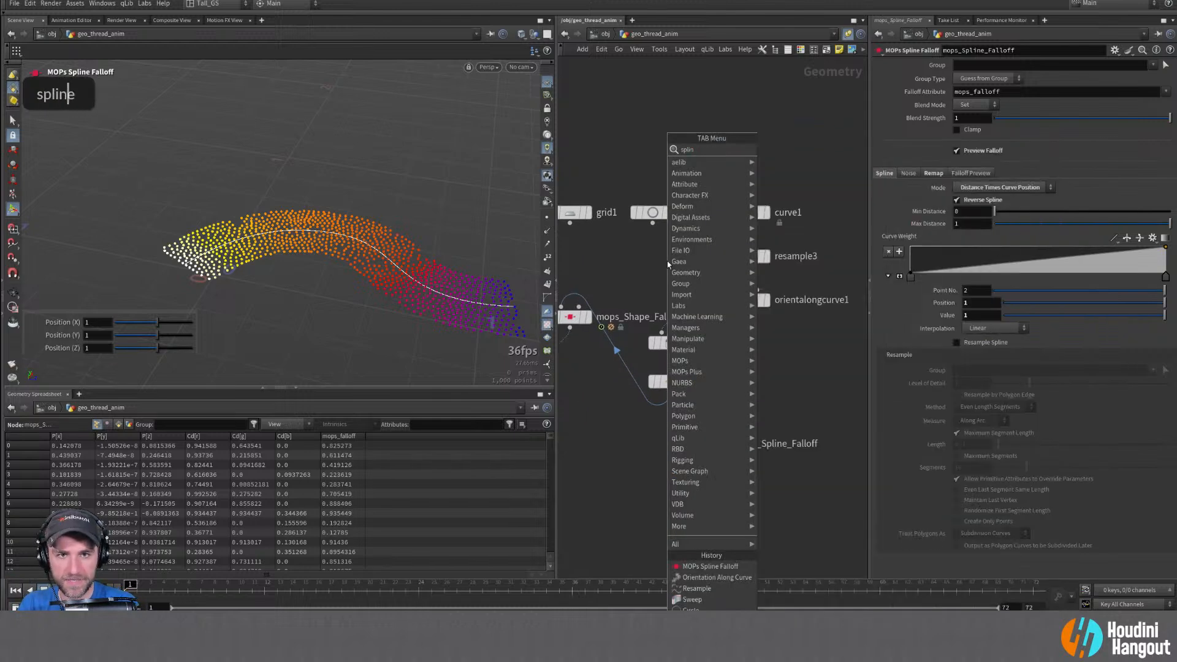
type("e")
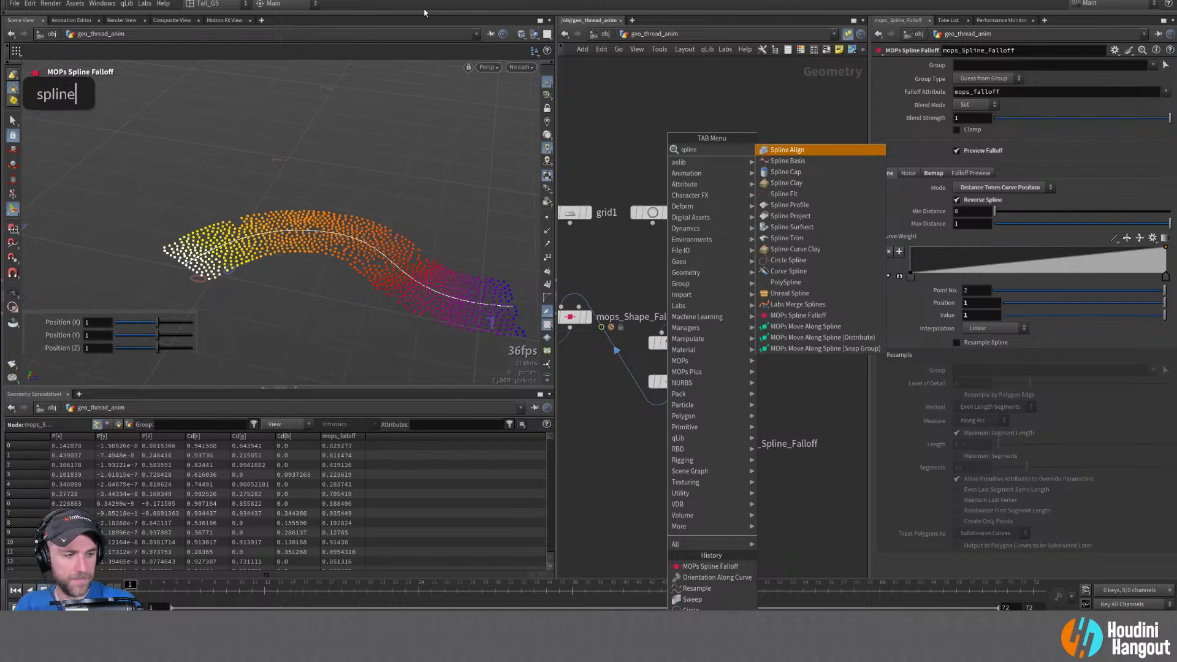
Switch the spline falloff mode to Curve Position on mops_Spline_Falloff
left_click(590, 100)
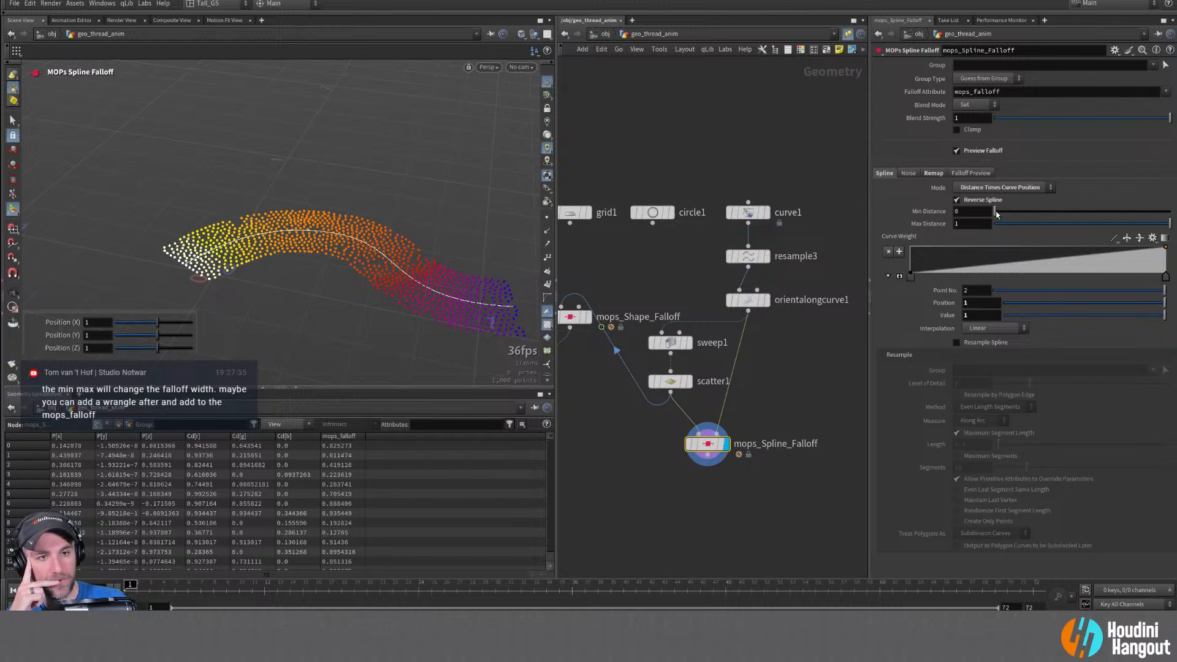
mouse_move(1169, 224)
left_mouse_down()
mouse_move(964, 234)
mouse_move(1175, 225)
left_mouse_up()
left_click(971, 187)
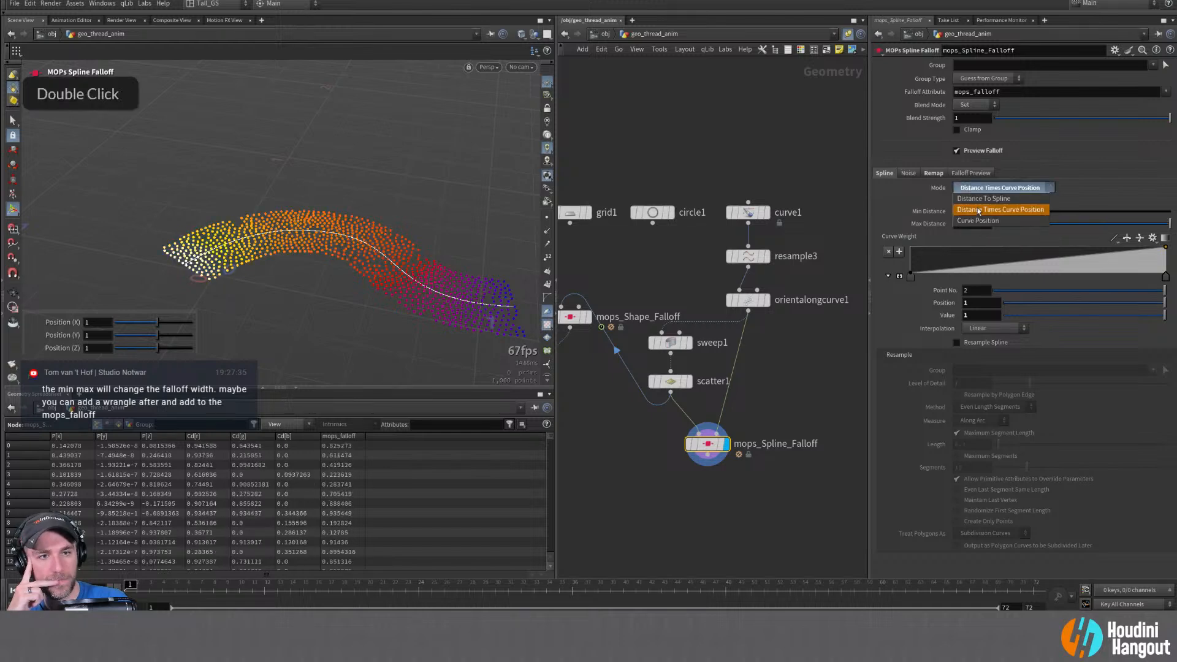
left_click(980, 220)
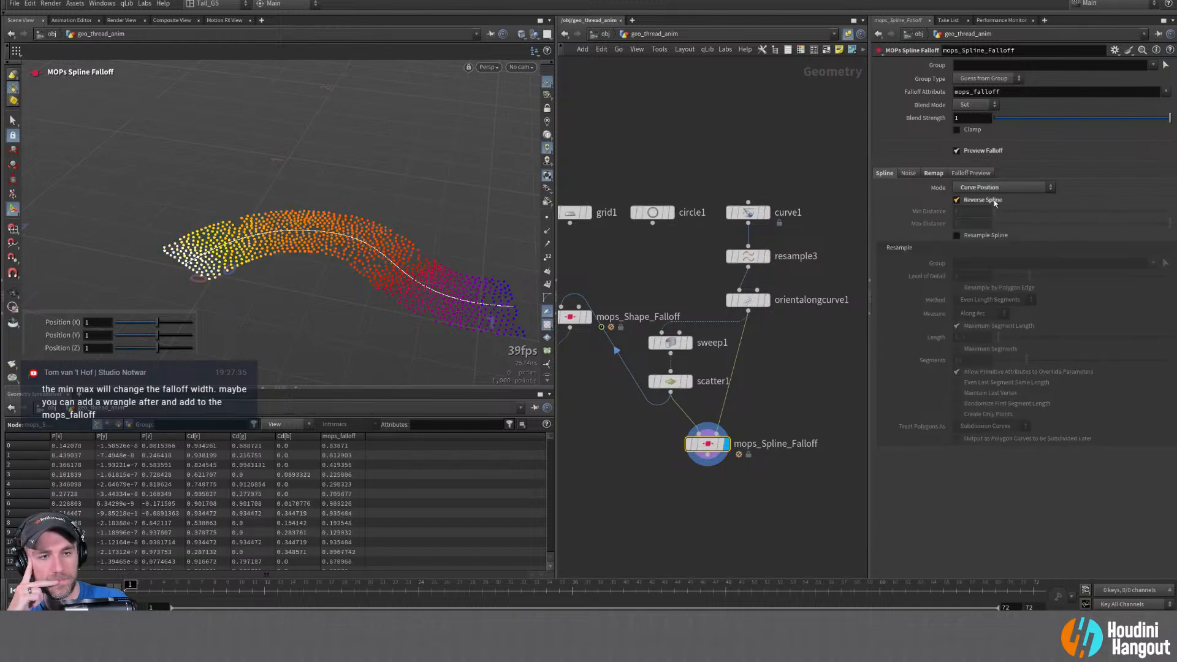
Experiment with the falloff's Remap fit range, setting Input Min to 1 and Input Max to 1.1
left_click(934, 173)
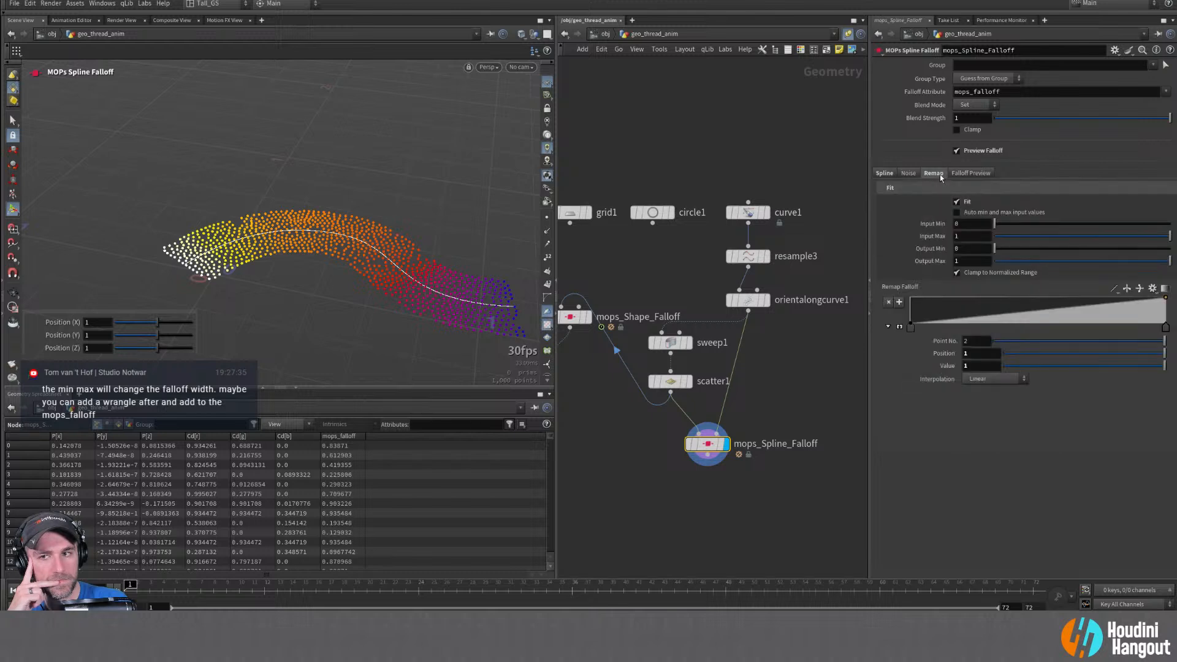
left_click_drag(1080, 236, 1173, 242)
mouse_move(995, 249)
left_mouse_down()
mouse_move(1174, 249)
mouse_move(995, 249)
left_mouse_up()
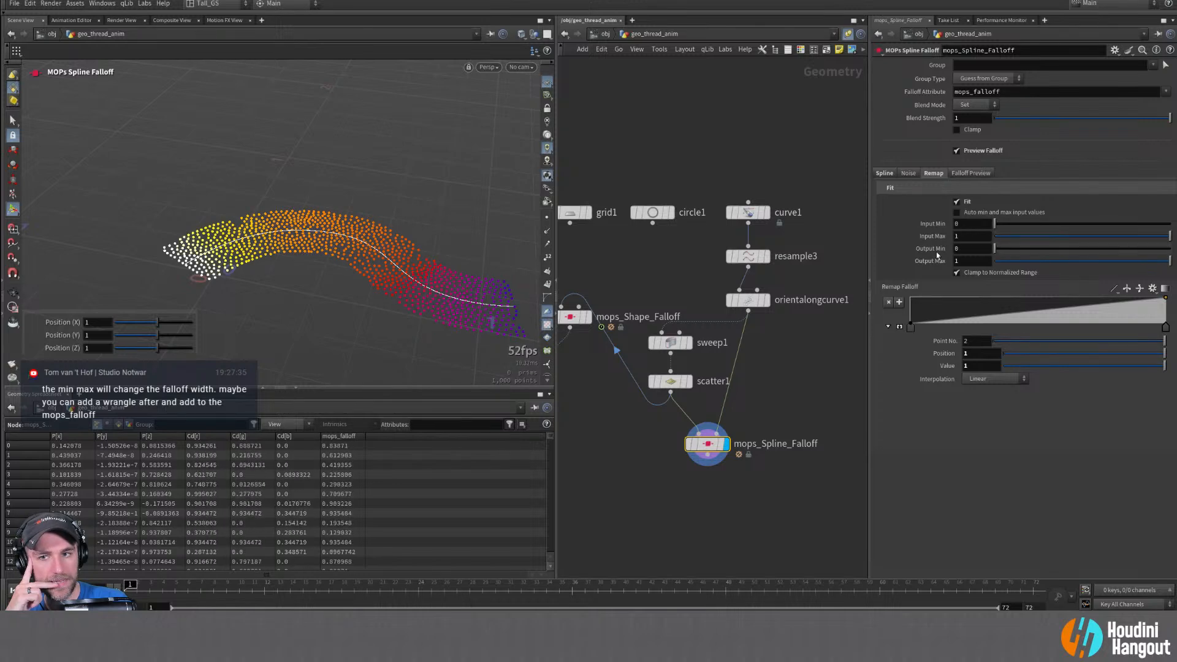
mouse_move(1170, 261)
left_mouse_down()
mouse_move(1023, 264)
mouse_move(1170, 261)
left_mouse_up()
left_click_drag(1013, 240, 1172, 242)
left_click_drag(1014, 223, 1174, 225)
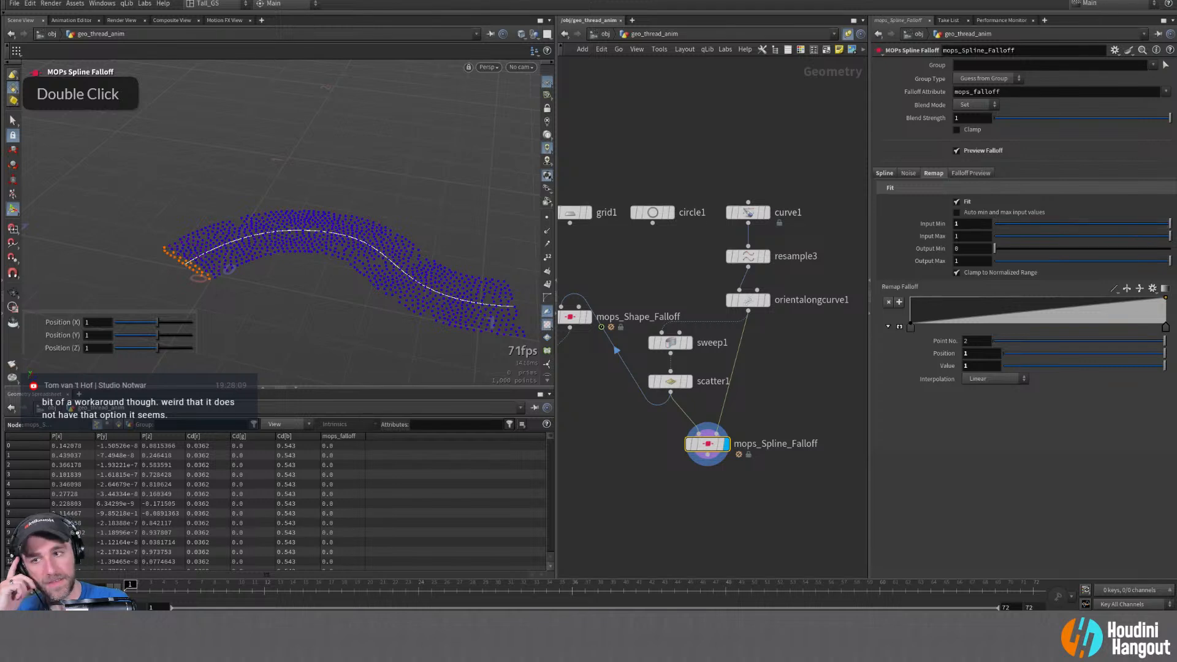
middle_click_drag(980, 236, 996, 239)
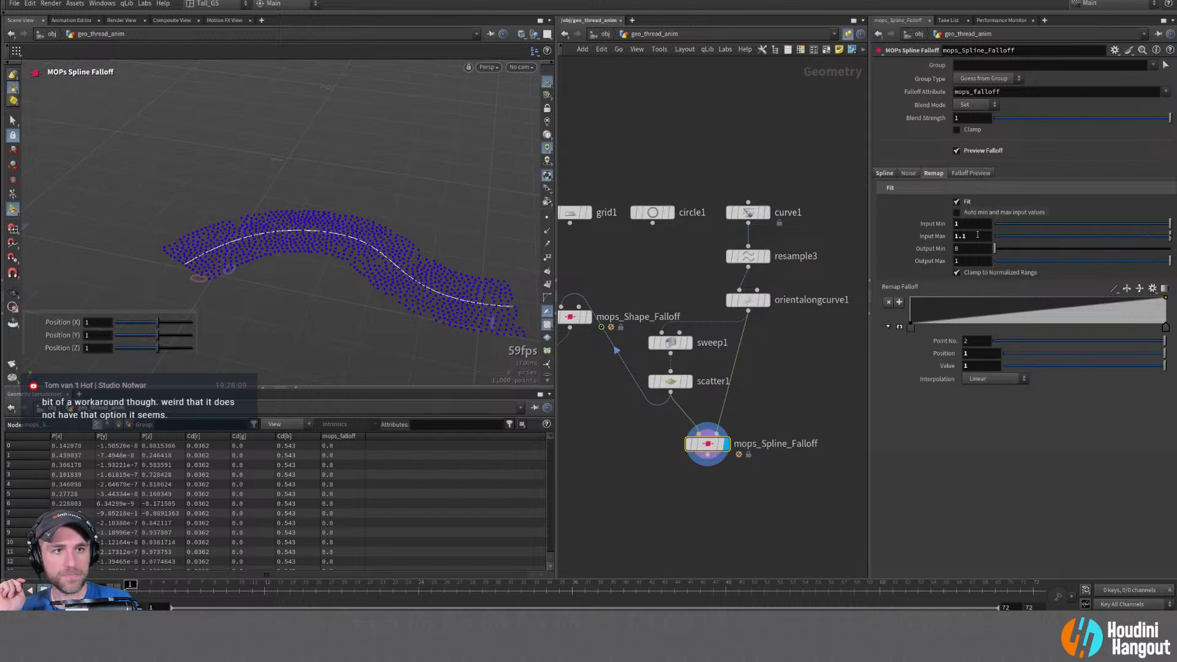
Add a new Float parameter at the end of mops_Spline_Falloff's parameter interface and apply it
left_click(1115, 50)
left_click(1095, 61)
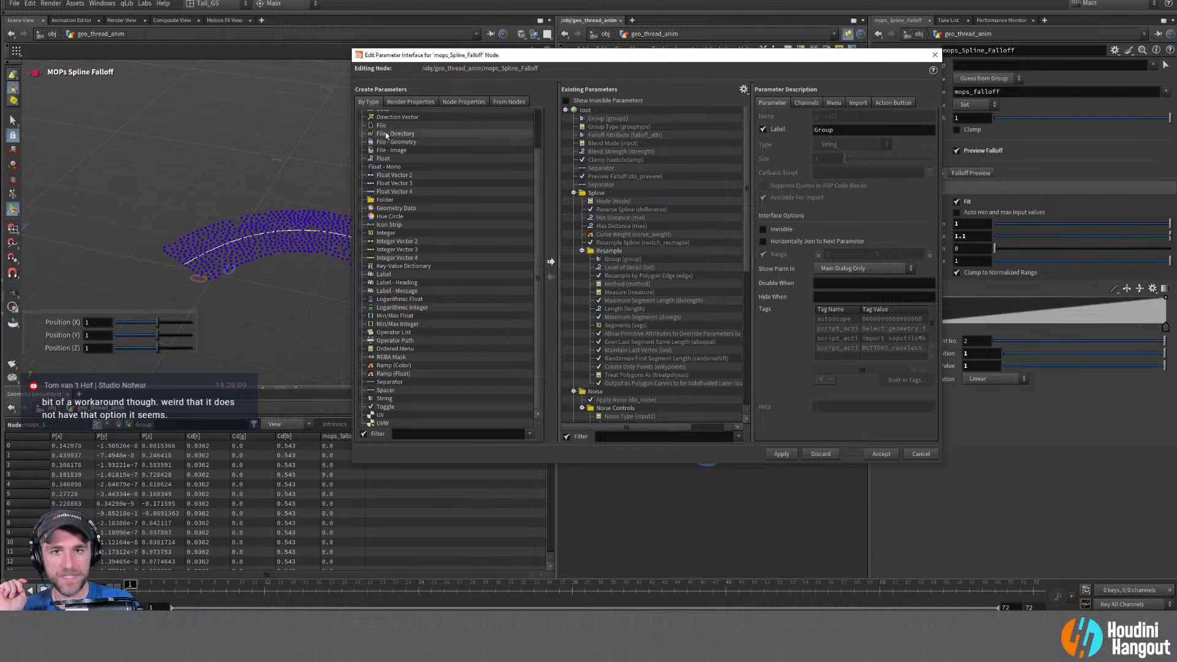
scroll(653, 263, "down", 10)
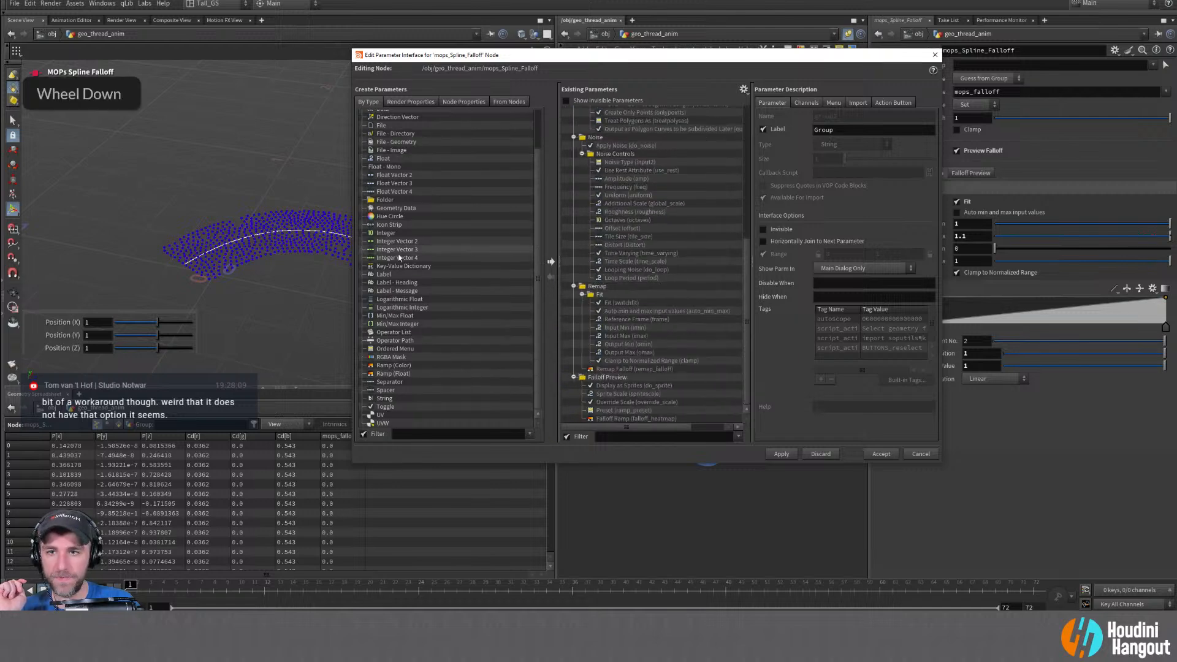
scroll(395, 248, "up", 3)
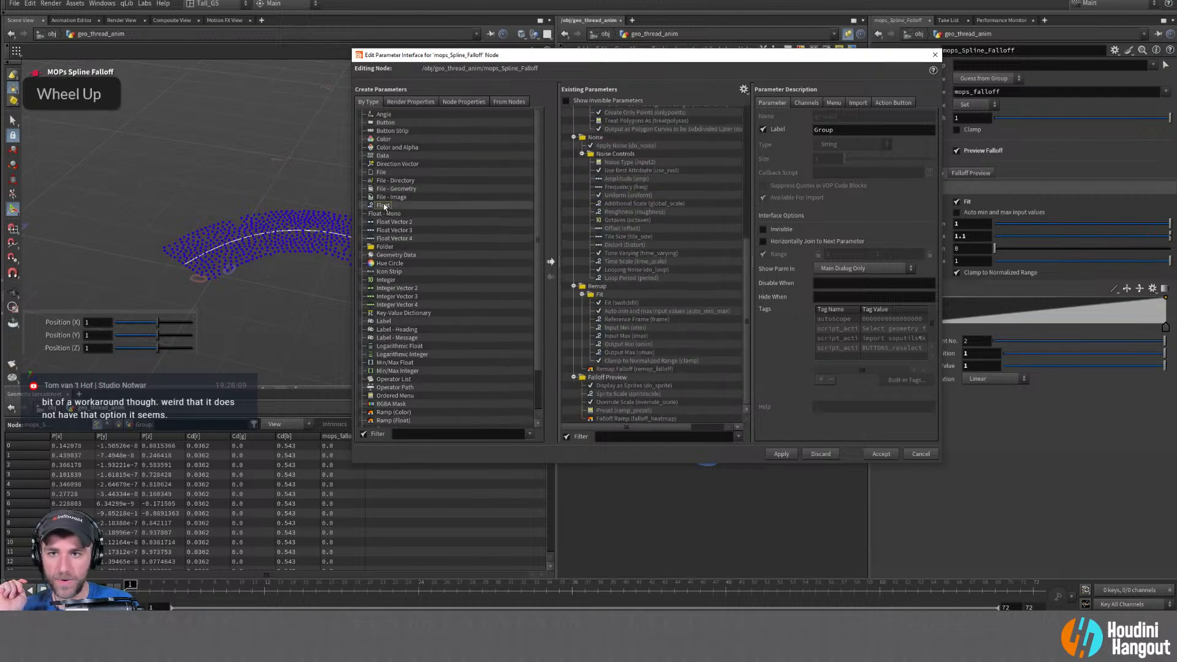
left_click_drag(384, 207, 625, 425)
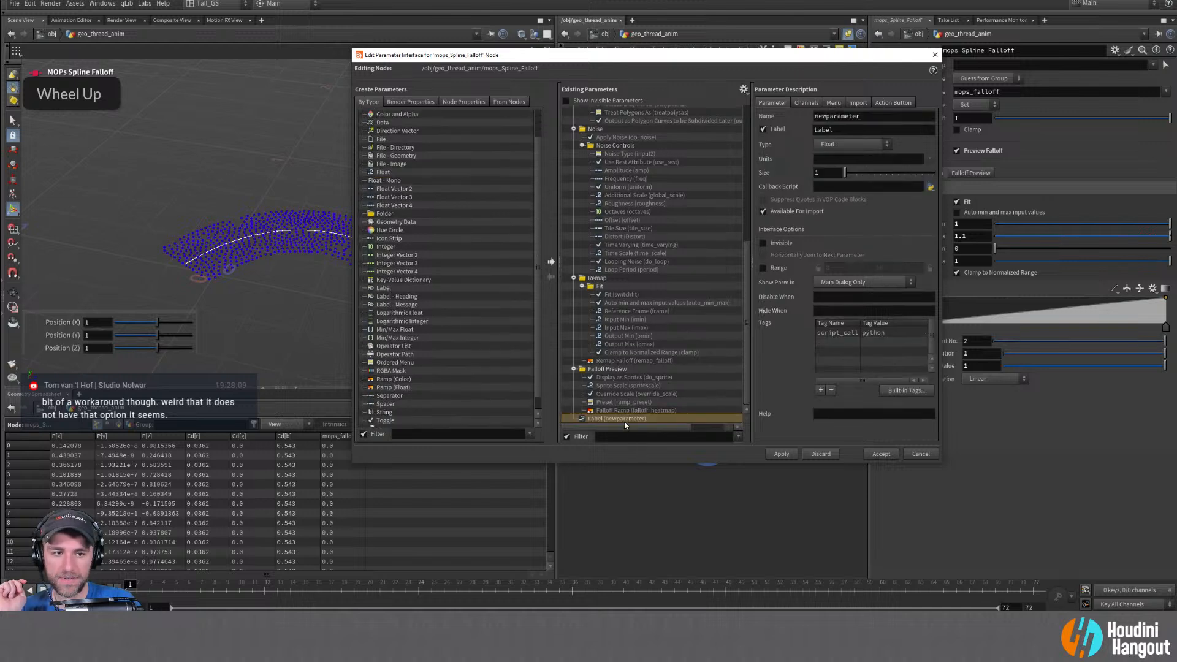
scroll(635, 388, "down", 2)
left_click(781, 454)
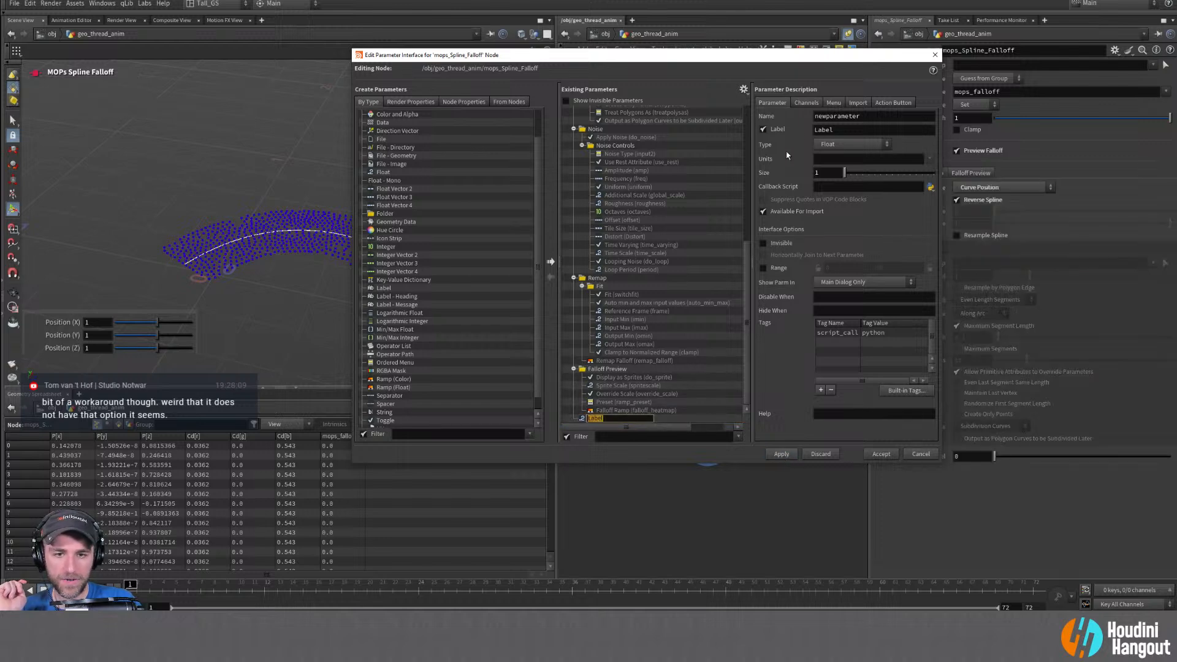
Name the new float parameter falloffWidth
double_click(851, 116)
type("fall")
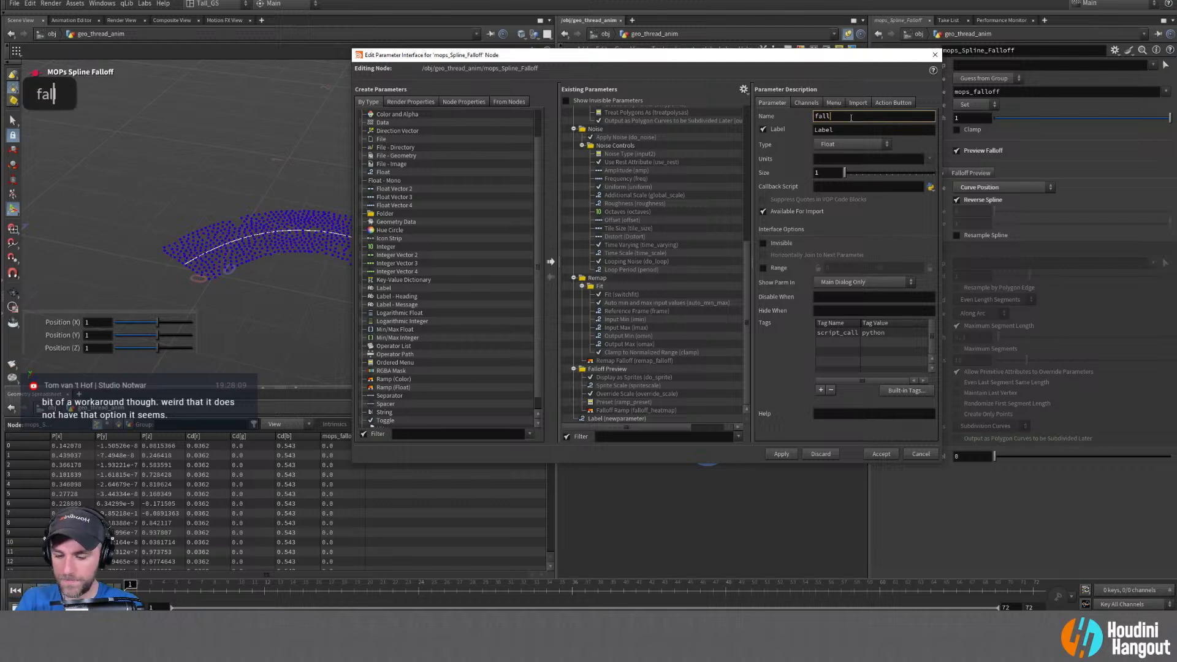
type("offWidth")
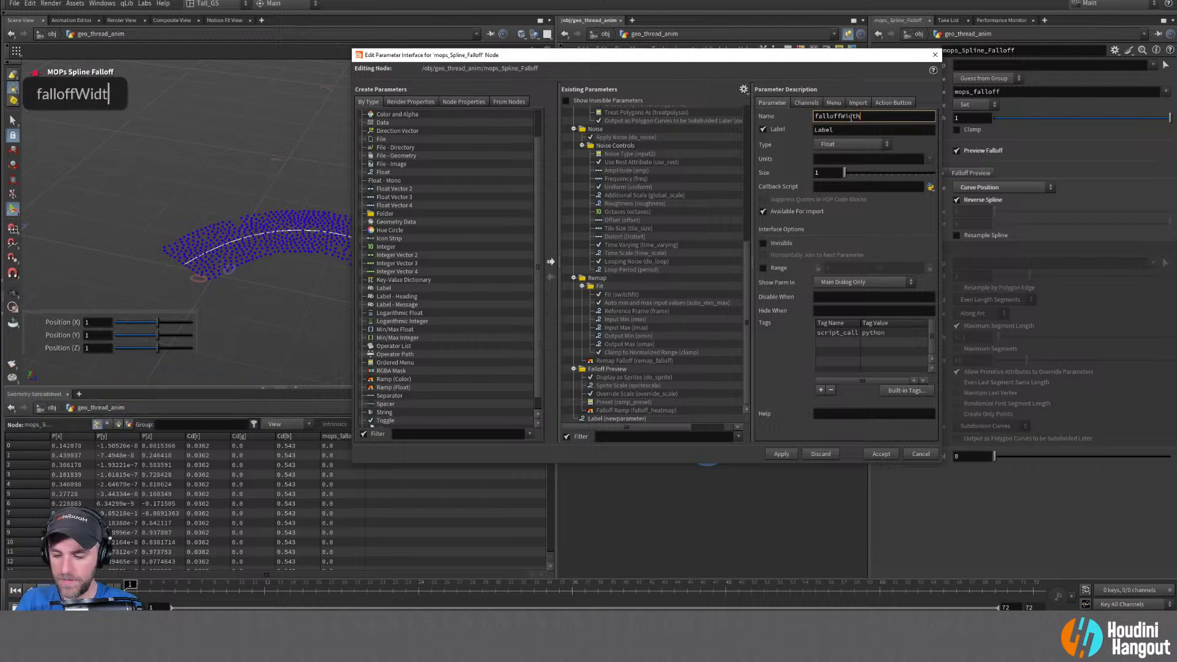
key("Return")
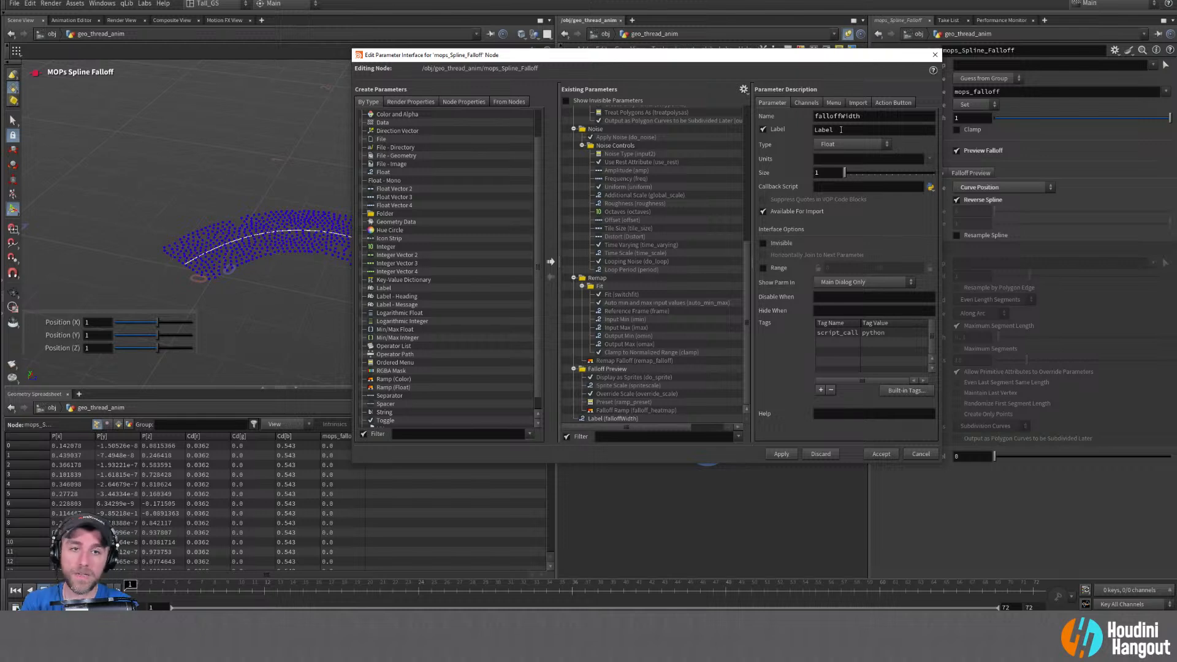
Label the new parameter "Falloff Width" and accept the parameter interface changes
double_click(841, 130)
type("FALL")
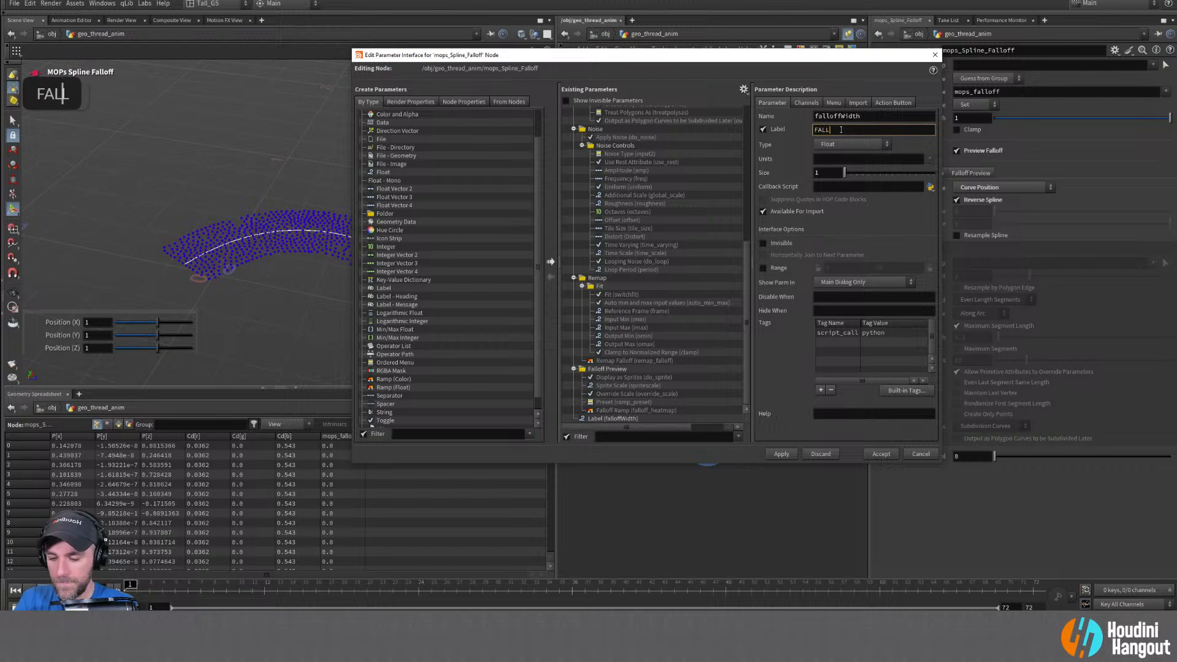
key("BackSpace")
key("BackSpace")
key("BackSpace")
key("Caps_Lock")
type("alloff")
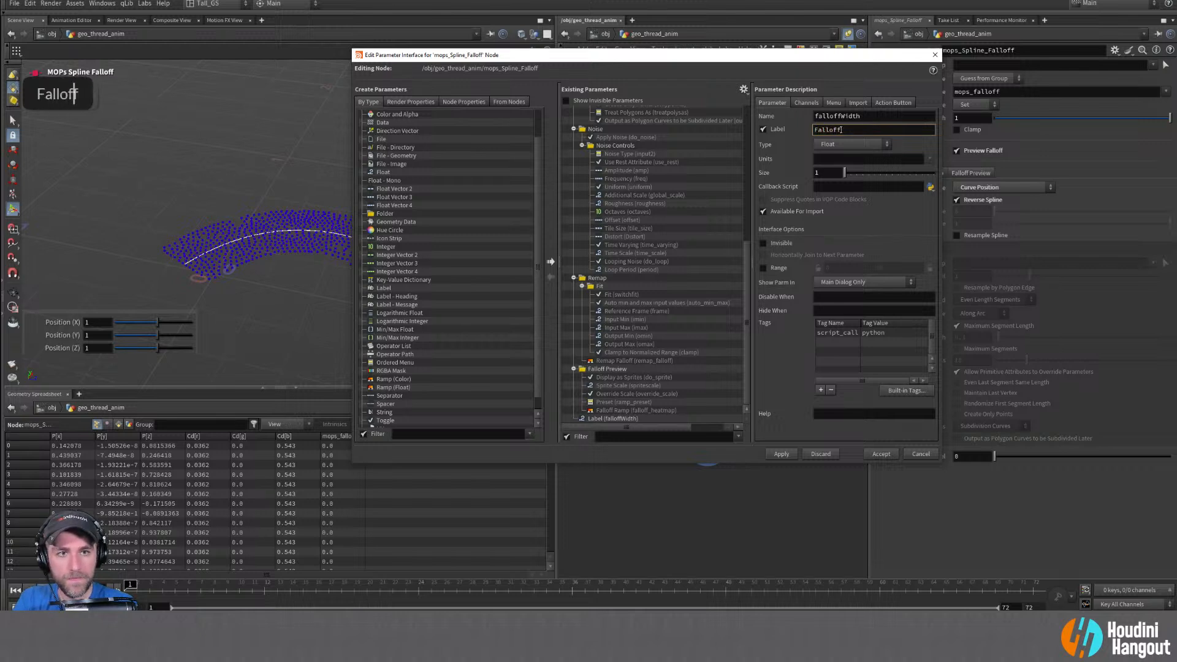
type(" Widtgh")
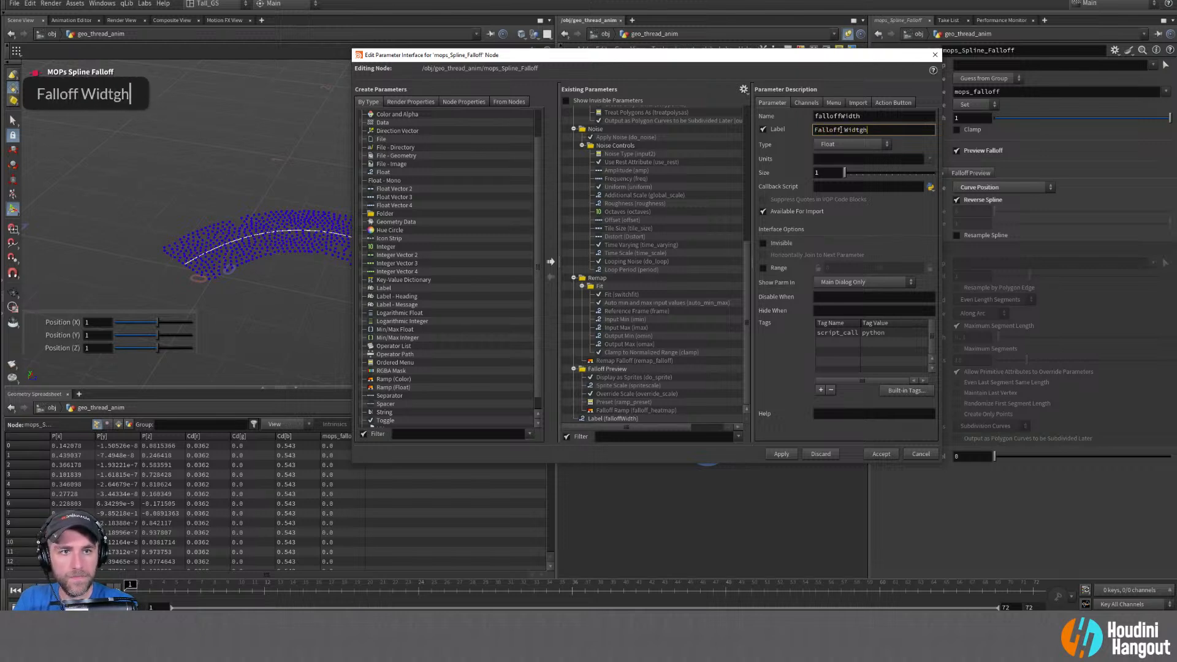
key("BackSpace")
key("BackSpace")
type("h")
key("Return")
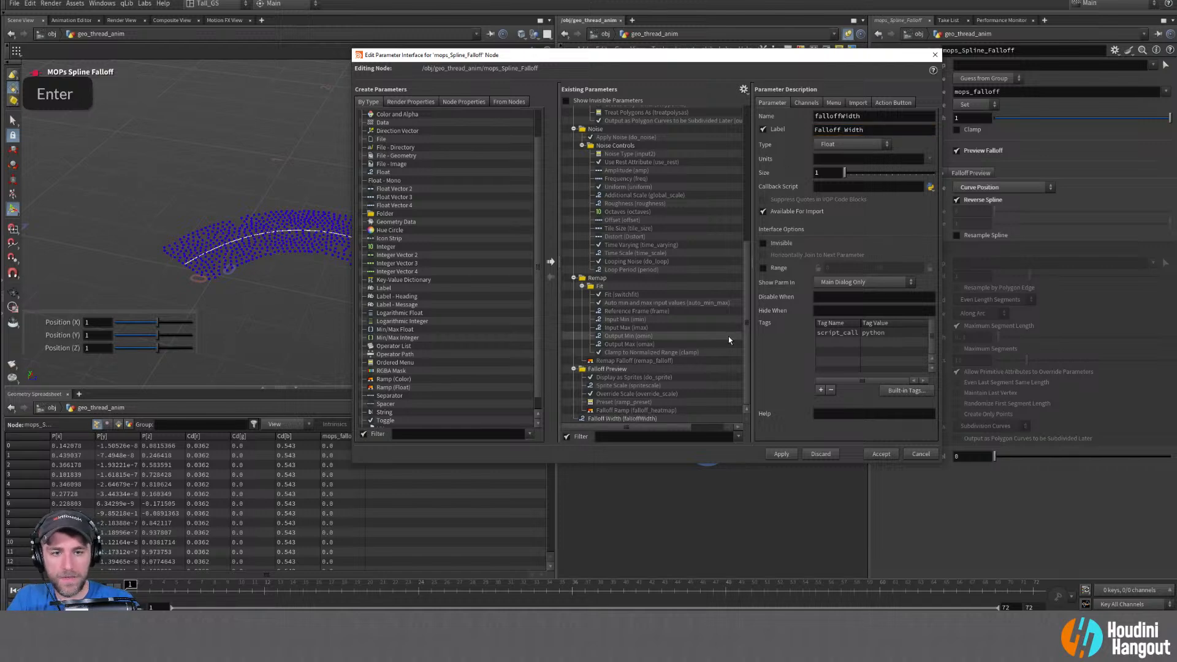
left_click(884, 455)
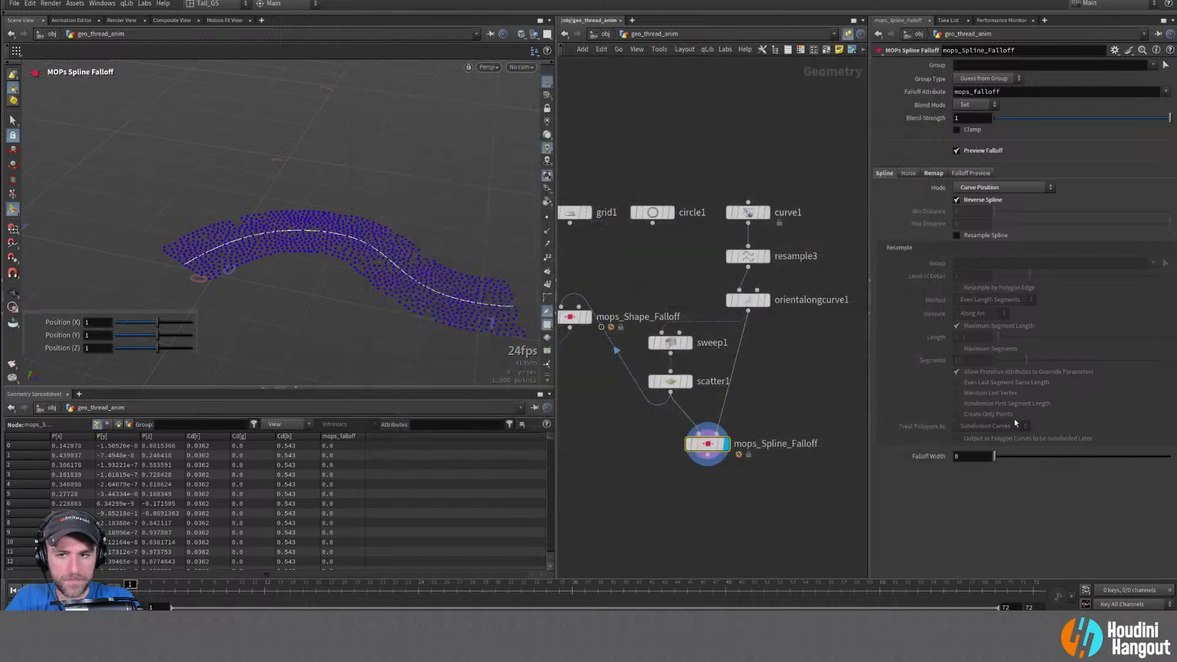
Set the spline mode to Distance Times Curve Position and link Remap Input Max to Input Min with a relative reference
left_click(996, 187)
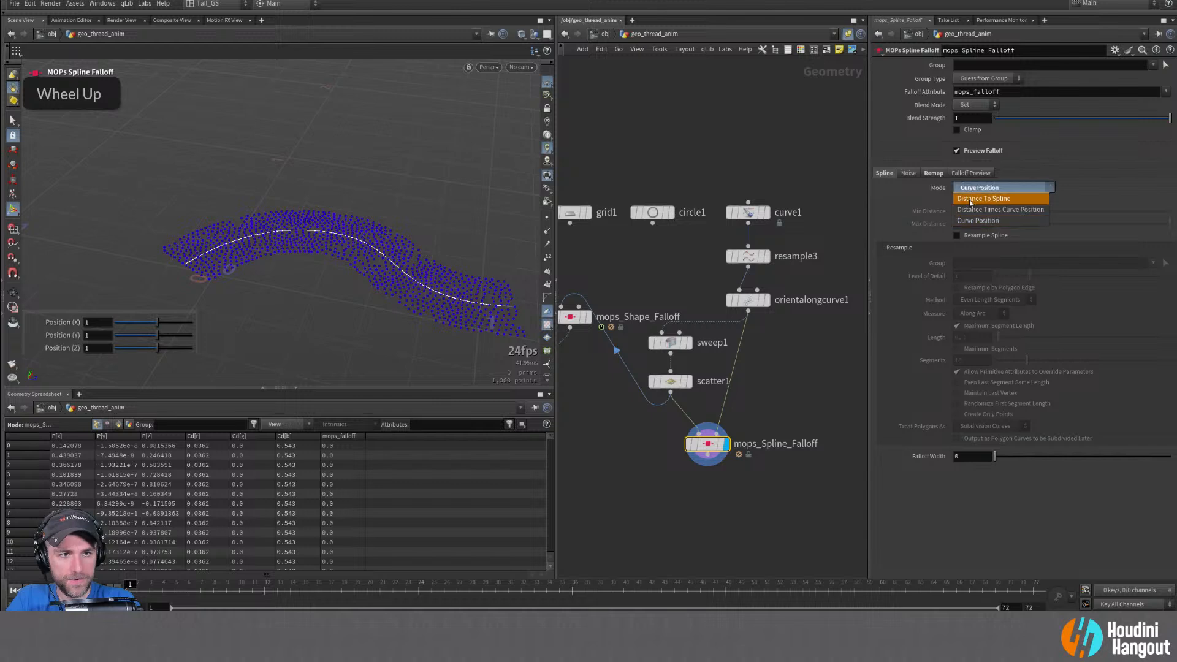
left_click(987, 202)
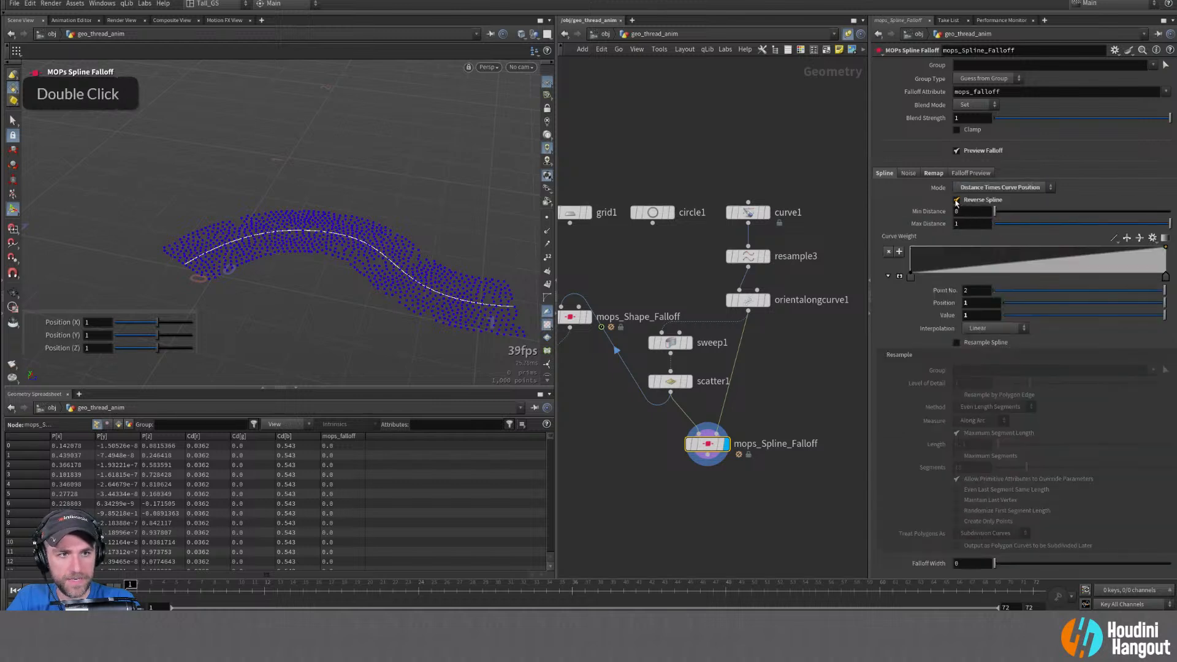
left_click(933, 174)
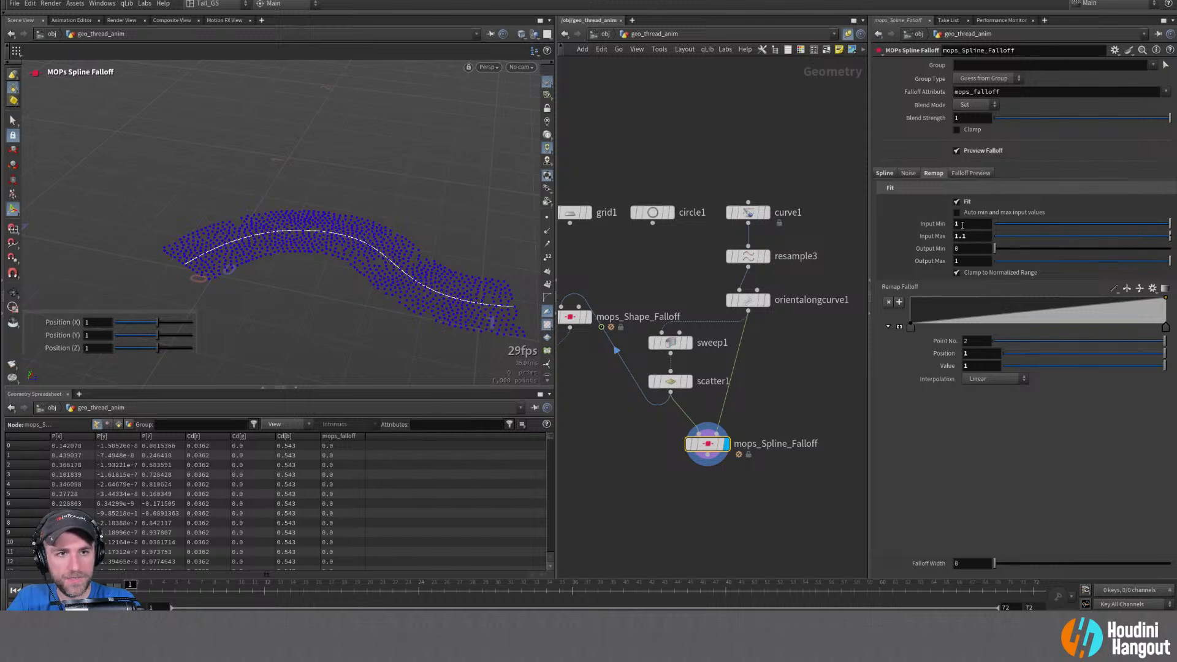
right_click(962, 225)
mouse_move(987, 276)
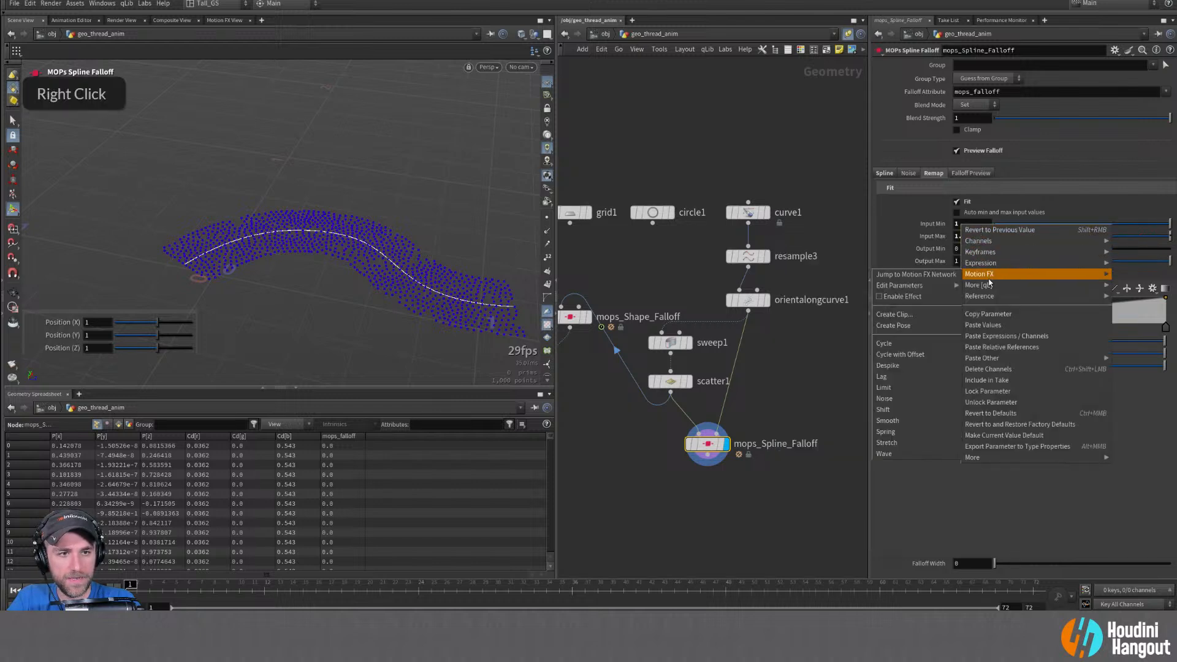
left_click(960, 236)
left_click(968, 236)
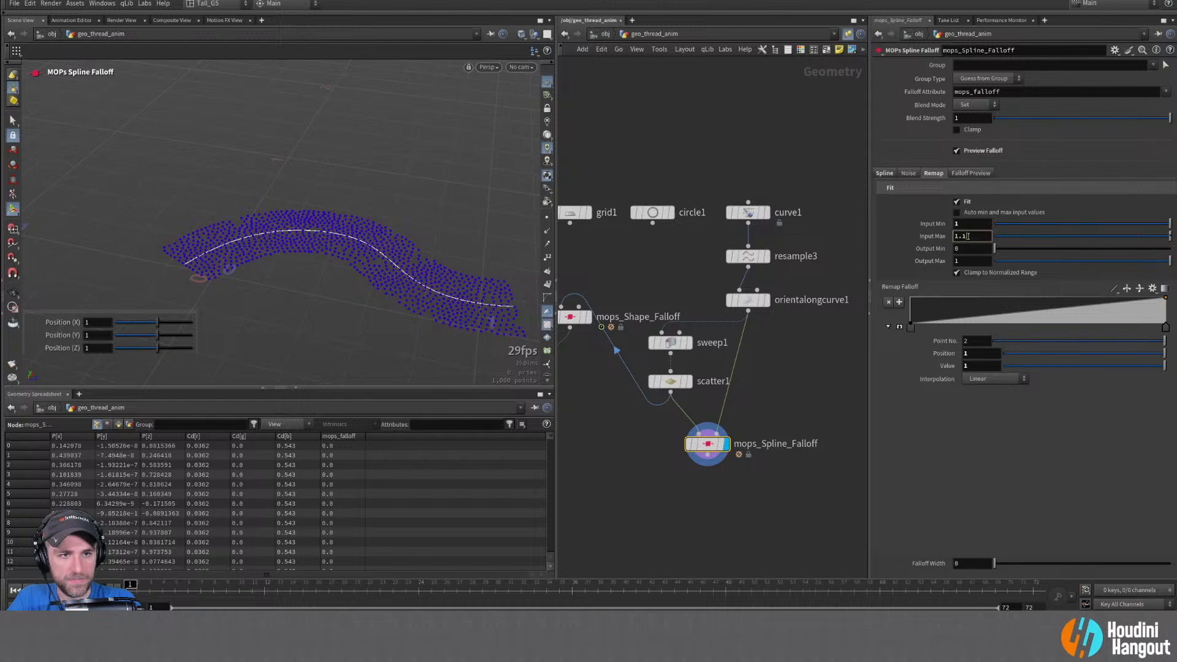
right_click(969, 236)
left_click(1043, 361)
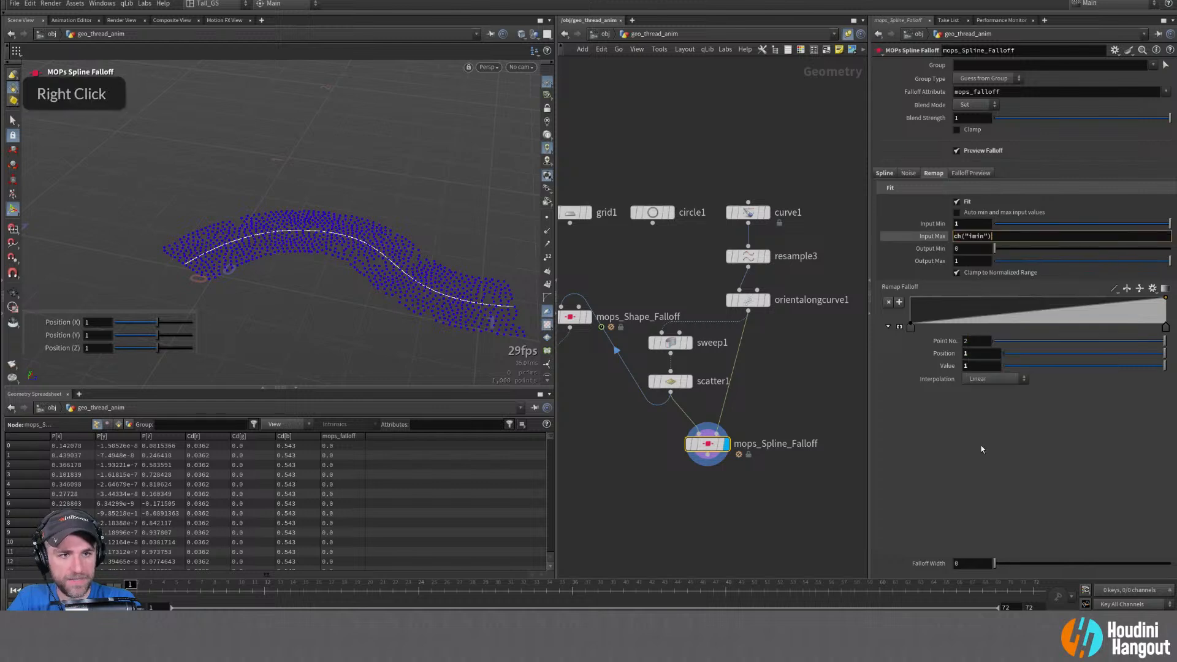
left_click(928, 226)
left_click_drag(1170, 224, 961, 232)
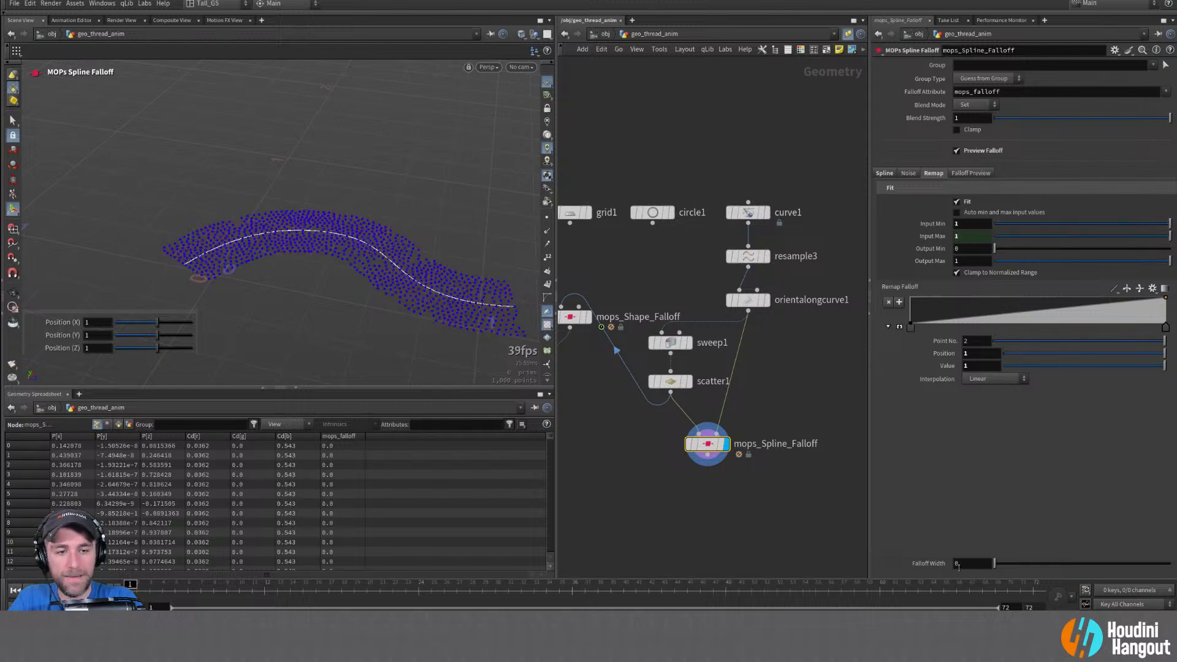
Set Falloff Width to 0.25
double_click(963, 563)
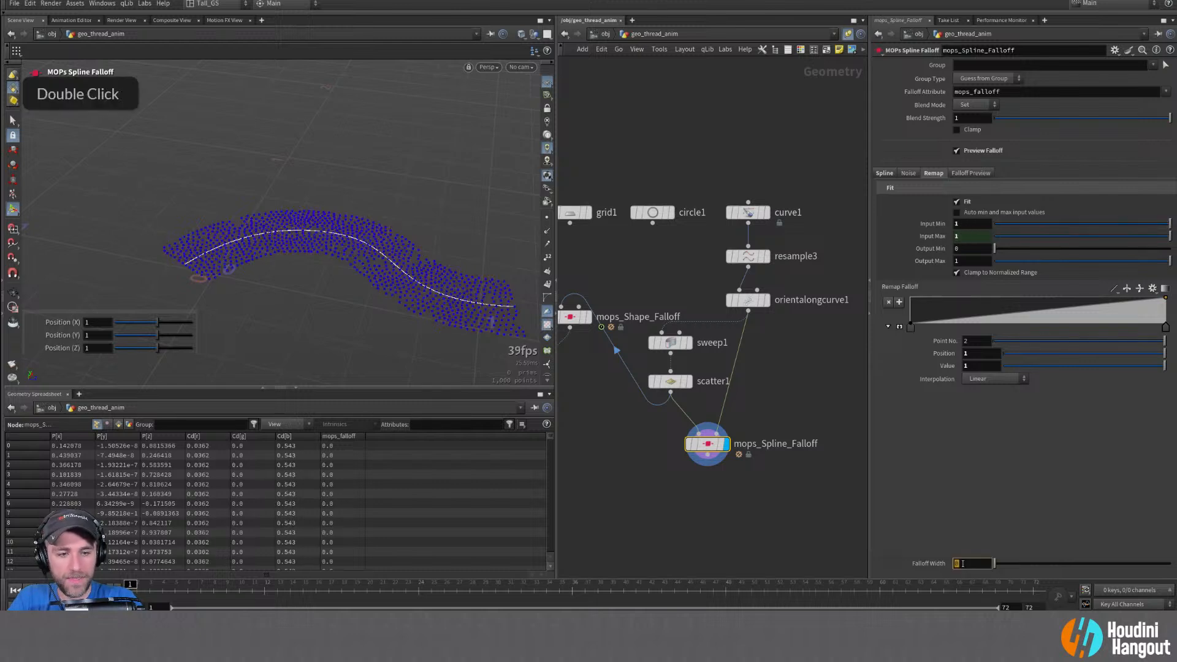
type("0.35")
key("Return")
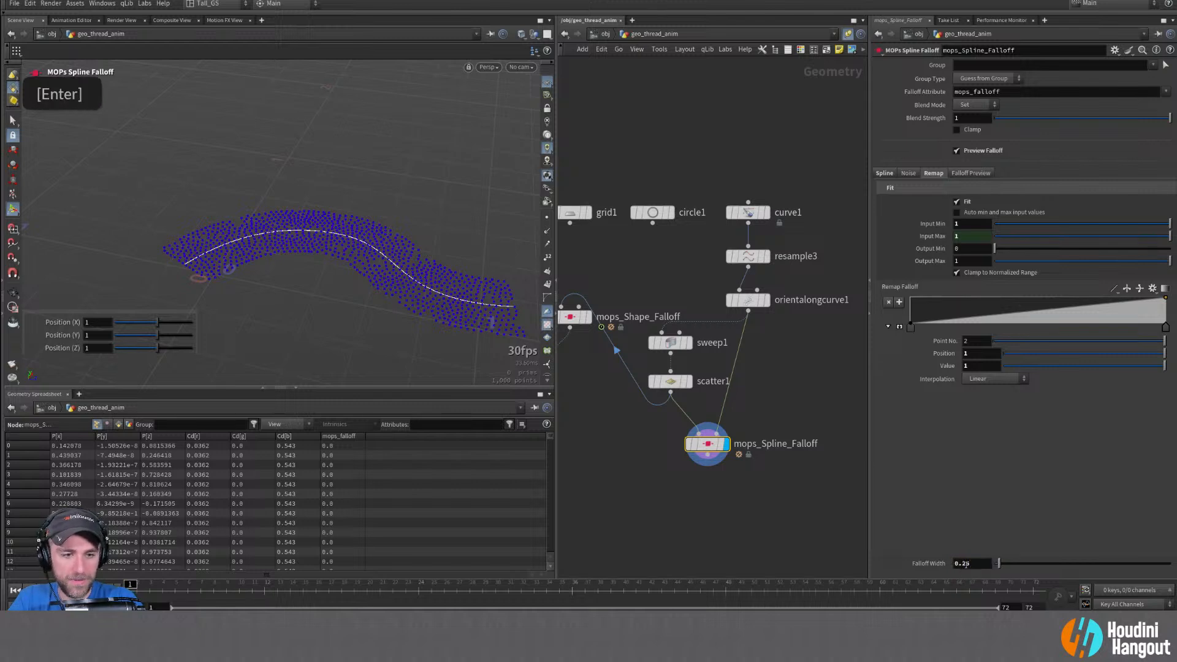
Extend the Input Max expression to ch("imin")+ch("falloffWidth") using a relative reference to Falloff Width
right_click(966, 563)
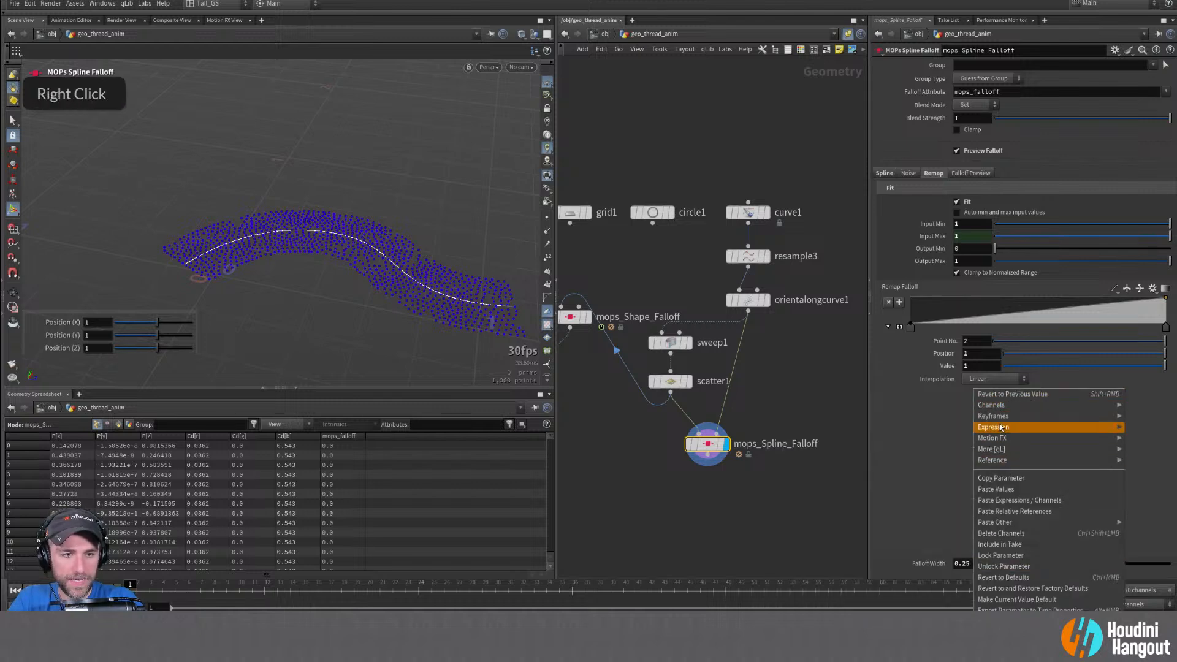
left_click(1001, 479)
left_click(933, 238)
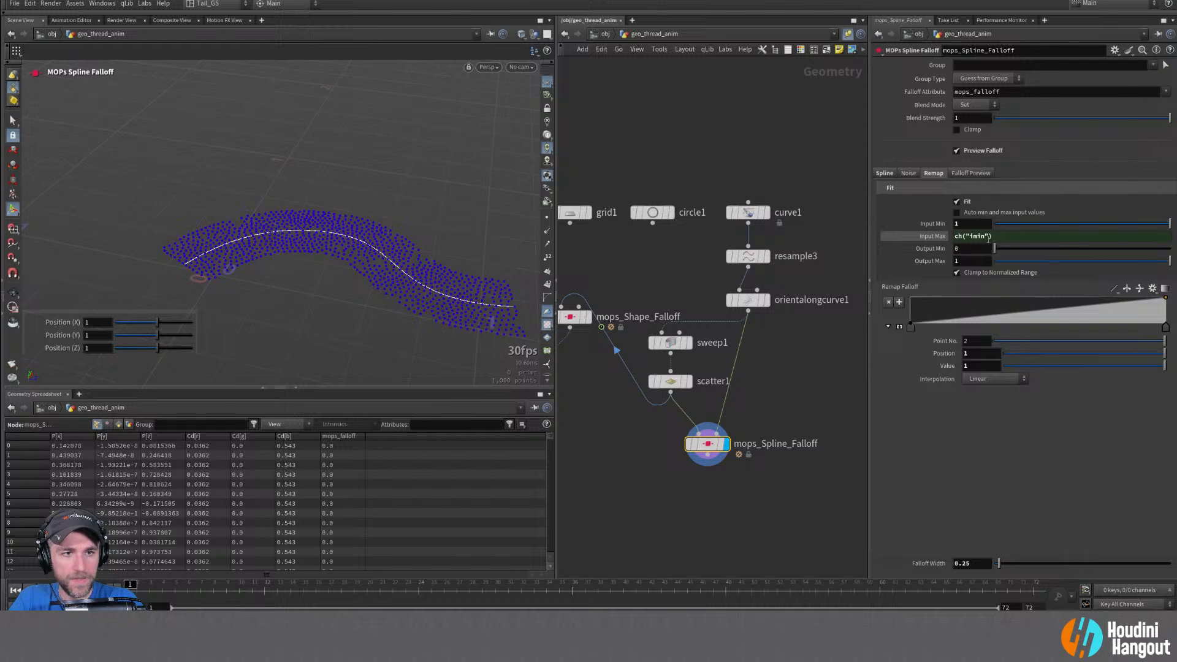
type("+")
right_click(1006, 237)
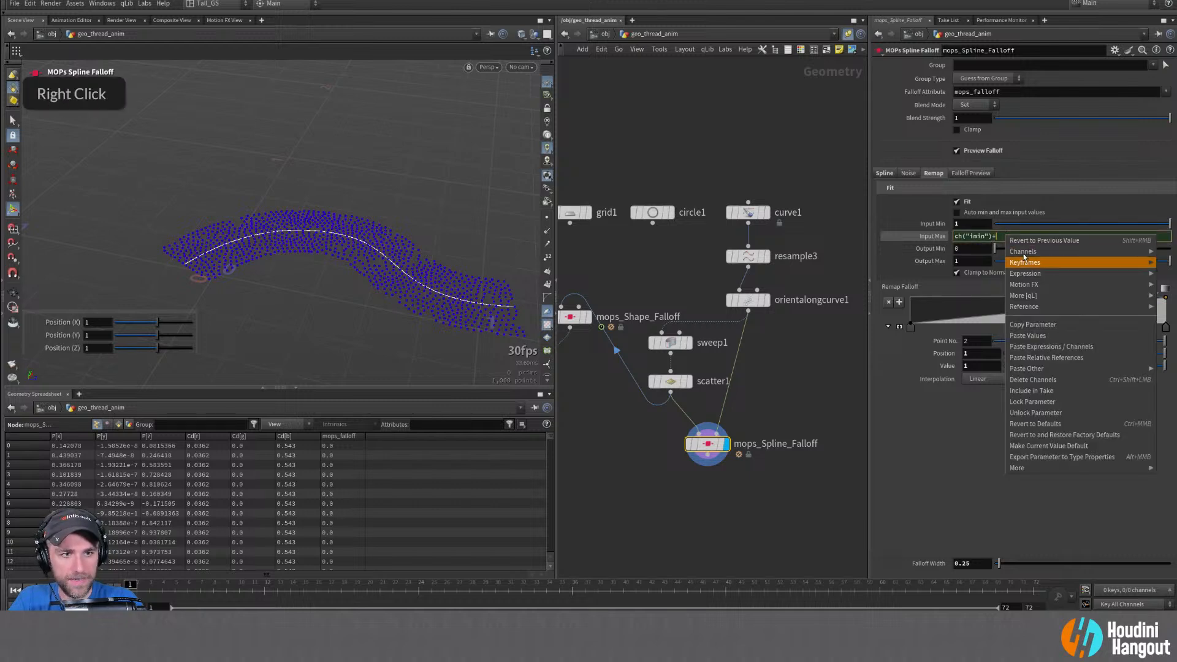
left_click(1045, 360)
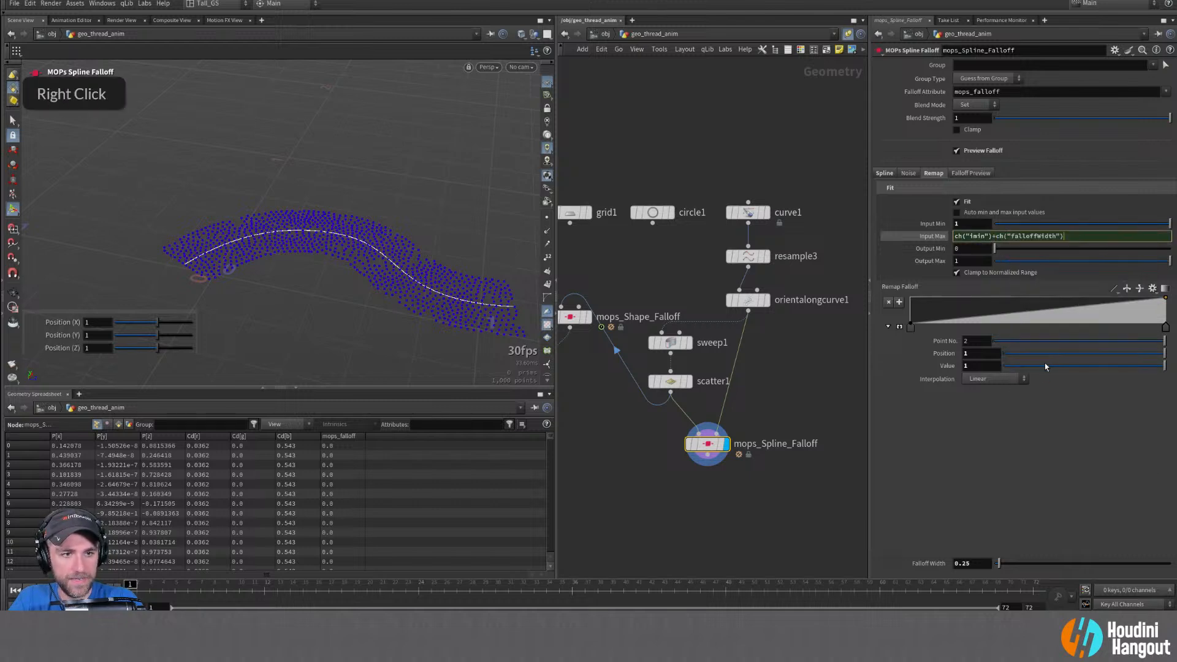
left_click(940, 240)
Try Input Min values from 1 down to -0.26 to test how the falloff travels along the curve
left_click_drag(1173, 225, 993, 226)
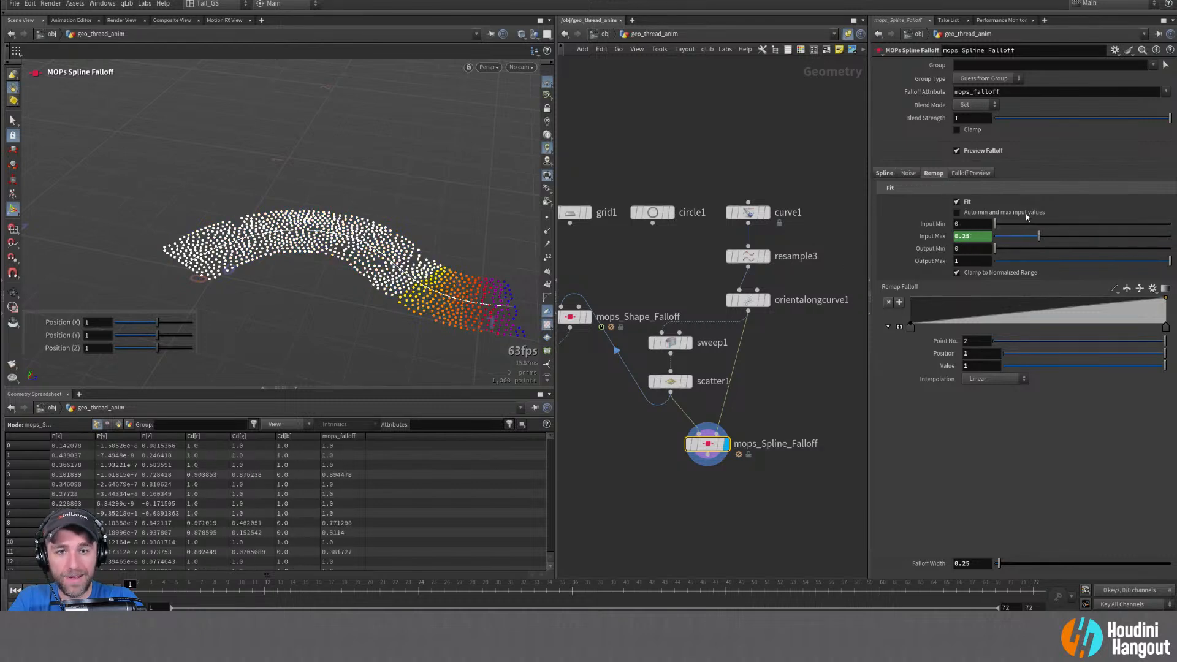
middle_click_drag(969, 228, 863, 253)
key("ctrl+z")
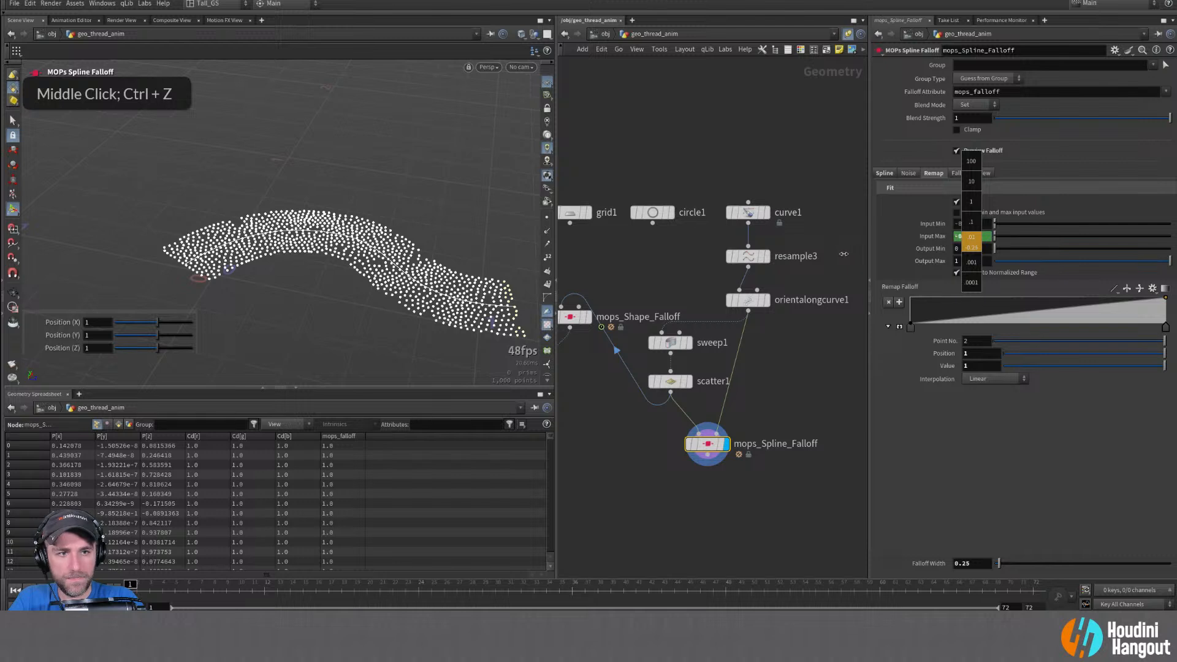
middle_click_drag(844, 254, 844, 253)
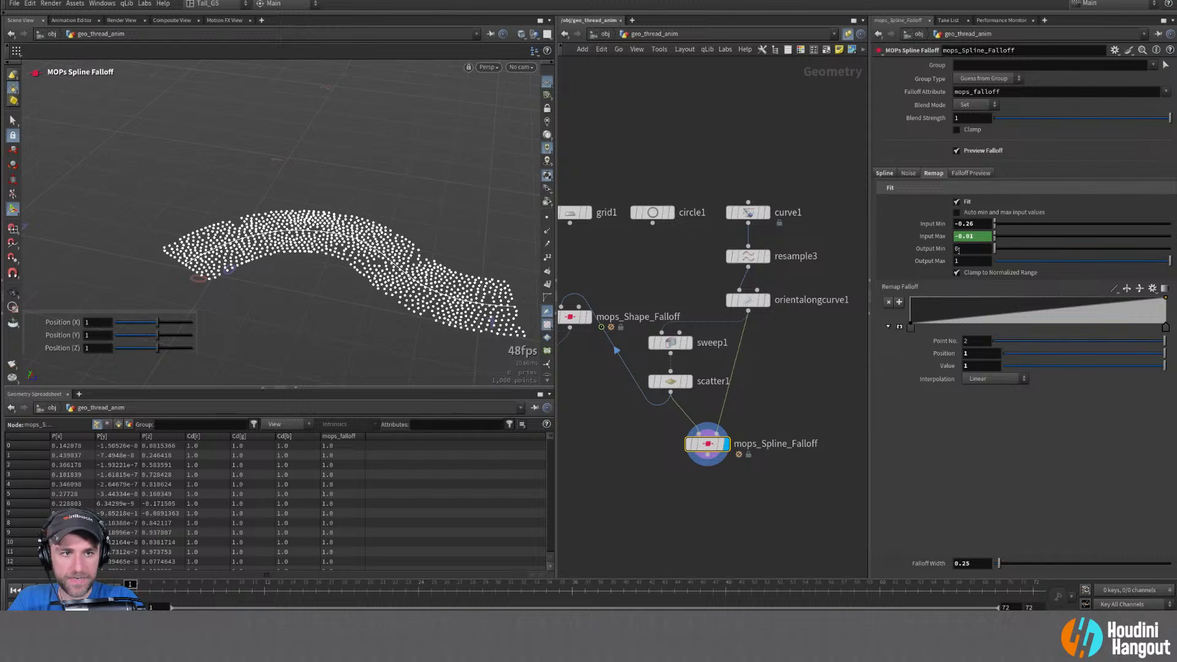
Keyframe Input Min at 1 on frame 1 and at -0.25 on frame 48, and scrub back to the start
left_click_drag(995, 226, 1168, 224)
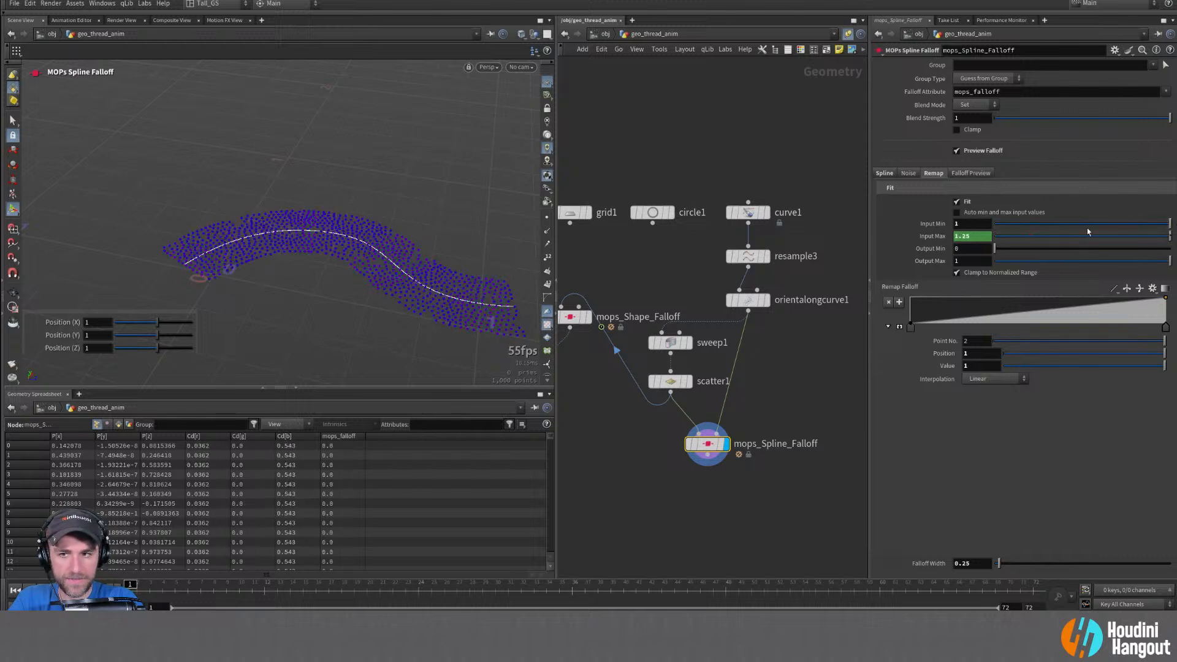
left_click(978, 223, "alt")
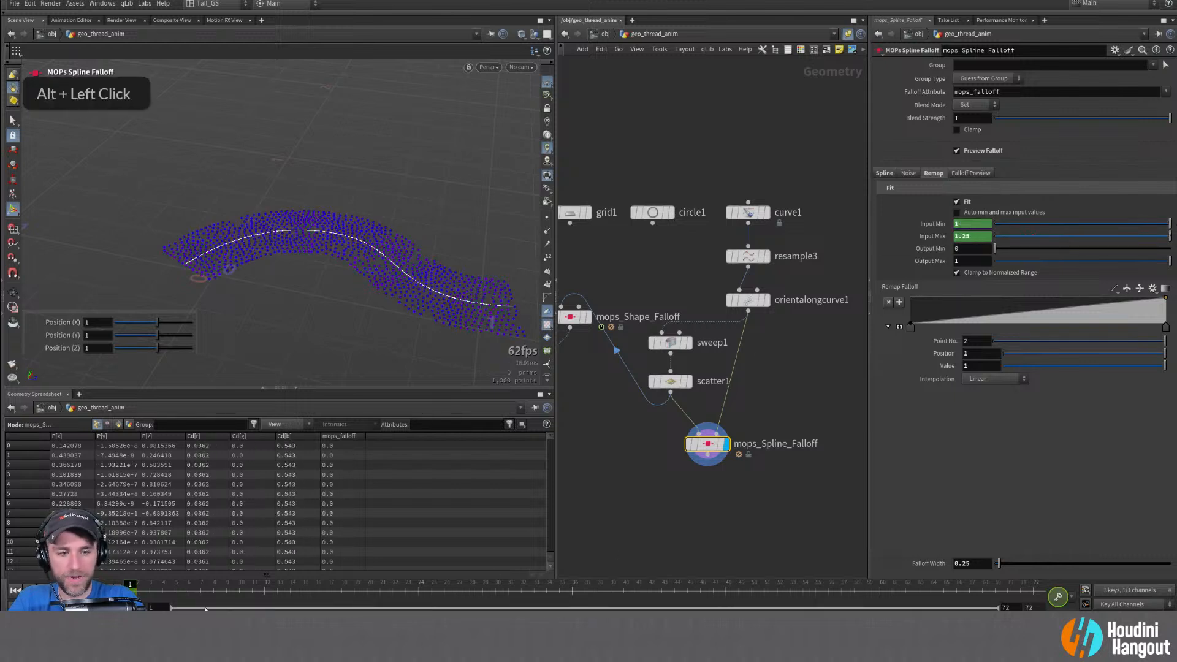
left_click_drag(133, 584, 726, 585)
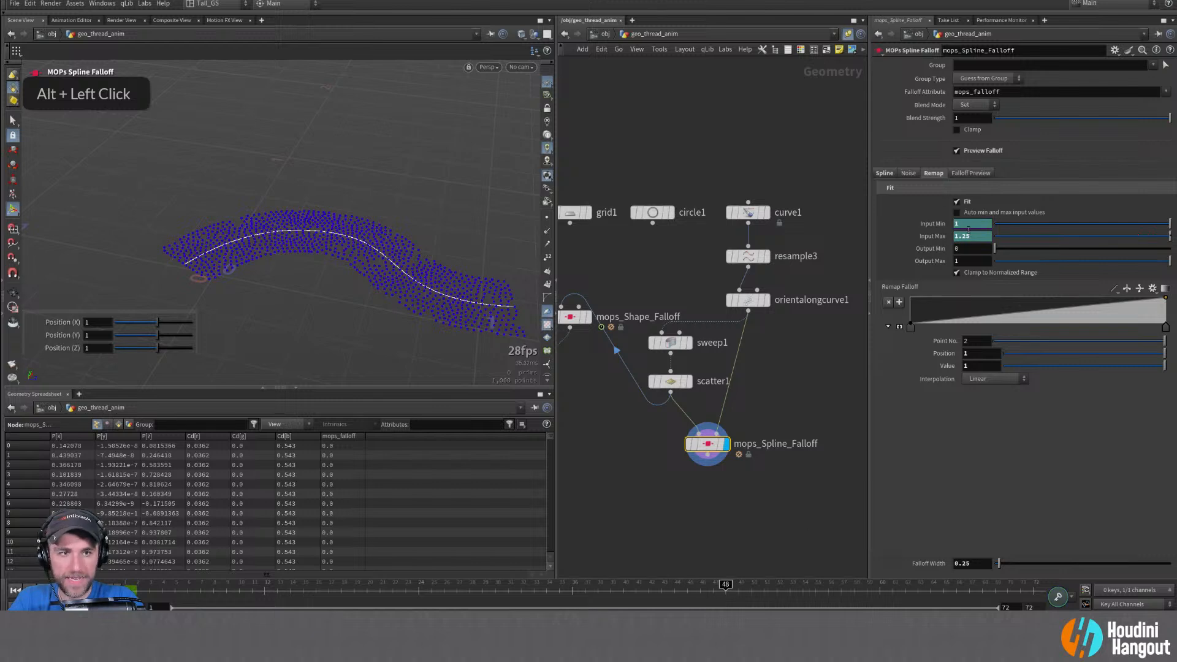
type("-0.25")
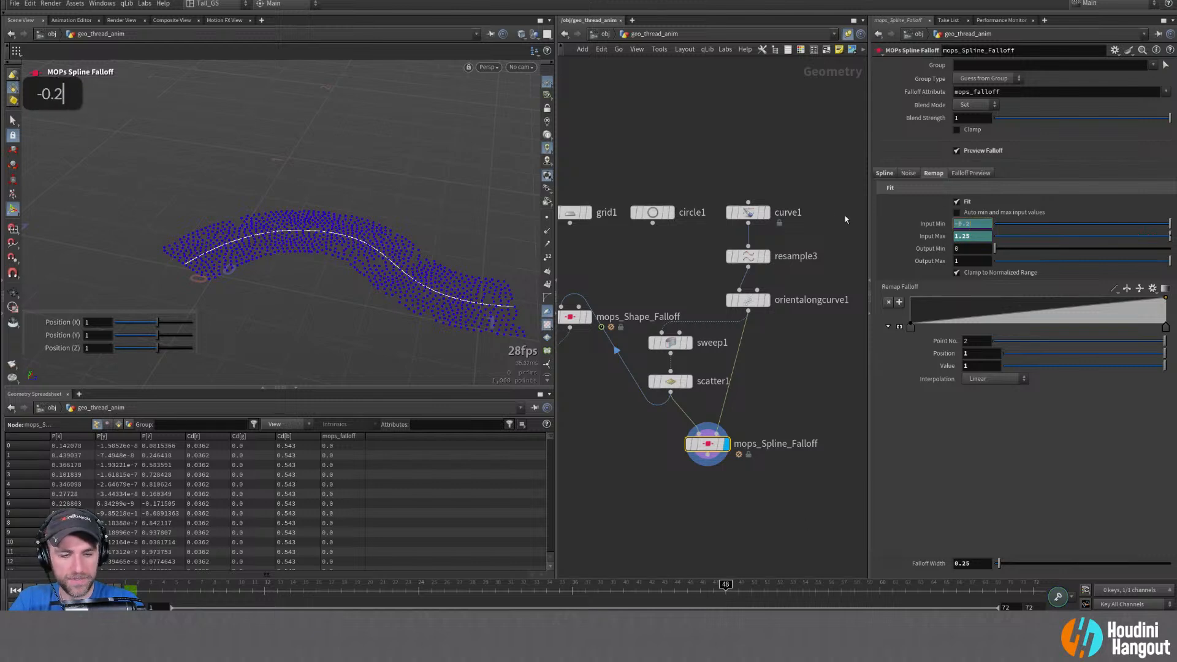
key("Return")
left_click(933, 223, "alt")
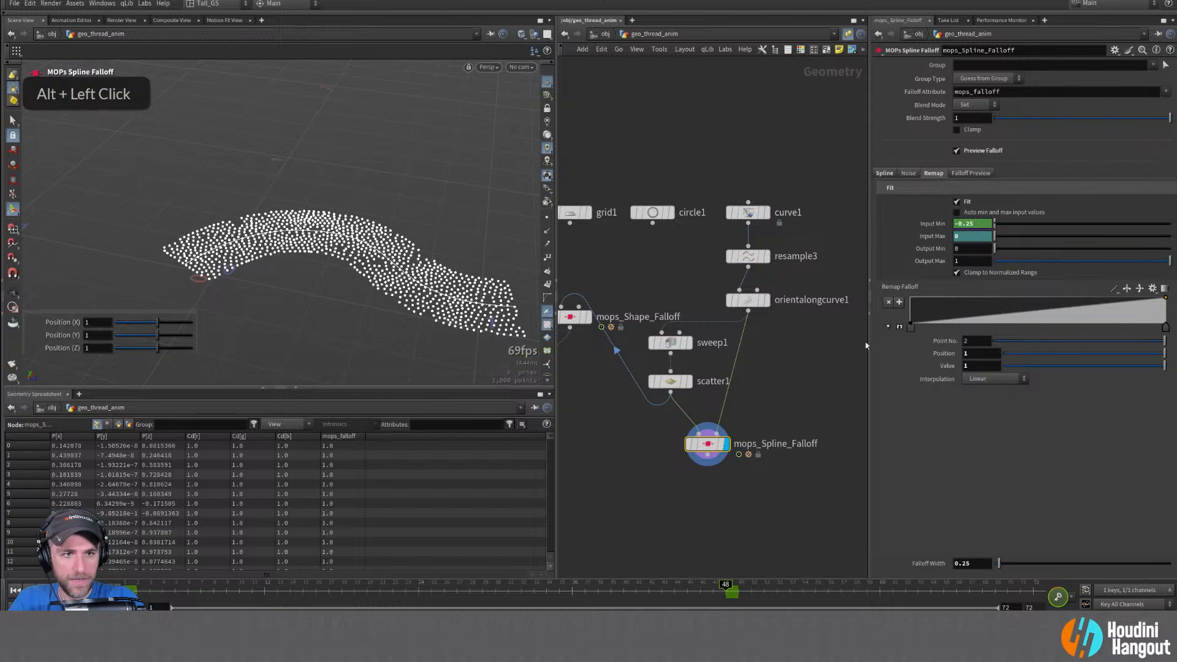
mouse_move(726, 585)
left_mouse_down()
mouse_move(153, 587)
mouse_move(828, 587)
mouse_move(130, 585)
mouse_move(1042, 587)
mouse_move(157, 584)
mouse_move(726, 586)
mouse_move(289, 586)
mouse_move(259, 599)
mouse_move(892, 586)
mouse_move(263, 586)
mouse_move(981, 586)
mouse_move(132, 592)
mouse_move(699, 608)
mouse_move(416, 584)
mouse_move(726, 583)
mouse_move(125, 580)
mouse_move(773, 569)
mouse_move(160, 580)
mouse_move(754, 573)
mouse_move(413, 558)
mouse_move(132, 588)
mouse_move(687, 586)
mouse_move(639, 591)
mouse_move(123, 588)
mouse_move(103, 570)
left_mouse_up()
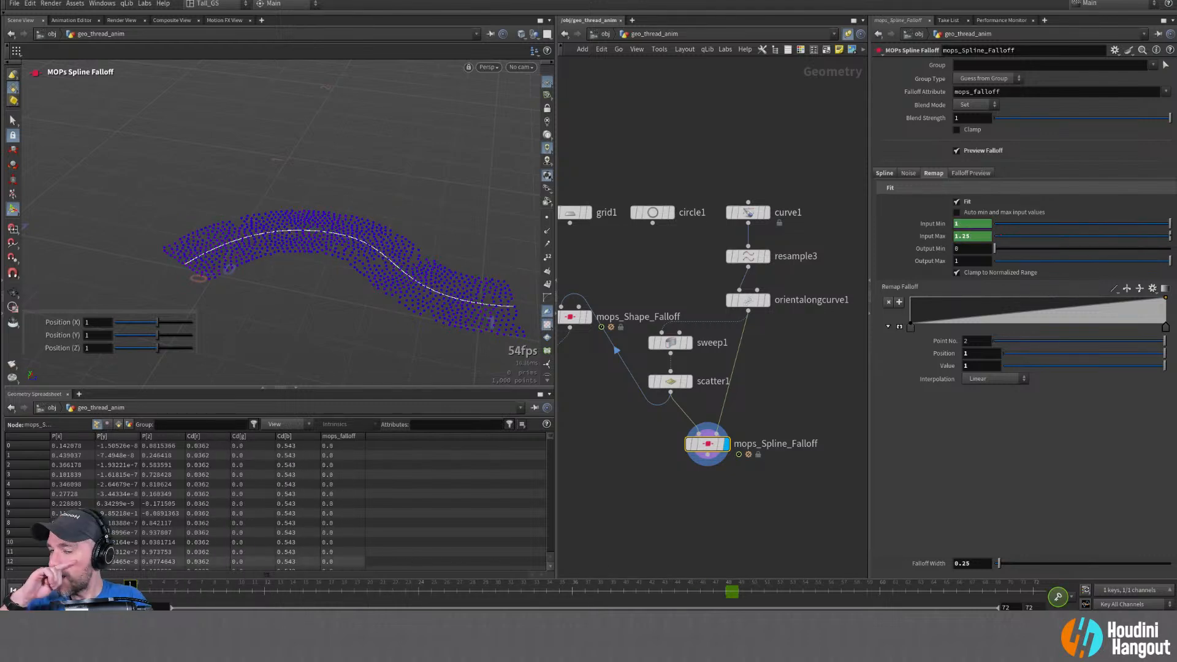
Rearrange the sweep1, scatter1, mops_Shape_Falloff and mops_Spline_Falloff nodes, leaving room between scatter1 and the spline falloff
middle_click_drag(670, 471, 710, 449)
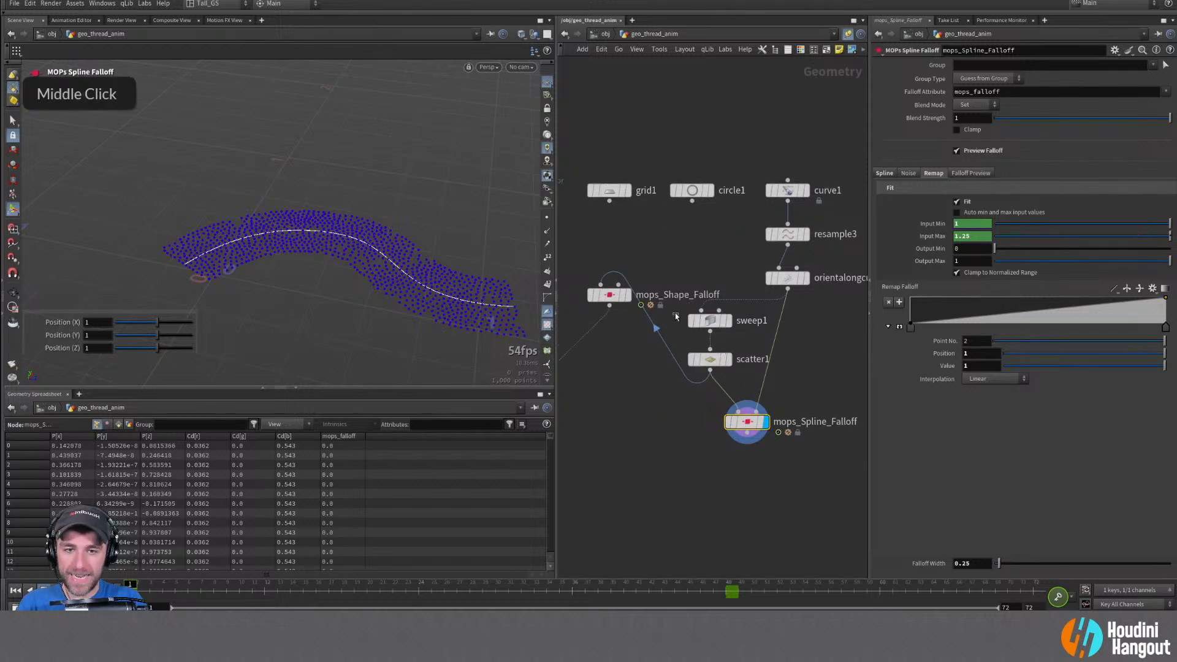
left_click_drag(675, 316, 698, 366)
left_click_drag(745, 422, 753, 423)
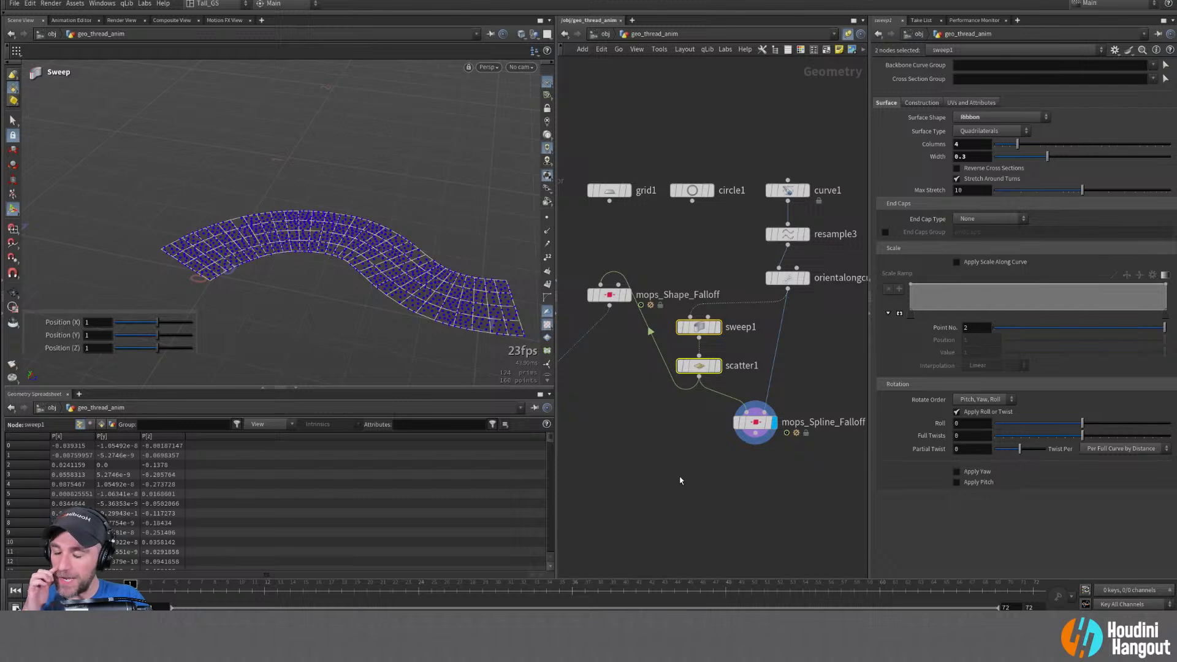
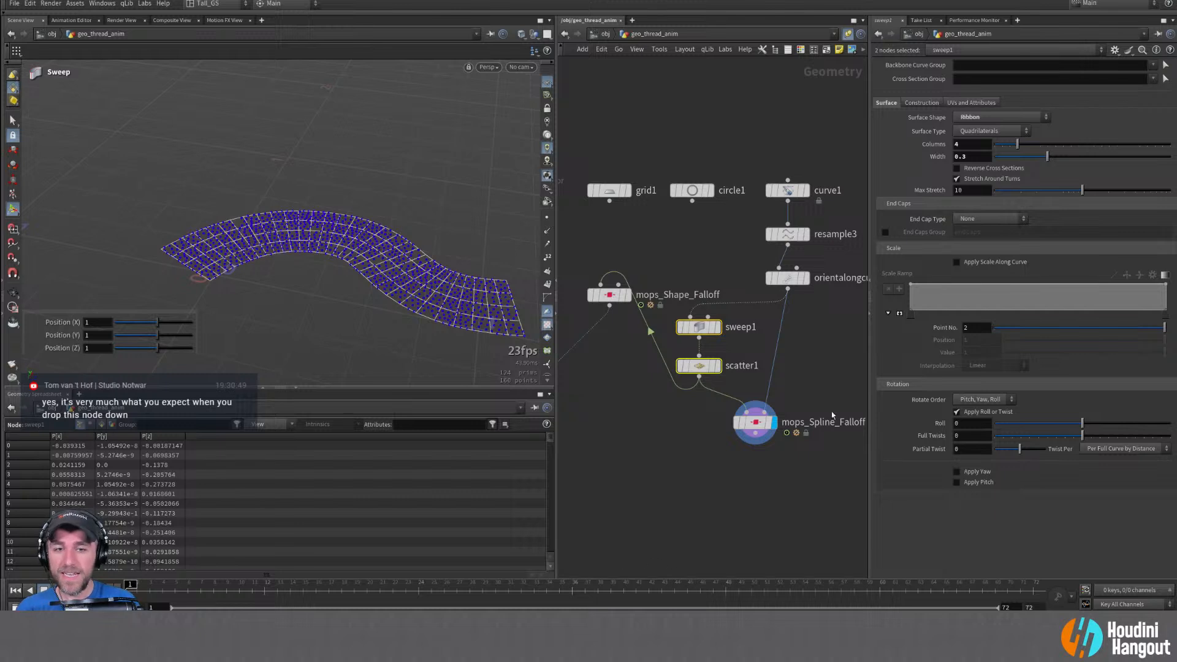
left_click_drag(758, 422, 766, 427)
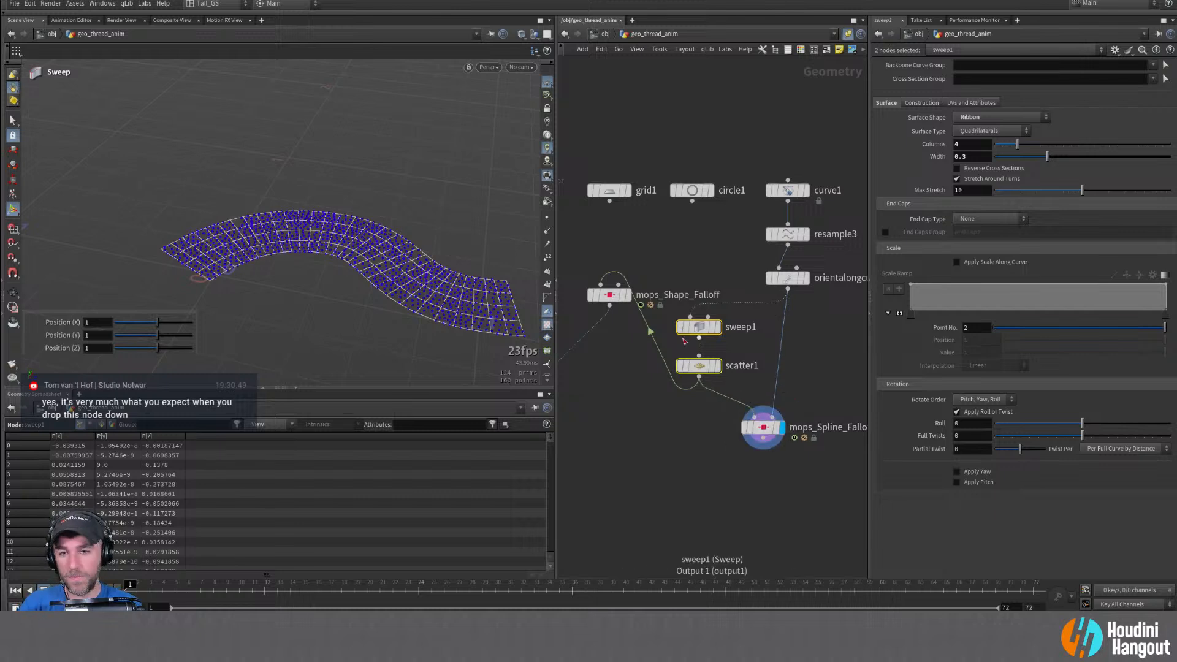
mouse_move(616, 295)
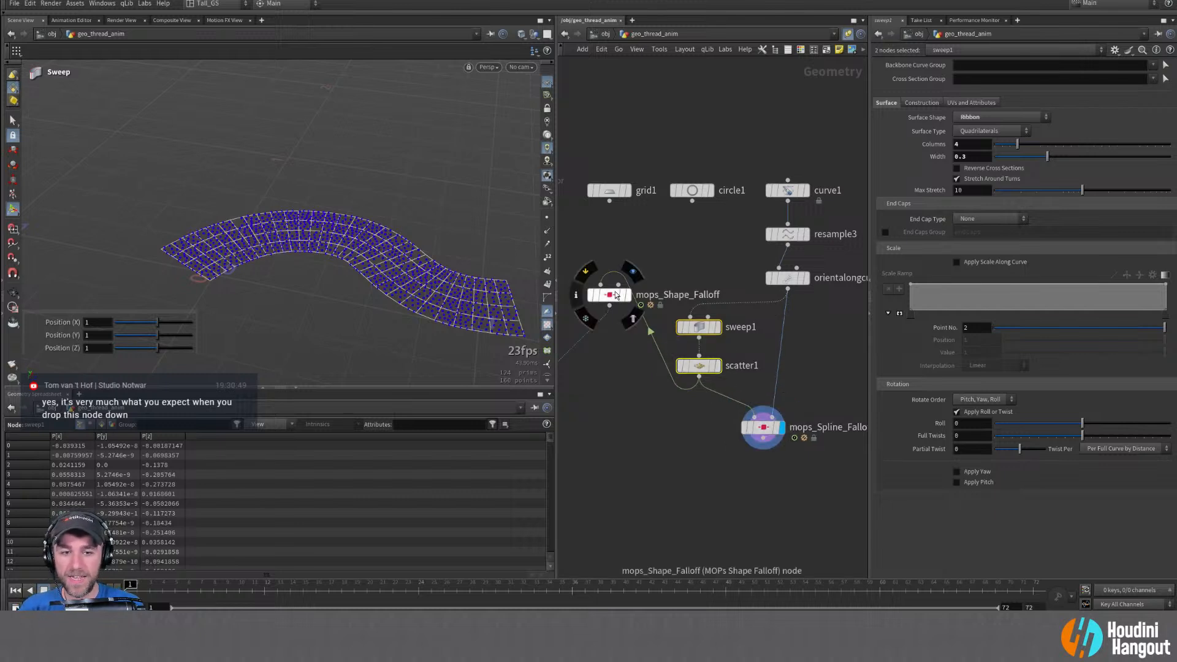
mouse_move(617, 295)
left_mouse_down()
mouse_move(611, 307)
mouse_move(601, 299)
left_mouse_up()
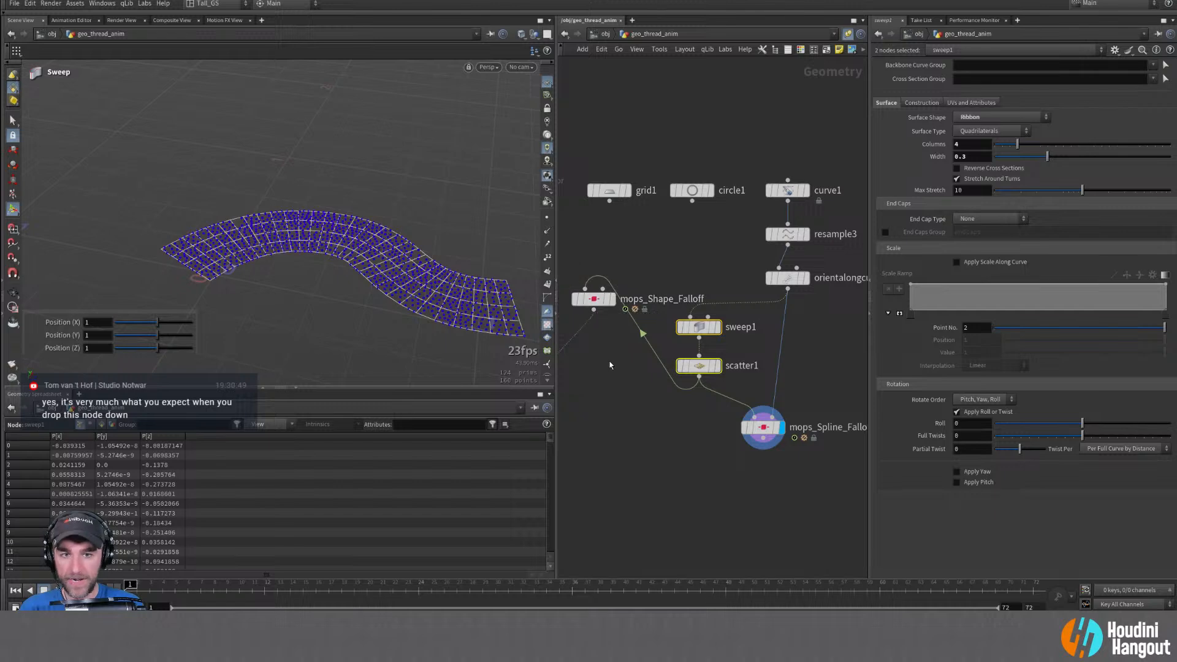
left_click(763, 428)
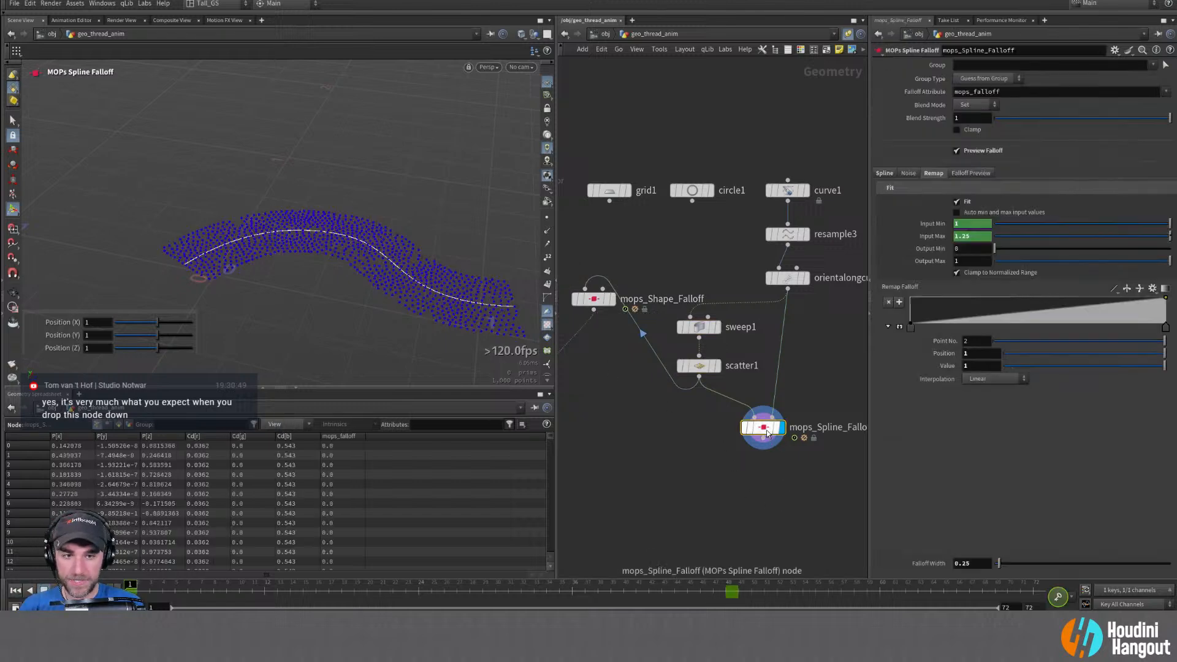
middle_click(766, 432)
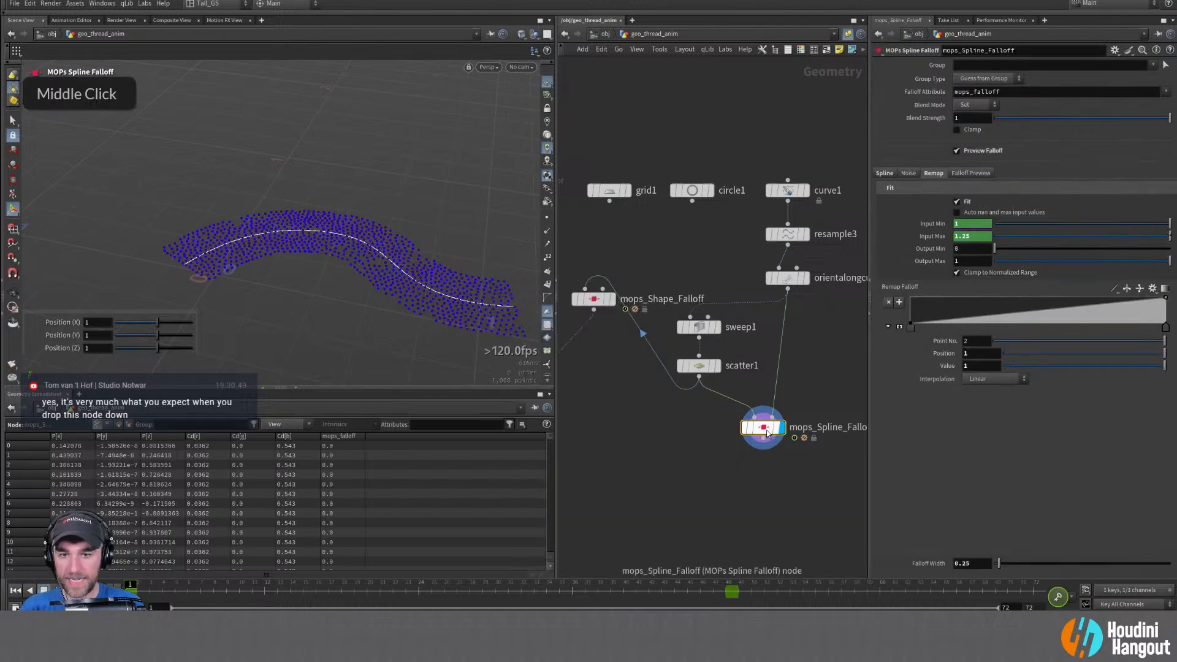
middle_click(768, 433)
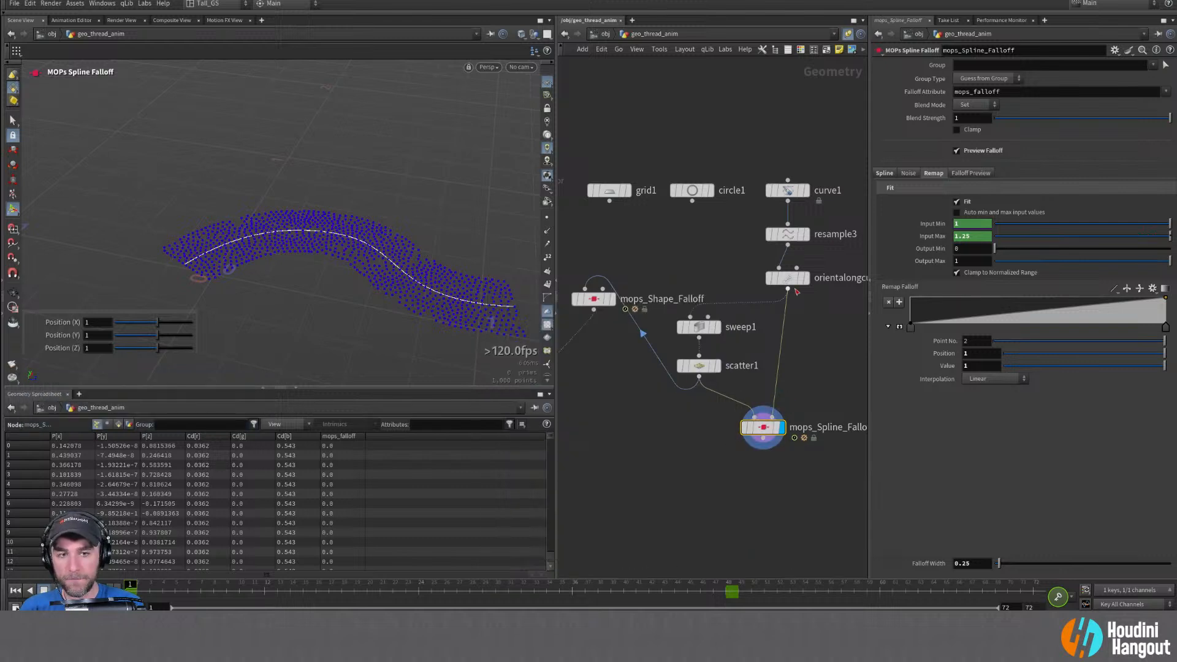
left_click_drag(767, 432, 775, 464)
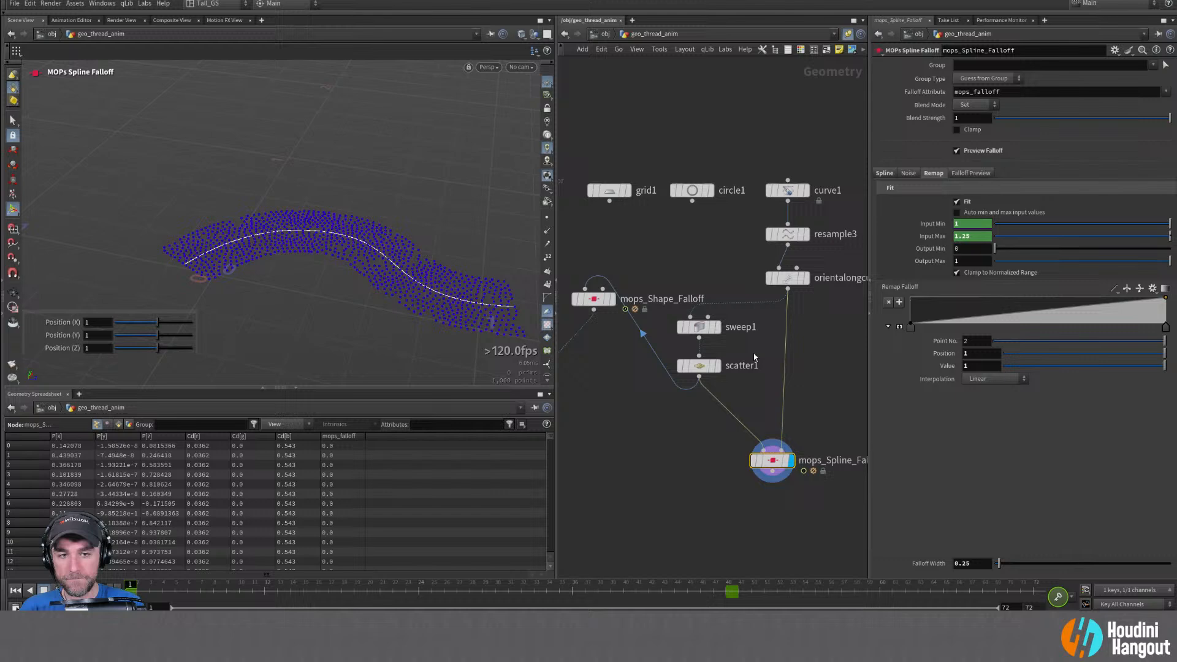
Display the scatter1 points and compare their attributes with those of orientalongcurve1
left_click(788, 277)
double_click(715, 365)
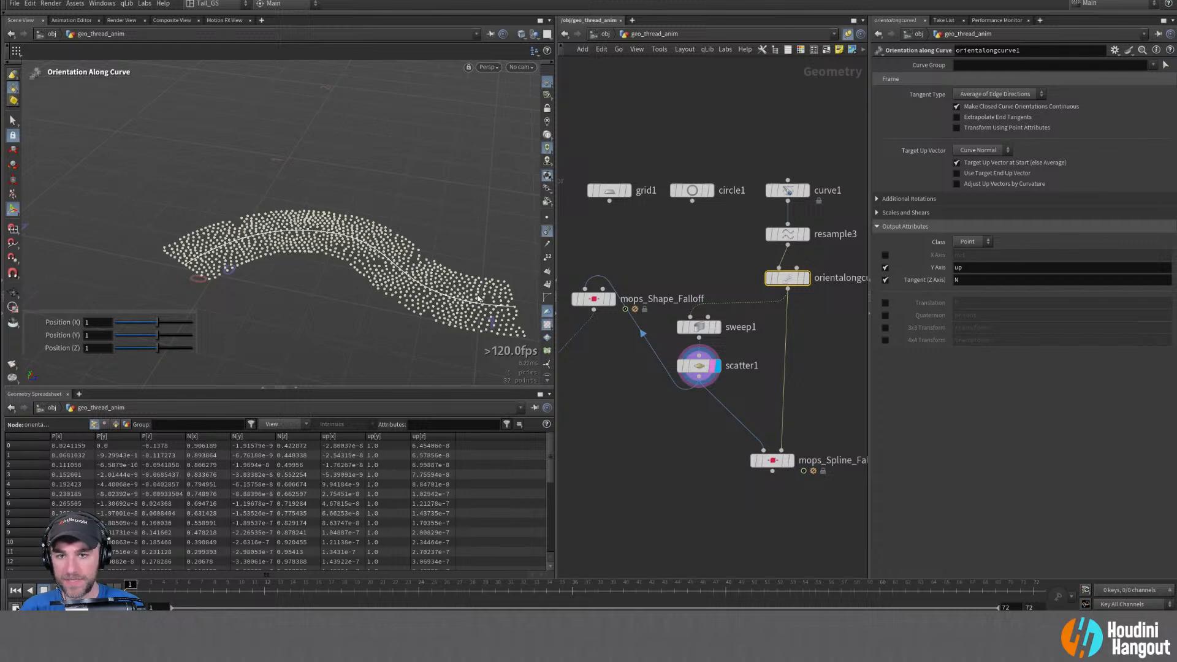
right_click_drag(465, 302, 604, 237, "alt")
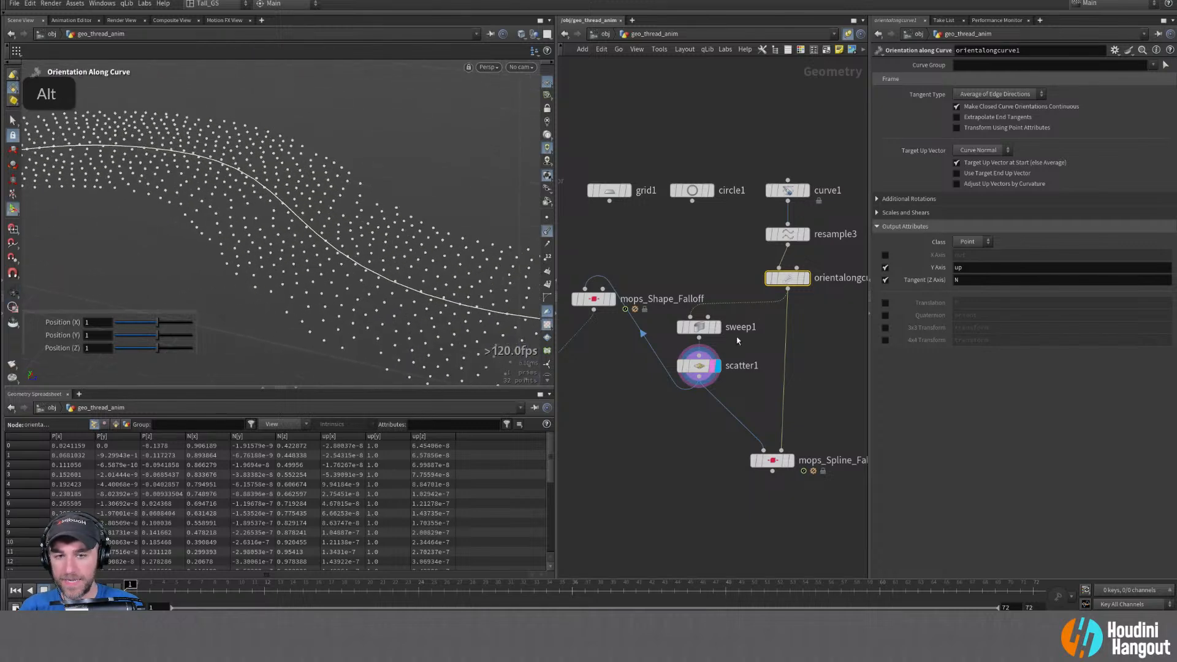
middle_click(715, 369)
left_click(699, 366)
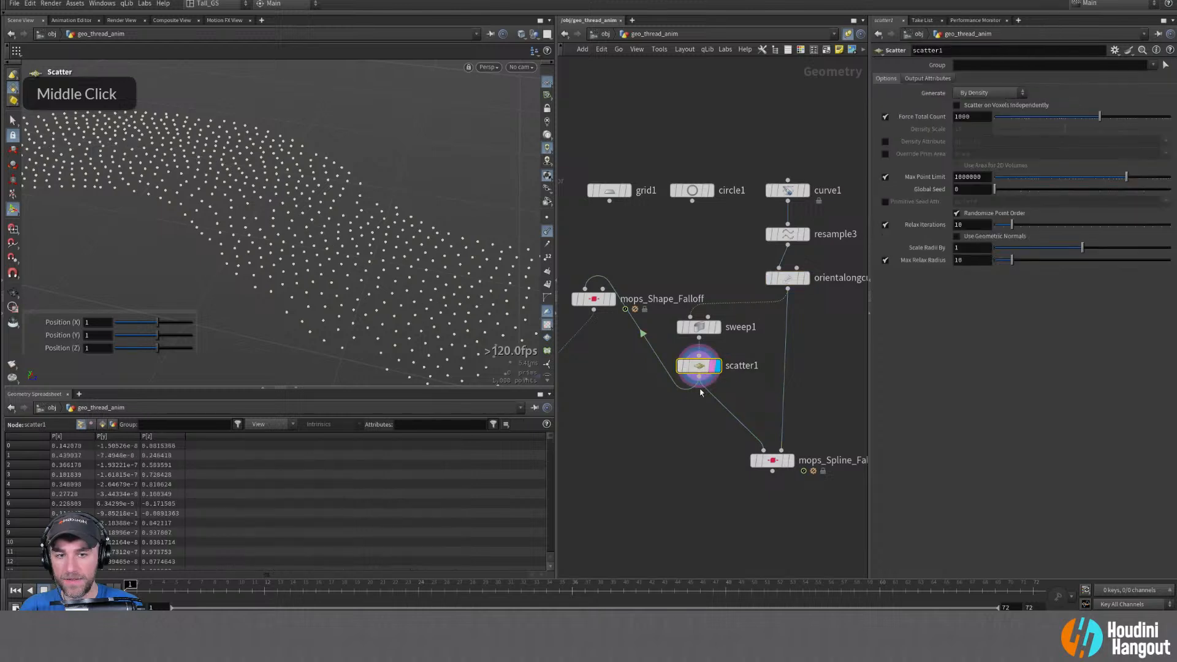
double_click(699, 366)
Insert and display an Attribute Transfer between scatter1 and mops_Spline_Falloff, with orientalongcurve1 wired into its second input
key("Tab")
type("att trans")
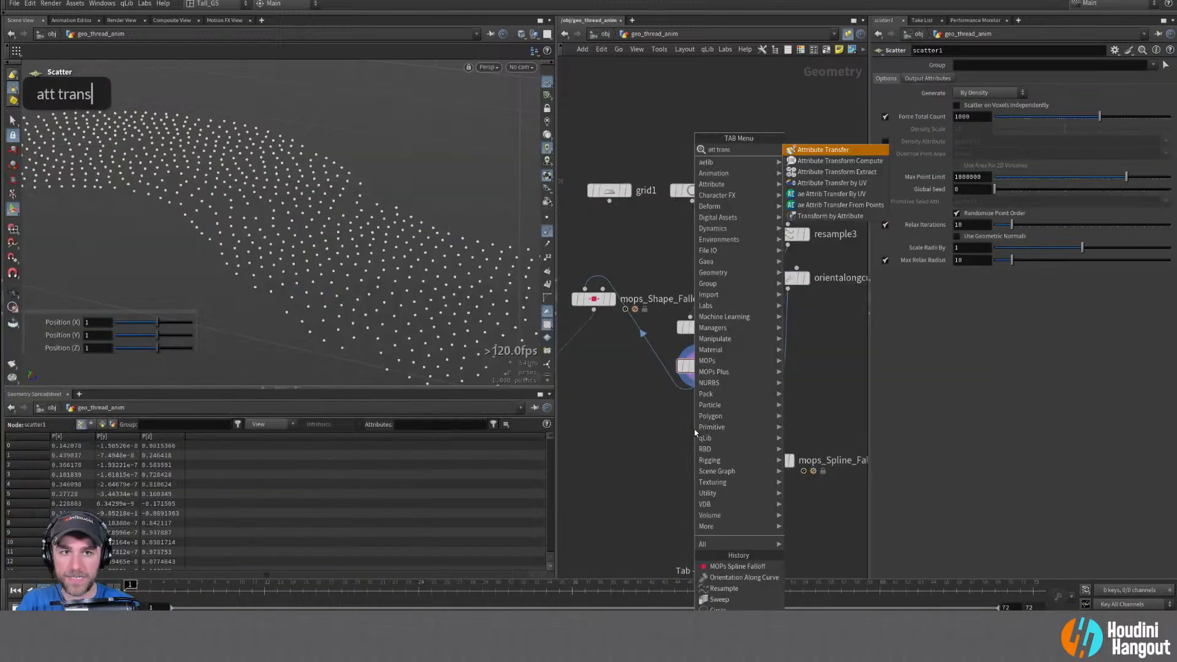
key("Return")
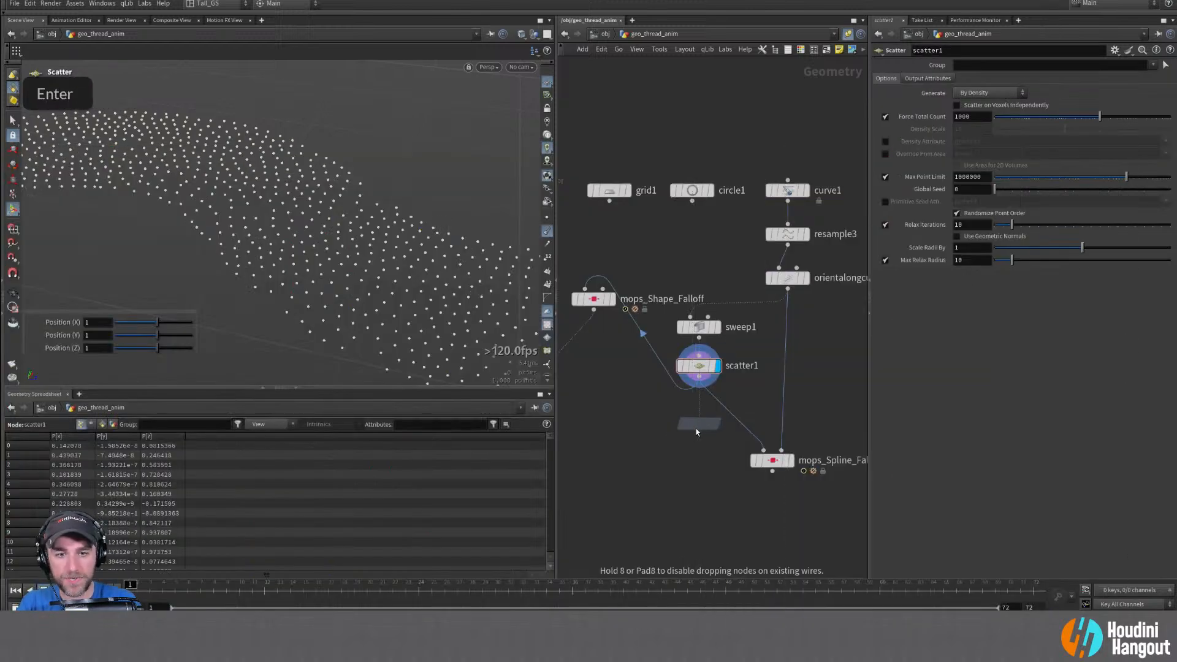
left_click(718, 412)
left_click(726, 399)
left_click(781, 317)
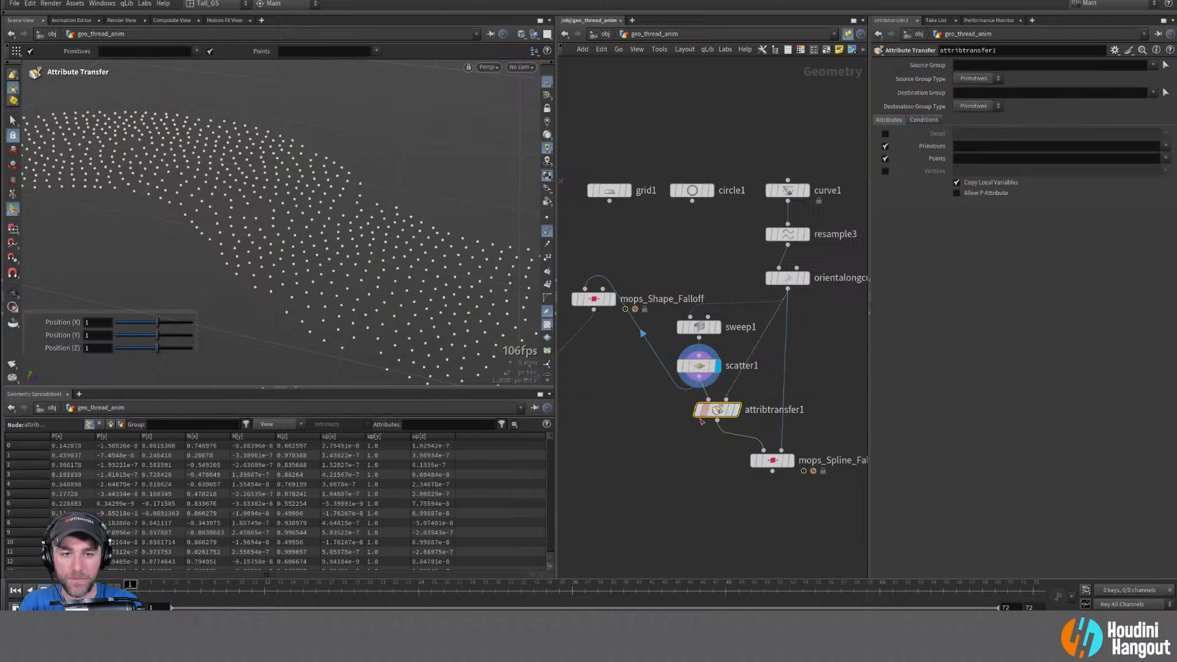
double_click(717, 409)
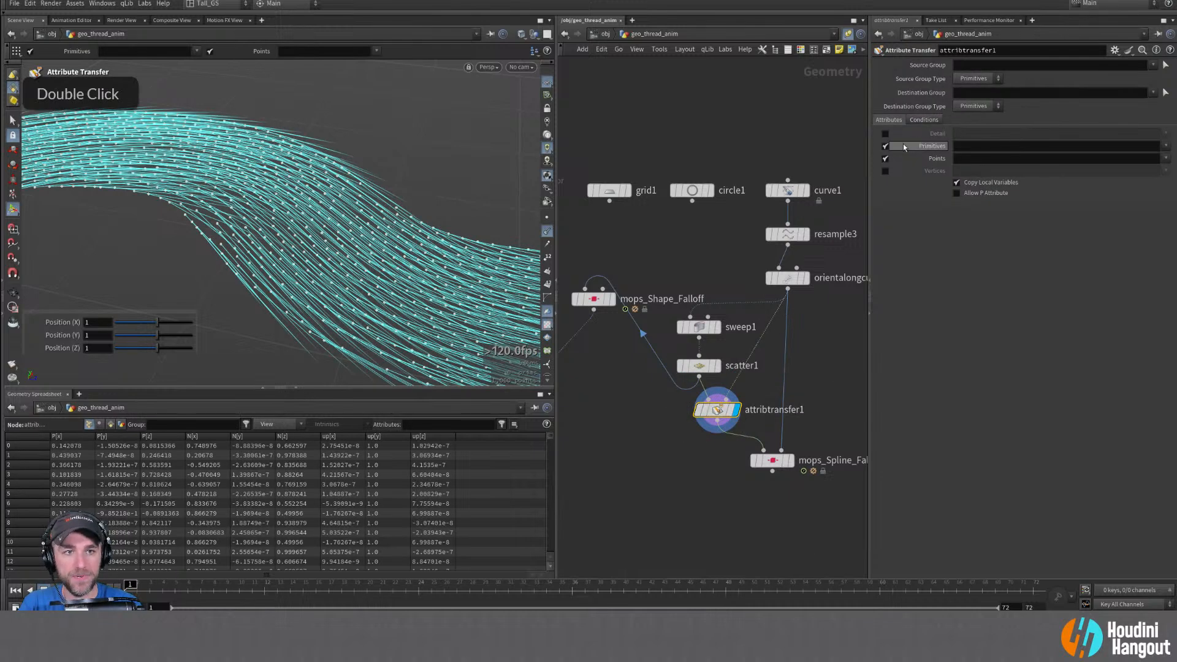
Turn off primitive attribute transfer, limit the point attributes to N, and inspect the transferred normals along the ribbon
left_click(885, 146)
left_click(1166, 158)
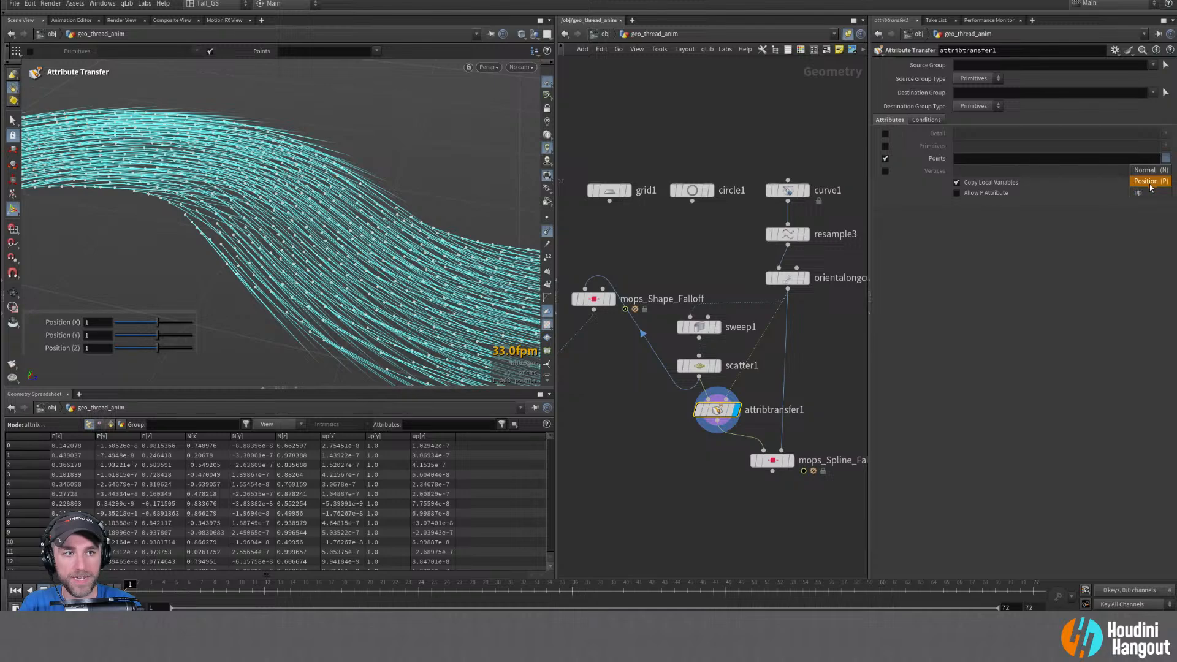
left_click(1153, 173)
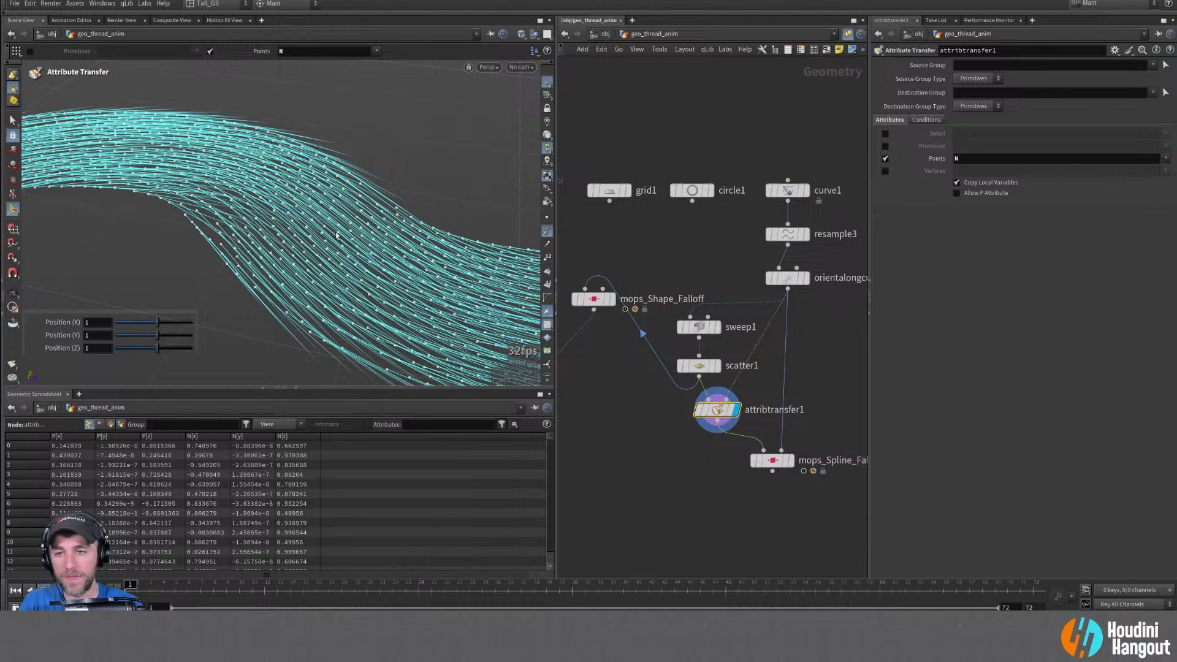
left_click_drag(336, 235, 362, 260, "alt")
right_click_drag(363, 260, 374, 264, "alt")
left_click_drag(374, 264, 317, 245, "alt")
right_click_drag(318, 246, 310, 248, "alt")
left_click_drag(310, 248, 242, 249, "alt")
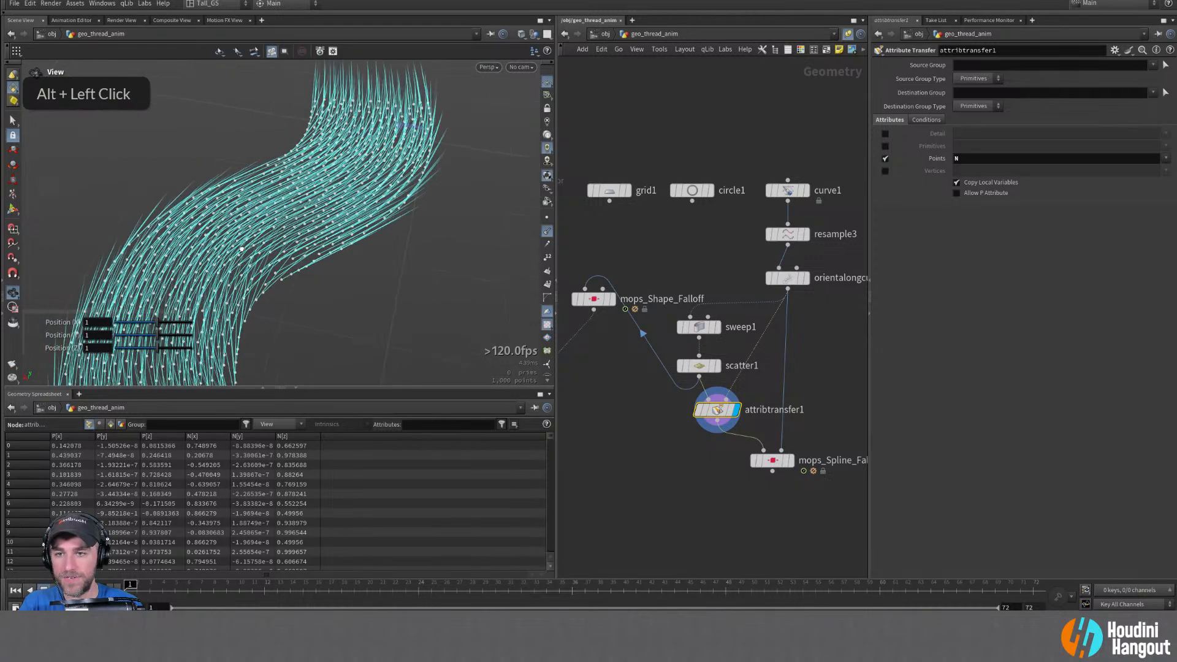
key("Return")
Try a Max Sample Count of 5 and a Distance Threshold of 1.31 in the transfer conditions
left_click(927, 120)
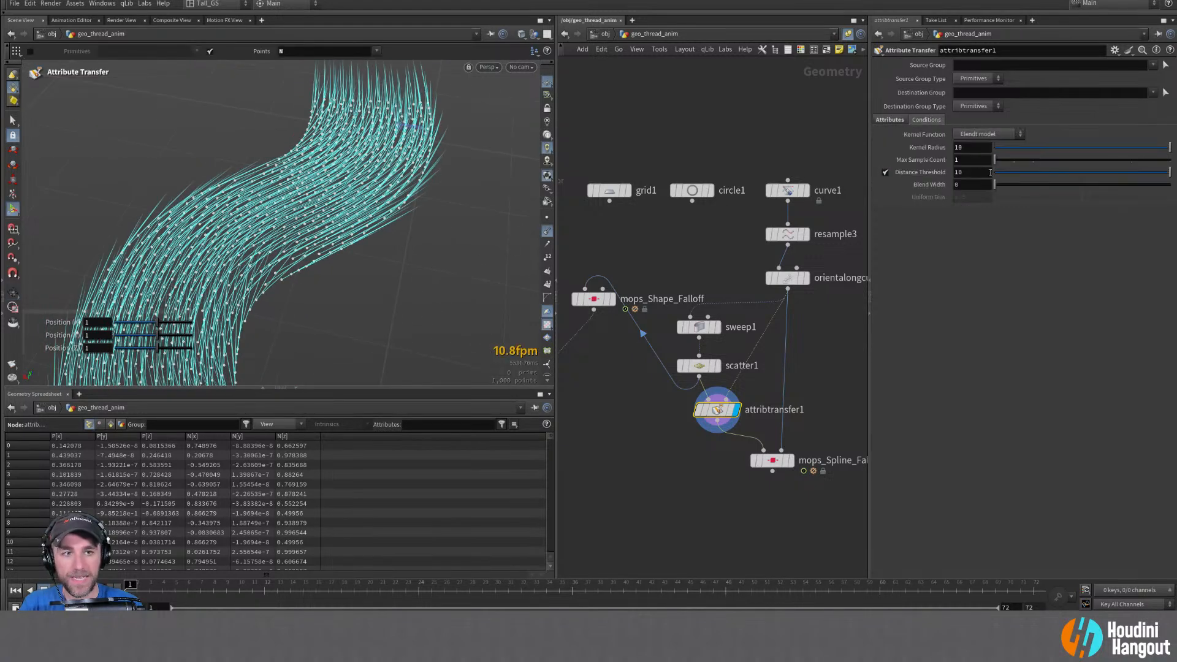
left_click_drag(1051, 173, 1081, 178)
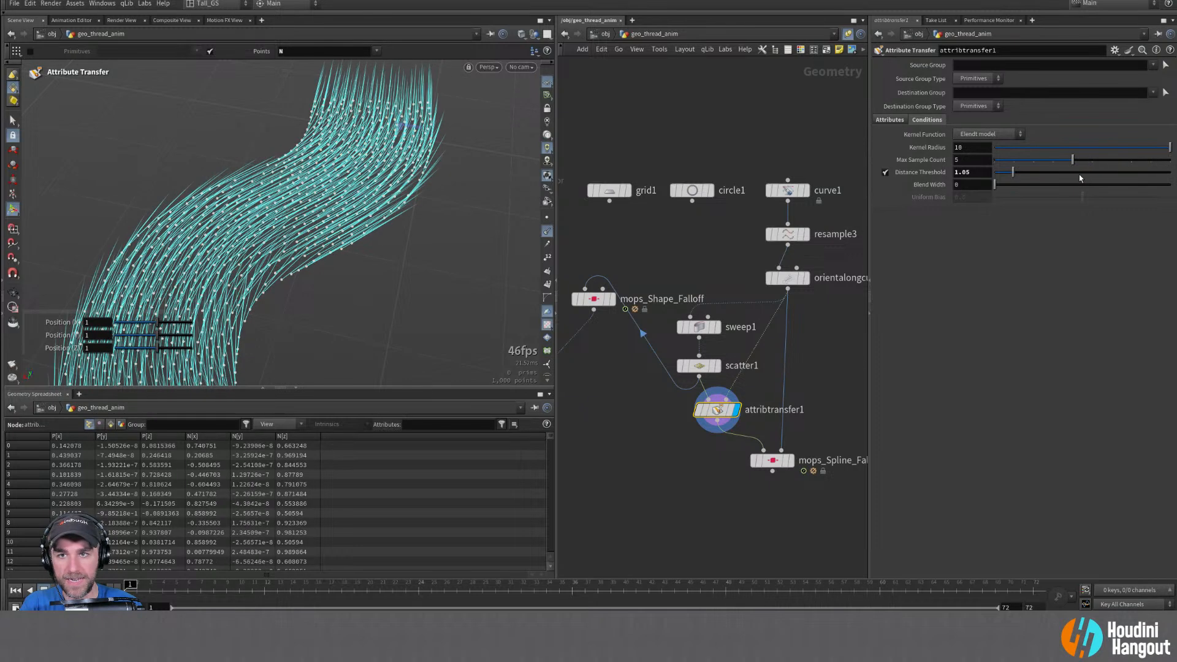
mouse_move(996, 187)
left_mouse_down()
mouse_move(1091, 185)
mouse_move(1006, 176)
left_mouse_up()
key("ctrl+z")
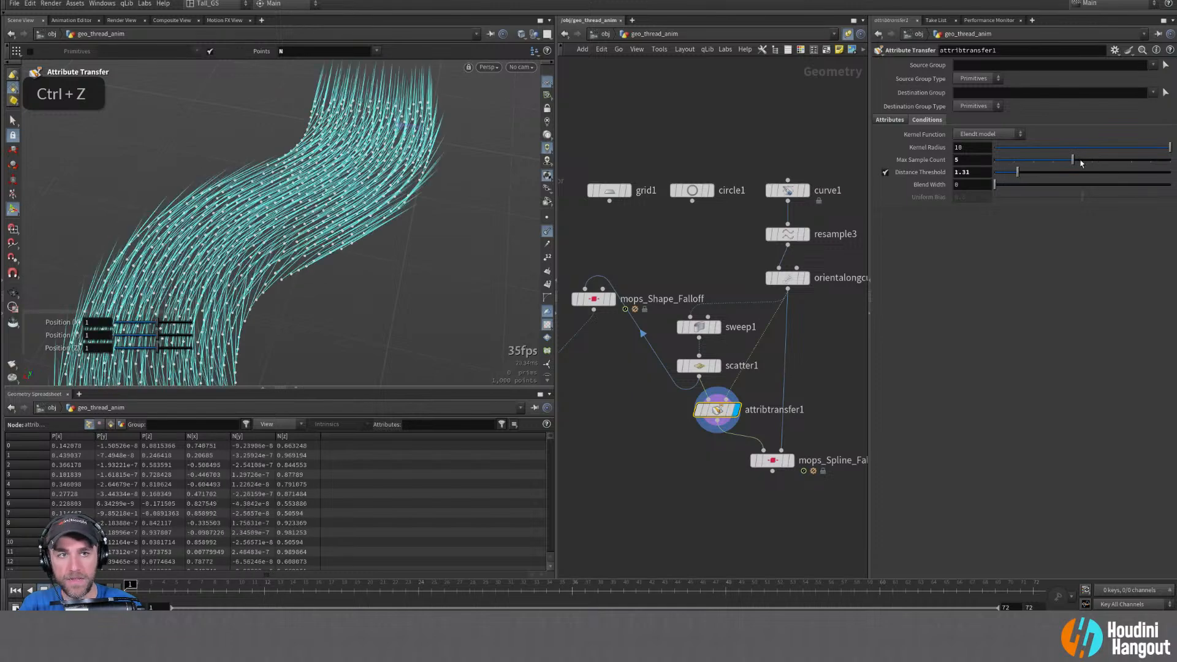
Set the Attribute Transfer's Max Sample Count to 1 and disable its Distance Threshold
left_click_drag(1074, 161, 939, 177)
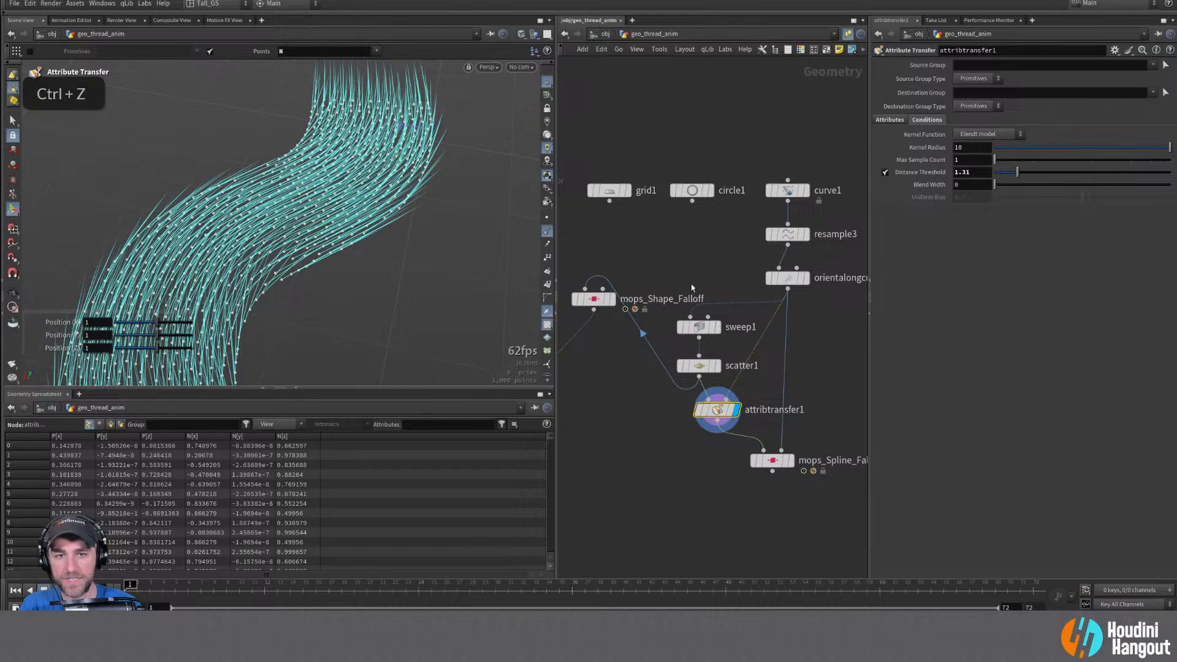
double_click(699, 414)
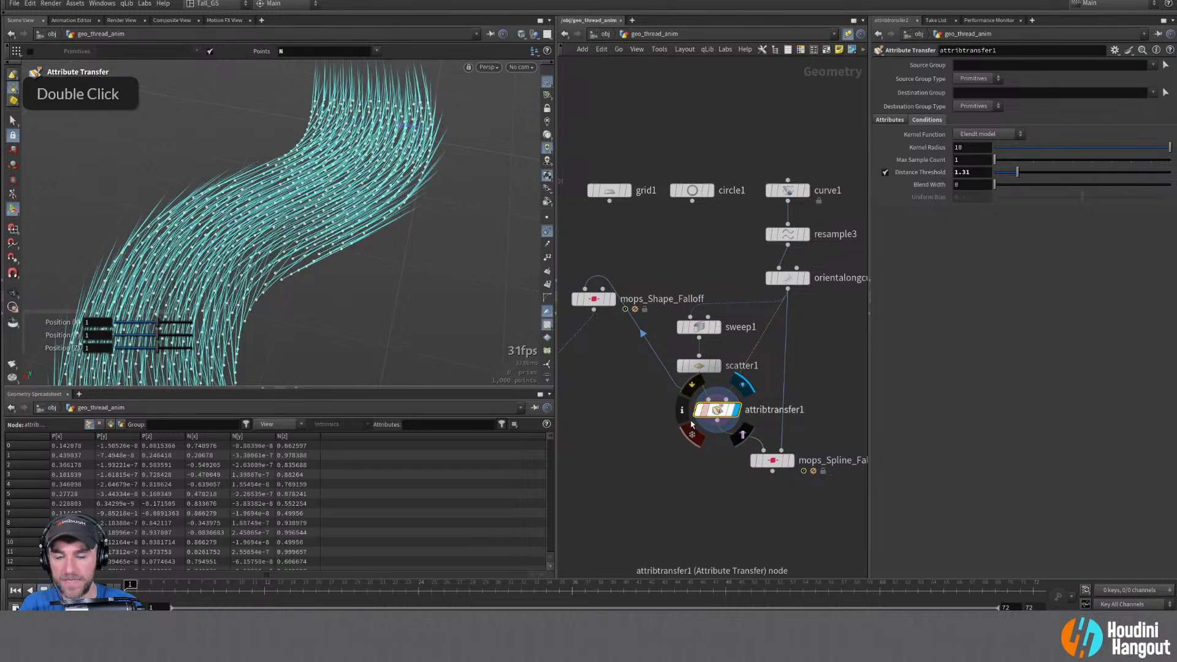
left_click(885, 173)
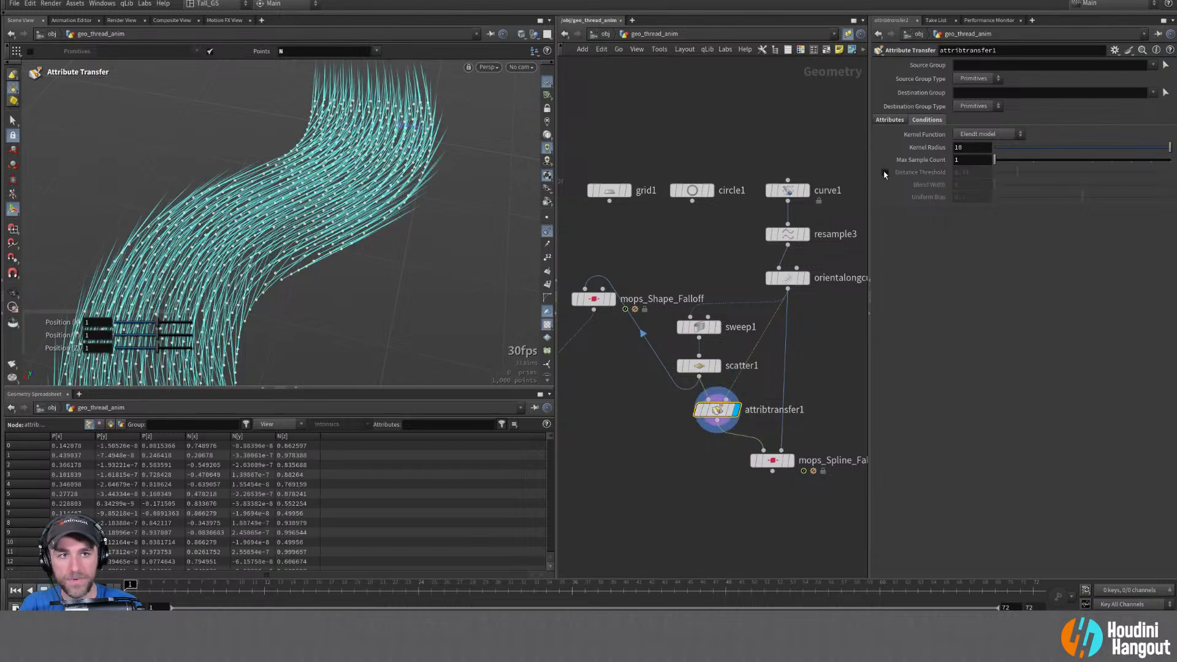
Try a Max Sample Count of 5 and a Distance Threshold of 1.07 on attribtransfer1, checking the normals along the ribbon
left_click(886, 172)
left_click_drag(996, 161, 1171, 160)
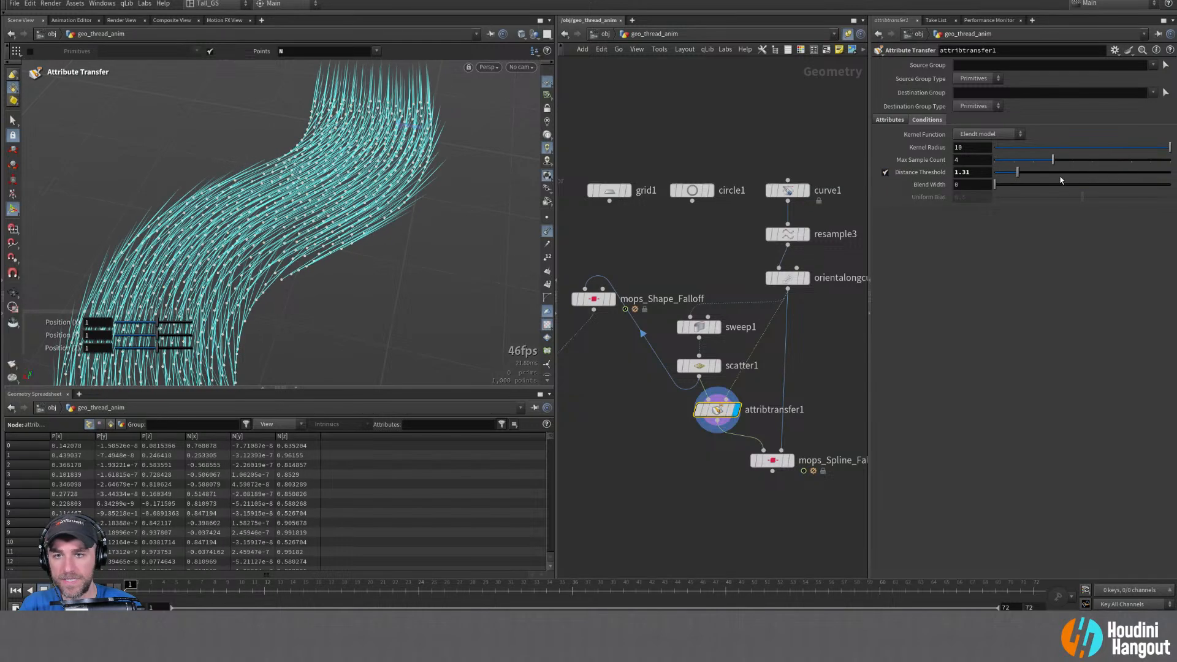
key("ctrl+z")
left_click_drag(1006, 163, 1073, 161)
left_click_drag(1003, 175, 1001, 175)
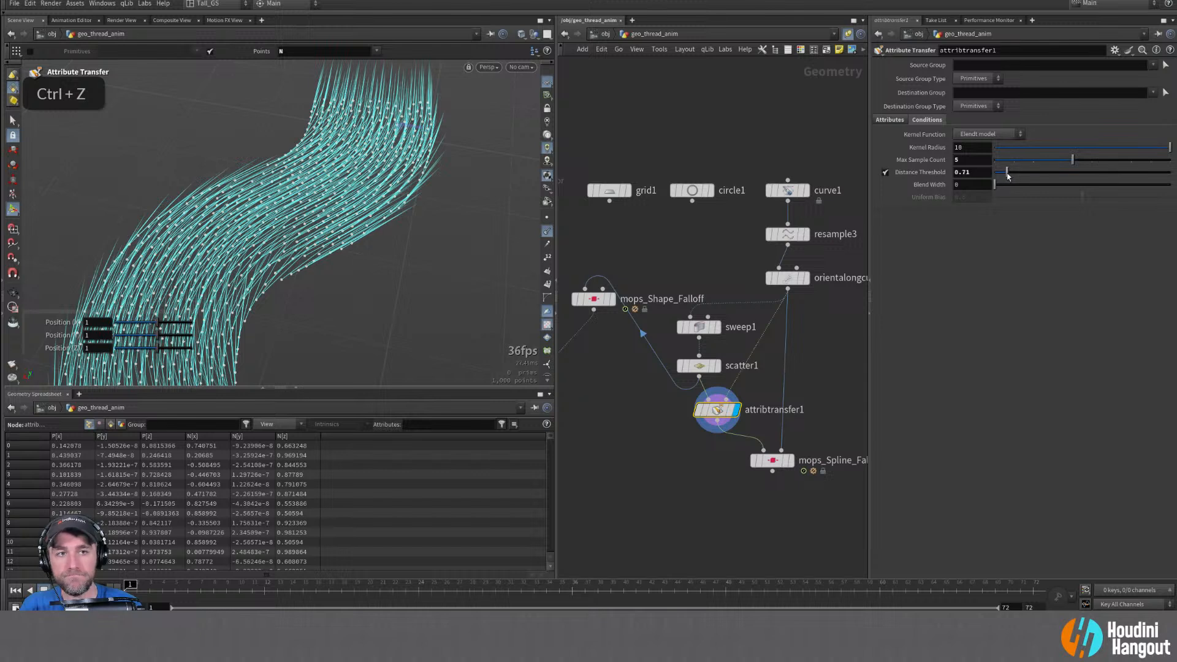
left_click_drag(1007, 175, 1011, 174)
right_click_drag(392, 184, 343, 178, "alt")
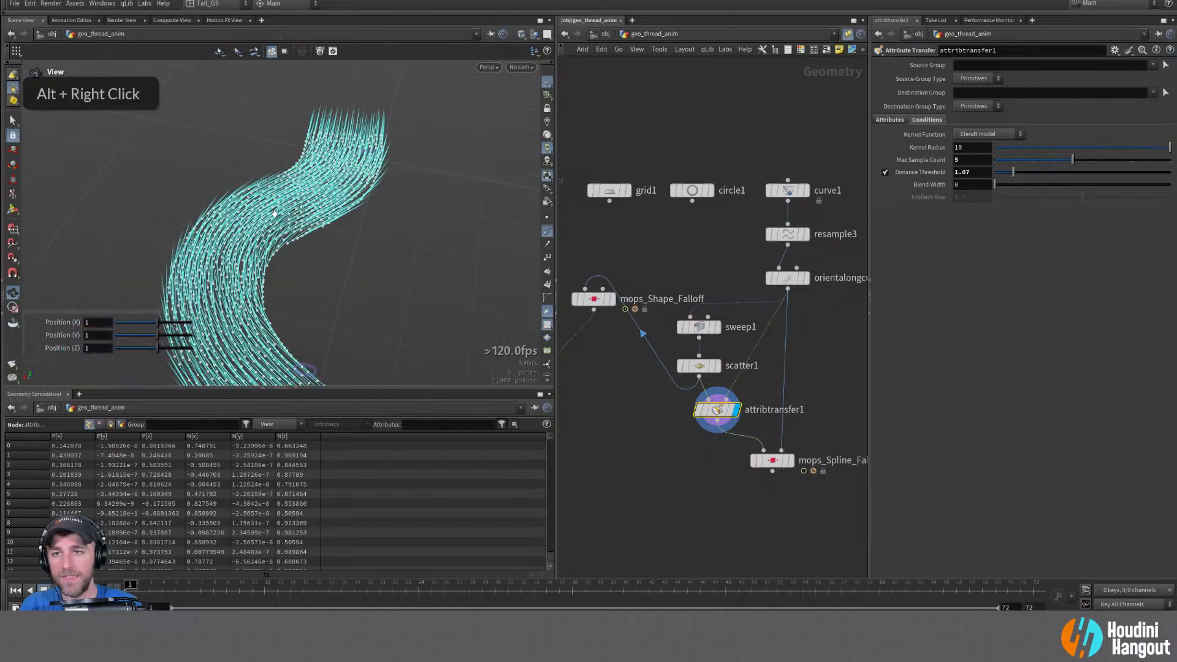
left_click_drag(344, 178, 254, 171, "alt")
right_click_drag(254, 172, 232, 233, "alt")
left_click_drag(232, 233, 282, 247, "alt")
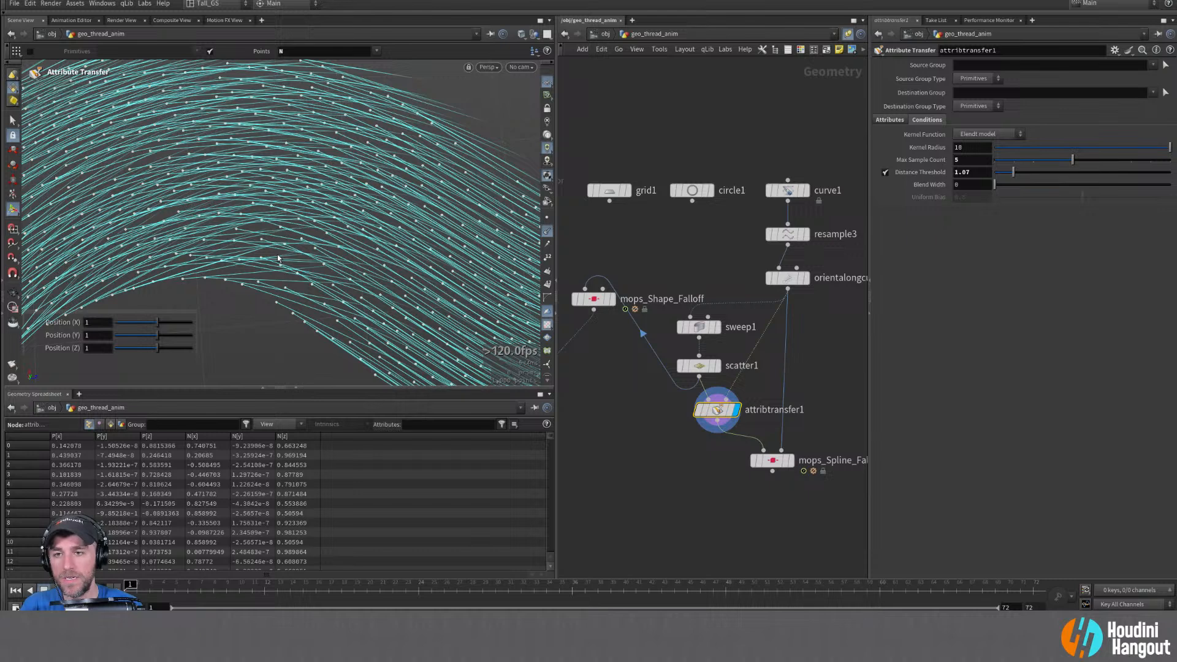
Add a Smooth node below attribtransfer1
key("Tab")
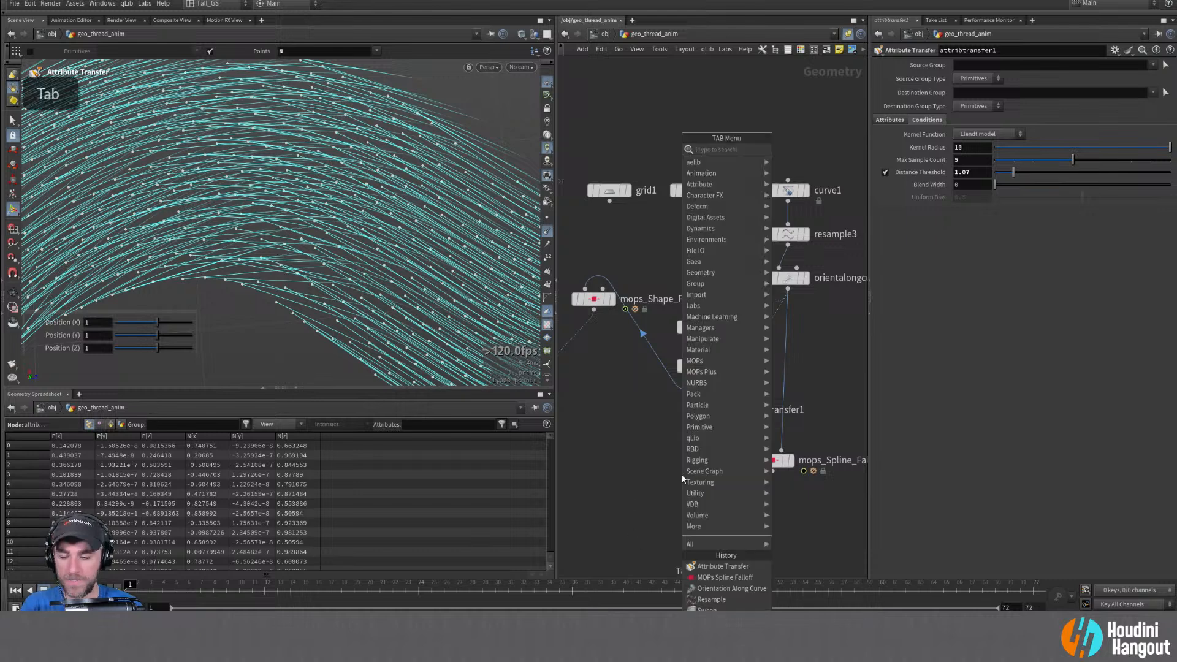
type("smooth")
left_click(684, 479)
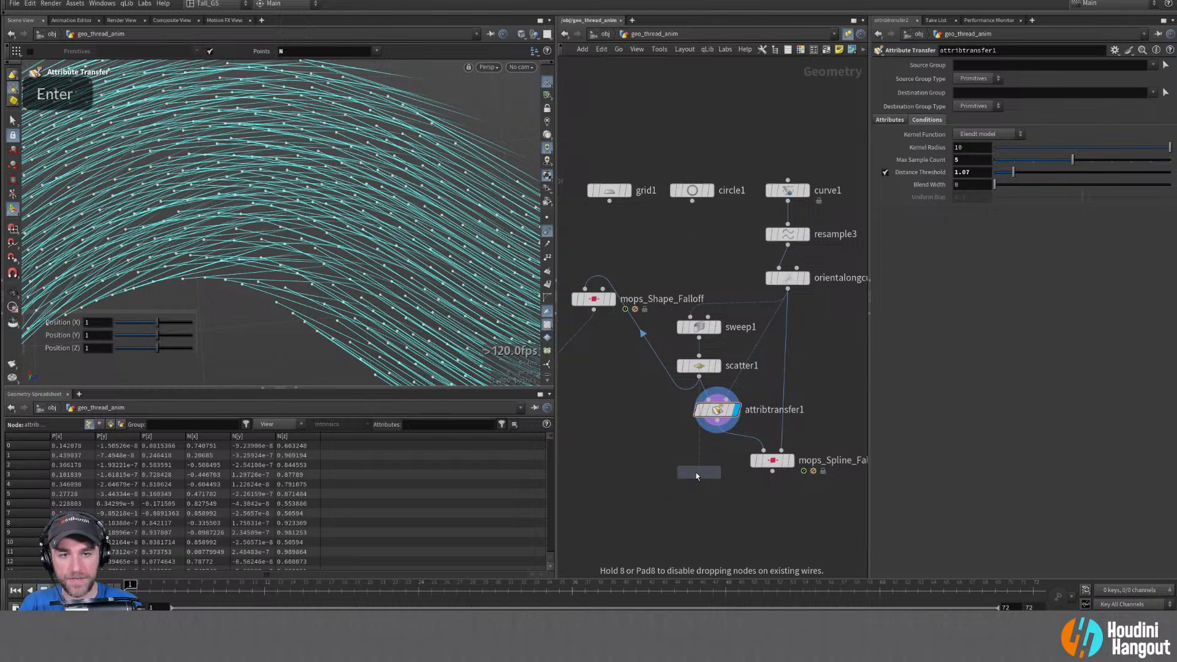
Reset attribtransfer1's Max Sample Count to 1 and its Distance Threshold to 10
left_click(713, 411)
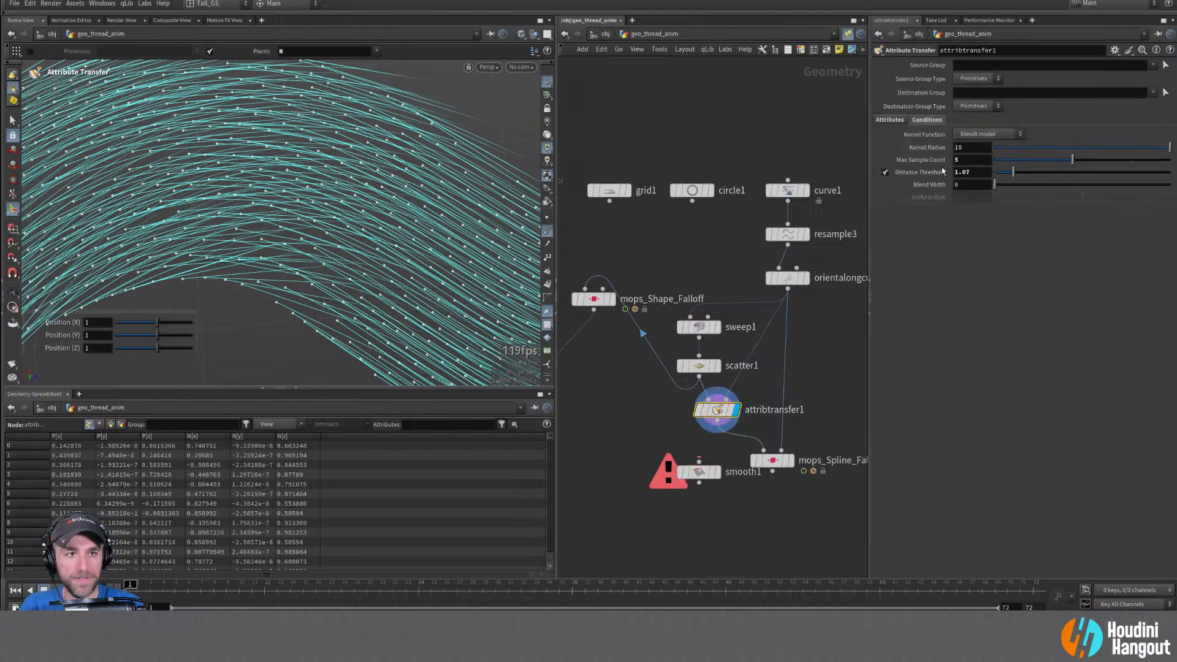
middle_click(931, 160, "ctrl")
middle_click(928, 176, "ctrl")
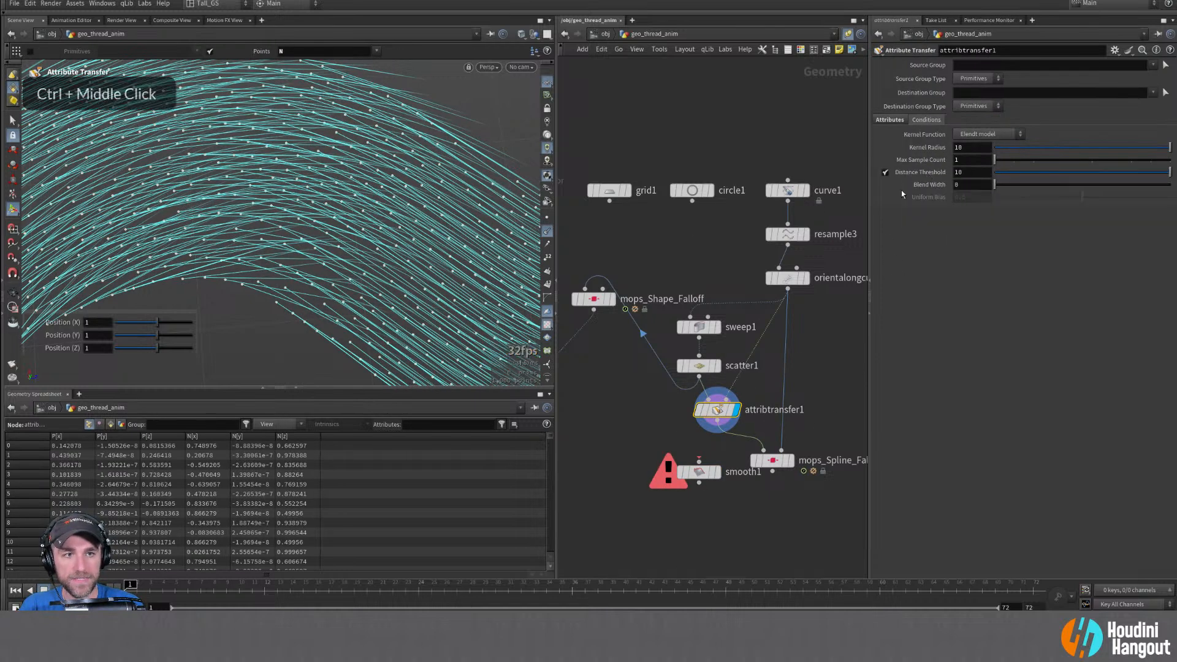
Wire attribtransfer1 into smooth1, display it, and limit its smoothed attributes to N
left_click(699, 460)
left_click(718, 422)
left_click(717, 473)
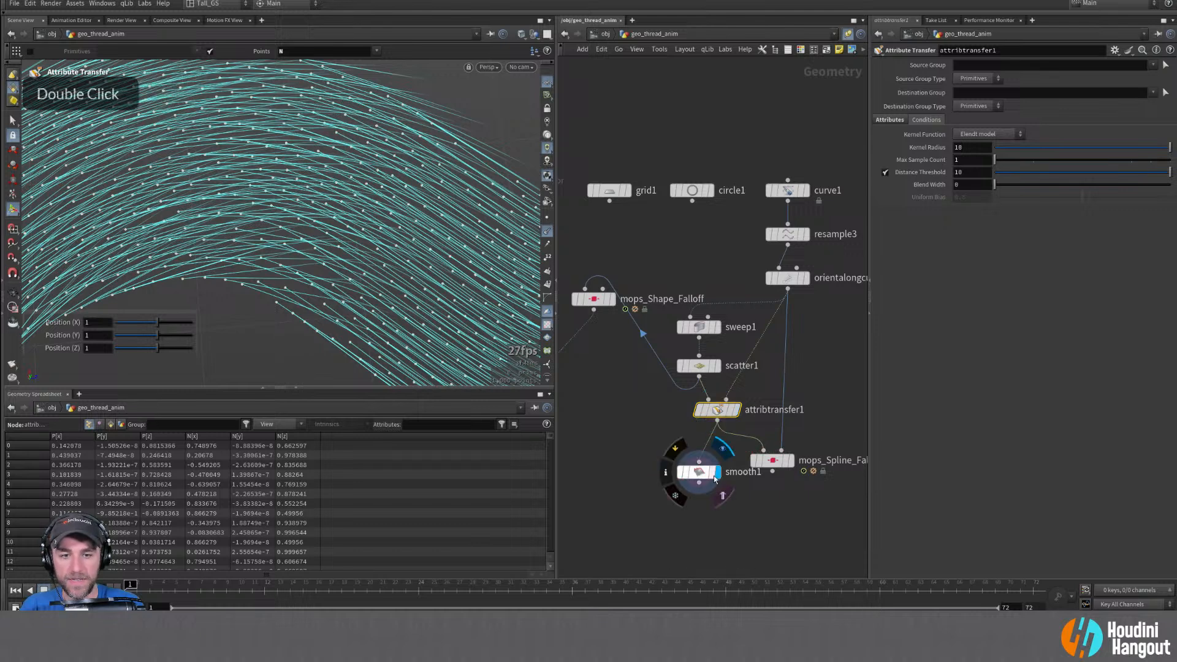
left_click(1167, 107)
left_click(1157, 117)
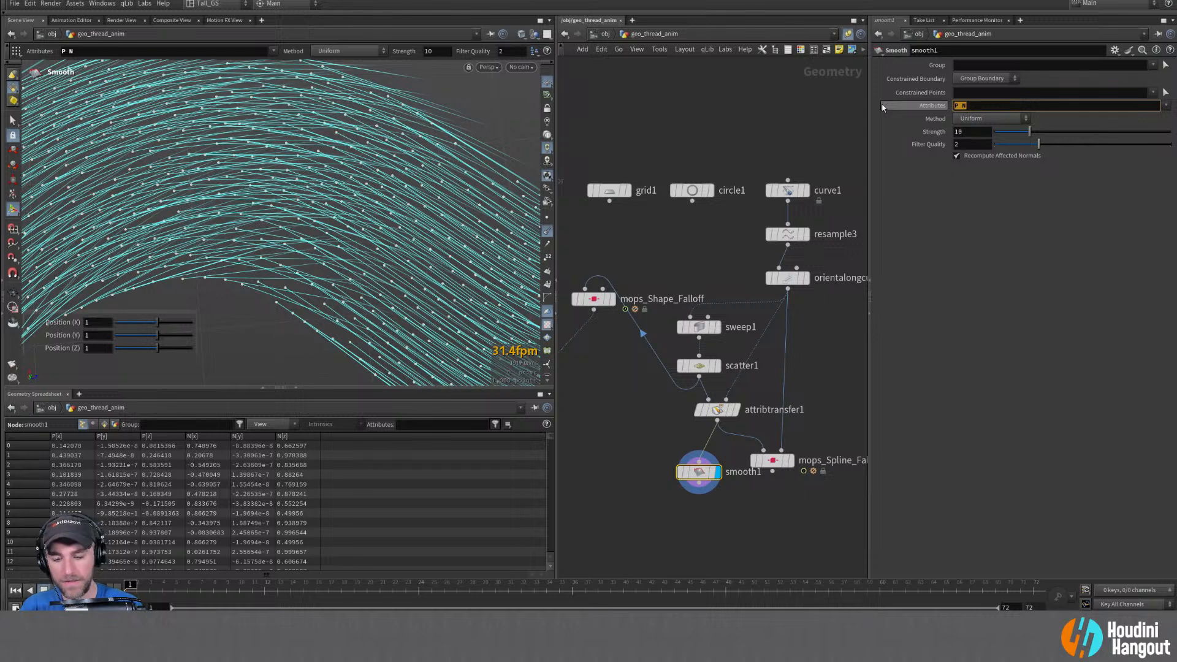
type("N")
key("Return")
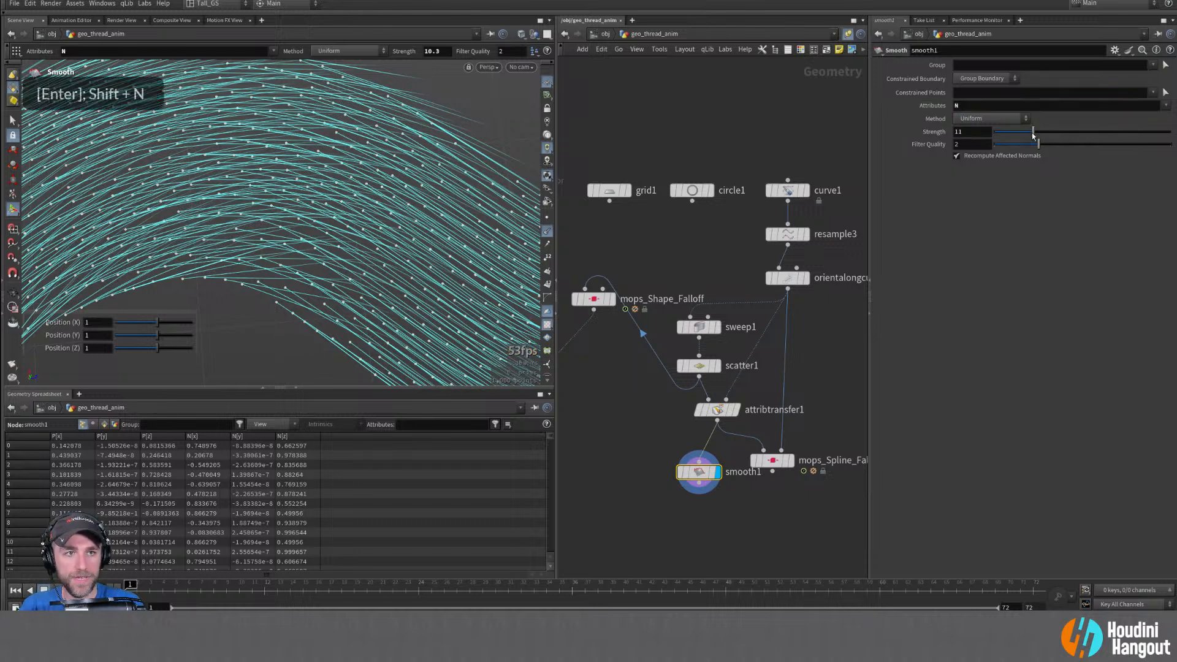
key("ctrl+z")
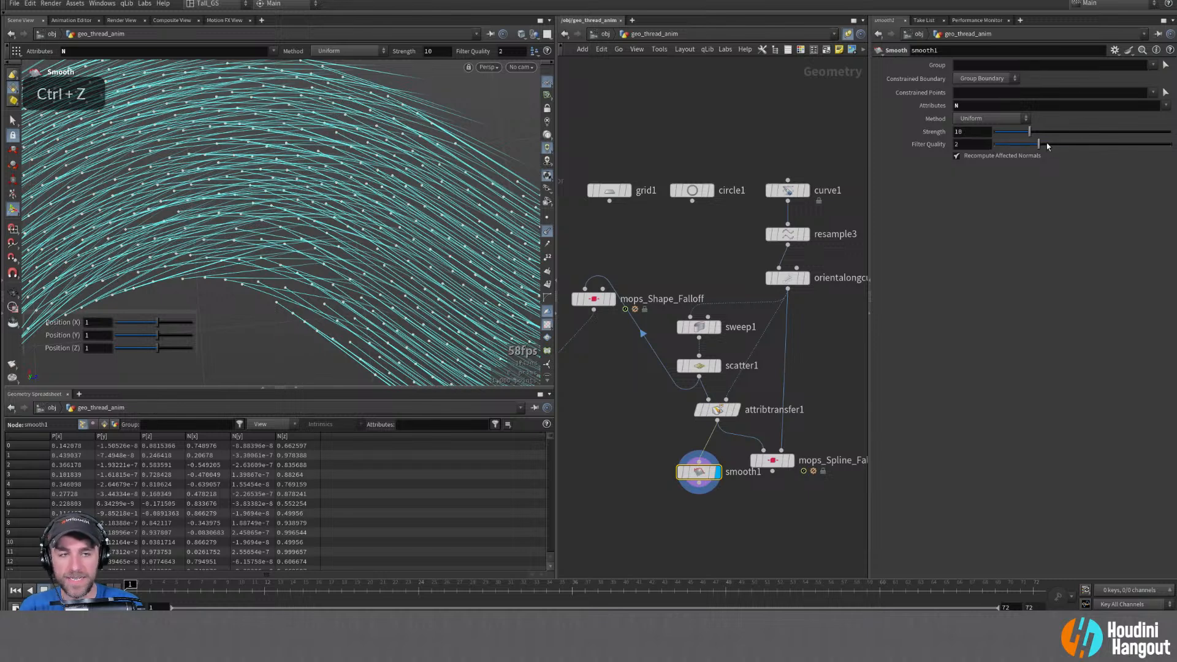
Try smooth1 with Constrained Boundary set to None, Recompute Affected Normals off and a Strength of 21.2
left_click(986, 78)
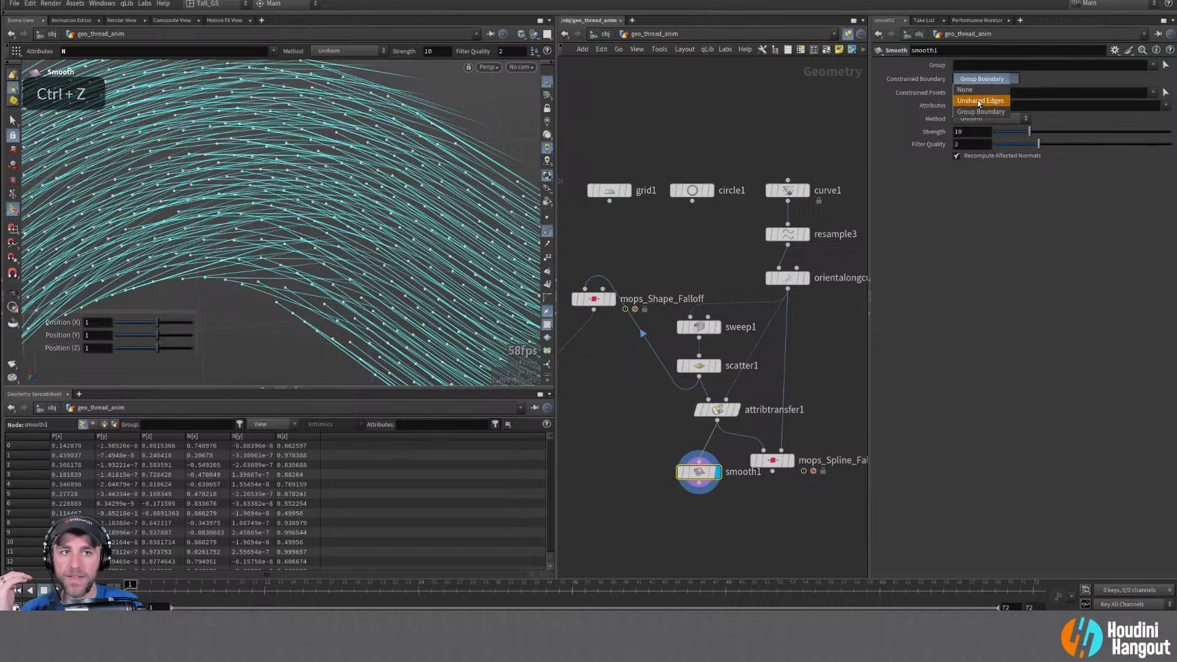
left_click(975, 90)
double_click(976, 81)
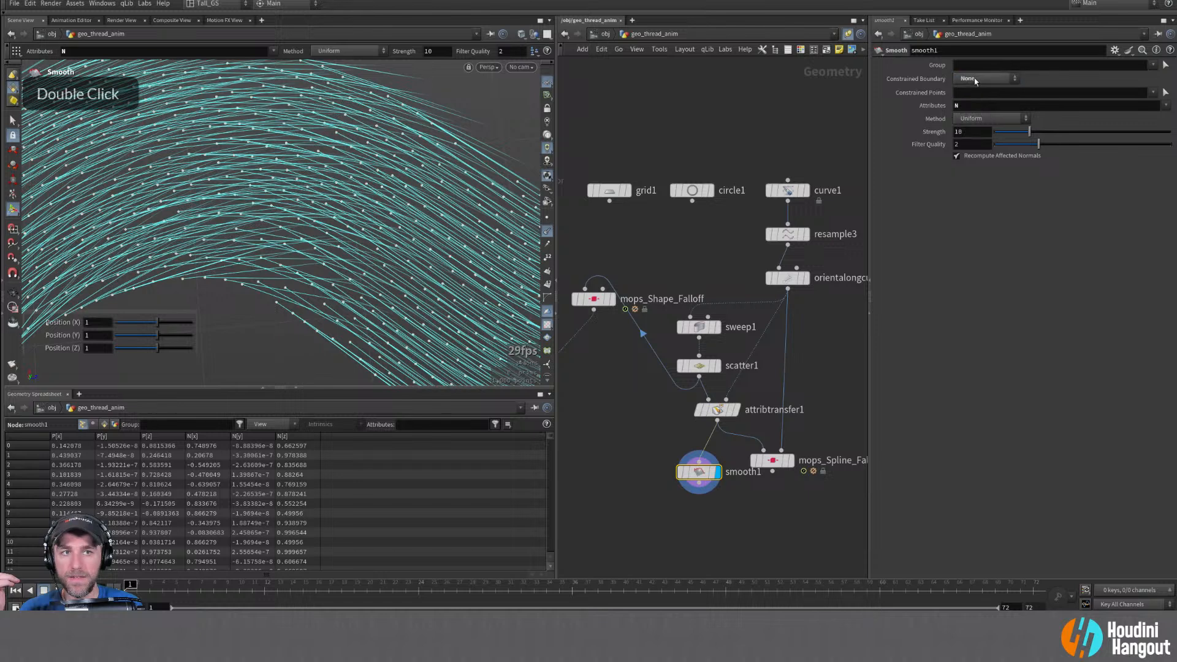
left_click(977, 118)
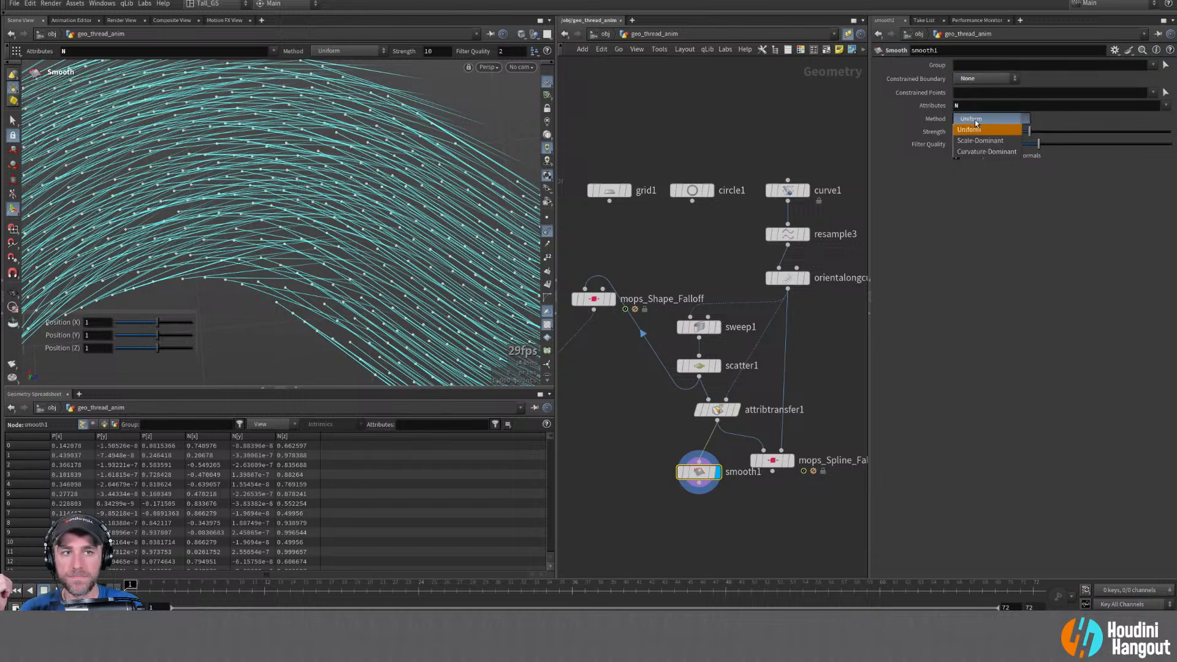
left_click(977, 123)
left_click(958, 157)
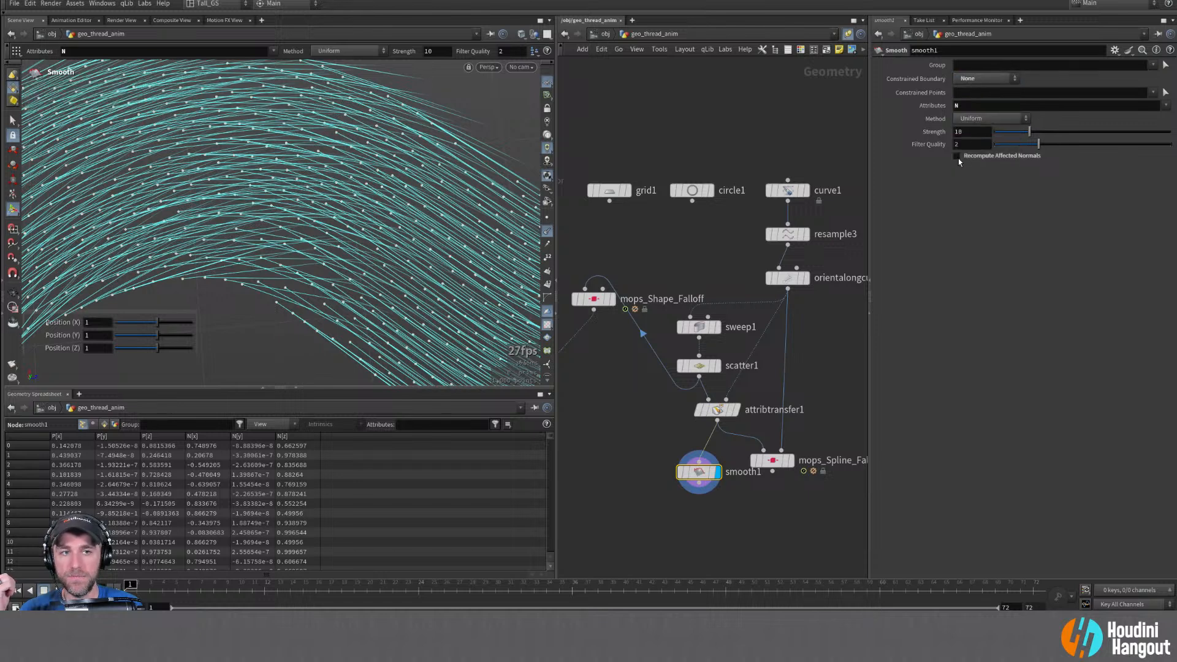
left_click_drag(1031, 145, 1070, 145)
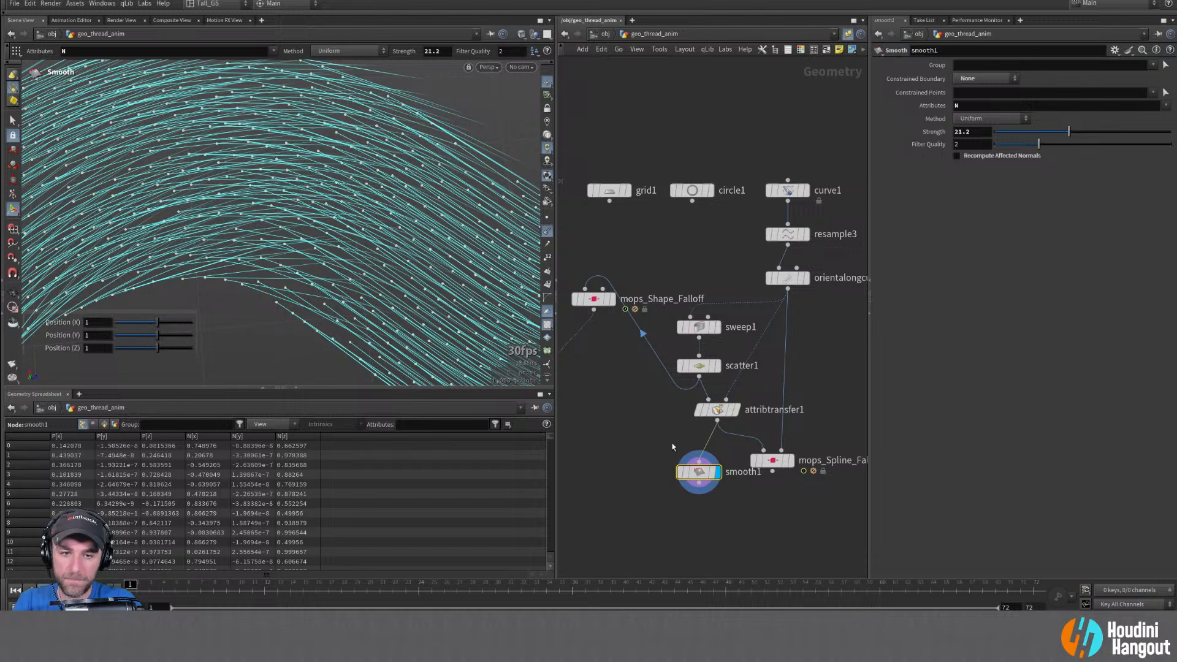
Delete the smooth1 node and display mops_Spline_Falloff
key("Delete")
double_click(791, 461)
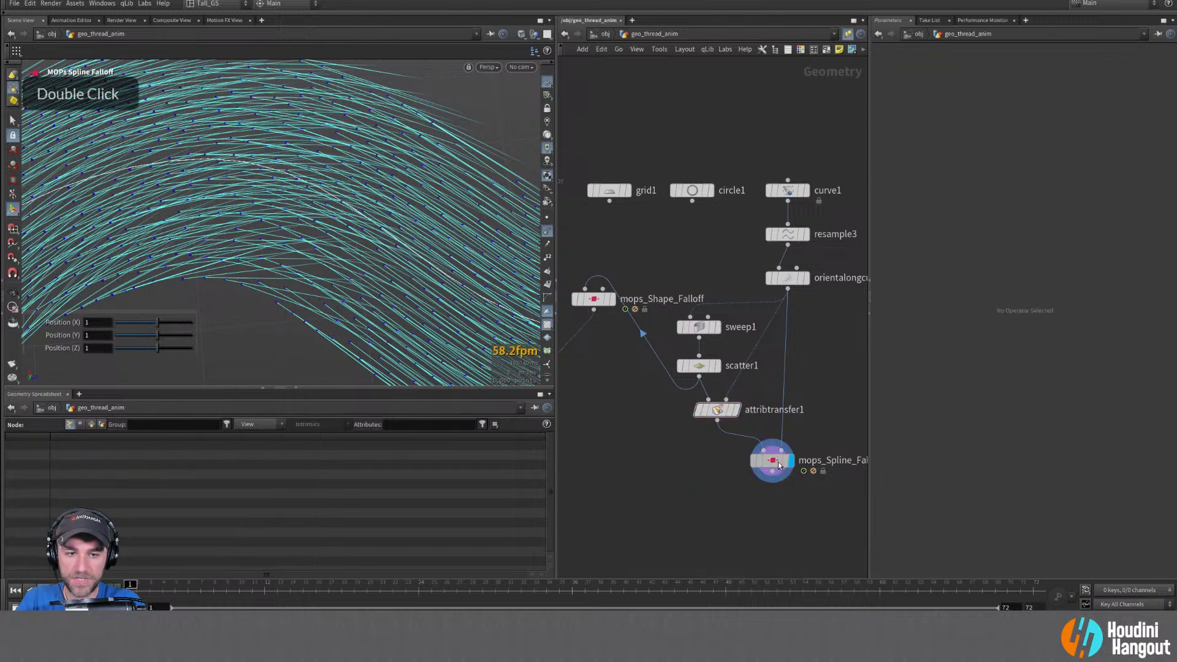
Move the node chain from copytopoints1 down to wire1 lower in the network
middle_click_drag(791, 460, 803, 408, "alt")
right_click_drag(804, 408, 652, 458, "alt")
middle_click_drag(654, 457, 714, 426, "alt")
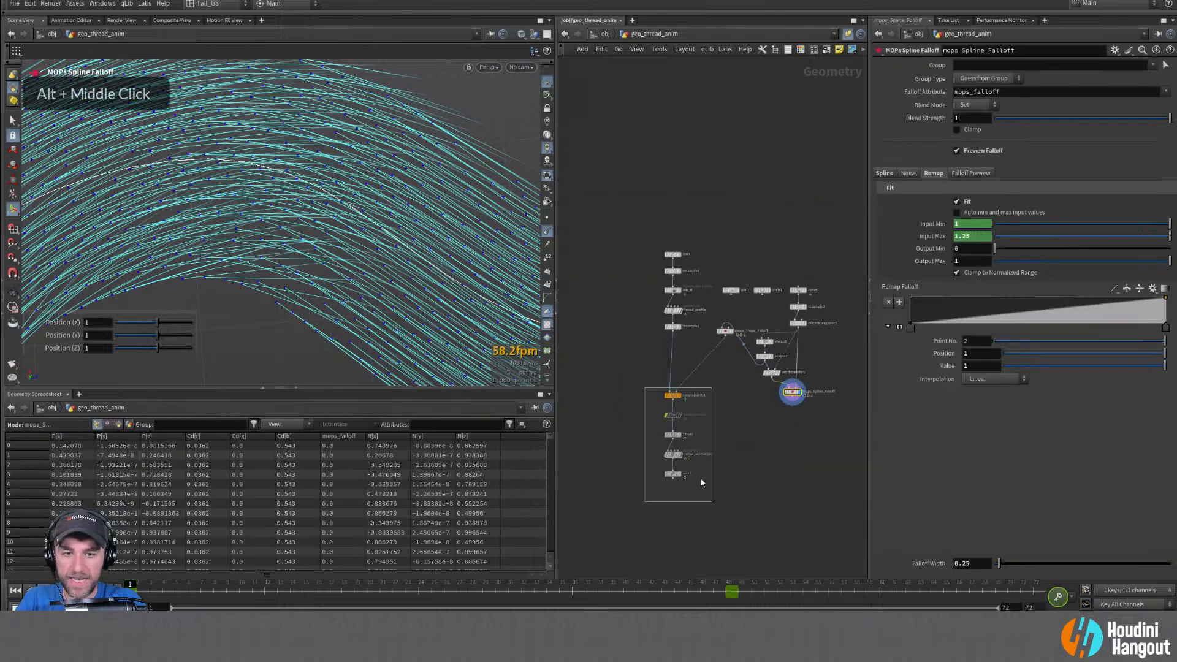
left_click_drag(701, 482, 712, 501)
left_click_drag(677, 395, 677, 451)
right_click_drag(707, 439, 751, 439)
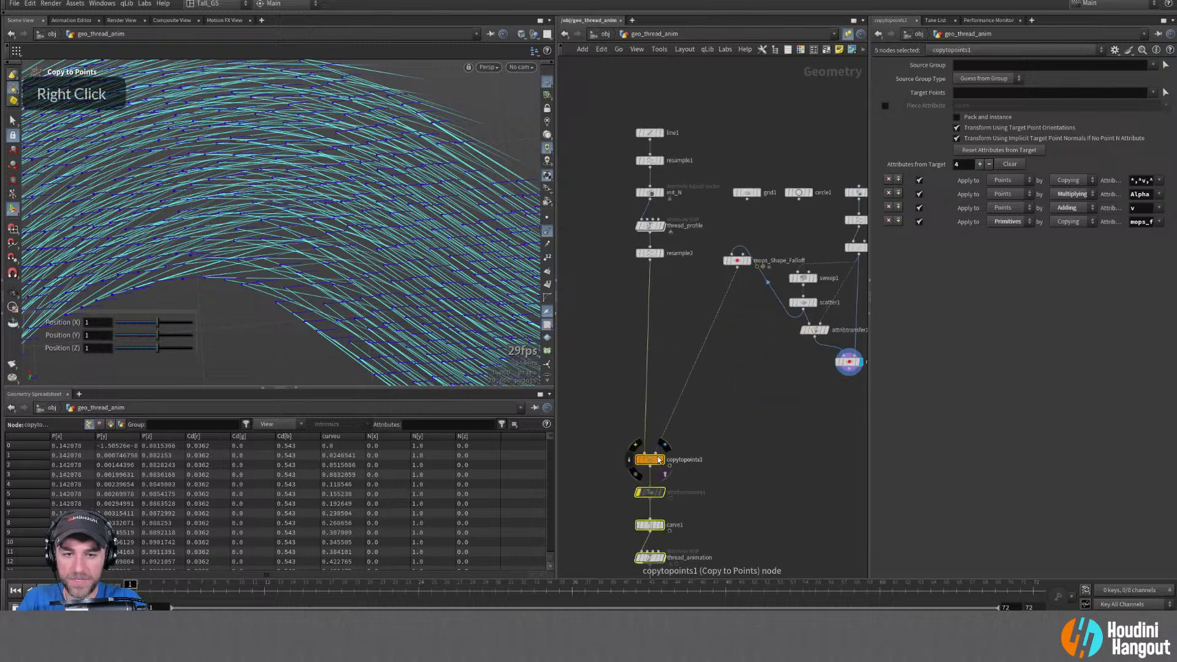
Rewire copytopoints1's second input to take the output of mops_Spline_Falloff
left_click(656, 453)
key("Escape")
left_click(809, 442)
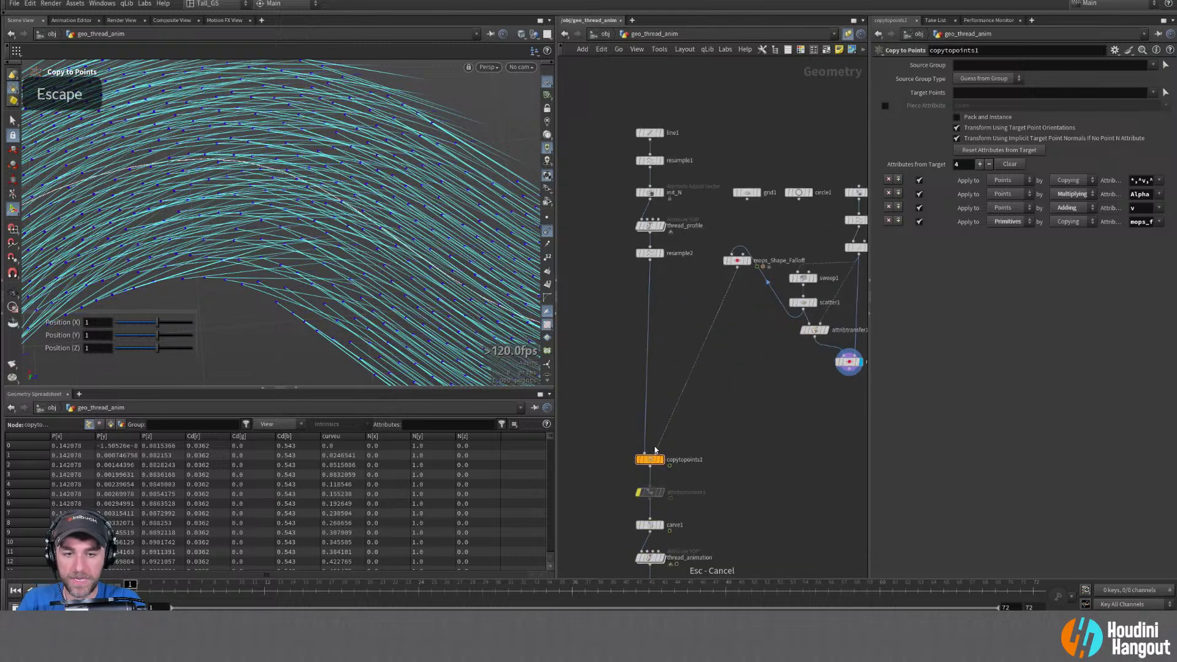
left_click(655, 450)
double_click(849, 371)
middle_click_drag(669, 463, 679, 421, "alt")
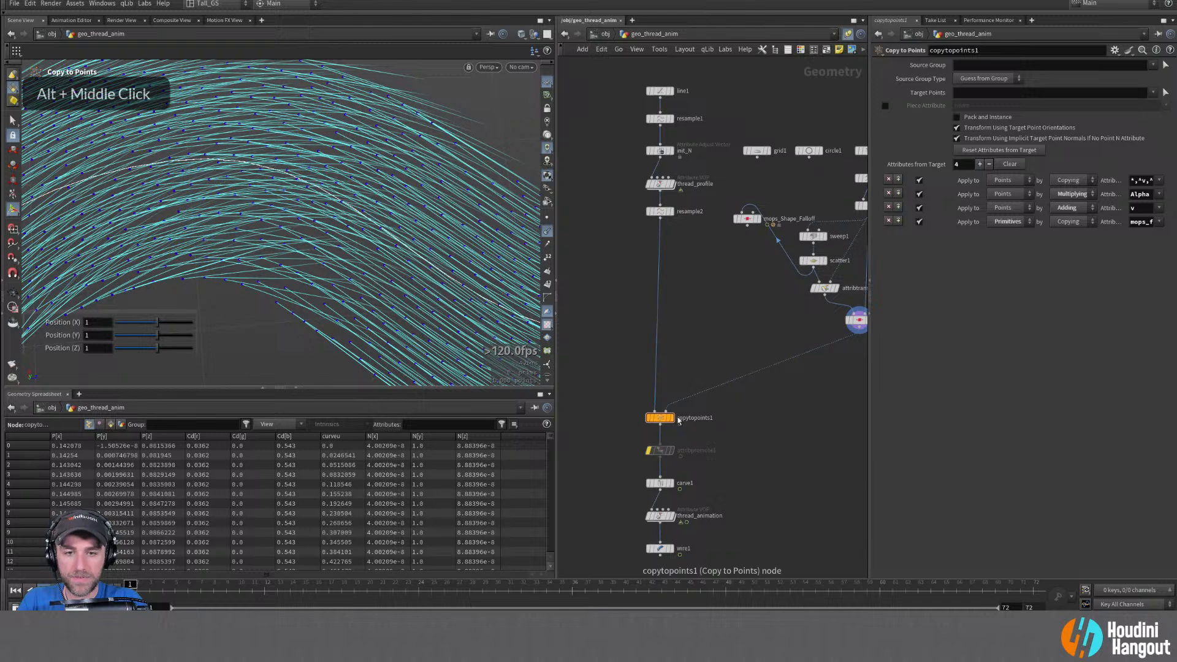
Display copytopoints1, turn off the point normals display, and inspect the copied threads along the curve
double_click(679, 421)
left_click(547, 232)
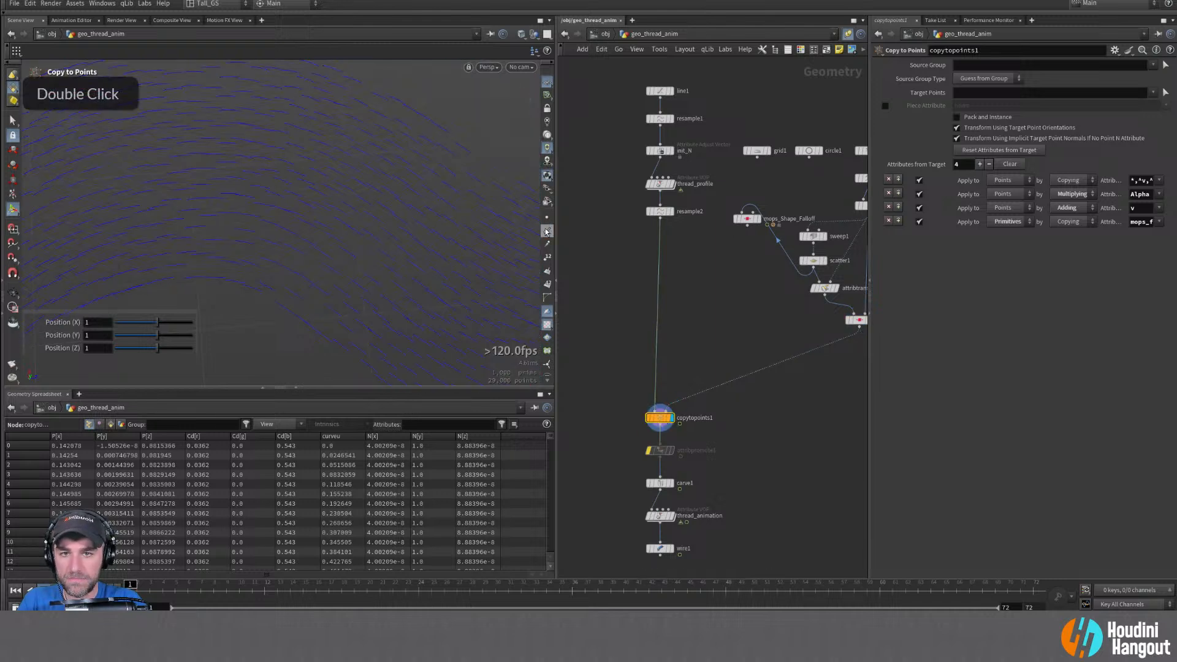
left_click_drag(396, 286, 312, 223, "alt")
middle_click_drag(312, 223, 362, 210, "alt")
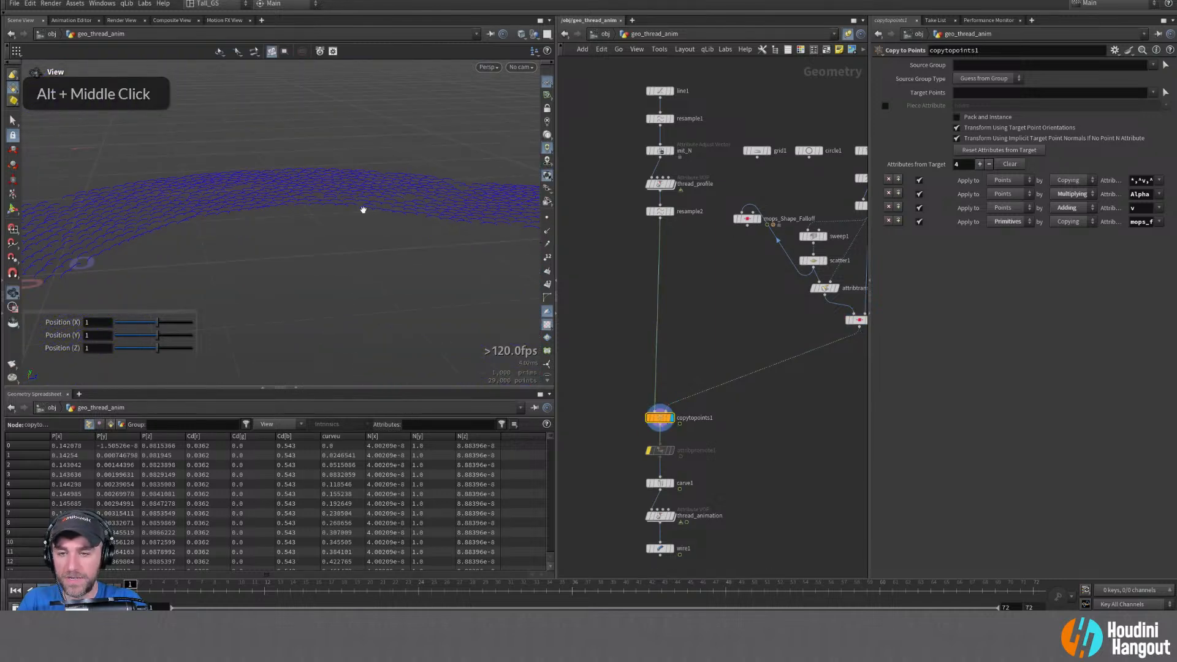
middle_click_drag(105, 233, 265, 197, "alt")
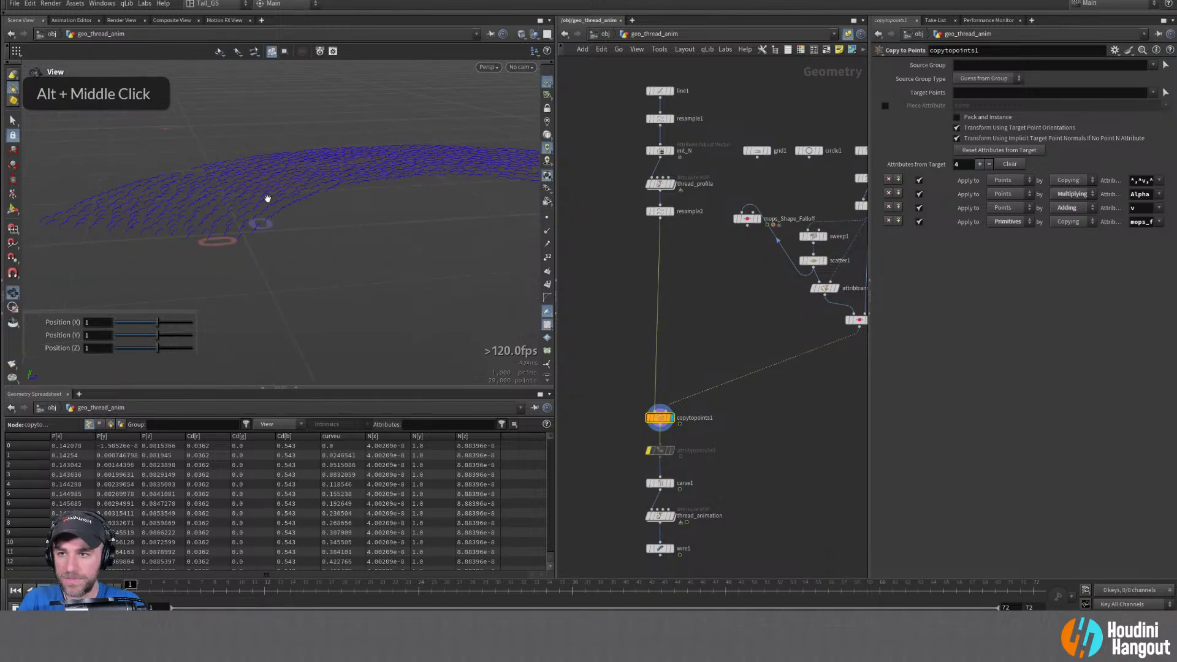
left_click_drag(265, 197, 246, 214, "alt")
left_click_drag(339, 189, 317, 126, "alt")
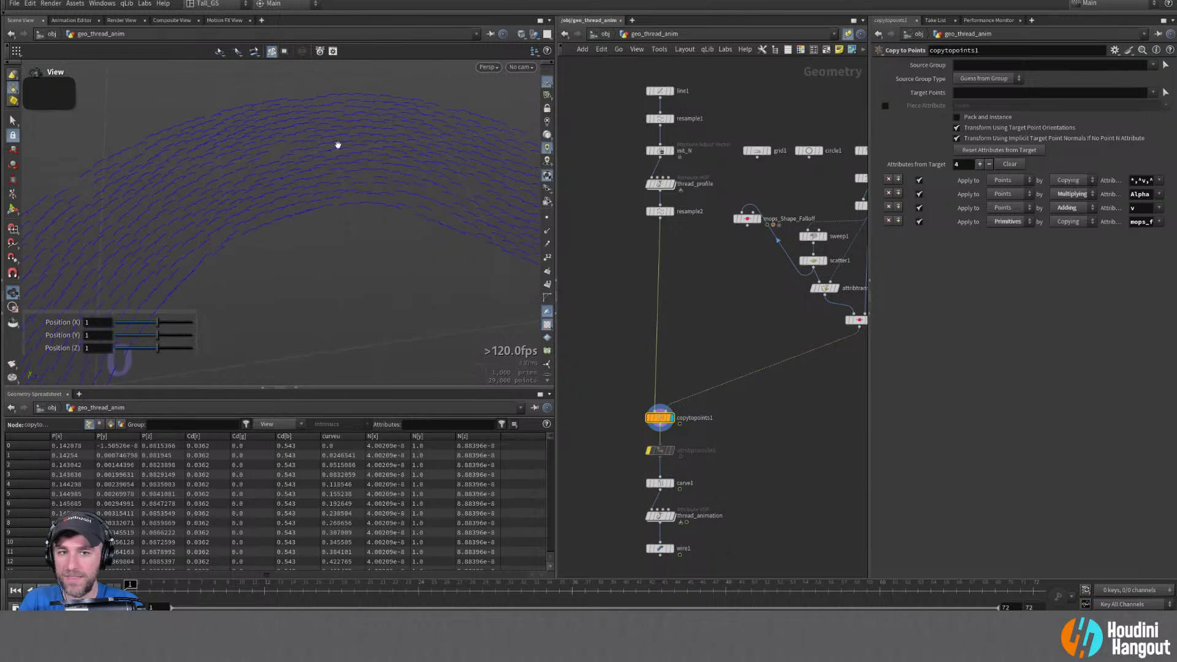
Set scatter1's Force Total Count to 5000 and check the thread density on the ribbon
middle_click_drag(776, 316, 680, 322, "alt")
left_click(715, 268)
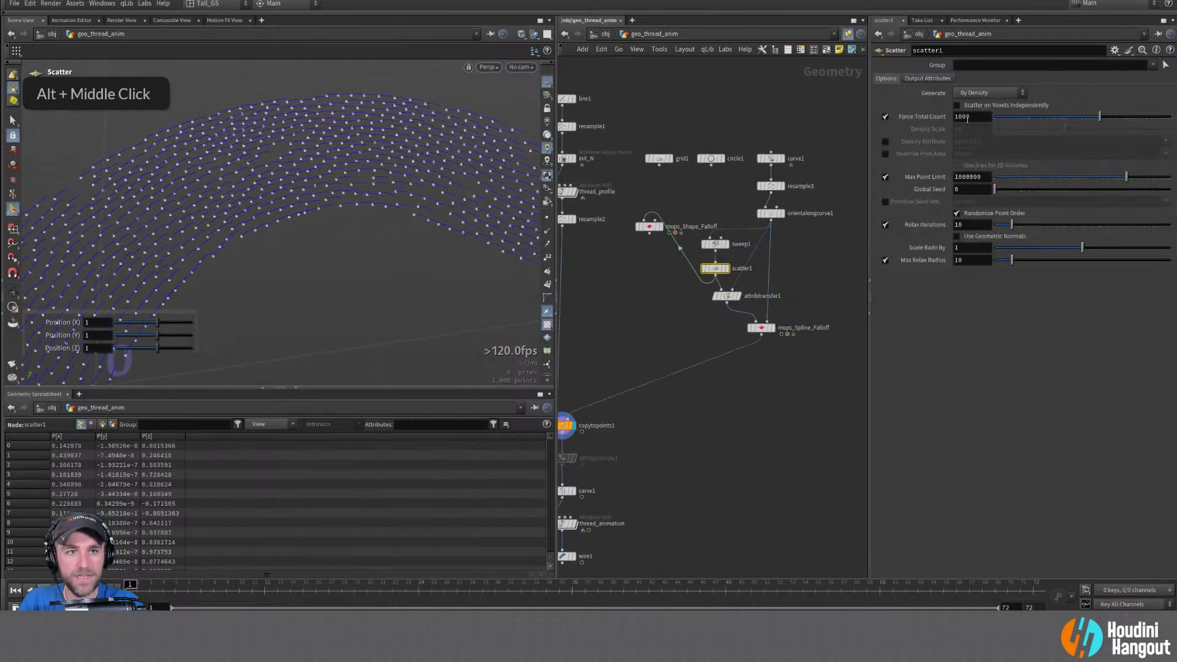
type("5")
key("Return")
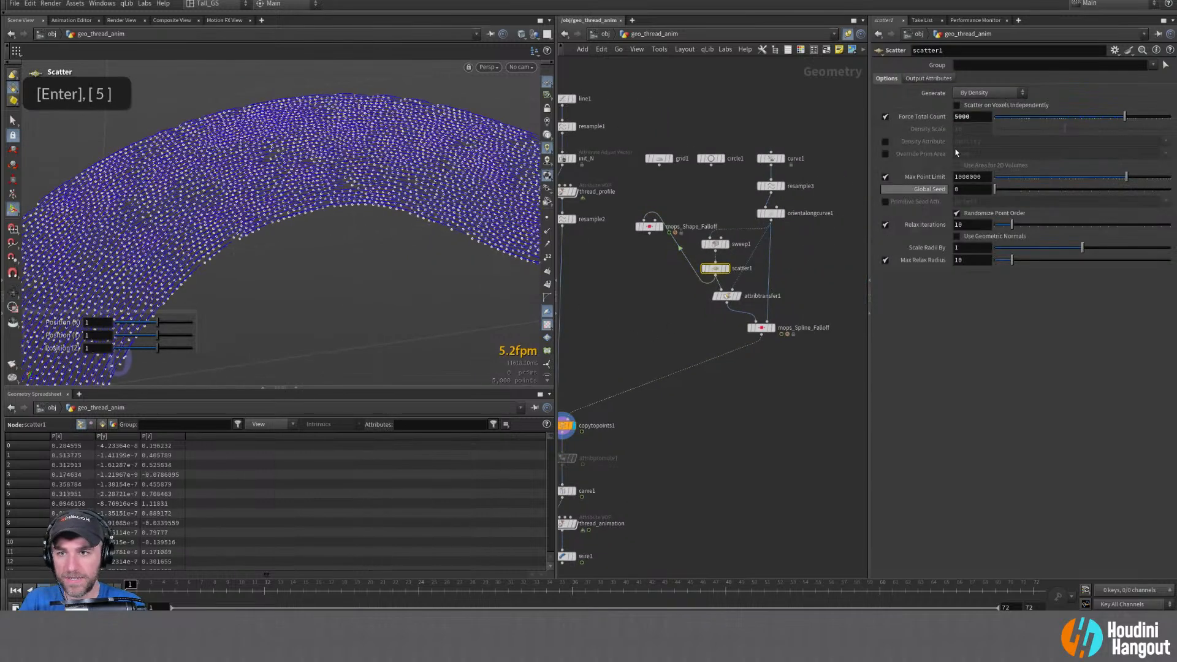
right_click_drag(342, 176, 403, 160, "alt")
mouse_move(403, 160)
left_mouse_down("alt")
mouse_move(355, 171)
mouse_move(414, 166)
left_mouse_up("alt")
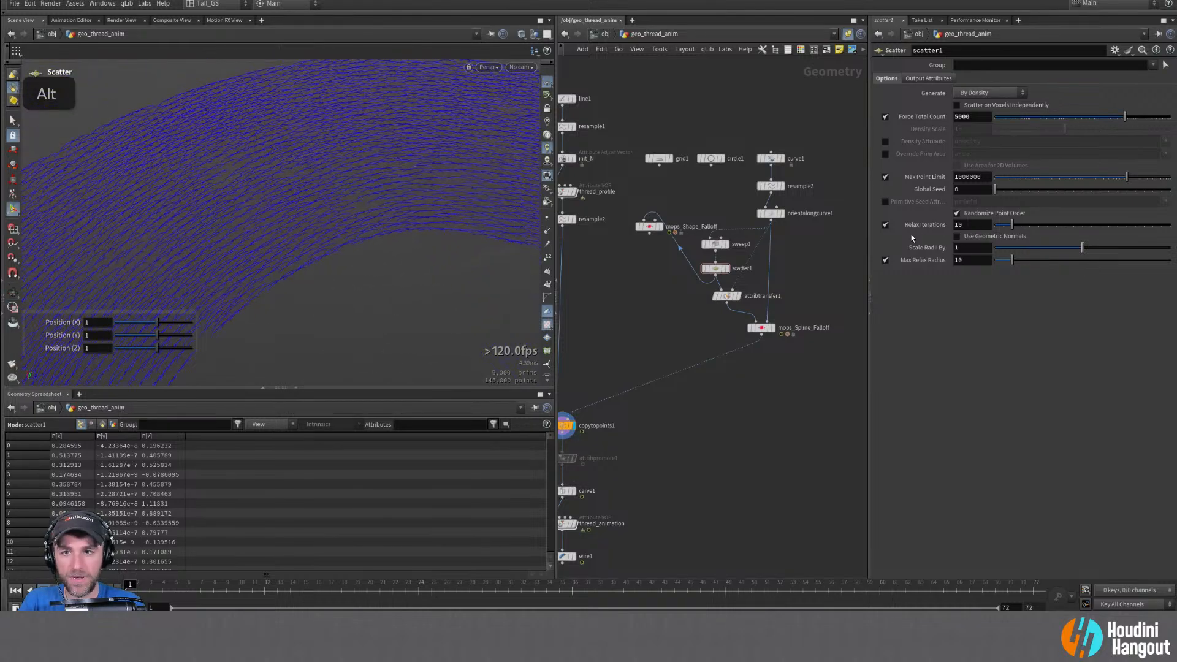
Set scatter1's Relax Iterations to 15 and Scale Radii By to 0.984, and check the thread spacing
left_click(885, 225)
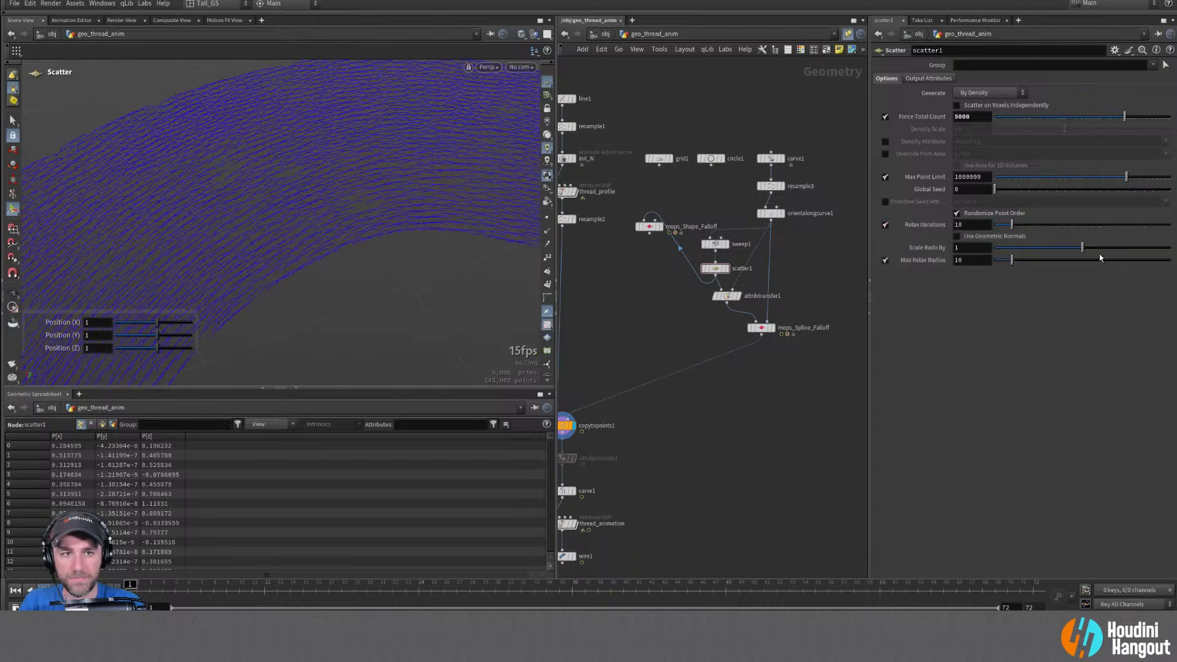
mouse_move(1087, 250)
left_mouse_down()
mouse_move(1144, 250)
mouse_move(1092, 252)
left_mouse_up()
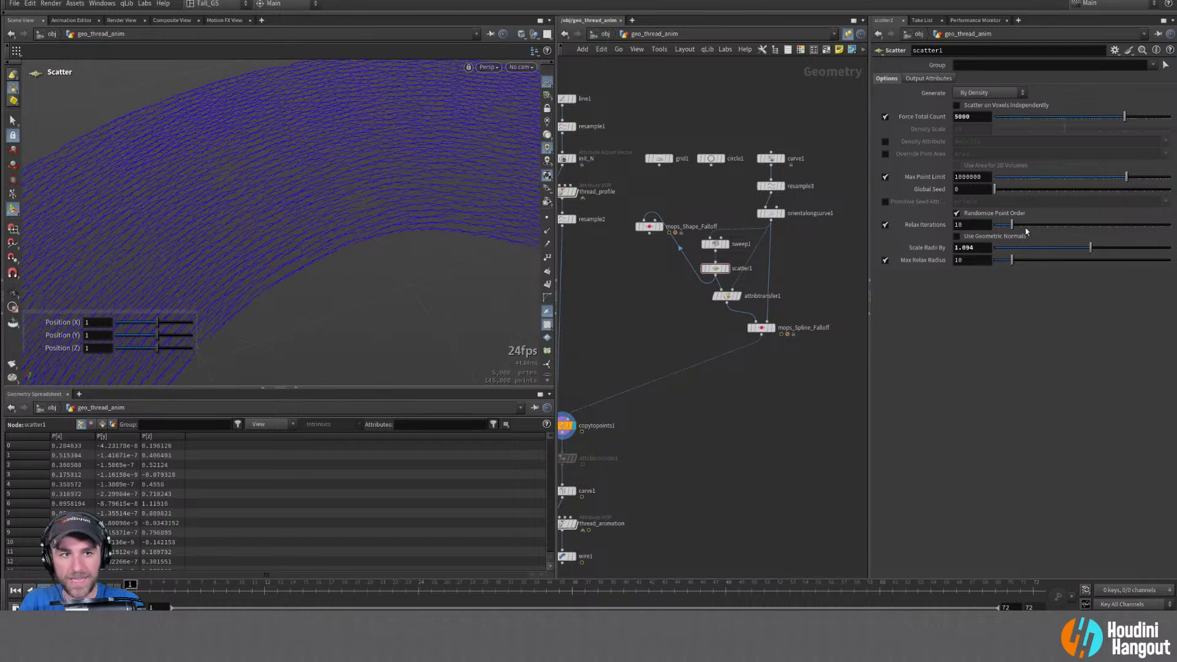
mouse_move(1013, 225)
left_mouse_down()
mouse_move(1072, 229)
mouse_move(1016, 232)
left_mouse_up()
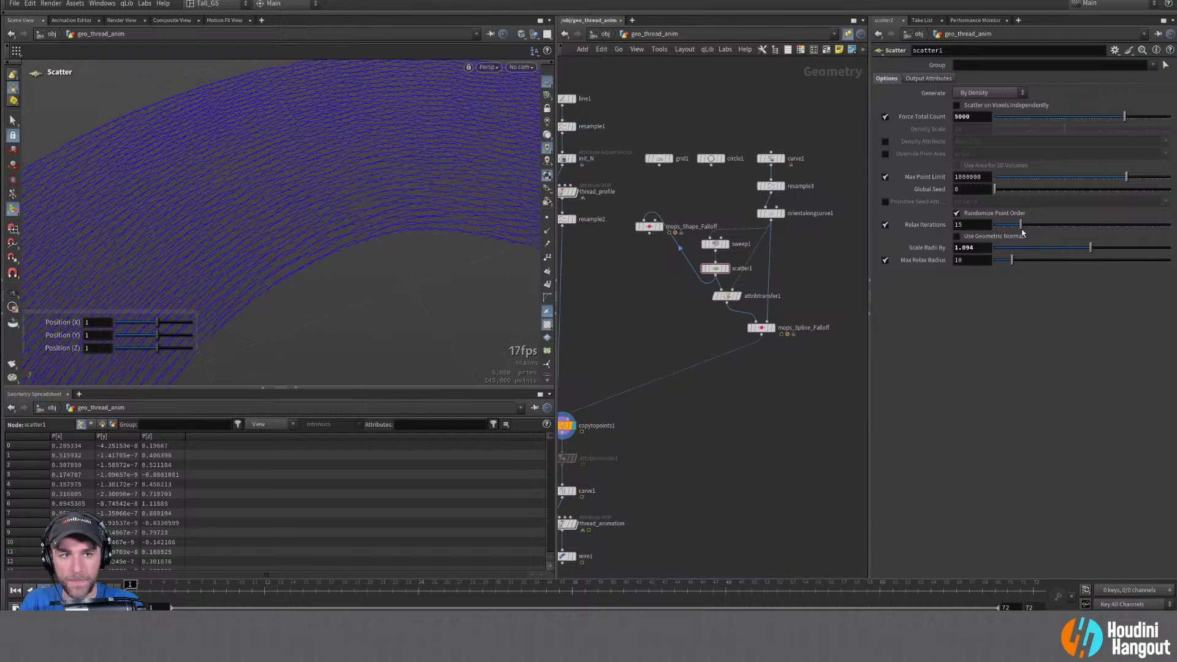
mouse_move(1089, 248)
left_mouse_down()
mouse_move(1139, 249)
mouse_move(1082, 252)
left_mouse_up()
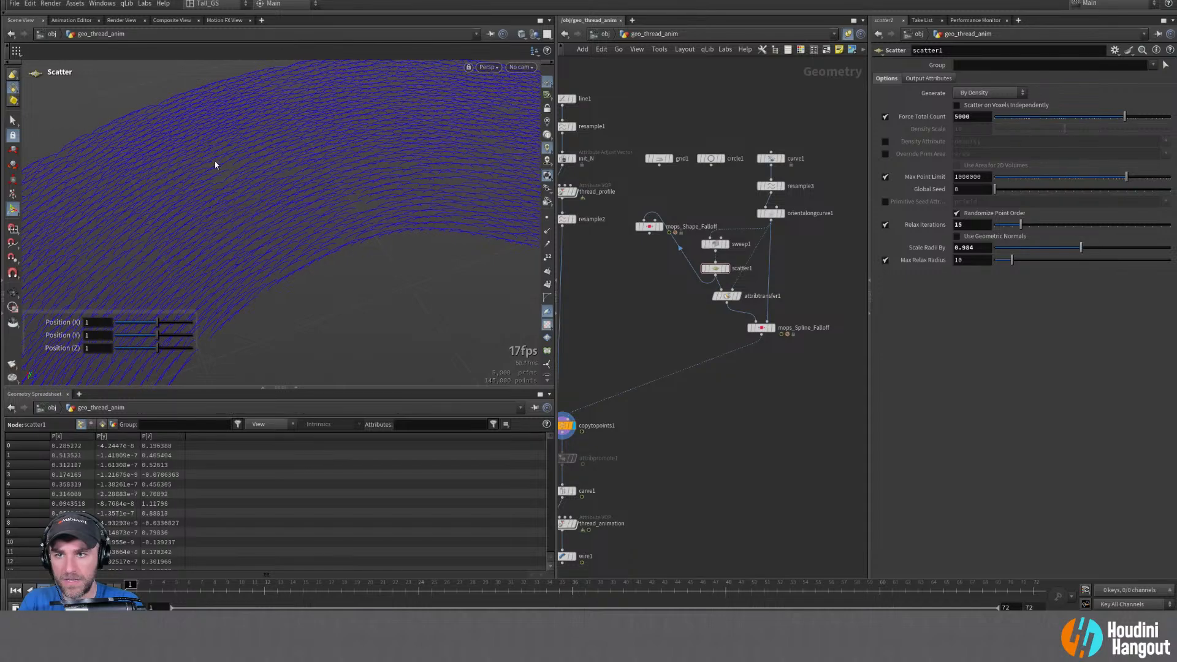
right_click_drag(215, 164, 208, 171, "alt")
left_click_drag(208, 171, 268, 157, "alt")
right_click_drag(268, 157, 319, 168, "alt")
left_click_drag(318, 168, 228, 208, "alt")
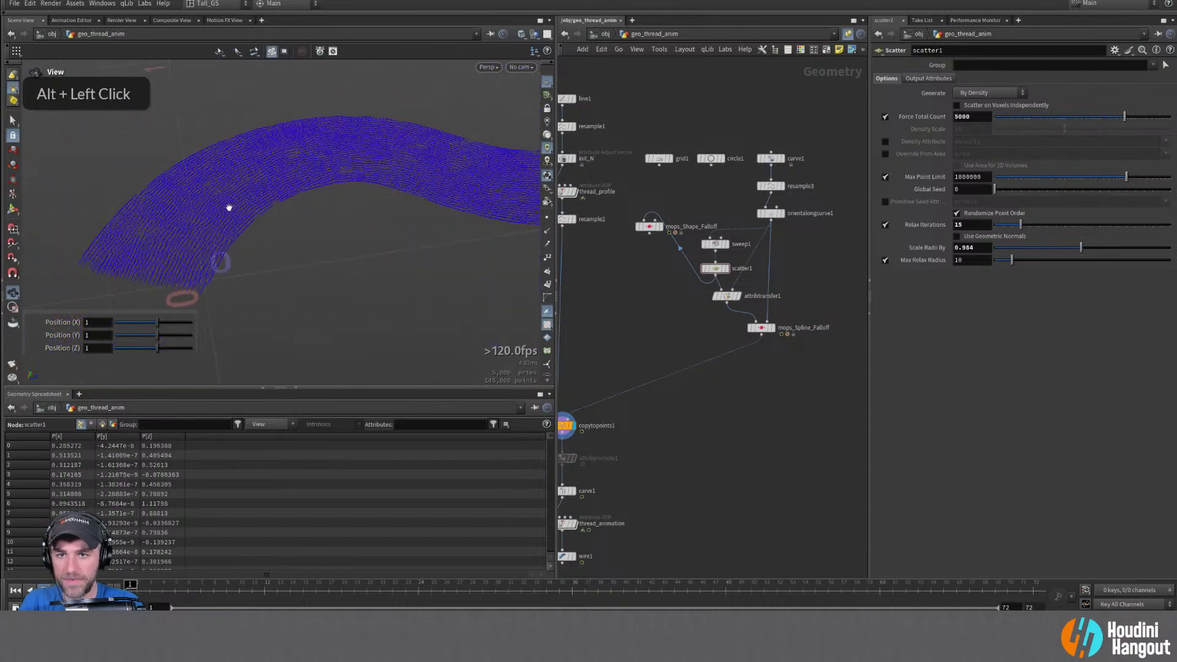
middle_click_drag(228, 208, 292, 152, "alt")
middle_click_drag(656, 490, 757, 429, "alt")
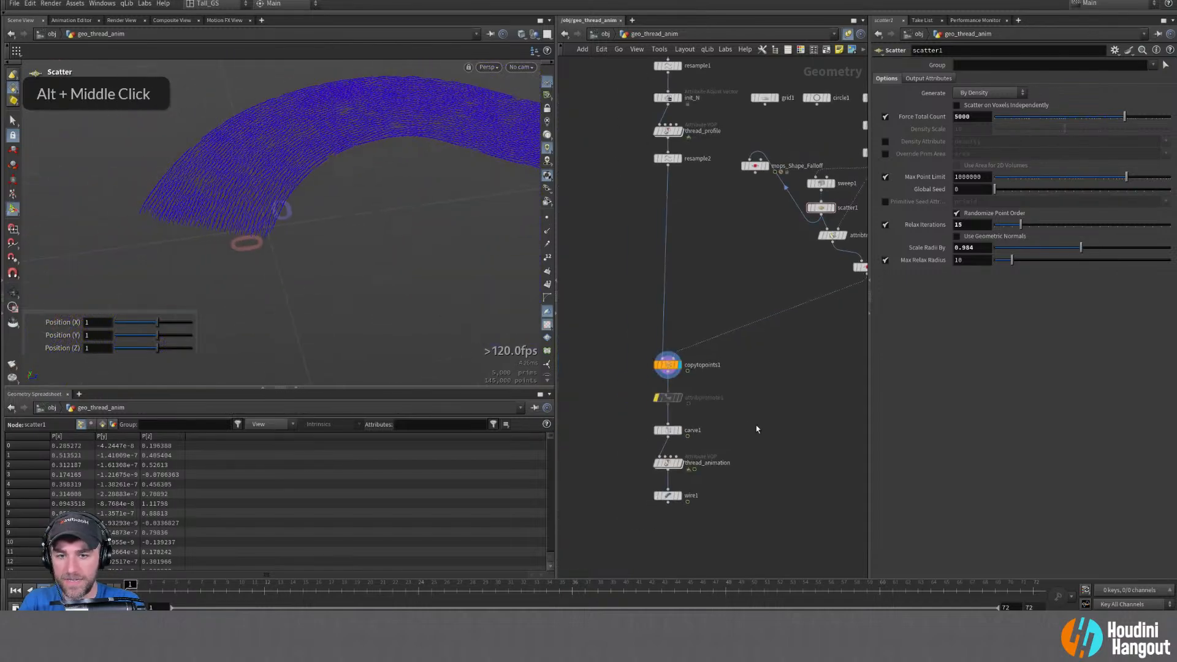
Display thread_animation, scrub the timeline to frame 21, and inspect the threads growing along the curve
left_click(681, 464)
left_click(669, 463)
left_click_drag(320, 166, 291, 213, "alt")
key("Return")
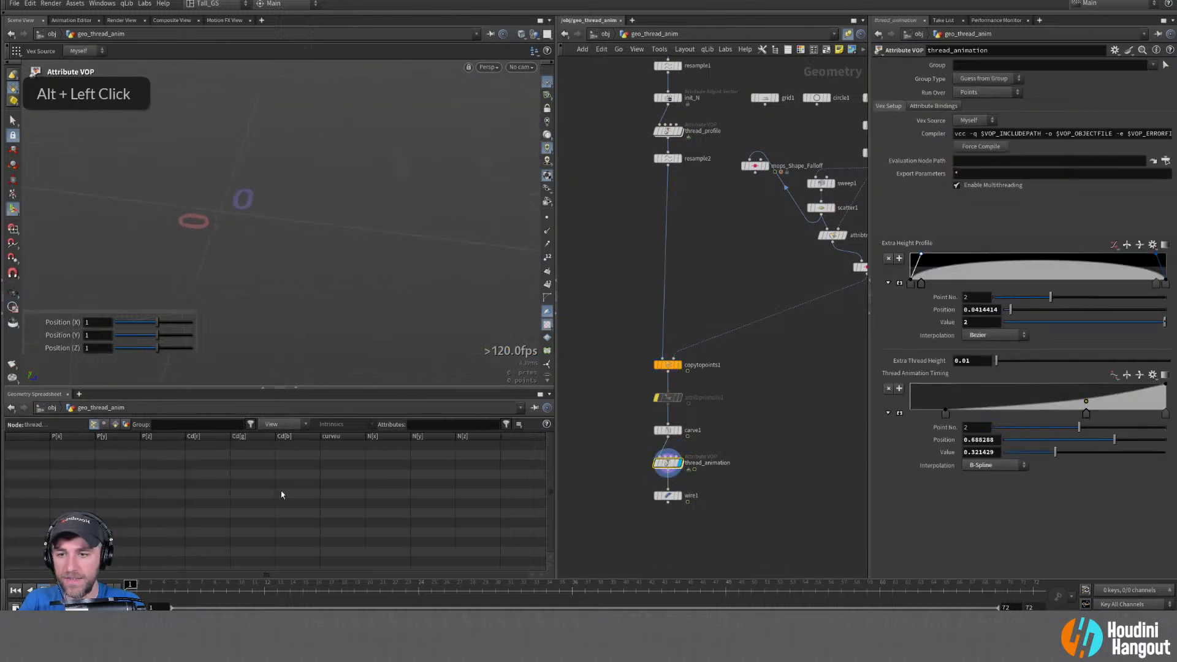
mouse_move(679, 433)
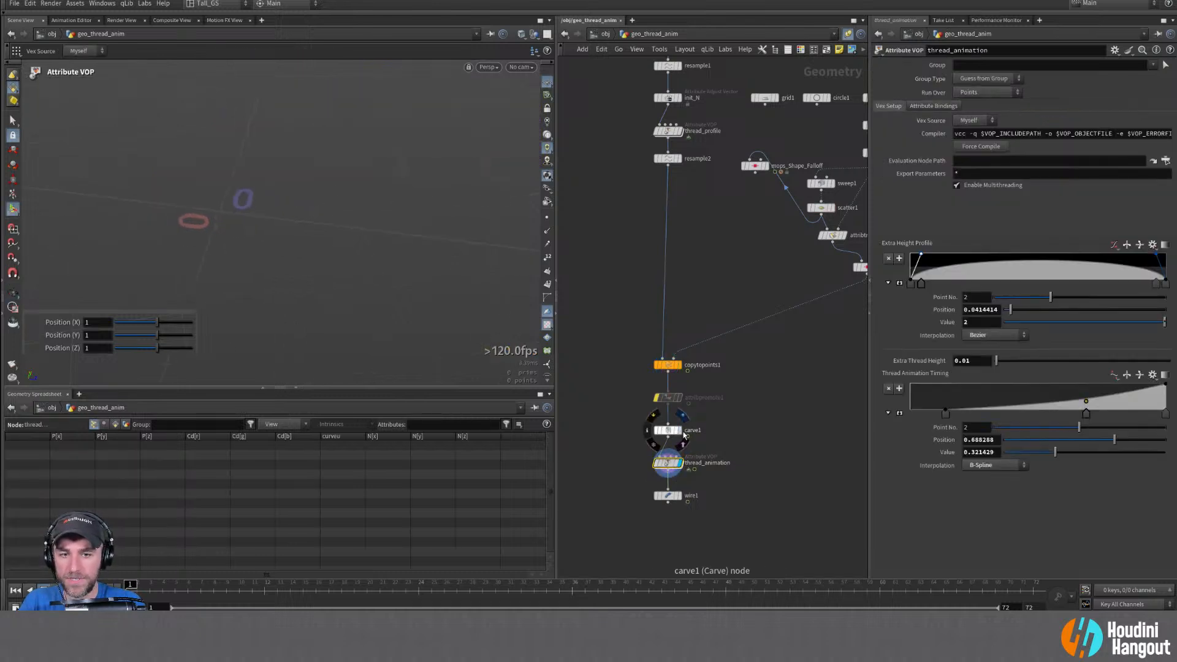
mouse_move(141, 585)
left_mouse_down()
mouse_move(537, 587)
mouse_move(381, 587)
left_mouse_up()
key("alt")
right_click_drag(315, 137, 389, 100, "alt")
left_click_drag(389, 100, 366, 170, "alt")
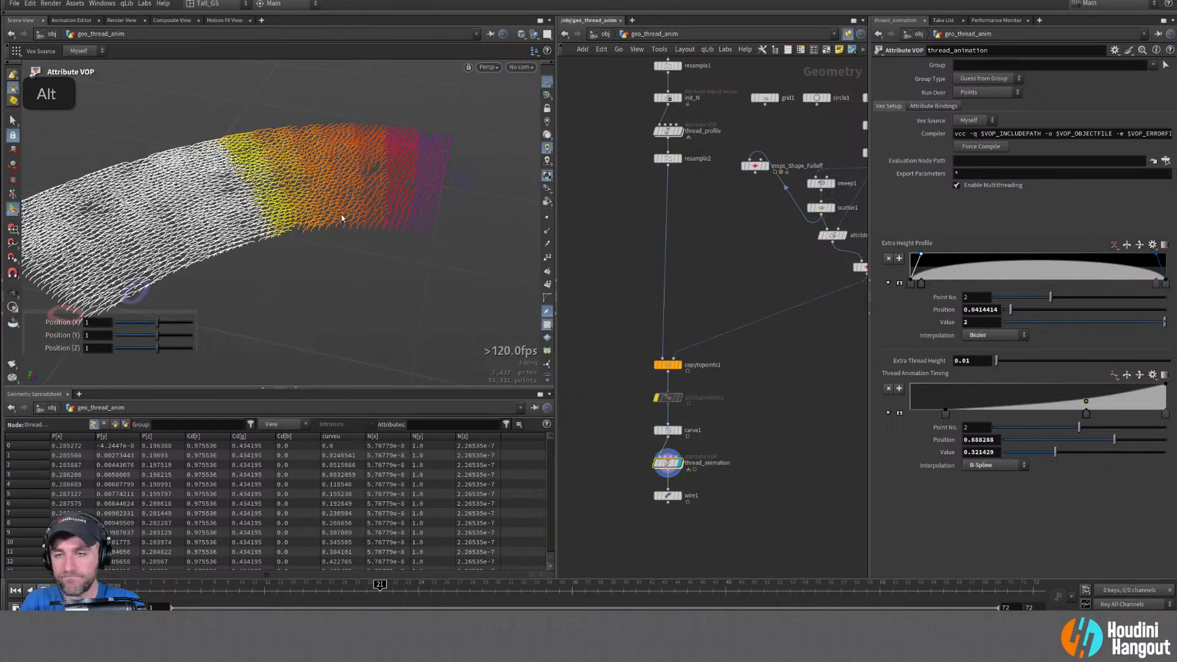
Space attribtransfer1 and mops_Spline_Falloff further down in the network, and review the orientalongcurve1 and sweep1 settings
middle_click_drag(749, 247, 644, 312, "alt")
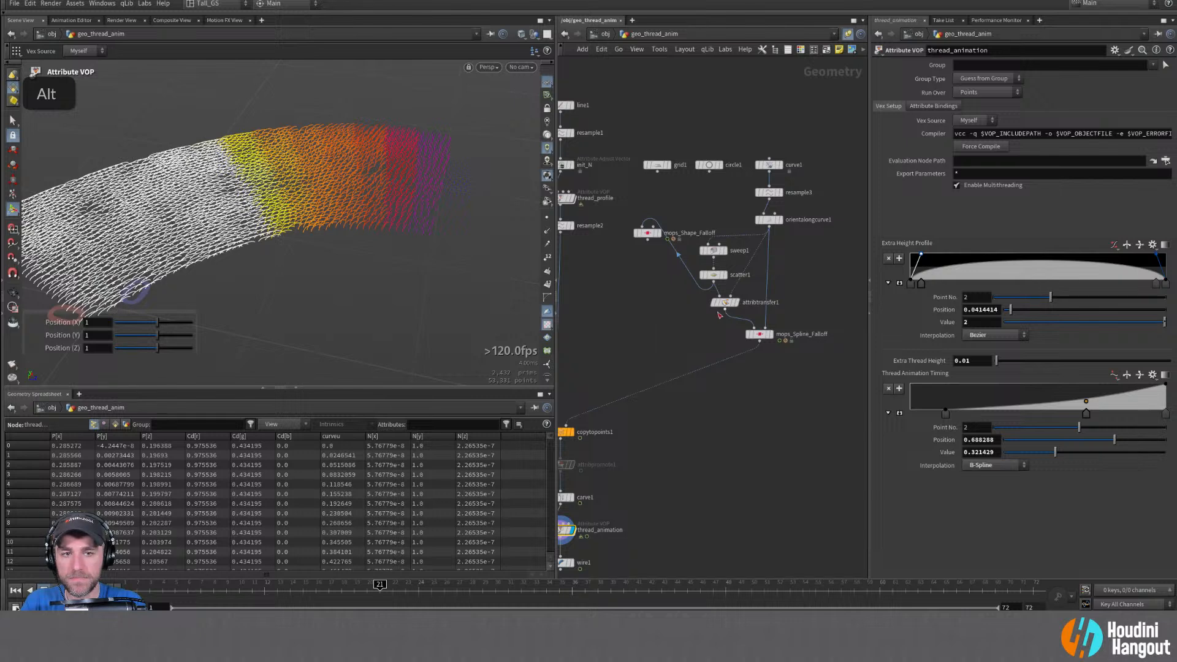
left_click_drag(725, 303, 761, 352)
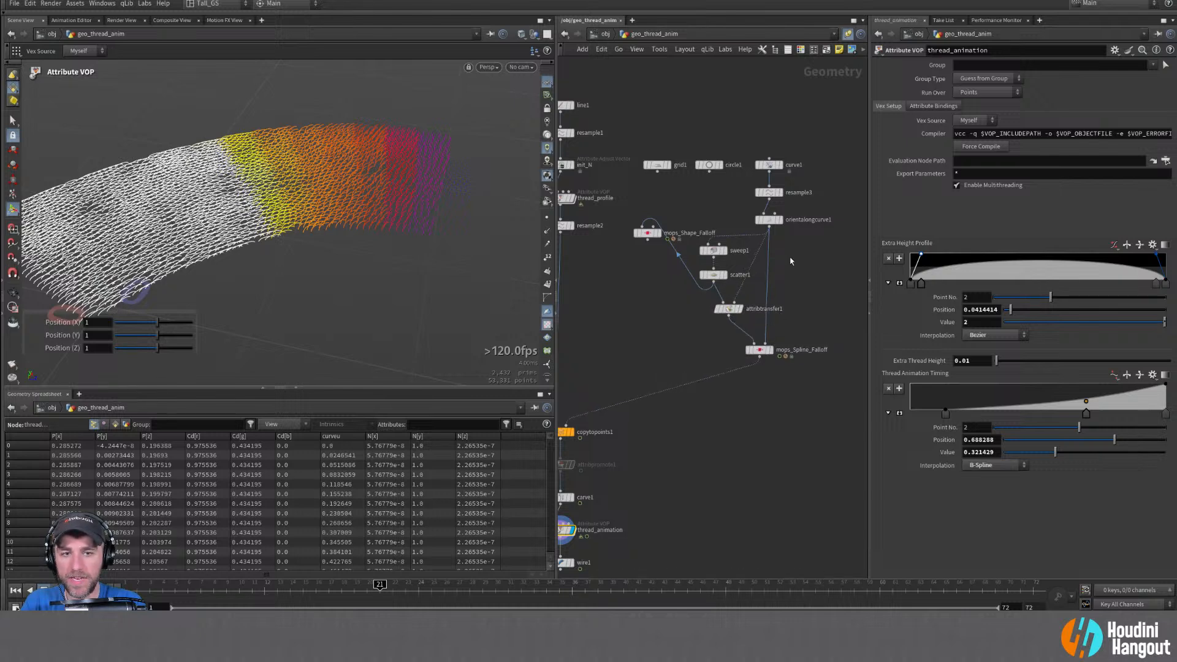
left_click(767, 222)
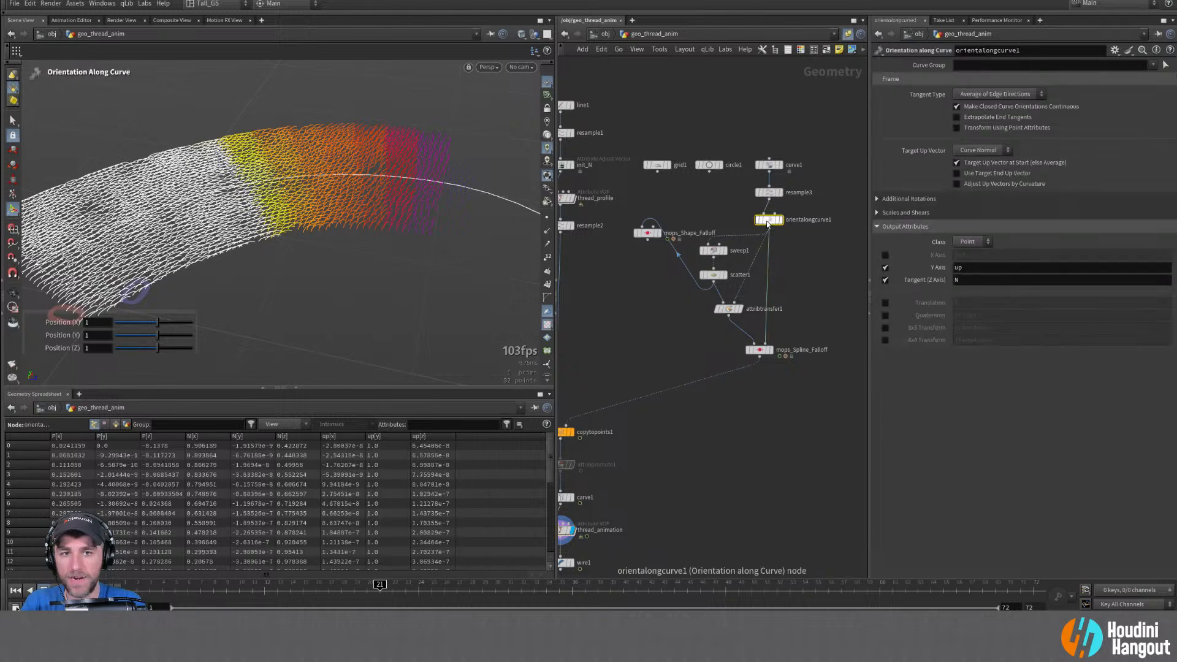
left_click(713, 251)
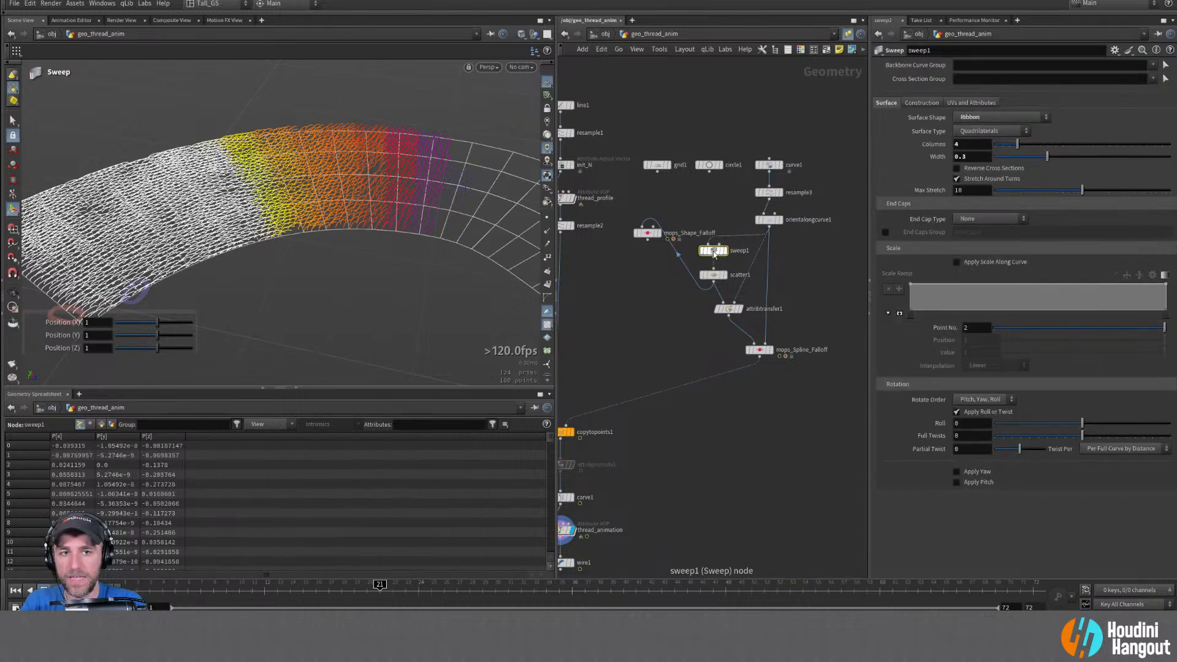
Set resample3's maximum segment Length to 0.025 and check the thread animation at frame 20
left_click(771, 194)
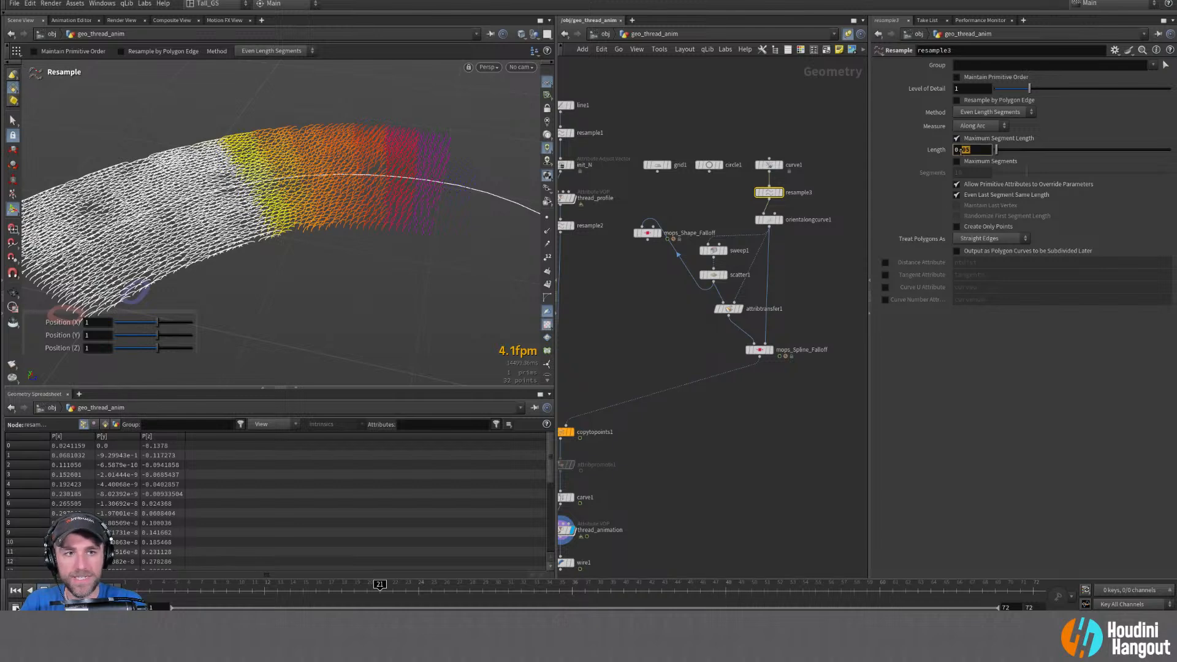
type("025")
key("Return")
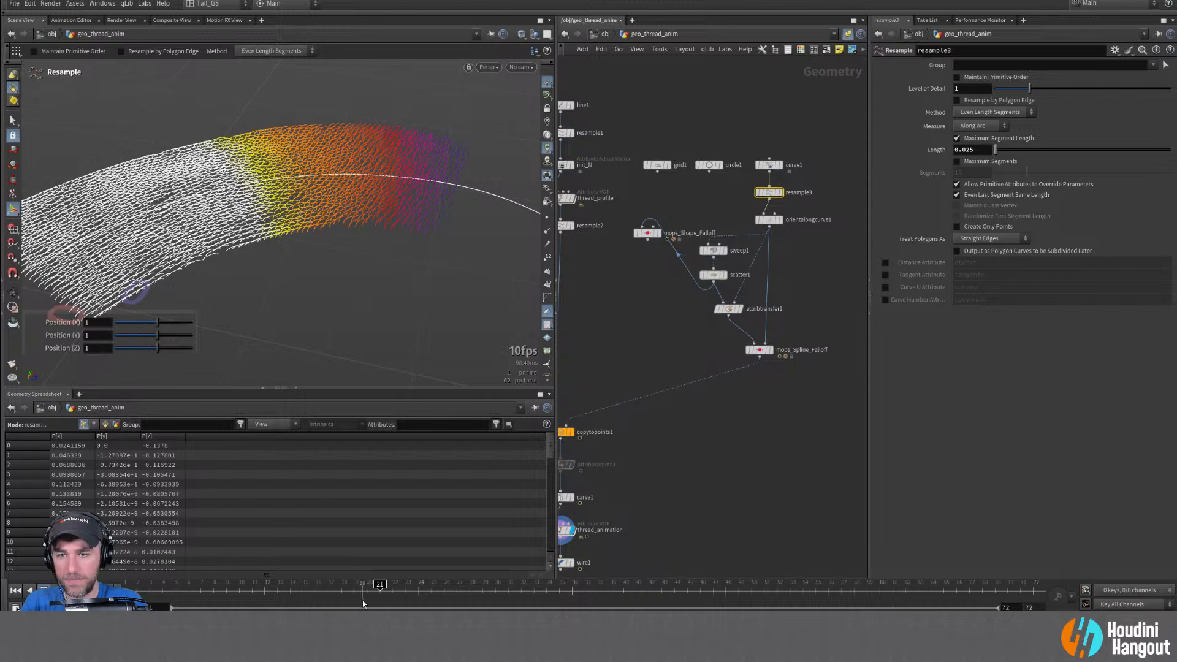
mouse_move(380, 585)
left_mouse_down()
mouse_move(270, 585)
mouse_move(495, 600)
mouse_move(368, 600)
left_mouse_up()
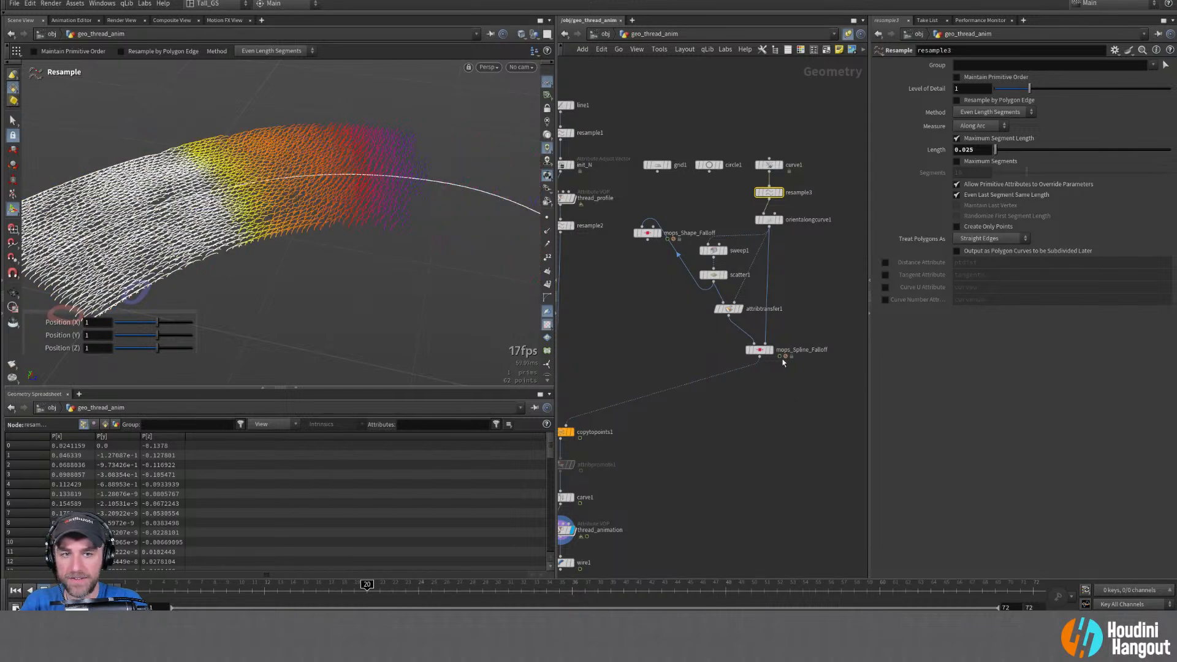
Enable noise on mops_Spline_Falloff, using the Simplex noise type with a Frequency of 26 in every component
left_click(759, 351)
left_click(909, 173)
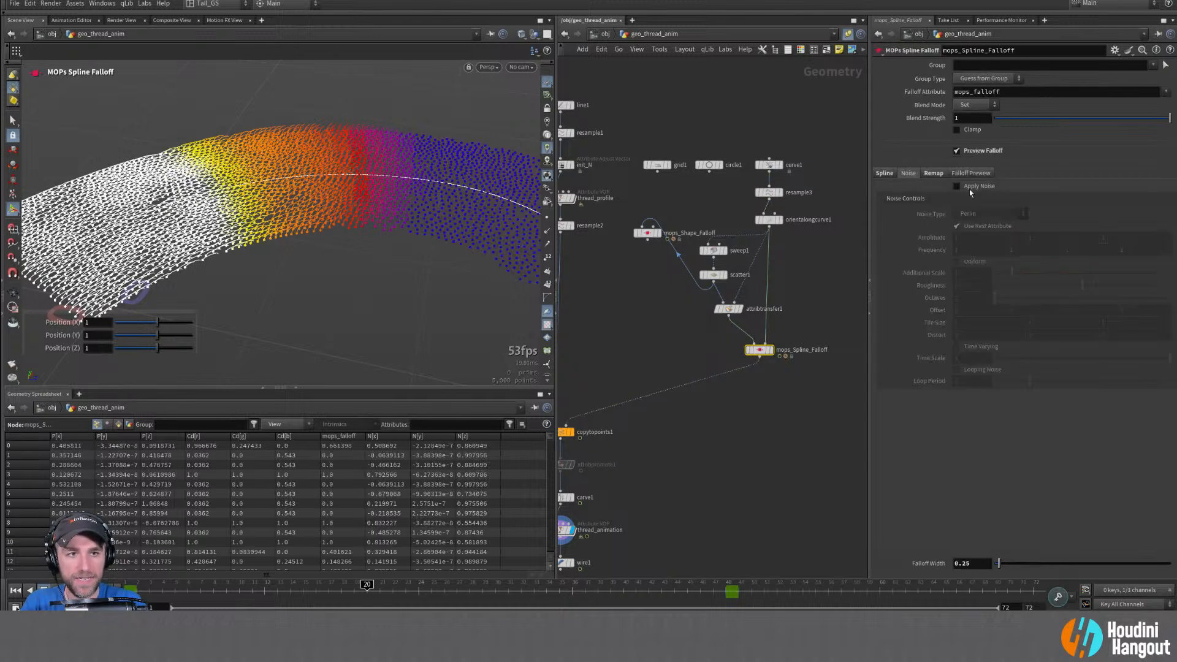
left_click(958, 186)
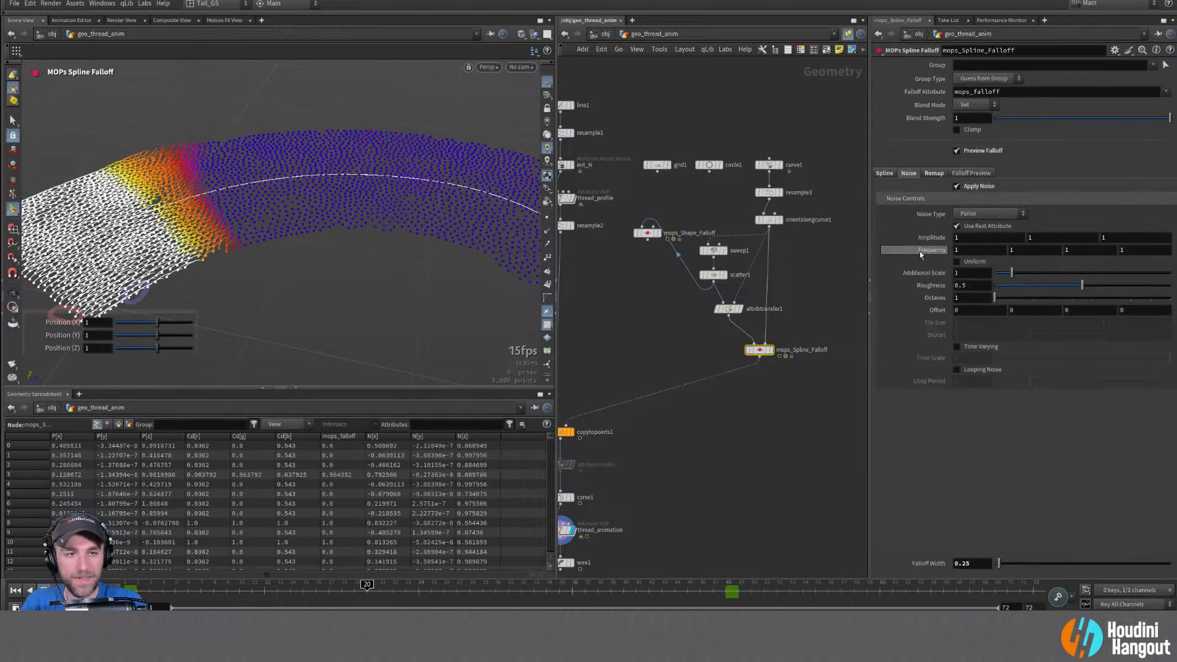
middle_click_drag(919, 252, 1052, 224)
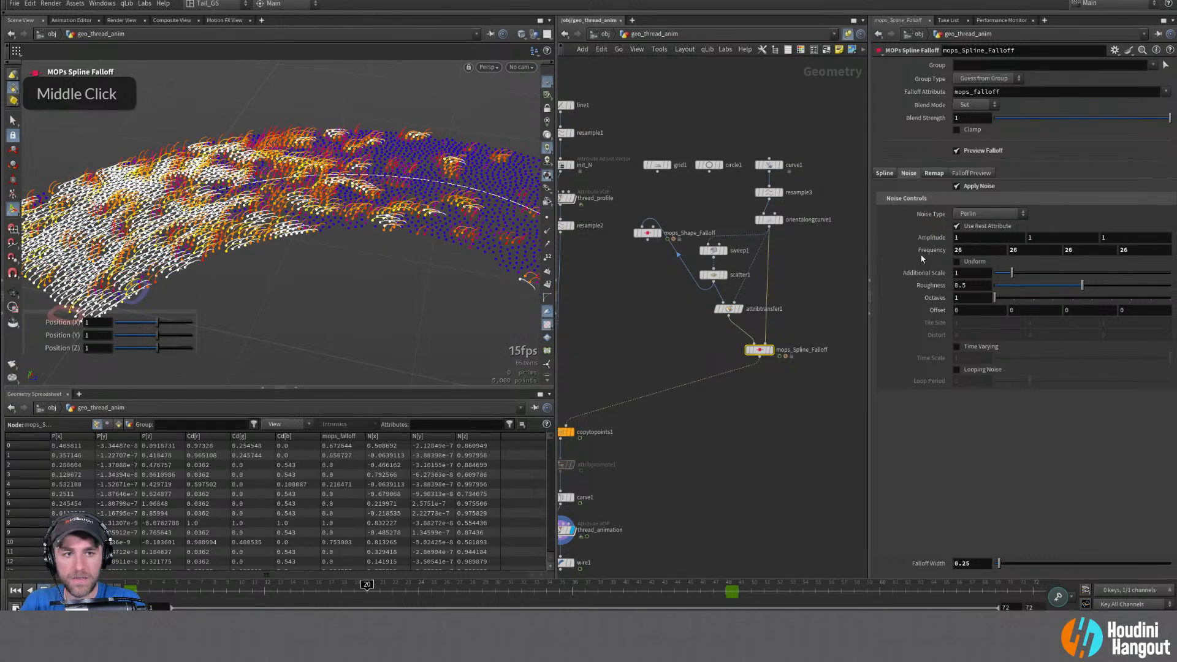
left_click(987, 214)
left_click(974, 236)
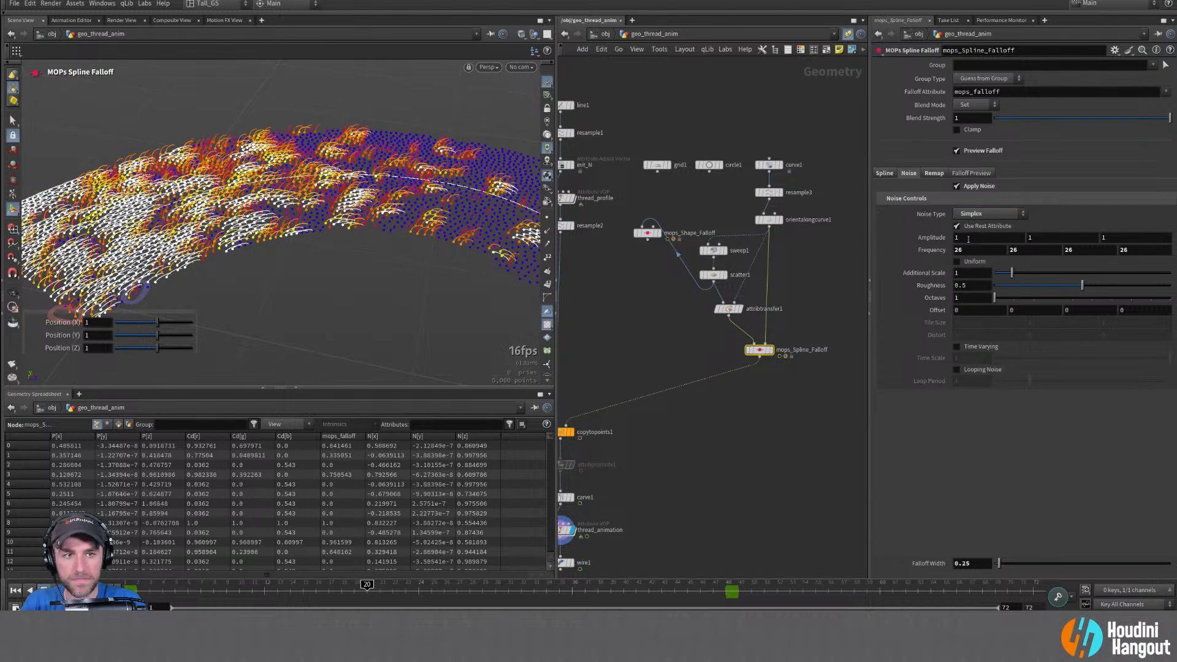
Set the falloff noise Amplitude to 0.1 and Frequency to 35.7, and scrub through the first frames to frame 20
middle_click_drag(932, 238, 1174, 252)
left_click(200, 593)
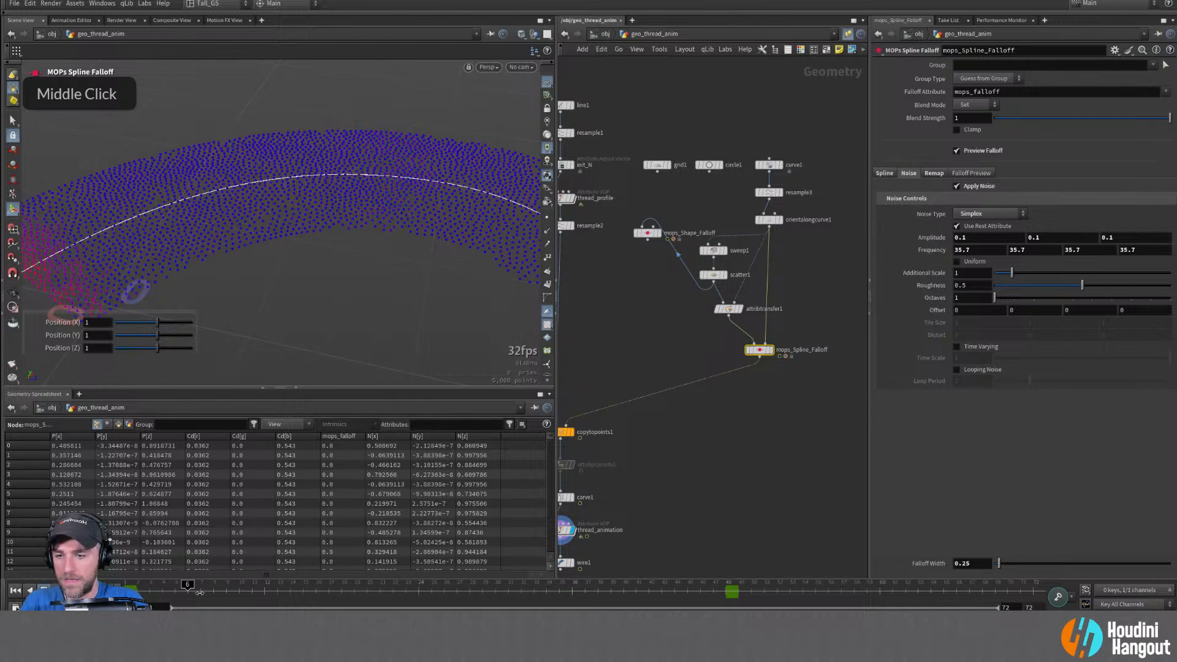
left_click_drag(151, 587, 367, 585)
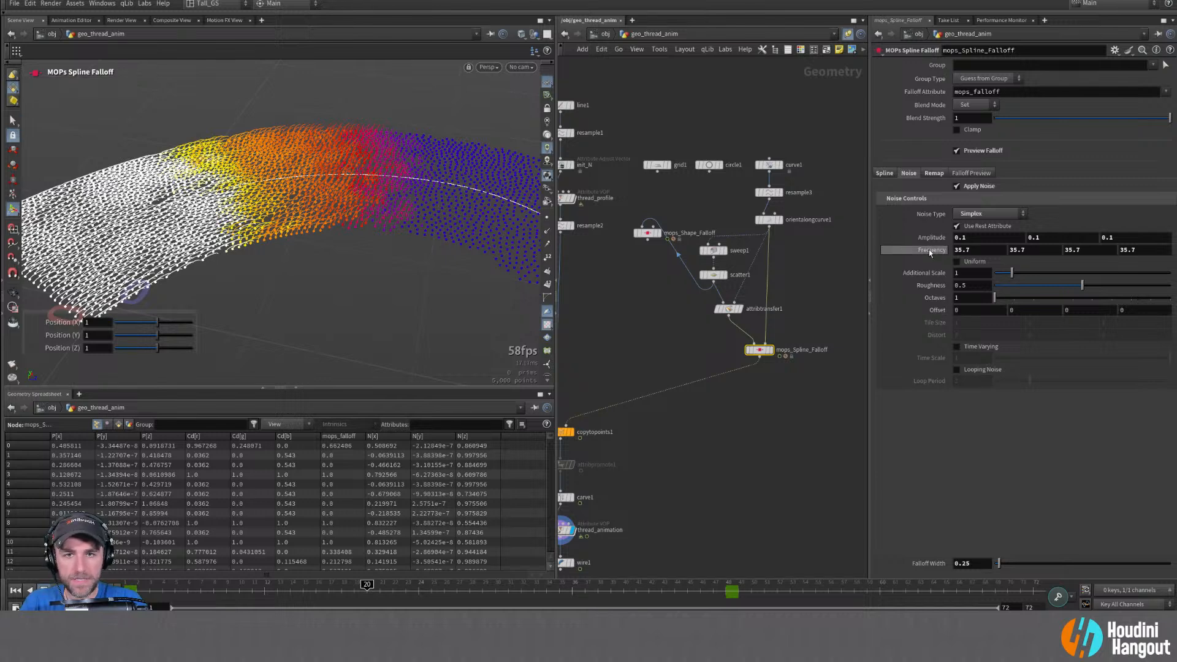
Try different falloff noise frequencies, settling on a Frequency of 48, and set Octaves to 3
middle_click_drag(931, 252, 989, 216)
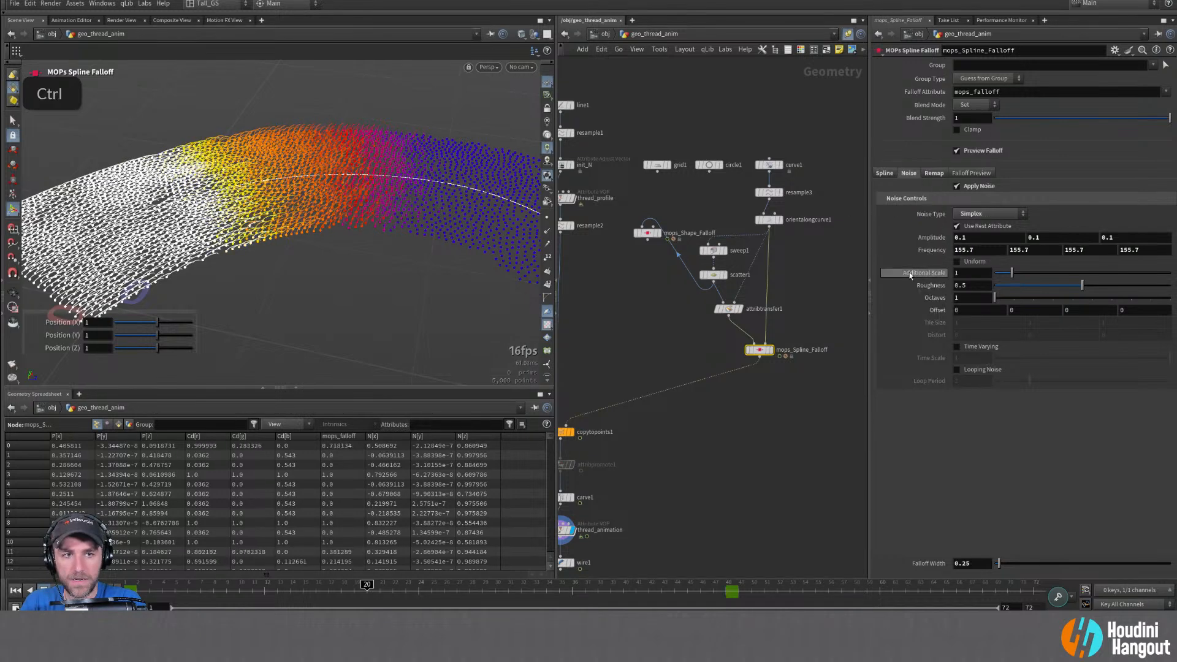
middle_click(928, 255, "ctrl")
middle_click(929, 254, "ctrl")
middle_click_drag(929, 254, 1096, 237)
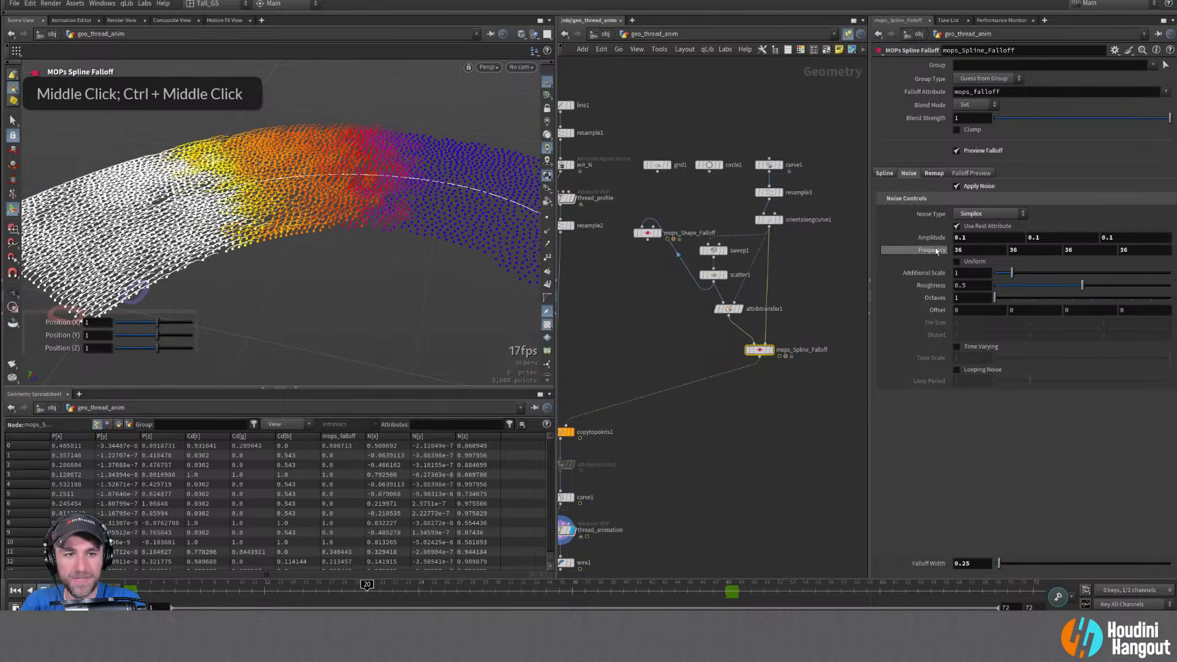
middle_click_drag(937, 251, 1004, 226)
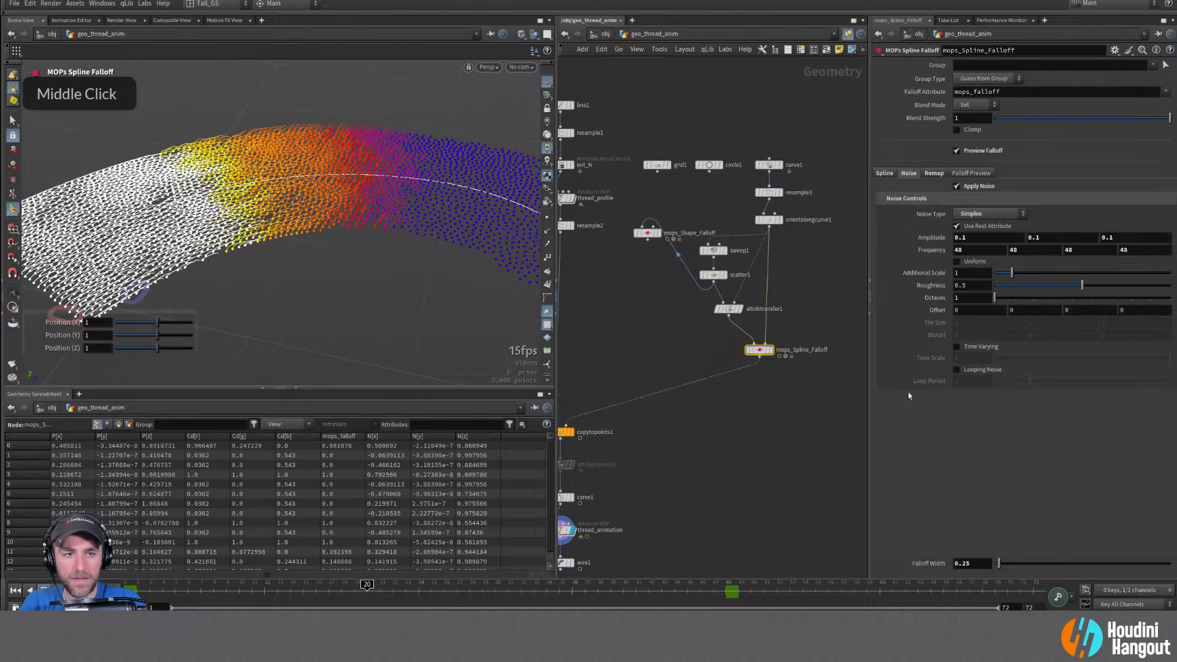
left_click_drag(1013, 298, 1154, 276)
key("ctrl+z")
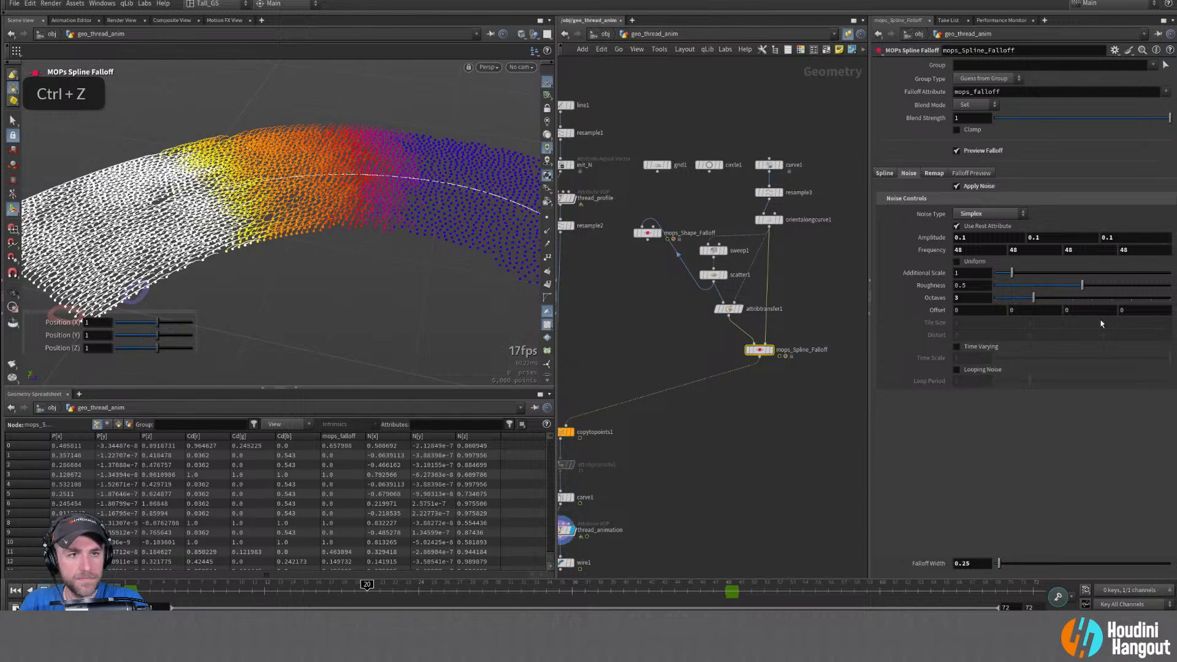
Show the falloff's Remap settings and scrub to frame 26 to check how the noisy edge travels along the curve
left_click(937, 174)
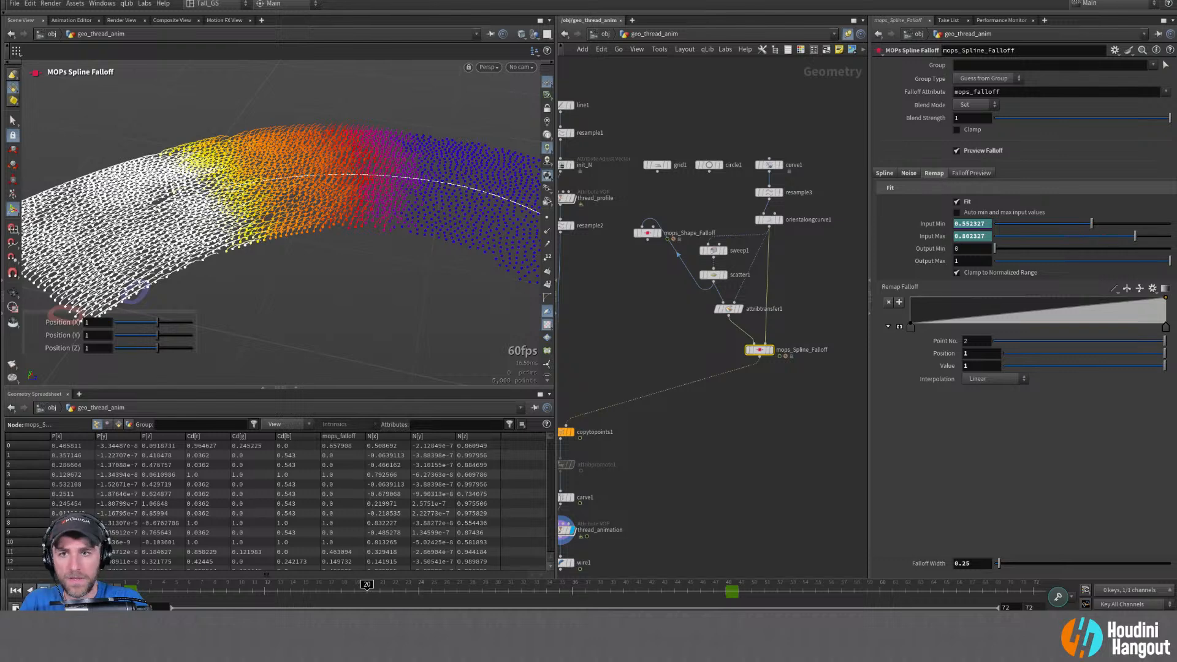
left_click_drag(493, 595, 439, 607)
mouse_move(422, 608)
left_mouse_down()
mouse_move(213, 608)
mouse_move(444, 607)
left_mouse_up()
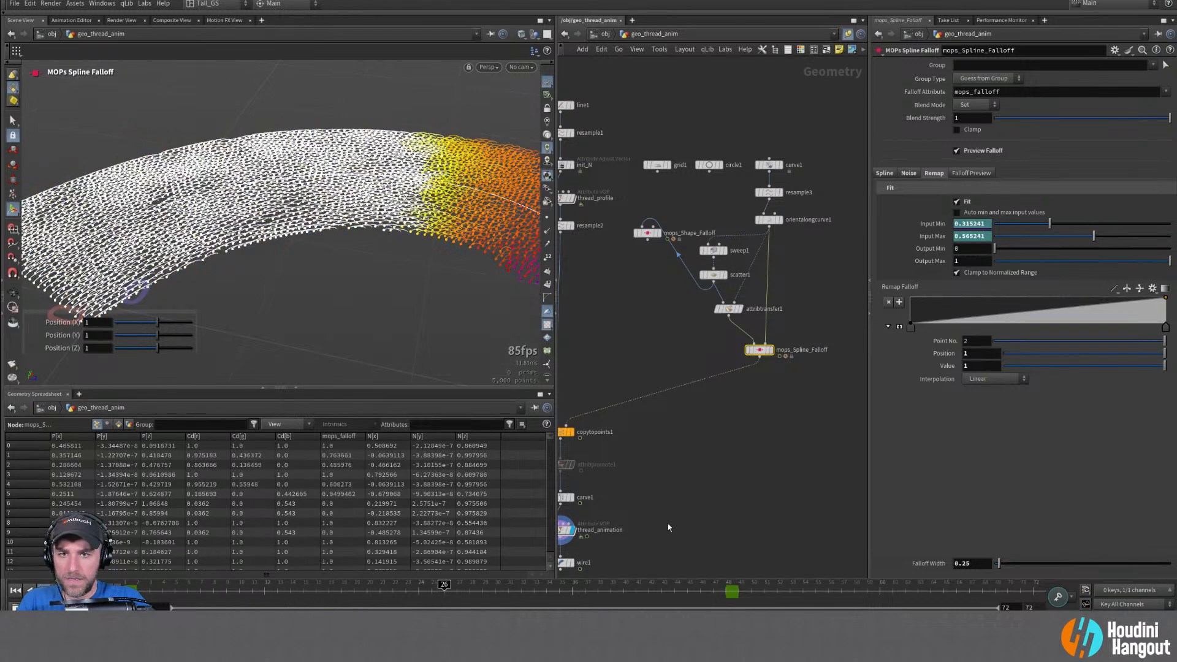
Set the falloff noise Amplitude to 0.3 and inspect the falloff edge on the ribbon from several angles
left_click(908, 173)
middle_click(943, 238)
middle_click_drag(951, 238, 963, 237)
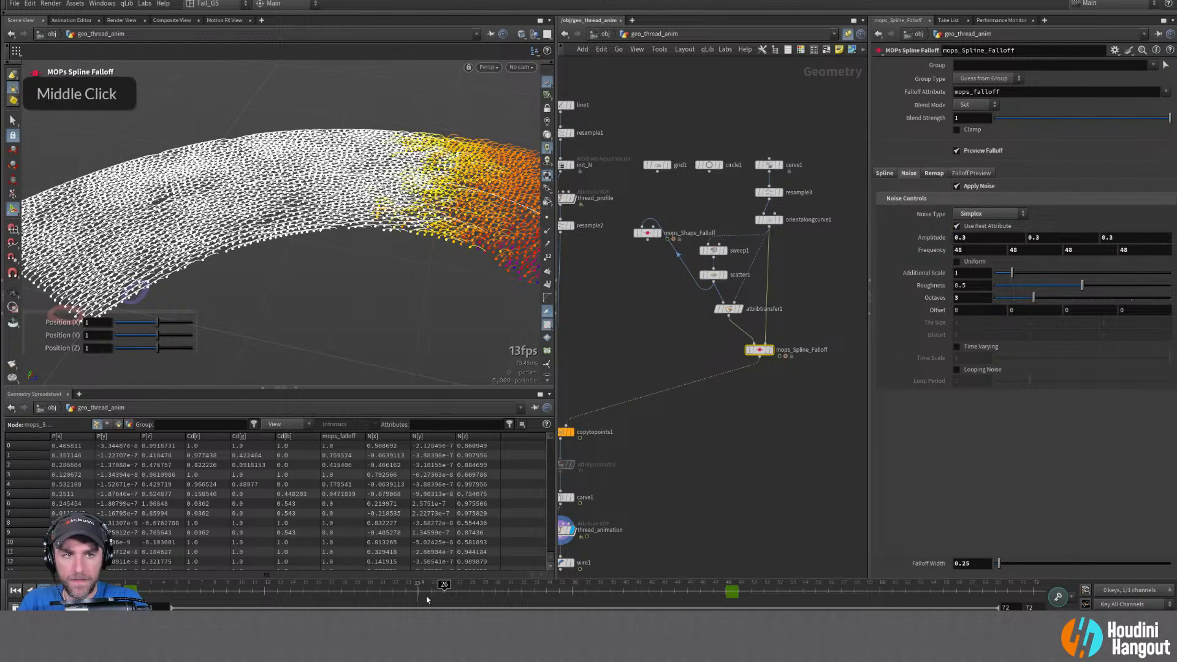
right_click_drag(393, 212, 288, 212, "alt")
left_click_drag(288, 212, 444, 230, "alt")
right_click_drag(444, 229, 350, 199, "alt")
left_click_drag(414, 252, 414, 209, "alt")
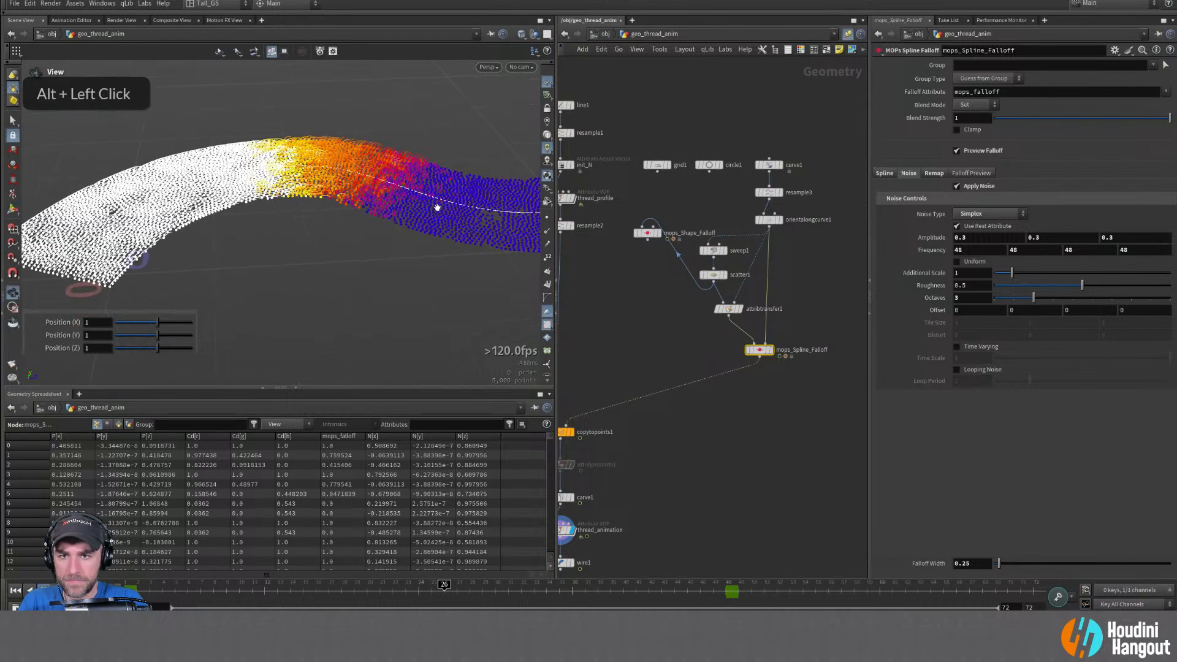
Select thread_animation, play the thread growth along the whole curve, and return to frame 1
middle_click_drag(769, 362, 801, 337)
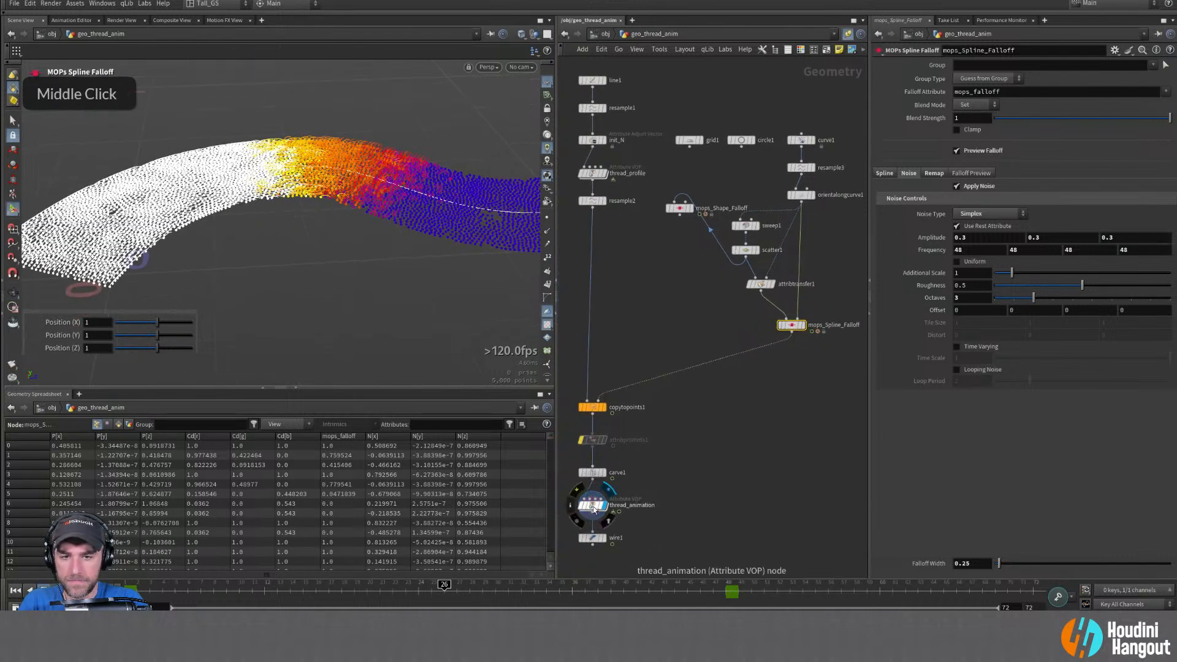
left_click(590, 506)
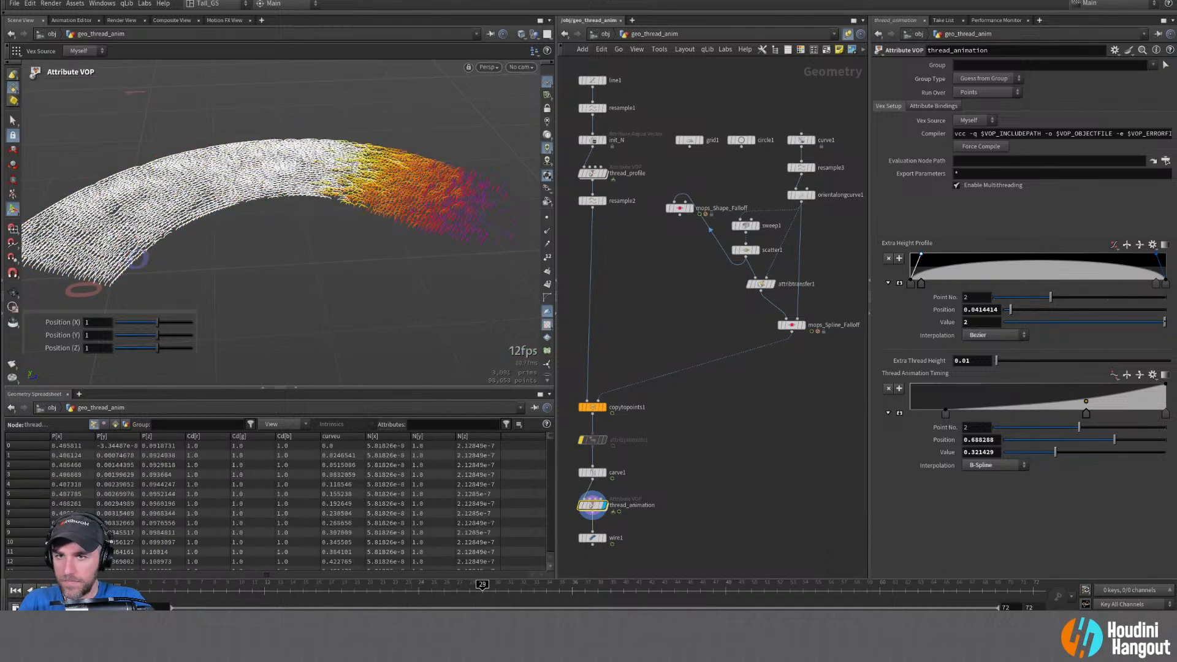
middle_click_drag(355, 257, 526, 288, "alt")
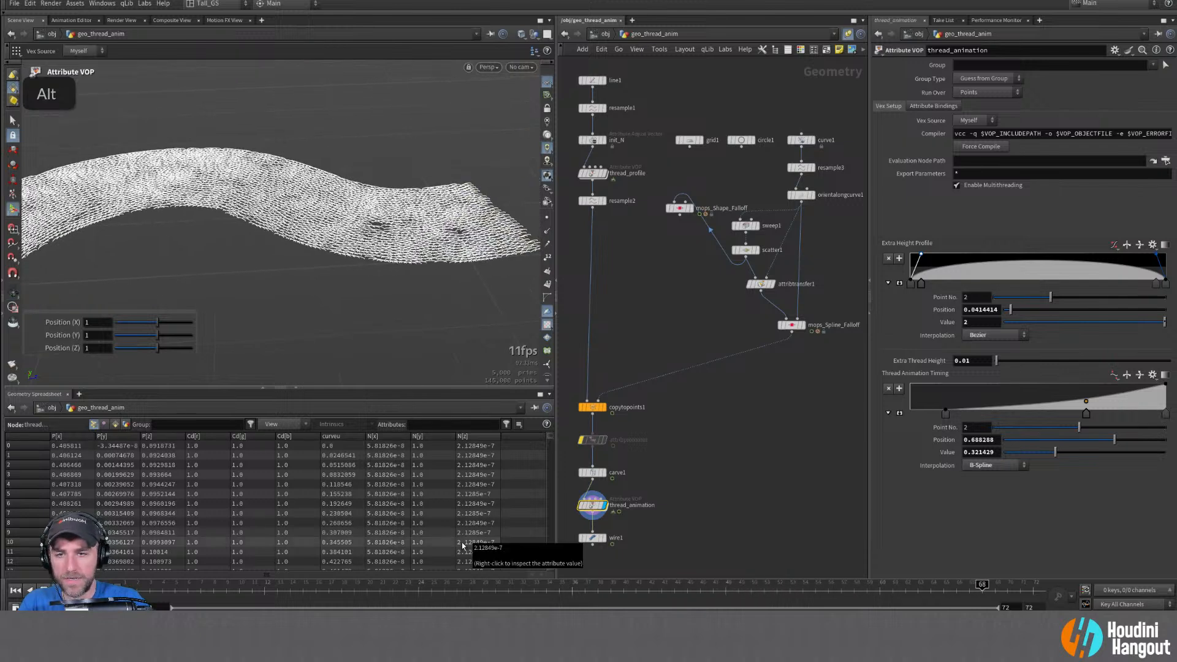
middle_click_drag(177, 302, 278, 320, "alt")
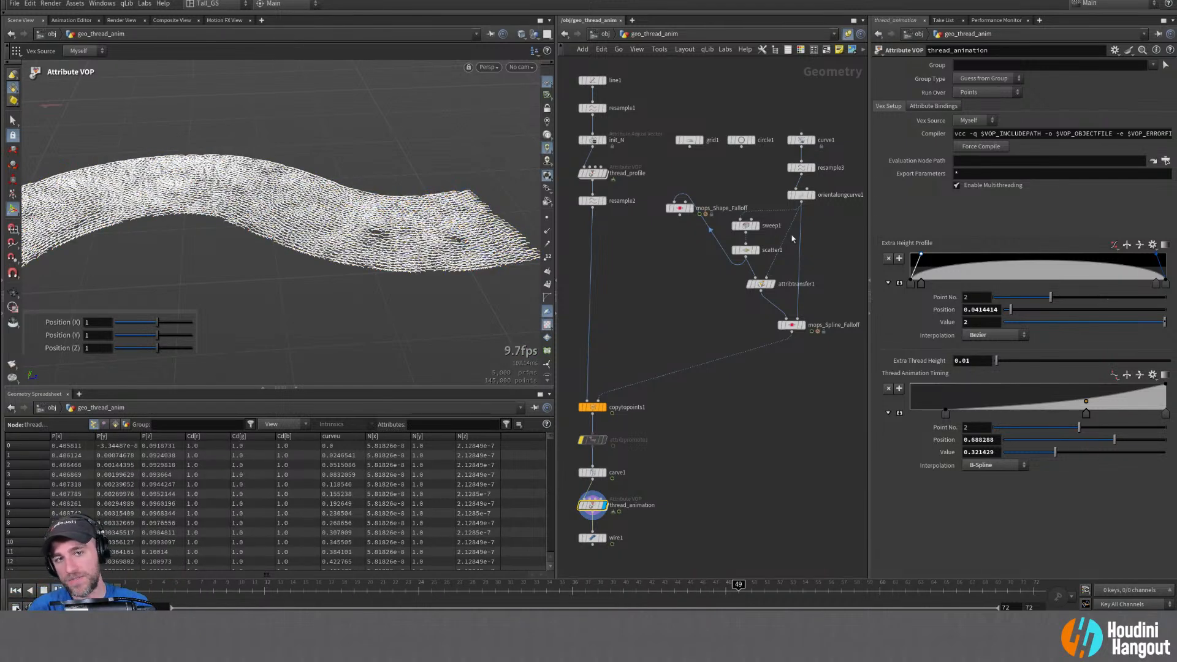
left_click(17, 590)
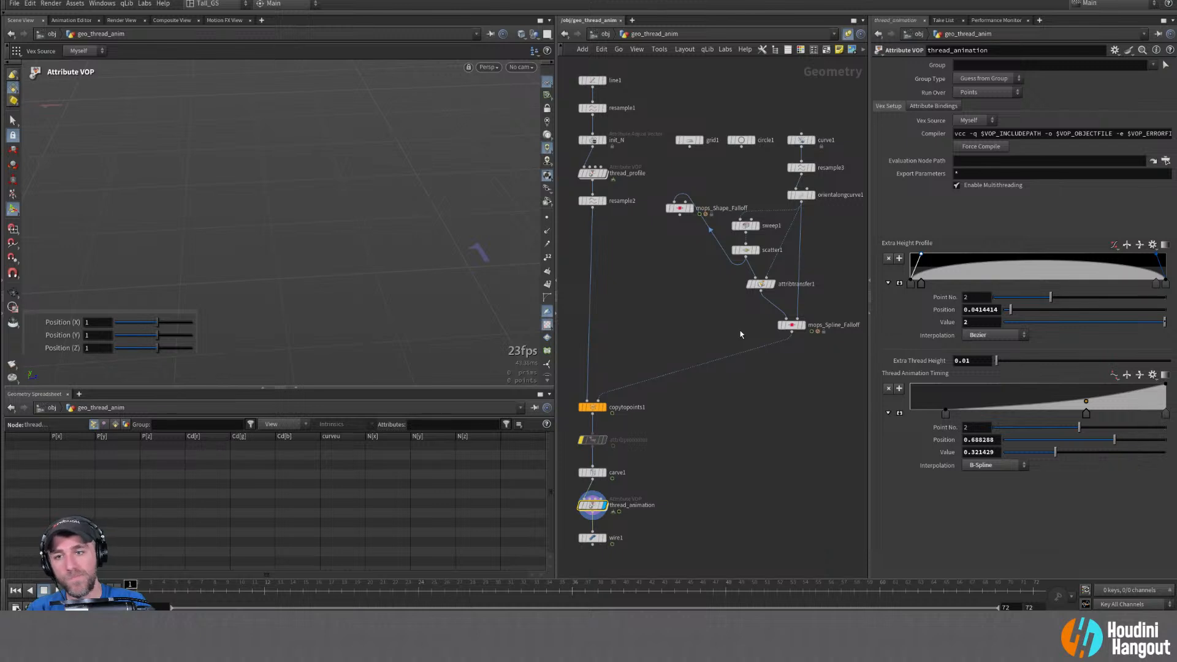
Rewire attribtransfer1's first input to take orientalongcurve1's output instead of scatter1's
middle_click_drag(800, 286, 731, 288)
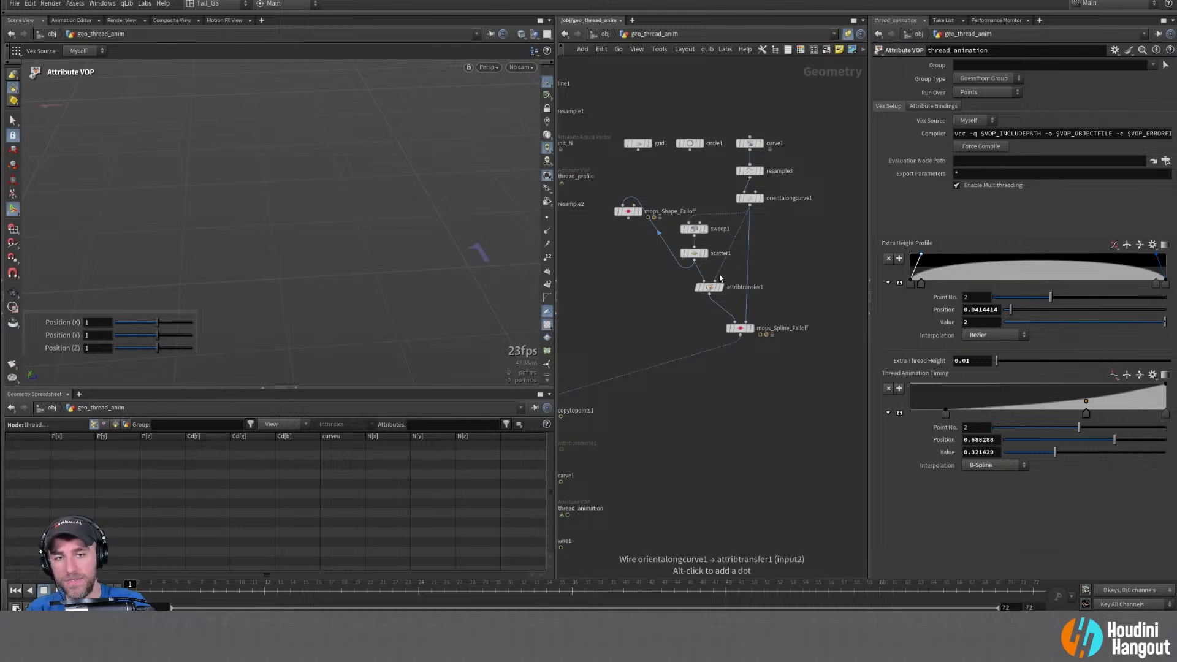
mouse_move(719, 274)
left_mouse_down()
mouse_move(702, 282)
mouse_move(715, 285)
left_mouse_up()
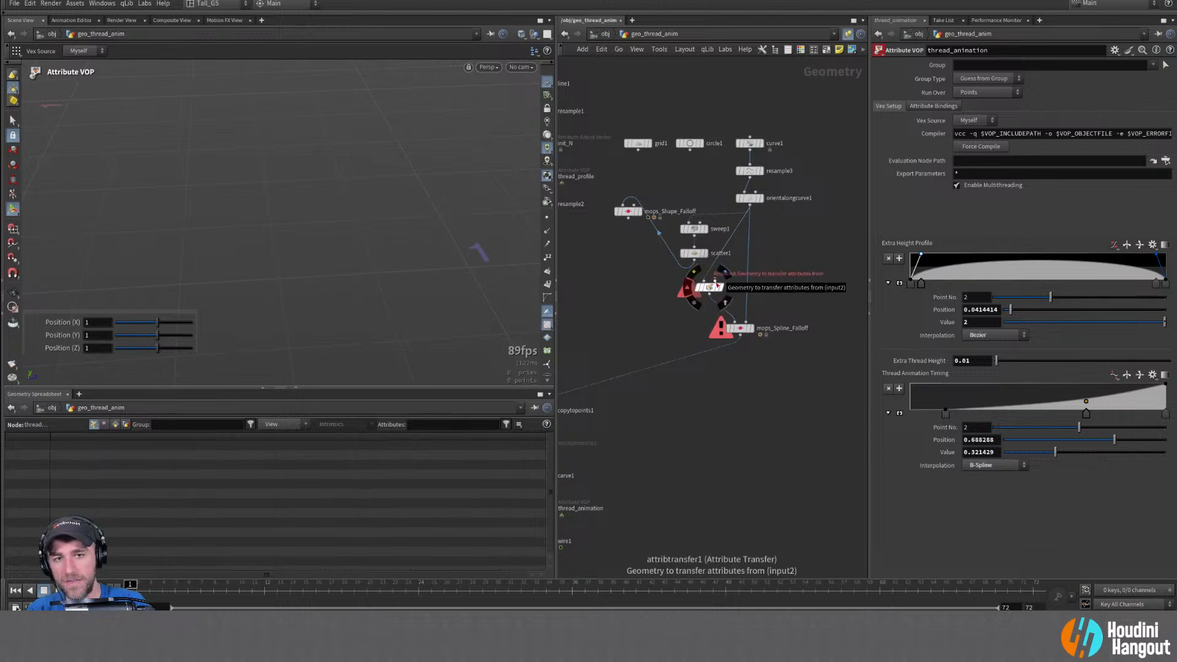
left_click_drag(714, 283, 748, 212)
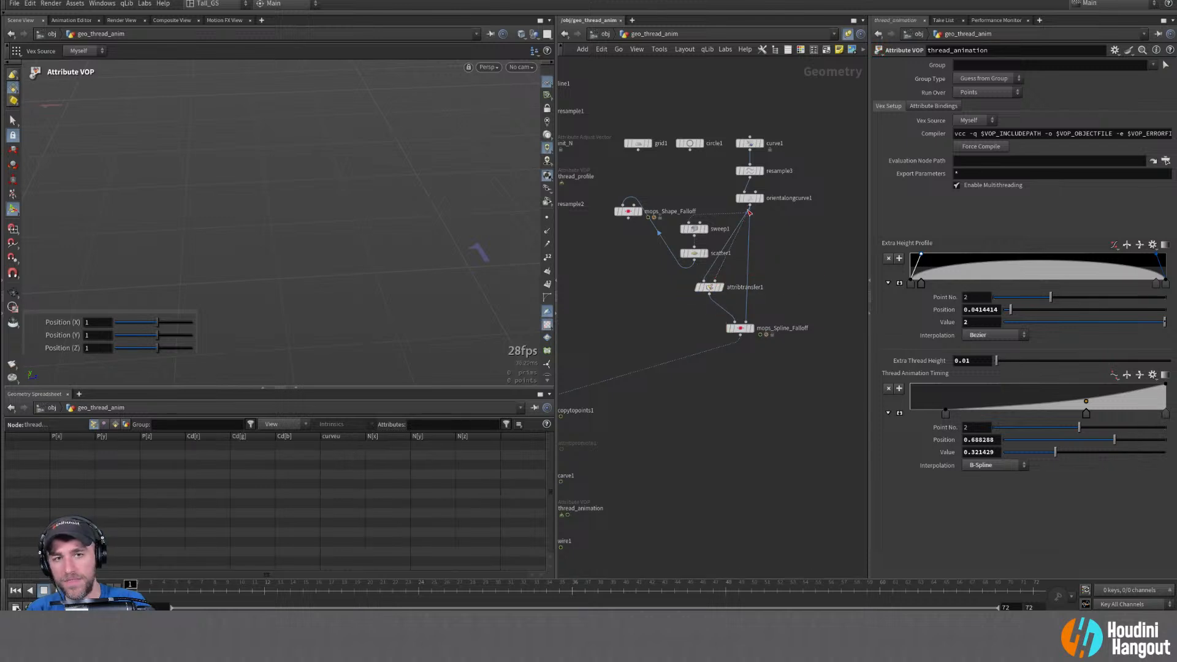
Display mops_Spline_Falloff and inspect the falloff colouring on the points of the bare curve
left_click(750, 329)
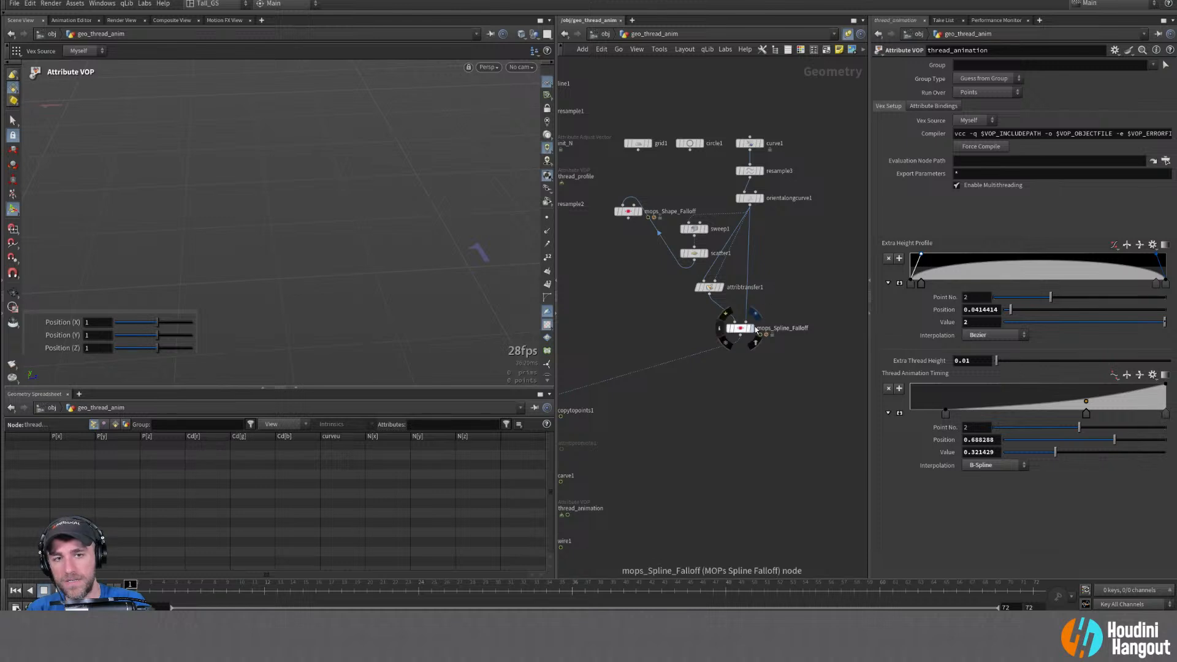
right_click_drag(295, 227, 490, 183, "alt")
middle_click_drag(709, 376, 772, 363, "alt")
right_click(195, 325)
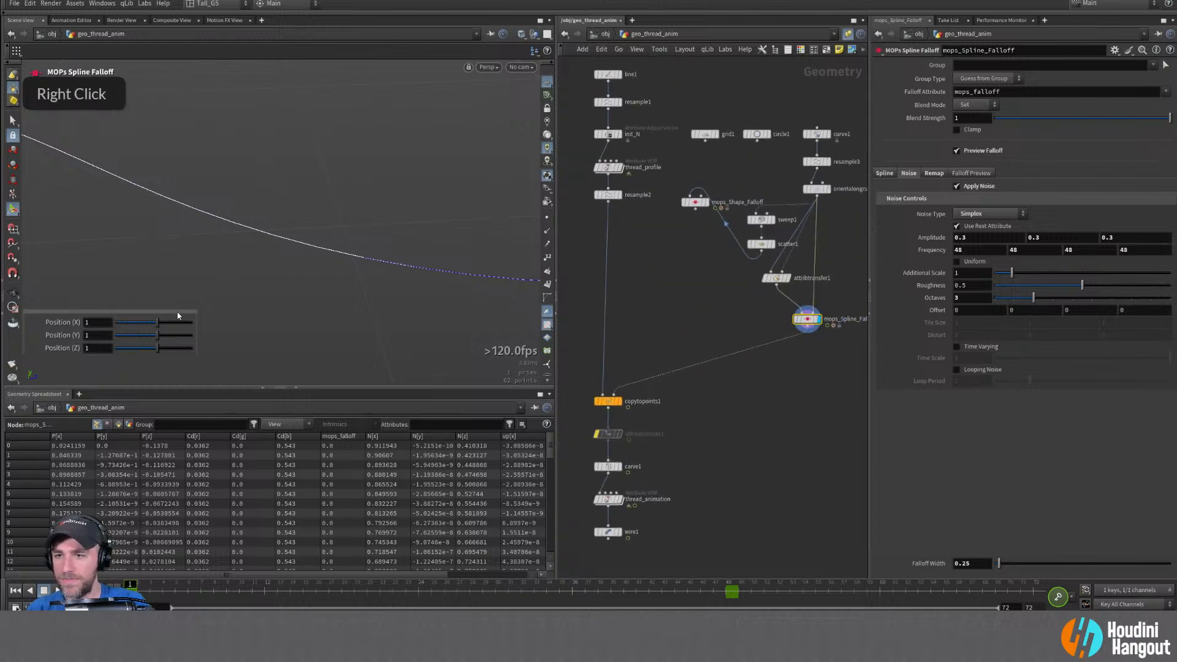
left_click(1160, 522)
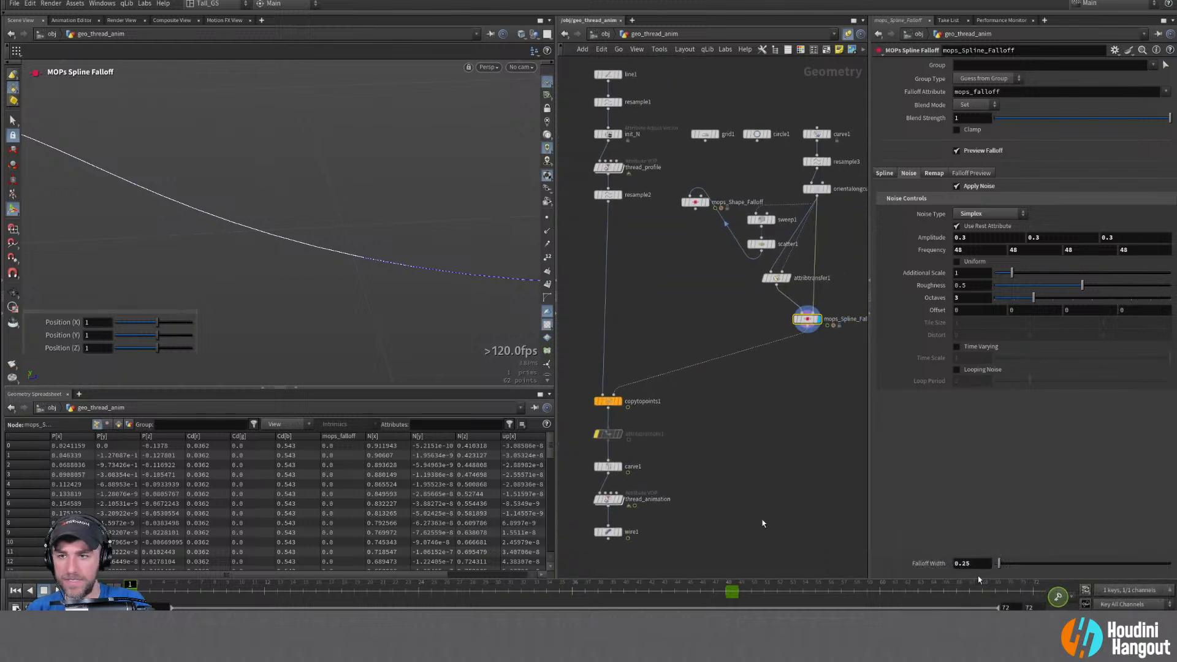
Reset the viewport with the Labs tool
left_click(127, 4)
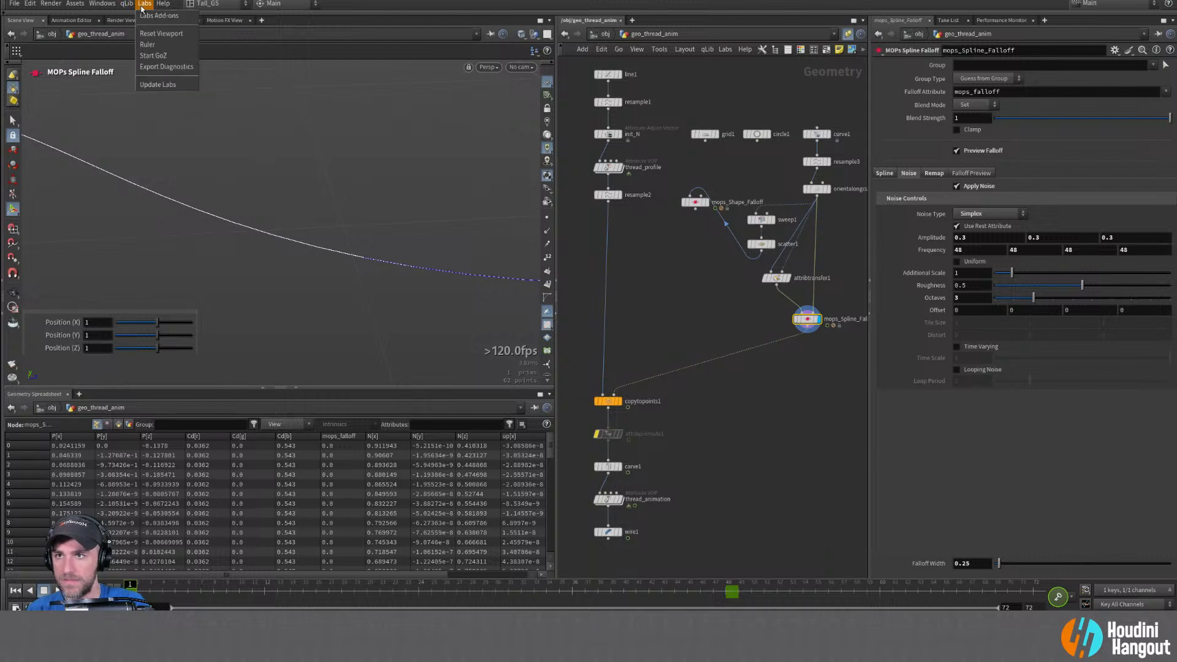
left_click(142, 98)
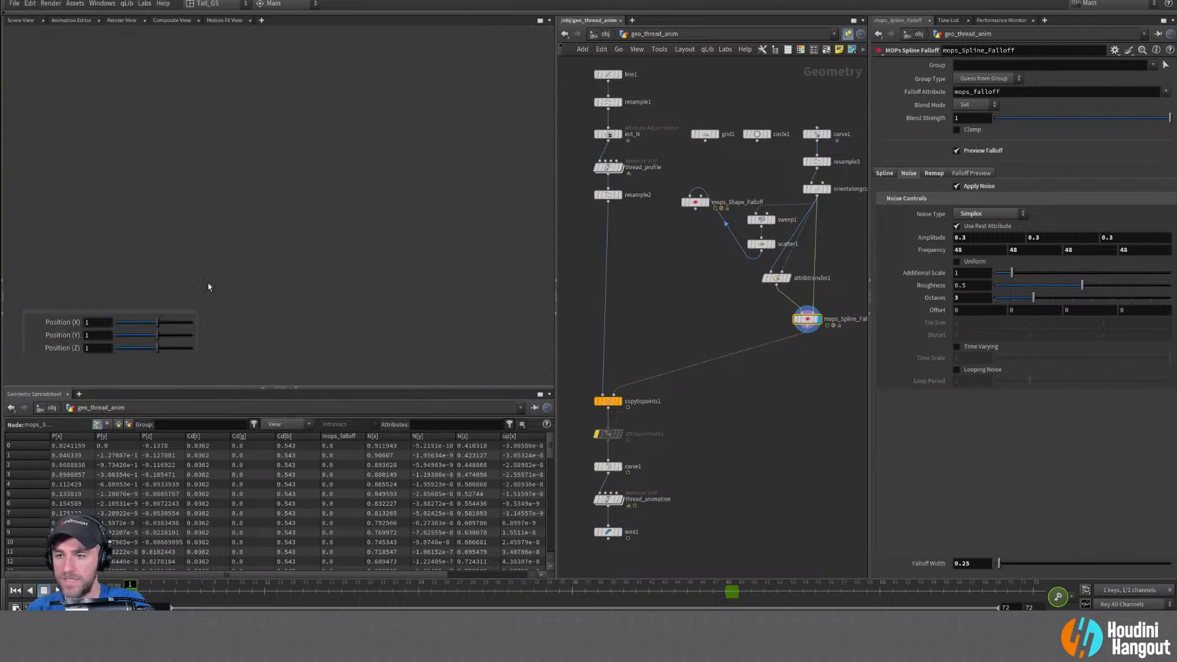
right_click_drag(208, 265, 134, 263, "alt")
left_click_drag(134, 263, 189, 210, "alt")
mouse_move(190, 210)
middle_mouse_down("alt")
mouse_move(202, 232)
mouse_move(190, 234)
middle_mouse_up("alt")
mouse_move(190, 233)
right_mouse_down("alt")
mouse_move(163, 234)
mouse_move(175, 235)
right_mouse_up("alt")
Display thread_animation and scrub the timeline to frame 27 to inspect the threads along the curve
left_click(618, 500)
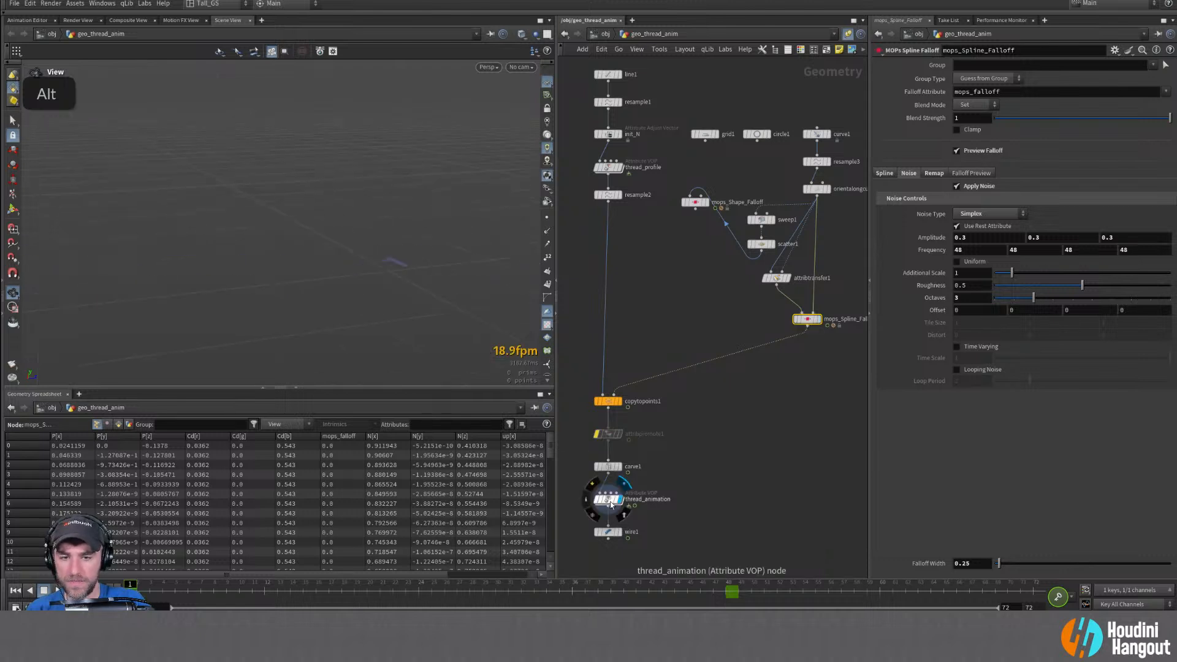
middle_click_drag(366, 297, 432, 262, "alt")
mouse_move(144, 585)
left_mouse_down()
mouse_move(407, 592)
mouse_move(516, 609)
mouse_move(456, 588)
mouse_move(342, 589)
mouse_move(456, 588)
left_mouse_up()
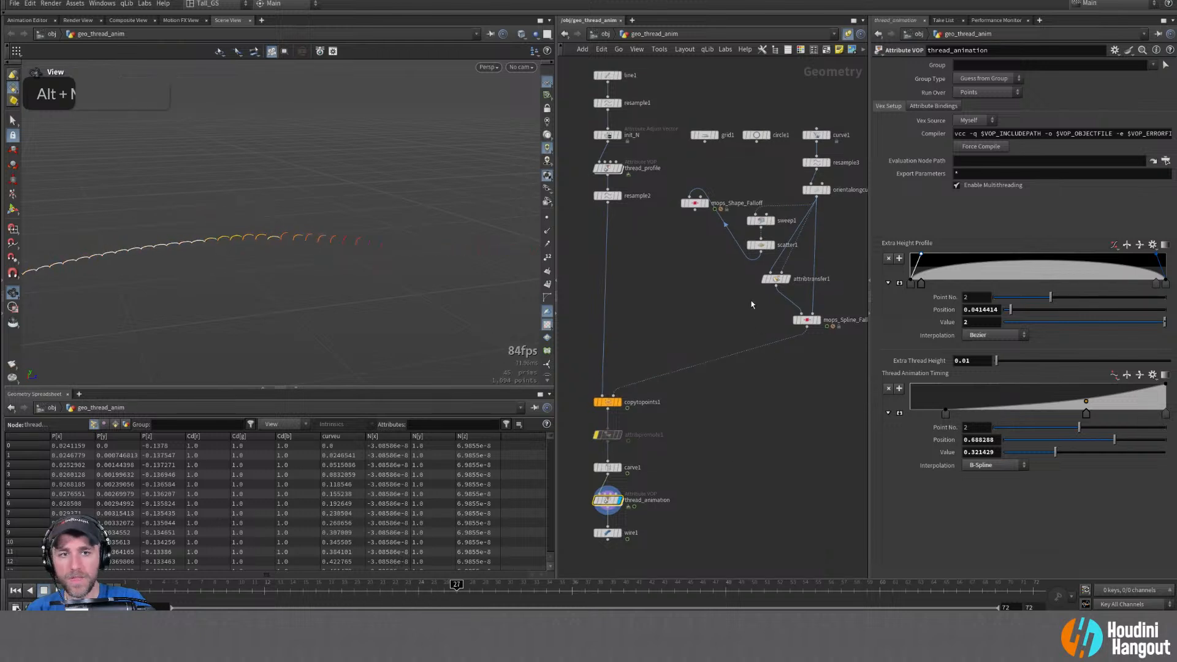
Bypass attribtransfer1, display mops_Spline_Falloff, and rewire attribtransfer1's first input back to scatter1's output
middle_click_drag(752, 301, 709, 338, "alt")
mouse_move(716, 318)
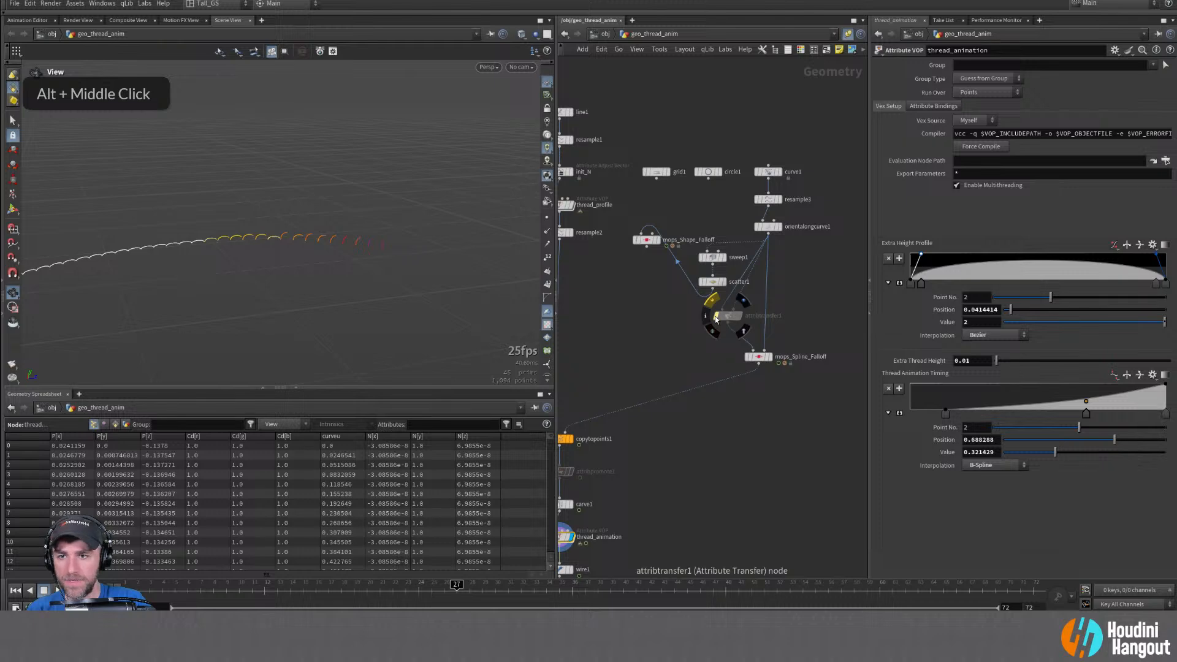
left_click(727, 316)
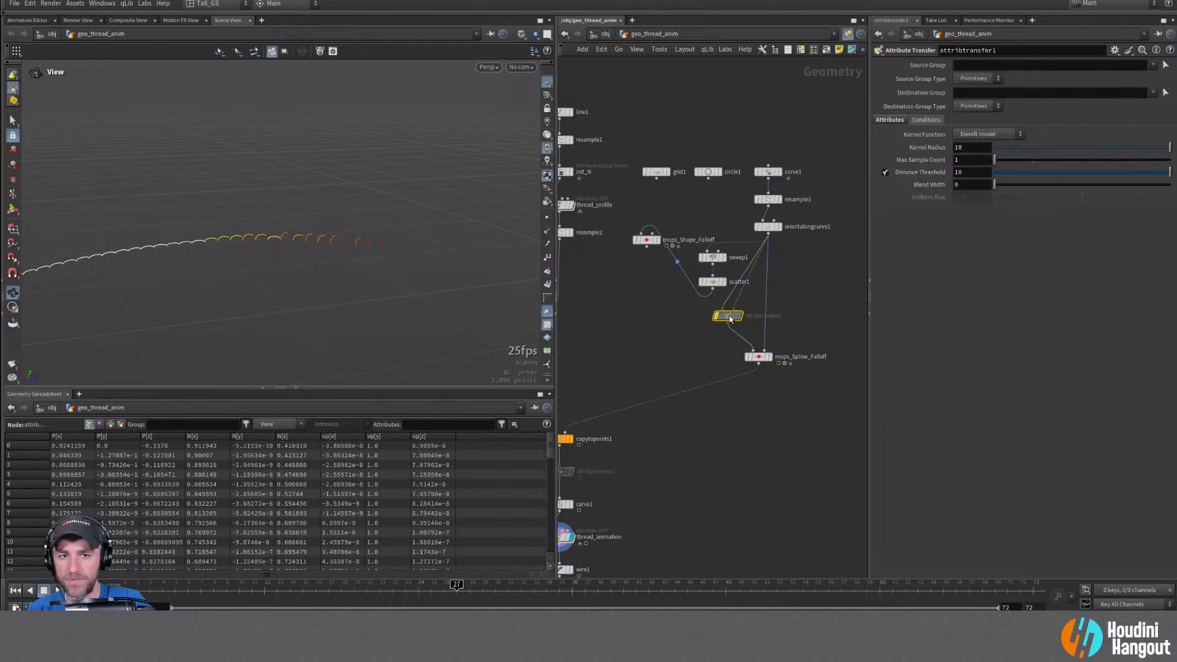
left_click(769, 359)
middle_click_drag(657, 495, 691, 486)
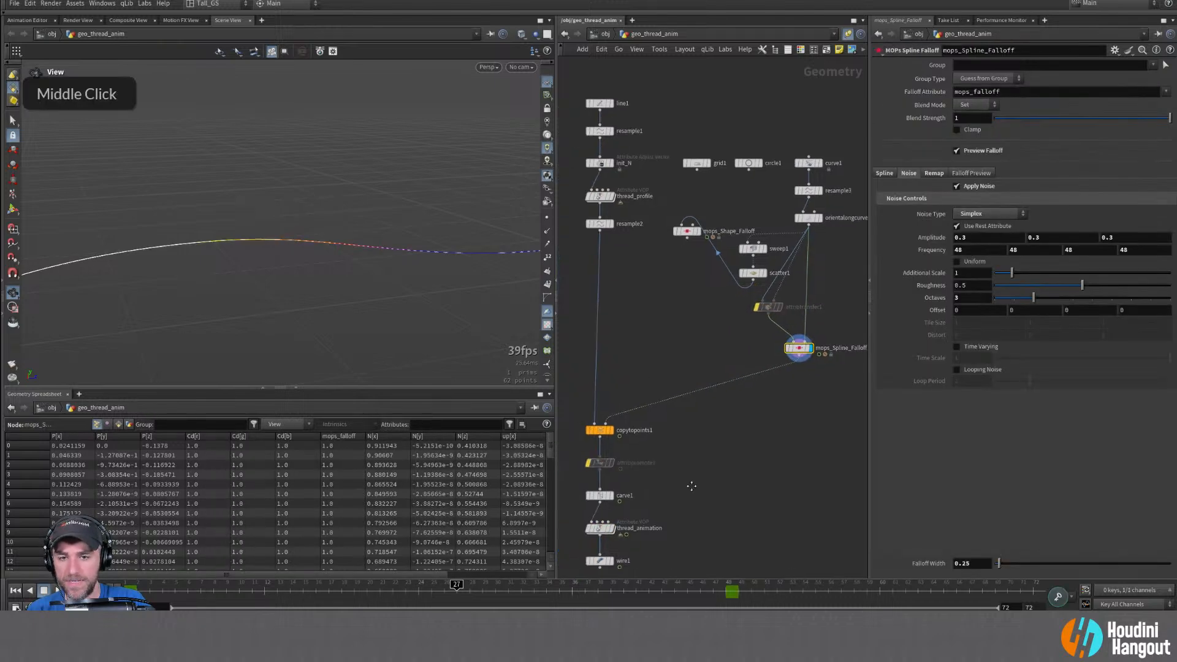
left_click(765, 306)
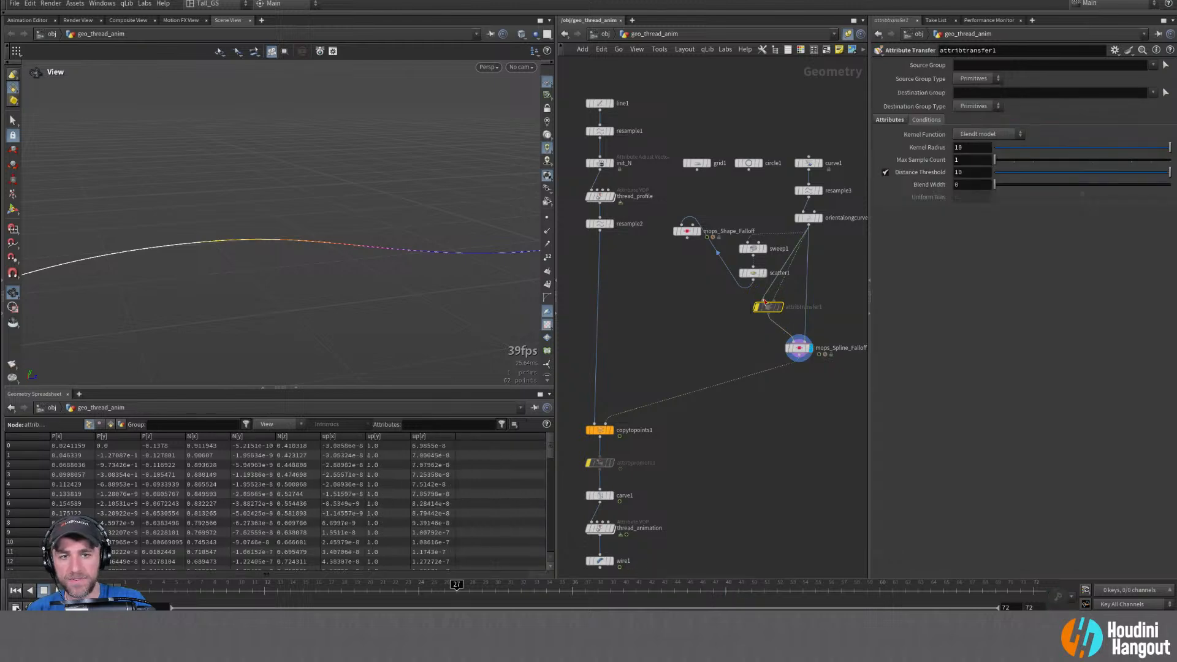
left_click(778, 306)
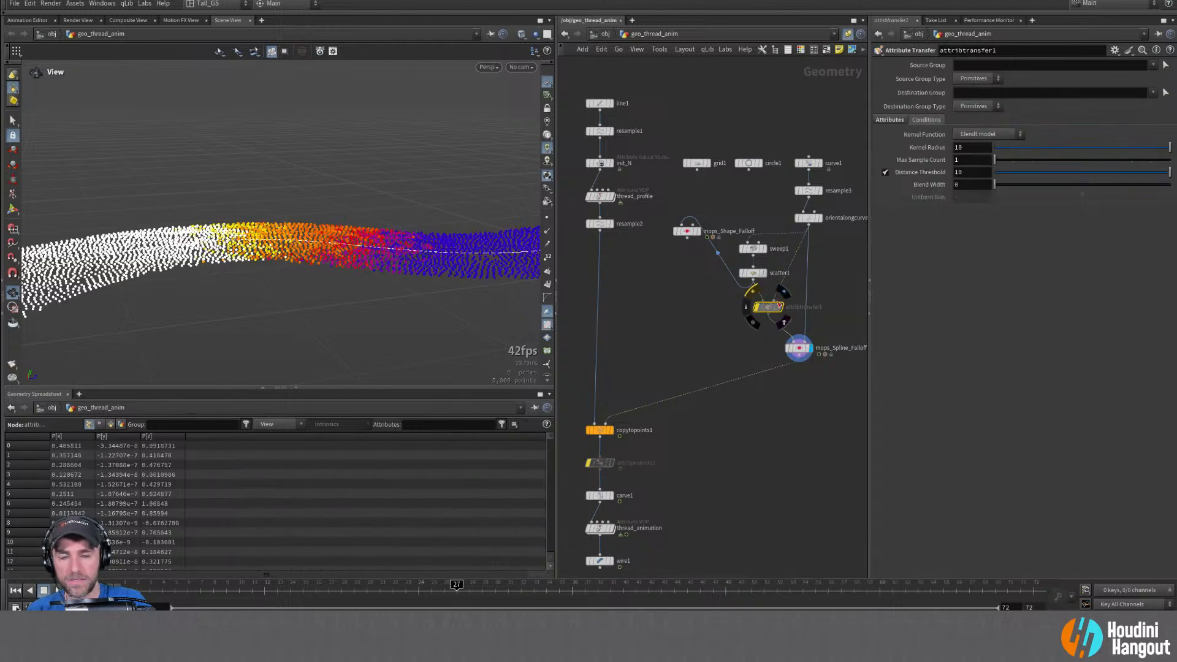
Move attribtransfer1 out of the chain and connect mops_Spline_Falloff's first input directly to orientalongcurve1
left_click_drag(777, 306, 762, 303)
left_click_drag(799, 341, 812, 253)
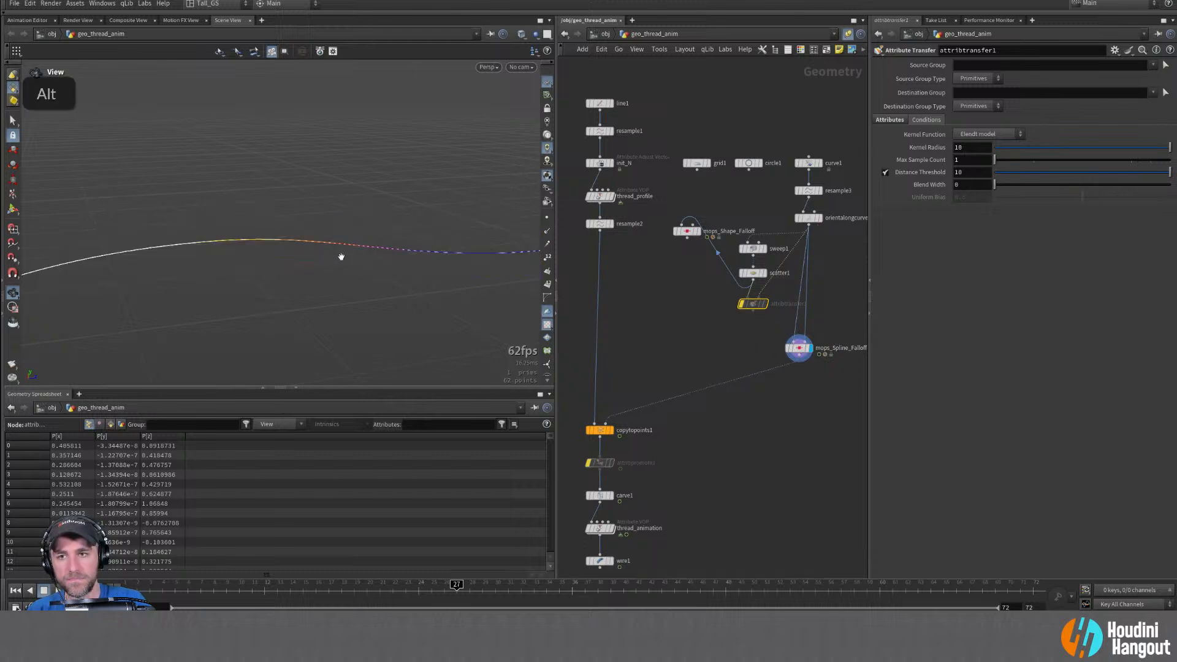
right_click_drag(341, 255, 282, 255, "alt")
left_click_drag(281, 255, 233, 302, "alt")
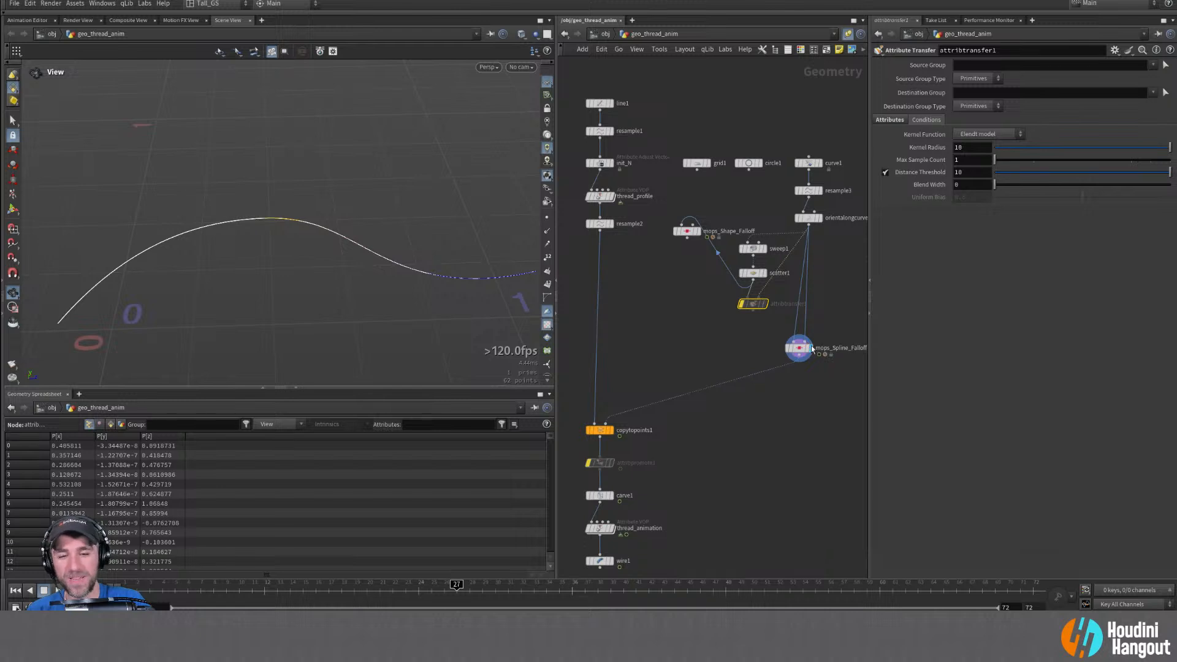
Display copytopoints1 and inspect the threads copied directly onto the curve points
left_click(608, 431)
left_click(608, 434)
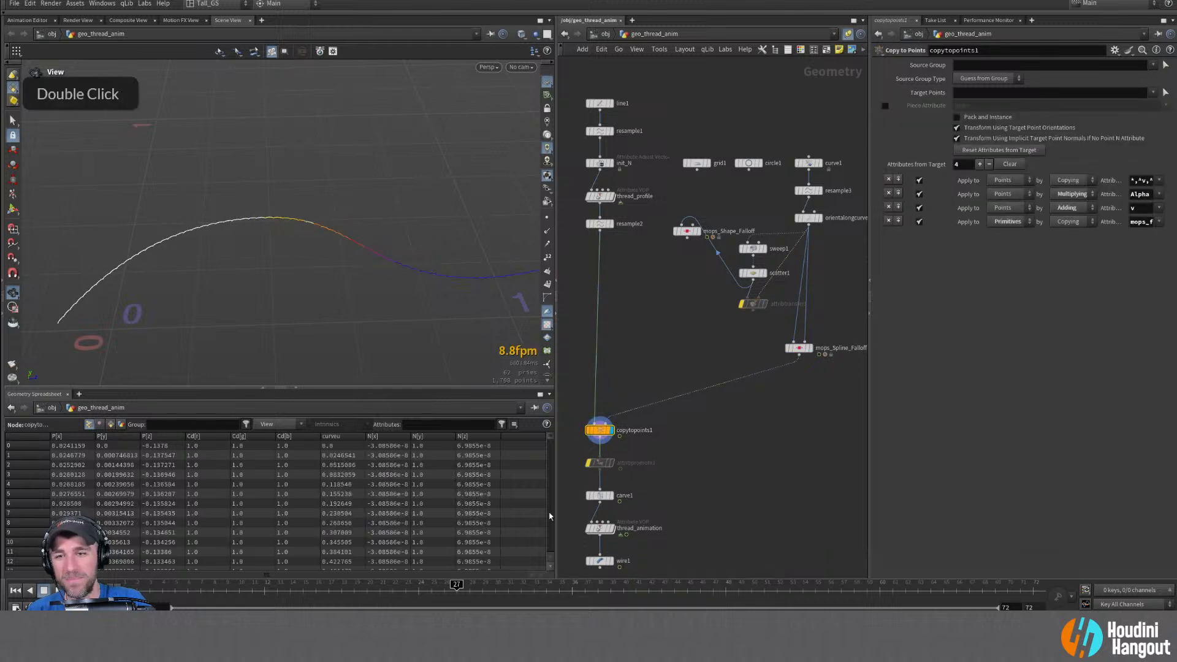
left_click_drag(355, 203, 333, 194, "alt")
right_click_drag(333, 194, 318, 193, "alt")
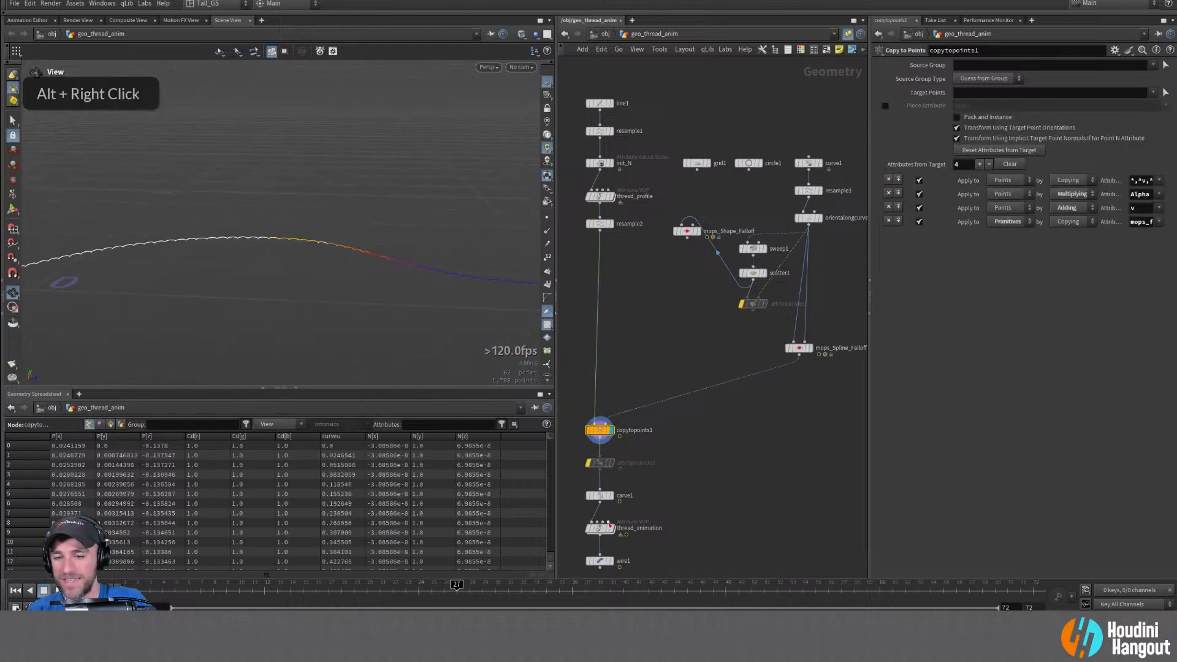
Display thread_animation, play the thread growth from several angles, and return to frame 1
double_click(609, 528)
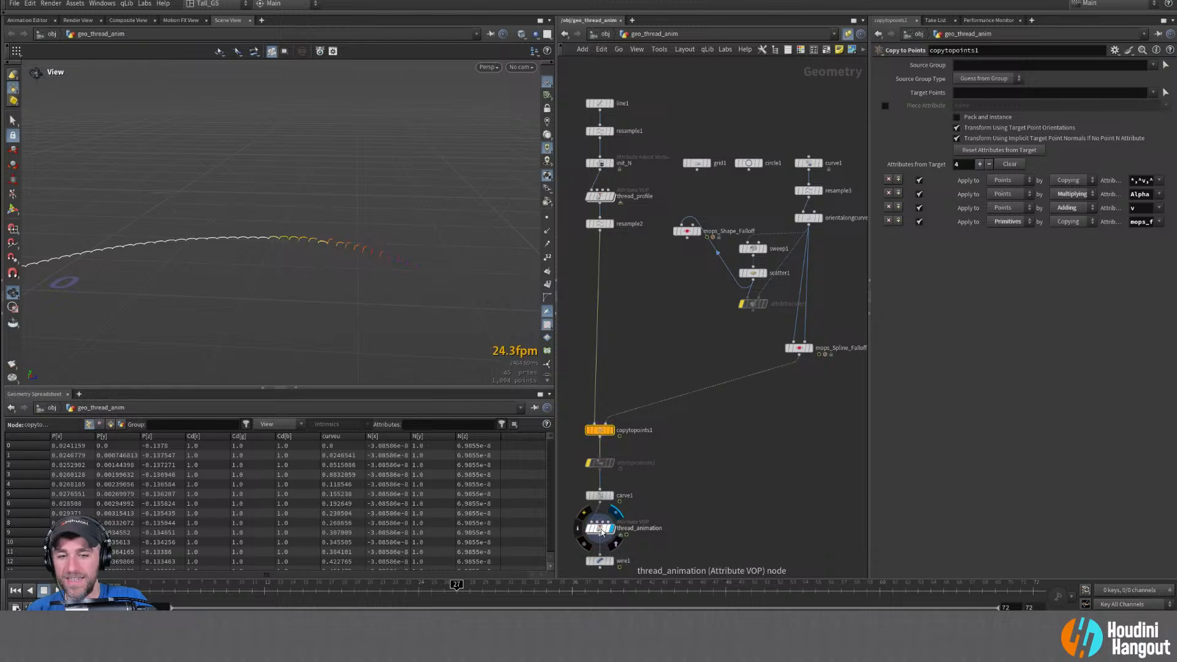
left_click(235, 593)
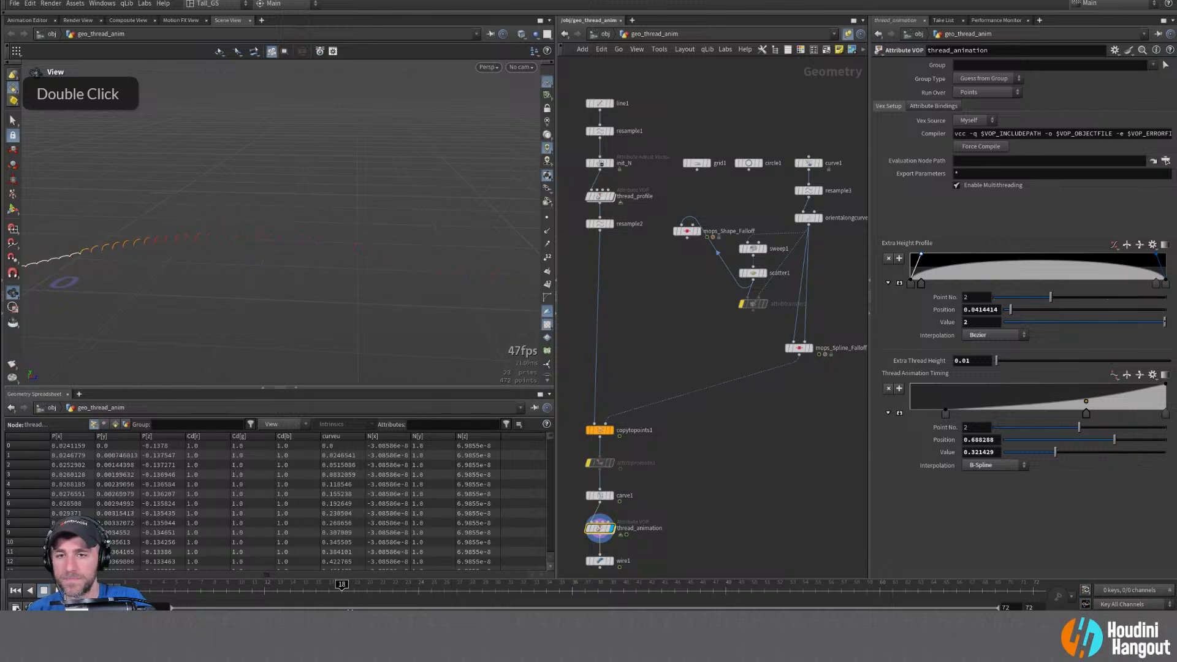
left_click_drag(332, 292, 375, 308, "alt")
right_click_drag(374, 308, 222, 298, "alt")
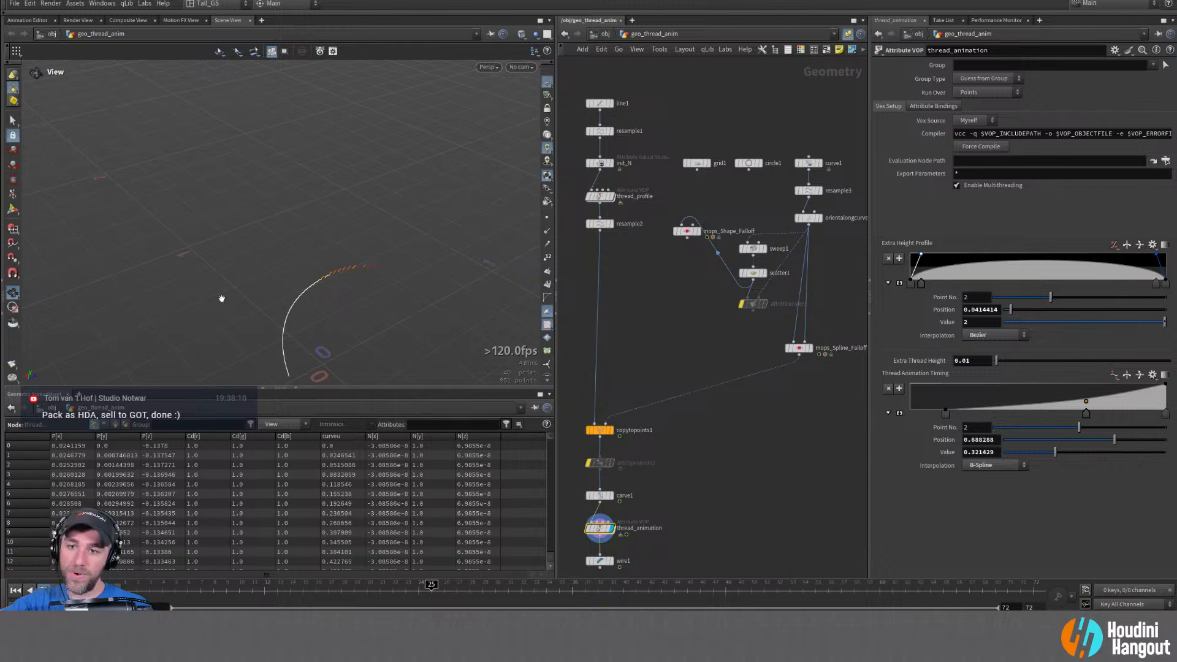
left_click(44, 590)
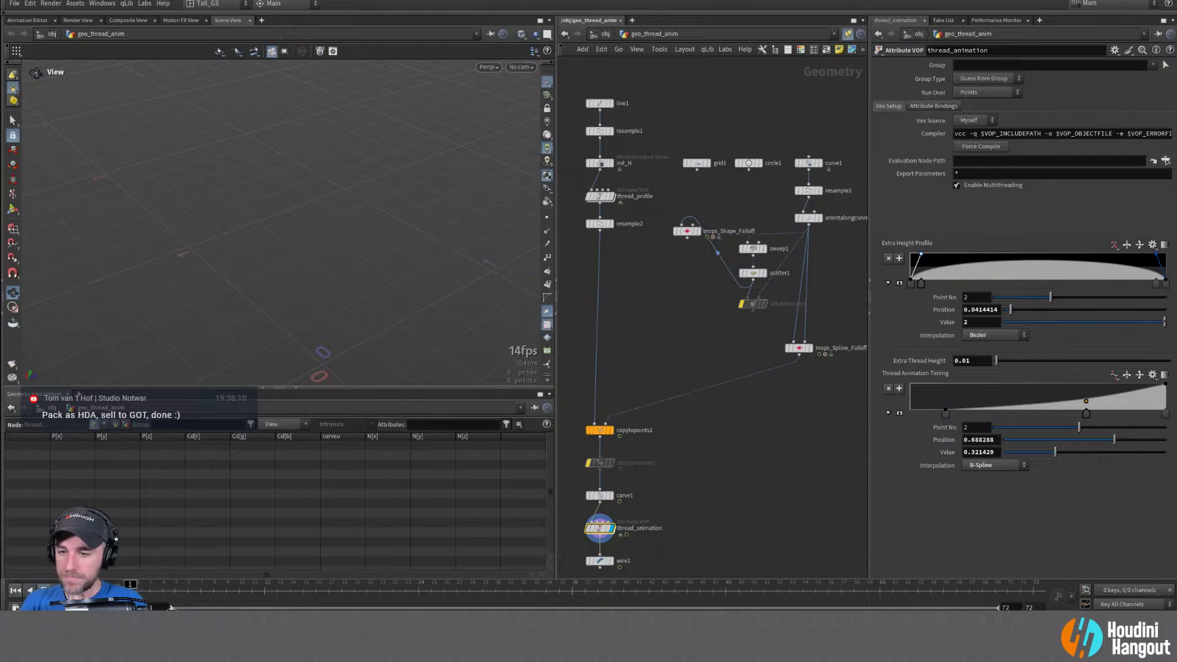
middle_click_drag(175, 265, 228, 265, "alt")
left_click_drag(228, 265, 324, 205, "alt")
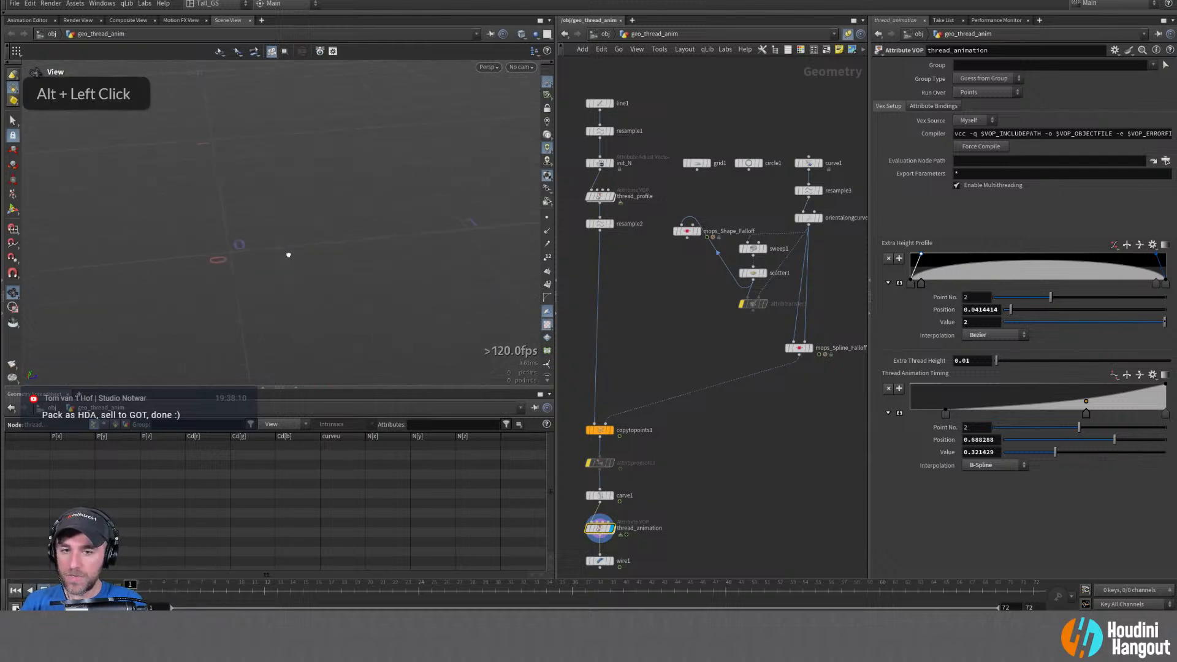
double_click(57, 590)
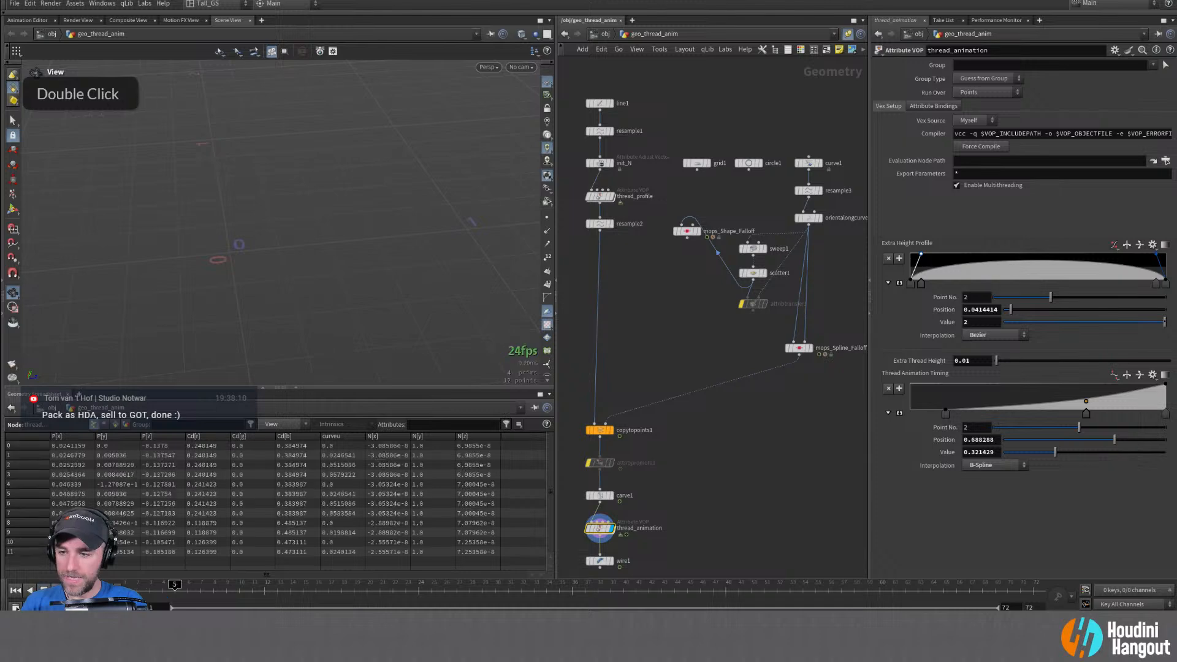
left_click_drag(335, 224, 321, 196, "alt")
middle_click_drag(321, 196, 308, 206, "alt")
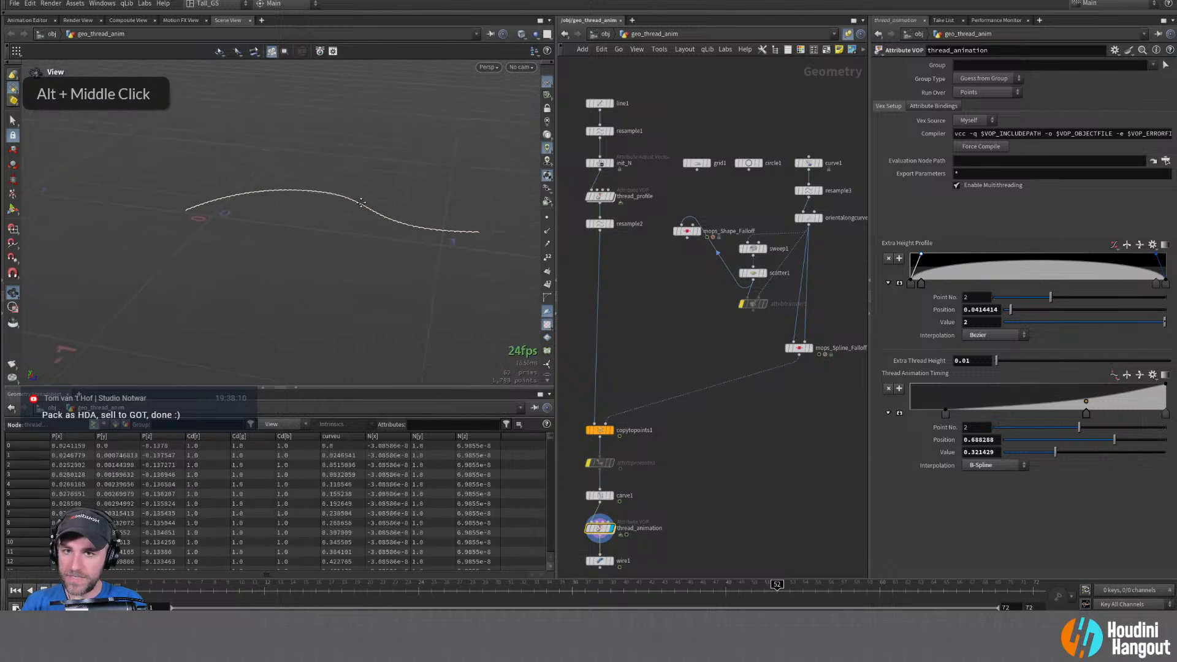
right_click_drag(308, 206, 420, 195, "alt")
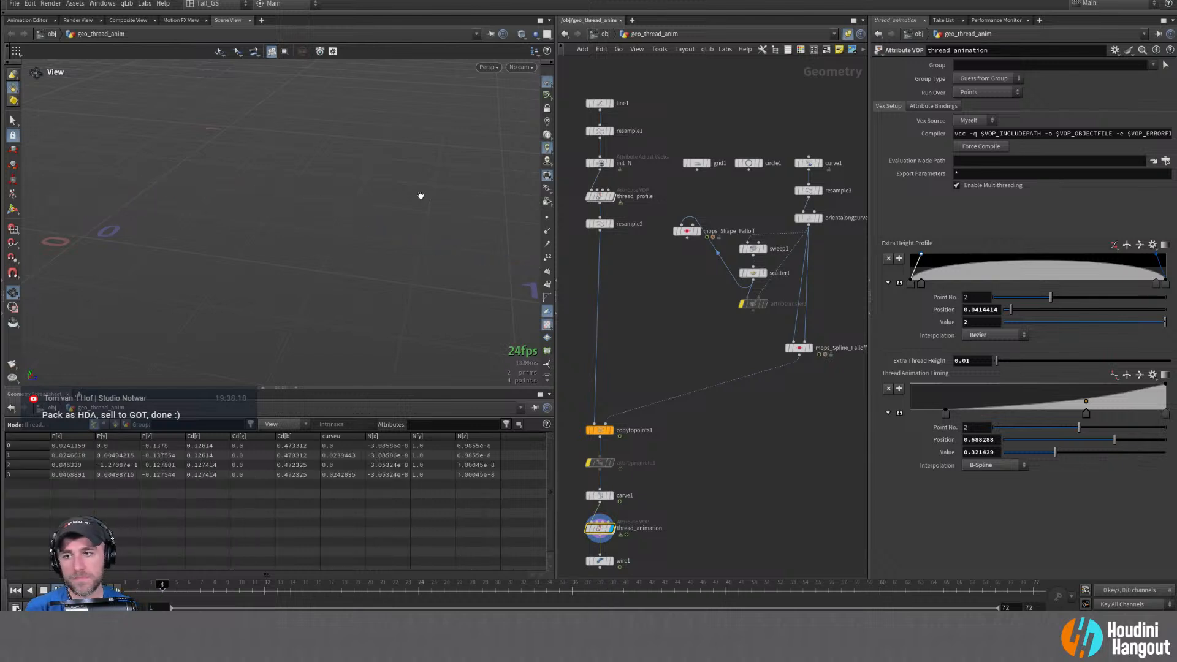
left_click(14, 590)
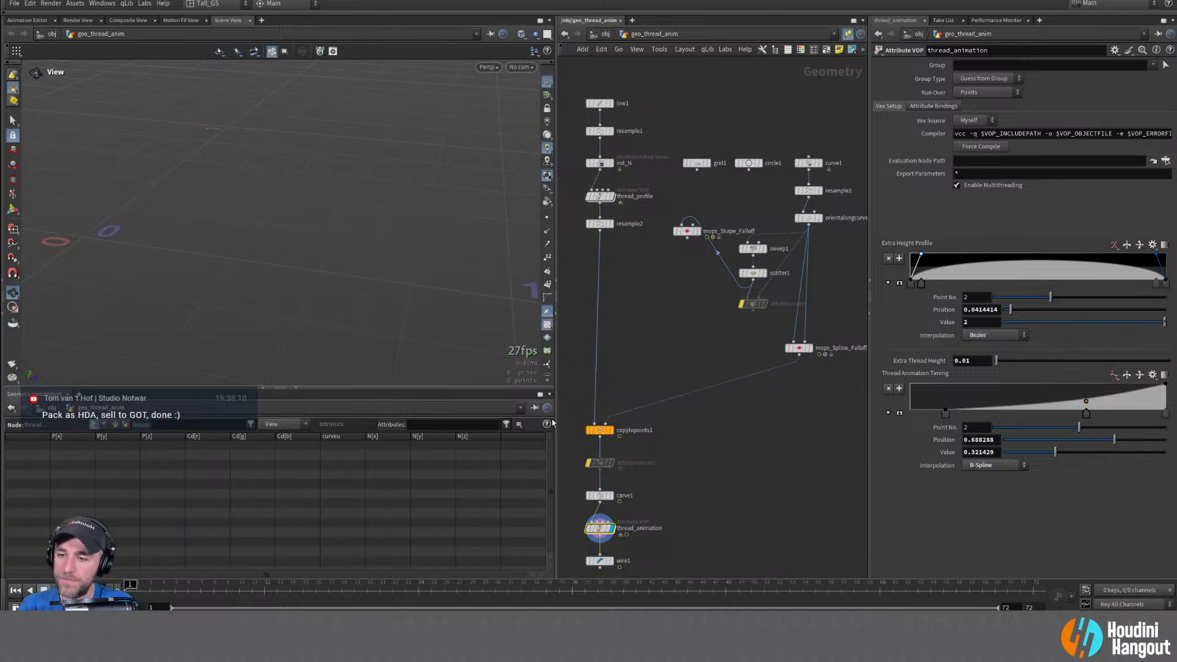
Change the Input Min keyframe interpolation in mops_Spline_Falloff's Remap settings to linear()
left_click(799, 348)
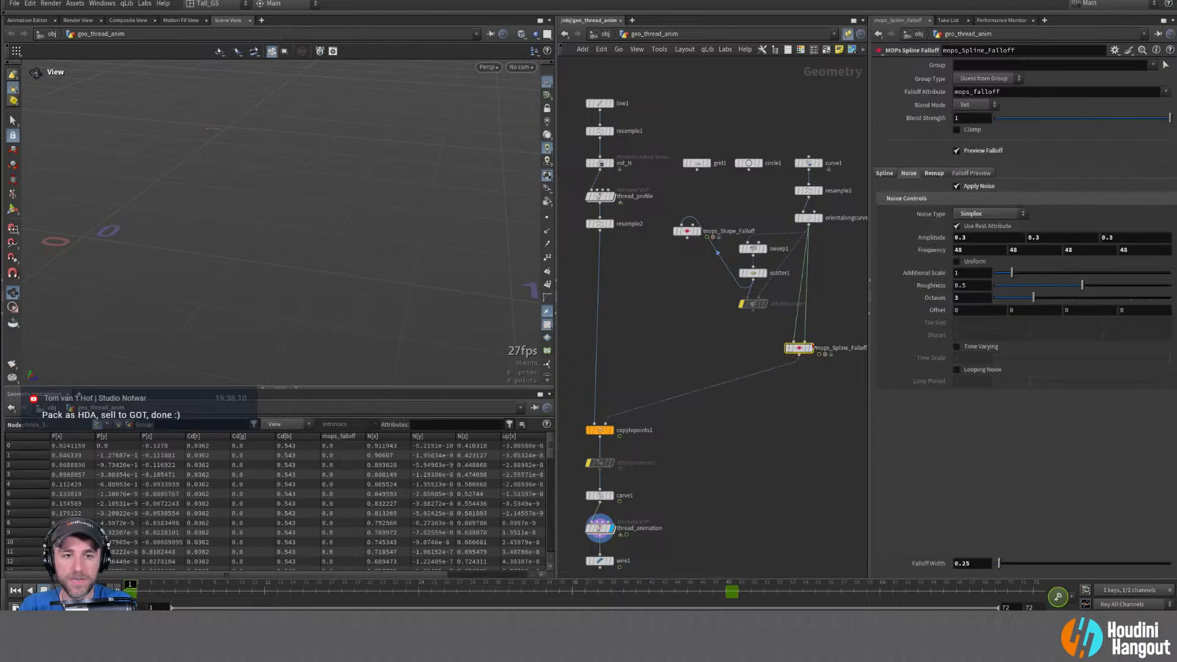
left_click(885, 174)
left_click(934, 176)
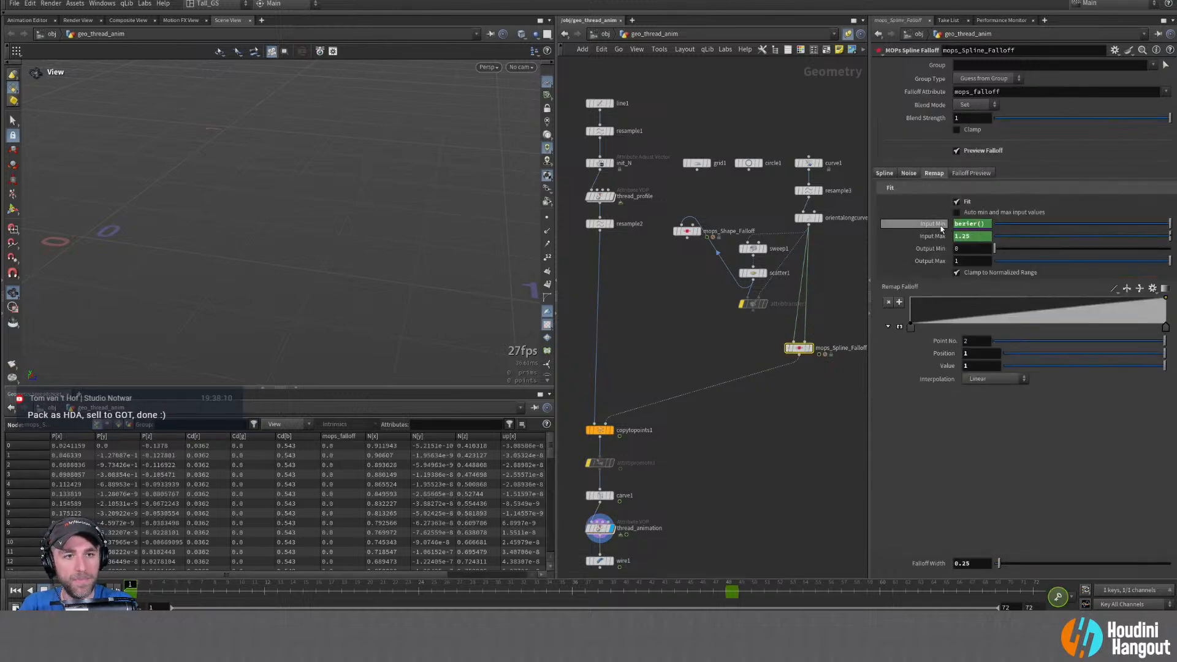
left_click(941, 225)
type("linear()")
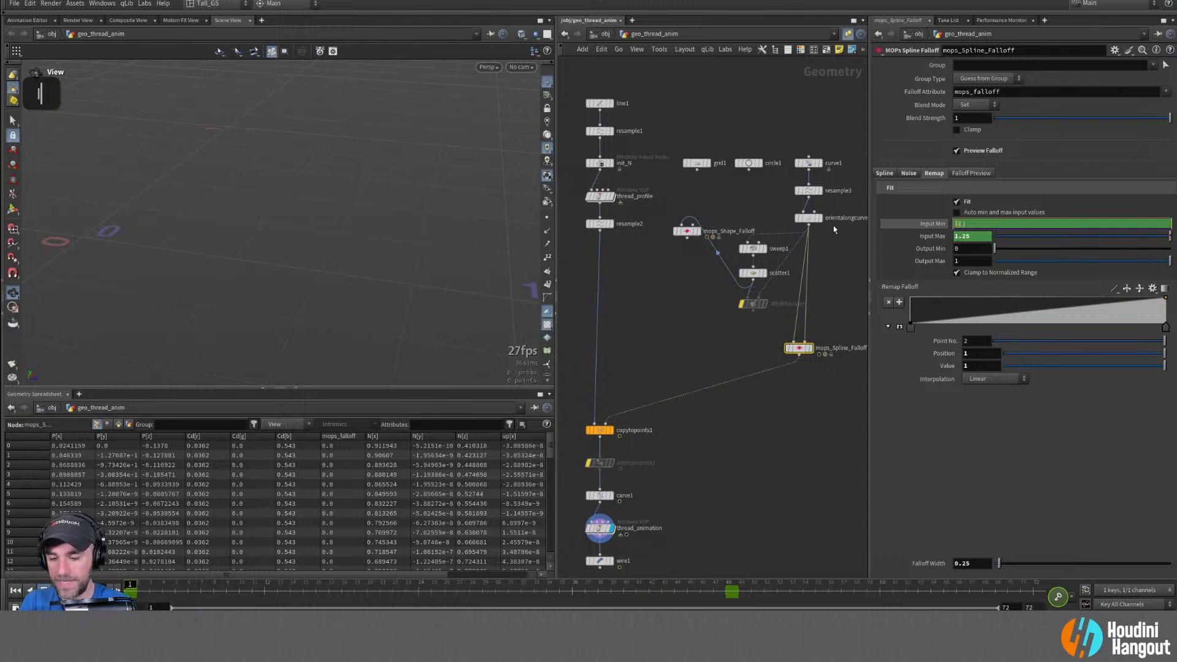
key("Return")
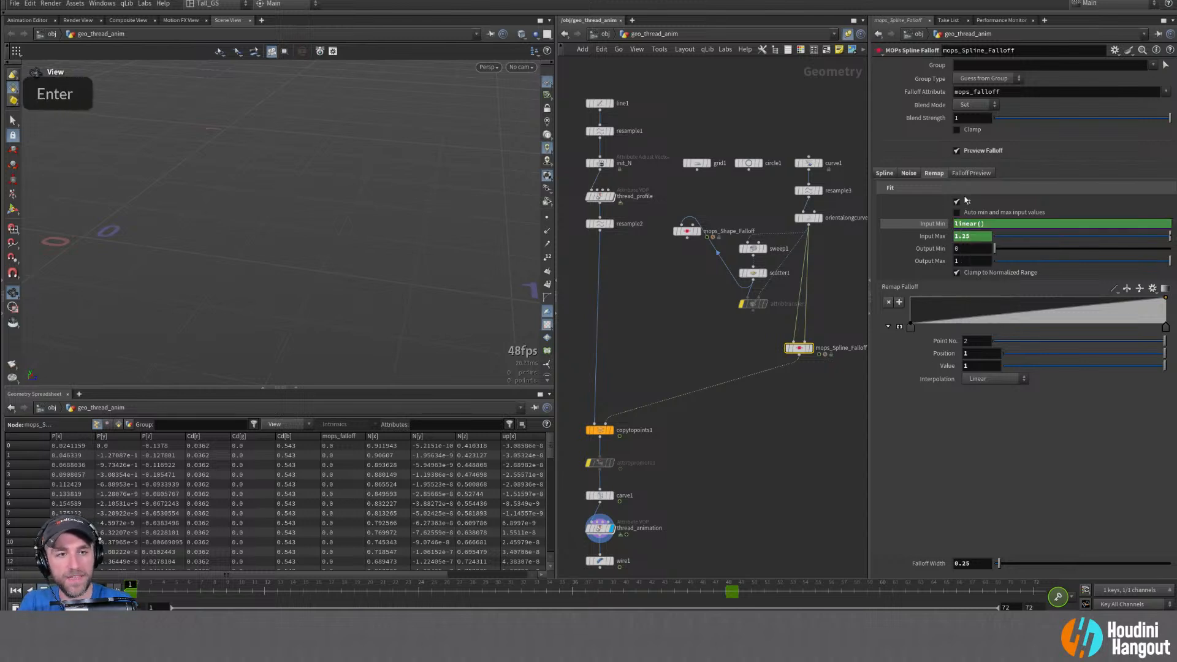
left_click(932, 224)
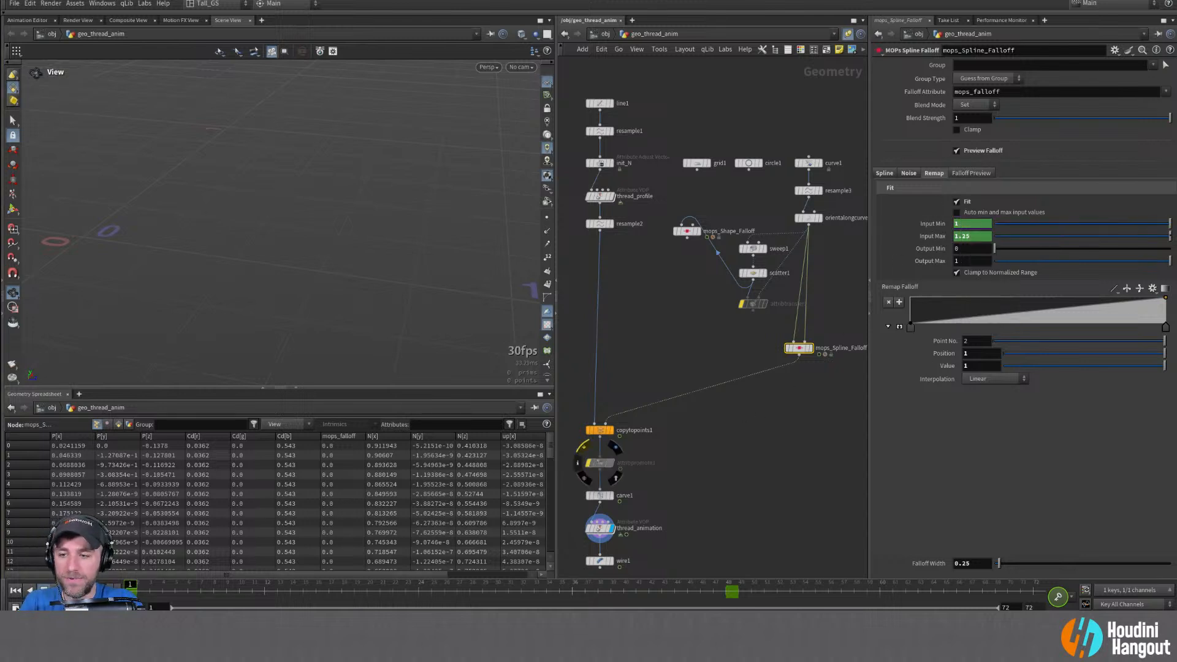
Play the animation to examine the linear thread growth along the curve
left_click(58, 590)
left_click_drag(312, 247, 433, 271, "alt")
right_click_drag(434, 270, 407, 289, "alt")
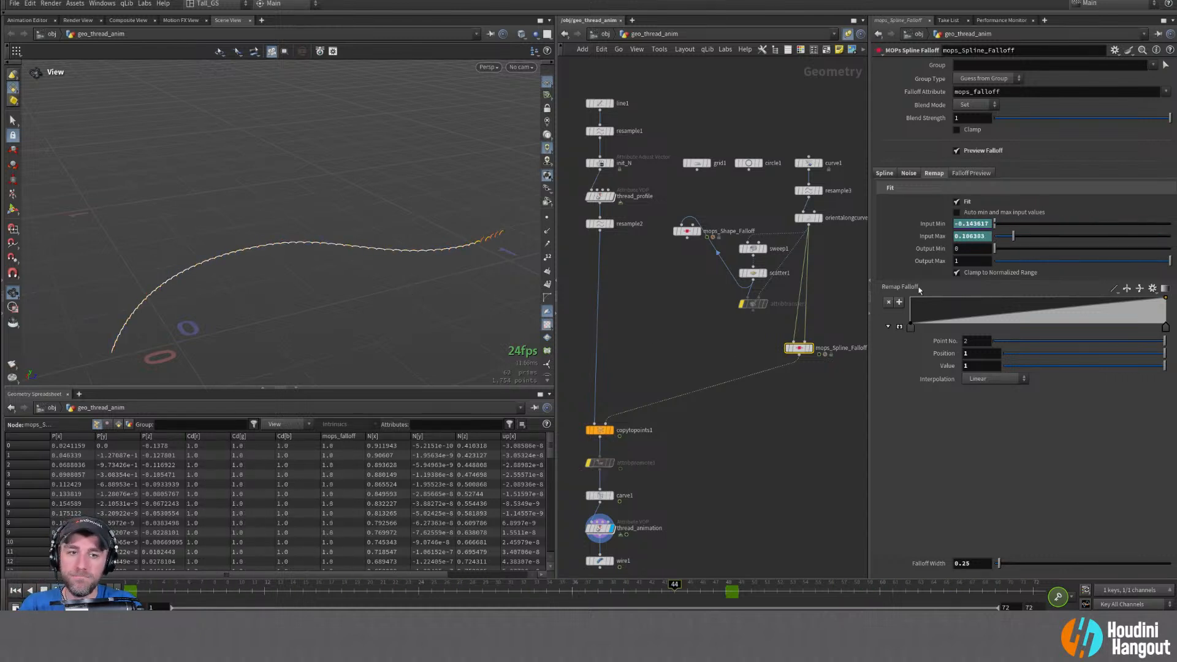
Turn off Apply Noise on mops_Spline_Falloff and try a Falloff Width of 0.1 before setting it to 0.15
left_click(916, 174)
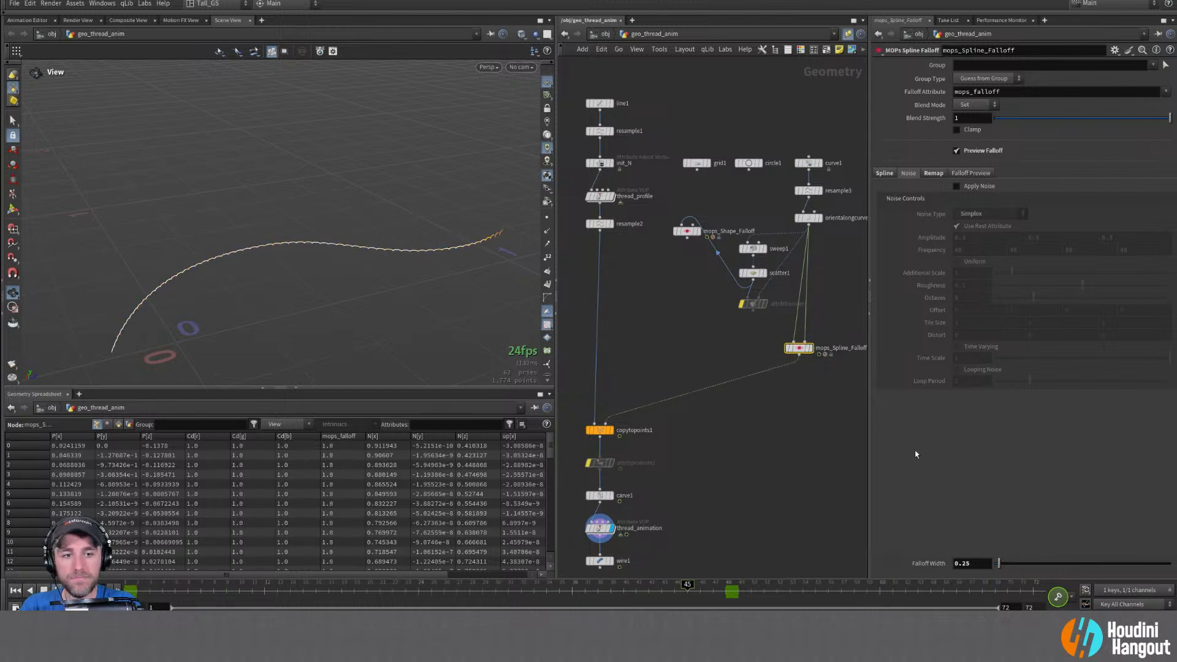
type("1")
key("Return")
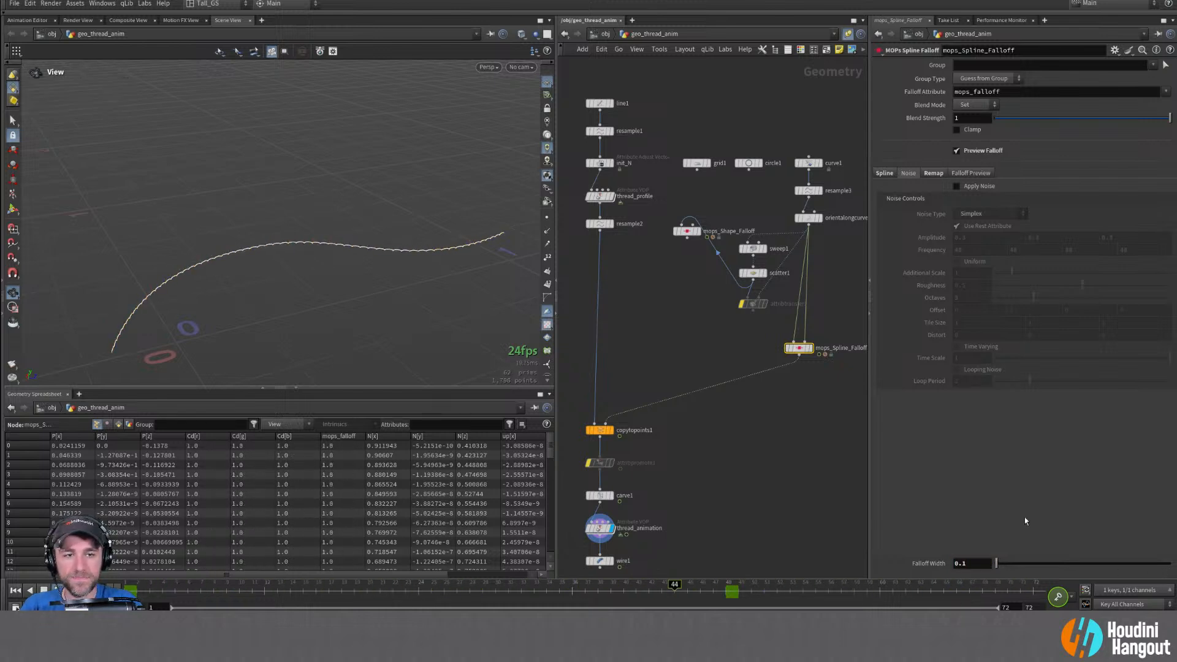
type("5")
key("Return")
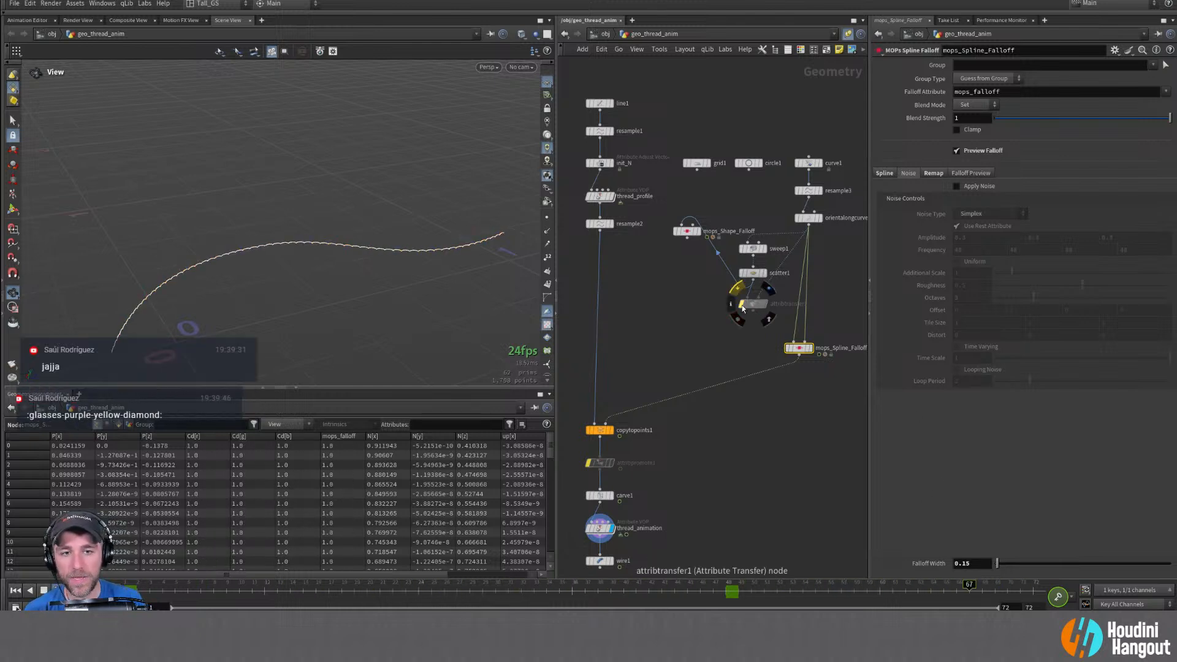
Re-enable attribtransfer1 and feed its scattered points into mops_Spline_Falloff's first input
left_click(738, 288)
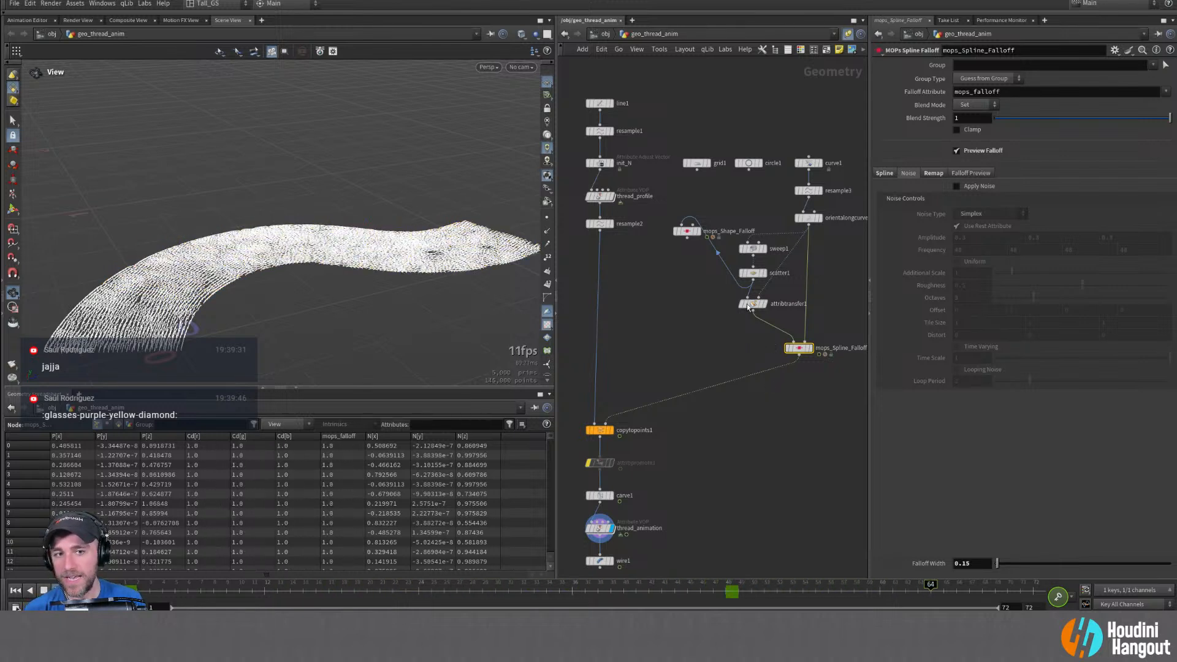
left_click_drag(753, 303, 761, 310)
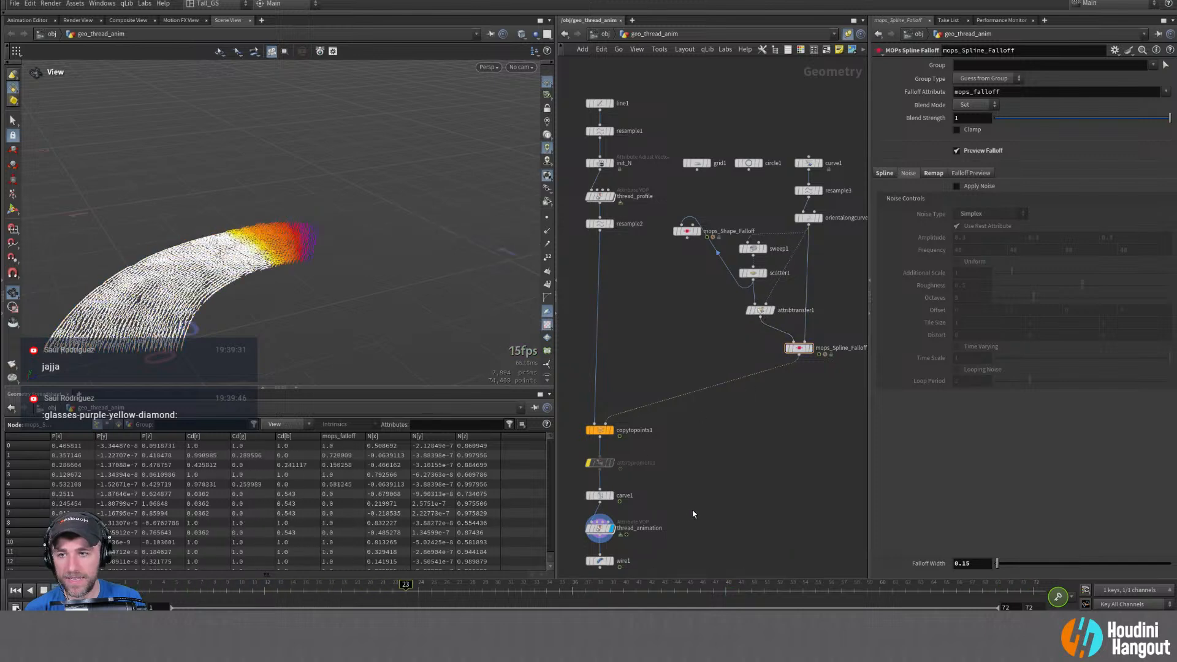
Set mops_Spline_Falloff's Falloff Width to 0.25 and turn its Apply Noise option back on
left_click(599, 529)
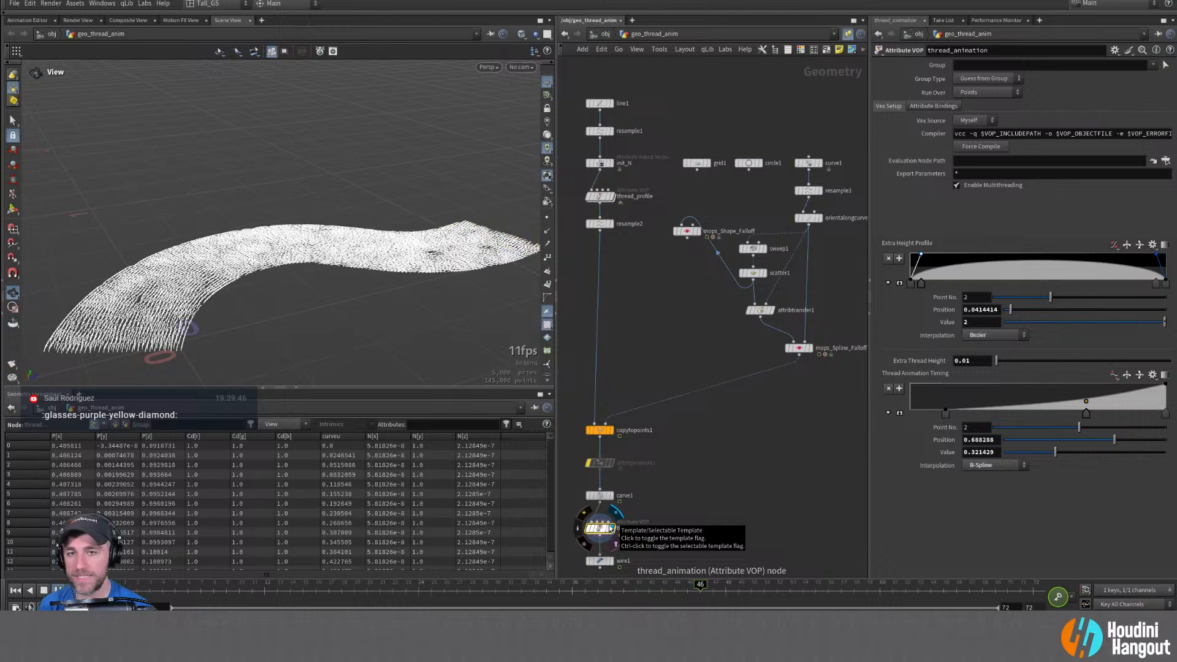
left_click(798, 346)
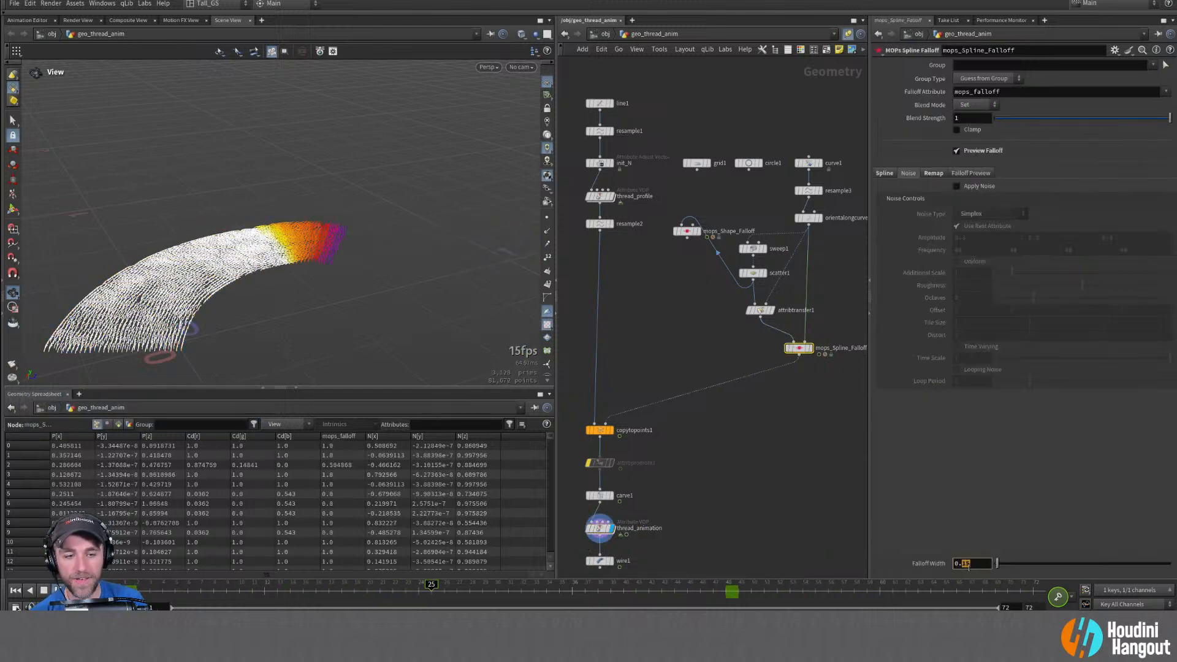
type("25")
key("Return")
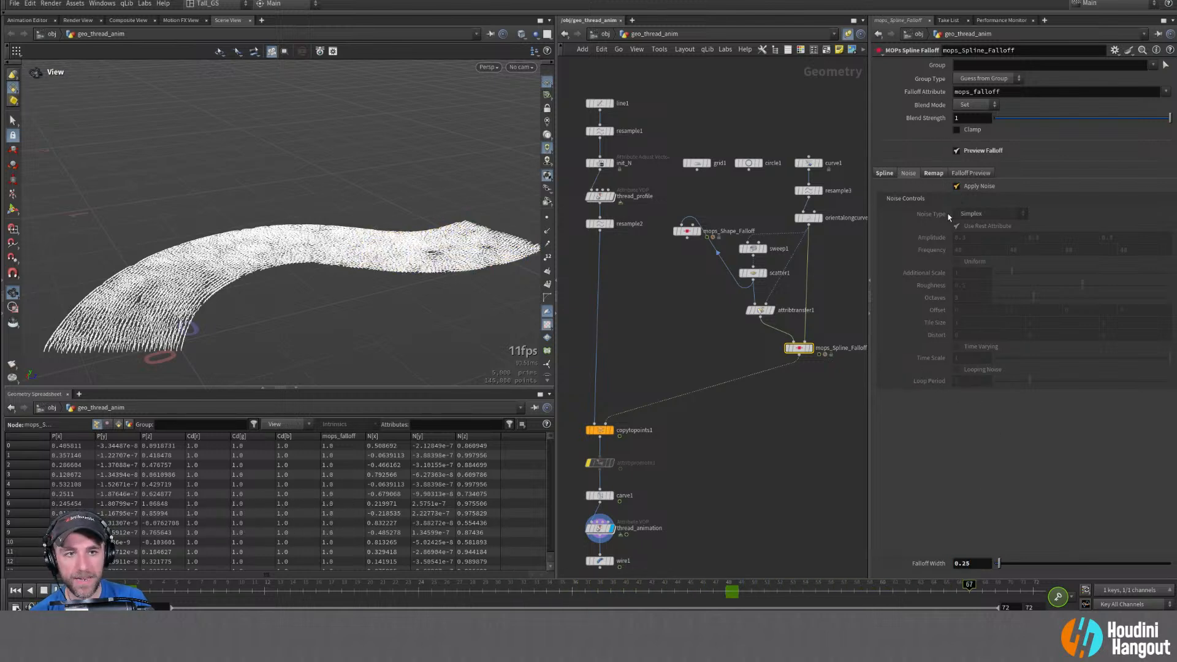
left_click(957, 186)
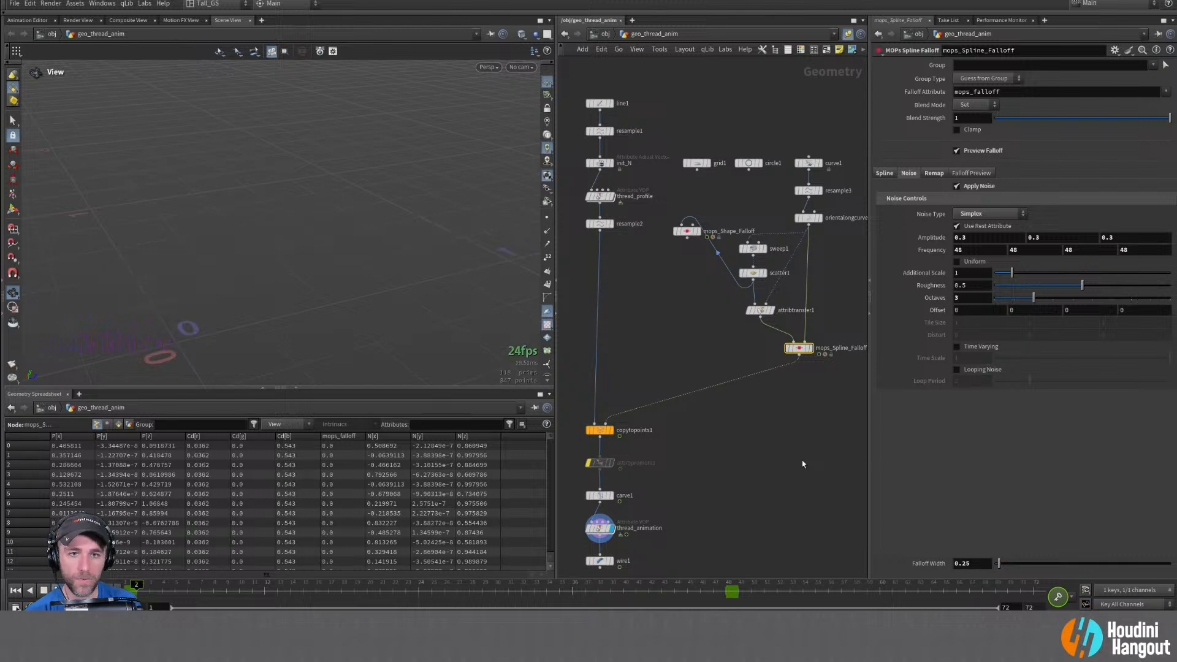
Scrub the timeline to frame 24 to examine the noisy thread growth up close, and save the scene
left_click_drag(685, 237, 664, 266)
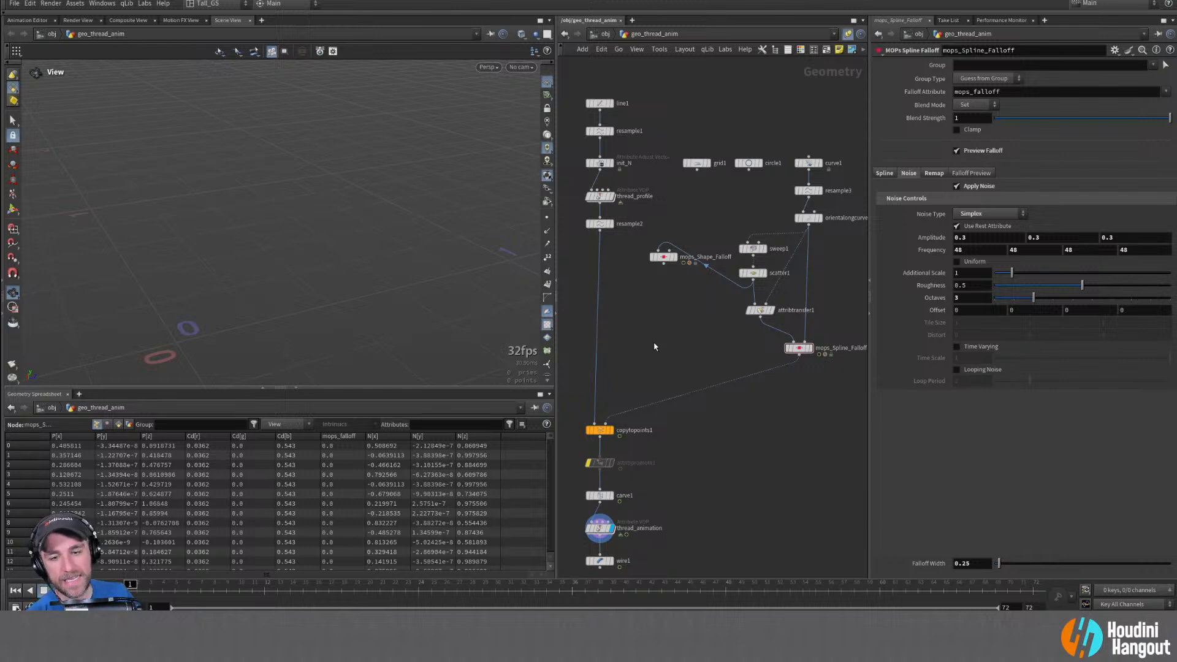
left_click_drag(574, 592, 431, 593)
right_click_drag(233, 264, 228, 214)
left_click_drag(228, 213, 221, 251)
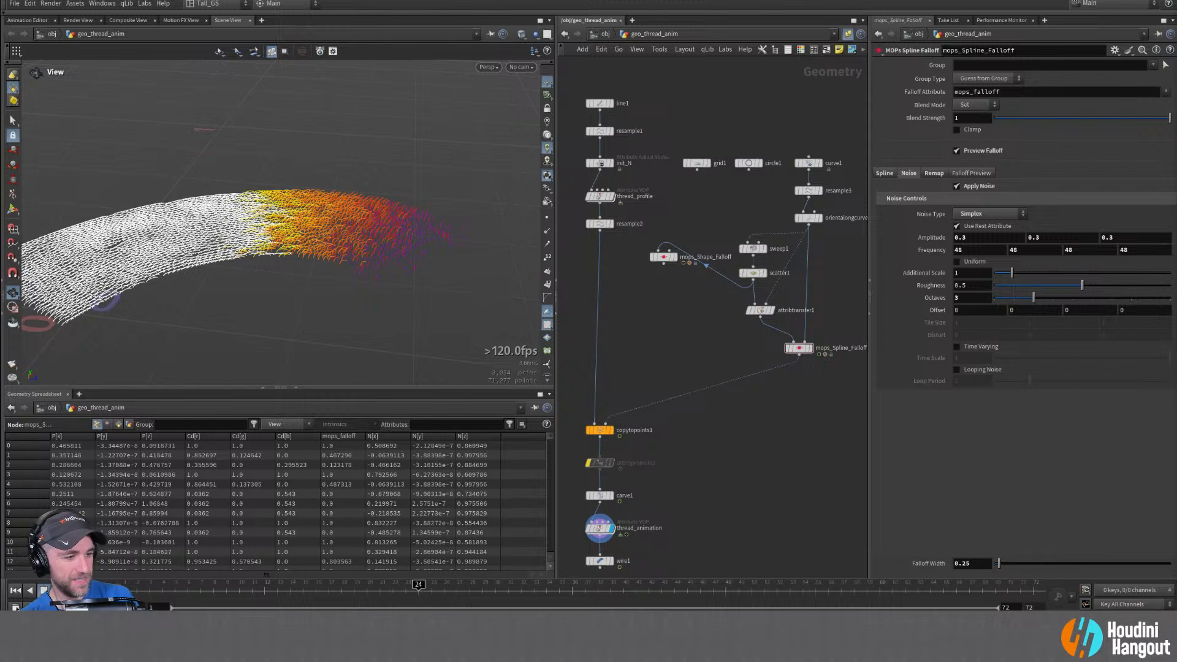
scroll(588, 331, "down", 1)
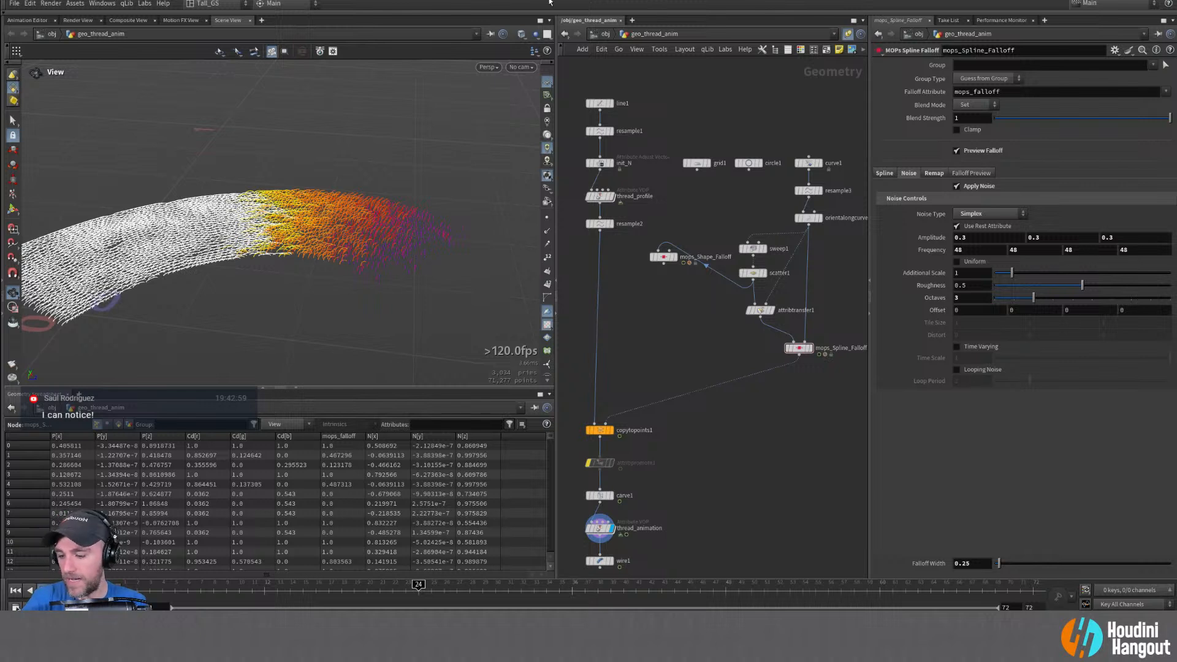
key("ctrl+s")
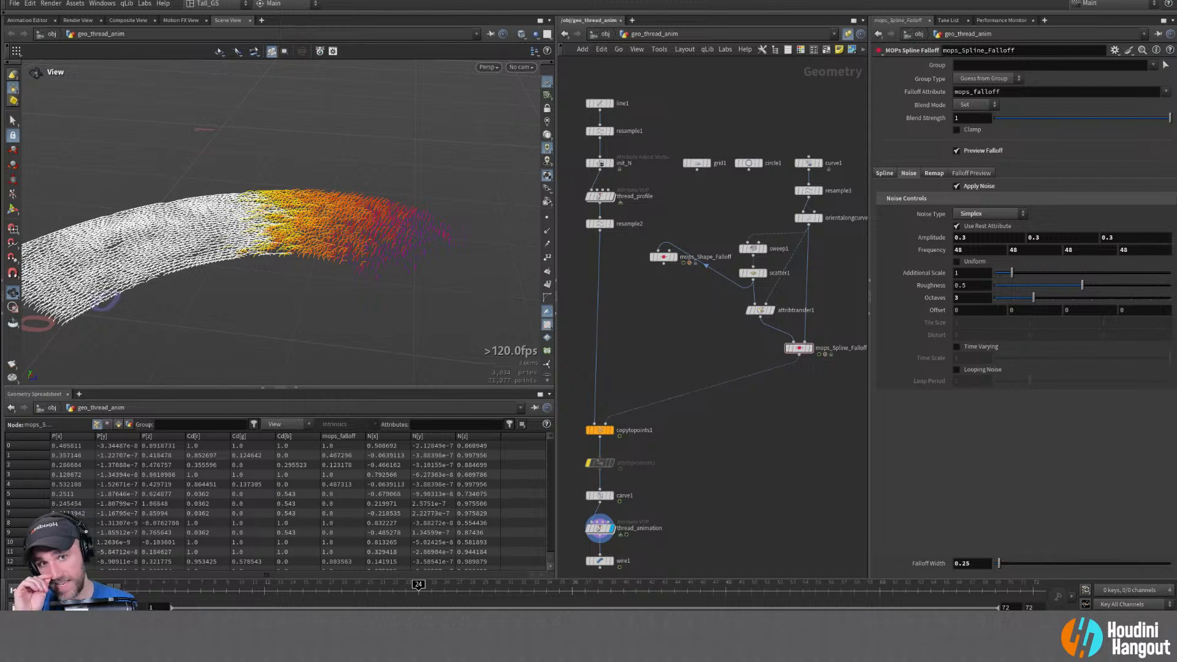
left_click(799, 348)
left_click(662, 258)
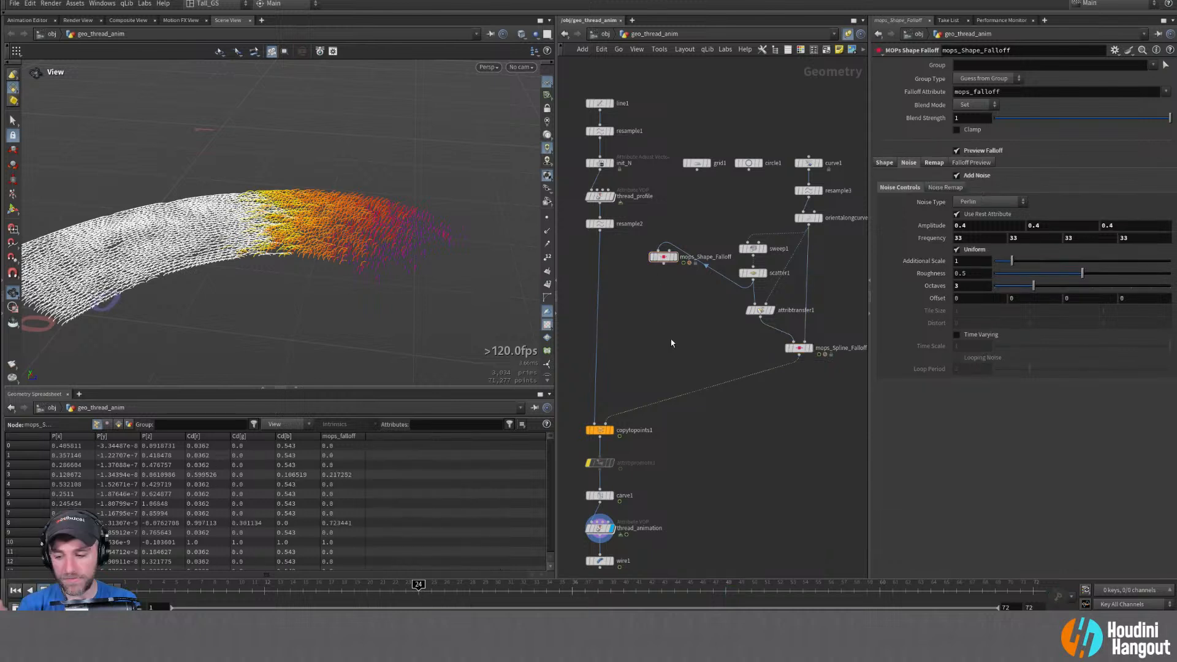
key("Tab")
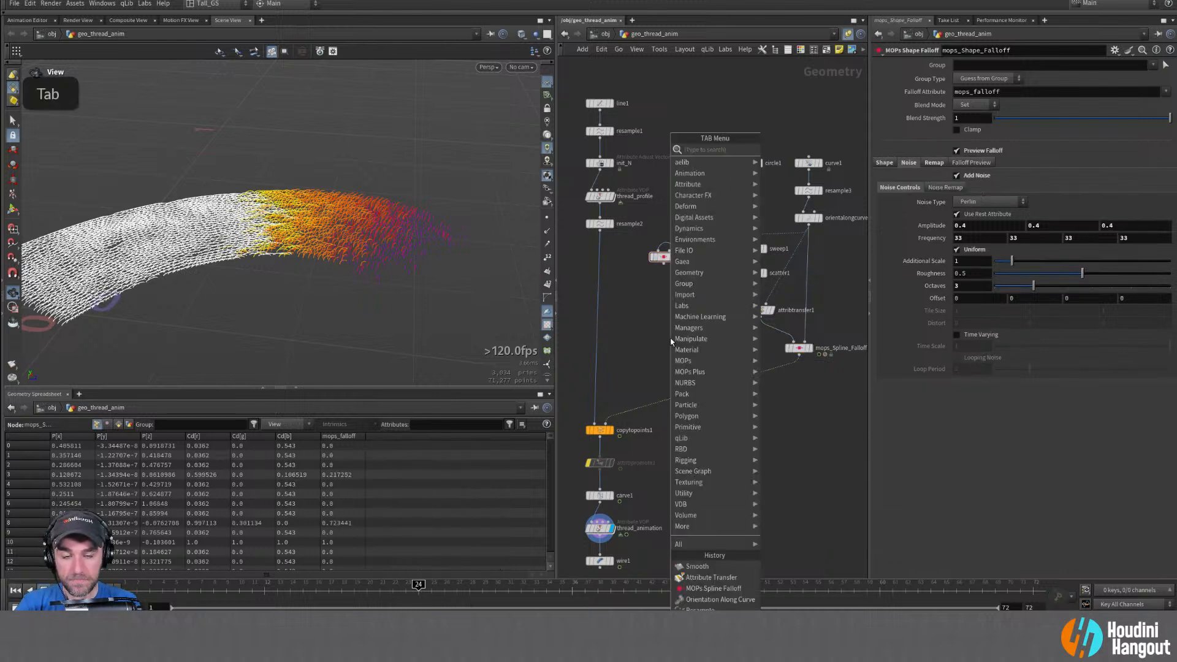
left_click(638, 349)
right_click_drag(638, 350, 661, 354)
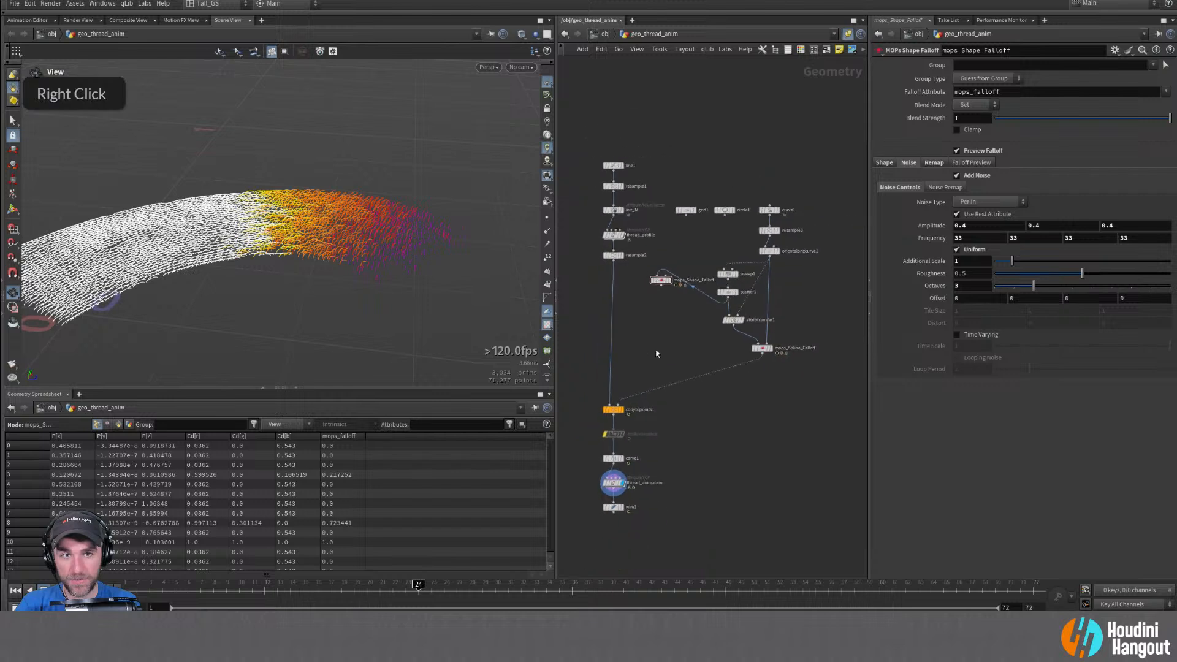
Rearrange the network, placing mops_Shape_Falloff beside attribtransfer1 under scatter1 and tidying the sweep1 and curve1 branches
left_click_drag(661, 281, 661, 325)
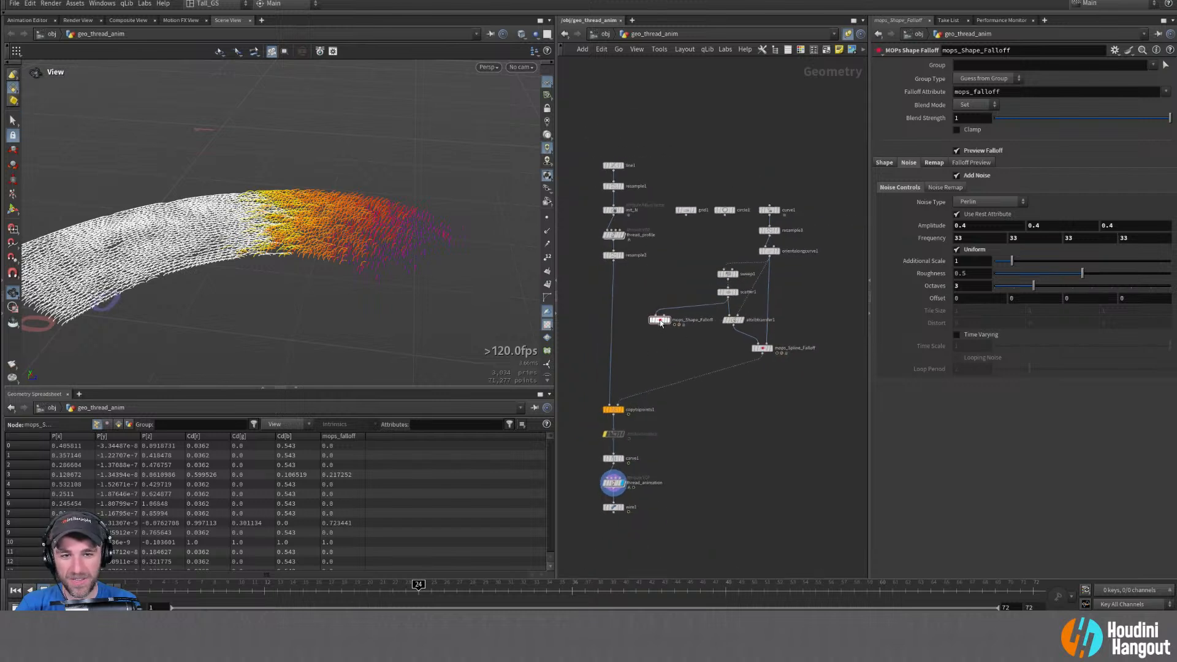
right_click_drag(664, 354, 652, 352)
mouse_move(693, 267)
left_mouse_down()
mouse_move(729, 299)
mouse_move(696, 300)
left_mouse_up()
left_click_drag(776, 212, 686, 217)
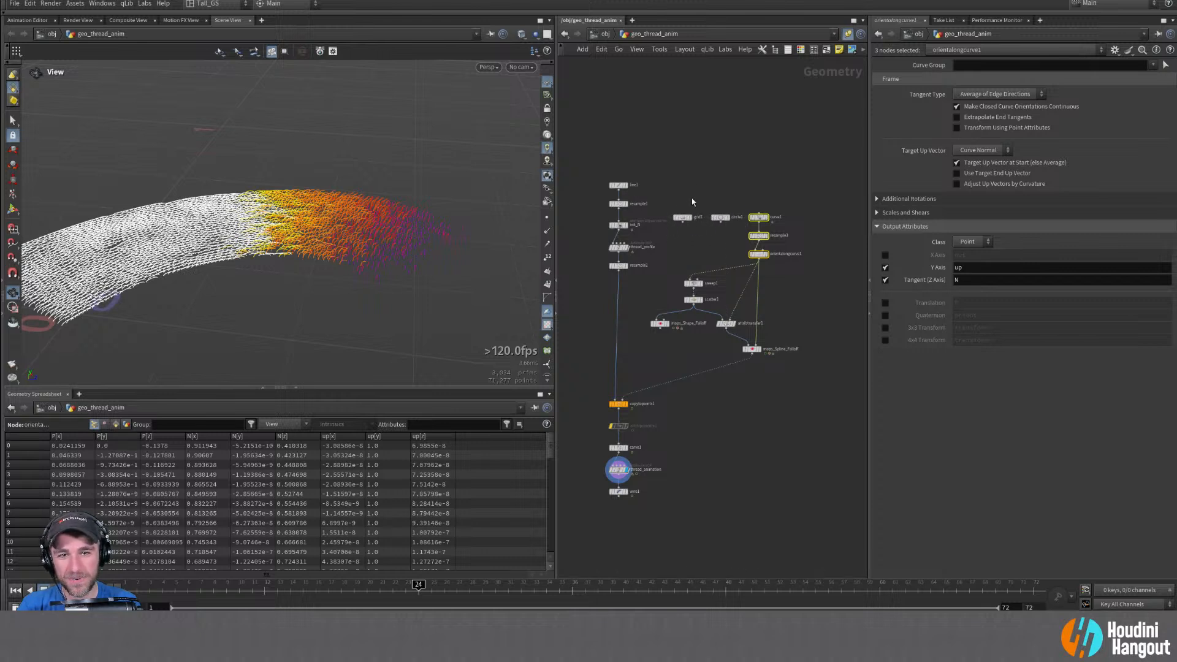
right_click_drag(790, 322, 791, 339)
middle_click_drag(704, 390, 766, 355)
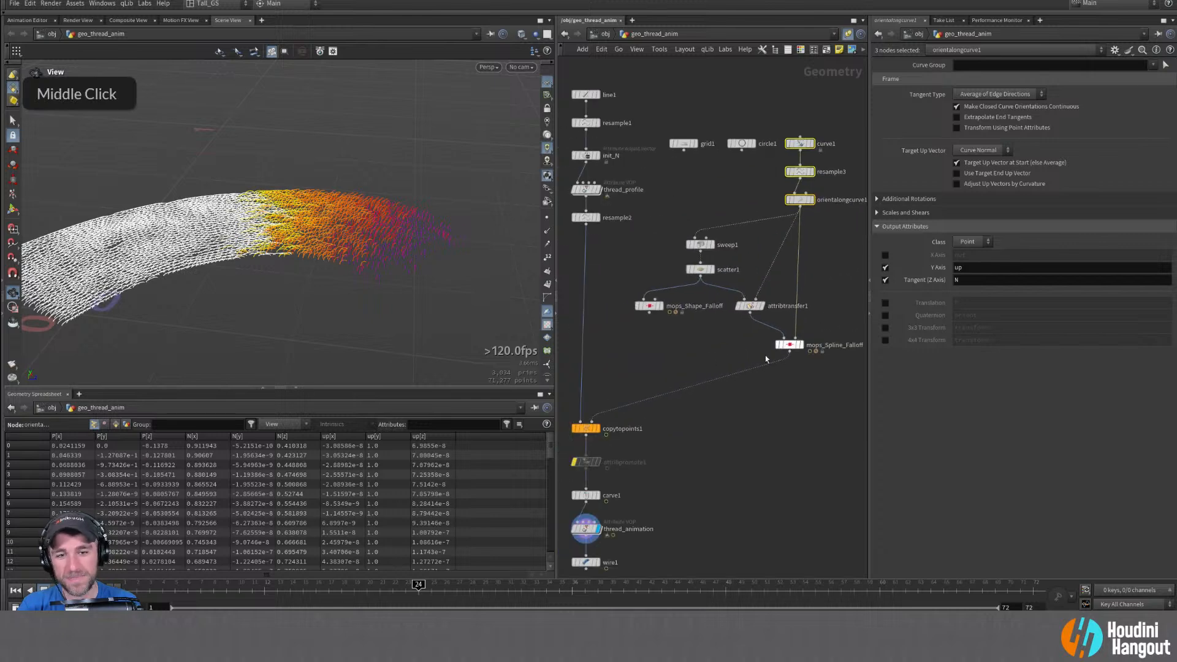
Add a MOPs Infection Falloff (Plus) node in the free space beside attribtransfer1 and mops_Spline_Falloff
key("Tab")
type("infec")
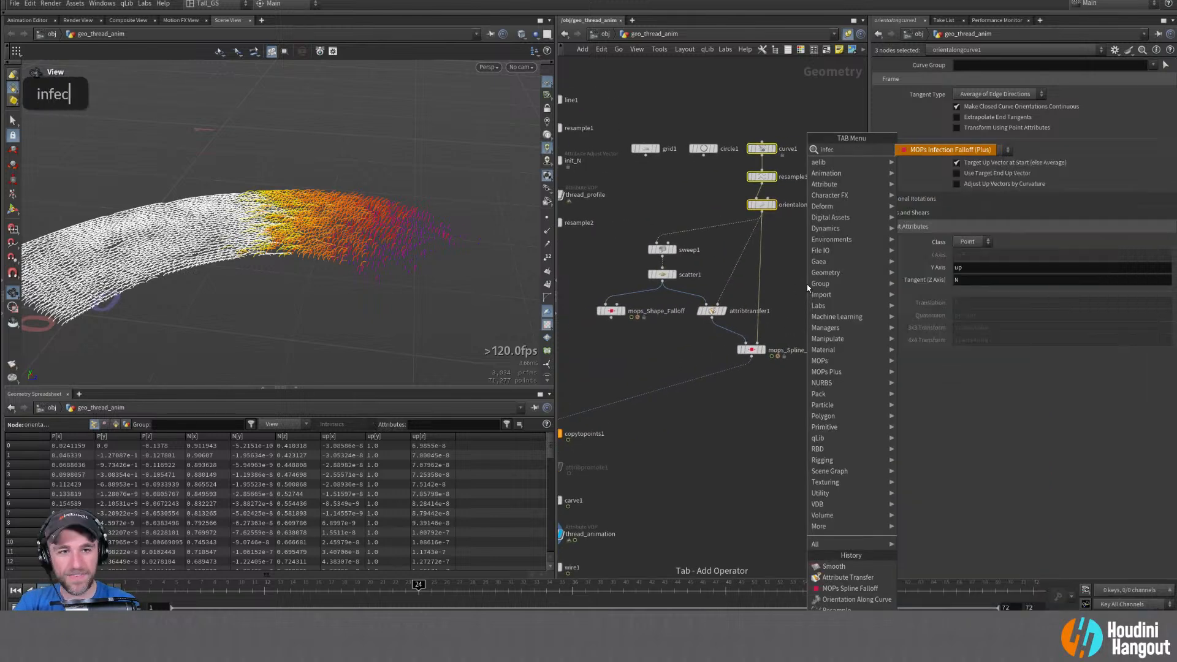
key("Return")
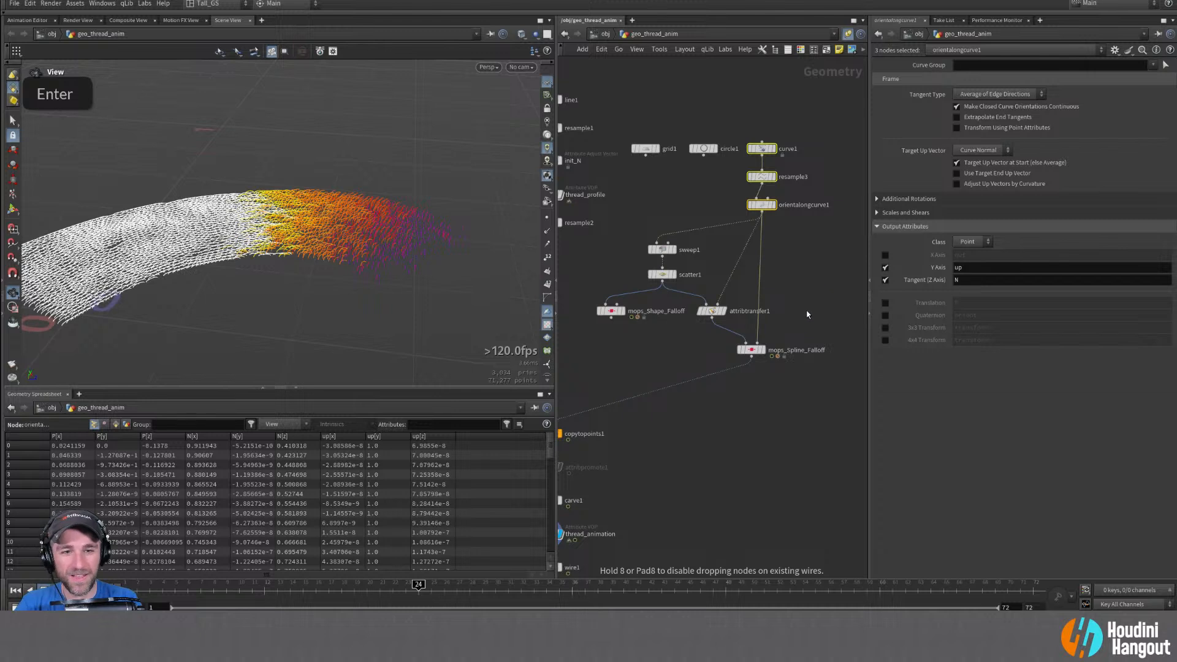
left_click(805, 277)
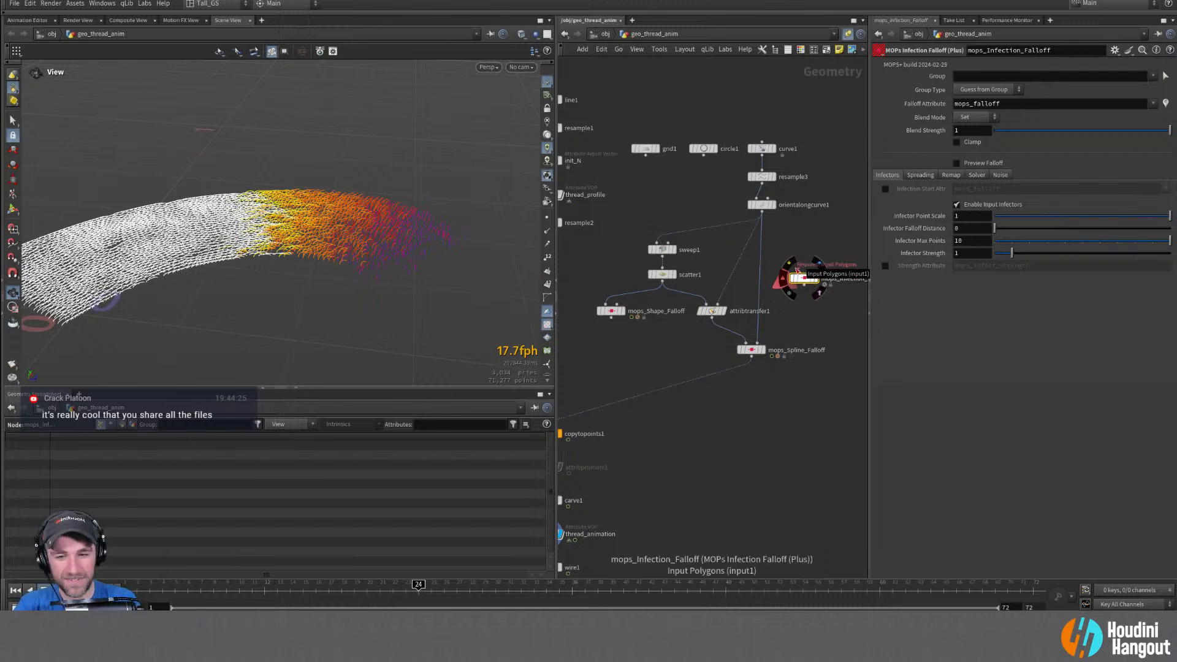
left_click_drag(804, 279, 818, 320)
middle_click_drag(820, 273, 781, 271)
right_click_drag(782, 271, 795, 275)
middle_click_drag(791, 275, 763, 293)
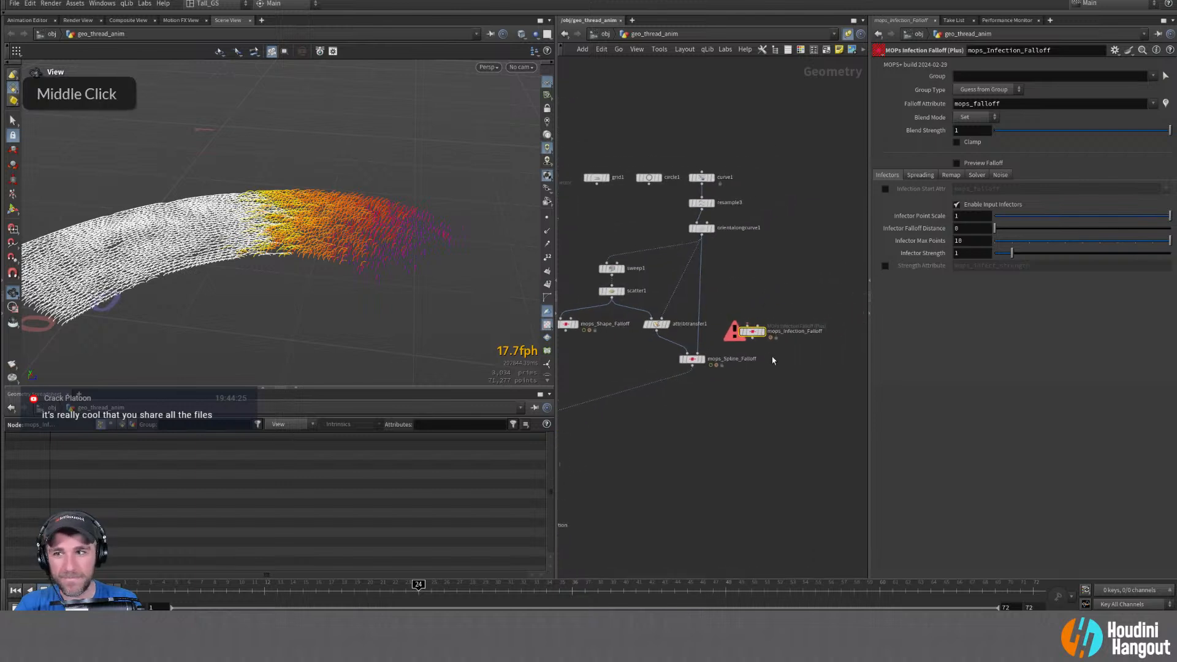
left_click_drag(755, 333, 757, 322)
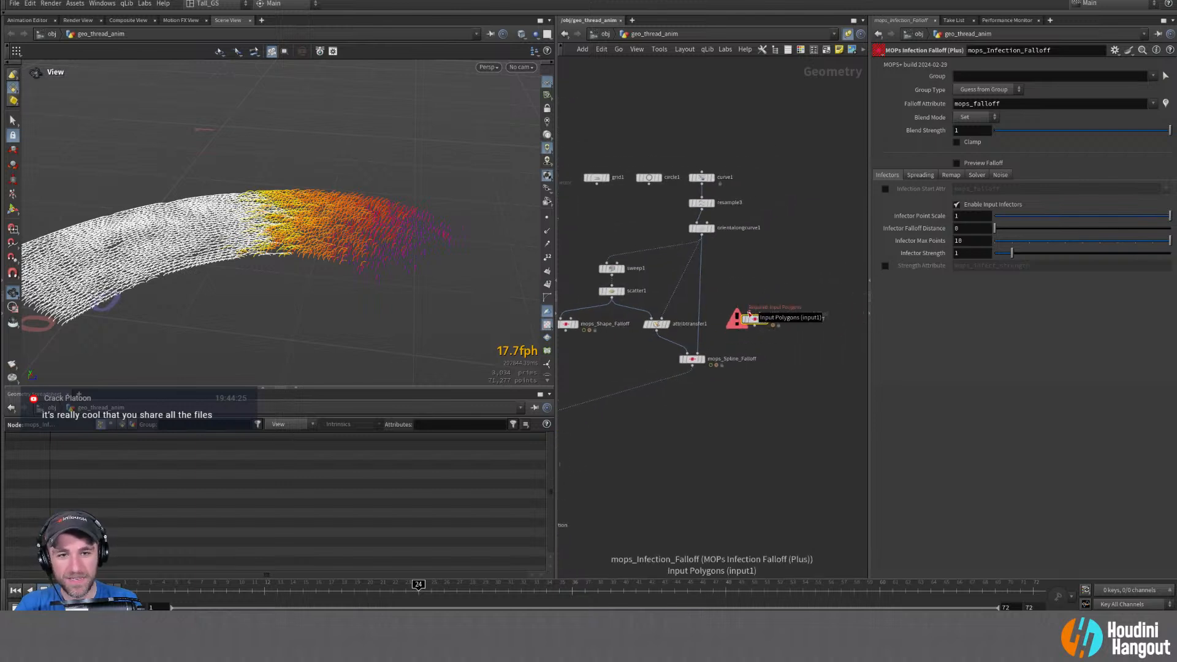
mouse_move(759, 317)
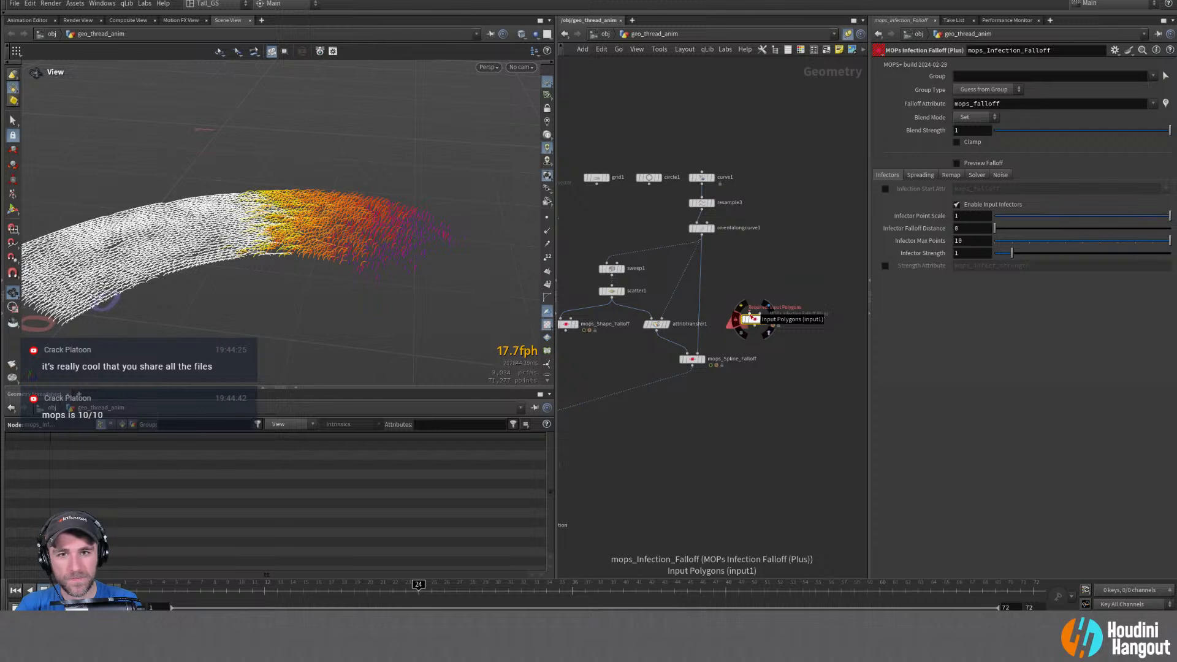
Add a Planar Patch node wired into the first input of mops_Infection_Falloff, and display the infection falloff
left_click(596, 177)
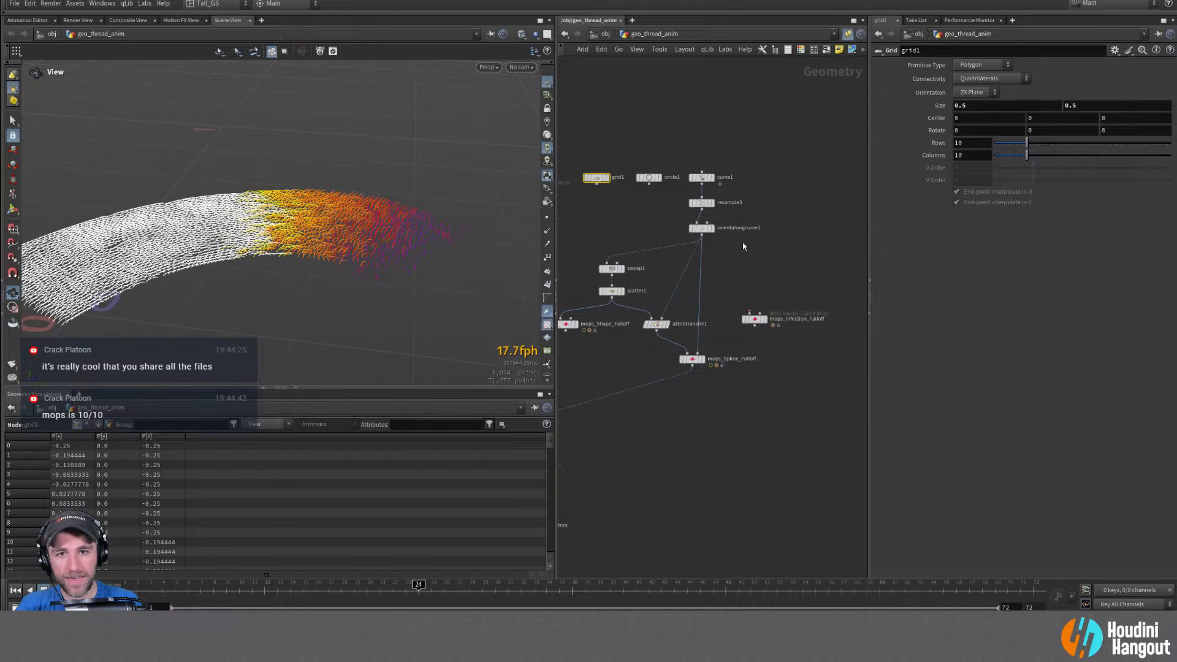
key("Tab")
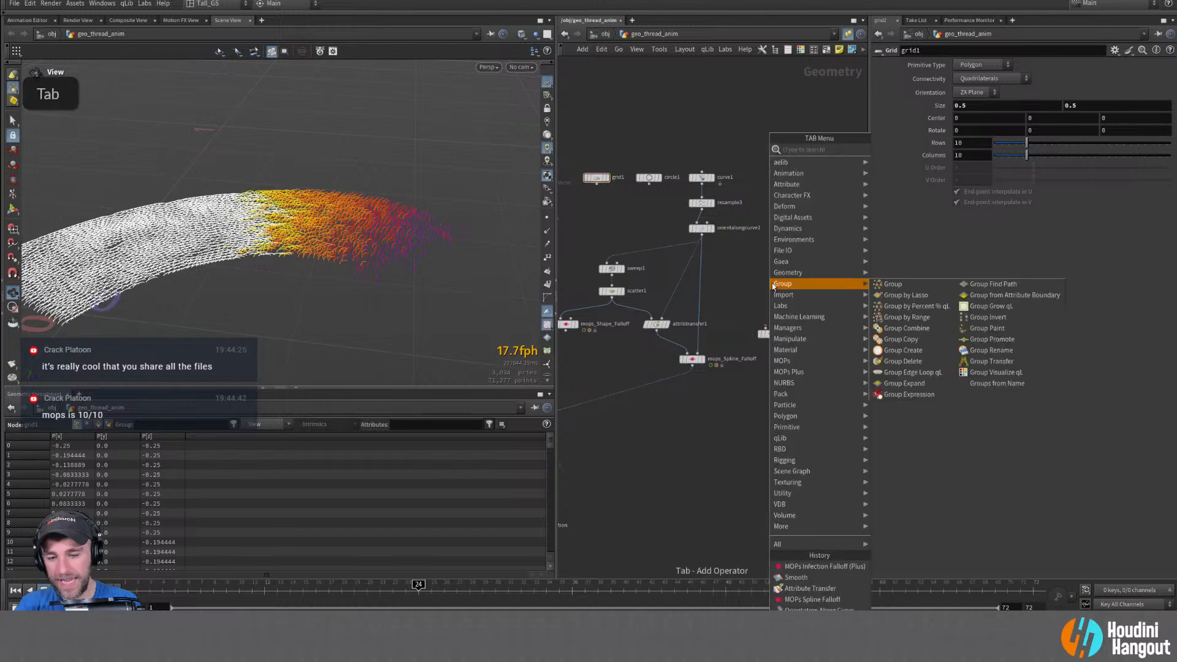
type("planar pa")
key("Return")
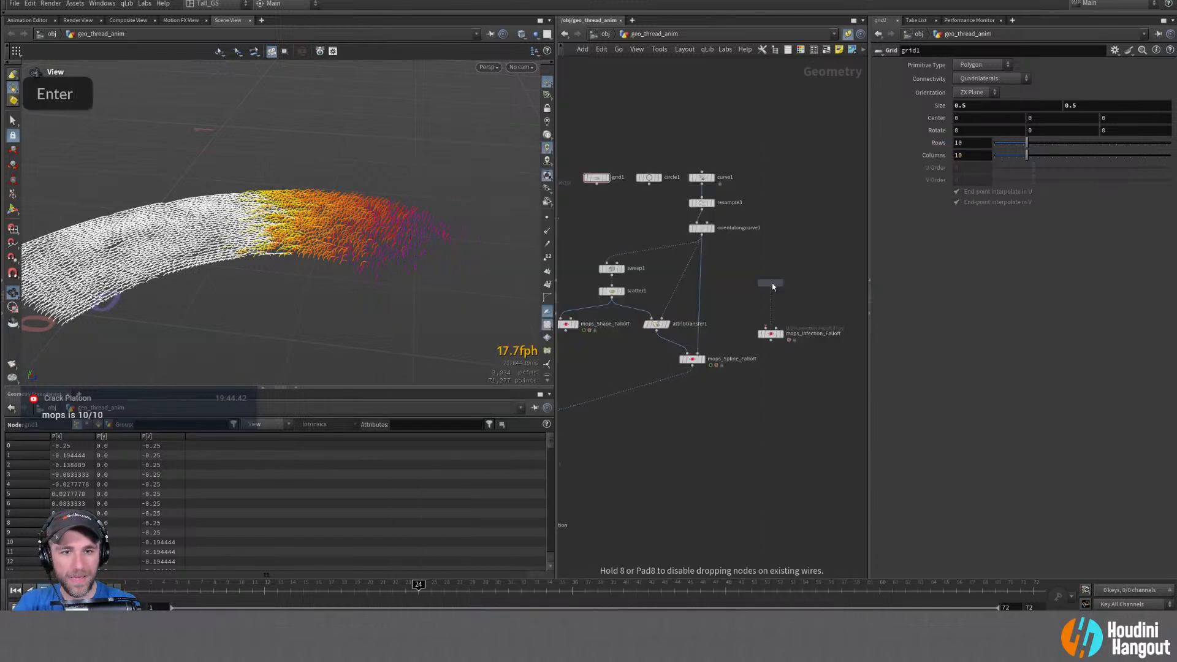
left_click(765, 274)
left_click_drag(770, 281, 782, 340)
left_click(772, 335)
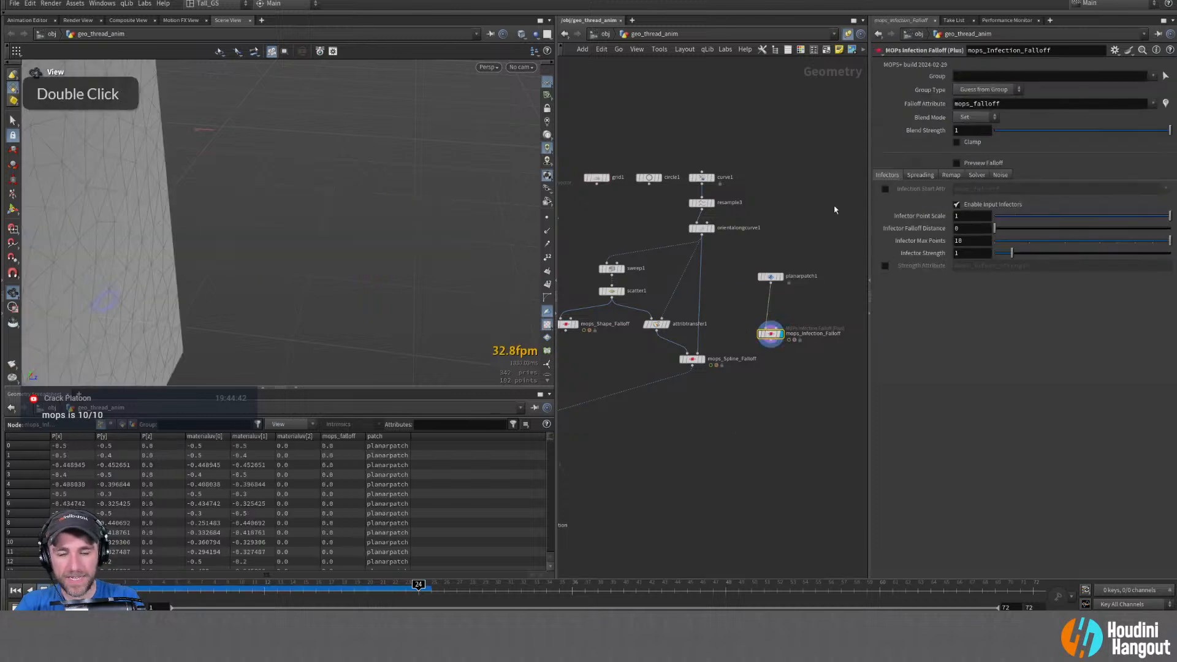
Set planarpatch1's Build Plane to ZX Plane so the patch lies flat
left_click(771, 279)
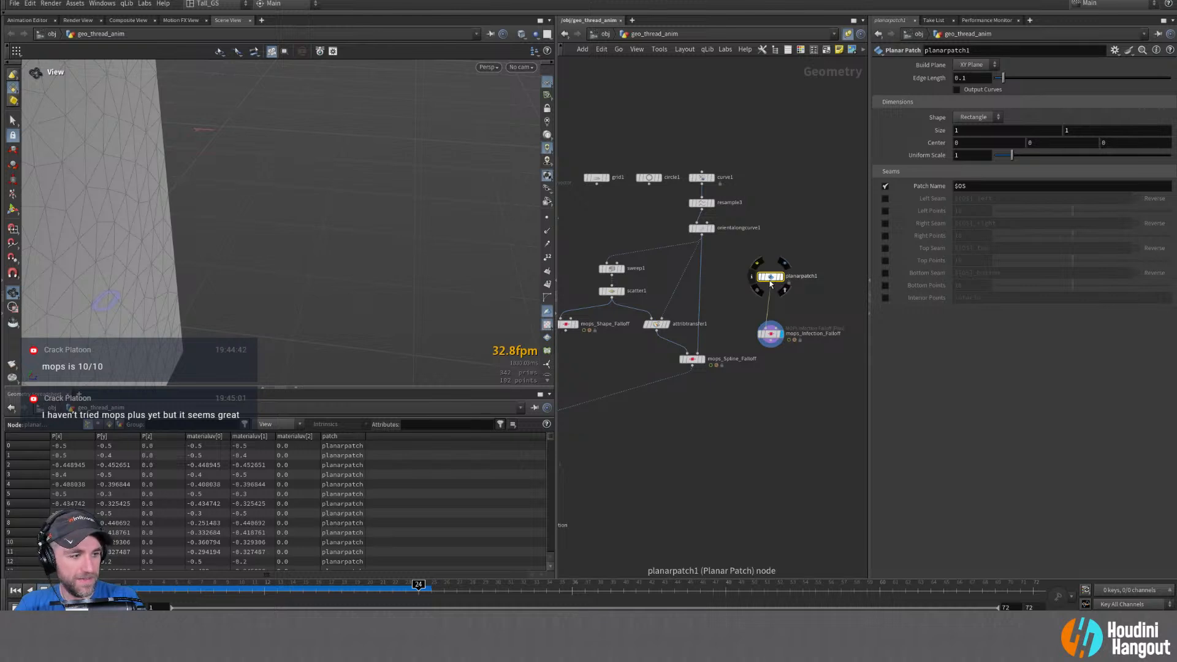
left_click(975, 65)
left_click(972, 99)
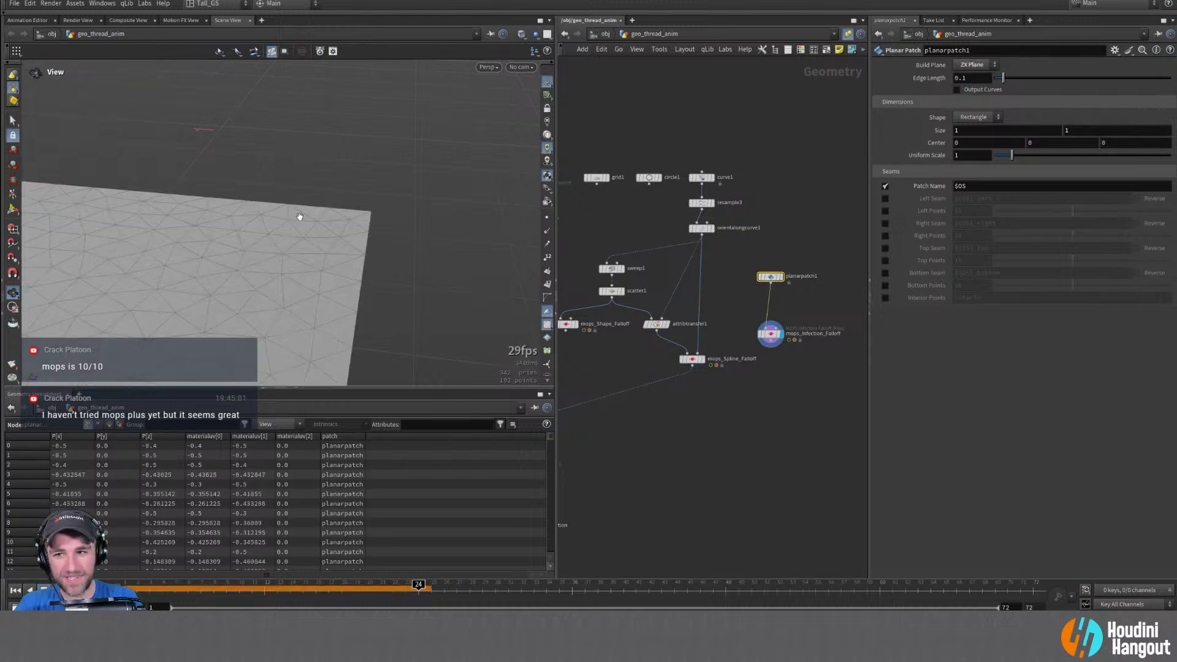
right_click_drag(300, 216, 295, 243, "alt")
middle_click_drag(294, 242, 310, 239, "alt")
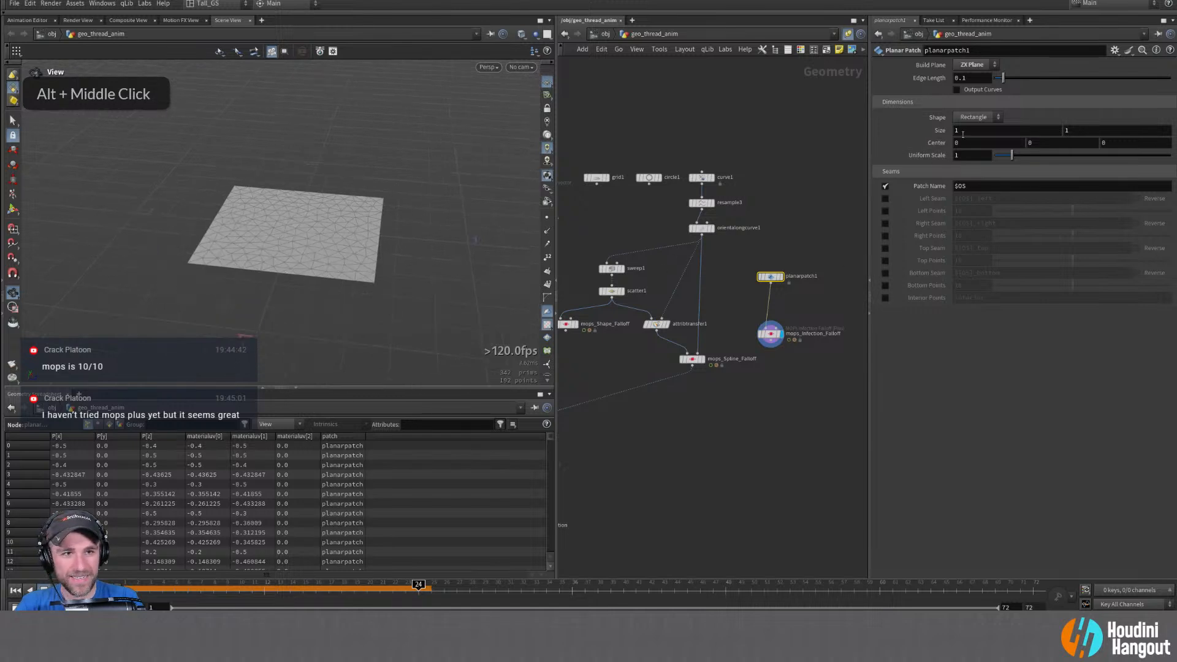
Set planarpatch1's Size to 0.5 by 0.5, like grid1, and its Edge Length to 0.01
middle_click_drag(940, 131, 893, 134)
left_click(596, 179)
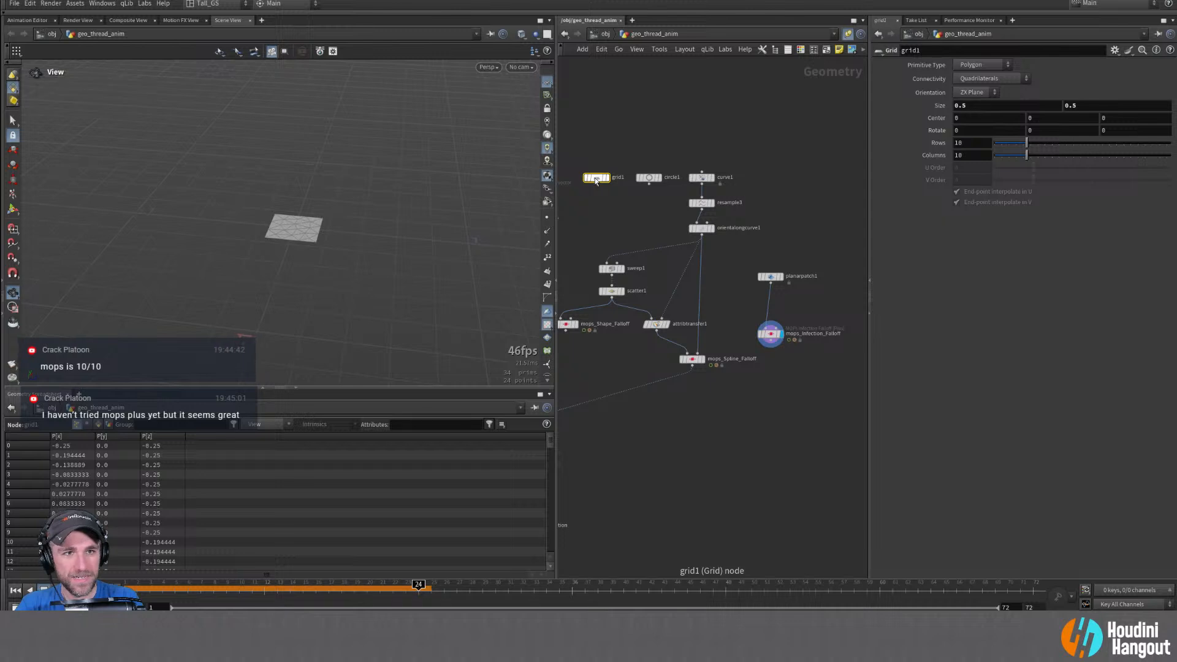
left_click(771, 276)
middle_click_drag(943, 130, 940, 160)
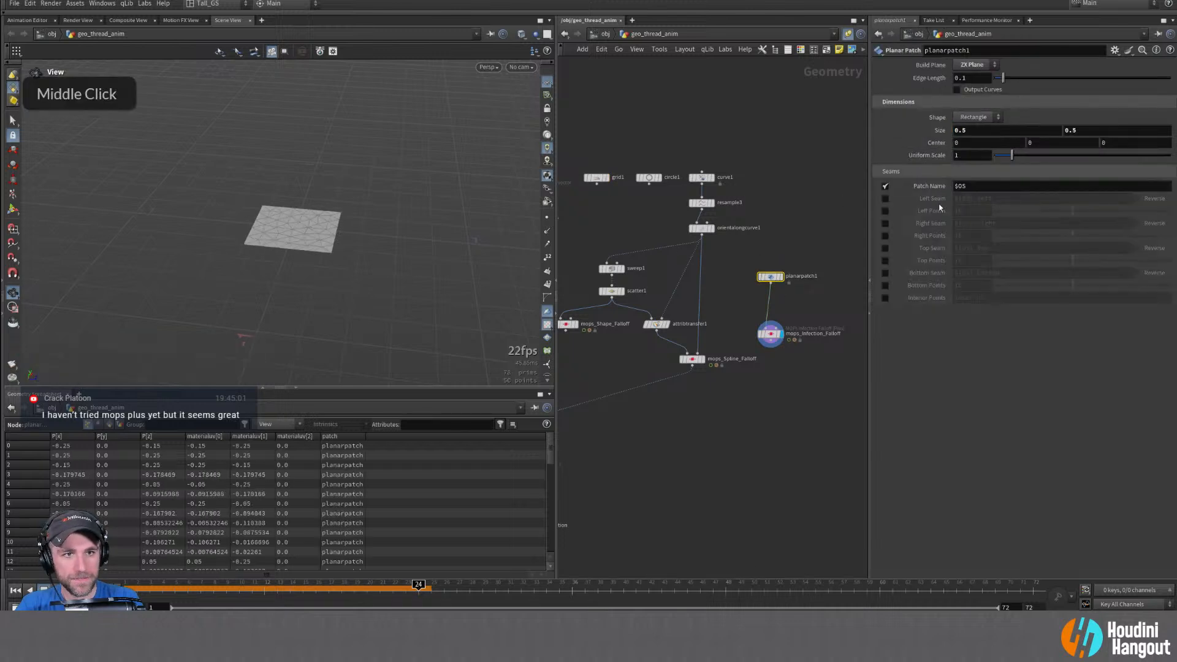
left_click(960, 78)
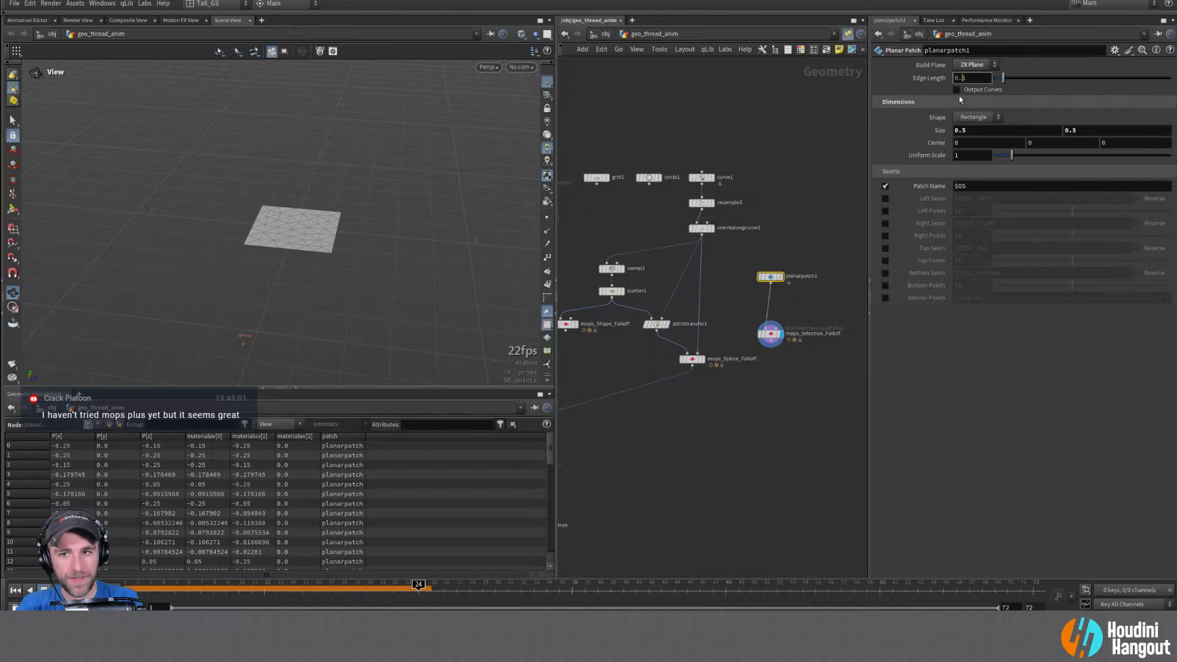
type("0")
key("Return")
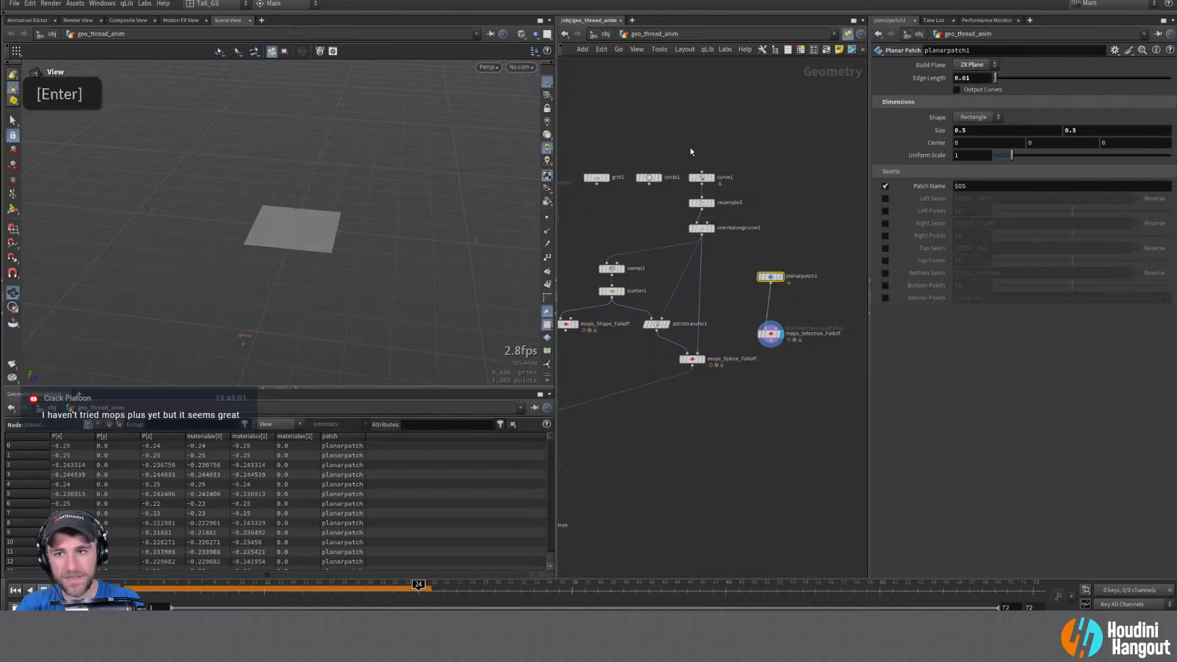
right_click_drag(344, 202, 417, 184, "alt")
Move mops_Infection_Falloff closer to planarpatch1, return to frame 1 and turn on its Preview Falloff
left_click(771, 334)
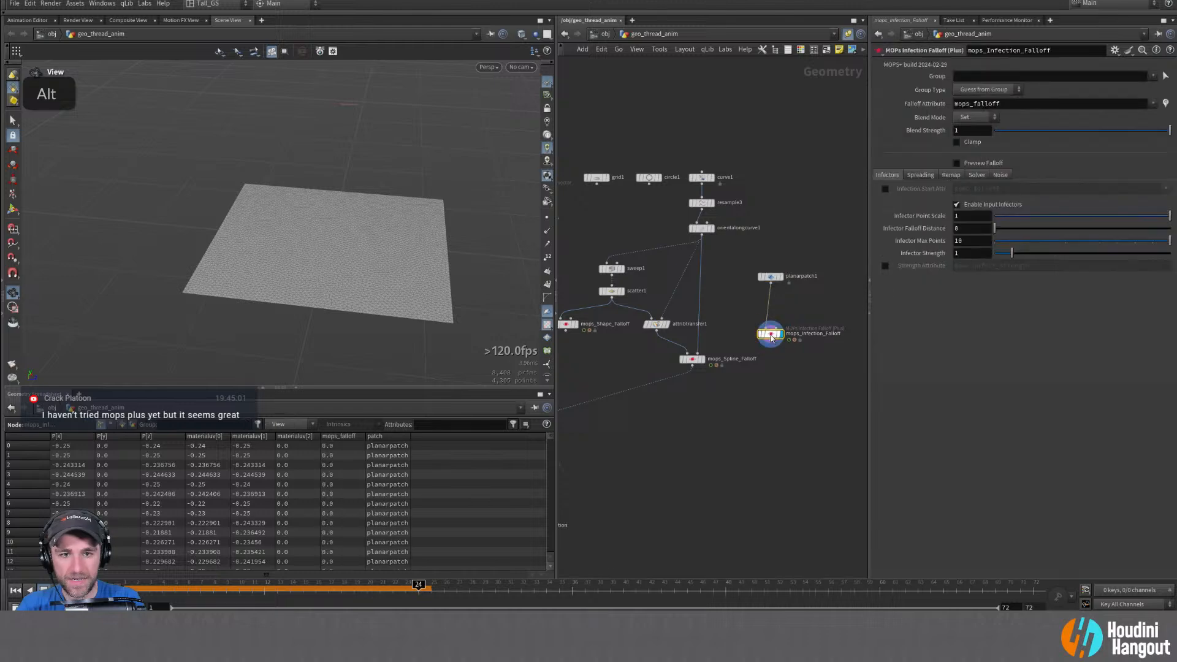
left_click_drag(772, 338, 772, 310)
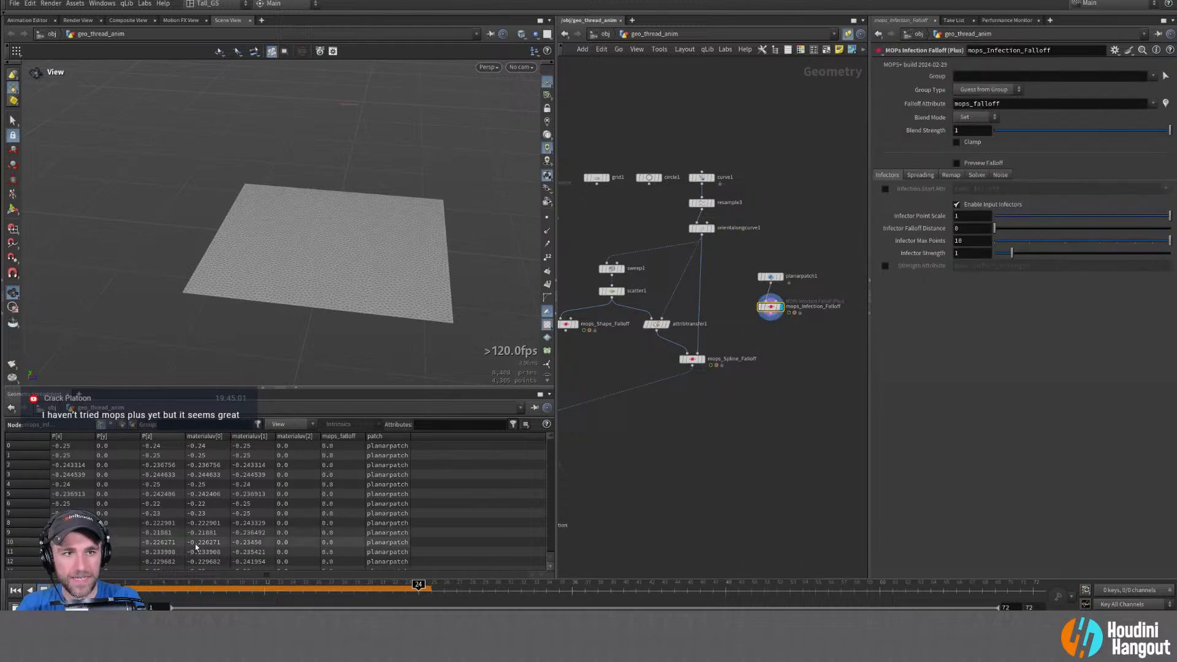
left_click_drag(335, 593, 126, 592)
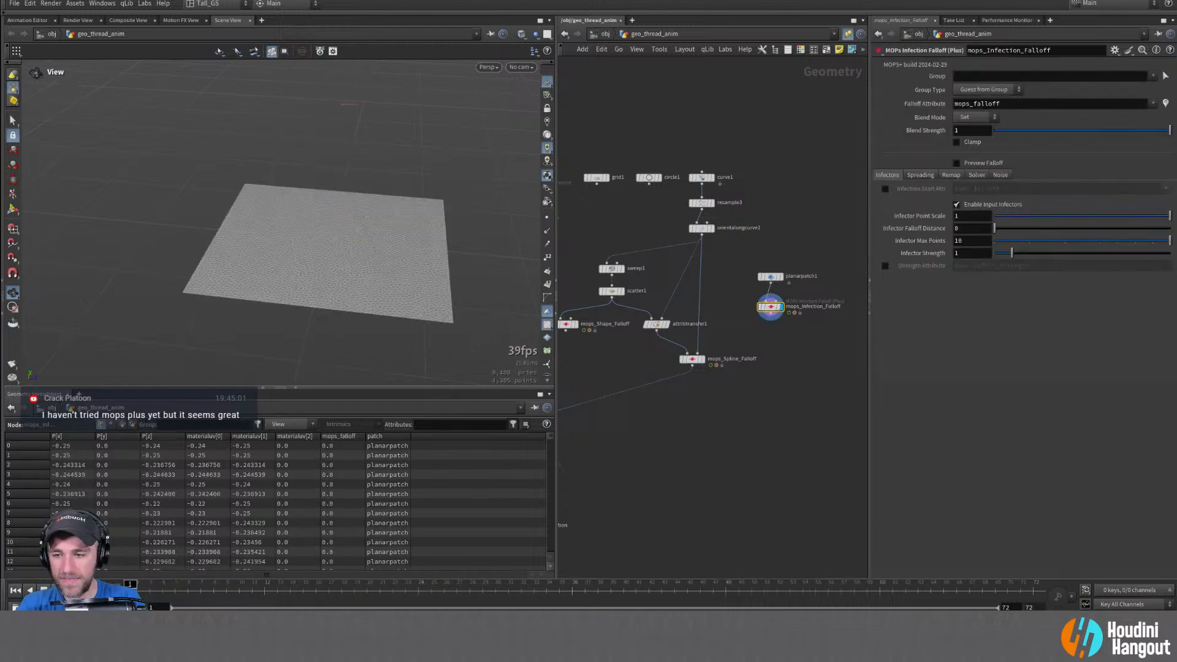
double_click(956, 163)
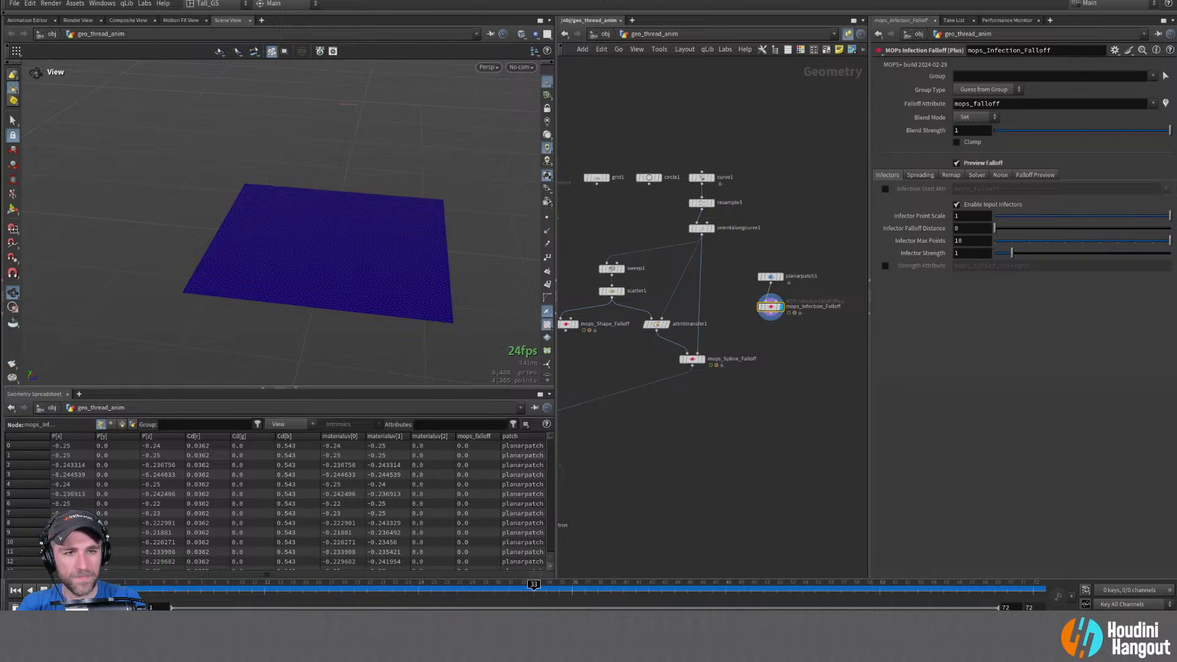
Bring up mops_Infection_Falloff's spreading settings and space planarpatch1 and mops_Infection_Falloff farther apart in the network
left_click(920, 174)
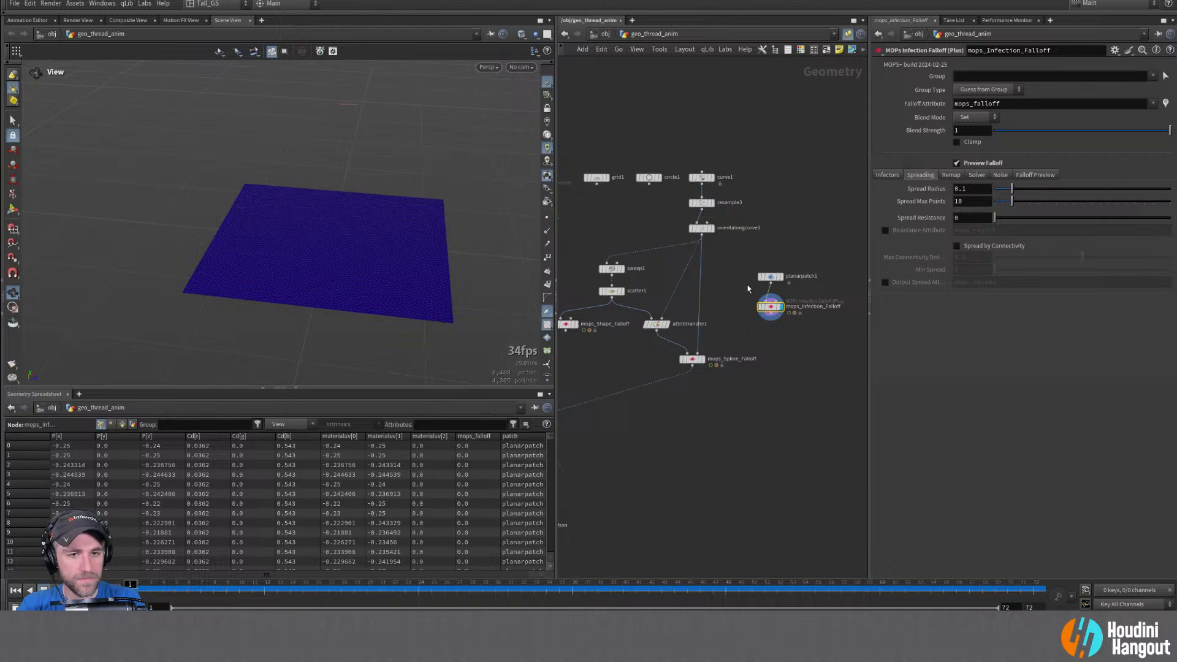
left_click_drag(770, 277, 757, 259)
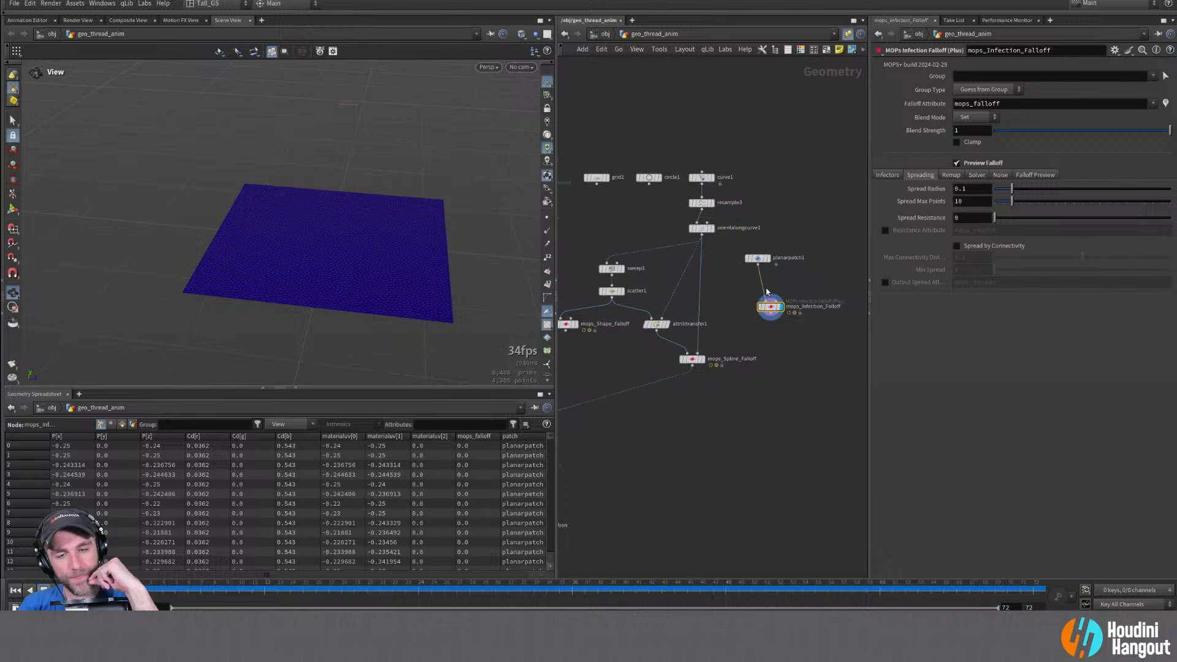
left_click_drag(758, 258, 757, 246)
left_click_drag(767, 308, 766, 324)
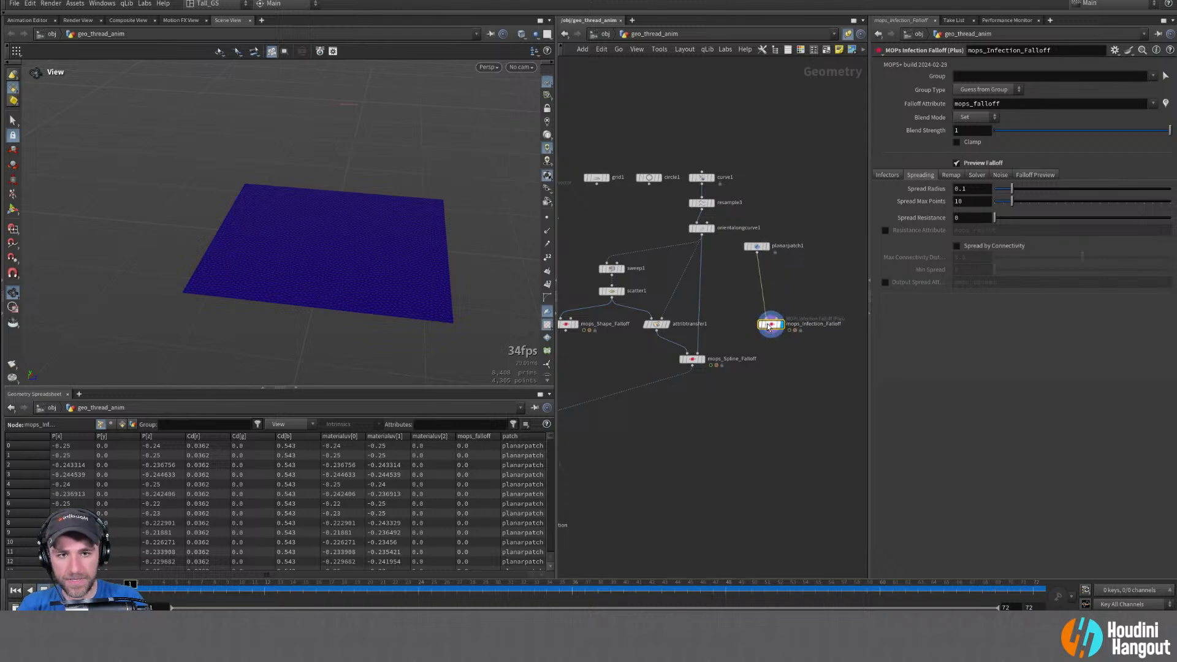
Add a Scatter node fed by planarpatch1, wire it into mops_Infection_Falloff's second input, and set its Force Total Count to 3
key("Tab")
type("scatt")
key("Return")
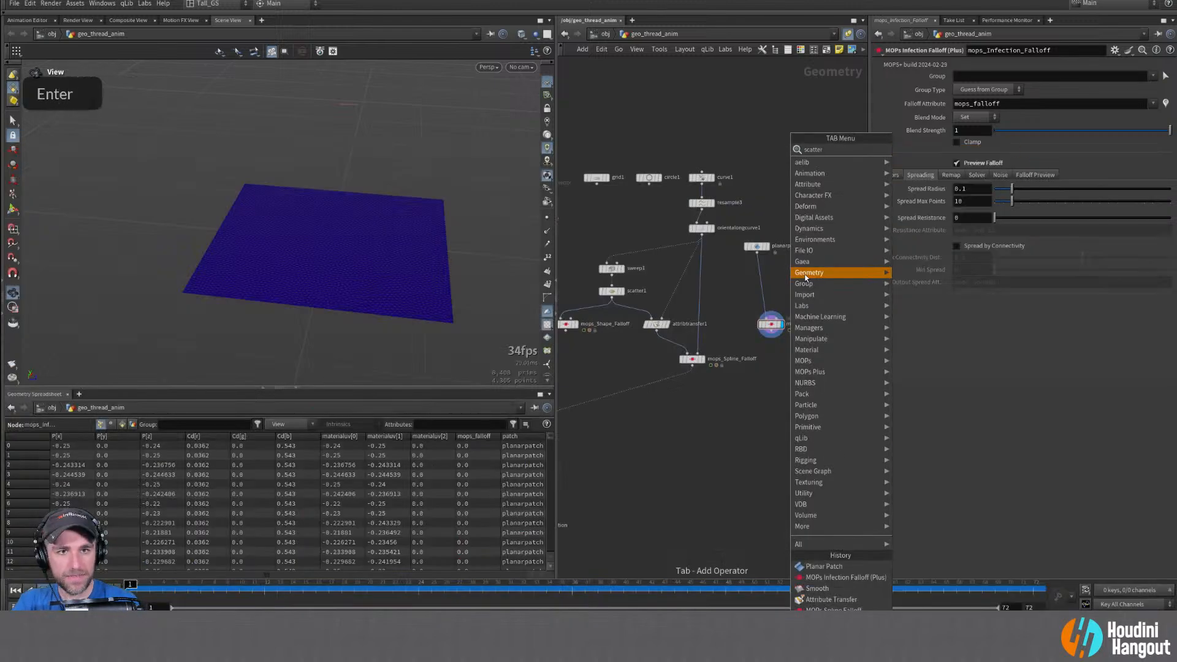
left_click(793, 283)
double_click(792, 280)
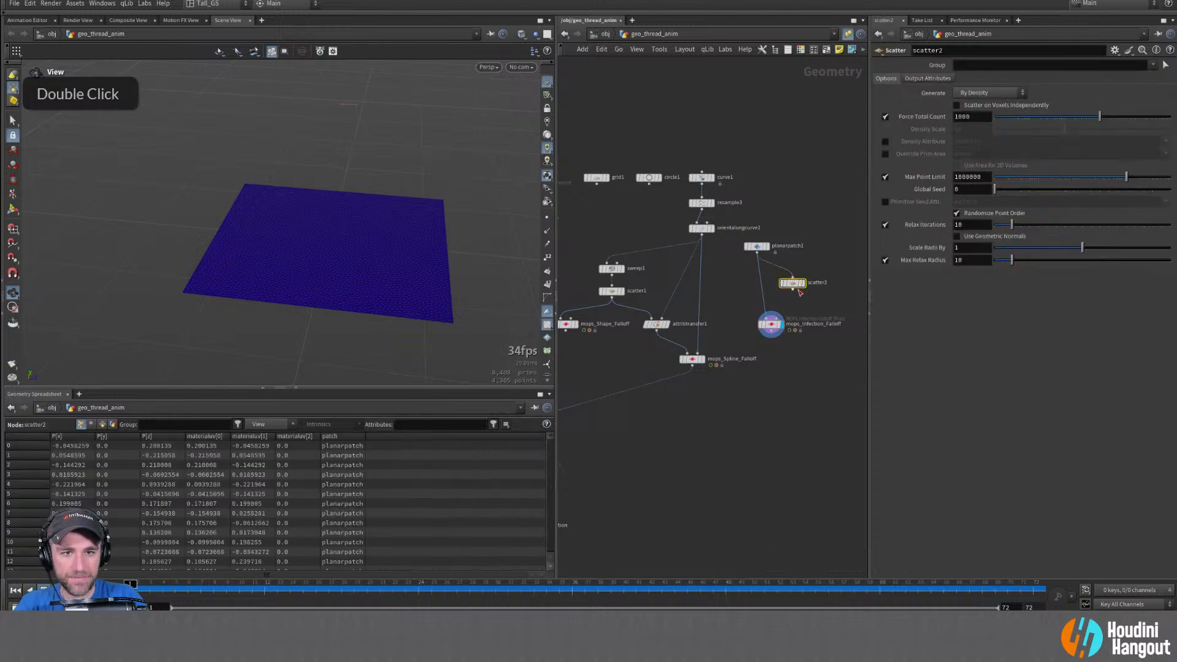
double_click(972, 117)
type("3")
key("Return")
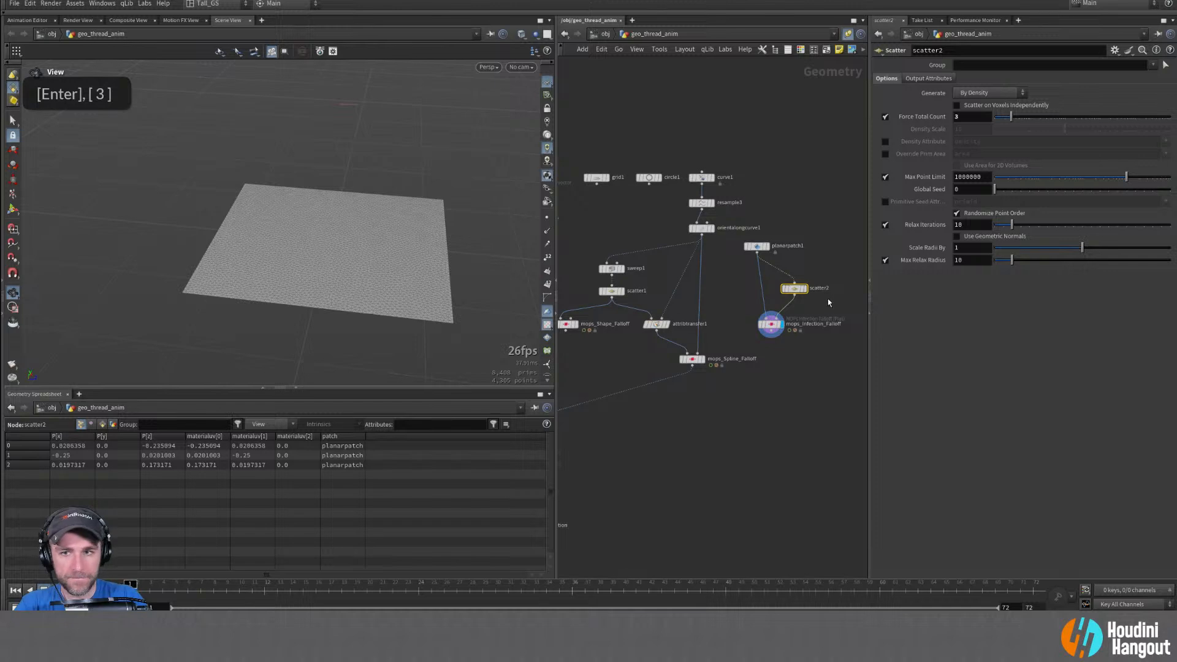
Display scatter2 to check its points, then display mops_Infection_Falloff again and play back the infection
left_click(804, 288)
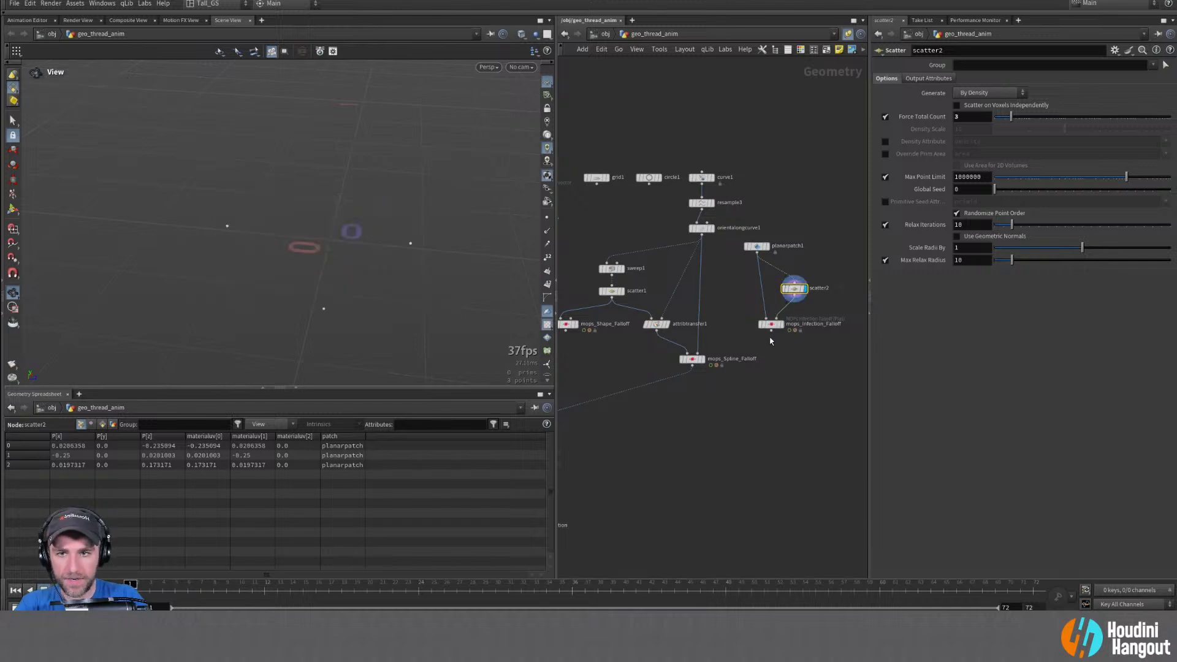
left_click(784, 327)
left_click(771, 324)
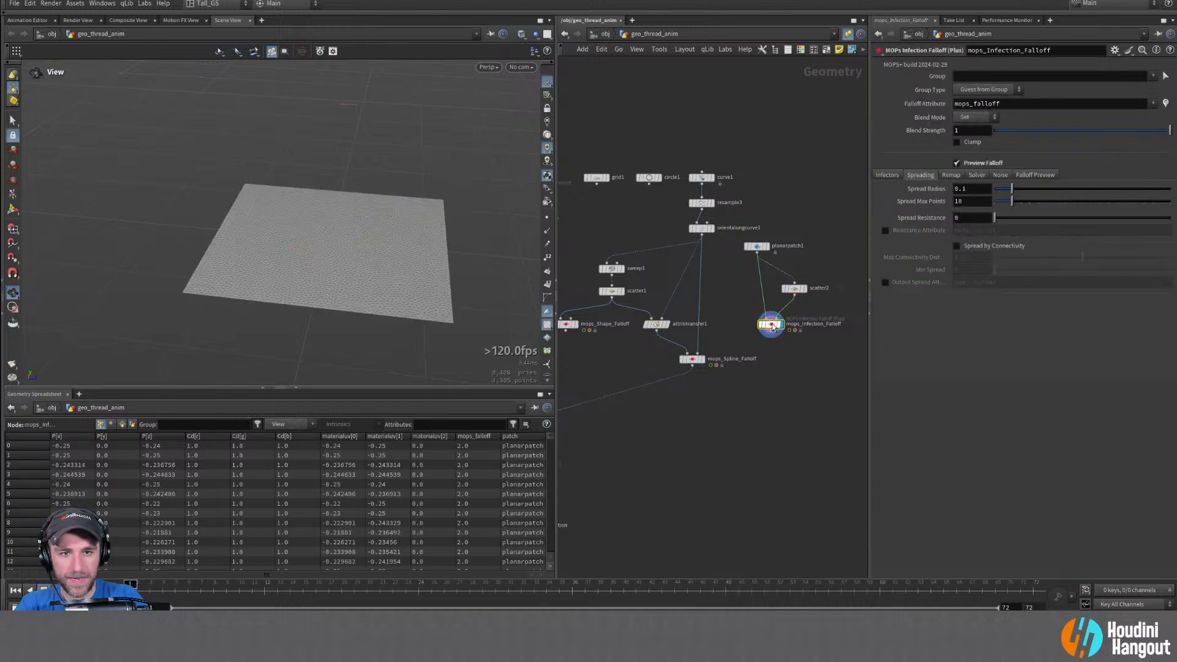
key("Up")
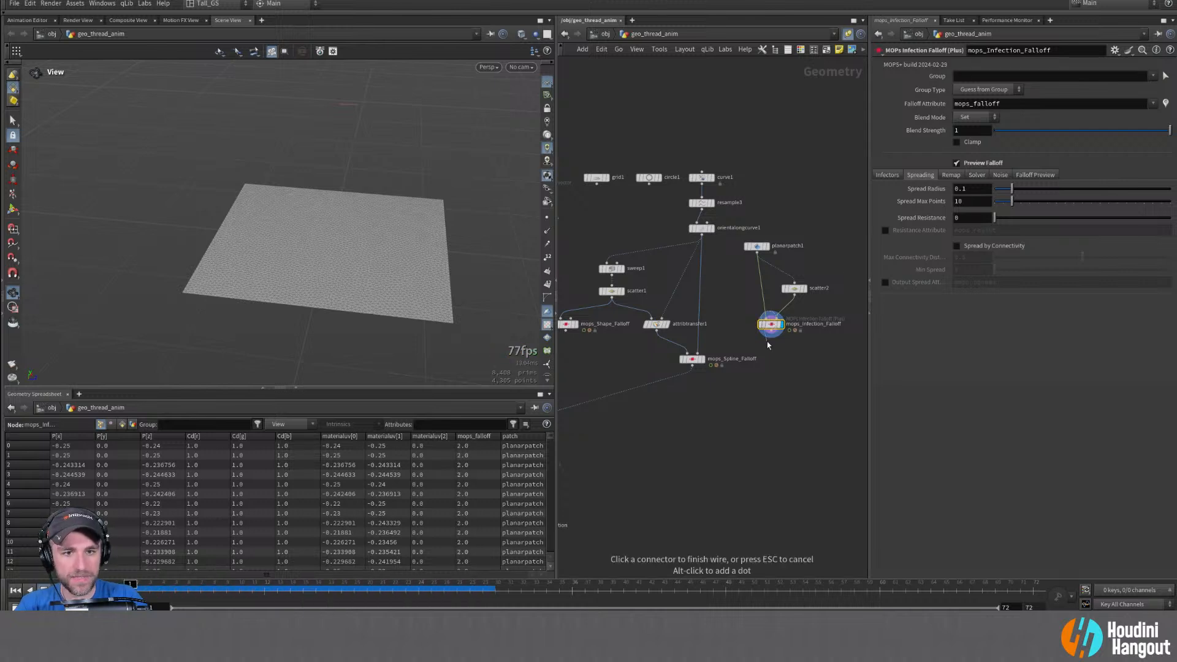
key("Escape")
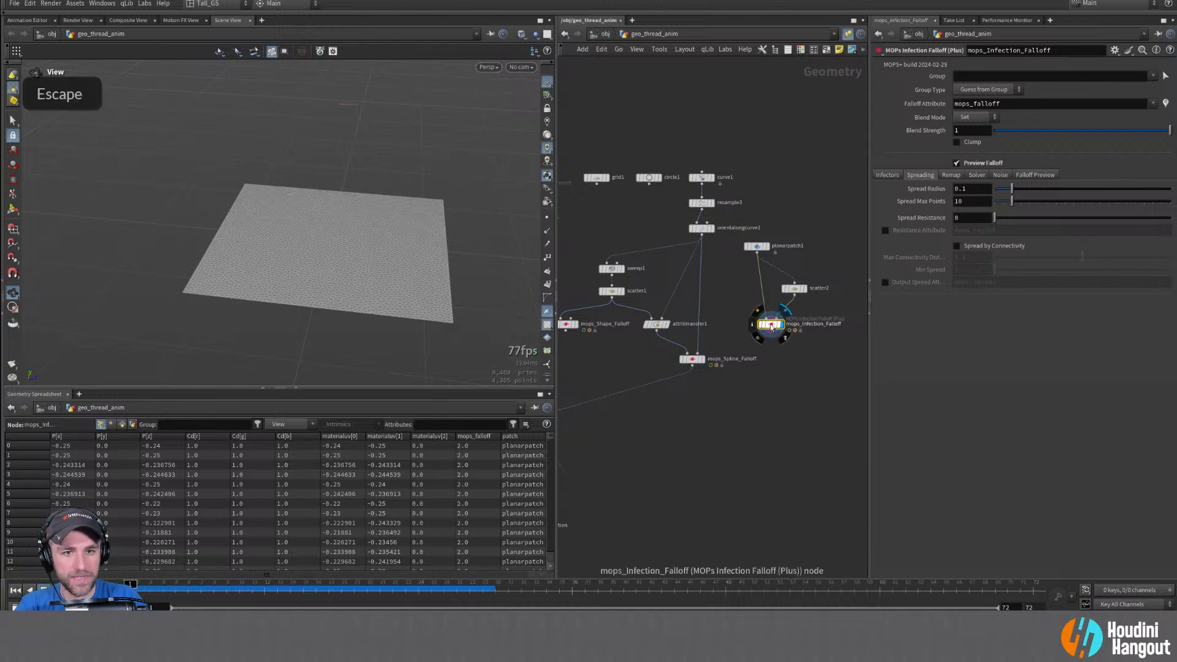
Look through mops_Infection_Falloff's settings, then reset its solver simulation and replay it from frame 1
left_click(951, 174)
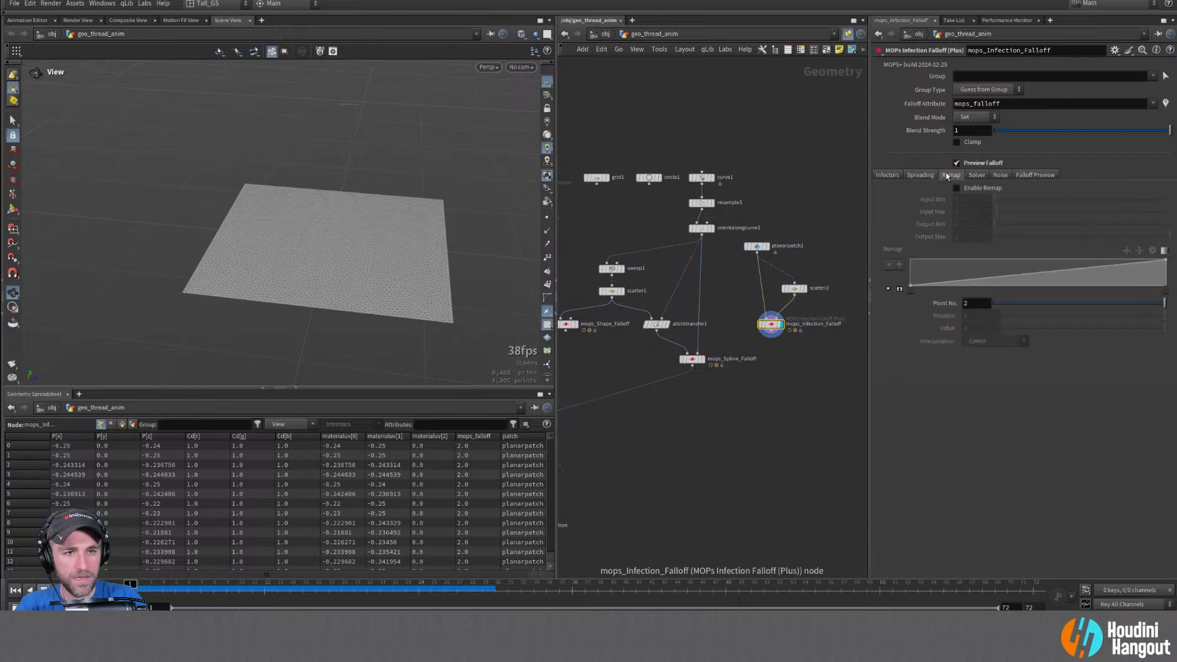
left_click(921, 174)
double_click(888, 175)
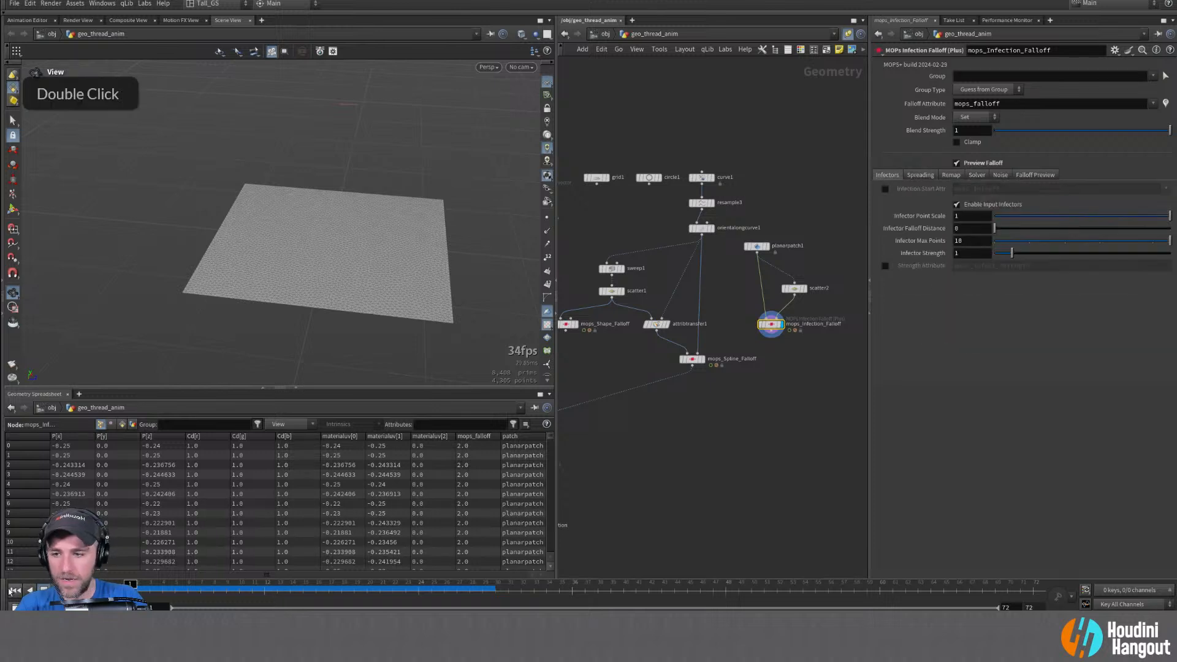
left_click(1022, 178)
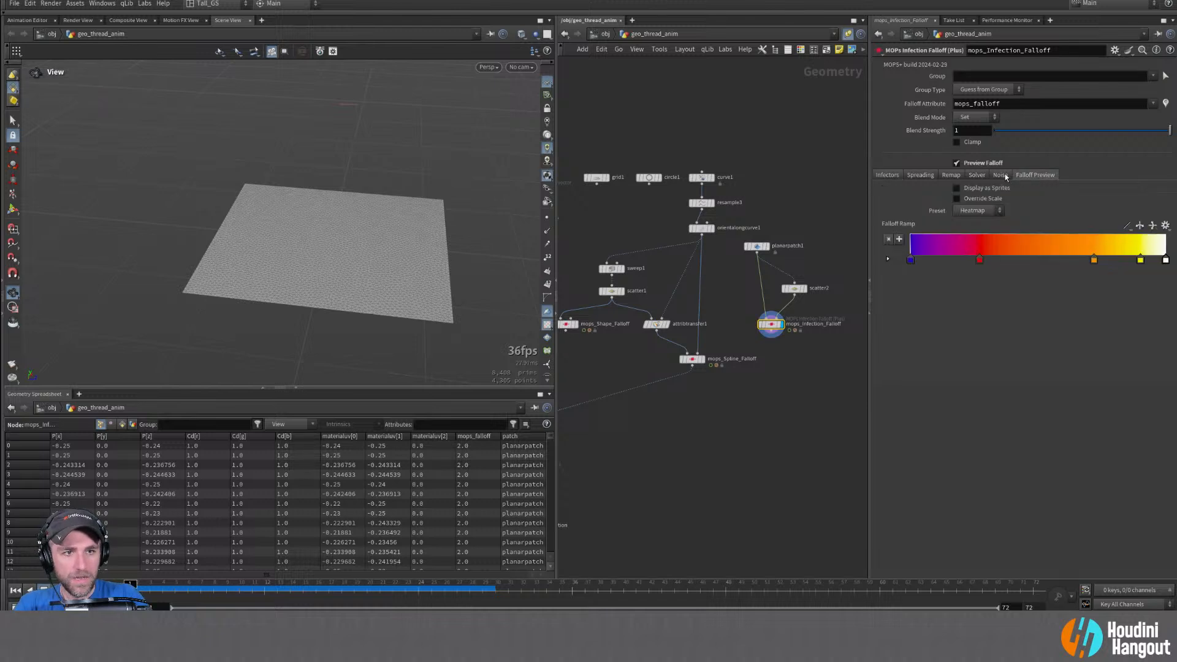
left_click(1001, 175)
left_click(977, 175)
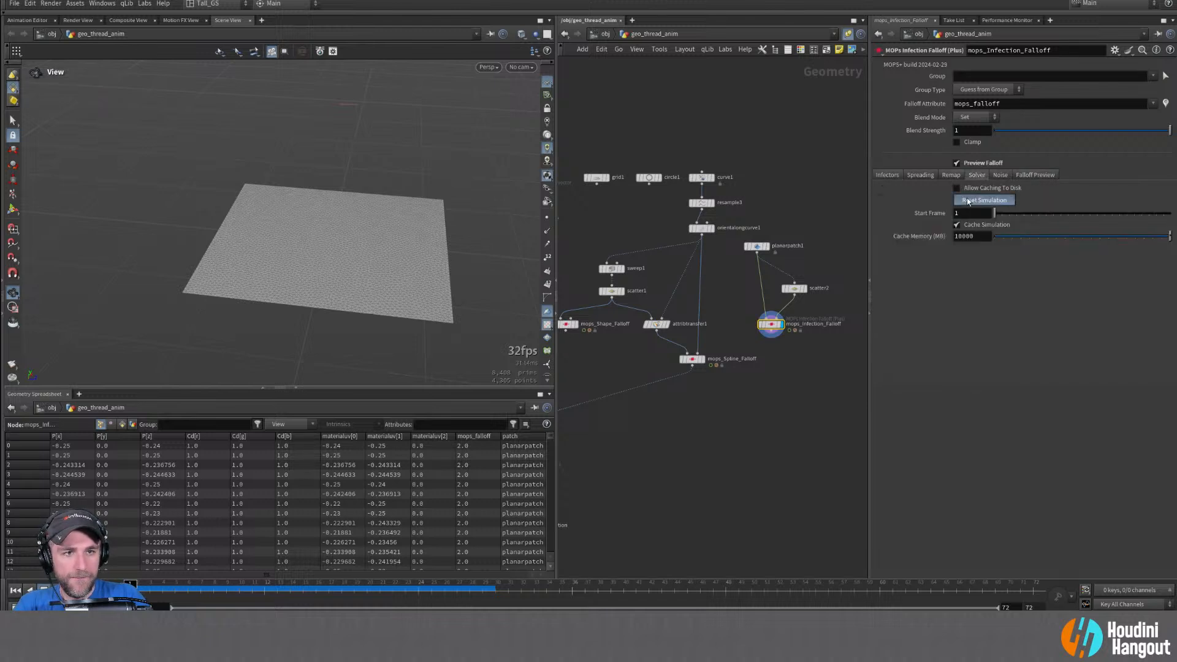
left_click(985, 199)
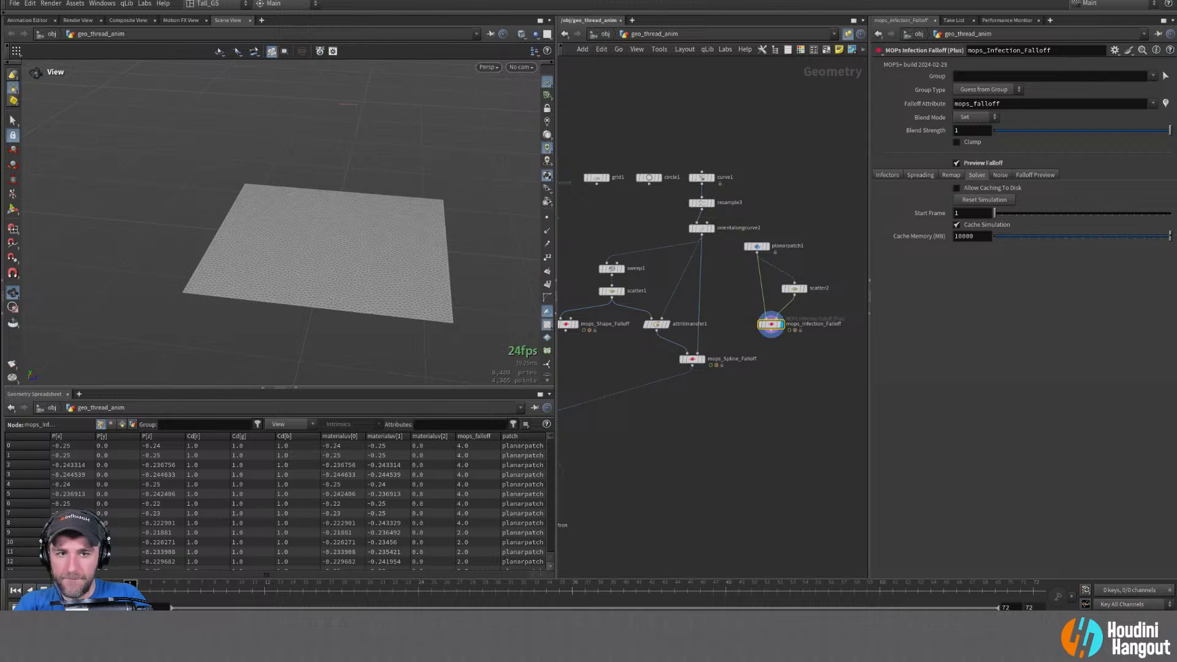
left_click(59, 590)
left_click(15, 591)
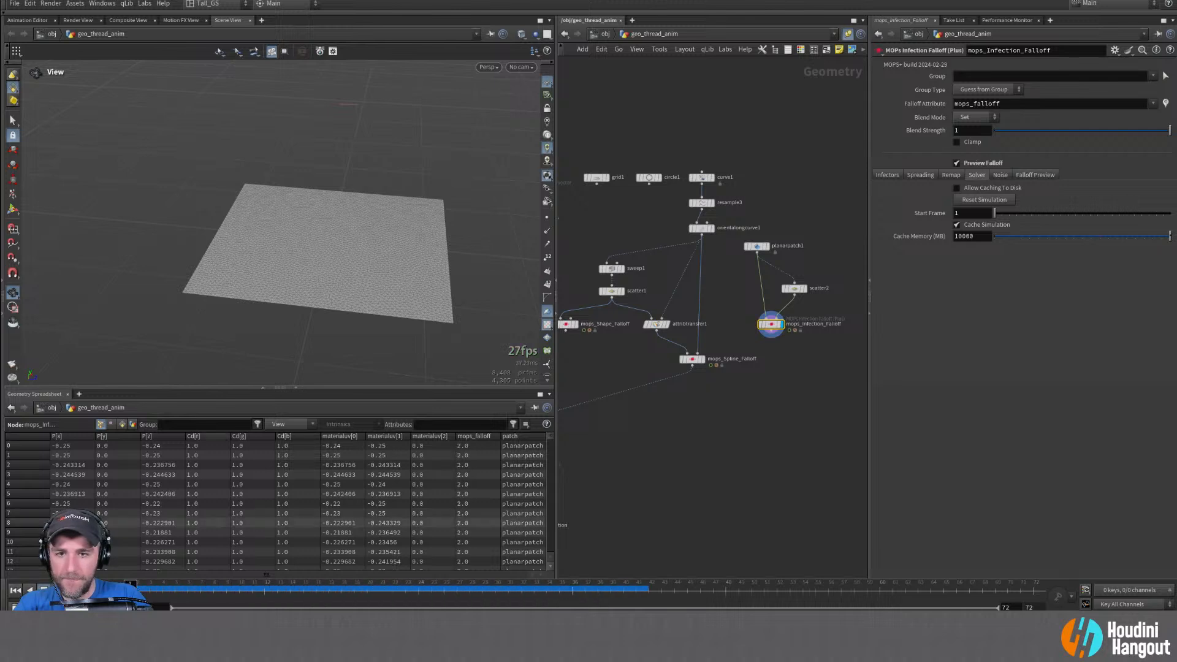
left_click(982, 201)
Return to the infector settings and reposition mops_Infection_Falloff directly below planarpatch1, with scatter2 slightly higher
left_click(877, 175)
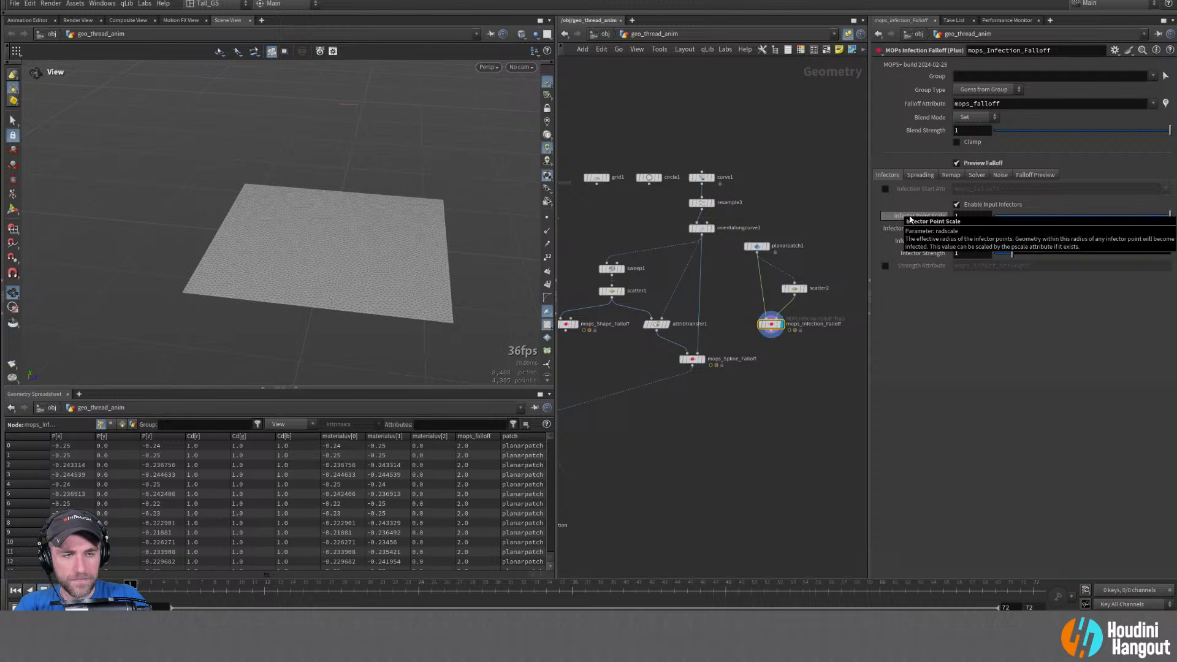
left_click_drag(766, 325, 760, 342)
left_click_drag(797, 291, 797, 284)
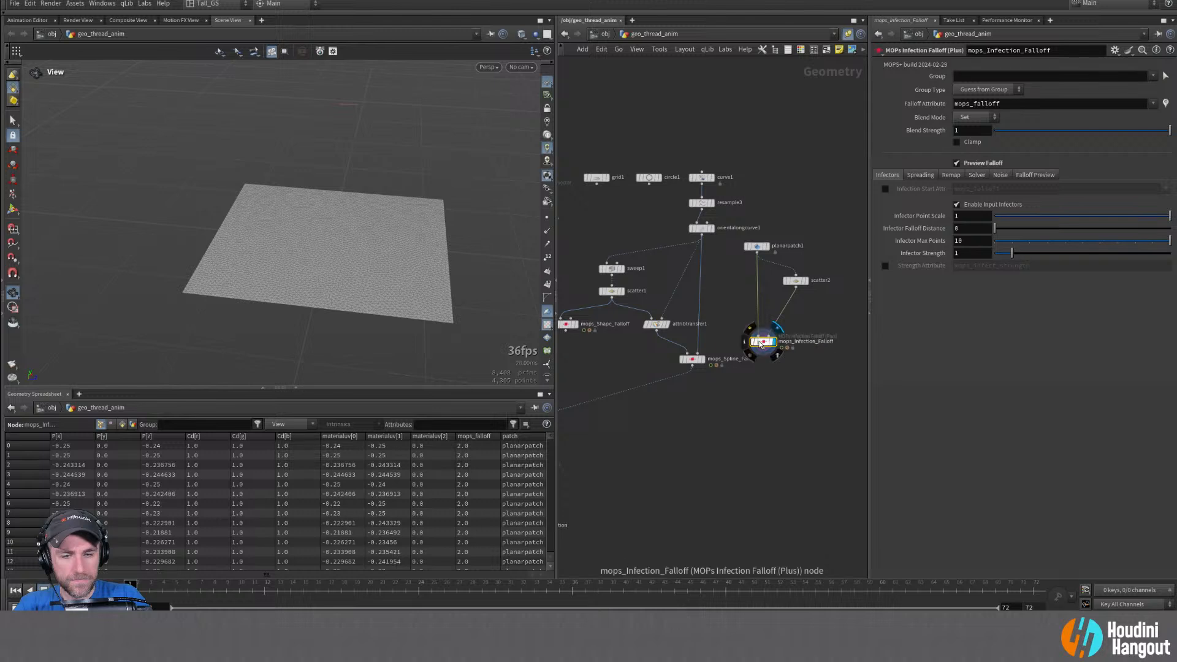
left_click_drag(761, 341, 759, 337)
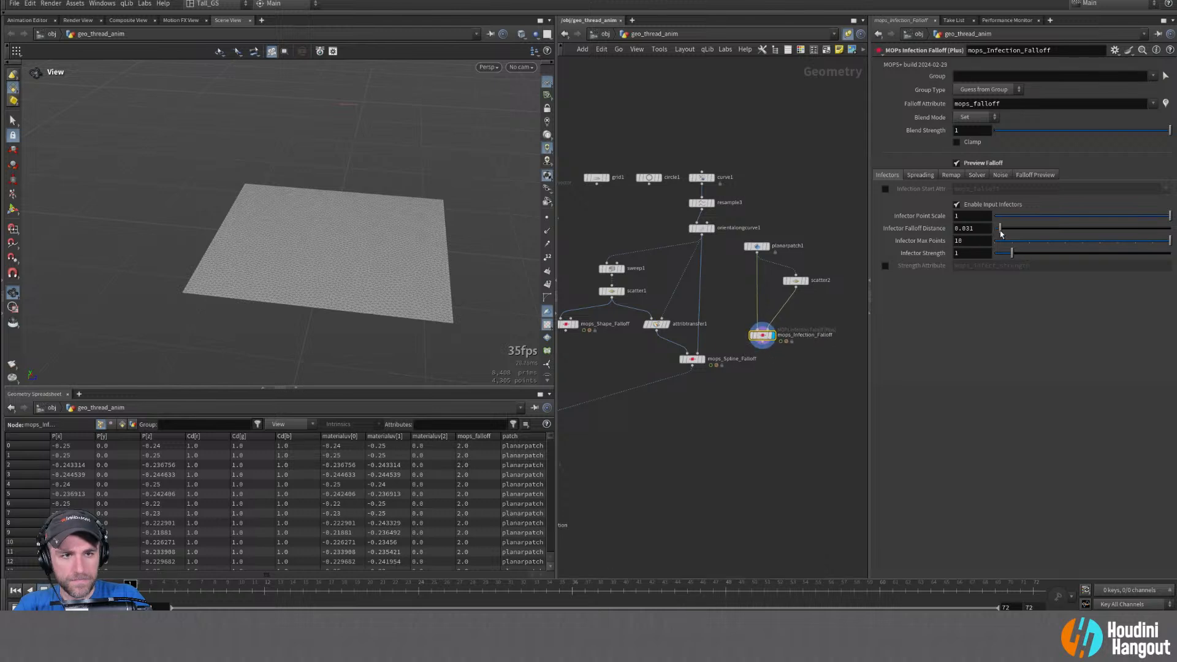
Play back with Infector Falloff Distance at 0.042, return it to 0 and set Infector Point Scale to 2
left_click(59, 591)
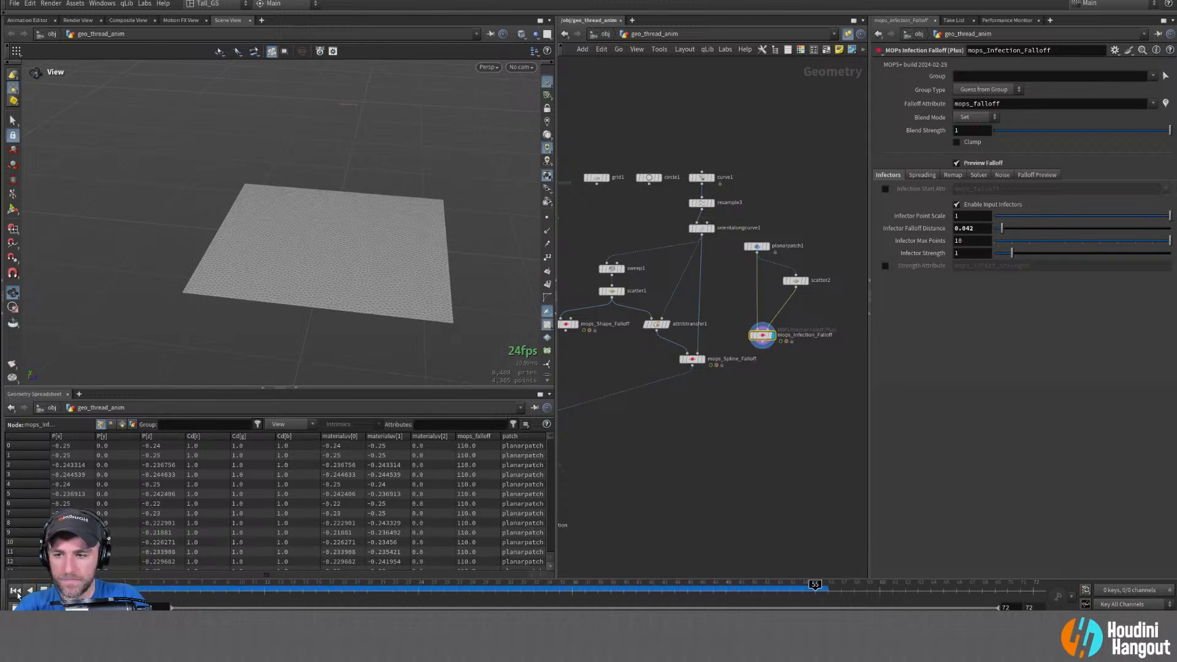
double_click(975, 217)
type("2")
key("Return")
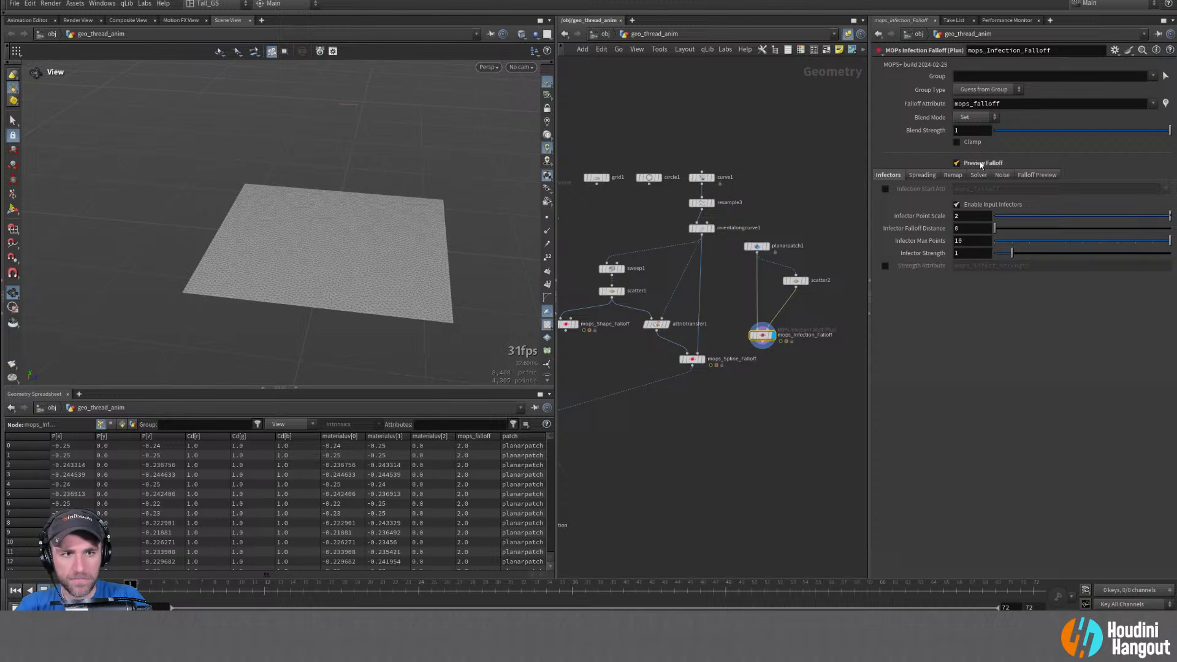
Bypass and delete scatter2, and cut the leftover wire from planarpatch1 into mops_Infection_Falloff's second input
left_click(796, 280)
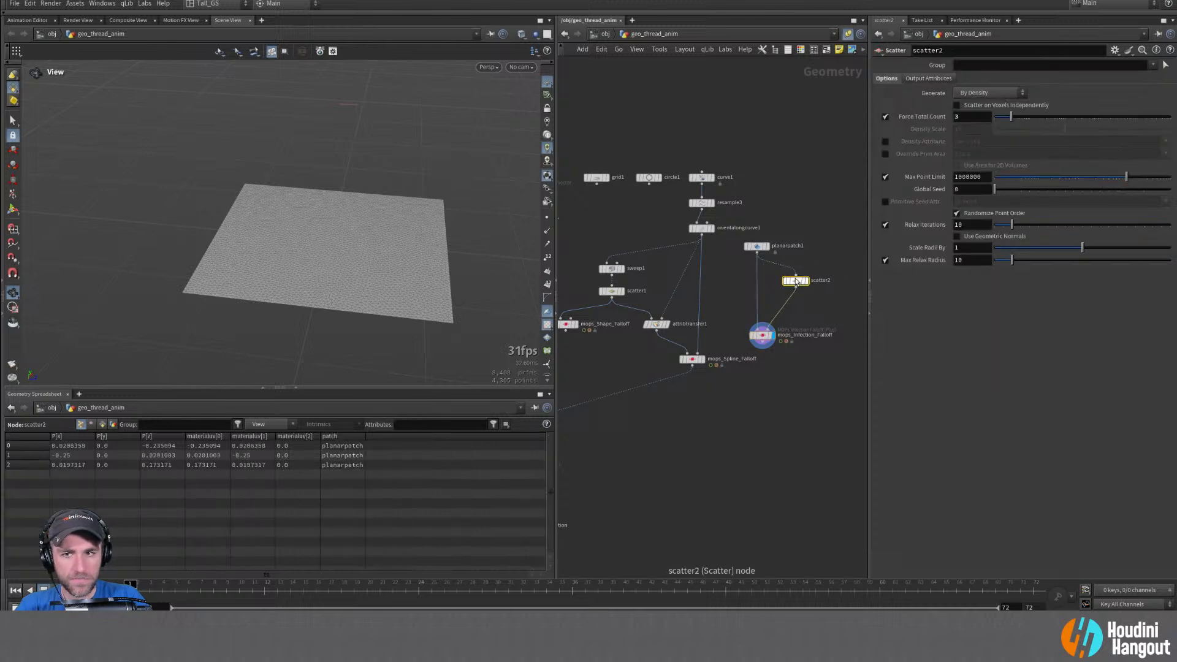
left_click(785, 282)
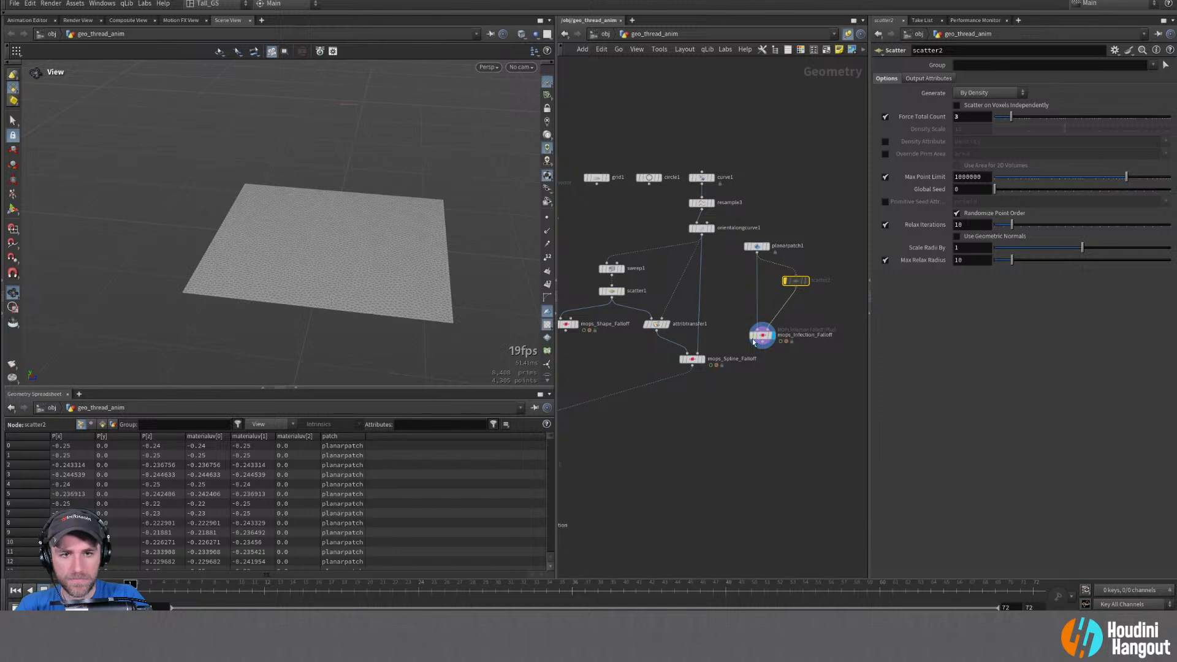
left_click(759, 337)
left_click(796, 281)
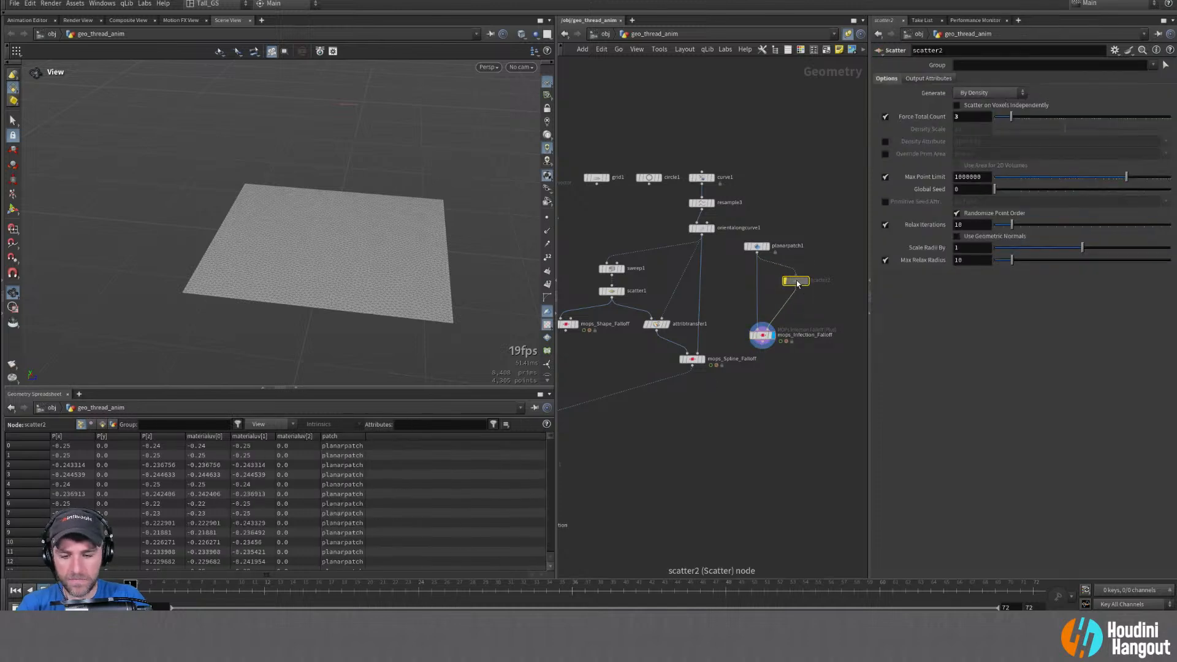
key("Delete")
left_click(839, 304)
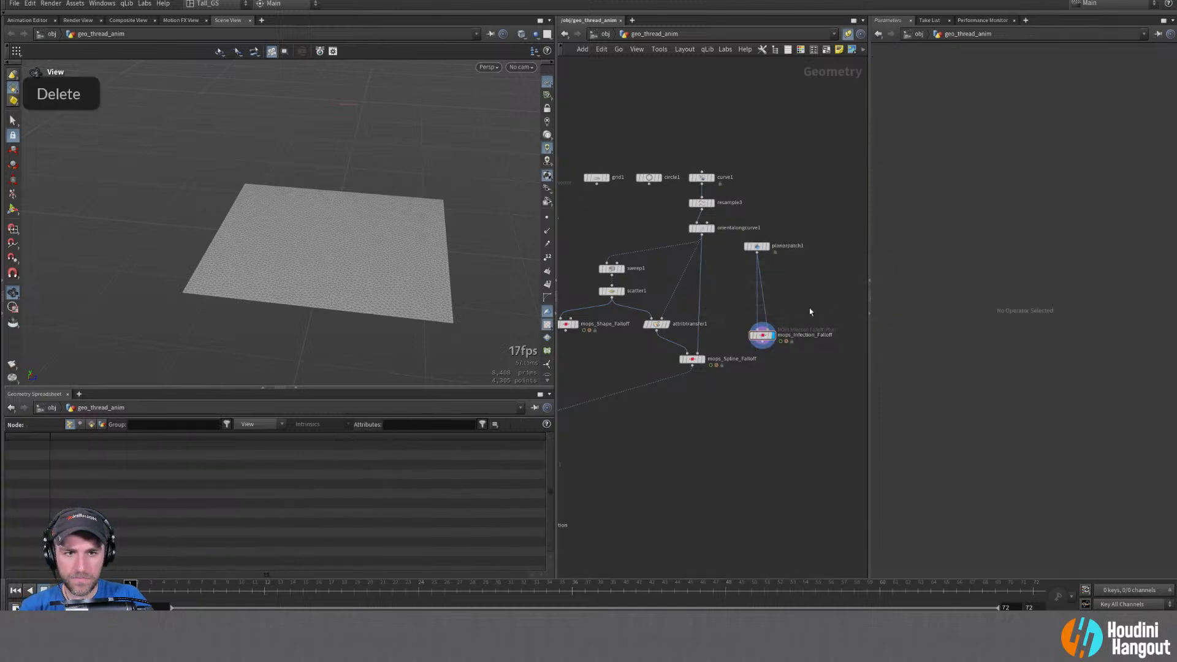
key("y")
key("y")
key("y")
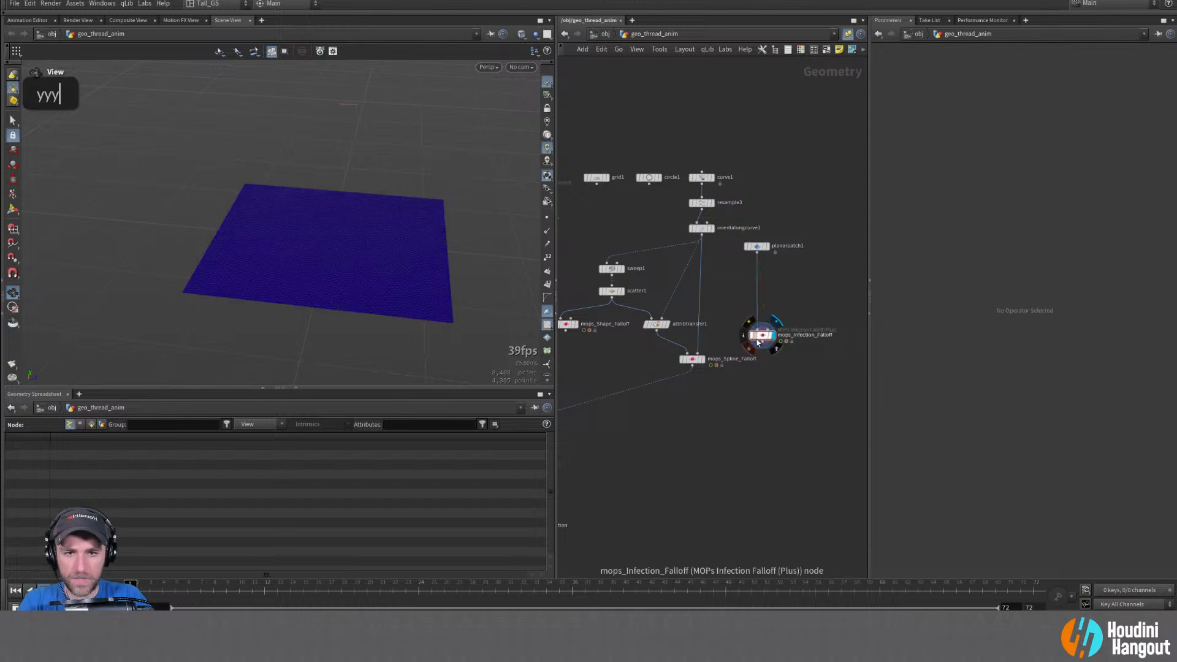
Turn off Enable Input Infectors on mops_Infection_Falloff and start playback
left_click(762, 337)
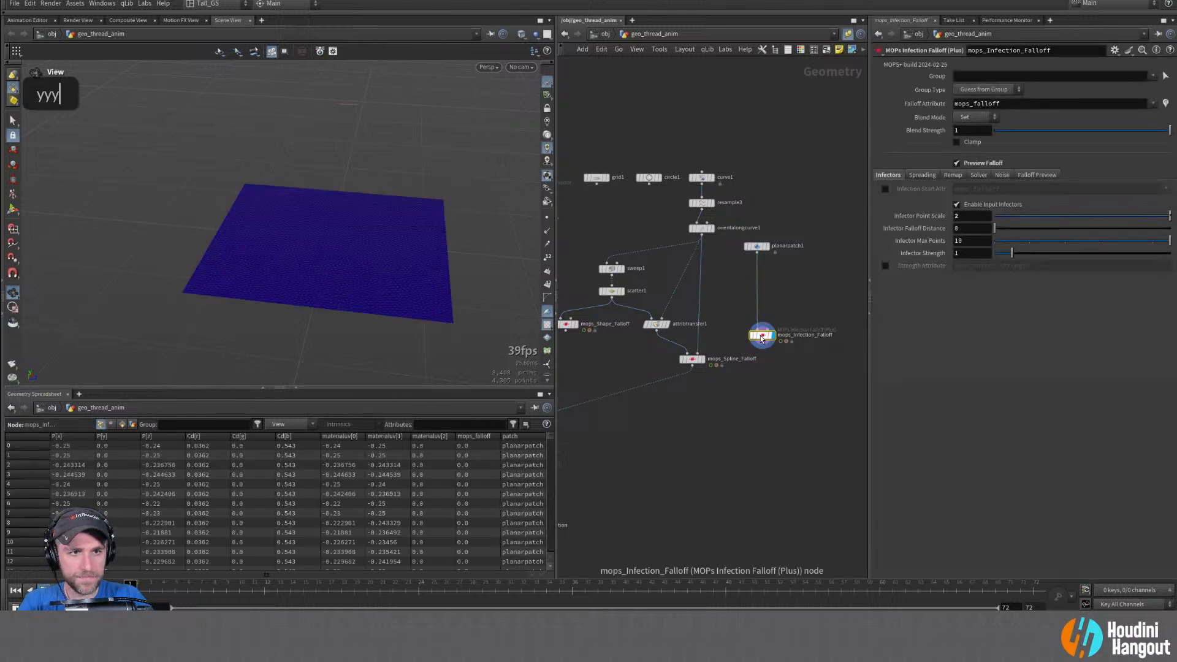
left_click(957, 205)
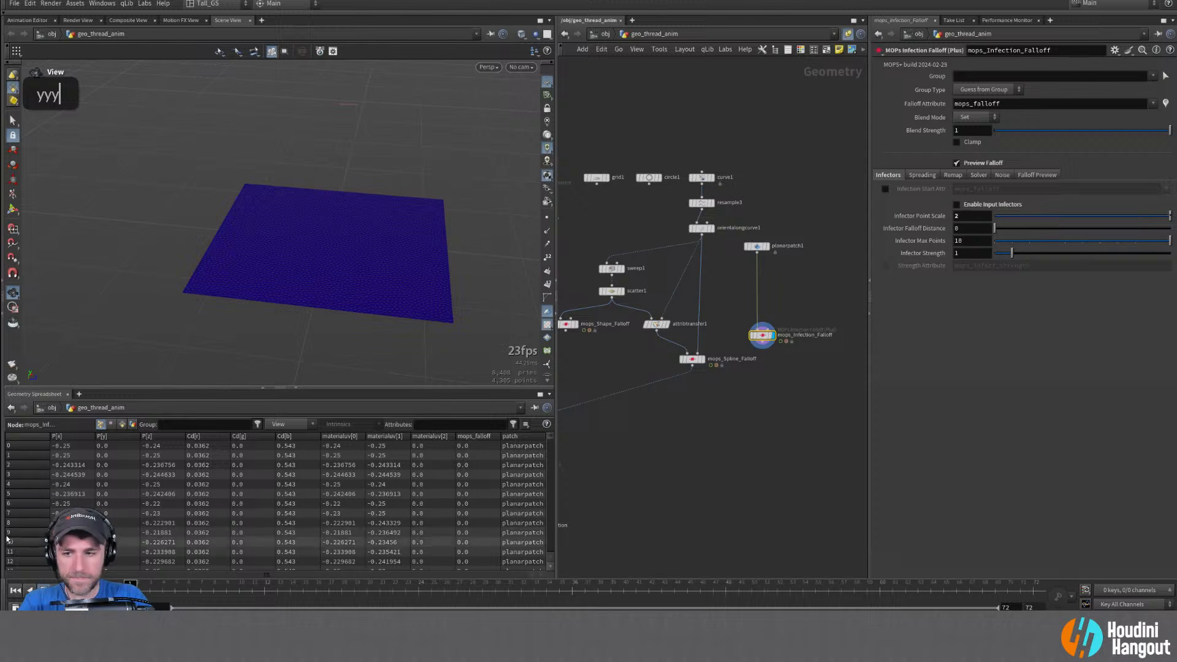
left_click(59, 590)
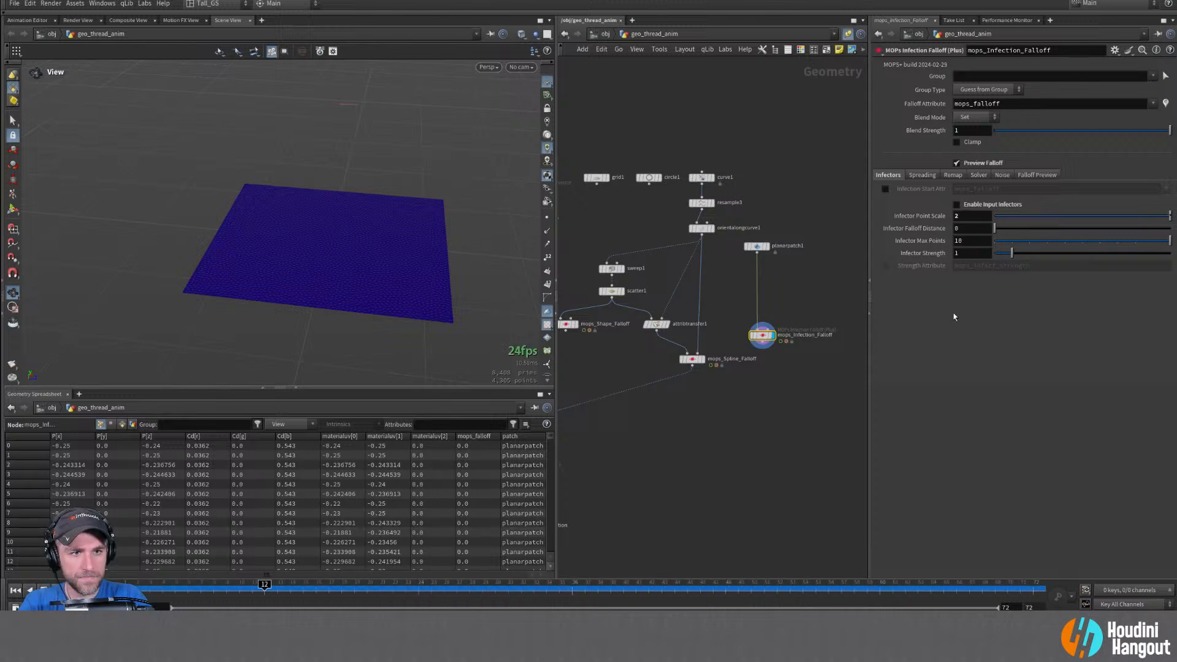
Try Enable Noise on mops_Infection_Falloff during playback, switch it off again, and check the remap settings
left_click(1002, 176)
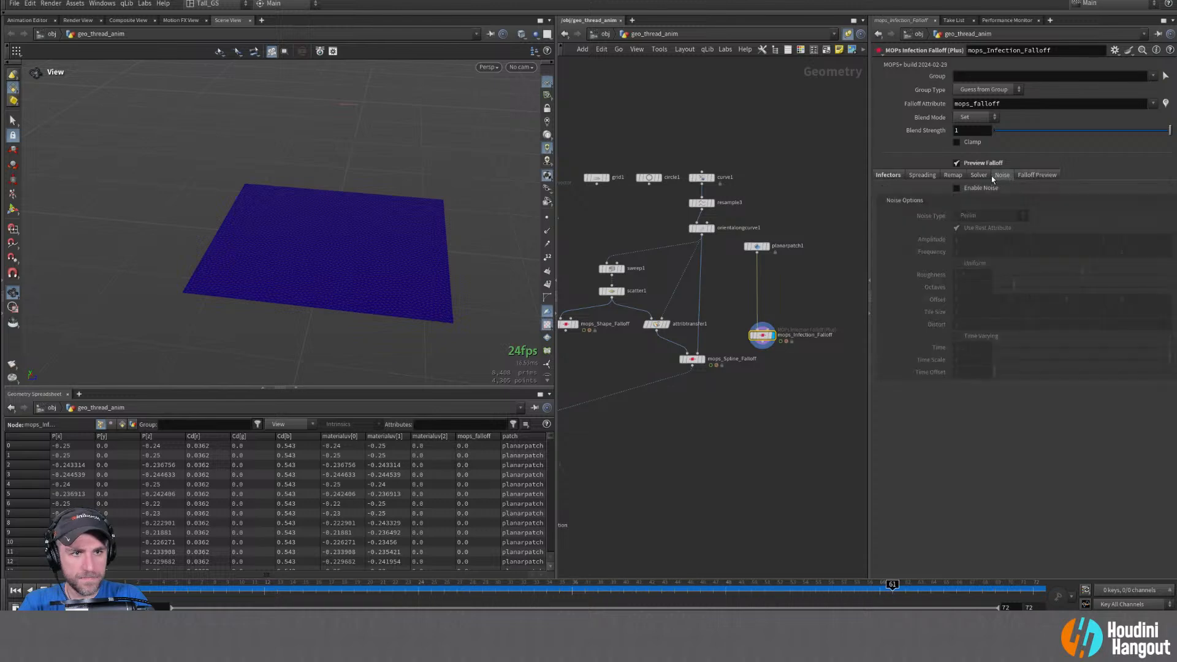
left_click(973, 187)
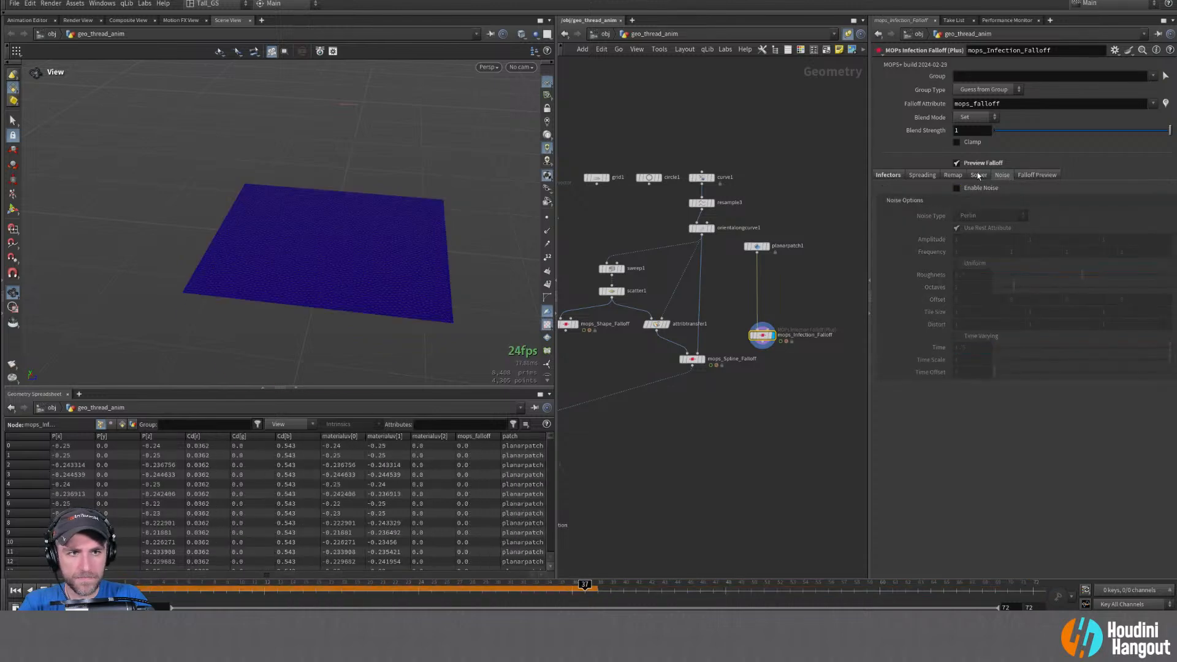
left_click(973, 186)
left_click(959, 176)
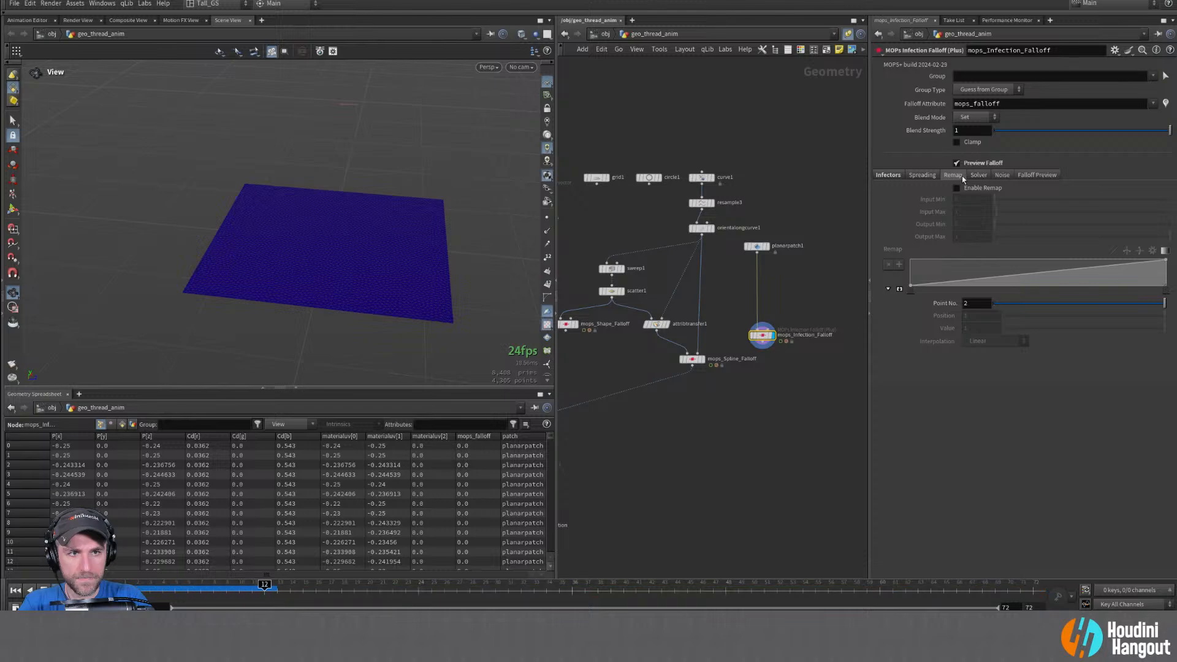
Try a Spread Radius of 0.681 and Spread Max Points of 48 on mops_Infection_Falloff, then undo both changes
left_click(922, 175)
left_click_drag(1011, 190, 1114, 189)
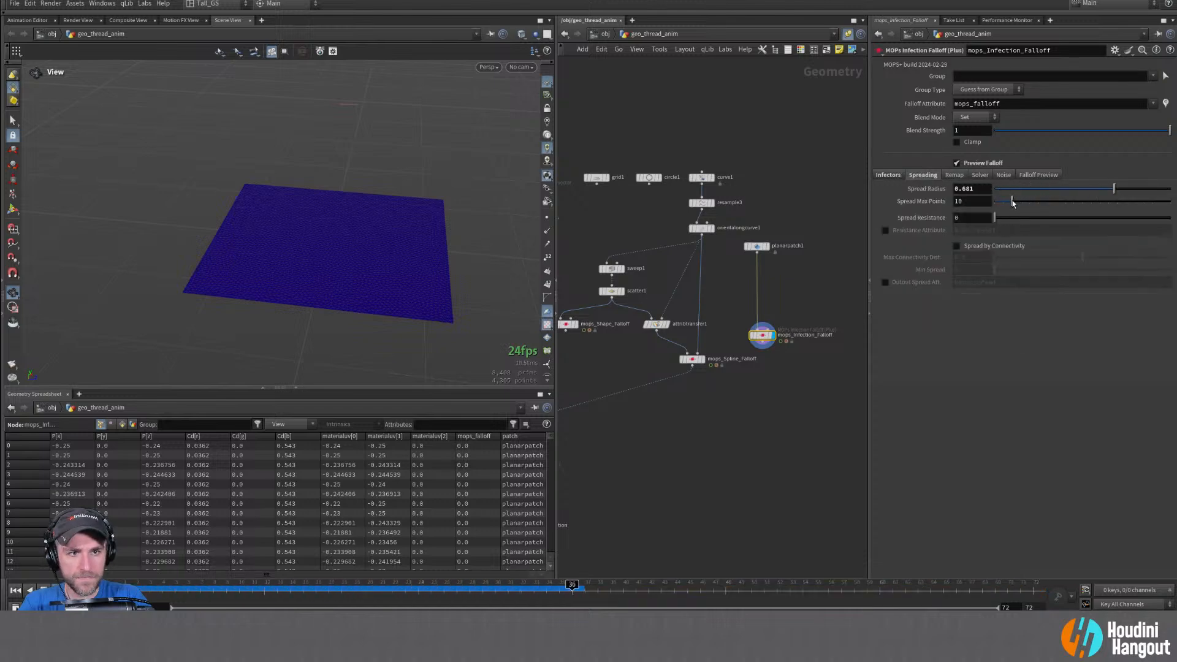
left_click_drag(1012, 201, 1078, 202)
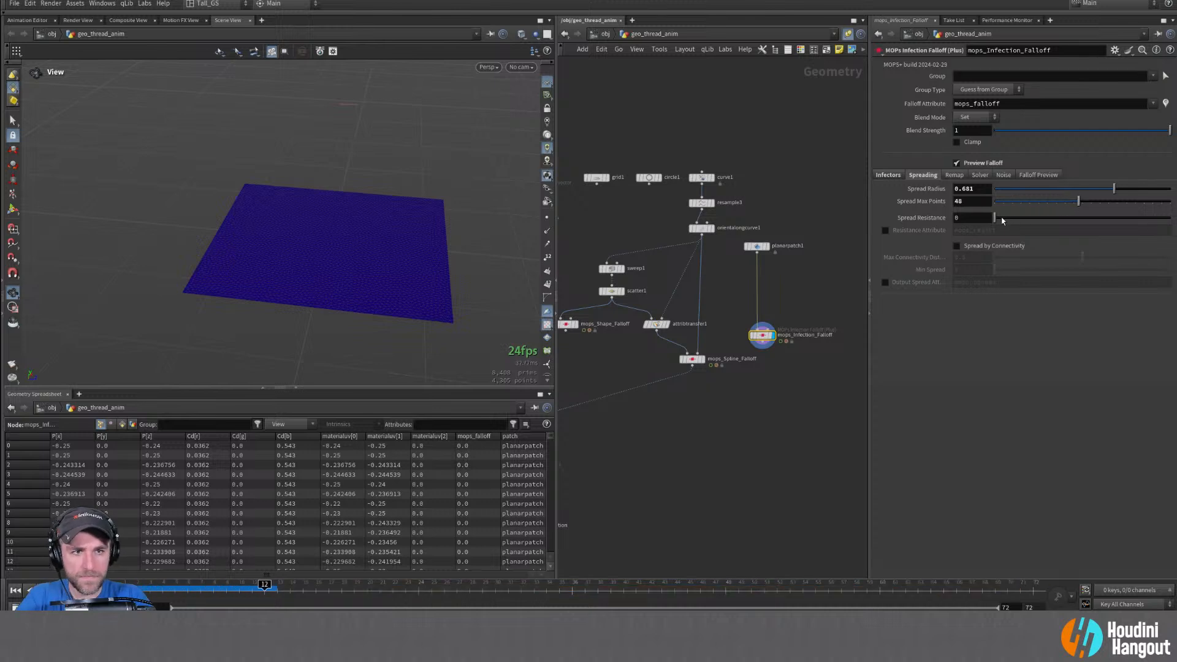
key("ctrl+z")
key("ctrl+z")
Turn on Spread by Connectivity for mops_Infection_Falloff
left_click(967, 247)
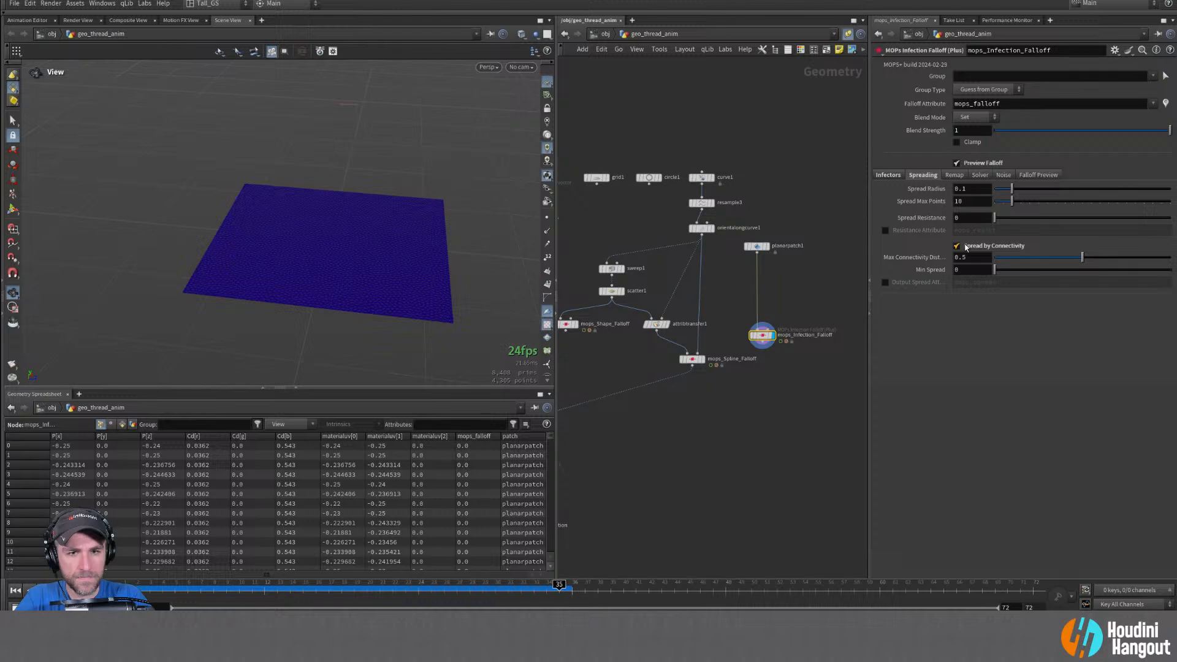
Turn off Spread by Connectivity on mops_Infection_Falloff and try feeding its polygon input from scatter1
left_click(966, 248)
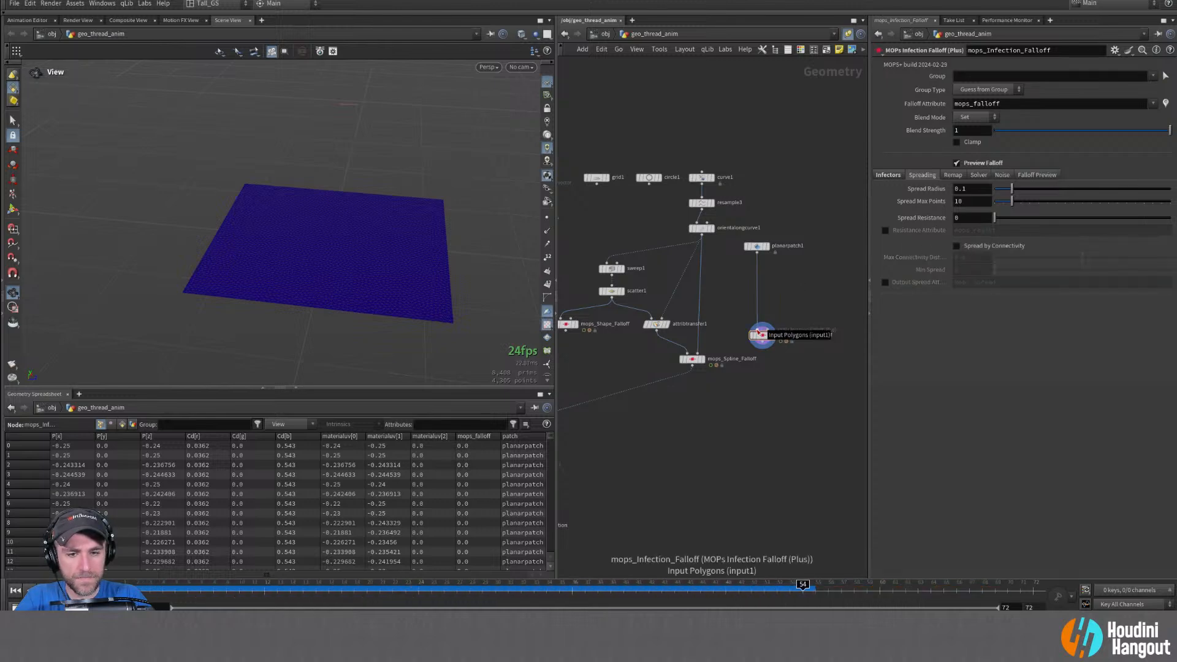
left_click(893, 176)
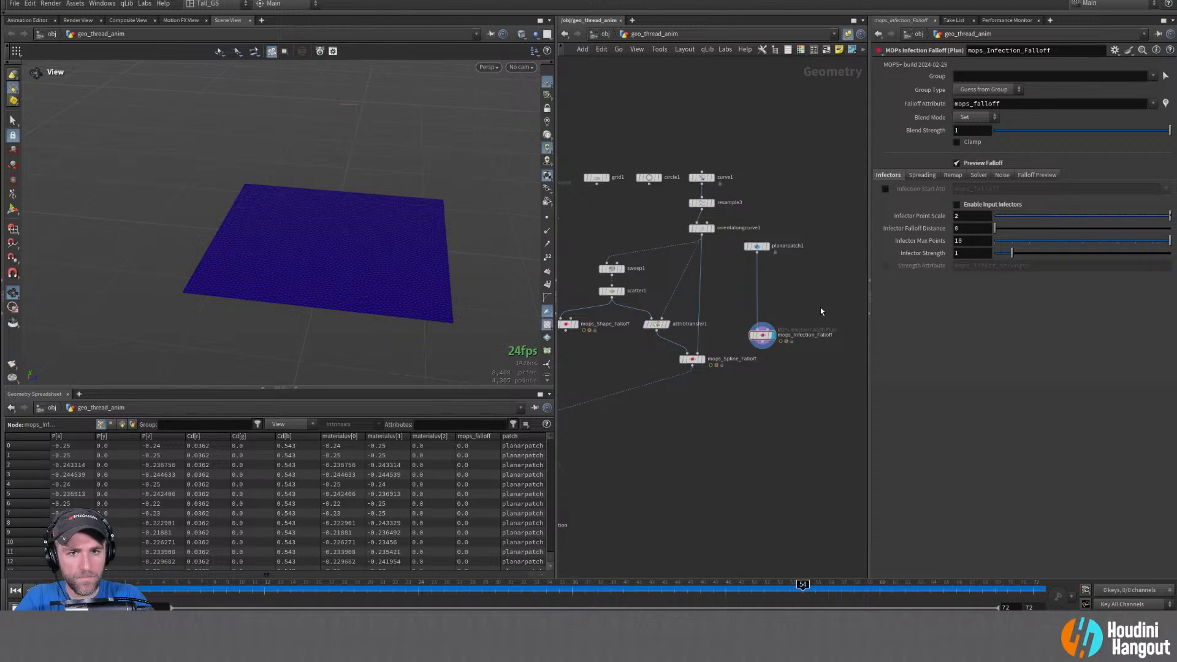
left_click_drag(615, 301, 766, 338)
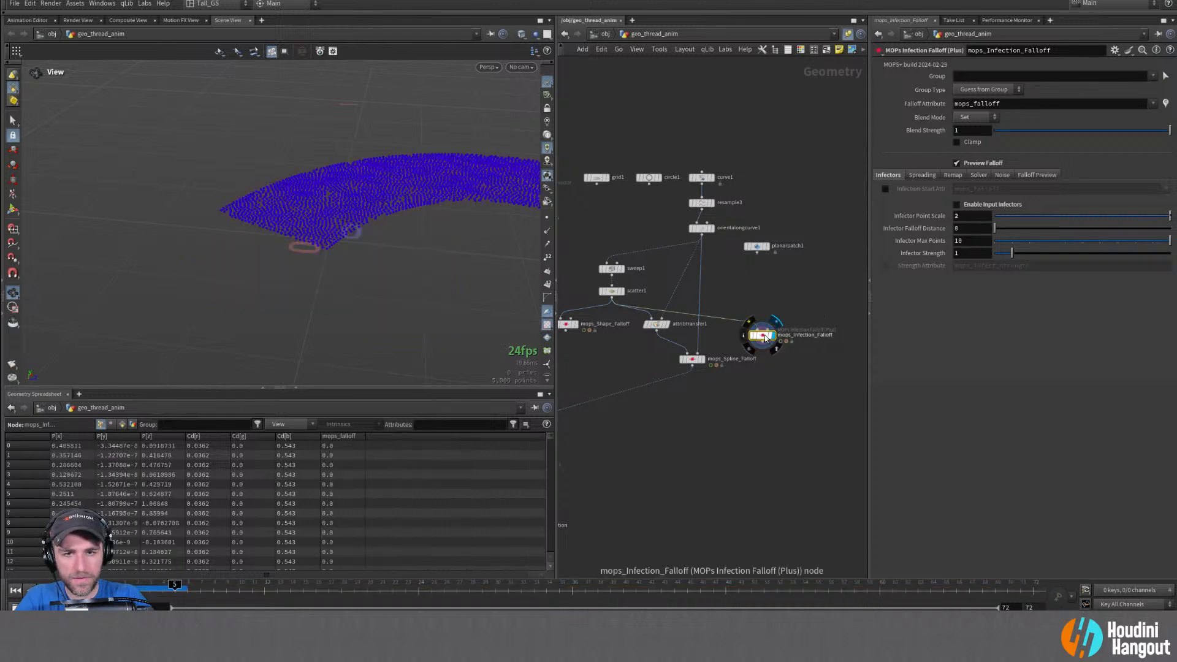
middle_click_drag(481, 178, 215, 192, "alt")
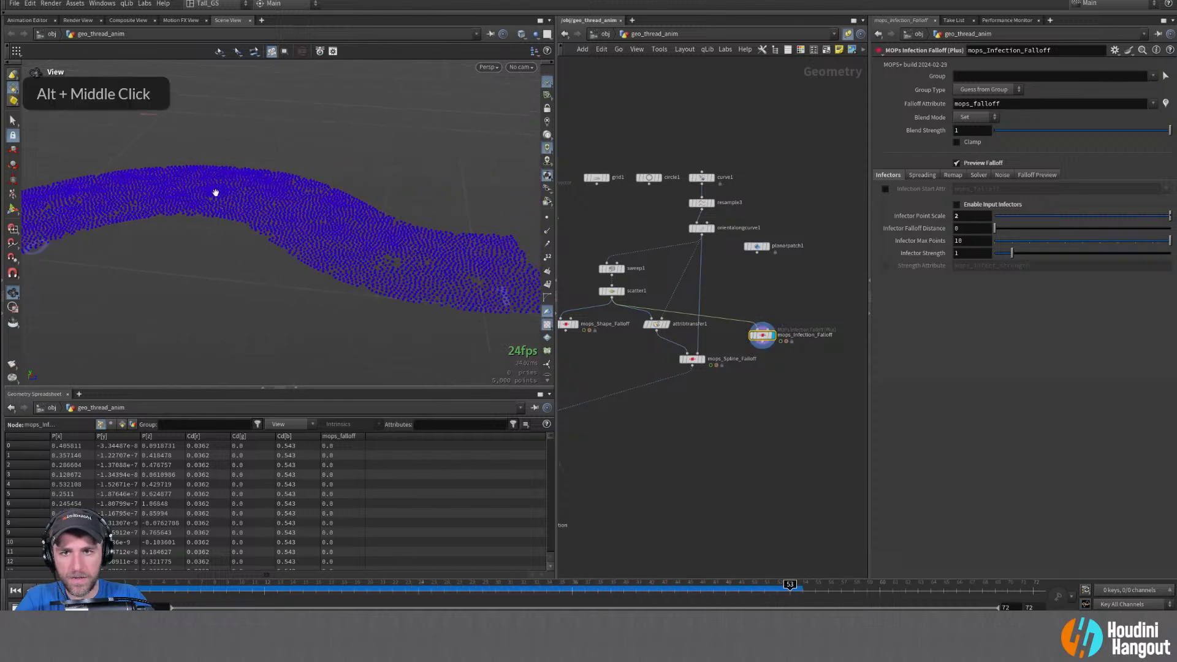
right_click_drag(215, 192, 344, 219, "alt")
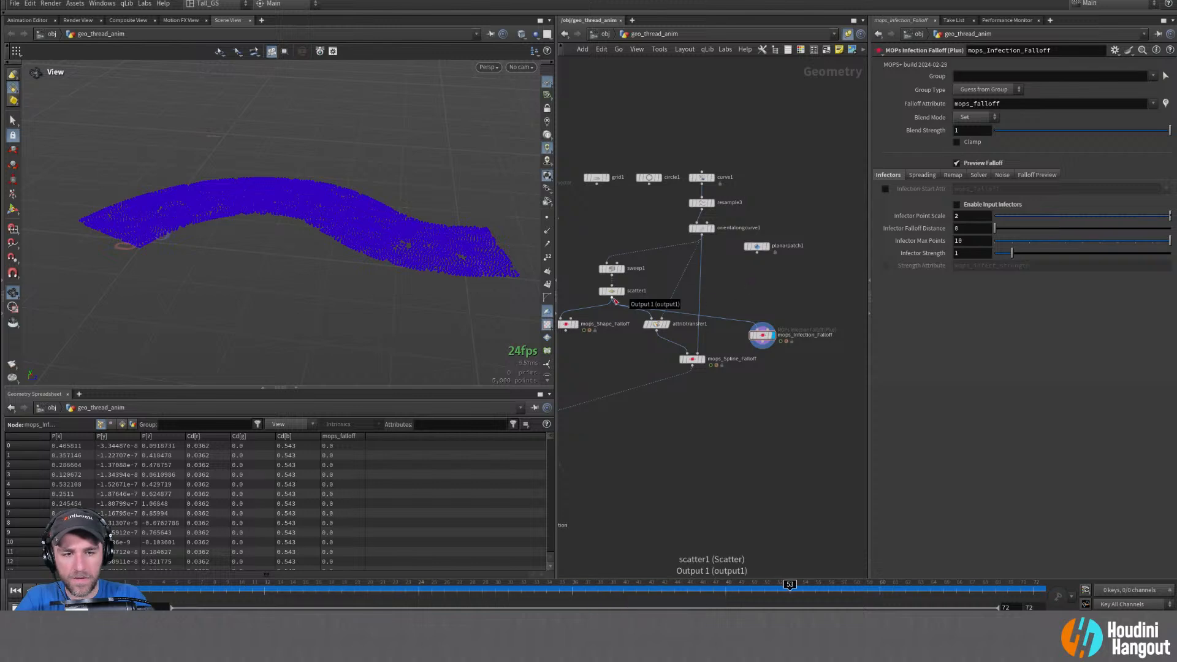
Consult the help page for mops_Infection_Falloff and revert all its parameters to their defaults
left_click(958, 204)
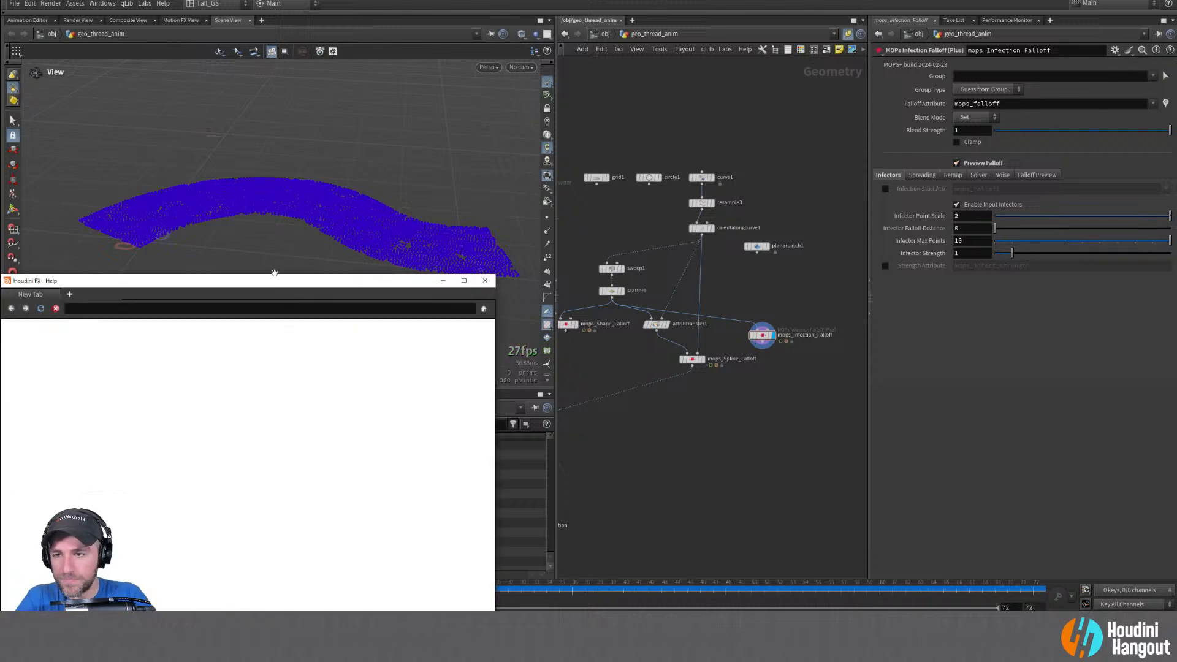
left_click_drag(272, 280, 5, 231)
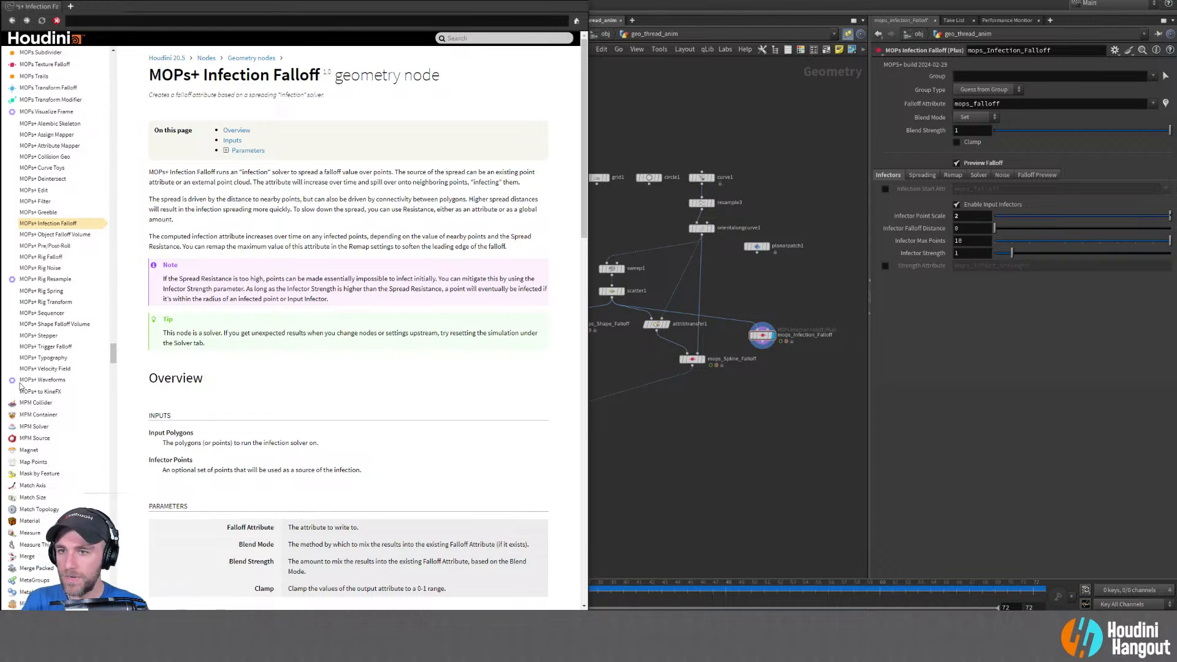
left_click(1115, 49)
left_click(1057, 216)
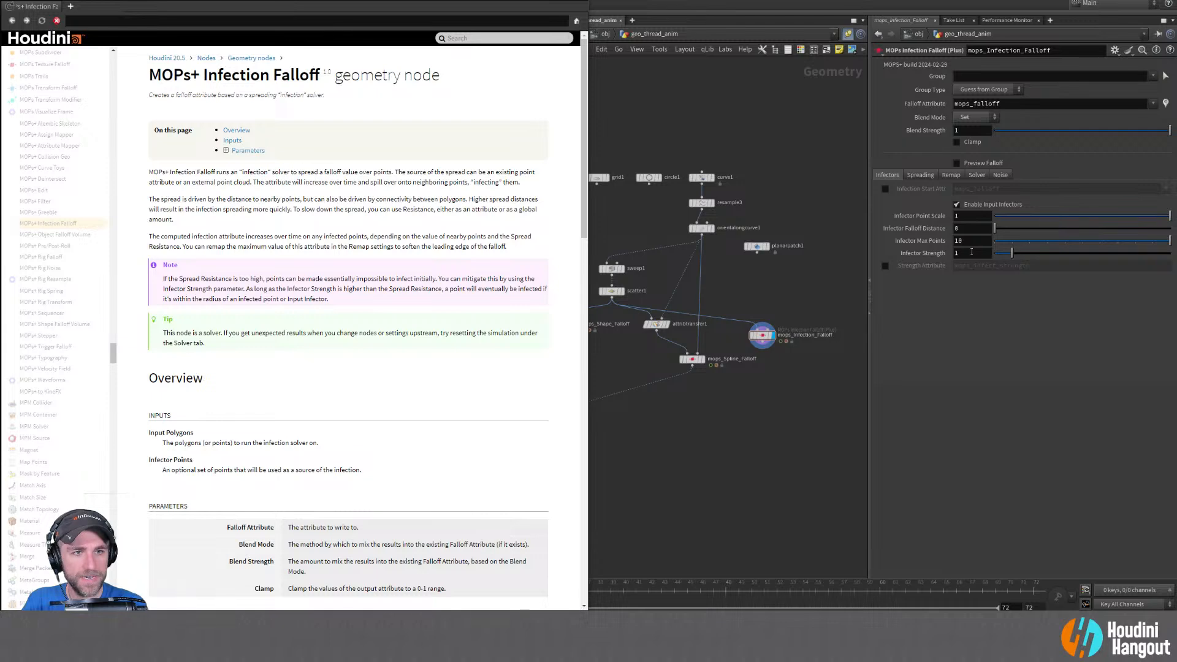
key("alt+F4")
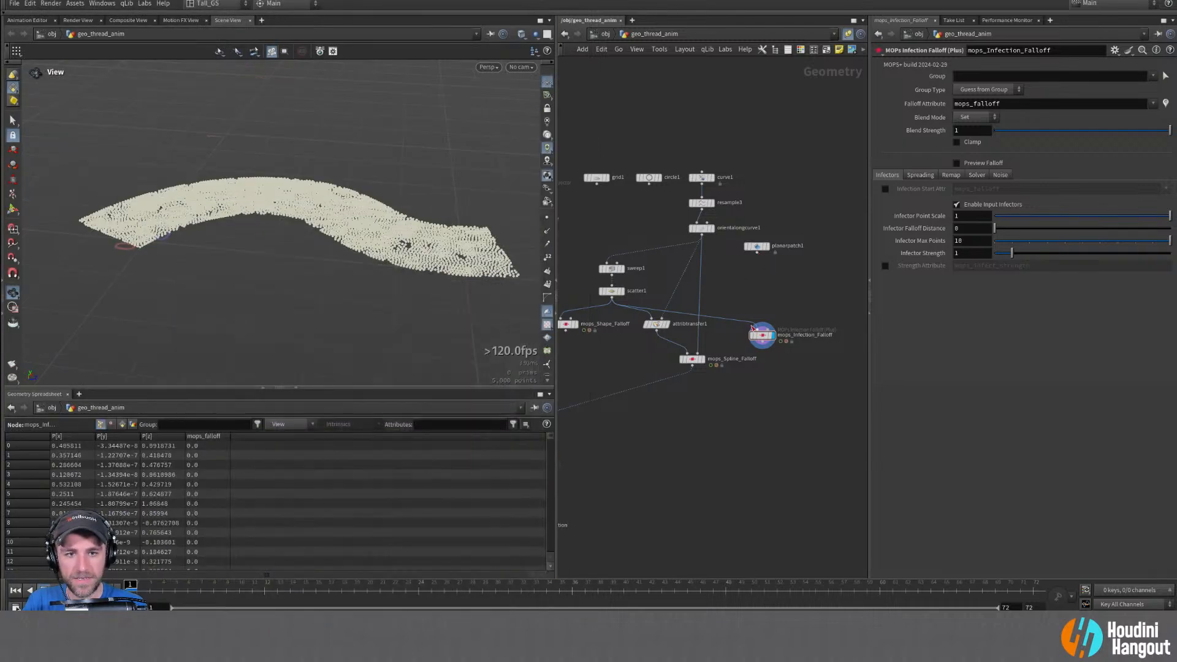
Reconnect planarpatch1 to the polygon input of mops_Infection_Falloff and add a Scatter node fed by planarpatch1
left_click_drag(758, 332, 742, 290)
key("Tab")
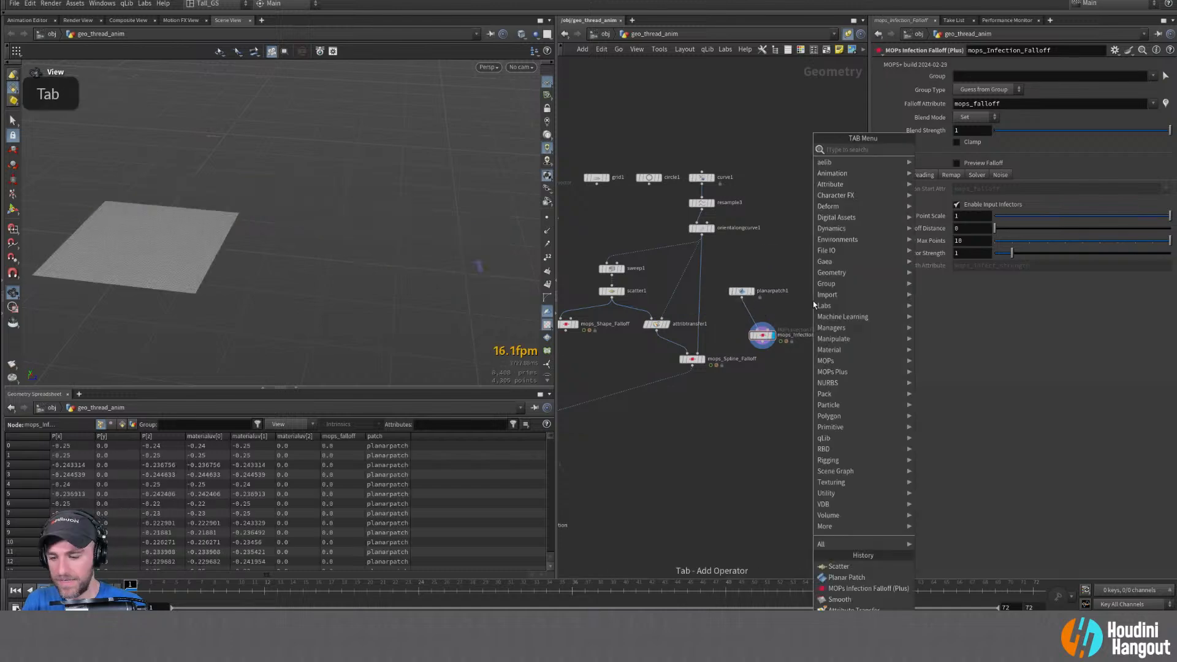
type("scatter")
key("Return")
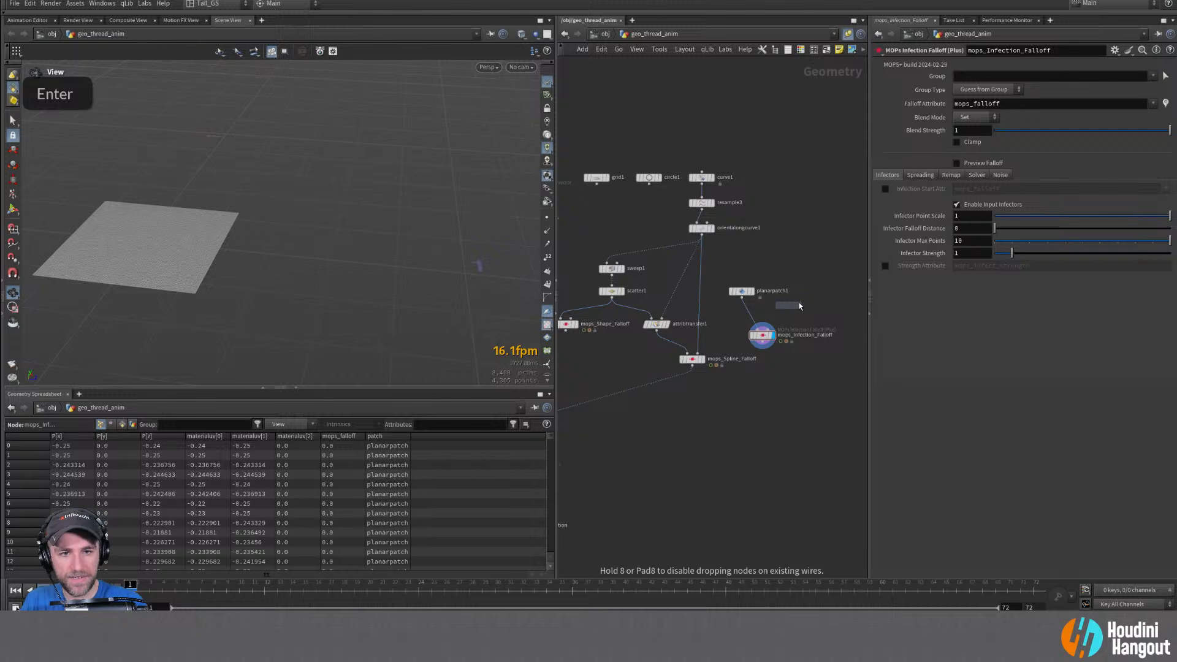
left_click(778, 313)
left_click(778, 307)
left_click(741, 292)
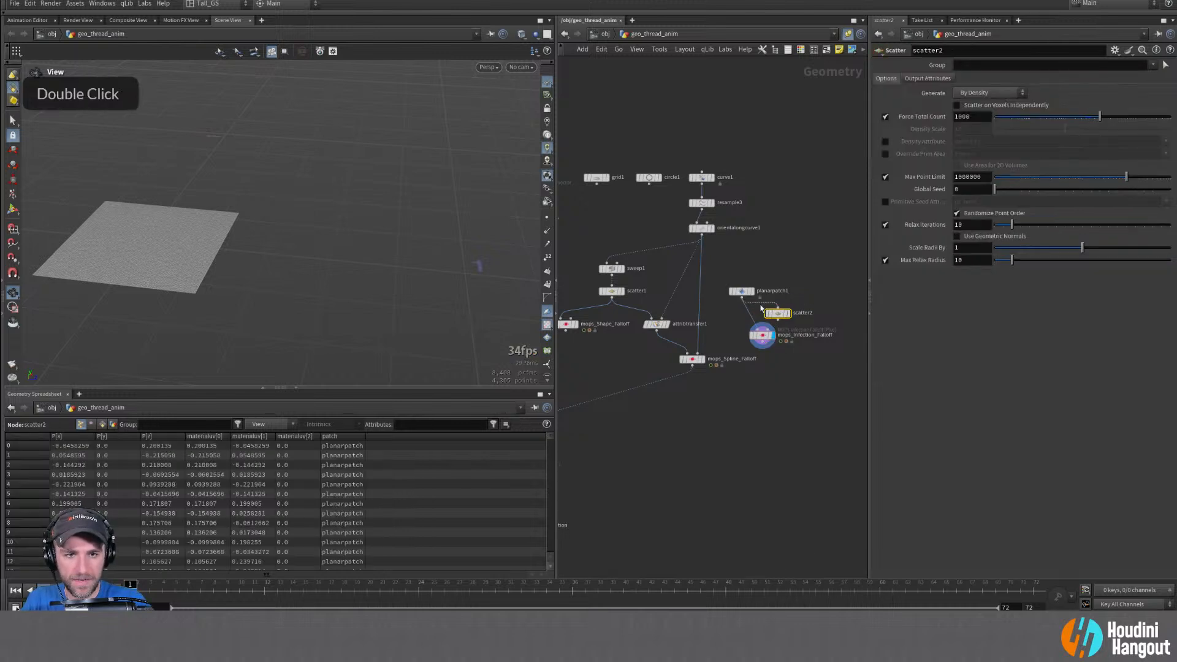
Wire scatter2 into the Infector Points input of mops_Infection_Falloff and arrange it beneath planarpatch1
left_click_drag(763, 335, 776, 352)
key("ctrl+z")
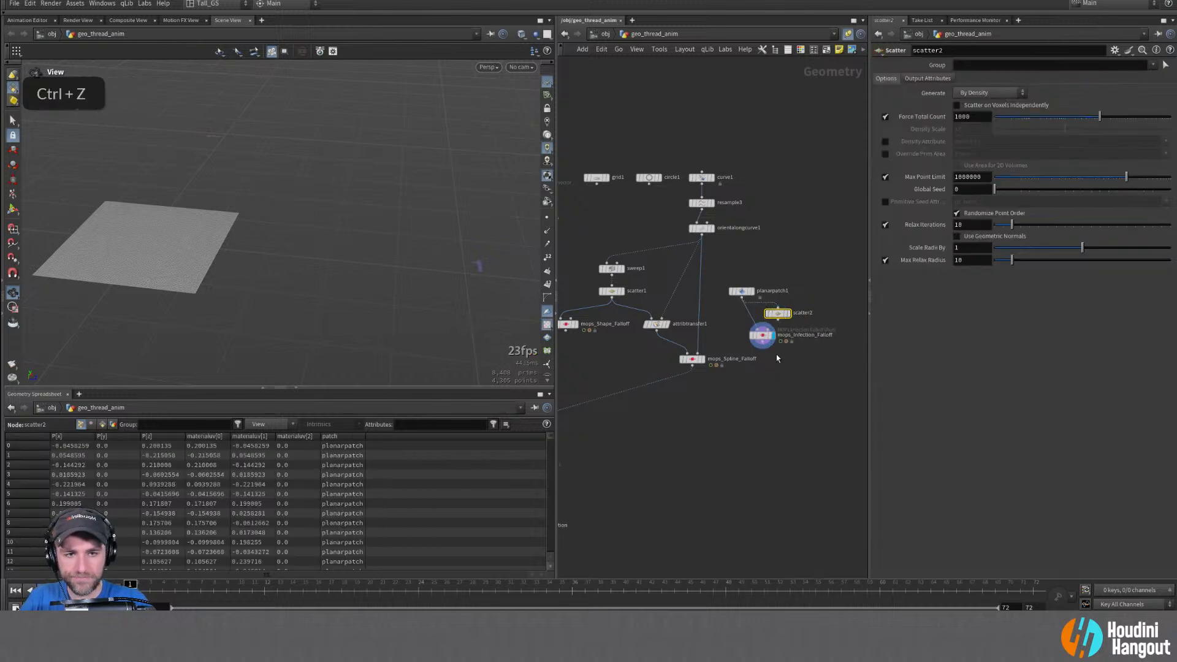
right_click_drag(777, 355, 816, 352, "alt")
left_click_drag(698, 206, 716, 157)
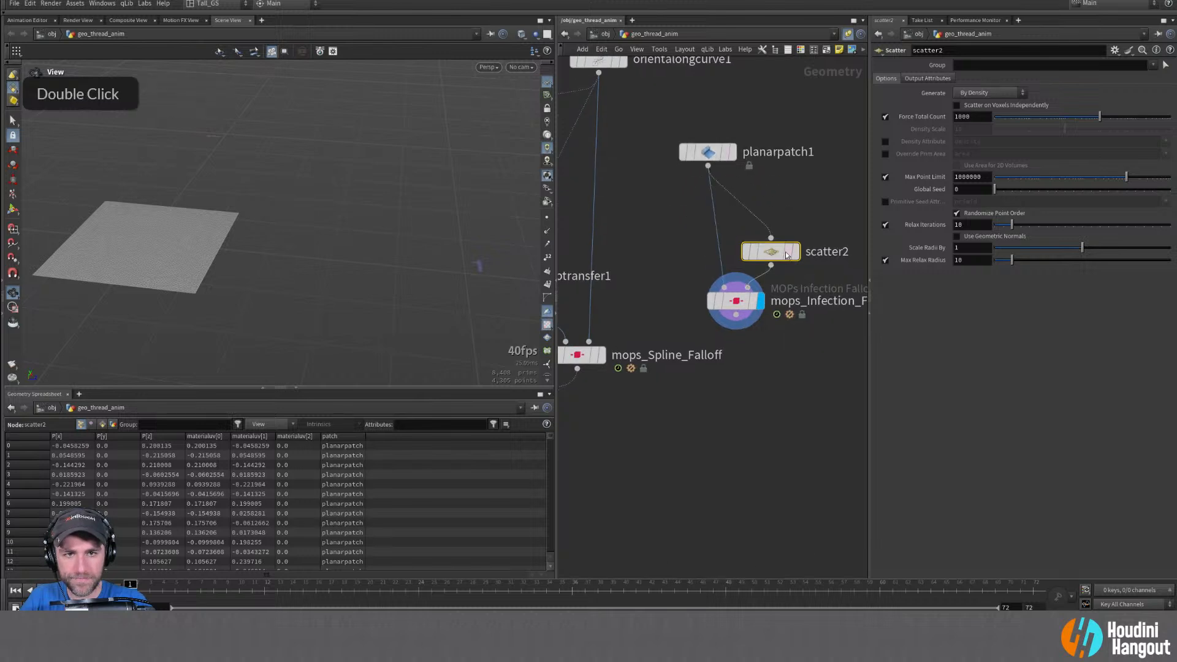
left_click_drag(773, 252, 783, 224)
Set scatter2's Force Total Count to 3, turn off Relax Iterations and display the node
type("3")
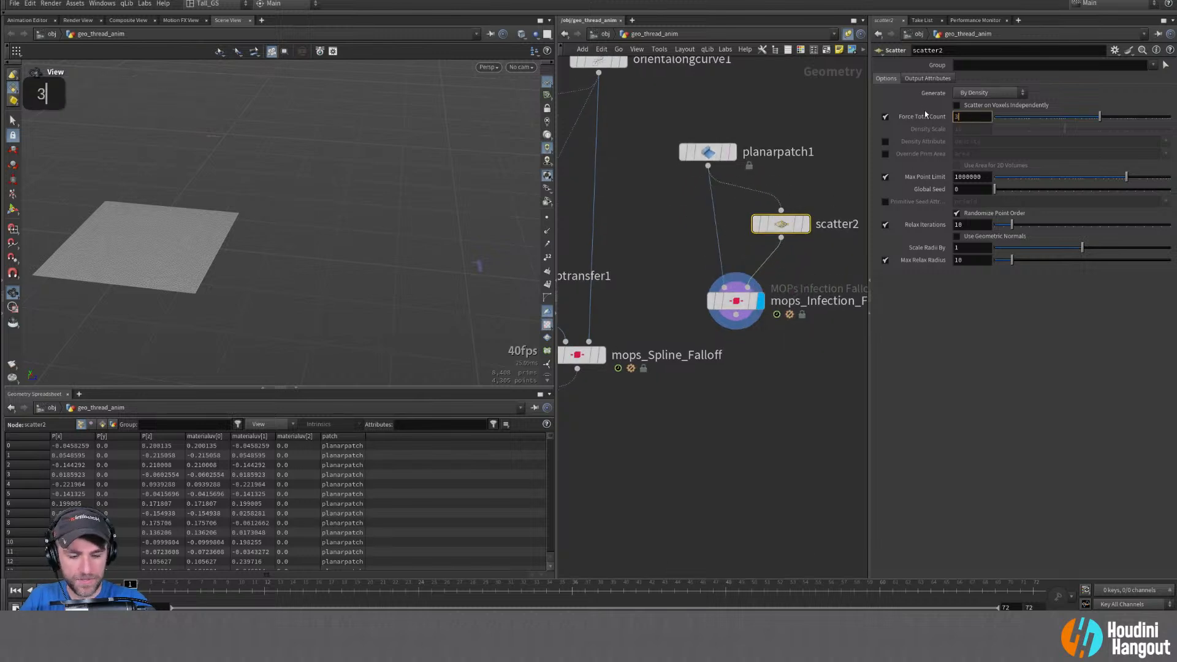
key("Return")
left_click(896, 226)
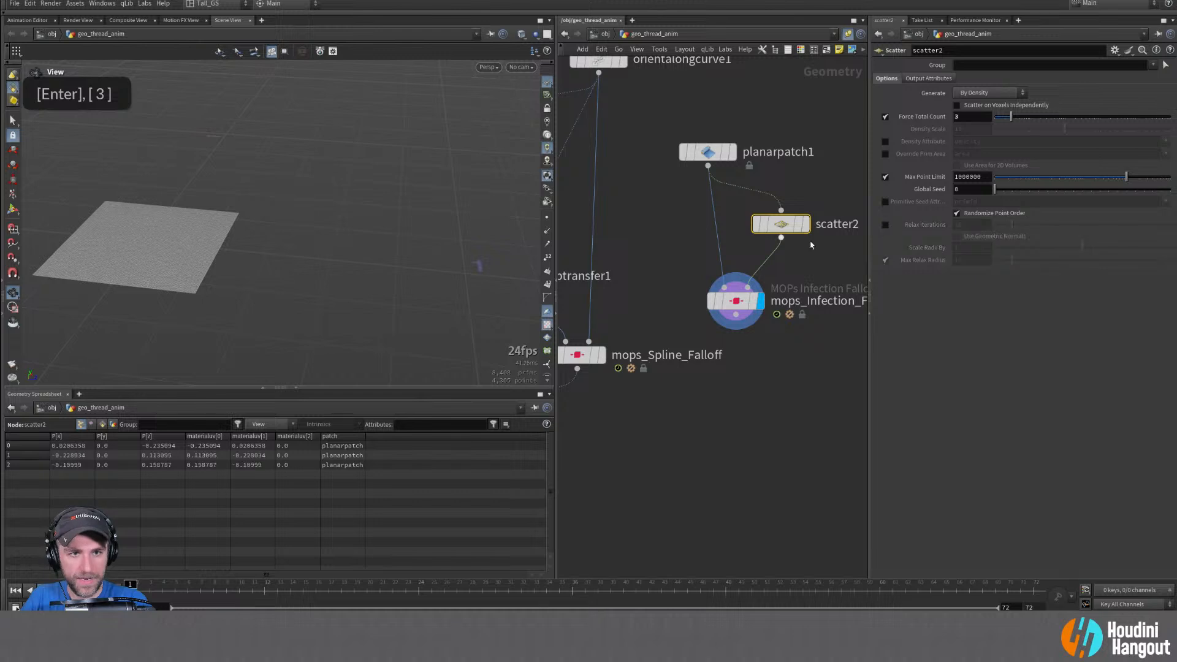
middle_click(791, 226)
left_click(806, 225)
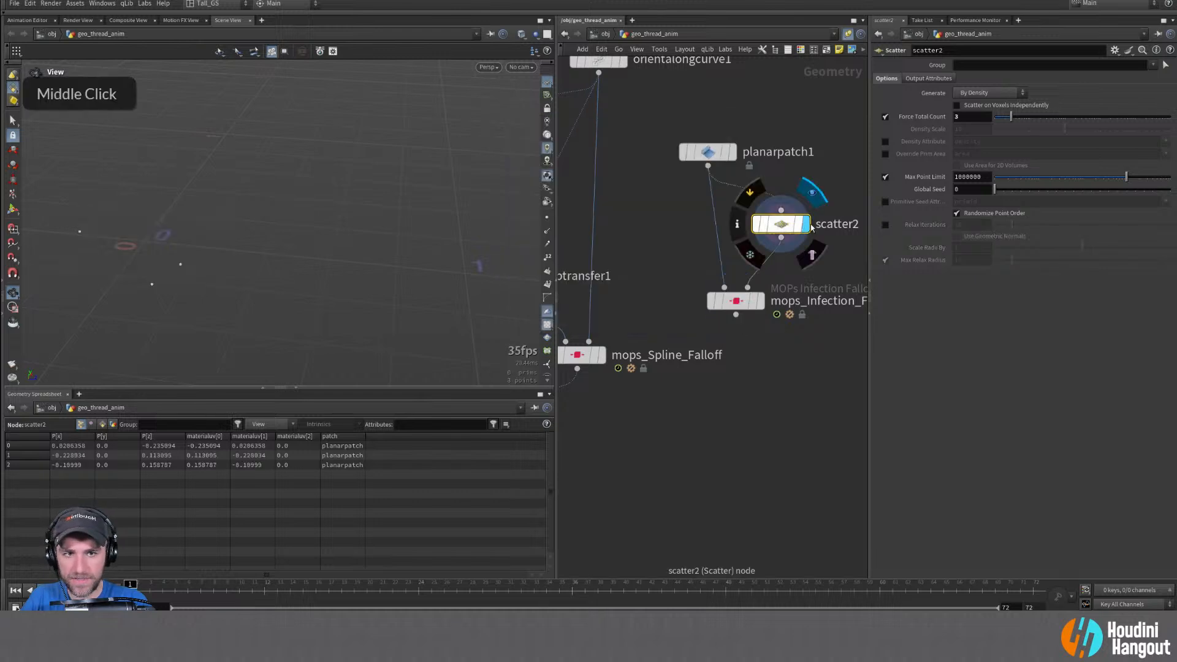
Turn scatter2's Relax Iterations back on at 3 and set Scale Radii By to 0.921
left_click(886, 226)
left_click_drag(1017, 225, 1001, 231)
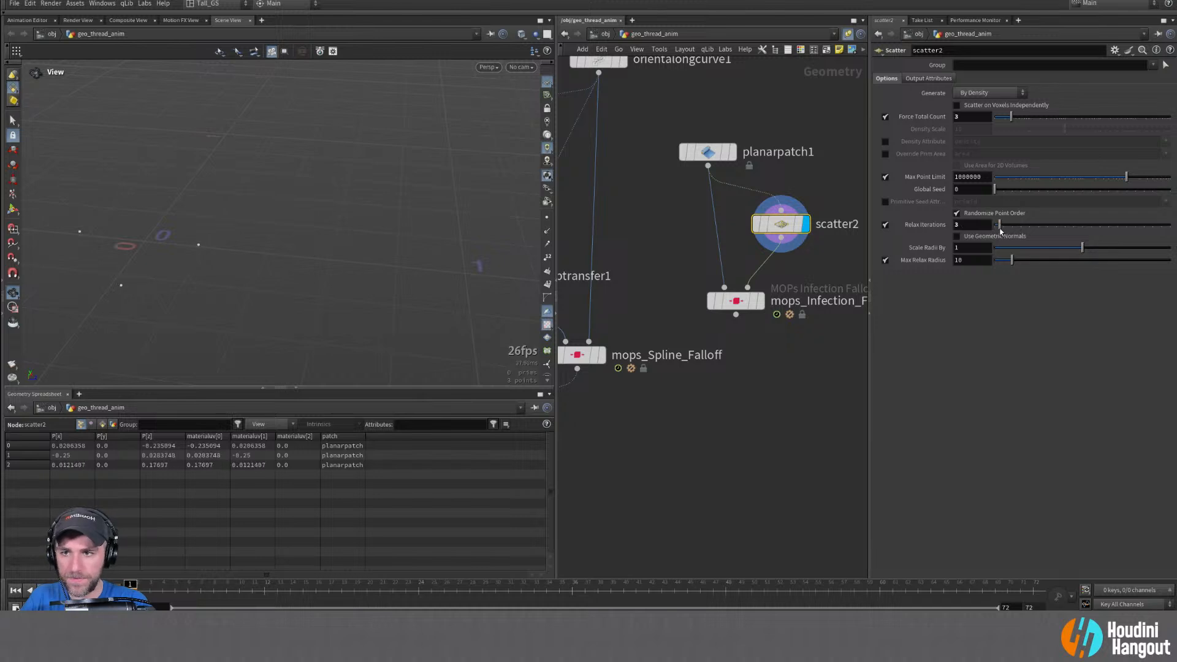
left_click_drag(1080, 247, 1077, 250)
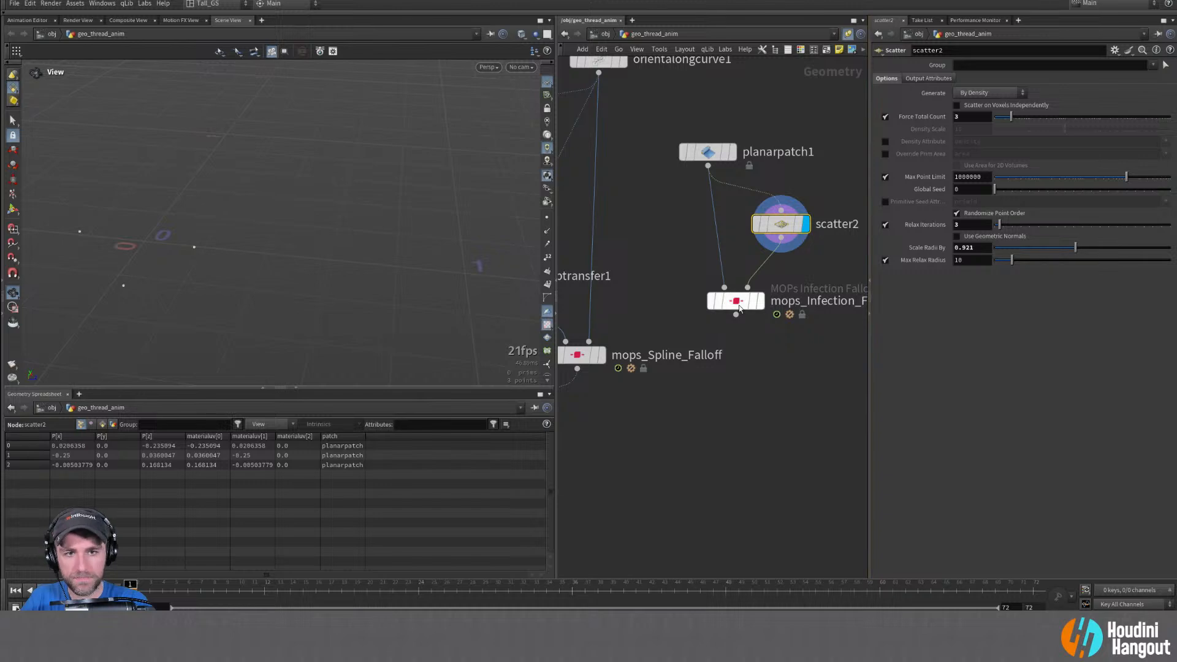
Insert a MOPs Plain Falloff node between scatter2 and mops_Infection_Falloff, and line it up under scatter2
left_click_drag(742, 294, 737, 337)
key("Tab")
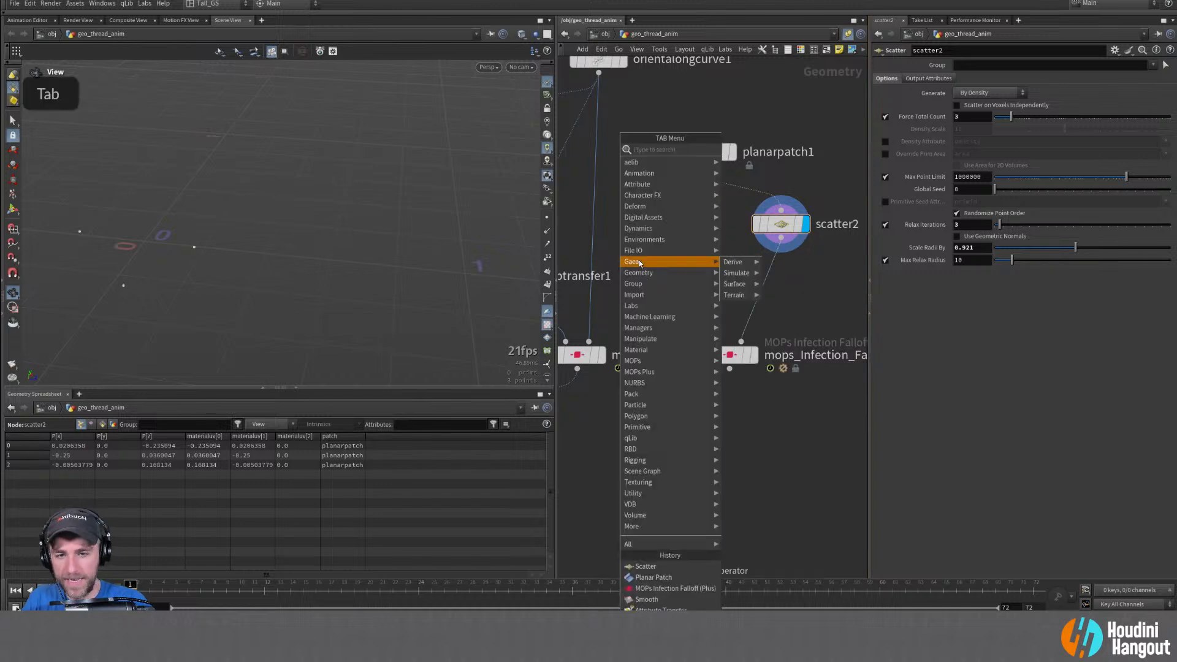
type("mops pla")
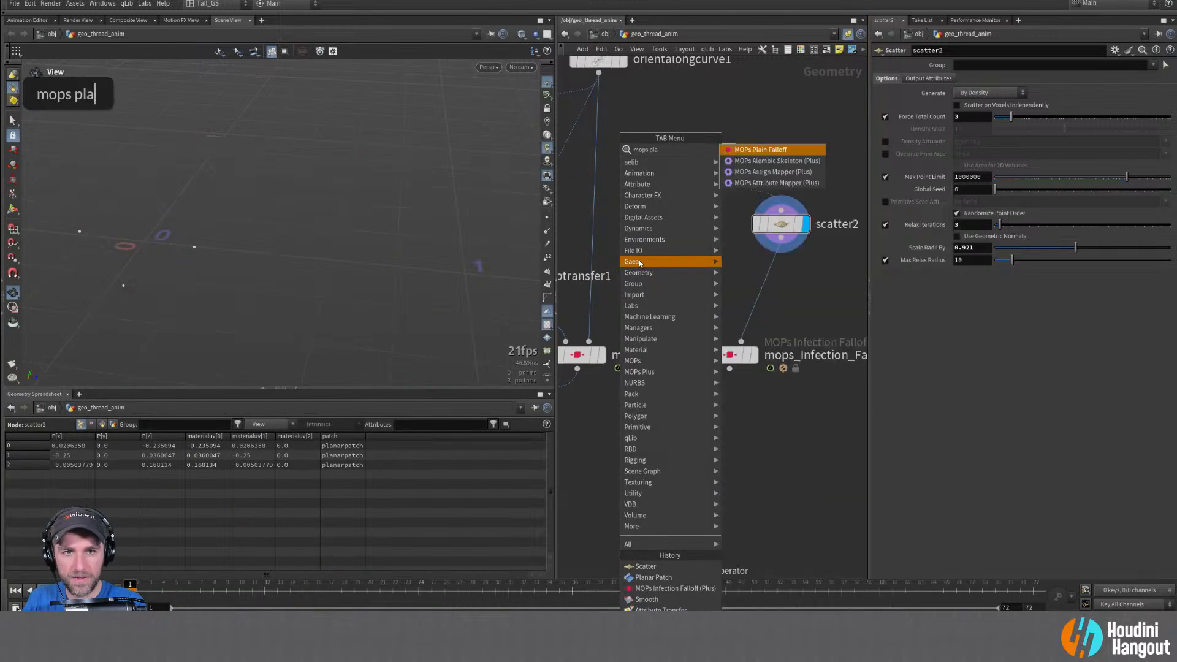
key("shift+Return")
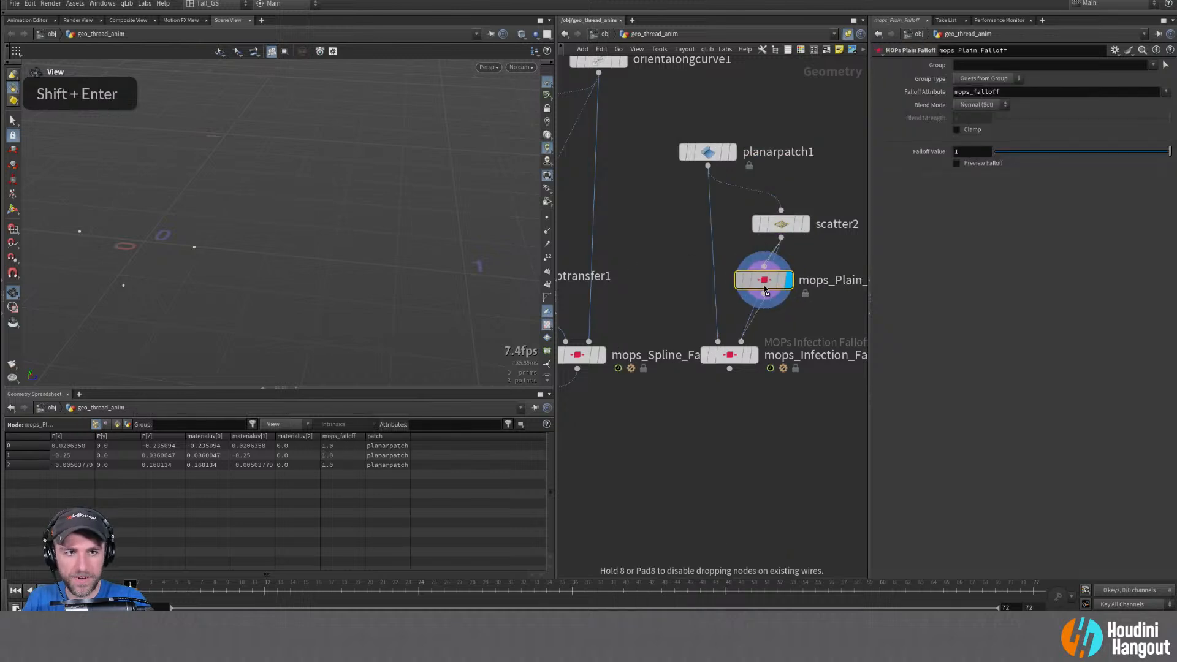
mouse_move(791, 286)
left_click_drag(790, 287, 796, 283)
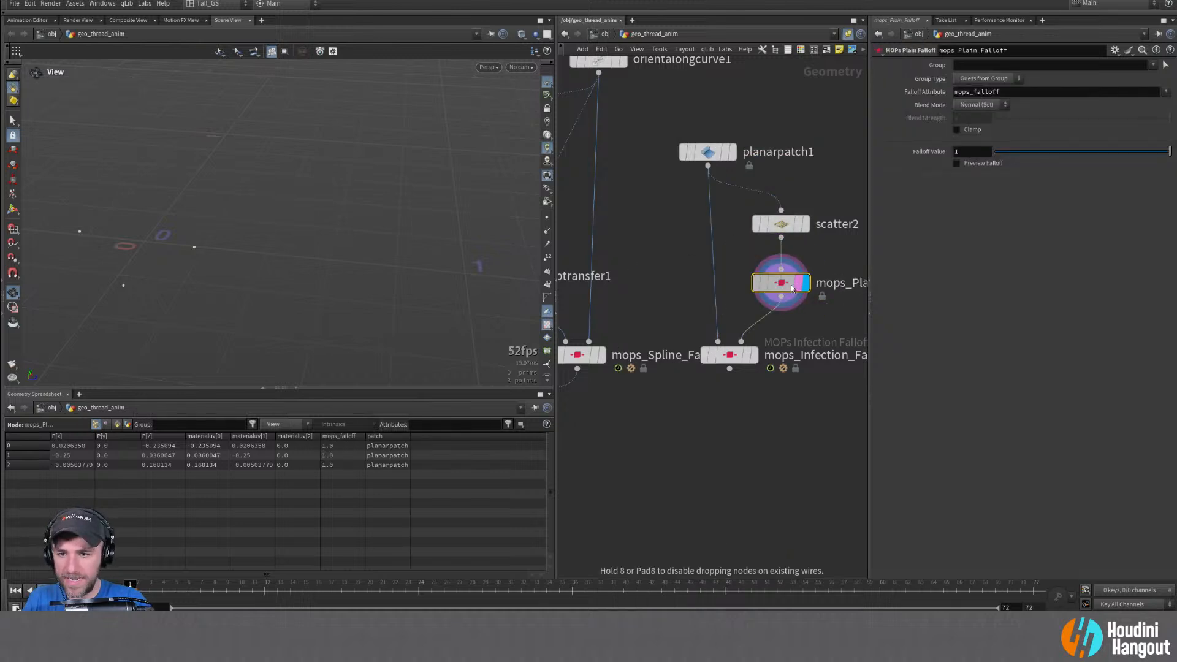
Display mops_Infection_Falloff with Preview Falloff, enable mops_falloff as its infection start attribute, and play the animation before rewinding
double_click(754, 354)
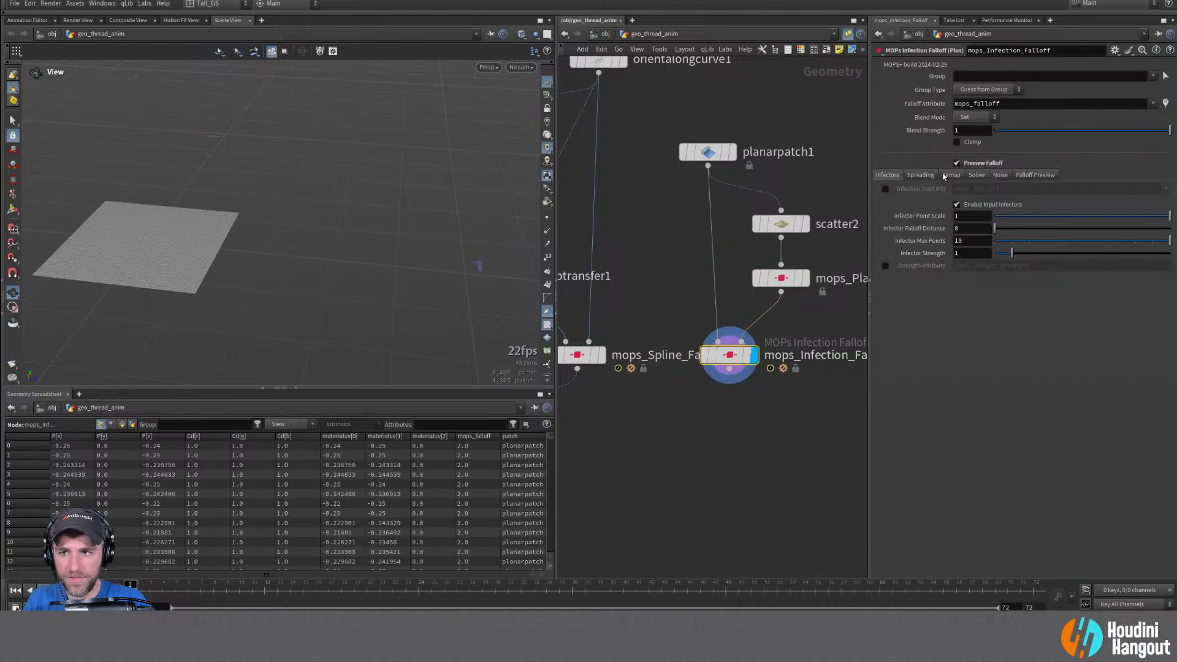
left_click(885, 190)
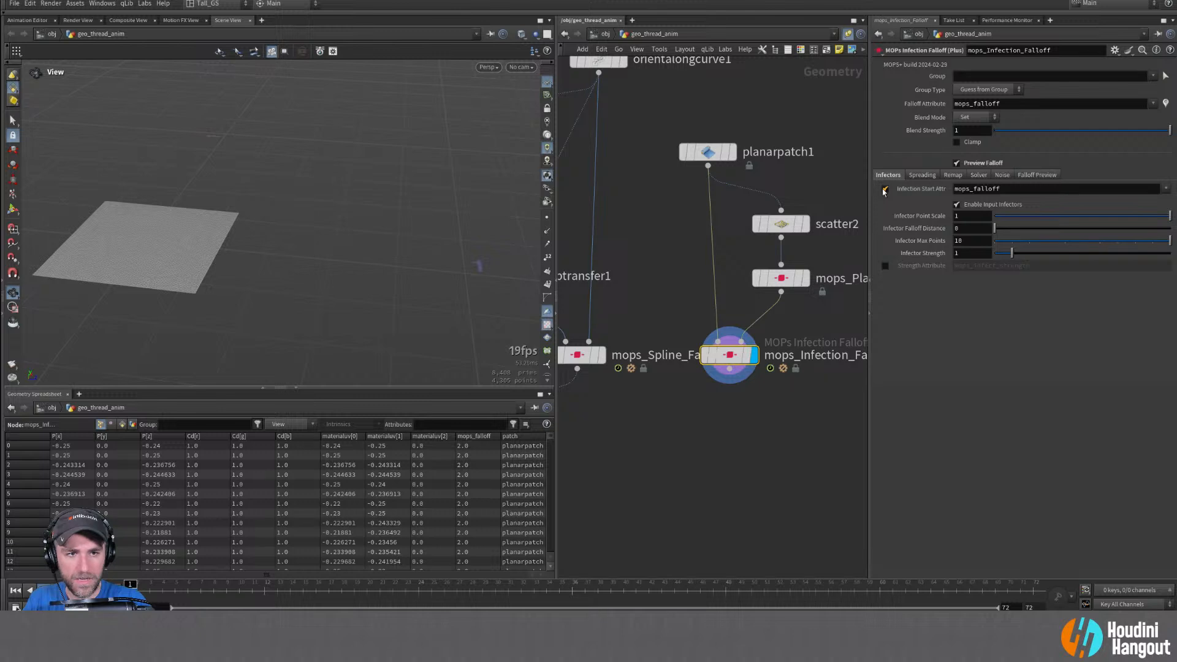
key("Up")
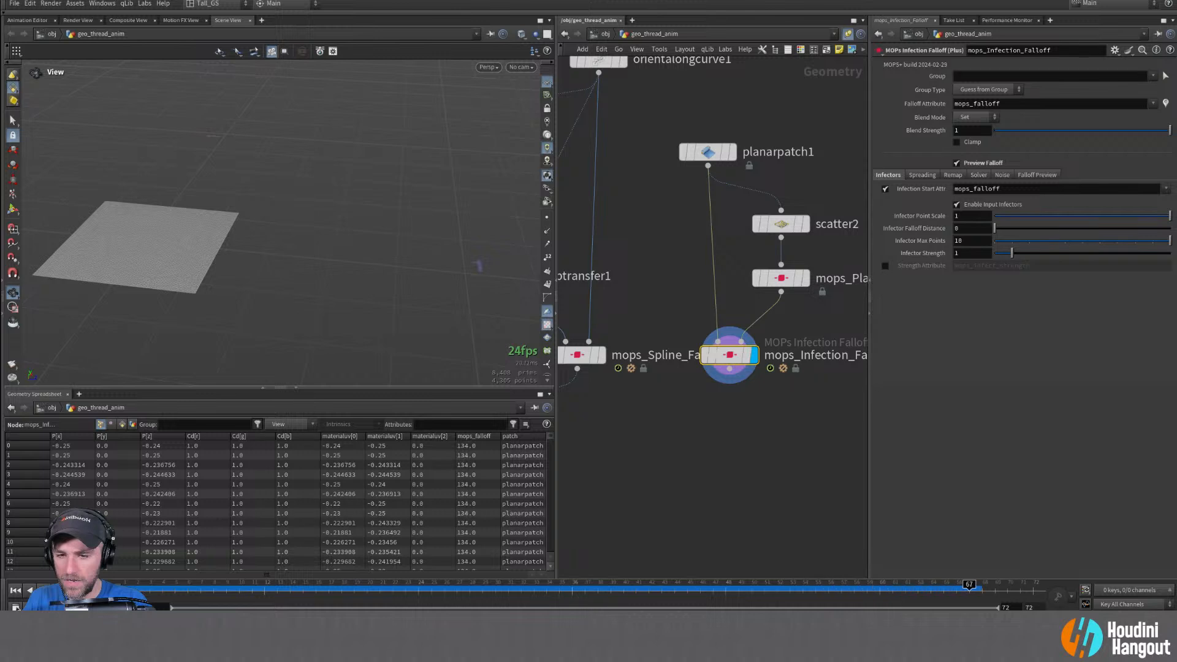
left_click(16, 592)
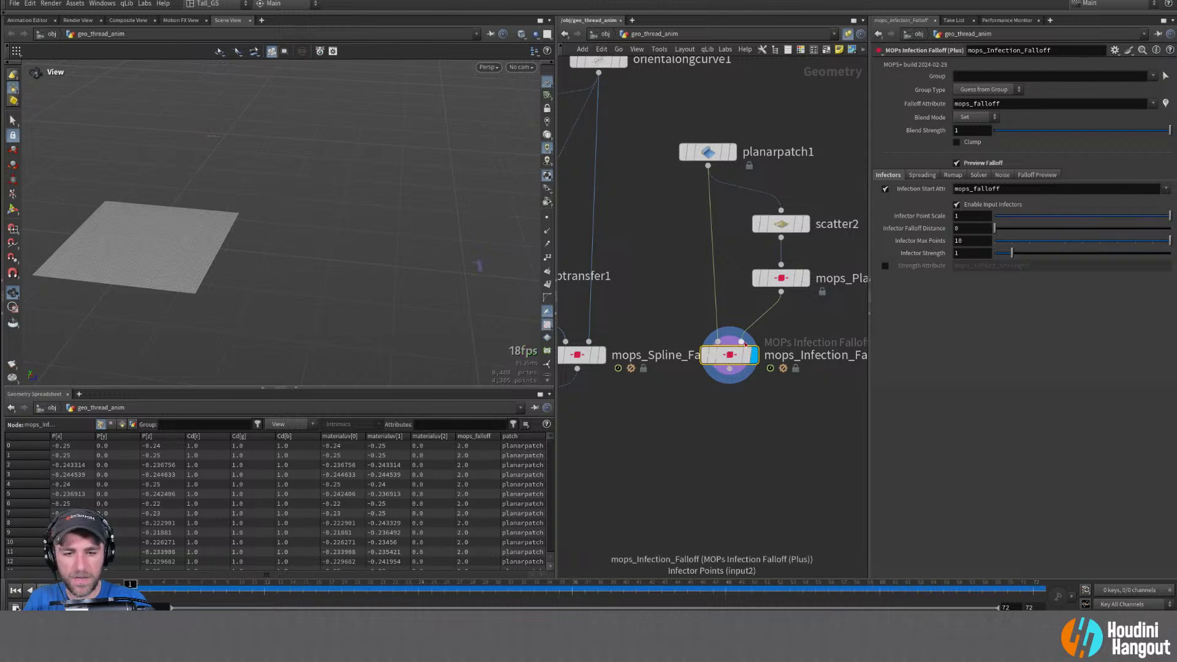
Set scatter2's Force Total Count to 1 and check the point values of mops_Infection_Falloff in the spreadsheet
left_click(806, 218)
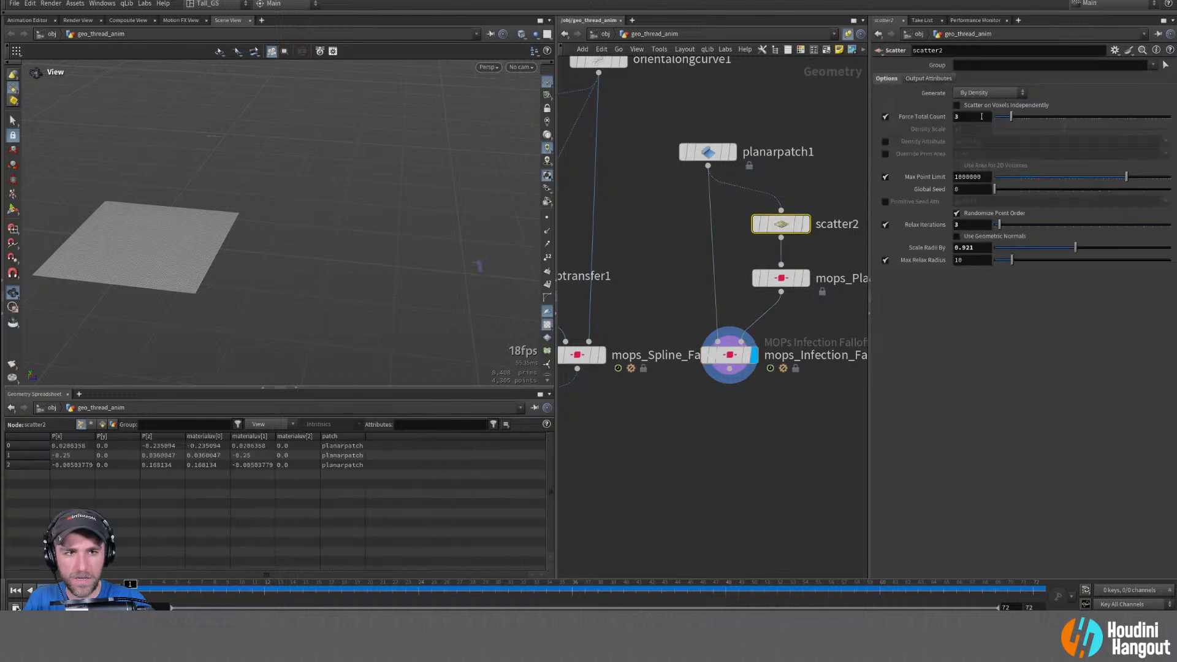
key("Return")
key("1")
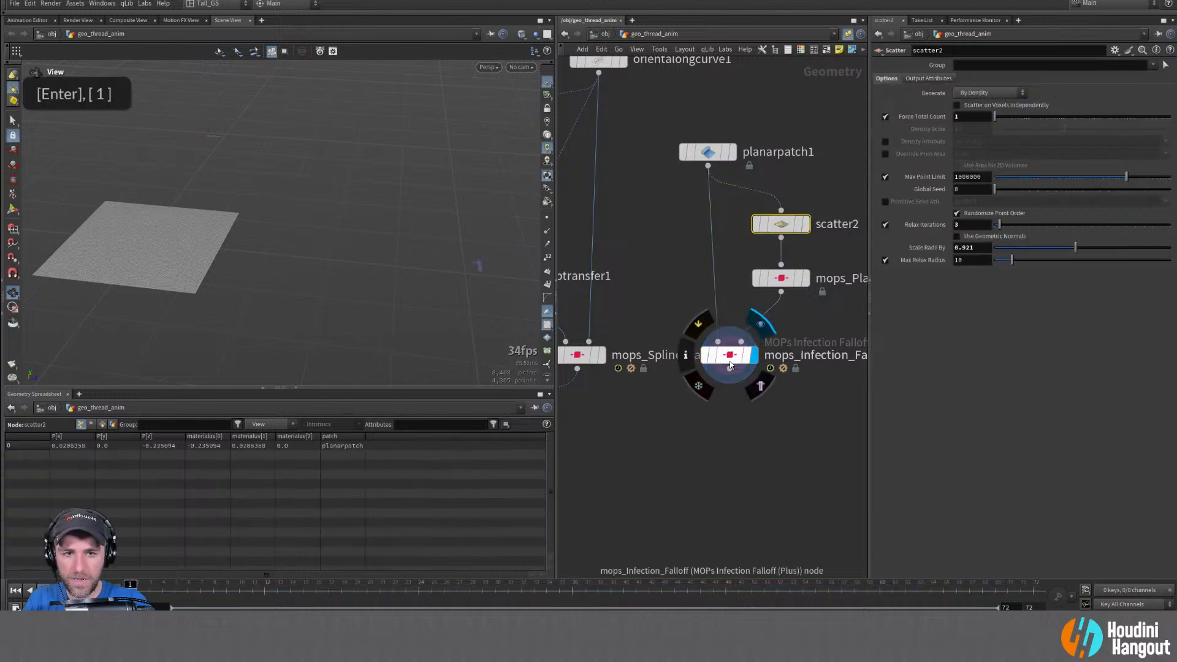
left_click(728, 362)
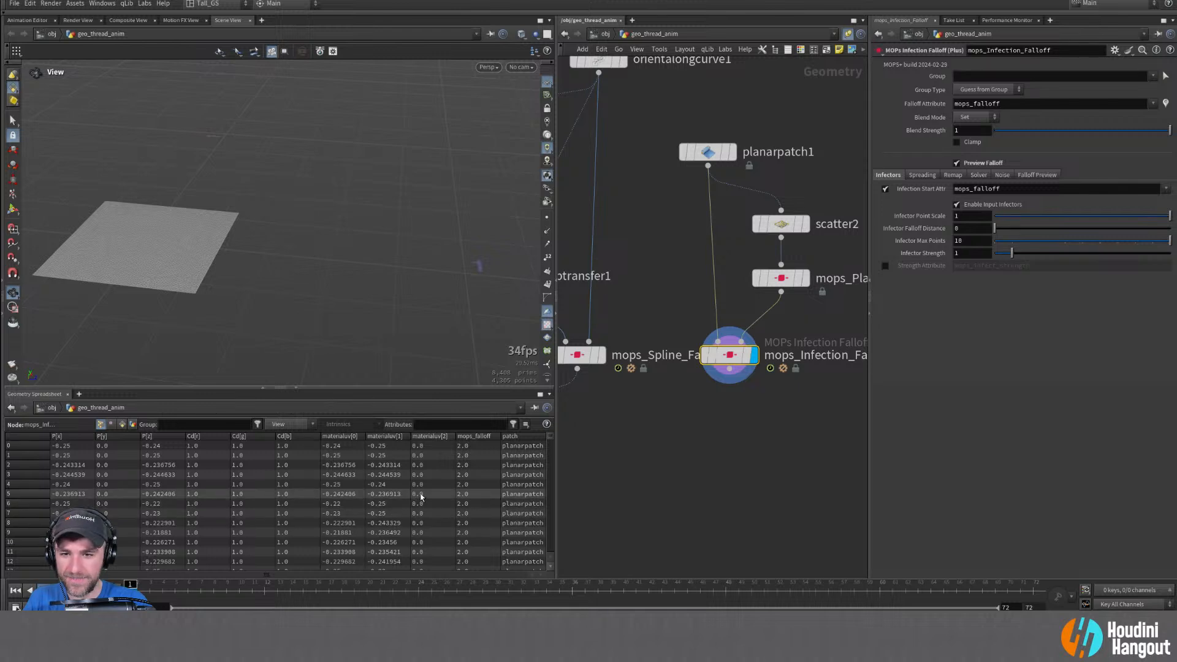
scroll(399, 515, "down", 1, "alt")
scroll(411, 506, "up", 1)
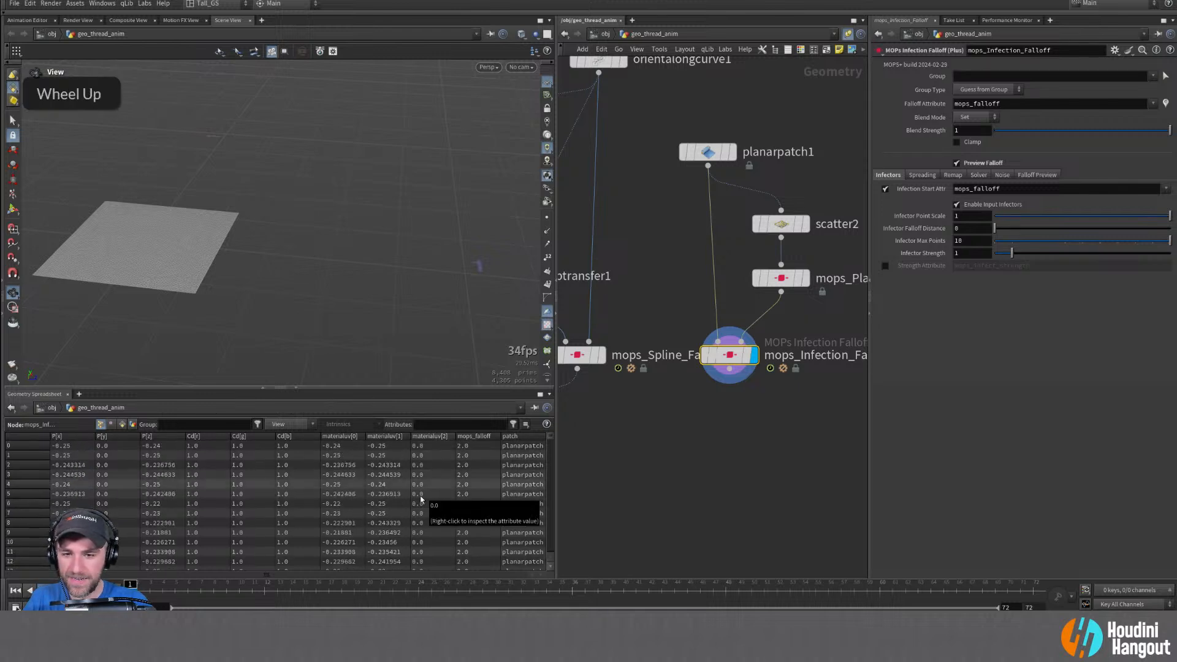
Set the Falloff Value of the MOPs Plain Falloff to 0.01 and return to mops_Infection_Falloff to check the patch
left_click(781, 278)
type("0.0")
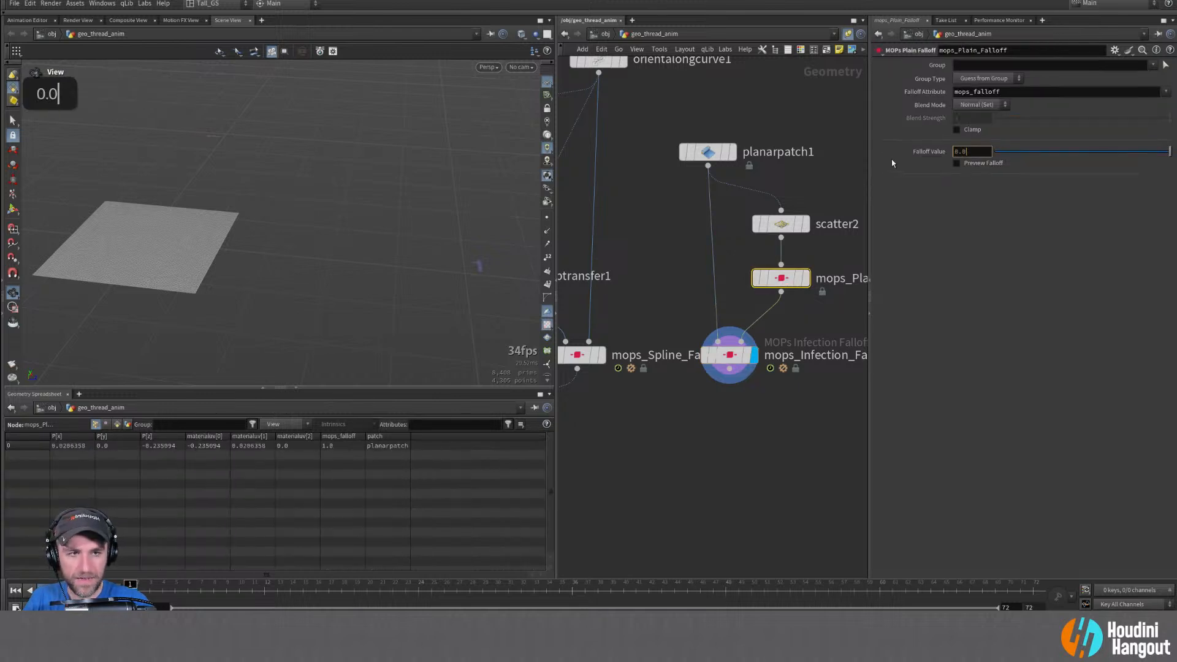
type("1")
key("Return")
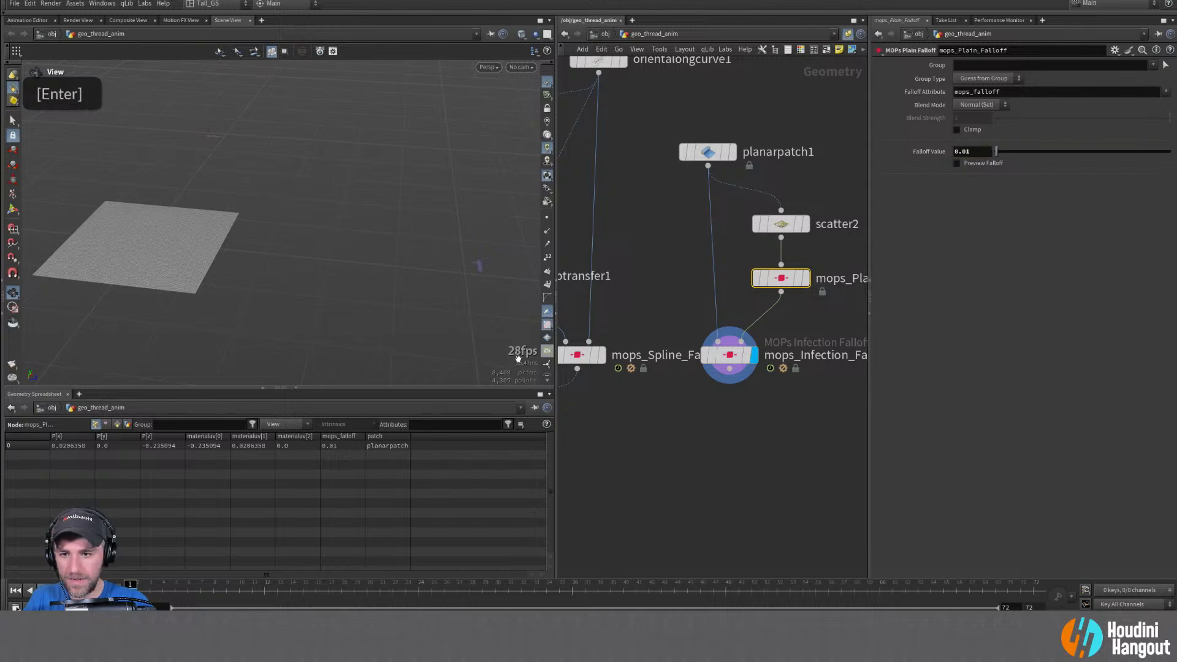
left_click(730, 354)
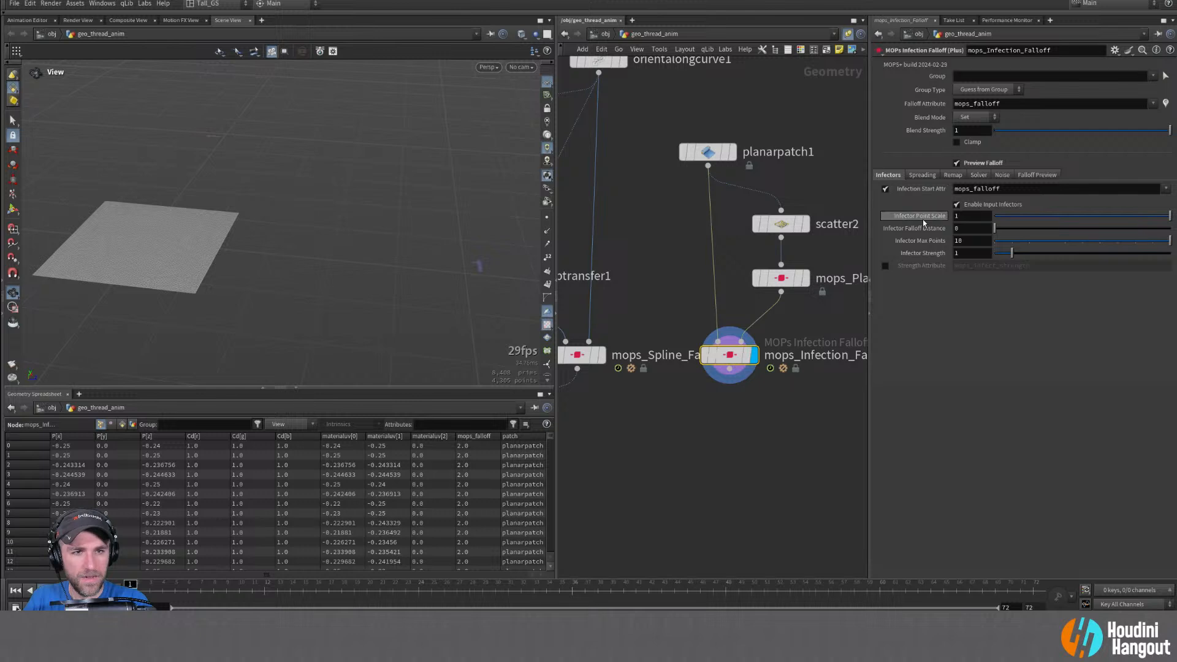
right_click_drag(255, 208, 159, 227, "alt")
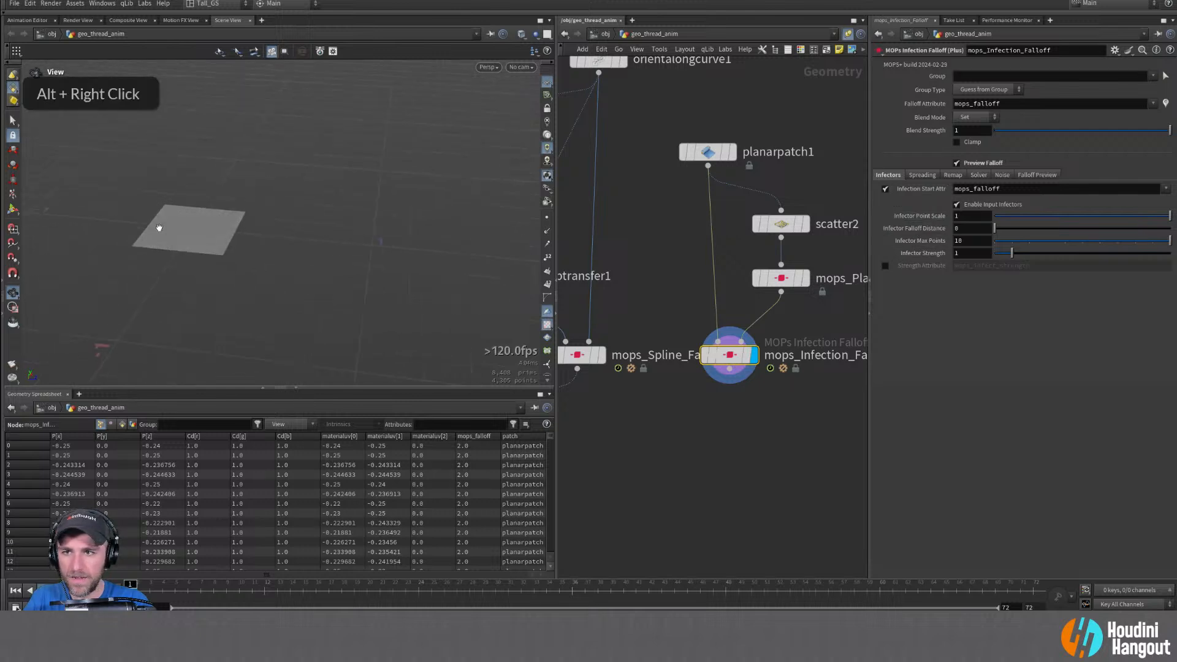
Reset the size of planarpatch1 to its default of 1 by 1
left_click_drag(224, 215, 252, 230, "alt")
left_click(699, 151)
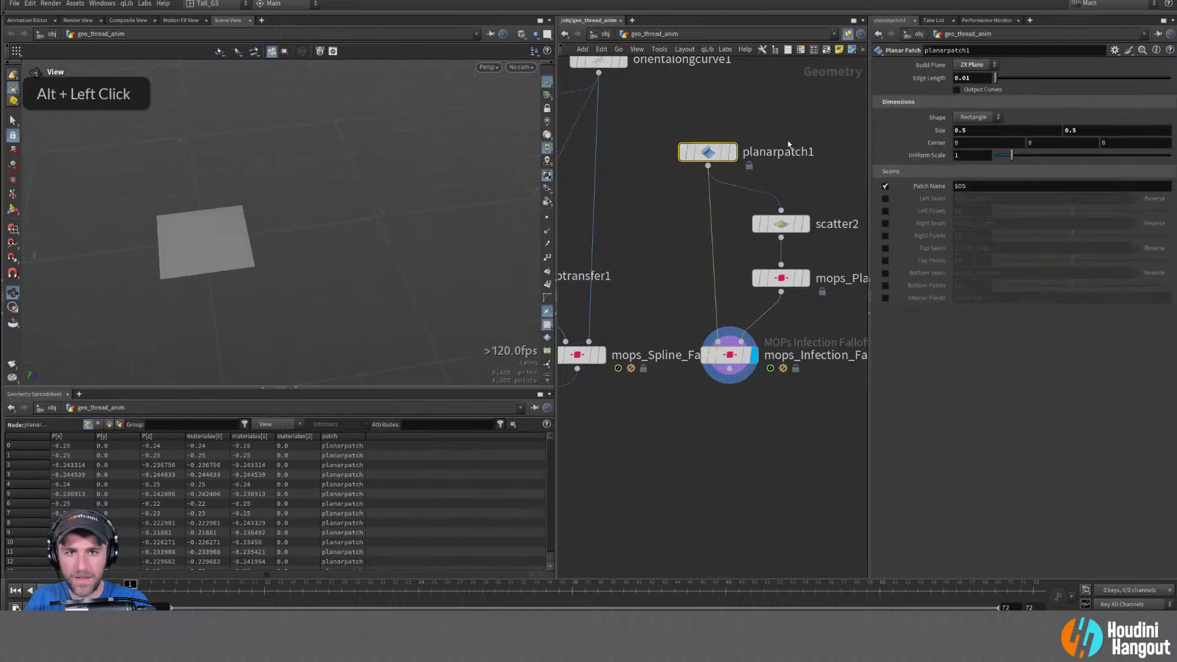
middle_click(941, 130, "ctrl")
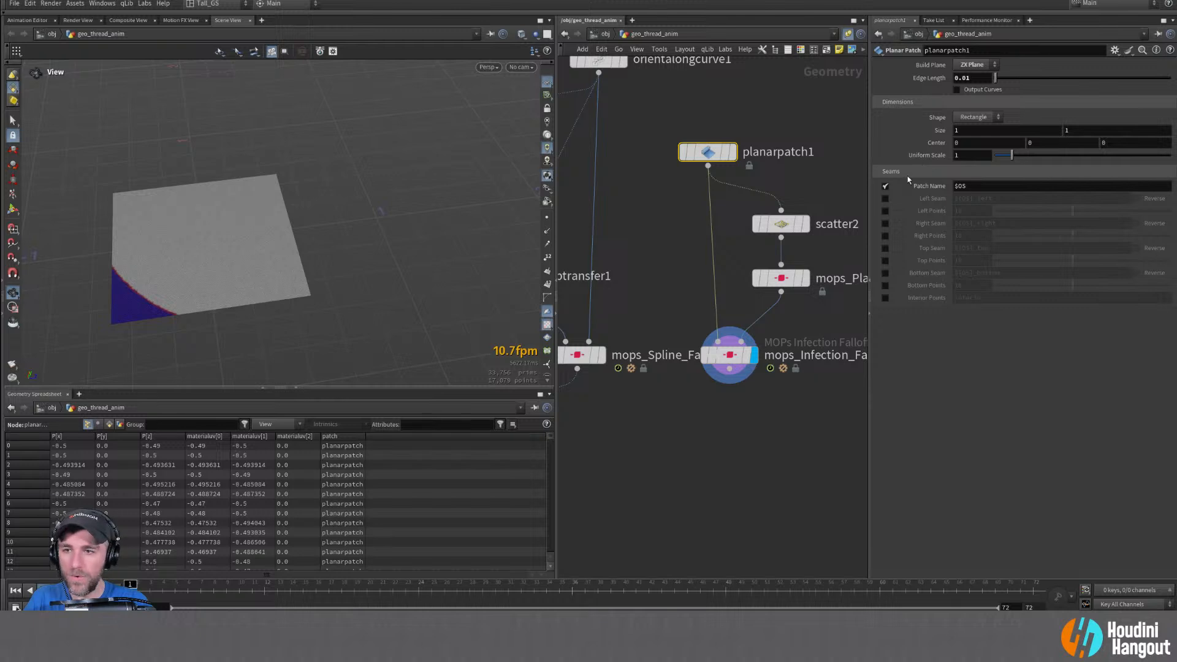
Reset the MOPs Plain Falloff's Falloff Value to 1 and lower the Infector Point Scale of mops_Infection_Falloff to 0.016
left_click(781, 278)
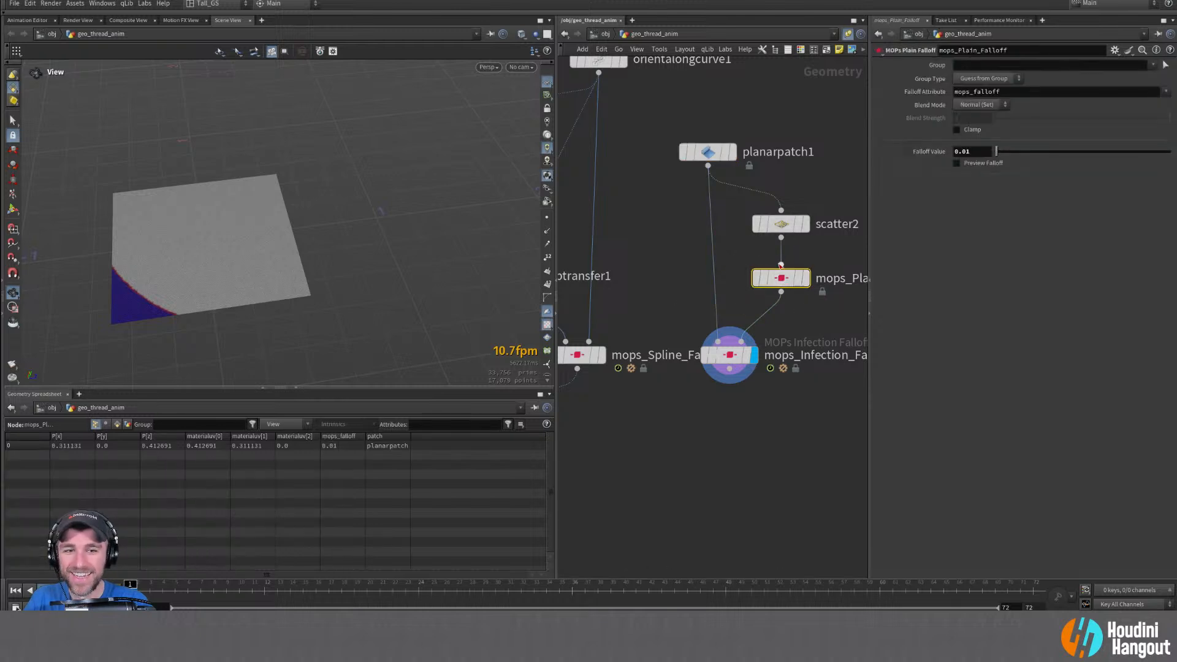
middle_click(929, 151, "ctrl")
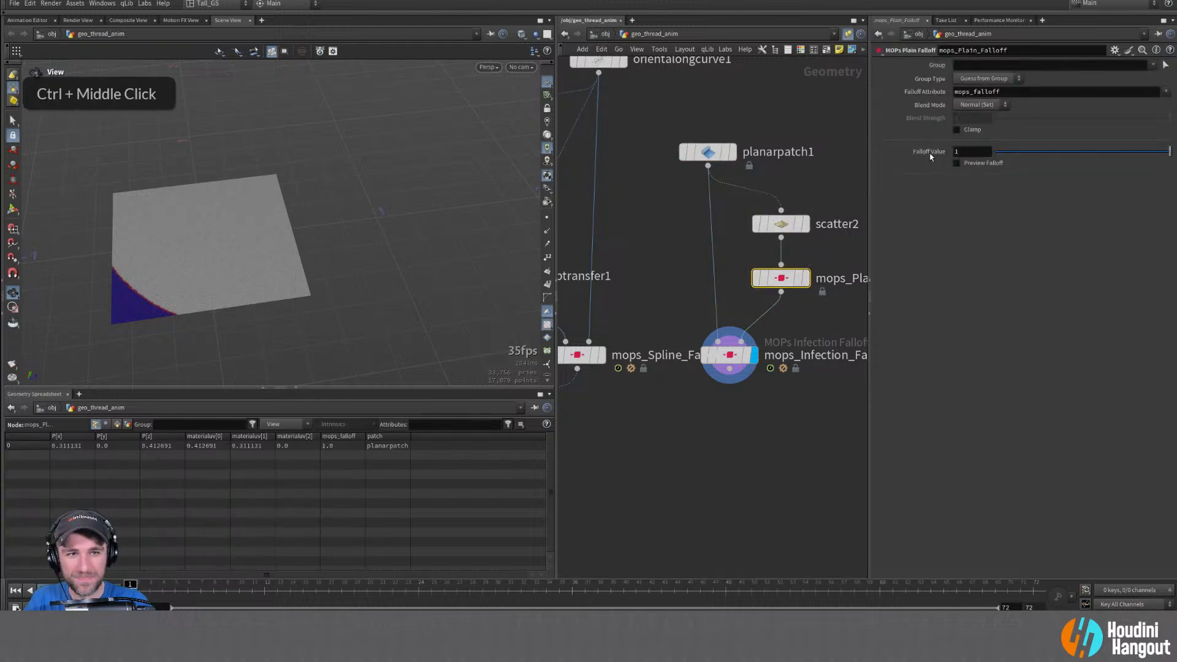
left_click(723, 363)
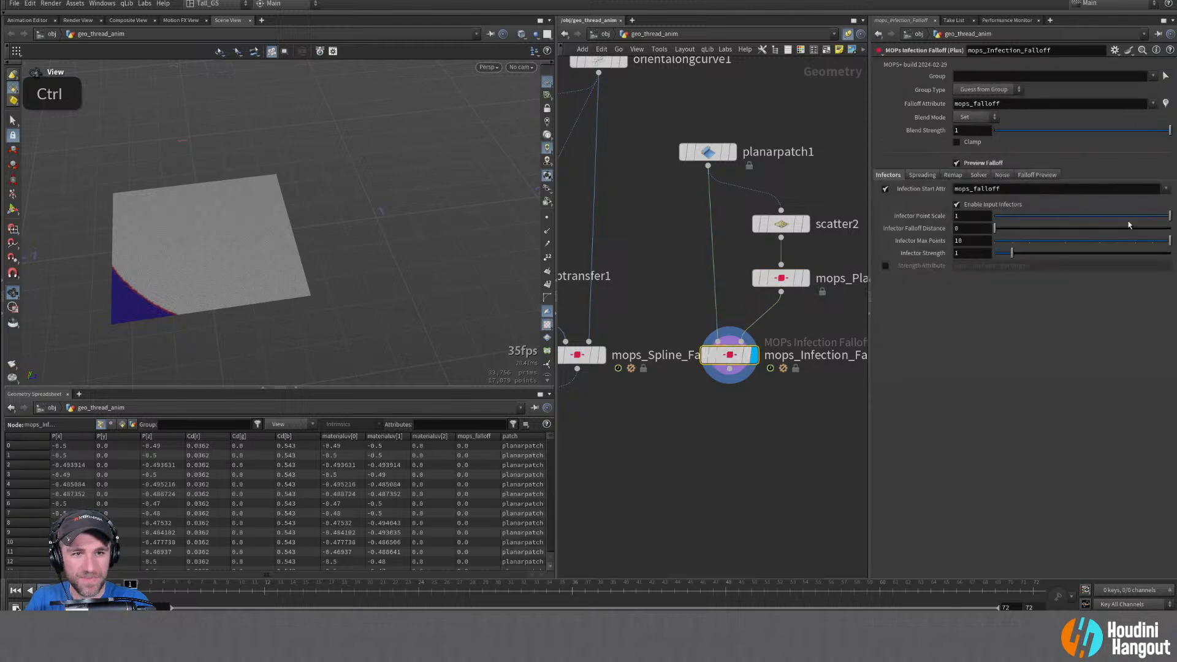
left_click_drag(1170, 221, 998, 227)
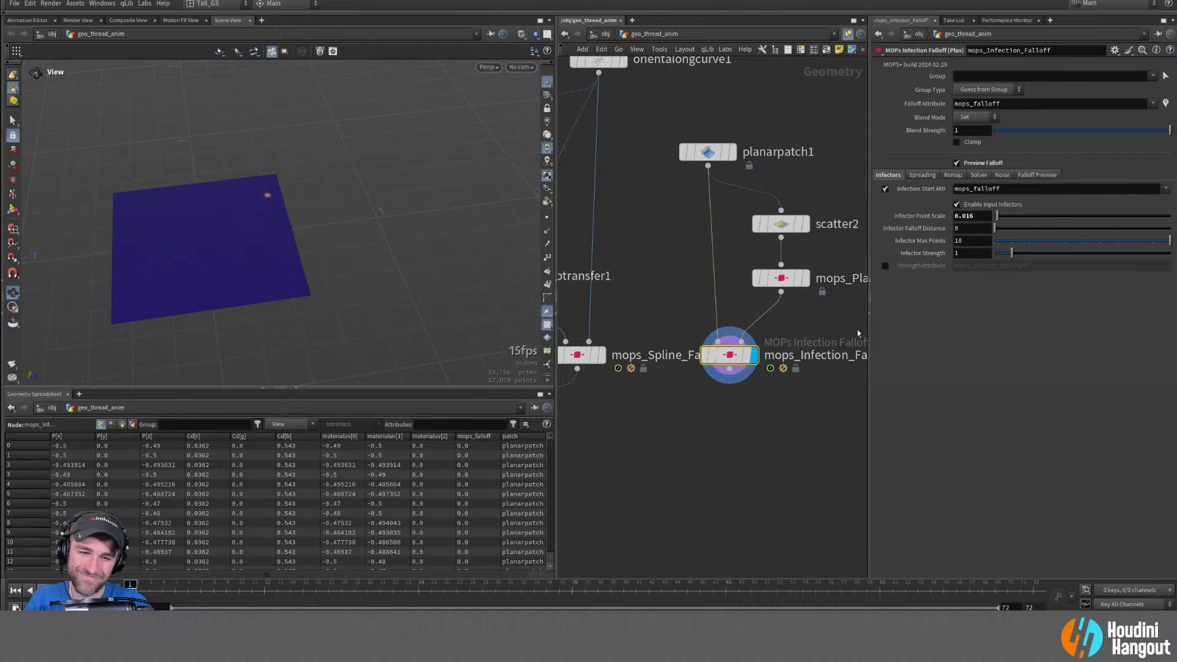
Set scatter2 to a Force Total Count of 3, 4 Relax Iterations and a Global Seed of 16
left_click(781, 232)
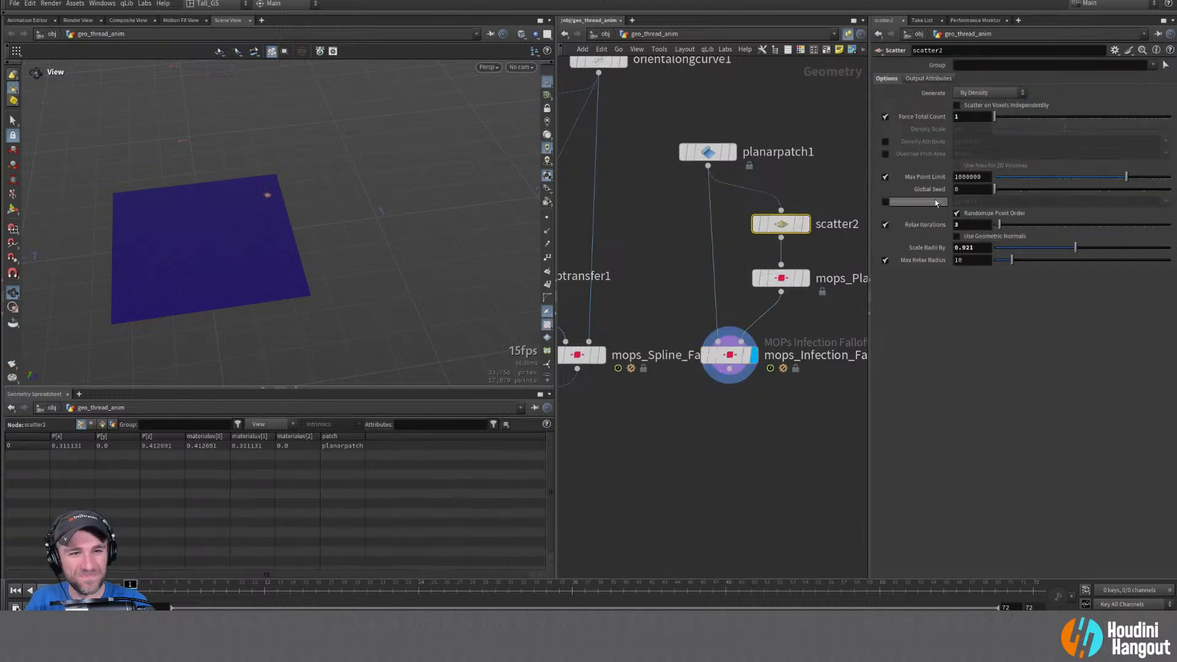
type("3")
key("Return")
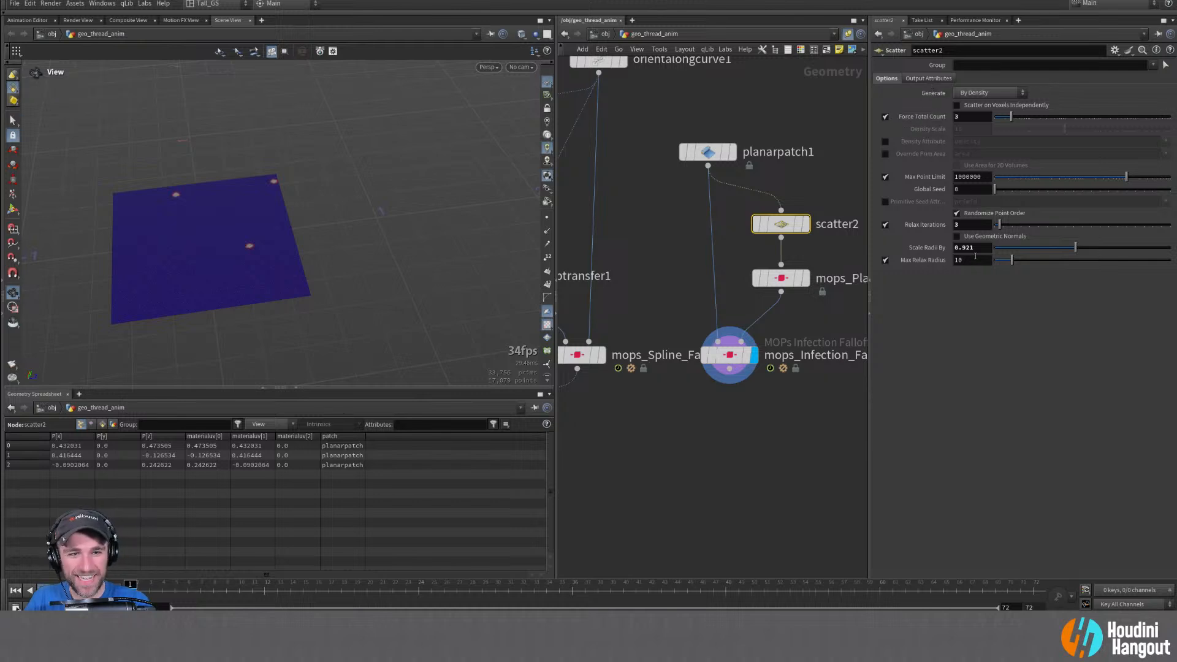
left_click_drag(1000, 225, 1003, 226)
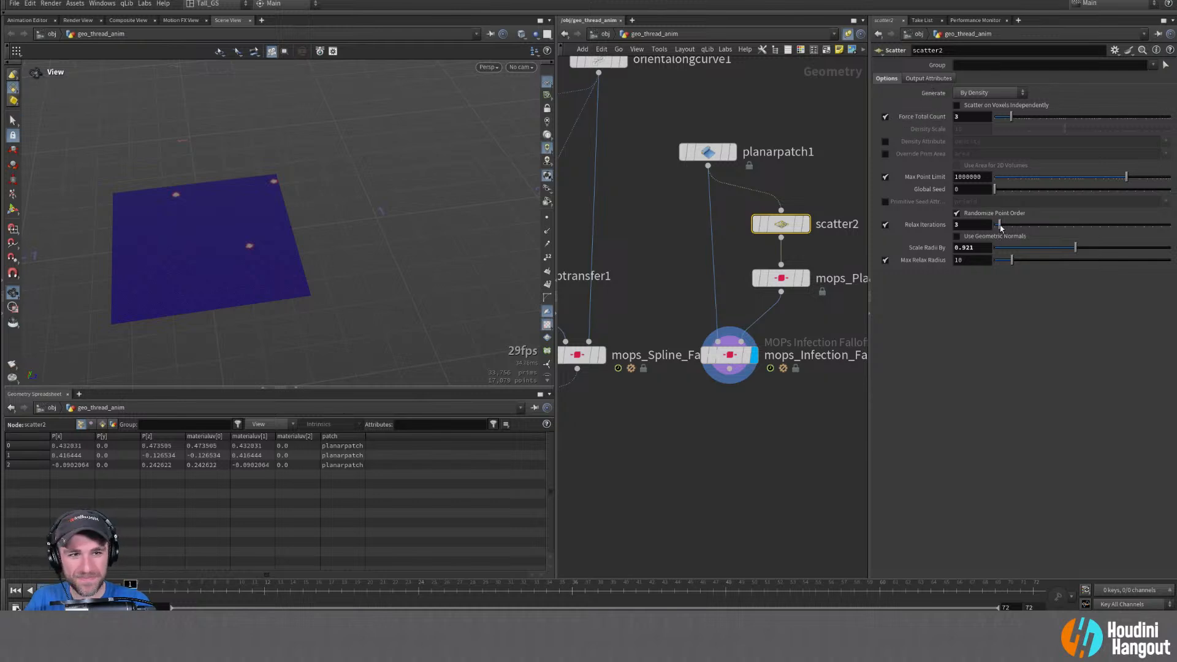
left_click(1003, 192)
left_click(1019, 190)
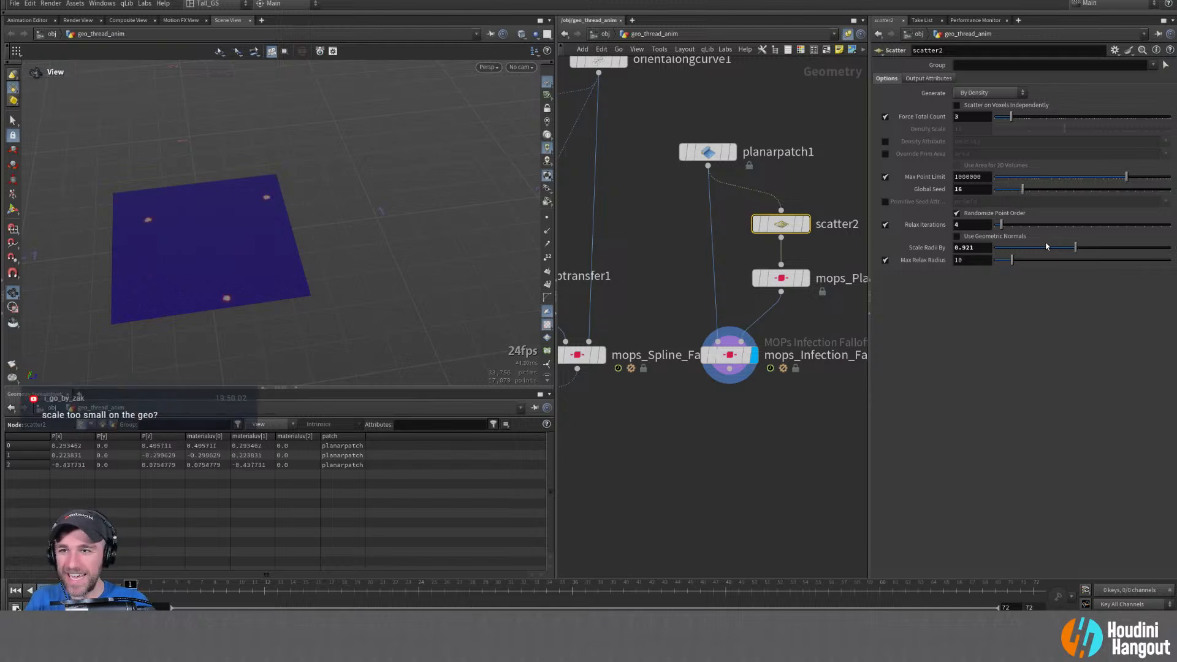
Set the size of planarpatch1 to 0.5 by 0.5
left_click(708, 152)
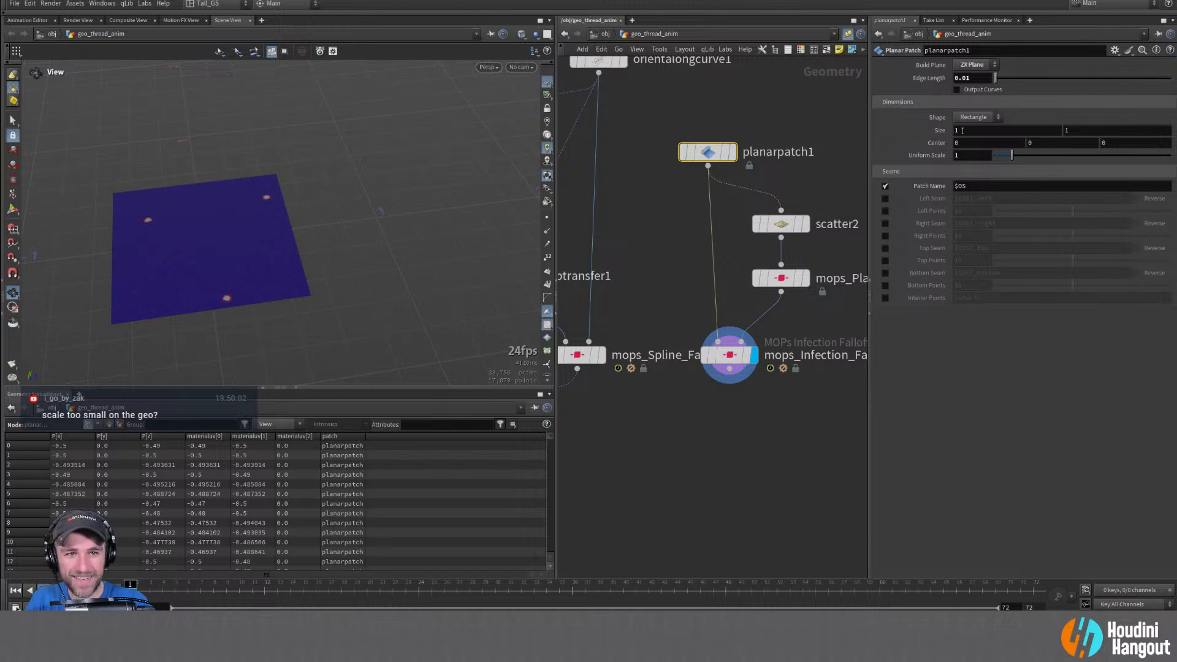
type("0.5")
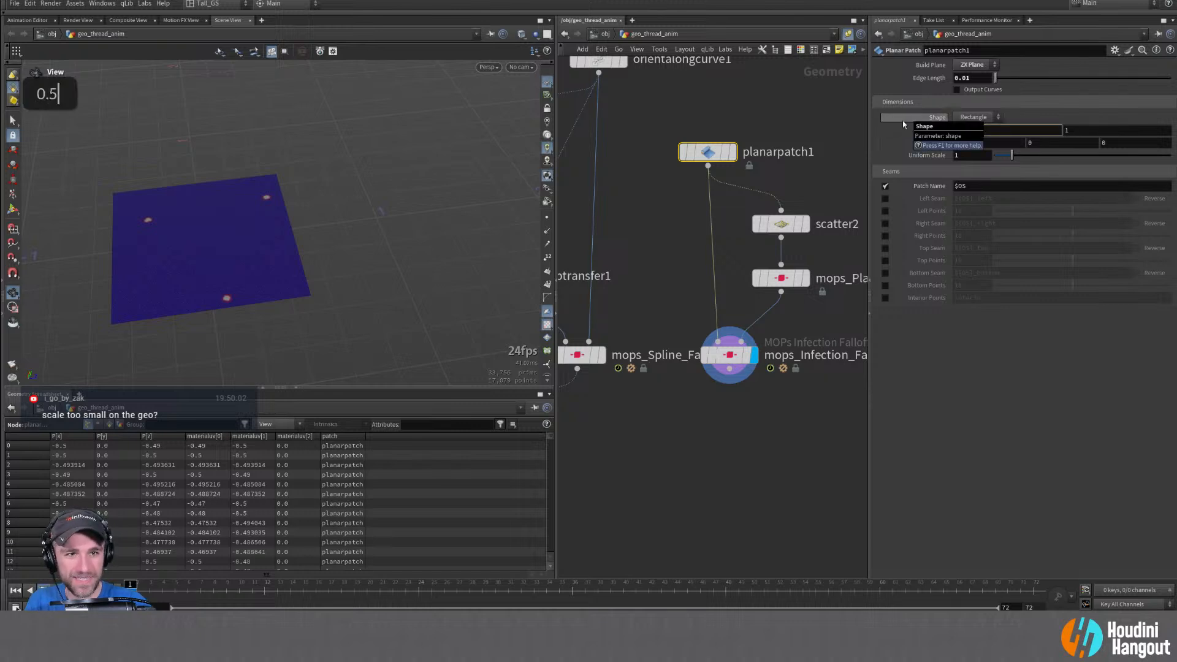
key("Tab")
type("0.")
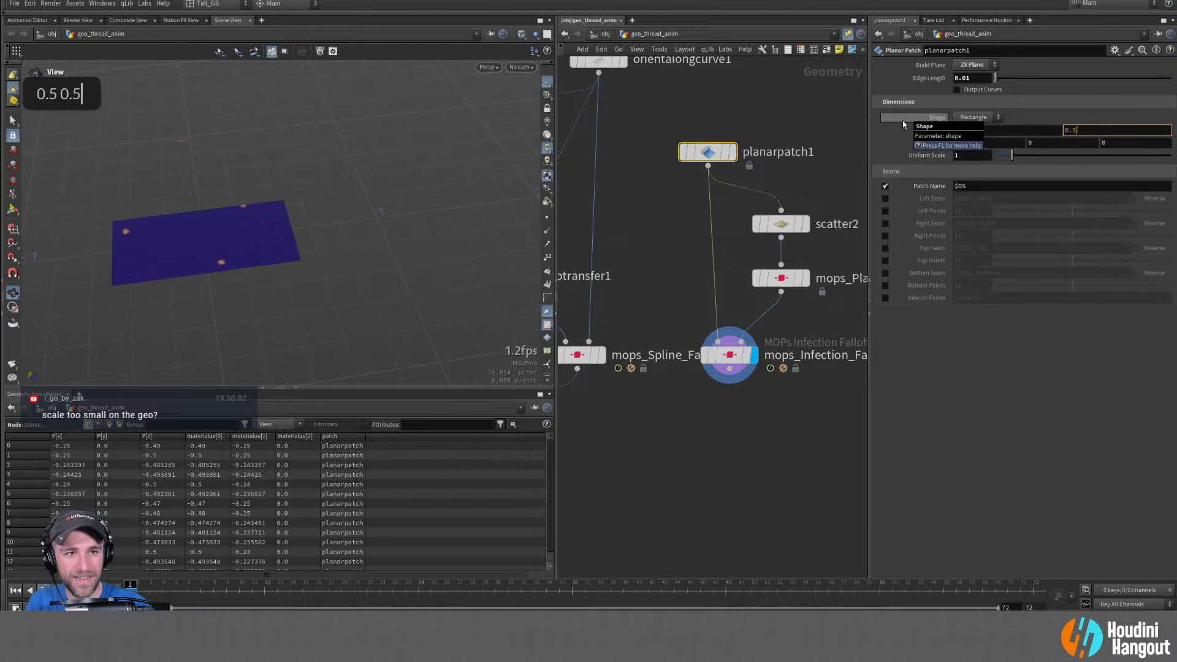
key("Return")
Lower the Infector Point Scale of mops_Infection_Falloff to 0.01 and further to 0.005, checking the infected spots on the patch
left_click(730, 355)
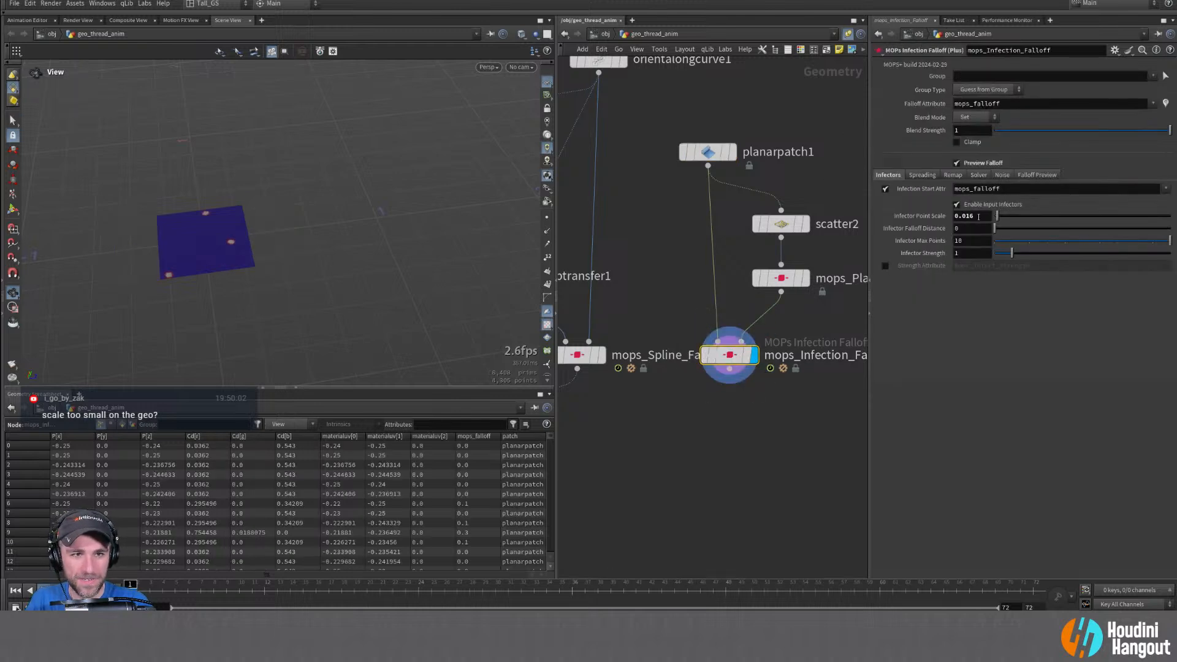
type("1")
key("Return")
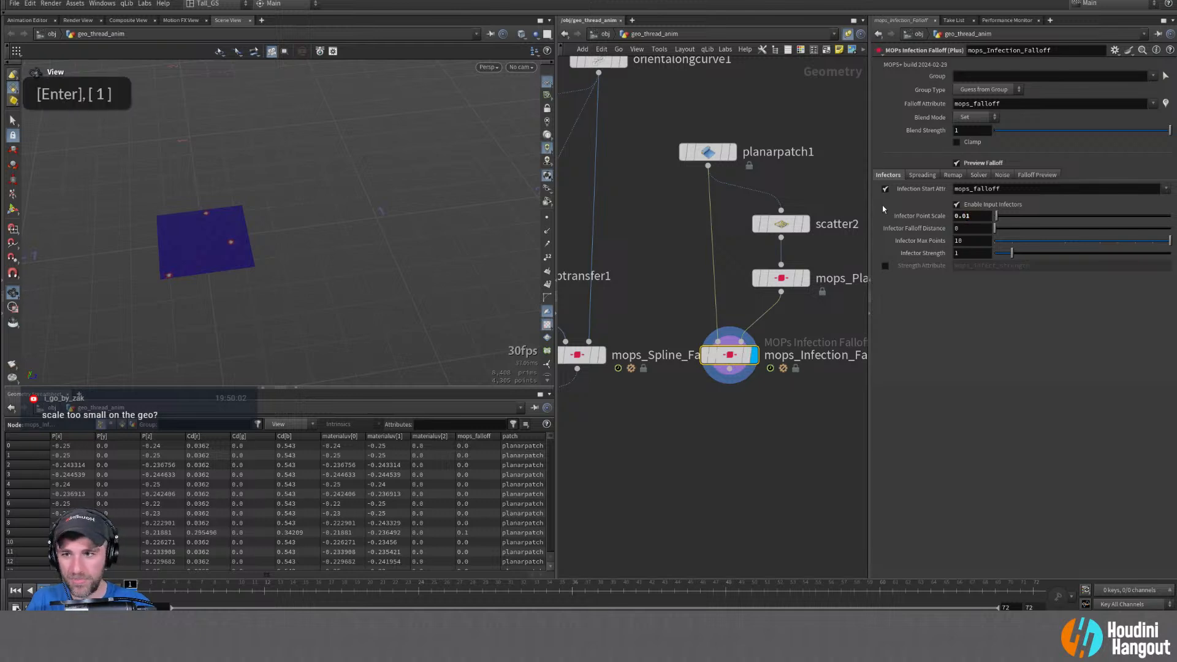
right_click_drag(227, 237, 335, 245, "alt")
middle_click_drag(335, 244, 415, 231, "alt")
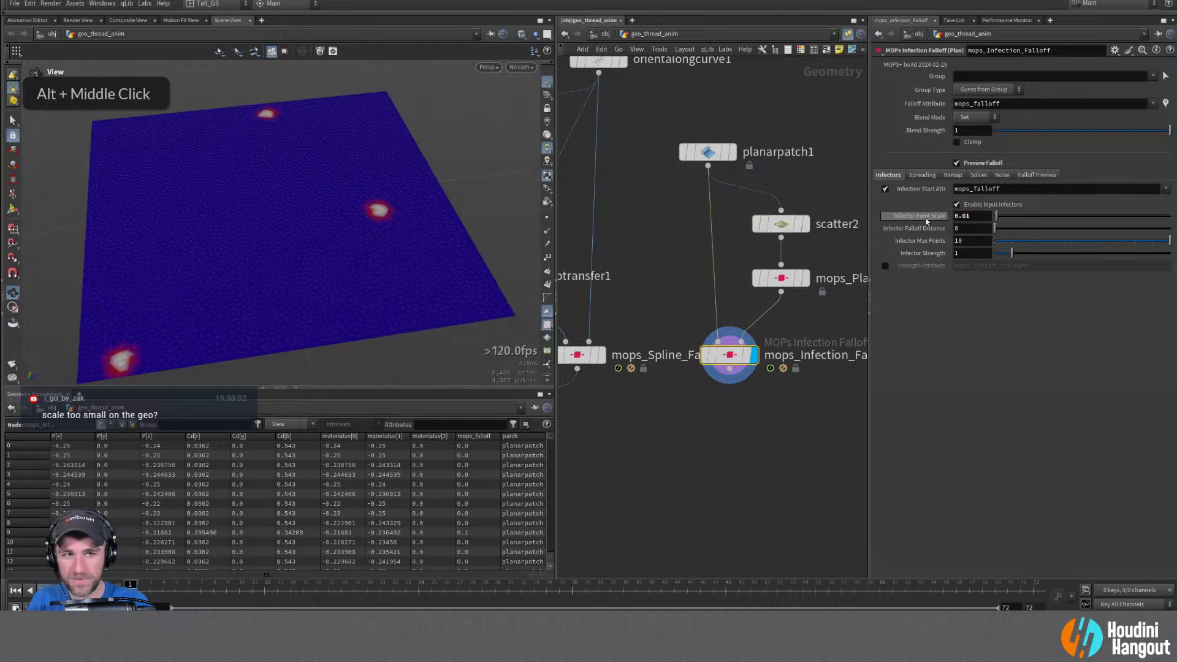
left_click(967, 216)
type("05")
key("Return")
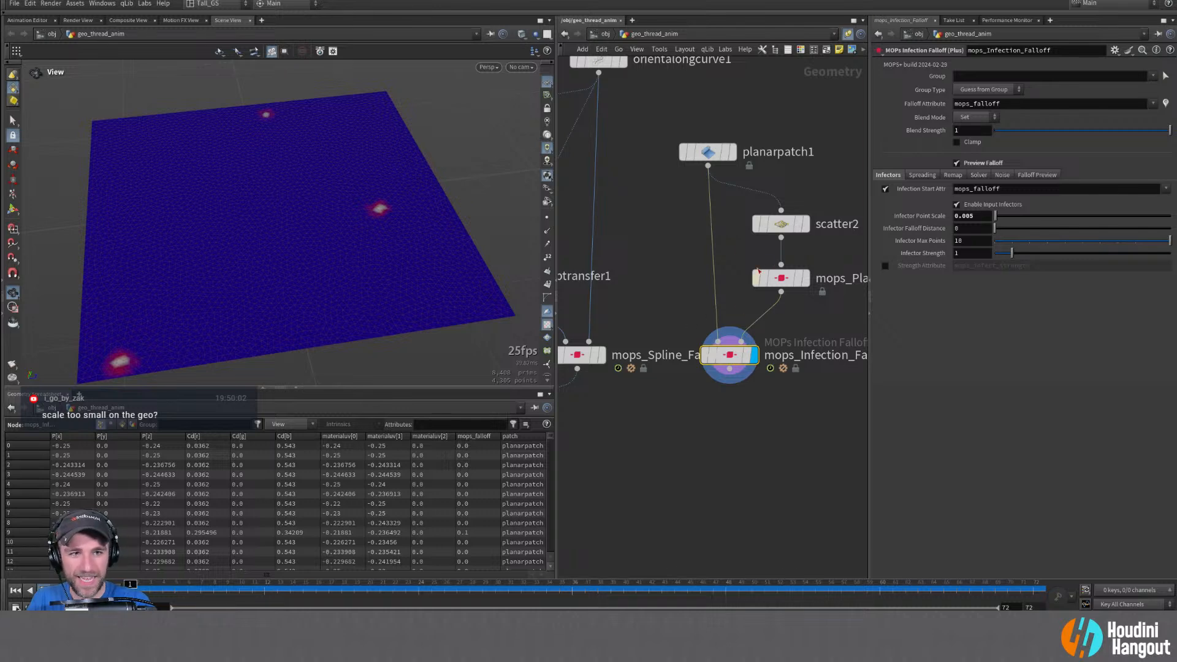
Insert a copy of scatter2 between planarpatch1 and the first input of mops_Infection_Falloff, and reset its Force Total Count to 1000
mouse_move(726, 357)
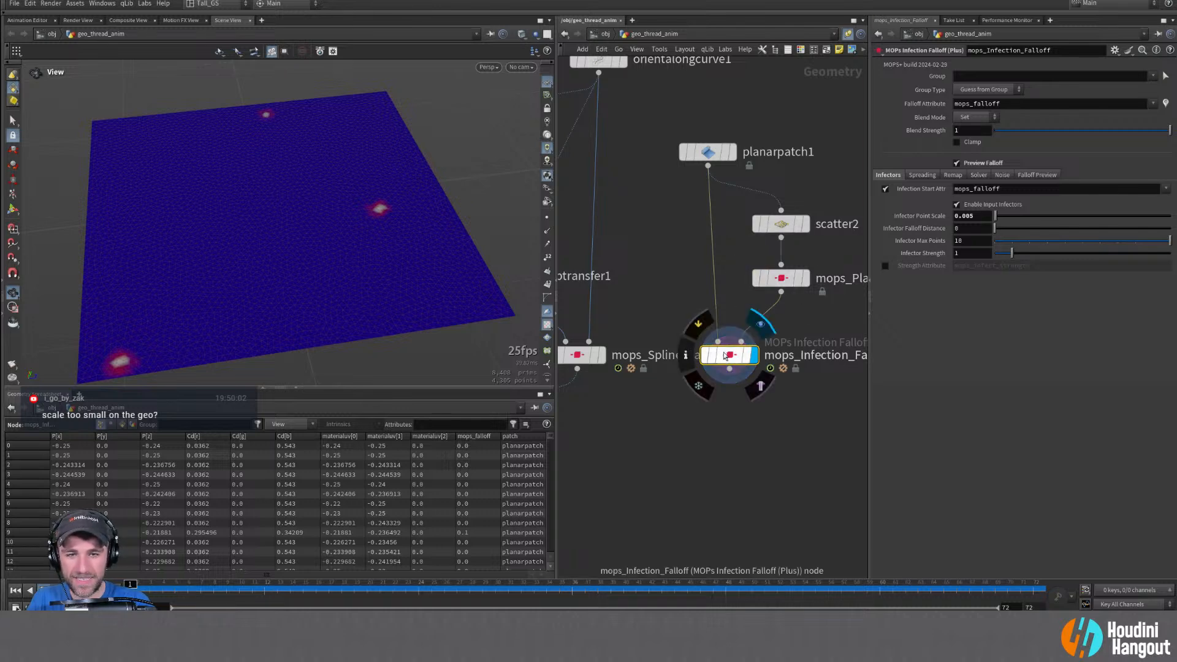
middle_click_drag(726, 356, 771, 316)
left_click_drag(806, 194, 731, 210, "alt")
double_click(731, 208)
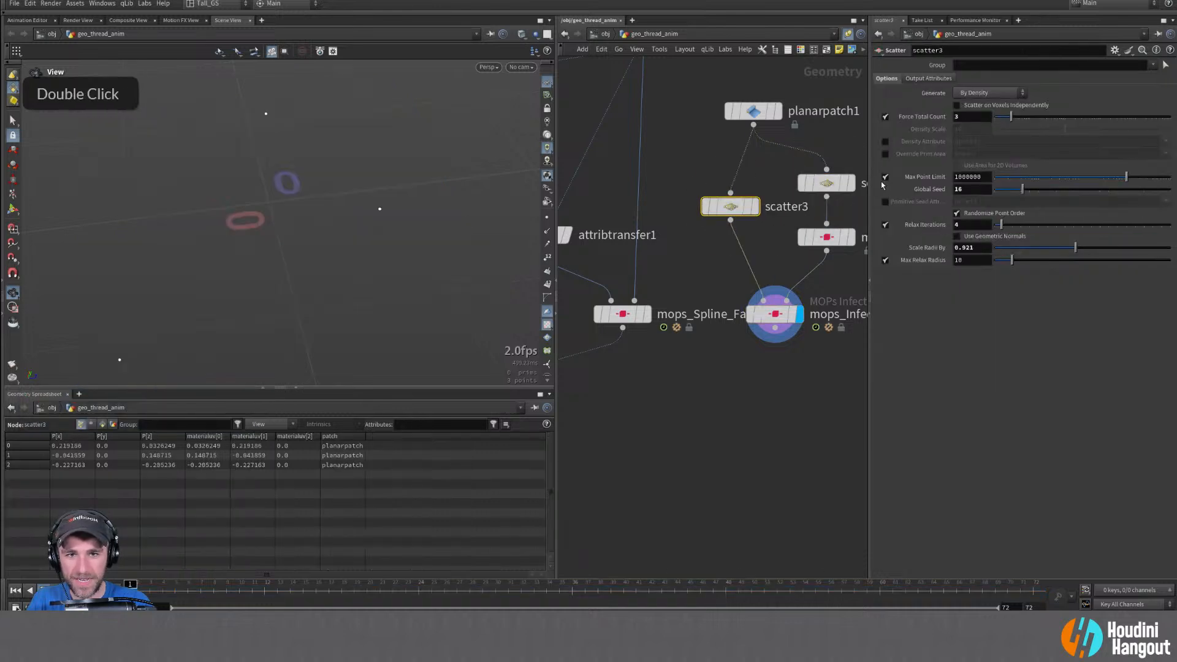
middle_click(905, 129, "ctrl")
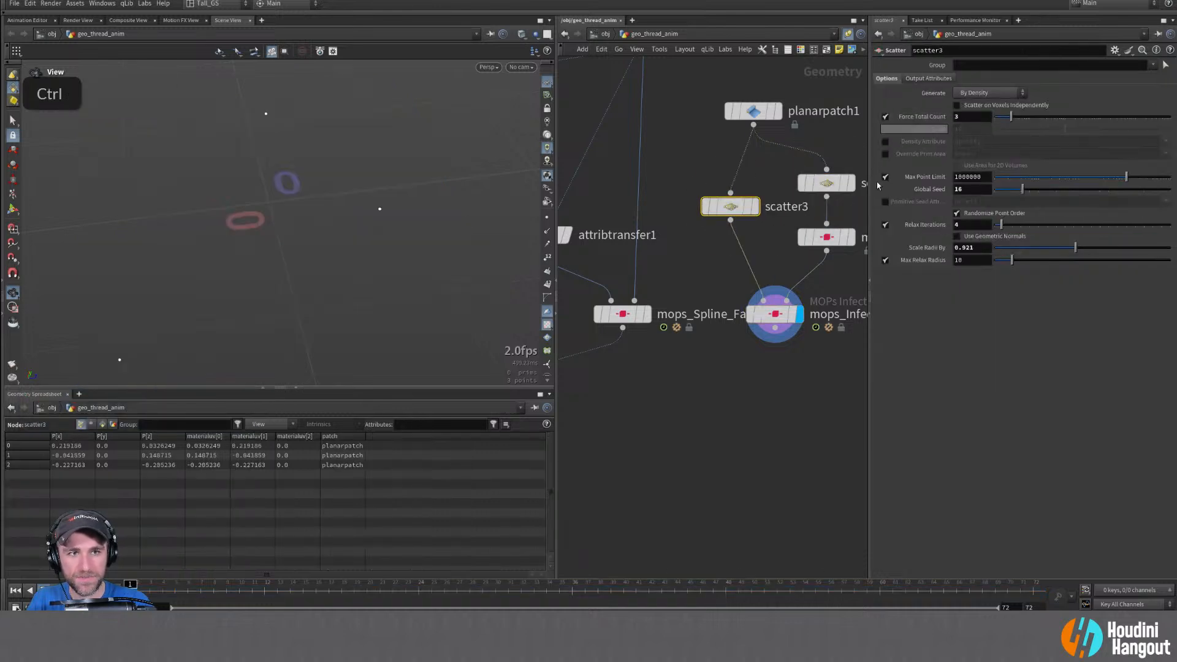
middle_click(921, 119, "ctrl")
Play the infection on the scattered points, try a higher Infector Falloff Distance on mops_Infection_Falloff, and undo that change
left_click(775, 314)
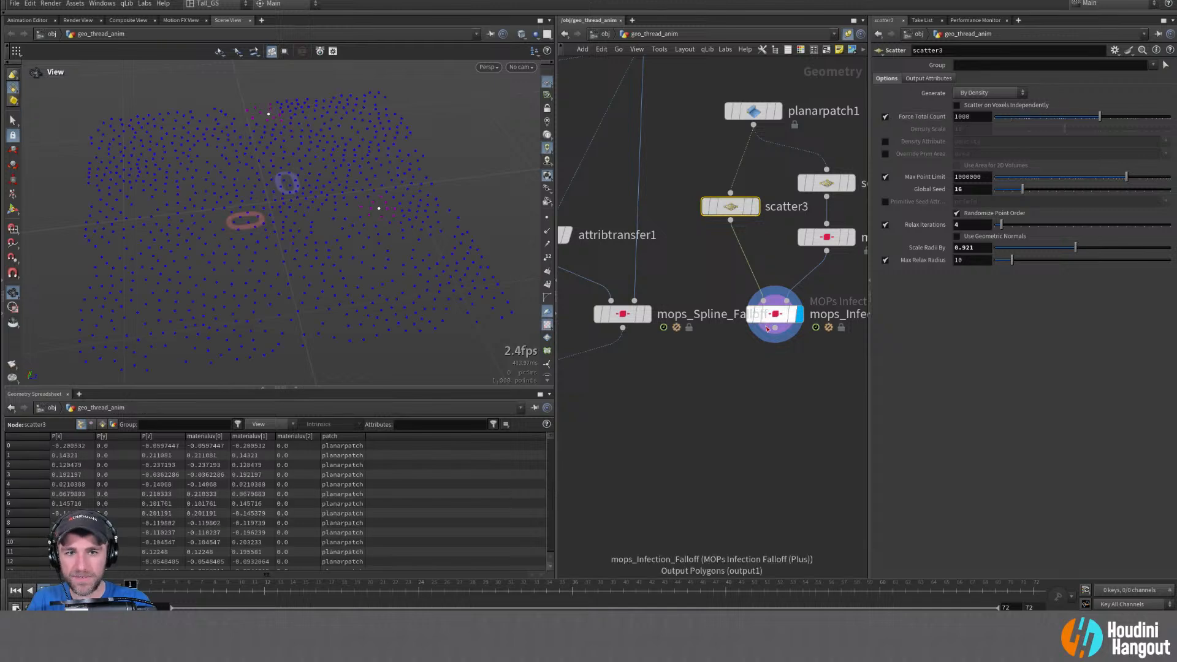
left_click(57, 590)
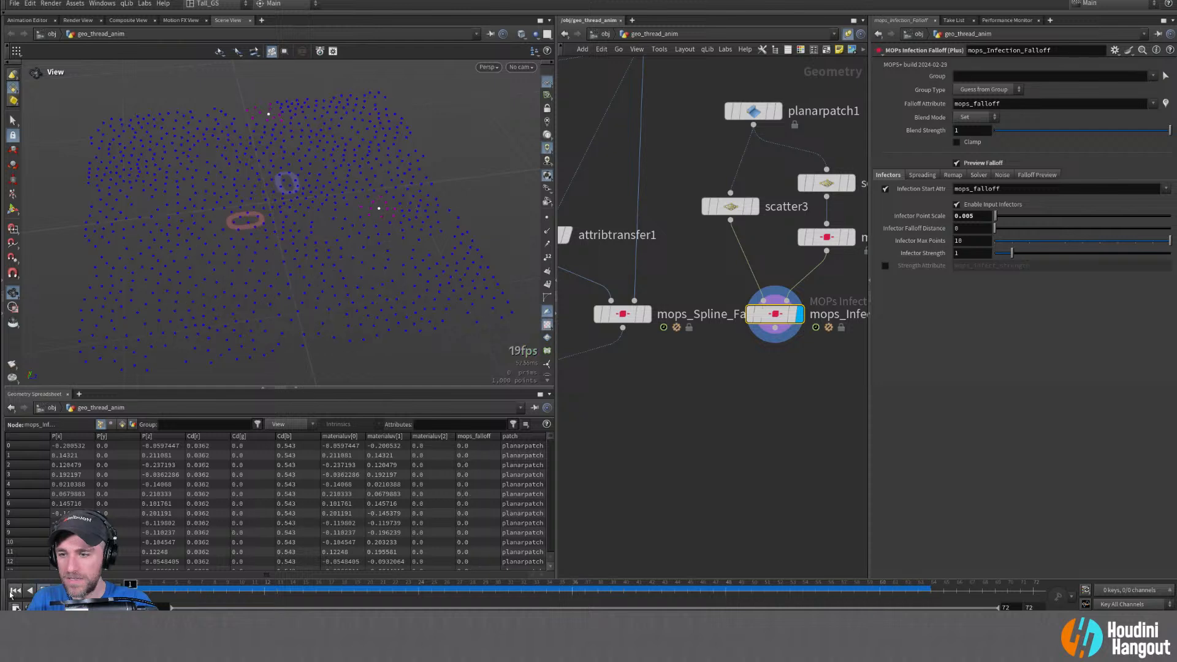
mouse_move(726, 210)
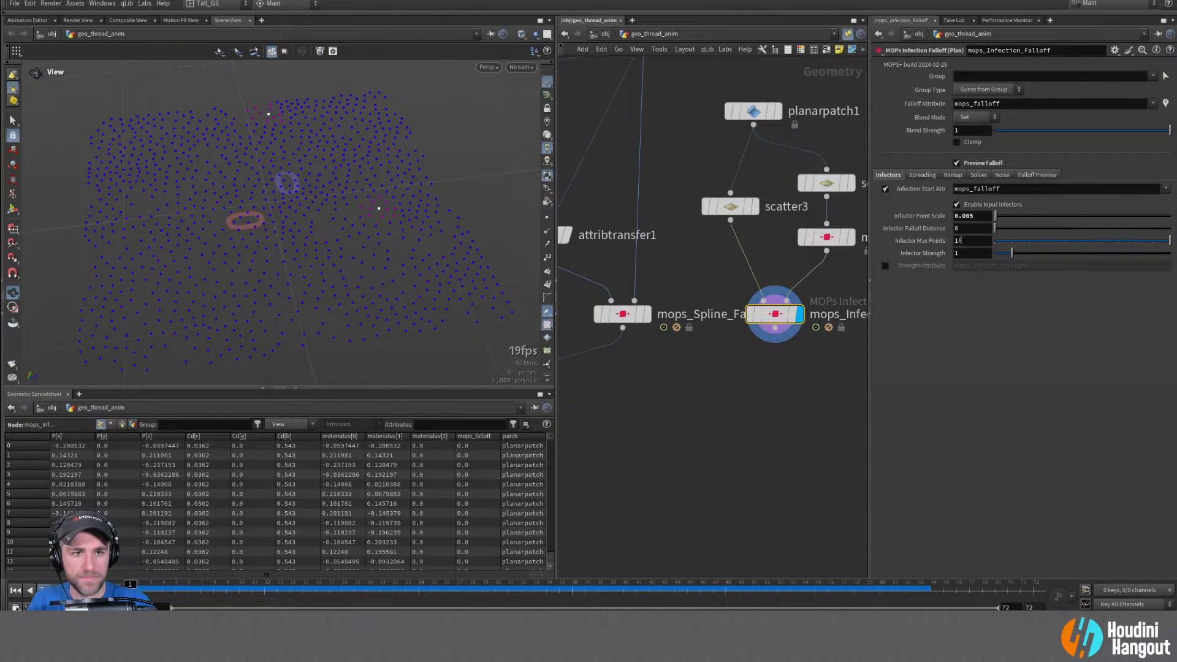
left_click_drag(995, 232, 1011, 232)
key("ctrl+z")
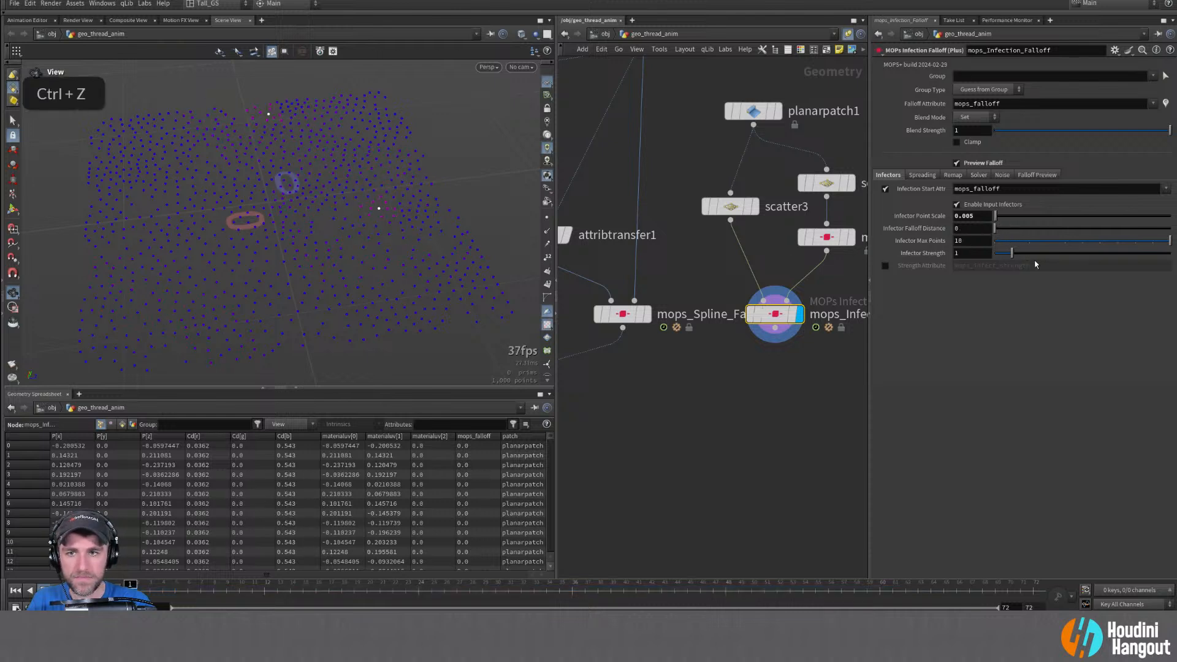
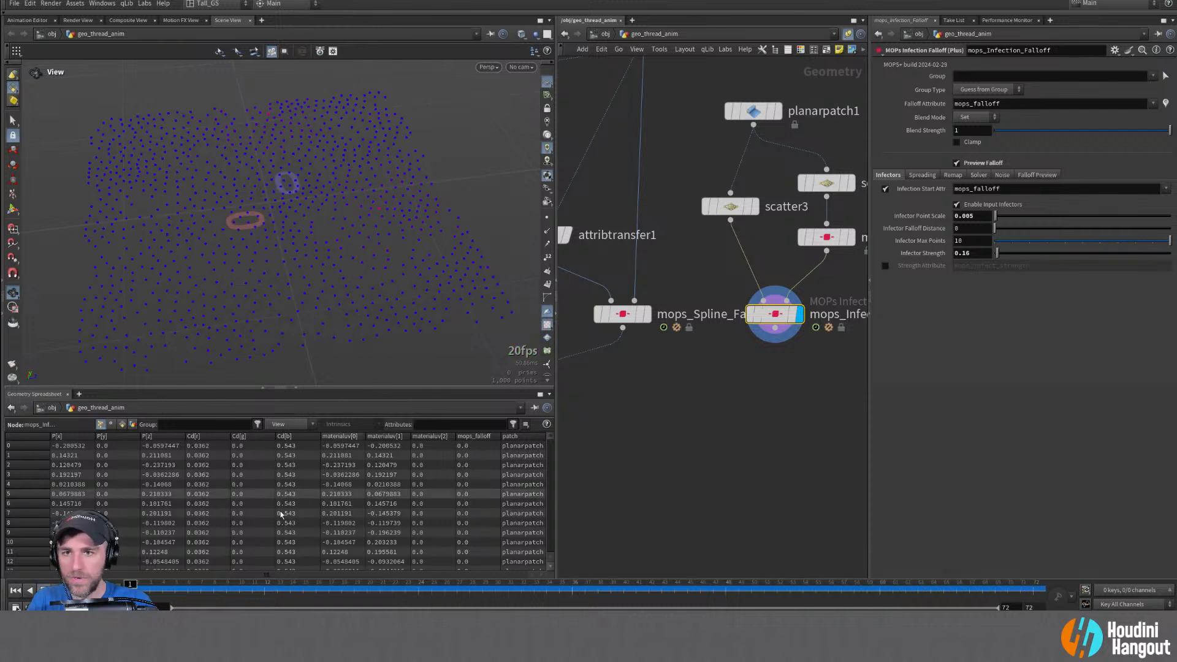
Enable noise on mops_Infection_Falloff and raise its Frequency to 51 on all components
left_click(1002, 175)
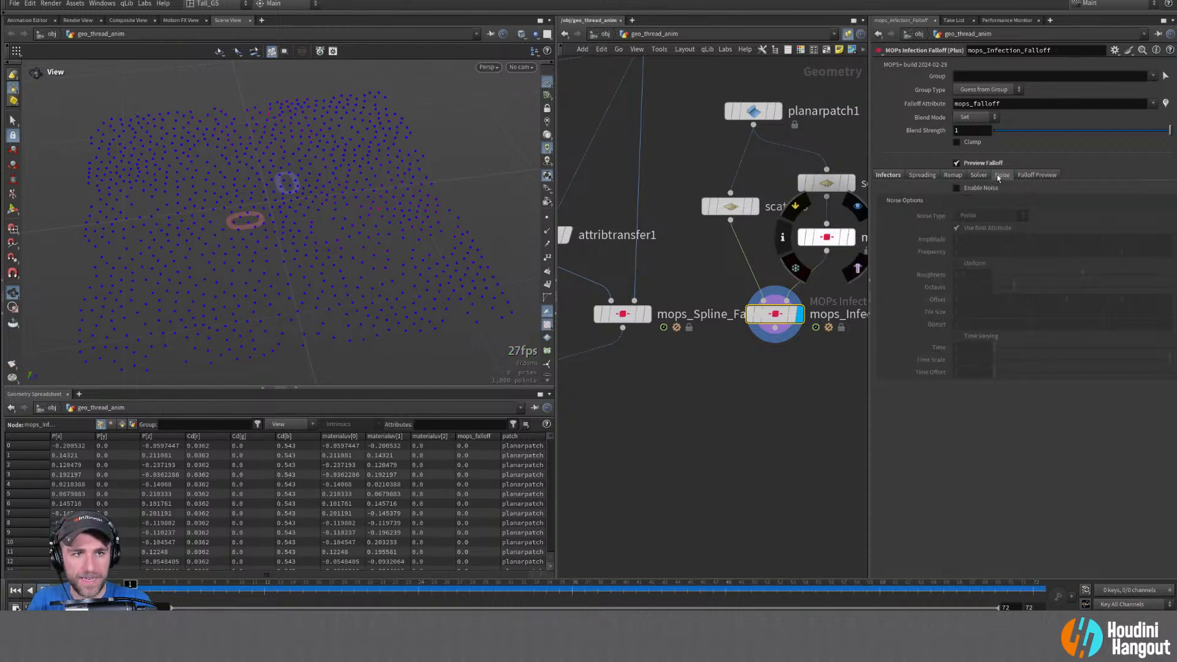
left_click(956, 188)
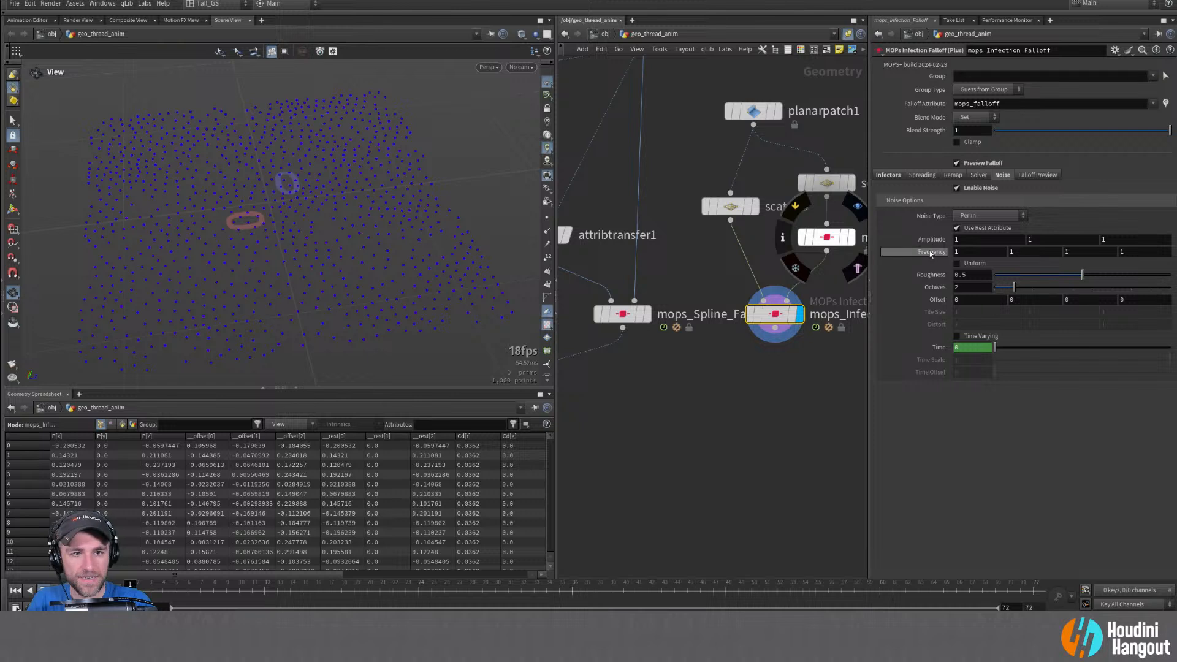
middle_click_drag(931, 254, 23, 578)
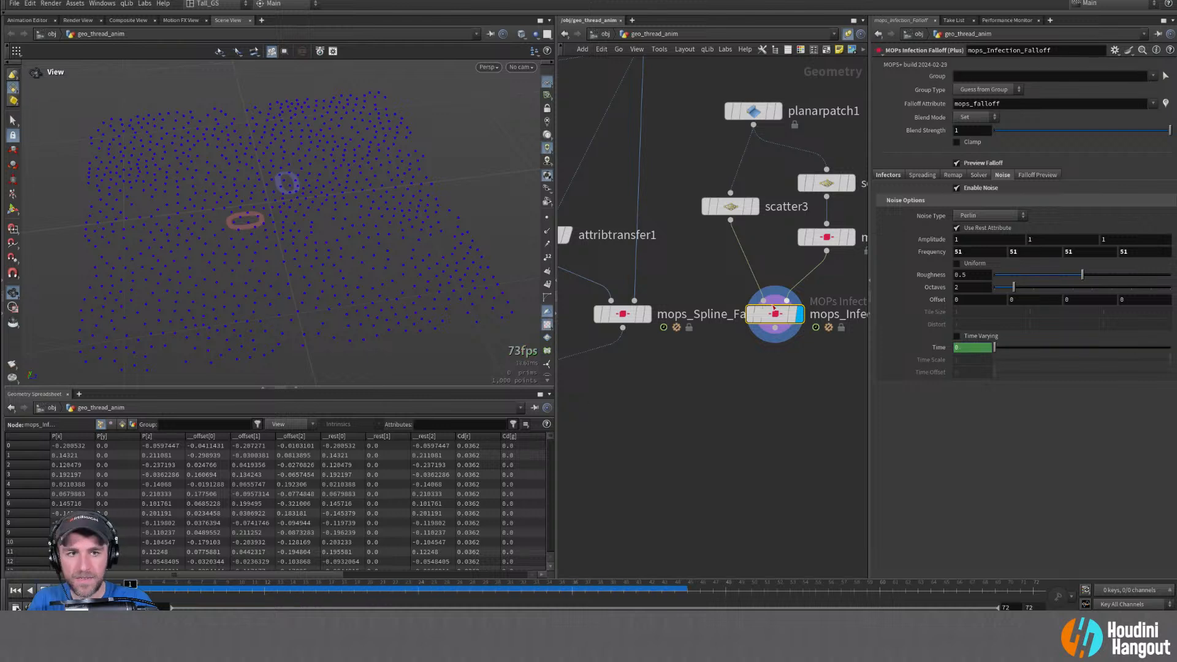
Reset the Infector Strength of mops_Infection_Falloff to 1 and check the settings of scatter3 during playback
left_click(887, 176)
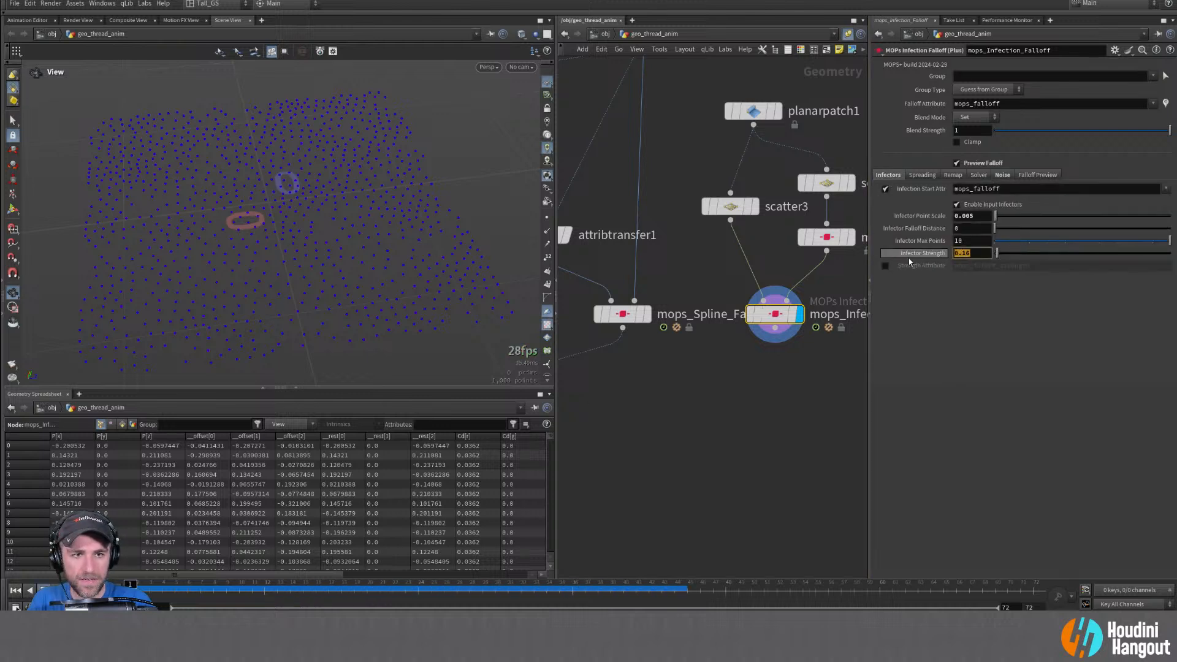
middle_click(909, 253, "ctrl")
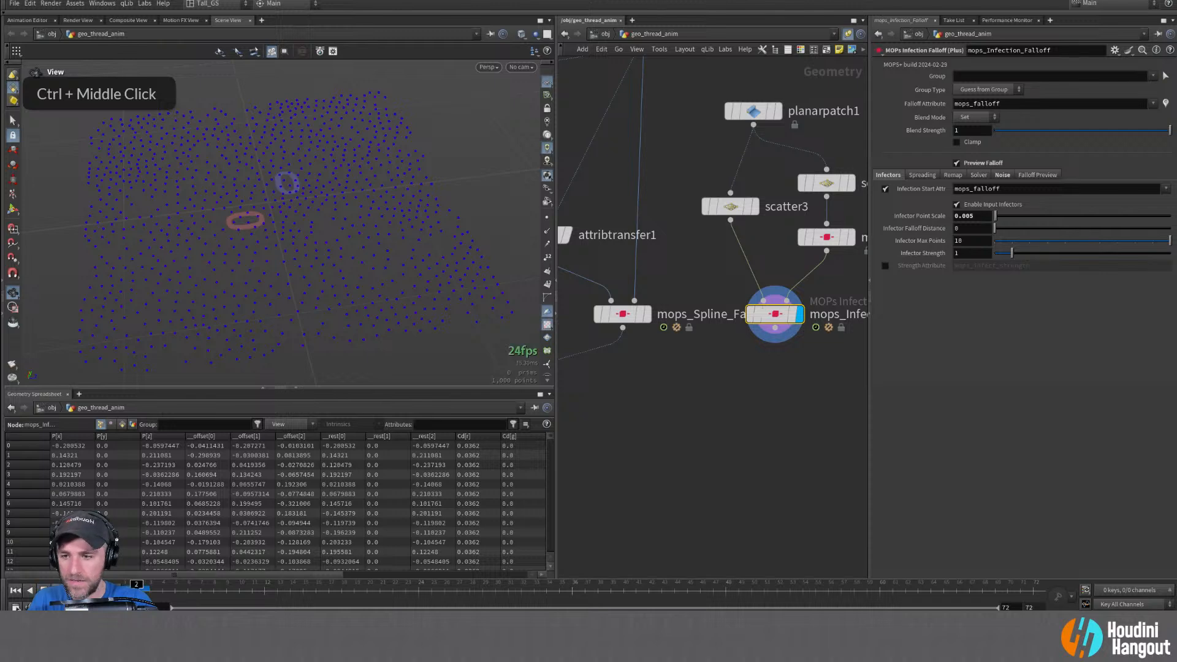
left_click(732, 208)
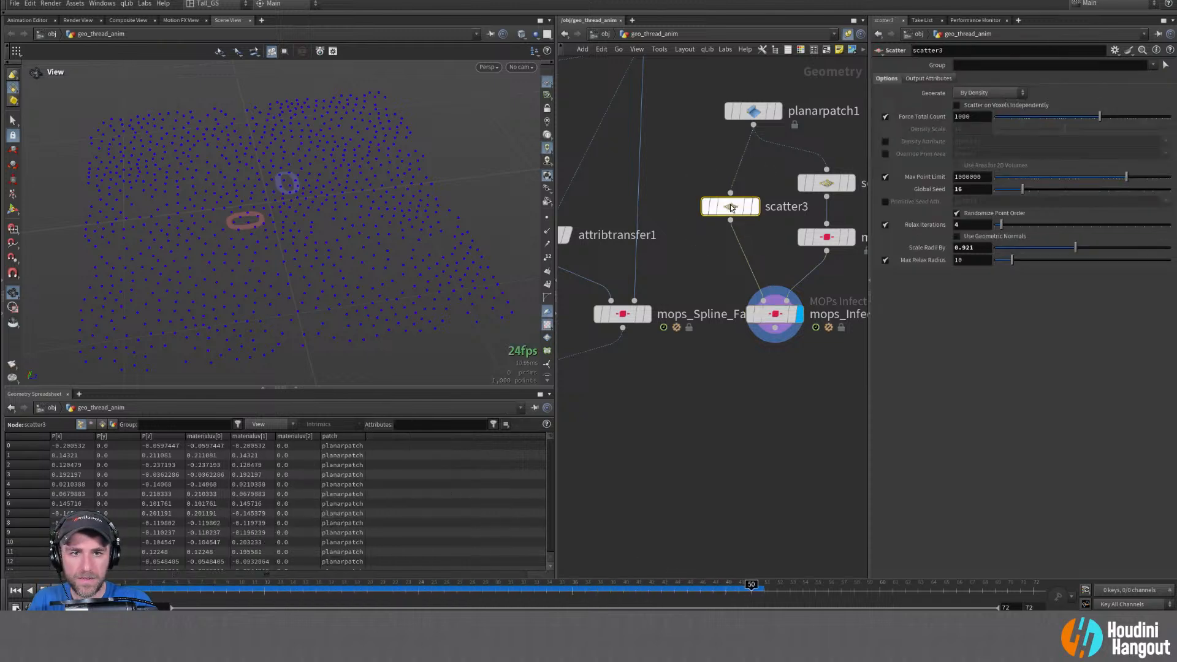
left_click(775, 314)
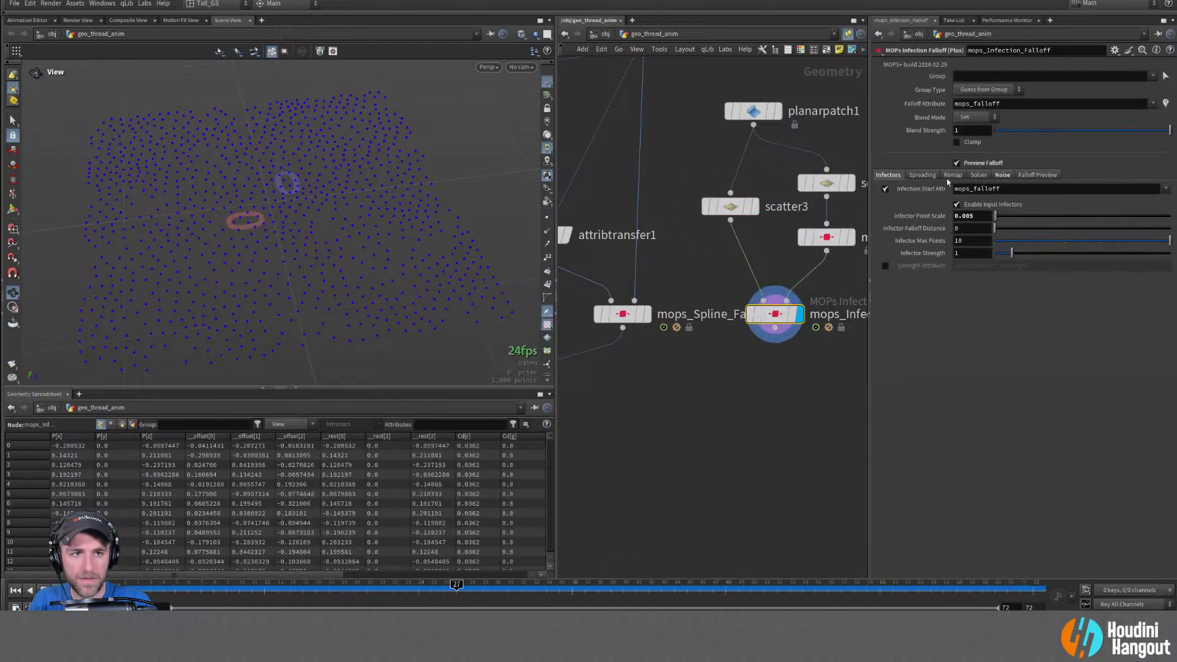
Lower the noise Amplitude of mops_Infection_Falloff to 0.1 on all three components
left_click(1002, 175)
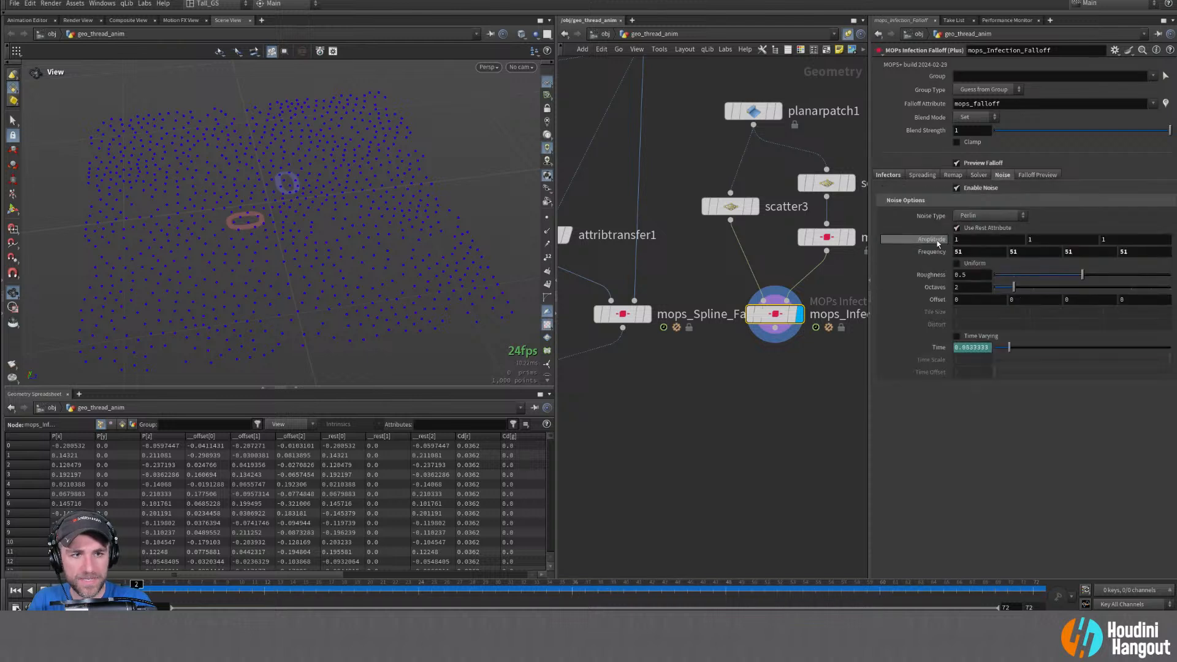
middle_click(916, 239)
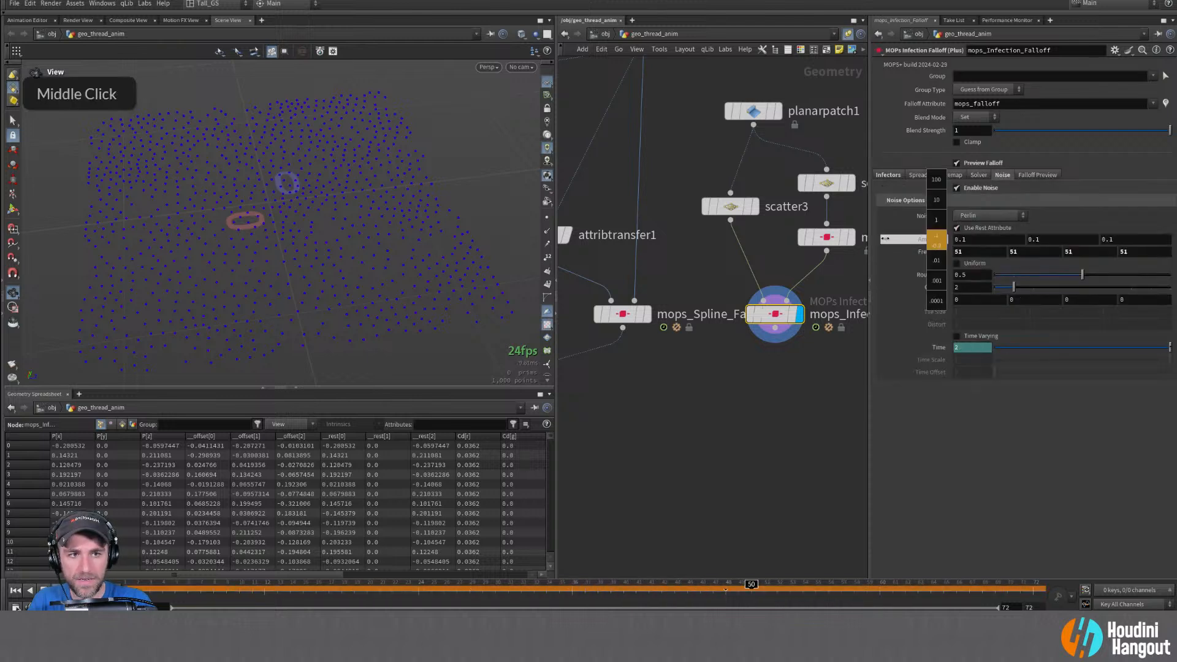
middle_click_drag(883, 238, 886, 239)
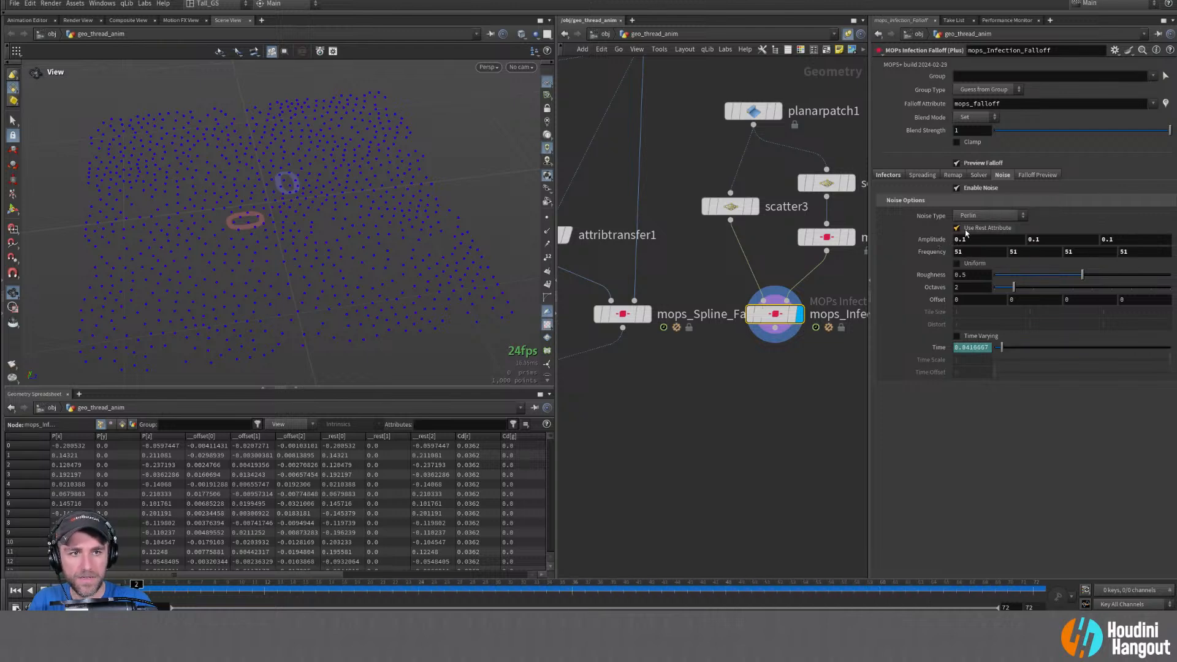
Compare the infection with noise off and on, then reset the noise Frequency of mops_Infection_Falloff to 1 and raise it to 2
left_click(957, 188)
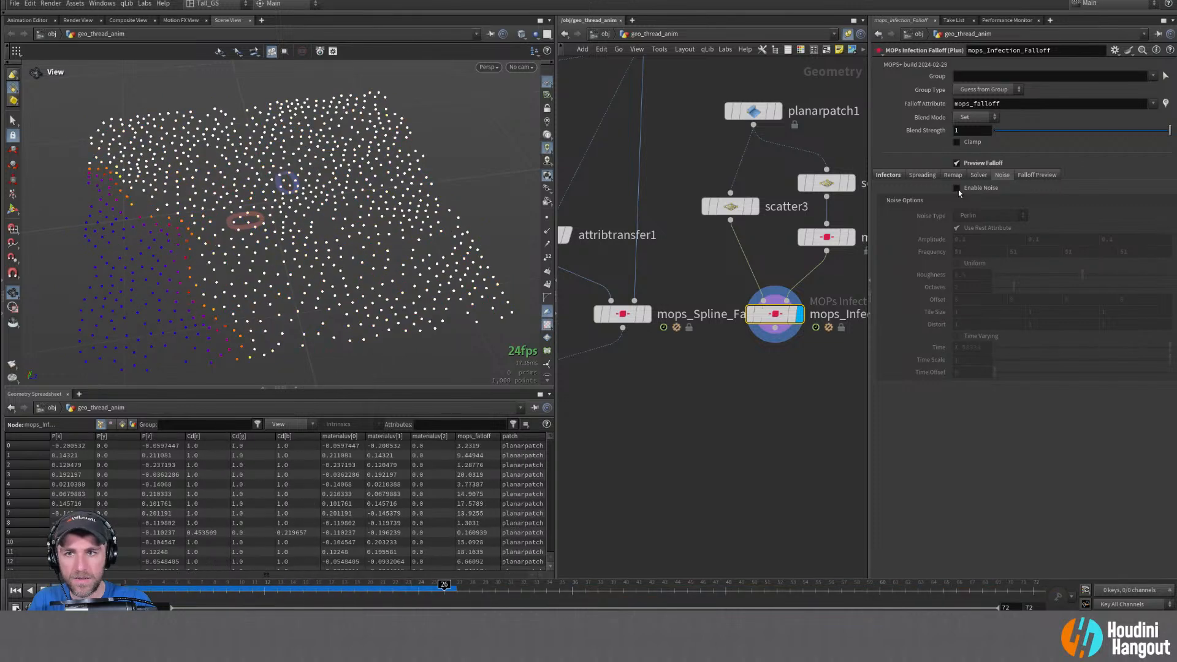
left_click(957, 188)
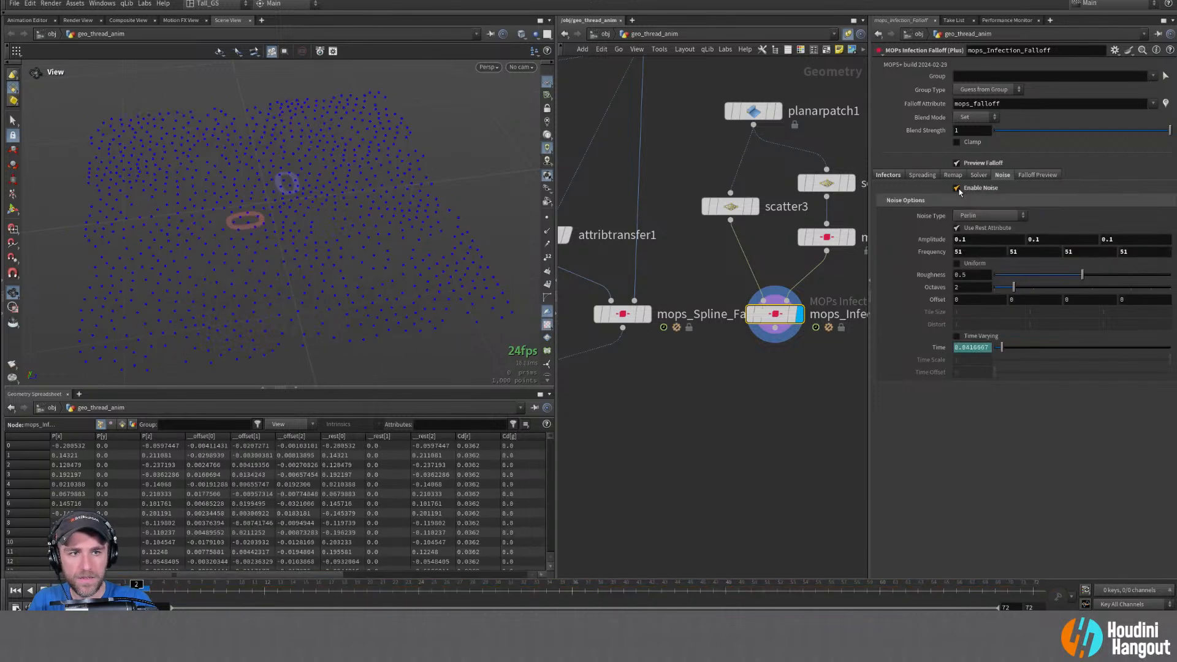
middle_click_drag(938, 253, 905, 216)
middle_click(937, 254, "ctrl")
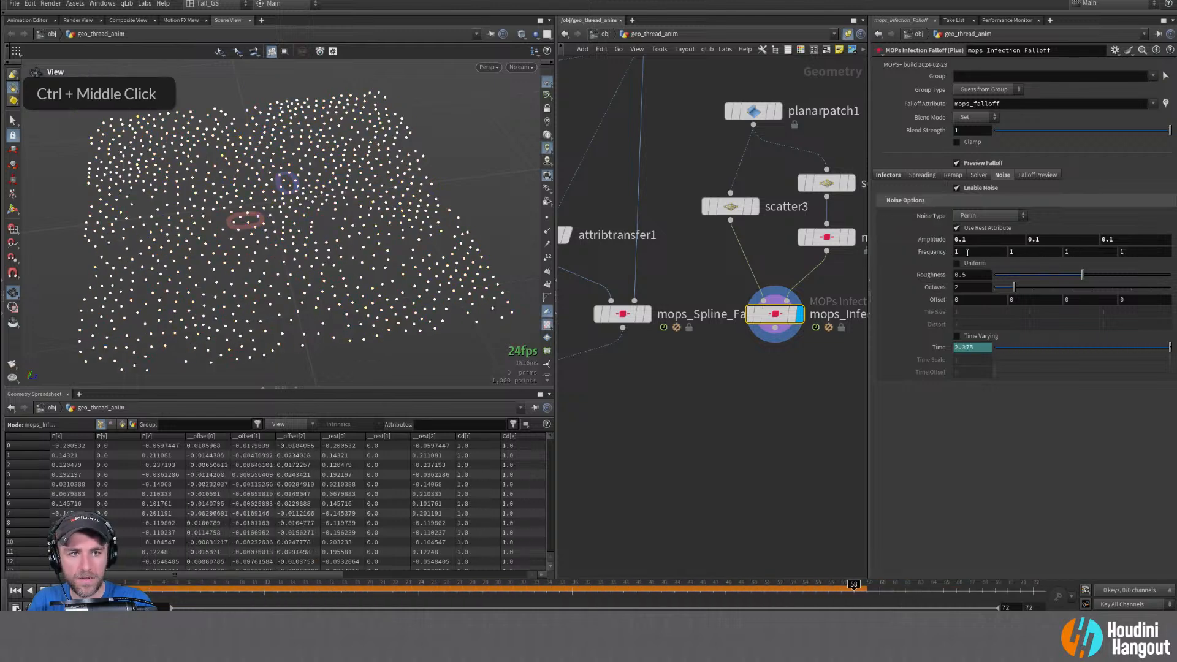
left_click(12, 592)
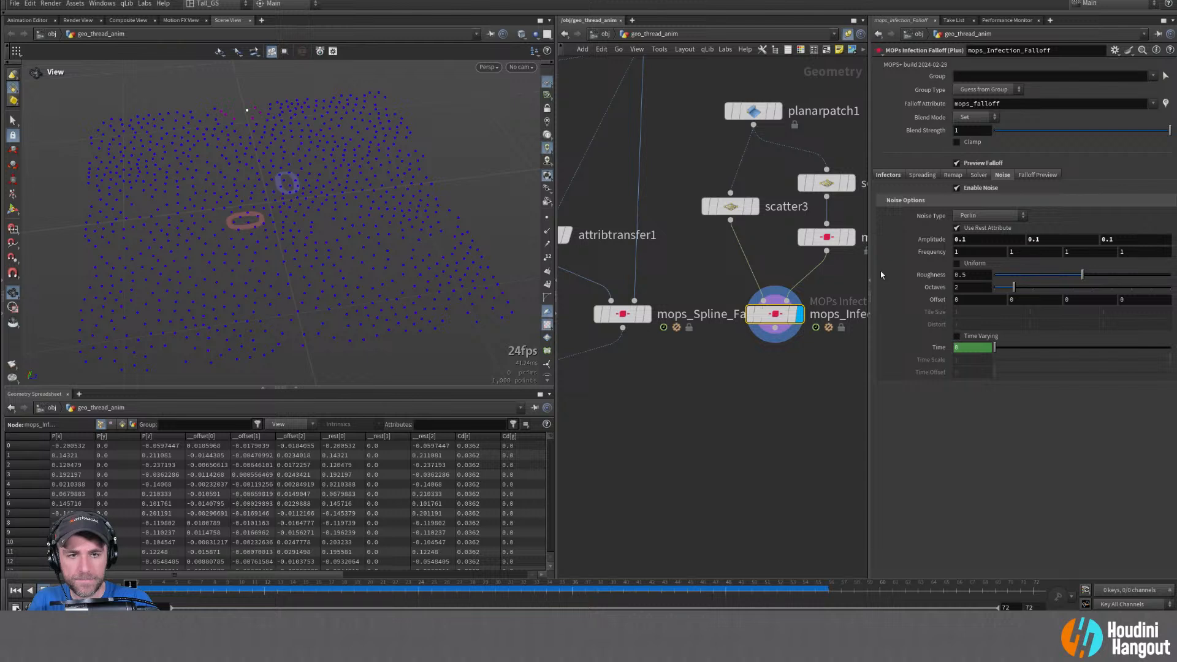
middle_click_drag(933, 253, 963, 253)
Set the Force Total Count of scatter2 to 10 points
left_click(826, 184)
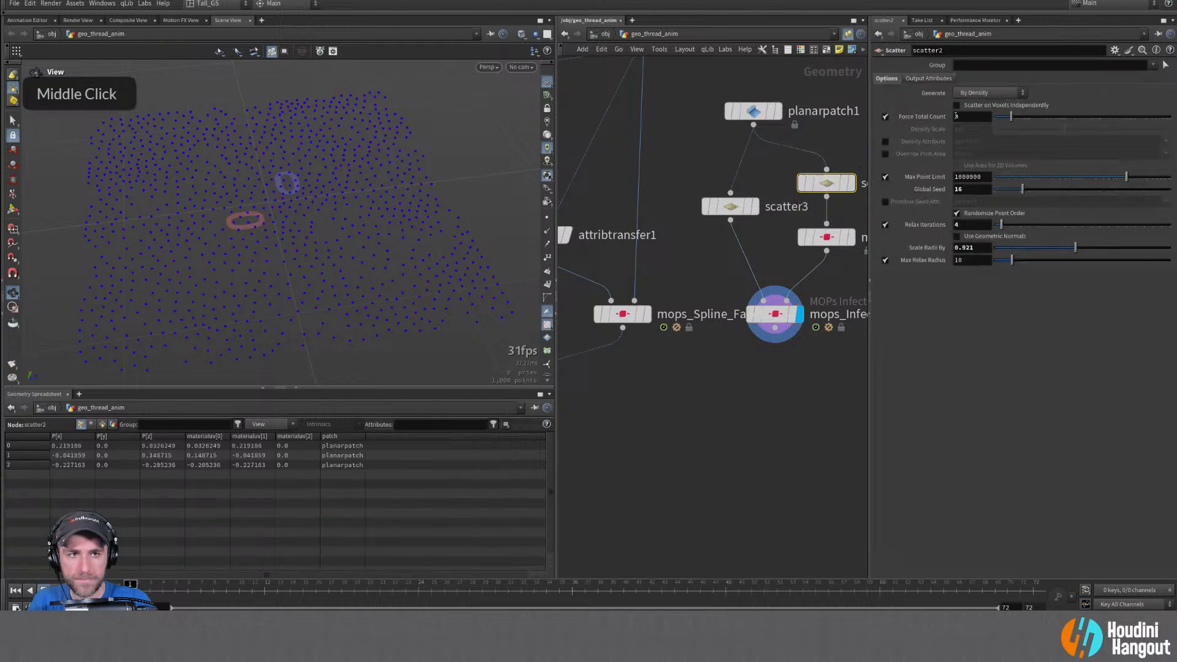
left_click(972, 116)
type("1")
key("Return")
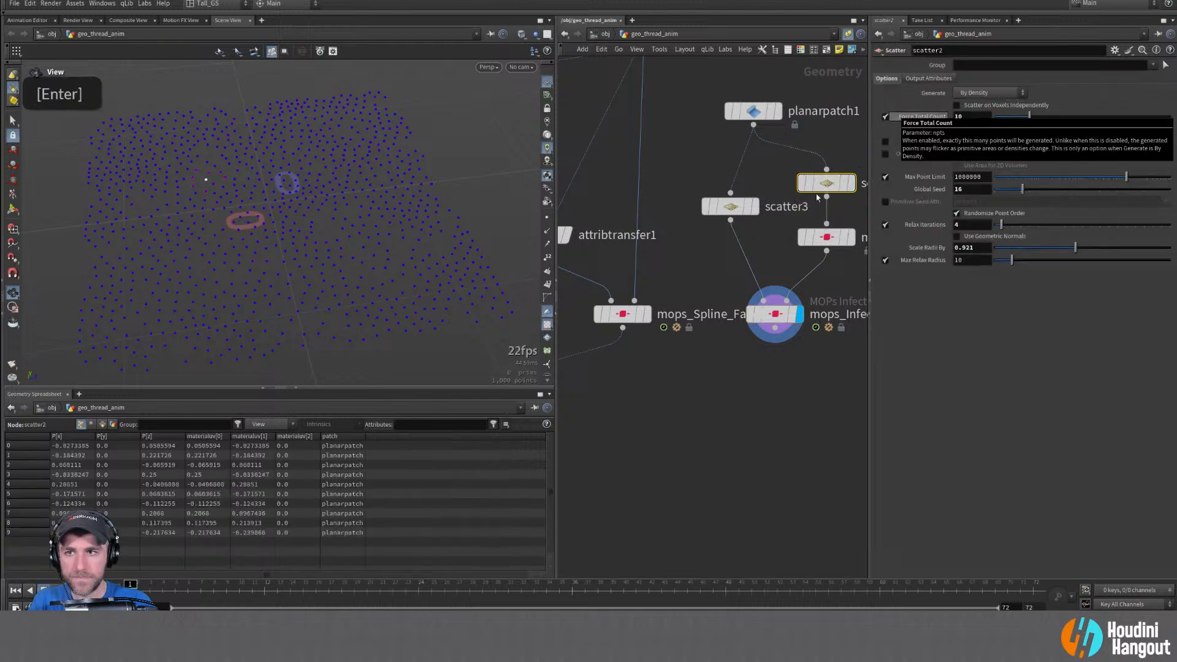
Review the Spreading, Remap, Solver and Noise settings of mops_Infection_Falloff, play the infection, and rewind to the first frame
left_click(777, 316)
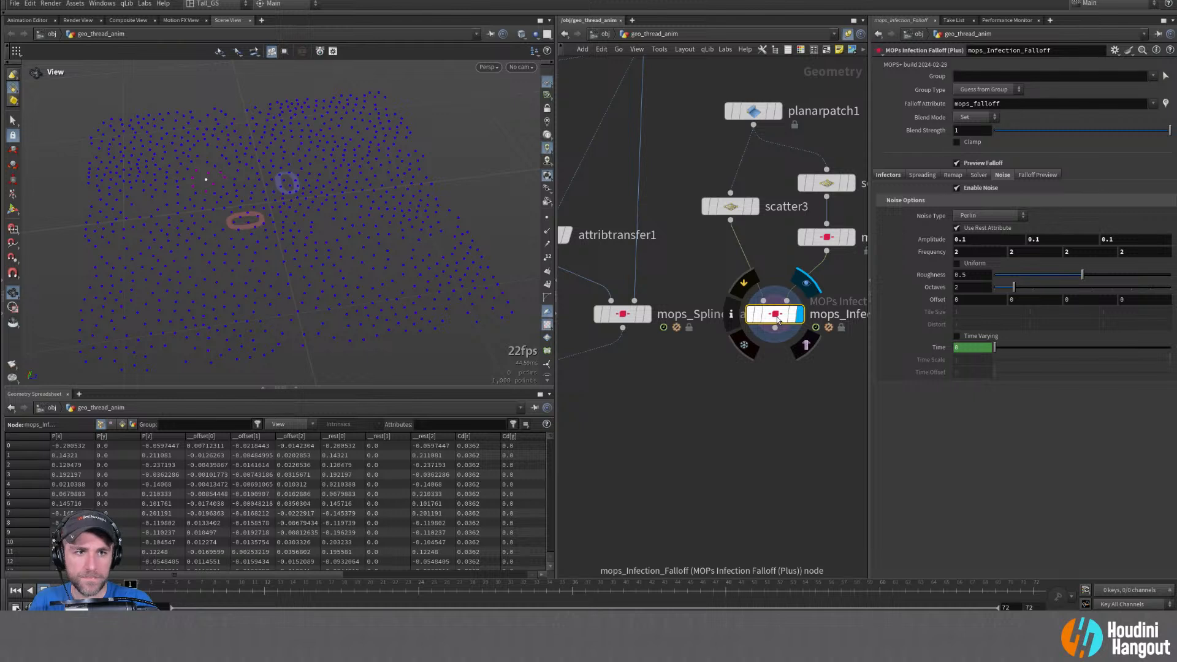
left_click(920, 176)
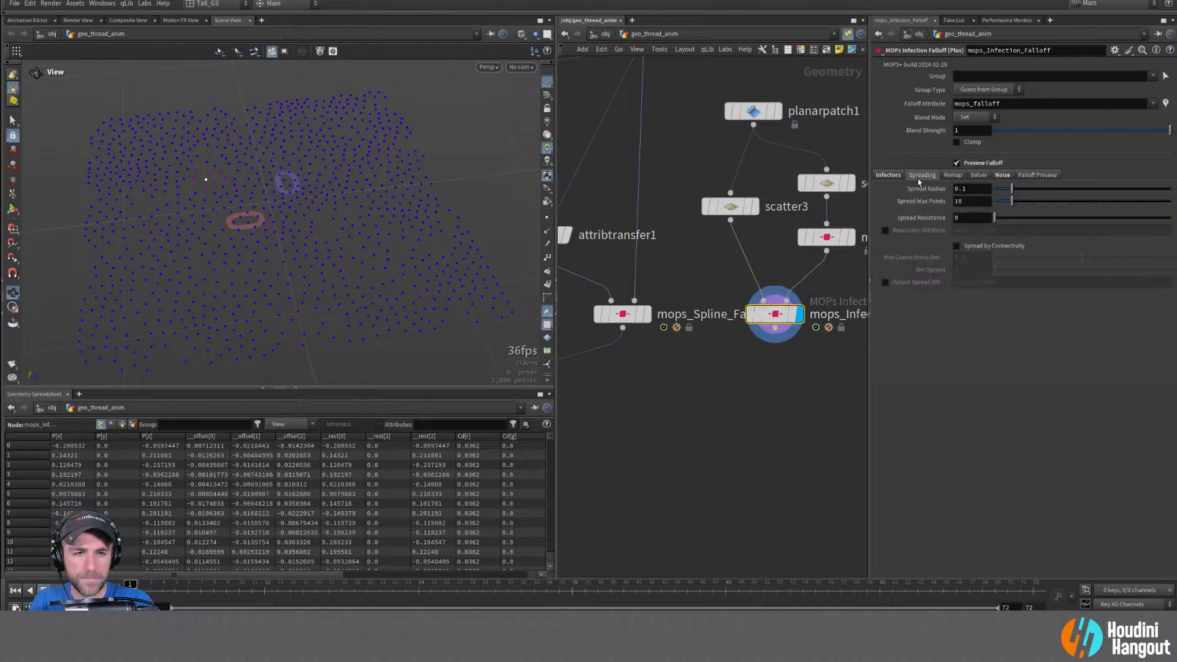
left_click(953, 176)
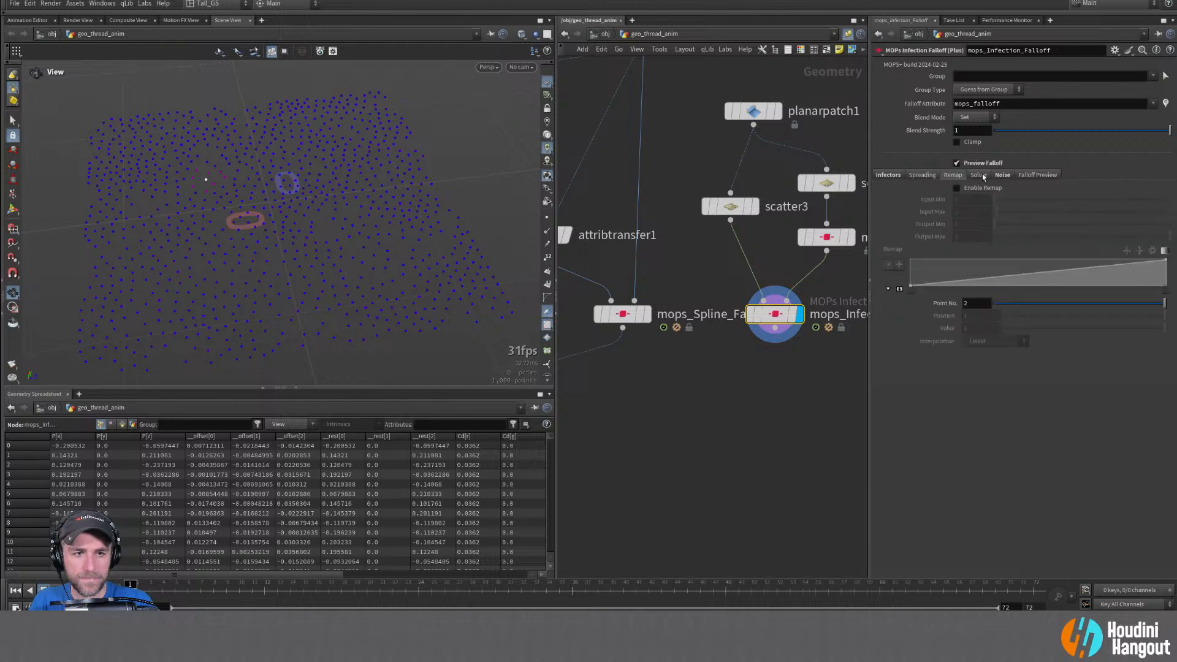
left_click(982, 174)
left_click(1002, 175)
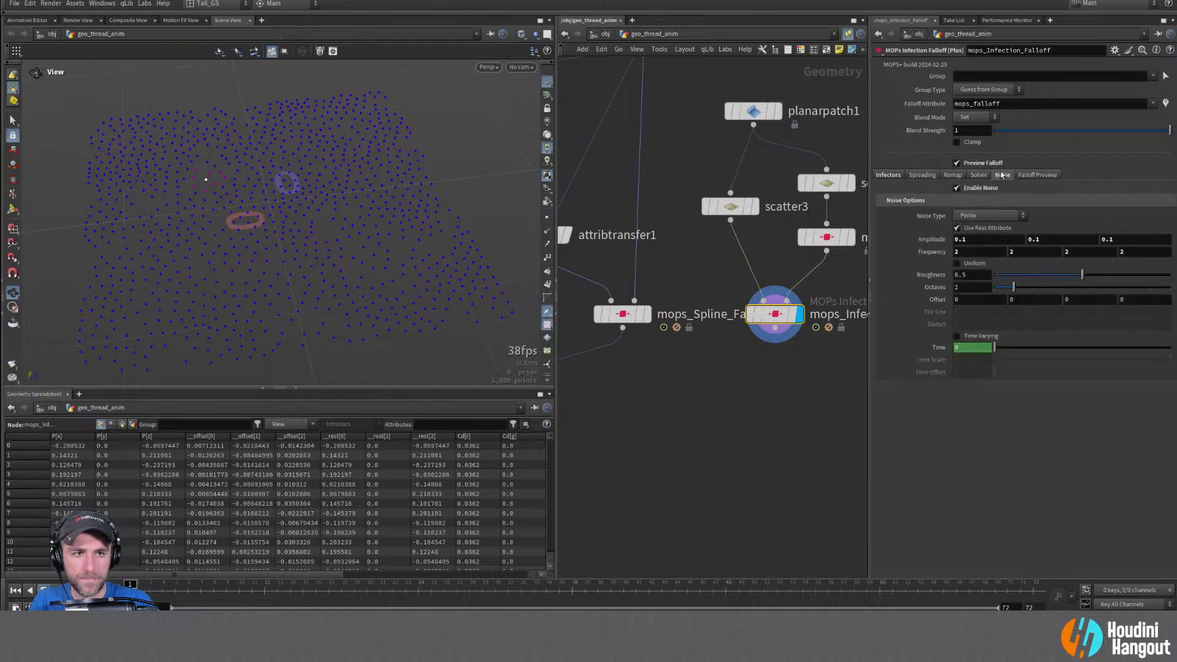
left_click(57, 590)
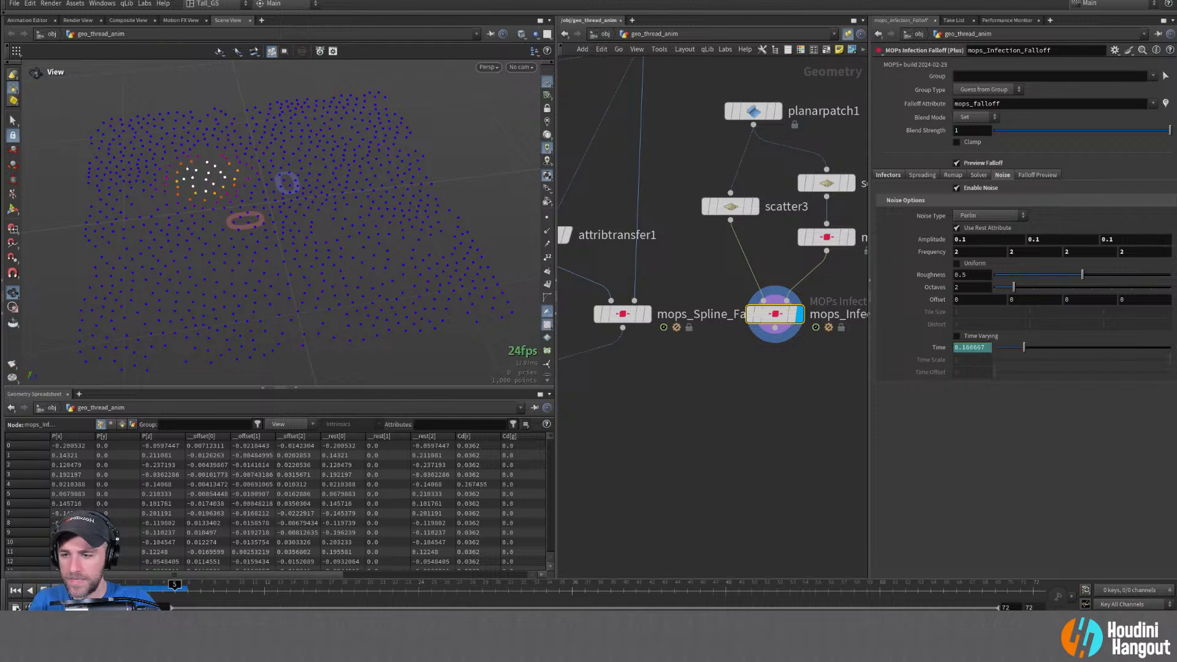
left_click(14, 592)
Try a noise Frequency of 132 on mops_Infection_Falloff, set it to 32 on all components, and replay the infection from the start
middle_click_drag(920, 251, 988, 214)
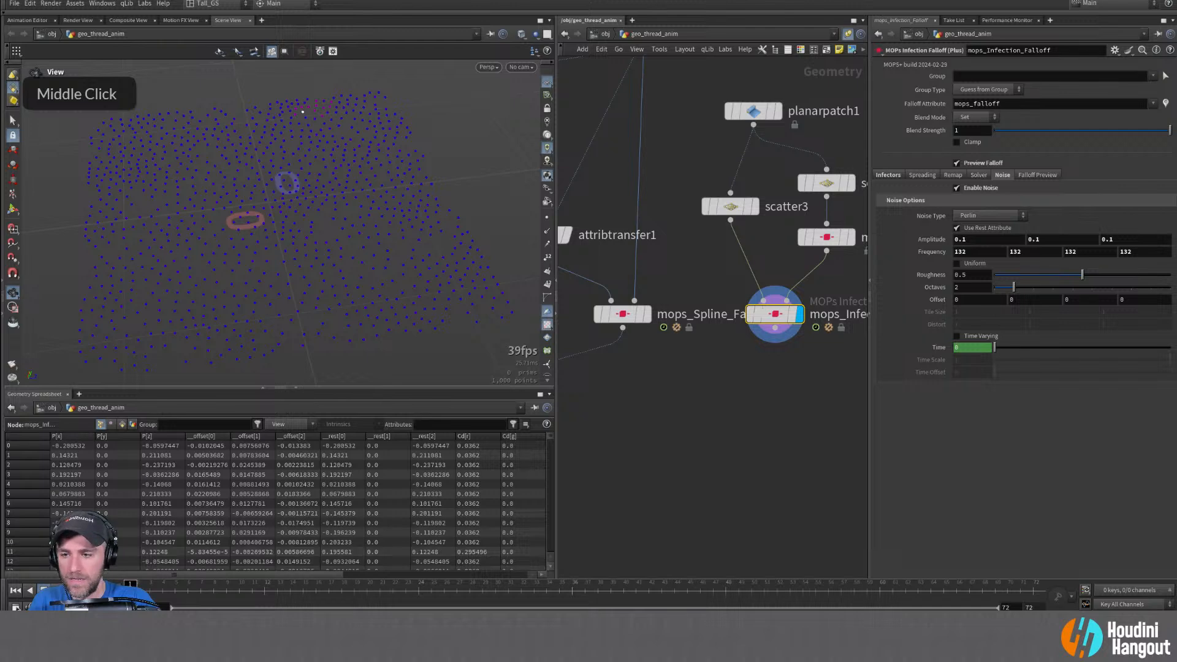
key("Up")
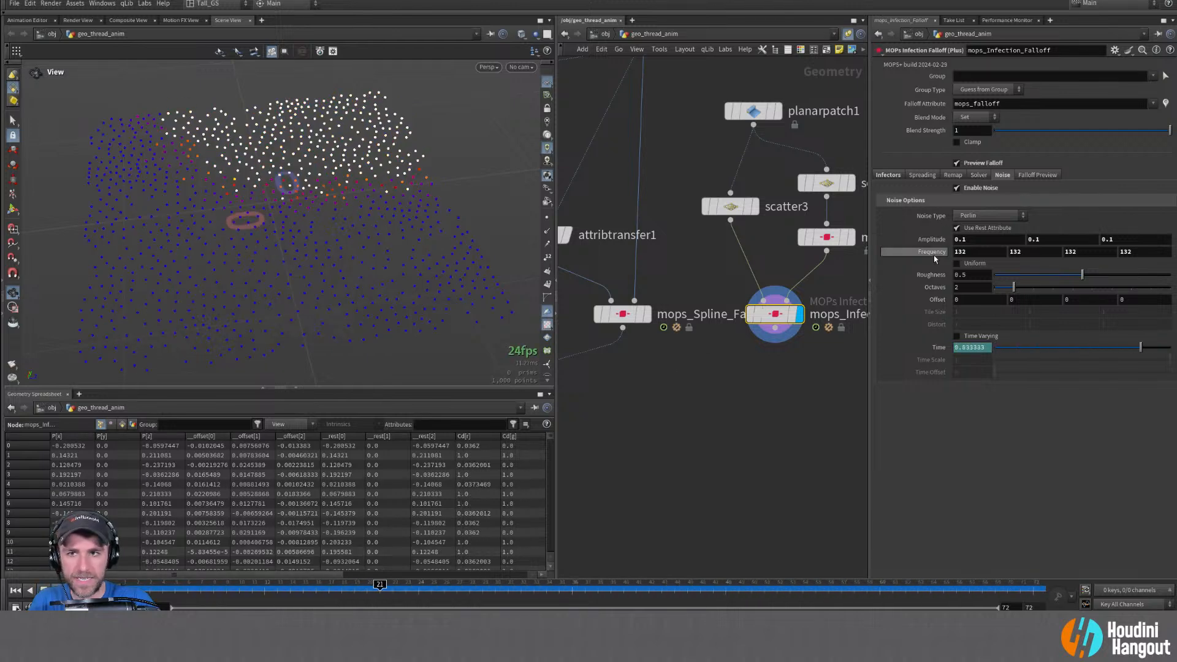
middle_click_drag(935, 253, 895, 195)
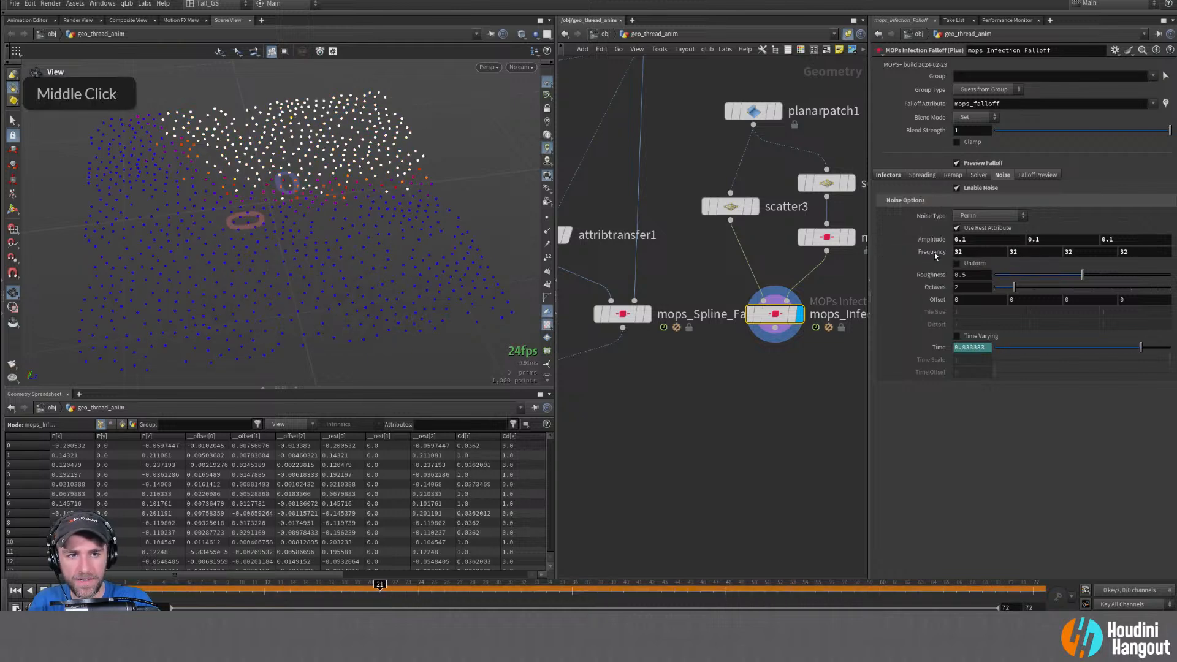
left_click(15, 591)
left_click(57, 590)
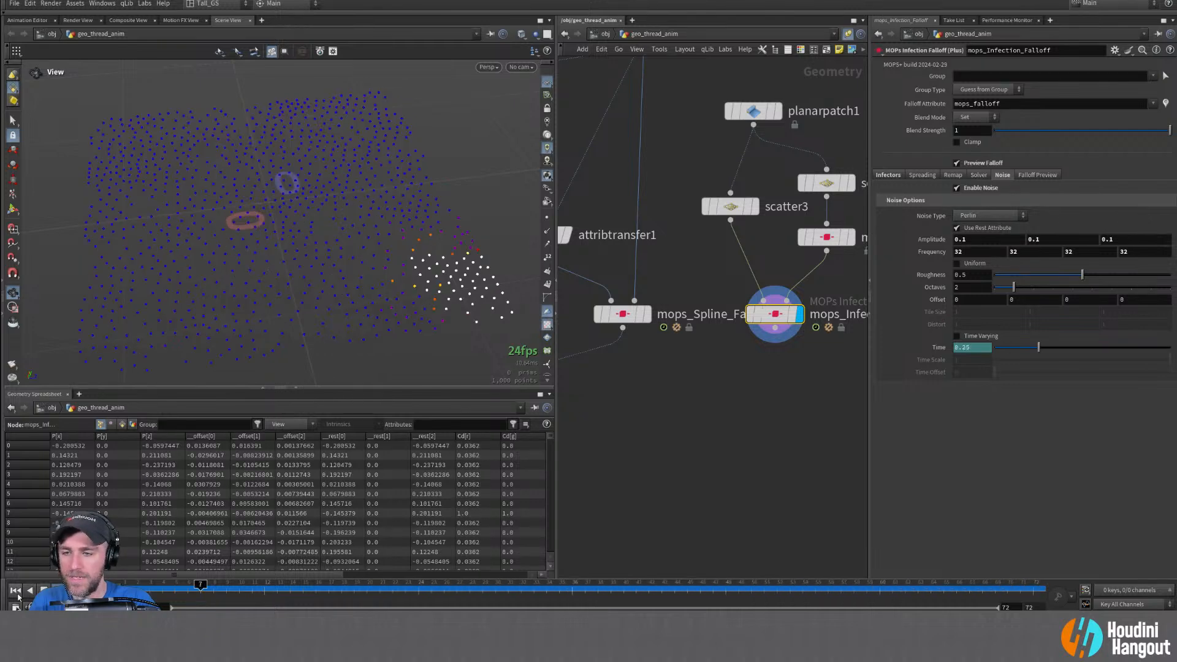
left_click(15, 591)
Raise the Force Total Count of scatter2 to 19, play the infection, and rewind to the first frame
left_click(805, 184)
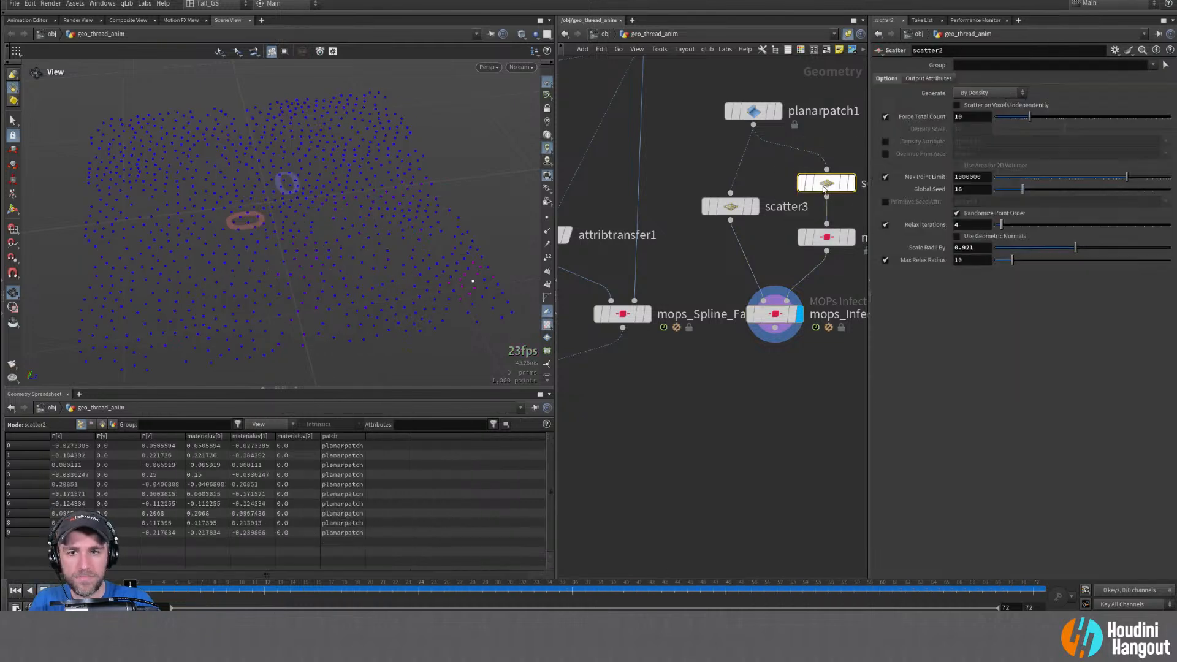
middle_click_drag(968, 116, 1015, 117)
left_click(58, 590)
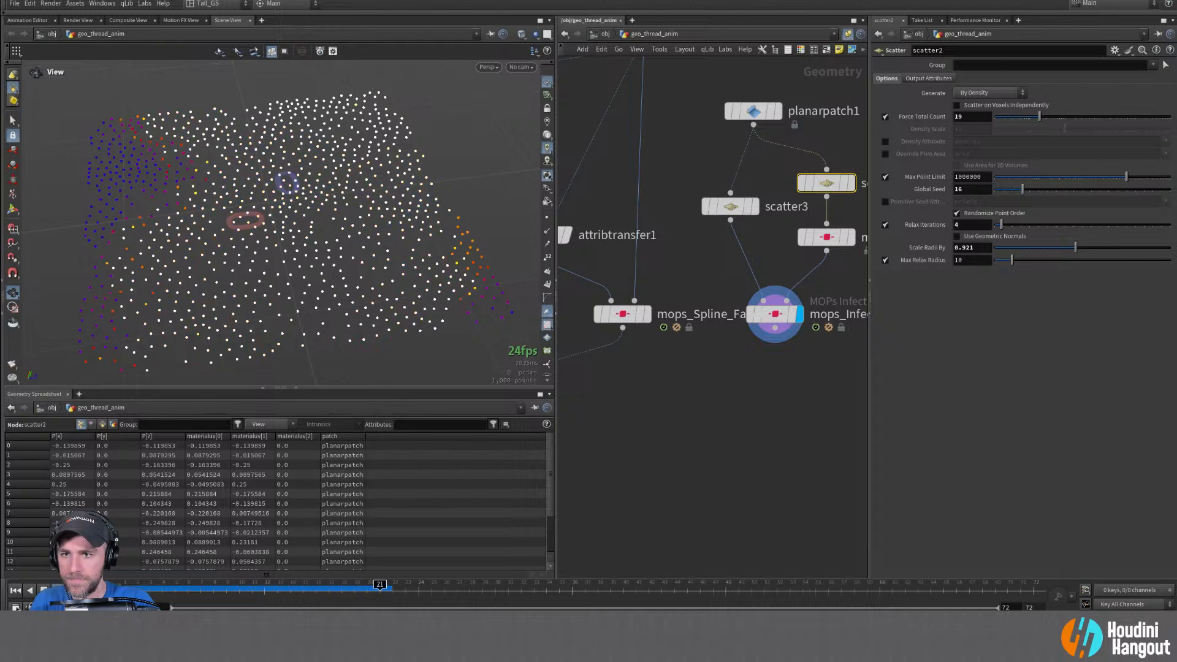
left_click(16, 591)
Wire the output of mops_Infection_Falloff into the target points input of copytopoints1
right_click_drag(785, 418, 720, 437, "alt")
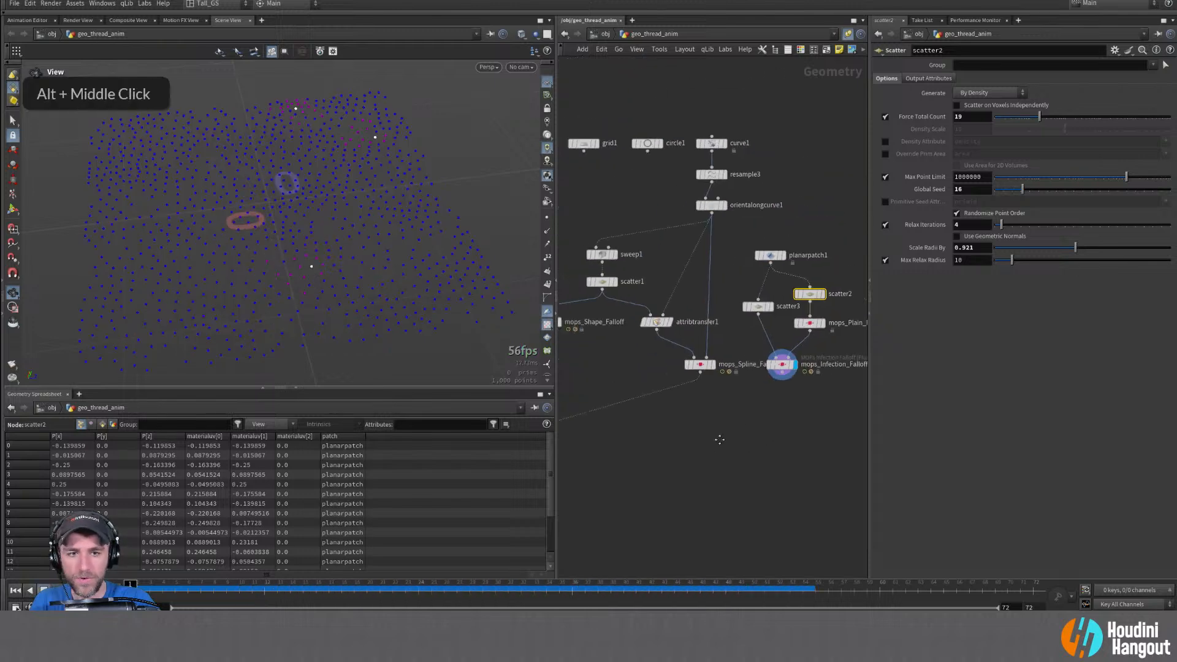
middle_click_drag(720, 437, 766, 391, "alt")
right_click_drag(766, 391, 742, 402, "alt")
middle_click_drag(742, 404, 755, 398, "alt")
left_click_drag(626, 399, 820, 355)
left_click(629, 406)
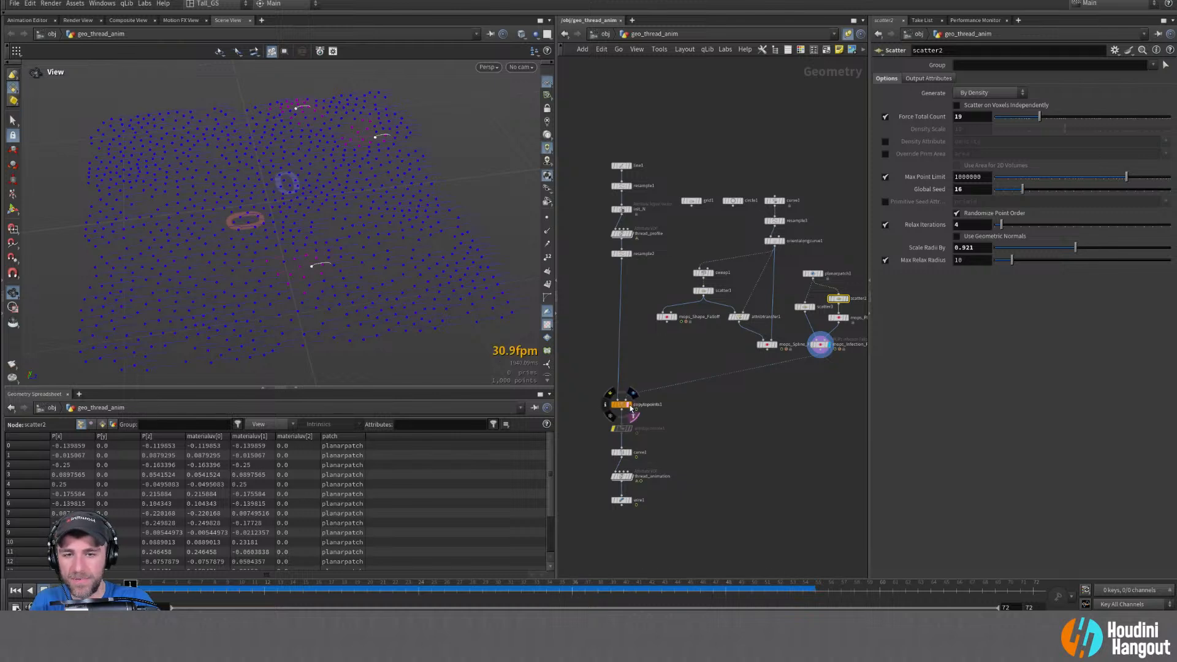
Display wire1, switch the display to thread_animation, and play the infection-driven threads from the first frame
double_click(623, 500)
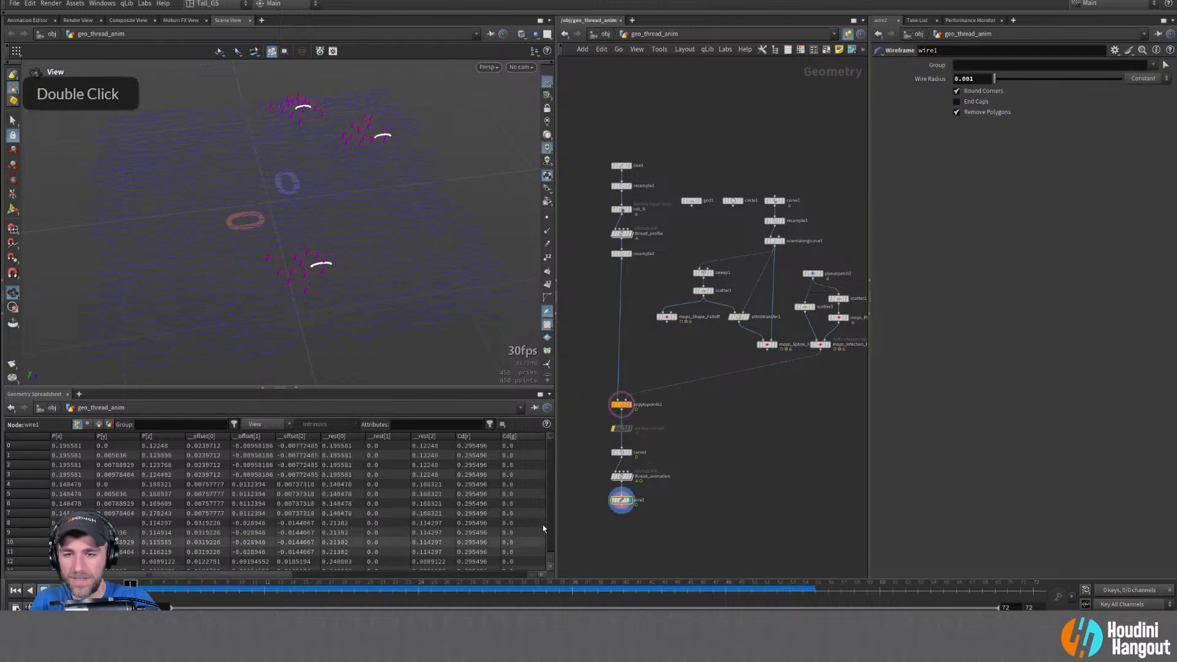
left_click(623, 478)
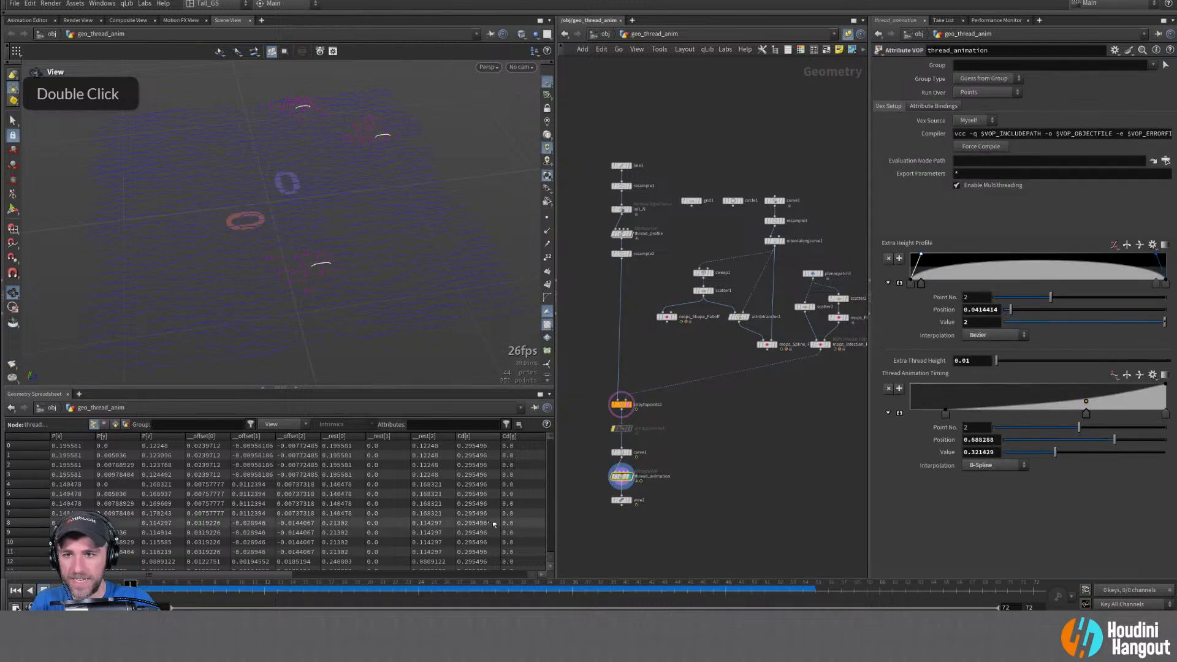
mouse_move(141, 587)
left_mouse_down()
mouse_move(515, 580)
mouse_move(172, 590)
left_mouse_up()
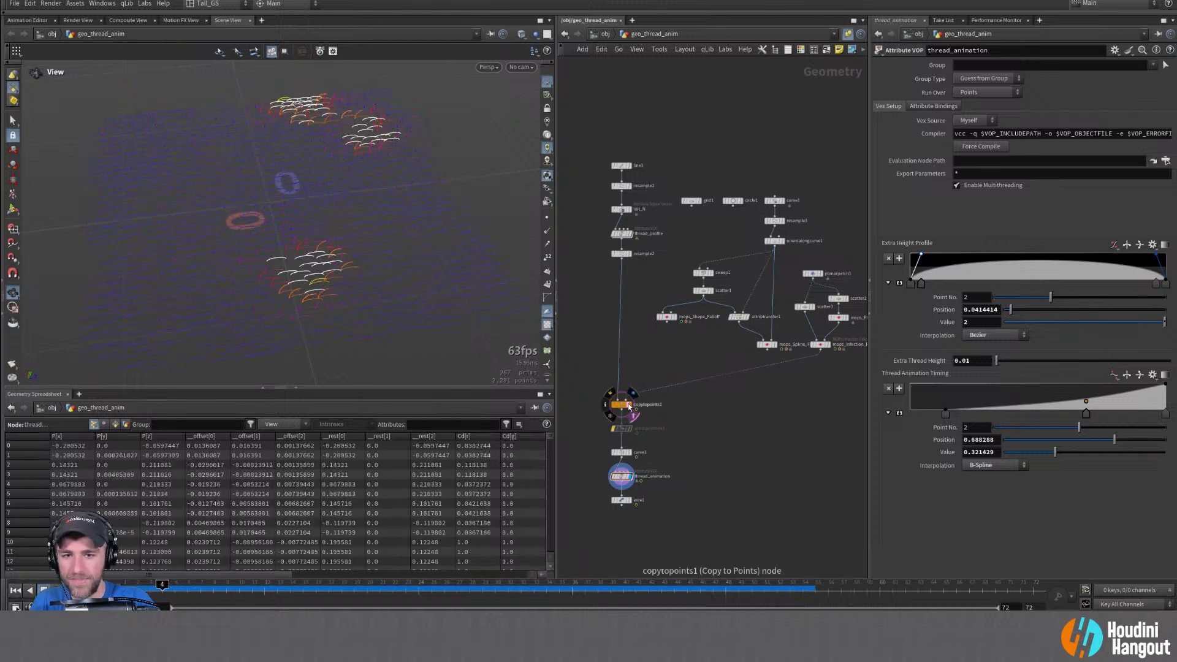
left_click(18, 590)
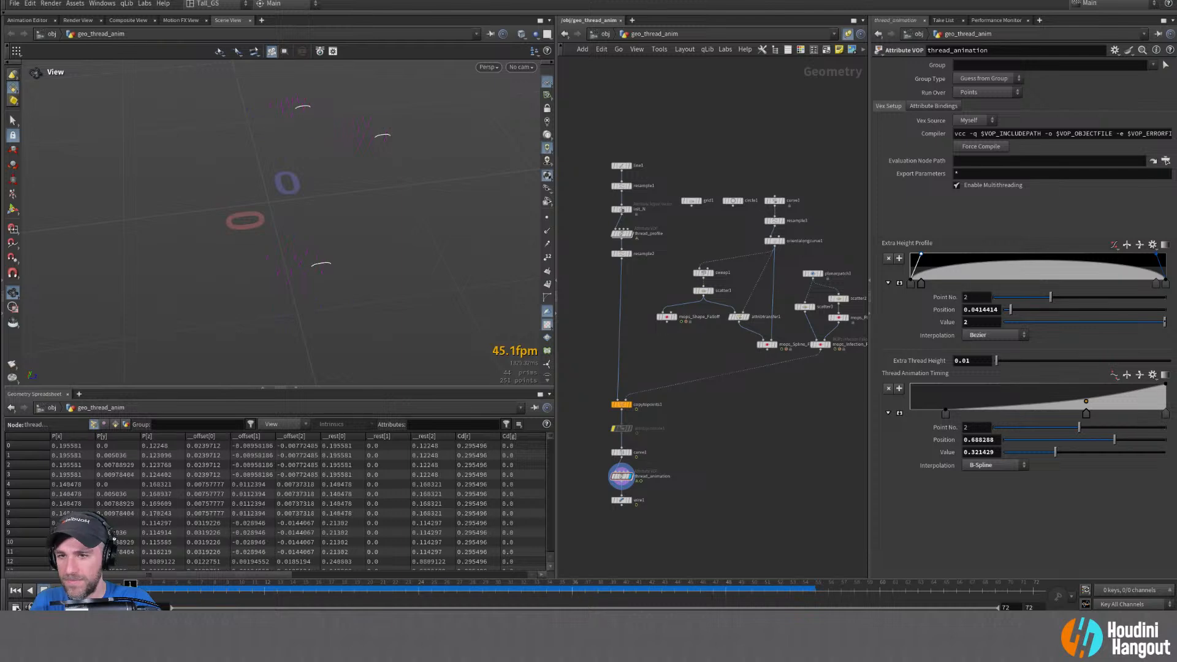
left_click(58, 591)
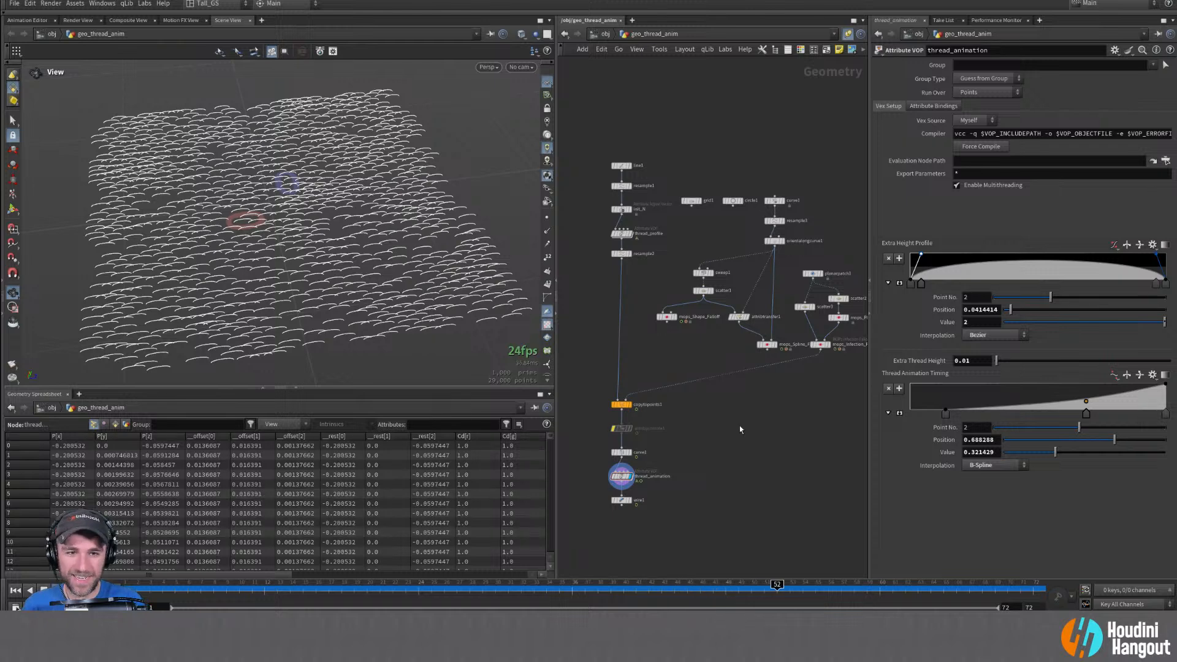
Open the spreading settings of mops_Infection_Falloff while the thread animation plays
middle_click_drag(819, 347, 725, 358)
left_click(723, 358)
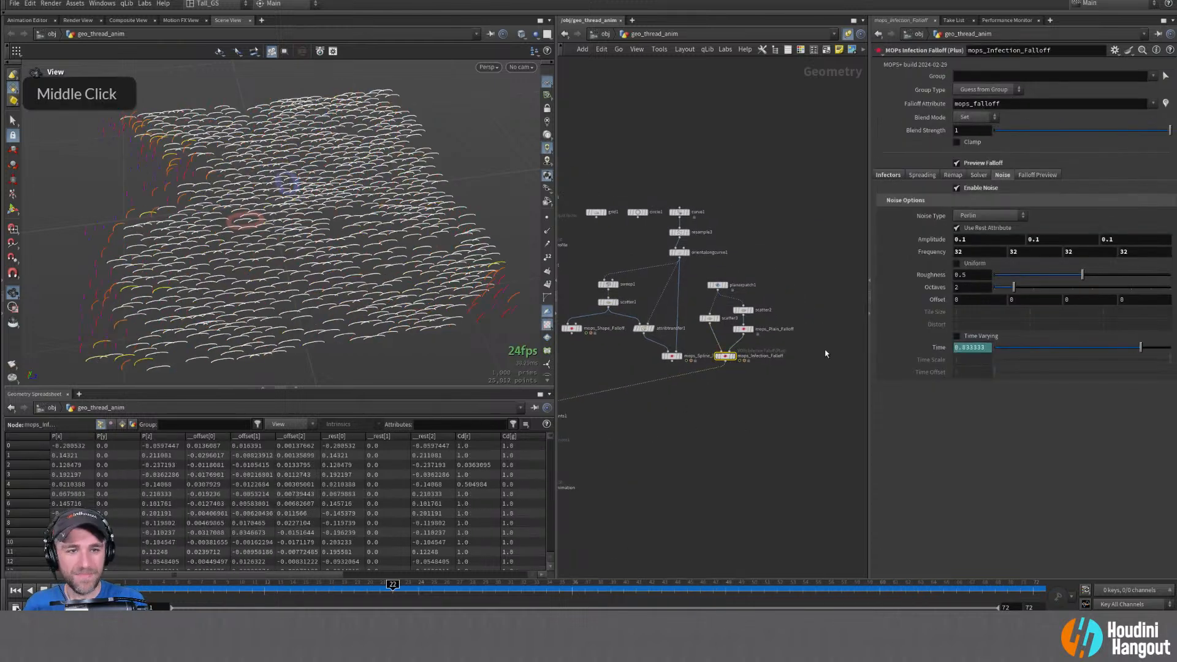
left_click(926, 177)
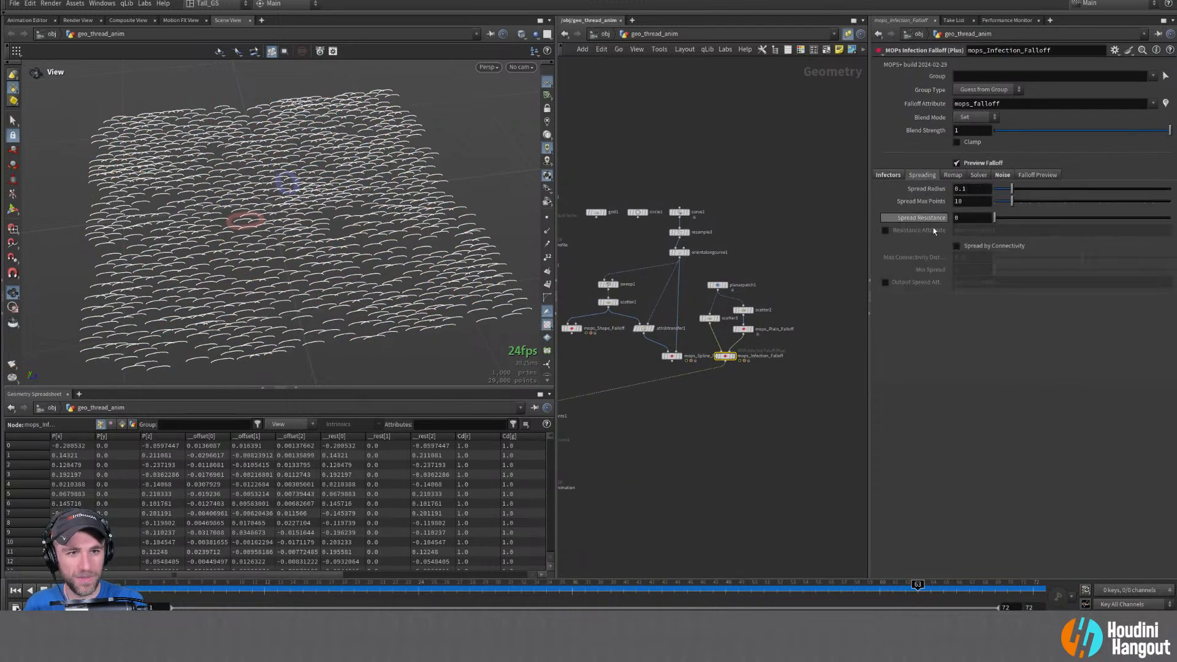
Raise the infection falloff's Spread Radius to about 0.267 and its Infector Falloff Distance to 0.031, and check the starting frames
left_click_drag(1009, 192, 1015, 190)
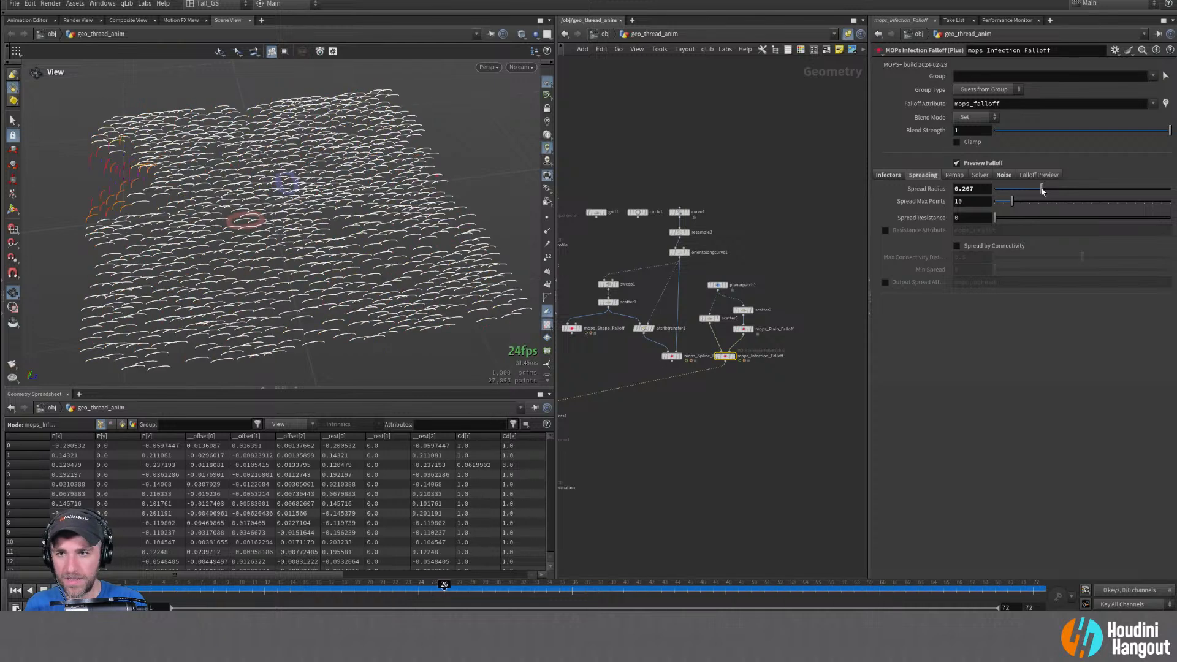
left_click(889, 175)
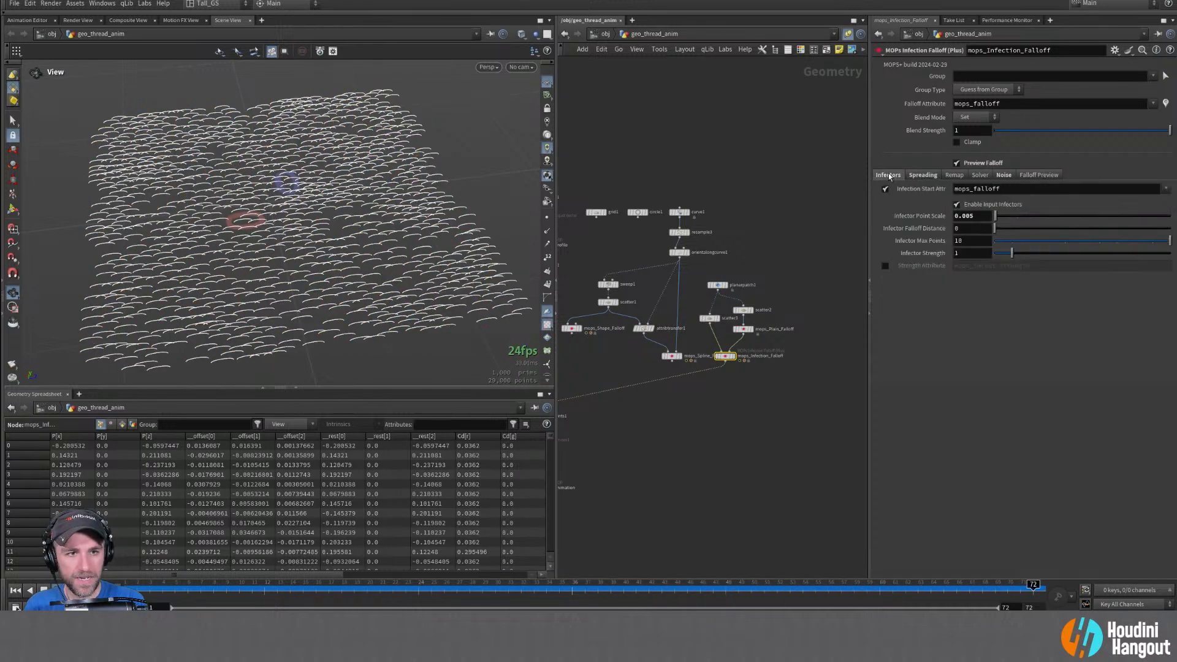
left_click_drag(995, 227, 998, 229)
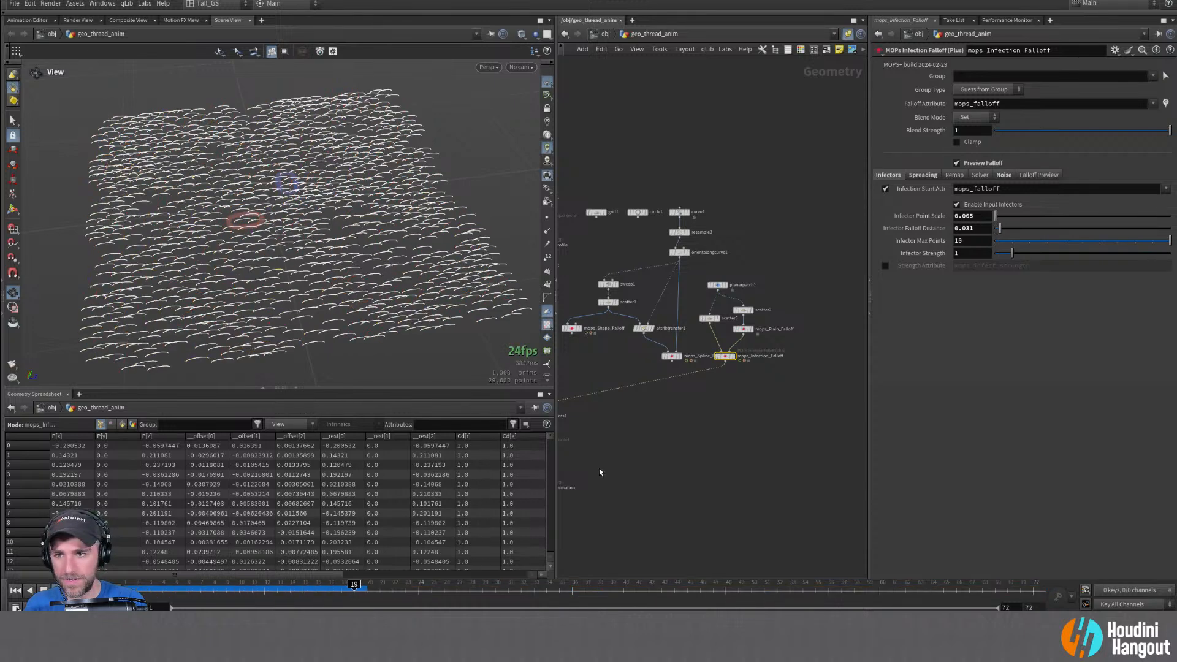
left_click(149, 591)
mouse_move(149, 594)
left_mouse_down()
mouse_move(133, 594)
mouse_move(145, 594)
left_mouse_up()
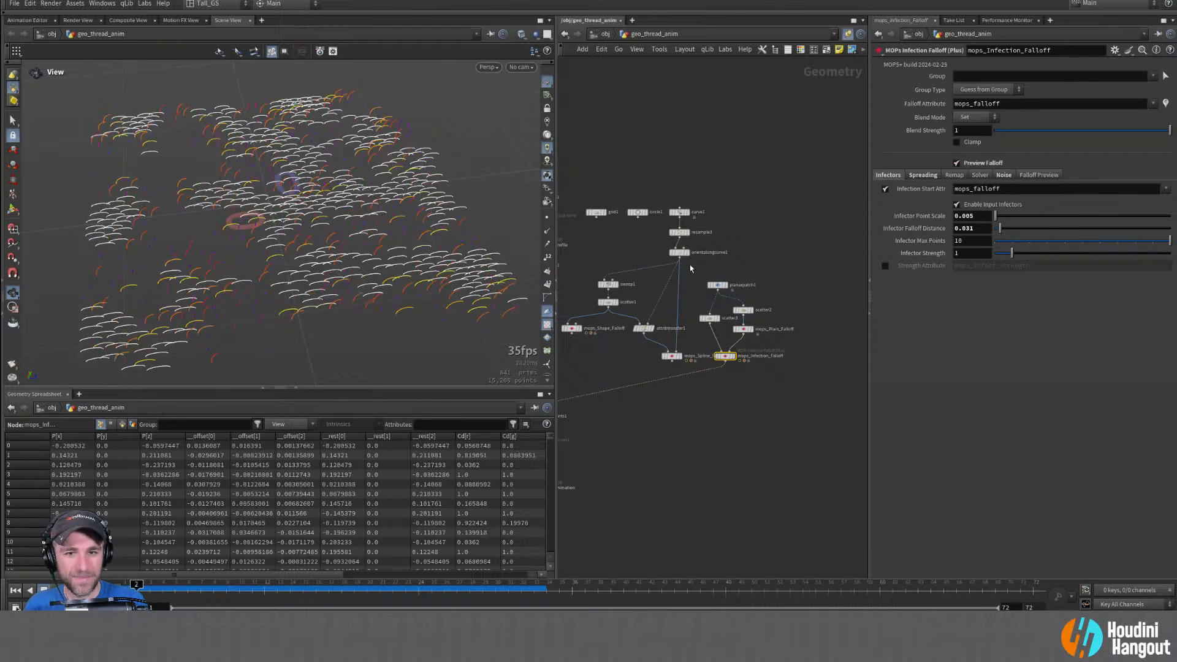
Set the infector scatter's (scatter2) Force Total Count to 3 and replay the growth from the start
left_click(744, 310)
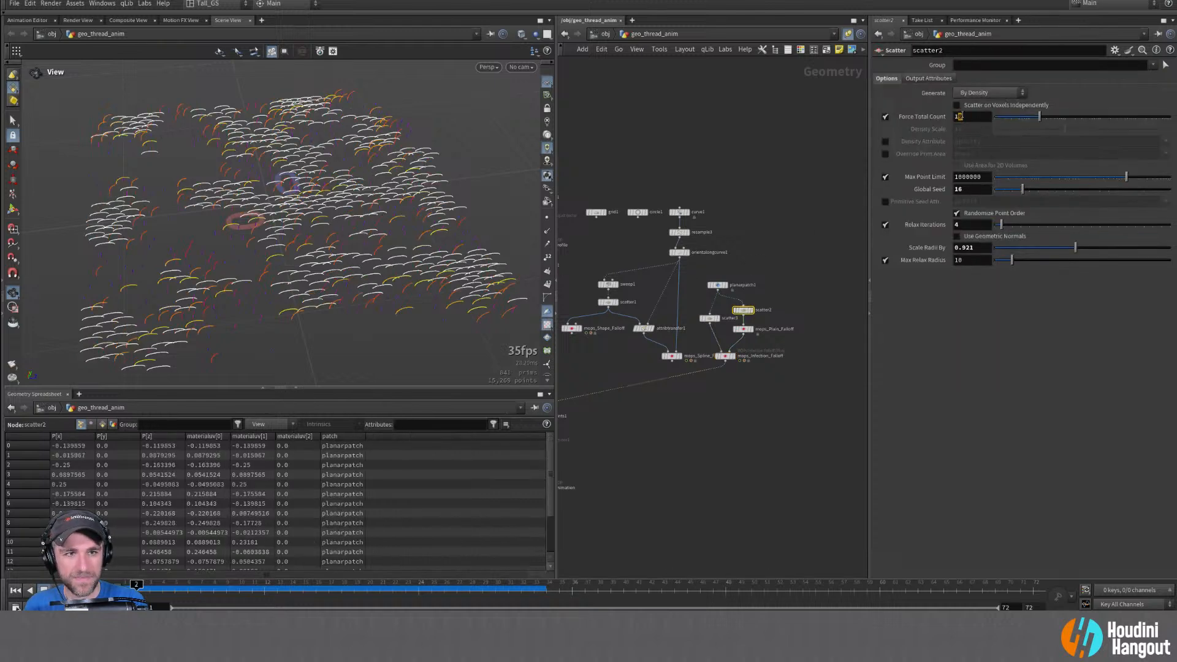
type("3")
key("Return")
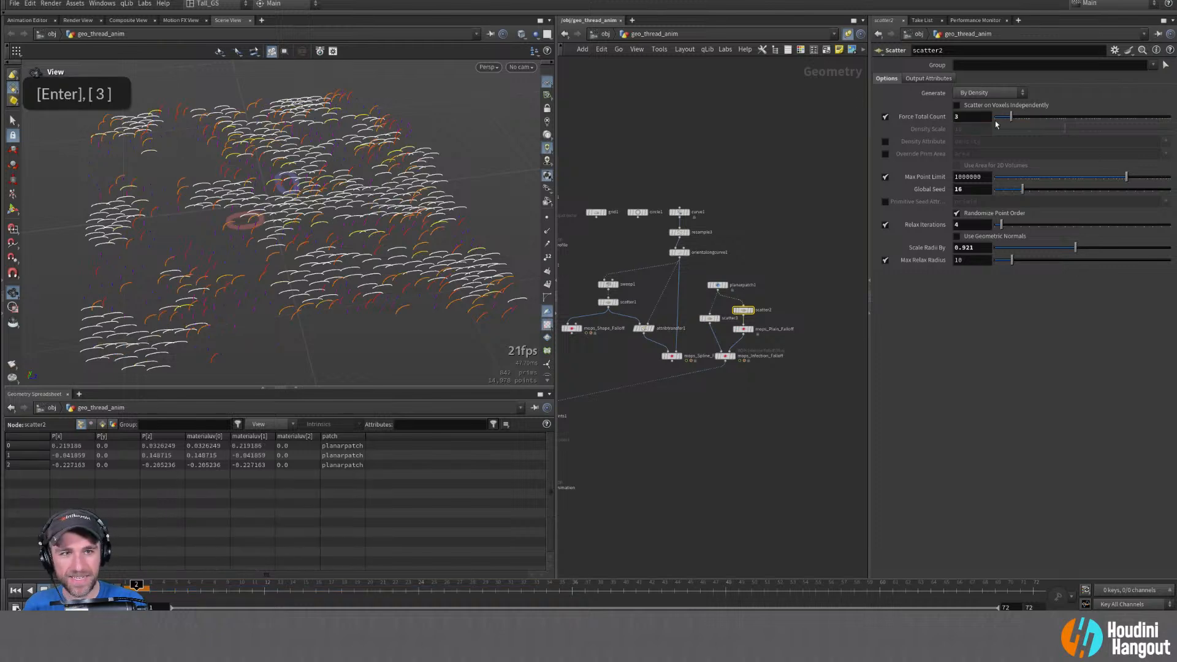
left_click_drag(153, 590, 125, 590)
key("Up")
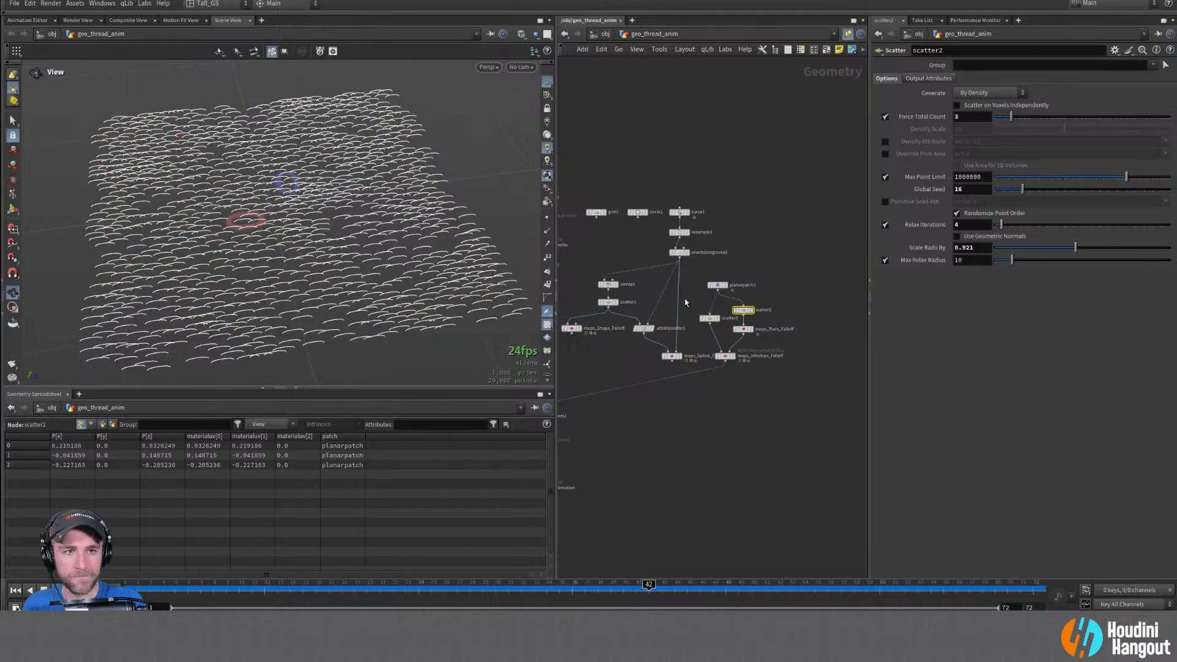
Set the infection falloff's Infector Falloff Distance to 0.1
left_click(745, 329)
left_click(725, 356)
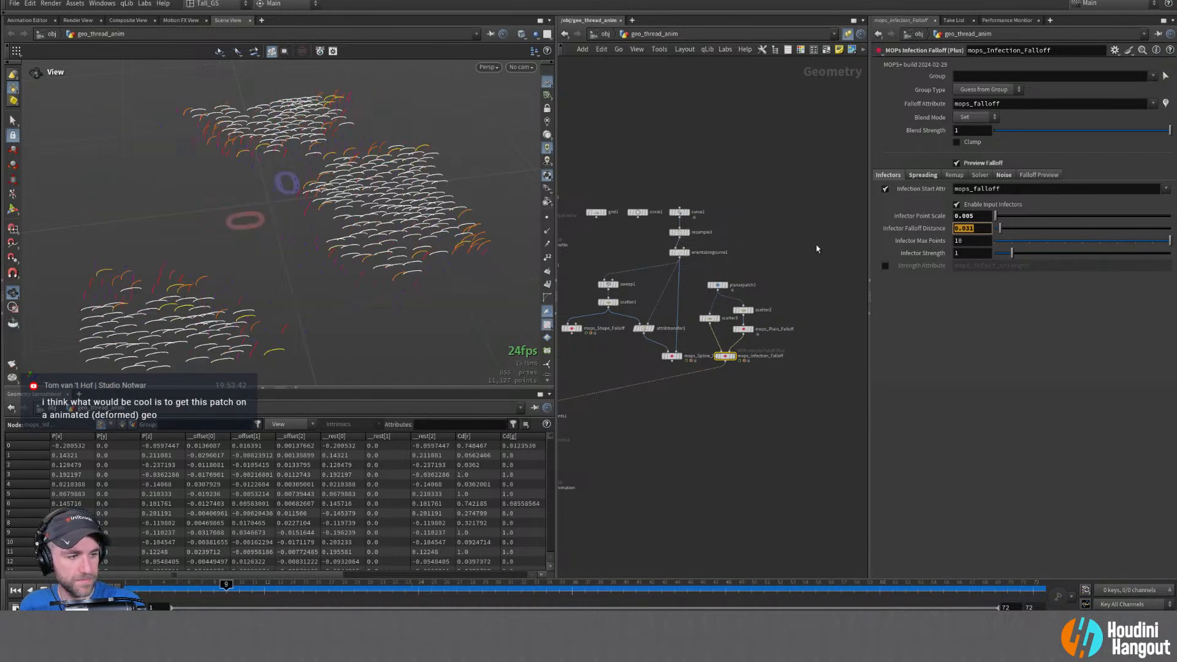
type("0.1")
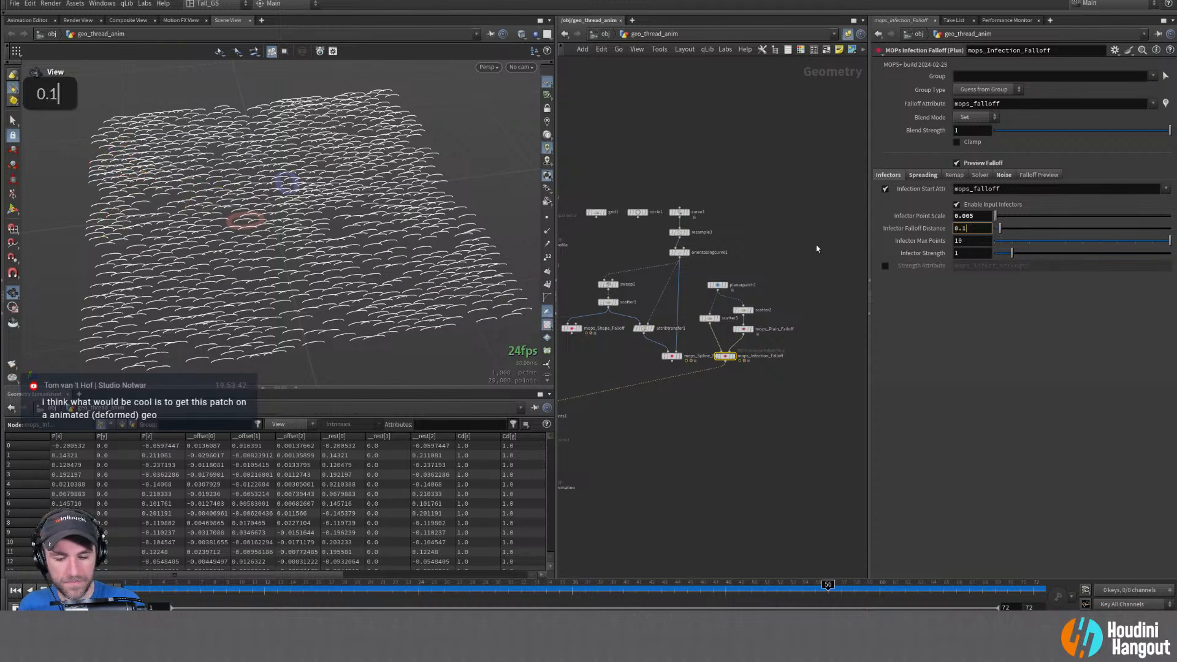
key("Return")
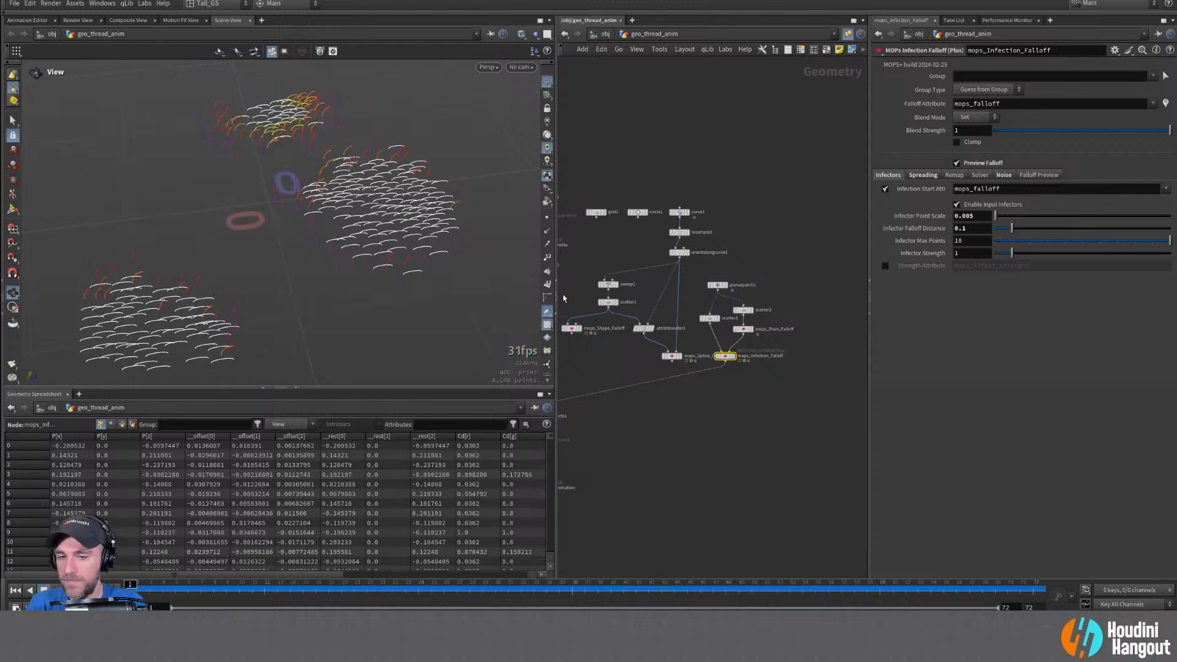
Reset the planar patch's size to the default 1 by 1, display it, and set its Edge Length to 0.05
left_click(718, 285)
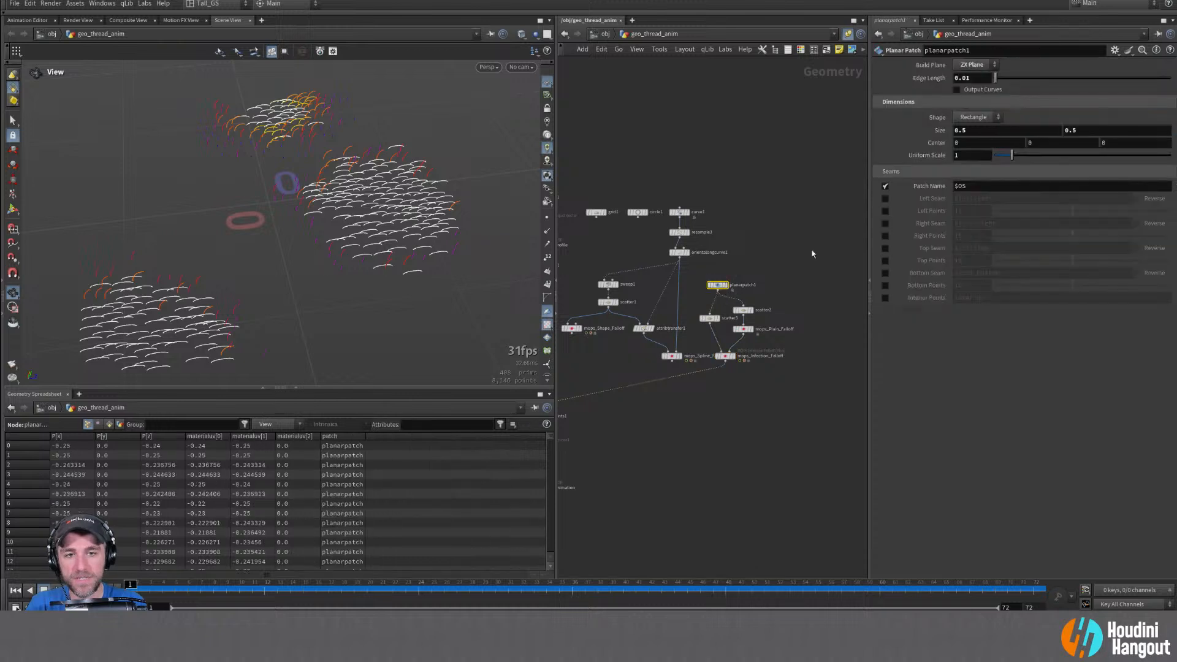
middle_click(930, 131, "ctrl")
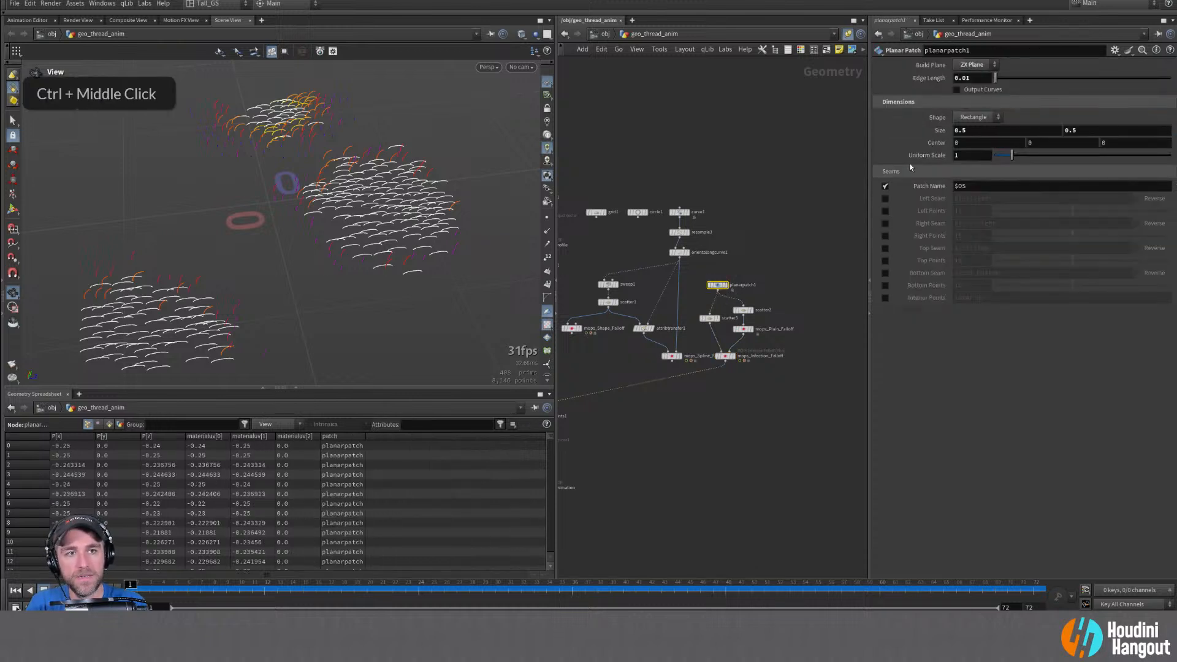
left_click(728, 288)
double_click(728, 288)
right_click_drag(298, 192, 85, 224, "alt")
right_click_drag(233, 198, 382, 136, "alt")
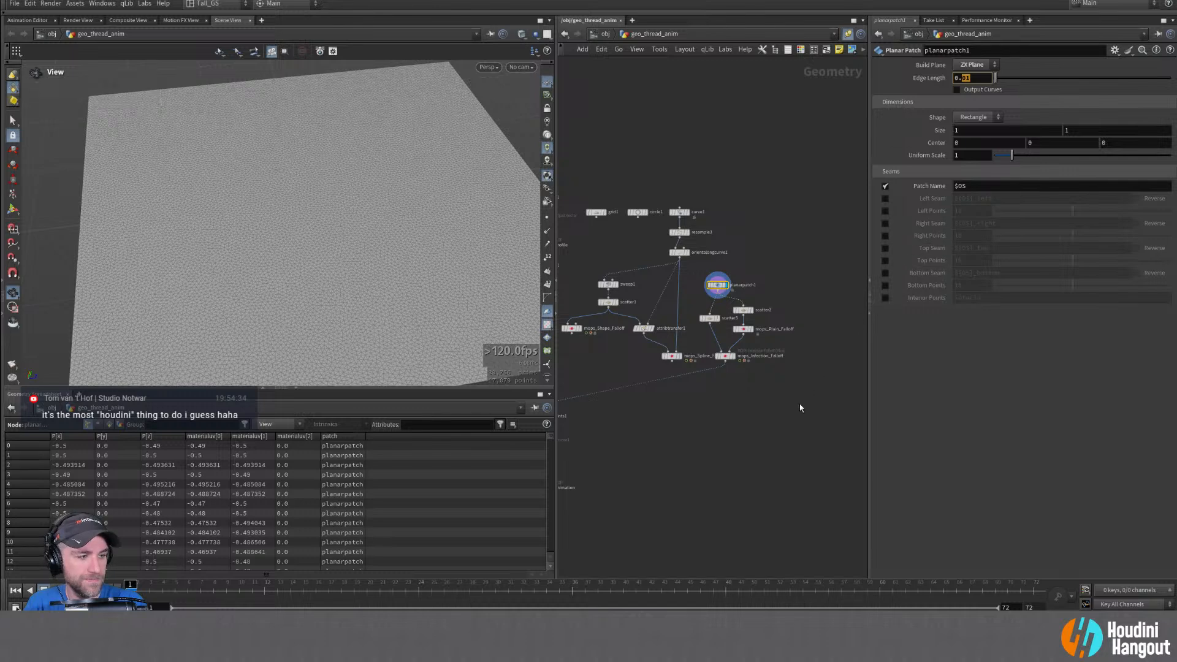
type("05")
key("Return")
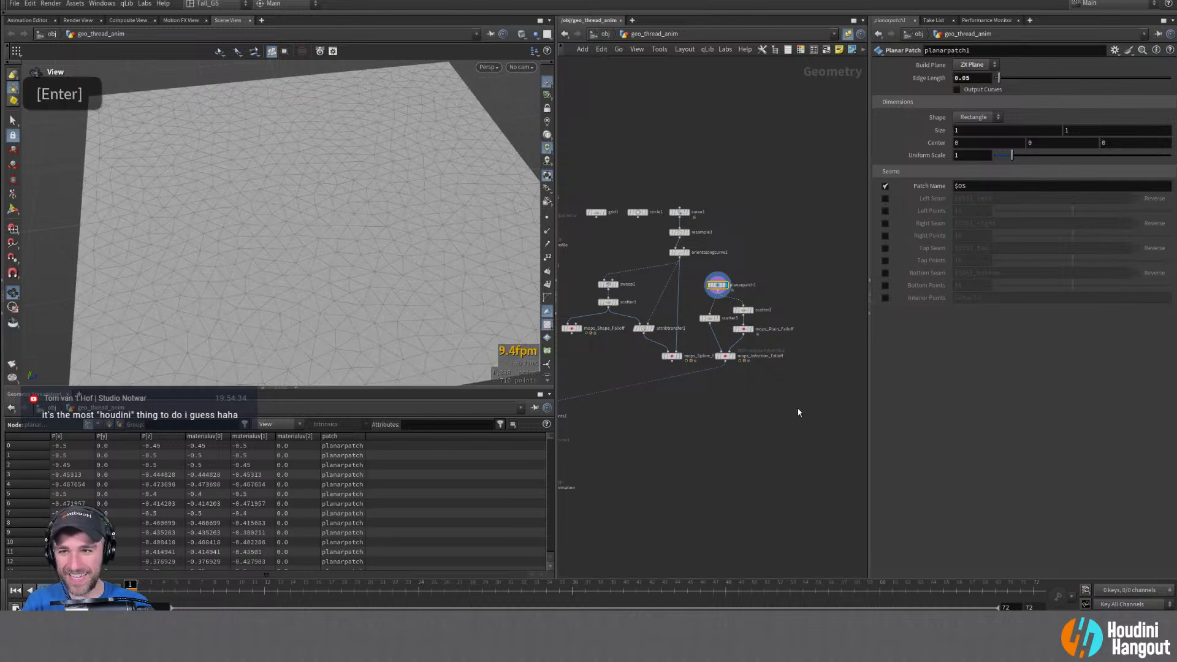
Check the infection falloff on the larger patch and set scatter3's Force Total Count to 5000
double_click(727, 357)
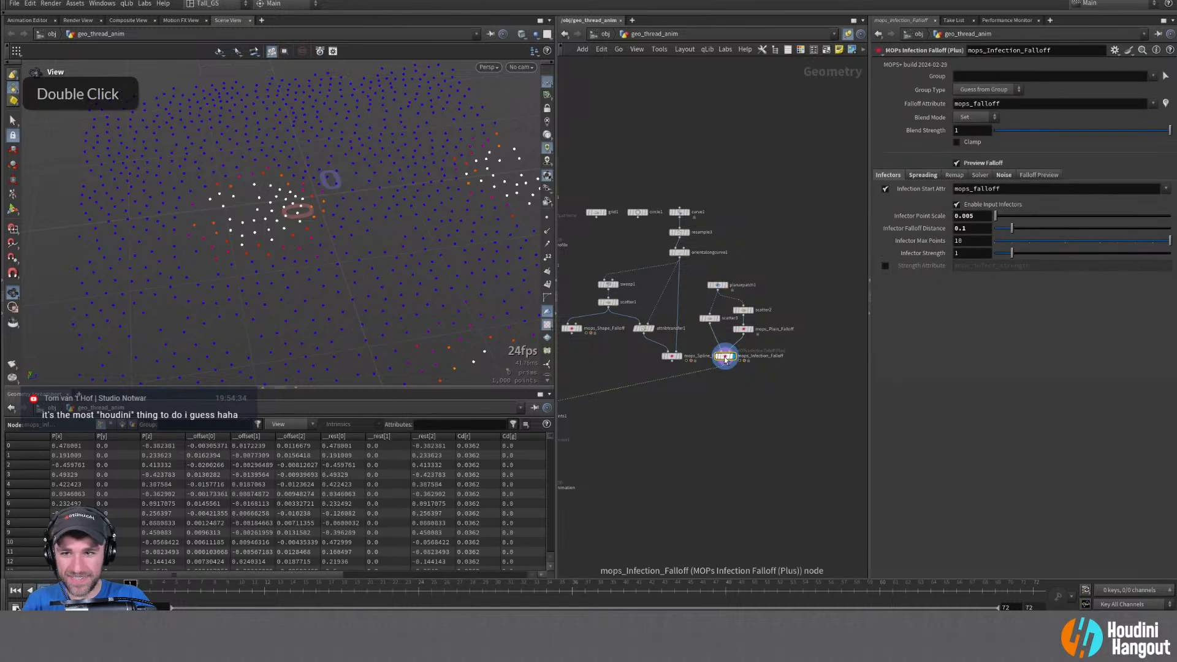
double_click(709, 318)
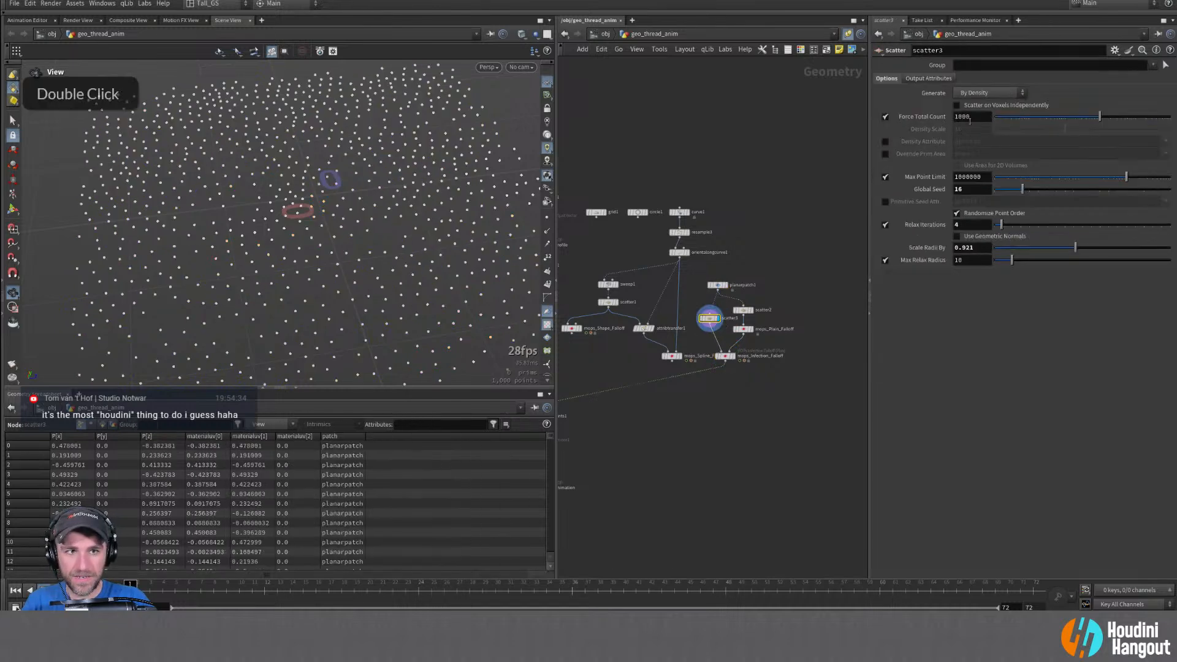
type("5")
key("Return")
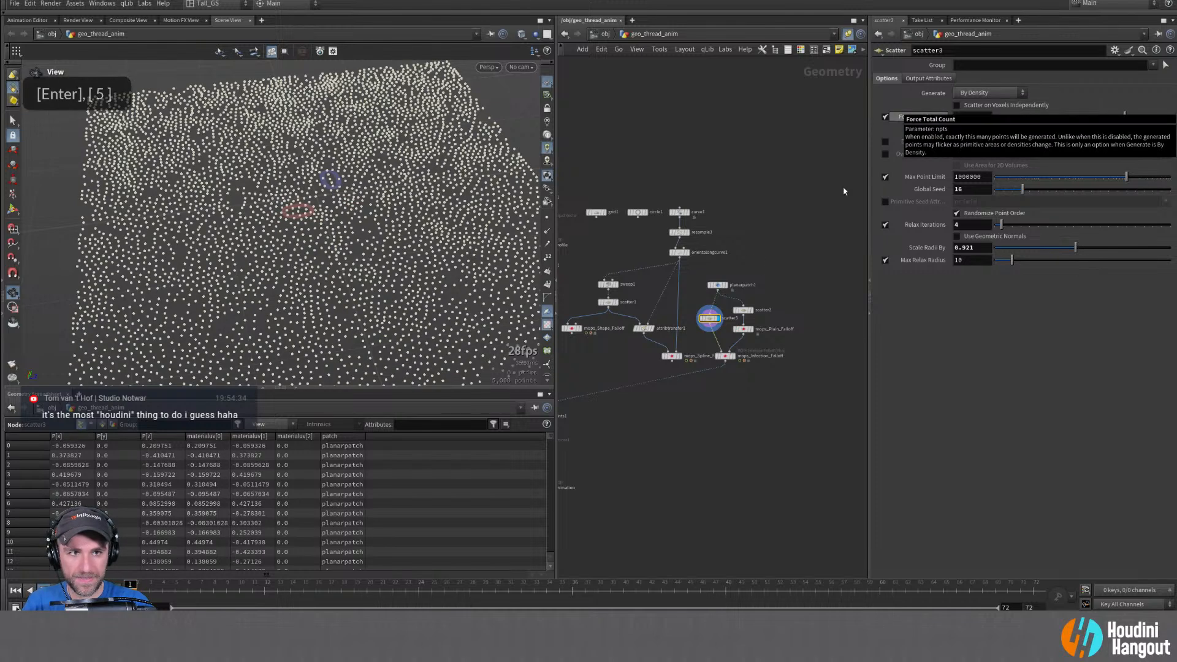
Display the thread_animation node, examine the thread growth across the patch, and return to the first frame
middle_click_drag(752, 402, 805, 381)
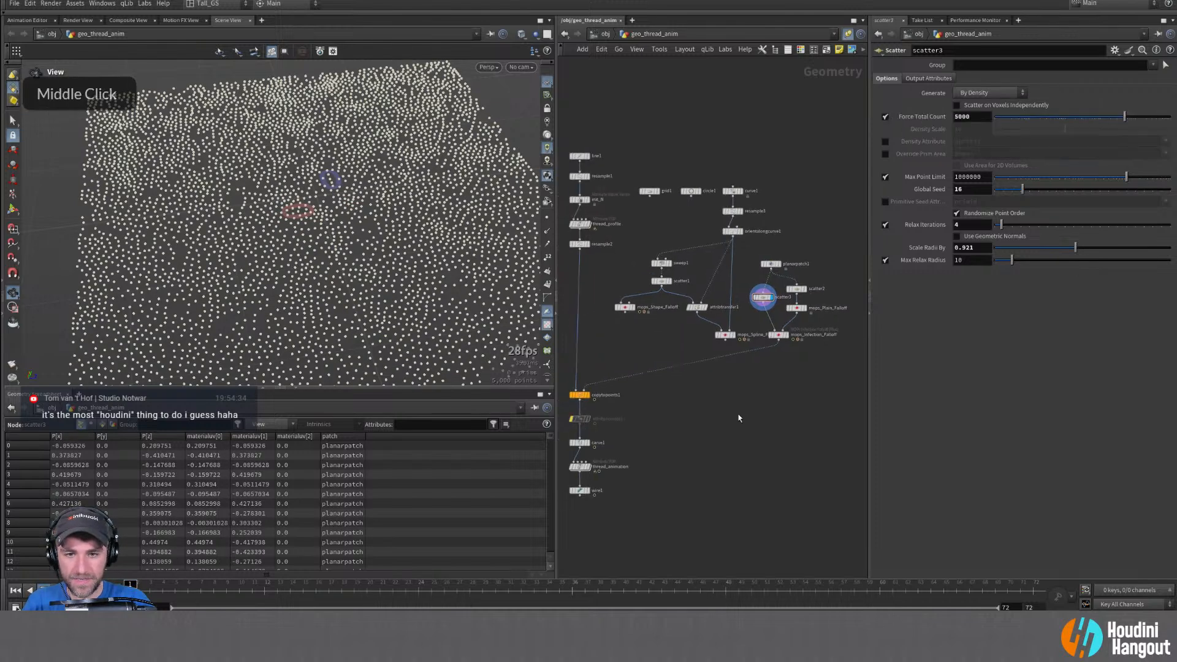
double_click(589, 471)
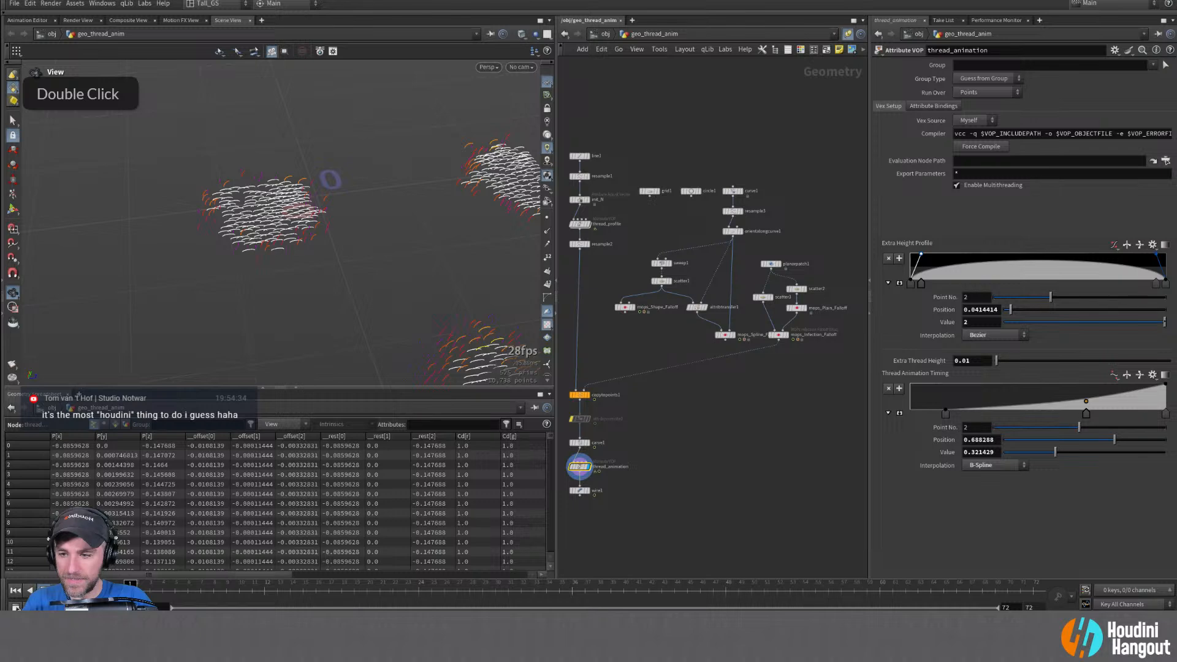
right_click_drag(368, 264, 309, 283, "alt")
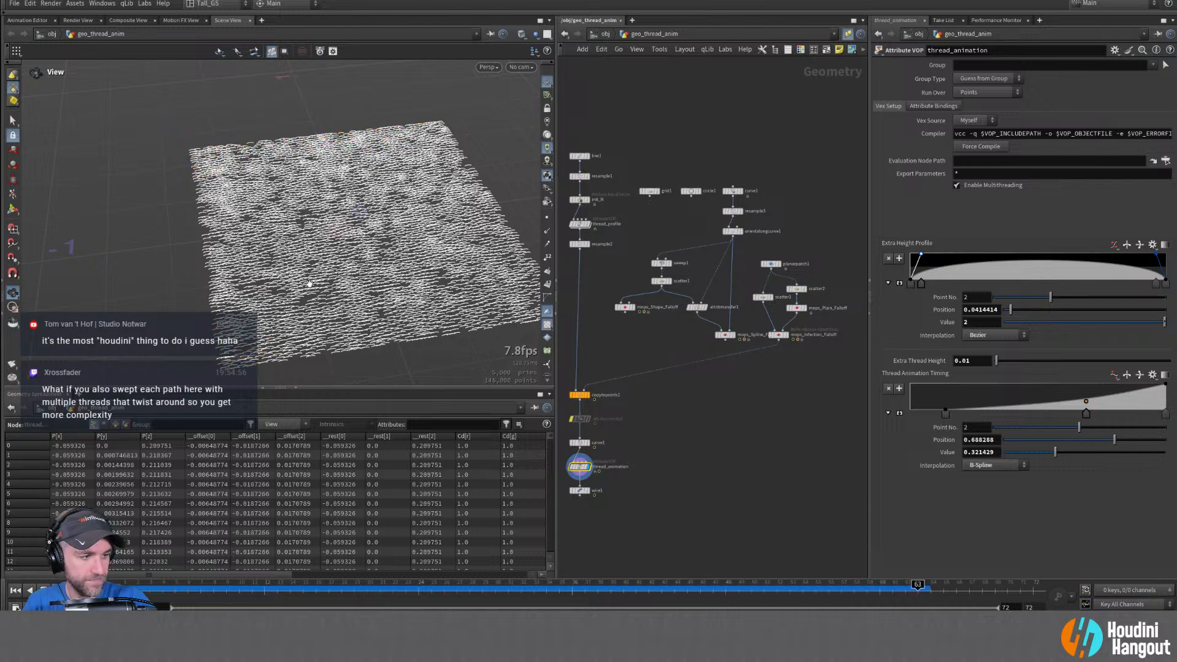
right_click_drag(404, 181, 434, 196, "alt")
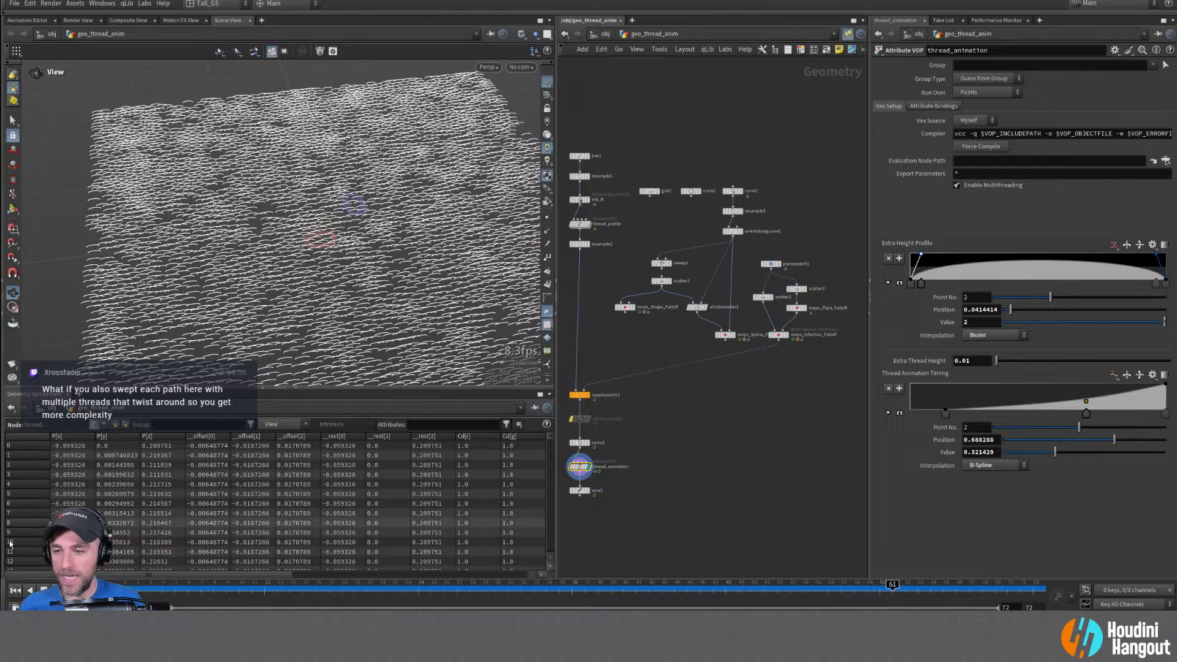
left_click(16, 590)
Set the planar patch's size to 0.5 by 0.5
left_click(770, 264)
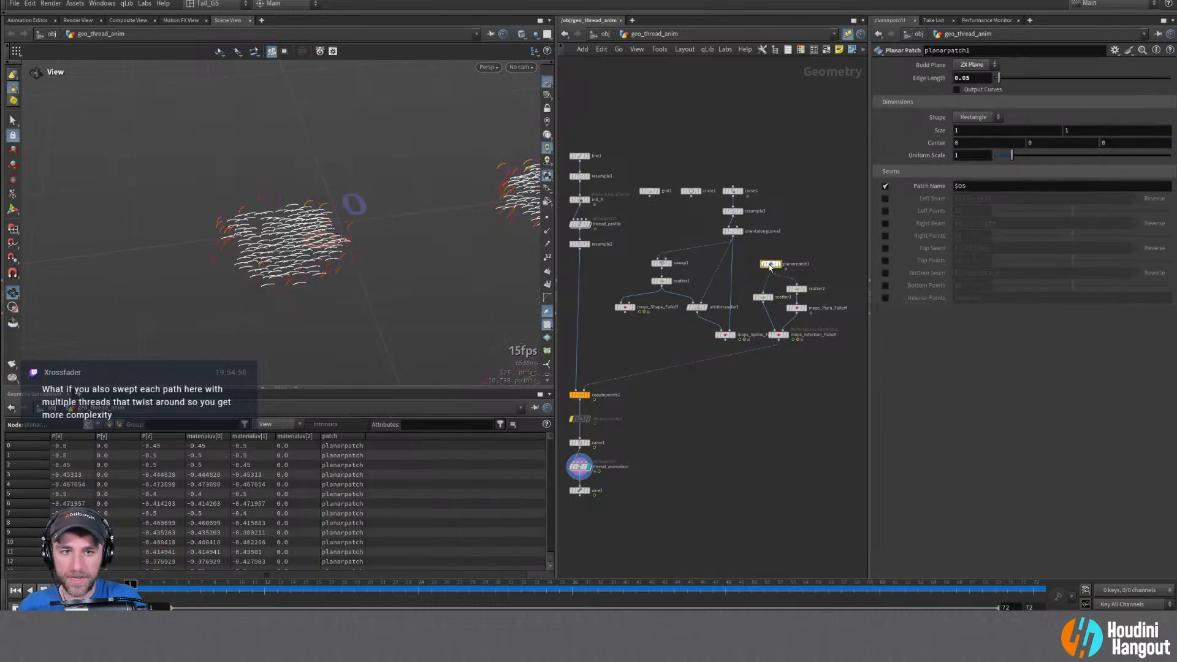
left_click(958, 130)
type("0.5")
key("Tab")
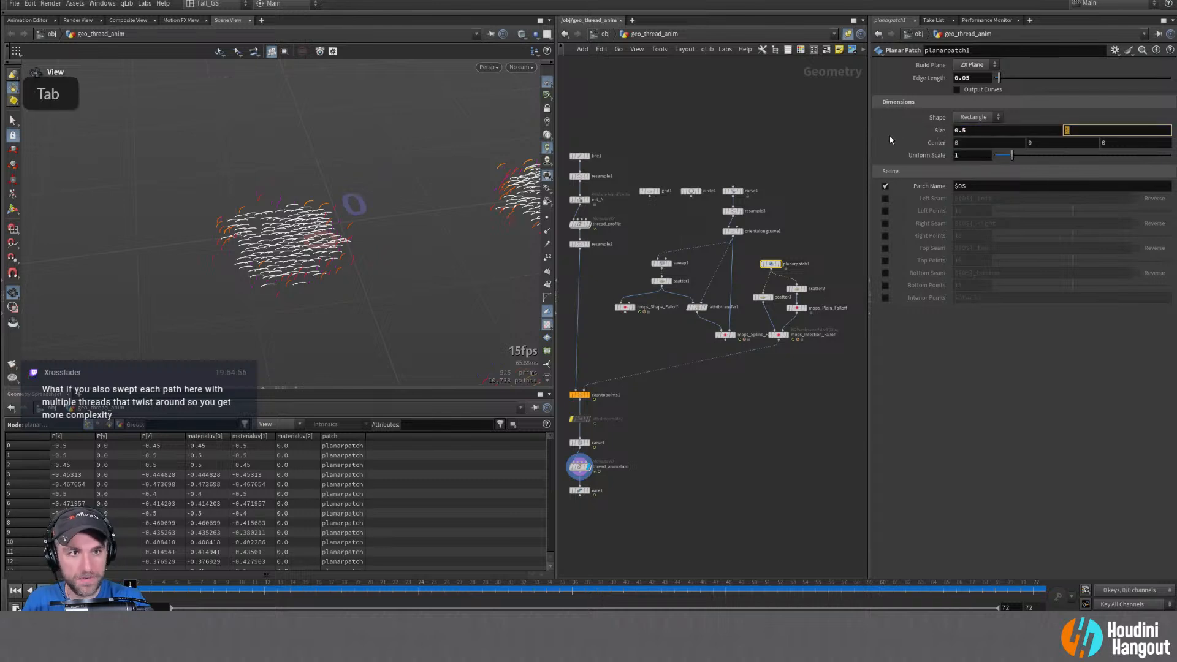
type("0.5")
key("Return")
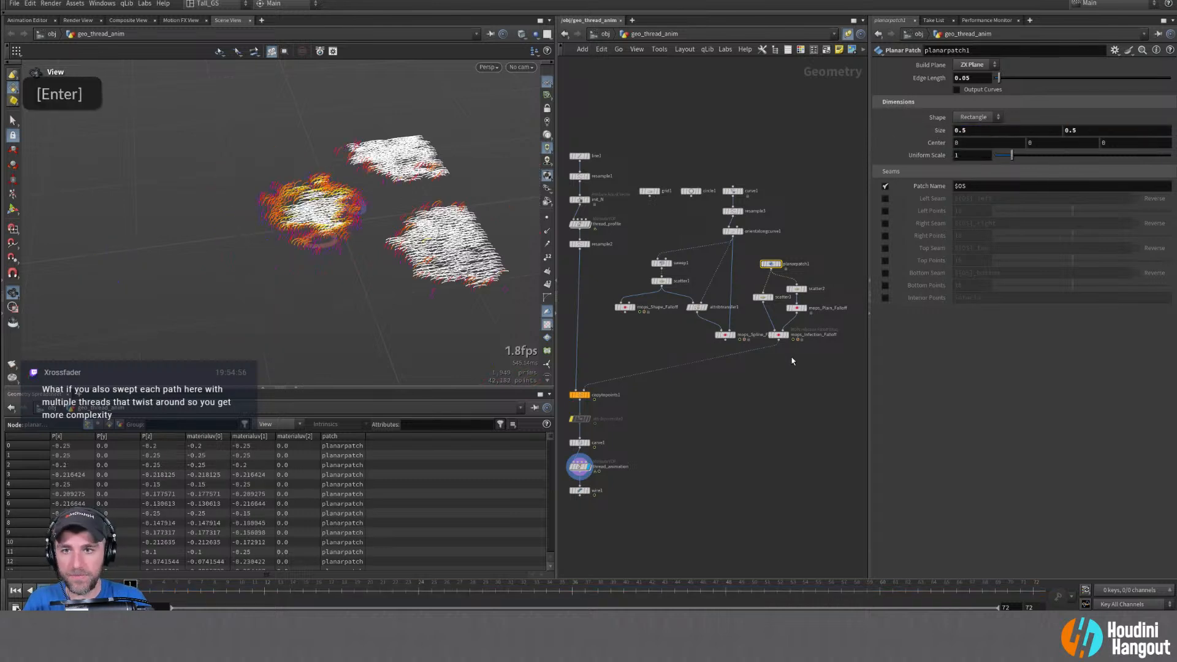
Set scatter3's Force Total Count to 1500 and check the thread patches from the first frame
left_click(763, 297)
left_click(970, 117)
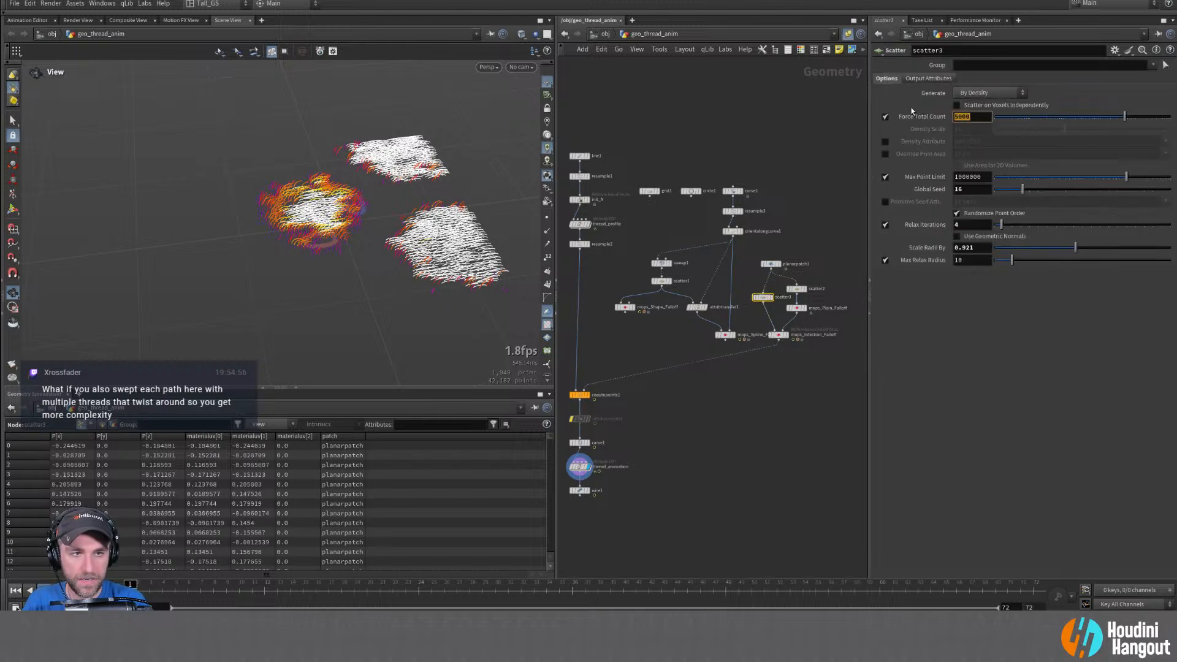
type("1500")
key("Return")
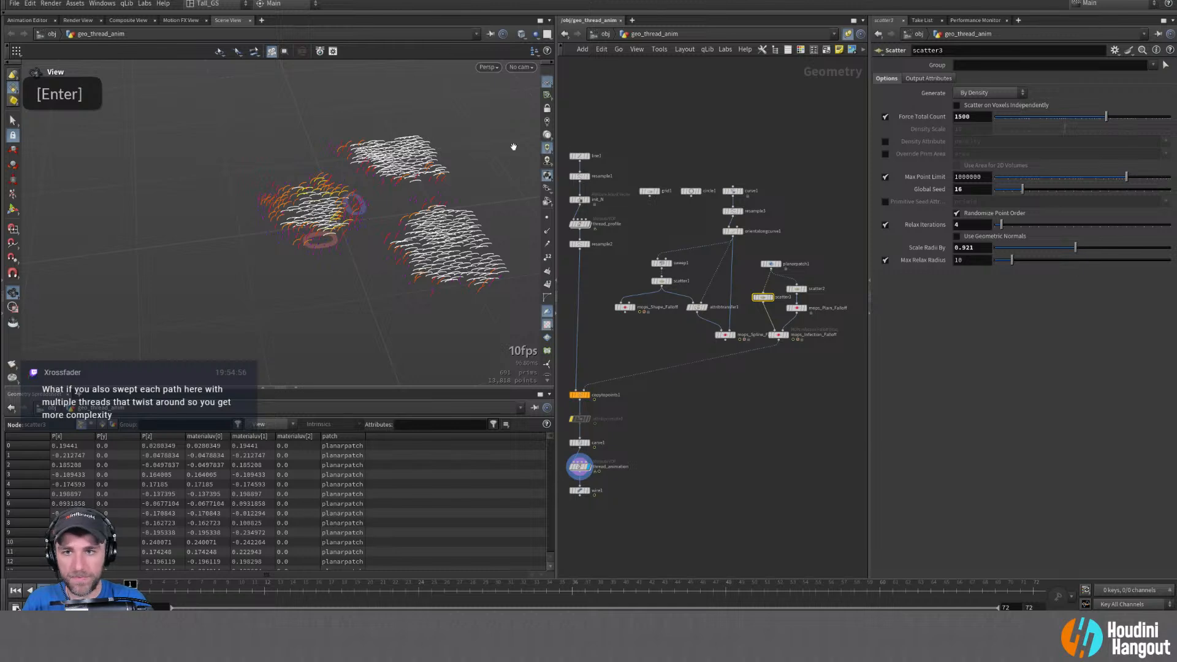
right_click_drag(429, 233, 423, 211, "alt")
left_click_drag(423, 212, 443, 245, "alt")
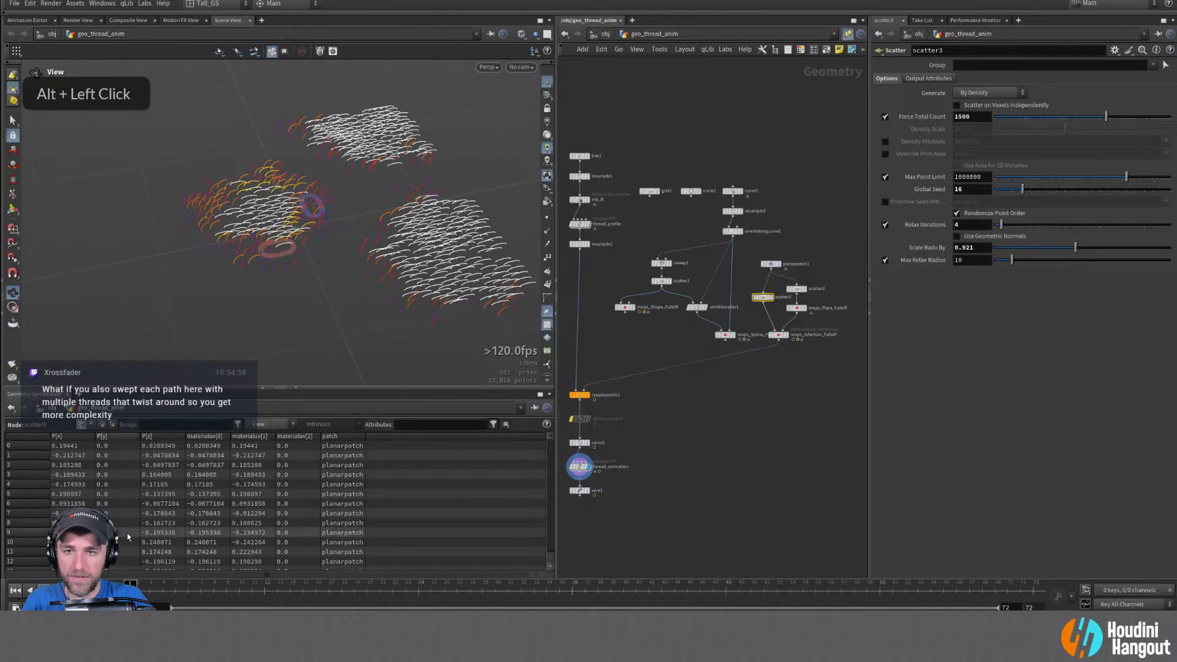
mouse_move(136, 589)
left_mouse_down()
mouse_move(533, 608)
mouse_move(132, 604)
left_mouse_up()
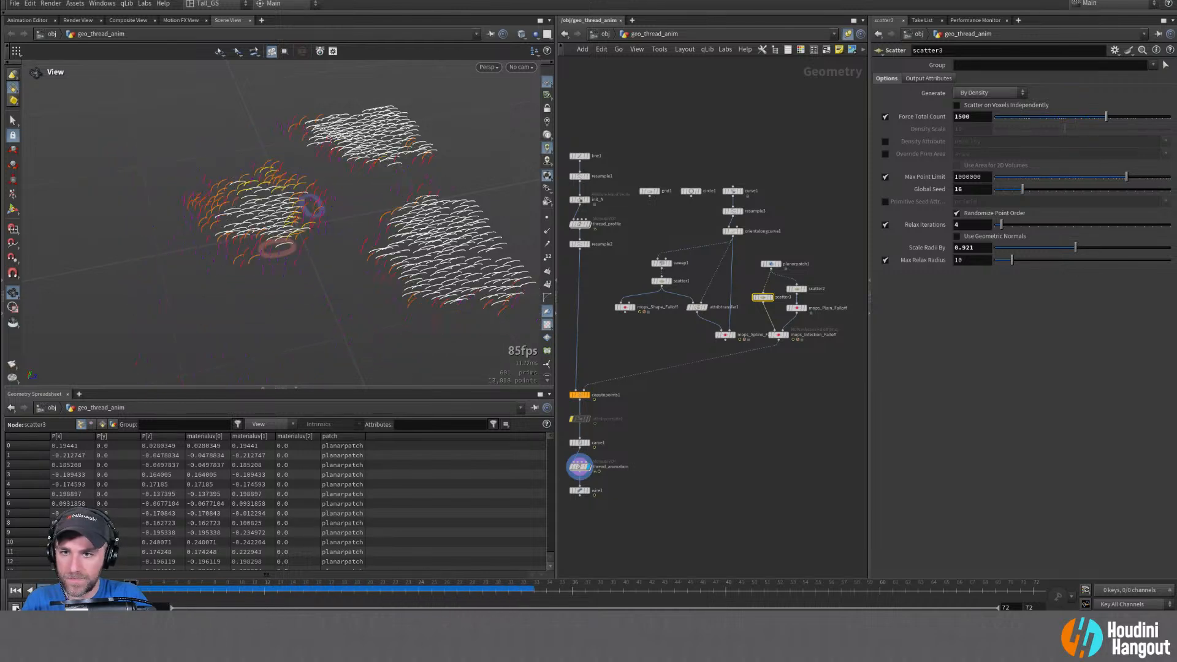
Try an Infector Point Scale of 0.001 on the infection falloff and undo it
left_click(778, 335)
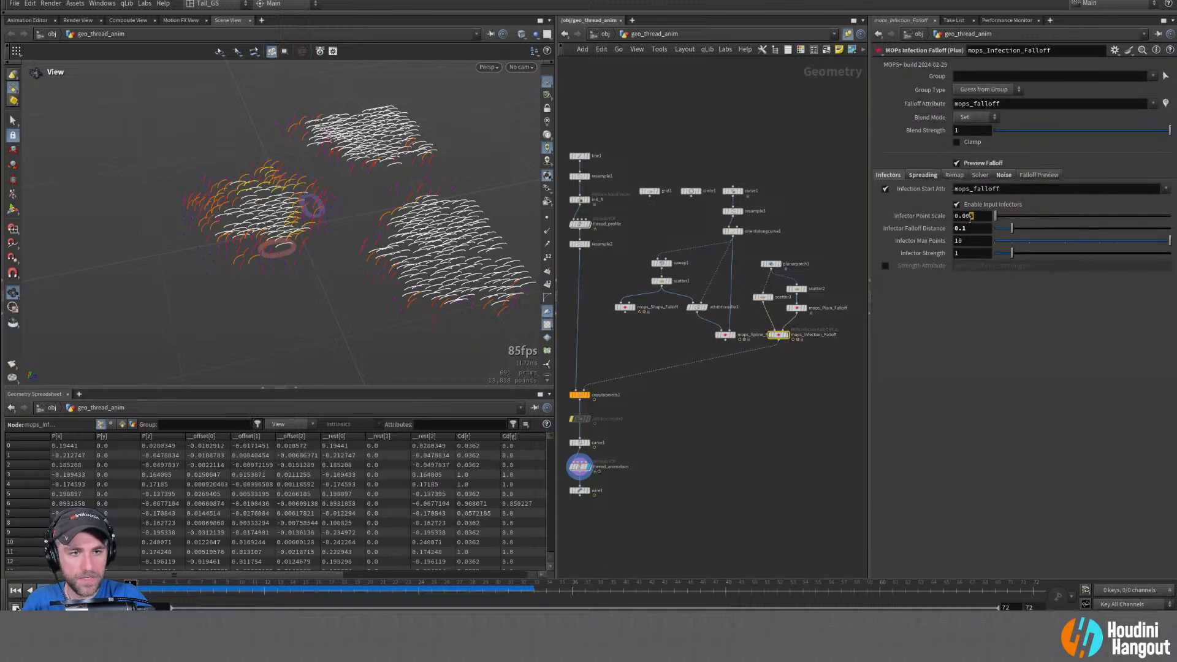
key("Return")
key("1")
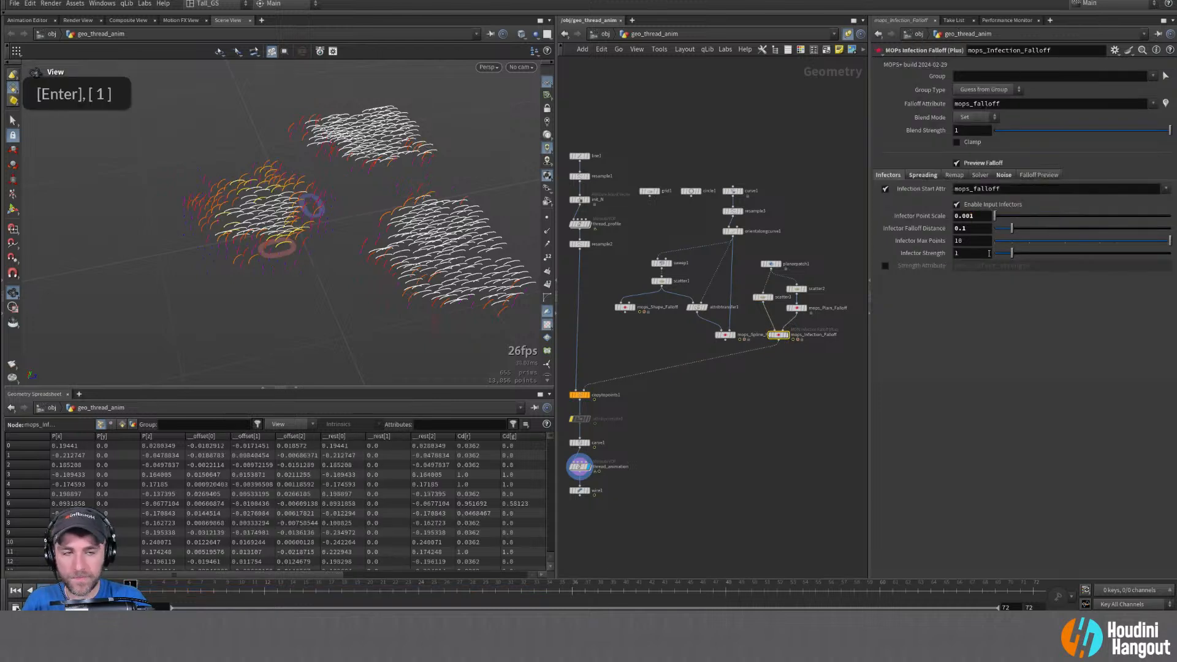
key("ctrl+z")
Lower the infection falloff's Infector Falloff Distance to 0.01 and replay the thread growth from the first frame
middle_click_drag(979, 240, 602, 291)
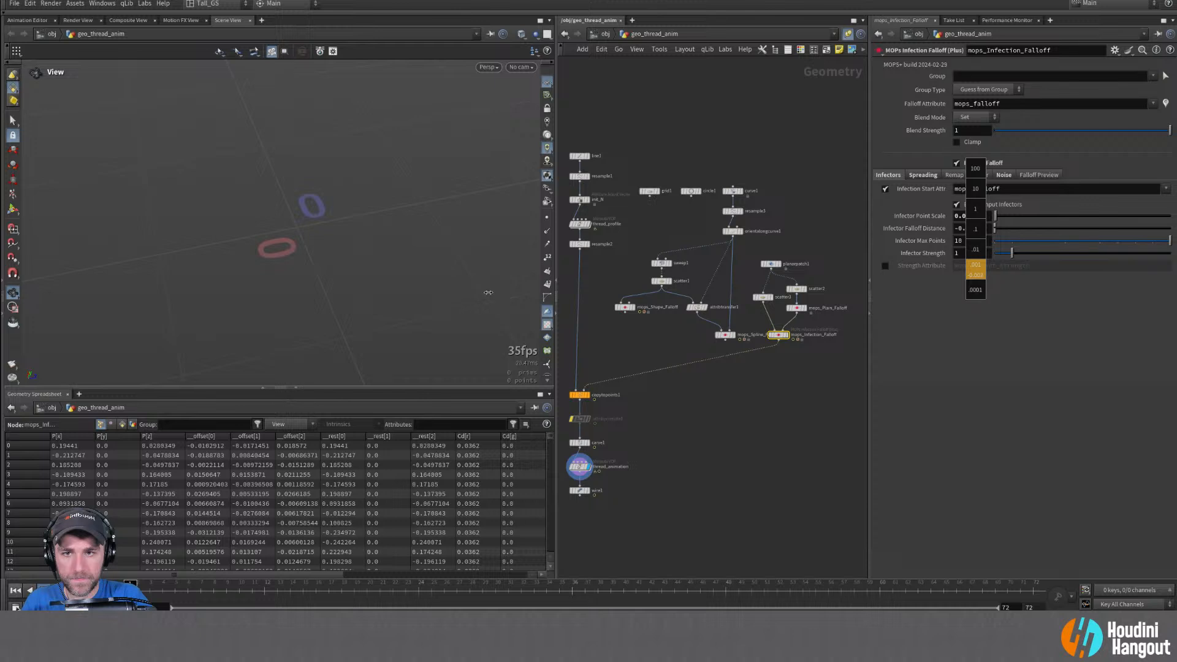
middle_click_drag(521, 294, 520, 294)
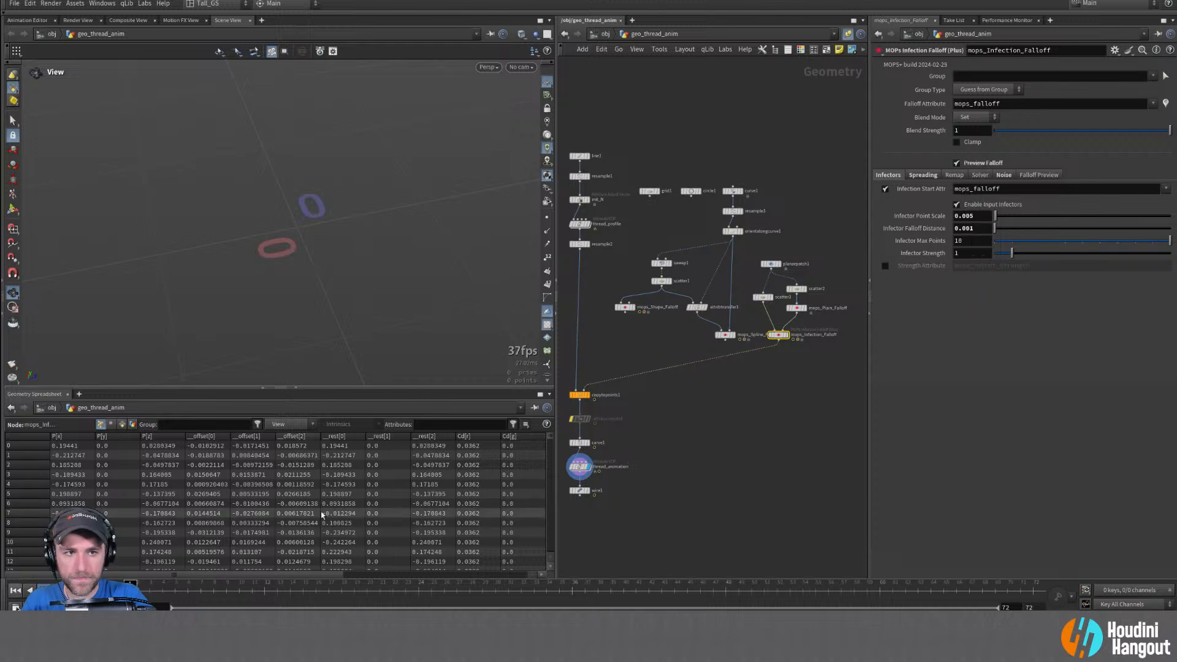
left_click_drag(250, 589, 130, 590)
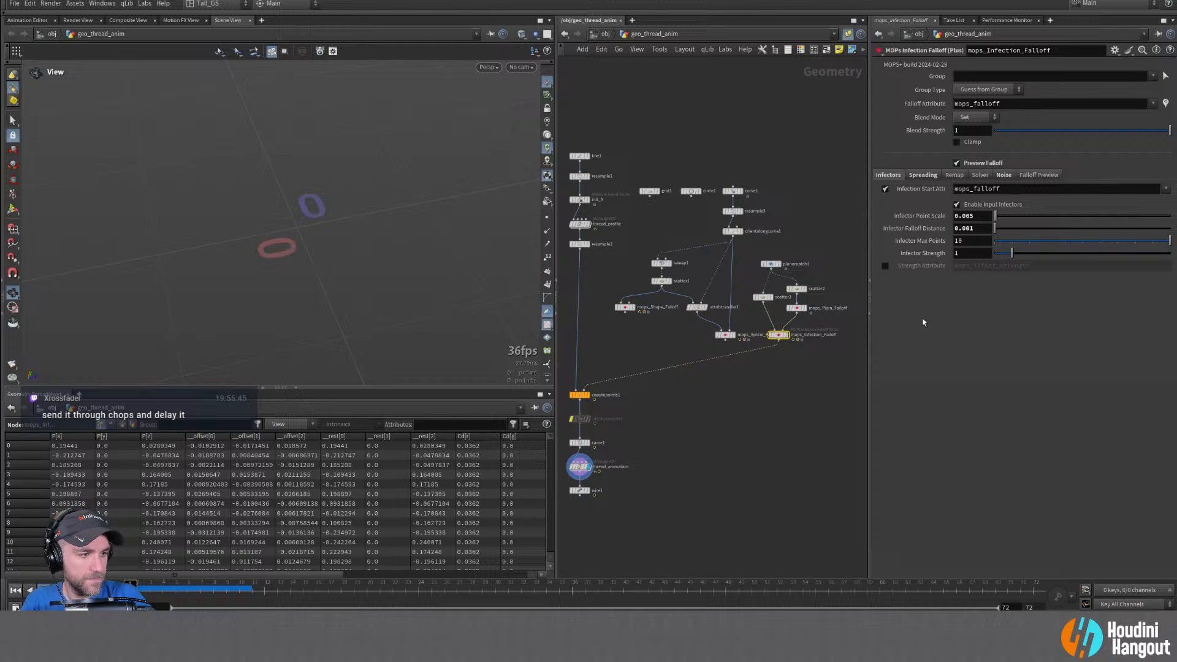
middle_click_drag(983, 228, 1038, 268)
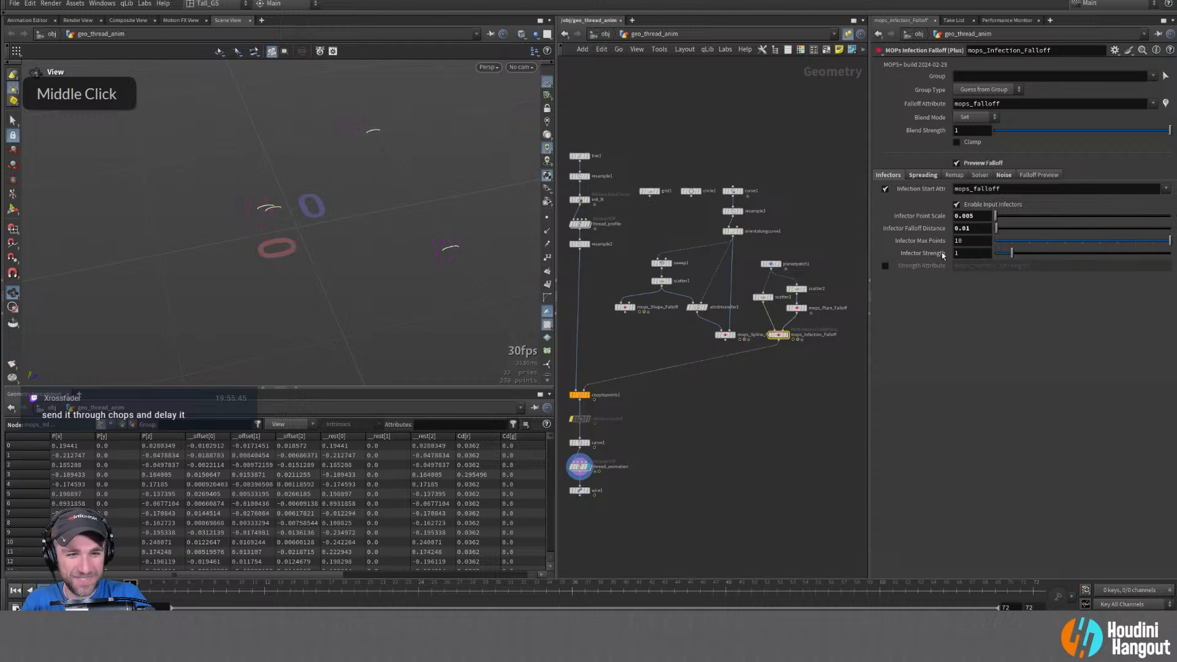
double_click(16, 592)
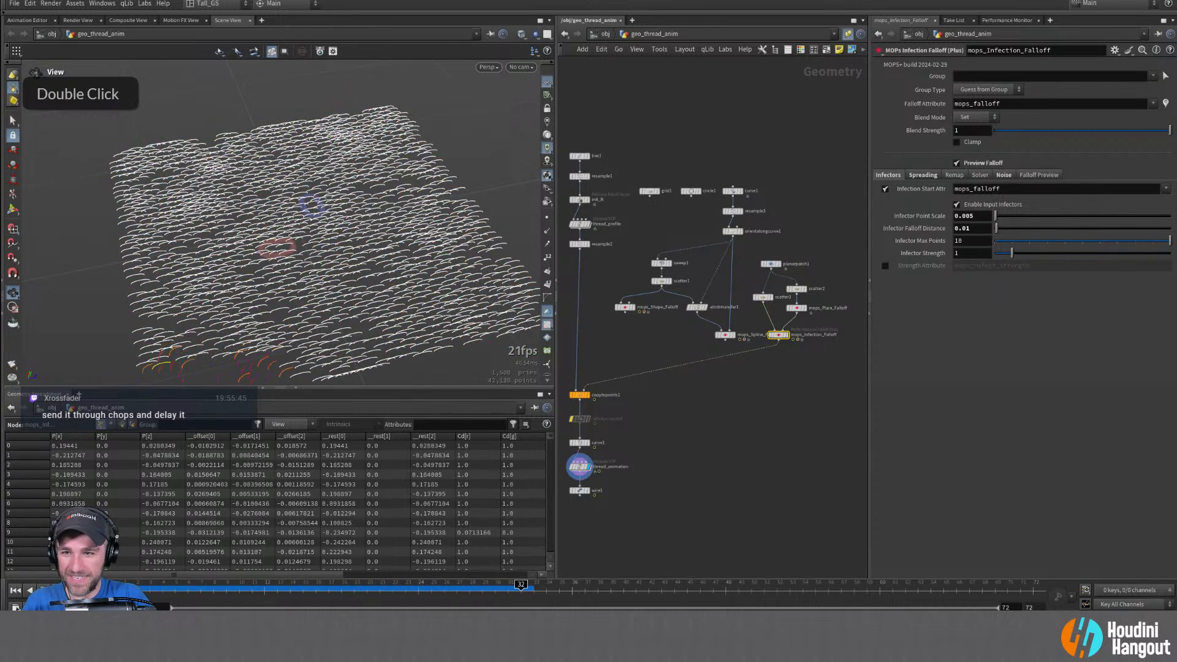
Scrub the timeline to frame 72 and examine the fully grown threads across the patch from close up
right_click_drag(195, 274, 197, 260, "alt")
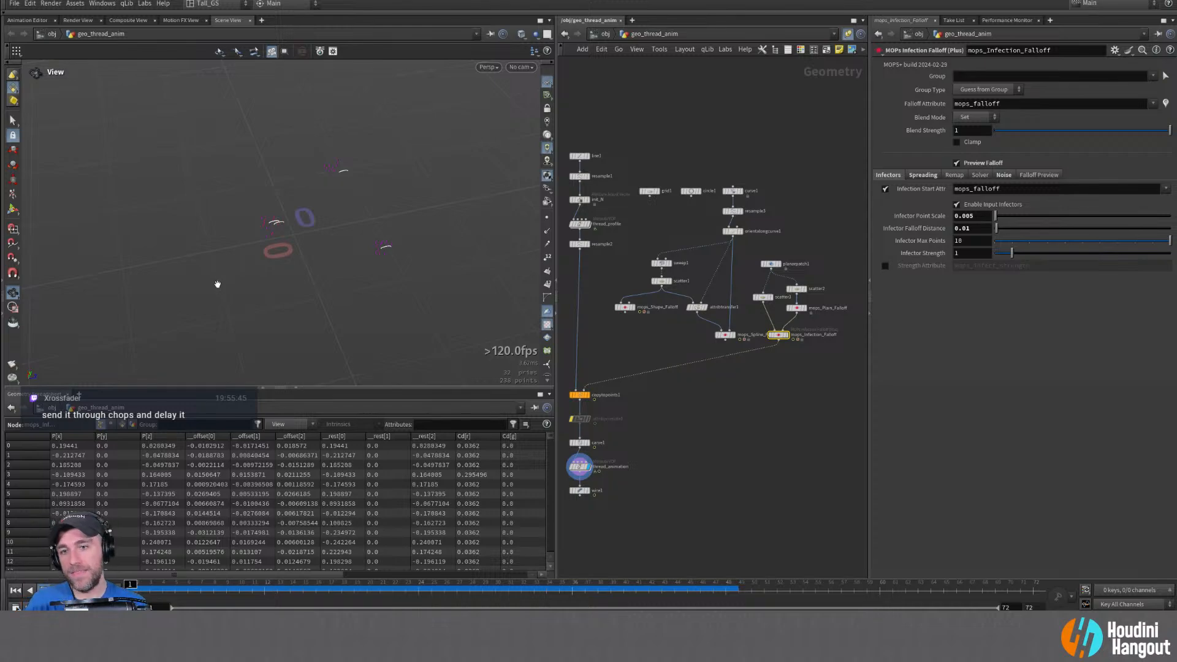
left_click_drag(714, 592, 1042, 593)
left_click_drag(288, 245, 325, 242, "alt")
right_click_drag(325, 242, 350, 246, "alt")
left_click_drag(350, 247, 315, 289, "alt")
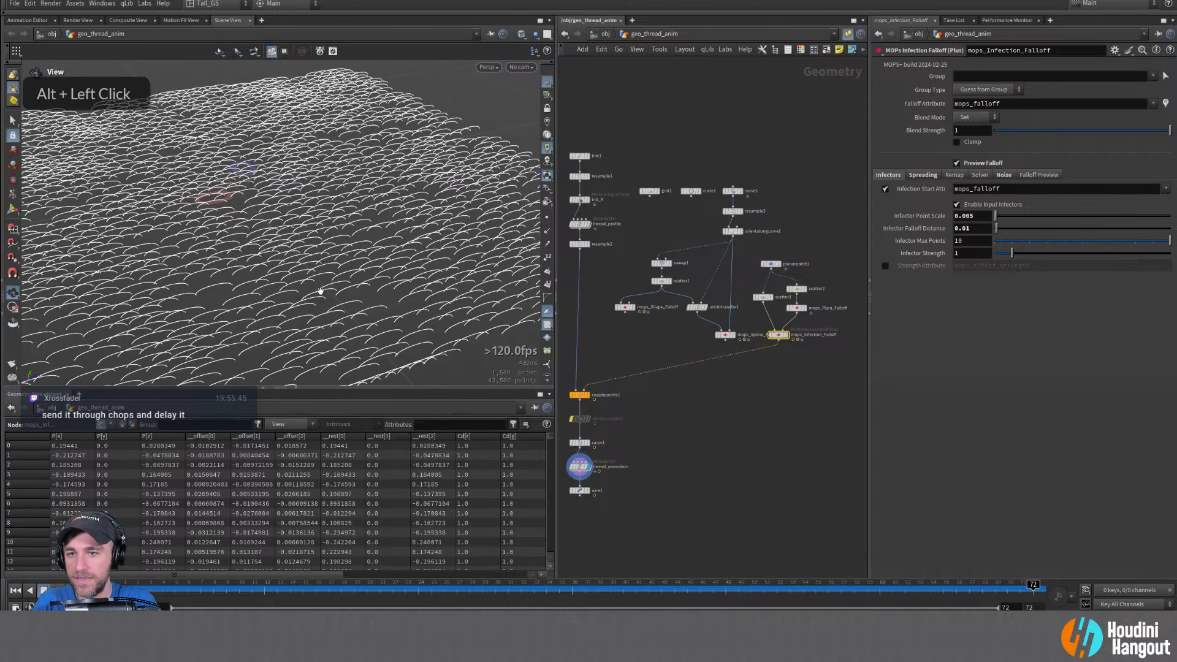
right_click_drag(316, 289, 381, 284, "alt")
left_click_drag(381, 284, 263, 307, "alt")
middle_click_drag(264, 307, 254, 241, "alt")
right_click_drag(254, 240, 250, 239, "alt")
left_click_drag(251, 239, 277, 237, "alt")
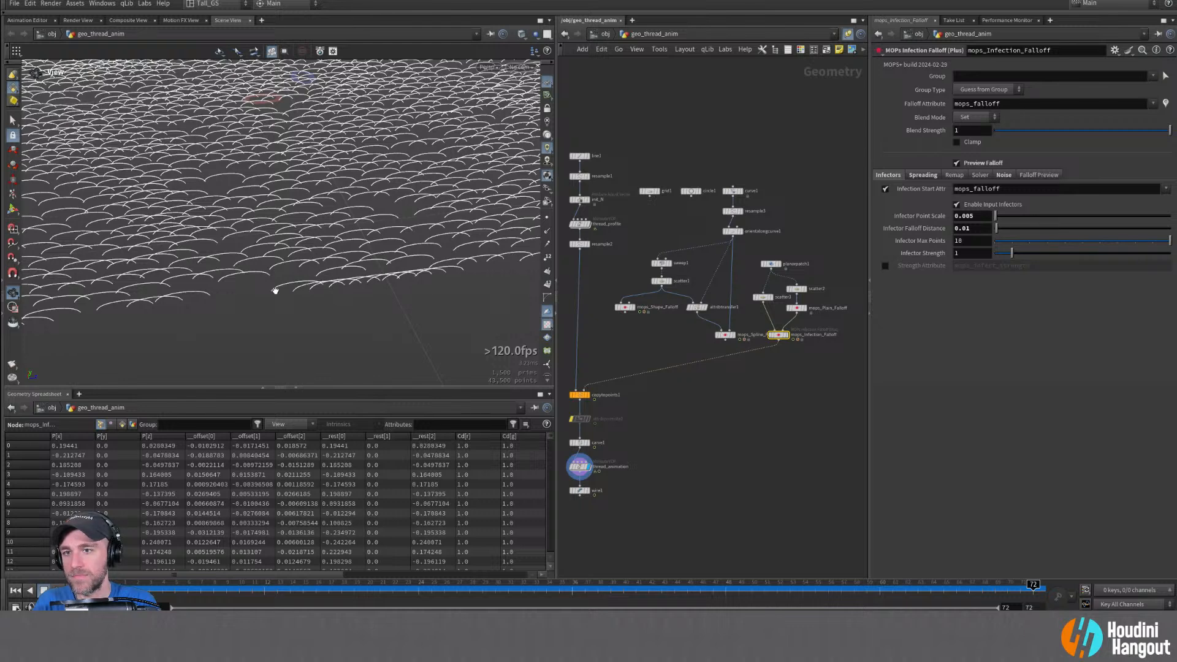
Delete the wire1 node below thread_animation
middle_click_drag(682, 430, 697, 402, "alt")
right_click_drag(698, 402, 703, 421, "alt")
middle_click_drag(702, 420, 754, 413, "alt")
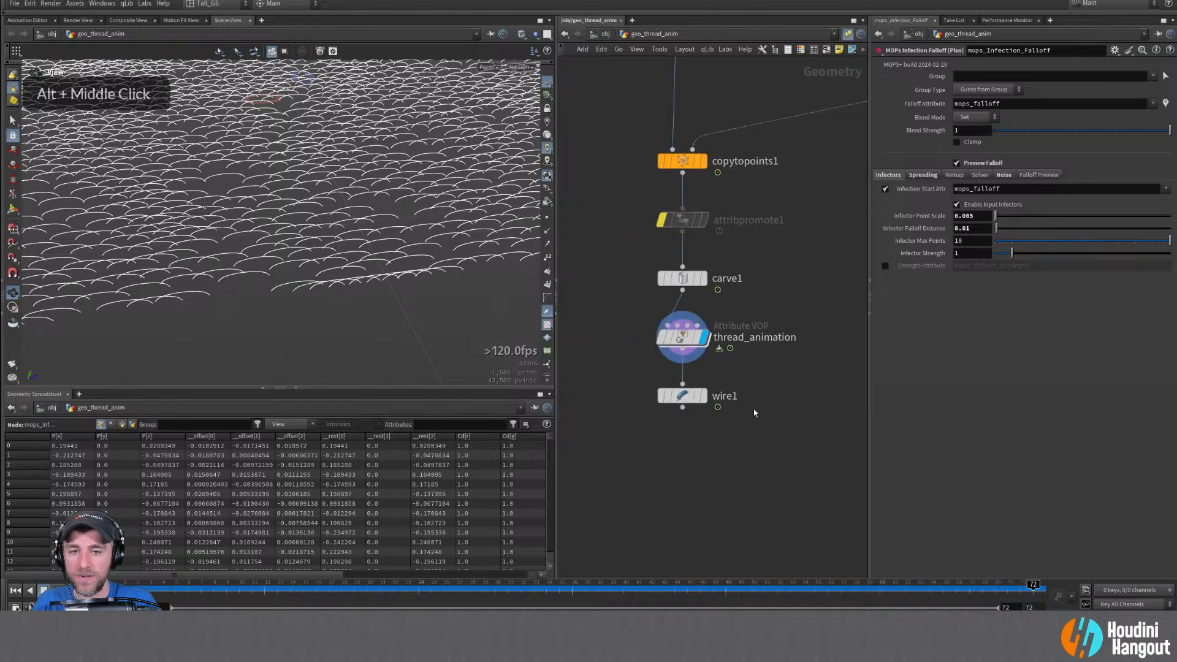
left_click(679, 338)
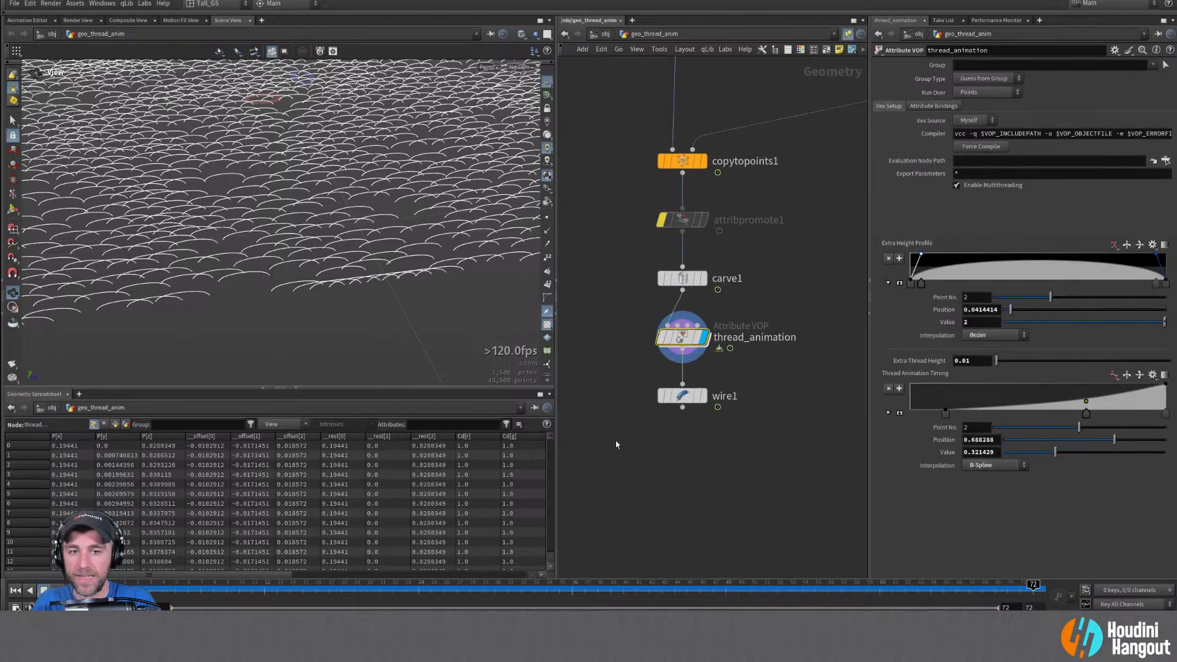
left_click(682, 396)
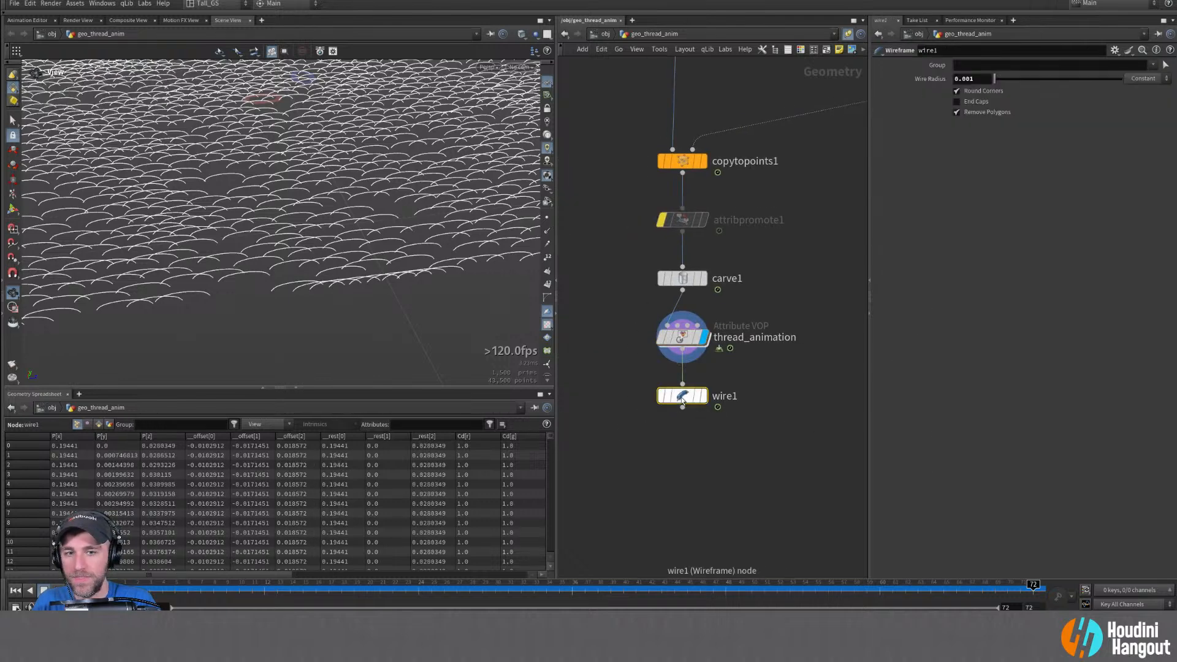
key("Delete")
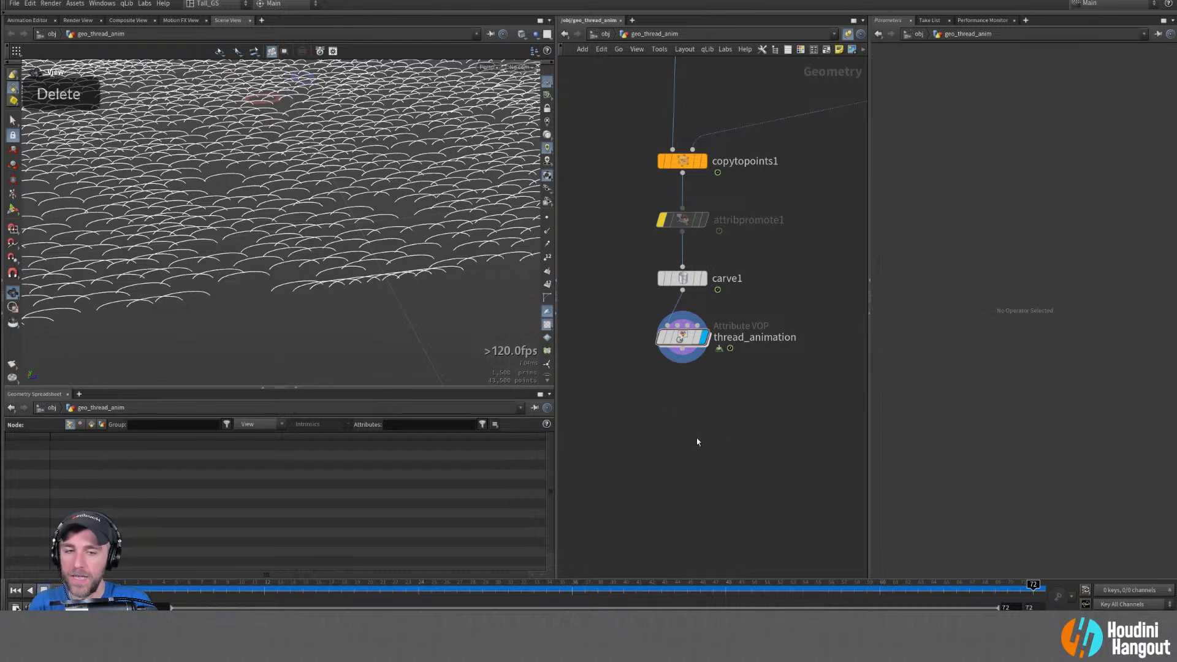
key("Tab")
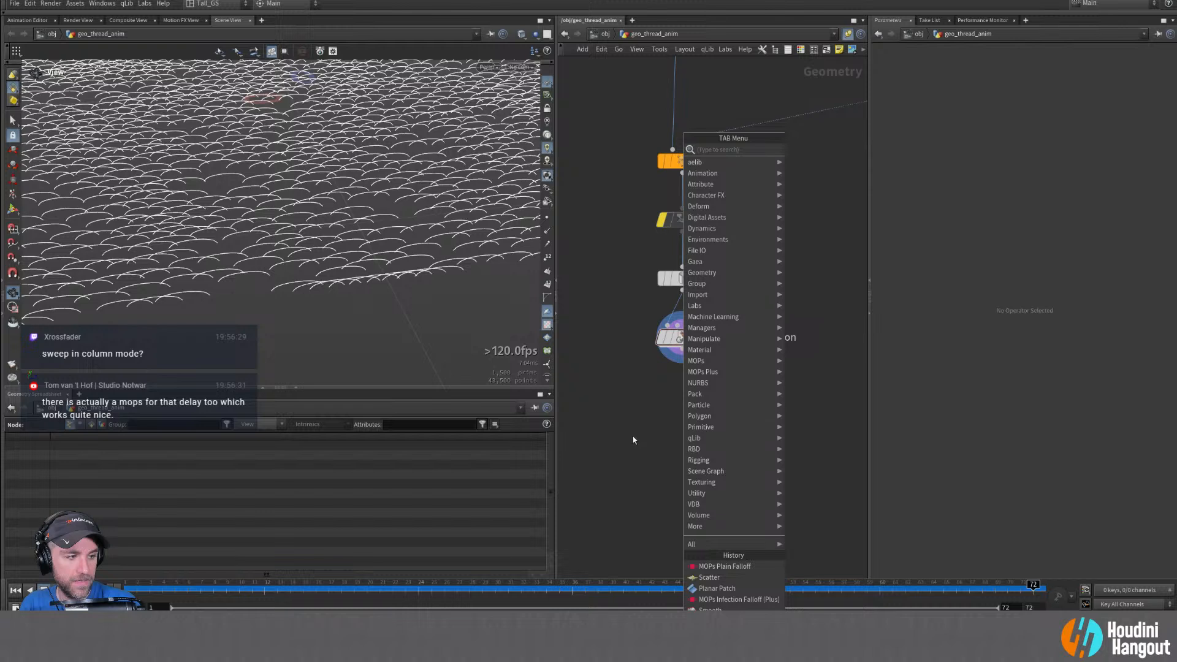
left_click(652, 433)
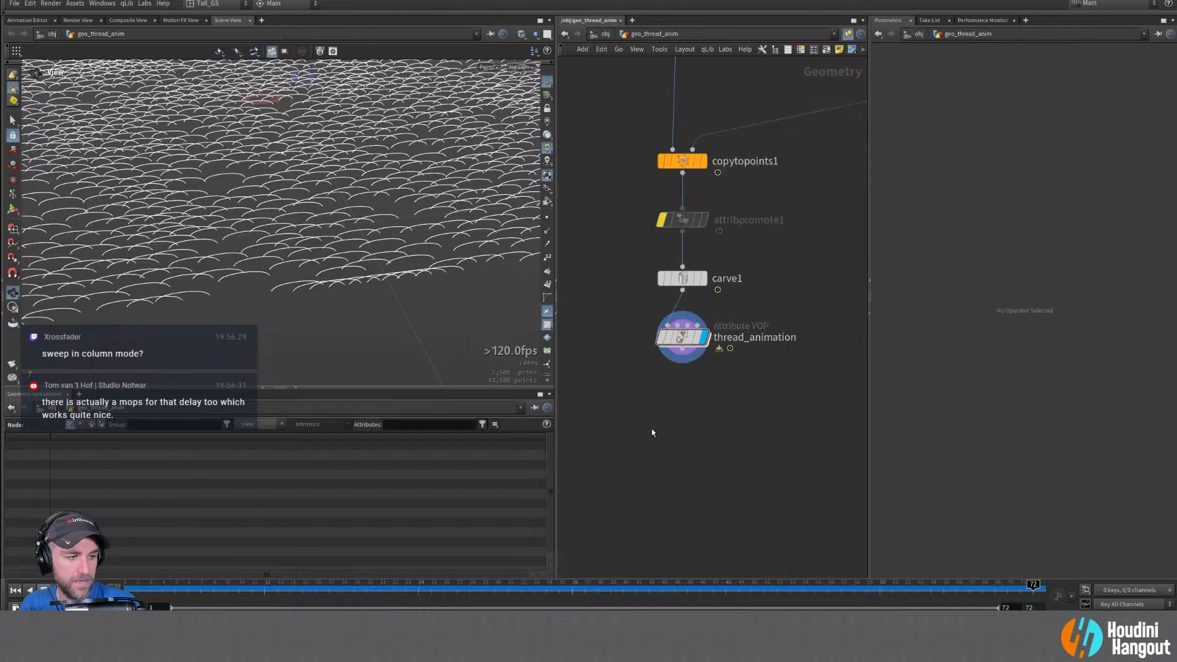
middle_click_drag(738, 325, 585, 441)
right_click_drag(705, 368, 750, 318)
middle_click_drag(750, 318, 742, 374)
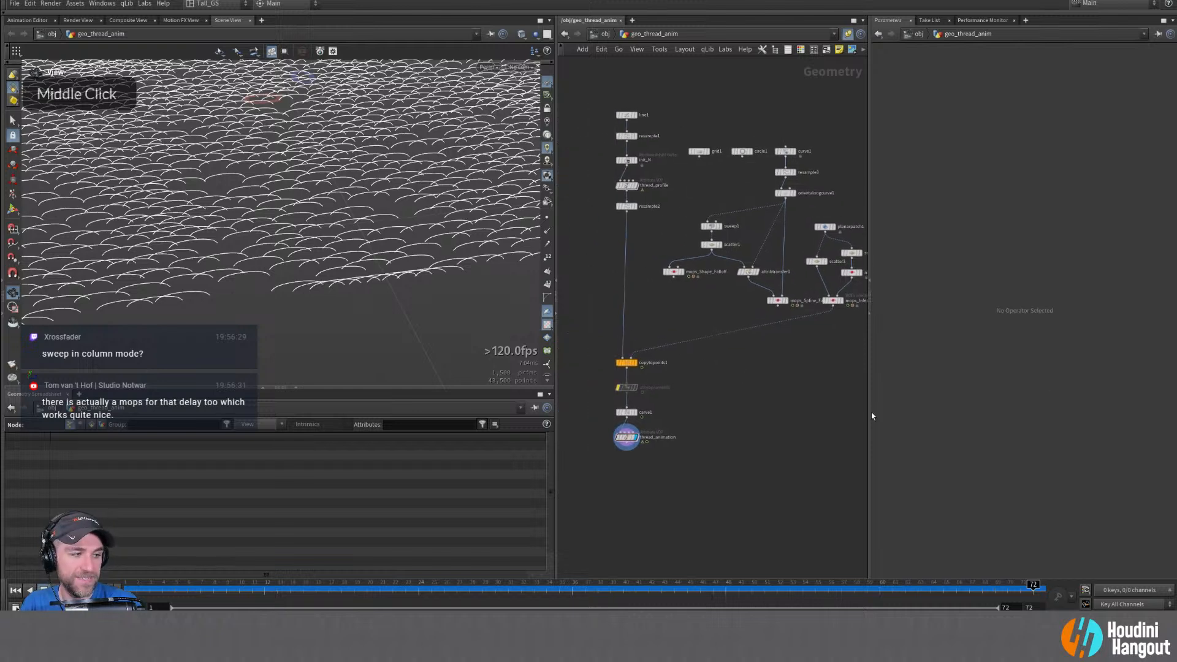
Add a Sweep node after thread_animation and make it the displayed node
middle_click_drag(675, 418, 702, 390)
right_click_drag(702, 390, 669, 415)
middle_click_drag(669, 416, 669, 471)
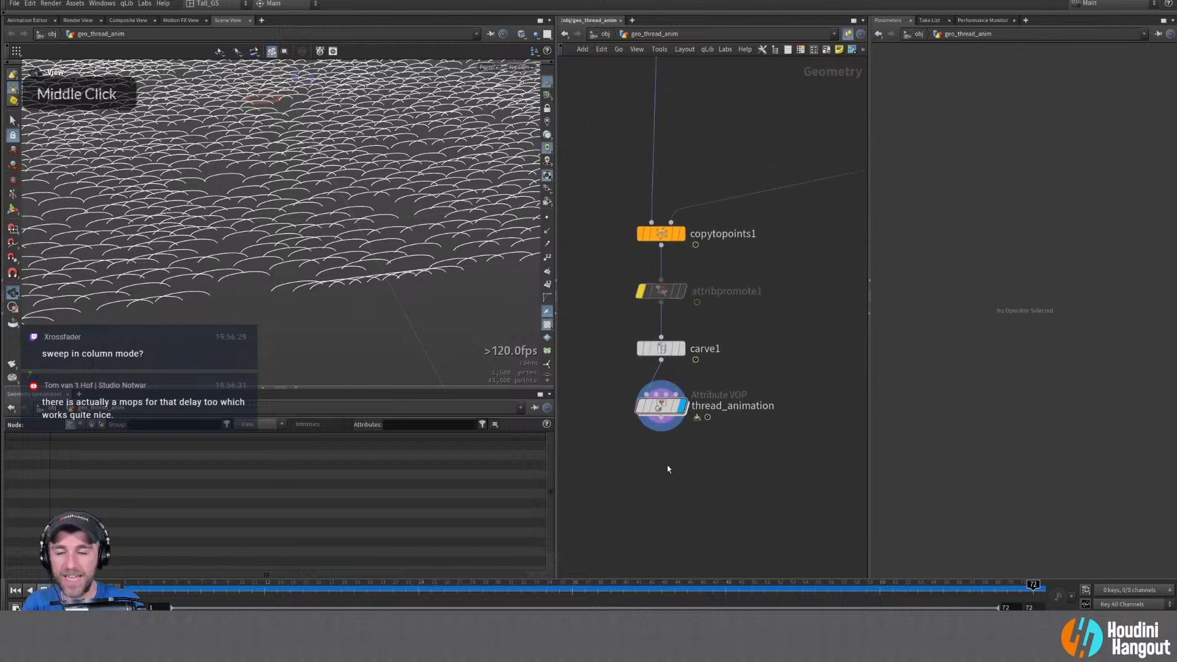
key("Tab")
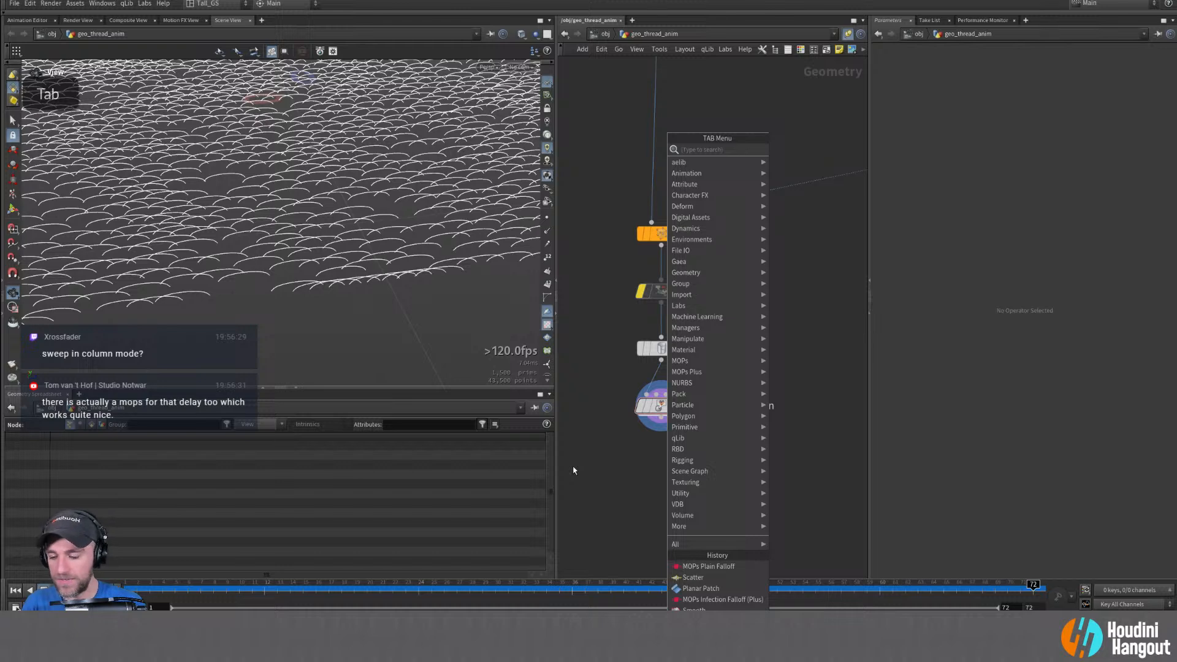
type("sweep")
key("Return")
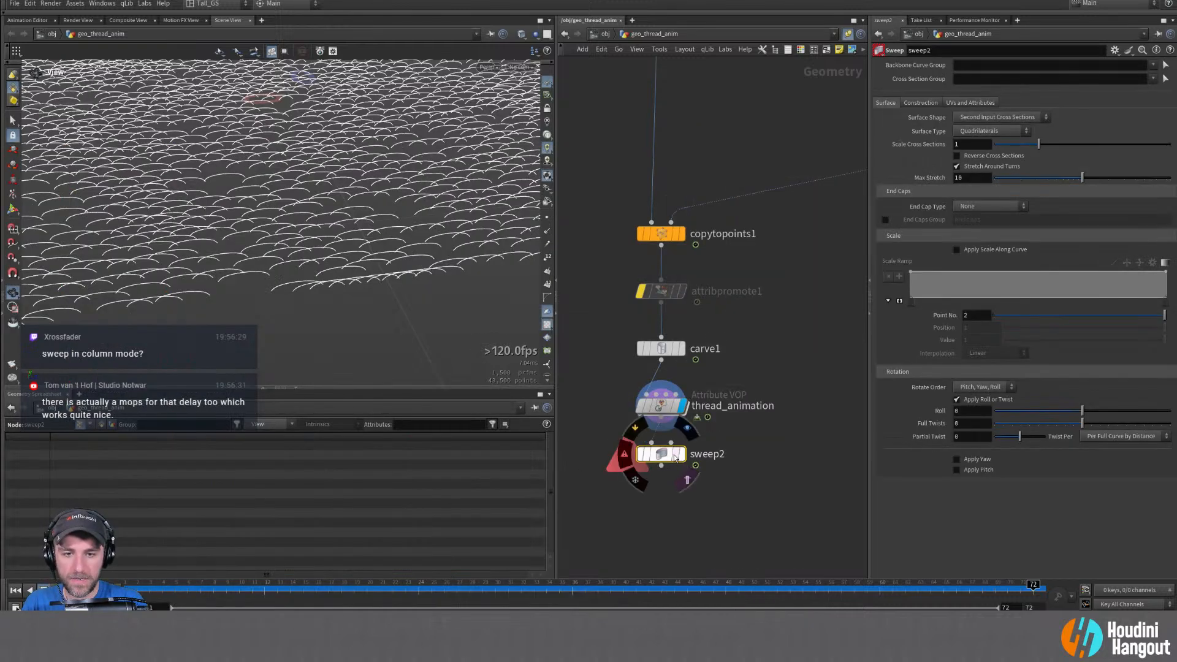
double_click(661, 473)
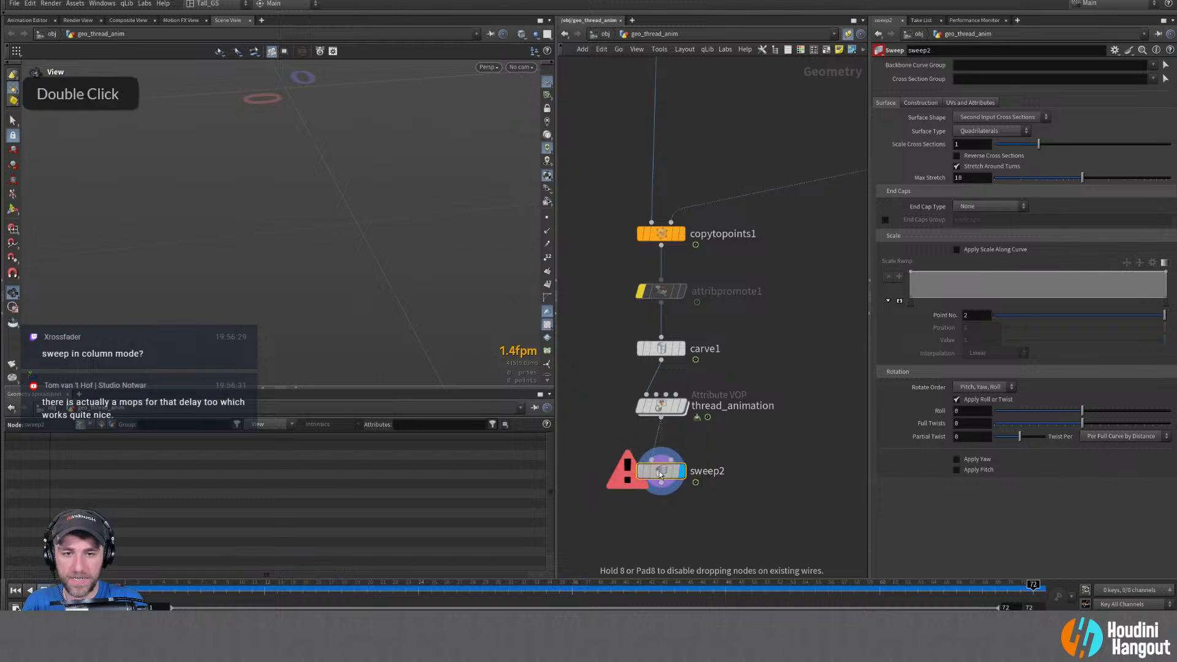
Set sweep2's Surface Shape to Round Tube with a Radius of 0.003
left_click(997, 117)
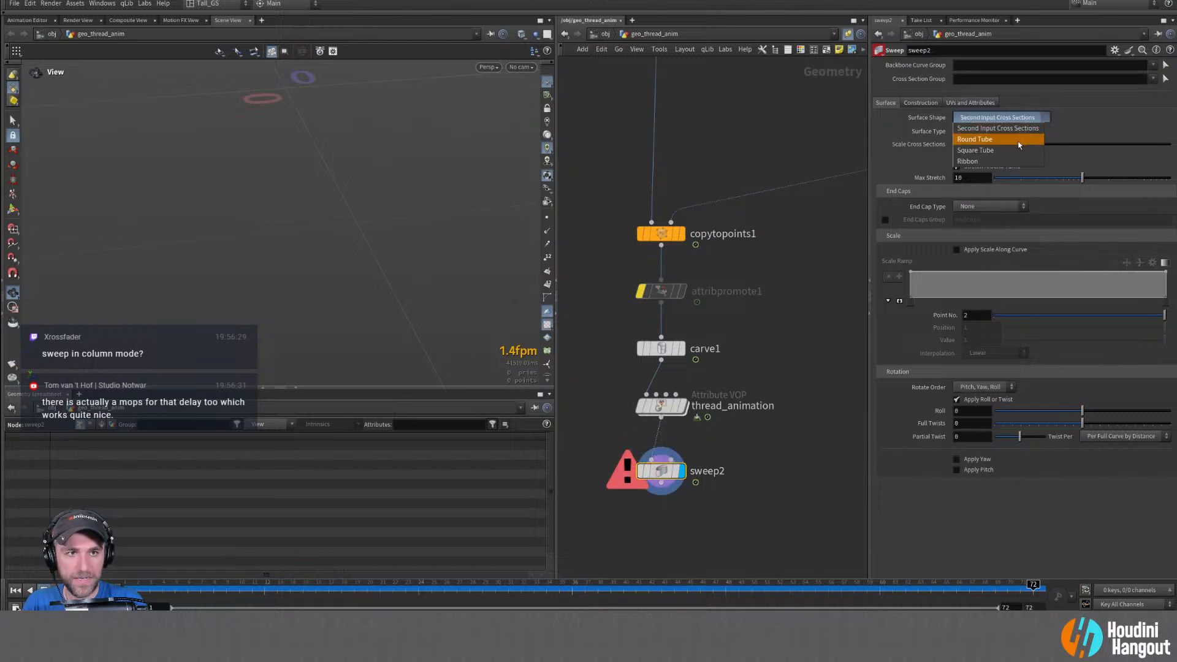
left_click(1020, 143)
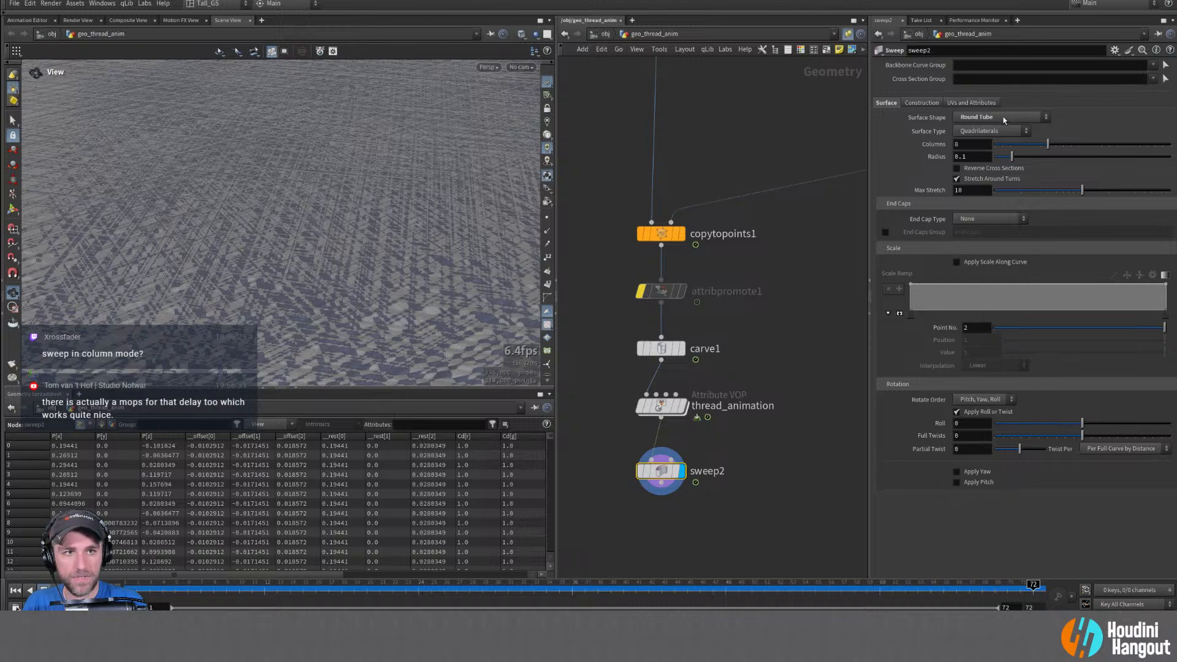
left_click_drag(1011, 156, 996, 157)
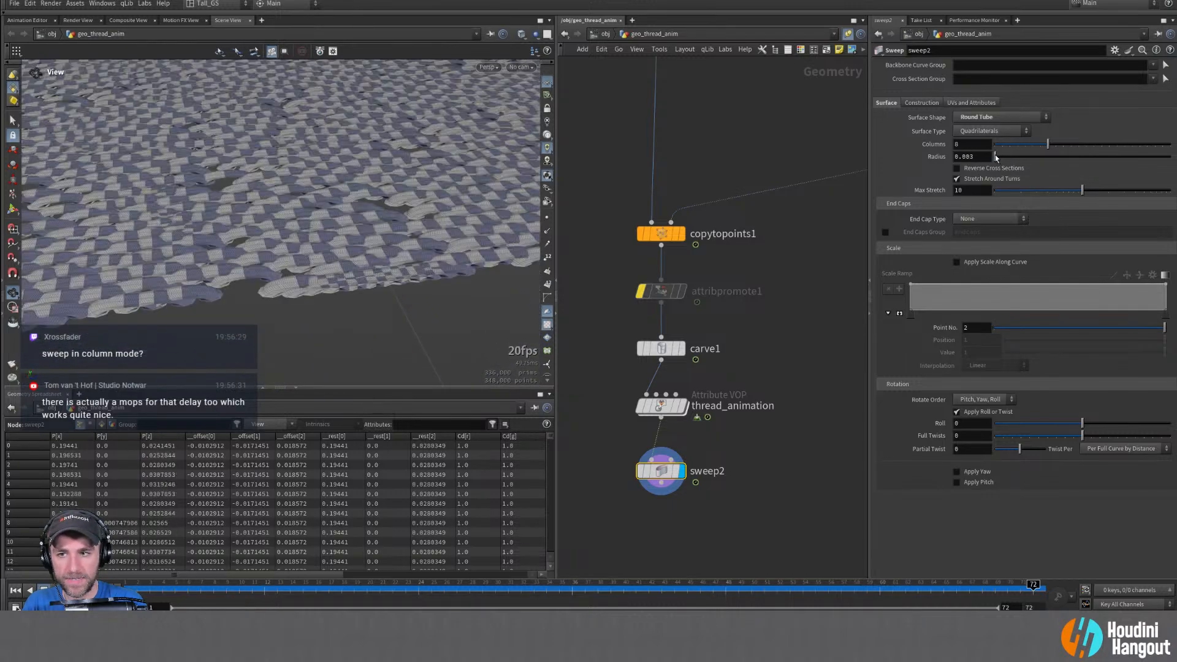
left_click_drag(437, 275, 452, 324, "alt")
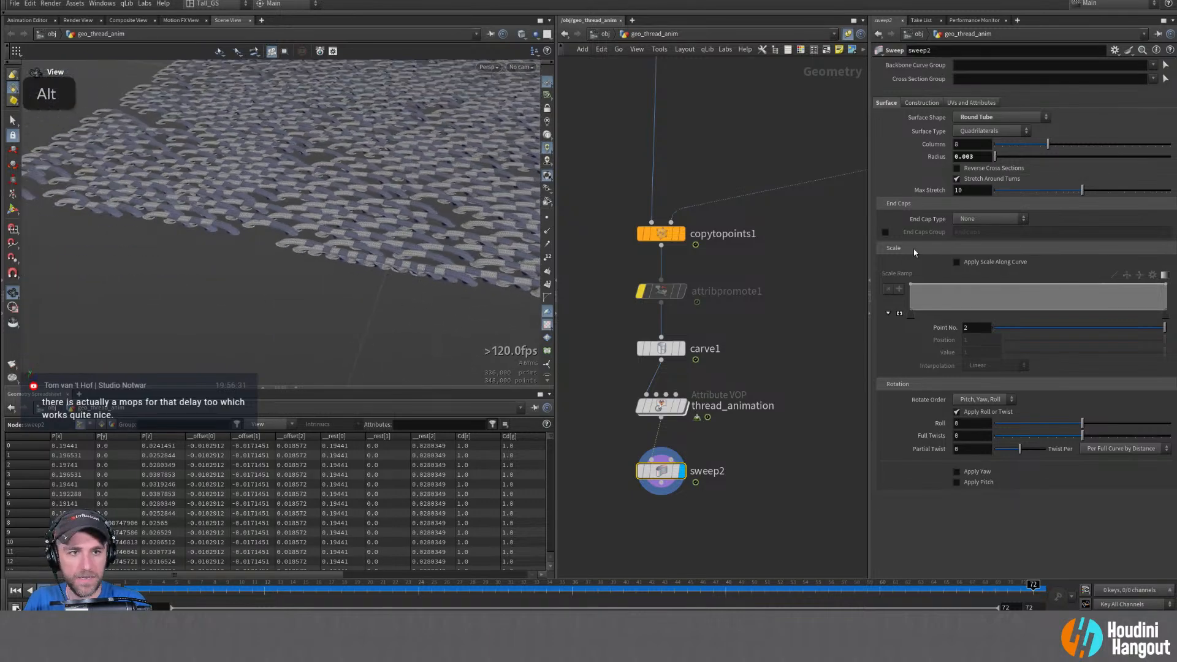
Check sweep2's construction options and thread_animation's attributes, and move sweep2 down to make room between the nodes
left_click(921, 103)
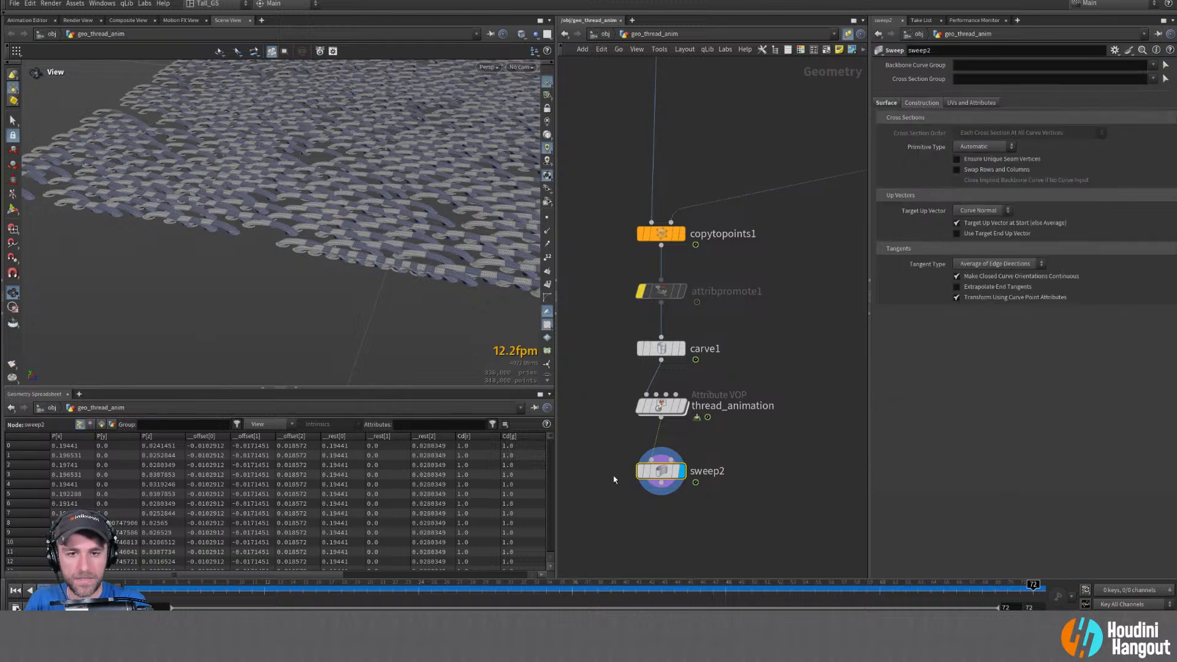
middle_click(673, 407)
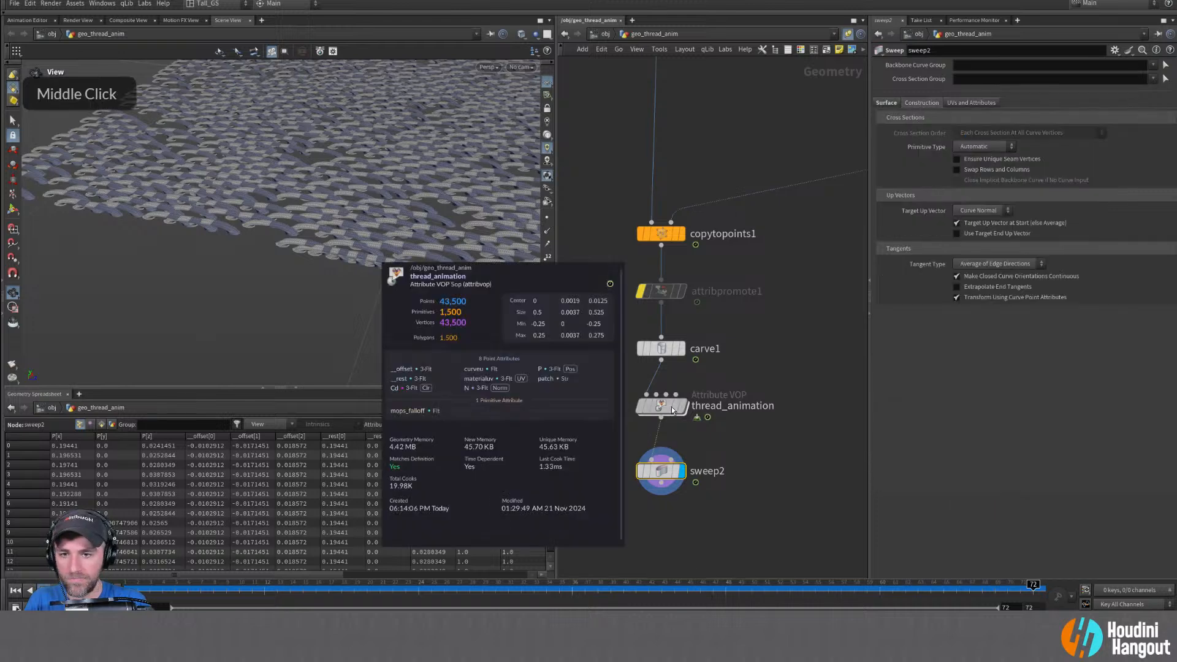
left_click_drag(660, 471, 658, 522)
key("Tab")
type("m")
key("Caps_Lock")
key("BackSpace")
key("Caps_Lock")
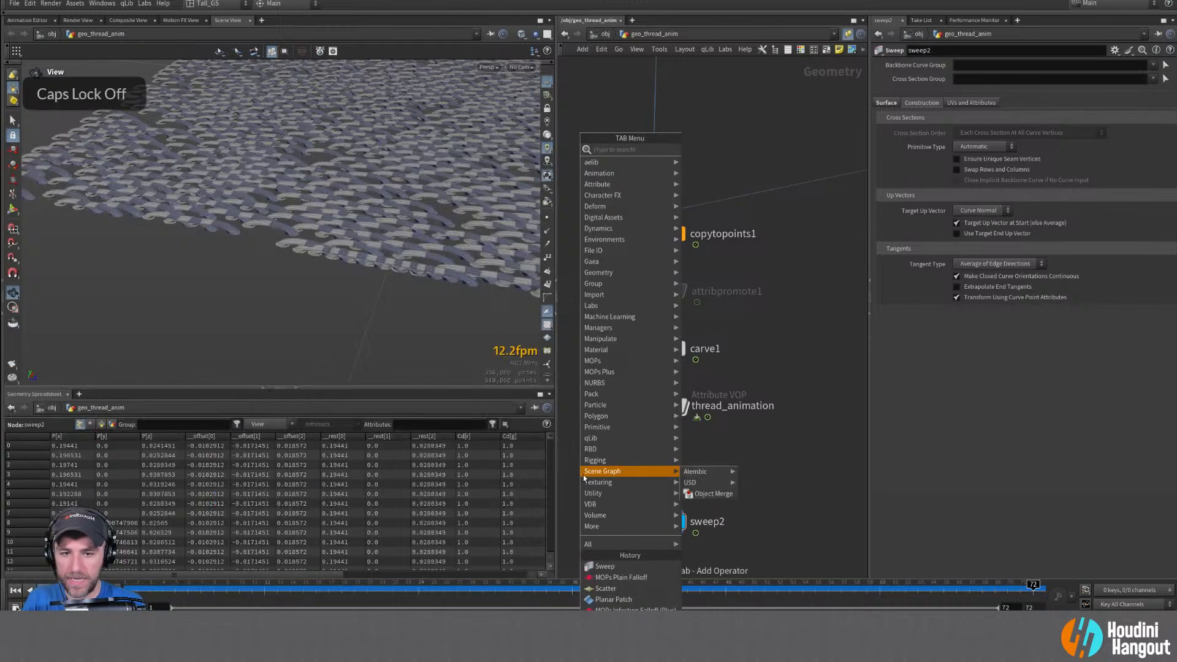
key("Tab")
Insert an Attribute Delete node between thread_animation and sweep2
key("Tab")
type("a")
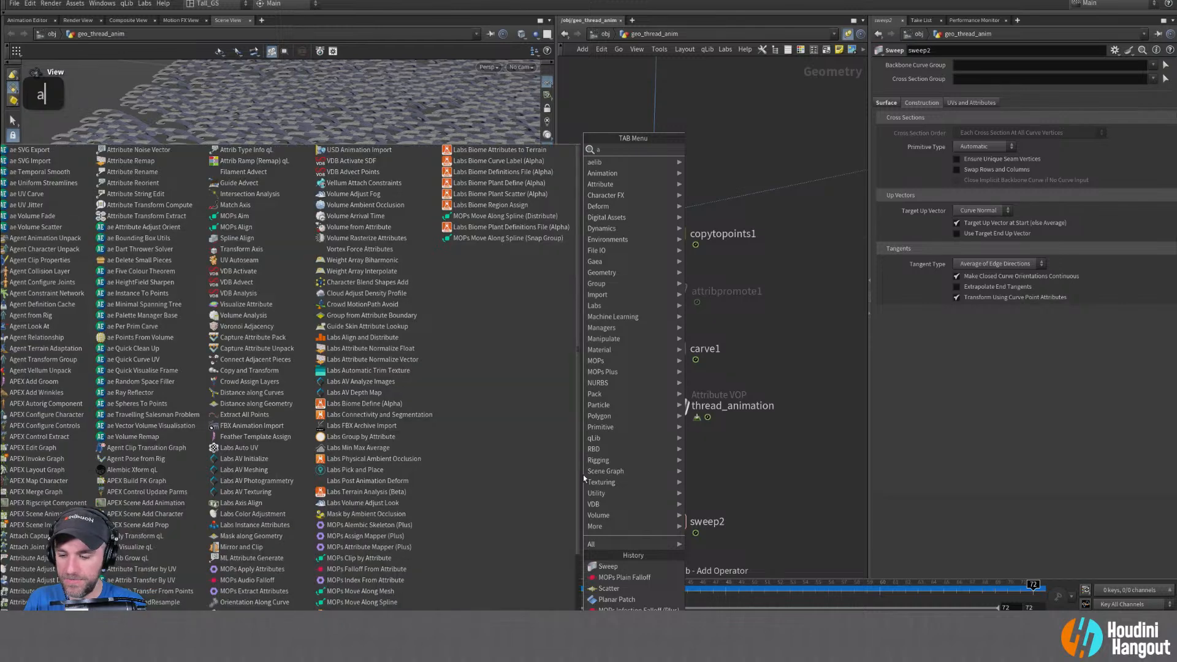
type("tt de")
key("Return")
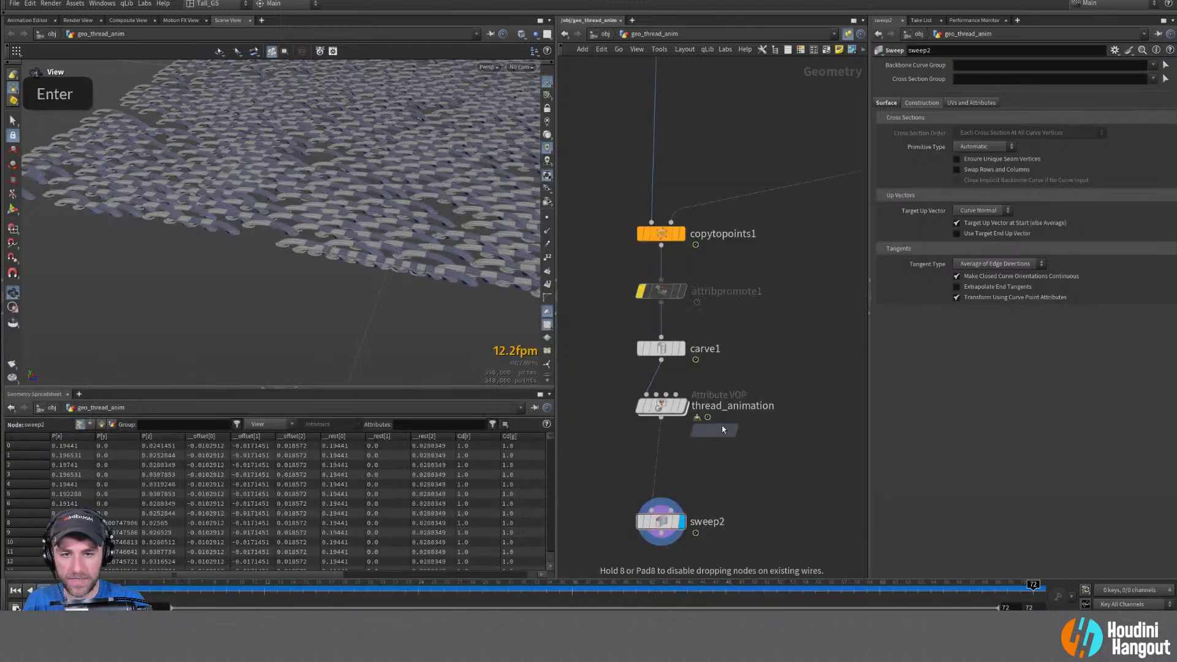
double_click(661, 455)
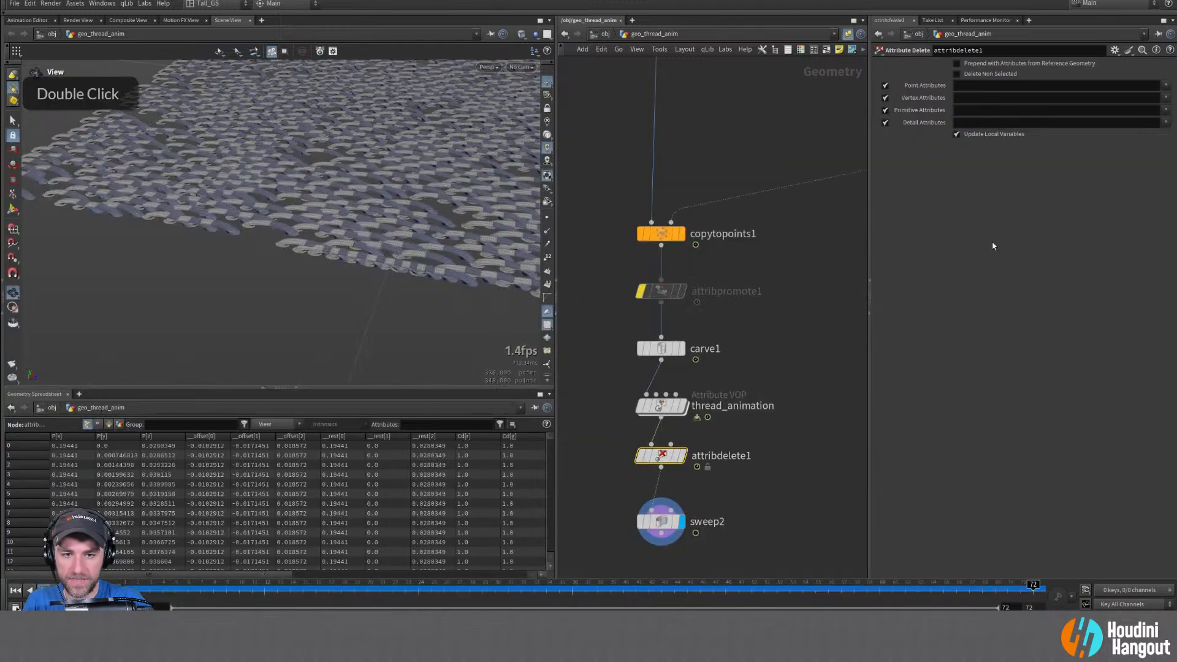
Have attribdelete1 remove the Normal (N) point attribute and inspect the swept tubes
left_click(1165, 86)
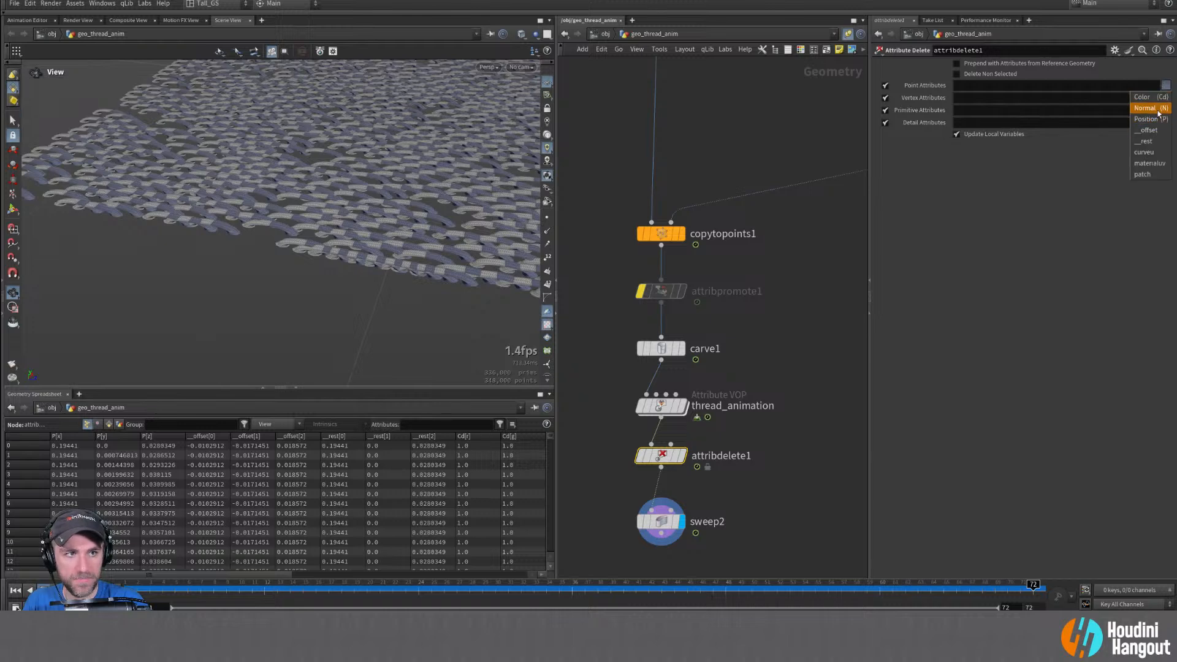
left_click(1157, 111)
left_click_drag(349, 223, 284, 221, "alt")
right_click_drag(284, 221, 330, 200, "alt")
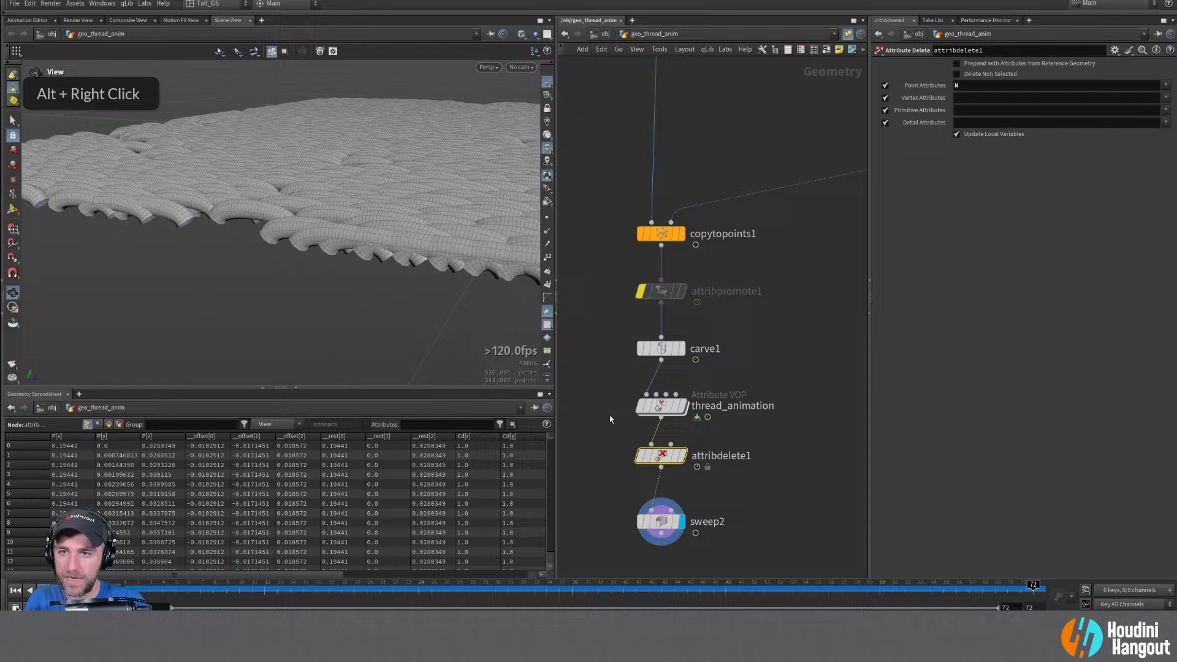
Move sweep2 closer below attribdelete1 and set its Radius to 0.001
left_click_drag(657, 523, 657, 508)
left_click(657, 508)
left_click(885, 104)
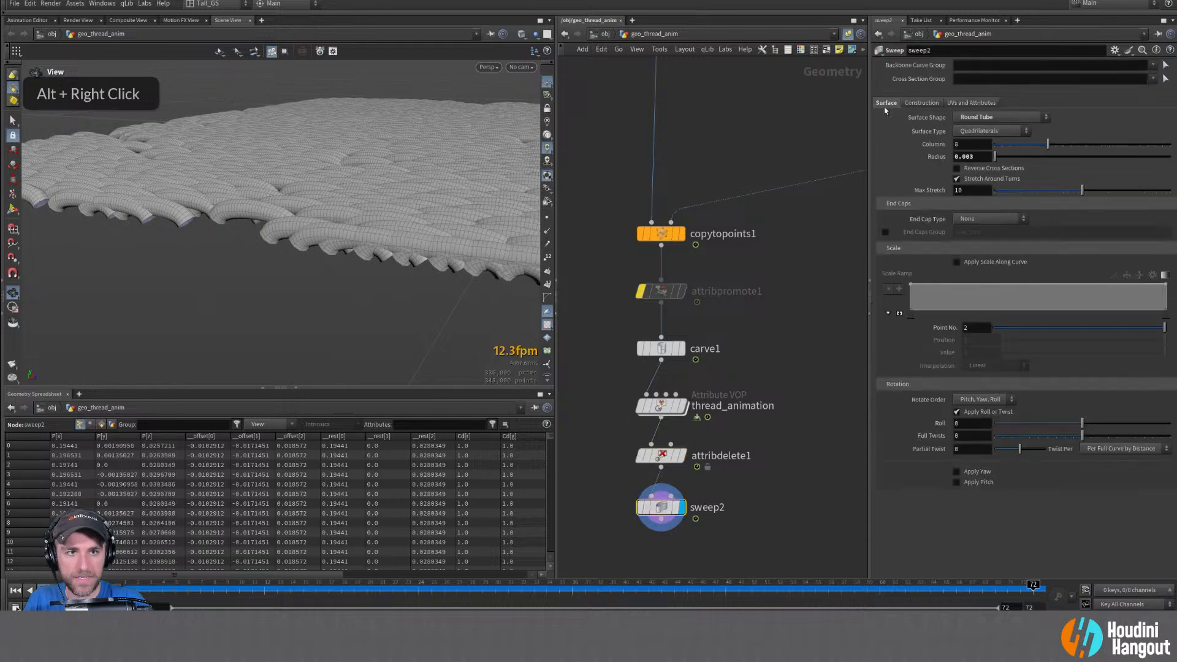
key("BackSpace")
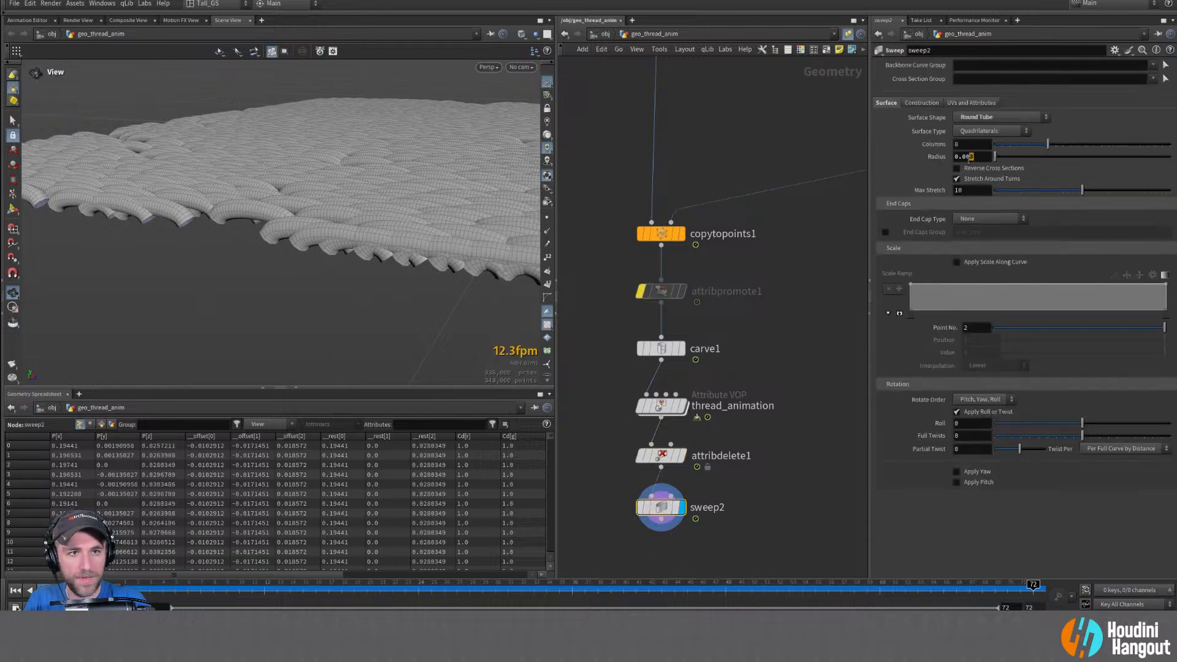
type("1")
key("Return")
left_click_drag(335, 169, 325, 196, "alt")
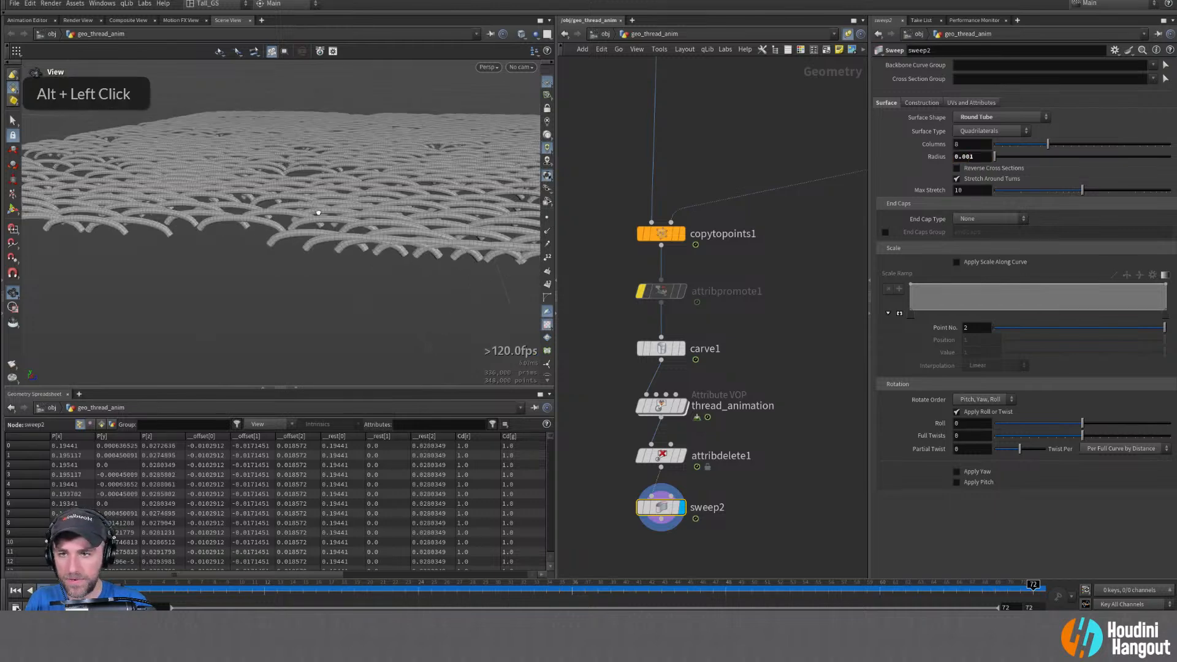
right_click_drag(325, 196, 334, 264, "alt")
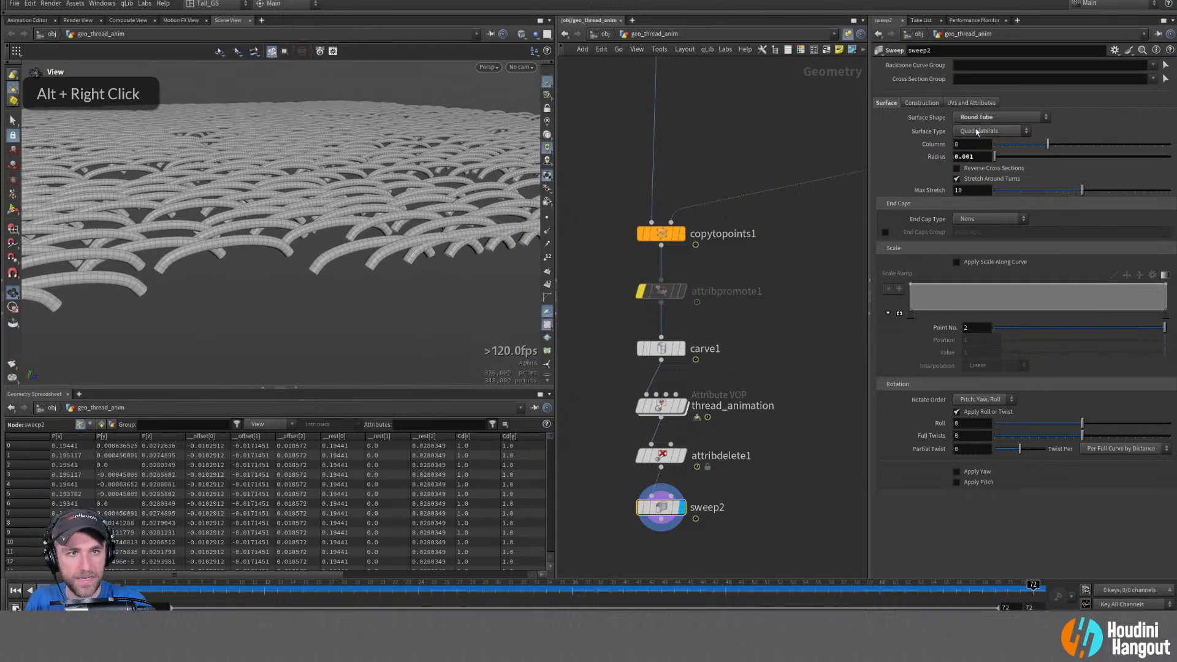
Change sweep2's Surface Type to Columns and inspect the resulting strands up close
left_click(931, 102)
left_click(975, 103)
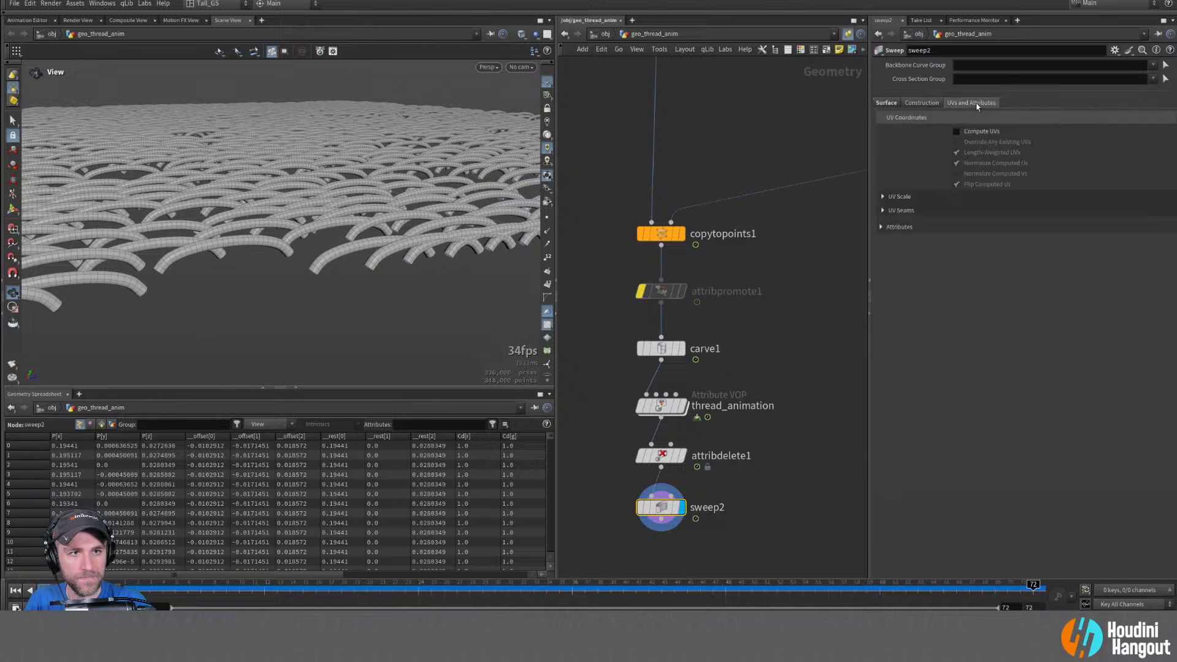
left_click(885, 102)
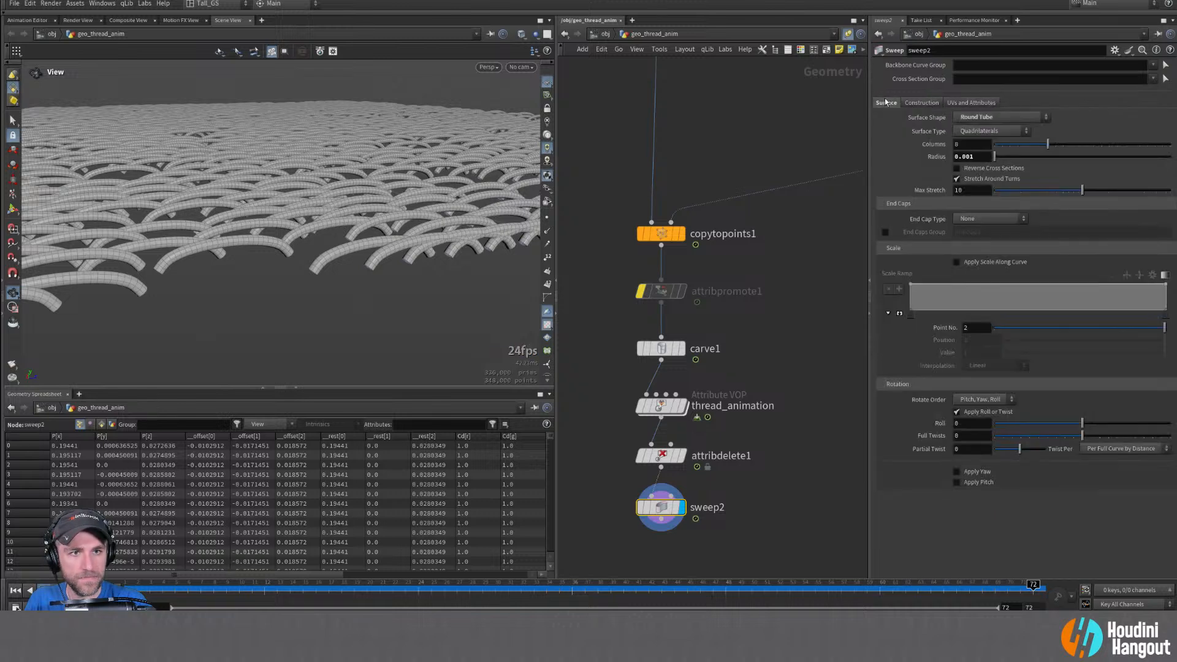
left_click(979, 132)
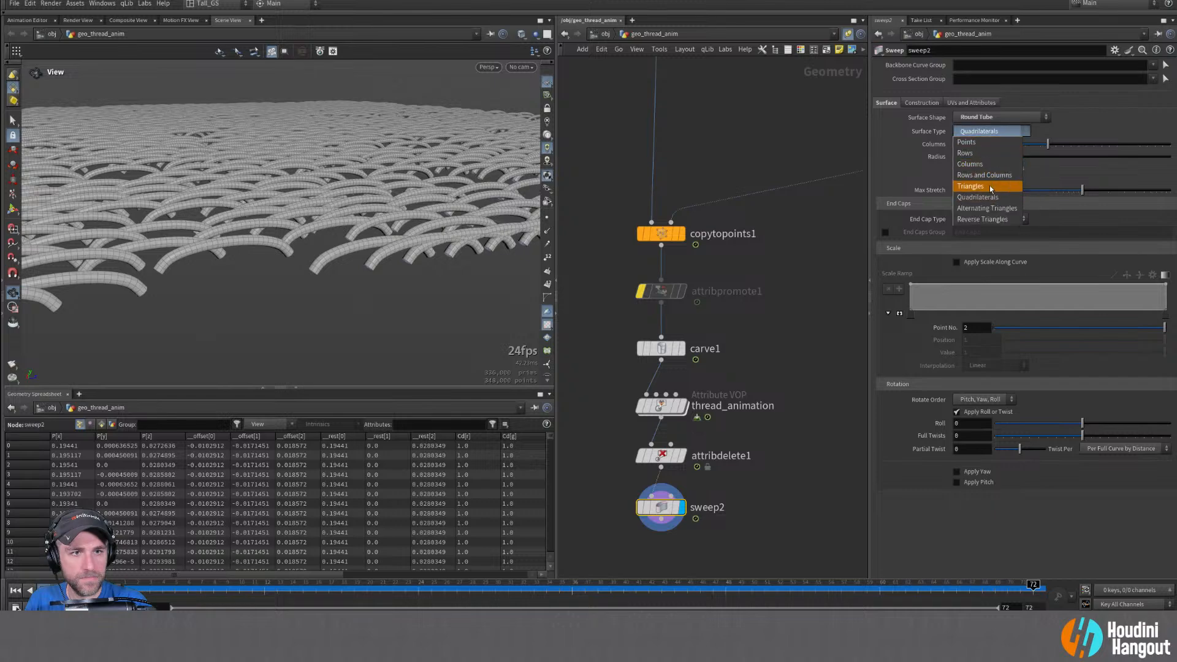
left_click(970, 164)
left_click_drag(383, 267, 284, 293, "alt")
right_click_drag(284, 293, 444, 197, "alt")
left_click_drag(411, 241, 945, 154, "alt")
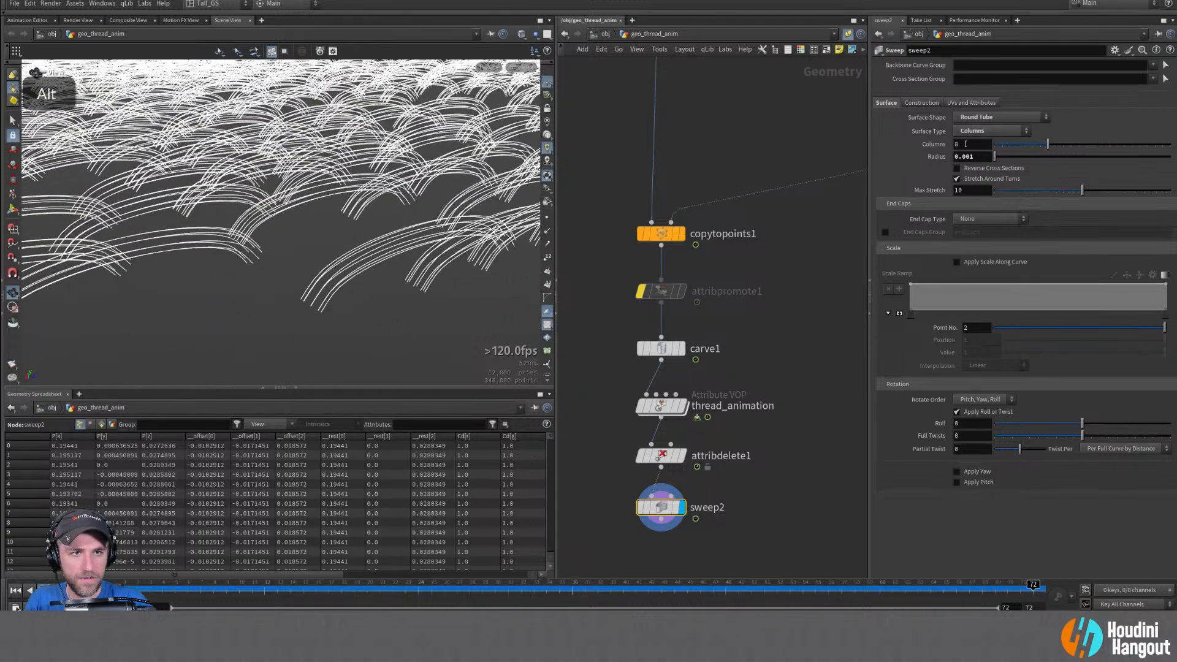
Set sweep2's number of Columns to 5
double_click(966, 143)
type("5")
key("Return")
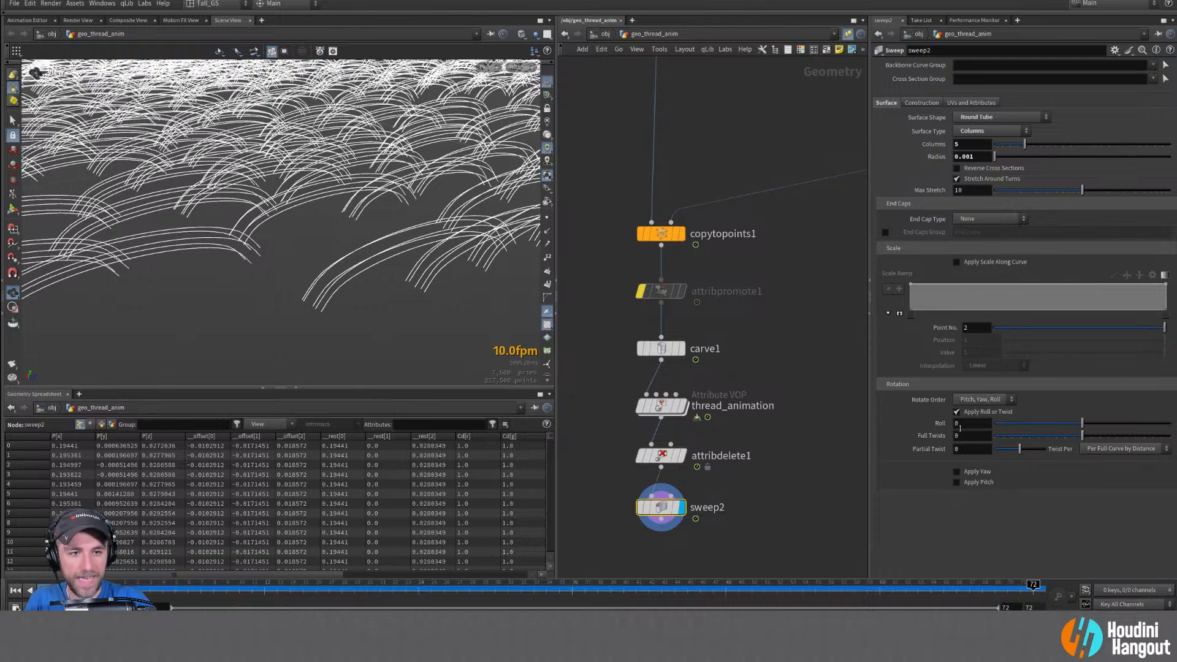
Set sweep2's Full Twists to 4 and inspect the twisted strands from several angles
left_click_drag(1084, 436, 1117, 438)
left_click_drag(435, 262, 374, 258, "alt")
mouse_move(374, 257)
right_mouse_down("alt")
mouse_move(337, 247)
mouse_move(368, 246)
right_mouse_up("alt")
left_click_drag(368, 245, 487, 248, "alt")
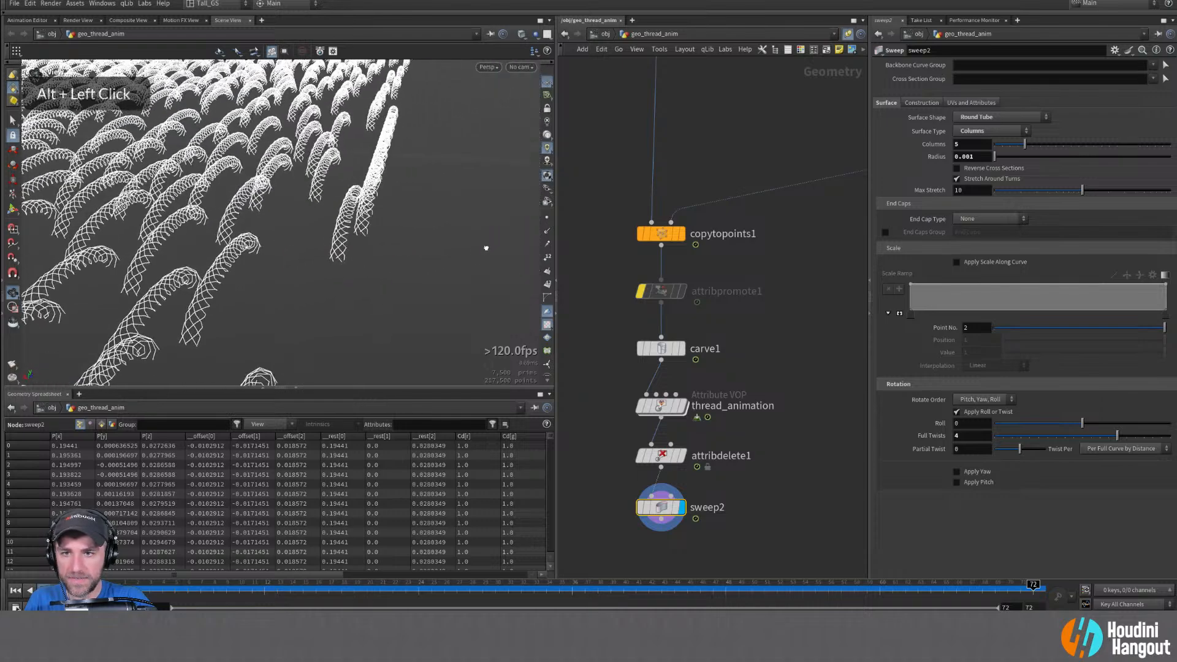
Set sweep2's Radius to 0.0005 and inspect the thinner twisted threads up close
left_click(969, 157)
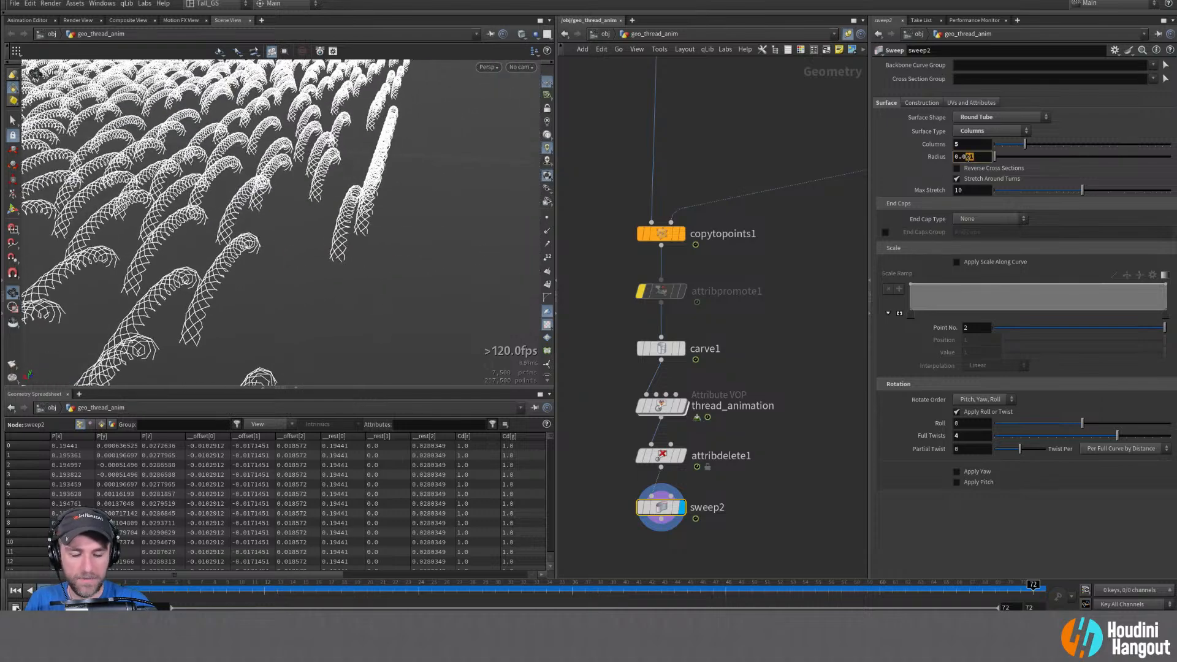
type("005")
key("Return")
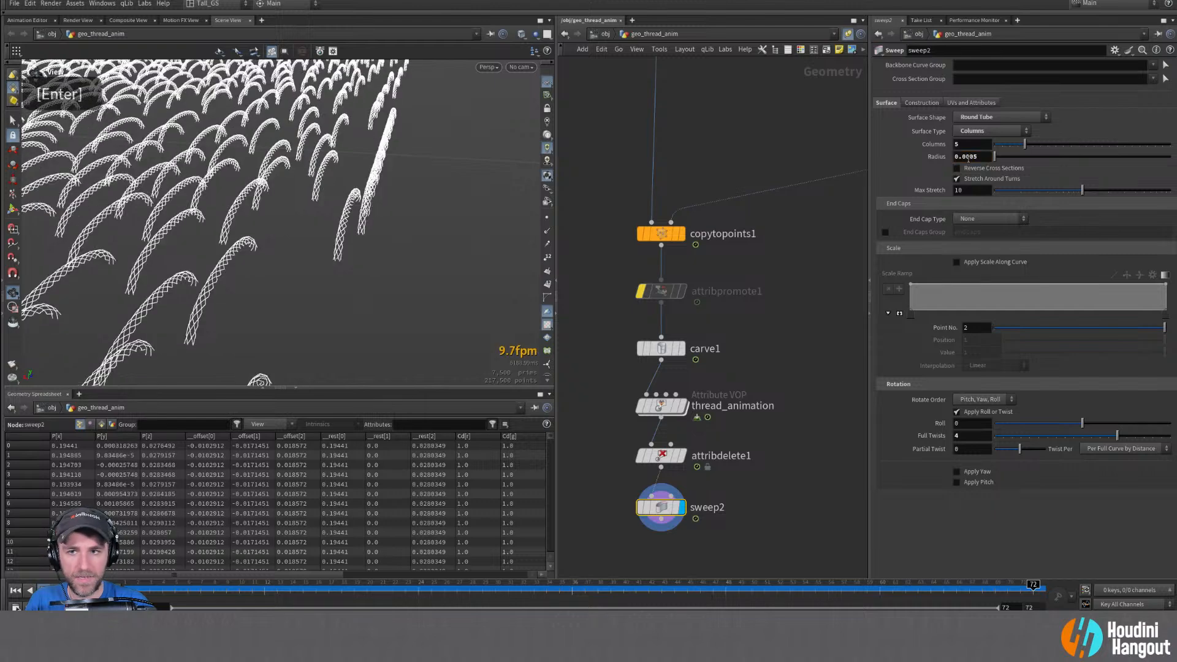
left_click_drag(310, 219, 343, 202, "alt")
right_click_drag(344, 203, 387, 167, "alt")
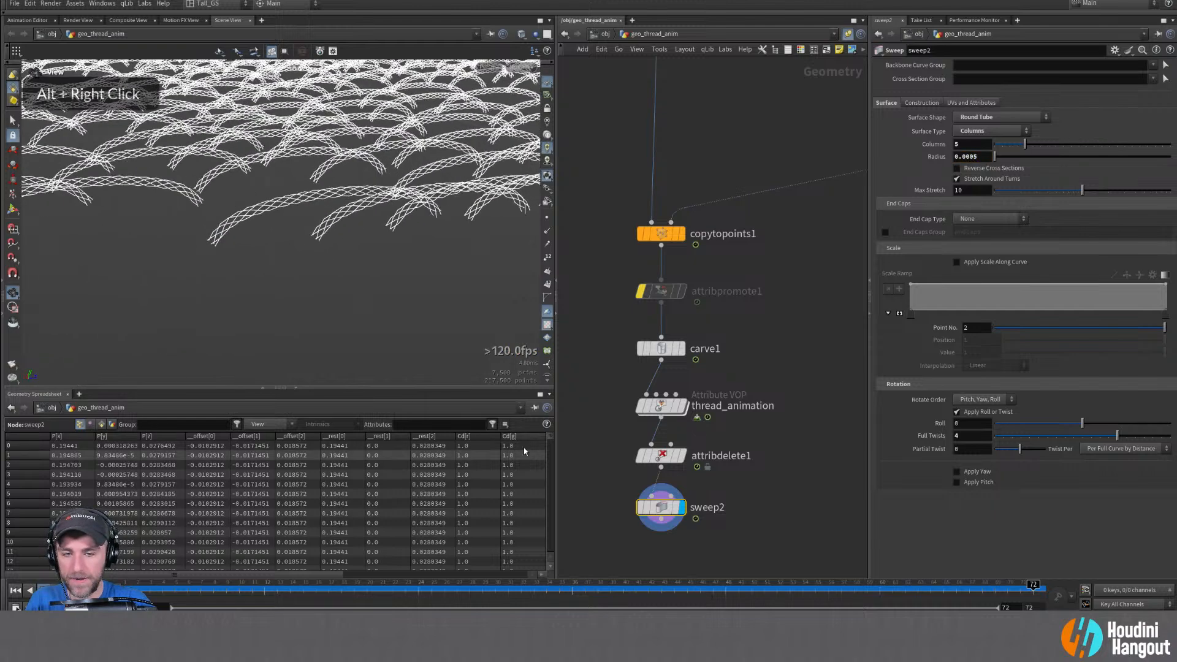
Review the twisted threads' growth at frames 25, 29 and 72 from different angles
left_click_drag(258, 593, 431, 593)
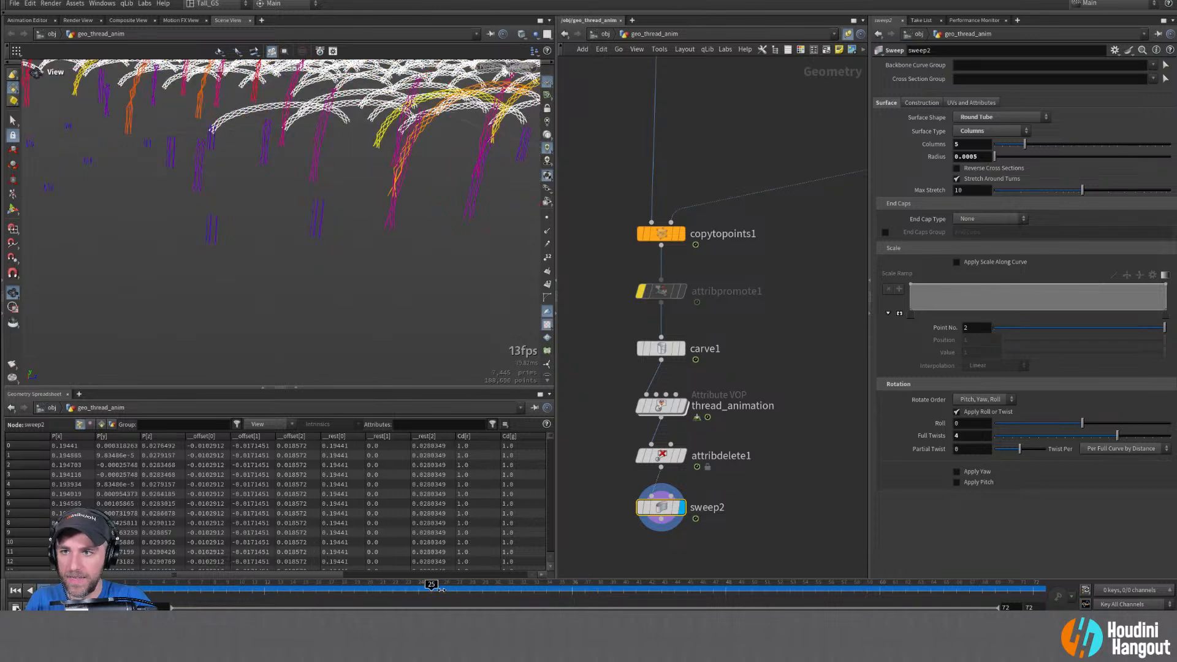
right_click_drag(362, 234, 322, 248, "alt")
left_click_drag(321, 248, 361, 233, "alt")
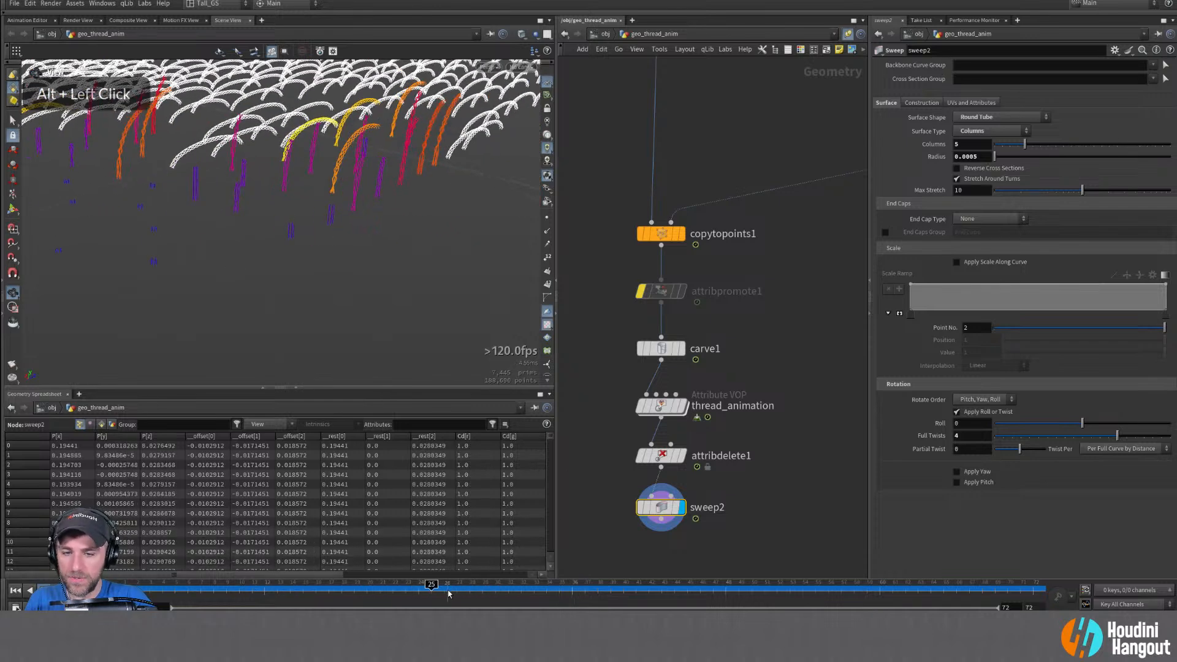
left_click_drag(432, 592, 483, 584)
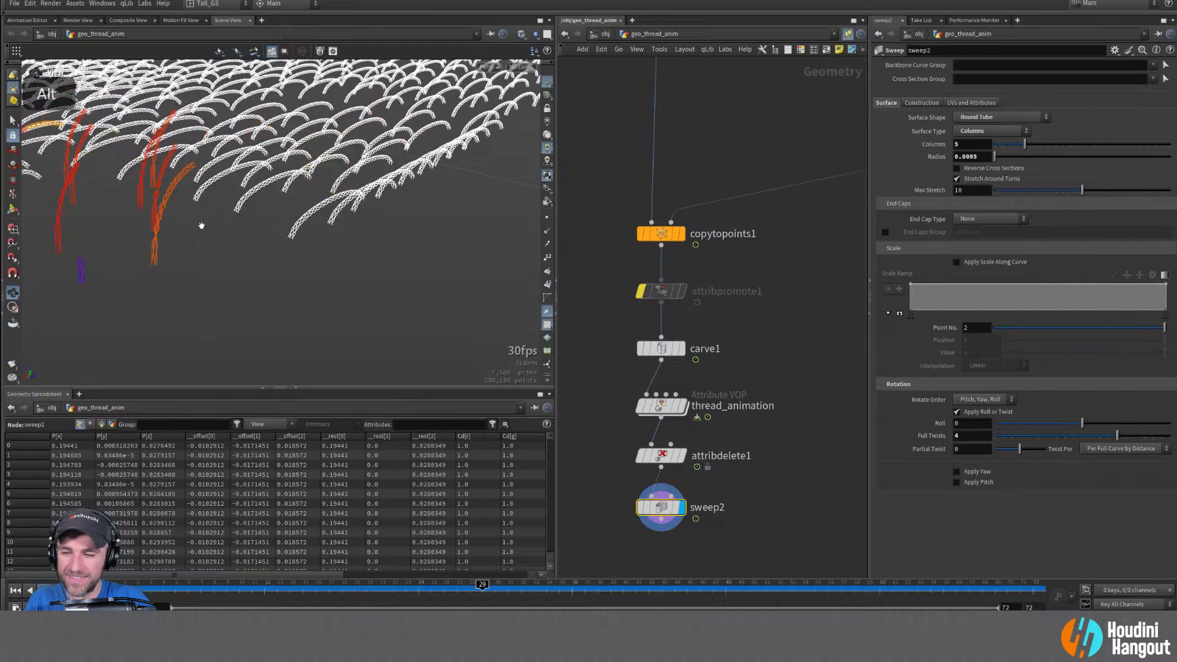
left_click_drag(203, 225, 111, 197, "alt")
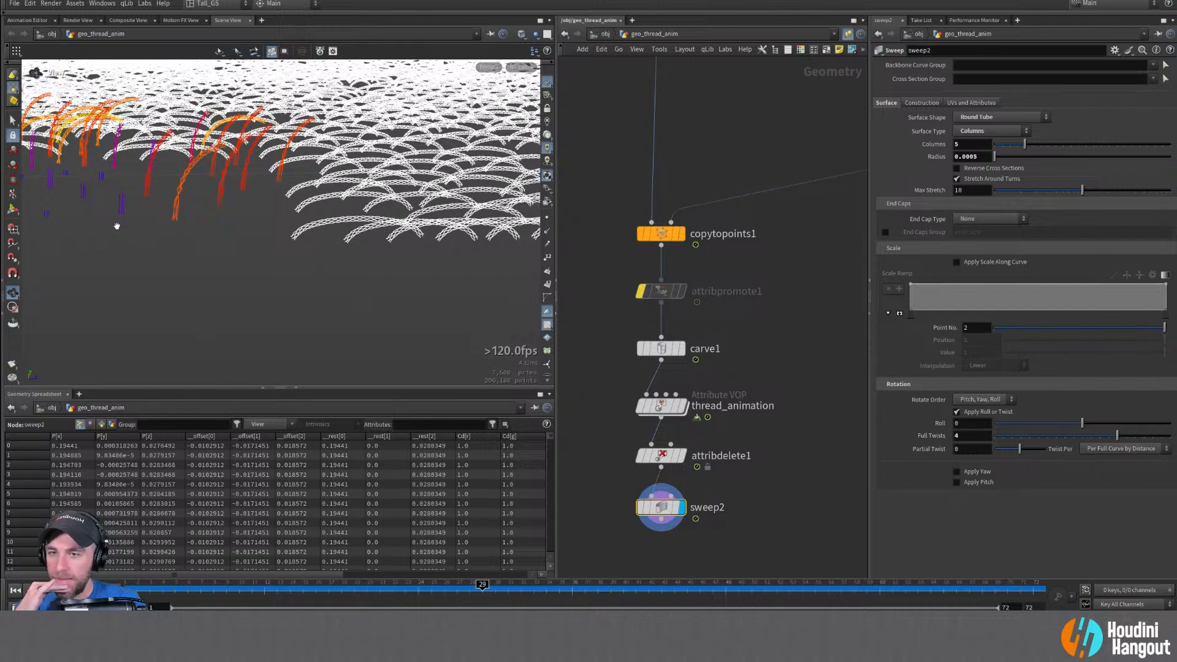
left_click(1047, 592)
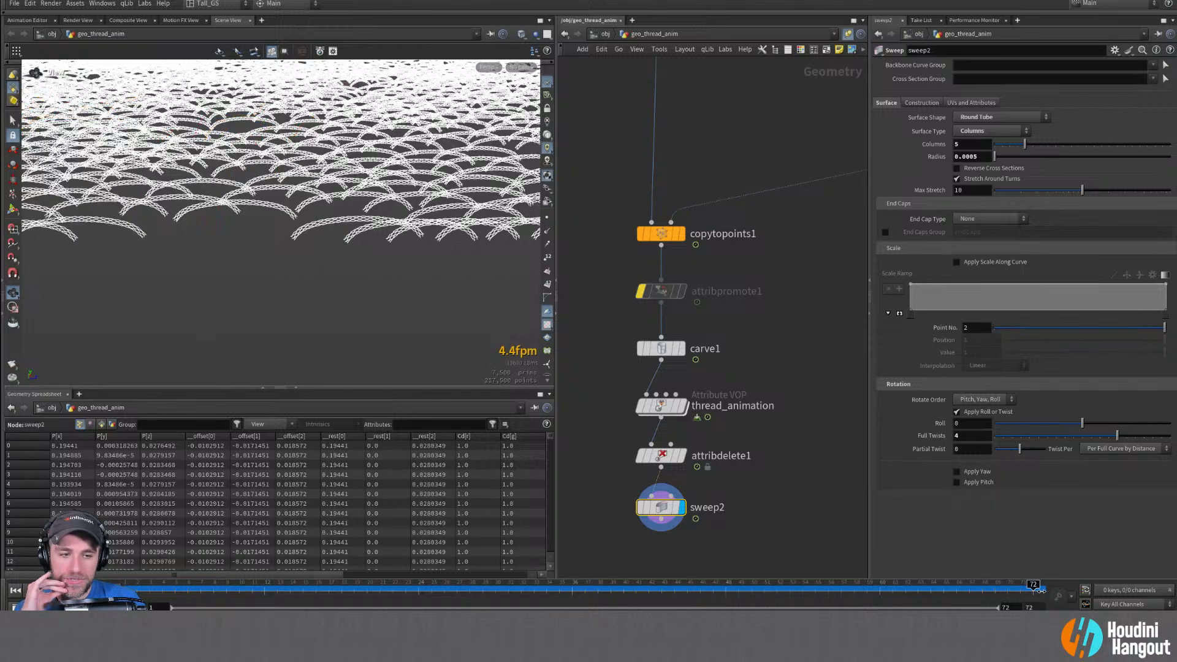
right_click(260, 208)
right_click_drag(260, 208, 376, 230)
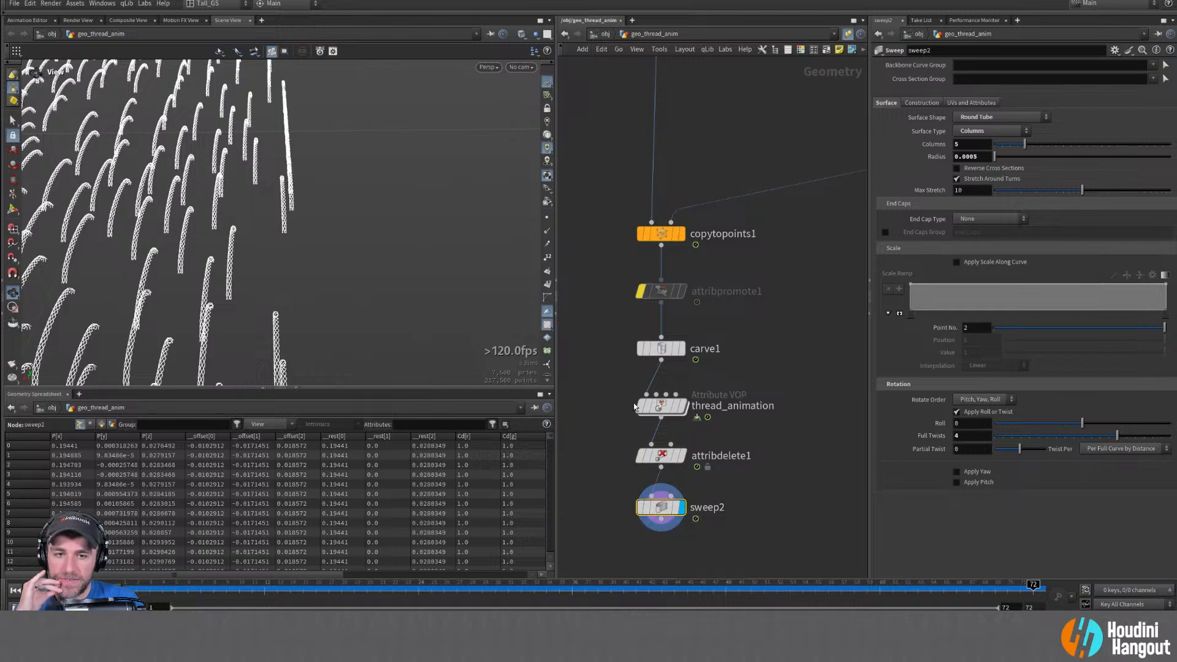
Detach attribdelete1 and sweep2 from below thread_animation and move them up between resample2 and copytopoints1
double_click(685, 408)
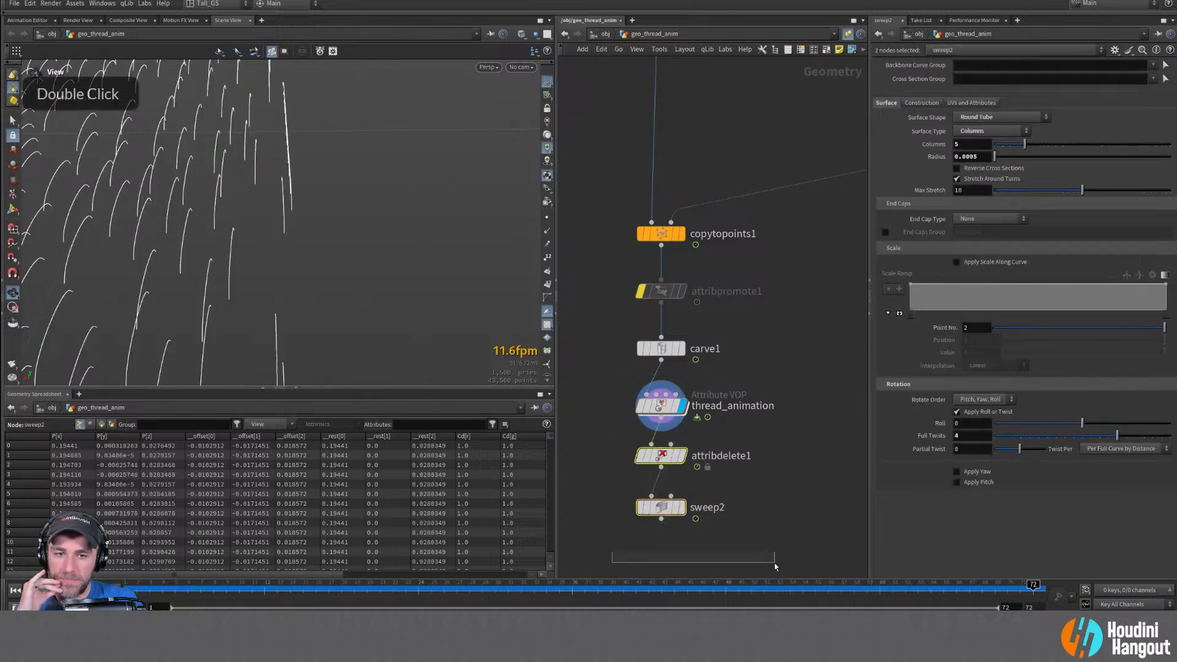
left_click(683, 456)
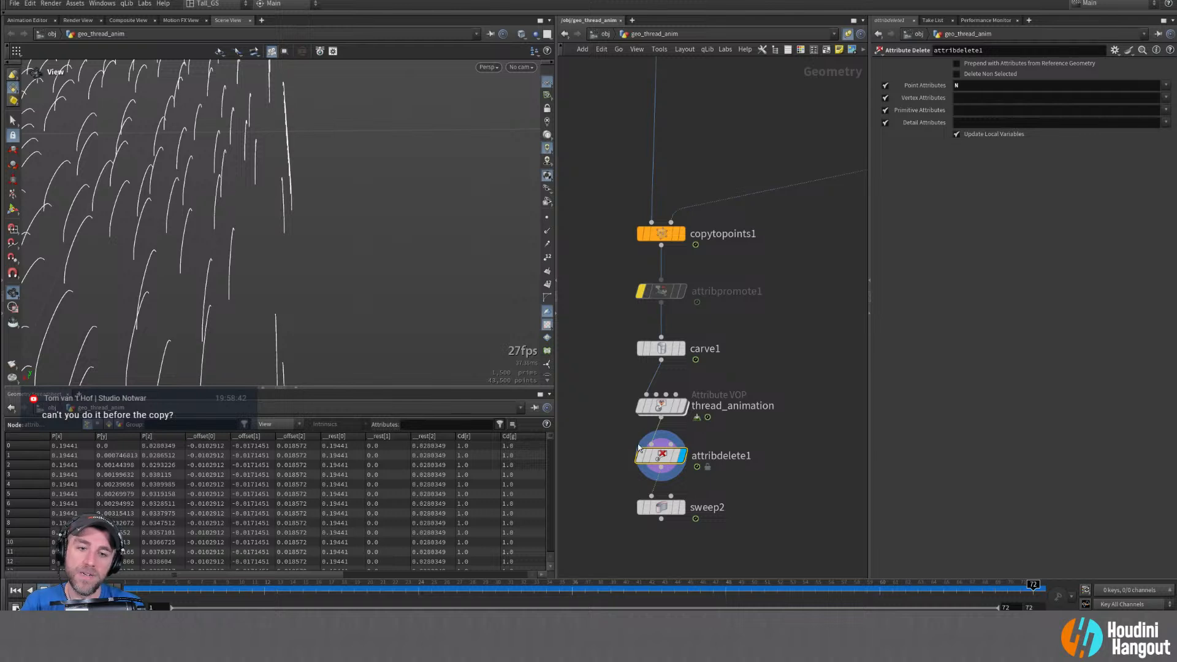
left_click_drag(600, 434, 776, 561)
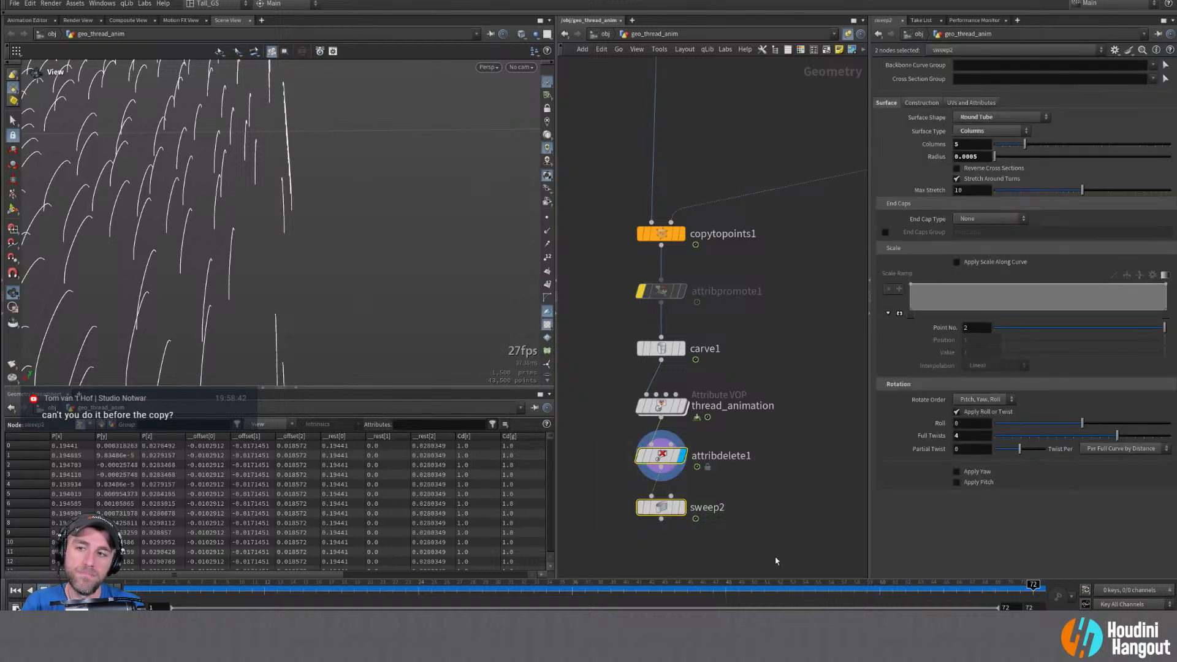
left_click_drag(667, 461, 667, 243)
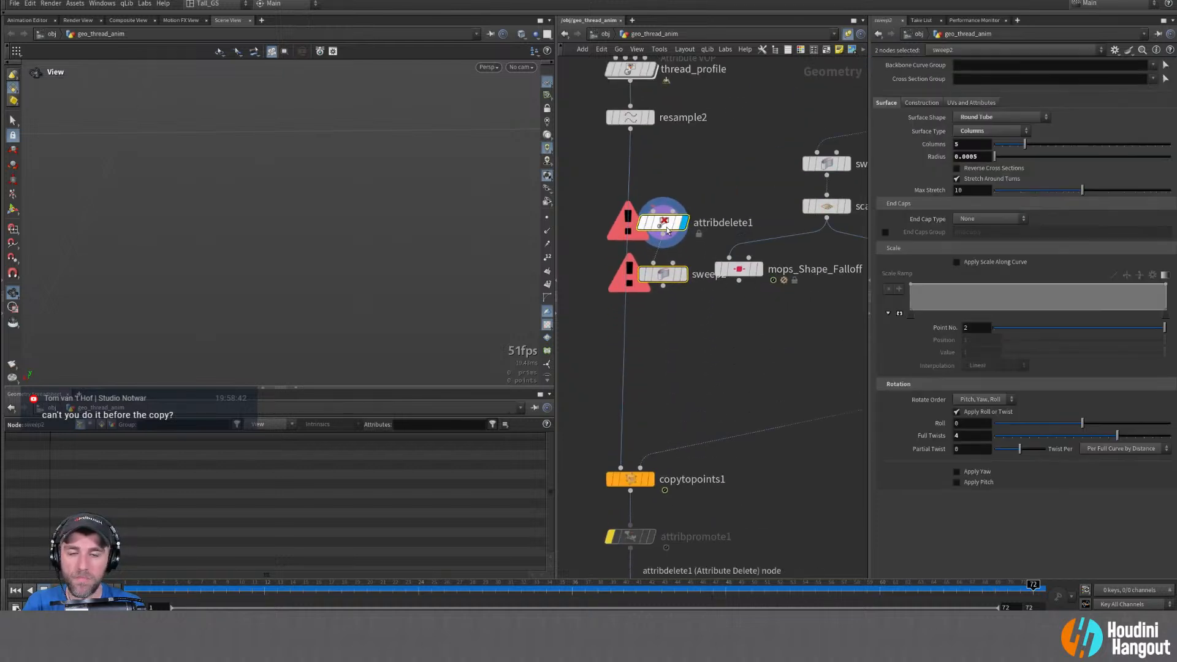
Set attribdelete1 aside, insert sweep2 directly below resample2 and display its output
left_click(662, 238)
middle_click_drag(690, 323, 714, 320)
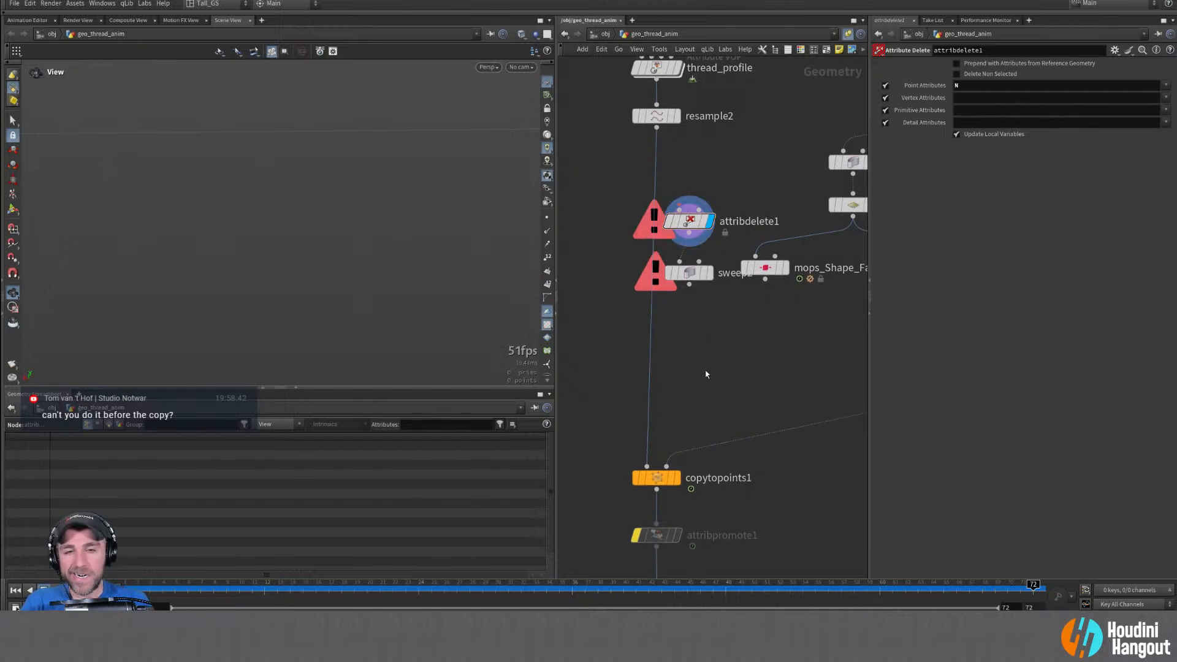
middle_click_drag(731, 149, 723, 304)
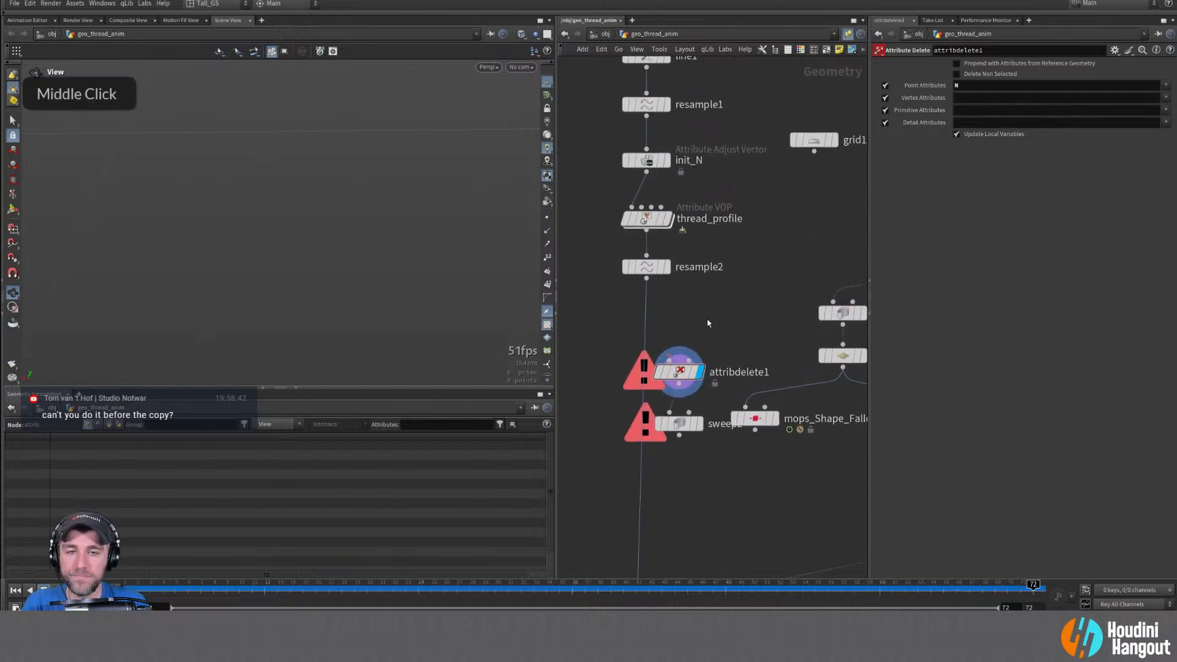
left_click_drag(699, 372, 778, 306)
left_click_drag(679, 423, 646, 320)
double_click(647, 323)
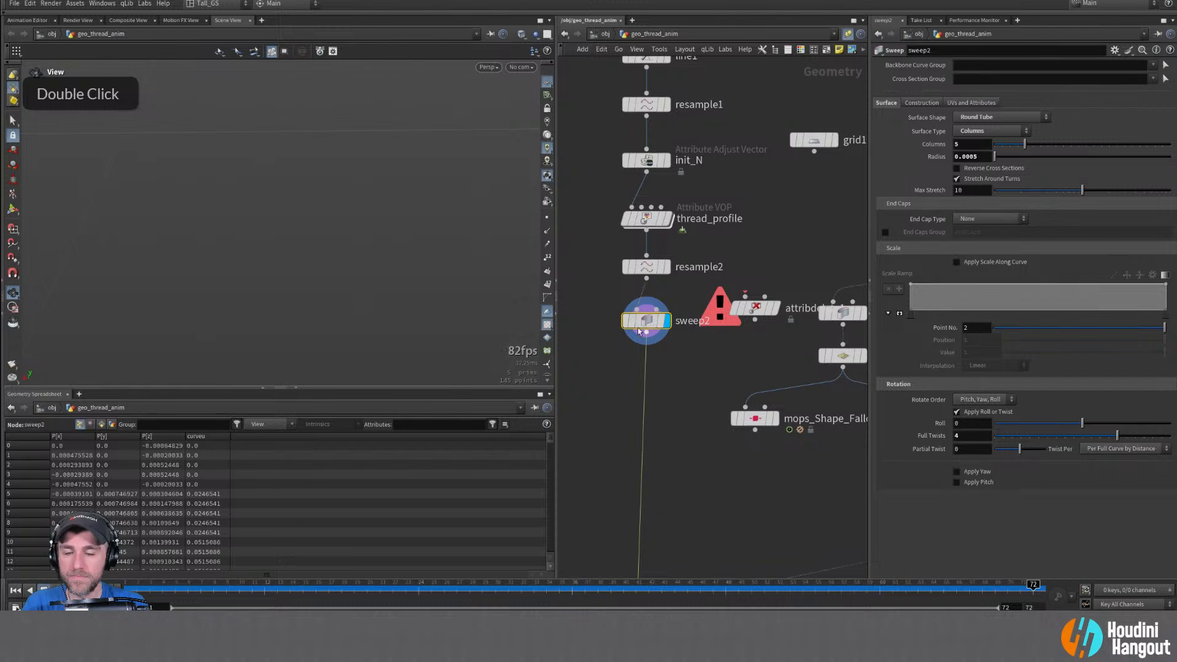
Examine the single swept thread's strands along the curve for deformation
right_click_drag(352, 278, 243, 282, "alt")
left_click_drag(243, 283, 269, 178, "alt")
right_click_drag(269, 178, 372, 163, "alt")
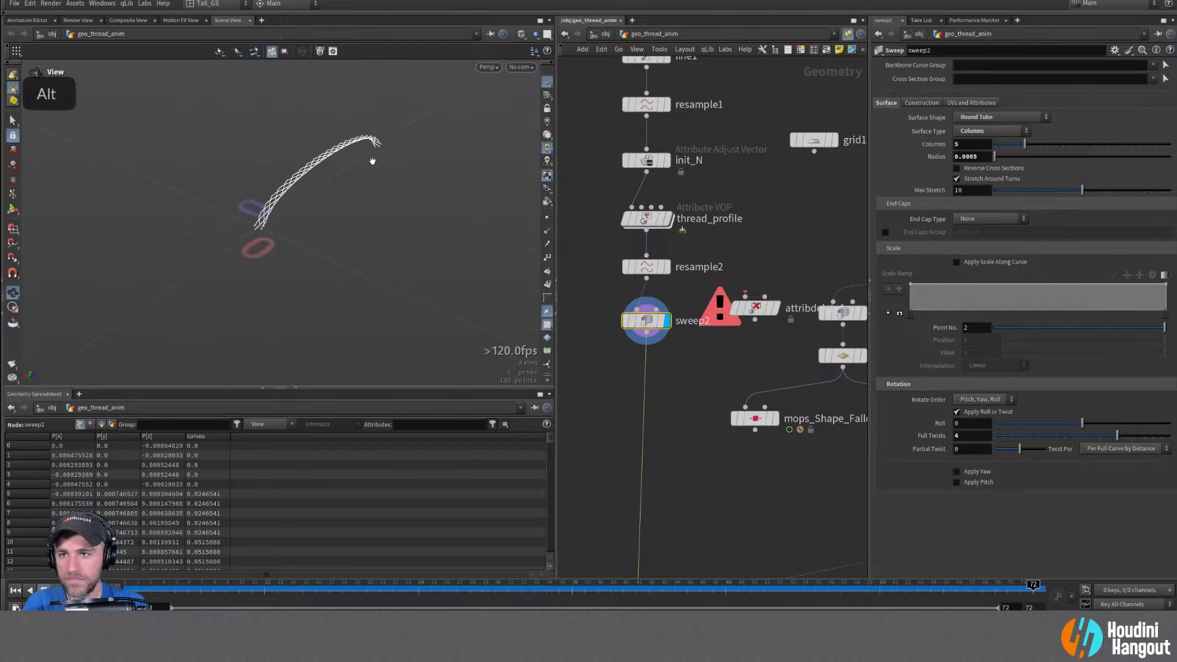
left_click_drag(265, 195, 252, 182, "alt")
middle_click_drag(488, 270, 436, 272, "alt")
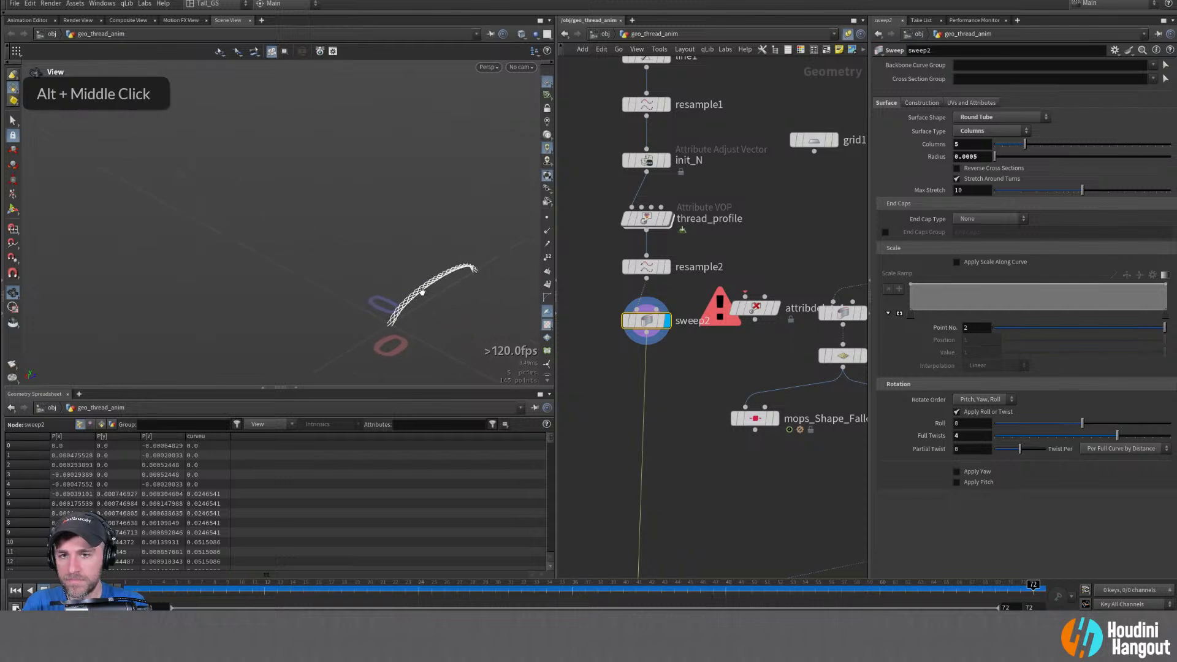
left_click_drag(436, 273, 350, 249, "alt")
right_click_drag(444, 280, 466, 294, "alt")
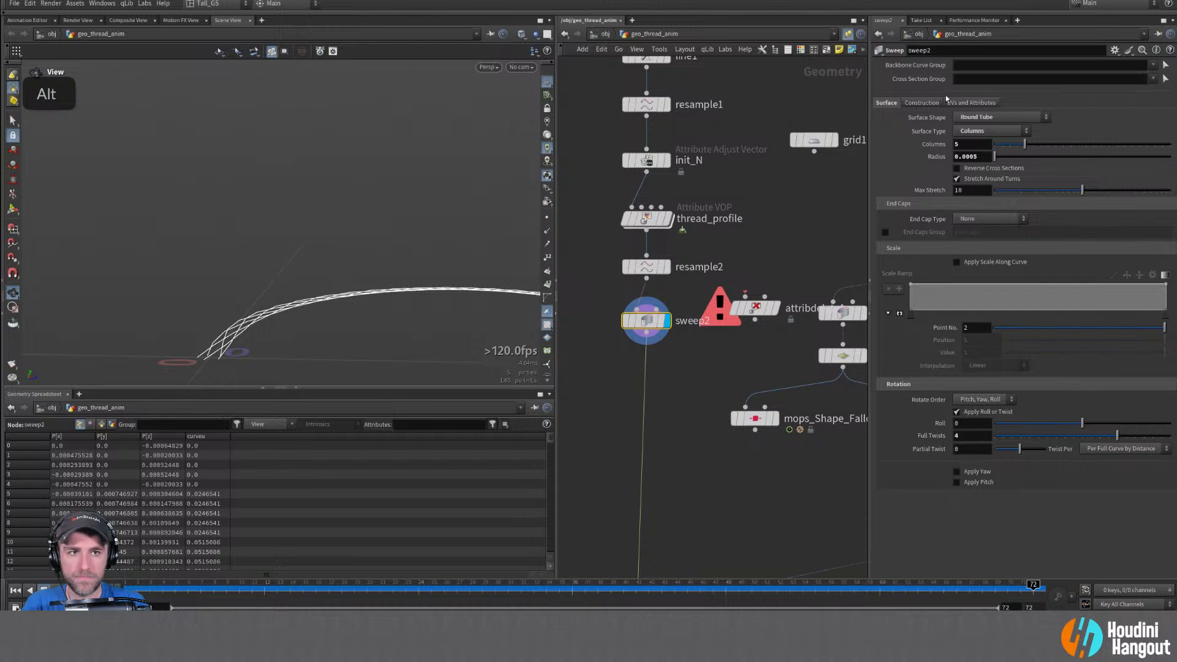
Set sweep2's Target Up Vector to Y Axis after comparing it with X Axis
left_click(922, 102)
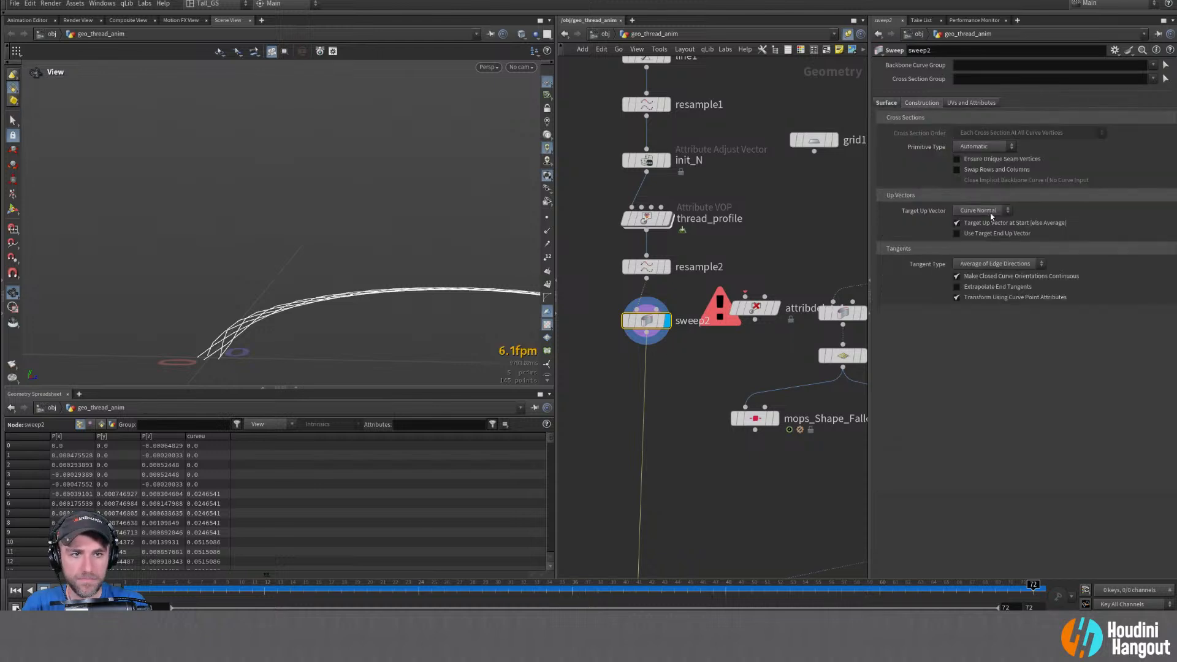
left_click(991, 211)
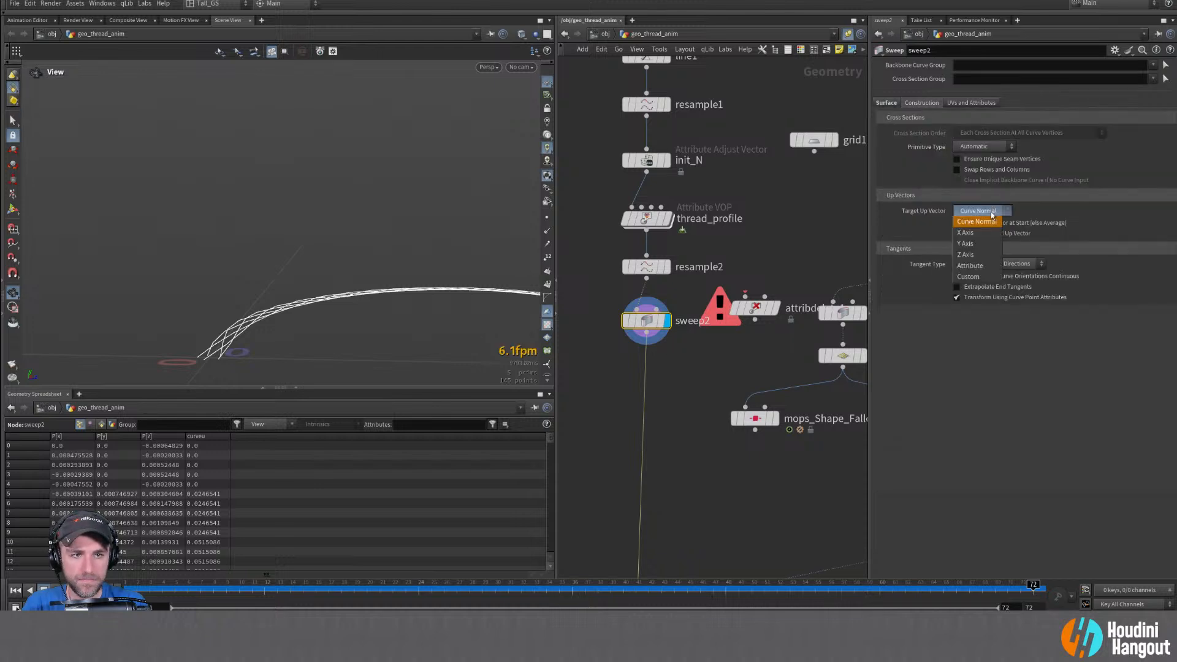
left_click(985, 244)
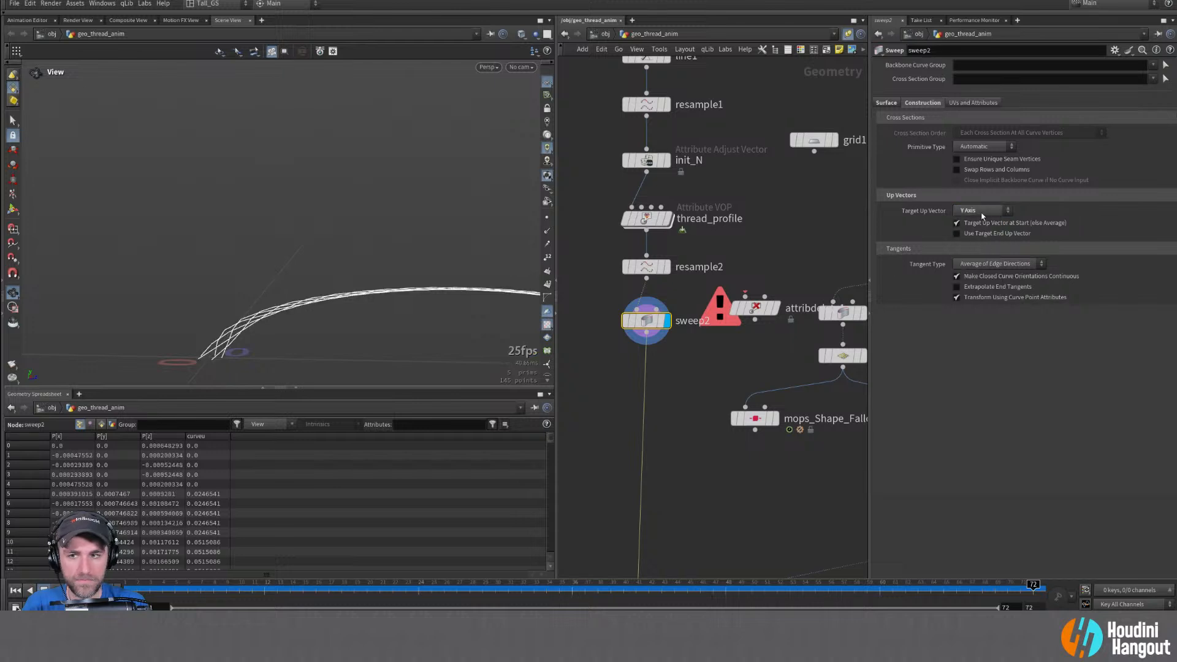
left_click(983, 211)
left_click(979, 234)
left_click(977, 212)
left_click(975, 244)
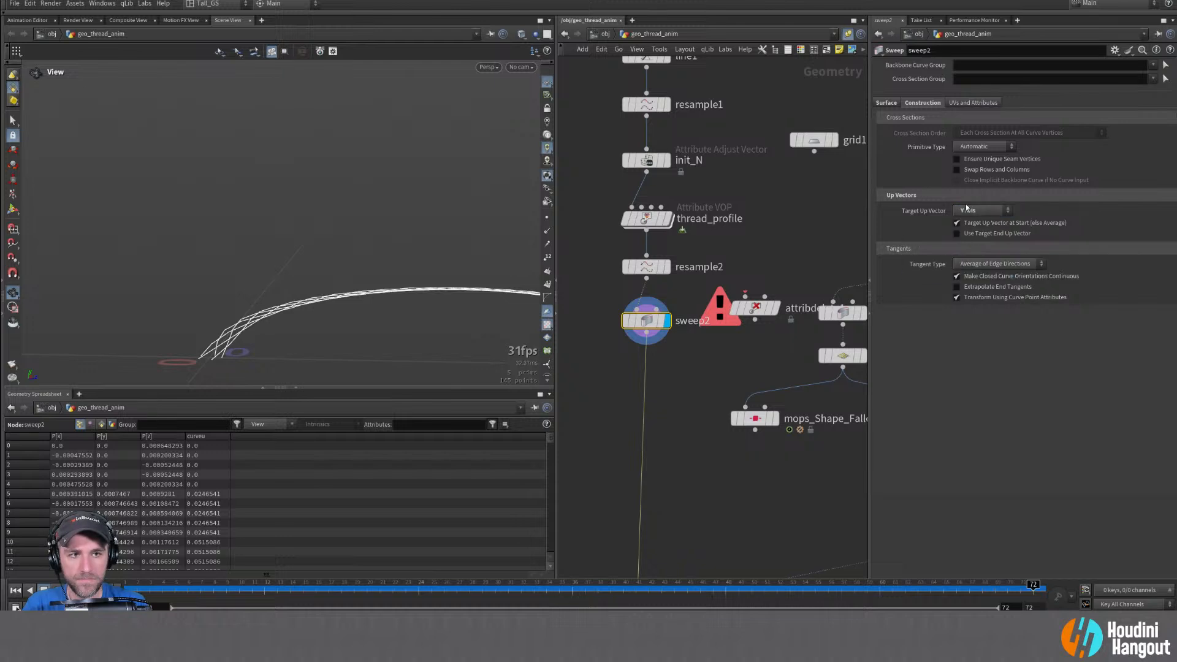
double_click(968, 211)
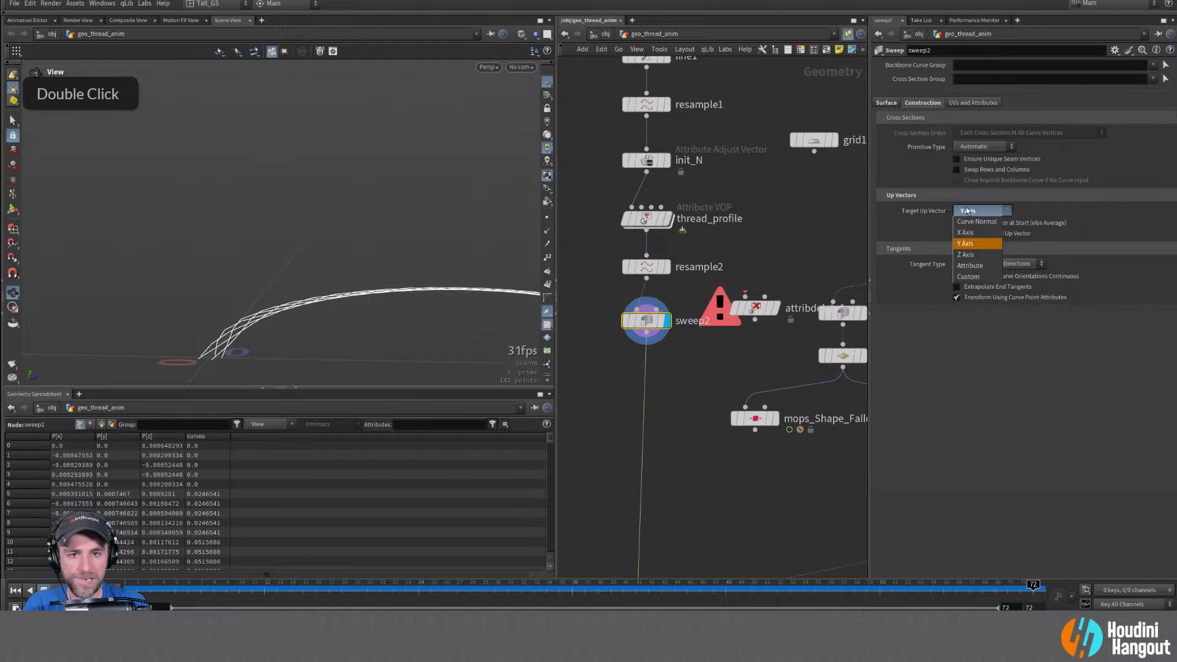
left_click(967, 211)
Insert attribdelete1 between resample2 and sweep2, and place and display a copy of init_N below sweep2
mouse_move(647, 326)
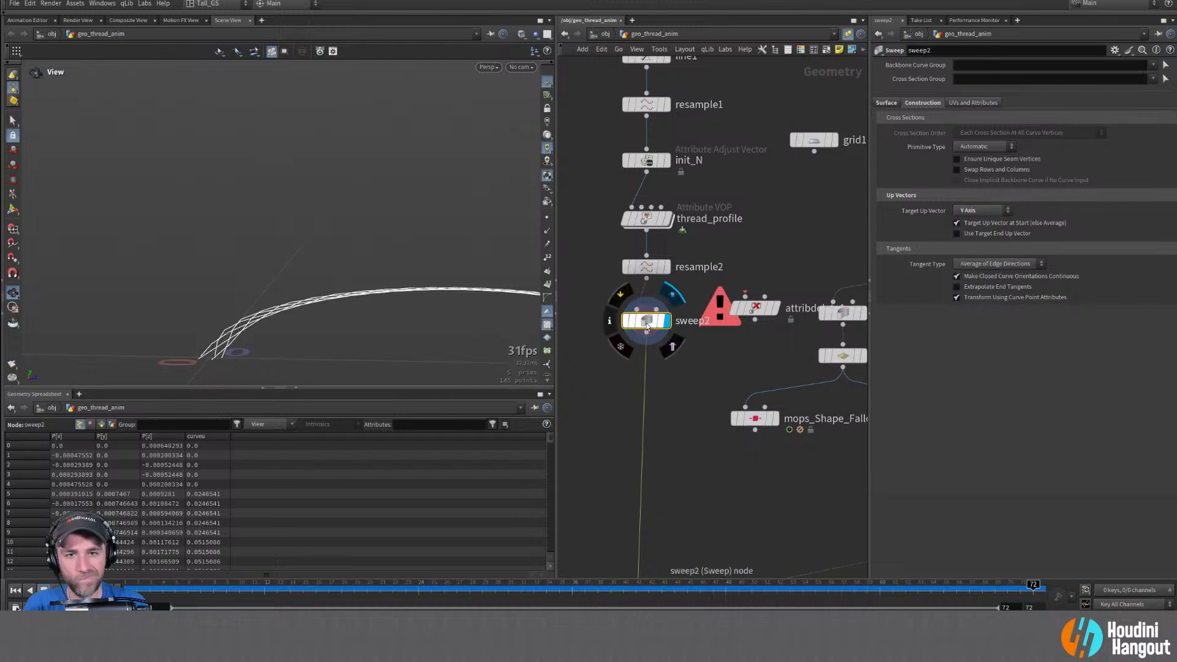
left_click_drag(754, 306, 642, 313)
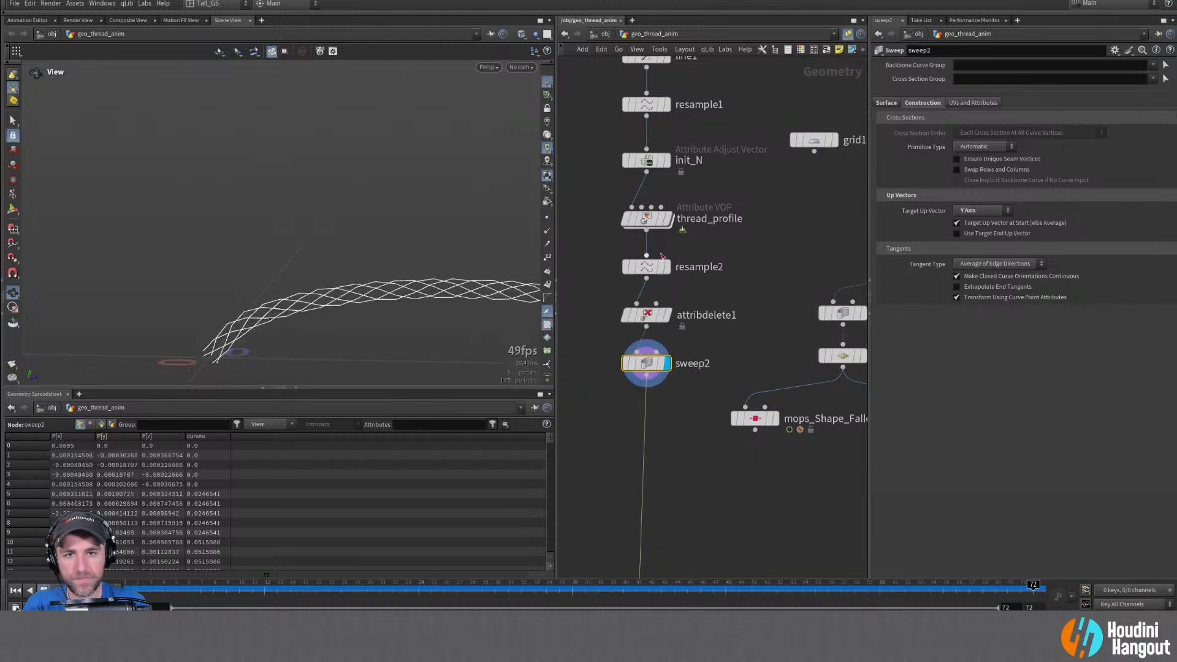
left_click_drag(646, 160, 649, 427, "alt")
left_click(669, 396)
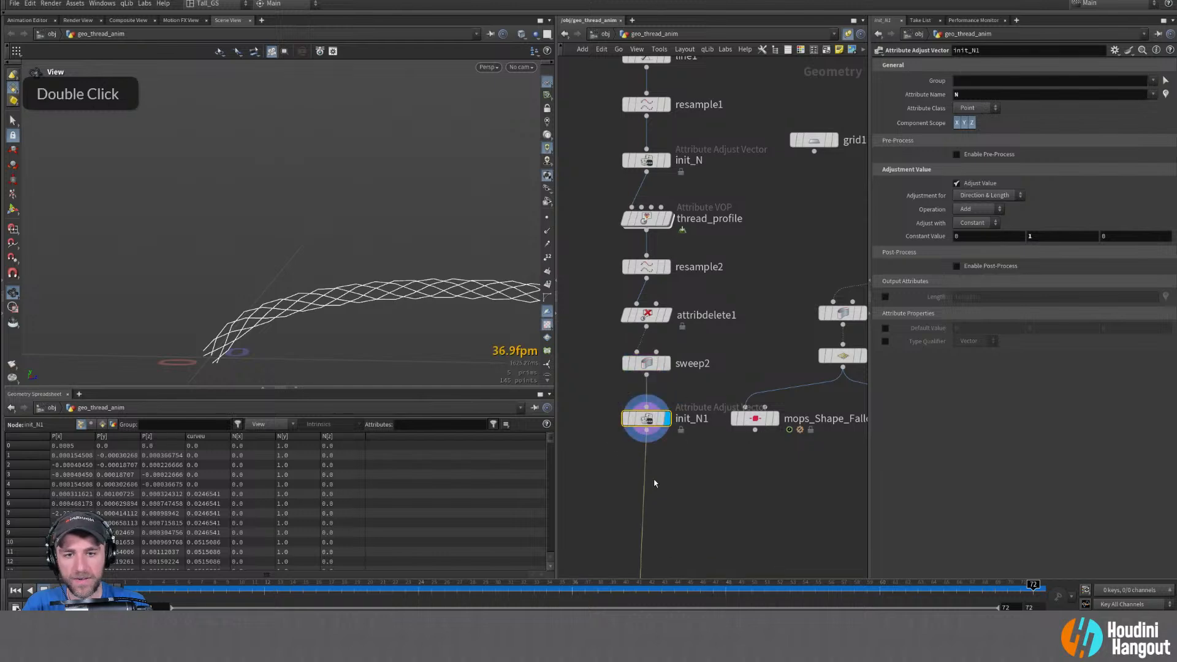
Display copytopoints1 and then thread_animation to check the copied twisted threads across the patch
middle_click_drag(654, 484, 639, 113, "alt")
double_click(642, 299)
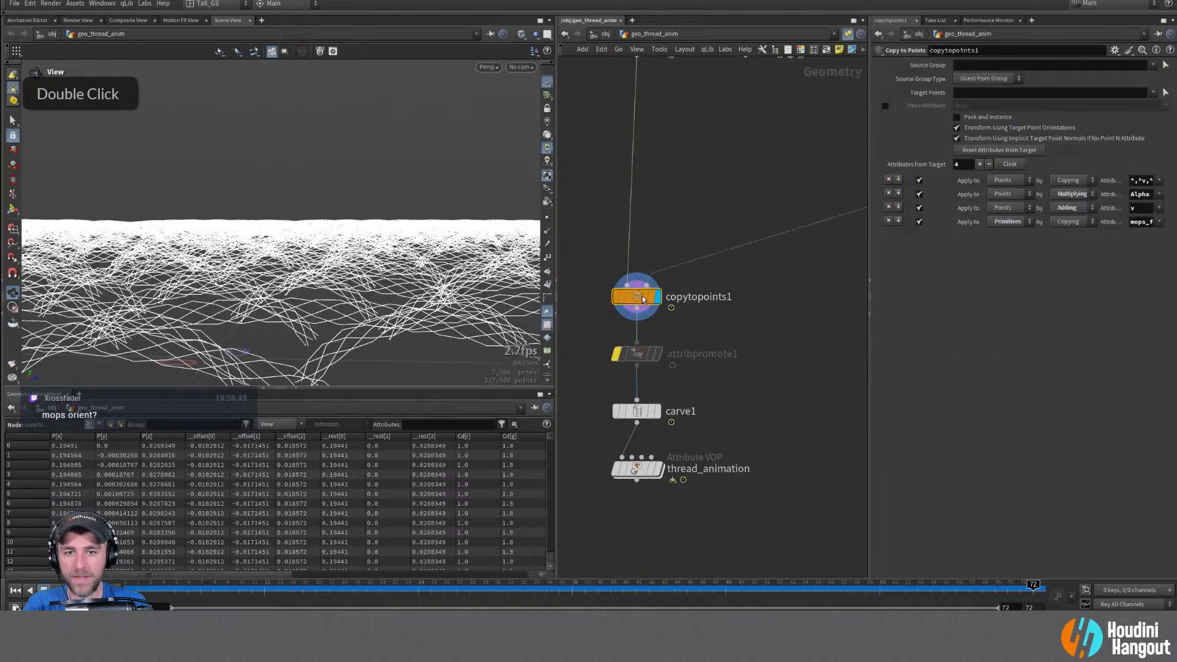
left_click_drag(288, 276, 280, 344, "alt")
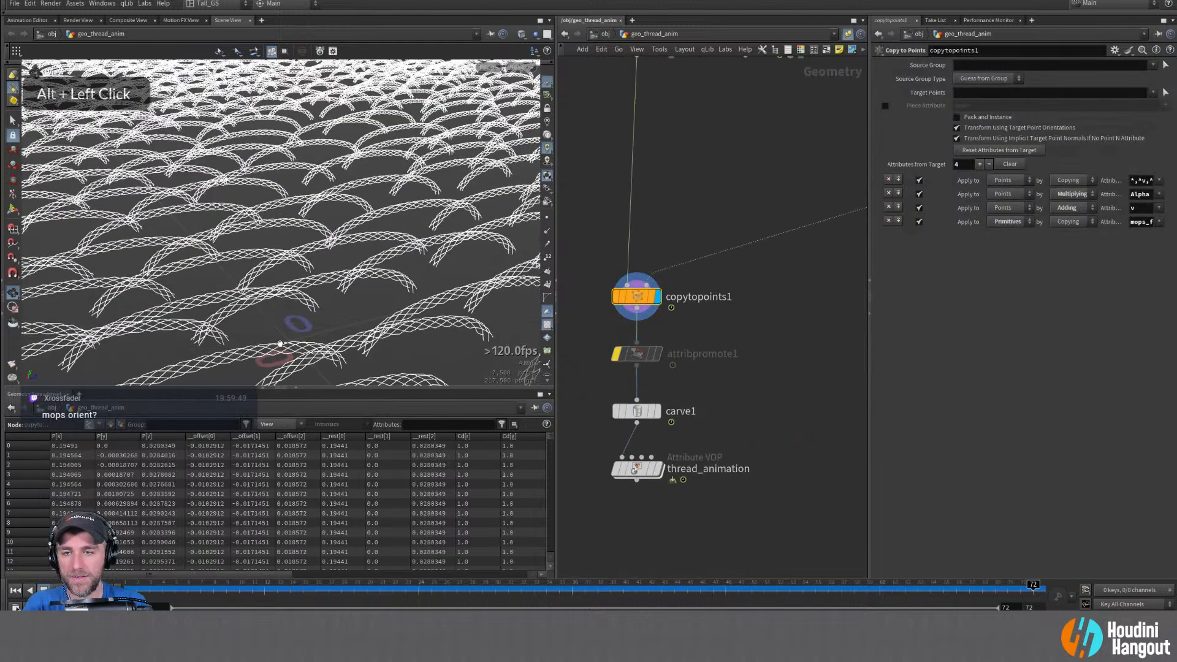
left_click(658, 469)
left_click(649, 477)
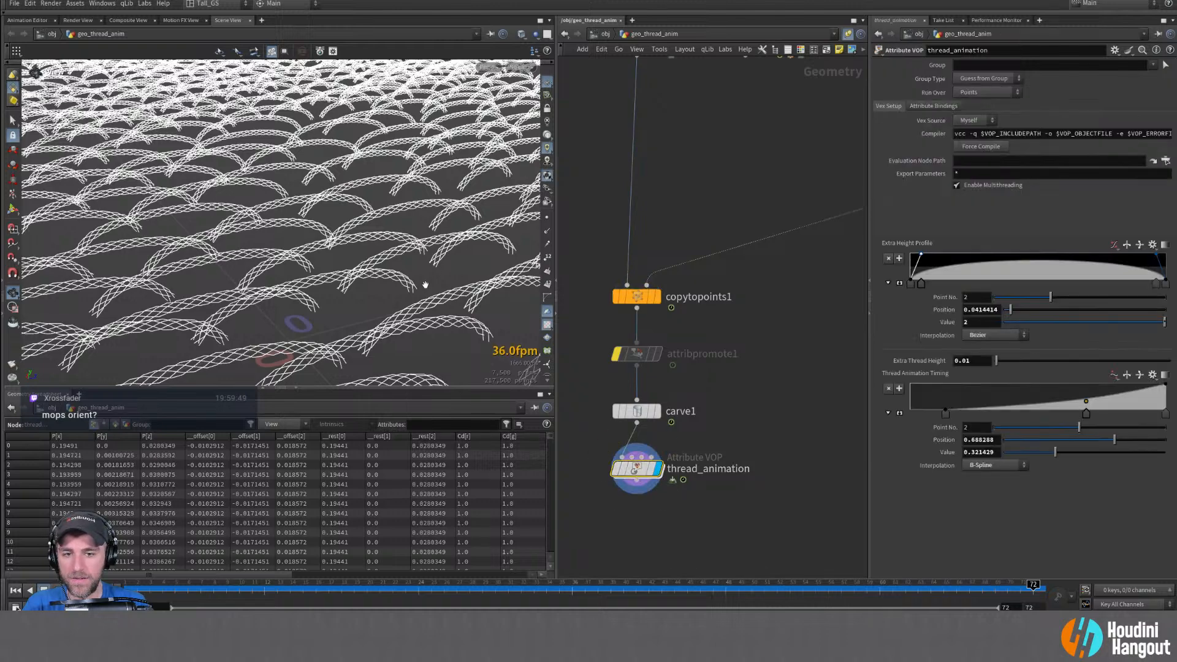
right_click_drag(426, 284, 412, 308, "alt")
left_click_drag(412, 307, 410, 321, "alt")
right_click_drag(411, 321, 273, 371, "alt")
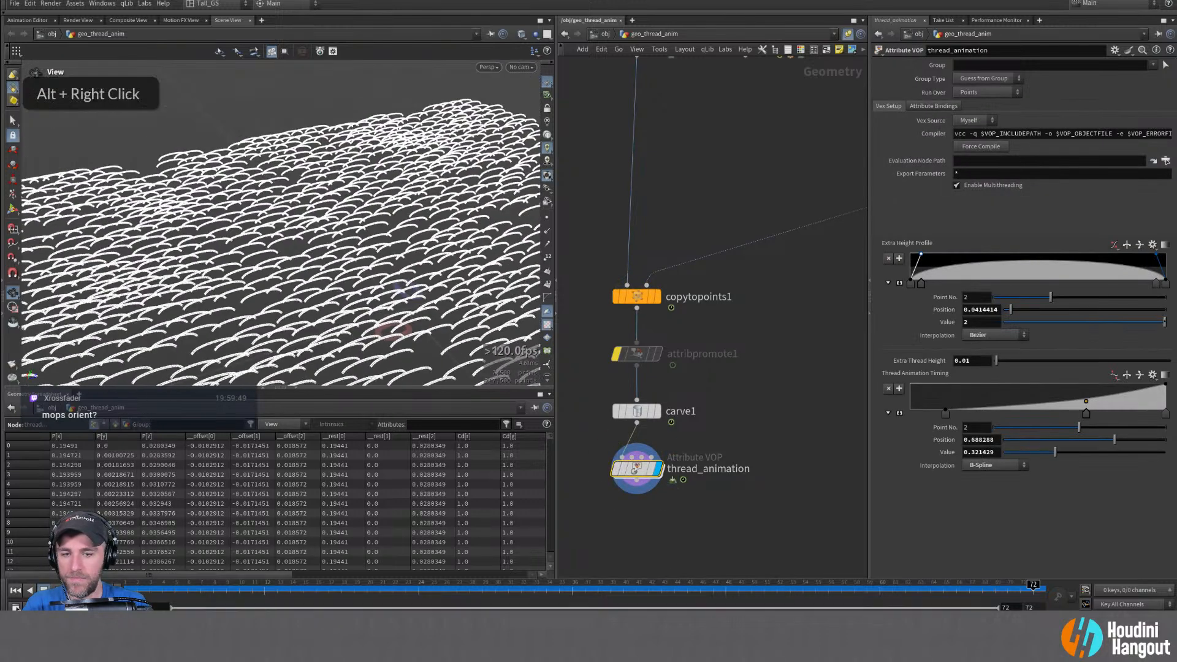
Rewind the timeline to frame 1 and inspect the first animated threads
left_click_drag(330, 589, 149, 593)
right_click_drag(334, 331, 517, 242, "alt")
left_click(136, 588)
mouse_move(136, 588)
left_mouse_down()
mouse_move(355, 607)
mouse_move(130, 607)
left_mouse_up()
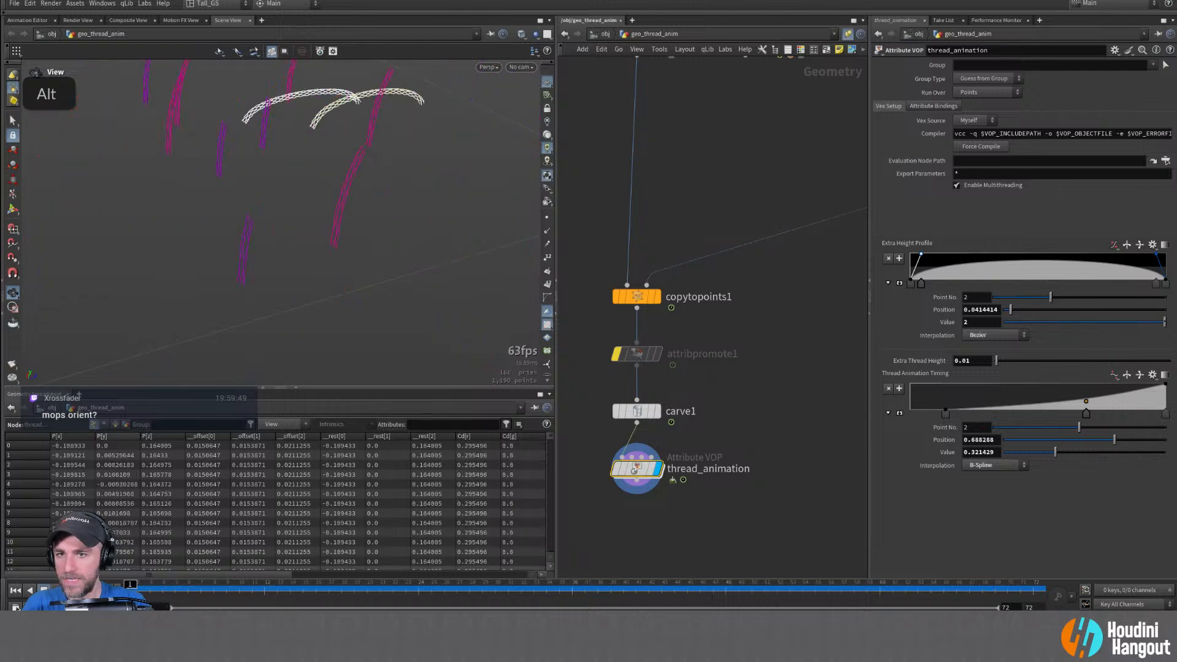
right_click_drag(295, 215, 143, 254, "alt")
right_click_drag(394, 213, 360, 208, "alt")
middle_click_drag(351, 217, 292, 255, "alt")
Connect mops_Shape_Falloff to copytopoints1's target points input in place of the current source
right_click_drag(819, 279, 782, 291, "alt")
middle_click_drag(781, 291, 699, 343, "alt")
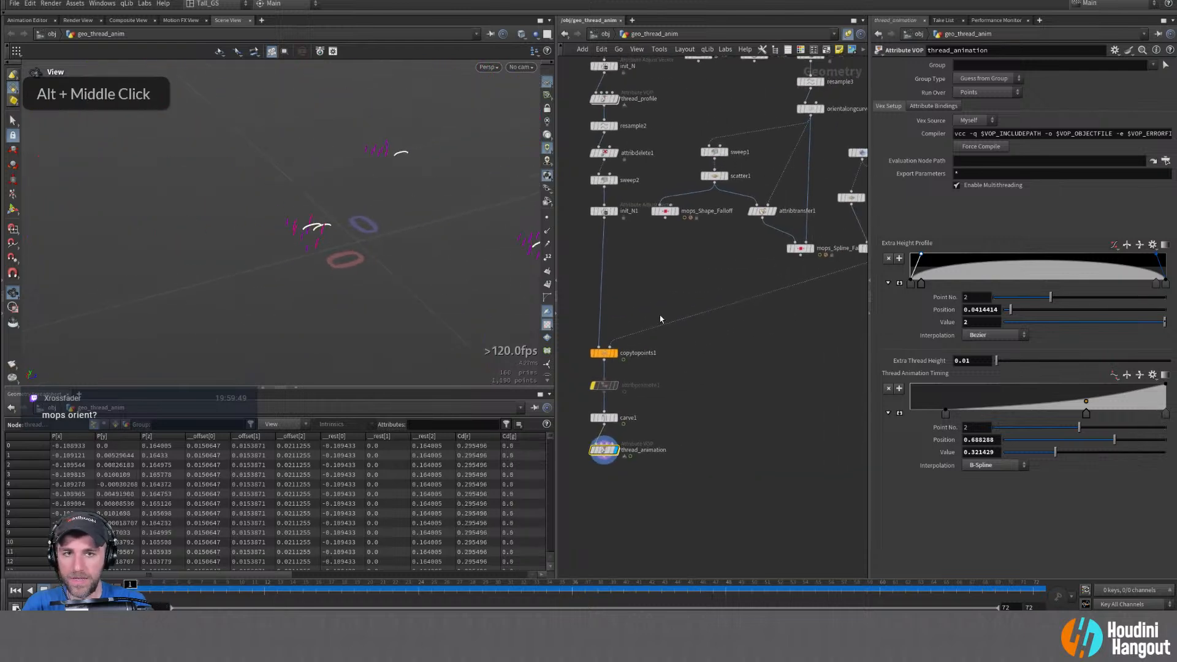
left_click(662, 219)
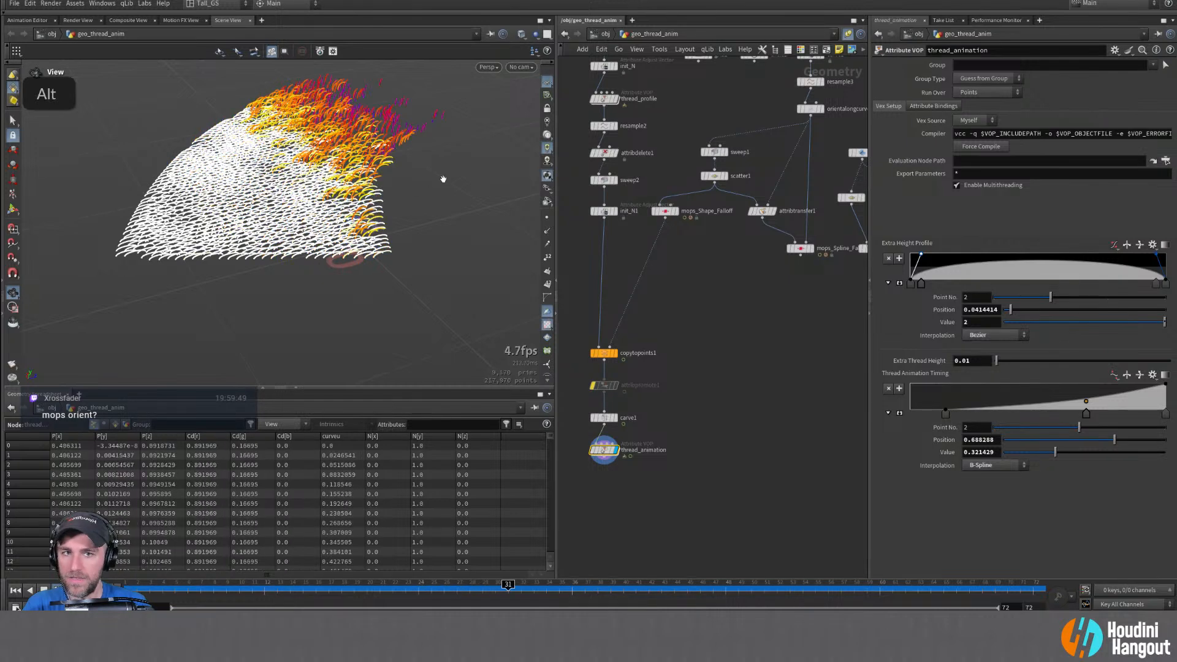
Connect the MOPs spline falloff to copytopoints1's target points input and rewind the animation to frame 1
middle_click_drag(442, 179, 336, 269, "alt")
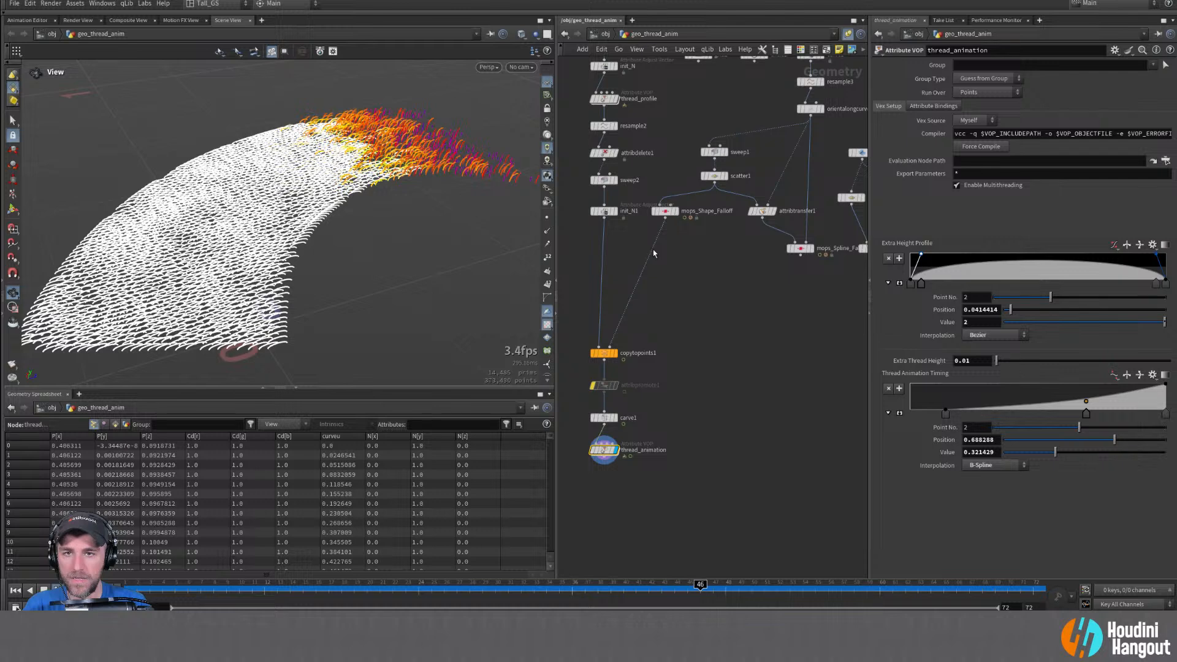
left_click_drag(652, 248, 802, 257)
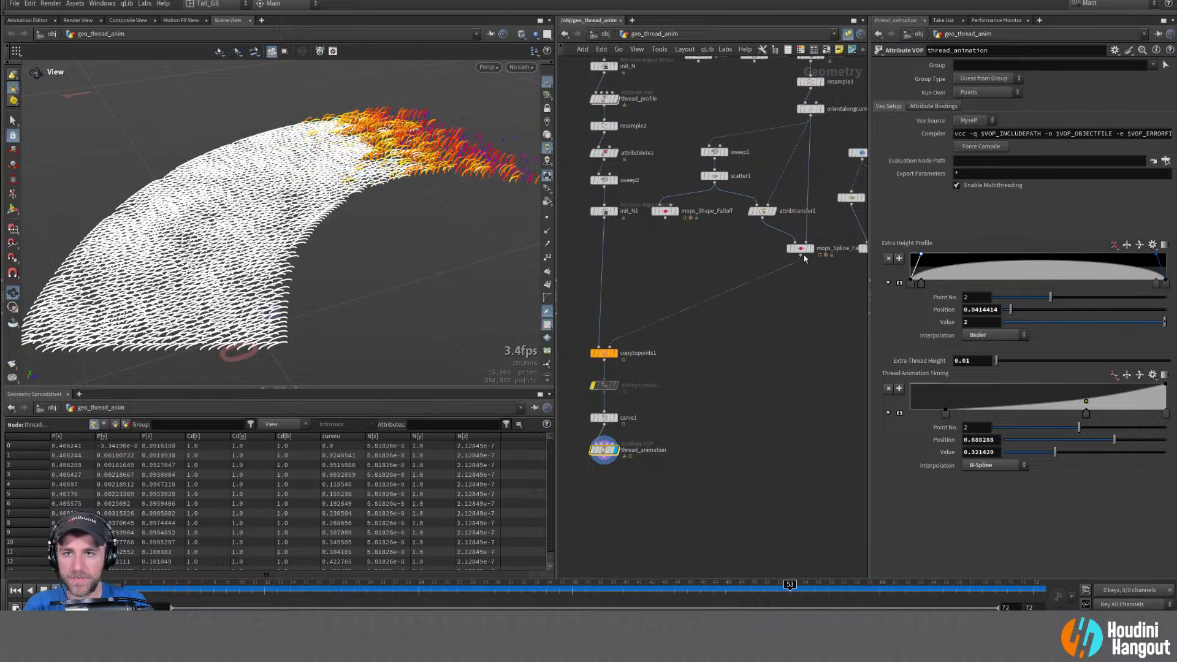
double_click(15, 590)
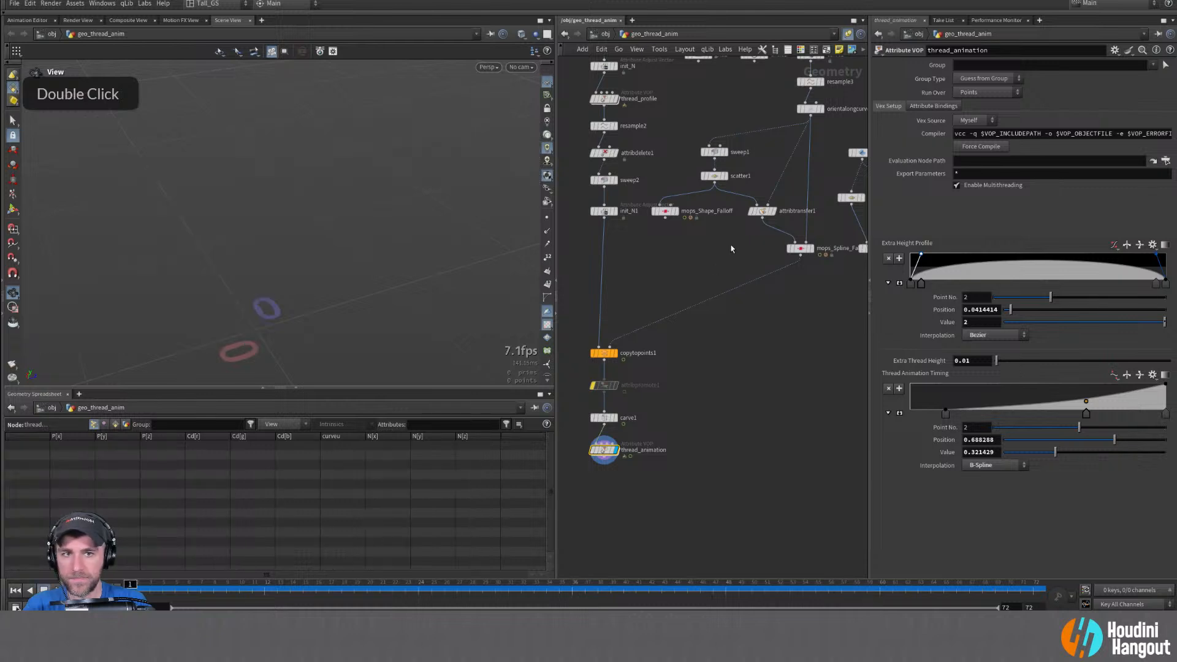
Select scatter1, return to the first frame, and scrub to frame 24 to inspect the growing twisted threads up close
middle_click_drag(731, 249, 695, 306)
left_click(677, 232)
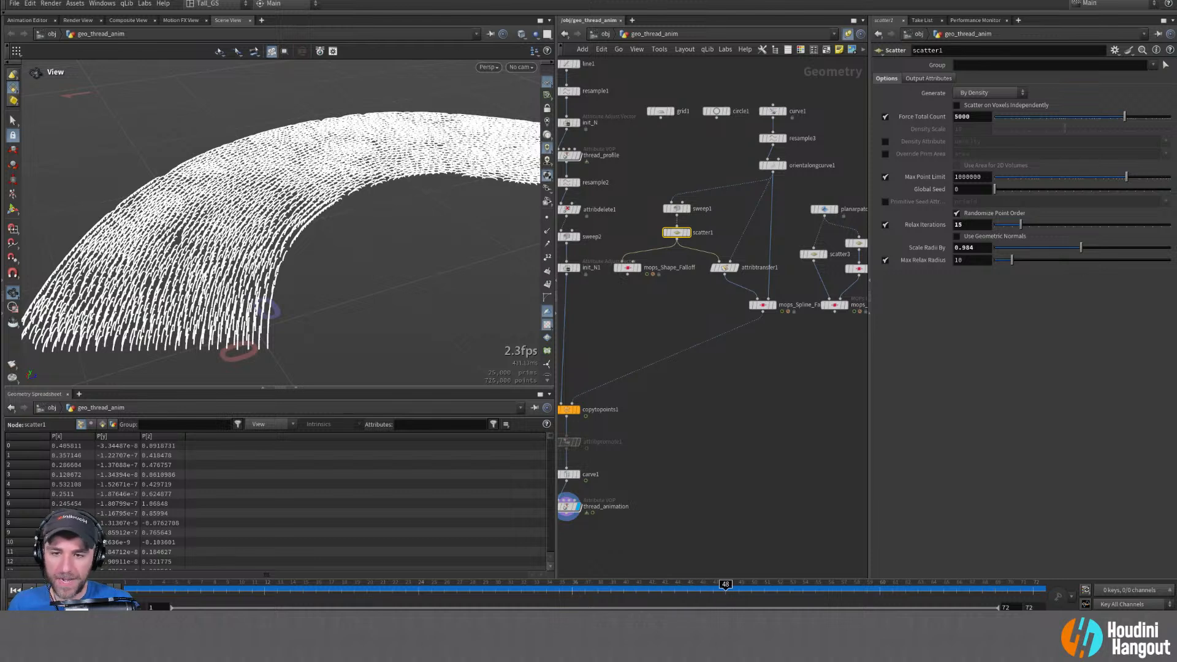
key("ctrl+Up")
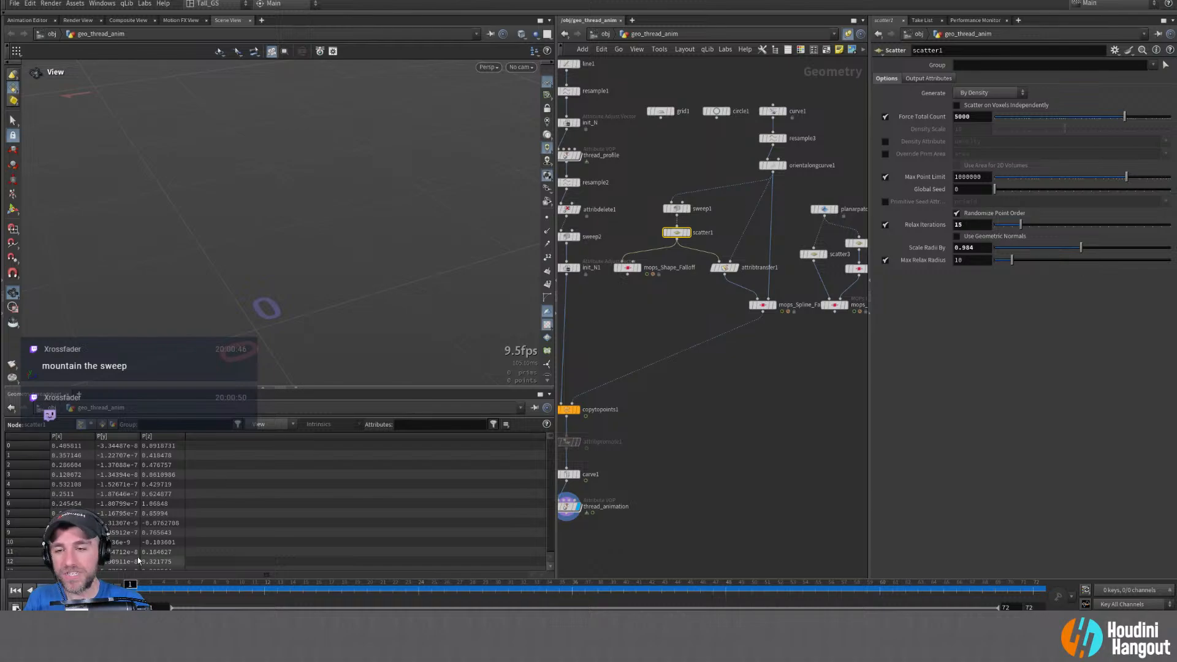
left_click_drag(151, 589, 428, 588)
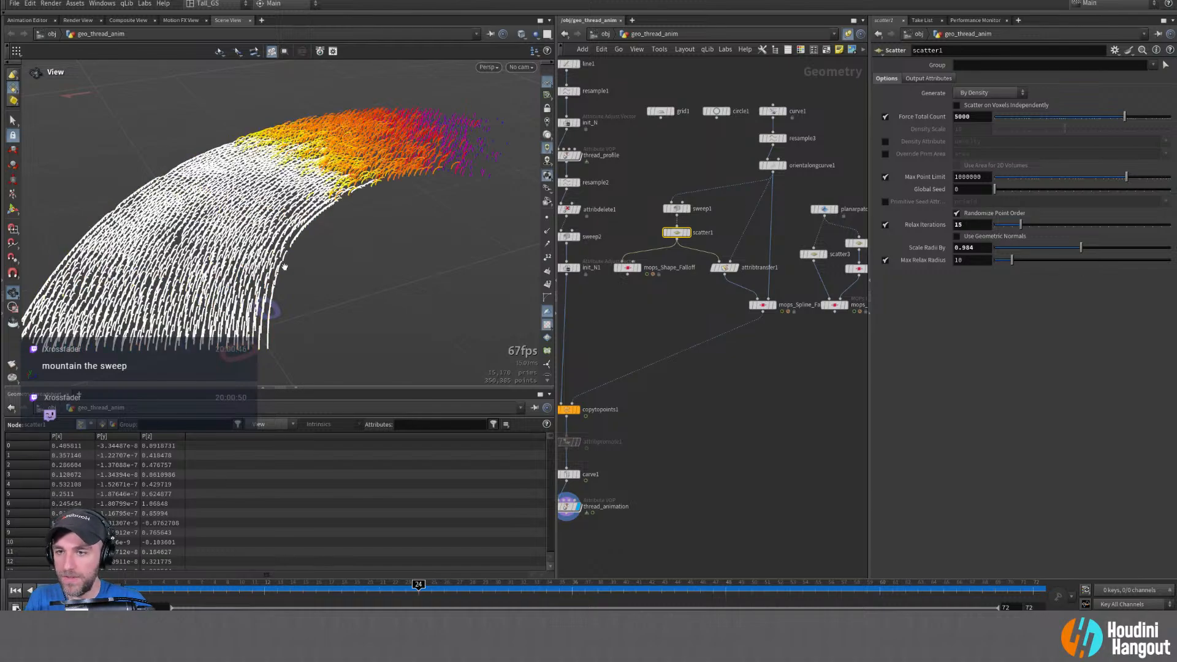
right_click_drag(250, 264, 386, 192, "alt")
left_click_drag(386, 192, 251, 203, "alt")
right_click_drag(253, 205, 356, 185, "alt")
Display carve1 and then copytopoints1 to compare the carved threads with the full copied threads
middle_click_drag(664, 151, 691, 153, "alt")
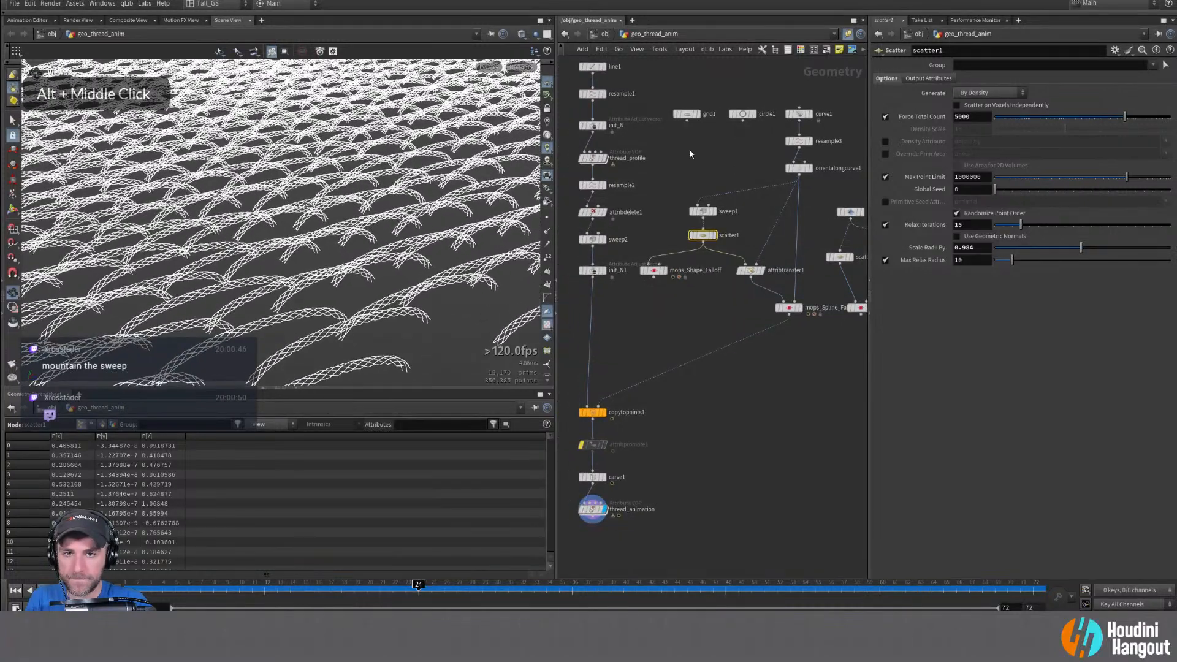
left_click(607, 481)
left_click(596, 480)
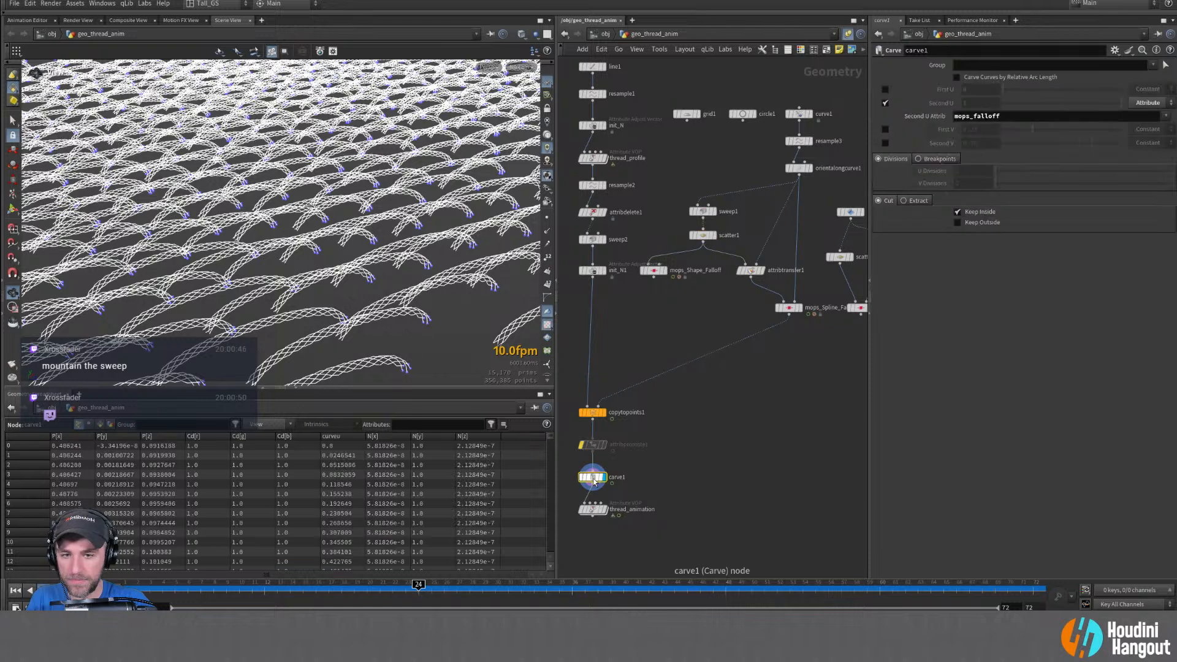
double_click(598, 416)
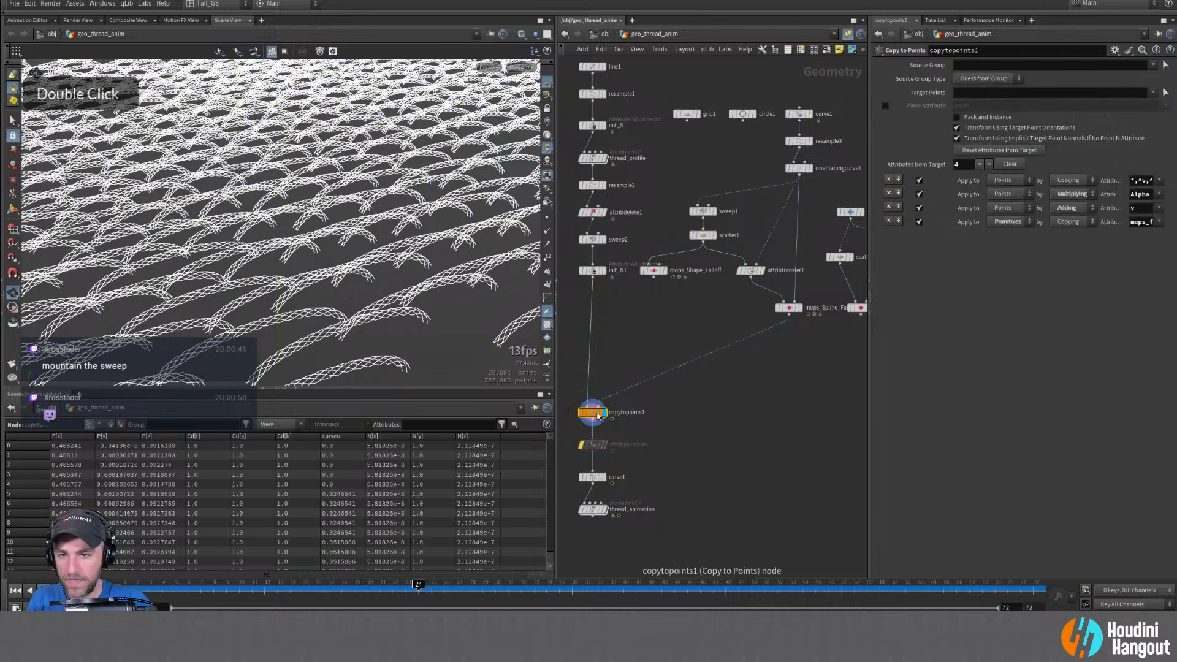
middle_click(598, 416)
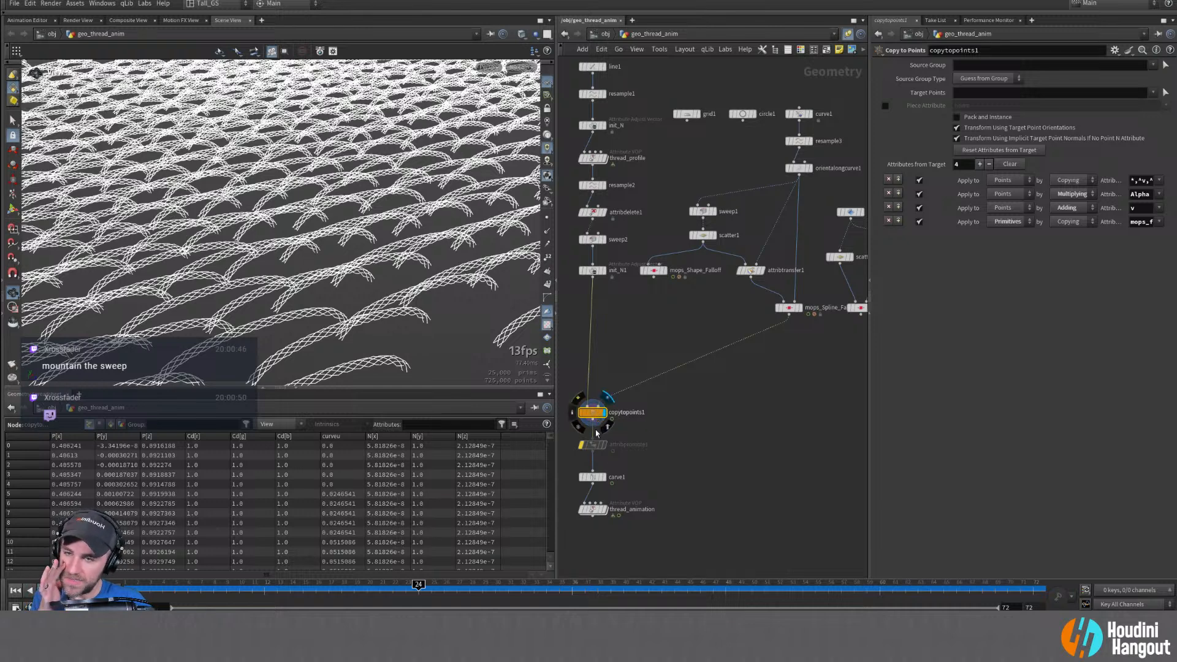
Move carve1 and thread_animation down and insert a Mountain node into the chain directly above carve1
left_click_drag(576, 461, 591, 512)
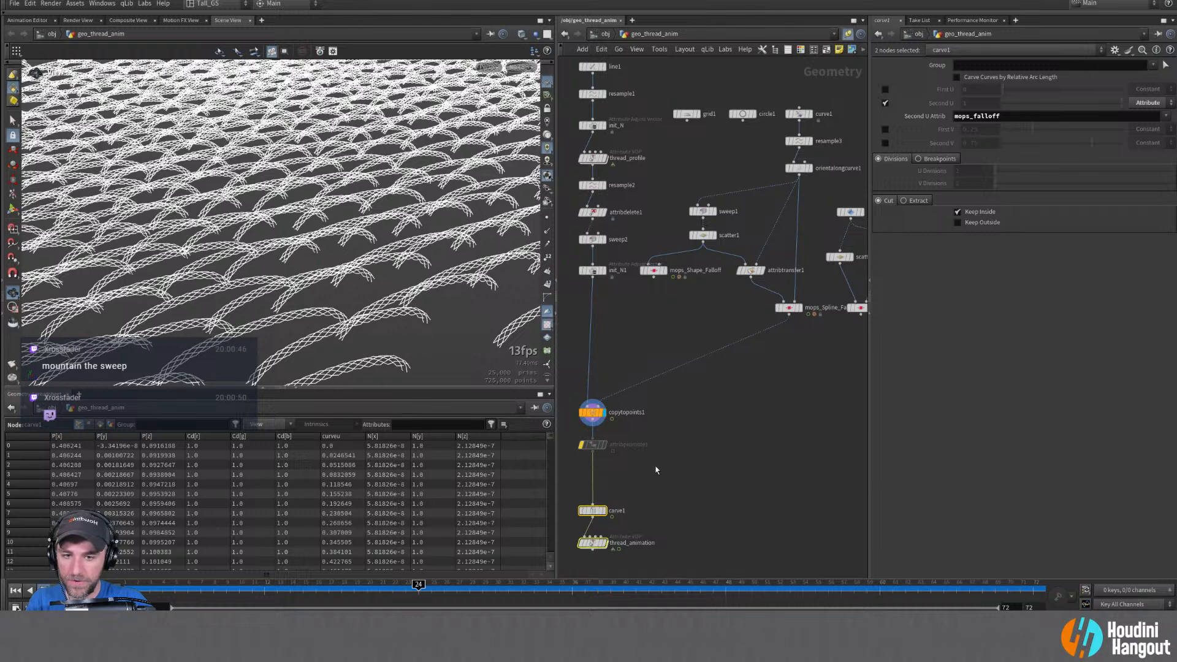
key("Caps_Lock")
key("Caps_Lock")
key("Tab")
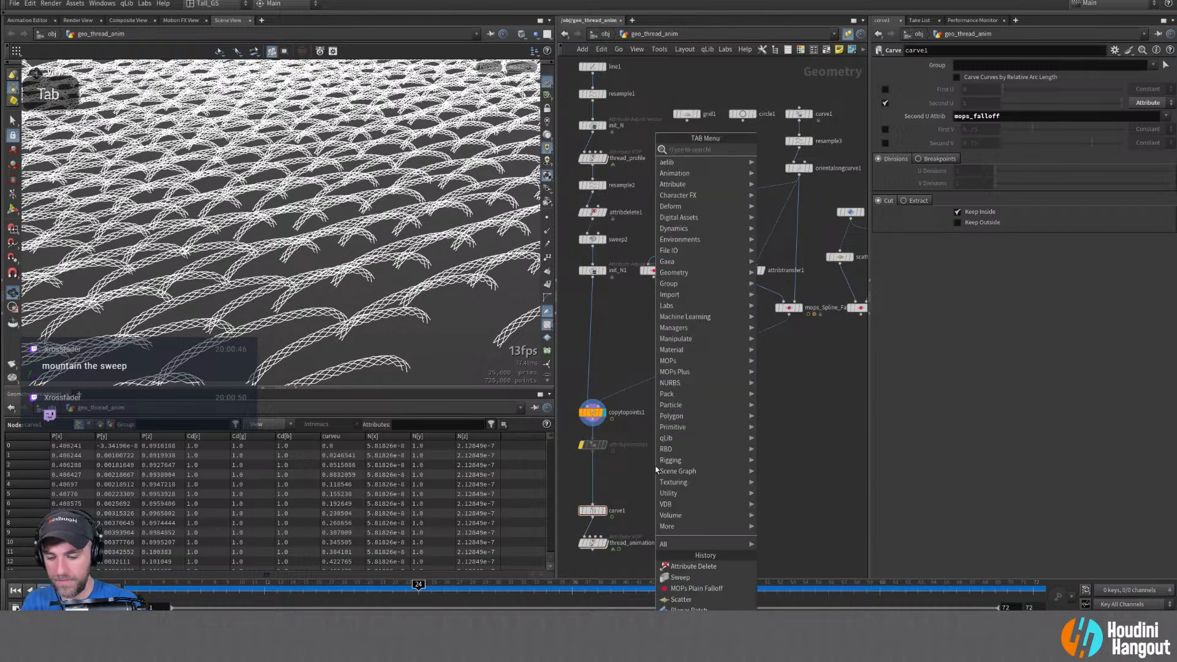
type("moint")
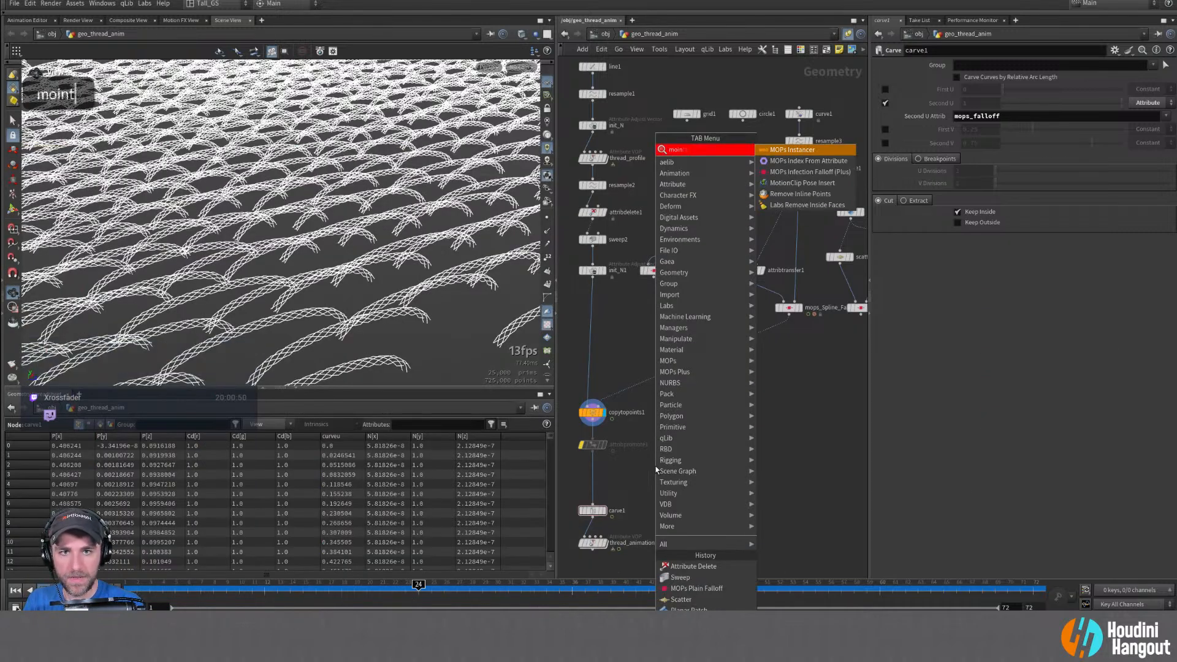
key("BackSpace")
key("BackSpace")
key("BackSpace")
type("unt")
key("Return")
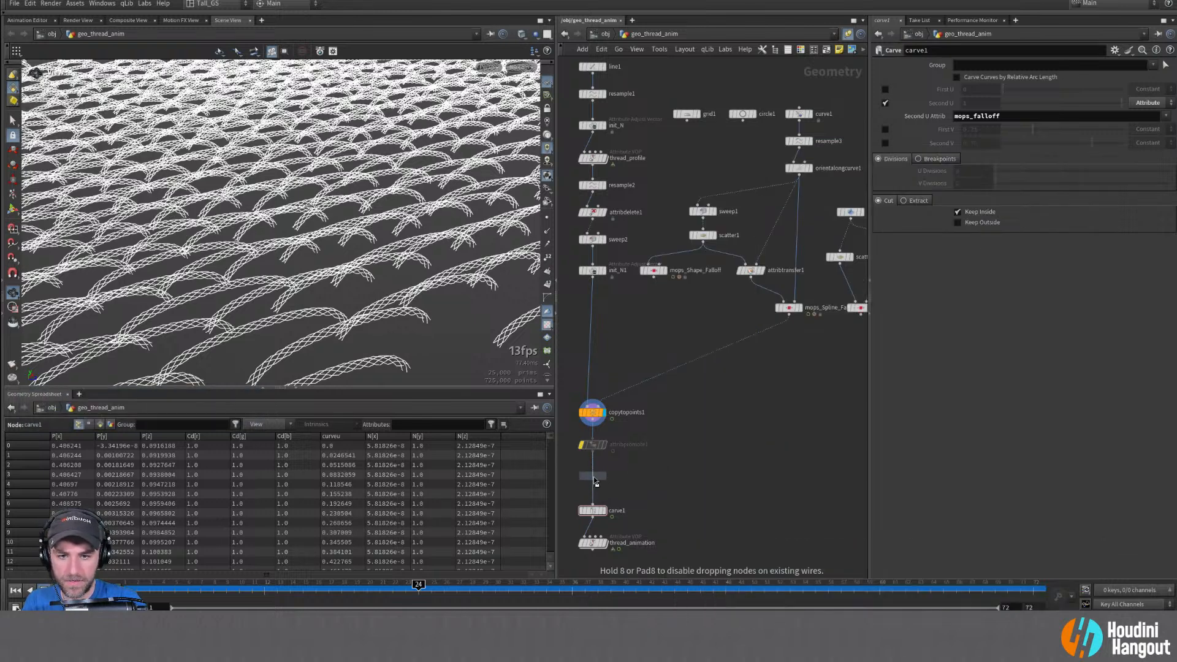
left_click(594, 478)
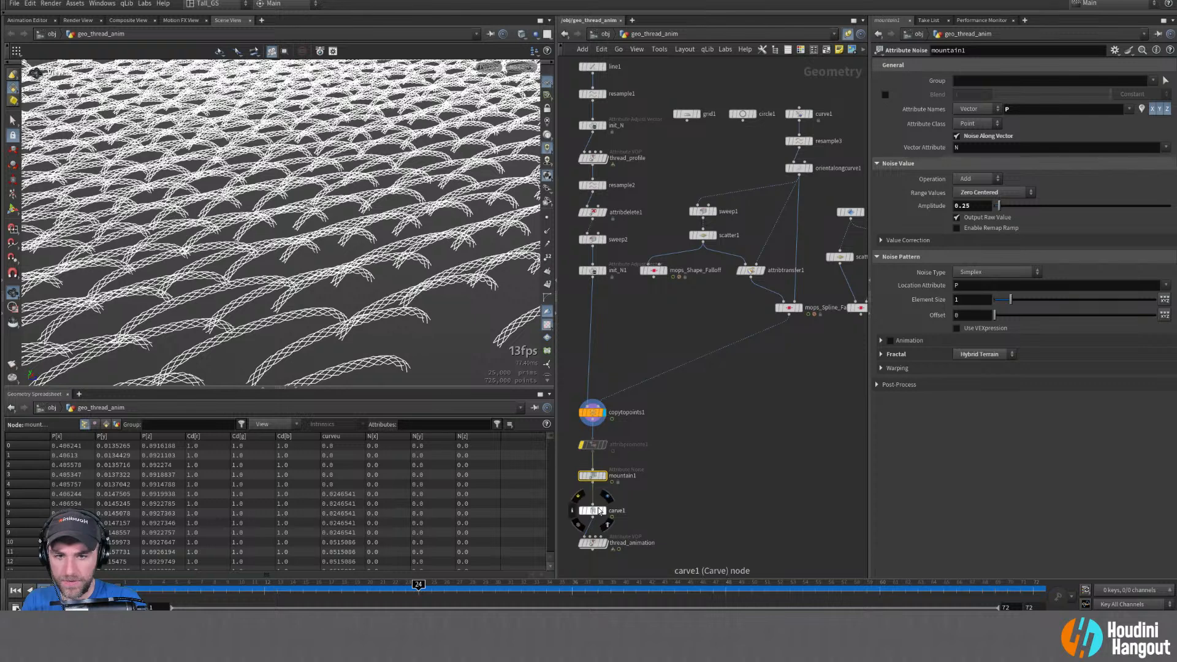
Set mountain1's noise element size to 0.01
double_click(965, 299)
type("0.01")
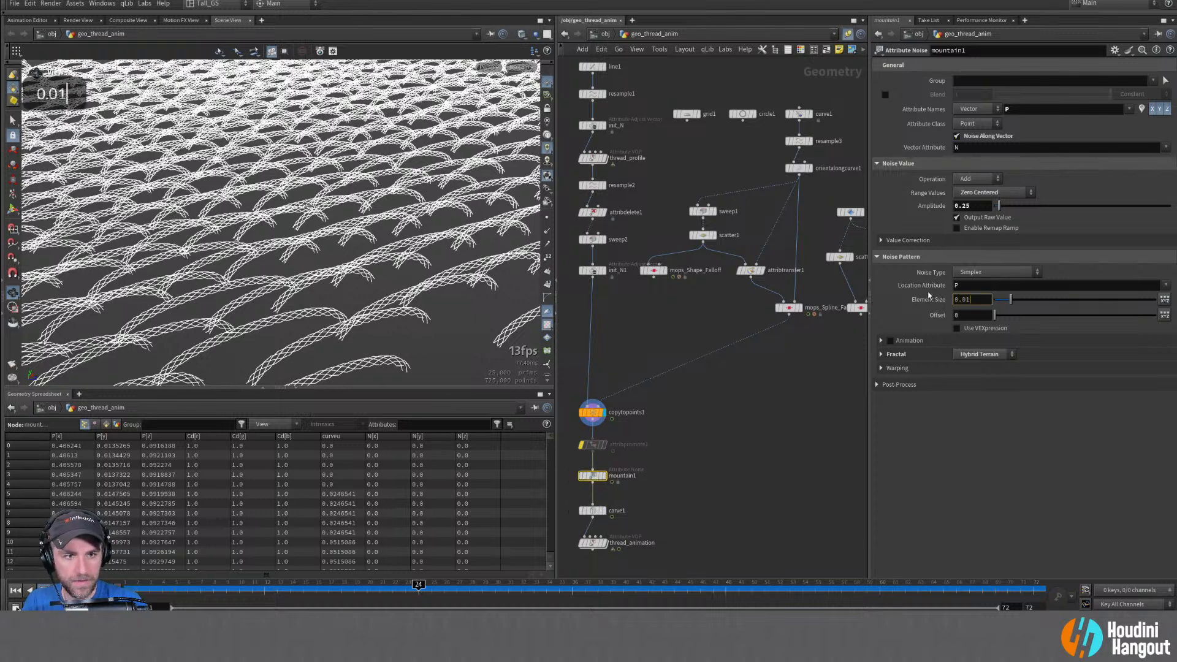
key("Return")
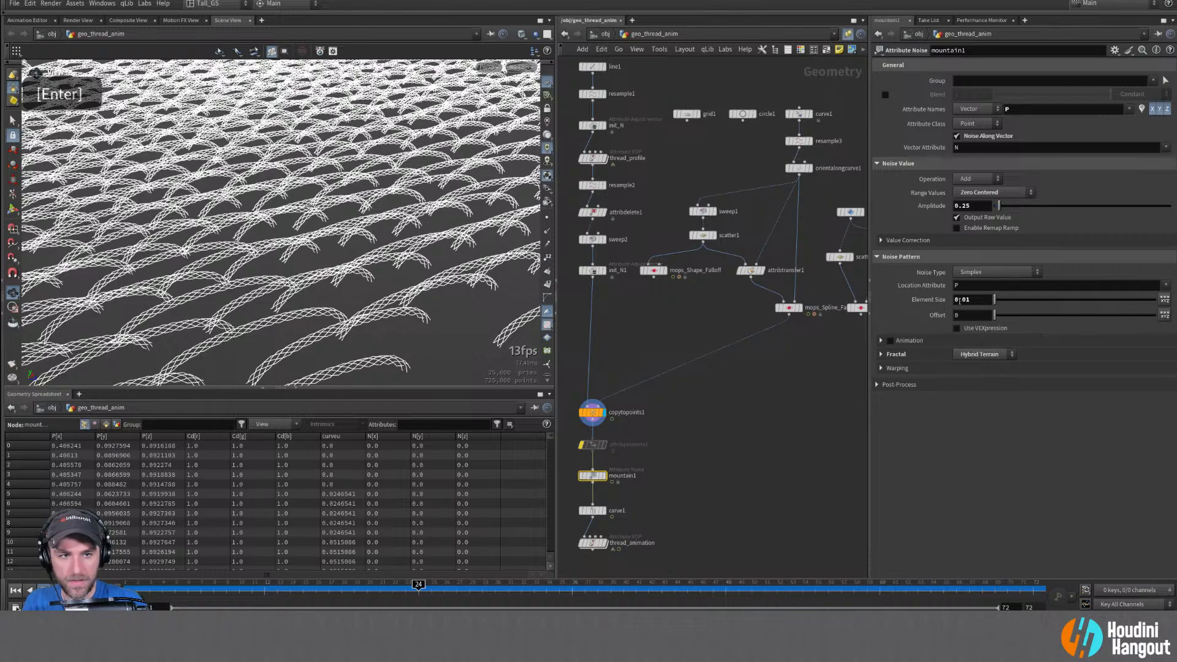
right_click_drag(436, 290, 453, 297, "alt")
left_click_drag(454, 298, 511, 317, "alt")
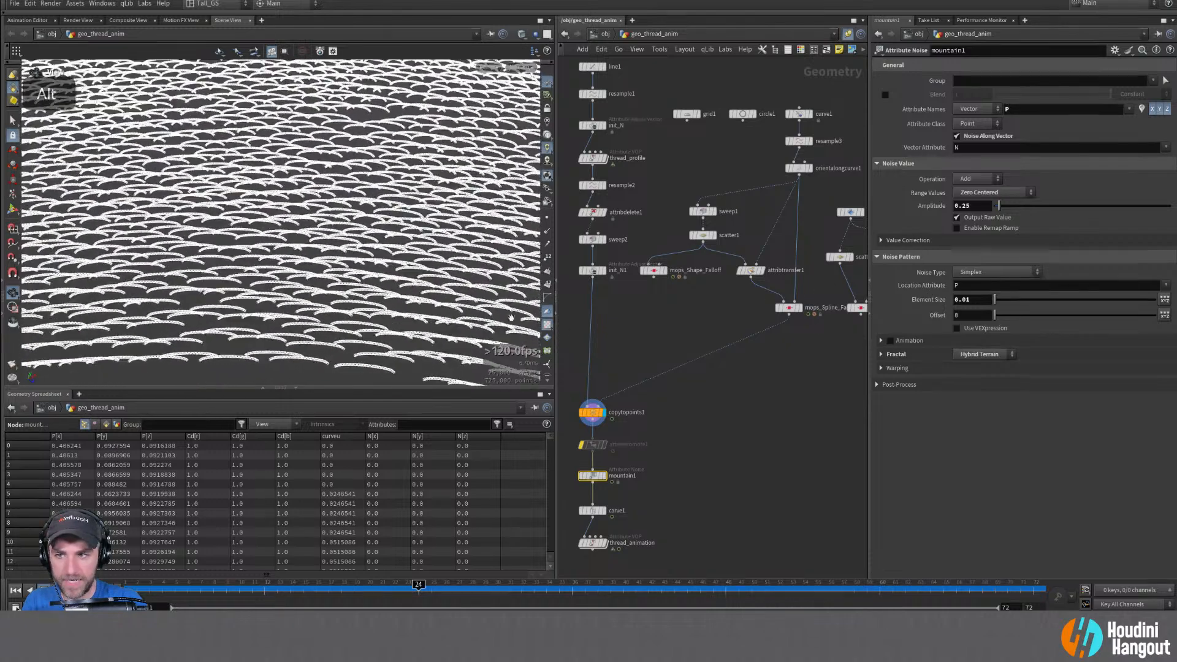
Undo the trial amplitude of 1.52 on mountain1 and display the node with its bypass off
mouse_move(582, 480)
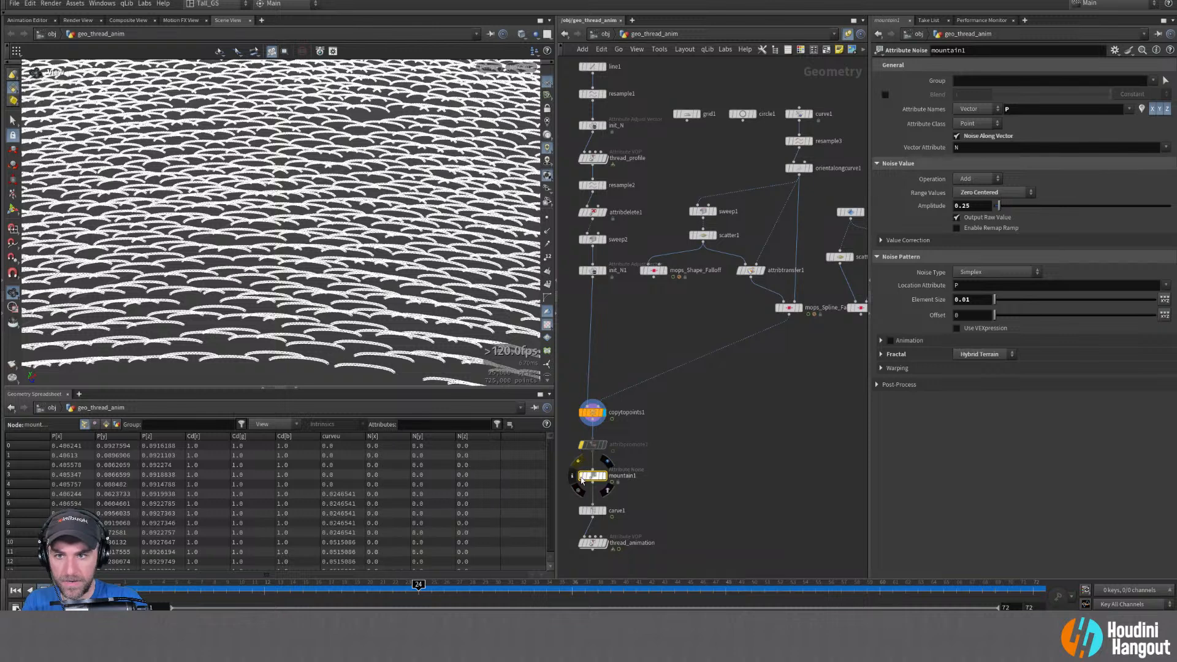
left_click(582, 480)
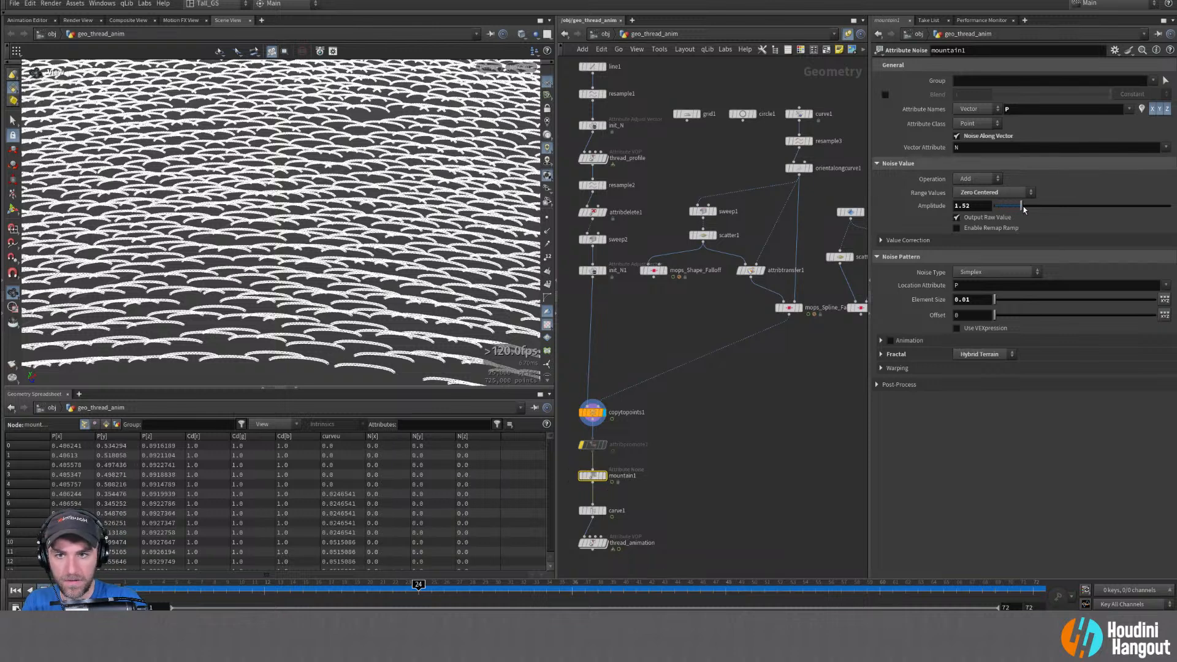
key("ctrl+z")
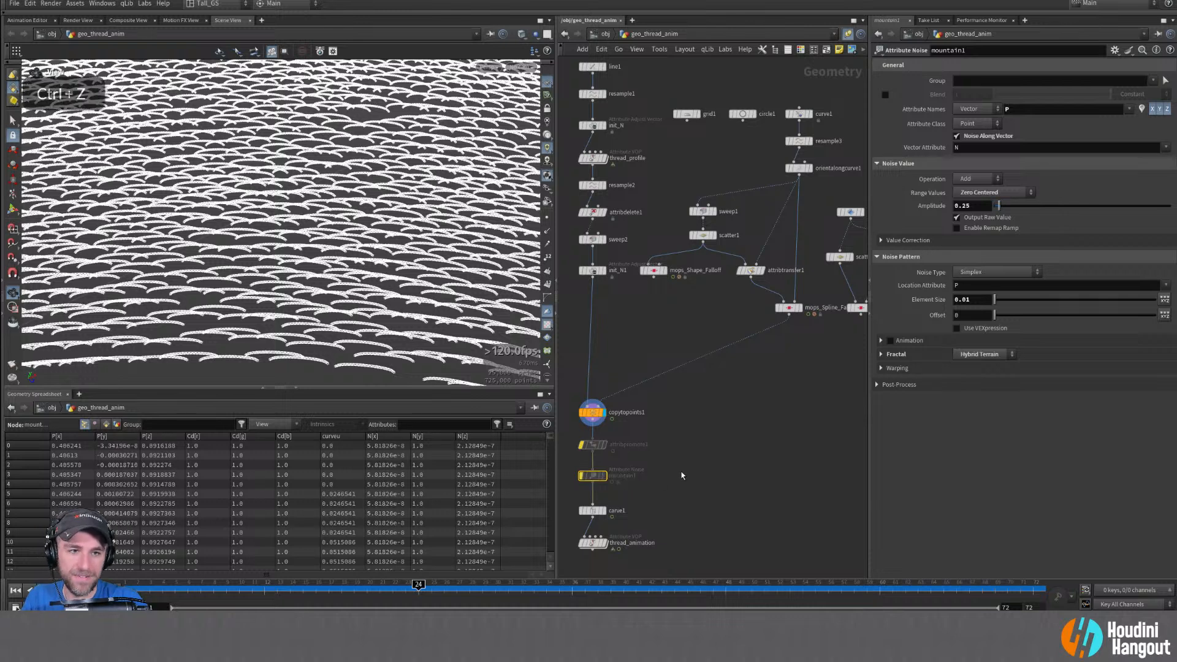
left_click(581, 480)
left_click(605, 476)
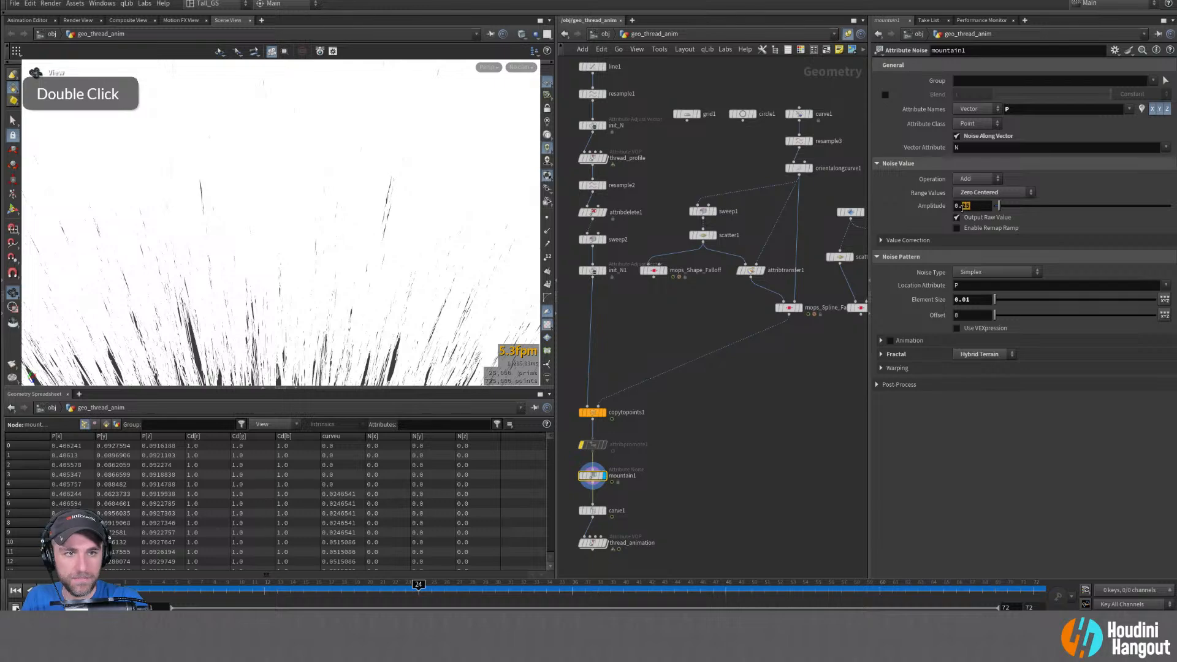
Set mountain1's amplitude to 0.001 and inspect the displaced threads from a low angle
type("01")
key("Left")
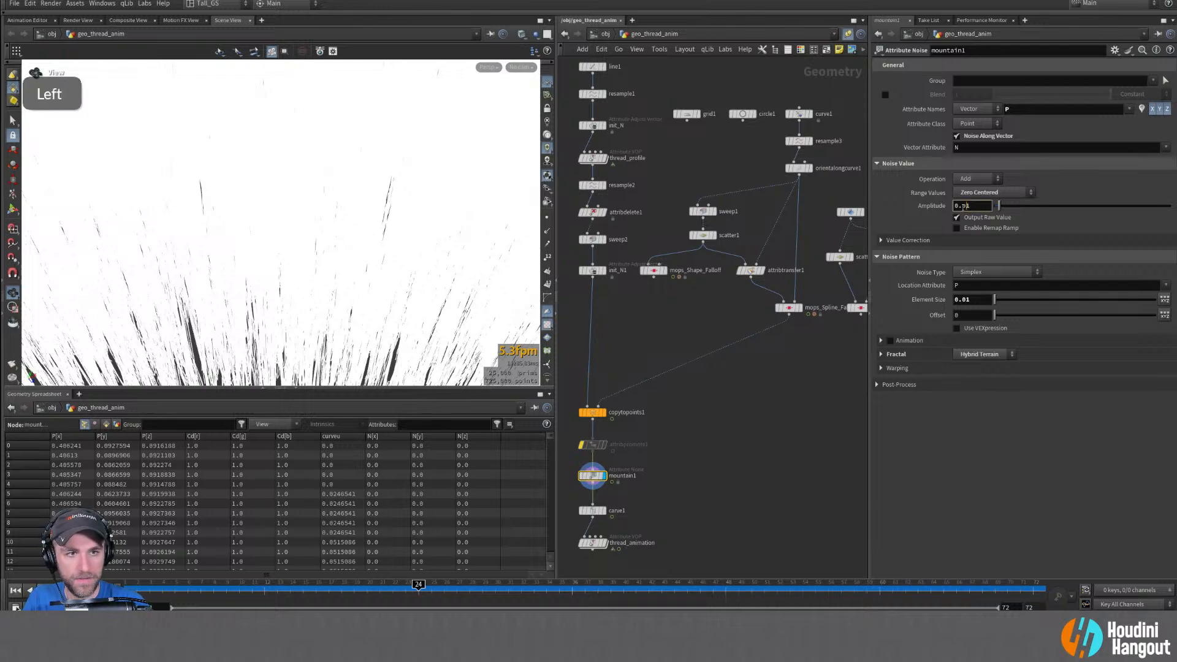
type("0")
key("Return")
left_click_drag(396, 234, 399, 270, "alt")
right_click_drag(398, 270, 393, 279, "alt")
left_click_drag(392, 279, 372, 287, "alt")
right_click_drag(369, 290, 419, 286, "alt")
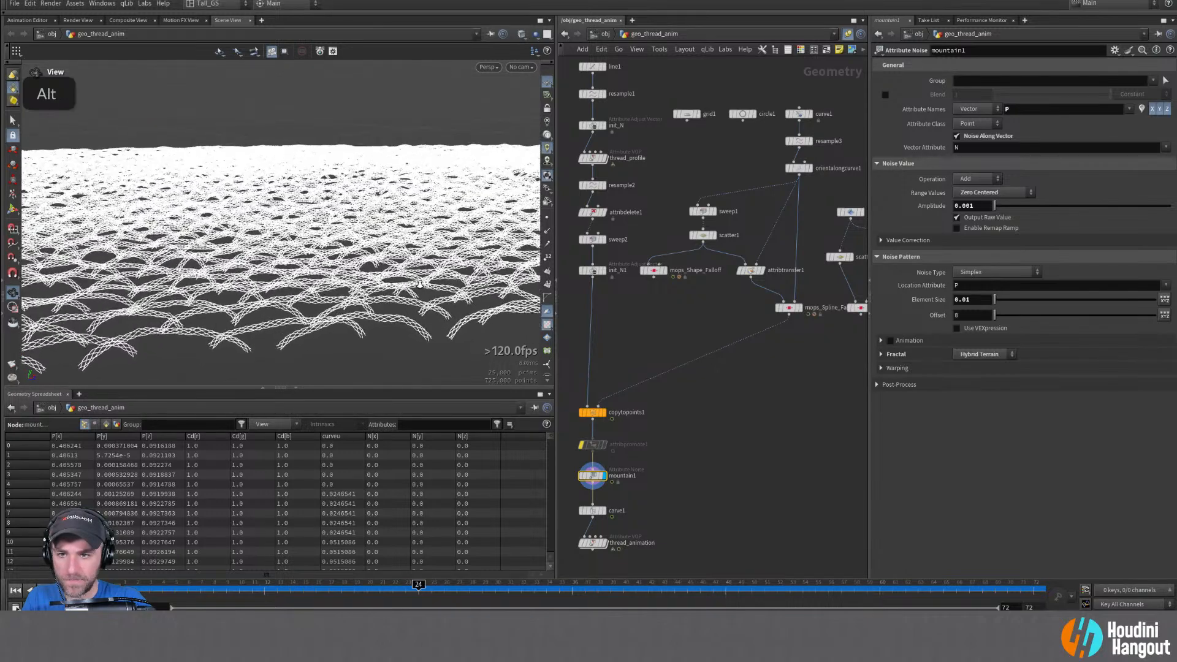
Try larger element sizes such as 0.26 for mountain1's noise and undo them
left_click(903, 241)
left_click(900, 242)
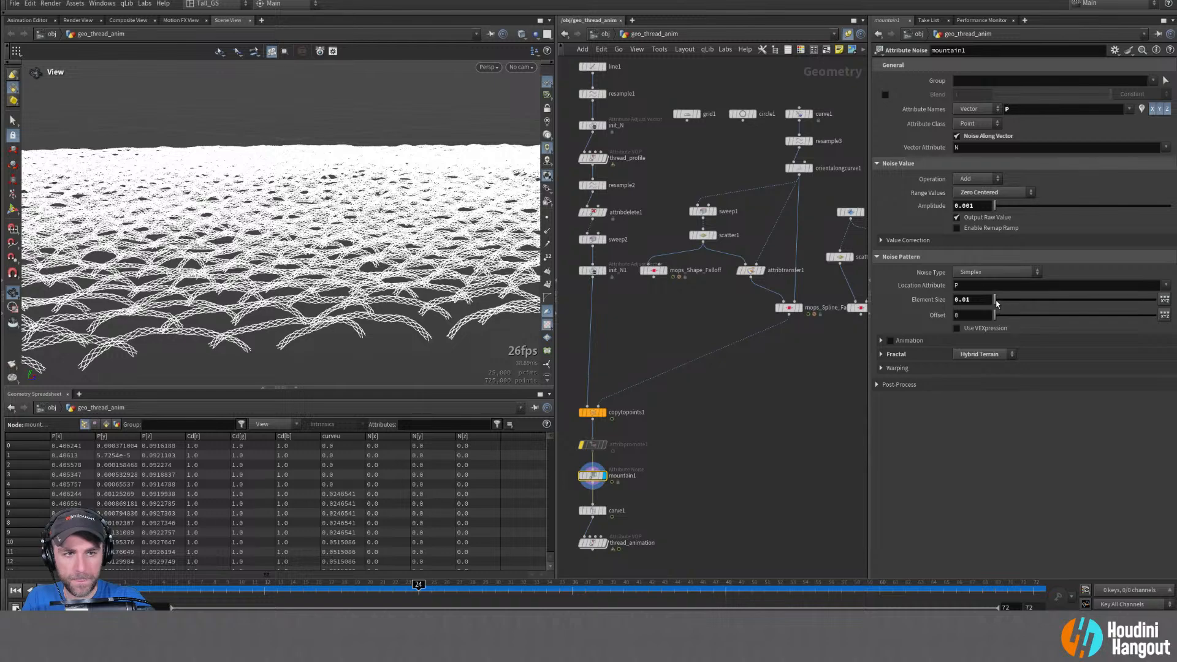
left_click_drag(996, 301, 1003, 303)
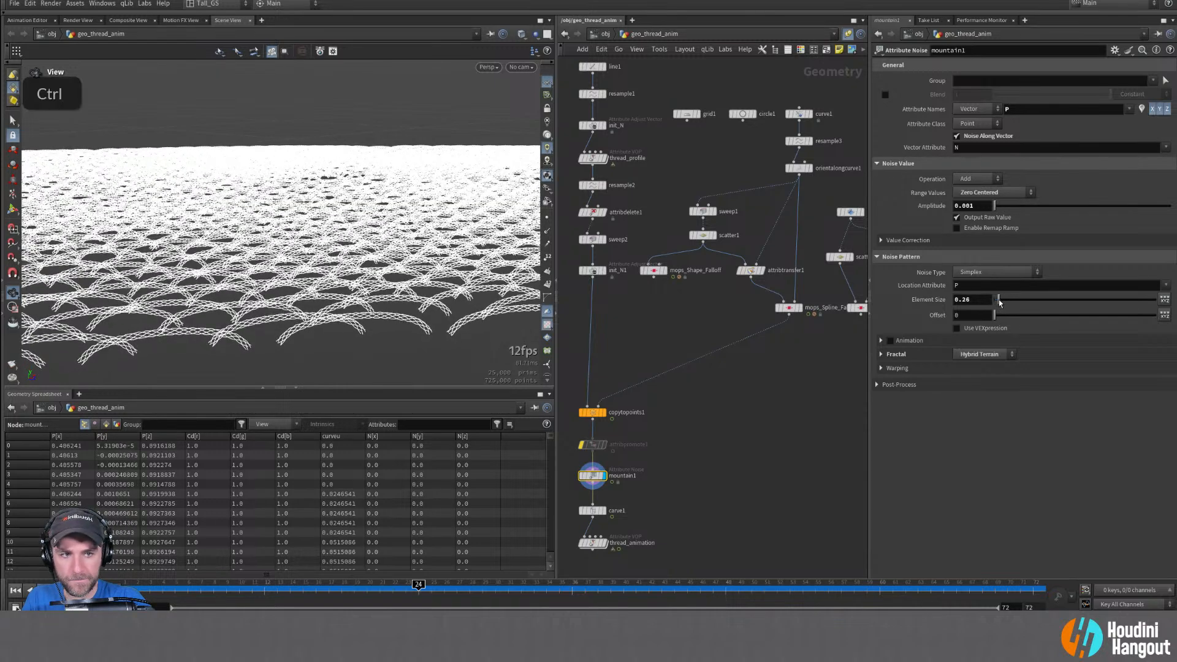
key("ctrl+z")
middle_click_drag(979, 300, 978, 340)
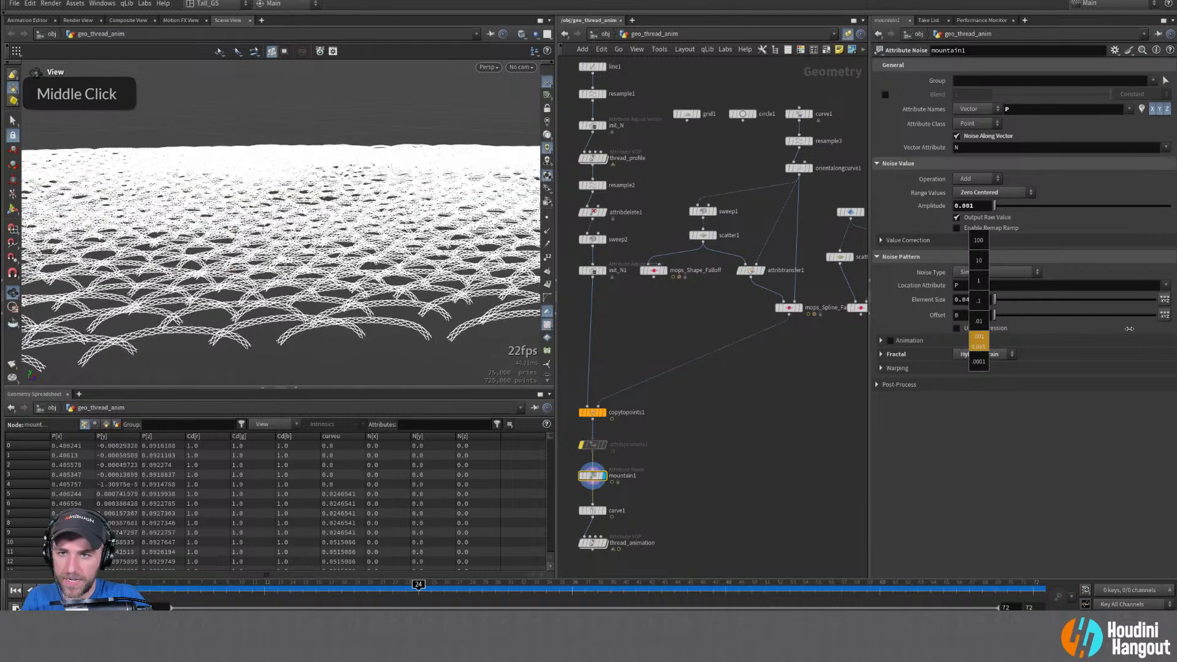
middle_click_drag(1116, 331, 980, 306)
key("ctrl+z")
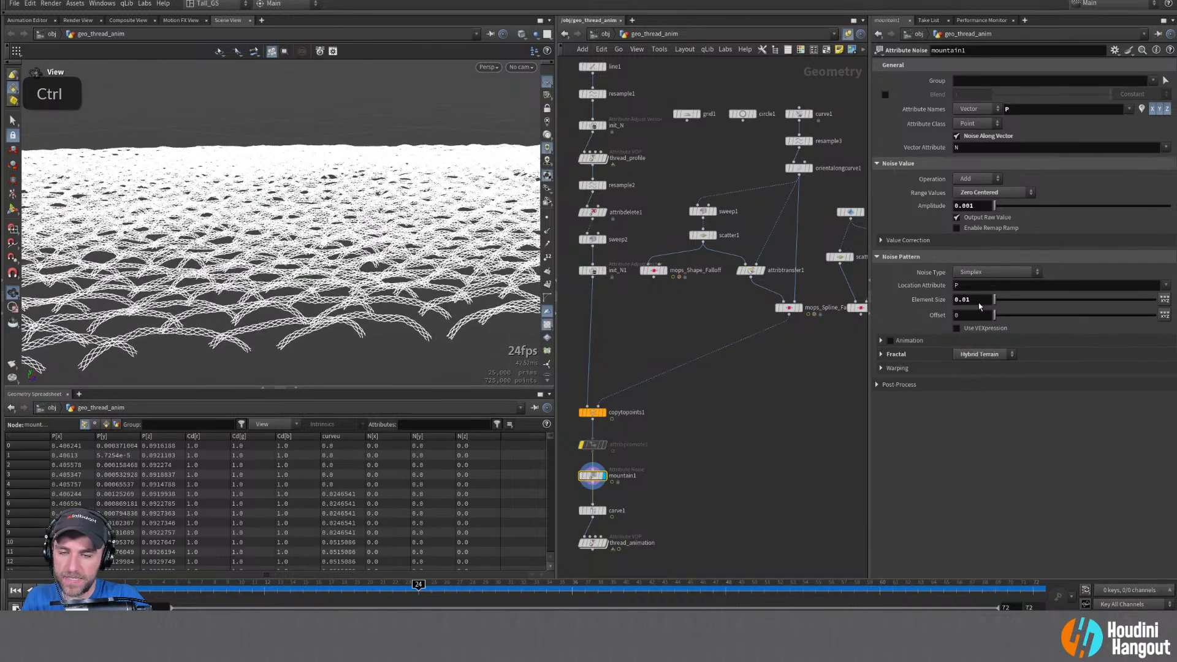
Reduce mountain1's element size to 0.0025 and its amplitude to 0.0003
left_click_drag(304, 264, 306, 294, "alt")
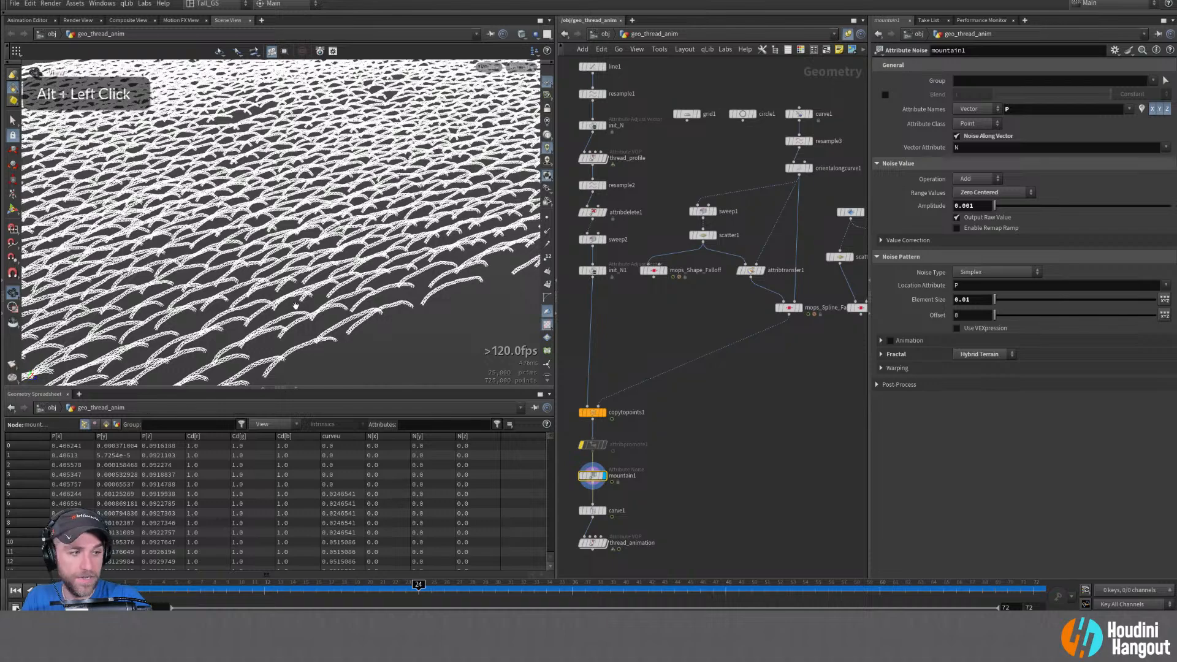
middle_click_drag(295, 305, 343, 295, "alt")
right_click_drag(344, 294, 448, 269, "alt")
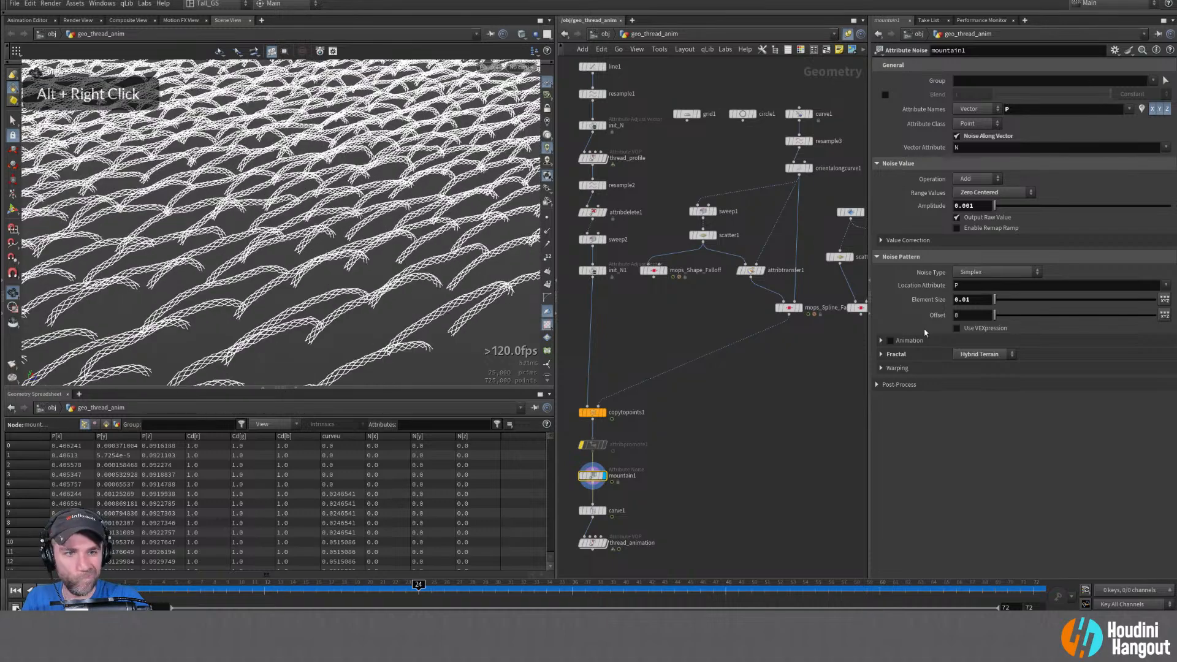
middle_click_drag(980, 300, 632, 377)
middle_click_drag(981, 211, 941, 271)
left_click_drag(349, 229, 369, 209, "alt")
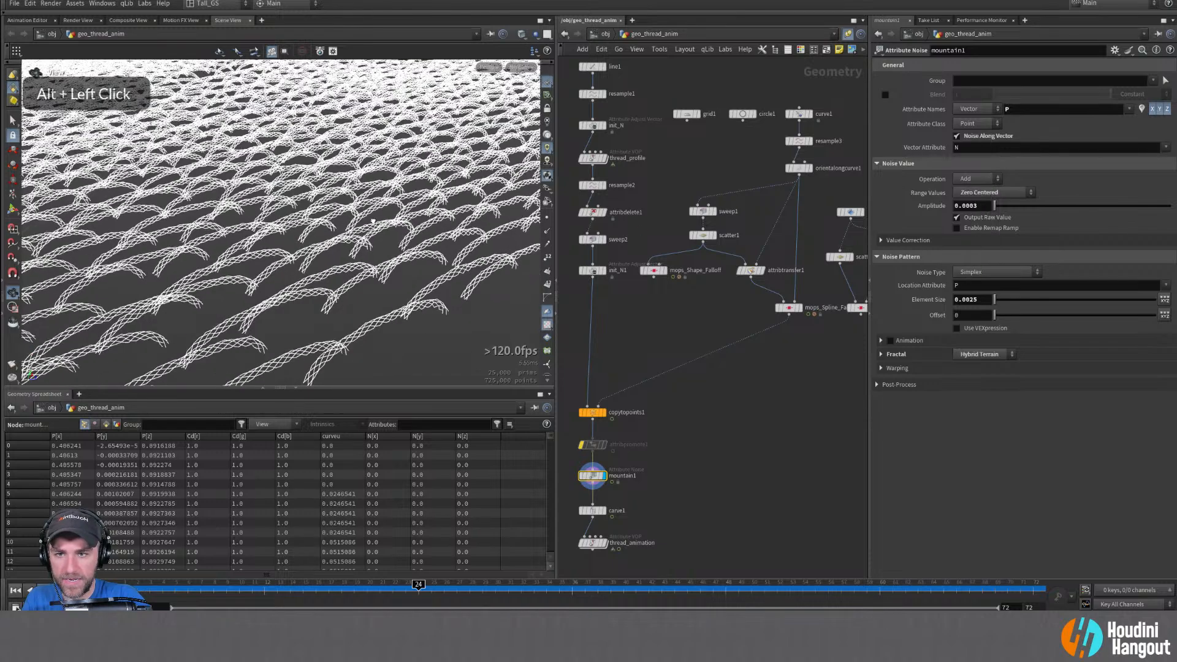
Set mountain1's element size to 0.0043 and inspect the irregular threads from several angles
middle_click_drag(977, 298, 950, 359)
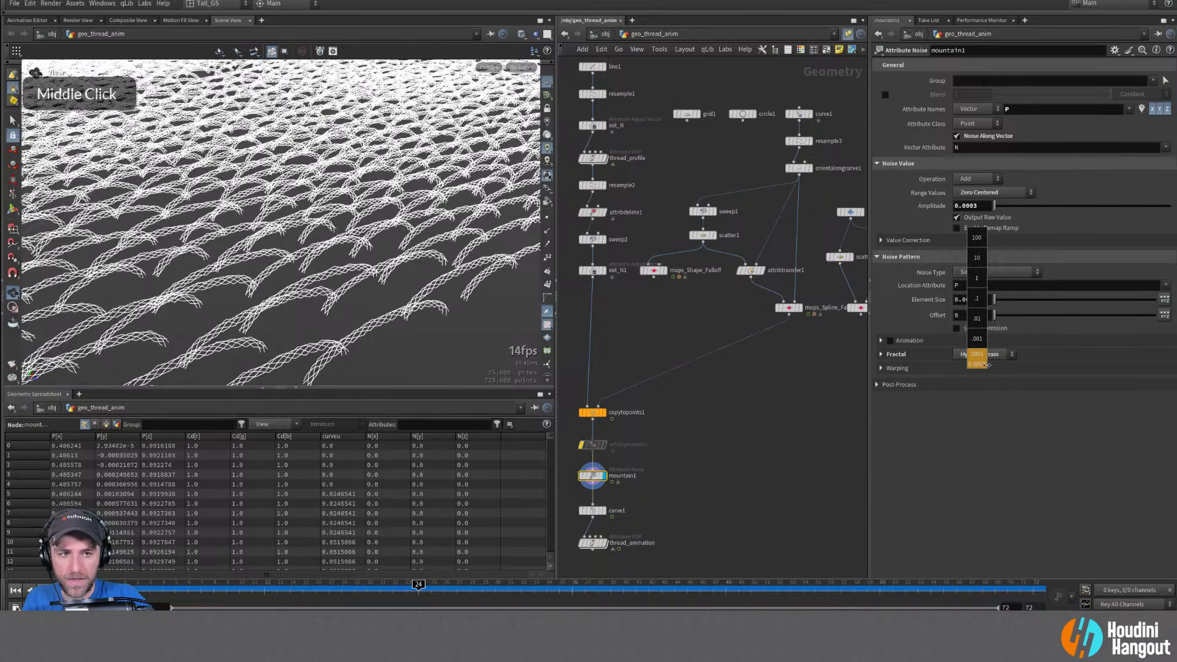
middle_click_drag(1035, 366, 1080, 364)
left_click_drag(319, 288, 319, 235, "alt")
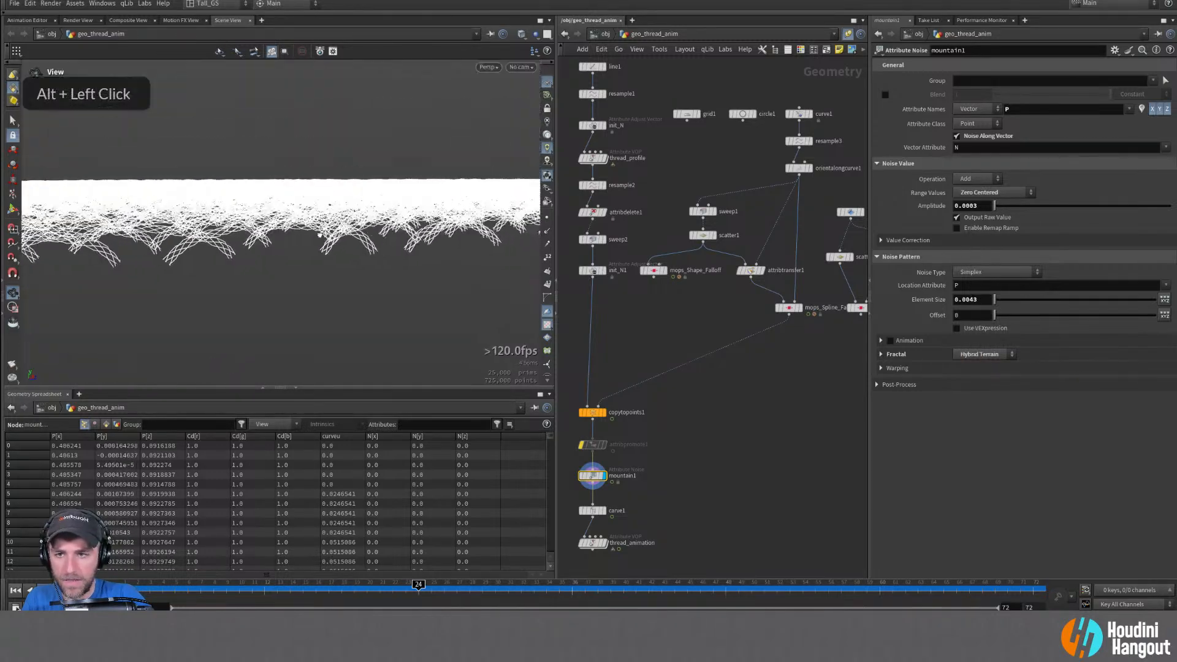
right_click_drag(286, 244, 318, 242, "alt")
left_click_drag(319, 242, 368, 270, "alt")
right_click_drag(368, 269, 392, 261, "alt")
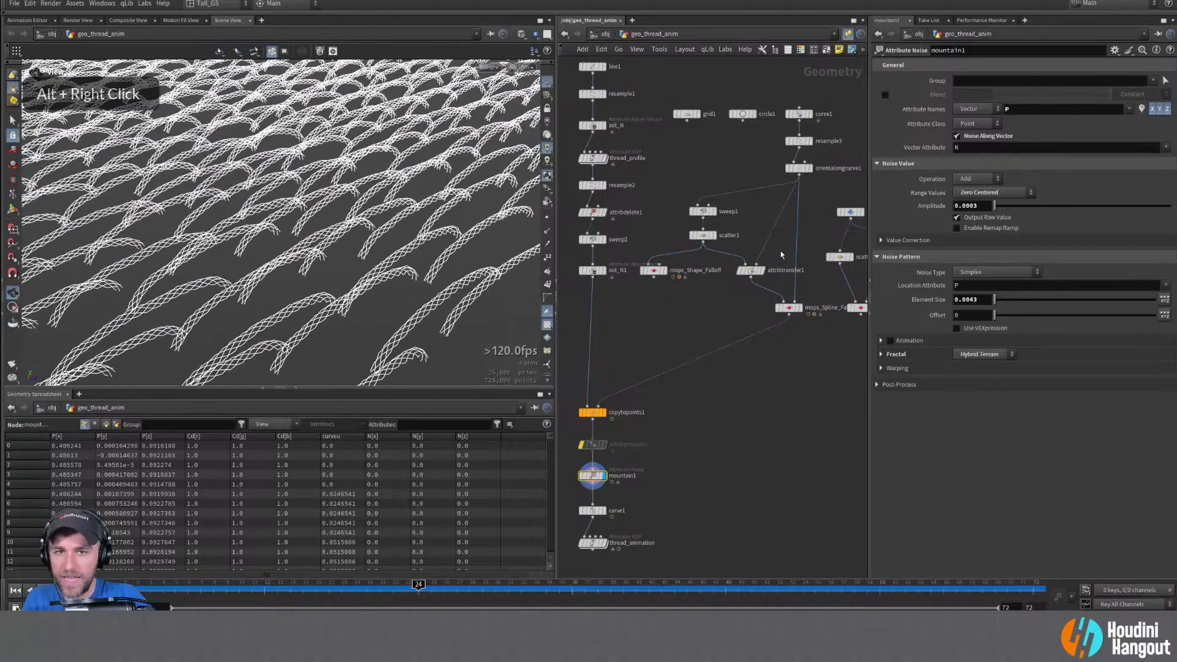
Insert a Mountain node on the wire between sweep2 and init_N1, moving init_N1 down to make room
middle_click_drag(642, 211, 666, 263, "alt")
left_click_drag(648, 318, 642, 351)
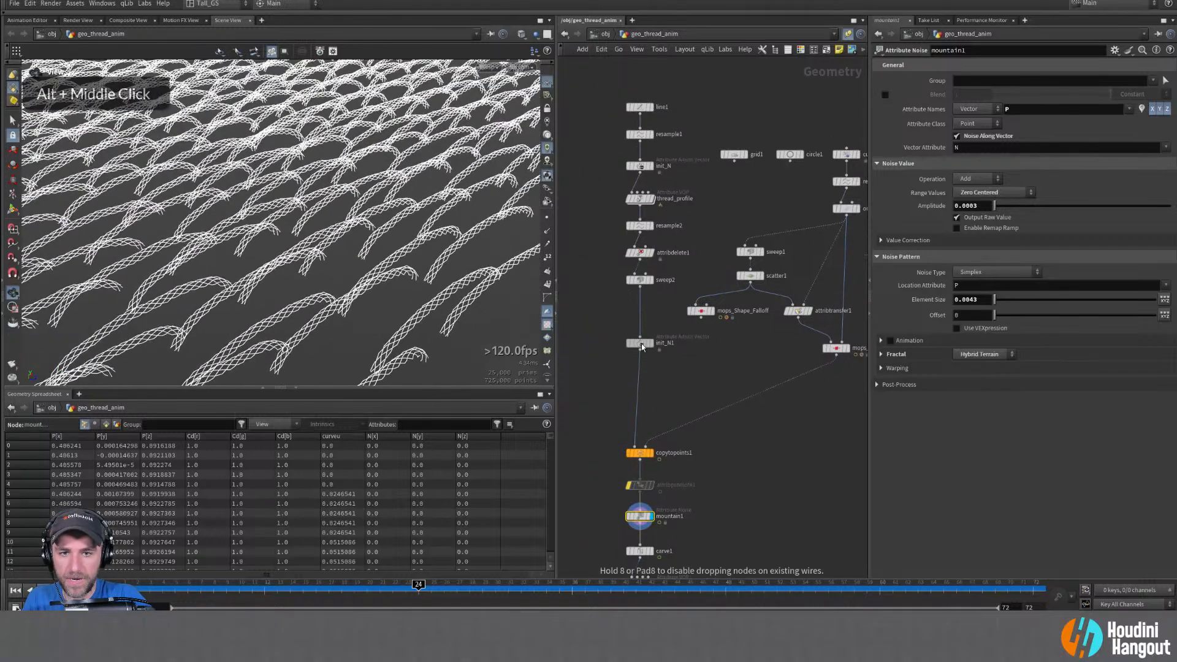
key("Tab")
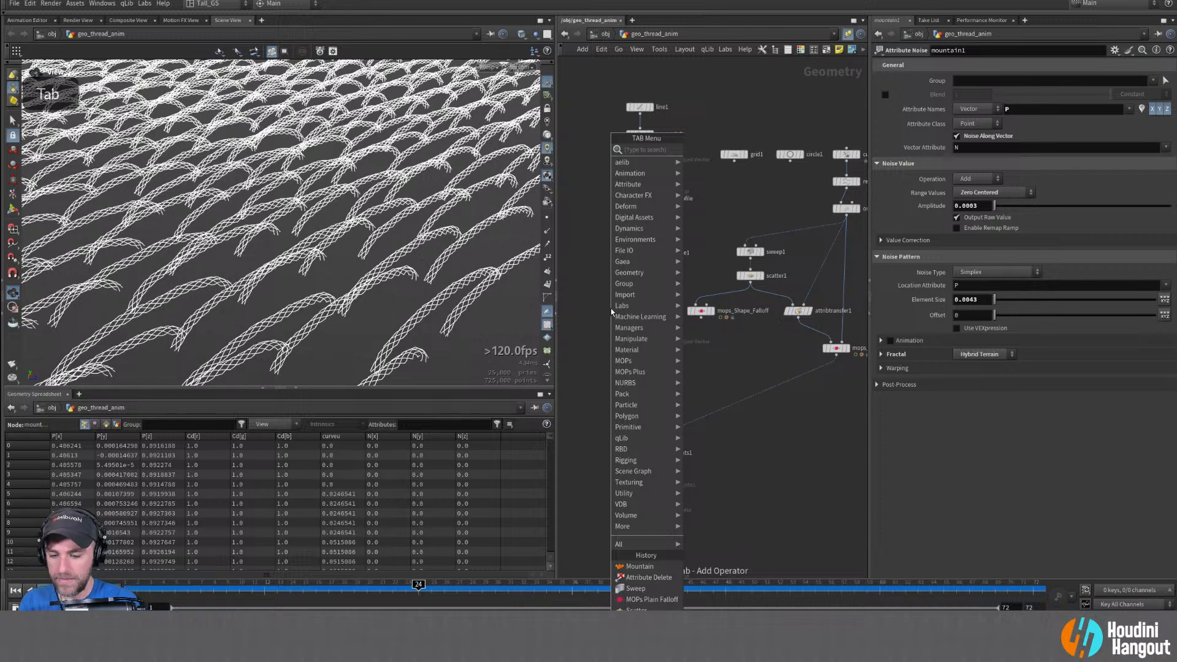
type("mount")
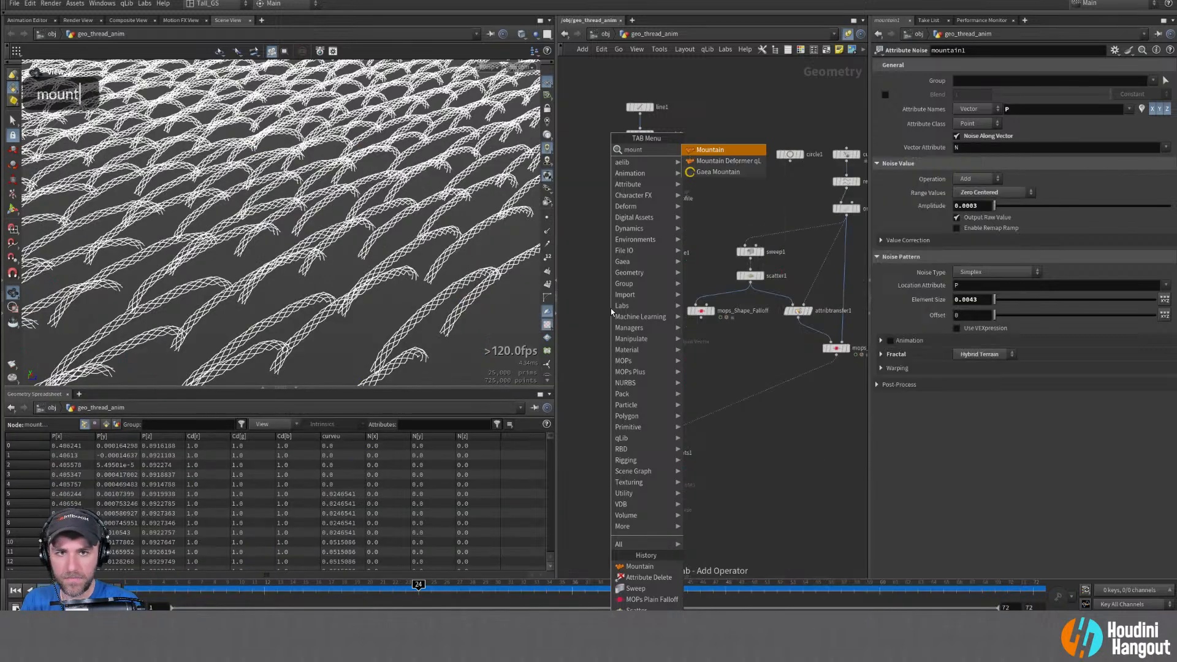
key("Return")
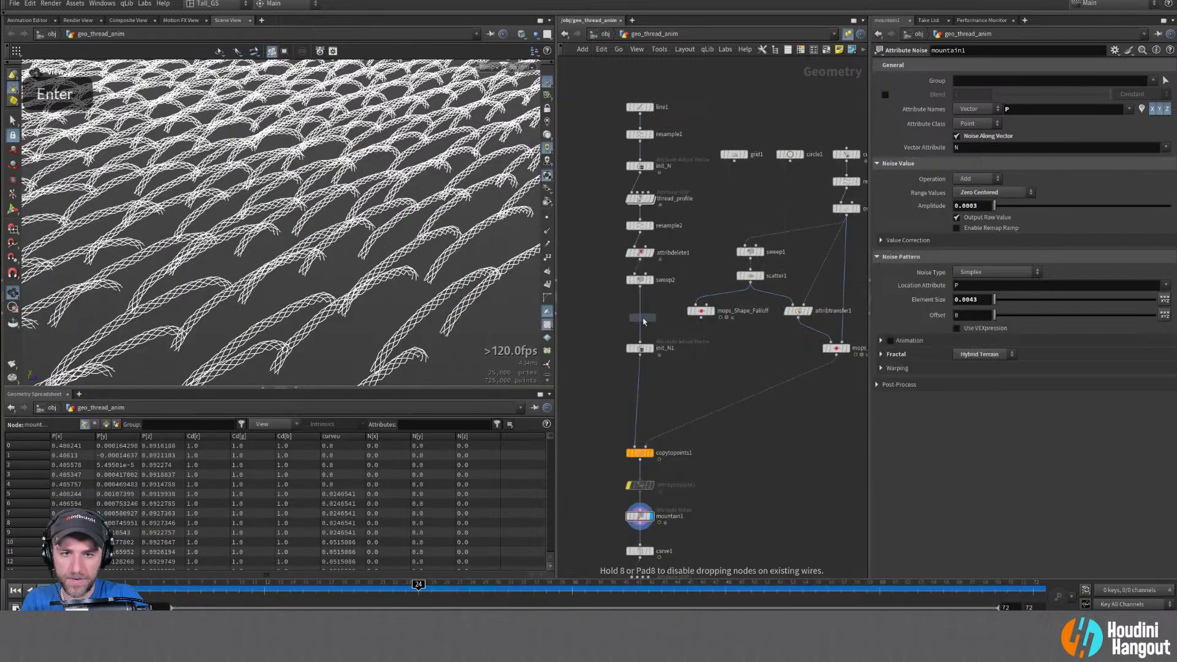
left_click(640, 318)
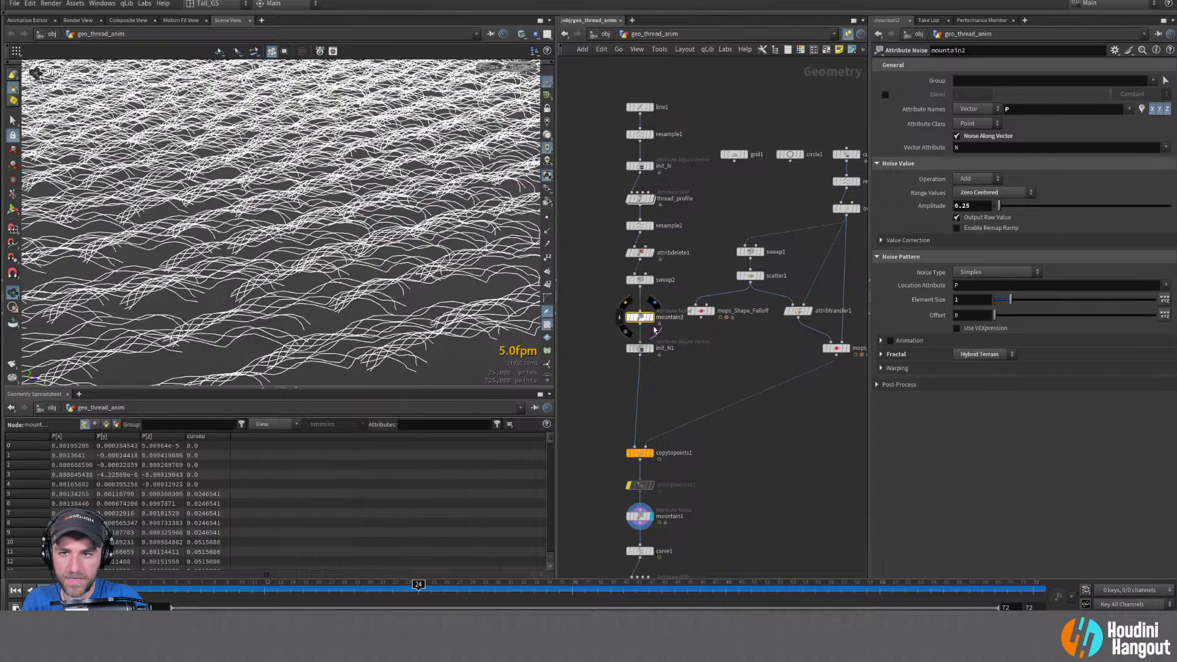
Set mountain2's element size to 0.001 and its amplitude to 0.001
left_click(973, 299)
type("0.001")
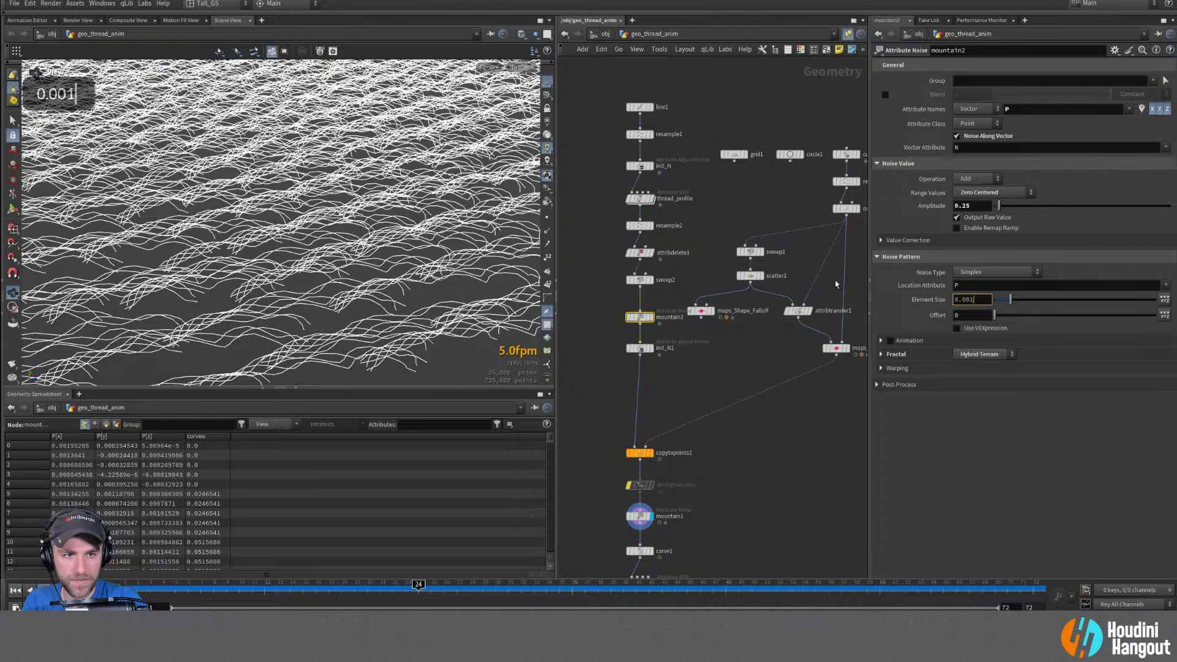
key("Return")
double_click(967, 206)
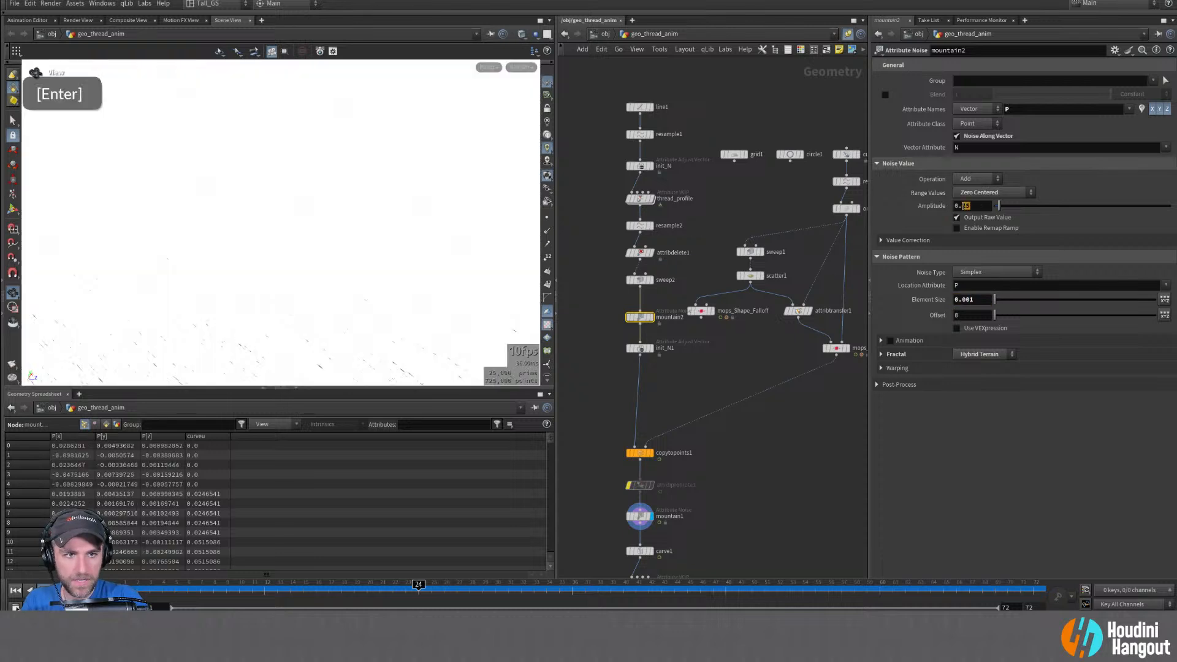
type("001")
key("Return")
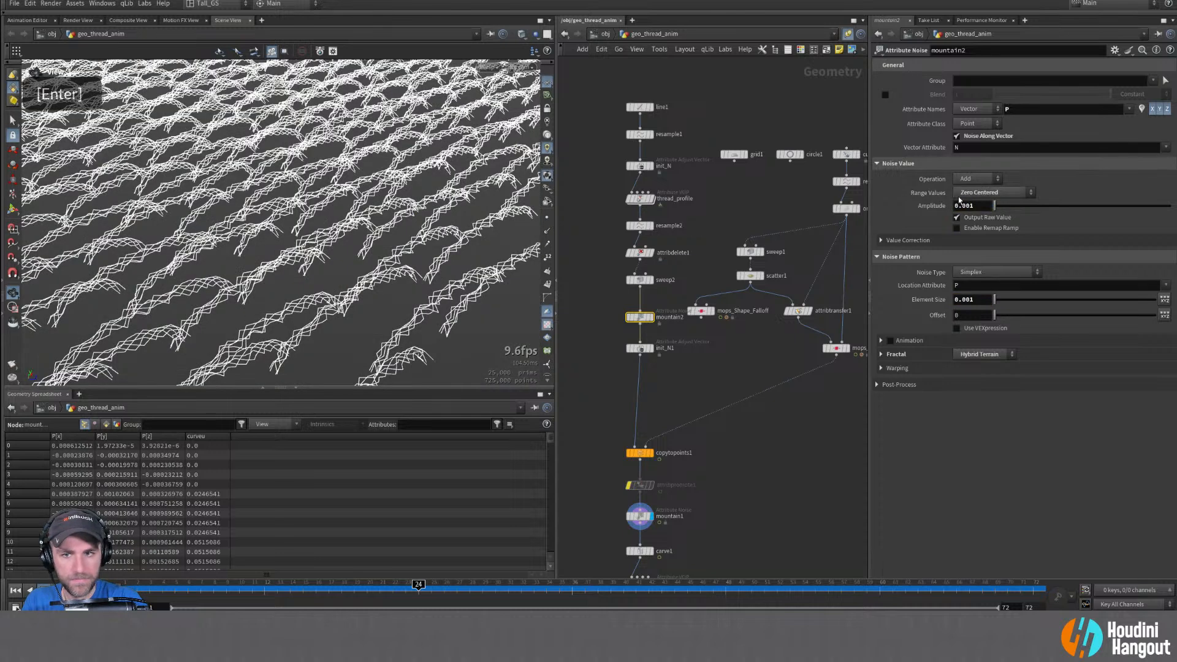
Try an element size of 0.0065 for mountain2's noise, then delete the mountain2 node
middle_click_drag(978, 300, 1150, 376)
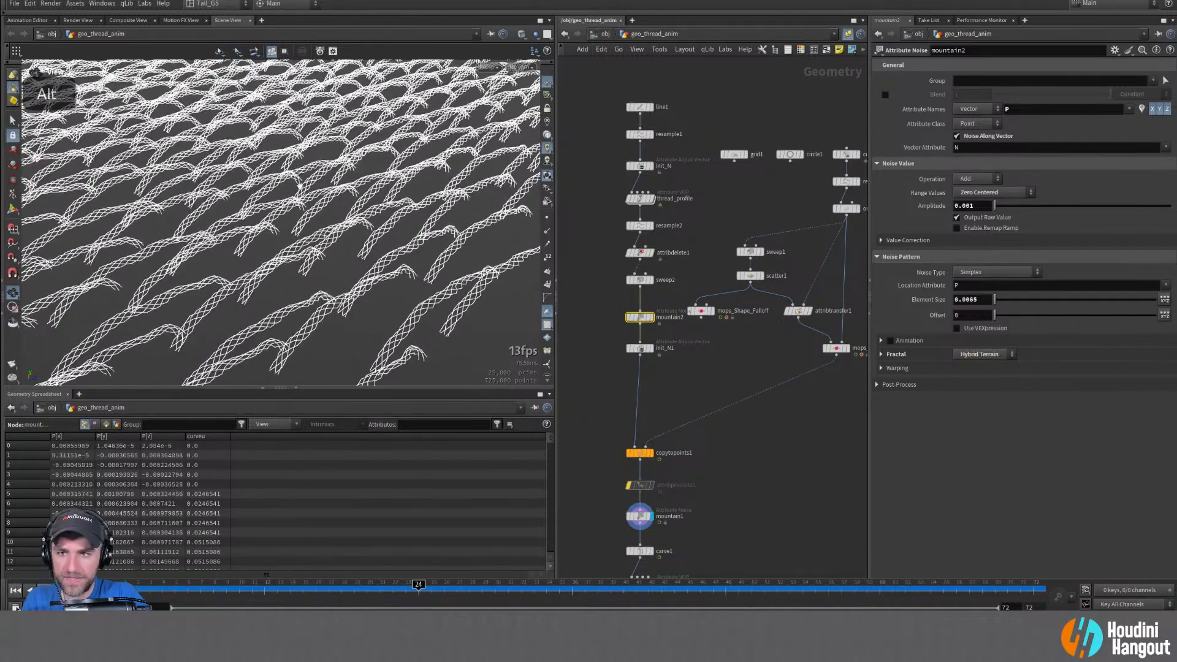
left_click_drag(258, 227, 171, 208, "alt")
right_click_drag(172, 208, 140, 215, "alt")
left_click_drag(139, 215, 208, 224, "alt")
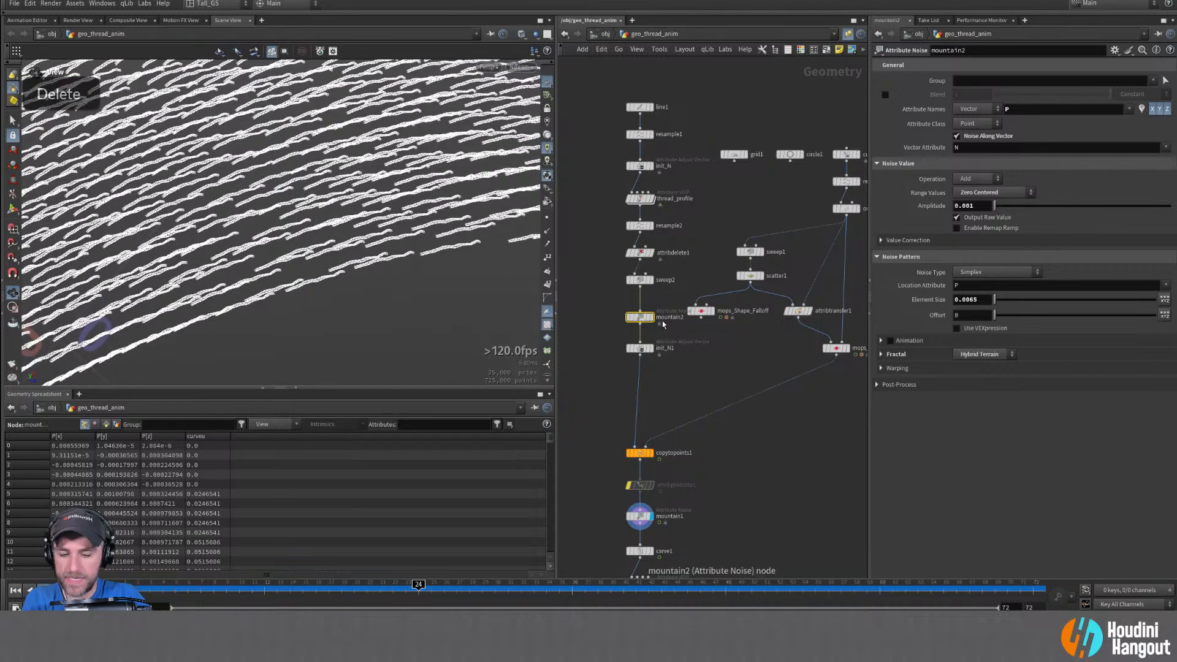
key("Delete")
Set mountain1's element size to 0.0009 and its amplitude to 0.0005, and inspect the threads across the patch
left_click(637, 515)
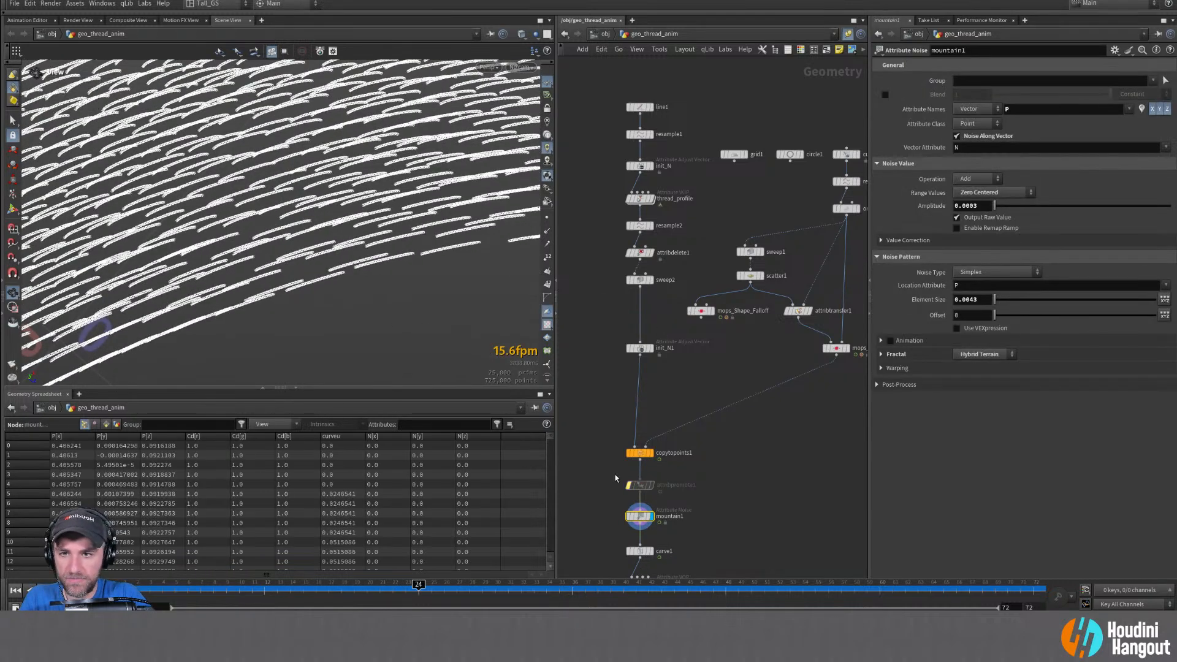
left_click_drag(411, 303, 406, 185, "alt")
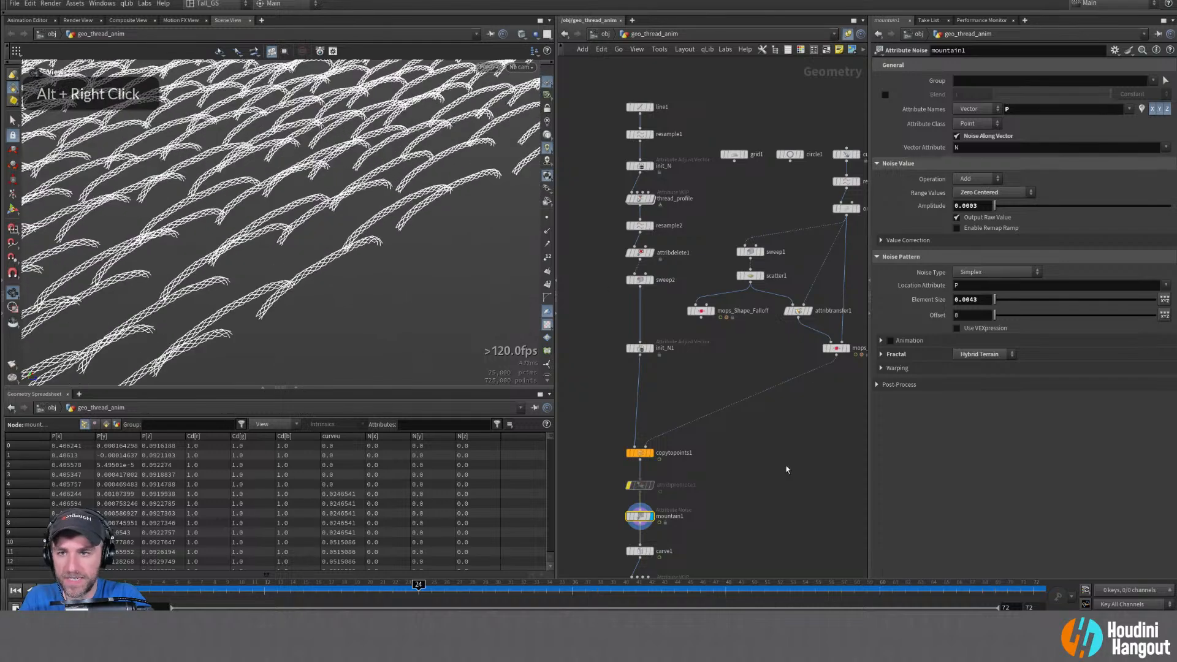
middle_click_drag(975, 300, 812, 365)
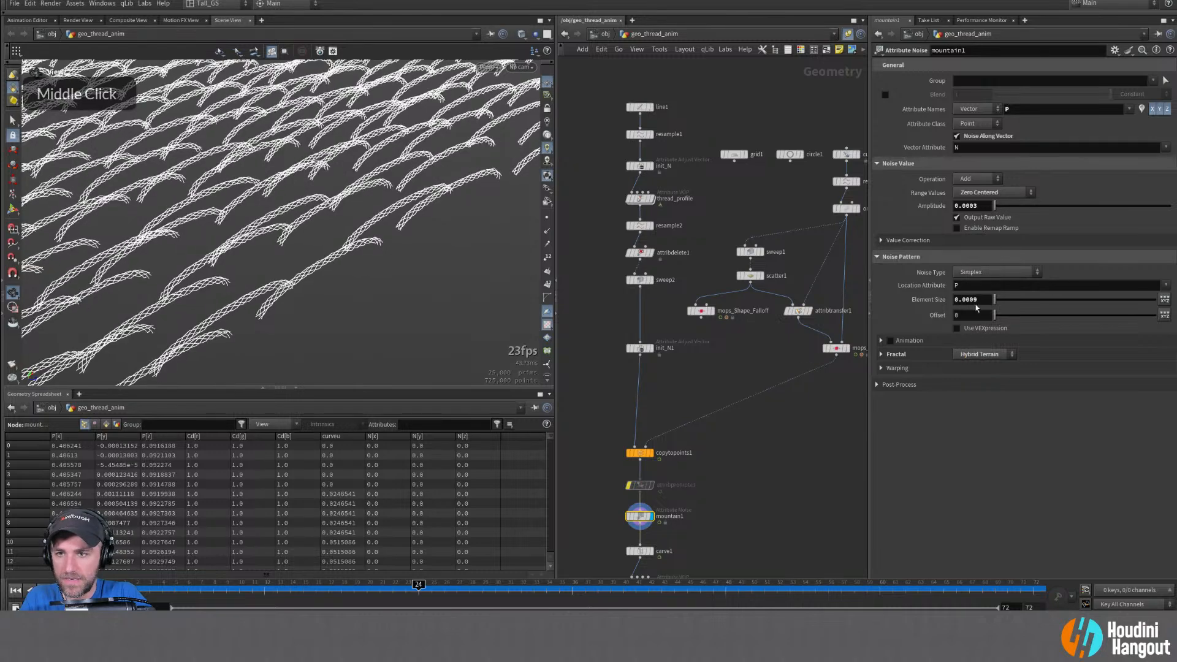
middle_click_drag(984, 211, 1002, 263)
left_click_drag(471, 138, 298, 131, "alt")
right_click_drag(298, 132, 297, 147, "alt")
left_click_drag(297, 147, 263, 167, "alt")
right_click_drag(263, 167, 262, 176, "alt")
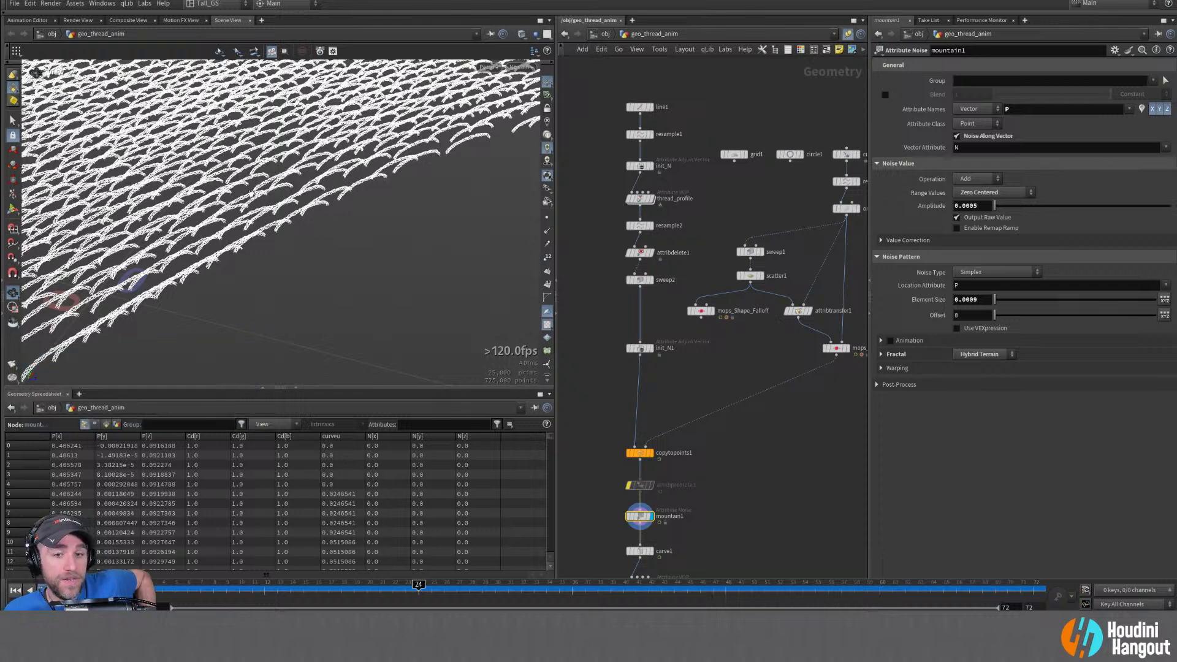
Add a MOPs Delay node in the empty space beside copytopoints1 and review its delay settings
left_click(762, 460)
key("Tab")
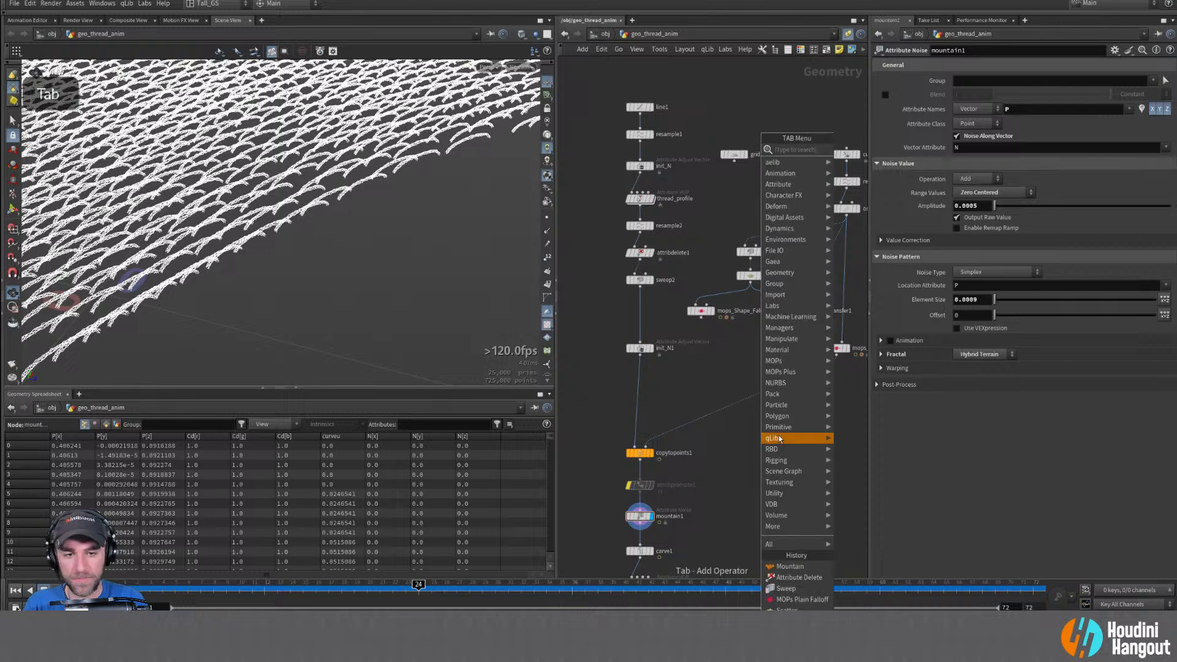
mouse_move(815, 362)
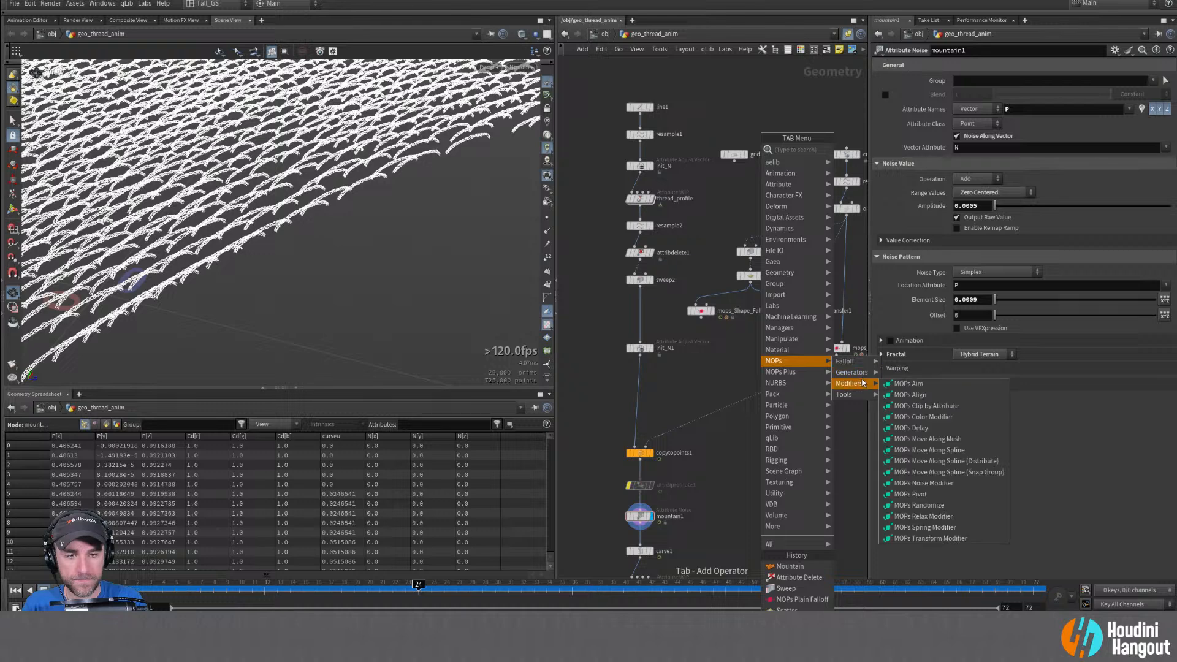
left_click(920, 430)
double_click(797, 432)
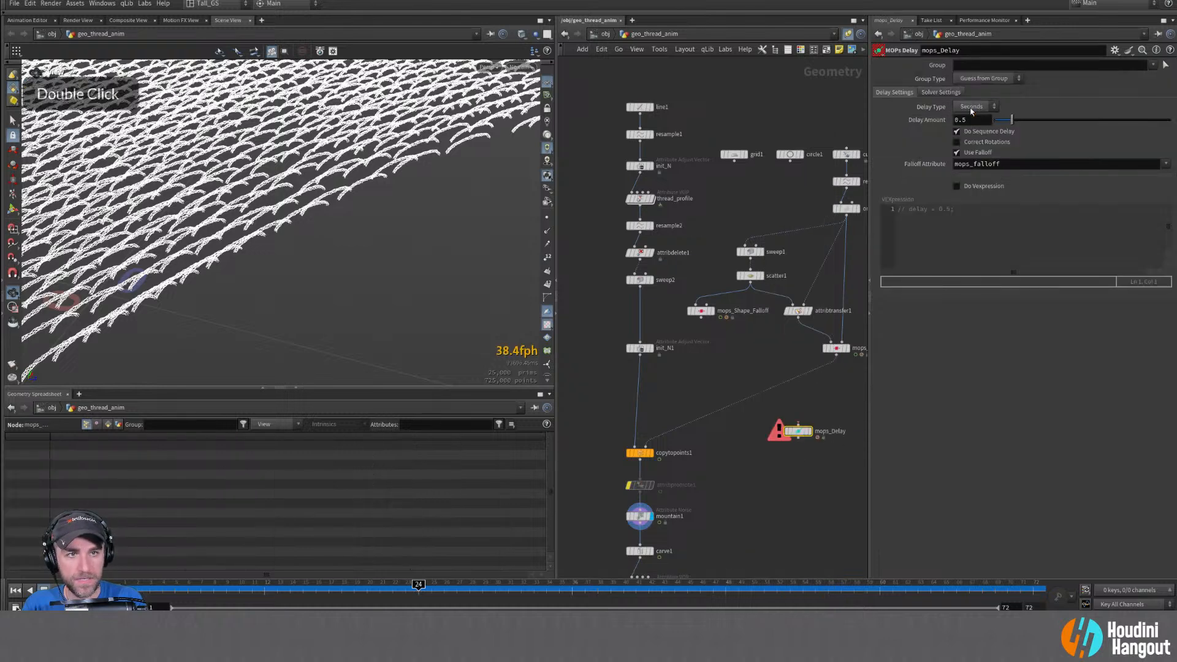
left_click_drag(818, 423, 763, 482)
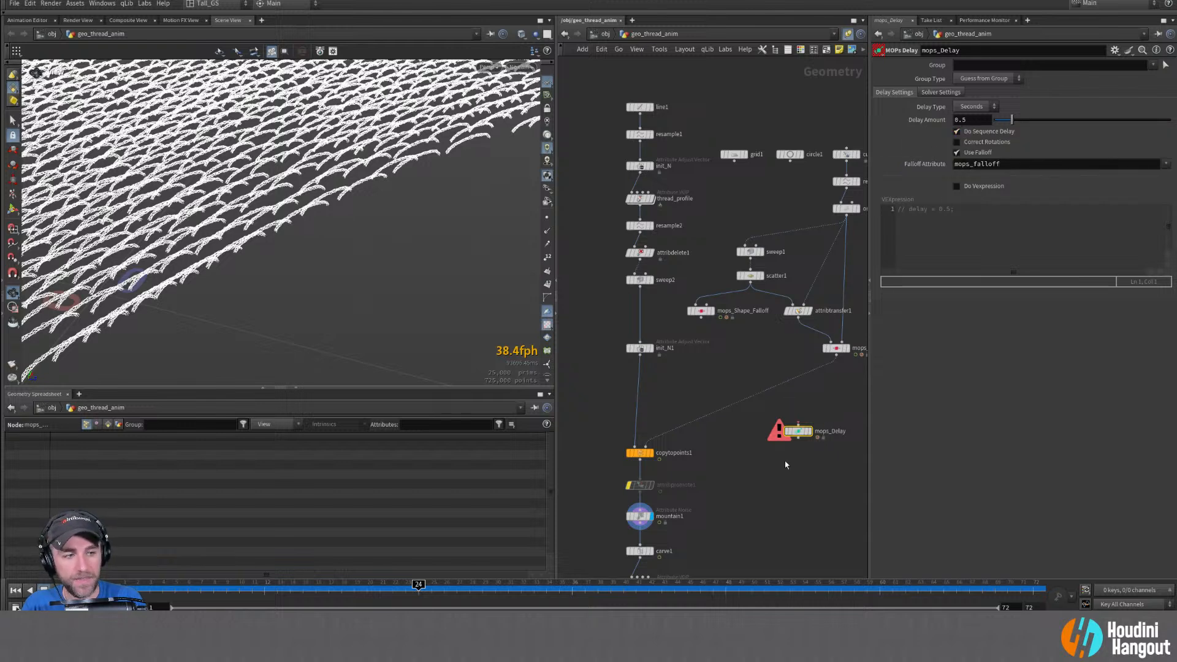
Delete the mops_Delay node and search the available nodes for delay
key("Delete")
key("Tab")
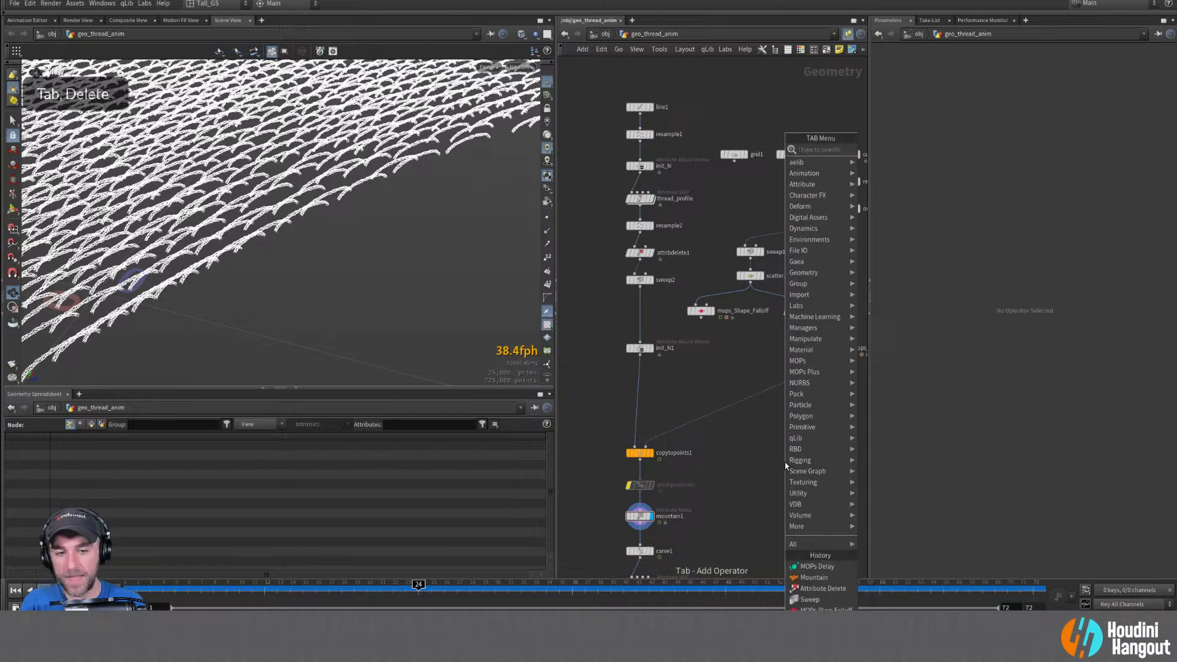
type("delay")
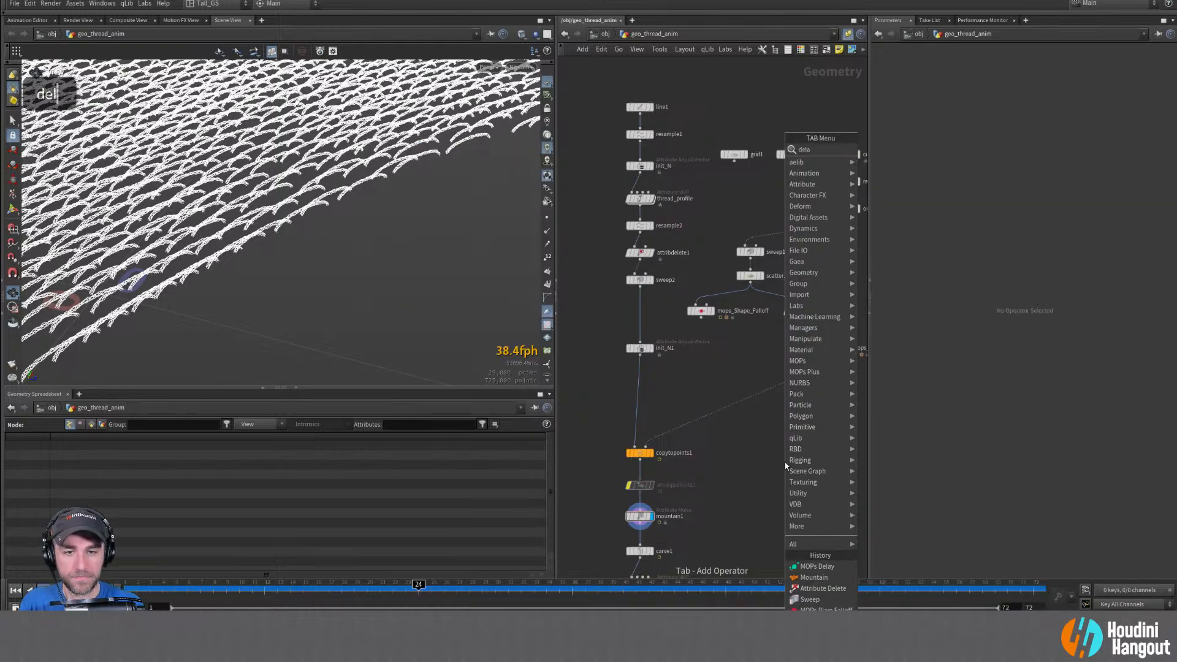
key("Escape")
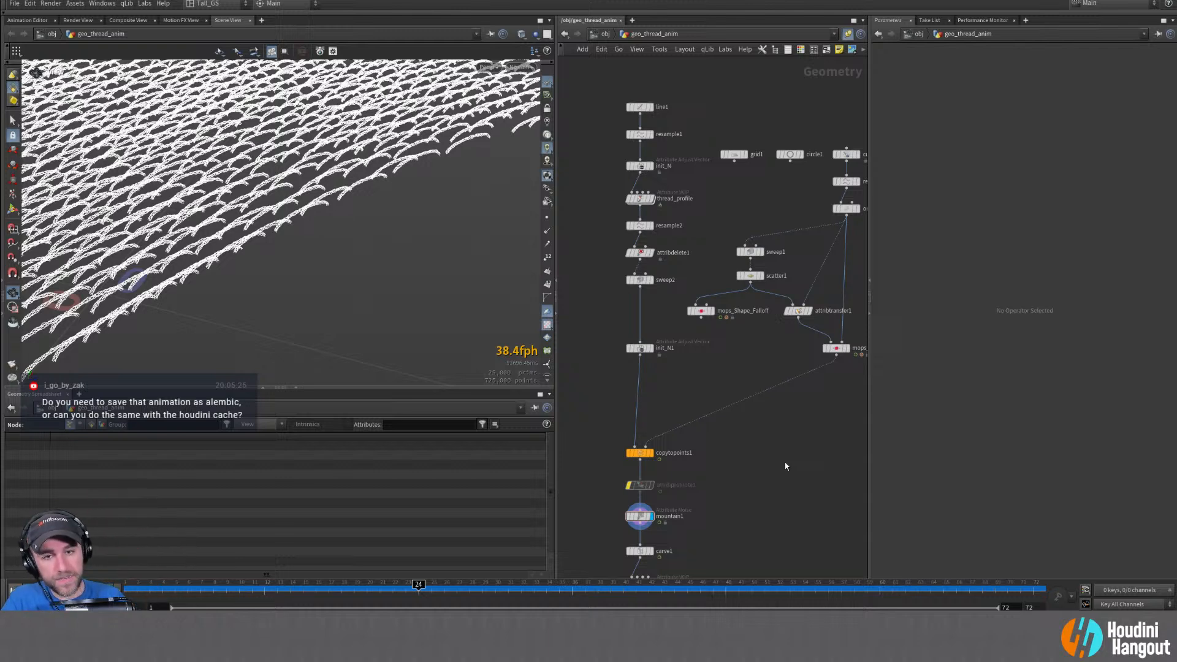
Add a File node in the empty area beside the thread network
right_click_drag(785, 466, 679, 344)
scroll(638, 316, "up", 3)
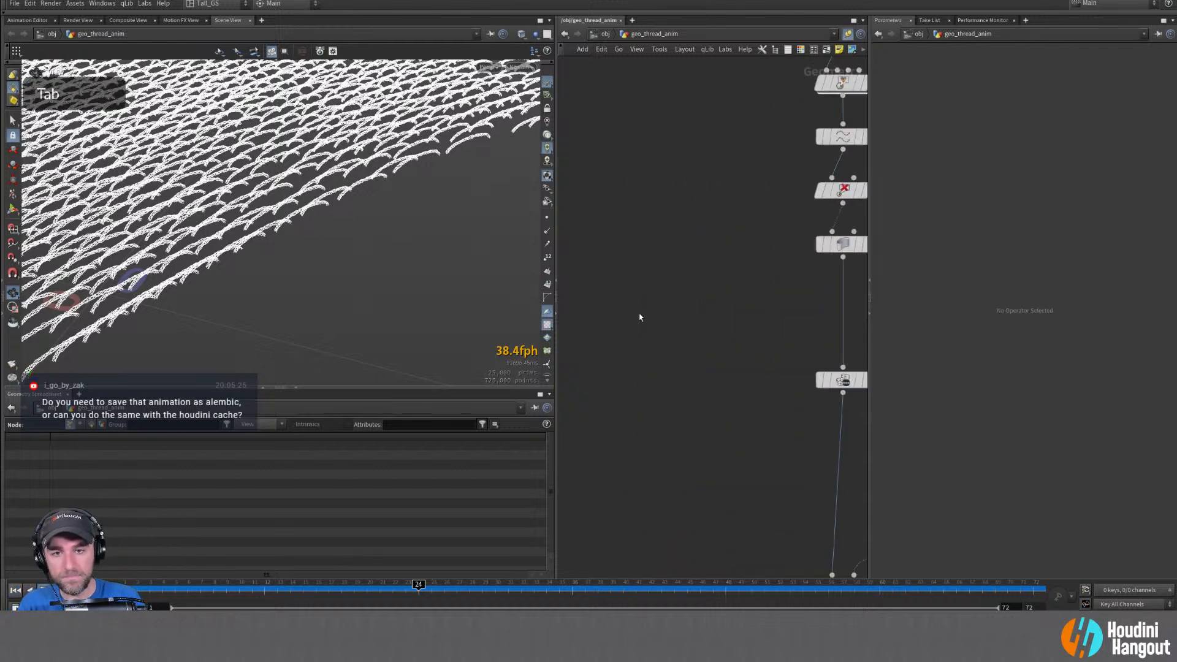
key("Tab")
type("file")
key("Return")
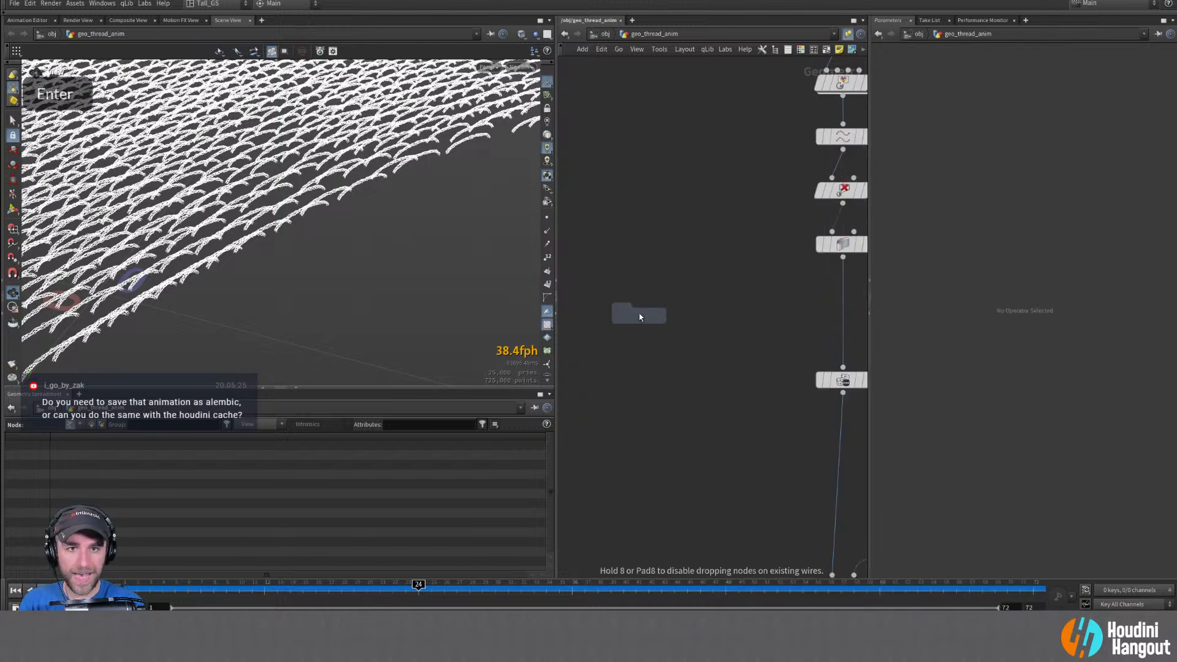
left_click(685, 309)
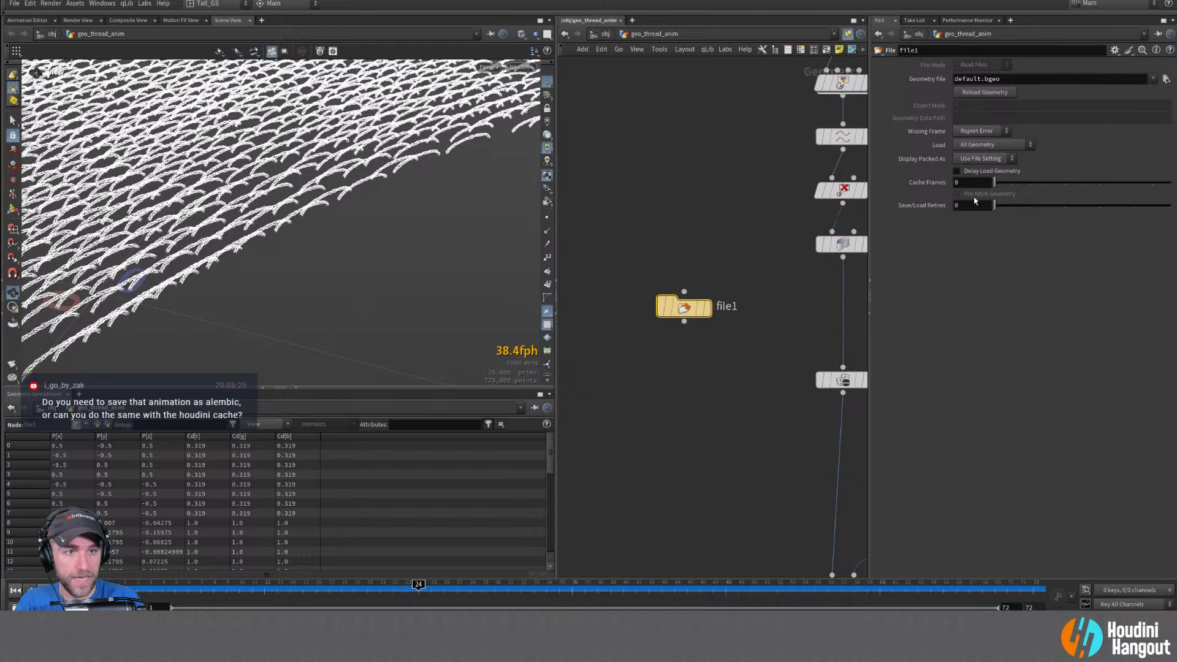
Set file1 to load as a Packed Disk Sequence and check its sequence index at frame 1
mouse_move(976, 203)
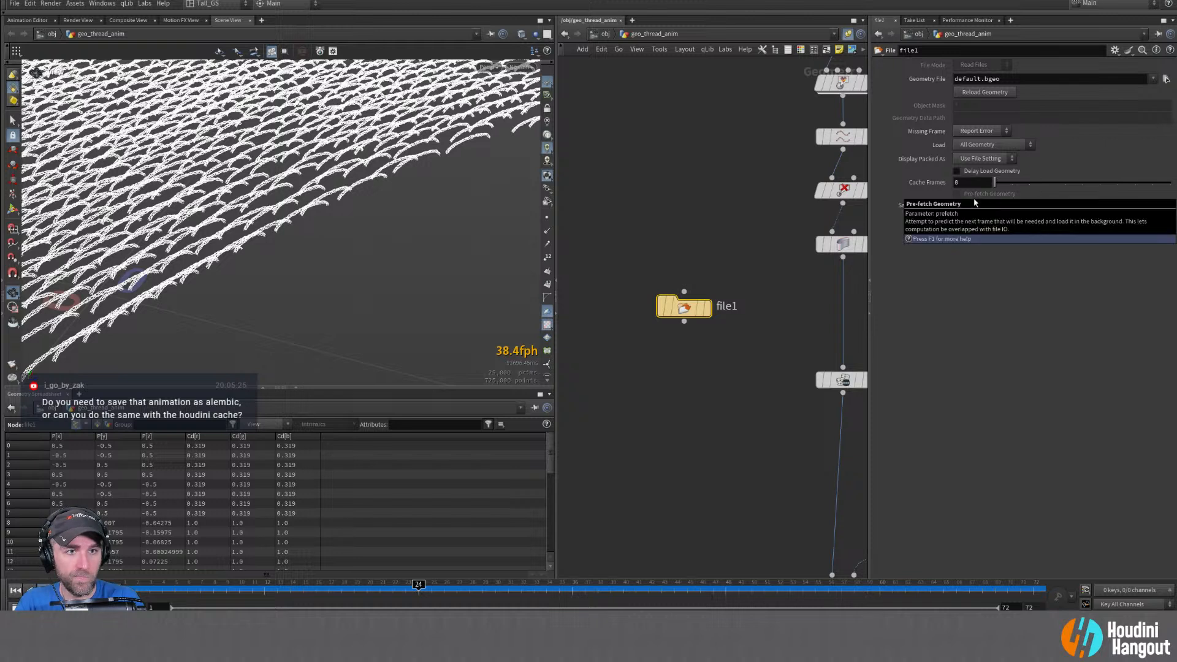
double_click(972, 143)
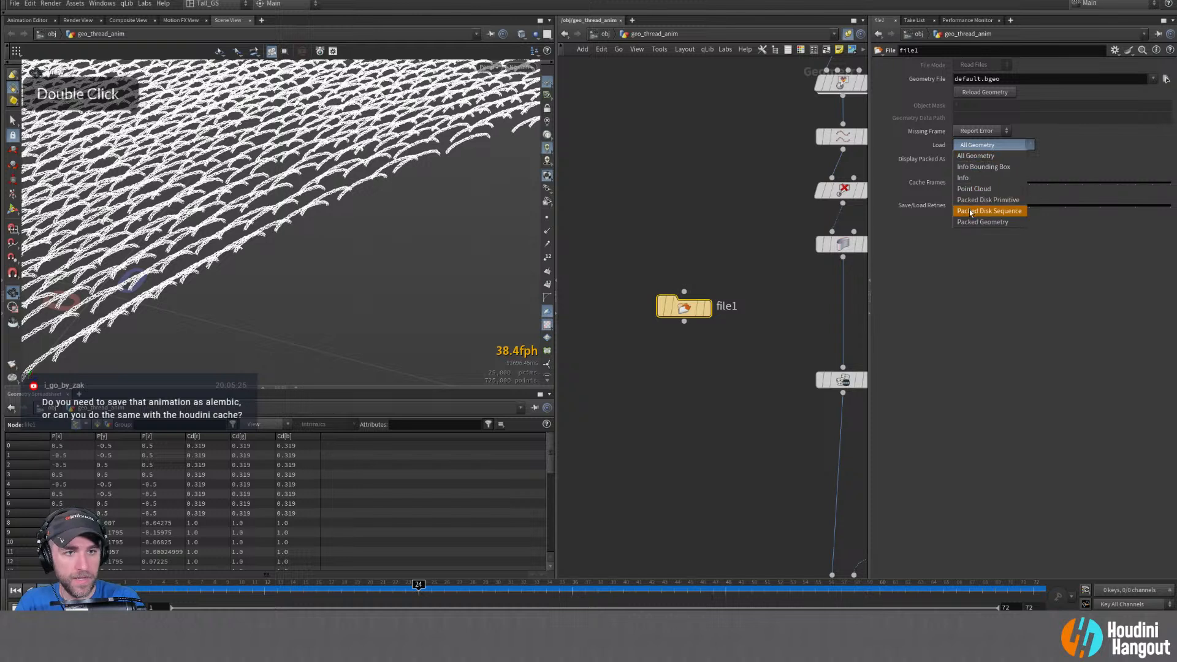
left_click(971, 211)
left_click_drag(685, 308, 699, 332)
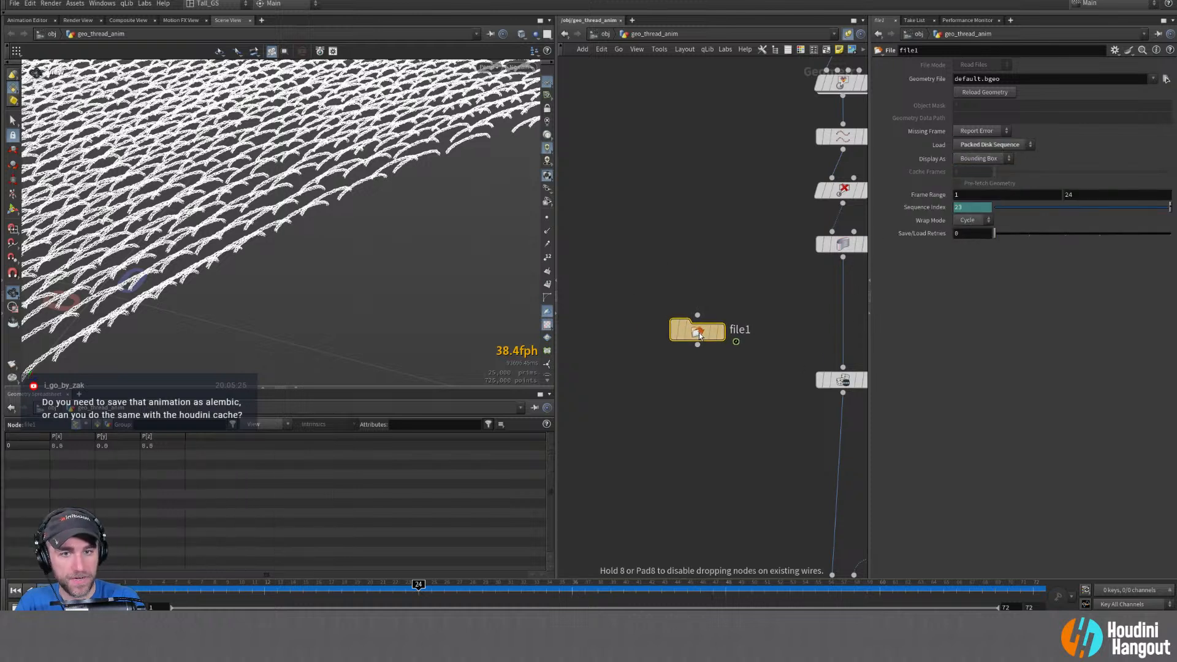
mouse_move(700, 333)
left_click_drag(333, 590, 125, 590)
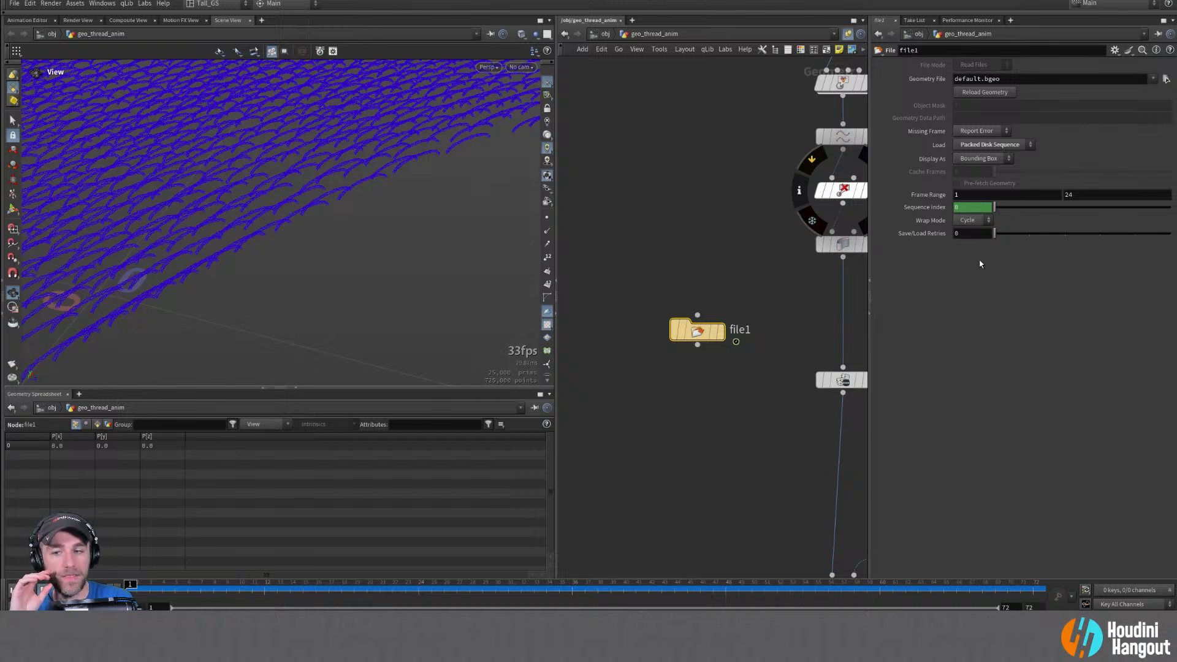
middle_click(700, 329)
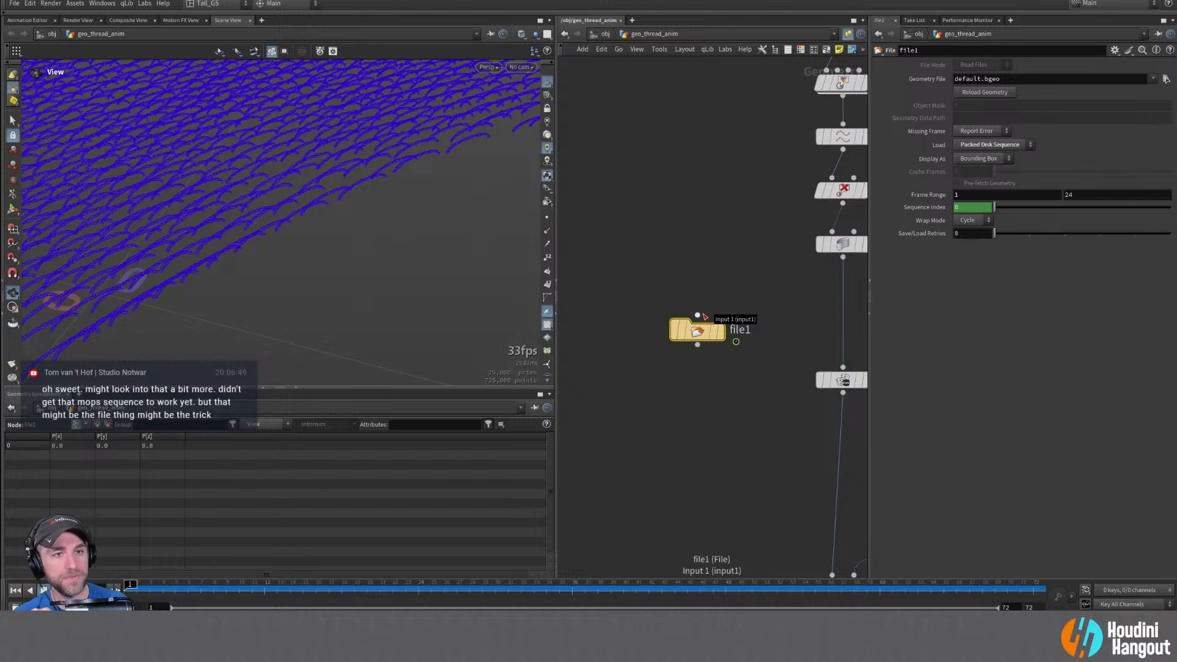
Delete the file1 node from the thread network
middle_click_drag(814, 188, 725, 154)
right_click_drag(725, 154, 666, 174)
key("Delete")
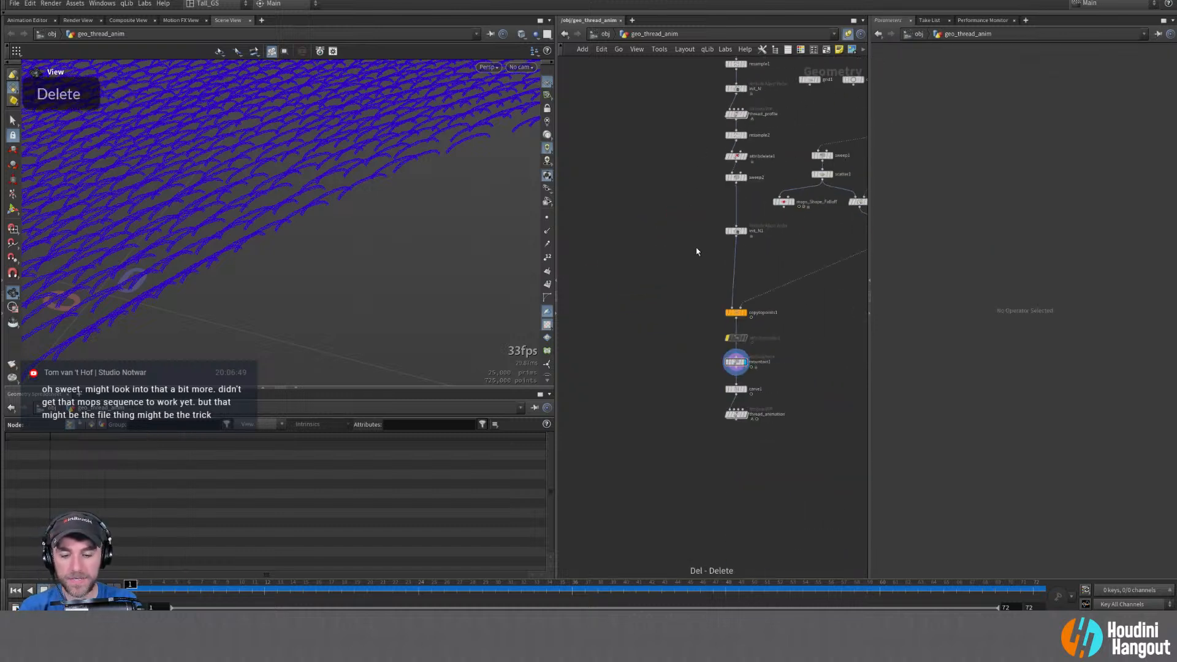
Add a MOPs Delay node between init_N1 and copytopoints1, beside their wire, and examine its Do Sequence Delay option
key("Tab")
type("de")
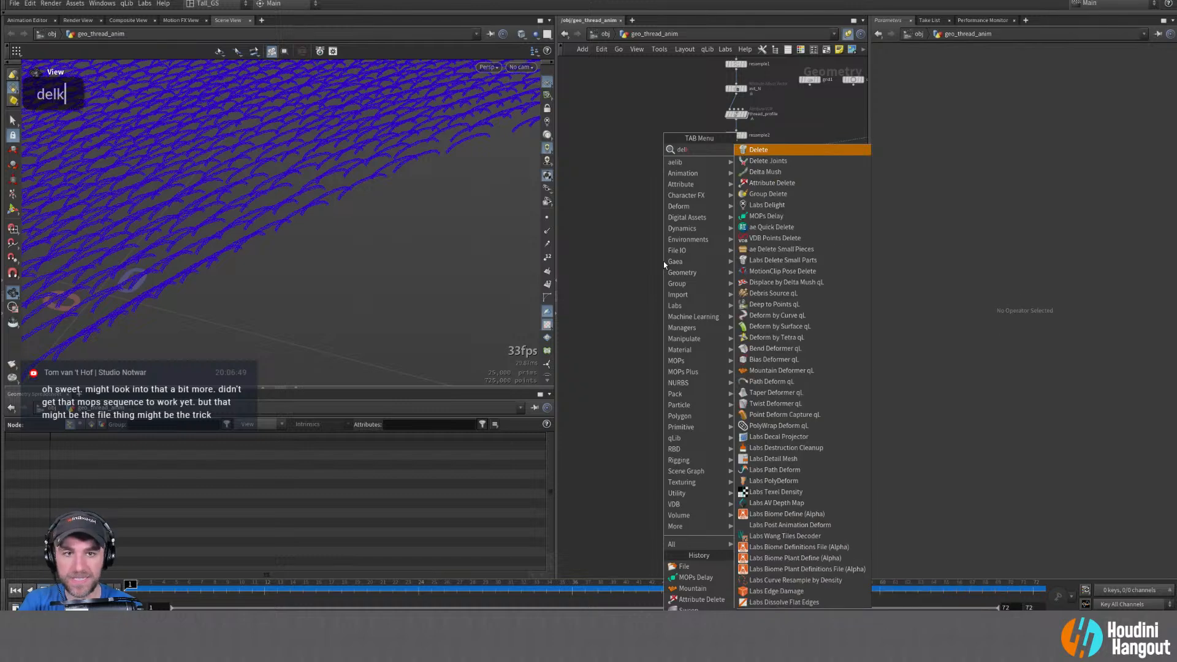
key("BackSpace")
key("BackSpace")
type("dele")
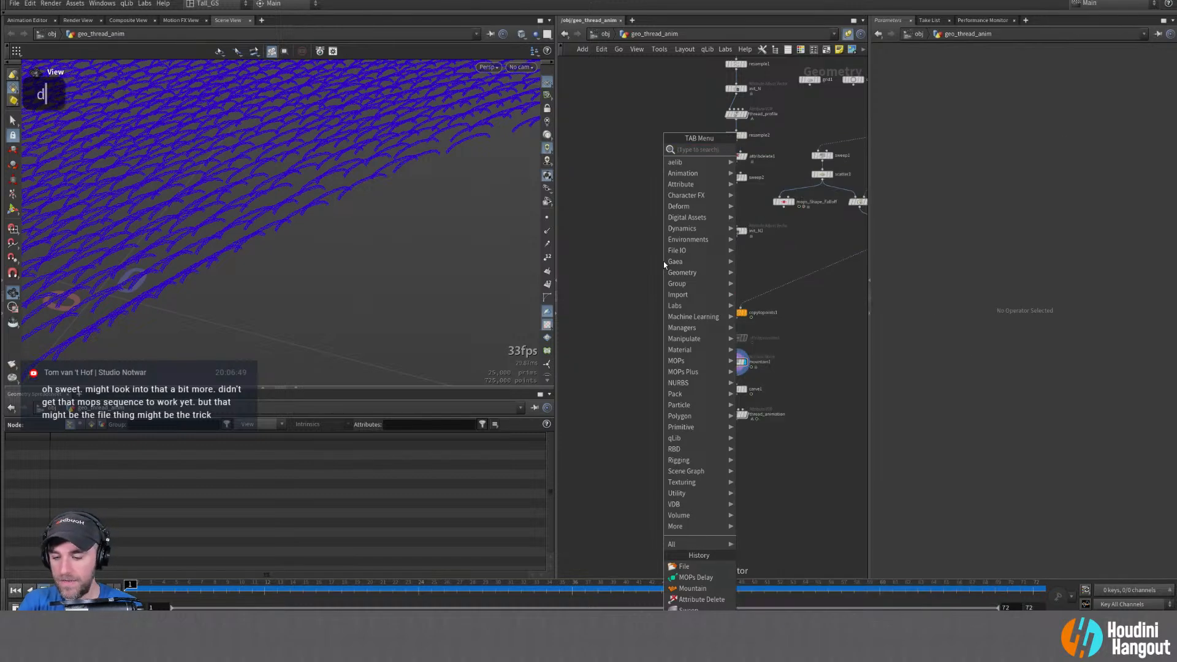
key("Return")
left_click(704, 278)
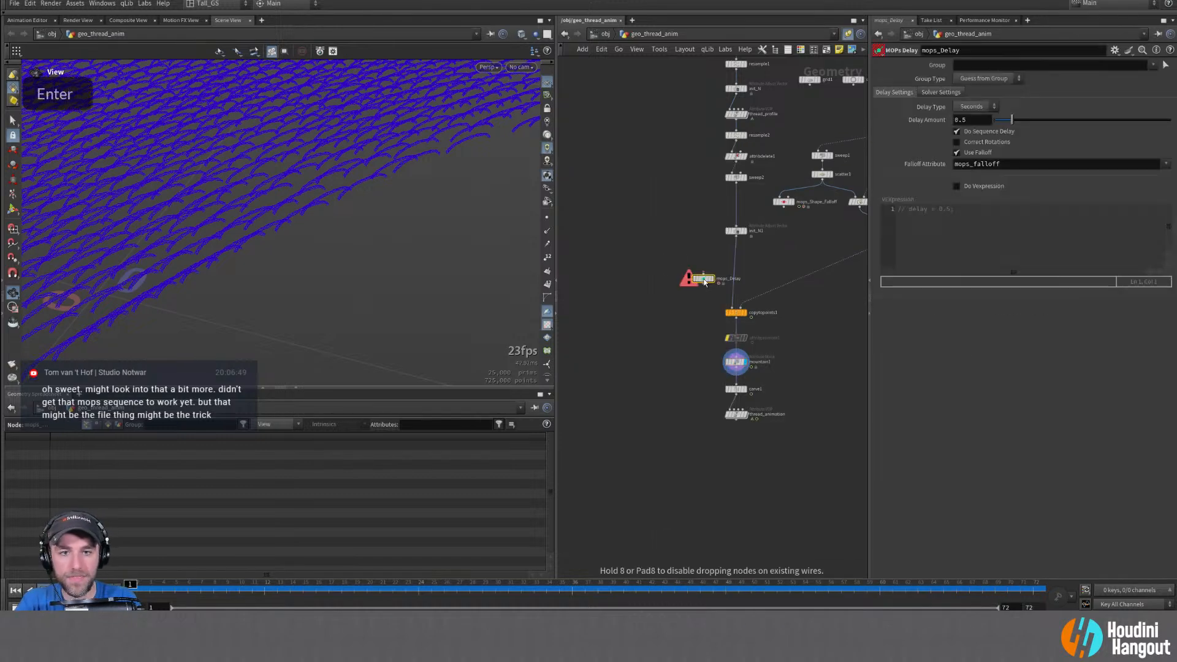
right_click_drag(684, 251, 712, 246)
middle_click_drag(711, 247, 661, 246)
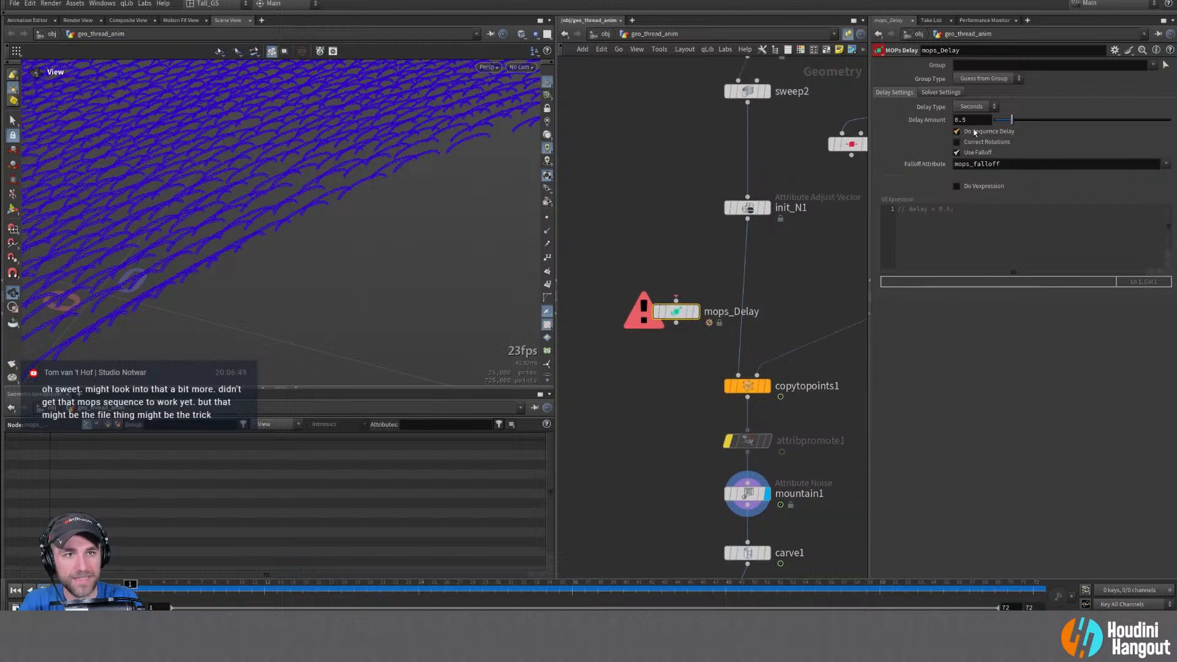
mouse_move(975, 133)
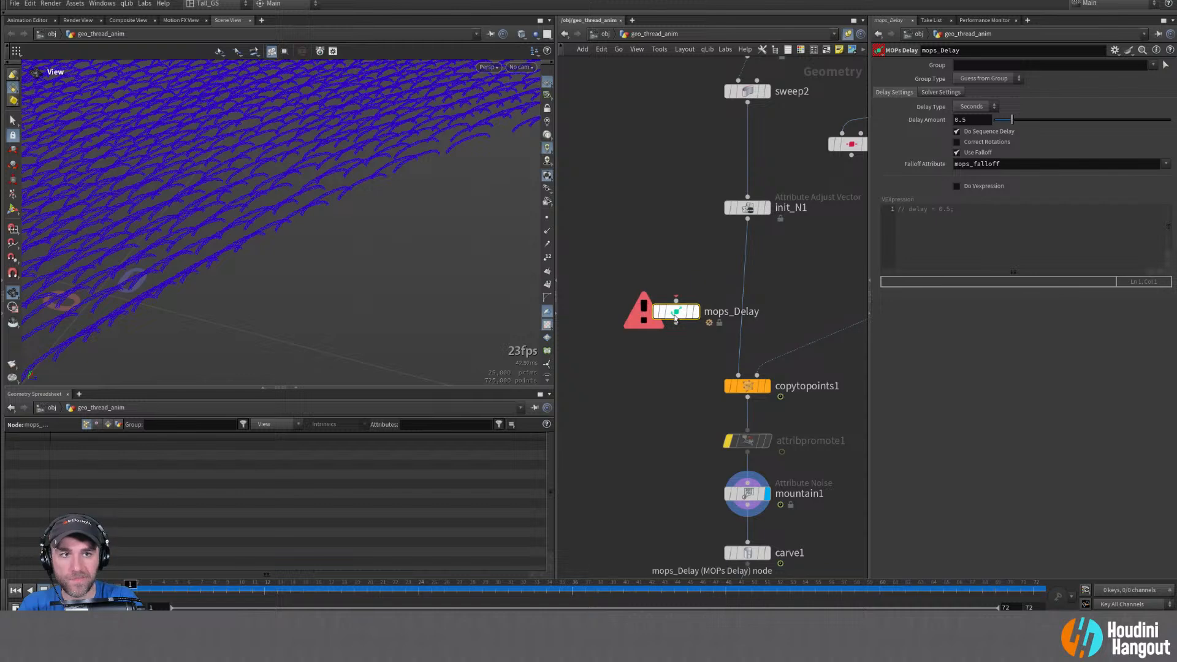
Delete the mops_Delay node from the thread network
key("Delete")
right_click_drag(748, 341, 646, 319)
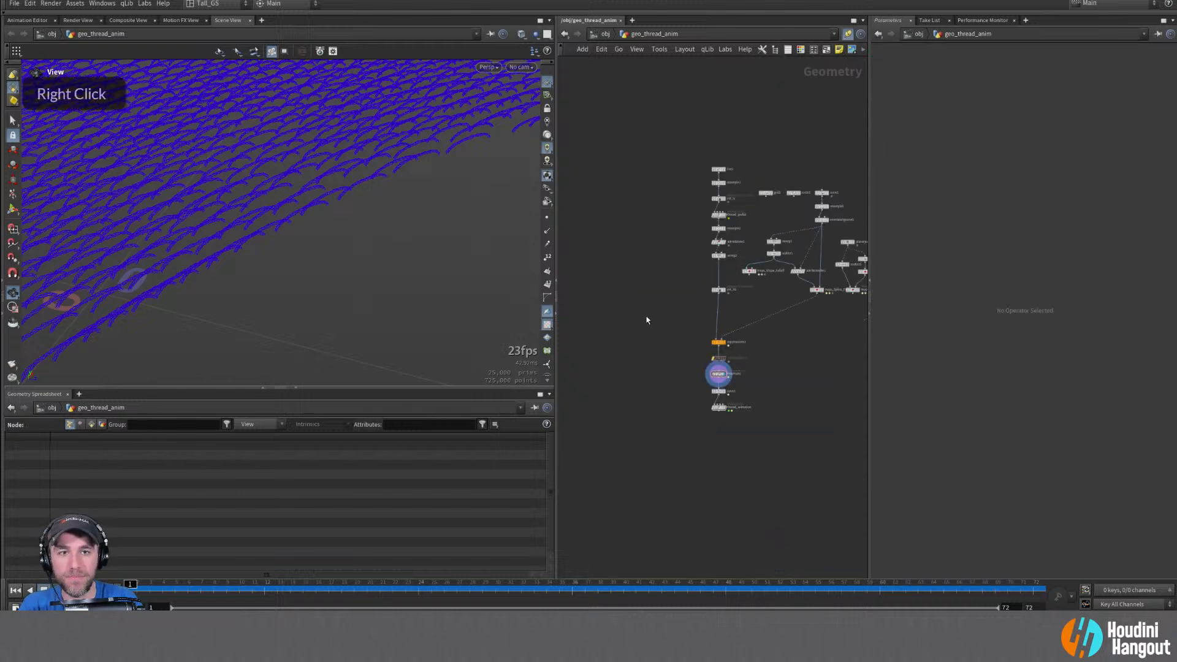
Duplicate carve1 and thread_animation as a side branch, wire the copied carve to init_N1's output, and display it
middle_click_drag(647, 318, 626, 369)
right_click_drag(626, 369, 644, 349)
middle_click_drag(643, 350, 612, 310)
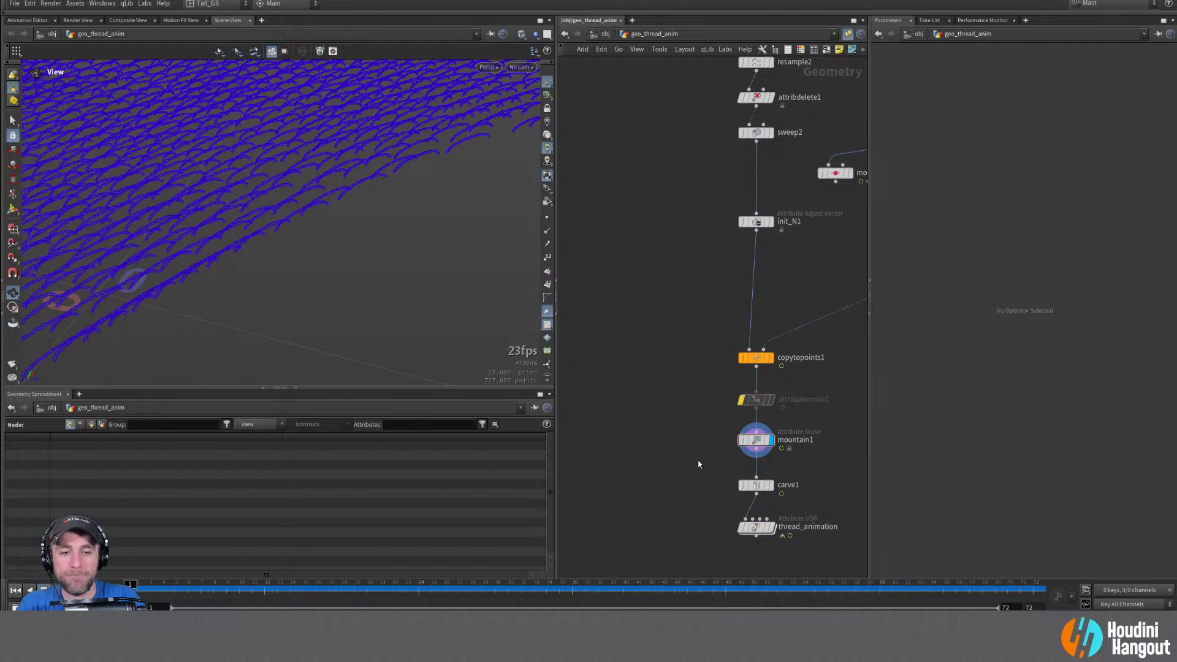
left_click_drag(699, 462, 811, 561)
left_click_drag(745, 485, 717, 242, "alt")
left_click(756, 229)
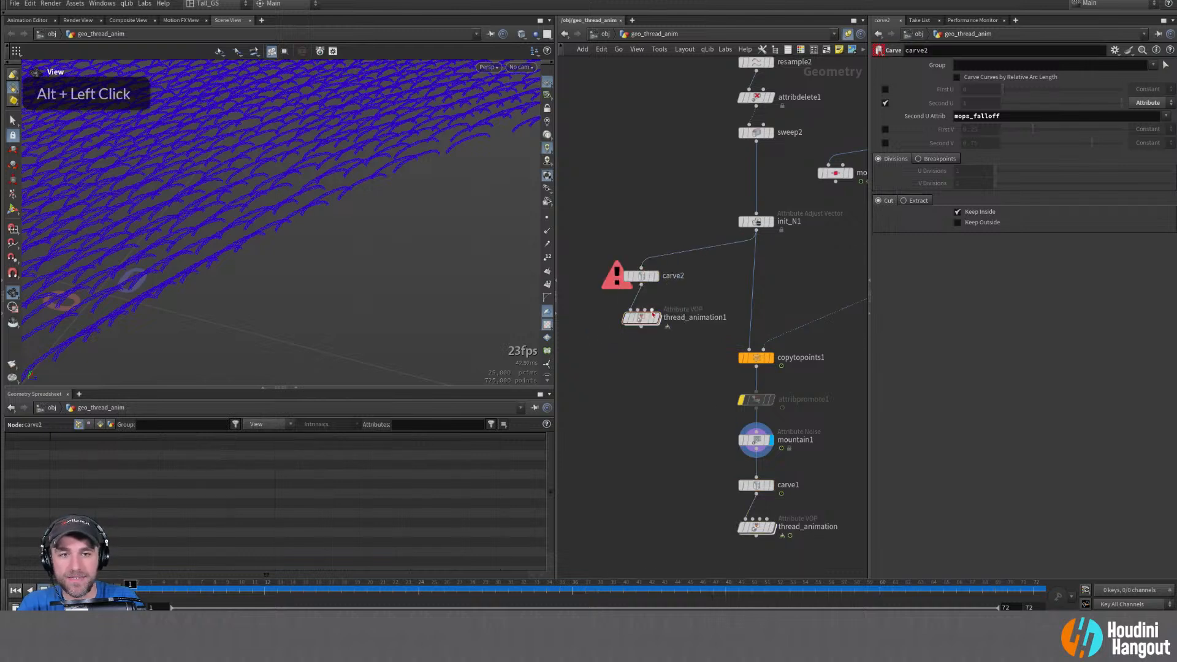
left_click(652, 277)
double_click(644, 277)
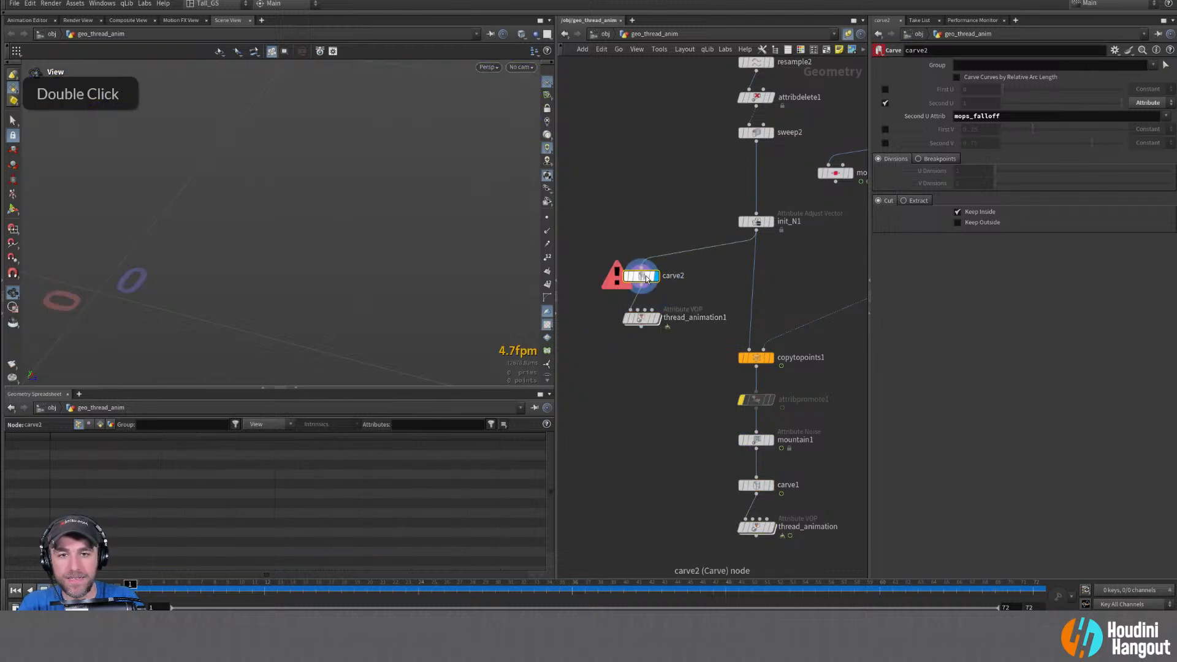
Insert an Attribute Promote node on the wire between init_N1 and carve2
key("Tab")
type("att trans")
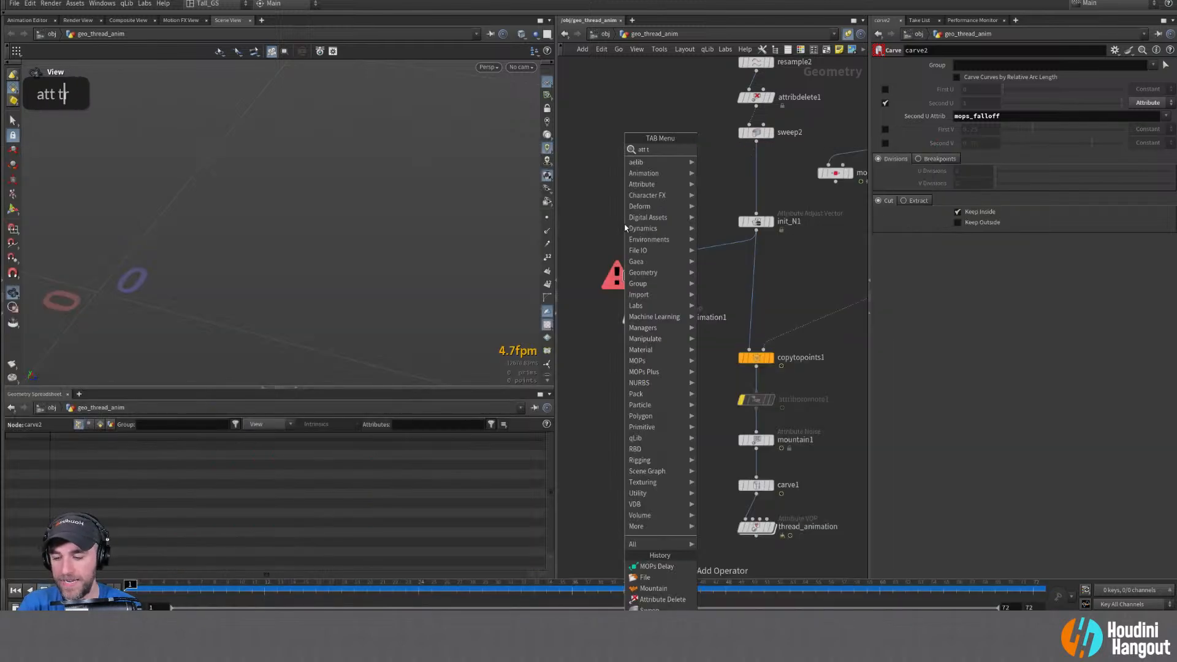
key("BackSpace")
key("BackSpace")
key("BackSpace")
key("BackSpace")
key("BackSpace")
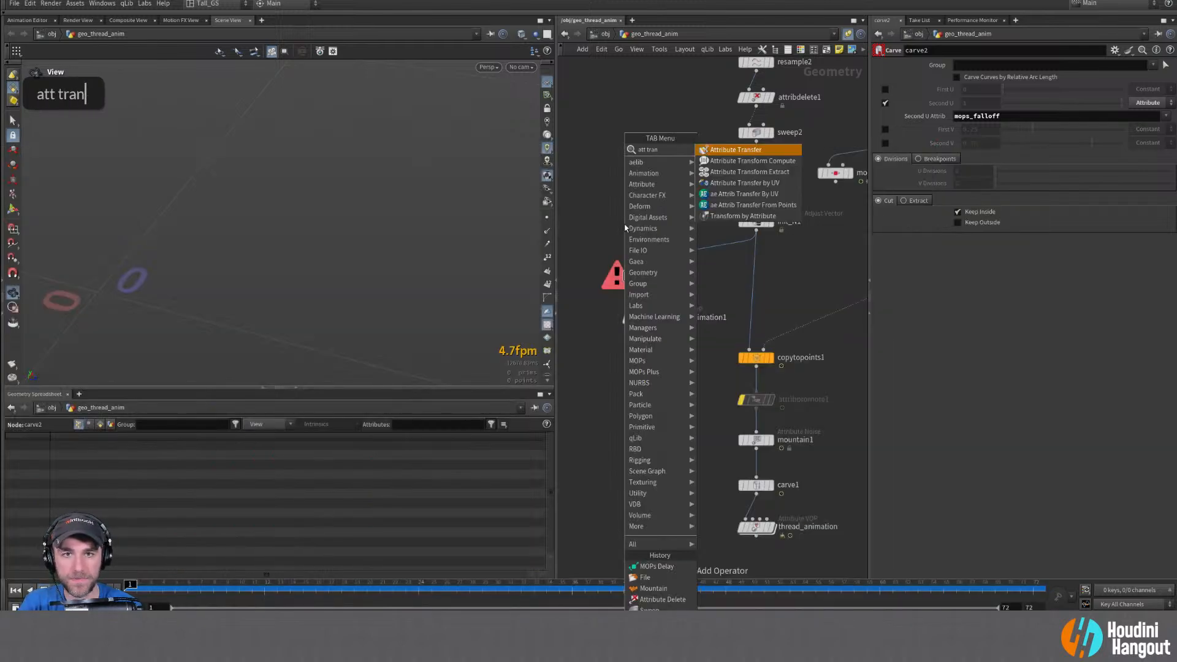
type("pro")
key("Return")
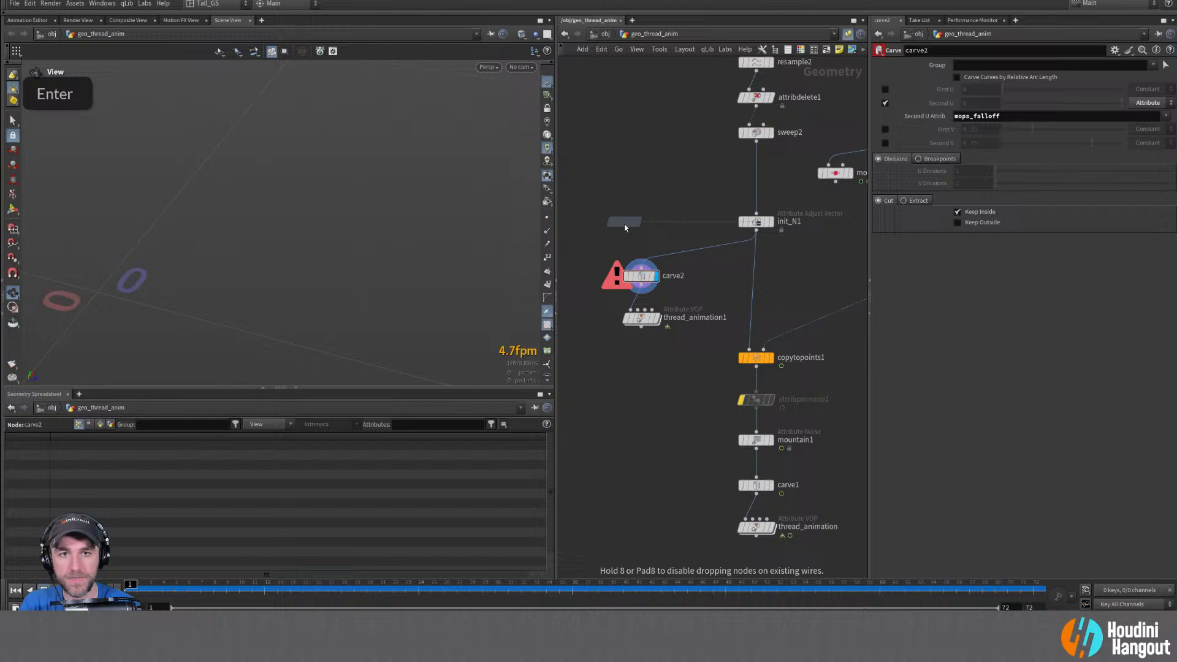
left_click(642, 259)
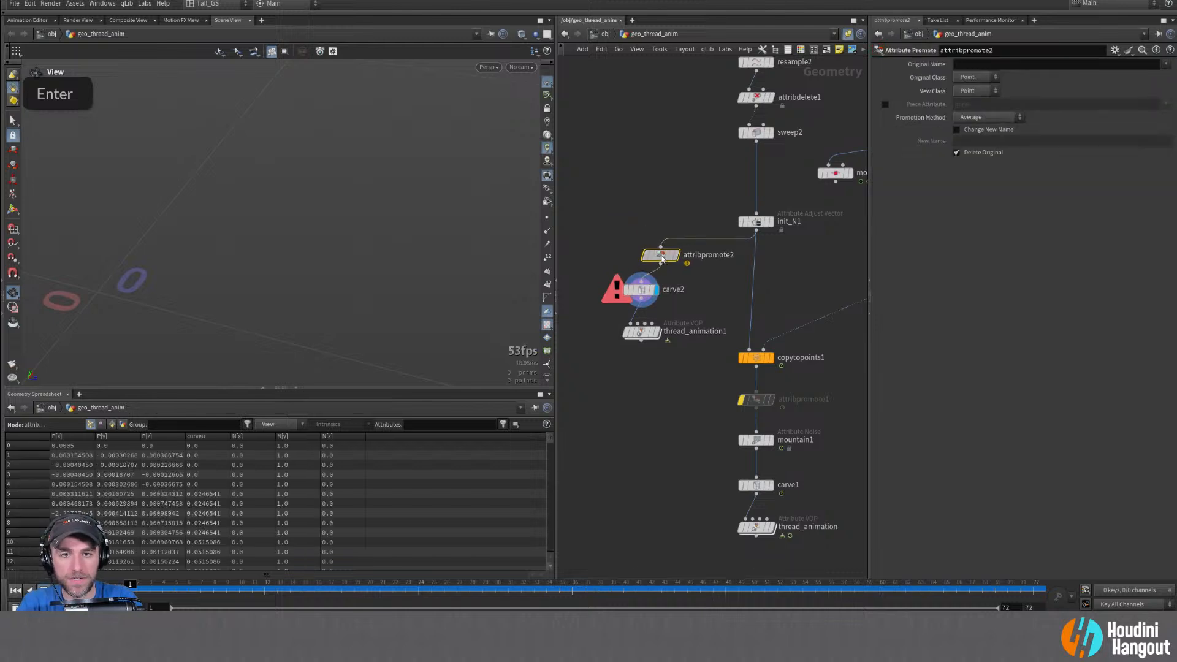
Set attribpromote2's New Class to Primitive and move the duplicated branch further away from the main chain
left_click(975, 91)
left_click(975, 114)
left_click(1166, 64)
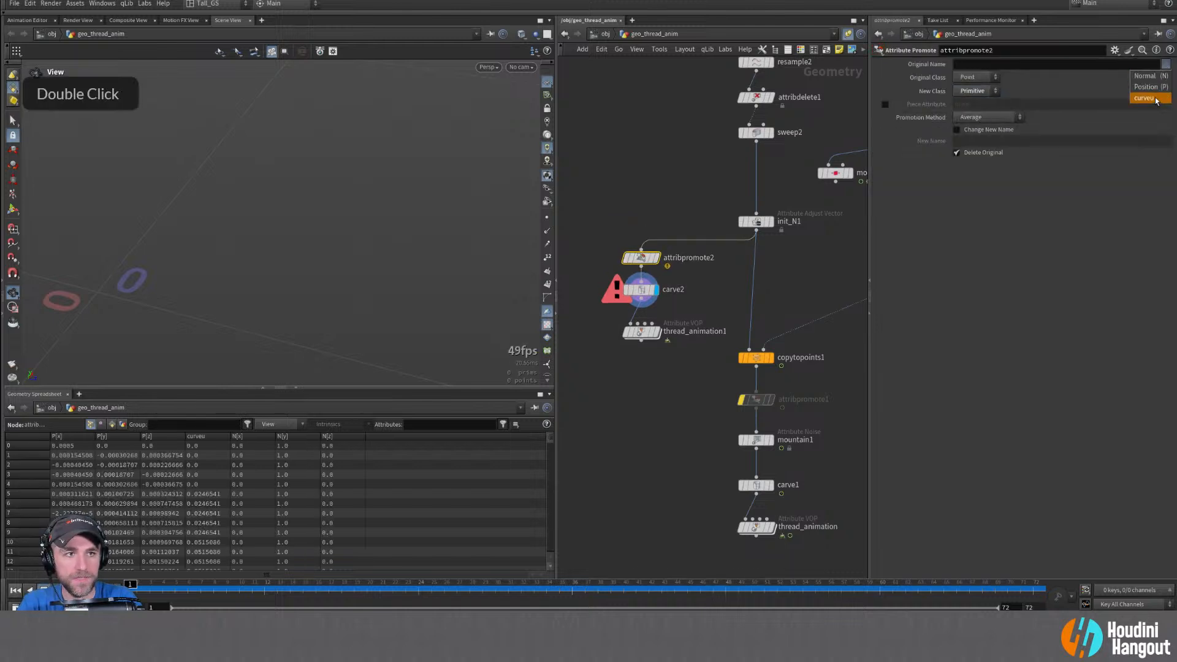
left_click(683, 370)
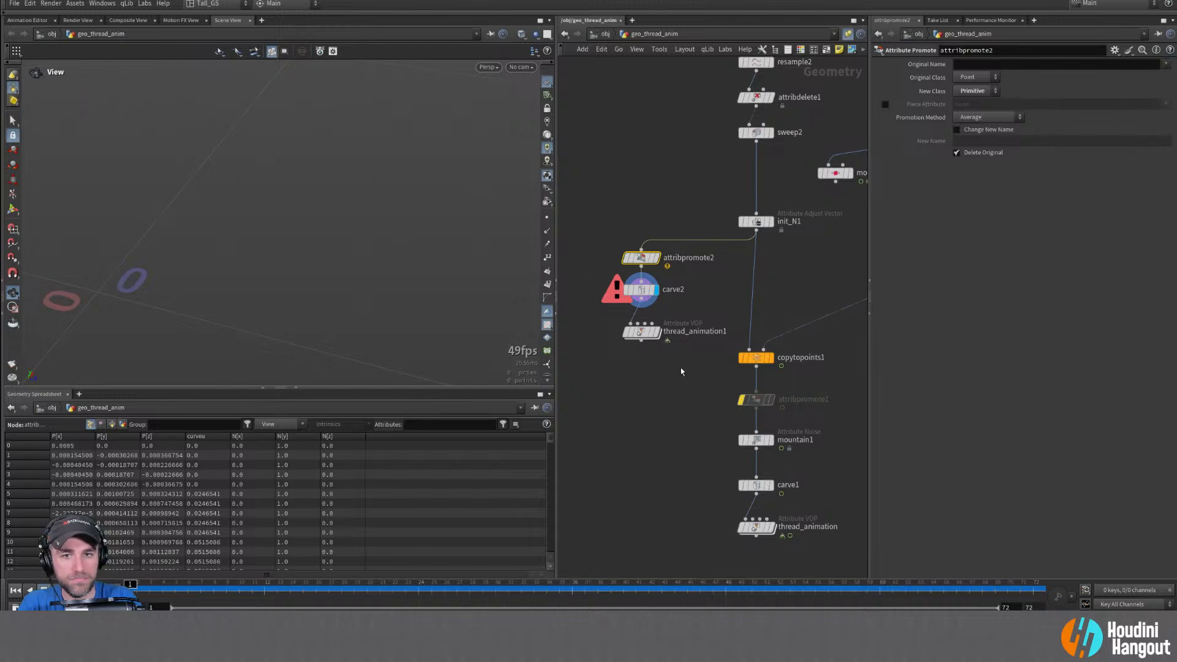
left_click_drag(600, 226, 694, 393)
left_click_drag(639, 261, 571, 309)
left_click(709, 305)
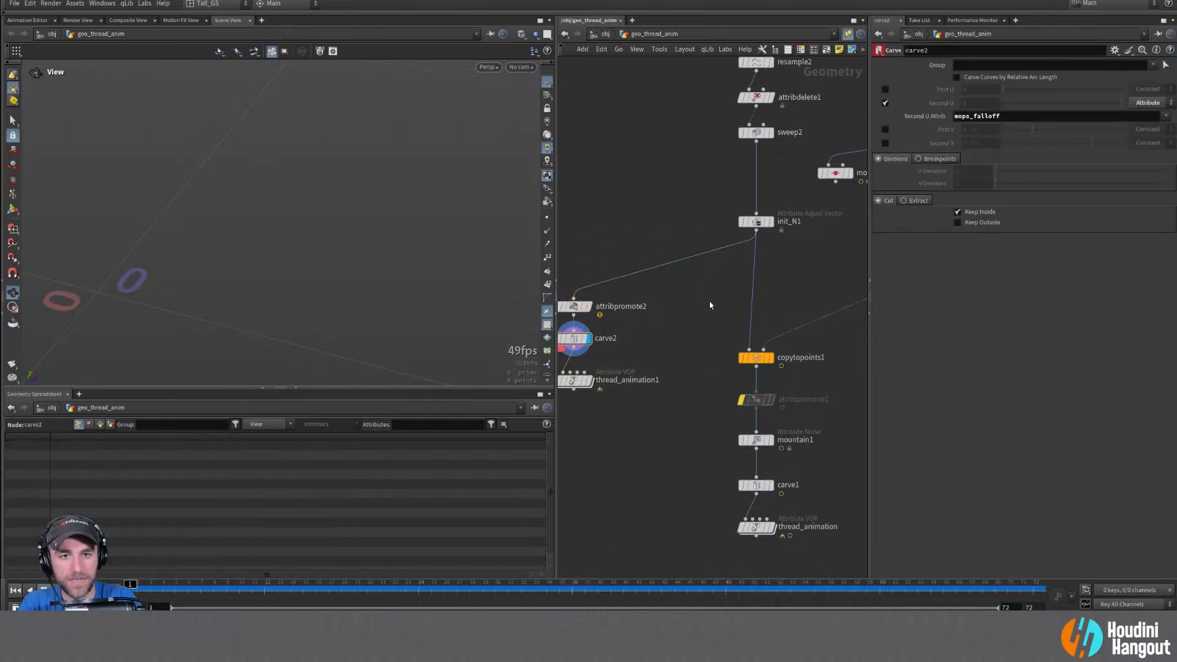
Check the mops_Spline_Falloff node's settings, and display attribpromote2 in the side branch
middle_click_drag(805, 273, 775, 290)
left_click(764, 264)
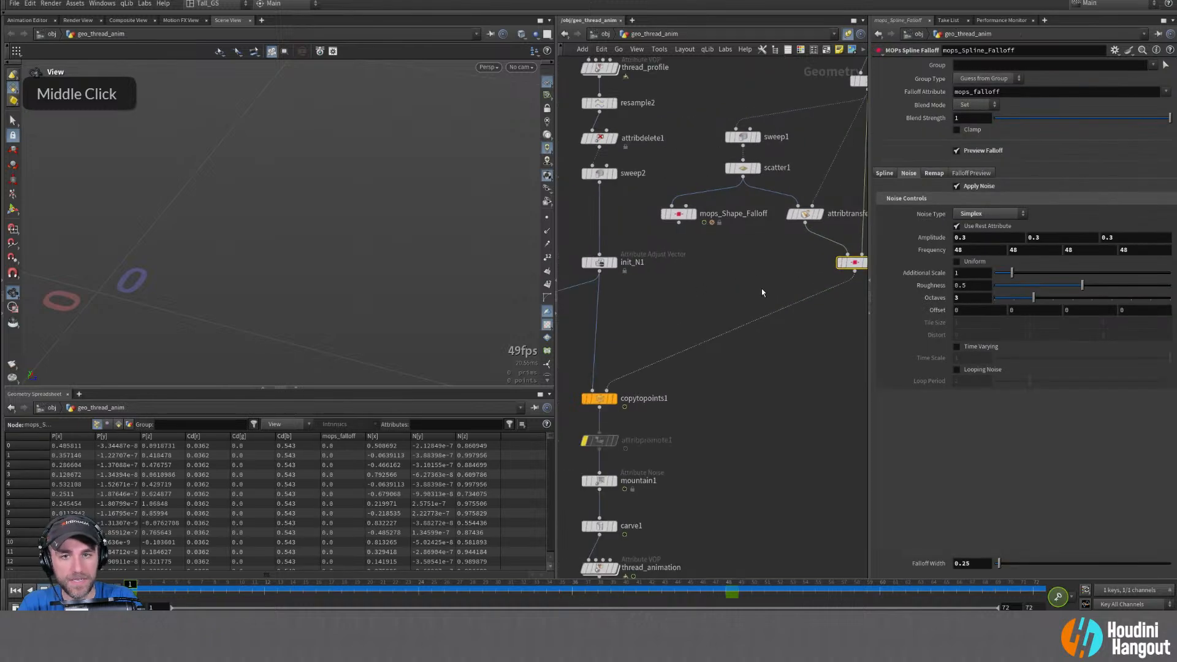
middle_click_drag(644, 318, 851, 290)
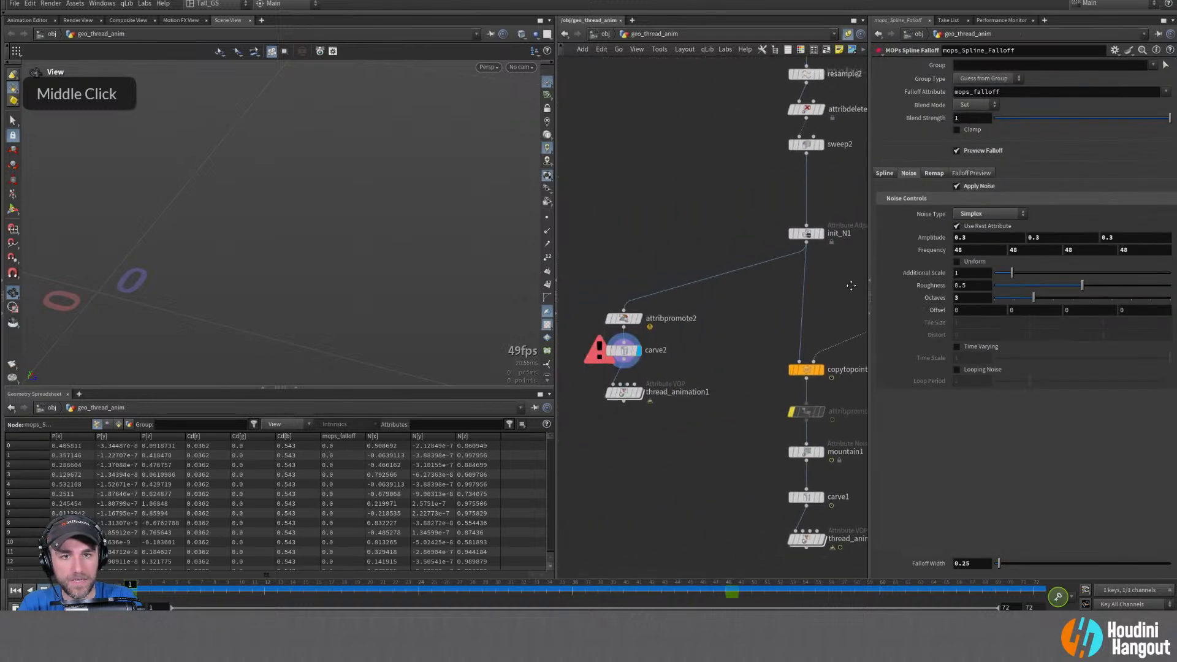
left_click(638, 320)
double_click(638, 319)
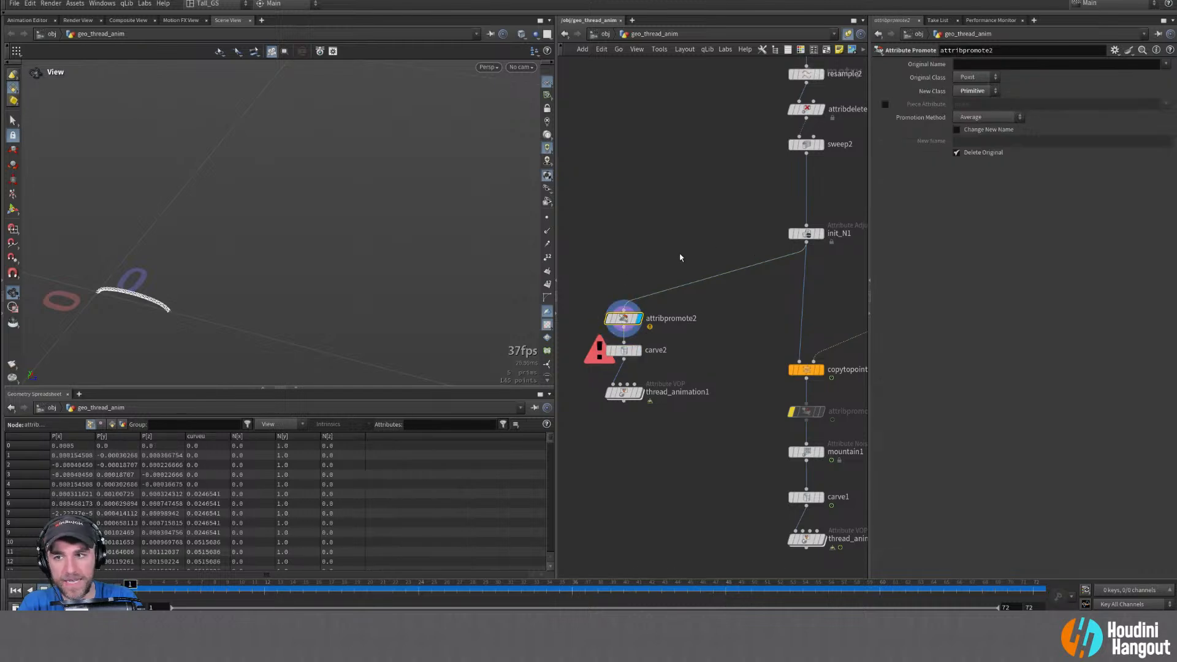
Insert a MOPs Shape Falloff node between init_N1 and attribpromote2, align it above the branch, and display it
key("Tab")
type("m")
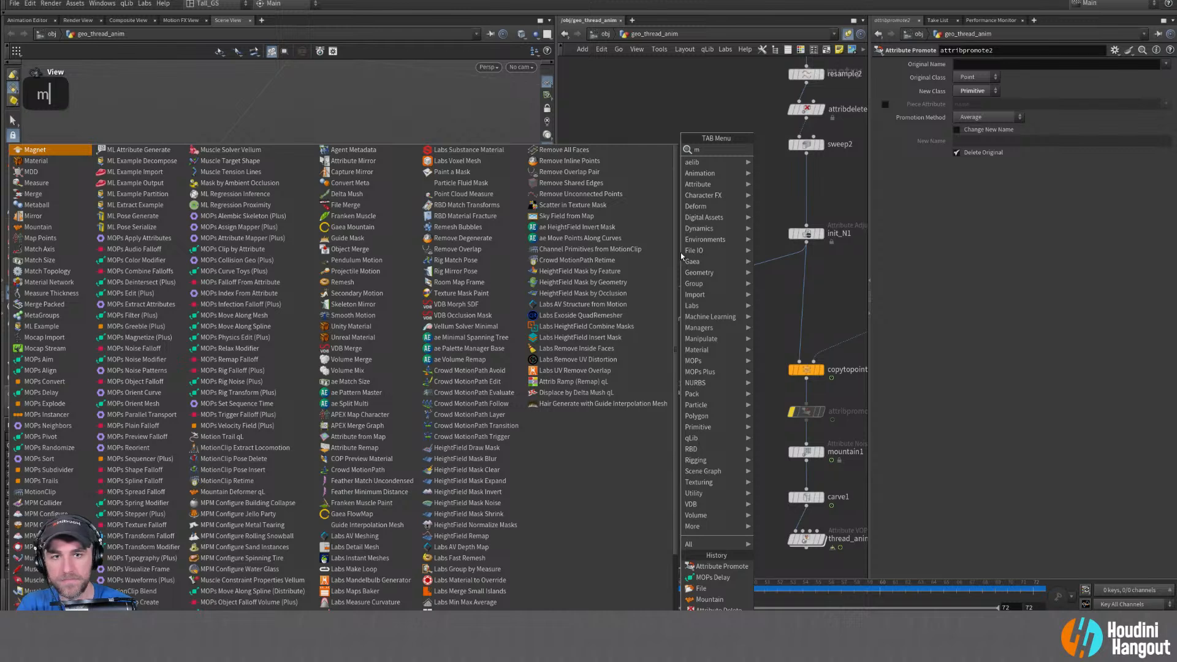
type("ops sha")
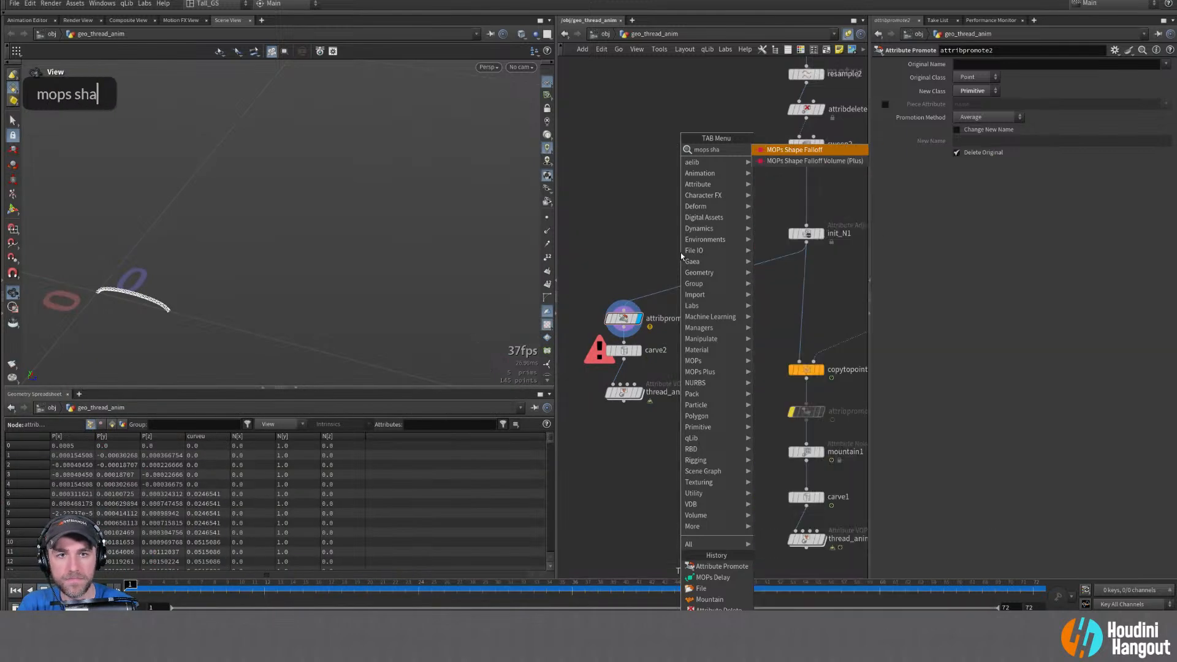
key("Return")
left_click(686, 287)
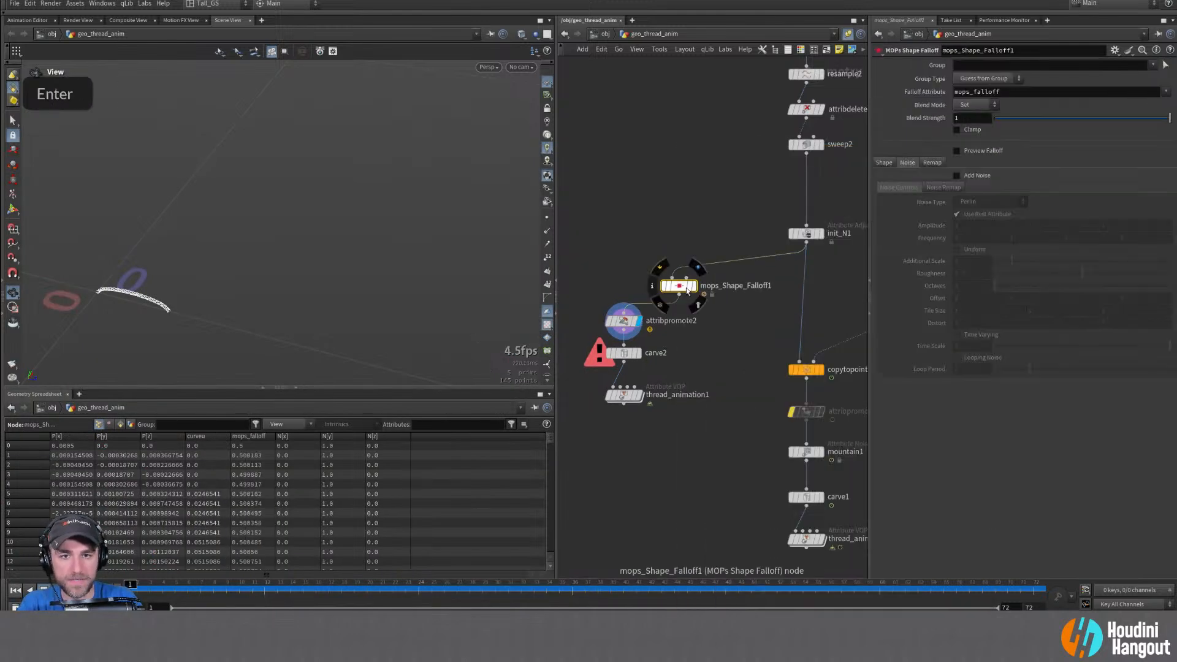
left_click_drag(686, 287, 624, 282)
double_click(624, 280)
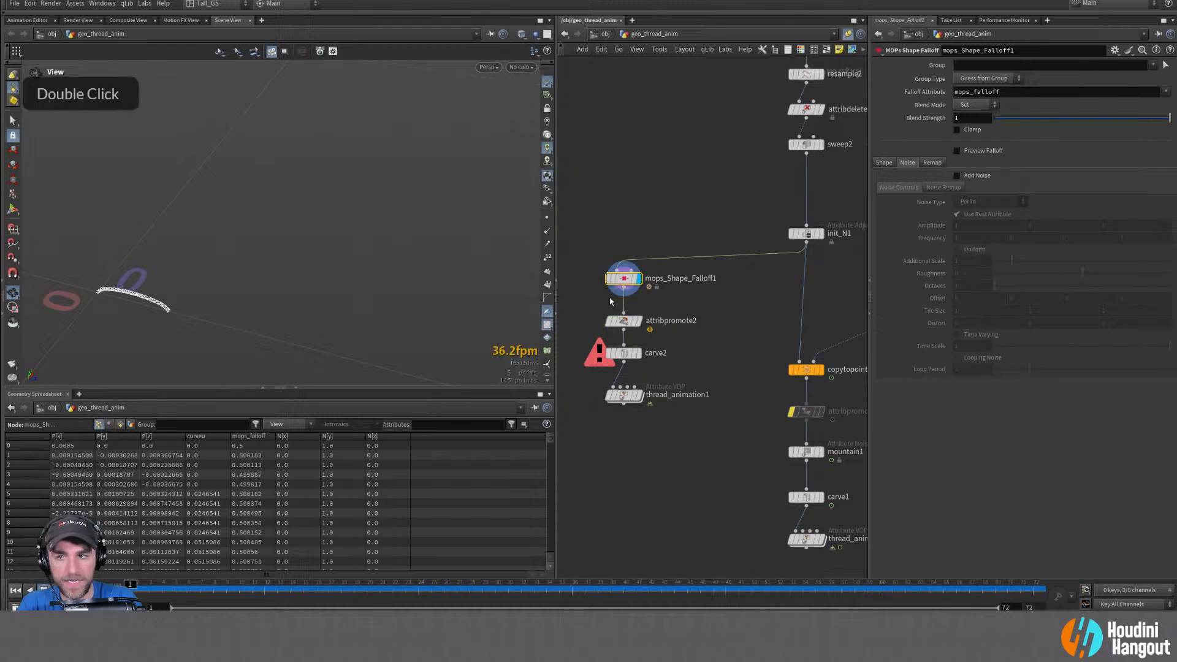
Set attribpromote2's Original Name to mops_falloff and display thread_animation1
right_click_drag(303, 280, 295, 288, "alt")
left_click_drag(294, 289, 194, 292, "alt")
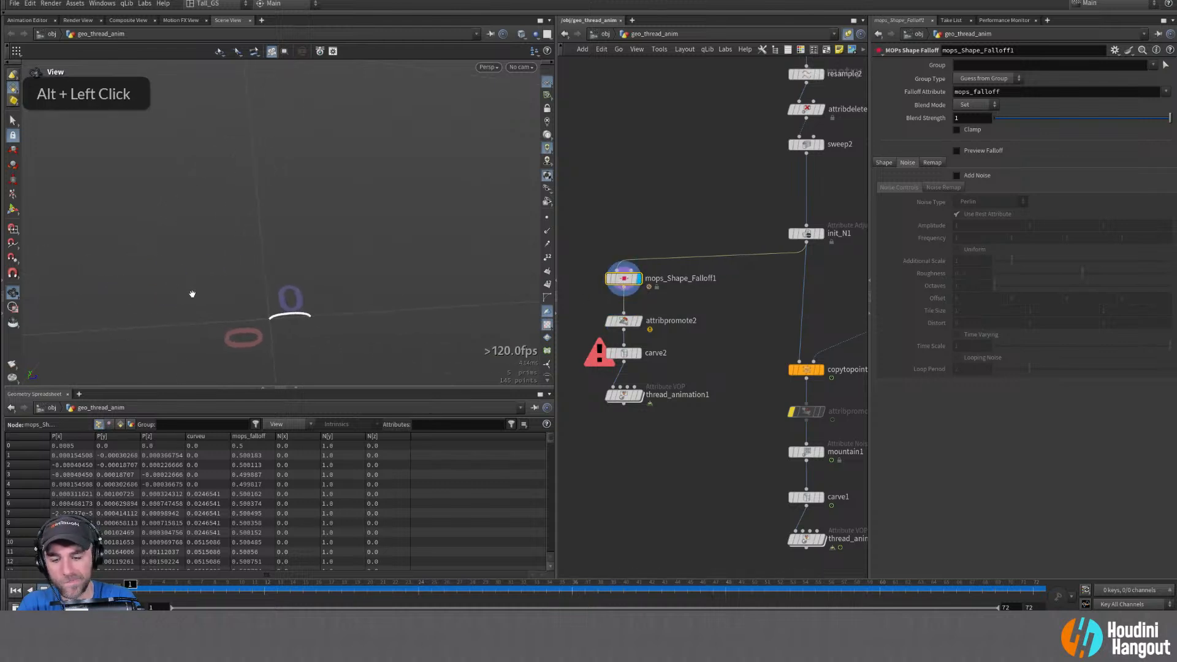
key("Return")
left_click(624, 322)
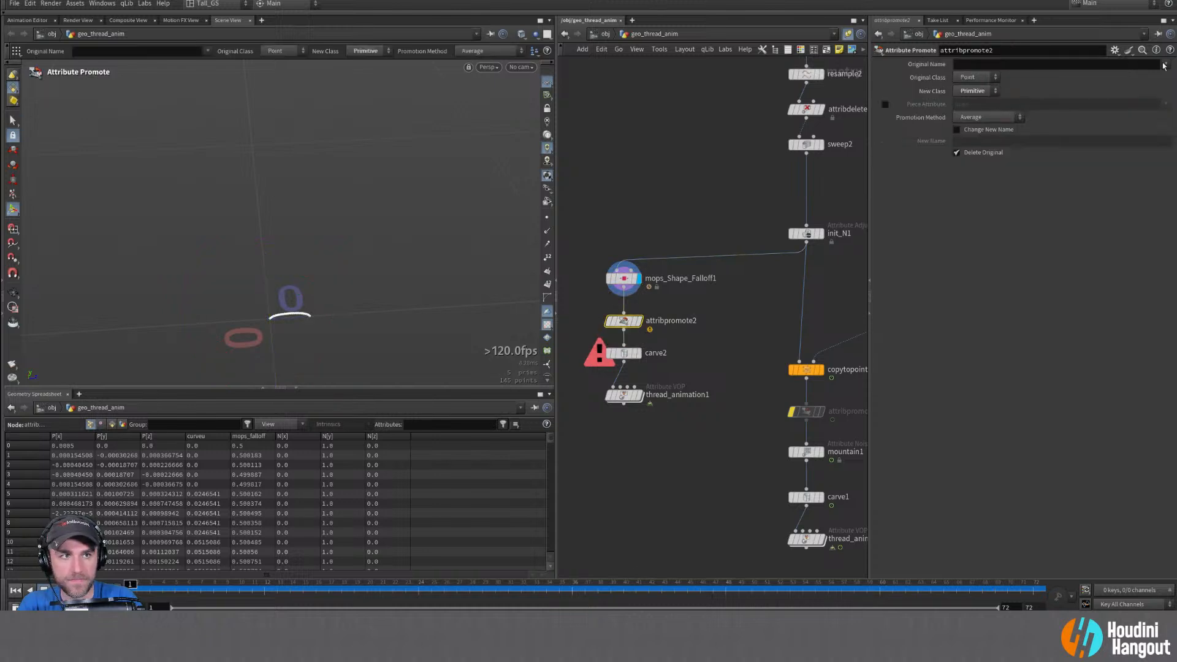
left_click(1164, 66)
left_click(1148, 105)
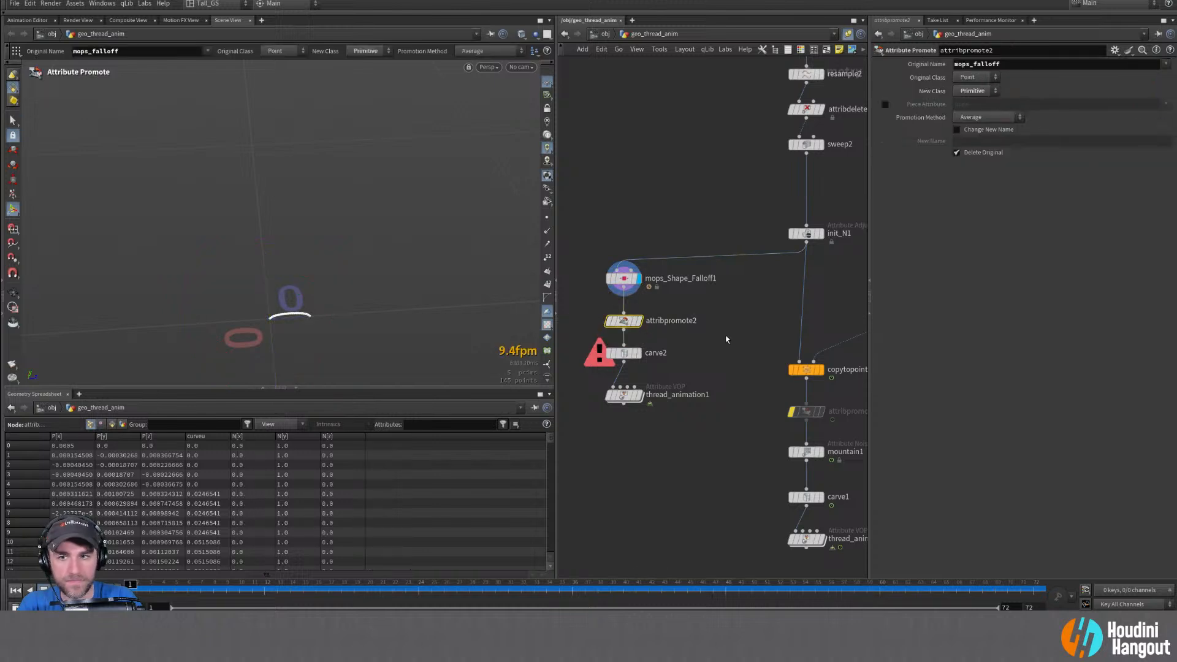
left_click(640, 396)
left_click(624, 395)
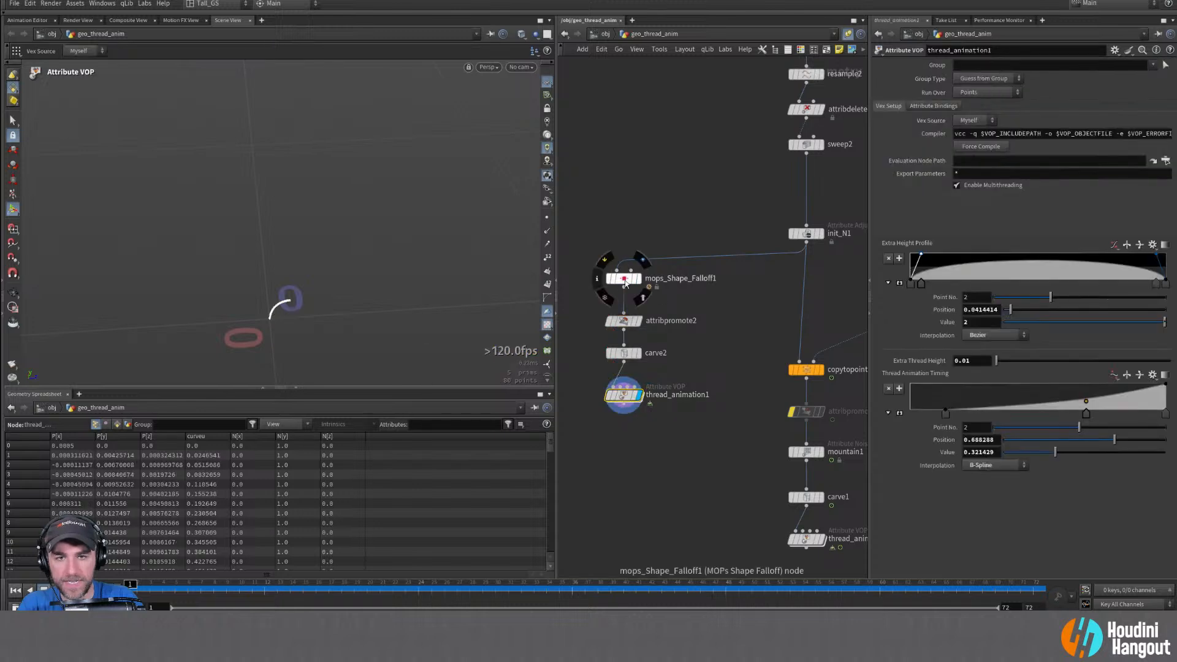
Set mops_Shape_Falloff1's Uniform Scale to 0.001 and move the falloff along Z to about -0.025
left_click(624, 280)
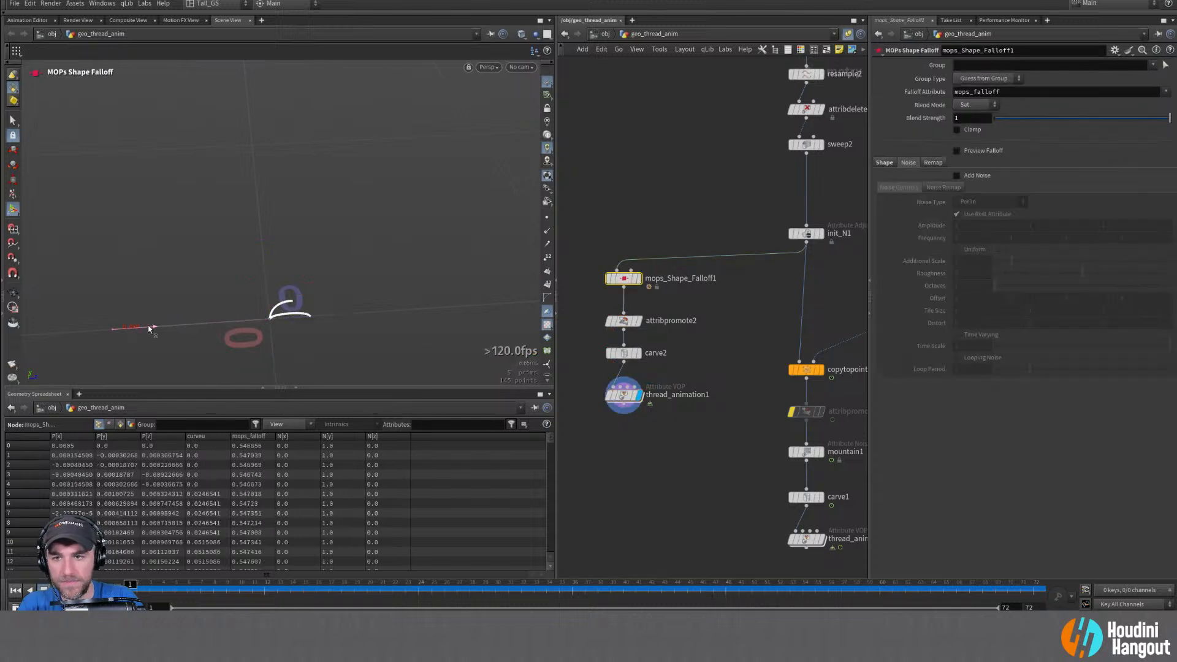
left_click_drag(149, 329, 202, 343)
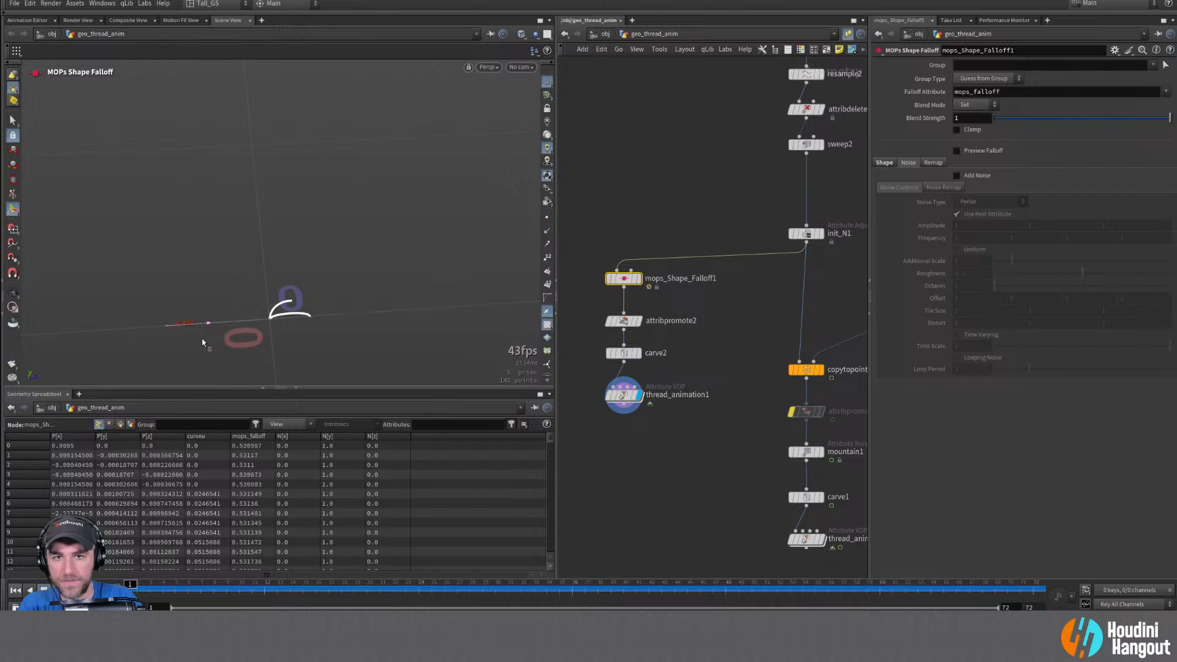
left_click(895, 167)
double_click(967, 258)
type("0.0012")
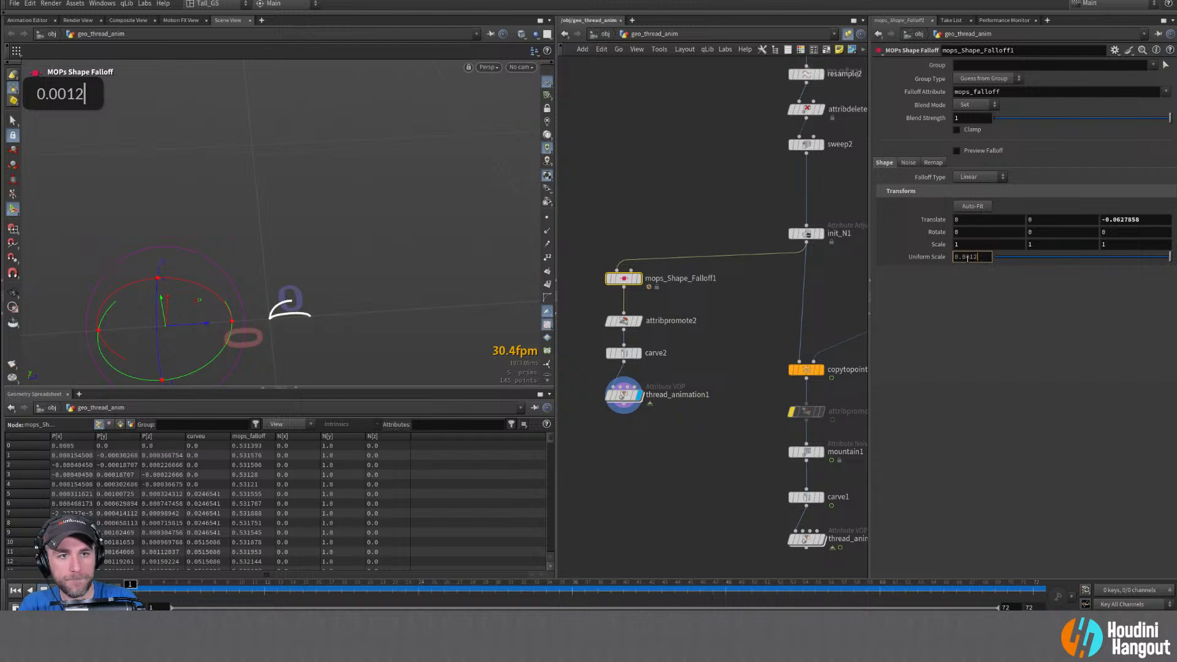
key("Return")
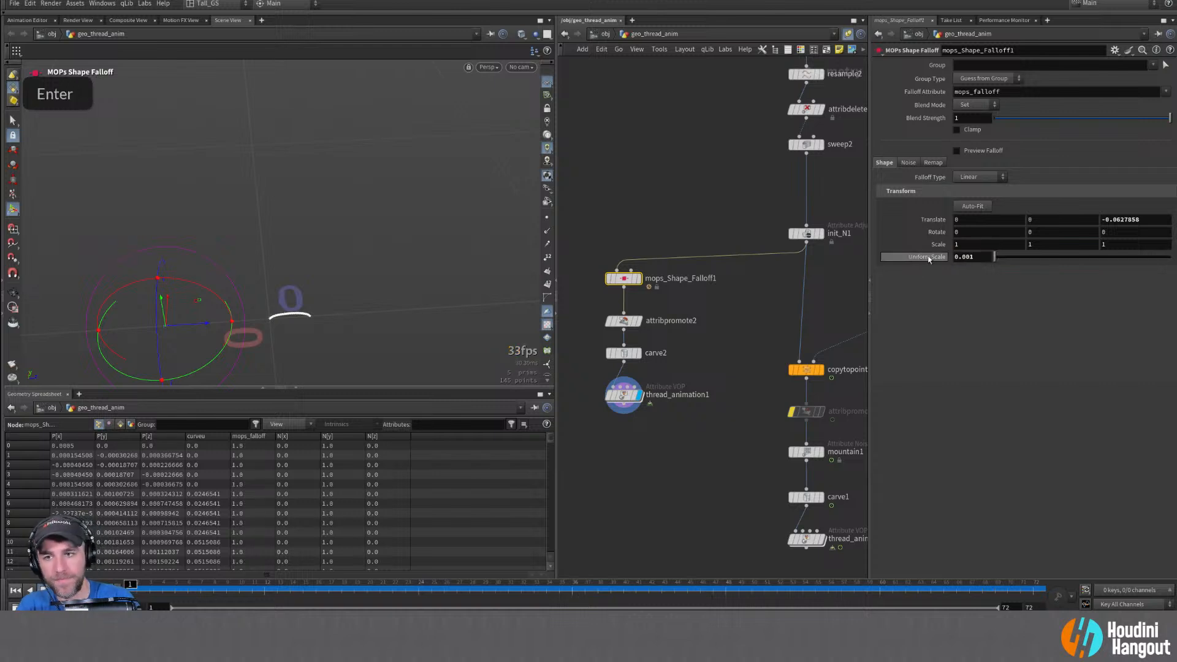
left_click_drag(205, 327, 256, 337)
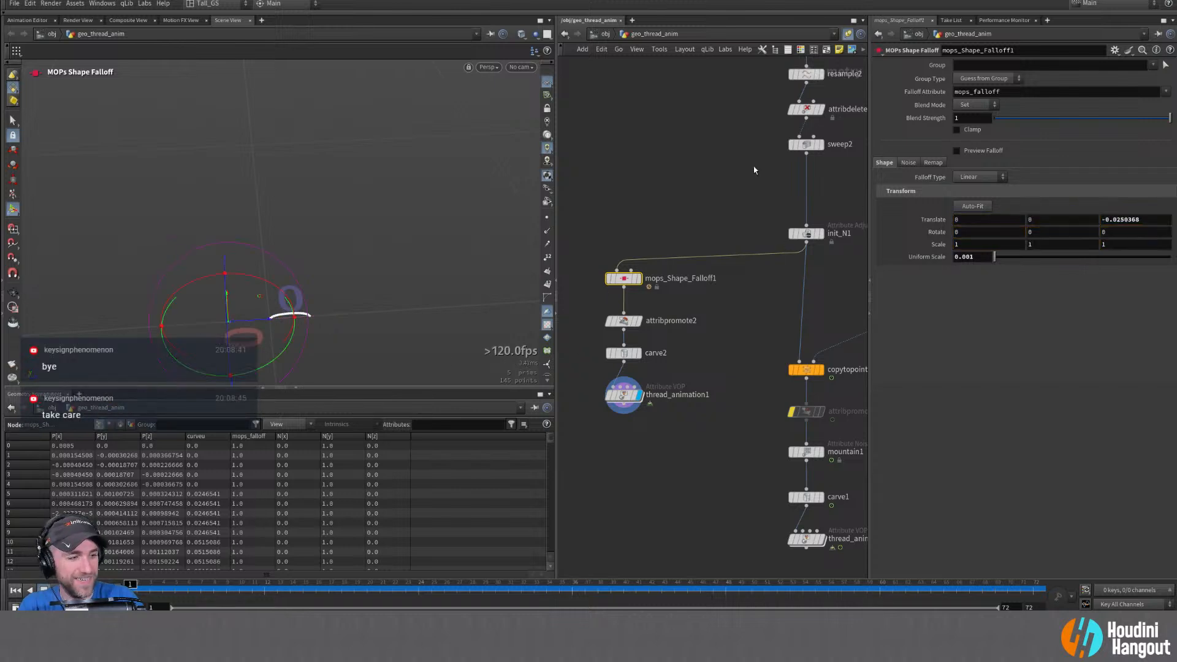
left_click_drag(624, 322, 624, 315)
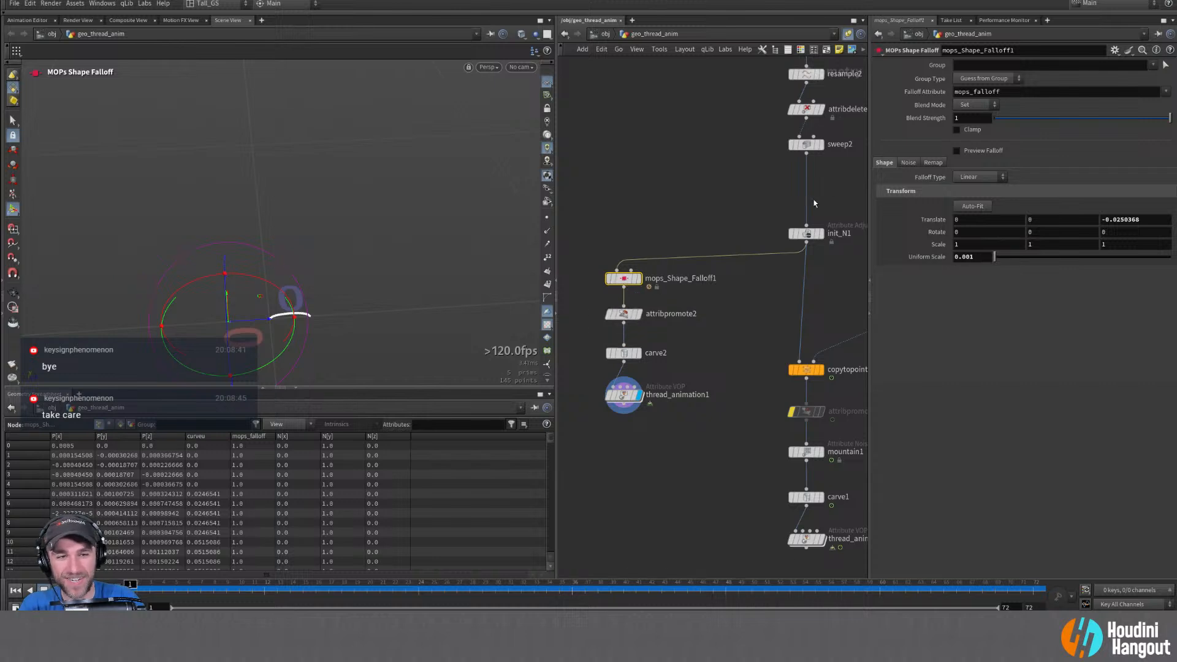
Invert the shape falloff's remap by enabling Fit with Output Min 1 and Output Max 0
double_click(940, 163)
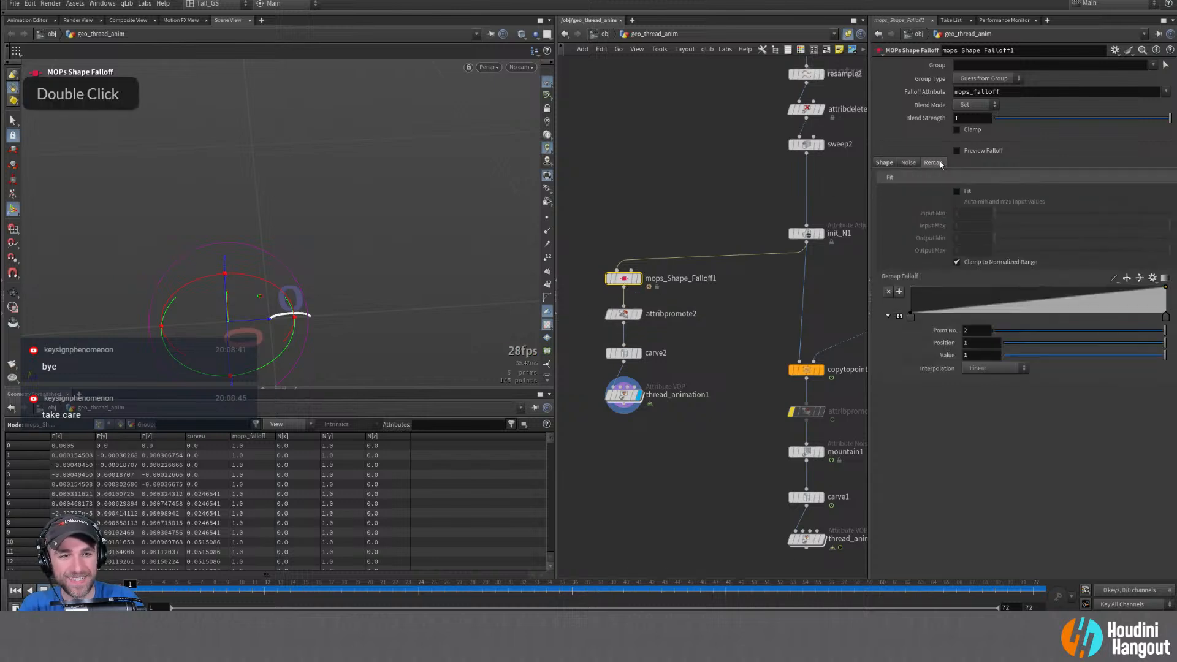
left_click(957, 192)
left_click_drag(983, 239, 950, 238)
type("1")
key("Tab")
type("0")
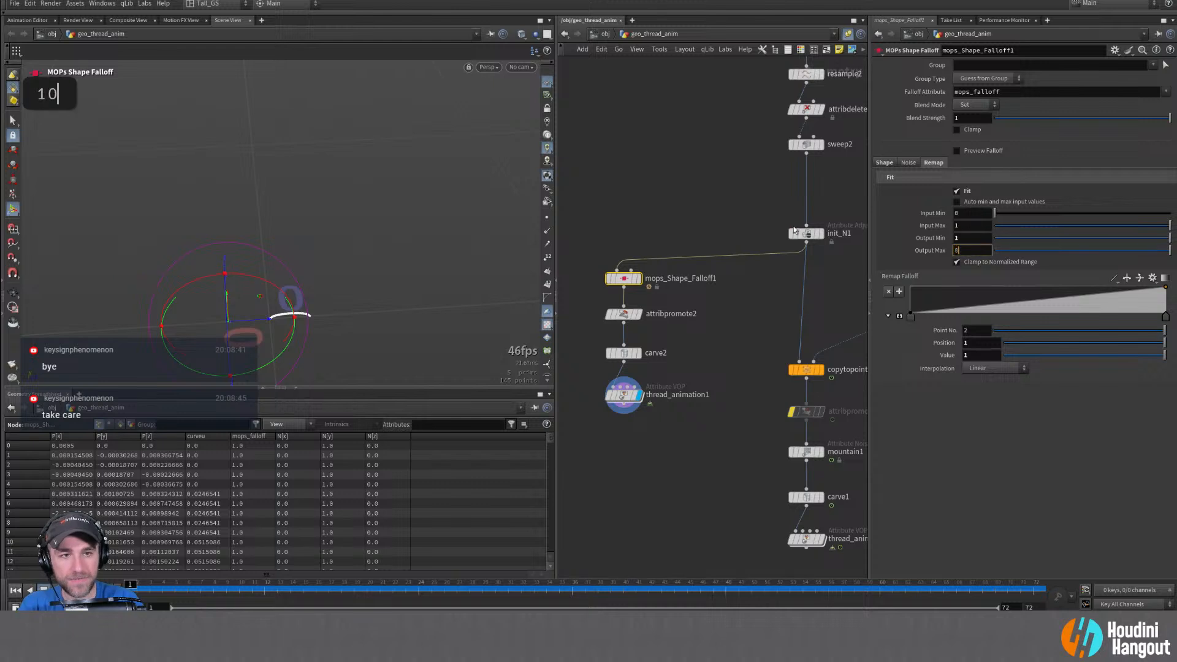
key("Return")
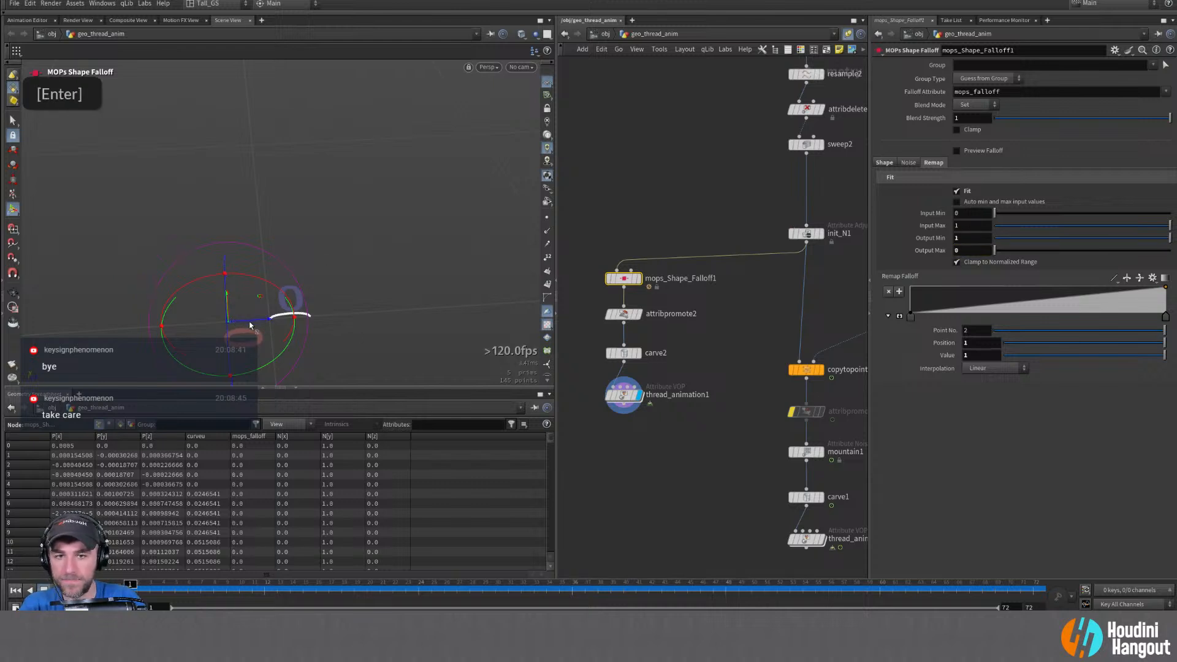
Move the shape falloff to about -0.0047 in Z and keyframe its Translate at frame 1
left_click_drag(249, 321, 284, 338)
left_click(884, 163)
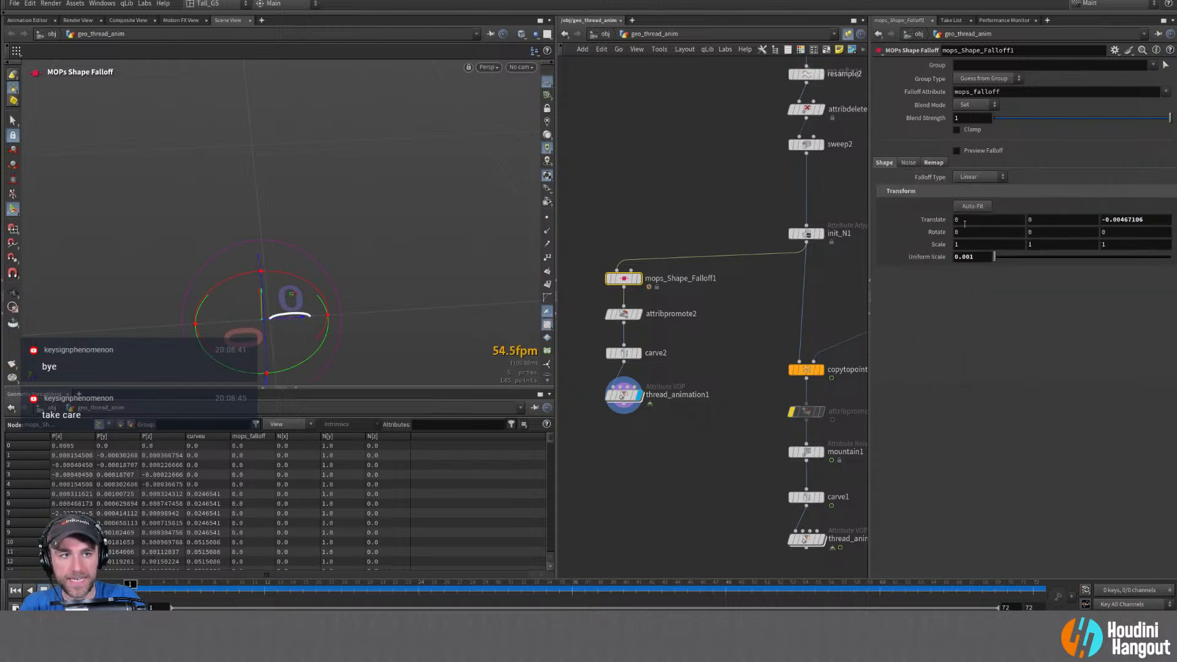
left_click(938, 220, "alt")
Keyframe the shape falloff's Translate at frame 24 with Z at about 0.037, and return to frame 1
left_click(419, 589)
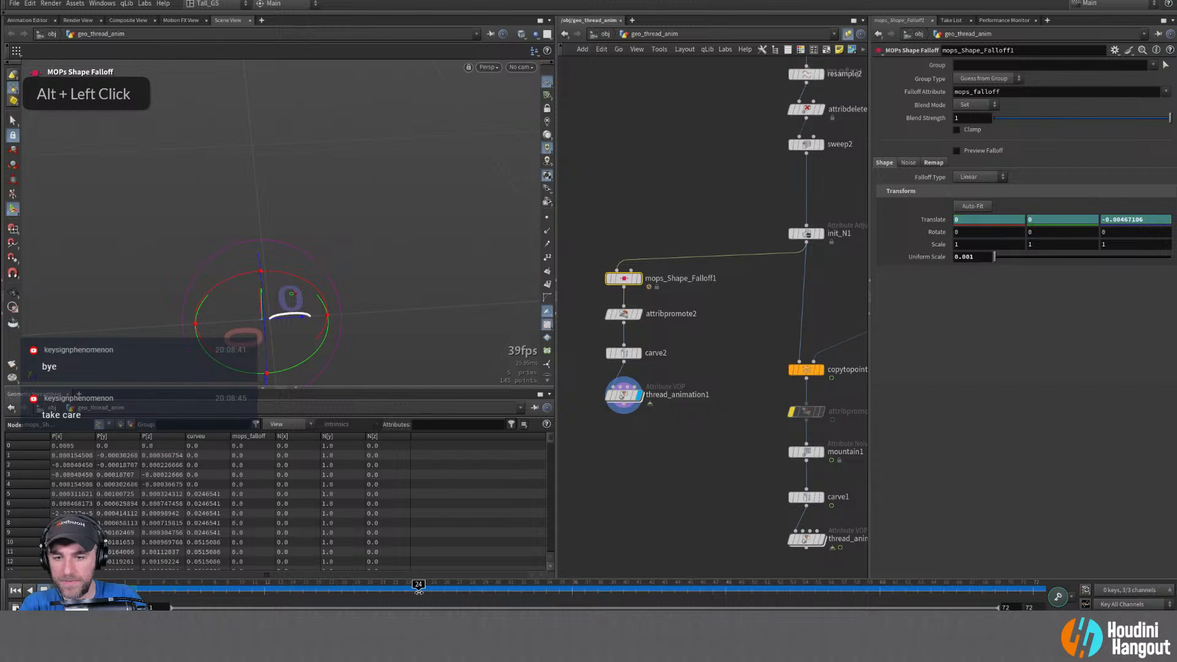
left_click_drag(292, 320, 358, 320)
left_click(929, 220, "alt")
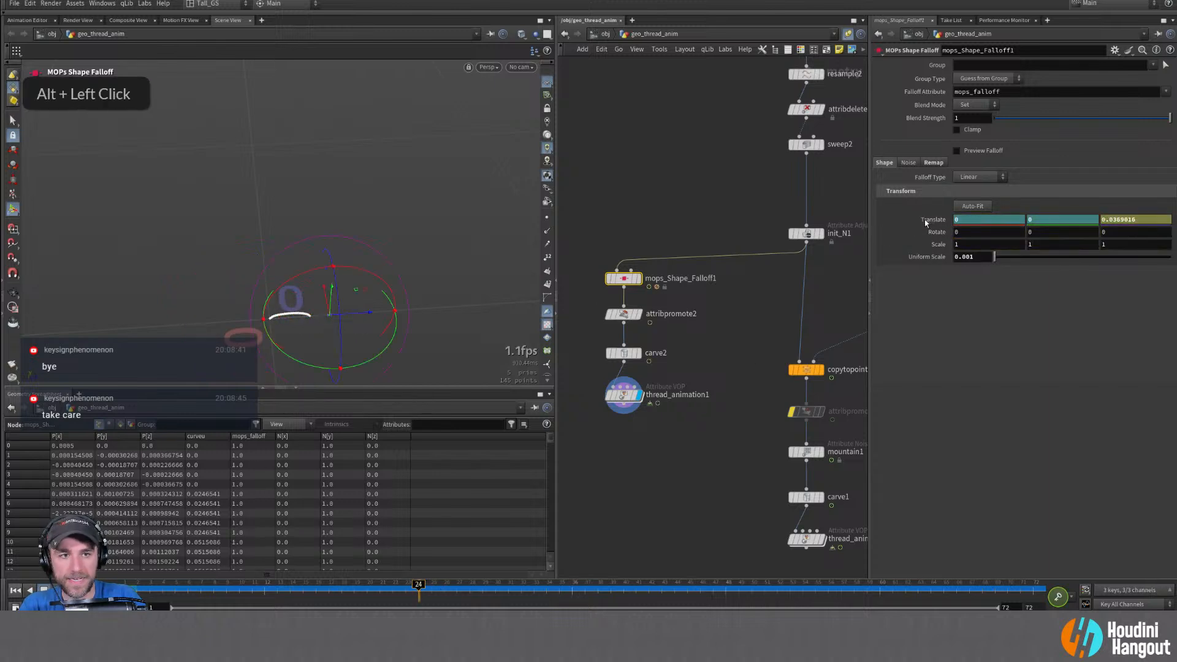
left_click_drag(419, 586, 131, 585)
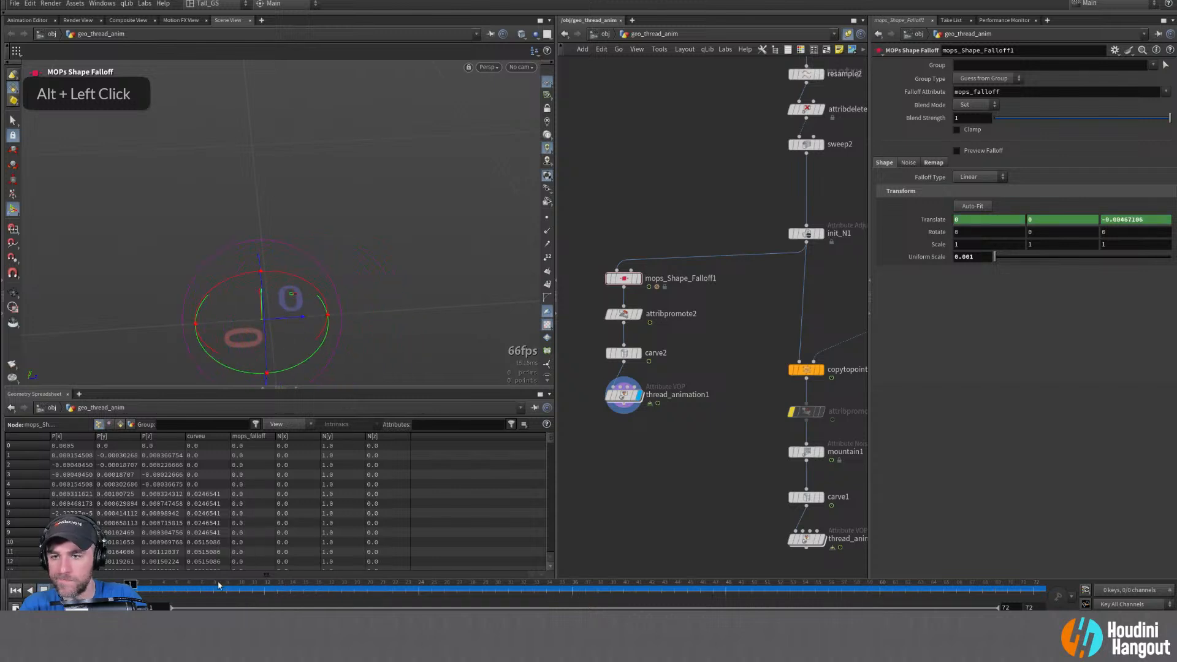
Add a ROP Geometry Output node beneath thread_animation1 and remove the $HIPNAME part from its output file path
middle_click_drag(634, 482, 665, 474)
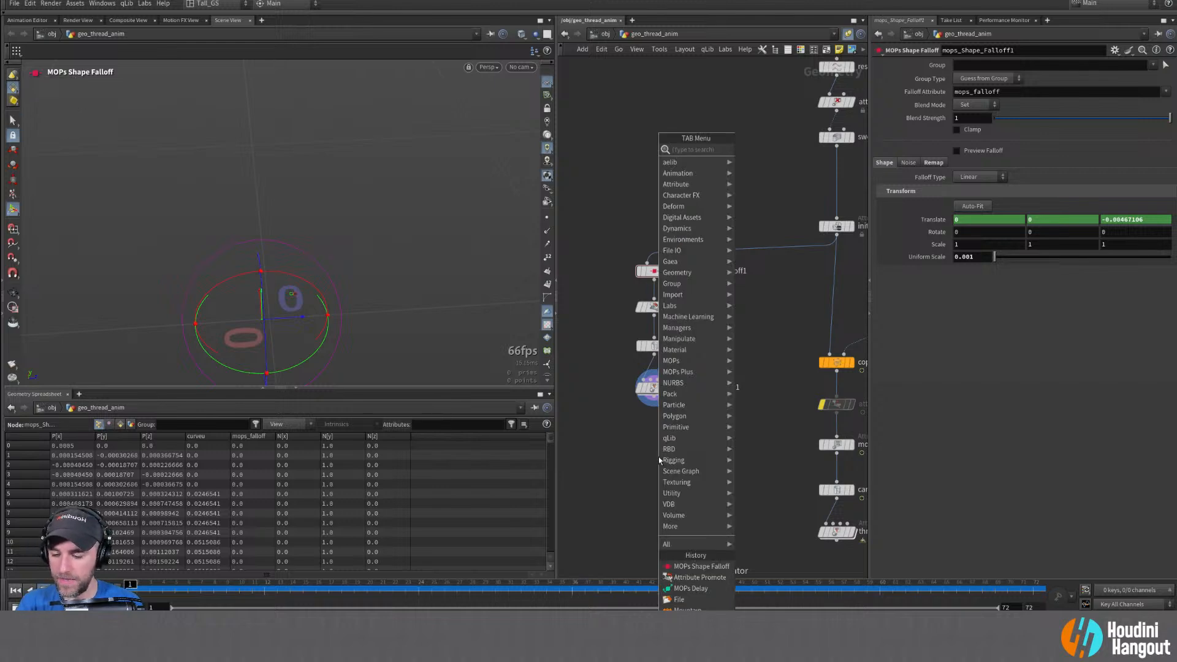
type("rop geo")
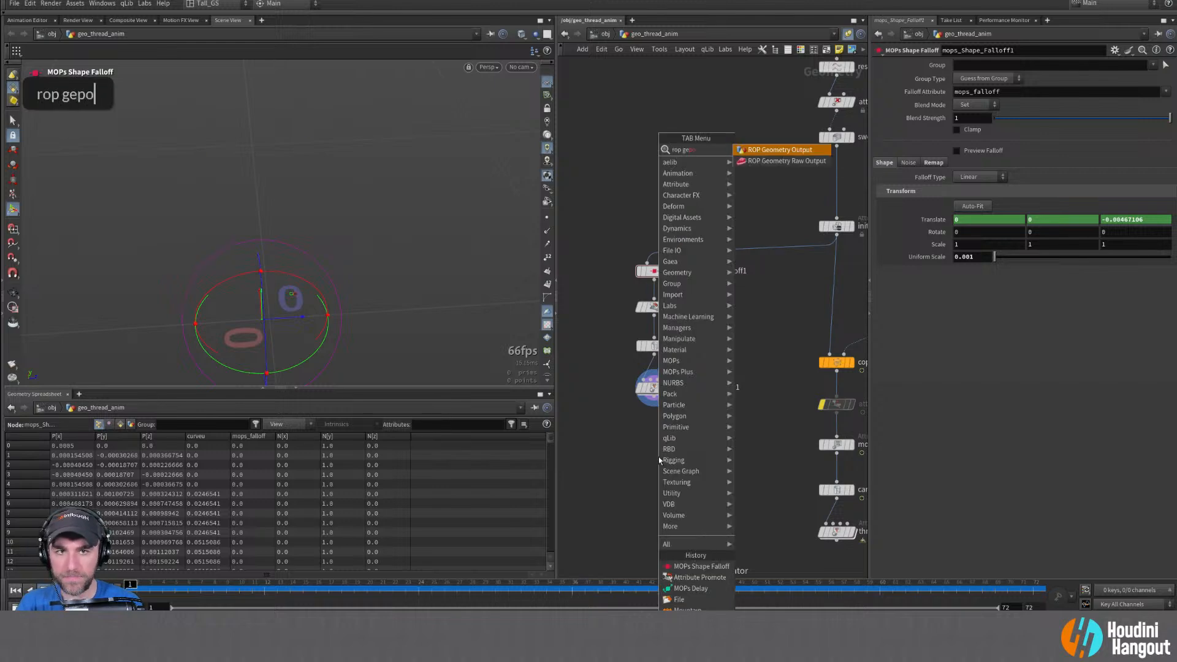
key("Return")
left_click(658, 430)
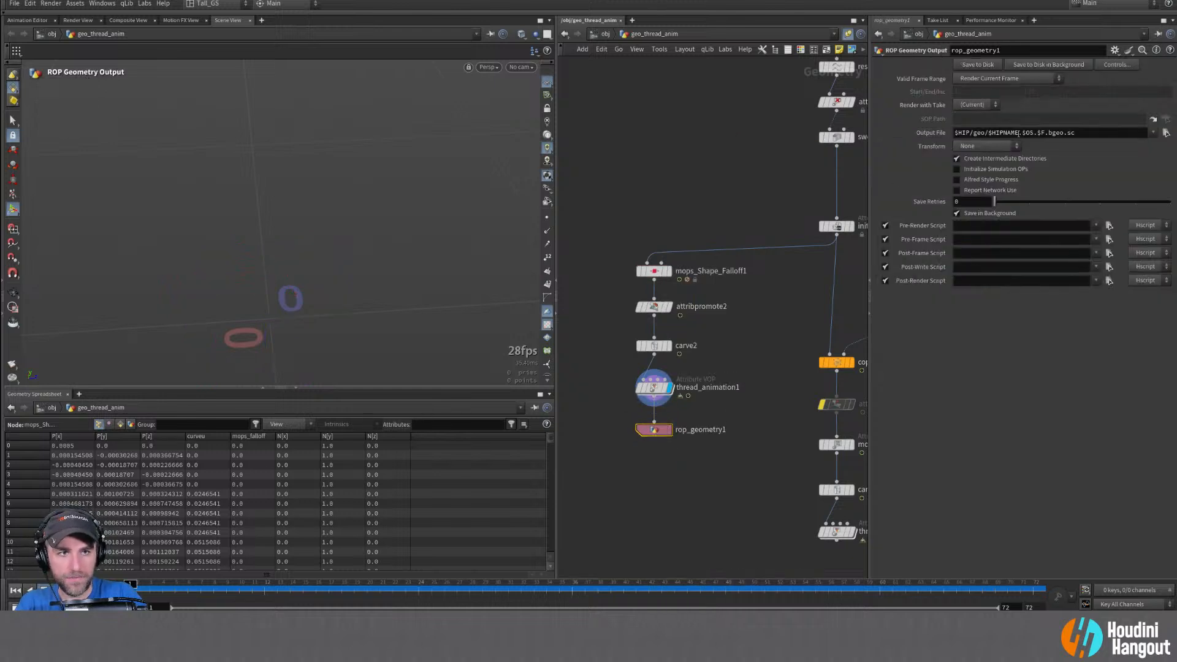
double_click(999, 133)
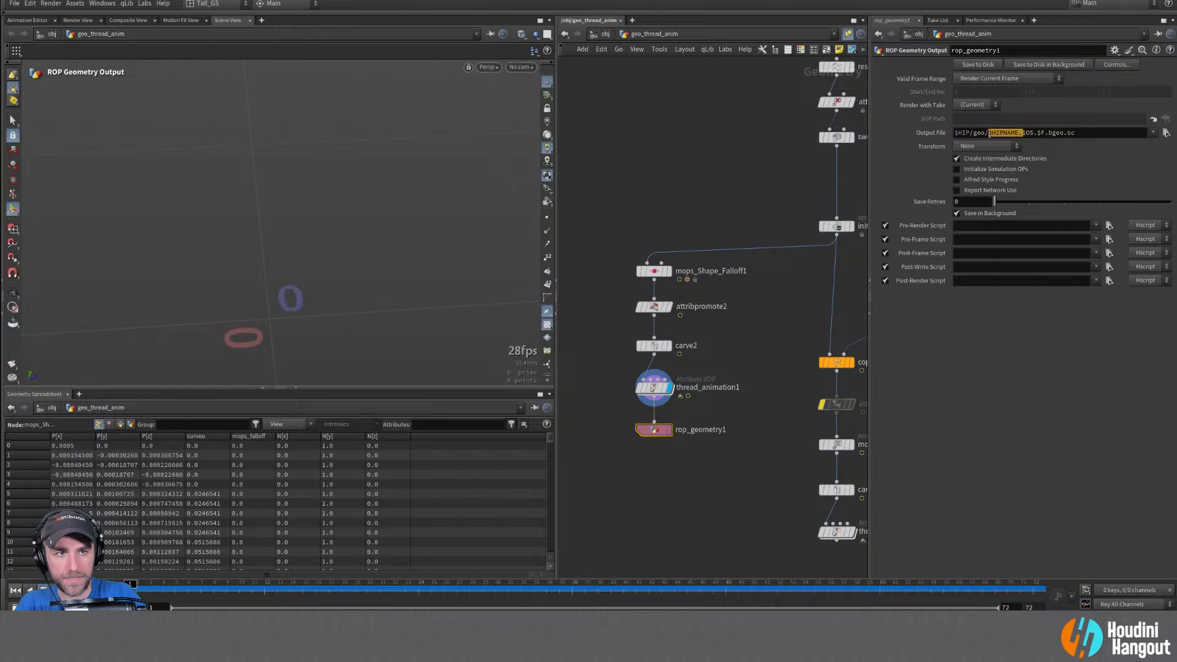
key("BackSpace")
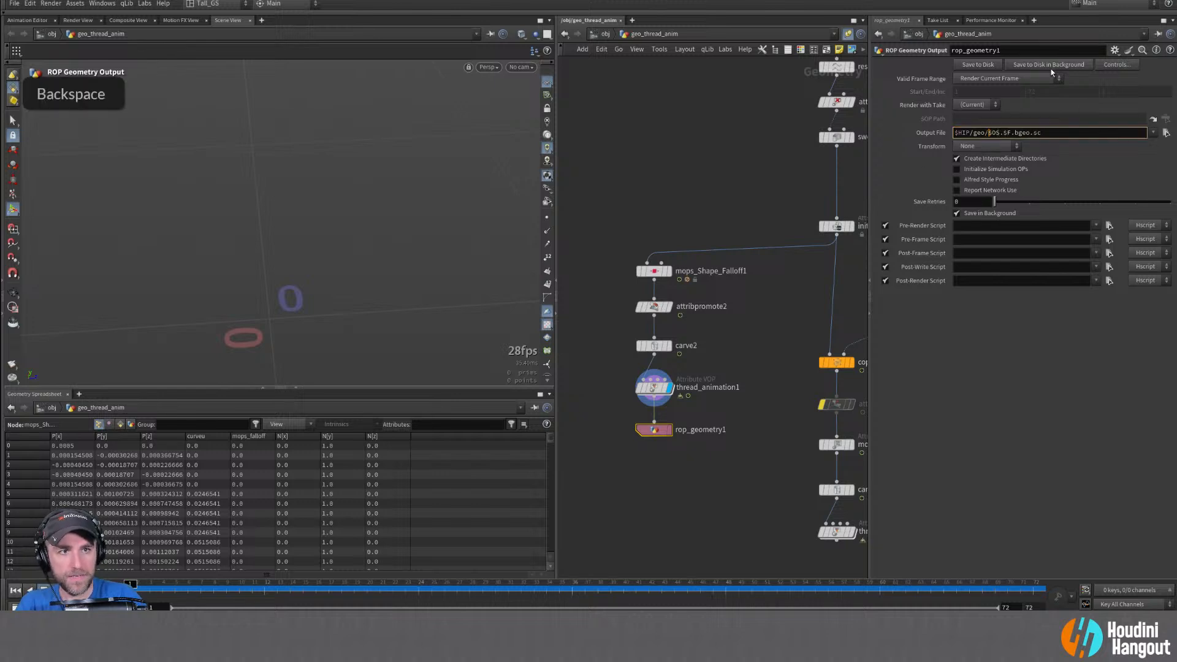
Set the geometry output to Render Frame Range, delete the end frame's channel and set the end frame to 24
left_click_drag(1051, 78, 1025, 92)
right_click(1048, 92)
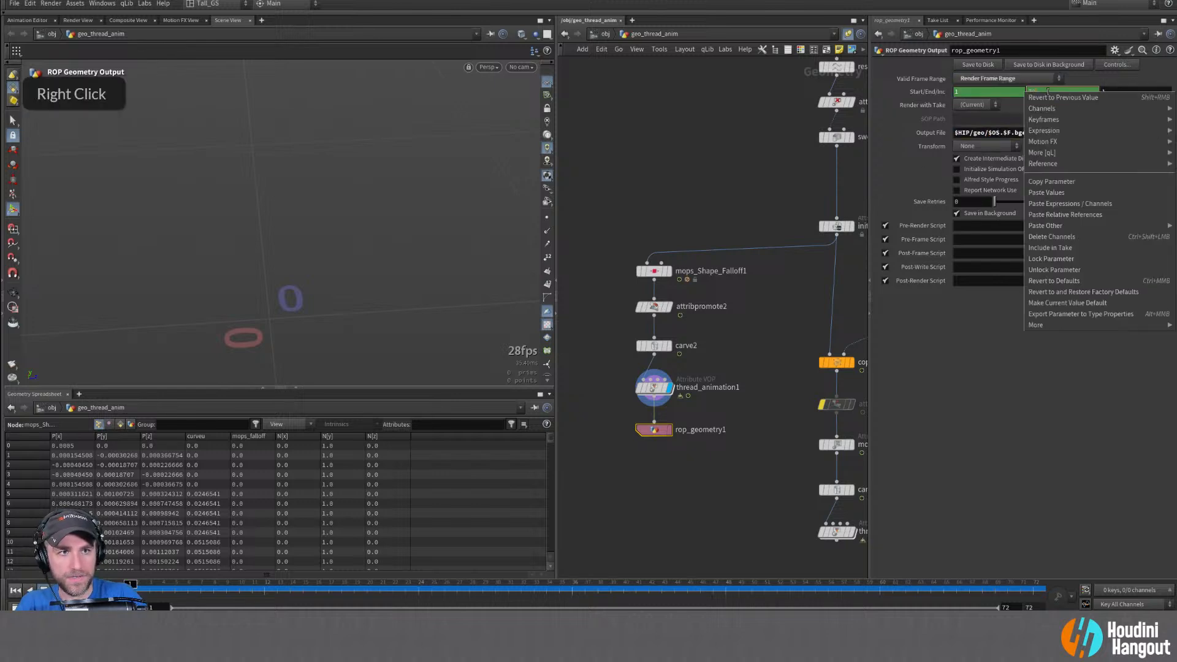
left_click(1054, 237)
double_click(1052, 93)
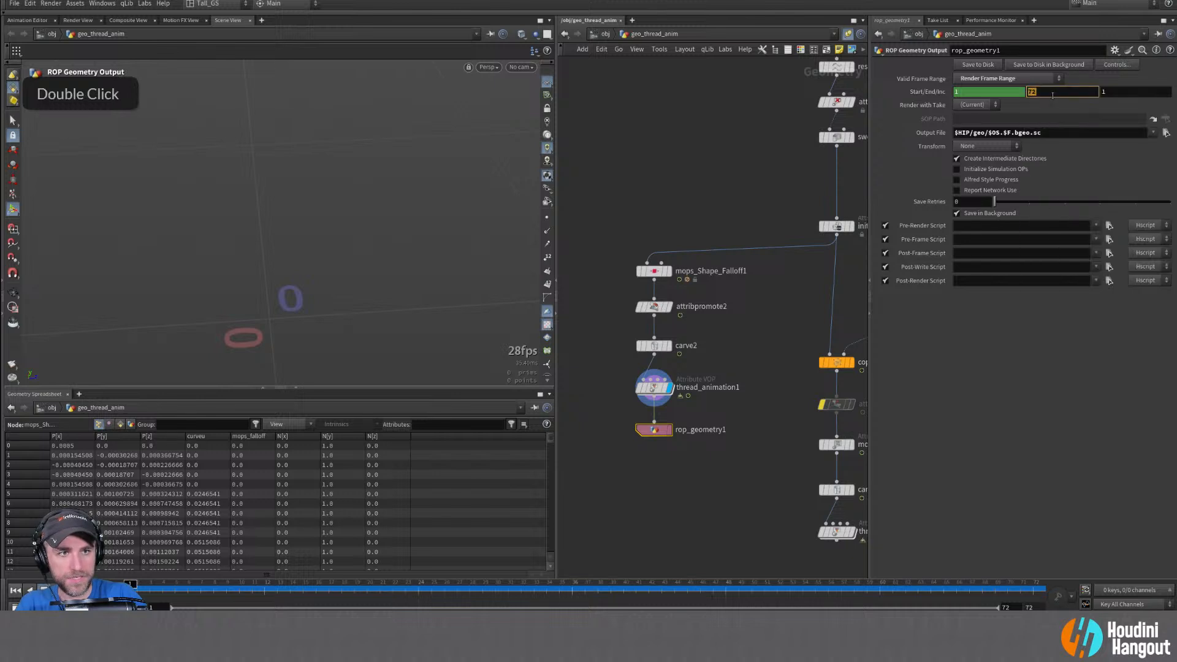
type("24")
key("Return")
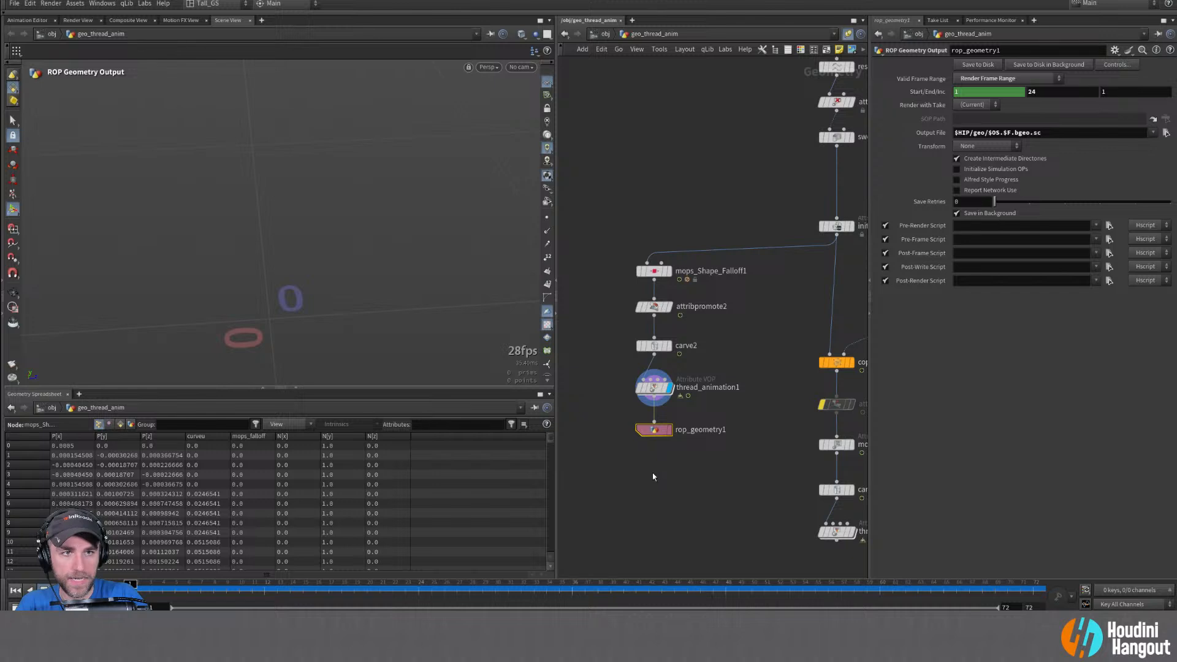
Rename the ROP Geometry Output node thread_anim and save its frame sequence to disk
double_click(691, 430)
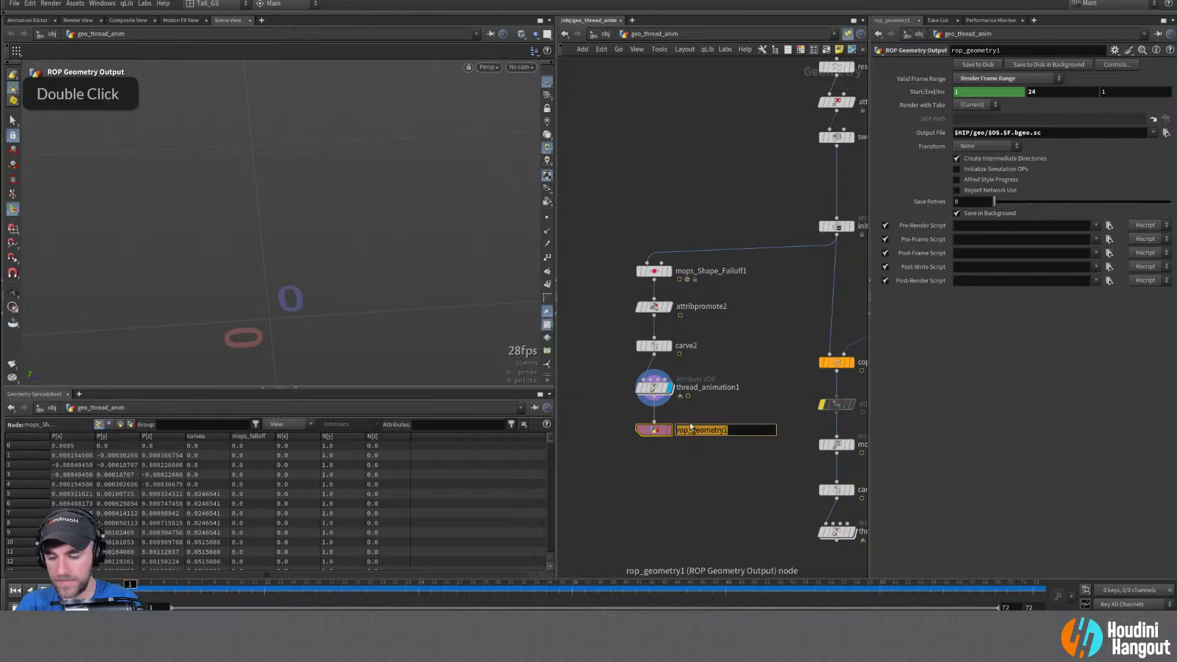
type("threa")
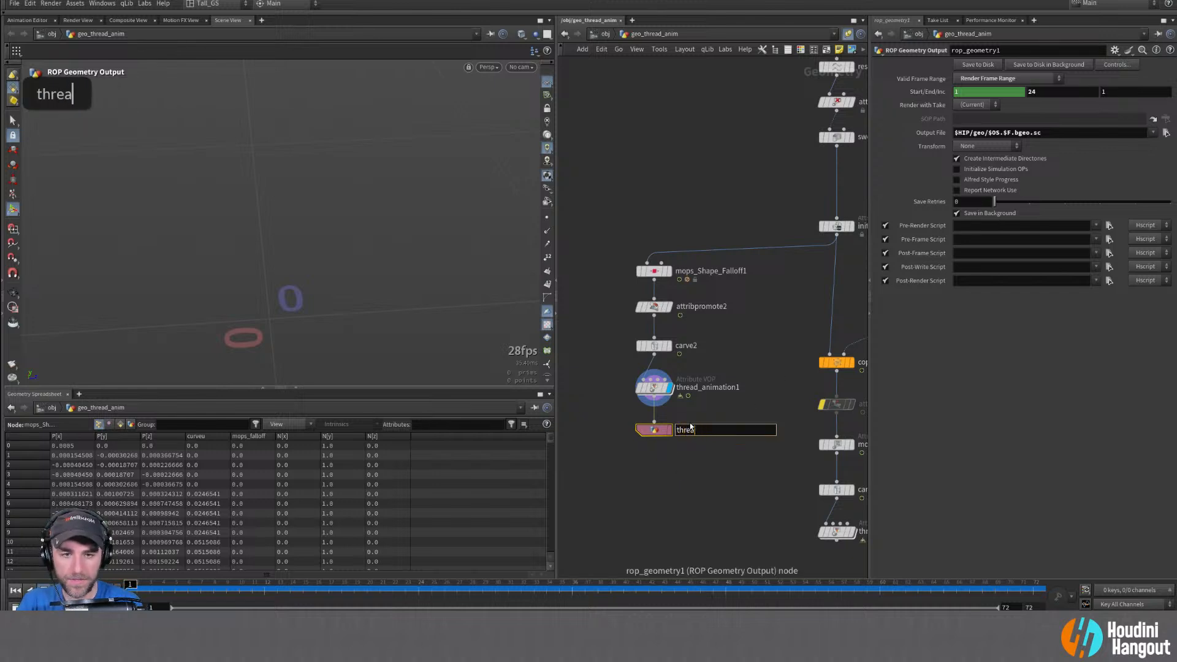
type("d_anim")
key("Return")
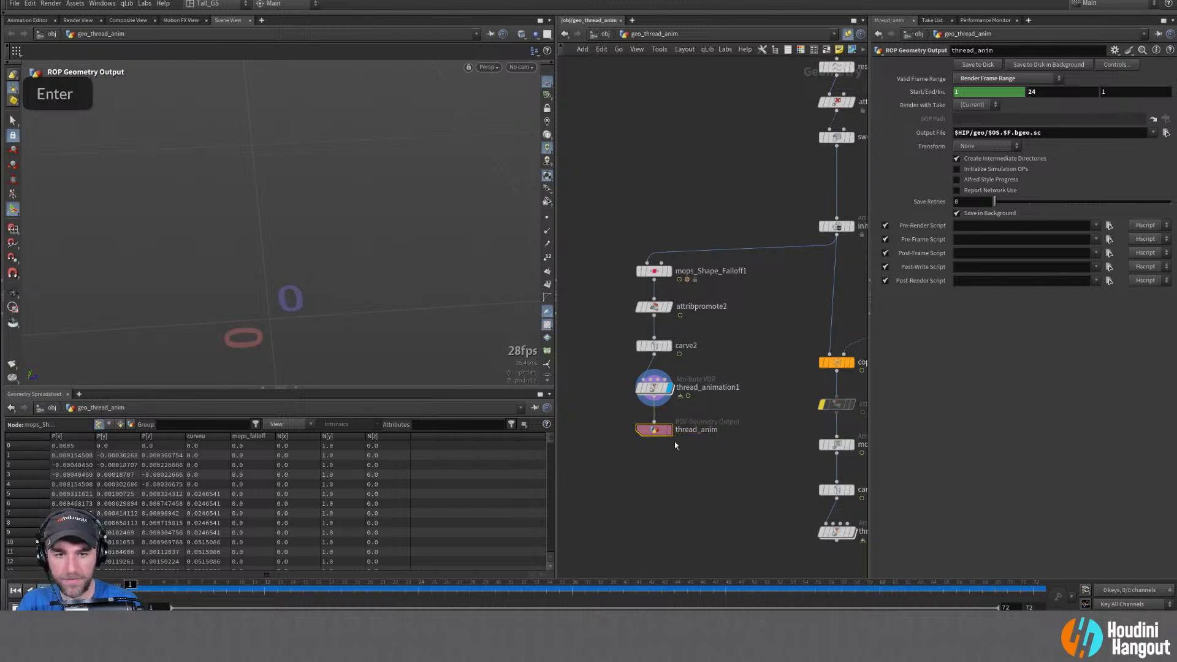
double_click(654, 429)
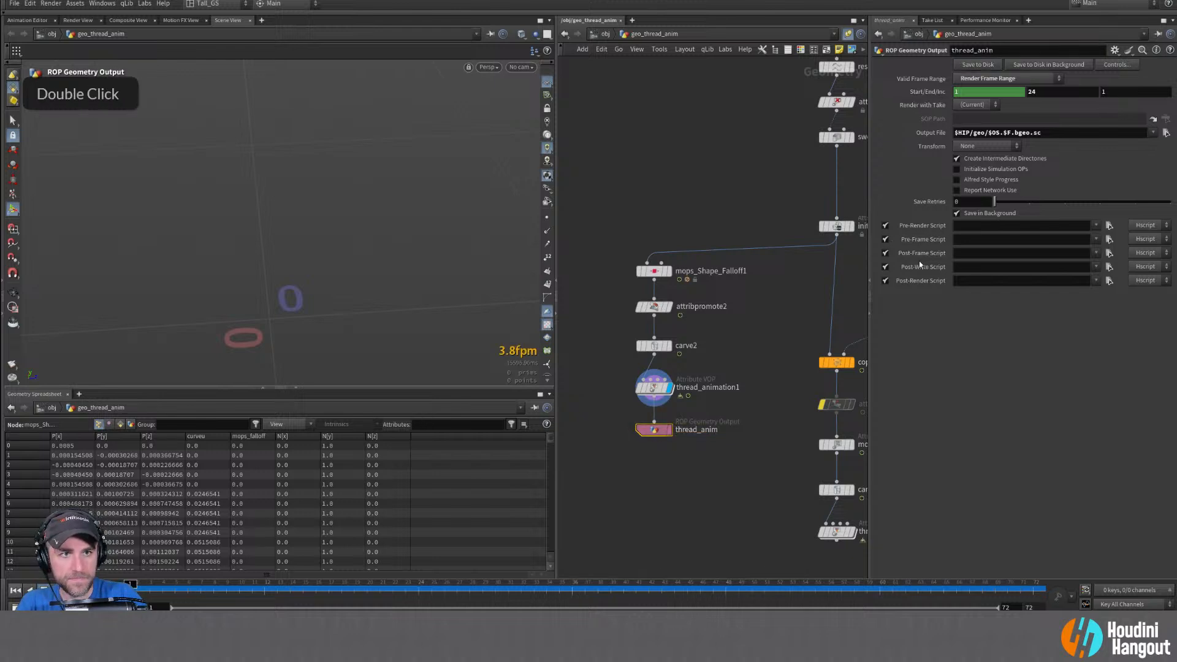
Add a File node directly below the thread_anim output node
middle_click_drag(739, 409, 758, 329)
middle_click_drag(778, 381, 647, 302)
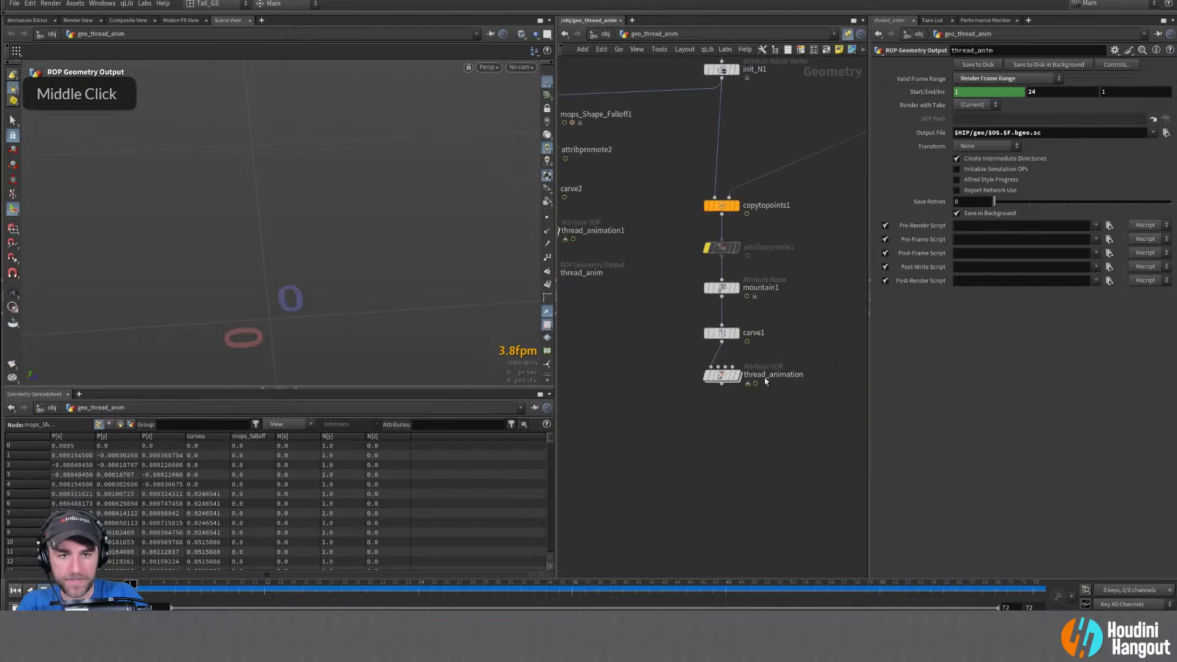
scroll(765, 381, "down", 2)
middle_click_drag(793, 333, 855, 359)
key("Tab")
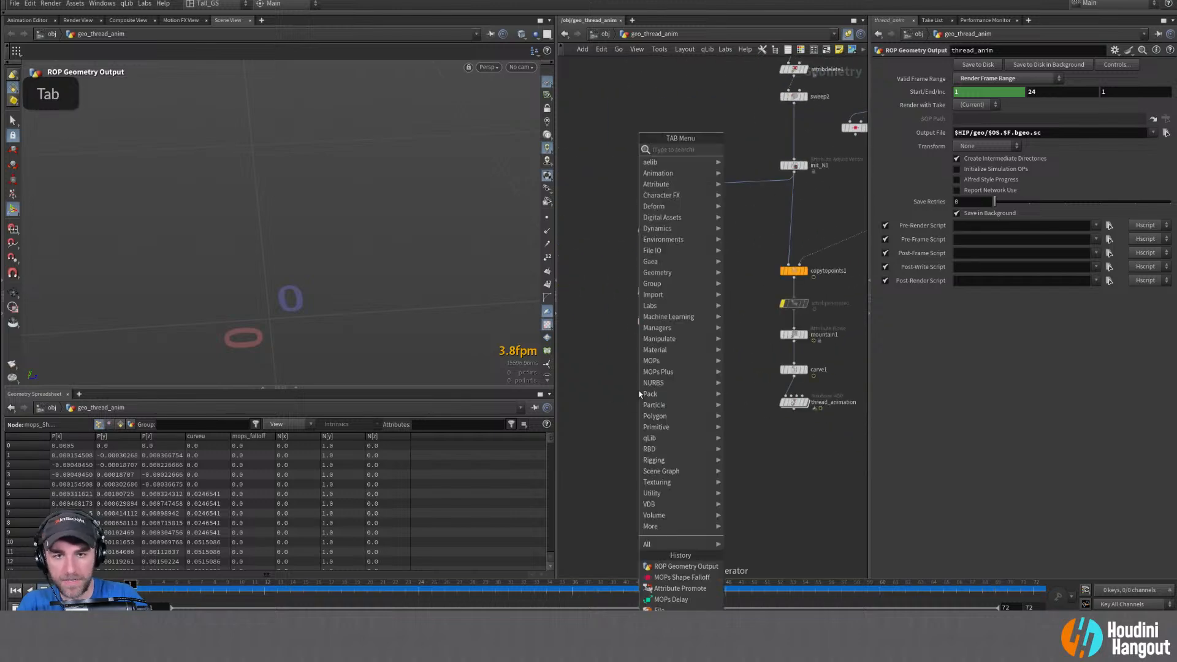
type("file")
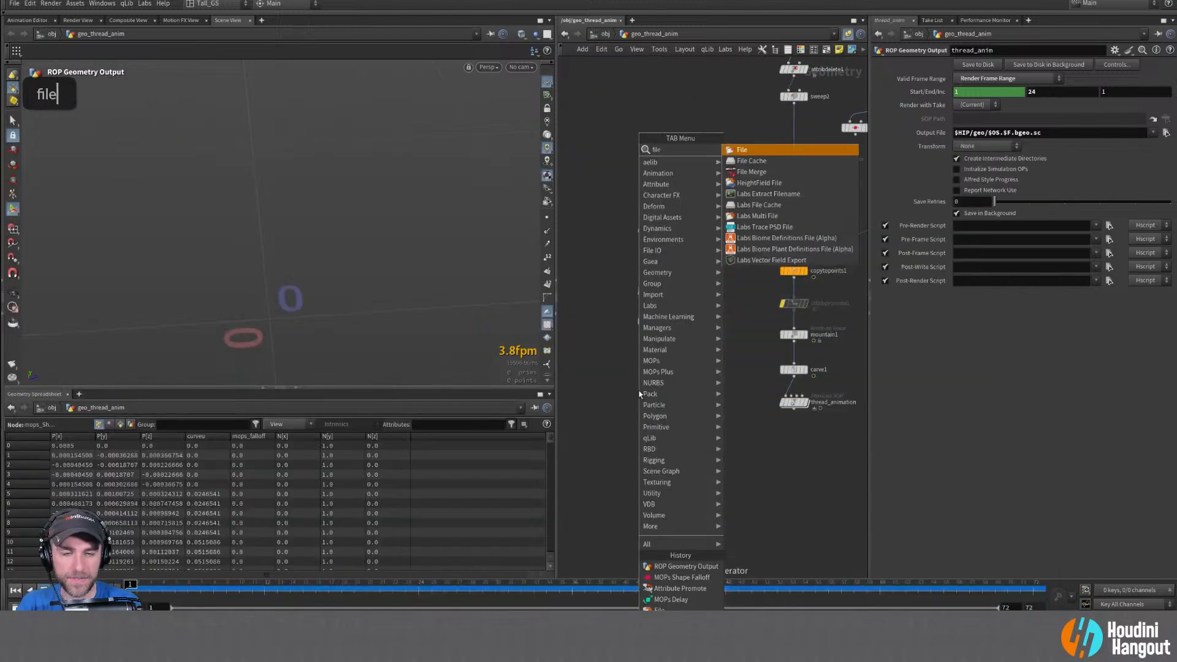
key("Return")
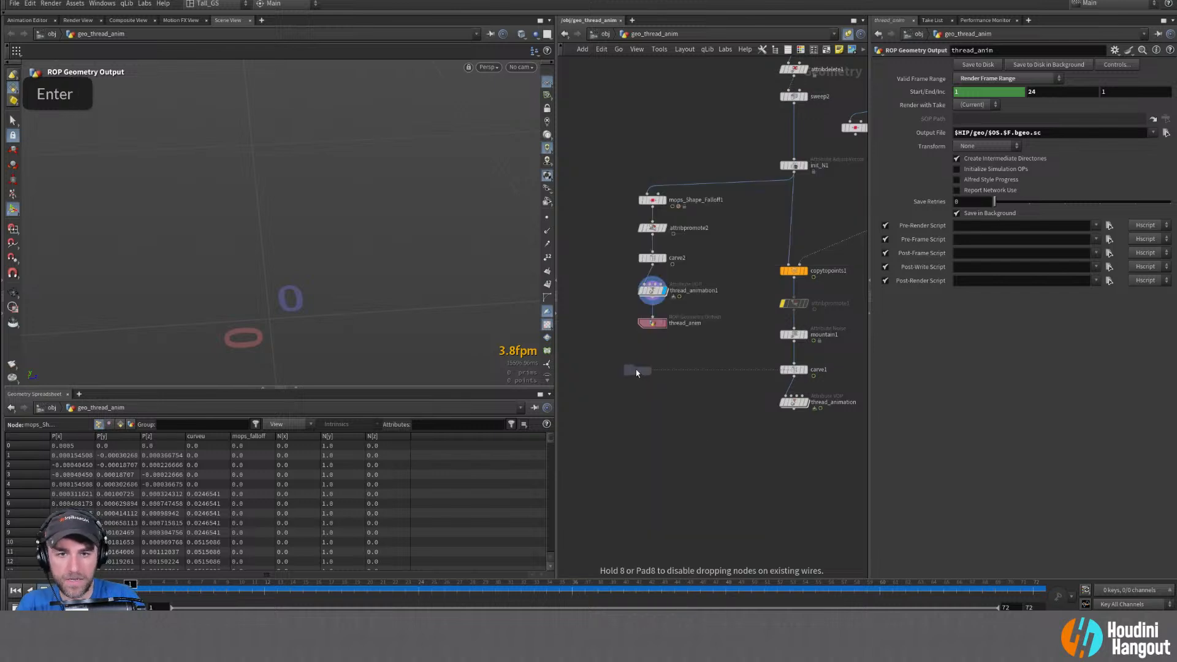
left_click(654, 356)
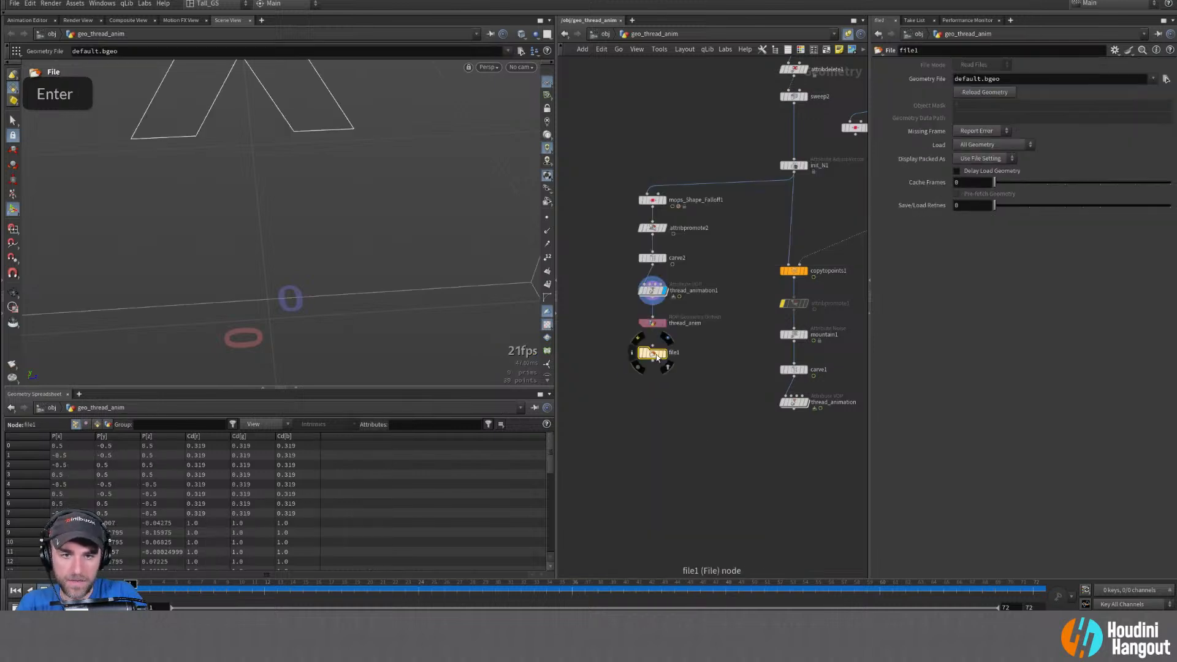
Load the cached sequence thread_anim.$F.bgeo.sc from $HIP/geo into the File node
left_click(1166, 79)
double_click(916, 60)
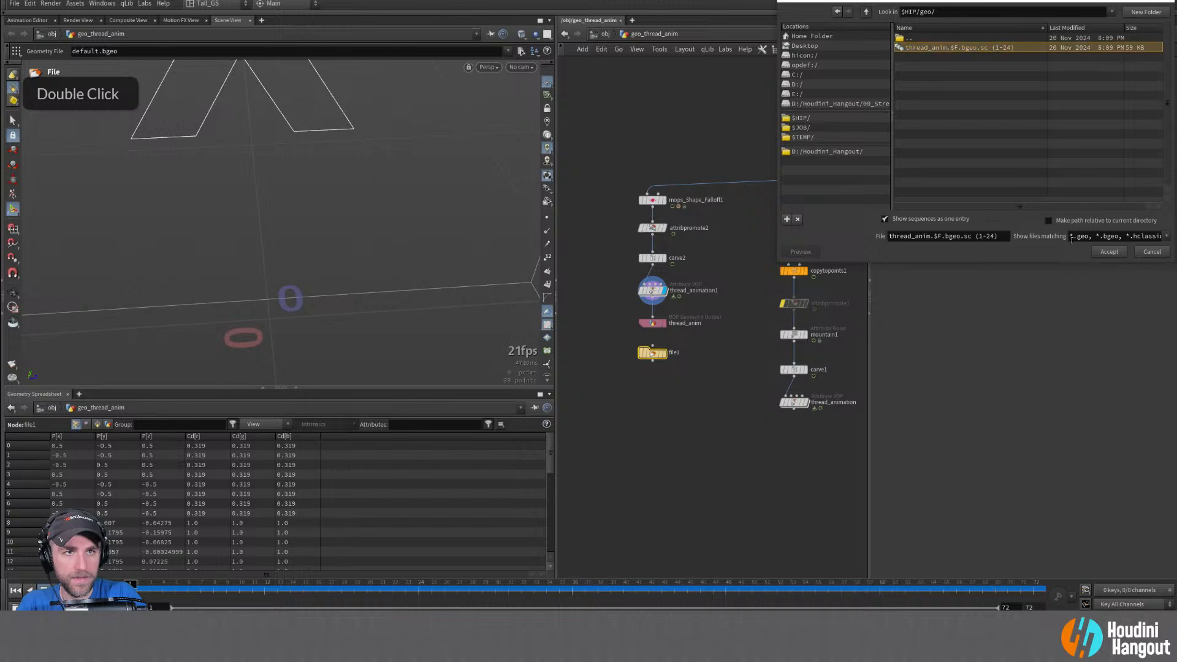
left_click(1110, 251)
Try loading file1 as a Packed Disk Sequence, display it and inspect its primitive path attribute while scrubbing the timeline
left_click(1006, 143)
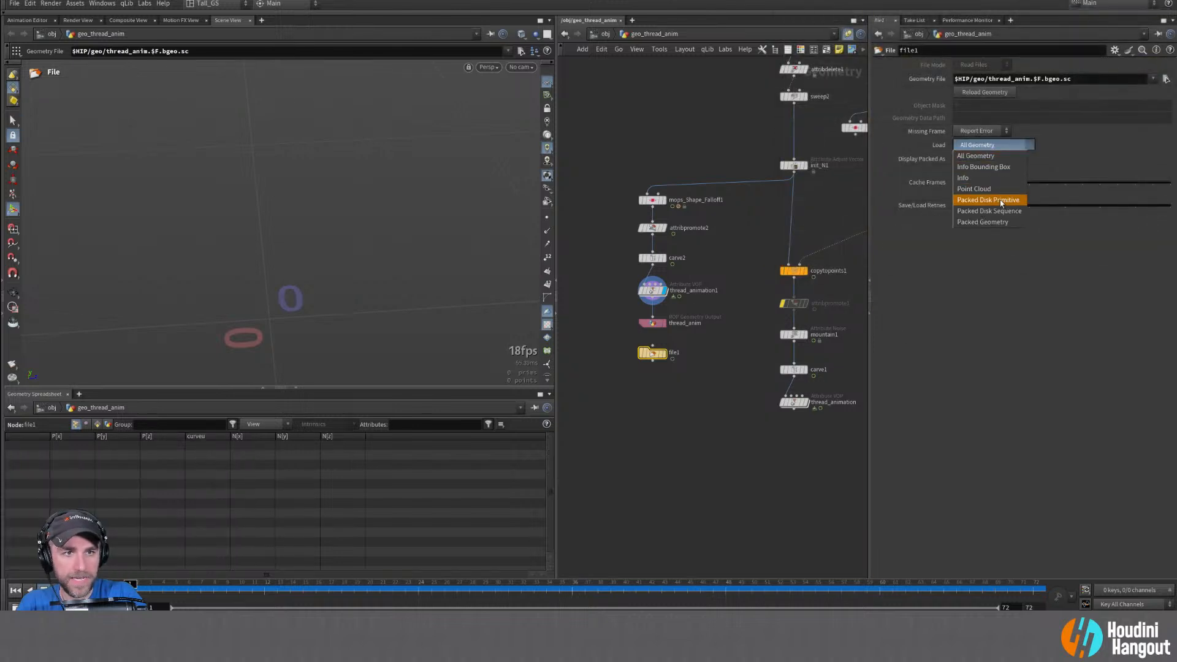
left_click(998, 212)
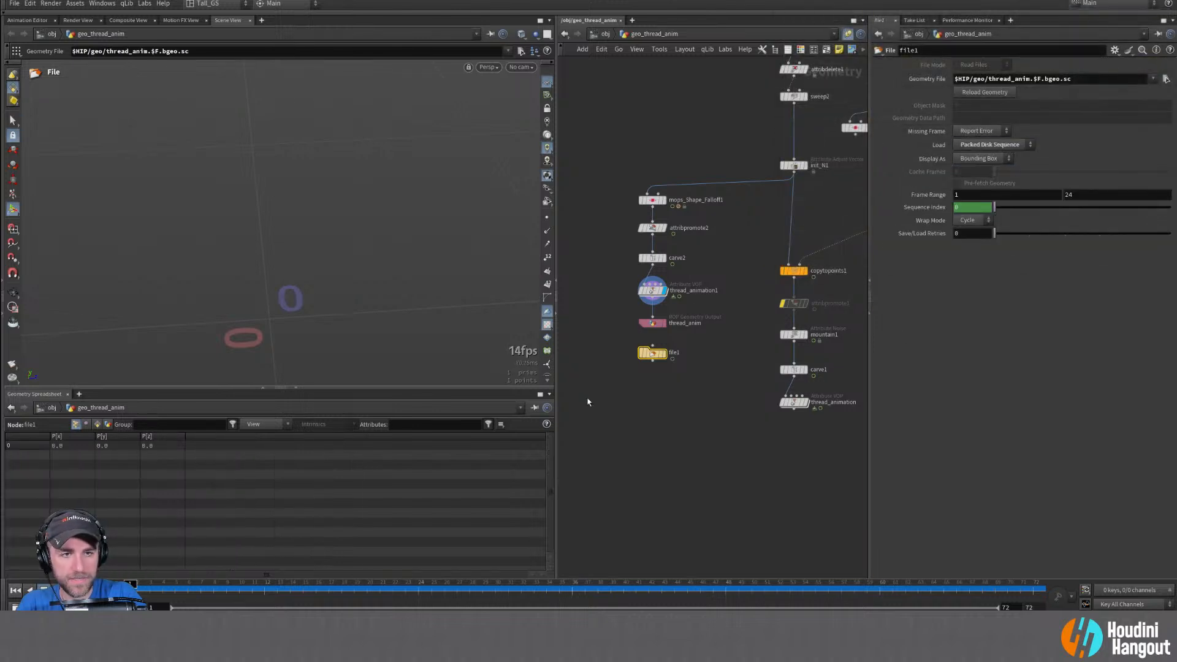
double_click(654, 353)
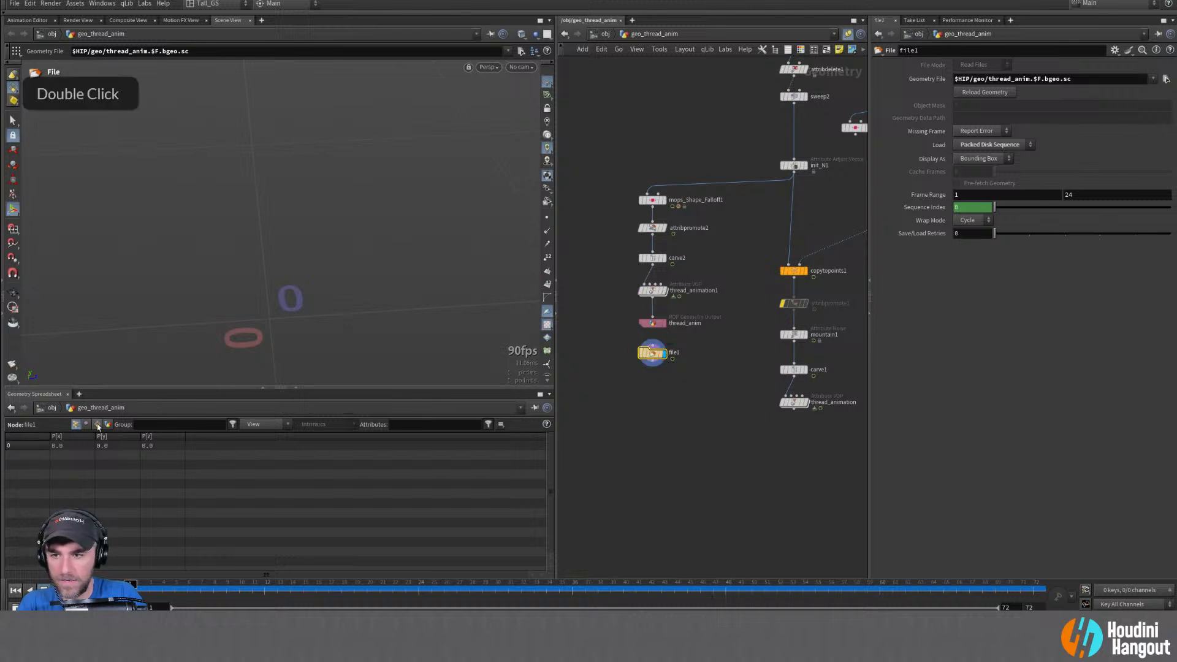
left_click_drag(94, 436, 146, 437)
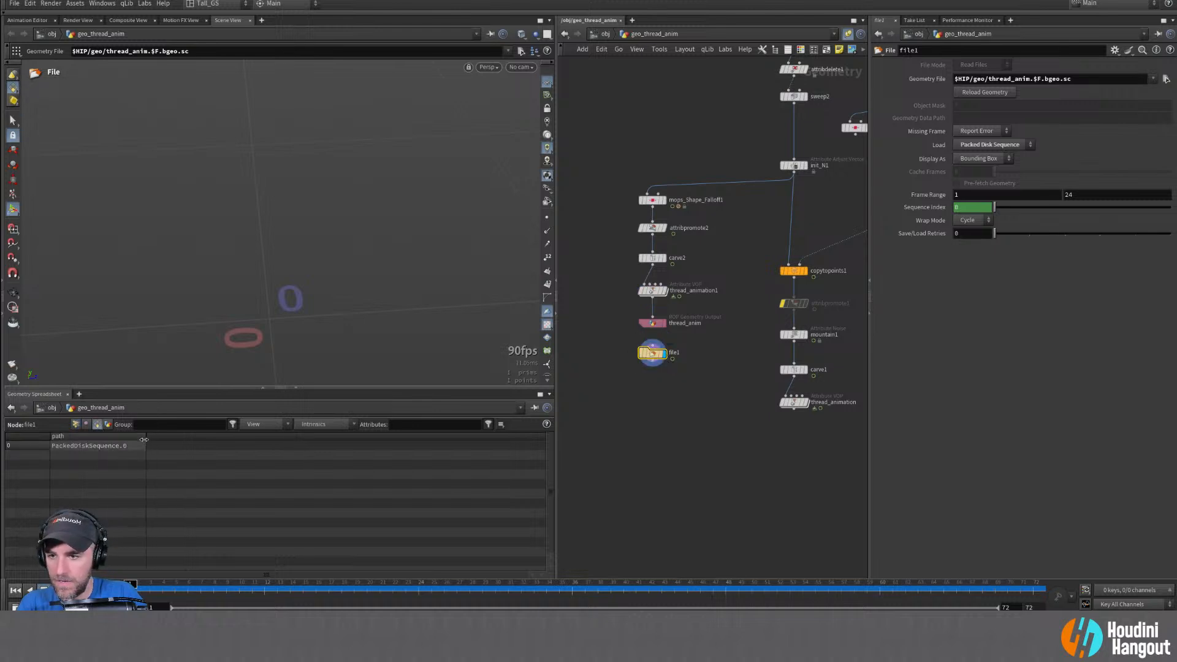
left_click(161, 588)
left_click_drag(161, 589, 200, 602)
Set file1's Load mode to Packed Disk Primitive and check its full path attribute while scrubbing to frame 20
left_click(991, 144)
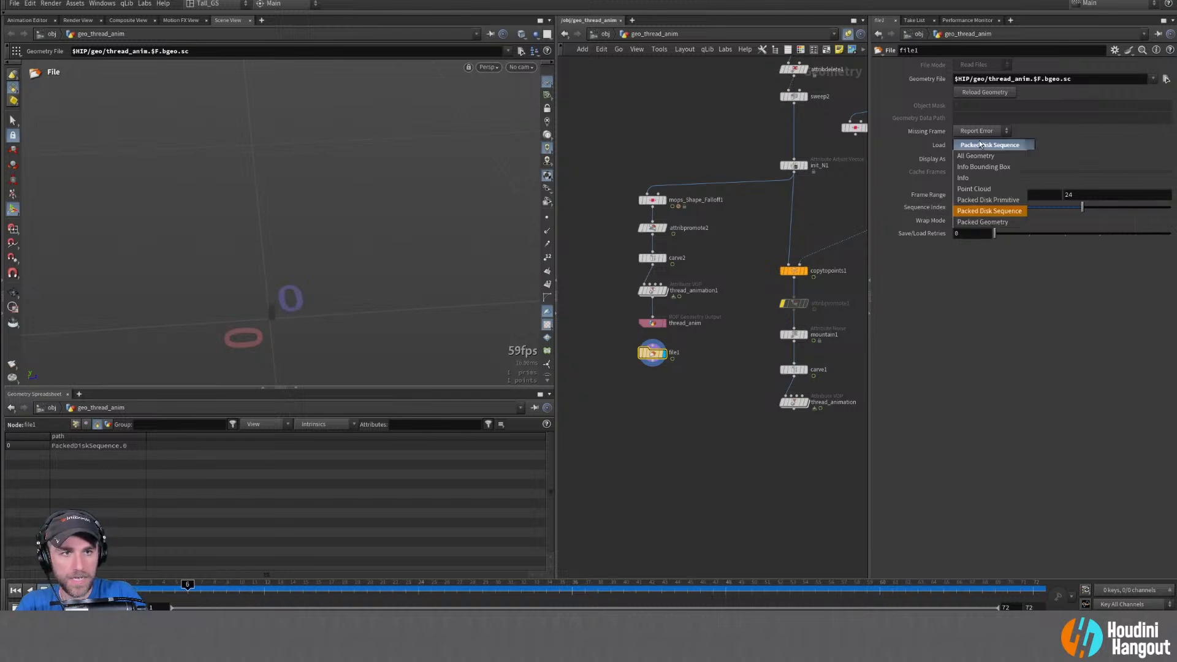
left_click(977, 200)
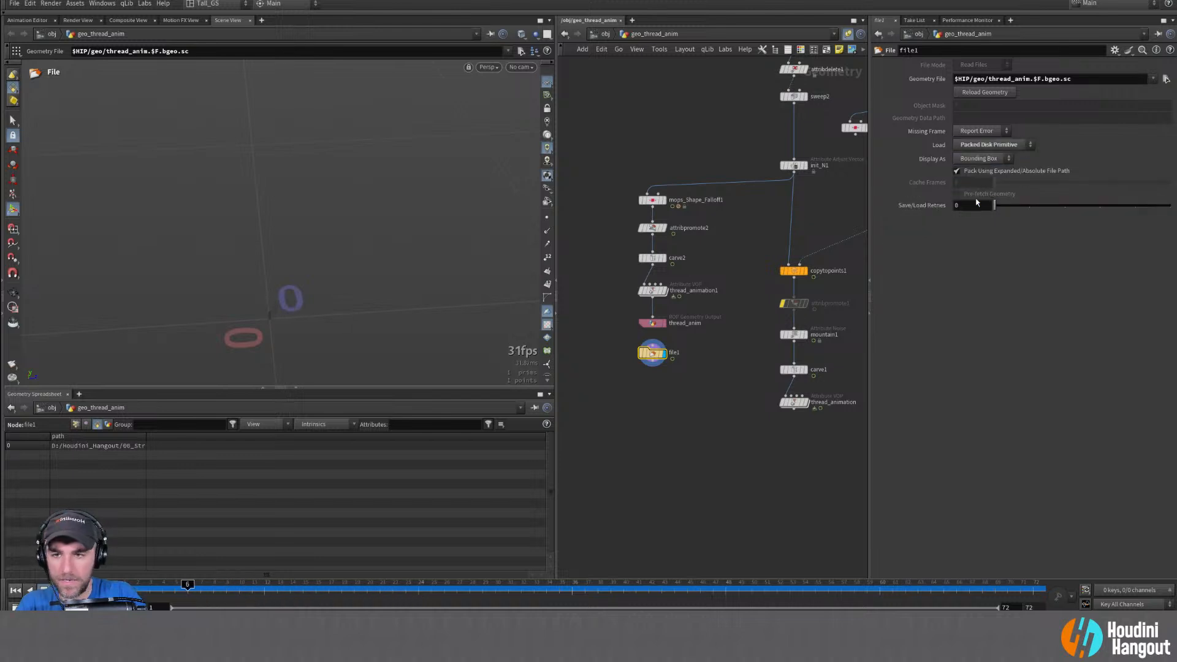
left_click_drag(146, 443, 422, 451)
left_click_drag(188, 591, 381, 590)
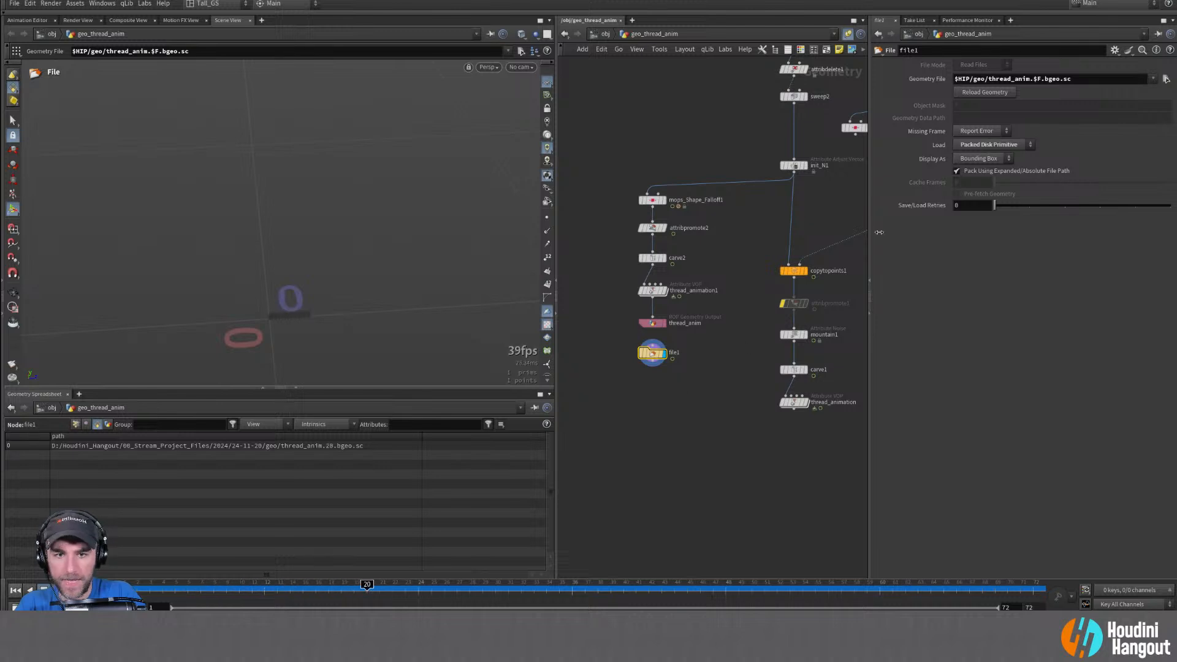
Set file1's Display As to Full Geometry and scrub back to frame 10 to check the thread
left_click(978, 157)
left_click(966, 187)
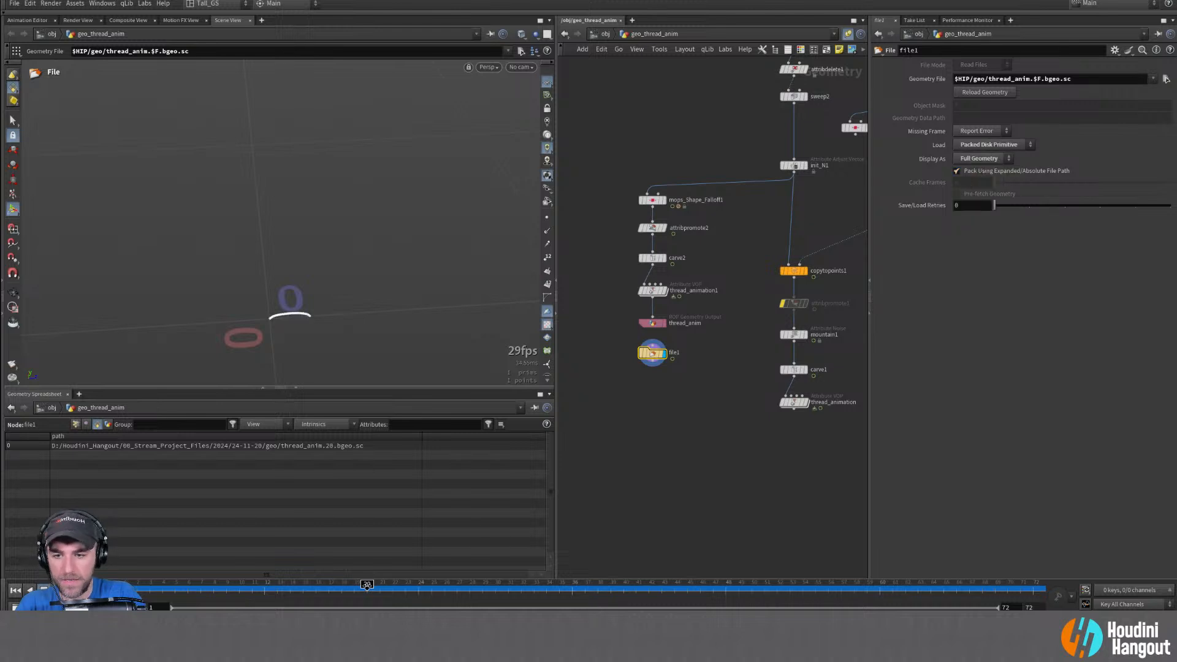
left_click_drag(367, 589, 243, 601)
key("alt")
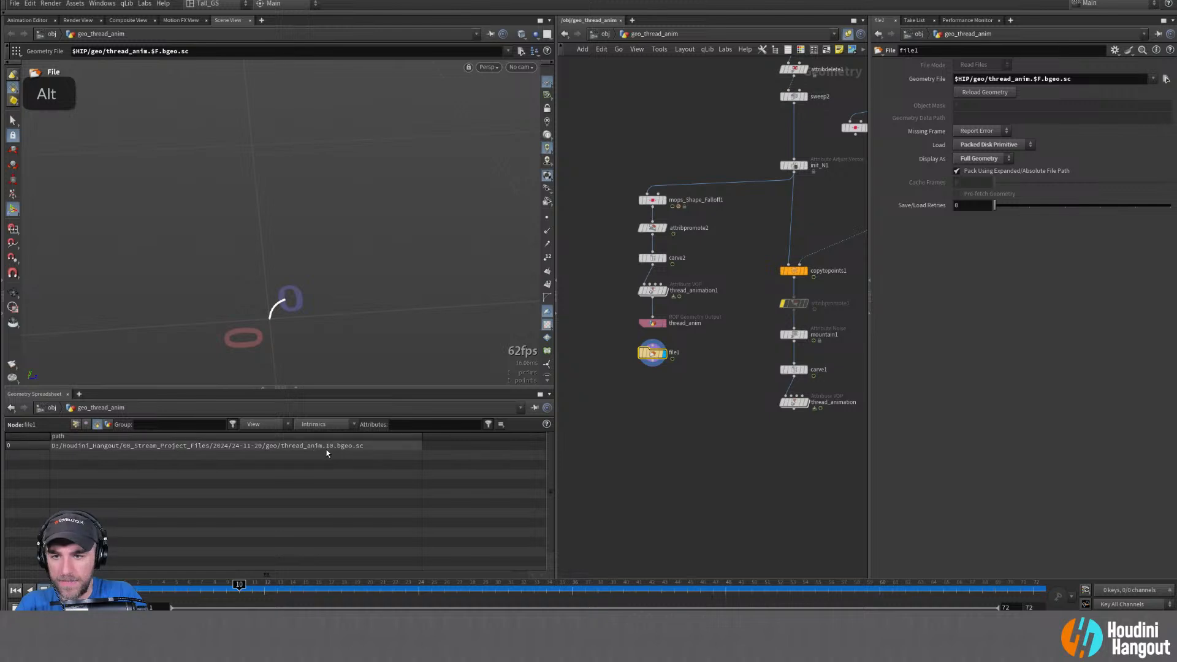
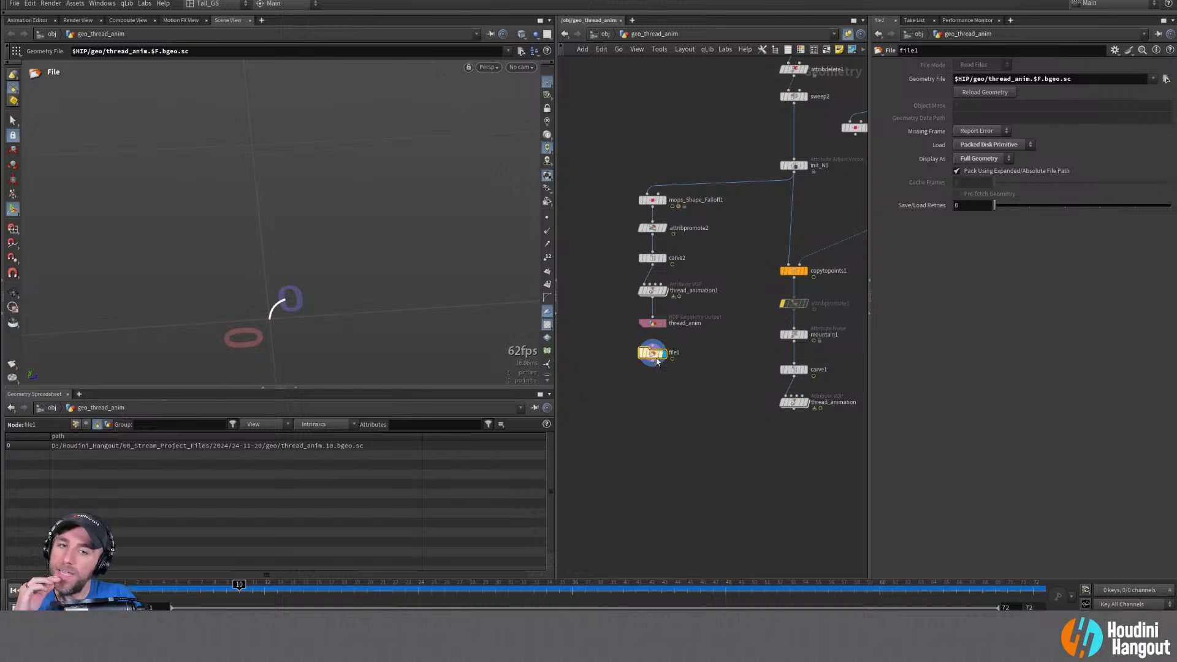
Move file1 lower, wire it into copytopoints1's first input in place of init_N1, and display copytopoints1
left_click_drag(654, 357, 655, 396)
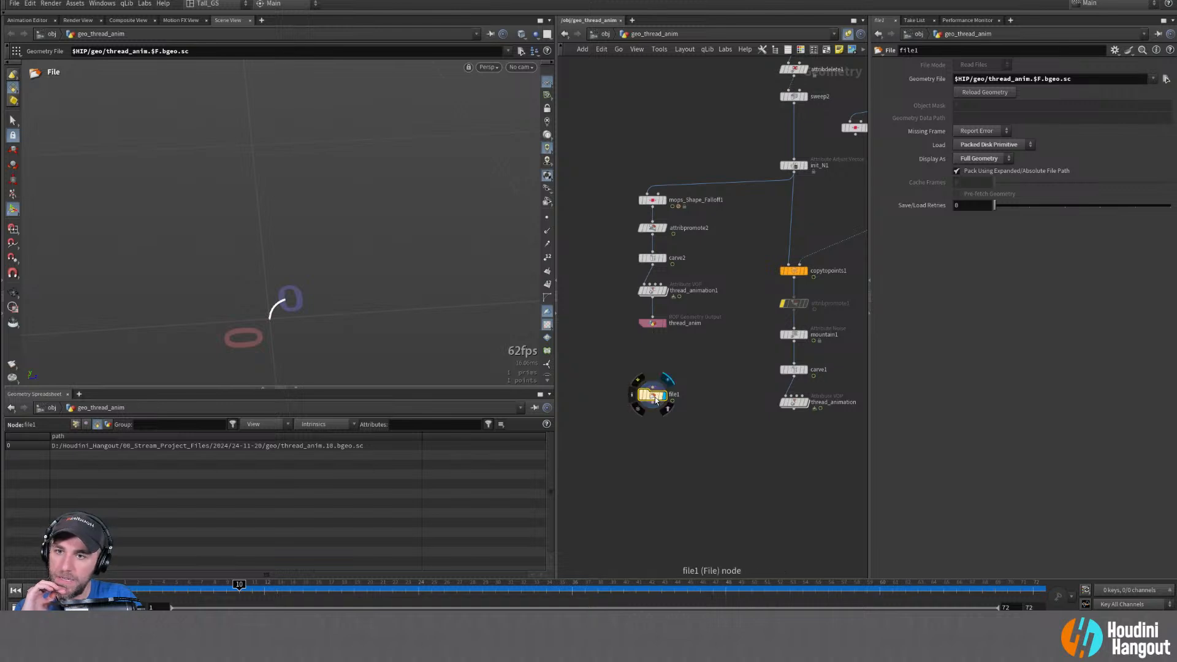
left_click_drag(672, 402, 788, 265)
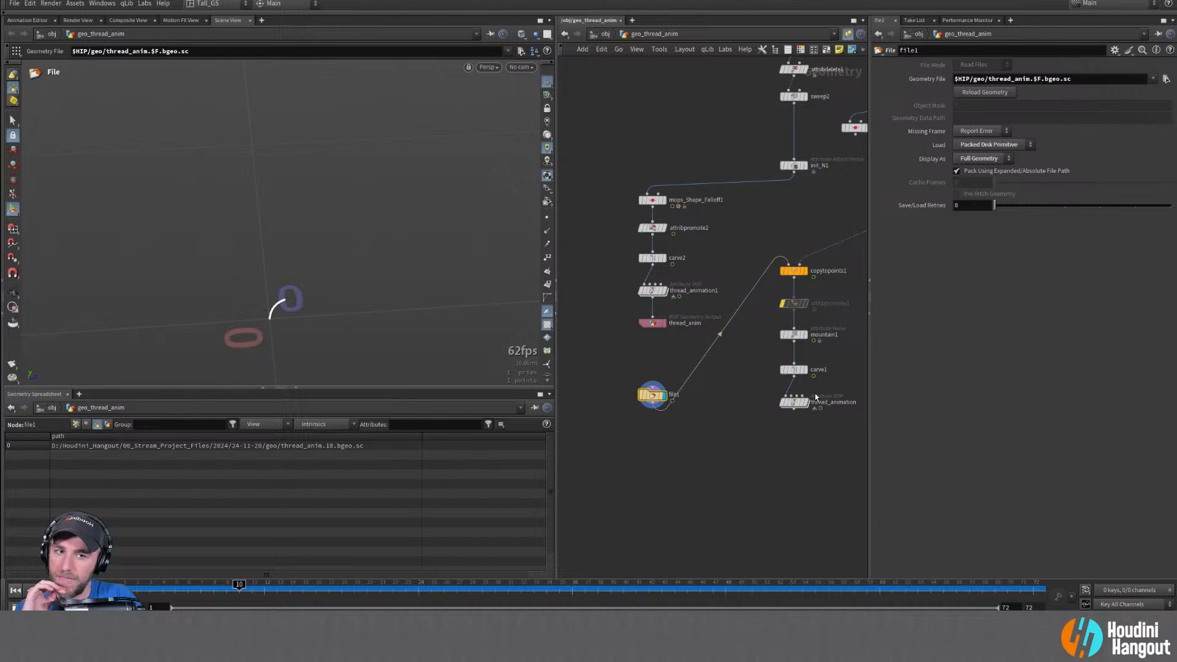
double_click(808, 274)
Scrub the timeline to examine the copied thread animation across the whole patch, and return to frame 1
left_click(226, 586)
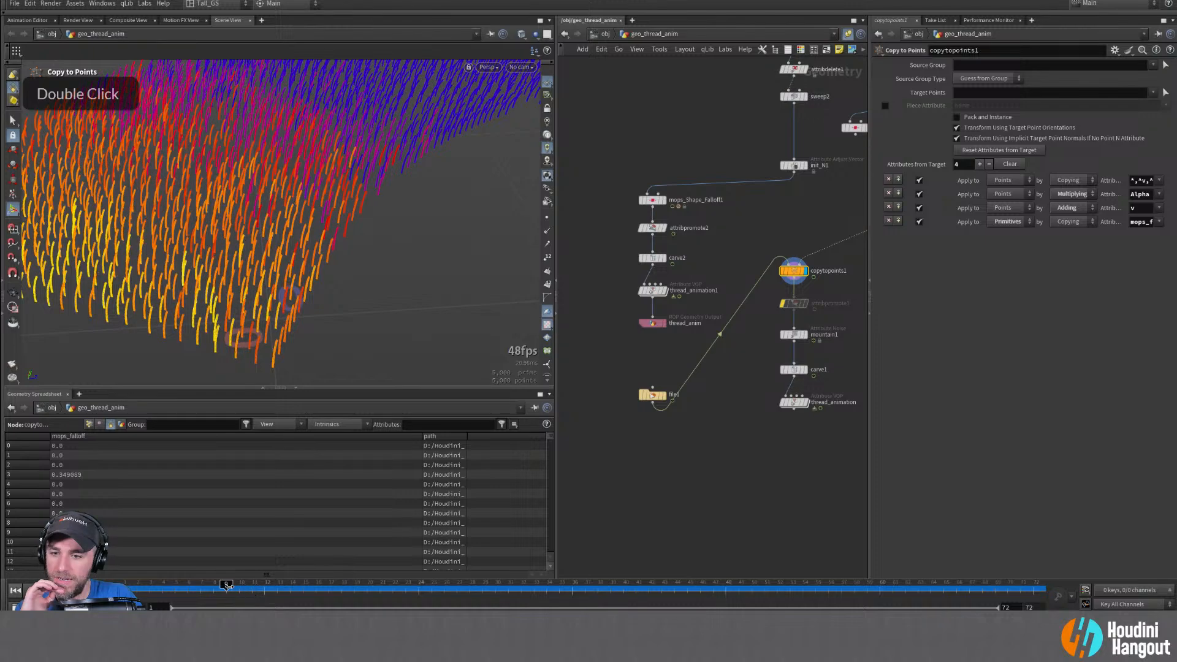
left_click_drag(227, 586, 137, 586)
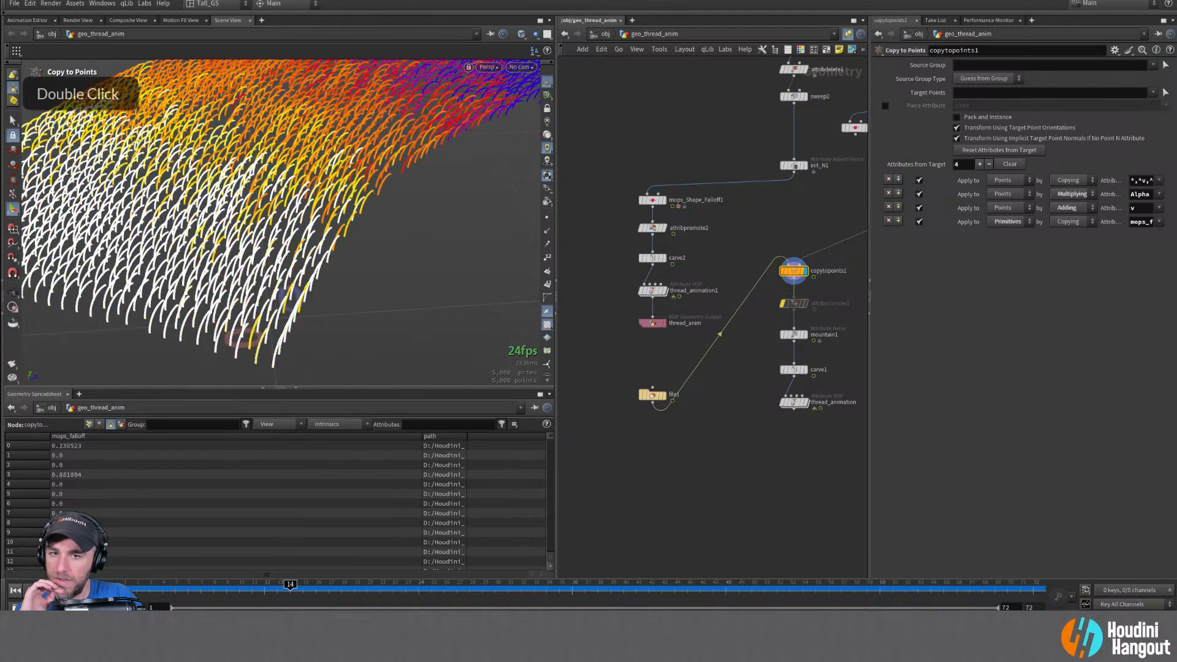
right_click_drag(338, 199, 160, 248, "alt")
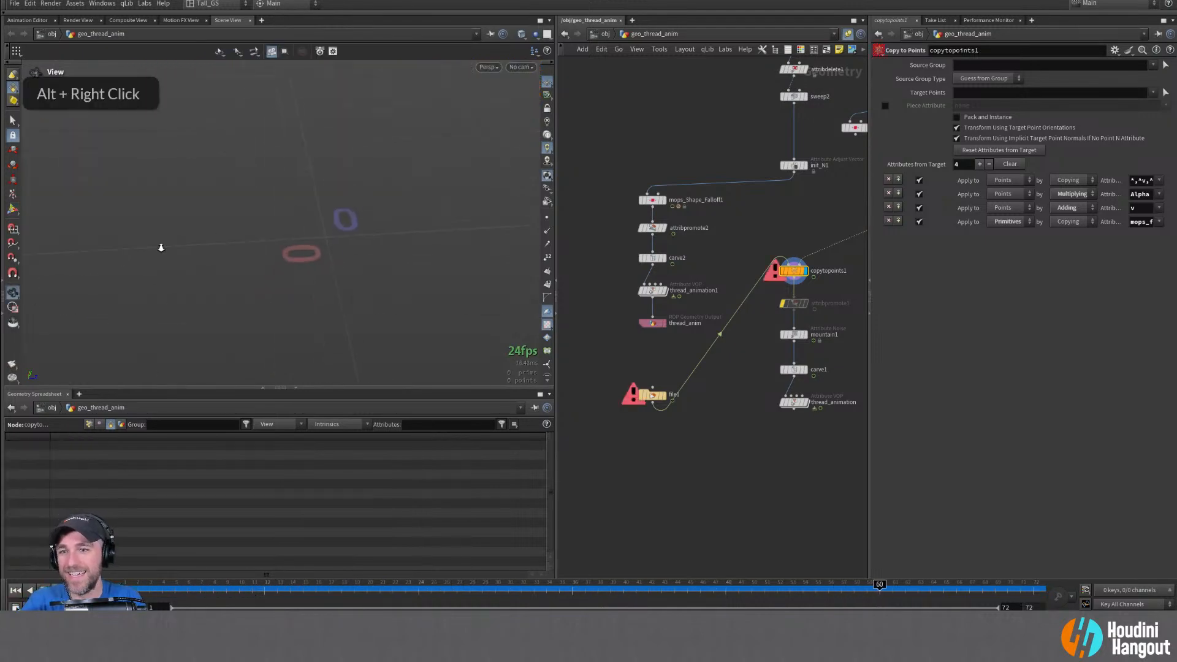
middle_click_drag(366, 217, 284, 295, "alt")
middle_click_drag(371, 287, 297, 289, "alt")
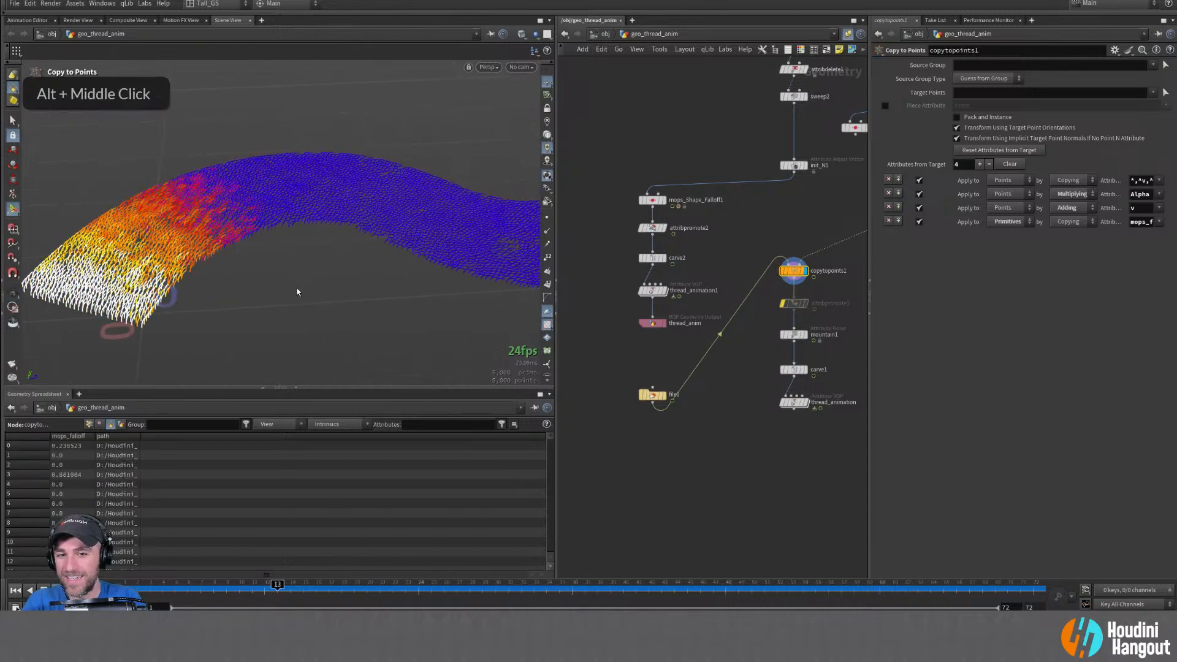
left_click(15, 594)
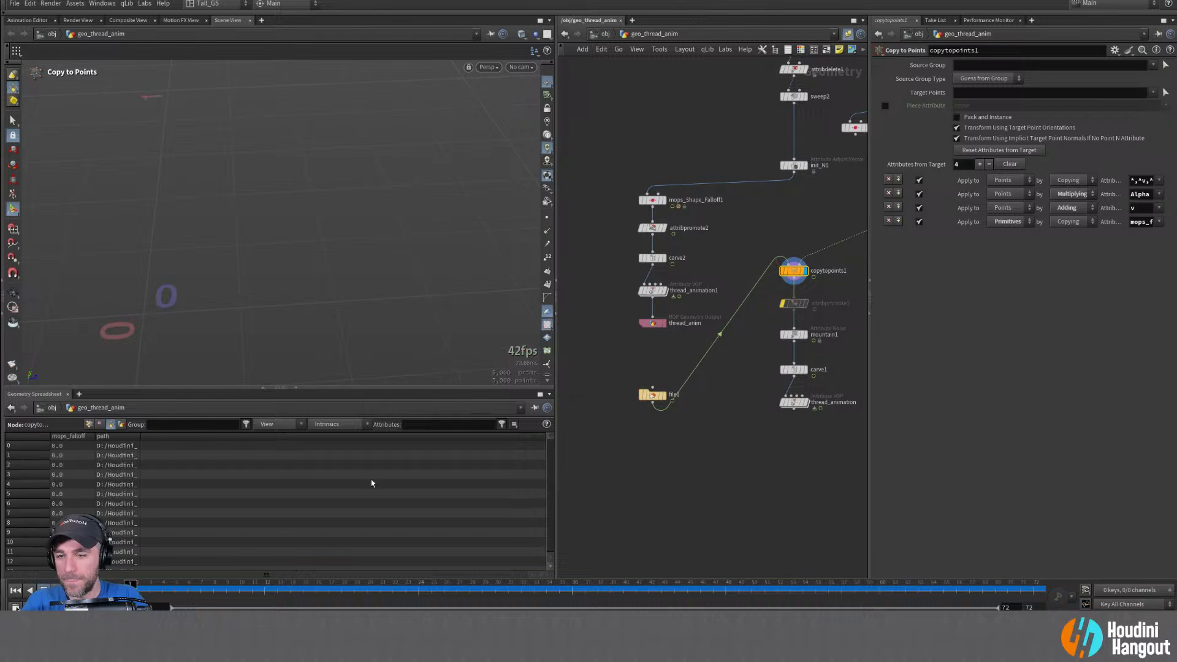
Duplicate copytopoints1 as copytopoints2 and place the copy in open space beside the original node chain
left_click_drag(652, 394, 653, 386)
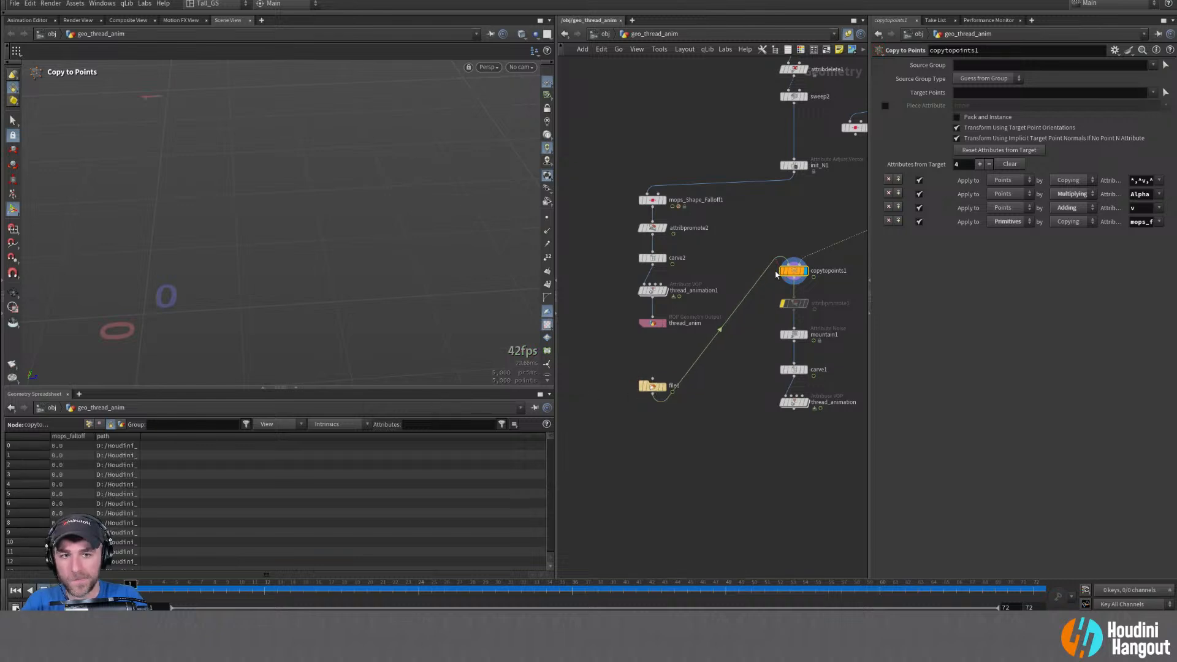
left_click_drag(776, 274, 811, 413)
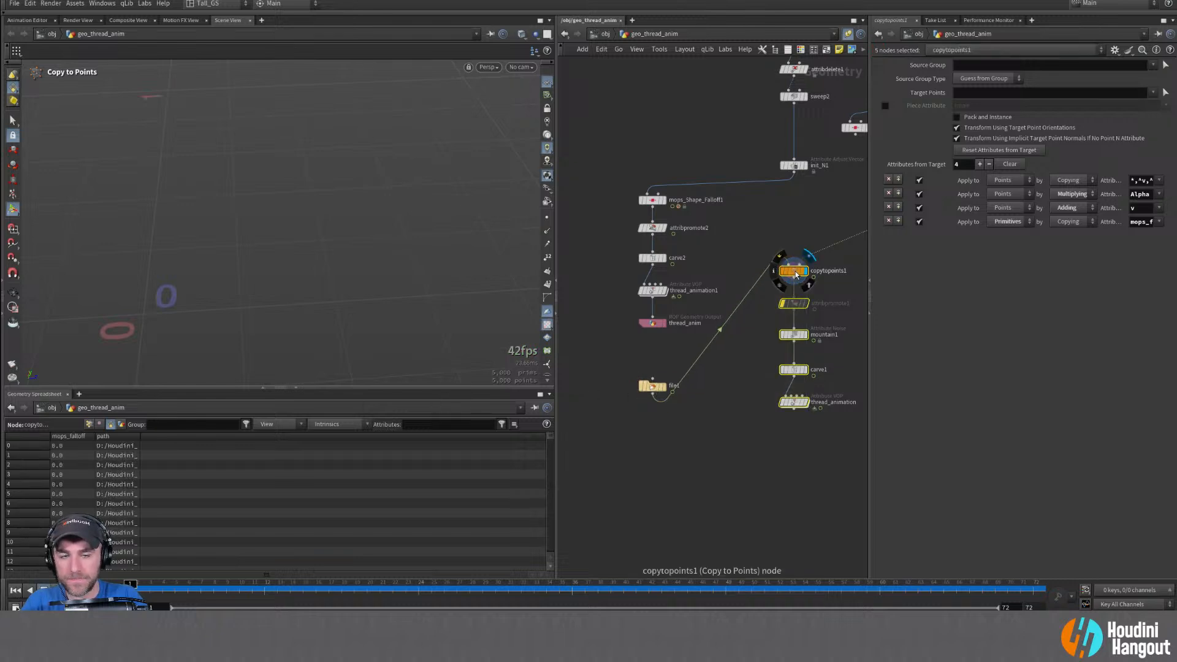
left_click(796, 274)
left_click_drag(795, 271, 846, 339, "alt")
middle_click_drag(850, 298, 629, 286, "alt")
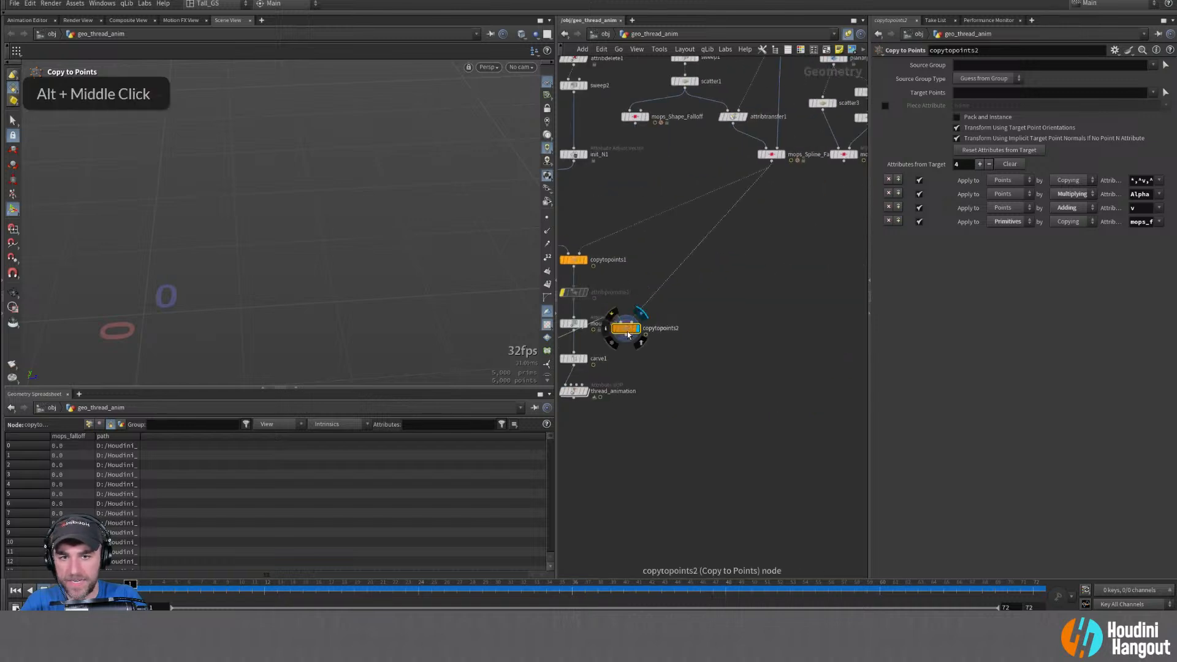
left_click_drag(626, 329, 733, 336)
Move file1 above copytopoints2 and rewire copytopoints1's first input back to init_N1
middle_click_drag(694, 295, 781, 292)
middle_click_drag(559, 376, 618, 373)
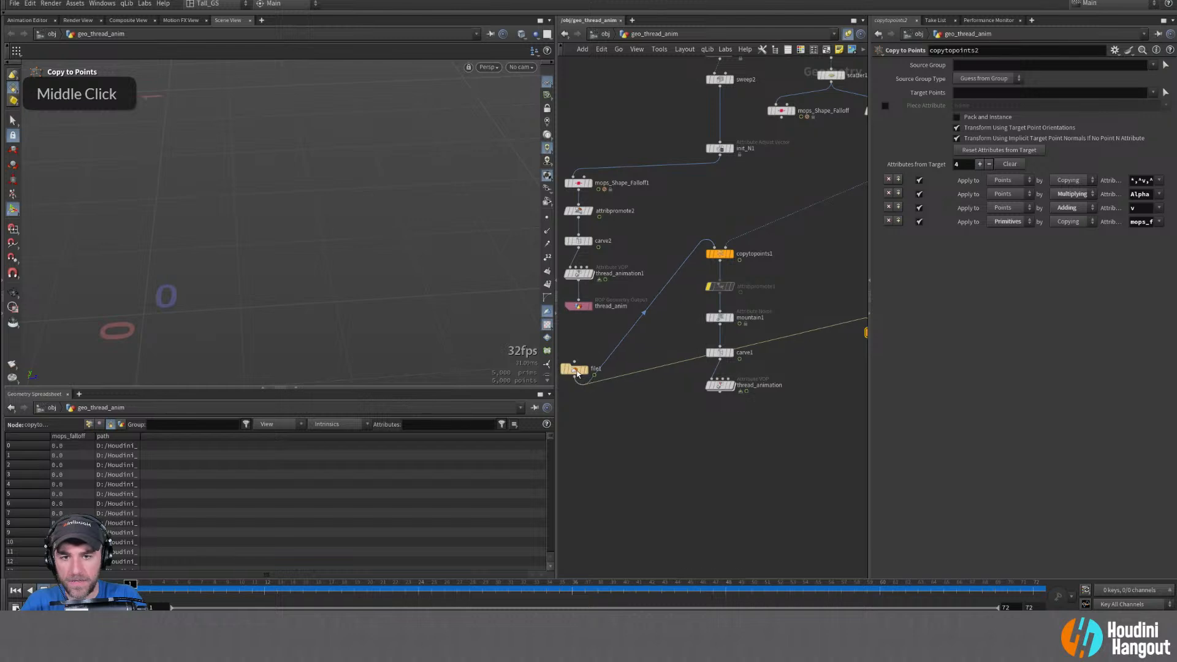
left_click_drag(578, 368, 811, 258)
left_click_drag(714, 247, 720, 156)
middle_click_drag(788, 210, 643, 218)
left_click_drag(671, 271, 711, 290)
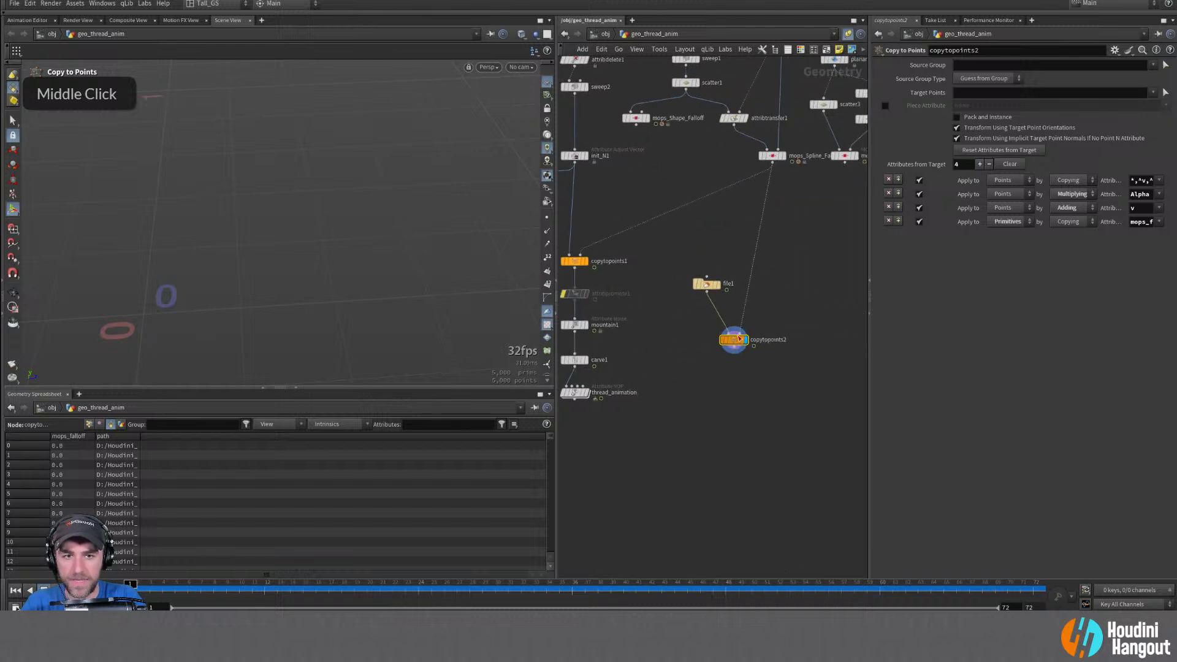
Scrub copytopoints2's thread animation, return to frame 1, and inspect file1's parameters and node info
left_click_drag(735, 342, 747, 328)
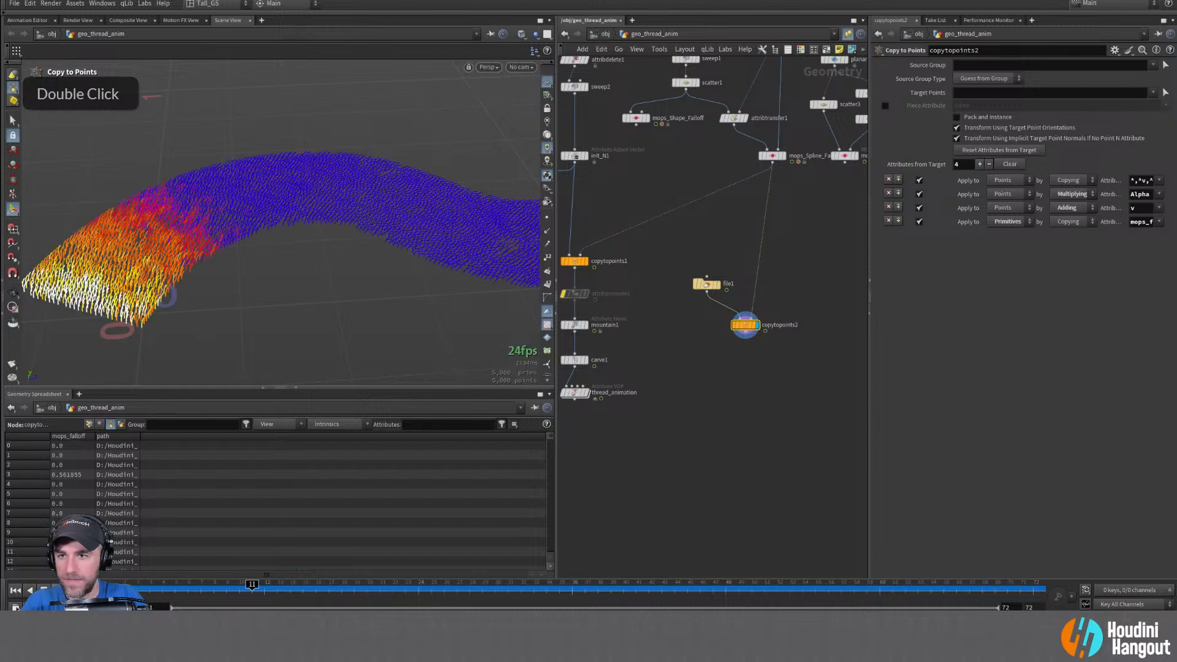
left_click(15, 591)
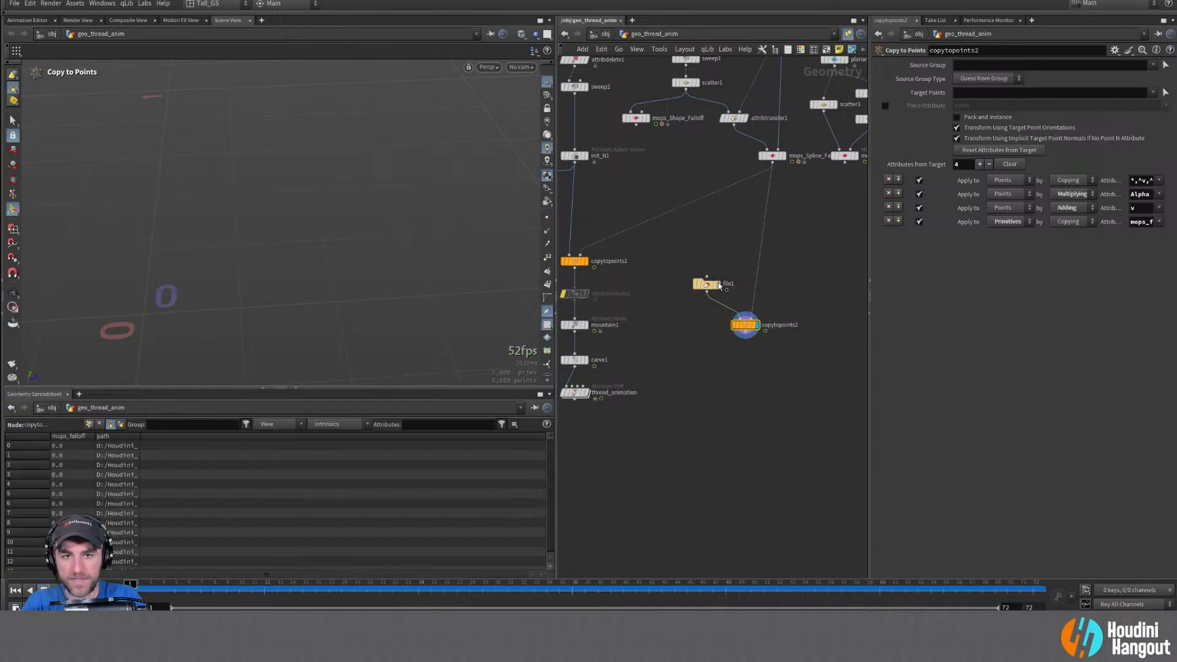
left_click(707, 284)
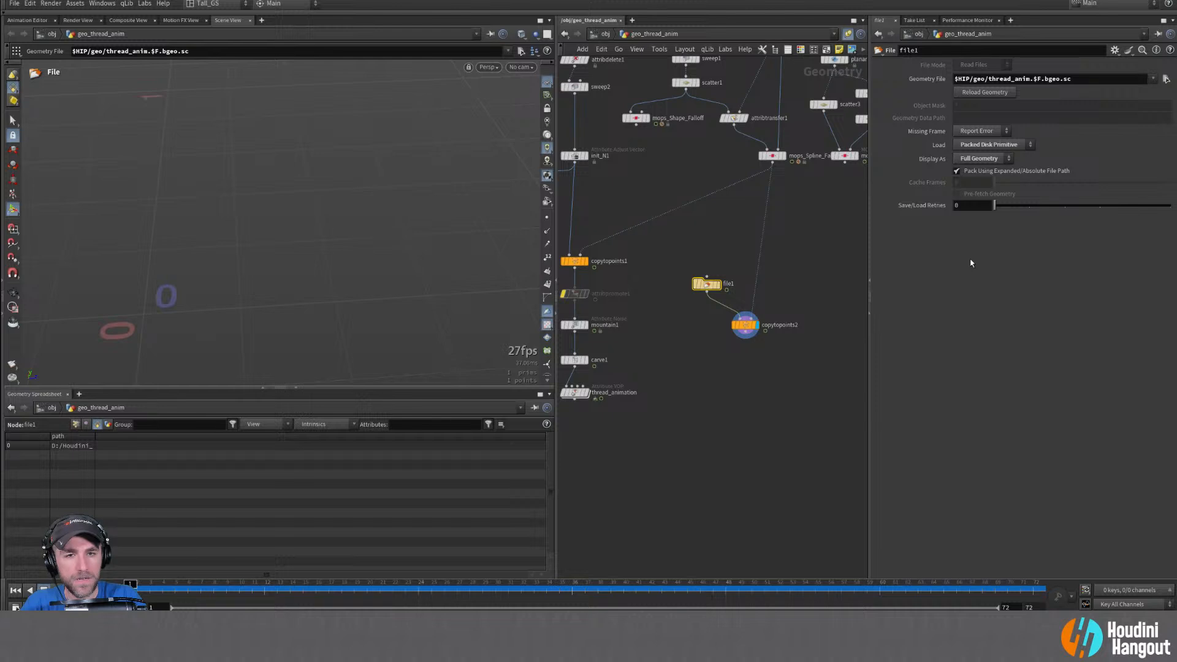
left_click_drag(708, 288, 704, 279)
middle_click(704, 279)
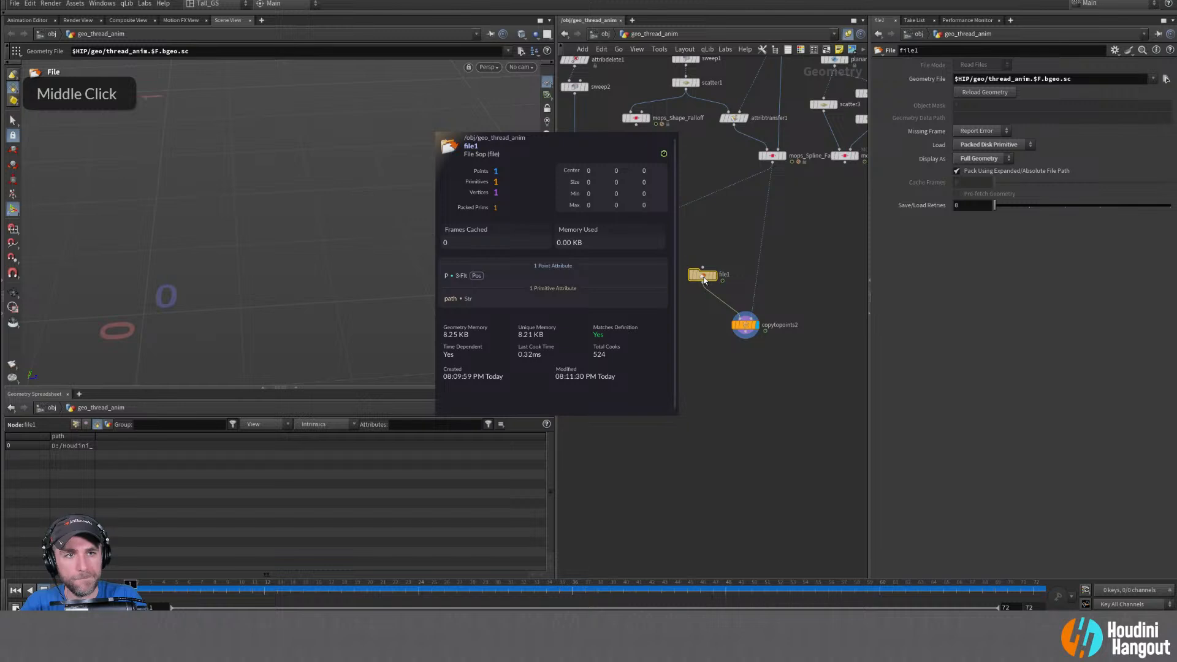
double_click(955, 174)
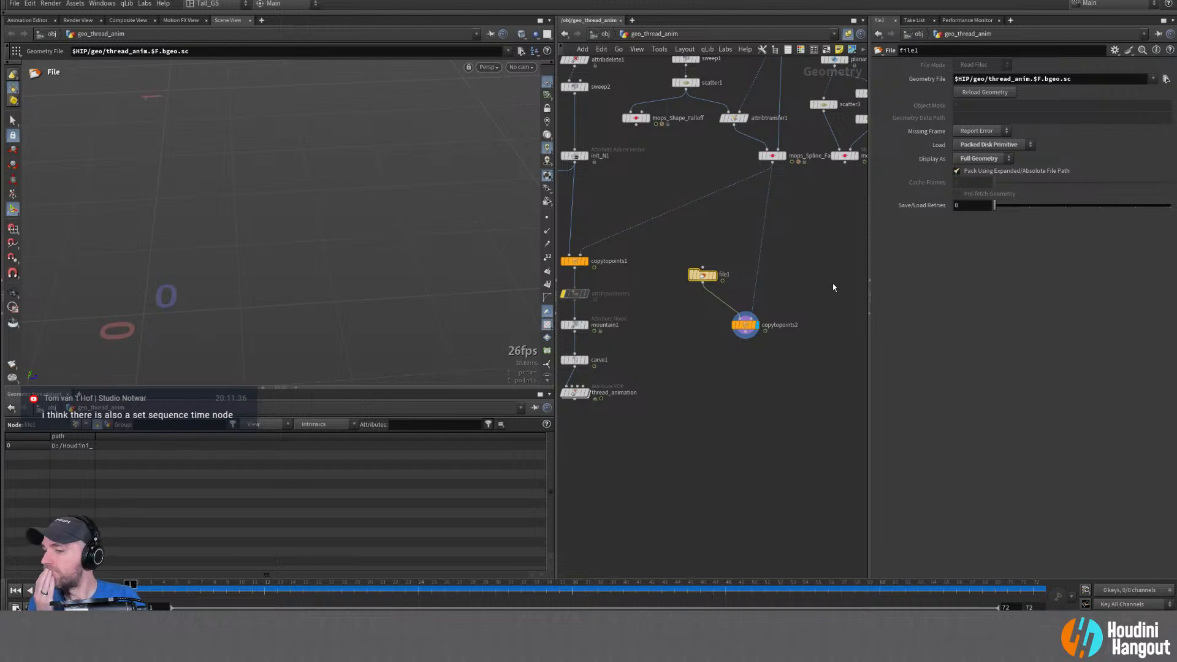
Display mops_Spline_Falloff, scrub the timeline to examine the falloff moving across the points, and return to frame 1
mouse_move(746, 327)
left_mouse_down()
mouse_move(740, 302)
mouse_move(736, 315)
left_mouse_up()
double_click(777, 155)
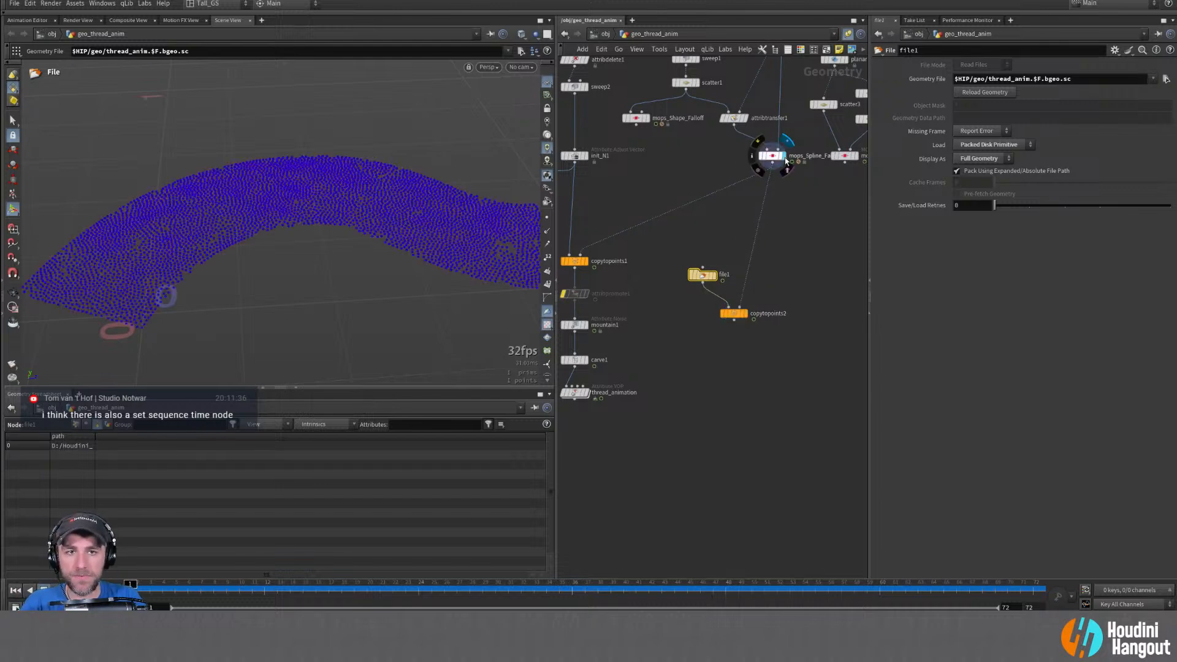
left_click_drag(177, 584, 1034, 585)
key("ctrl+Up")
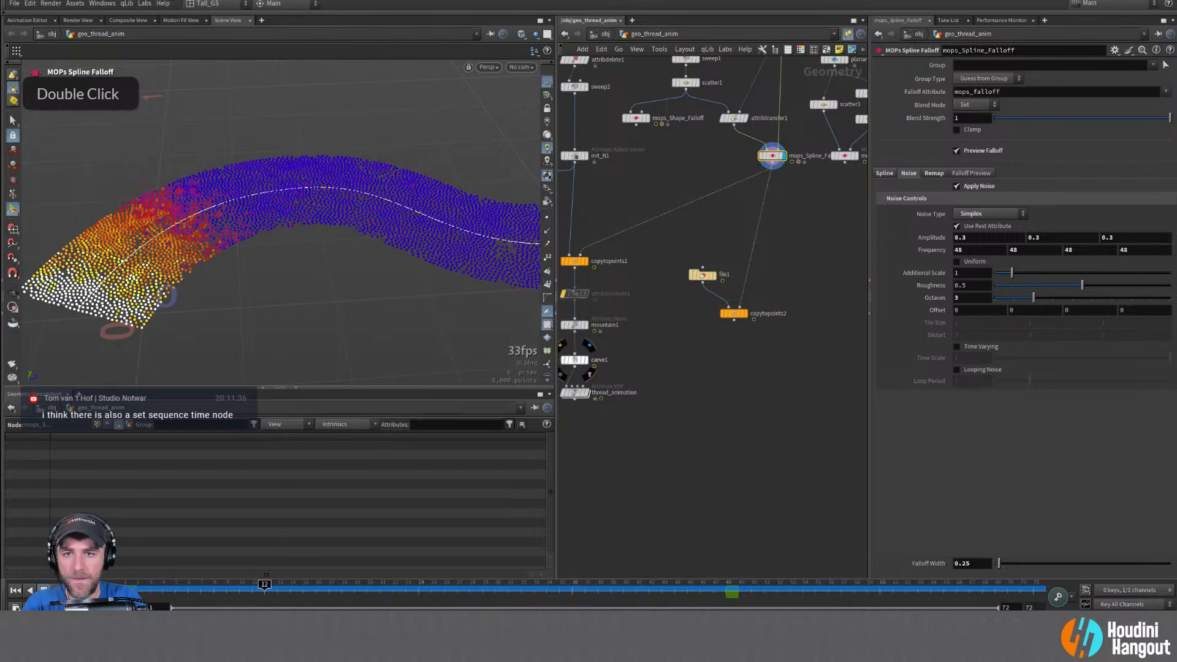
Add a MOPs Delay node above file1, leaving it unconnected
key("Caps_Lock")
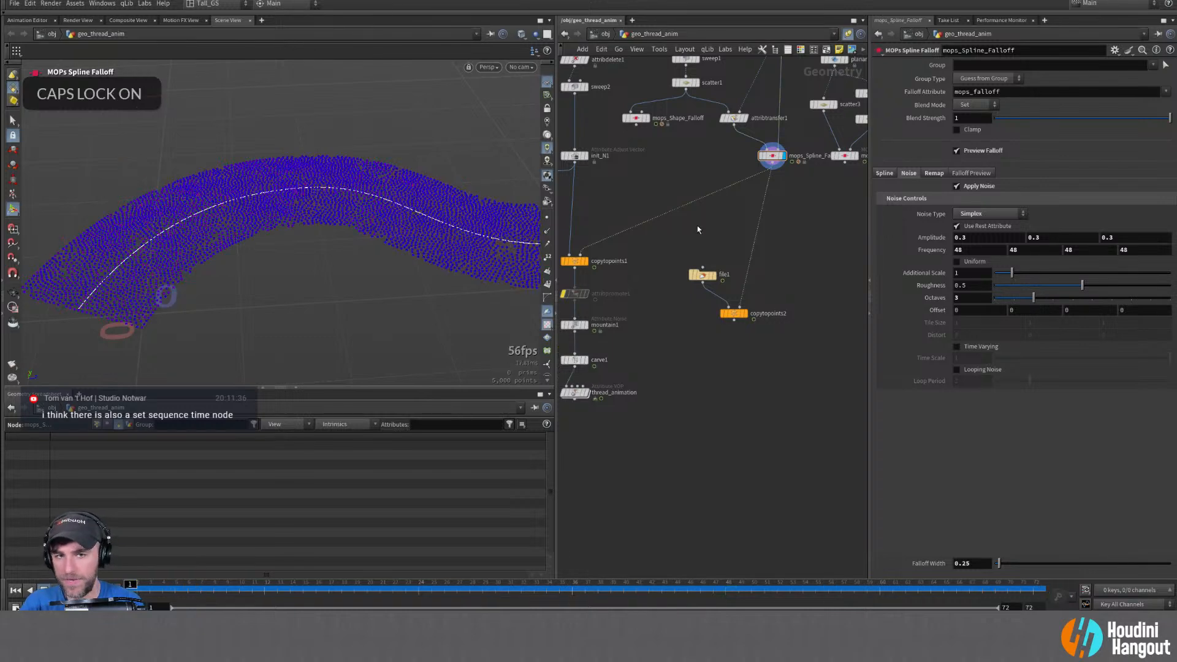
key("Caps_Lock")
key("Tab")
type("d")
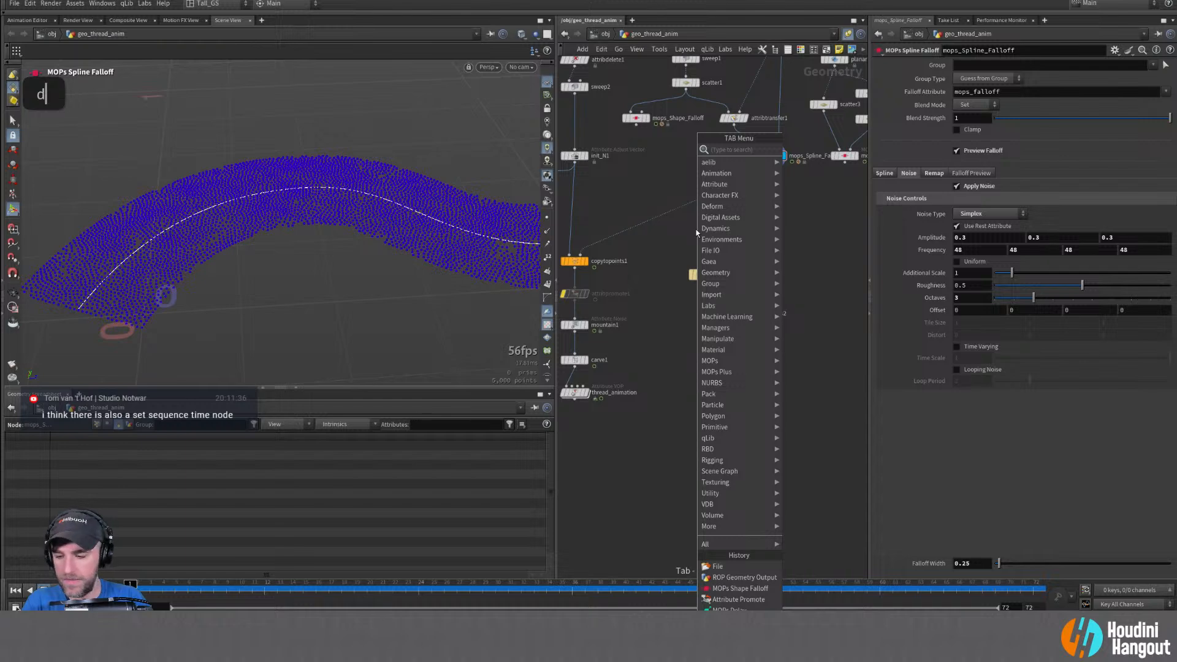
type("elay")
key("Return")
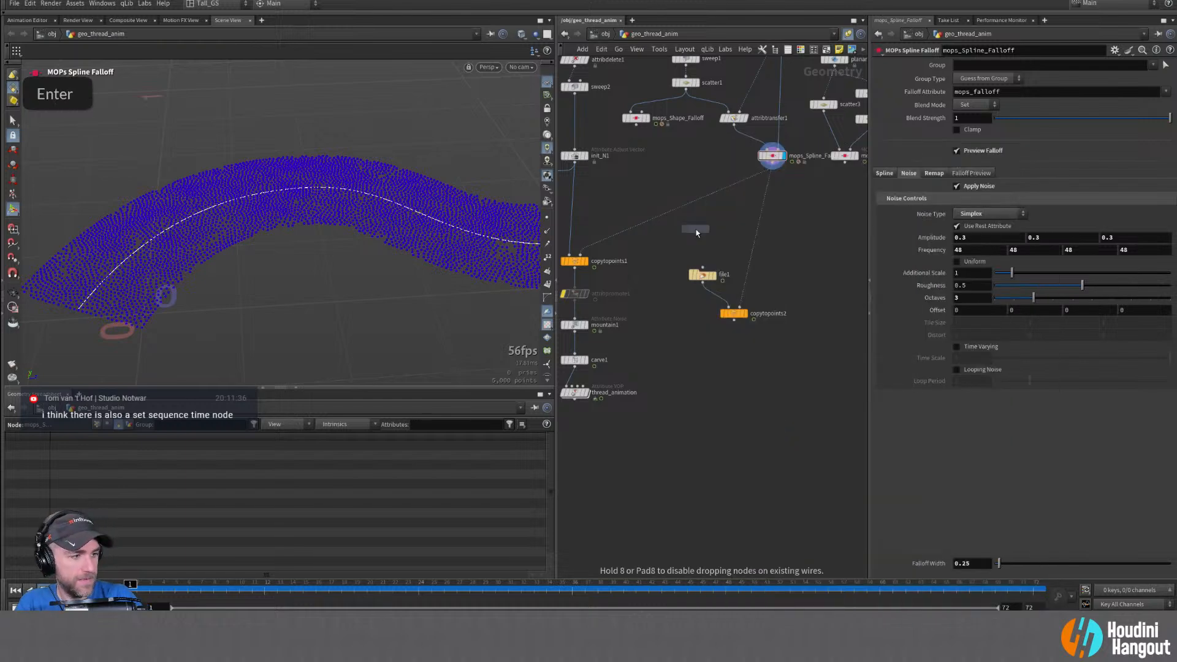
left_click(713, 232)
Add a MOPs Set Sequence Time node beside file1
key("Tab")
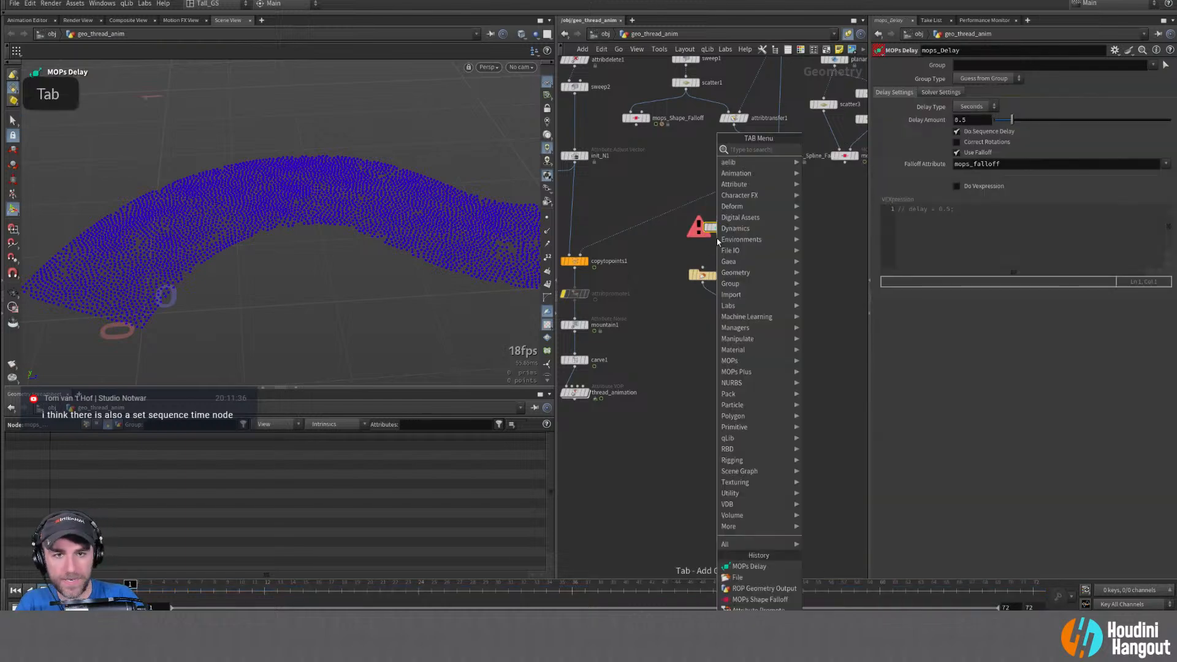
type("set se")
key("Return")
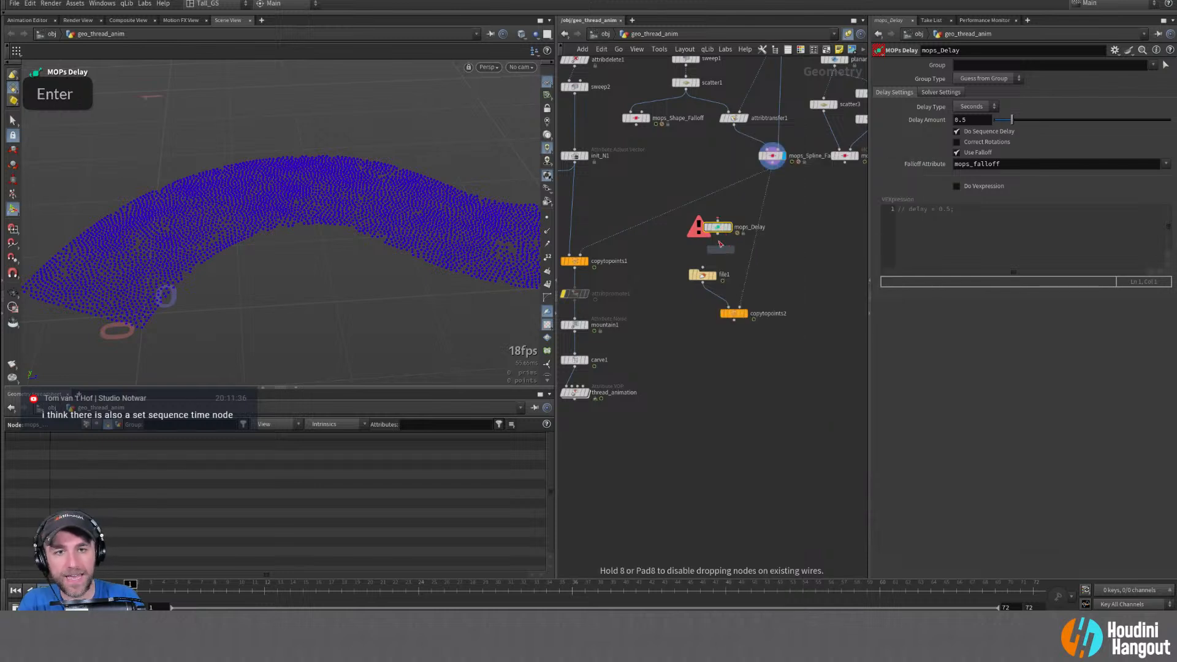
left_click(789, 270)
mouse_move(789, 268)
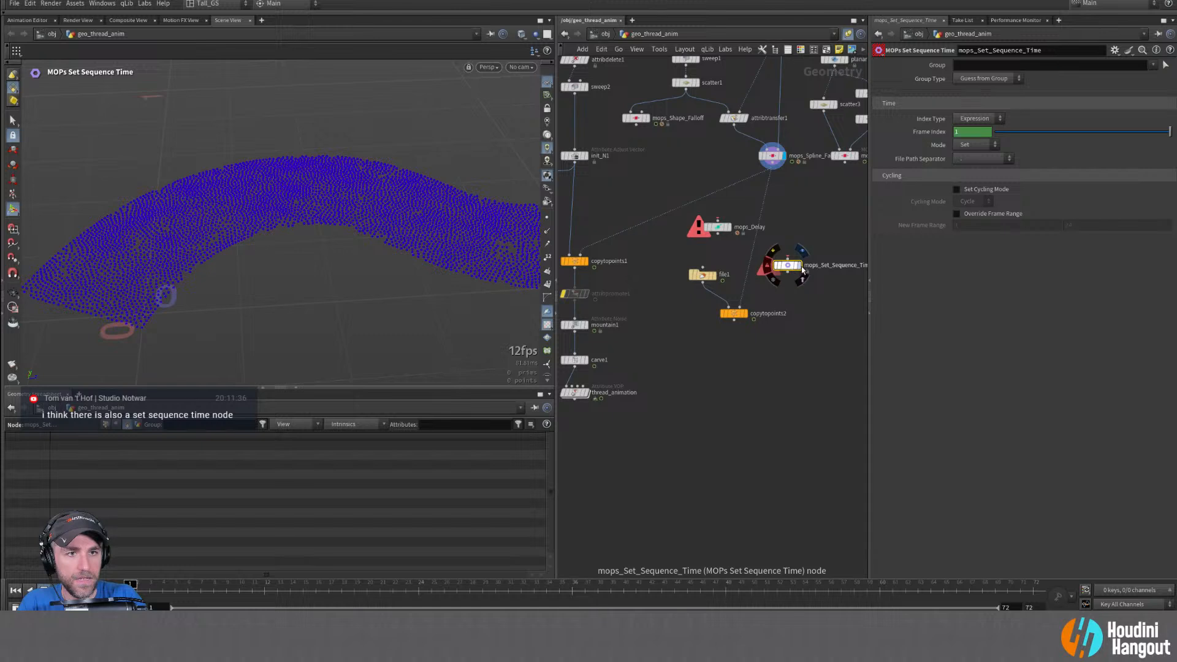
Enable Set Cycling Mode on mops_Set_Sequence_Time and choose Clamp as the cycling mode
left_click(971, 120)
double_click(964, 130)
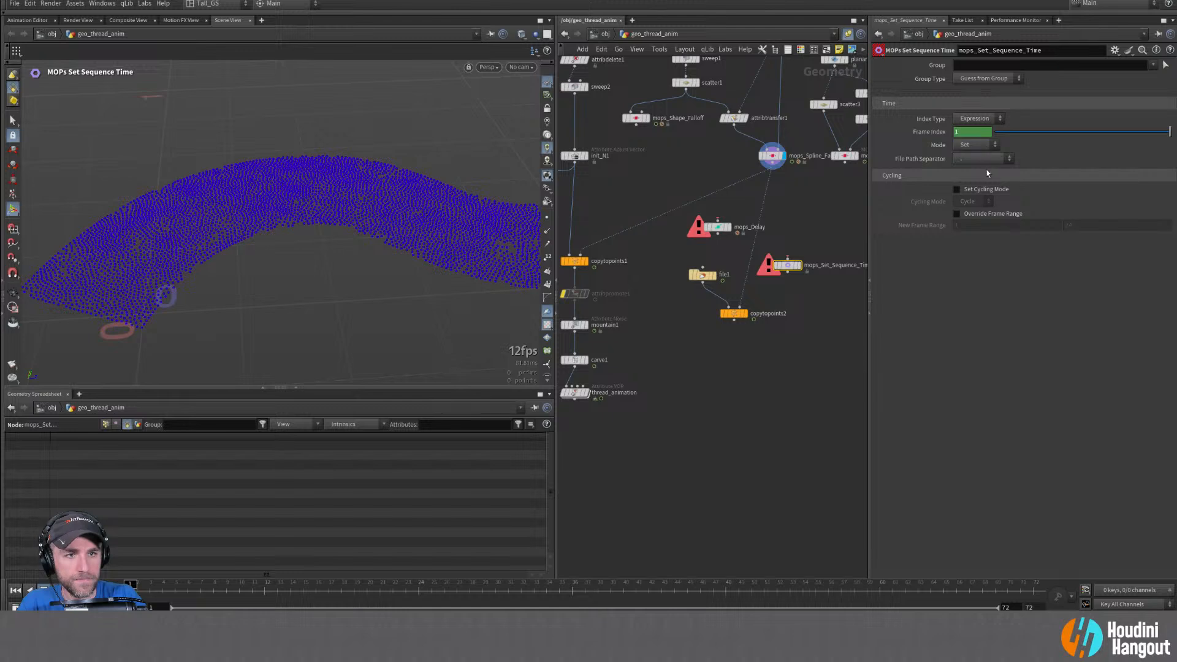
left_click(956, 190)
left_click(970, 201)
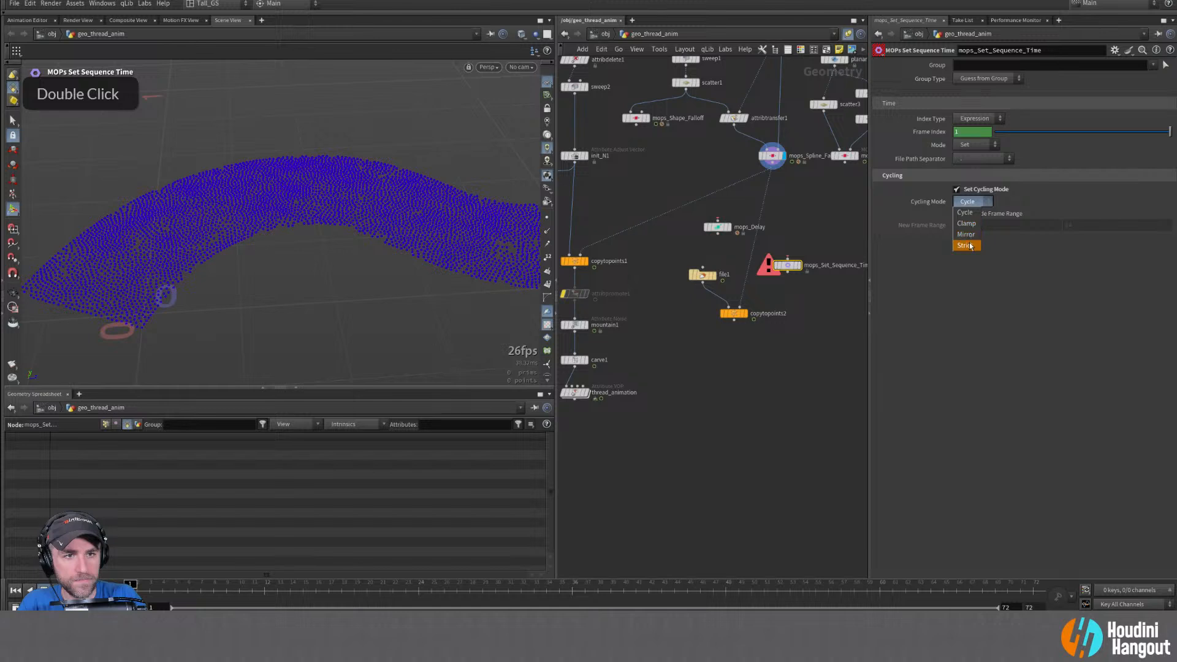
left_click(968, 224)
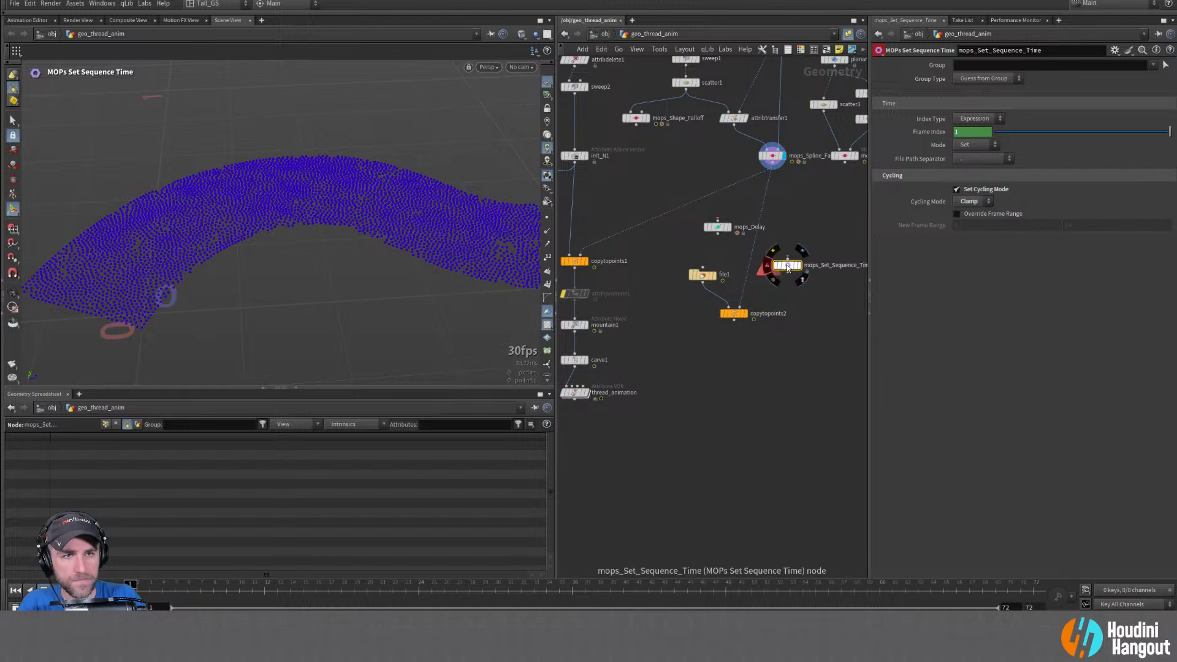
Insert mops_Set_Sequence_Time between file1 and copytopoints2, display copytopoints2, and scrub the timeline before returning to frame 1
left_click_drag(788, 265, 703, 304)
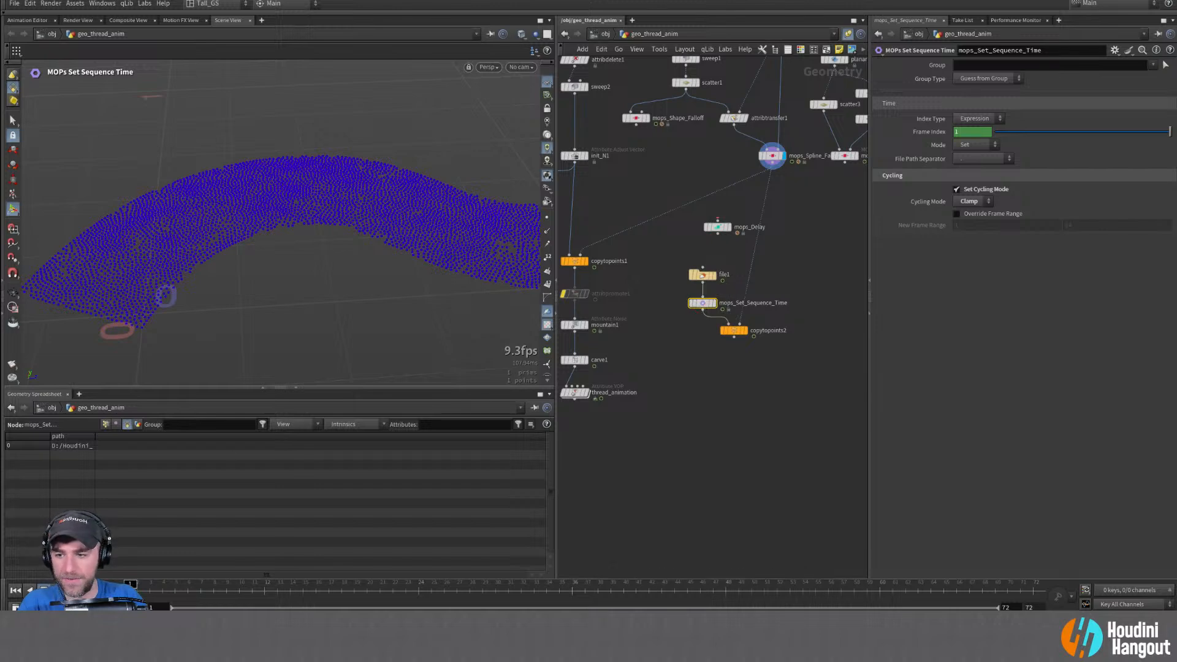
left_click(743, 331)
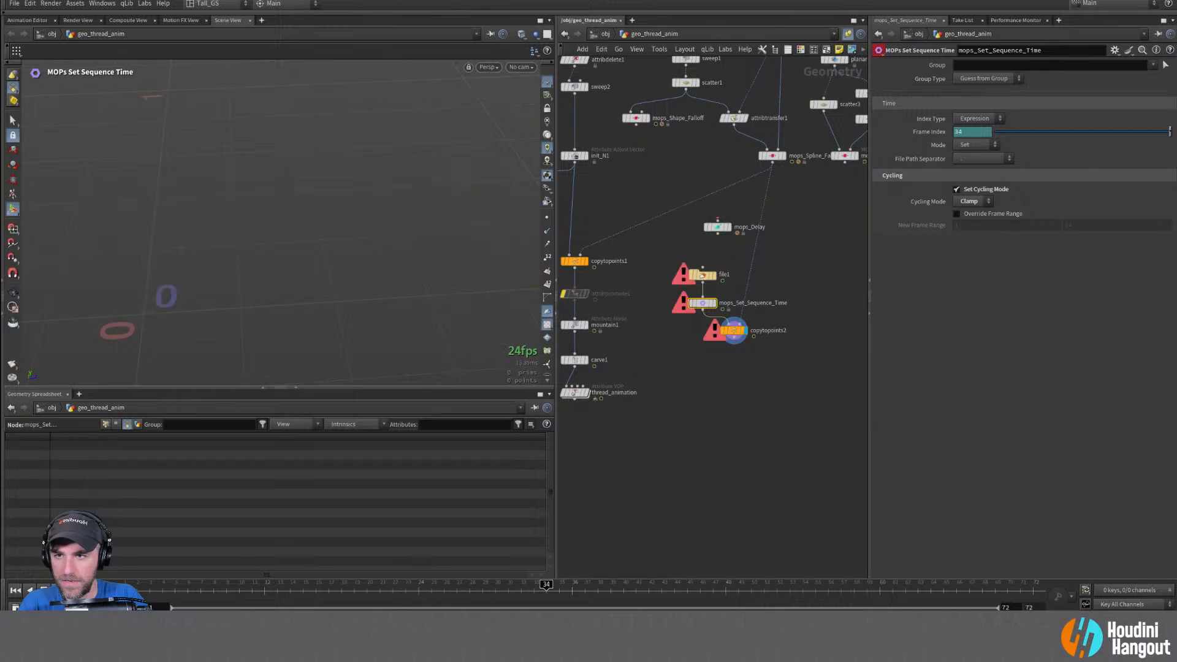
left_click(9, 591)
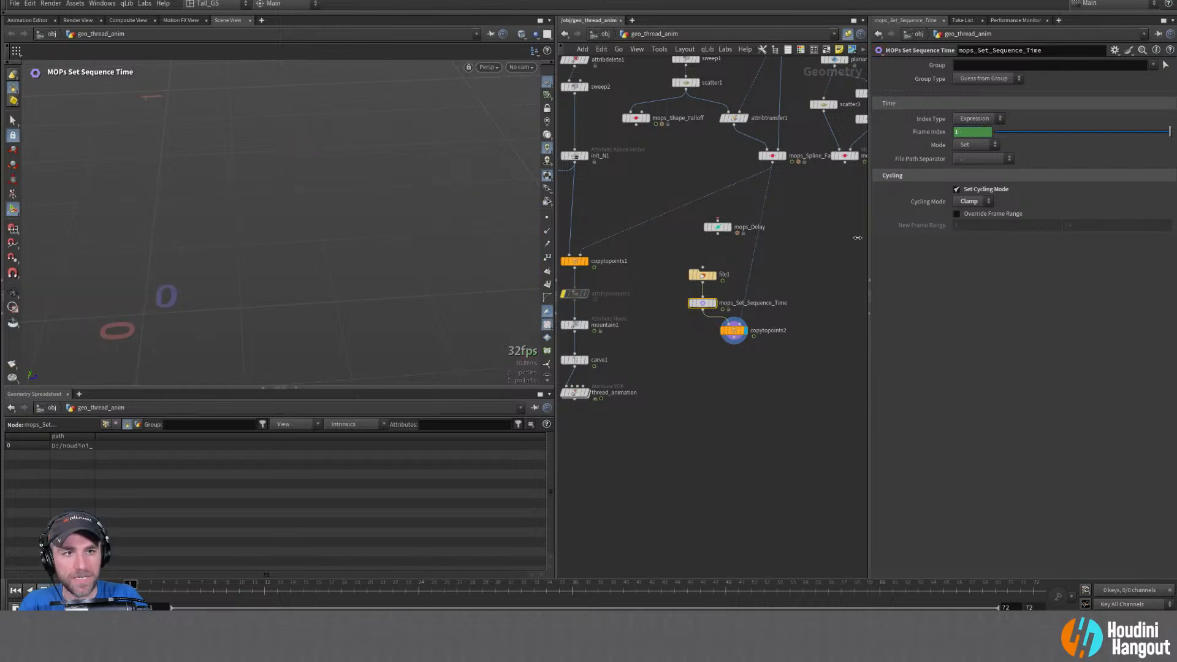
Move copytopoints2 lower, widen the spreadsheet's path column, and scrub to frame 9 to check mops_Set_Sequence_Time's file path
left_click_drag(704, 308, 743, 351)
middle_click(704, 298)
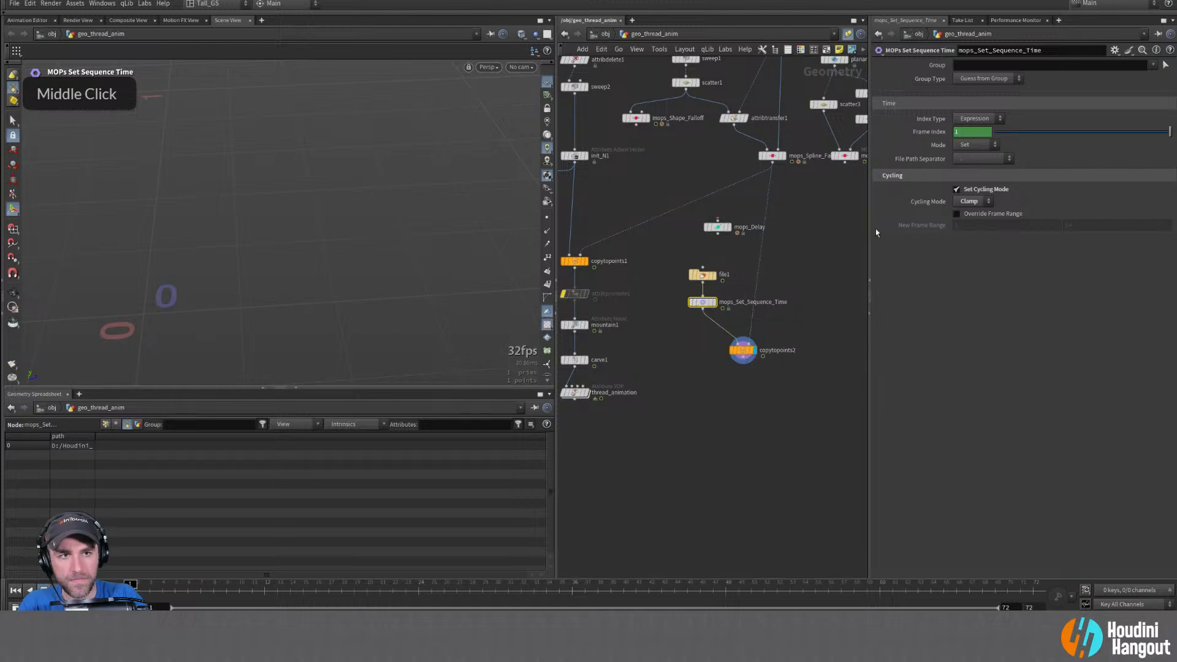
left_click(981, 159)
left_click(970, 162)
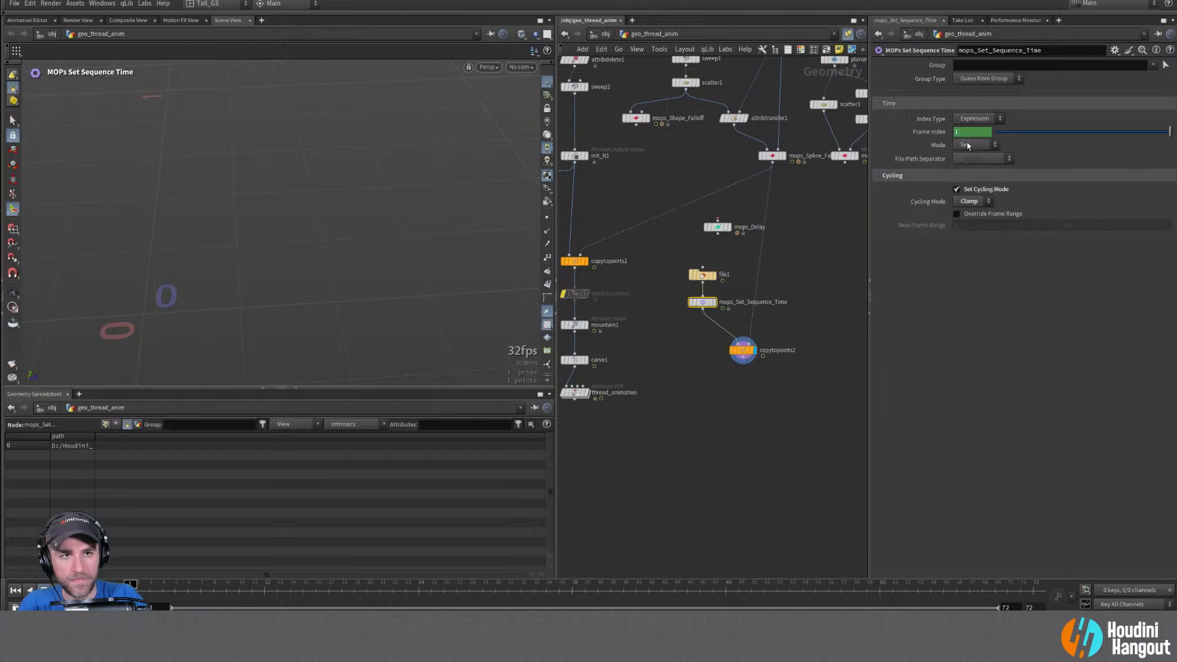
left_click_drag(95, 436, 446, 436)
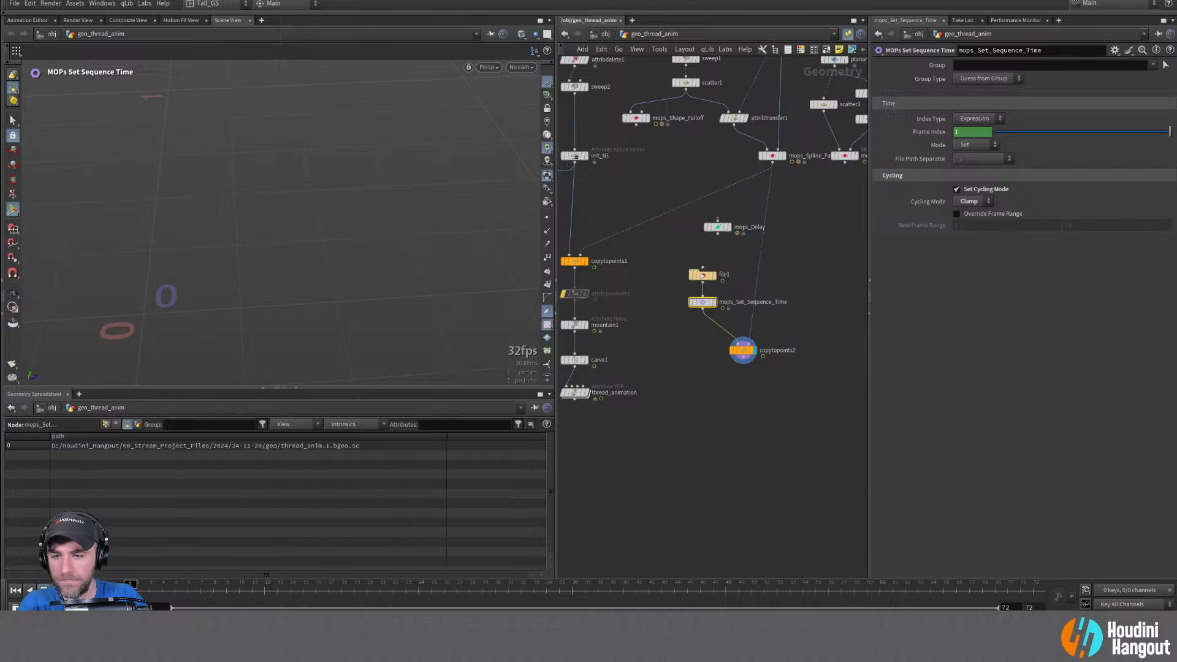
left_click_drag(134, 585, 245, 590)
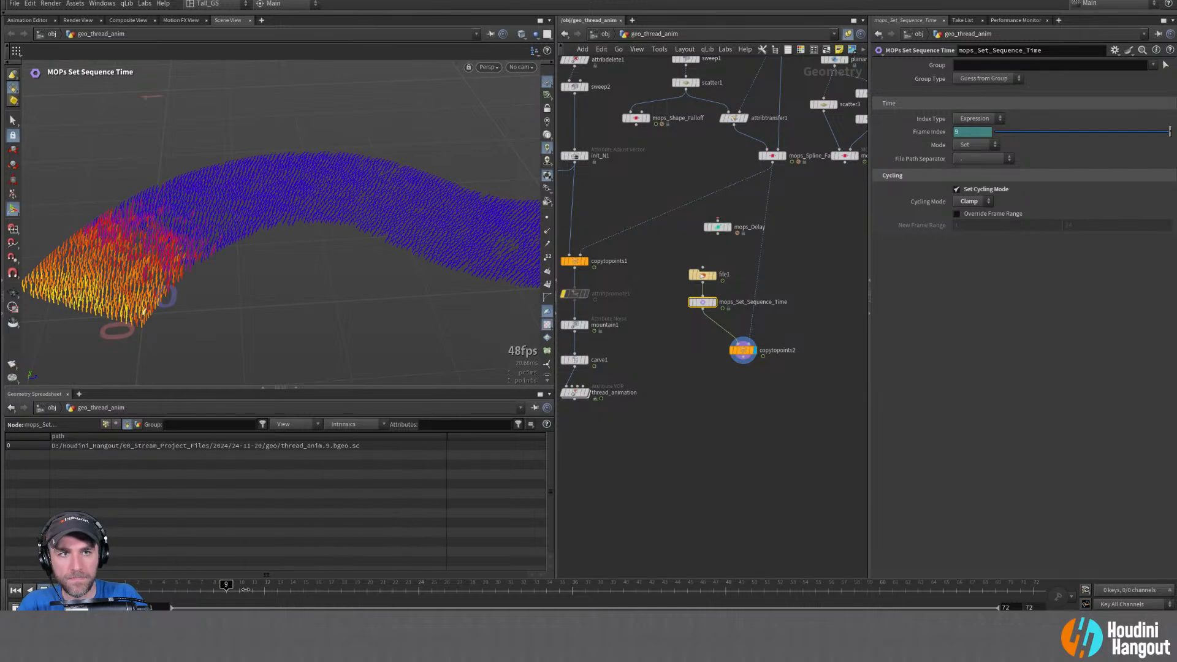
Delete the Frame Index expression on mops_Set_Sequence_Time and set the value to 0
right_click(884, 130)
left_click(962, 277)
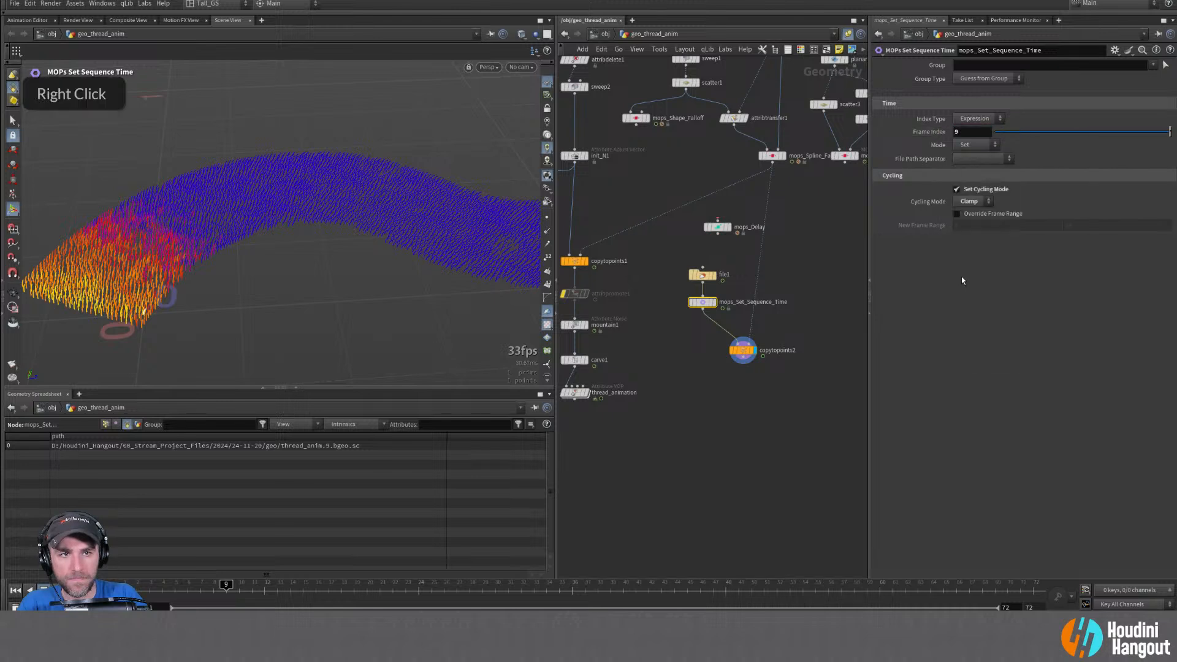
left_click_drag(1170, 131, 995, 132)
Switch mops_Set_Sequence_Time's Index Type to Attribute and review the Attribute Name and Mode options
double_click(974, 141)
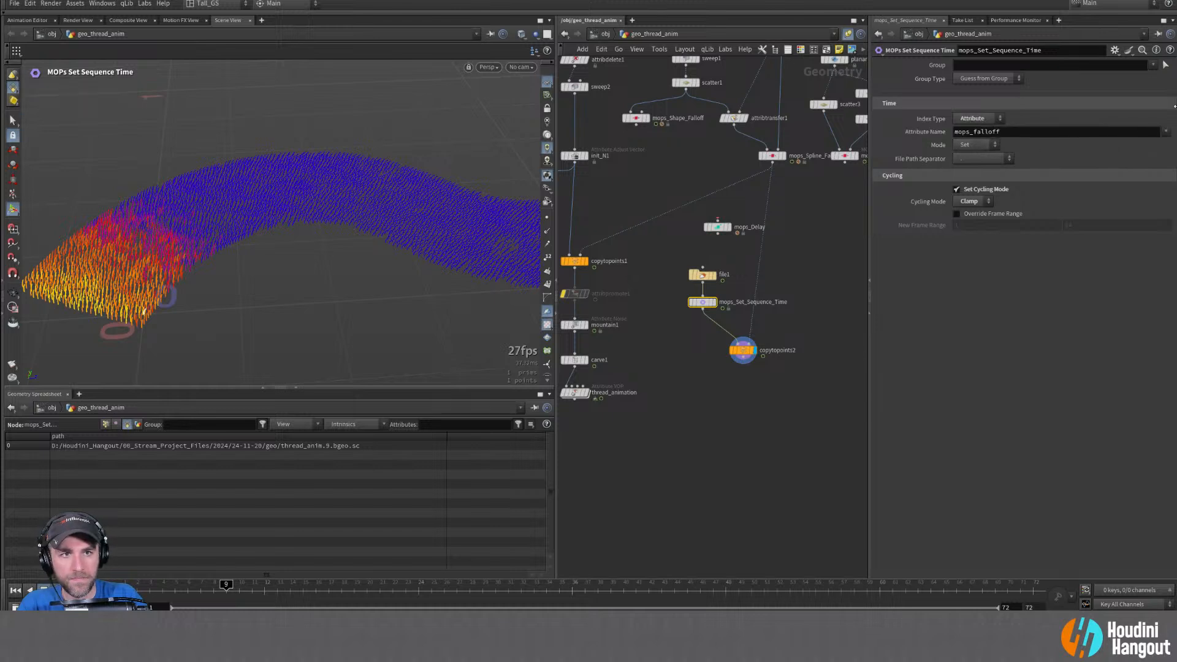
left_click(1165, 132)
mouse_move(928, 139)
left_click(984, 146)
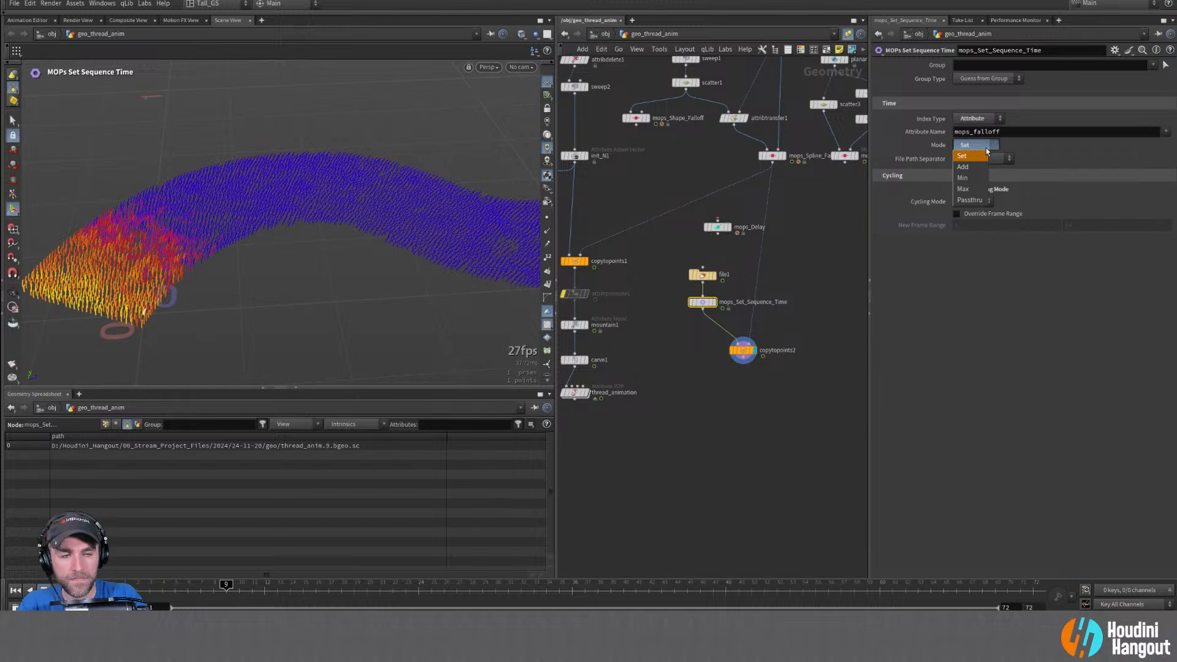
left_click(1064, 148)
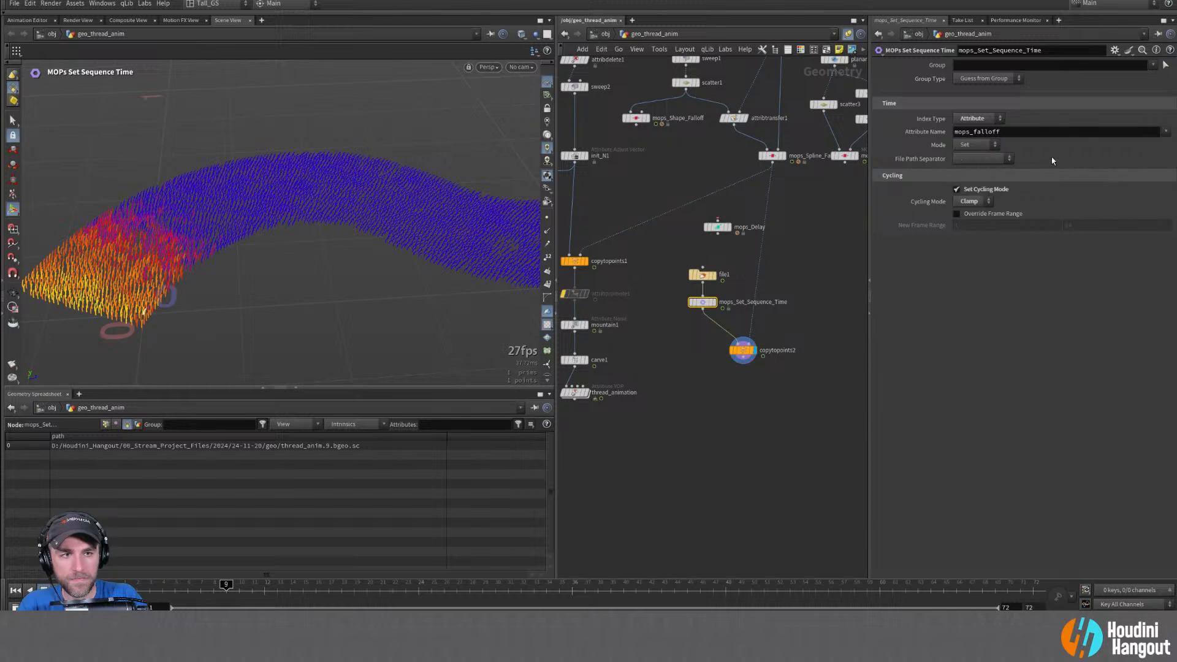
Enable Override Frame Range on mops_Set_Sequence_Time, switch Index Type to Expression, and try reverting Frame Index to its default
left_click(957, 214)
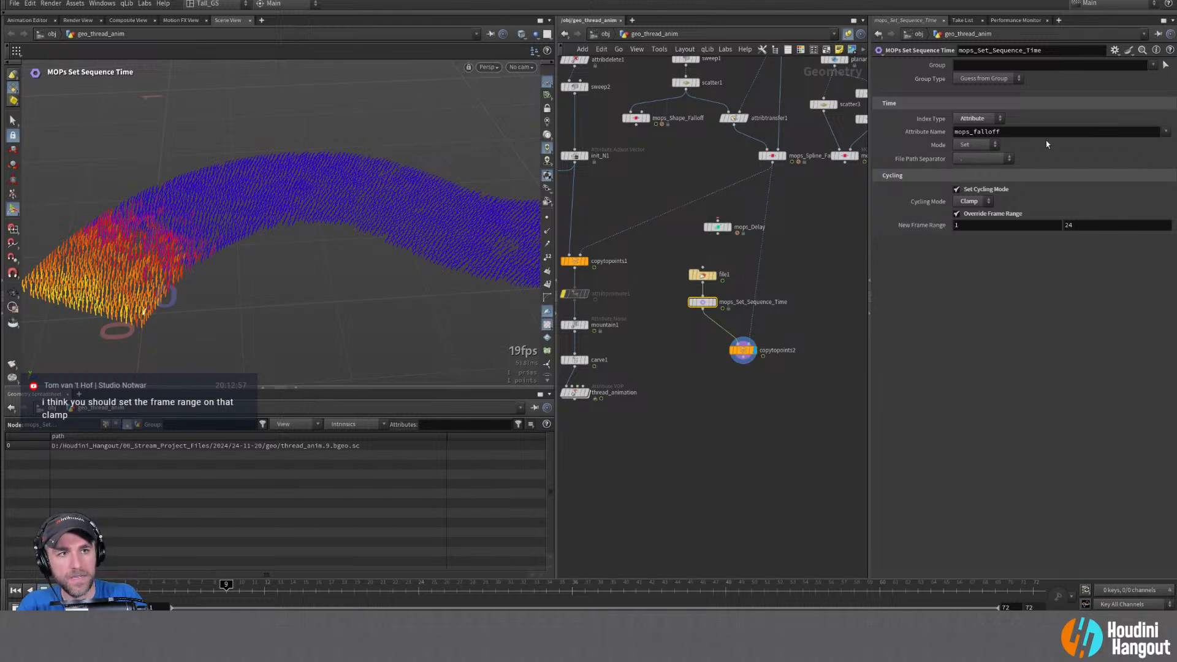
left_click(979, 118)
left_click(979, 128)
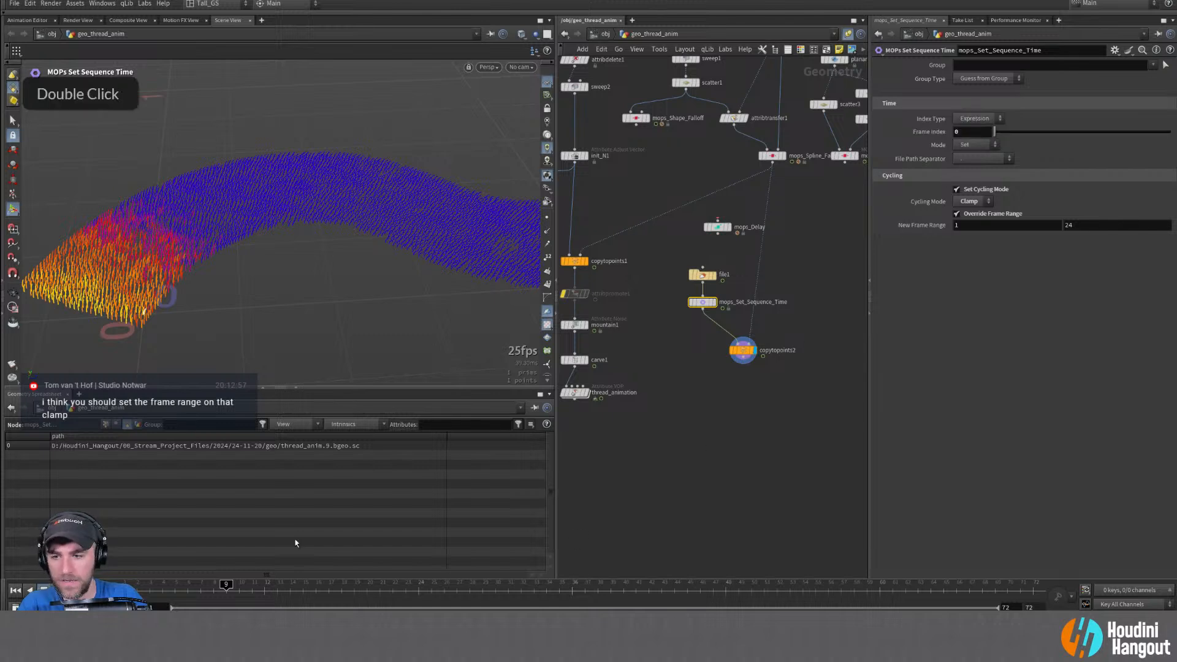
right_click(934, 133)
left_click(958, 325)
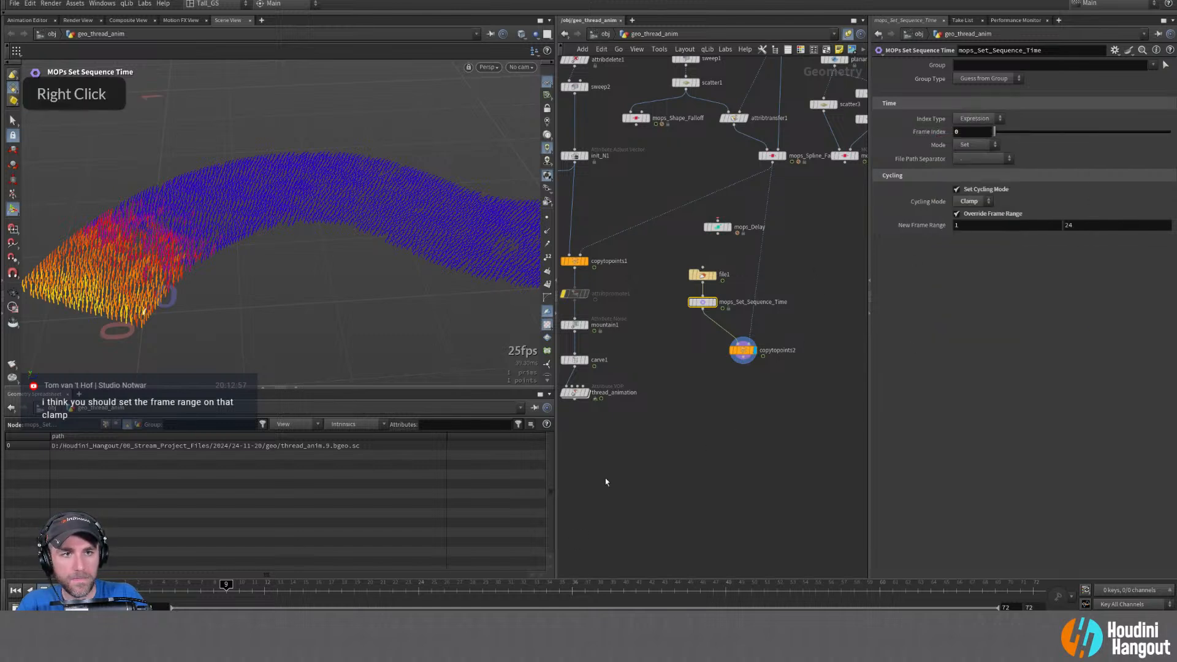
right_click(924, 129)
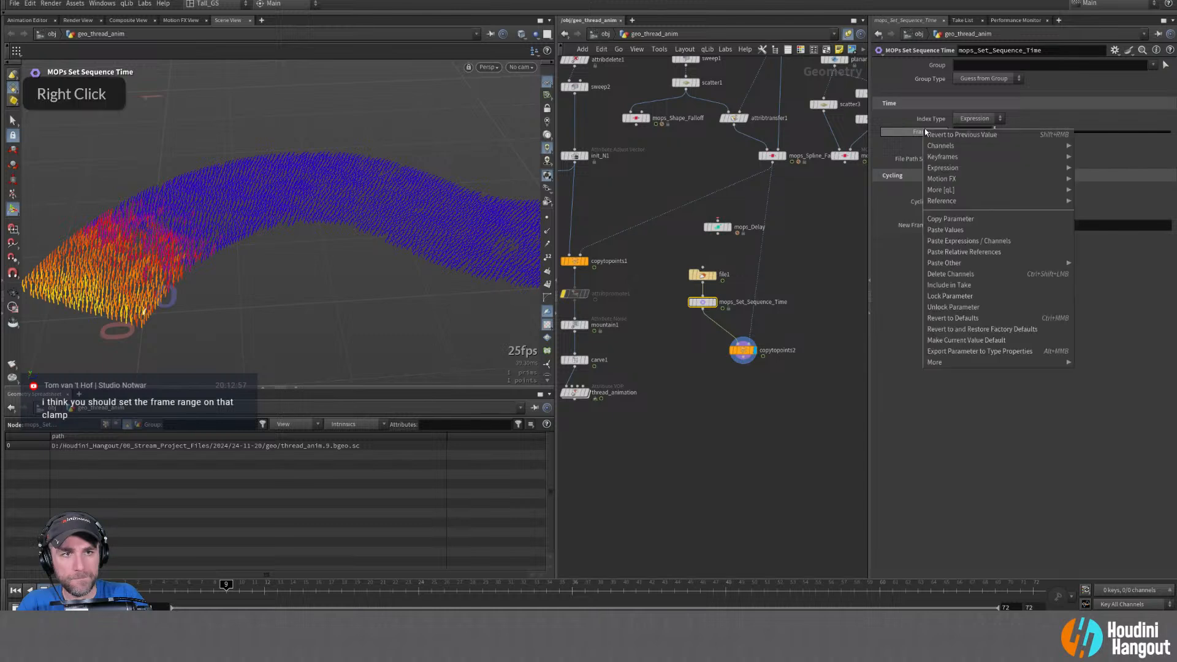
left_click(954, 317)
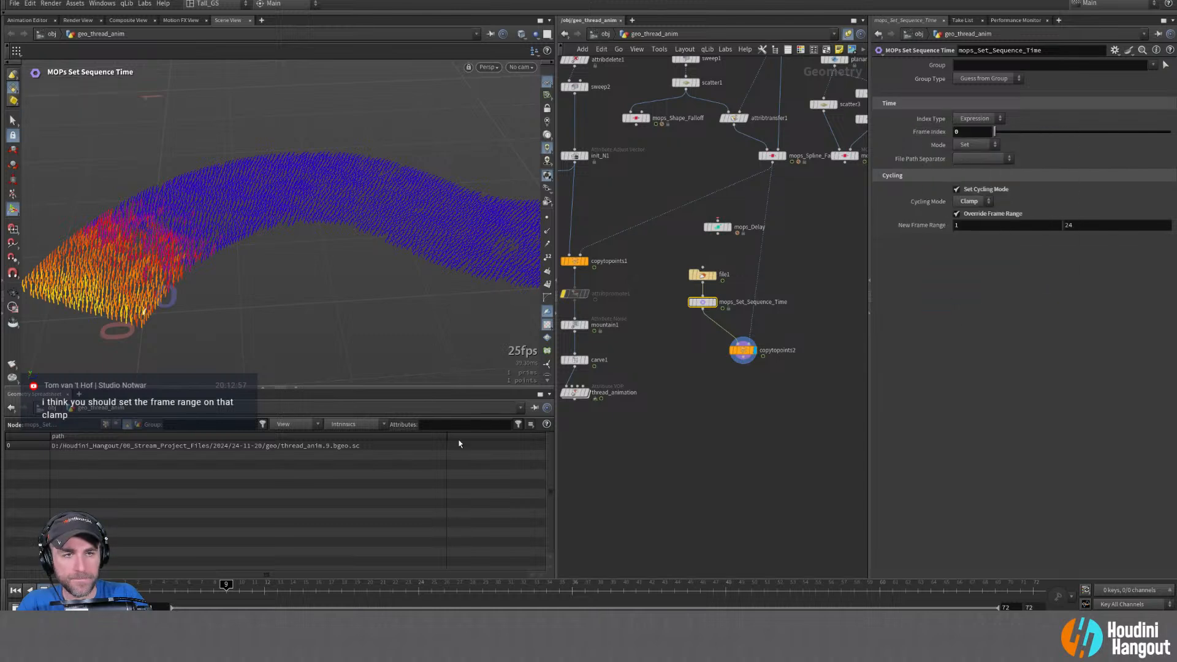
left_click(15, 590)
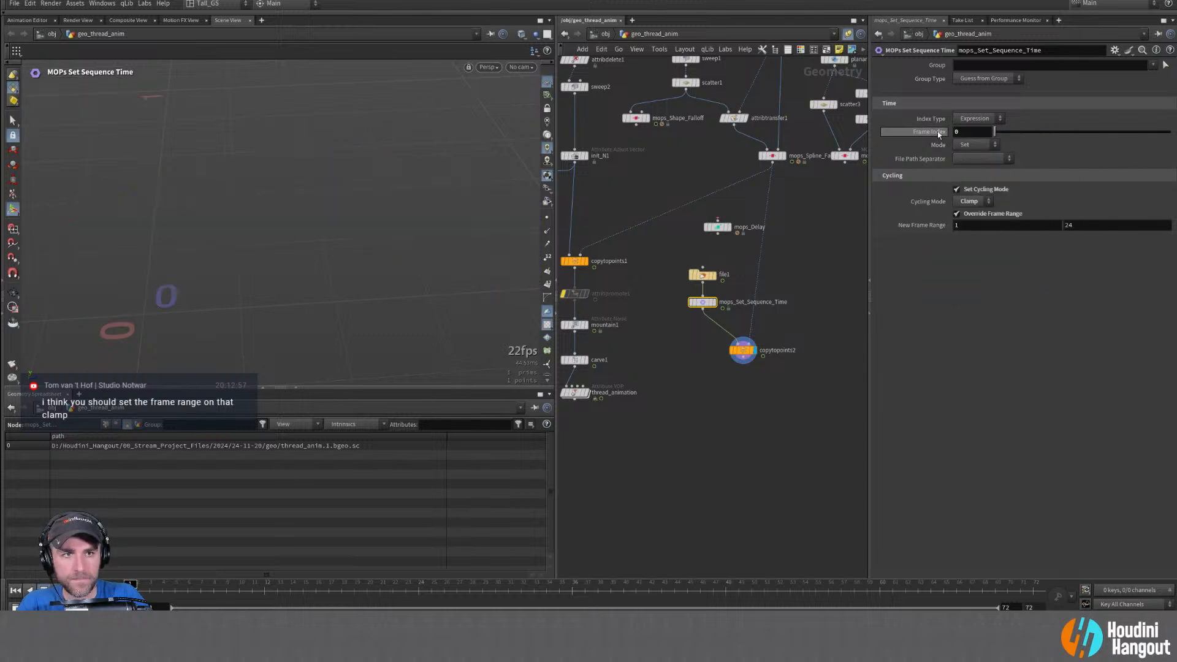
Undo the recent mops_Set_Sequence_Time edits back to the original Frame Index expression
key("ctrl+z")
key("ctrl+z")
key("ctrl+z")
key("ctrl+z")
key("ctrl+z")
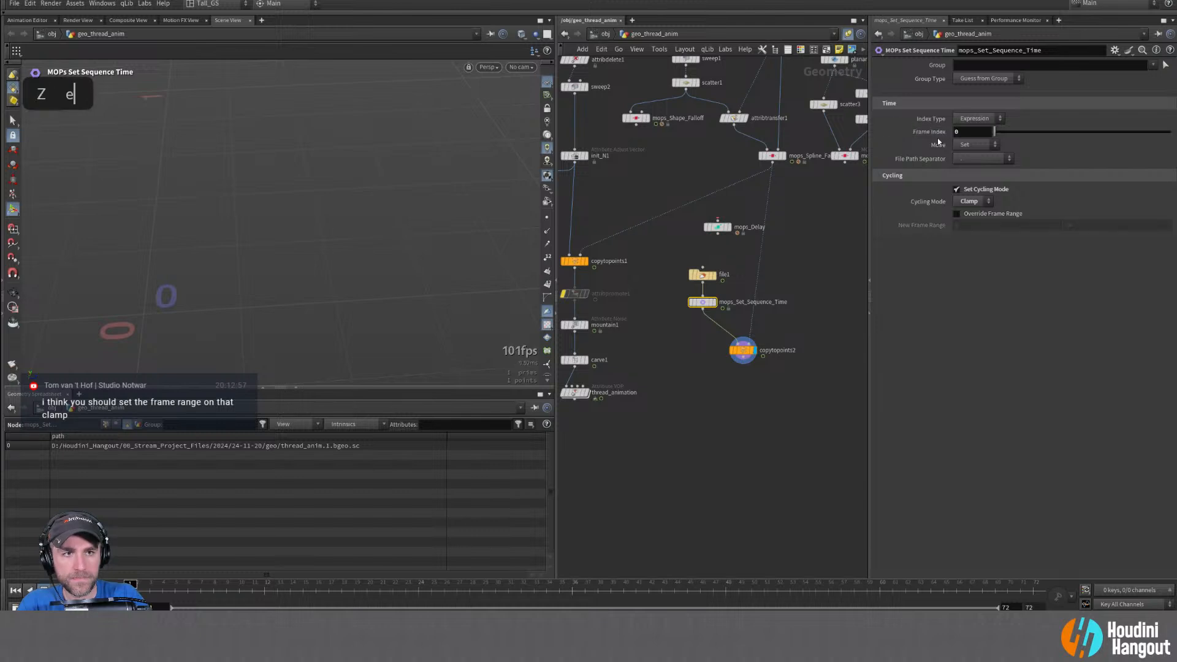
Enable Override Frame Range on mops_Set_Sequence_Time, check the timeline's frames, and return to frame 1
left_click(957, 213)
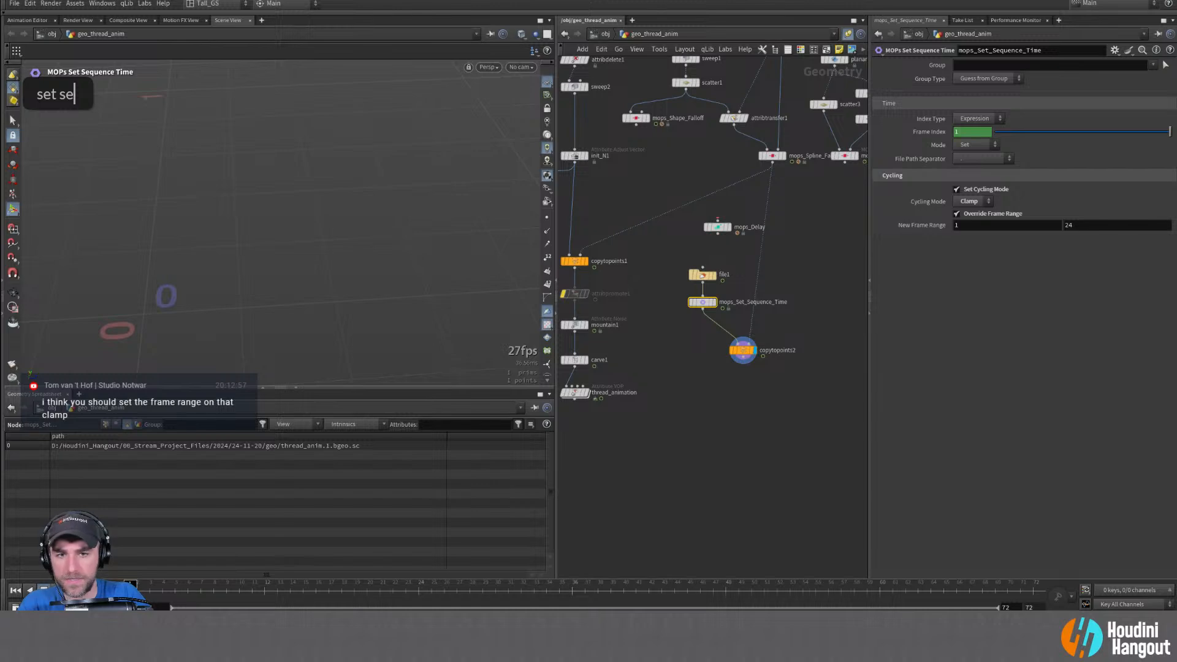
left_click(57, 590)
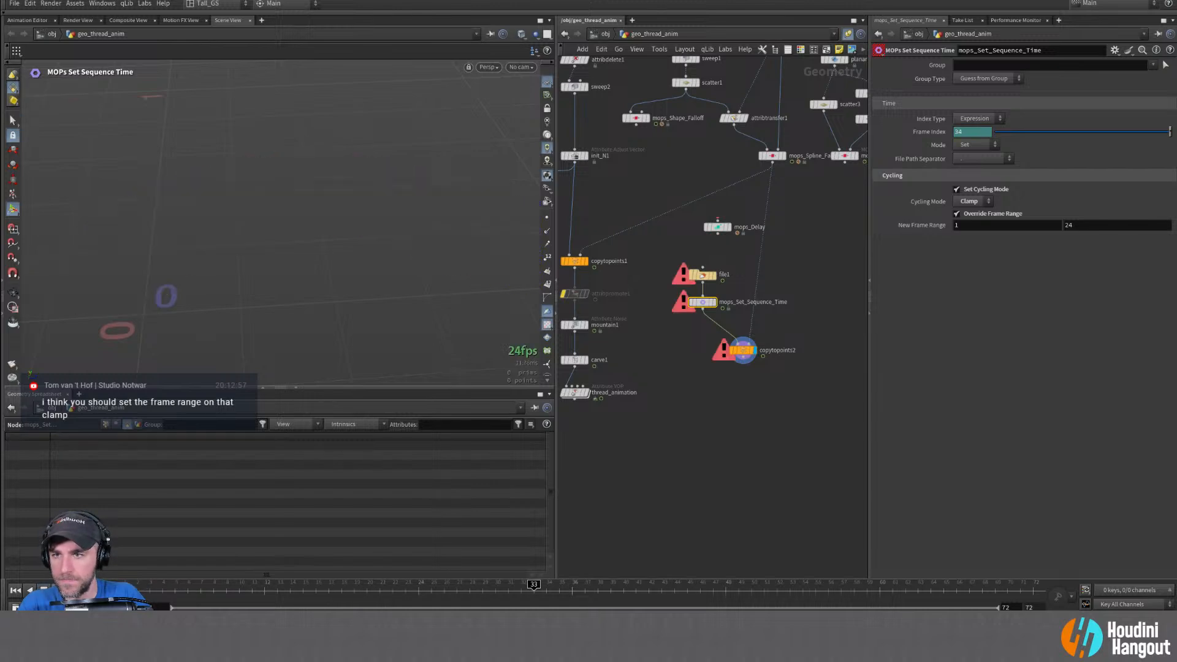
left_click(15, 590)
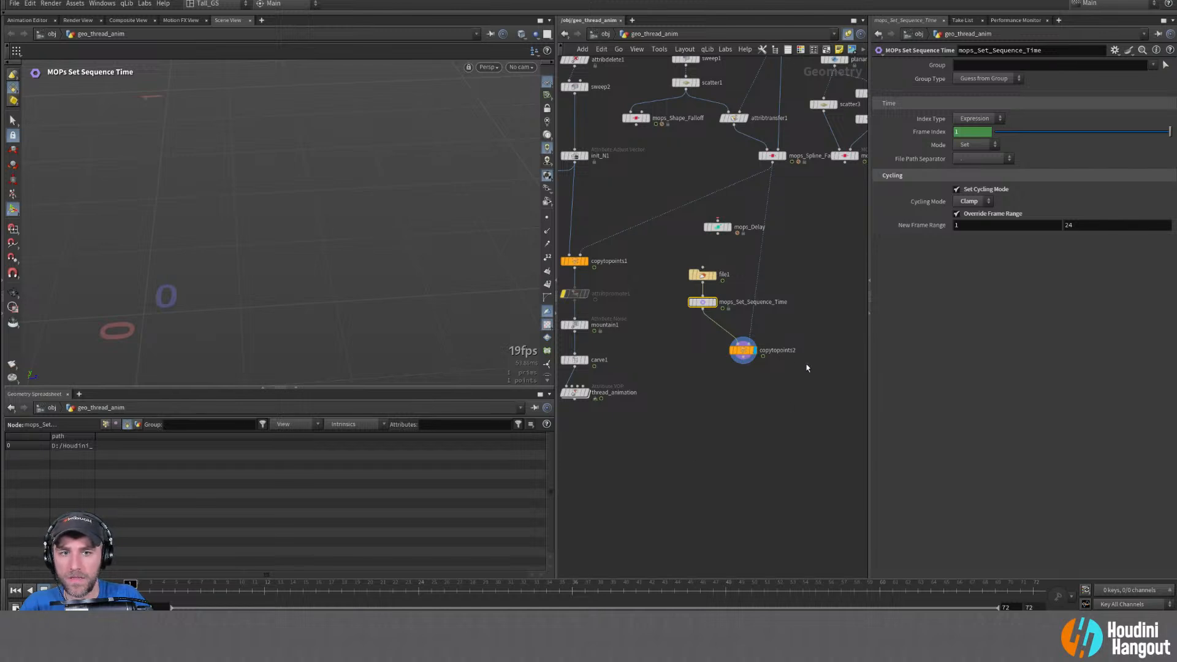
Move mops_Set_Sequence_Time after copytopoints2 and display it, then set Index Type to Attribute and check the animation from frame 1
left_click_drag(704, 305, 756, 391)
double_click(748, 410)
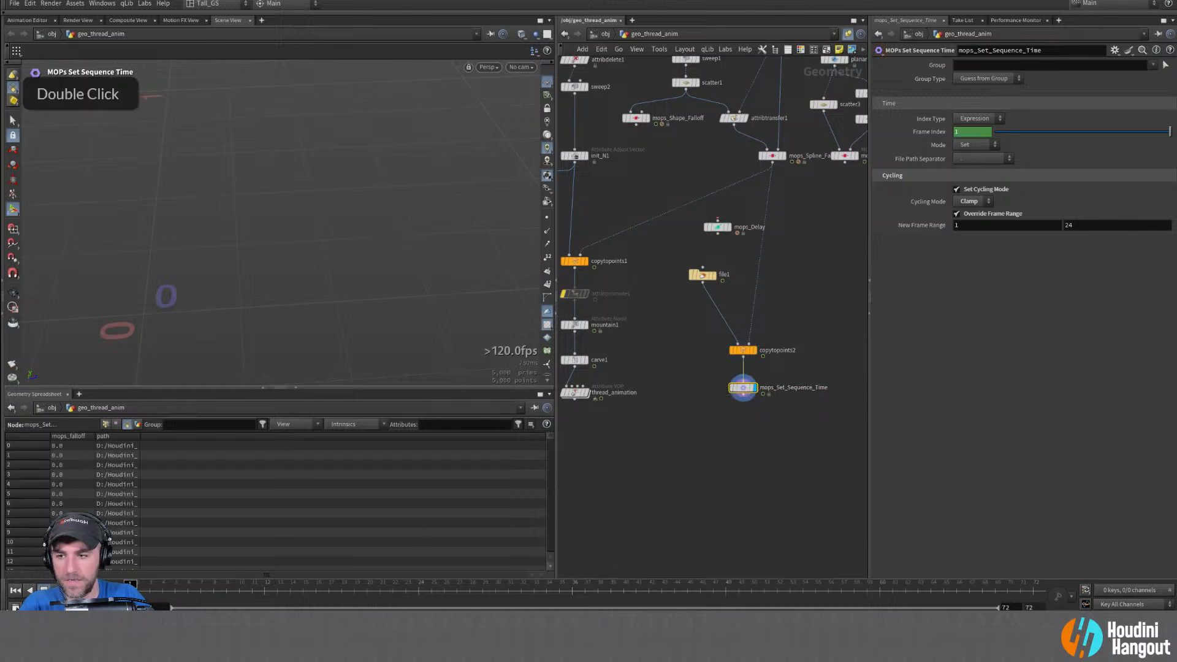
key("Up")
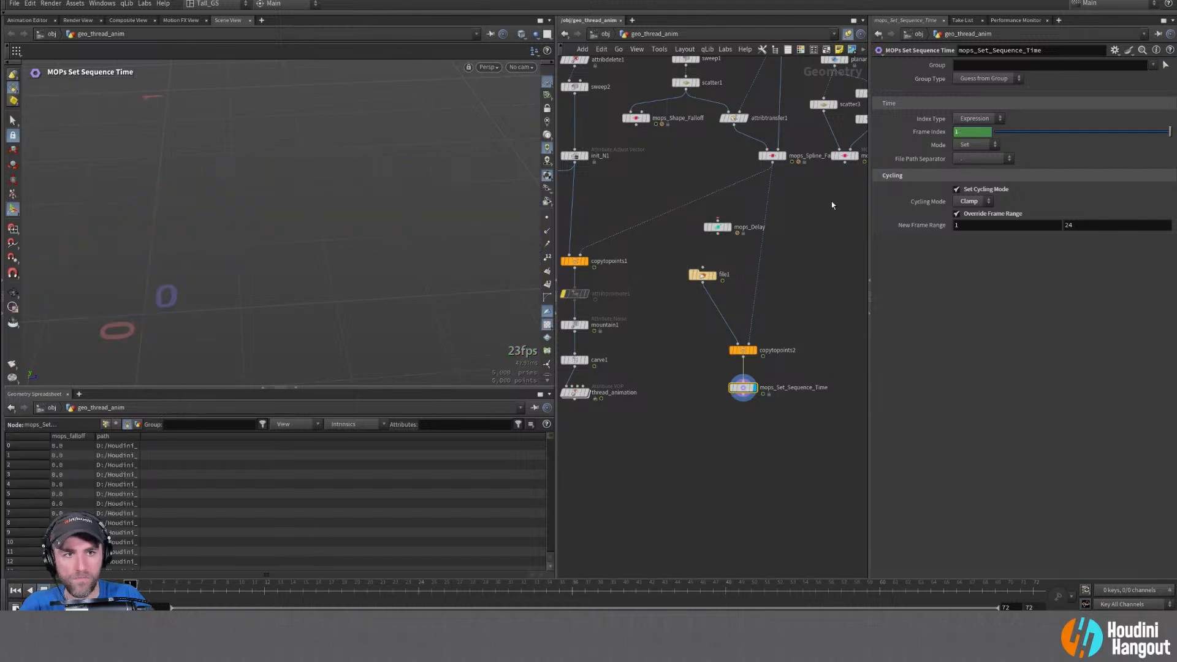
left_click(969, 140)
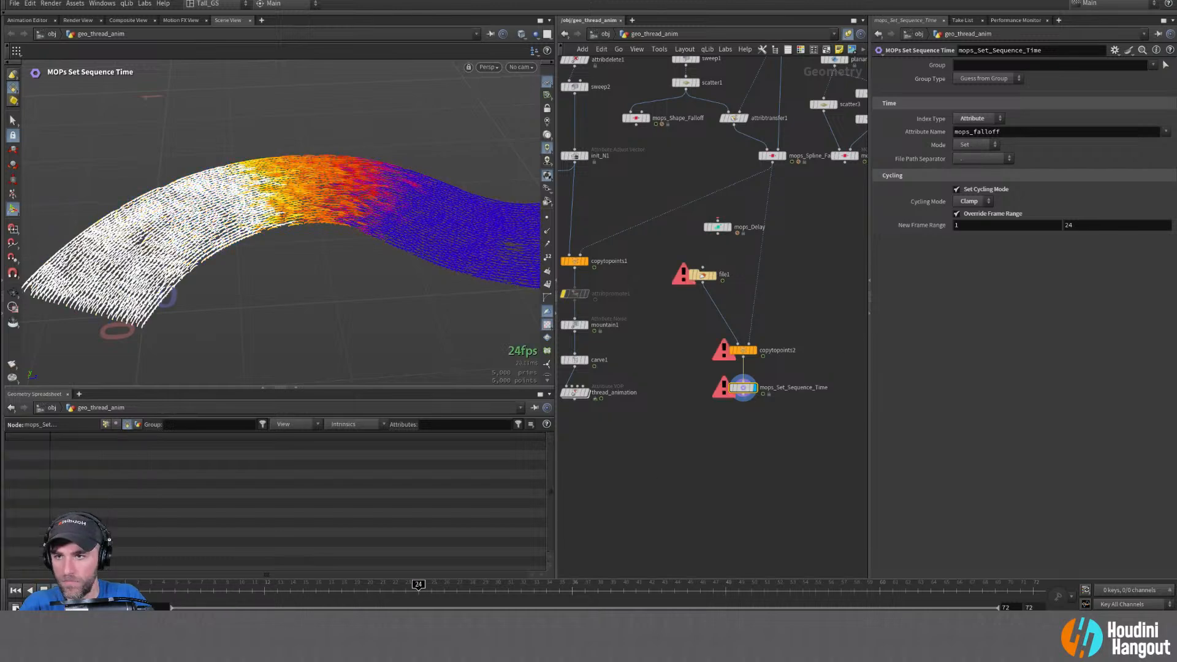
left_click(15, 590)
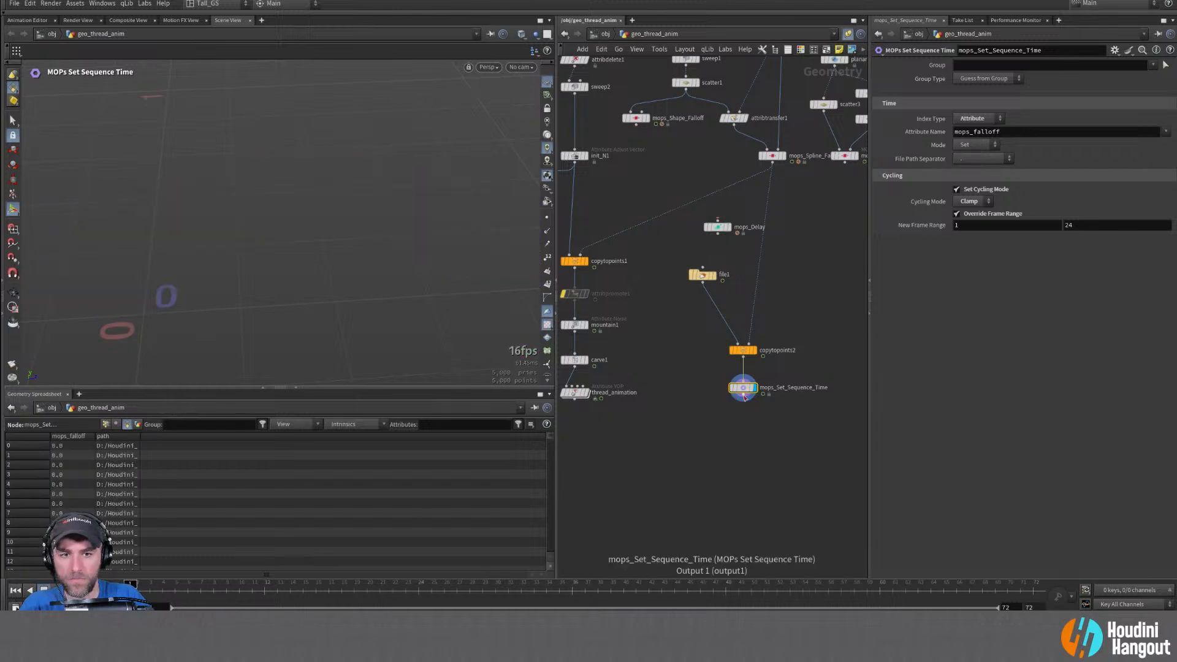
Set file1's Load to Packed Disk Sequence and inspect the Sequence Index parameter's options and help
middle_click(704, 281)
left_click(703, 276)
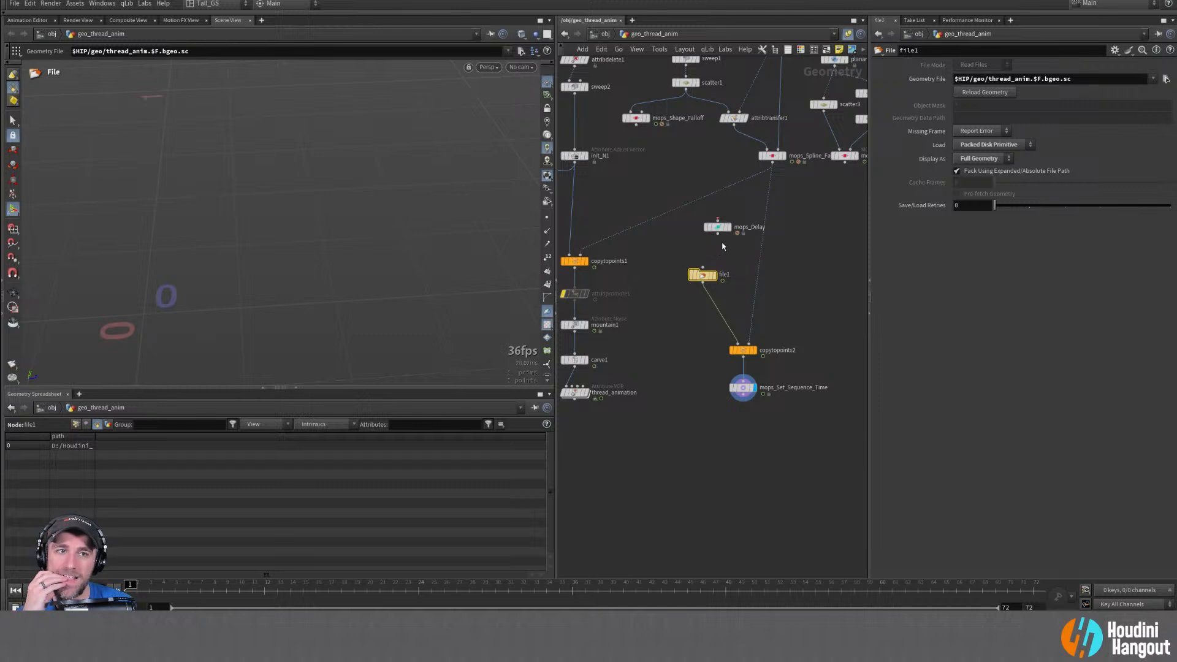
left_click(1008, 145)
left_click(1011, 210)
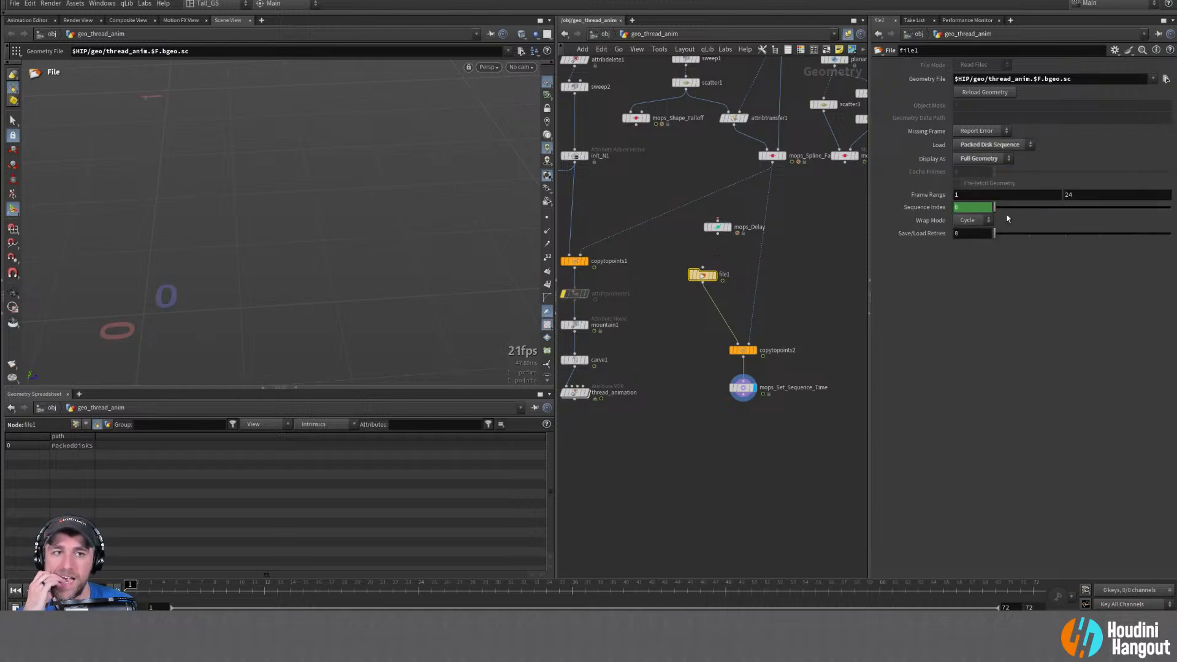
right_click(922, 209)
left_click(896, 275)
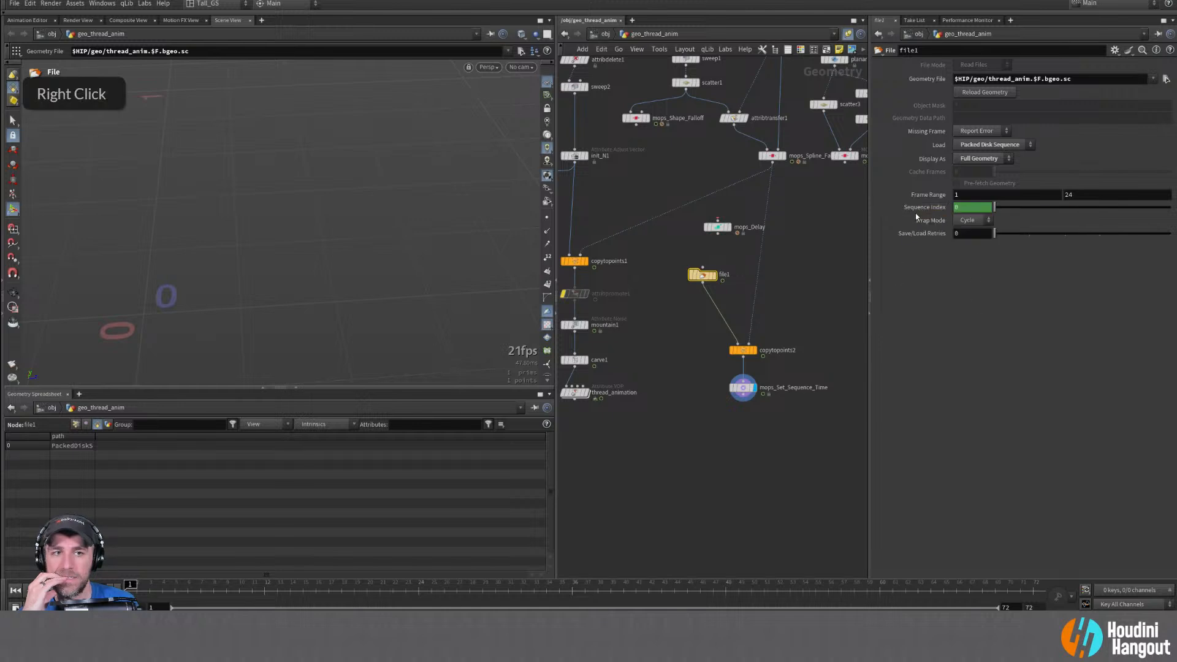
mouse_move(916, 212)
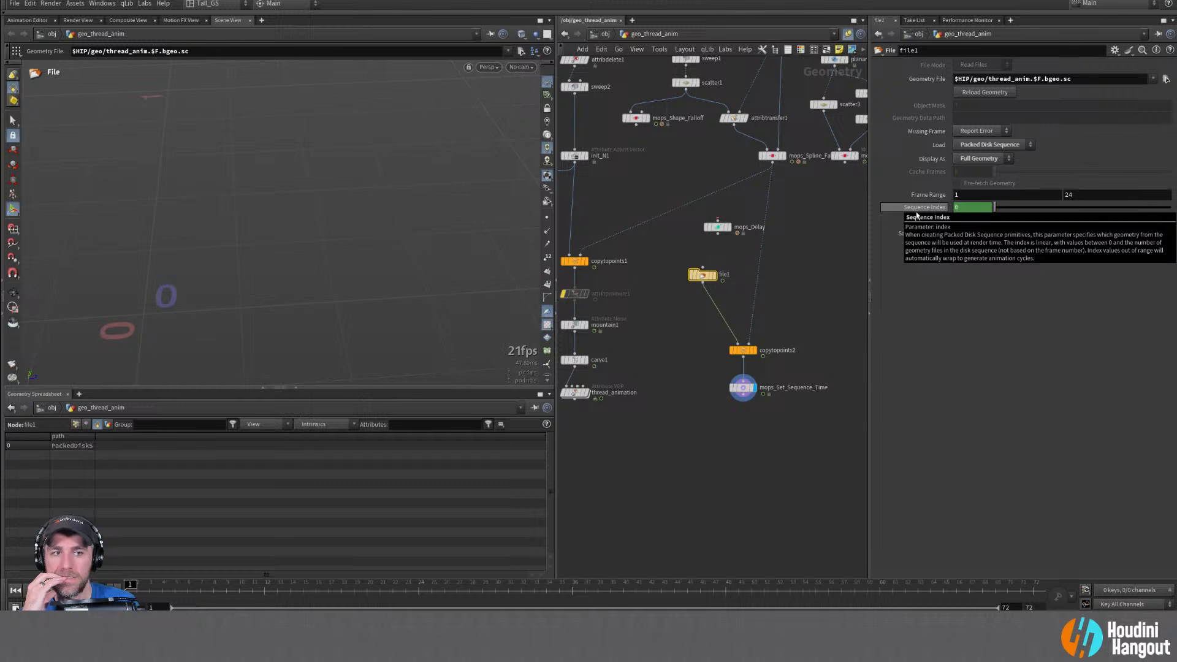
Display copytopoints2 and mops_Set_Sequence_Time in turn, preview the animation, and return to frame 1
double_click(743, 350)
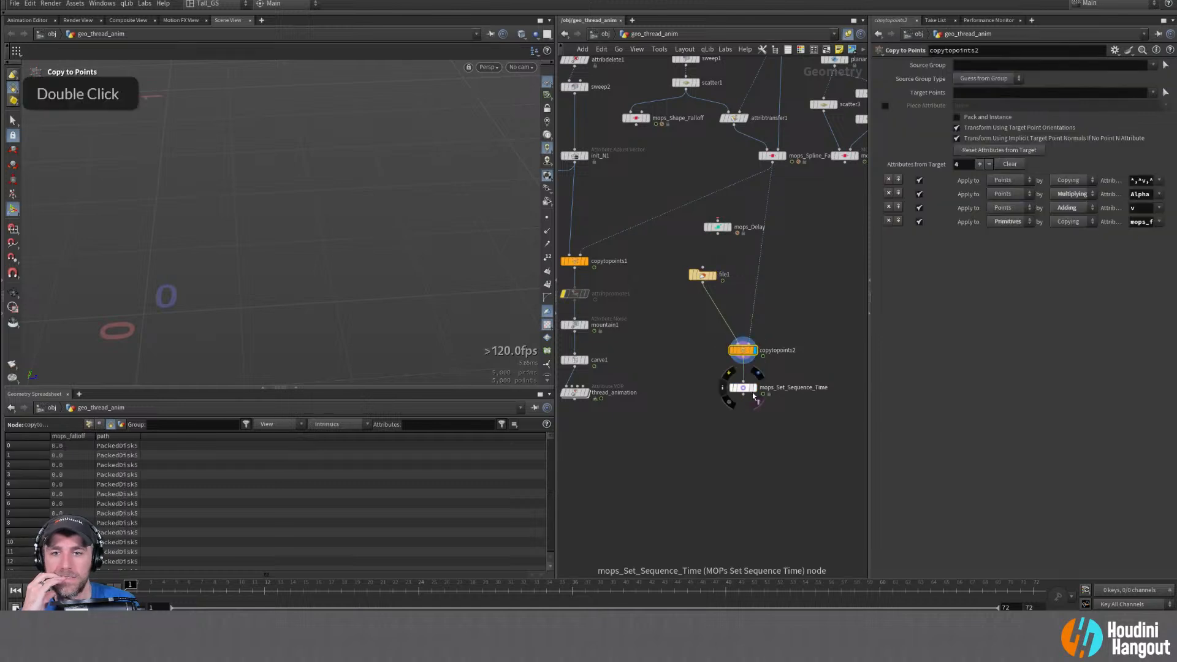
left_click(743, 388)
key("Up")
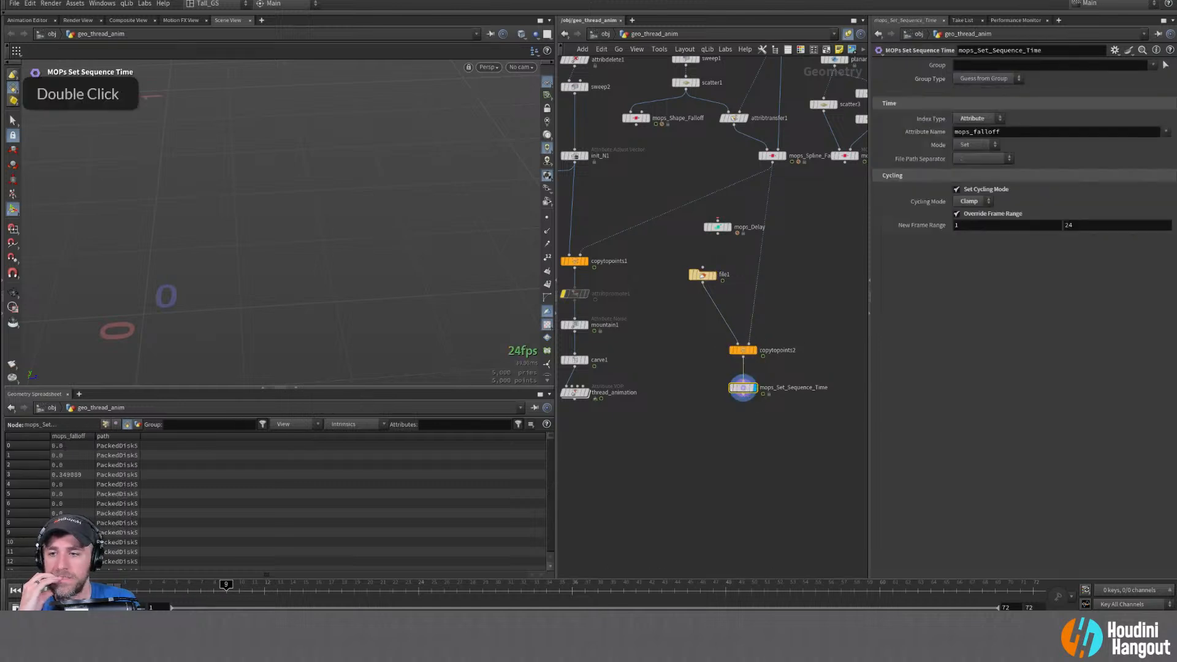
left_click(14, 590)
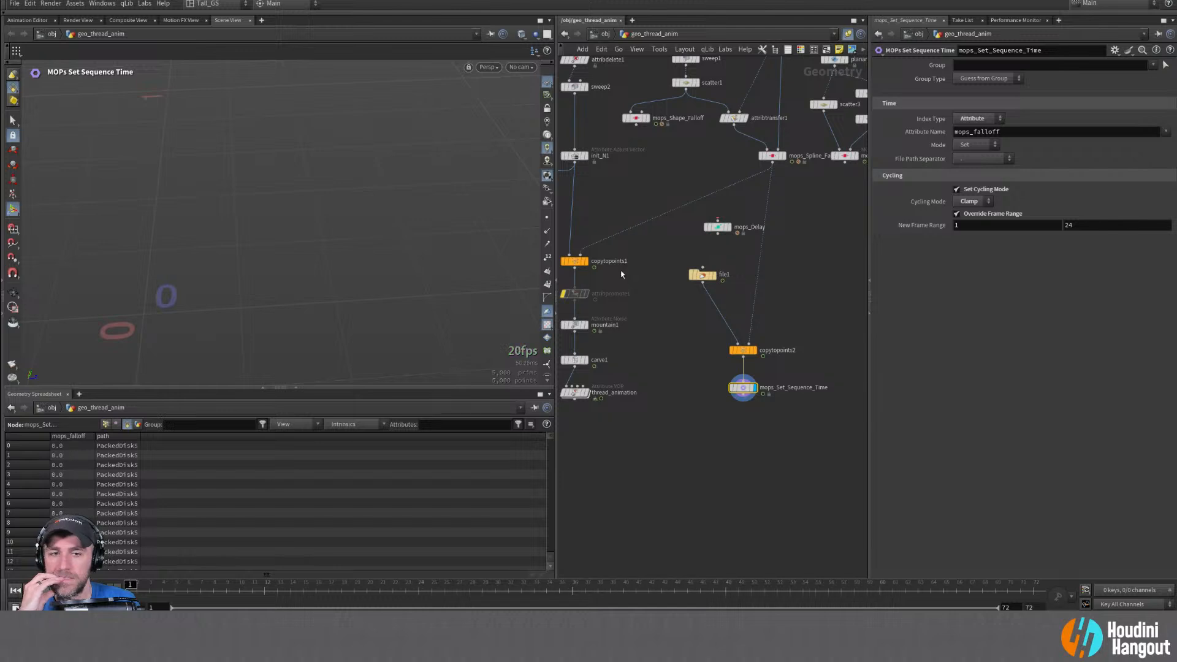
Display file1 and scrub to frame 12, checking its thread against the copytopoints2 and mops_Set_Sequence_Time outputs
double_click(714, 281)
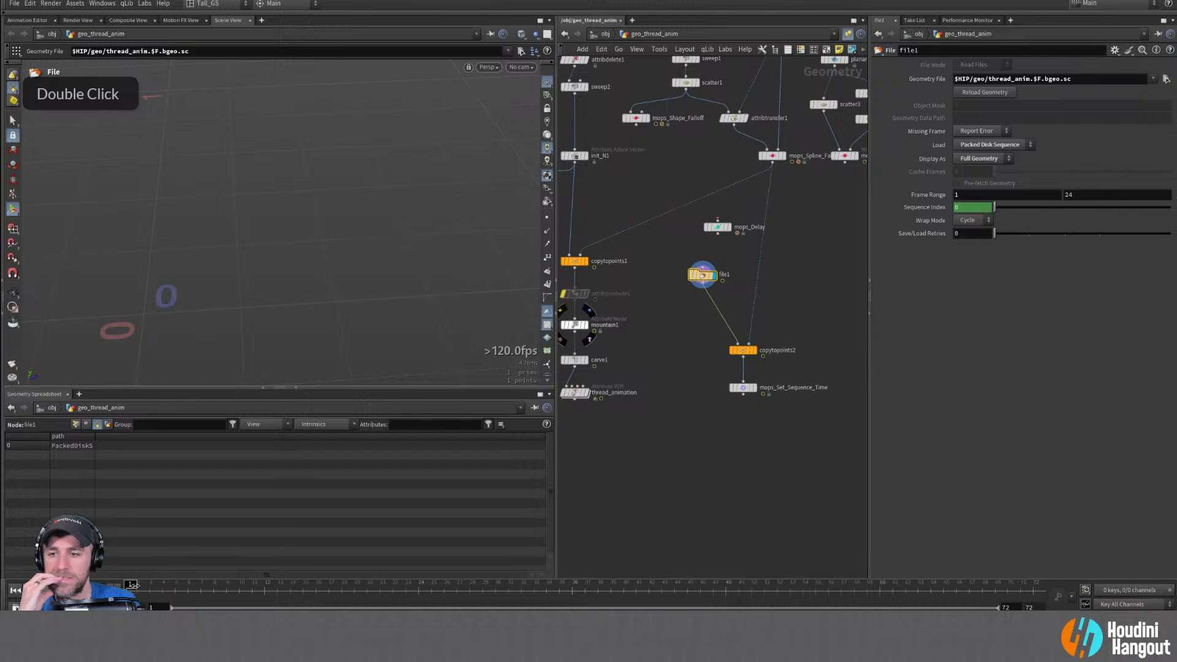
left_click_drag(137, 587, 265, 604)
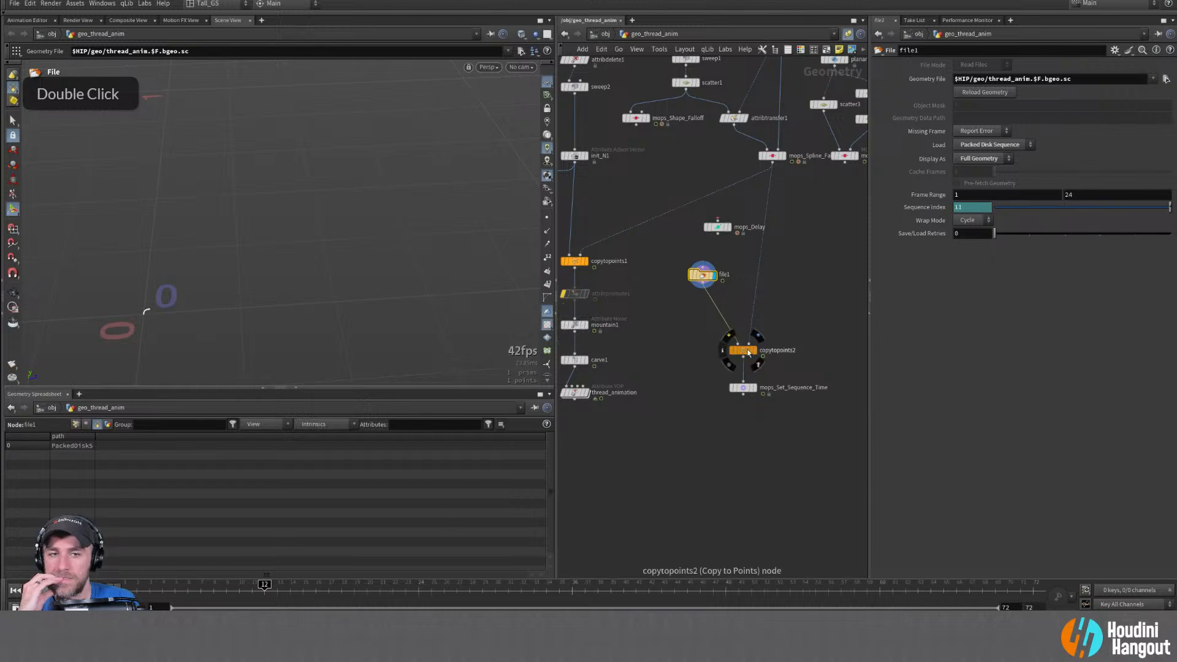
left_click(754, 351)
left_click(754, 389)
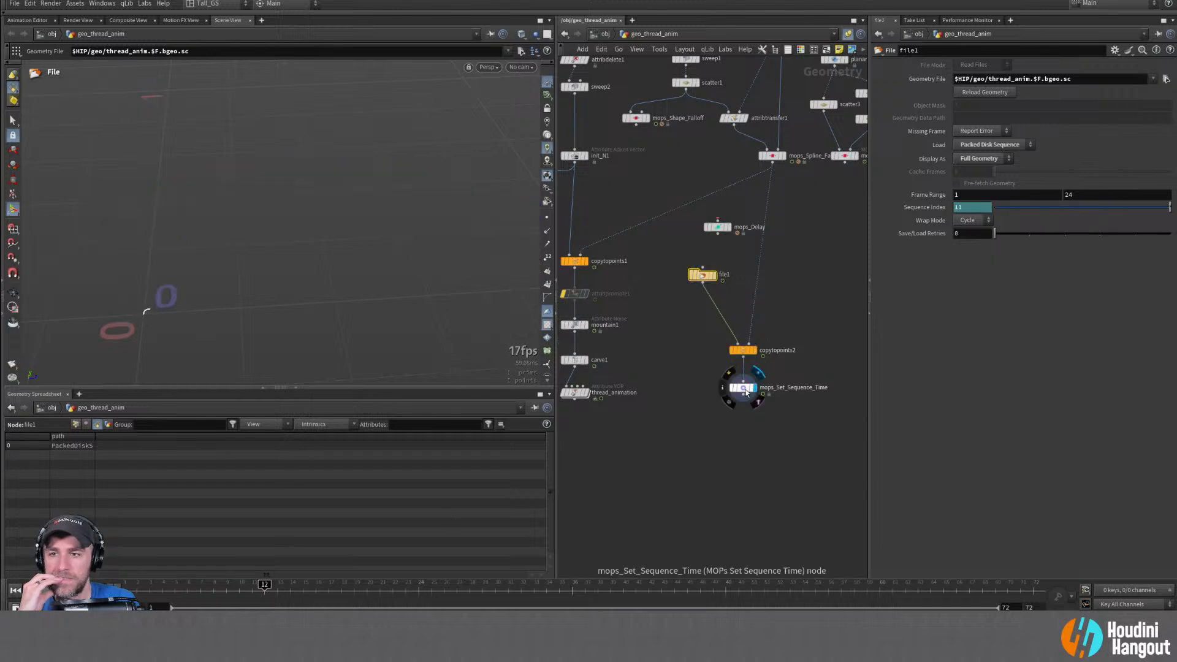
Display copytopoints2, scrub to frame 24, widen the spreadsheet's path column to read the primitive paths, and return to frame 1
left_click(743, 388)
left_click(754, 351)
double_click(742, 350)
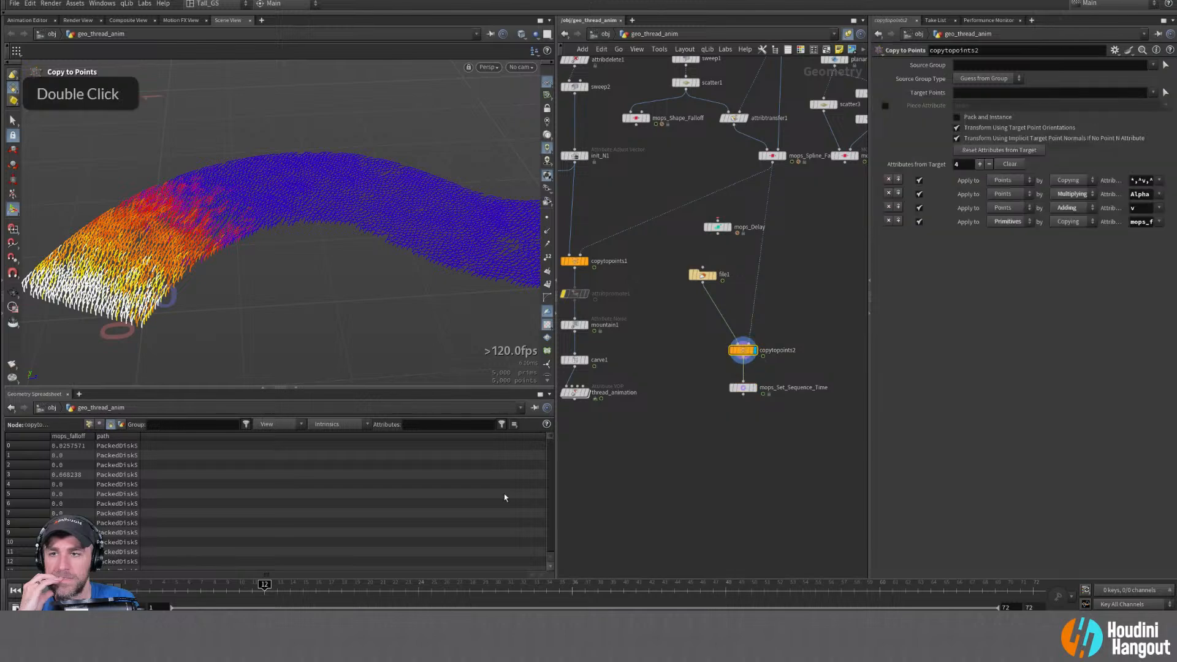
left_click_drag(262, 595, 421, 593)
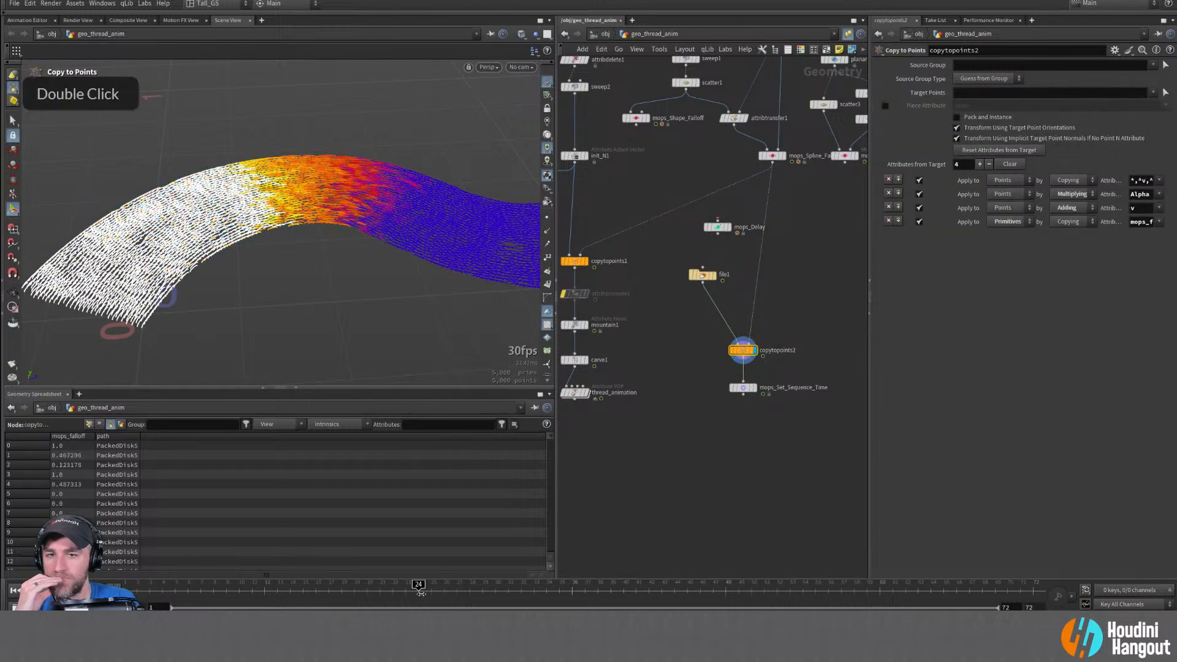
left_click_drag(140, 436, 236, 437)
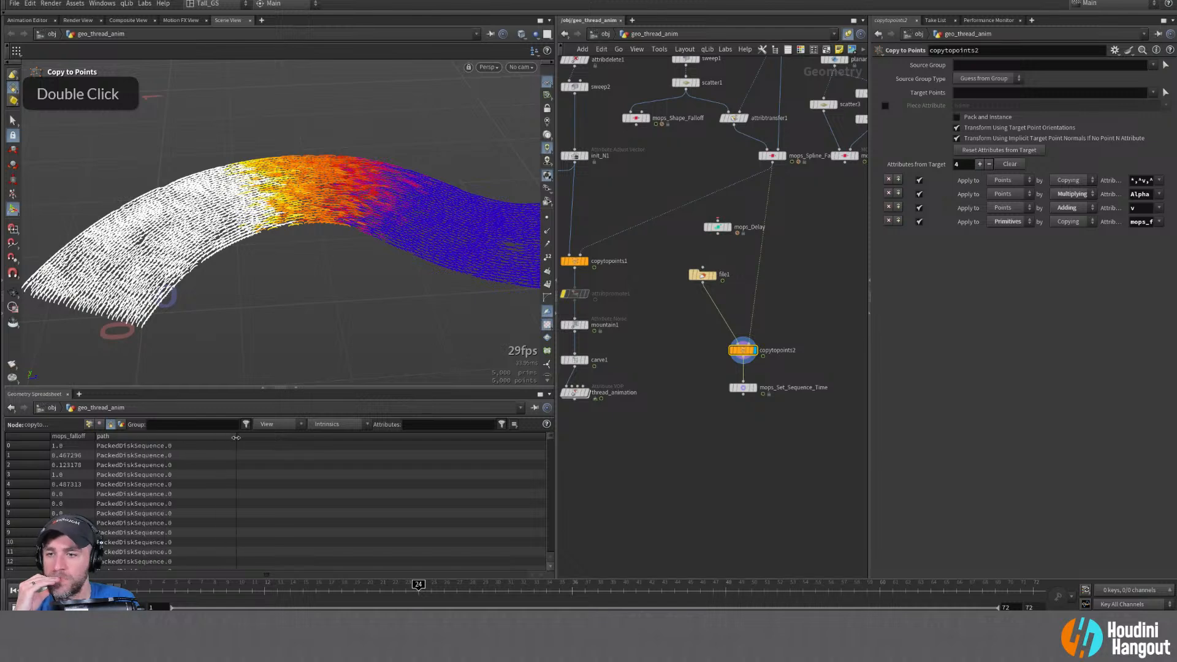
left_click(13, 590)
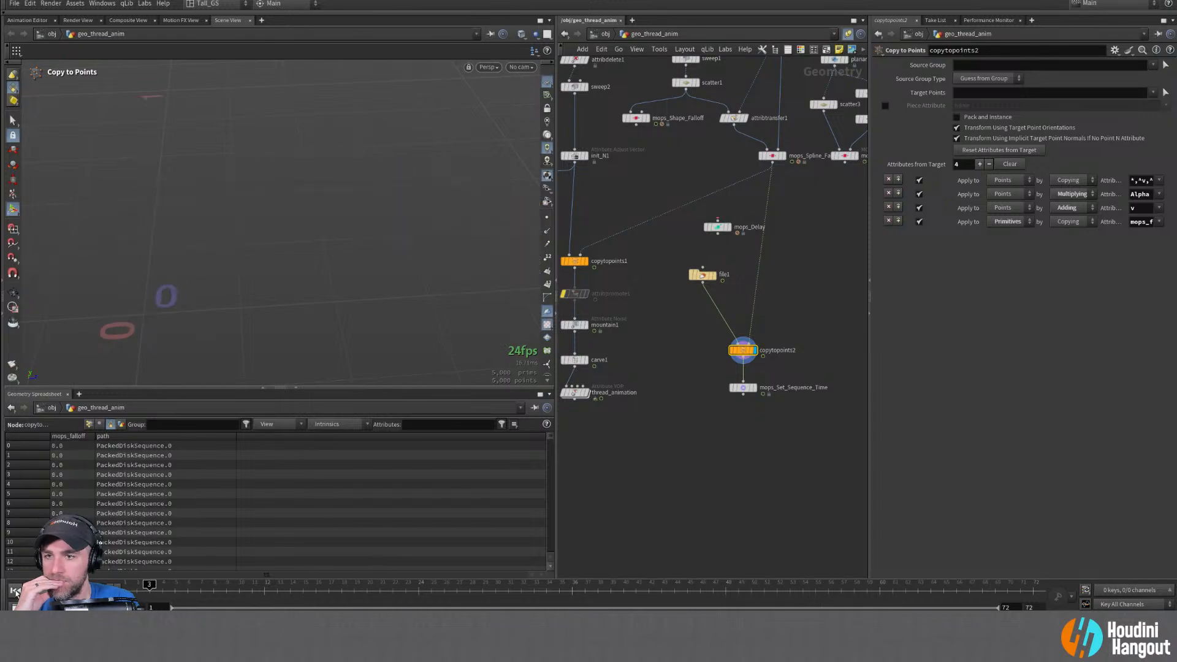
left_click(16, 592)
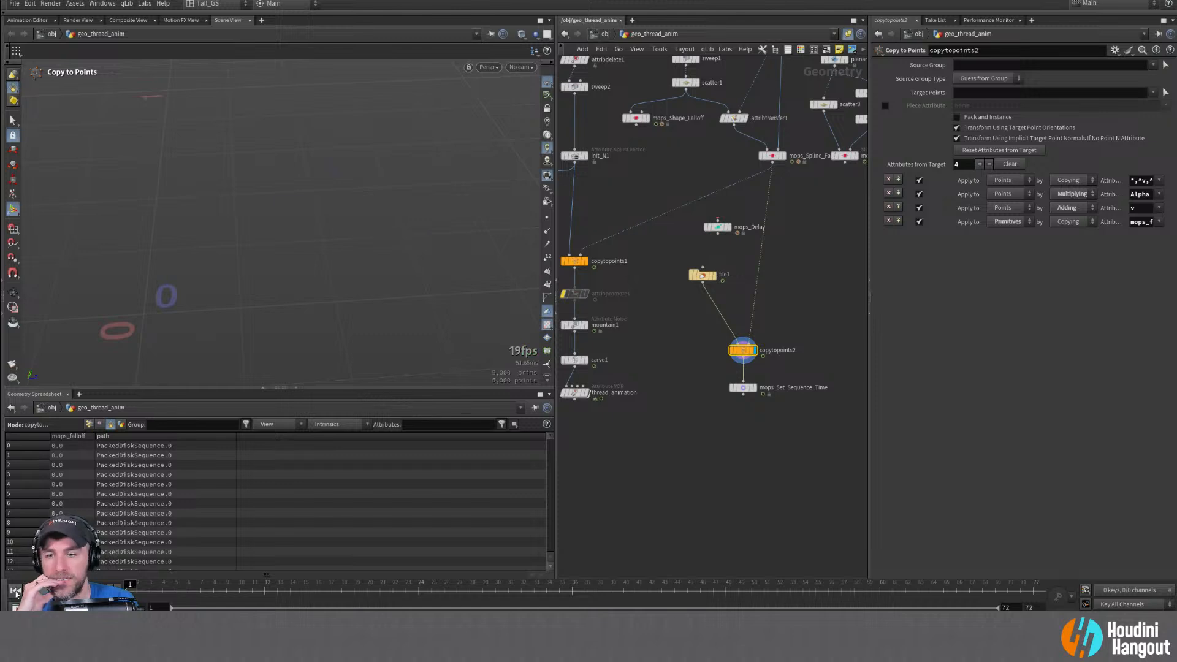
Set file1's Load option back to Packed Disk Primitive
left_click(702, 274)
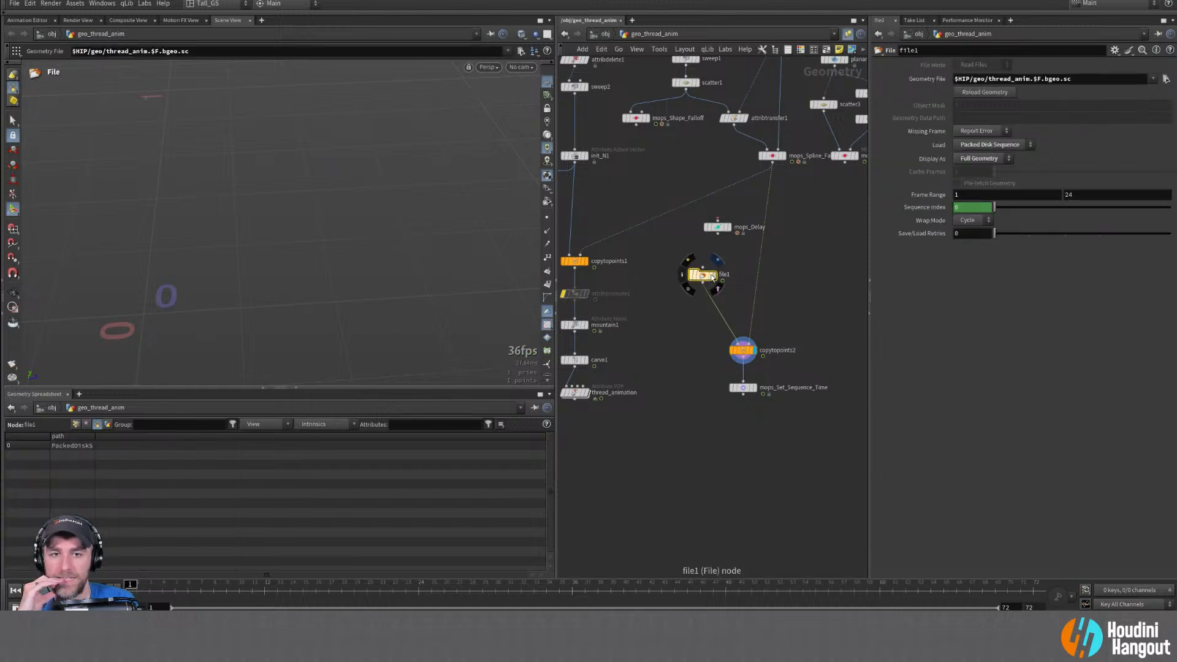
left_click(991, 144)
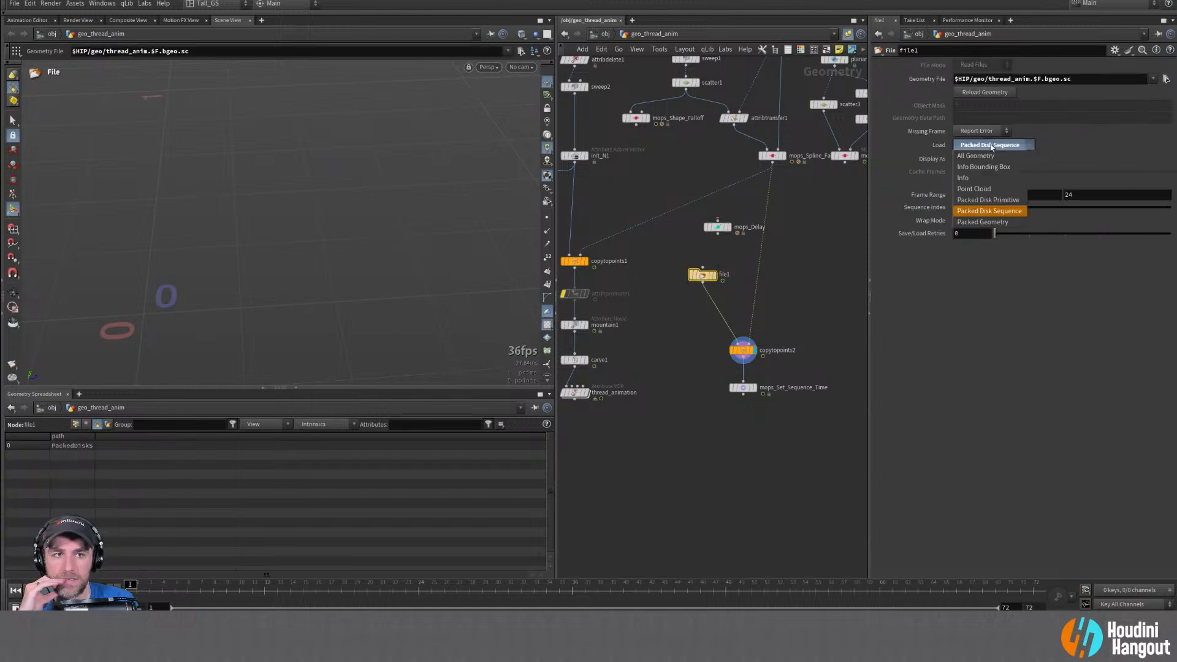
left_click(984, 201)
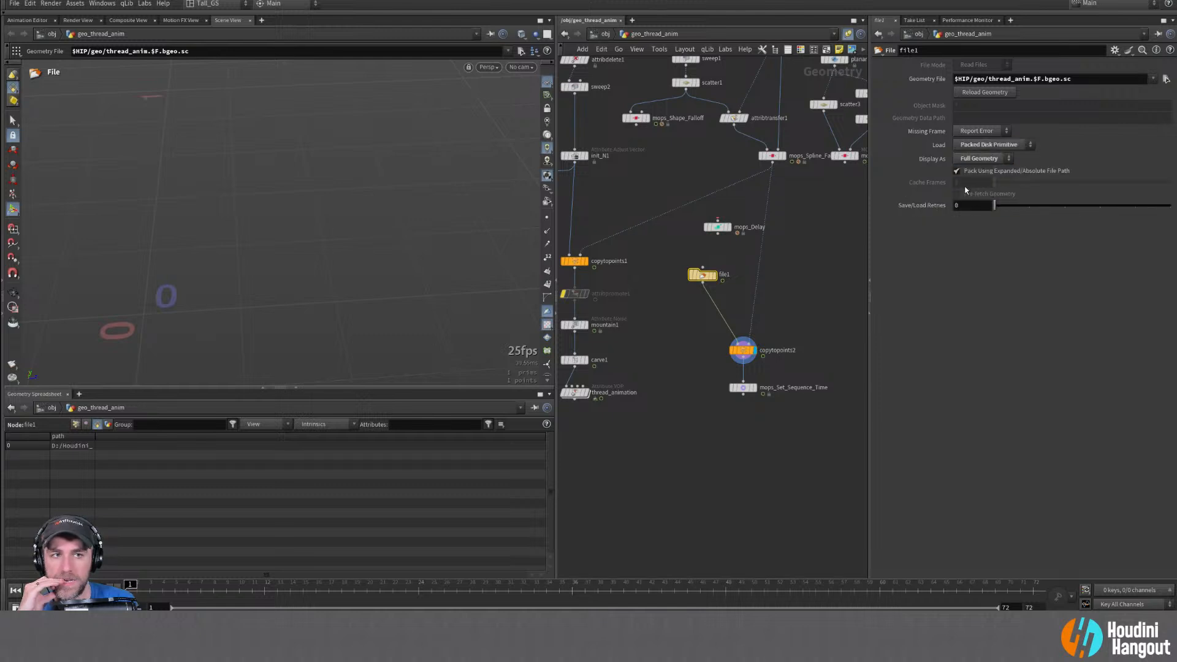
Turn off Pack Using Expanded/Absolute File Path on file1, read the full path in the spreadsheet, and turn the option back on
left_click(957, 172)
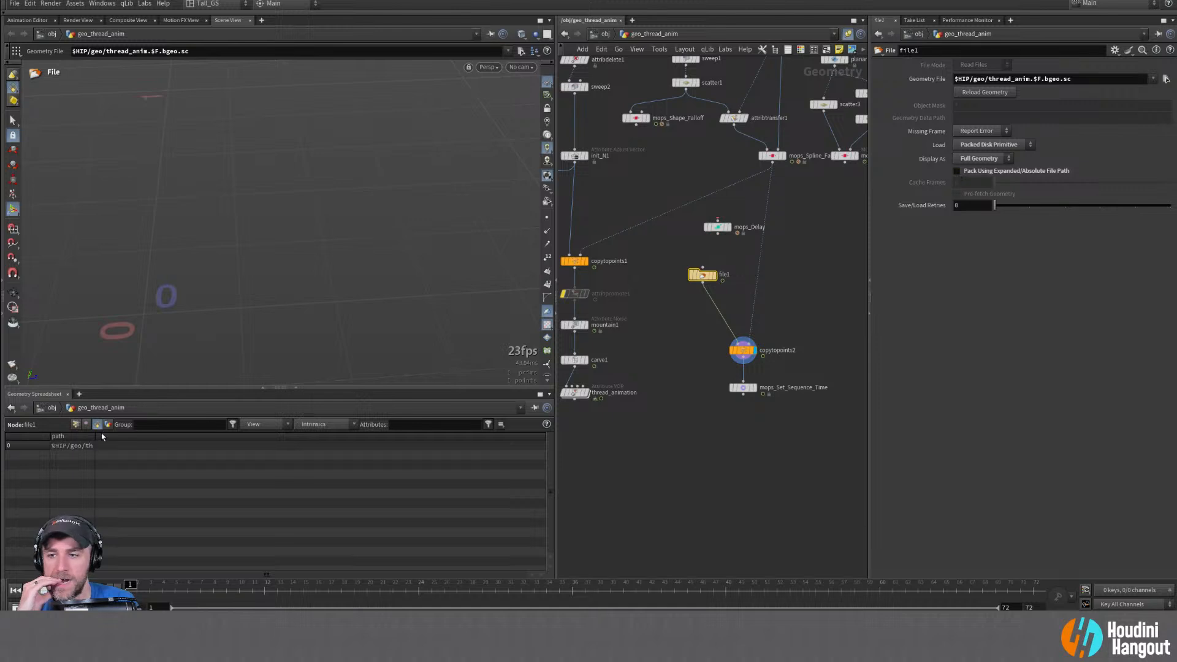
left_click_drag(102, 433, 243, 436)
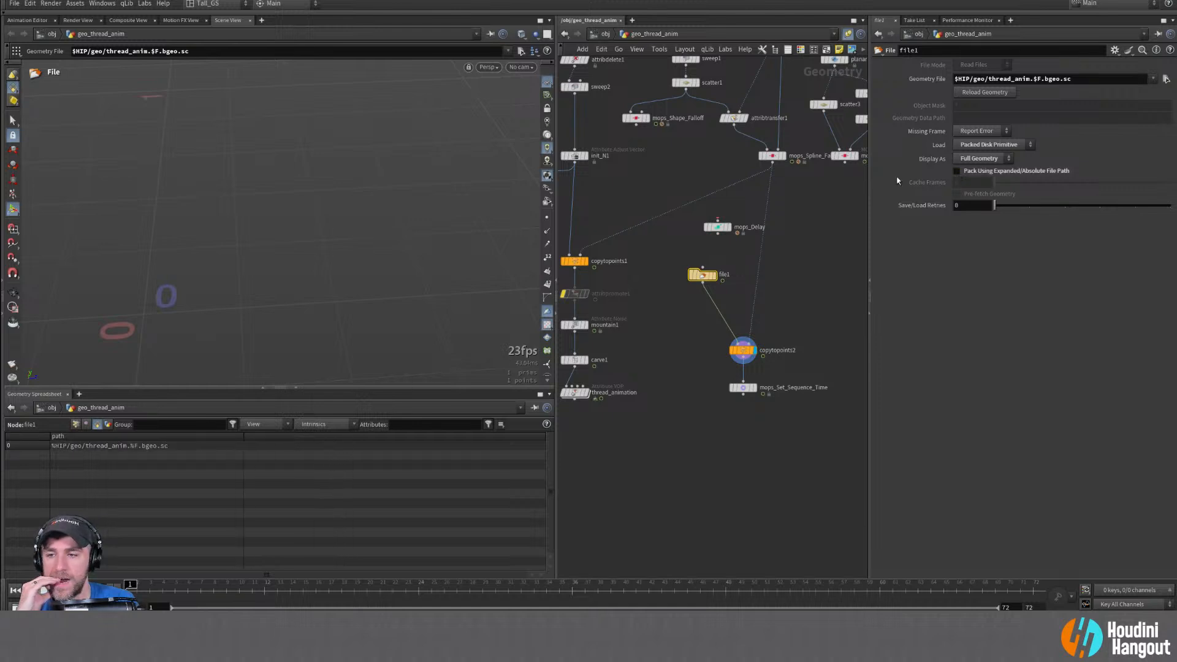
left_click(957, 171)
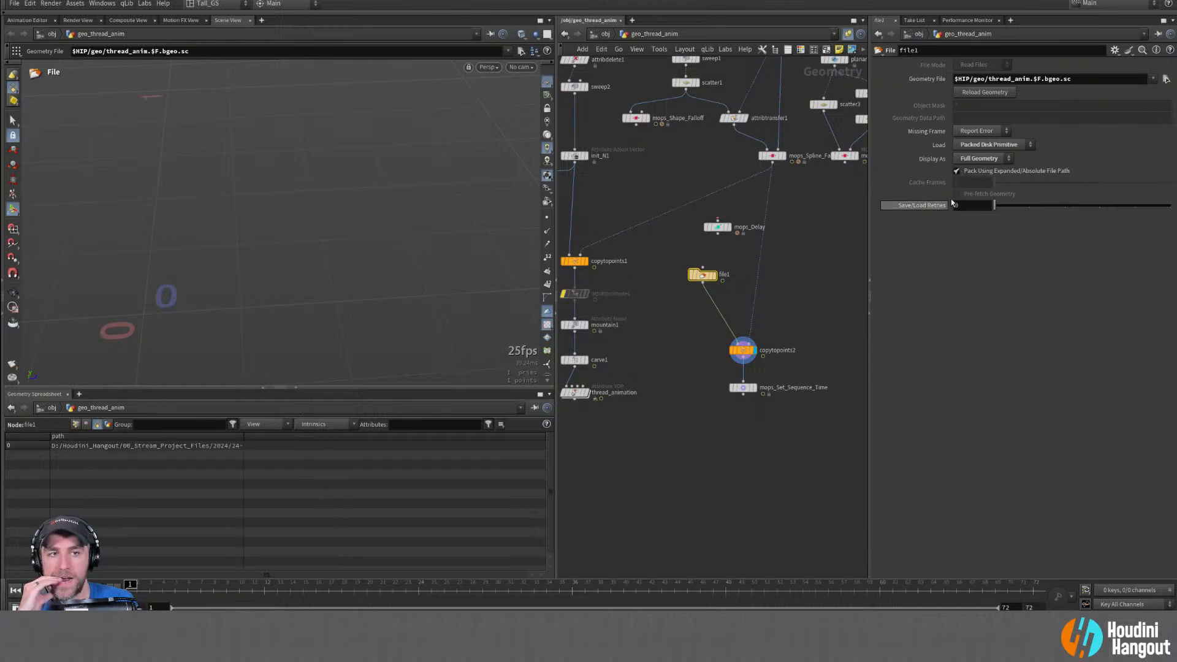
Compare the copytopoints2 and mops_Set_Sequence_Time settings, and read the MOPs Set Sequence Time help page
left_click(744, 388)
left_click(742, 351)
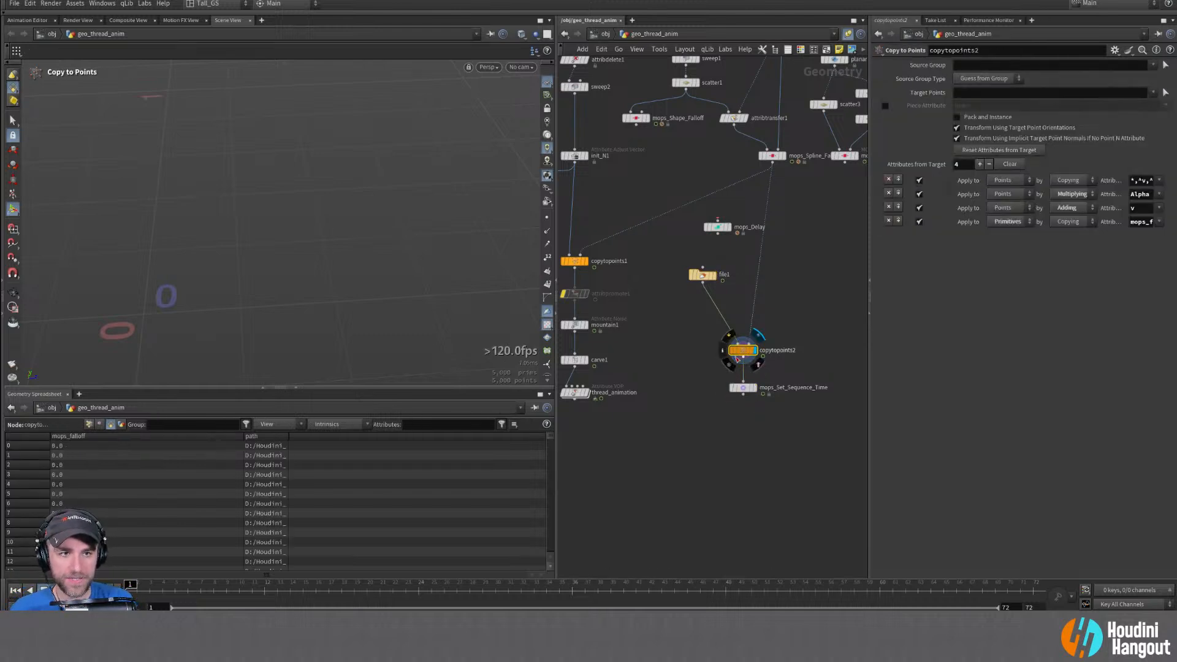
left_click(744, 388)
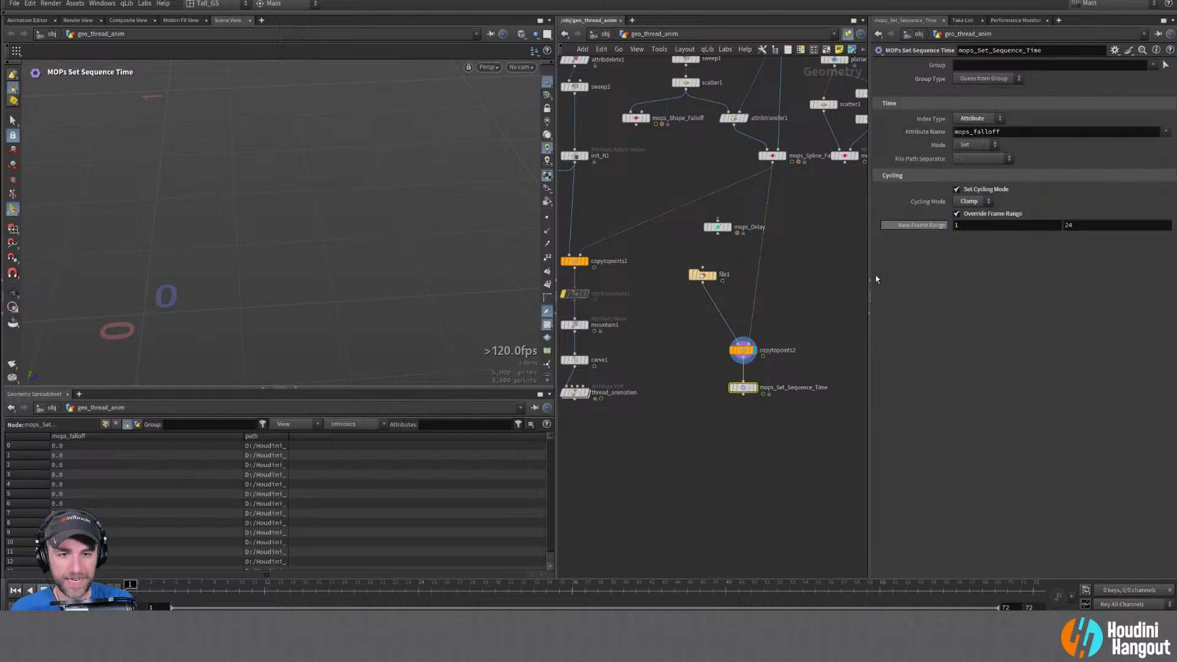
left_click(1170, 50)
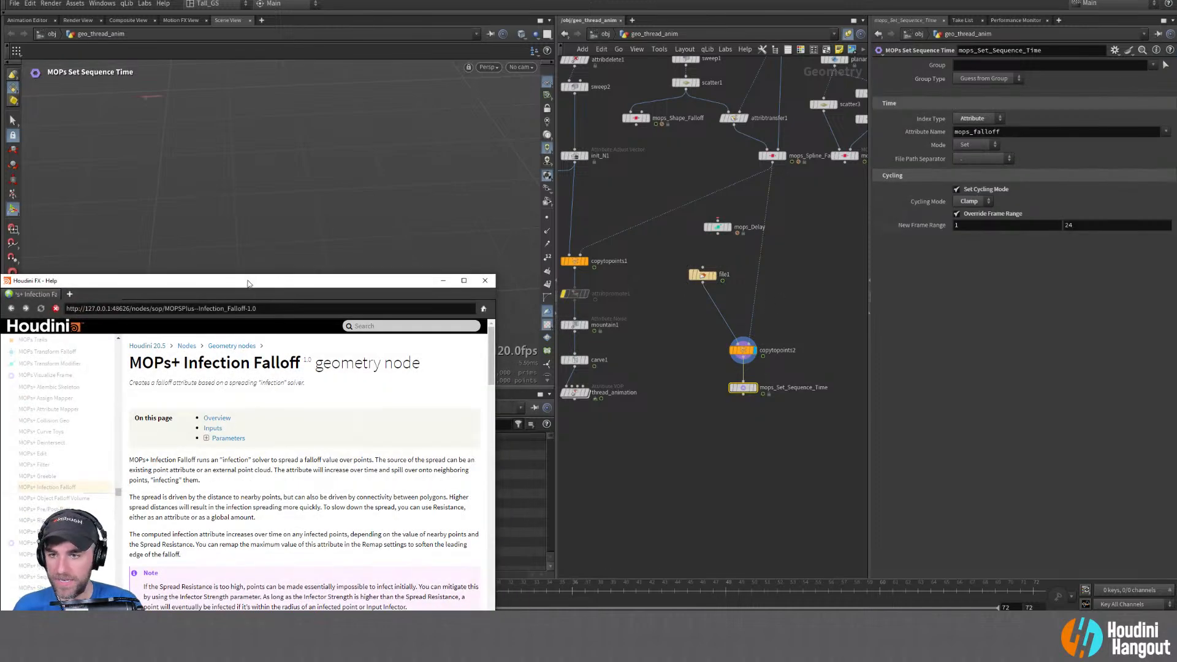
left_click_drag(247, 284, 3, 187)
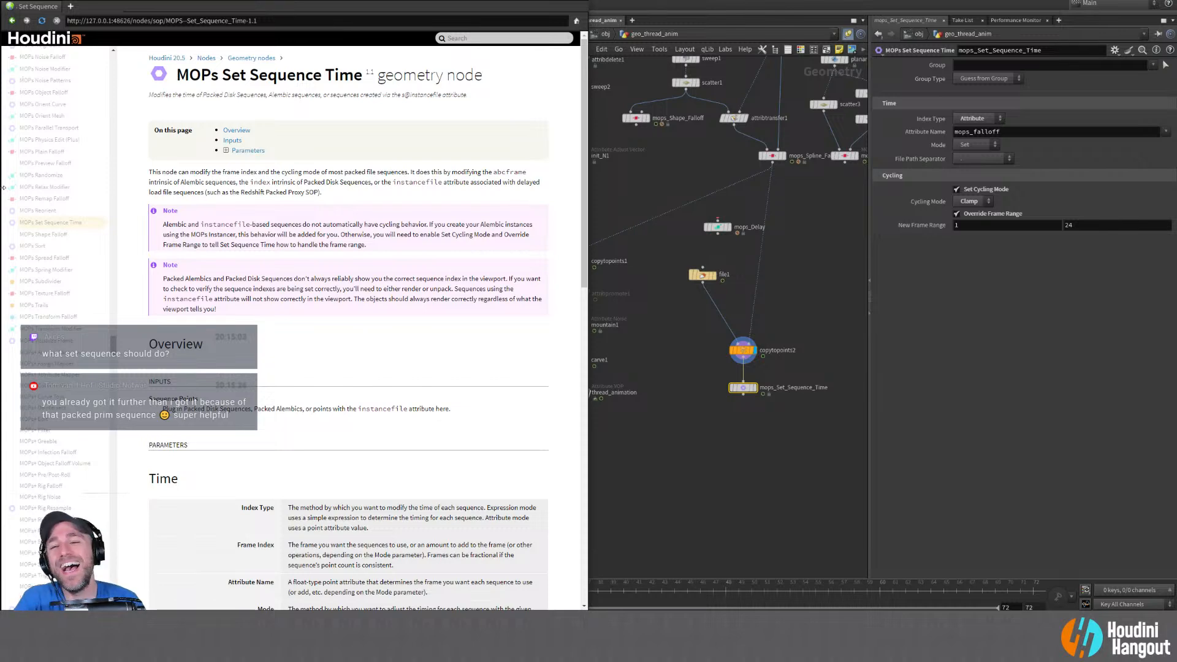
key("alt+Tab")
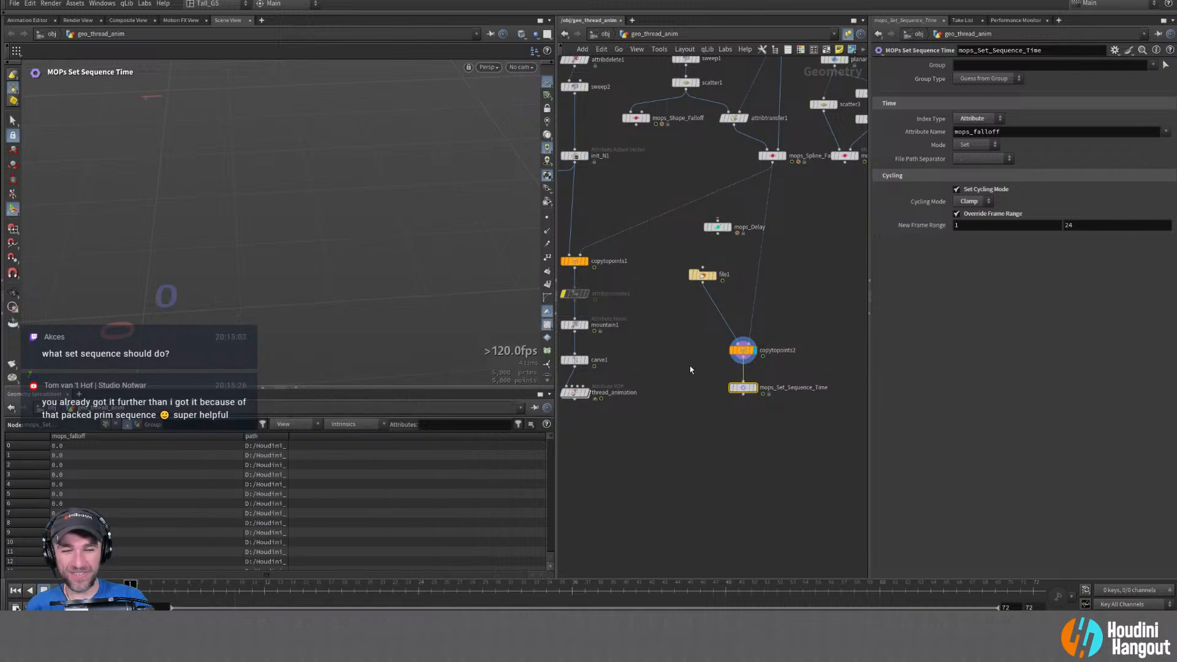
Tidy the sequence nodes by placing mops_Delay beside copytopoints2, moving file1 closer above it, and shifting the group upward
left_click_drag(686, 211, 815, 433)
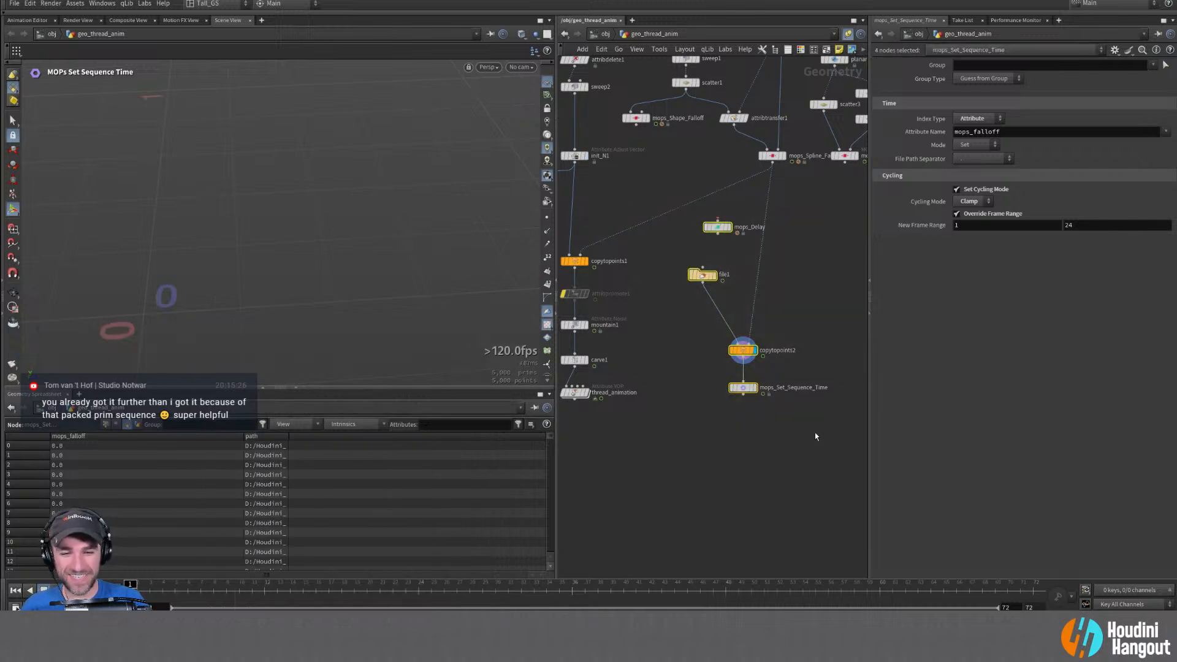
left_click_drag(718, 229, 795, 369)
left_click_drag(703, 274, 715, 315)
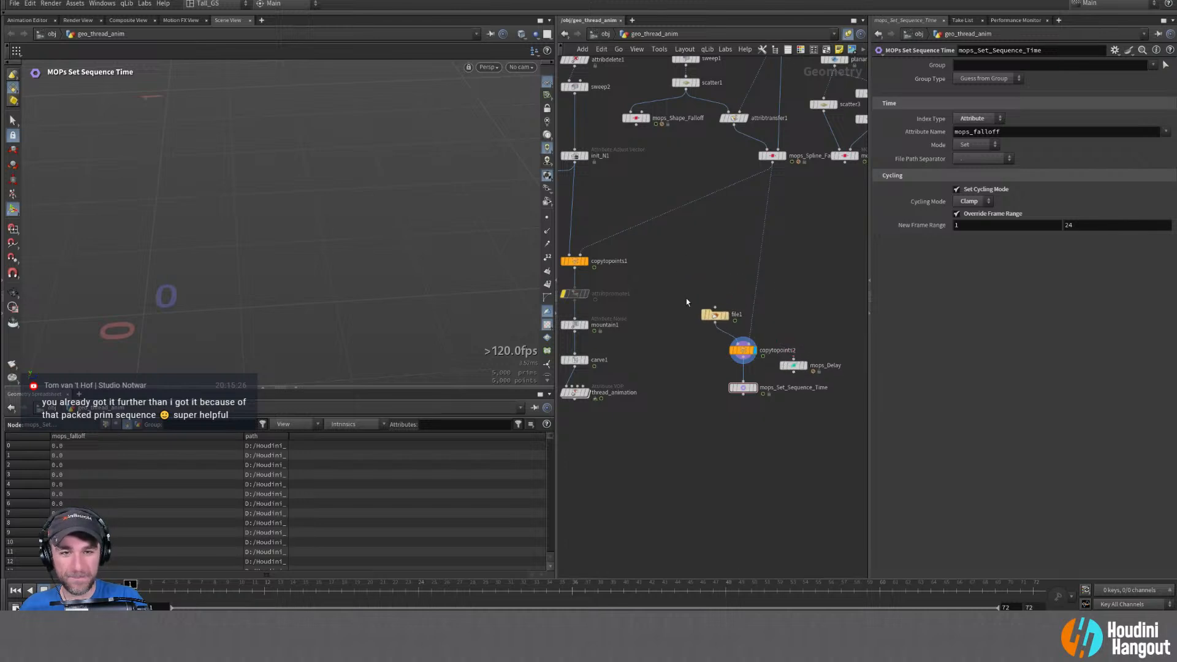
left_click_drag(758, 366, 753, 326)
double_click(691, 376)
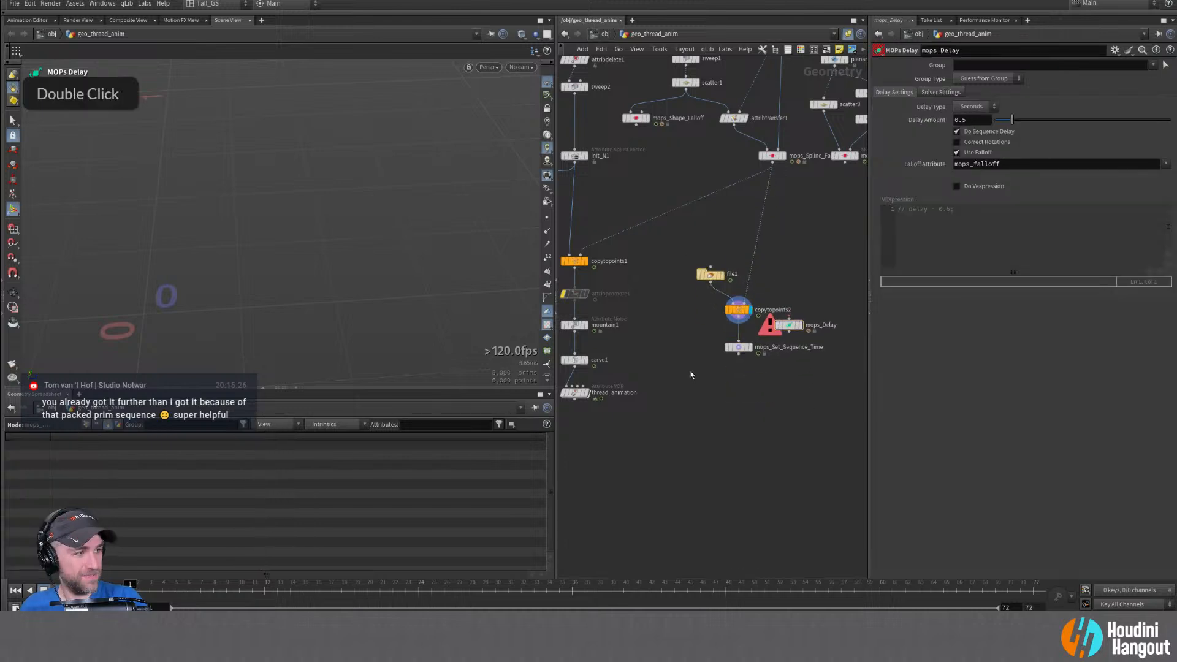
Enclose the branch from mops_Shape_Falloff1 to thread_anim in a network box and enlarge the box around the nodes
middle_click_drag(645, 428, 732, 428)
middle_click_drag(585, 346, 675, 359)
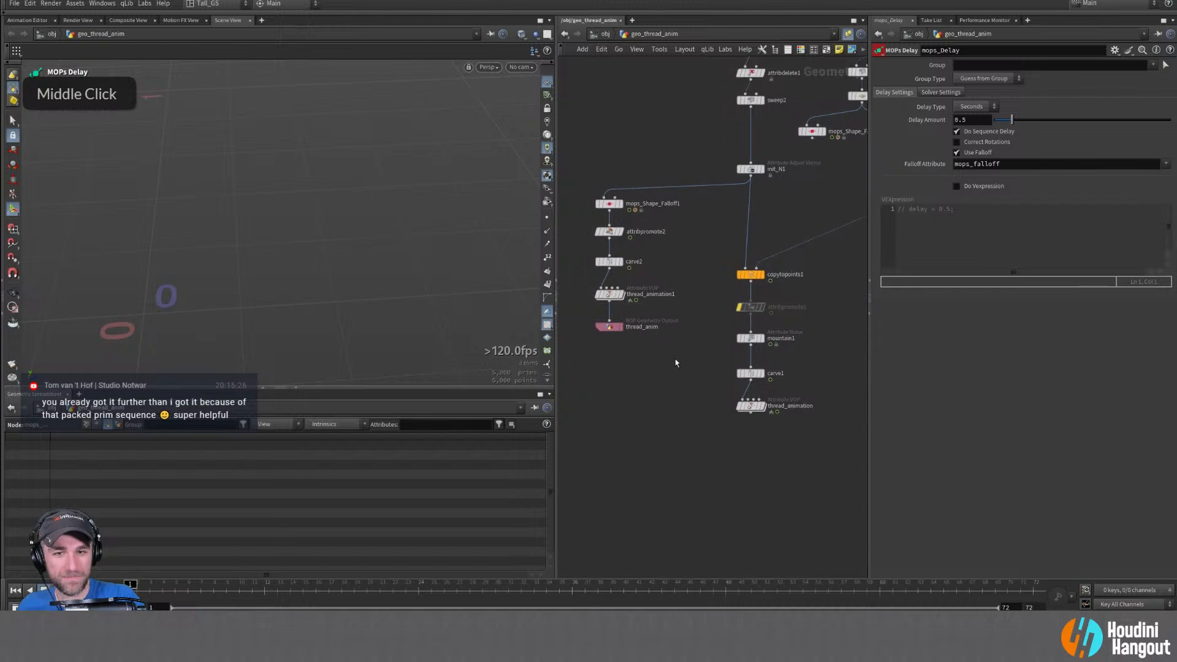
right_click_drag(675, 359, 637, 274)
left_click_drag(585, 207, 651, 417)
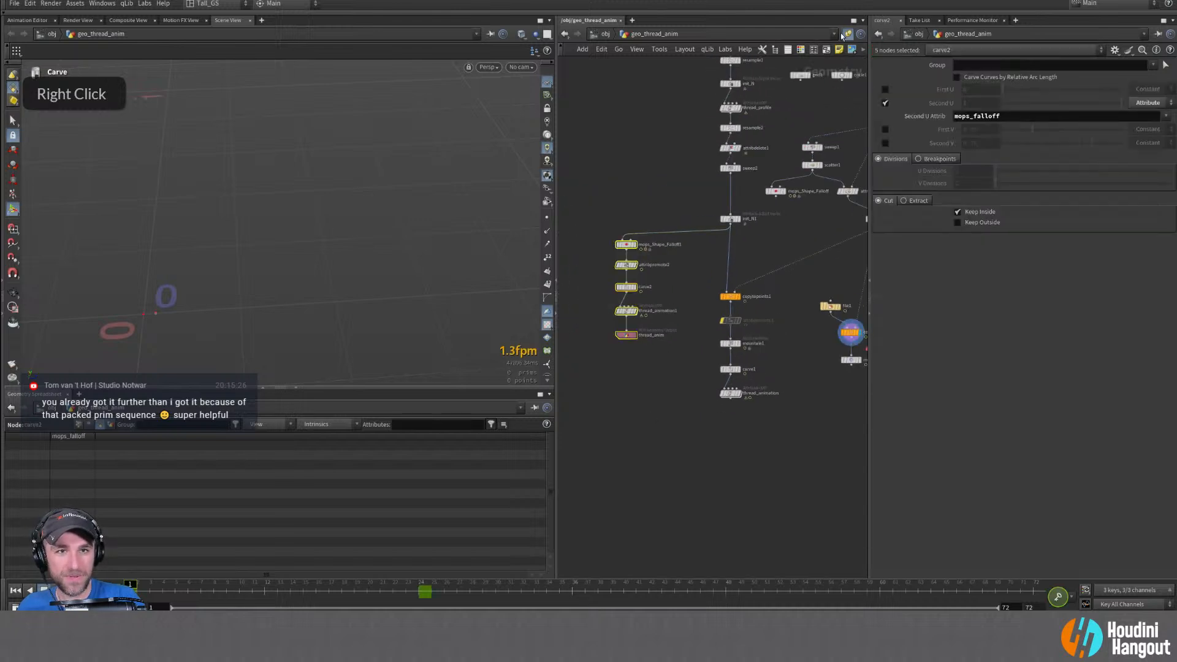
left_click(827, 49)
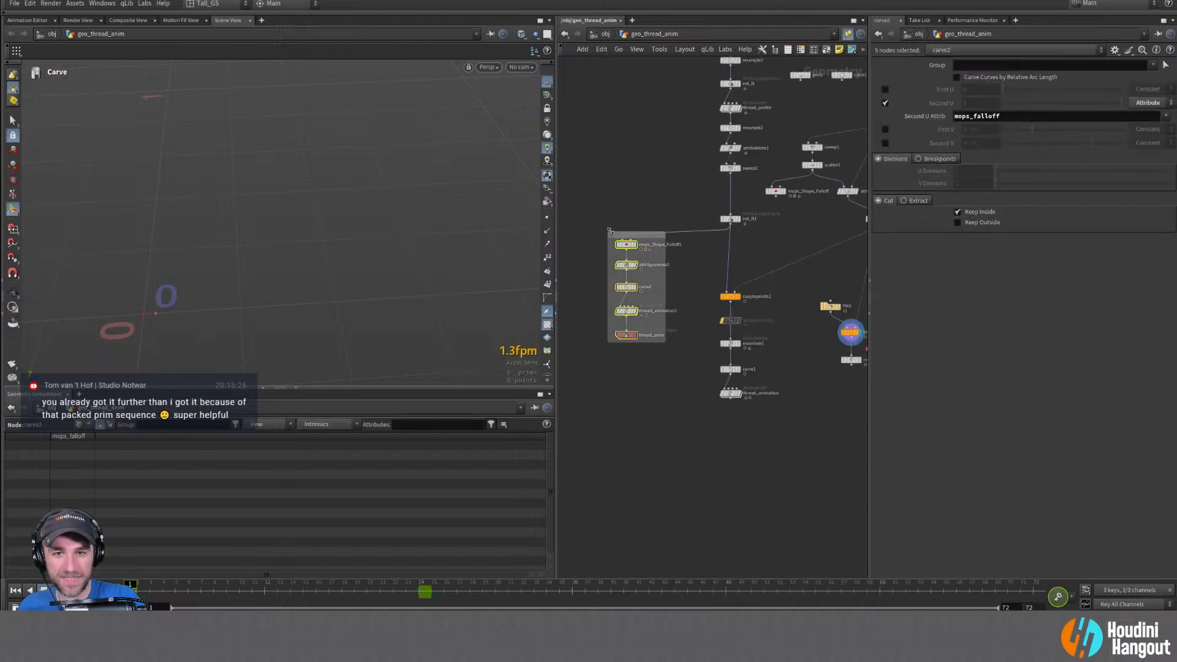
left_click_drag(611, 231, 592, 219)
left_click_drag(669, 347, 690, 354)
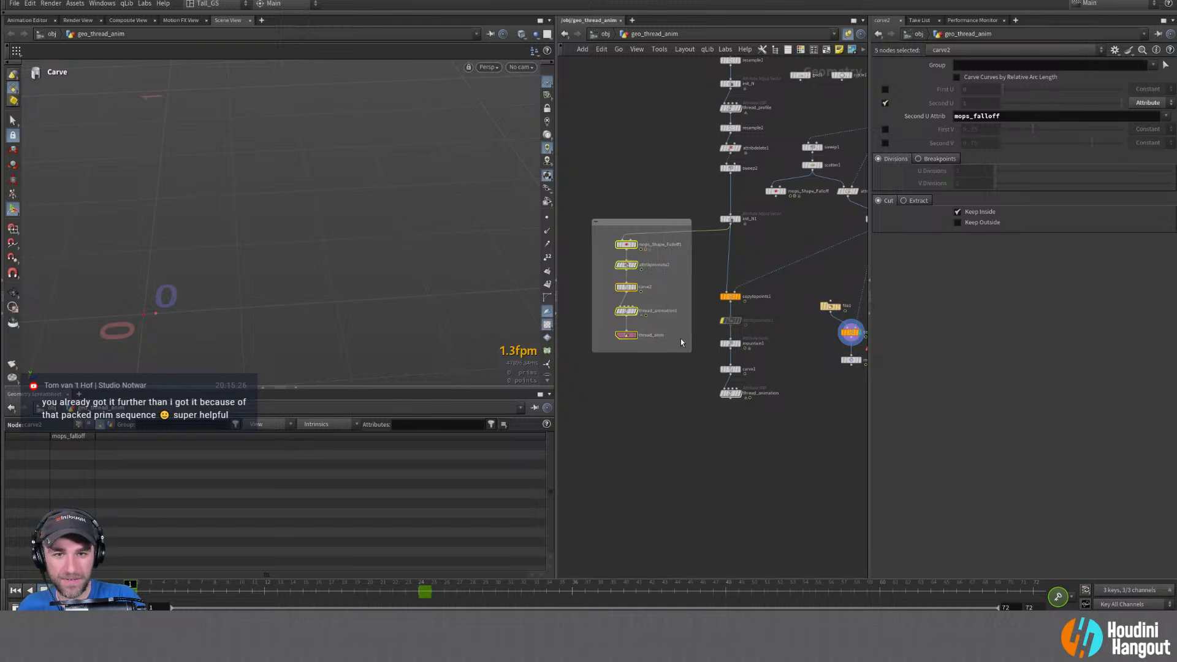
Title the network box around the thread_anim branch SAVE SEQUENCE and show the network's color palette
double_click(621, 220)
type("SAVE SE")
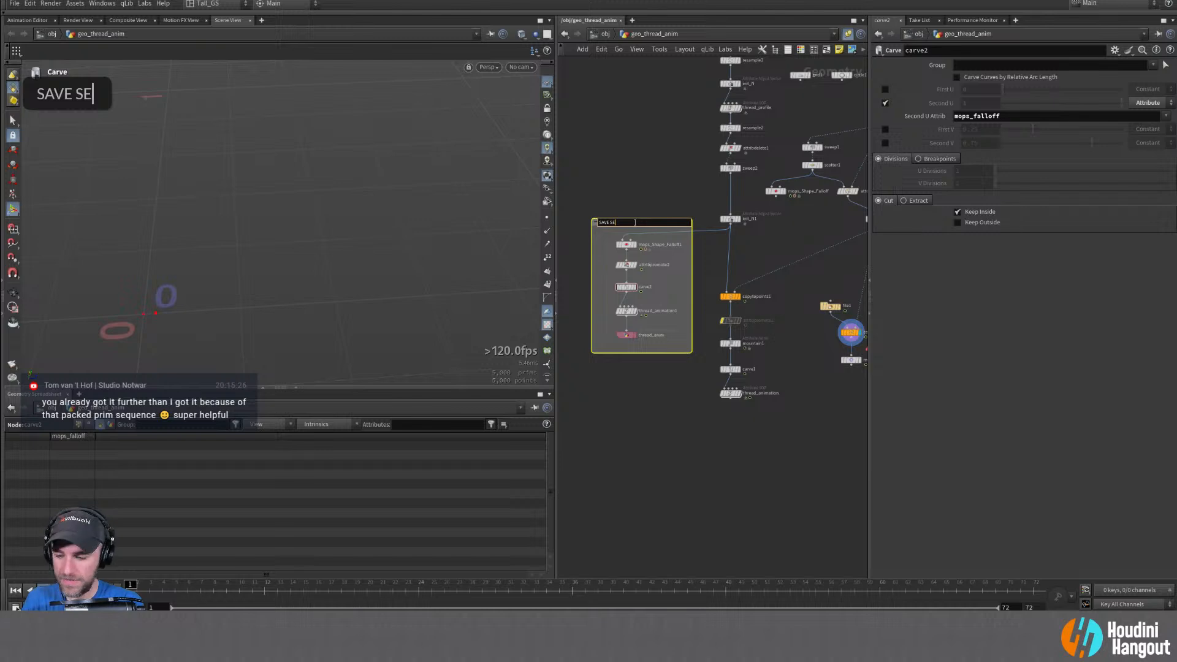
type("QUENCE")
key("Return")
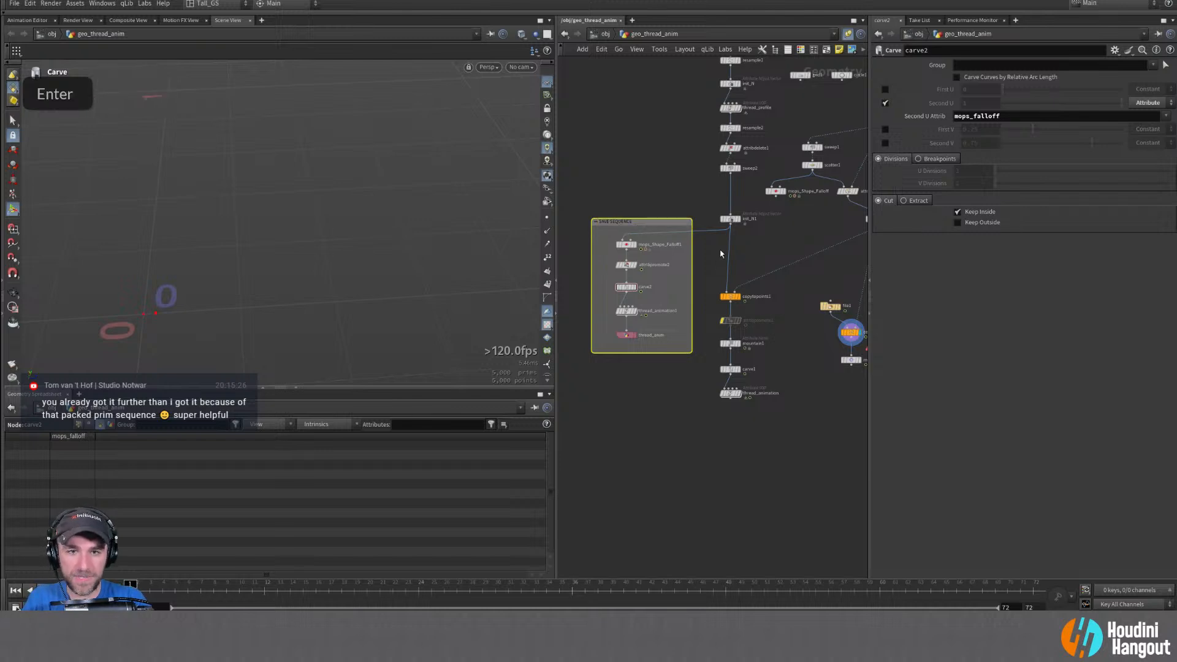
key("c")
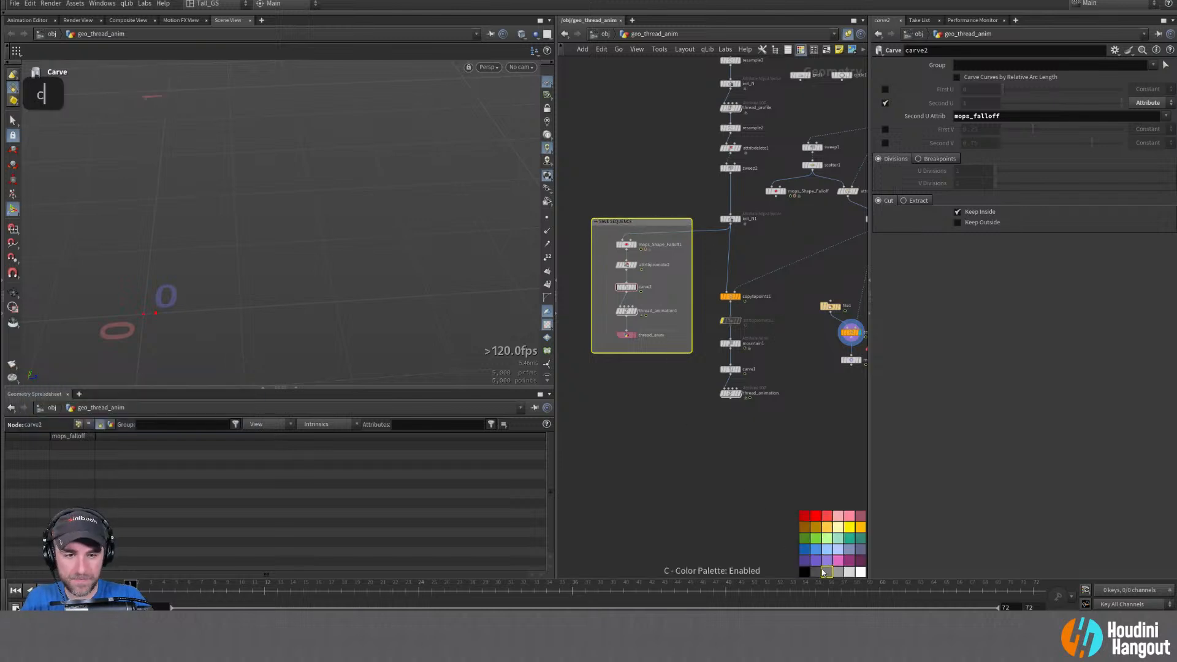
Delete the unused mops_Delay node beside copytopoints2
middle_click_drag(823, 338, 748, 347)
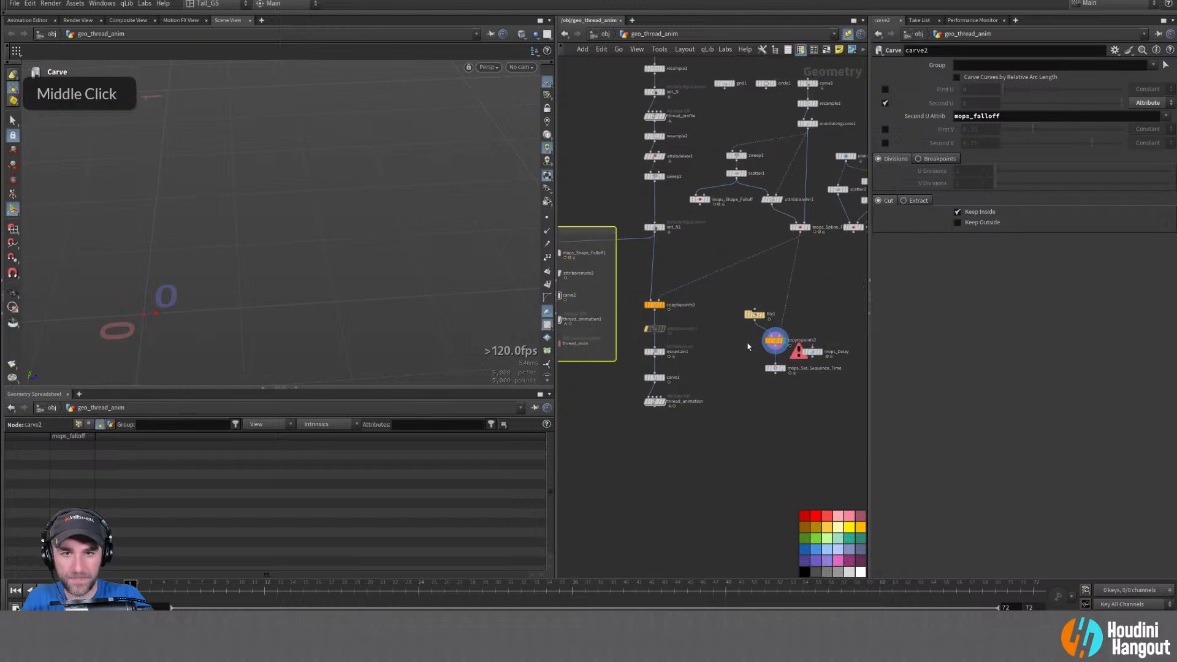
double_click(812, 351)
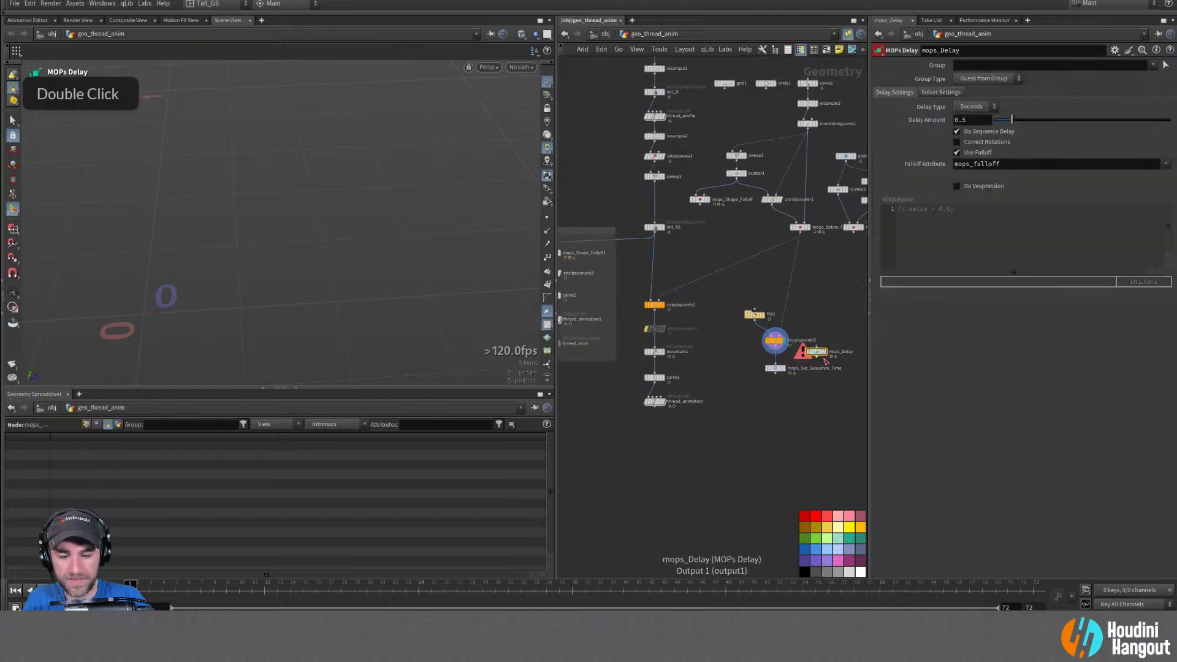
key("Delete")
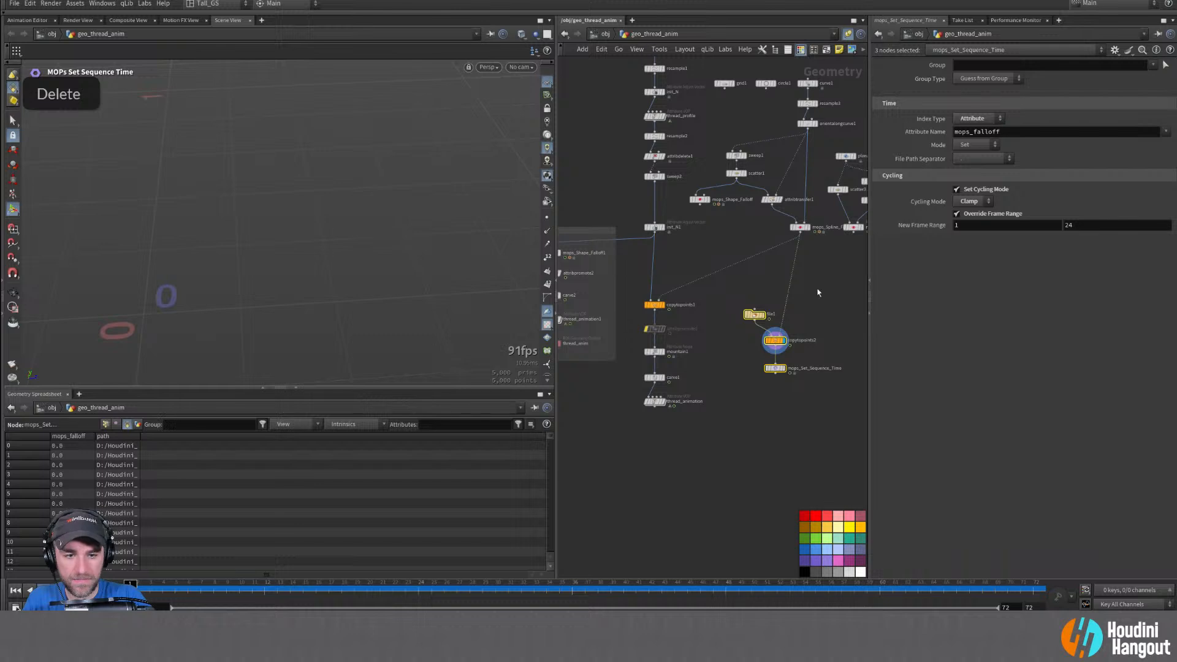
Enclose file1, copytopoints2 and mops_Set_Sequence_Time in an enlarged network box titled MOPS SEQUENCES??
left_click(826, 50)
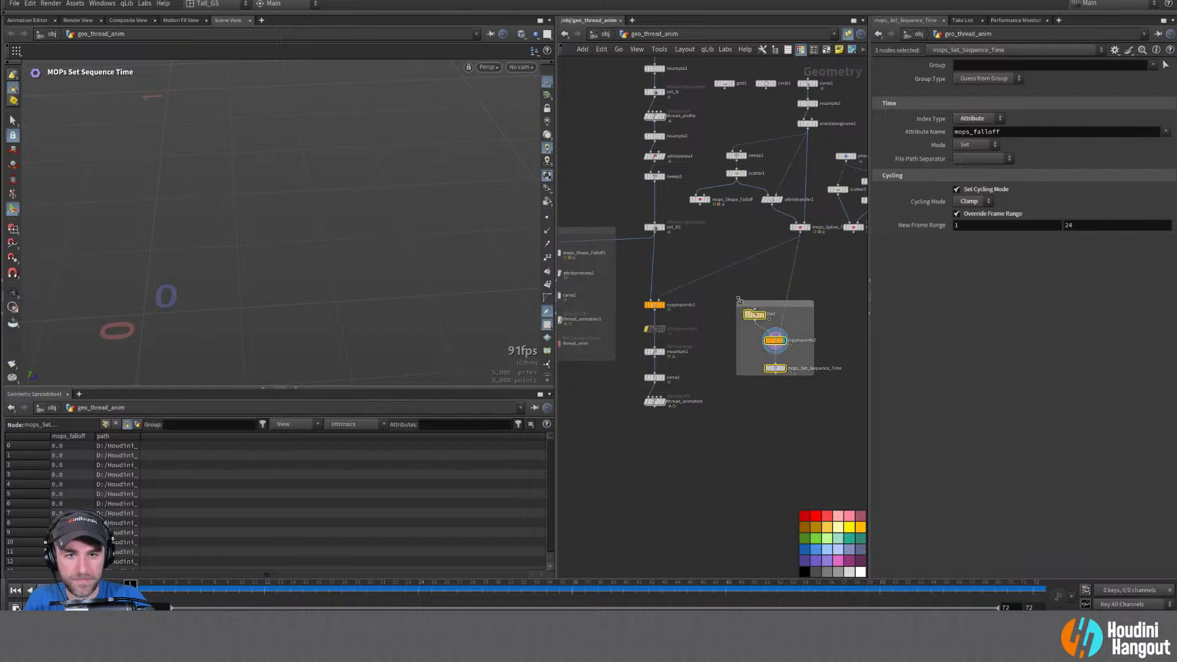
left_click_drag(739, 298, 729, 293)
left_click_drag(810, 374, 847, 384)
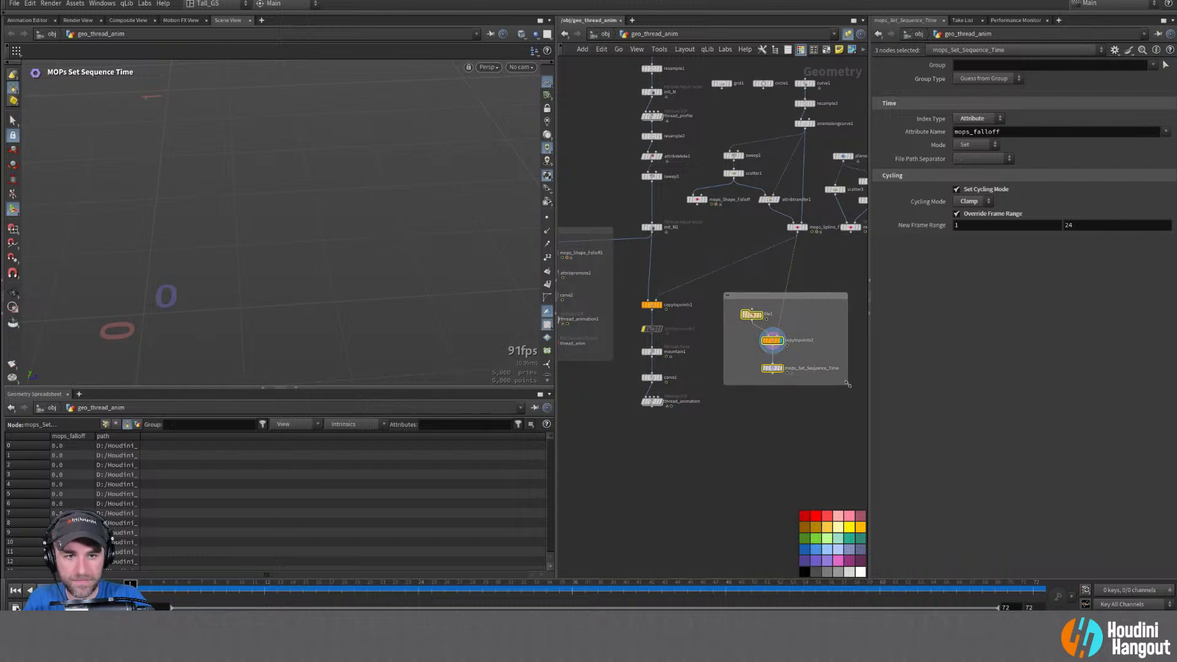
left_click(755, 296)
double_click(756, 296)
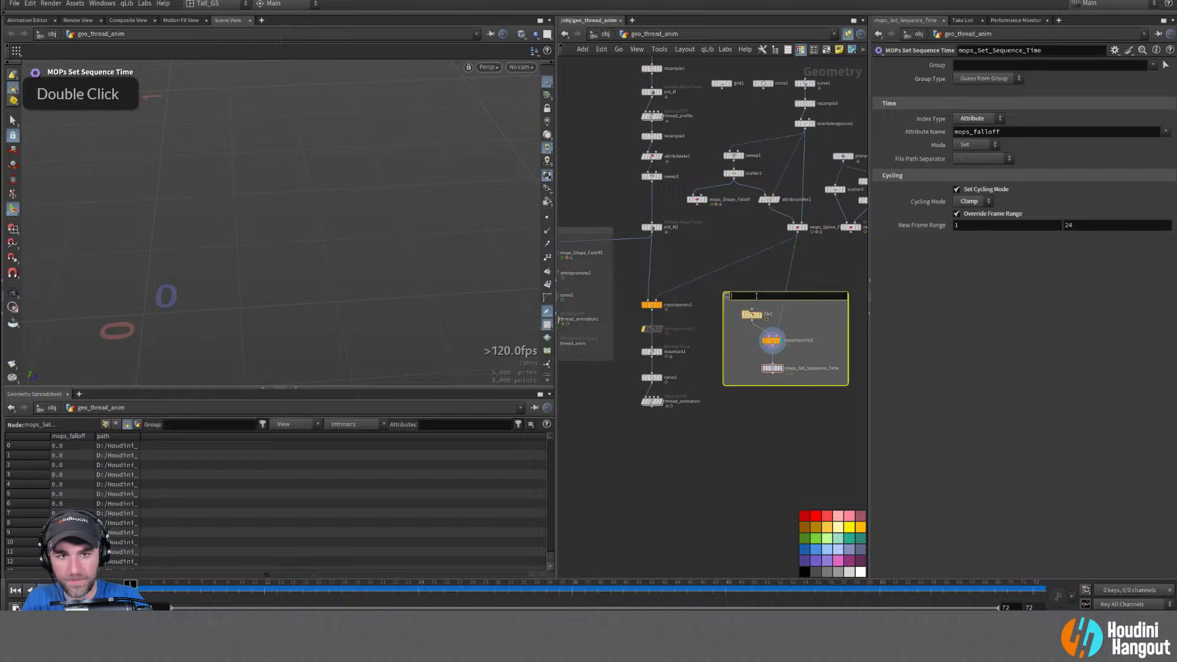
type("MOPS SEQUENCES")
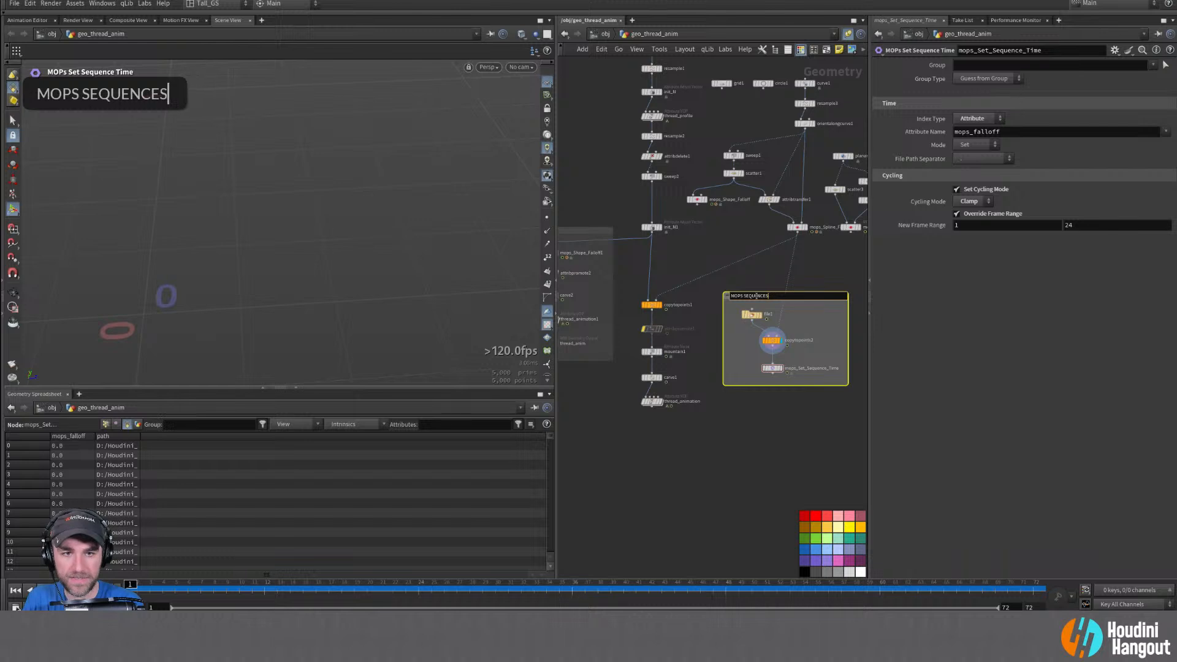
key("Return")
Go up from geo_thread_anim to the object level and save the scene
right_click_drag(749, 398, 803, 510, "alt")
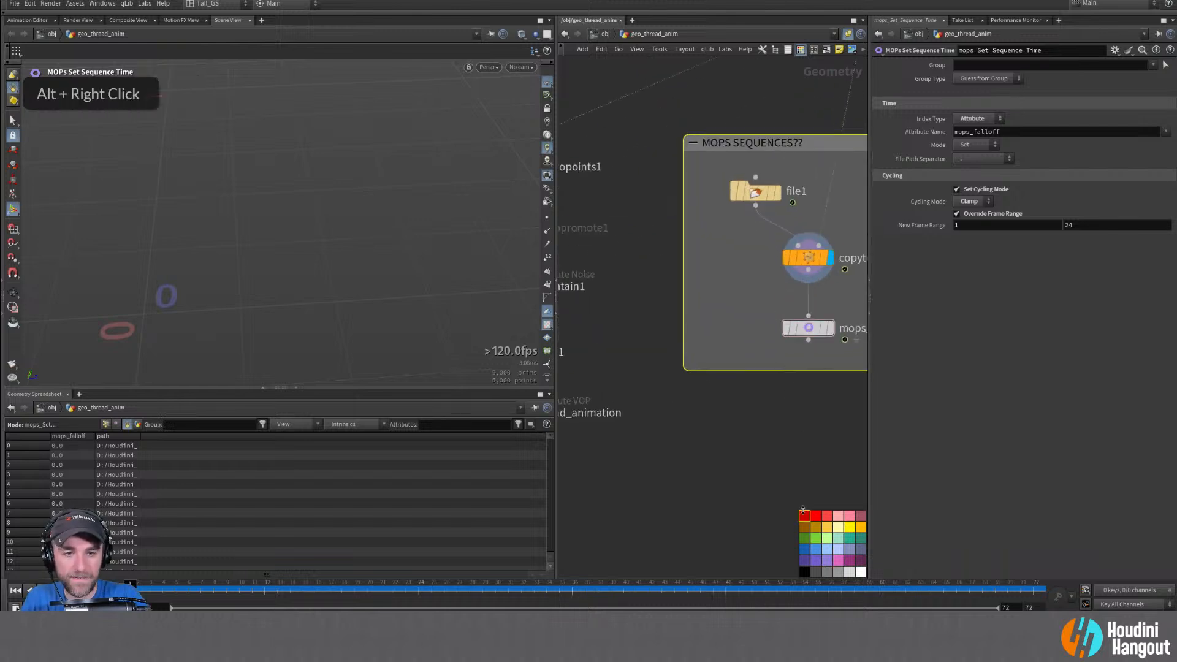
scroll(710, 481, "down", 8)
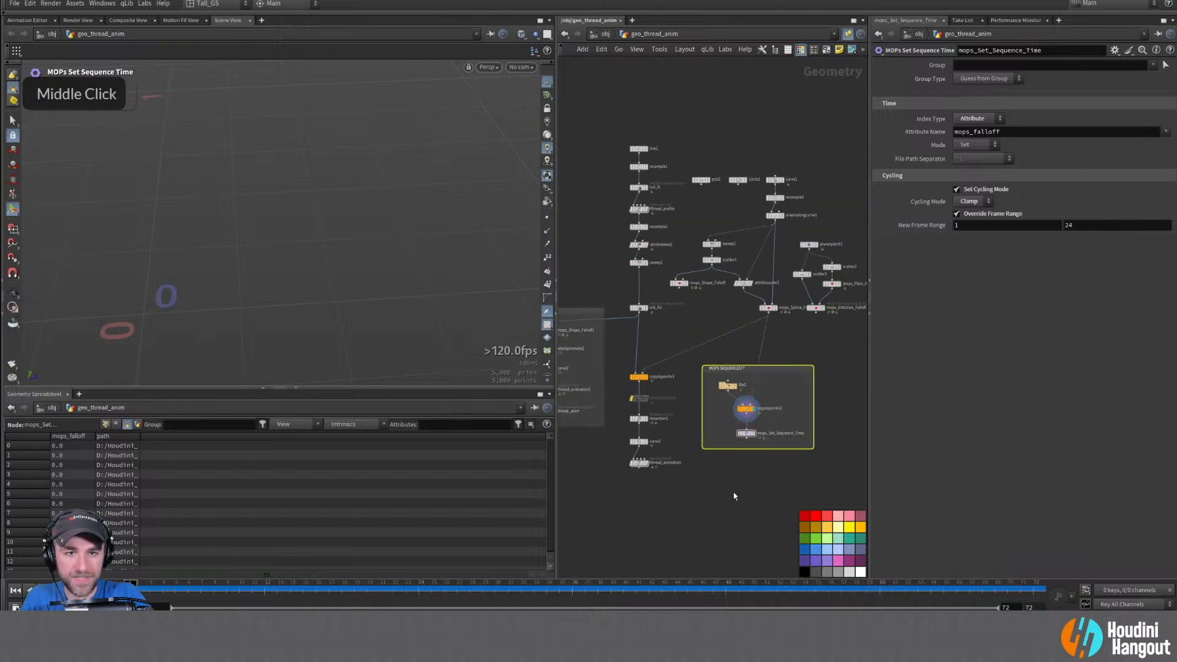
middle_click_drag(716, 350, 769, 356, "alt")
right_click_drag(768, 356, 602, 208, "alt")
middle_click_drag(602, 208, 614, 228, "alt")
key("u")
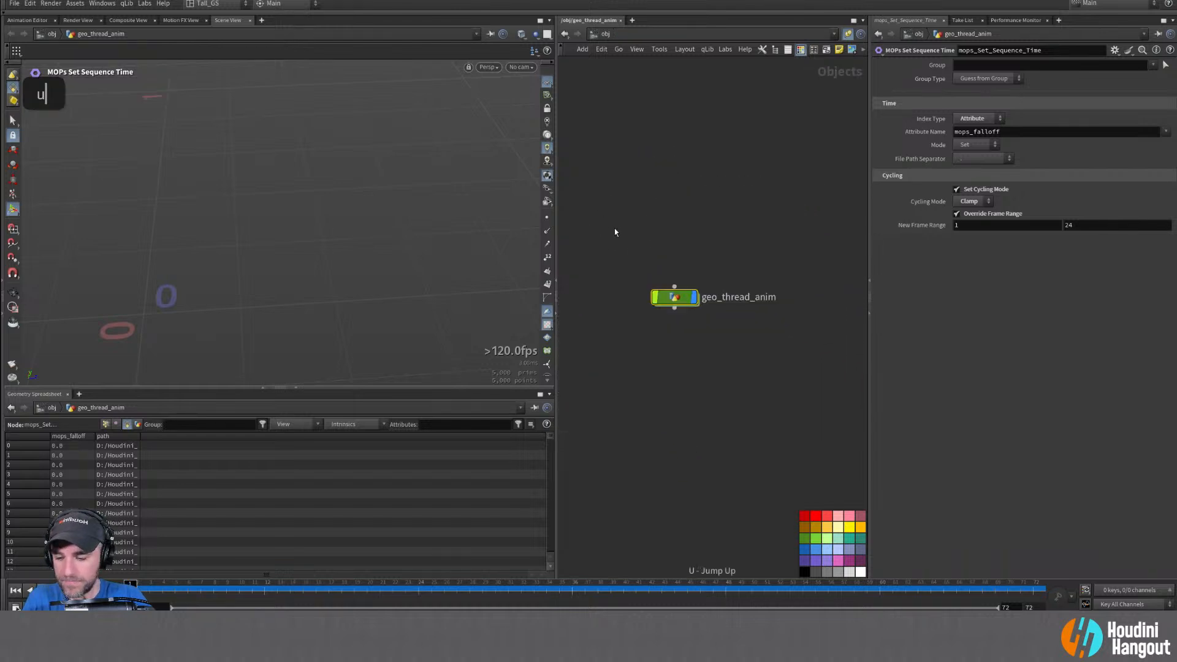
key("ctrl+s")
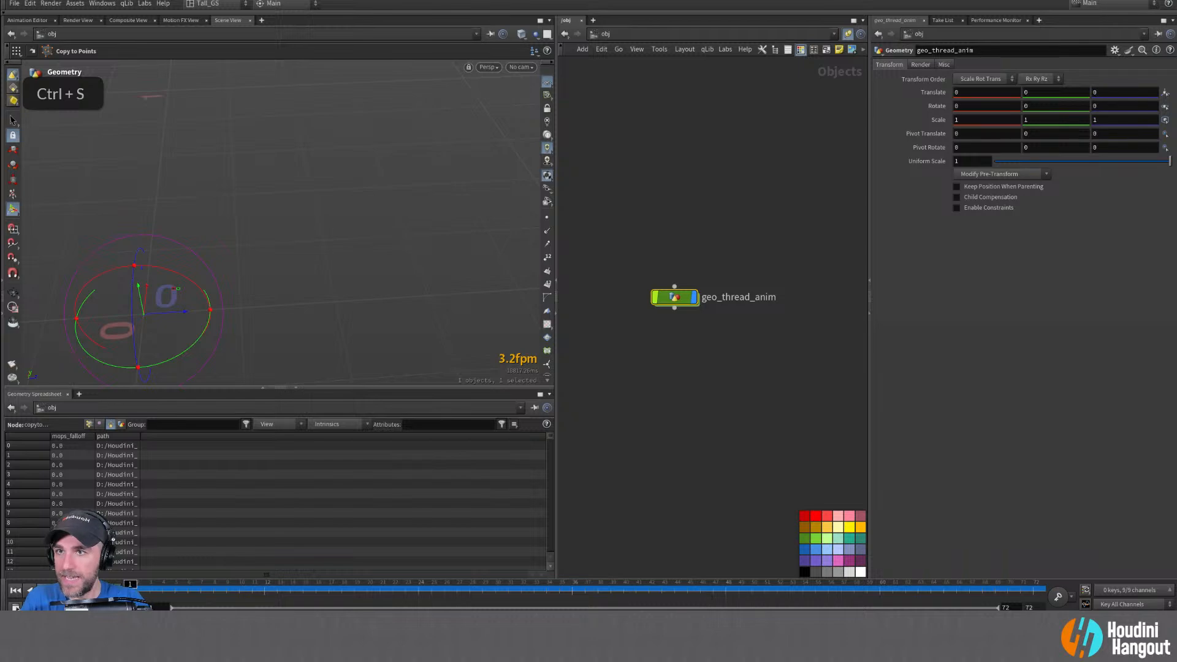